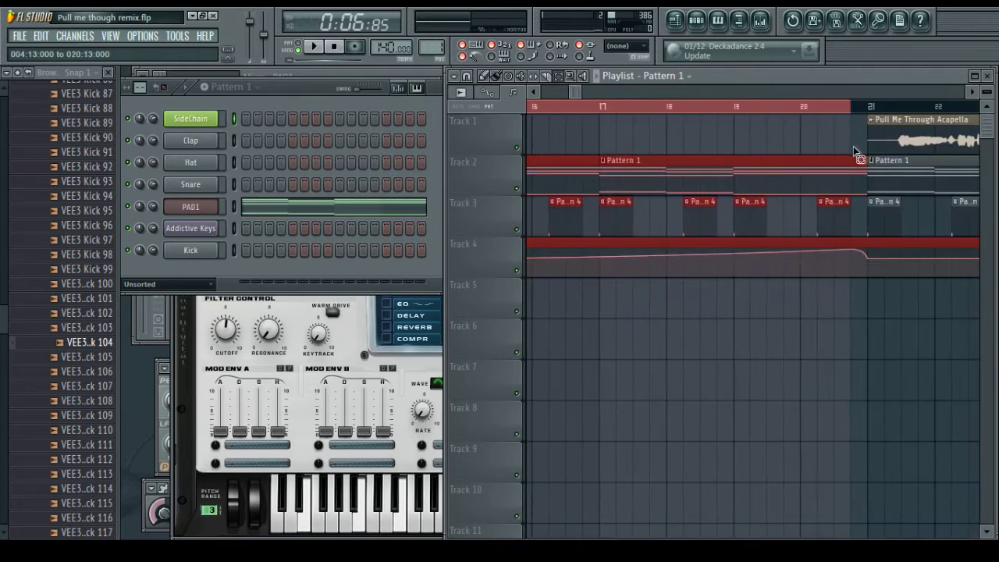
Play the remix from a chosen timeline point, then scroll the playlist back to bar 1
{"action": "left_click", "coordinate": [805, 294]}
{"action": "scroll", "coordinate": [621, 115], "scroll_direction": "down", "scroll_amount": 1}
{"action": "key", "text": "space"}
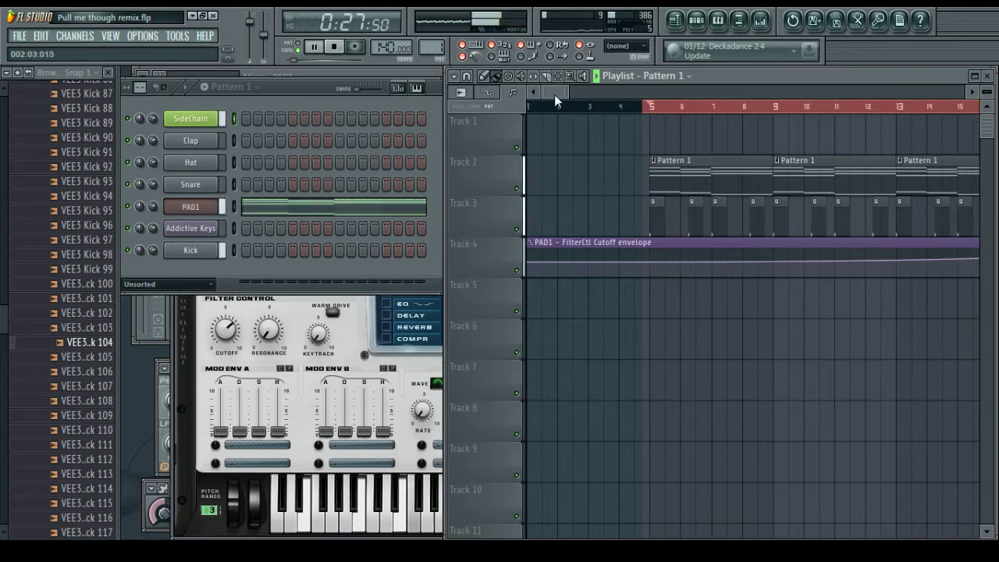
{"action": "mouse_move", "coordinate": [556, 99]}
{"action": "left_mouse_down"}
{"action": "mouse_move", "coordinate": [586, 105]}
{"action": "mouse_move", "coordinate": [558, 99]}
{"action": "left_mouse_up"}
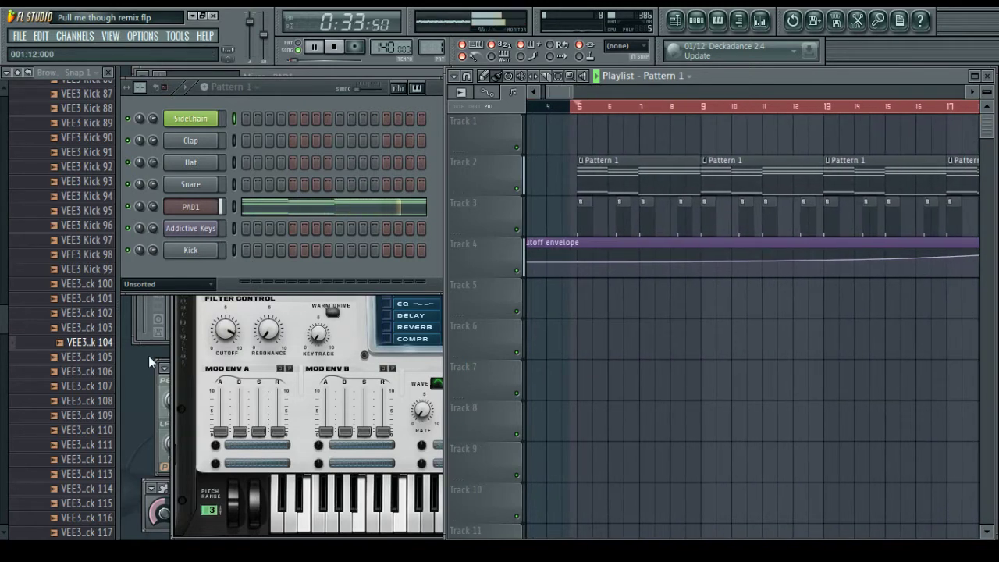
Browse to VEE3 Cymbals > Closed Hihats and preview hihat samples 011, 017 and 019
{"action": "left_click", "coordinate": [191, 285]}
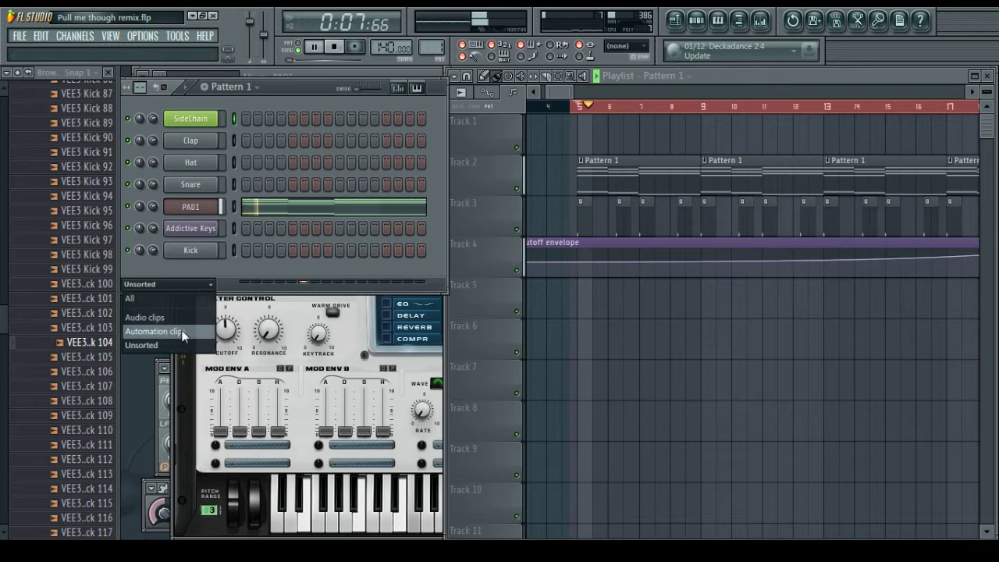
{"action": "left_click", "coordinate": [178, 344]}
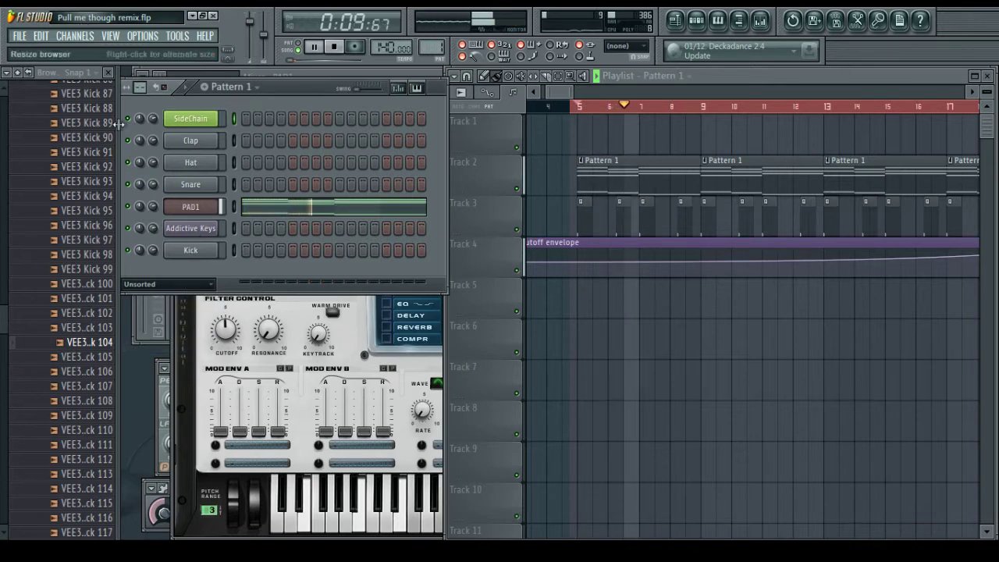
{"action": "scroll", "coordinate": [47, 327], "scroll_direction": "up", "scroll_amount": 20}
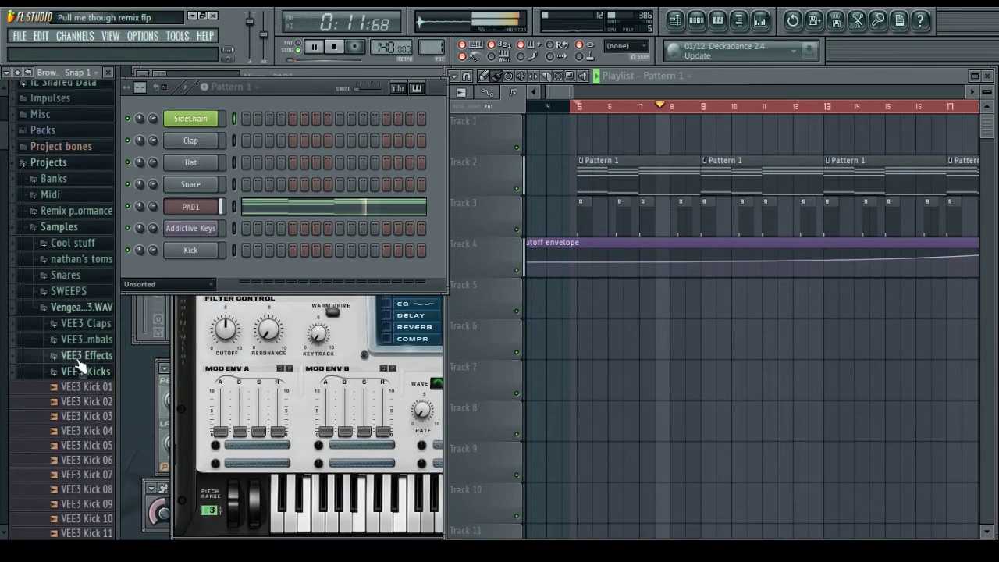
{"action": "left_click", "coordinate": [84, 371]}
{"action": "left_click", "coordinate": [78, 323]}
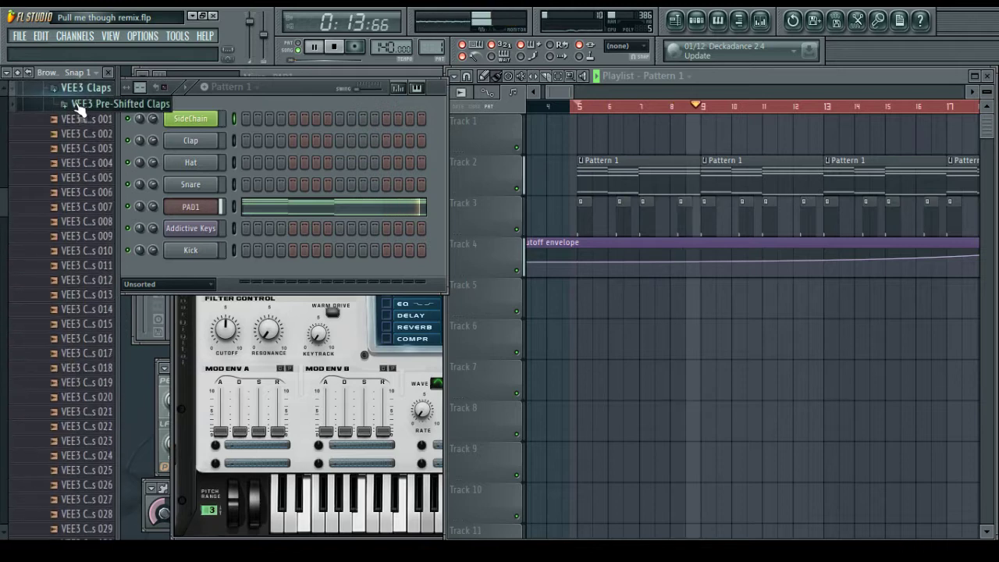
{"action": "left_click", "coordinate": [78, 95]}
{"action": "scroll", "coordinate": [78, 115], "scroll_direction": "up", "scroll_amount": 3}
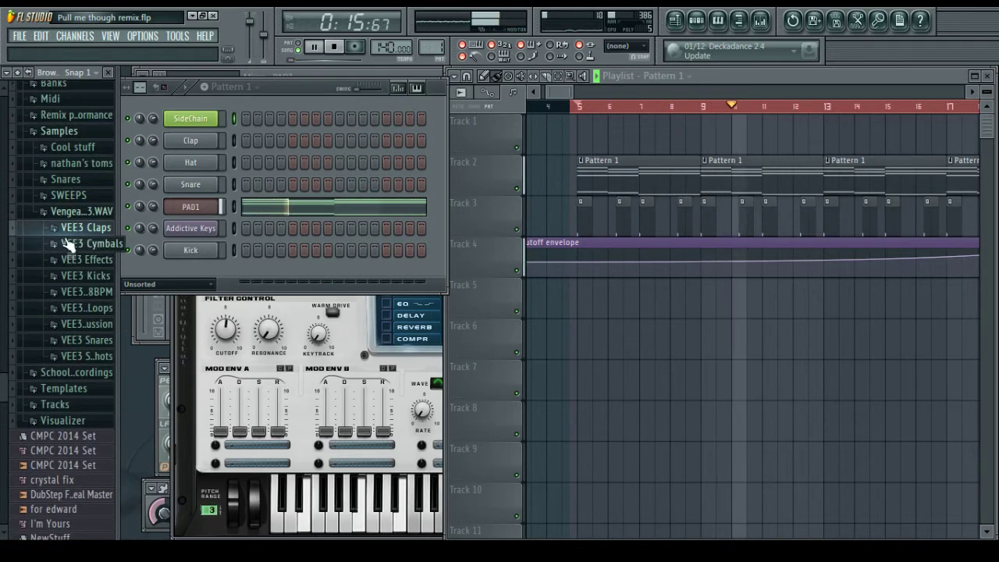
{"action": "left_click", "coordinate": [74, 243]}
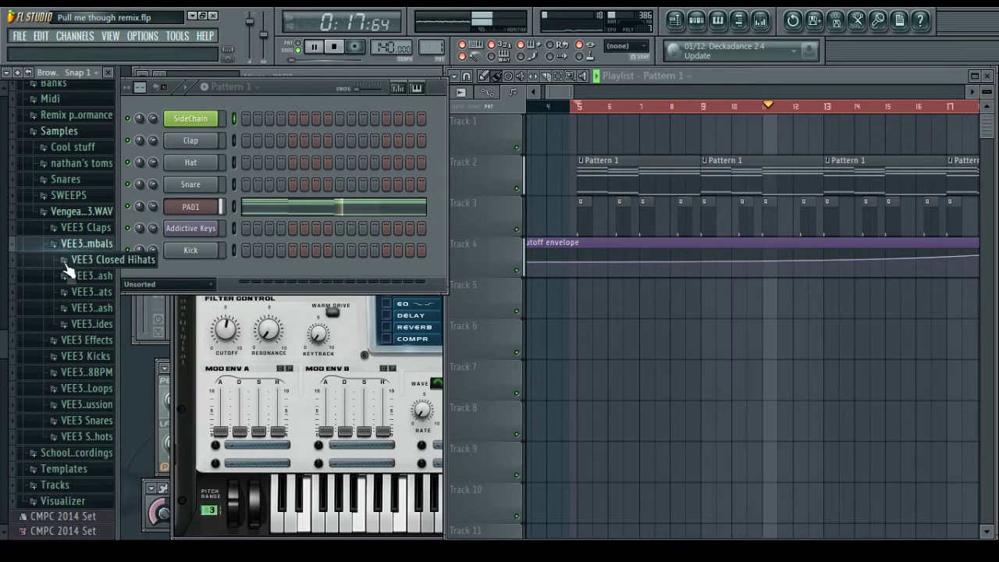
{"action": "left_click", "coordinate": [65, 262]}
{"action": "left_click", "coordinate": [71, 253]}
{"action": "left_click", "coordinate": [81, 340]}
{"action": "left_click", "coordinate": [83, 368]}
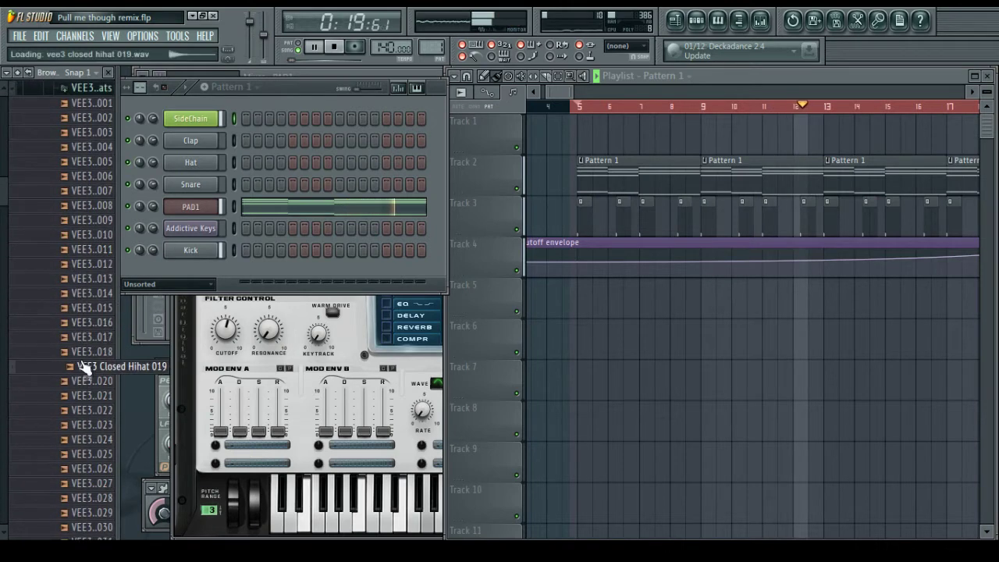
{"action": "left_click", "coordinate": [85, 340]}
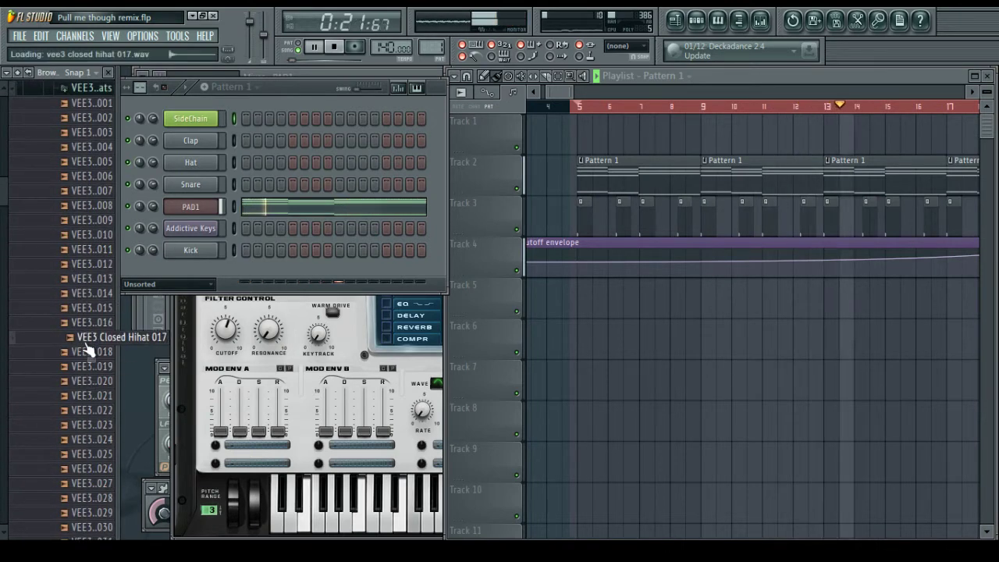
Add VEE3 Closed Hihat 017 and 018 as channels and switch to empty Pattern 5
{"action": "left_click_drag", "start_coordinate": [88, 344], "coordinate": [187, 277]}
{"action": "left_click", "coordinate": [88, 352]}
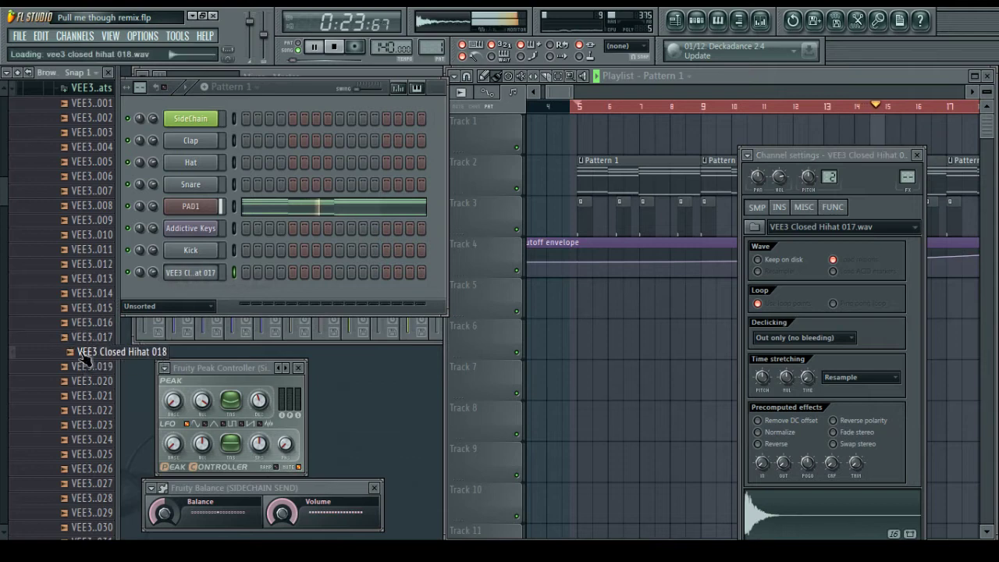
{"action": "left_click_drag", "start_coordinate": [86, 363], "coordinate": [179, 297]}
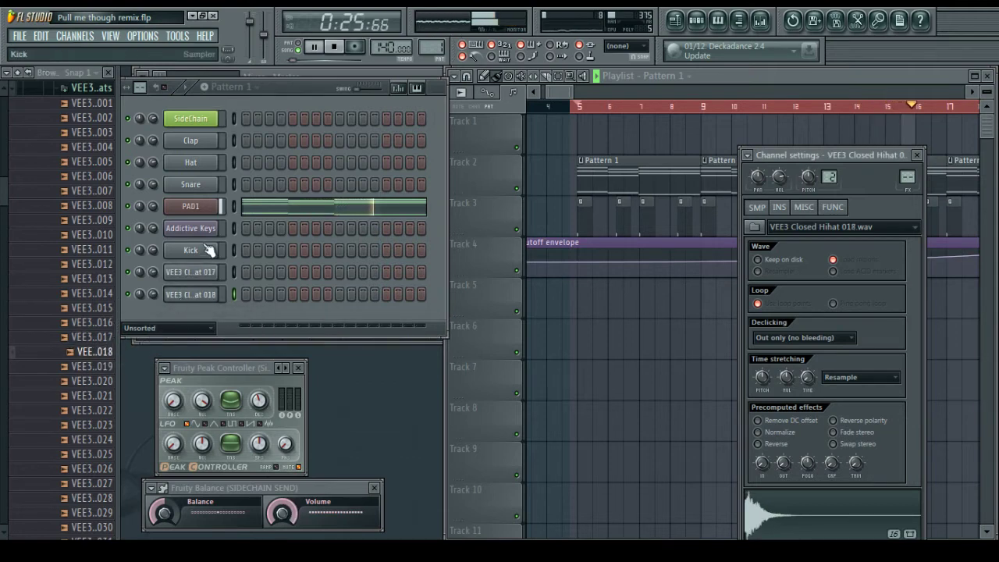
{"action": "left_click", "coordinate": [204, 87]}
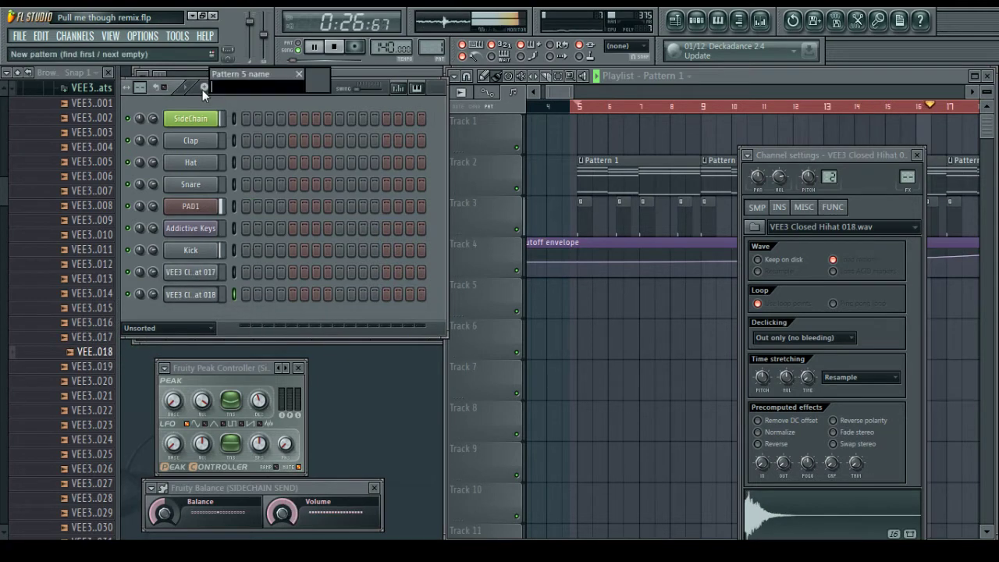
{"action": "left_click", "coordinate": [204, 275]}
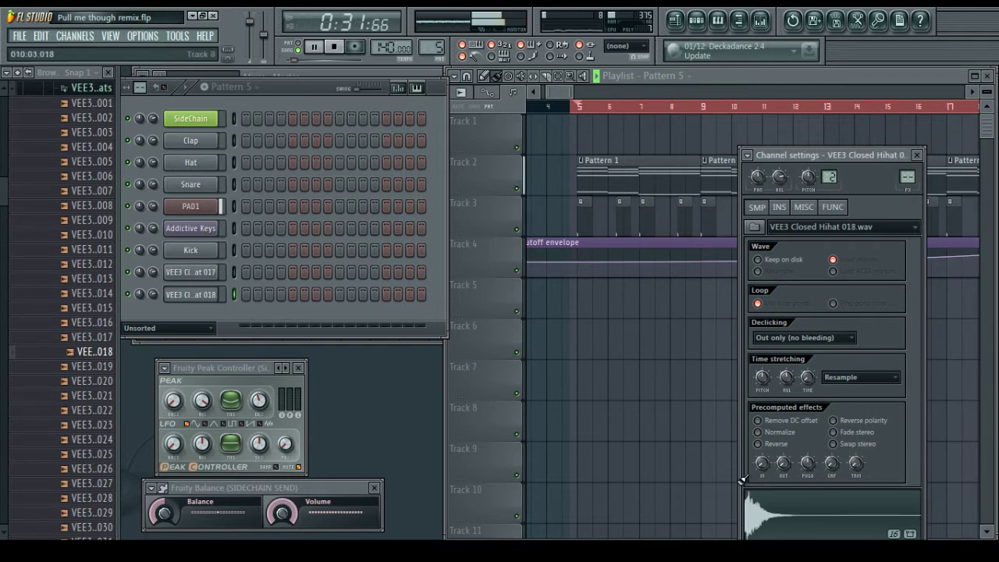
{"action": "left_click", "coordinate": [775, 161]}
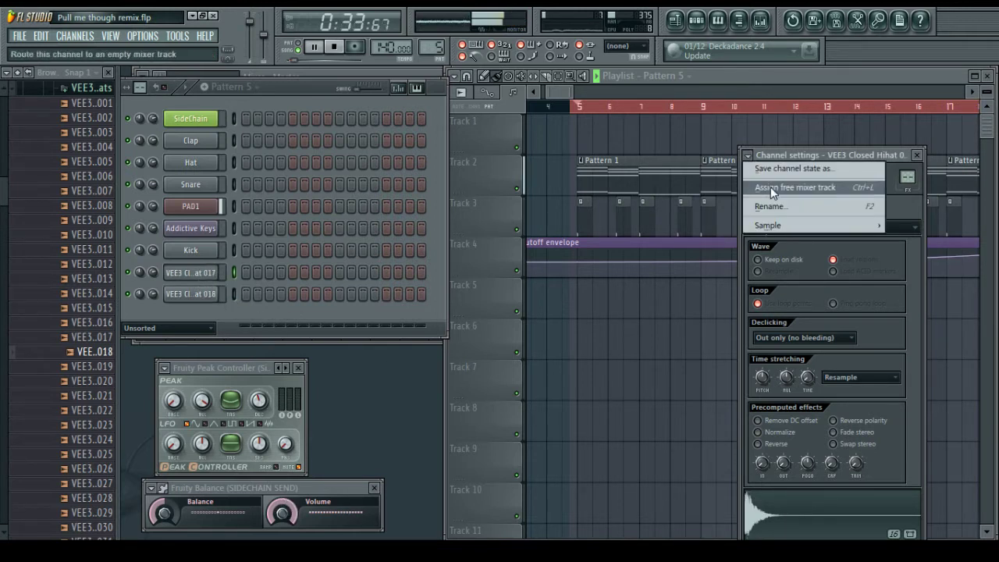
Assign both the 017 and 018 hihat channels to free mixer tracks
{"action": "left_click", "coordinate": [770, 187]}
{"action": "left_click", "coordinate": [197, 312]}
{"action": "left_click", "coordinate": [191, 294]}
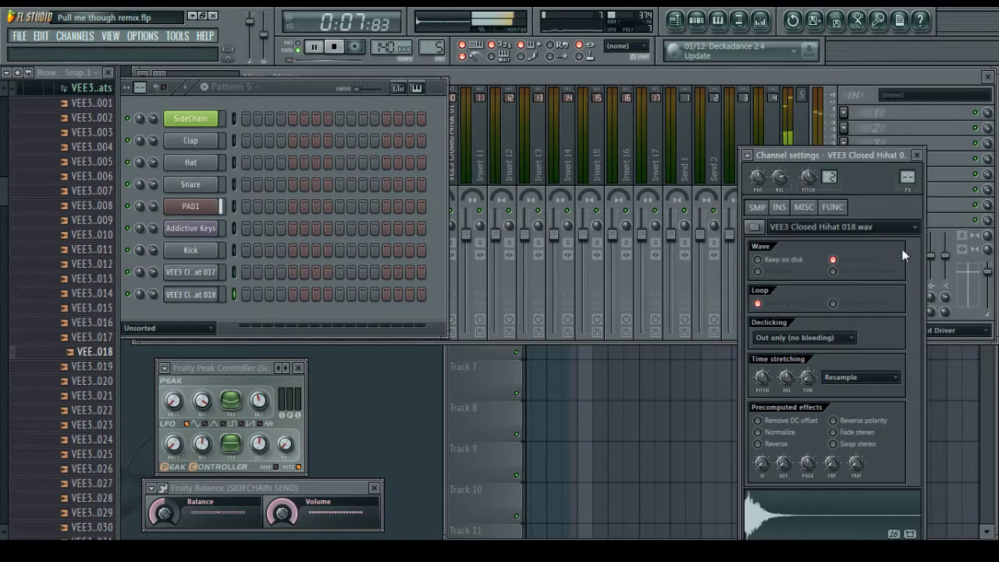
{"action": "left_click", "coordinate": [745, 151]}
{"action": "left_click", "coordinate": [780, 184]}
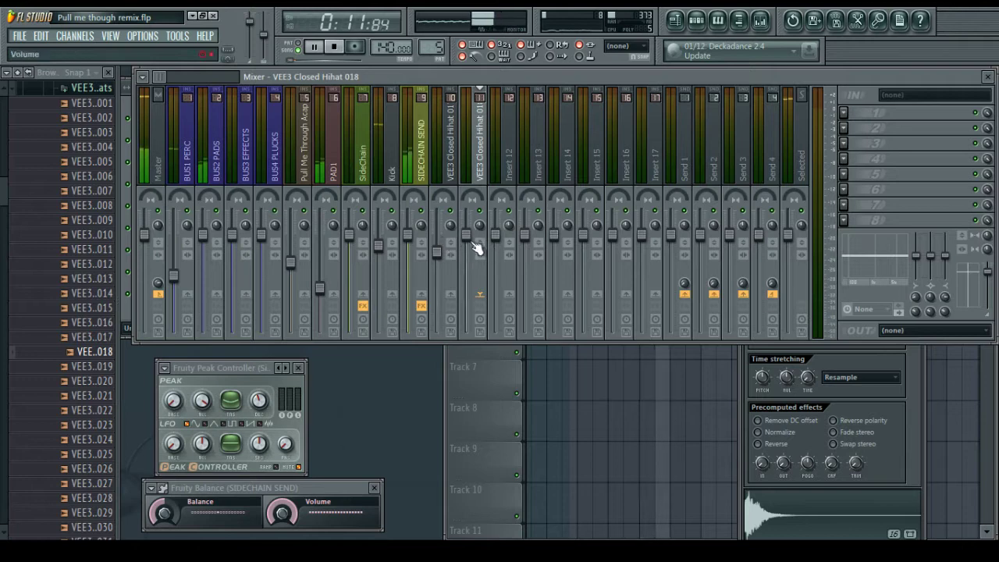
Lower the Hihat 018 insert's fader and turn off insert 11's Master send
{"action": "left_click_drag", "start_coordinate": [467, 235], "coordinate": [467, 256]}
{"action": "left_click", "coordinate": [451, 175]}
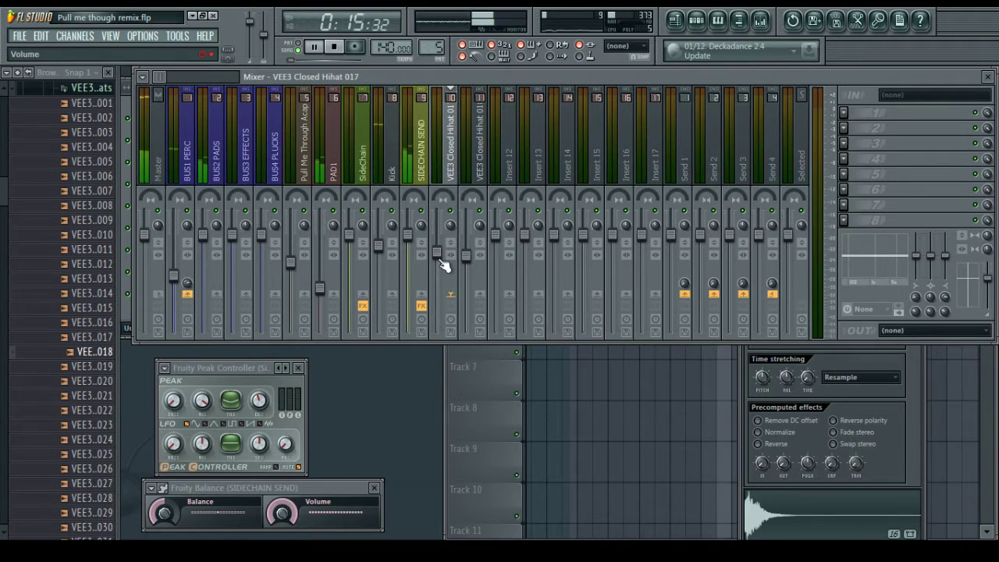
{"action": "left_click", "coordinate": [469, 190]}
{"action": "left_click", "coordinate": [161, 296]}
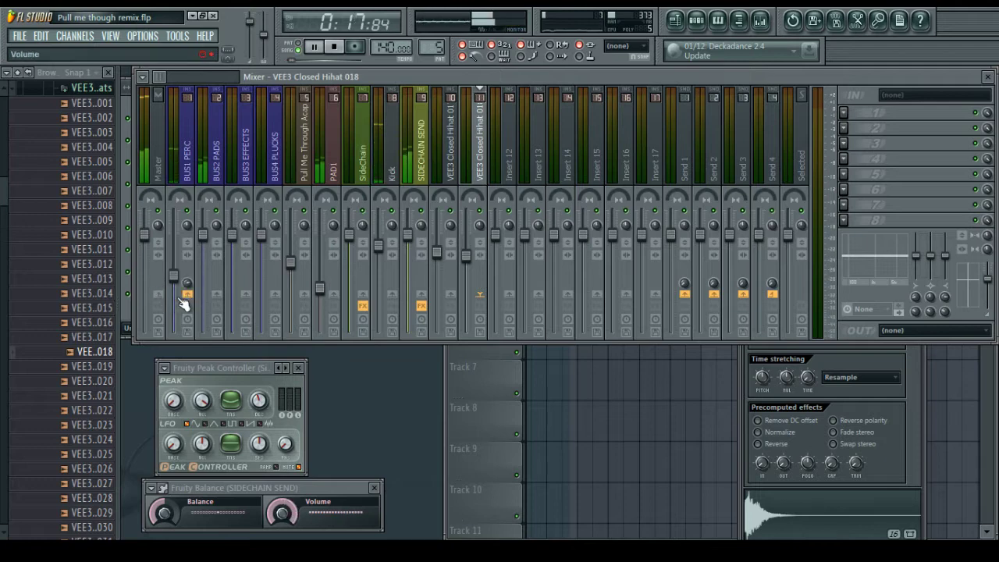
Reselect the Hihat 018 channel in the Channel Rack and open its options
{"action": "left_click", "coordinate": [129, 306]}
{"action": "left_click", "coordinate": [196, 275]}
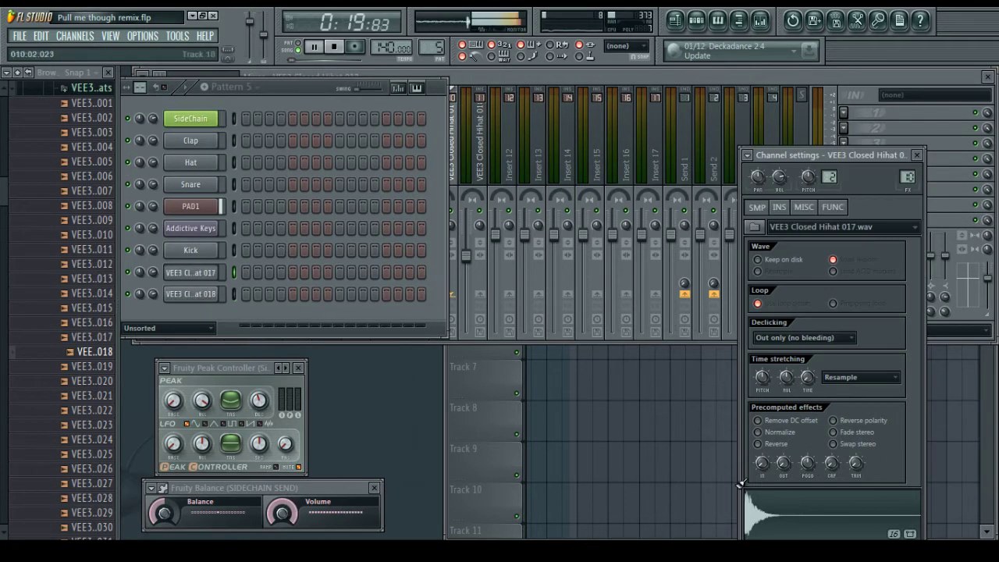
{"action": "left_click", "coordinate": [195, 295]}
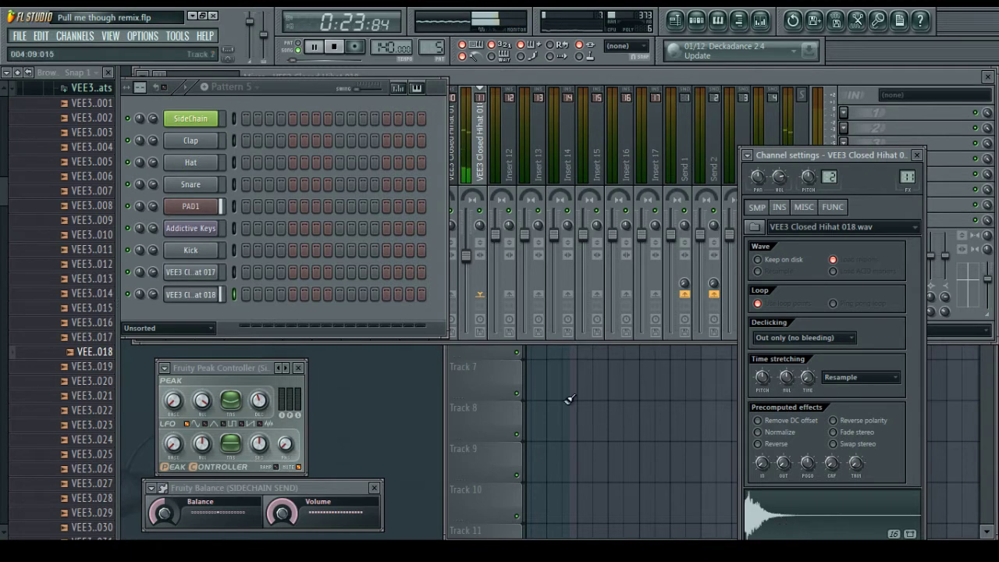
{"action": "right_click", "coordinate": [205, 301]}
Open Hihat 018's piano roll and place a C5 note at the start of bar 1
{"action": "left_click", "coordinate": [238, 291]}
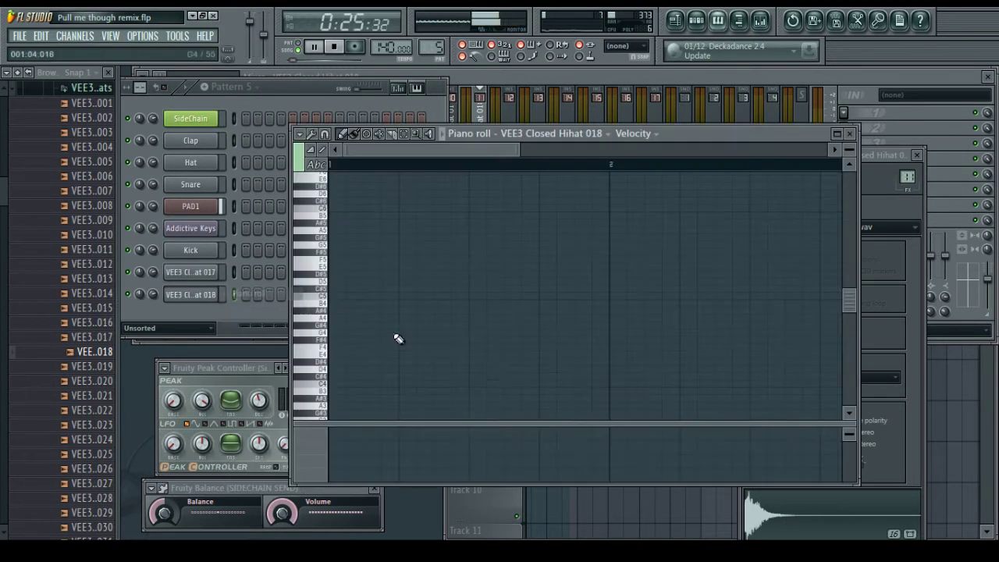
{"action": "left_click", "coordinate": [593, 504]}
{"action": "left_click", "coordinate": [390, 220]}
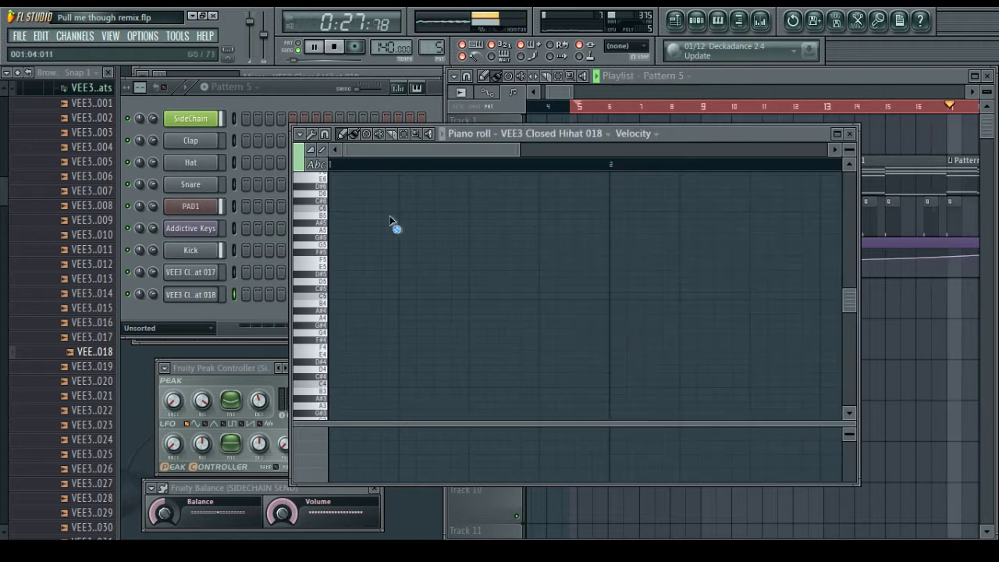
{"action": "left_click", "coordinate": [333, 297]}
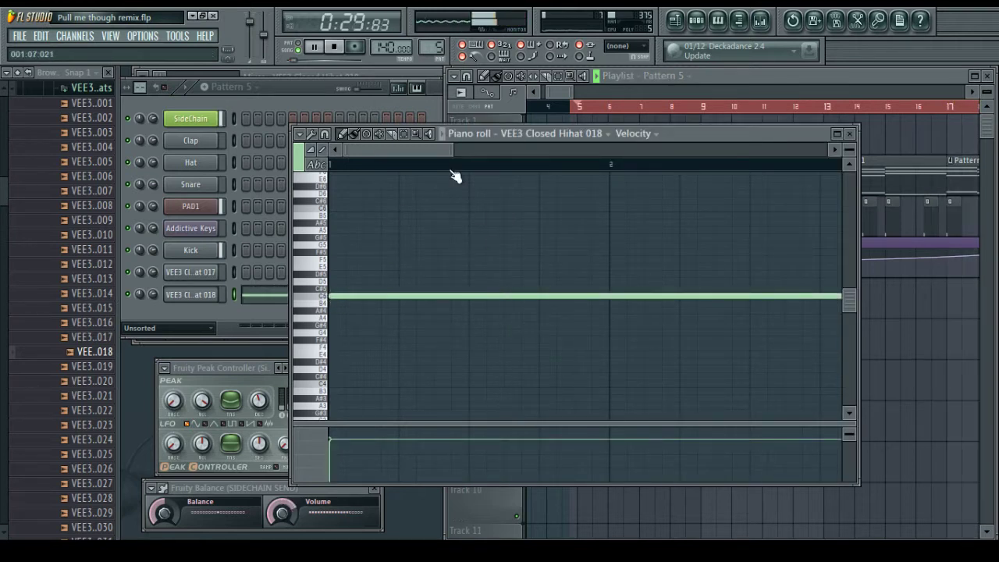
{"action": "scroll", "coordinate": [460, 178], "scroll_direction": "down", "scroll_amount": 2}
{"action": "scroll", "coordinate": [513, 178], "scroll_direction": "down", "scroll_amount": 3}
{"action": "scroll", "coordinate": [519, 178], "scroll_direction": "down", "scroll_amount": 2}
{"action": "scroll", "coordinate": [521, 180], "scroll_direction": "up", "scroll_amount": 2}
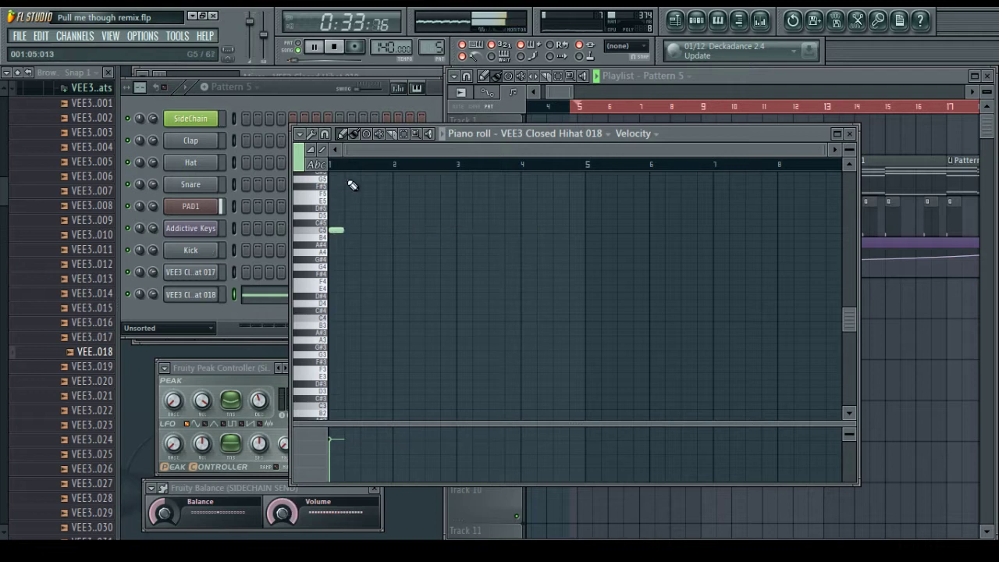
{"action": "scroll", "coordinate": [373, 163], "scroll_direction": "up", "scroll_amount": 5}
{"action": "key", "text": "space"}
{"action": "scroll", "coordinate": [433, 177], "scroll_direction": "up", "scroll_amount": 1}
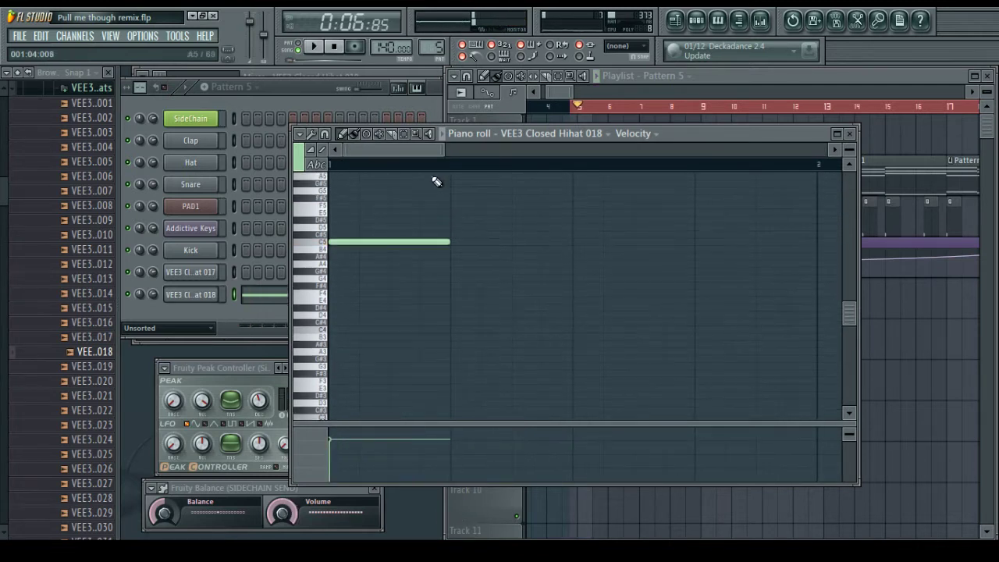
{"action": "scroll", "coordinate": [437, 181], "scroll_direction": "up", "scroll_amount": 2}
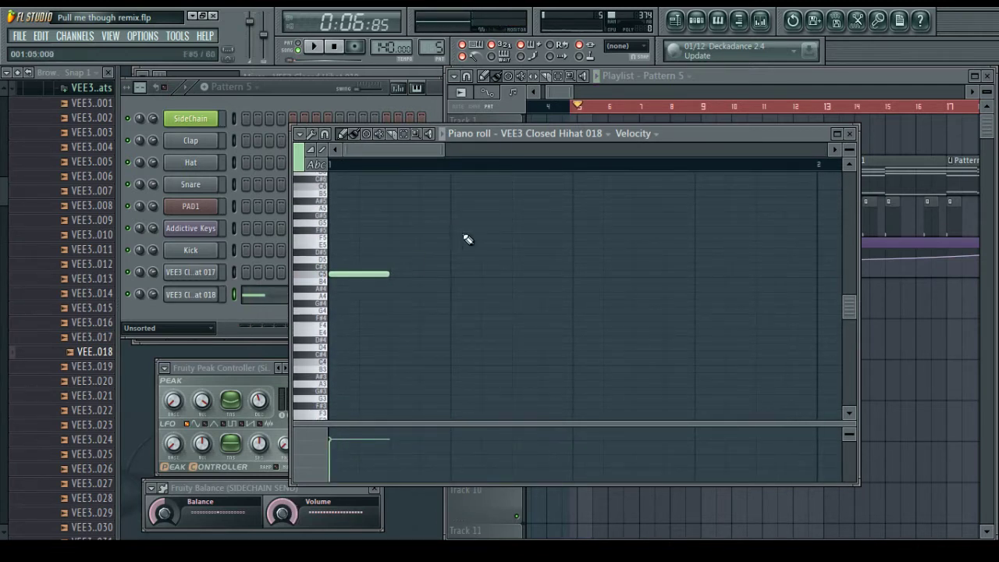
Add a second C5 note right after the first, then stop playback
{"action": "left_click", "coordinate": [953, 360]}
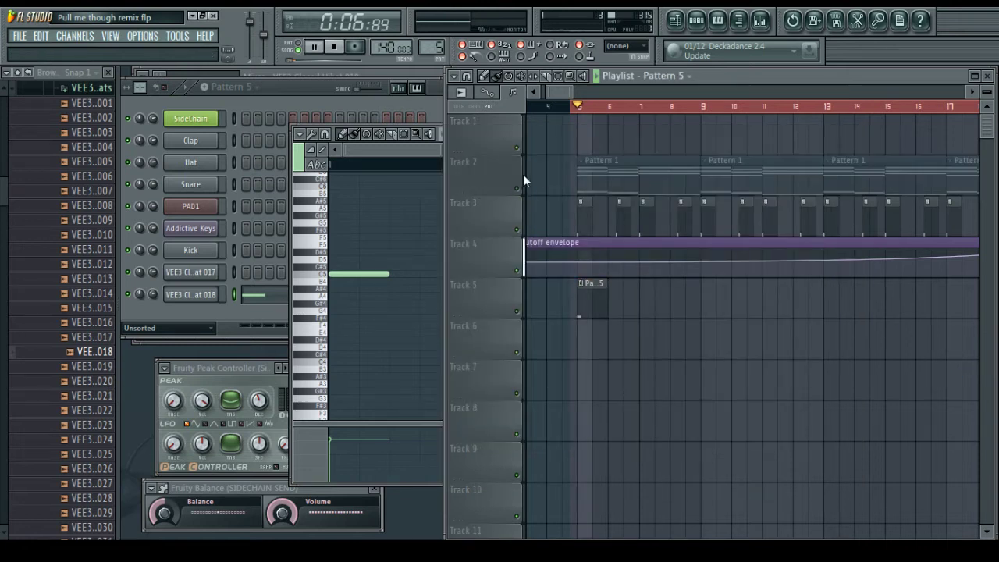
{"action": "key", "text": "F7"}
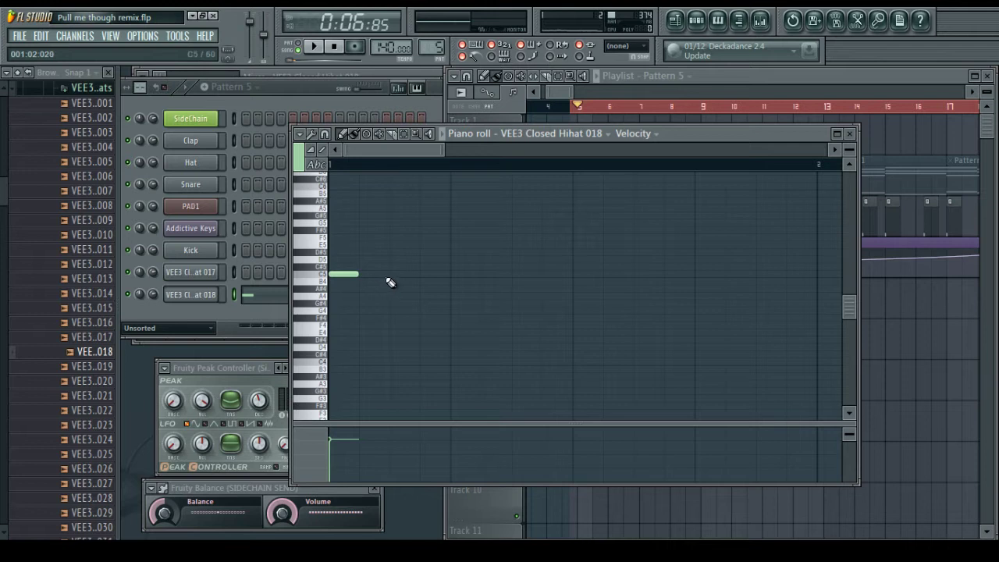
{"action": "left_click", "coordinate": [390, 277]}
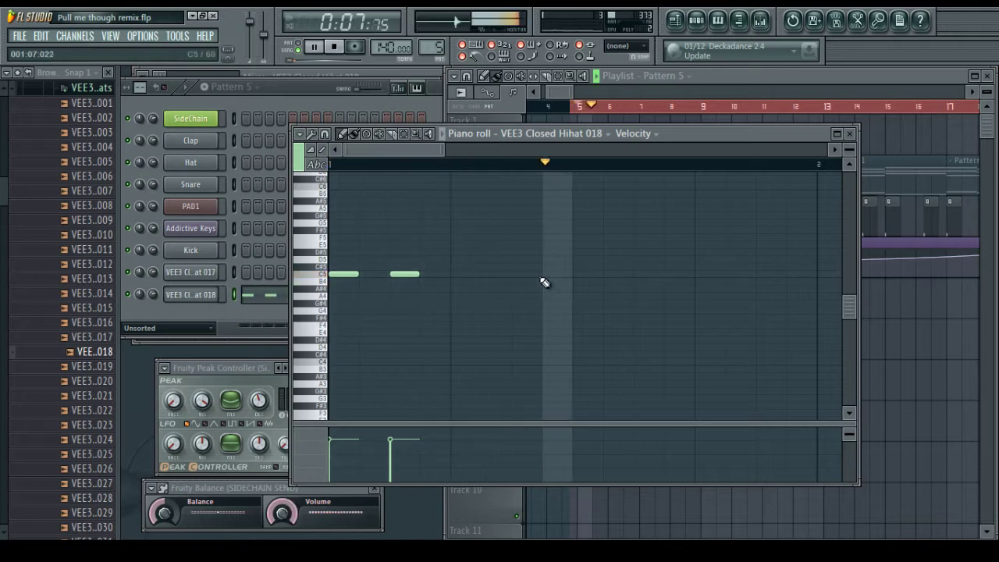
{"action": "key", "text": "space"}
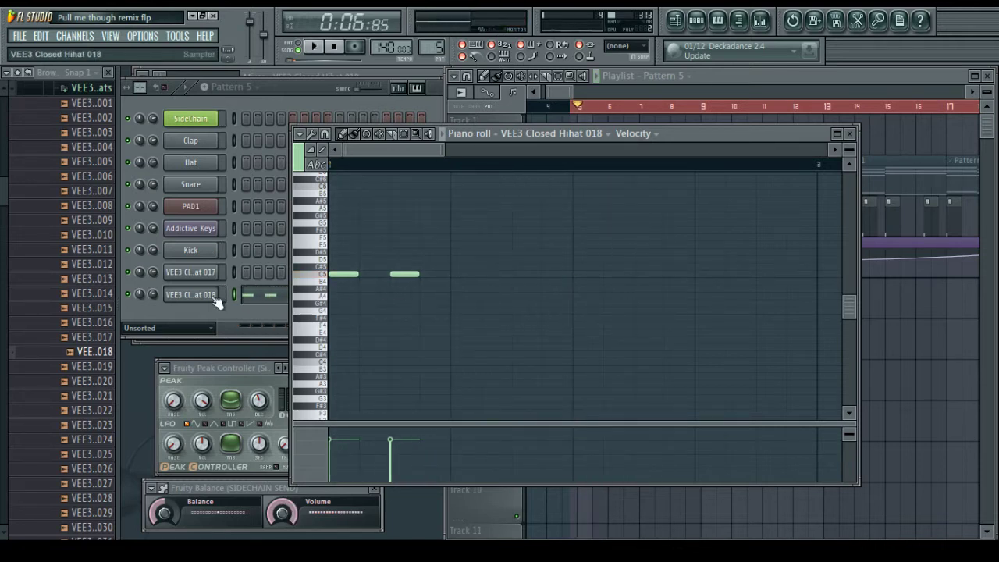
Add a C5 note to Hihat 017's piano roll and audition the pattern
{"action": "right_click", "coordinate": [195, 272]}
{"action": "left_click", "coordinate": [290, 271]}
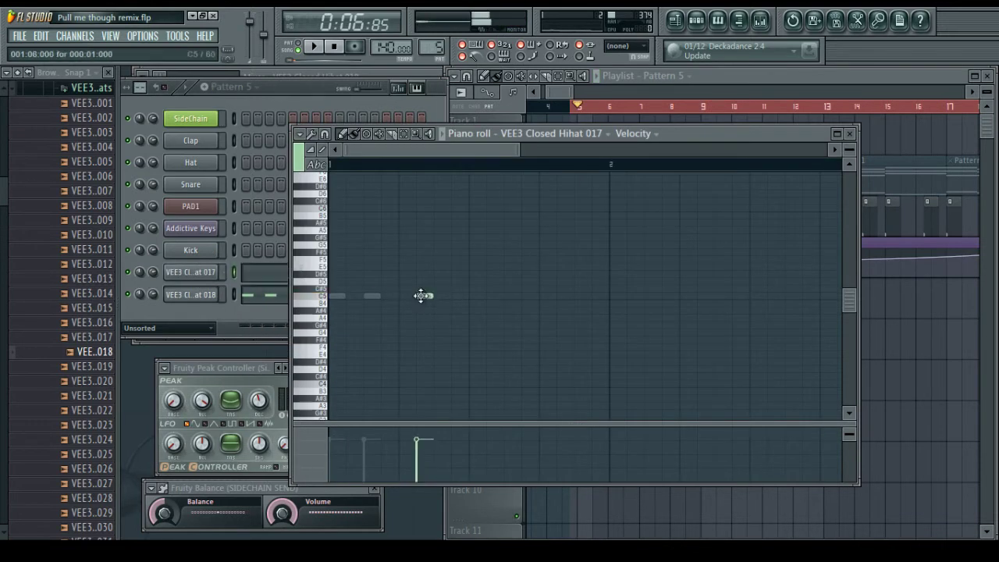
{"action": "key", "text": "space"}
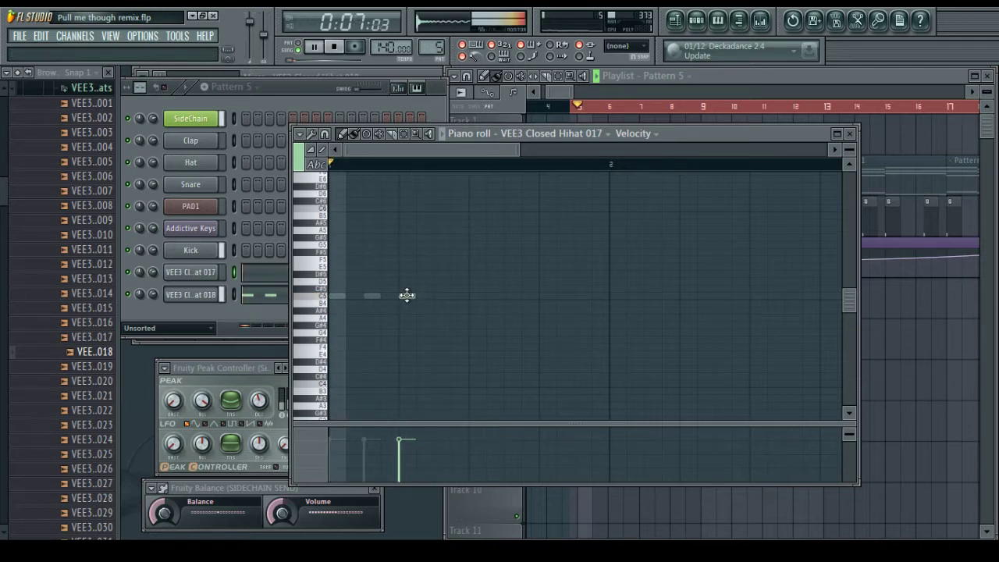
{"action": "left_click", "coordinate": [407, 295]}
{"action": "key", "text": "space"}
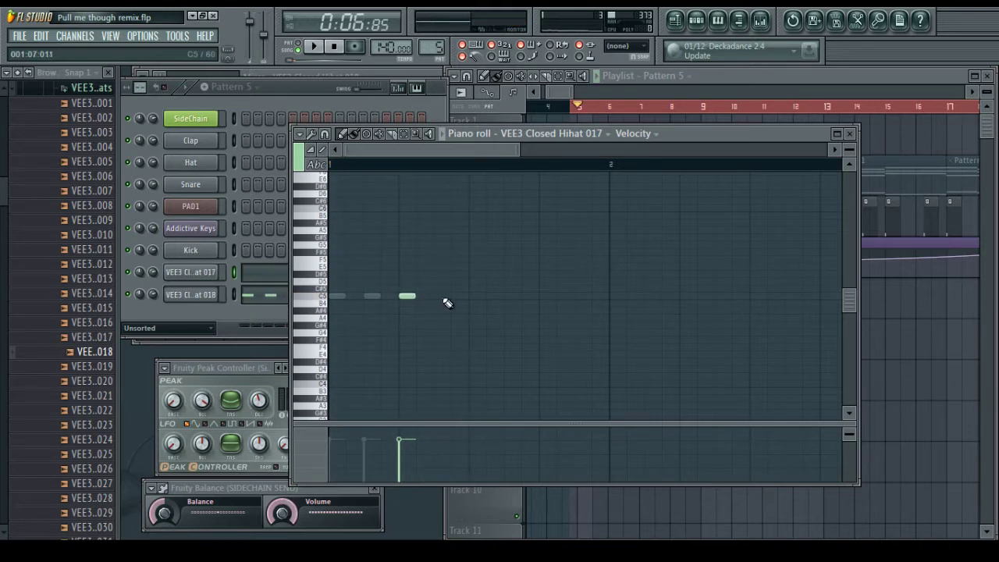
{"action": "key", "text": "space"}
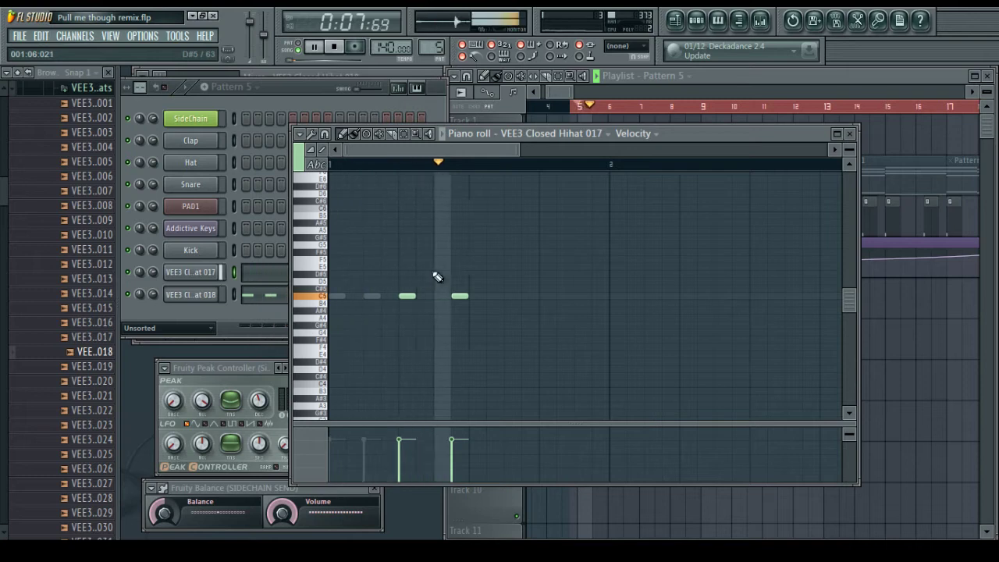
{"action": "key", "text": "space"}
{"action": "right_click", "coordinate": [177, 277]}
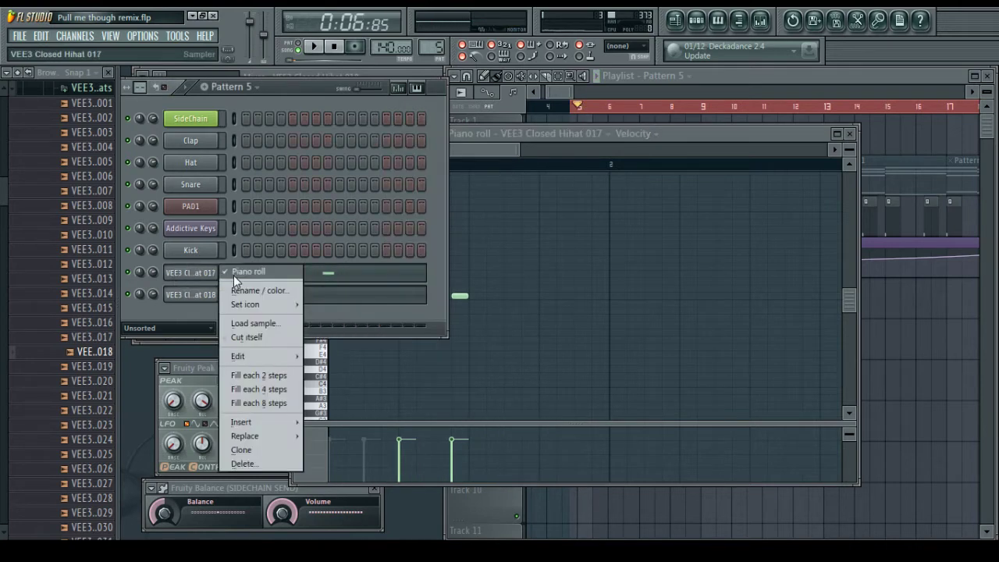
{"action": "left_click", "coordinate": [233, 274]}
{"action": "right_click", "coordinate": [198, 269]}
{"action": "left_click", "coordinate": [238, 273]}
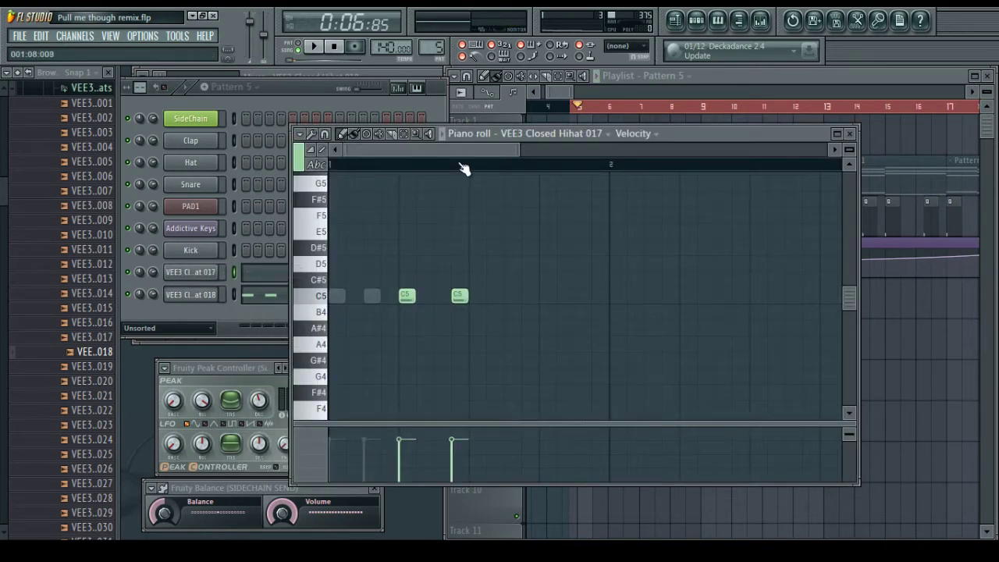
{"action": "key", "text": "space"}
In Hihat 018's piano roll, add a fourth C5 note and delete the third
{"action": "right_click", "coordinate": [207, 293]}
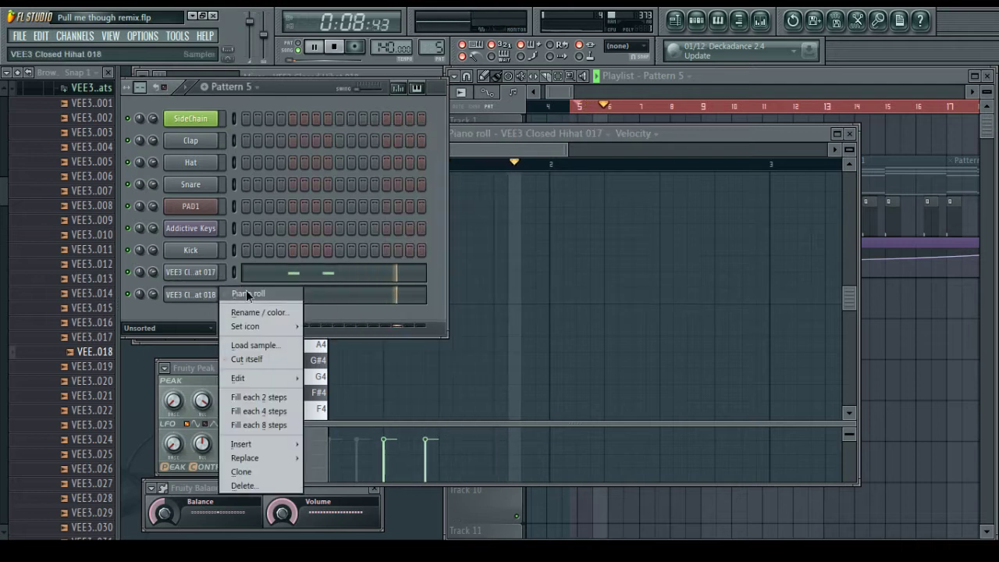
{"action": "left_click", "coordinate": [246, 293]}
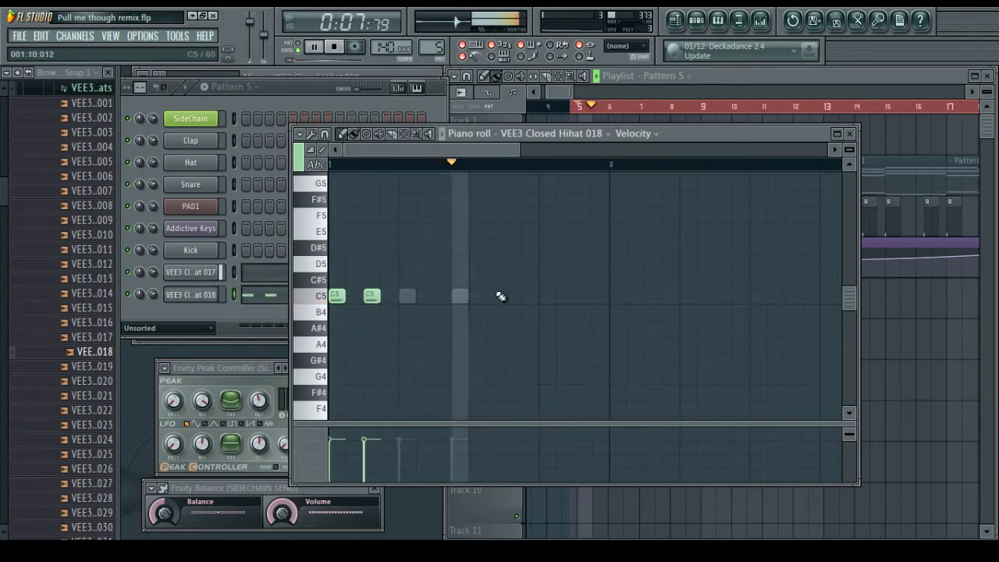
{"action": "key", "text": "space"}
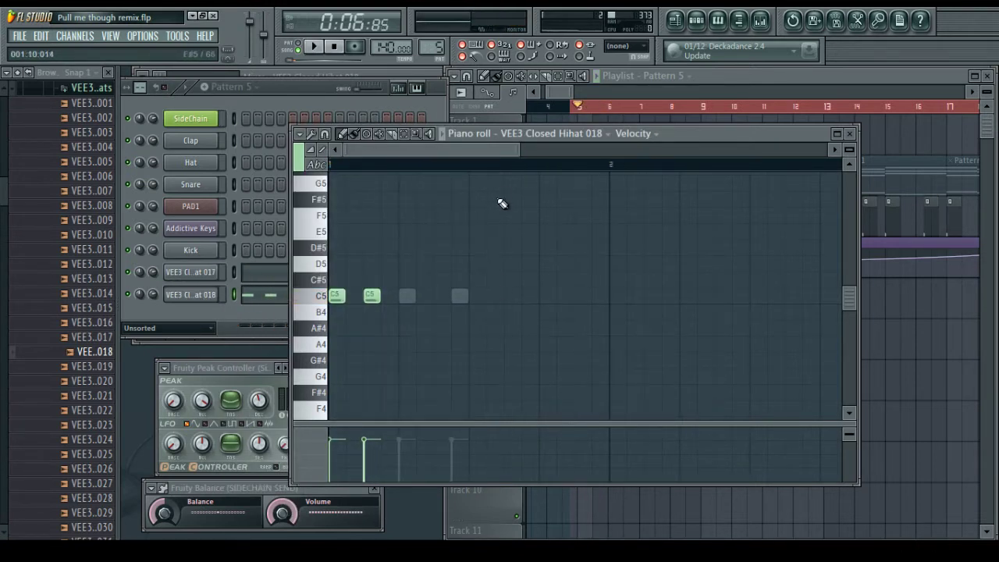
{"action": "scroll", "coordinate": [499, 234], "scroll_direction": "up", "scroll_amount": 4}
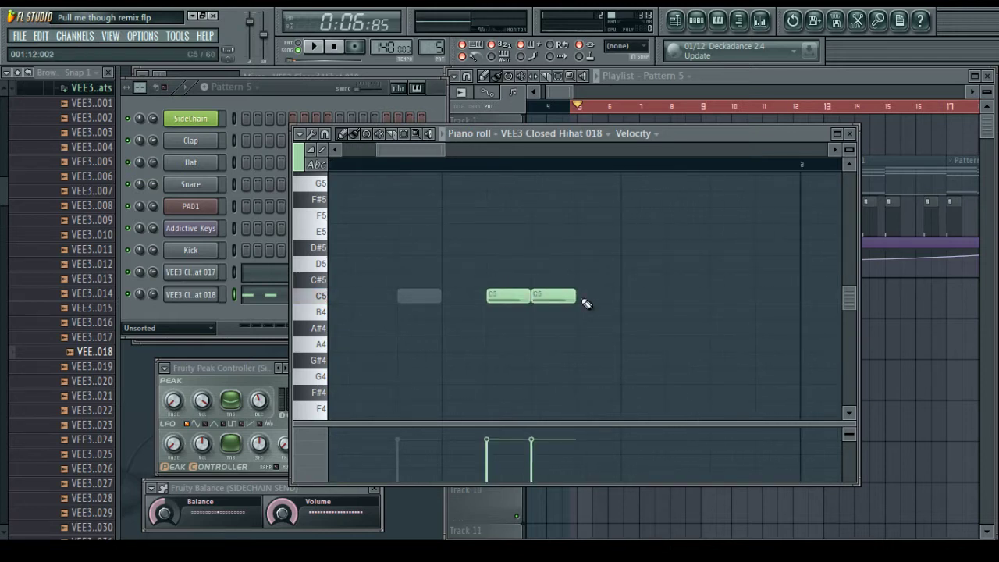
{"action": "left_click", "coordinate": [633, 300]}
{"action": "key", "text": "space"}
{"action": "scroll", "coordinate": [544, 167], "scroll_direction": "down", "scroll_amount": 4}
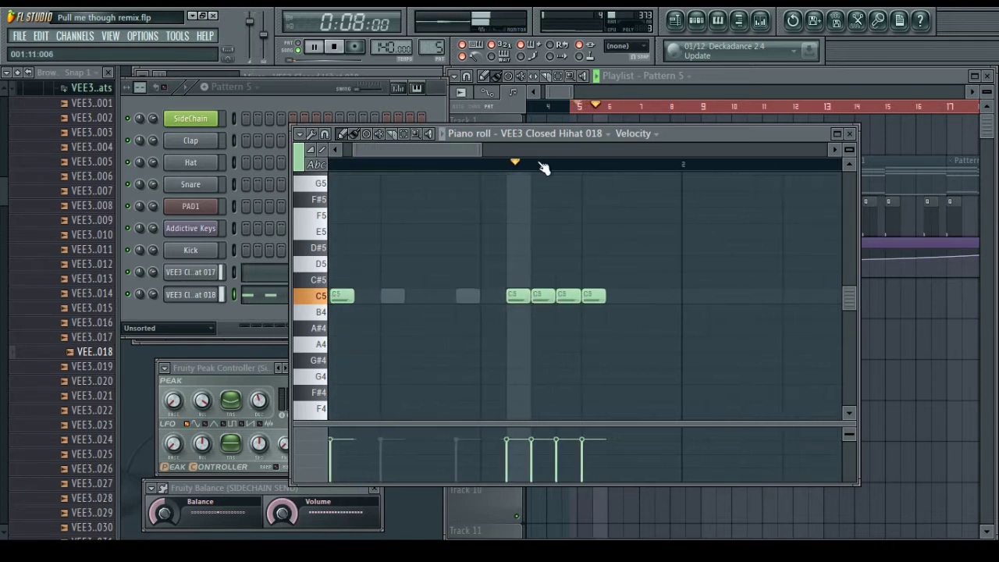
{"action": "key", "text": "space"}
{"action": "right_click", "coordinate": [564, 297]}
{"action": "key", "text": "space"}
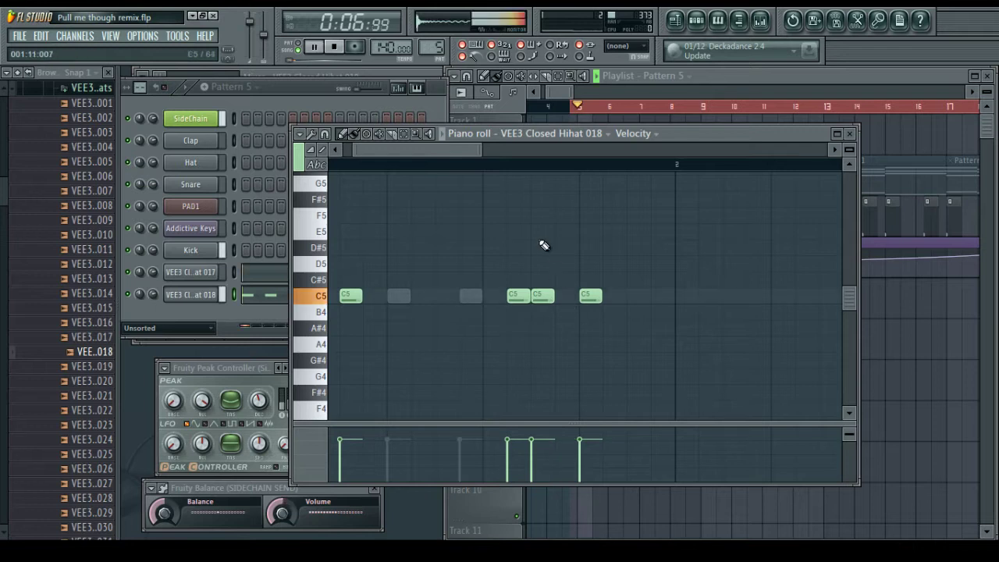
{"action": "key", "text": "space"}
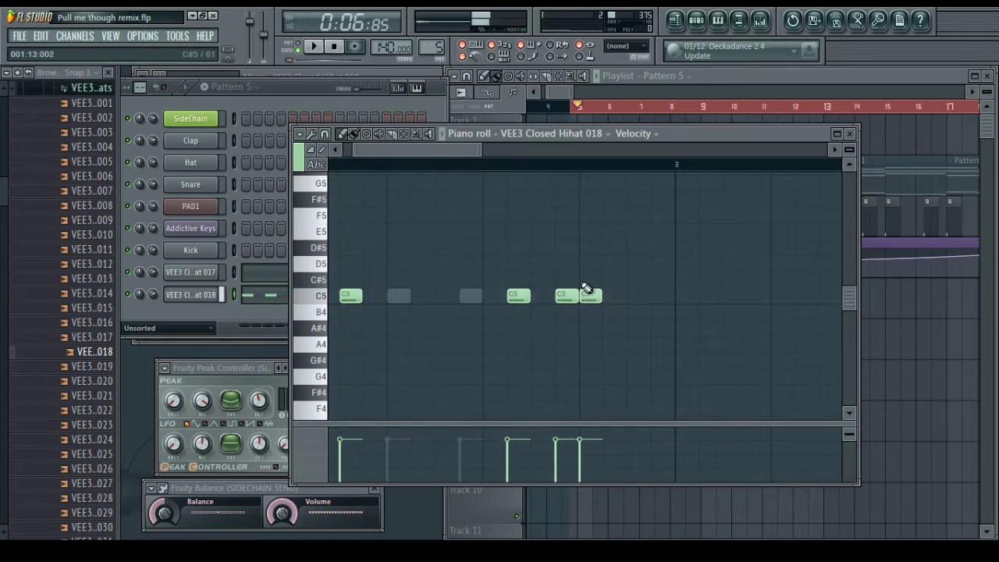
{"action": "key", "text": "space"}
{"action": "key", "text": "space"}
Add another C5 note to Hihat 017, then paint Pattern 5 clips along Track 5
{"action": "right_click", "coordinate": [229, 278]}
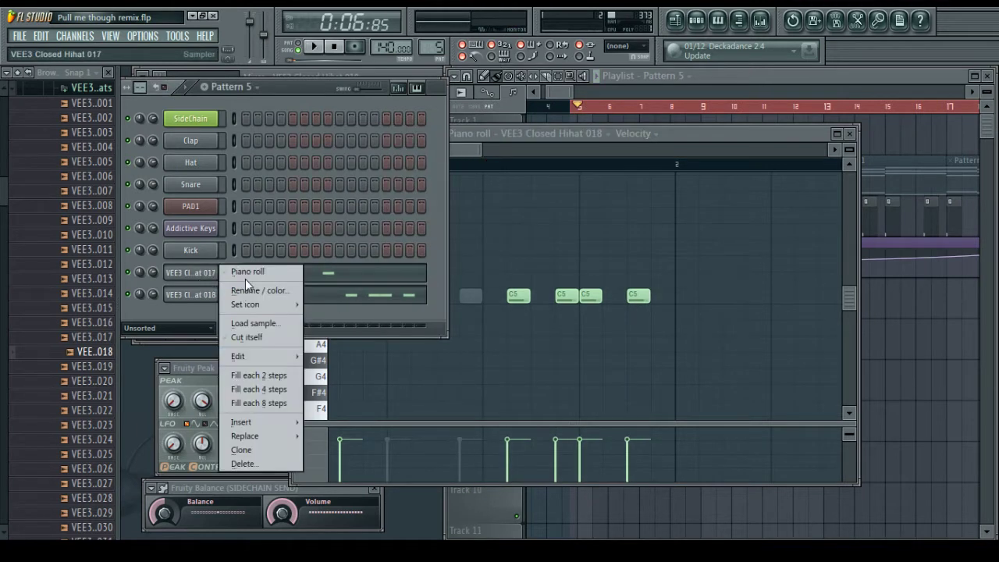
{"action": "left_click", "coordinate": [245, 272]}
{"action": "key", "text": "space"}
{"action": "left_click", "coordinate": [538, 296]}
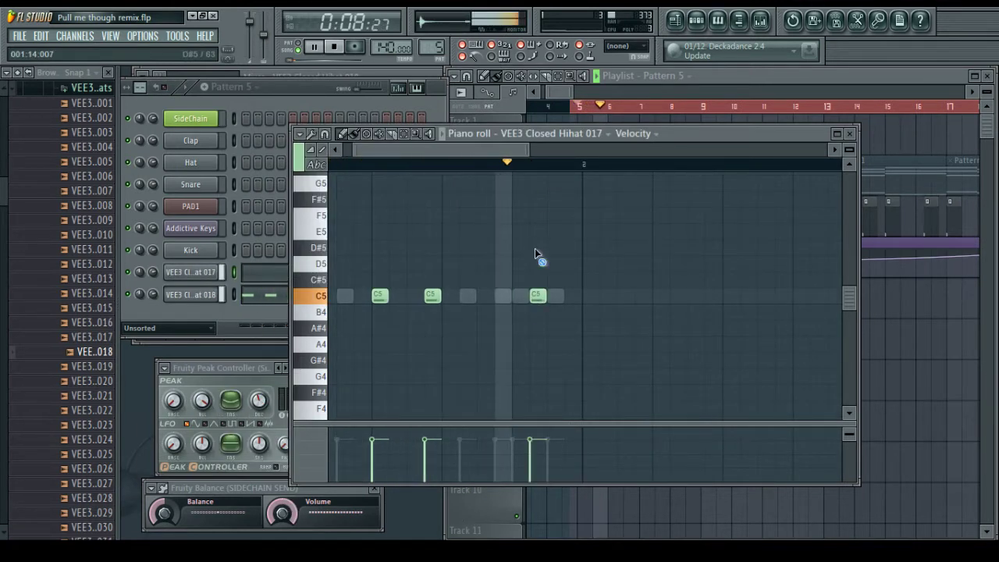
{"action": "key", "text": "space"}
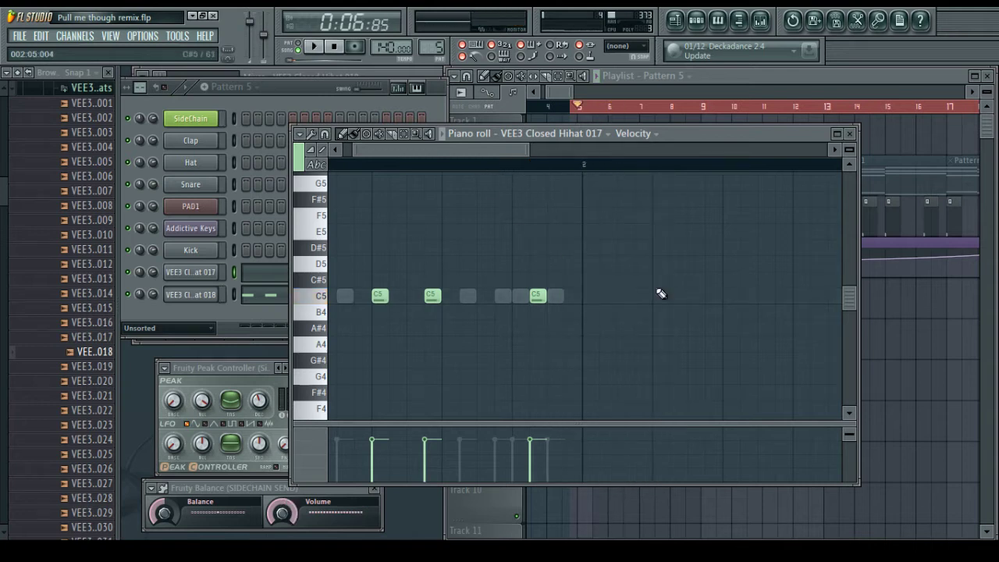
{"action": "left_click", "coordinate": [734, 489]}
{"action": "left_click_drag", "start_coordinate": [656, 315], "coordinate": [749, 315]}
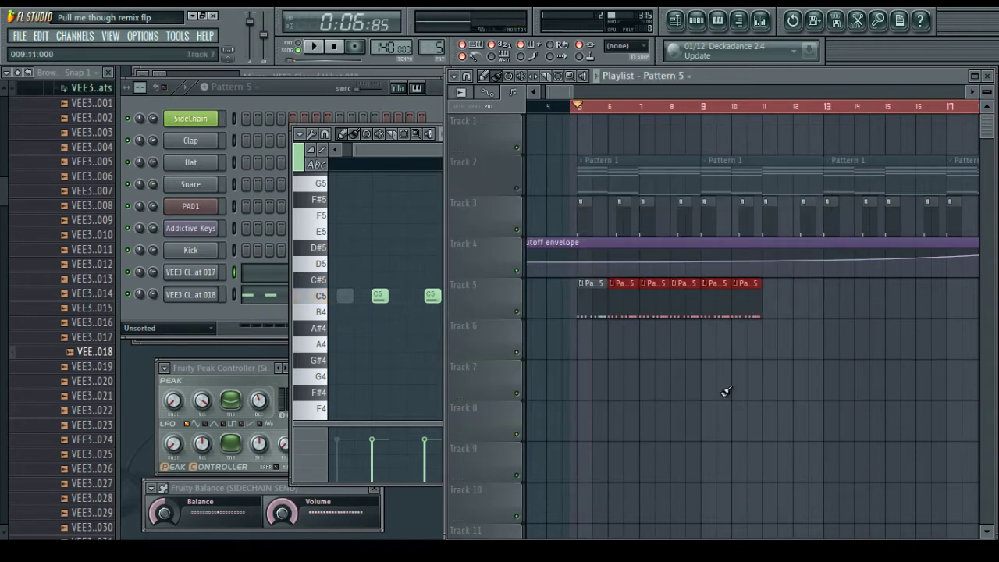
Pan Hihat 018 left and paint Pattern 5 clips on Track 5 through bar 21
{"action": "key", "text": "space"}
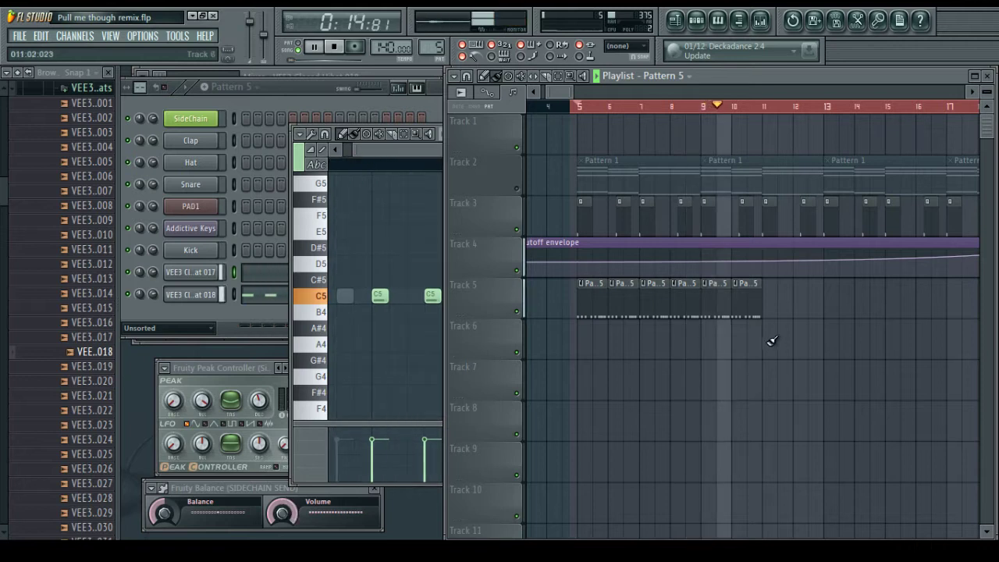
{"action": "left_click_drag", "start_coordinate": [769, 310], "coordinate": [884, 318]}
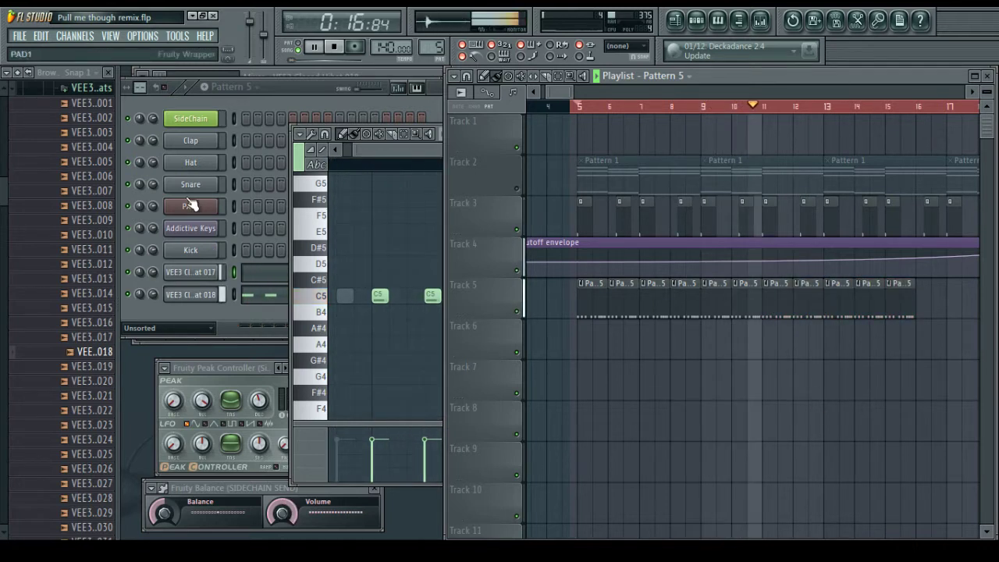
{"action": "left_click", "coordinate": [144, 275]}
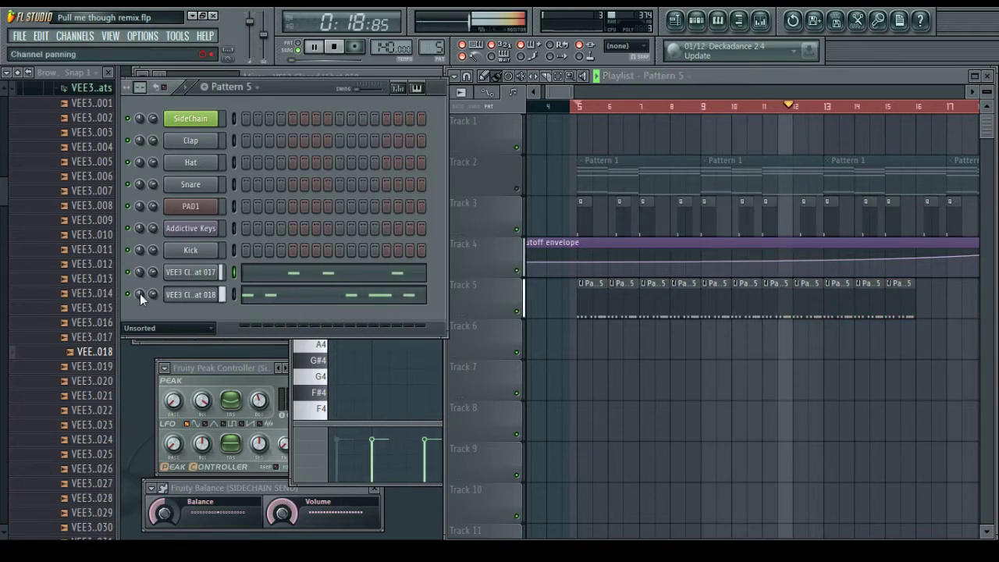
{"action": "left_click_drag", "start_coordinate": [139, 293], "coordinate": [140, 309]}
{"action": "right_click", "coordinate": [652, 436]}
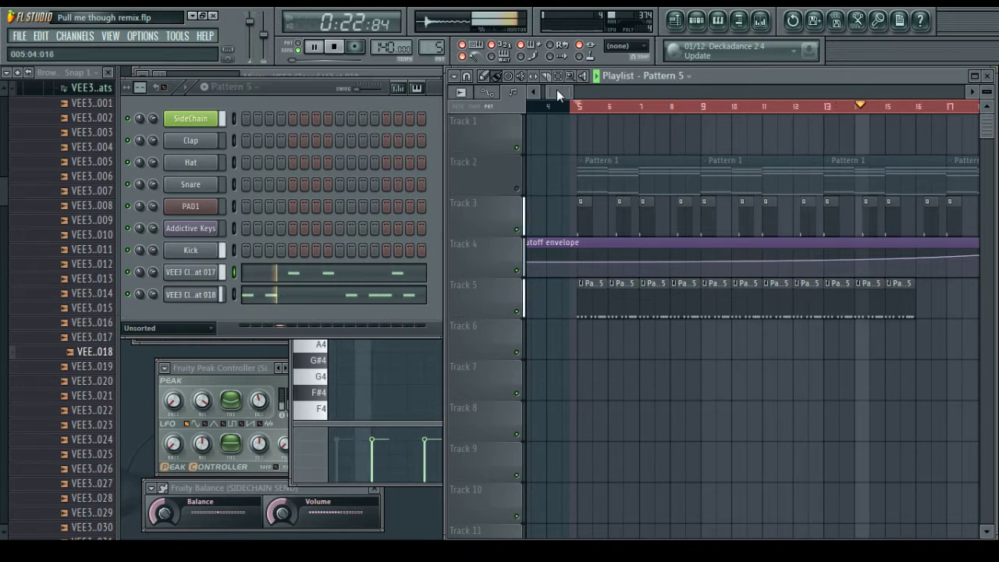
{"action": "left_click_drag", "start_coordinate": [556, 90], "coordinate": [574, 92]}
{"action": "mouse_move", "coordinate": [689, 307]}
{"action": "left_mouse_down"}
{"action": "mouse_move", "coordinate": [790, 311]}
{"action": "mouse_move", "coordinate": [808, 324]}
{"action": "mouse_move", "coordinate": [829, 312]}
{"action": "left_mouse_up"}
{"action": "right_click", "coordinate": [217, 272]}
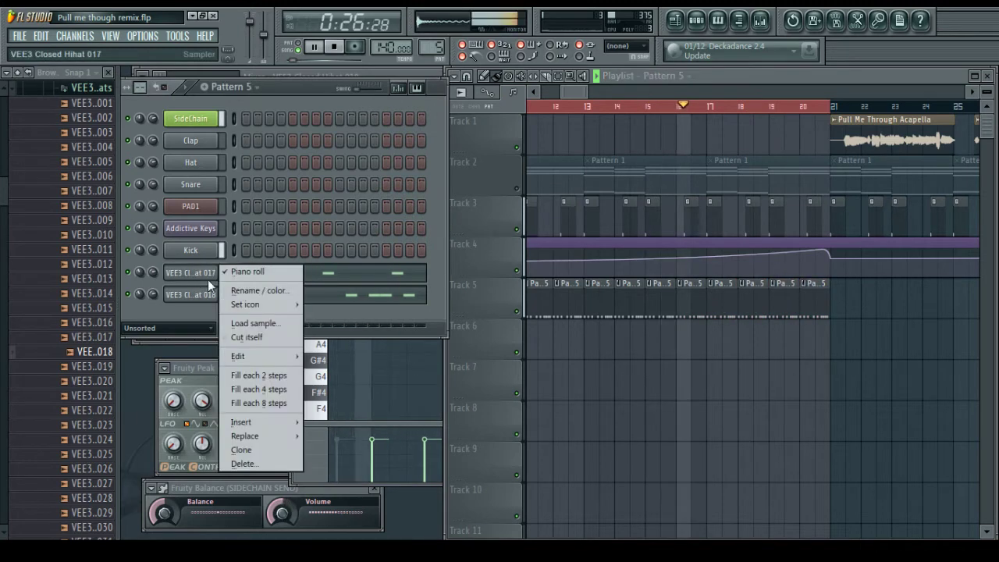
Lower the velocity of the first two Hihat 017 notes and the first Hihat 018 note
{"action": "left_click", "coordinate": [246, 272]}
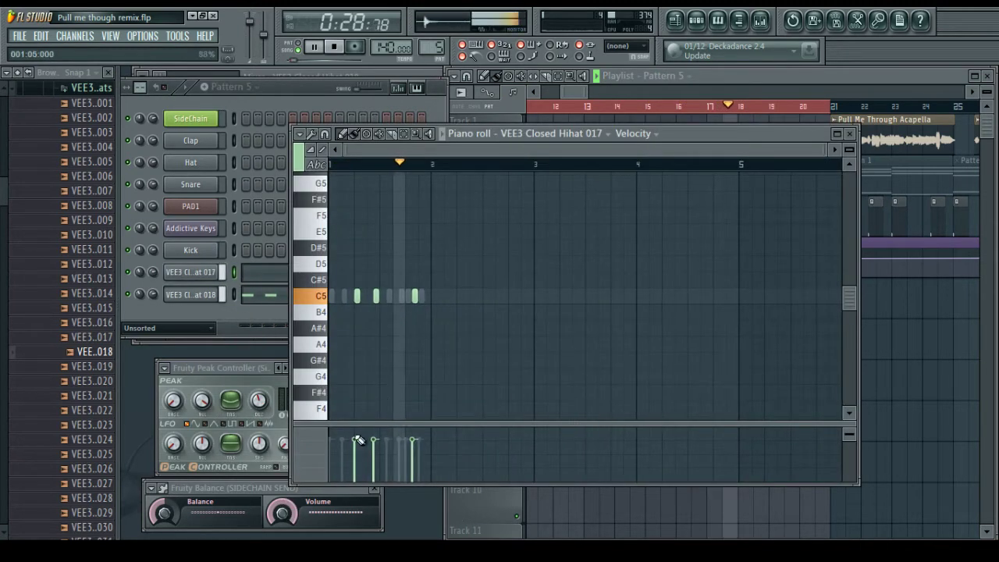
{"action": "left_click_drag", "start_coordinate": [355, 438], "coordinate": [377, 446]}
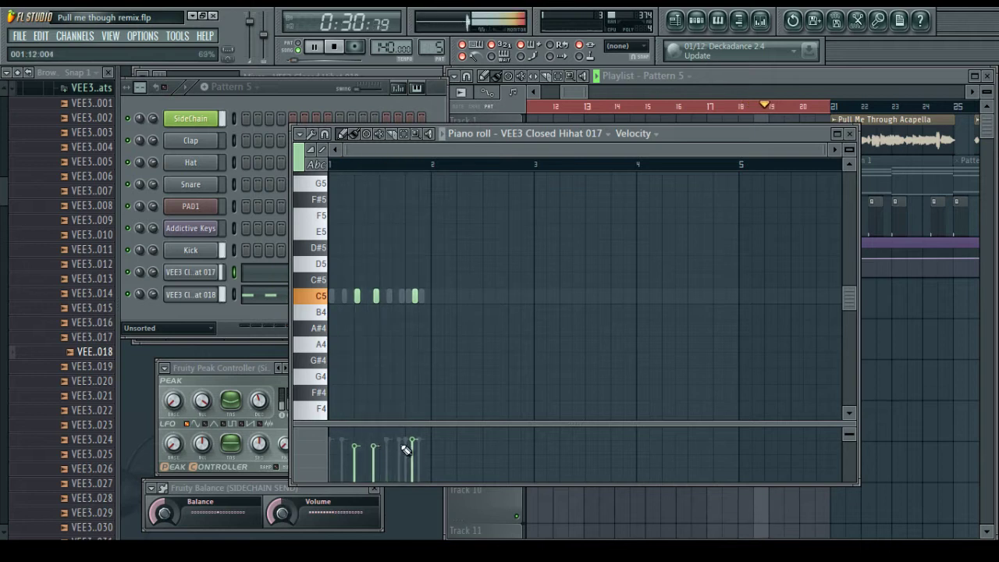
{"action": "right_click", "coordinate": [206, 294]}
{"action": "left_click", "coordinate": [247, 295]}
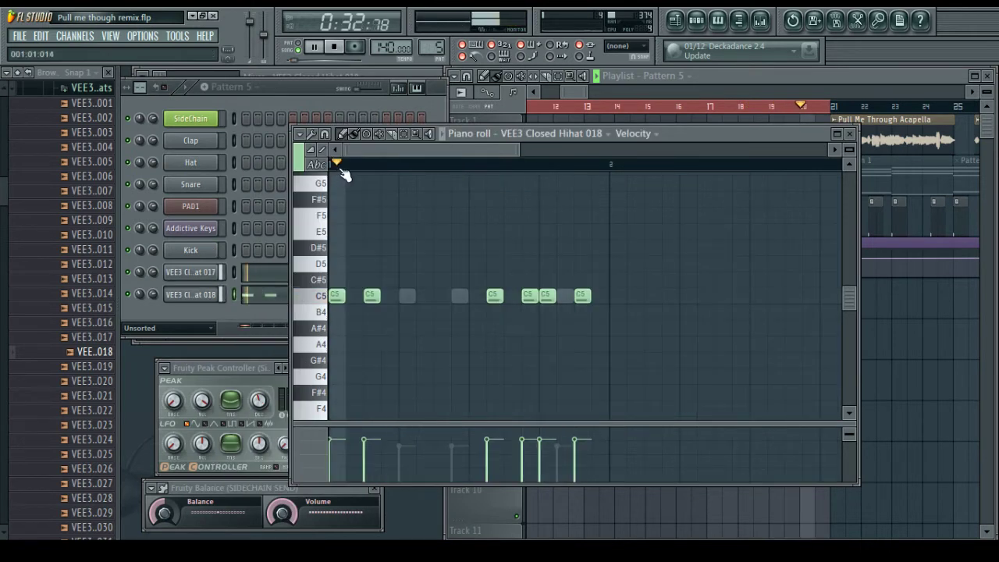
{"action": "scroll", "coordinate": [343, 171], "scroll_direction": "down", "scroll_amount": 2}
{"action": "left_click", "coordinate": [335, 443]}
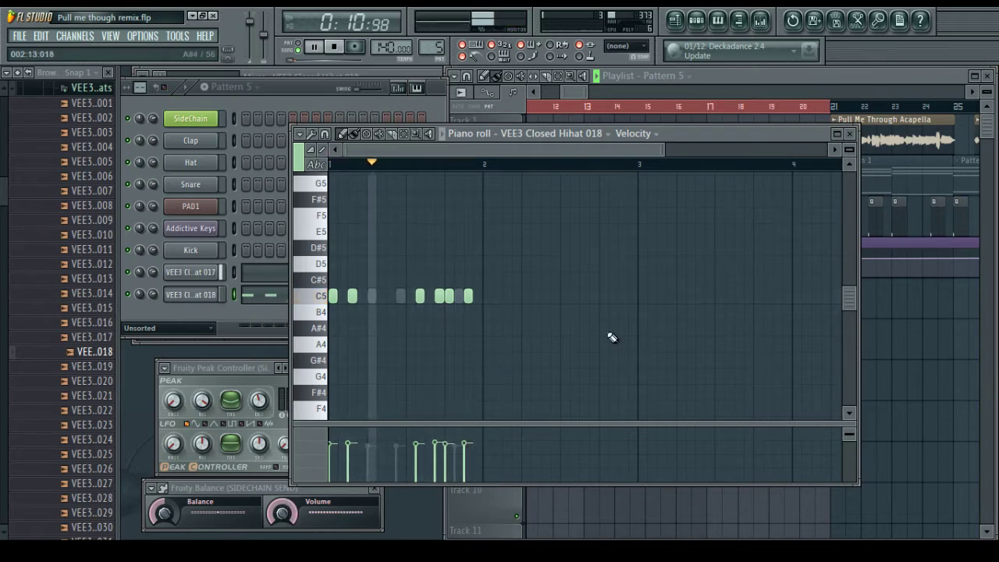
{"action": "left_click", "coordinate": [850, 134]}
{"action": "right_click", "coordinate": [666, 450]}
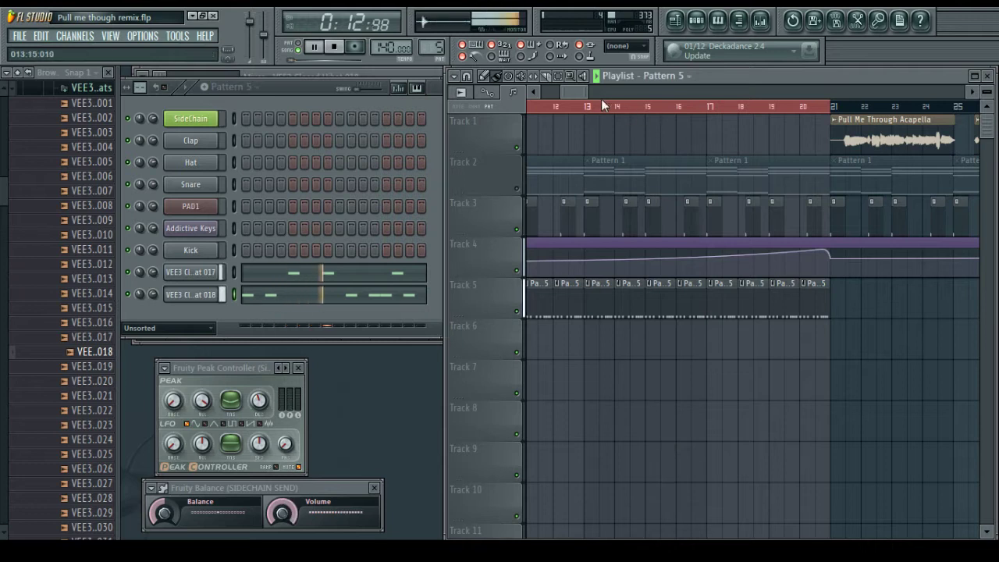
Stop playback, collapse the Cymbals folder, and preview a clap before closing VEE3 Claps
{"action": "left_click_drag", "start_coordinate": [576, 93], "coordinate": [559, 98]}
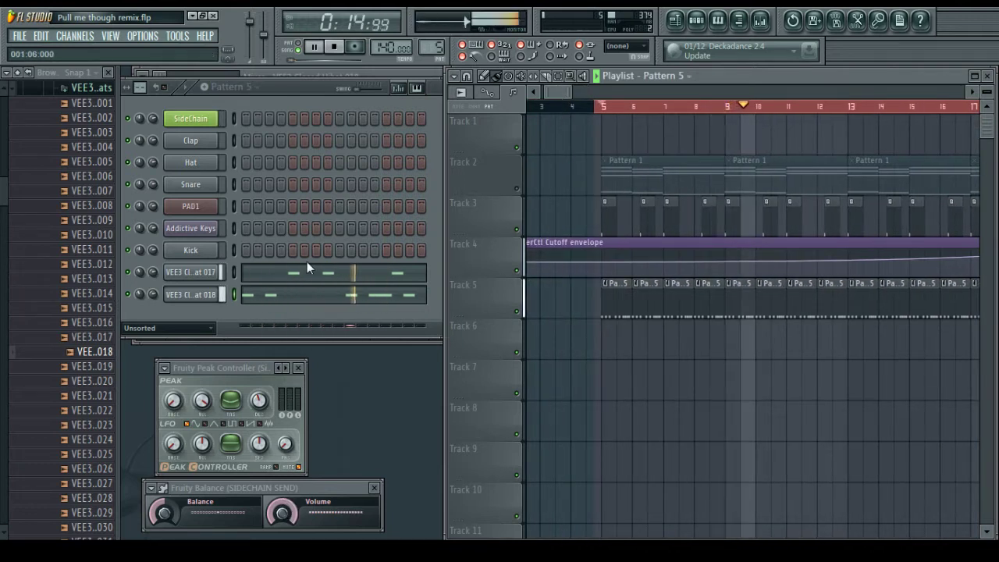
{"action": "scroll", "coordinate": [71, 312], "scroll_direction": "up", "scroll_amount": 6}
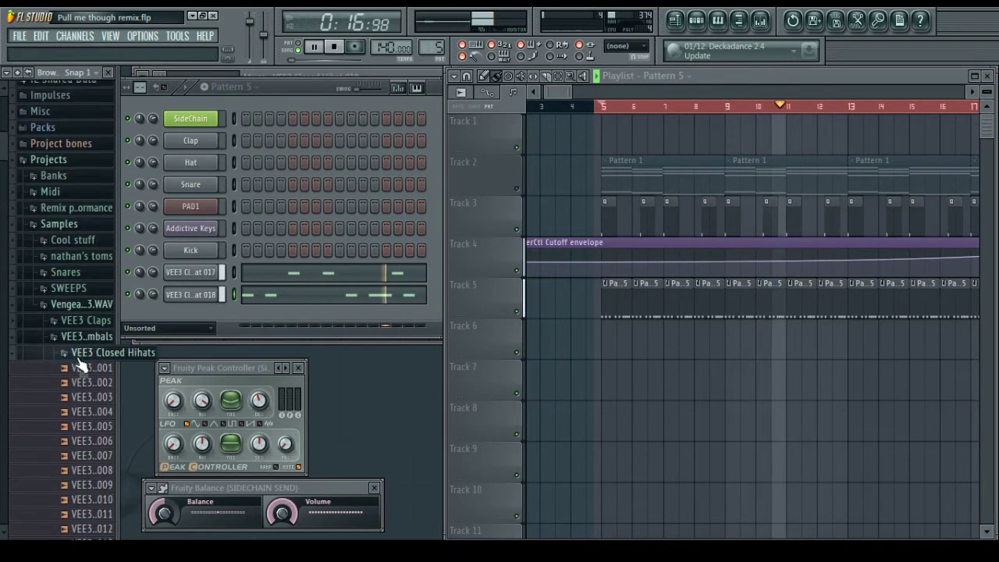
{"action": "left_click", "coordinate": [80, 346]}
{"action": "key", "text": "space"}
{"action": "left_click", "coordinate": [70, 321]}
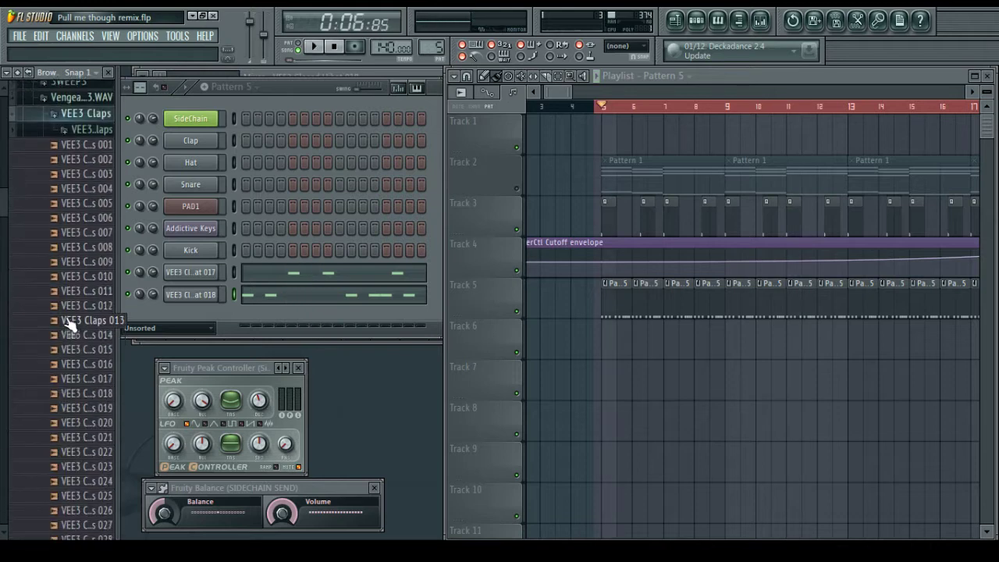
{"action": "left_click", "coordinate": [70, 241]}
{"action": "left_click", "coordinate": [82, 87]}
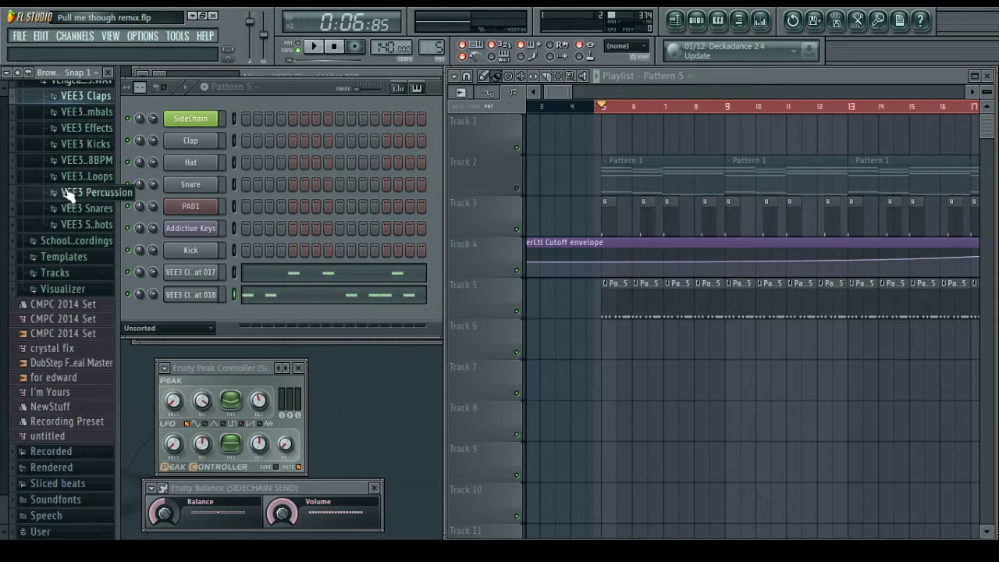
{"action": "scroll", "coordinate": [66, 231], "scroll_direction": "up", "scroll_amount": 3}
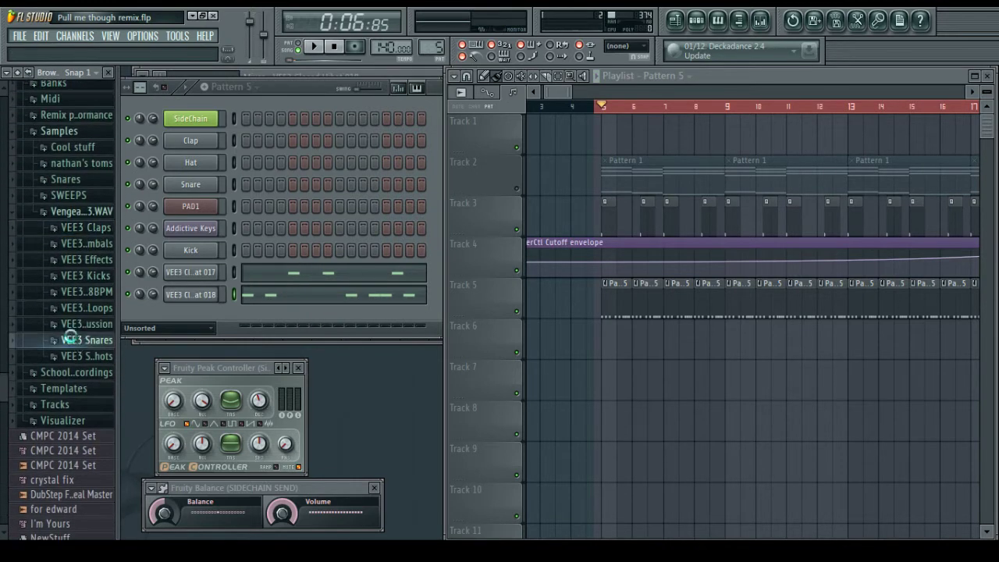
Open VEE3 Snares and preview snare 15 and snares 23 through 32
{"action": "left_click", "coordinate": [70, 339]}
{"action": "left_click", "coordinate": [72, 270]}
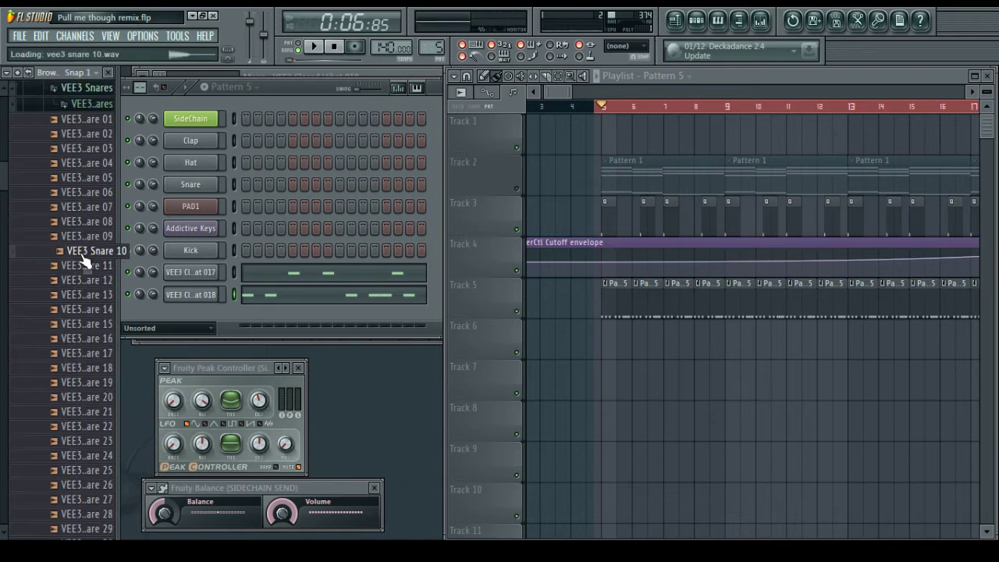
{"action": "left_click", "coordinate": [92, 324]}
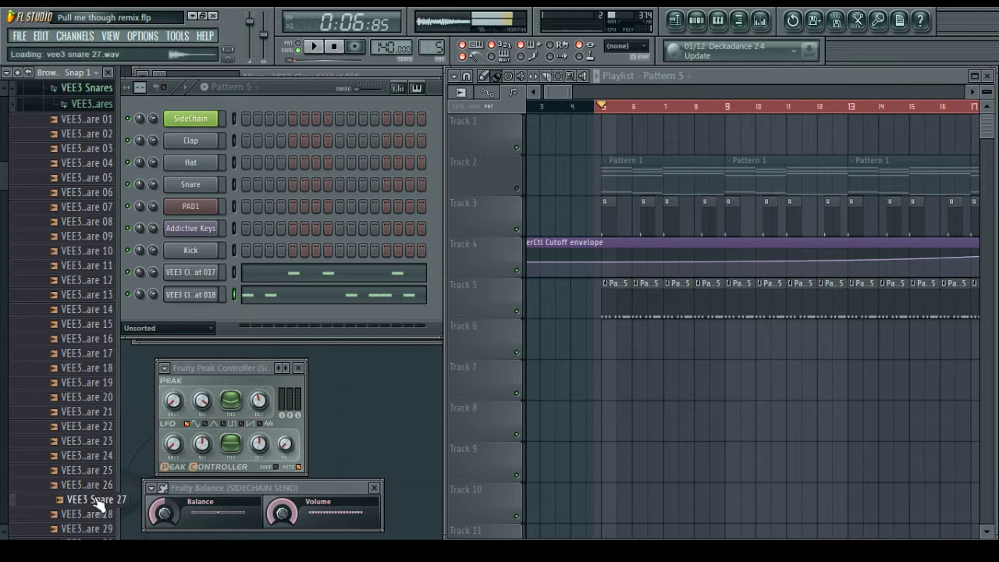
{"action": "scroll", "coordinate": [94, 453], "scroll_direction": "down", "scroll_amount": 2}
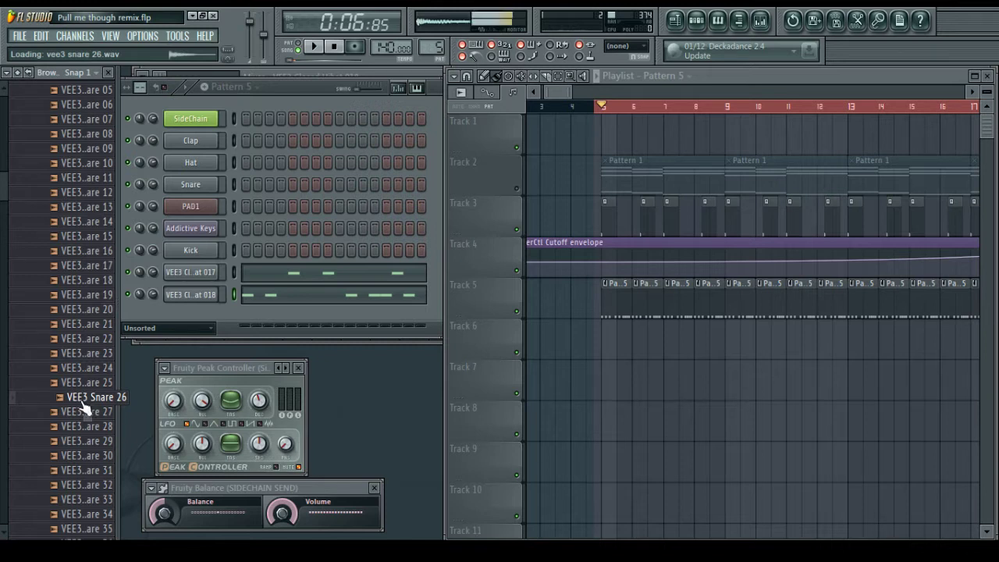
{"action": "left_click", "coordinate": [84, 411]}
{"action": "left_click", "coordinate": [86, 426]}
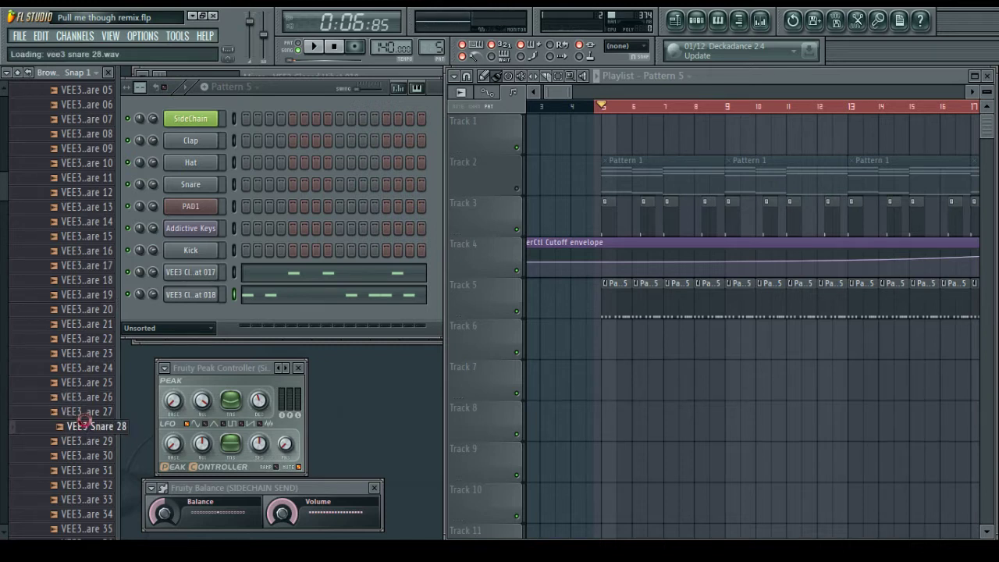
{"action": "left_click", "coordinate": [87, 441]}
{"action": "left_click", "coordinate": [90, 457]}
{"action": "left_click", "coordinate": [95, 470]}
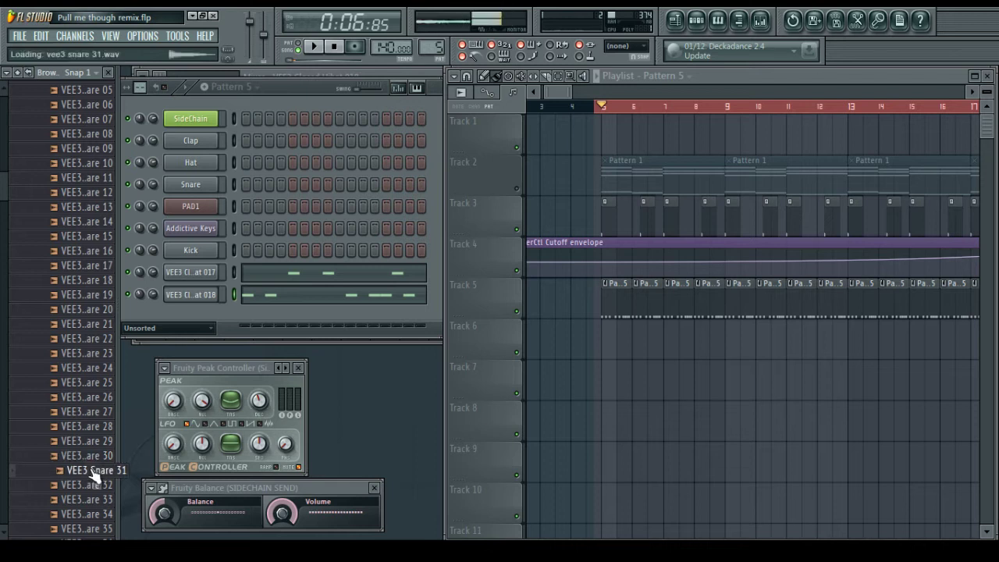
{"action": "left_click", "coordinate": [93, 484]}
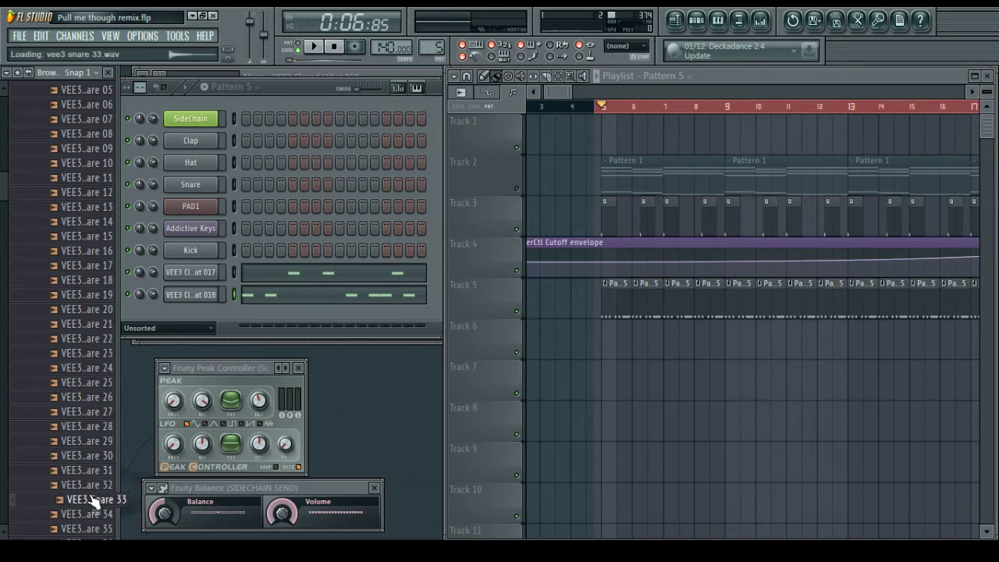
{"action": "left_click", "coordinate": [76, 428]}
{"action": "left_click", "coordinate": [76, 442]}
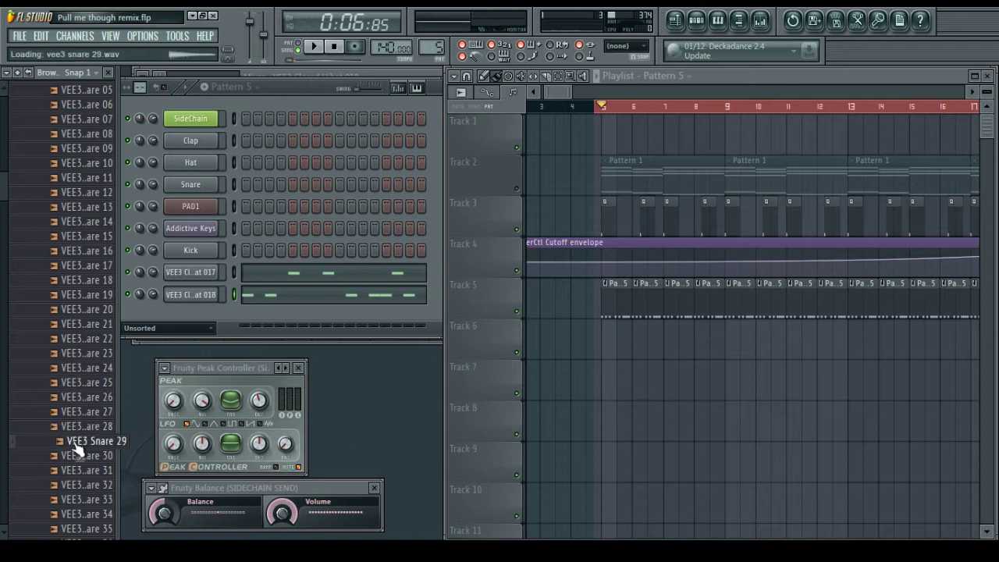
{"action": "left_click", "coordinate": [78, 427]}
{"action": "left_click", "coordinate": [78, 412]}
{"action": "left_click", "coordinate": [82, 398]}
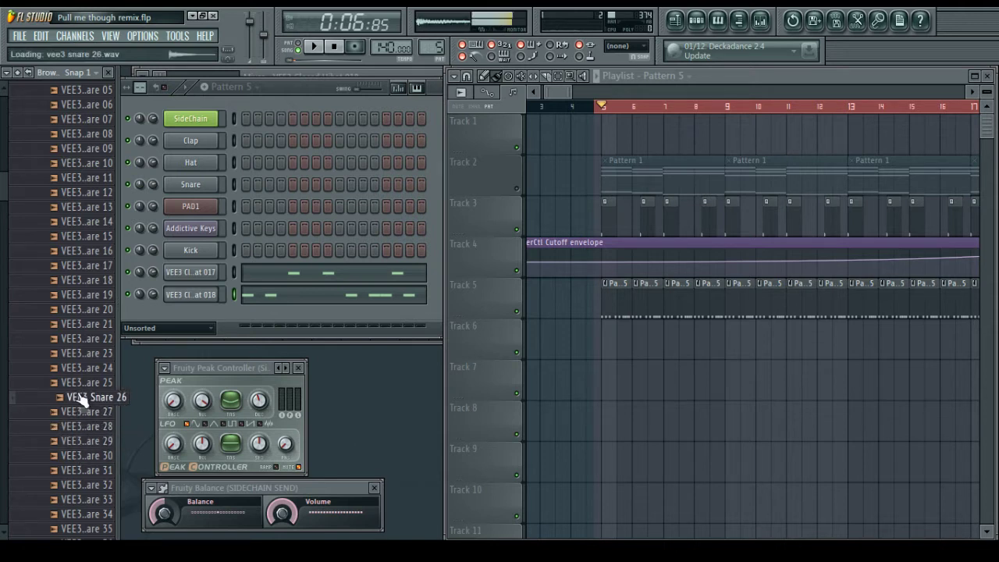
{"action": "left_click", "coordinate": [81, 383]}
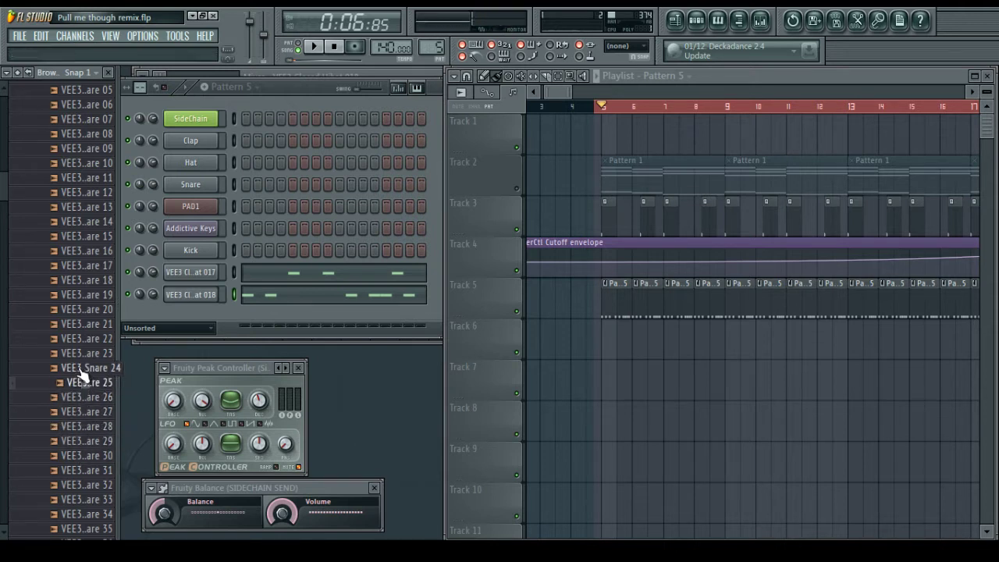
{"action": "left_click", "coordinate": [81, 368]}
{"action": "left_click", "coordinate": [85, 353]}
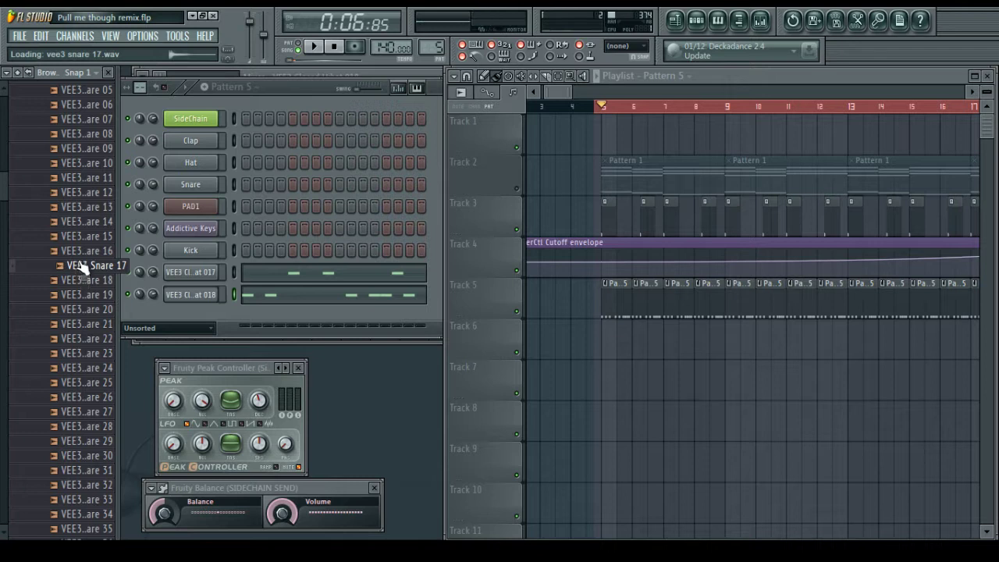
Preview further snares including 40, 45, 46, 48, 51, 53 and 57
{"action": "left_click", "coordinate": [86, 408]}
{"action": "scroll", "coordinate": [87, 397], "scroll_direction": "down", "scroll_amount": 4}
{"action": "left_click", "coordinate": [88, 397]}
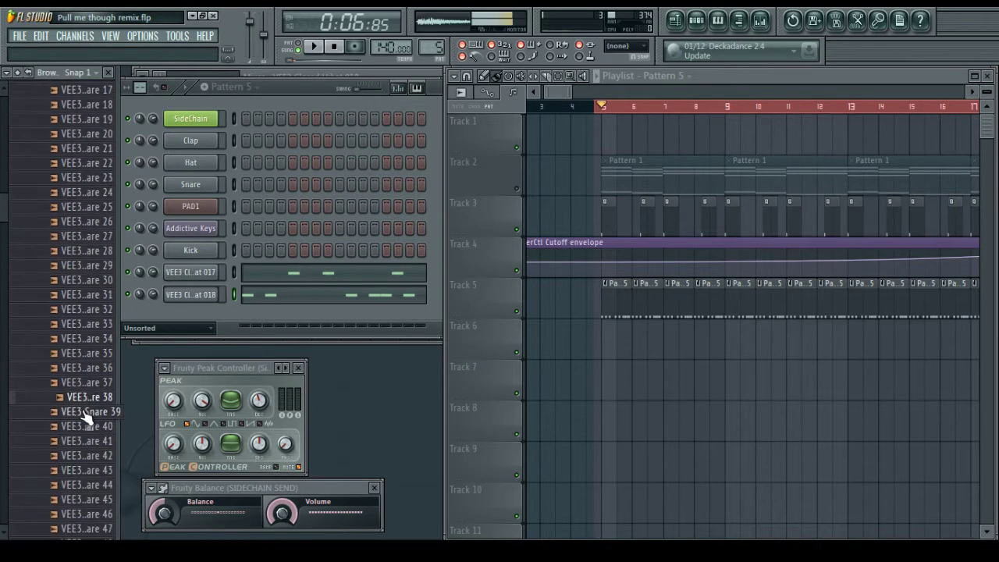
{"action": "left_click", "coordinate": [91, 426]}
{"action": "scroll", "coordinate": [89, 416], "scroll_direction": "down", "scroll_amount": 3}
{"action": "left_click", "coordinate": [89, 384]}
{"action": "left_click", "coordinate": [89, 369]}
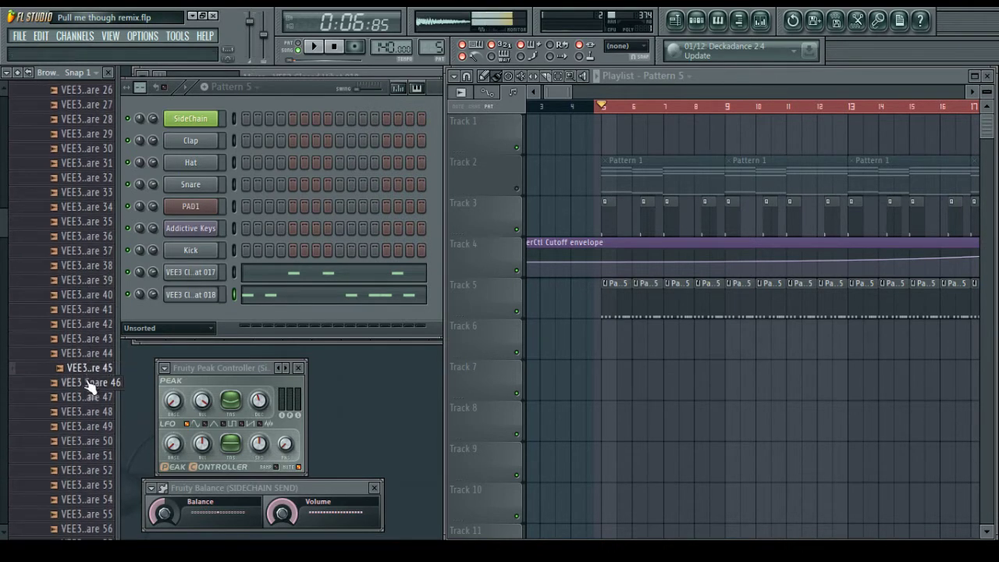
{"action": "left_click", "coordinate": [89, 414]}
{"action": "left_click", "coordinate": [93, 455]}
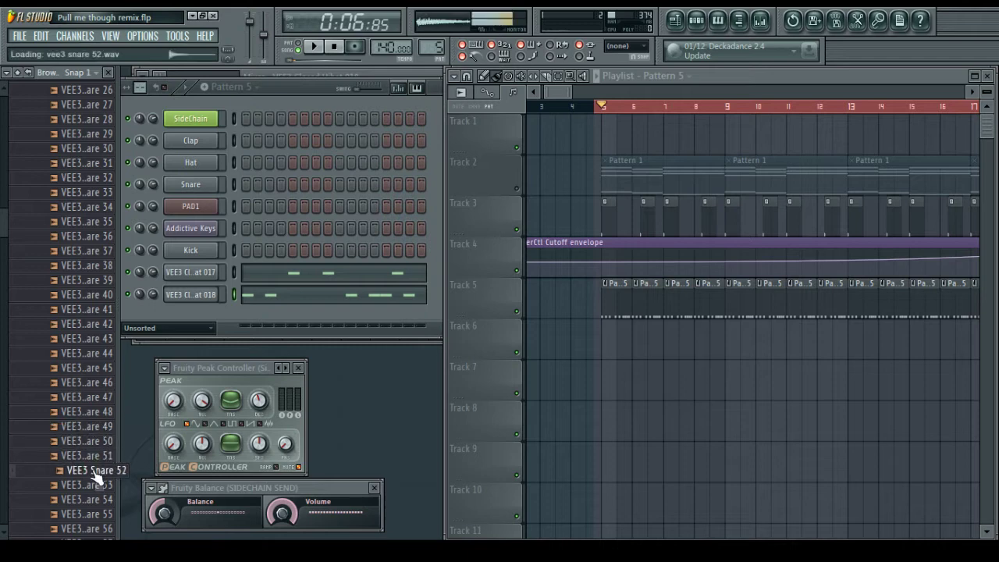
{"action": "left_click", "coordinate": [94, 482]}
{"action": "scroll", "coordinate": [94, 473], "scroll_direction": "down", "scroll_amount": 3}
{"action": "left_click", "coordinate": [91, 414]}
{"action": "scroll", "coordinate": [76, 344], "scroll_direction": "up", "scroll_amount": 18}
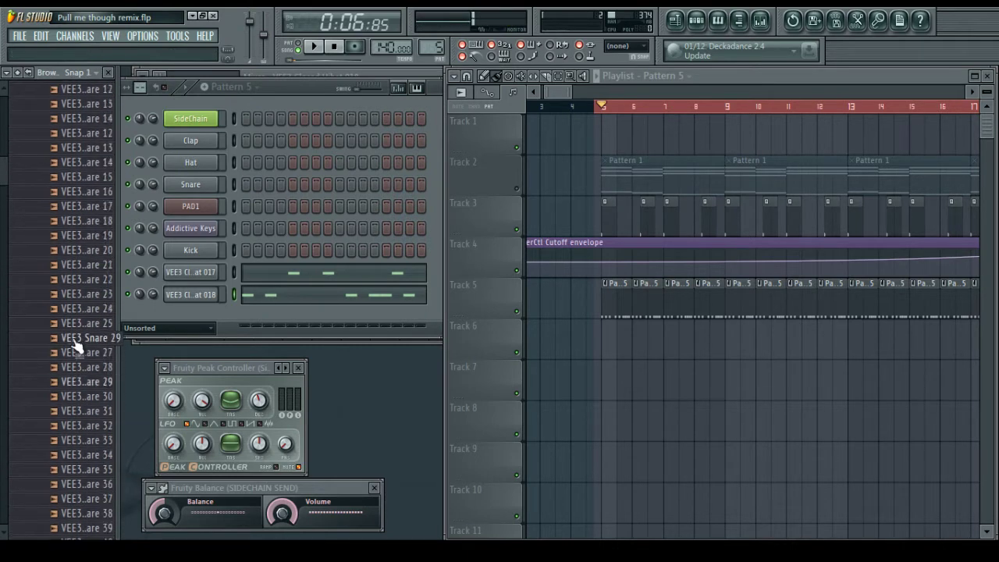
{"action": "scroll", "coordinate": [78, 351], "scroll_direction": "down", "scroll_amount": 5}
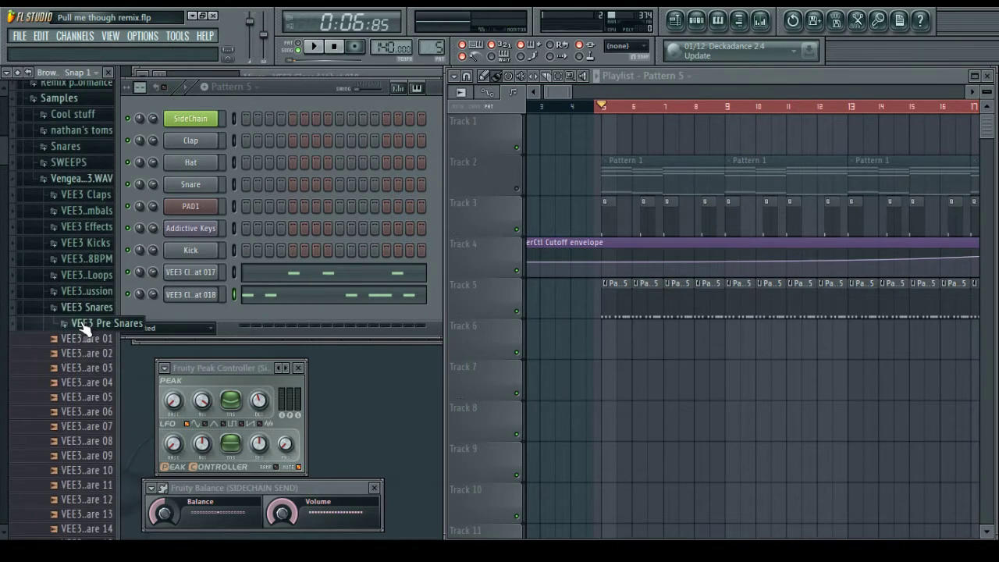
Open the VEE3 Pre Snares folder and preview Pre Snares 09 down to 02 -40ms
{"action": "left_click", "coordinate": [86, 323]}
{"action": "left_click", "coordinate": [86, 230]}
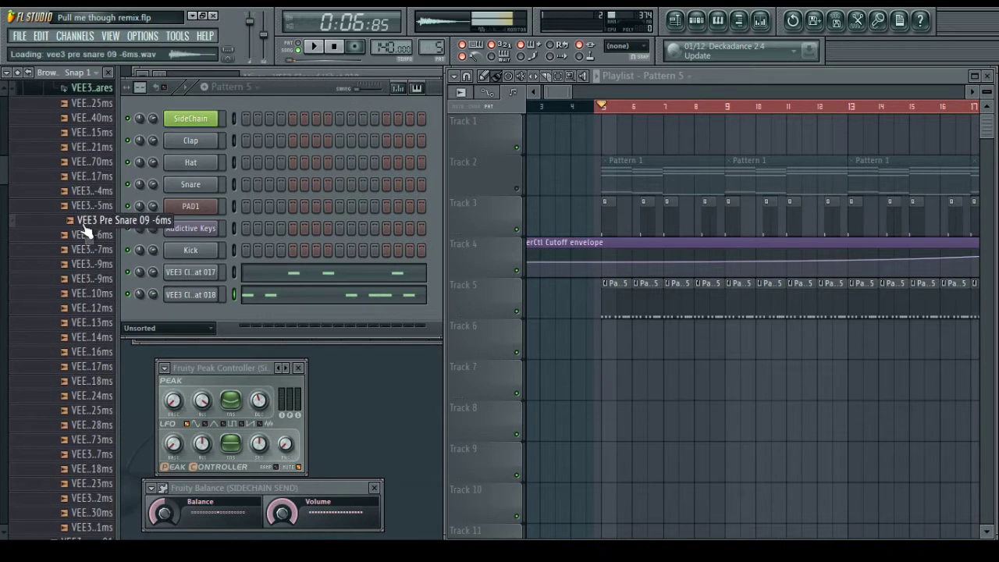
{"action": "left_click", "coordinate": [85, 208]}
{"action": "left_click", "coordinate": [83, 193]}
{"action": "left_click", "coordinate": [87, 179]}
{"action": "left_click", "coordinate": [88, 163]}
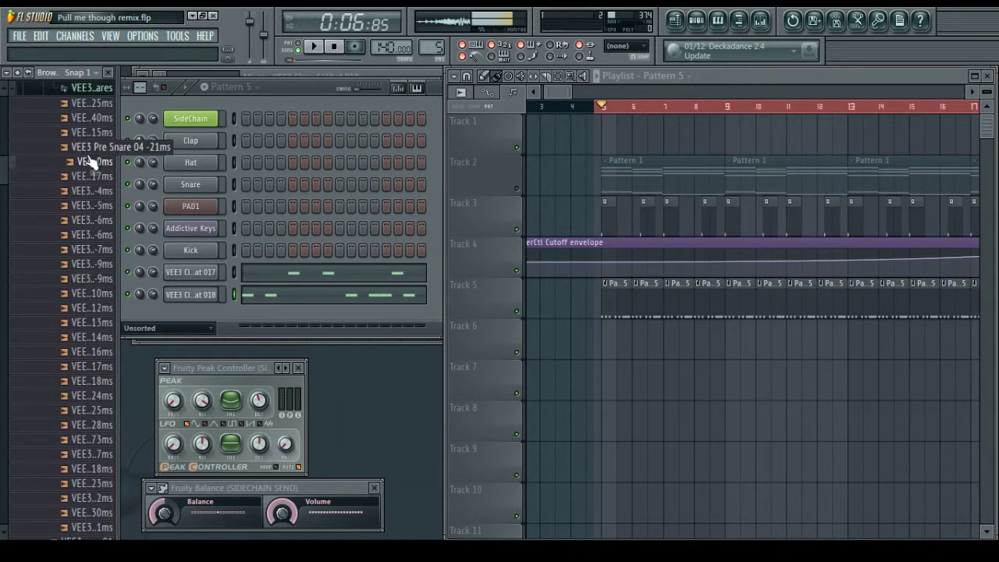
{"action": "left_click", "coordinate": [88, 149]}
{"action": "left_click", "coordinate": [87, 132]}
{"action": "left_click", "coordinate": [88, 121]}
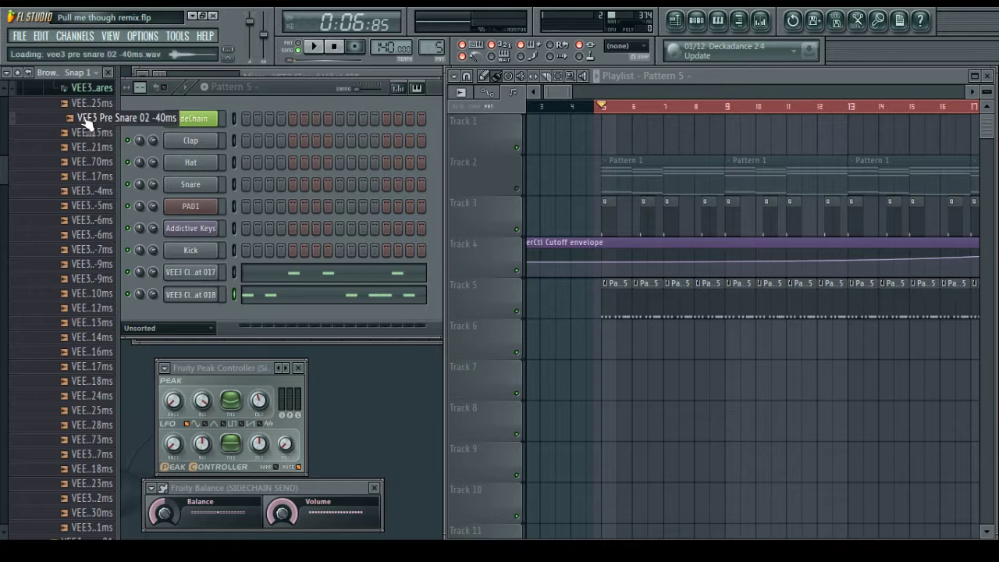
Re-audition Pre Snares 04, 02, 05, 06 and 07, then add Pre Snare 06 -17ms as a channel
{"action": "left_click", "coordinate": [85, 151]}
{"action": "left_click", "coordinate": [87, 121]}
{"action": "left_click", "coordinate": [86, 149]}
{"action": "left_click", "coordinate": [85, 162]}
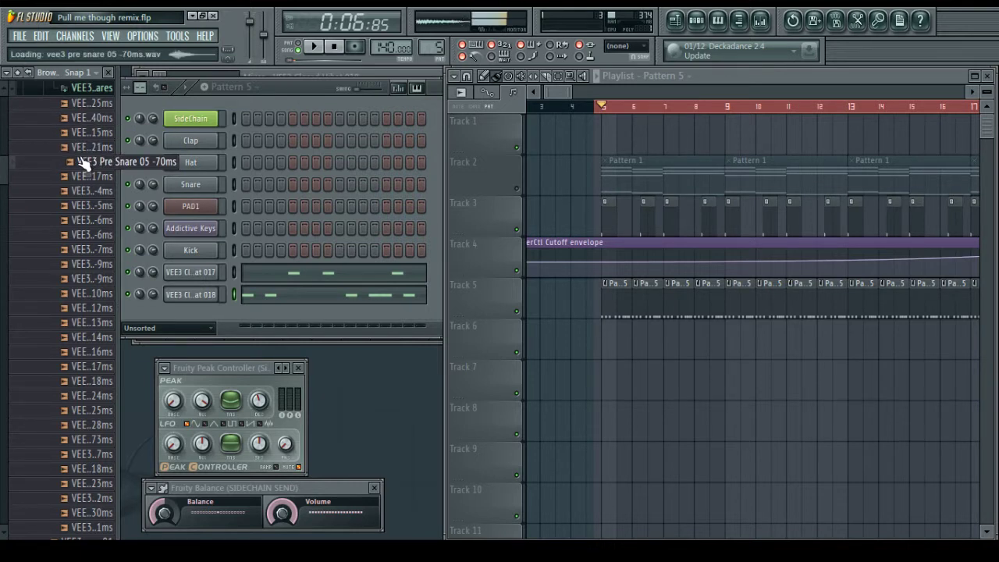
{"action": "left_click", "coordinate": [84, 179]}
{"action": "left_click", "coordinate": [85, 195]}
{"action": "left_click", "coordinate": [84, 181]}
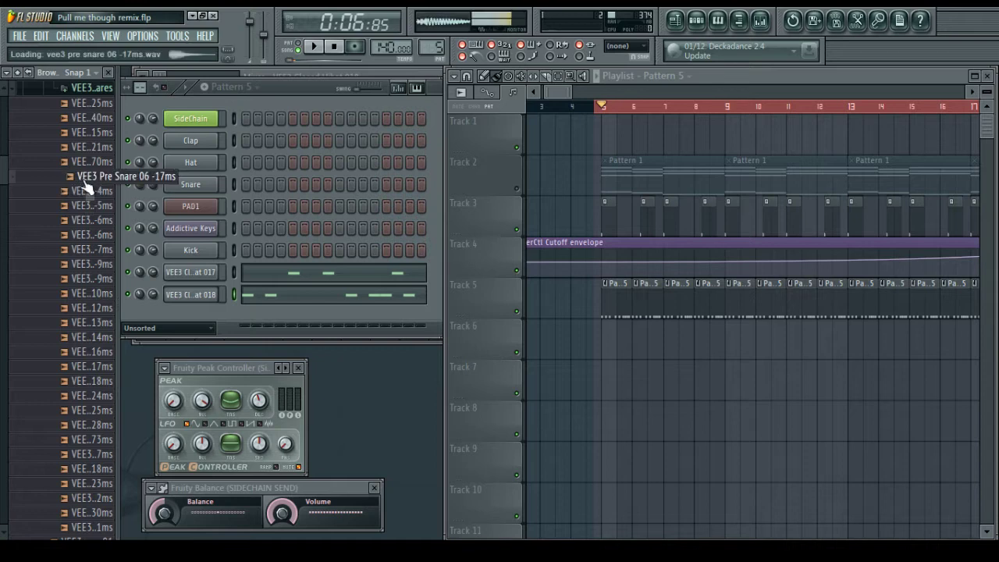
{"action": "left_click_drag", "start_coordinate": [84, 182], "coordinate": [174, 321]}
Add Pre Snare 23 -28ms as a second channel and select empty Pattern 6
{"action": "left_click", "coordinate": [87, 223]}
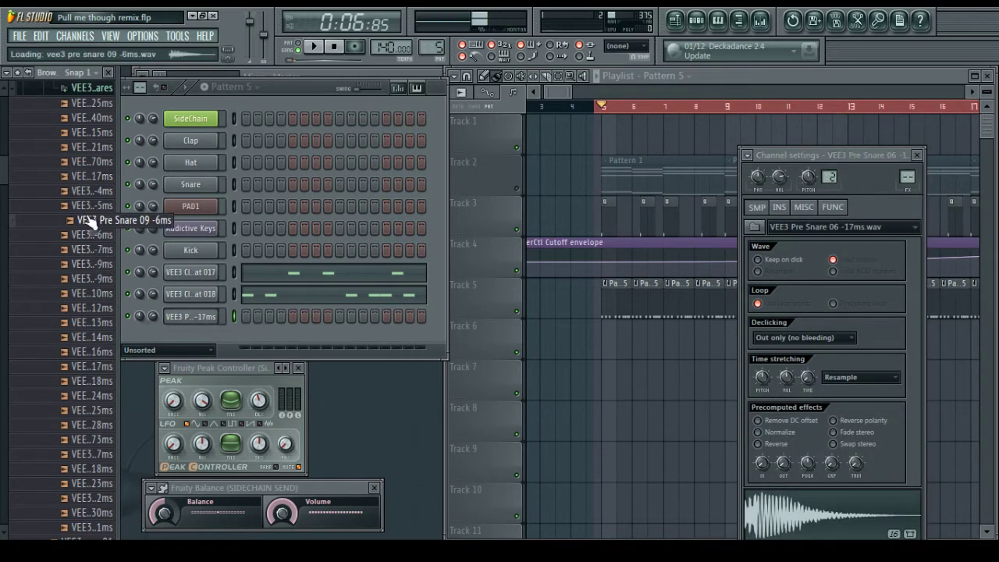
{"action": "left_click", "coordinate": [88, 253]}
{"action": "scroll", "coordinate": [86, 413], "scroll_direction": "down", "scroll_amount": 2}
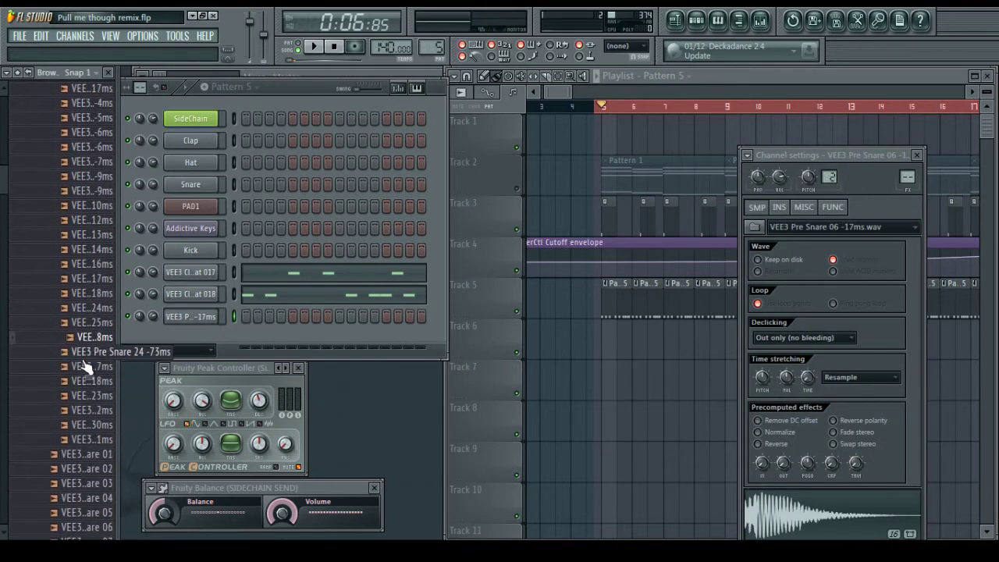
{"action": "left_click_drag", "start_coordinate": [85, 346], "coordinate": [179, 337]}
{"action": "left_click", "coordinate": [88, 412]}
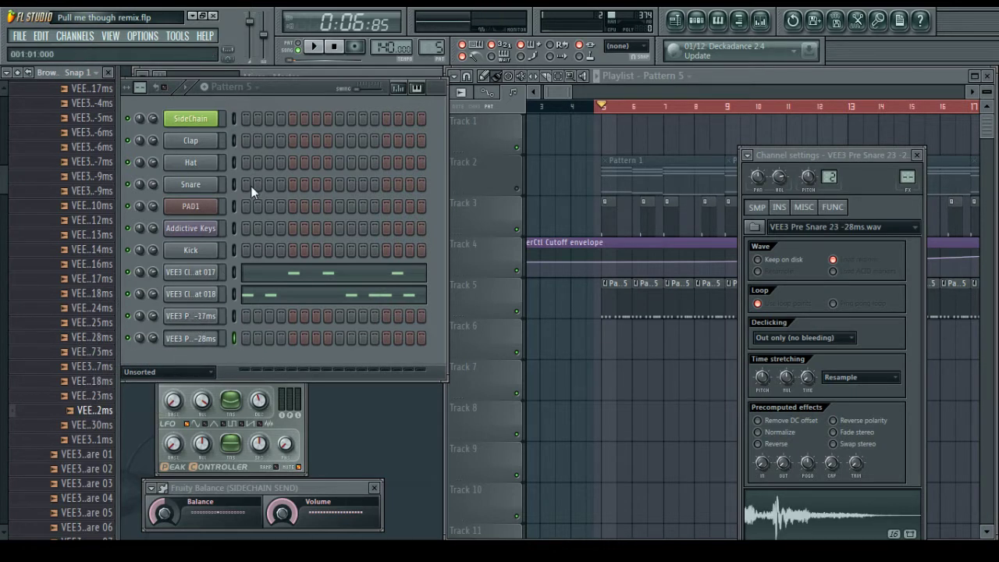
{"action": "left_click", "coordinate": [206, 87]}
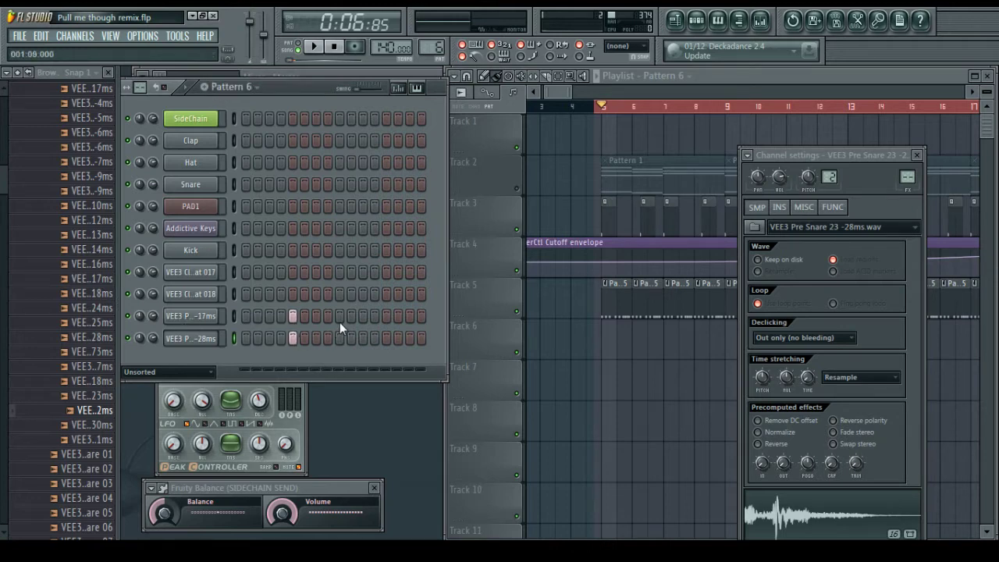
Erase the extra steps in both Pre Snare rows of Pattern 6, leaving one hit each
{"action": "left_click", "coordinate": [560, 339]}
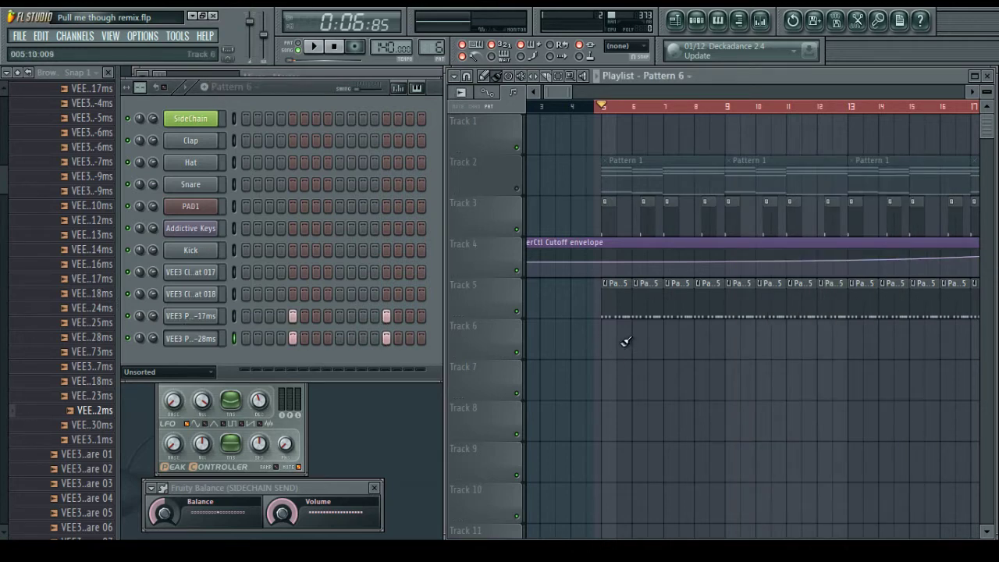
{"action": "scroll", "coordinate": [601, 110], "scroll_direction": "up", "scroll_amount": 6}
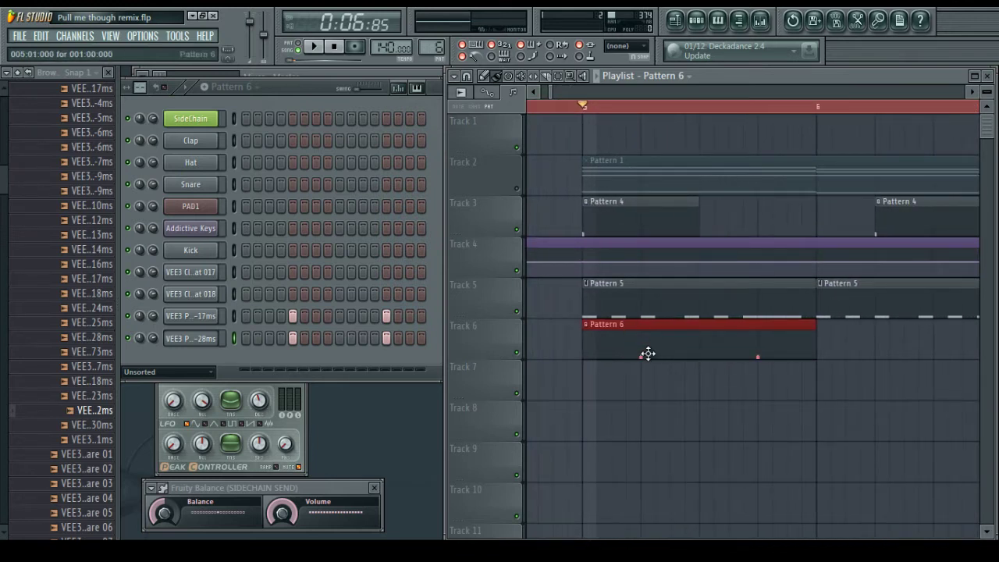
{"action": "key", "text": "space"}
{"action": "key", "text": "space"}
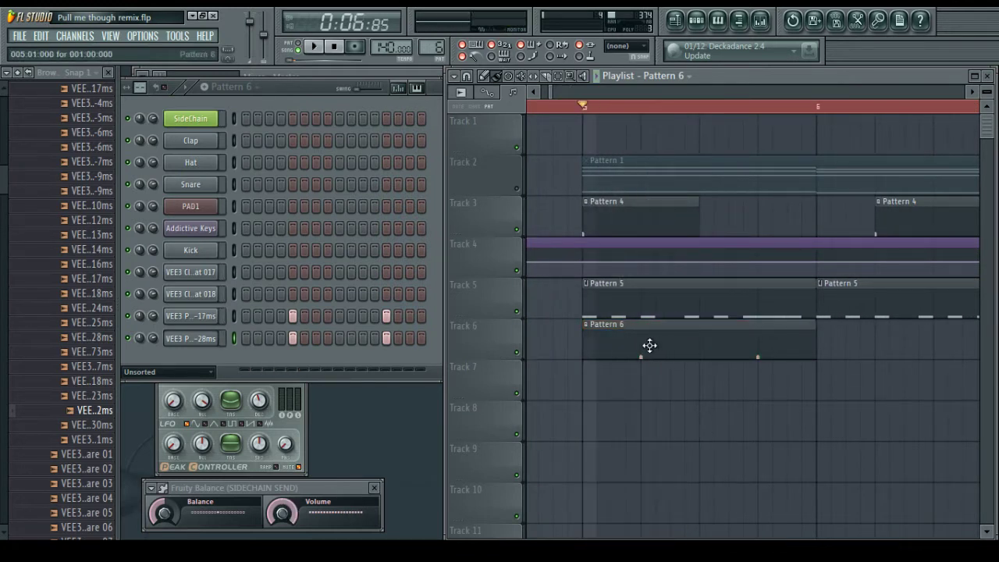
{"action": "right_click", "coordinate": [295, 318]}
{"action": "right_click", "coordinate": [386, 318]}
{"action": "right_click", "coordinate": [387, 337]}
{"action": "right_click", "coordinate": [294, 336]}
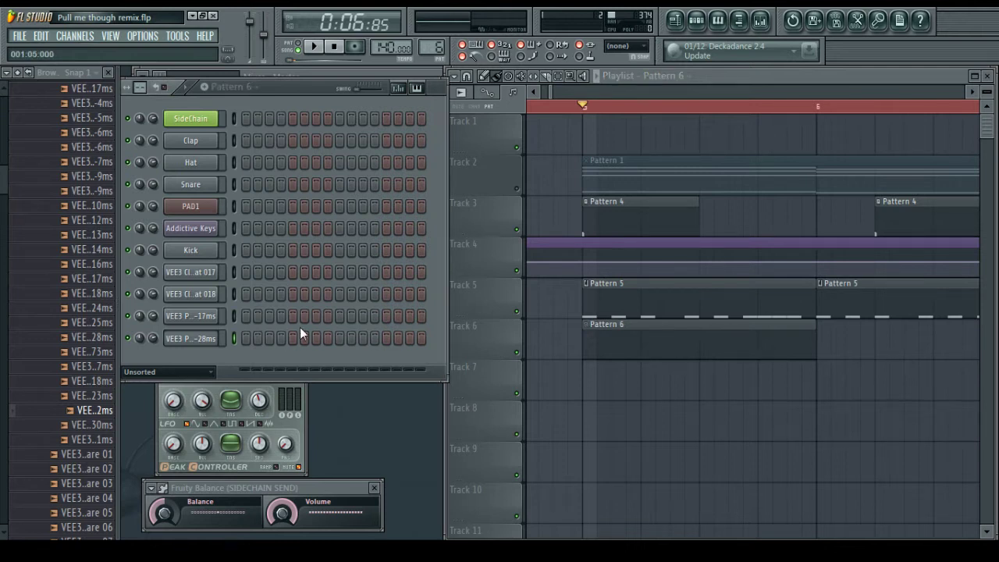
{"action": "key", "text": "space"}
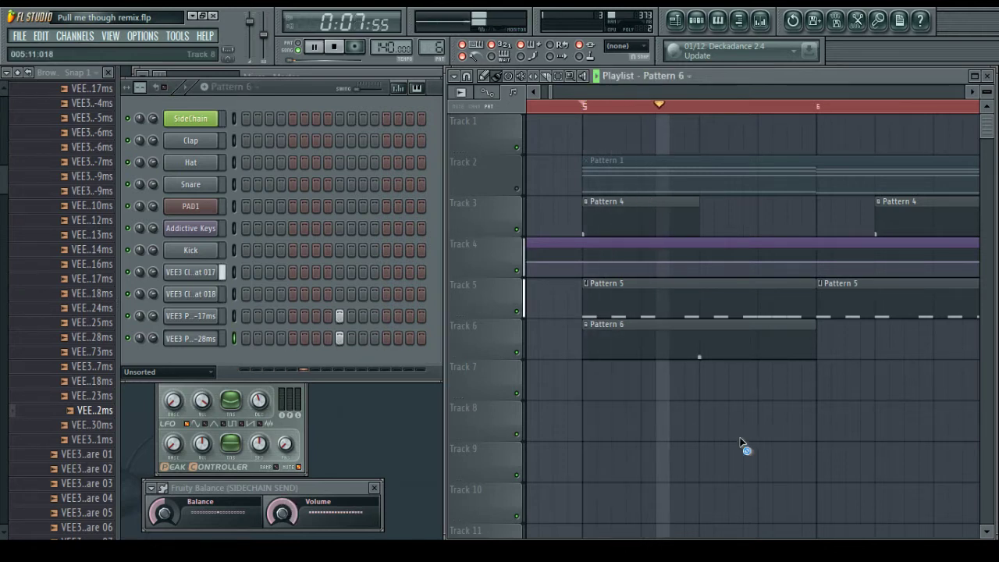
Paint a second Pattern 6 clip at bar 6 on Track 6
{"action": "left_click", "coordinate": [830, 337]}
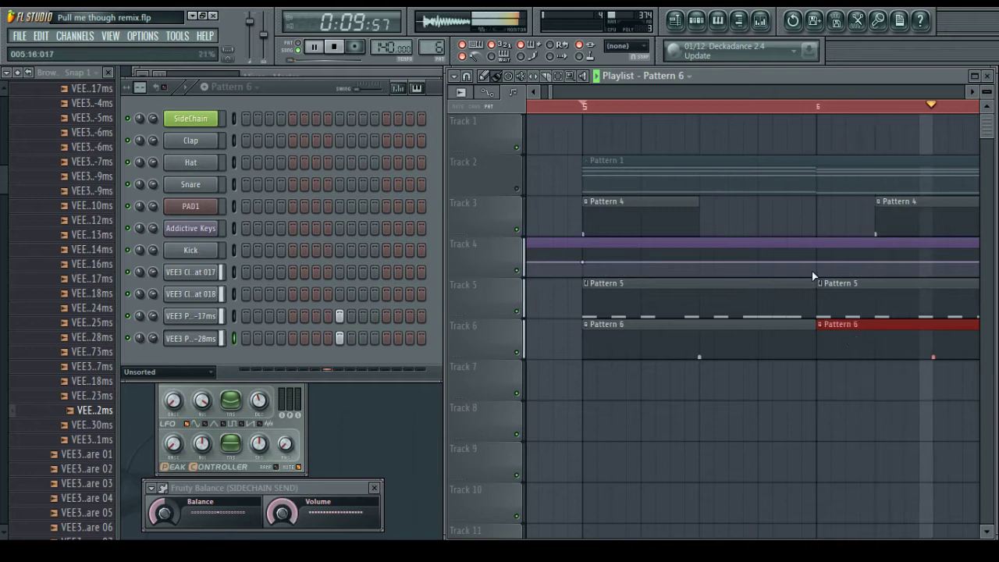
{"action": "scroll", "coordinate": [780, 107], "scroll_direction": "down", "scroll_amount": 4}
{"action": "key", "text": "space"}
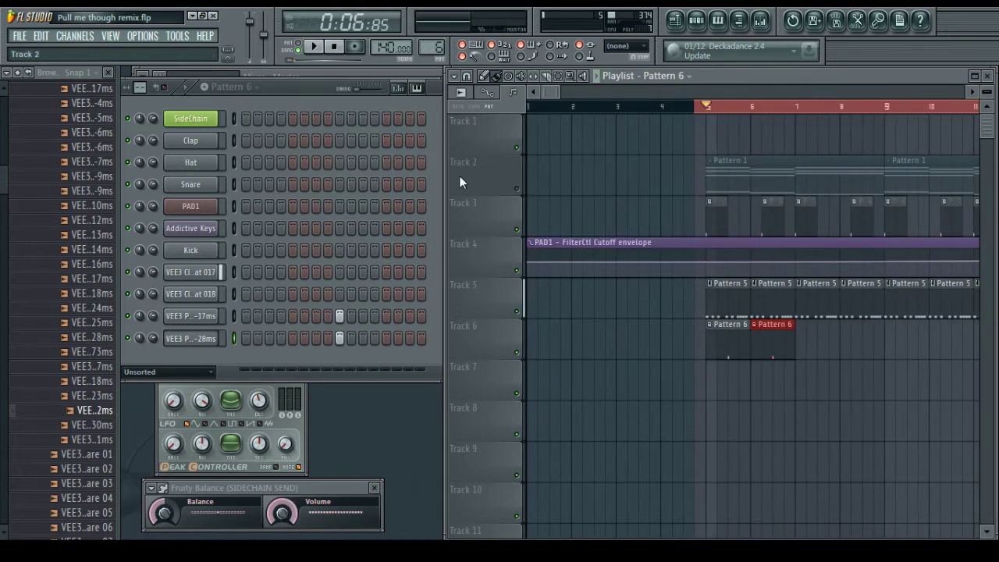
Audition several pre-snares and load VEE3 Pre Snare 20 -18ms into the first pre-snare channel
{"action": "left_click", "coordinate": [200, 320]}
{"action": "scroll", "coordinate": [93, 315], "scroll_direction": "up", "scroll_amount": 4}
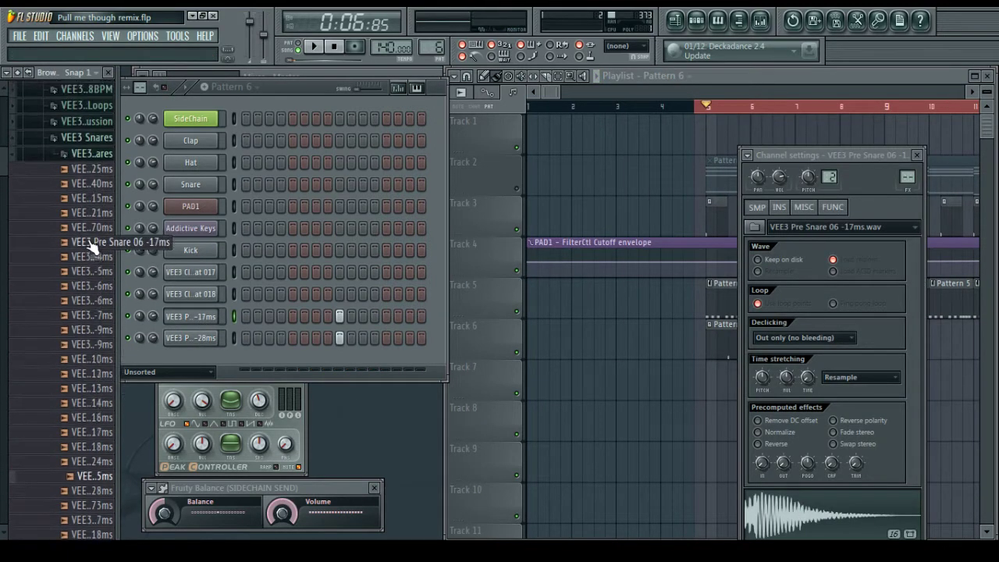
{"action": "scroll", "coordinate": [89, 320], "scroll_direction": "down", "scroll_amount": 4}
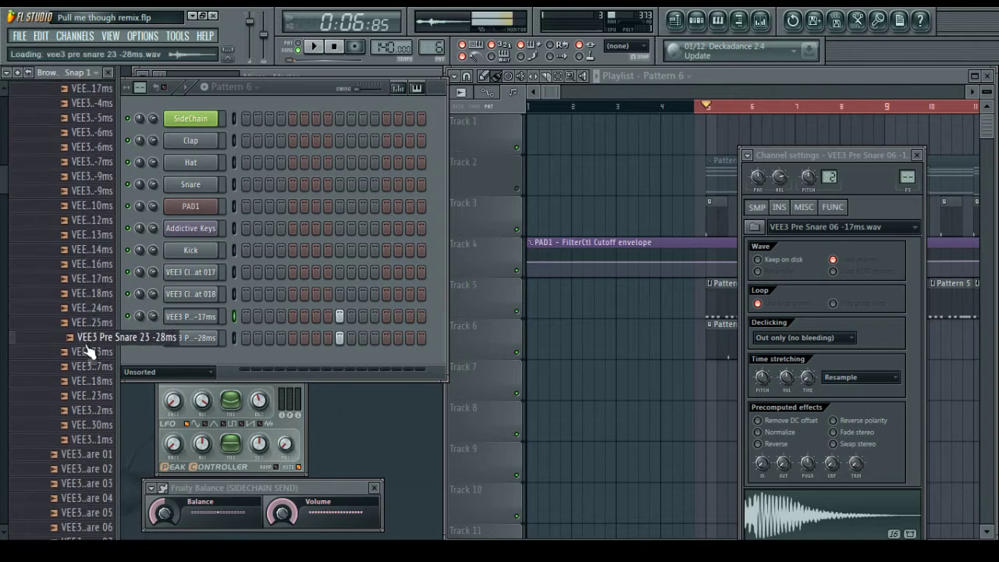
{"action": "left_click", "coordinate": [89, 439]}
{"action": "left_click", "coordinate": [90, 411]}
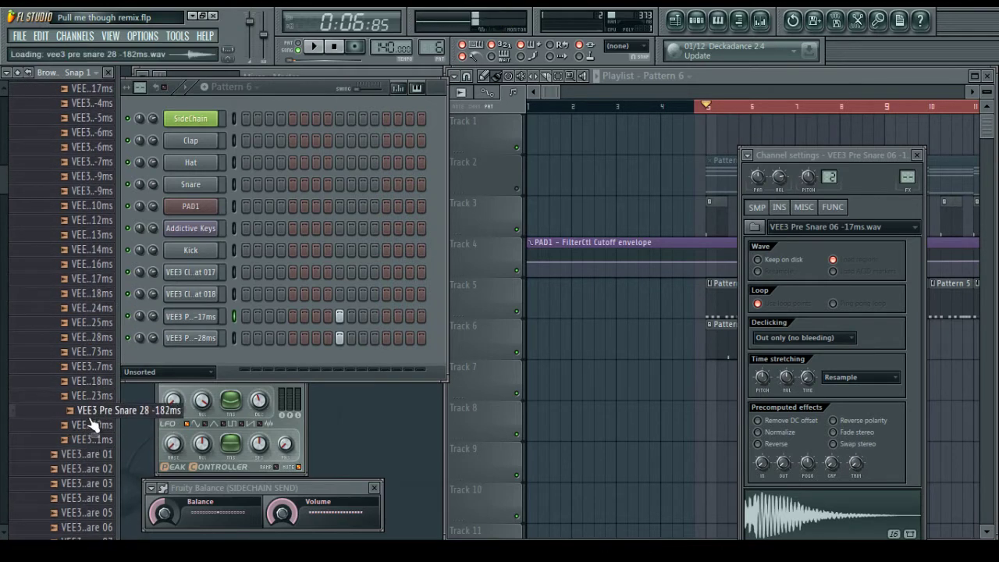
{"action": "left_click", "coordinate": [83, 351]}
{"action": "left_click", "coordinate": [90, 327]}
{"action": "left_click", "coordinate": [90, 312]}
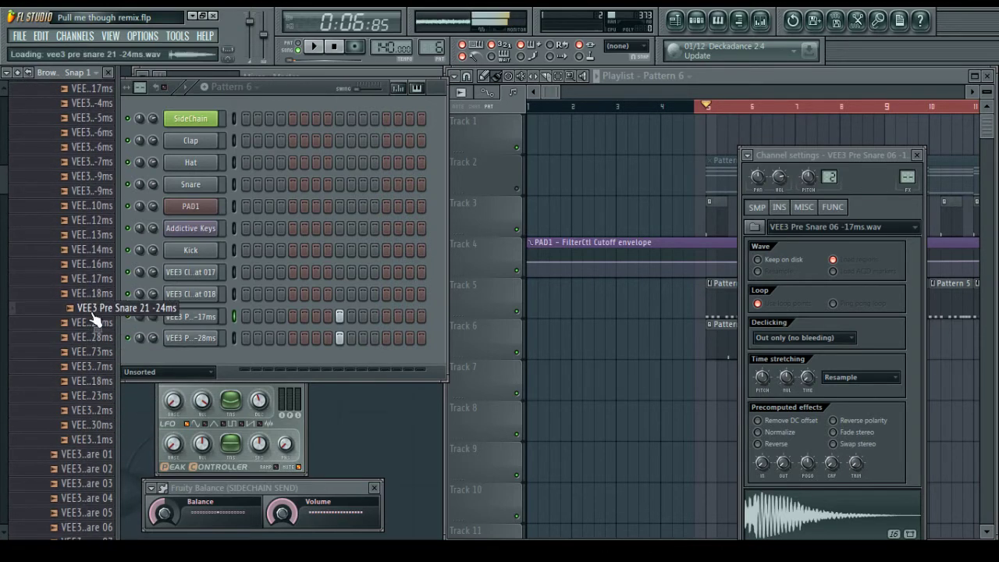
{"action": "left_click", "coordinate": [93, 297]}
{"action": "left_click", "coordinate": [92, 270]}
{"action": "left_click_drag", "start_coordinate": [93, 279], "coordinate": [187, 316]}
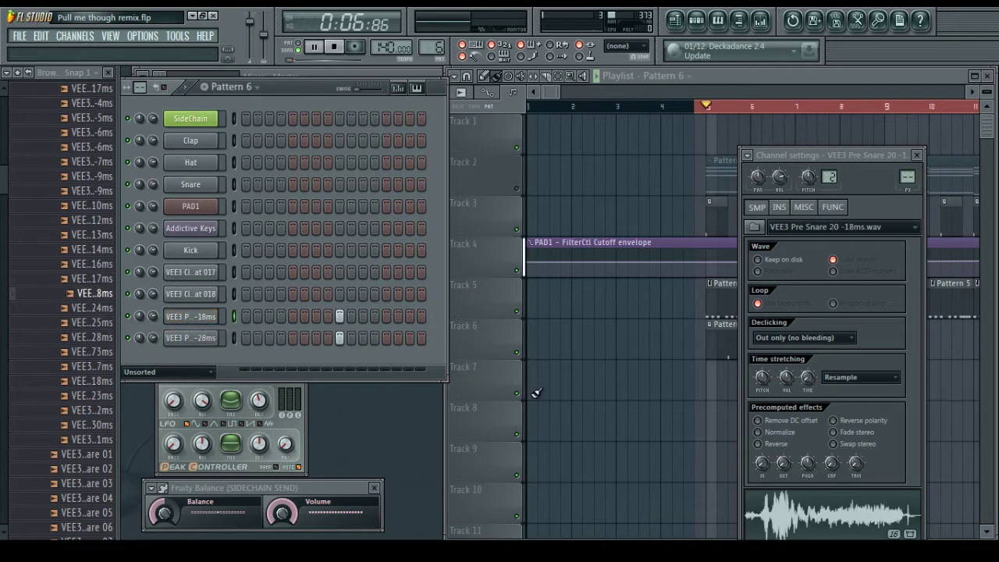
Stop playback and open the second pre-snare channel's settings
{"action": "left_click", "coordinate": [617, 372]}
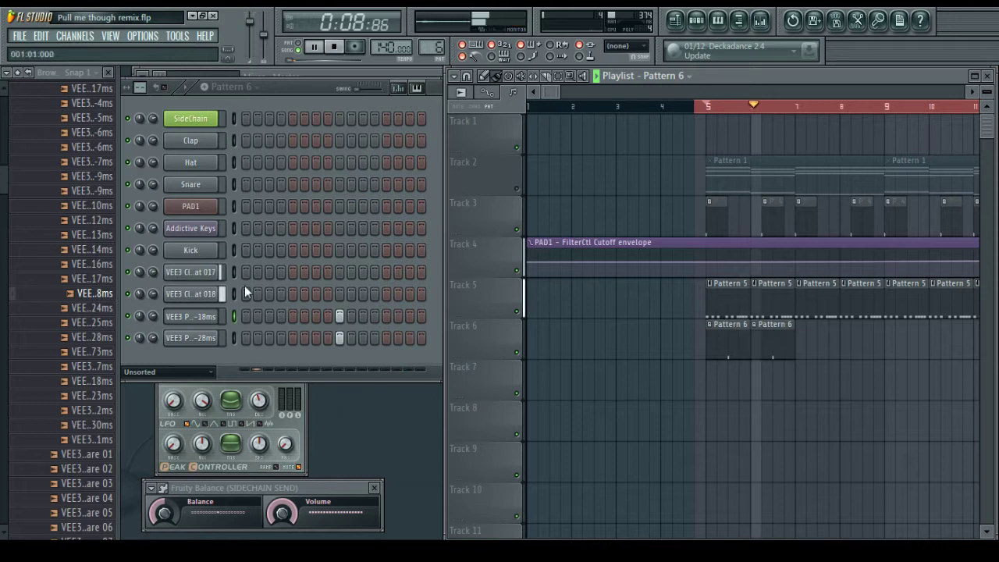
{"action": "key", "text": "space"}
{"action": "left_click", "coordinate": [194, 337]}
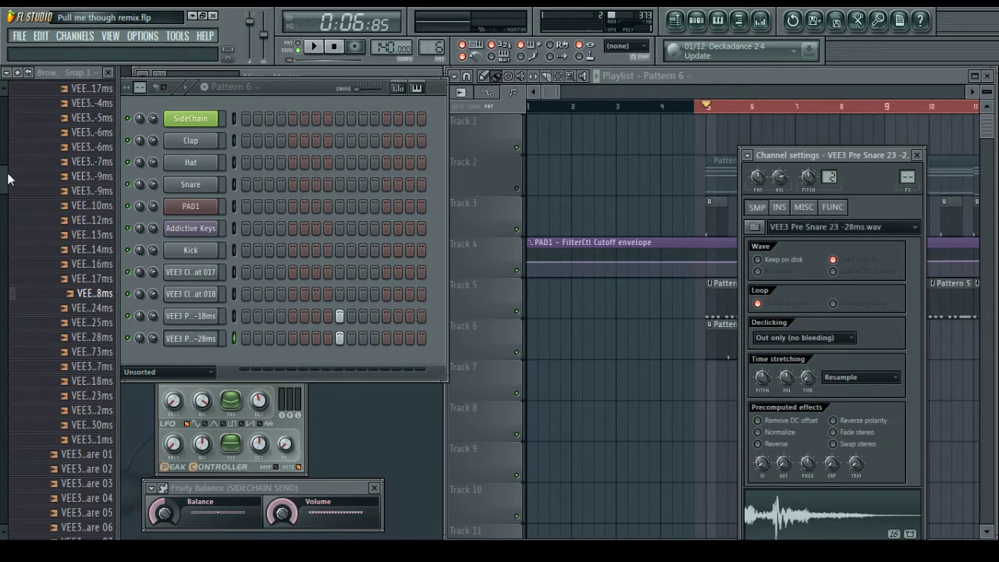
{"action": "left_click_drag", "start_coordinate": [7, 176], "coordinate": [5, 163]}
Audition plain snares and load VEE3 Snare 11 into the first pre-snare channel
{"action": "left_click", "coordinate": [76, 173]}
{"action": "left_click", "coordinate": [74, 189]}
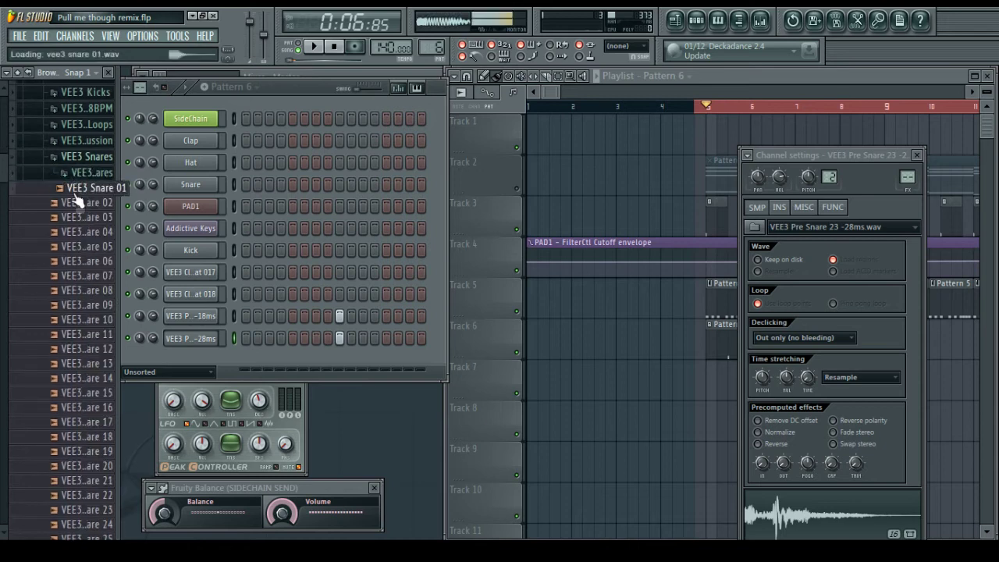
{"action": "left_click", "coordinate": [81, 277]}
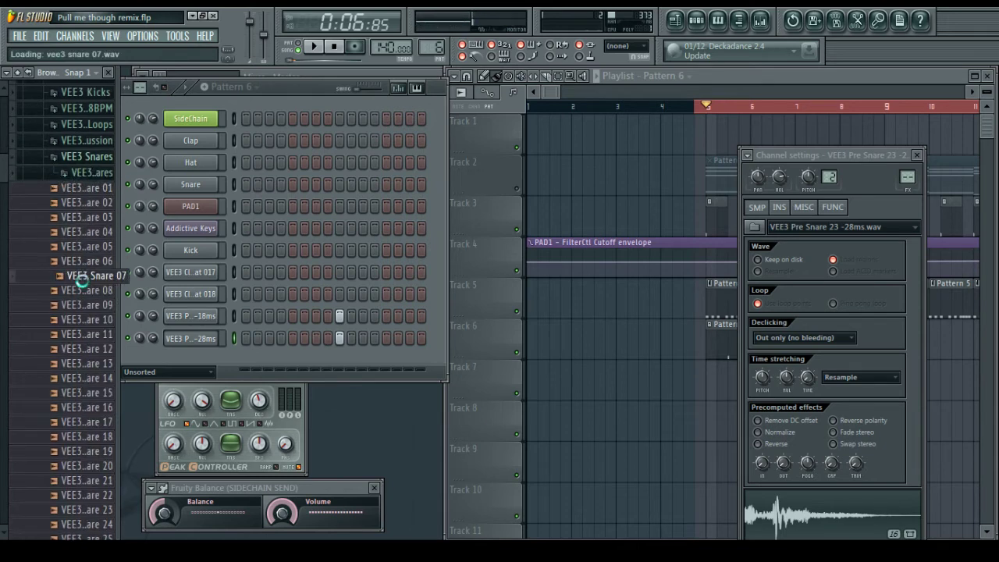
{"action": "left_click", "coordinate": [88, 320]}
{"action": "left_click", "coordinate": [89, 334]}
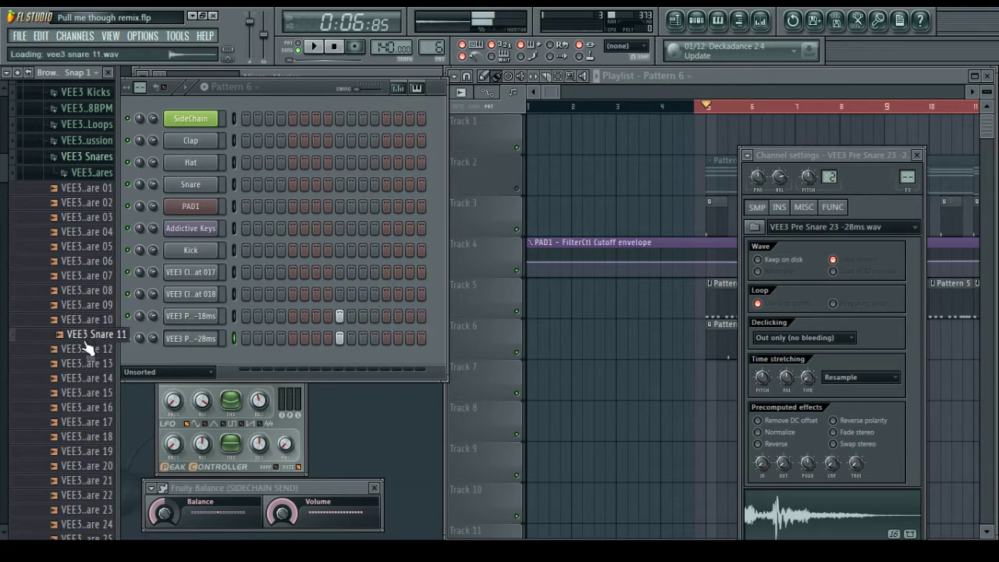
{"action": "left_click_drag", "start_coordinate": [84, 345], "coordinate": [190, 316]}
{"action": "key", "text": "space"}
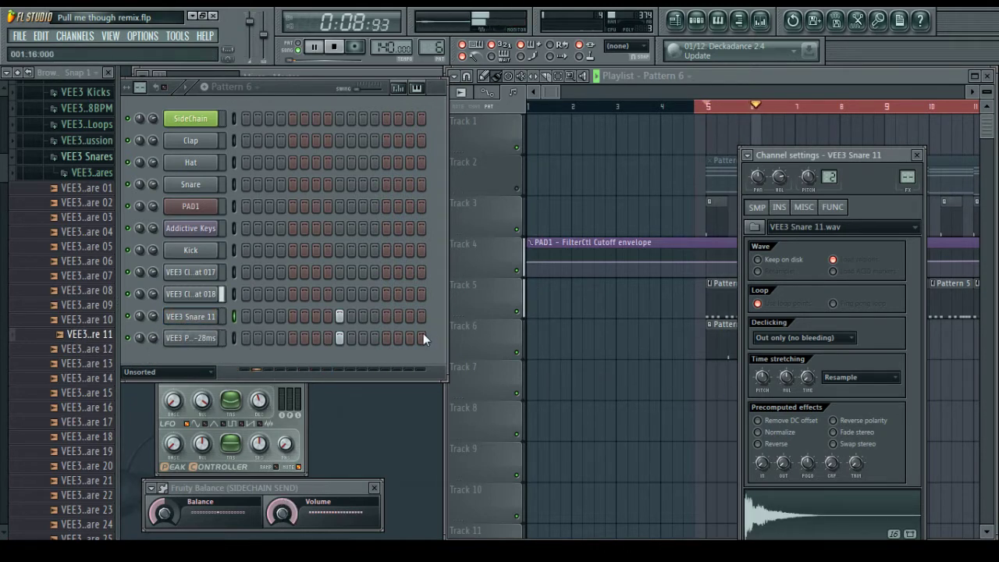
{"action": "right_click", "coordinate": [593, 171]}
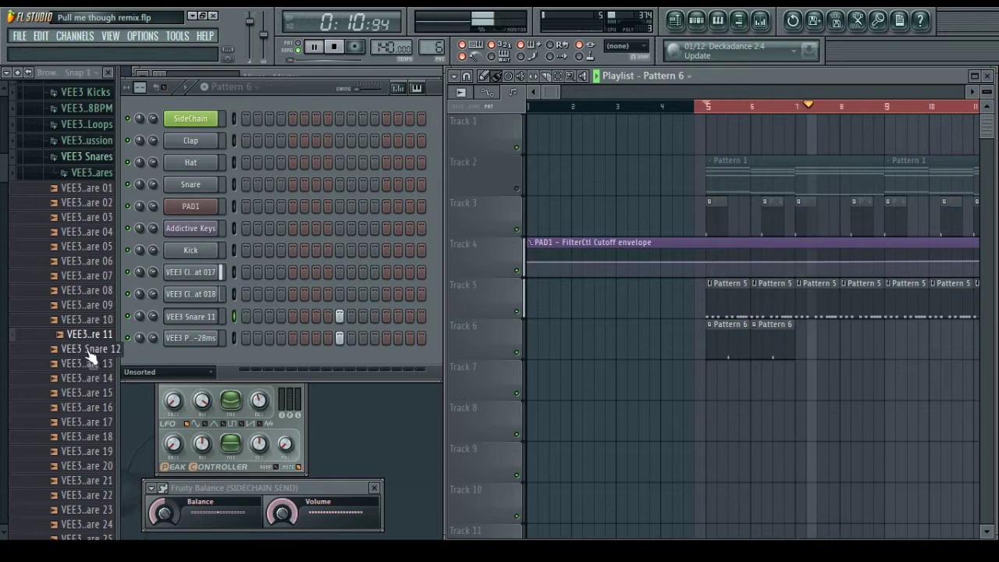
Swap in VEE3 Snare 12, then audition Snares 16 through 24
{"action": "left_click_drag", "start_coordinate": [86, 350], "coordinate": [191, 321]}
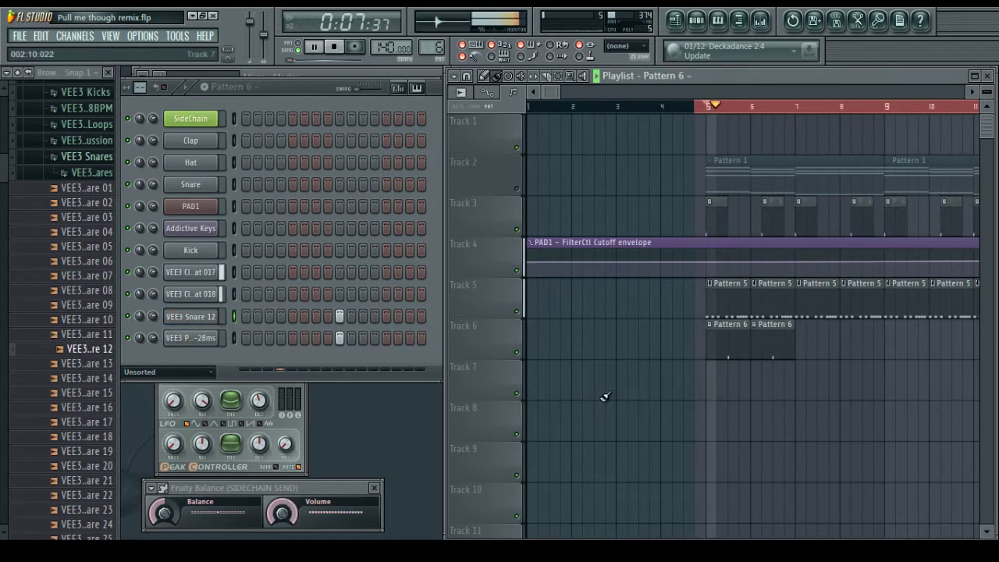
{"action": "key", "text": "space"}
{"action": "left_click", "coordinate": [78, 408]}
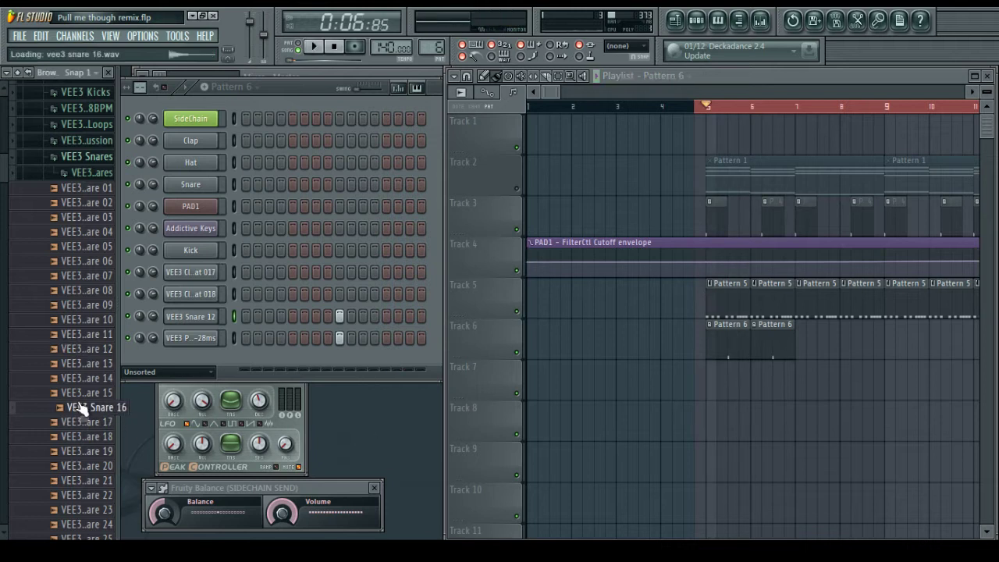
{"action": "left_click", "coordinate": [82, 439]}
{"action": "left_click", "coordinate": [86, 468]}
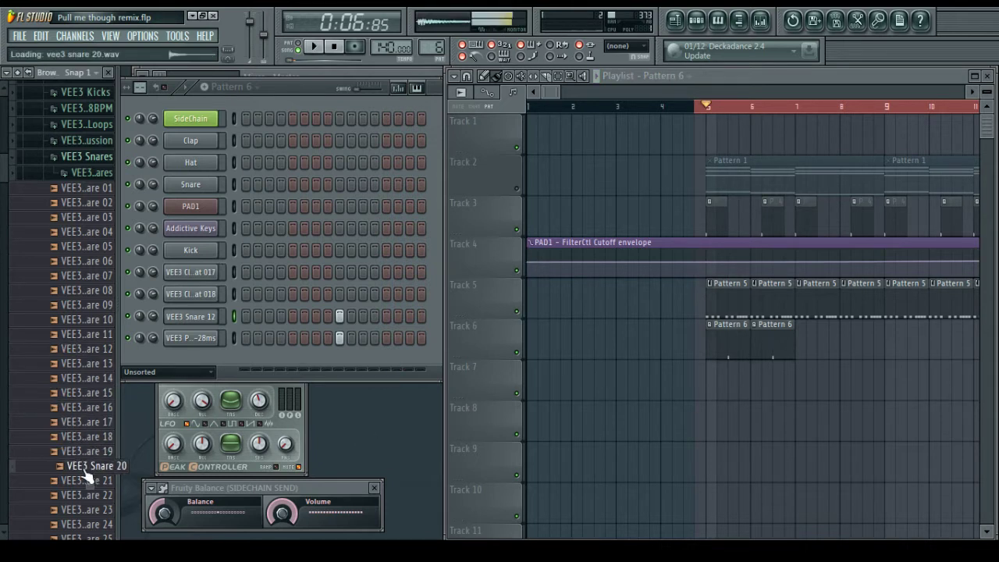
{"action": "left_click", "coordinate": [90, 498]}
{"action": "left_click", "coordinate": [90, 510]}
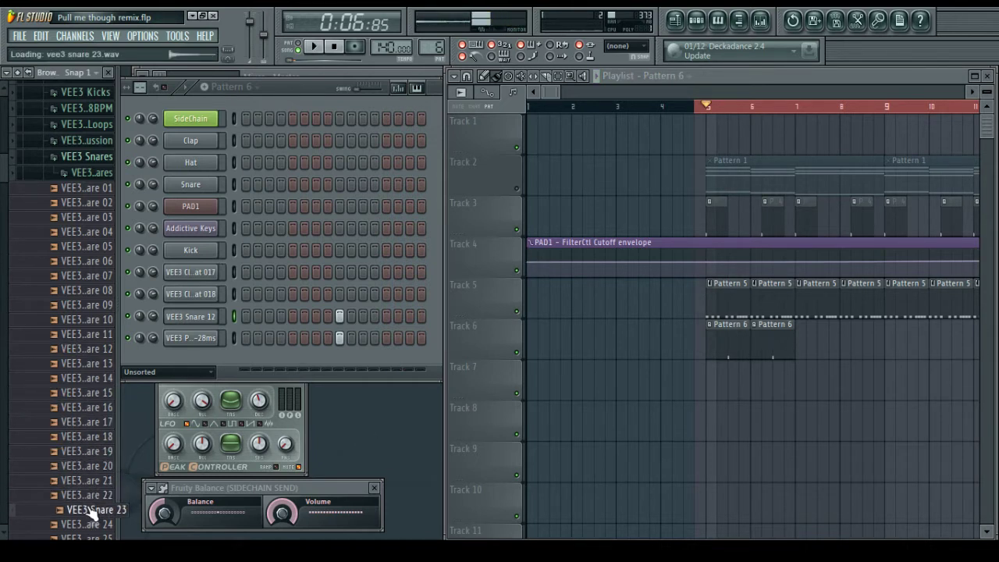
{"action": "scroll", "coordinate": [90, 511], "scroll_direction": "down", "scroll_amount": 3}
{"action": "left_click", "coordinate": [92, 394]}
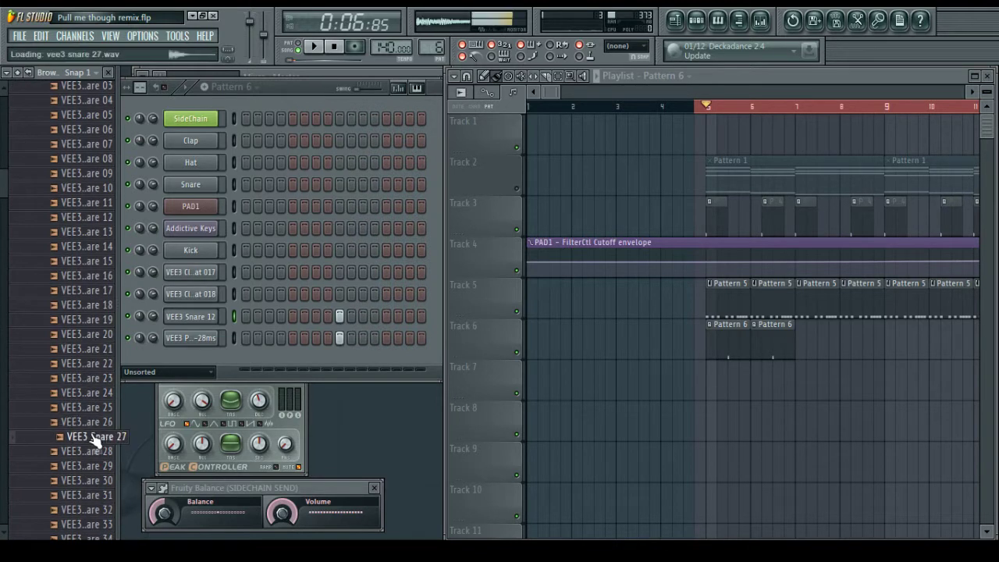
Load VEE3 Snare 26 into the channel and listen to it in the song
{"action": "left_click_drag", "start_coordinate": [93, 429], "coordinate": [191, 316]}
{"action": "key", "text": "space"}
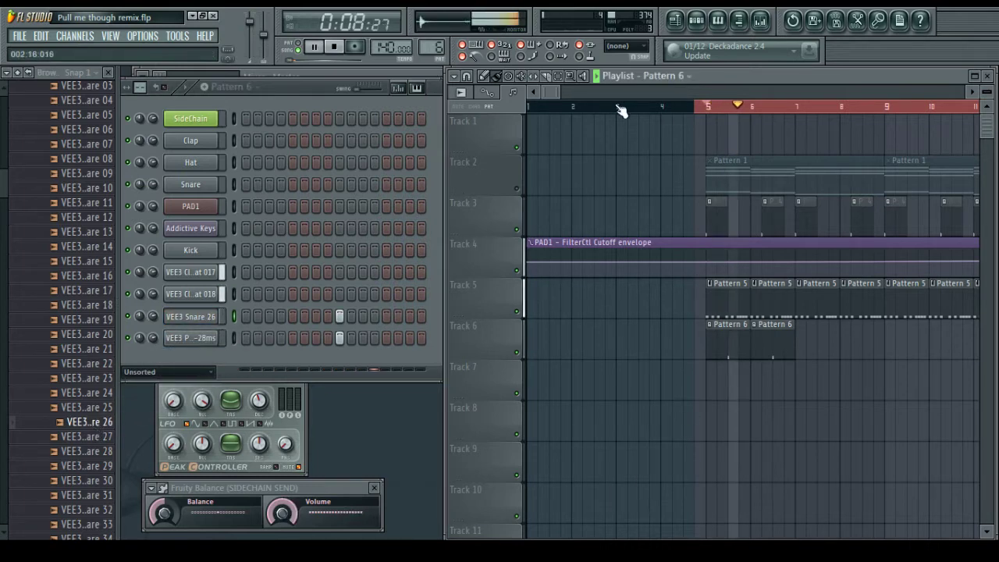
{"action": "left_click_drag", "start_coordinate": [551, 93], "coordinate": [558, 93]}
{"action": "scroll", "coordinate": [559, 94], "scroll_direction": "up", "scroll_amount": 5}
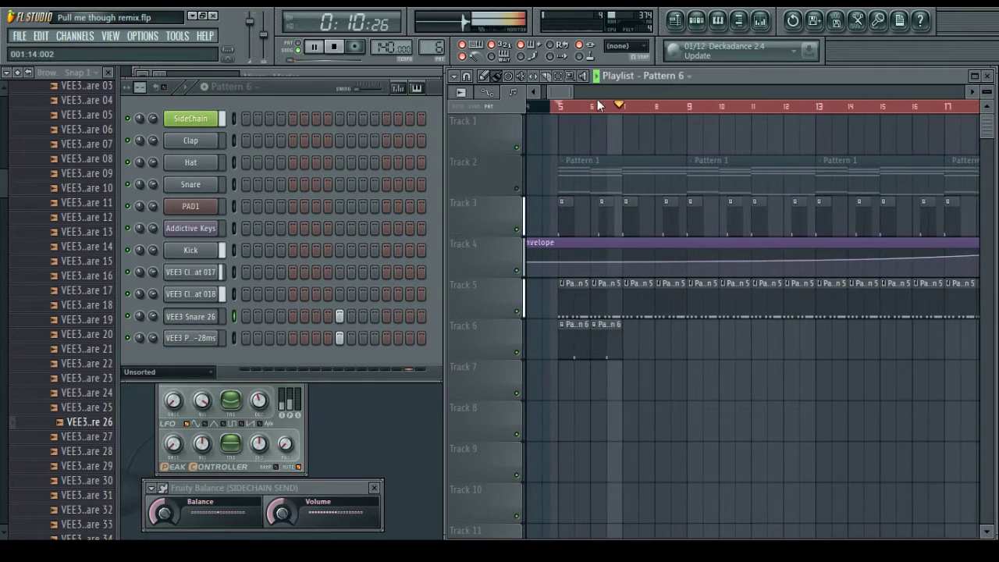
{"action": "key", "text": "space"}
Repeat Pattern 6 across bars 7–9 on Track 6 and bring up the Mixer
{"action": "mouse_move", "coordinate": [687, 341]}
{"action": "left_mouse_down"}
{"action": "mouse_move", "coordinate": [676, 335]}
{"action": "mouse_move", "coordinate": [814, 361]}
{"action": "mouse_move", "coordinate": [802, 394]}
{"action": "left_mouse_up"}
{"action": "key", "text": "space"}
{"action": "scroll", "coordinate": [640, 117], "scroll_direction": "down", "scroll_amount": 4}
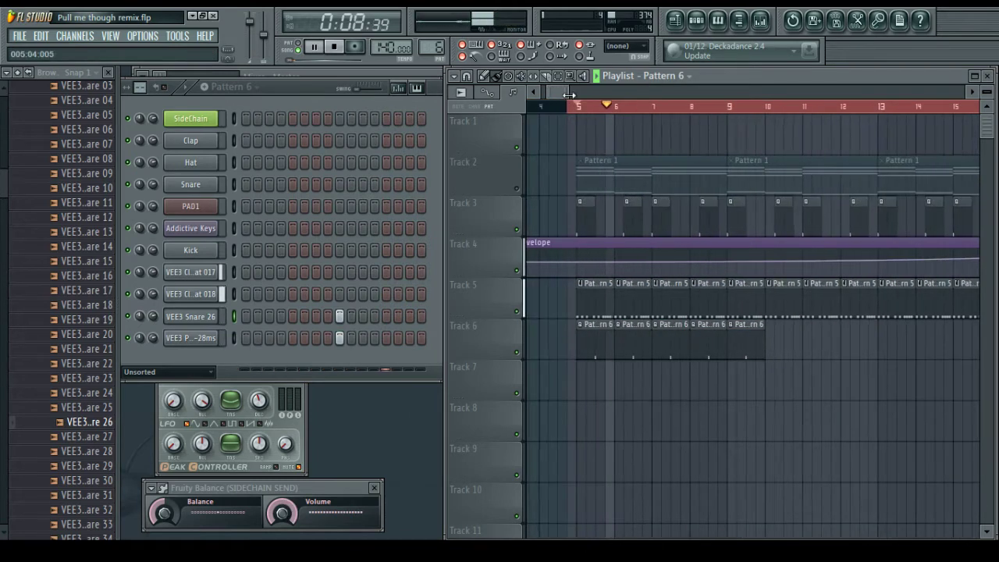
{"action": "left_click", "coordinate": [738, 27]}
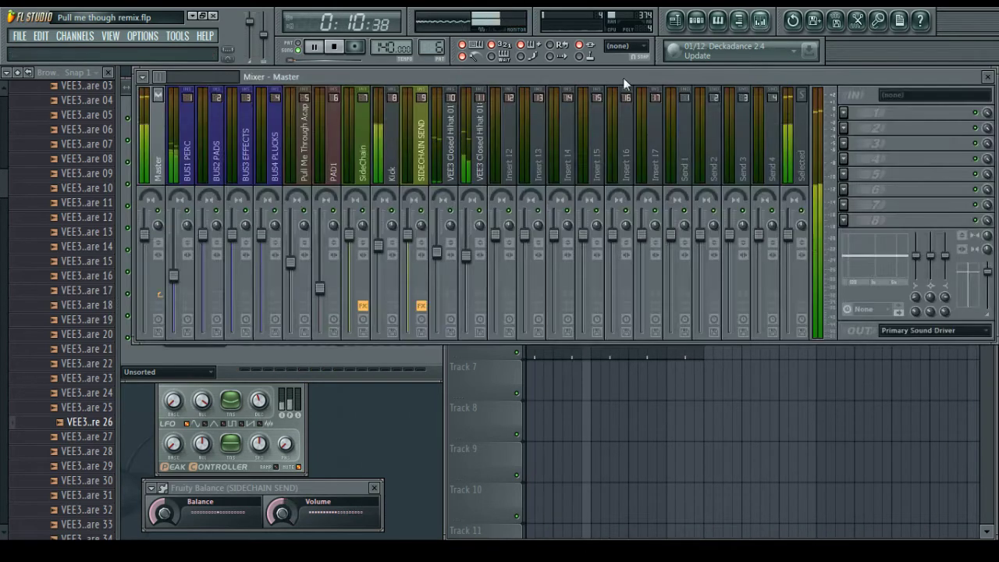
Pull down the Kick, BUS1 PERC and both Closed Hihat faders
{"action": "left_click_drag", "start_coordinate": [385, 251], "coordinate": [384, 263]}
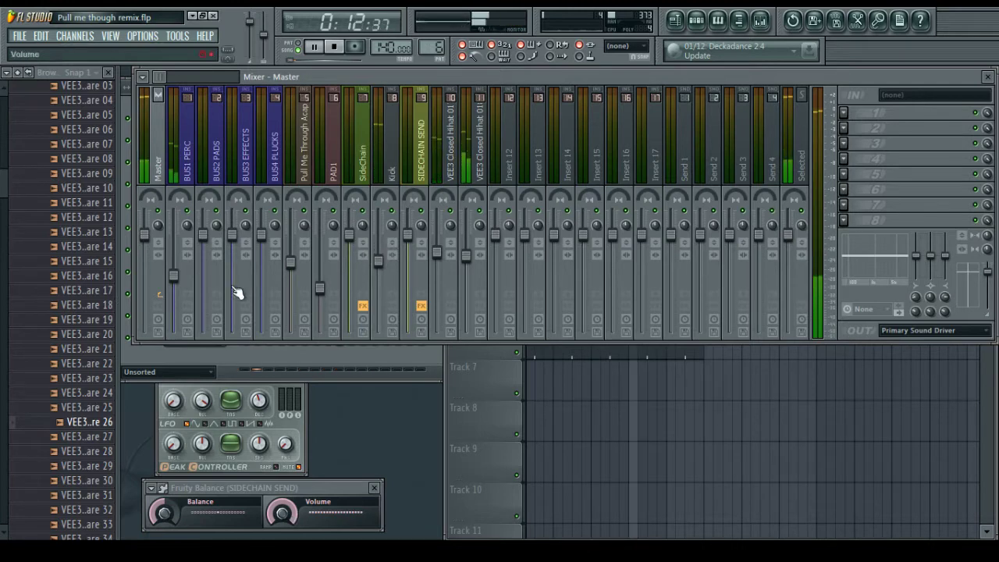
{"action": "left_click_drag", "start_coordinate": [172, 278], "coordinate": [173, 290]}
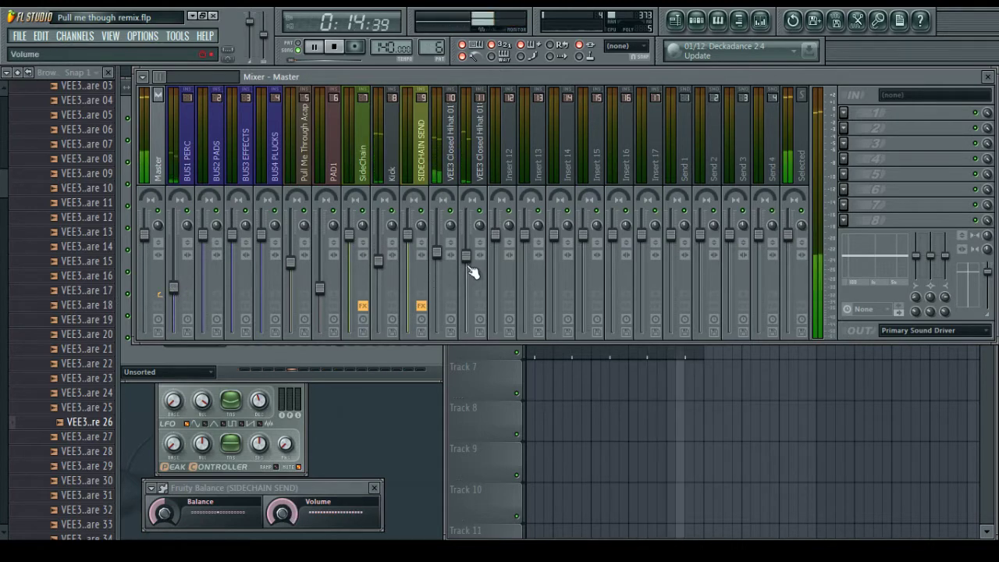
{"action": "left_click_drag", "start_coordinate": [467, 256], "coordinate": [438, 257]}
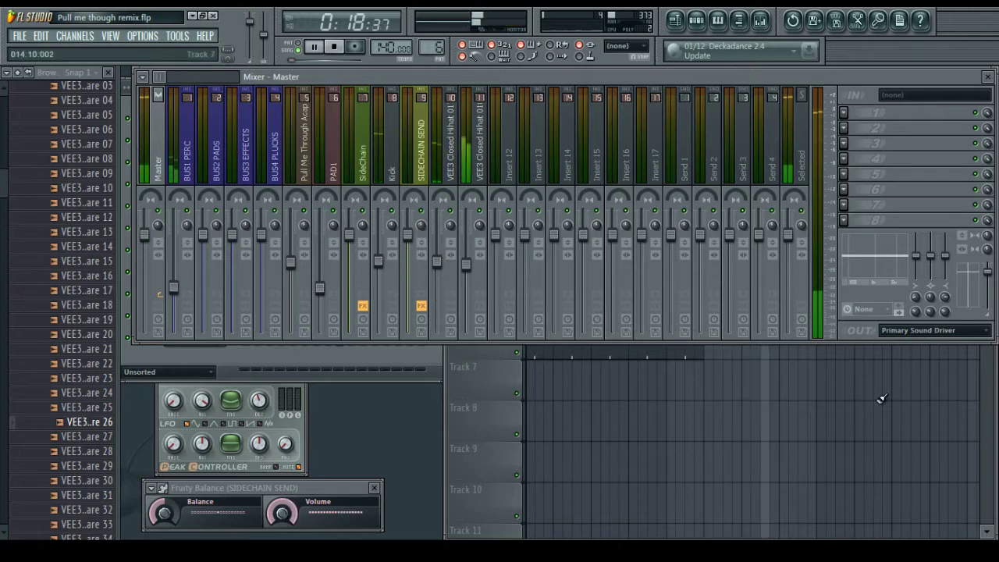
Raise the system volume slightly, then stop playback and return to the playlist
{"action": "left_click", "coordinate": [917, 550]}
{"action": "left_click_drag", "start_coordinate": [968, 434], "coordinate": [970, 426]}
{"action": "left_click", "coordinate": [836, 411]}
{"action": "left_click", "coordinate": [417, 74]}
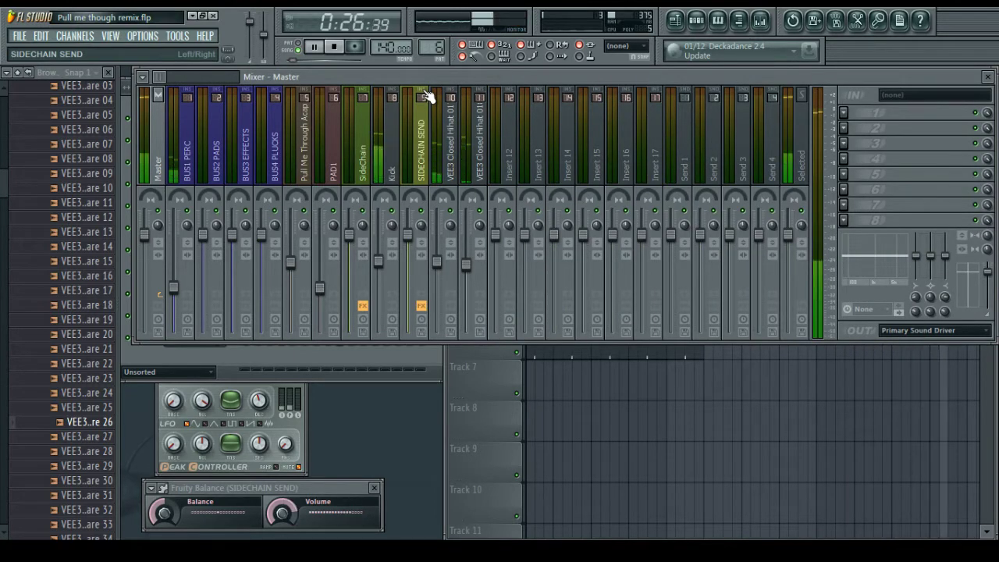
{"action": "key", "text": "space"}
{"action": "left_click", "coordinate": [696, 349]}
Extend the Track 6 Pattern 6 clips to bar 16, then out to bar 21
{"action": "key", "text": "space"}
{"action": "mouse_move", "coordinate": [703, 349]}
{"action": "left_mouse_down"}
{"action": "mouse_move", "coordinate": [798, 356]}
{"action": "mouse_move", "coordinate": [817, 408]}
{"action": "mouse_move", "coordinate": [916, 355]}
{"action": "left_mouse_up"}
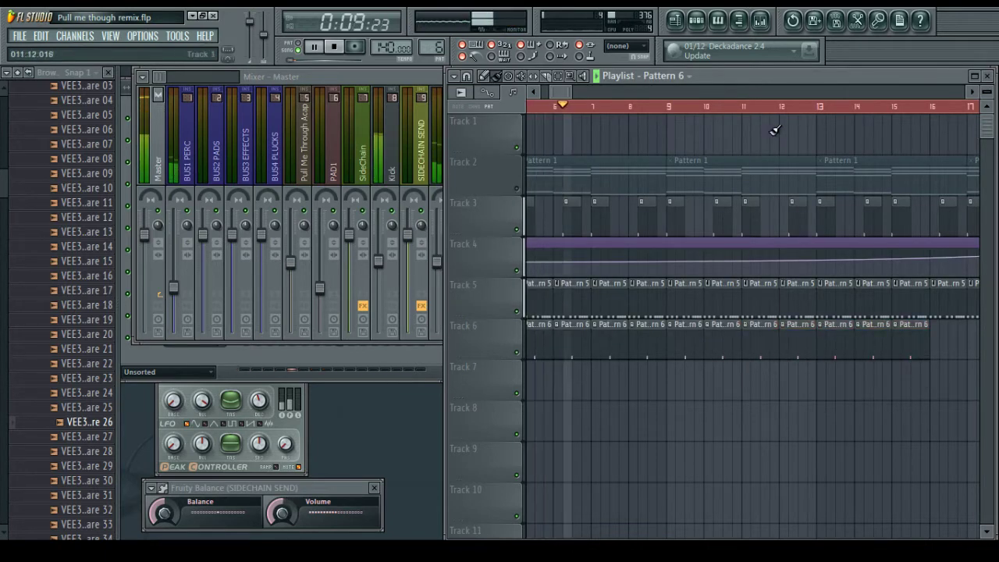
{"action": "scroll", "coordinate": [722, 112], "scroll_direction": "down", "scroll_amount": 3}
{"action": "left_click_drag", "start_coordinate": [568, 93], "coordinate": [583, 93]}
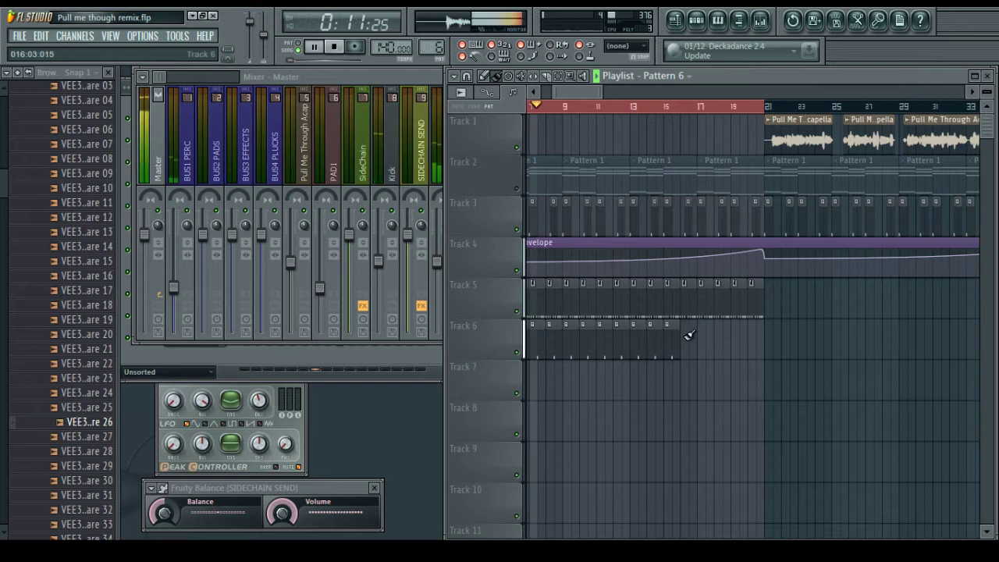
{"action": "left_click_drag", "start_coordinate": [686, 335], "coordinate": [762, 341]}
{"action": "key", "text": "space"}
{"action": "left_click_drag", "start_coordinate": [579, 92], "coordinate": [567, 92]}
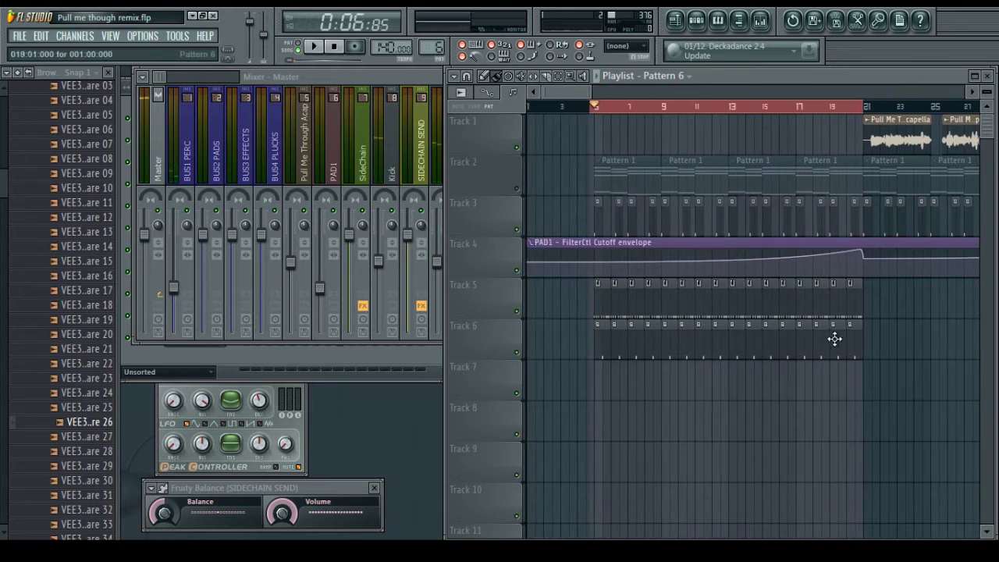
{"action": "key", "text": "space"}
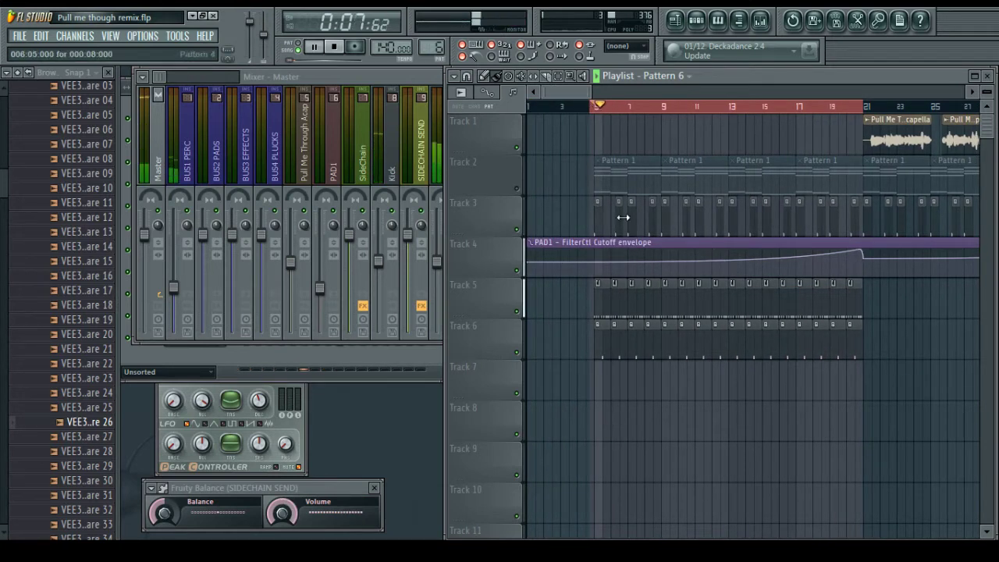
{"action": "key", "text": "space"}
Erase the Track 3 clips between bars 5 and 21
{"action": "left_click_drag", "start_coordinate": [633, 221], "coordinate": [842, 221]}
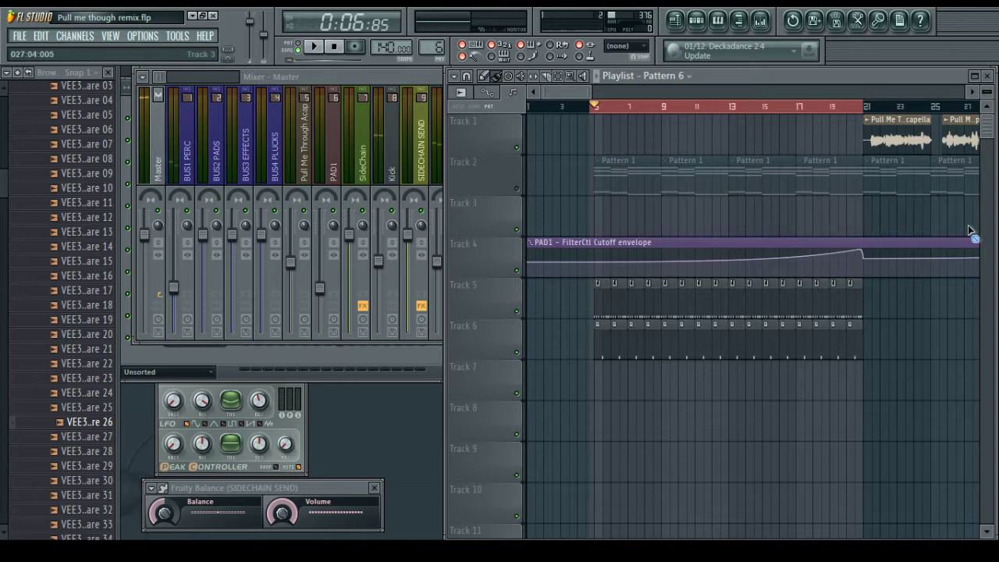
{"action": "left_click", "coordinate": [603, 90]}
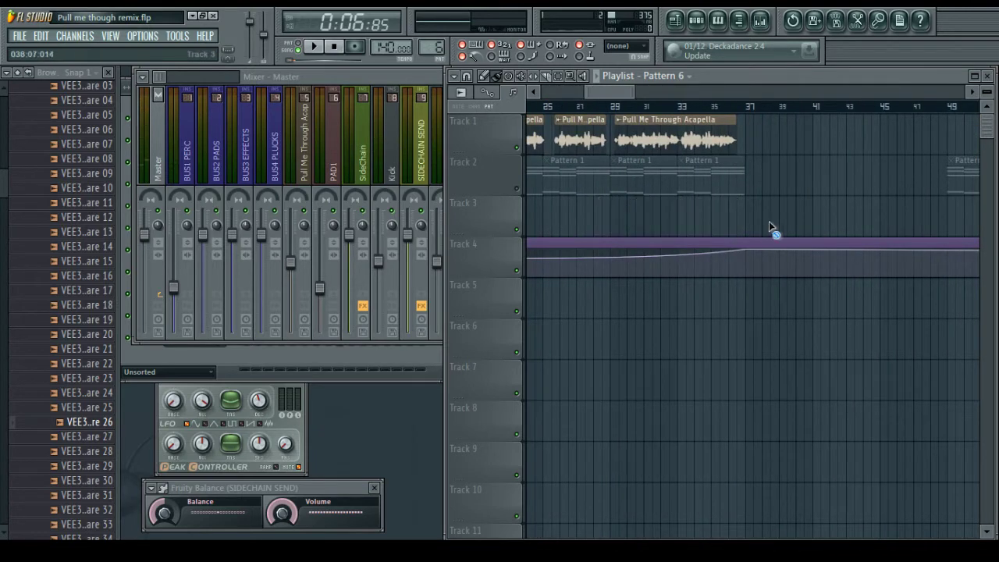
{"action": "left_click_drag", "start_coordinate": [599, 91], "coordinate": [559, 89]}
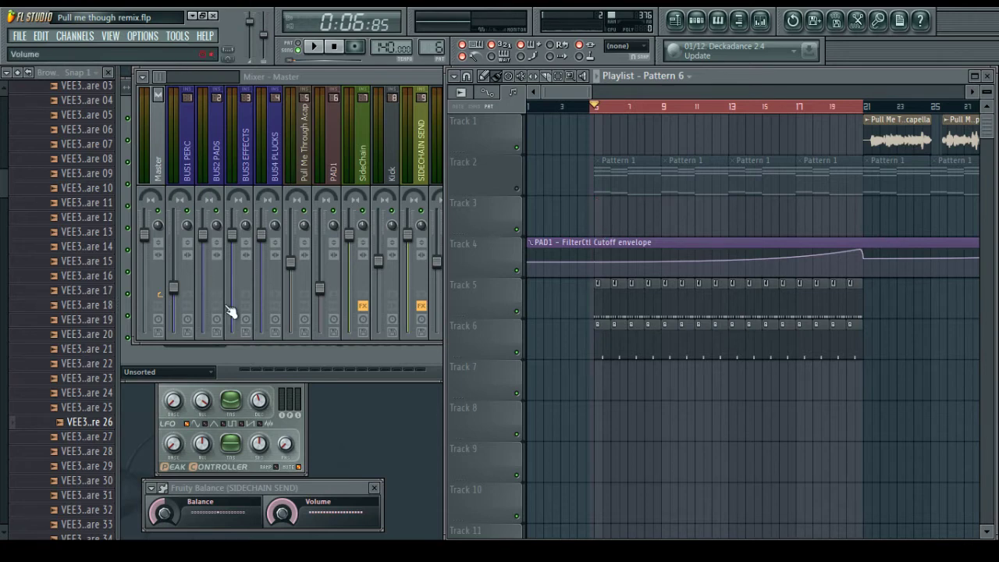
Switch to empty Pattern 4, open the Kick piano roll, and place Pattern 4 on Track 3 at bar 5
{"action": "key", "text": "F6"}
{"action": "left_click", "coordinate": [246, 98]}
{"action": "left_click", "coordinate": [249, 106]}
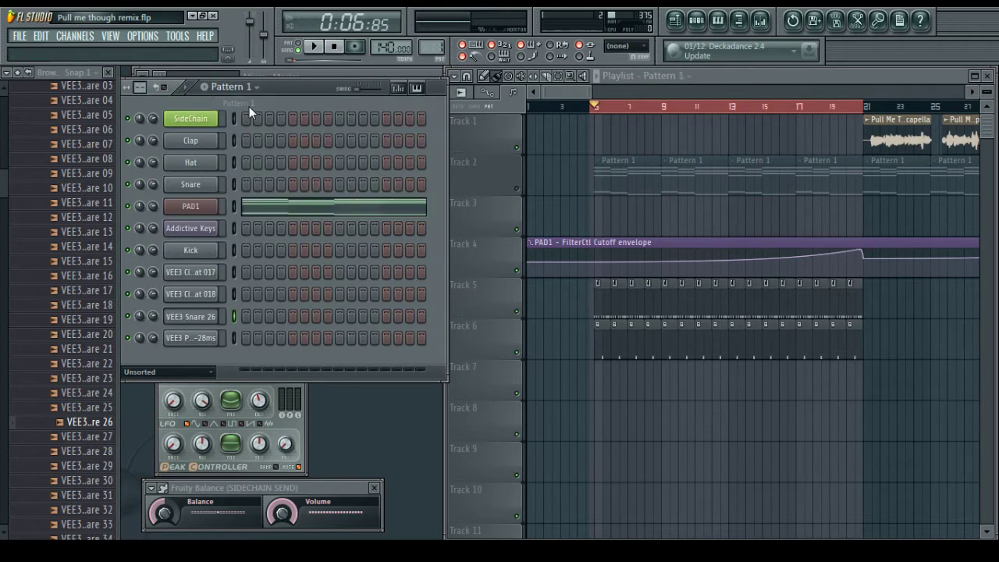
{"action": "key", "text": "KP_Add"}
{"action": "key", "text": "KP_Add"}
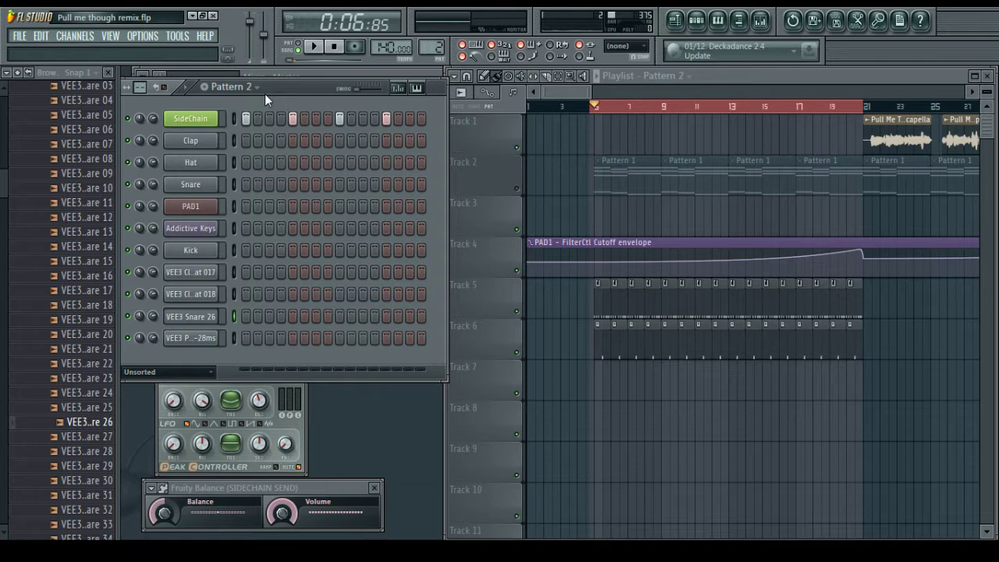
{"action": "key", "text": "KP_Add"}
{"action": "right_click", "coordinate": [203, 253]}
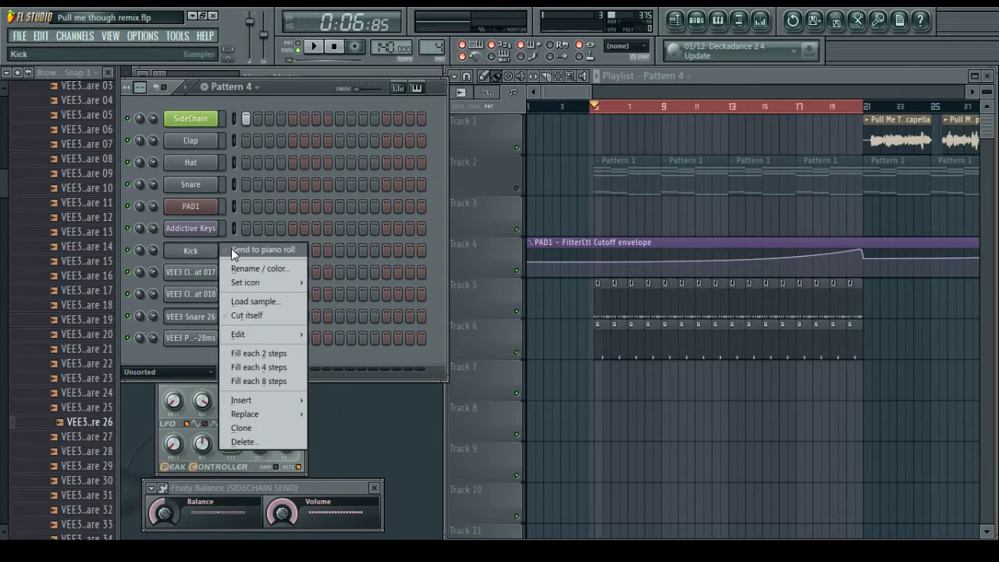
{"action": "left_click", "coordinate": [231, 249]}
{"action": "left_click", "coordinate": [781, 508]}
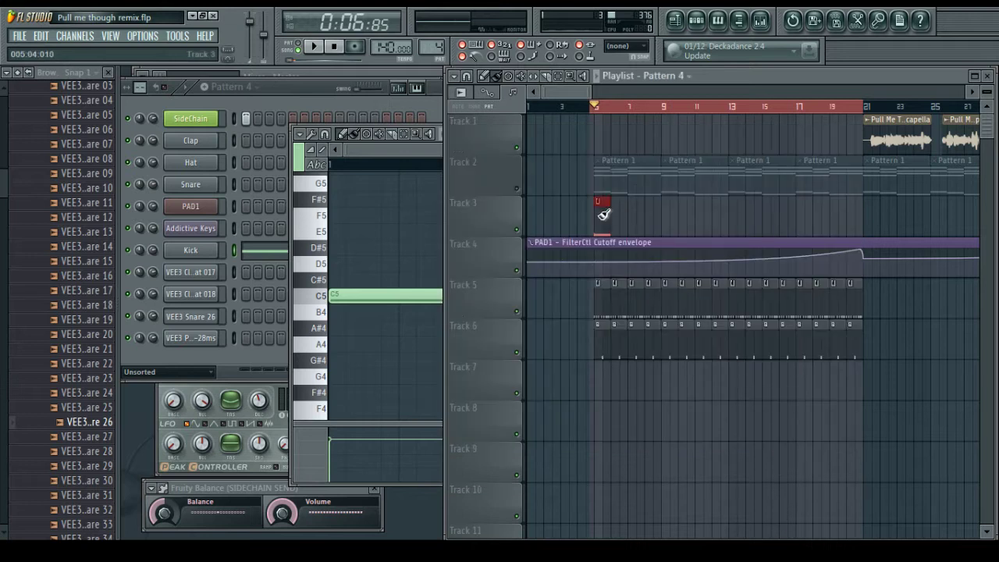
Shorten the C5 kick note to three steps and add a second C5 note later in bar 2
{"action": "left_click", "coordinate": [402, 212]}
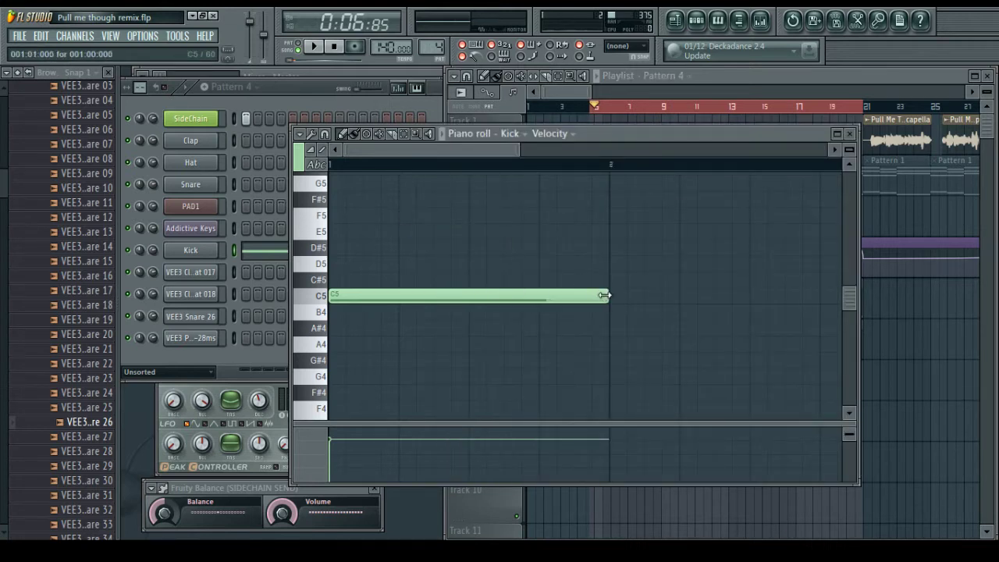
{"action": "left_click_drag", "start_coordinate": [606, 295], "coordinate": [385, 303]}
{"action": "key", "text": "space"}
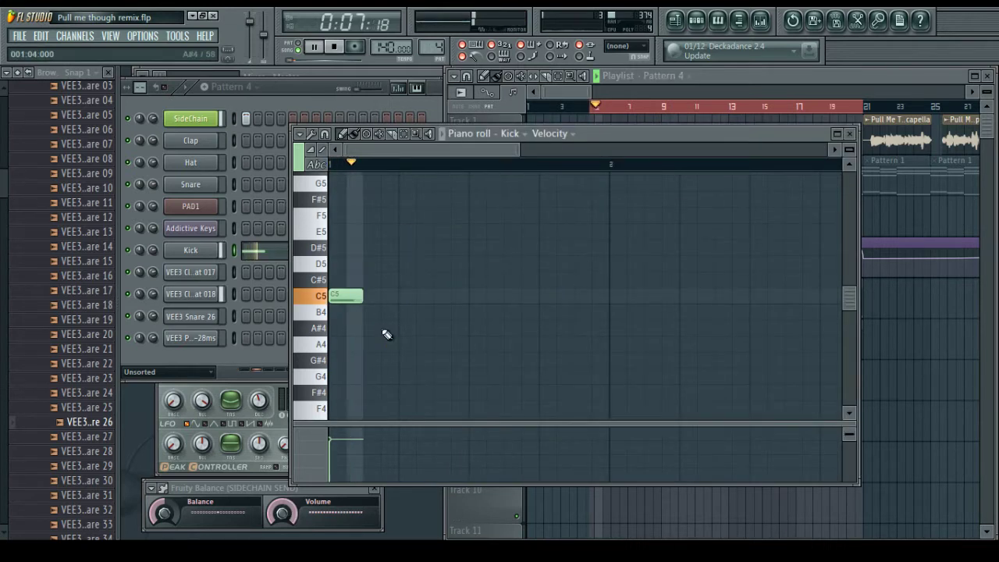
{"action": "left_click", "coordinate": [604, 300]}
{"action": "scroll", "coordinate": [472, 151], "scroll_direction": "down", "scroll_amount": 2}
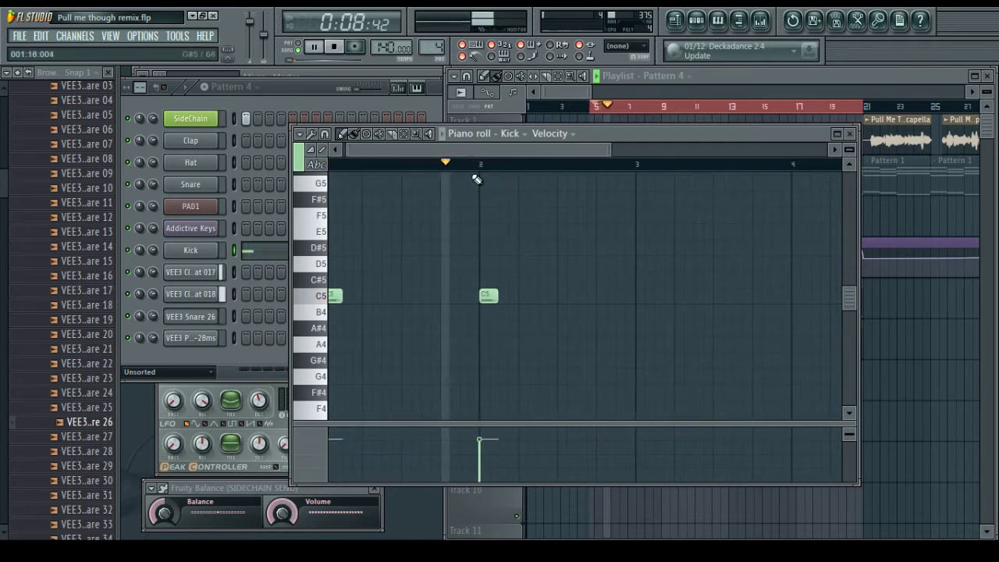
{"action": "key", "text": "space"}
{"action": "left_click_drag", "start_coordinate": [491, 298], "coordinate": [506, 298]}
{"action": "key", "text": "space"}
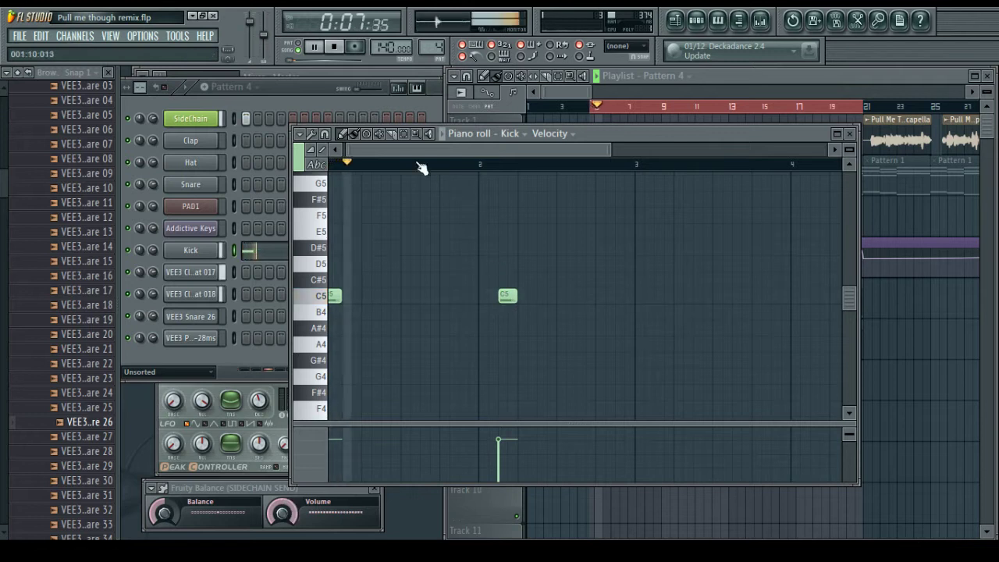
{"action": "scroll", "coordinate": [426, 165], "scroll_direction": "up", "scroll_amount": 2}
{"action": "left_click_drag", "start_coordinate": [438, 152], "coordinate": [465, 153]}
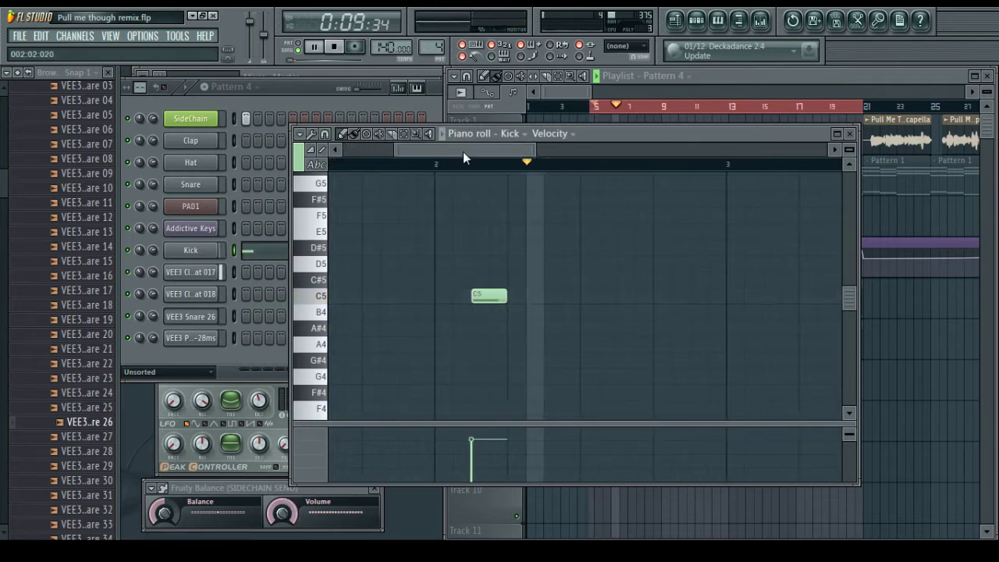
{"action": "scroll", "coordinate": [491, 220], "scroll_direction": "right", "scroll_amount": 1}
{"action": "key", "text": "space"}
Add C5 kick notes in bars 3 and 4 and play back the kick pattern
{"action": "left_click", "coordinate": [657, 303]}
{"action": "key", "text": "space"}
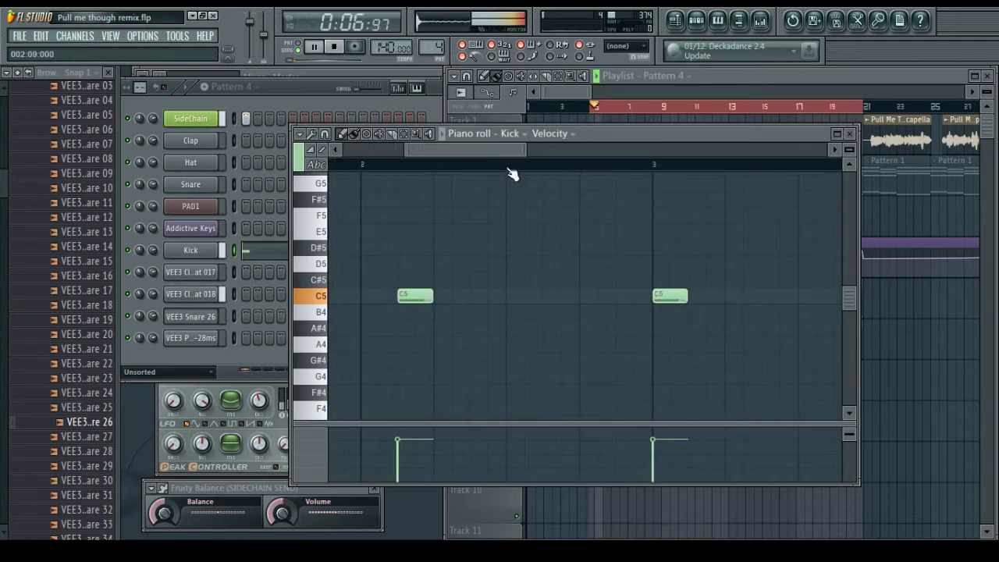
{"action": "scroll", "coordinate": [510, 165], "scroll_direction": "down", "scroll_amount": 2}
{"action": "left_click_drag", "start_coordinate": [503, 154], "coordinate": [530, 158]}
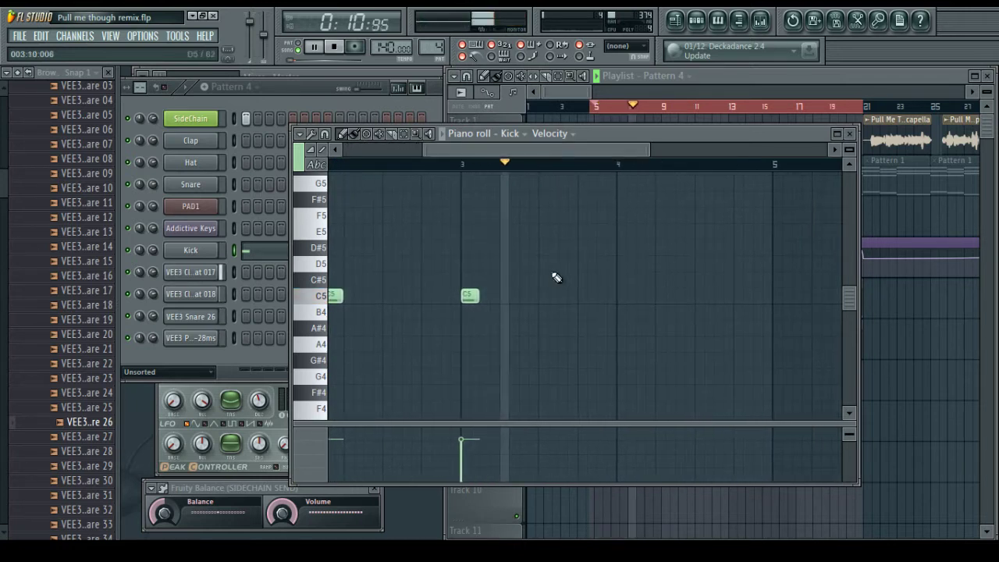
{"action": "key", "text": "space"}
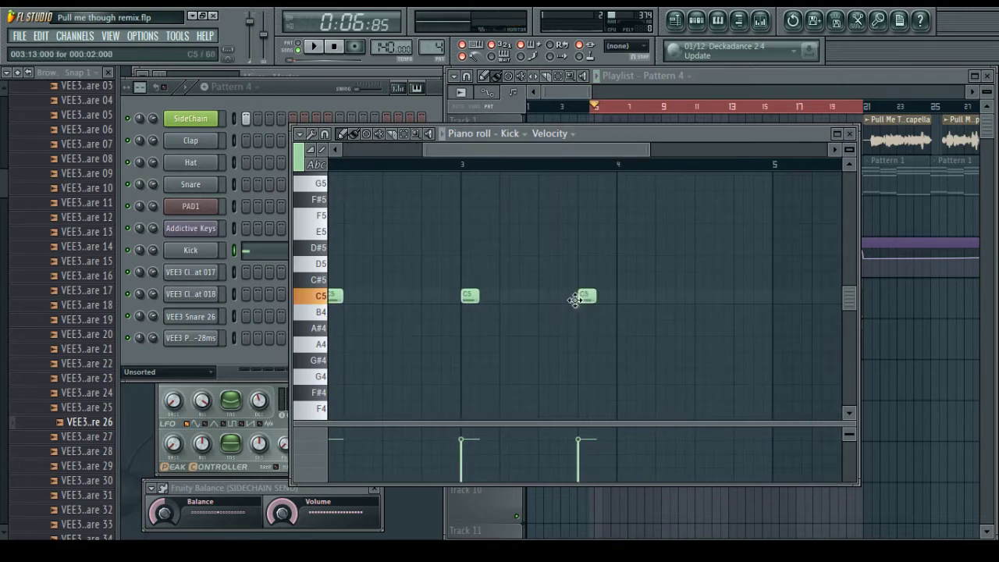
{"action": "scroll", "coordinate": [577, 164], "scroll_direction": "up", "scroll_amount": 2}
{"action": "mouse_move", "coordinate": [566, 151]}
{"action": "left_mouse_down"}
{"action": "mouse_move", "coordinate": [545, 150]}
{"action": "mouse_move", "coordinate": [575, 153]}
{"action": "left_mouse_up"}
{"action": "key", "text": "space"}
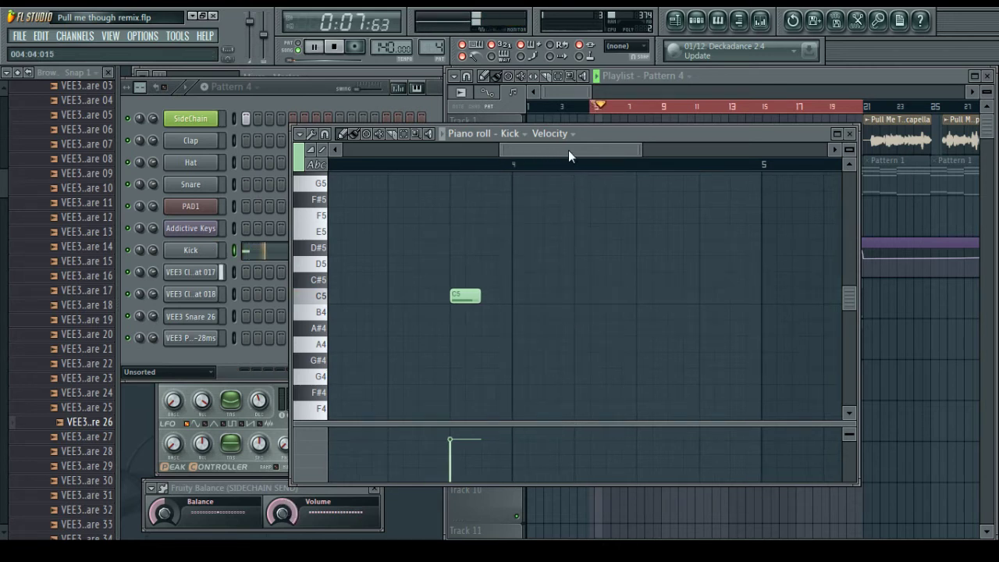
{"action": "mouse_move", "coordinate": [568, 150]}
{"action": "left_mouse_down"}
{"action": "mouse_move", "coordinate": [530, 149]}
{"action": "mouse_move", "coordinate": [571, 149]}
{"action": "left_mouse_up"}
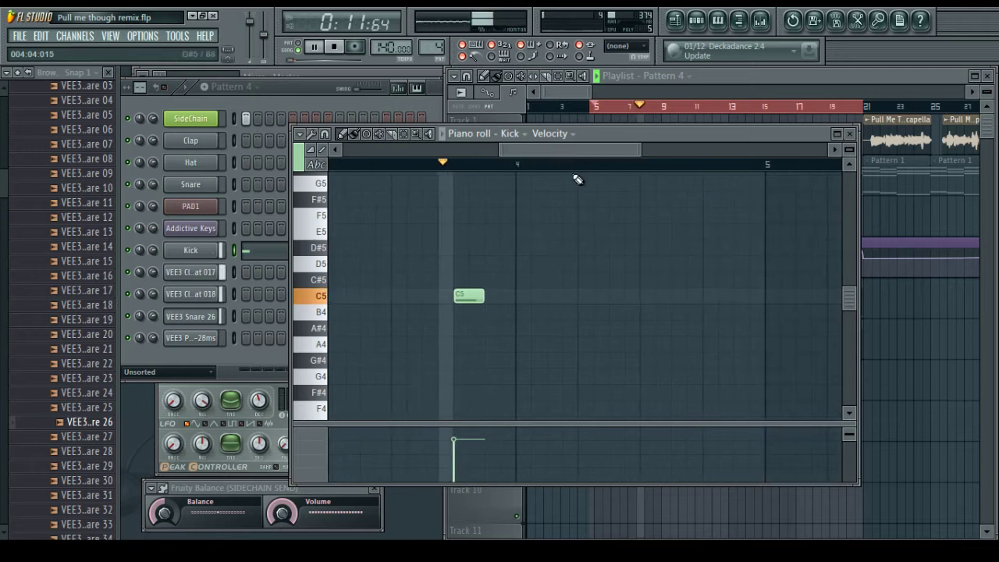
{"action": "left_click", "coordinate": [556, 299]}
{"action": "key", "text": "space"}
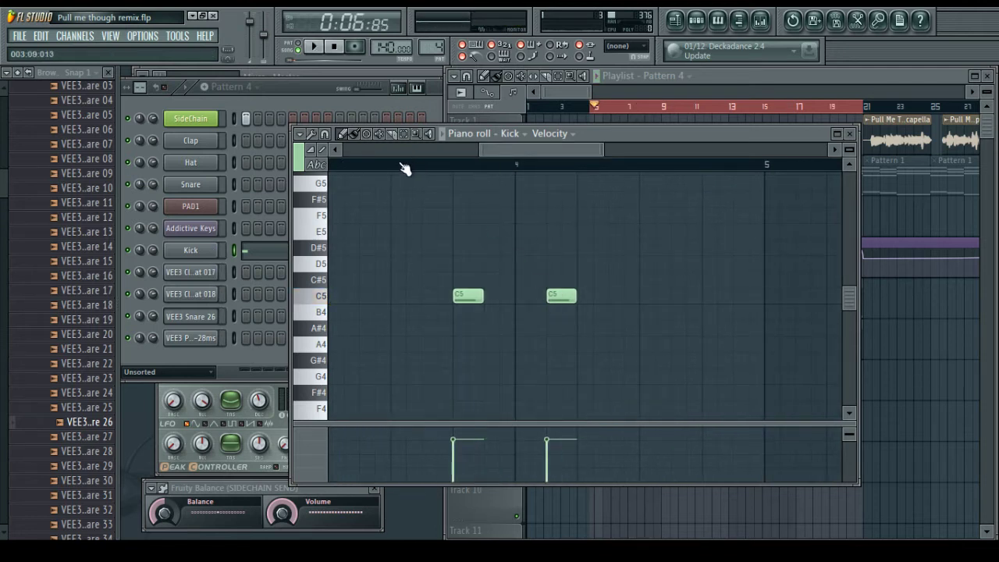
{"action": "key", "text": "space"}
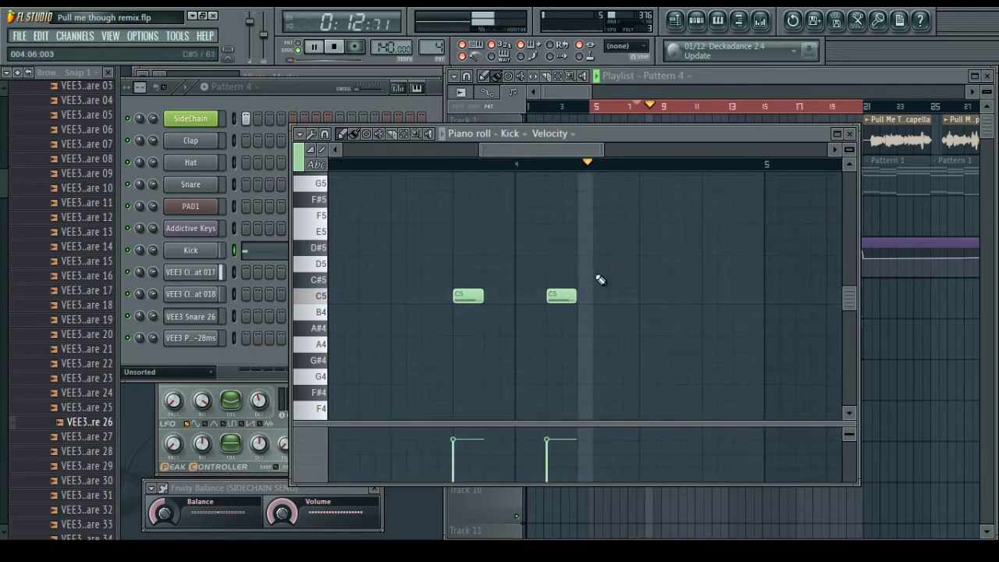
{"action": "key", "text": "space"}
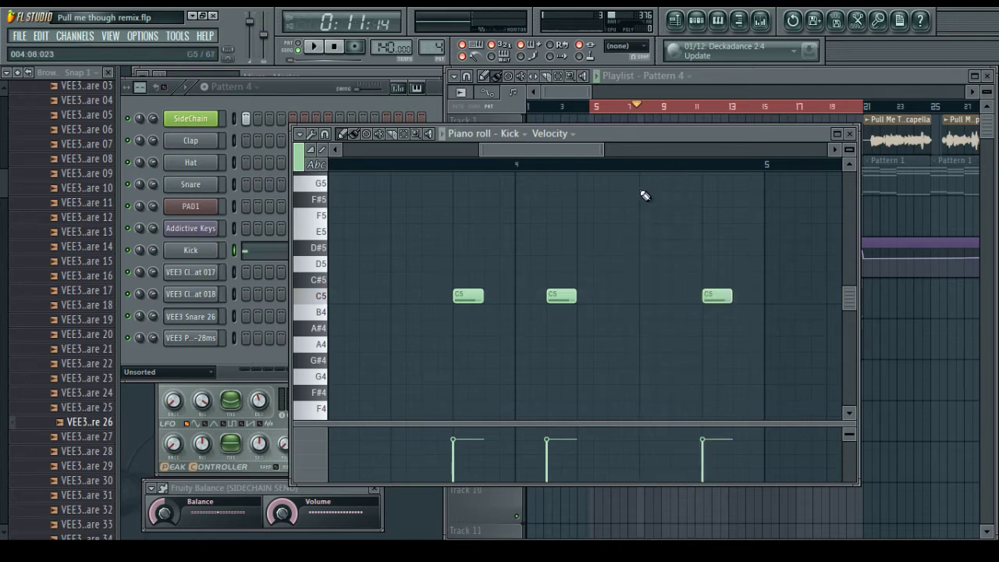
{"action": "scroll", "coordinate": [598, 165], "scroll_direction": "down", "scroll_amount": 5}
Copy the Kick channel's notes and paste them into the SideChain channel
{"action": "left_click", "coordinate": [898, 339]}
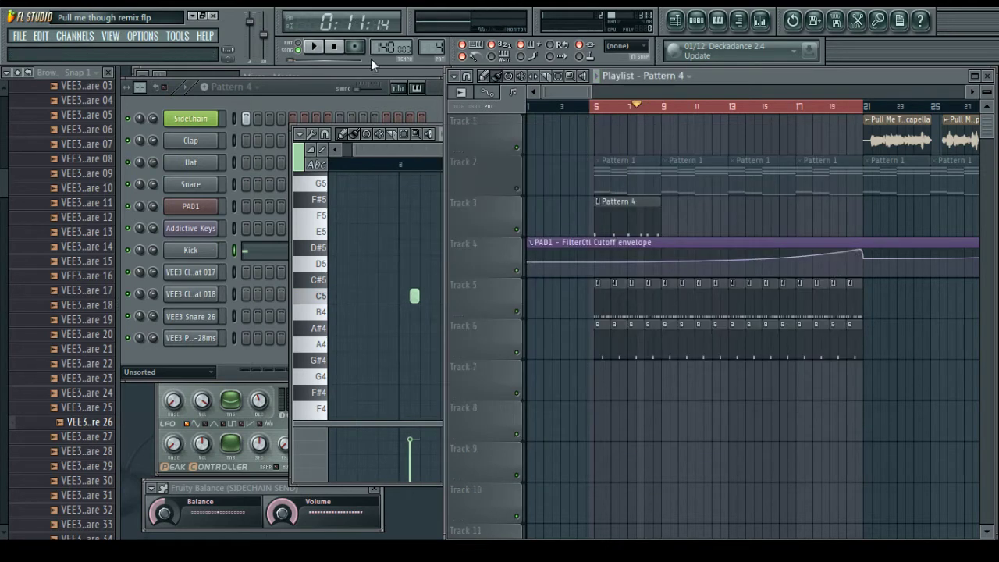
{"action": "left_click", "coordinate": [334, 50]}
{"action": "left_click", "coordinate": [430, 161]}
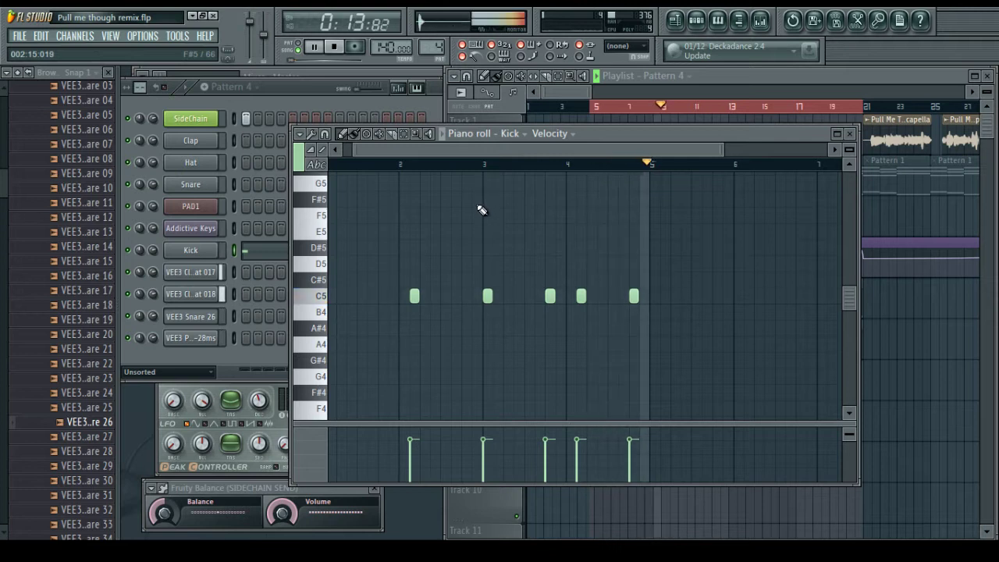
{"action": "key", "text": "space"}
{"action": "left_click_drag", "start_coordinate": [446, 146], "coordinate": [224, 148]}
{"action": "right_click", "coordinate": [206, 251]}
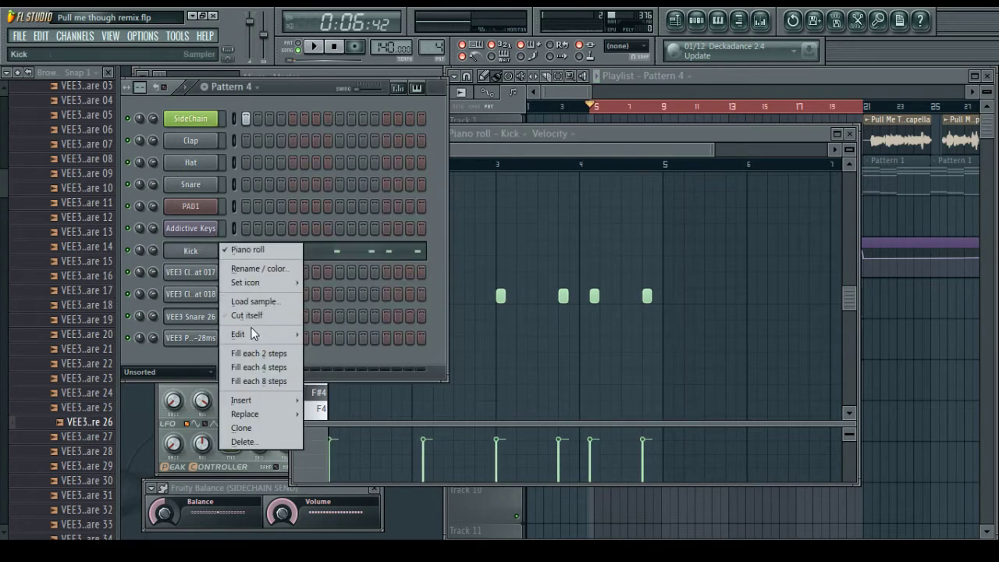
{"action": "mouse_move", "coordinate": [257, 334]}
{"action": "left_click", "coordinate": [330, 348]}
{"action": "right_click", "coordinate": [209, 123]}
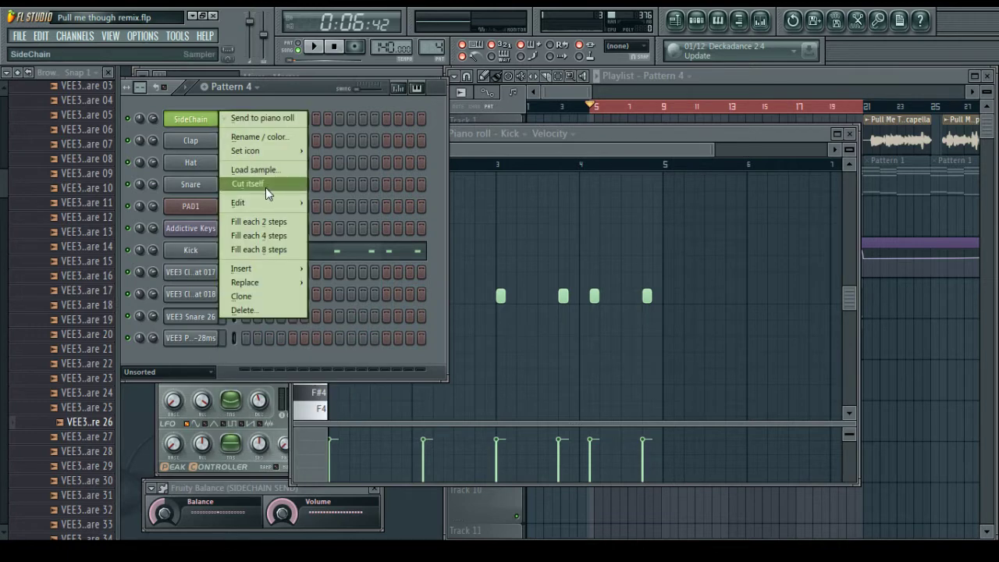
{"action": "mouse_move", "coordinate": [295, 205]}
{"action": "left_click", "coordinate": [329, 232]}
Repeat Pattern 4 along Track 3 from bar 5 to bar 21, then open the pre-snare sample settings
{"action": "key", "text": "space"}
{"action": "right_click", "coordinate": [617, 205]}
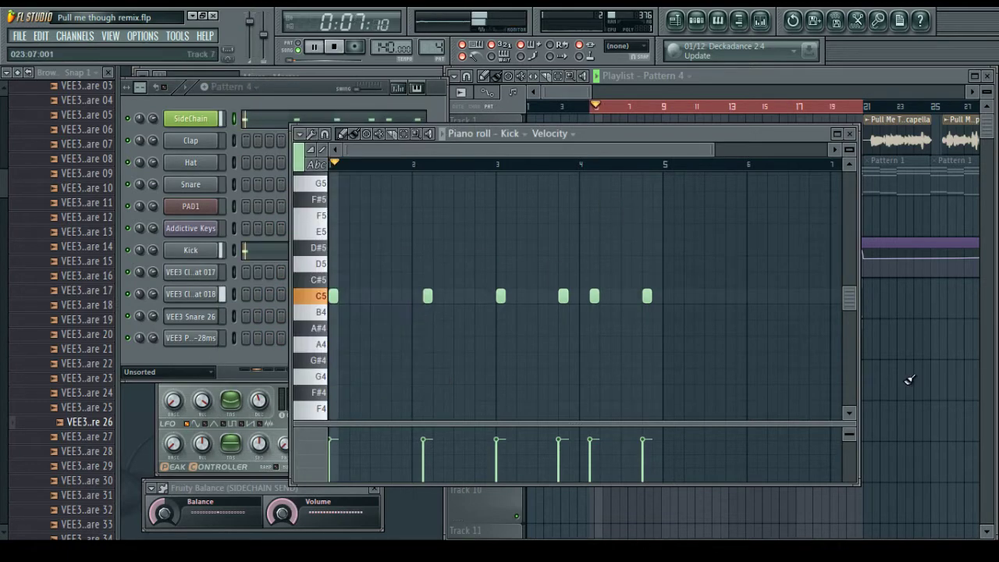
{"action": "right_click", "coordinate": [907, 382]}
{"action": "left_click_drag", "start_coordinate": [663, 212], "coordinate": [836, 227]}
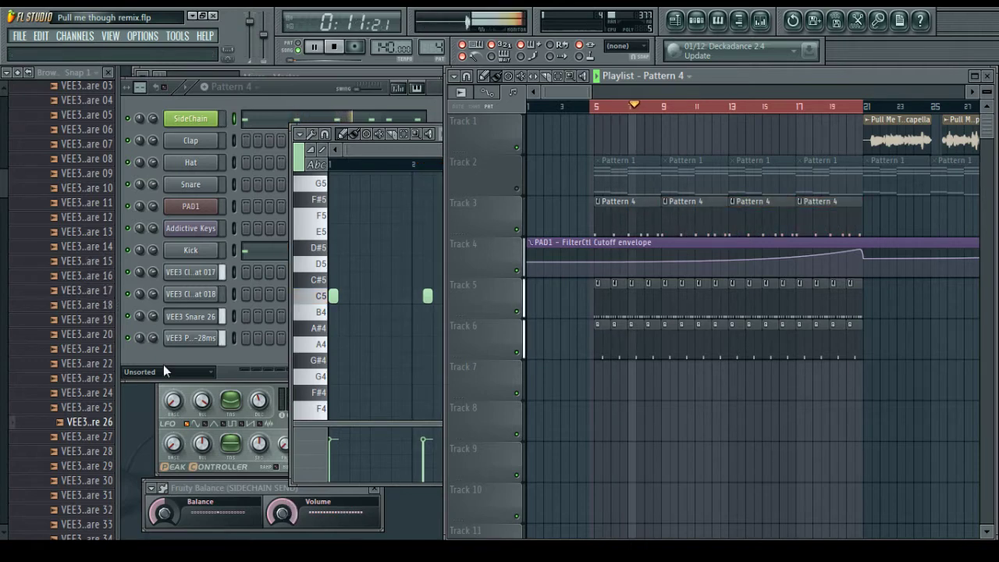
{"action": "left_click", "coordinate": [190, 338]}
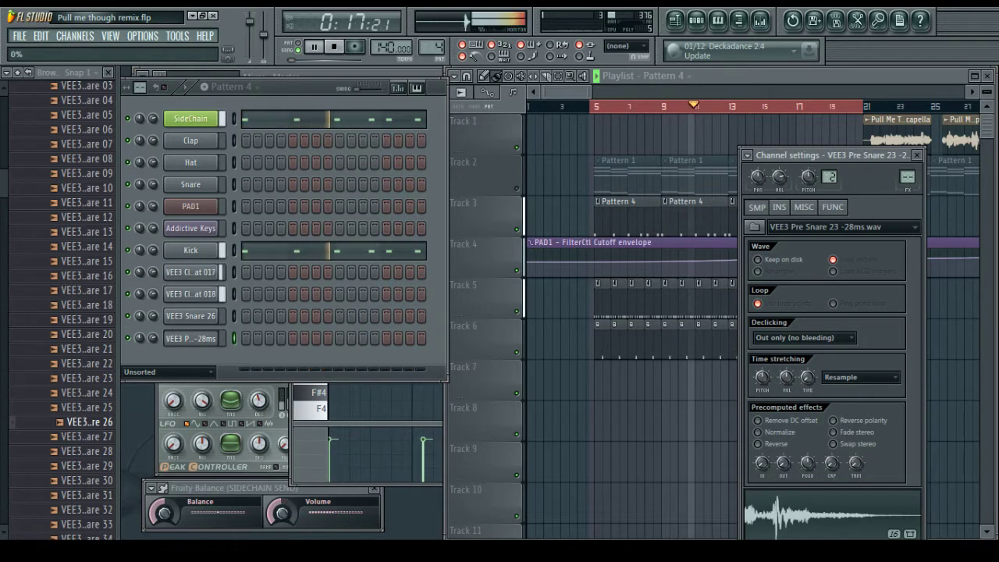
Assign free mixer tracks to VEE3 Pre Snare 23 and VEE3 Snare 26
{"action": "left_click_drag", "start_coordinate": [829, 464], "coordinate": [809, 443]}
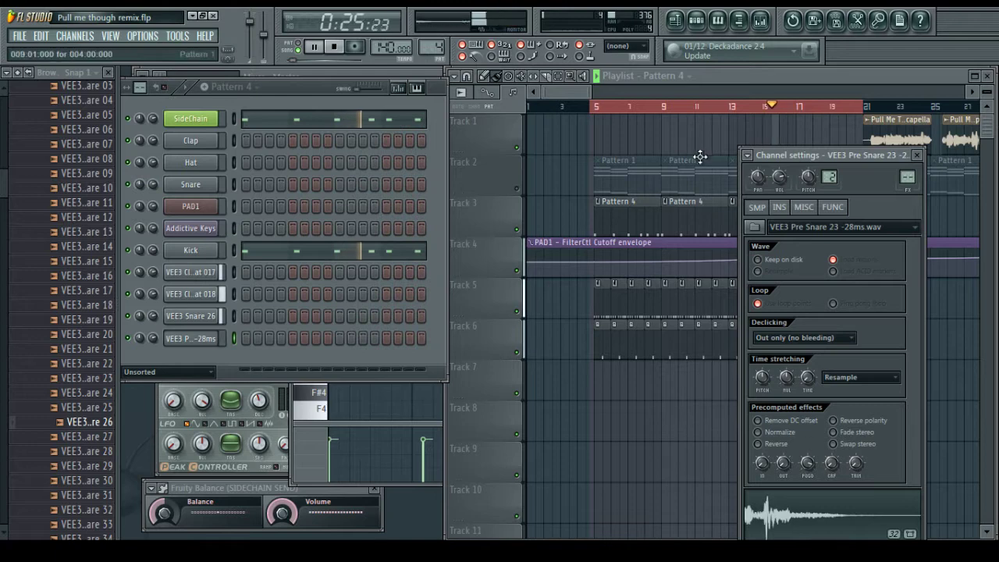
{"action": "left_click", "coordinate": [747, 155]}
{"action": "left_click", "coordinate": [804, 187]}
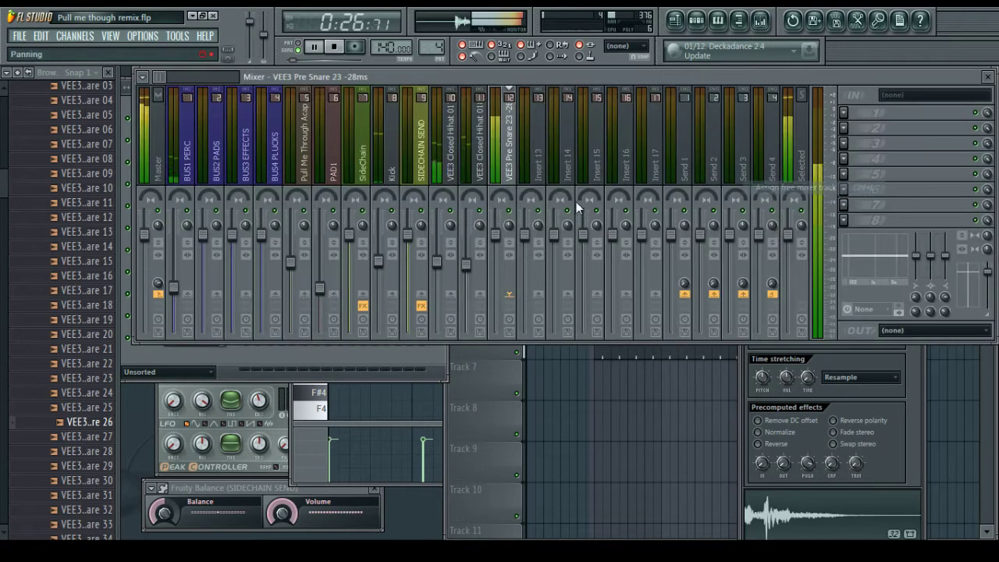
{"action": "left_click", "coordinate": [218, 357]}
{"action": "left_click", "coordinate": [190, 315]}
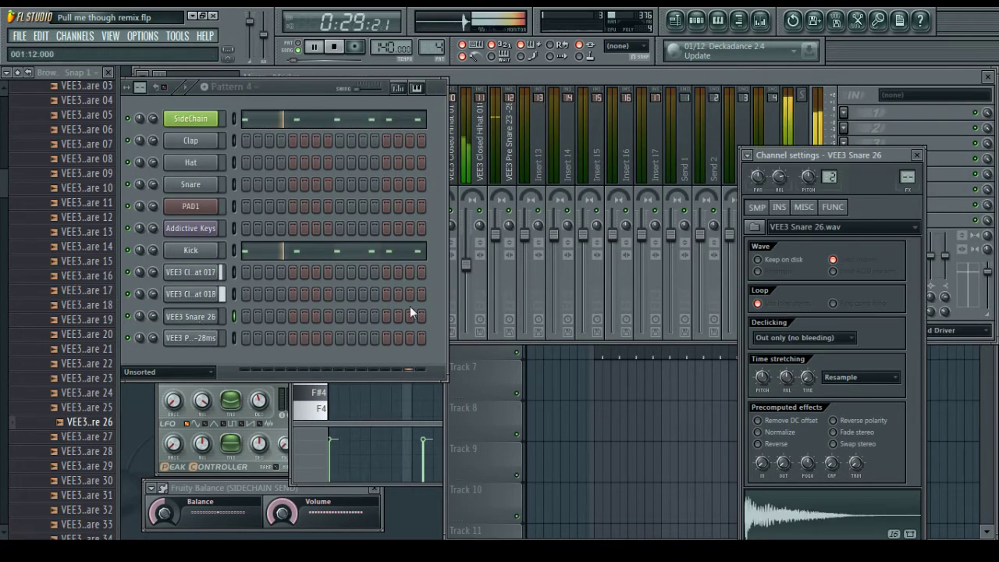
{"action": "left_click", "coordinate": [747, 155]}
{"action": "left_click", "coordinate": [804, 184]}
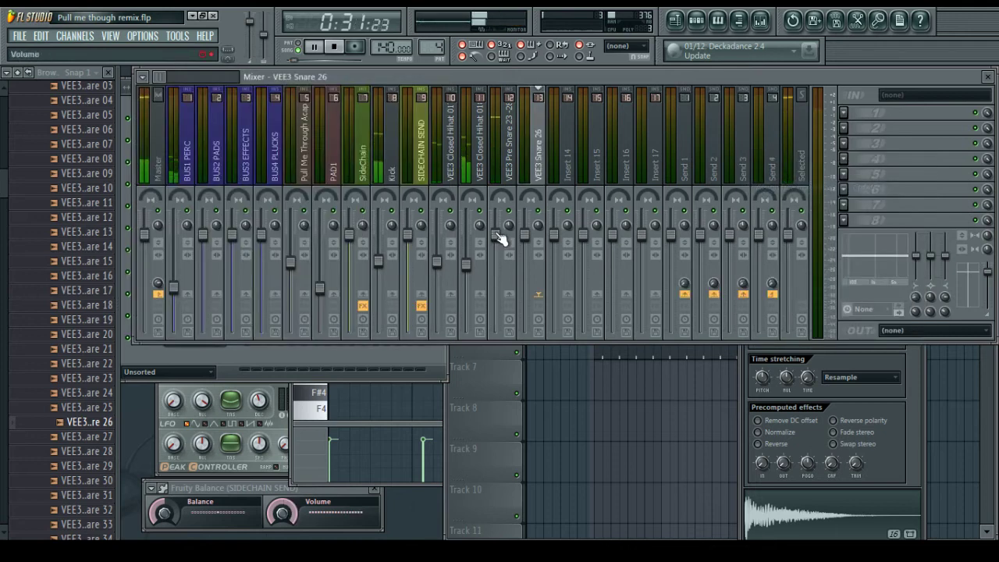
Lower Pre Snare 23, route it from Master to BUS1 PERC, and set Kick to about -10.3dB
{"action": "left_click_drag", "start_coordinate": [497, 242], "coordinate": [437, 273]}
{"action": "scroll", "coordinate": [521, 247], "scroll_direction": "down", "scroll_amount": 7}
{"action": "left_click", "coordinate": [422, 175]}
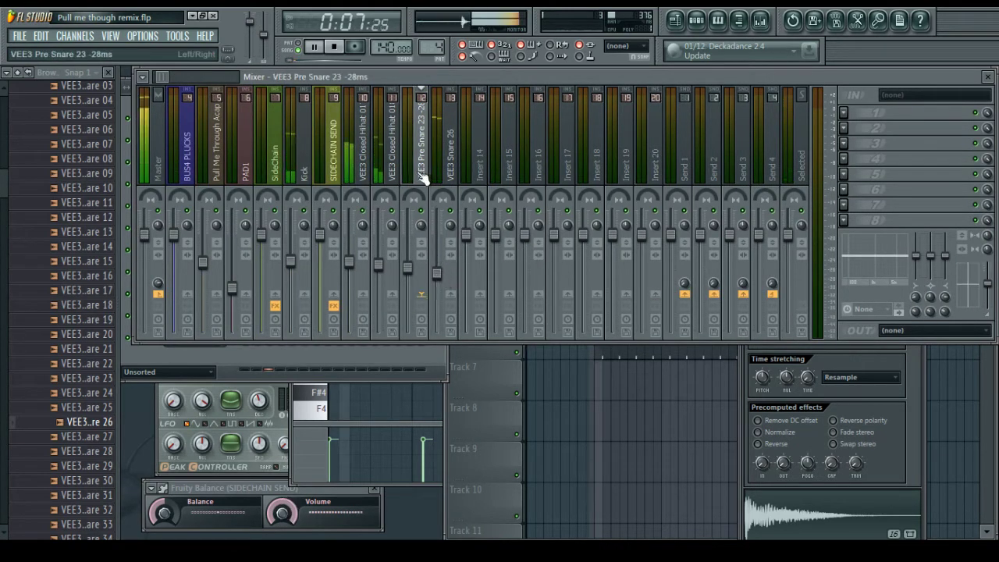
{"action": "scroll", "coordinate": [141, 107], "scroll_direction": "up", "scroll_amount": 3}
{"action": "left_click", "coordinate": [157, 294]}
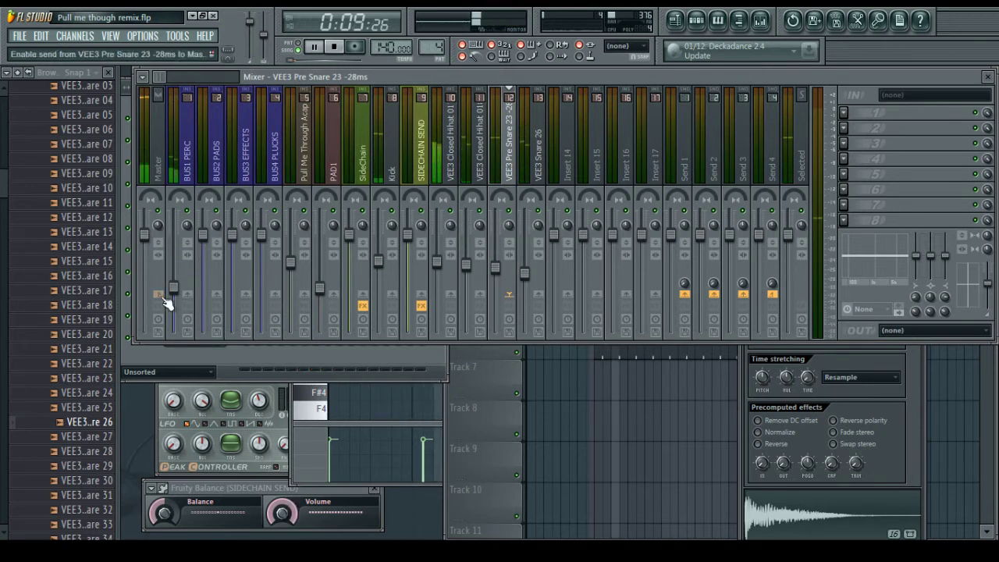
{"action": "left_click", "coordinate": [187, 299]}
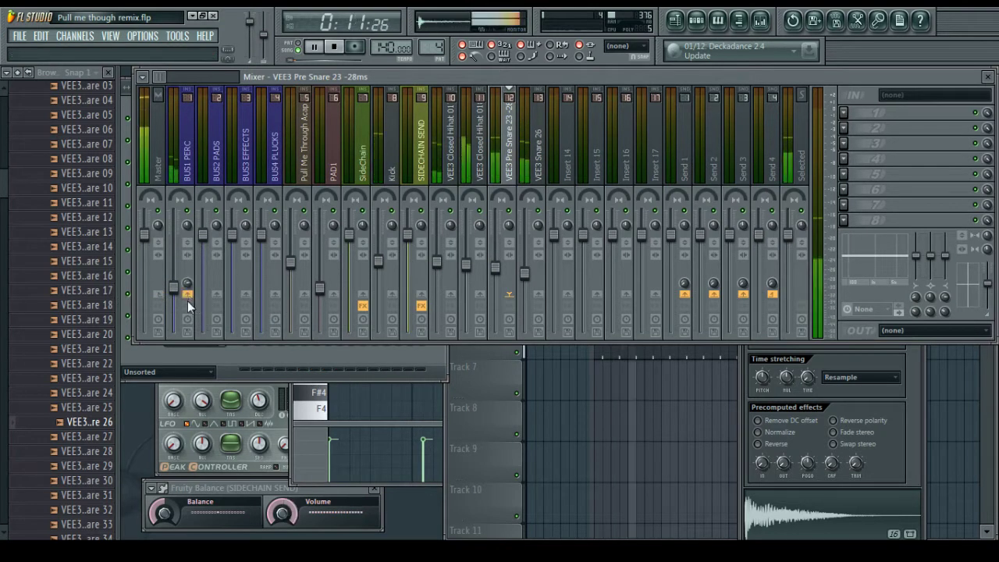
{"action": "right_click", "coordinate": [185, 297]}
{"action": "left_click", "coordinate": [192, 301]}
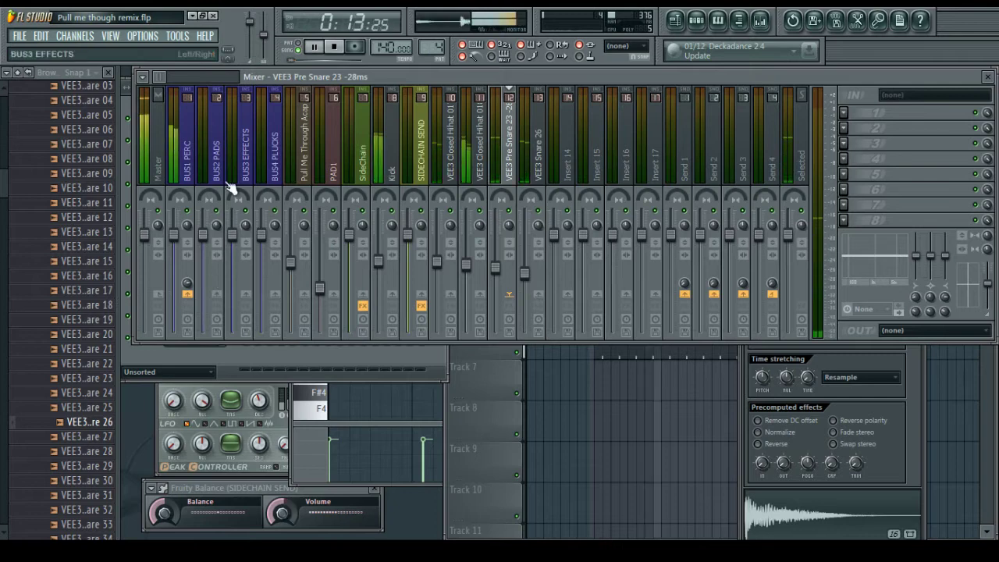
{"action": "left_click_drag", "start_coordinate": [379, 262], "coordinate": [381, 277]}
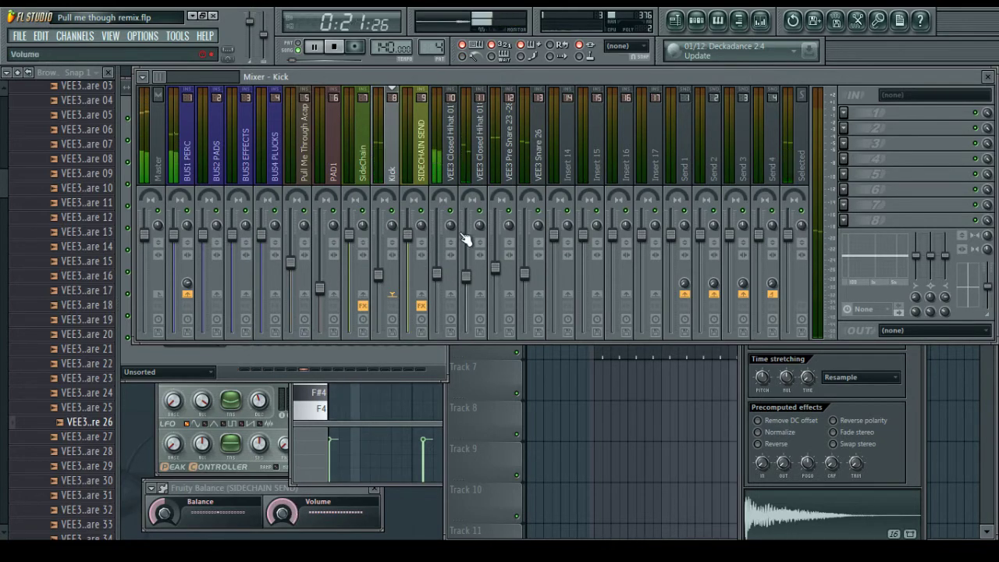
Route VEE3 Snare 26 to BUS1 PERC and raise its fader slightly
{"action": "left_click", "coordinate": [474, 179]}
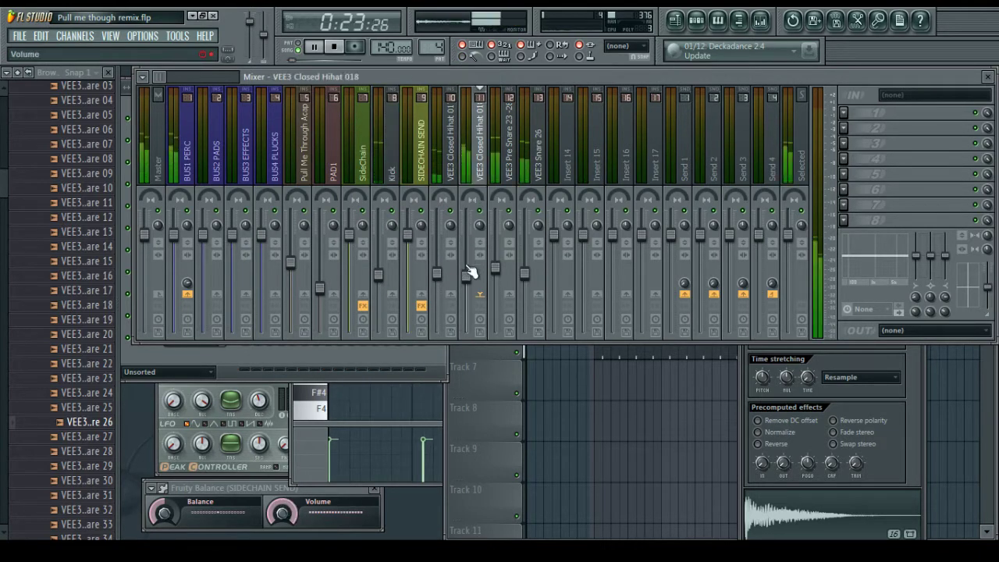
{"action": "left_click", "coordinate": [536, 156]}
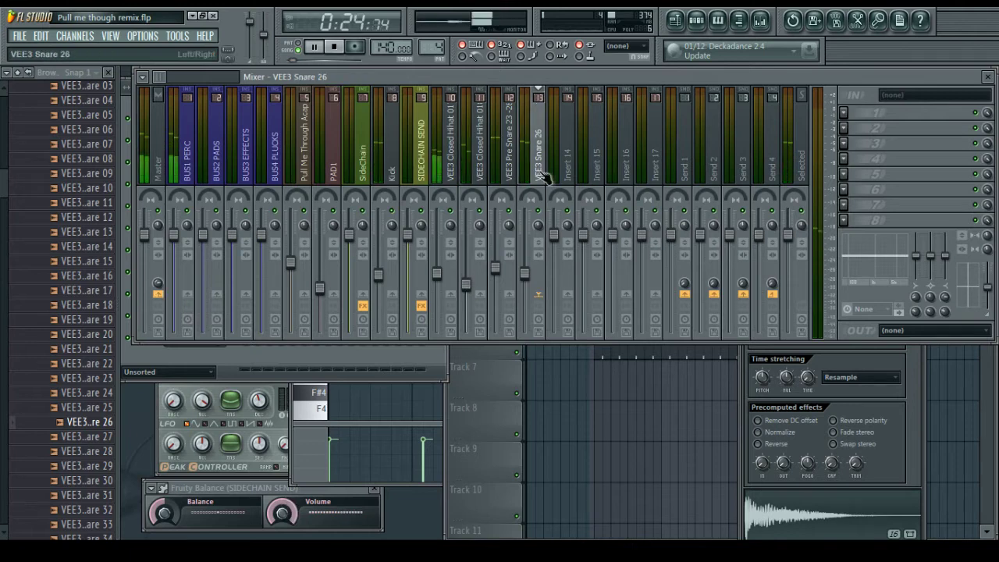
{"action": "left_click", "coordinate": [187, 293]}
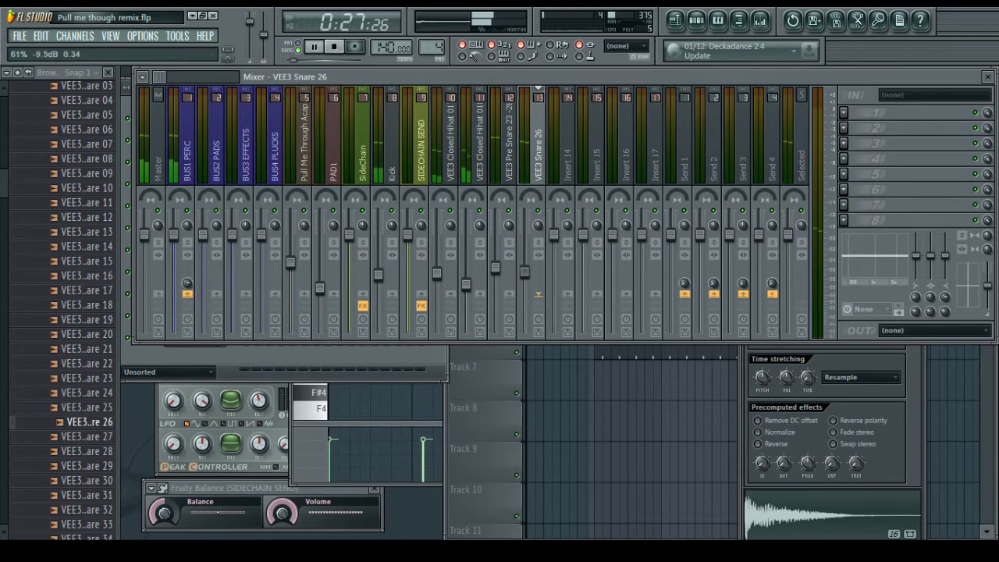
{"action": "mouse_move", "coordinate": [524, 269]}
{"action": "left_mouse_down"}
{"action": "mouse_move", "coordinate": [495, 266]}
{"action": "mouse_move", "coordinate": [524, 265]}
{"action": "left_mouse_up"}
Show the Playlist with F5, restart playback, and unmute Track 2's Pattern 1 clips
{"action": "left_click", "coordinate": [499, 276]}
{"action": "key", "text": "F5"}
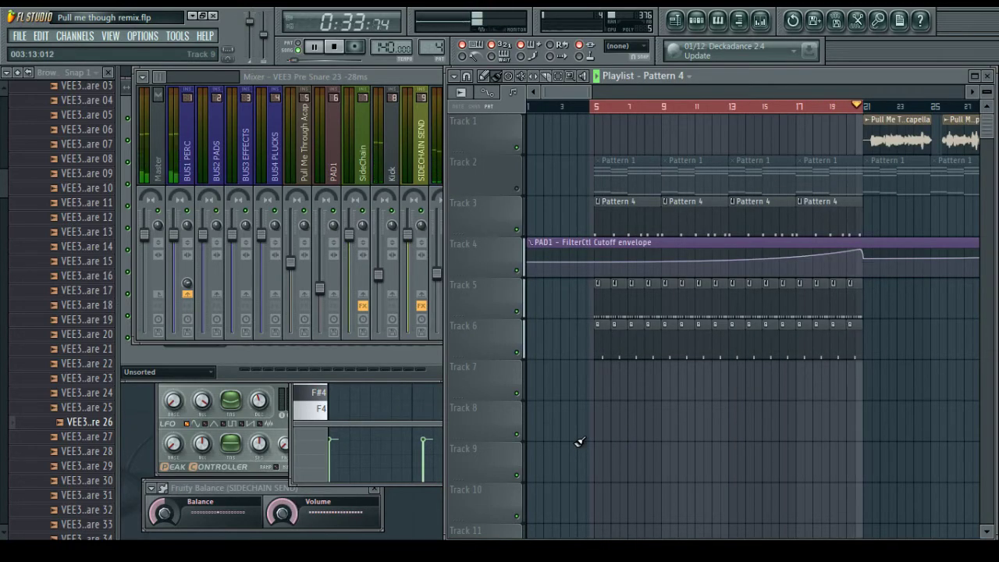
{"action": "key", "text": "space"}
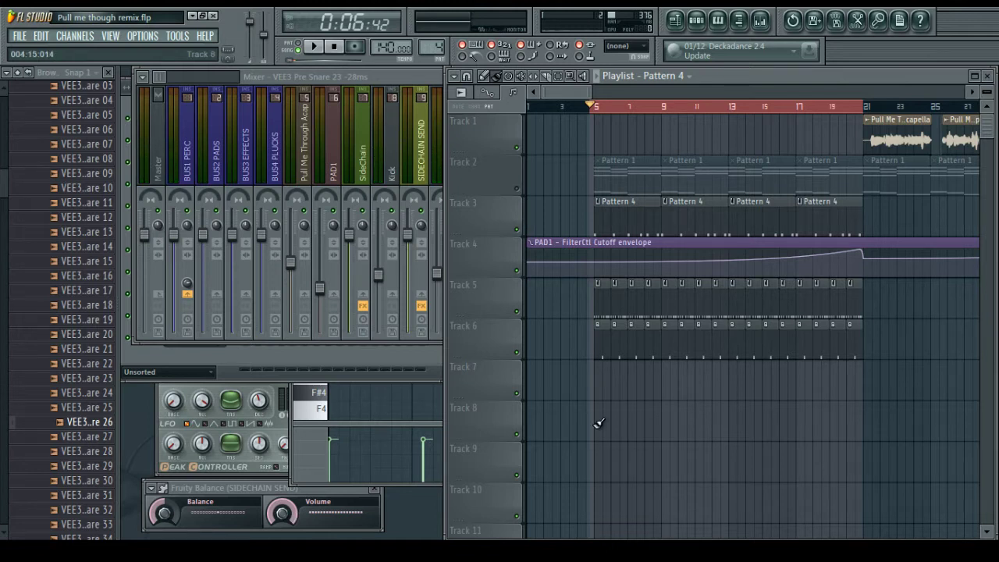
{"action": "left_click", "coordinate": [516, 188]}
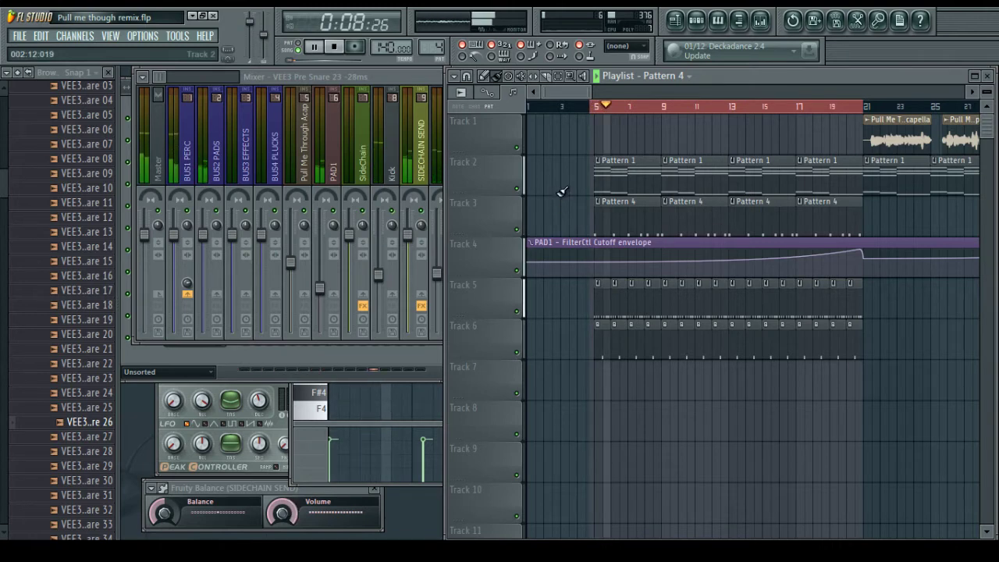
{"action": "mouse_move", "coordinate": [571, 90]}
{"action": "left_mouse_down"}
{"action": "mouse_move", "coordinate": [586, 96]}
{"action": "mouse_move", "coordinate": [574, 89]}
{"action": "left_mouse_up"}
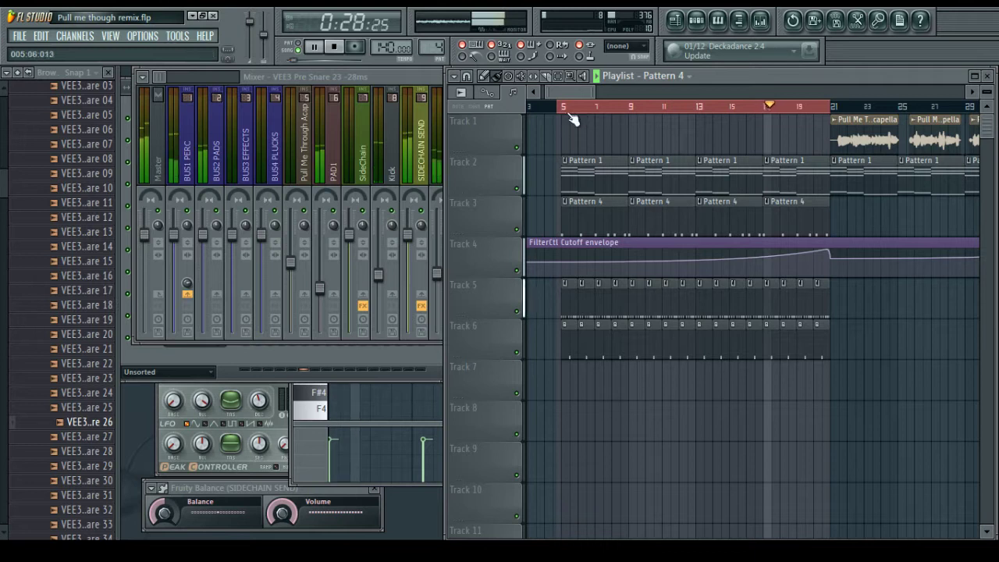
{"action": "left_click_drag", "start_coordinate": [571, 95], "coordinate": [566, 94]}
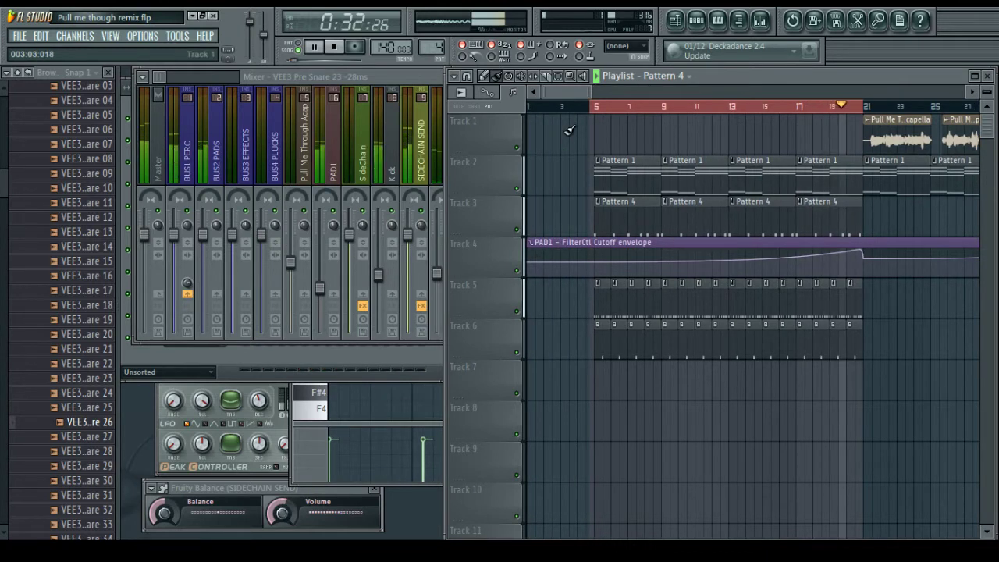
{"action": "left_click_drag", "start_coordinate": [563, 87], "coordinate": [565, 92]}
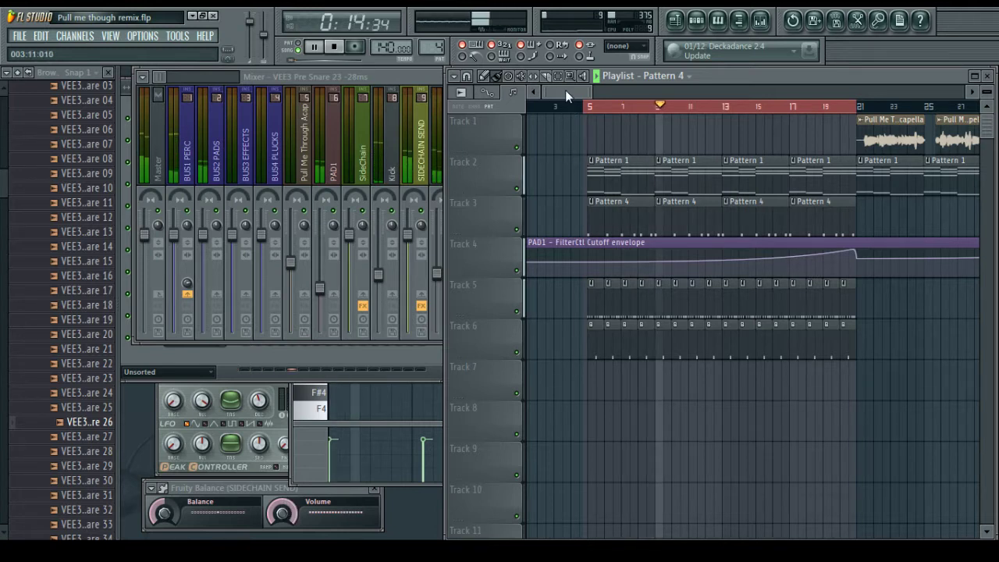
{"action": "left_click_drag", "start_coordinate": [567, 93], "coordinate": [558, 93]}
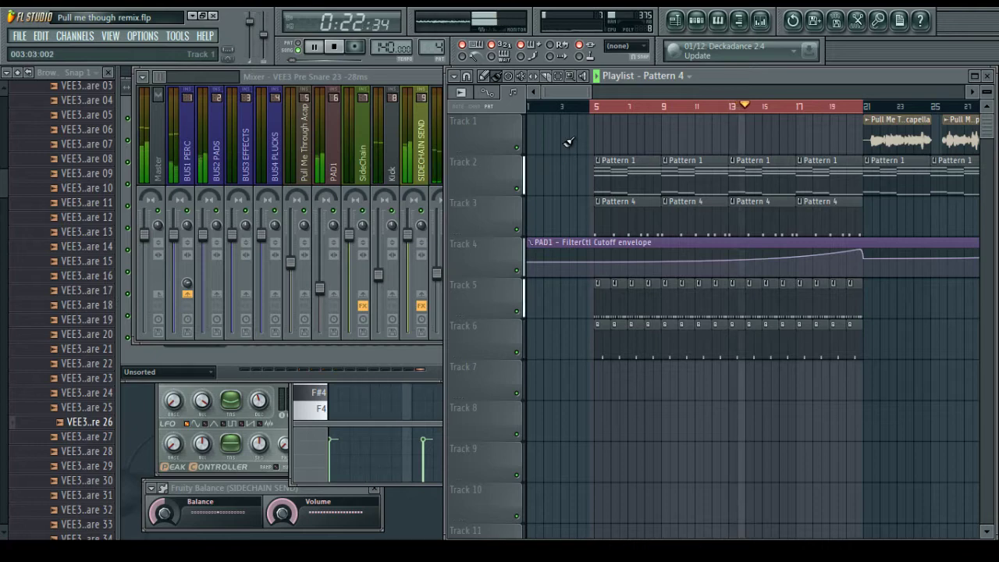
{"action": "double_click", "coordinate": [704, 225]}
Clone Pattern 4 into Pattern 5 and use it for the last Track 3 clip at bar 17
{"action": "left_click", "coordinate": [258, 88]}
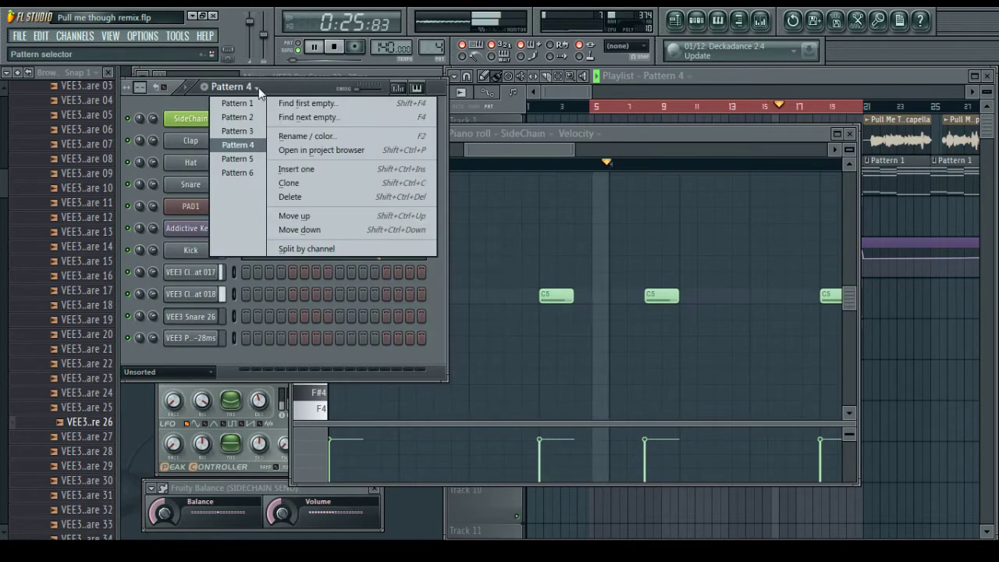
{"action": "left_click", "coordinate": [291, 183]}
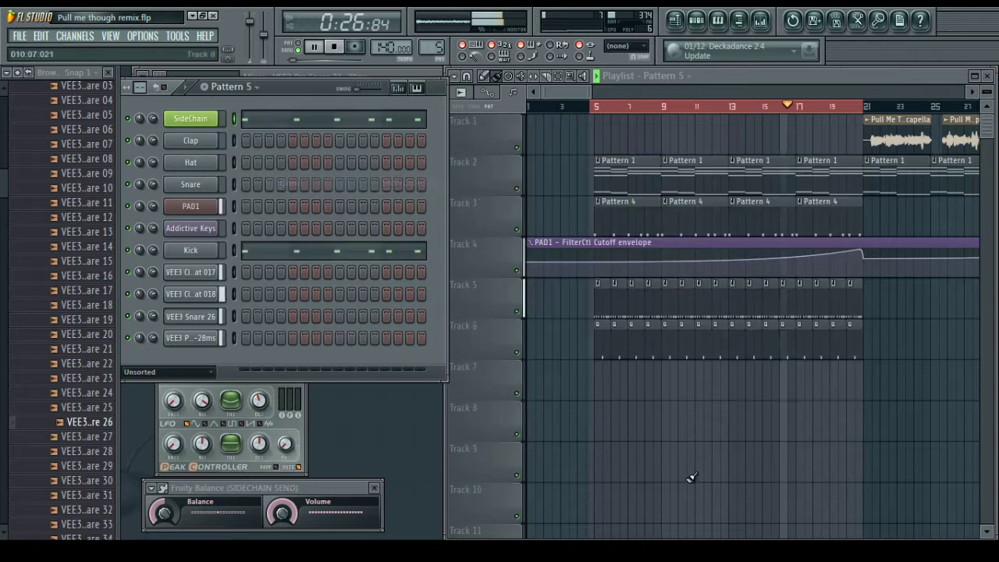
{"action": "left_click", "coordinate": [799, 219]}
{"action": "double_click", "coordinate": [831, 219]}
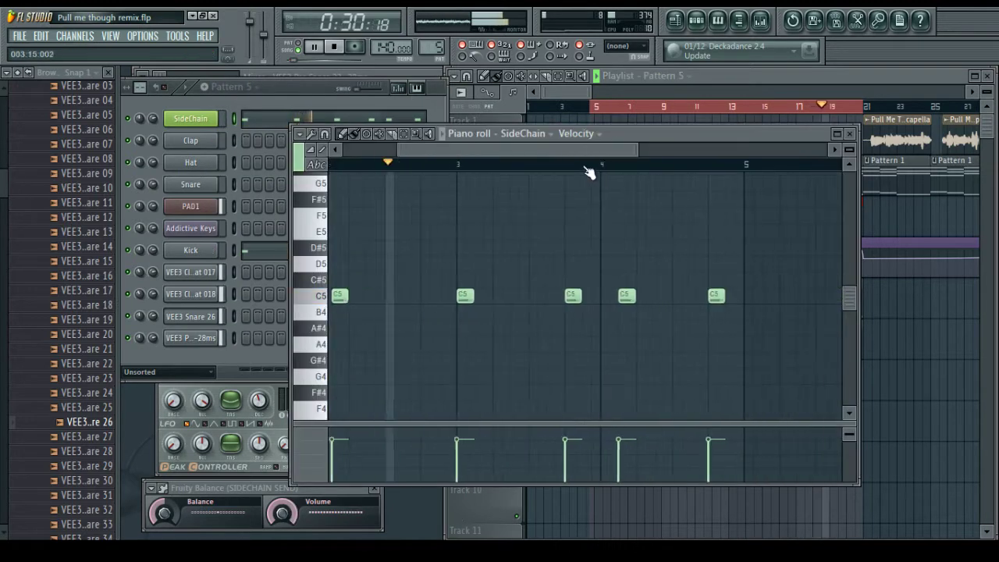
Delete the last C5 kick note in Pattern 5 and clear the SideChain notes
{"action": "right_click", "coordinate": [203, 249]}
{"action": "left_click", "coordinate": [250, 249]}
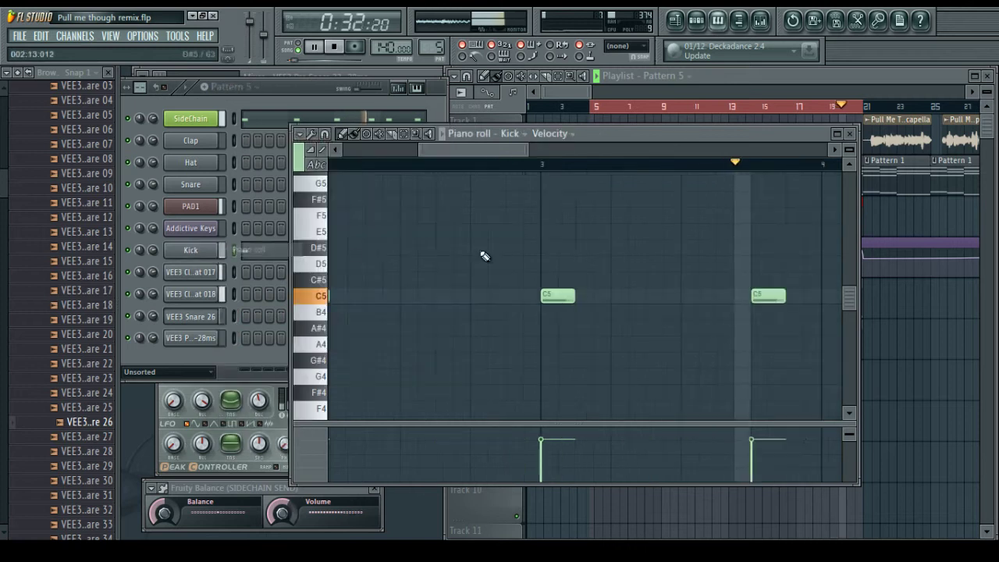
{"action": "key", "text": "space"}
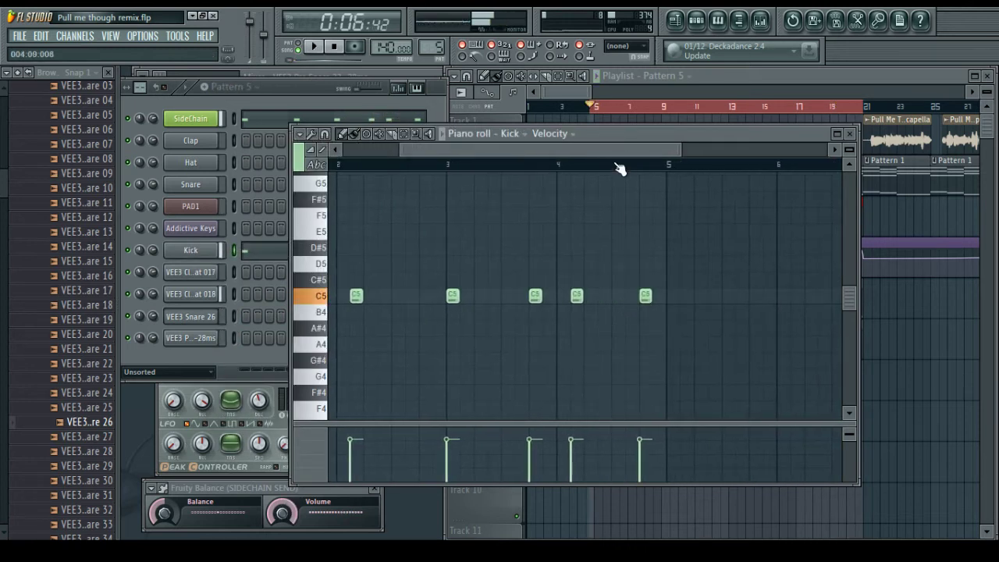
{"action": "scroll", "coordinate": [613, 163], "scroll_direction": "up", "scroll_amount": 3}
{"action": "right_click", "coordinate": [707, 296]}
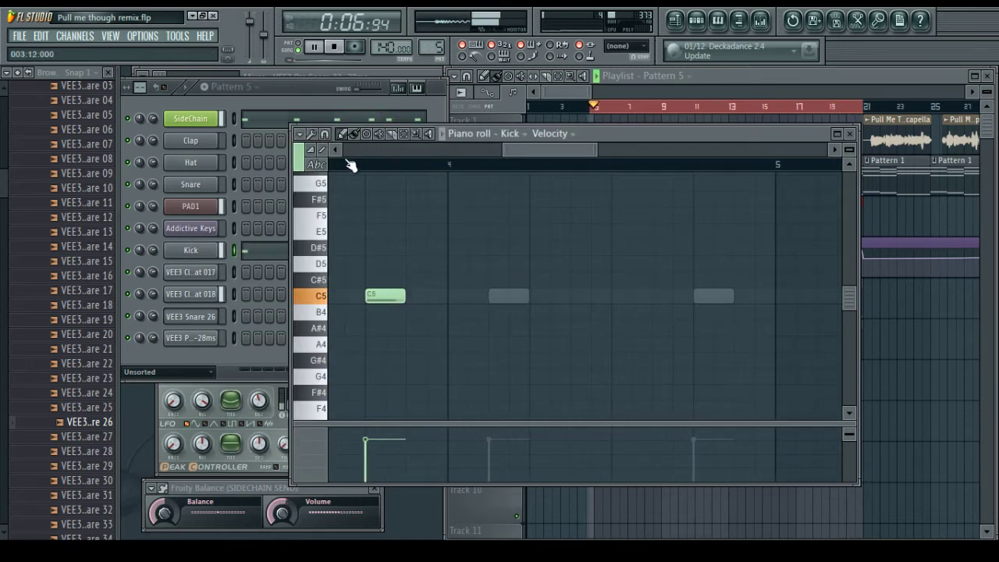
{"action": "right_click", "coordinate": [200, 120]}
{"action": "mouse_move", "coordinate": [241, 201]}
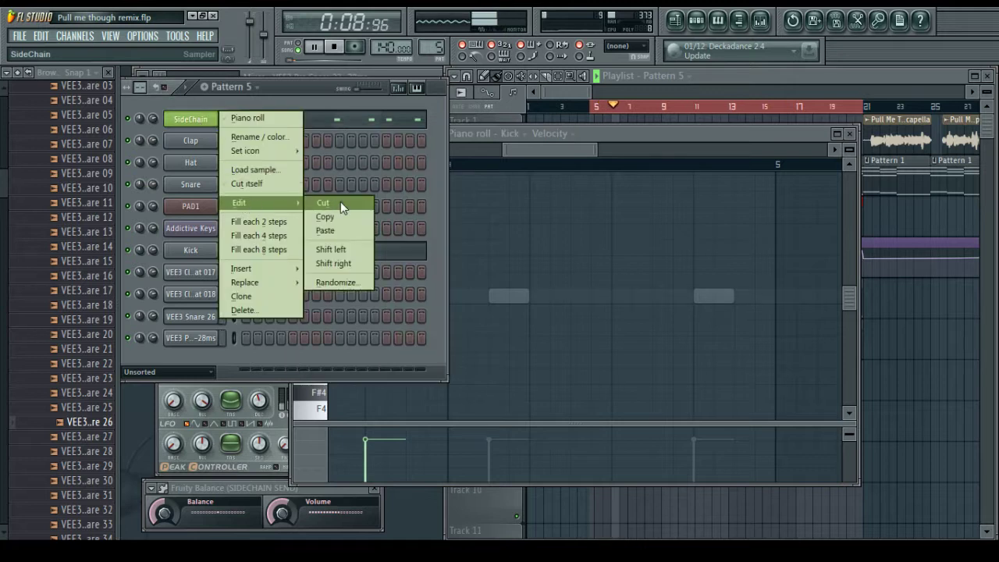
{"action": "left_click", "coordinate": [340, 202]}
{"action": "scroll", "coordinate": [510, 164], "scroll_direction": "down", "scroll_amount": 3}
{"action": "left_click", "coordinate": [542, 150]}
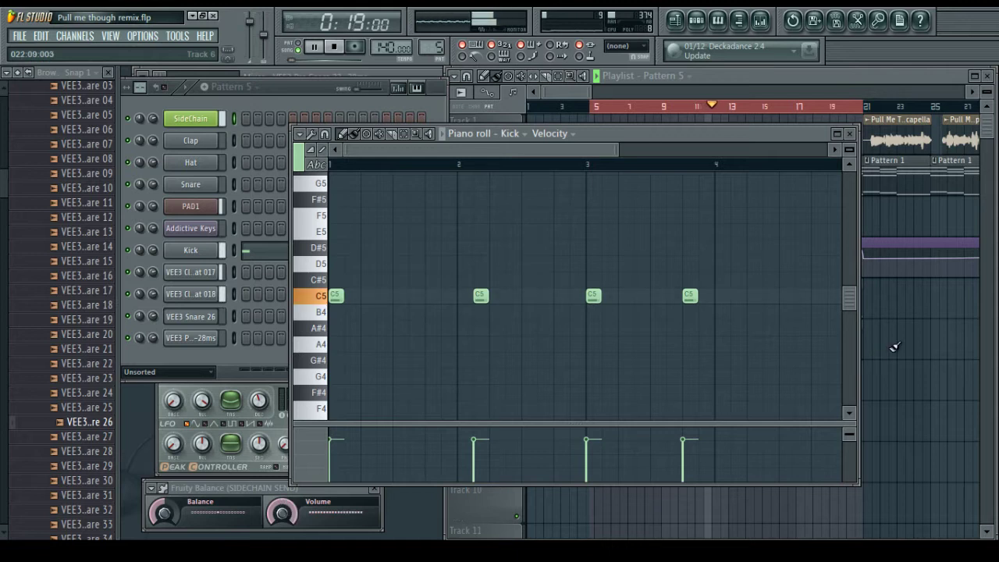
{"action": "left_click_drag", "start_coordinate": [472, 154], "coordinate": [468, 180]}
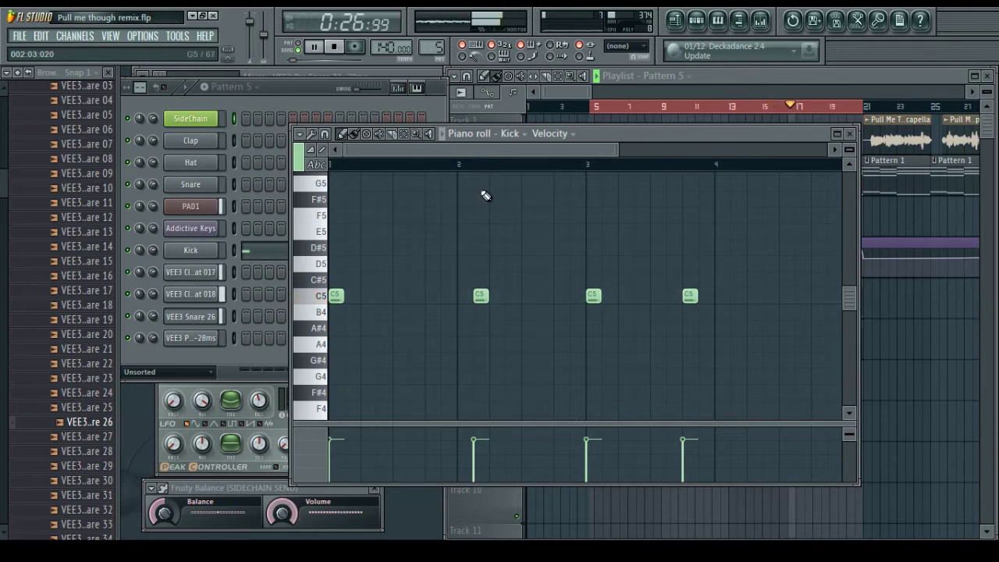
Copy the Kick notes into SideChain and close the Kick piano roll
{"action": "left_click", "coordinate": [939, 343]}
{"action": "key", "text": "F7"}
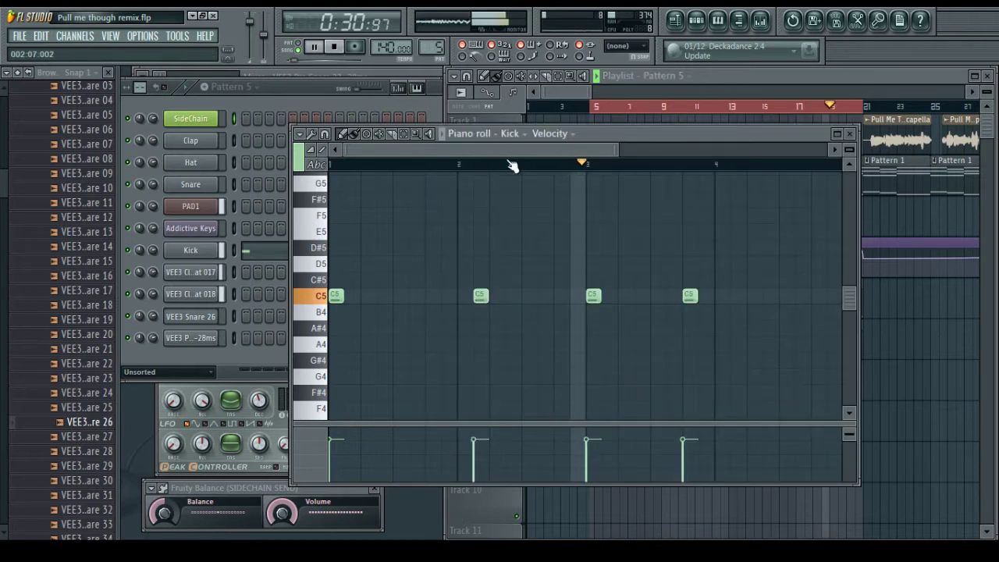
{"action": "key", "text": "space"}
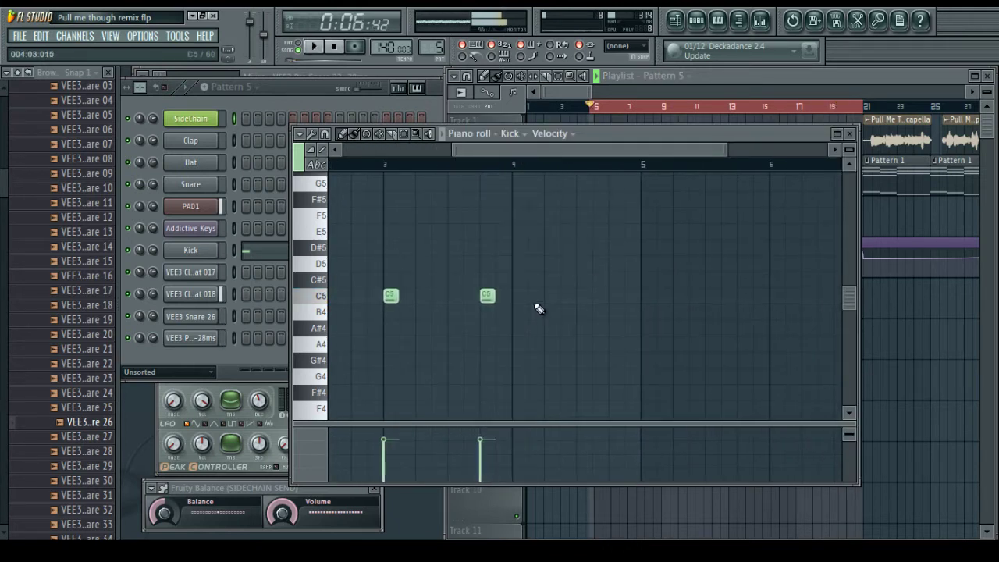
{"action": "scroll", "coordinate": [595, 198], "scroll_direction": "up", "scroll_amount": 4}
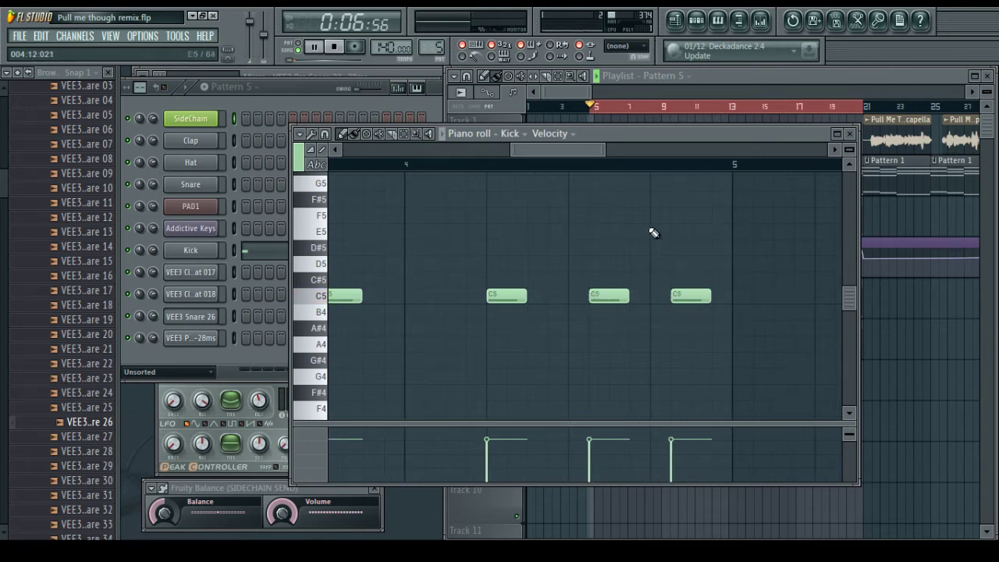
{"action": "right_click", "coordinate": [186, 253]}
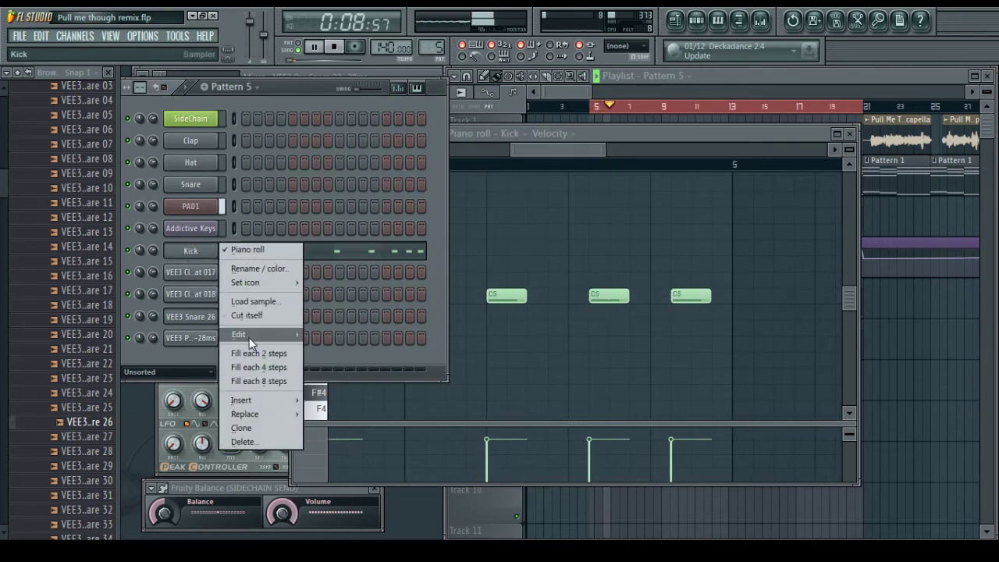
{"action": "mouse_move", "coordinate": [249, 336]}
{"action": "left_click", "coordinate": [322, 348]}
{"action": "right_click", "coordinate": [204, 123]}
{"action": "mouse_move", "coordinate": [255, 202]}
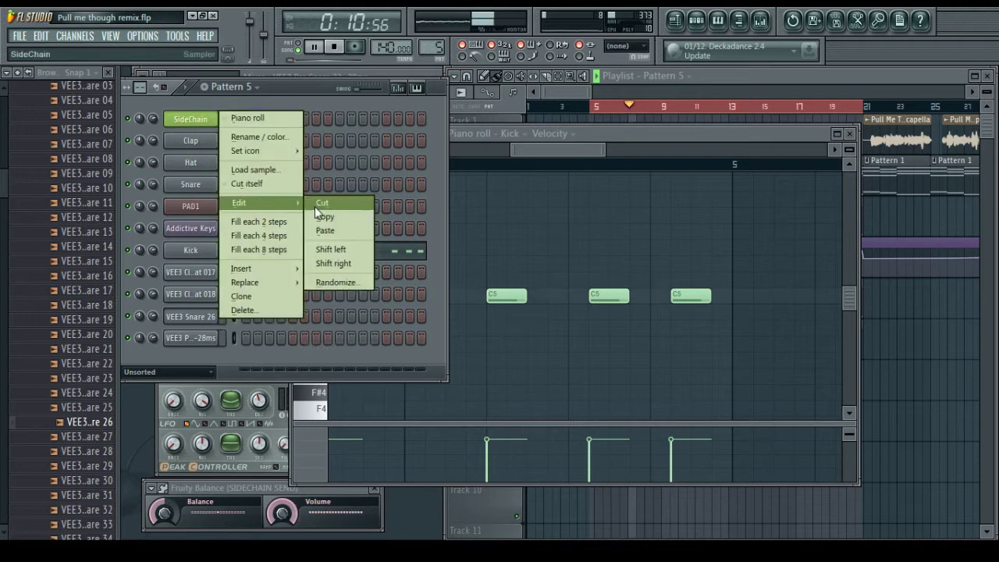
{"action": "left_click", "coordinate": [343, 231]}
{"action": "left_click", "coordinate": [738, 189]}
{"action": "left_click", "coordinate": [849, 134]}
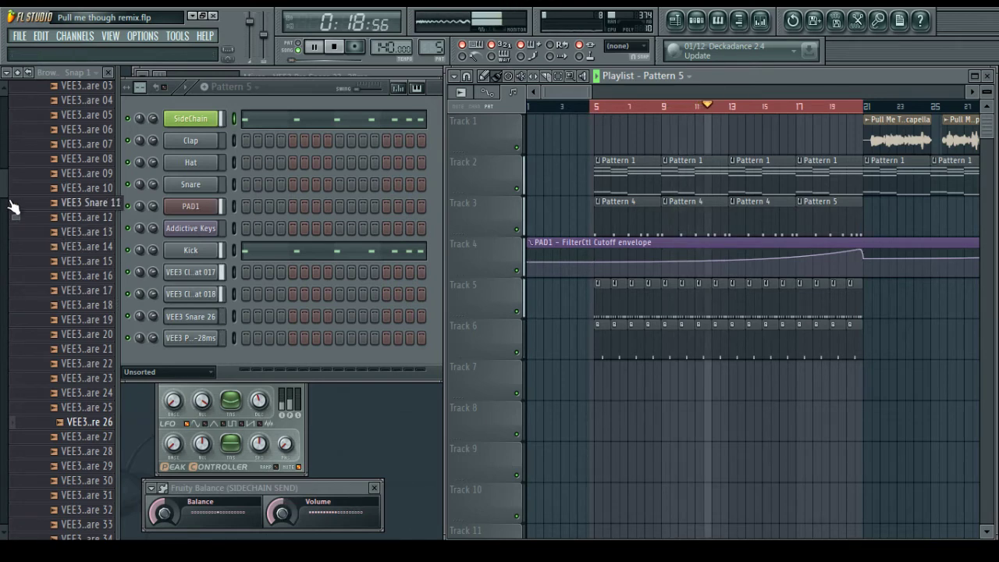
Browse the snare, cymbal and melody loop folders, trying a loop sample
{"action": "scroll", "coordinate": [34, 234], "scroll_direction": "up", "scroll_amount": 5}
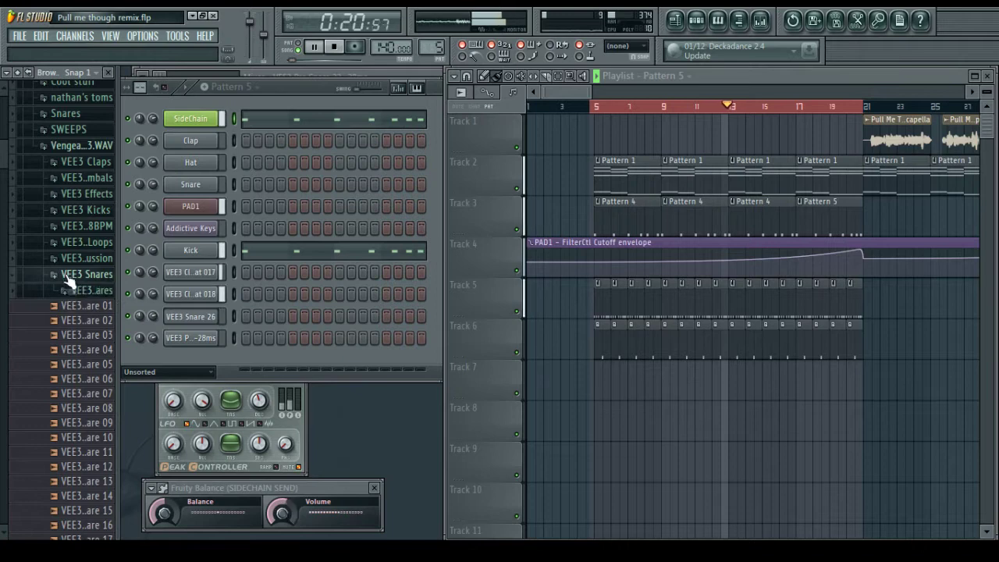
{"action": "left_click", "coordinate": [69, 277]}
{"action": "left_click", "coordinate": [74, 178]}
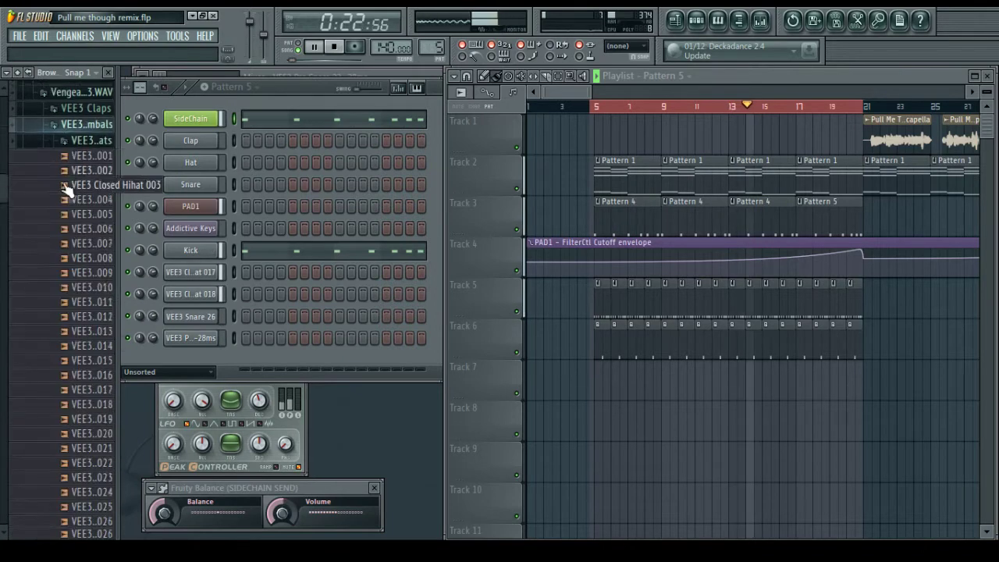
{"action": "left_click", "coordinate": [80, 92]}
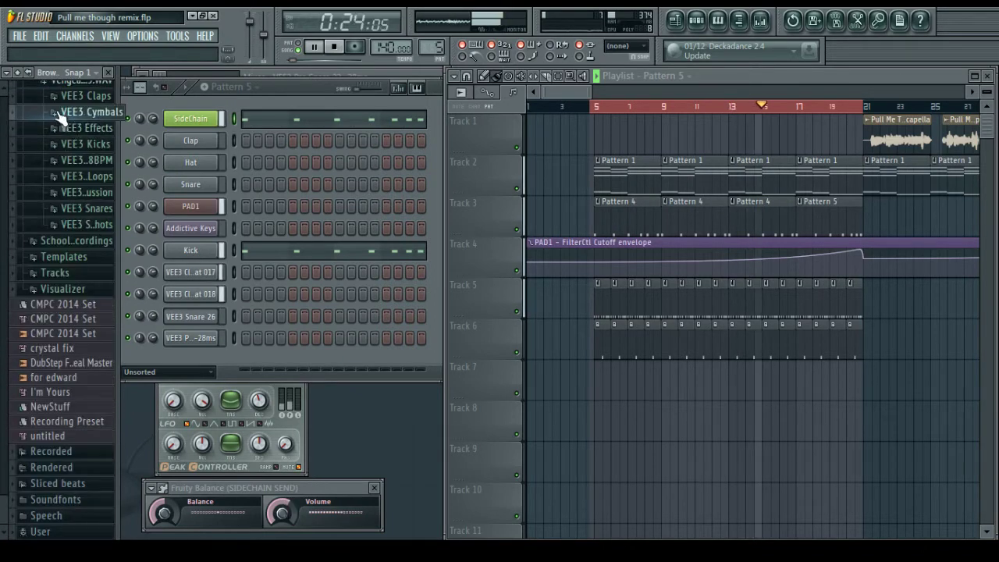
{"action": "scroll", "coordinate": [66, 220], "scroll_direction": "up", "scroll_amount": 1}
{"action": "left_click", "coordinate": [66, 220]}
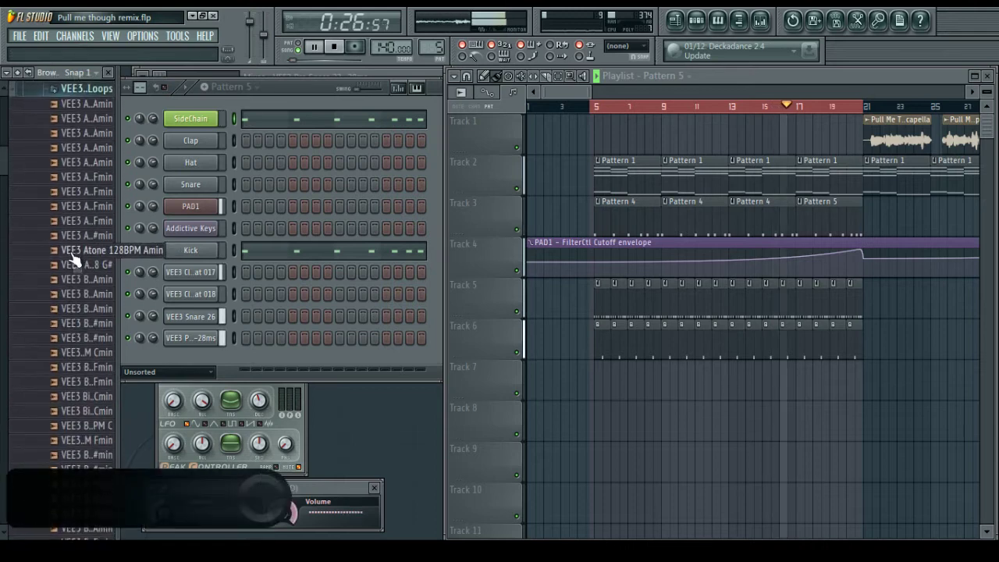
{"action": "left_click_drag", "start_coordinate": [78, 335], "coordinate": [81, 328]}
{"action": "left_click", "coordinate": [334, 48]}
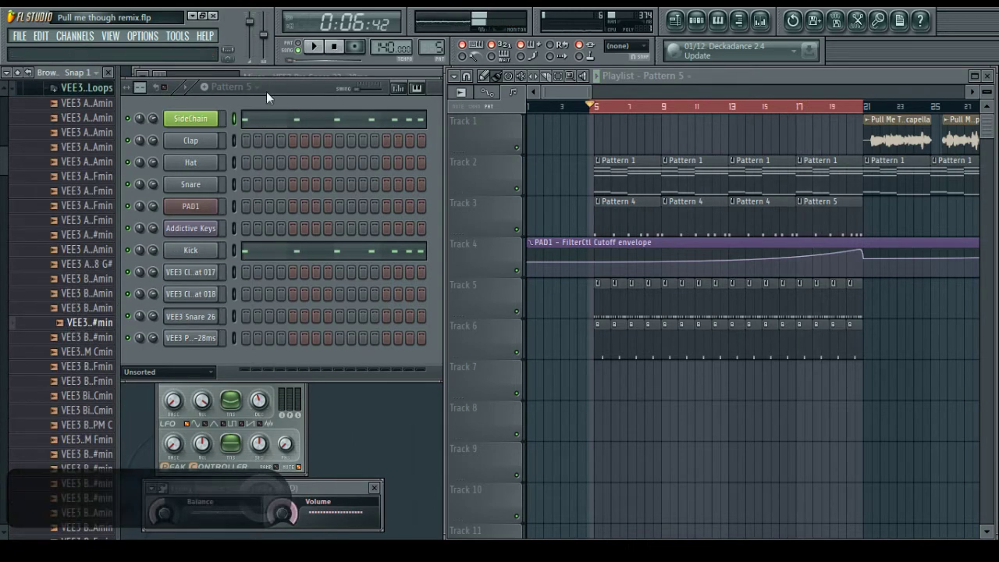
{"action": "left_click_drag", "start_coordinate": [6, 178], "coordinate": [5, 161]}
{"action": "left_click", "coordinate": [74, 223]}
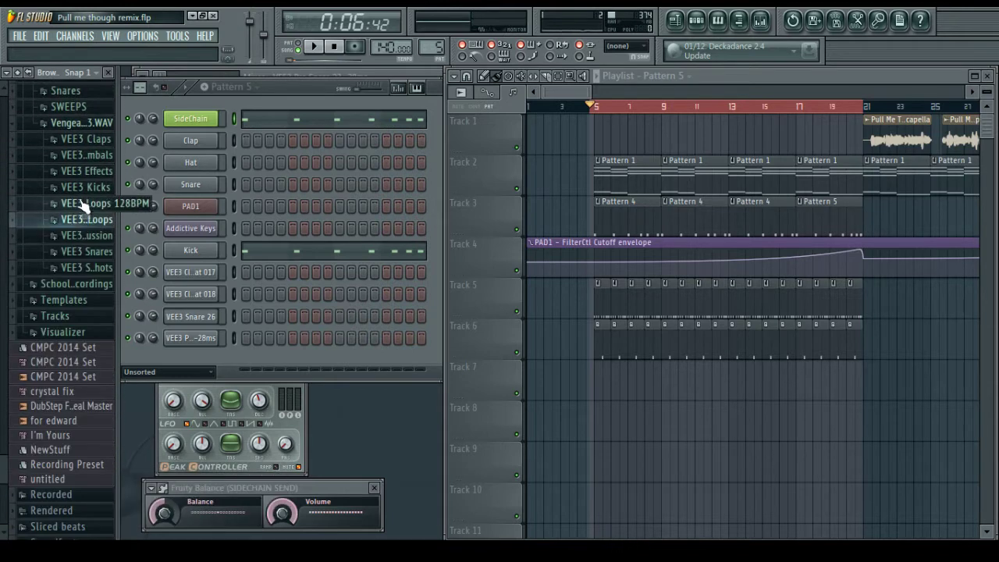
Open the crash cymbal folder and audition VEE3 Crash 13 through 28
{"action": "left_click", "coordinate": [78, 154]}
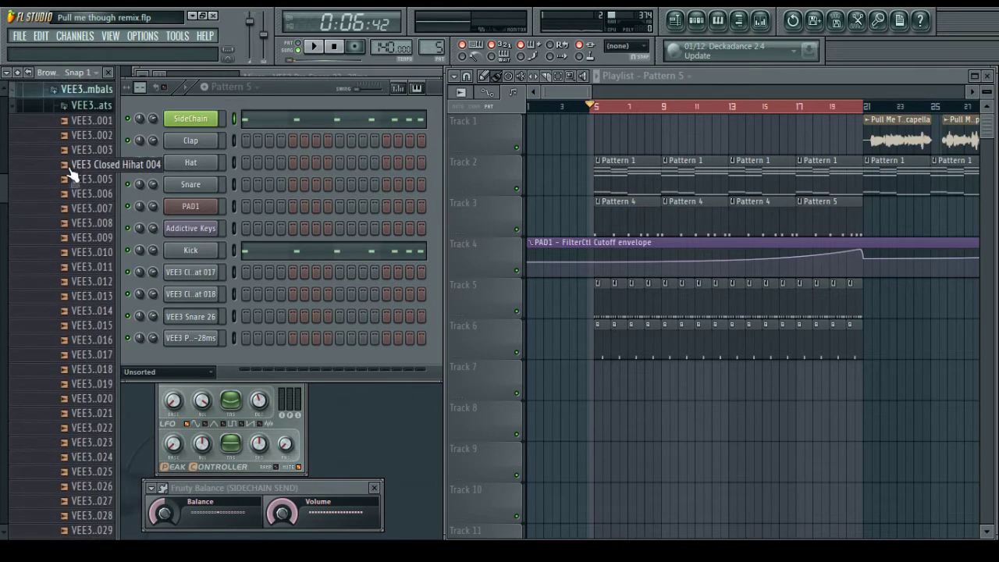
{"action": "left_click", "coordinate": [85, 105]}
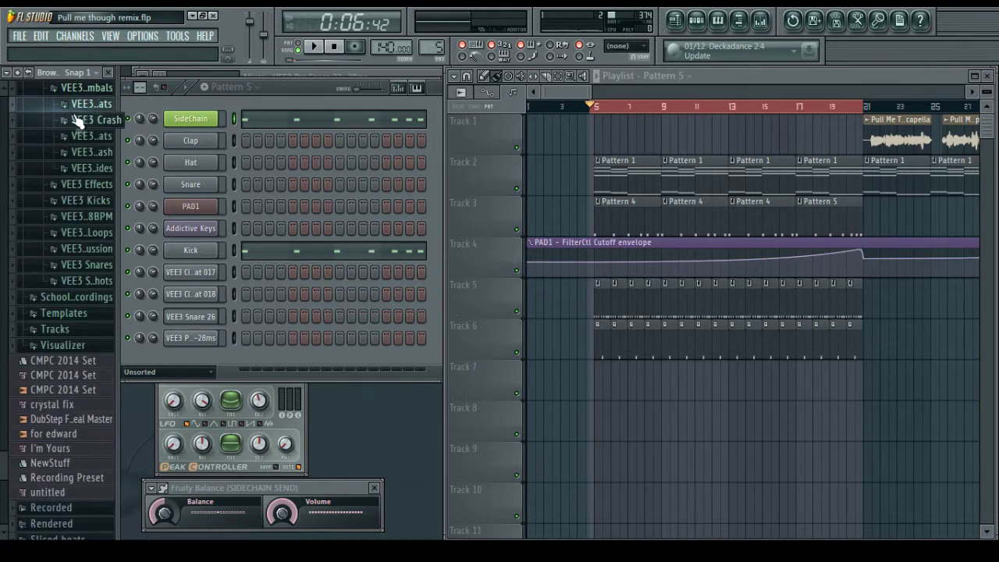
{"action": "left_click", "coordinate": [86, 119]}
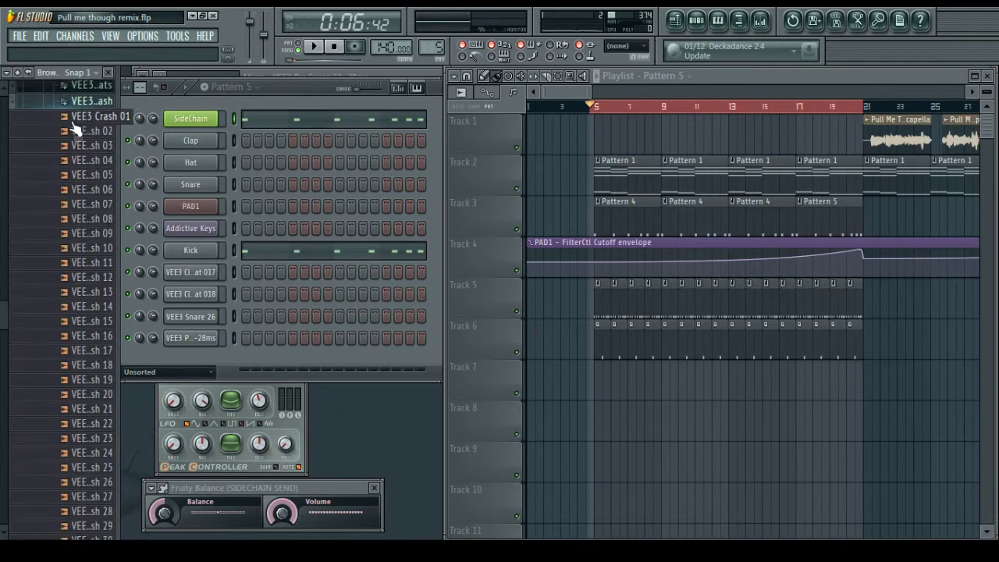
{"action": "left_click", "coordinate": [90, 206]}
{"action": "left_click", "coordinate": [87, 278]}
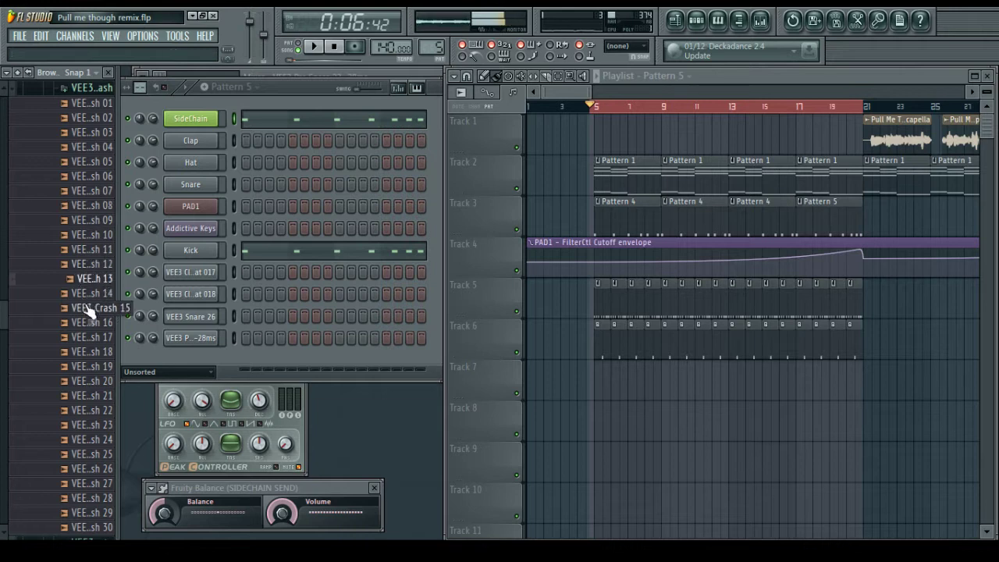
{"action": "left_click", "coordinate": [92, 323]}
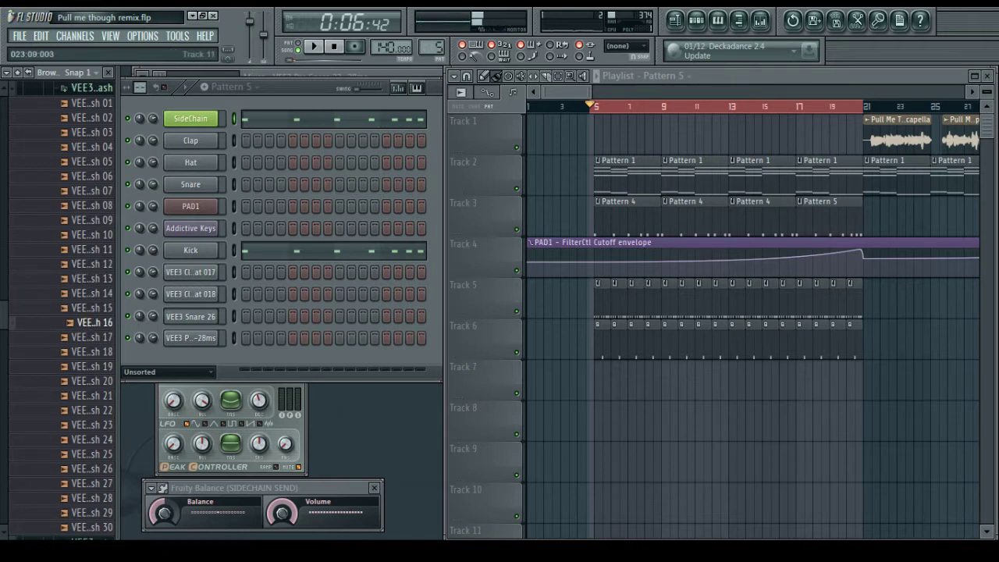
{"action": "left_click", "coordinate": [905, 551]}
{"action": "left_click", "coordinate": [85, 311]}
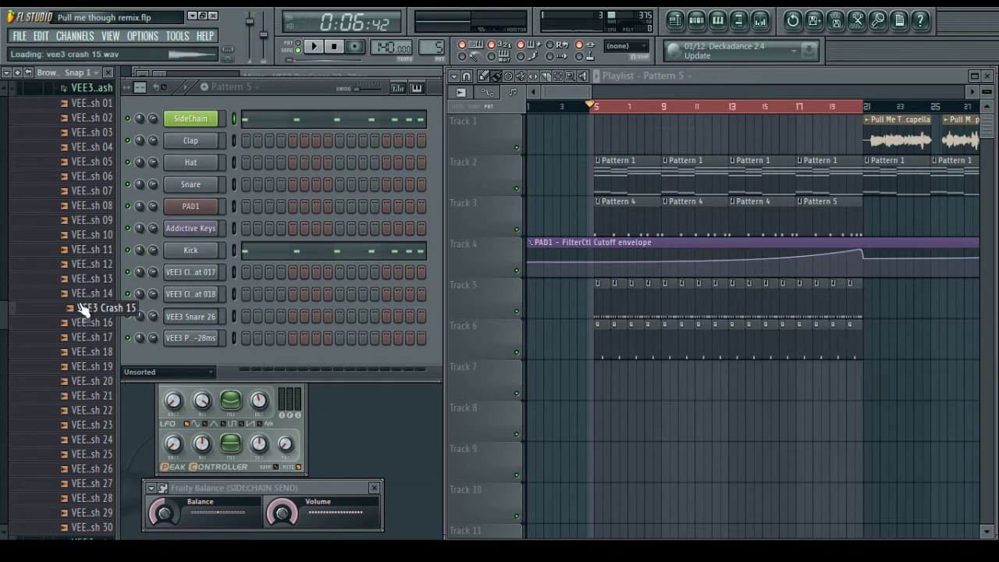
{"action": "left_click", "coordinate": [85, 340]}
{"action": "left_click", "coordinate": [86, 356]}
{"action": "left_click", "coordinate": [90, 366]}
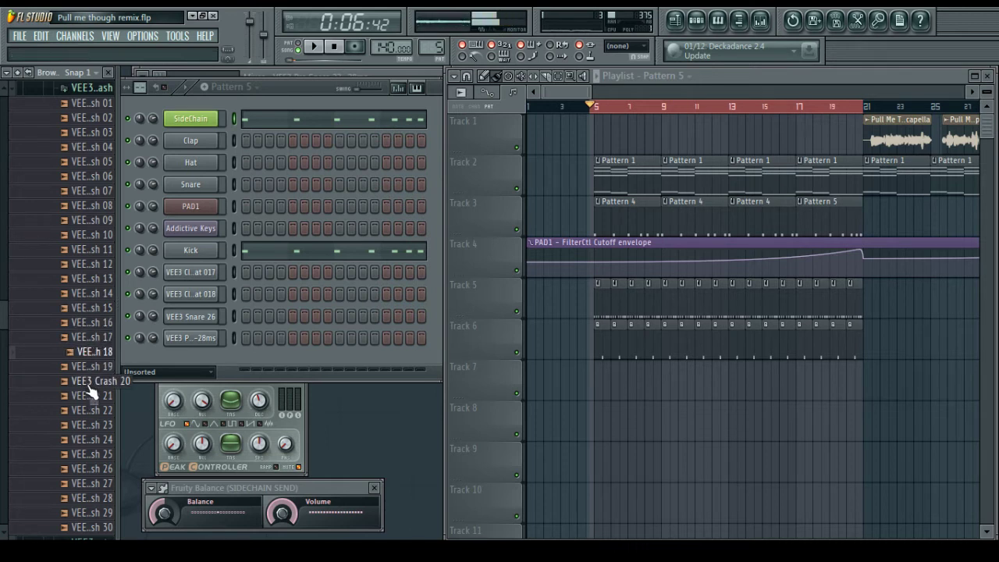
{"action": "left_click", "coordinate": [91, 381]}
{"action": "left_click", "coordinate": [92, 395]}
{"action": "left_click", "coordinate": [97, 411]}
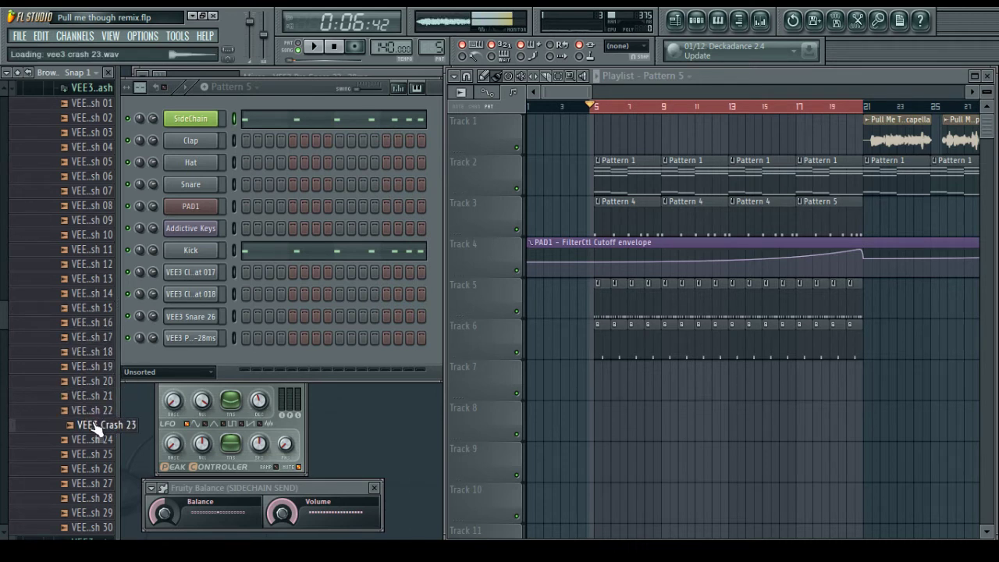
{"action": "left_click", "coordinate": [97, 439]}
{"action": "left_click", "coordinate": [100, 454]}
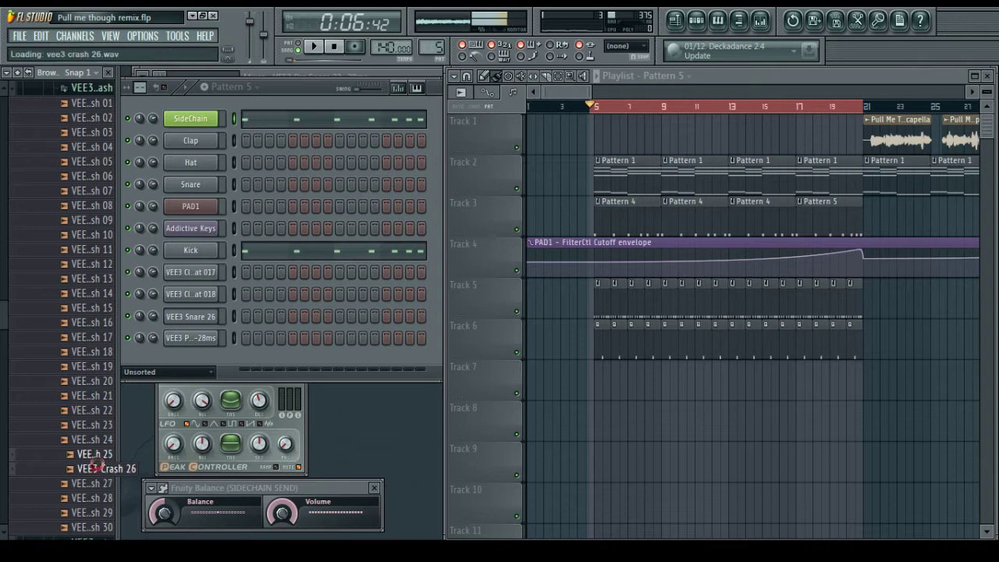
{"action": "left_click", "coordinate": [95, 482]}
{"action": "left_click", "coordinate": [96, 496]}
Audition VEE3 Crash 29, 30 and 02–07, settling on VEE3 Crash 05
{"action": "scroll", "coordinate": [100, 402], "scroll_direction": "down", "scroll_amount": 3}
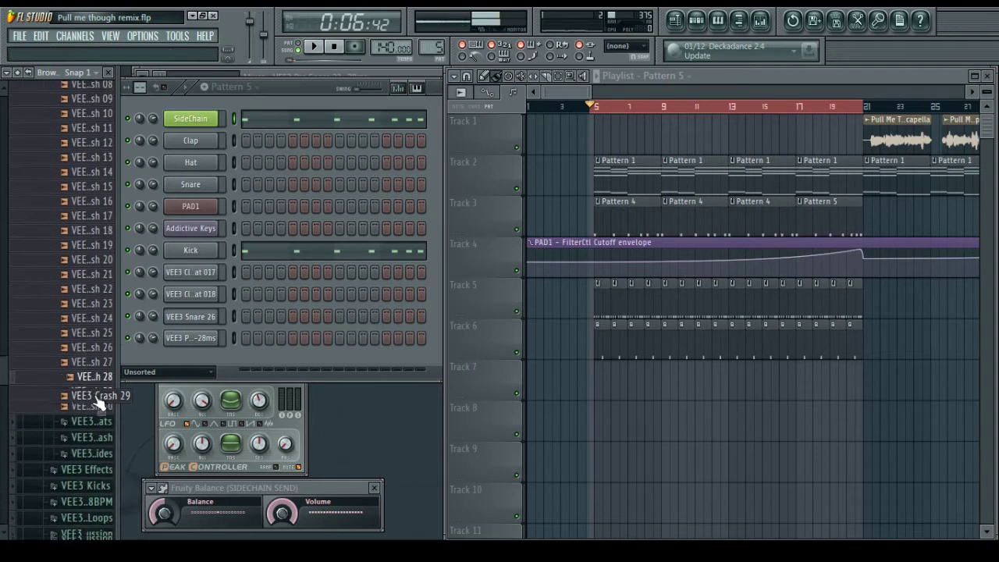
{"action": "left_click", "coordinate": [98, 399]}
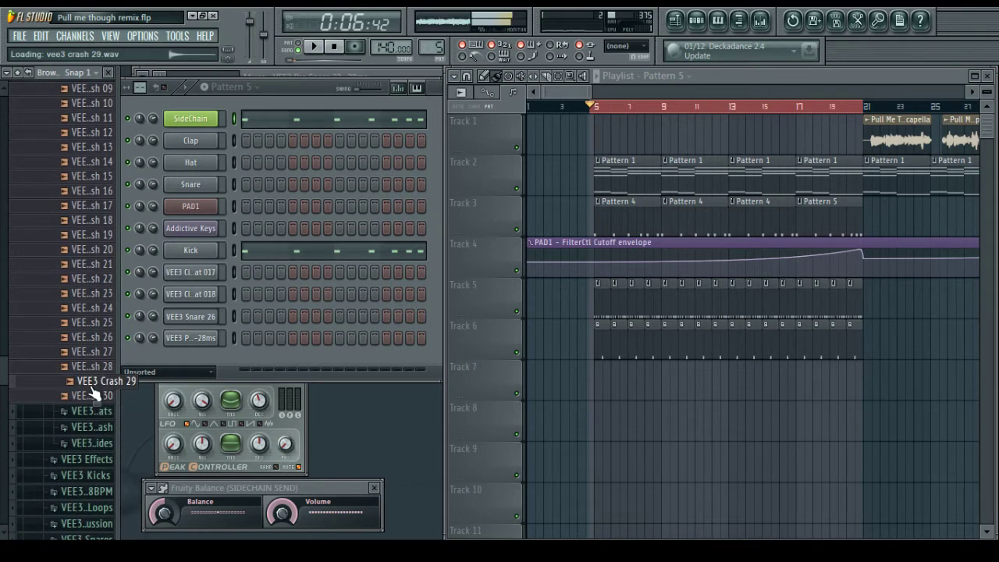
{"action": "left_click", "coordinate": [94, 396]}
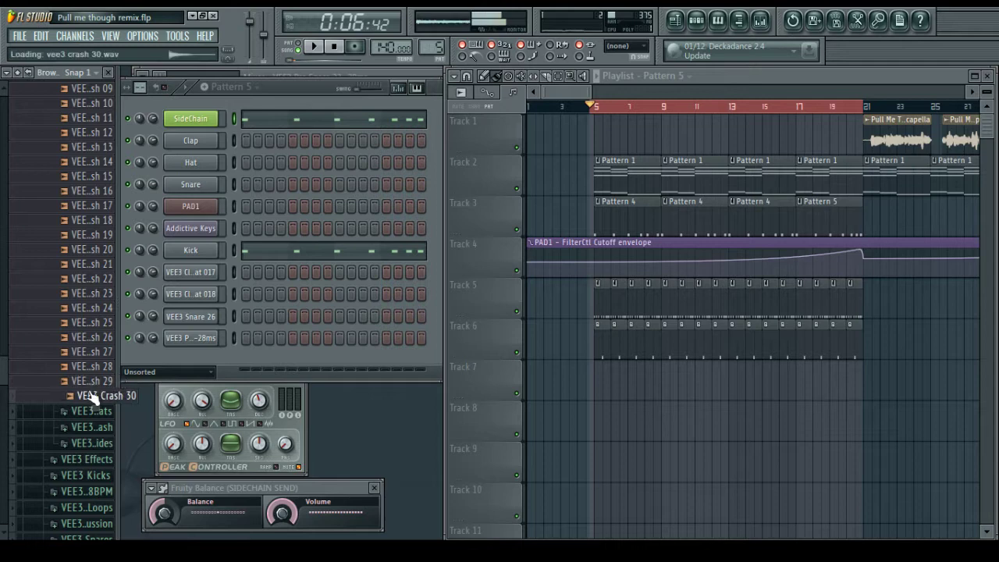
{"action": "scroll", "coordinate": [64, 238], "scroll_direction": "up", "scroll_amount": 8}
{"action": "left_click", "coordinate": [89, 382]}
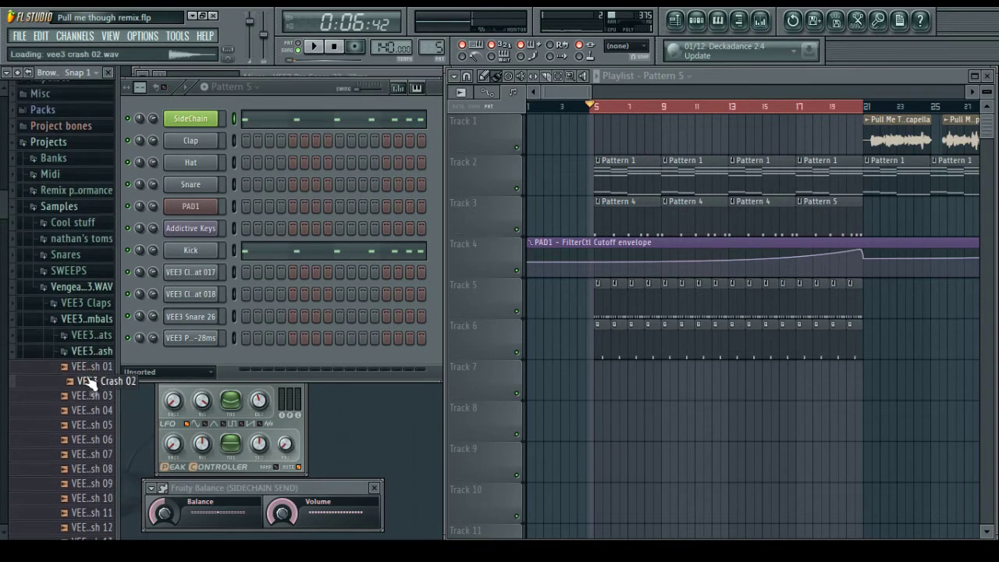
{"action": "scroll", "coordinate": [88, 316], "scroll_direction": "down", "scroll_amount": 3}
{"action": "scroll", "coordinate": [88, 315], "scroll_direction": "down", "scroll_amount": 1}
{"action": "left_click", "coordinate": [81, 264]}
{"action": "left_click", "coordinate": [82, 278]}
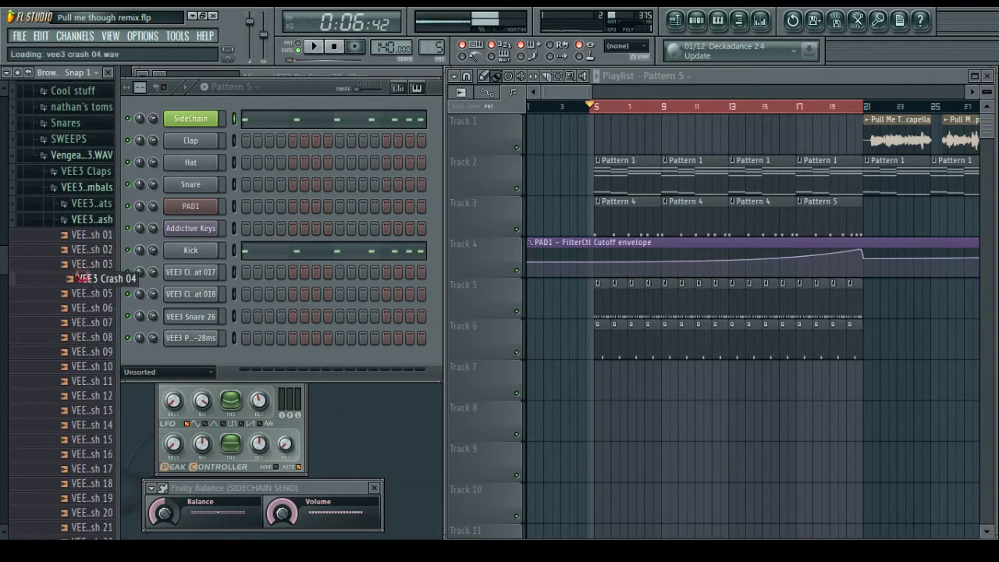
{"action": "left_click", "coordinate": [85, 293]}
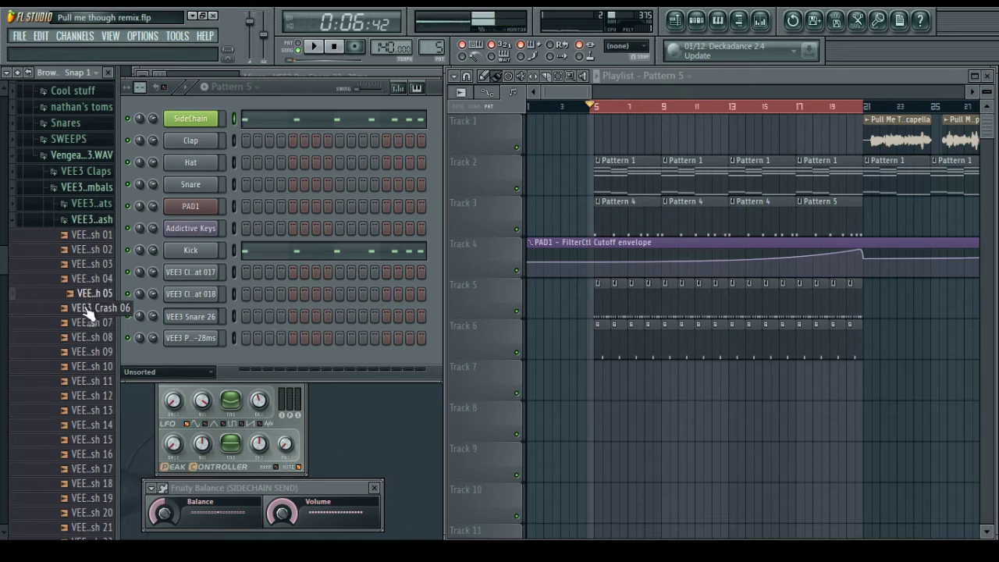
{"action": "left_click", "coordinate": [88, 311]}
{"action": "left_click", "coordinate": [85, 323]}
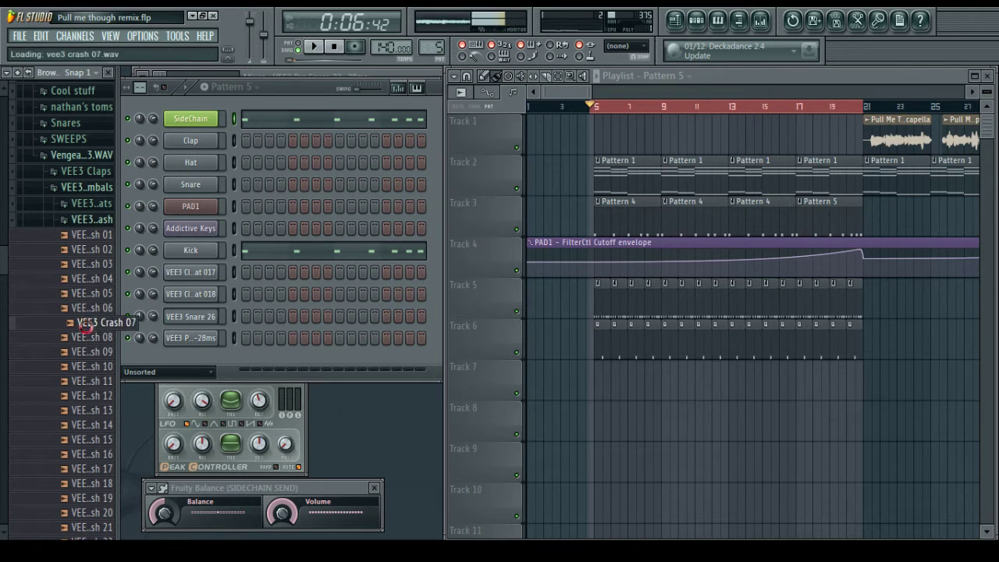
{"action": "left_click", "coordinate": [85, 295]}
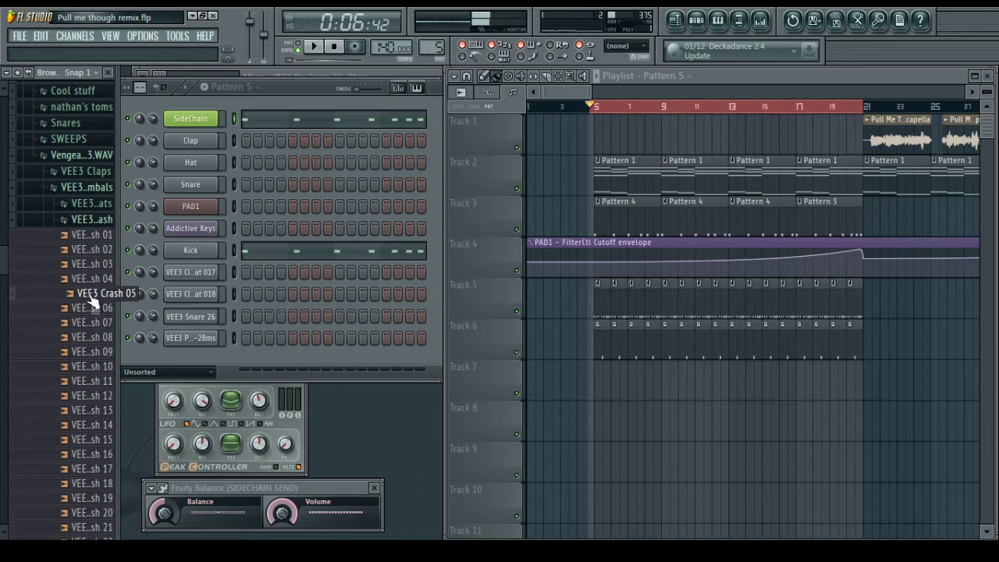
Add VEE3 Crash 05 as a new channel, then delete that channel
{"action": "left_click_drag", "start_coordinate": [89, 297], "coordinate": [199, 369]}
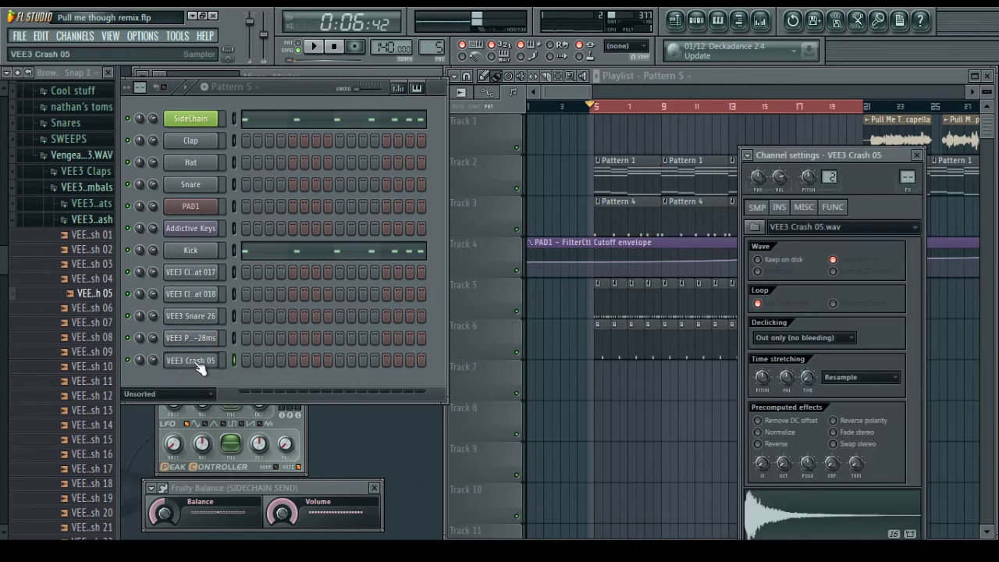
{"action": "right_click", "coordinate": [199, 369]}
{"action": "left_click", "coordinate": [270, 521]}
{"action": "left_click", "coordinate": [570, 316]}
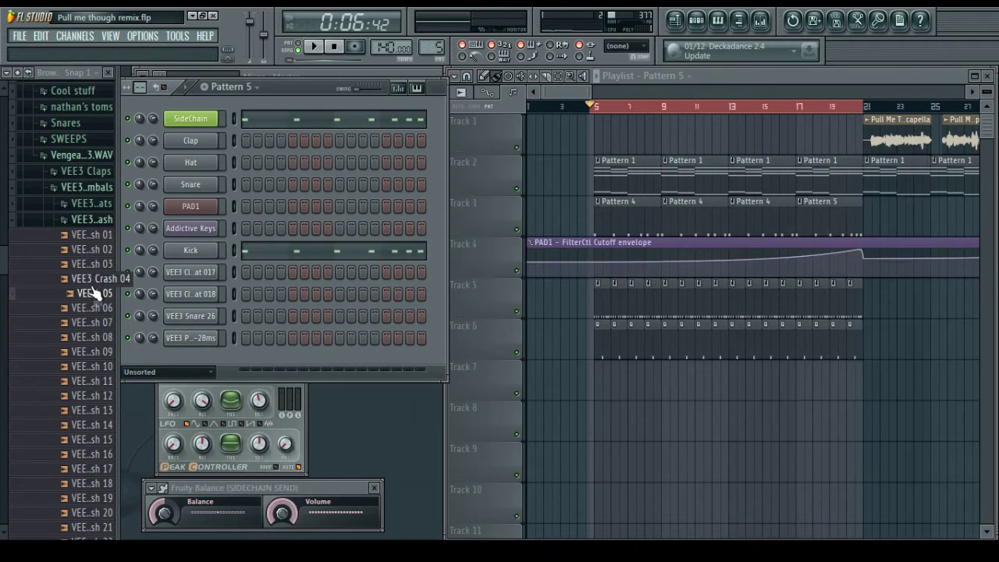
Place VEE3 Crash 05 on Track 7 at bar 5 and assign it free mixer insert 14
{"action": "left_click_drag", "start_coordinate": [91, 292], "coordinate": [601, 381]}
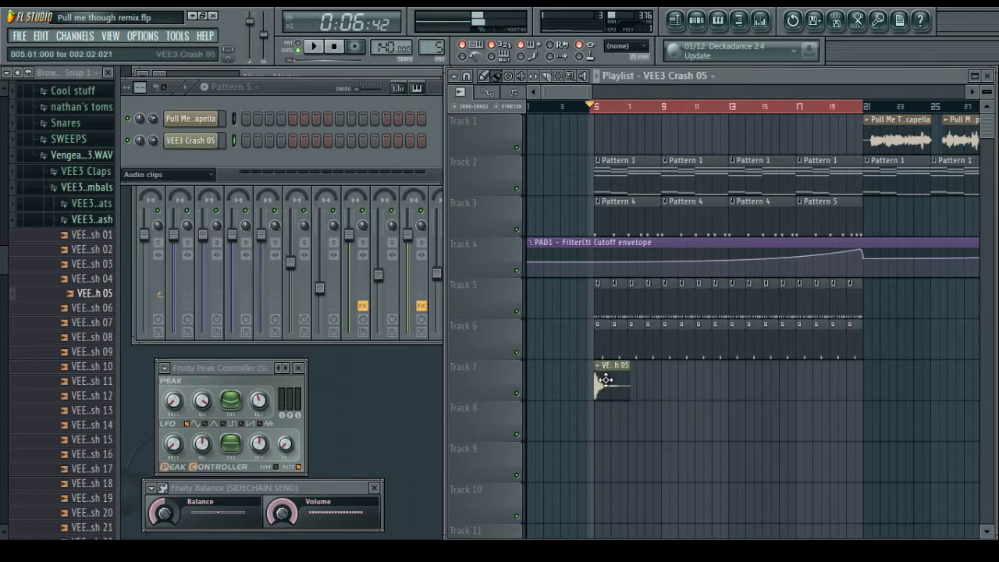
{"action": "double_click", "coordinate": [606, 380]}
{"action": "left_click", "coordinate": [756, 152]}
{"action": "left_click", "coordinate": [753, 187]}
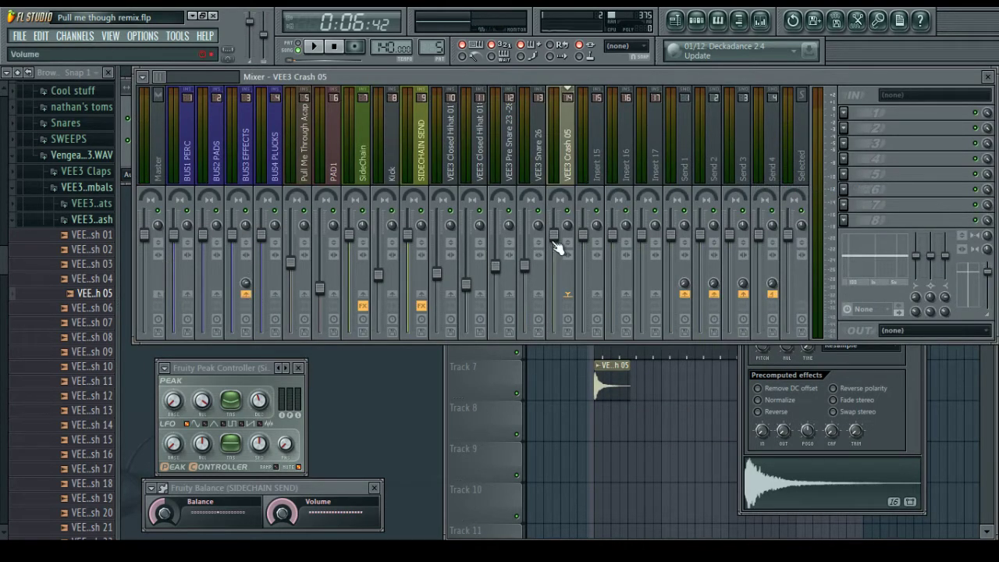
Load Classic Delay into the first effect slot of the VEE3 Crash 05 insert
{"action": "left_click", "coordinate": [842, 113]}
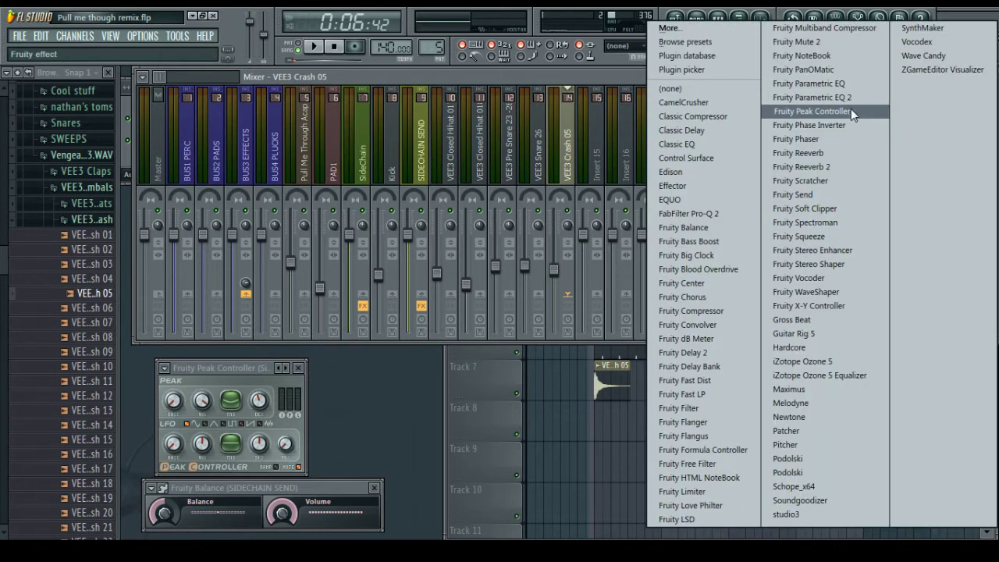
{"action": "left_click", "coordinate": [724, 129]}
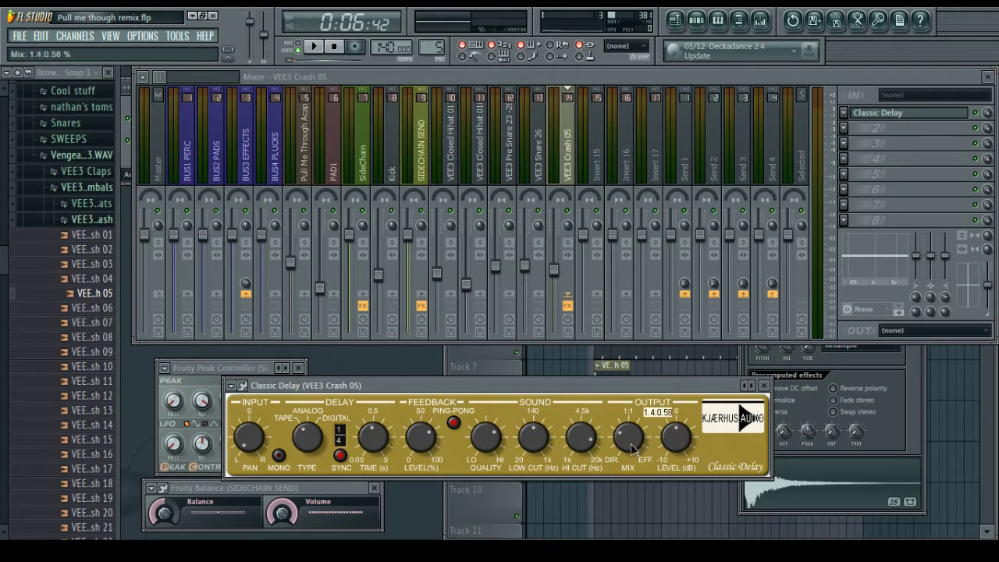
{"action": "left_click", "coordinate": [550, 521]}
{"action": "left_click", "coordinate": [413, 77]}
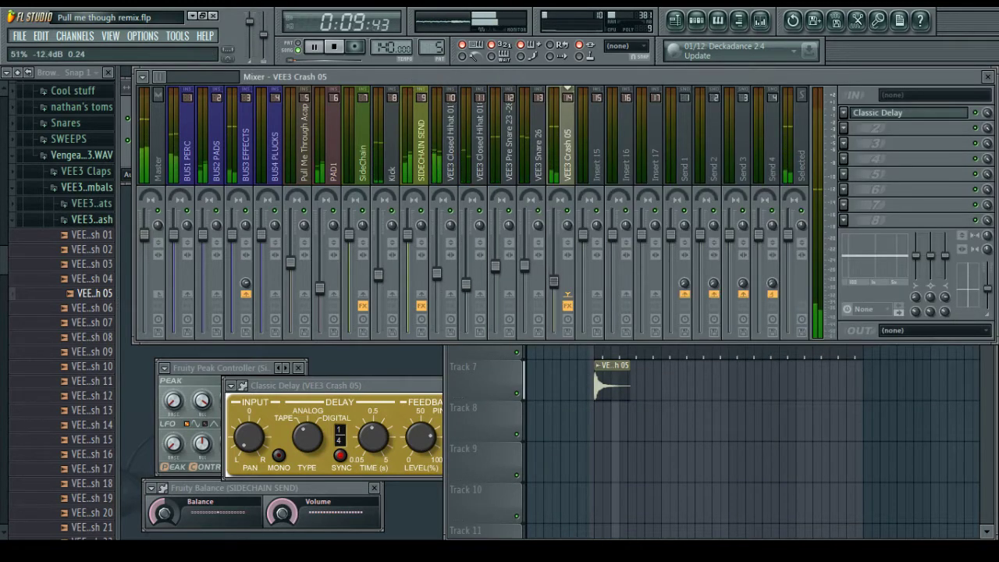
{"action": "left_click", "coordinate": [593, 437]}
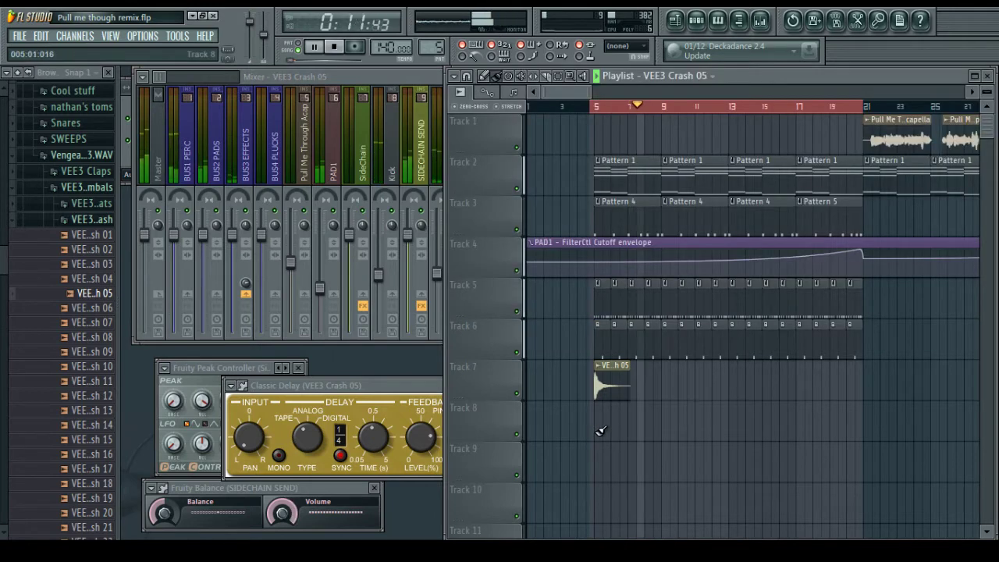
Paint VEE3 Crash 05 clips on Track 7 at bars 13 and 21
{"action": "left_click", "coordinate": [734, 386]}
{"action": "left_click", "coordinate": [419, 78]}
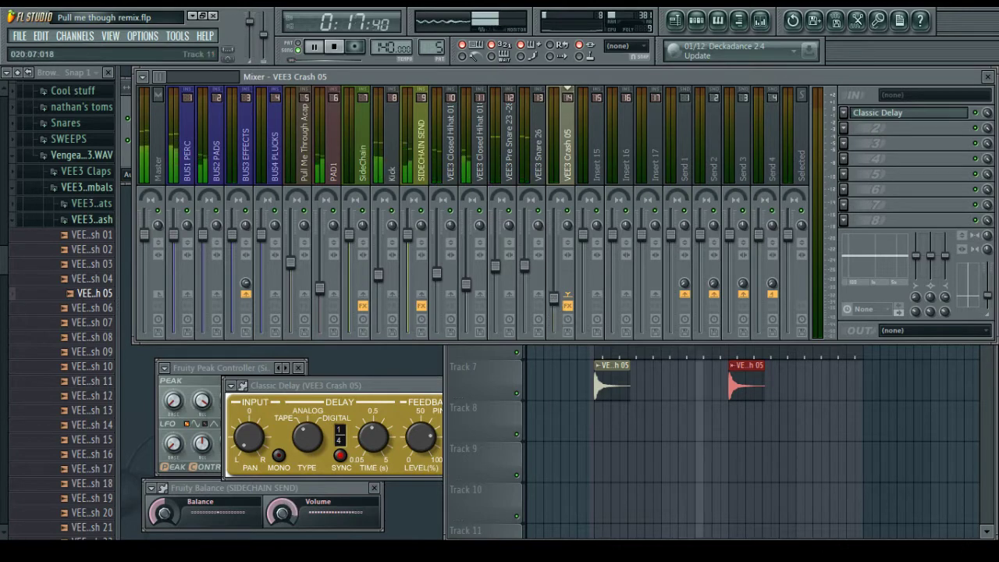
{"action": "left_click", "coordinate": [742, 426]}
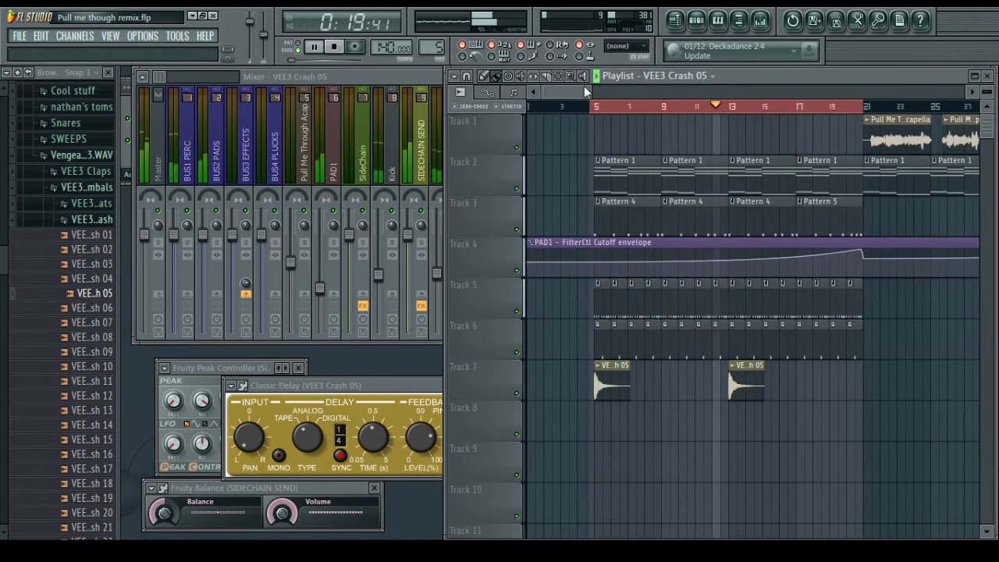
{"action": "left_click_drag", "start_coordinate": [582, 93], "coordinate": [588, 92]}
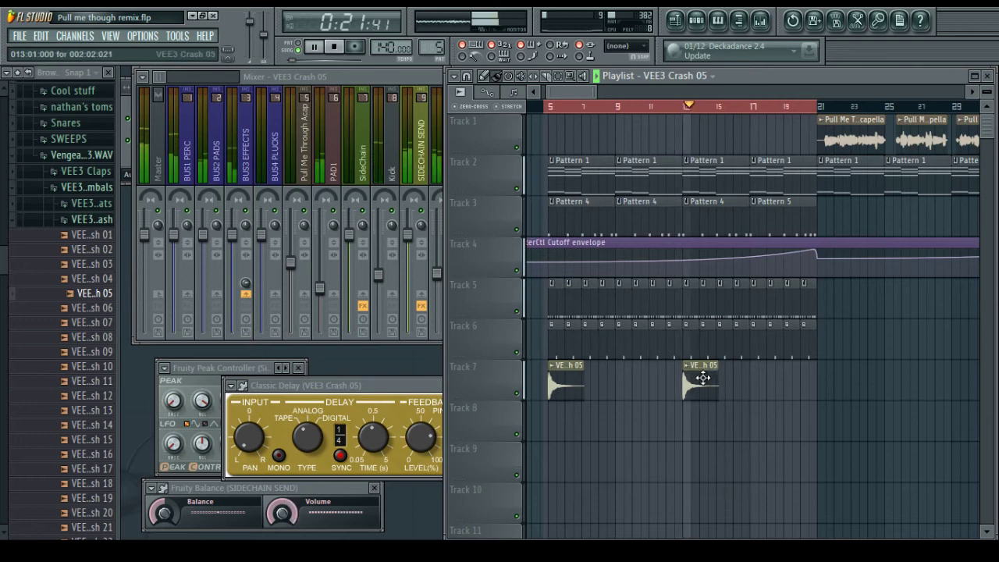
{"action": "left_click", "coordinate": [825, 376]}
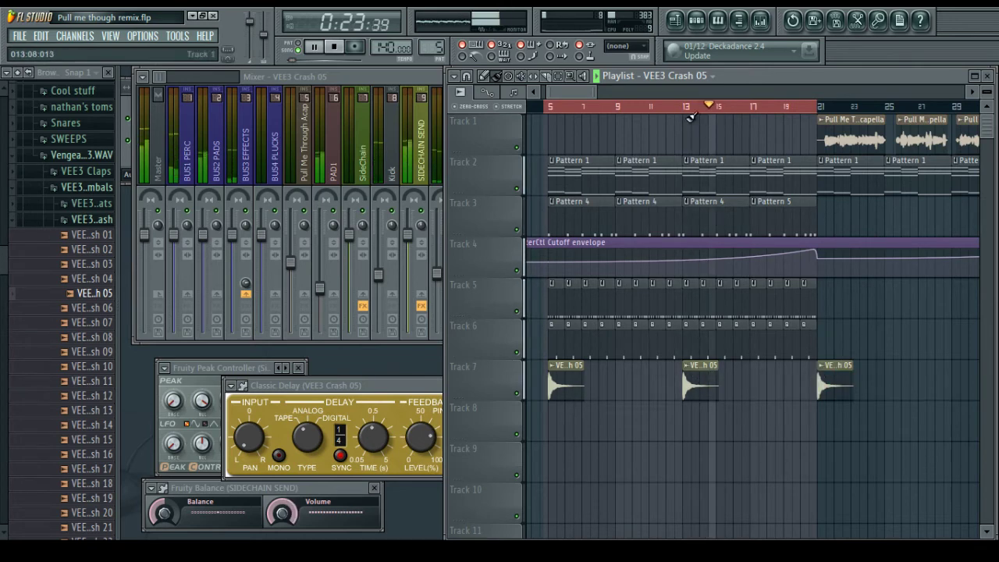
{"action": "left_click_drag", "start_coordinate": [577, 93], "coordinate": [568, 92]}
{"action": "left_click", "coordinate": [376, 74]}
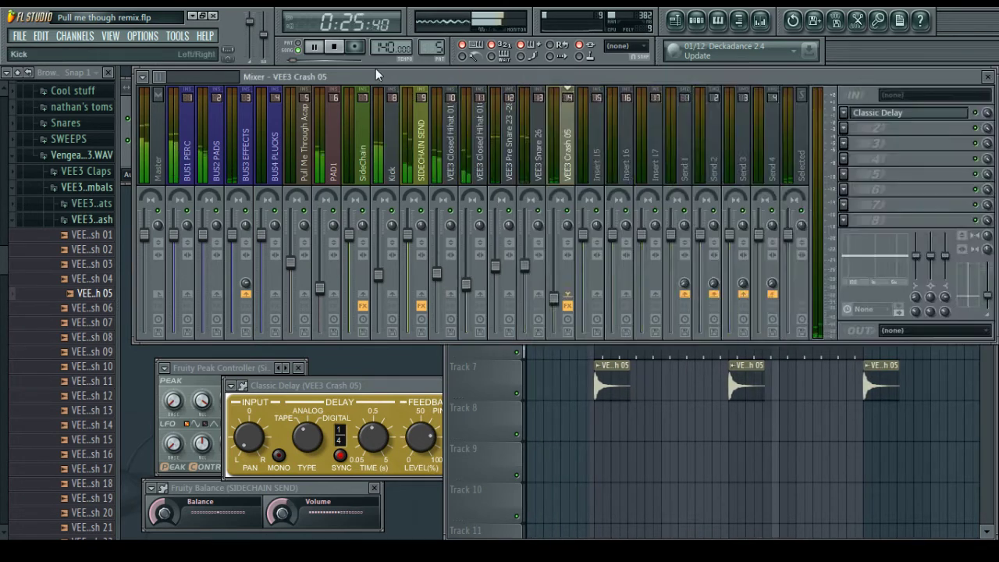
Collapse the crash folder, open the VEE3 Rides folder and preview several rides, including Ride 07
{"action": "left_click", "coordinate": [86, 221]}
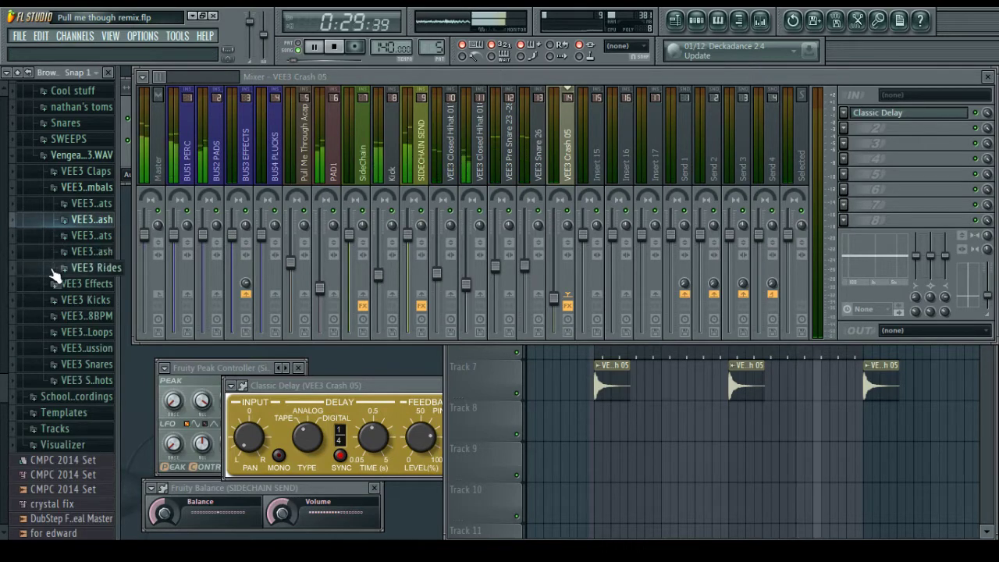
{"action": "left_click", "coordinate": [78, 267]}
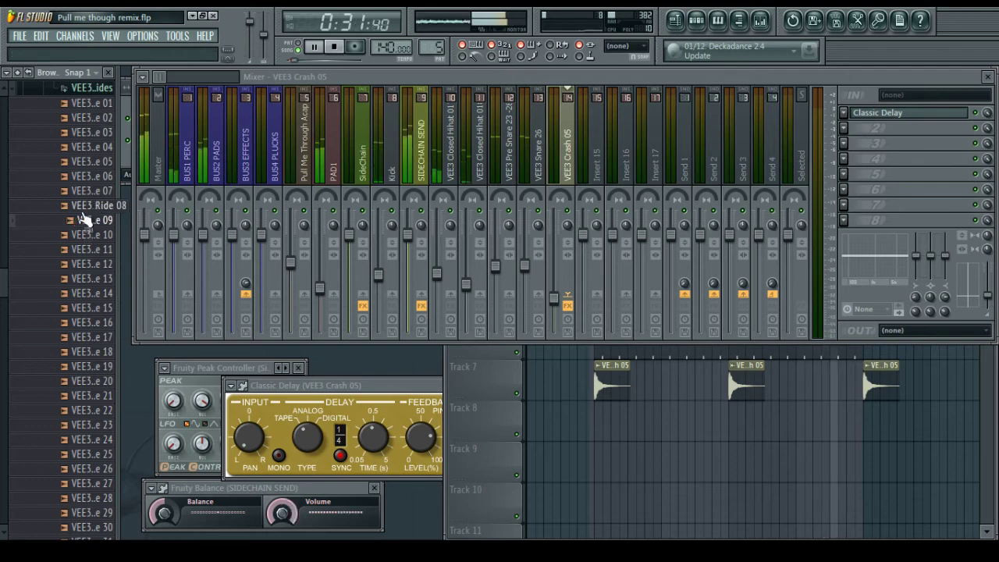
{"action": "left_click", "coordinate": [85, 208]}
{"action": "left_click", "coordinate": [84, 194]}
{"action": "left_click", "coordinate": [84, 177]}
{"action": "left_click", "coordinate": [87, 194]}
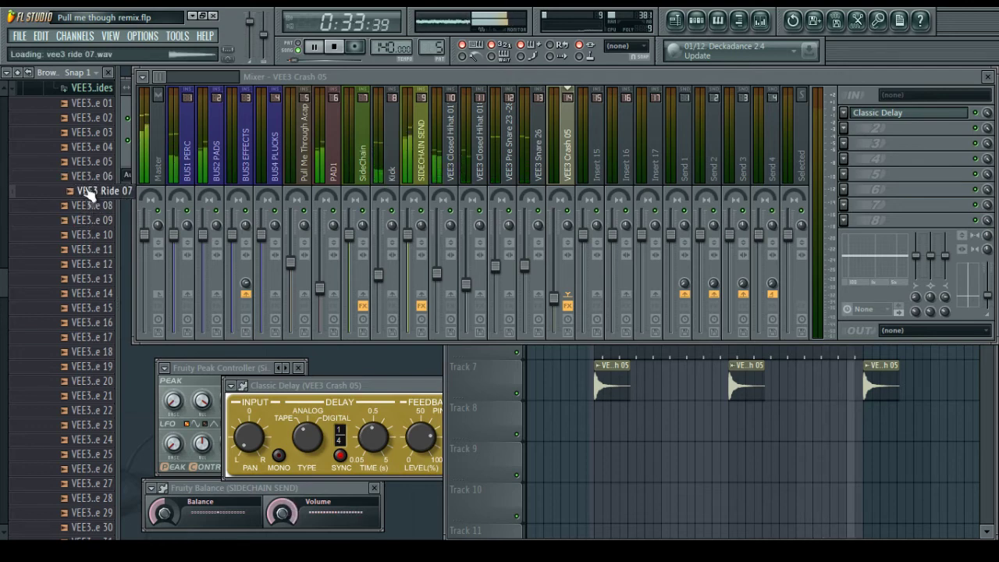
Set the channel rack's group filter to Unsorted so all channels show
{"action": "left_click", "coordinate": [127, 163]}
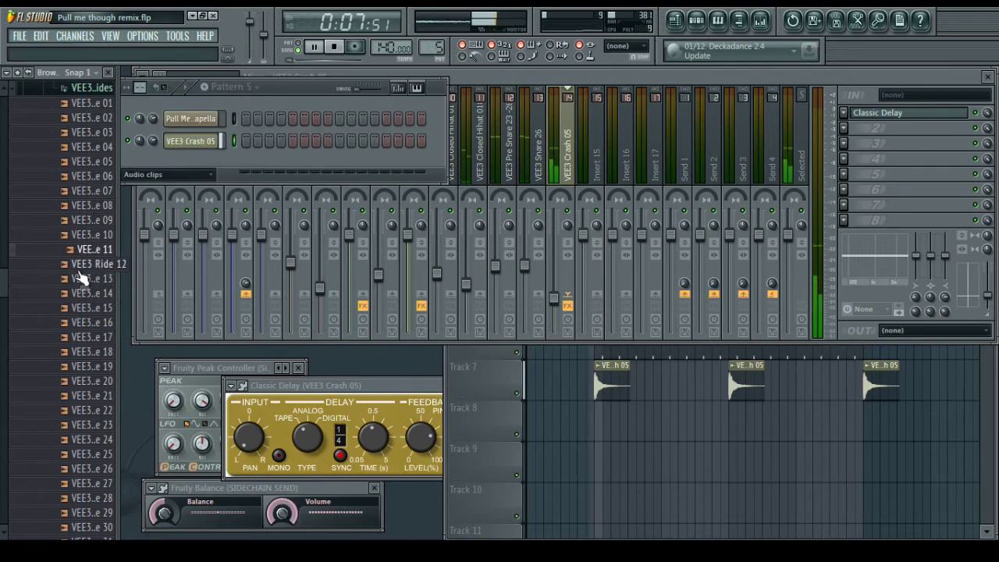
{"action": "left_click", "coordinate": [147, 176]}
{"action": "left_click", "coordinate": [148, 236]}
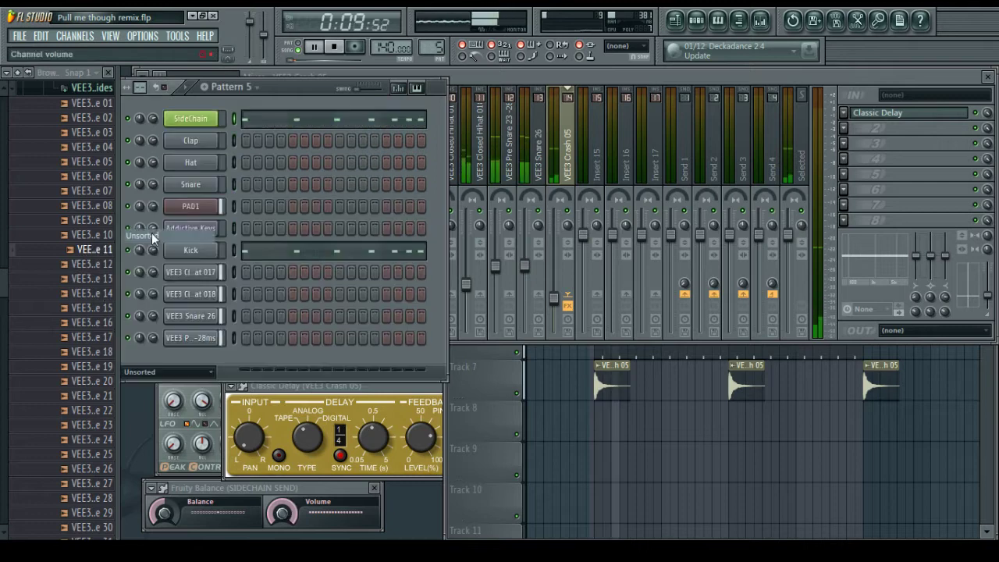
Preview Rides 12, 13 and 19, then add VEE3 Ride 19 as a new channel
{"action": "left_click", "coordinate": [87, 264]}
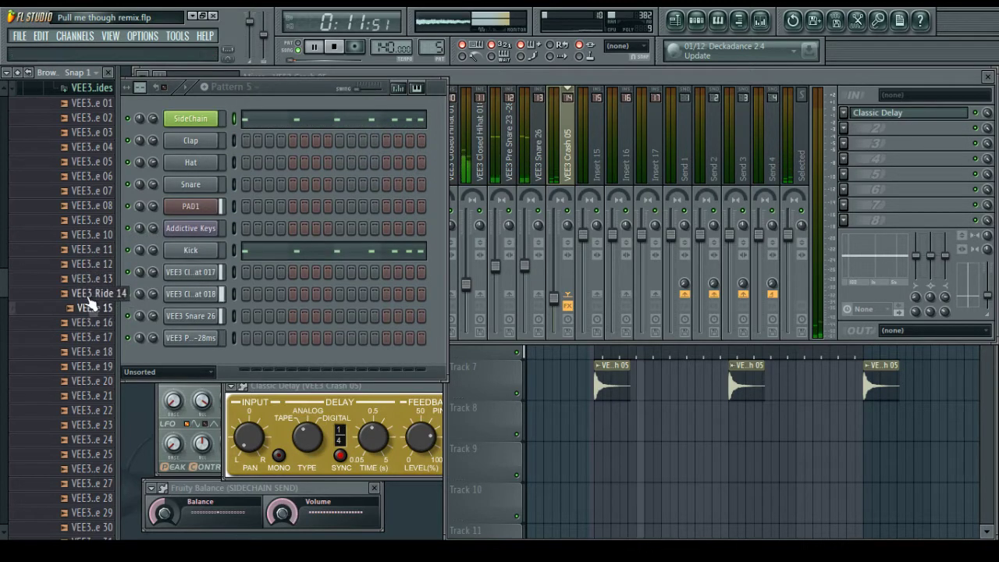
{"action": "left_click", "coordinate": [89, 279]}
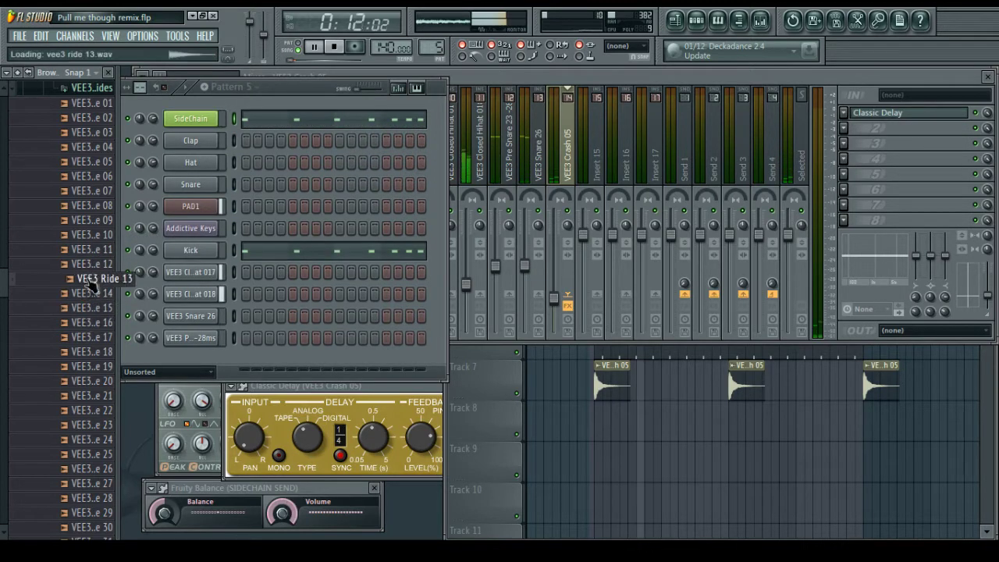
{"action": "left_click", "coordinate": [85, 369]}
{"action": "left_click_drag", "start_coordinate": [87, 377], "coordinate": [202, 361]}
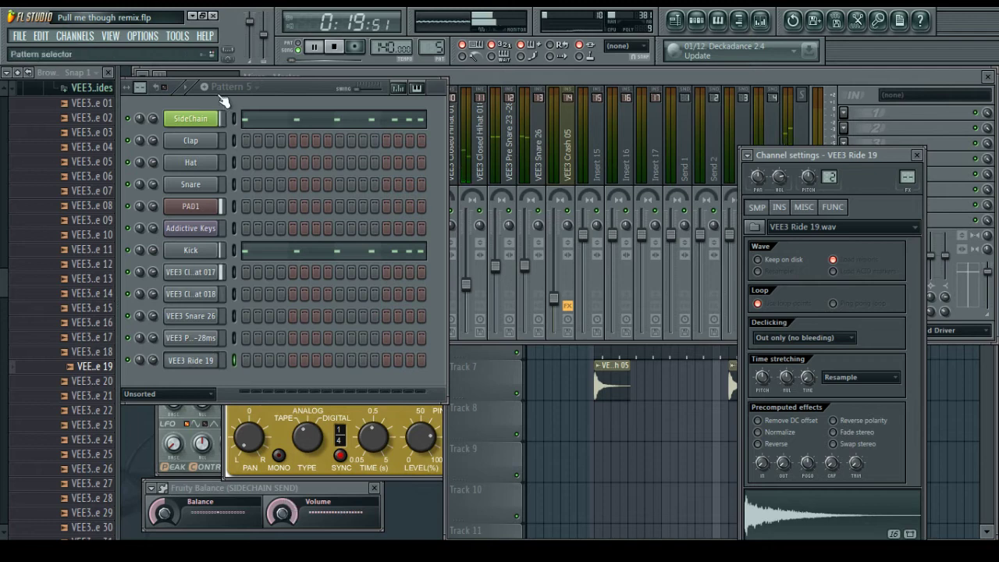
Fill every fourth step of the VEE3 Ride 19 channel
{"action": "right_click", "coordinate": [192, 363]}
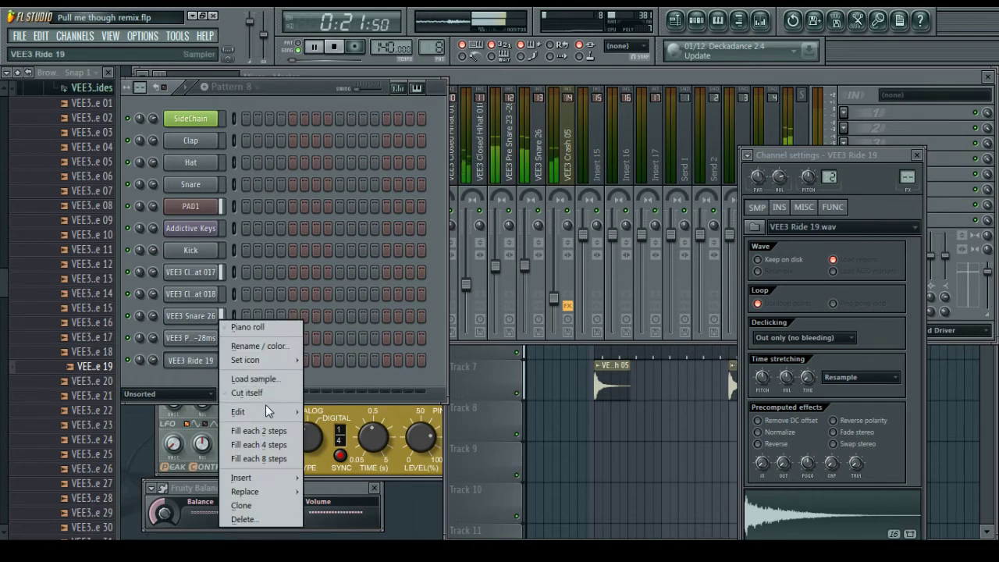
{"action": "left_click", "coordinate": [261, 444]}
{"action": "left_click", "coordinate": [605, 422]}
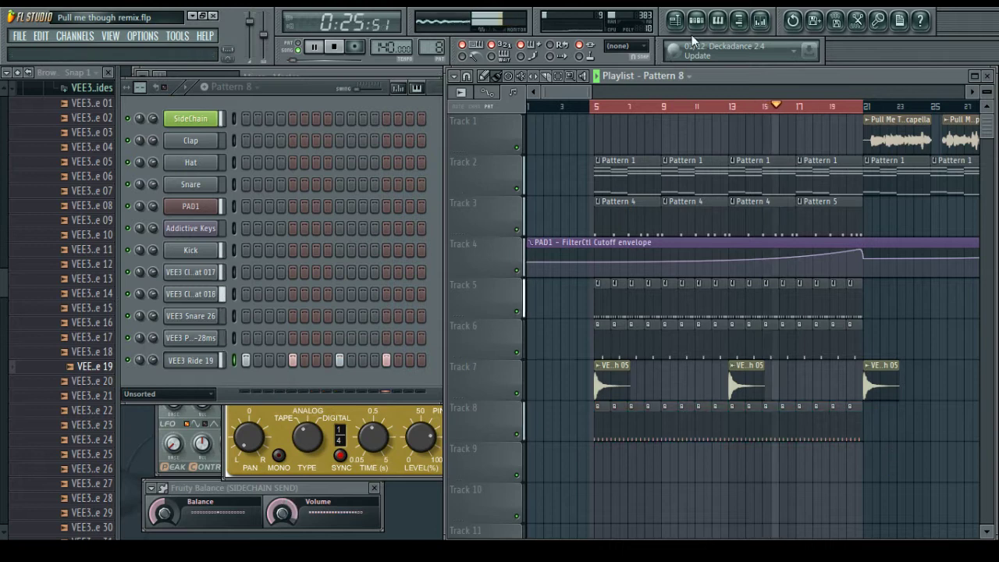
Assign VEE3 Ride 19 a free mixer track, insert 15
{"action": "left_click", "coordinate": [192, 364]}
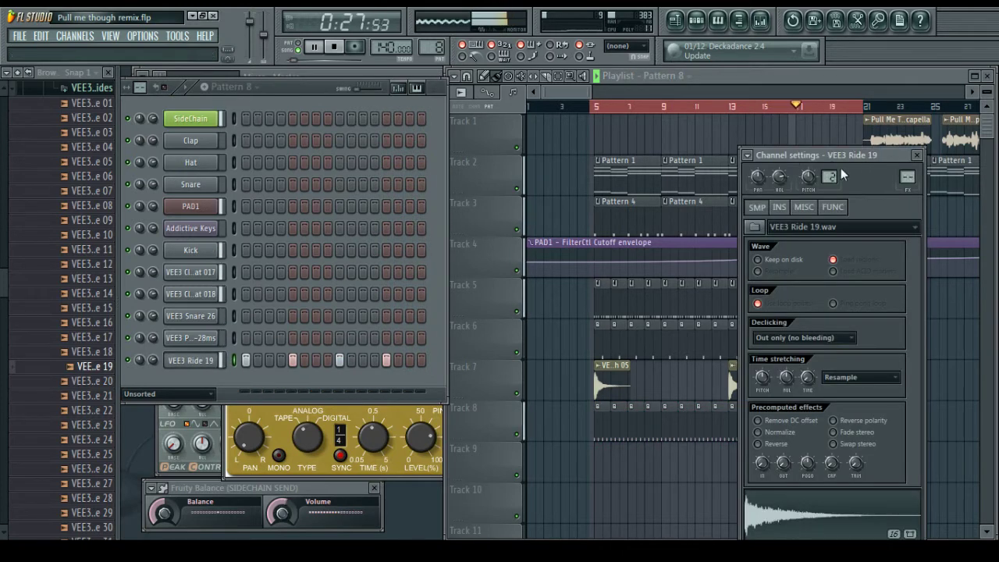
{"action": "left_click", "coordinate": [748, 156]}
{"action": "left_click", "coordinate": [811, 187]}
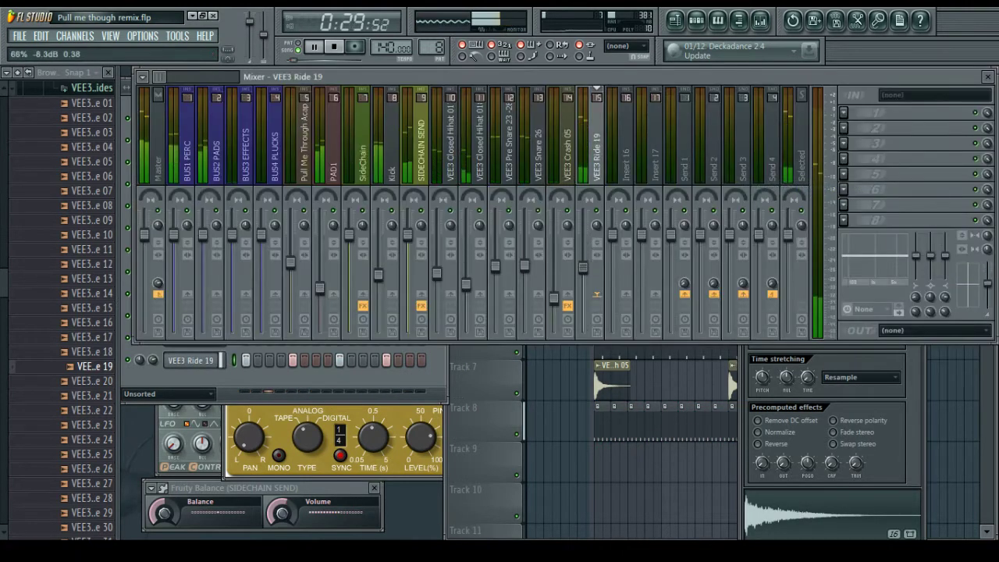
Lower the Ride 19 insert slightly and send it to BUS1 PERC instead of Master
{"action": "left_click_drag", "start_coordinate": [583, 267], "coordinate": [583, 276]}
{"action": "left_click", "coordinate": [158, 294]}
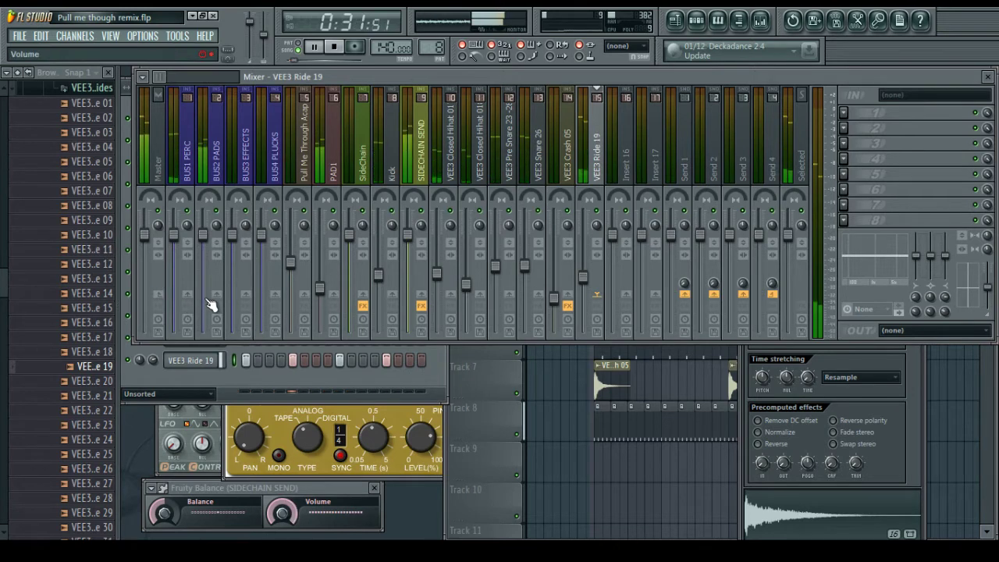
{"action": "left_click", "coordinate": [187, 293]}
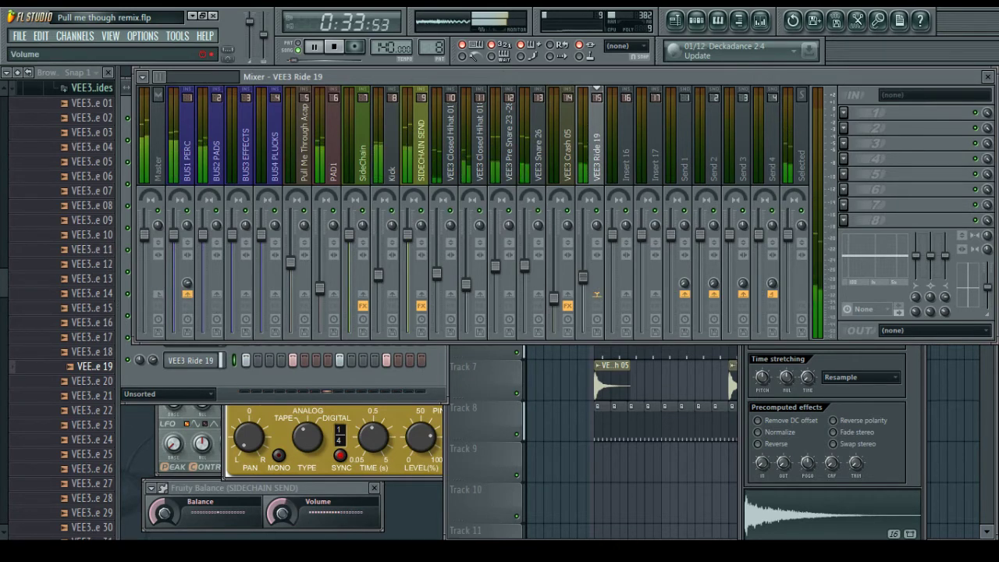
Select the Kick insert and nudge the Kick channel's pitch slightly, then return to the playlist
{"action": "left_click", "coordinate": [783, 462]}
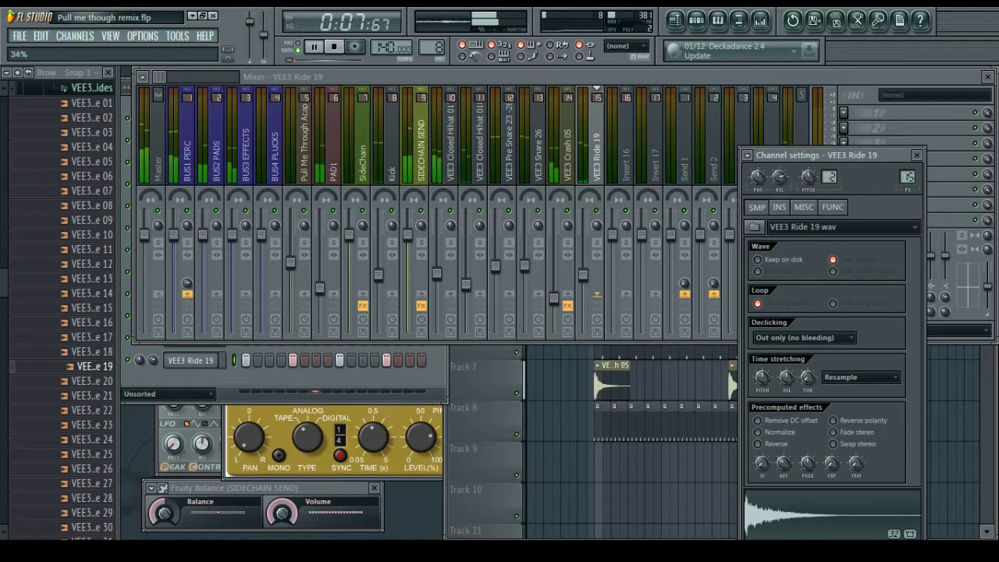
{"action": "left_click", "coordinate": [364, 233]}
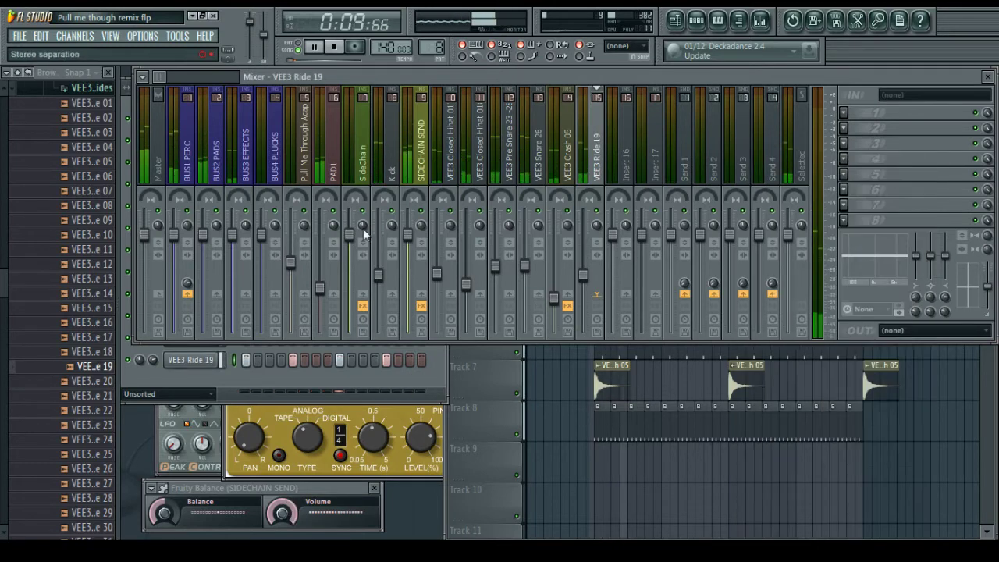
{"action": "left_click", "coordinate": [391, 172]}
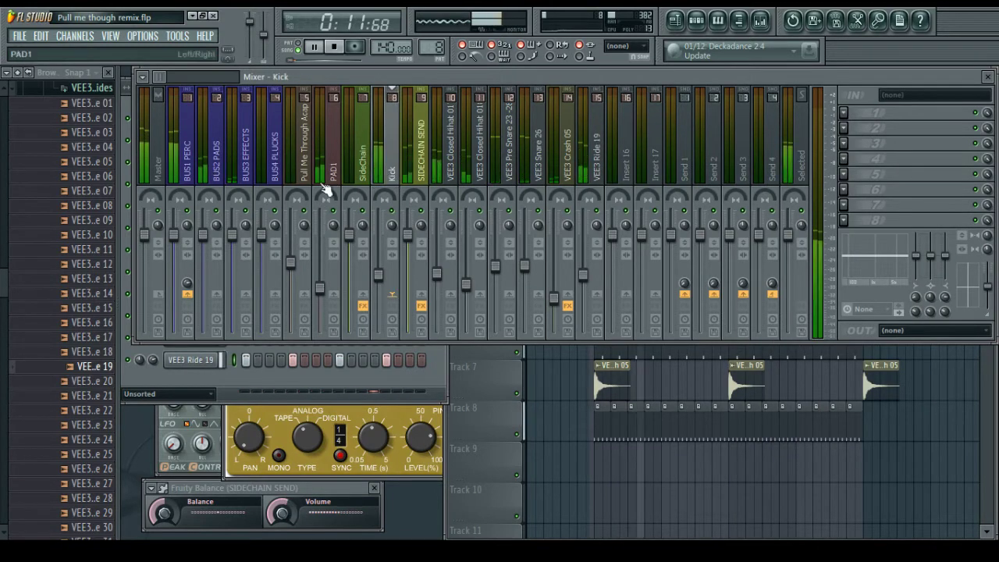
{"action": "left_click", "coordinate": [163, 388]}
{"action": "left_click", "coordinate": [193, 250]}
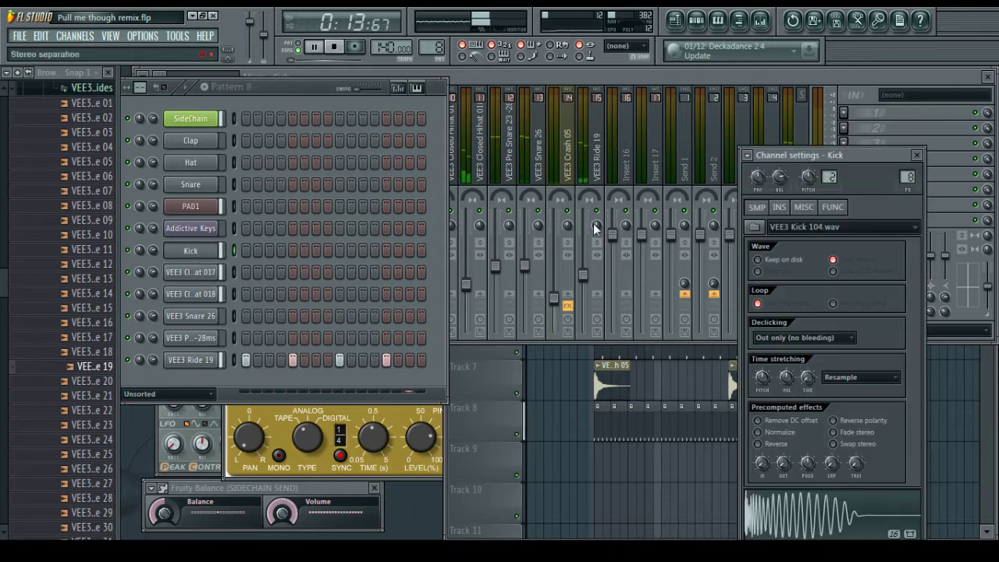
{"action": "left_click_drag", "start_coordinate": [807, 177], "coordinate": [807, 171]}
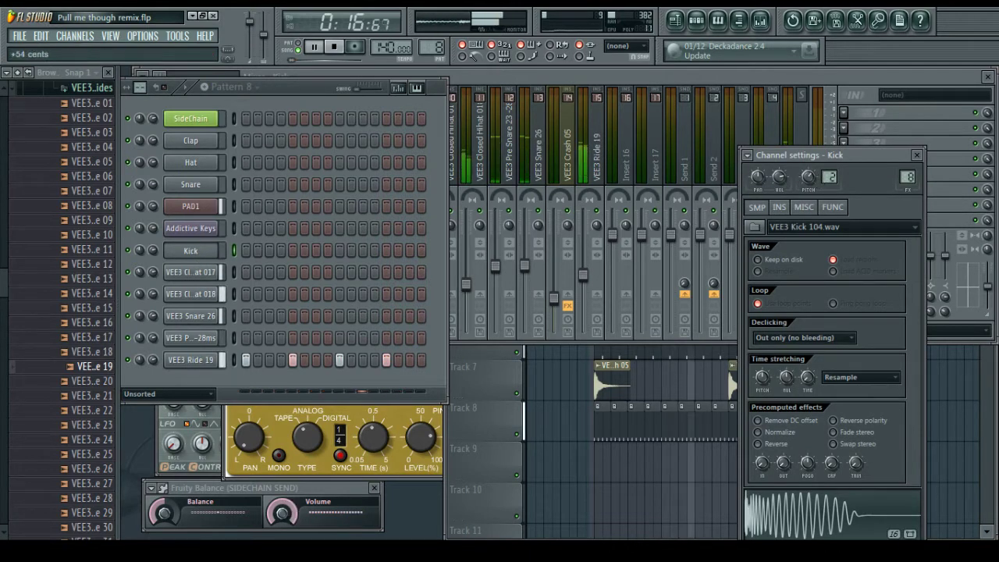
{"action": "left_click", "coordinate": [917, 155]}
{"action": "left_click", "coordinate": [686, 497]}
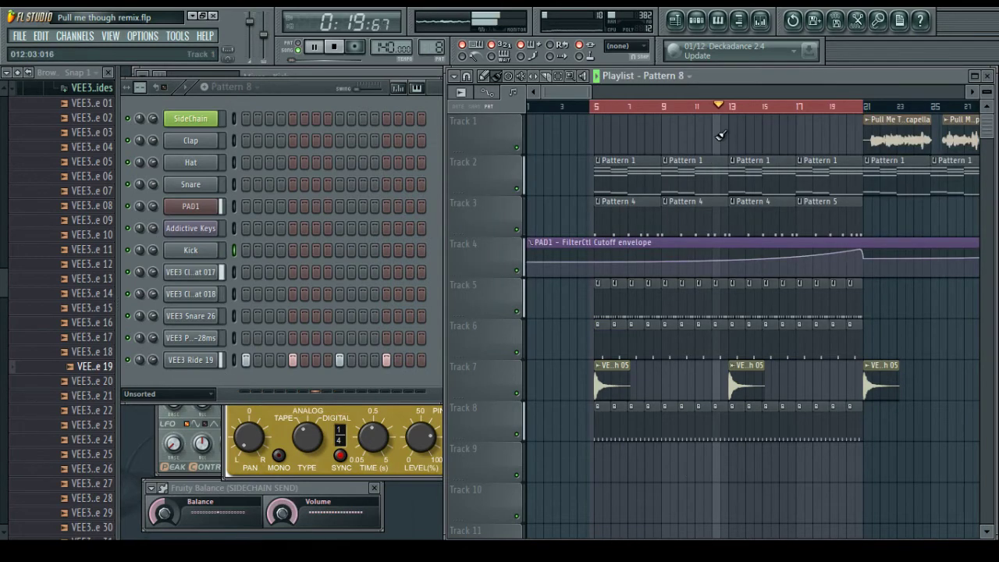
{"action": "left_click_drag", "start_coordinate": [571, 91], "coordinate": [585, 91]}
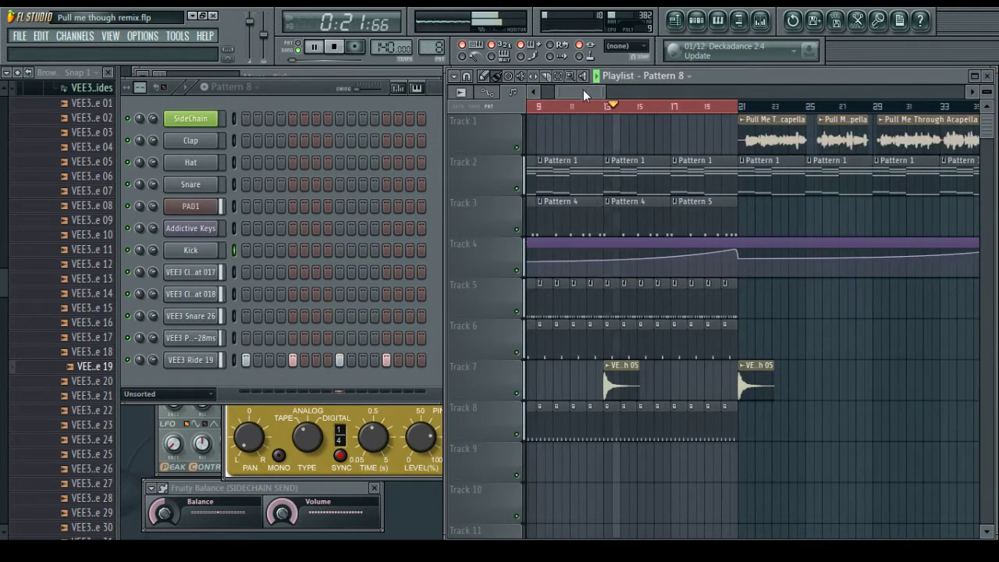
{"action": "scroll", "coordinate": [582, 90], "scroll_direction": "left", "scroll_amount": 4}
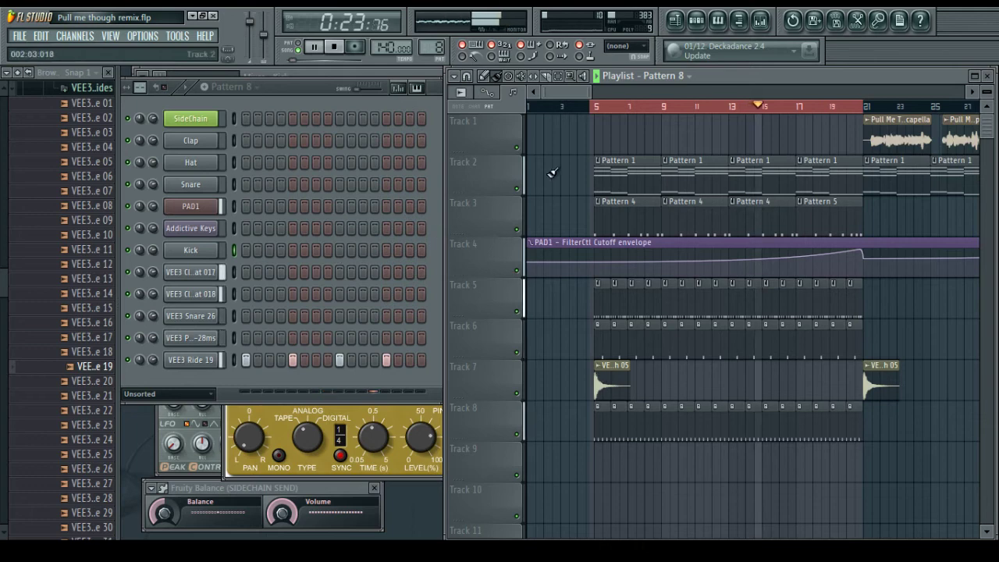
{"action": "scroll", "coordinate": [86, 257], "scroll_direction": "up", "scroll_amount": 3}
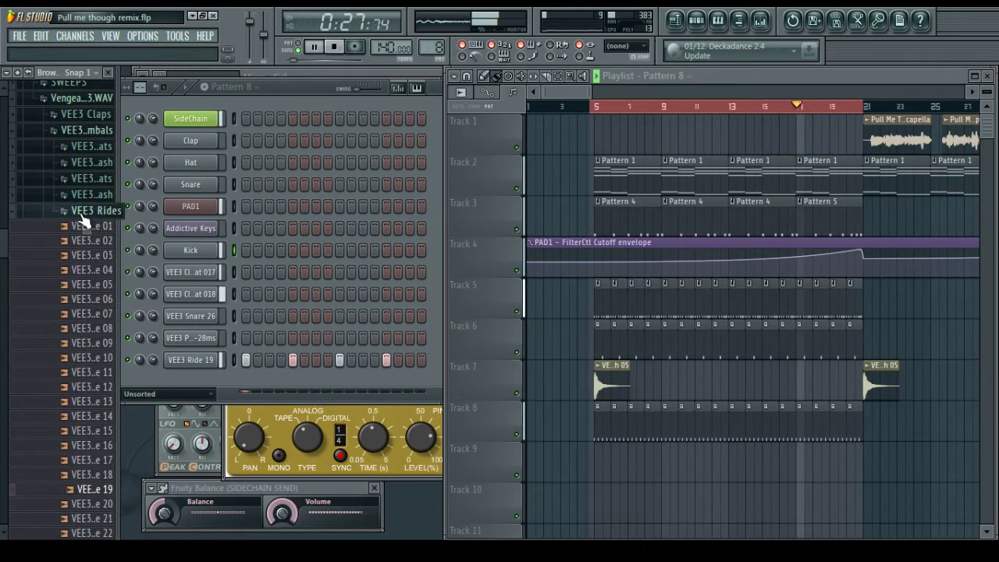
Swap the Rides folder for VEE3 Loops 128BPM and stop playback while previewing loop 12
{"action": "left_click_drag", "start_coordinate": [139, 360], "coordinate": [139, 363]}
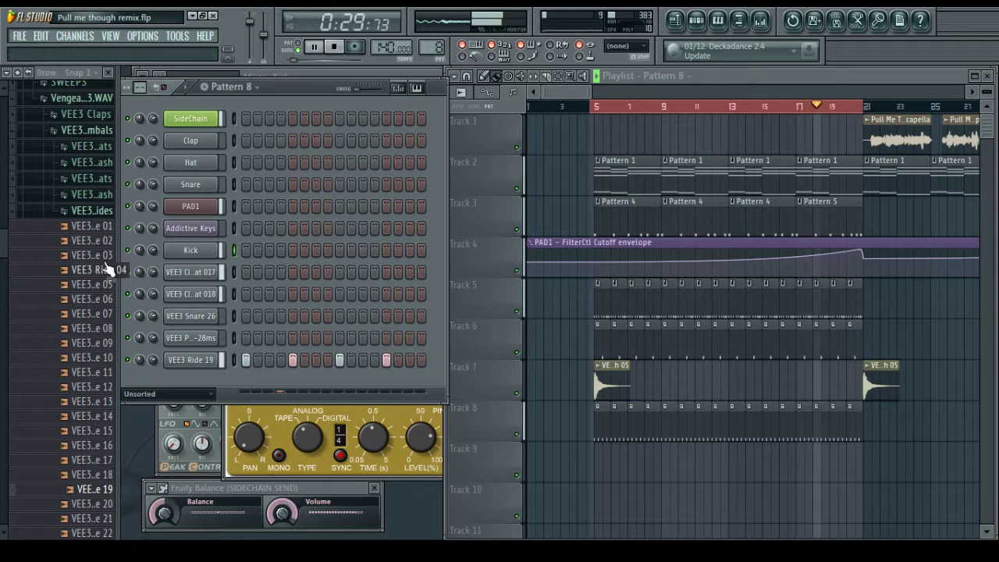
{"action": "left_click", "coordinate": [88, 212]}
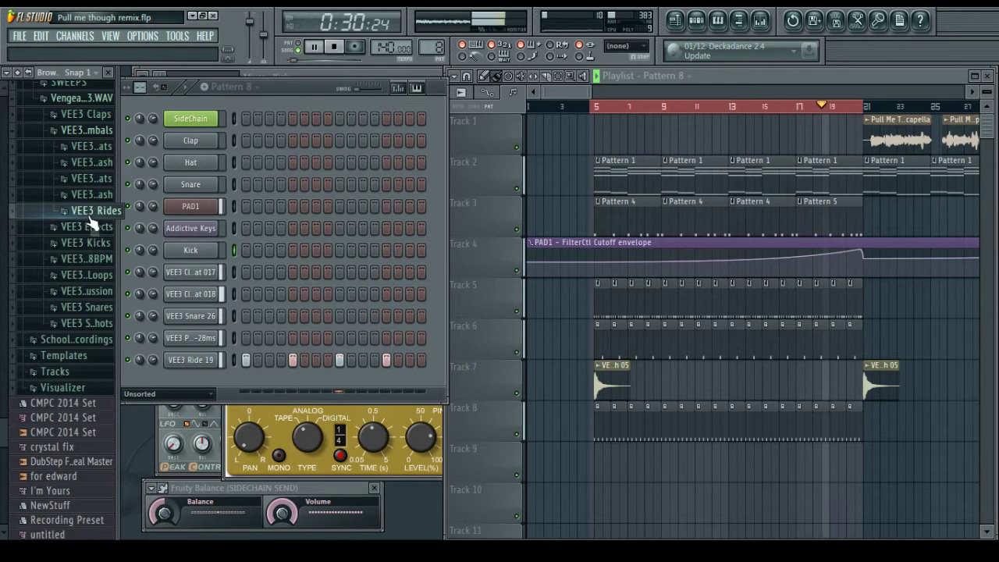
{"action": "left_click", "coordinate": [50, 265]}
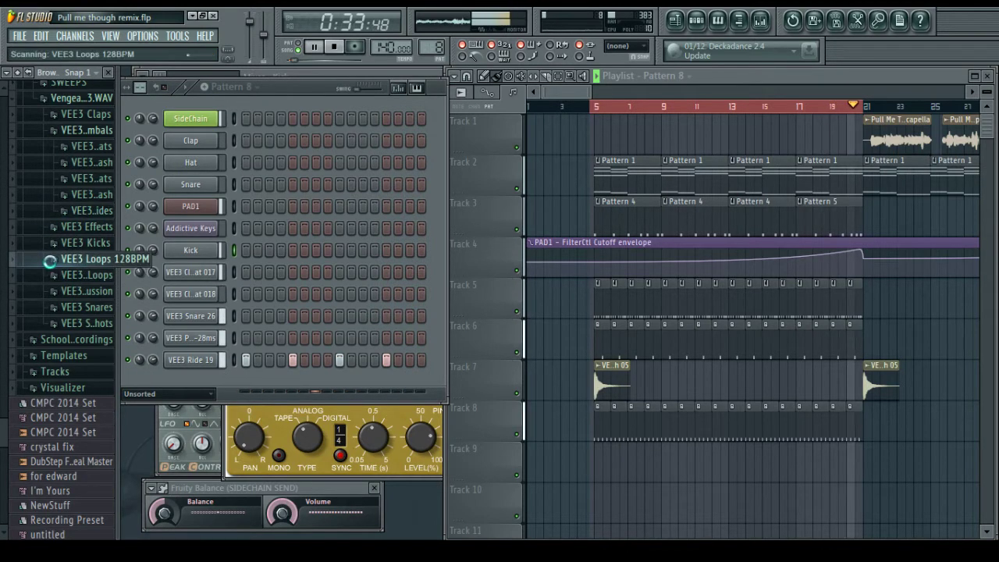
{"action": "left_click", "coordinate": [67, 297]}
{"action": "key", "text": "space"}
Audition VEE3 Loops 128BPM 18 through 29, revisiting 28, 27 and 26
{"action": "scroll", "coordinate": [76, 345], "scroll_direction": "down", "scroll_amount": 2}
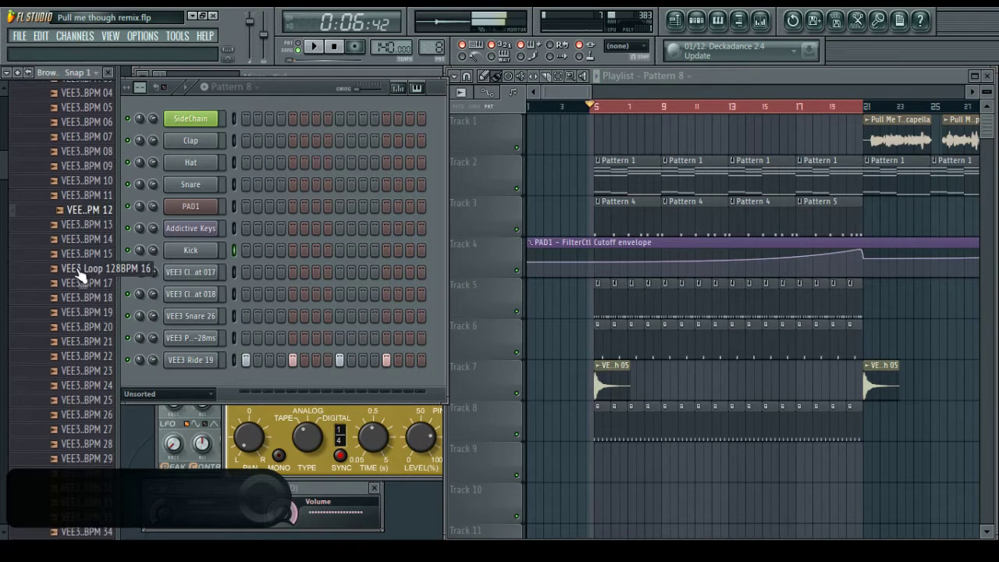
{"action": "left_click", "coordinate": [78, 295]}
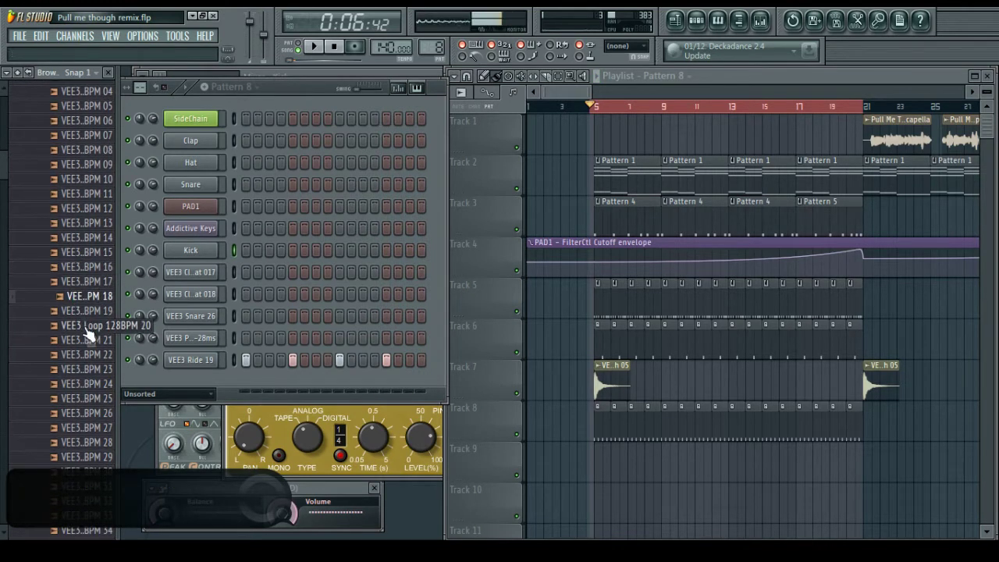
{"action": "left_click", "coordinate": [84, 354]}
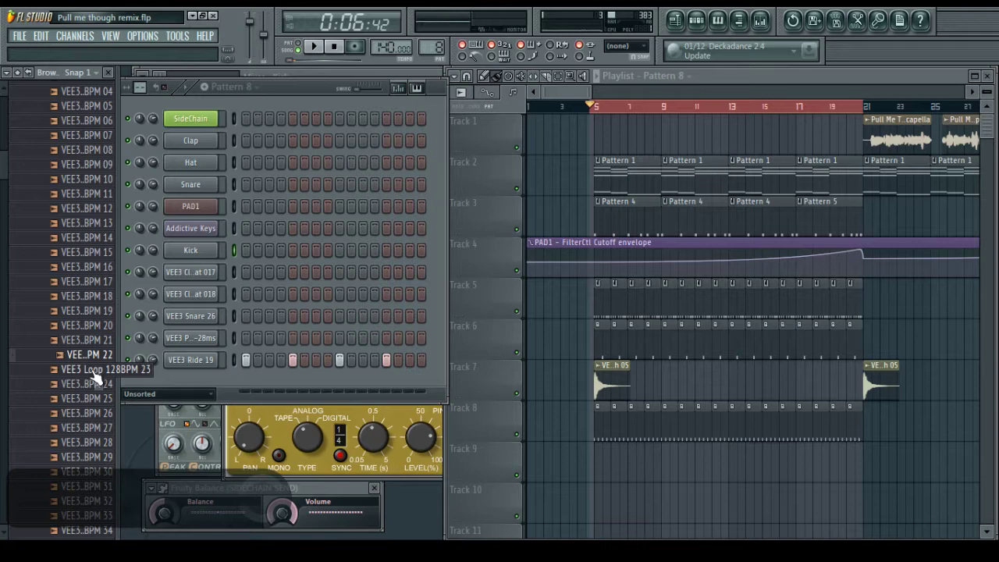
{"action": "scroll", "coordinate": [95, 382], "scroll_direction": "down", "scroll_amount": 2}
{"action": "left_click", "coordinate": [88, 325]}
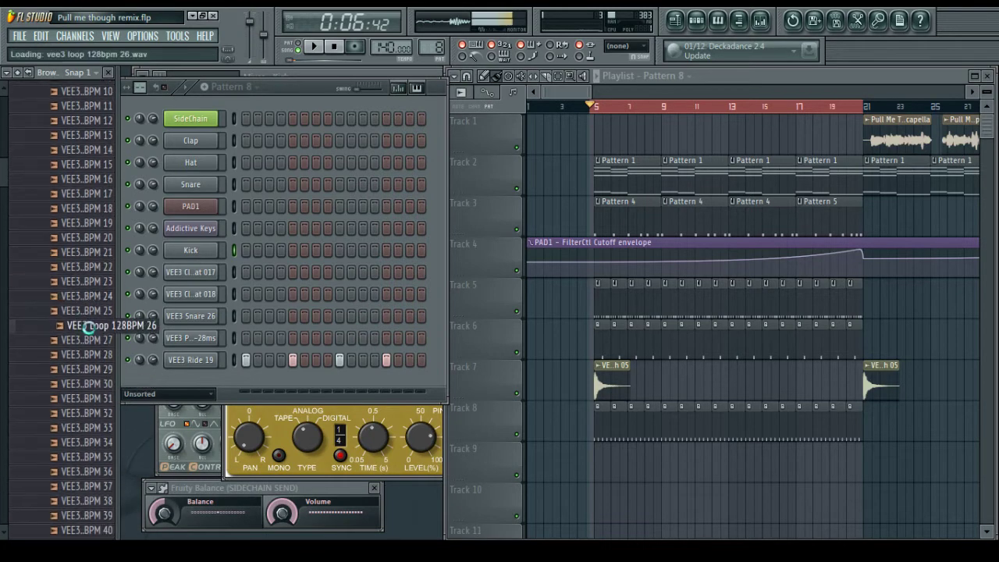
{"action": "left_click", "coordinate": [88, 339]}
{"action": "left_click", "coordinate": [90, 354]}
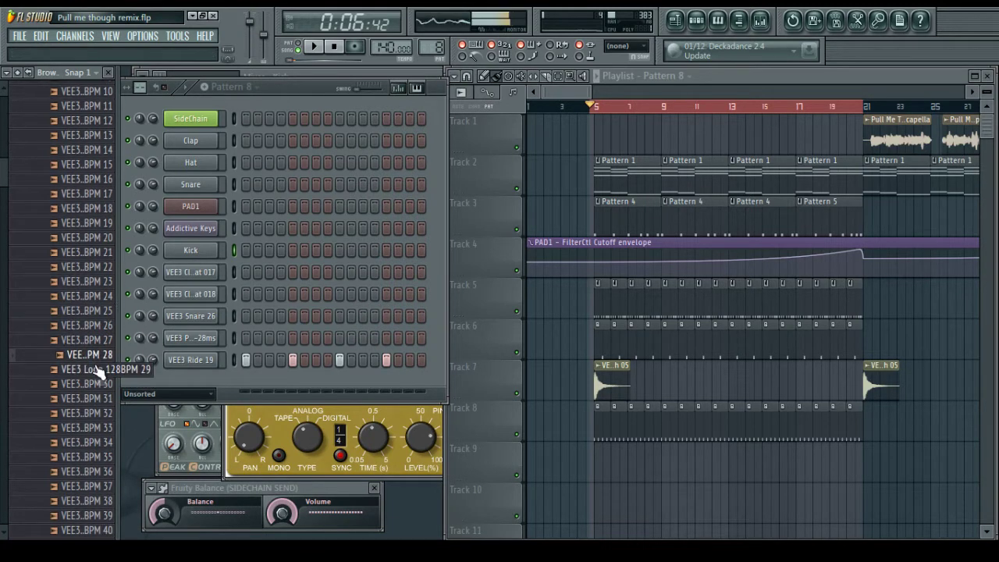
{"action": "left_click", "coordinate": [97, 369]}
{"action": "left_click", "coordinate": [97, 354]}
{"action": "left_click", "coordinate": [97, 340]}
{"action": "left_click", "coordinate": [96, 328]}
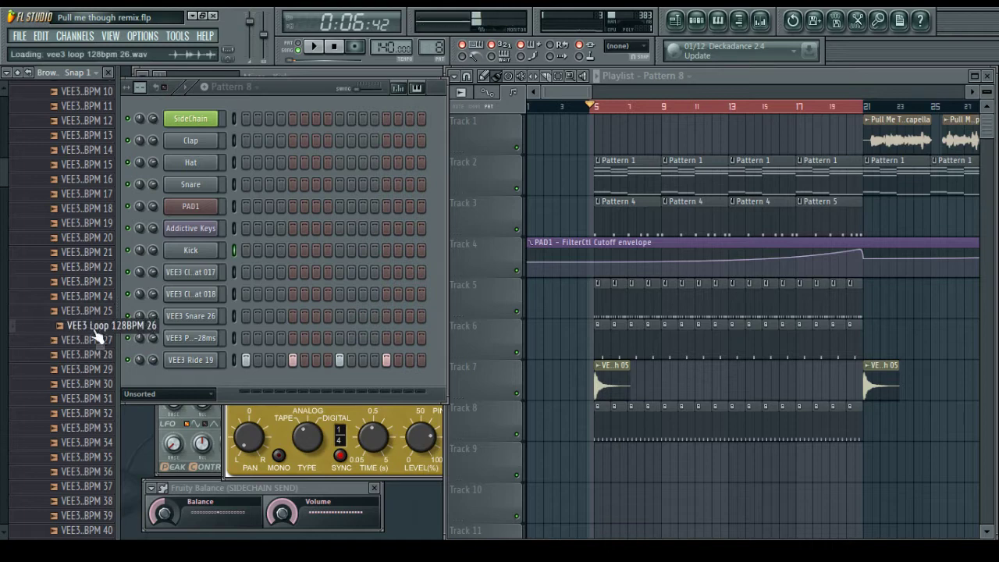
Preview VEE3 Loops 128BPM 37 through 43
{"action": "scroll", "coordinate": [94, 374], "scroll_direction": "down", "scroll_amount": 3}
{"action": "left_click", "coordinate": [89, 354]}
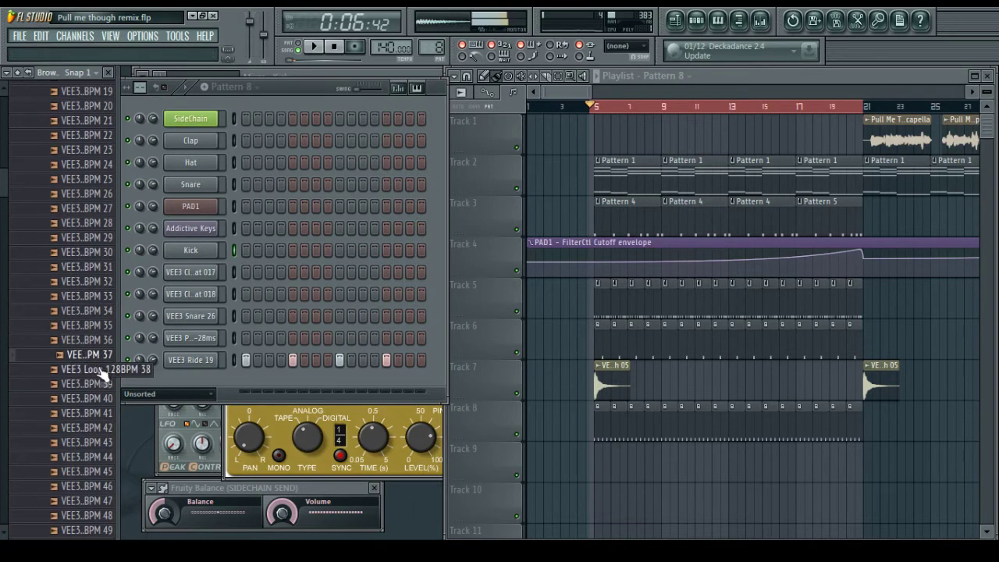
{"action": "left_click", "coordinate": [99, 372]}
{"action": "left_click", "coordinate": [98, 386]}
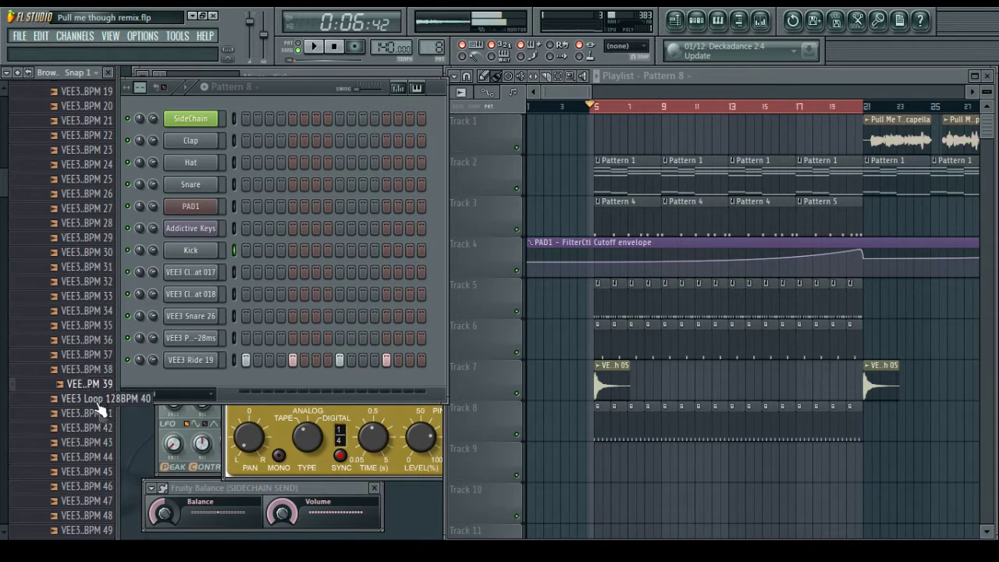
{"action": "left_click", "coordinate": [99, 401]}
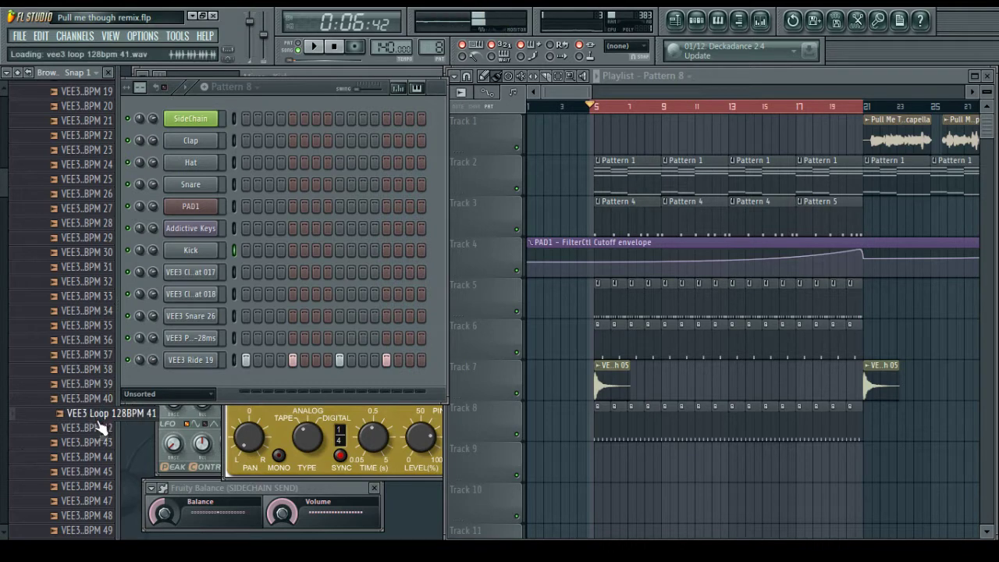
{"action": "left_click", "coordinate": [99, 415]}
{"action": "left_click", "coordinate": [100, 430]}
{"action": "left_click", "coordinate": [102, 443]}
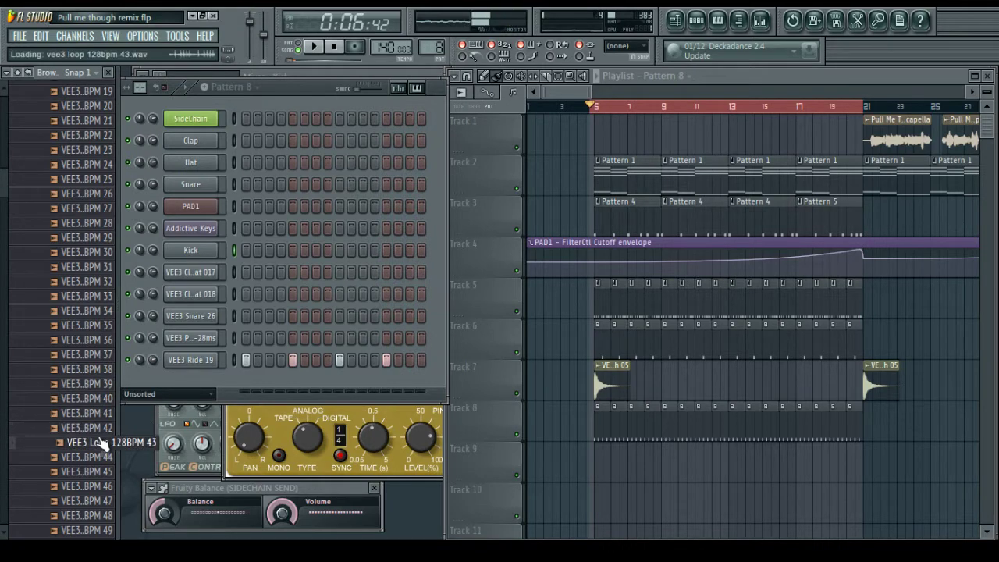
Step through loops 44 to 65 with the Down arrow, previewing each
{"action": "key", "text": "Down"}
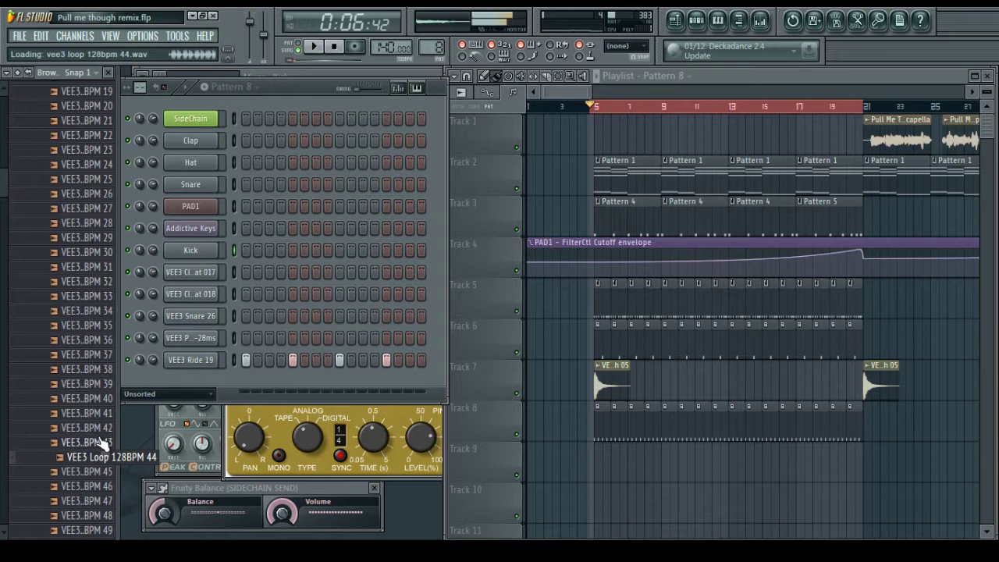
{"action": "key", "text": "Down"}
{"action": "key", "text": "Down"}
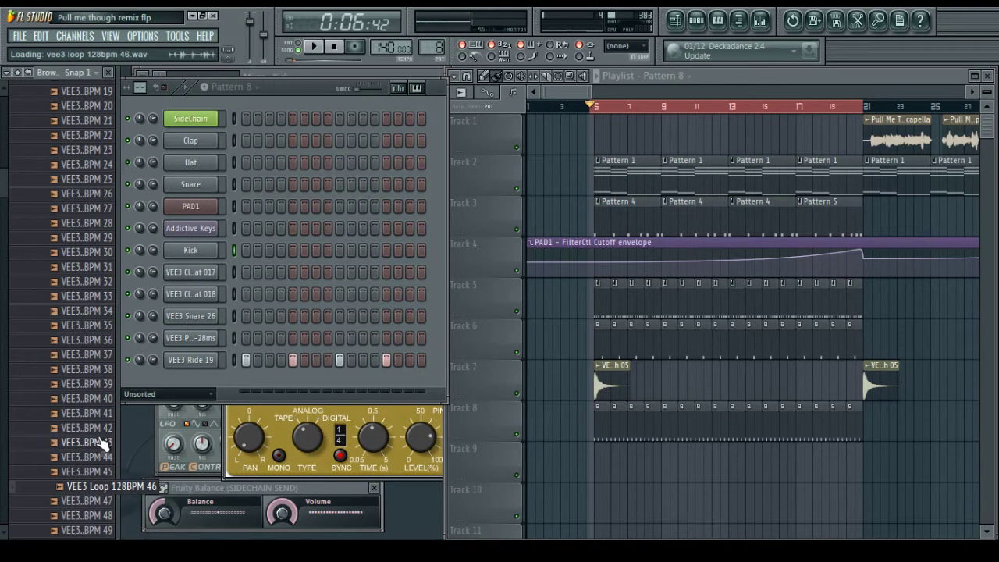
{"action": "key", "text": "Down"}
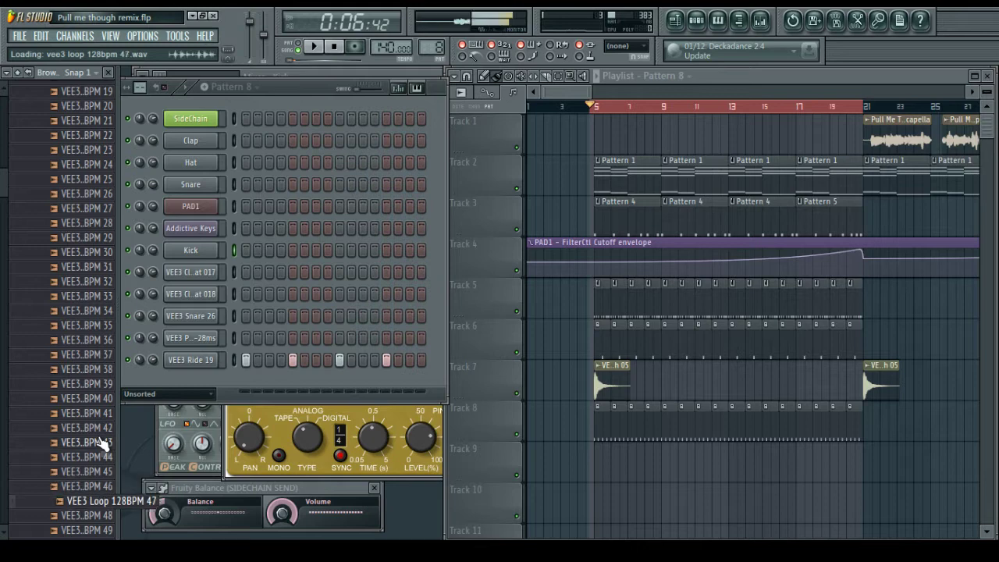
{"action": "key", "text": "Down"}
{"action": "key", "text": "Down"}
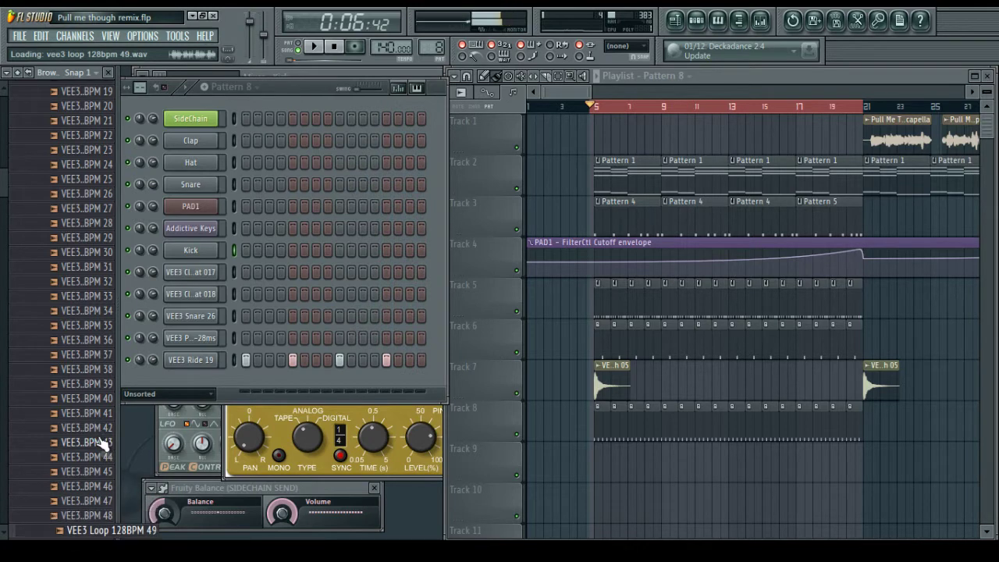
{"action": "key", "text": "Down"}
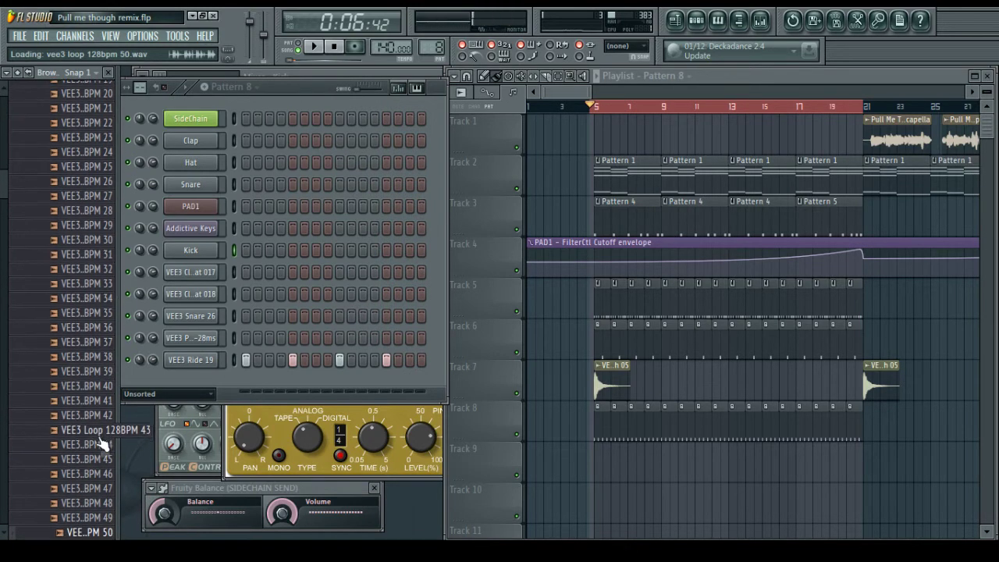
{"action": "key", "text": "Down"}
{"action": "key", "text": "Down"}
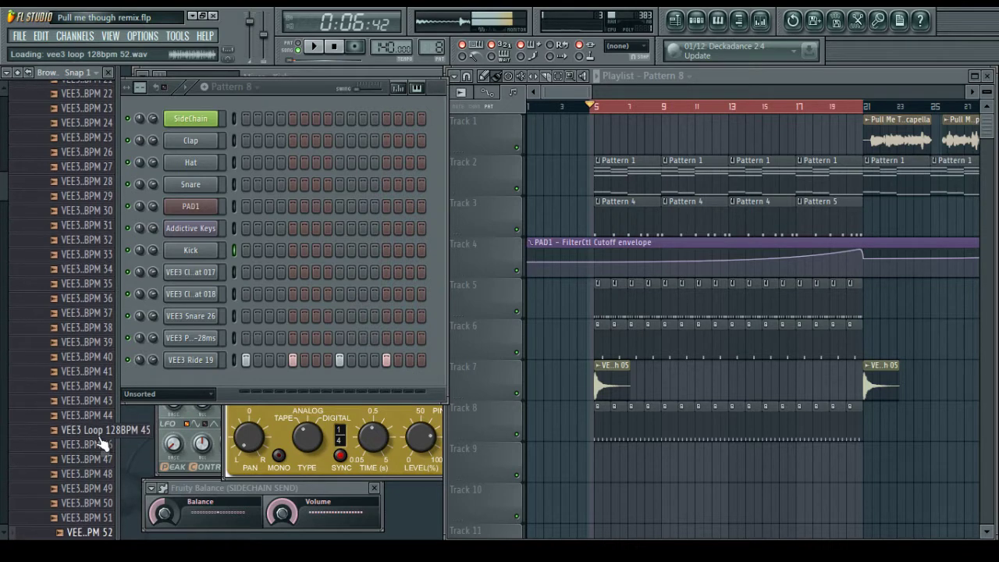
{"action": "key", "text": "Down"}
{"action": "key", "text": "Down"}
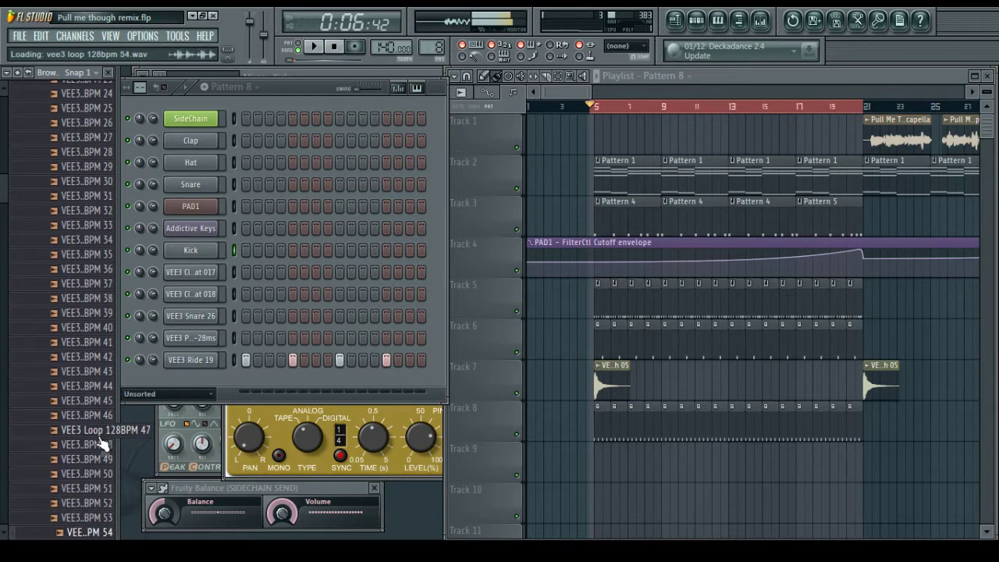
{"action": "key", "text": "Down"}
{"action": "key", "text": "Down"}
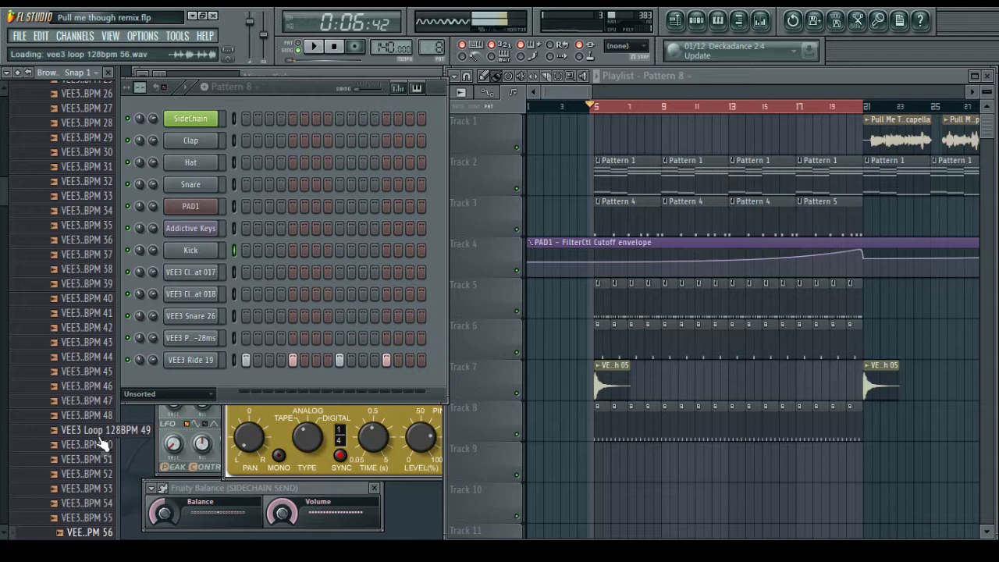
{"action": "key", "text": "Down"}
{"action": "key", "text": "Down"}
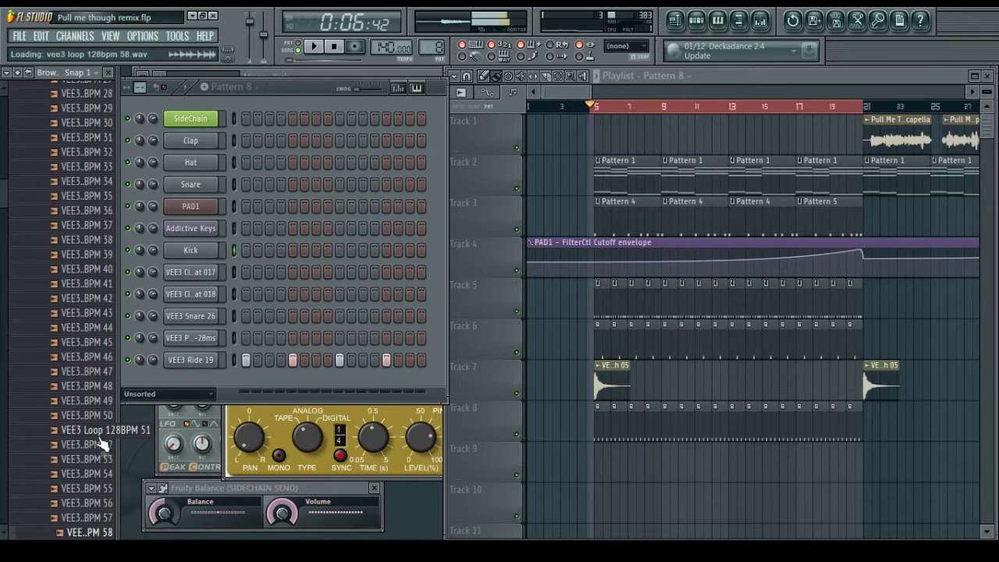
{"action": "key", "text": "Down"}
{"action": "key", "text": "Down"}
{"action": "key", "text": "Down"}
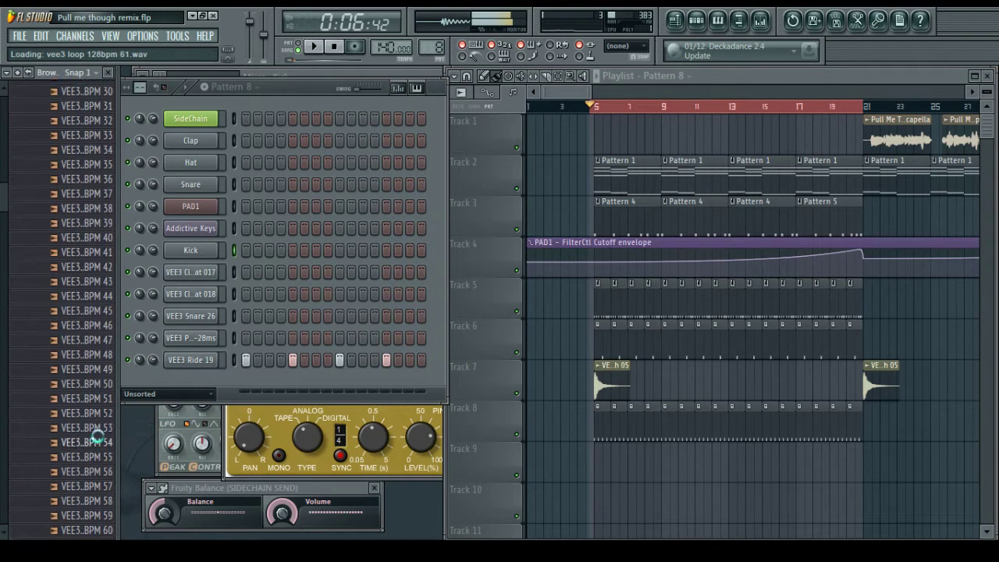
{"action": "key", "text": "Down"}
{"action": "key", "text": "Down"}
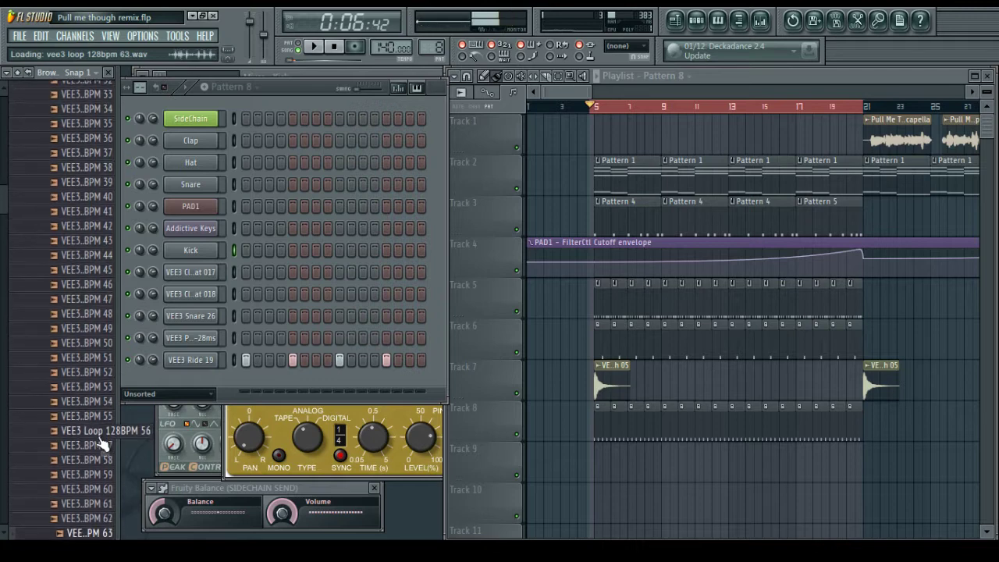
{"action": "key", "text": "Down"}
{"action": "key", "text": "Down"}
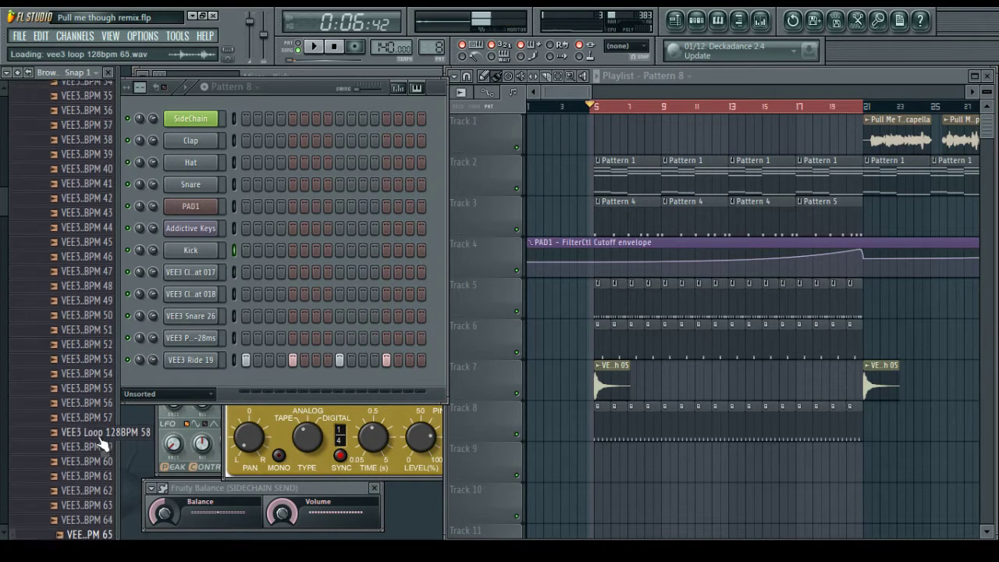
{"action": "key", "text": "Down"}
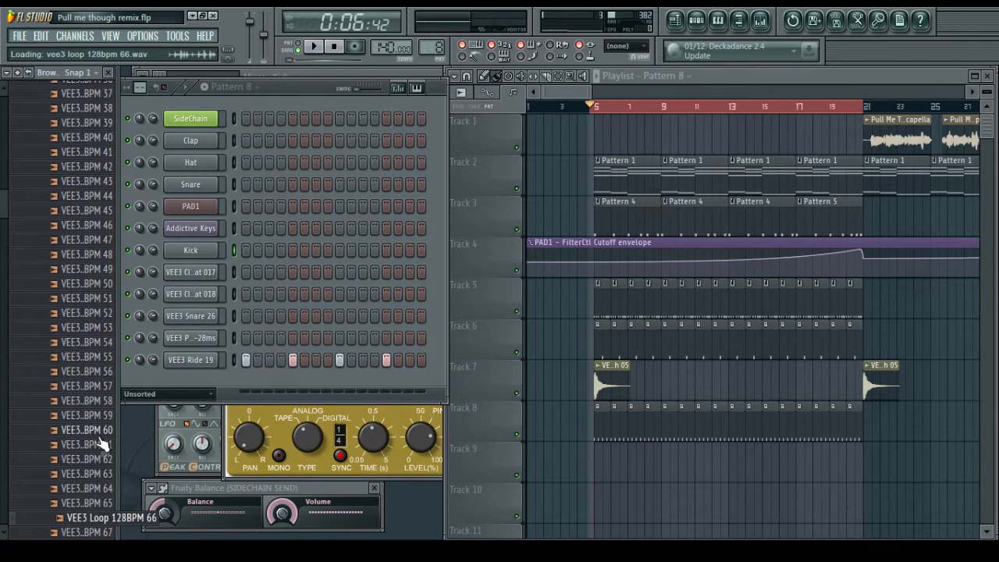
Place VEE3 Loop 128BPM 66 on Track 9 at bar 5 and set its time stretching to Tonal
{"action": "left_click_drag", "start_coordinate": [107, 527], "coordinate": [601, 464]}
{"action": "double_click", "coordinate": [598, 468]}
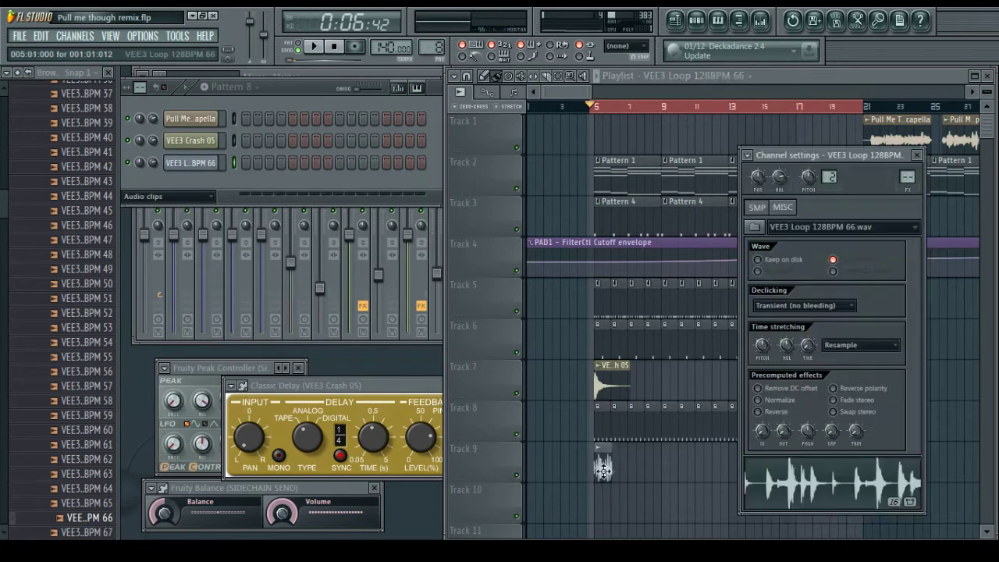
{"action": "left_click", "coordinate": [849, 357]}
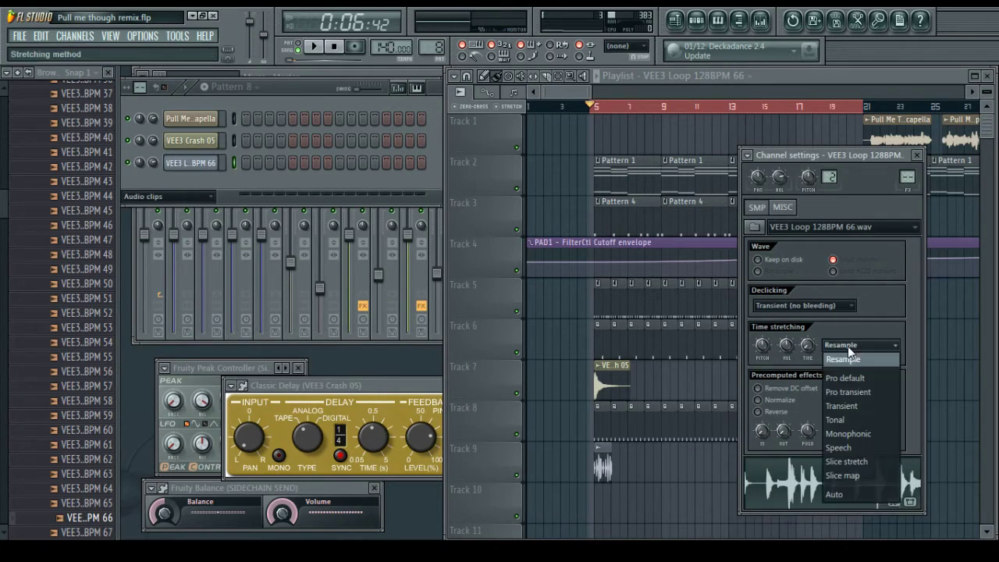
{"action": "left_click", "coordinate": [846, 424]}
Fit the loop's stretch time to a bar length
{"action": "left_click", "coordinate": [806, 355]}
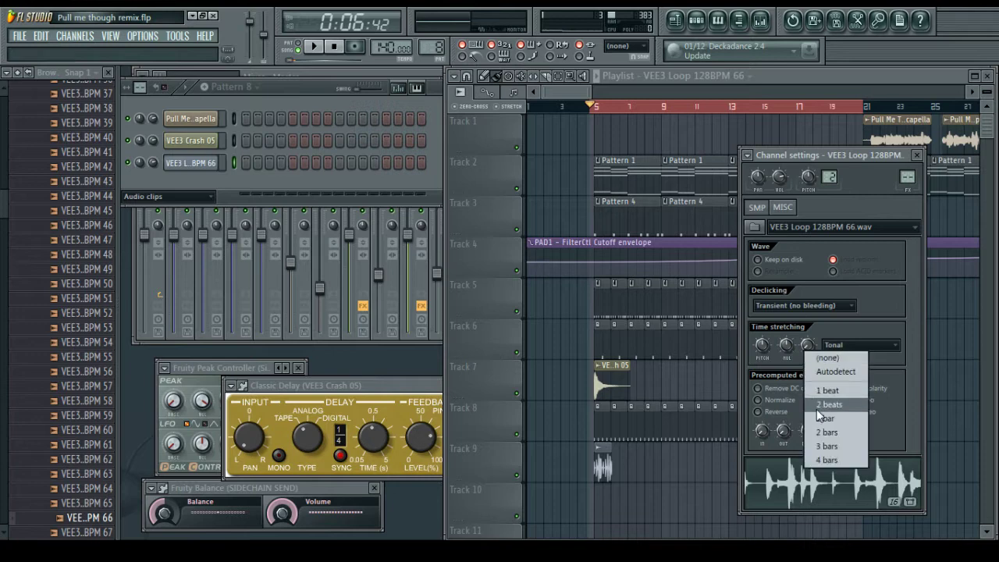
{"action": "left_click", "coordinate": [817, 408]}
{"action": "left_click", "coordinate": [830, 430]}
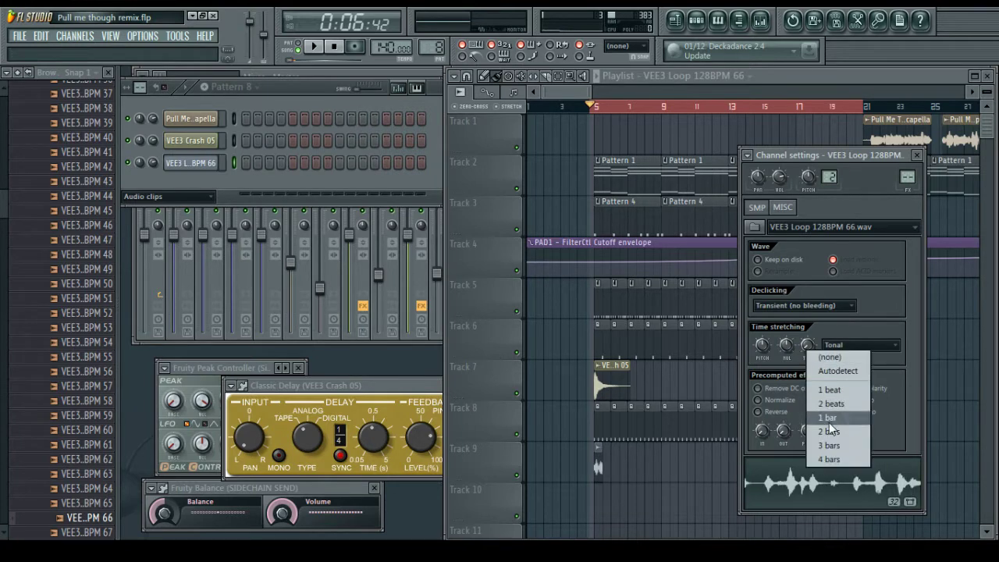
{"action": "left_click", "coordinate": [831, 442]}
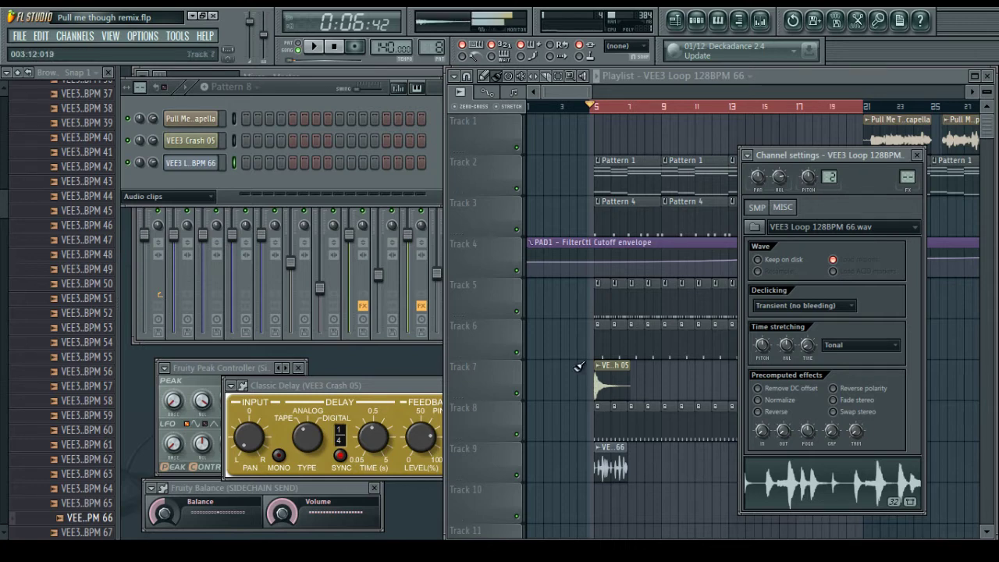
{"action": "scroll", "coordinate": [8, 234], "scroll_direction": "down", "scroll_amount": 7}
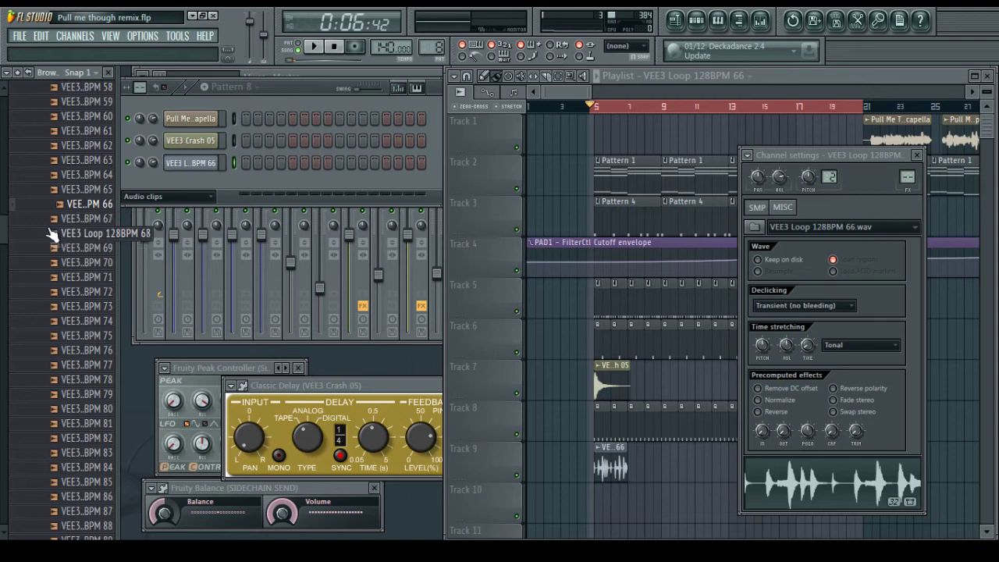
Preview loops 68 to 71, then place VEE3 Loop 128BPM 72 on Track 9
{"action": "left_click", "coordinate": [52, 233]}
{"action": "key", "text": "Down"}
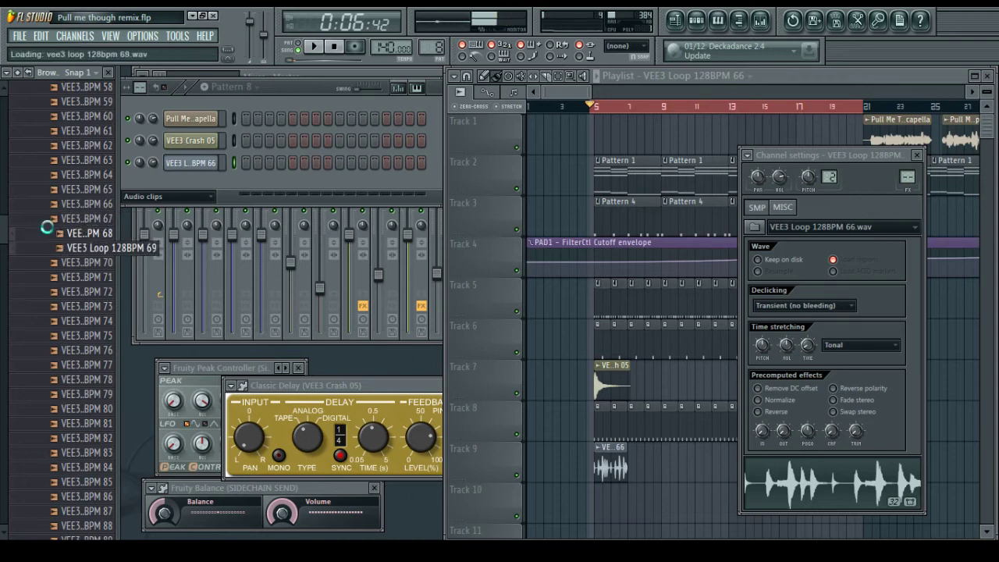
{"action": "key", "text": "Down"}
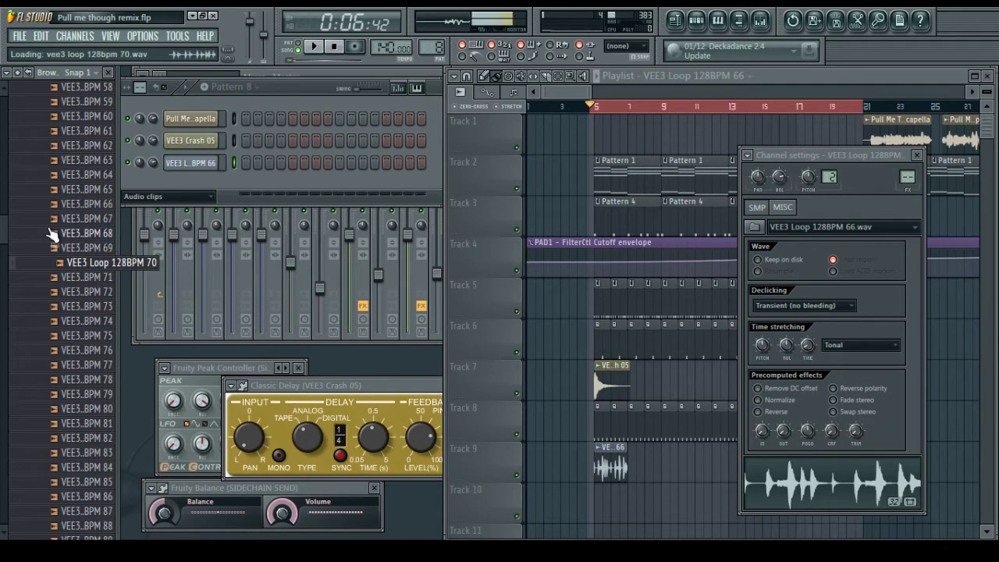
{"action": "key", "text": "Down"}
{"action": "key", "text": "Down"}
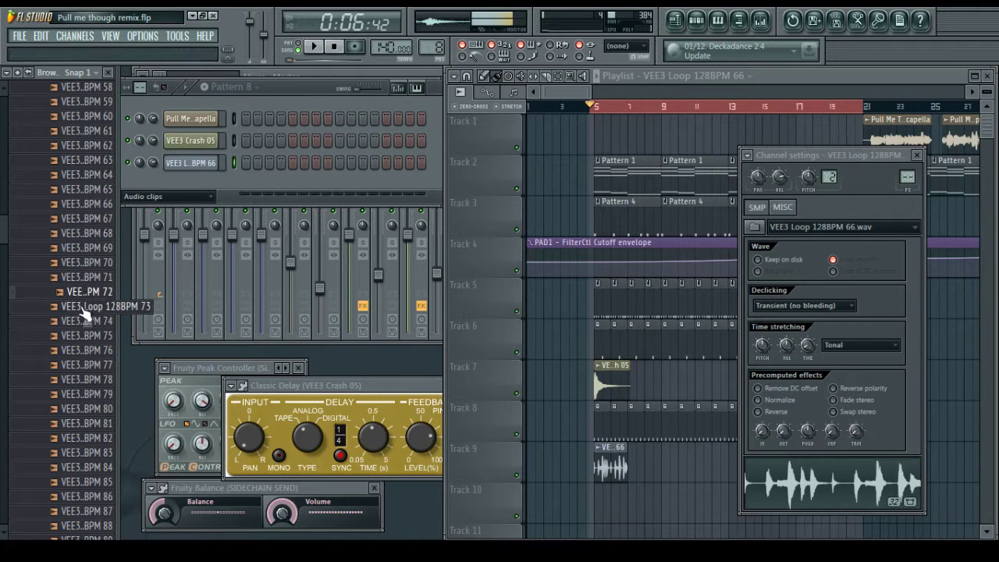
{"action": "left_click_drag", "start_coordinate": [85, 292], "coordinate": [613, 476]}
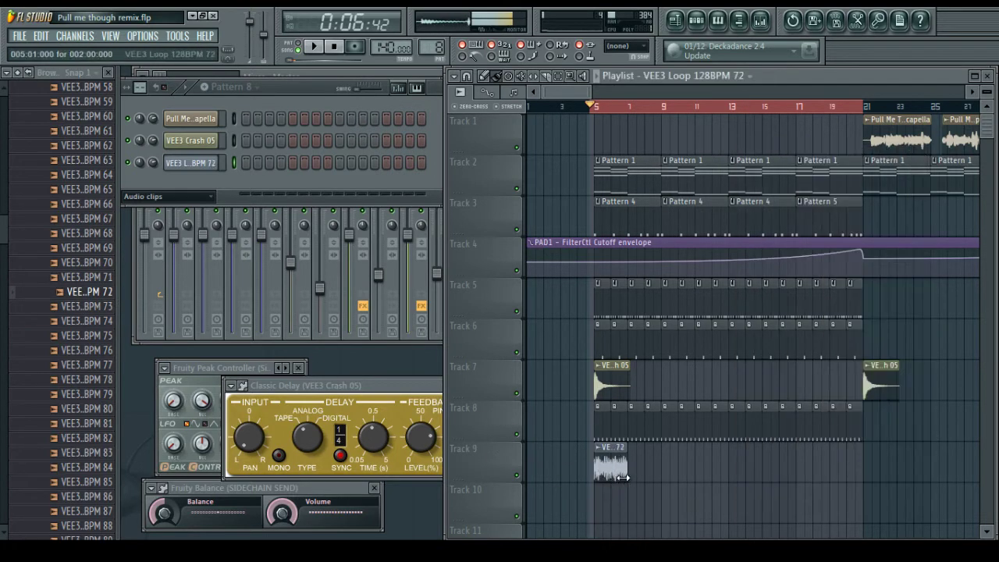
Stretch loop 72 to 4 bars and move its clip to start around bar 13
{"action": "double_click", "coordinate": [612, 468]}
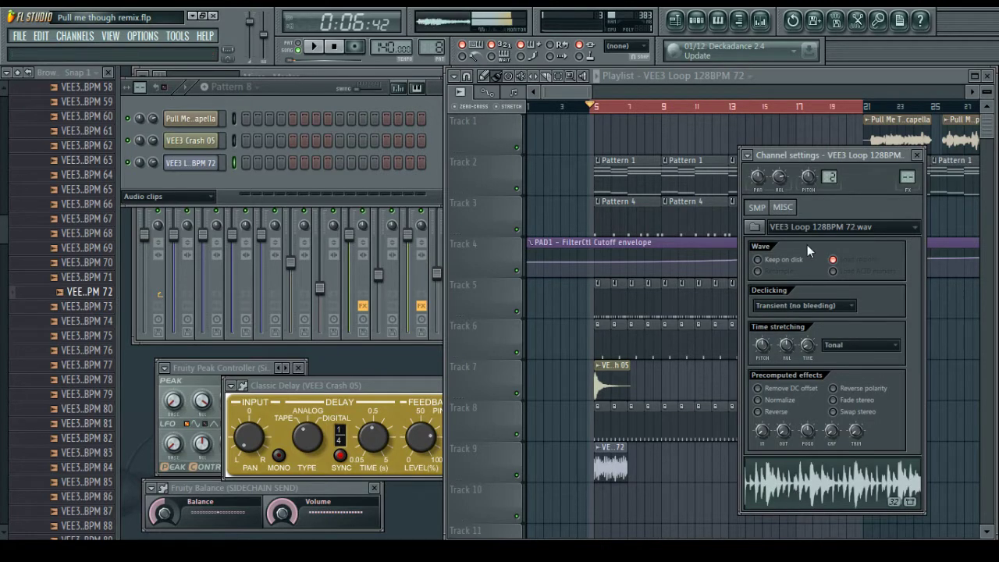
{"action": "right_click", "coordinate": [808, 348]}
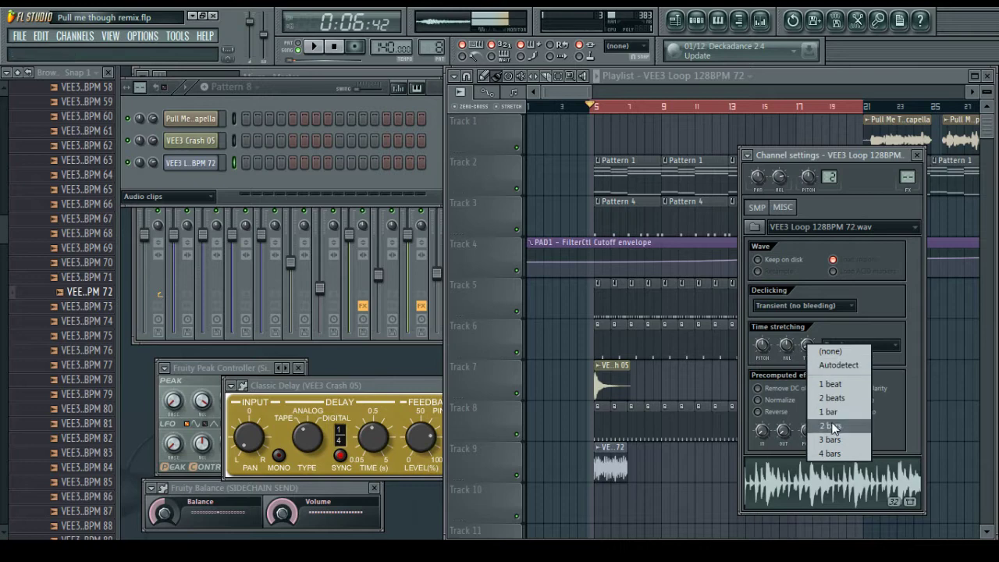
{"action": "left_click", "coordinate": [831, 453]}
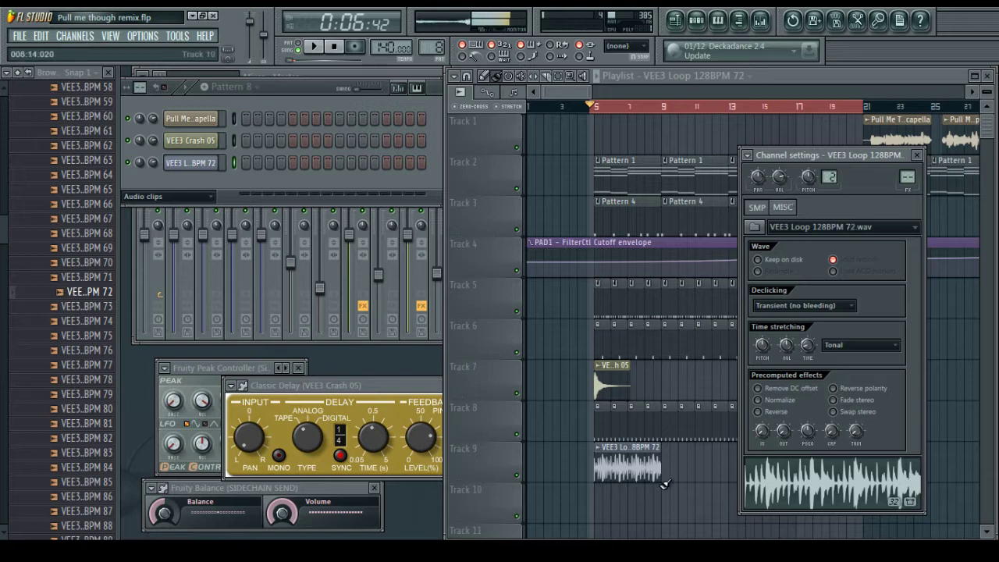
{"action": "left_click_drag", "start_coordinate": [629, 468], "coordinate": [765, 468]}
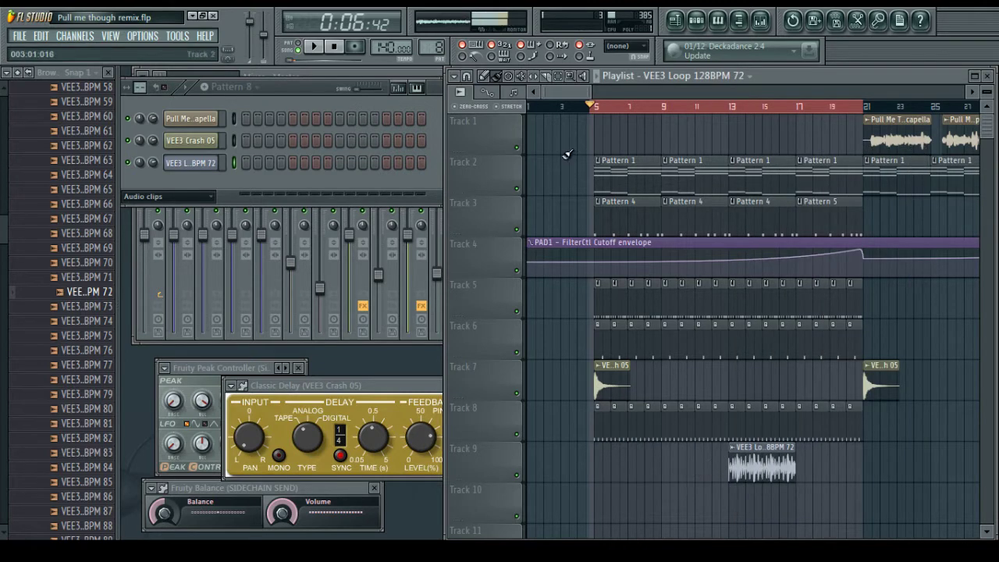
{"action": "double_click", "coordinate": [778, 476]}
Give VEE3 Loop 128BPM 72 a free mixer track and send it to BUS1 PERC
{"action": "left_click", "coordinate": [747, 155]}
{"action": "left_click", "coordinate": [762, 187]}
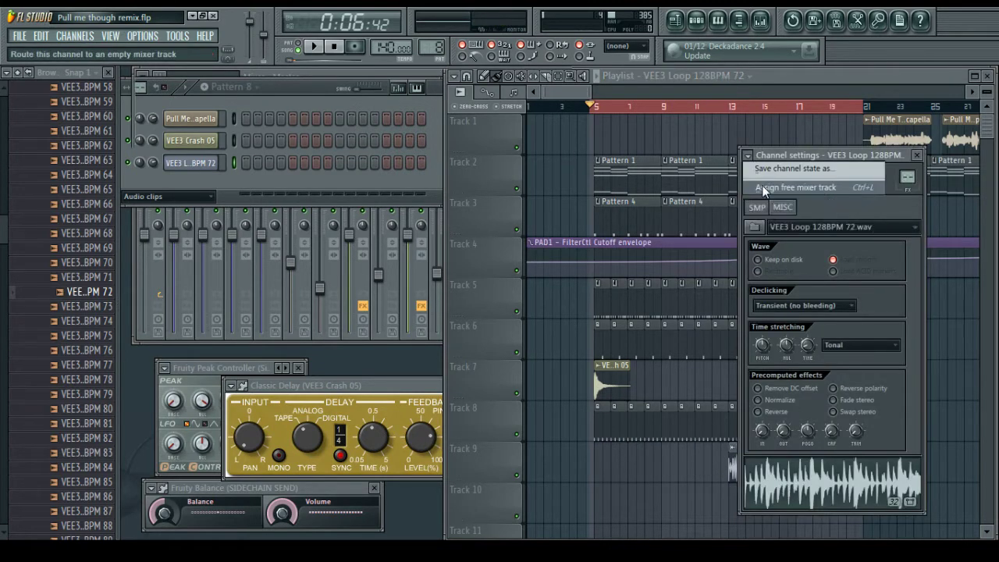
{"action": "left_click", "coordinate": [761, 186]}
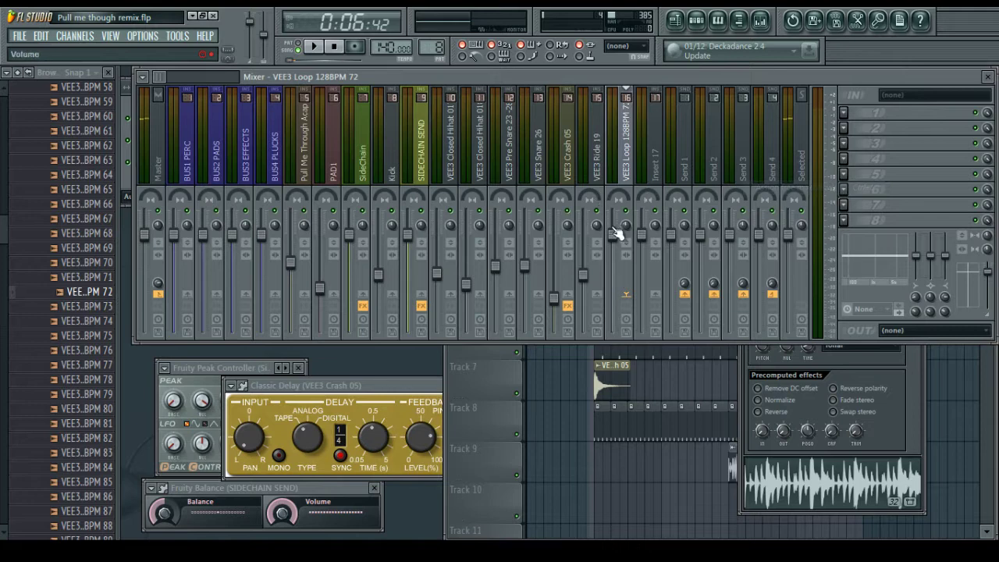
{"action": "left_click", "coordinate": [156, 299]}
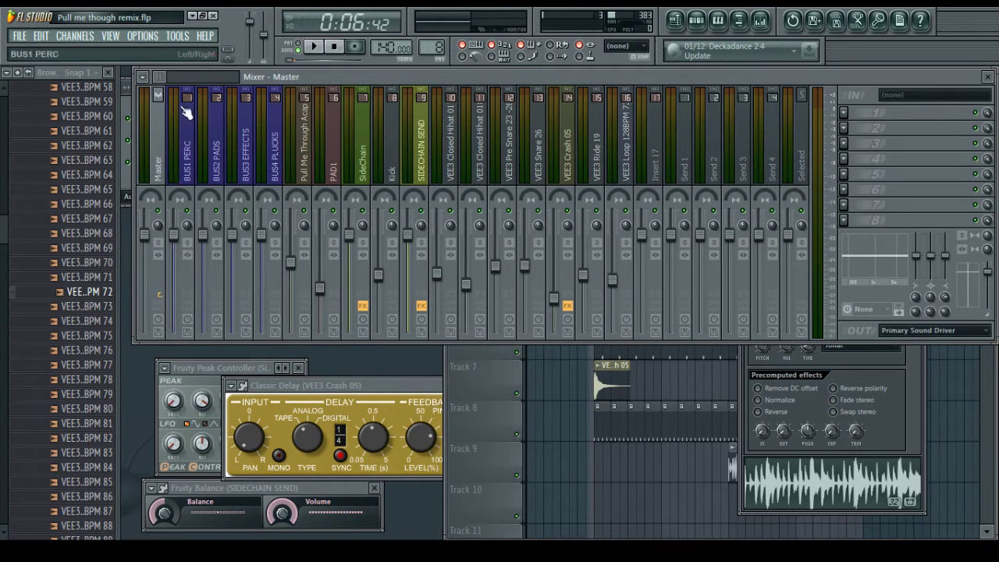
{"action": "left_click", "coordinate": [628, 178]}
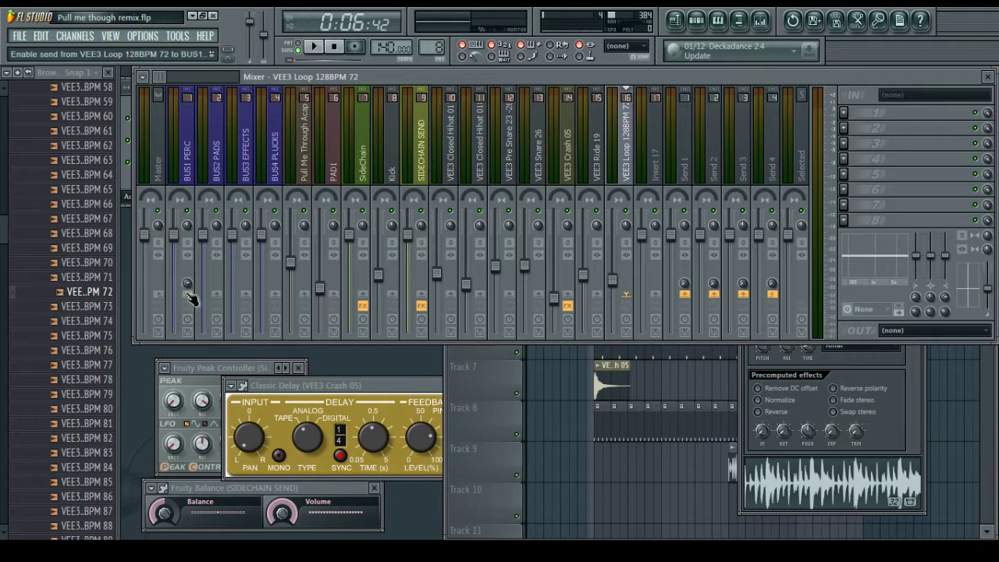
{"action": "left_click", "coordinate": [188, 294]}
{"action": "left_click", "coordinate": [733, 448]}
Play the song and lower the loop's mixer fader to about -15.4 dB
{"action": "key", "text": "space"}
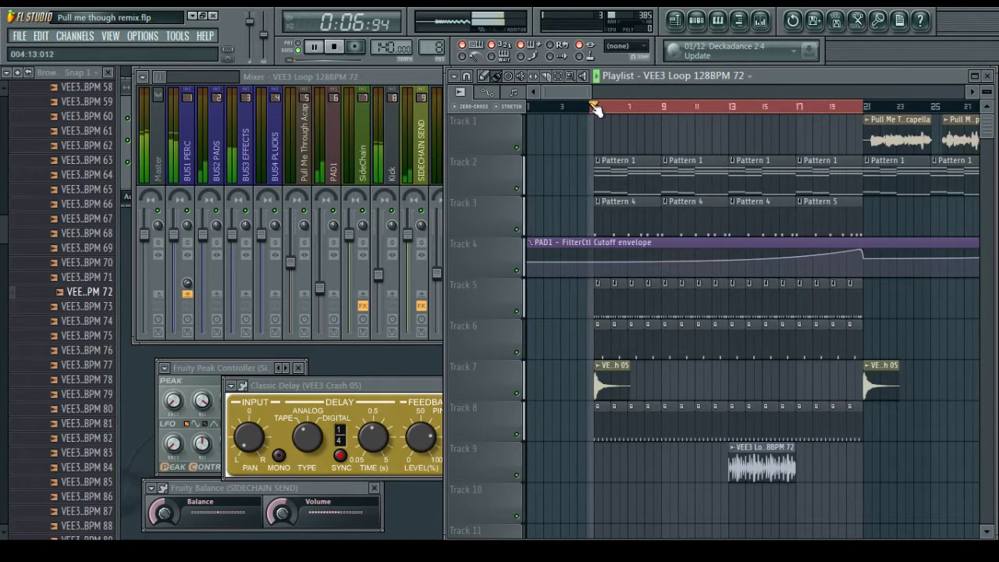
{"action": "key", "text": "F9"}
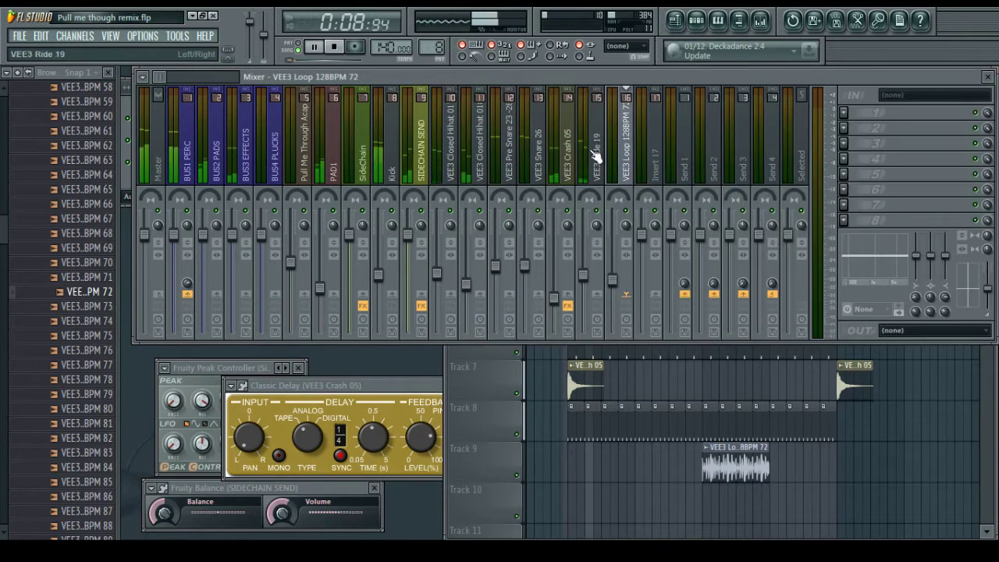
{"action": "left_click_drag", "start_coordinate": [612, 281], "coordinate": [617, 296]}
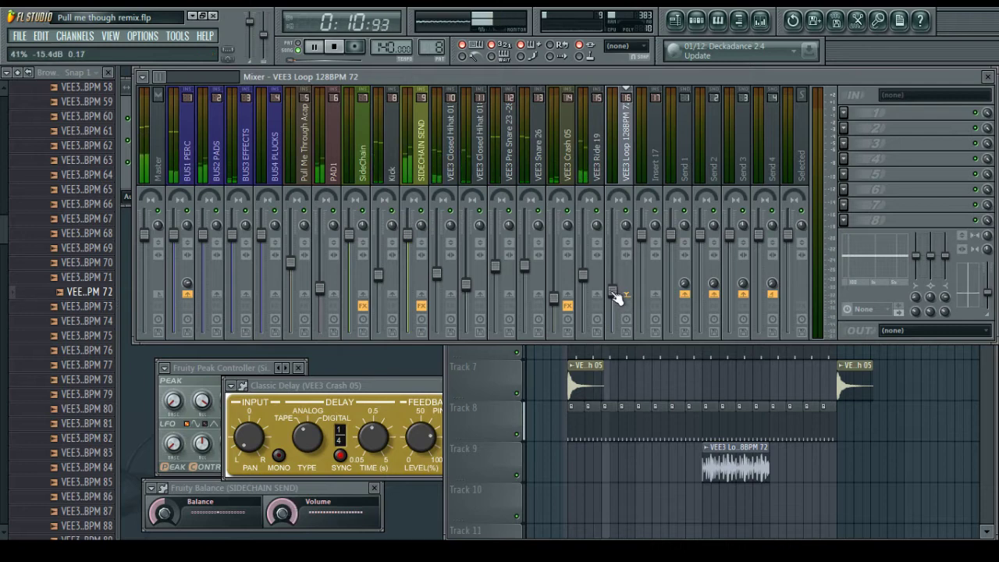
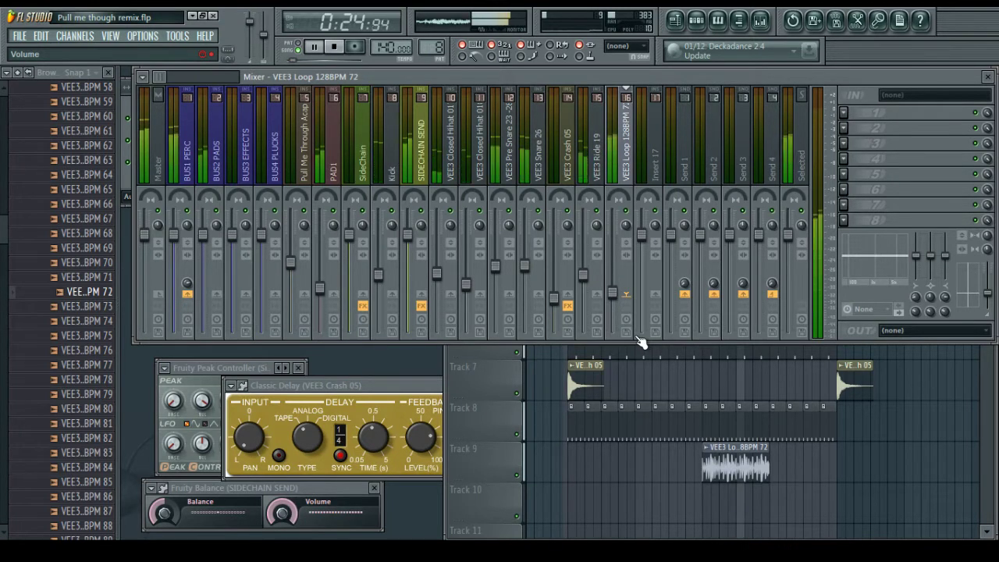
Paint a second VEE3 Loop 128BPM 72 clip on Track 9, right after the first and ending at bar 21
{"action": "left_click", "coordinate": [745, 461]}
{"action": "left_click", "coordinate": [777, 465]}
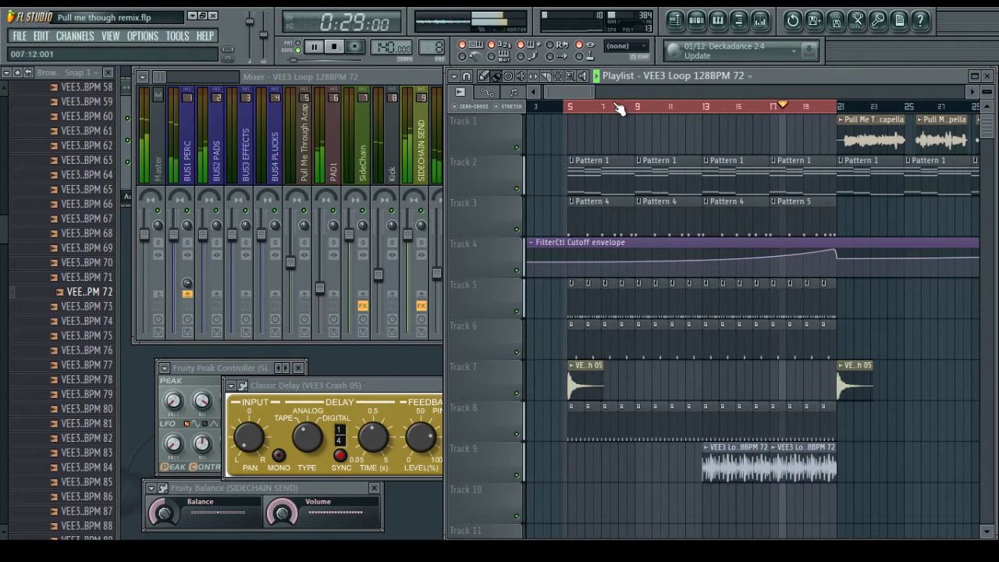
Play the arrangement starting from bar 11
{"action": "left_click_drag", "start_coordinate": [584, 90], "coordinate": [585, 91]}
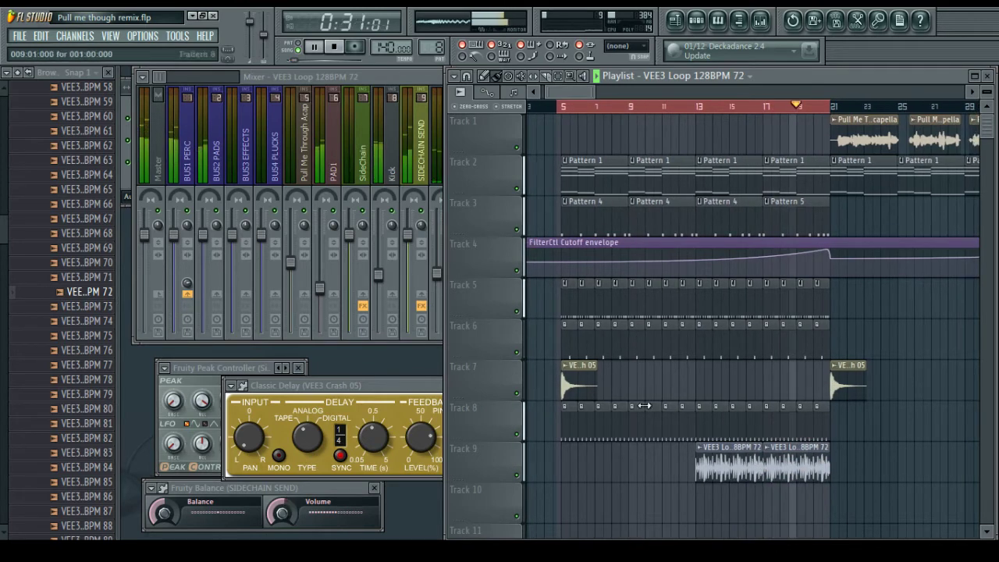
{"action": "left_click_drag", "start_coordinate": [569, 88], "coordinate": [571, 92]}
{"action": "scroll", "coordinate": [570, 91], "scroll_direction": "left", "scroll_amount": 2}
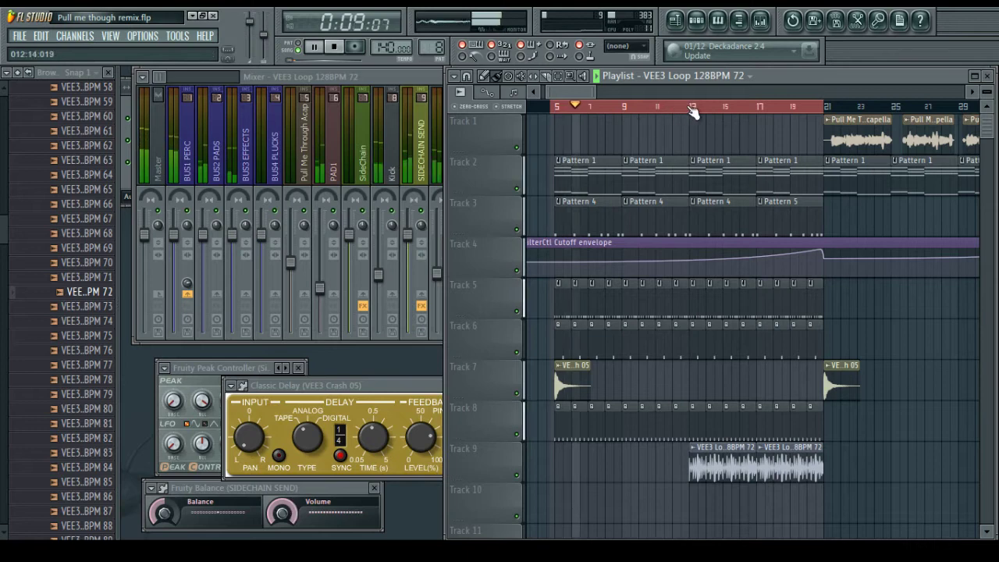
{"action": "left_click", "coordinate": [691, 106]}
{"action": "scroll", "coordinate": [575, 92], "scroll_direction": "right", "scroll_amount": 10}
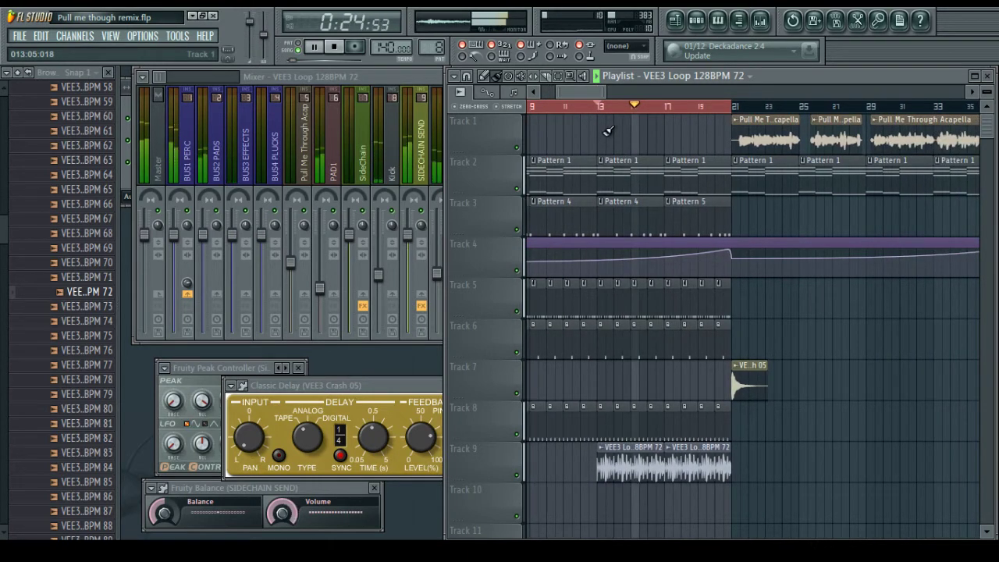
{"action": "scroll", "coordinate": [586, 89], "scroll_direction": "right", "scroll_amount": 3}
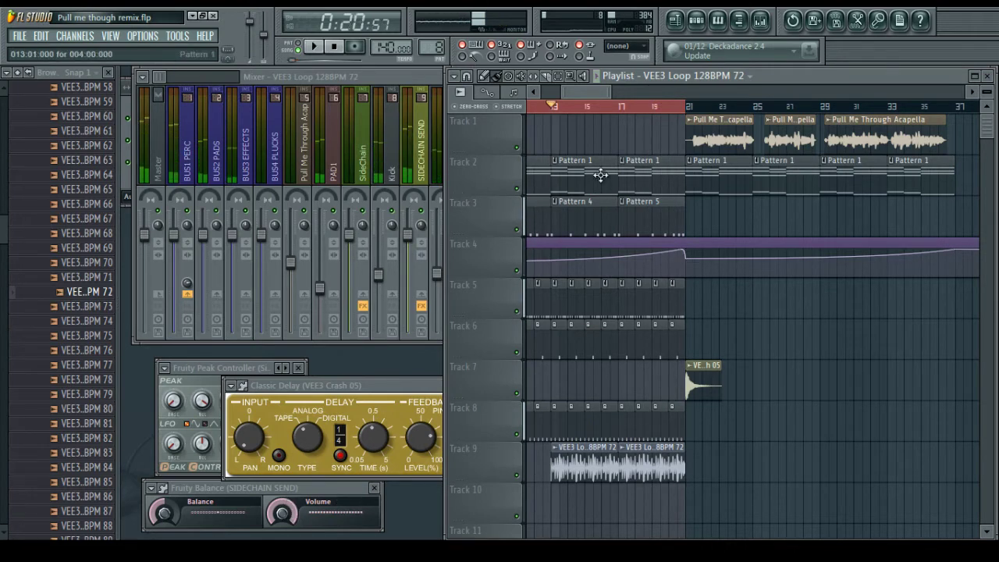
{"action": "key", "text": "space"}
Close the Classic Delay and Fruity Peak Controller plugin windows
{"action": "left_click", "coordinate": [412, 385]}
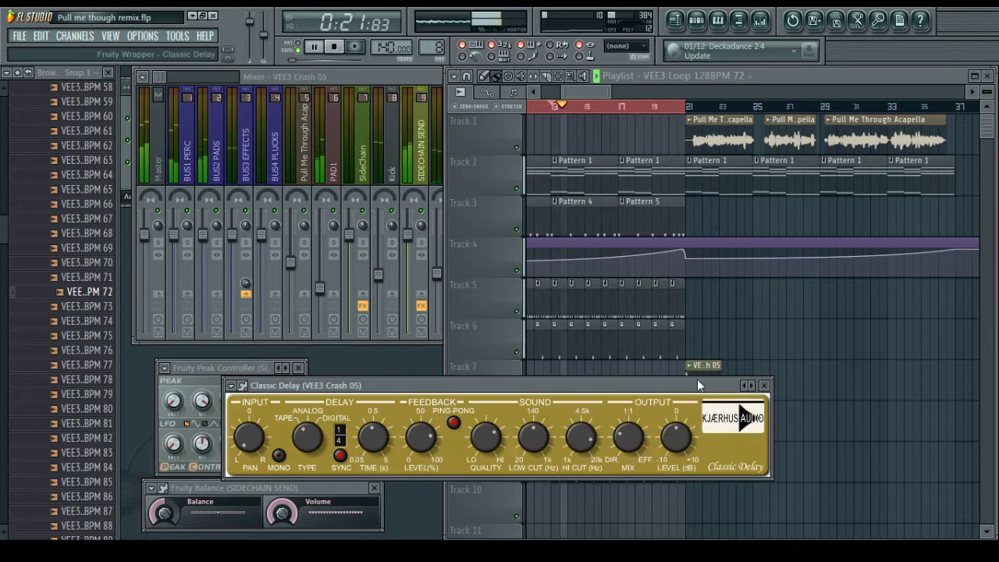
{"action": "left_click", "coordinate": [767, 385]}
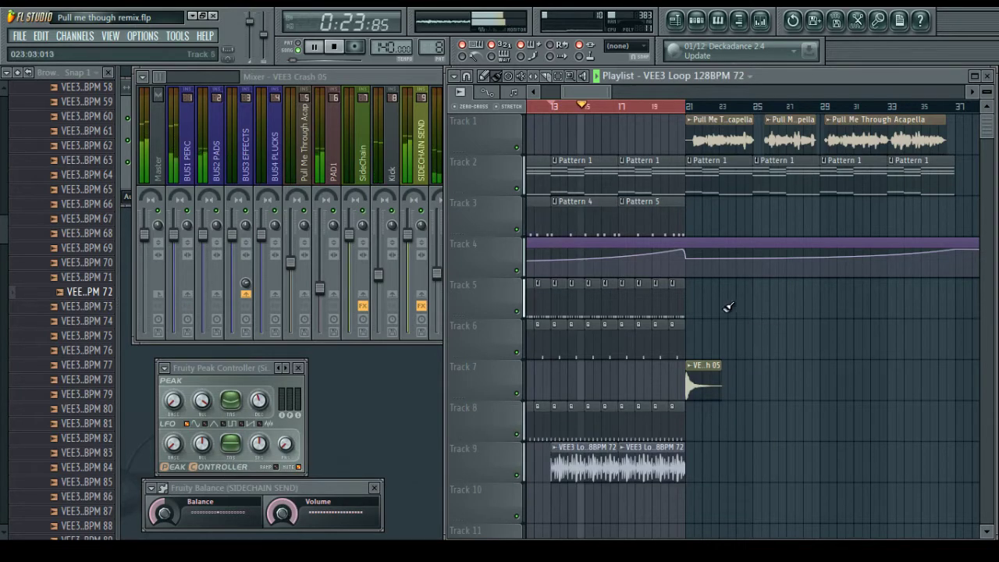
{"action": "left_click", "coordinate": [299, 368]}
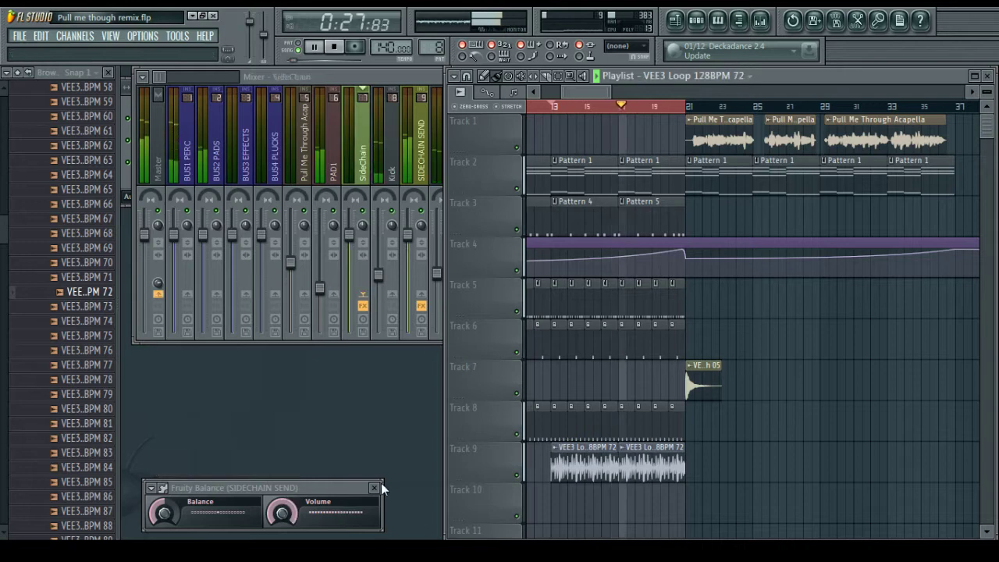
Close the Fruity Balance window and filter the channel rack to the Unsorted group
{"action": "left_click", "coordinate": [374, 488]}
{"action": "left_click", "coordinate": [125, 194]}
{"action": "left_click", "coordinate": [138, 200]}
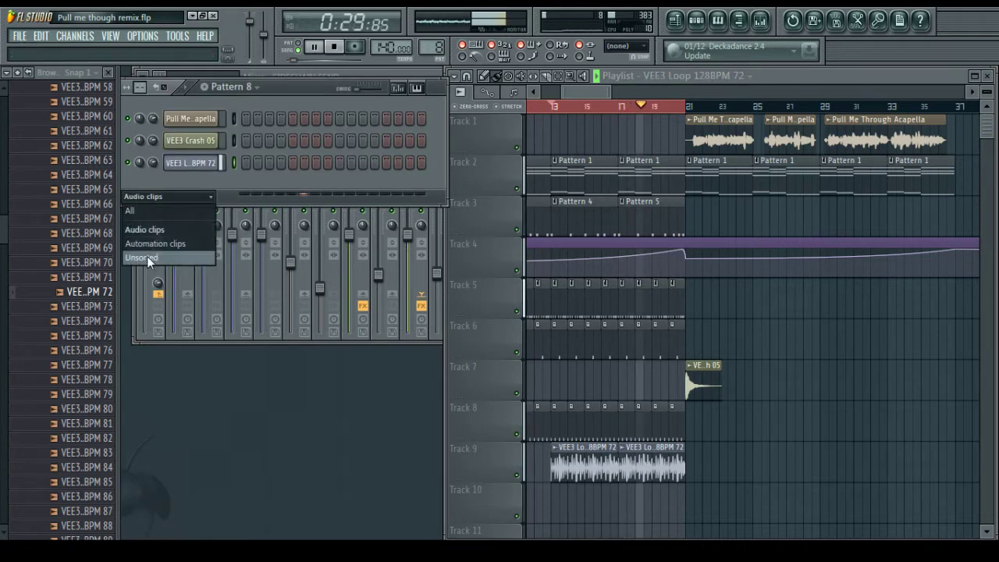
{"action": "left_click", "coordinate": [147, 259]}
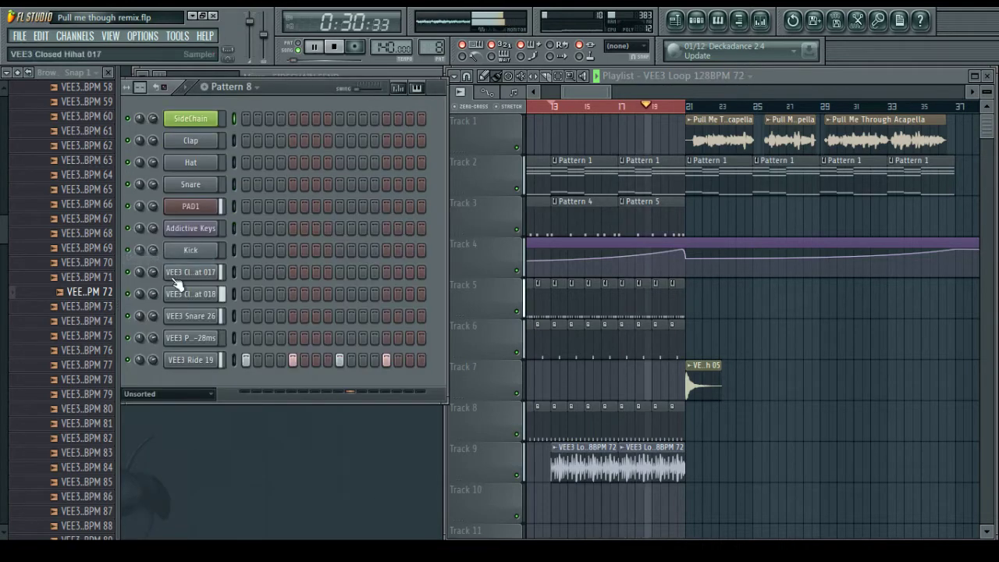
Add a Sylenth1 synth channel to the channel rack
{"action": "left_click", "coordinate": [81, 36]}
{"action": "mouse_move", "coordinate": [82, 49]}
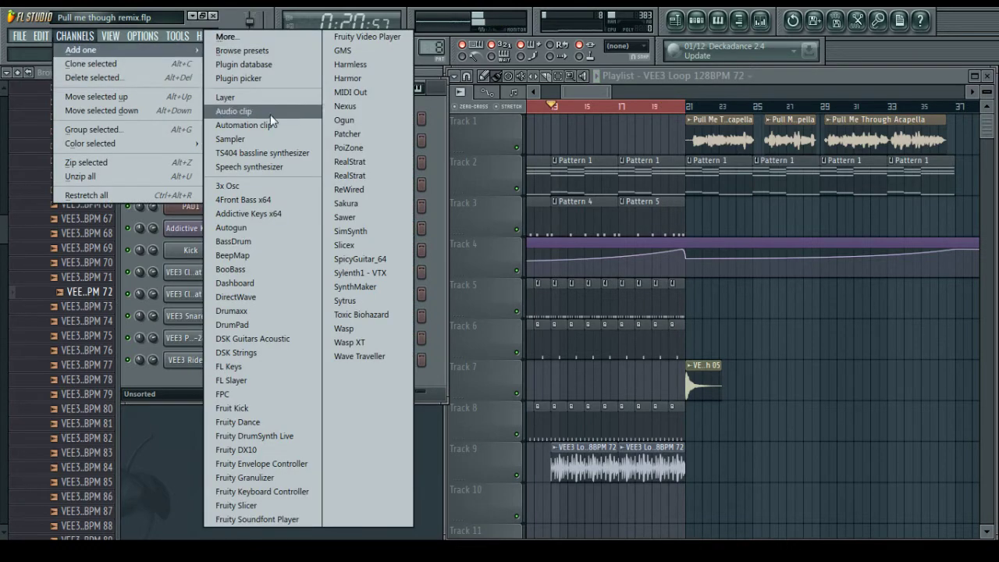
{"action": "left_click", "coordinate": [363, 268]}
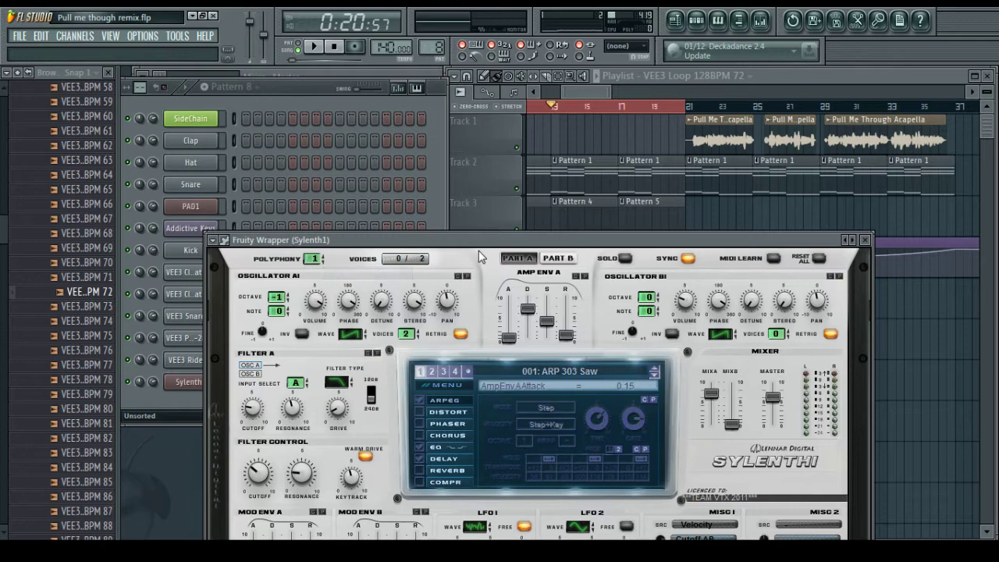
Go to the Sylenth1 wrapper's preset options and start loading a preset bank from file
{"action": "left_click", "coordinate": [551, 370]}
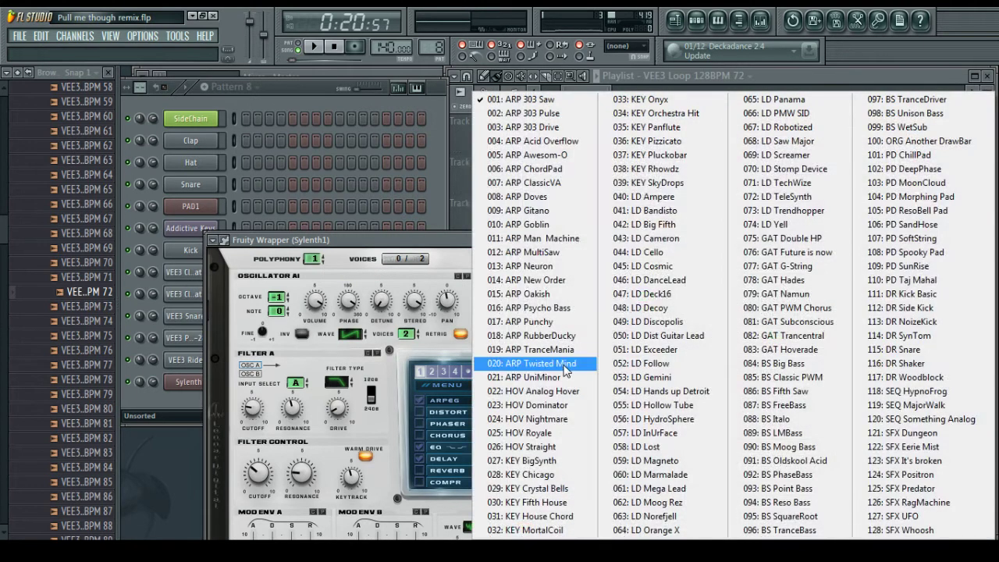
{"action": "left_click", "coordinate": [225, 241]}
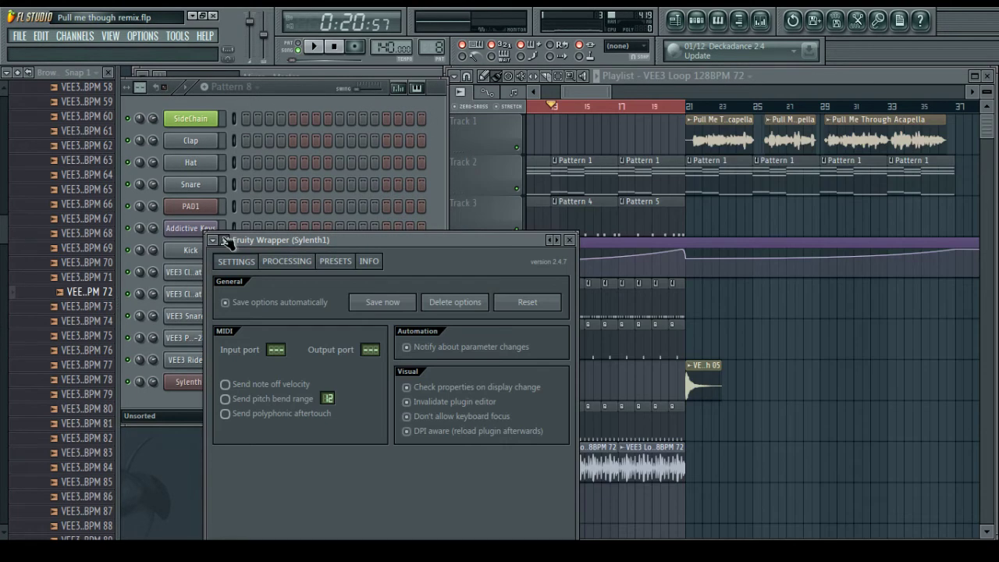
{"action": "left_click", "coordinate": [336, 261]}
{"action": "left_click", "coordinate": [281, 371]}
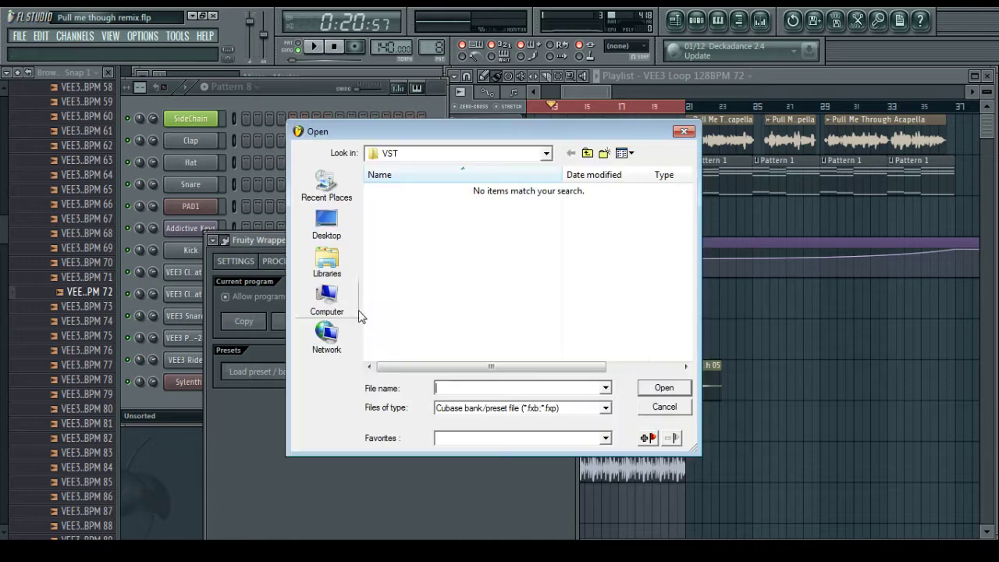
Load JayB's Sylenth 1 Bank.fxb from Data > Projects > Banks > Sylenth bank and show its presets
{"action": "left_click", "coordinate": [588, 156]}
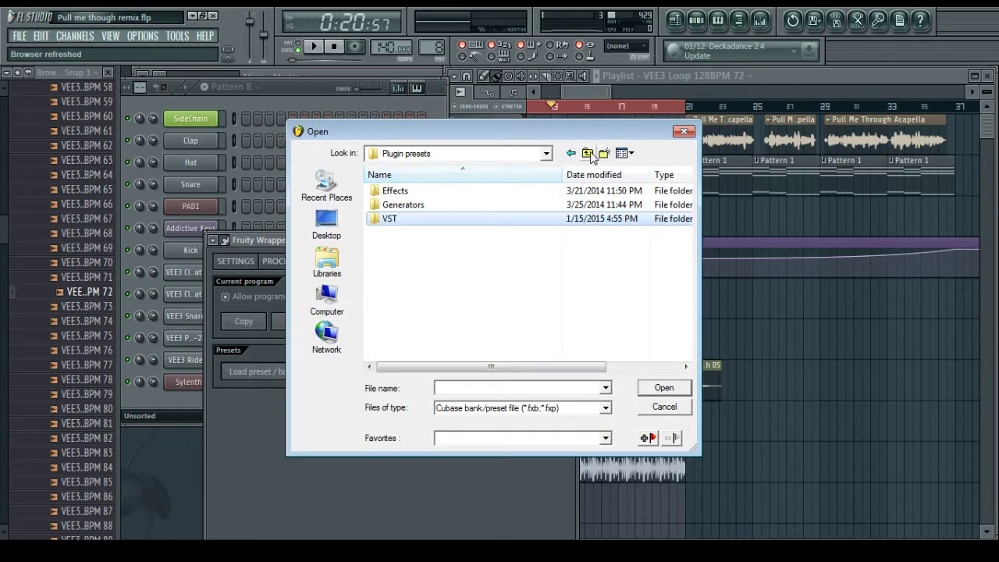
{"action": "left_click", "coordinate": [590, 156]}
{"action": "left_click", "coordinate": [591, 155]}
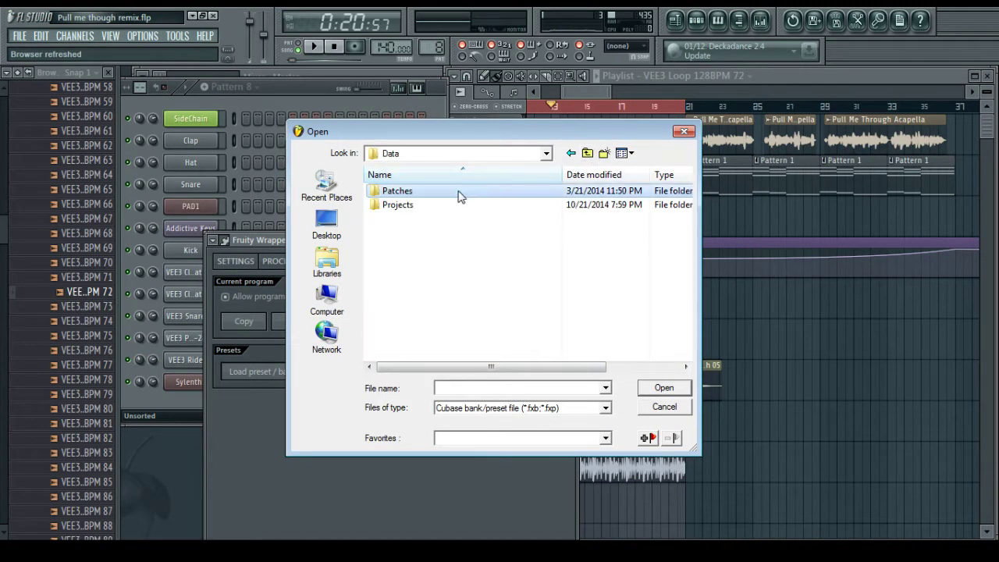
{"action": "double_click", "coordinate": [411, 206]}
{"action": "double_click", "coordinate": [407, 192]}
{"action": "double_click", "coordinate": [407, 191]}
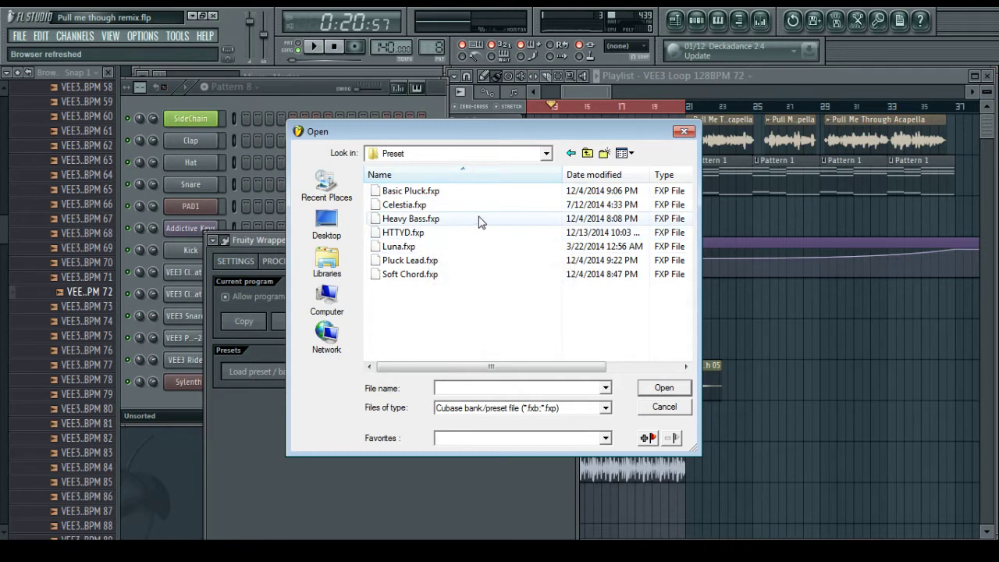
{"action": "left_click", "coordinate": [571, 153]}
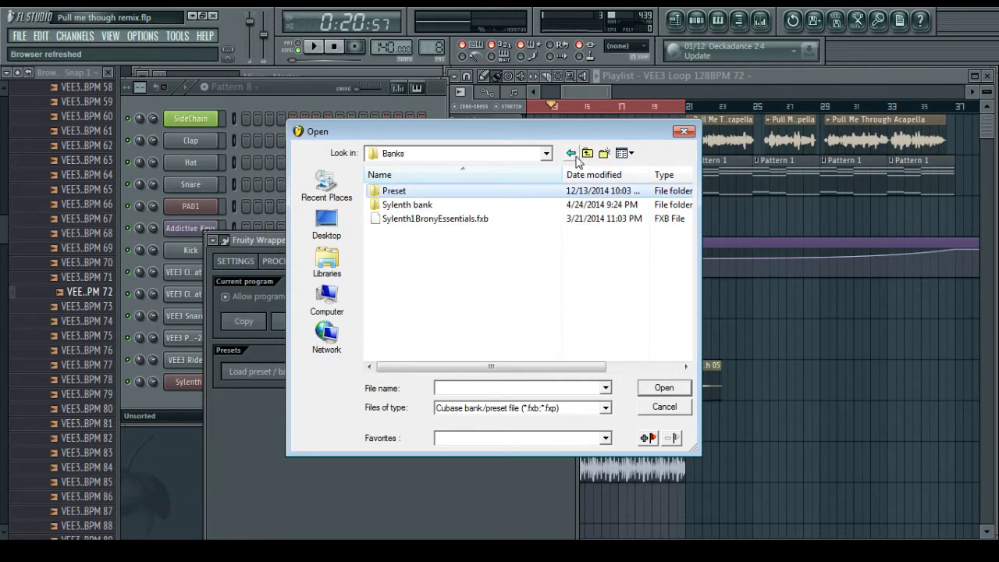
{"action": "double_click", "coordinate": [431, 207]}
{"action": "double_click", "coordinate": [429, 330]}
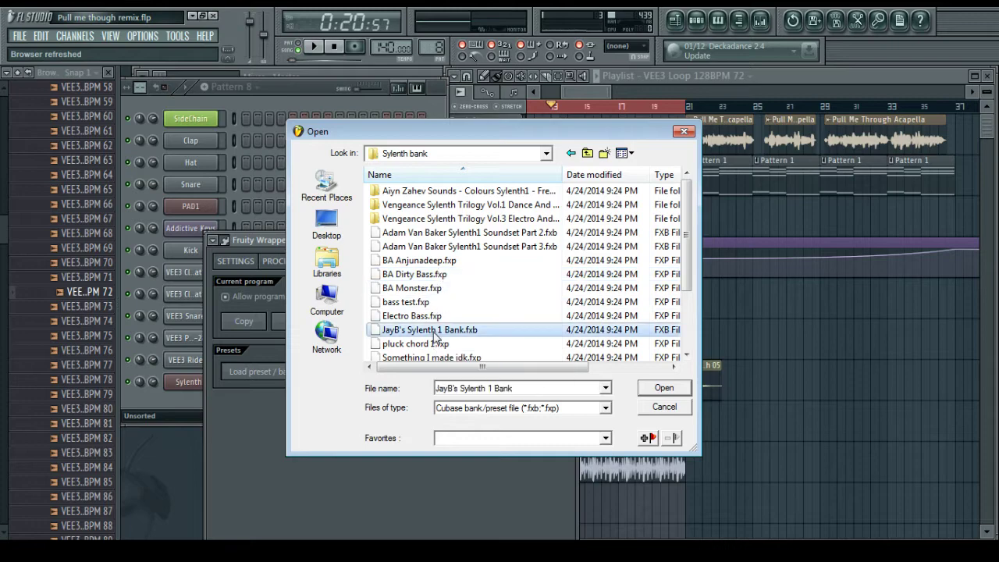
{"action": "left_click", "coordinate": [509, 375]}
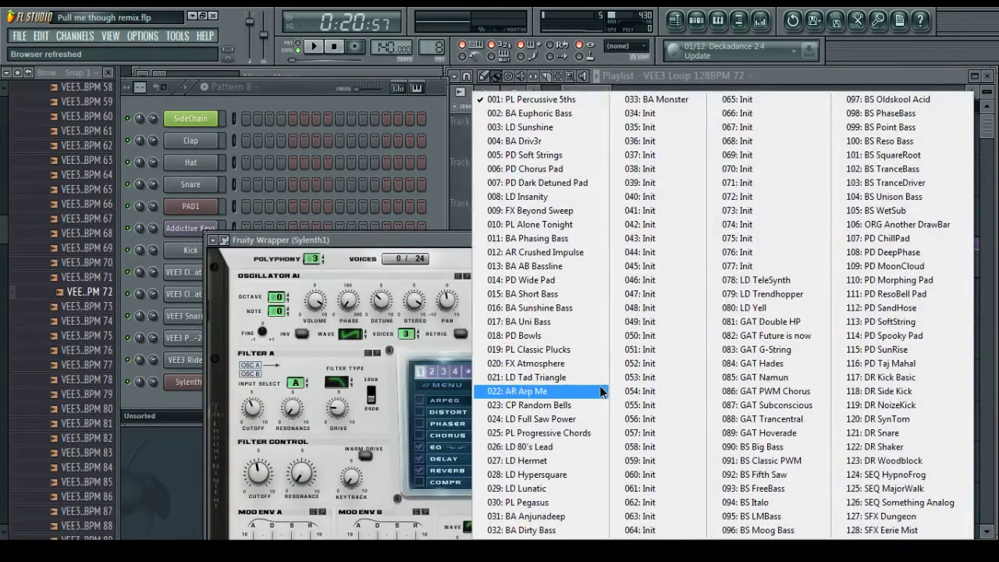
Load preset 024: LD Full Saw Power and set Part A amp decay 10, release 5.73
{"action": "left_click", "coordinate": [567, 421]}
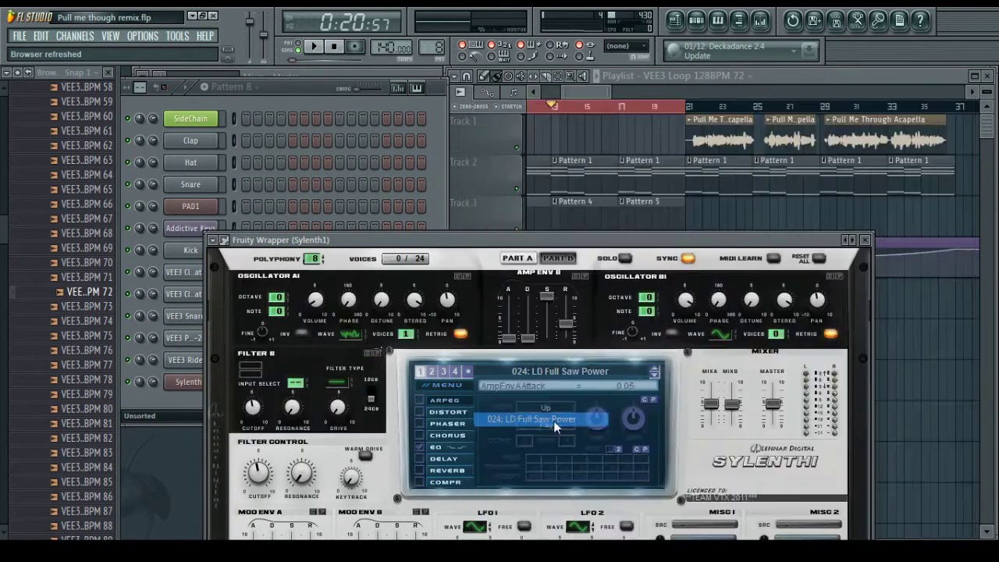
{"action": "left_click_drag", "start_coordinate": [452, 246], "coordinate": [441, 201]}
{"action": "left_click", "coordinate": [502, 216]}
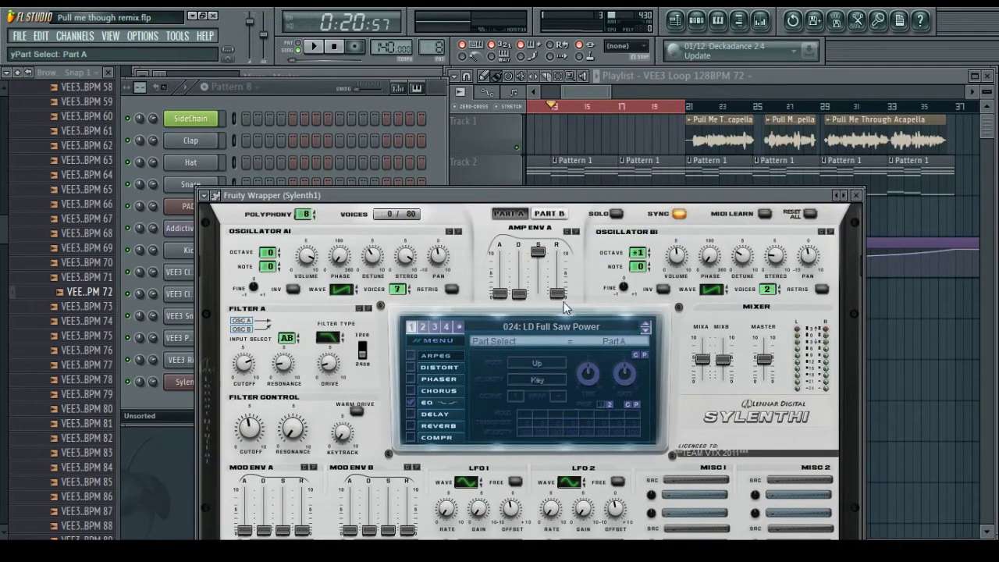
{"action": "left_click_drag", "start_coordinate": [530, 293], "coordinate": [523, 181]}
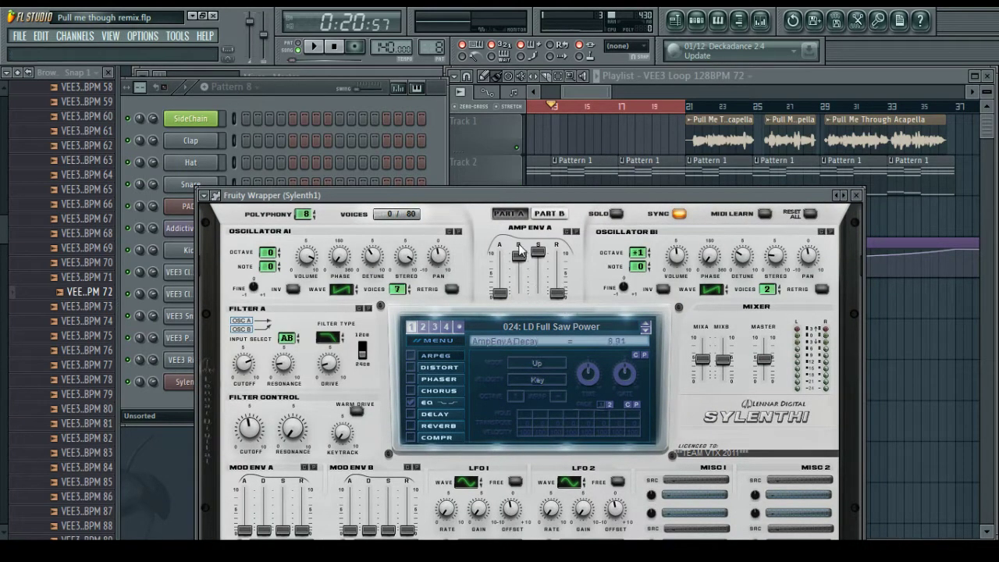
{"action": "left_click_drag", "start_coordinate": [520, 250], "coordinate": [542, 239]}
{"action": "left_click_drag", "start_coordinate": [559, 300], "coordinate": [560, 227]}
{"action": "key", "text": "b"}
{"action": "left_click_drag", "start_coordinate": [558, 266], "coordinate": [557, 273]}
{"action": "key", "text": "b"}
Lower the filter control cutoff to 2.59 Hz, check Parts A and B, and minimize Sylenth1
{"action": "left_click_drag", "start_coordinate": [249, 427], "coordinate": [252, 447]}
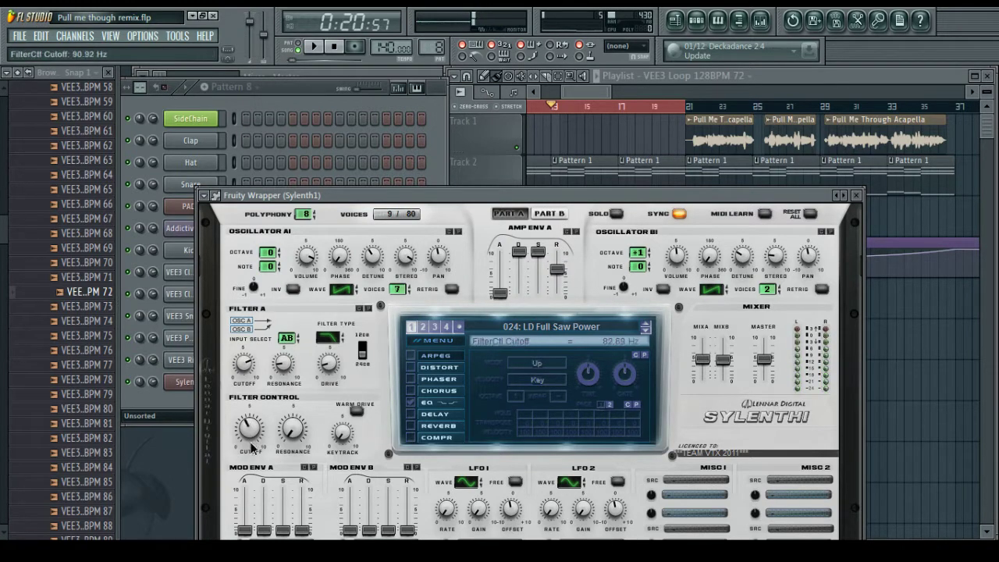
{"action": "left_click_drag", "start_coordinate": [252, 490], "coordinate": [254, 505]}
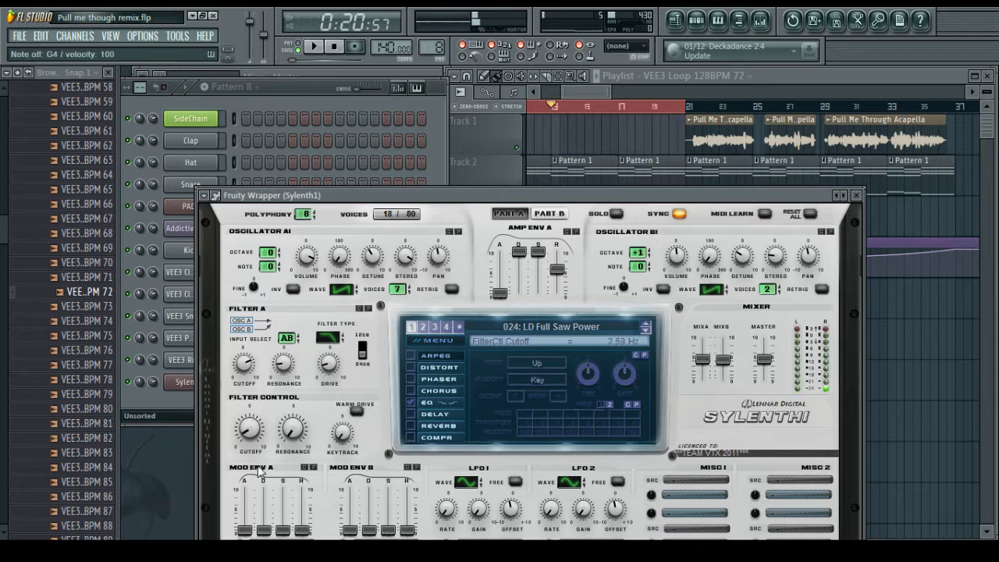
{"action": "left_click", "coordinate": [551, 215]}
{"action": "left_click", "coordinate": [518, 214]}
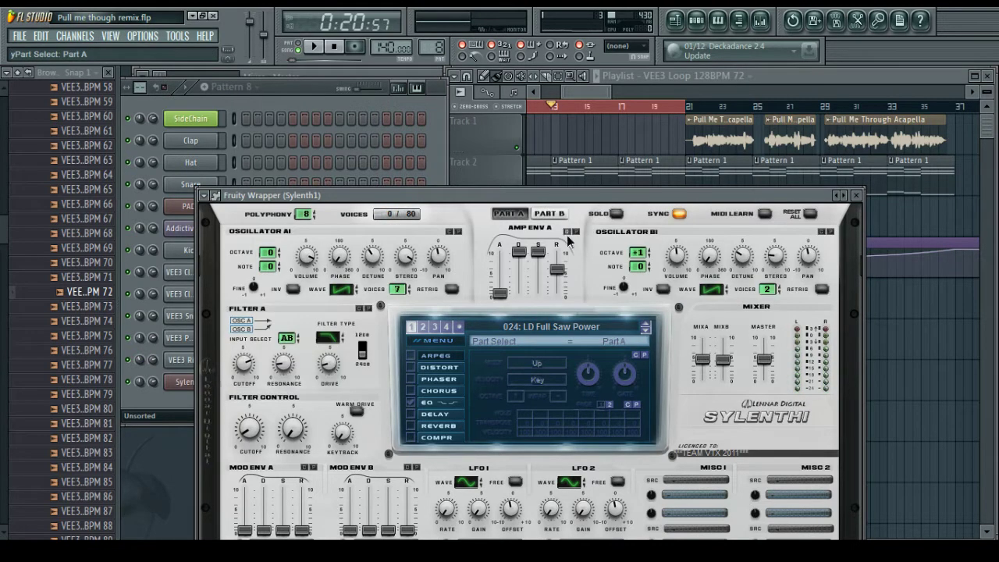
{"action": "left_click", "coordinate": [549, 213]}
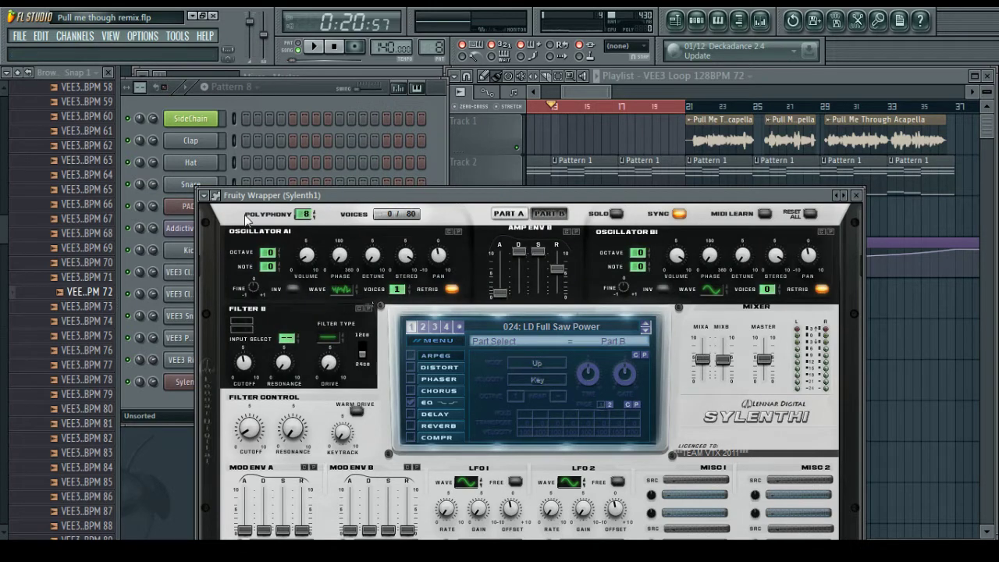
{"action": "double_click", "coordinate": [495, 196]}
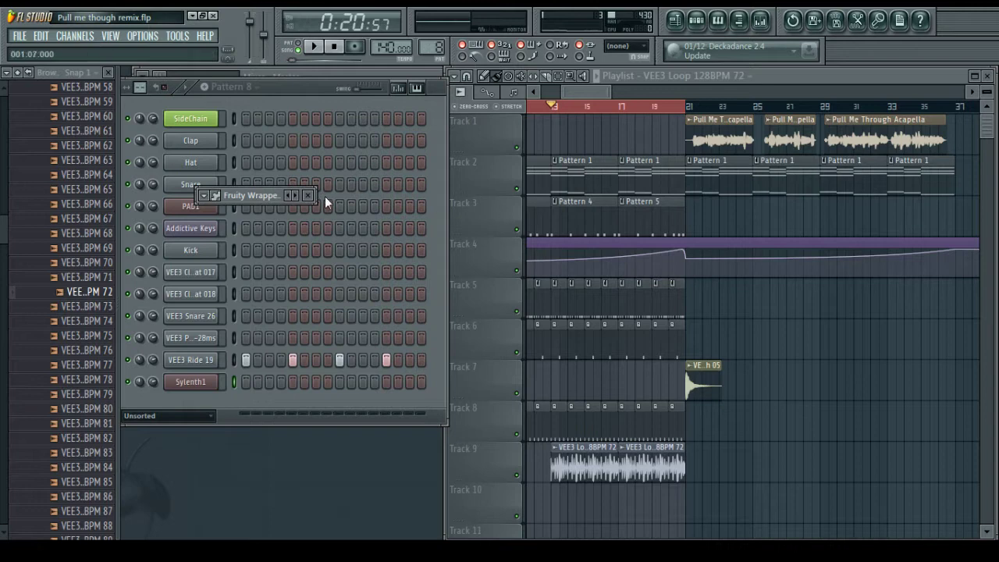
Assign the Sylenth1 channel free mixer insert 17 and rename that insert Saw1
{"action": "left_click", "coordinate": [209, 383]}
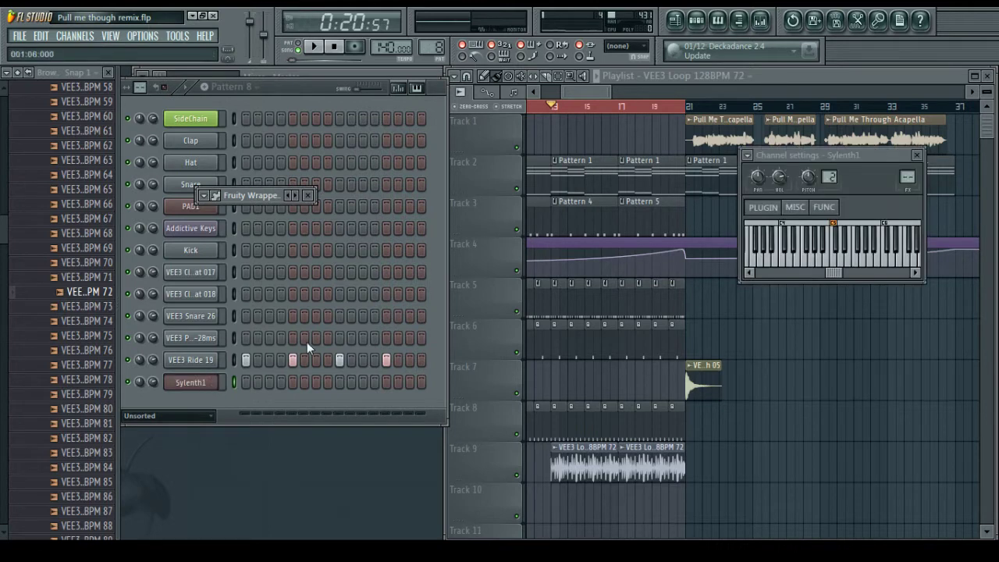
{"action": "left_click", "coordinate": [746, 154]}
{"action": "left_click", "coordinate": [780, 187]}
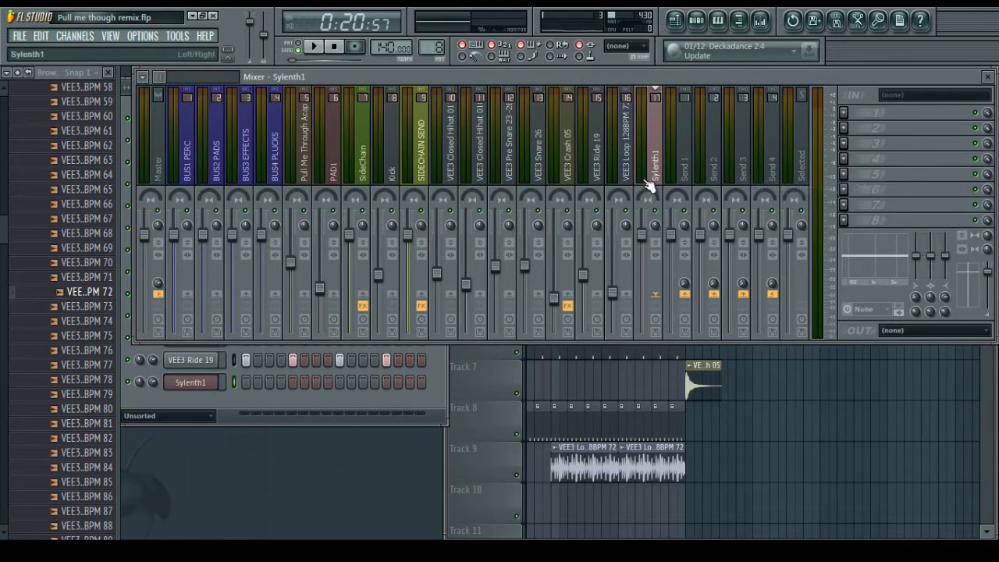
{"action": "right_click", "coordinate": [646, 186]}
{"action": "left_click", "coordinate": [680, 200]}
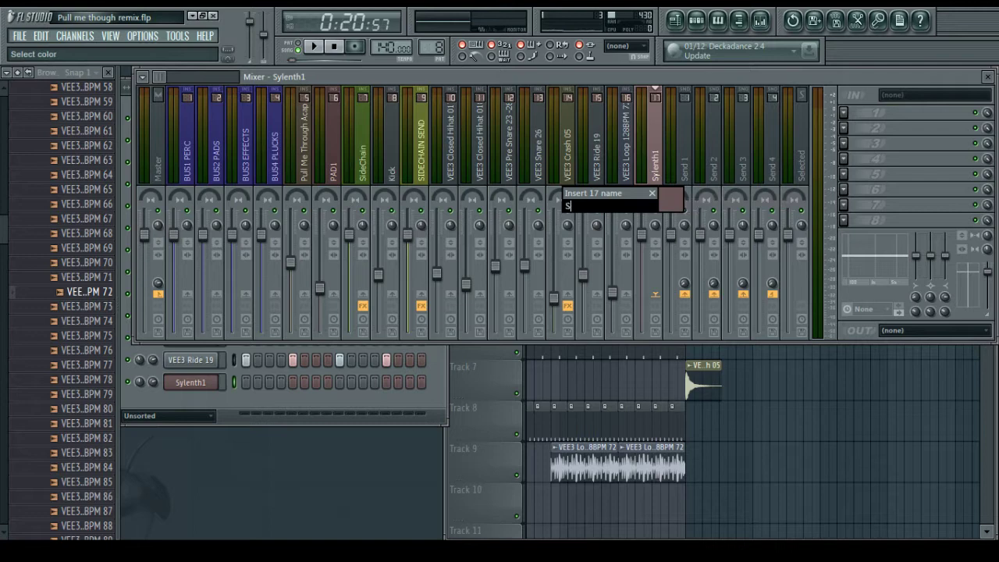
{"action": "type", "text": "Saw1"}
{"action": "key", "text": "Return"}
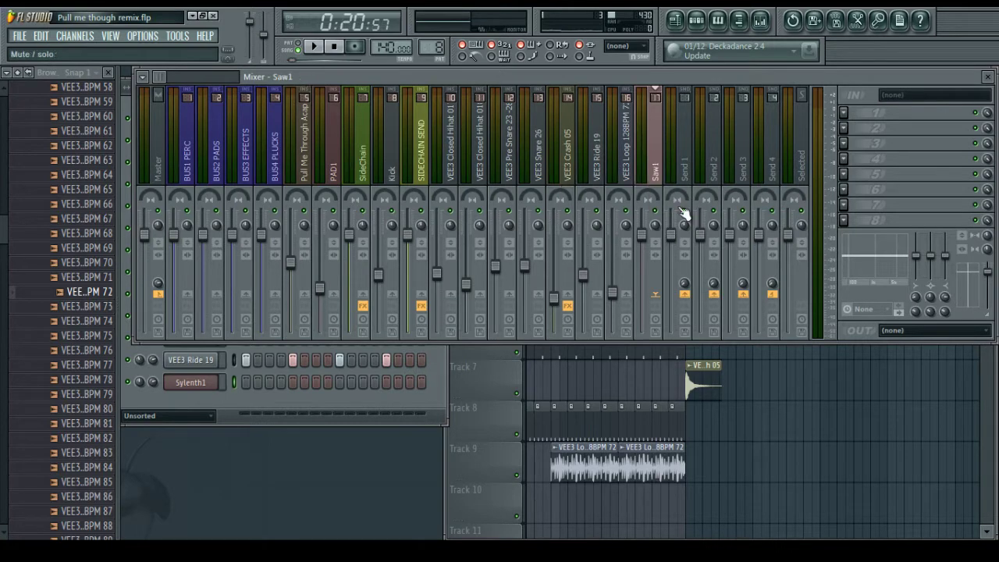
Rename the Sylenth1 channel to Saw1
{"action": "right_click", "coordinate": [201, 391]}
{"action": "left_click", "coordinate": [241, 368]}
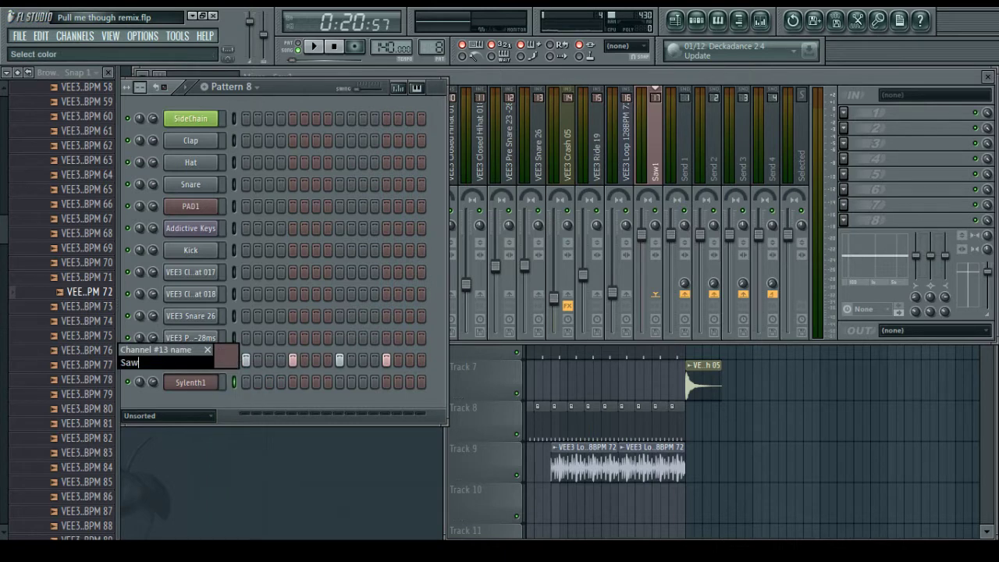
{"action": "key", "text": "Return"}
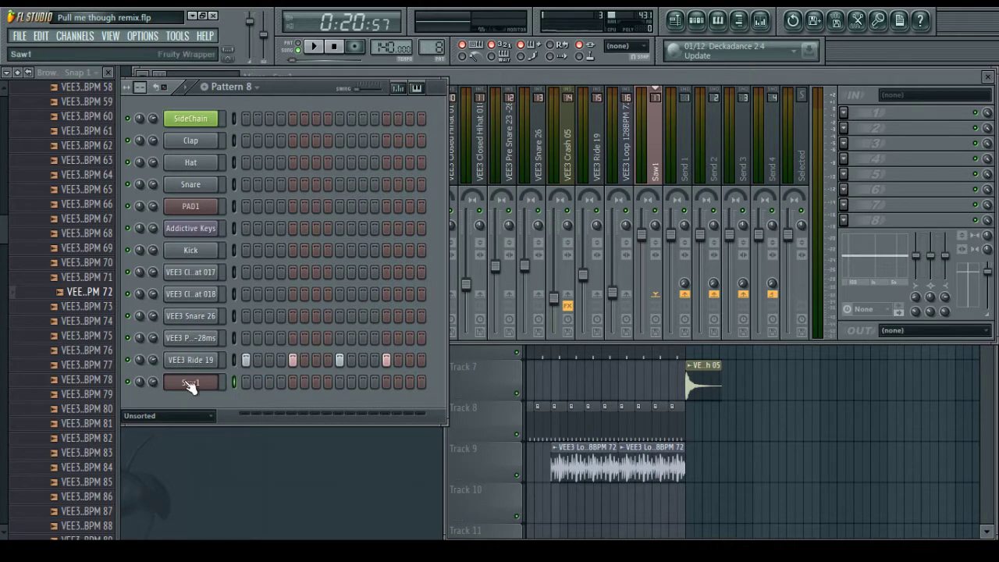
{"action": "left_click", "coordinate": [205, 383]}
{"action": "left_click", "coordinate": [754, 159]}
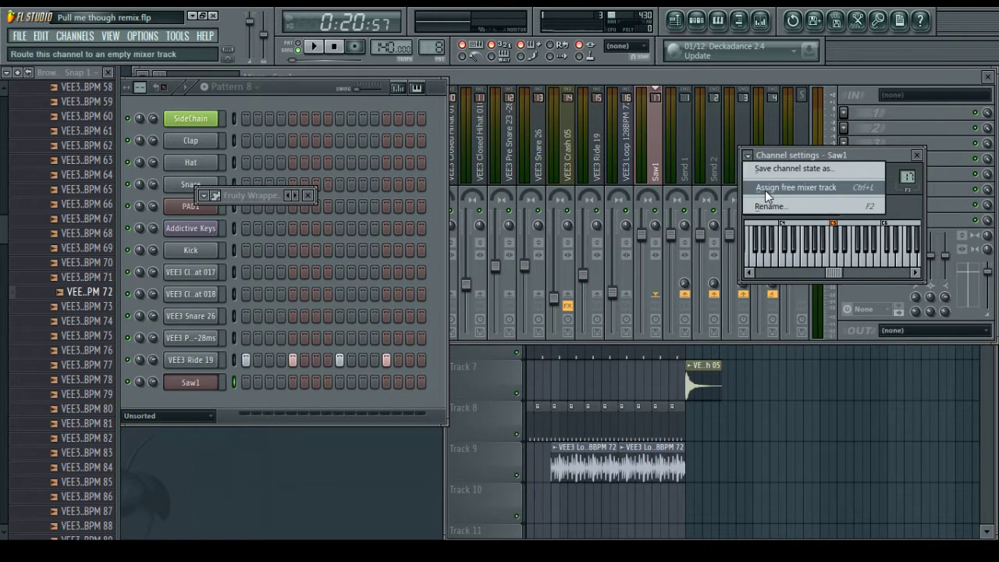
{"action": "left_click", "coordinate": [895, 155]}
{"action": "left_click", "coordinate": [916, 155]}
Route the Saw1 insert to BUS2 PADS instead of the Master
{"action": "left_click", "coordinate": [660, 180]}
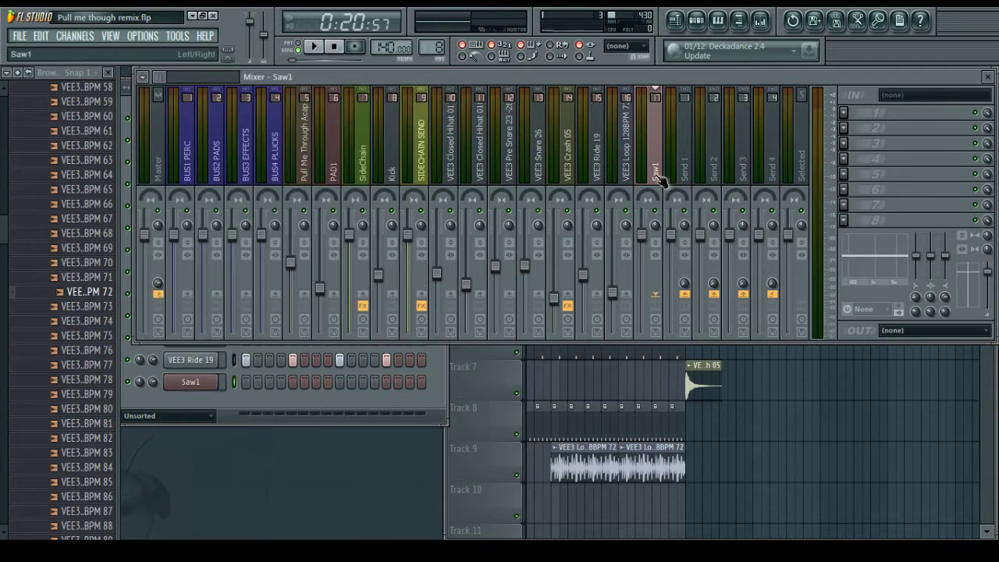
{"action": "left_click", "coordinate": [158, 295]}
{"action": "left_click", "coordinate": [217, 295]}
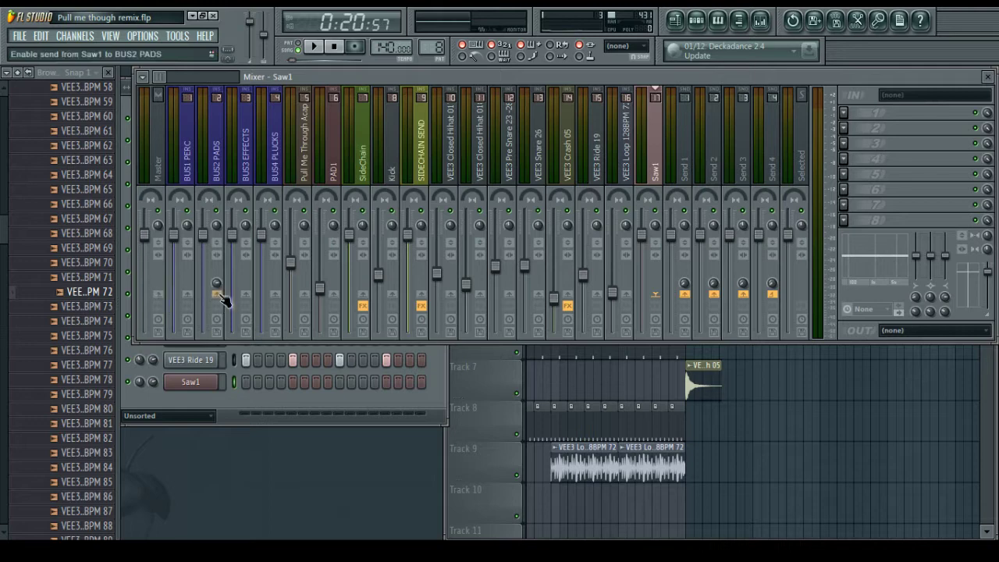
{"action": "left_click", "coordinate": [771, 403]}
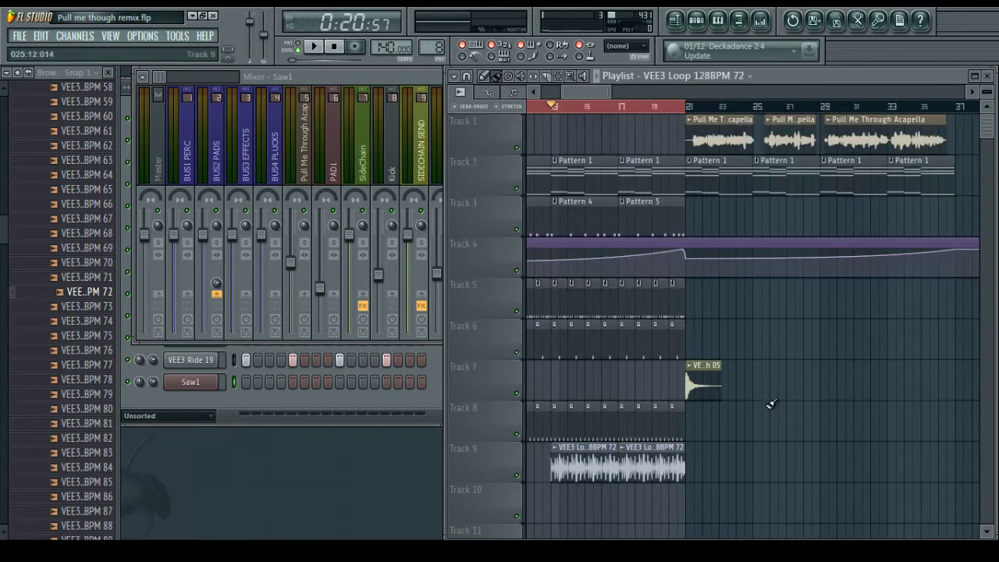
Copy PAD1's notes and paste them onto Saw1 in a new Pattern 9
{"action": "left_click_drag", "start_coordinate": [597, 93], "coordinate": [586, 92]}
{"action": "double_click", "coordinate": [694, 188]}
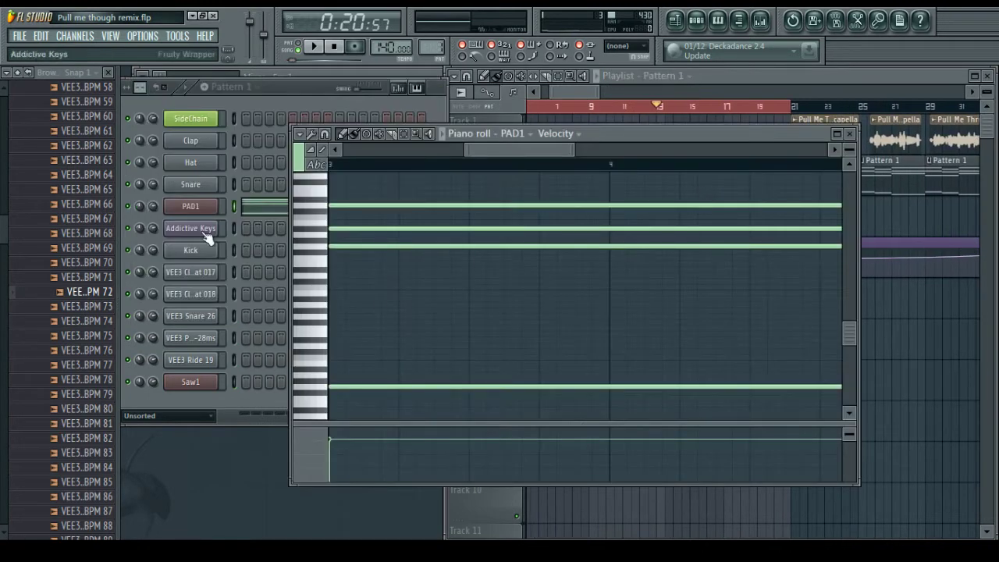
{"action": "right_click", "coordinate": [197, 207]}
{"action": "left_click", "coordinate": [323, 291]}
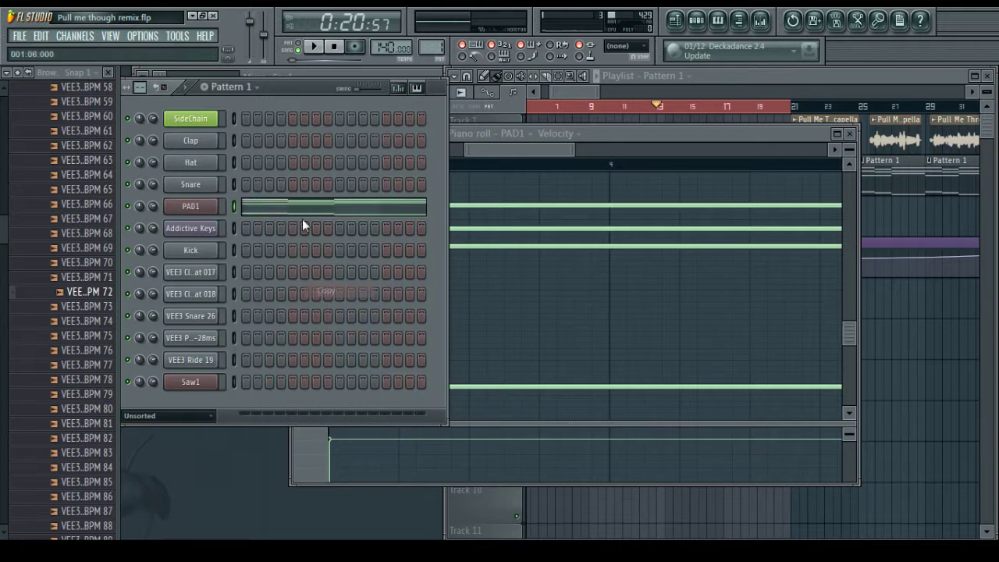
{"action": "left_click", "coordinate": [205, 88]}
{"action": "right_click", "coordinate": [205, 383]}
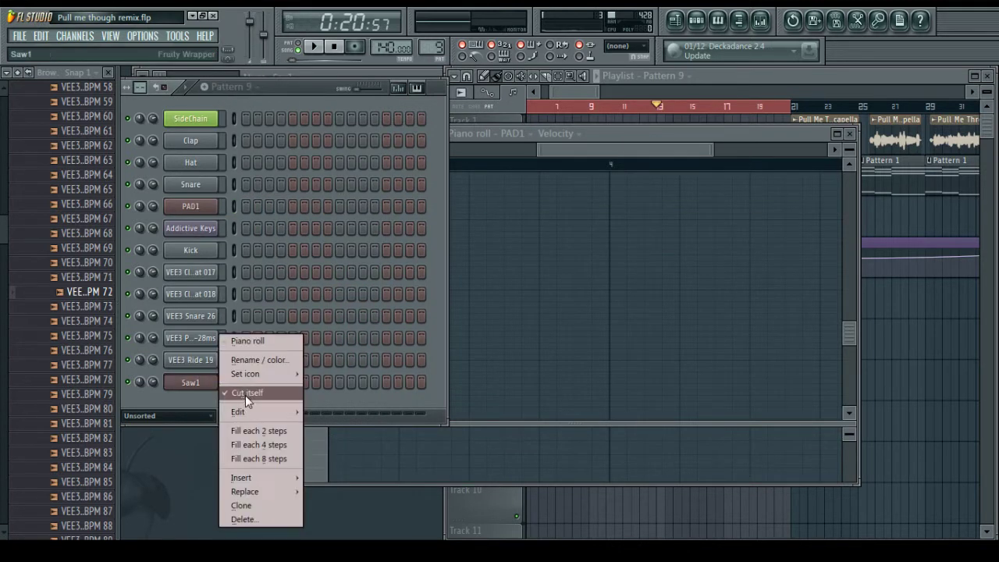
{"action": "mouse_move", "coordinate": [242, 411]}
{"action": "left_click", "coordinate": [355, 440]}
Paint Pattern 9 clips across bars 5–21 on playlist Track 10
{"action": "left_click", "coordinate": [628, 509]}
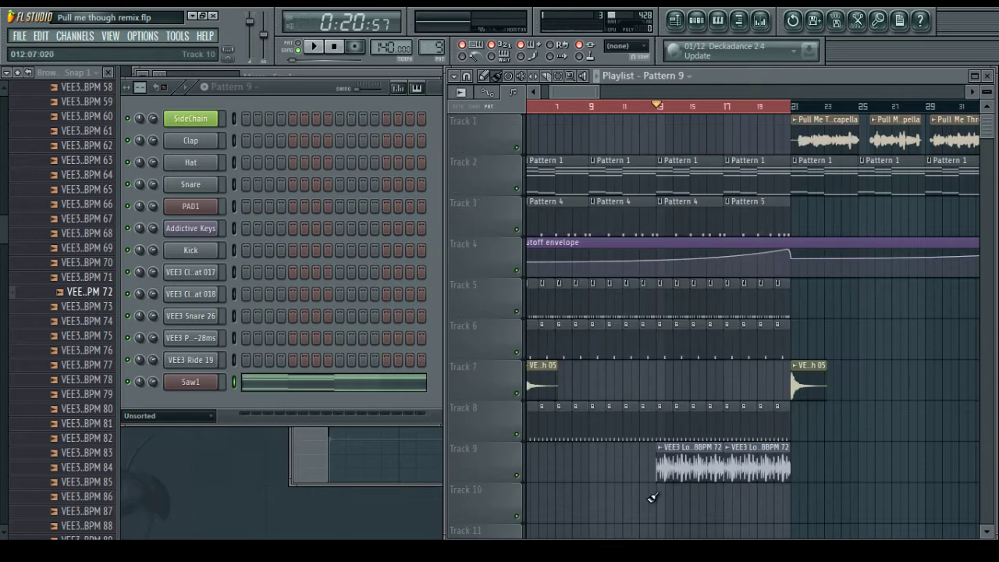
{"action": "left_click_drag", "start_coordinate": [661, 497], "coordinate": [784, 506]}
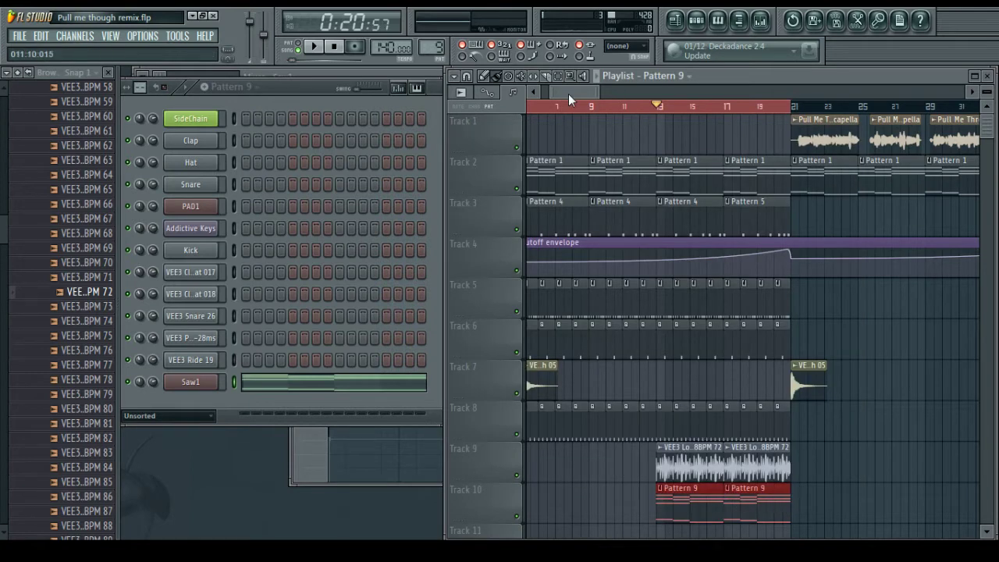
{"action": "left_click_drag", "start_coordinate": [568, 94], "coordinate": [548, 93]}
{"action": "left_click_drag", "start_coordinate": [598, 501], "coordinate": [694, 503]}
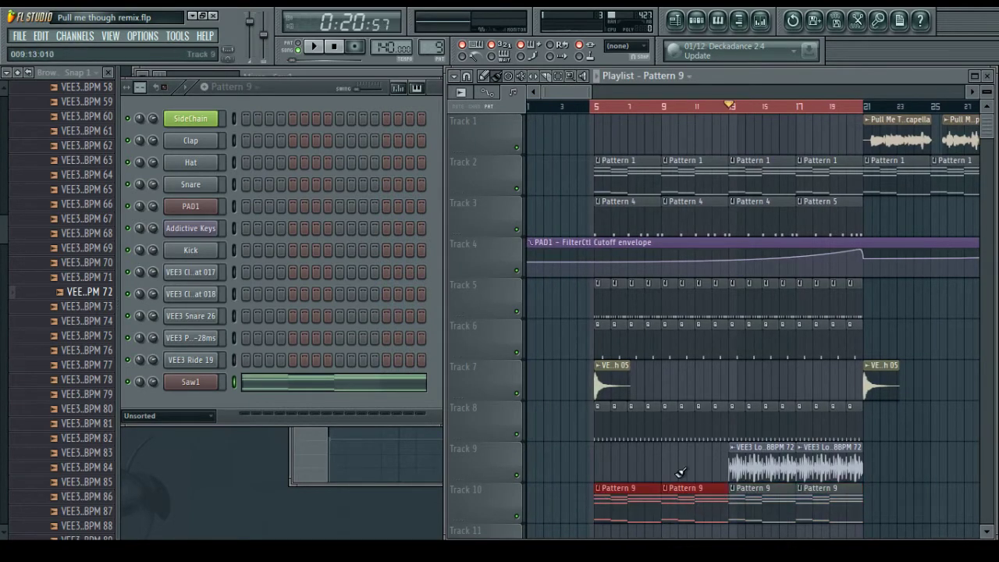
{"action": "scroll", "coordinate": [620, 328], "scroll_direction": "down", "scroll_amount": 3}
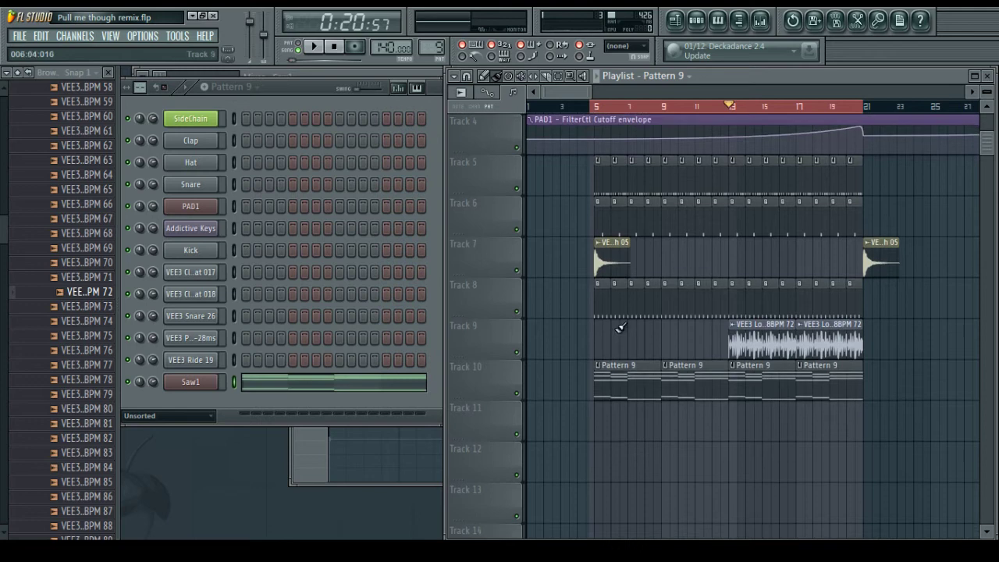
Create a Saw1 FilterCtl Cutoff automation clip from Sylenth1's last tweaked parameter
{"action": "left_click", "coordinate": [197, 385]}
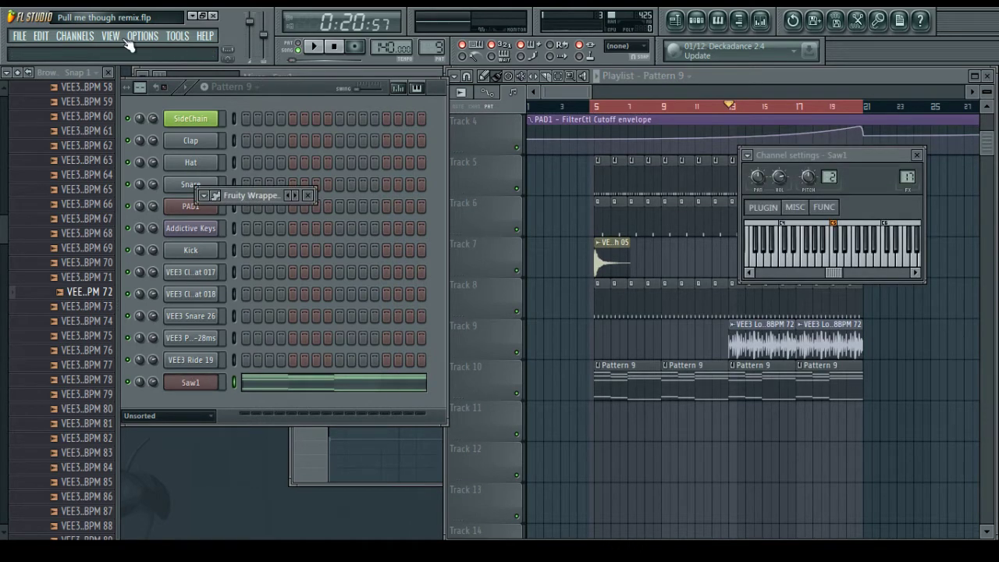
{"action": "double_click", "coordinate": [242, 197]}
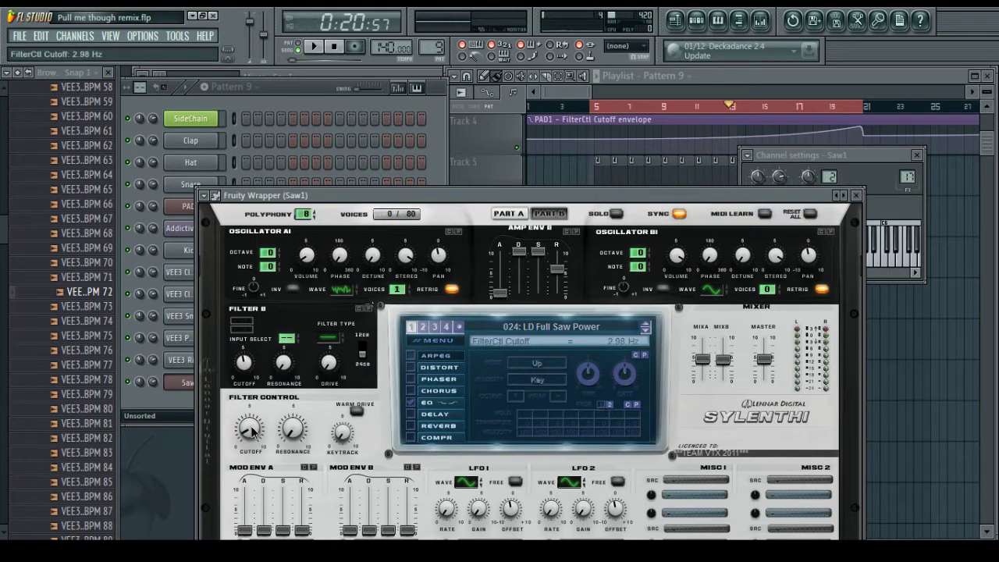
{"action": "left_click", "coordinate": [178, 35]}
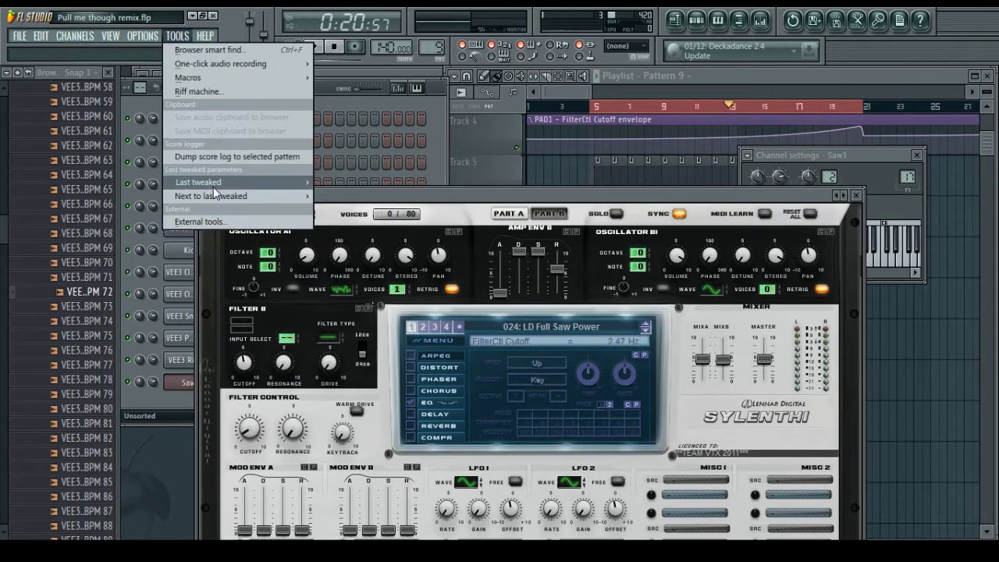
{"action": "mouse_move", "coordinate": [213, 186]}
{"action": "left_click", "coordinate": [351, 246]}
{"action": "left_click", "coordinate": [855, 195]}
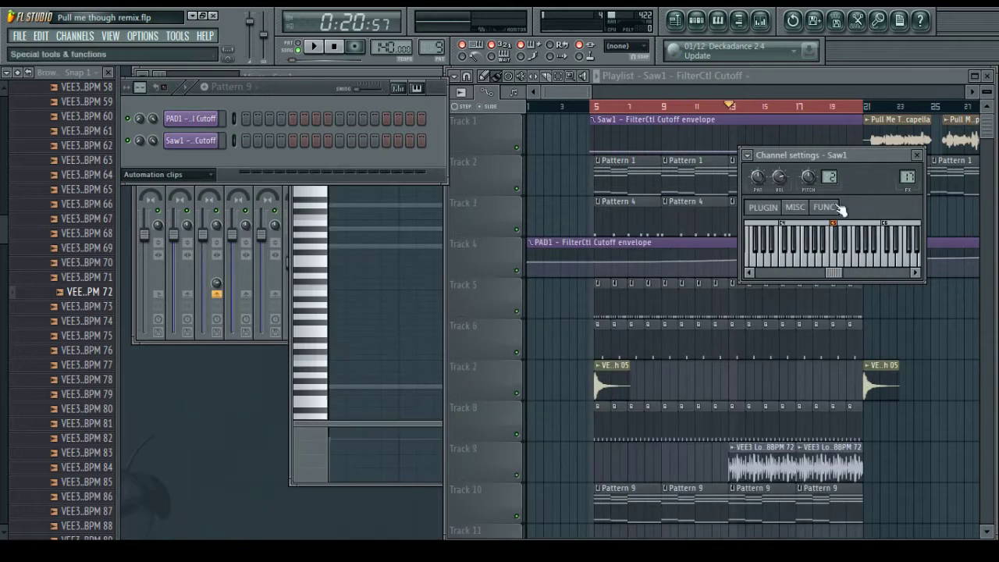
Move the Saw1 cutoff automation clip down to Track 11
{"action": "scroll", "coordinate": [576, 328], "scroll_direction": "down", "scroll_amount": 3}
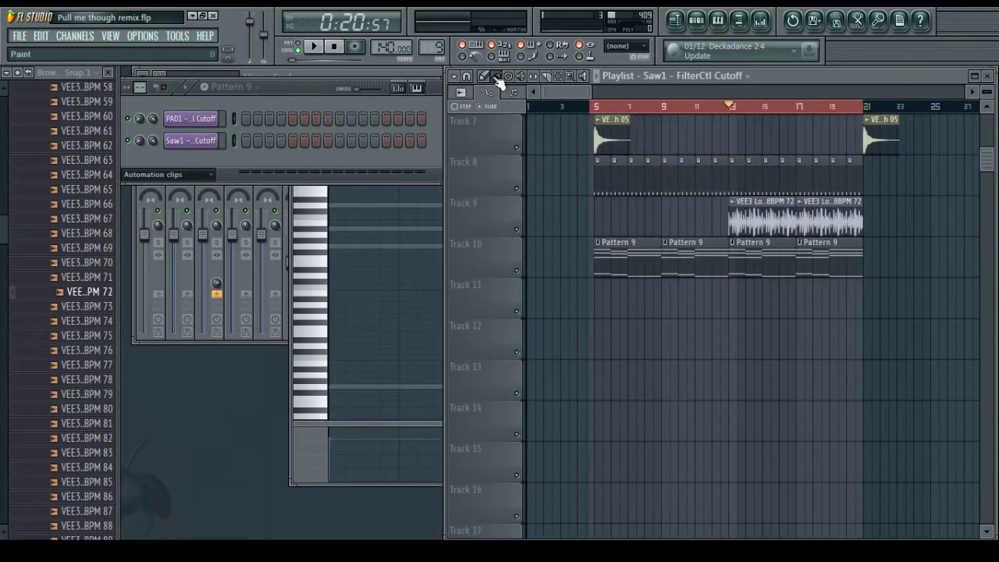
{"action": "scroll", "coordinate": [586, 245], "scroll_direction": "up", "scroll_amount": 3}
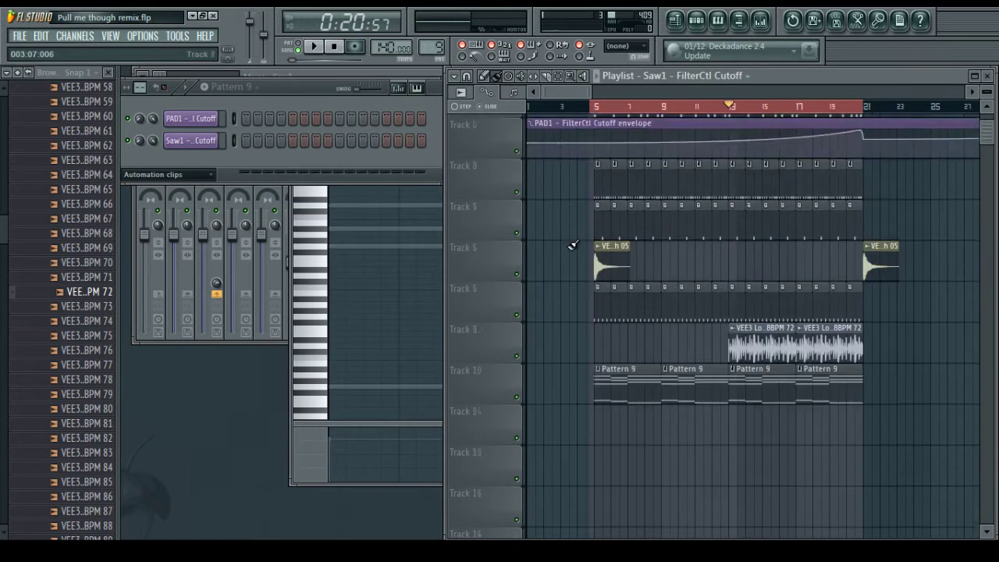
{"action": "left_click_drag", "start_coordinate": [685, 114], "coordinate": [689, 394]}
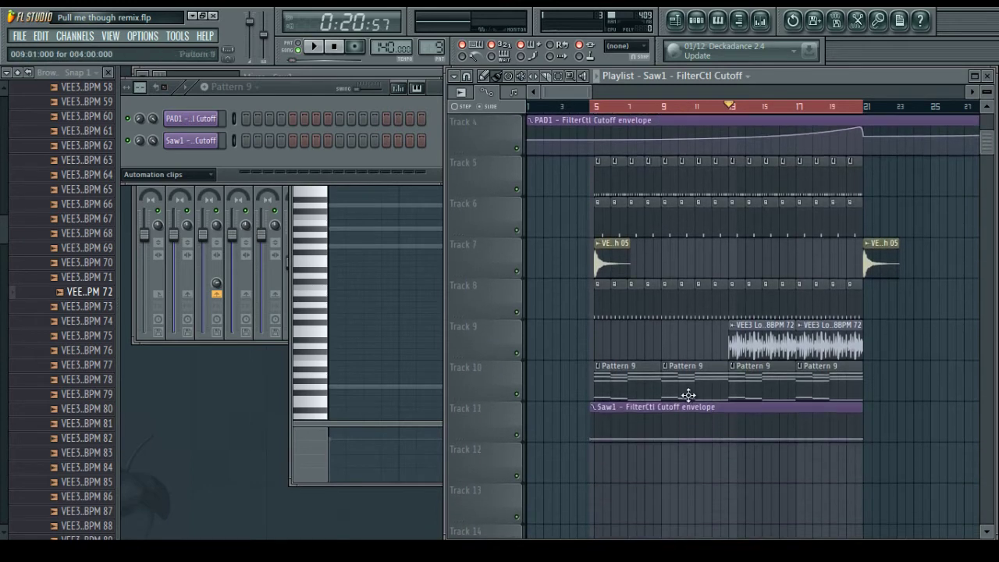
Copy a point's value onto the envelope start and raise the end point from 13% to 34%
{"action": "right_click", "coordinate": [593, 437]}
{"action": "left_click", "coordinate": [627, 504]}
{"action": "scroll", "coordinate": [622, 110], "scroll_direction": "up", "scroll_amount": 3}
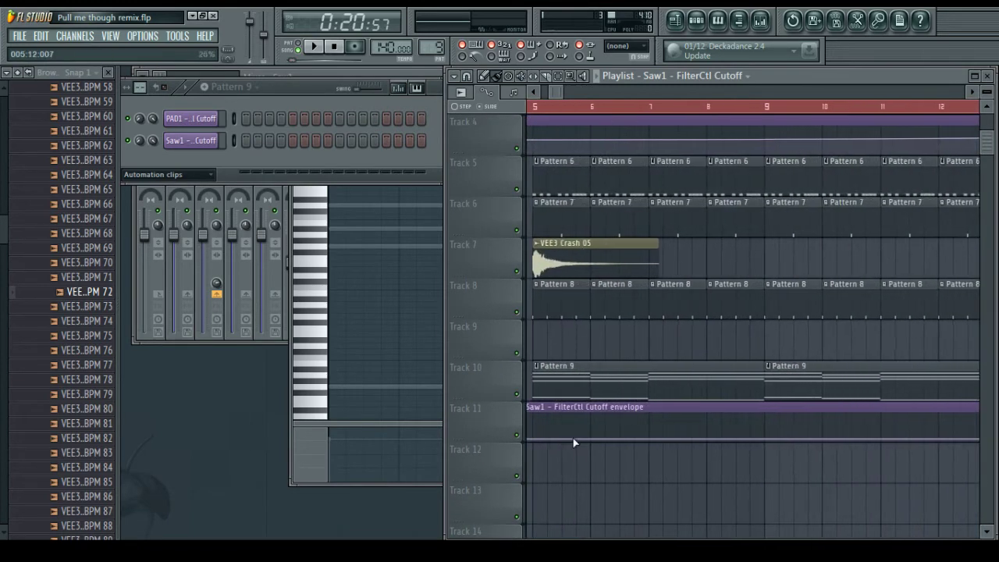
{"action": "right_click", "coordinate": [535, 439]}
{"action": "left_click", "coordinate": [581, 518]}
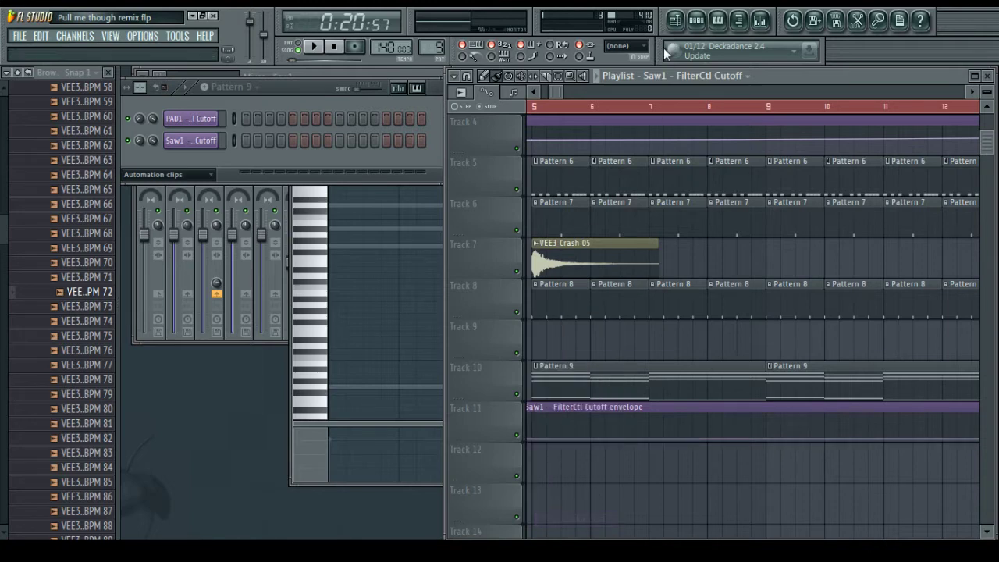
{"action": "scroll", "coordinate": [667, 107], "scroll_direction": "down", "scroll_amount": 3}
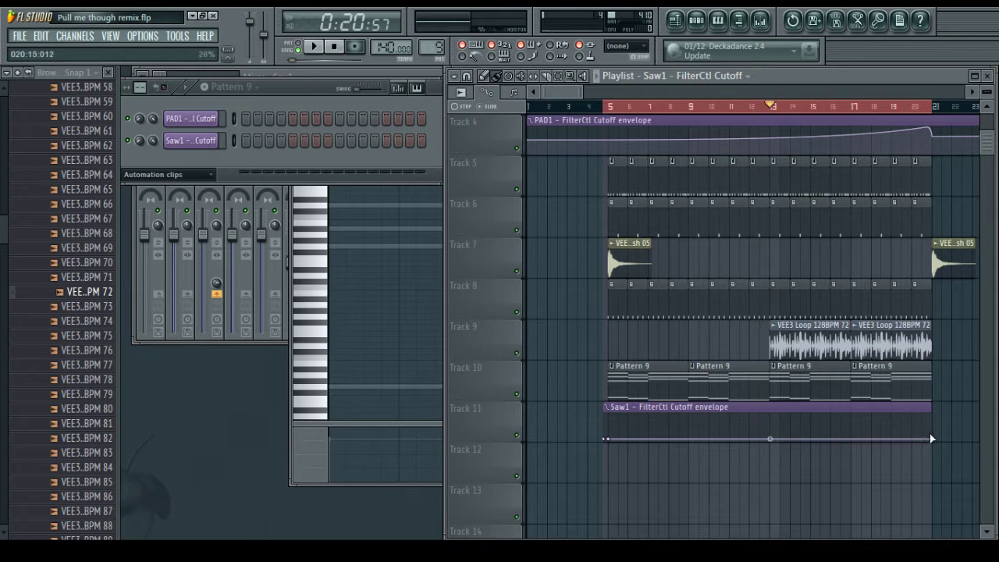
{"action": "left_click_drag", "start_coordinate": [936, 439], "coordinate": [936, 428]}
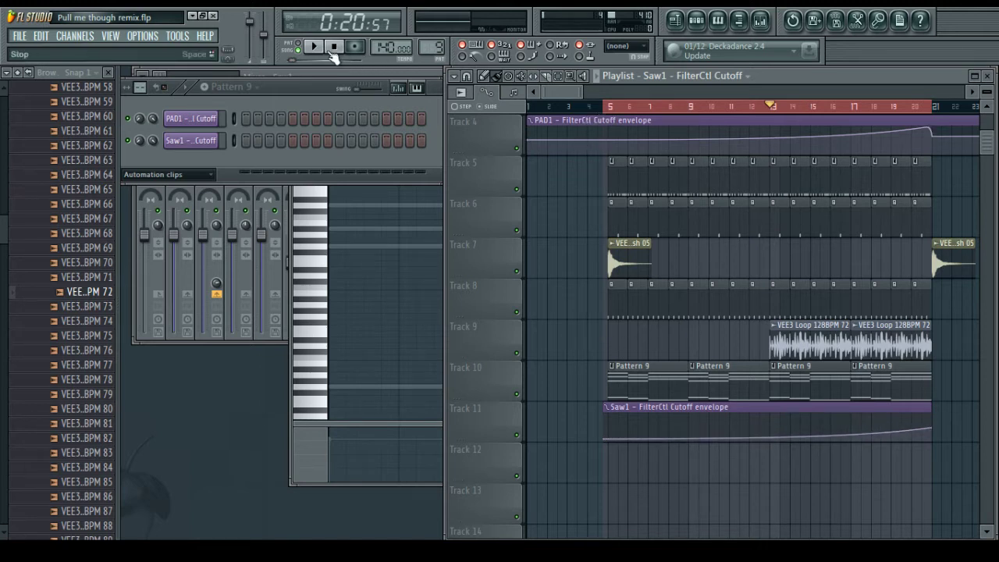
{"action": "key", "text": "space"}
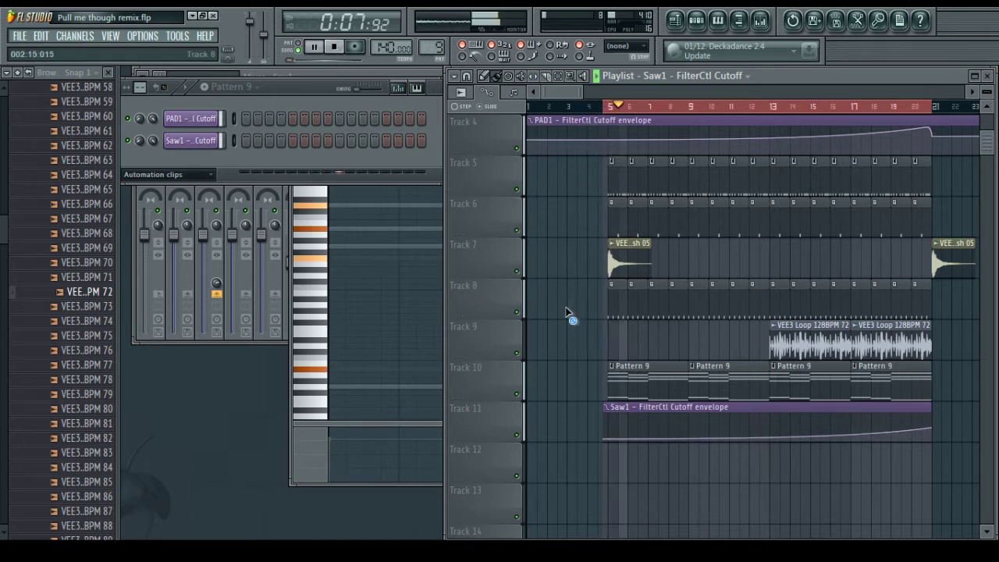
{"action": "scroll", "coordinate": [568, 312], "scroll_direction": "up", "scroll_amount": 3}
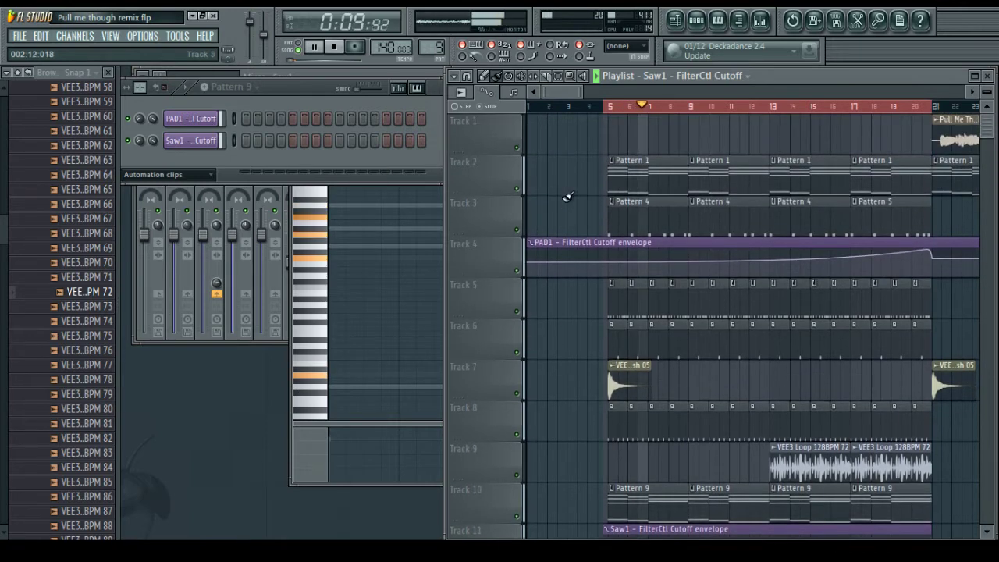
{"action": "scroll", "coordinate": [561, 255], "scroll_direction": "down", "scroll_amount": 4}
{"action": "scroll", "coordinate": [561, 256], "scroll_direction": "up", "scroll_amount": 4}
{"action": "scroll", "coordinate": [558, 176], "scroll_direction": "down", "scroll_amount": 1}
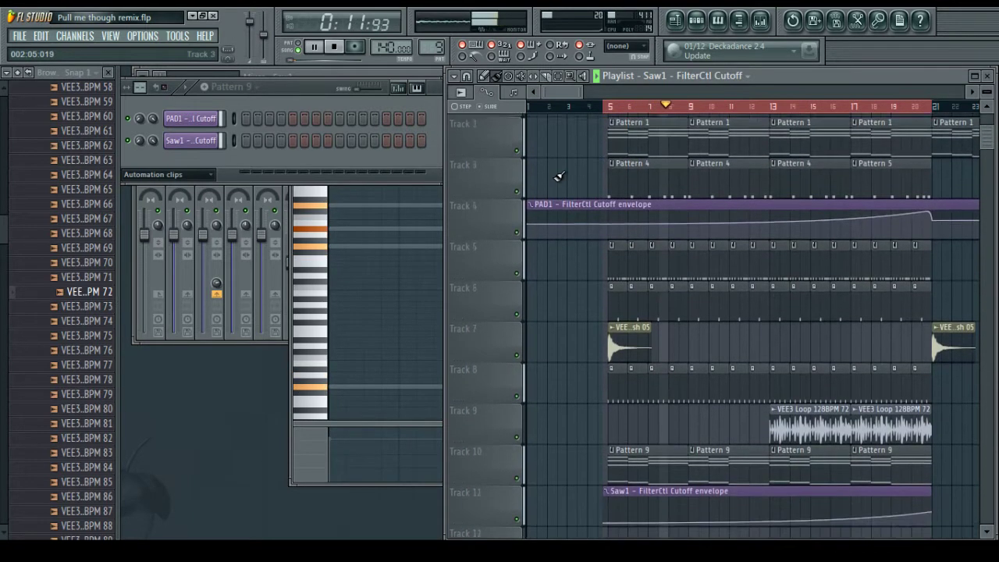
{"action": "scroll", "coordinate": [560, 218], "scroll_direction": "down", "scroll_amount": 1}
{"action": "scroll", "coordinate": [564, 195], "scroll_direction": "up", "scroll_amount": 1}
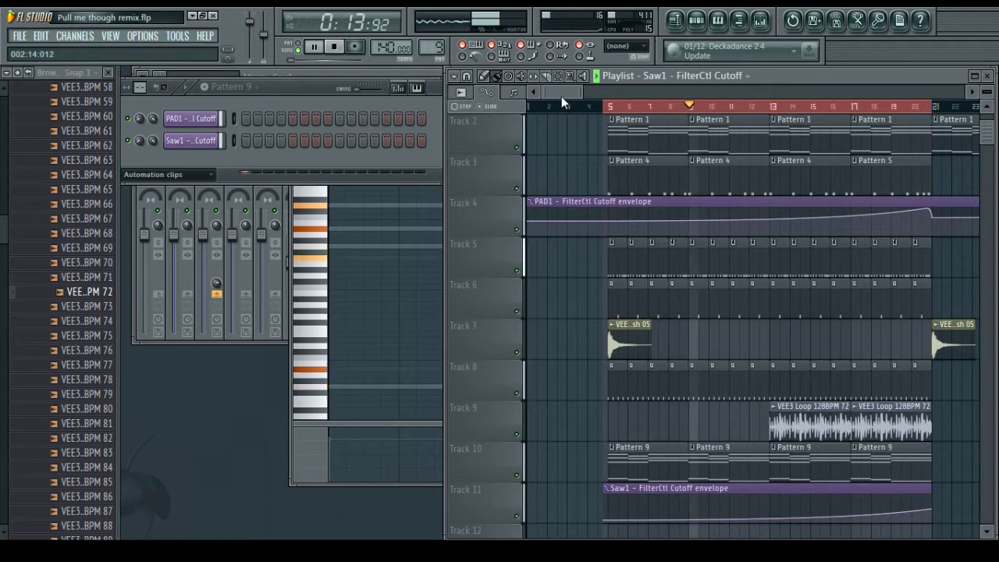
{"action": "left_click_drag", "start_coordinate": [561, 97], "coordinate": [575, 98]}
{"action": "scroll", "coordinate": [646, 338], "scroll_direction": "up", "scroll_amount": 1}
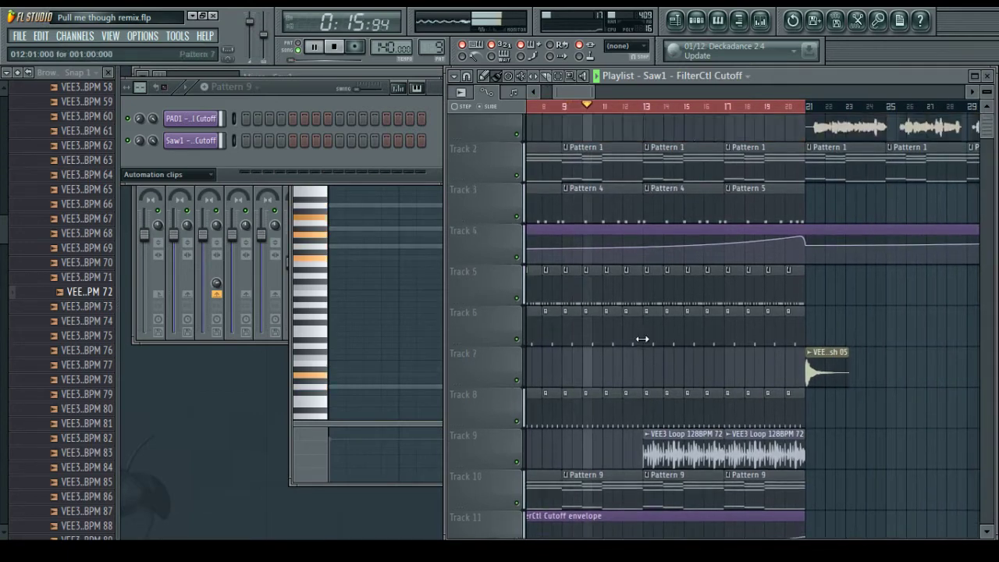
Turn the VEE3 Ride 19 and VEE3 Loop 128BPM 72 mixer faders down slightly
{"action": "left_click", "coordinate": [760, 22]}
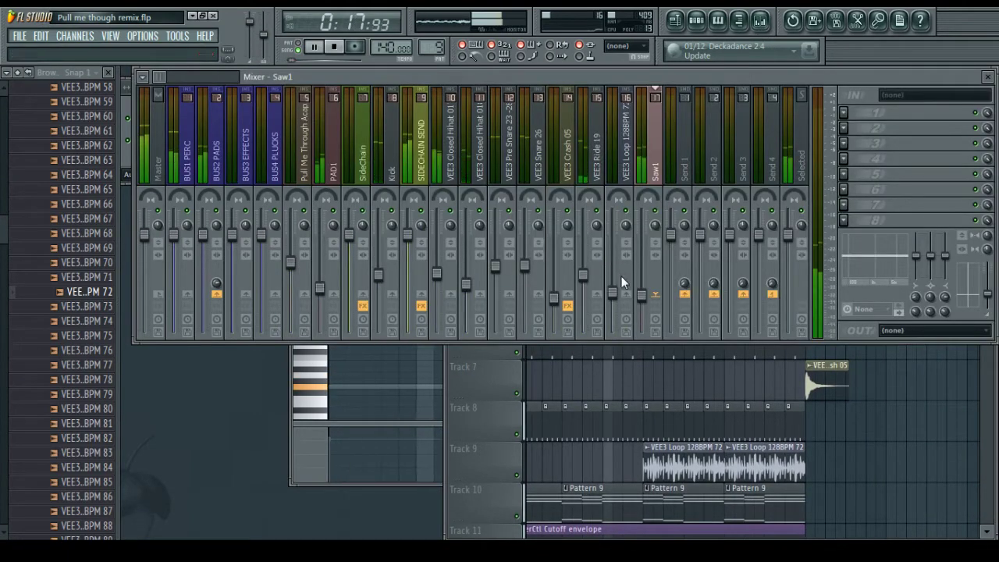
{"action": "left_click_drag", "start_coordinate": [583, 276], "coordinate": [582, 283]}
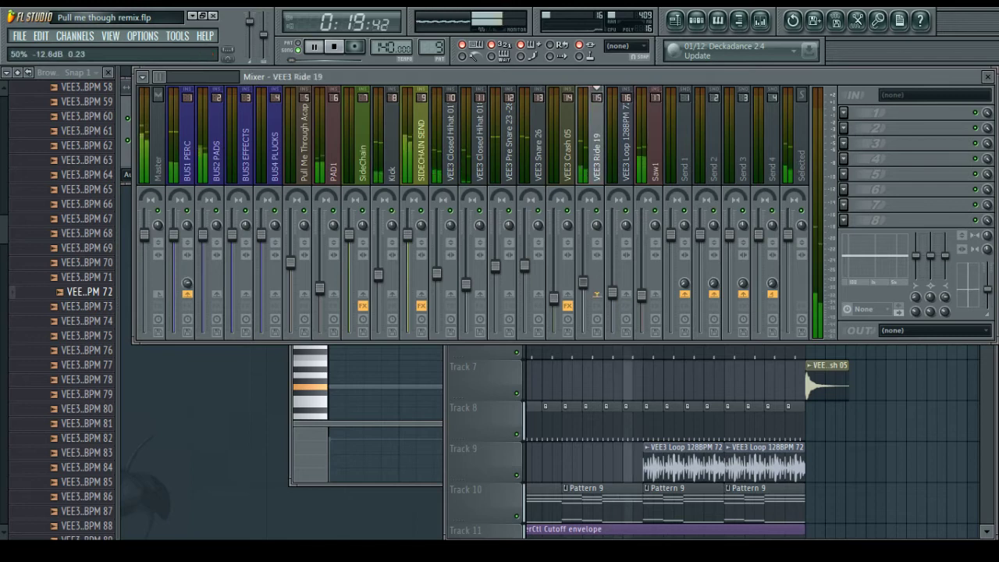
{"action": "left_click", "coordinate": [633, 356]}
{"action": "left_click", "coordinate": [428, 78]}
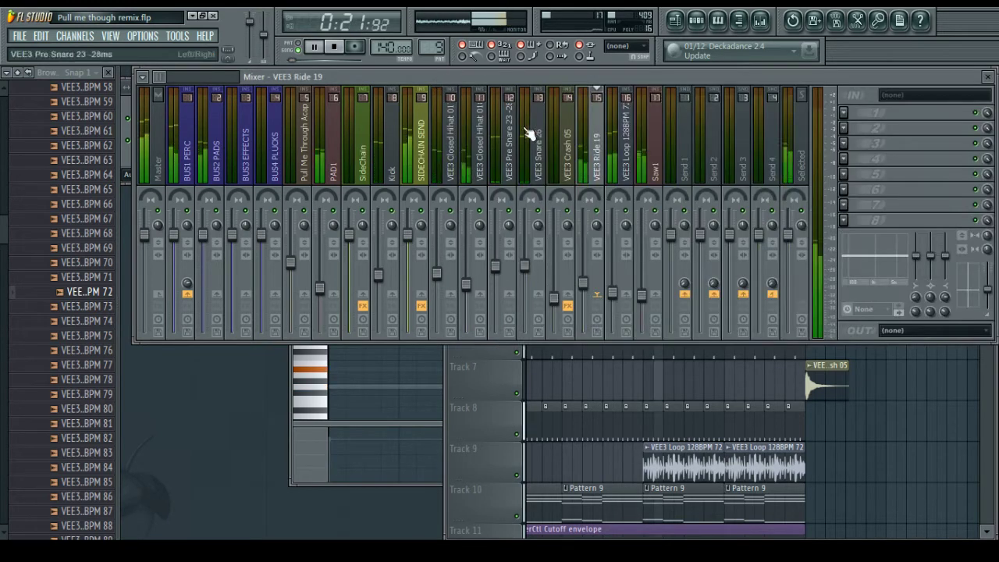
{"action": "left_click_drag", "start_coordinate": [612, 293], "coordinate": [613, 296]}
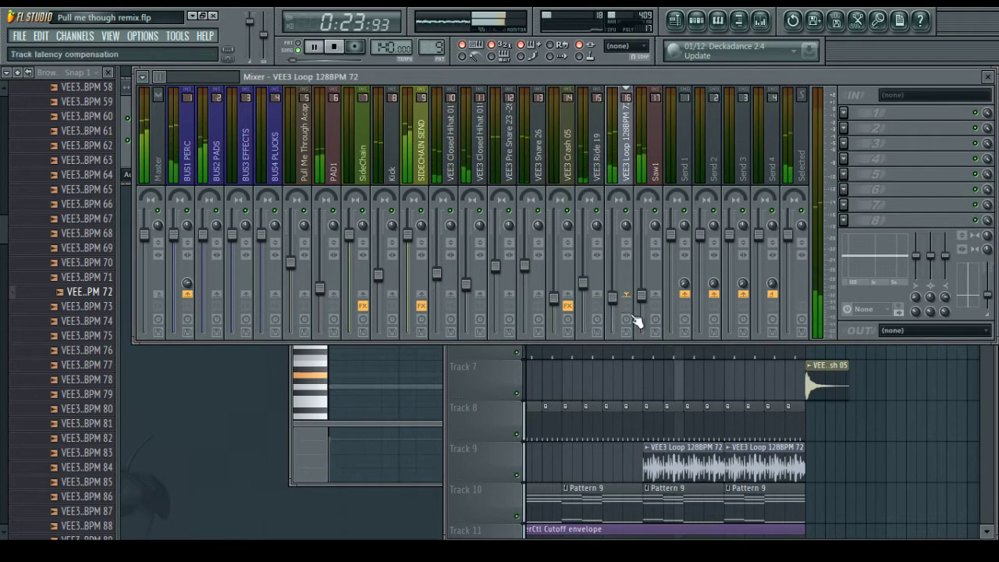
{"action": "left_click", "coordinate": [674, 384]}
Raise the Kick mixer fader to about -7.8 dB
{"action": "left_click_drag", "start_coordinate": [565, 97], "coordinate": [578, 97]}
{"action": "left_click", "coordinate": [401, 76]}
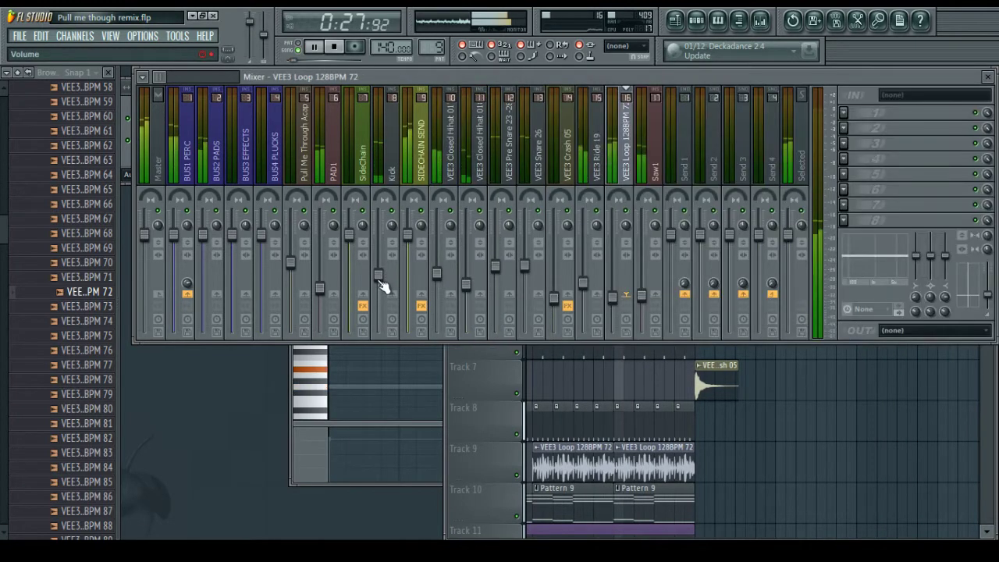
{"action": "left_click_drag", "start_coordinate": [379, 276], "coordinate": [379, 266]}
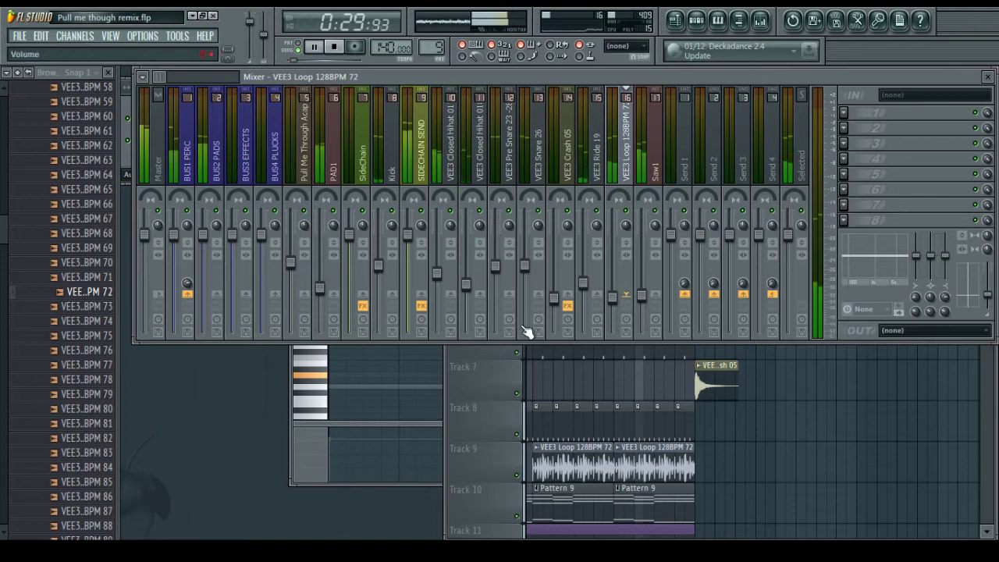
{"action": "left_click", "coordinate": [754, 449]}
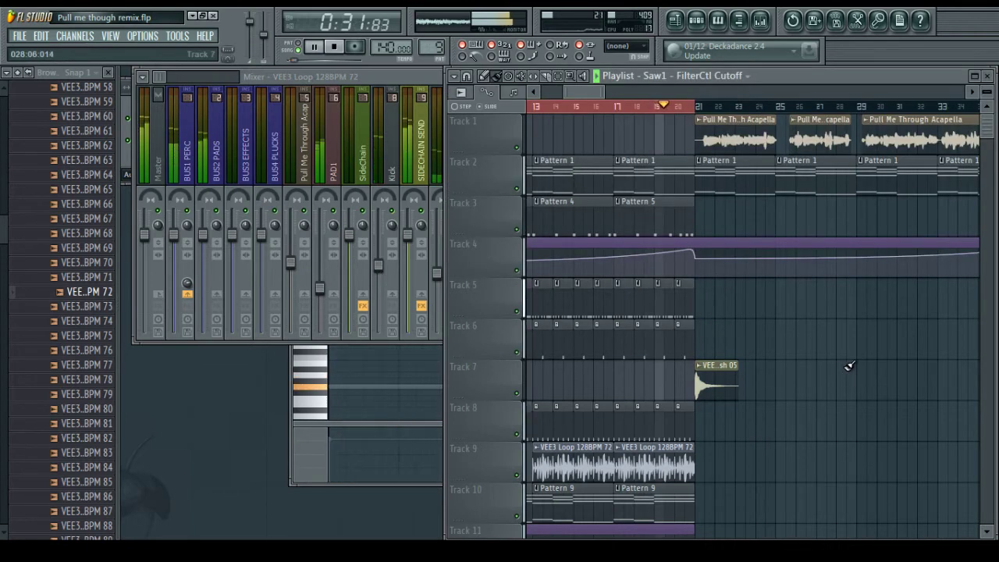
Change the Saw1 cutoff envelope's end-point curve so it bends down at bar 21
{"action": "scroll", "coordinate": [847, 364], "scroll_direction": "down", "scroll_amount": 2}
{"action": "scroll", "coordinate": [829, 346], "scroll_direction": "up", "scroll_amount": 2}
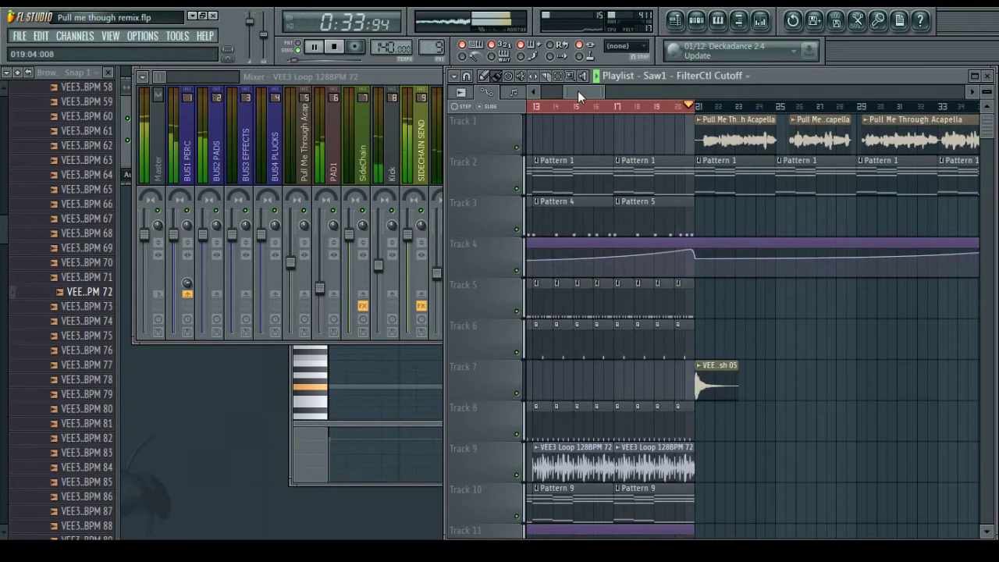
{"action": "left_click_drag", "start_coordinate": [549, 91], "coordinate": [556, 91]}
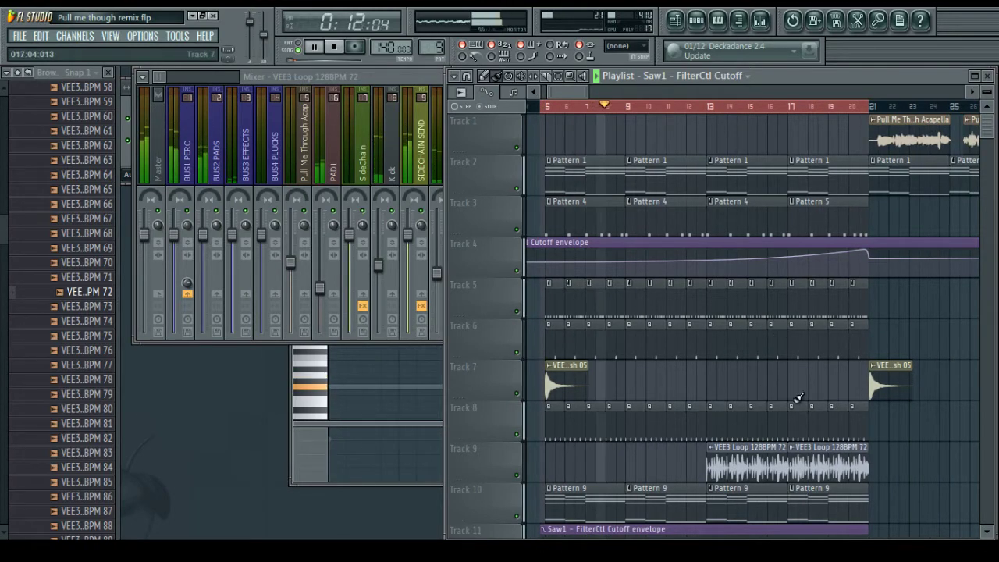
{"action": "scroll", "coordinate": [797, 399], "scroll_direction": "down", "scroll_amount": 3}
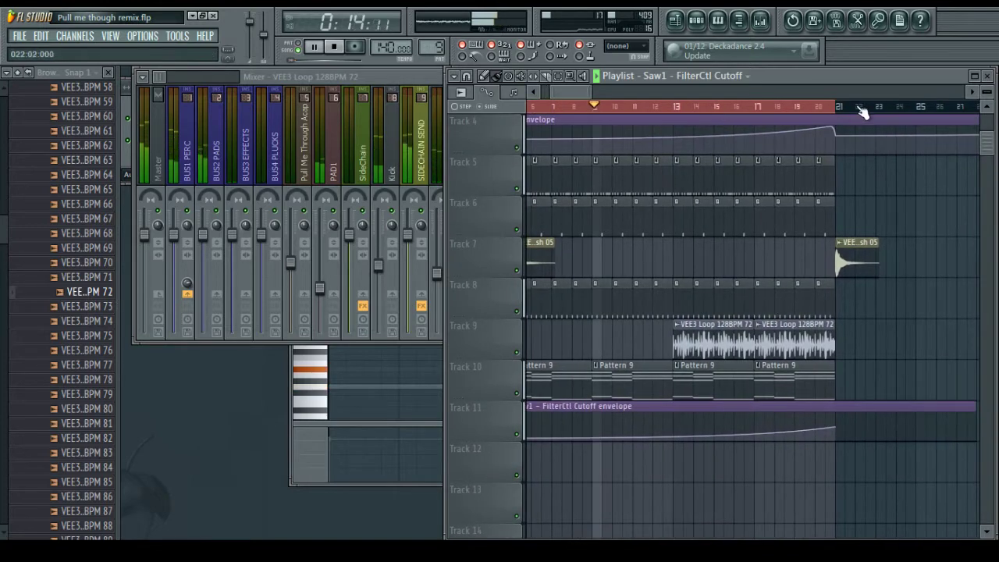
{"action": "scroll", "coordinate": [825, 109], "scroll_direction": "up", "scroll_amount": 5}
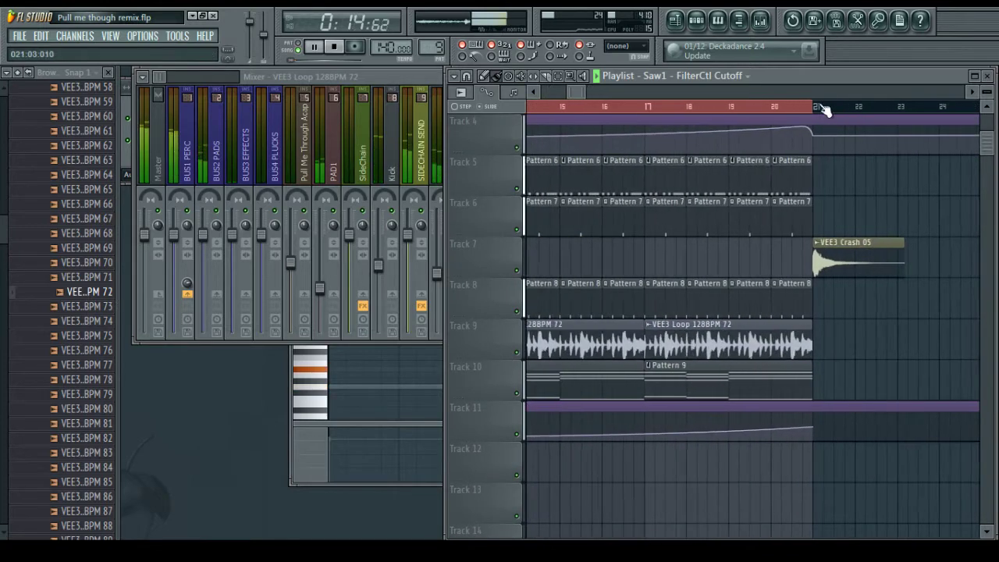
{"action": "right_click", "coordinate": [815, 434]}
{"action": "left_click", "coordinate": [844, 508]}
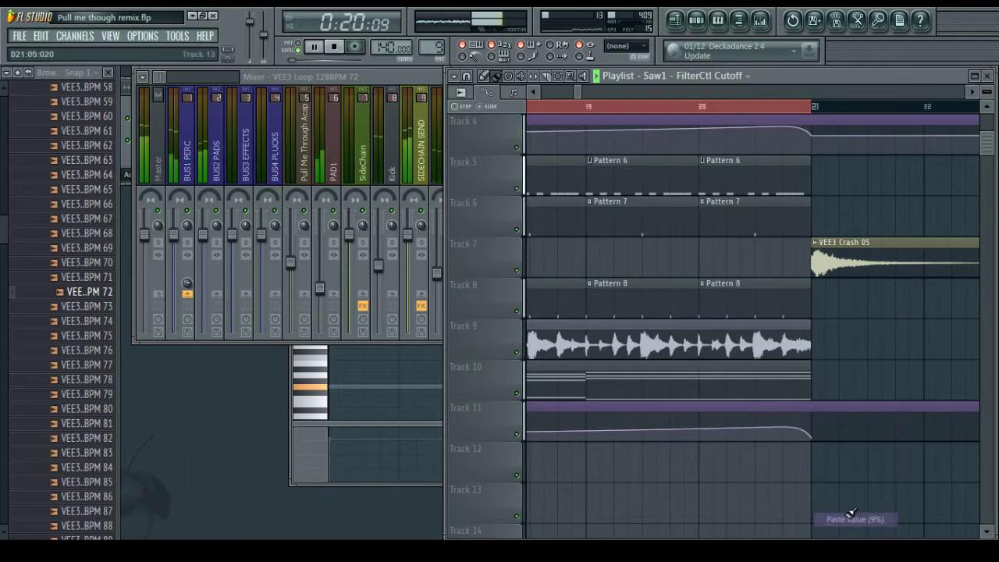
Change the curve shape at the bar 21 automation point
{"action": "scroll", "coordinate": [831, 115], "scroll_direction": "down", "scroll_amount": 3}
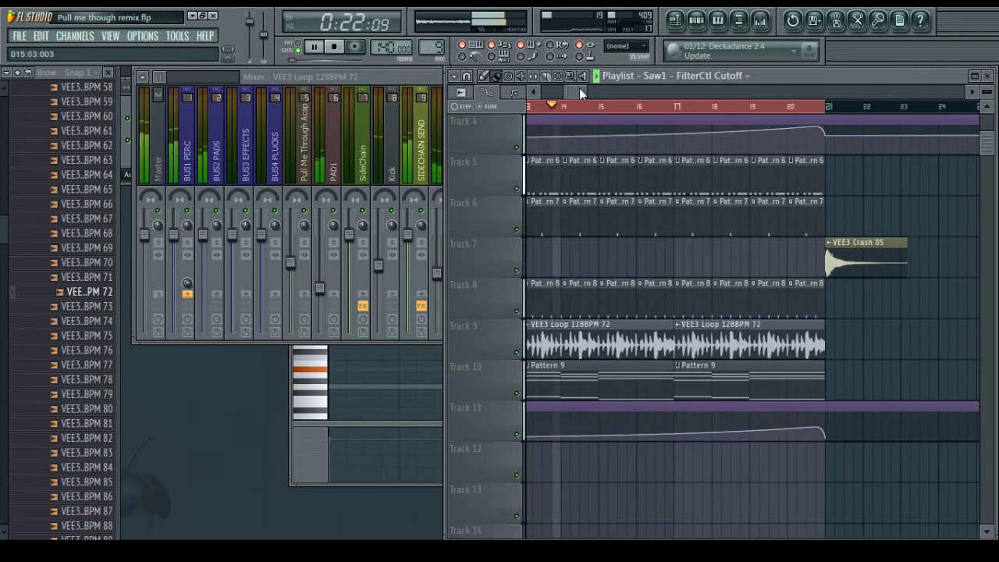
{"action": "left_click_drag", "start_coordinate": [578, 90], "coordinate": [590, 93]}
{"action": "scroll", "coordinate": [631, 106], "scroll_direction": "up", "scroll_amount": 3}
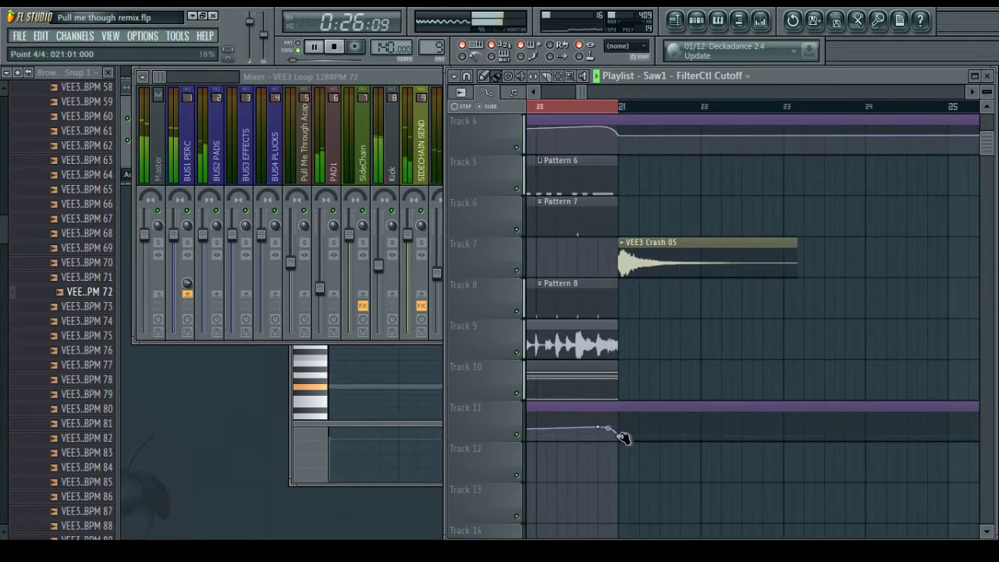
{"action": "right_click", "coordinate": [622, 437]}
{"action": "left_click", "coordinate": [663, 505]}
Stretch the cutoff automation clip to about bar 36 and add an end point there
{"action": "scroll", "coordinate": [683, 115], "scroll_direction": "down", "scroll_amount": 1}
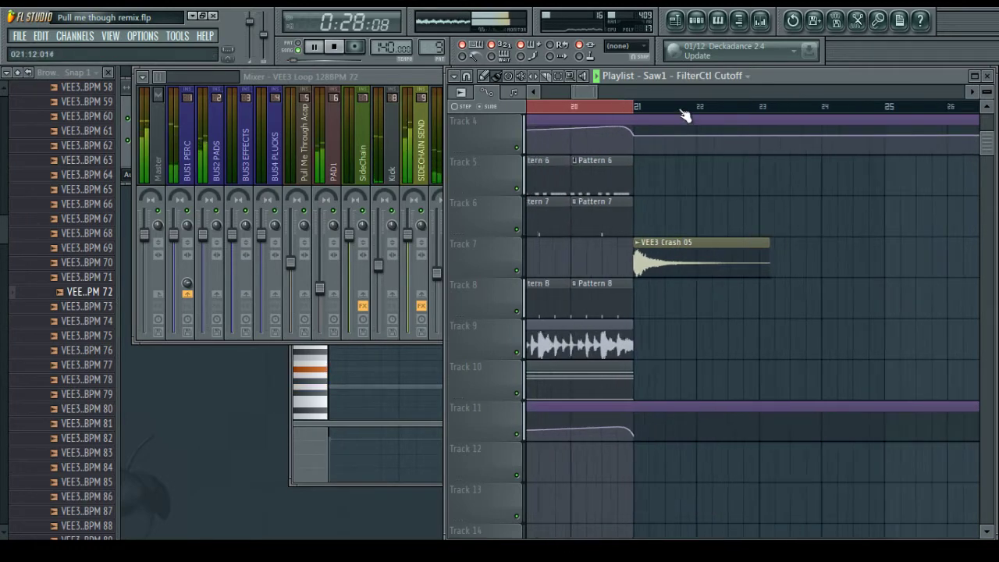
{"action": "scroll", "coordinate": [680, 114], "scroll_direction": "down", "scroll_amount": 2}
{"action": "left_click_drag", "start_coordinate": [589, 92], "coordinate": [596, 93]}
{"action": "scroll", "coordinate": [598, 105], "scroll_direction": "down", "scroll_amount": 3}
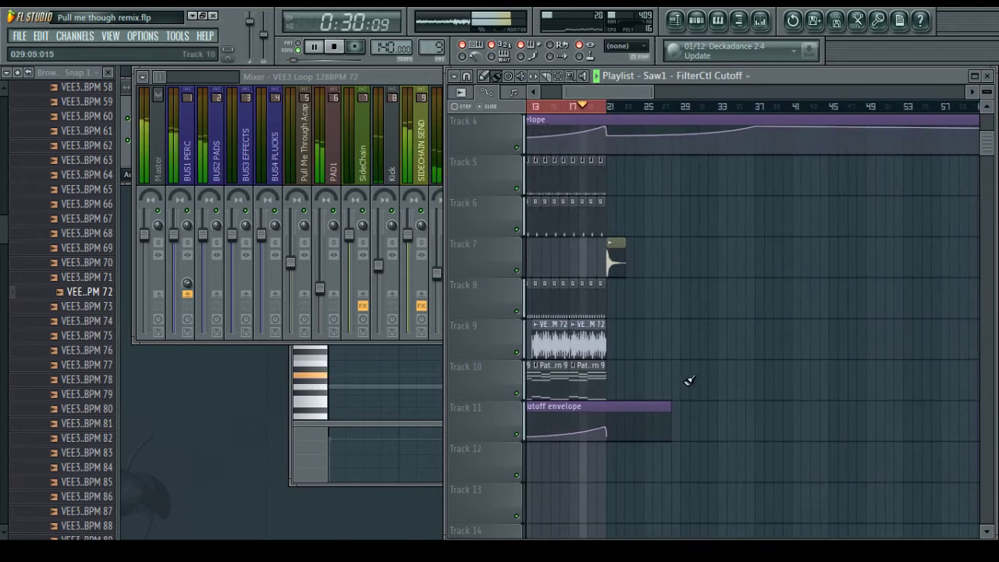
{"action": "left_click_drag", "start_coordinate": [667, 405], "coordinate": [754, 415]}
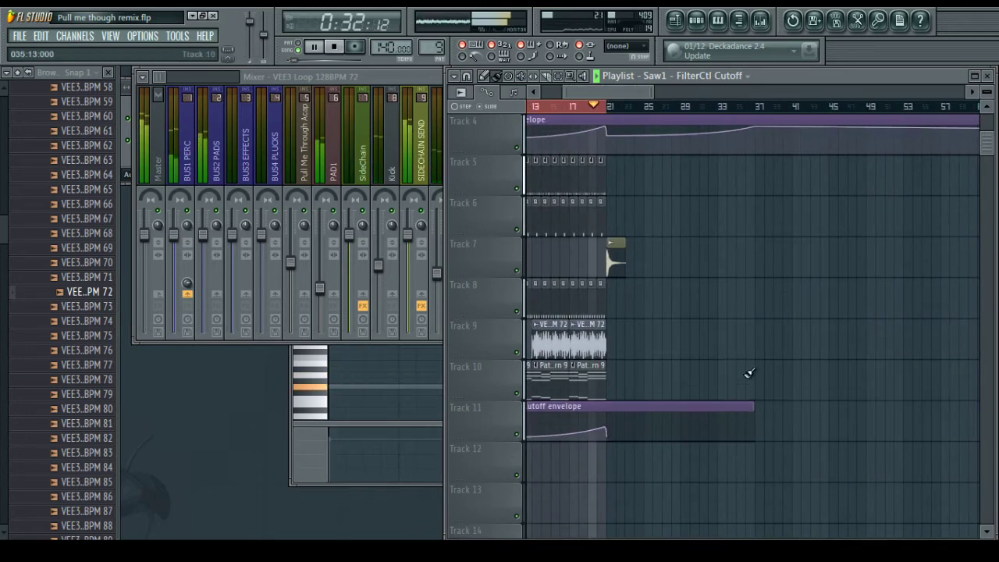
{"action": "right_click", "coordinate": [757, 427]}
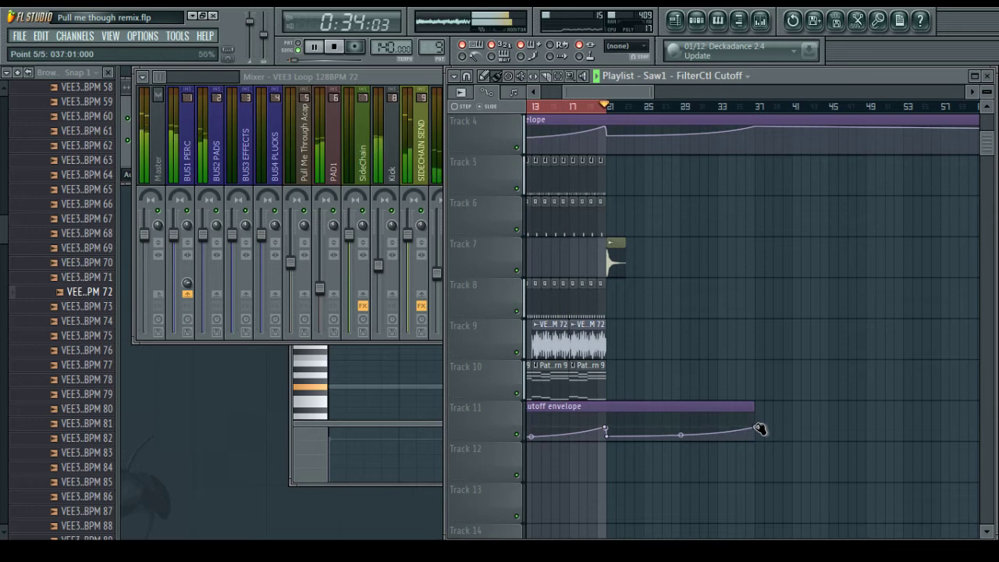
{"action": "left_click", "coordinate": [588, 380]}
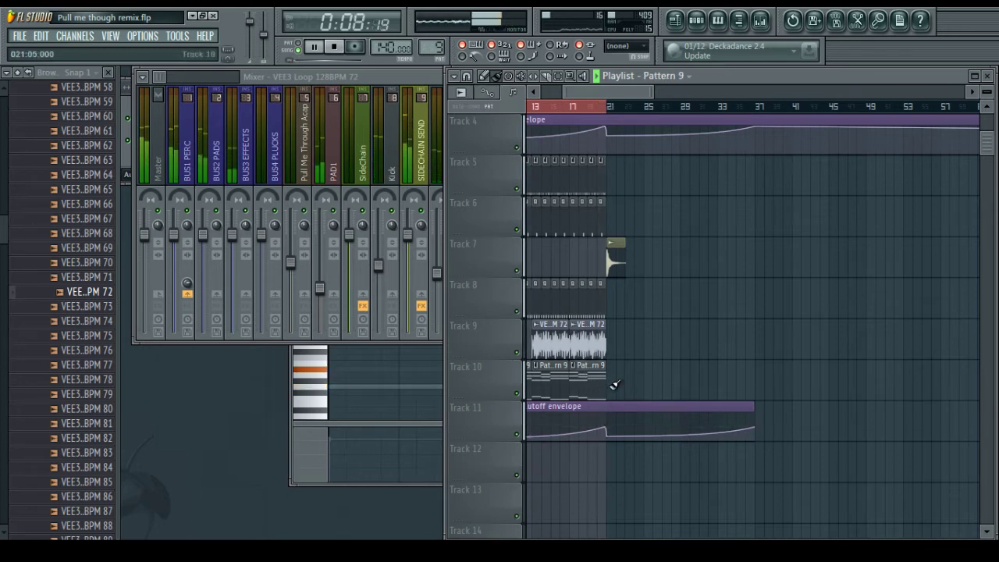
Repeat Pattern 9, the VEE3 loop and Pattern 8 out to bar 37, and add a crash at bar 37
{"action": "left_click_drag", "start_coordinate": [613, 383], "coordinate": [729, 387]}
{"action": "left_click_drag", "start_coordinate": [597, 337], "coordinate": [753, 343]}
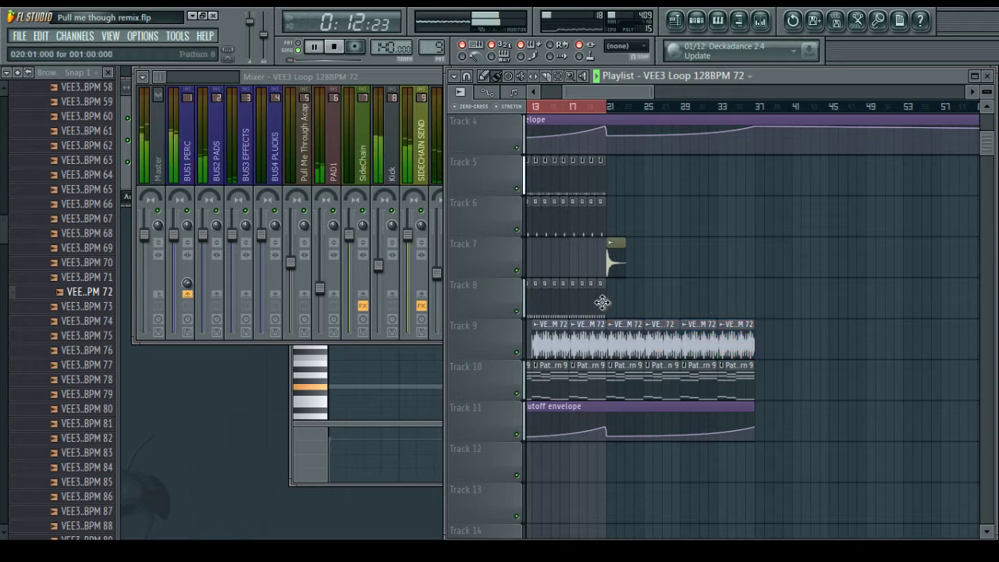
{"action": "left_click", "coordinate": [602, 302]}
{"action": "left_click_drag", "start_coordinate": [606, 301], "coordinate": [753, 307]}
{"action": "left_click_drag", "start_coordinate": [617, 261], "coordinate": [765, 261]}
Select the Track 5–6 and Track 3 clips and copy them across bars 21–37
{"action": "left_click", "coordinate": [426, 76]}
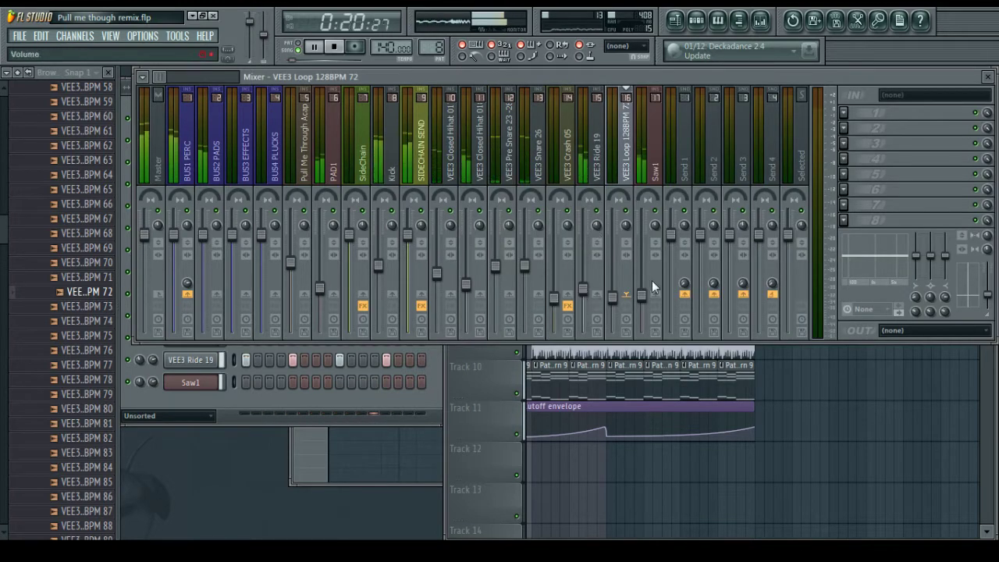
{"action": "right_click", "coordinate": [804, 405]}
{"action": "scroll", "coordinate": [780, 388], "scroll_direction": "up", "scroll_amount": 2}
{"action": "left_click", "coordinate": [601, 312]}
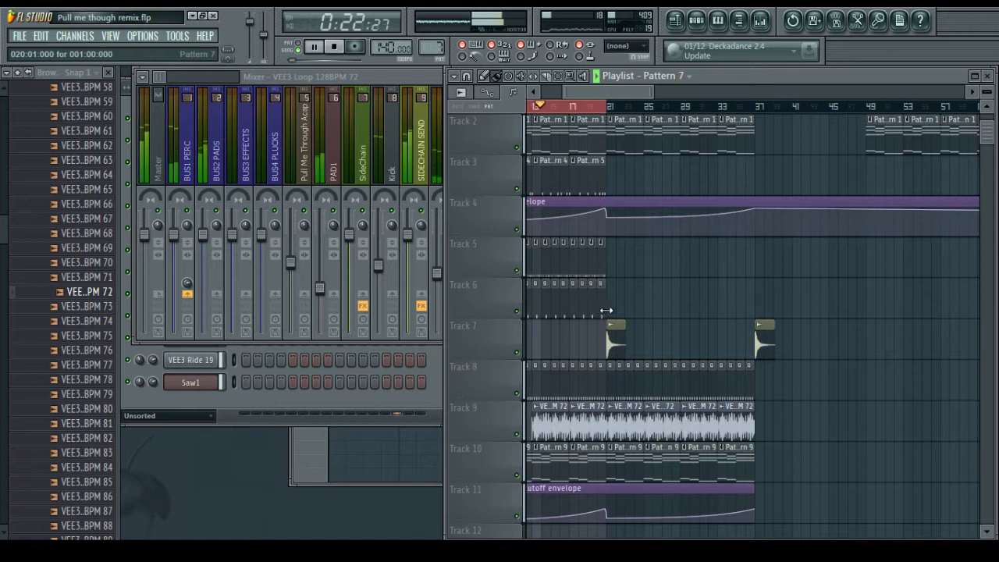
{"action": "left_click_drag", "start_coordinate": [611, 314], "coordinate": [729, 263]}
{"action": "left_click_drag", "start_coordinate": [707, 173], "coordinate": [572, 187]}
{"action": "left_click_drag", "start_coordinate": [579, 182], "coordinate": [727, 182]}
{"action": "left_click", "coordinate": [566, 77]}
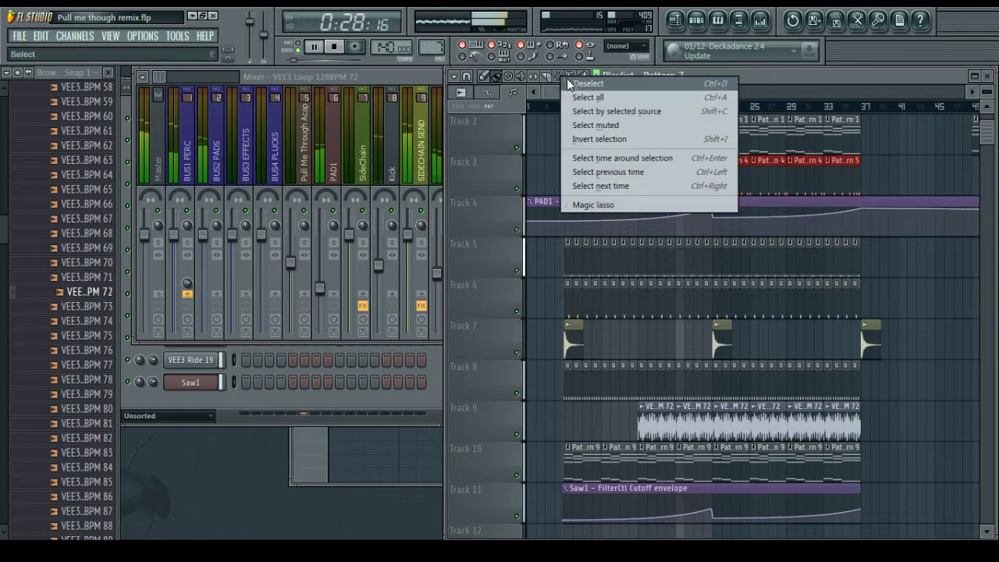
{"action": "left_click", "coordinate": [558, 146]}
{"action": "scroll", "coordinate": [708, 111], "scroll_direction": "up", "scroll_amount": 2}
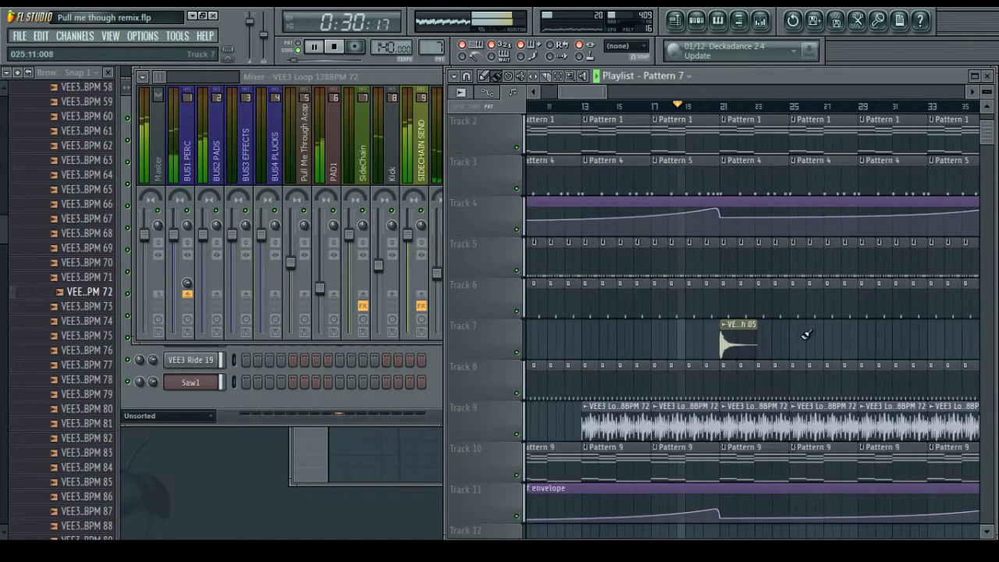
{"action": "key", "text": "ctrl+s"}
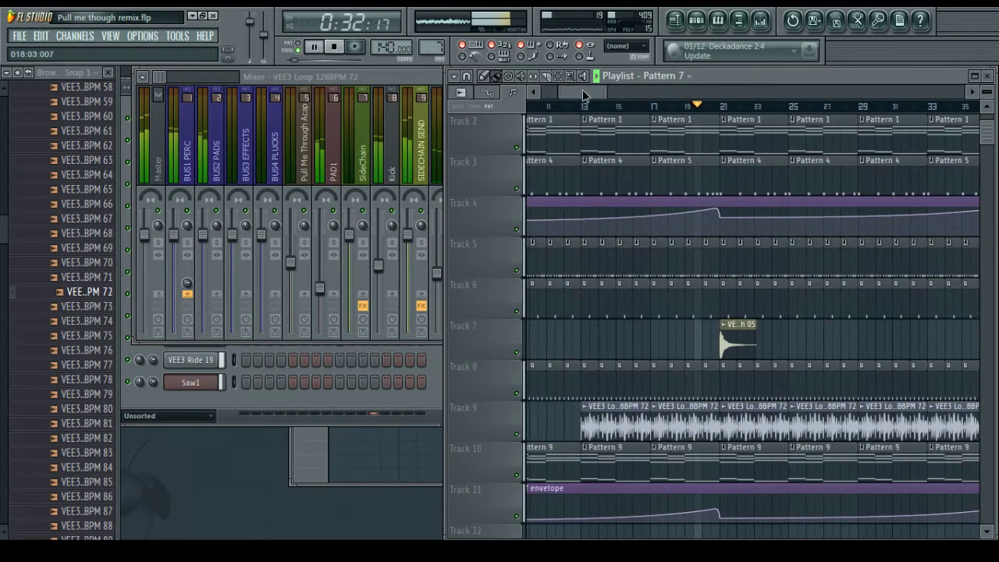
{"action": "left_click_drag", "start_coordinate": [582, 92], "coordinate": [593, 97]}
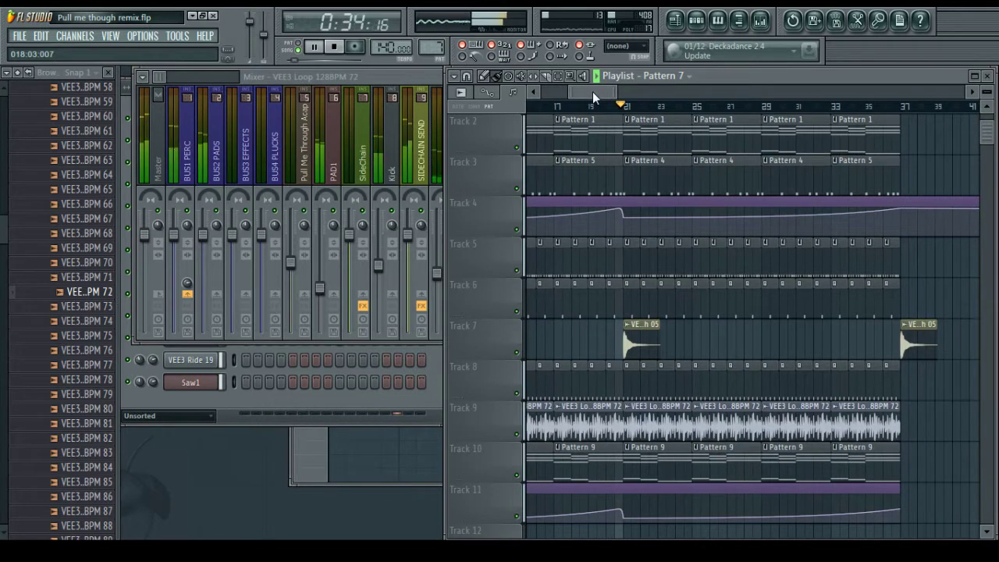
{"action": "scroll", "coordinate": [643, 188], "scroll_direction": "up", "scroll_amount": 1}
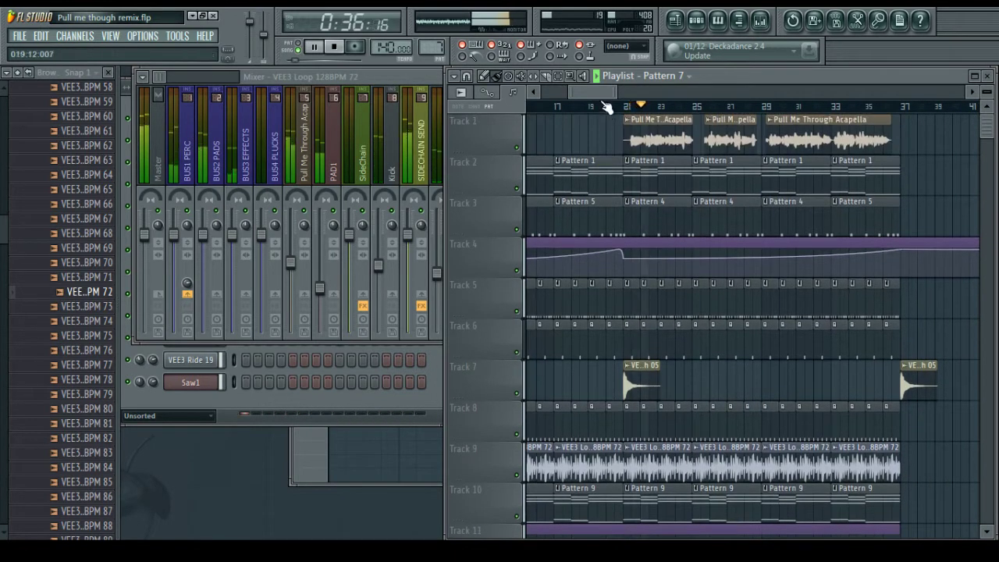
{"action": "mouse_move", "coordinate": [605, 93]}
{"action": "left_mouse_down"}
{"action": "mouse_move", "coordinate": [617, 94]}
{"action": "mouse_move", "coordinate": [606, 88]}
{"action": "left_mouse_up"}
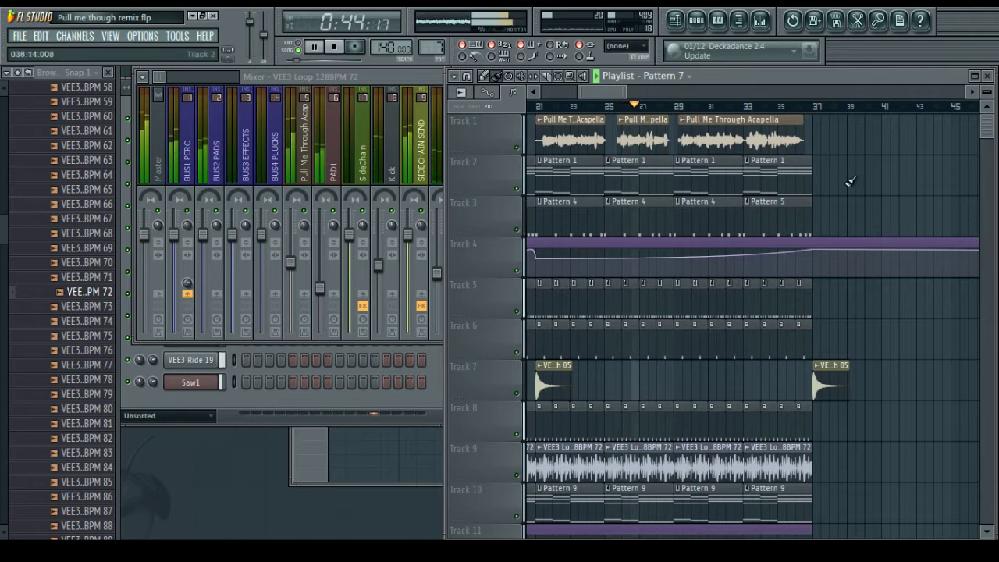
{"action": "left_click_drag", "start_coordinate": [604, 89], "coordinate": [606, 91]}
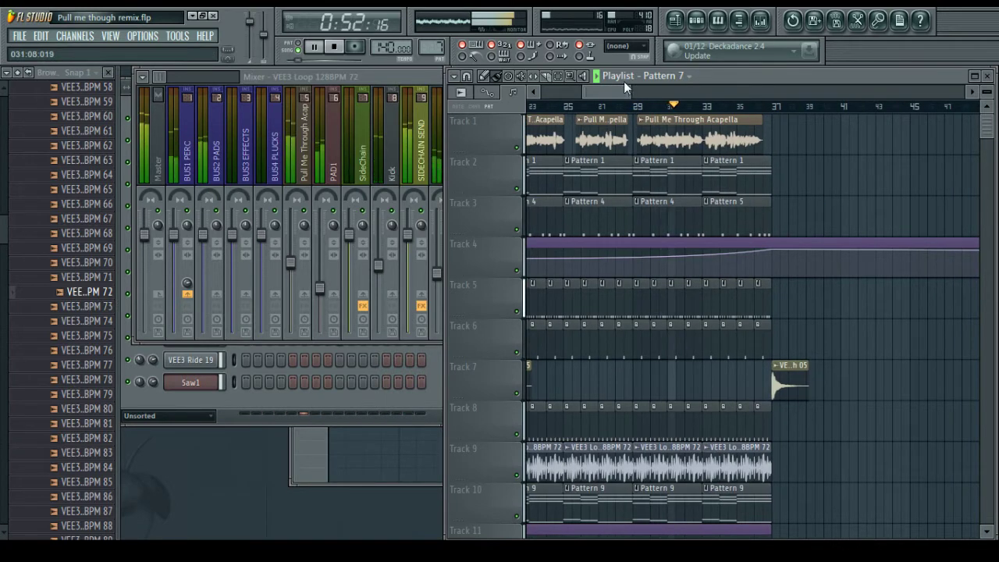
{"action": "left_click_drag", "start_coordinate": [610, 94], "coordinate": [622, 94]}
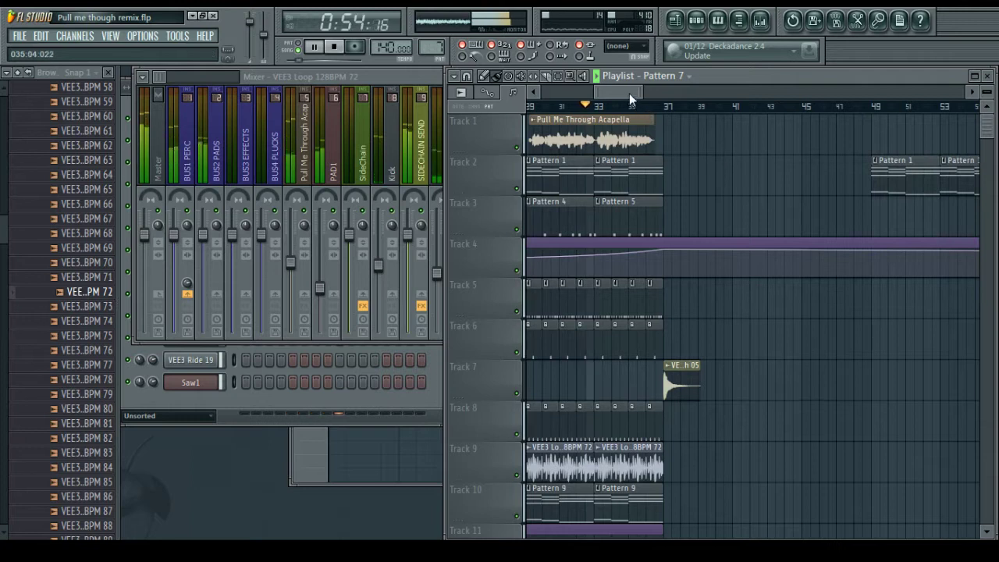
{"action": "scroll", "coordinate": [629, 93], "scroll_direction": "left", "scroll_amount": 1}
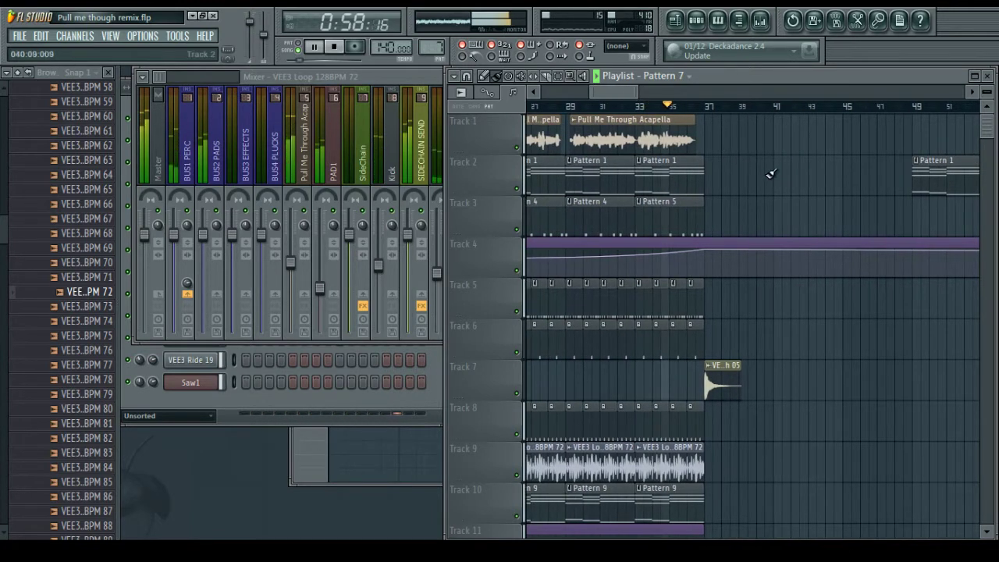
{"action": "scroll", "coordinate": [615, 92], "scroll_direction": "left", "scroll_amount": 1}
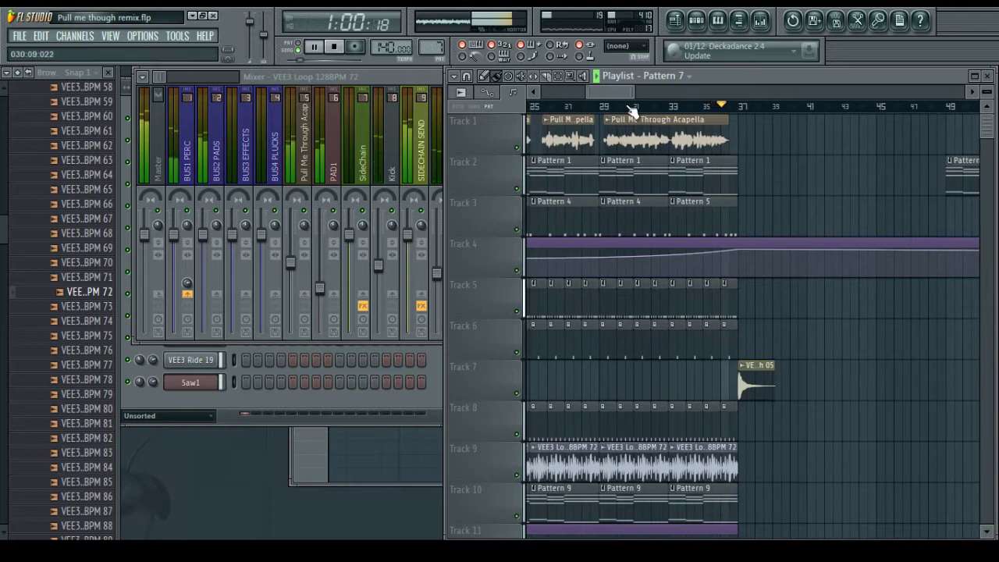
{"action": "scroll", "coordinate": [617, 93], "scroll_direction": "left", "scroll_amount": 2}
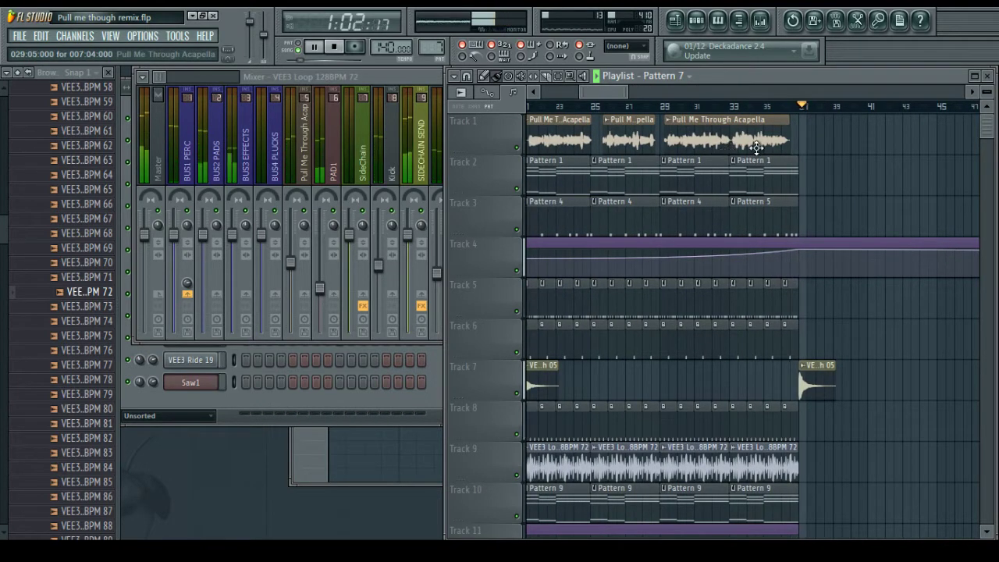
{"action": "key", "text": "space"}
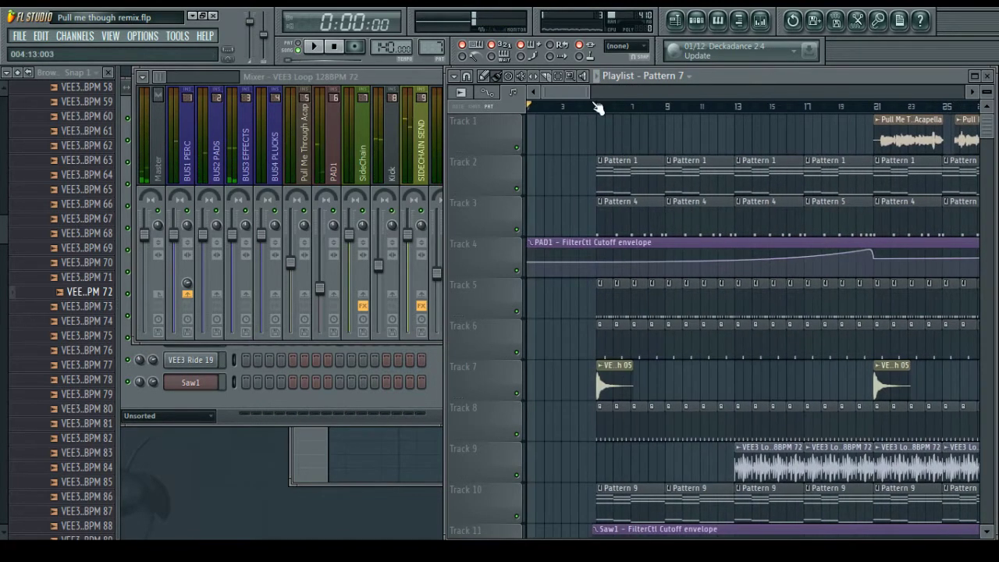
{"action": "scroll", "coordinate": [597, 107], "scroll_direction": "up", "scroll_amount": 4}
{"action": "left_click", "coordinate": [584, 106]}
{"action": "key", "text": "space"}
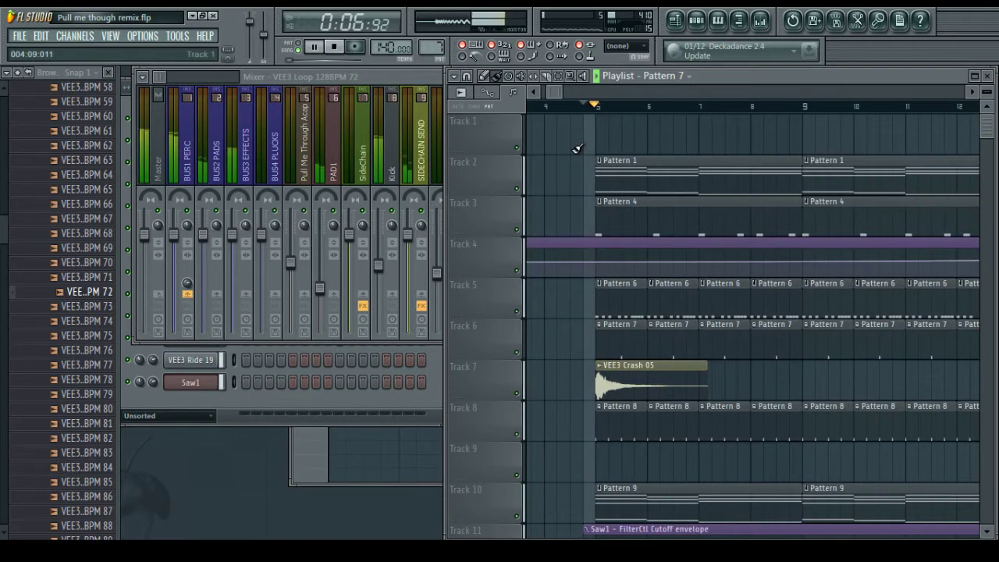
{"action": "scroll", "coordinate": [573, 98], "scroll_direction": "down", "scroll_amount": 5}
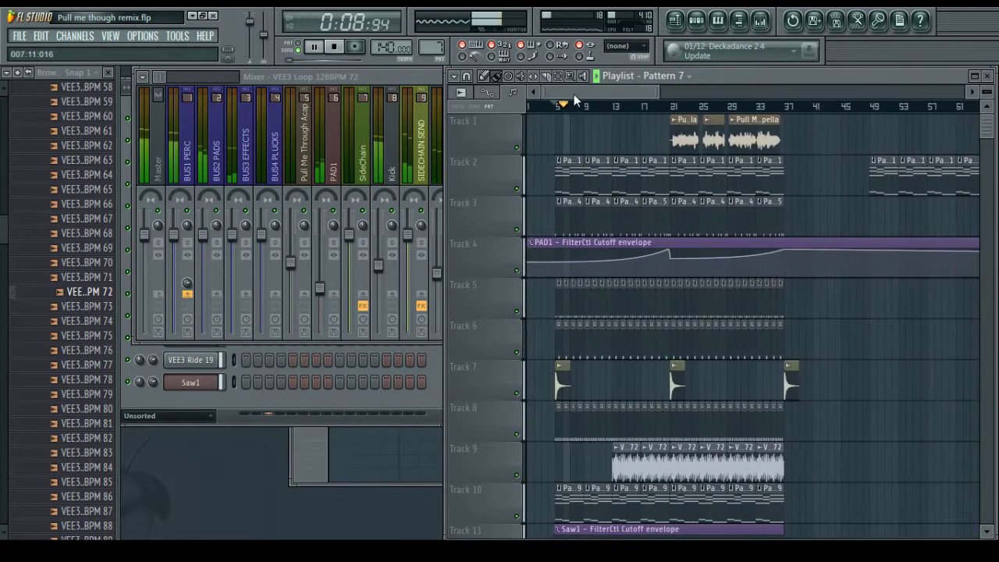
{"action": "left_click_drag", "start_coordinate": [573, 95], "coordinate": [583, 94]}
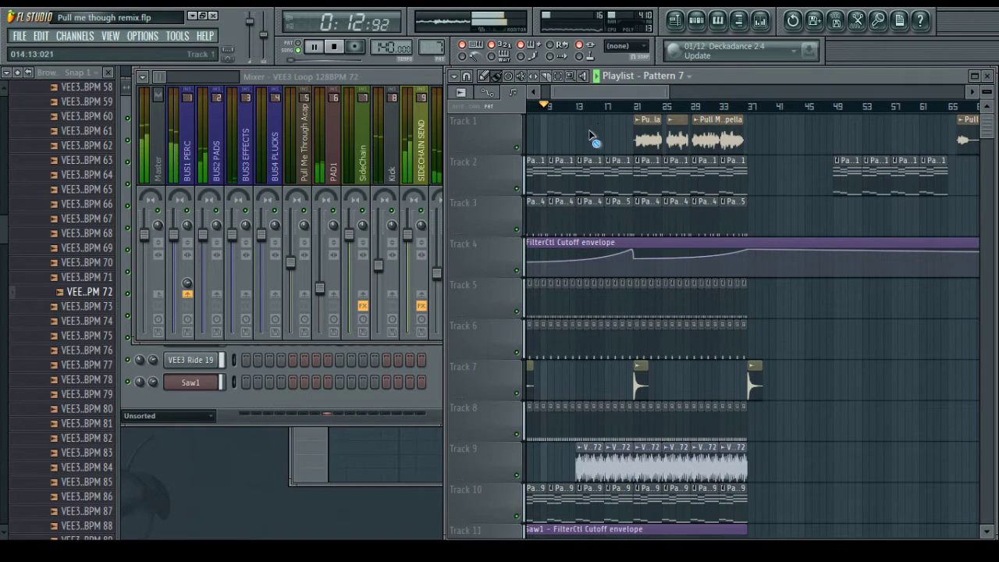
{"action": "scroll", "coordinate": [591, 118], "scroll_direction": "up", "scroll_amount": 2}
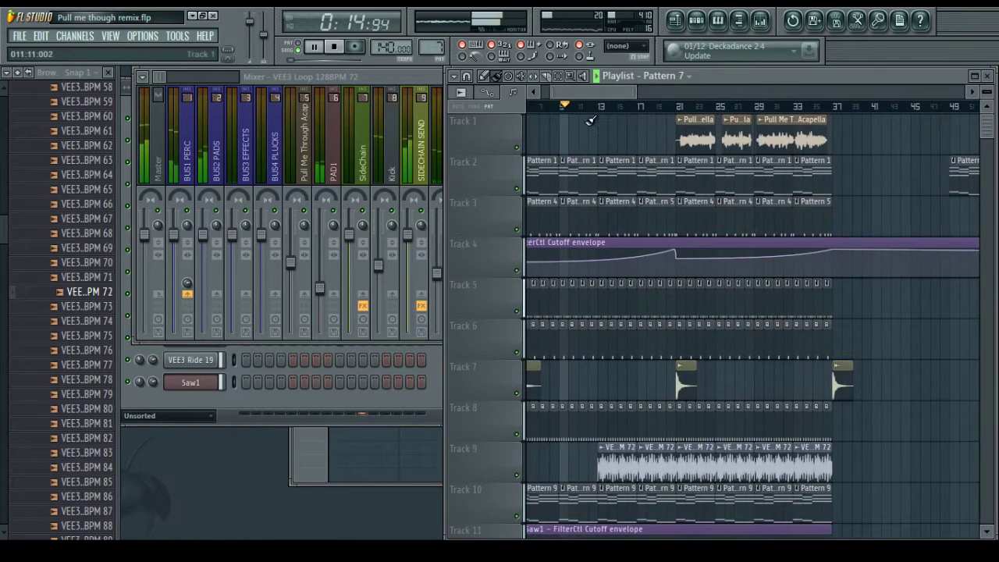
{"action": "left_click_drag", "start_coordinate": [591, 95], "coordinate": [585, 99]}
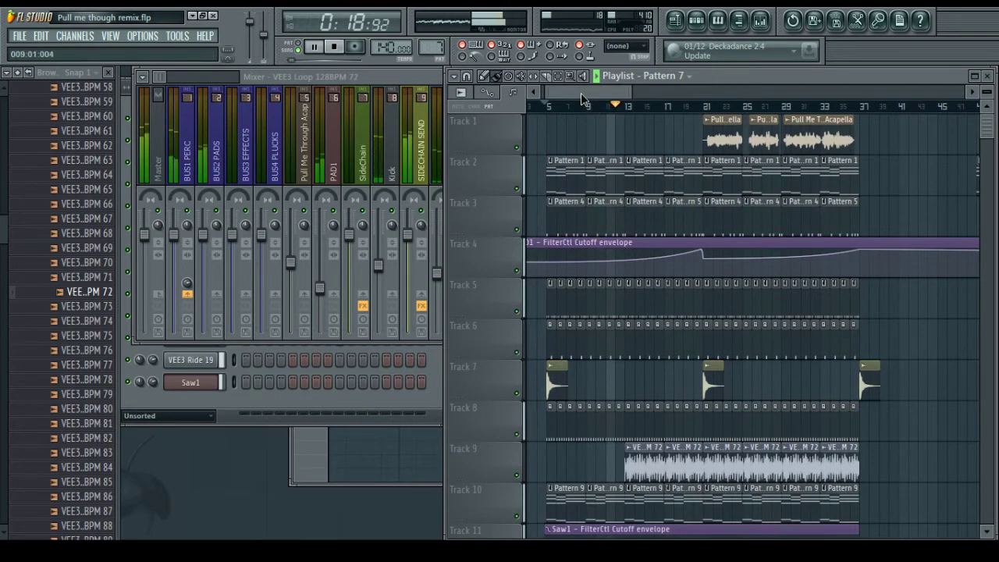
{"action": "left_click_drag", "start_coordinate": [586, 97], "coordinate": [590, 99]}
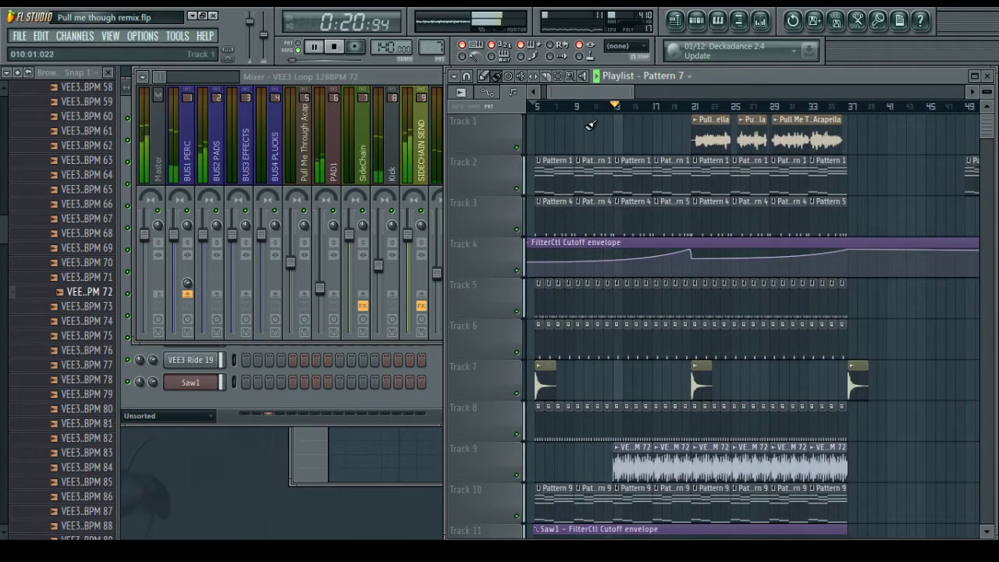
Open the Pull me though remix folder, then show the Channel Rack on Pattern 10
{"action": "left_click", "coordinate": [78, 550]}
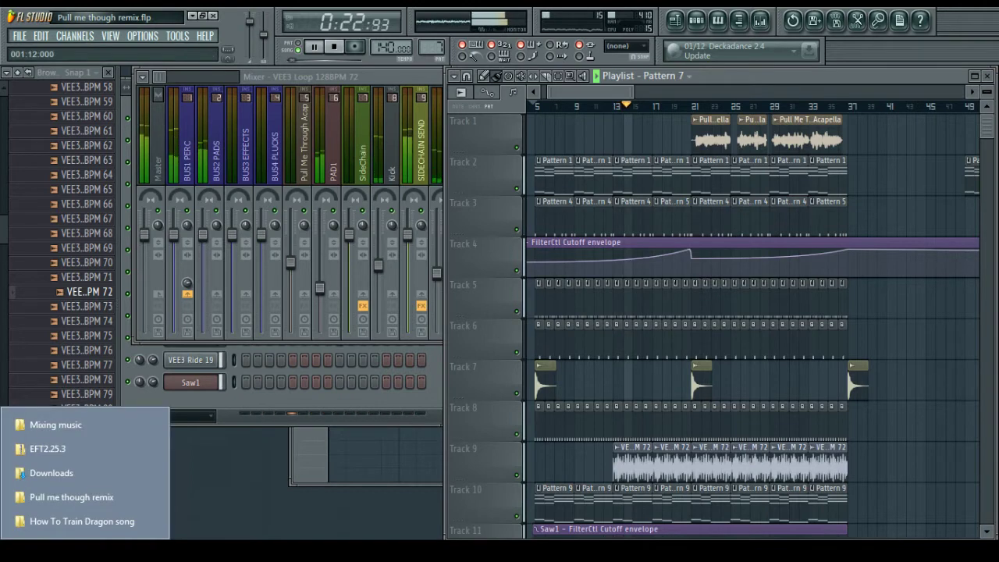
{"action": "left_click", "coordinate": [132, 497]}
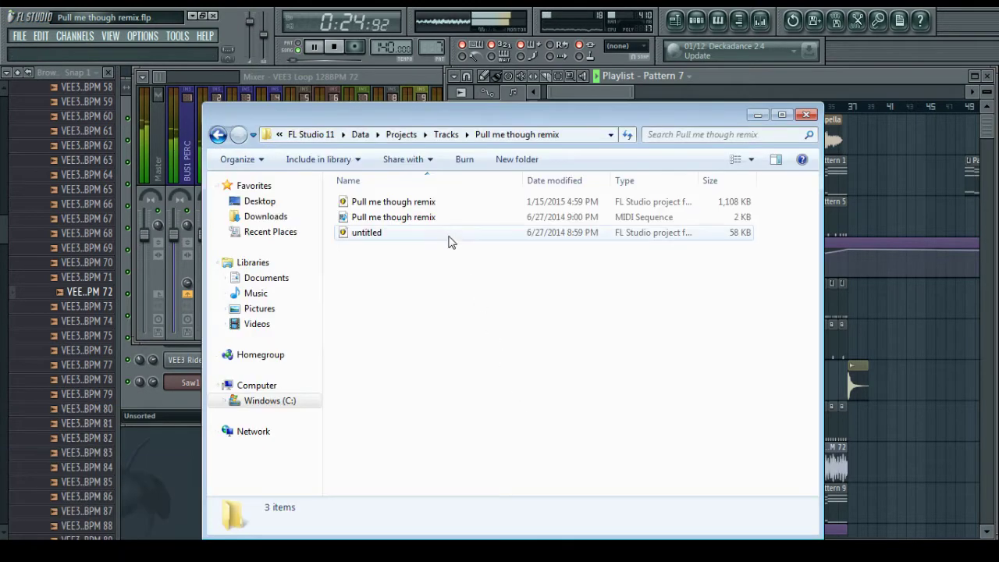
{"action": "left_click", "coordinate": [761, 117]}
{"action": "key", "text": "F6"}
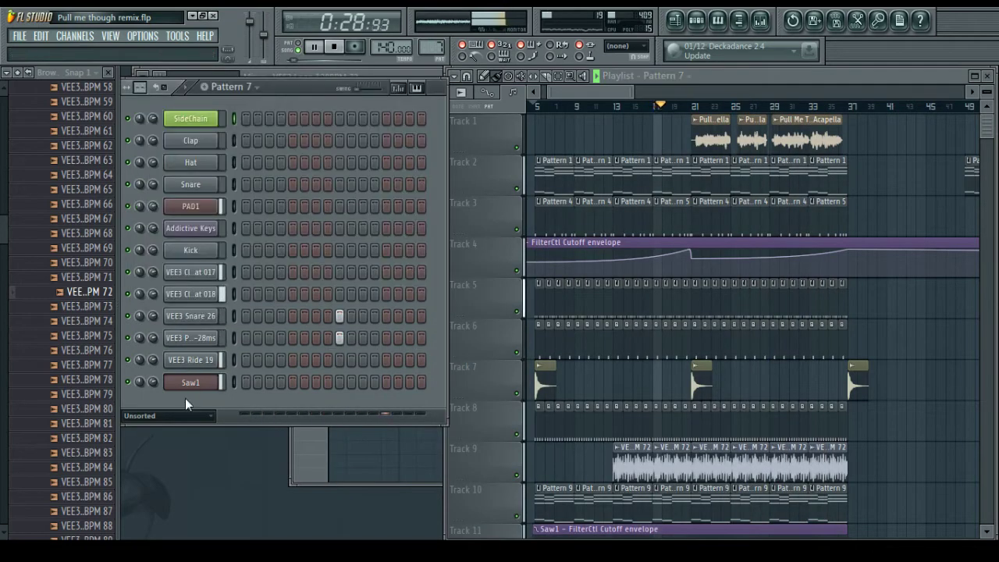
{"action": "key", "text": "KP_Subtract"}
{"action": "key", "text": "KP_Subtract"}
{"action": "key", "text": "KP_Subtract"}
{"action": "key", "text": "KP_Subtract"}
{"action": "key", "text": "KP_Subtract"}
{"action": "key", "text": "KP_Subtract"}
{"action": "key", "text": "KP_Add"}
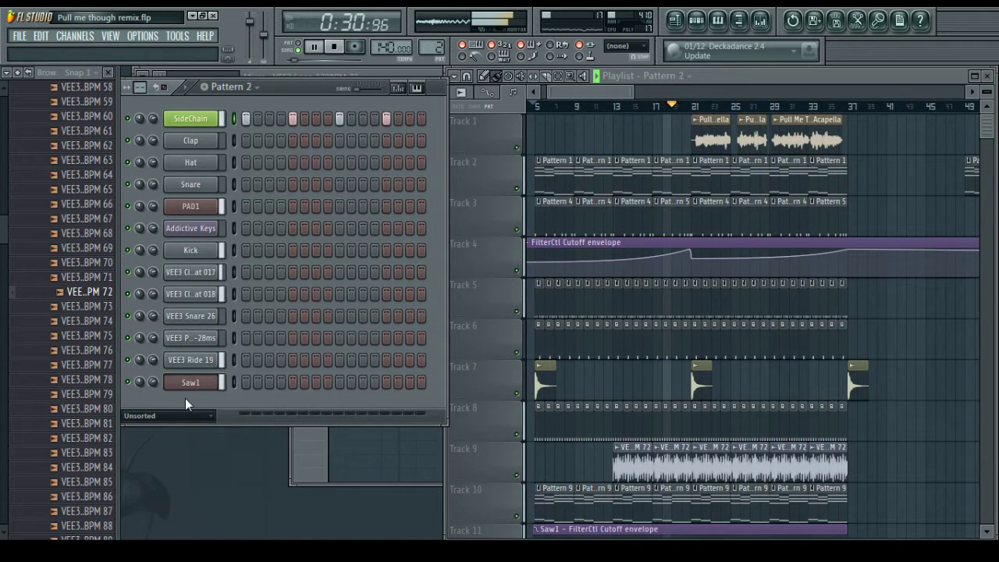
{"action": "key", "text": "KP_Add"}
{"action": "key", "text": "KP_Add"}
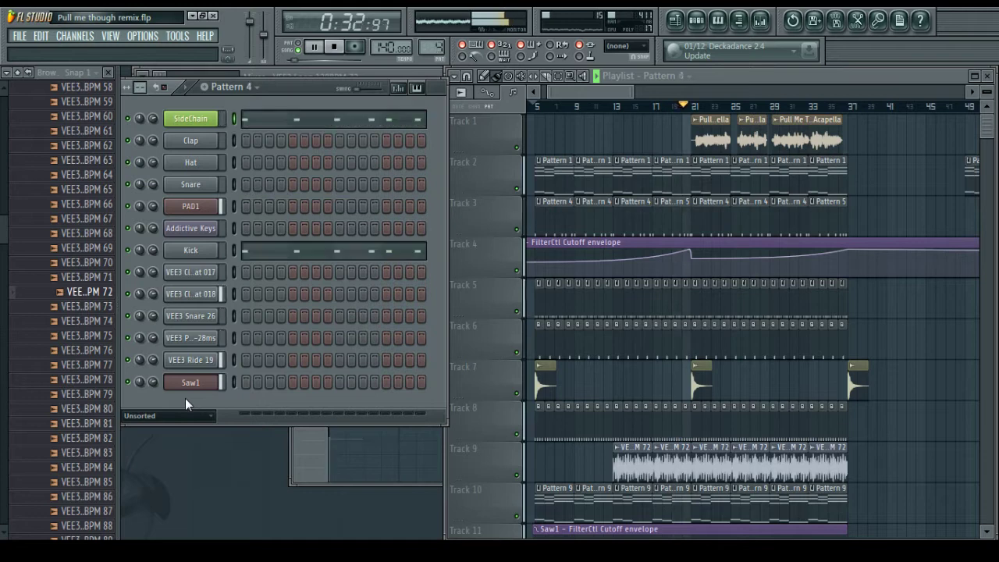
{"action": "key", "text": "KP_Add"}
{"action": "key", "text": "KP_Add"}
{"action": "key", "text": "KP_Add"}
{"action": "key", "text": "KP_Add"}
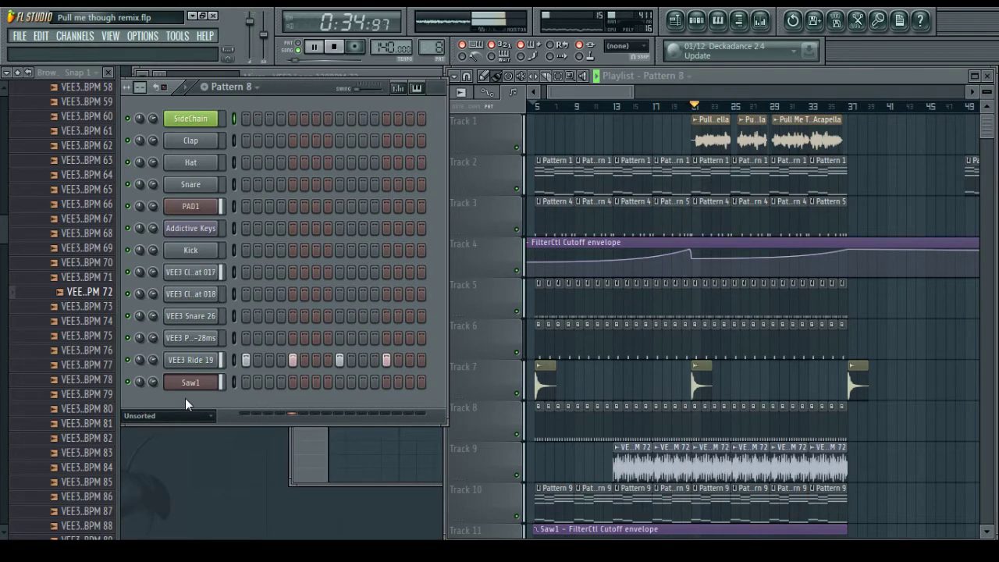
{"action": "key", "text": "KP_Add"}
{"action": "key", "text": "KP_Add"}
{"action": "key", "text": "KP_Add"}
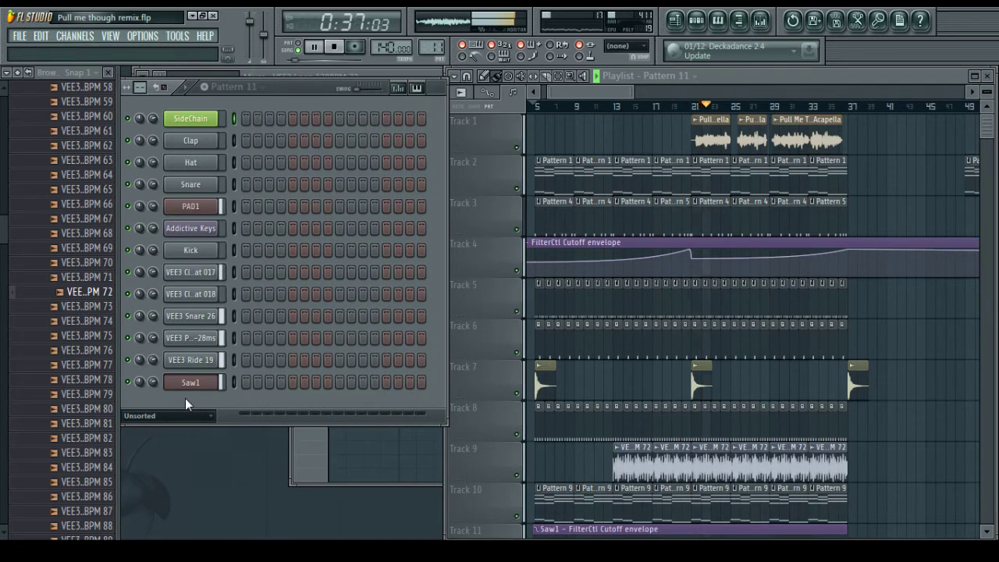
{"action": "key", "text": "KP_Subtract"}
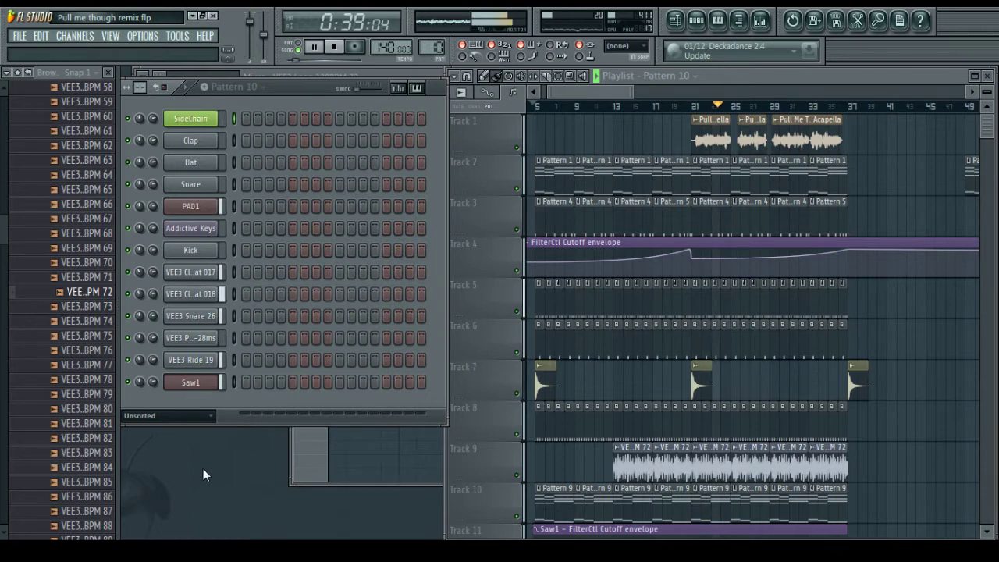
Drag the remix MIDI file from the project folder onto the Addictive Keys channel
{"action": "left_click", "coordinate": [65, 491]}
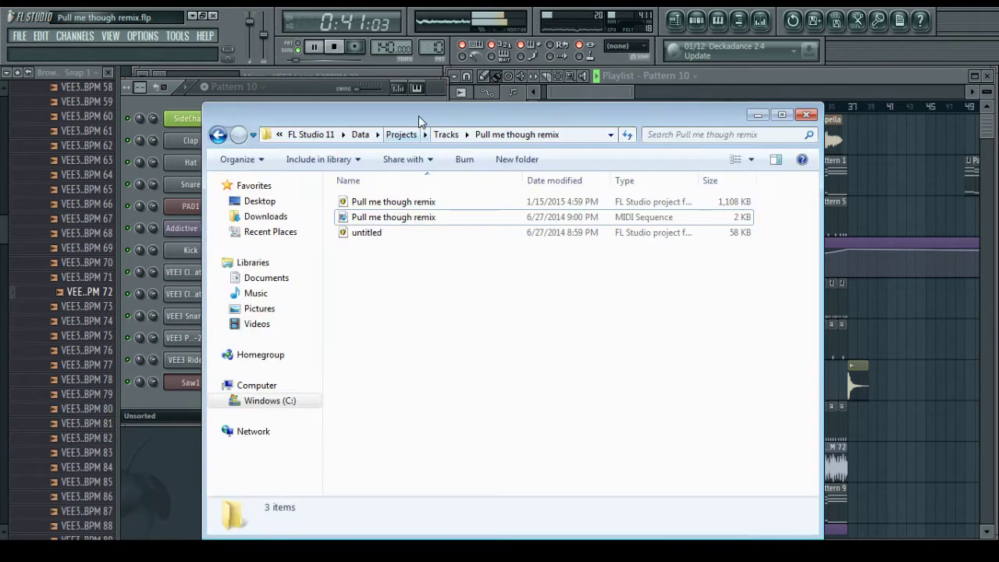
{"action": "left_click_drag", "start_coordinate": [482, 106], "coordinate": [562, 98]}
{"action": "left_click_drag", "start_coordinate": [431, 209], "coordinate": [216, 234]}
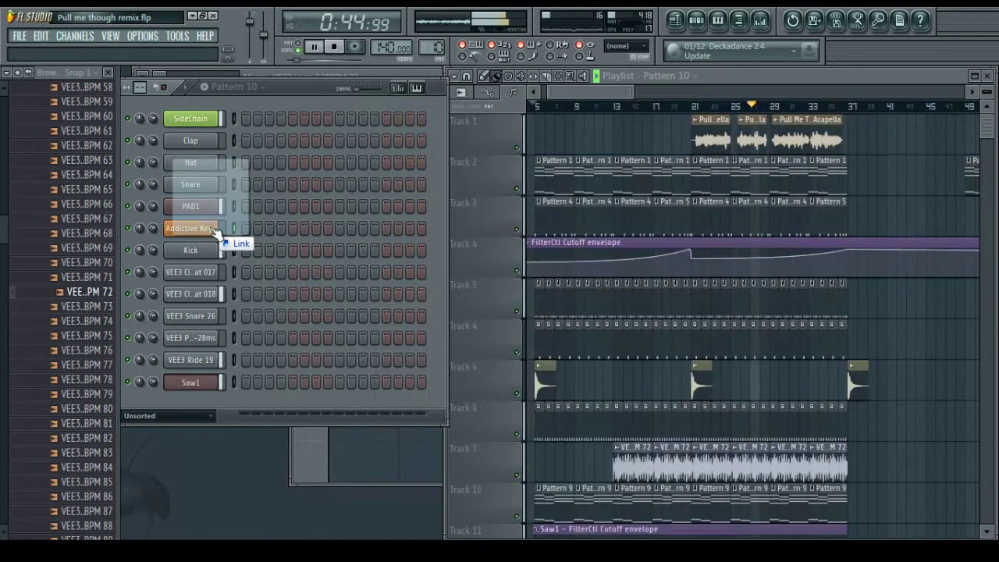
Accept the MIDI import, close the Addictive Keys window and return to the playlist during playback
{"action": "left_click", "coordinate": [500, 441]}
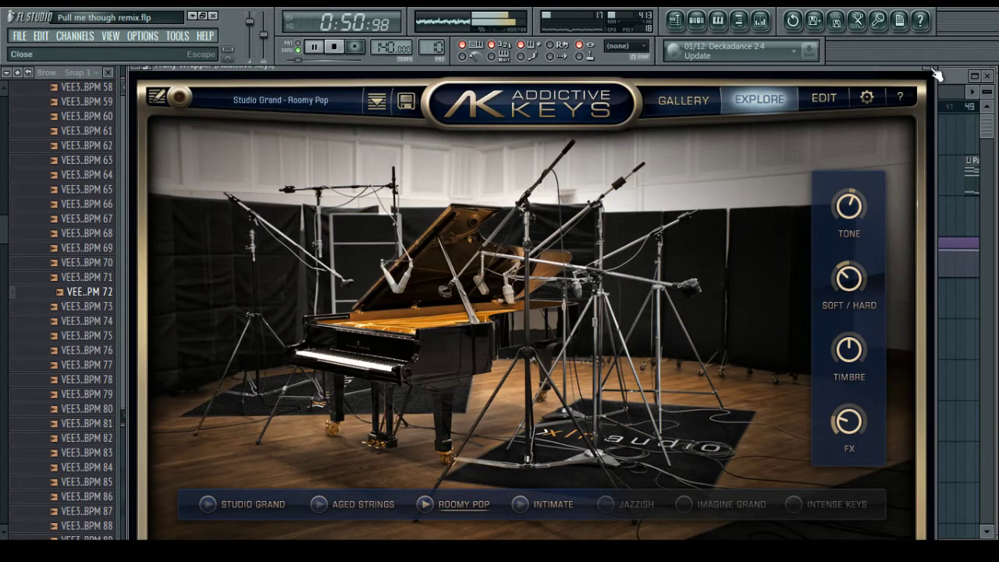
{"action": "left_click", "coordinate": [936, 73]}
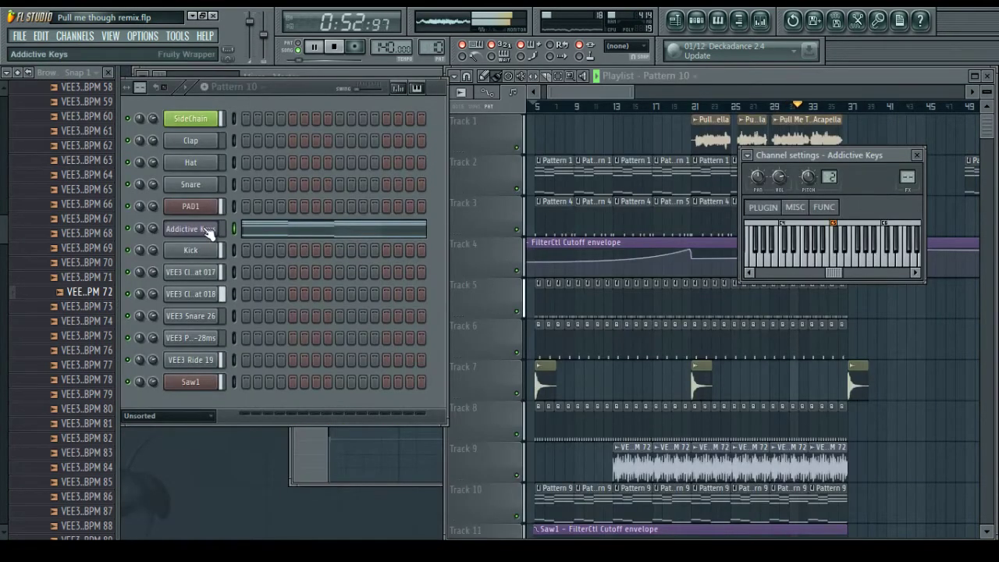
{"action": "right_click", "coordinate": [589, 138]}
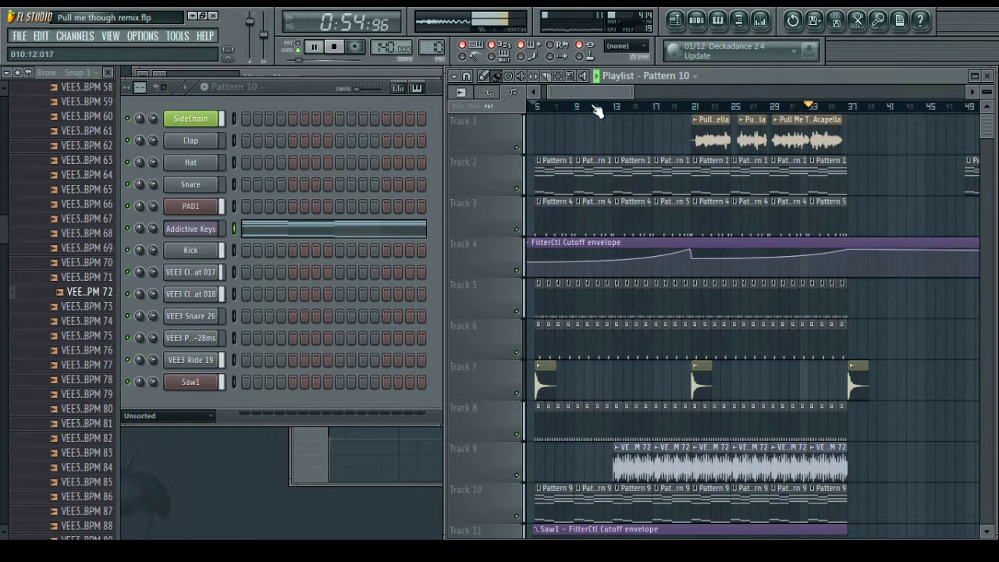
{"action": "left_click_drag", "start_coordinate": [582, 94], "coordinate": [622, 97]}
{"action": "scroll", "coordinate": [684, 115], "scroll_direction": "up", "scroll_amount": 3}
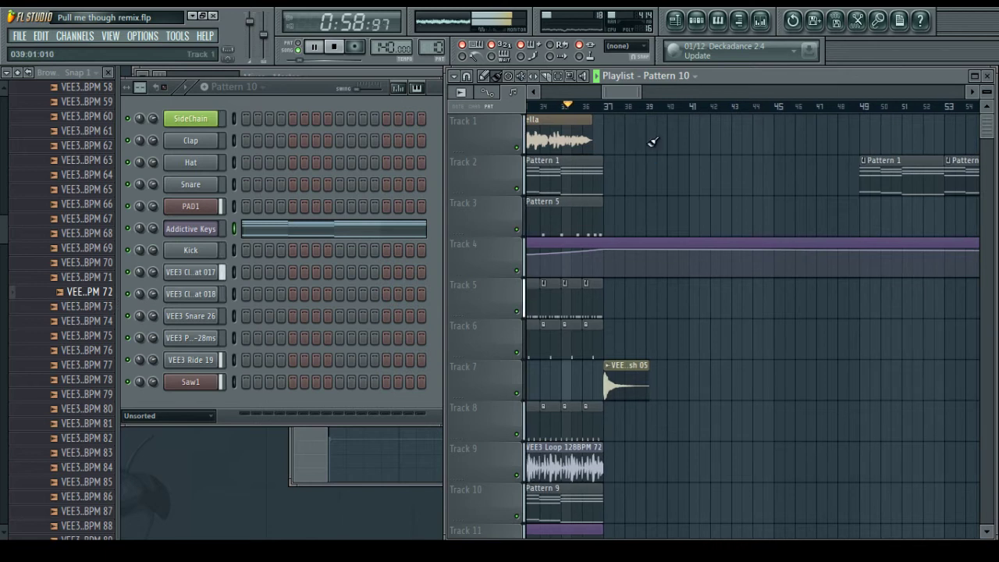
{"action": "left_click_drag", "start_coordinate": [626, 93], "coordinate": [623, 93]}
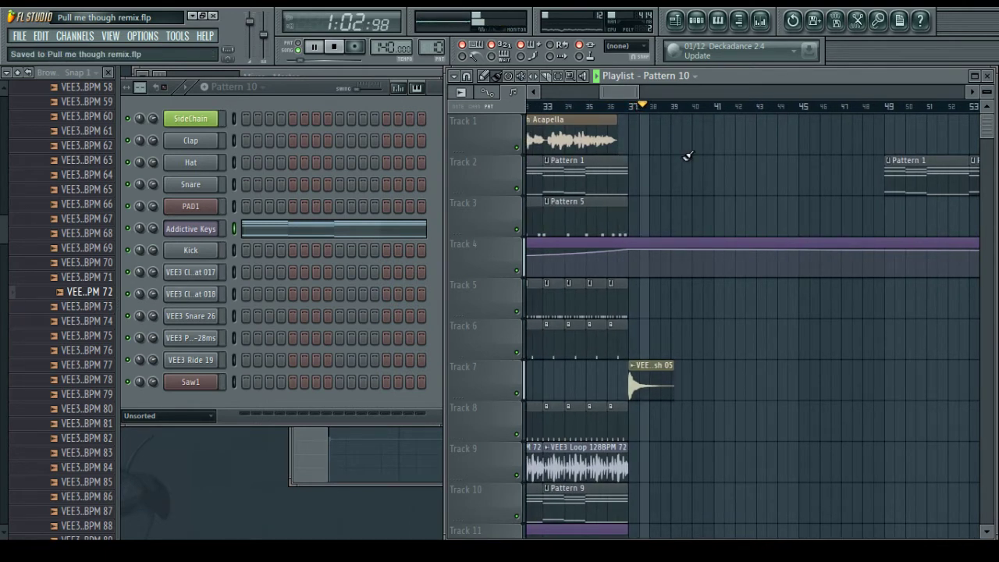
Stop playback and move the Track 2 Pattern 1 clips on to bar 37
{"action": "key", "text": "space"}
{"action": "scroll", "coordinate": [644, 110], "scroll_direction": "down", "scroll_amount": 3}
{"action": "left_click_drag", "start_coordinate": [652, 94], "coordinate": [668, 97]}
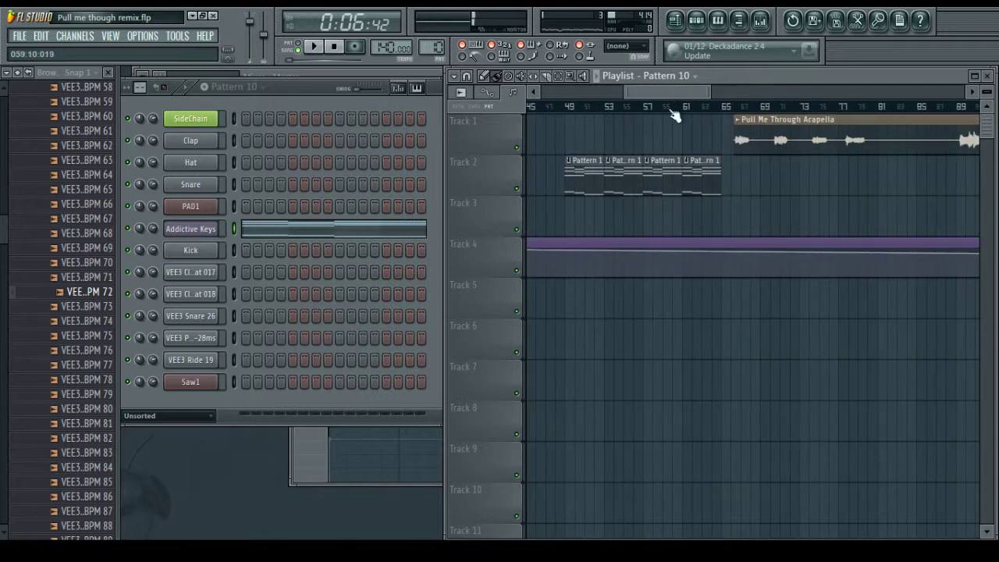
{"action": "left_click_drag", "start_coordinate": [727, 155], "coordinate": [566, 190]}
{"action": "left_click_drag", "start_coordinate": [663, 95], "coordinate": [629, 93]}
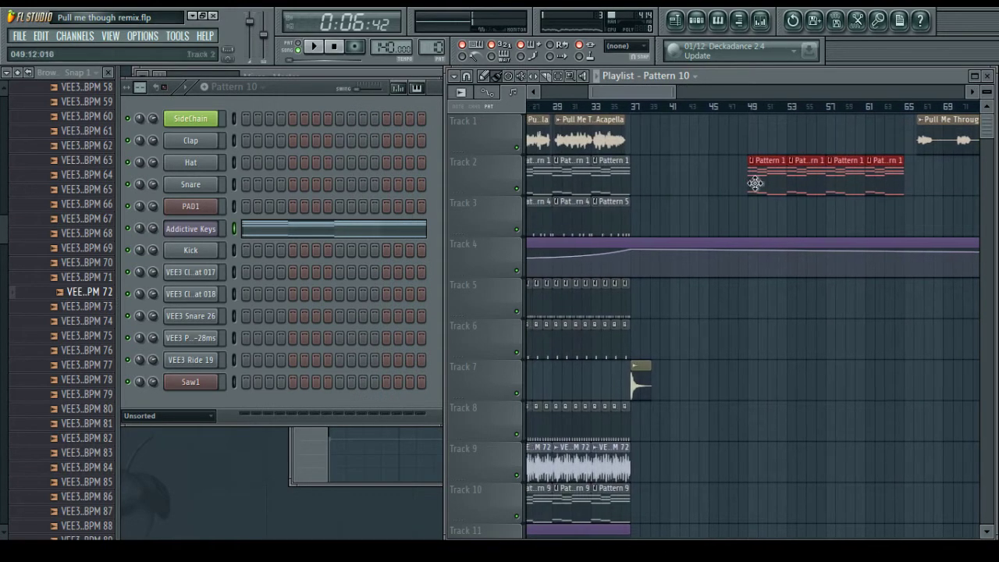
{"action": "left_click_drag", "start_coordinate": [756, 183], "coordinate": [642, 180]}
{"action": "left_click", "coordinate": [749, 395], "text": "ctrl"}
Repeat Pattern 9 on Track 10 and the loop on Track 9 out to bar 53
{"action": "scroll", "coordinate": [729, 376], "scroll_direction": "down", "scroll_amount": 3}
{"action": "scroll", "coordinate": [725, 375], "scroll_direction": "down", "scroll_amount": 2}
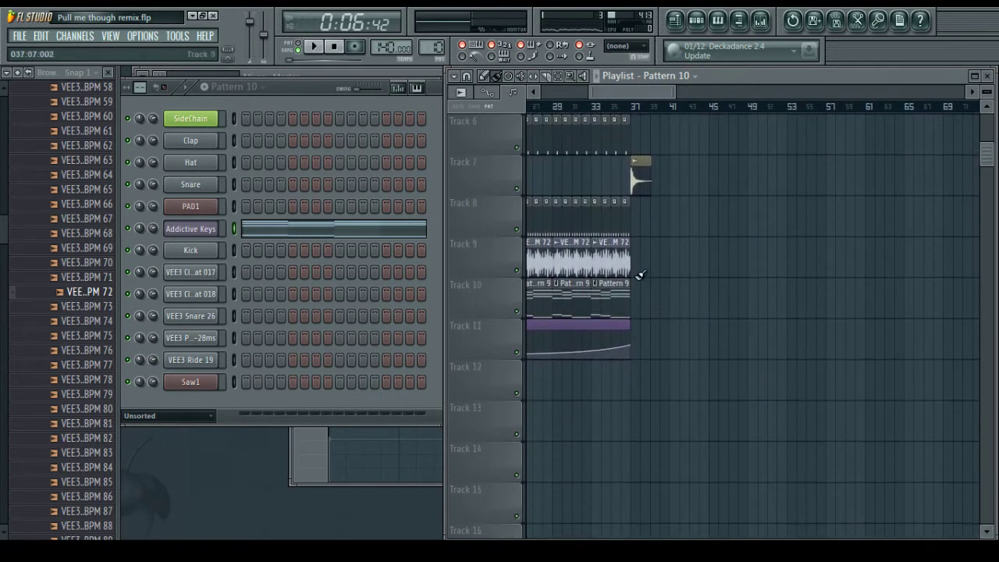
{"action": "left_click", "coordinate": [615, 298]}
{"action": "left_click_drag", "start_coordinate": [640, 301], "coordinate": [769, 307]}
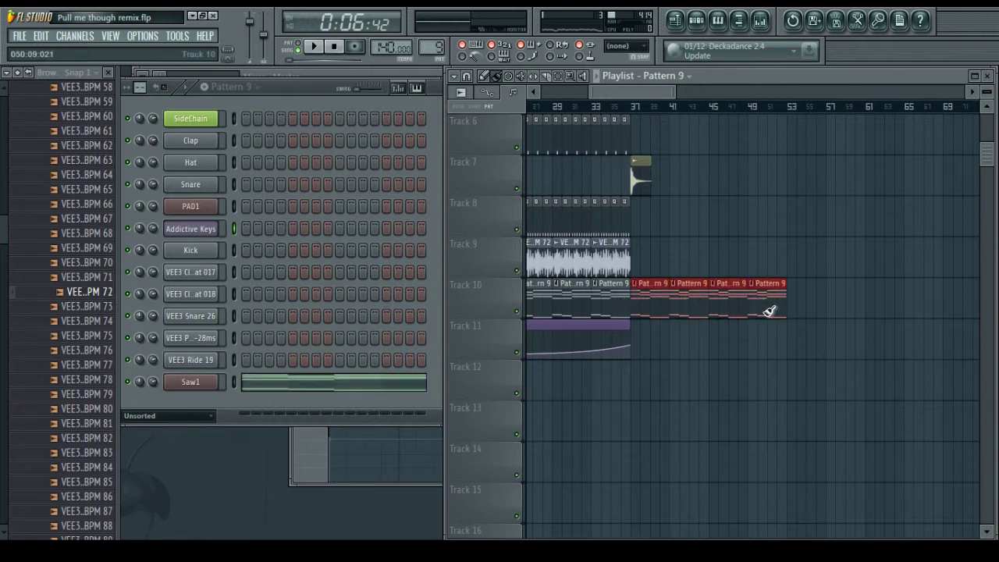
{"action": "scroll", "coordinate": [753, 341], "scroll_direction": "up", "scroll_amount": 3}
{"action": "left_click", "coordinate": [629, 384]}
{"action": "left_click_drag", "start_coordinate": [630, 384], "coordinate": [784, 383]}
Delete the extra Track 8 and Track 9 clip copies past bar 37
{"action": "scroll", "coordinate": [635, 104], "scroll_direction": "left", "scroll_amount": 3}
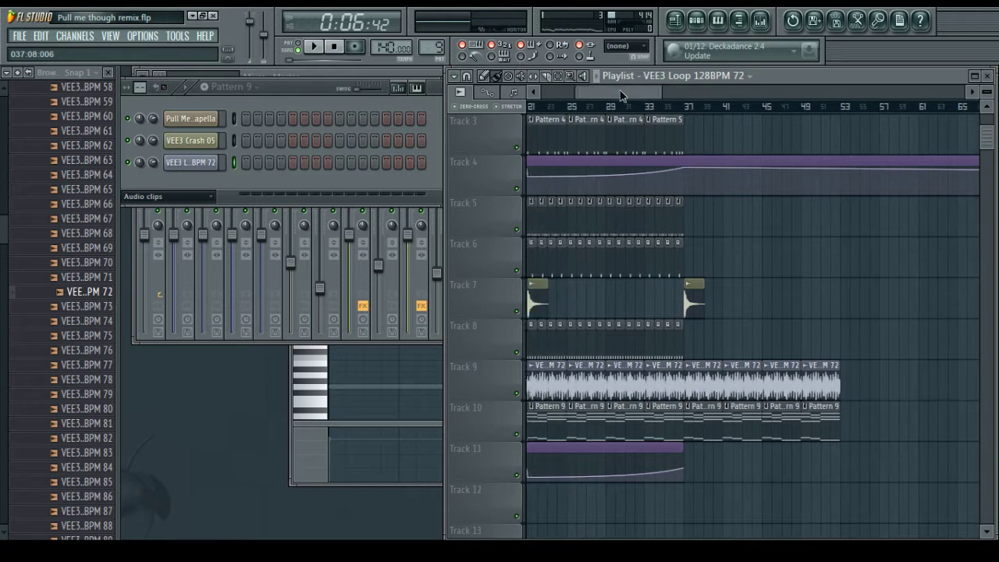
{"action": "left_click_drag", "start_coordinate": [731, 330], "coordinate": [711, 346]}
{"action": "right_click", "coordinate": [711, 352]}
{"action": "right_click", "coordinate": [712, 352]}
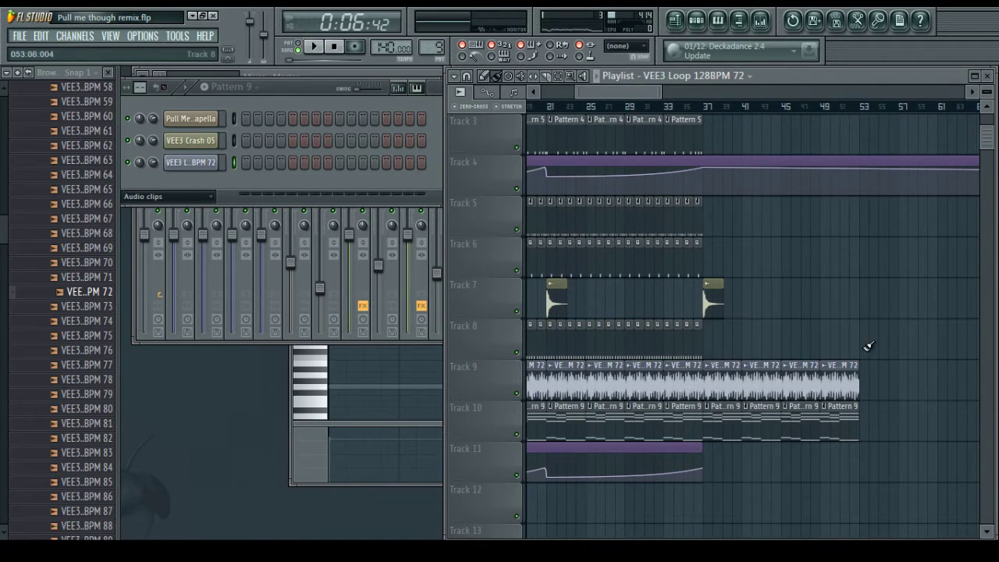
{"action": "right_click", "coordinate": [847, 383]}
{"action": "right_click", "coordinate": [804, 383]}
{"action": "right_click", "coordinate": [764, 383]}
{"action": "right_click", "coordinate": [726, 383]}
Lower point 5 of the Saw1 cutoff automation to 62%
{"action": "scroll", "coordinate": [714, 335], "scroll_direction": "up", "scroll_amount": 2}
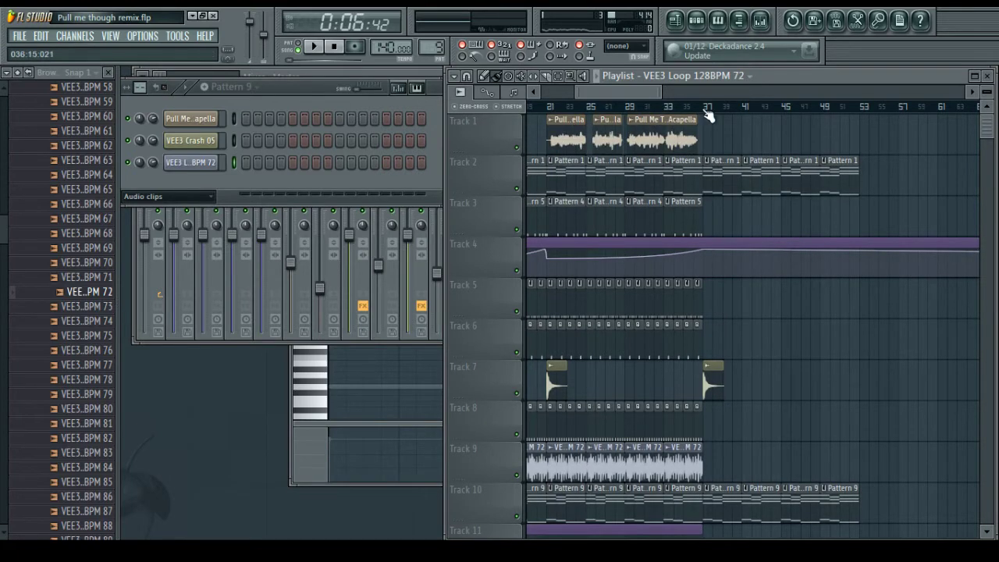
{"action": "scroll", "coordinate": [708, 113], "scroll_direction": "up", "scroll_amount": 4}
{"action": "scroll", "coordinate": [708, 113], "scroll_direction": "up", "scroll_amount": 2}
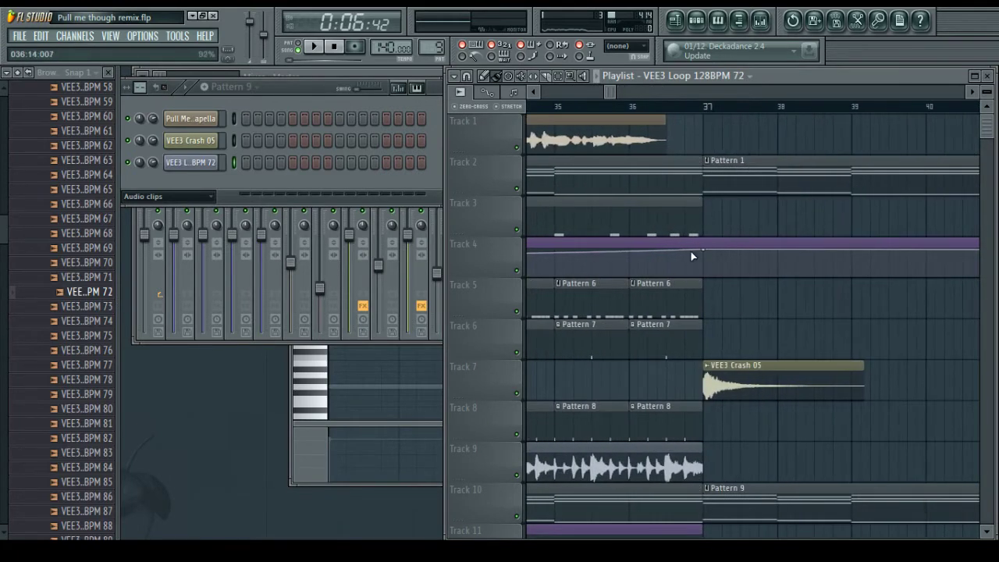
{"action": "left_click", "coordinate": [691, 254]}
{"action": "scroll", "coordinate": [681, 345], "scroll_direction": "down", "scroll_amount": 3}
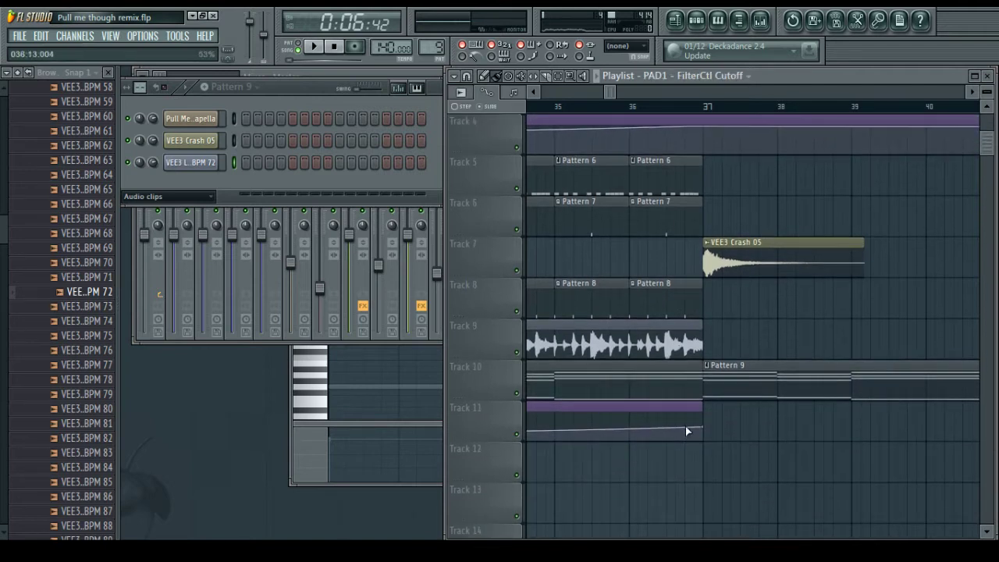
{"action": "left_click", "coordinate": [687, 427]}
{"action": "left_click_drag", "start_coordinate": [690, 428], "coordinate": [691, 426]}
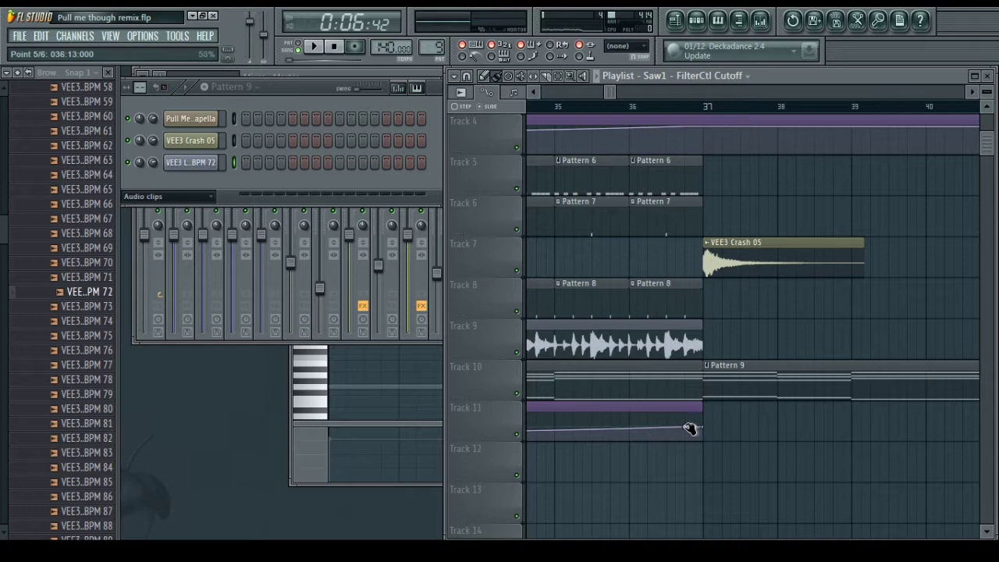
{"action": "scroll", "coordinate": [664, 113], "scroll_direction": "down", "scroll_amount": 3}
{"action": "scroll", "coordinate": [664, 109], "scroll_direction": "down", "scroll_amount": 3}
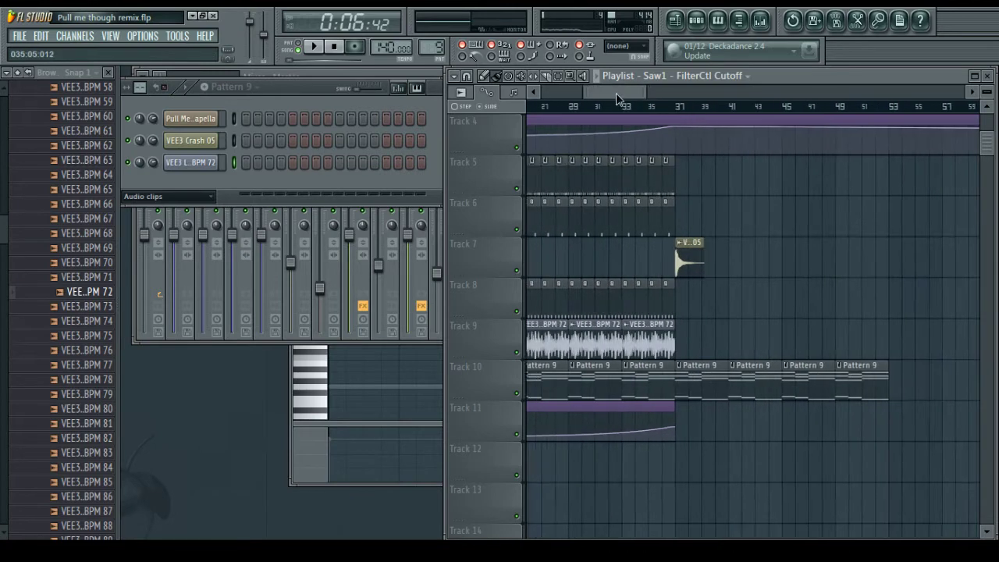
Copy a Track 11 point's value onto the Saw1 automation end point and lengthen the clip
{"action": "mouse_move", "coordinate": [616, 93]}
{"action": "left_mouse_down"}
{"action": "mouse_move", "coordinate": [607, 93]}
{"action": "mouse_move", "coordinate": [615, 93]}
{"action": "left_mouse_up"}
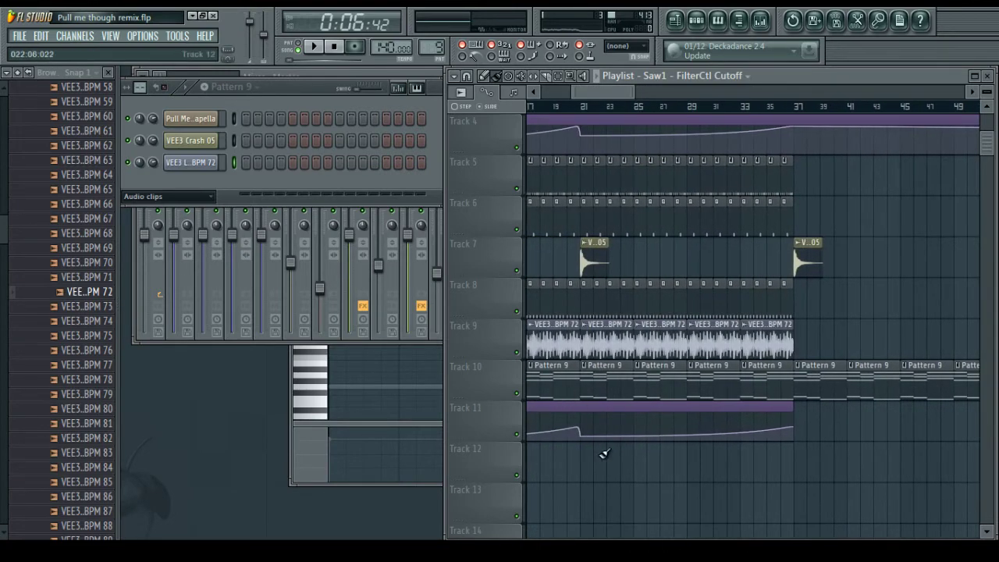
{"action": "right_click", "coordinate": [583, 437]}
{"action": "left_click", "coordinate": [615, 505]}
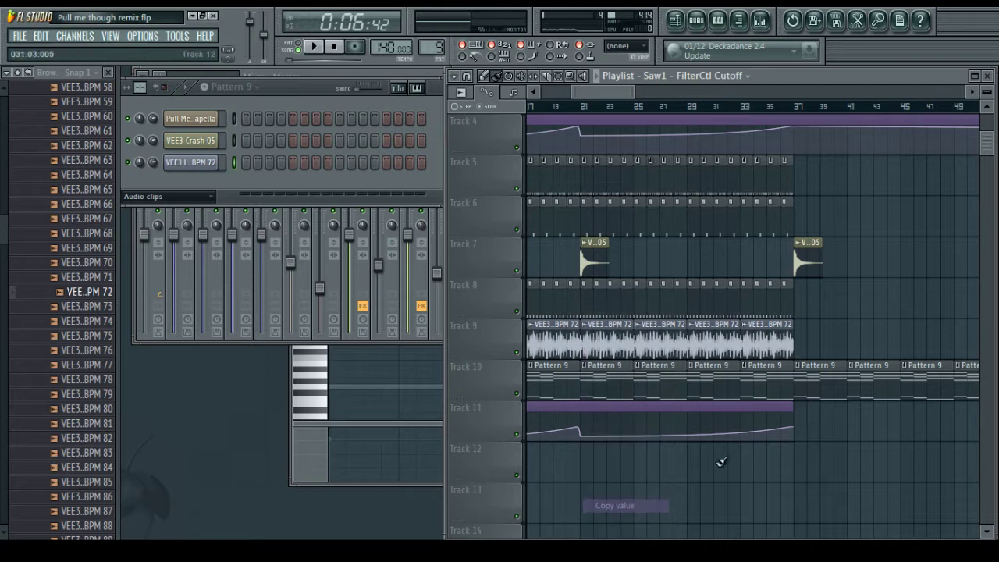
{"action": "right_click", "coordinate": [794, 428]}
{"action": "left_click", "coordinate": [839, 519]}
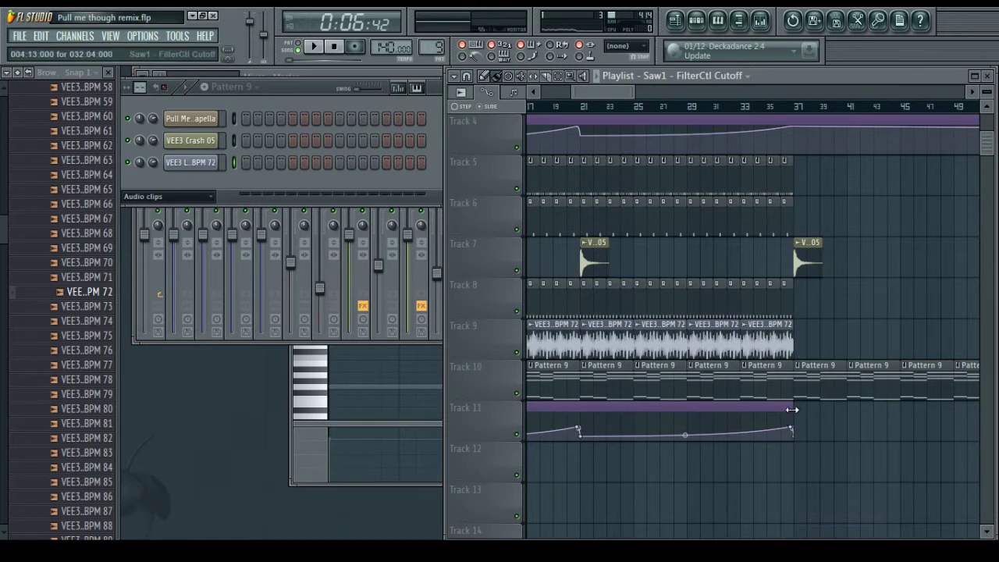
{"action": "left_click_drag", "start_coordinate": [791, 406], "coordinate": [833, 407]}
{"action": "scroll", "coordinate": [802, 259], "scroll_direction": "up", "scroll_amount": 3}
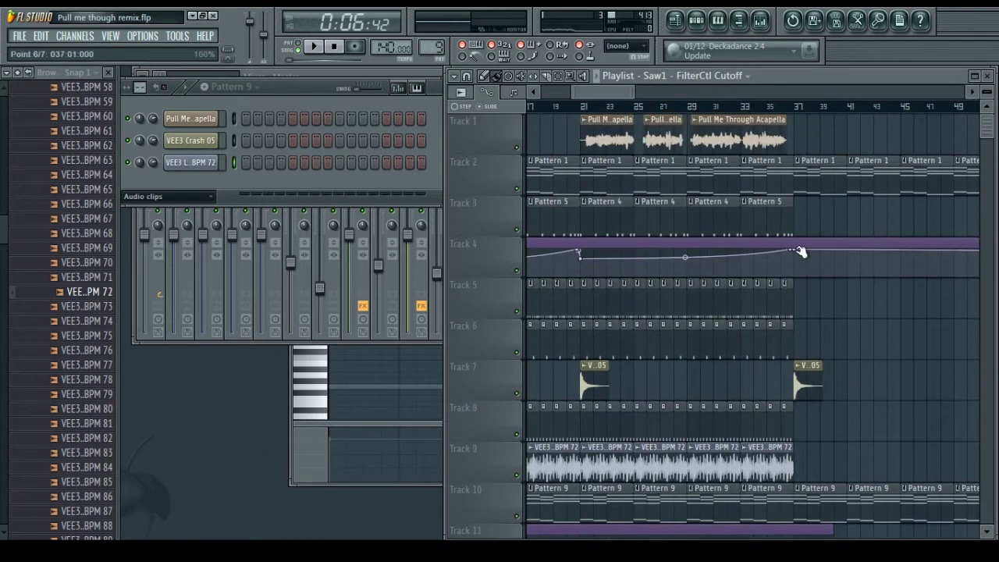
Copy the 66% value from PAD1 automation point 4 onto point 6
{"action": "right_click", "coordinate": [578, 252]}
{"action": "left_click", "coordinate": [613, 456]}
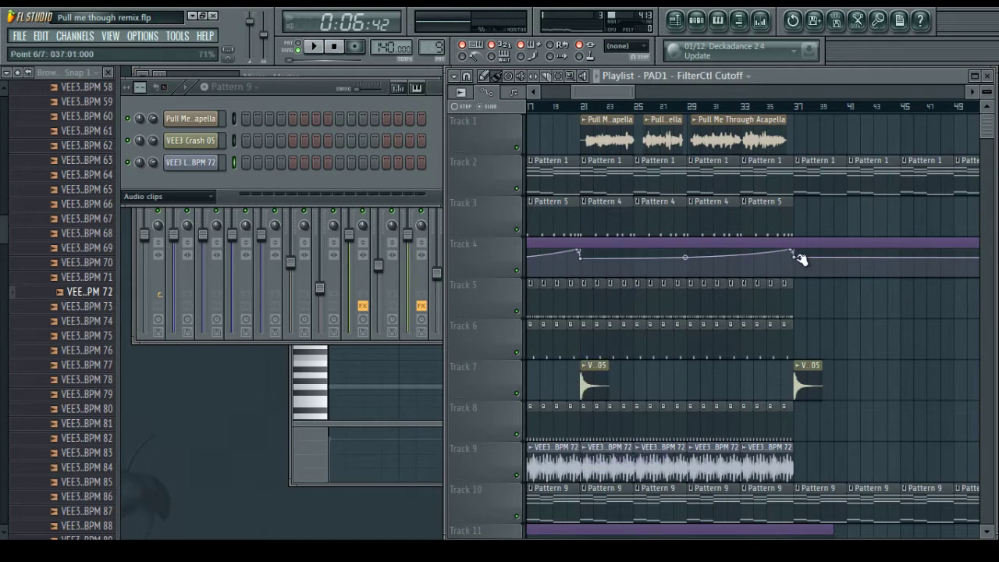
{"action": "right_click", "coordinate": [793, 253]}
{"action": "left_click", "coordinate": [817, 468]}
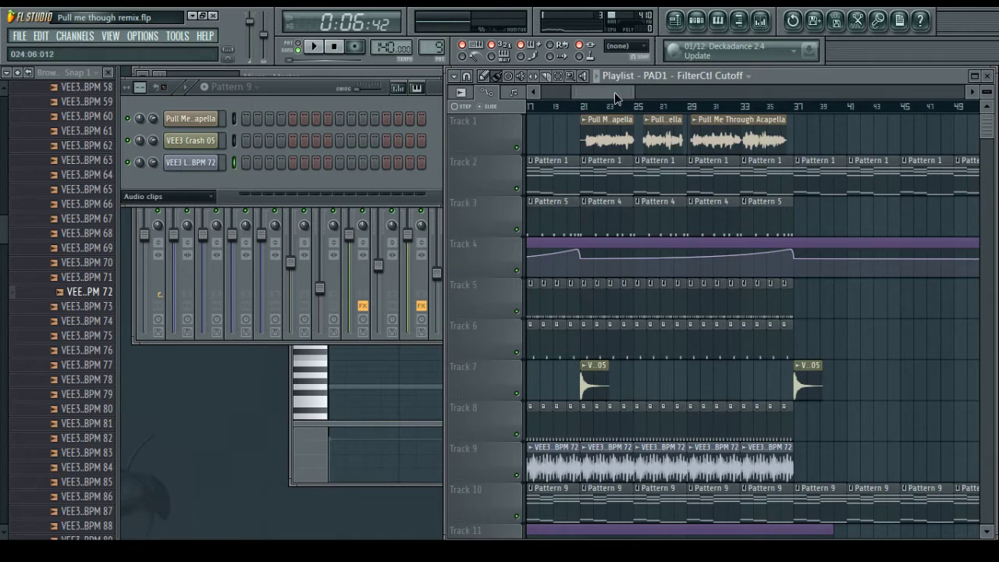
{"action": "left_click_drag", "start_coordinate": [614, 92], "coordinate": [632, 100]}
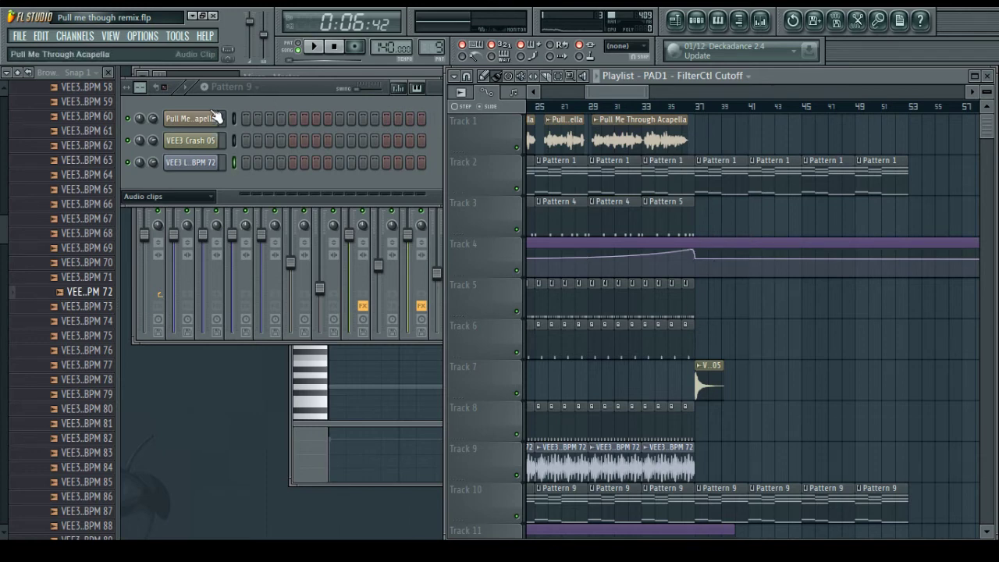
Show all channels, create Pattern 11 with step 1 on SideChain and Kick, and place it on Track 3 at bar 37
{"action": "left_click", "coordinate": [187, 197]}
{"action": "left_click", "coordinate": [175, 258]}
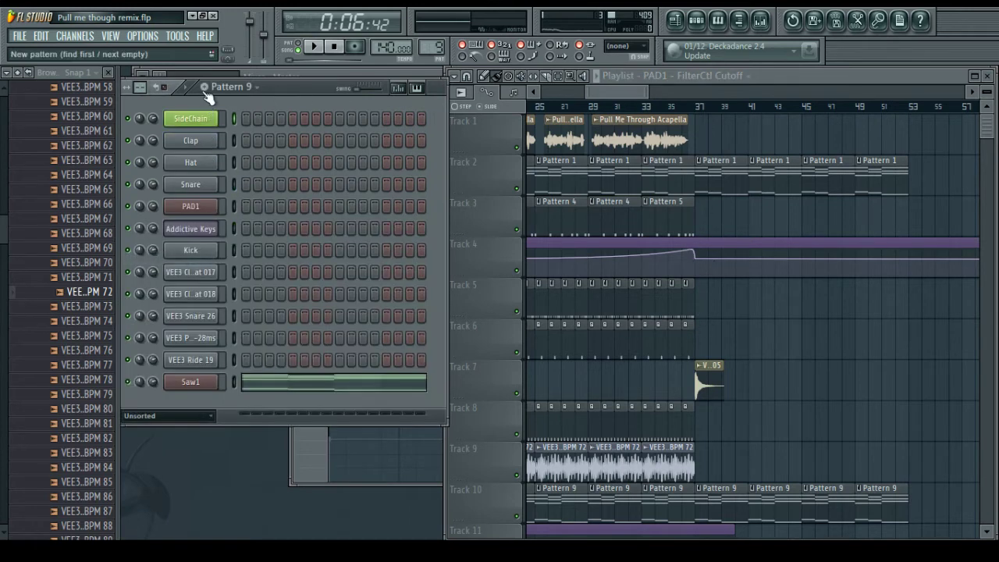
{"action": "left_click", "coordinate": [204, 87]}
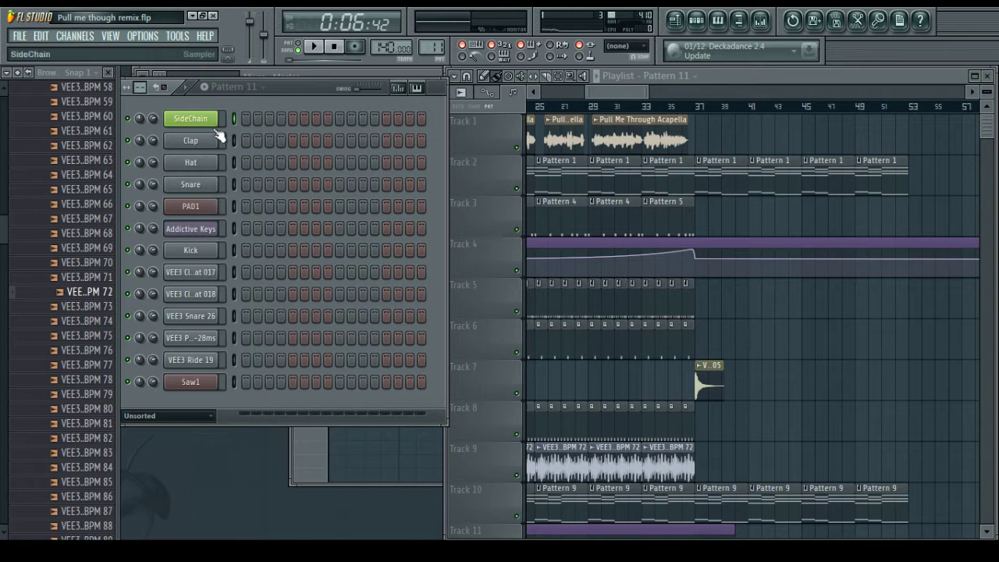
{"action": "left_click", "coordinate": [245, 119]}
{"action": "left_click", "coordinate": [246, 249]}
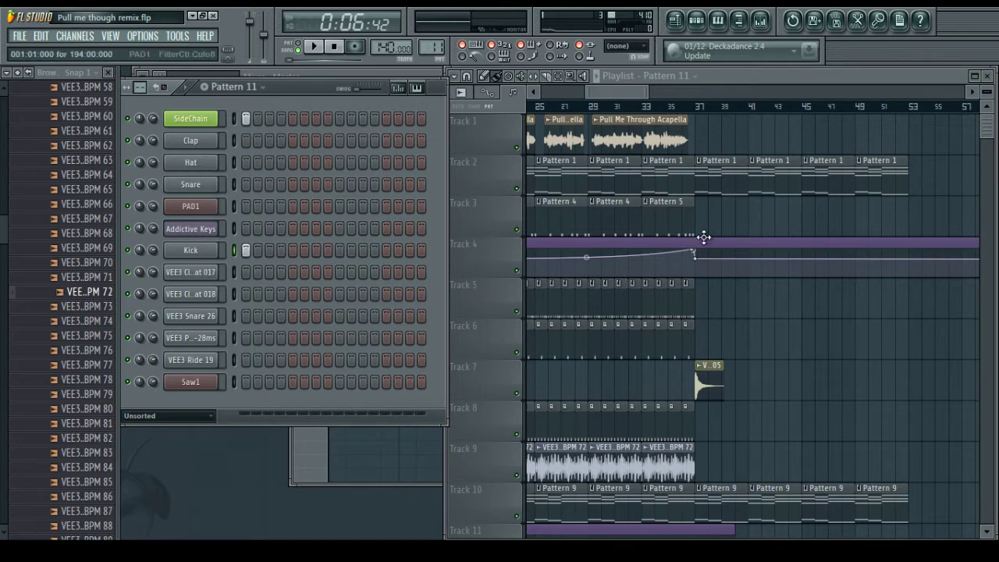
{"action": "left_click", "coordinate": [712, 204]}
Save the project, play the arrangement from bar 1, stop it, and switch to XSplit Broadcaster
{"action": "left_click_drag", "start_coordinate": [718, 216], "coordinate": [709, 215]}
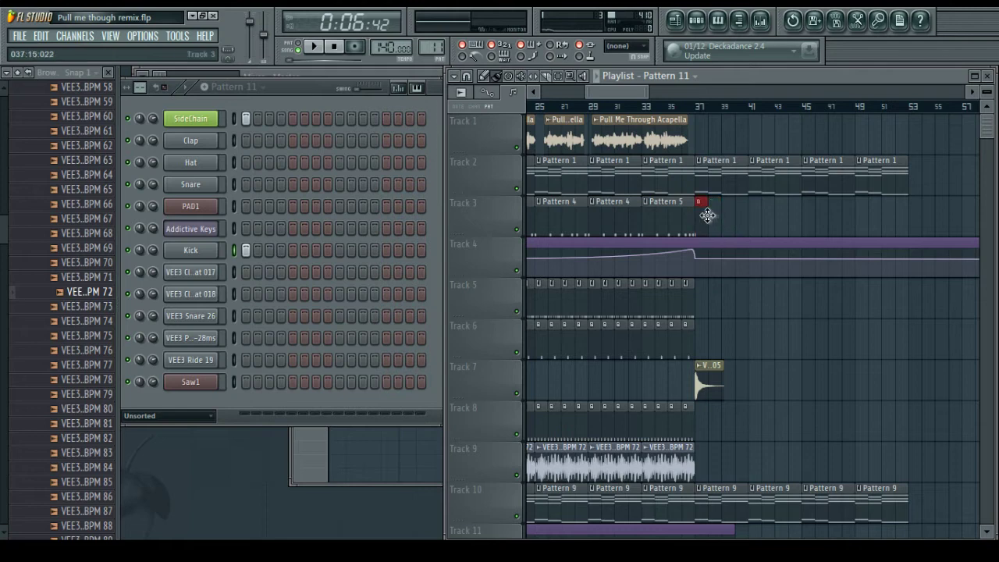
{"action": "left_click_drag", "start_coordinate": [623, 93], "coordinate": [544, 91]}
{"action": "key", "text": "ctrl+s"}
{"action": "key", "text": "space"}
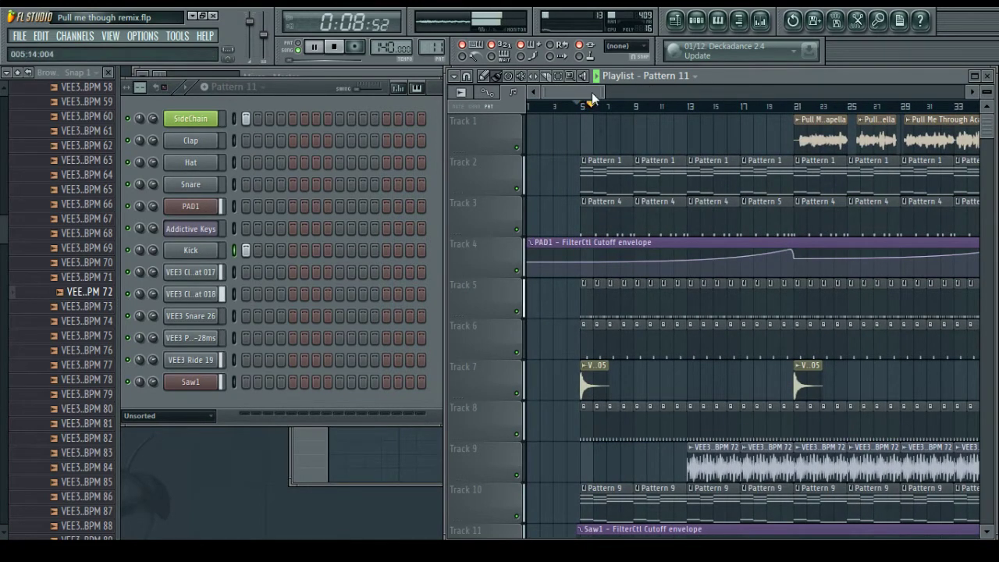
{"action": "left_click_drag", "start_coordinate": [595, 93], "coordinate": [598, 93]}
{"action": "key", "text": "space"}
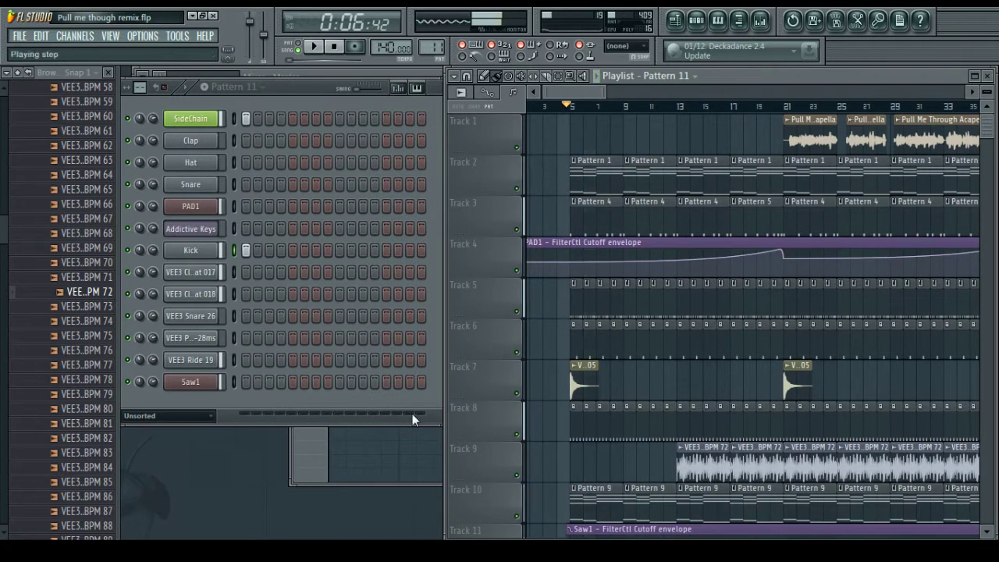
{"action": "left_click", "coordinate": [291, 550]}
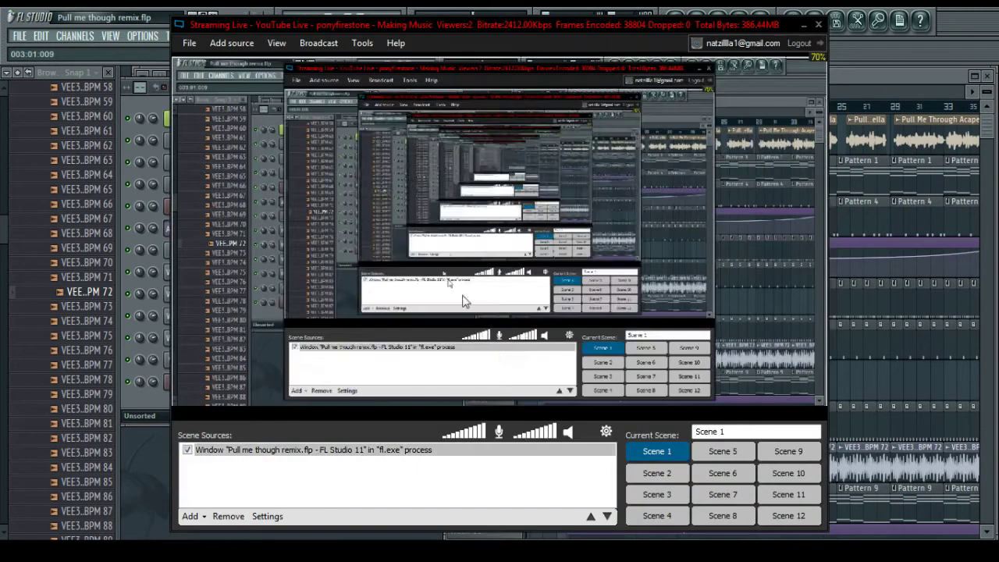
Start sharing the live stream and choose to connect a Twitter account
{"action": "left_click", "coordinate": [362, 43]}
{"action": "mouse_move", "coordinate": [334, 45]}
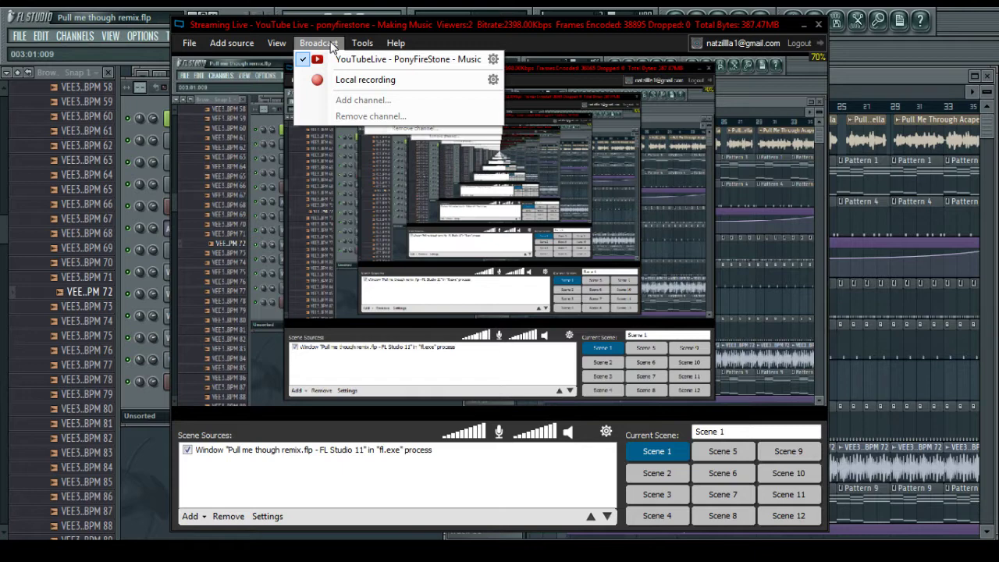
{"action": "left_click", "coordinate": [394, 60]}
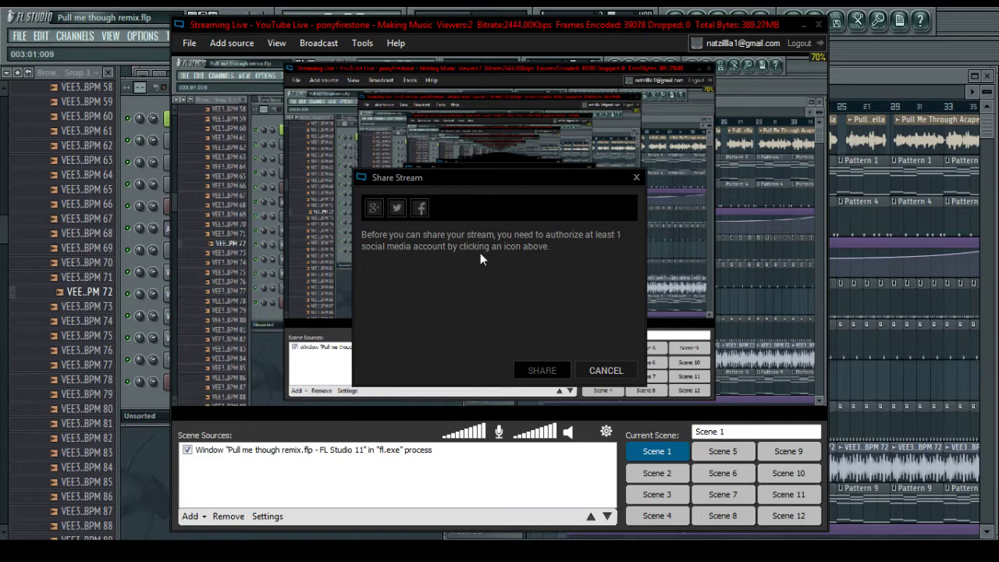
{"action": "left_click", "coordinate": [396, 209]}
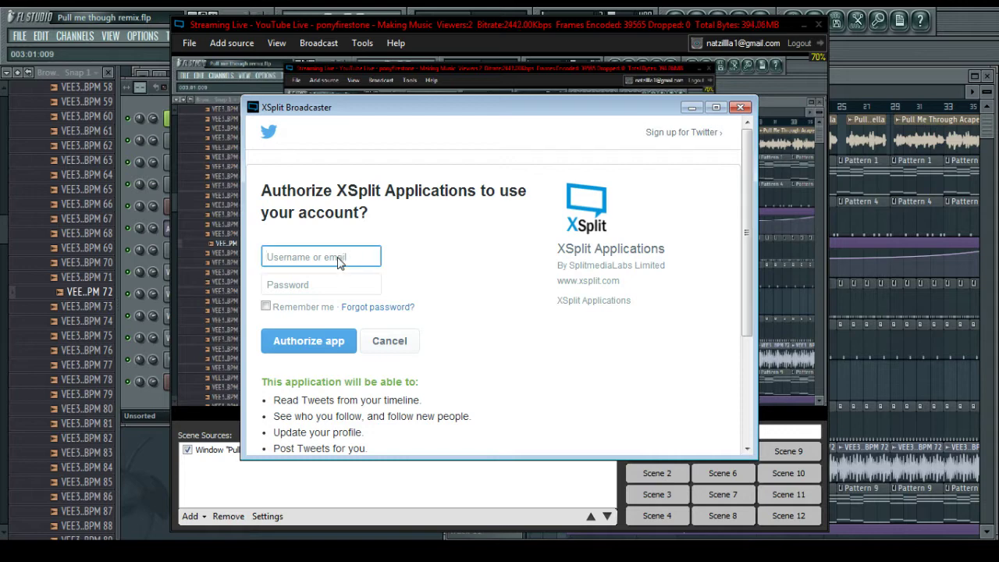
Enter the Twitter username and account password and submit them
{"action": "type", "text": "ponyfirestone"}
{"action": "key", "text": "Tab"}
{"action": "type", "text": "•"}
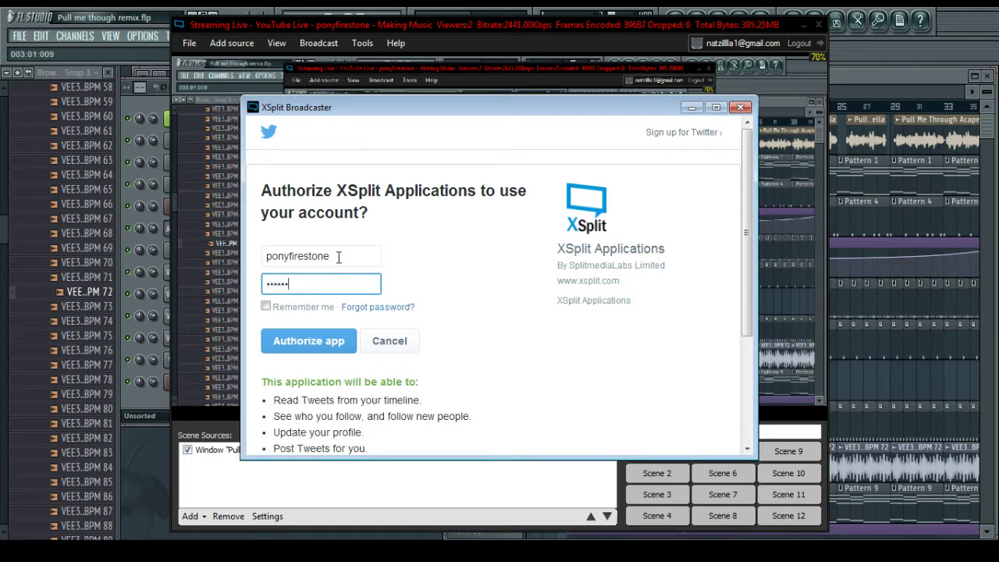
{"action": "key", "text": "BackSpace"}
{"action": "type", "text": "•••••"}
{"action": "left_click", "coordinate": [299, 341]}
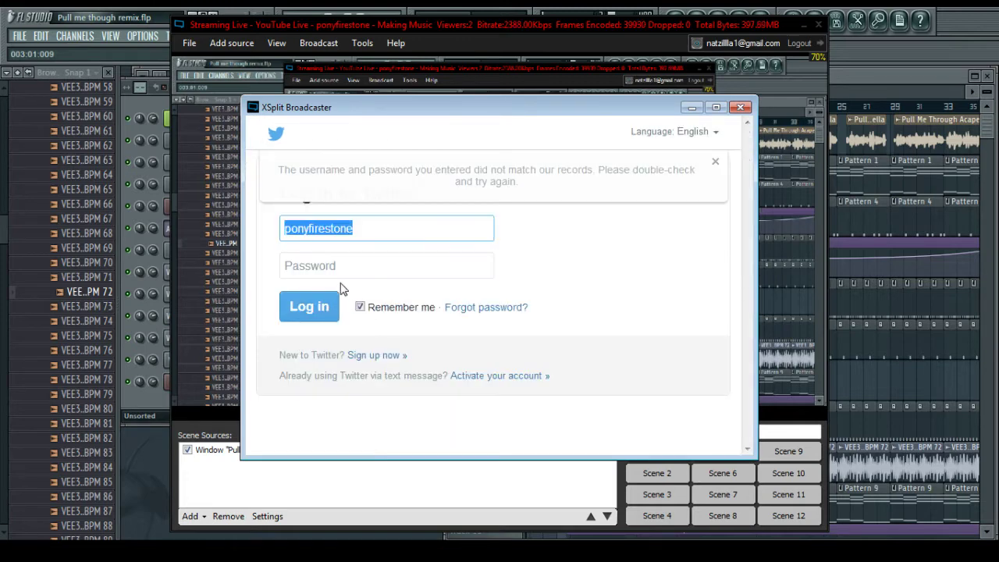
Re-enter the account password after the error and log in to Twitter
{"action": "left_click", "coordinate": [334, 268]}
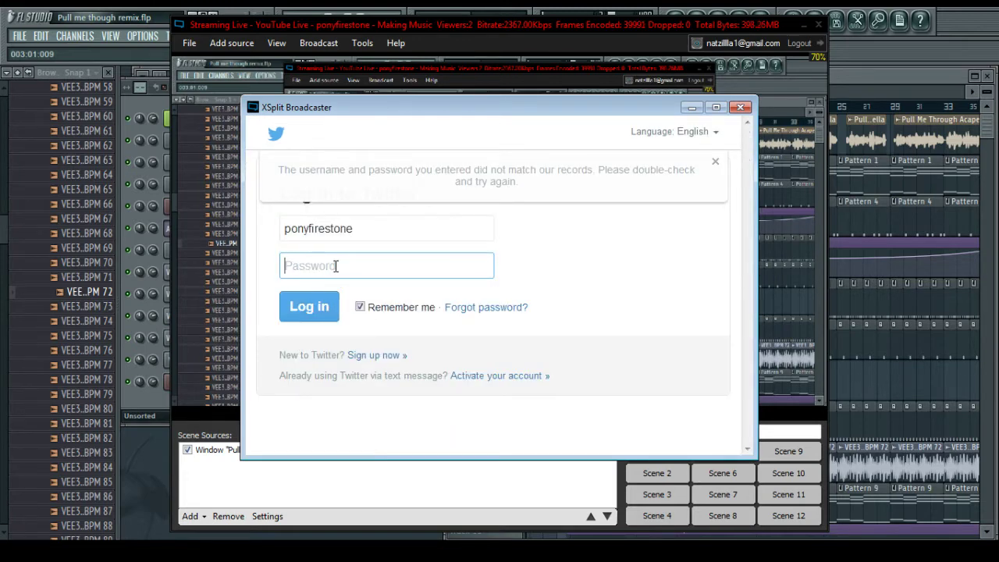
{"action": "type", "text": "****"}
{"action": "left_click", "coordinate": [310, 323]}
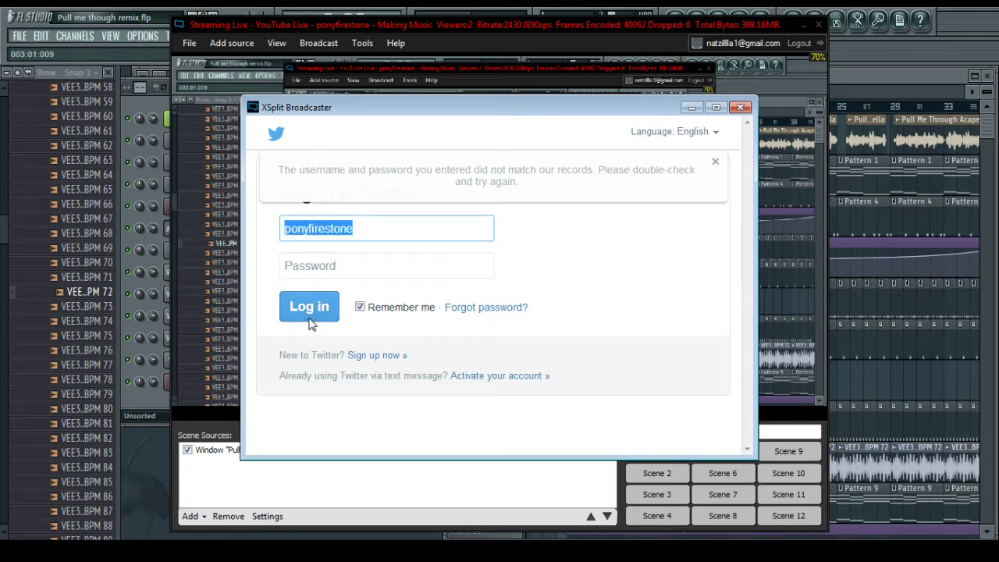
{"action": "left_click", "coordinate": [336, 267]}
{"action": "type", "text": "•••"}
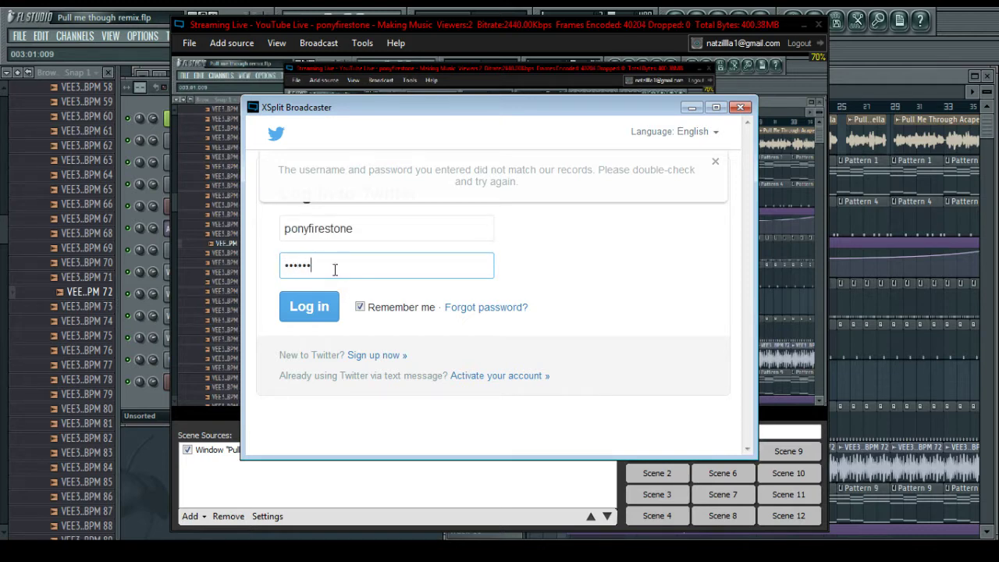
{"action": "left_click", "coordinate": [316, 307]}
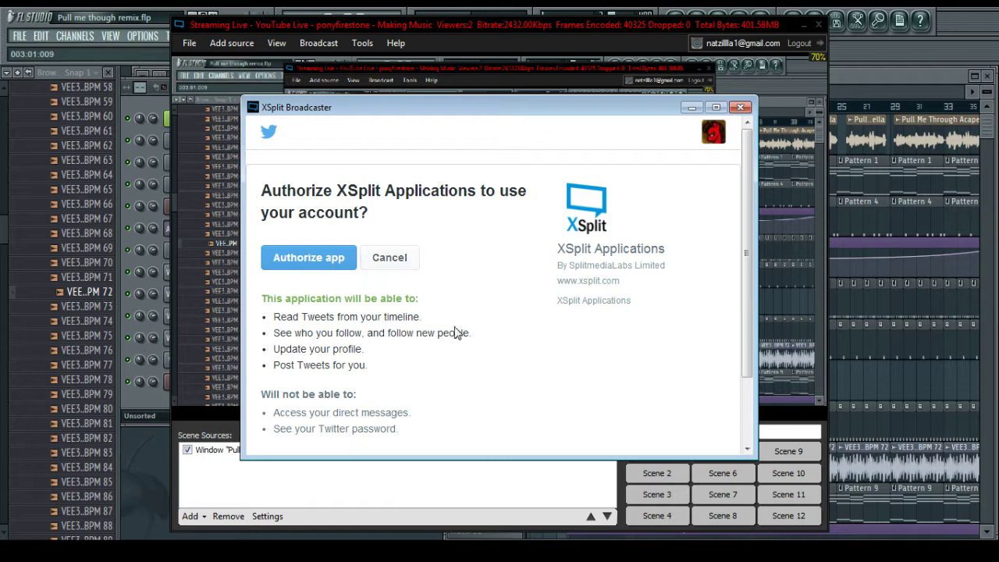
Authorize XSplit, share the YouTube stream link to Twitter, confirm success and close the dialog
{"action": "left_click", "coordinate": [306, 264]}
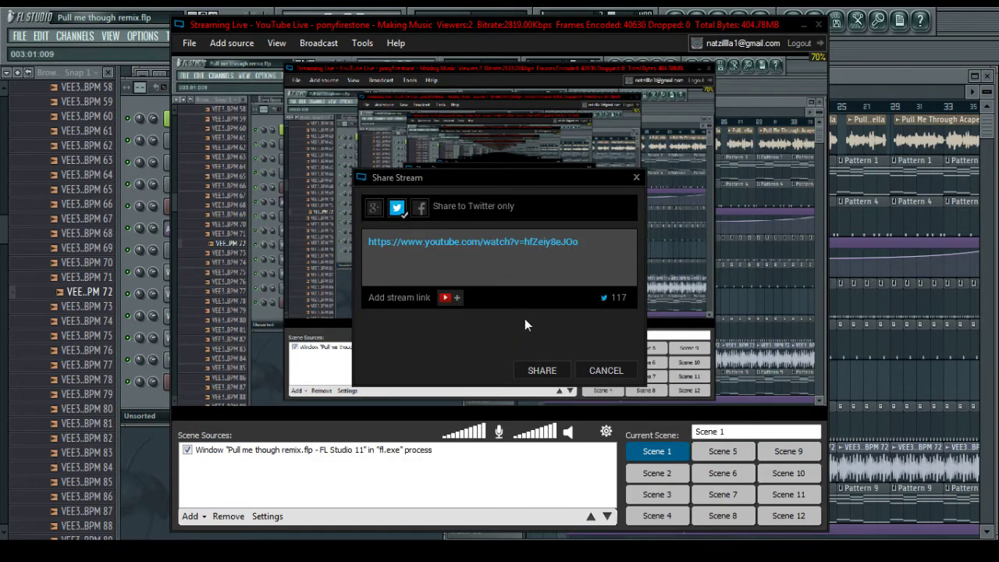
{"action": "left_click", "coordinate": [541, 372]}
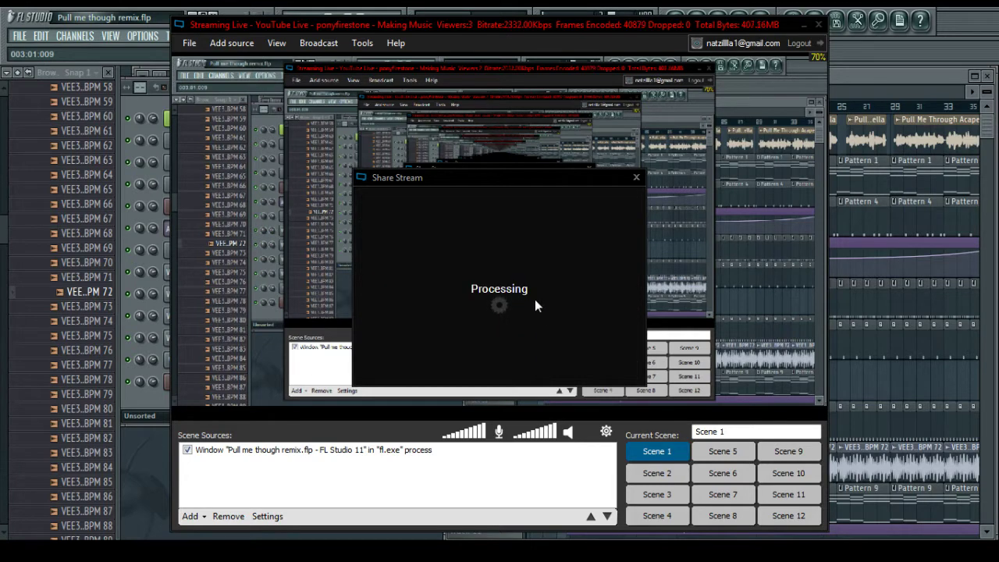
{"action": "left_click", "coordinate": [593, 308]}
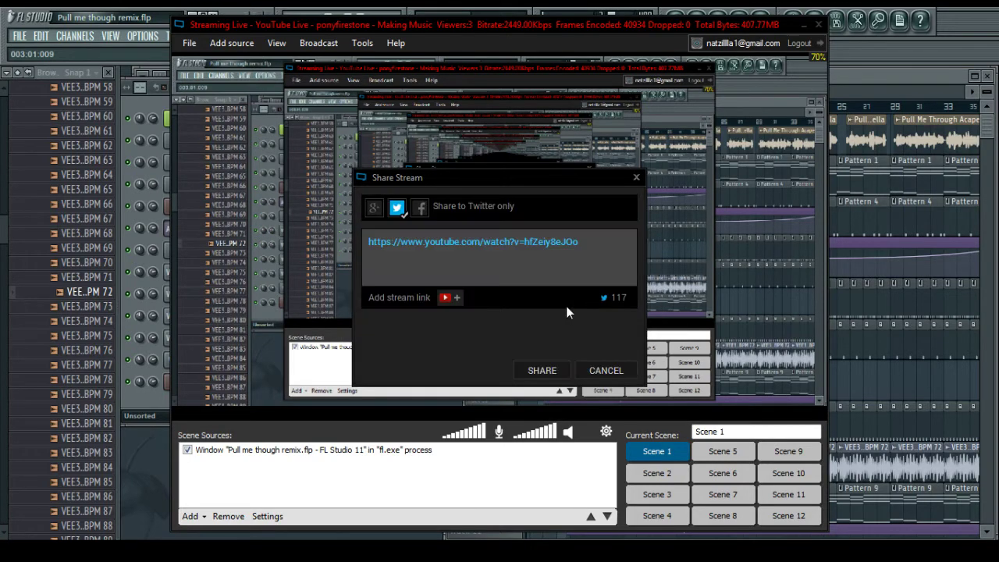
{"action": "left_click", "coordinate": [634, 179]}
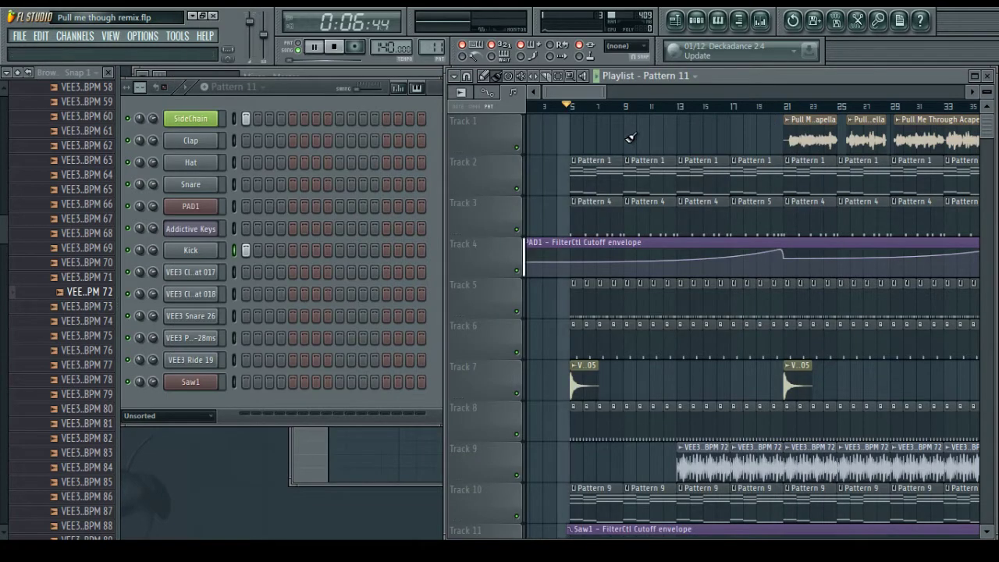
Play the remix and scroll the playlist along with it toward the later acapella clip
{"action": "key", "text": "space"}
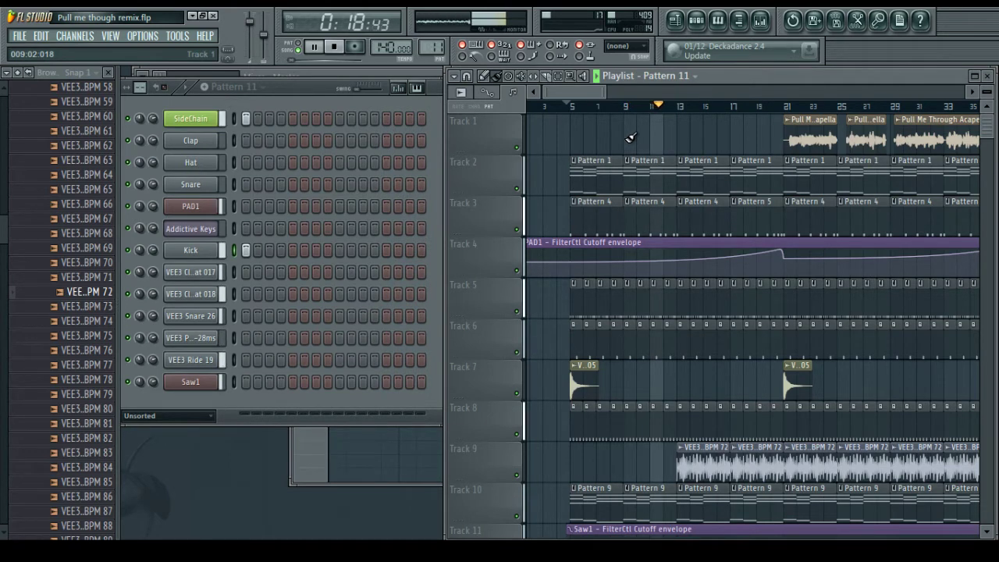
{"action": "left_click_drag", "start_coordinate": [584, 96], "coordinate": [596, 97]}
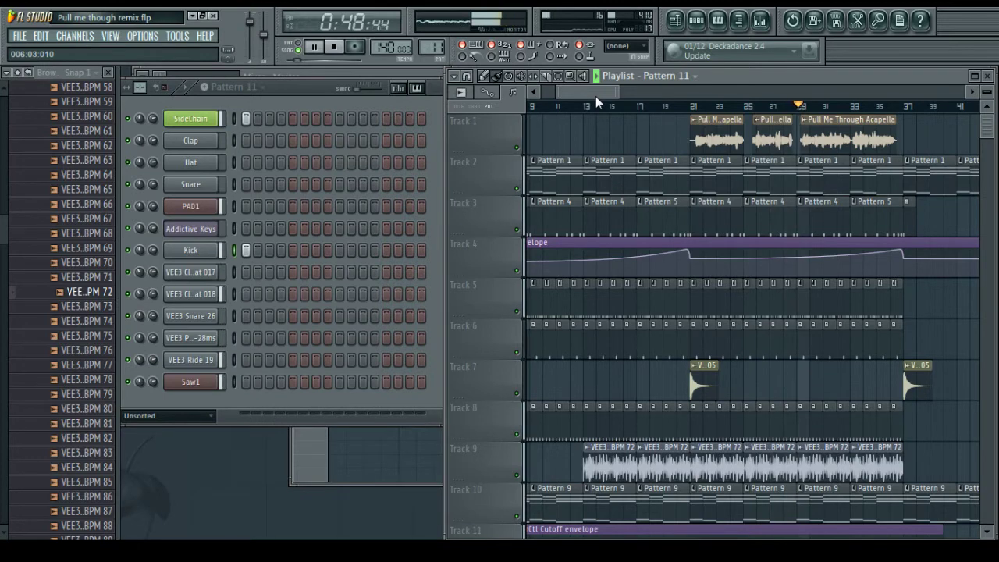
{"action": "left_click_drag", "start_coordinate": [595, 96], "coordinate": [624, 92]}
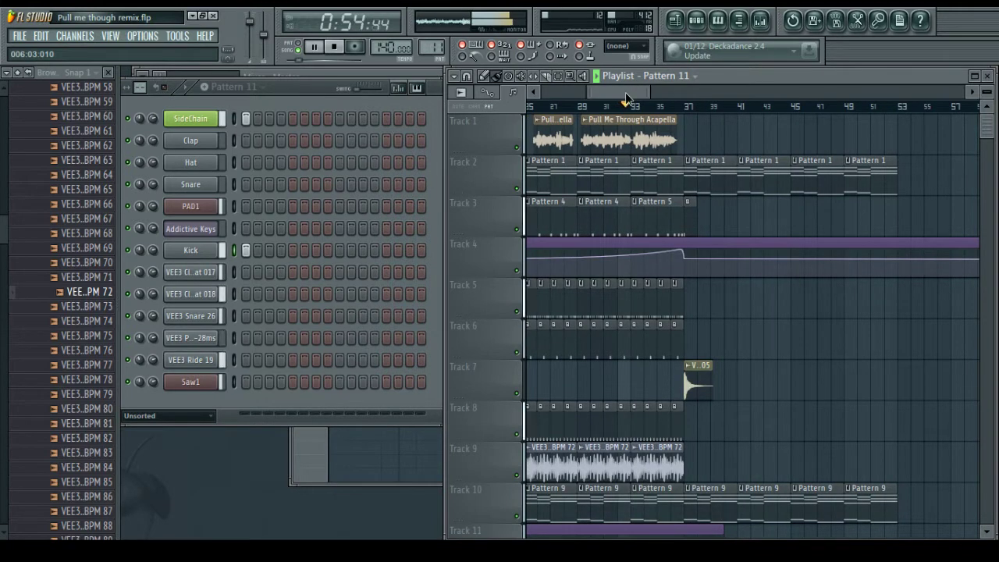
{"action": "left_click_drag", "start_coordinate": [624, 92], "coordinate": [629, 92]}
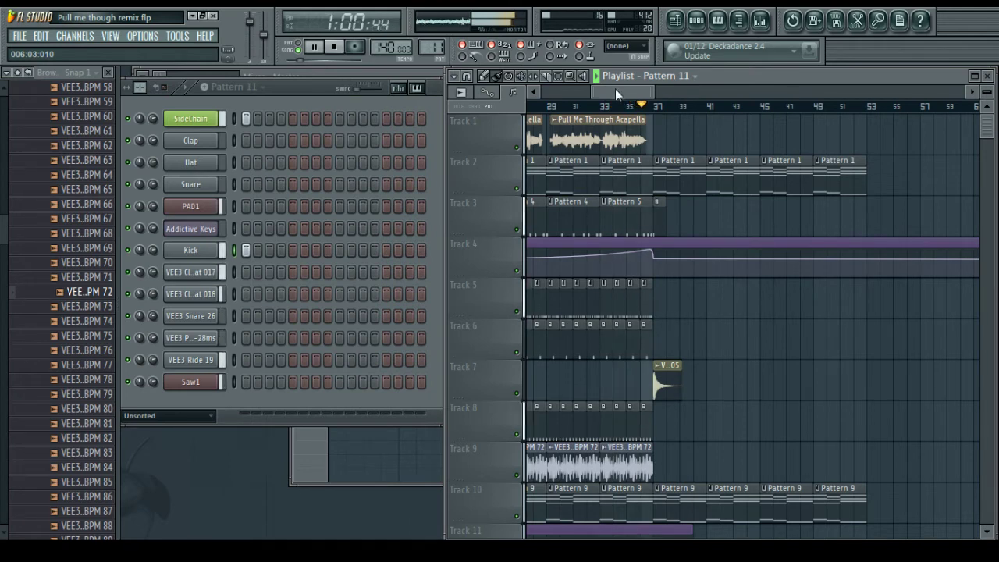
{"action": "left_click_drag", "start_coordinate": [615, 89], "coordinate": [674, 139]}
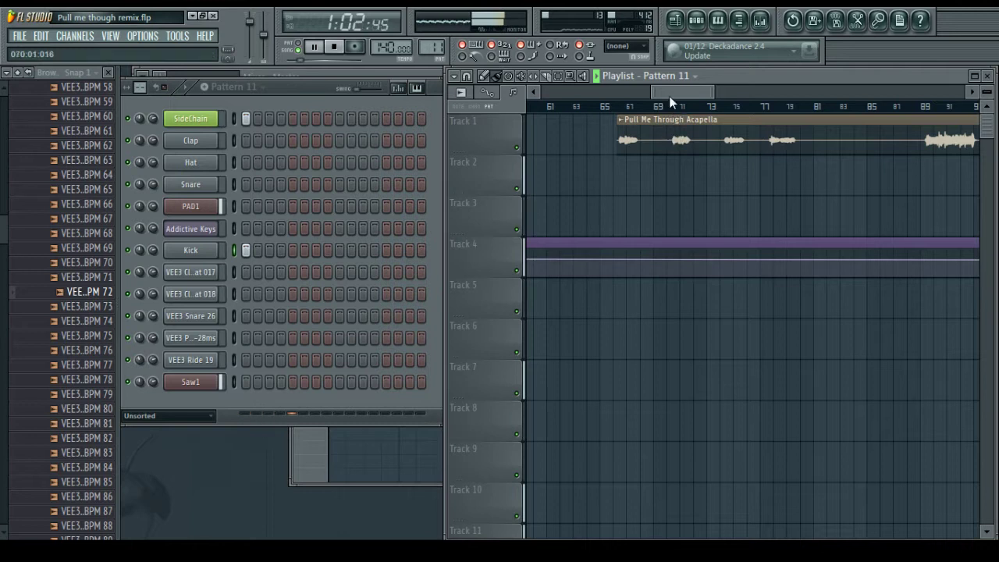
Drag the later Pull Me Through Acapella clip earlier in Track 1, then nudge it slightly later
{"action": "scroll", "coordinate": [671, 101], "scroll_direction": "down", "scroll_amount": 2}
{"action": "scroll", "coordinate": [672, 95], "scroll_direction": "up", "scroll_amount": 3}
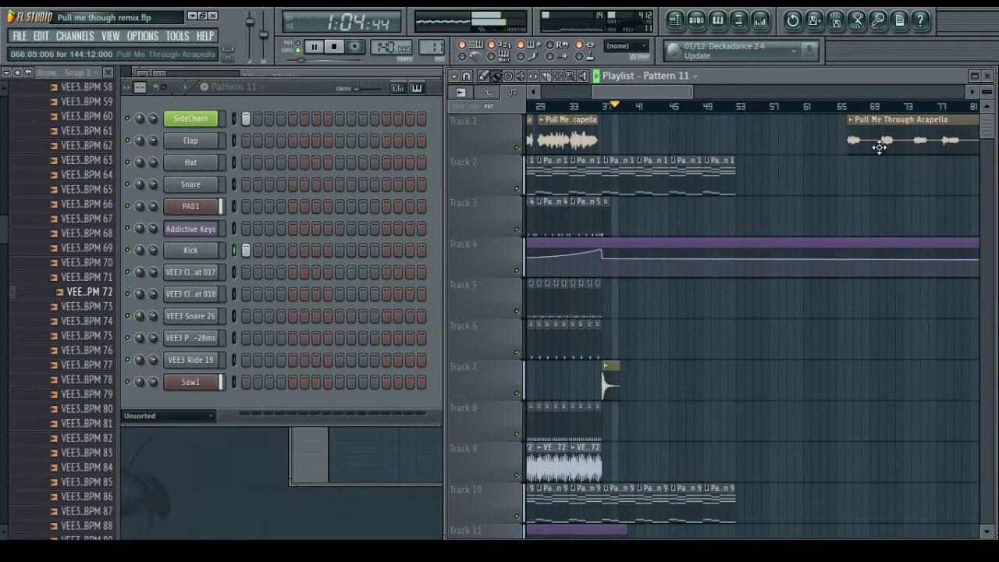
{"action": "left_click_drag", "start_coordinate": [879, 146], "coordinate": [636, 143]}
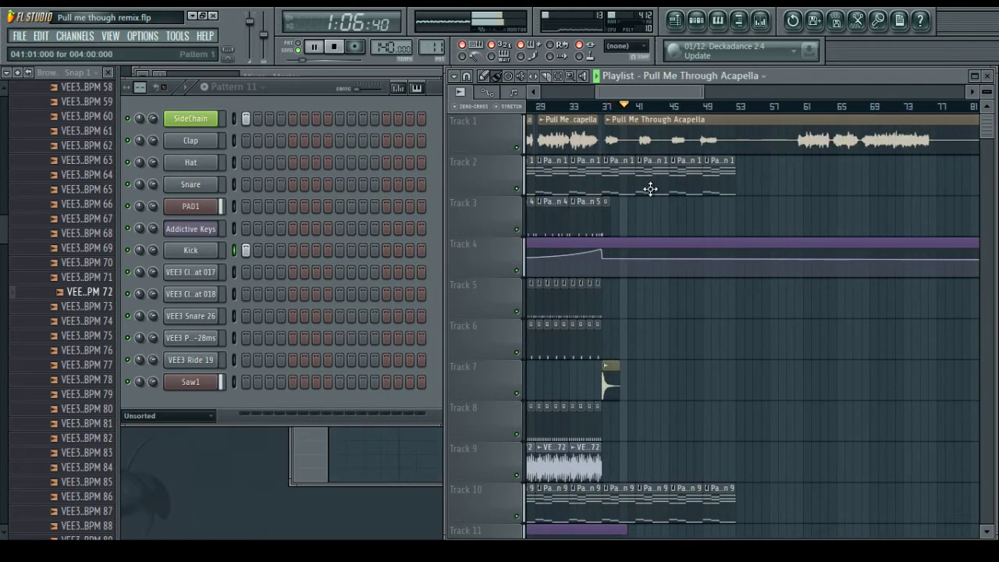
{"action": "scroll", "coordinate": [636, 91], "scroll_direction": "up", "scroll_amount": 3}
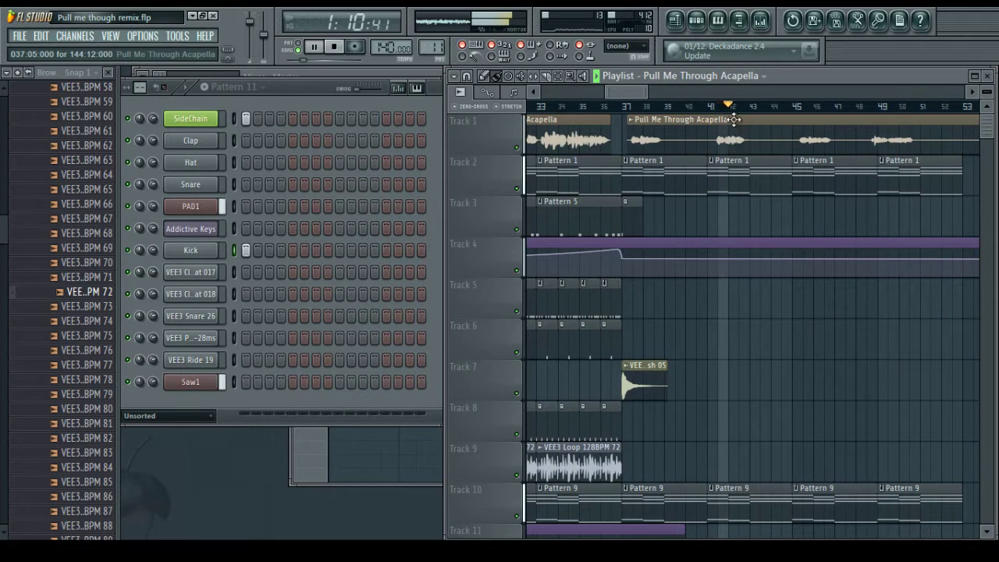
{"action": "left_click_drag", "start_coordinate": [632, 93], "coordinate": [636, 94]}
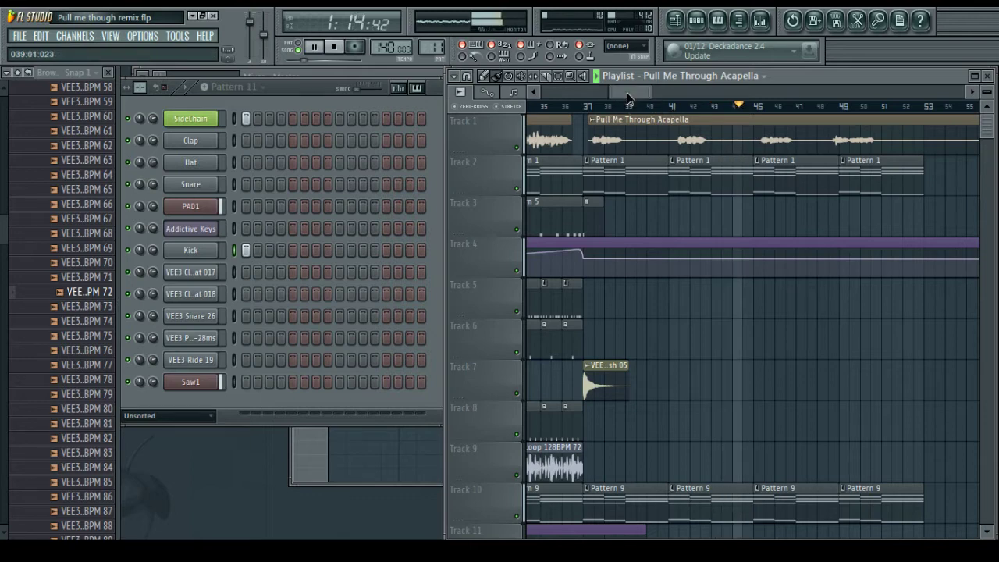
{"action": "left_click_drag", "start_coordinate": [627, 92], "coordinate": [629, 92]}
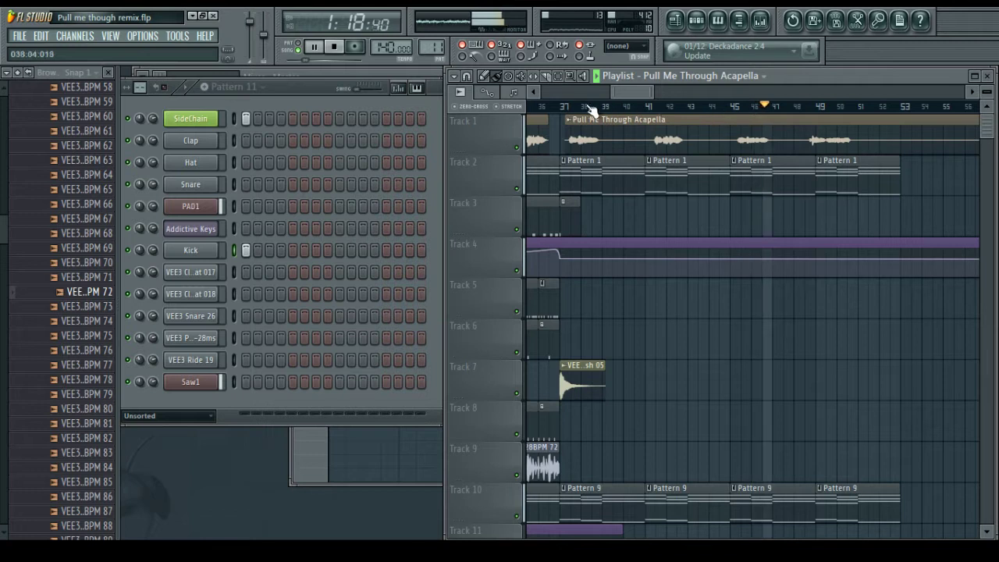
{"action": "scroll", "coordinate": [585, 108], "scroll_direction": "up", "scroll_amount": 2}
{"action": "left_click_drag", "start_coordinate": [601, 142], "coordinate": [609, 144]}
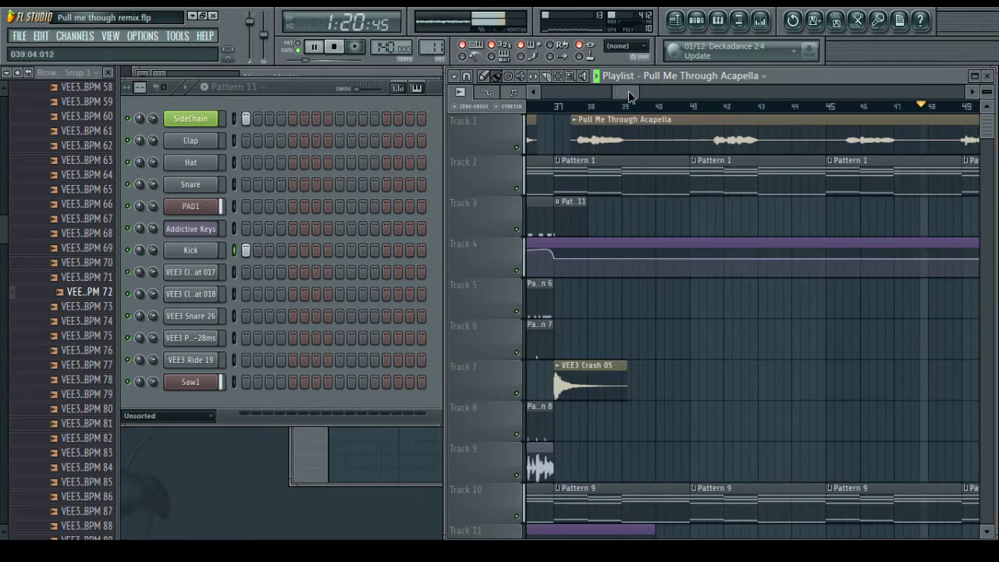
{"action": "left_click_drag", "start_coordinate": [631, 94], "coordinate": [641, 97]}
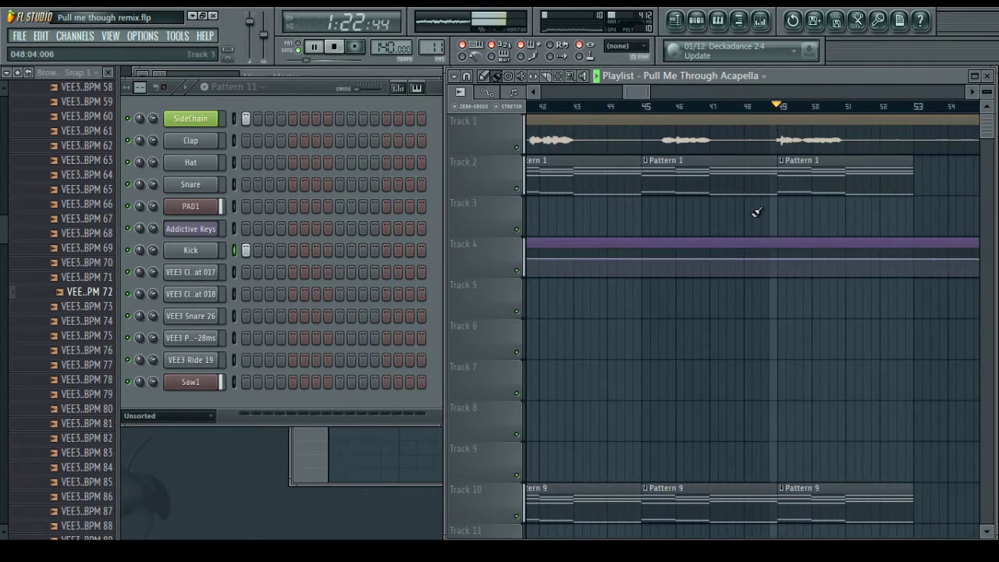
{"action": "scroll", "coordinate": [669, 107], "scroll_direction": "down", "scroll_amount": 3}
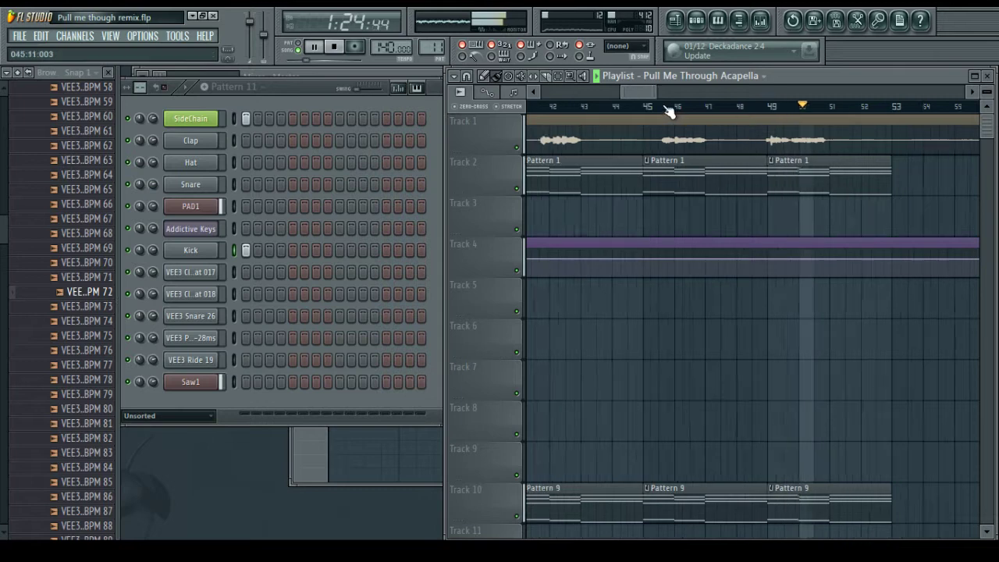
{"action": "left_click_drag", "start_coordinate": [645, 93], "coordinate": [634, 95]}
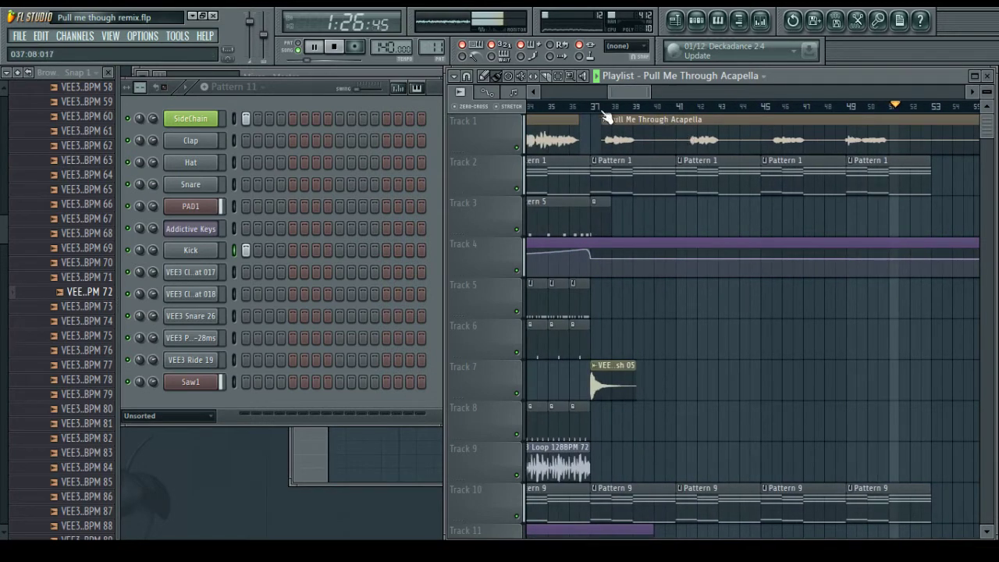
Fine-tune the acapella clip by ear to start around bar 38, then show the mixer
{"action": "key", "text": "space"}
{"action": "key", "text": "space"}
{"action": "scroll", "coordinate": [616, 111], "scroll_direction": "up", "scroll_amount": 2}
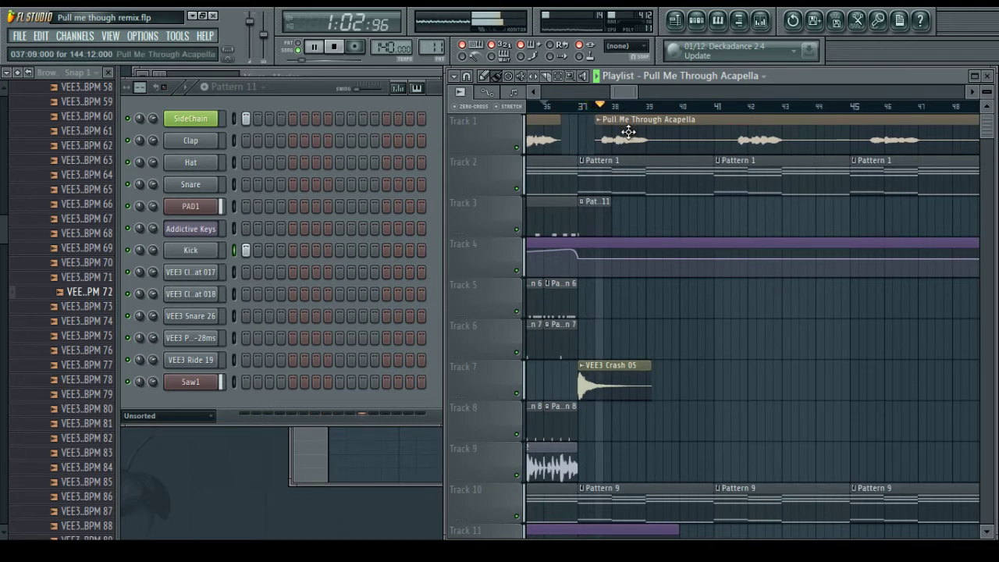
{"action": "key", "text": "space"}
{"action": "left_click_drag", "start_coordinate": [637, 141], "coordinate": [655, 141]}
{"action": "key", "text": "space"}
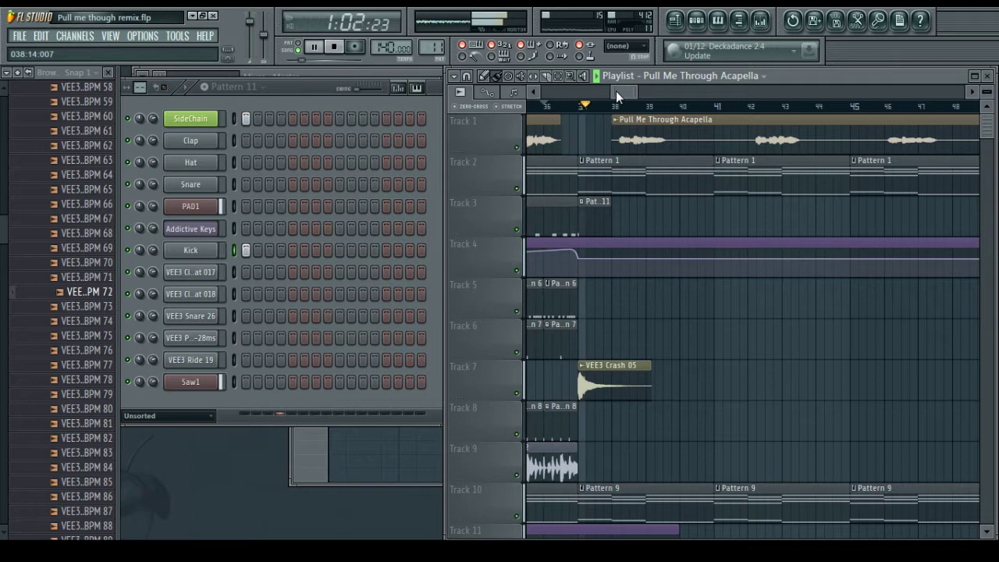
{"action": "scroll", "coordinate": [616, 106], "scroll_direction": "up", "scroll_amount": 2}
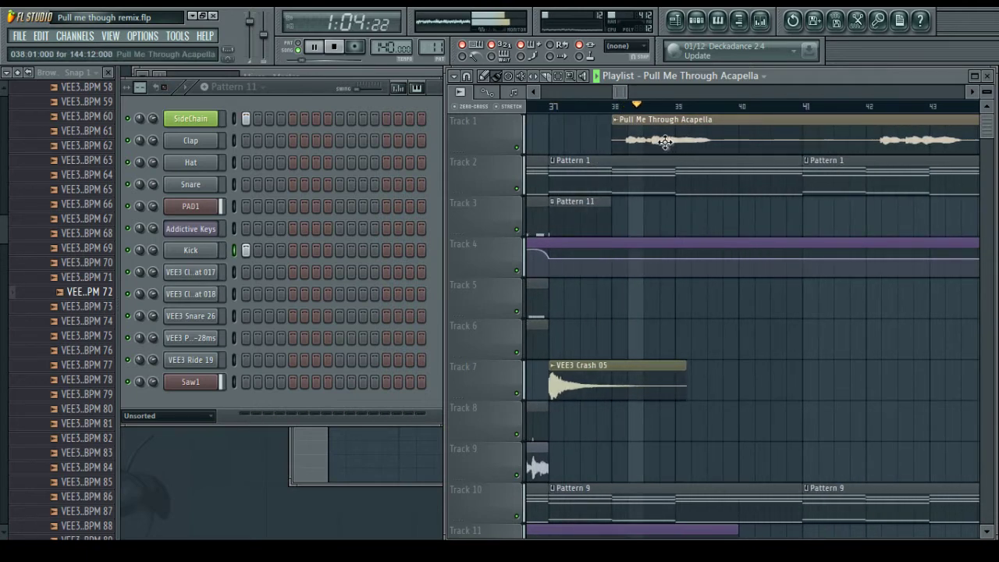
{"action": "left_click_drag", "start_coordinate": [658, 142], "coordinate": [674, 143]}
{"action": "scroll", "coordinate": [617, 101], "scroll_direction": "down", "scroll_amount": 3}
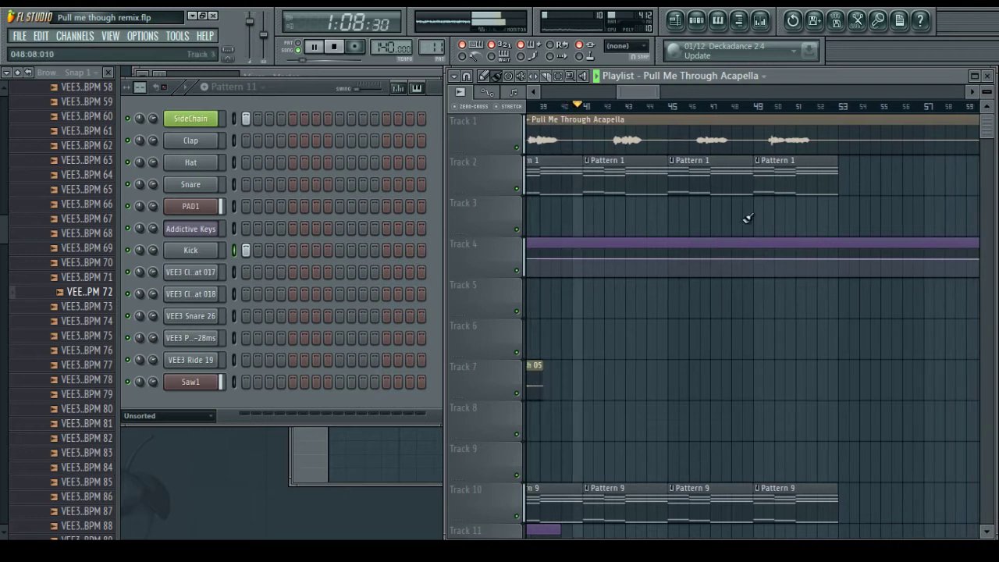
{"action": "left_click_drag", "start_coordinate": [644, 92], "coordinate": [631, 94]}
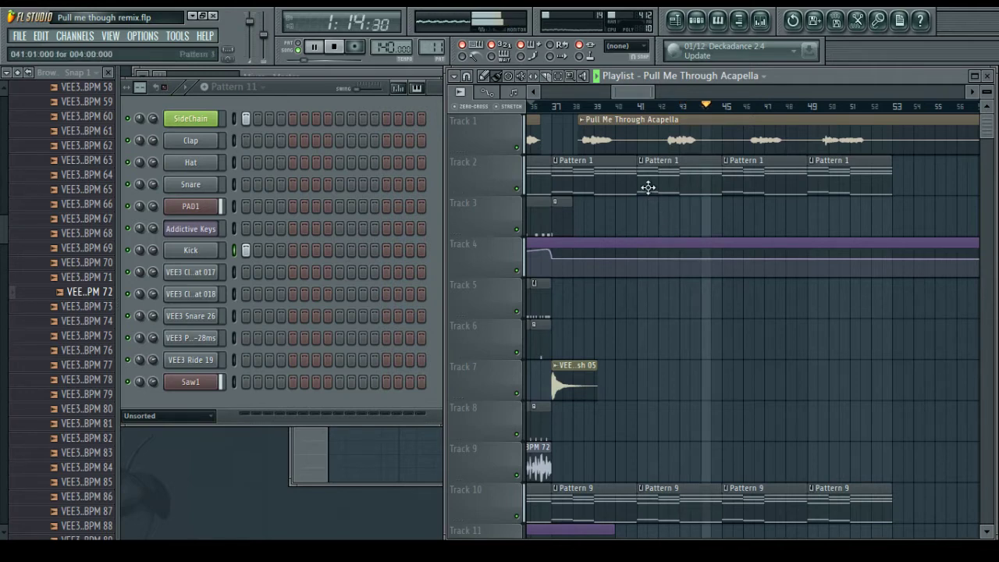
{"action": "left_click", "coordinate": [760, 19]}
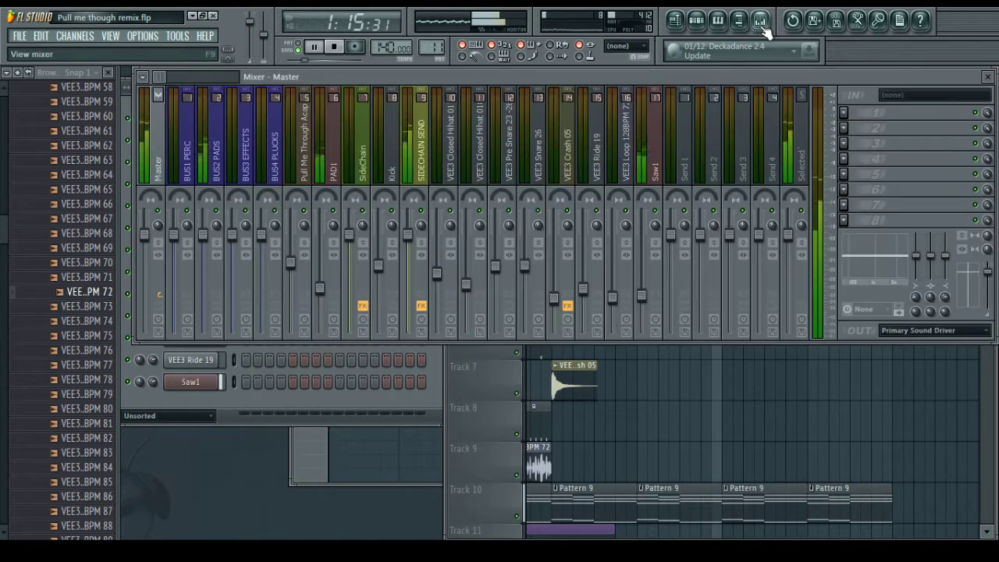
Load Classic Delay on the acapella mixer track with its low cut raised to about 140 Hz
{"action": "left_click", "coordinate": [306, 181]}
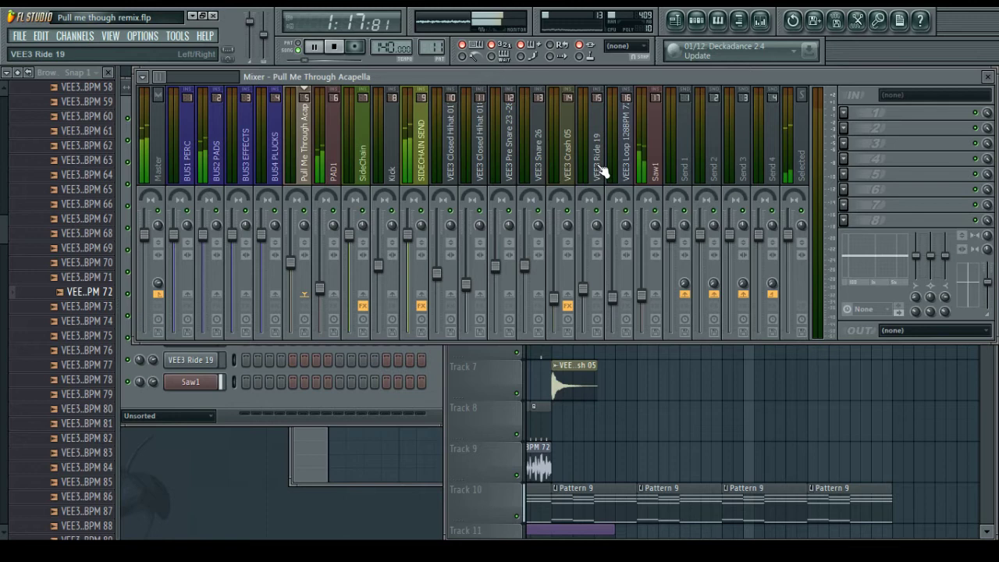
{"action": "left_click", "coordinate": [844, 127]}
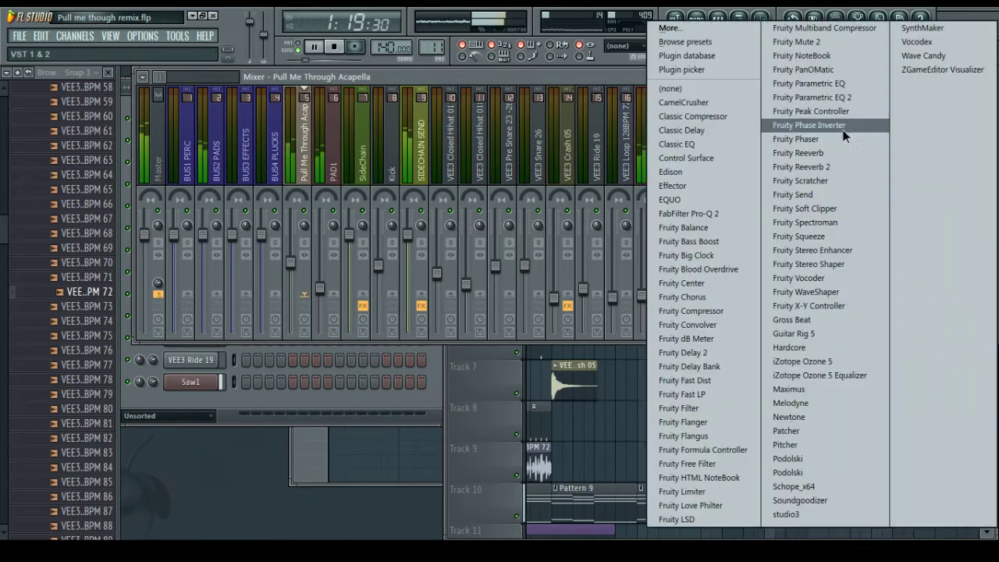
{"action": "left_click", "coordinate": [706, 130]}
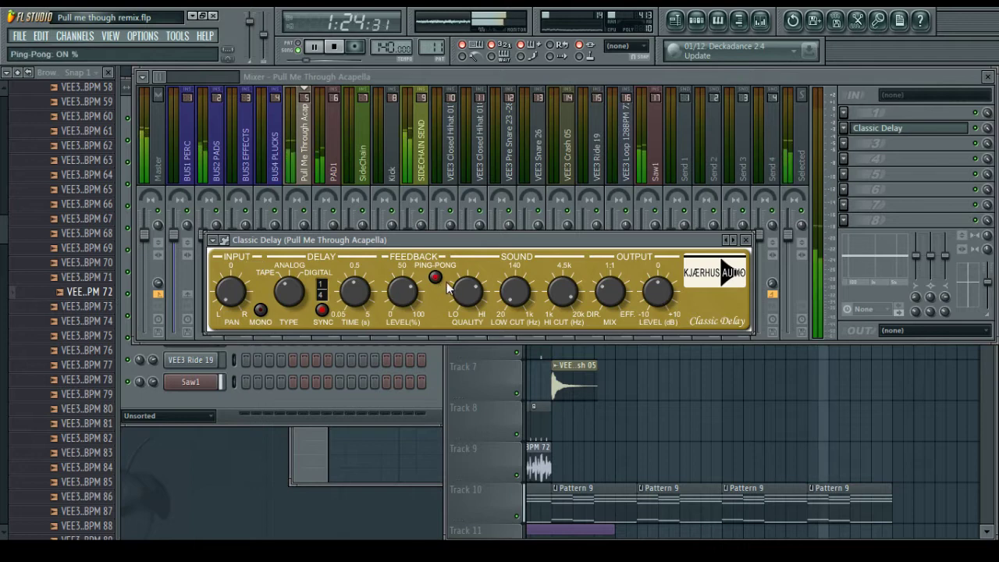
{"action": "mouse_move", "coordinate": [514, 285]}
{"action": "left_click_drag", "start_coordinate": [514, 267], "coordinate": [567, 312]}
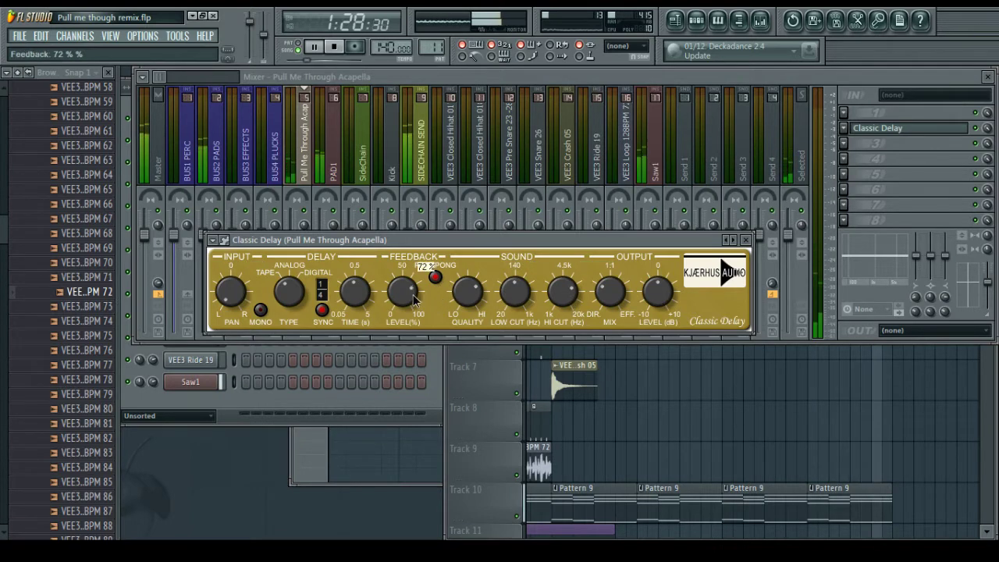
{"action": "scroll", "coordinate": [414, 299], "scroll_direction": "up", "scroll_amount": 3}
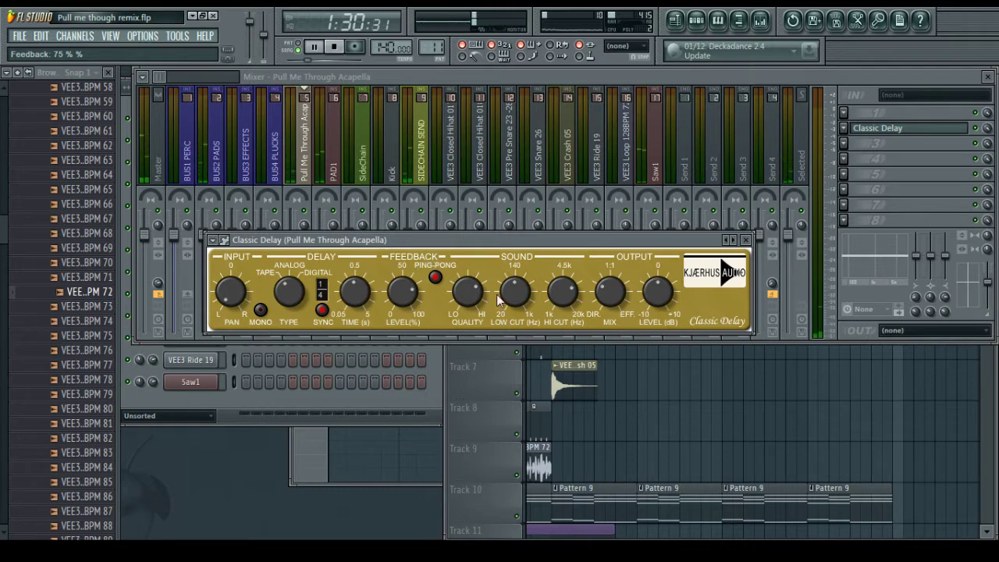
Restart playback from the playlist and save the project
{"action": "key", "text": "space"}
{"action": "key", "text": "F5"}
{"action": "key", "text": "space"}
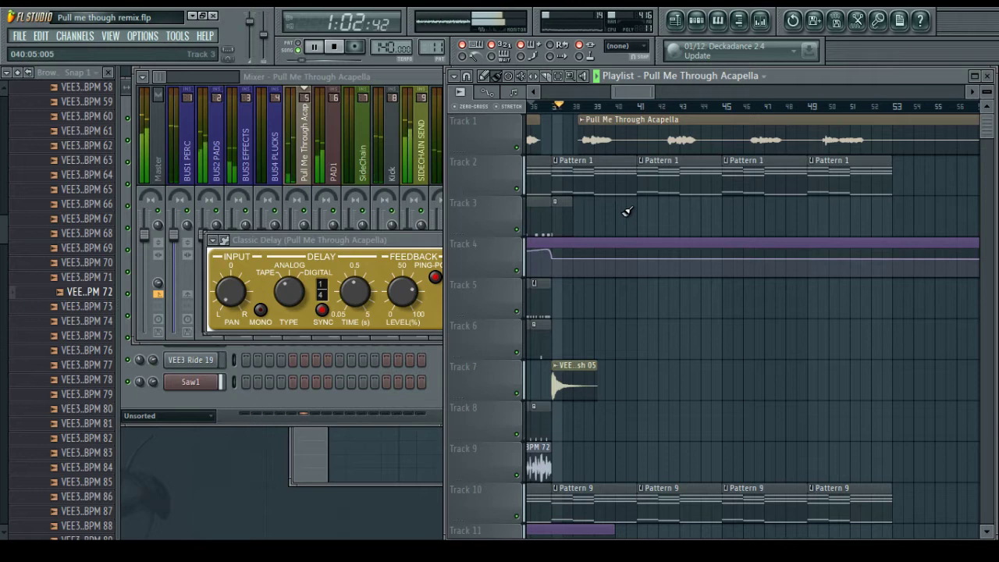
{"action": "key", "text": "ctrl+s"}
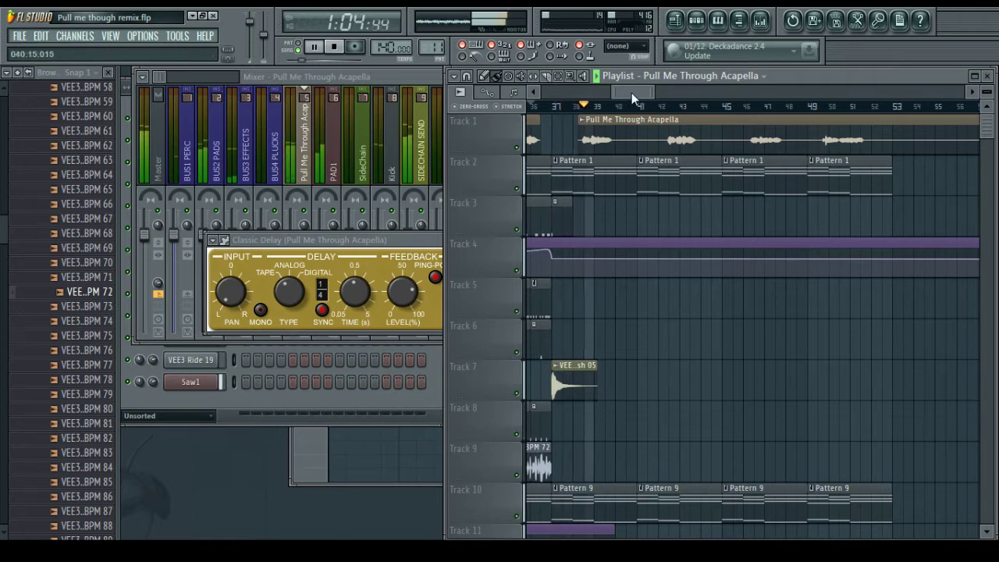
Add Fruity Reeverb 2 to the acapella track with room size 55 and wet 55%
{"action": "left_click", "coordinate": [441, 83]}
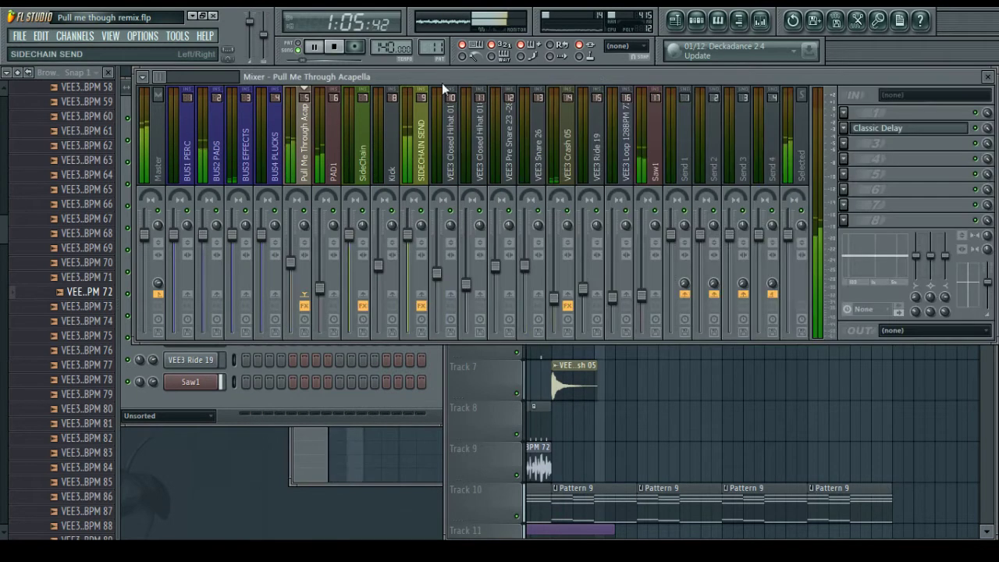
{"action": "left_click", "coordinate": [844, 147]}
{"action": "left_click", "coordinate": [804, 167]}
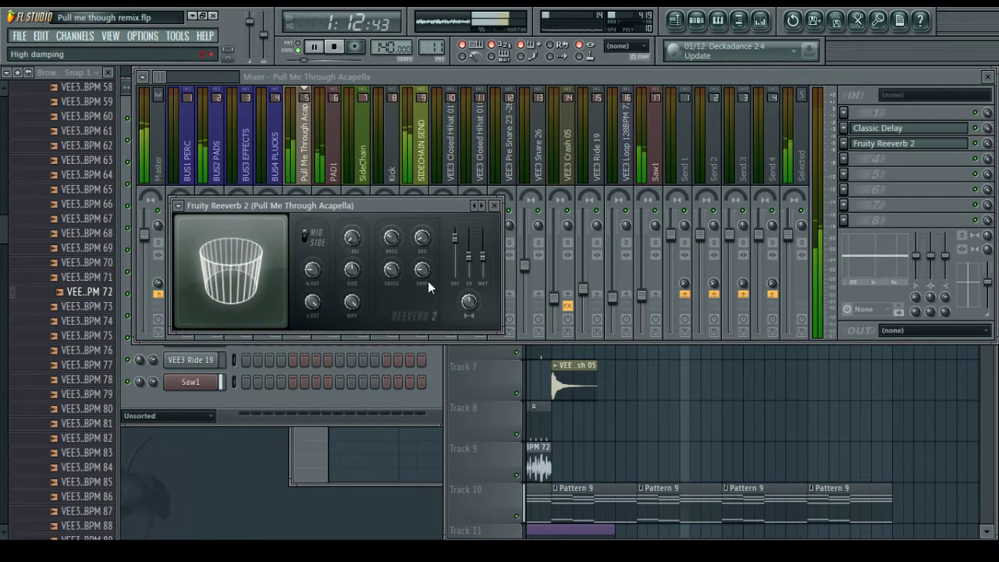
{"action": "left_click_drag", "start_coordinate": [351, 272], "coordinate": [351, 264]}
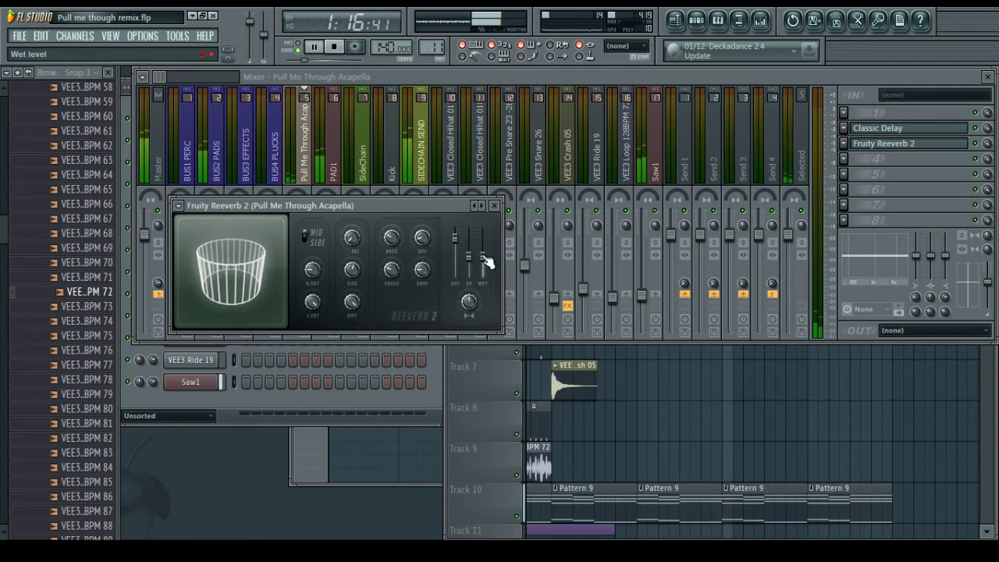
{"action": "left_click_drag", "start_coordinate": [482, 257], "coordinate": [482, 255]}
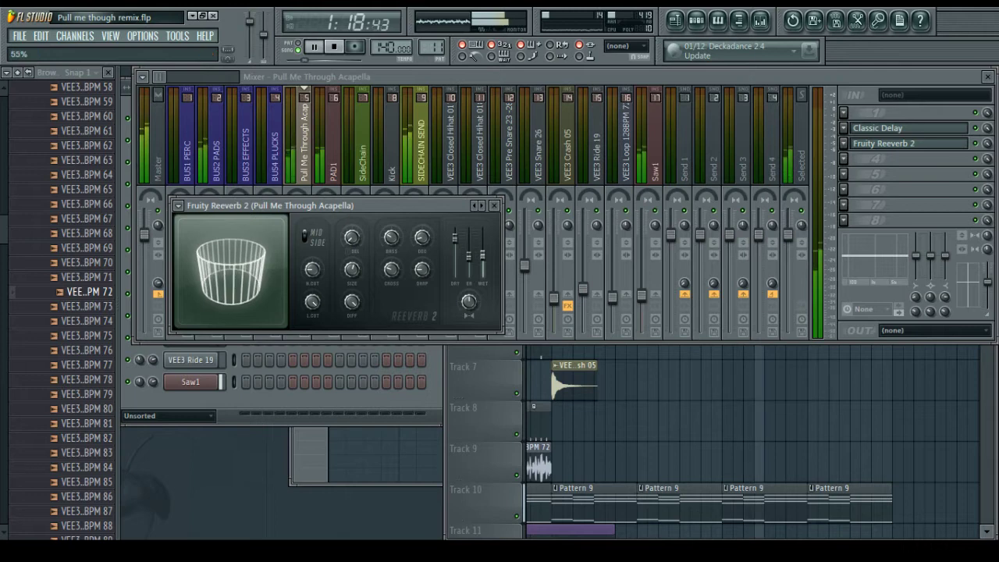
{"action": "left_click", "coordinate": [494, 205]}
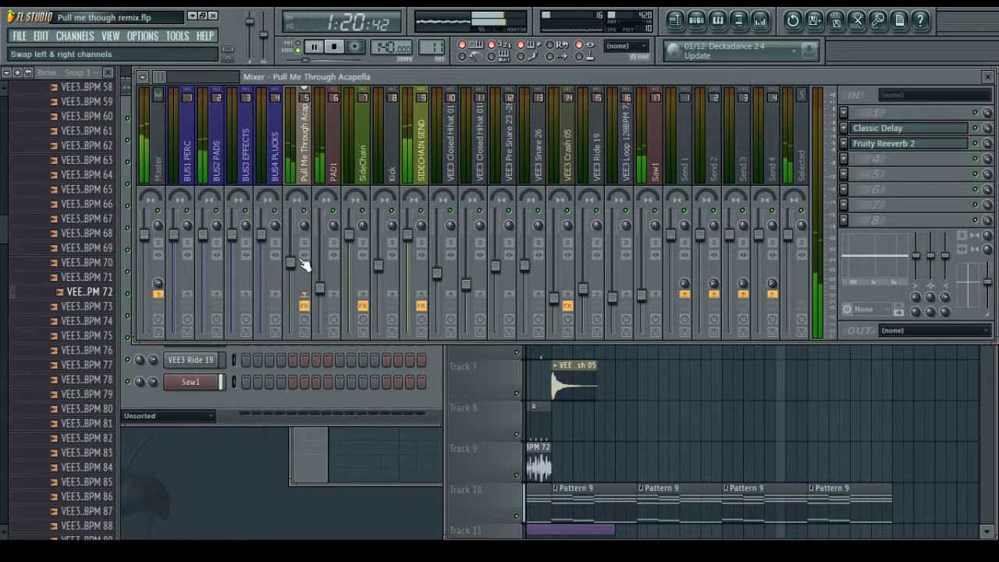
{"action": "left_click", "coordinate": [682, 401]}
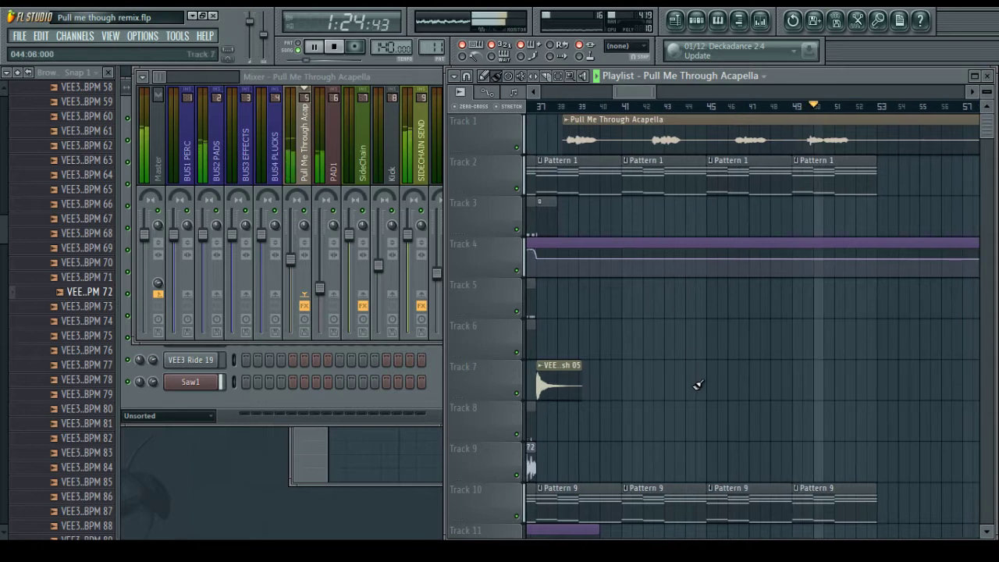
{"action": "left_click_drag", "start_coordinate": [640, 89], "coordinate": [561, 91]}
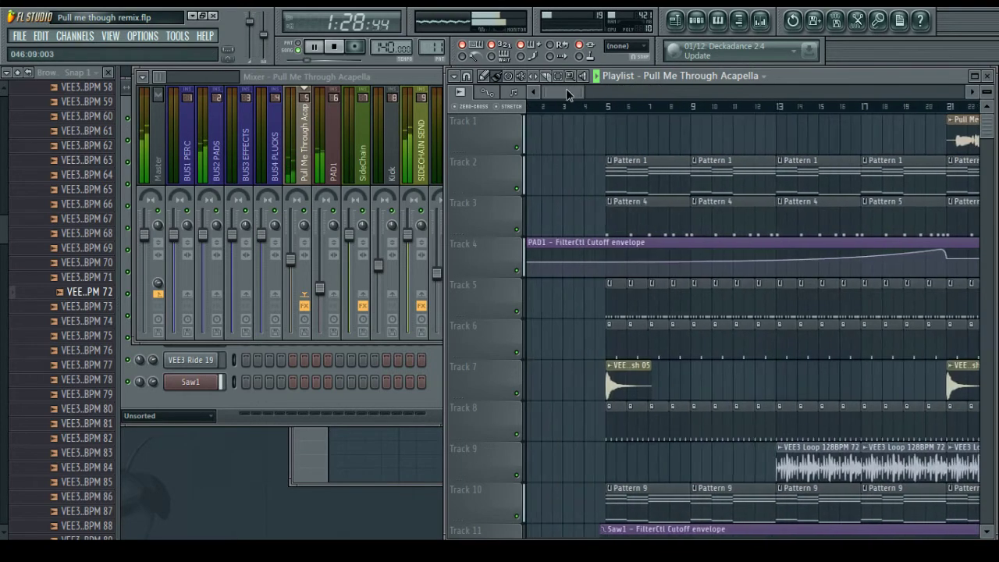
{"action": "scroll", "coordinate": [611, 110], "scroll_direction": "up", "scroll_amount": 4}
{"action": "left_click", "coordinate": [598, 106]}
{"action": "key", "text": "space"}
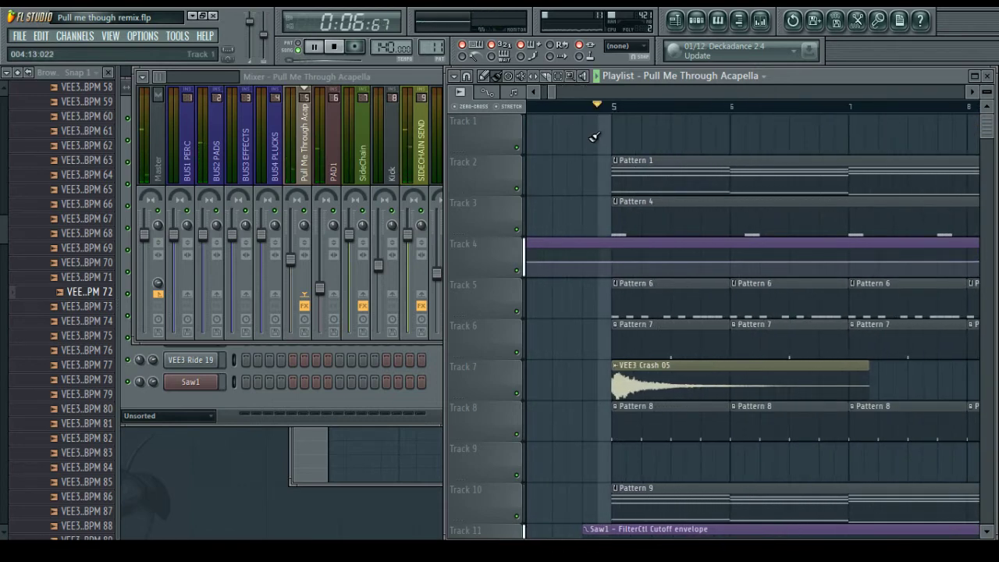
{"action": "scroll", "coordinate": [583, 110], "scroll_direction": "down", "scroll_amount": 2}
{"action": "scroll", "coordinate": [585, 116], "scroll_direction": "down", "scroll_amount": 3}
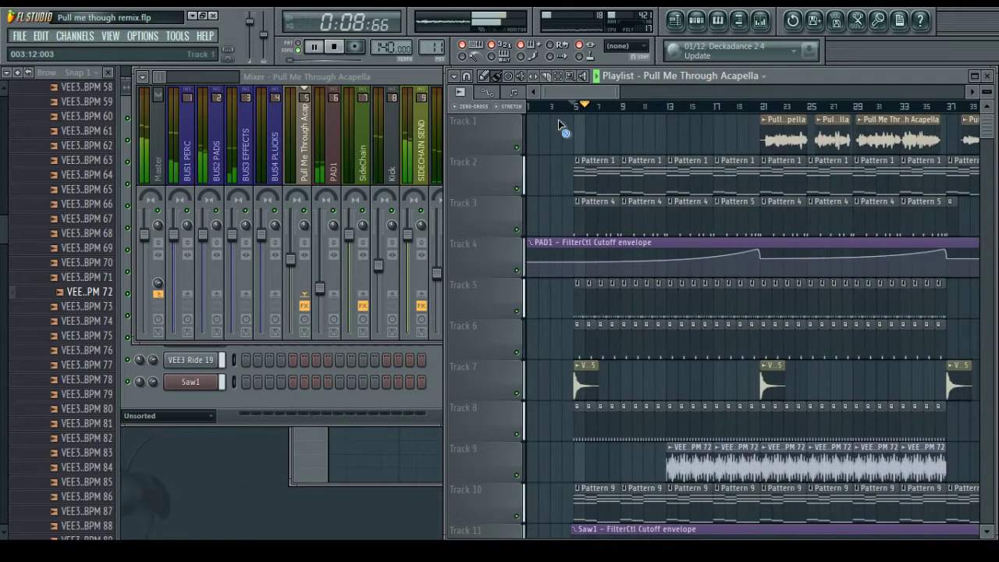
{"action": "left_click", "coordinate": [393, 78]}
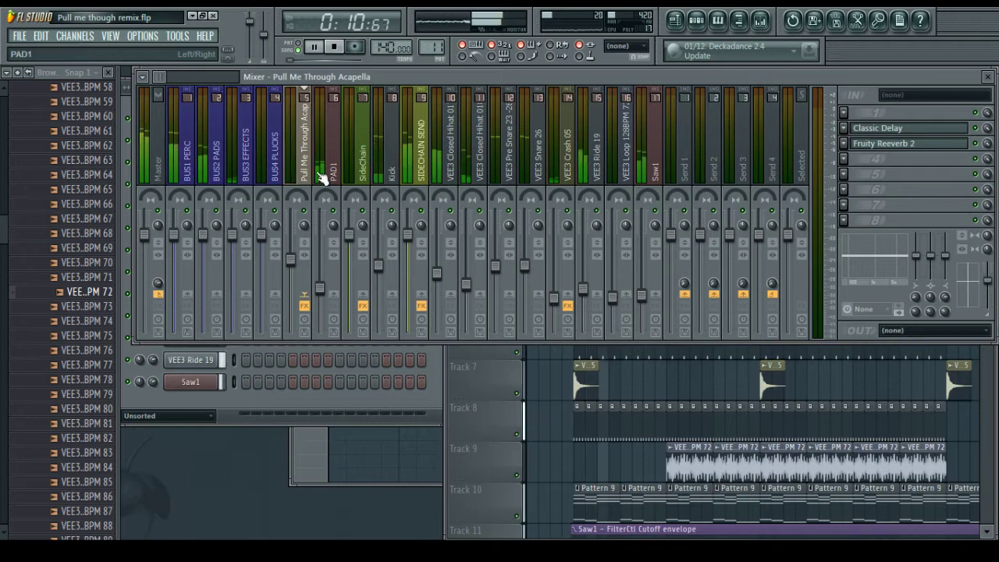
{"action": "left_click", "coordinate": [560, 344]}
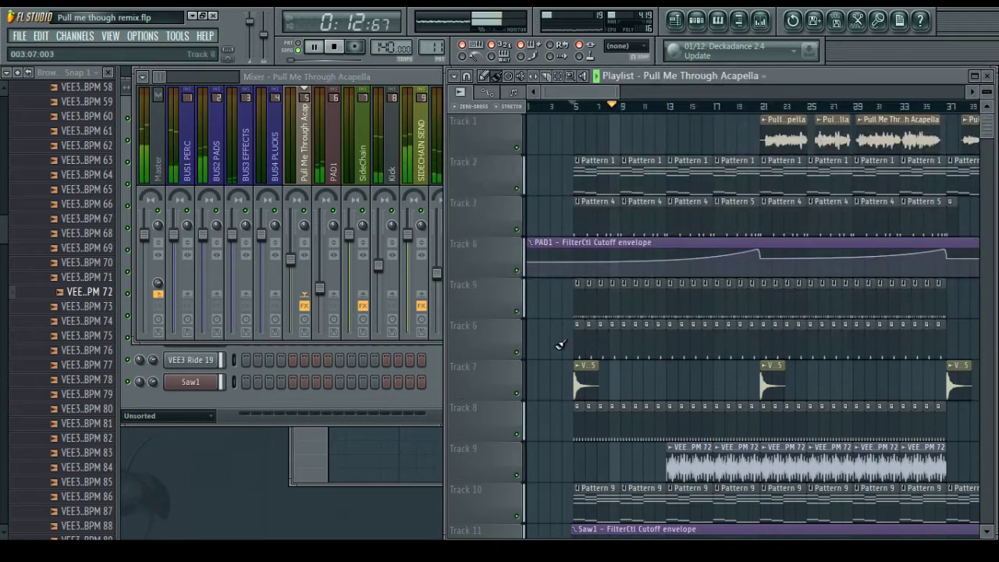
{"action": "left_click_drag", "start_coordinate": [581, 91], "coordinate": [589, 91]}
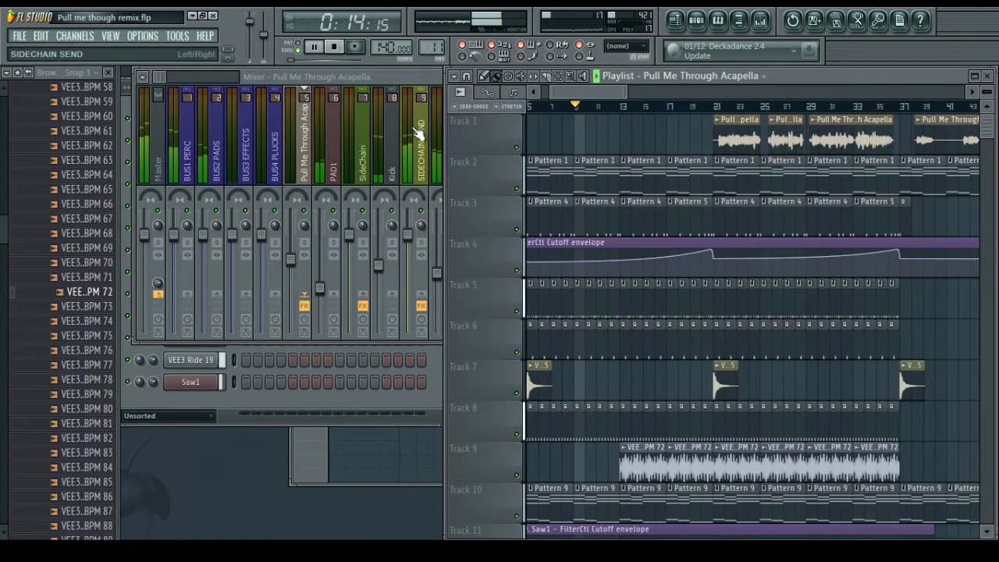
{"action": "left_click", "coordinate": [390, 173]}
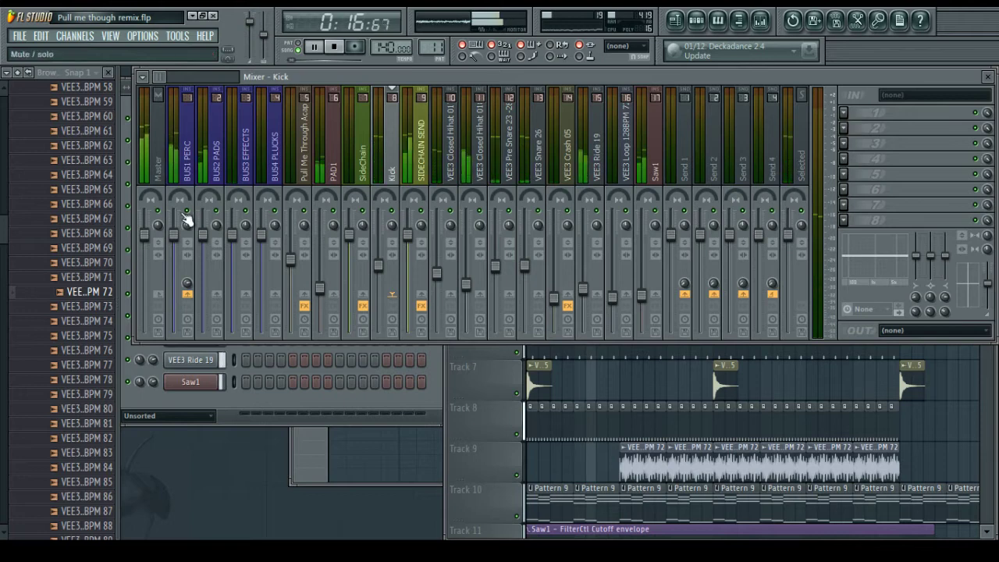
Load Fruity Parametric EQ 2 on BUS1 PERC and raise its high shelf band
{"action": "left_click", "coordinate": [187, 168]}
{"action": "left_click", "coordinate": [843, 111]}
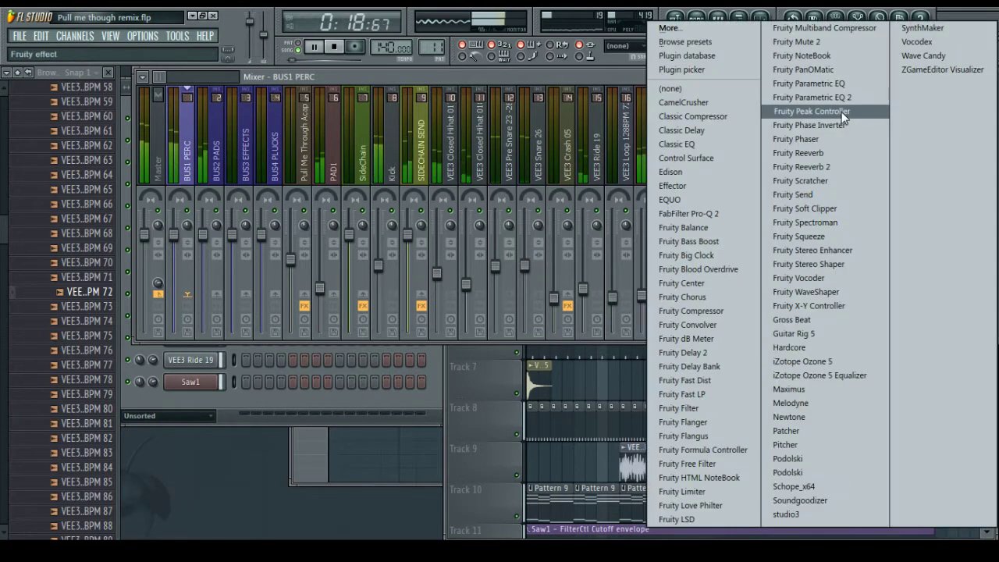
{"action": "left_click", "coordinate": [842, 101]}
{"action": "mouse_move", "coordinate": [397, 286]}
{"action": "left_mouse_down"}
{"action": "mouse_move", "coordinate": [393, 264]}
{"action": "mouse_move", "coordinate": [414, 278]}
{"action": "mouse_move", "coordinate": [401, 278]}
{"action": "left_mouse_up"}
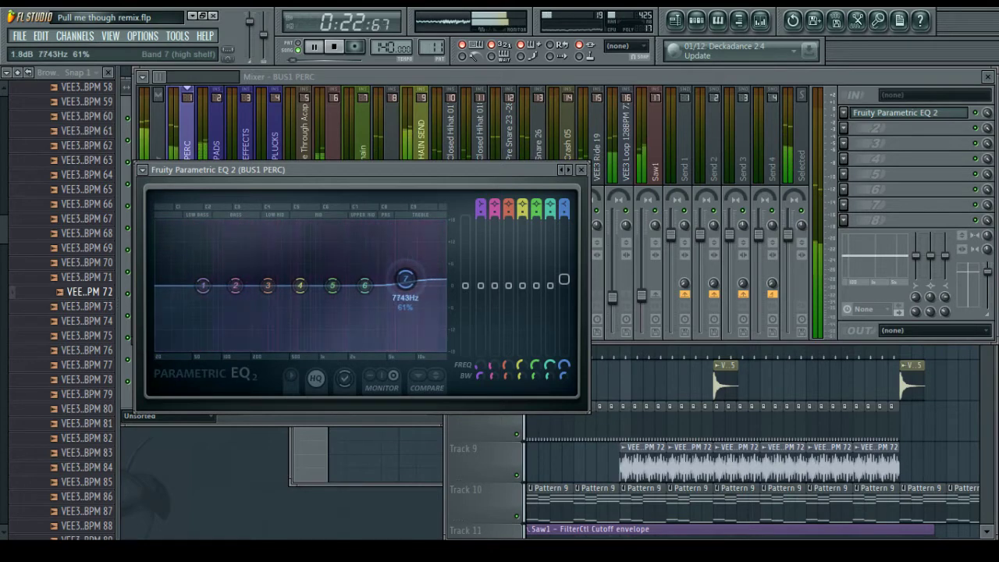
Boost EQ band 3 around 129 Hz and lower band 4 to about 233 Hz
{"action": "left_click_drag", "start_coordinate": [268, 285], "coordinate": [192, 271]}
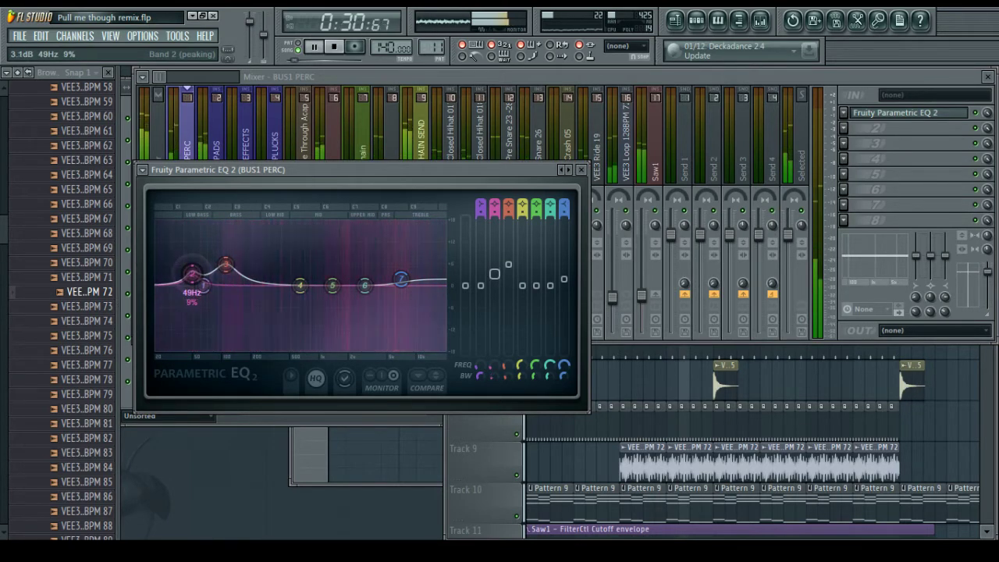
{"action": "left_click_drag", "start_coordinate": [299, 284], "coordinate": [260, 277]}
{"action": "scroll", "coordinate": [260, 277], "scroll_direction": "down", "scroll_amount": 6}
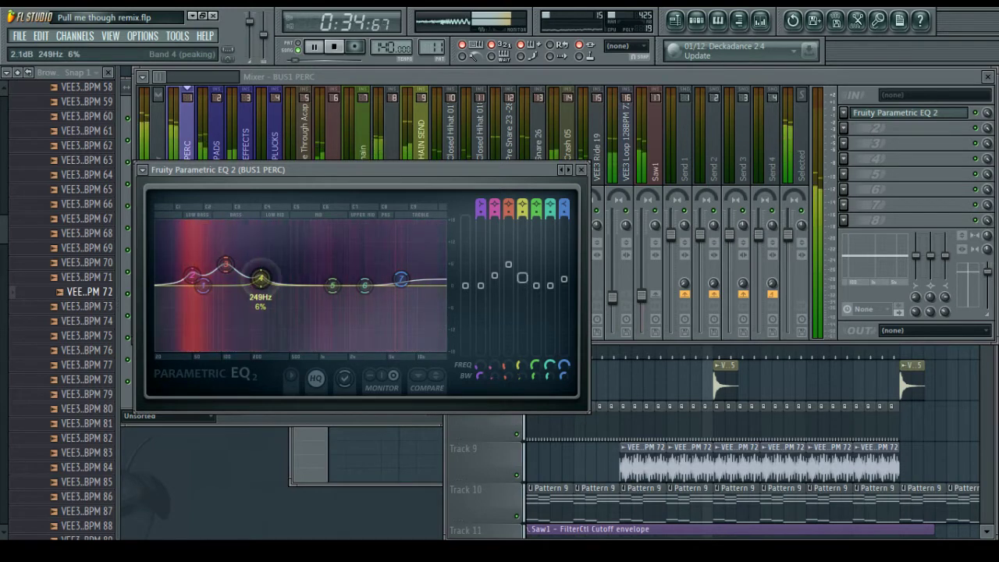
{"action": "left_click_drag", "start_coordinate": [261, 277], "coordinate": [258, 279]}
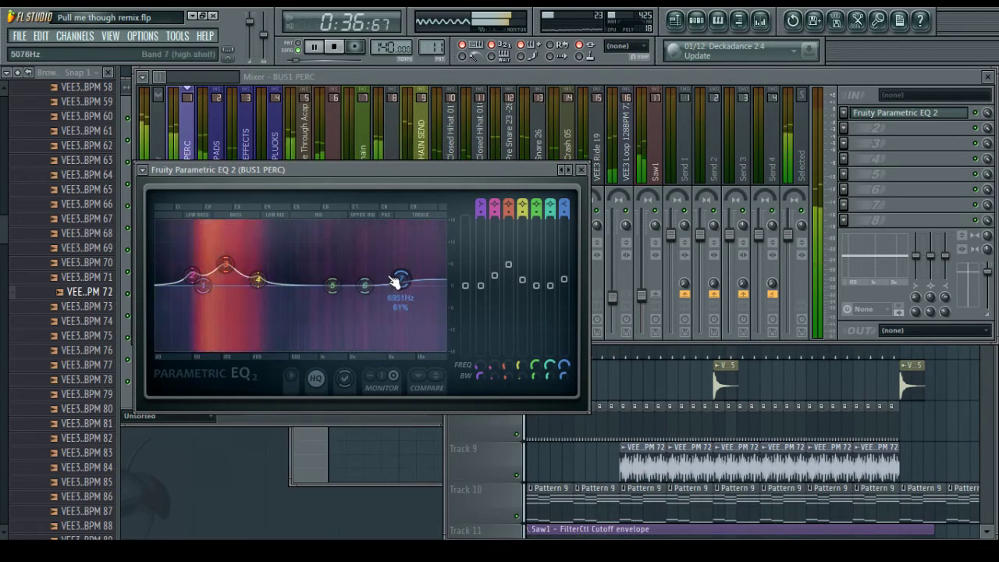
{"action": "left_click", "coordinate": [582, 170]}
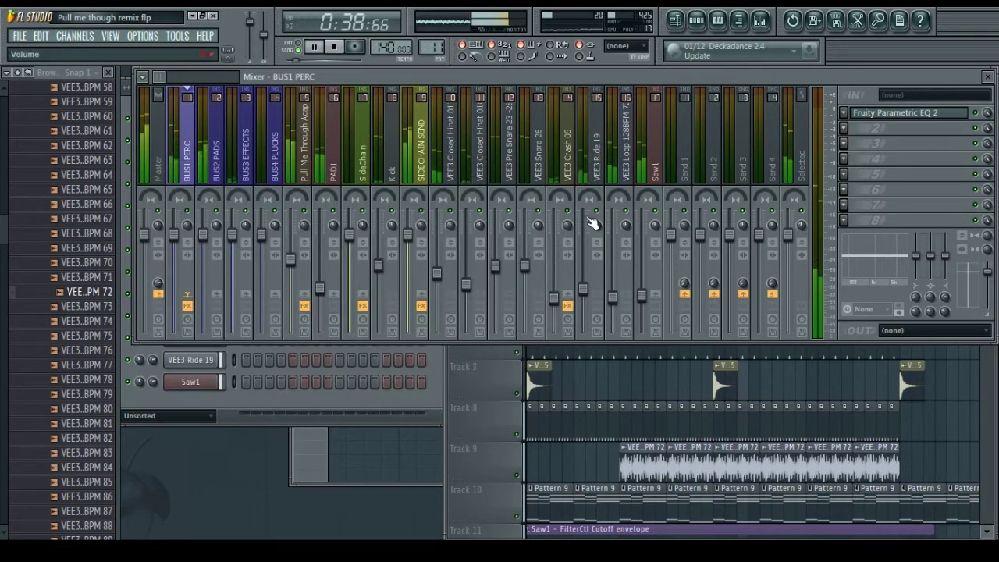
{"action": "left_click", "coordinate": [317, 173]}
Reopen the acapella's Classic Delay settings to check them, then close the window
{"action": "left_click", "coordinate": [883, 129]}
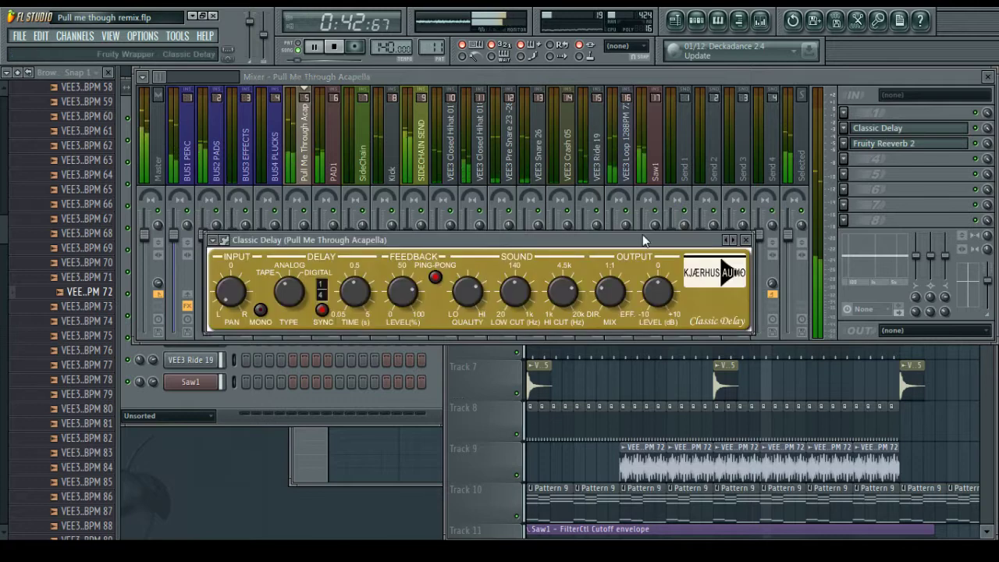
{"action": "mouse_move", "coordinate": [400, 298]}
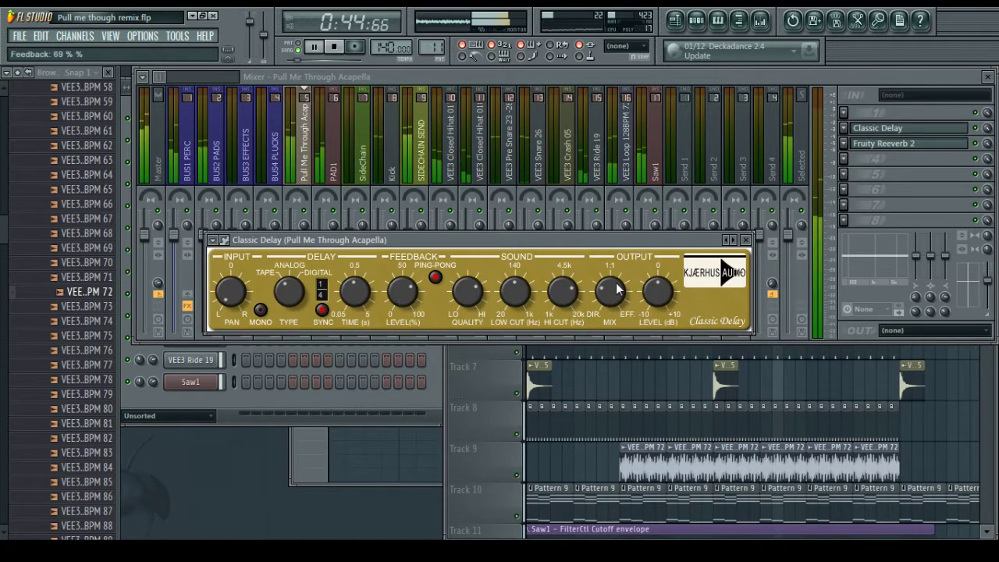
{"action": "mouse_move", "coordinate": [612, 295]}
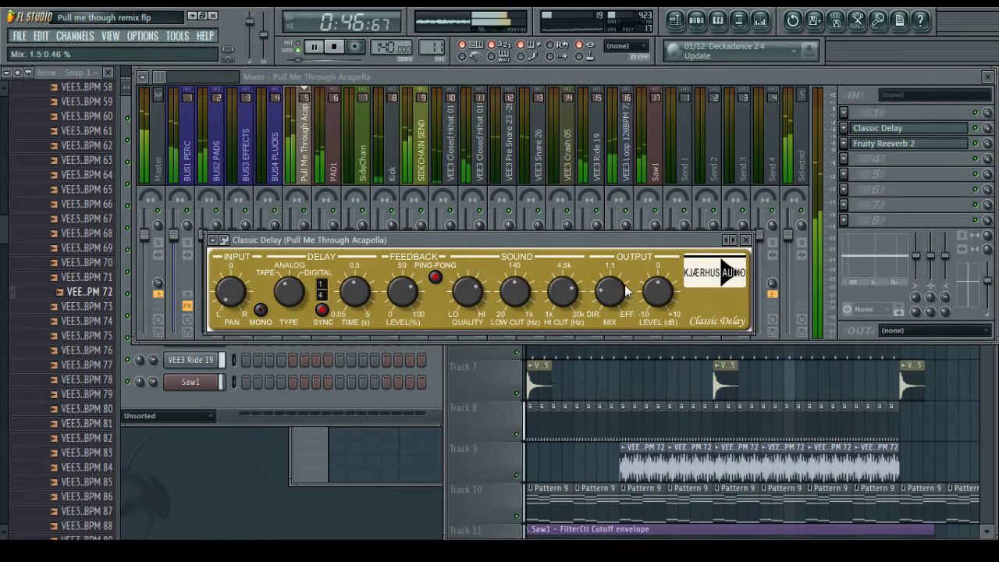
{"action": "left_click", "coordinate": [749, 241]}
Bring the playlist to the front and follow playback to around bar 33
{"action": "left_click", "coordinate": [770, 382]}
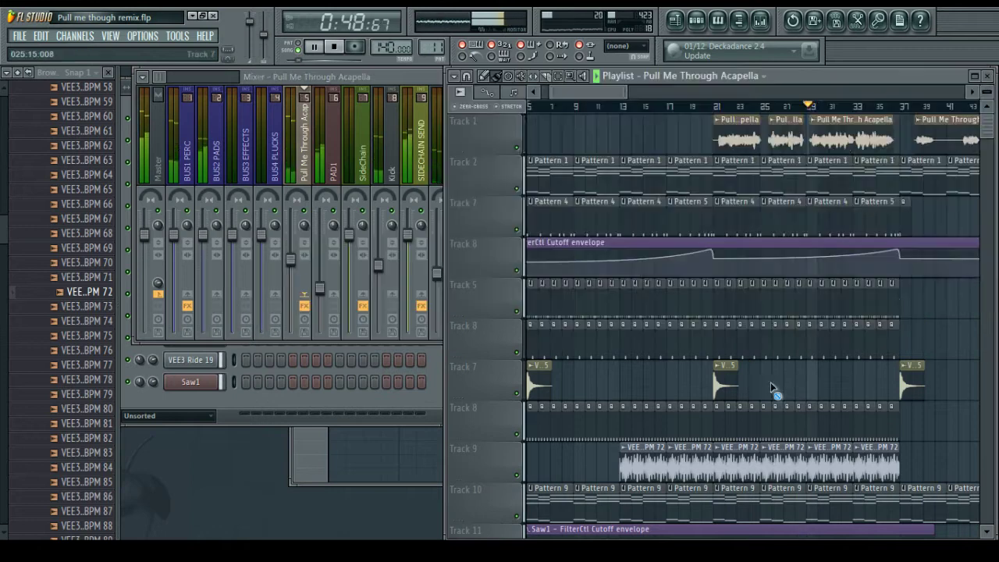
{"action": "left_click_drag", "start_coordinate": [590, 93], "coordinate": [615, 94]}
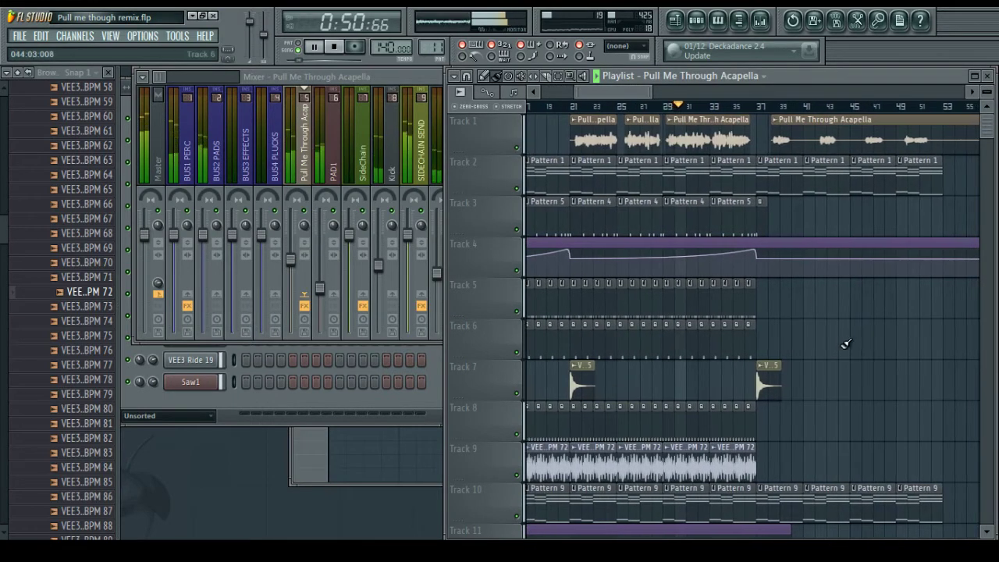
{"action": "scroll", "coordinate": [794, 292], "scroll_direction": "down", "scroll_amount": 1}
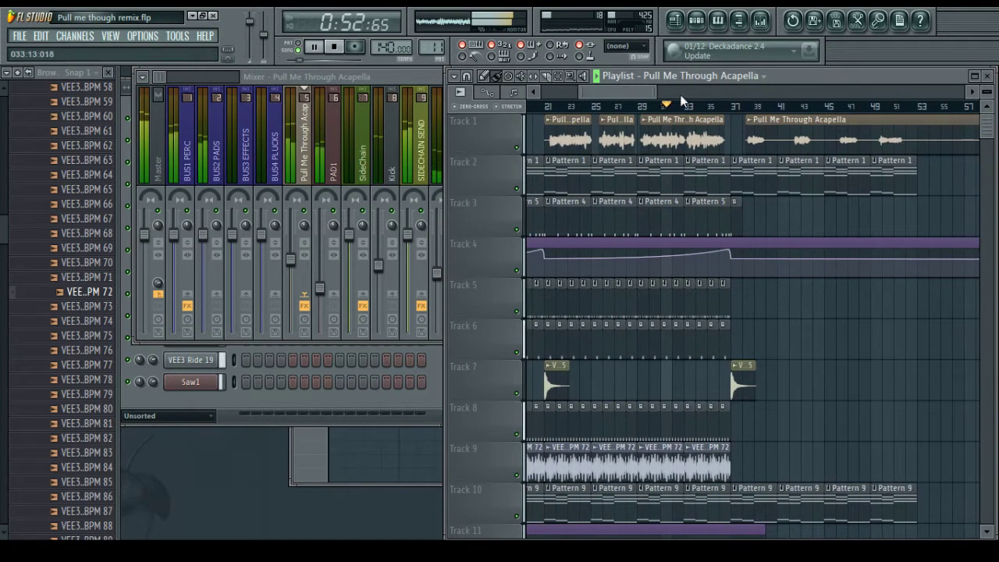
{"action": "scroll", "coordinate": [720, 196], "scroll_direction": "down", "scroll_amount": 3}
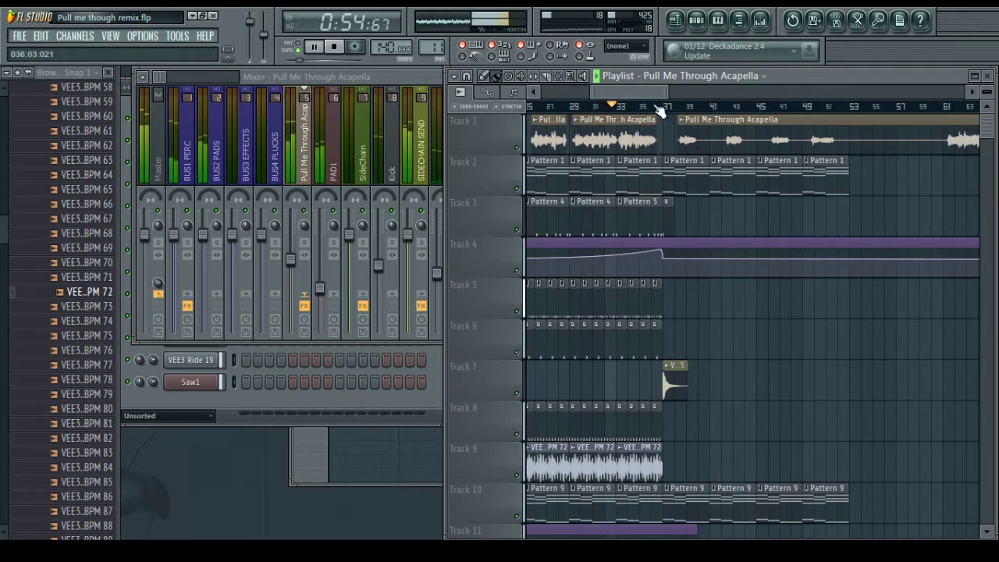
{"action": "left_click_drag", "start_coordinate": [646, 92], "coordinate": [640, 92]}
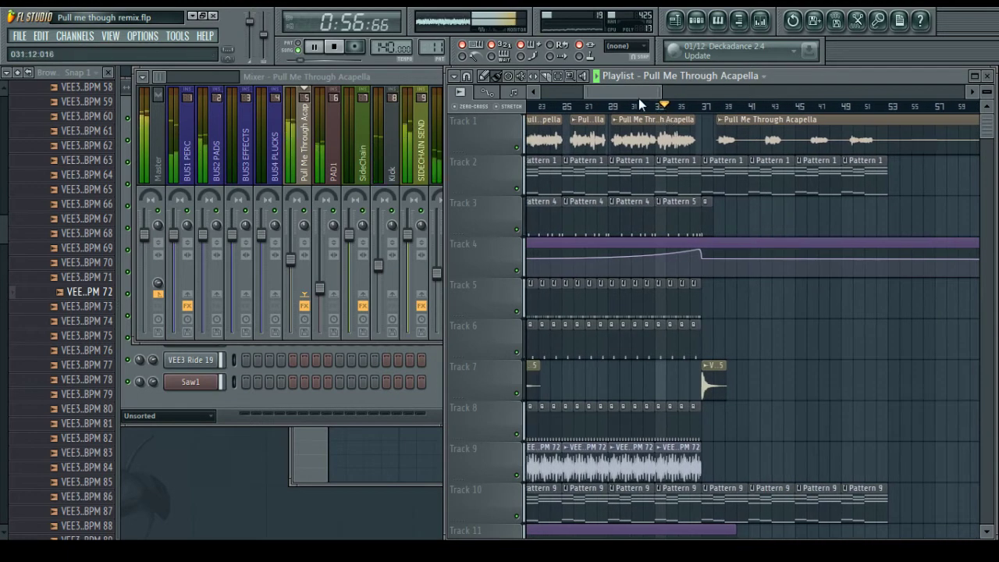
{"action": "scroll", "coordinate": [681, 218], "scroll_direction": "down", "scroll_amount": 3}
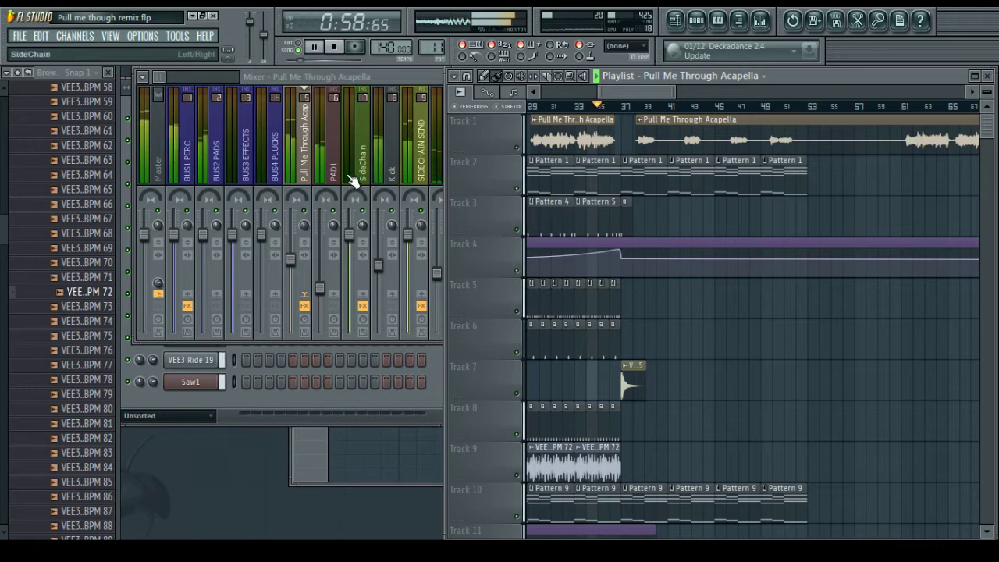
Load Fruity Parametric EQ 2 on the acapella and make band 1 a high-pass filter
{"action": "left_click", "coordinate": [306, 173]}
{"action": "left_click", "coordinate": [895, 114]}
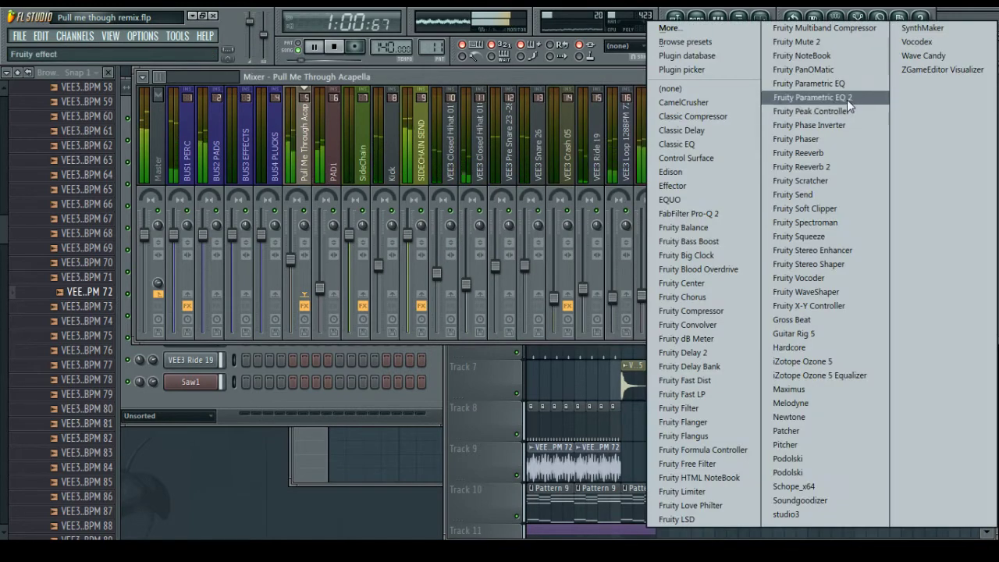
{"action": "left_click", "coordinate": [827, 98]}
{"action": "right_click", "coordinate": [226, 203]}
{"action": "mouse_move", "coordinate": [231, 218]}
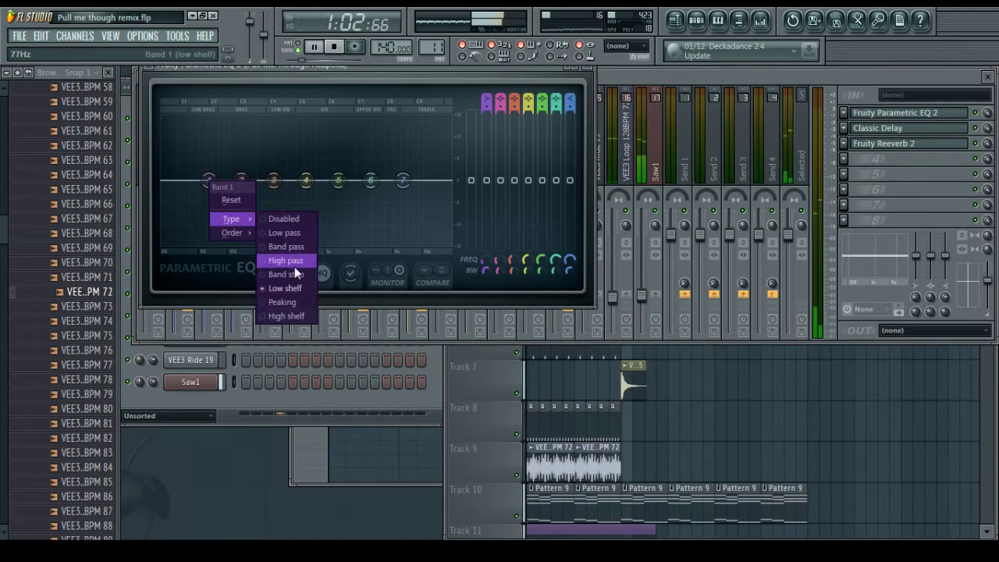
{"action": "left_click", "coordinate": [294, 259]}
Make the high-pass steep at about 402 Hz and boost the high shelf near 12.5 kHz
{"action": "right_click", "coordinate": [221, 204]}
{"action": "left_click", "coordinate": [279, 234]}
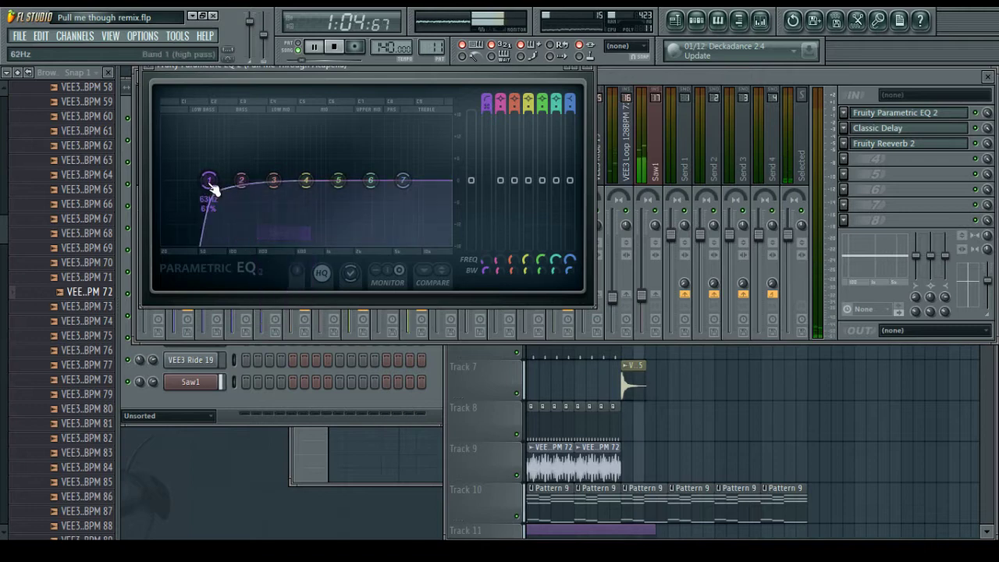
{"action": "left_click_drag", "start_coordinate": [212, 185], "coordinate": [313, 179]}
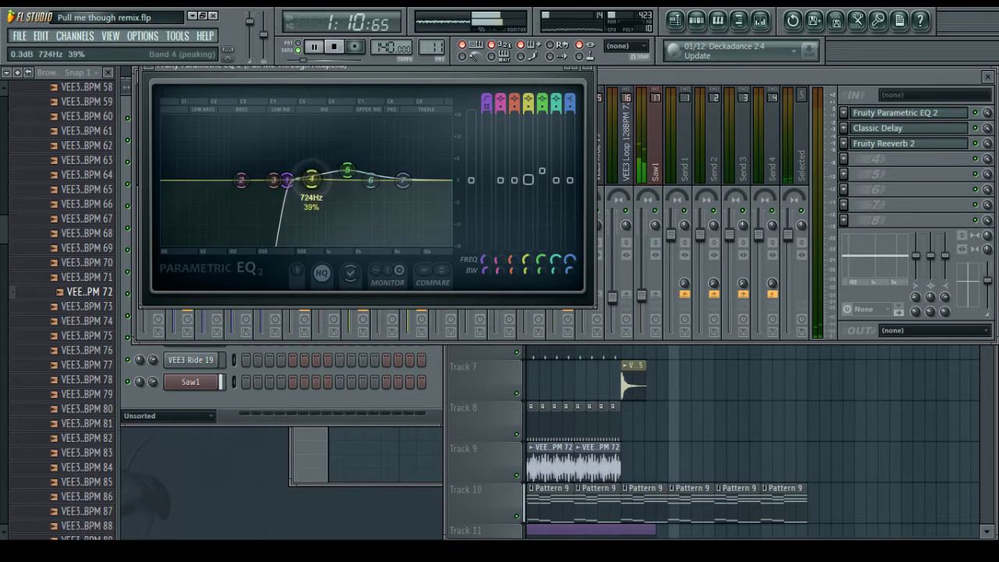
{"action": "left_click_drag", "start_coordinate": [406, 187], "coordinate": [435, 177]}
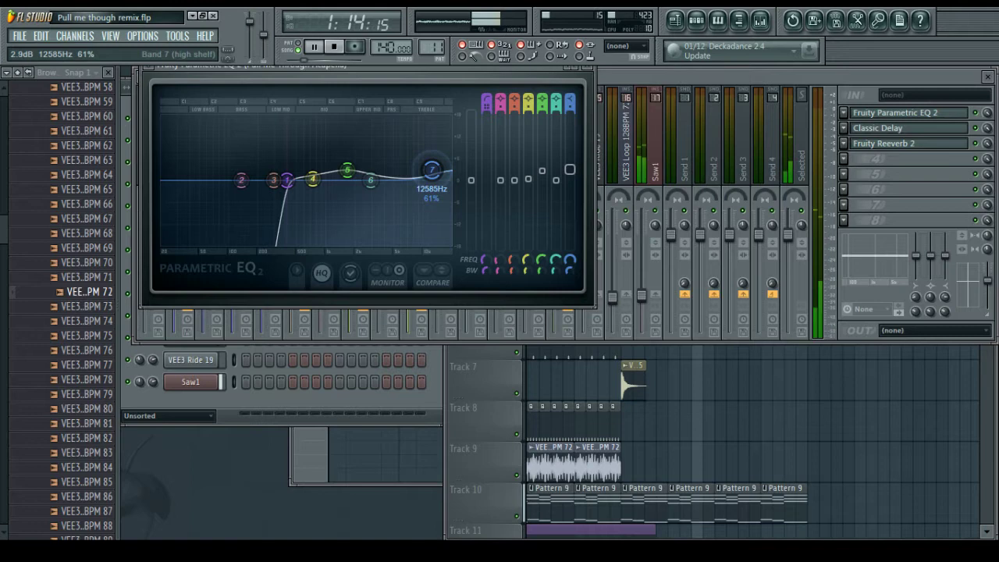
Check the acapella channel settings from the playlist, then return to the EQ and mixer
{"action": "left_click", "coordinate": [739, 411]}
{"action": "left_click_drag", "start_coordinate": [649, 92], "coordinate": [592, 94]}
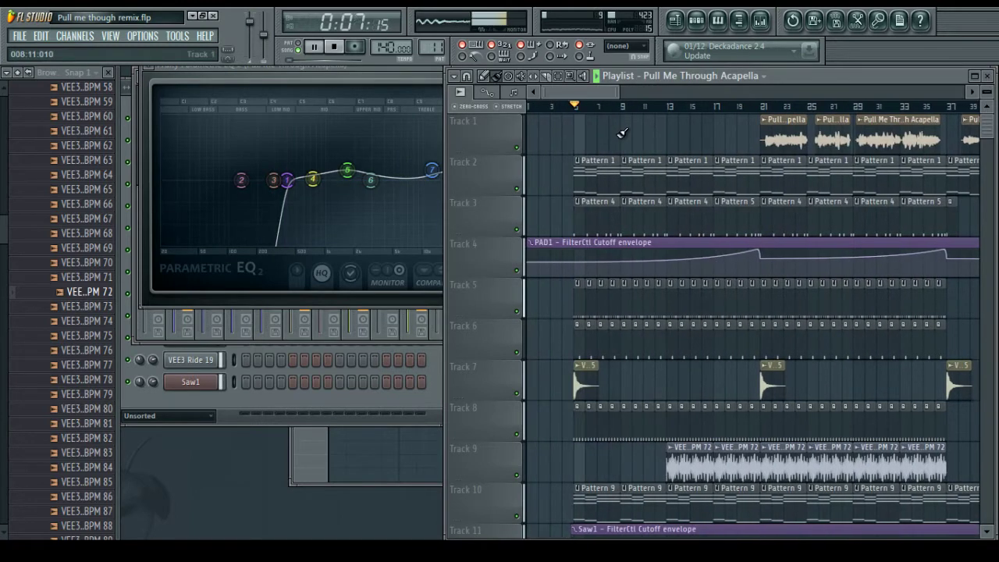
{"action": "left_click", "coordinate": [788, 121]}
{"action": "left_click", "coordinate": [916, 155]}
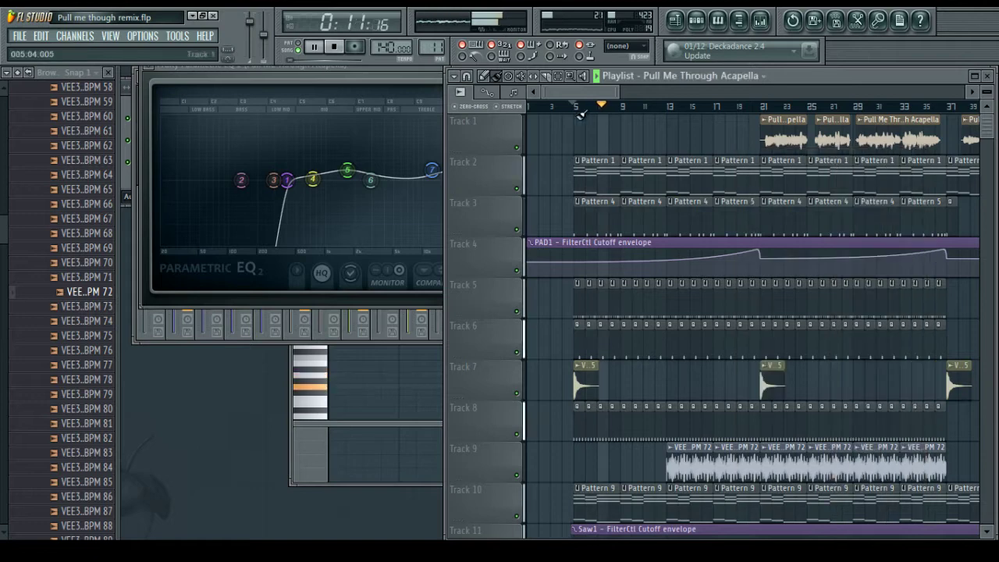
{"action": "left_click", "coordinate": [401, 78]}
{"action": "key", "text": "F9"}
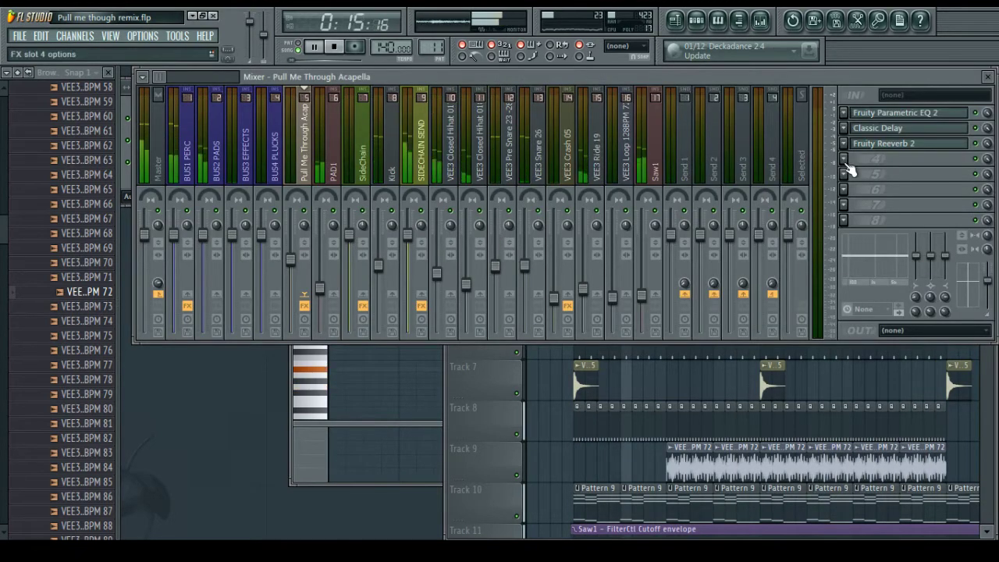
Add Classic Compressor with shorter release, threshold about -9.6 dB and output level 2.8 dB
{"action": "left_click", "coordinate": [845, 176]}
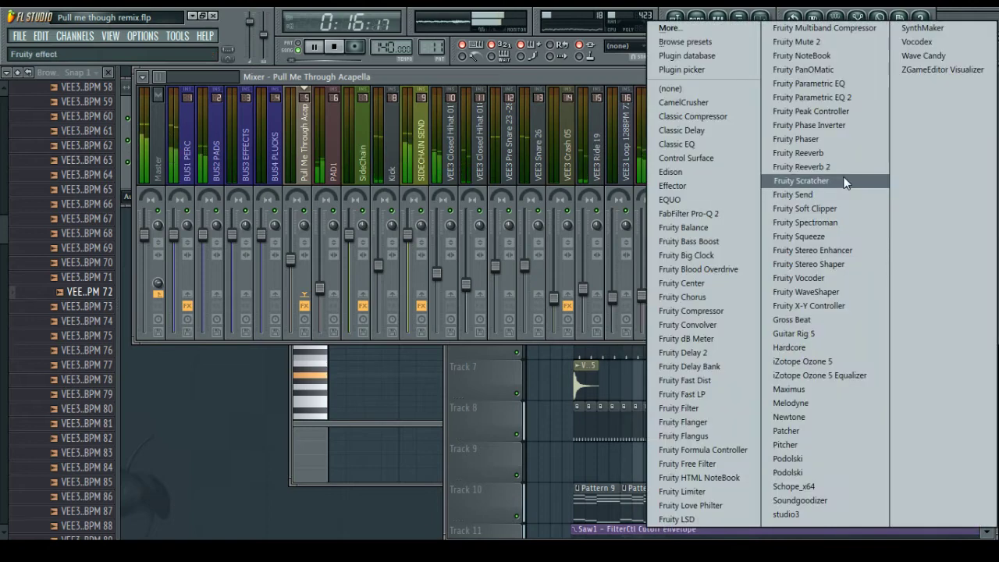
{"action": "left_click", "coordinate": [704, 114]}
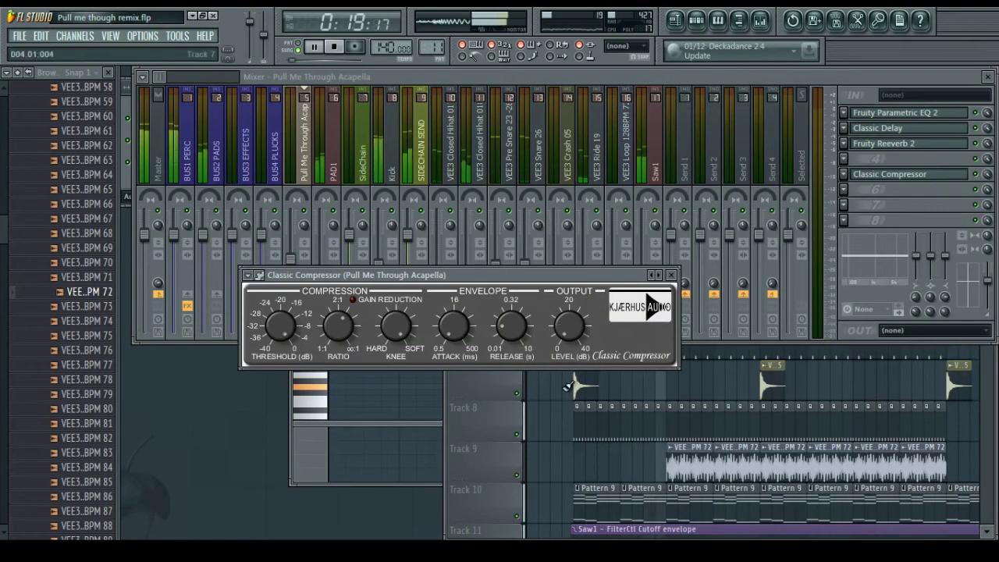
{"action": "left_click_drag", "start_coordinate": [507, 332], "coordinate": [508, 340]}
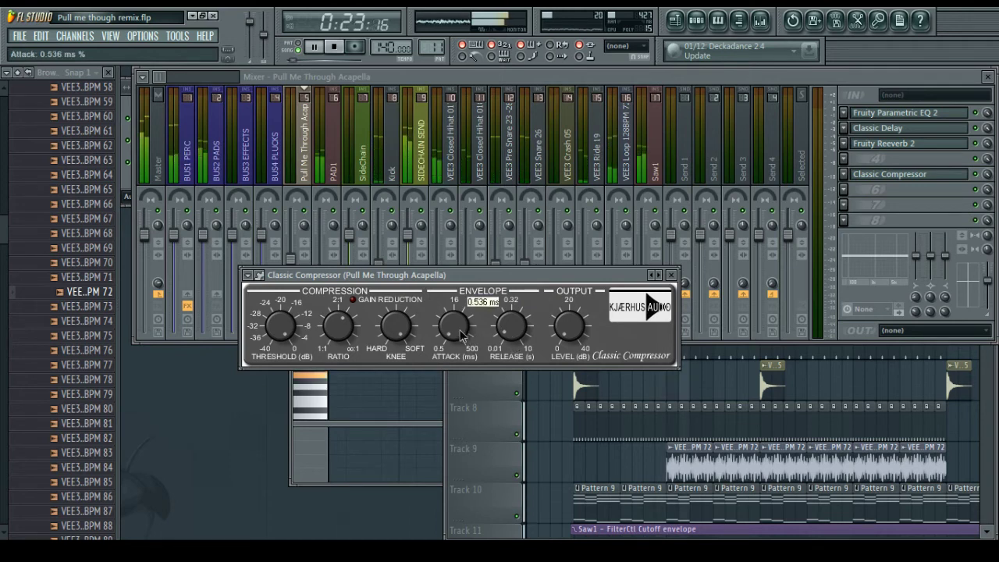
{"action": "mouse_move", "coordinate": [401, 341]}
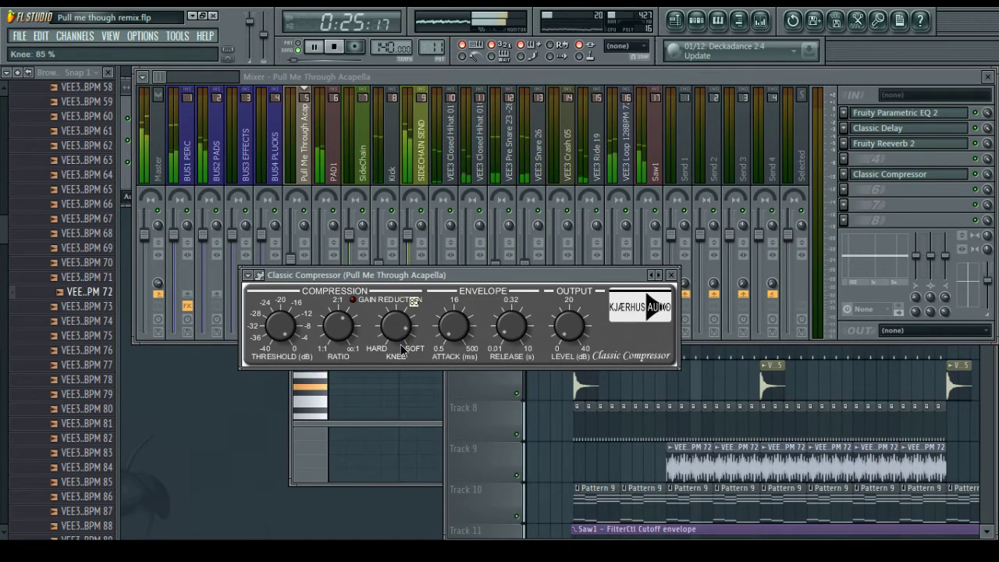
{"action": "mouse_move", "coordinate": [346, 334]}
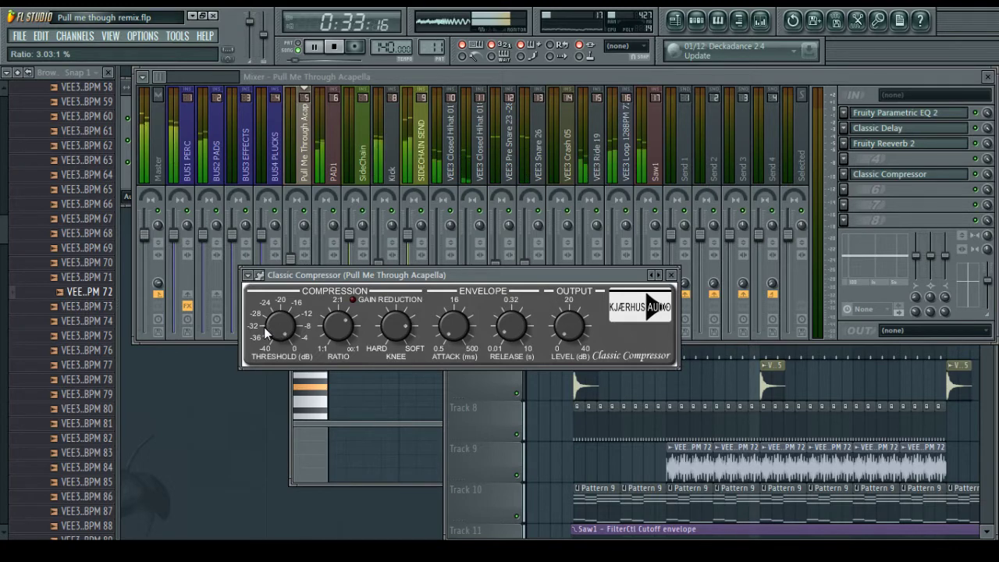
{"action": "left_click_drag", "start_coordinate": [276, 330], "coordinate": [278, 338]}
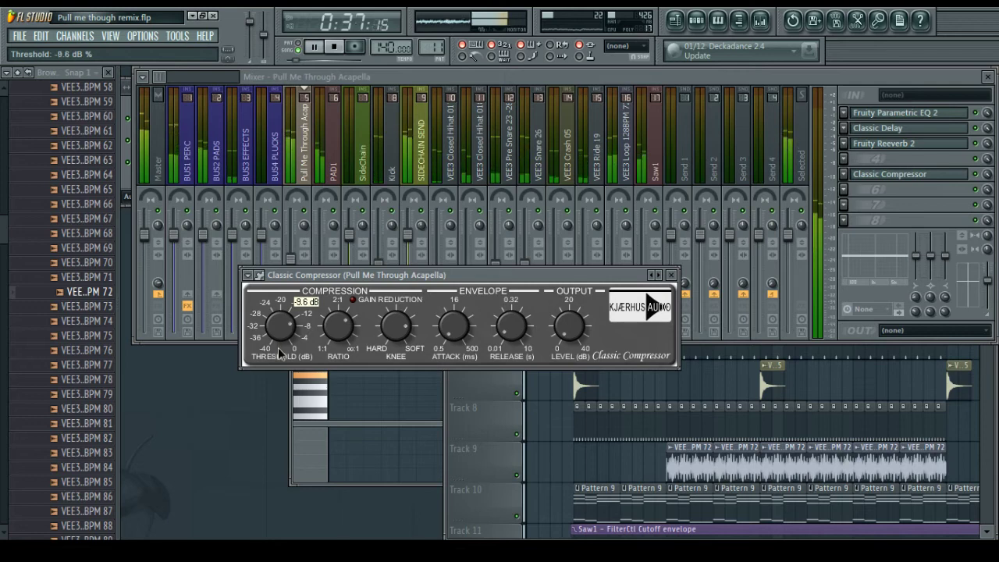
{"action": "left_click_drag", "start_coordinate": [279, 349], "coordinate": [279, 359]}
{"action": "left_click_drag", "start_coordinate": [564, 330], "coordinate": [564, 322]}
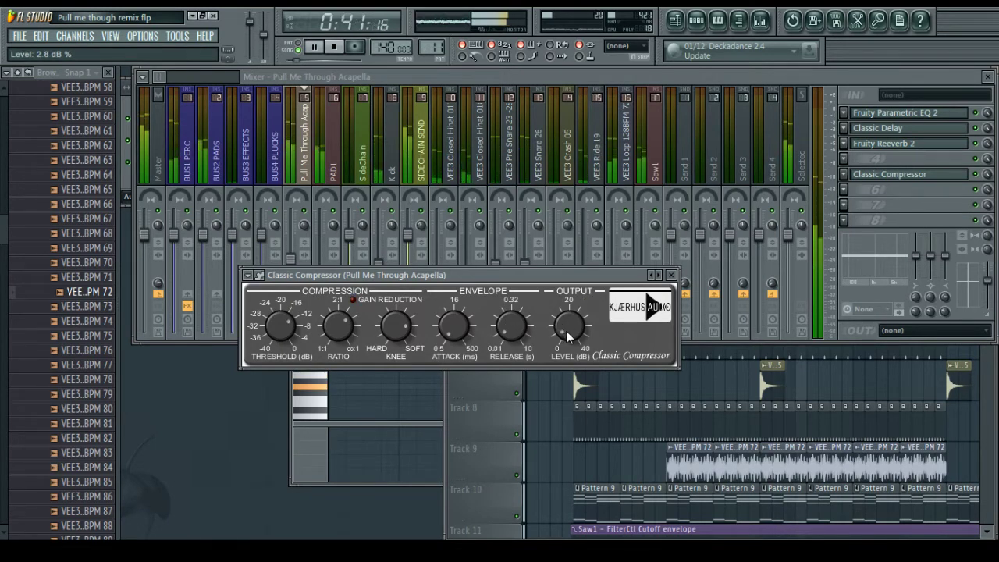
{"action": "left_click", "coordinate": [670, 274]}
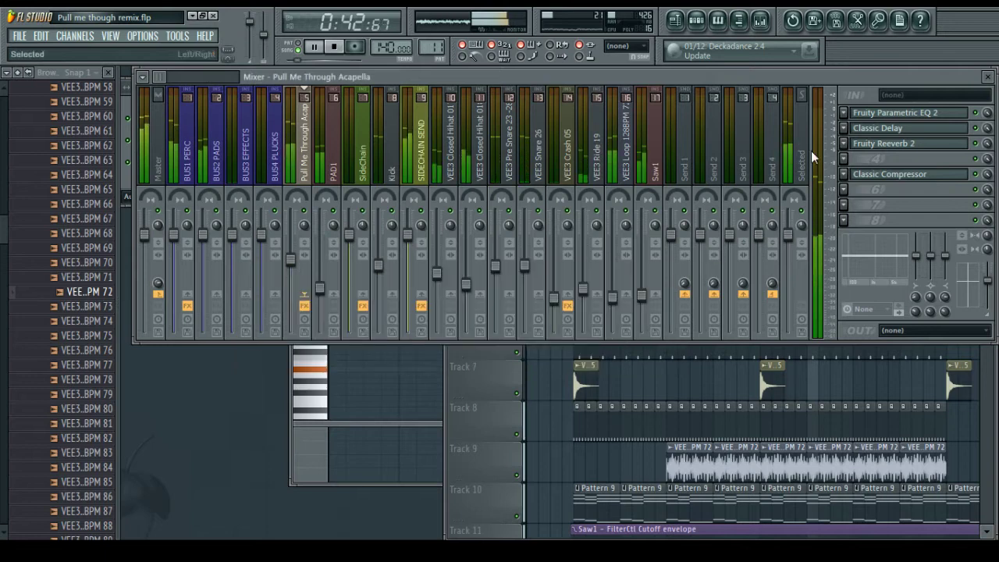
Drop the acapella EQ's high-pass cutoff to about 219 Hz and return to the playlist
{"action": "left_click", "coordinate": [898, 113]}
{"action": "left_click_drag", "start_coordinate": [289, 222], "coordinate": [263, 219]}
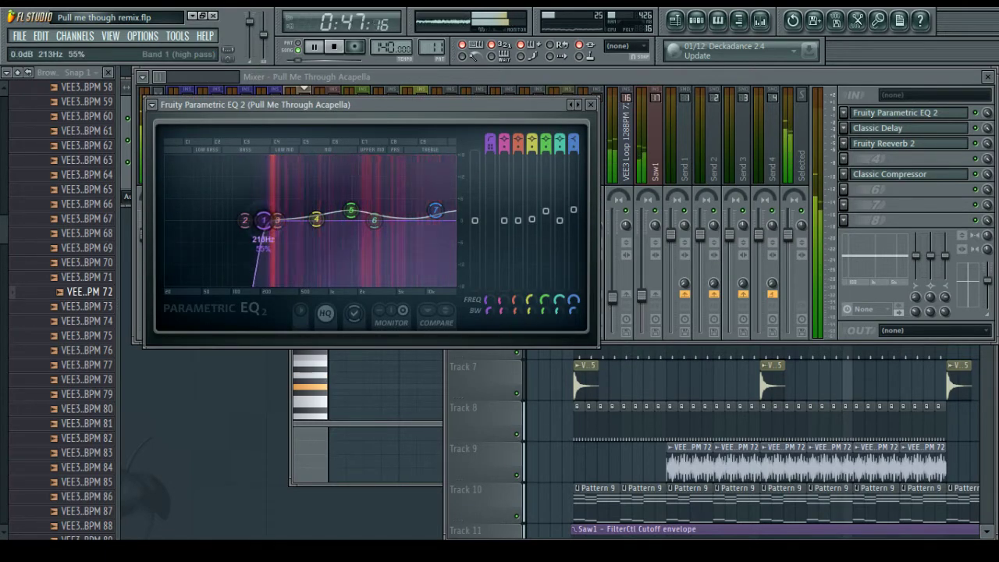
{"action": "left_click", "coordinate": [591, 105]}
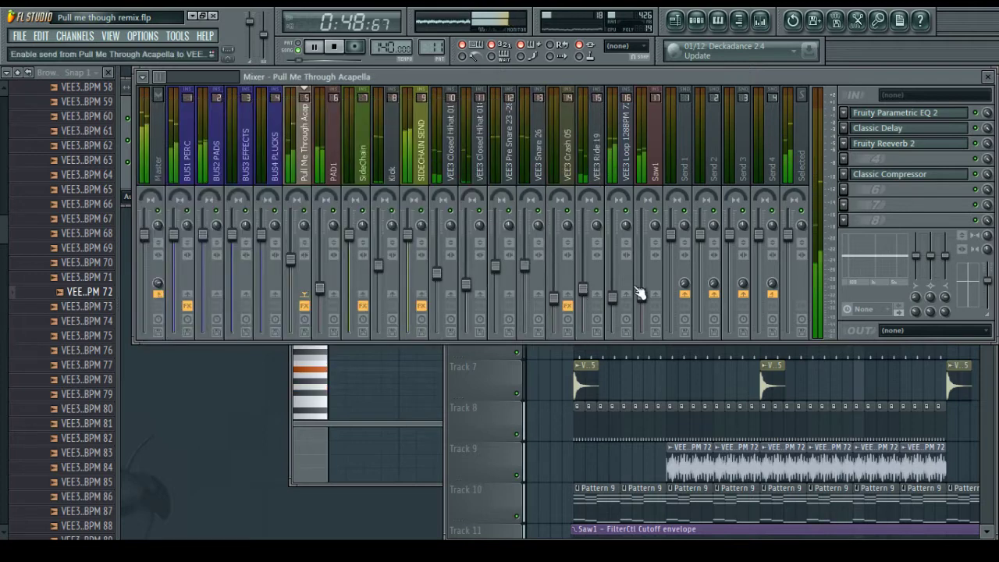
{"action": "left_click", "coordinate": [680, 378]}
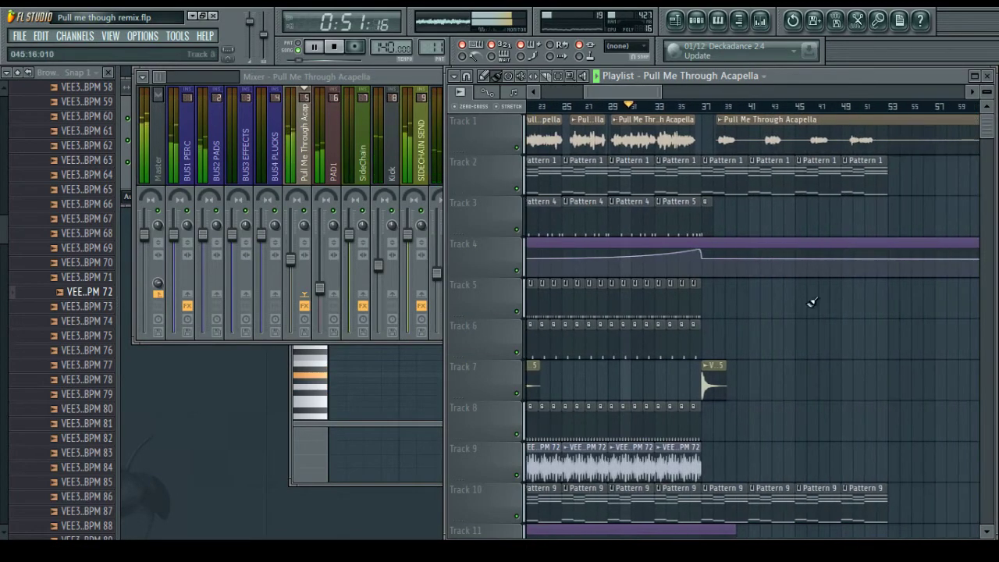
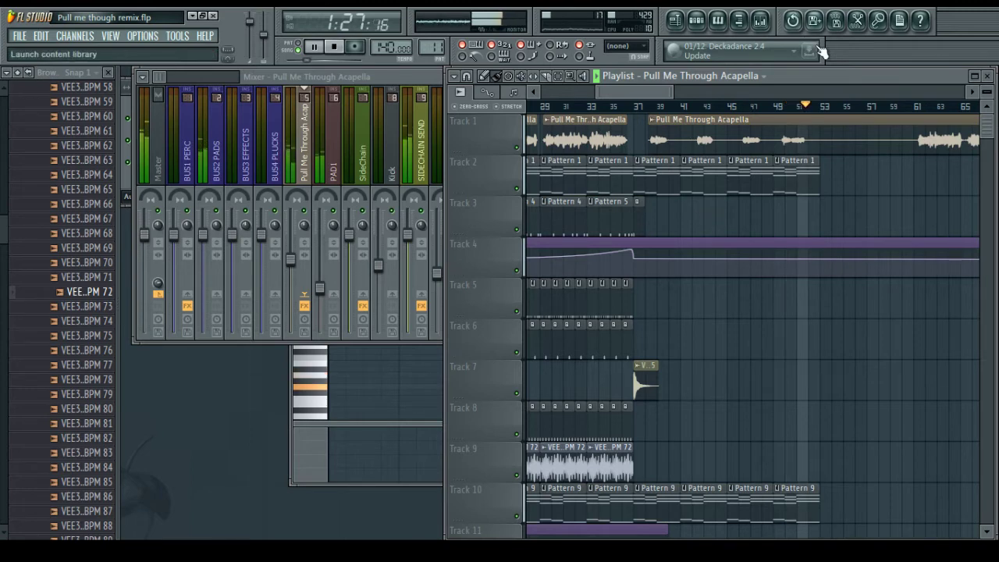
Restart playback and raise the PAD1 cutoff automation point near bar 53
{"action": "key", "text": "space"}
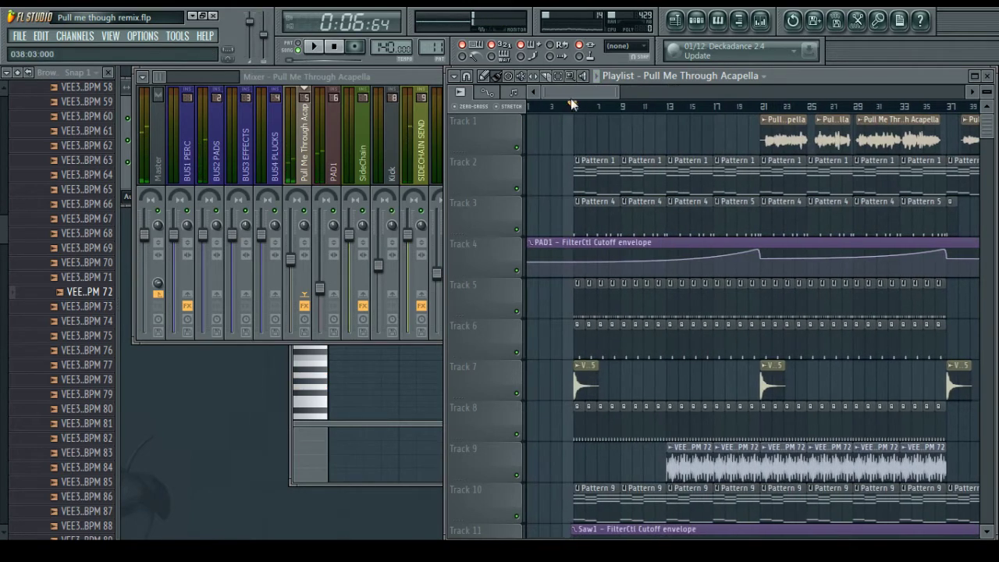
{"action": "scroll", "coordinate": [571, 104], "scroll_direction": "up", "scroll_amount": 5}
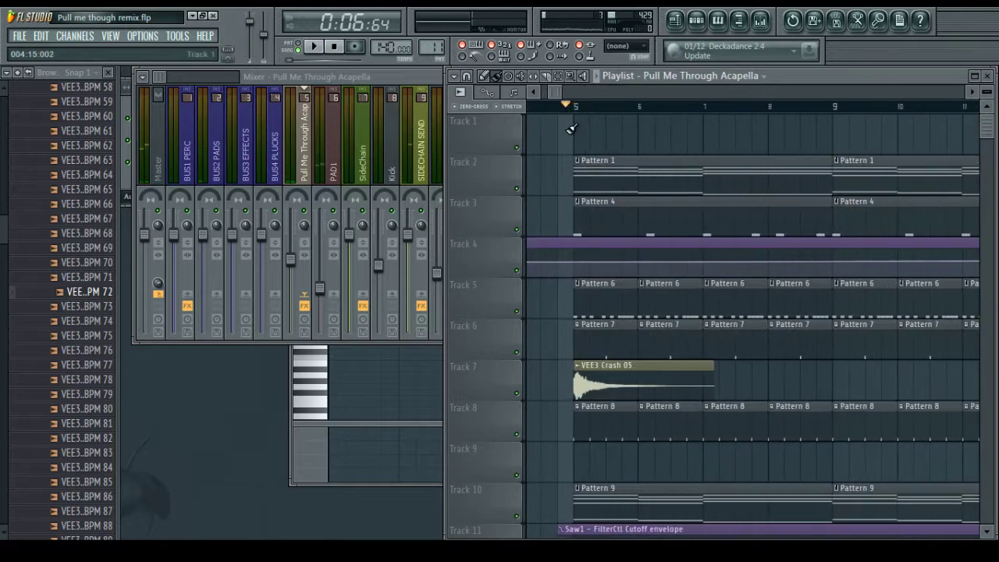
{"action": "scroll", "coordinate": [558, 103], "scroll_direction": "down", "scroll_amount": 5}
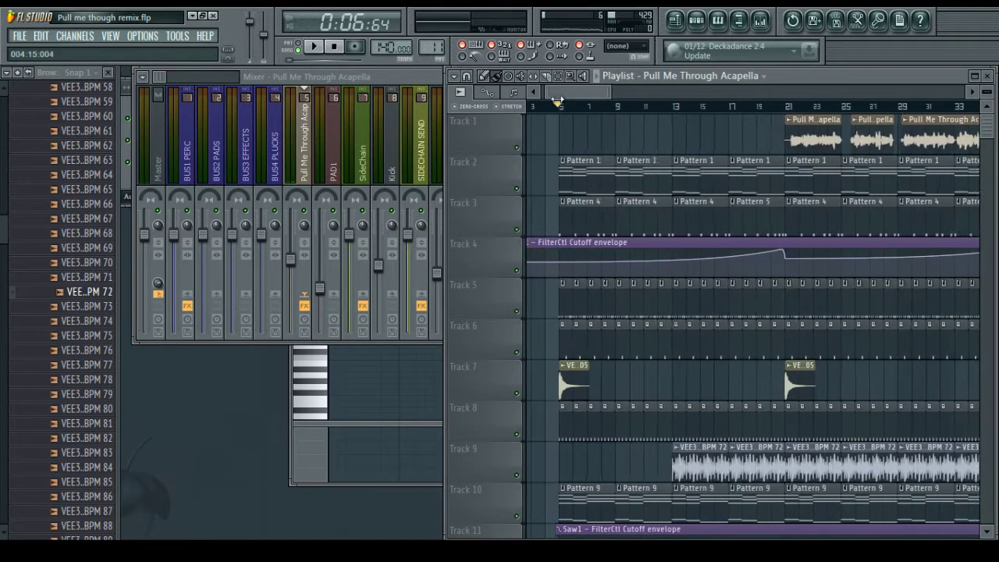
{"action": "left_click_drag", "start_coordinate": [593, 97], "coordinate": [616, 100]}
{"action": "scroll", "coordinate": [798, 257], "scroll_direction": "down", "scroll_amount": 4}
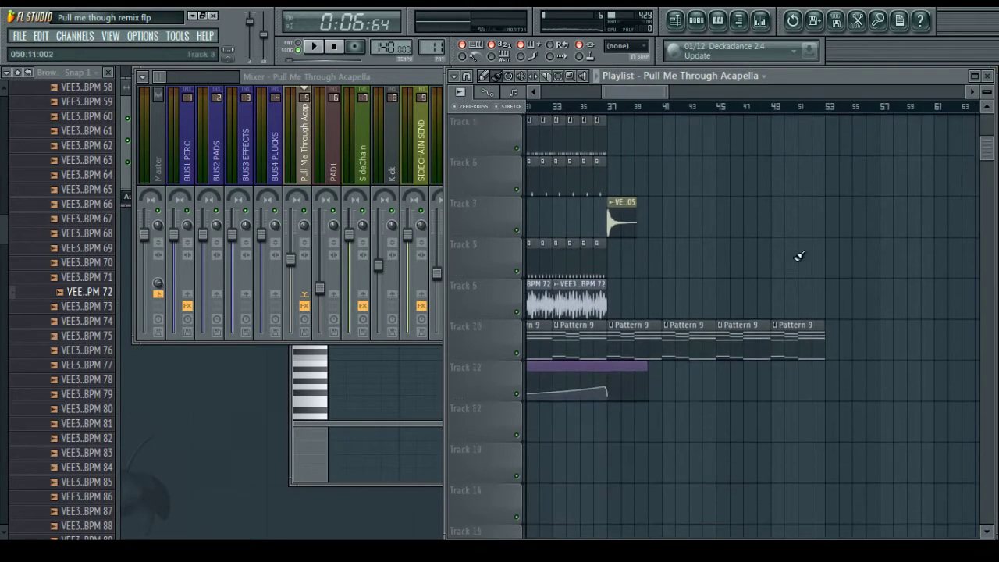
{"action": "scroll", "coordinate": [798, 257], "scroll_direction": "up", "scroll_amount": 3}
{"action": "key", "text": "space"}
{"action": "key", "text": "space"}
{"action": "left_click_drag", "start_coordinate": [822, 217], "coordinate": [829, 211]}
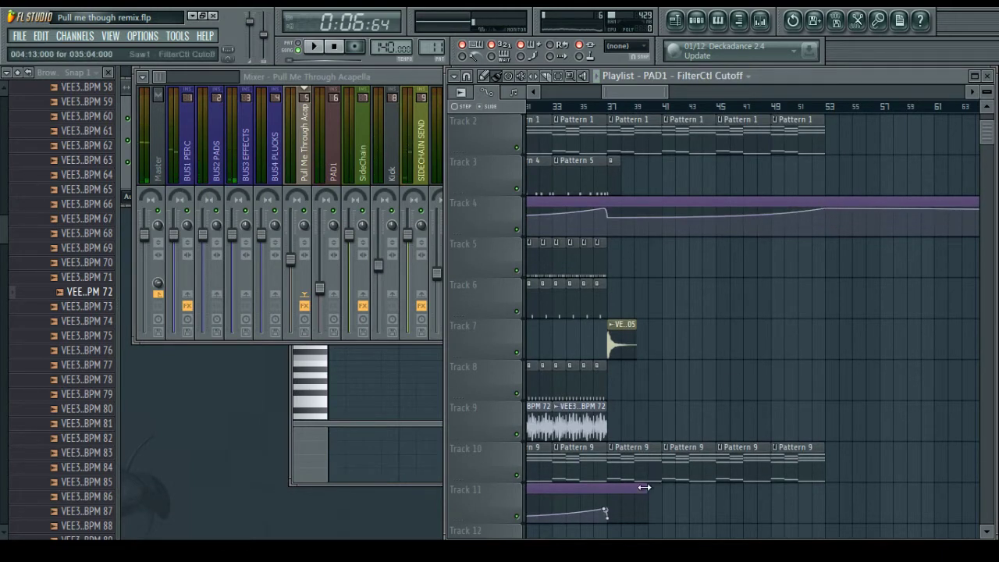
Stretch the Track 11 Saw1 cutoff automation to bar 53 with a rising end point, then play it
{"action": "left_click_drag", "start_coordinate": [646, 487], "coordinate": [818, 494]}
{"action": "right_click", "coordinate": [824, 504]}
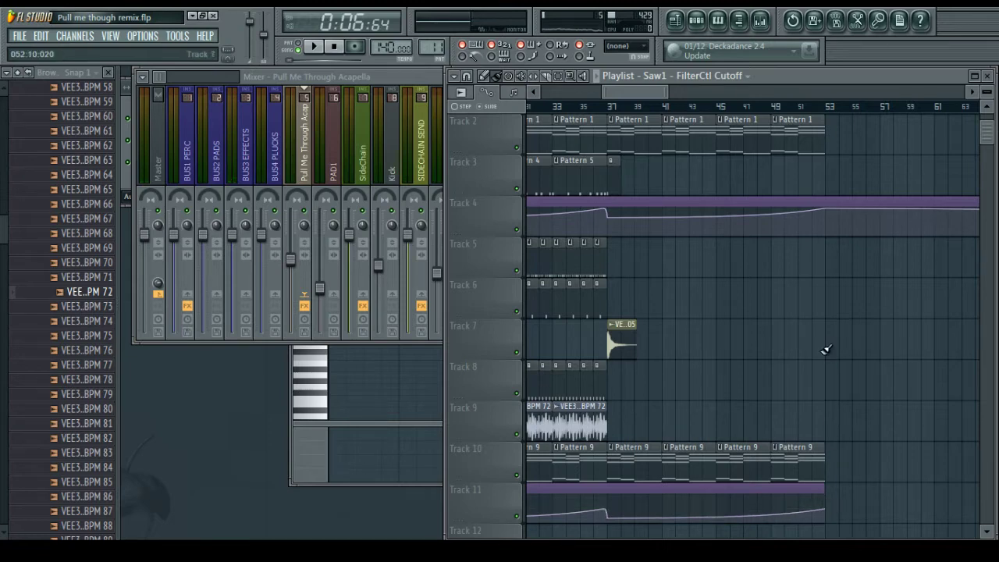
{"action": "key", "text": "space"}
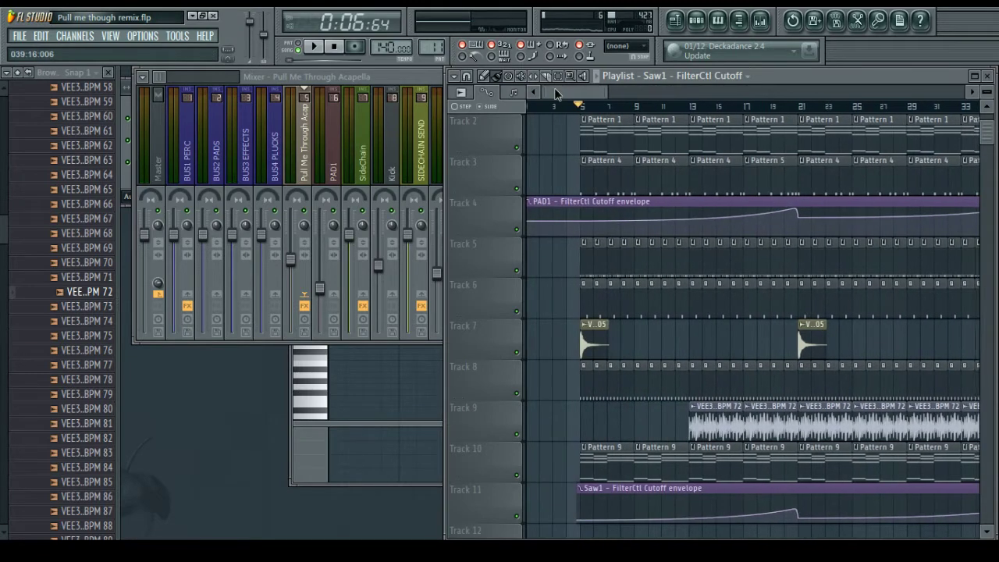
{"action": "scroll", "coordinate": [582, 144], "scroll_direction": "up", "scroll_amount": 4}
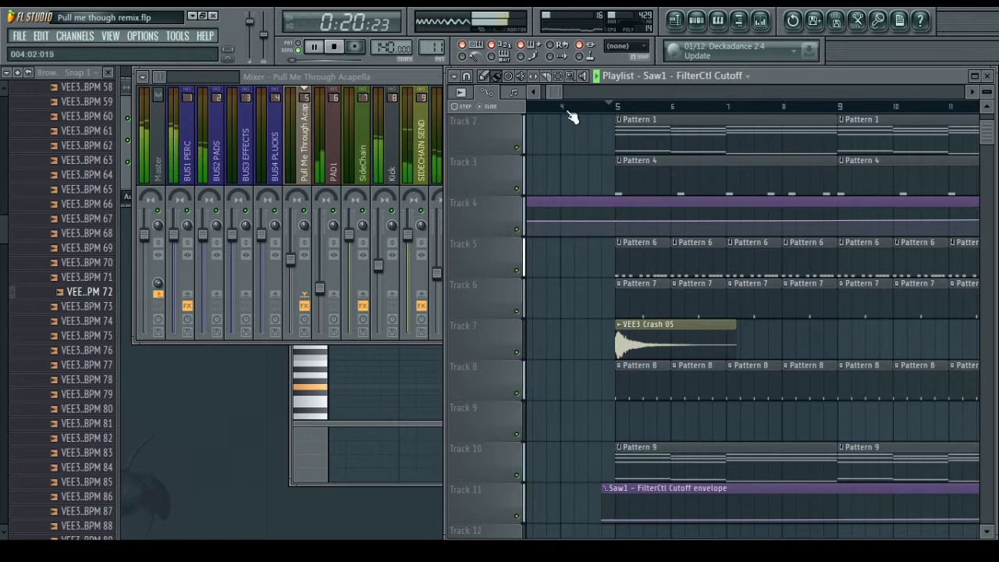
Copy the VEE3 Crash 05 clip to bar 45 on Track 7
{"action": "scroll", "coordinate": [569, 112], "scroll_direction": "down", "scroll_amount": 5}
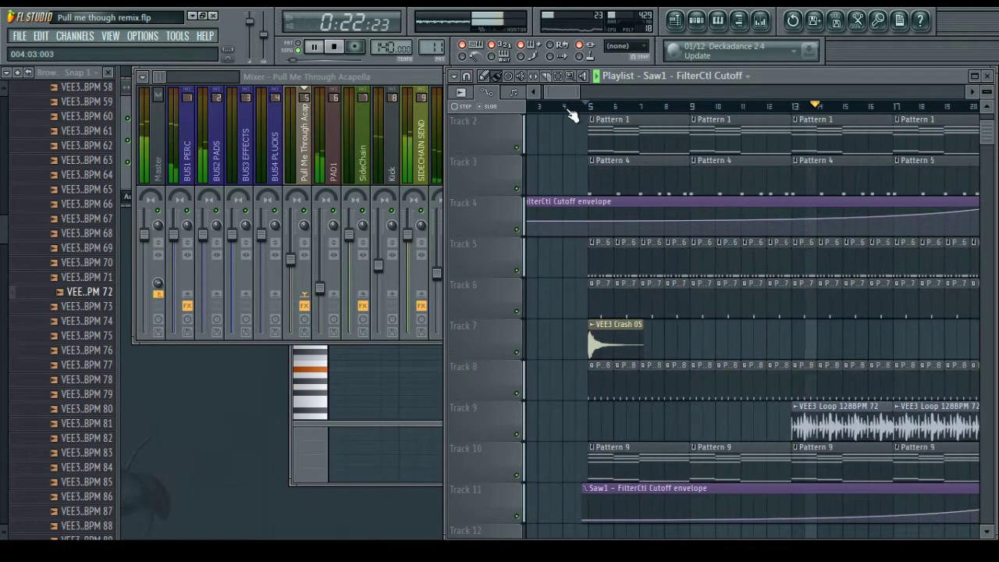
{"action": "scroll", "coordinate": [572, 115], "scroll_direction": "down", "scroll_amount": 1}
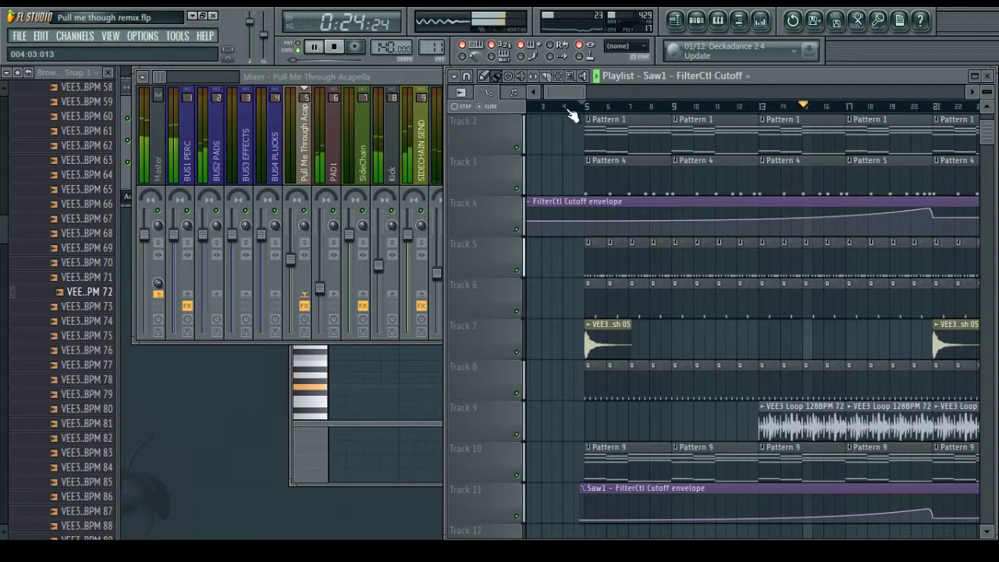
{"action": "left_click_drag", "start_coordinate": [568, 97], "coordinate": [611, 95]}
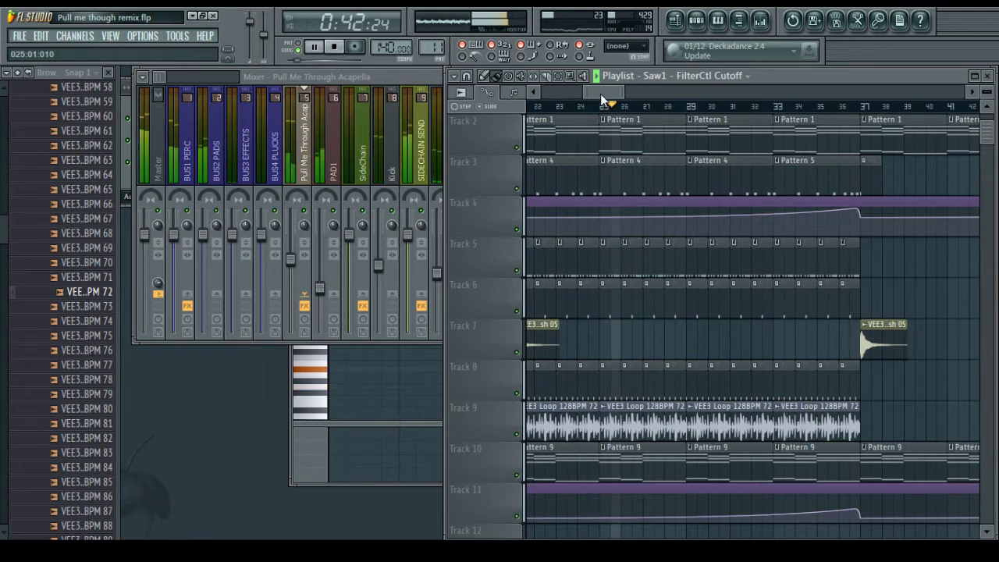
{"action": "left_click_drag", "start_coordinate": [600, 94], "coordinate": [610, 93]}
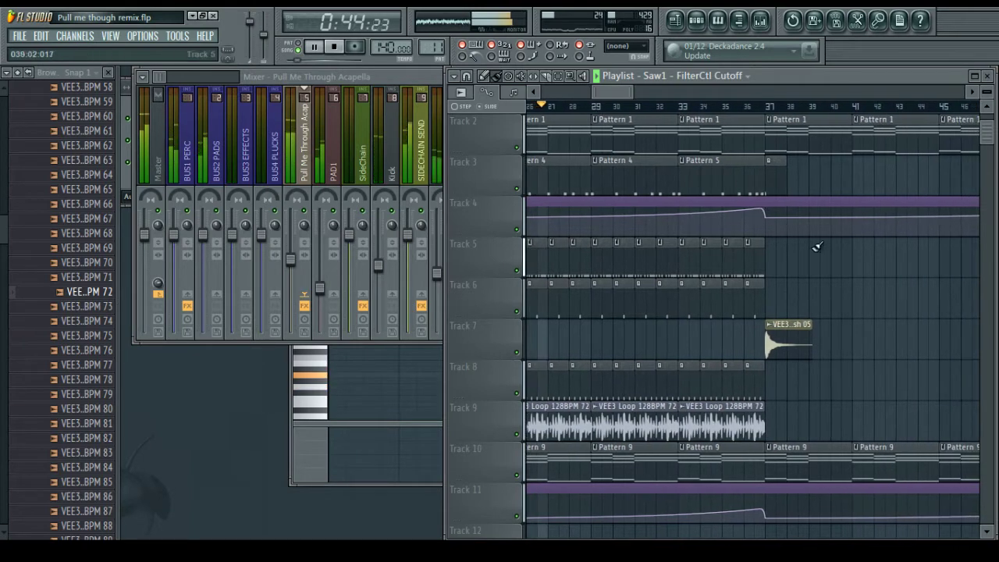
{"action": "scroll", "coordinate": [615, 94], "scroll_direction": "down", "scroll_amount": 1}
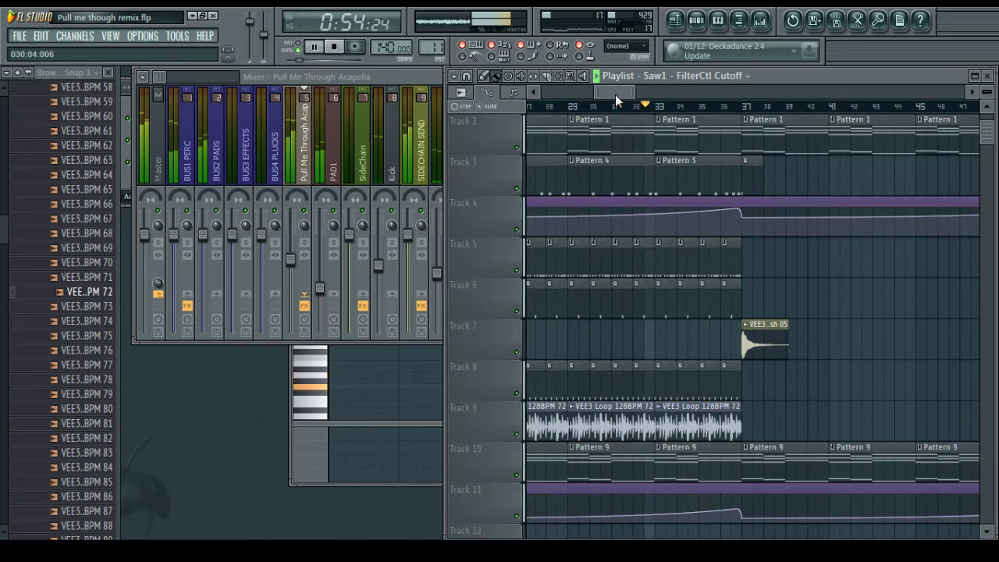
{"action": "mouse_move", "coordinate": [615, 92]}
{"action": "left_mouse_down"}
{"action": "mouse_move", "coordinate": [634, 104]}
{"action": "mouse_move", "coordinate": [623, 96]}
{"action": "left_mouse_up"}
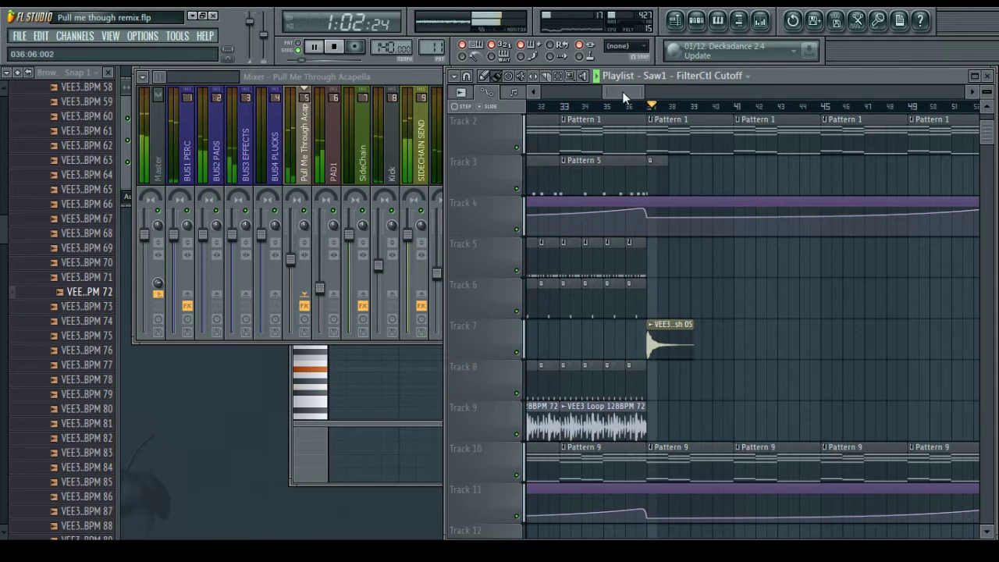
{"action": "left_click_drag", "start_coordinate": [622, 97], "coordinate": [634, 98]}
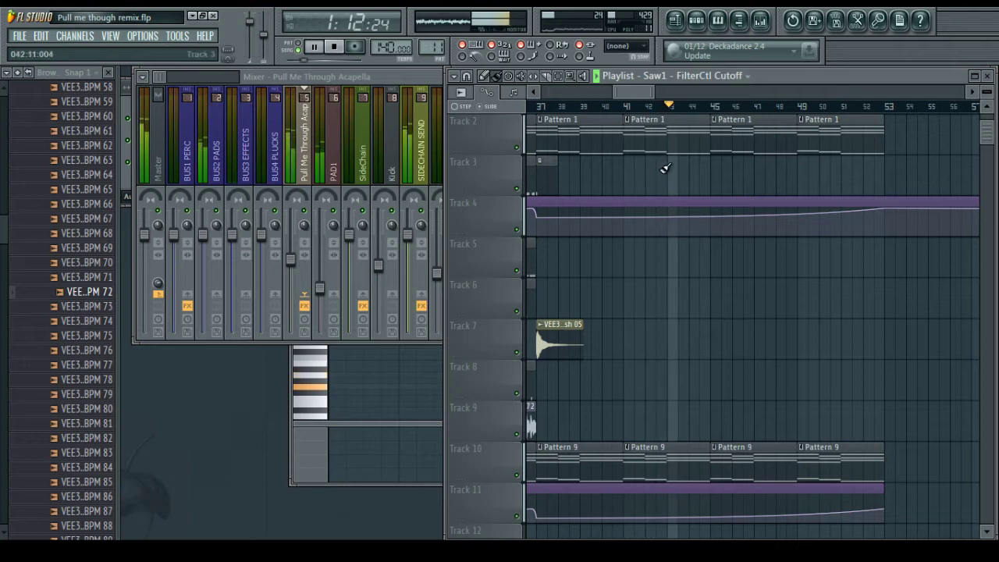
{"action": "left_click_drag", "start_coordinate": [562, 347], "coordinate": [716, 353]}
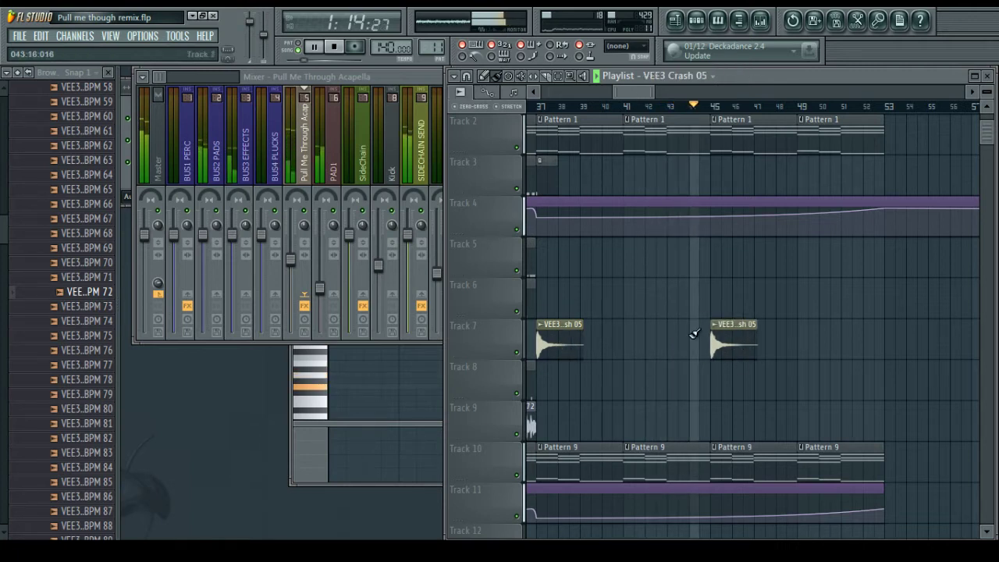
Copy the Pattern 4 and Pattern 5 clips on Track 3 to bar 45, then stop playback
{"action": "left_click", "coordinate": [541, 185]}
{"action": "left_click", "coordinate": [719, 187]}
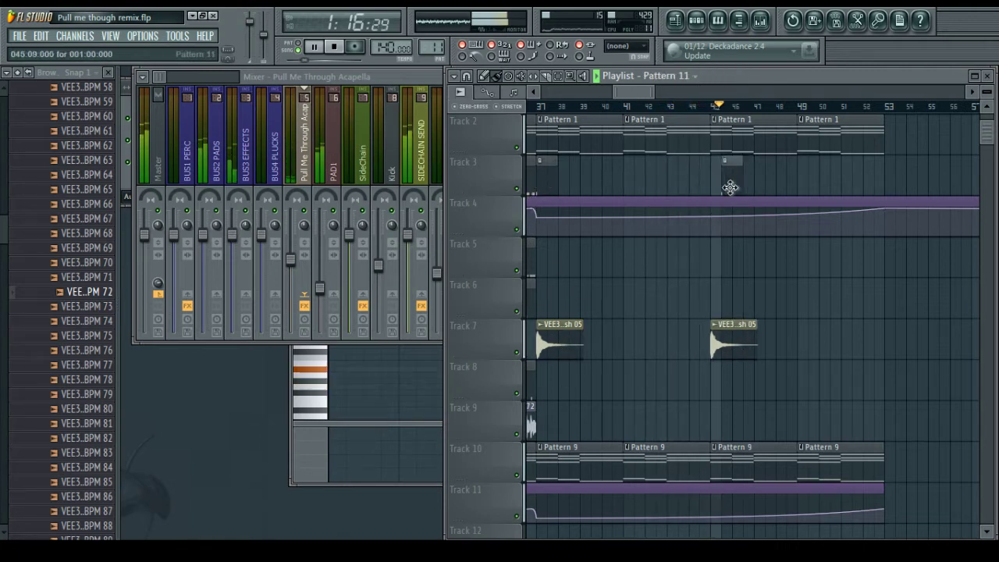
{"action": "scroll", "coordinate": [719, 188], "scroll_direction": "down", "scroll_amount": 3}
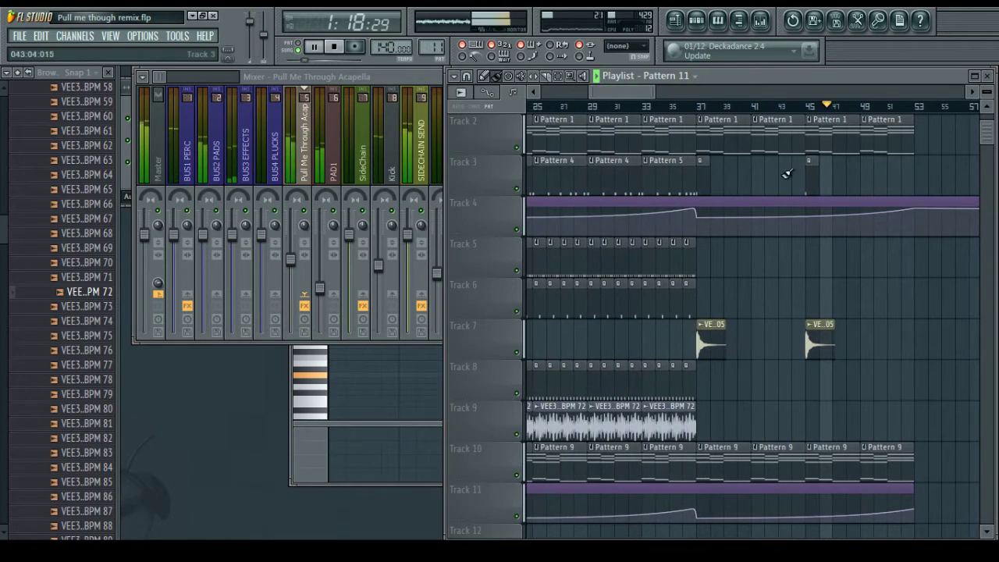
{"action": "left_click_drag", "start_coordinate": [669, 167], "coordinate": [881, 186]}
{"action": "key", "text": "space"}
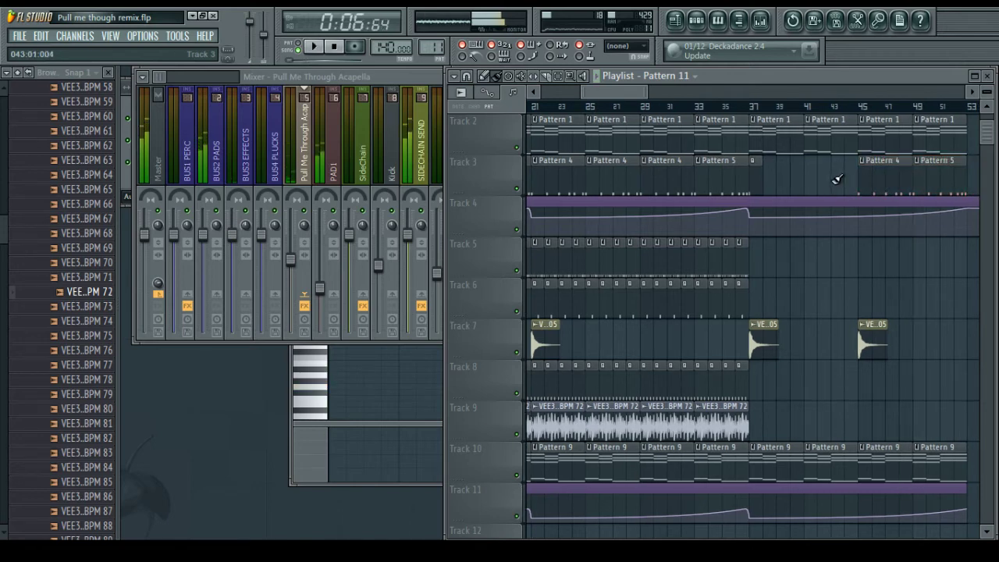
Load Fruity Parametric EQ 2 on BUS1 PERC with a low- and high-cut preset
{"action": "left_click", "coordinate": [179, 151]}
{"action": "left_click", "coordinate": [843, 218]}
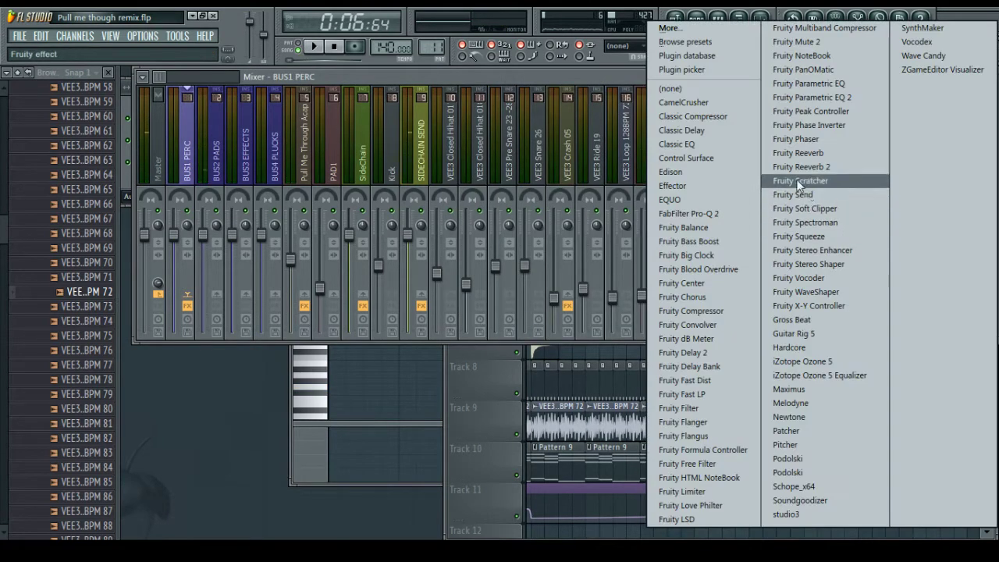
{"action": "left_click", "coordinate": [804, 93]}
{"action": "left_click_drag", "start_coordinate": [471, 412], "coordinate": [381, 180]}
{"action": "left_click", "coordinate": [297, 184]}
{"action": "mouse_move", "coordinate": [408, 223]}
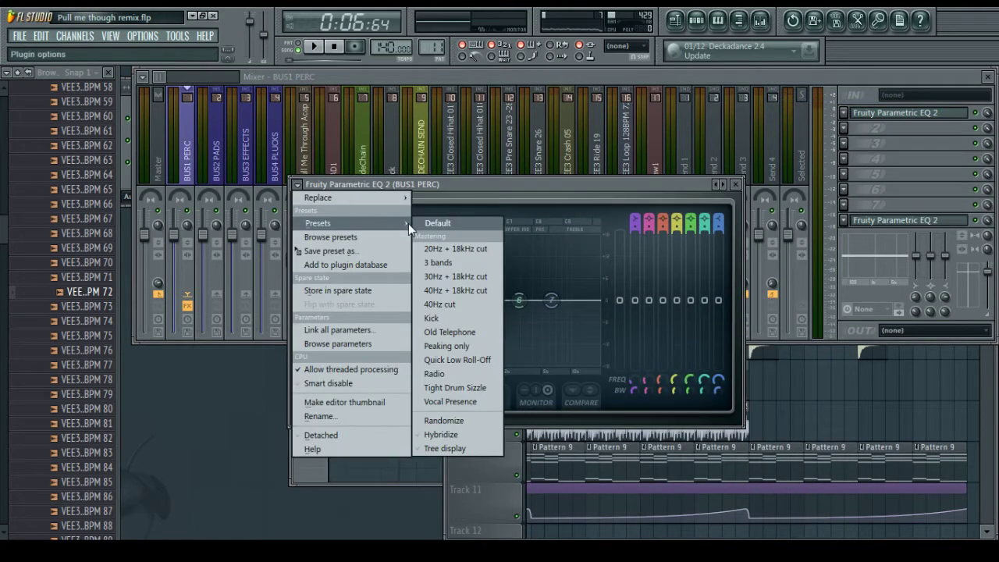
{"action": "left_click", "coordinate": [455, 295]}
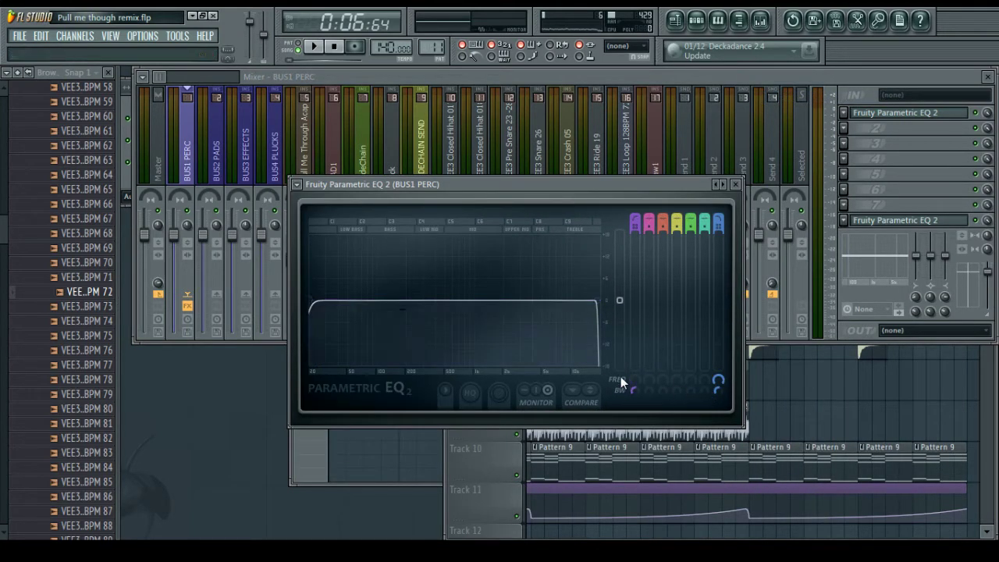
Automate the BUS1 PERC EQ band 7 frequency with an envelope that dips and rises again
{"action": "right_click", "coordinate": [716, 382]}
{"action": "left_click", "coordinate": [763, 440]}
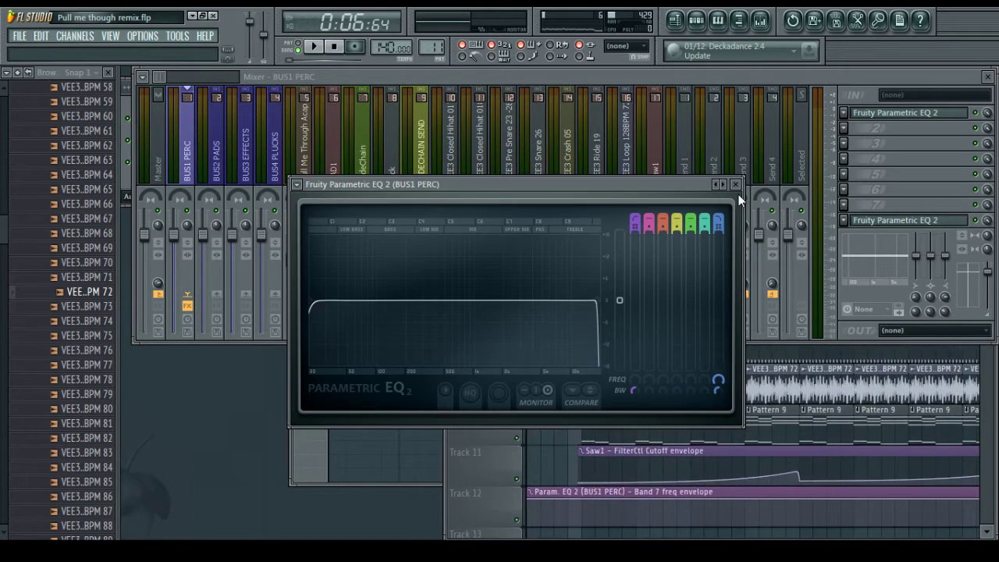
{"action": "left_click", "coordinate": [734, 184]}
{"action": "left_click", "coordinate": [540, 433]}
{"action": "scroll", "coordinate": [553, 433], "scroll_direction": "down", "scroll_amount": 4}
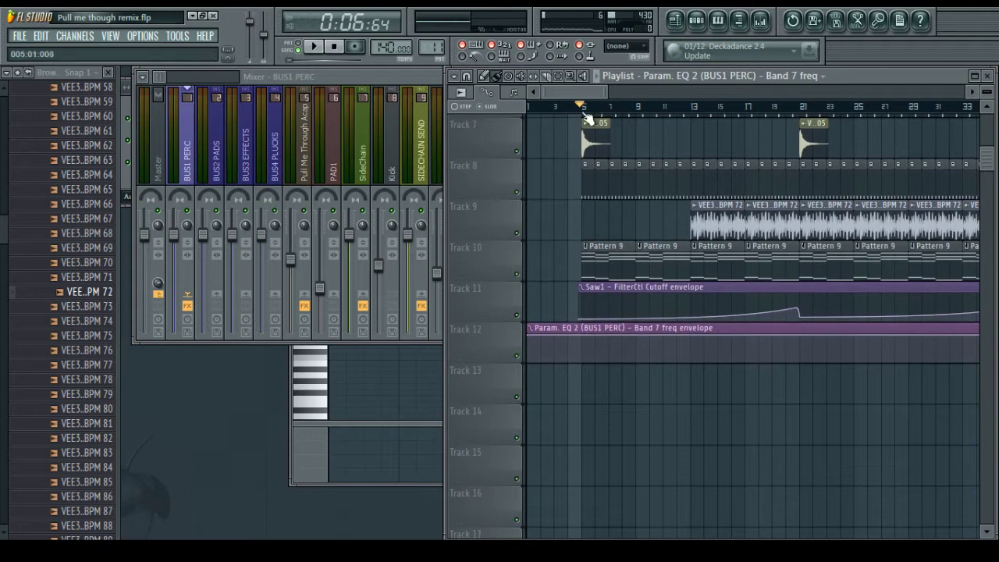
{"action": "left_click_drag", "start_coordinate": [579, 91], "coordinate": [638, 98]}
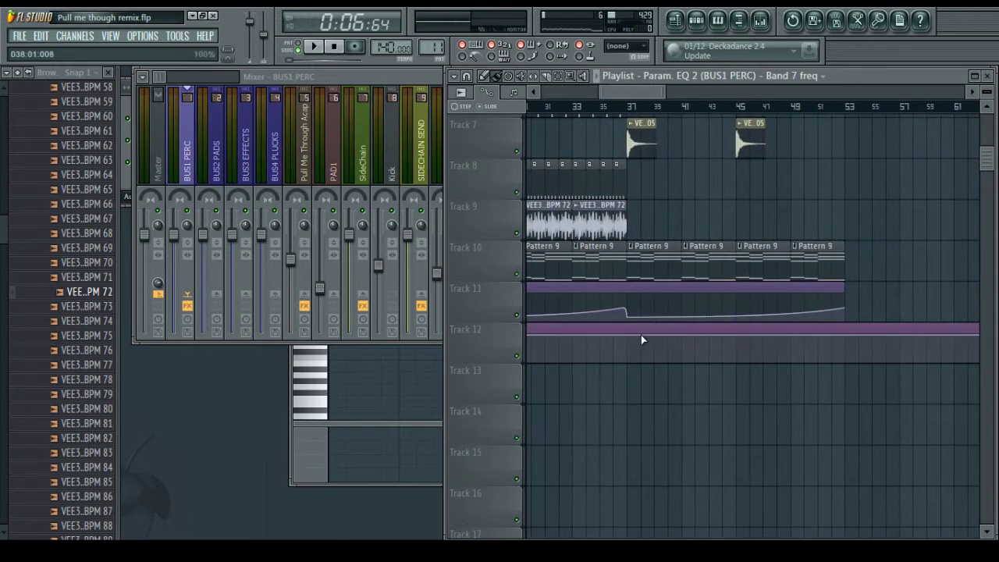
{"action": "scroll", "coordinate": [636, 338], "scroll_direction": "down", "scroll_amount": 1}
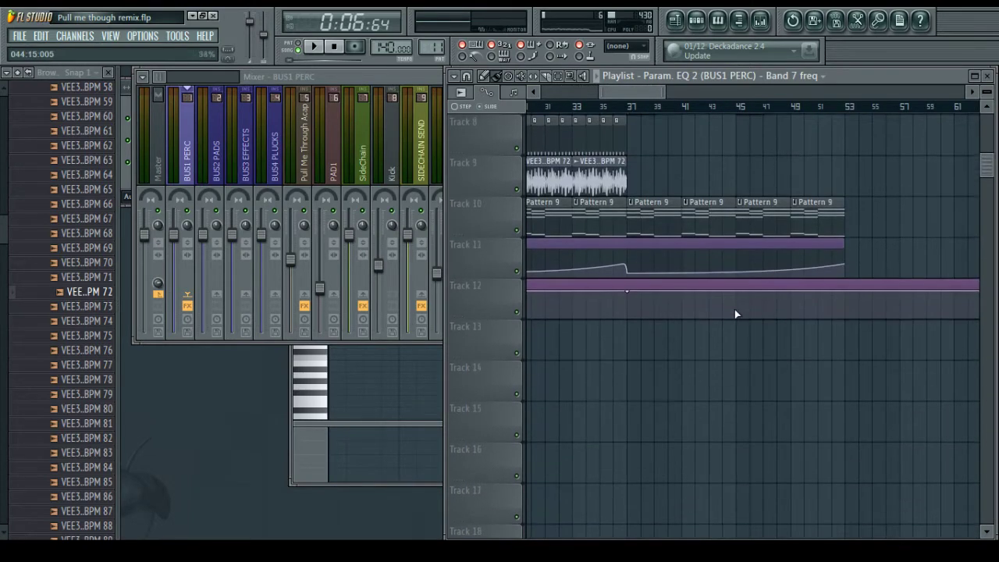
{"action": "right_click", "coordinate": [734, 299]}
{"action": "left_click_drag", "start_coordinate": [734, 300], "coordinate": [735, 306]}
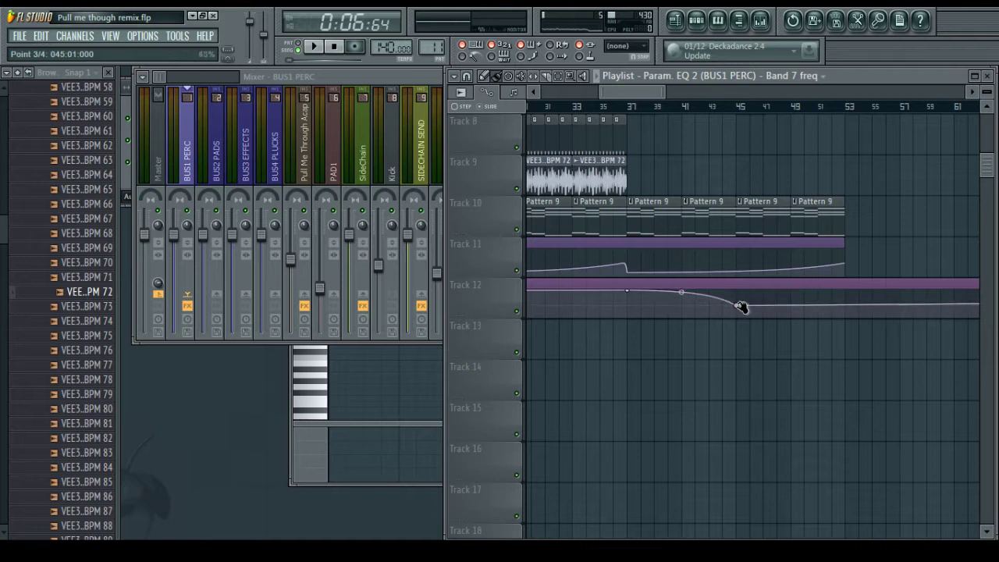
{"action": "right_click", "coordinate": [846, 307]}
{"action": "left_click_drag", "start_coordinate": [846, 307], "coordinate": [836, 287]}
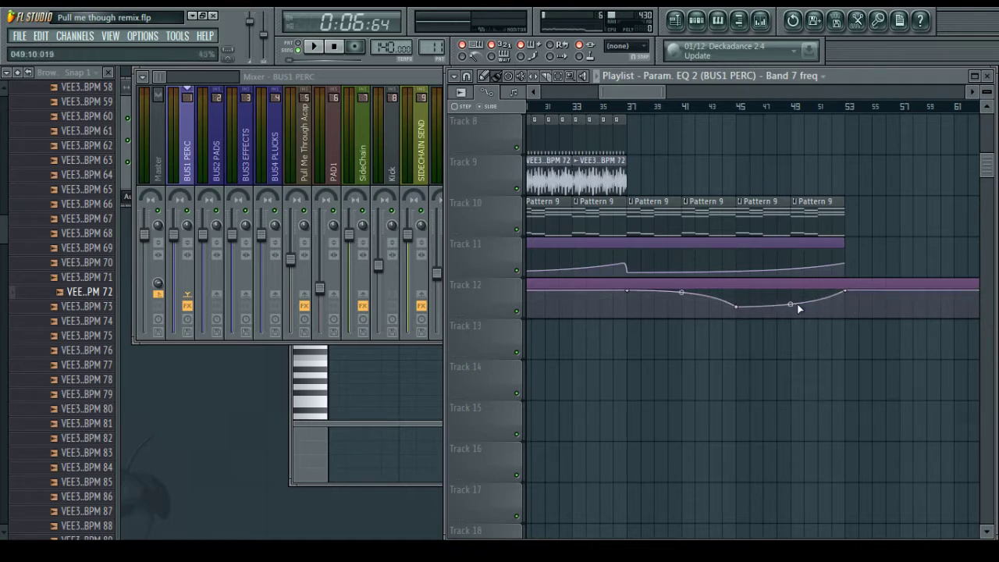
Deselect the clips and play the arrangement from bar 38
{"action": "scroll", "coordinate": [593, 335], "scroll_direction": "up", "scroll_amount": 7}
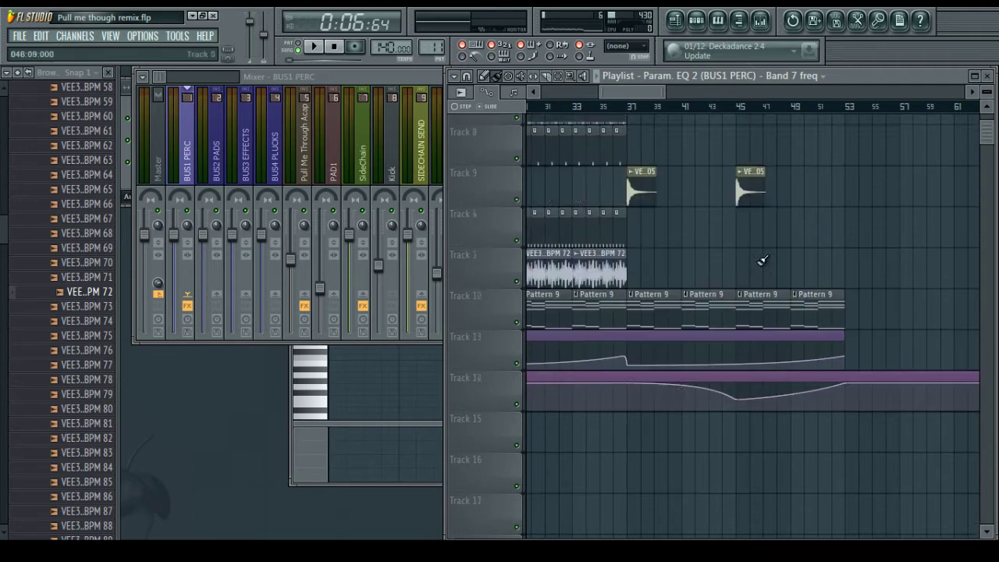
{"action": "left_click_drag", "start_coordinate": [664, 344], "coordinate": [773, 306]}
{"action": "key", "text": "ctrl+d"}
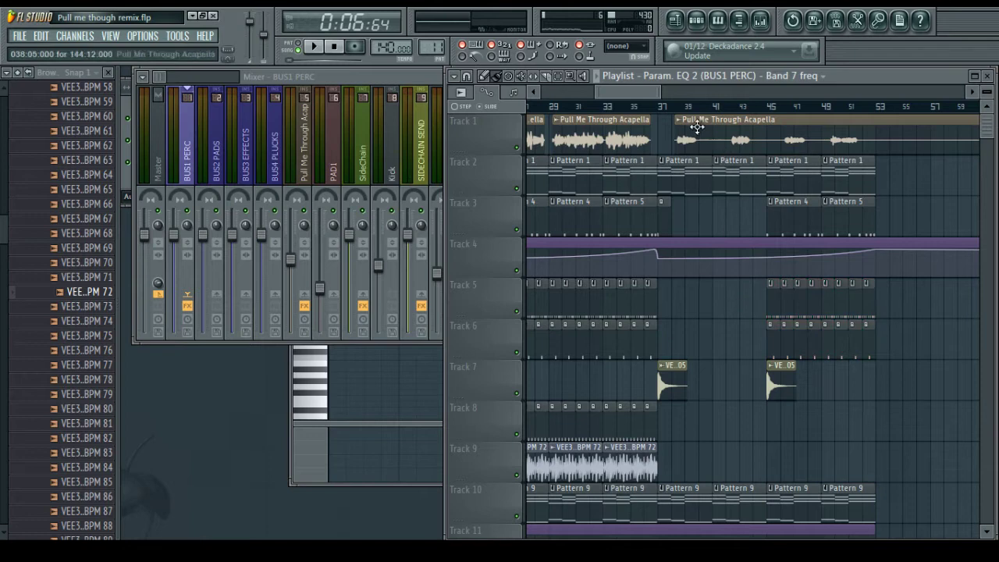
{"action": "left_click", "coordinate": [676, 106]}
{"action": "key", "text": "space"}
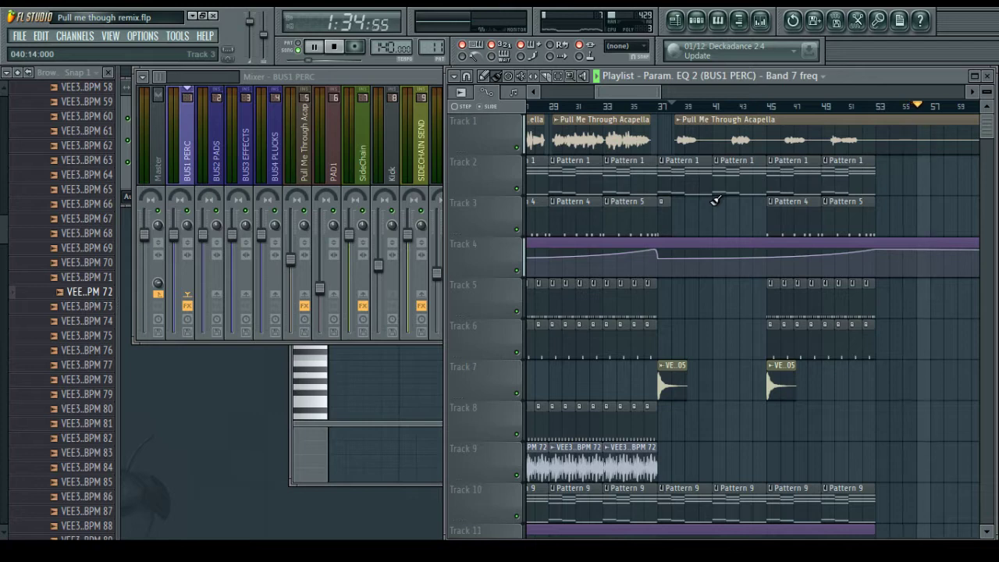
Paint the VEE3 Loop 128BPM 72 clip twice on Track 9 starting at bar 45
{"action": "key", "text": "space"}
{"action": "key", "text": "space"}
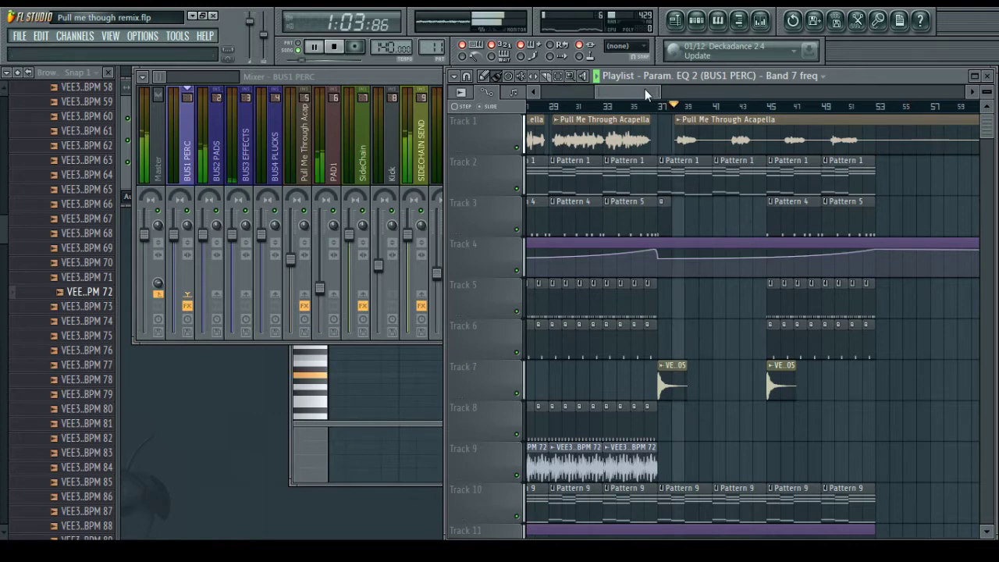
{"action": "left_click_drag", "start_coordinate": [644, 93], "coordinate": [653, 92]}
{"action": "scroll", "coordinate": [700, 406], "scroll_direction": "down", "scroll_amount": 1}
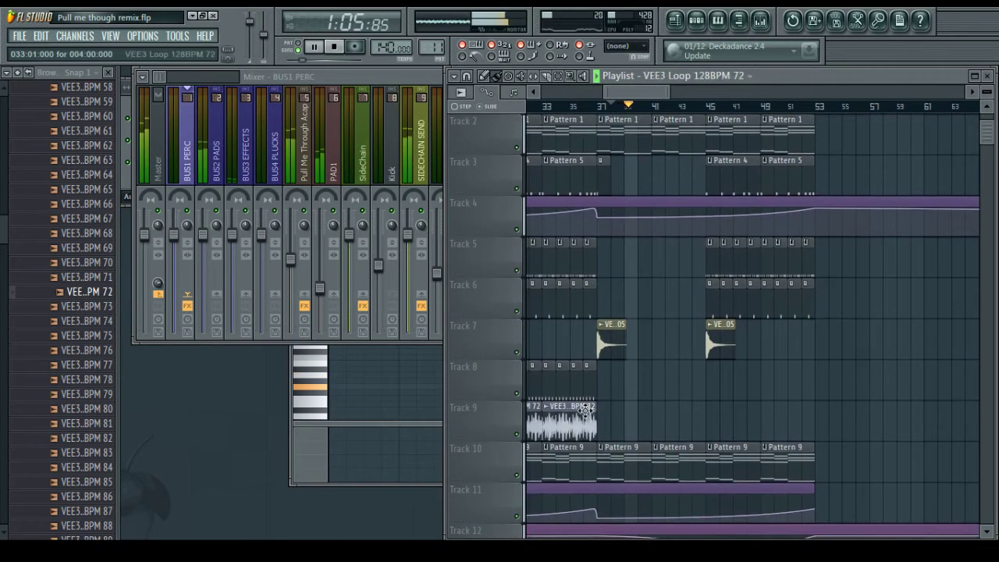
{"action": "left_click_drag", "start_coordinate": [713, 417], "coordinate": [793, 415]}
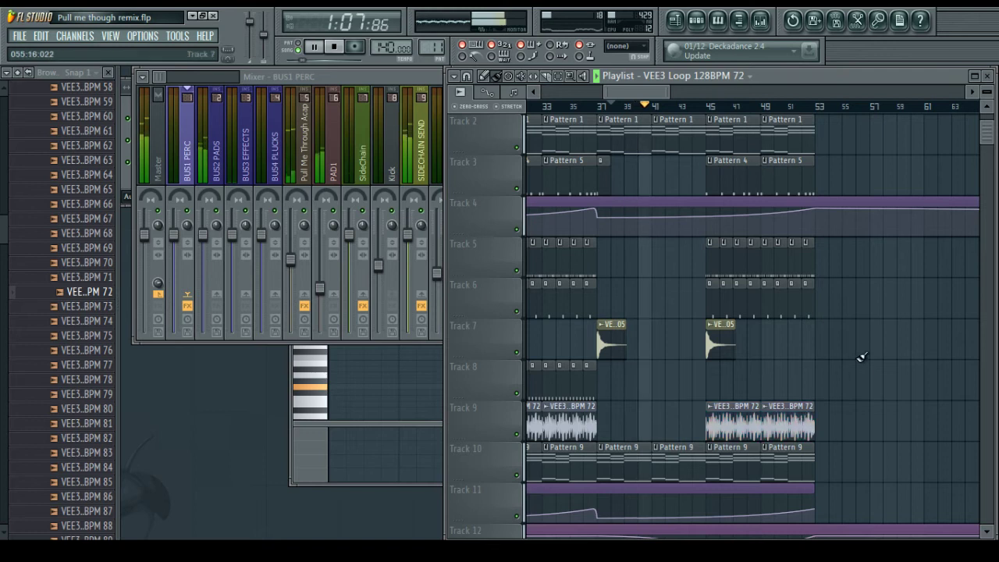
{"action": "scroll", "coordinate": [862, 348], "scroll_direction": "up", "scroll_amount": 1}
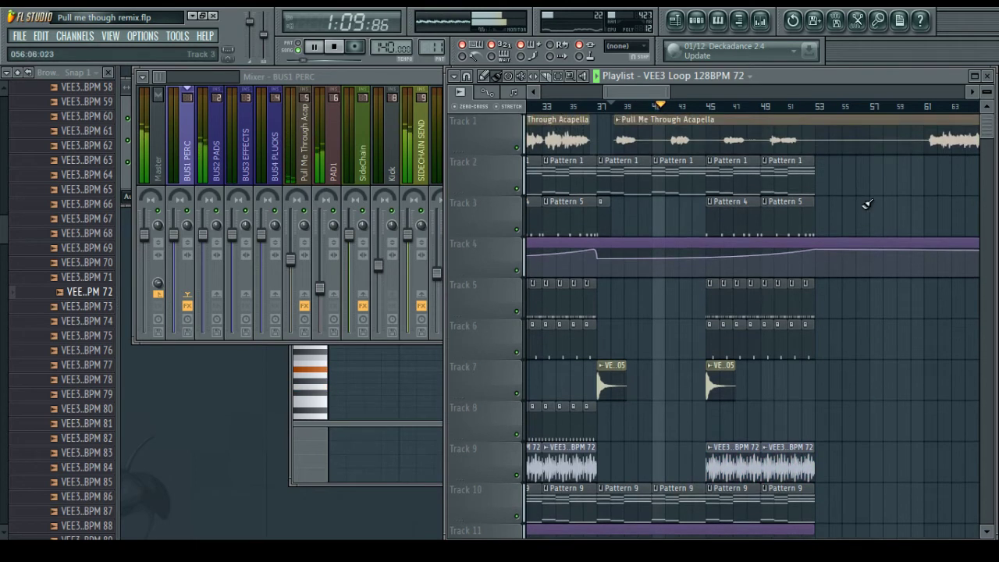
{"action": "left_click_drag", "start_coordinate": [644, 93], "coordinate": [640, 93]}
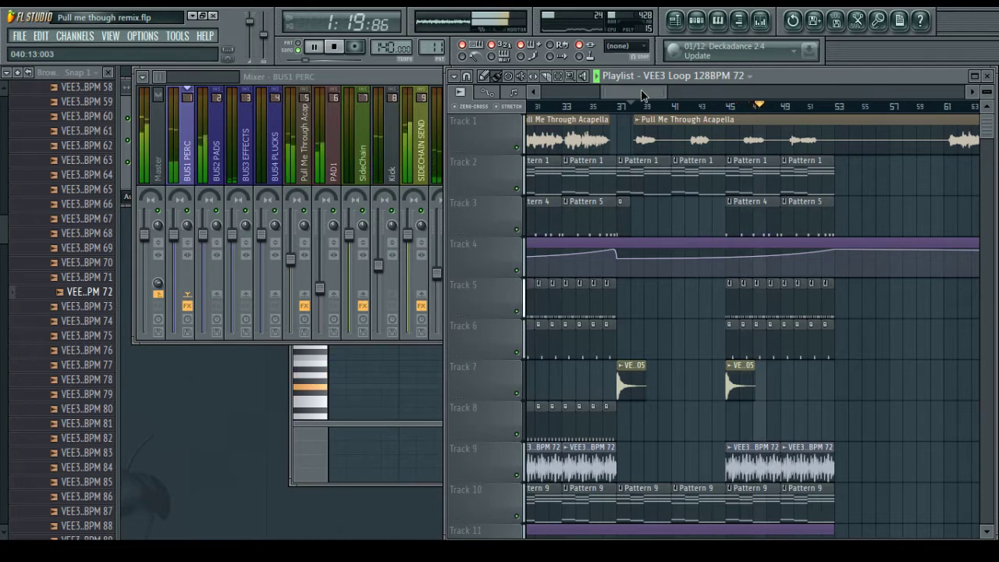
Save the project as Pull me though remix.flp and stop playback
{"action": "key", "text": "ctrl+s"}
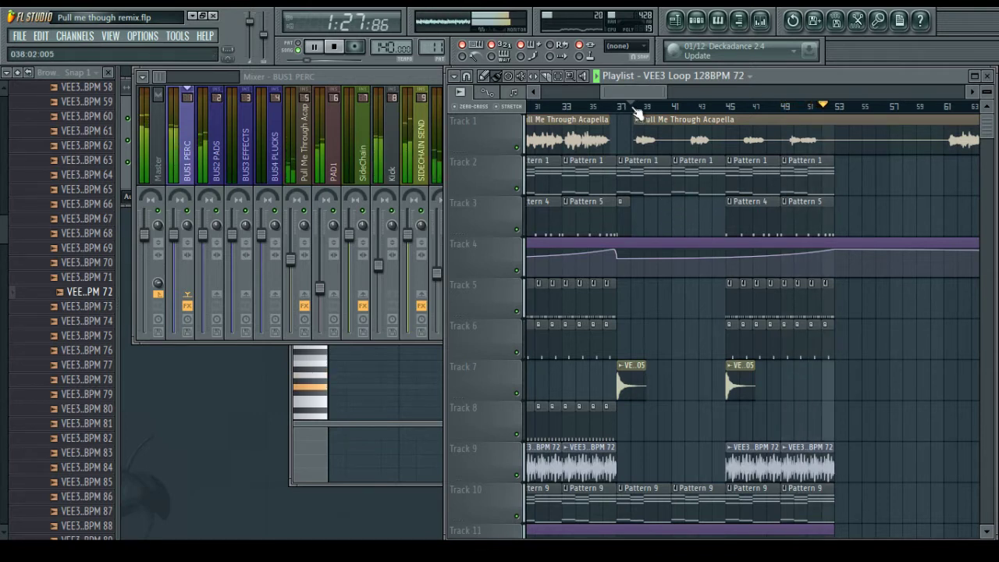
{"action": "key", "text": "space"}
{"action": "mouse_move", "coordinate": [634, 92]}
{"action": "left_mouse_down"}
{"action": "mouse_move", "coordinate": [644, 93]}
{"action": "mouse_move", "coordinate": [632, 98]}
{"action": "left_mouse_up"}
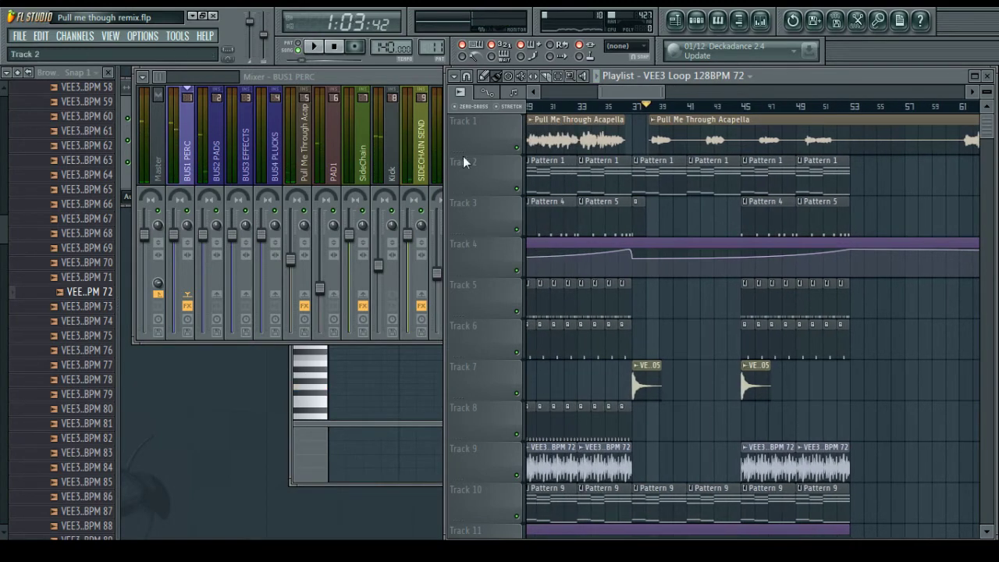
Add a Sylenth1 synth channel and position its window fully on screen
{"action": "left_click", "coordinate": [144, 179]}
{"action": "left_click", "coordinate": [110, 35]}
{"action": "mouse_move", "coordinate": [75, 35]}
{"action": "mouse_move", "coordinate": [101, 192]}
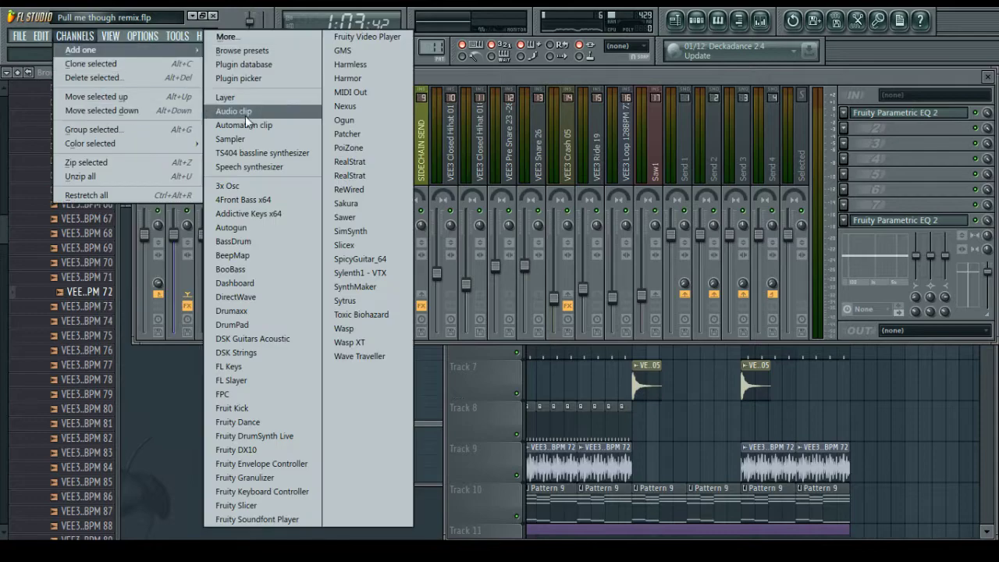
{"action": "left_click", "coordinate": [391, 257]}
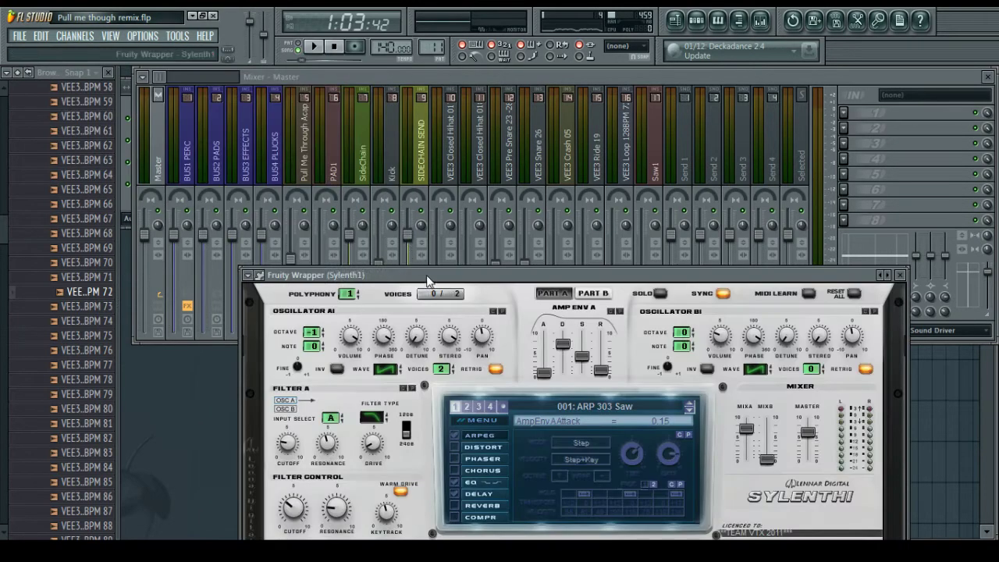
{"action": "left_click_drag", "start_coordinate": [427, 280], "coordinate": [353, 101]}
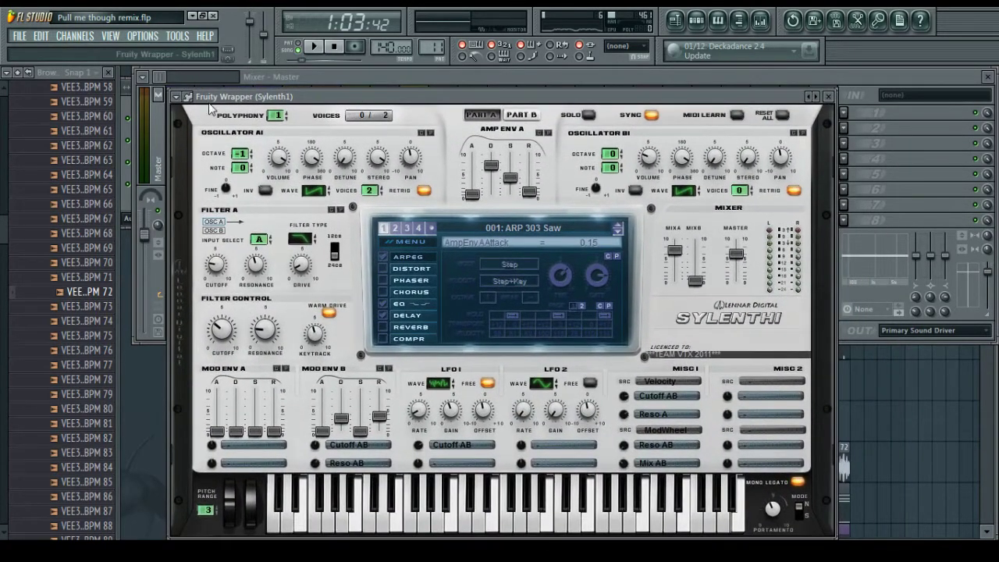
Load the Basic Pluck .fxp preset from Sylenth1's Preset folder
{"action": "left_click", "coordinate": [188, 97]}
{"action": "left_click", "coordinate": [301, 117]}
{"action": "left_click", "coordinate": [248, 229]}
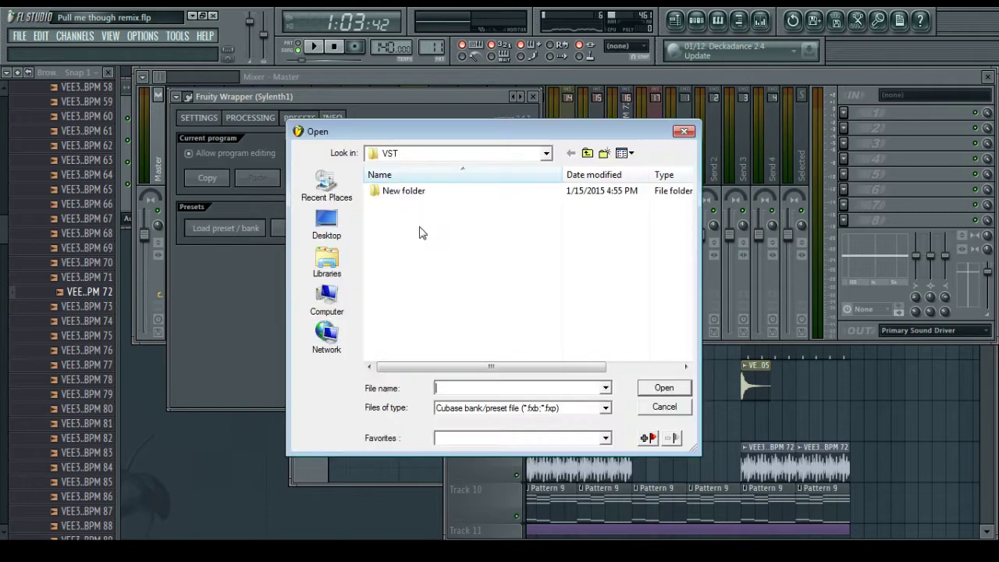
{"action": "left_click", "coordinate": [585, 154]}
{"action": "left_click", "coordinate": [585, 154]}
{"action": "left_click", "coordinate": [586, 154]}
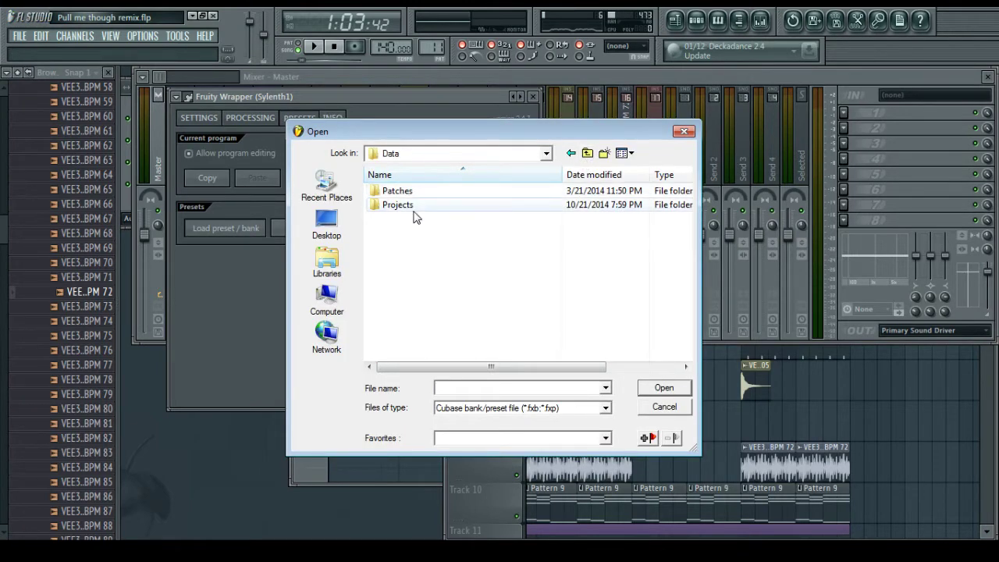
{"action": "double_click", "coordinate": [410, 194]}
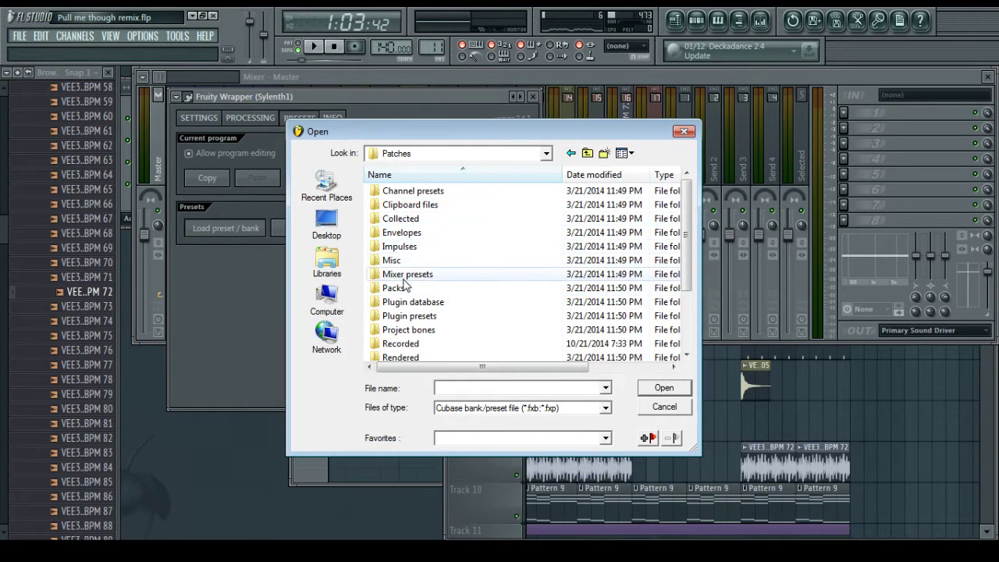
{"action": "left_click", "coordinate": [586, 154]}
{"action": "double_click", "coordinate": [405, 205]}
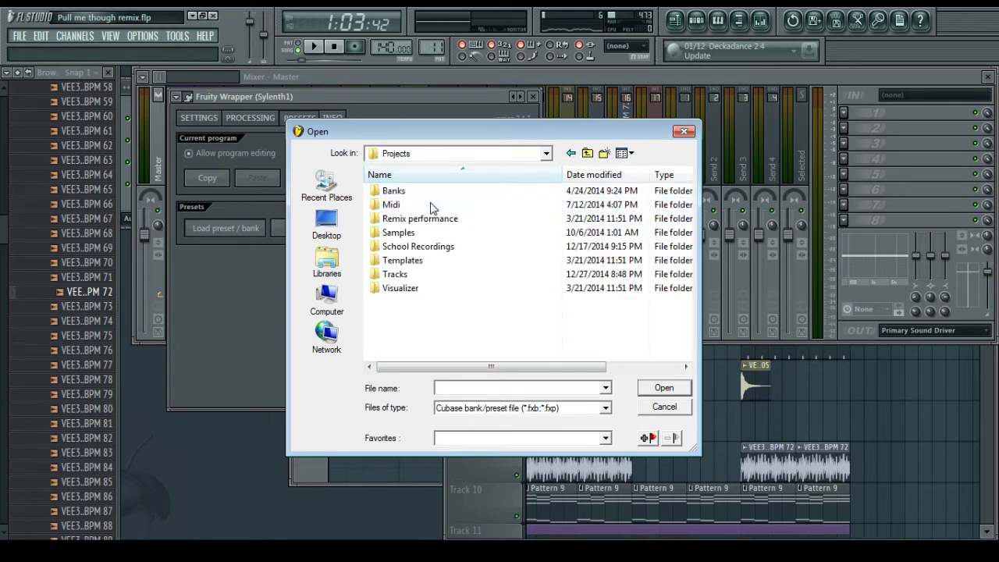
{"action": "double_click", "coordinate": [394, 191]}
{"action": "double_click", "coordinate": [392, 191]}
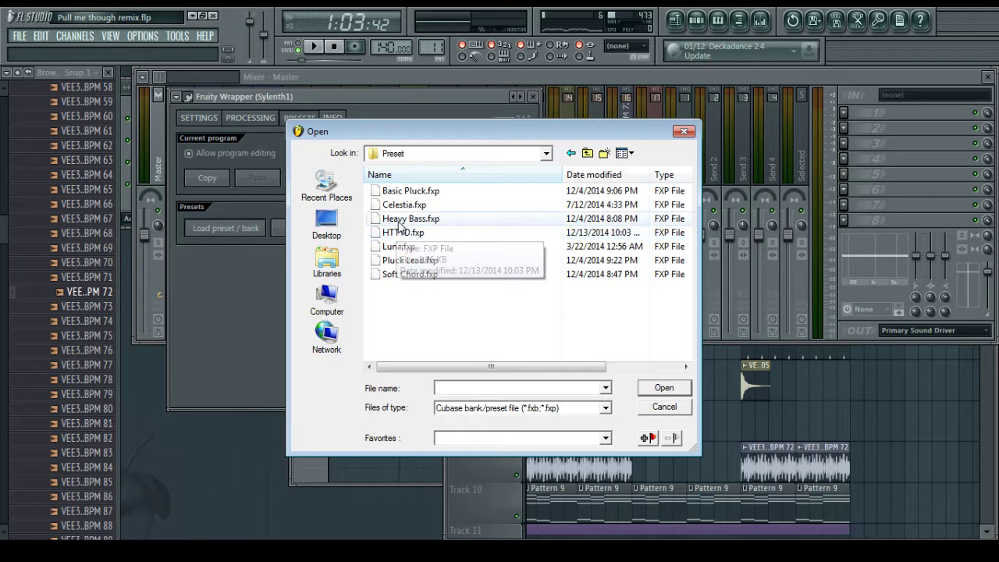
{"action": "double_click", "coordinate": [394, 191]}
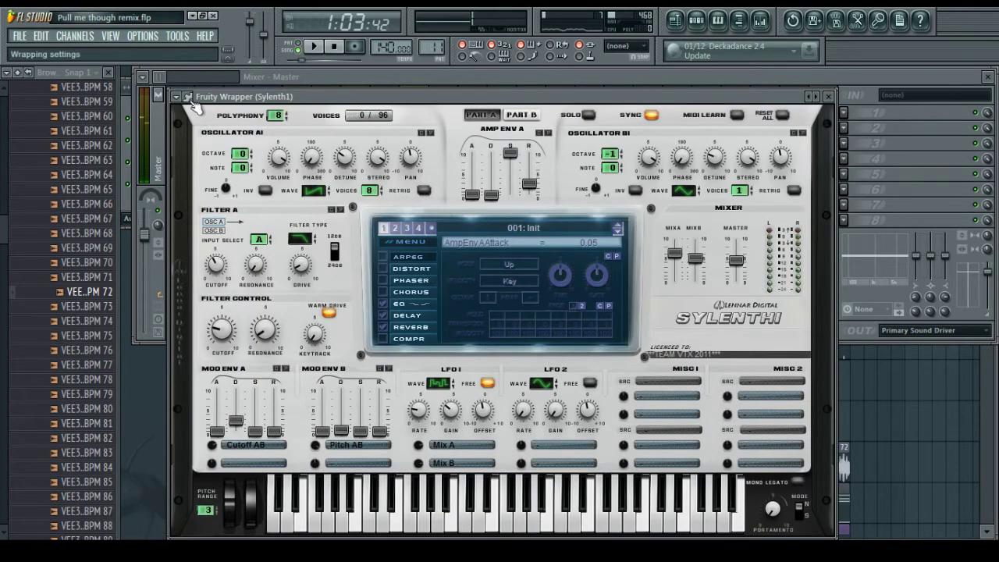
Audition the Celestia preset, then load the HTTYD preset
{"action": "left_click", "coordinate": [188, 96]}
{"action": "left_click", "coordinate": [225, 228]}
{"action": "double_click", "coordinate": [403, 204]}
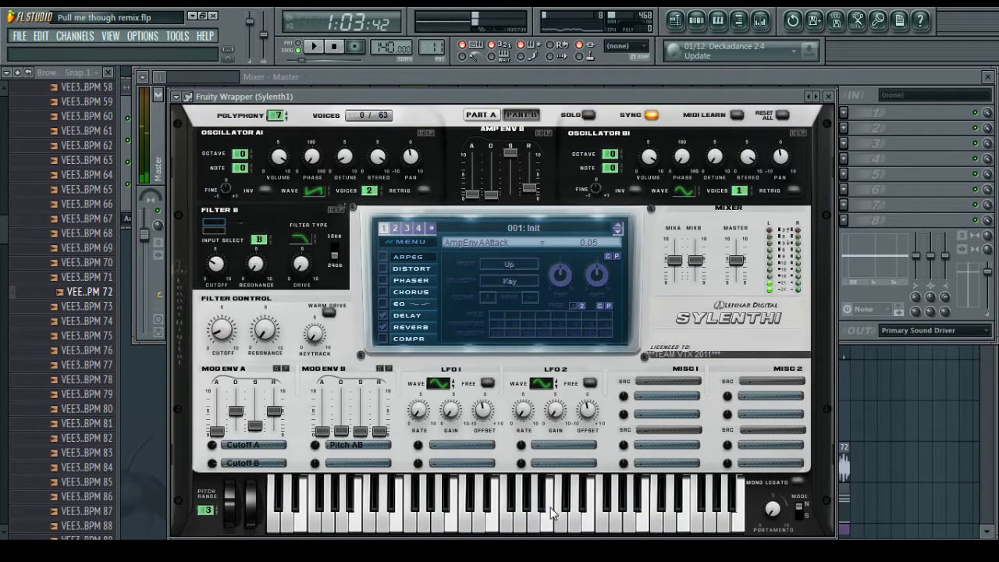
{"action": "left_click", "coordinate": [586, 507]}
{"action": "left_click", "coordinate": [188, 96]}
{"action": "left_click", "coordinate": [225, 228]}
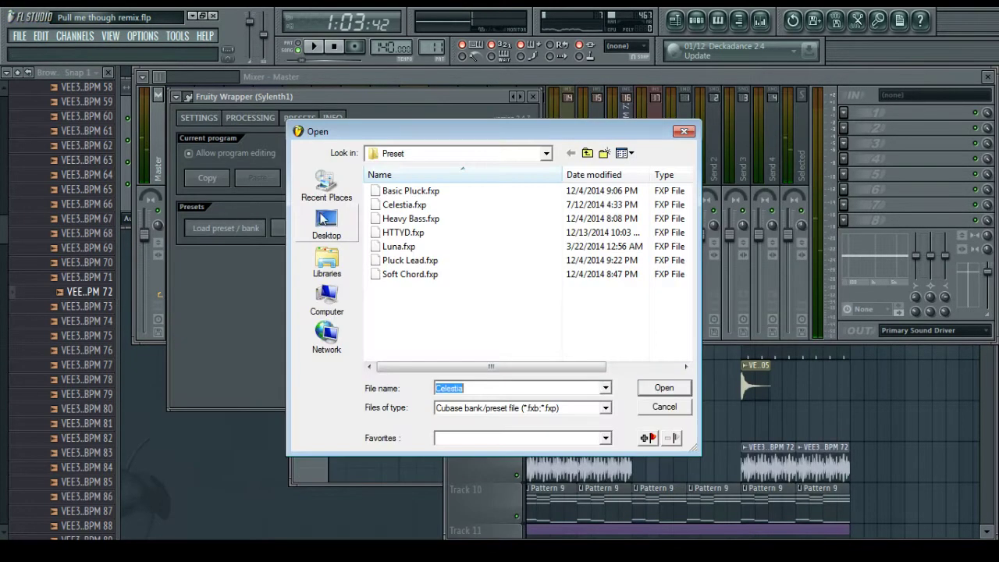
{"action": "double_click", "coordinate": [421, 234]}
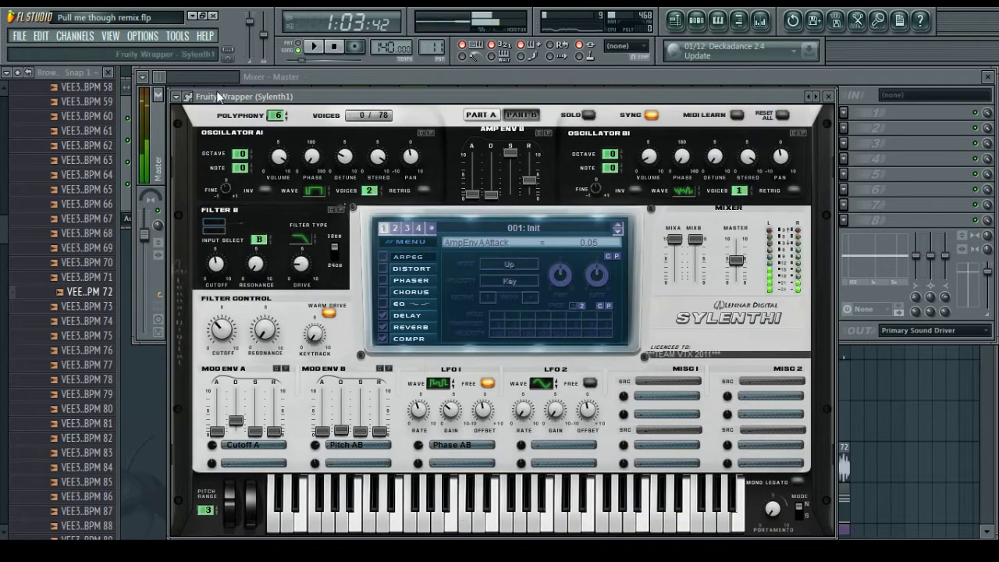
Load and audition the Pluck Lead preset
{"action": "left_click", "coordinate": [187, 96]}
{"action": "left_click", "coordinate": [230, 230]}
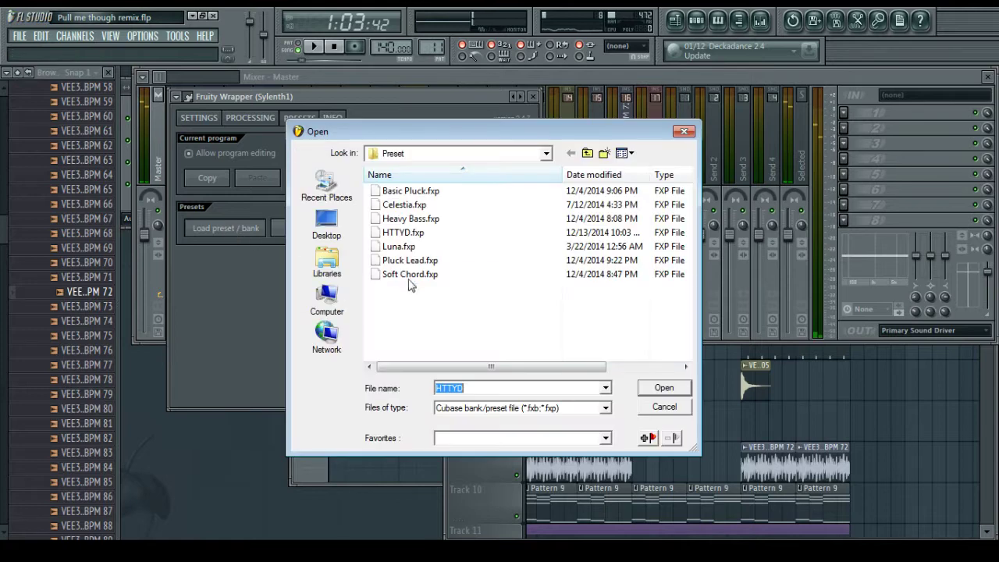
{"action": "left_click", "coordinate": [413, 262]}
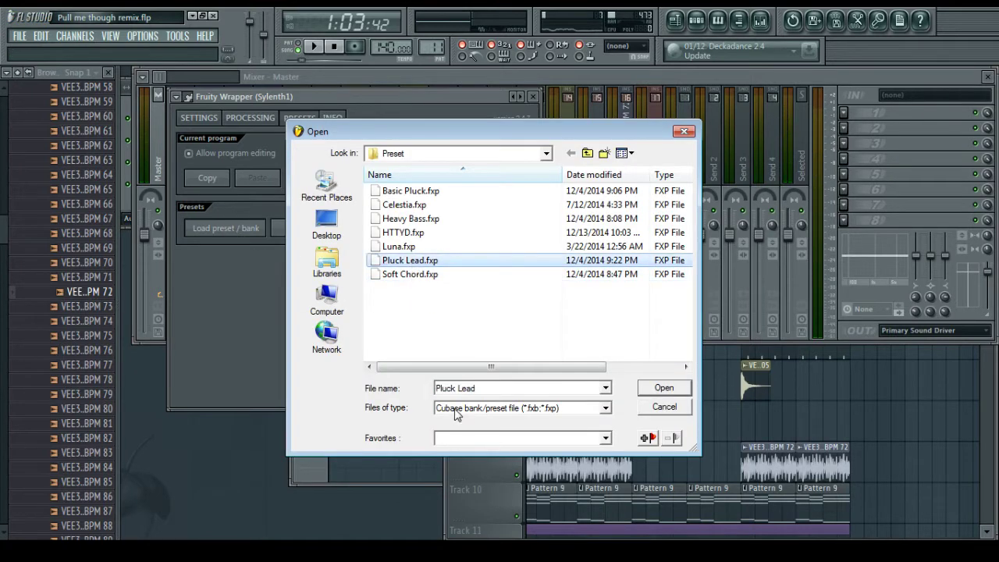
{"action": "double_click", "coordinate": [395, 262]}
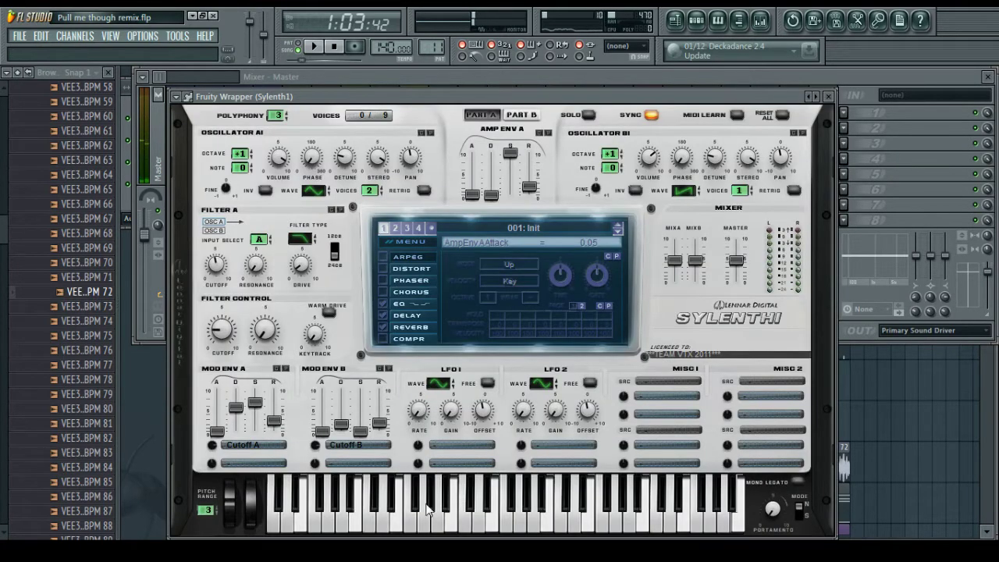
{"action": "left_click", "coordinate": [519, 509]}
Try the Soft Chord preset with the filter cutoff fully down, playing A4 and D4, then close Sylenth1
{"action": "left_click", "coordinate": [188, 97]}
{"action": "left_click", "coordinate": [226, 228]}
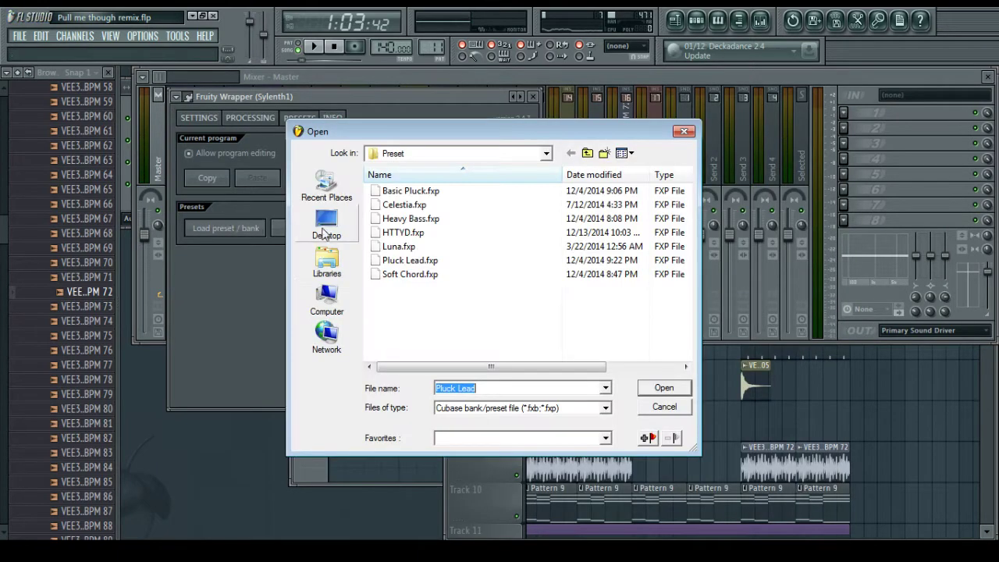
{"action": "double_click", "coordinate": [394, 274]}
{"action": "left_click", "coordinate": [443, 511]}
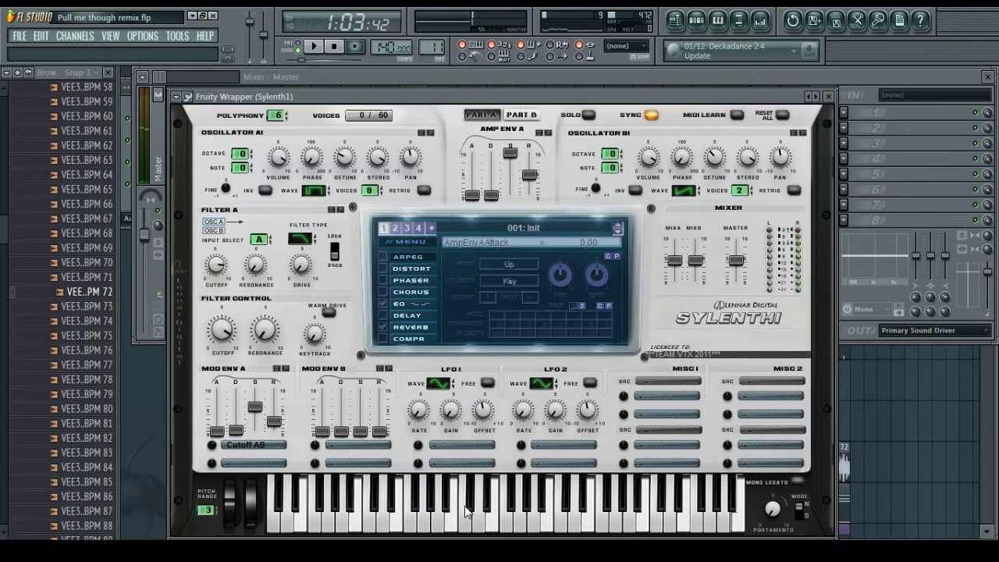
{"action": "mouse_move", "coordinate": [222, 334]}
{"action": "left_click_drag", "start_coordinate": [221, 333], "coordinate": [232, 375]}
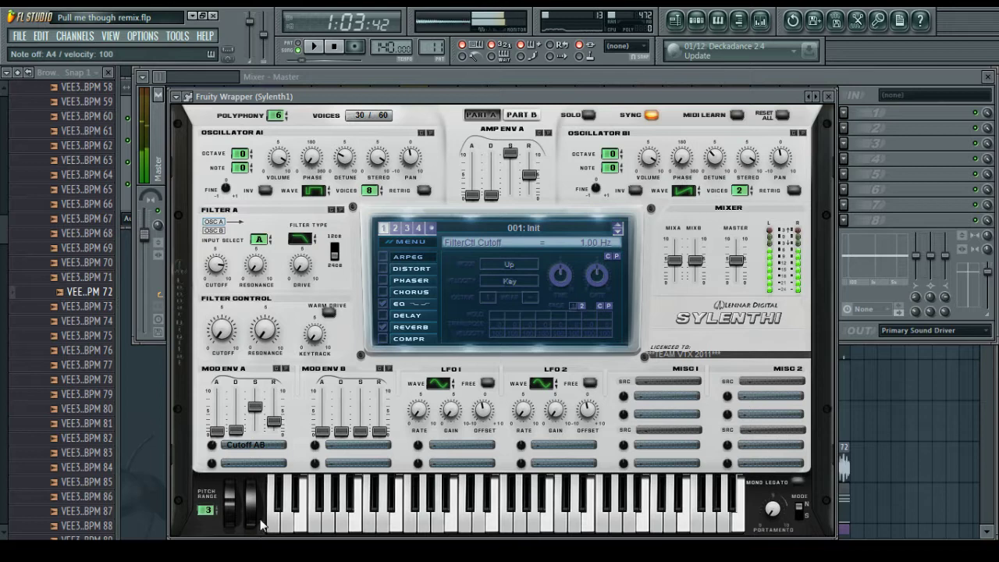
{"action": "key", "text": "n"}
{"action": "key", "text": "x"}
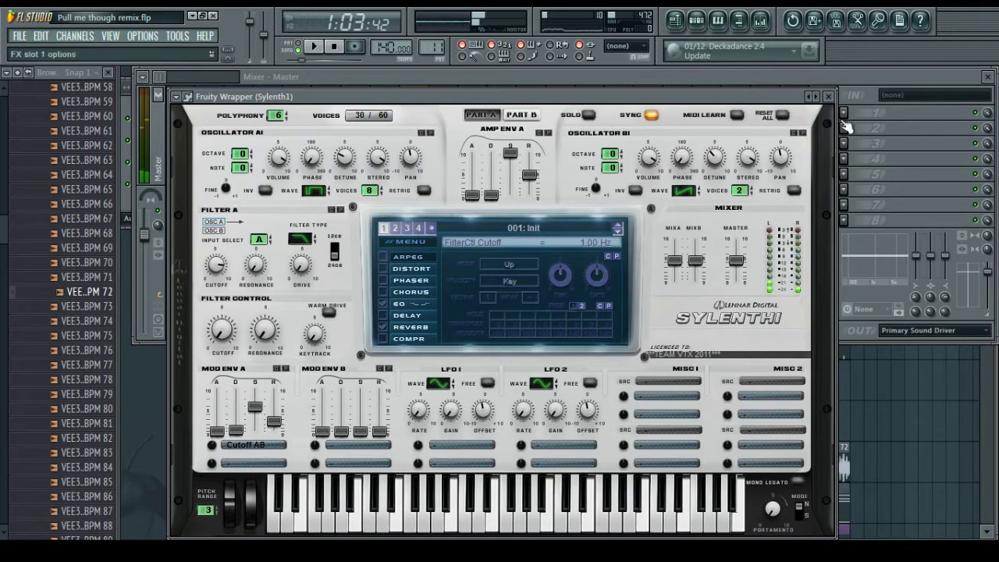
{"action": "left_click", "coordinate": [828, 96]}
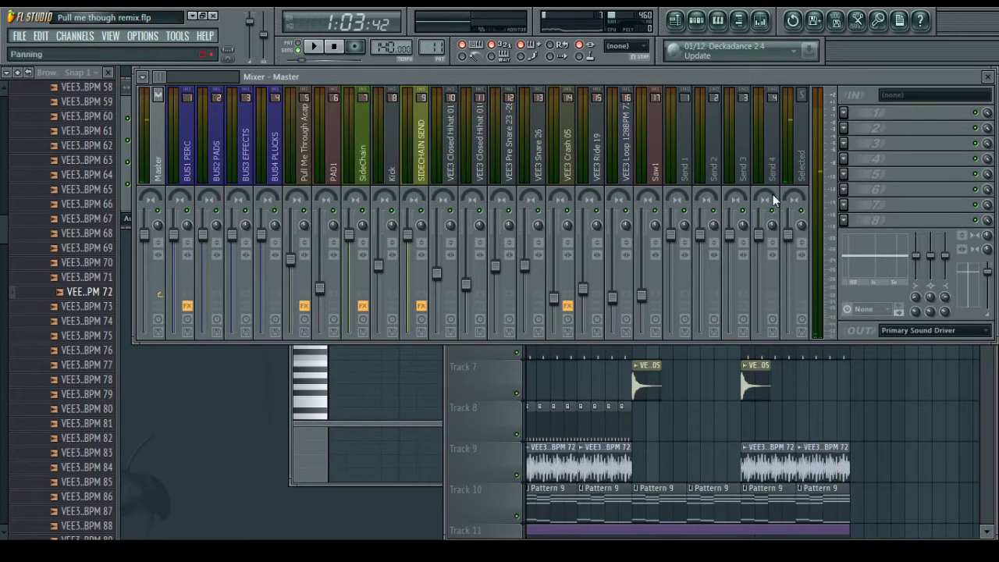
Create a new empty pattern named Pattern 12
{"action": "left_click", "coordinate": [695, 413]}
{"action": "scroll", "coordinate": [686, 260], "scroll_direction": "down", "scroll_amount": 5}
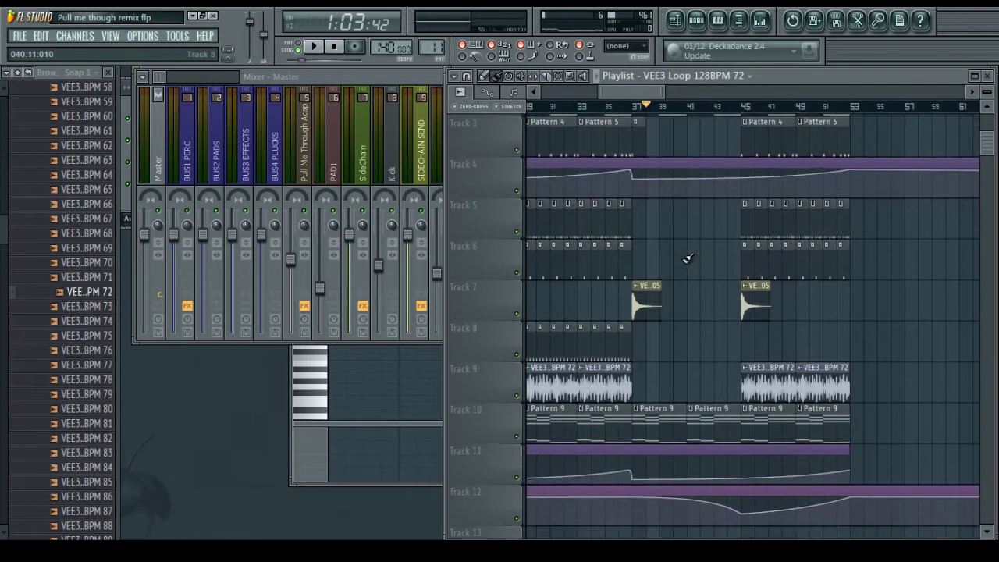
{"action": "scroll", "coordinate": [673, 297], "scroll_direction": "up", "scroll_amount": 5}
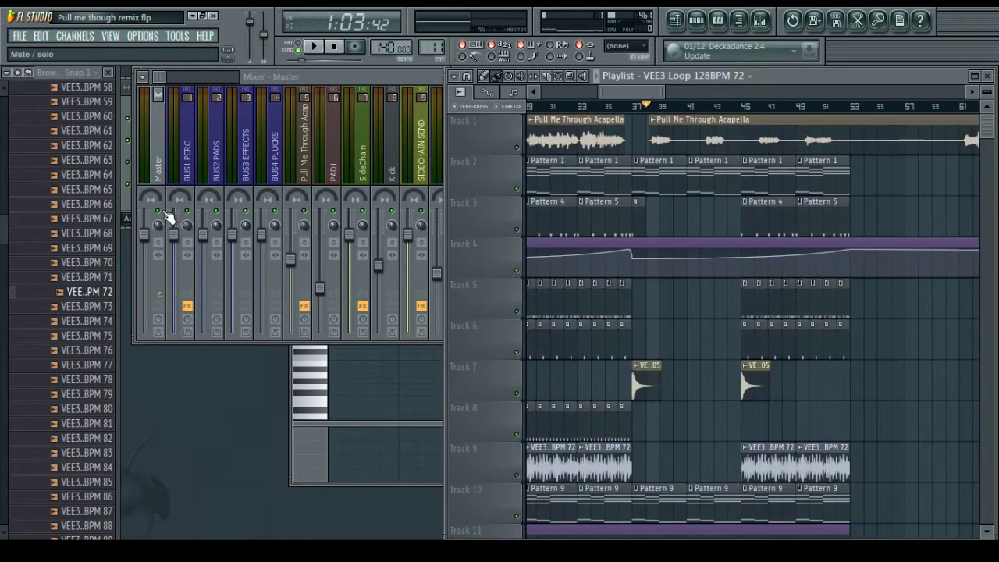
{"action": "left_click", "coordinate": [125, 205]}
{"action": "left_click", "coordinate": [204, 87]}
{"action": "key", "text": "Return"}
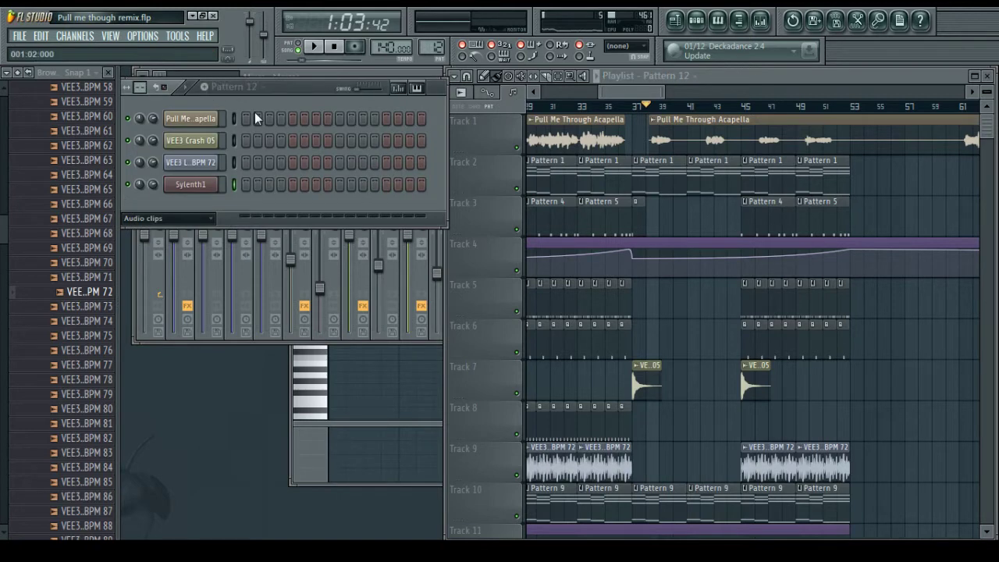
Delete the Sylenth1 channel and set the channel rack filter to show all channels
{"action": "right_click", "coordinate": [203, 184]}
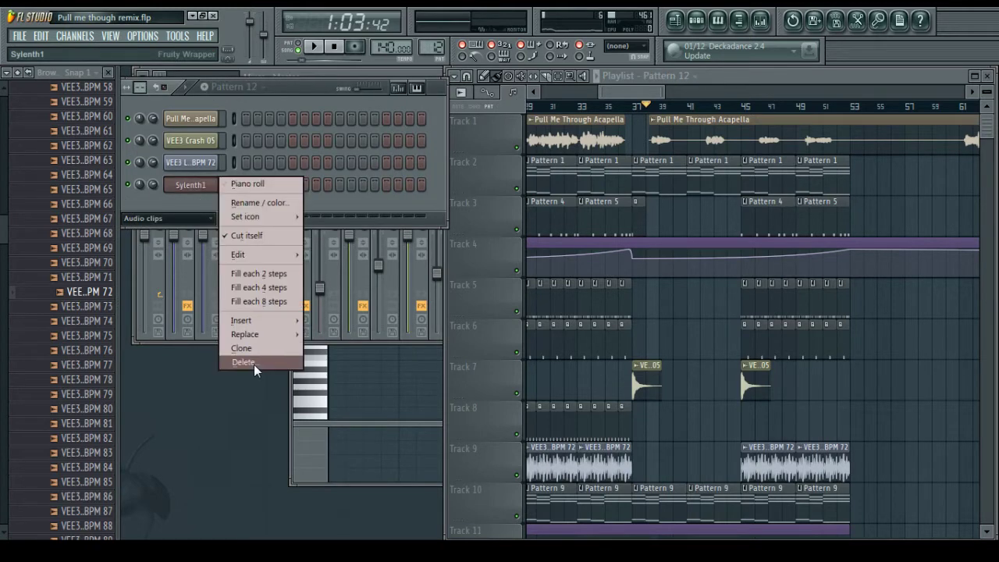
{"action": "left_click", "coordinate": [261, 362]}
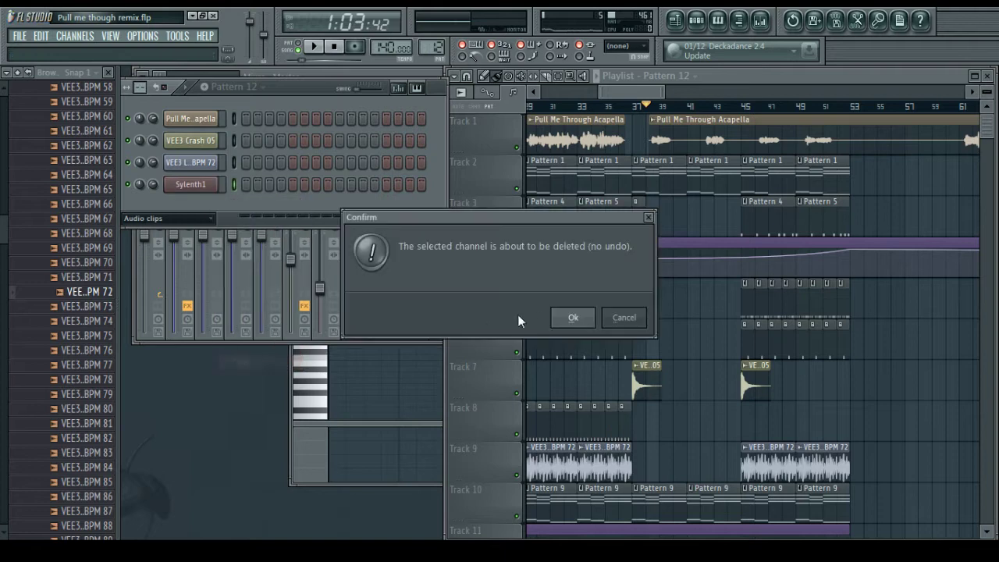
{"action": "left_click", "coordinate": [573, 317]}
{"action": "left_click", "coordinate": [168, 218]}
{"action": "left_click", "coordinate": [149, 259]}
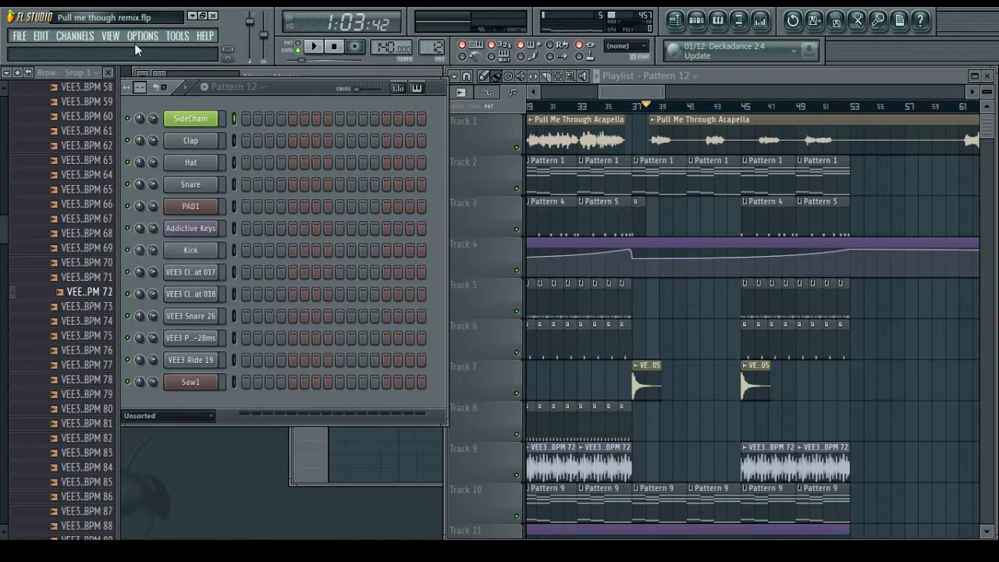
Add a new Sylenth1 channel and open its wrapper's preset file browser
{"action": "left_click", "coordinate": [74, 35]}
{"action": "mouse_move", "coordinate": [100, 50]}
{"action": "left_click", "coordinate": [371, 269]}
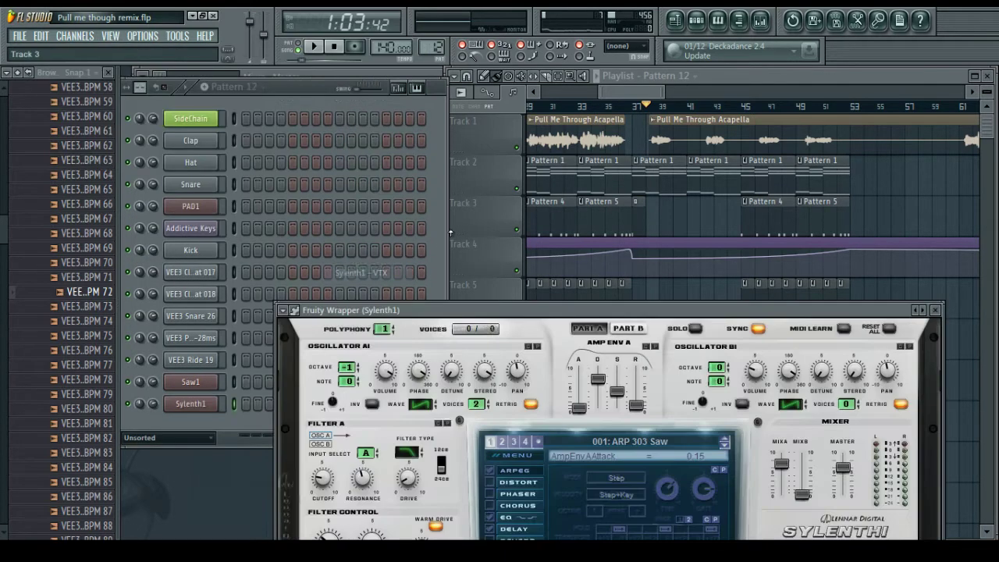
{"action": "left_click", "coordinate": [294, 310]}
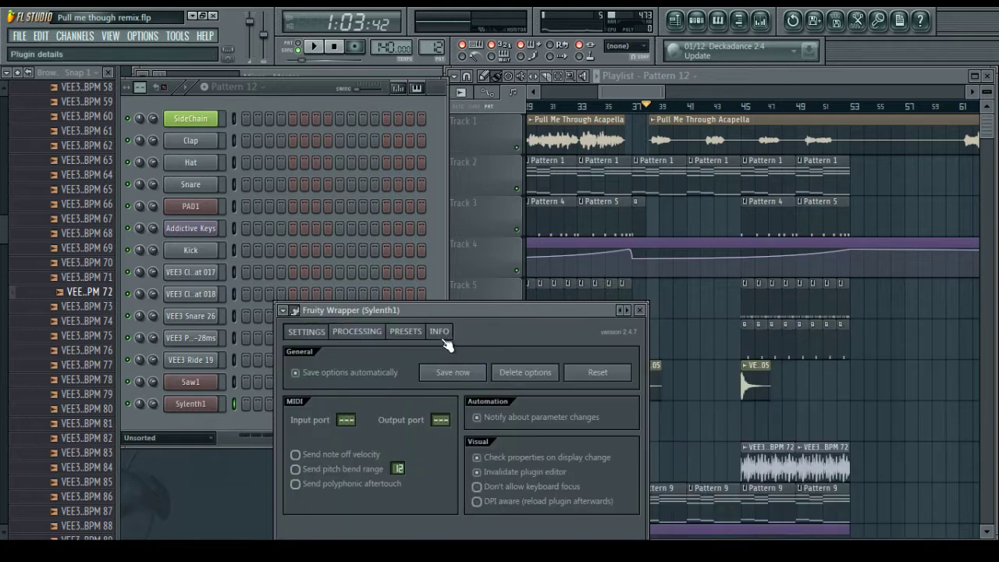
{"action": "left_click", "coordinate": [407, 331]}
{"action": "left_click", "coordinate": [358, 438]}
Load the Soft Chord .fxp preset from the Preset folder and close the synth window
{"action": "left_click", "coordinate": [586, 155]}
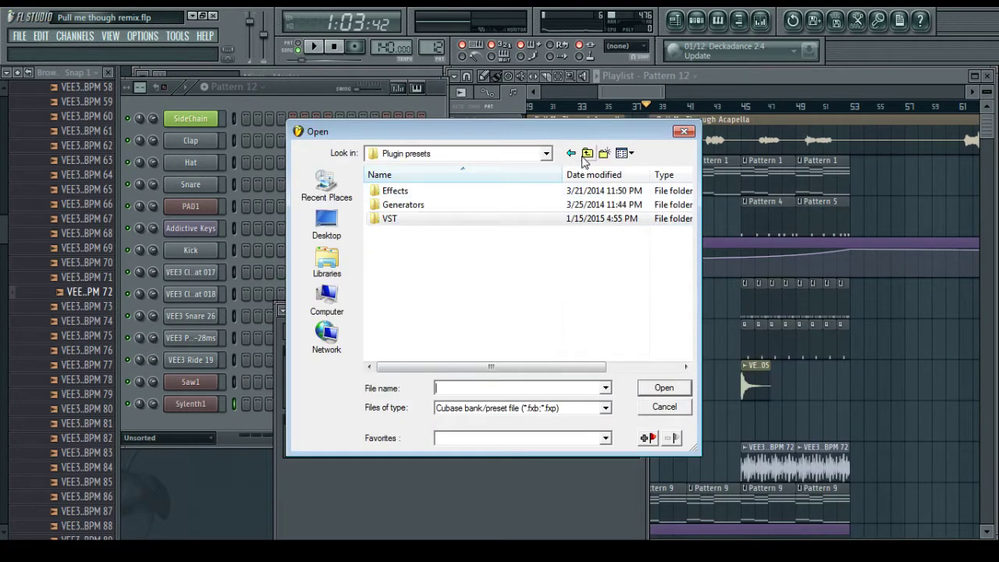
{"action": "left_click", "coordinate": [585, 155]}
{"action": "left_click", "coordinate": [586, 155]}
{"action": "double_click", "coordinate": [470, 192]}
{"action": "double_click", "coordinate": [394, 191]}
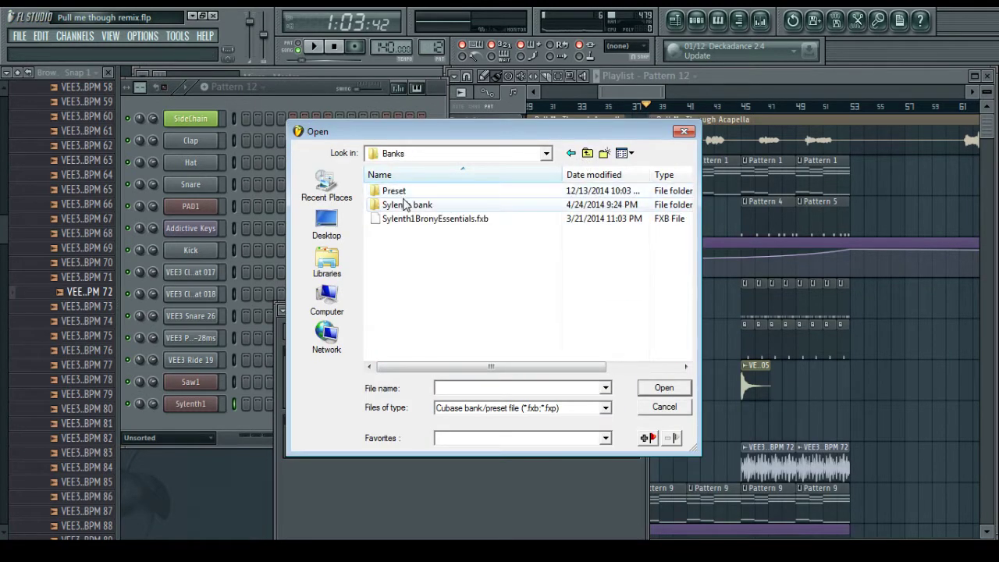
{"action": "left_click", "coordinate": [437, 174]}
{"action": "double_click", "coordinate": [399, 191]}
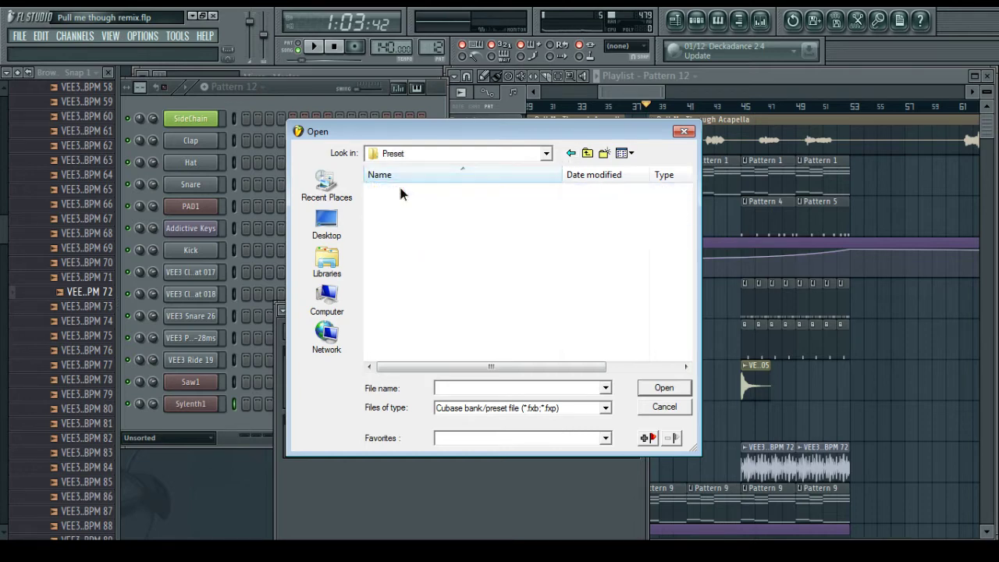
{"action": "double_click", "coordinate": [407, 275]}
{"action": "left_click_drag", "start_coordinate": [448, 313], "coordinate": [410, 180]}
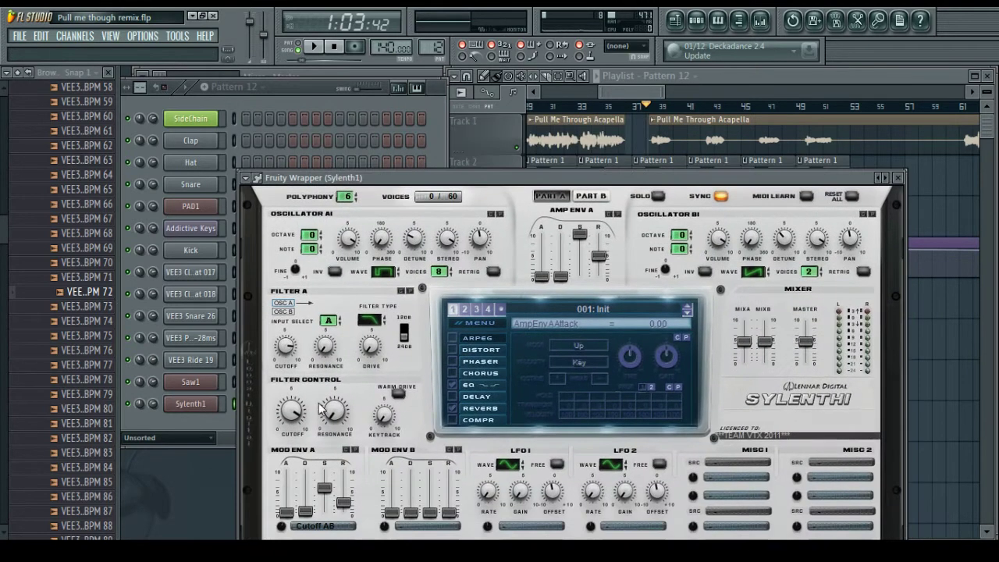
{"action": "left_click", "coordinate": [897, 177]}
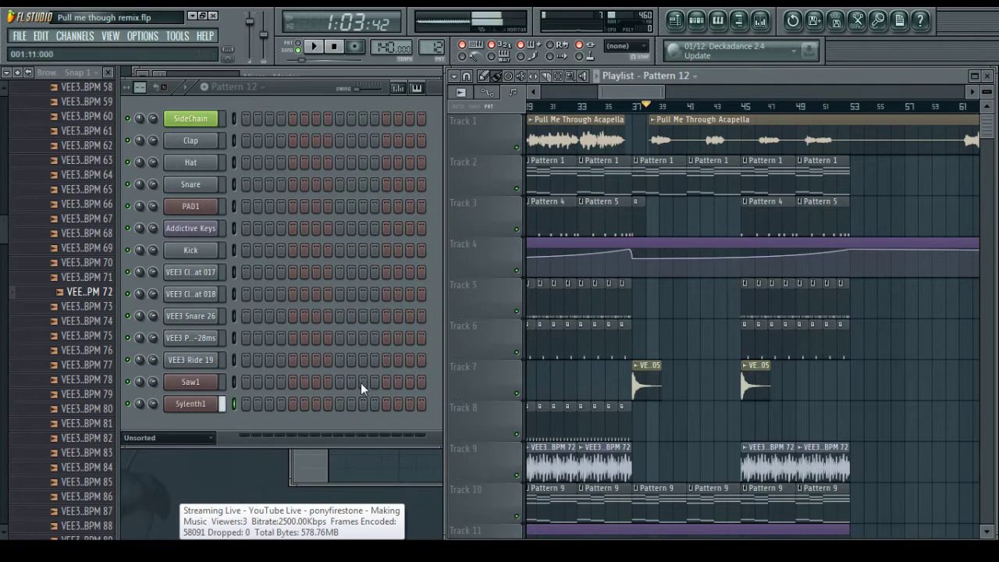
{"action": "scroll", "coordinate": [667, 301], "scroll_direction": "down", "scroll_amount": 6}
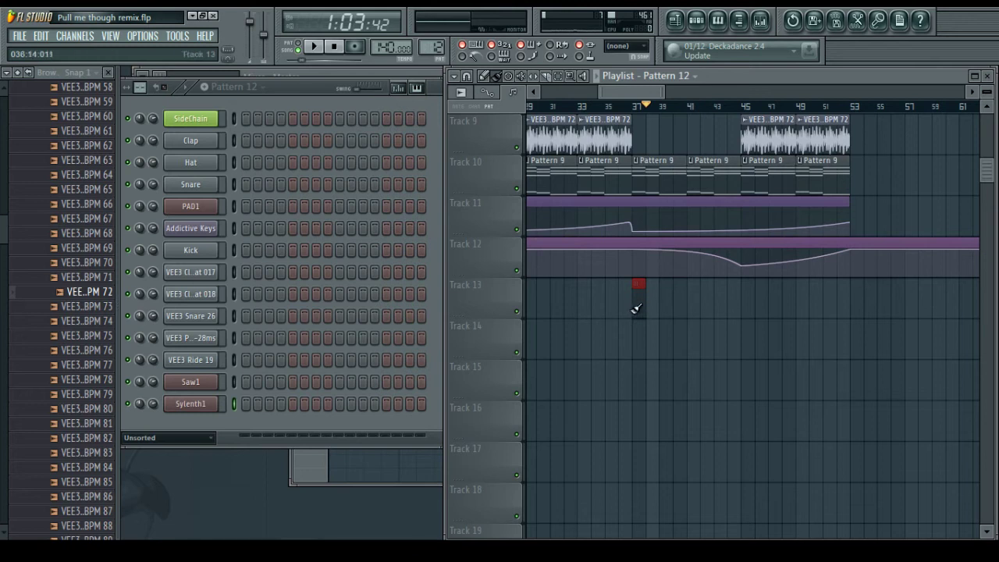
Rename the new Sylenth1 channel to 'Pluck Lead'
{"action": "right_click", "coordinate": [190, 403]}
{"action": "left_click", "coordinate": [243, 359]}
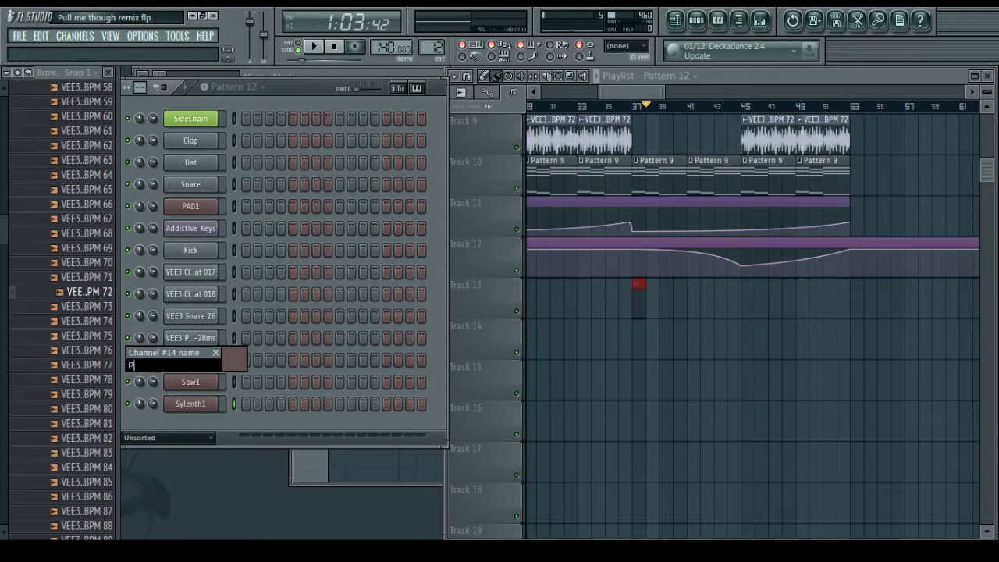
{"action": "key", "text": "Return"}
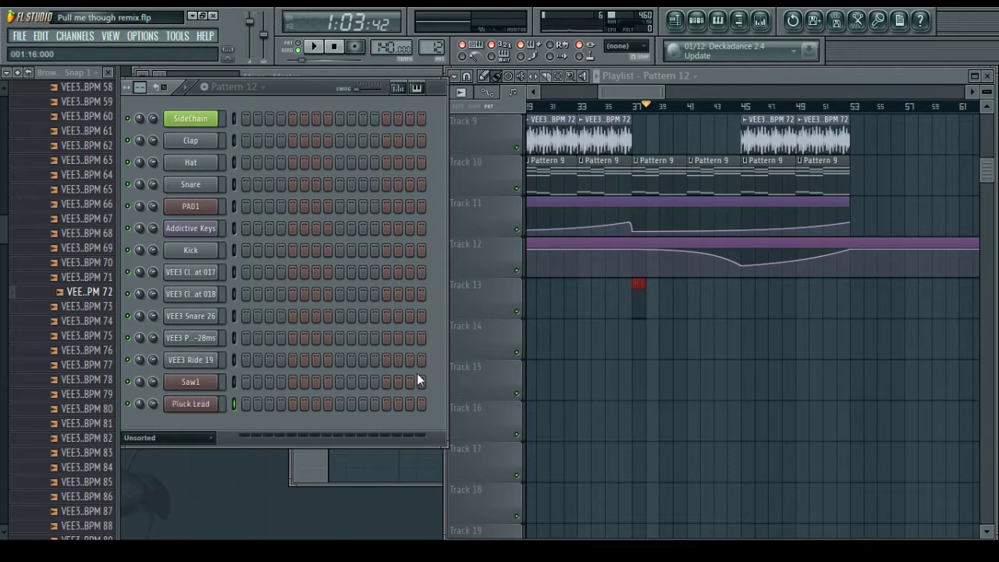
{"action": "left_click", "coordinate": [207, 403]}
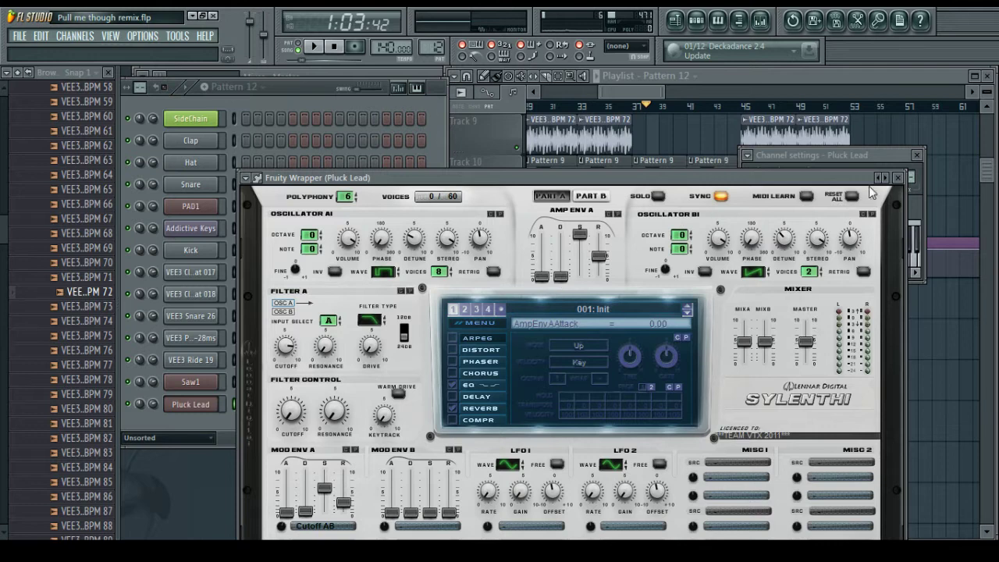
{"action": "left_click_drag", "start_coordinate": [842, 173], "coordinate": [843, 204]}
Give Pluck Lead a free mixer track, lower its fader, and route it to BUS4 PLUCKS instead of Master
{"action": "left_click", "coordinate": [747, 154]}
{"action": "left_click", "coordinate": [759, 188]}
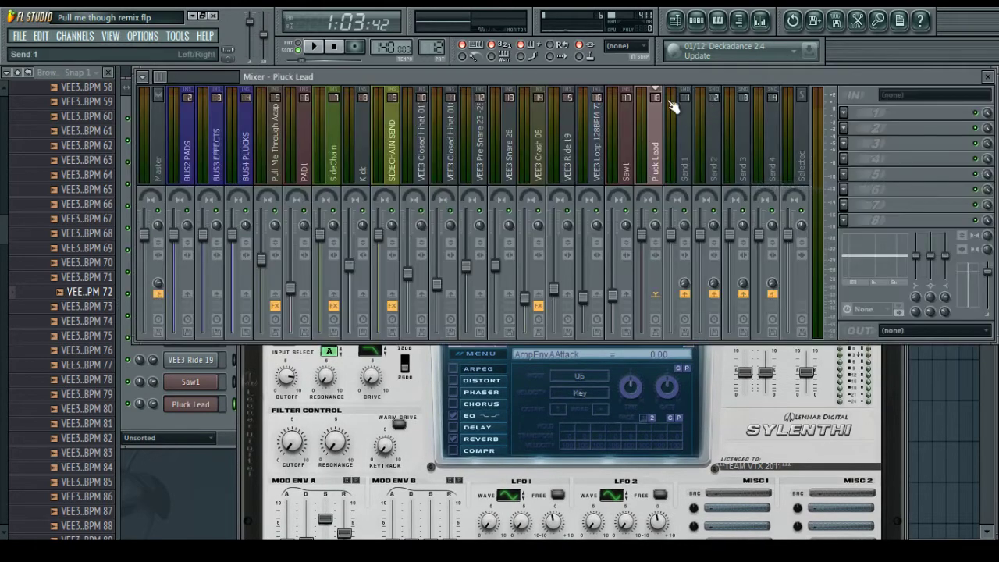
{"action": "left_click_drag", "start_coordinate": [642, 234], "coordinate": [642, 272]}
{"action": "left_click", "coordinate": [158, 295]}
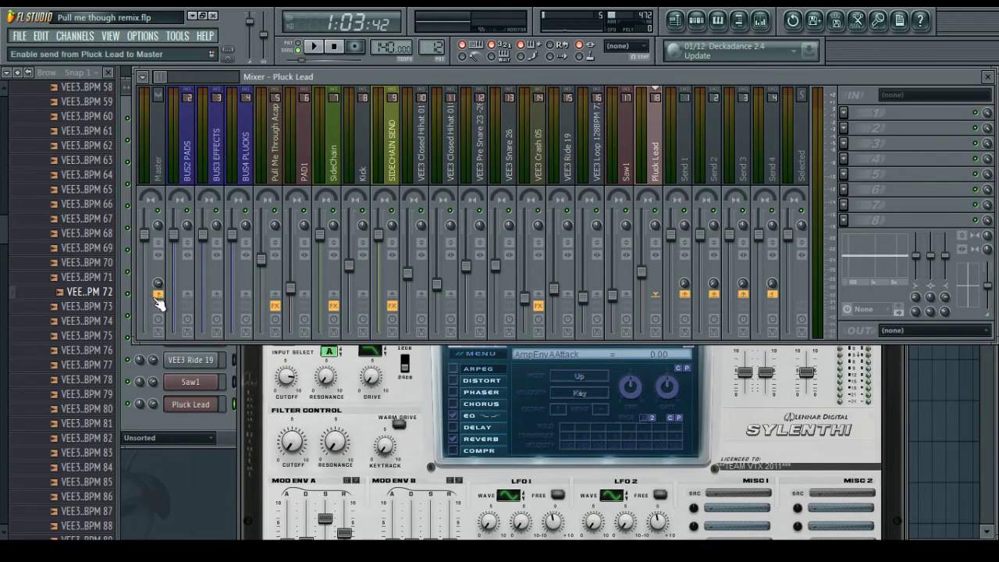
{"action": "left_click", "coordinate": [245, 294]}
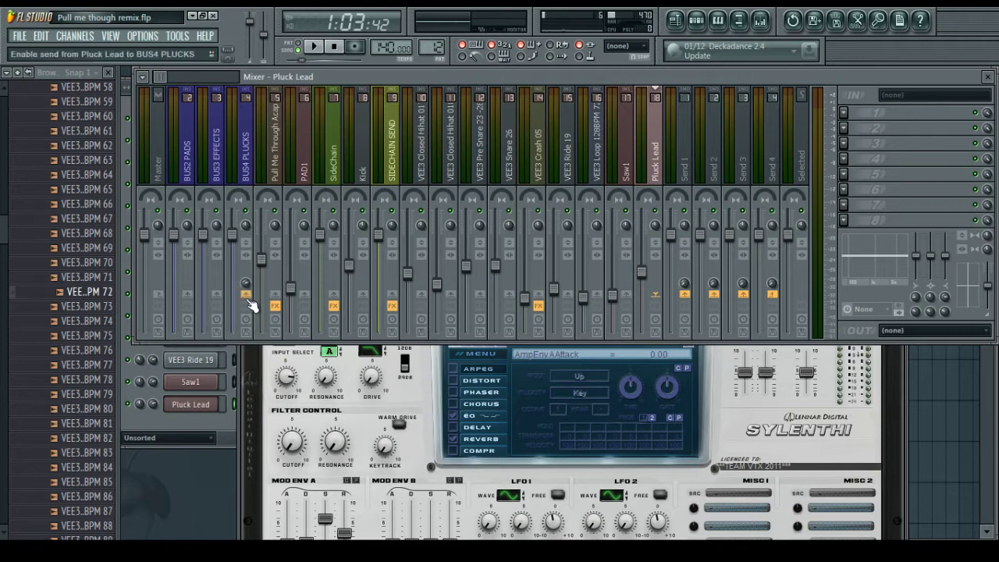
{"action": "left_click", "coordinate": [854, 373]}
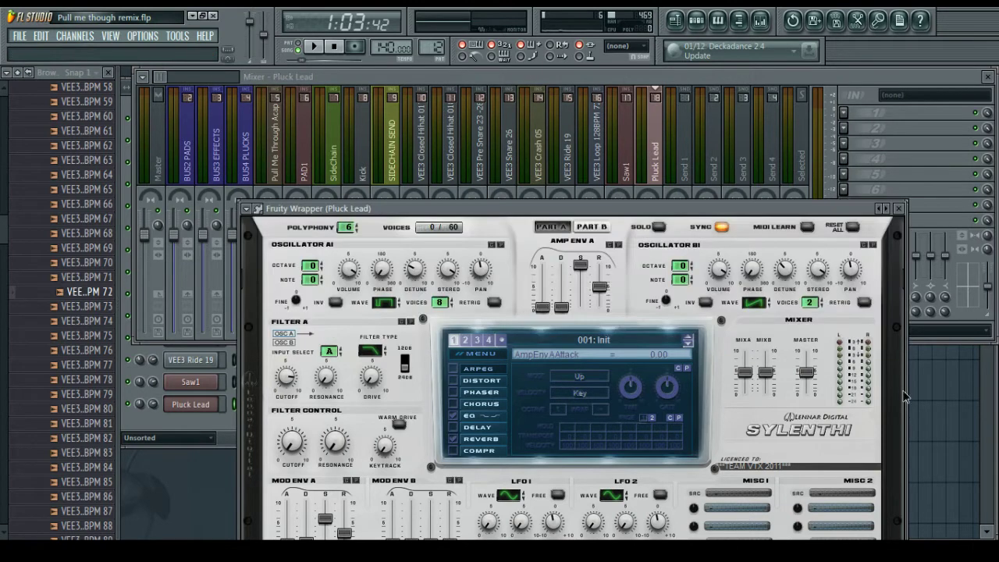
{"action": "left_click", "coordinate": [898, 209]}
{"action": "key", "text": "F5"}
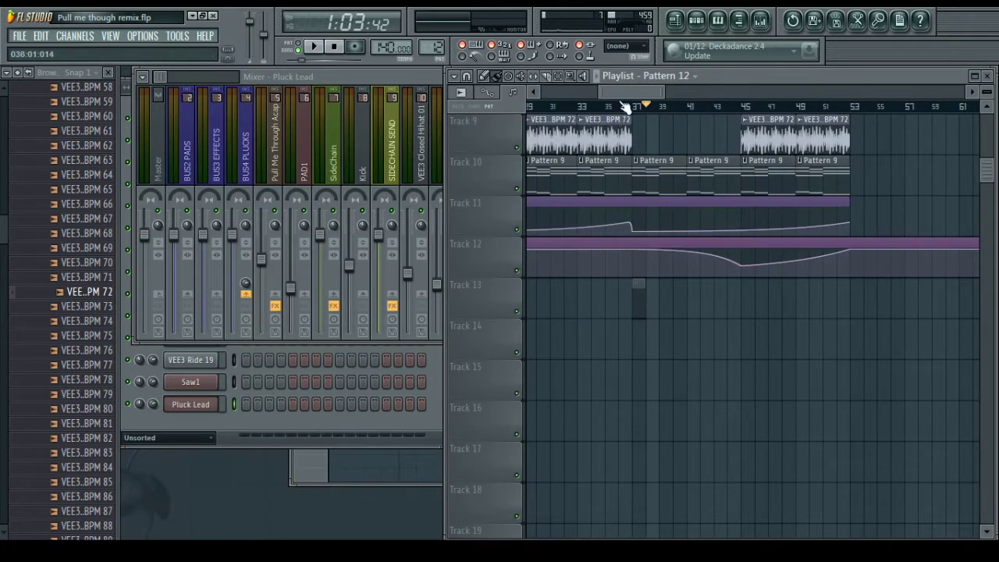
Play the song from bar 30 and open the Pluck Lead piano roll, previewing A5 on the keyboard
{"action": "left_click", "coordinate": [548, 107]}
{"action": "key", "text": "space"}
{"action": "scroll", "coordinate": [642, 281], "scroll_direction": "up", "scroll_amount": 2}
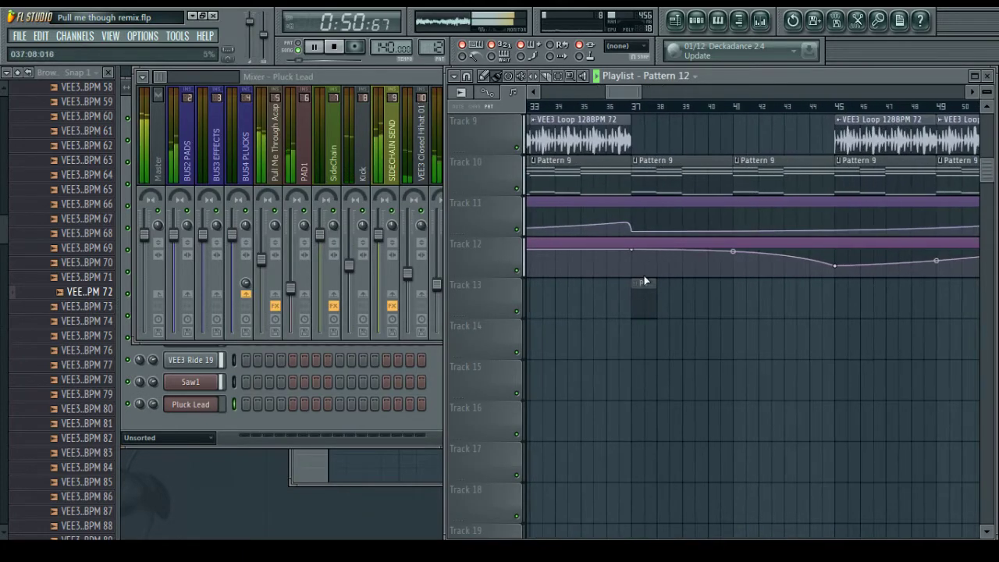
{"action": "right_click", "coordinate": [209, 404]}
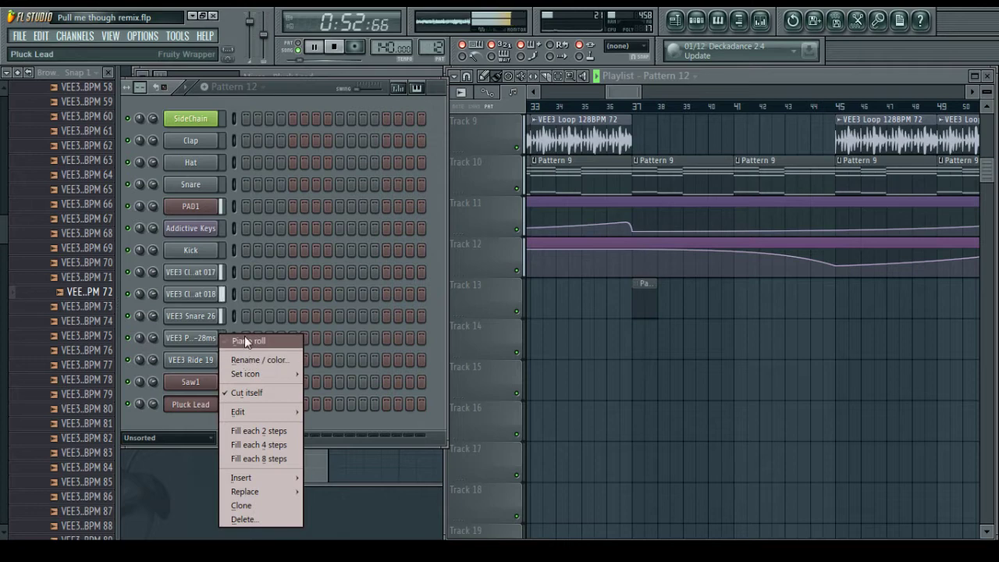
{"action": "left_click", "coordinate": [250, 341]}
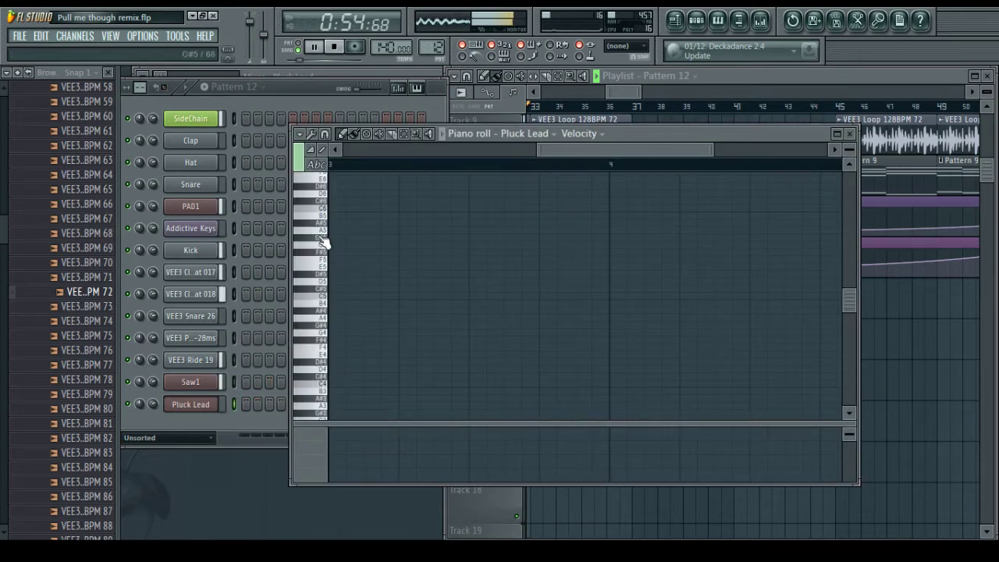
{"action": "scroll", "coordinate": [325, 226], "scroll_direction": "up", "scroll_amount": 2}
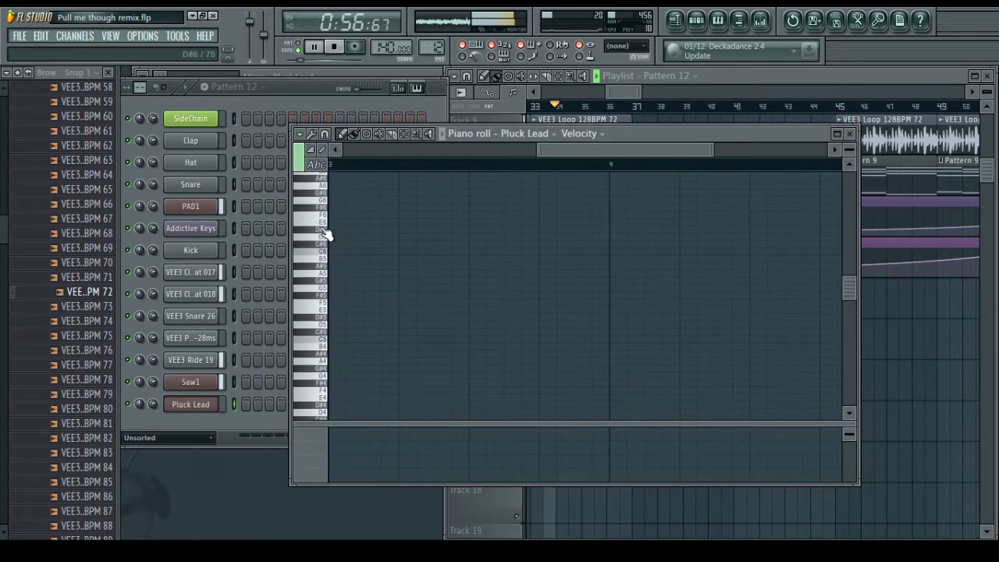
{"action": "left_click", "coordinate": [323, 189]}
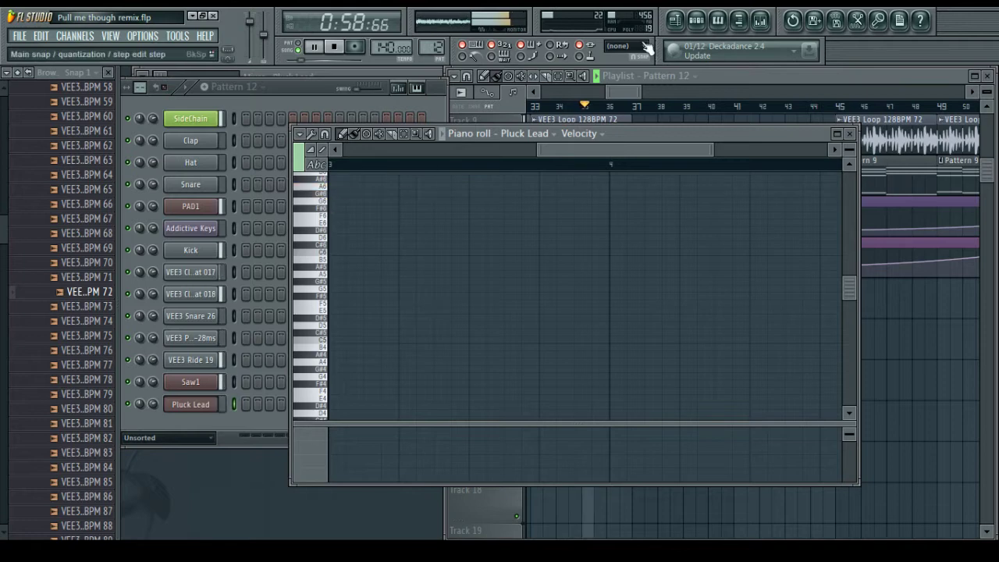
{"action": "left_click", "coordinate": [759, 21]}
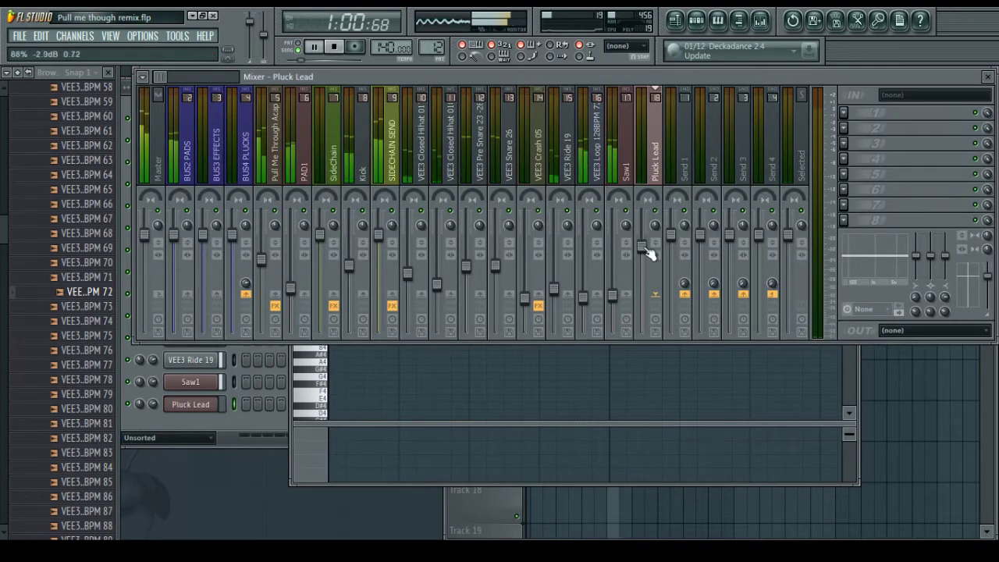
{"action": "key", "text": "F7"}
{"action": "left_click", "coordinate": [316, 278]}
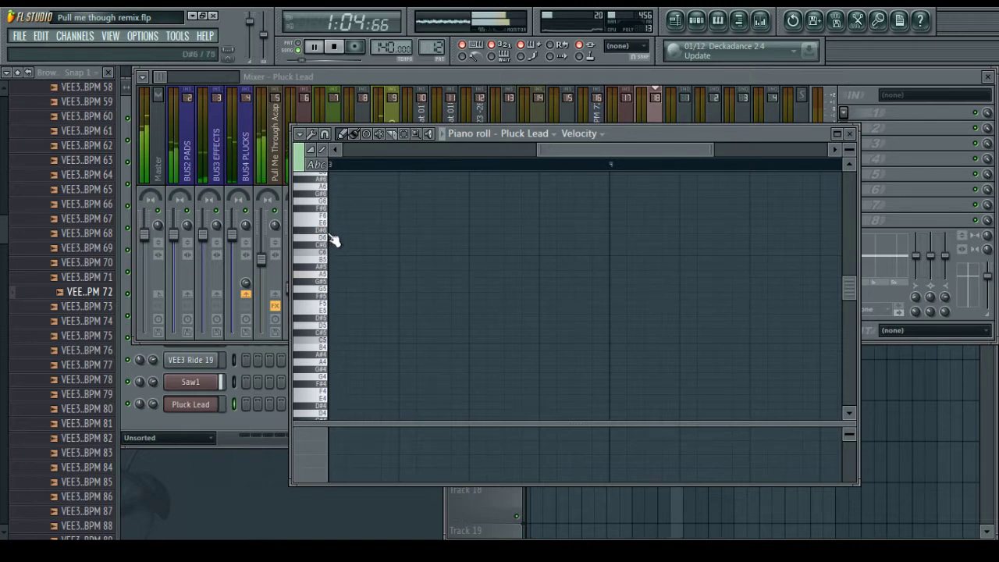
{"action": "key", "text": "space"}
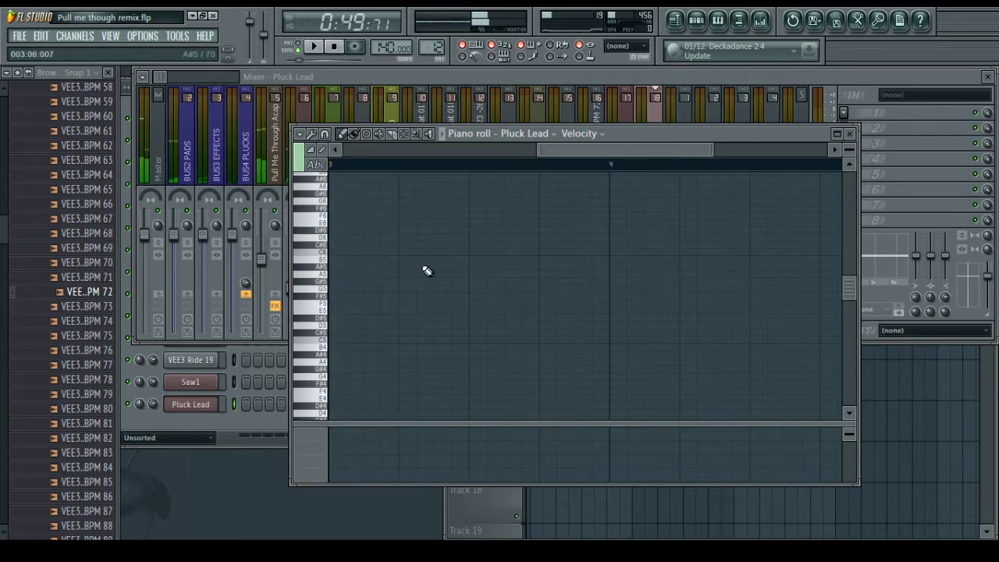
{"action": "key", "text": "space"}
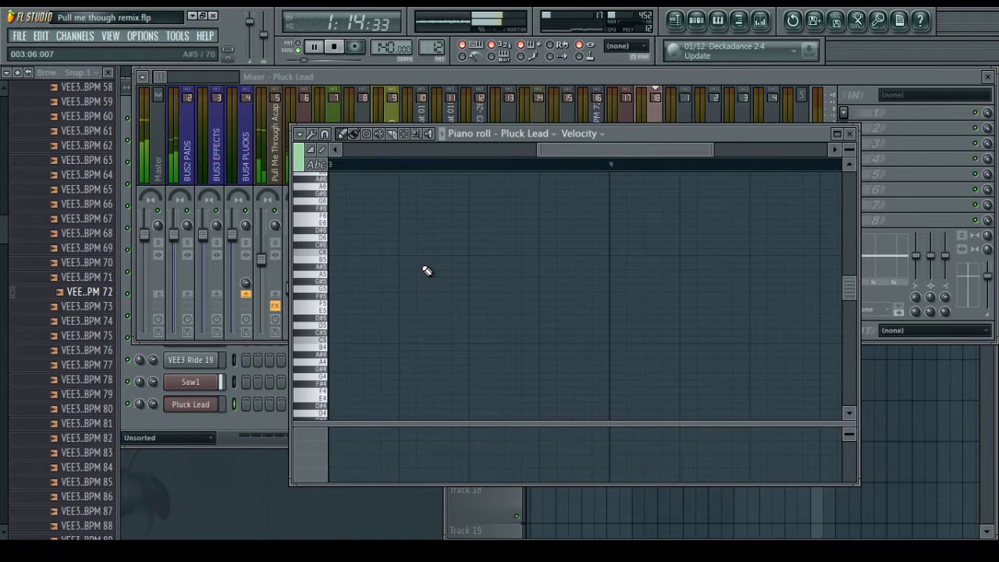
Place the first Pluck Lead note, A#5, at the pattern start and audition it
{"action": "left_click", "coordinate": [317, 269]}
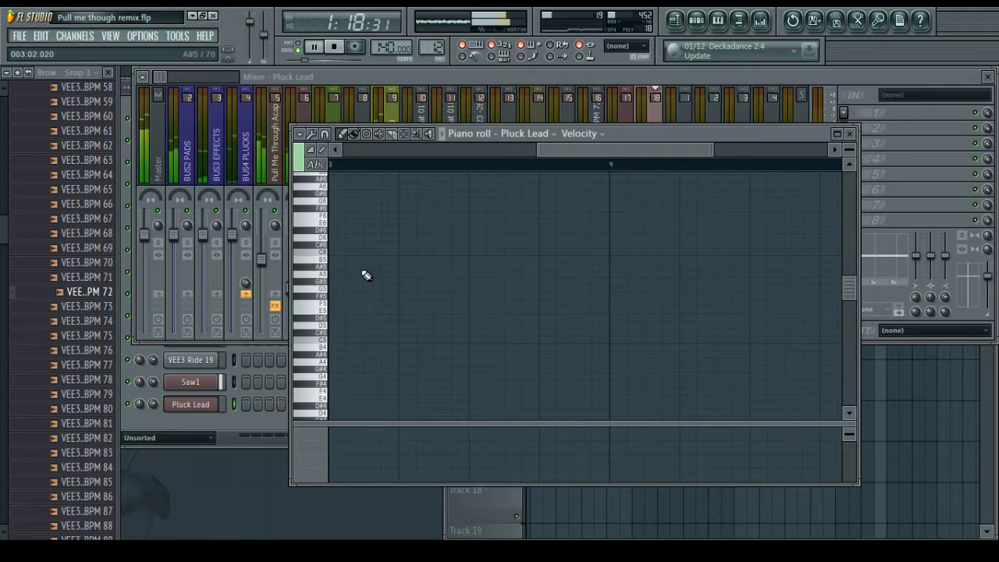
{"action": "left_click_drag", "start_coordinate": [367, 267], "coordinate": [464, 273]}
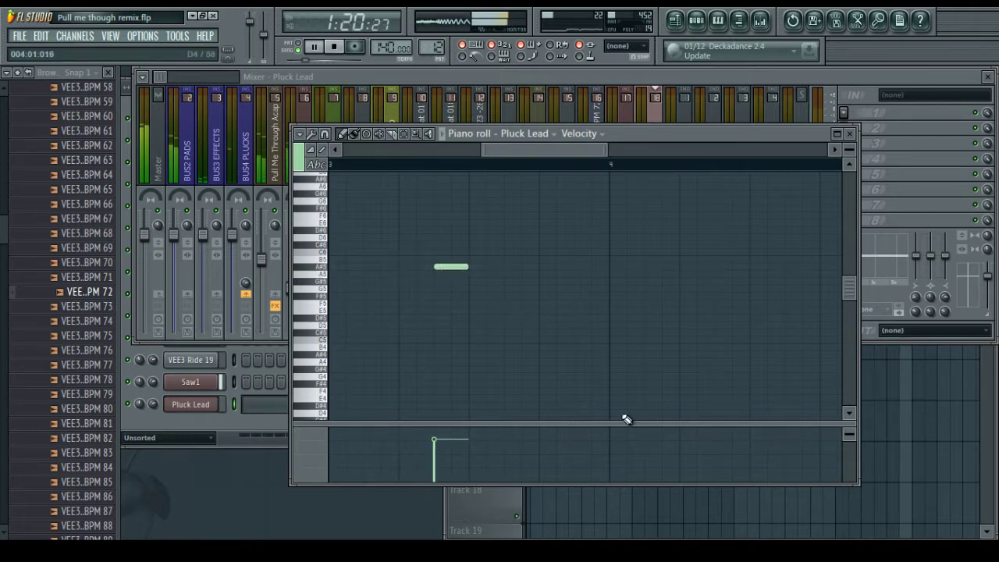
{"action": "key", "text": "F5"}
{"action": "key", "text": "space"}
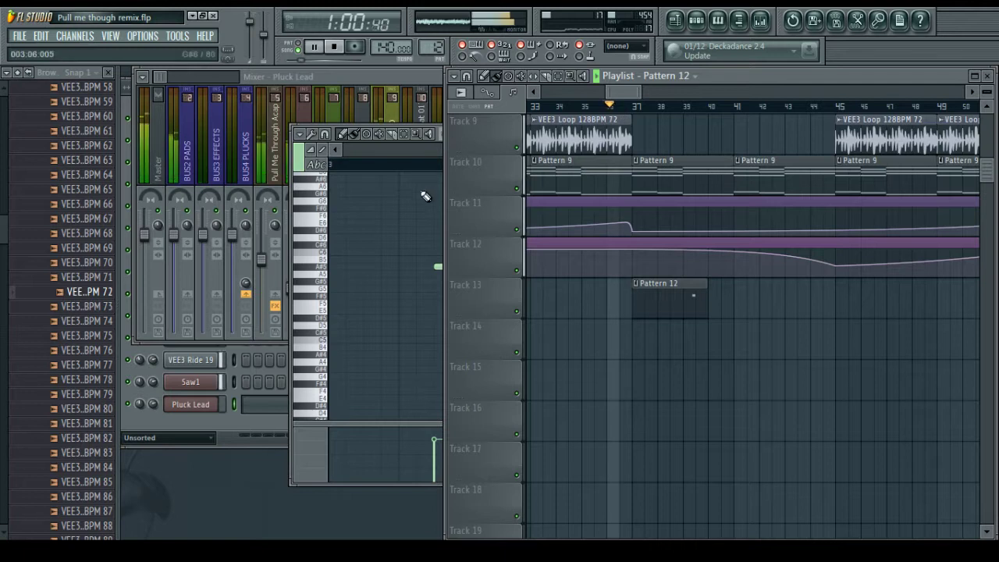
{"action": "left_click", "coordinate": [423, 194]}
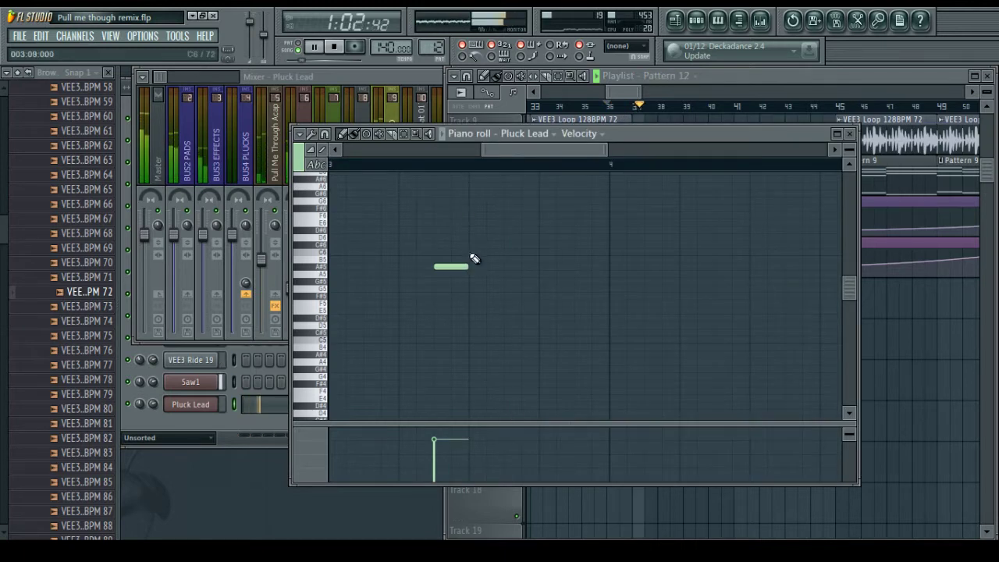
{"action": "left_click_drag", "start_coordinate": [499, 149], "coordinate": [428, 149]}
{"action": "key", "text": "space"}
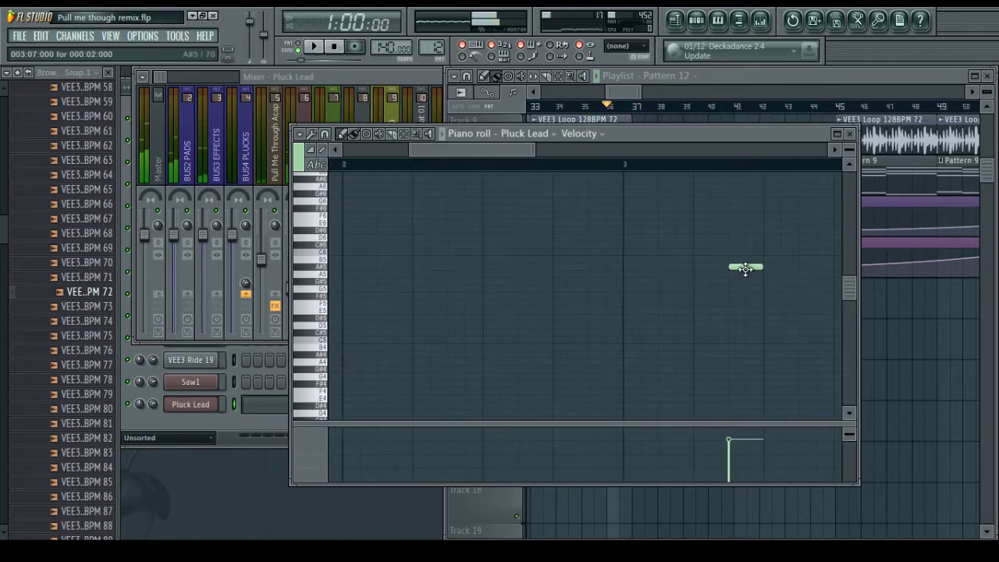
{"action": "left_click_drag", "start_coordinate": [480, 269], "coordinate": [457, 272]}
{"action": "key", "text": "space"}
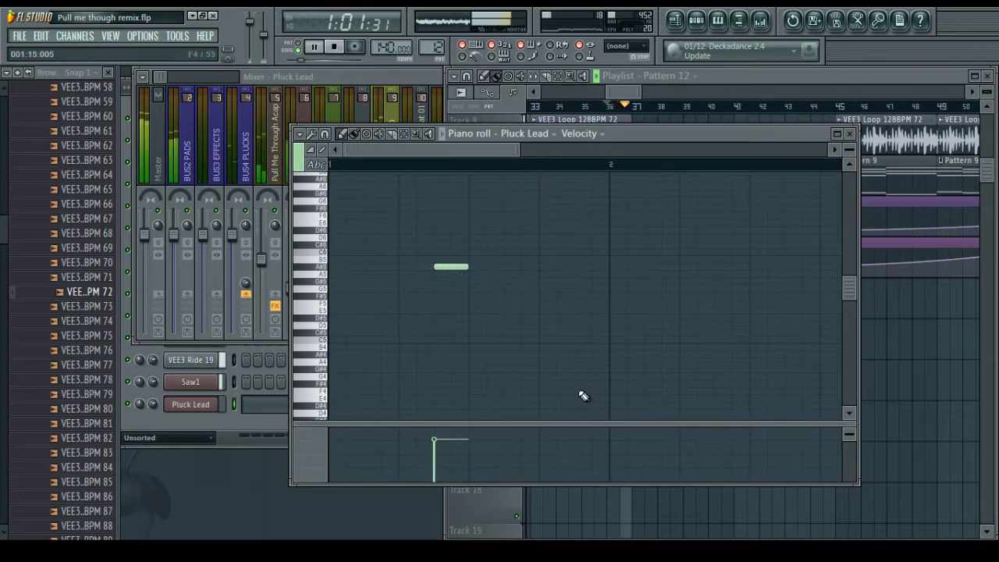
{"action": "key", "text": "space"}
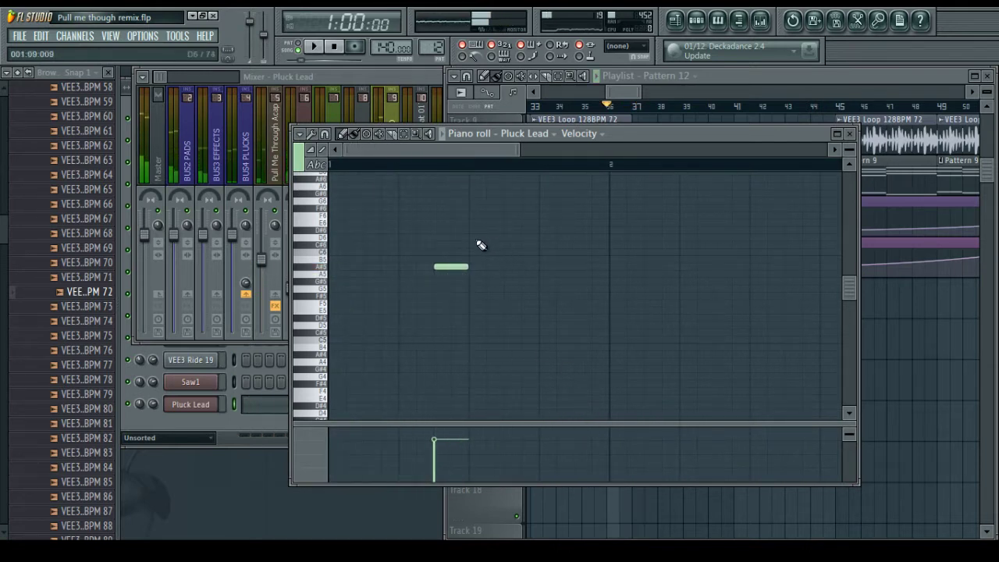
Add a second note at D6 and raise it through D#6 to F6, auditioning it
{"action": "left_click", "coordinate": [475, 238]}
{"action": "double_click", "coordinate": [476, 237]}
{"action": "left_click", "coordinate": [613, 342]}
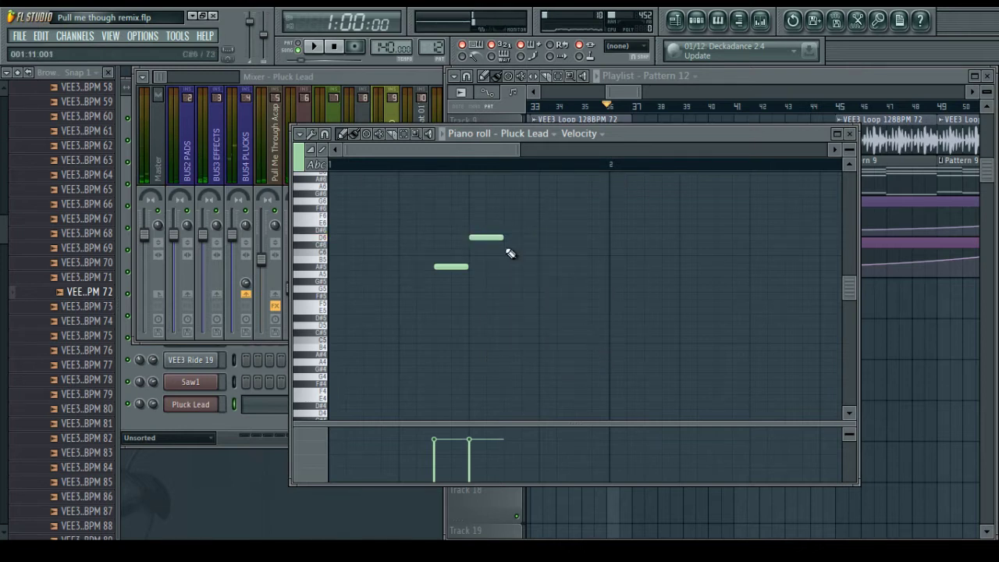
{"action": "left_click_drag", "start_coordinate": [484, 237], "coordinate": [490, 228]}
{"action": "key", "text": "space"}
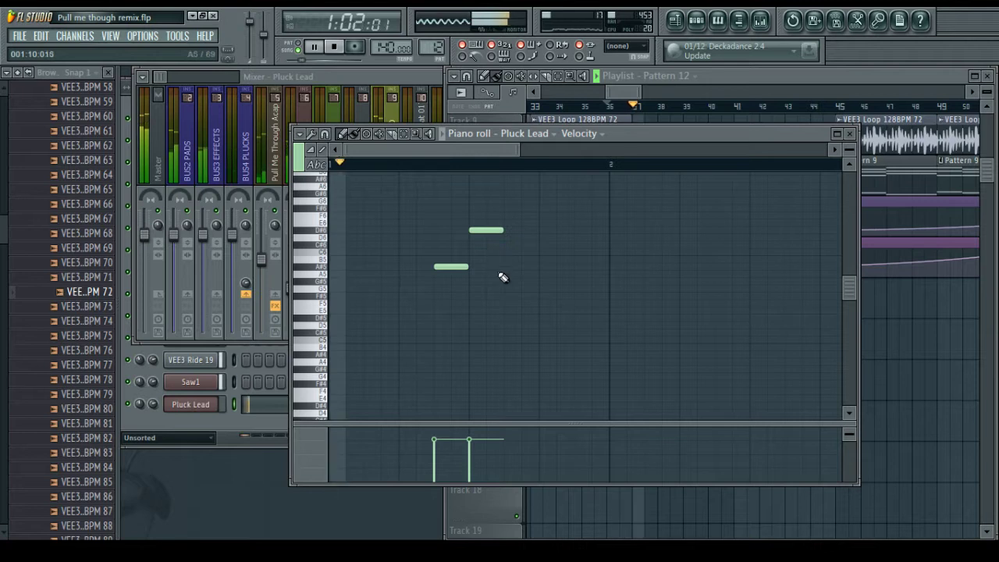
{"action": "key", "text": "space"}
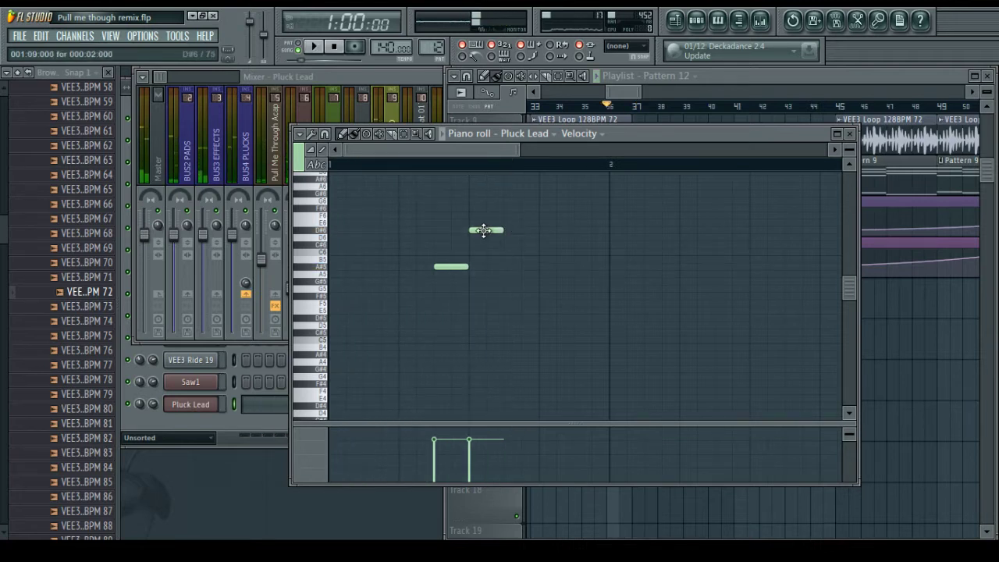
{"action": "left_click_drag", "start_coordinate": [482, 230], "coordinate": [479, 215]}
{"action": "key", "text": "space"}
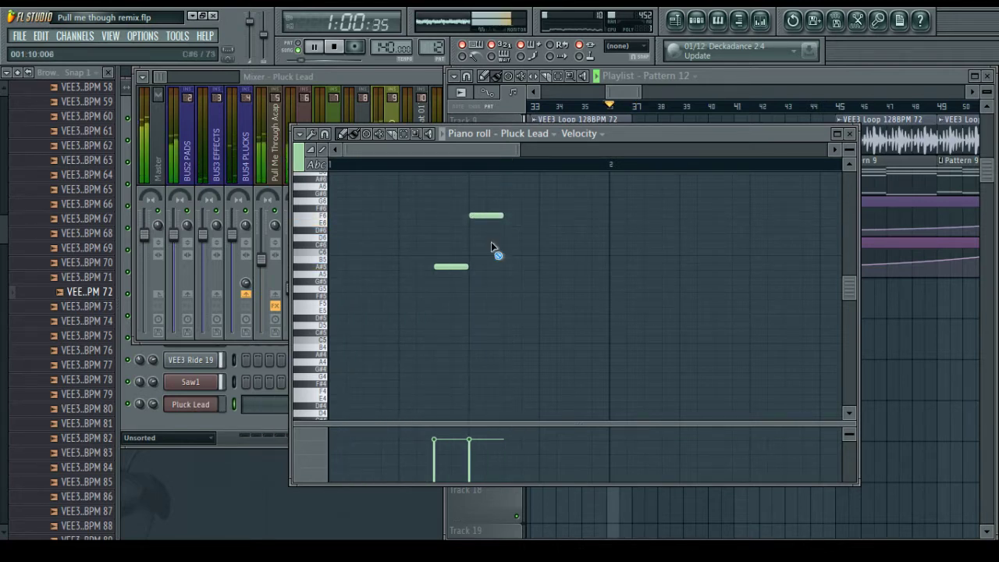
{"action": "scroll", "coordinate": [498, 207], "scroll_direction": "up", "scroll_amount": 2}
{"action": "scroll", "coordinate": [511, 249], "scroll_direction": "up", "scroll_amount": 1}
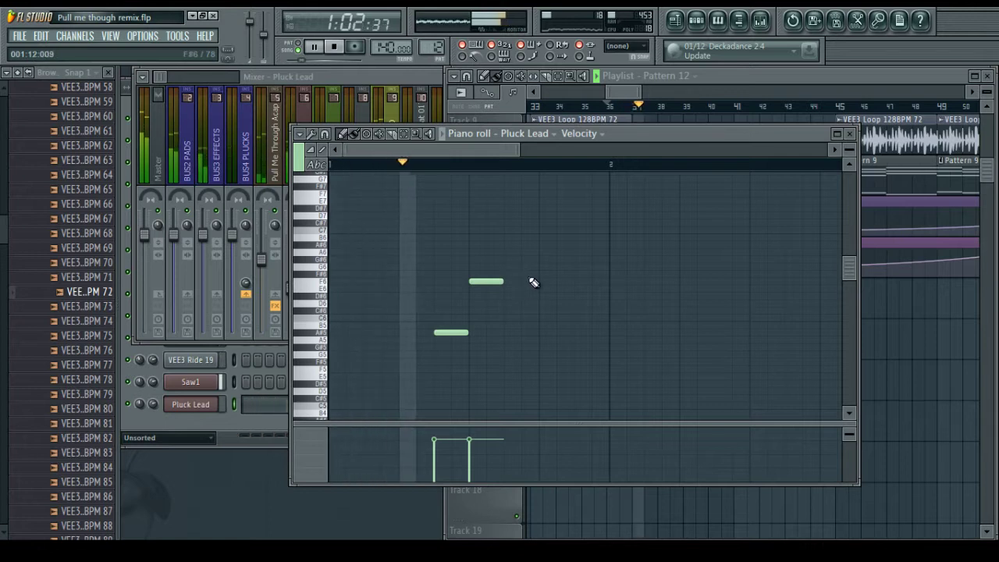
{"action": "key", "text": "space"}
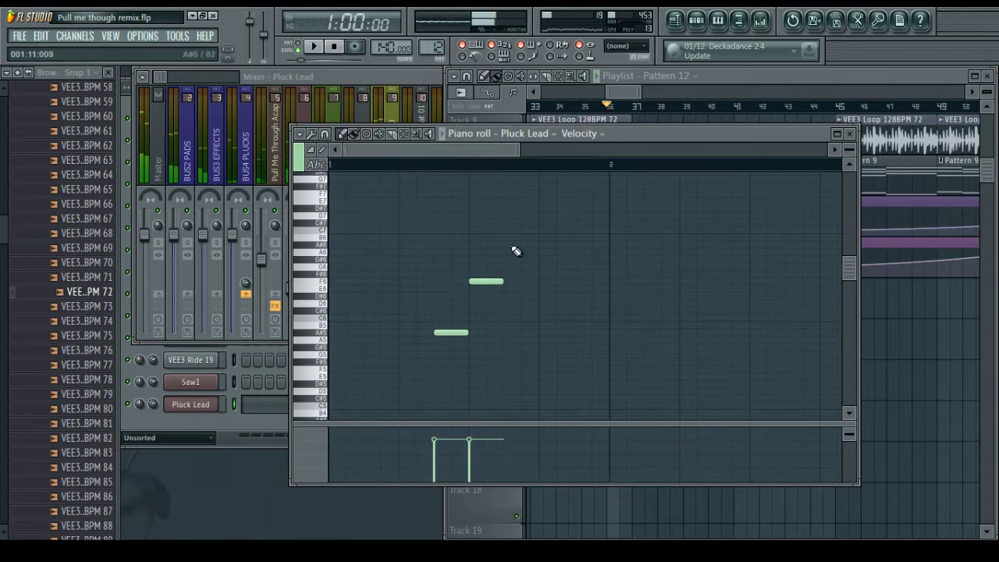
Try the second note at C#6, C6, D#6 and F#6 before settling back on F6
{"action": "left_click", "coordinate": [489, 282]}
{"action": "key", "text": "space"}
{"action": "left_click_drag", "start_coordinate": [489, 282], "coordinate": [488, 312]}
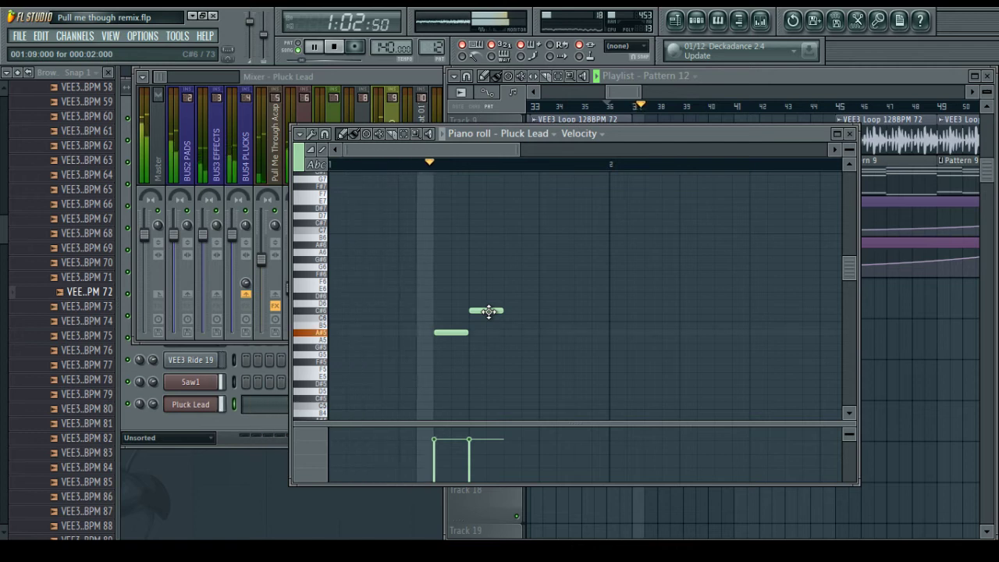
{"action": "key", "text": "space"}
{"action": "left_click_drag", "start_coordinate": [494, 311], "coordinate": [490, 318]}
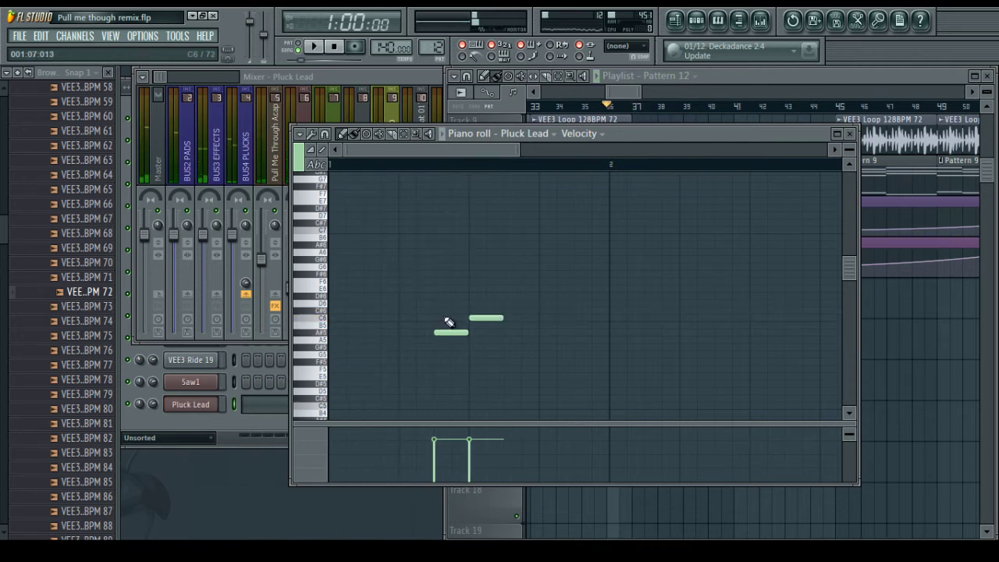
{"action": "key", "text": "space"}
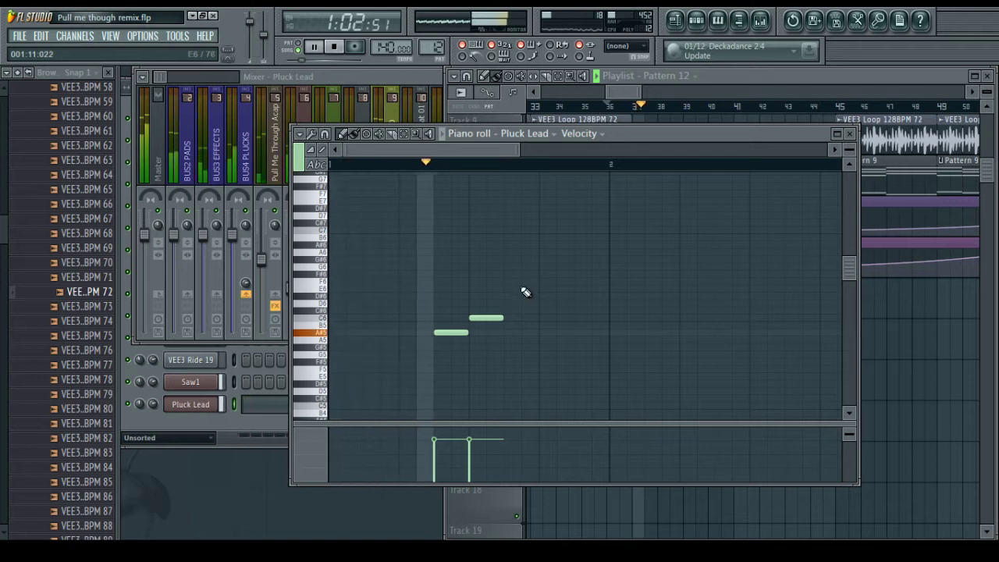
{"action": "key", "text": "space"}
{"action": "left_click_drag", "start_coordinate": [486, 317], "coordinate": [486, 296]}
{"action": "key", "text": "space"}
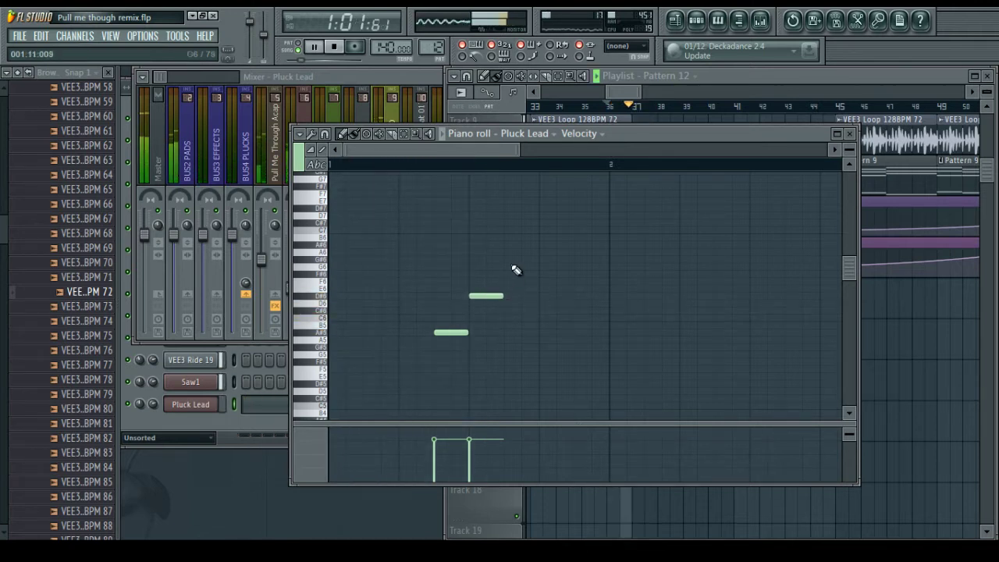
{"action": "key", "text": "space"}
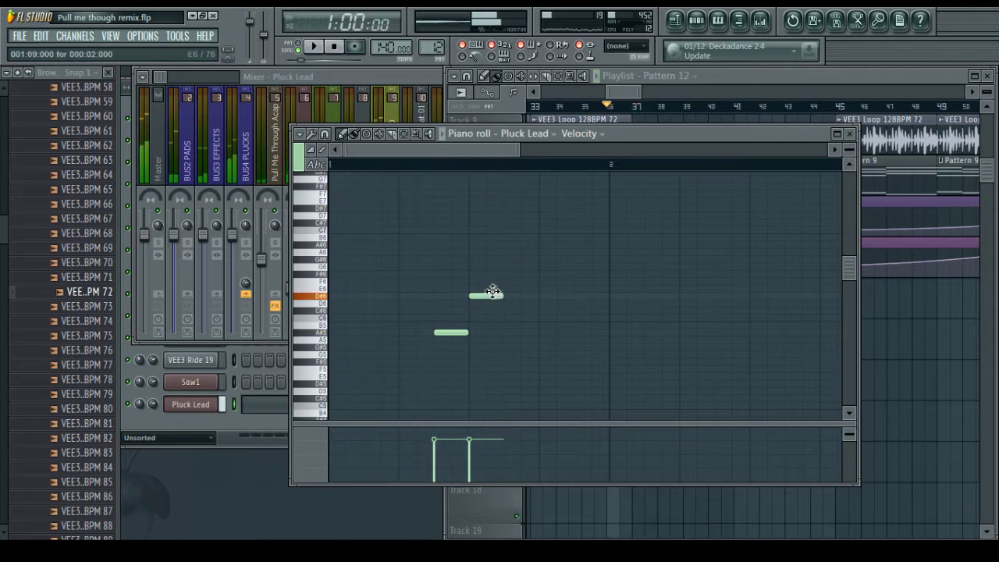
{"action": "left_click_drag", "start_coordinate": [492, 292], "coordinate": [492, 273]}
{"action": "key", "text": "space"}
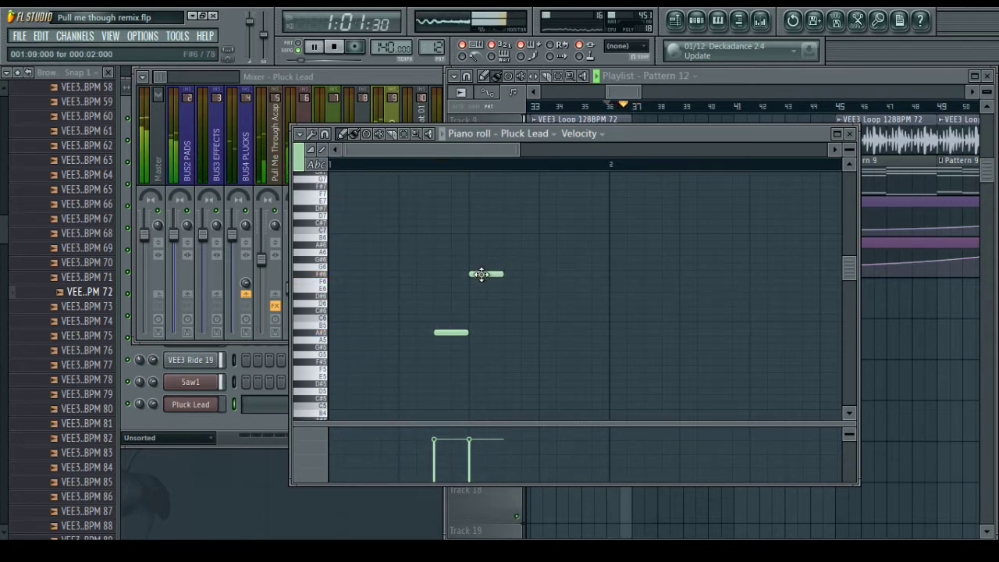
{"action": "key", "text": "space"}
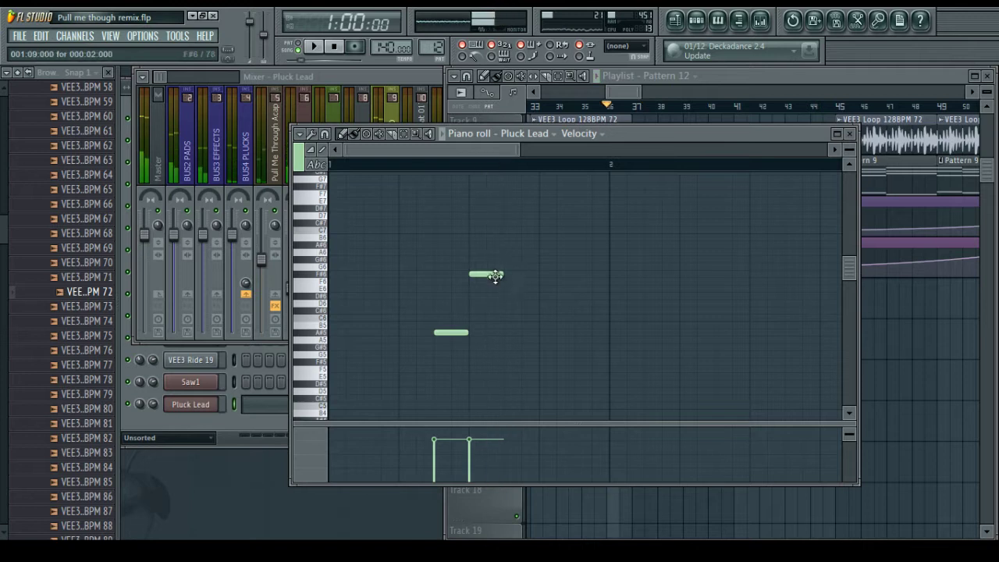
{"action": "left_click_drag", "start_coordinate": [491, 274], "coordinate": [490, 283]}
{"action": "key", "text": "space"}
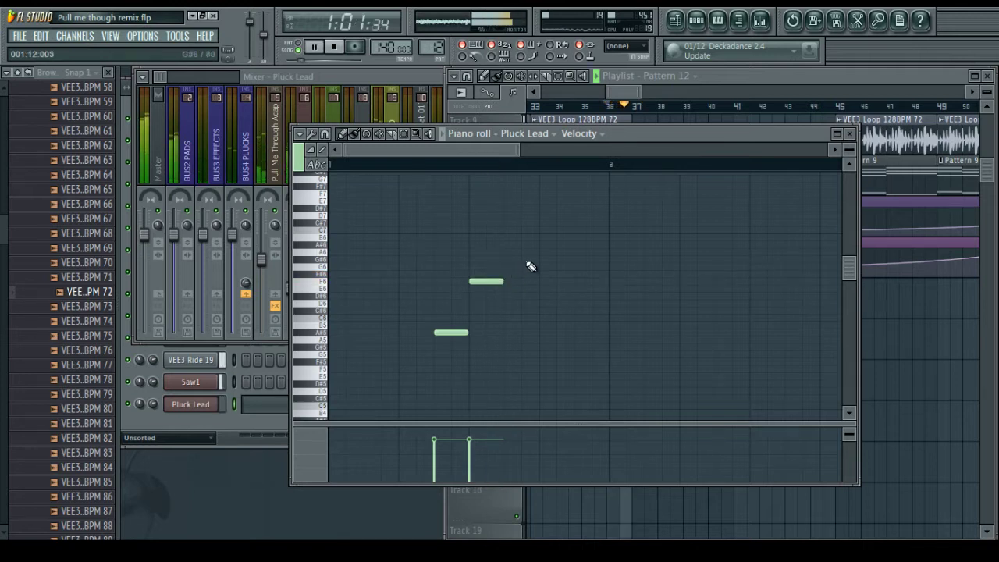
{"action": "key", "text": "space"}
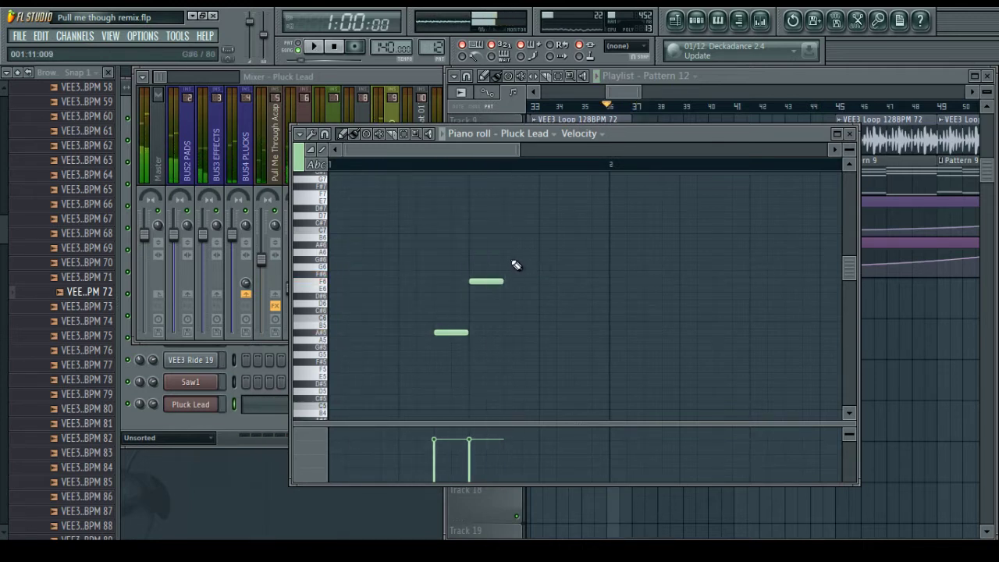
Add three more rising notes after F6 and drop the last one a semitone to A#6
{"action": "left_click", "coordinate": [515, 259]}
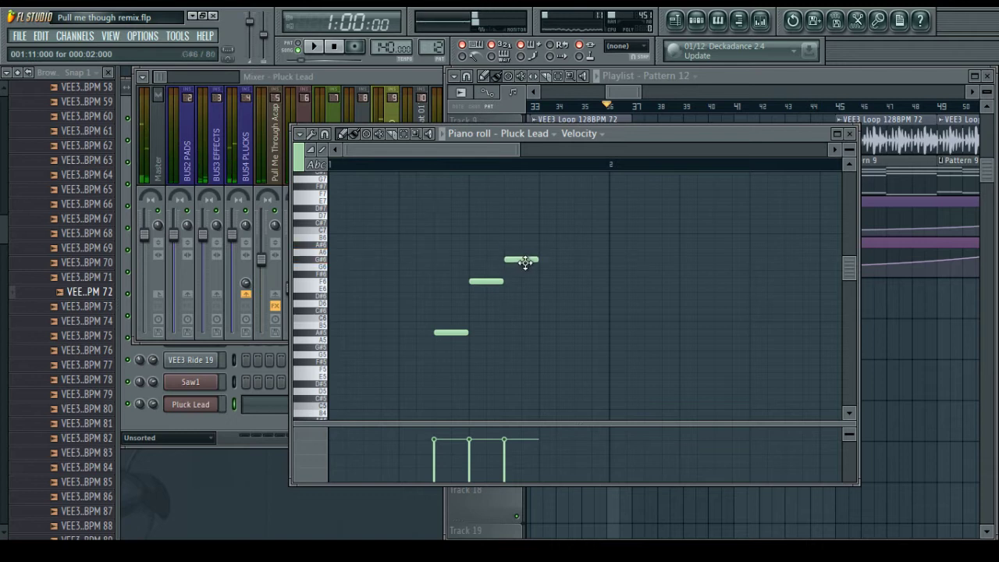
{"action": "left_click", "coordinate": [541, 237]}
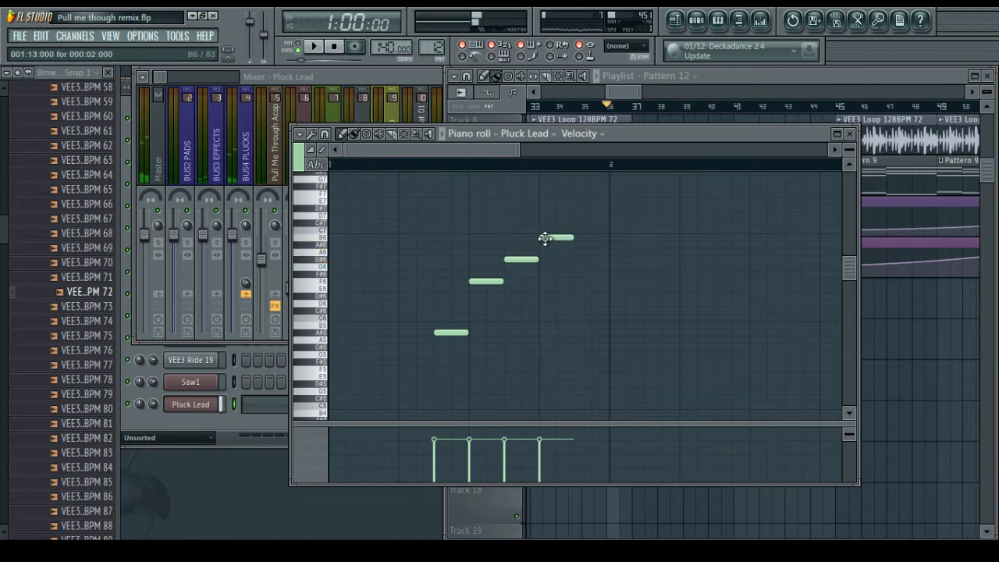
{"action": "left_click", "coordinate": [576, 245]}
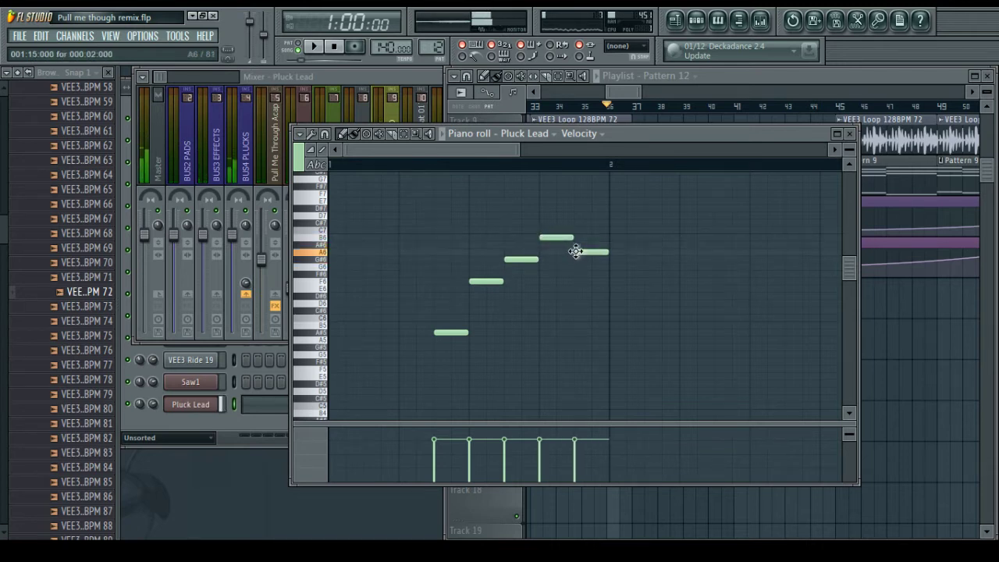
{"action": "key", "text": "space"}
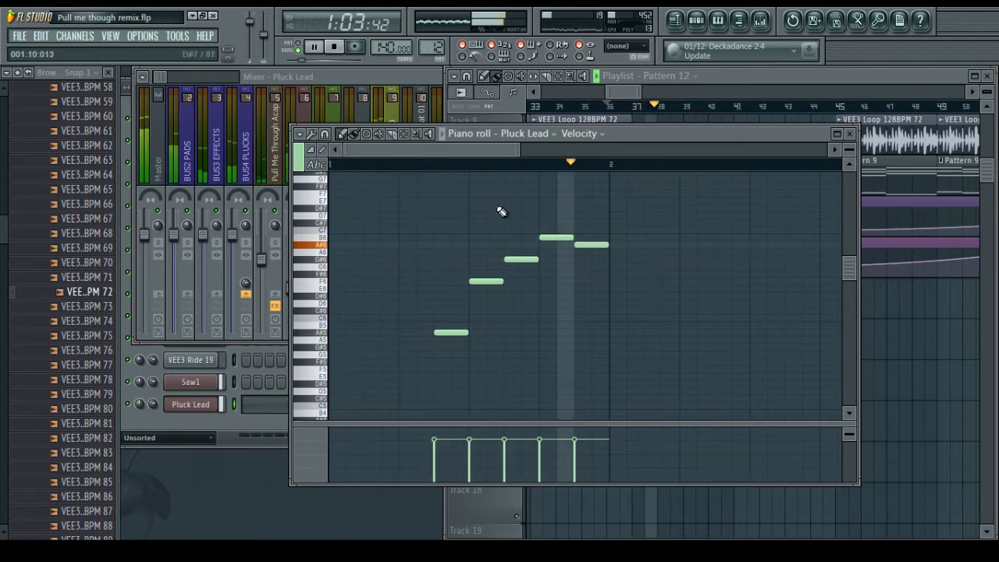
{"action": "key", "text": "space"}
{"action": "left_click_drag", "start_coordinate": [512, 261], "coordinate": [515, 270]}
{"action": "key", "text": "space"}
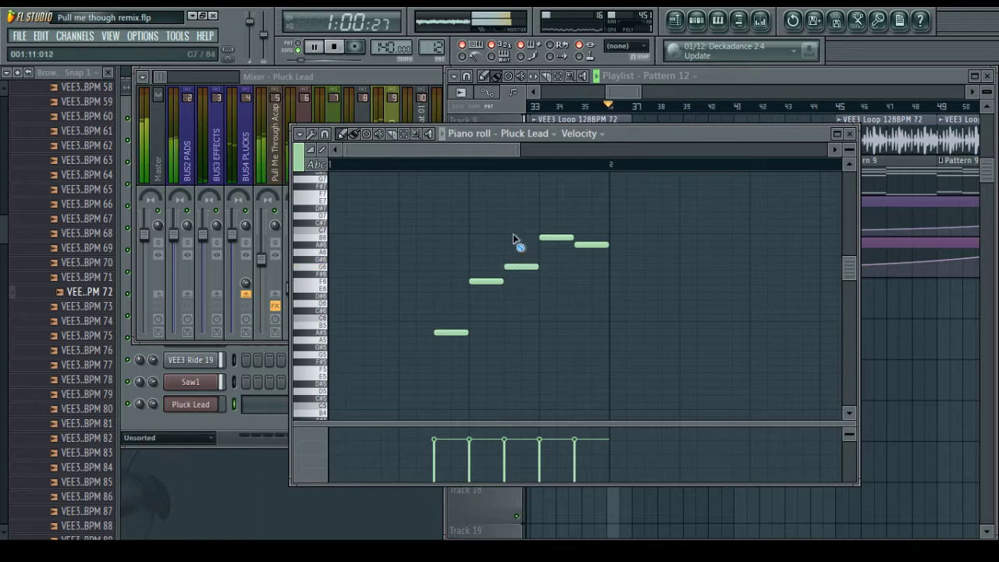
{"action": "left_click_drag", "start_coordinate": [495, 154], "coordinate": [508, 154]}
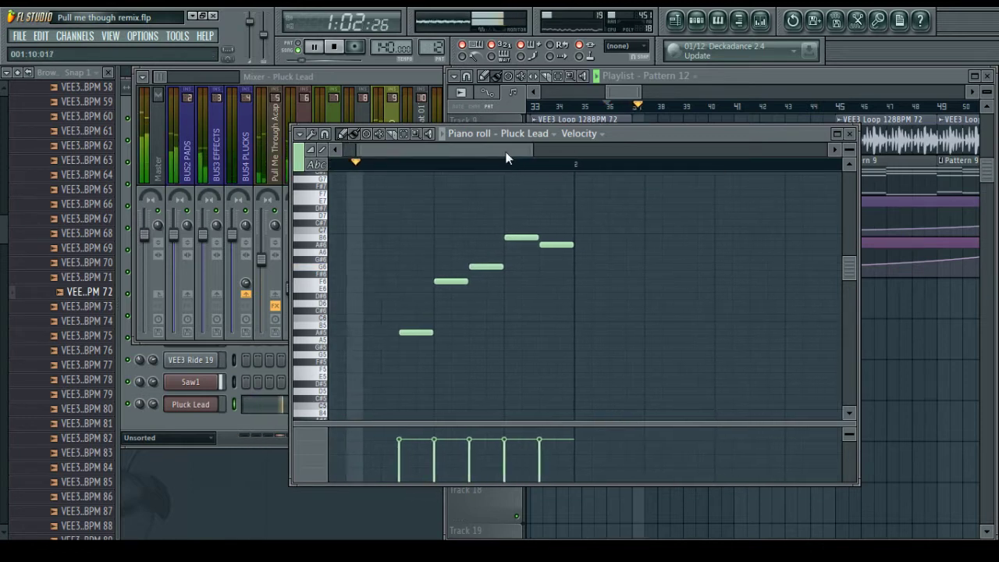
Lower the fourth note, raise the last note a step and retune the third note
{"action": "key", "text": "space"}
{"action": "left_click_drag", "start_coordinate": [512, 239], "coordinate": [541, 263]}
{"action": "key", "text": "space"}
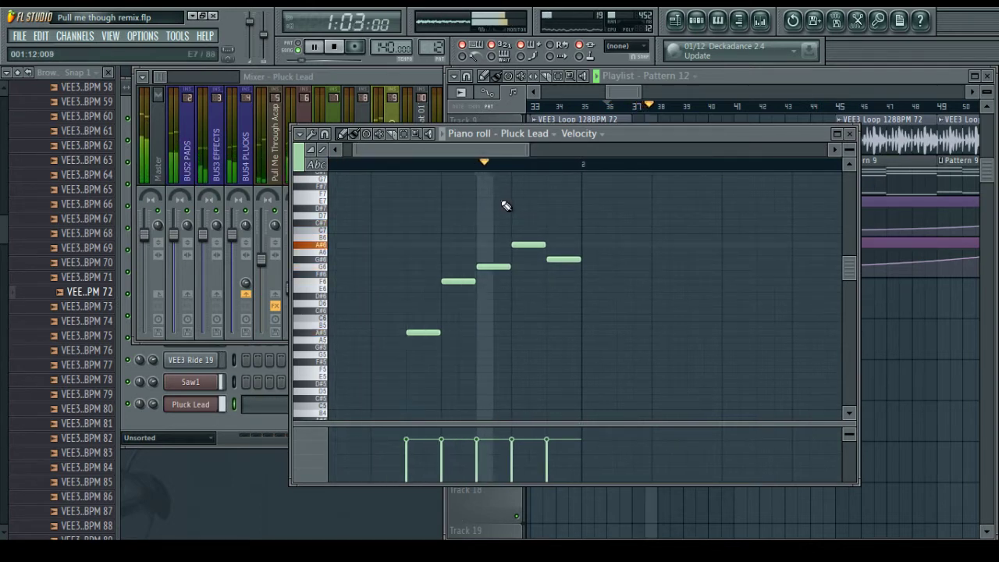
{"action": "key", "text": "space"}
{"action": "left_click_drag", "start_coordinate": [567, 259], "coordinate": [567, 251]}
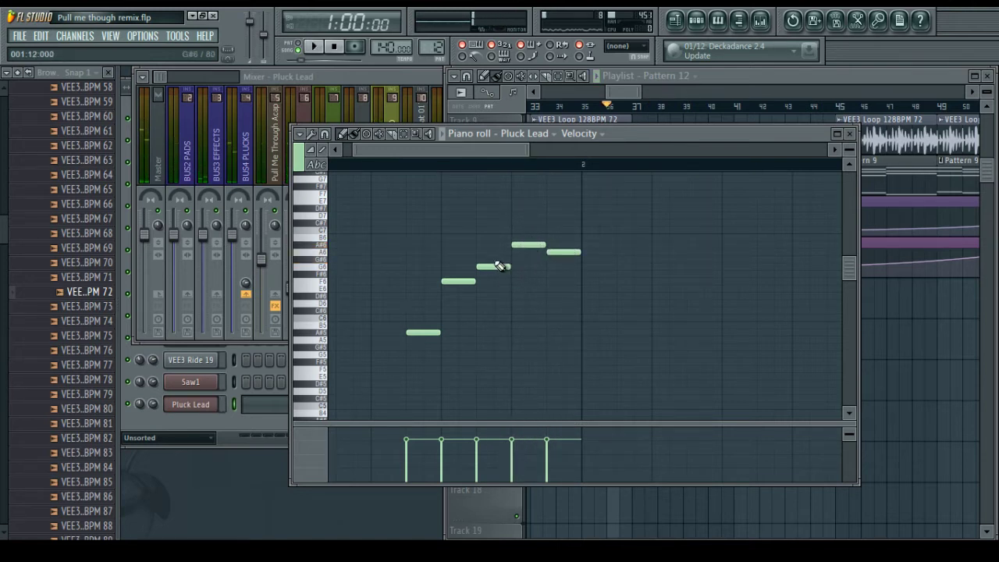
{"action": "left_click_drag", "start_coordinate": [493, 266], "coordinate": [493, 274]}
{"action": "key", "text": "space"}
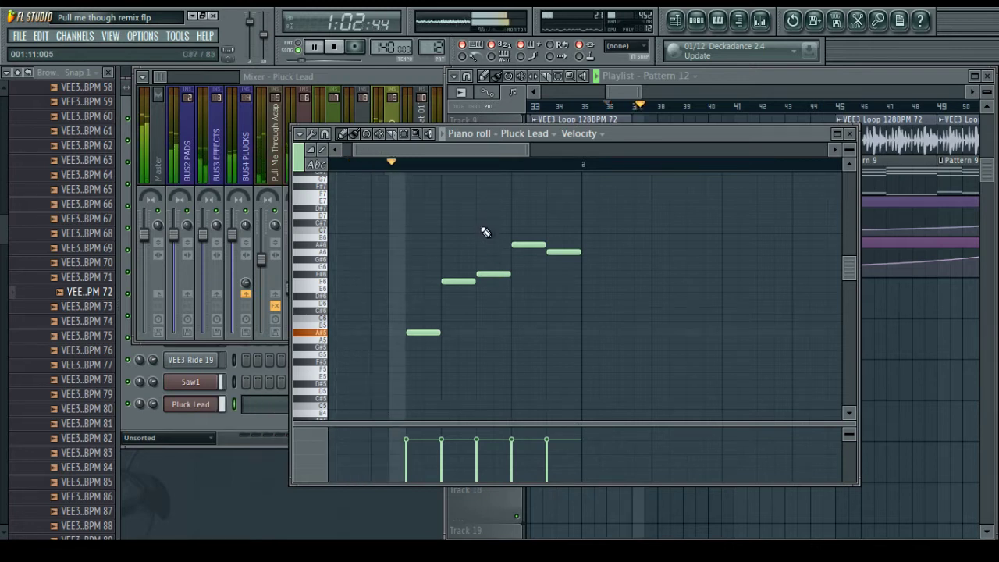
{"action": "key", "text": "space"}
{"action": "left_click_drag", "start_coordinate": [489, 277], "coordinate": [491, 262]}
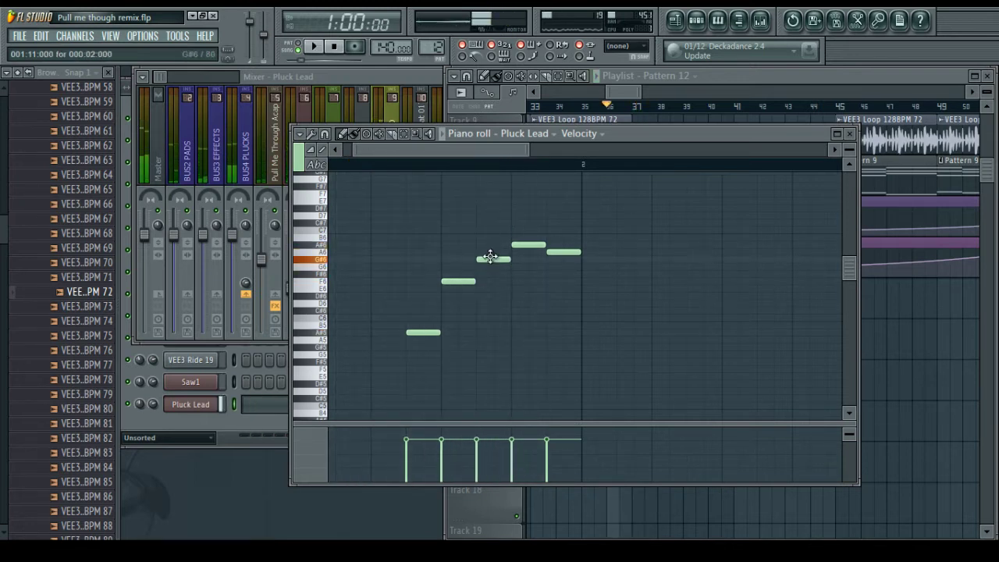
Delete the unwanted notes, including the extra A#6, and place an F6 at the start of bar 2
{"action": "right_click", "coordinate": [491, 262]}
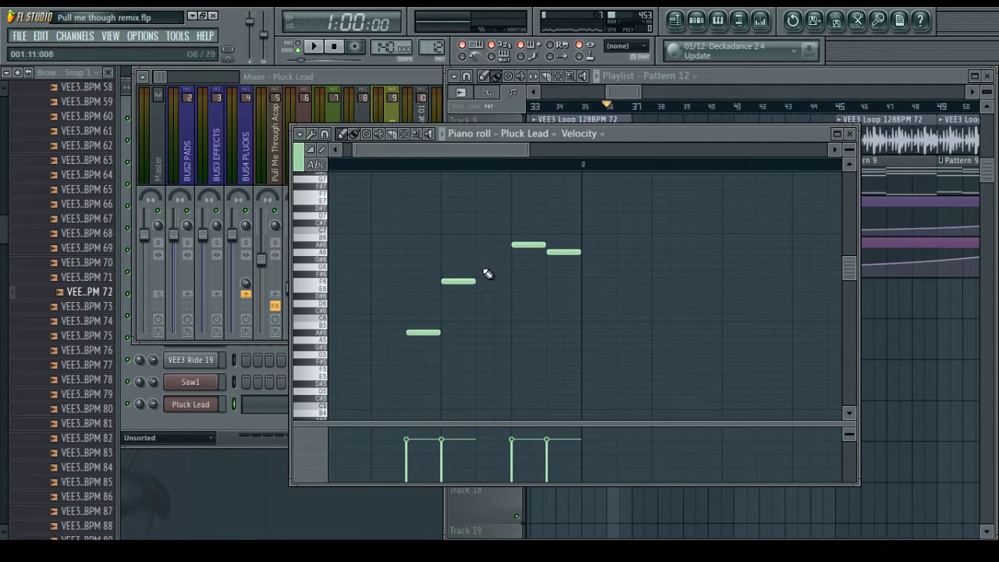
{"action": "left_click", "coordinate": [488, 273]}
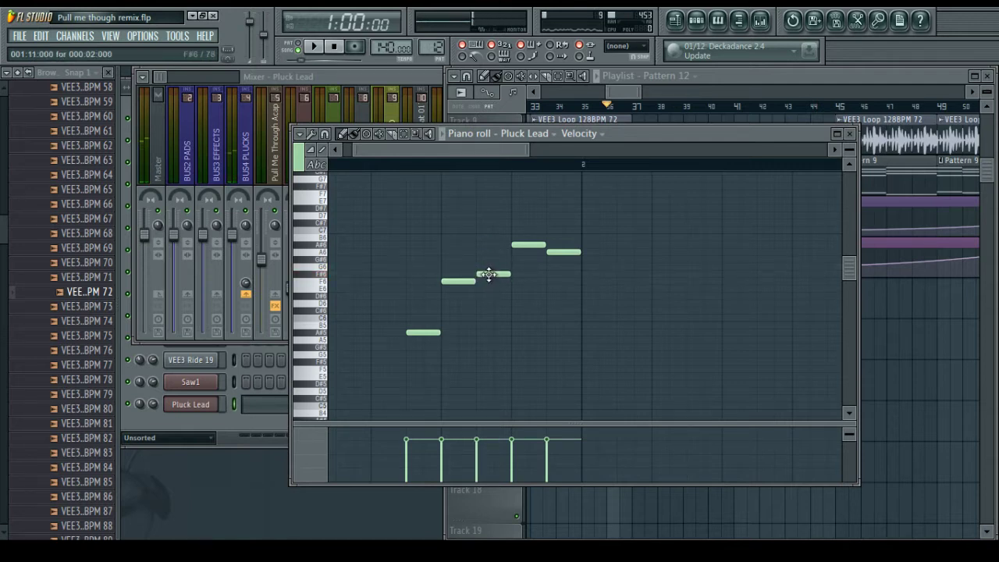
{"action": "right_click", "coordinate": [488, 274]}
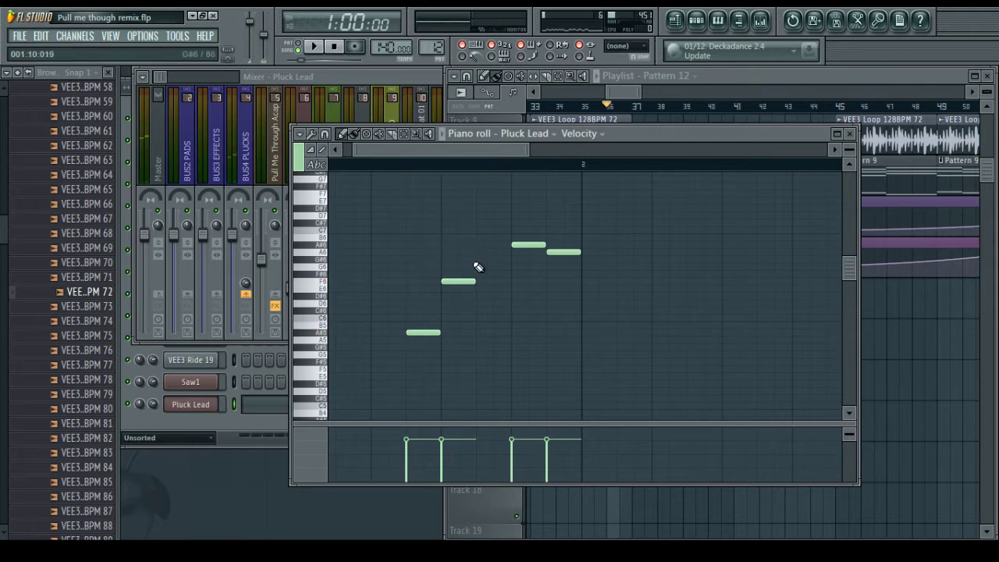
{"action": "left_click", "coordinate": [479, 244]}
{"action": "left_click", "coordinate": [519, 251]}
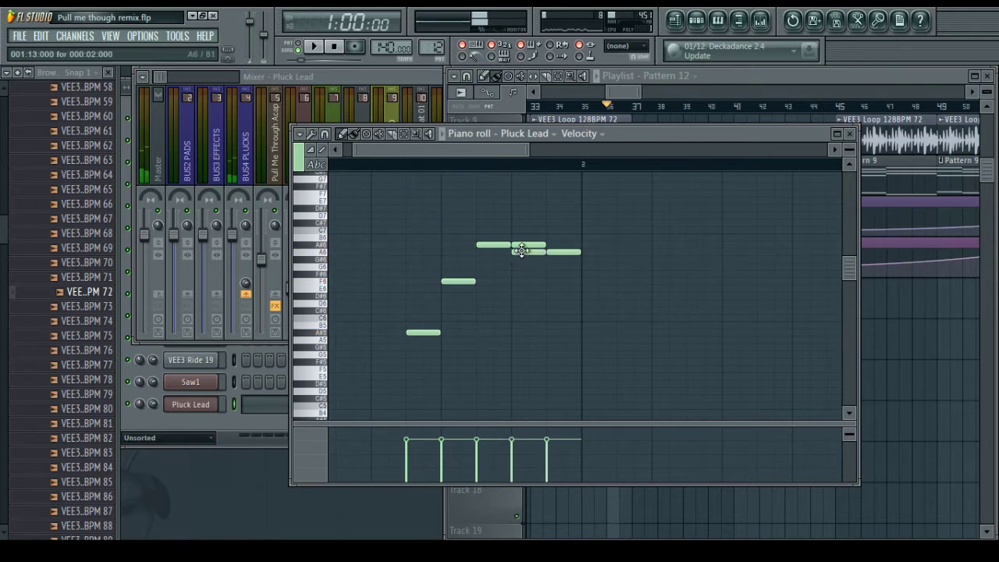
{"action": "right_click", "coordinate": [521, 245]}
{"action": "left_click_drag", "start_coordinate": [569, 252], "coordinate": [591, 267]}
{"action": "right_click", "coordinate": [592, 267]}
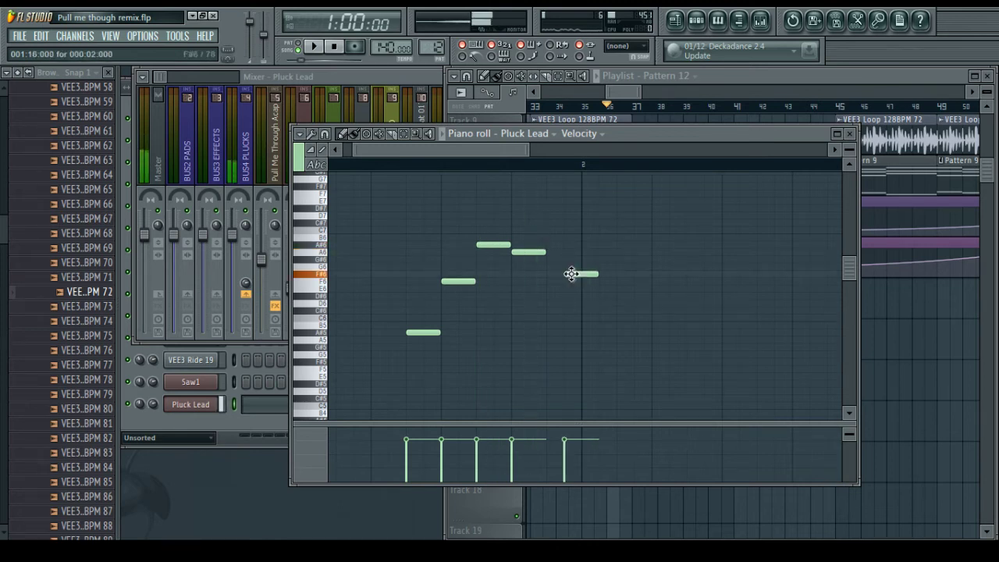
{"action": "left_click", "coordinate": [587, 282]}
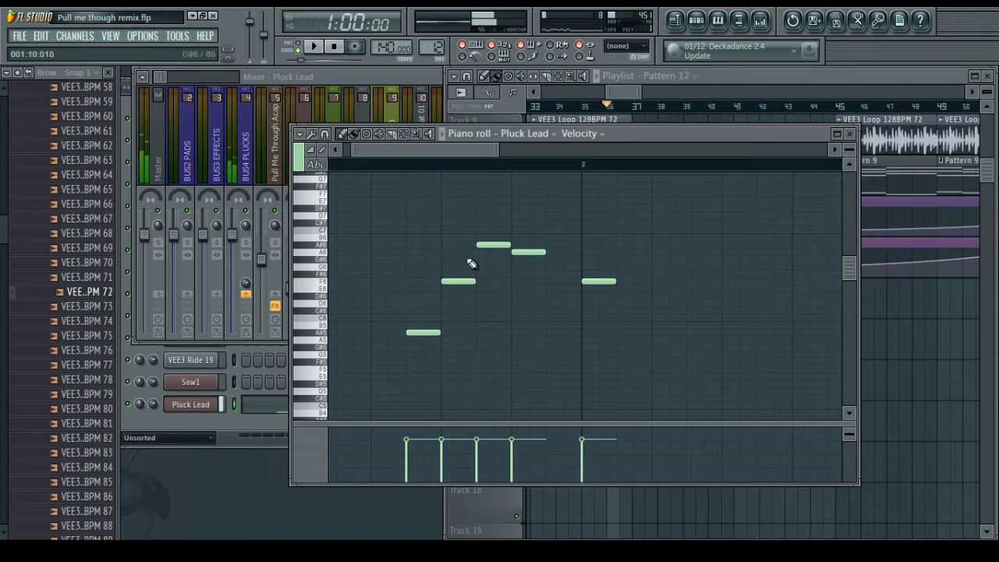
Add D6 and then G6 notes after the bar-2 F6 and play back the phrase
{"action": "left_click", "coordinate": [324, 303]}
{"action": "left_click", "coordinate": [618, 303]}
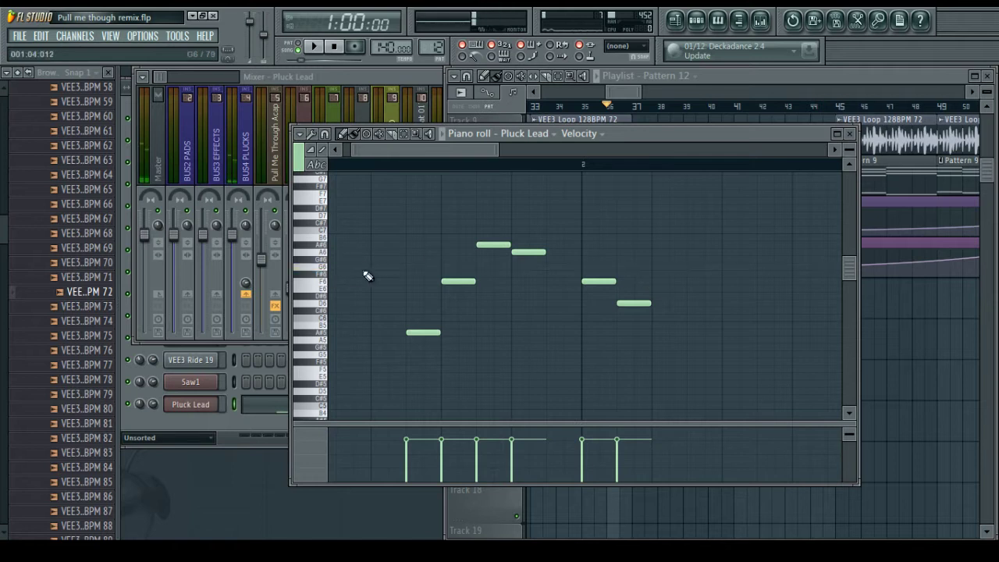
{"action": "left_click", "coordinate": [322, 277]}
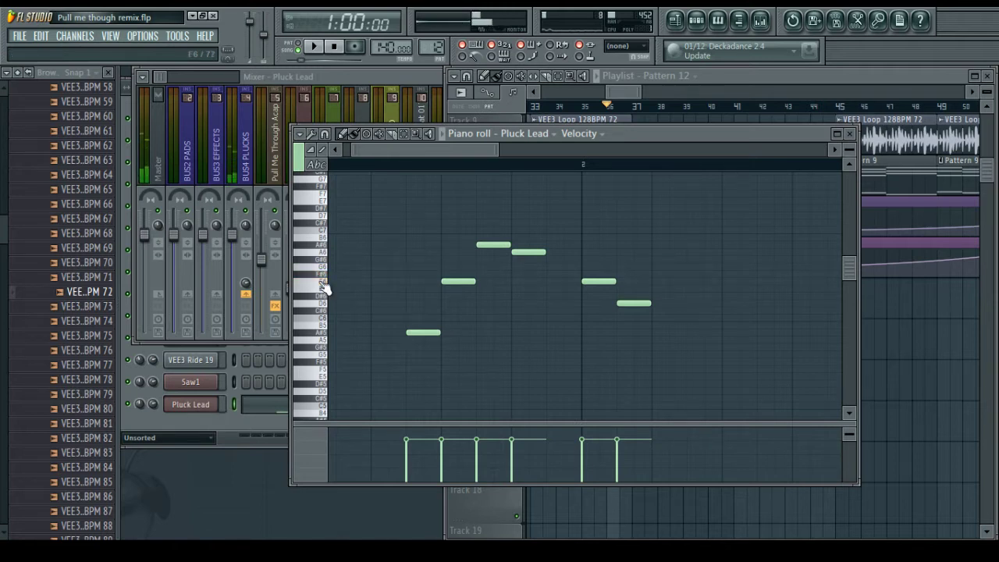
{"action": "left_click", "coordinate": [655, 267]}
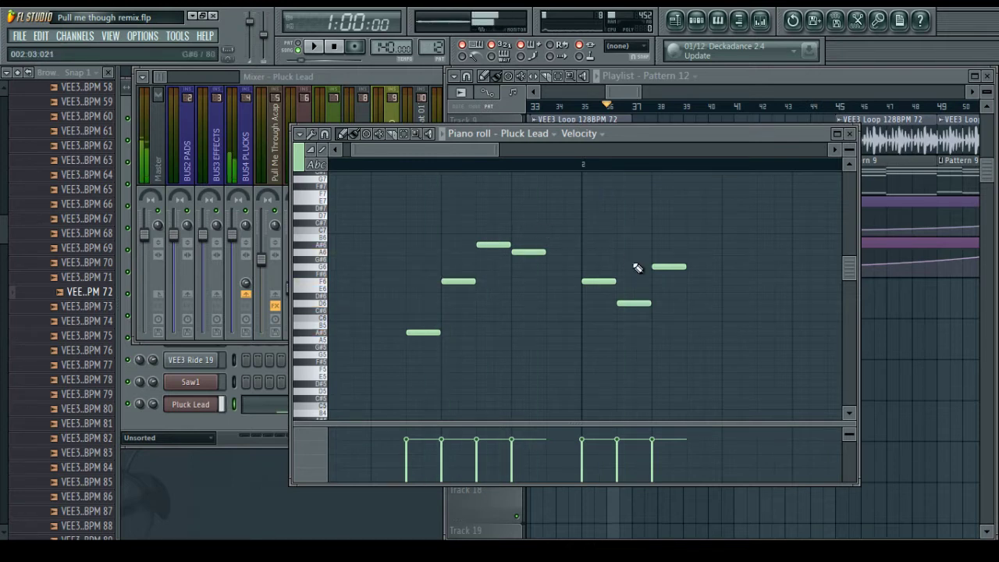
{"action": "key", "text": "space"}
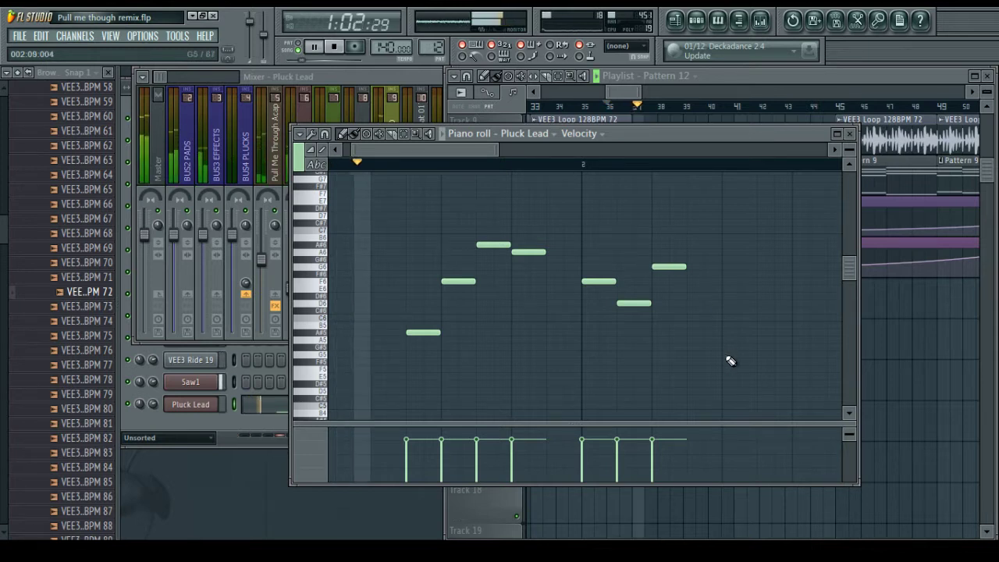
{"action": "key", "text": "space"}
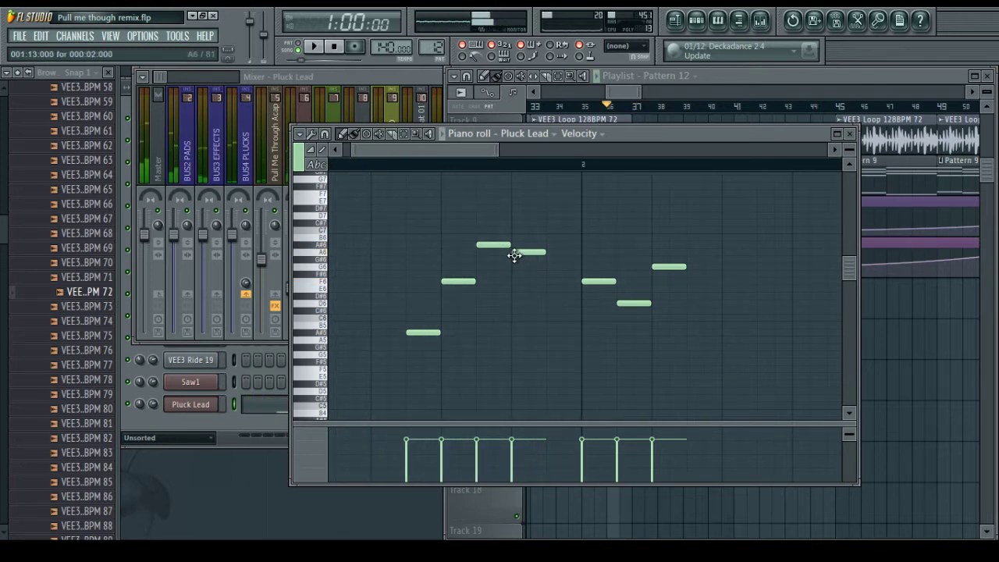
Nudge the A6 one step later and shorten the first F6 note
{"action": "left_click_drag", "start_coordinate": [515, 252], "coordinate": [537, 253]}
{"action": "key", "text": "space"}
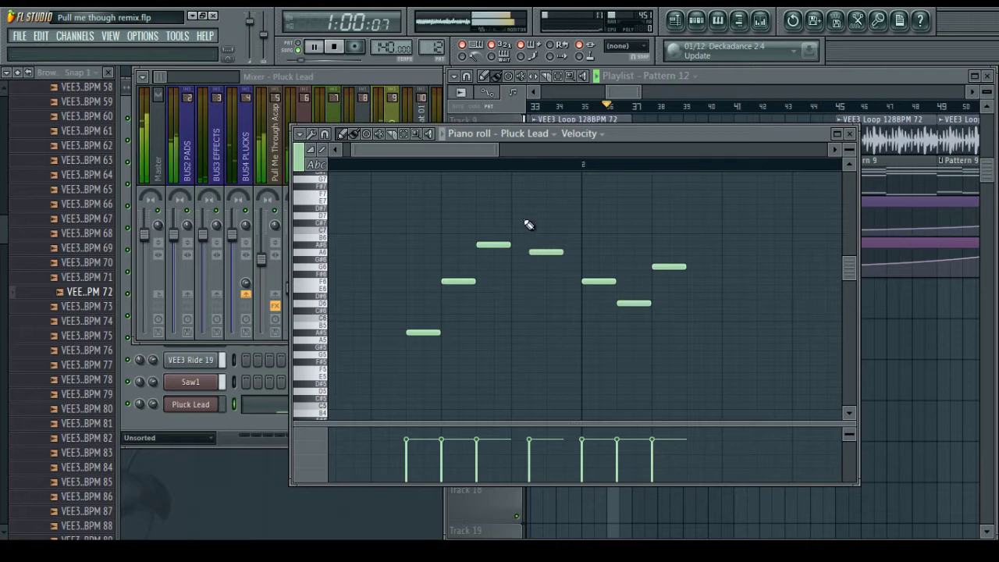
{"action": "left_click", "coordinate": [479, 275]}
{"action": "right_click", "coordinate": [485, 275]}
{"action": "left_click_drag", "start_coordinate": [474, 281], "coordinate": [457, 282]}
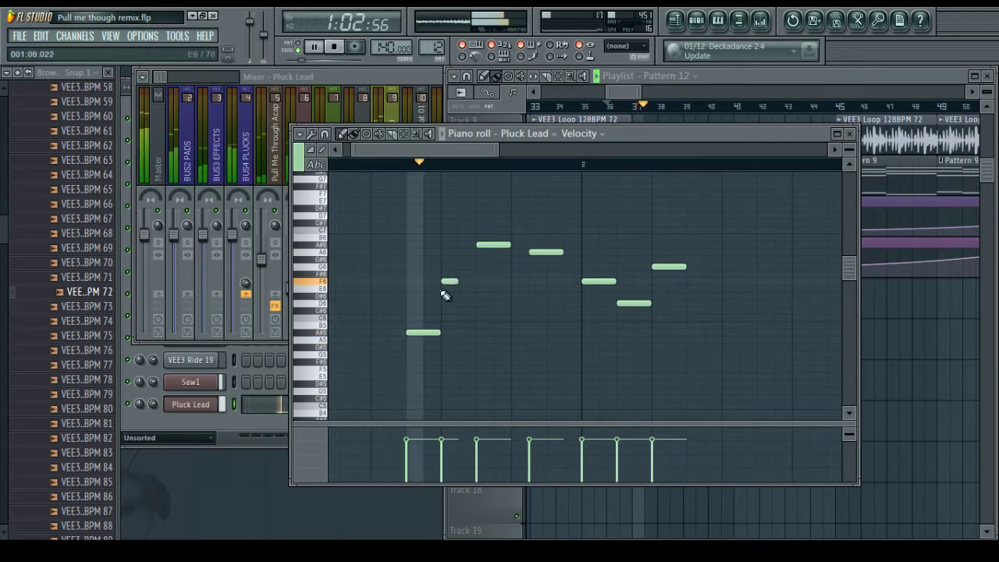
Shorten the bar-2 F6 and the D6 notes into short plucks
{"action": "key", "text": "space"}
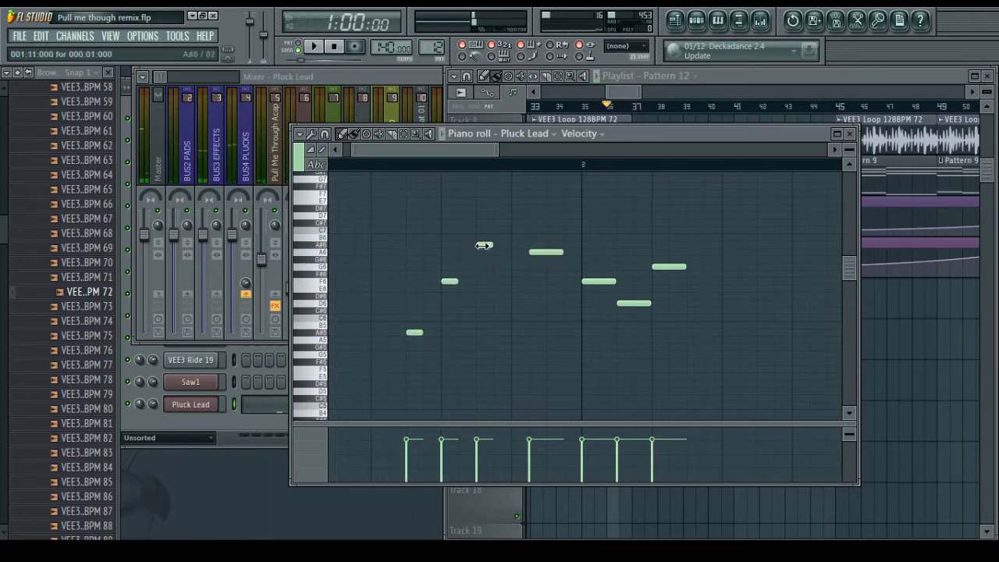
{"action": "key", "text": "space"}
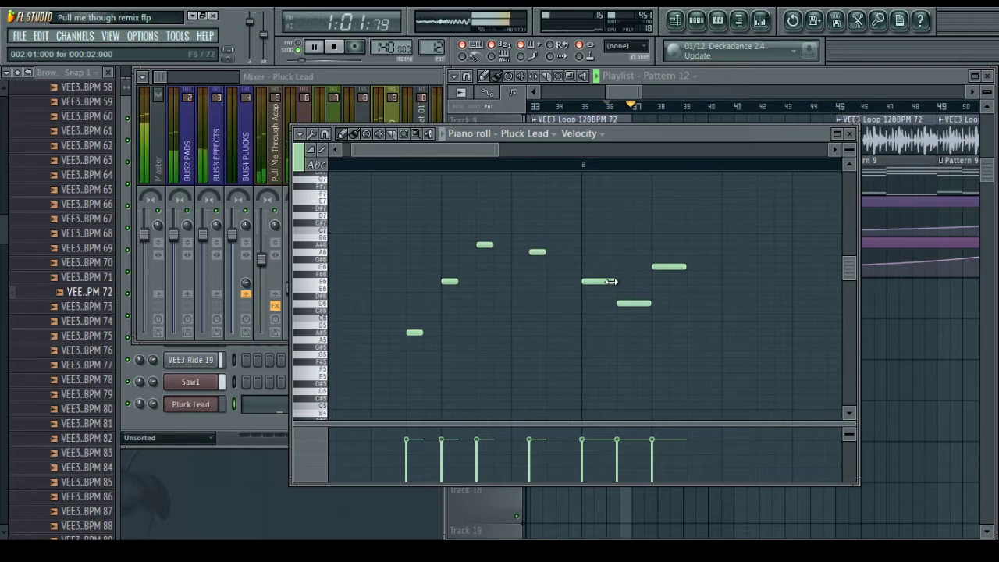
{"action": "left_click_drag", "start_coordinate": [611, 281], "coordinate": [592, 281]}
{"action": "left_click_drag", "start_coordinate": [649, 303], "coordinate": [630, 302]}
{"action": "key", "text": "space"}
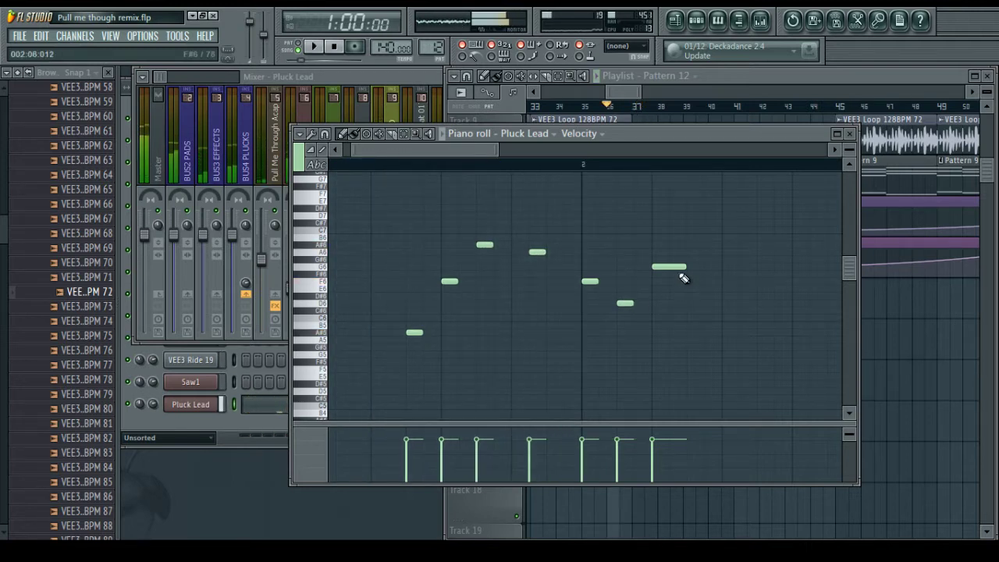
{"action": "key", "text": "space"}
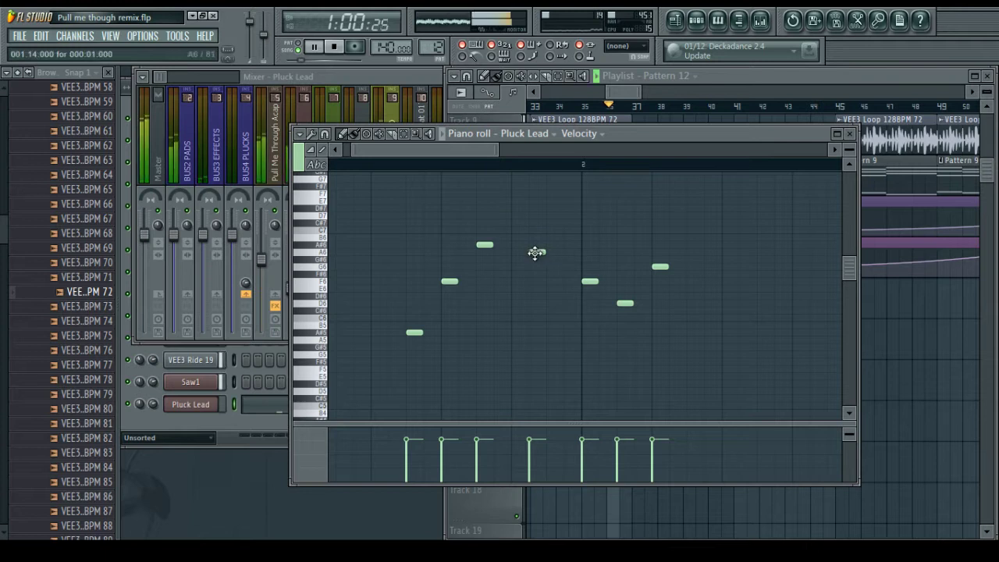
Move the A6 and the bar-2 F6 notes slightly earlier
{"action": "left_click_drag", "start_coordinate": [534, 252], "coordinate": [517, 252]}
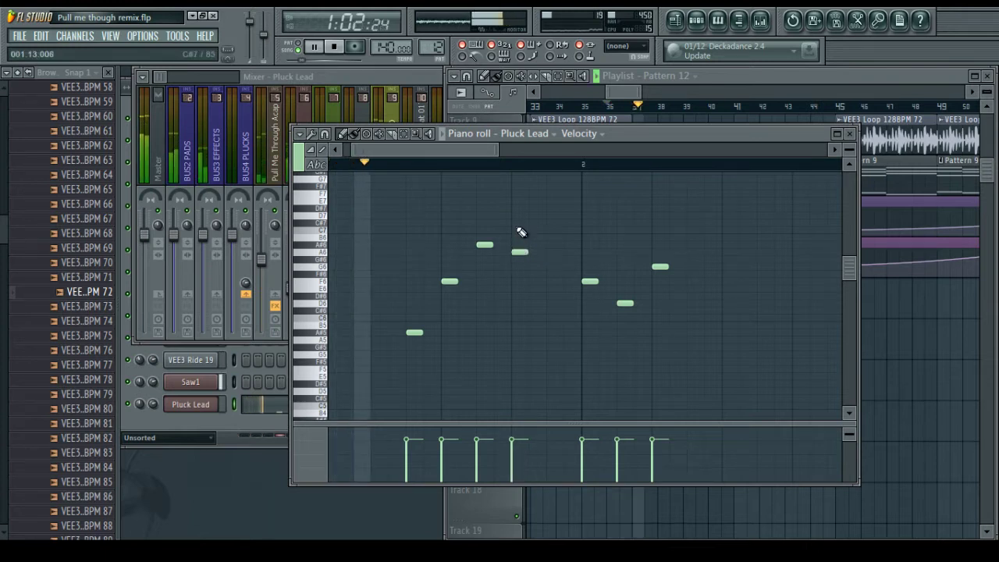
{"action": "key", "text": "space"}
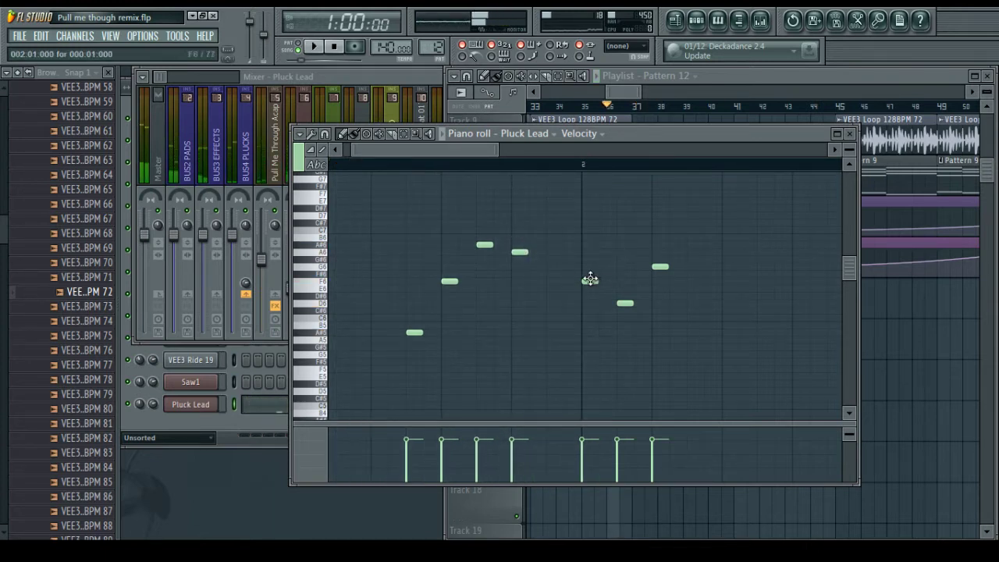
{"action": "left_click_drag", "start_coordinate": [590, 279], "coordinate": [572, 279]}
{"action": "key", "text": "space"}
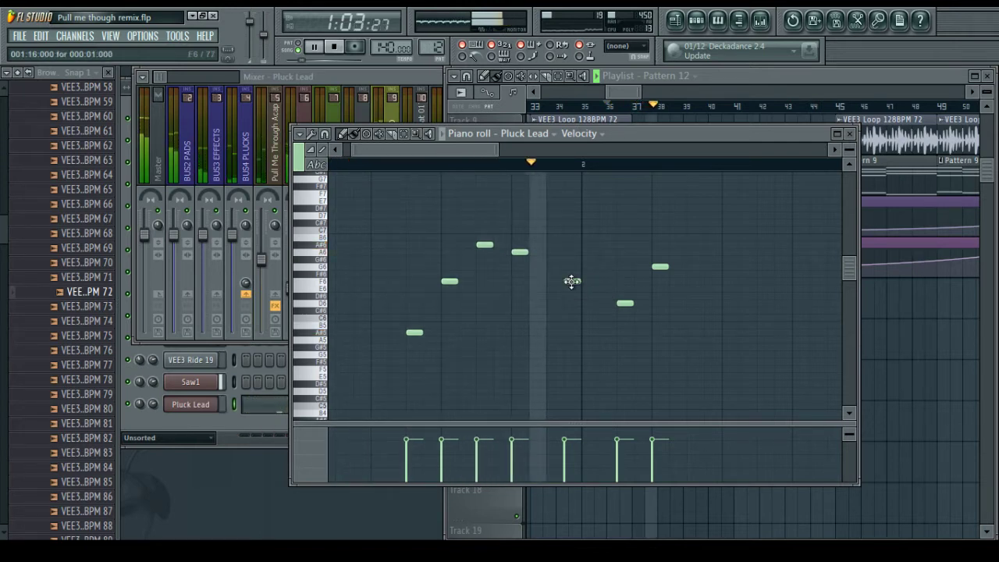
Move the bar-2 F6 earlier and shift the D6 and G6 notes later
{"action": "key", "text": "space"}
{"action": "left_click_drag", "start_coordinate": [569, 281], "coordinate": [555, 280]}
{"action": "key", "text": "space"}
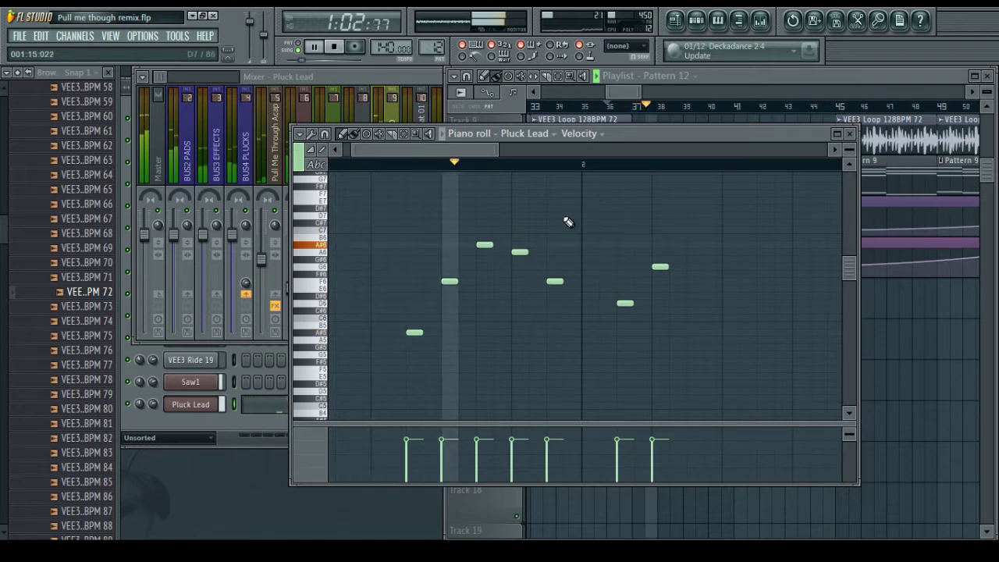
{"action": "key", "text": "space"}
{"action": "left_click_drag", "start_coordinate": [624, 303], "coordinate": [695, 302]}
{"action": "left_click_drag", "start_coordinate": [661, 268], "coordinate": [736, 267]}
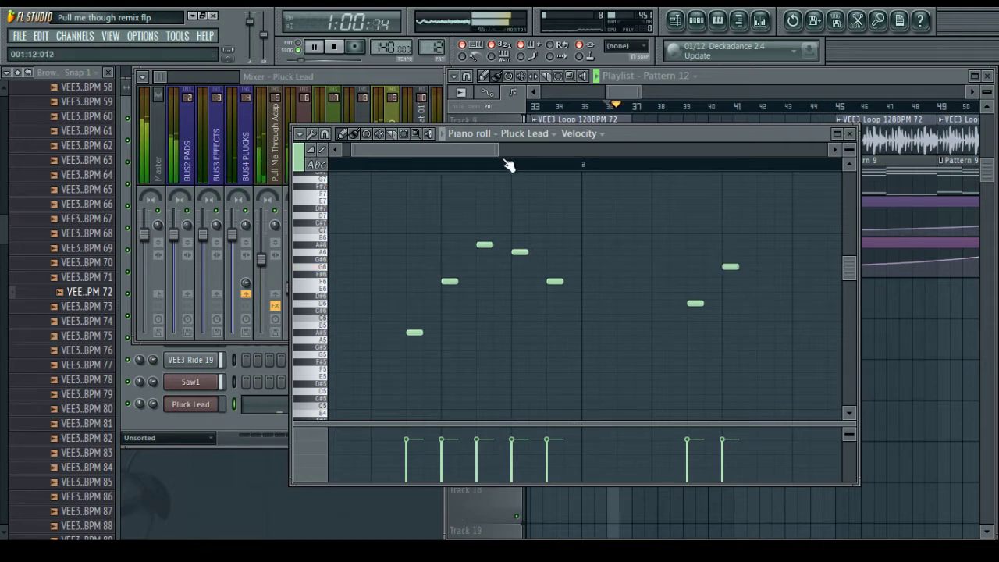
{"action": "scroll", "coordinate": [508, 163], "scroll_direction": "down", "scroll_amount": 2}
{"action": "key", "text": "space"}
{"action": "left_click_drag", "start_coordinate": [473, 153], "coordinate": [497, 153]}
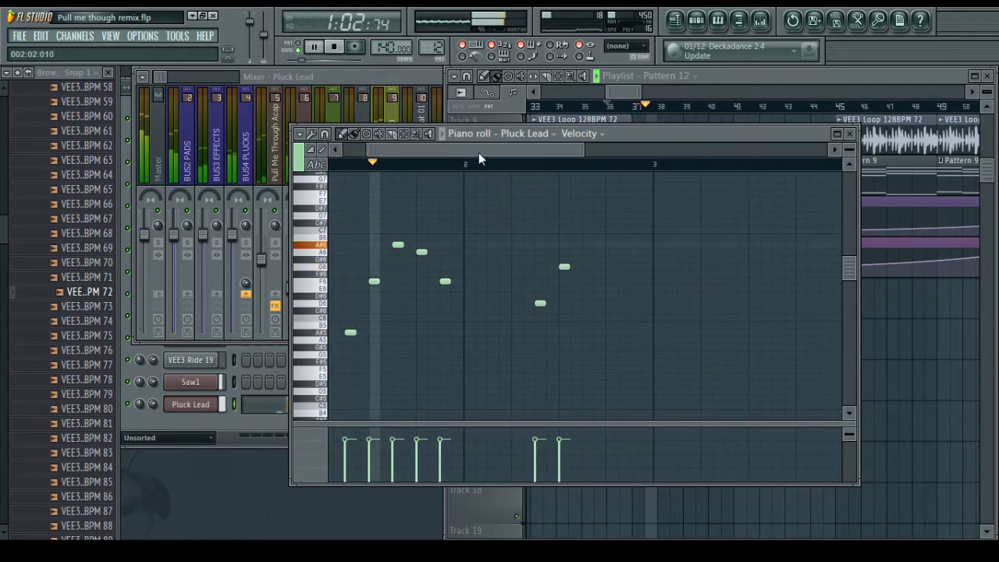
{"action": "key", "text": "space"}
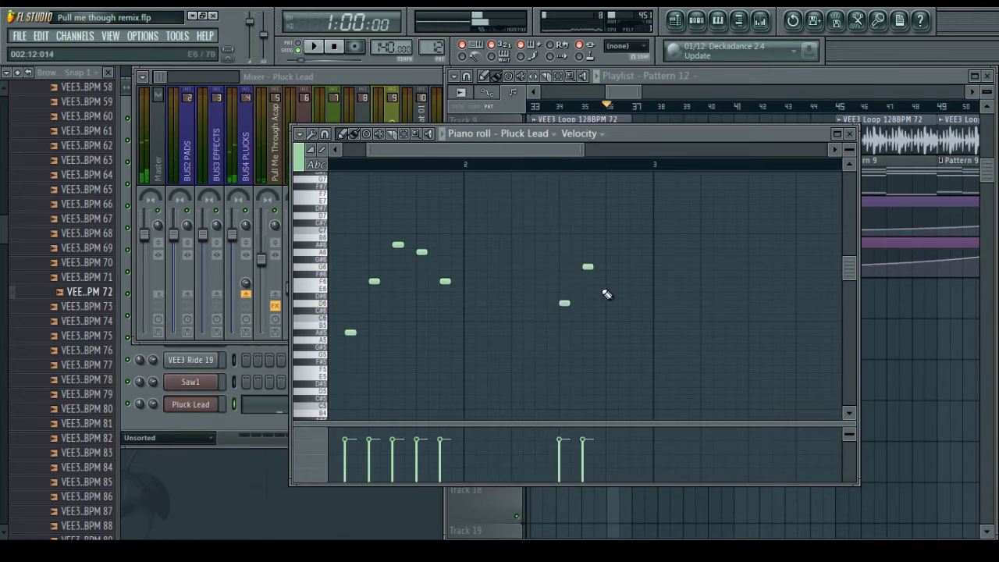
Nudge D6 and G6 one step later so F6, D6, G6 fall on consecutive steps
{"action": "key", "text": "space"}
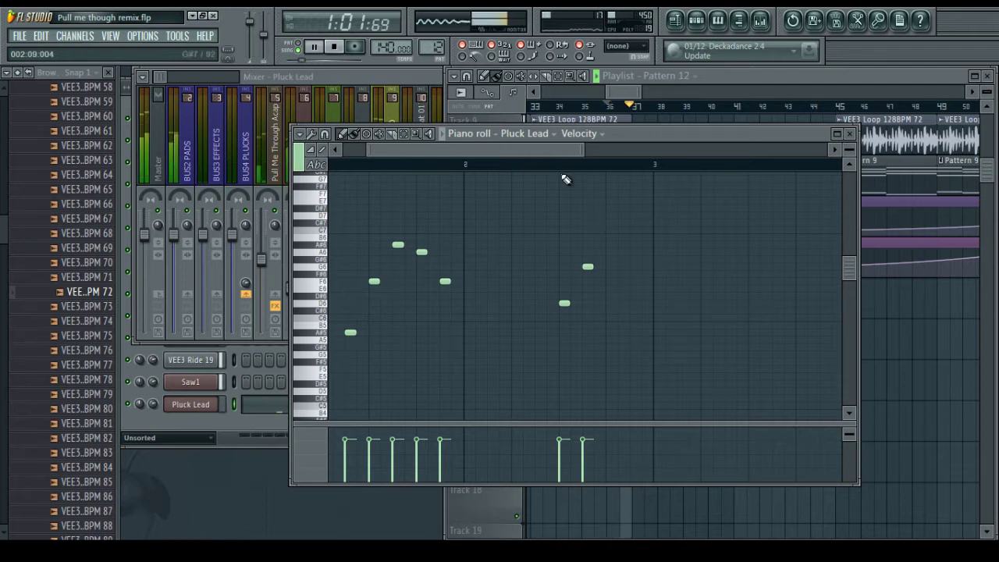
{"action": "left_click_drag", "start_coordinate": [522, 148], "coordinate": [529, 148]}
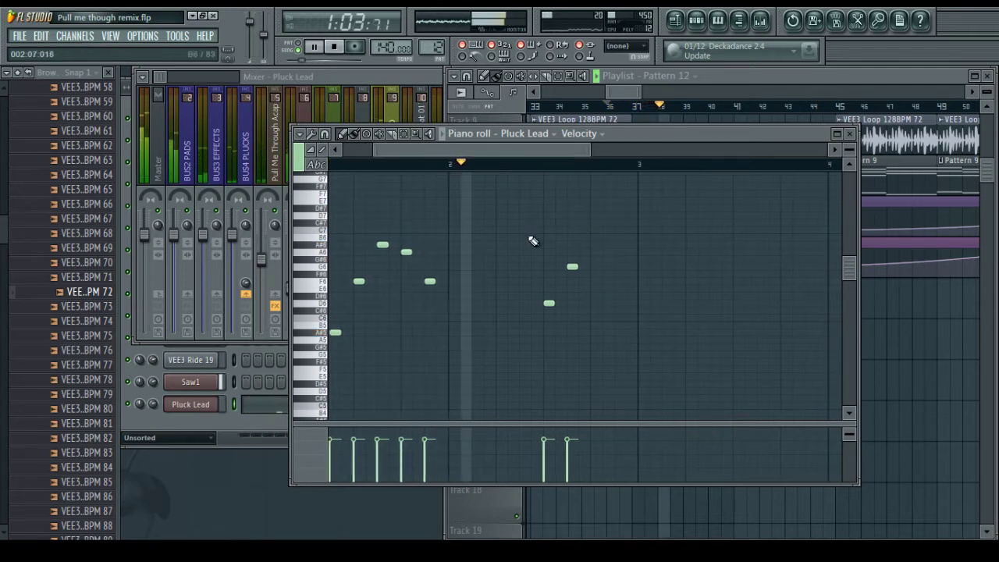
{"action": "key", "text": "space"}
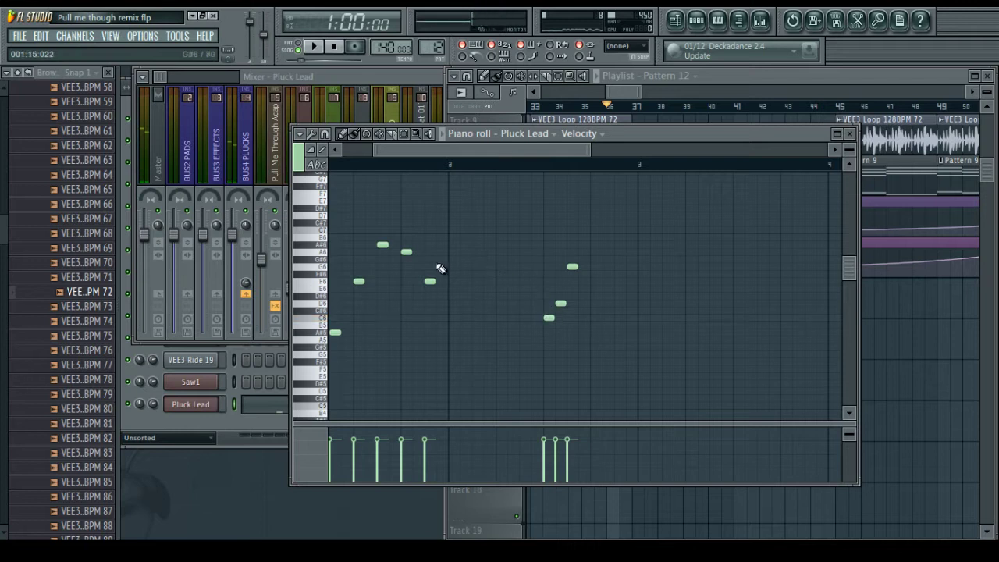
{"action": "right_click", "coordinate": [433, 267], "text": "alt"}
{"action": "right_click", "coordinate": [549, 294], "text": "alt"}
{"action": "right_click", "coordinate": [562, 285], "text": "alt"}
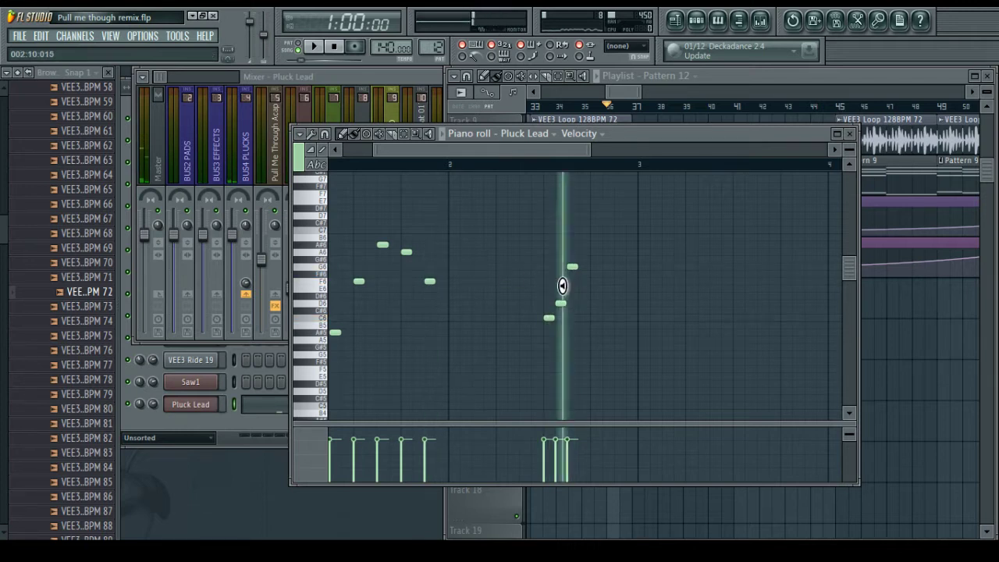
{"action": "left_click", "coordinate": [579, 270]}
{"action": "key", "text": "space"}
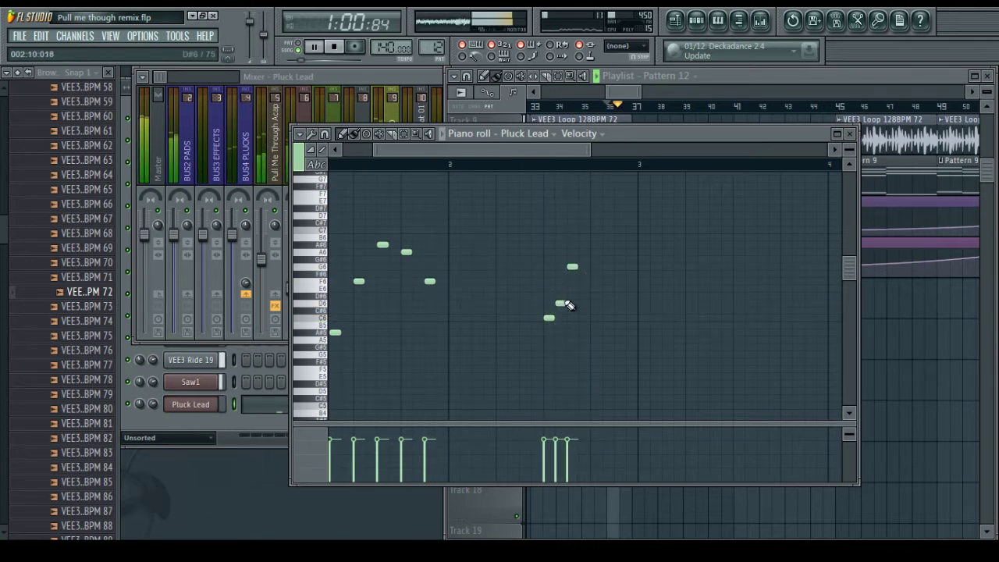
{"action": "left_click_drag", "start_coordinate": [561, 304], "coordinate": [568, 305]}
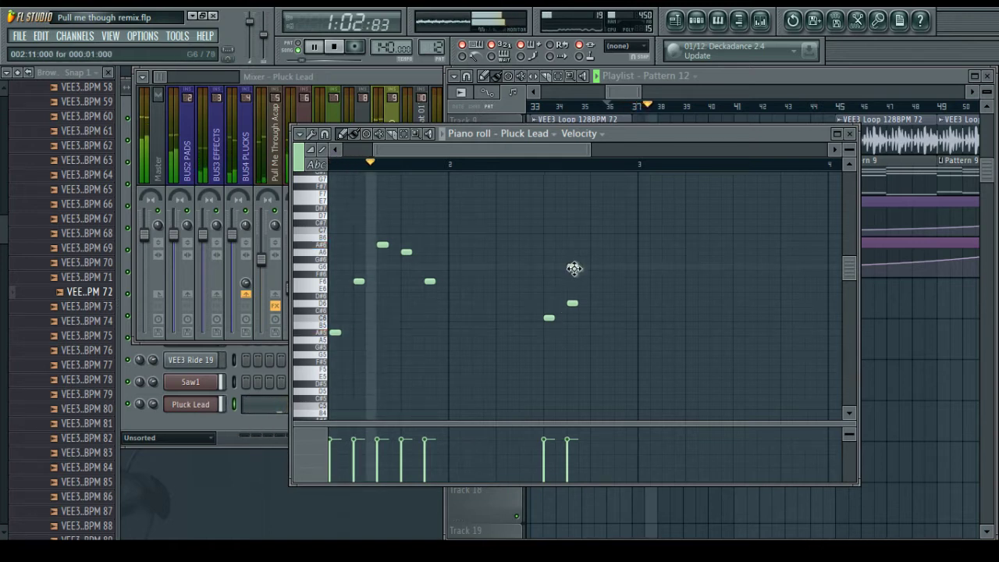
{"action": "left_click_drag", "start_coordinate": [572, 268], "coordinate": [596, 268]}
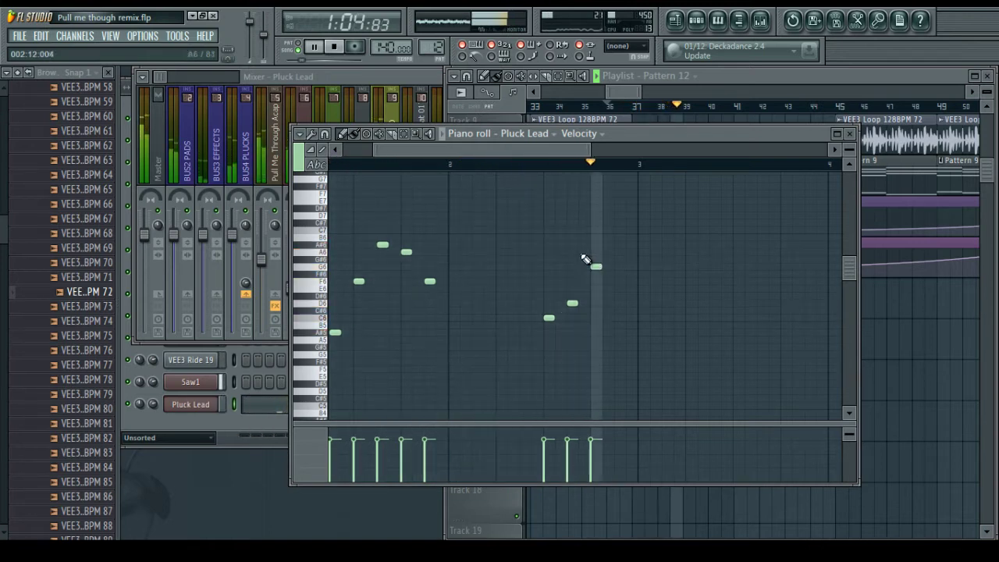
{"action": "key", "text": "space"}
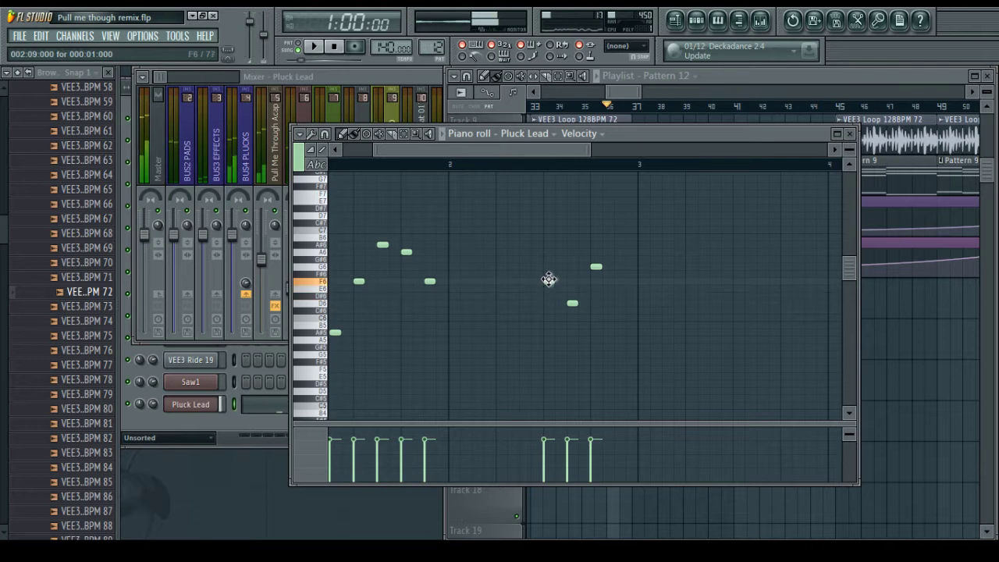
{"action": "key", "text": "space"}
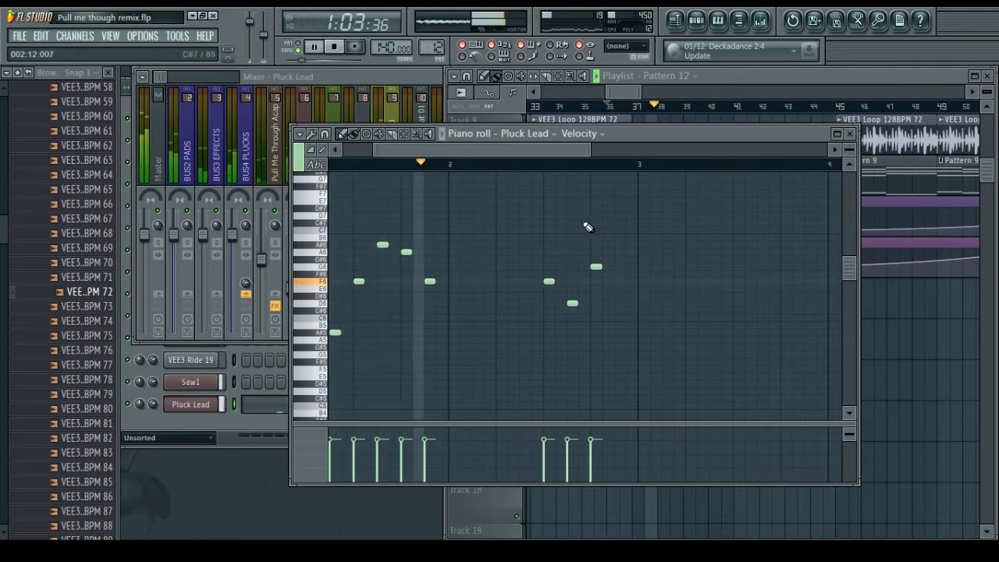
{"action": "key", "text": "space"}
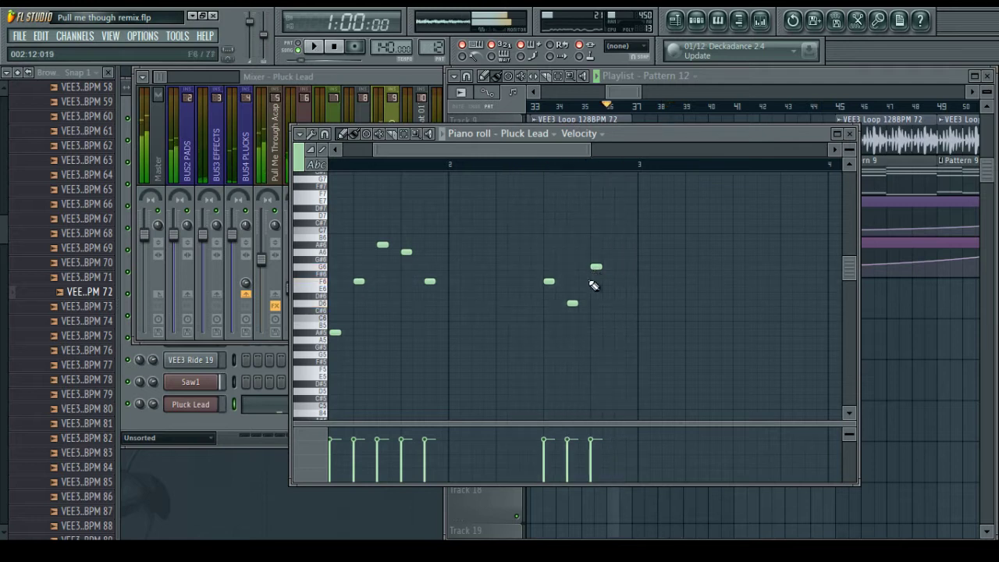
{"action": "left_click_drag", "start_coordinate": [556, 154], "coordinate": [380, 158]}
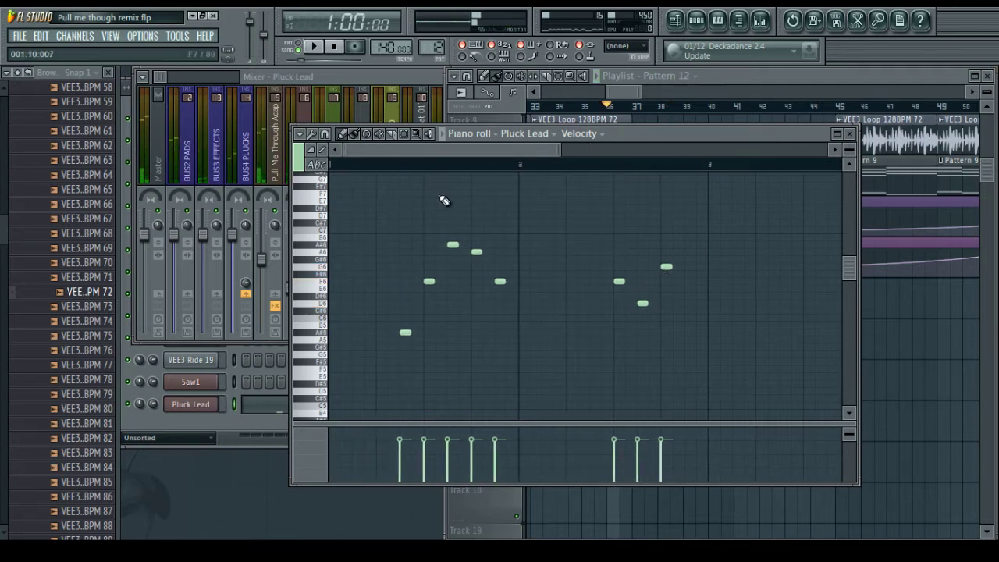
{"action": "key", "text": "space"}
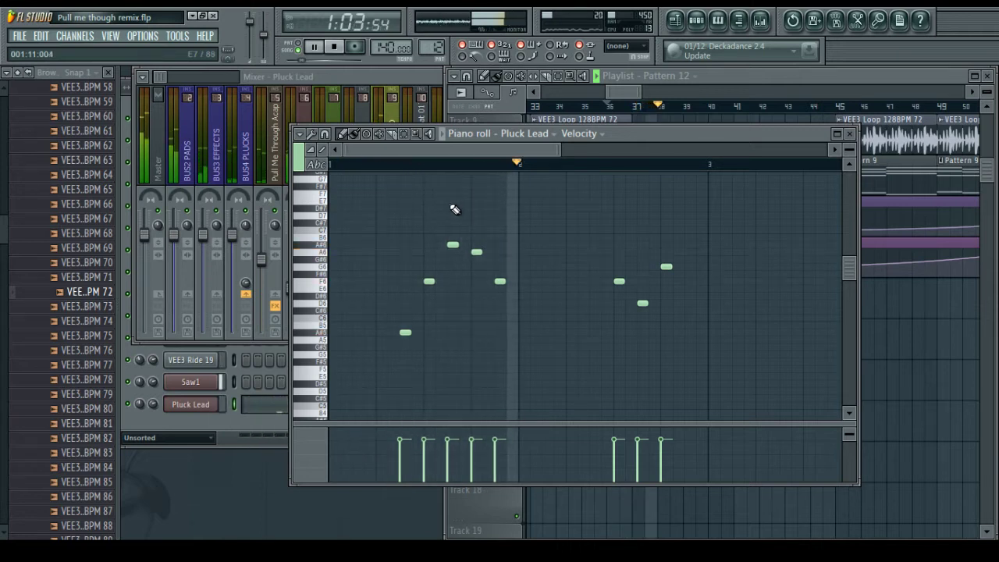
{"action": "key", "text": "space"}
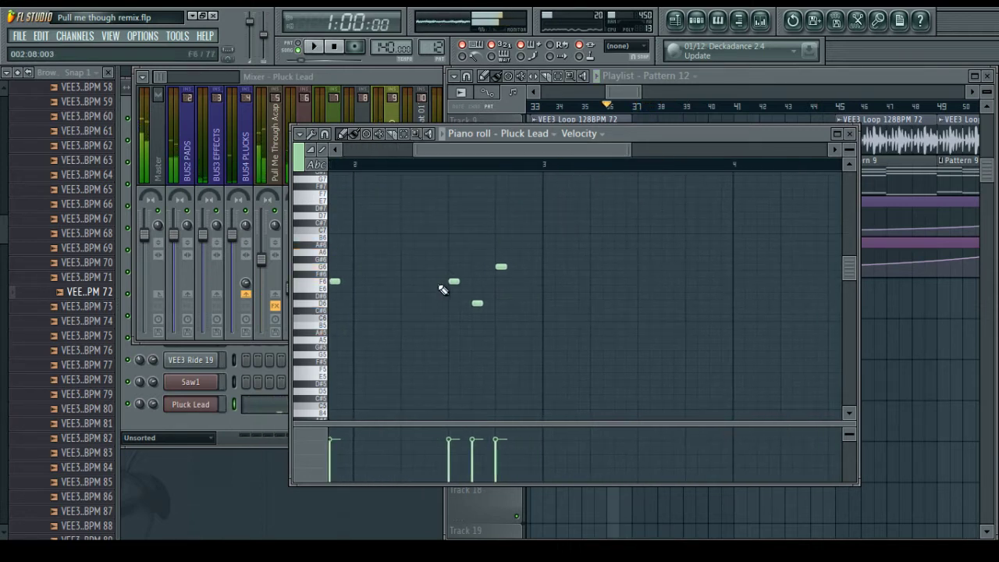
{"action": "left_click_drag", "start_coordinate": [452, 252], "coordinate": [525, 316]}
{"action": "left_click", "coordinate": [476, 252]}
{"action": "key", "text": "space"}
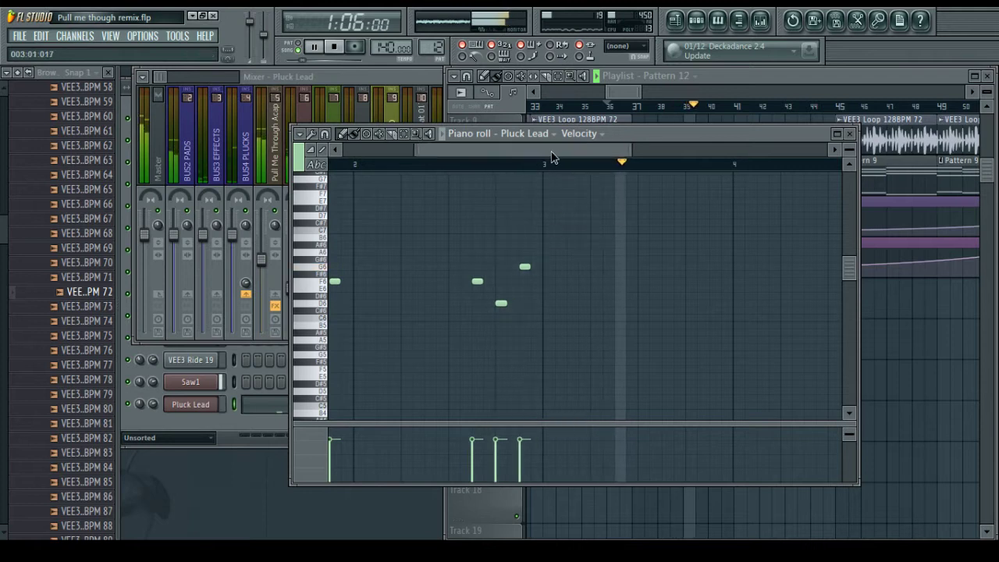
{"action": "scroll", "coordinate": [552, 153], "scroll_direction": "right", "scroll_amount": 1}
{"action": "scroll", "coordinate": [553, 169], "scroll_direction": "down", "scroll_amount": 2}
{"action": "right_click", "coordinate": [934, 351]}
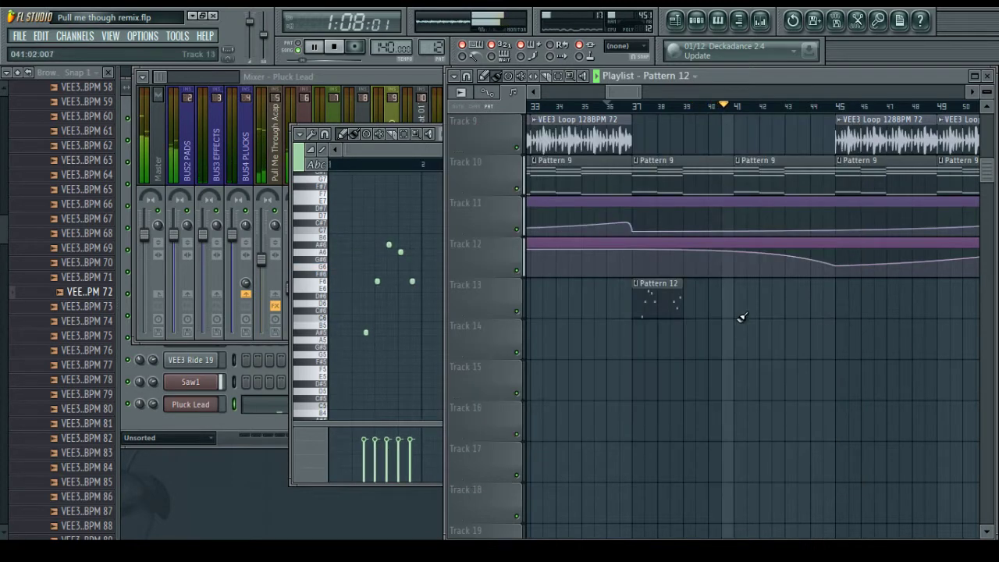
{"action": "left_click", "coordinate": [733, 311]}
{"action": "right_click", "coordinate": [387, 190]}
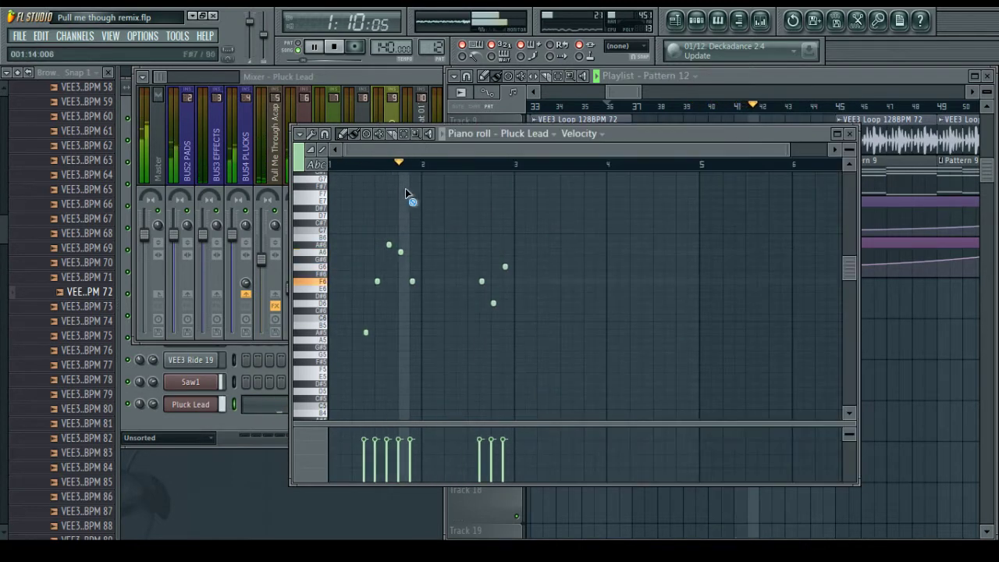
{"action": "key", "text": "space"}
{"action": "scroll", "coordinate": [405, 171], "scroll_direction": "up", "scroll_amount": 3, "text": "ctrl"}
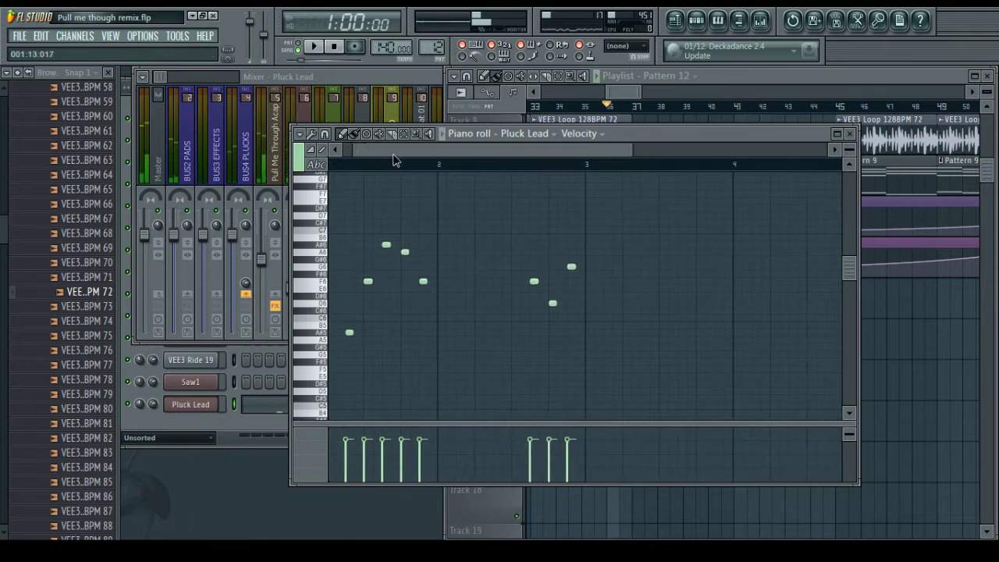
{"action": "key", "text": "space"}
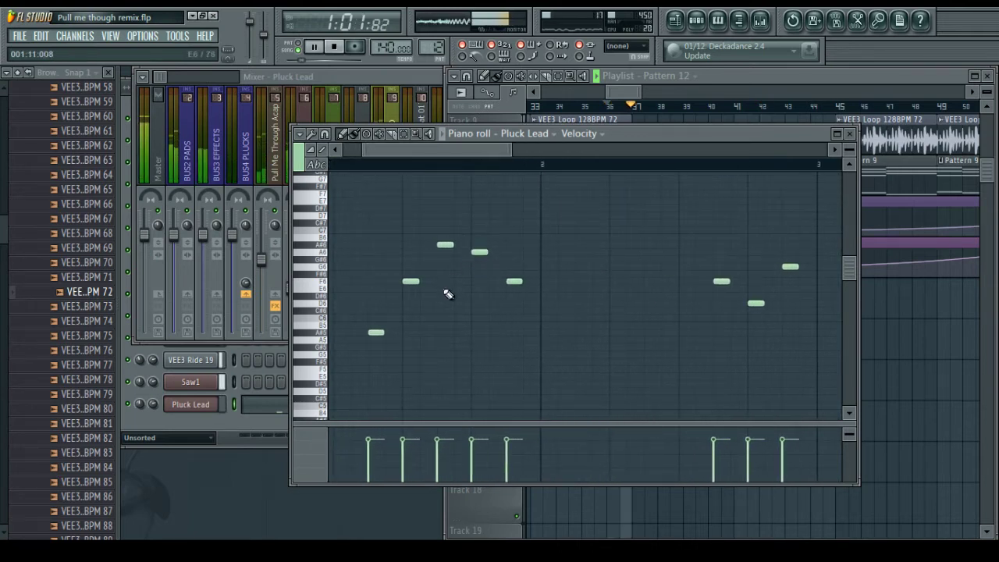
{"action": "key", "text": "space"}
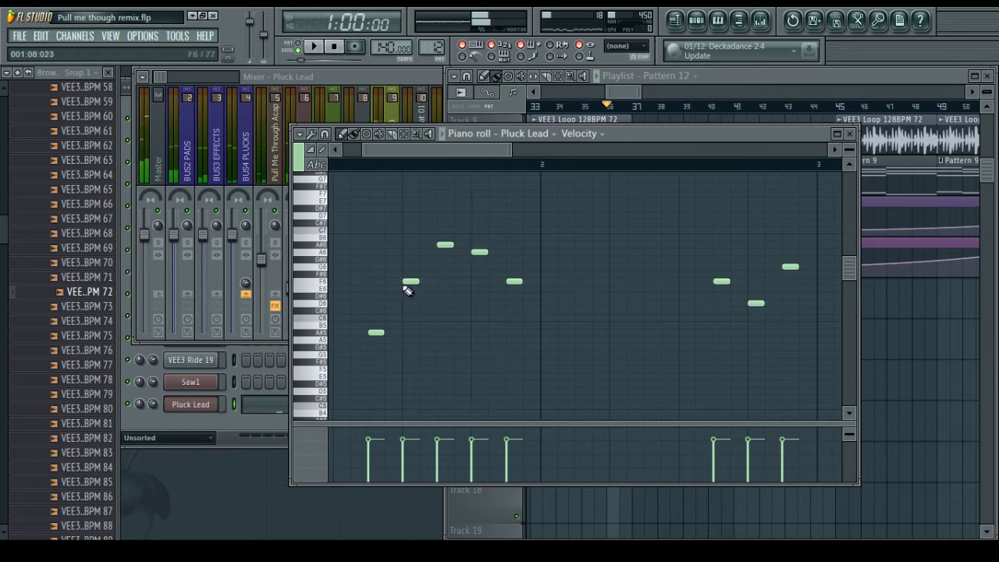
{"action": "left_click_drag", "start_coordinate": [412, 282], "coordinate": [433, 285]}
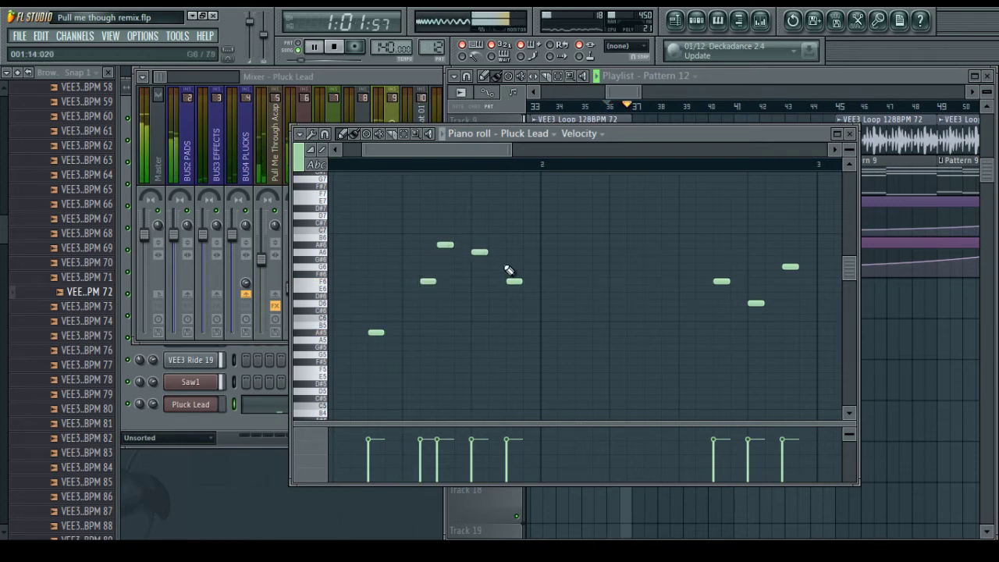
{"action": "key", "text": "space"}
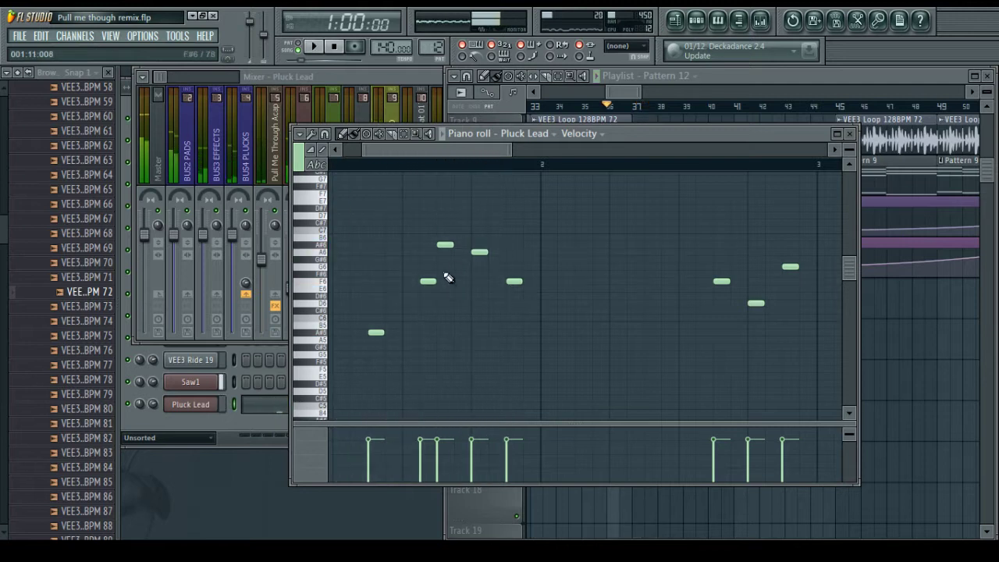
{"action": "left_click_drag", "start_coordinate": [427, 279], "coordinate": [397, 281]}
{"action": "key", "text": "space"}
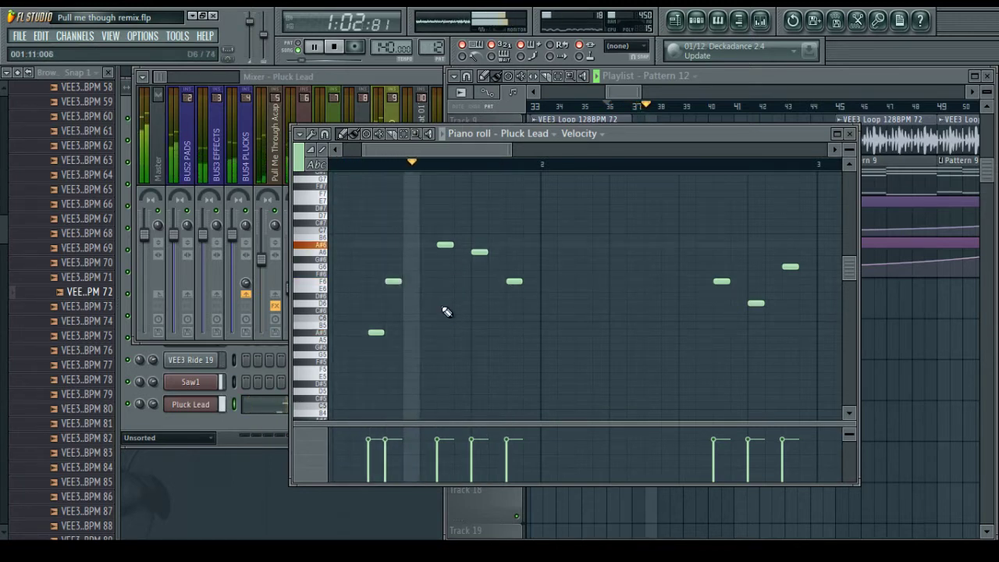
{"action": "key", "text": "space"}
{"action": "key", "text": "space"}
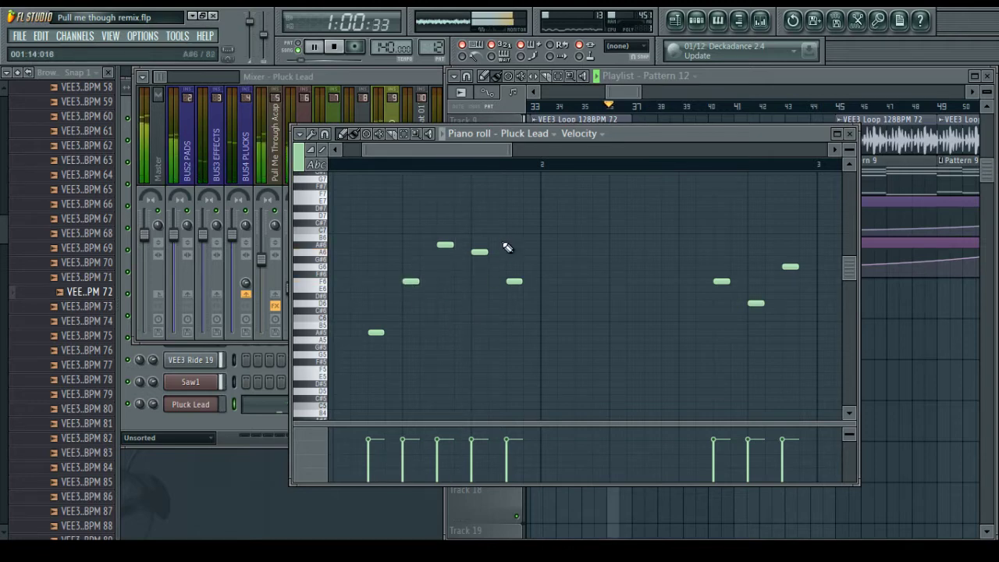
Add a Classic Delay effect to the Pluck Lead mixer track
{"action": "left_click", "coordinate": [411, 106]}
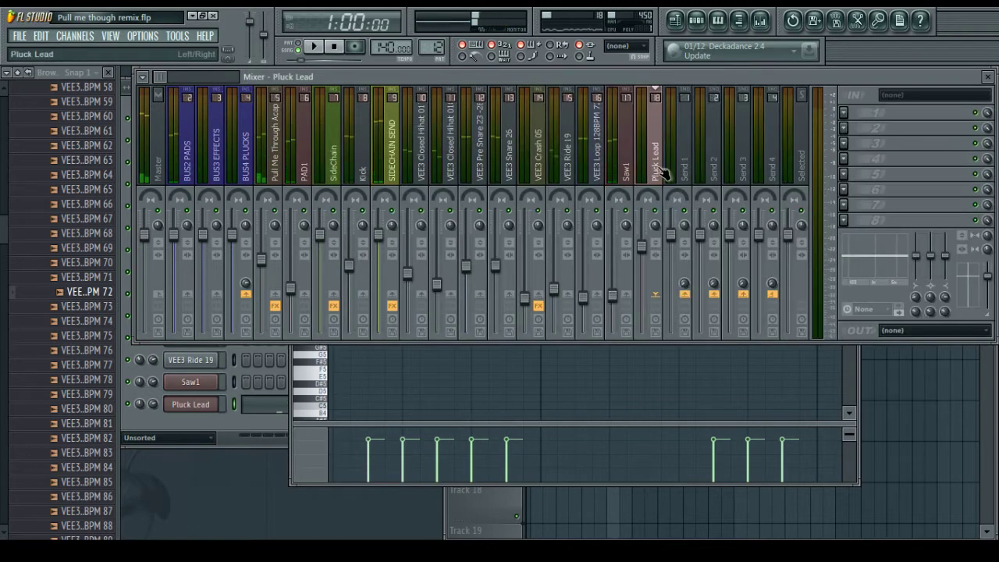
{"action": "left_click", "coordinate": [843, 113]}
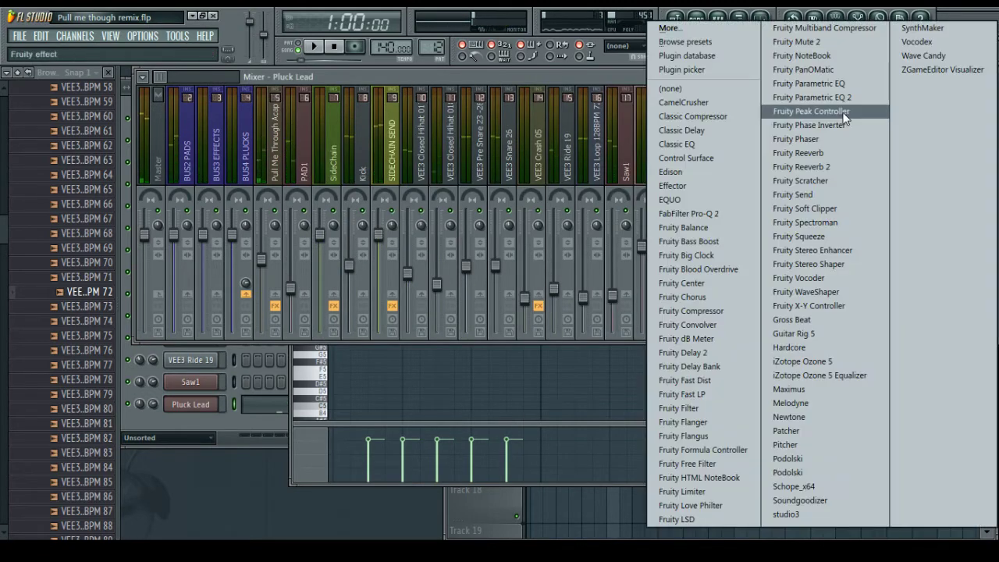
{"action": "left_click", "coordinate": [714, 130]}
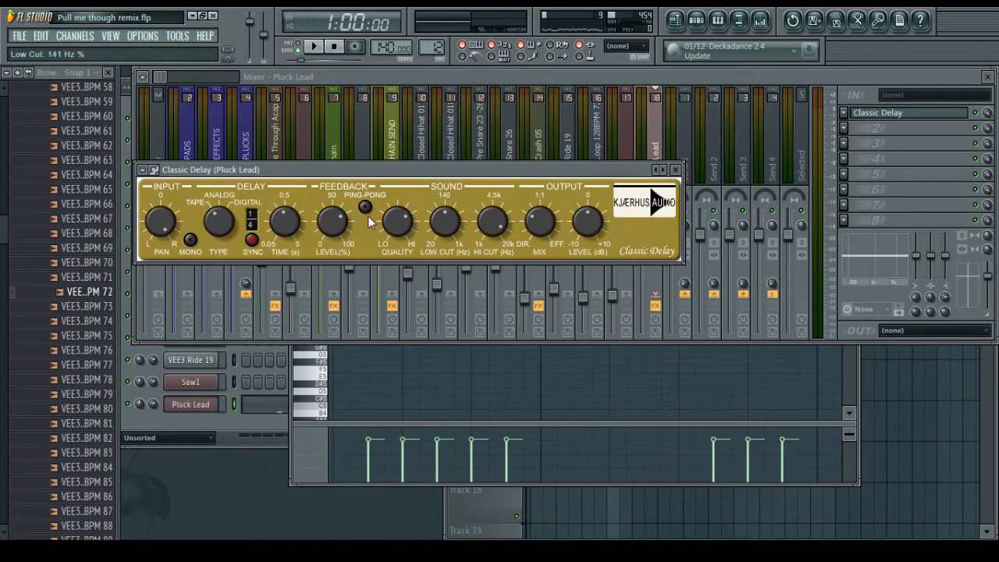
{"action": "scroll", "coordinate": [339, 228], "scroll_direction": "up", "scroll_amount": 1}
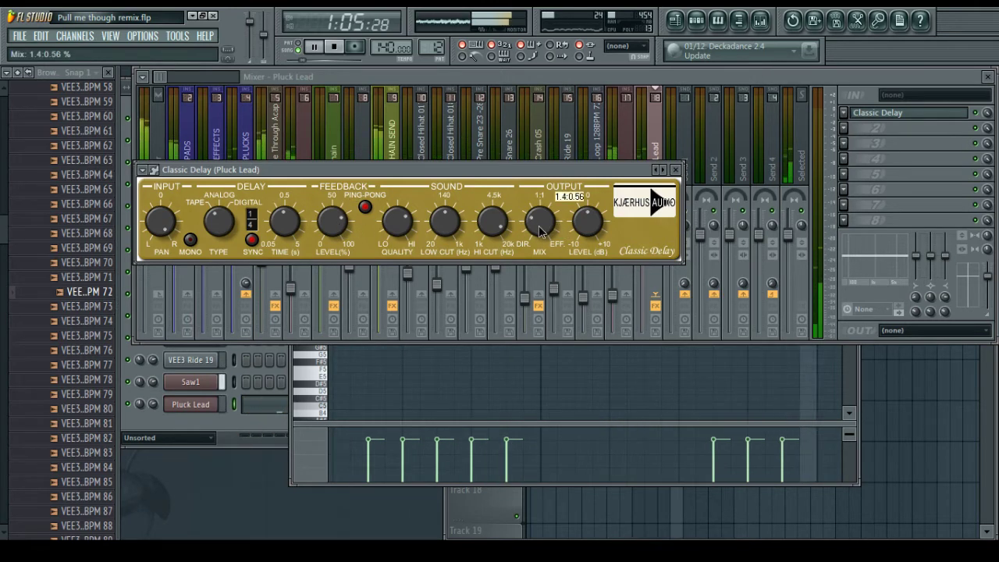
Close the Classic Delay window and the Pluck Lead piano roll
{"action": "left_click", "coordinate": [546, 363]}
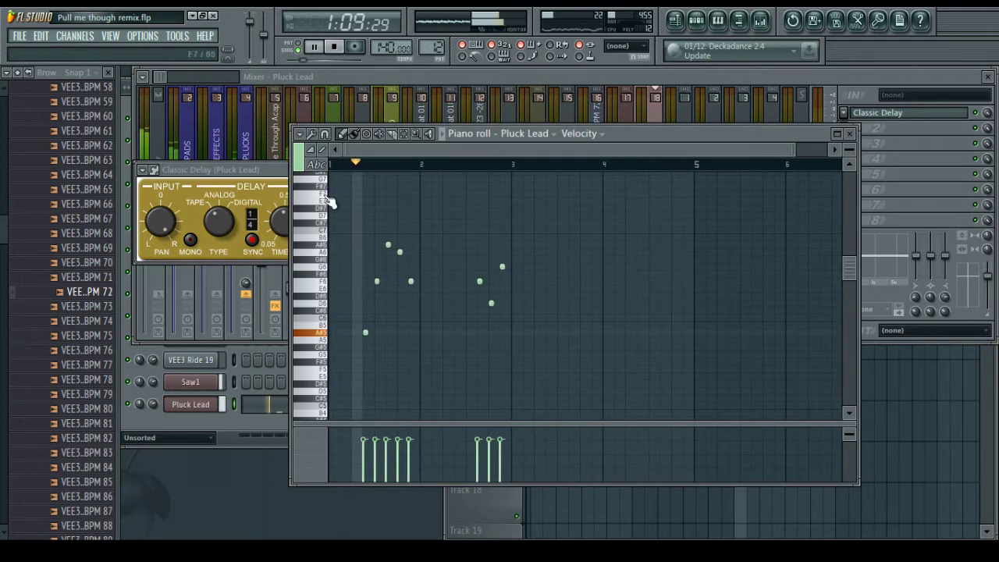
{"action": "left_click", "coordinate": [271, 181]}
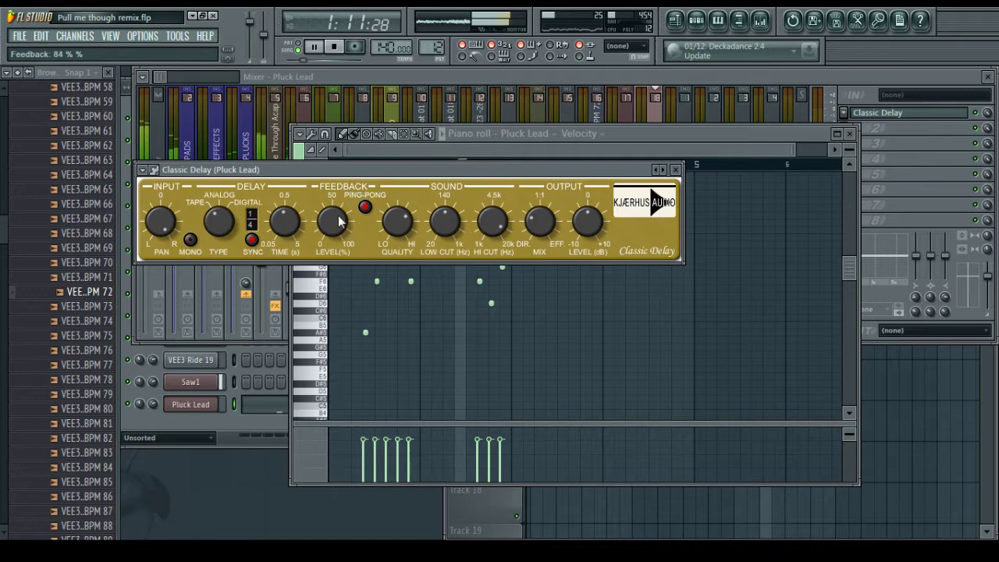
{"action": "left_click", "coordinate": [544, 357]}
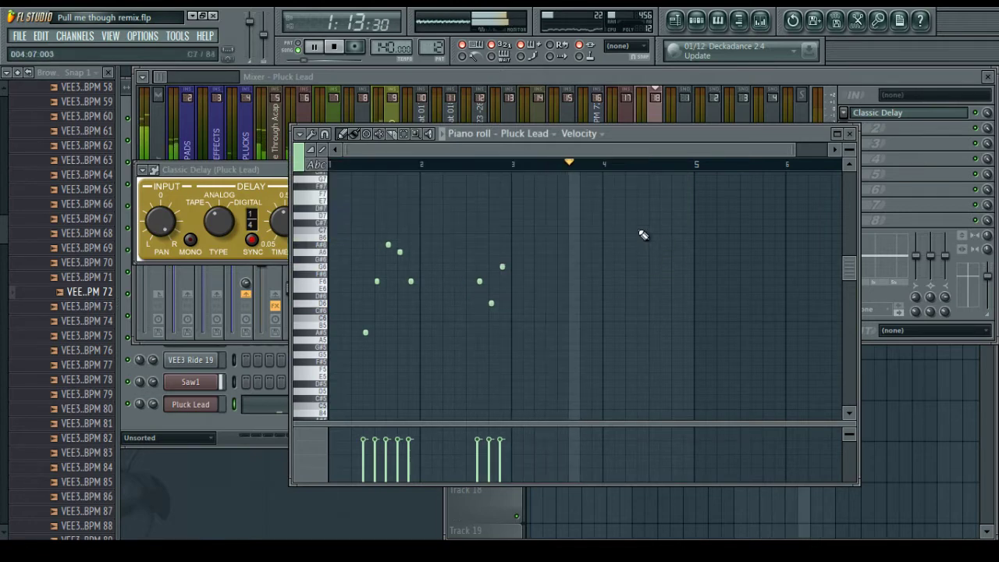
{"action": "left_click", "coordinate": [274, 173]}
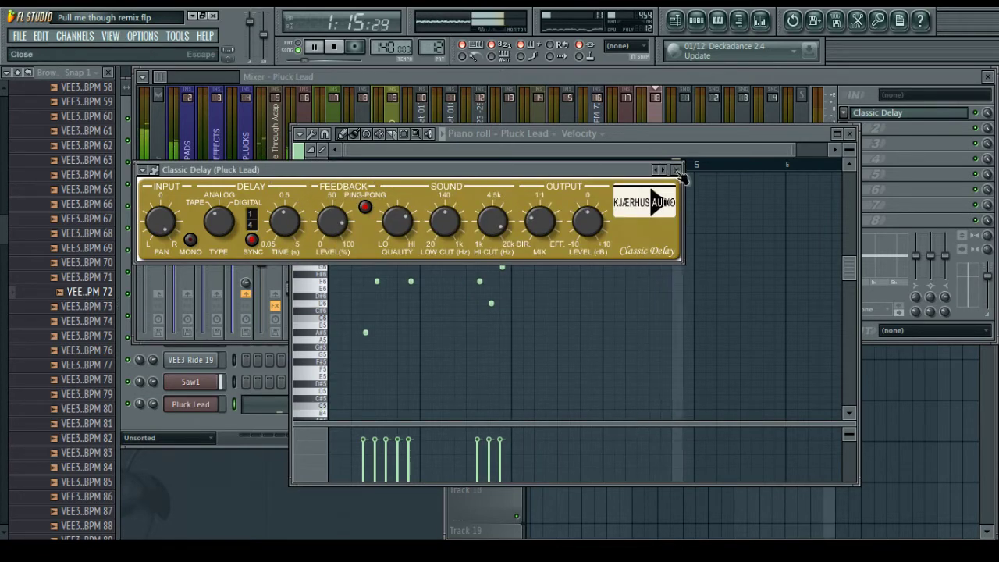
{"action": "left_click", "coordinate": [674, 170]}
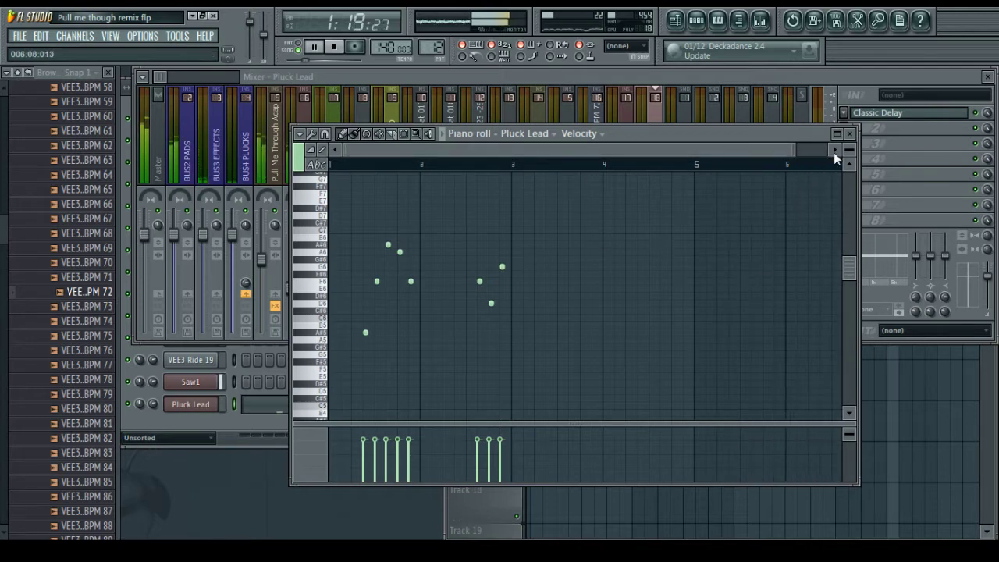
{"action": "left_click", "coordinate": [849, 133]}
{"action": "left_click", "coordinate": [775, 449]}
Paint Pattern 12 clips on Track 13 at bars 45, 49 and 53, then stop playback
{"action": "scroll", "coordinate": [774, 443], "scroll_direction": "up", "scroll_amount": 3}
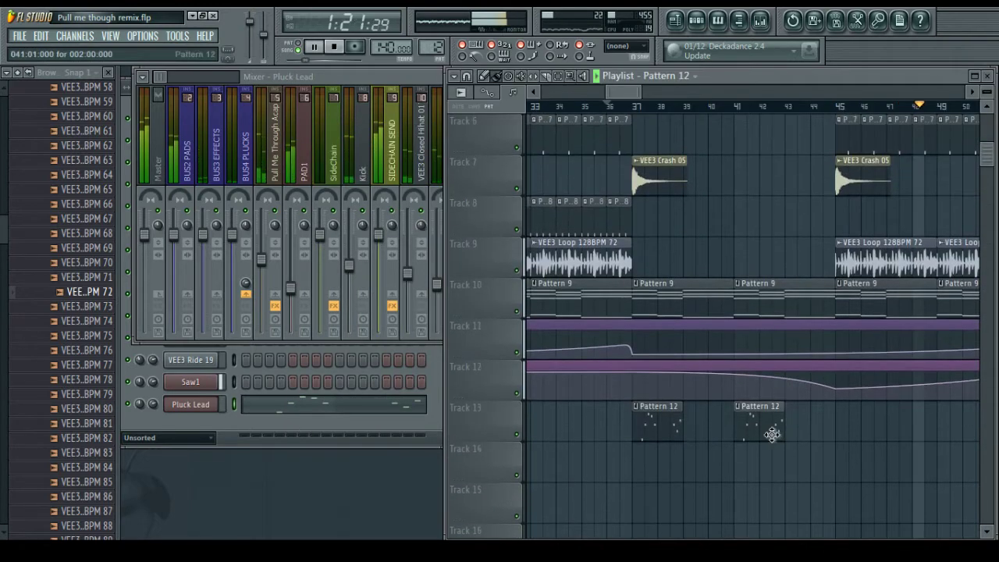
{"action": "left_click", "coordinate": [841, 431]}
{"action": "left_click", "coordinate": [934, 429]}
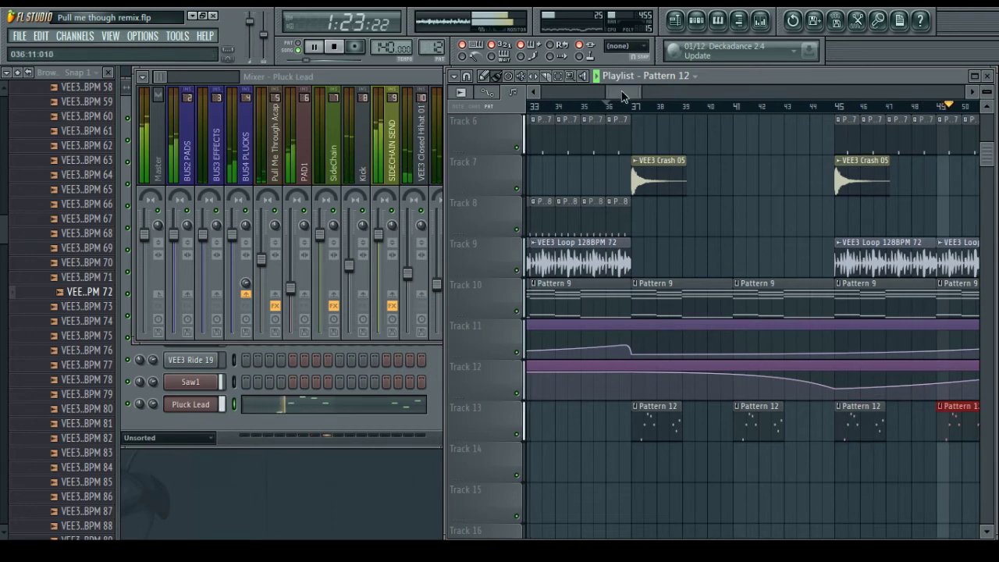
{"action": "left_click", "coordinate": [788, 426]}
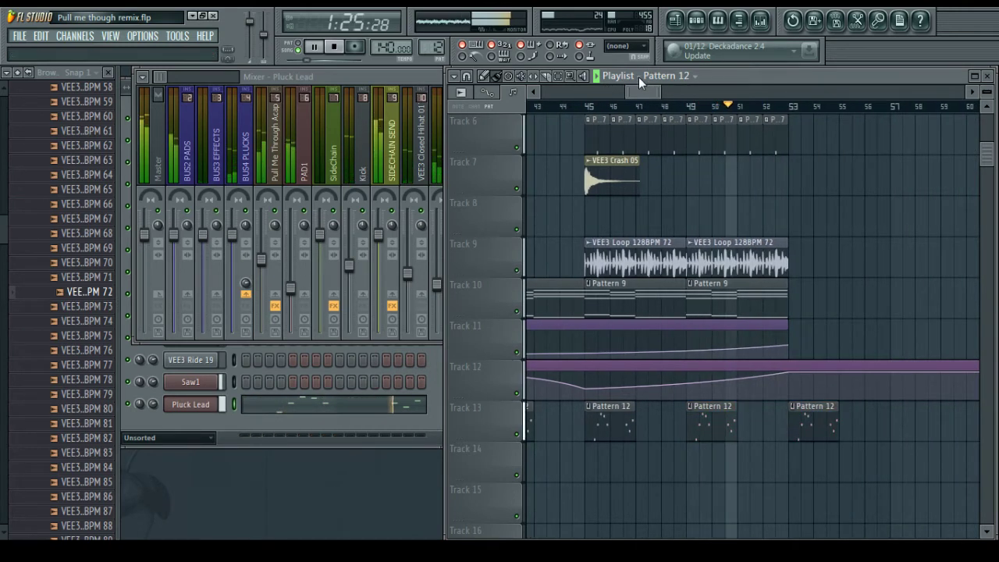
{"action": "scroll", "coordinate": [629, 88], "scroll_direction": "left", "scroll_amount": 4}
{"action": "left_click_drag", "start_coordinate": [634, 92], "coordinate": [630, 92]}
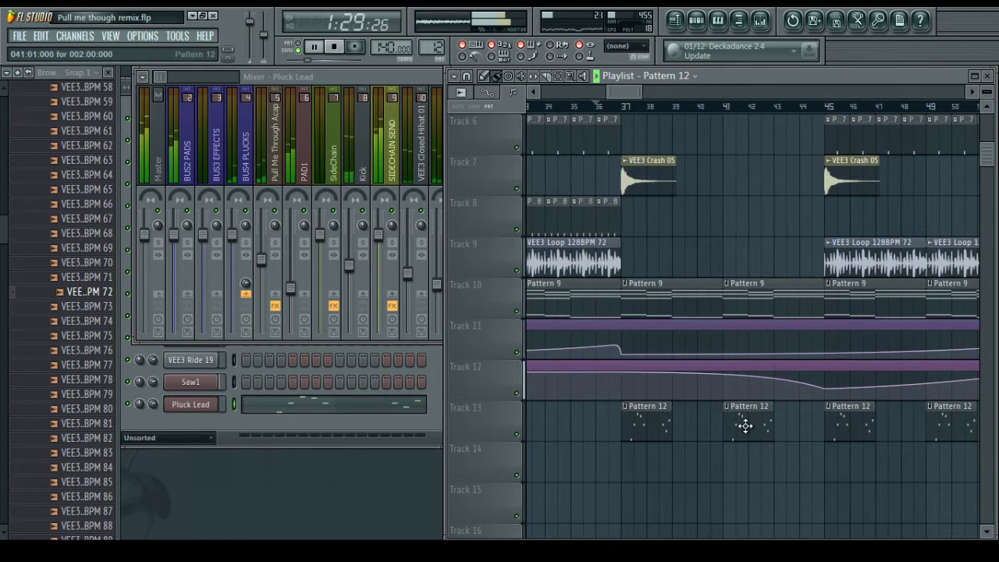
{"action": "key", "text": "space"}
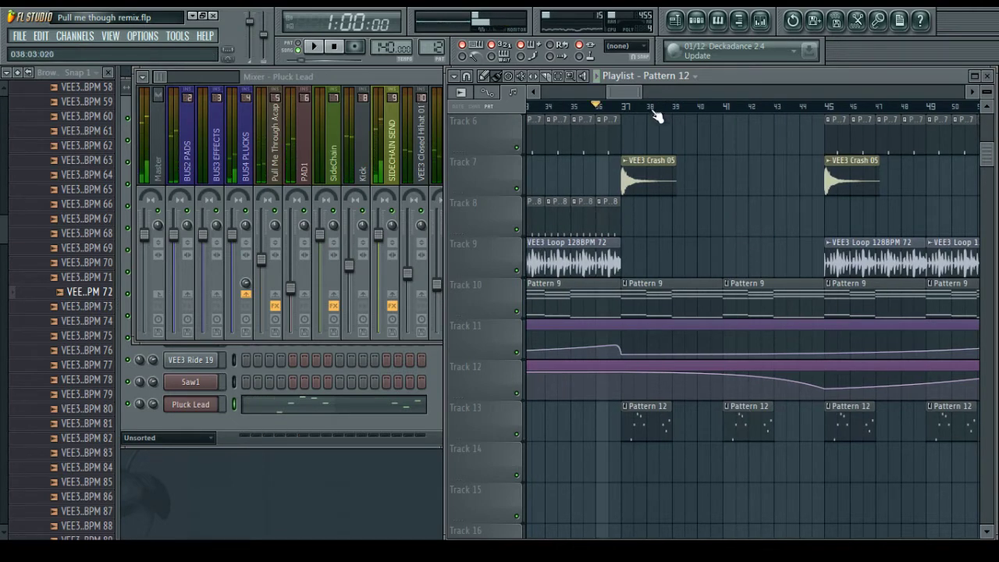
Open Pattern 12's Pluck Lead piano roll and remove a misplaced B5 note
{"action": "double_click", "coordinate": [660, 432]}
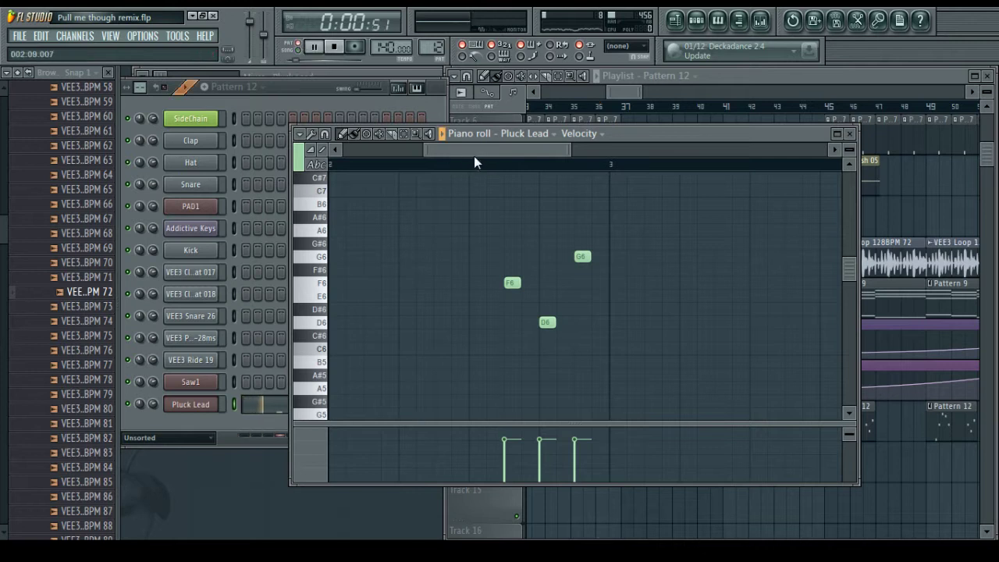
{"action": "left_click_drag", "start_coordinate": [472, 152], "coordinate": [550, 162]}
{"action": "key", "text": "space"}
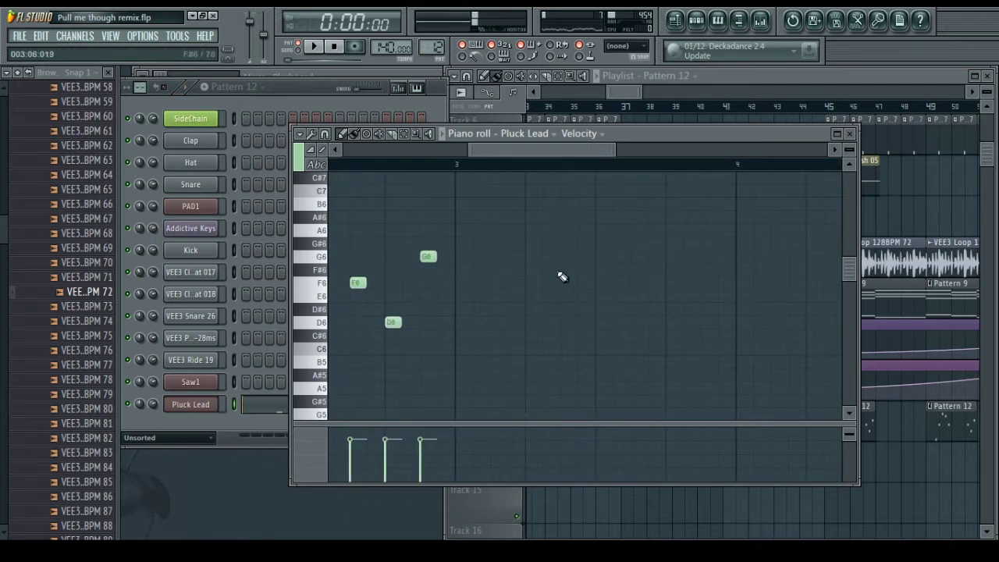
{"action": "left_click", "coordinate": [562, 336]}
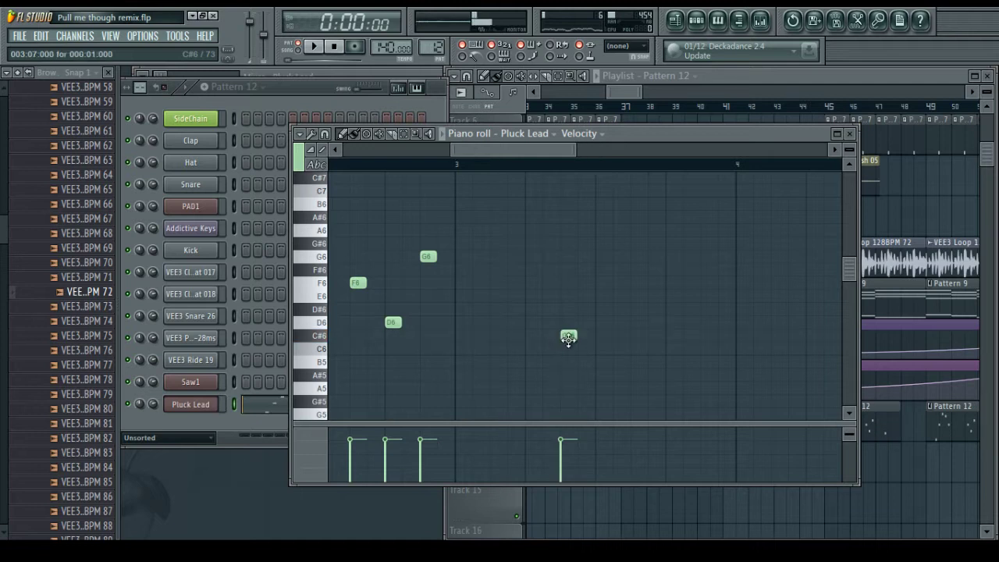
{"action": "right_click", "coordinate": [567, 362]}
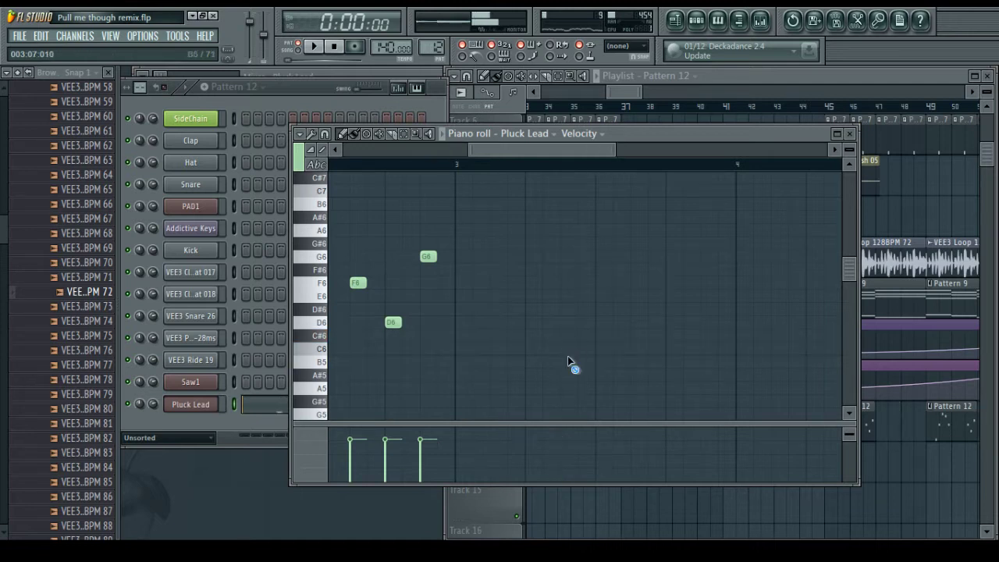
{"action": "left_click_drag", "start_coordinate": [570, 144], "coordinate": [530, 145]}
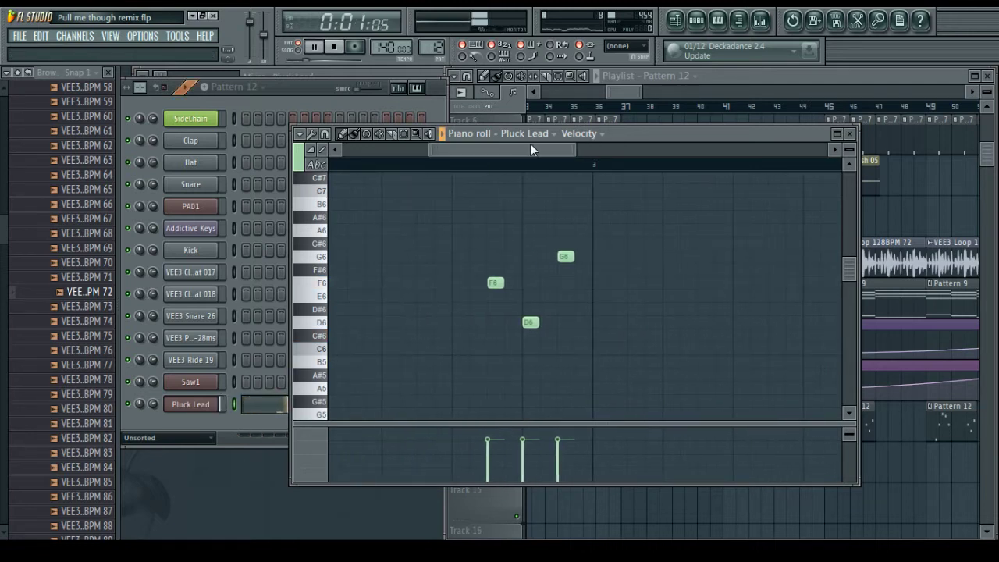
Play the song from around bar 36, then bring the Pluck Lead notes back up
{"action": "key", "text": "F5"}
{"action": "left_click", "coordinate": [609, 104]}
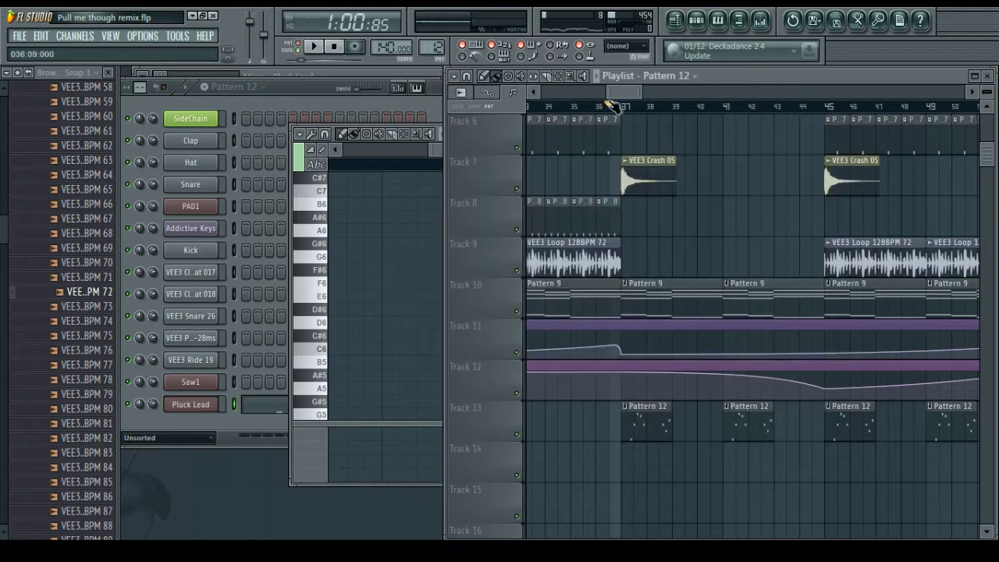
{"action": "key", "text": "space"}
{"action": "left_click", "coordinate": [436, 134]}
{"action": "left_click_drag", "start_coordinate": [448, 149], "coordinate": [567, 177]}
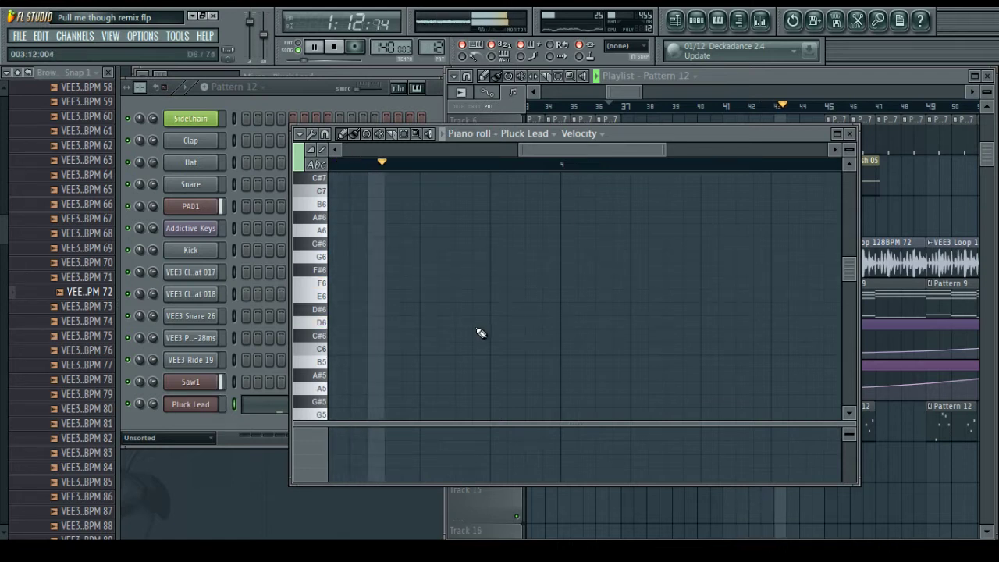
{"action": "key", "text": "space"}
Add a D6 note near bar 4, nudging its timing while auditioning
{"action": "left_click", "coordinate": [507, 322]}
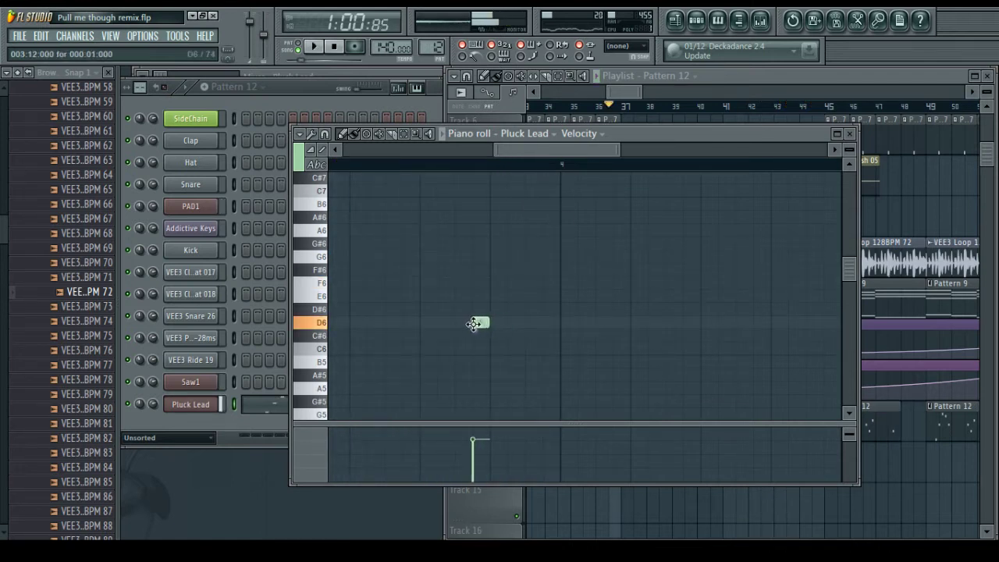
{"action": "key", "text": "space"}
{"action": "left_click_drag", "start_coordinate": [474, 323], "coordinate": [458, 323]}
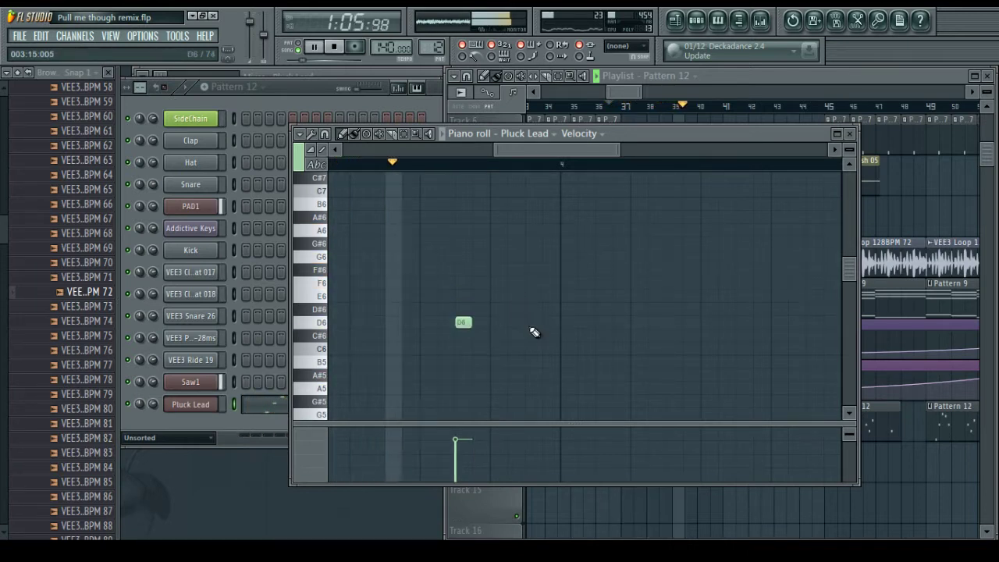
{"action": "key", "text": "space"}
{"action": "left_click_drag", "start_coordinate": [463, 328], "coordinate": [496, 331]}
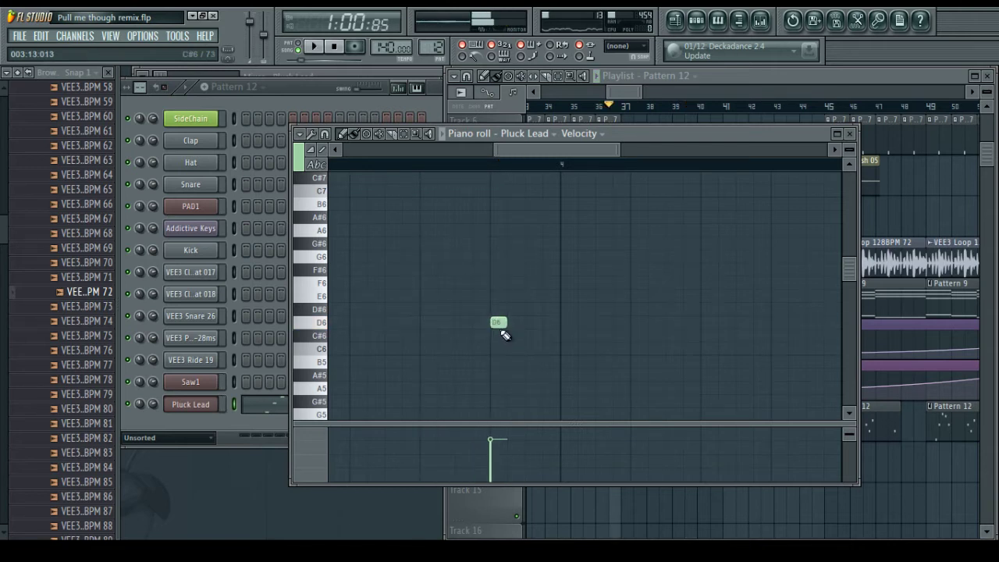
{"action": "key", "text": "space"}
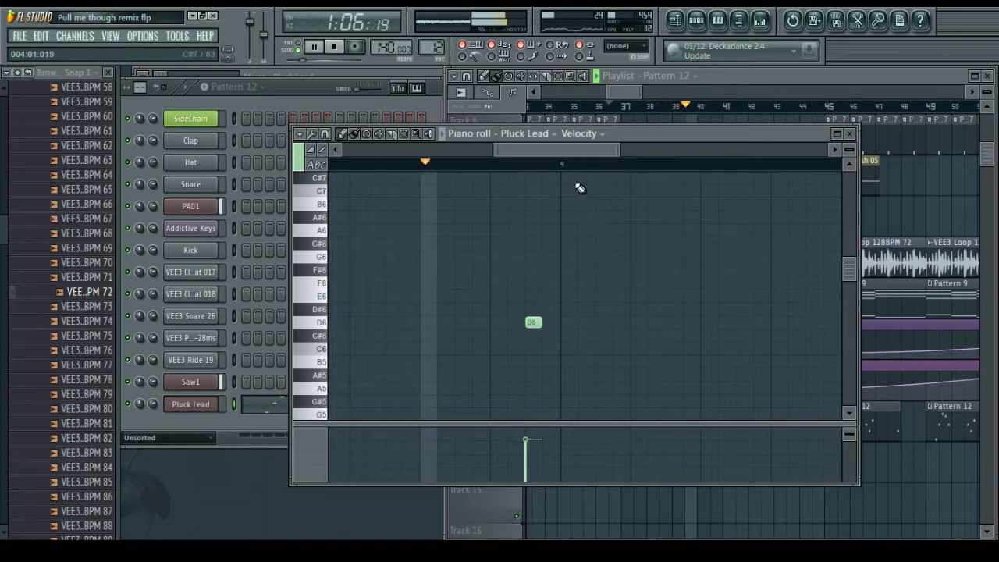
{"action": "key", "text": "space"}
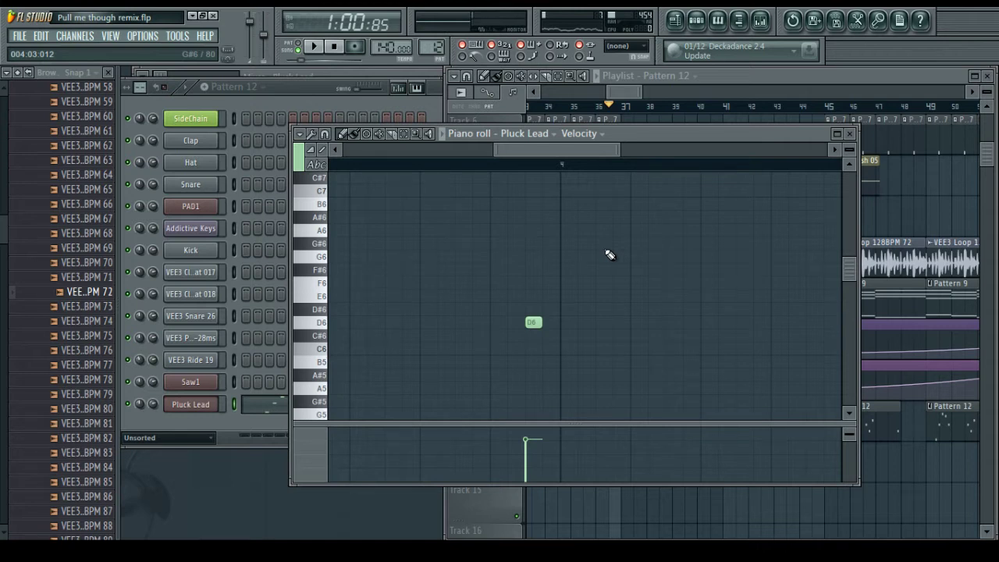
{"action": "key", "text": "space"}
{"action": "left_click_drag", "start_coordinate": [565, 155], "coordinate": [523, 154]}
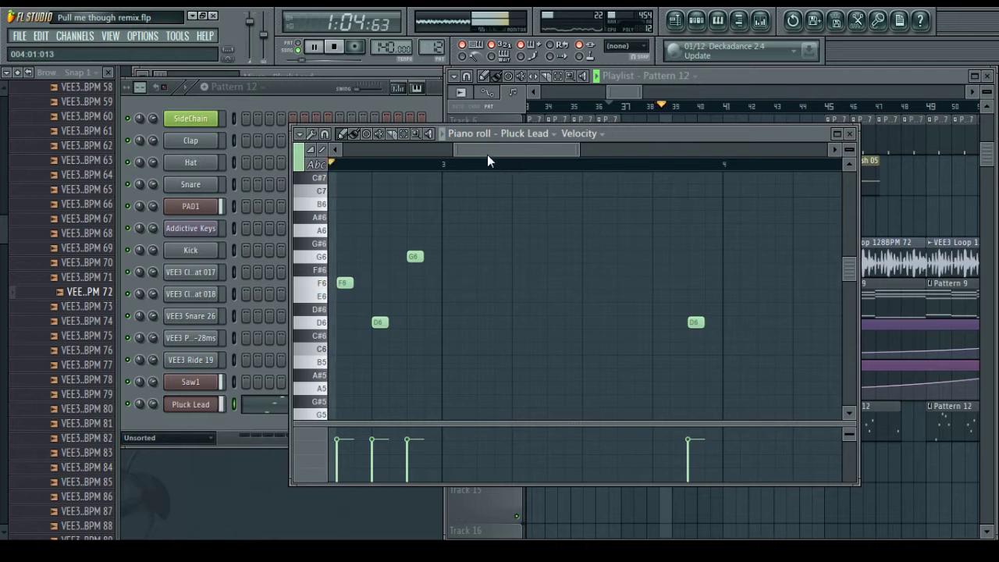
Add an F6 note to the melody and play it back
{"action": "left_click_drag", "start_coordinate": [506, 152], "coordinate": [544, 155]}
{"action": "key", "text": "space"}
{"action": "left_click", "coordinate": [497, 283]}
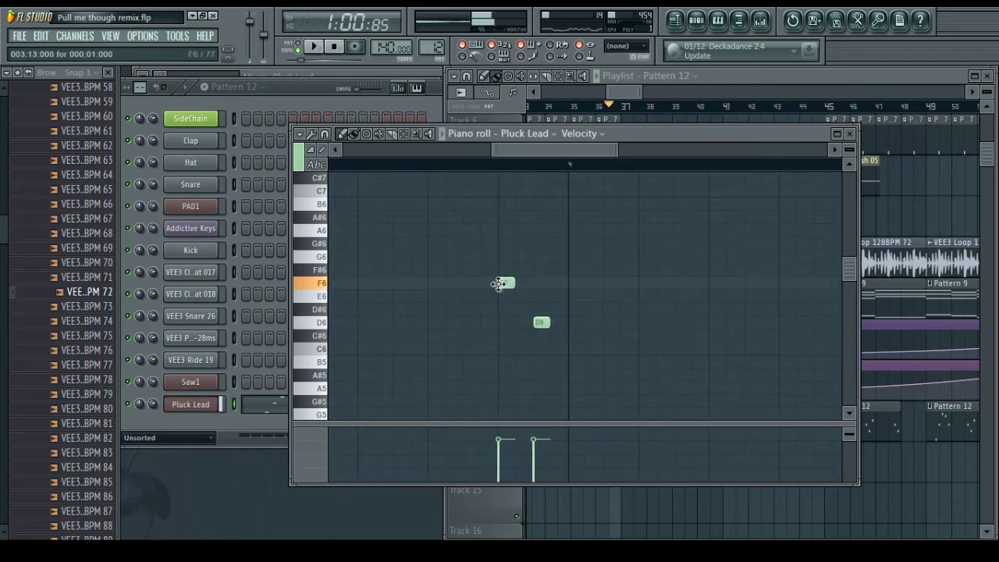
{"action": "key", "text": "space"}
{"action": "left_click_drag", "start_coordinate": [524, 152], "coordinate": [507, 152]}
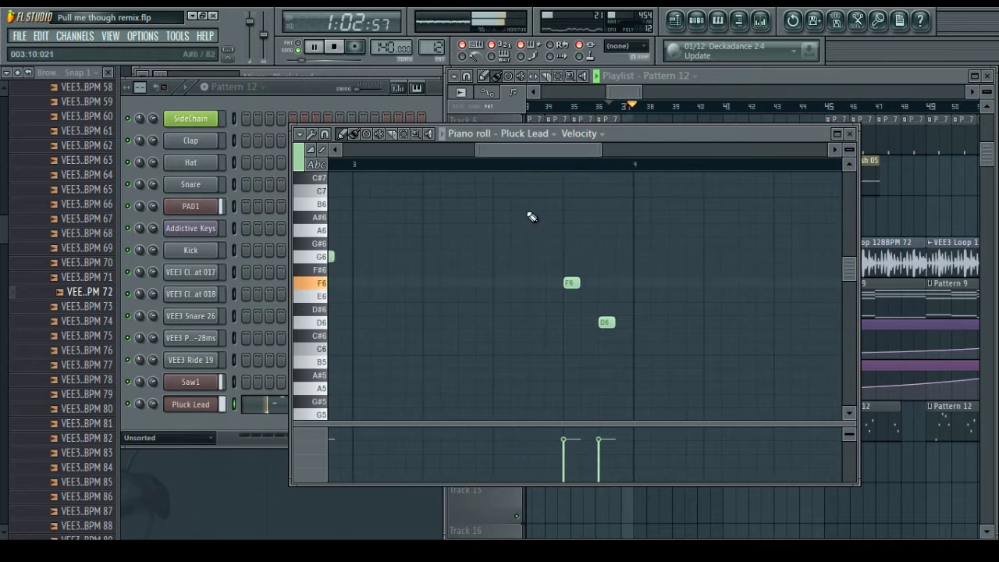
{"action": "scroll", "coordinate": [546, 191], "scroll_direction": "right", "scroll_amount": 2}
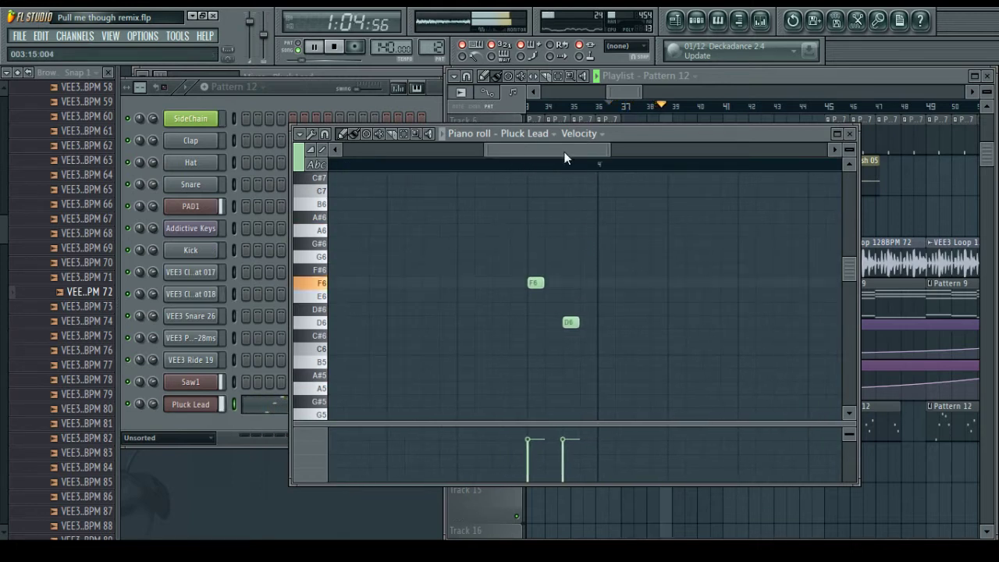
{"action": "scroll", "coordinate": [566, 157], "scroll_direction": "right", "scroll_amount": 1}
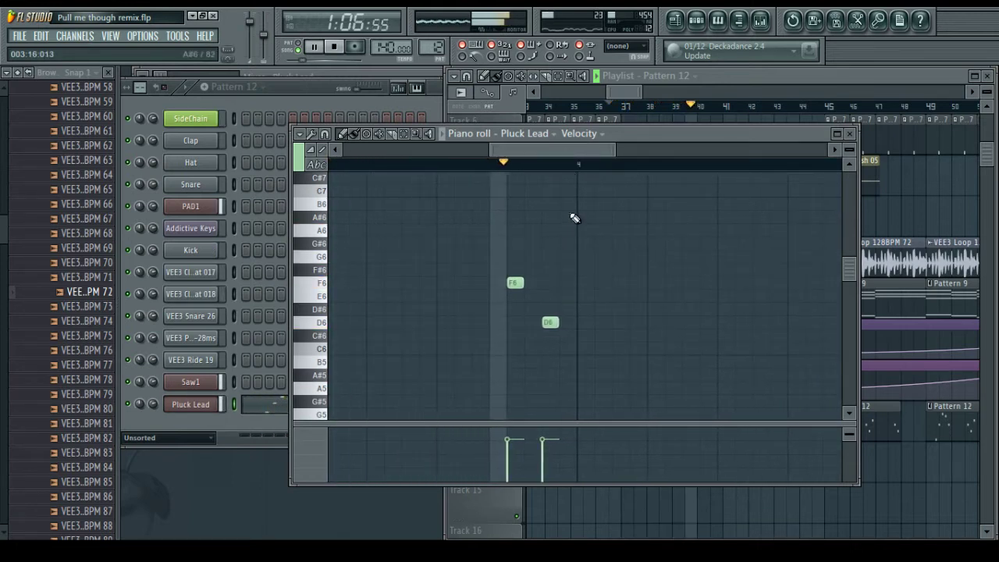
{"action": "key", "text": "space"}
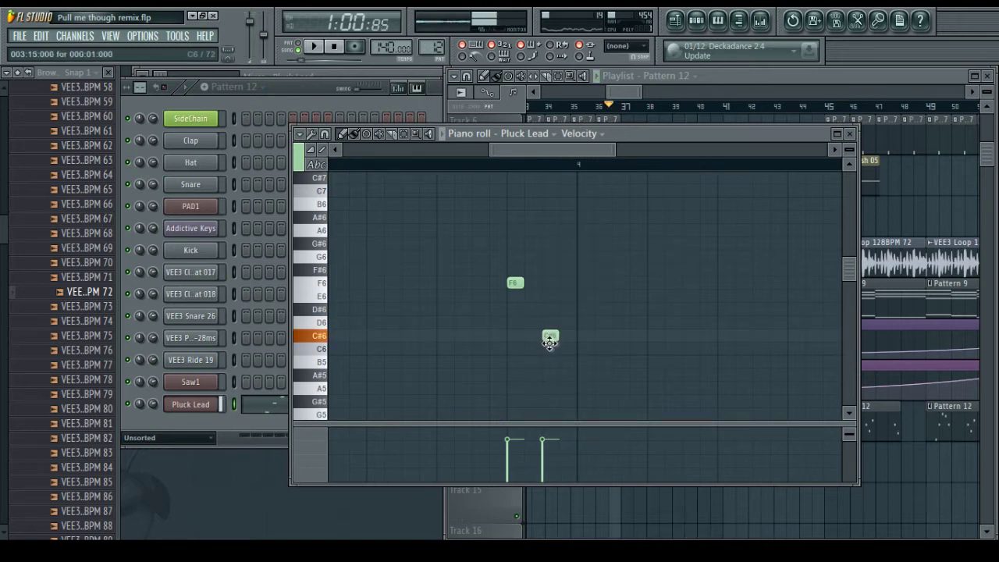
Lower the note after the F6 from C6 to A#5 and audition the change
{"action": "left_click_drag", "start_coordinate": [546, 360], "coordinate": [552, 390]}
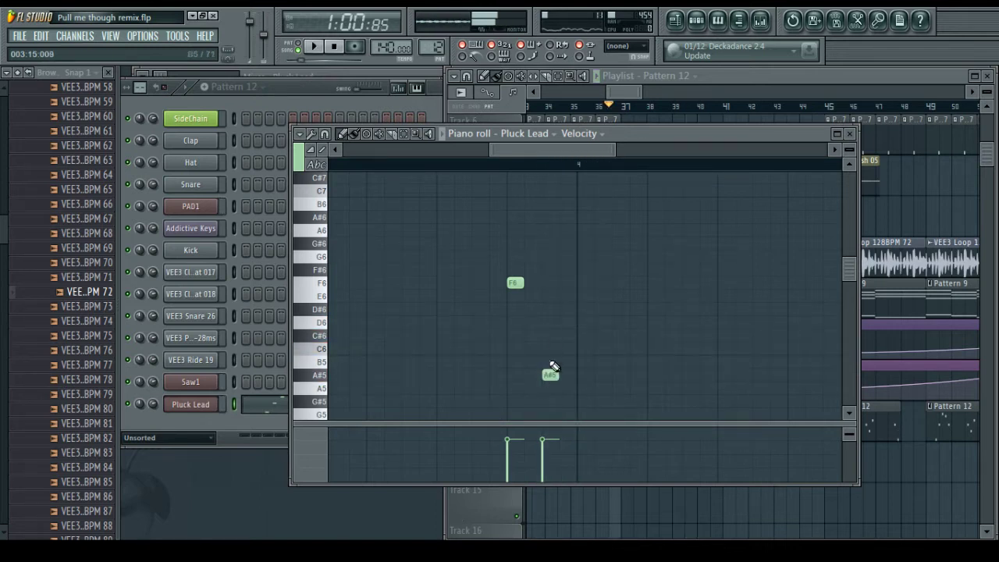
{"action": "mouse_move", "coordinate": [536, 155]}
{"action": "left_mouse_down"}
{"action": "mouse_move", "coordinate": [358, 154]}
{"action": "mouse_move", "coordinate": [564, 167]}
{"action": "mouse_move", "coordinate": [528, 151]}
{"action": "mouse_move", "coordinate": [547, 149]}
{"action": "left_mouse_up"}
{"action": "key", "text": "space"}
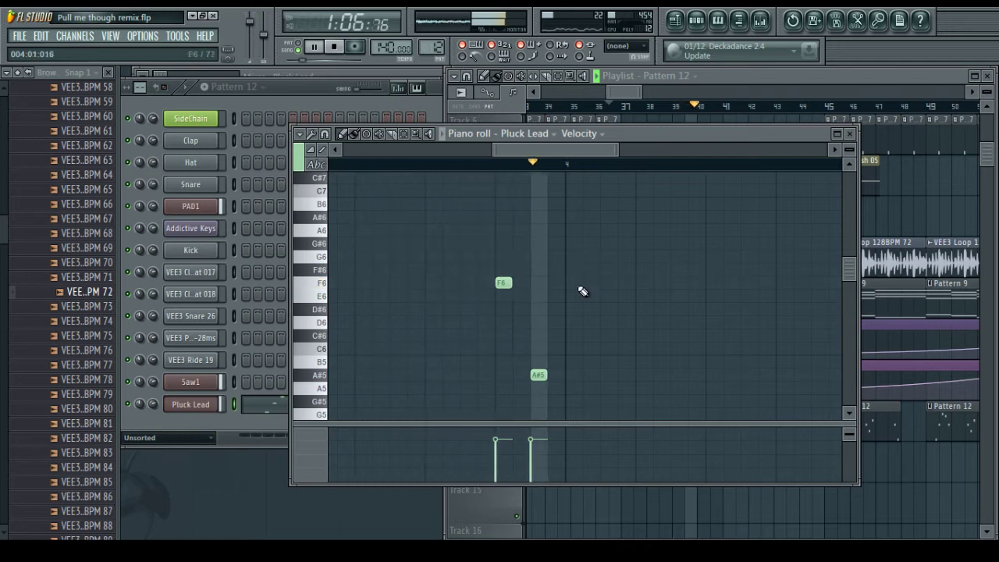
{"action": "key", "text": "space"}
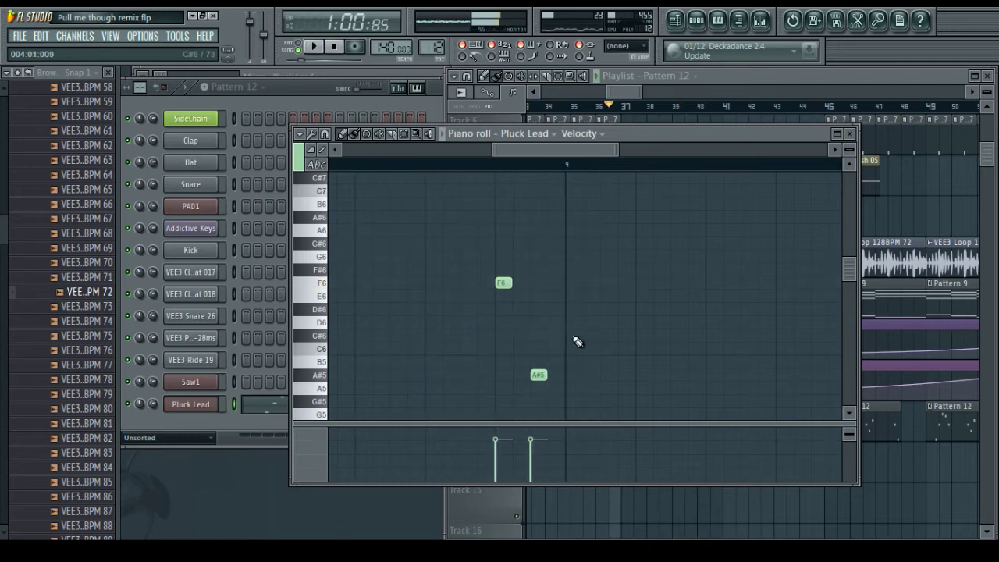
{"action": "key", "text": "space"}
Add a second A#5 note after the F6 and audition the result
{"action": "left_click", "coordinate": [604, 377]}
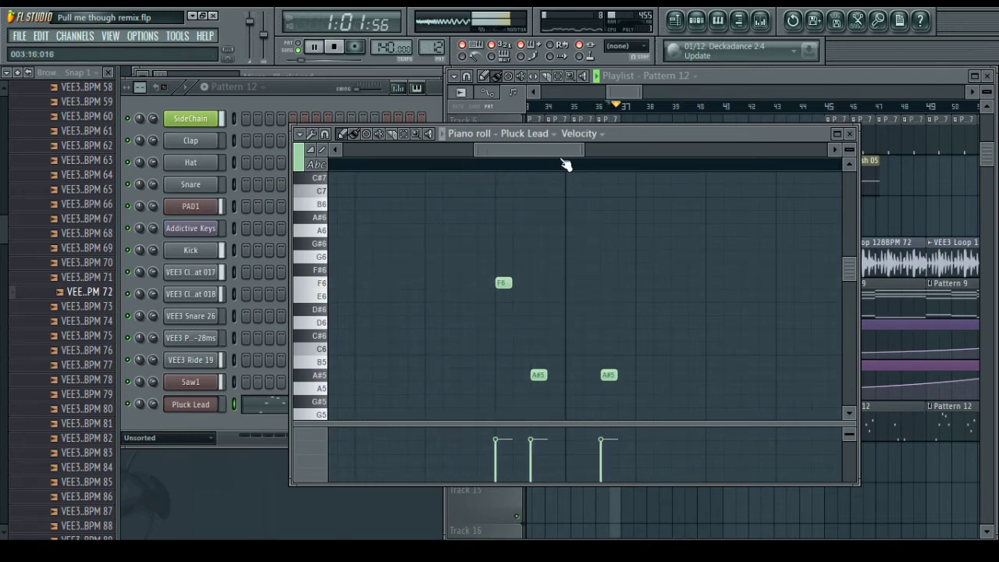
{"action": "left_click_drag", "start_coordinate": [553, 153], "coordinate": [545, 153]}
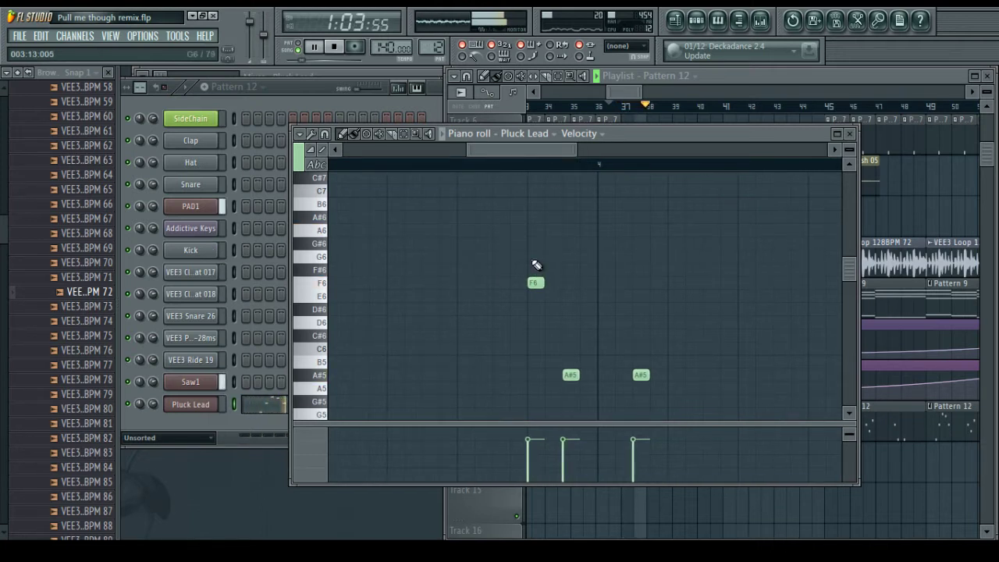
{"action": "scroll", "coordinate": [525, 152], "scroll_direction": "right", "scroll_amount": 1}
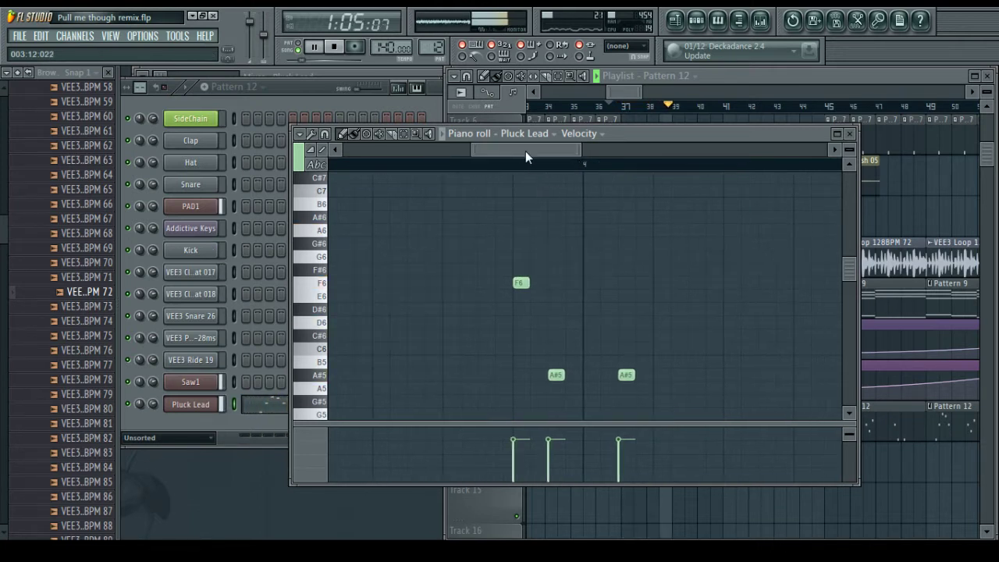
{"action": "left_click", "coordinate": [515, 286]}
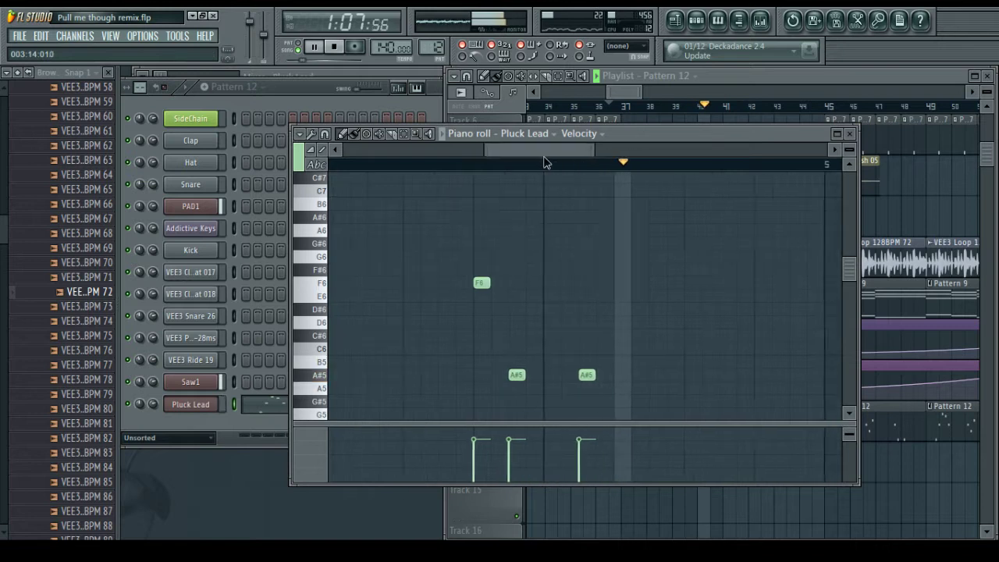
{"action": "key", "text": "space"}
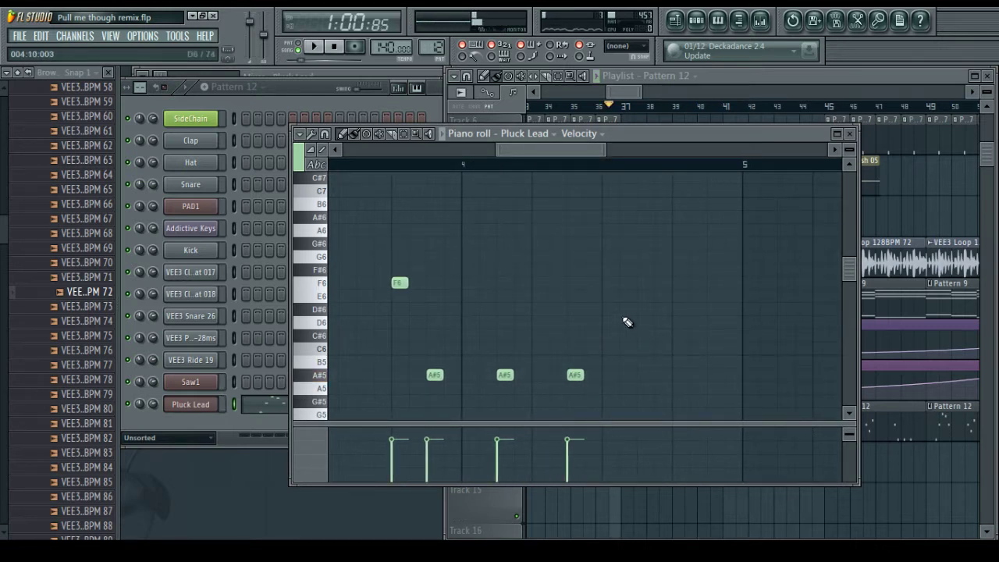
Place a G6 note after the A#5 notes and shift it one step earlier
{"action": "left_click", "coordinate": [632, 284]}
{"action": "left_click_drag", "start_coordinate": [639, 283], "coordinate": [642, 253]}
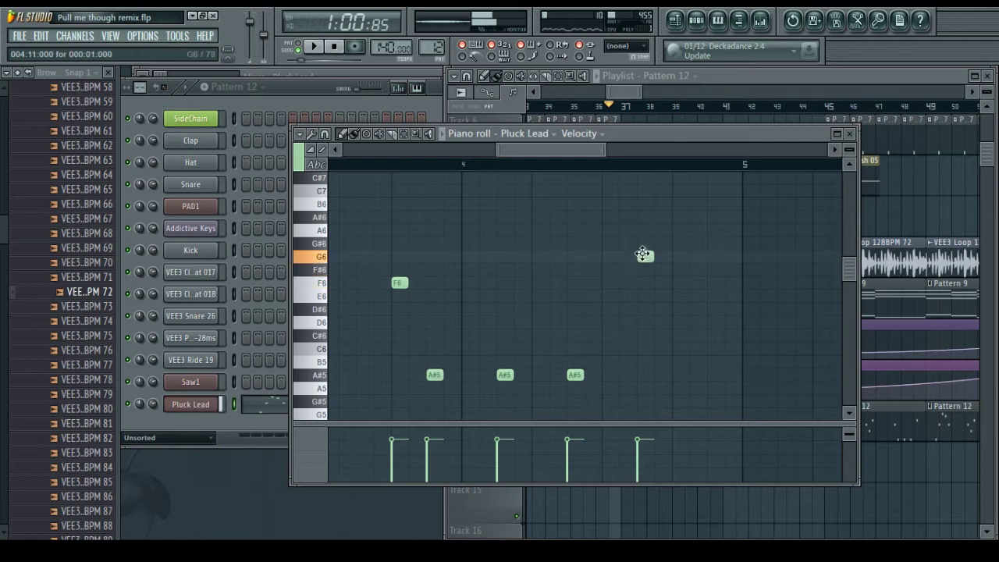
{"action": "mouse_move", "coordinate": [575, 153]}
{"action": "left_mouse_down"}
{"action": "mouse_move", "coordinate": [543, 155]}
{"action": "mouse_move", "coordinate": [566, 155]}
{"action": "left_mouse_up"}
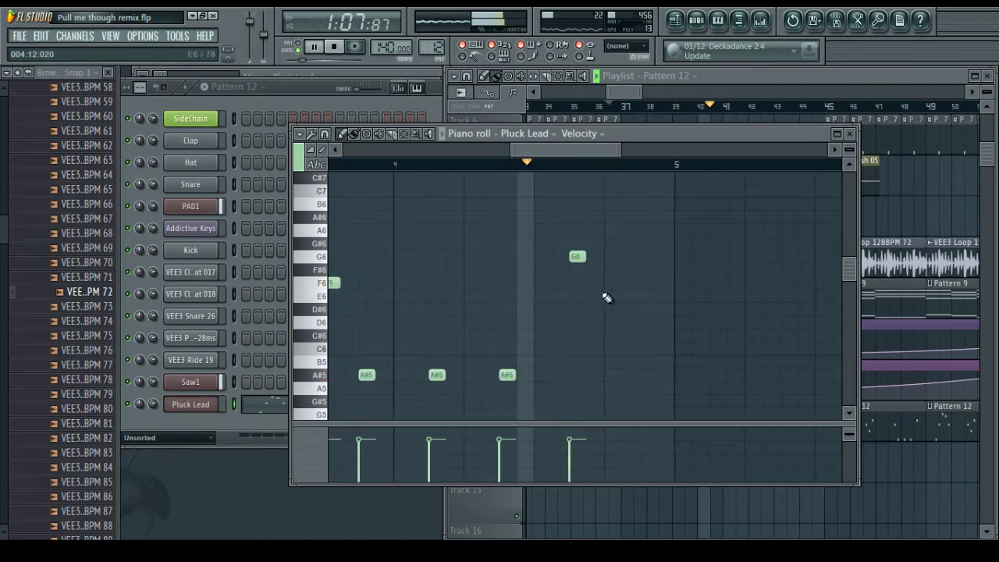
{"action": "key", "text": "space"}
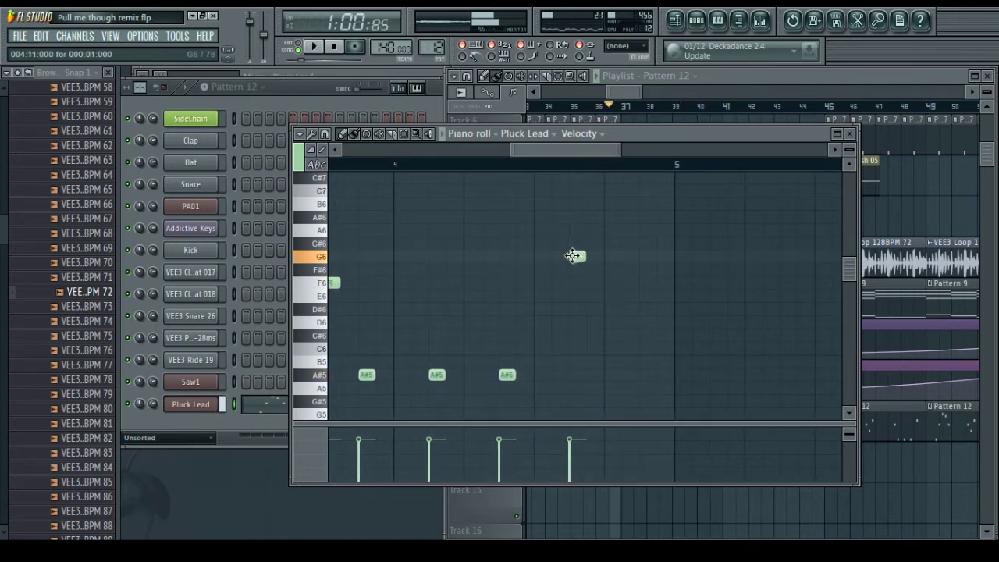
{"action": "left_click_drag", "start_coordinate": [572, 256], "coordinate": [555, 256]}
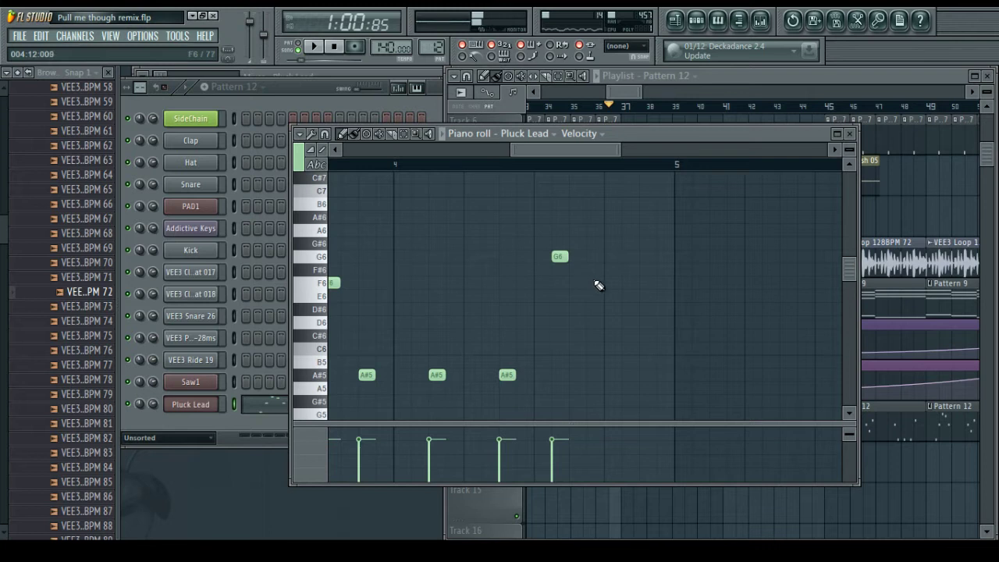
Add an F6 note after the G6 and move the G6 another step earlier
{"action": "left_click", "coordinate": [606, 272]}
{"action": "left_click_drag", "start_coordinate": [611, 287], "coordinate": [612, 283]}
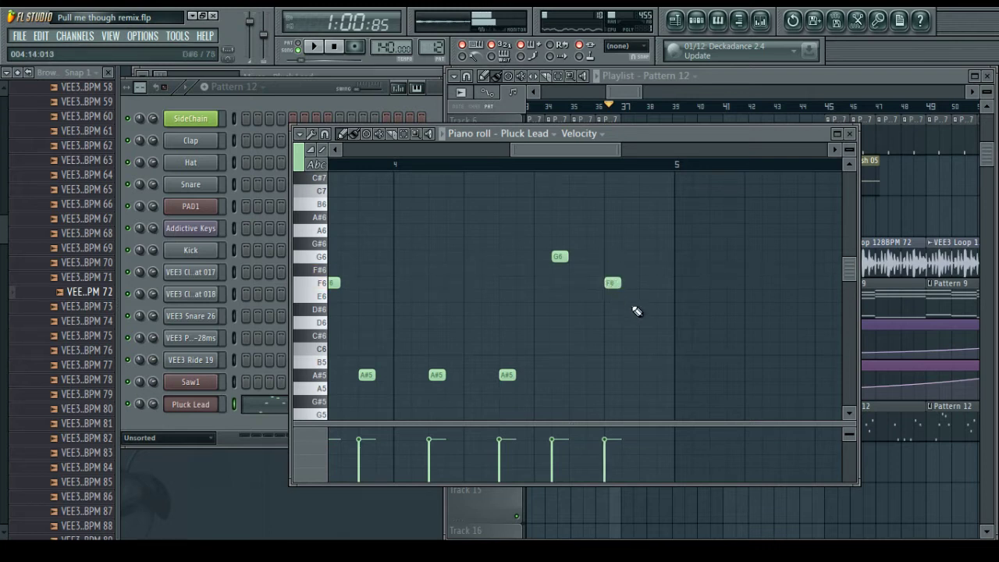
{"action": "key", "text": "space"}
{"action": "left_click_drag", "start_coordinate": [587, 155], "coordinate": [566, 149]}
{"action": "key", "text": "space"}
{"action": "left_click_drag", "start_coordinate": [600, 258], "coordinate": [591, 258]}
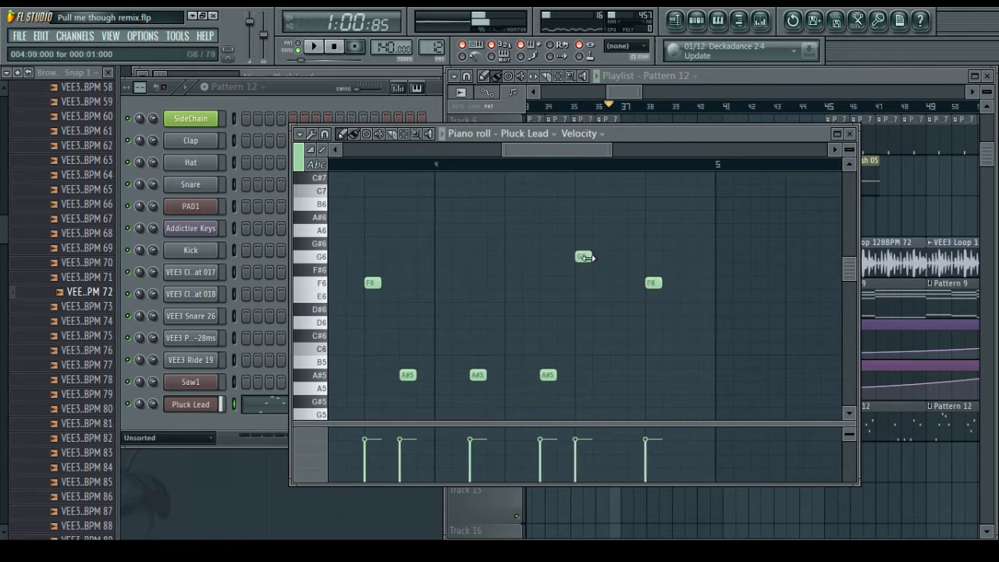
Add a D6 note after the F6, then shift the F6 and D6 slightly later
{"action": "left_click", "coordinate": [626, 284]}
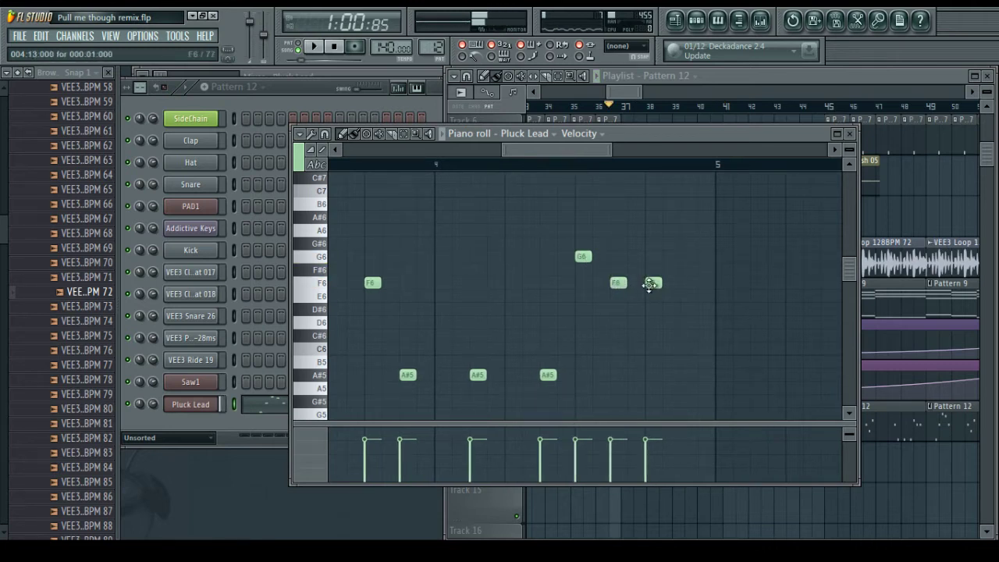
{"action": "left_click_drag", "start_coordinate": [653, 283], "coordinate": [654, 322]}
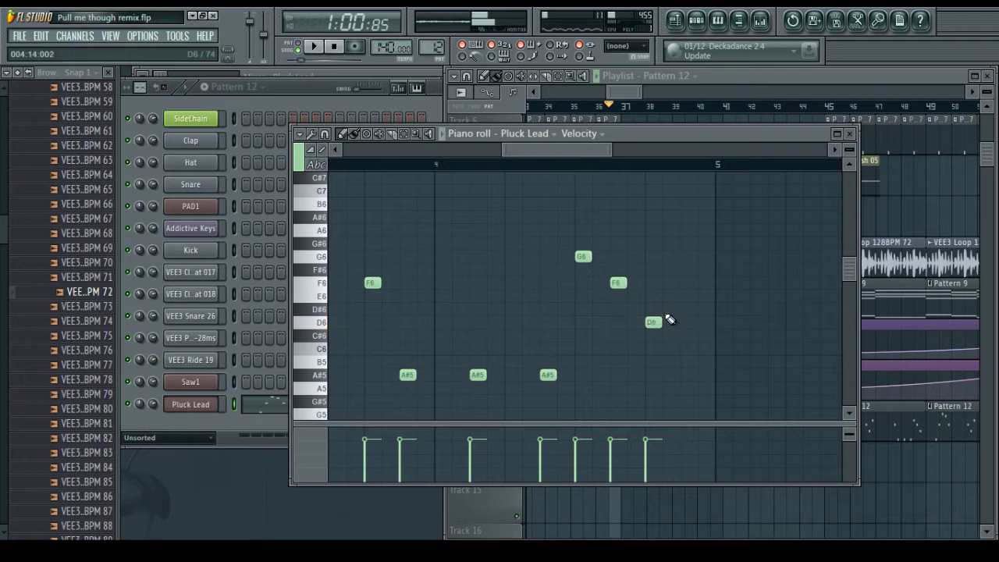
{"action": "key", "text": "space"}
{"action": "scroll", "coordinate": [564, 156], "scroll_direction": "left", "scroll_amount": 5}
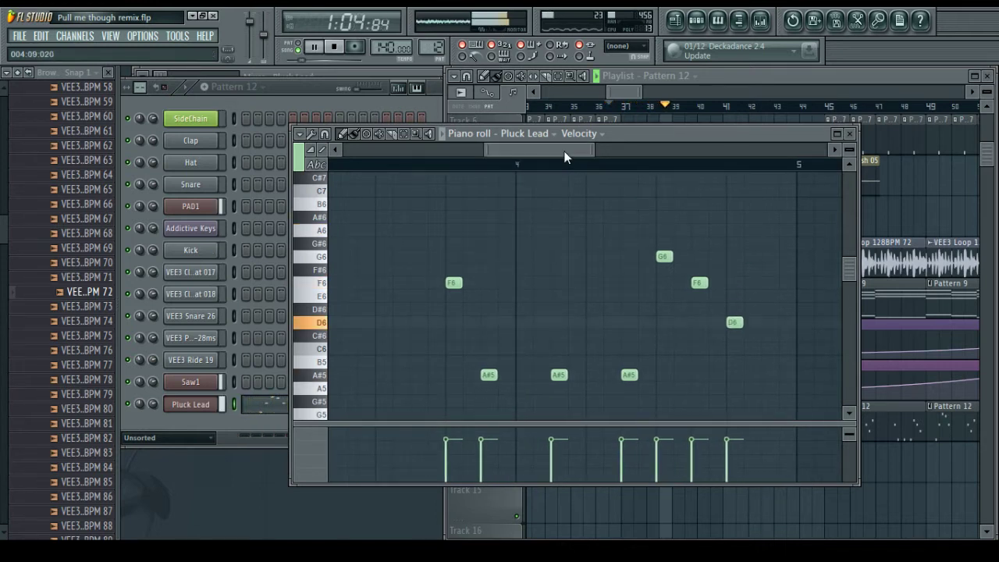
{"action": "left_click_drag", "start_coordinate": [564, 152], "coordinate": [567, 151]}
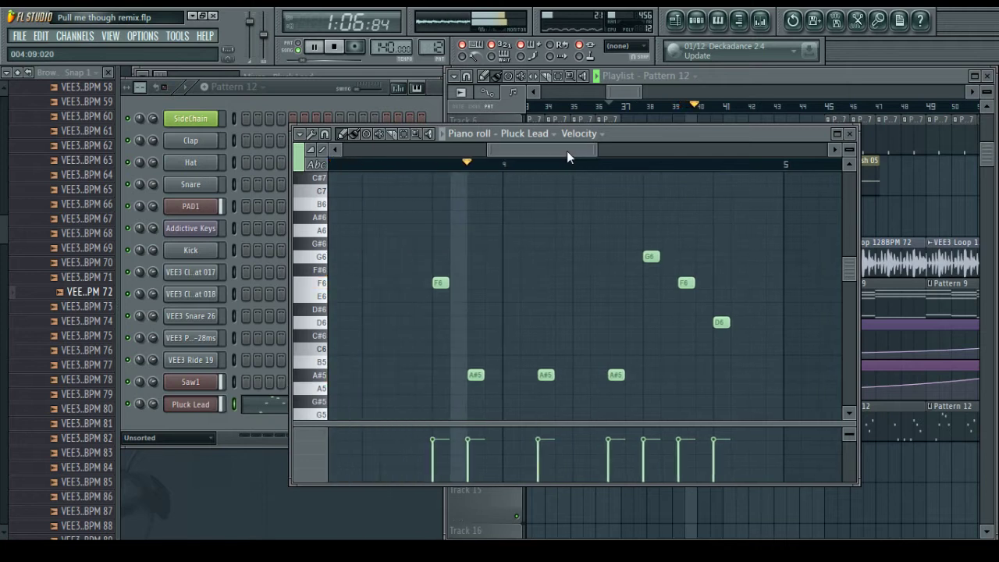
{"action": "key", "text": "space"}
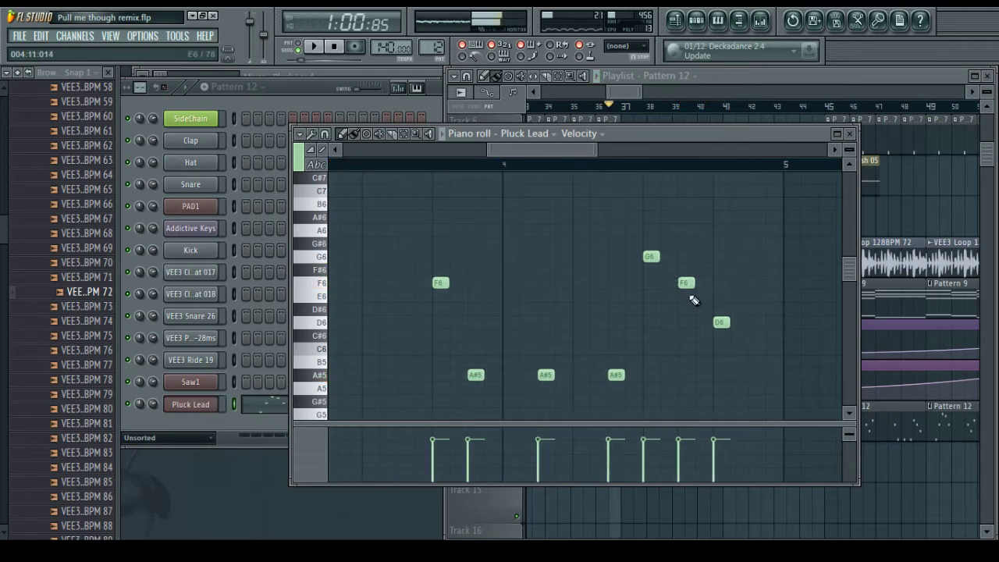
{"action": "left_click_drag", "start_coordinate": [686, 282], "coordinate": [701, 282]}
{"action": "left_click_drag", "start_coordinate": [720, 321], "coordinate": [756, 322]}
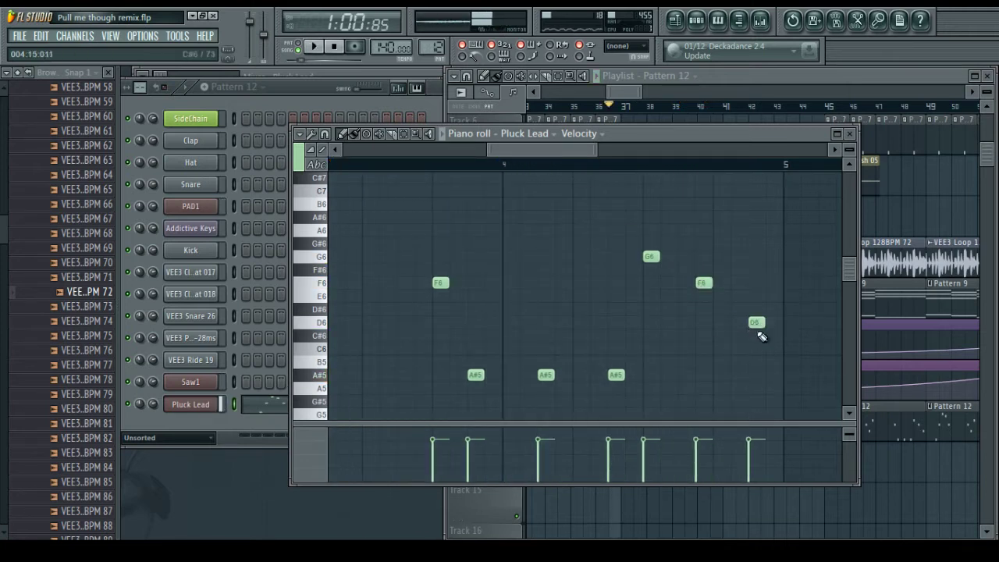
{"action": "key", "text": "space"}
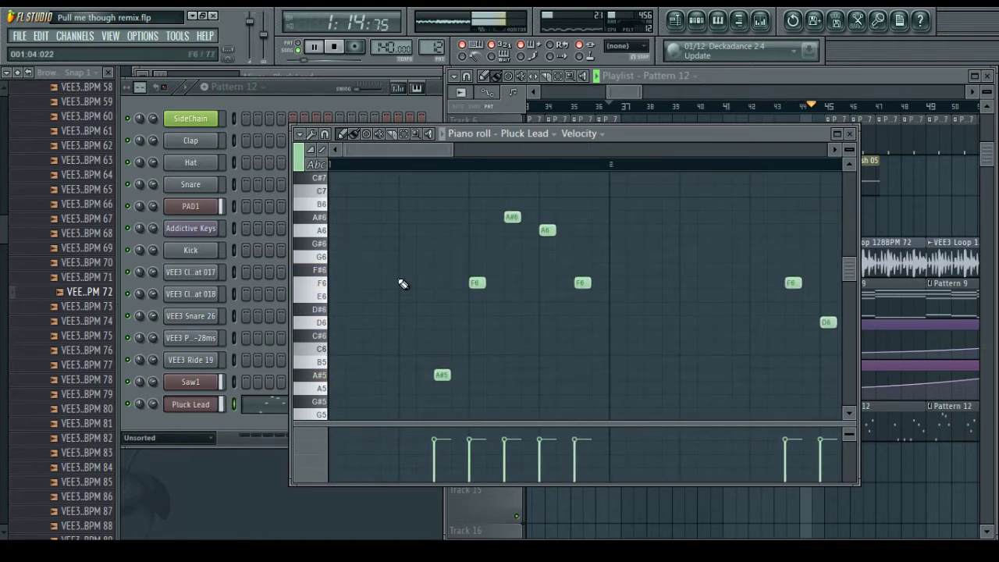
Play the complete Pluck Lead melody from the start, then close its piano roll
{"action": "key", "text": "space"}
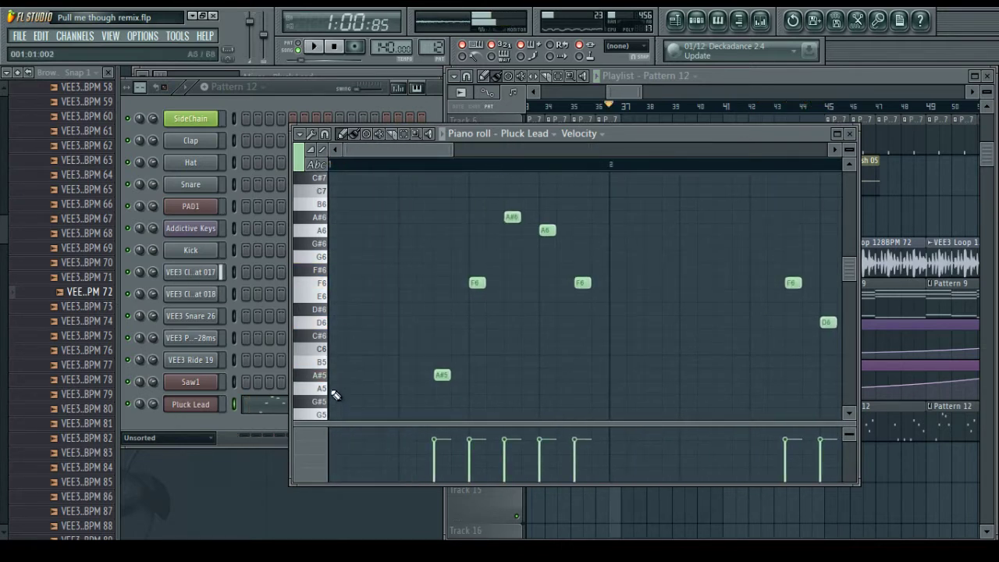
{"action": "key", "text": "space"}
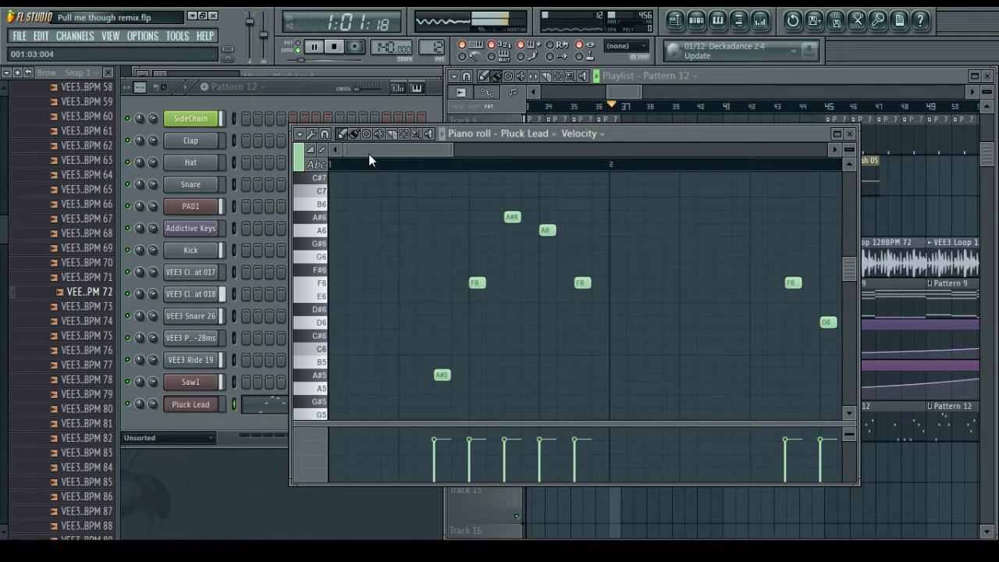
{"action": "scroll", "coordinate": [472, 166], "scroll_direction": "down", "scroll_amount": 3}
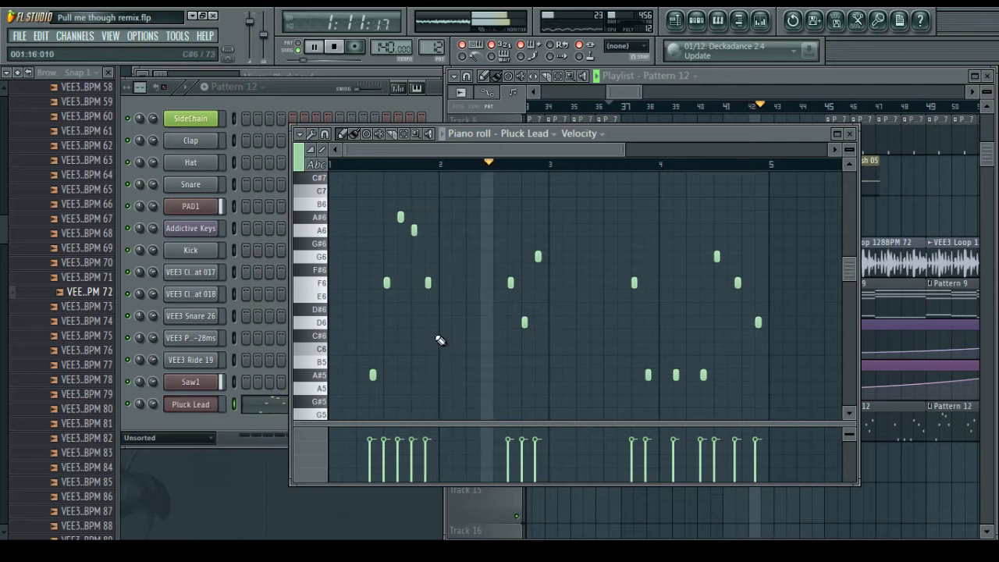
{"action": "key", "text": "space"}
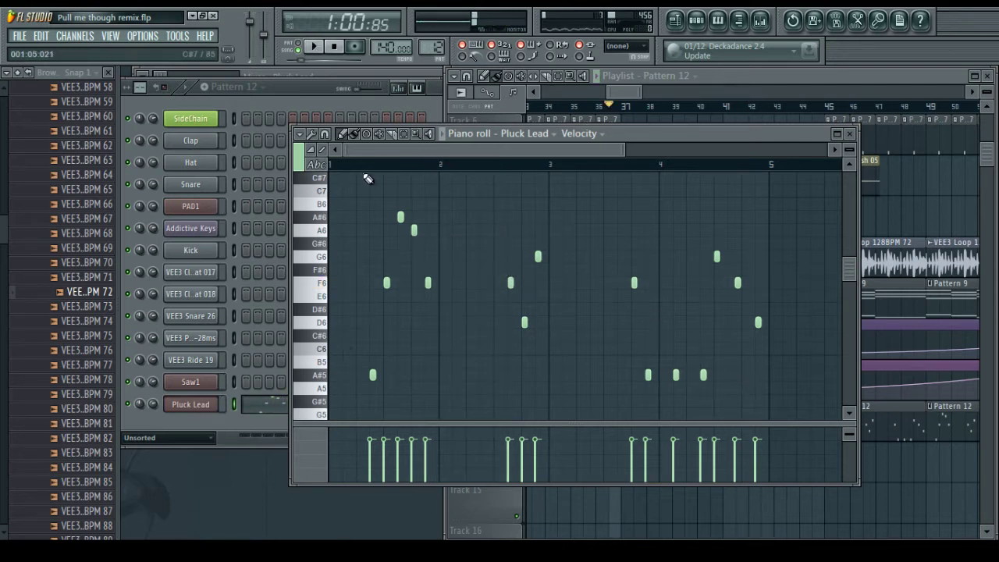
{"action": "scroll", "coordinate": [377, 154], "scroll_direction": "up", "scroll_amount": 4}
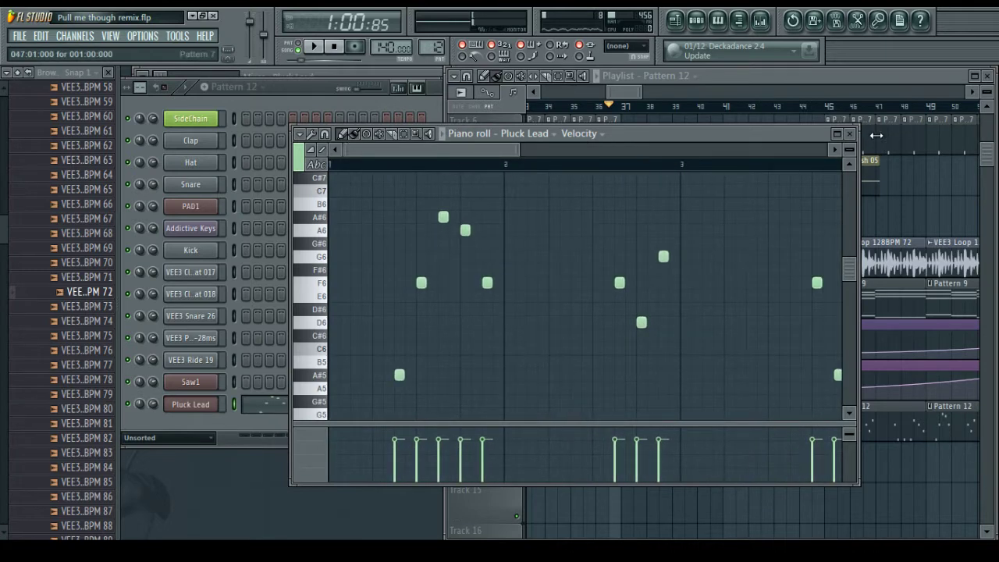
{"action": "left_click", "coordinate": [849, 133]}
{"action": "left_click_drag", "start_coordinate": [613, 93], "coordinate": [547, 93]}
{"action": "scroll", "coordinate": [646, 107], "scroll_direction": "up", "scroll_amount": 5}
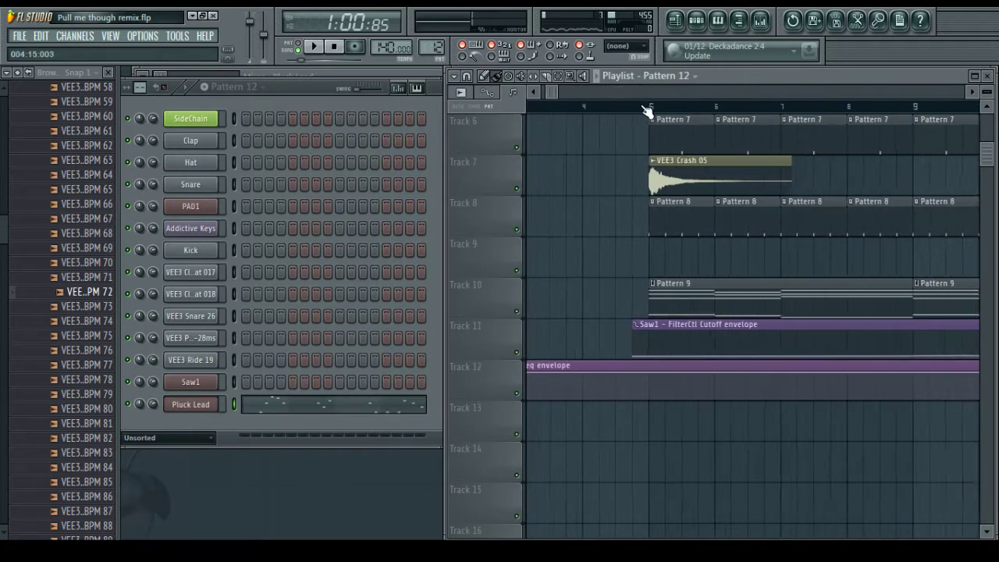
{"action": "left_click", "coordinate": [646, 107]}
{"action": "key", "text": "space"}
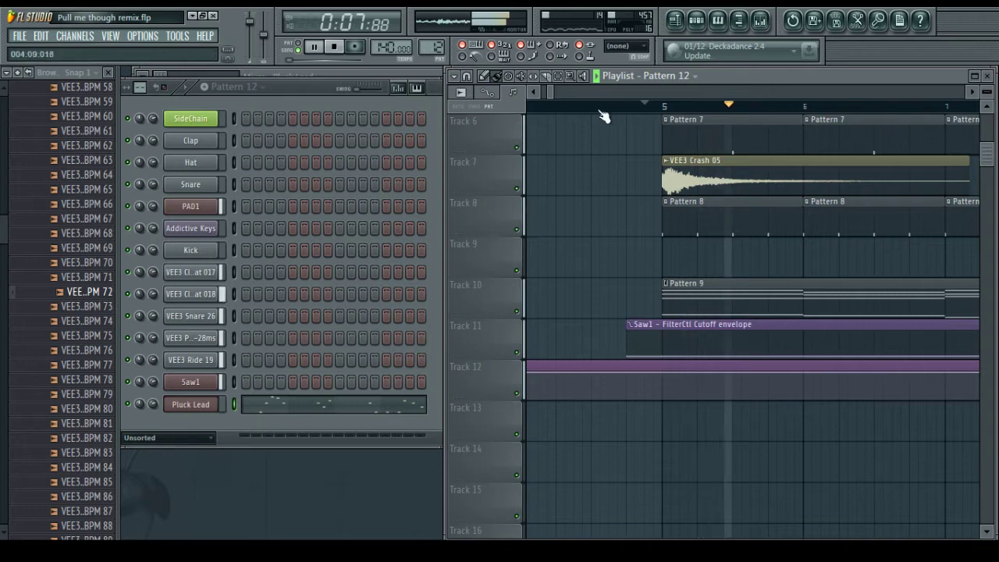
{"action": "scroll", "coordinate": [598, 187], "scroll_direction": "up", "scroll_amount": 5}
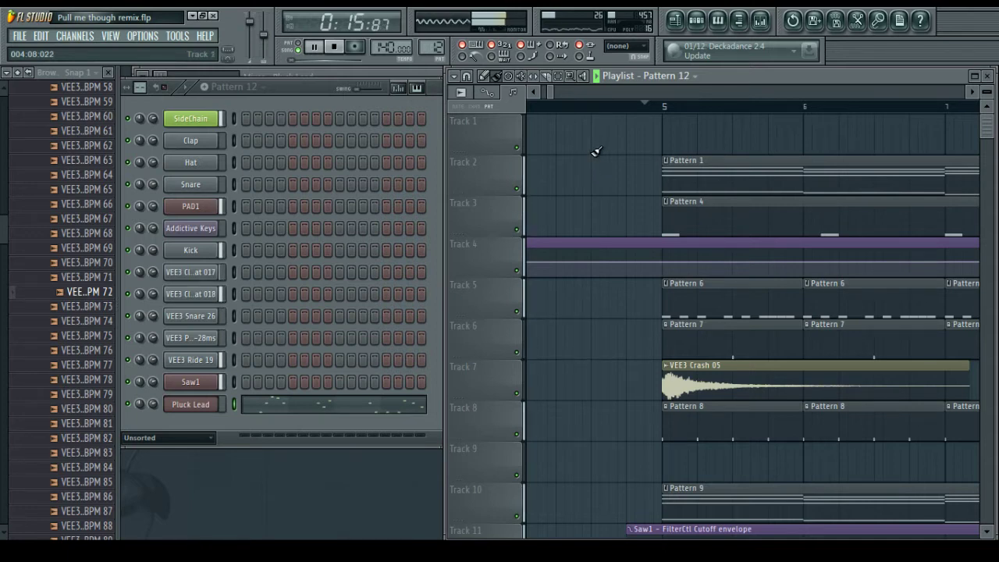
{"action": "scroll", "coordinate": [713, 105], "scroll_direction": "down", "scroll_amount": 7}
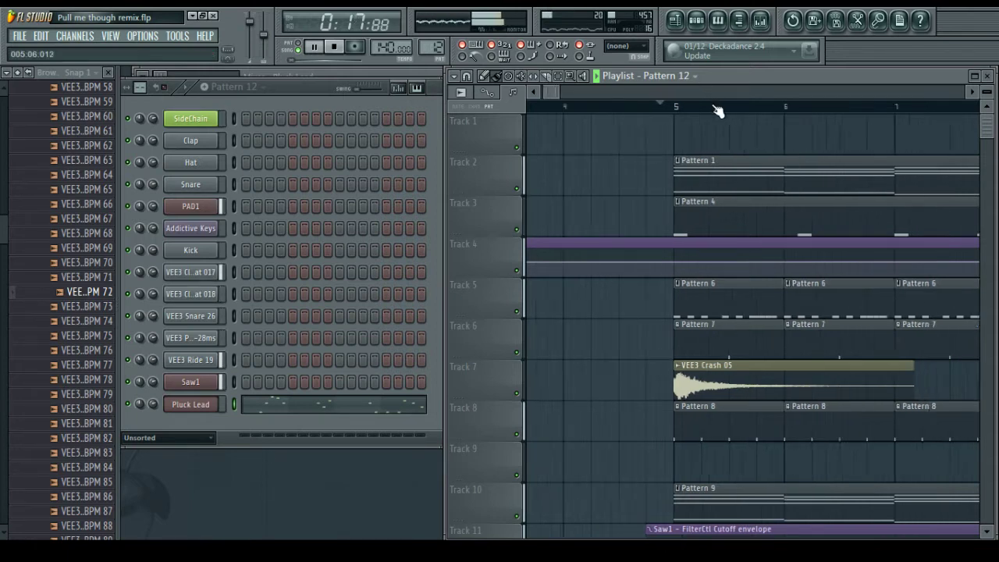
{"action": "left_click_drag", "start_coordinate": [576, 93], "coordinate": [608, 94]}
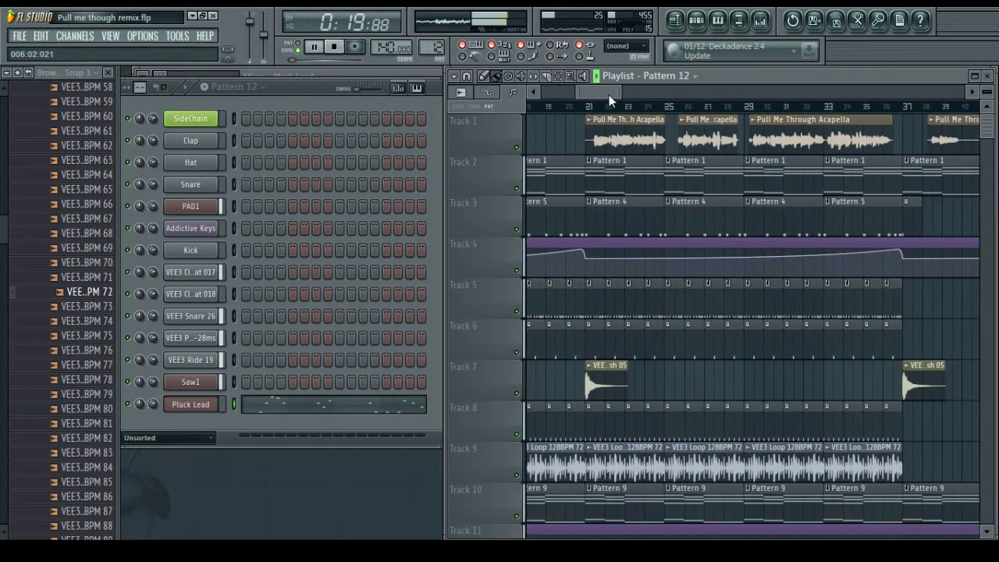
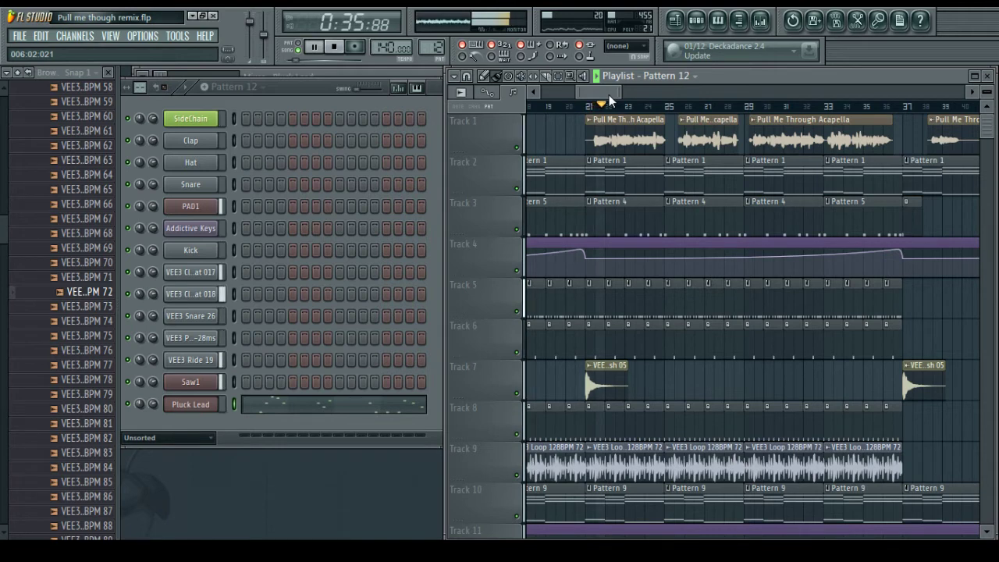
Listen through the arrangement in the playlist, then stop playback and save the remix project
{"action": "scroll", "coordinate": [598, 106], "scroll_direction": "up", "scroll_amount": 1}
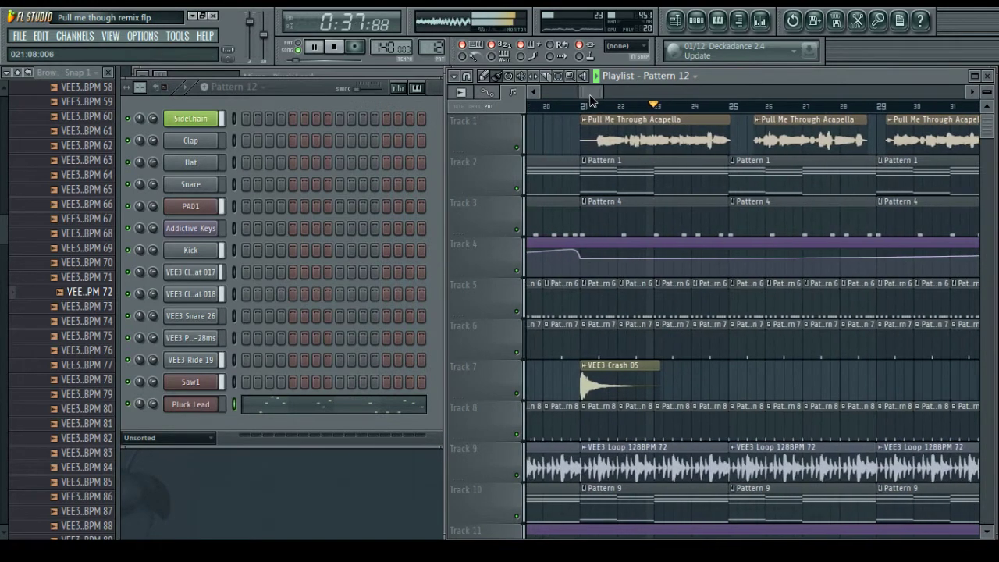
{"action": "scroll", "coordinate": [594, 102], "scroll_direction": "up", "scroll_amount": 1}
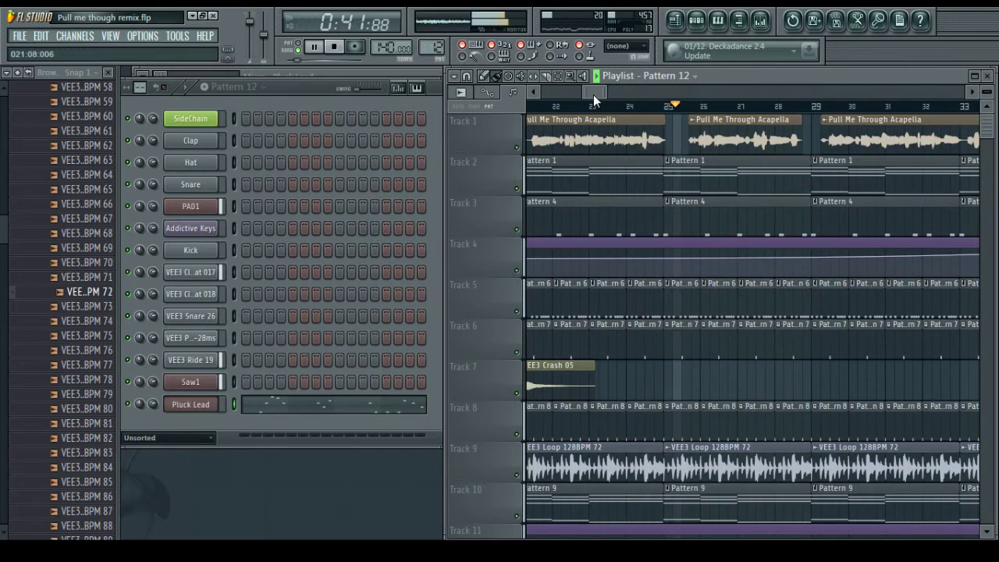
{"action": "left_click_drag", "start_coordinate": [593, 94], "coordinate": [601, 93]}
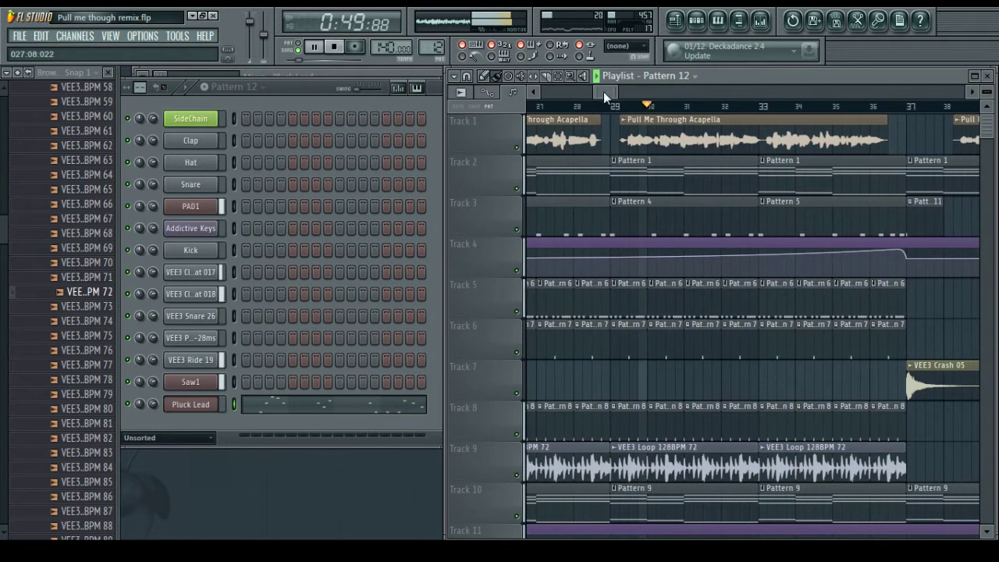
{"action": "scroll", "coordinate": [609, 105], "scroll_direction": "down", "scroll_amount": 4}
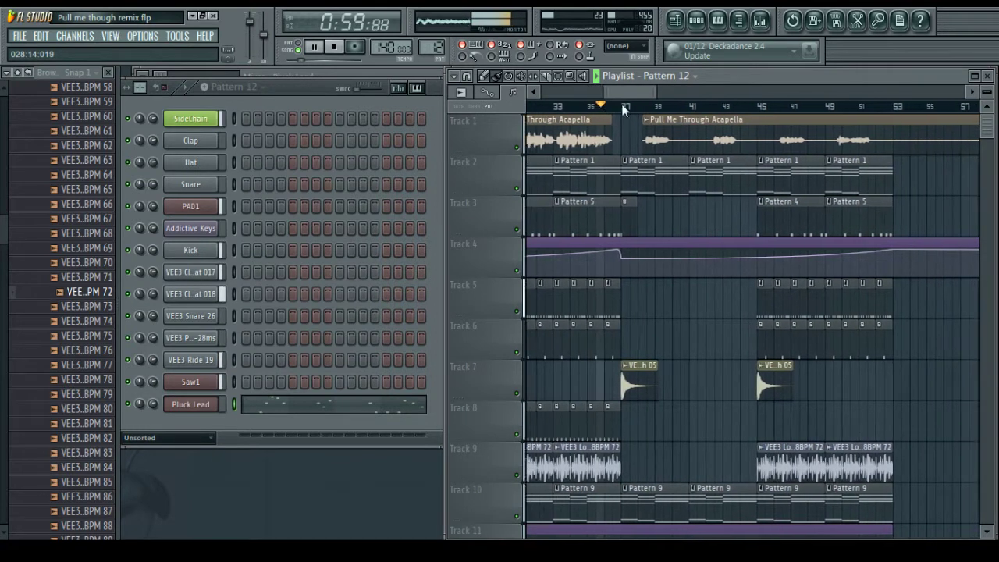
{"action": "scroll", "coordinate": [713, 328], "scroll_direction": "down", "scroll_amount": 6}
{"action": "scroll", "coordinate": [716, 209], "scroll_direction": "up", "scroll_amount": 5}
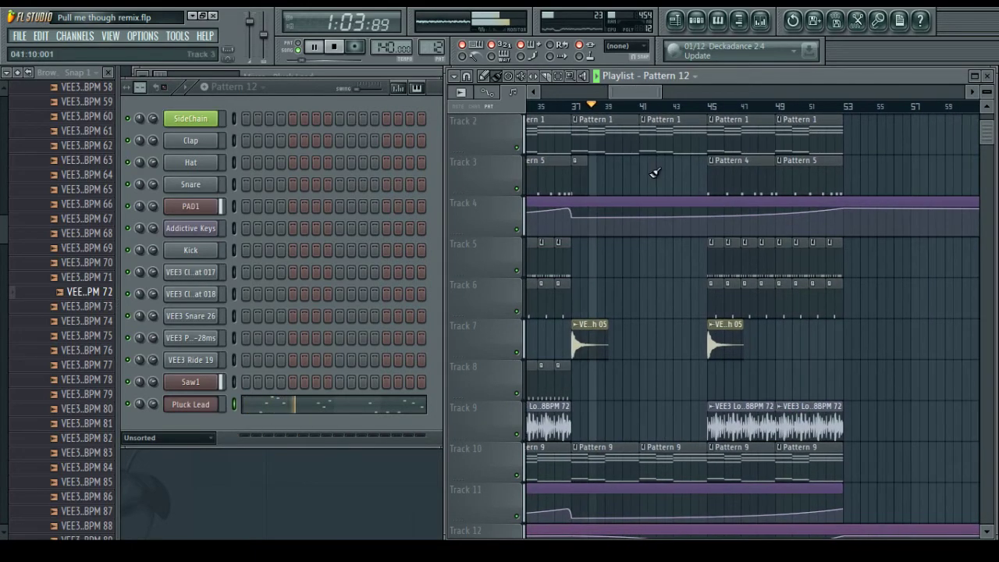
{"action": "scroll", "coordinate": [655, 172], "scroll_direction": "up", "scroll_amount": 1}
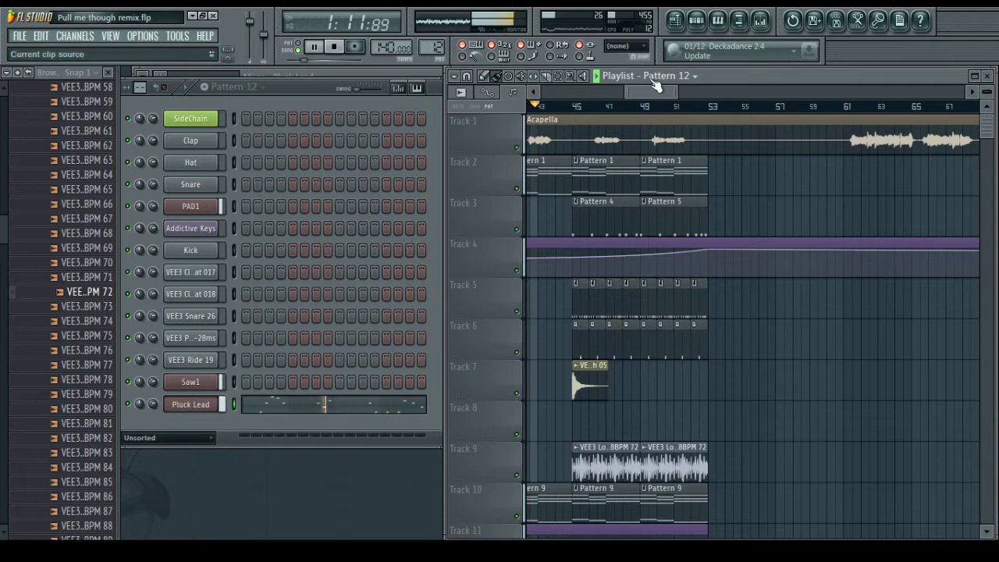
{"action": "left_click_drag", "start_coordinate": [649, 92], "coordinate": [646, 91]}
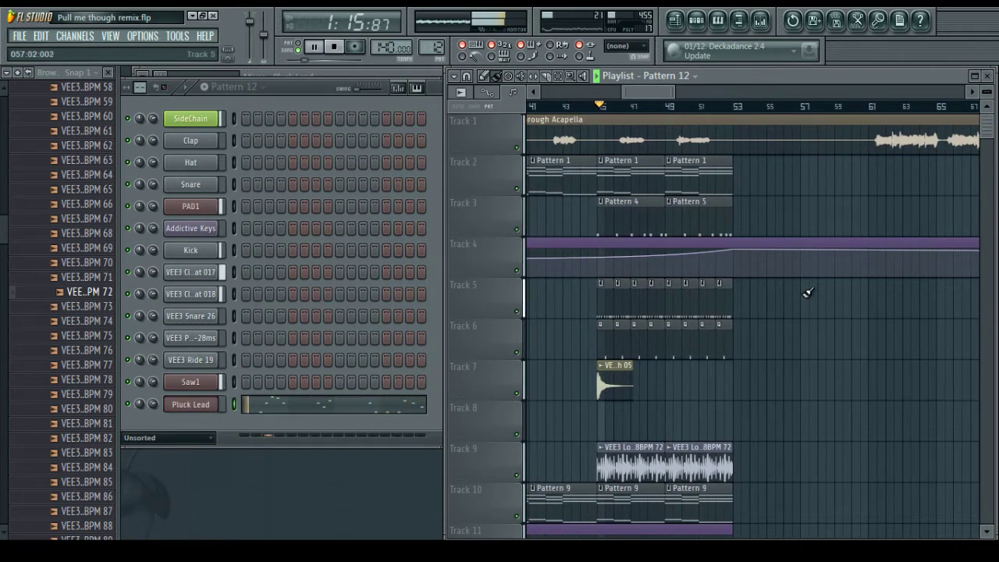
{"action": "left_click_drag", "start_coordinate": [638, 91], "coordinate": [653, 92]}
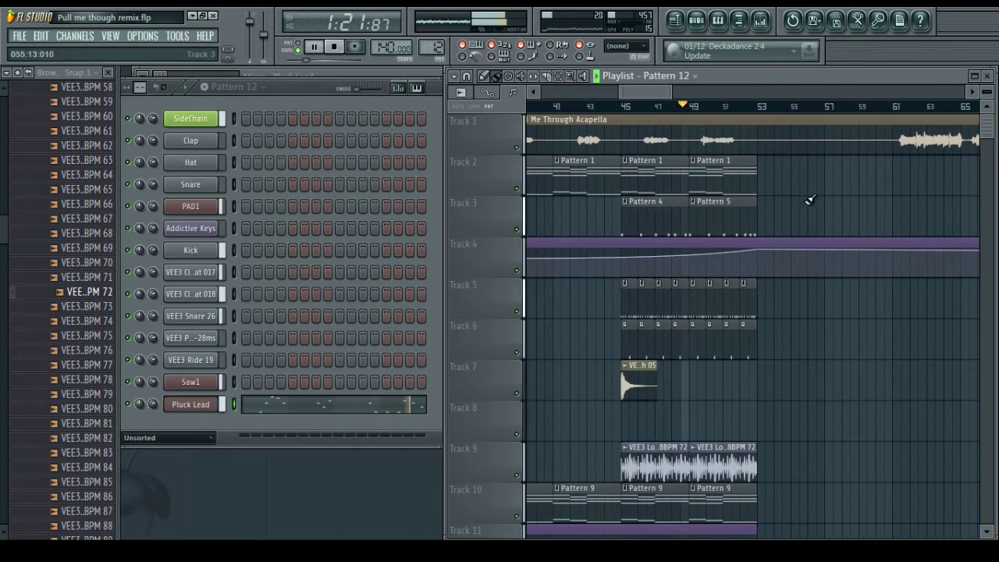
{"action": "left_click_drag", "start_coordinate": [652, 92], "coordinate": [654, 92]}
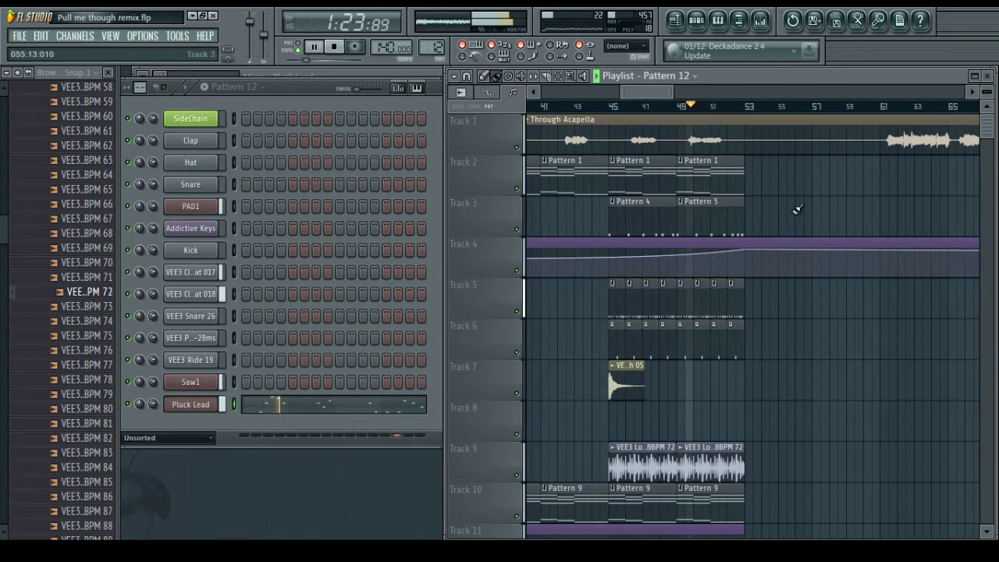
{"action": "scroll", "coordinate": [798, 234], "scroll_direction": "down", "scroll_amount": 4}
{"action": "scroll", "coordinate": [798, 281], "scroll_direction": "up", "scroll_amount": 2}
{"action": "scroll", "coordinate": [815, 304], "scroll_direction": "up", "scroll_amount": 2}
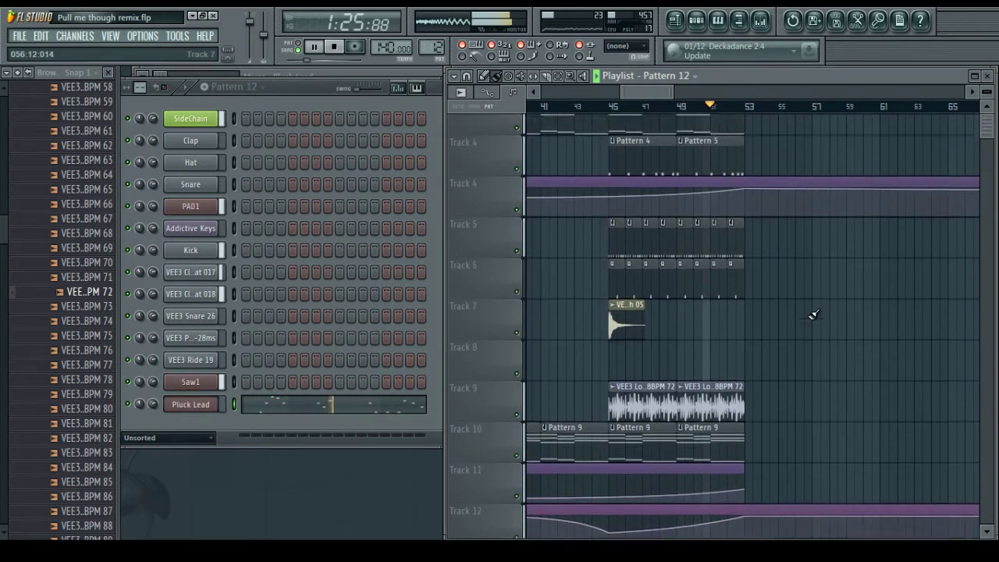
{"action": "mouse_move", "coordinate": [653, 91]}
{"action": "left_mouse_down"}
{"action": "mouse_move", "coordinate": [664, 95]}
{"action": "mouse_move", "coordinate": [568, 90]}
{"action": "mouse_move", "coordinate": [616, 102]}
{"action": "mouse_move", "coordinate": [639, 89]}
{"action": "mouse_move", "coordinate": [675, 111]}
{"action": "mouse_move", "coordinate": [627, 88]}
{"action": "mouse_move", "coordinate": [556, 82]}
{"action": "mouse_move", "coordinate": [644, 94]}
{"action": "left_mouse_up"}
{"action": "key", "text": "space"}
{"action": "key", "text": "ctrl+s"}
Load a different .fxp preset into the Pluck Lead's Sylenth1 from the wrapper's Load preset option
{"action": "left_click", "coordinate": [191, 404]}
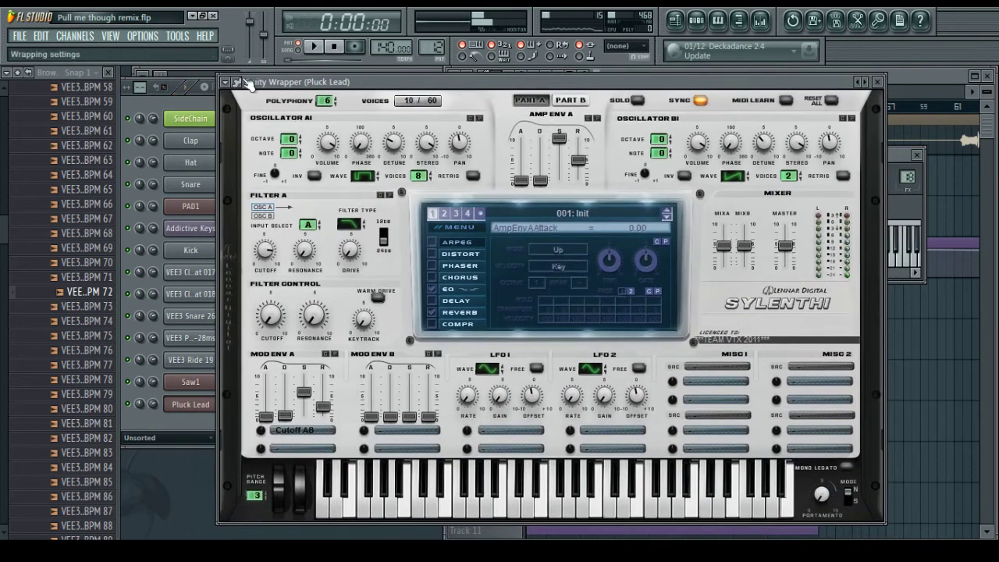
{"action": "left_click", "coordinate": [226, 82]}
{"action": "left_click", "coordinate": [237, 82]}
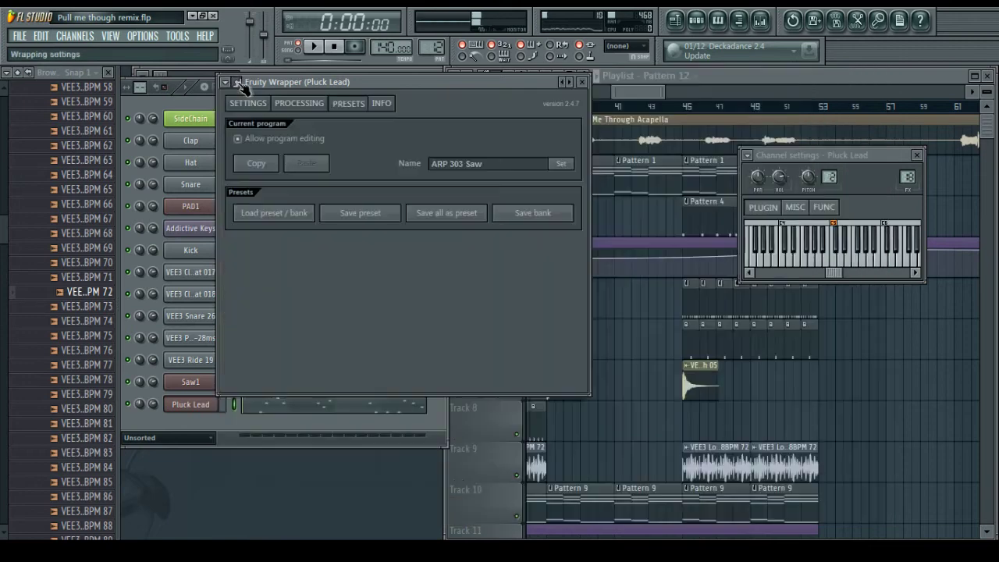
{"action": "left_click", "coordinate": [274, 213]}
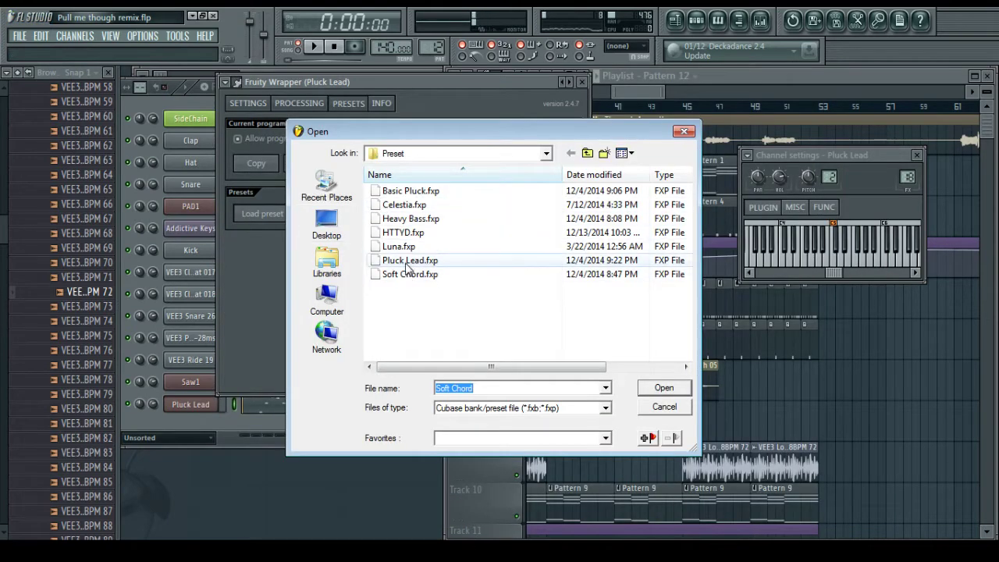
{"action": "double_click", "coordinate": [404, 205]}
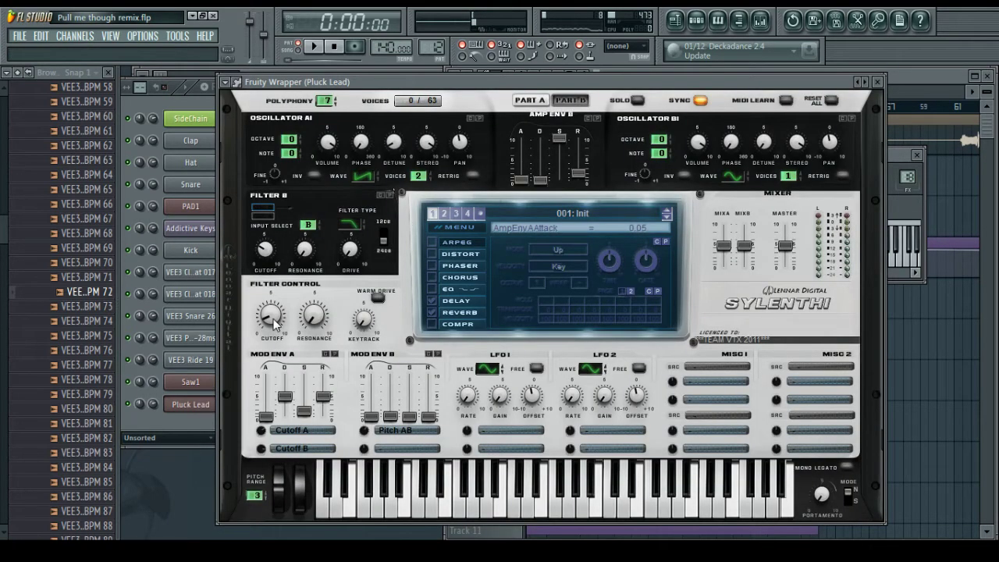
Lower the Sylenth1 filter cutoff to 6.08 Hz and switch its delay off
{"action": "left_click_drag", "start_coordinate": [275, 323], "coordinate": [268, 291]}
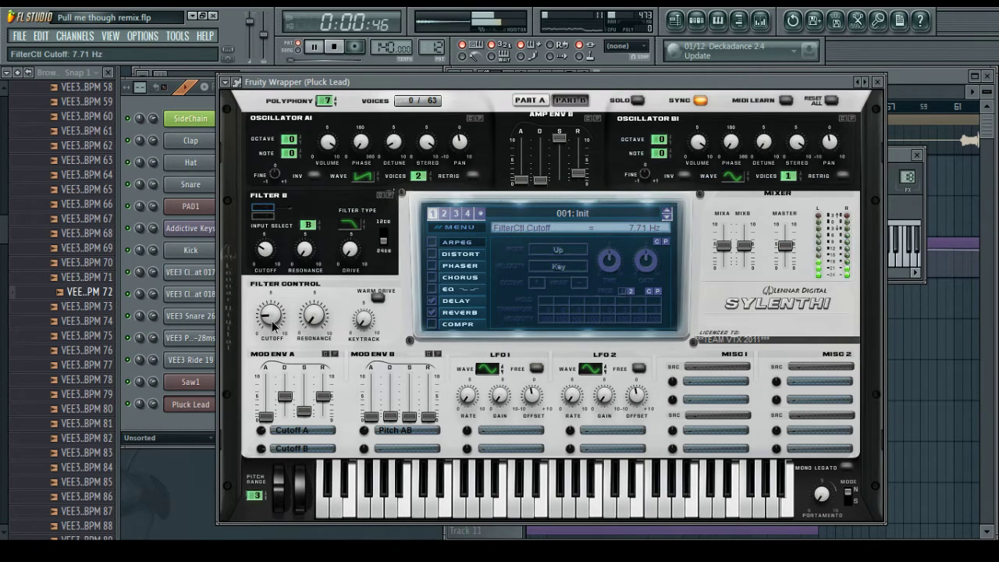
{"action": "left_click_drag", "start_coordinate": [272, 326], "coordinate": [272, 328]}
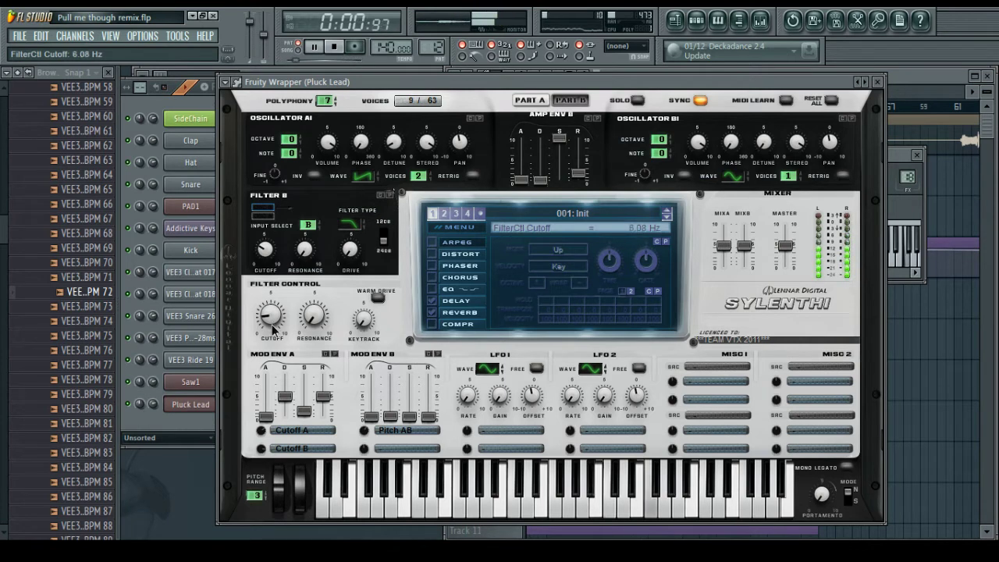
{"action": "left_click", "coordinate": [428, 301]}
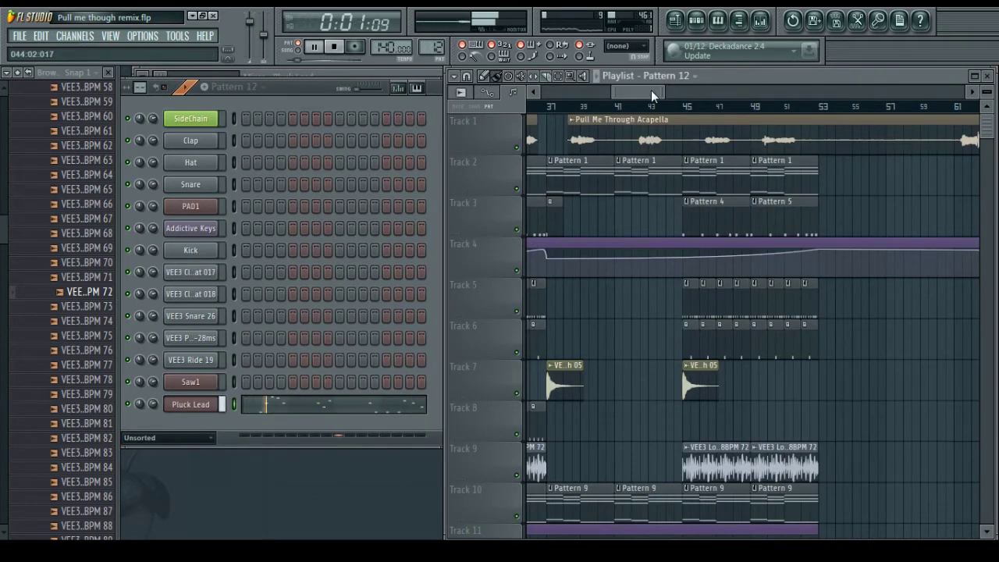
{"action": "mouse_move", "coordinate": [651, 92]}
{"action": "left_mouse_down"}
{"action": "mouse_move", "coordinate": [640, 93]}
{"action": "mouse_move", "coordinate": [654, 93]}
{"action": "left_mouse_up"}
Stop the arrangement playback after browsing the playlist, returning the song position to the start
{"action": "scroll", "coordinate": [607, 335], "scroll_direction": "down", "scroll_amount": 4}
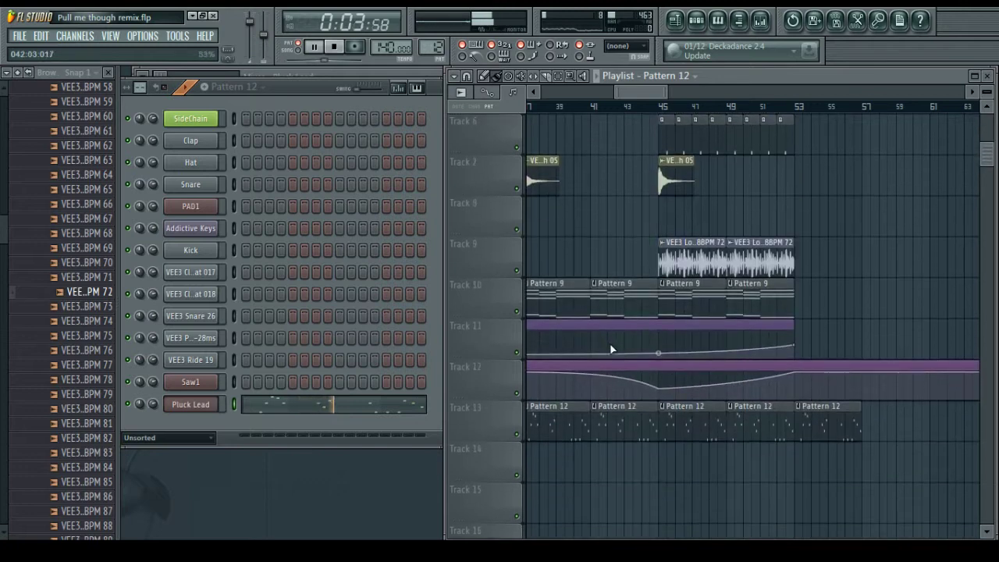
{"action": "scroll", "coordinate": [611, 348], "scroll_direction": "down", "scroll_amount": 3}
{"action": "scroll", "coordinate": [618, 385], "scroll_direction": "up", "scroll_amount": 5}
{"action": "left_click_drag", "start_coordinate": [637, 92], "coordinate": [552, 92]}
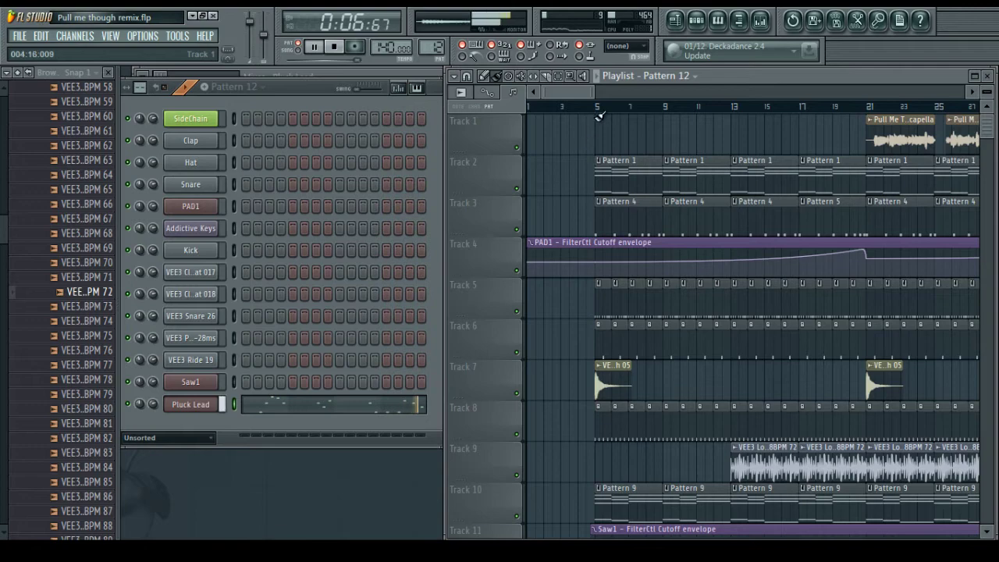
{"action": "key", "text": "space"}
{"action": "scroll", "coordinate": [596, 114], "scroll_direction": "up", "scroll_amount": 4}
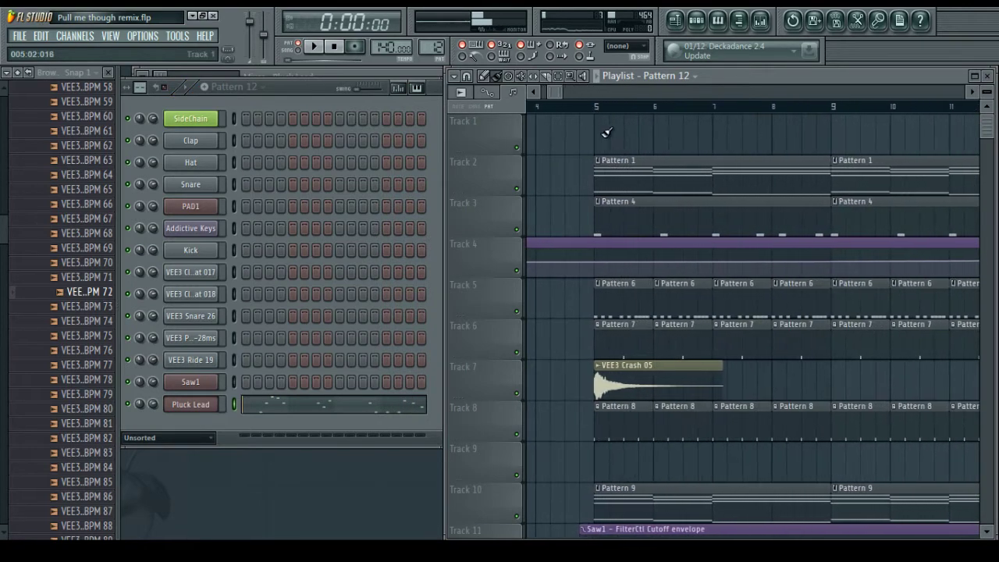
{"action": "scroll", "coordinate": [595, 108], "scroll_direction": "down", "scroll_amount": 6}
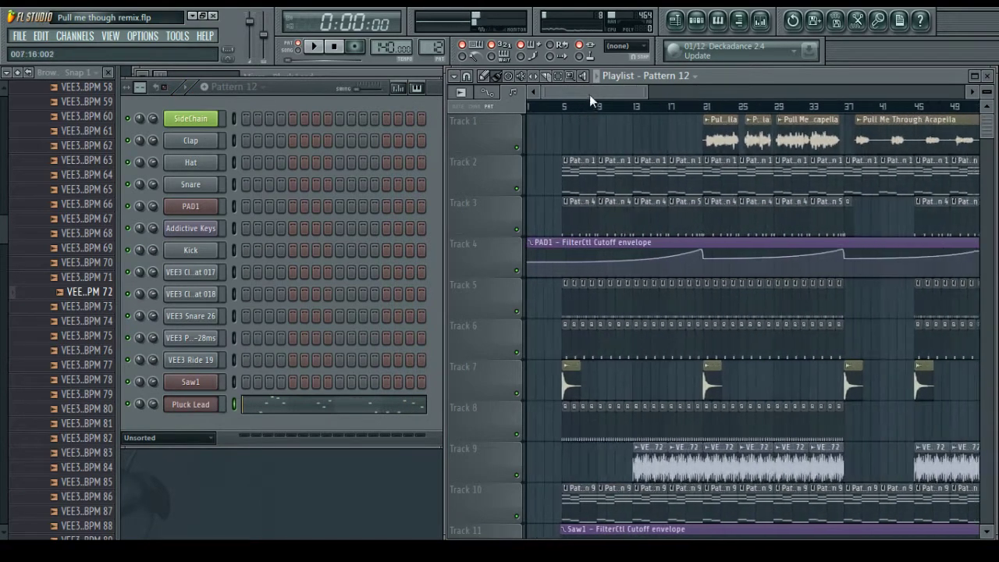
{"action": "left_click_drag", "start_coordinate": [594, 93], "coordinate": [642, 85]}
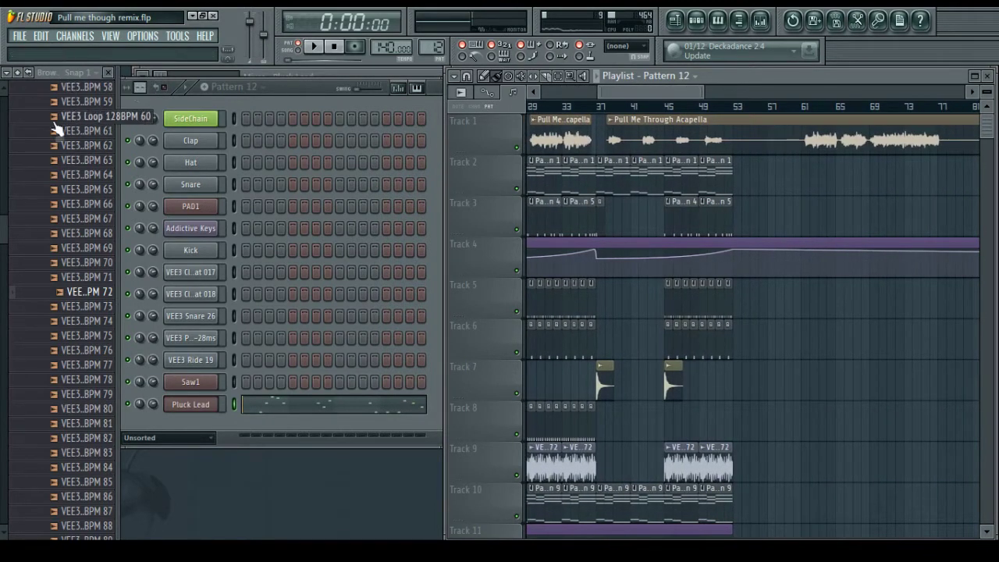
Collapse the Loops and cymbals folders and expand VEE3 Effects > Downlifter in the Browser
{"action": "left_click_drag", "start_coordinate": [6, 230], "coordinate": [5, 117]}
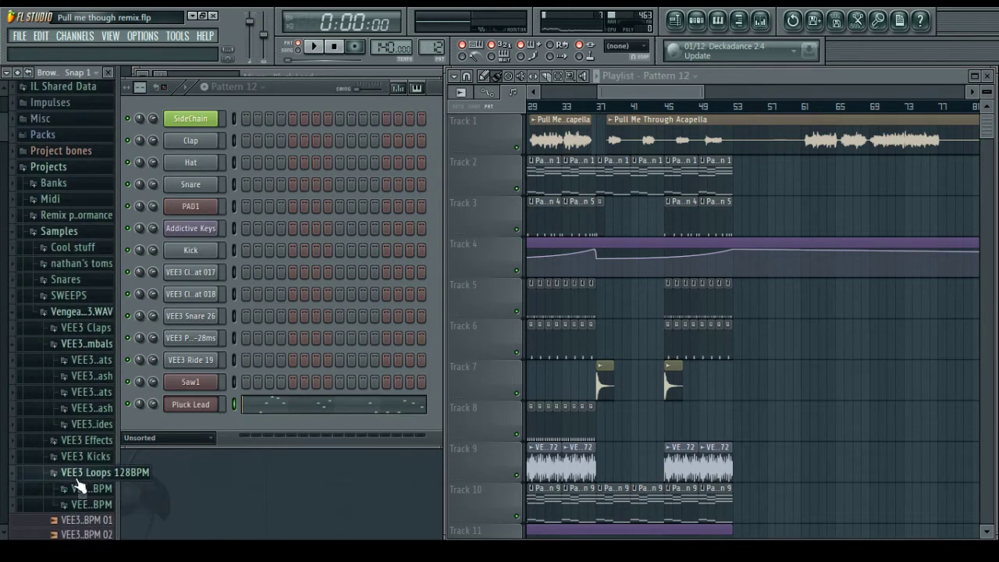
{"action": "left_click", "coordinate": [82, 473]}
{"action": "left_click", "coordinate": [84, 345]}
{"action": "scroll", "coordinate": [82, 347], "scroll_direction": "down", "scroll_amount": 3}
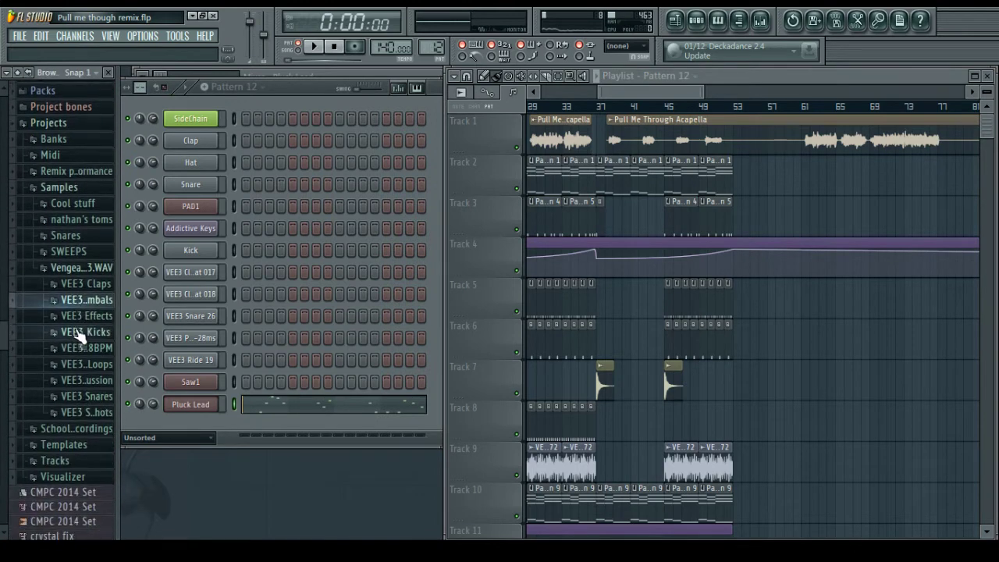
{"action": "left_click", "coordinate": [83, 316]}
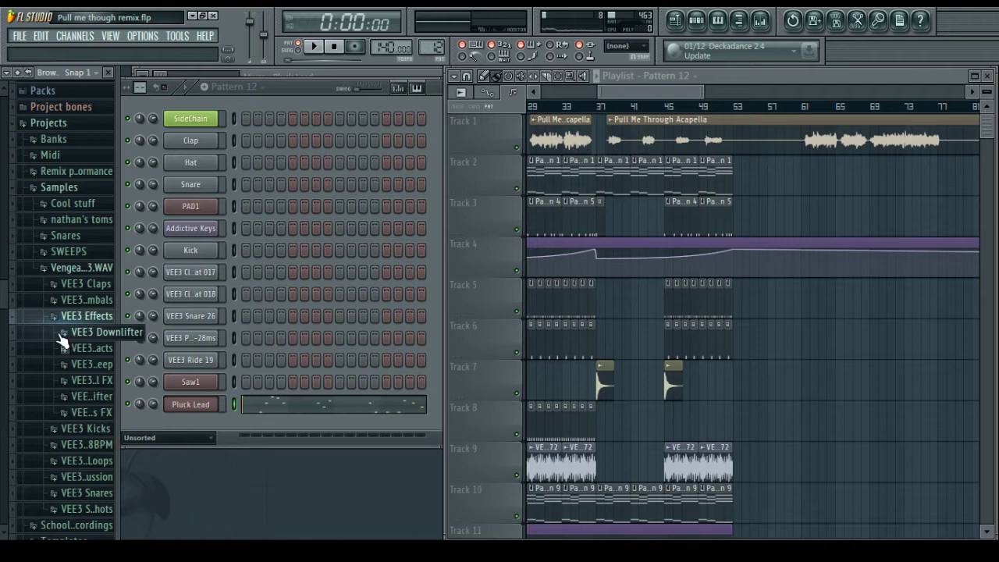
{"action": "left_click", "coordinate": [61, 337]}
Audition VEE3 Downlifter samples 10 through 18
{"action": "left_click", "coordinate": [74, 282]}
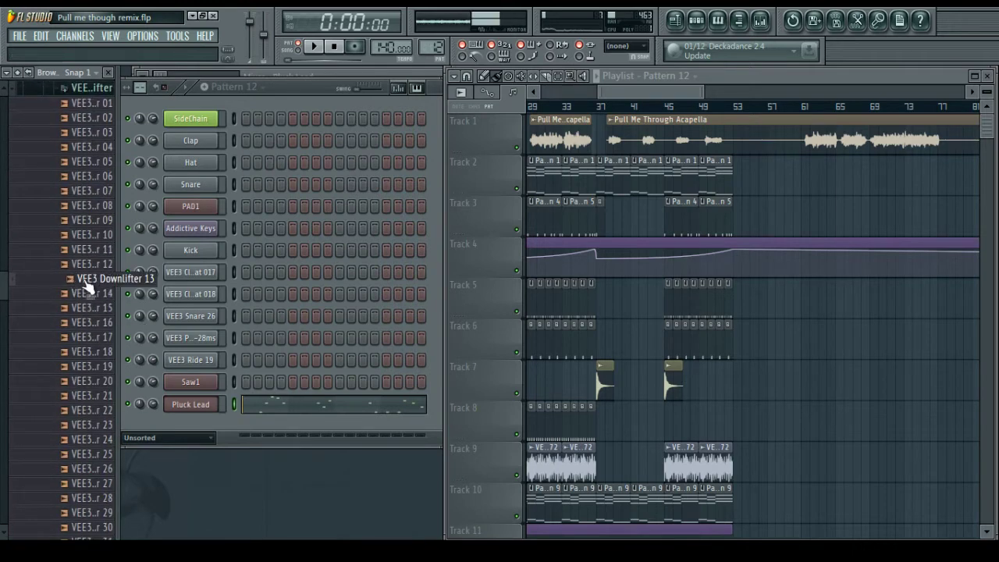
{"action": "left_click", "coordinate": [89, 293]}
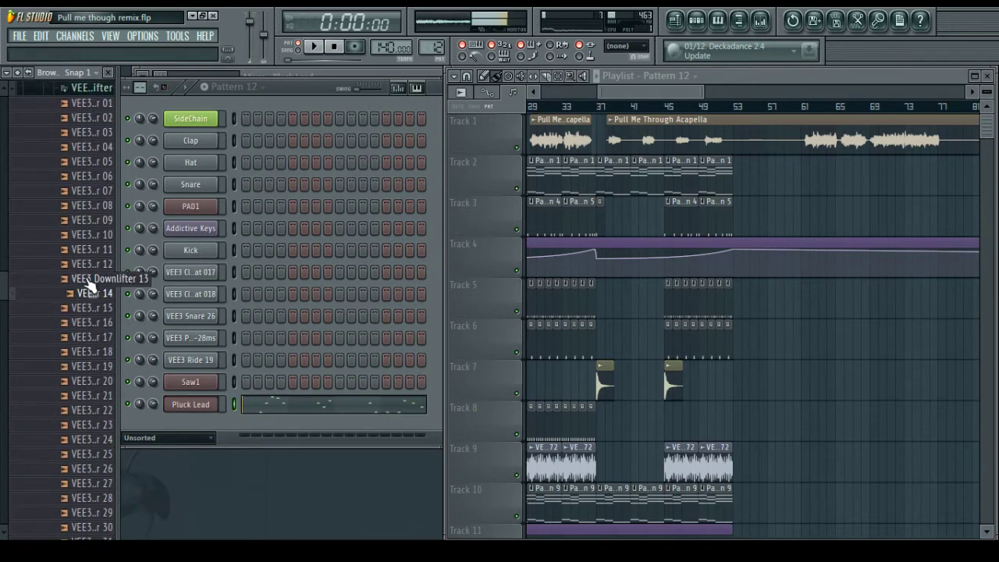
{"action": "left_click", "coordinate": [88, 281]}
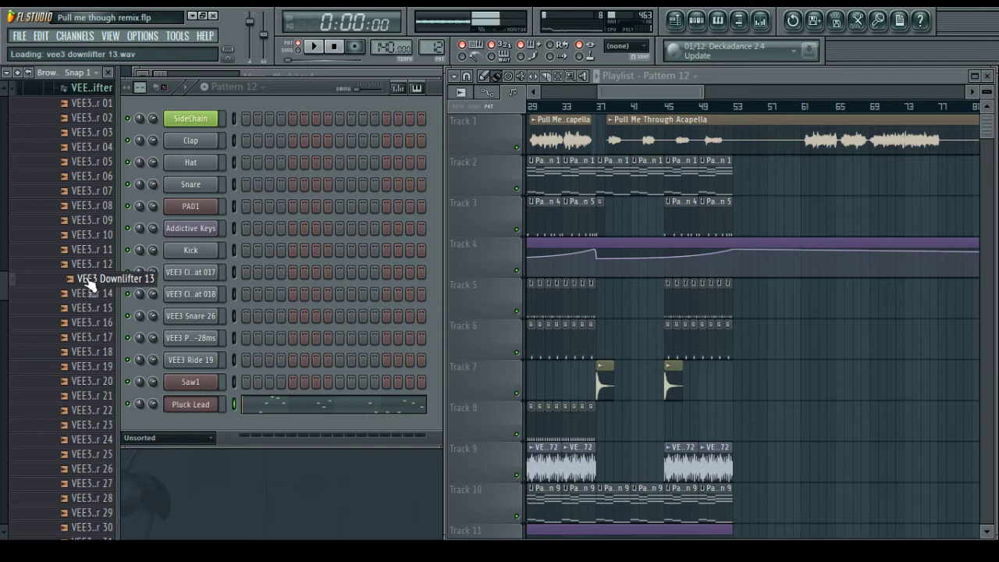
{"action": "left_click", "coordinate": [85, 234]}
{"action": "left_click", "coordinate": [85, 250]}
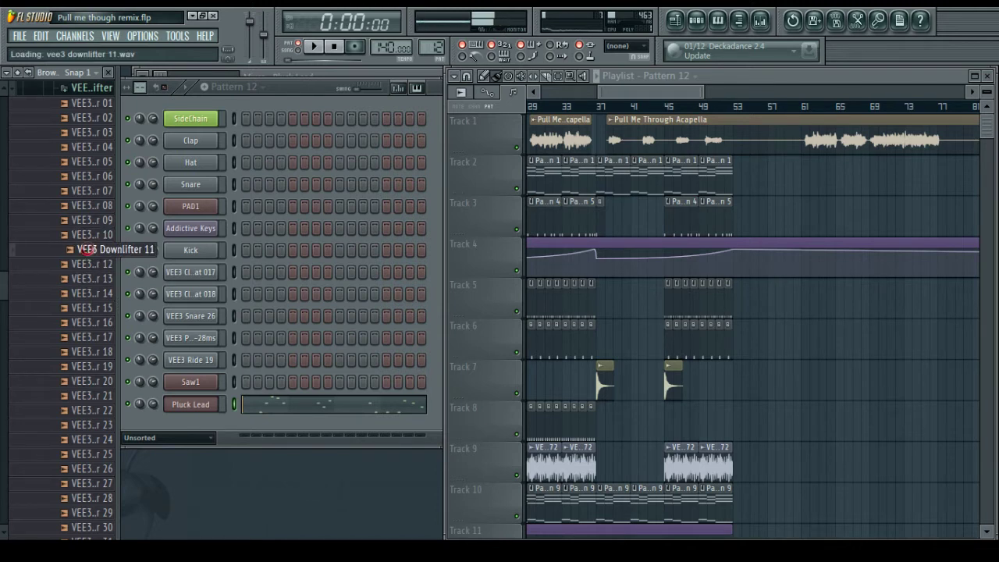
{"action": "left_click", "coordinate": [87, 264]}
{"action": "left_click", "coordinate": [89, 279]}
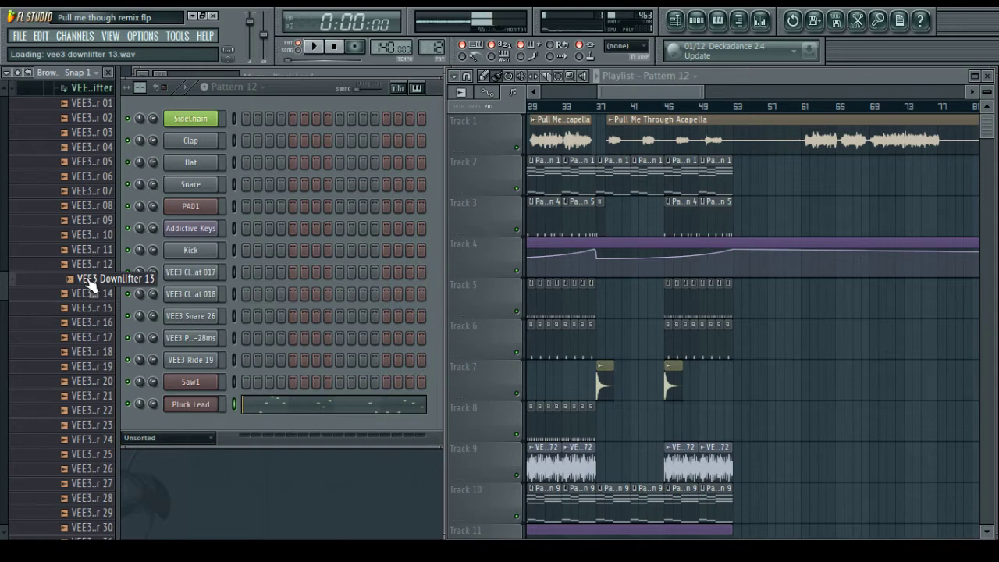
{"action": "left_click", "coordinate": [84, 336]}
{"action": "left_click", "coordinate": [86, 351]}
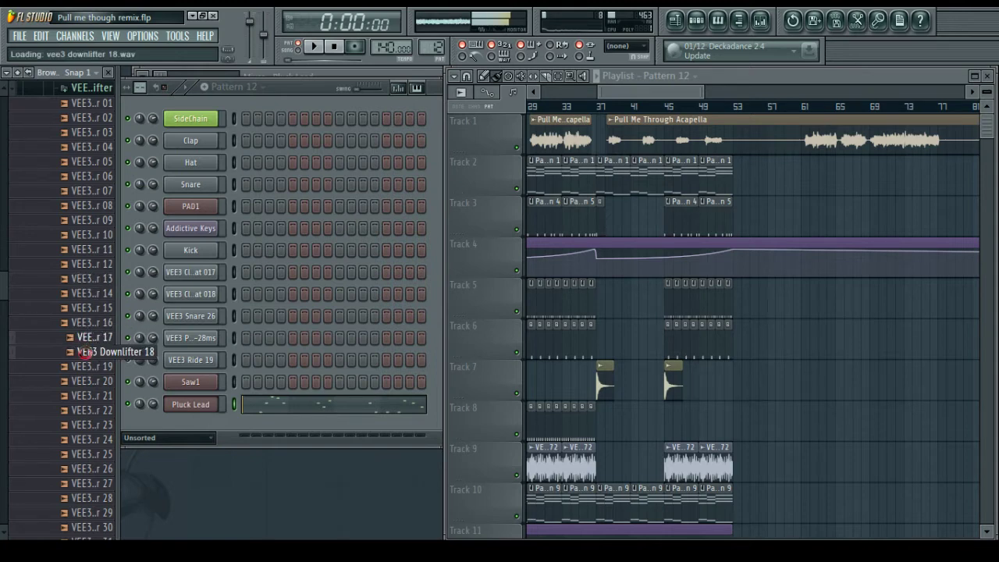
Audition the remaining downlifters and place VEE3 Downlifter 23 on Track 7 at bar 53
{"action": "left_click", "coordinate": [89, 366]}
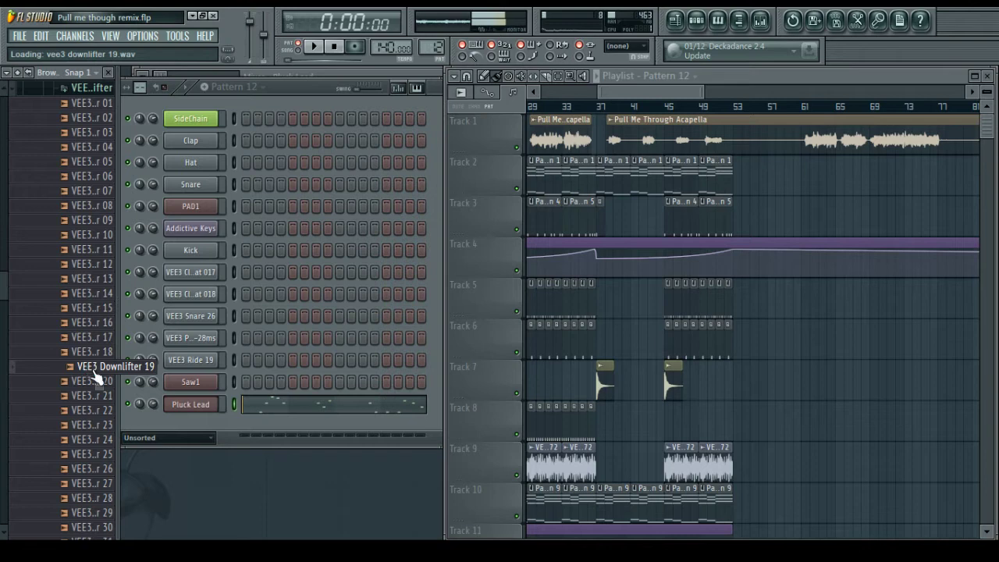
{"action": "left_click", "coordinate": [92, 381]}
{"action": "left_click", "coordinate": [95, 395]}
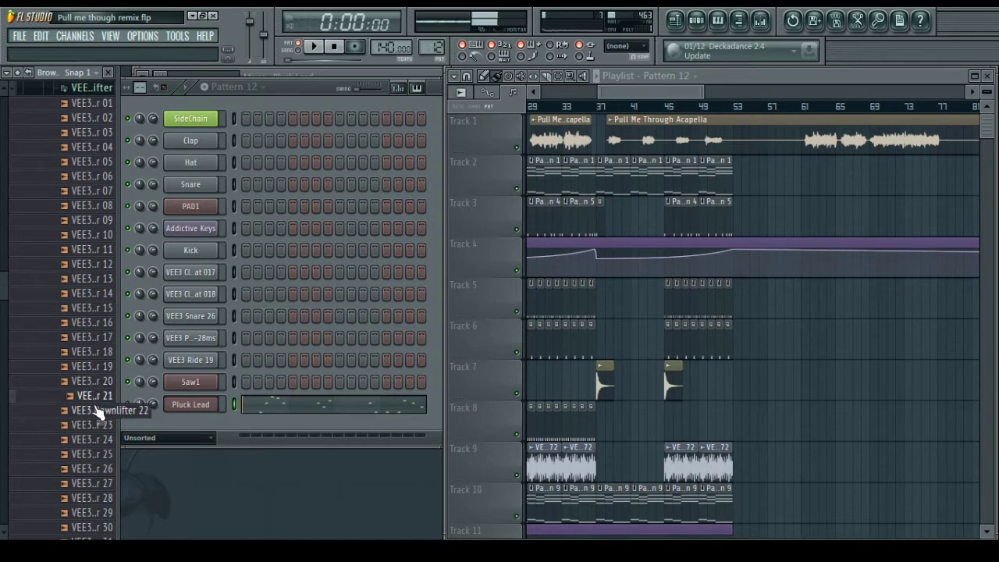
{"action": "left_click", "coordinate": [92, 405]}
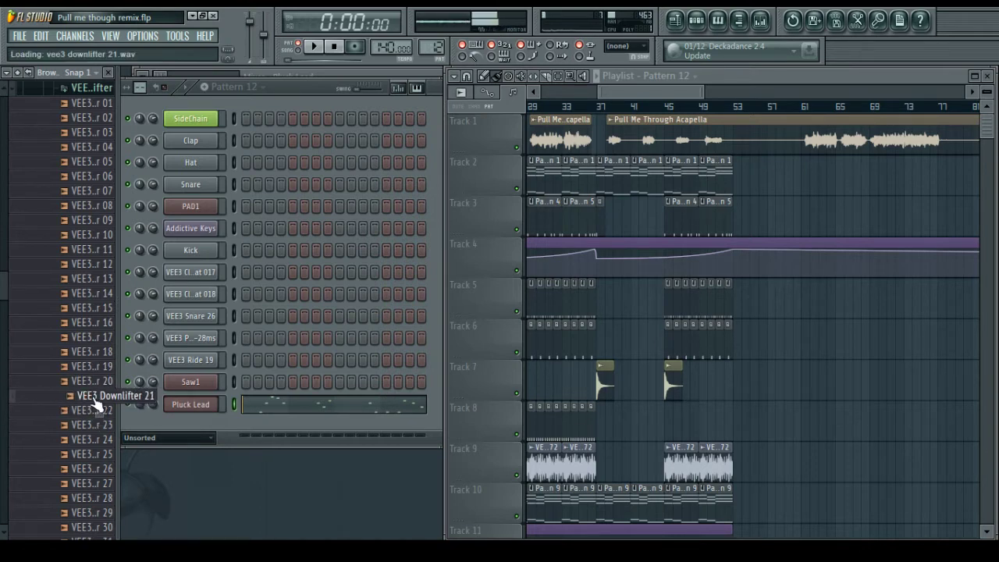
{"action": "left_click", "coordinate": [94, 424]}
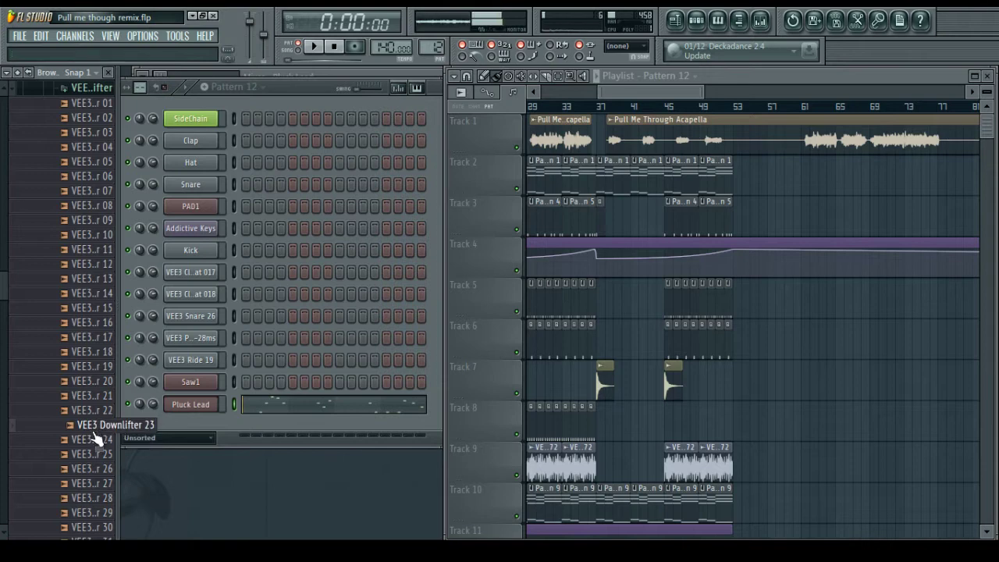
{"action": "left_click_drag", "start_coordinate": [92, 429], "coordinate": [734, 384]}
Assign the VEE3 Downlifter 23 clip its own free mixer insert
{"action": "double_click", "coordinate": [747, 383]}
{"action": "left_click", "coordinate": [747, 150]}
{"action": "left_click", "coordinate": [780, 190]}
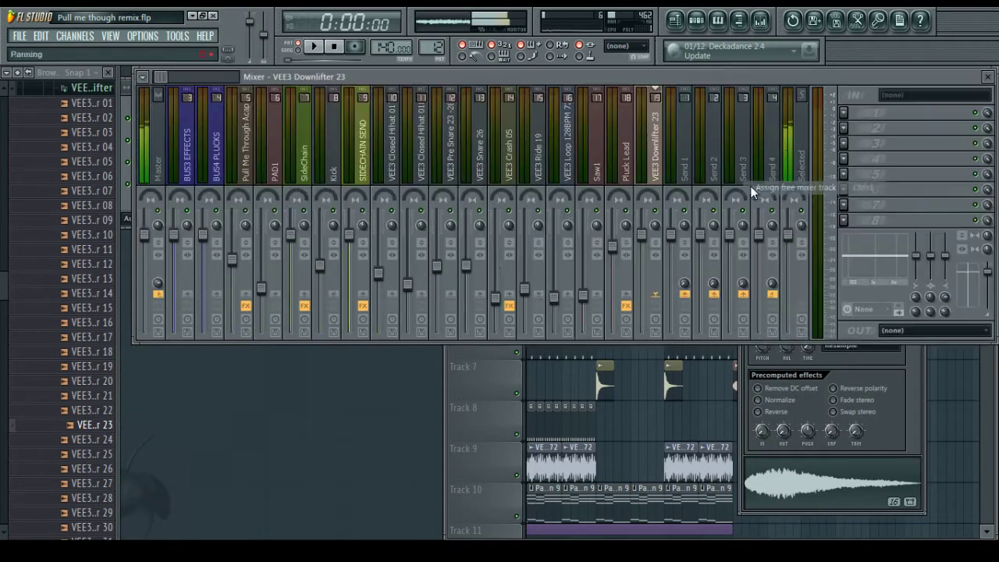
Route the downlifter insert to BUS3 EFFECTS instead of Master
{"action": "left_click", "coordinate": [157, 294]}
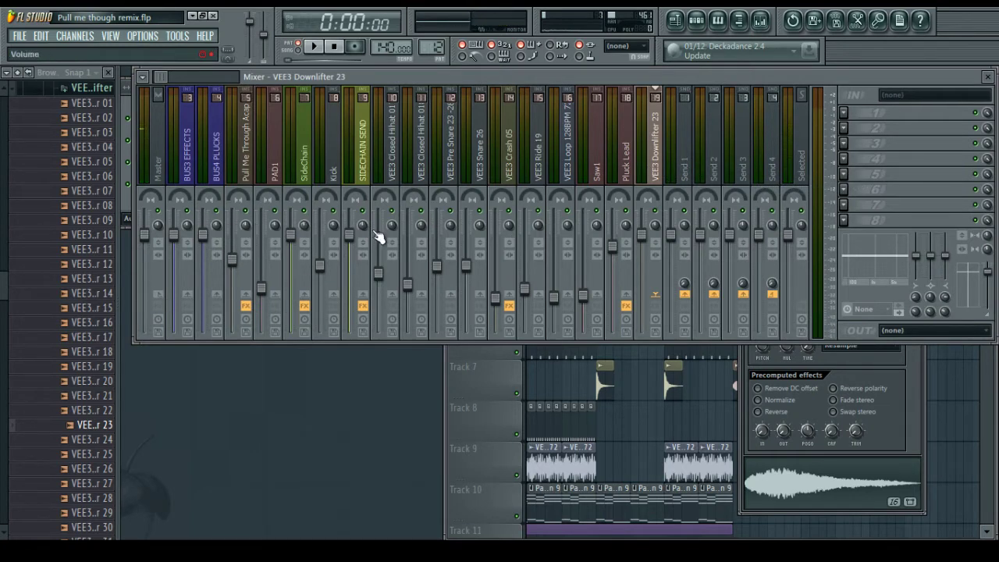
{"action": "left_click", "coordinate": [187, 294]}
{"action": "left_click", "coordinate": [669, 439]}
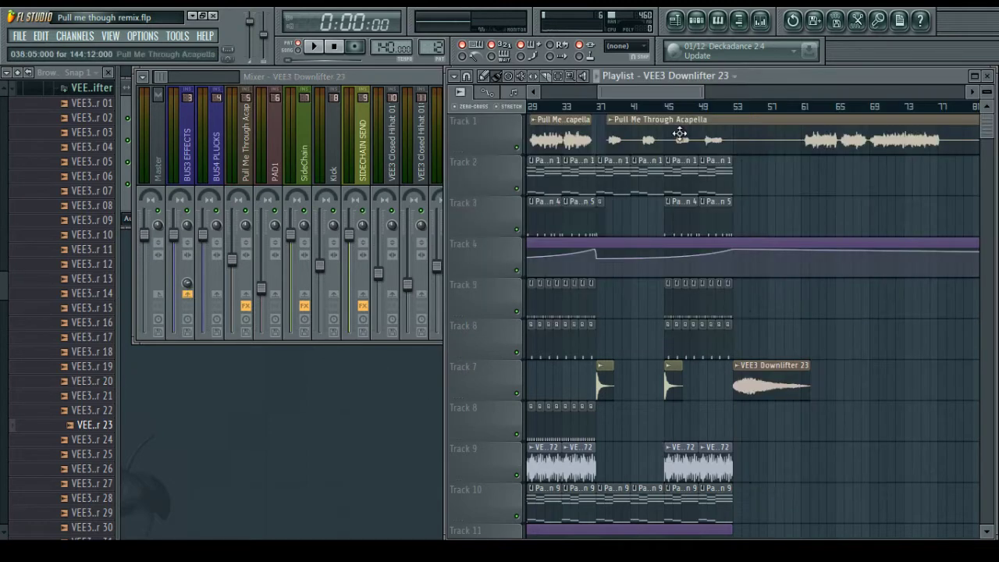
{"action": "left_click", "coordinate": [435, 92]}
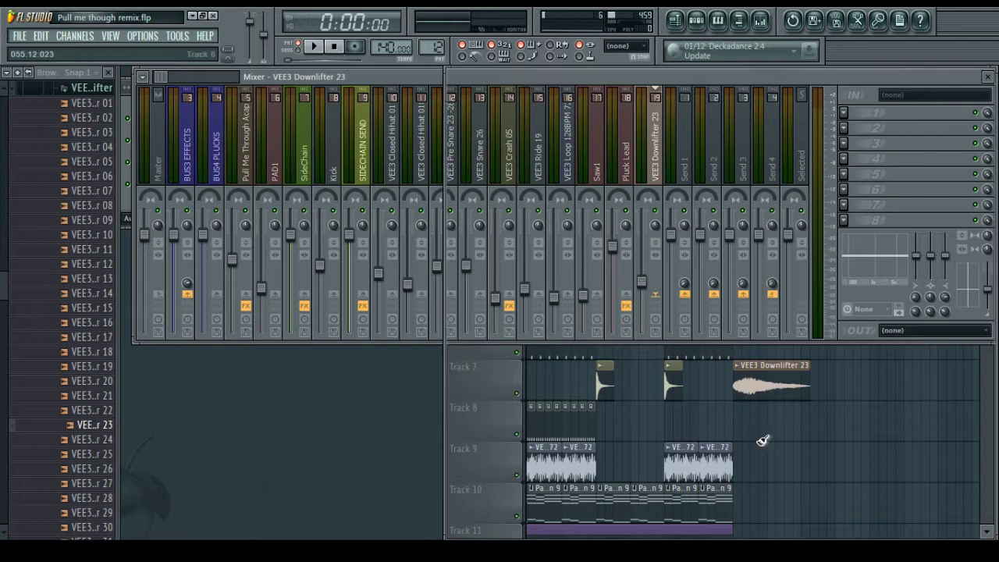
{"action": "left_click", "coordinate": [753, 385]}
Move the downlifter clip near bar 5 and play the arrangement from there
{"action": "left_click_drag", "start_coordinate": [648, 98], "coordinate": [506, 96]}
{"action": "scroll", "coordinate": [560, 114], "scroll_direction": "up", "scroll_amount": 4}
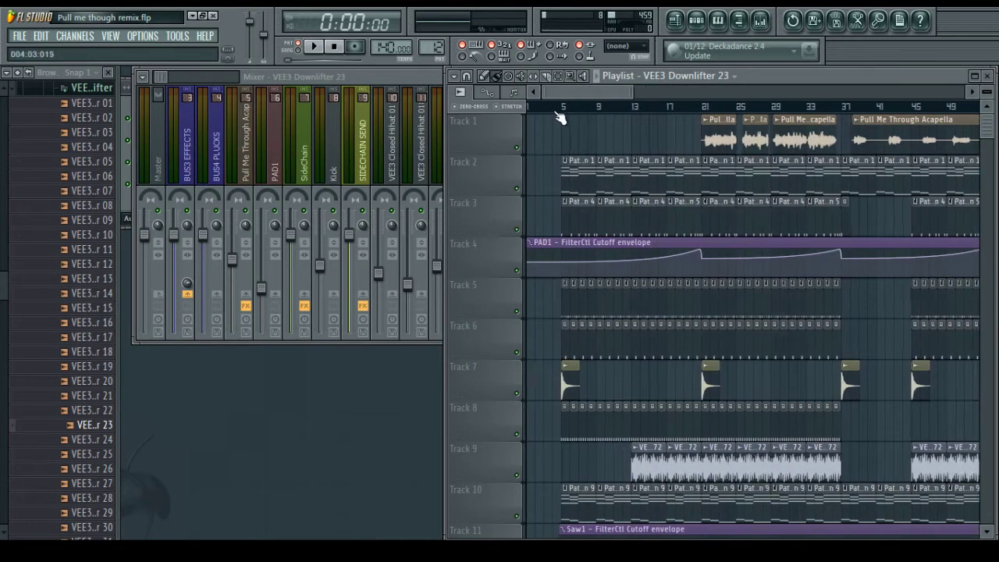
{"action": "scroll", "coordinate": [603, 282], "scroll_direction": "down", "scroll_amount": 5}
{"action": "left_click", "coordinate": [575, 383]}
{"action": "scroll", "coordinate": [567, 287], "scroll_direction": "up", "scroll_amount": 6}
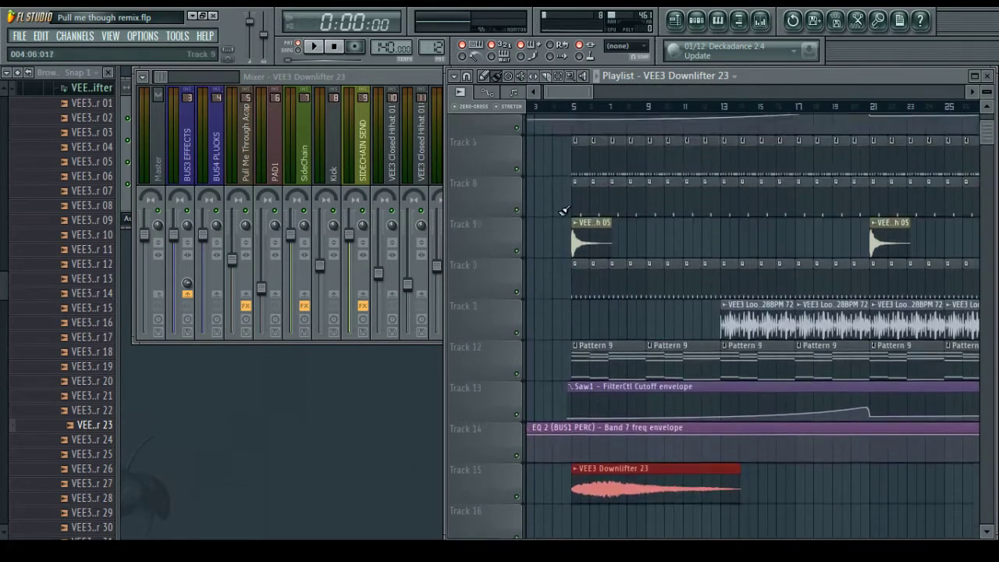
{"action": "scroll", "coordinate": [573, 115], "scroll_direction": "up", "scroll_amount": 4}
{"action": "scroll", "coordinate": [571, 110], "scroll_direction": "up", "scroll_amount": 1}
{"action": "left_click", "coordinate": [570, 110]}
{"action": "left_click", "coordinate": [561, 109]}
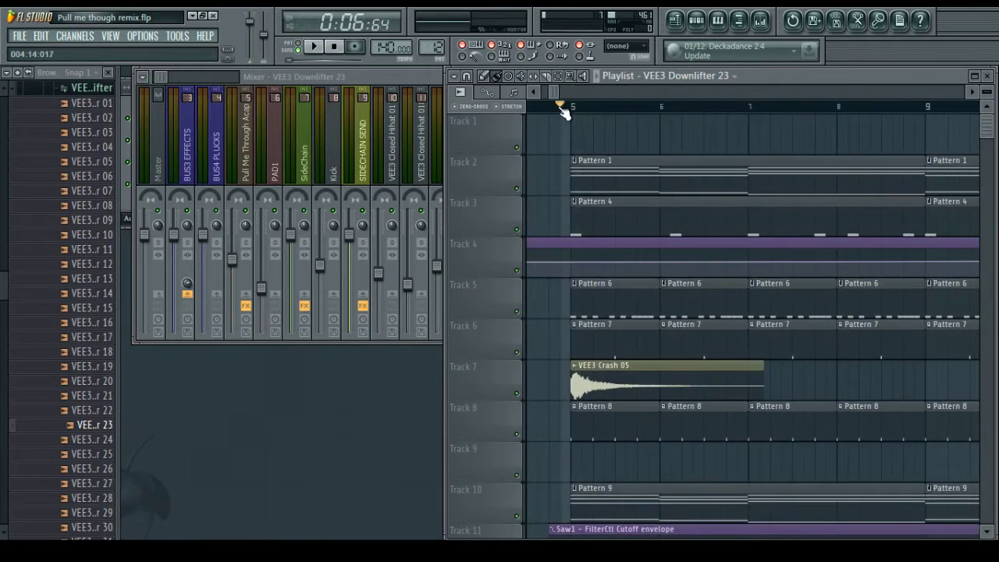
{"action": "key", "text": "space"}
Lower the downlifter's mixer volume to about -16.7 dB
{"action": "left_click", "coordinate": [425, 78]}
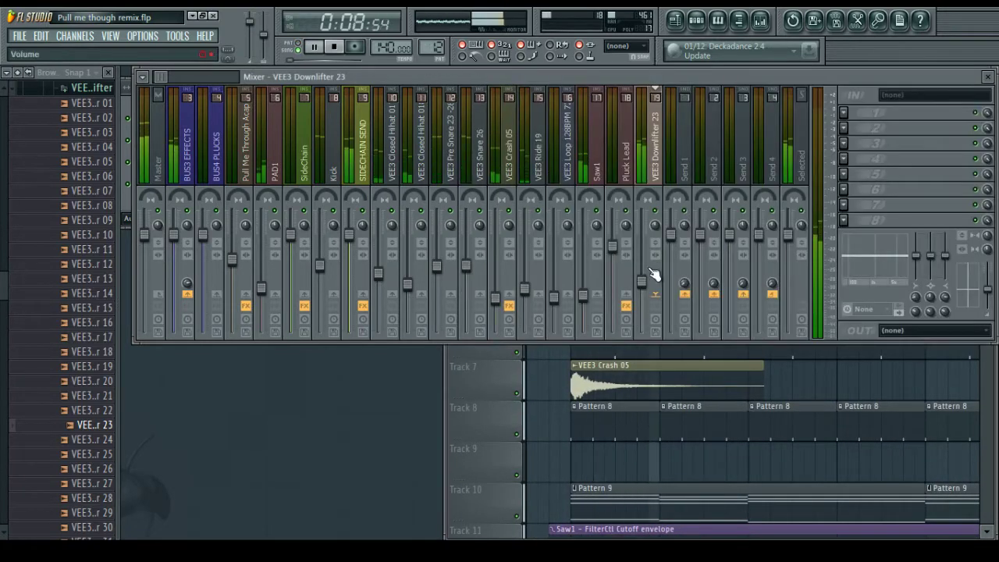
{"action": "left_click_drag", "start_coordinate": [642, 279], "coordinate": [642, 294]}
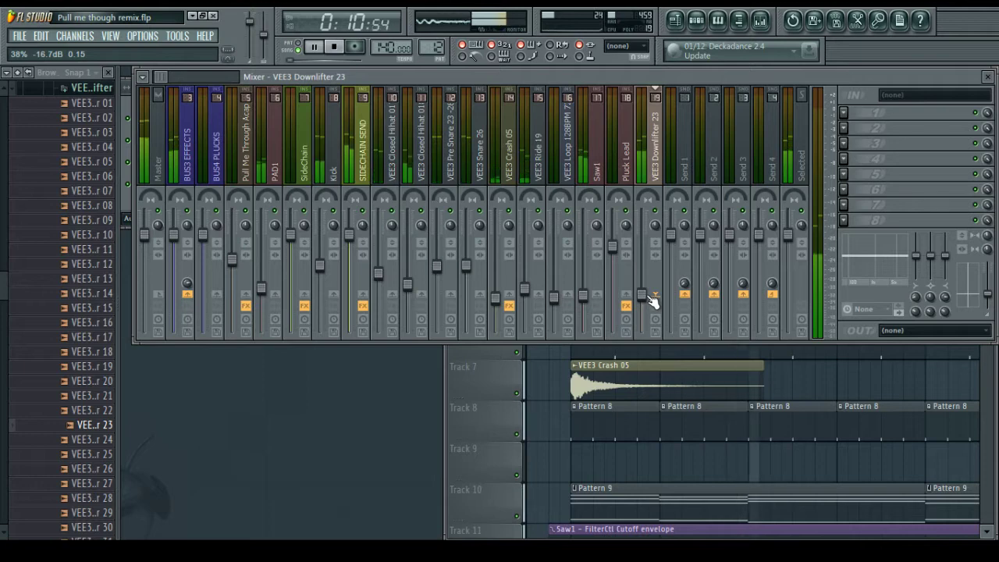
{"action": "left_click", "coordinate": [555, 463]}
{"action": "scroll", "coordinate": [554, 463], "scroll_direction": "down", "scroll_amount": 3}
Replace the Track 13 clip with VEE3 Downlifter 10
{"action": "left_click", "coordinate": [89, 261]}
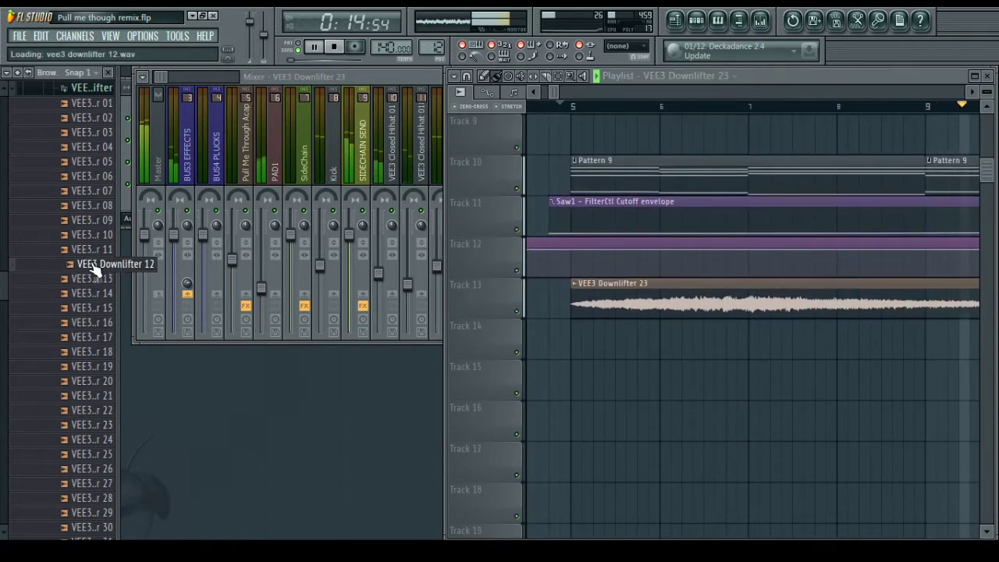
{"action": "left_click", "coordinate": [85, 239]}
{"action": "left_click_drag", "start_coordinate": [88, 249], "coordinate": [627, 305]}
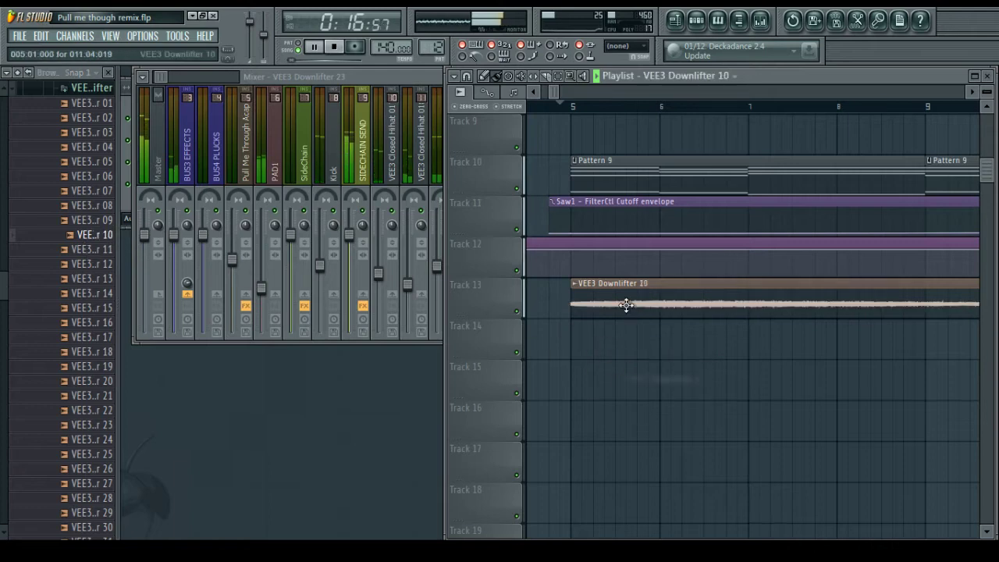
{"action": "scroll", "coordinate": [599, 110], "scroll_direction": "down", "scroll_amount": 5}
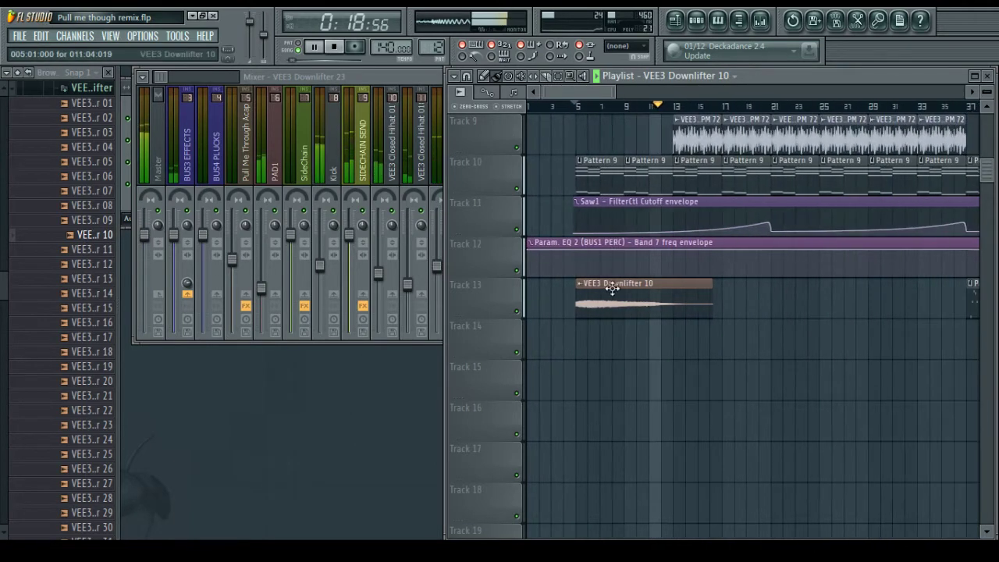
{"action": "double_click", "coordinate": [602, 287]}
{"action": "left_click", "coordinate": [918, 157]}
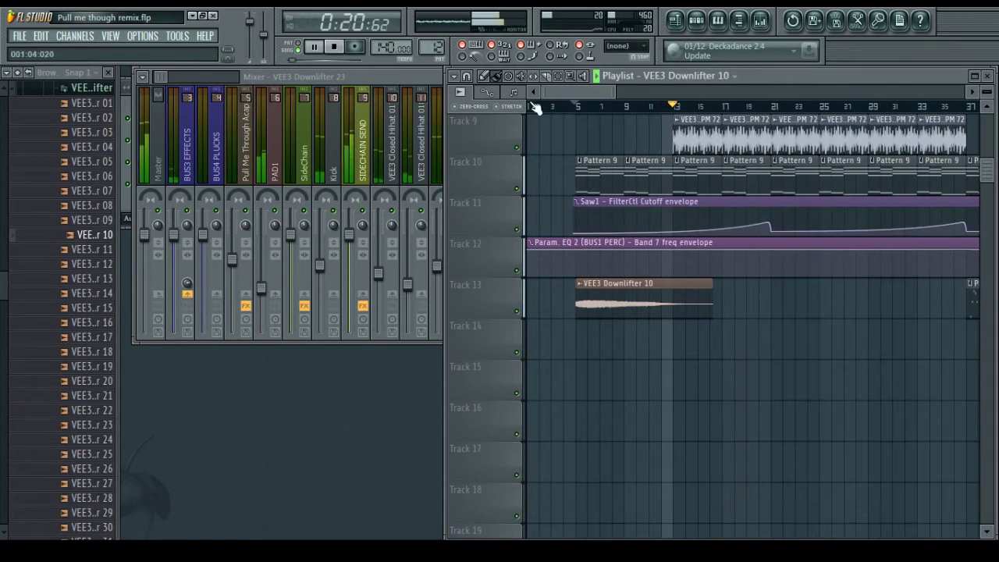
Raise insert 19's volume to -15.8 dB and save the project
{"action": "left_click", "coordinate": [428, 77]}
{"action": "left_click_drag", "start_coordinate": [641, 299], "coordinate": [641, 298]}
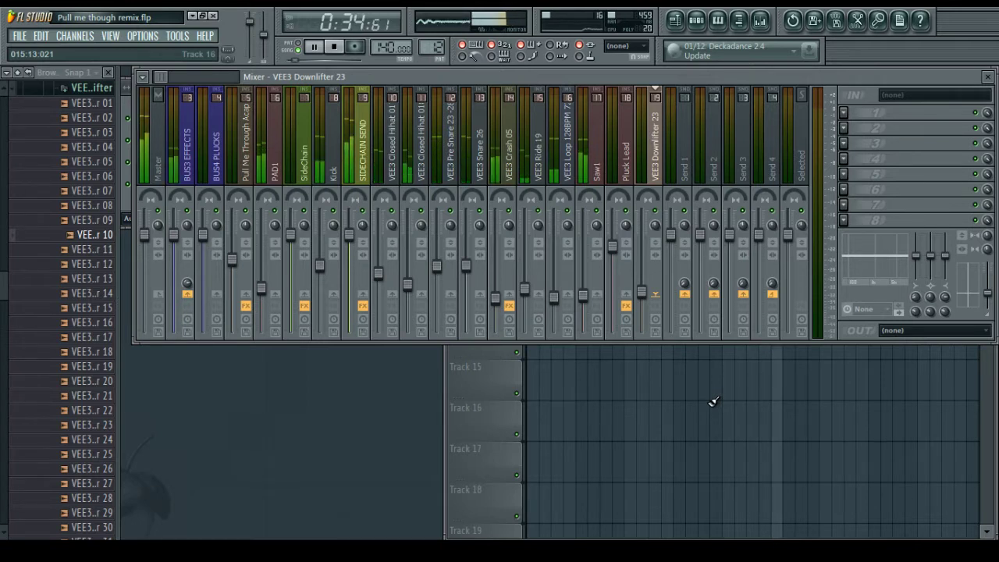
{"action": "left_click", "coordinate": [821, 403]}
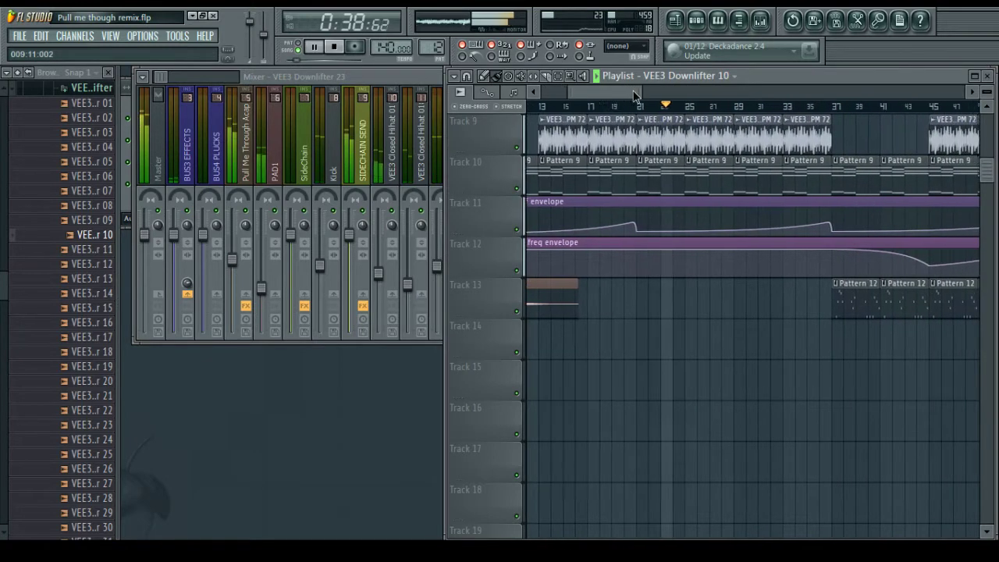
{"action": "key", "text": "ctrl+s"}
Add a second Downlifter 10 clip on Track 14 near bar 21
{"action": "scroll", "coordinate": [635, 349], "scroll_direction": "up", "scroll_amount": 8}
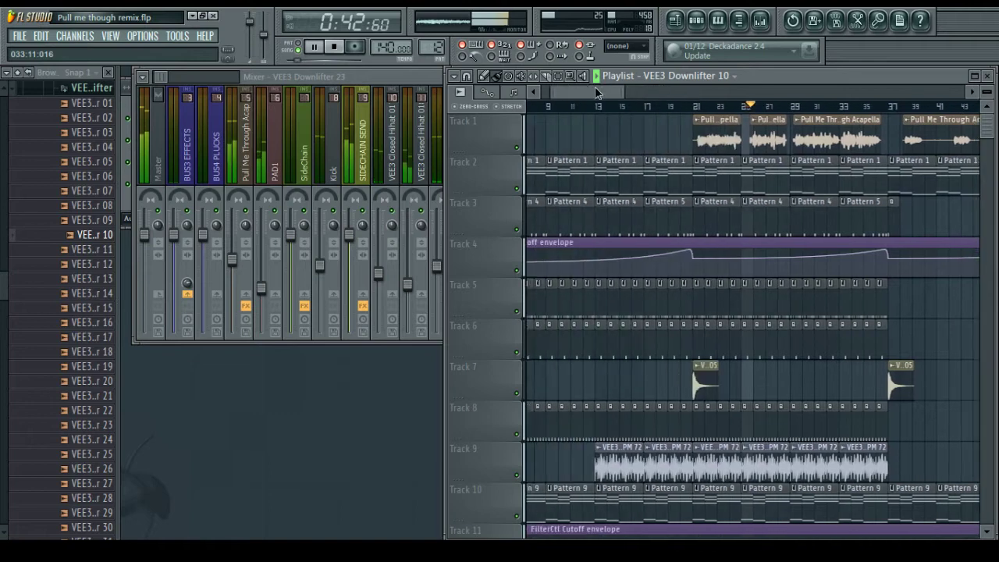
{"action": "scroll", "coordinate": [640, 379], "scroll_direction": "down", "scroll_amount": 6}
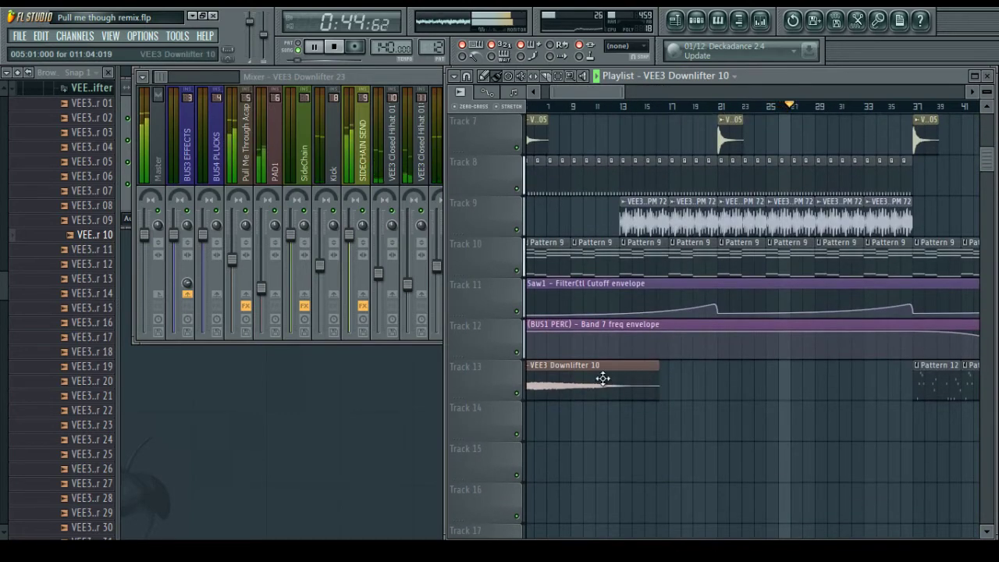
{"action": "left_click_drag", "start_coordinate": [603, 378], "coordinate": [882, 410]}
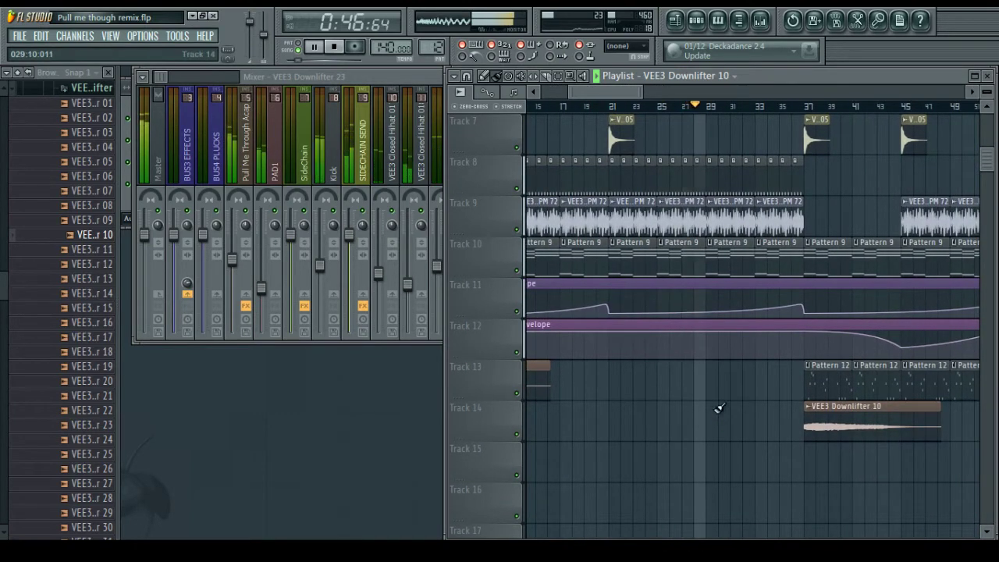
{"action": "left_click_drag", "start_coordinate": [832, 441], "coordinate": [630, 425]}
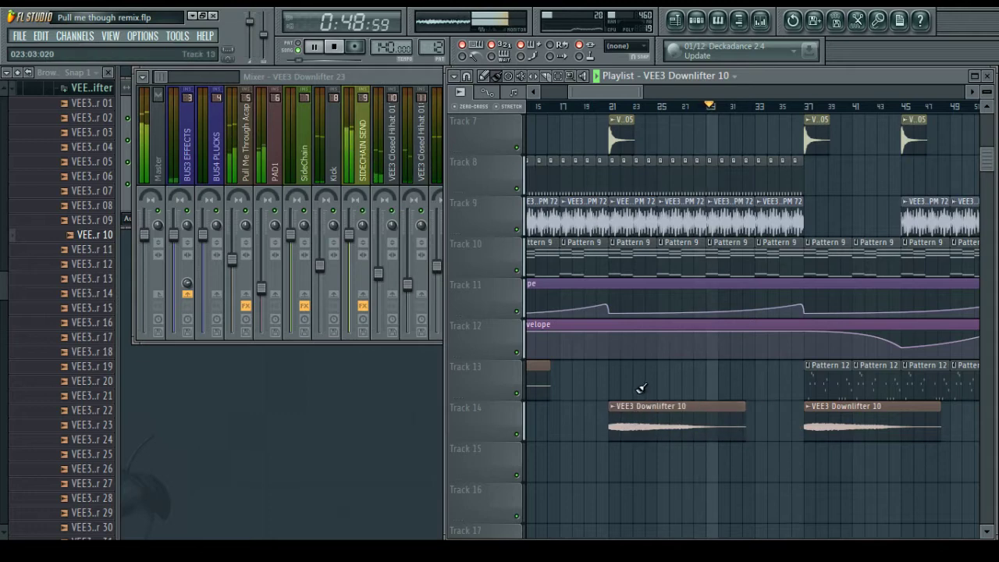
{"action": "left_click_drag", "start_coordinate": [620, 92], "coordinate": [592, 92]}
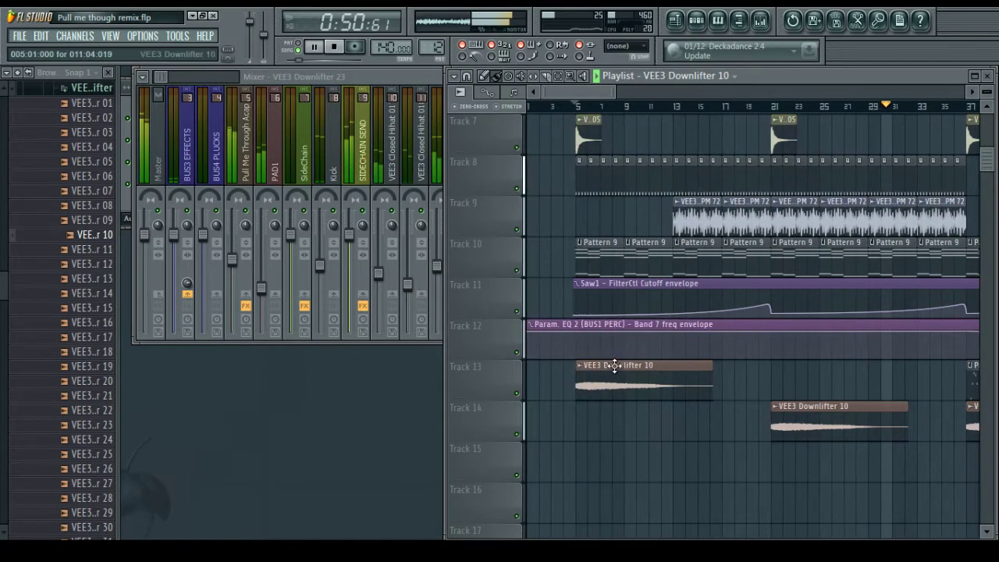
{"action": "left_click_drag", "start_coordinate": [607, 411], "coordinate": [609, 433]}
{"action": "scroll", "coordinate": [691, 474], "scroll_direction": "up", "scroll_amount": 6}
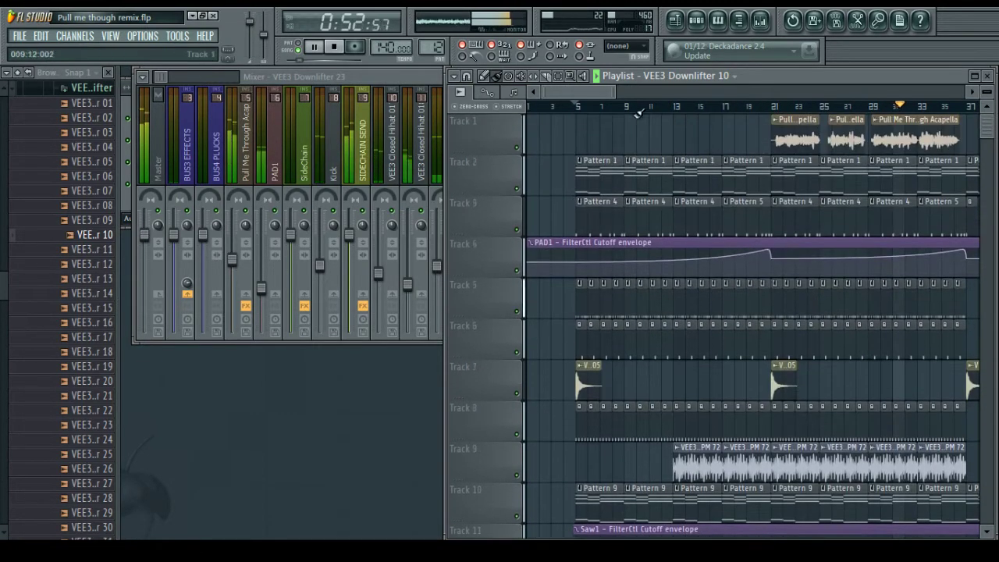
{"action": "left_click_drag", "start_coordinate": [577, 93], "coordinate": [630, 92]}
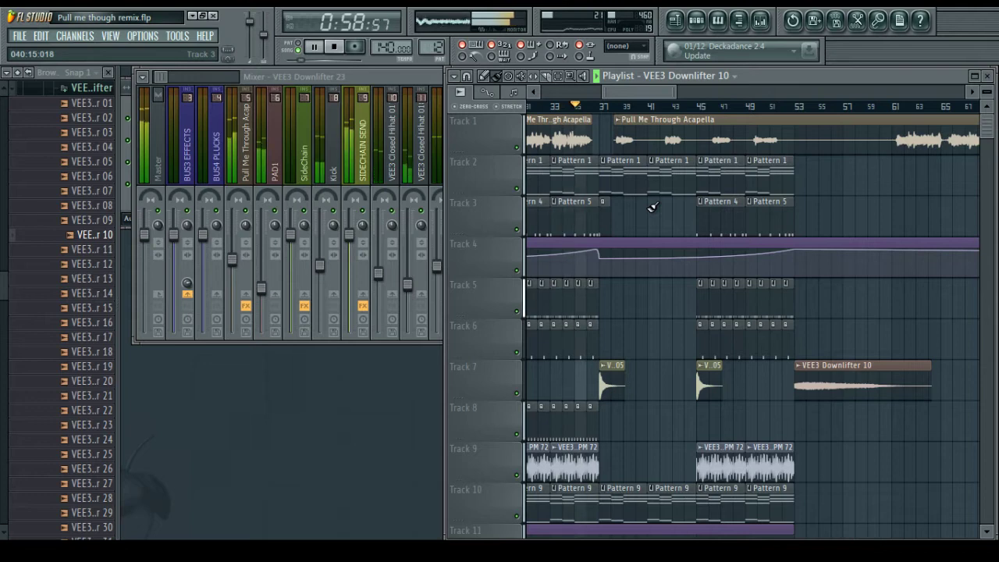
Listen through the arrangement, then stop playback and bring up Pattern 12's Channel Rack
{"action": "scroll", "coordinate": [652, 208], "scroll_direction": "down", "scroll_amount": 3}
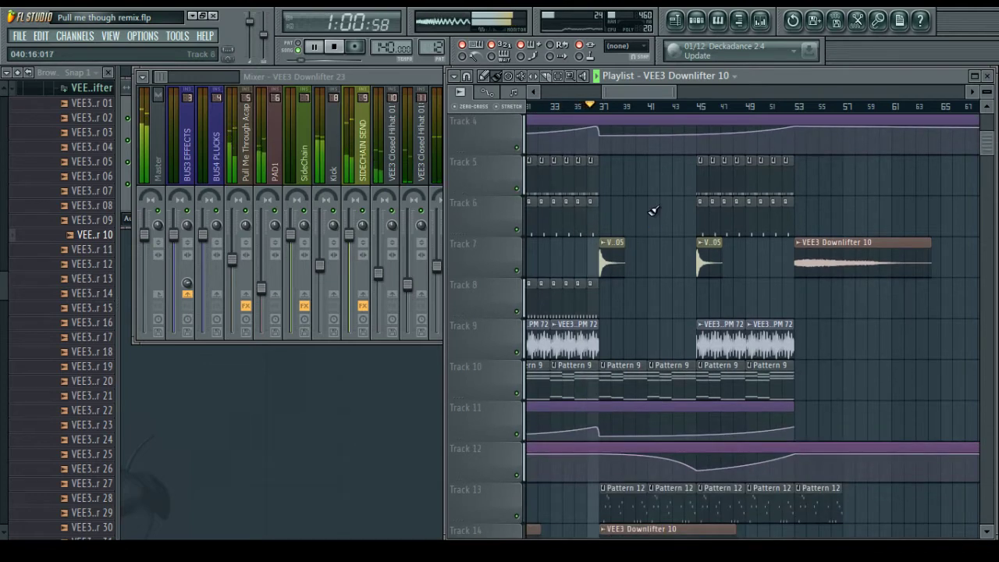
{"action": "scroll", "coordinate": [646, 212], "scroll_direction": "down", "scroll_amount": 5}
{"action": "scroll", "coordinate": [673, 394], "scroll_direction": "up", "scroll_amount": 8}
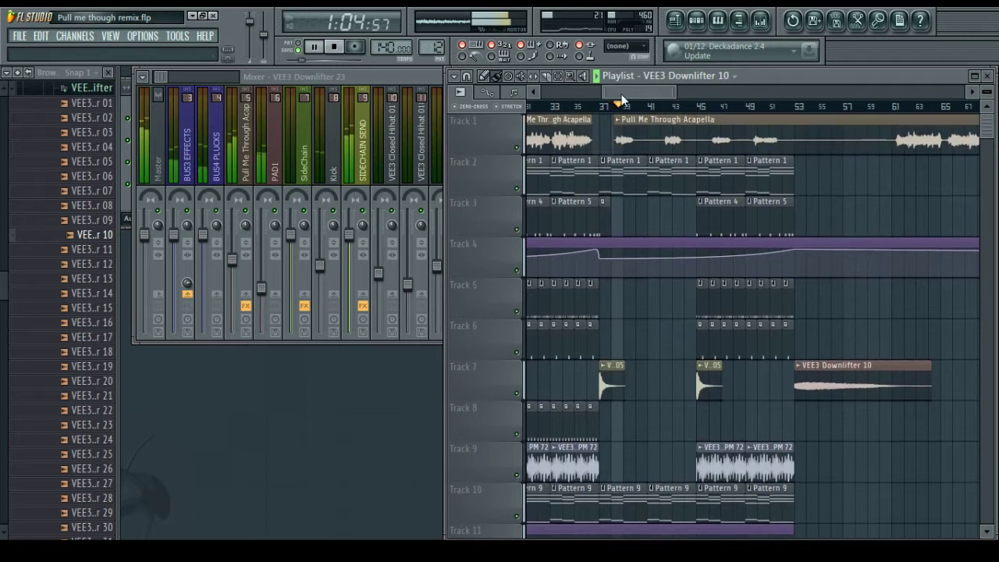
{"action": "left_click_drag", "start_coordinate": [621, 96], "coordinate": [630, 96]}
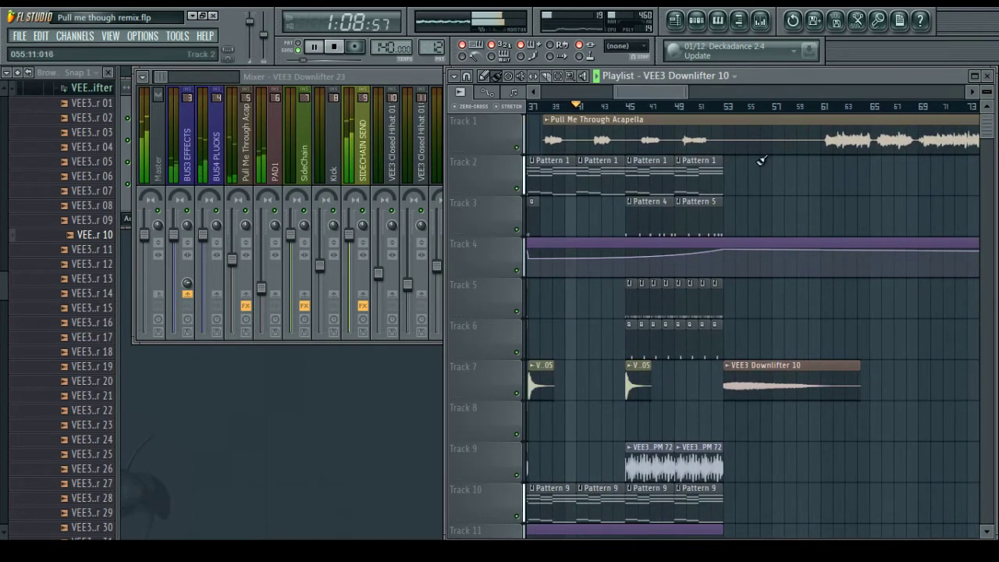
{"action": "left_click_drag", "start_coordinate": [664, 90], "coordinate": [669, 89]}
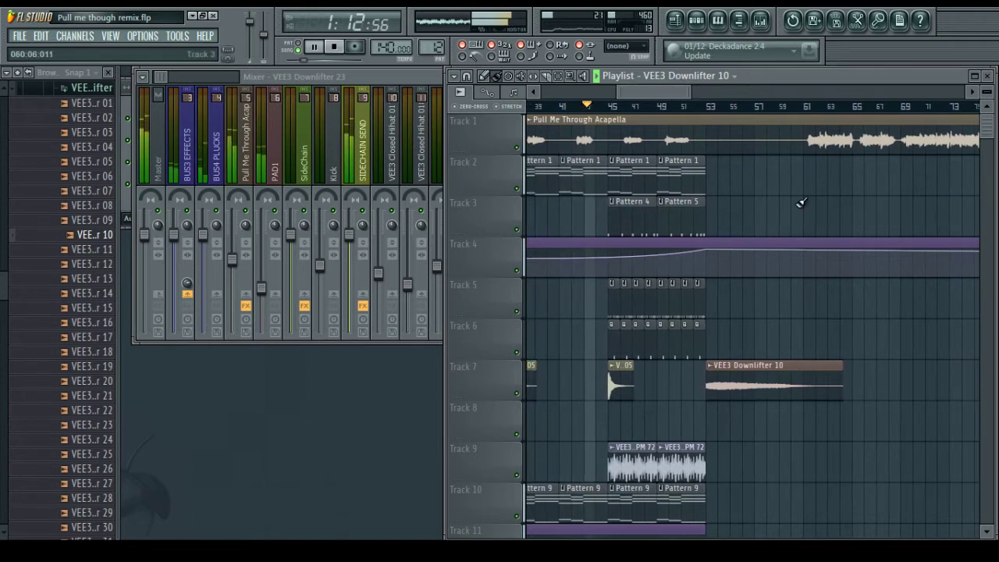
{"action": "scroll", "coordinate": [749, 209], "scroll_direction": "down", "scroll_amount": 2}
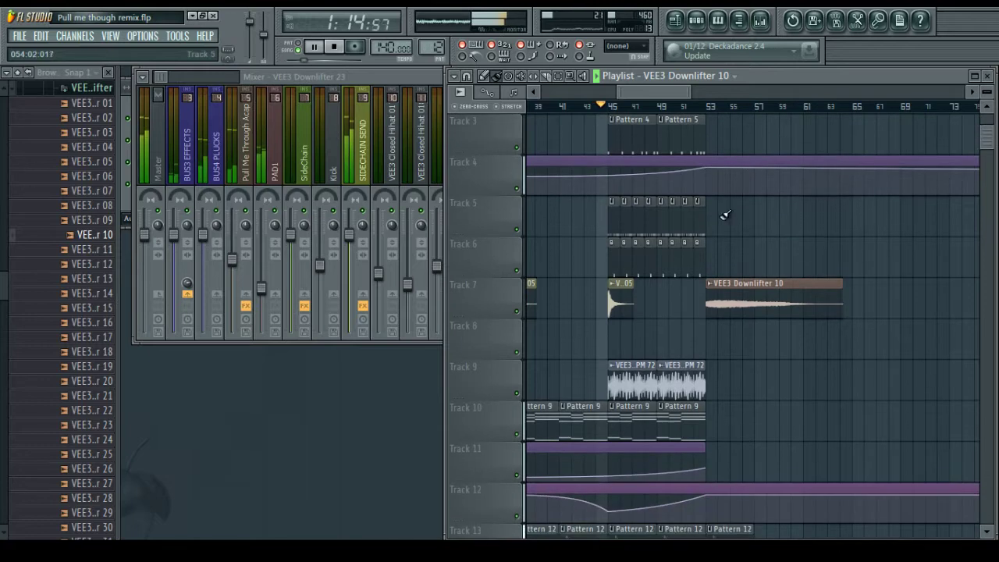
{"action": "scroll", "coordinate": [687, 314], "scroll_direction": "down", "scroll_amount": 3}
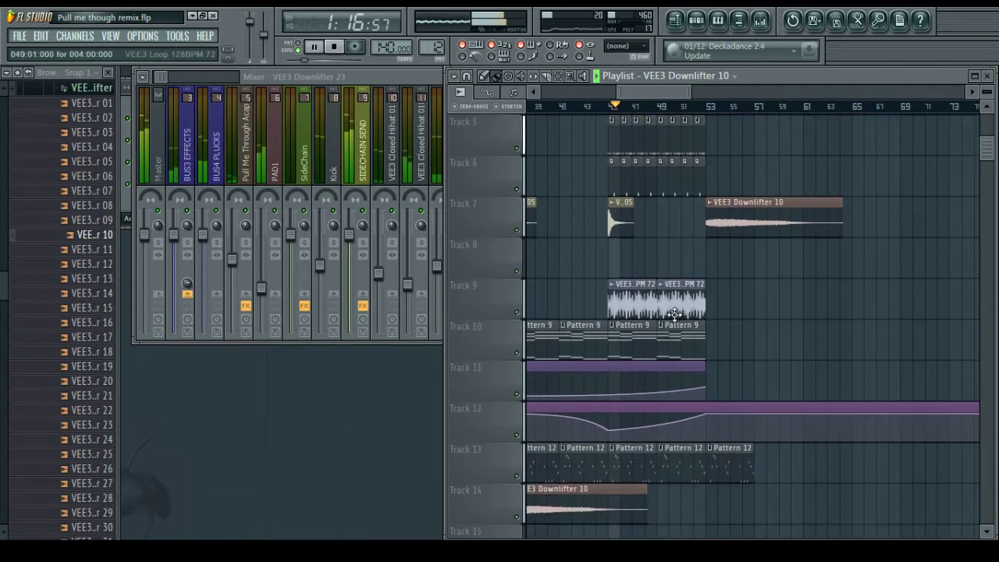
{"action": "scroll", "coordinate": [761, 296], "scroll_direction": "up", "scroll_amount": 5}
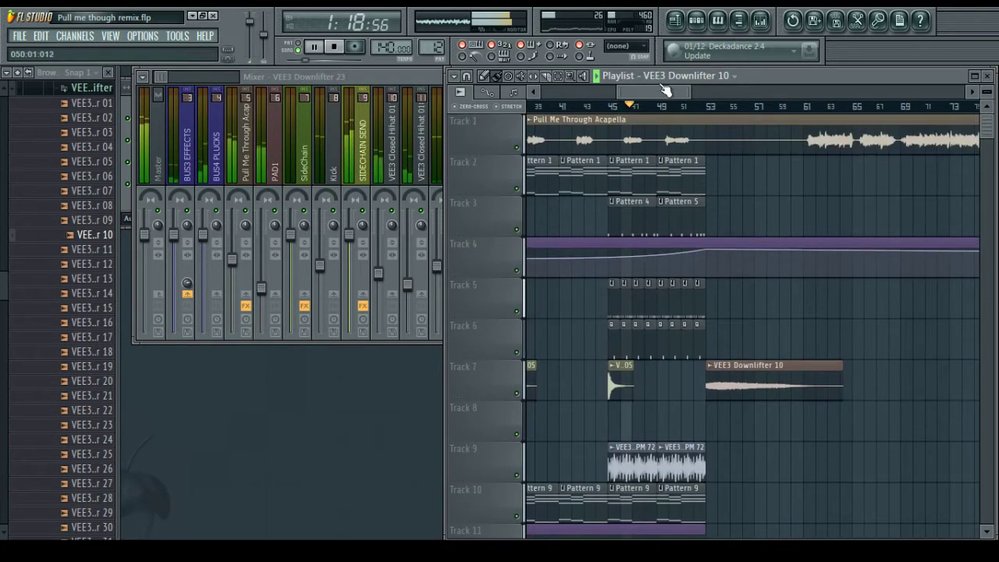
{"action": "mouse_move", "coordinate": [651, 90]}
{"action": "left_mouse_down"}
{"action": "mouse_move", "coordinate": [572, 87]}
{"action": "mouse_move", "coordinate": [654, 93]}
{"action": "left_mouse_up"}
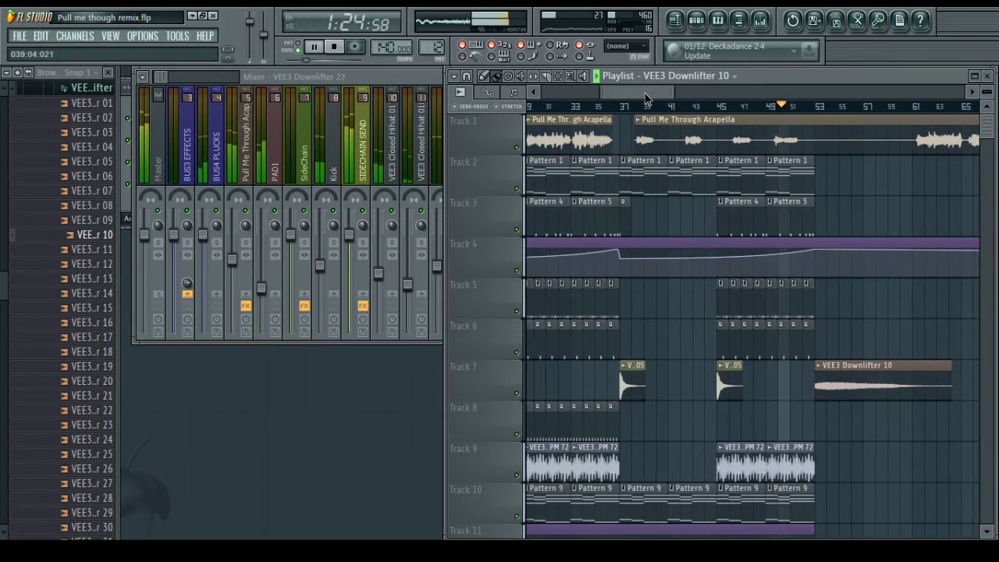
{"action": "scroll", "coordinate": [647, 318], "scroll_direction": "up", "scroll_amount": 1}
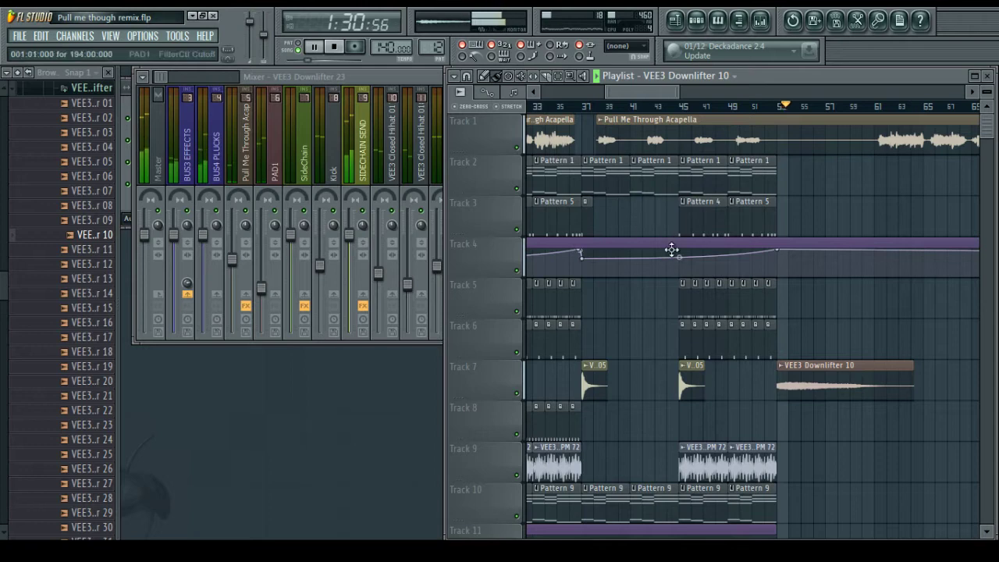
{"action": "key", "text": "space"}
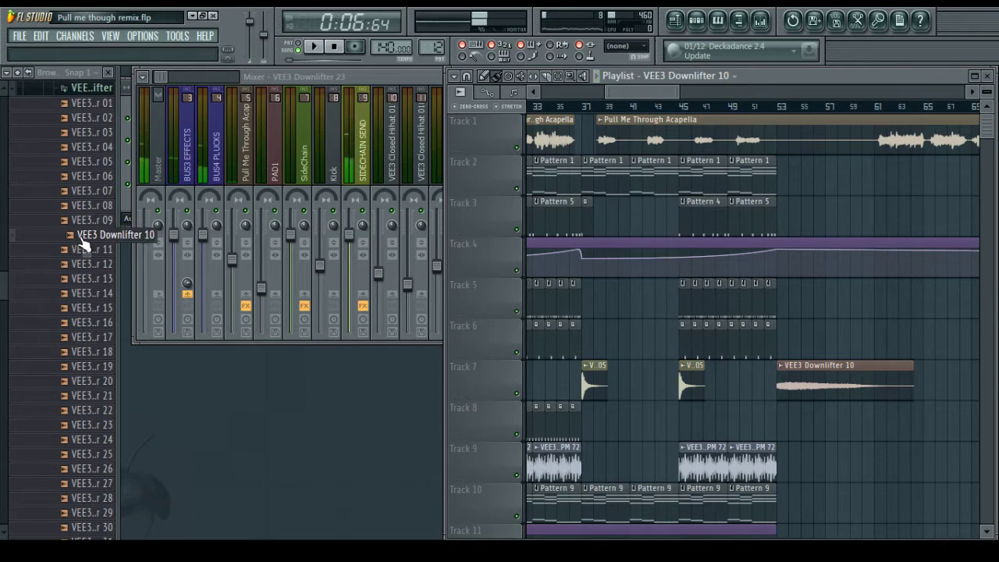
{"action": "key", "text": "F6"}
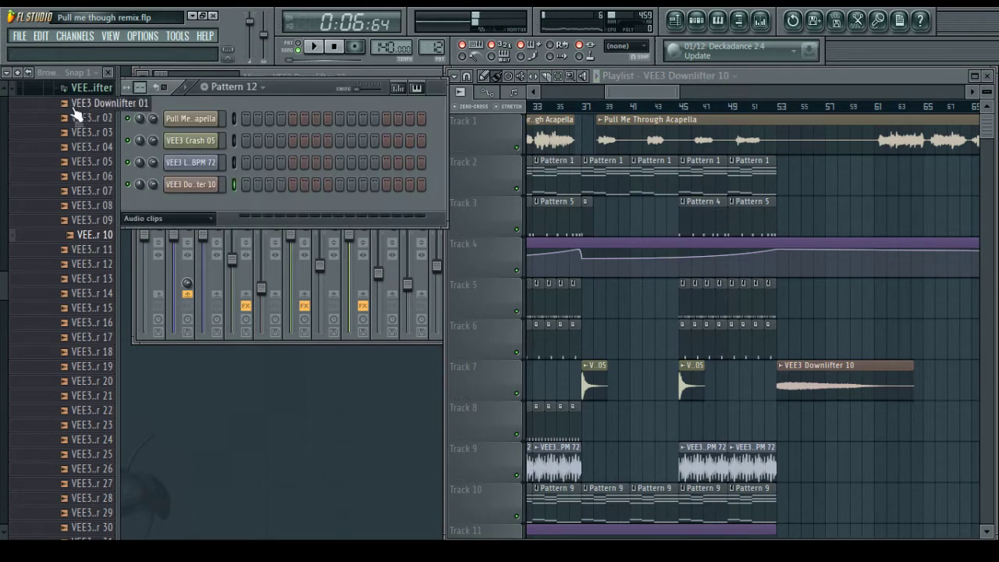
Show all channels and add a new Sylenth1 channel to the Channel Rack
{"action": "left_click", "coordinate": [143, 219]}
{"action": "left_click", "coordinate": [148, 268]}
{"action": "left_click", "coordinate": [75, 35]}
{"action": "mouse_move", "coordinate": [80, 49]}
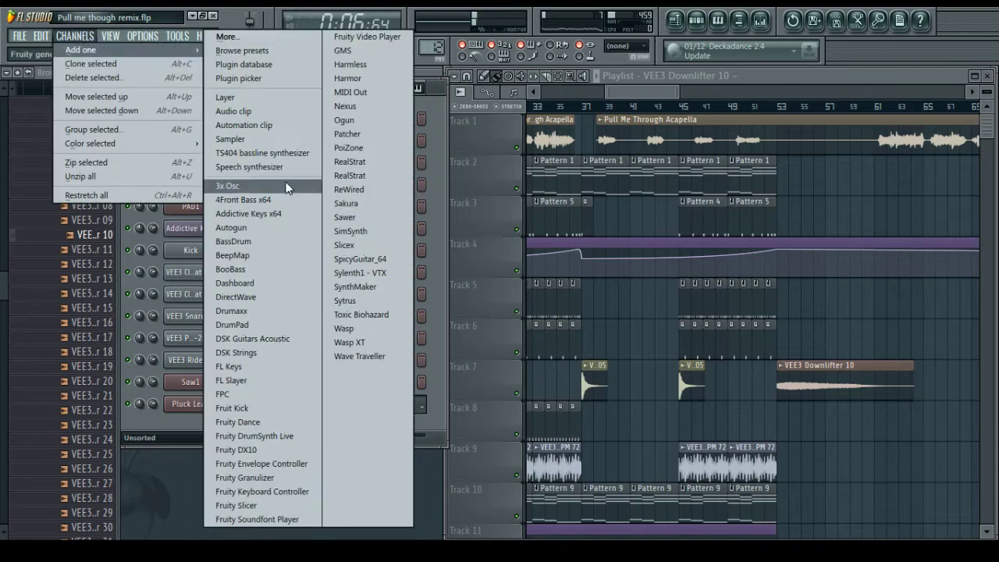
{"action": "left_click", "coordinate": [385, 271]}
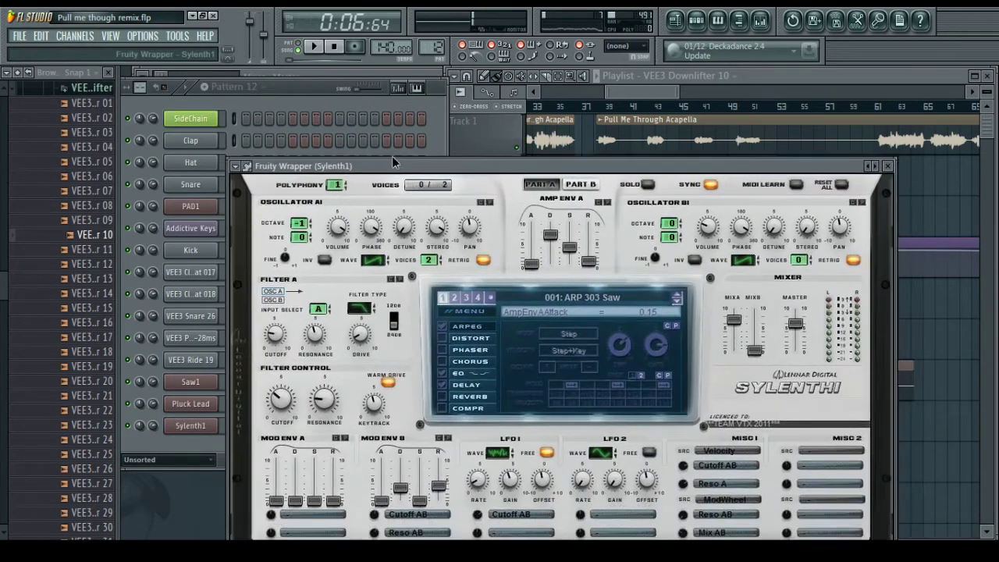
{"action": "left_click_drag", "start_coordinate": [263, 167], "coordinate": [248, 140]}
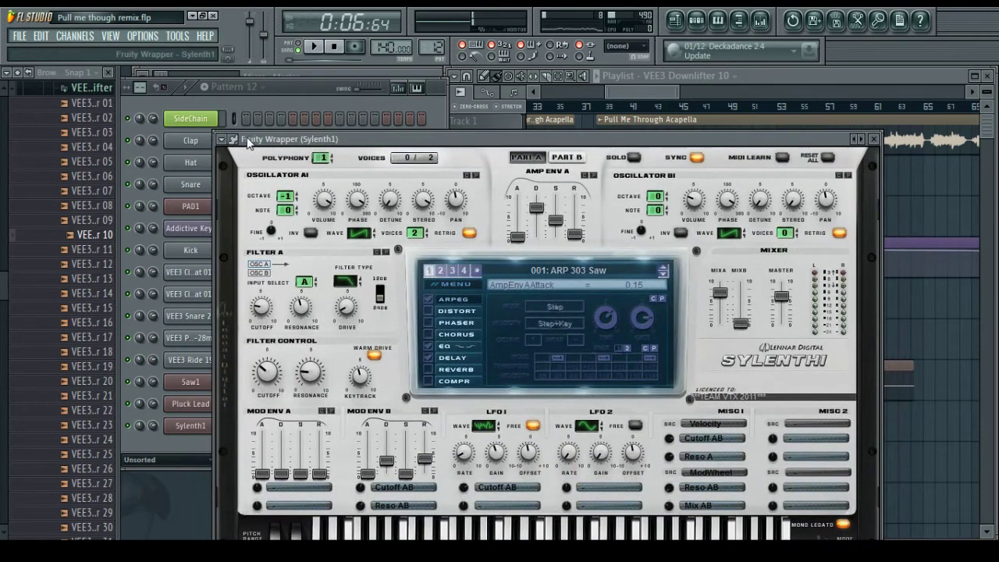
Load Sylenth1's Init preset and set oscillator A1 to a sine wave
{"action": "left_click", "coordinate": [457, 284]}
{"action": "left_click", "coordinate": [468, 282]}
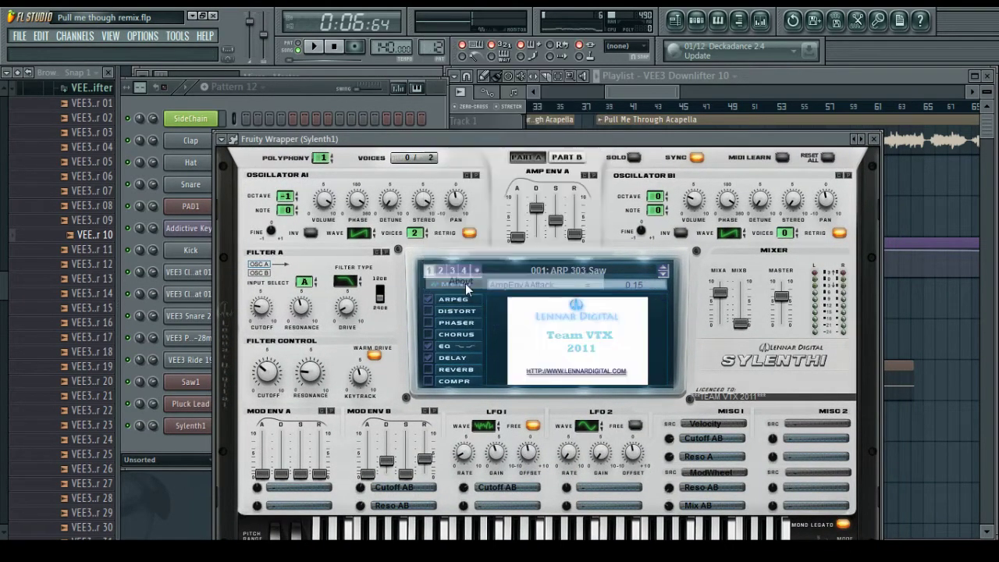
{"action": "left_click", "coordinate": [459, 284]}
{"action": "left_click", "coordinate": [491, 148]}
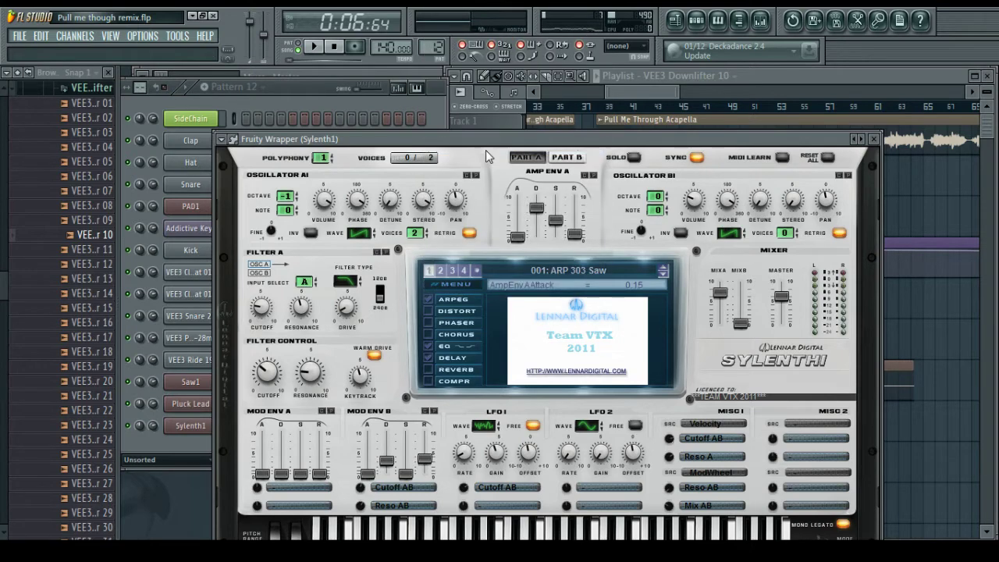
{"action": "left_click", "coordinate": [456, 284]}
{"action": "left_click", "coordinate": [470, 164]}
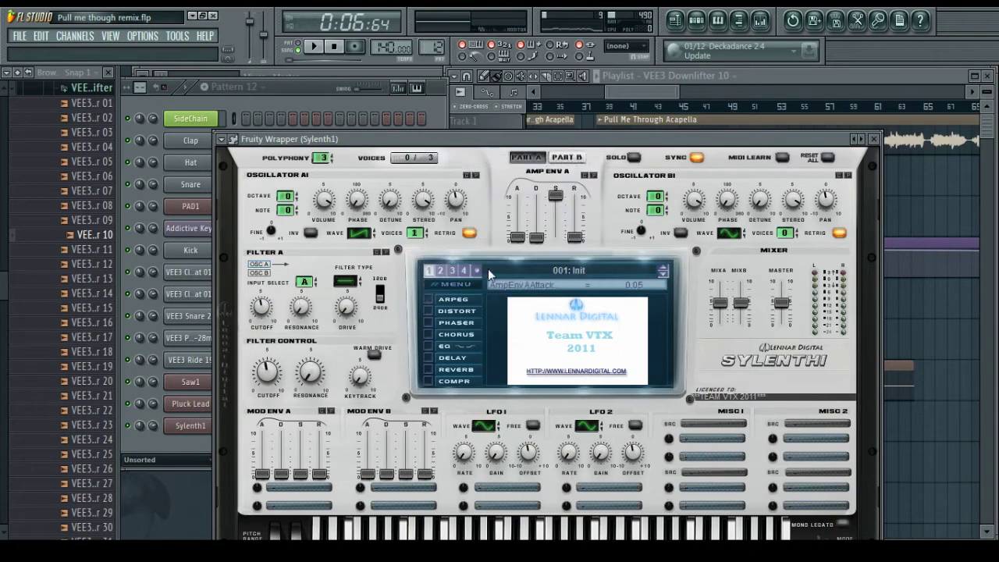
{"action": "left_click", "coordinate": [462, 333]}
{"action": "left_click", "coordinate": [450, 305]}
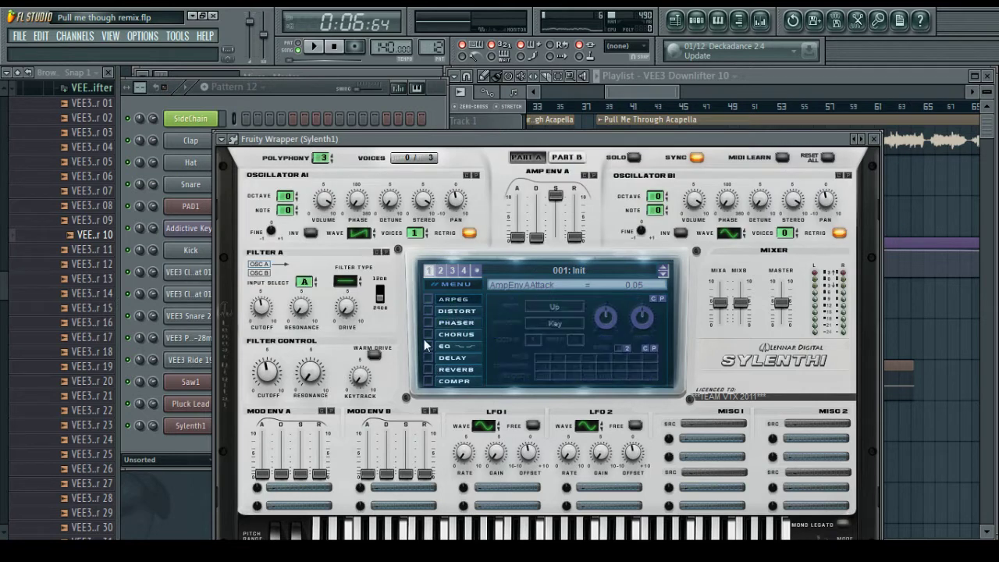
{"action": "left_click", "coordinate": [359, 233]}
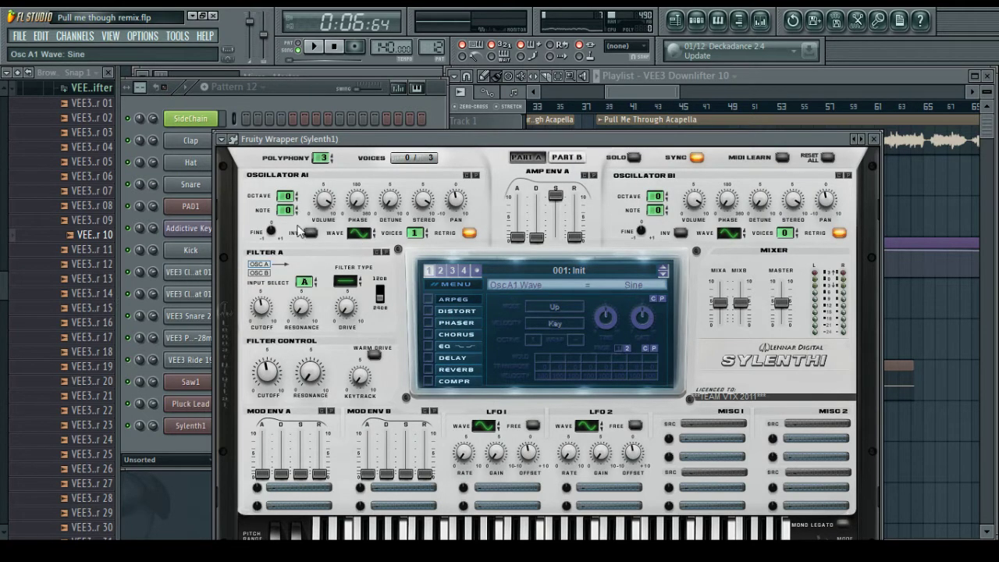
{"action": "key", "text": "x"}
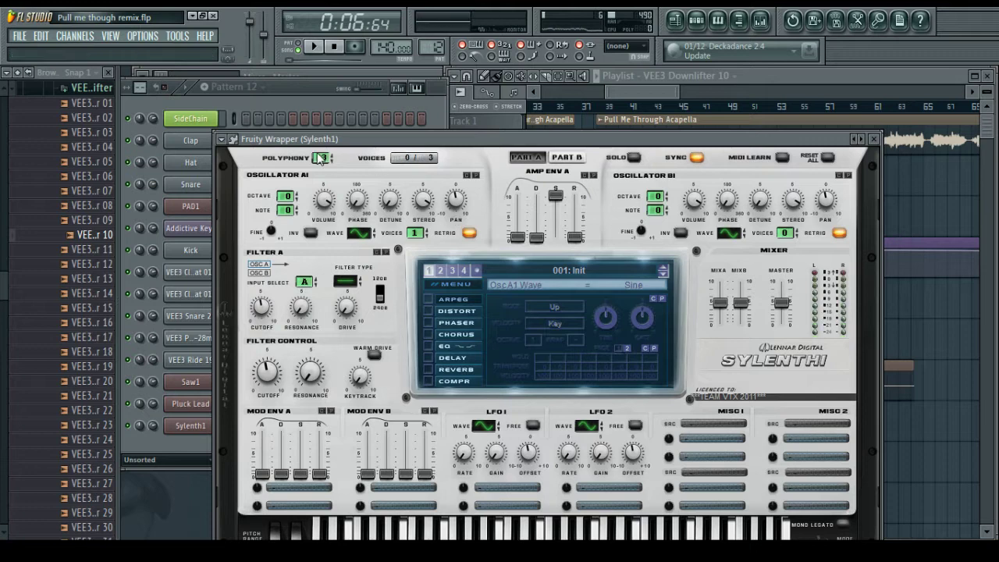
Rename the Sylenth1 channel to 'Sub'
{"action": "left_click", "coordinate": [270, 107]}
{"action": "right_click", "coordinate": [211, 425]}
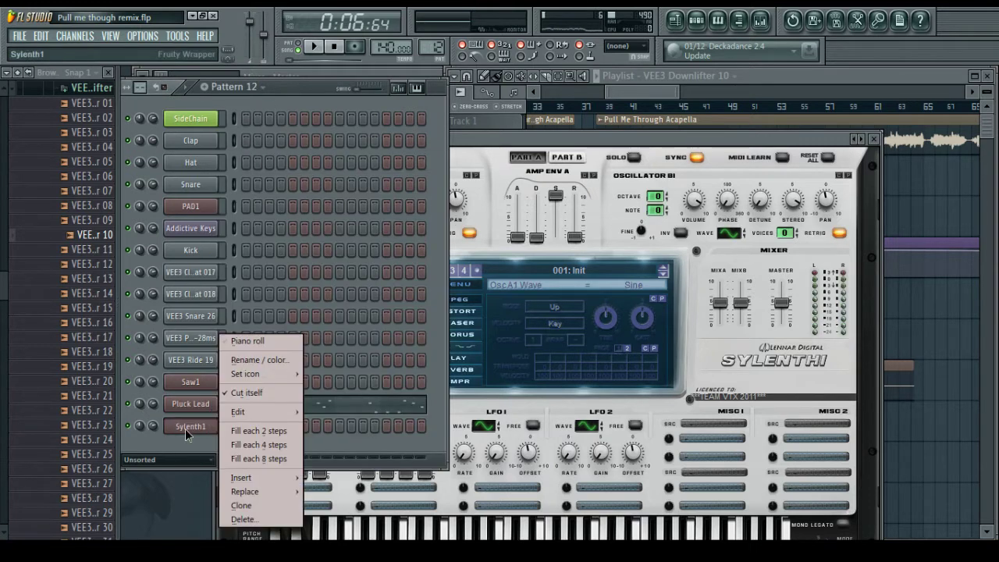
{"action": "left_click", "coordinate": [248, 358]}
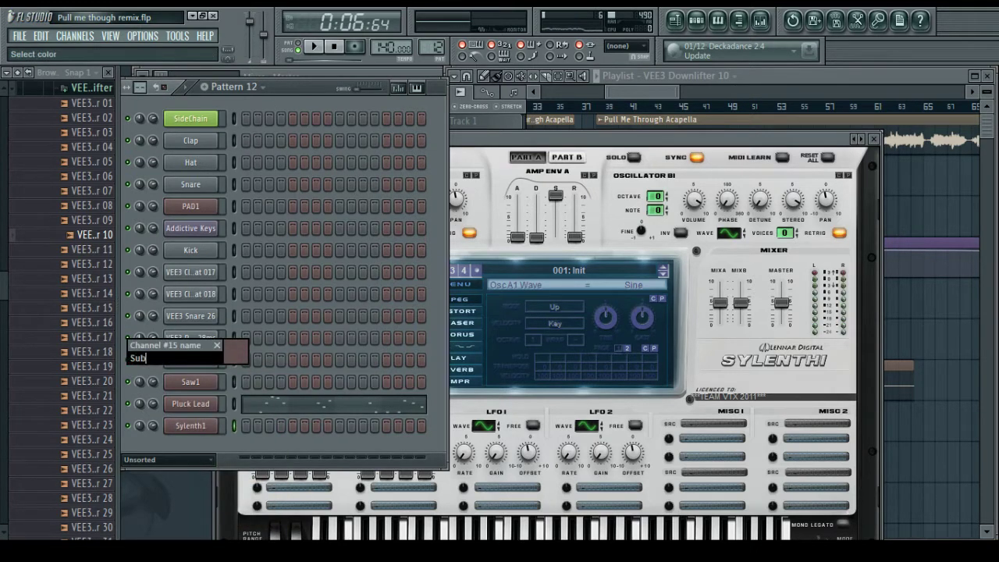
{"action": "type", "text": "Sub"}
{"action": "key", "text": "Return"}
Route the Sub channel to mixer track 20
{"action": "left_click", "coordinate": [216, 426]}
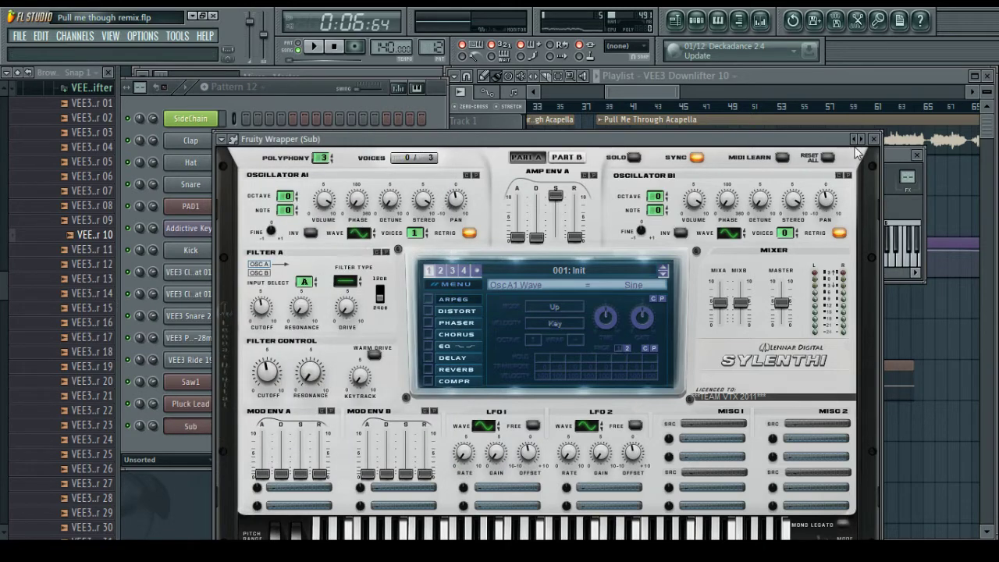
{"action": "left_click", "coordinate": [885, 155]}
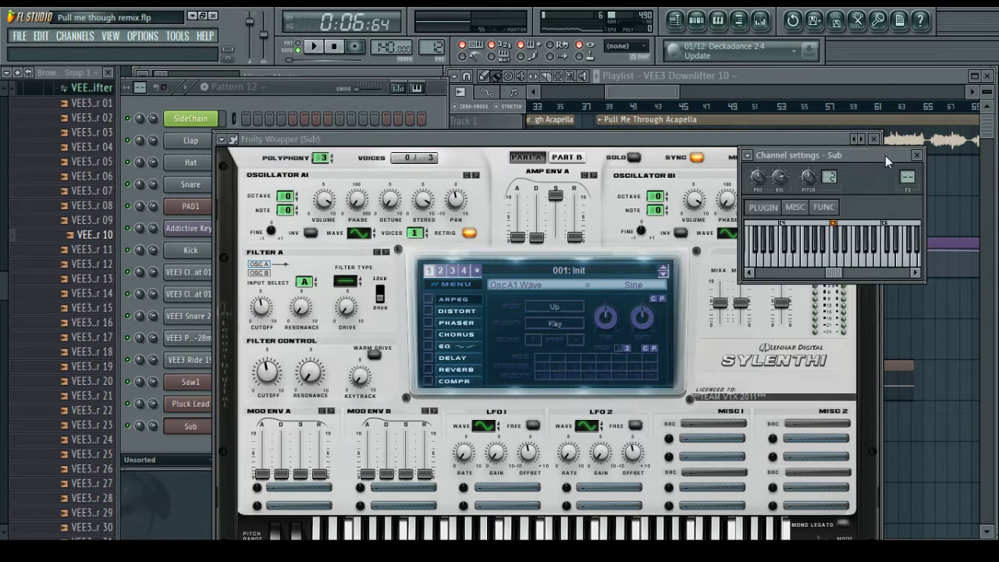
{"action": "left_click", "coordinate": [748, 156]}
{"action": "left_click", "coordinate": [759, 184]}
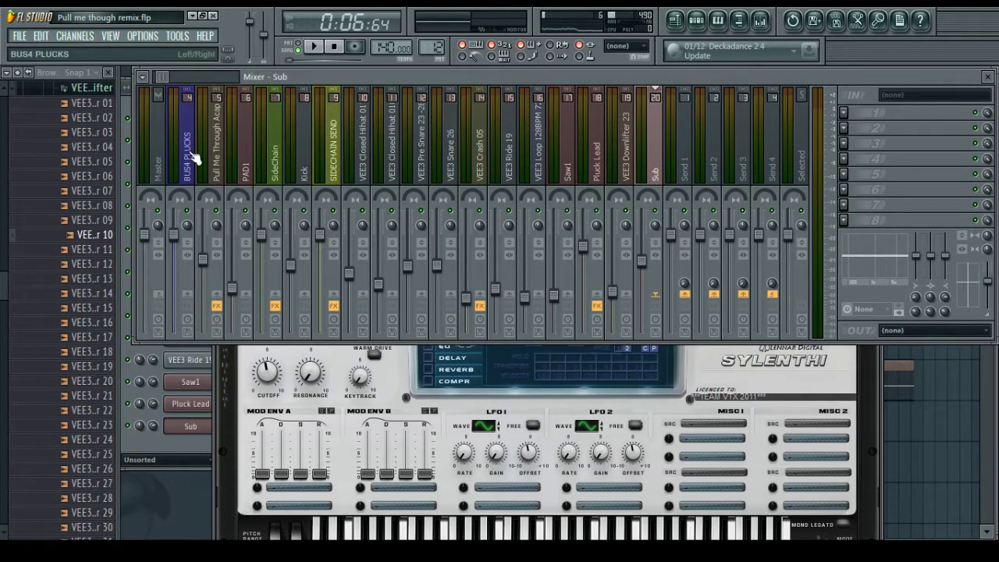
Rename mixer Insert 21 to BUSS SUB and colour it blue
{"action": "left_click_drag", "start_coordinate": [162, 76], "coordinate": [155, 79]}
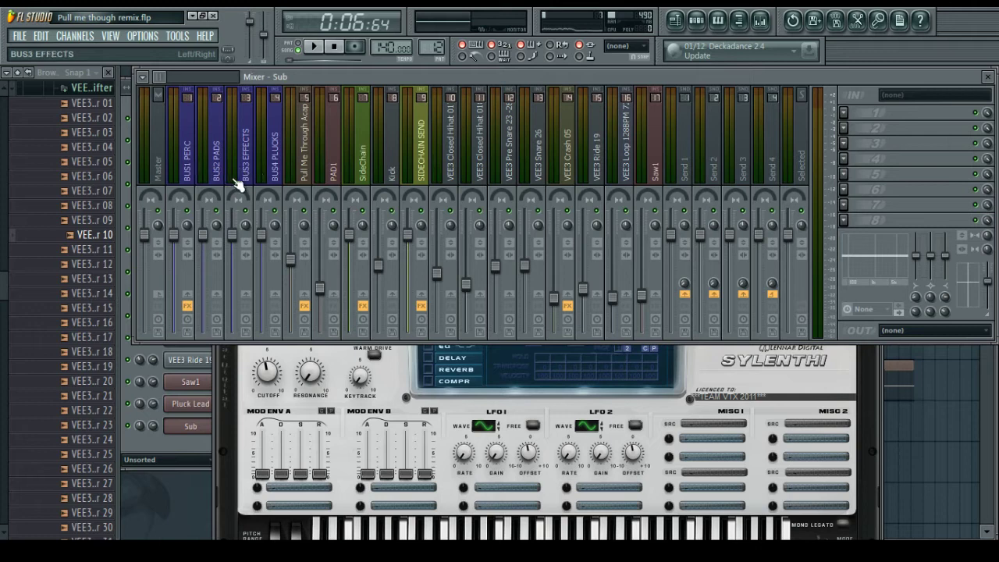
{"action": "left_click_drag", "start_coordinate": [159, 82], "coordinate": [169, 81]}
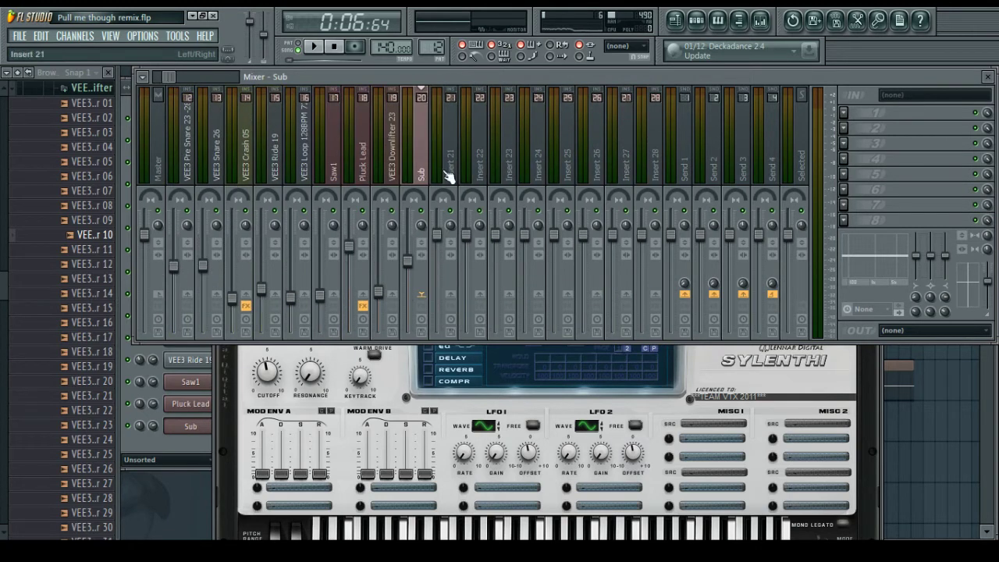
{"action": "right_click", "coordinate": [447, 173]}
{"action": "left_click", "coordinate": [493, 201]}
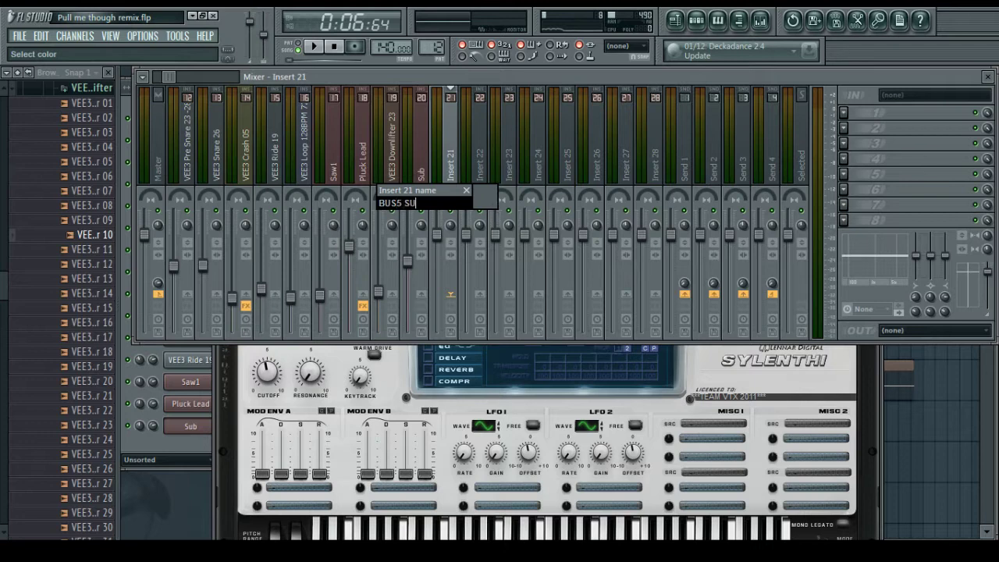
{"action": "left_click", "coordinate": [496, 207]}
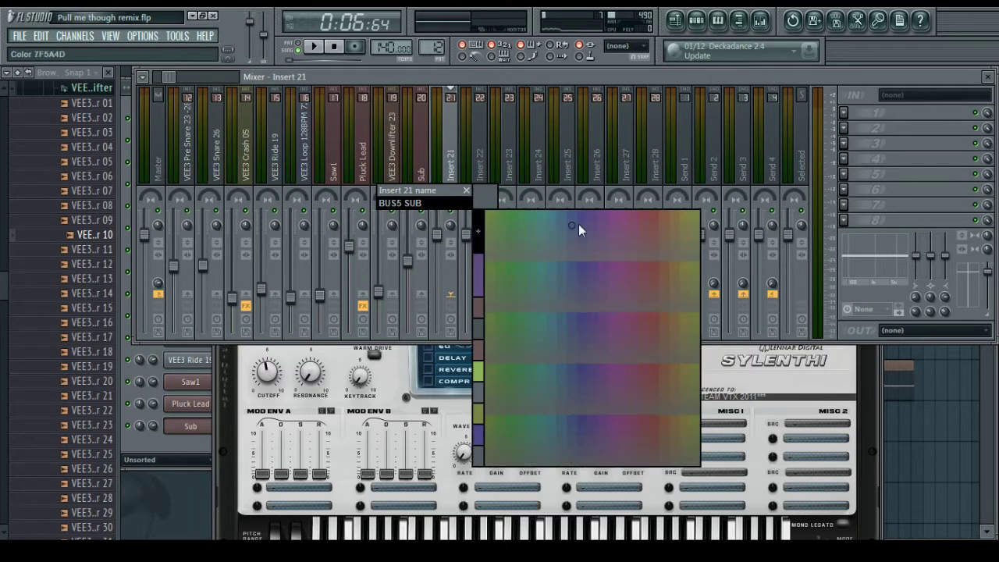
{"action": "left_click", "coordinate": [581, 206]}
{"action": "key", "text": "Return"}
Route the Sub track into BUSS SUB and lower the Sub fader
{"action": "left_click", "coordinate": [427, 173]}
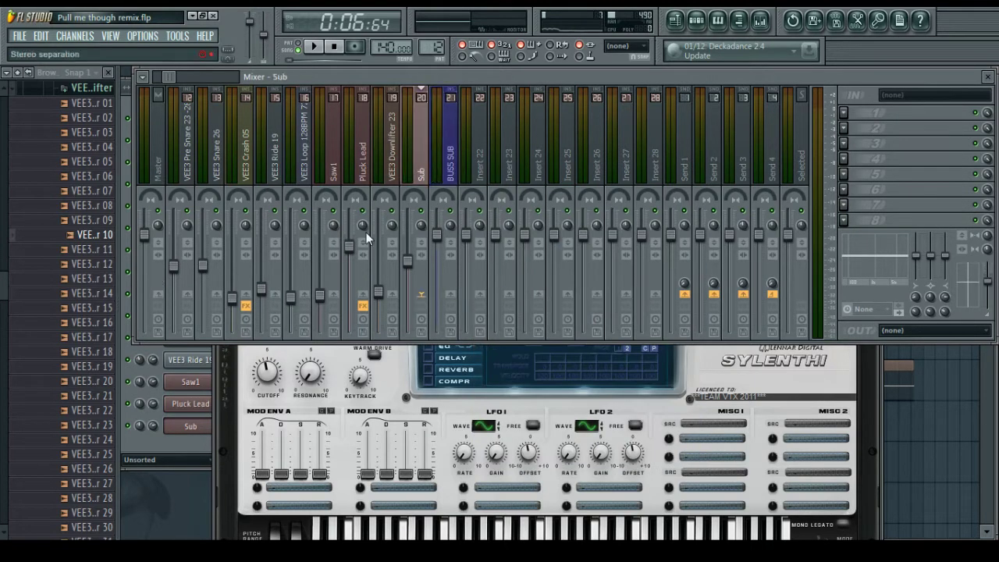
{"action": "left_click", "coordinate": [450, 293]}
{"action": "left_click_drag", "start_coordinate": [409, 260], "coordinate": [409, 285]}
{"action": "left_click", "coordinate": [400, 350]}
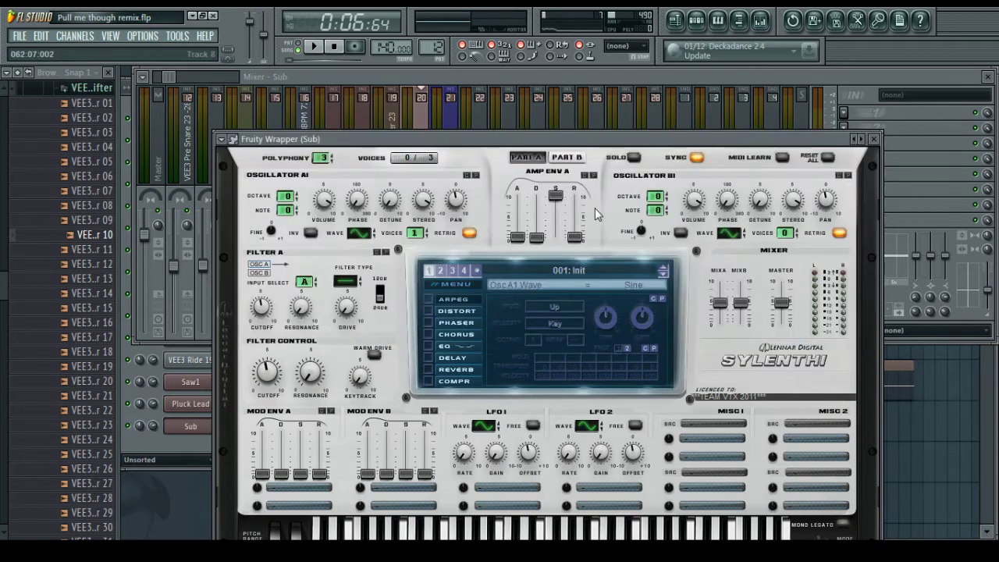
Select and copy PAD1's lower chord notes from Pattern 1's piano roll
{"action": "left_click", "coordinate": [873, 139]}
{"action": "left_click", "coordinate": [193, 450]}
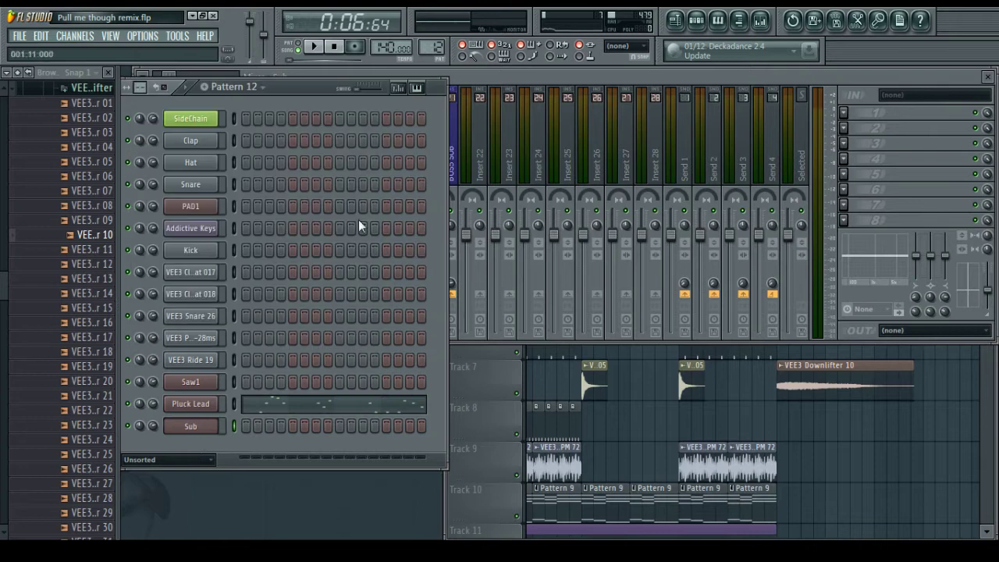
{"action": "left_click", "coordinate": [643, 420]}
{"action": "double_click", "coordinate": [611, 180]}
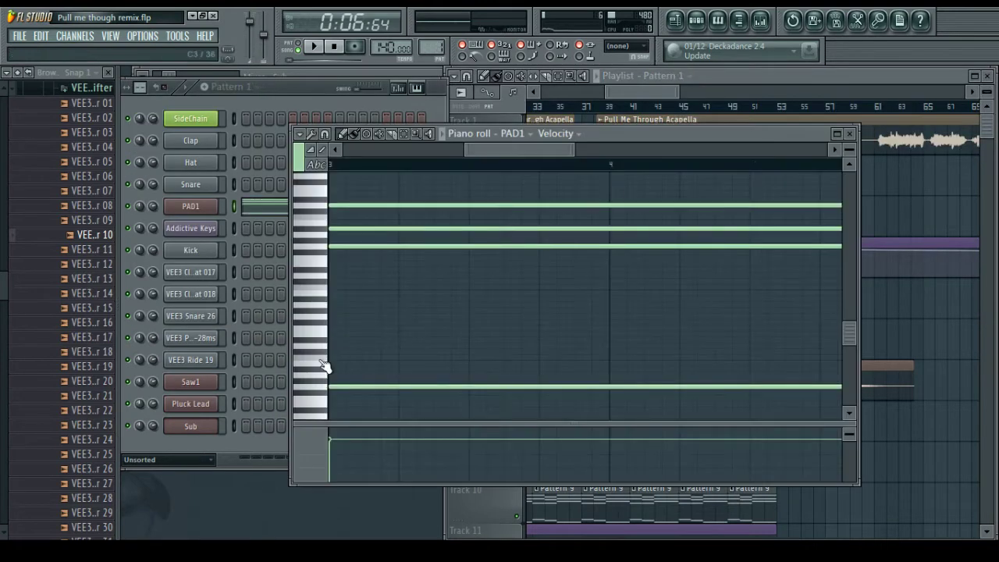
{"action": "scroll", "coordinate": [439, 219], "scroll_direction": "down", "scroll_amount": 4}
{"action": "scroll", "coordinate": [456, 163], "scroll_direction": "down", "scroll_amount": 2}
{"action": "scroll", "coordinate": [460, 167], "scroll_direction": "down", "scroll_amount": 2}
{"action": "left_click_drag", "start_coordinate": [520, 364], "coordinate": [330, 249]}
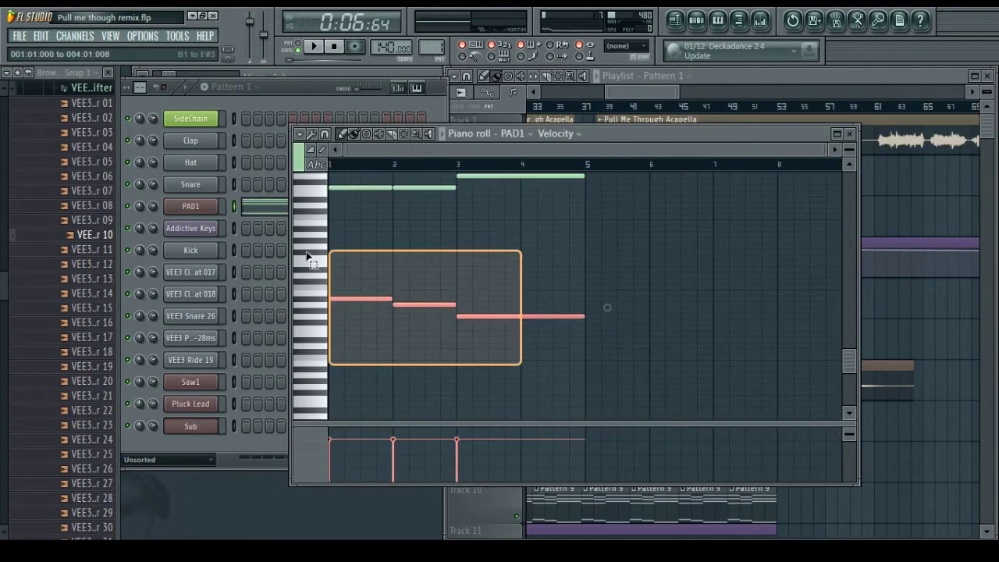
{"action": "left_click", "coordinate": [850, 133]}
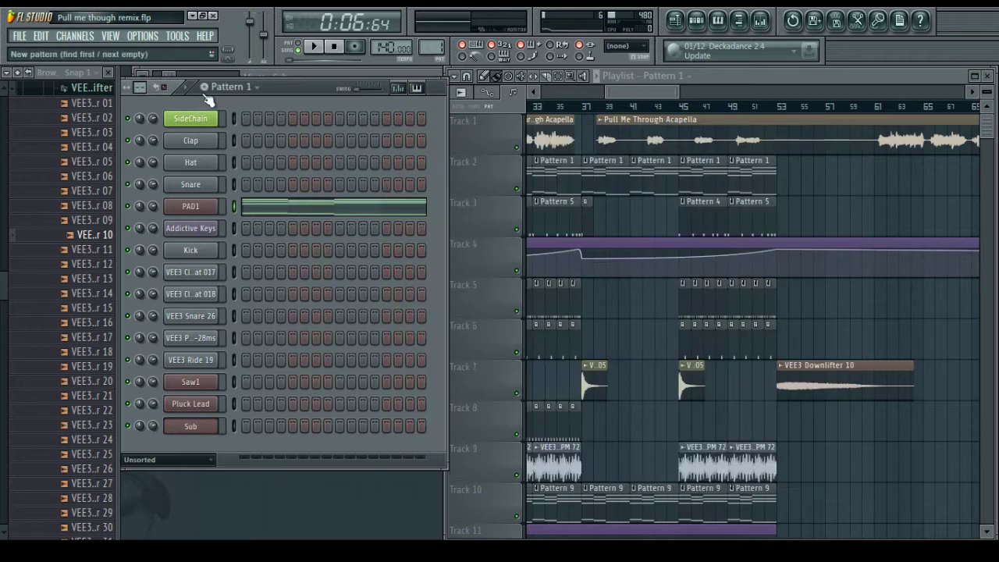
Paste the notes into Sub in new Pattern 13, raise them an octave, and give Osc A2 one voice
{"action": "left_click", "coordinate": [204, 85]}
{"action": "right_click", "coordinate": [206, 430]}
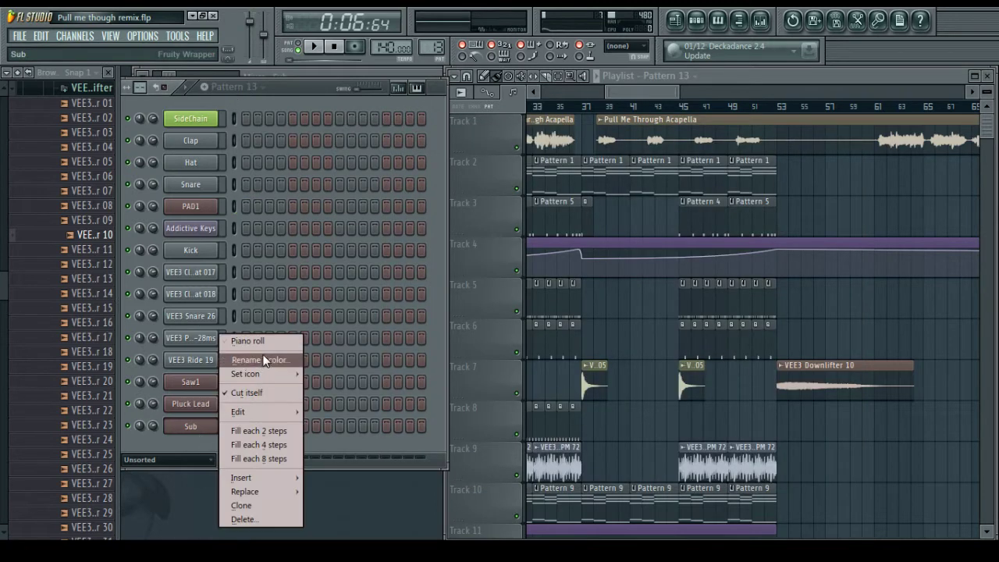
{"action": "left_click", "coordinate": [243, 341]}
{"action": "key", "text": "ctrl+v"}
{"action": "scroll", "coordinate": [324, 341], "scroll_direction": "down", "scroll_amount": 4}
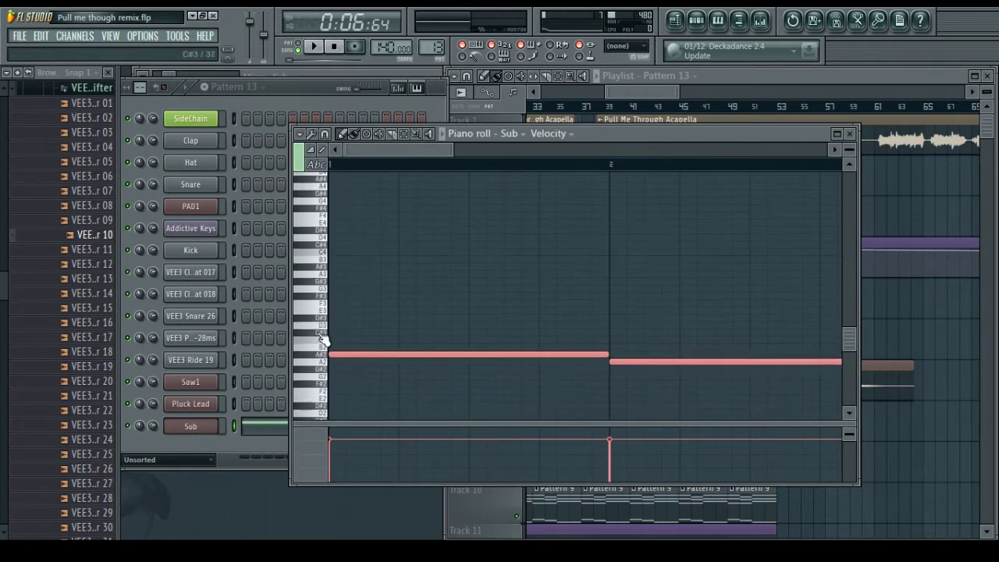
{"action": "left_click_drag", "start_coordinate": [346, 354], "coordinate": [326, 269]}
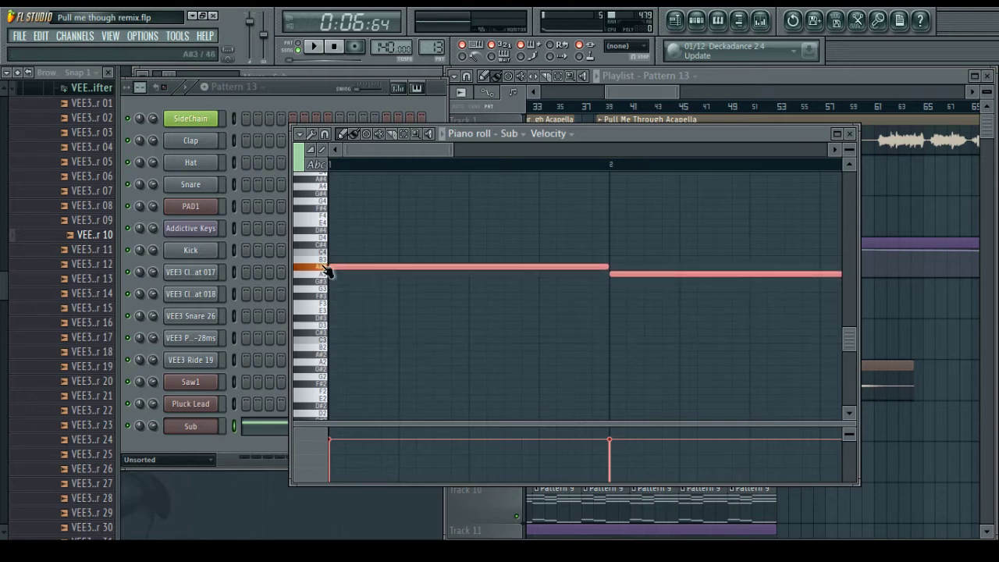
{"action": "left_click", "coordinate": [203, 426]}
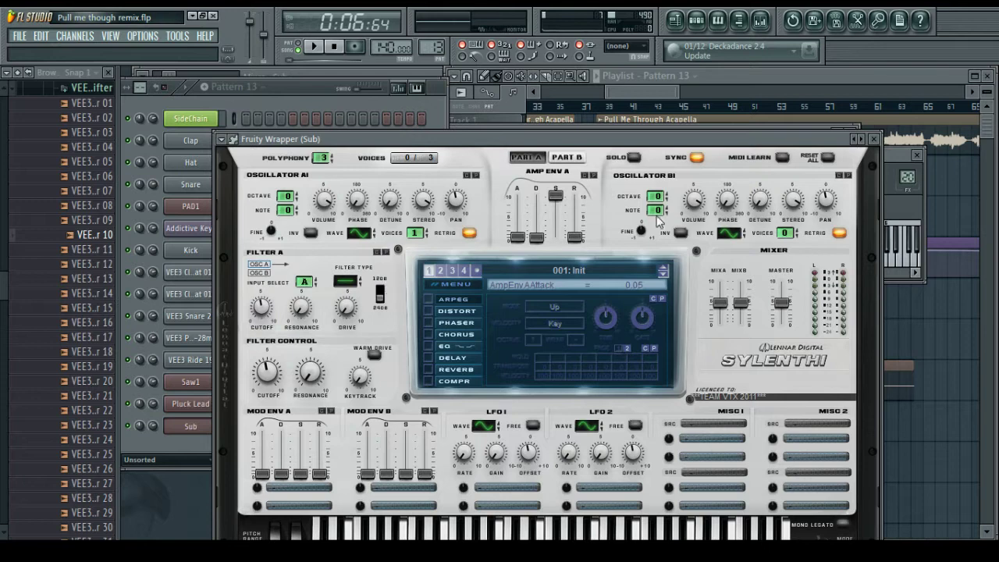
{"action": "left_click_drag", "start_coordinate": [786, 234], "coordinate": [789, 221]}
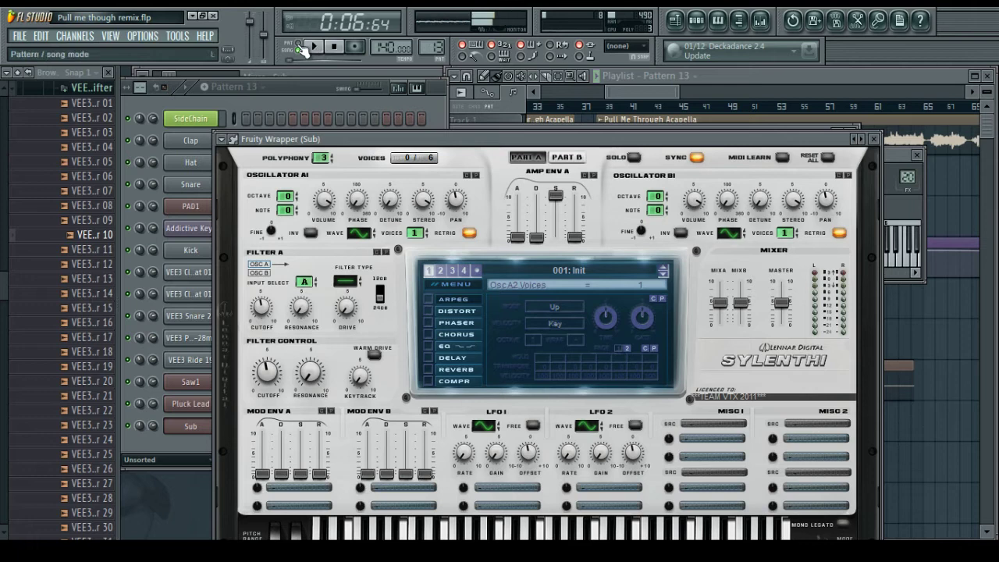
Play the song and raise the Sub mixer fader to -8.7 dB
{"action": "left_click", "coordinate": [315, 47]}
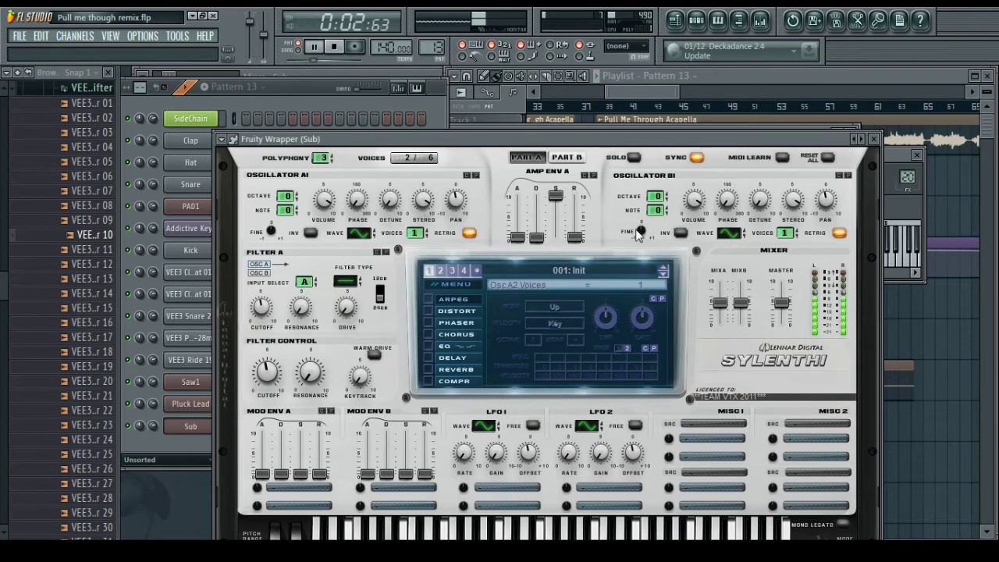
{"action": "left_click", "coordinate": [760, 21]}
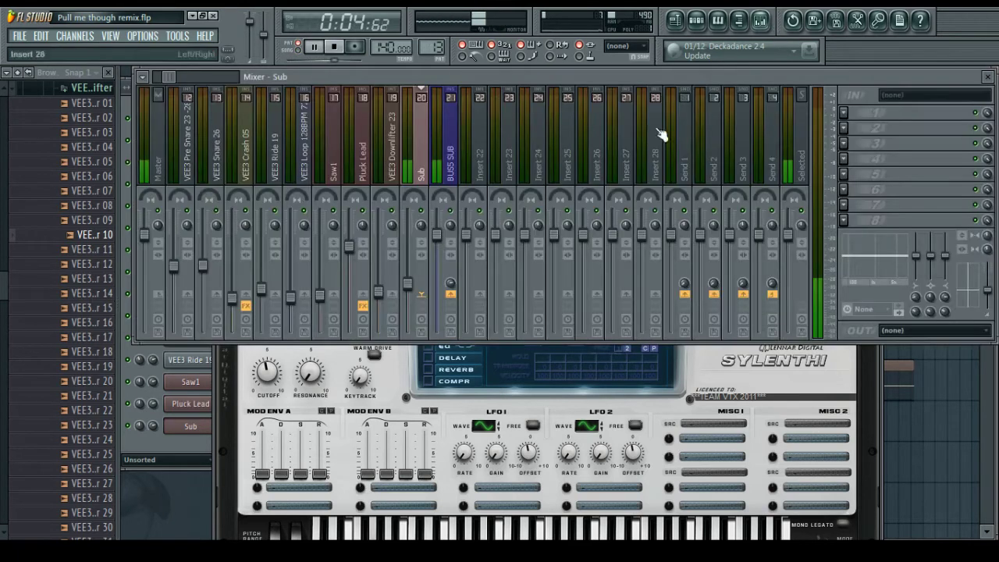
{"action": "left_click_drag", "start_coordinate": [407, 276], "coordinate": [407, 268]}
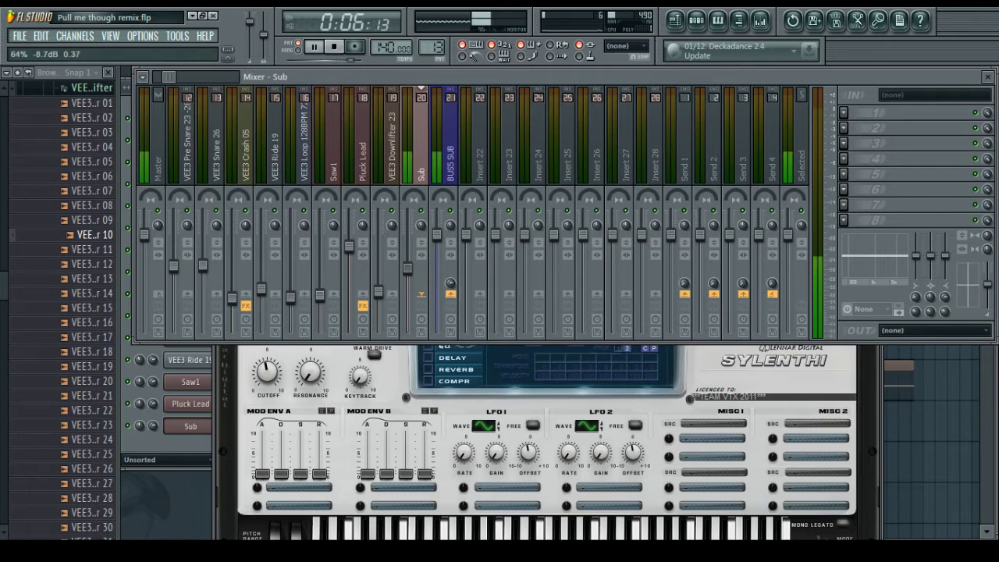
In Sylenth1, drop oscillator A1 an octave and lower Part B's filter cutoff to about 56.56 Hz
{"action": "left_click", "coordinate": [268, 357]}
{"action": "left_click", "coordinate": [288, 204]}
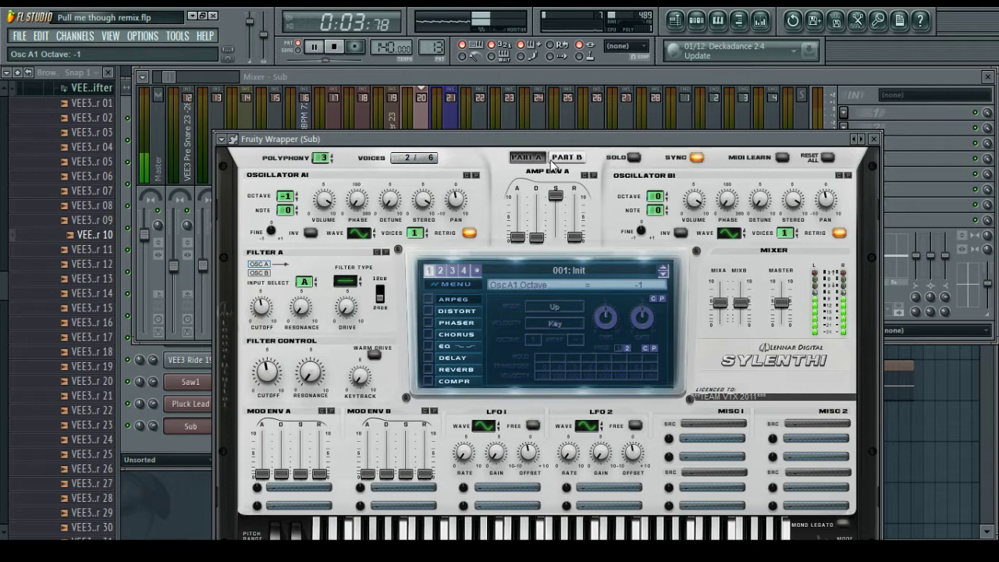
{"action": "left_click", "coordinate": [565, 157]}
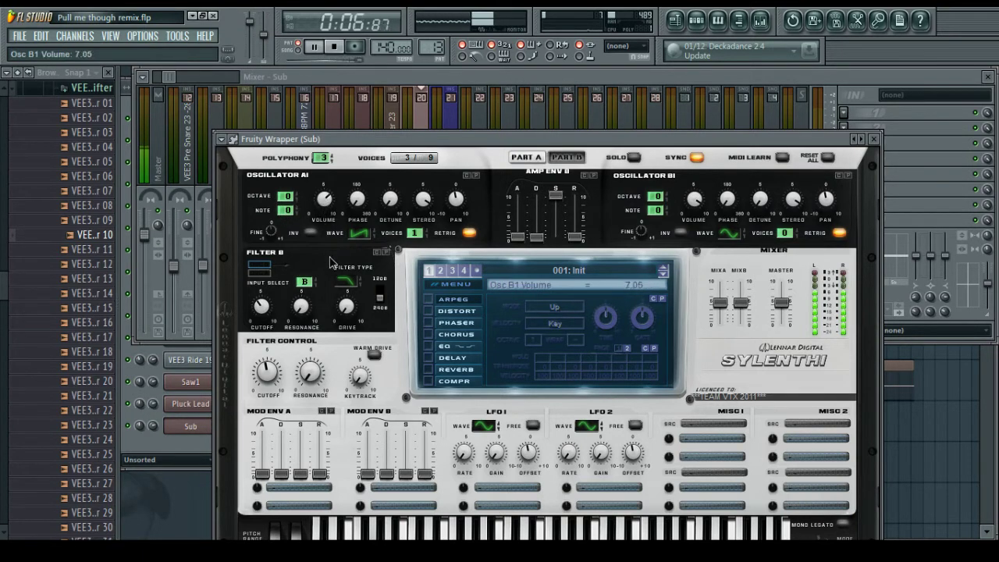
{"action": "left_click_drag", "start_coordinate": [263, 301], "coordinate": [265, 305]}
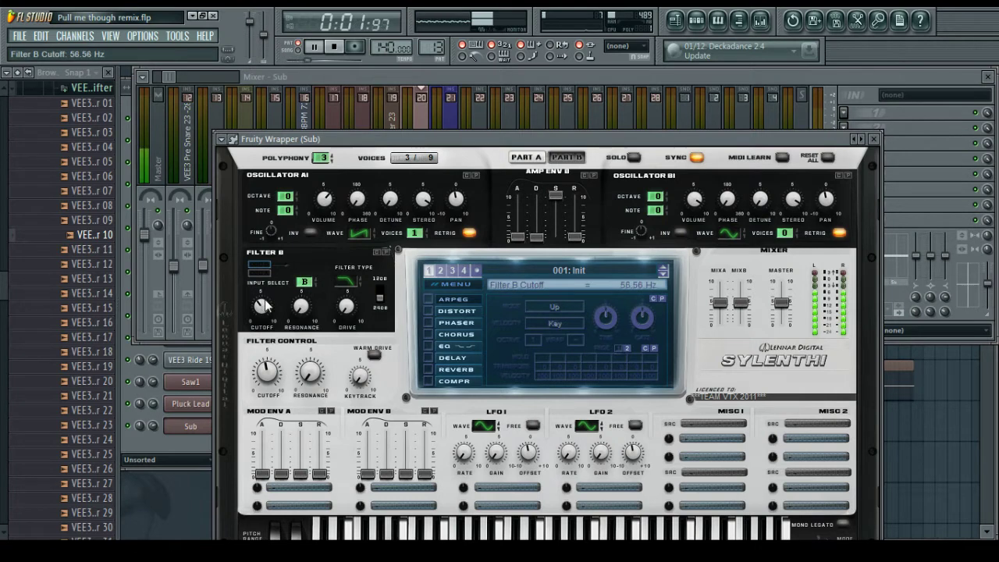
{"action": "left_click", "coordinate": [873, 138]}
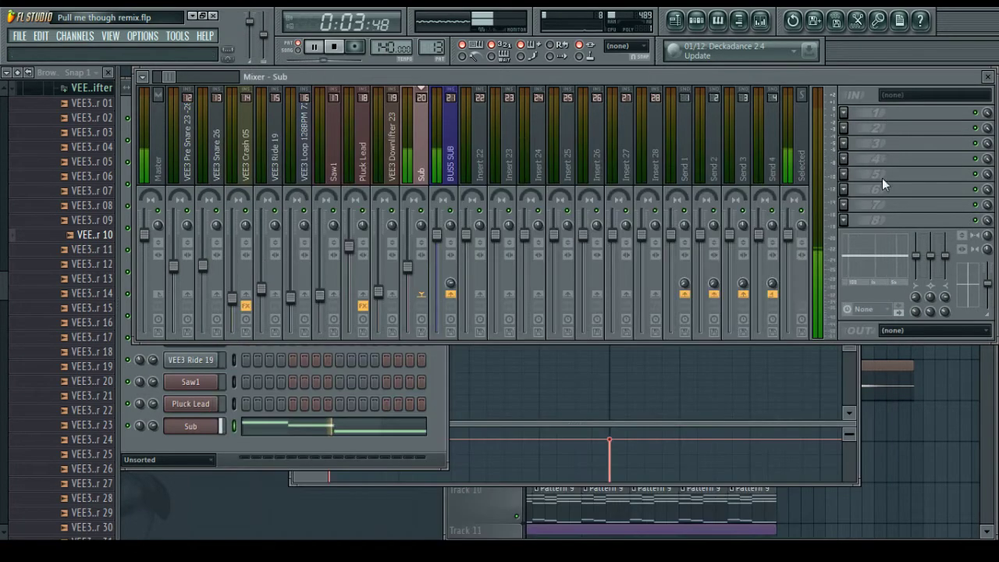
{"action": "left_click", "coordinate": [938, 443]}
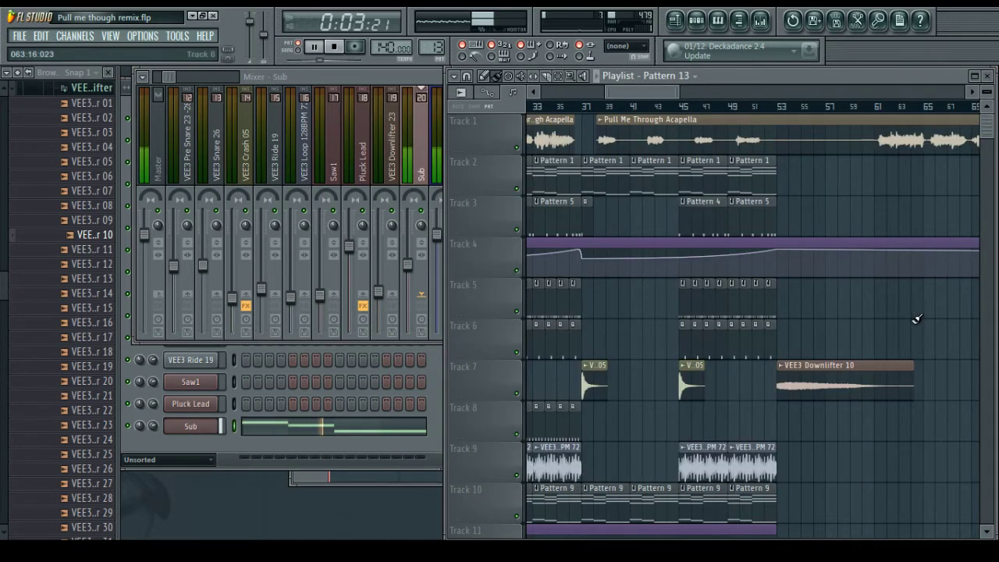
Place two Pattern 13 clips on Track 15 from bar 5 and restart playback near bar 4
{"action": "left_click_drag", "start_coordinate": [632, 92], "coordinate": [517, 95]}
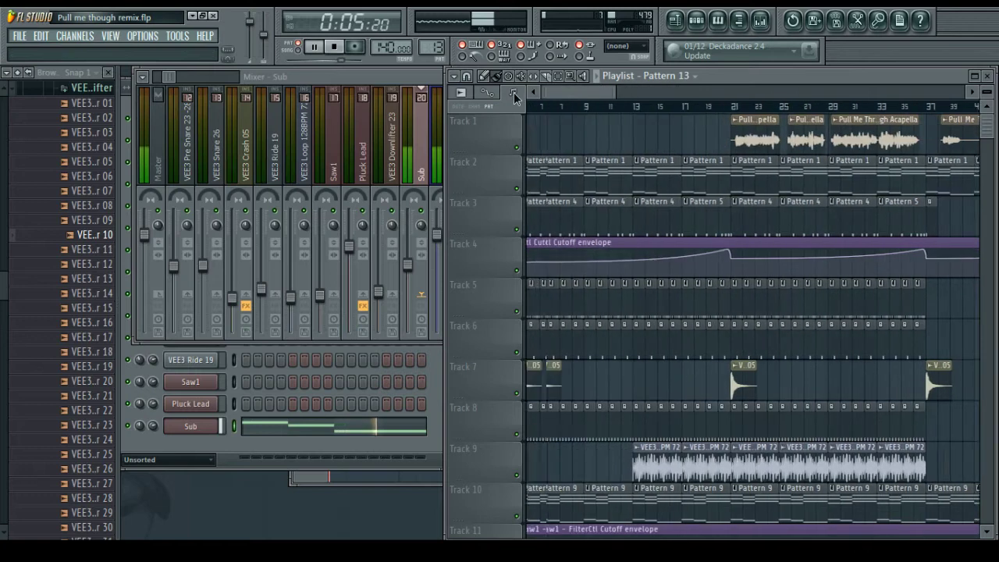
{"action": "scroll", "coordinate": [565, 110], "scroll_direction": "up", "scroll_amount": 2}
{"action": "scroll", "coordinate": [550, 209], "scroll_direction": "down", "scroll_amount": 9}
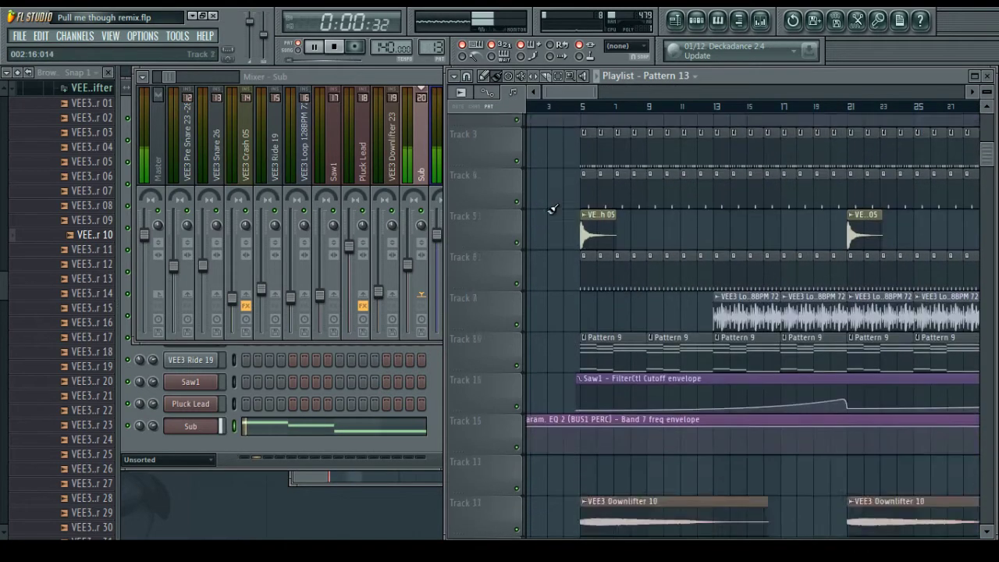
{"action": "left_click", "coordinate": [602, 350]}
{"action": "left_click", "coordinate": [656, 348]}
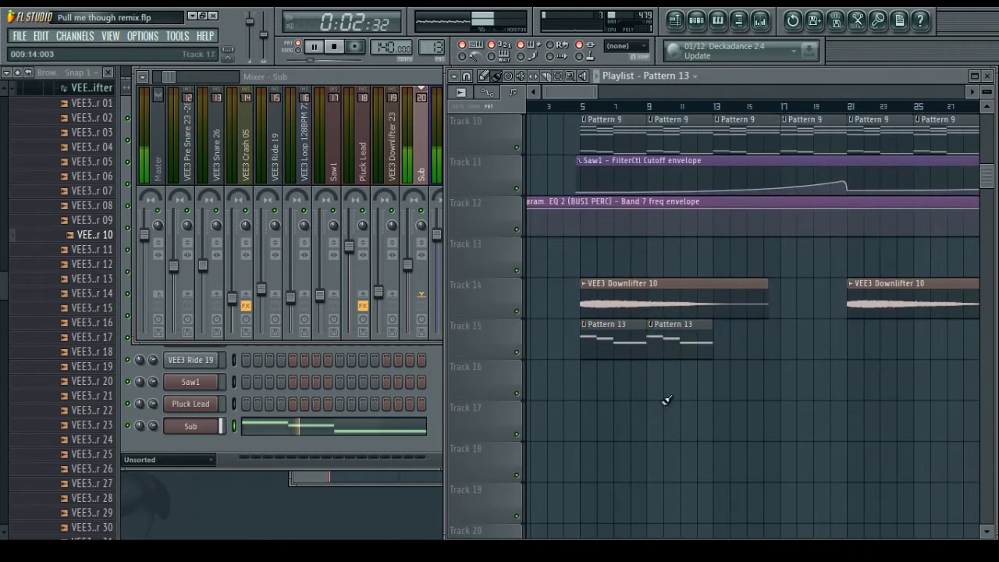
{"action": "key", "text": "space"}
{"action": "scroll", "coordinate": [577, 108], "scroll_direction": "up", "scroll_amount": 4}
{"action": "left_click", "coordinate": [602, 106]}
{"action": "key", "text": "space"}
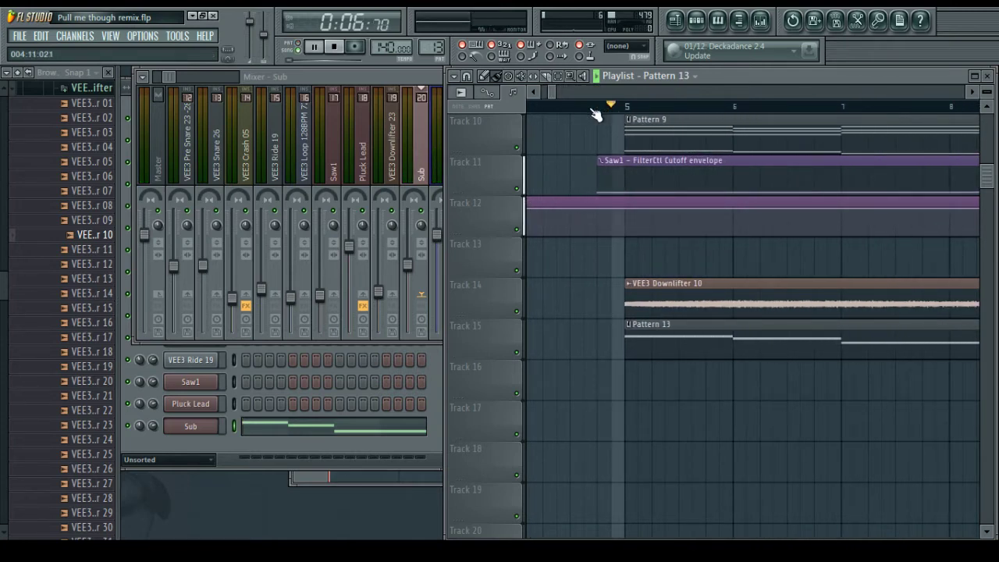
Paint more Pattern 13 clips along Track 15 and remove the extra one at bar 37
{"action": "scroll", "coordinate": [604, 106], "scroll_direction": "down", "scroll_amount": 4}
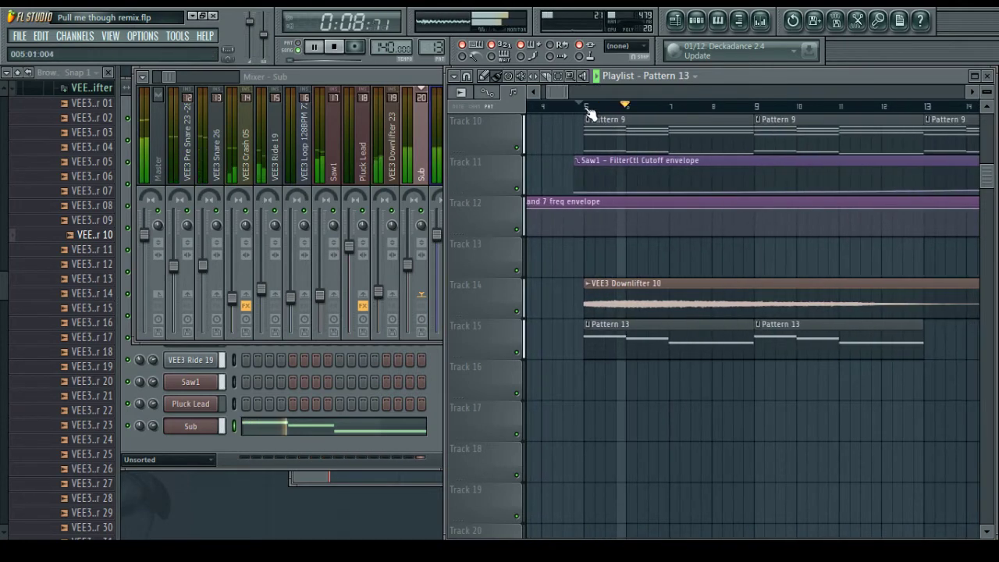
{"action": "scroll", "coordinate": [587, 107], "scroll_direction": "down", "scroll_amount": 3}
{"action": "left_click_drag", "start_coordinate": [565, 91], "coordinate": [576, 91]}
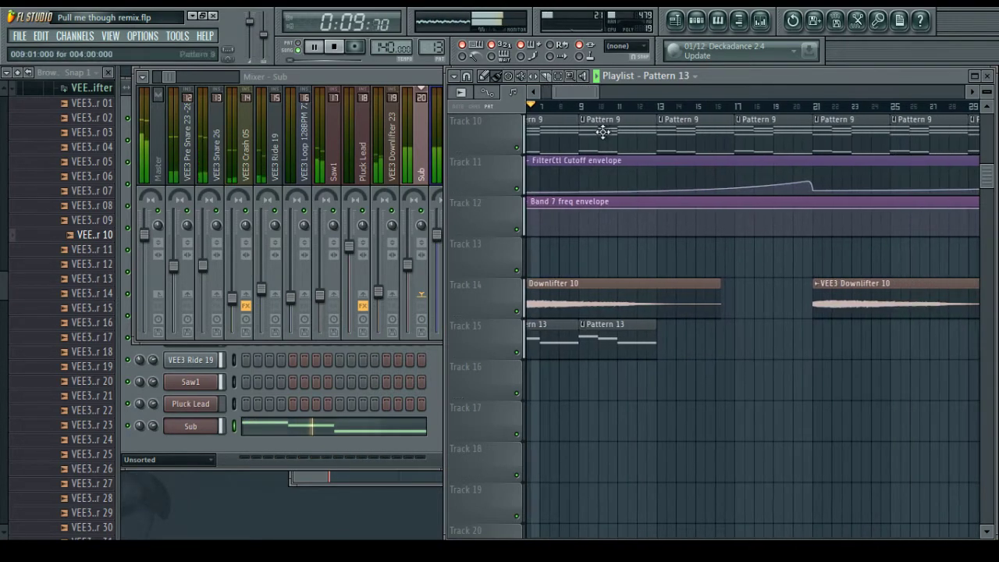
{"action": "left_click", "coordinate": [660, 343]}
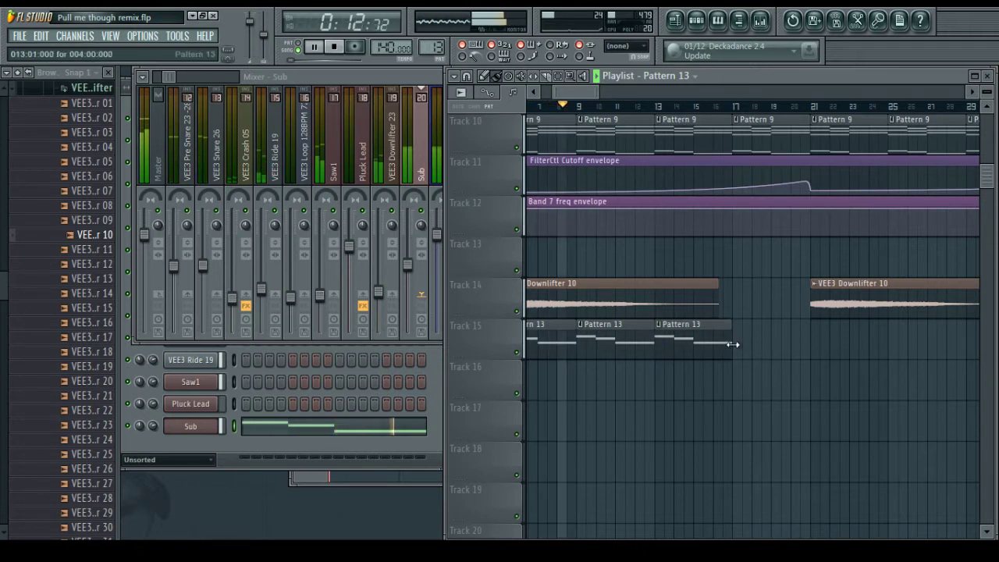
{"action": "left_click_drag", "start_coordinate": [738, 345], "coordinate": [816, 343]}
{"action": "left_click_drag", "start_coordinate": [569, 92], "coordinate": [593, 99]}
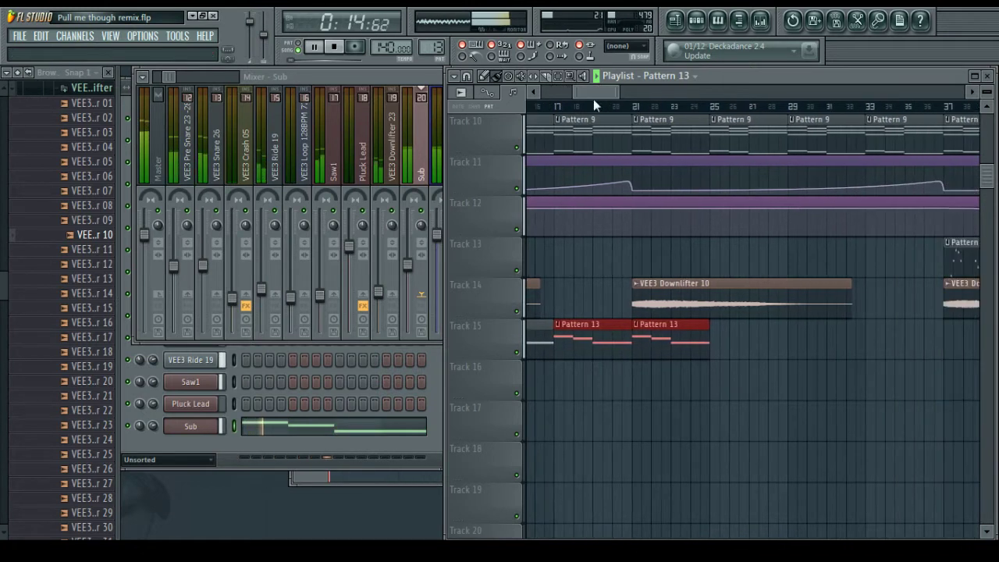
{"action": "left_click_drag", "start_coordinate": [695, 341], "coordinate": [928, 344]}
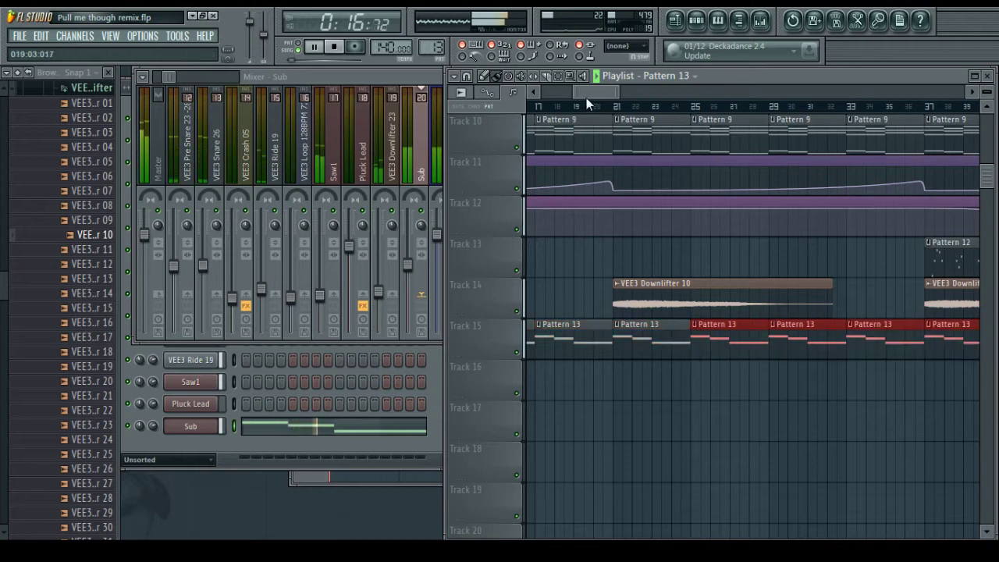
{"action": "left_click_drag", "start_coordinate": [586, 95], "coordinate": [648, 94]}
{"action": "right_click", "coordinate": [705, 349]}
{"action": "scroll", "coordinate": [723, 345], "scroll_direction": "up", "scroll_amount": 5}
{"action": "scroll", "coordinate": [611, 323], "scroll_direction": "down", "scroll_amount": 1}
{"action": "scroll", "coordinate": [610, 323], "scroll_direction": "down", "scroll_amount": 6}
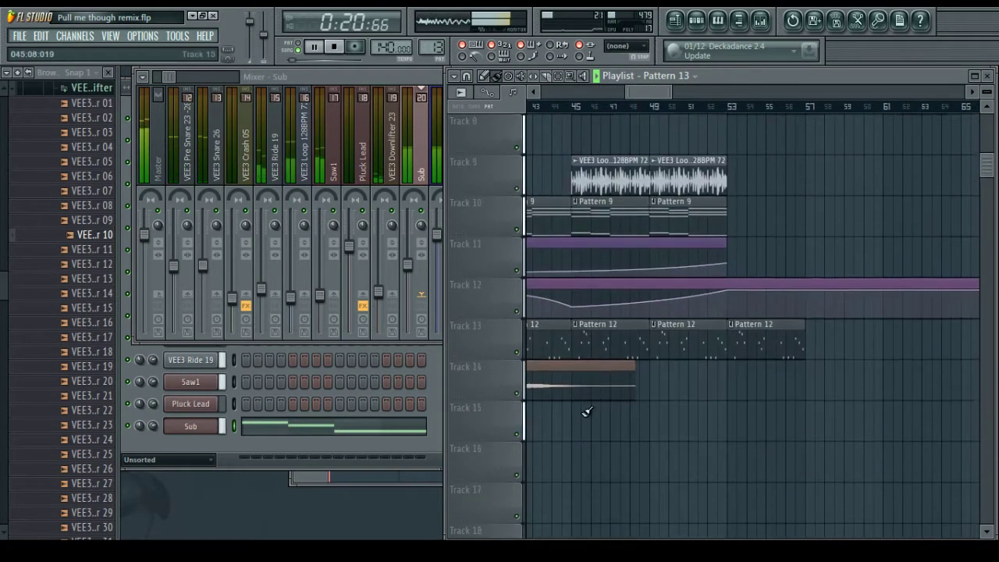
{"action": "left_click_drag", "start_coordinate": [575, 414], "coordinate": [786, 425]}
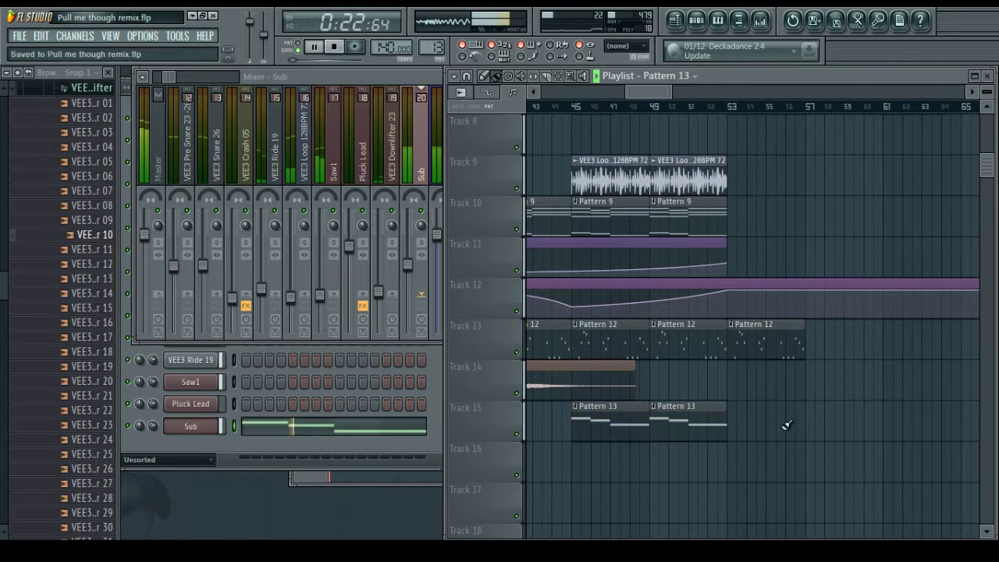
{"action": "scroll", "coordinate": [796, 327], "scroll_direction": "up", "scroll_amount": 7}
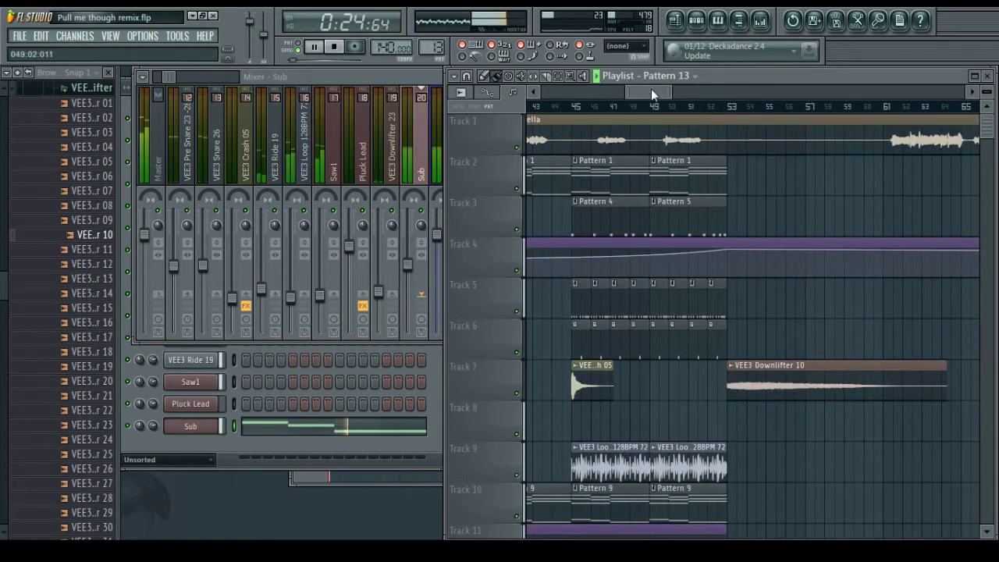
Follow the playing arrangement through the Playlist up to bar 53
{"action": "left_click_drag", "start_coordinate": [651, 89], "coordinate": [622, 87]}
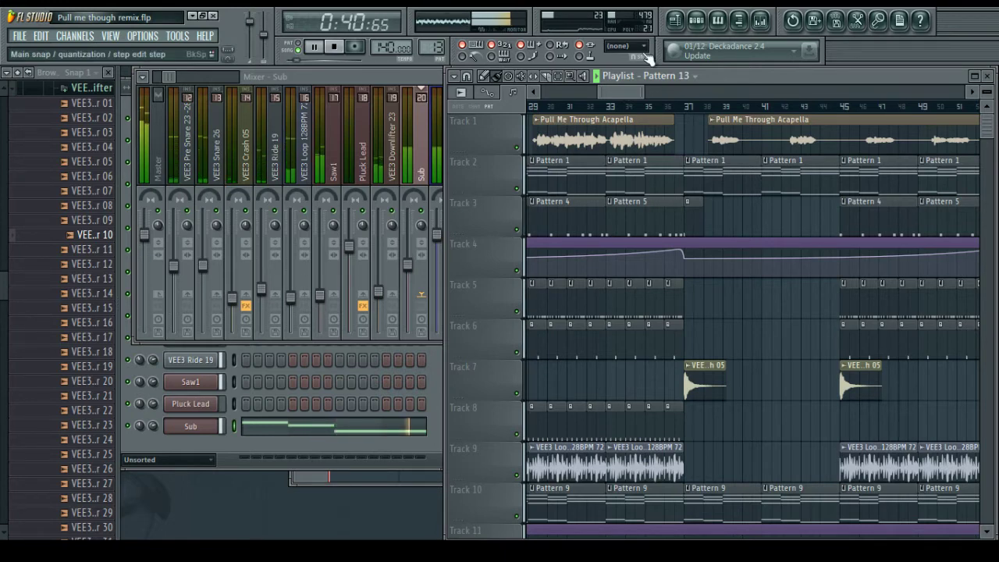
{"action": "left_click_drag", "start_coordinate": [631, 91], "coordinate": [608, 92]}
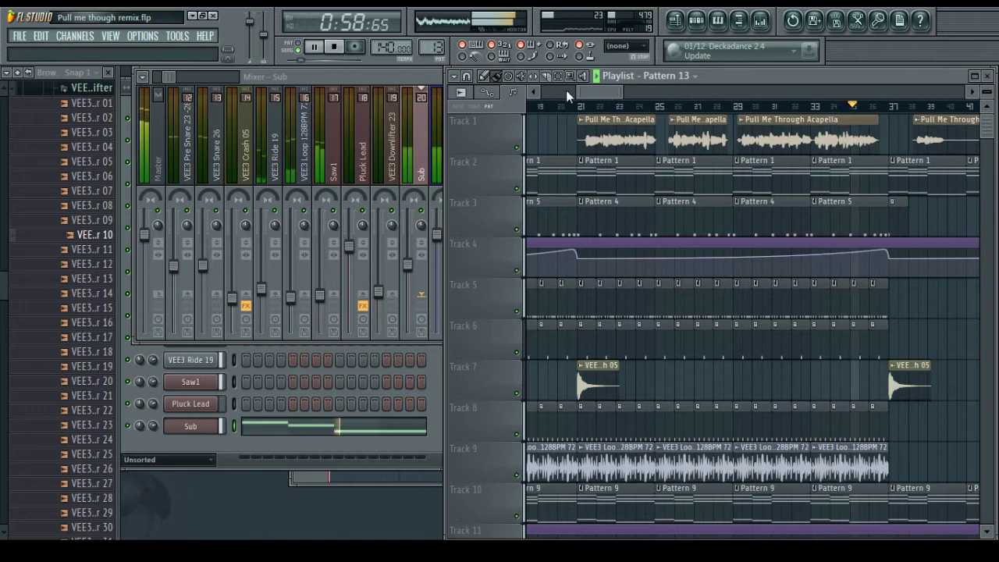
{"action": "left_click_drag", "start_coordinate": [592, 94], "coordinate": [634, 104]}
{"action": "scroll", "coordinate": [614, 95], "scroll_direction": "right", "scroll_amount": 3}
{"action": "scroll", "coordinate": [626, 312], "scroll_direction": "down", "scroll_amount": 3}
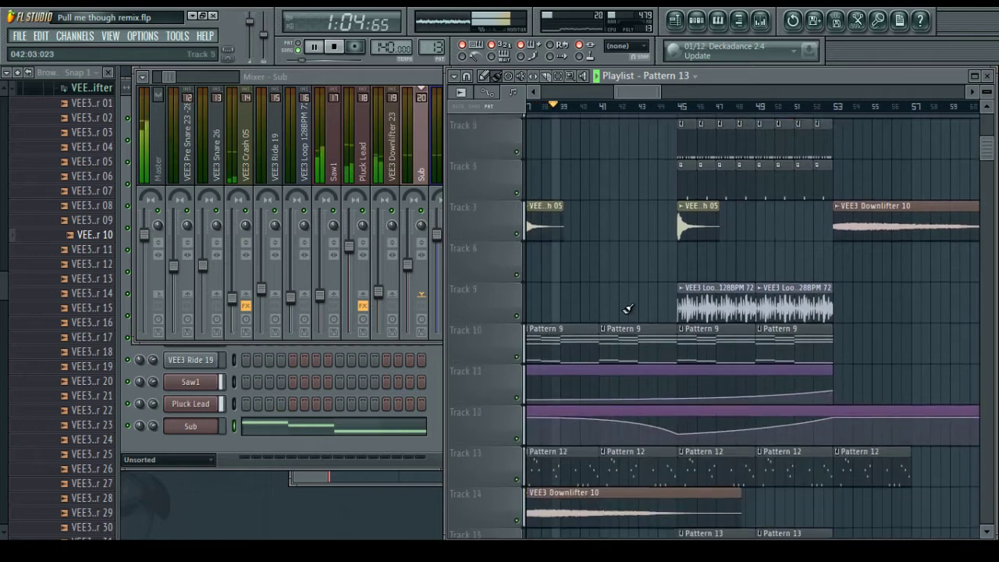
{"action": "scroll", "coordinate": [622, 312], "scroll_direction": "up", "scroll_amount": 3}
{"action": "scroll", "coordinate": [610, 320], "scroll_direction": "down", "scroll_amount": 4}
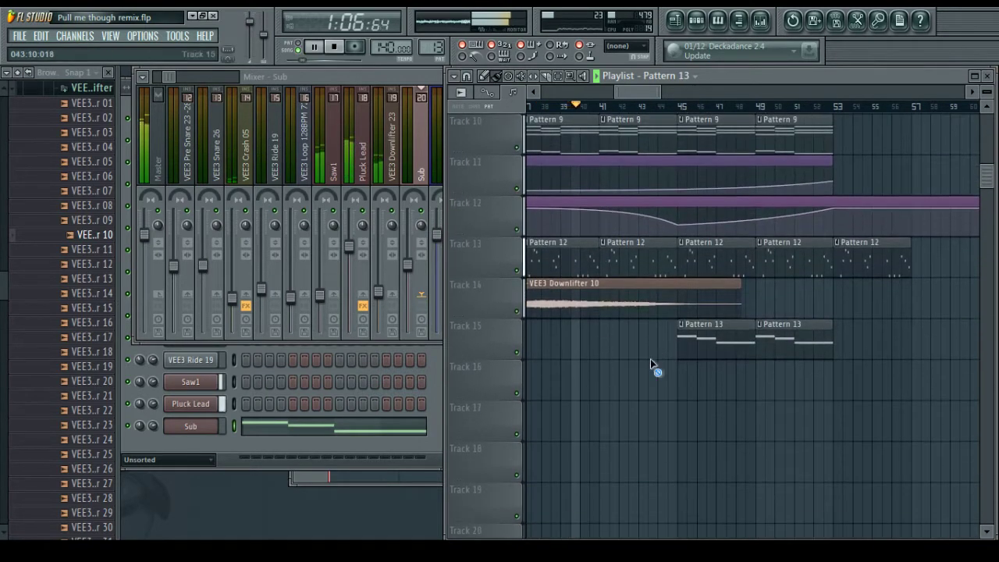
{"action": "scroll", "coordinate": [634, 93], "scroll_direction": "left", "scroll_amount": 1}
{"action": "scroll", "coordinate": [634, 94], "scroll_direction": "left", "scroll_amount": 1}
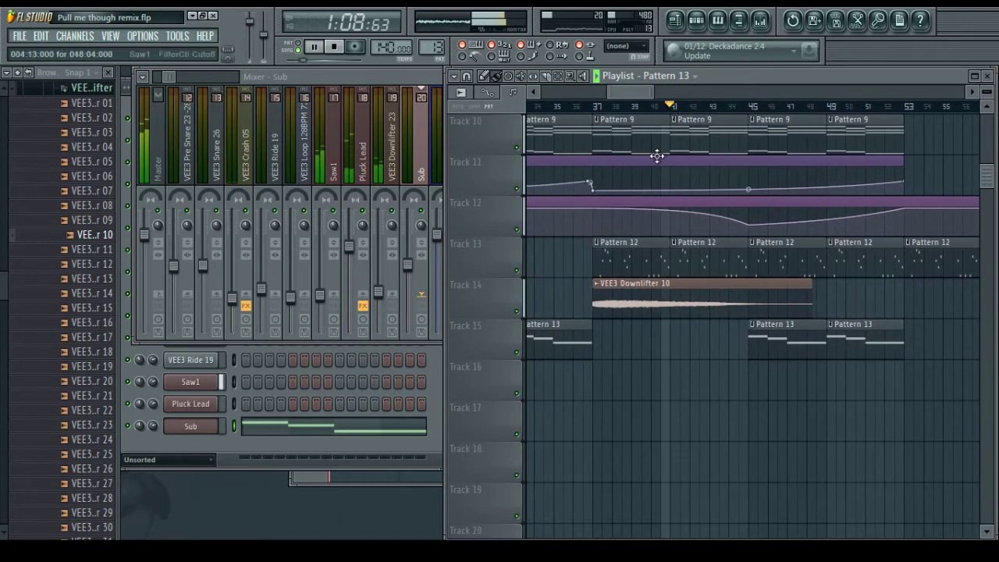
{"action": "scroll", "coordinate": [671, 97], "scroll_direction": "right", "scroll_amount": 2}
{"action": "scroll", "coordinate": [706, 382], "scroll_direction": "up", "scroll_amount": 4}
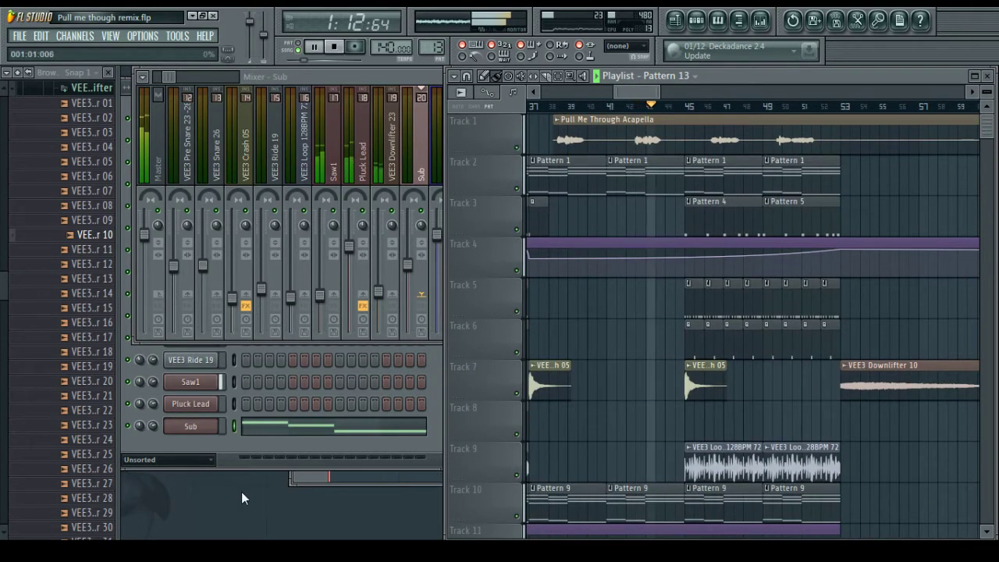
Bring the Pattern 13 channel rack forward and stop playback
{"action": "left_click", "coordinate": [252, 444]}
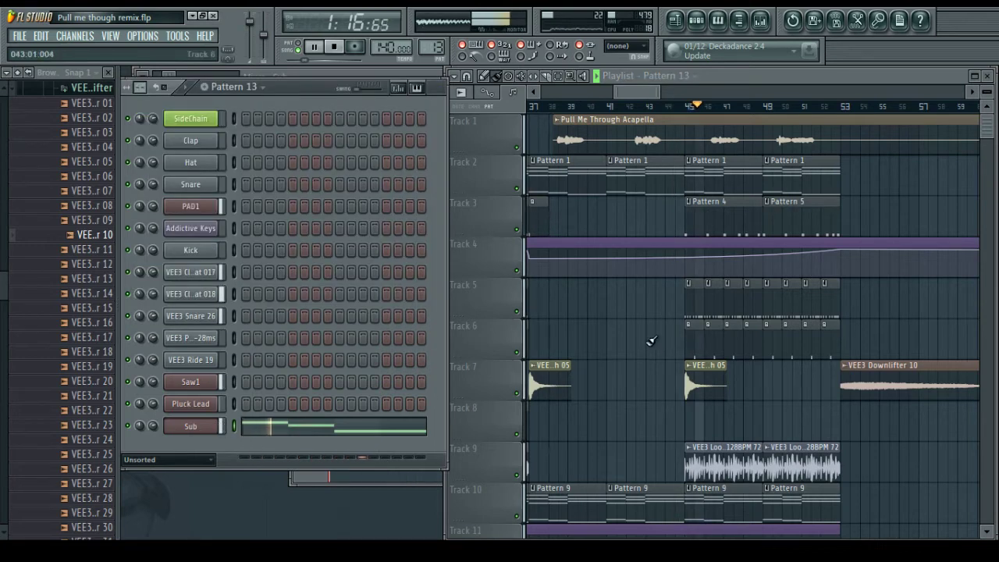
{"action": "left_click_drag", "start_coordinate": [635, 92], "coordinate": [644, 92]}
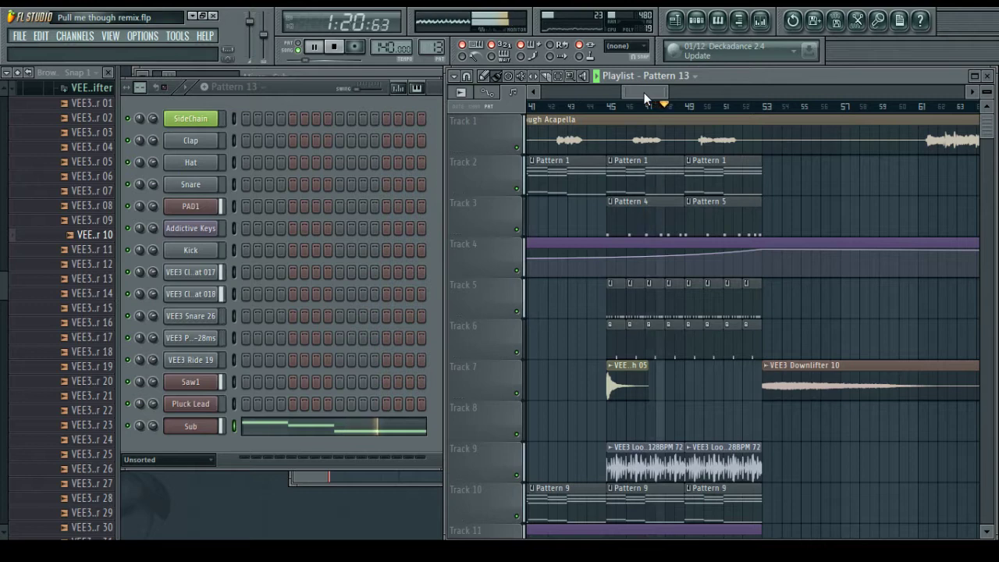
{"action": "left_click_drag", "start_coordinate": [643, 92], "coordinate": [657, 92]}
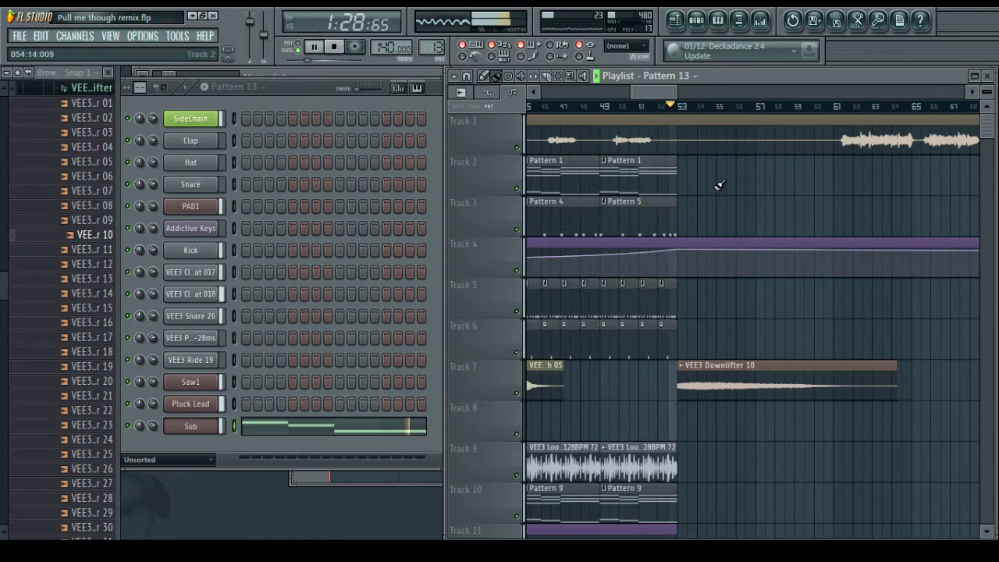
{"action": "key", "text": "space"}
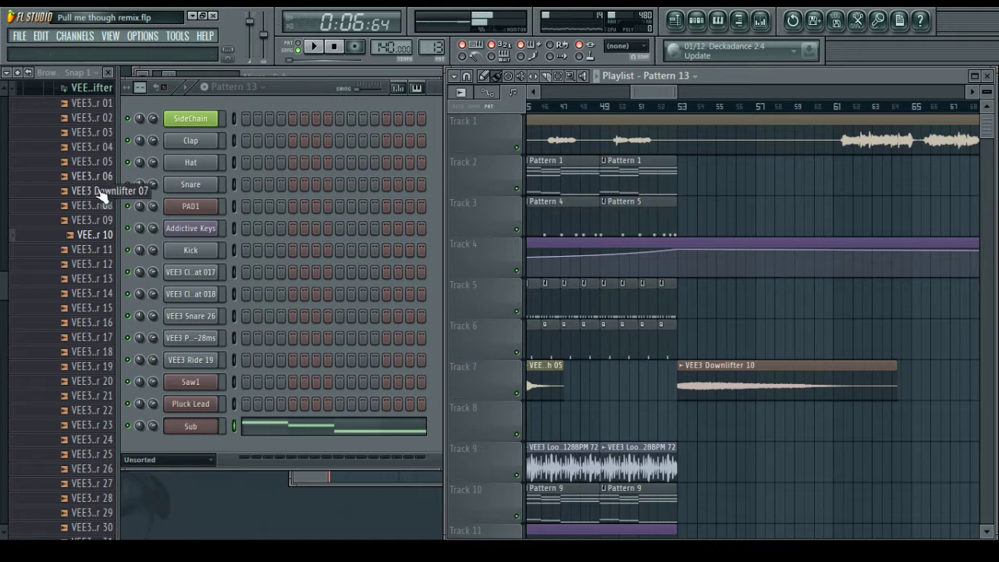
Preview VEE3 Downlifter samples 17 through 20 in the browser
{"action": "left_click", "coordinate": [90, 338]}
{"action": "left_click", "coordinate": [90, 351]}
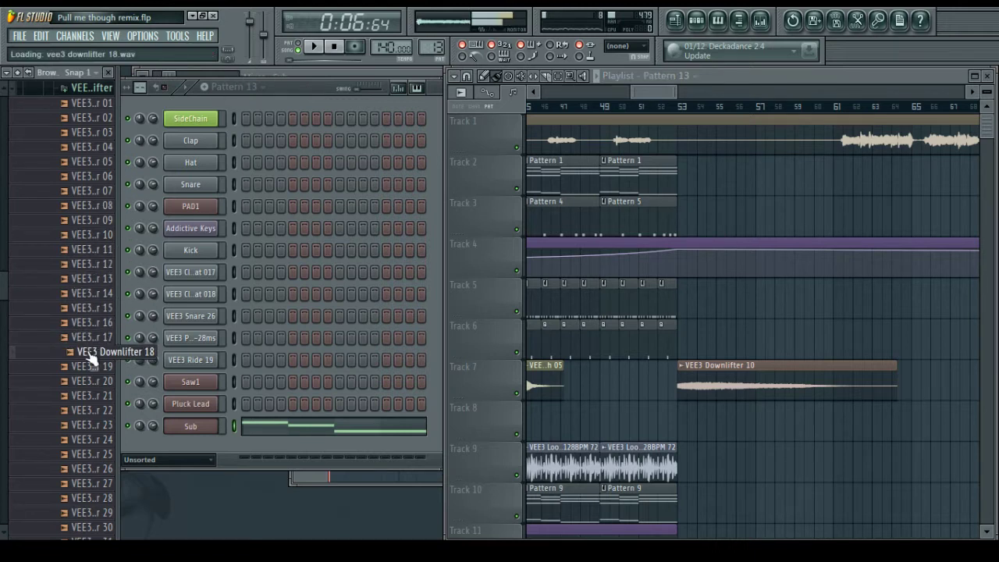
{"action": "left_click", "coordinate": [89, 366]}
{"action": "left_click", "coordinate": [89, 382]}
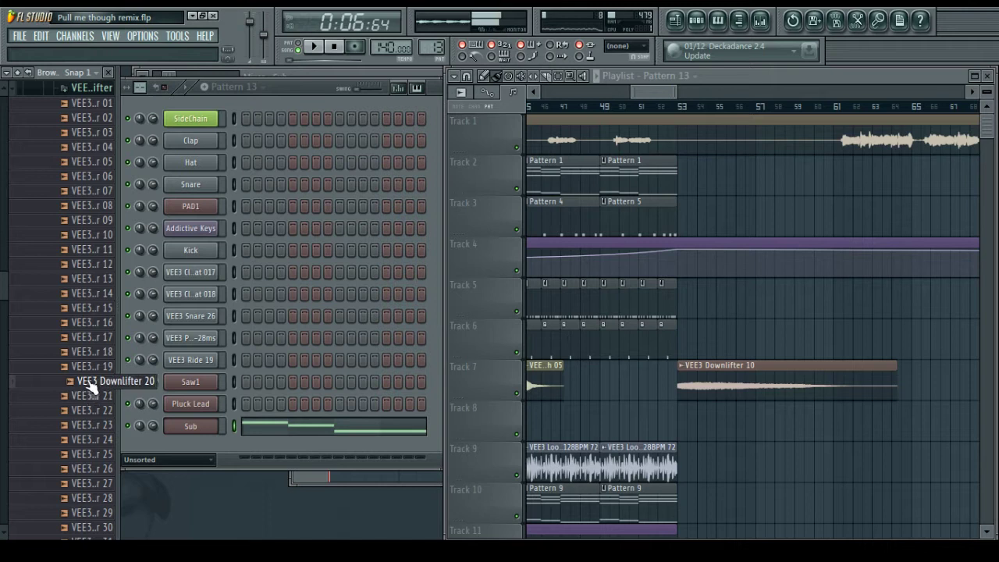
Place Downlifter 20 on Track 8, audition it, then swap in Downlifter 21
{"action": "left_click_drag", "start_coordinate": [94, 385], "coordinate": [643, 423]}
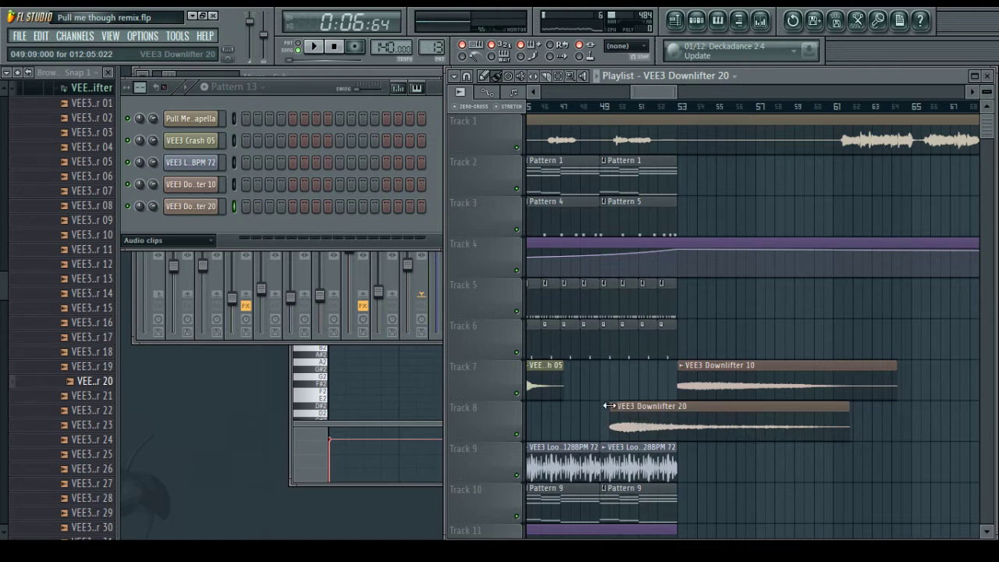
{"action": "left_click", "coordinate": [612, 406]}
{"action": "left_click", "coordinate": [624, 397]}
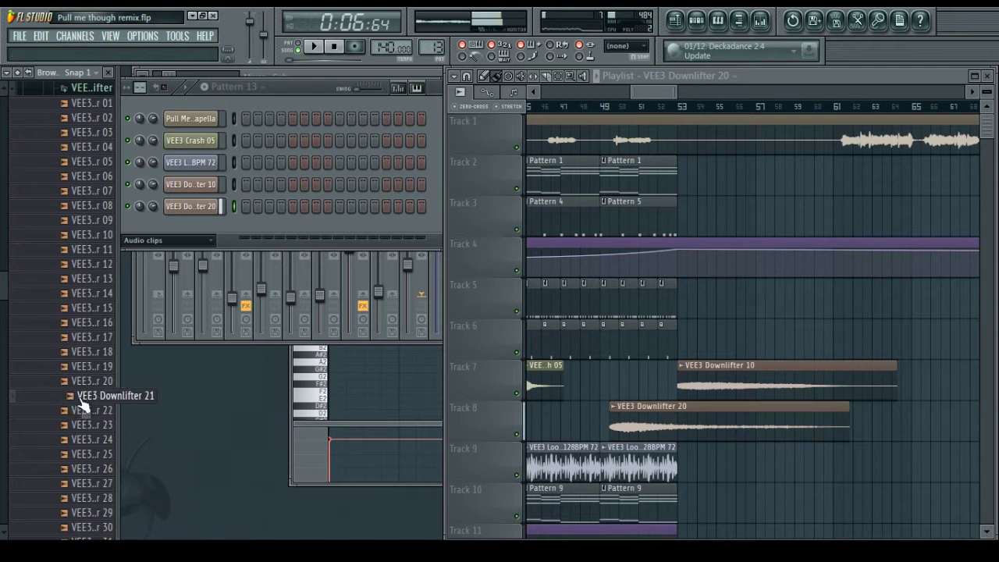
{"action": "left_click_drag", "start_coordinate": [82, 402], "coordinate": [661, 422]}
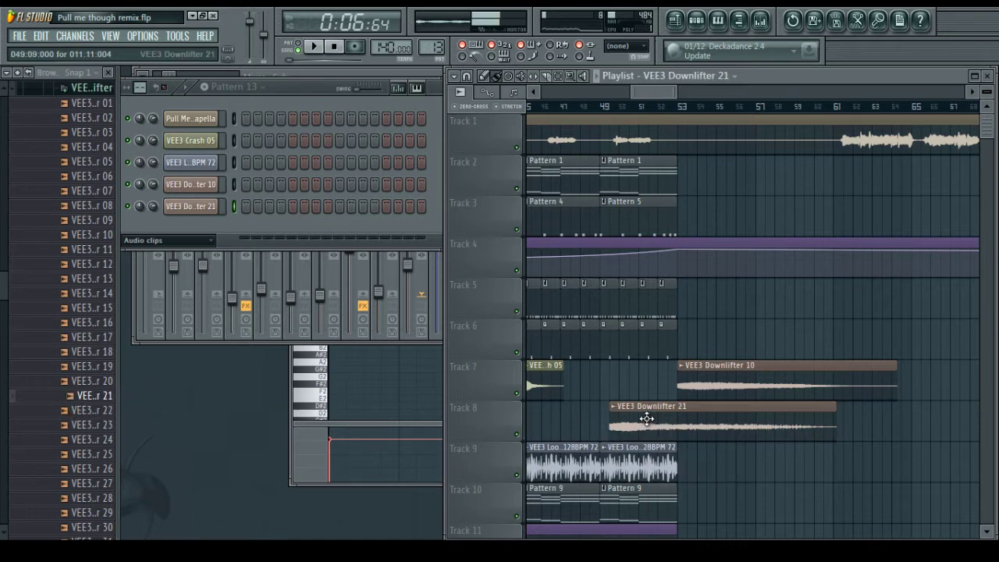
{"action": "double_click", "coordinate": [642, 420]}
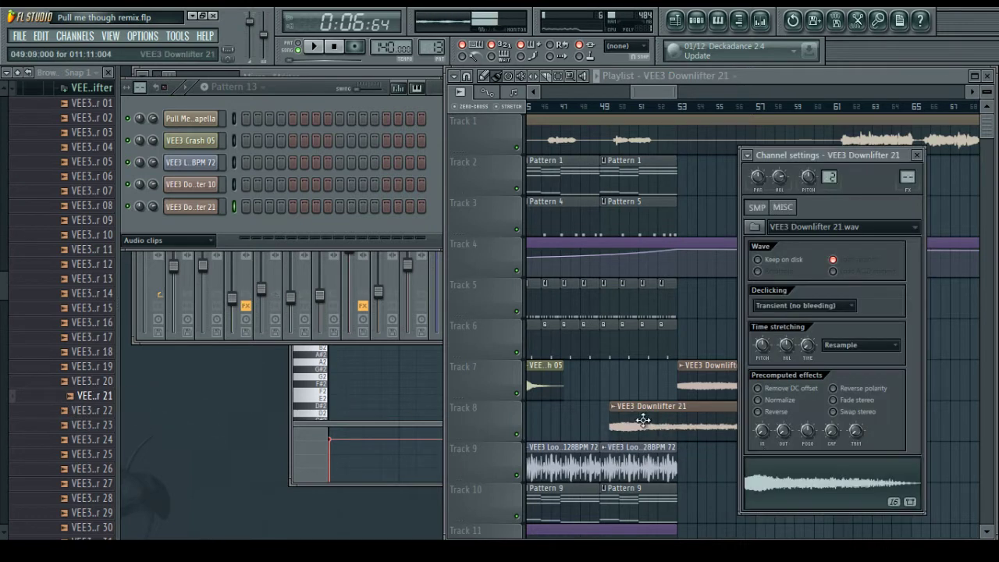
Reverse the Downlifter 21 sample, raise its fade-in, and shift the clip later
{"action": "left_click", "coordinate": [758, 412]}
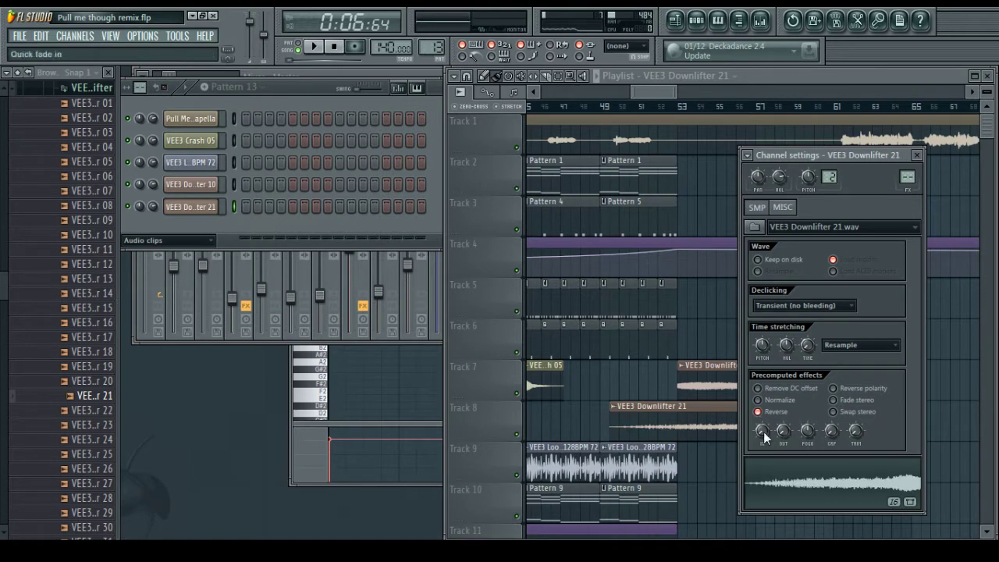
{"action": "left_click_drag", "start_coordinate": [761, 435], "coordinate": [761, 394]}
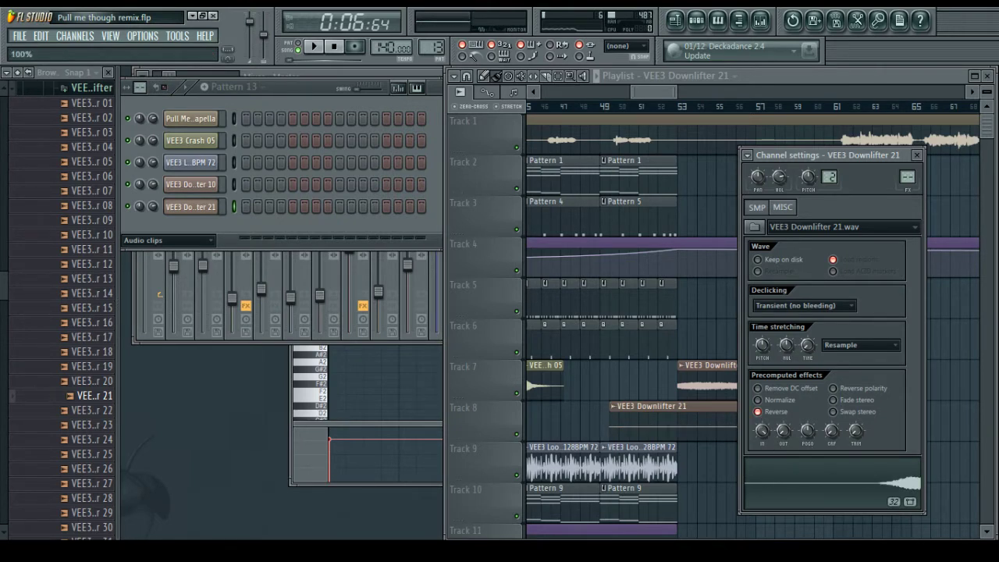
{"action": "left_click_drag", "start_coordinate": [685, 425], "coordinate": [720, 426]}
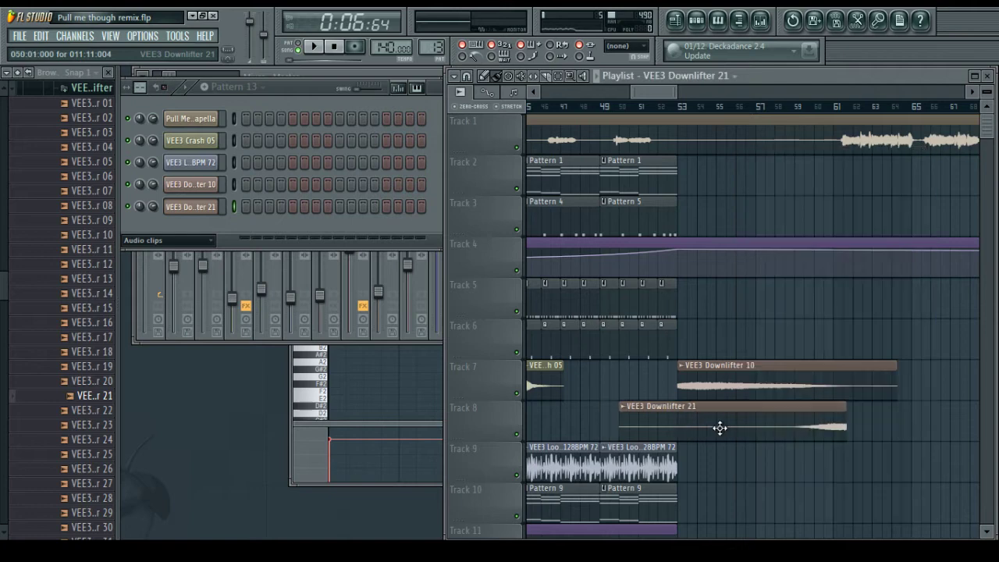
Delete the duplicate clip and slide the Track 8 clip so it ends at bar 53
{"action": "right_click", "coordinate": [760, 416]}
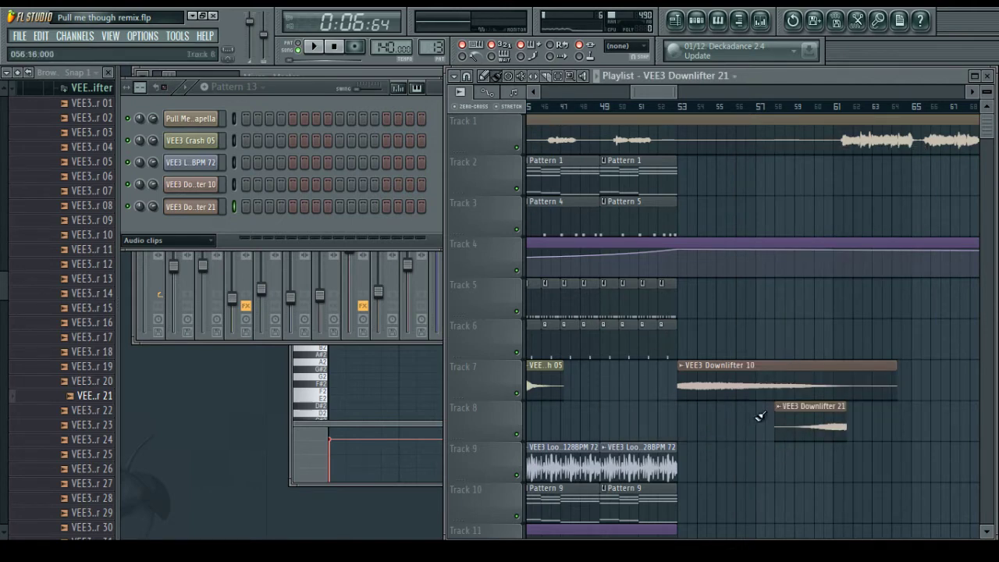
{"action": "left_click", "coordinate": [779, 408]}
{"action": "left_click_drag", "start_coordinate": [657, 97], "coordinate": [661, 97]}
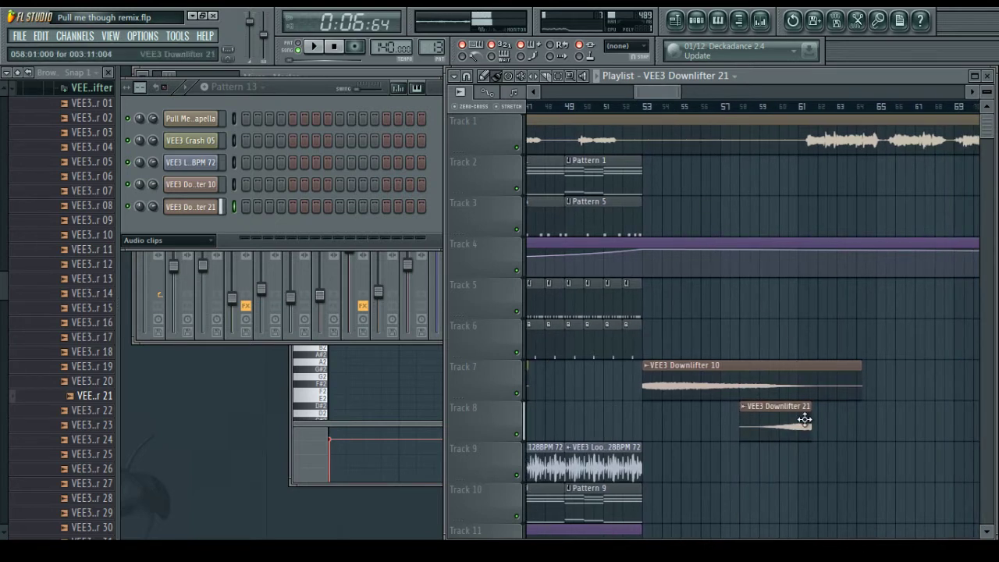
{"action": "left_click_drag", "start_coordinate": [795, 425], "coordinate": [629, 424]}
{"action": "scroll", "coordinate": [640, 116], "scroll_direction": "up", "scroll_amount": 5}
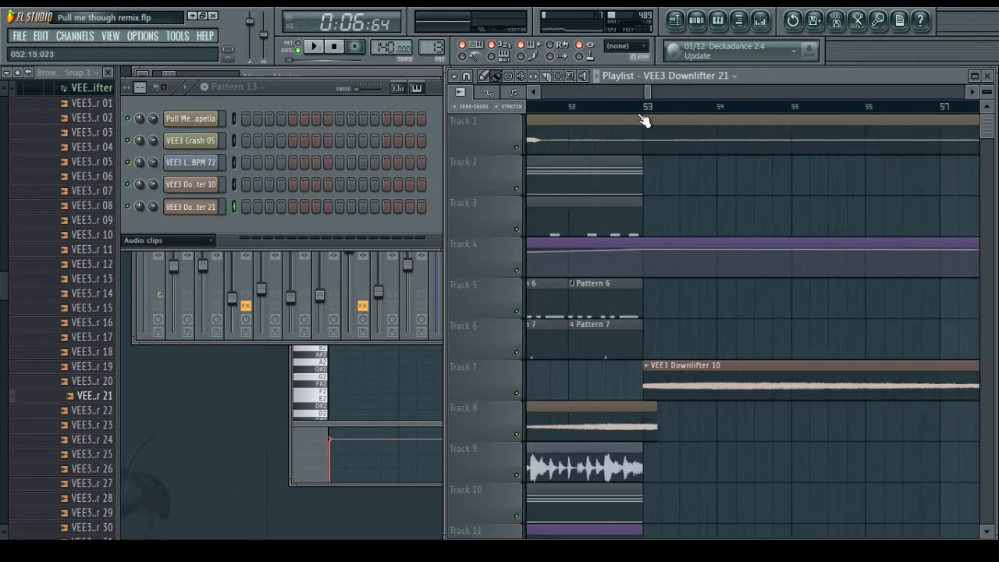
{"action": "left_click_drag", "start_coordinate": [699, 432], "coordinate": [597, 426]}
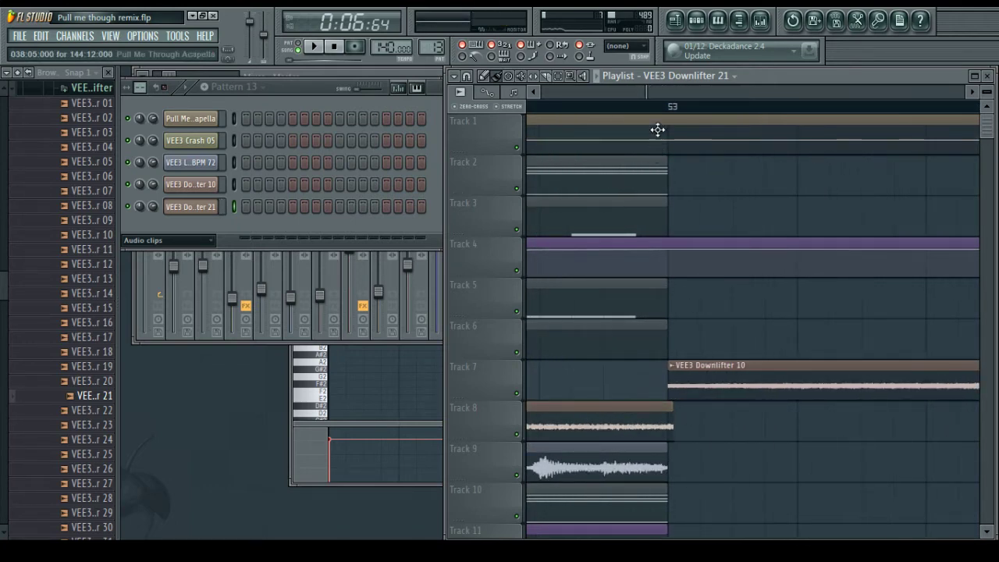
{"action": "scroll", "coordinate": [670, 110], "scroll_direction": "up", "scroll_amount": 4}
{"action": "left_click_drag", "start_coordinate": [679, 422], "coordinate": [651, 418]}
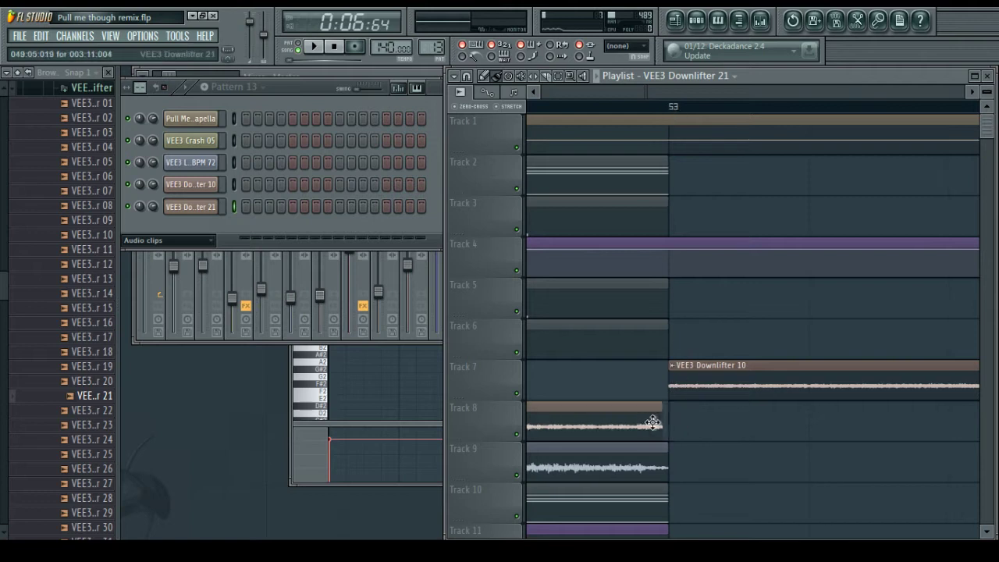
{"action": "scroll", "coordinate": [641, 108], "scroll_direction": "up", "scroll_amount": 2}
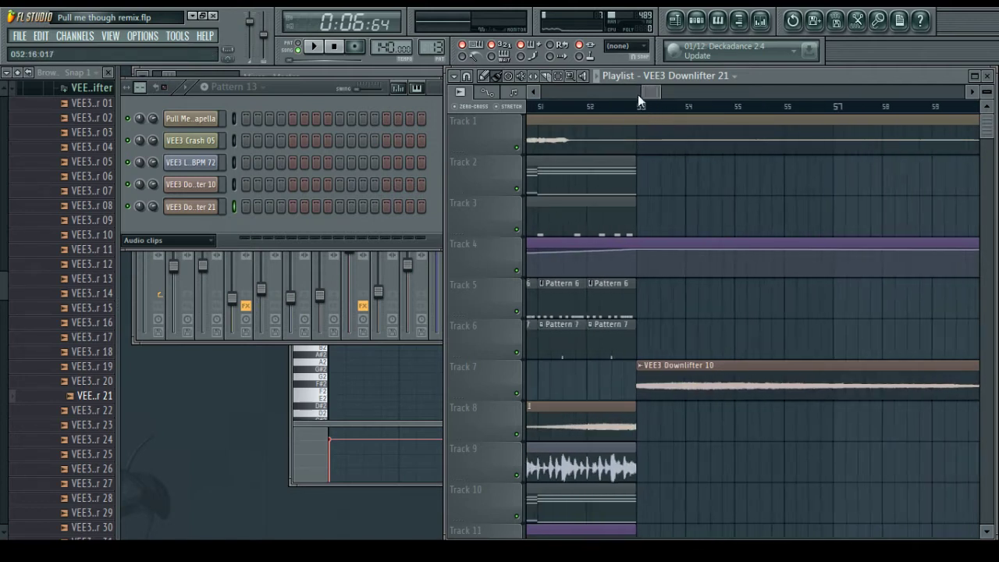
{"action": "scroll", "coordinate": [652, 97], "scroll_direction": "down", "scroll_amount": 3}
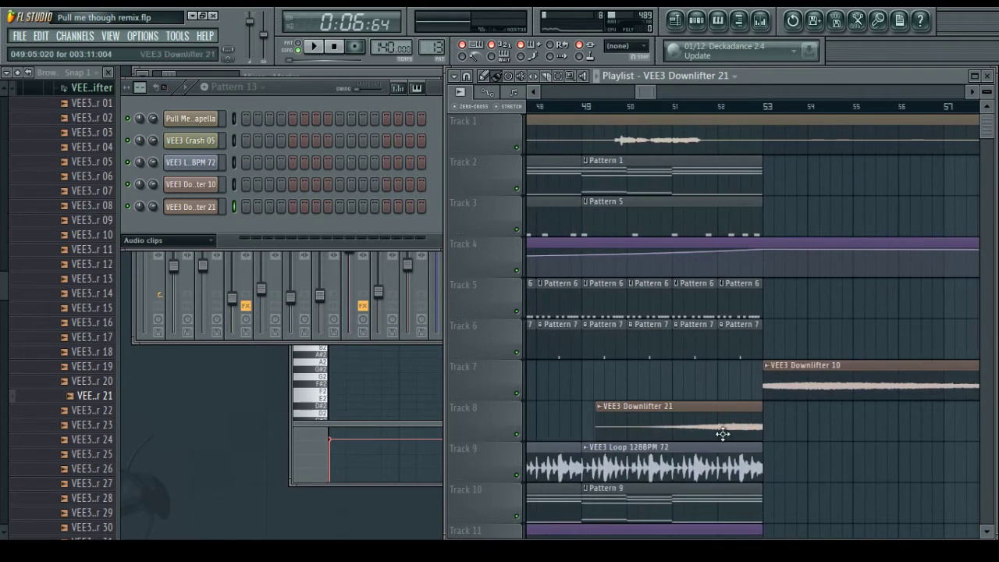
Trim silence from the reversed sample and set its fade-in to 100%
{"action": "double_click", "coordinate": [723, 433]}
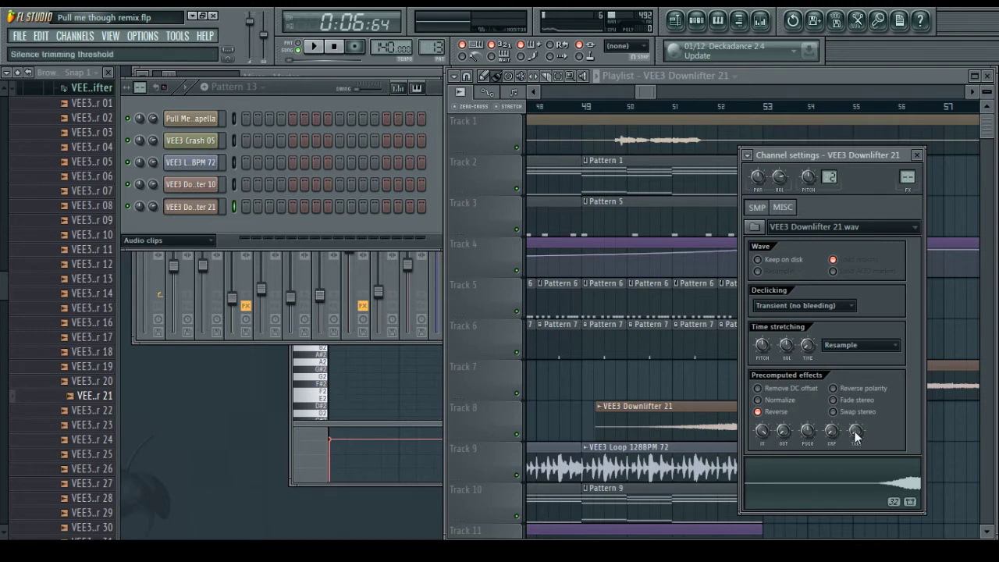
{"action": "left_click_drag", "start_coordinate": [857, 435], "coordinate": [854, 429]}
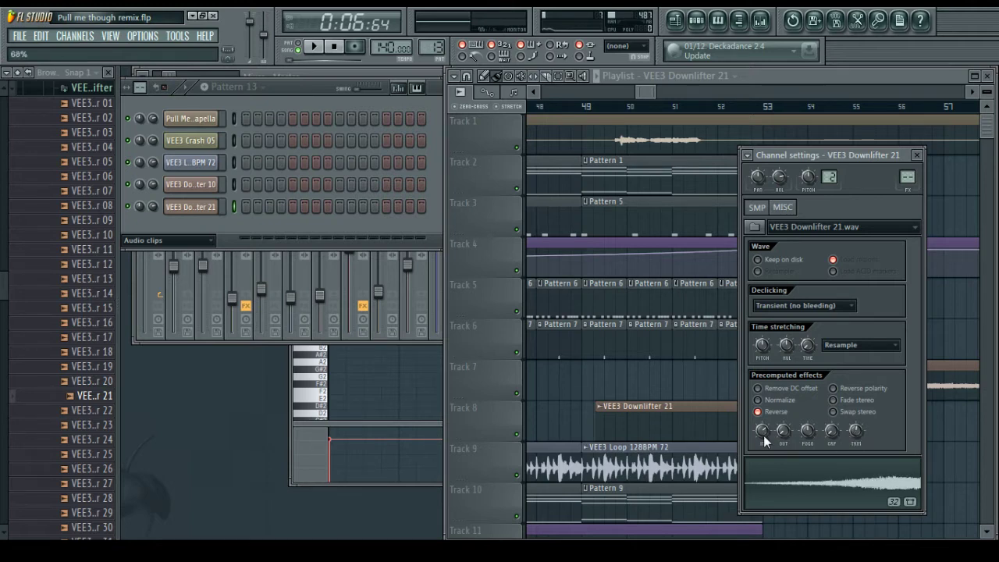
{"action": "left_click_drag", "start_coordinate": [763, 435], "coordinate": [762, 421]}
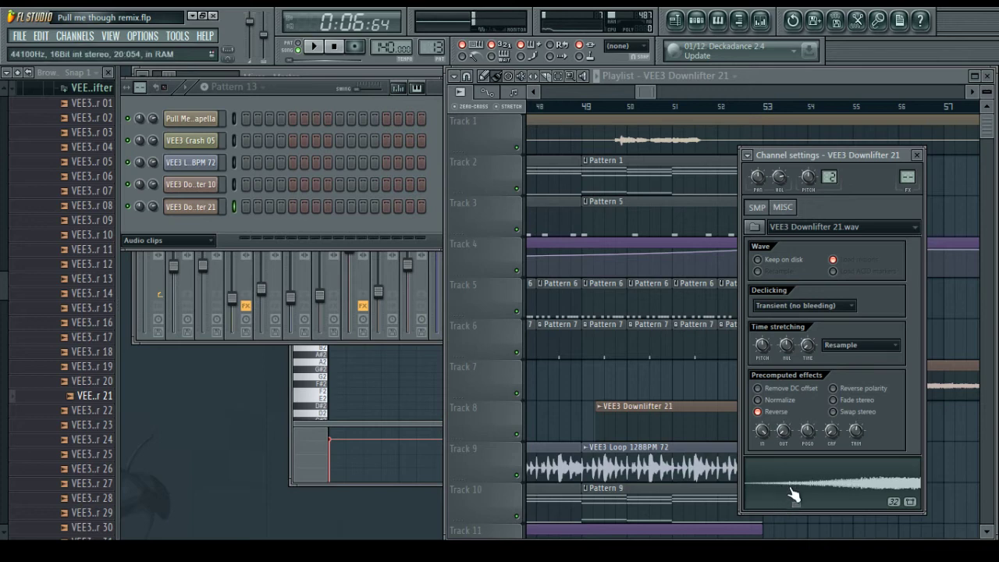
{"action": "left_click", "coordinate": [705, 377]}
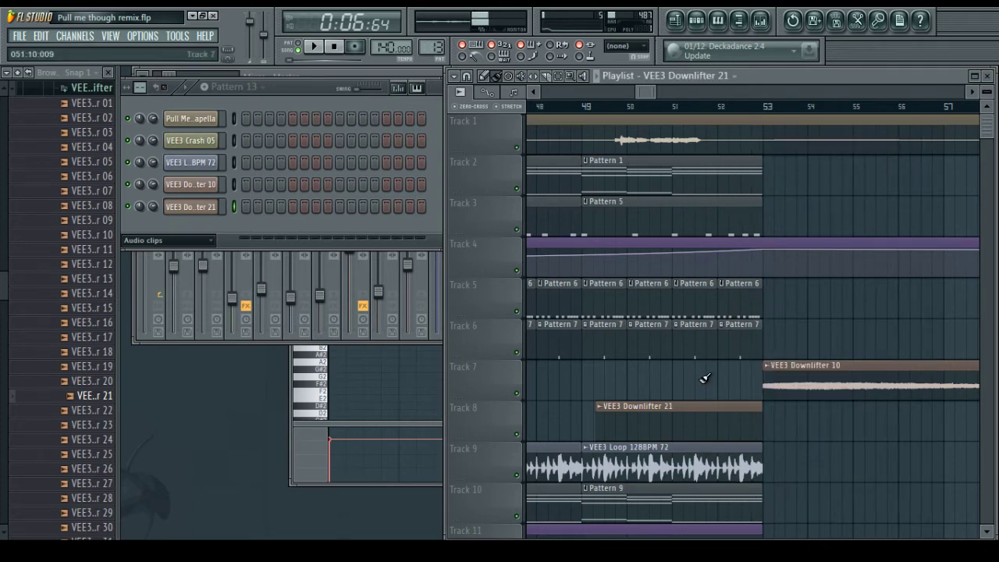
Reset the trim and realign the clip to end at bar 53, with the playhead at bar 51
{"action": "left_click_drag", "start_coordinate": [755, 420], "coordinate": [629, 414]}
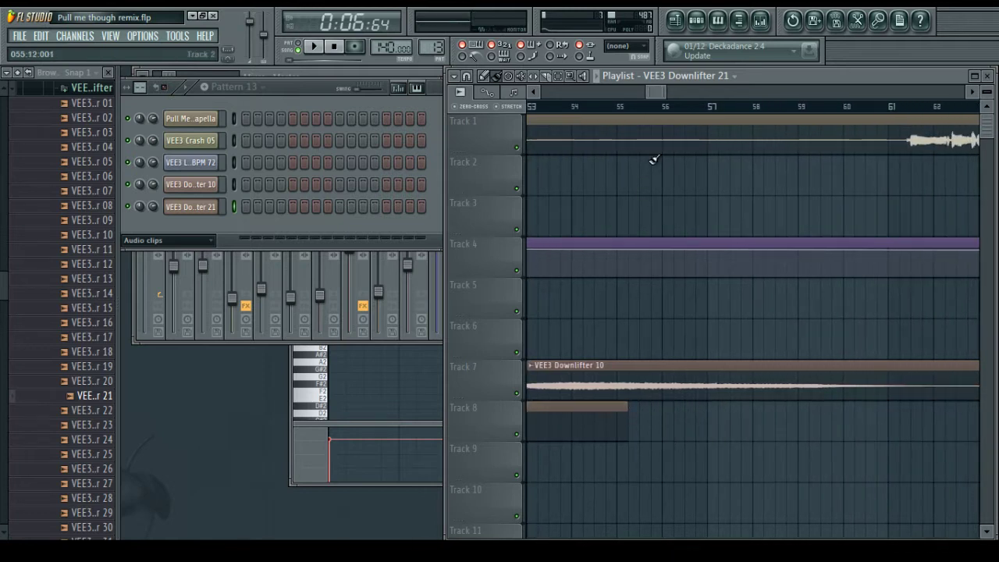
{"action": "left_click_drag", "start_coordinate": [658, 92], "coordinate": [650, 92]}
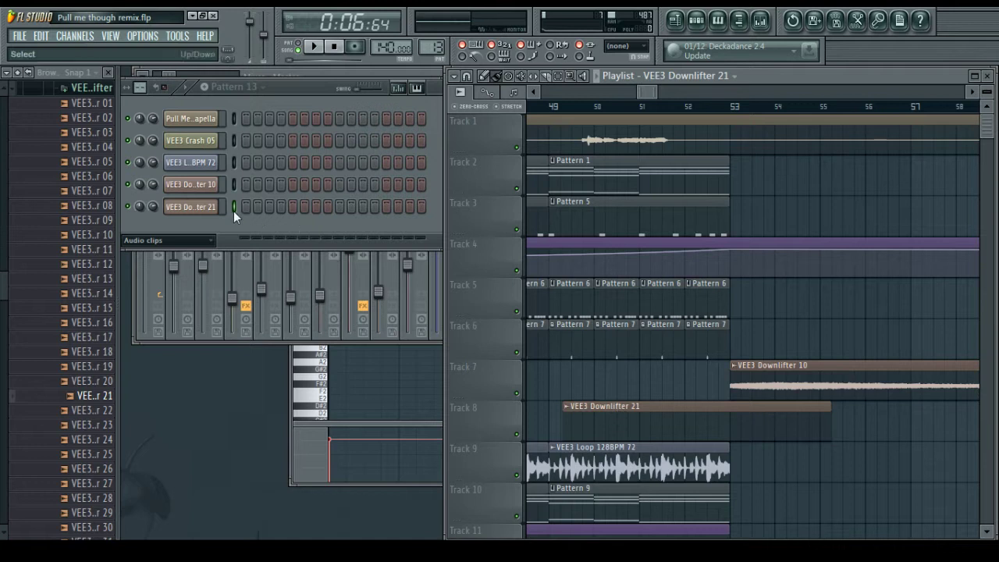
{"action": "left_click", "coordinate": [209, 207]}
{"action": "left_click", "coordinate": [872, 433]}
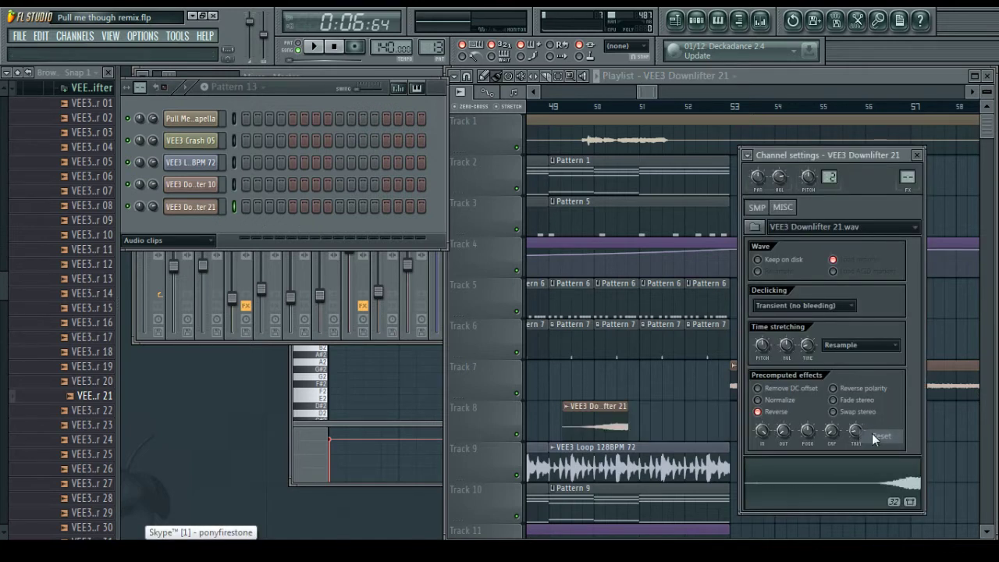
{"action": "left_click_drag", "start_coordinate": [591, 423], "coordinate": [692, 427]}
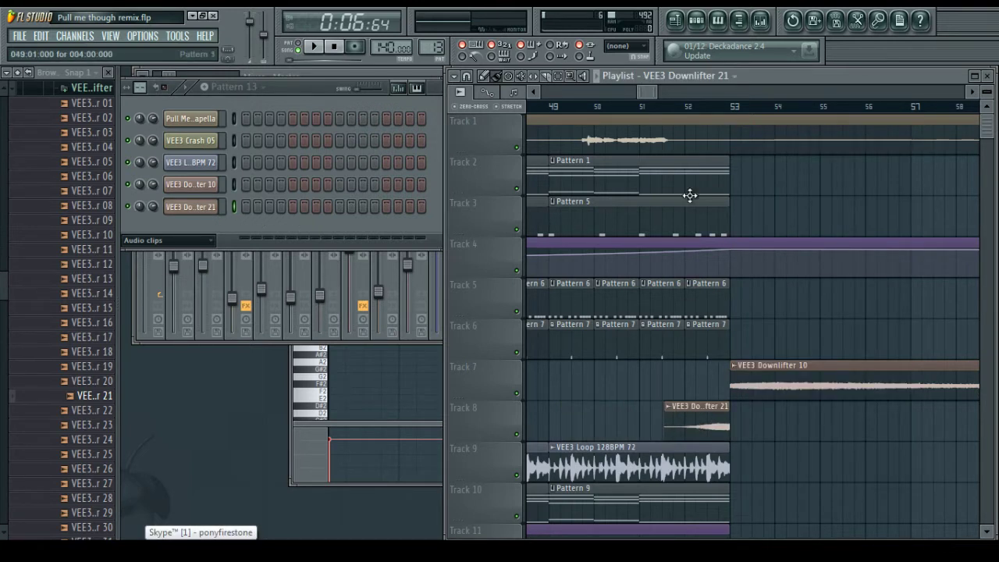
{"action": "left_click", "coordinate": [641, 106]}
Route Downlifter 21 to its own mixer insert 22
{"action": "double_click", "coordinate": [711, 427]}
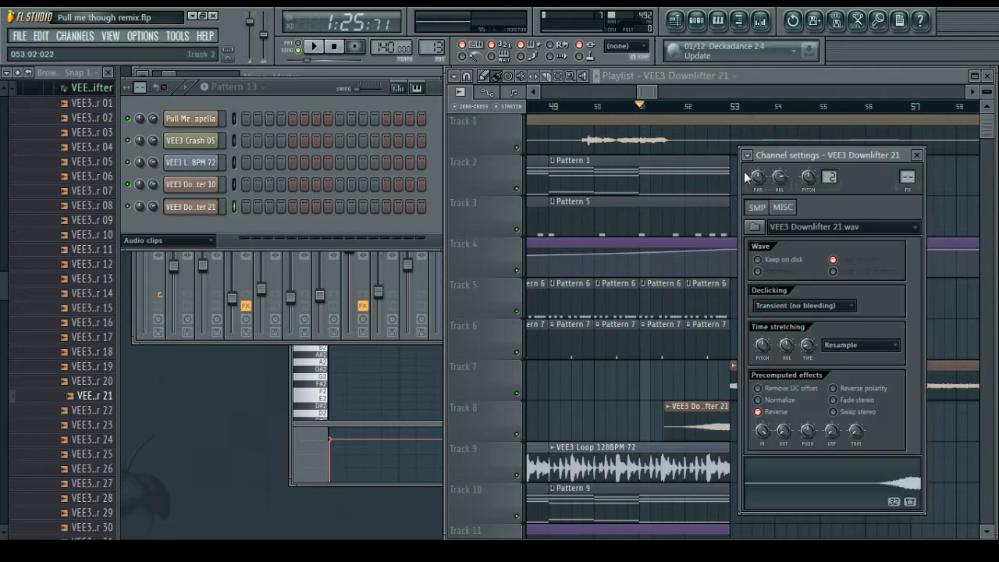
{"action": "left_click", "coordinate": [748, 155]}
{"action": "left_click", "coordinate": [761, 187]}
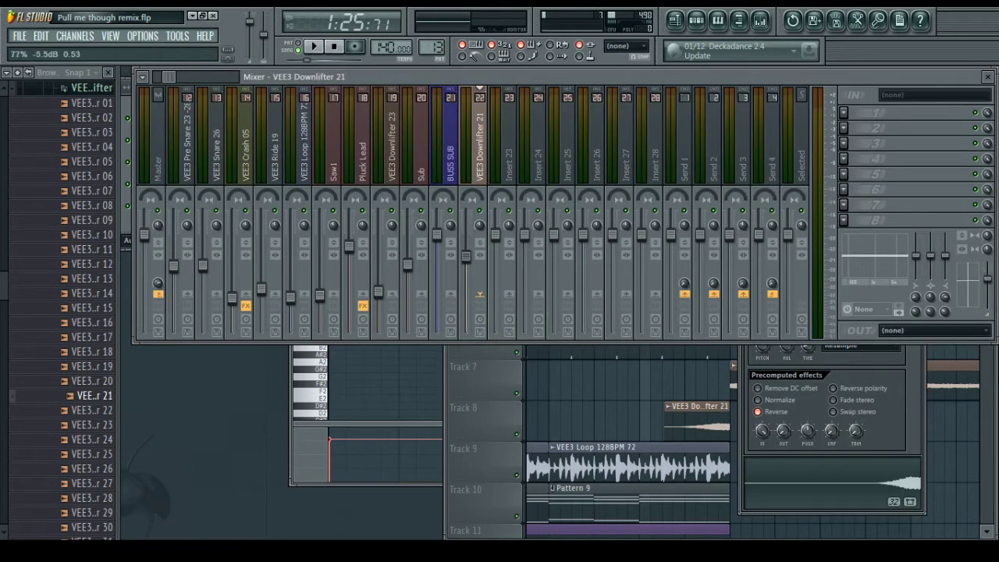
Send Downlifter 21 to the BUS3 EFFECTS bus instead of Master
{"action": "left_click", "coordinate": [159, 294]}
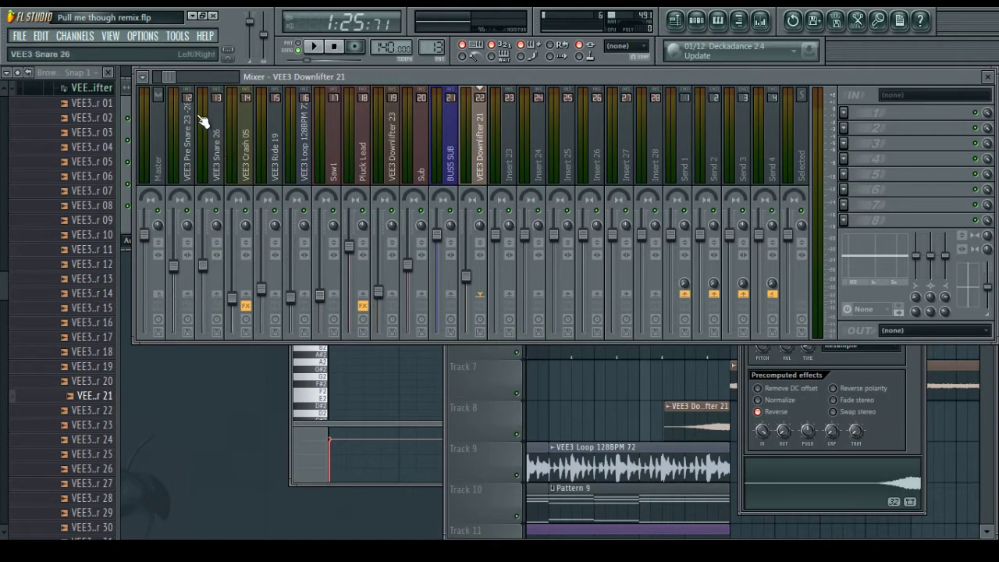
{"action": "scroll", "coordinate": [204, 156], "scroll_direction": "up", "scroll_amount": 5}
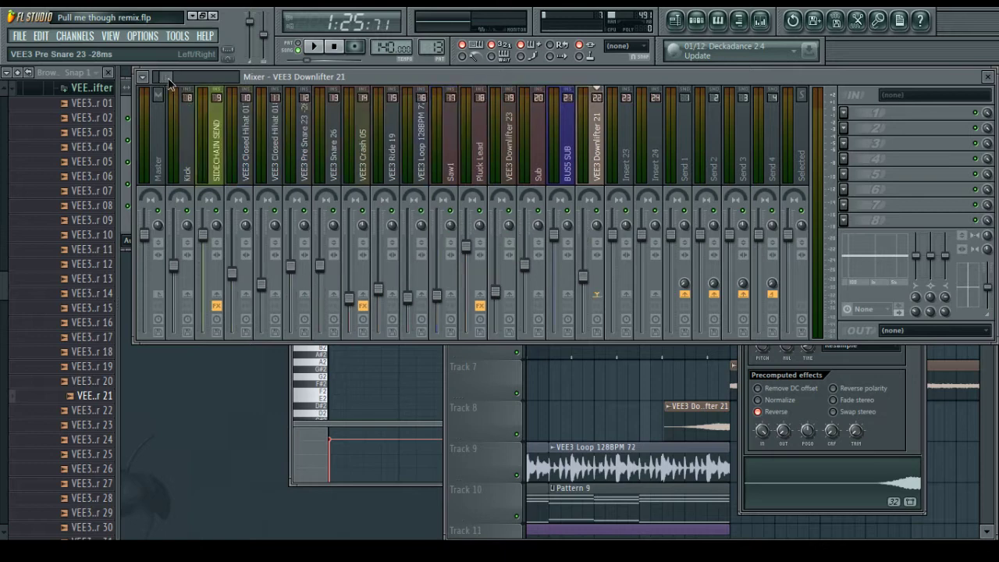
{"action": "left_click", "coordinate": [247, 298]}
{"action": "left_click_drag", "start_coordinate": [161, 78], "coordinate": [175, 78]}
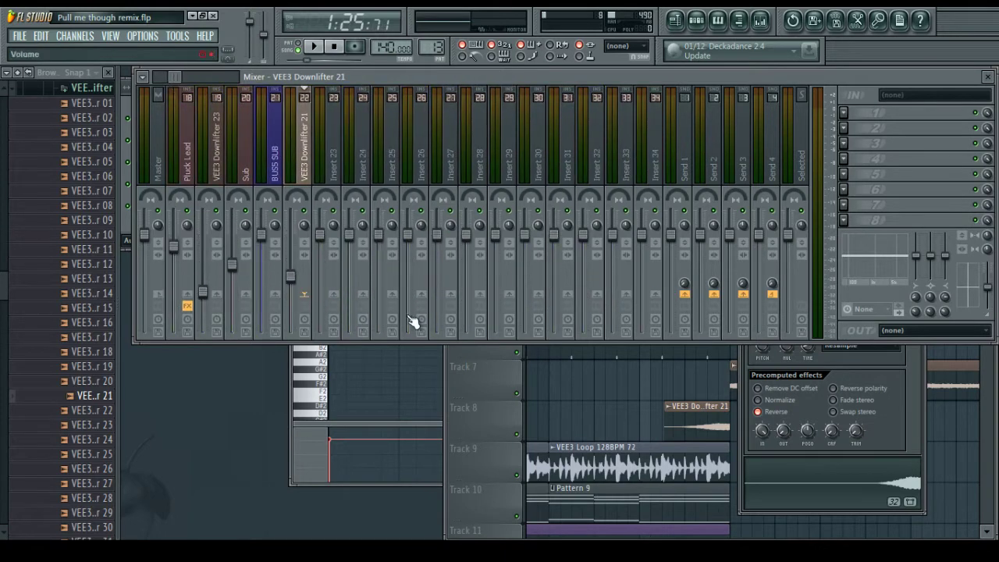
Play from bar 51 to hear the downlifter and bring the Pattern 13 channel rack forward
{"action": "left_click", "coordinate": [579, 404]}
{"action": "key", "text": "space"}
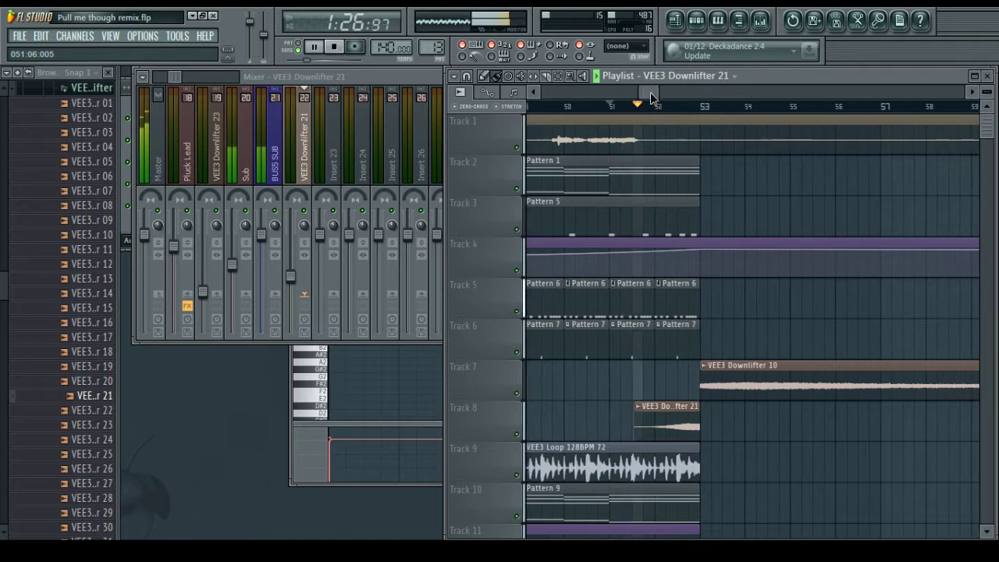
{"action": "double_click", "coordinate": [685, 423]}
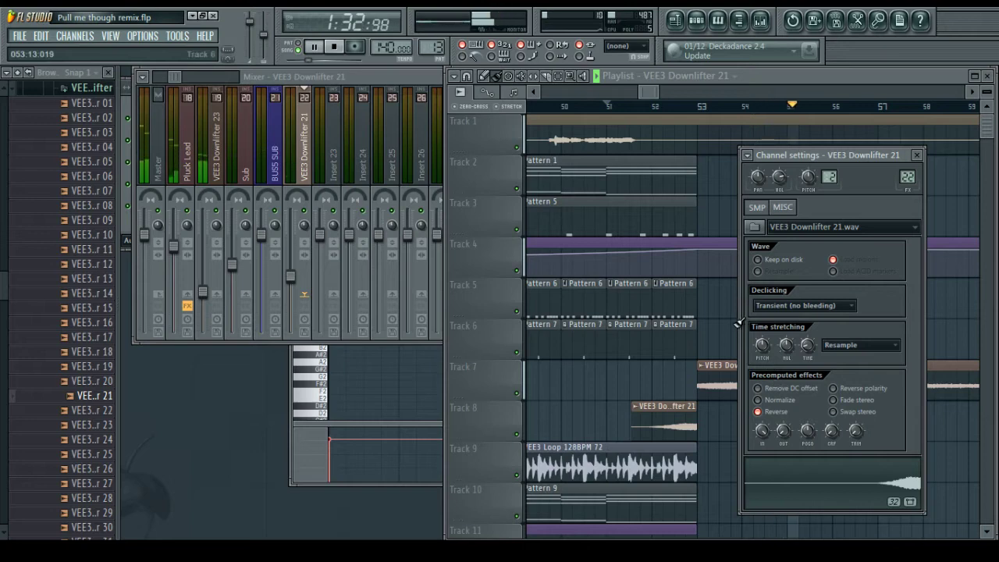
{"action": "left_click", "coordinate": [441, 95]}
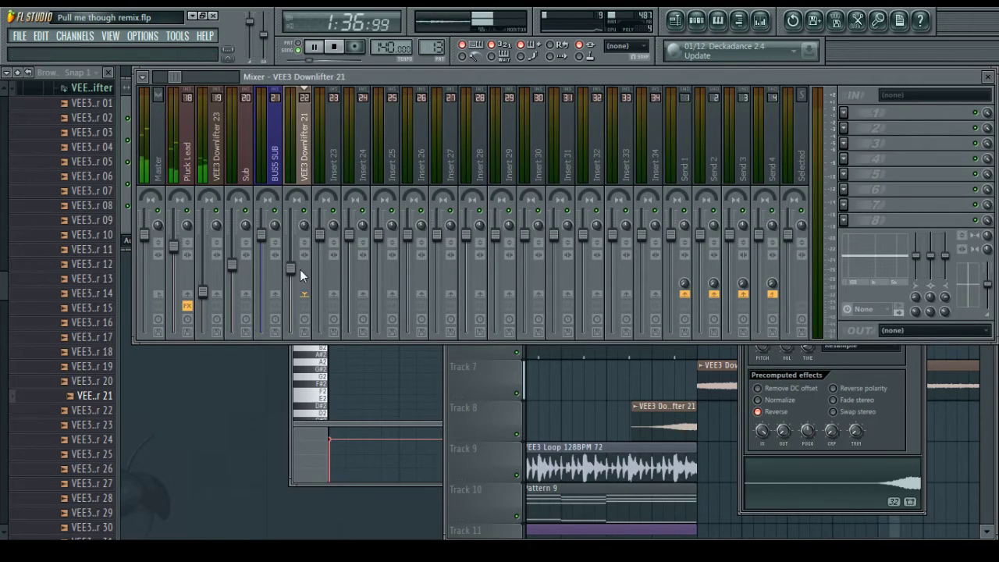
{"action": "left_click", "coordinate": [762, 430]}
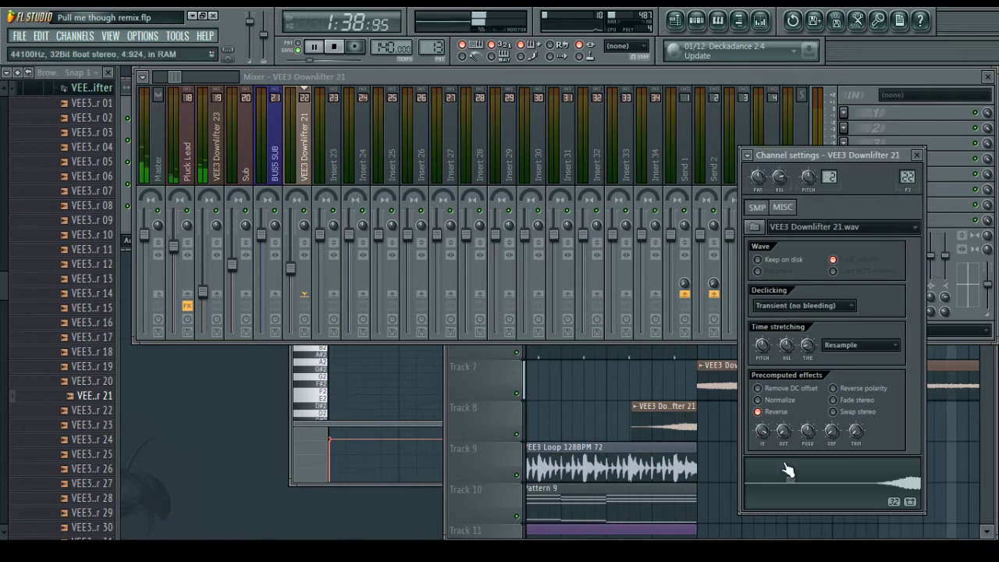
{"action": "right_click", "coordinate": [592, 394]}
{"action": "left_click", "coordinate": [618, 105]}
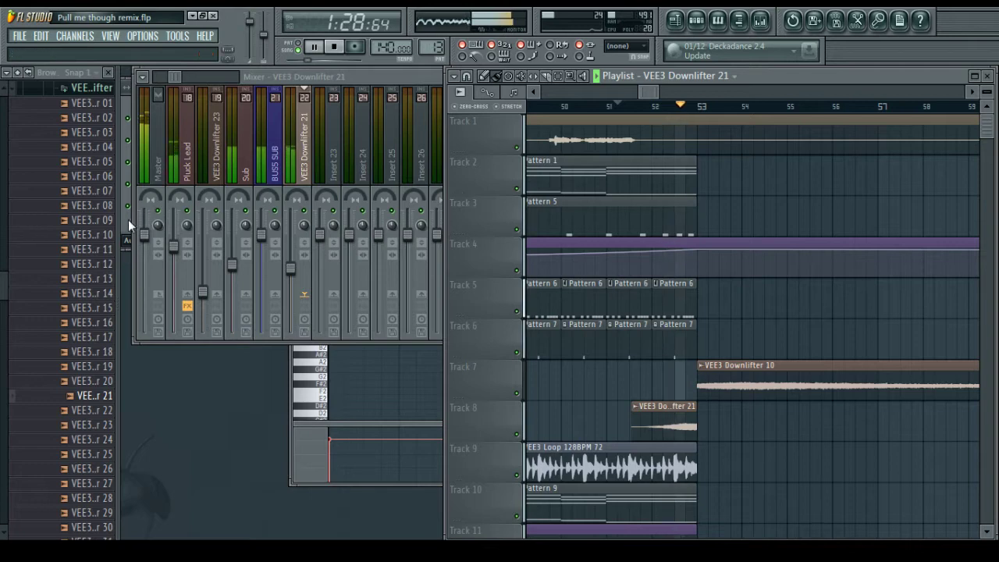
{"action": "key", "text": "F6"}
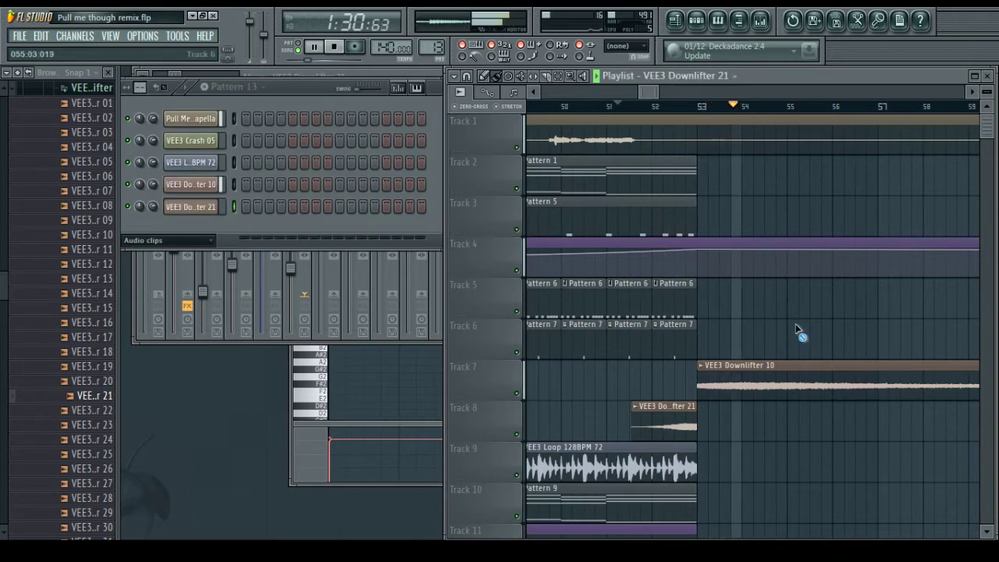
Stop playback and scroll the Playlist to find a Pattern 9 clip
{"action": "key", "text": "space"}
{"action": "scroll", "coordinate": [677, 104], "scroll_direction": "up", "scroll_amount": 1}
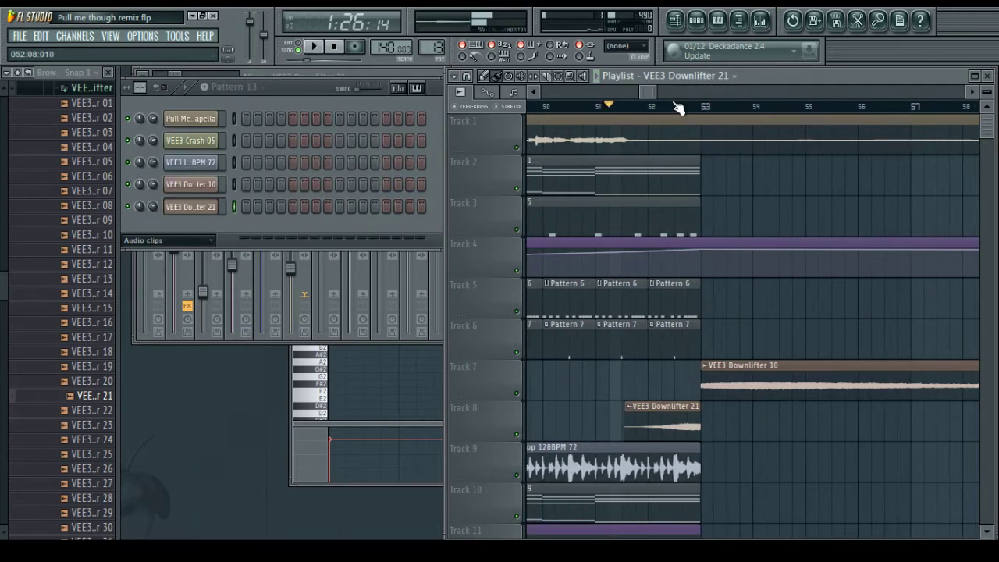
{"action": "scroll", "coordinate": [678, 104], "scroll_direction": "down", "scroll_amount": 4}
{"action": "scroll", "coordinate": [718, 180], "scroll_direction": "down", "scroll_amount": 6}
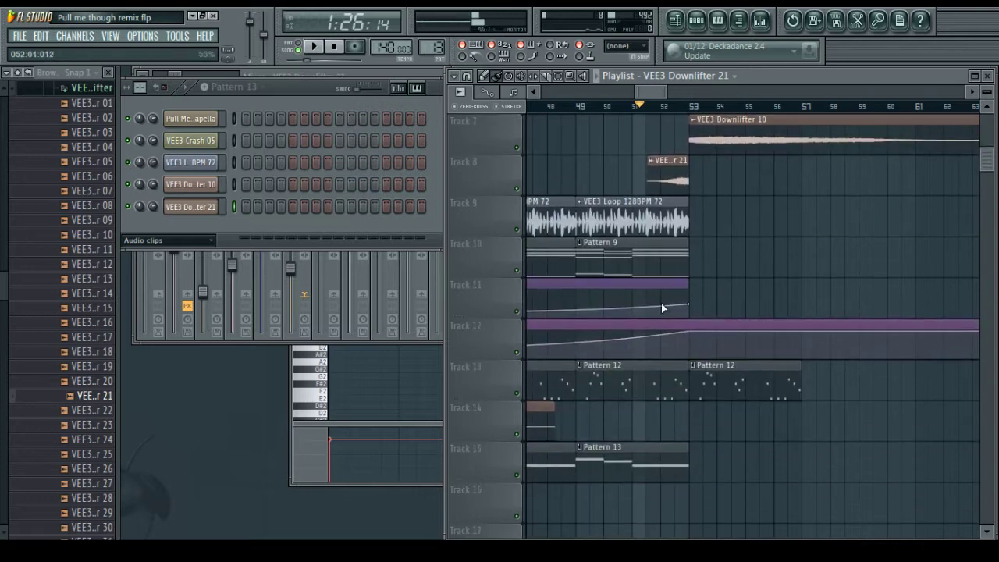
{"action": "scroll", "coordinate": [702, 351], "scroll_direction": "up", "scroll_amount": 5}
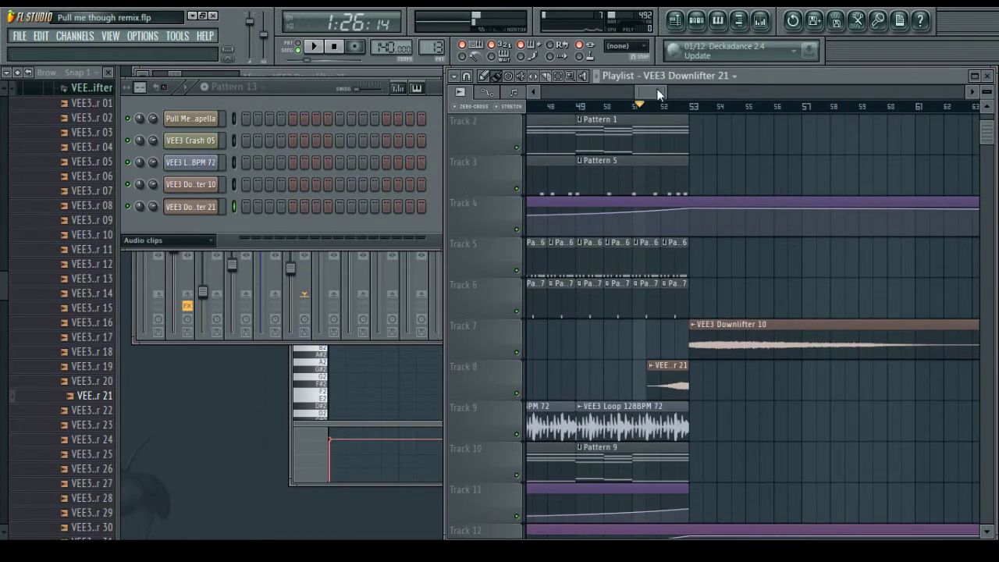
{"action": "left_click_drag", "start_coordinate": [656, 88], "coordinate": [560, 106]}
{"action": "scroll", "coordinate": [593, 176], "scroll_direction": "up", "scroll_amount": 1}
{"action": "scroll", "coordinate": [622, 207], "scroll_direction": "down", "scroll_amount": 9}
{"action": "scroll", "coordinate": [682, 238], "scroll_direction": "up", "scroll_amount": 2}
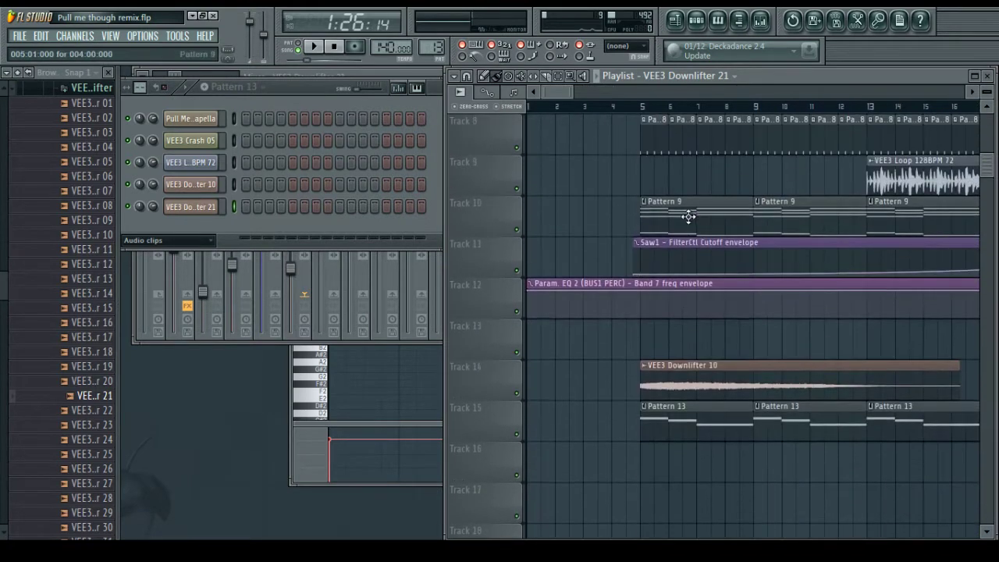
In Saw1's Pattern 9 piano roll, lower the top bar-3 chord note about five steps
{"action": "double_click", "coordinate": [691, 216]}
{"action": "scroll", "coordinate": [411, 171], "scroll_direction": "down", "scroll_amount": 3}
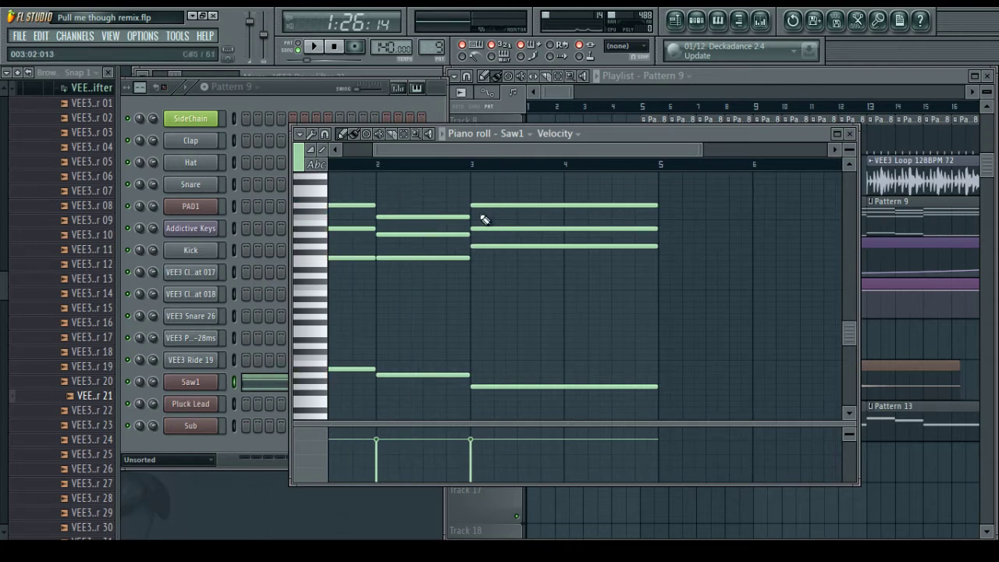
{"action": "left_click_drag", "start_coordinate": [484, 207], "coordinate": [489, 277]}
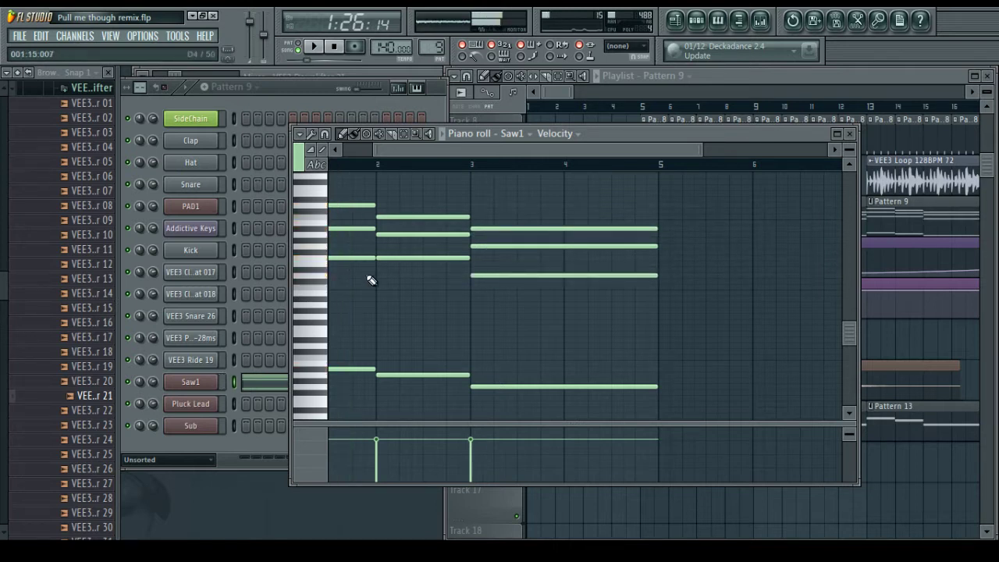
{"action": "left_click", "coordinate": [850, 133]}
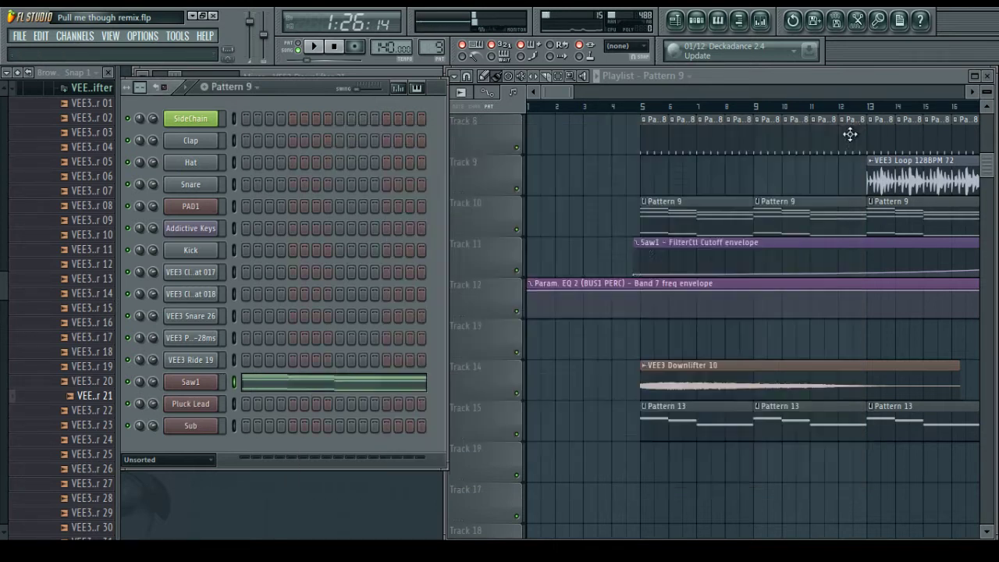
Start arrangement playback from just before bar 5
{"action": "scroll", "coordinate": [628, 148], "scroll_direction": "up", "scroll_amount": 5}
{"action": "scroll", "coordinate": [640, 109], "scroll_direction": "up", "scroll_amount": 4}
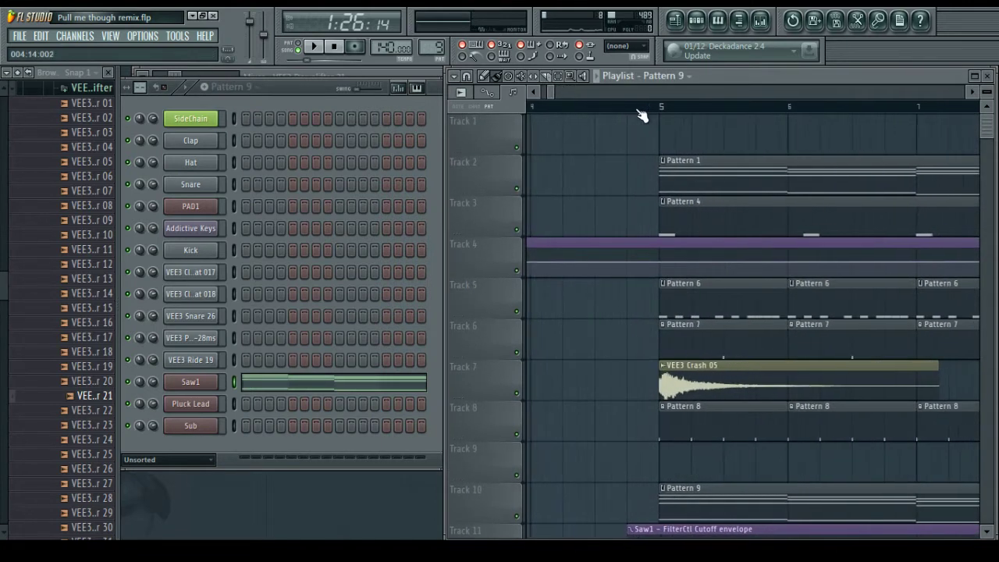
{"action": "left_click", "coordinate": [642, 106]}
{"action": "key", "text": "space"}
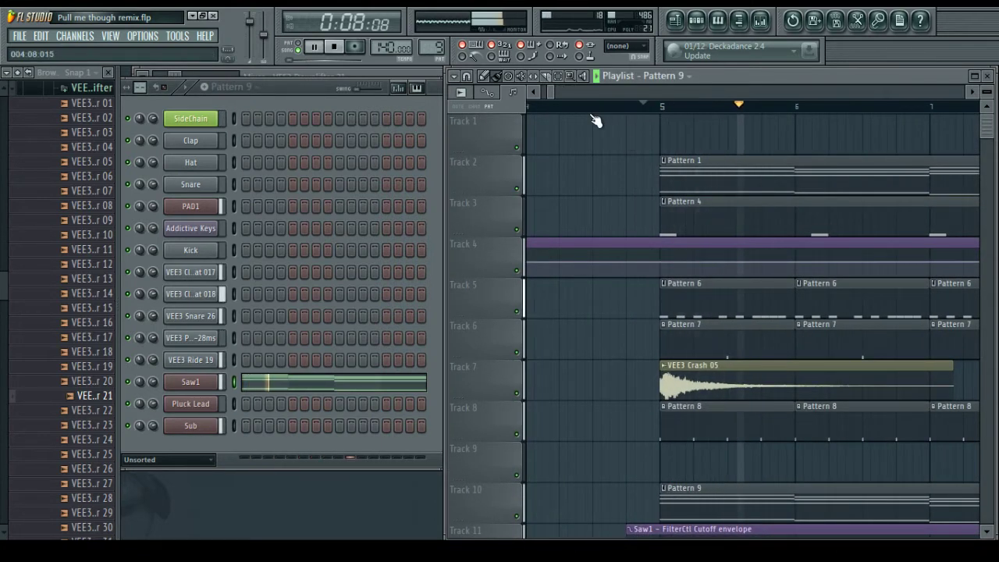
Zoom the playlist out while it plays and bring up the Mixer
{"action": "scroll", "coordinate": [595, 117], "scroll_direction": "down", "scroll_amount": 2}
{"action": "scroll", "coordinate": [595, 117], "scroll_direction": "down", "scroll_amount": 4}
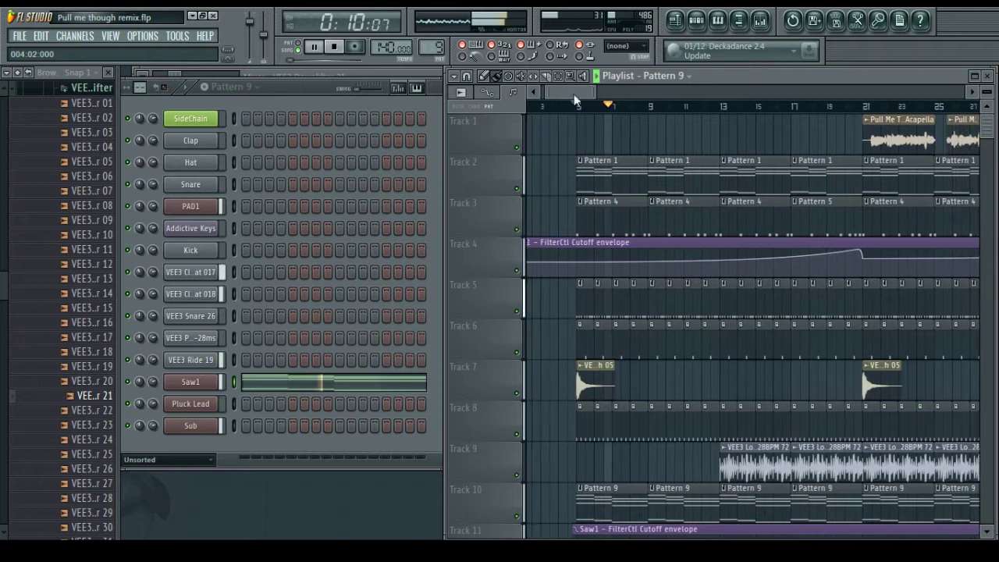
{"action": "left_click_drag", "start_coordinate": [570, 92], "coordinate": [577, 92]}
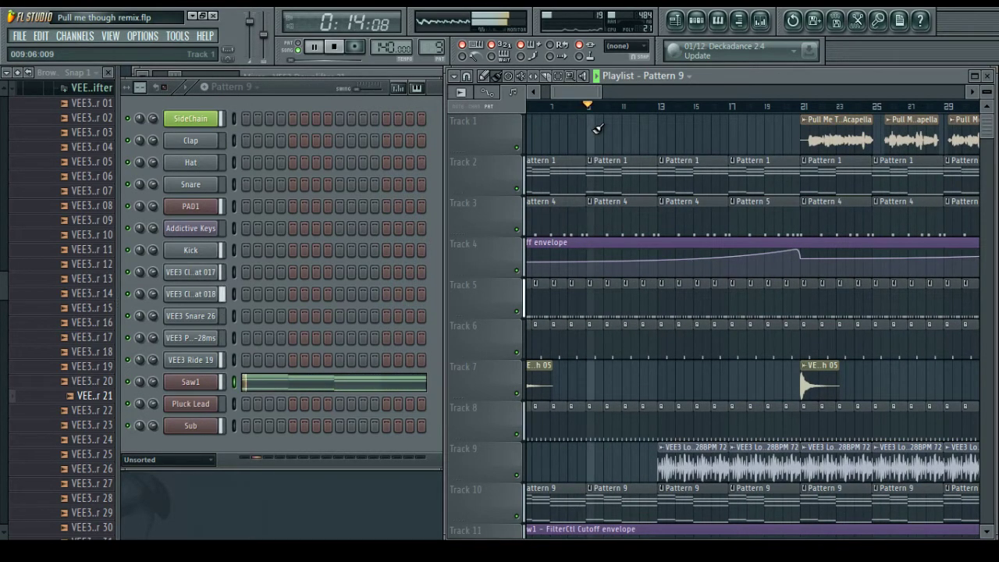
{"action": "scroll", "coordinate": [579, 90], "scroll_direction": "right", "scroll_amount": 2}
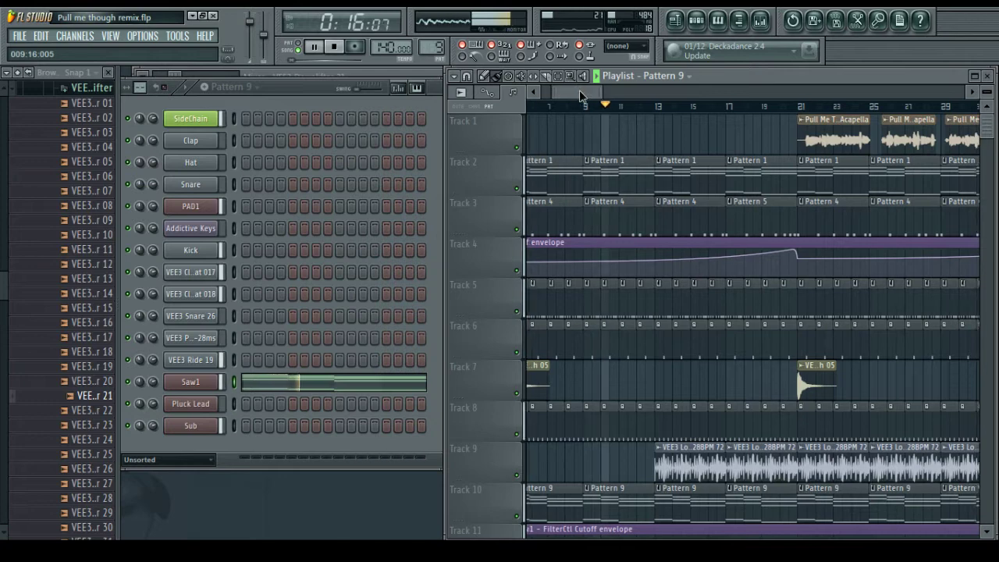
{"action": "left_click", "coordinate": [760, 20]}
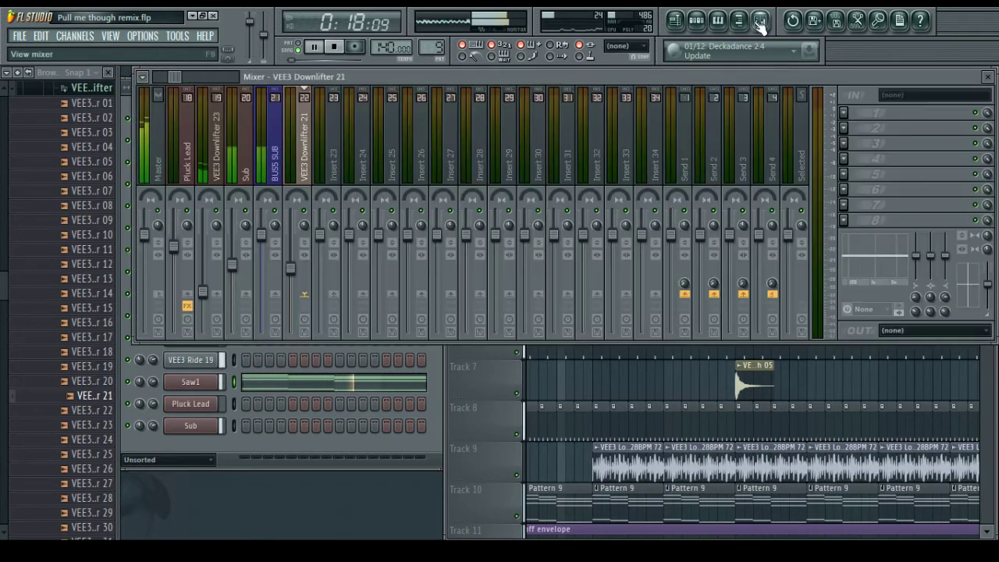
Route the BUSS SUB insert into SIDECHAIN SEND instead of Master
{"action": "scroll", "coordinate": [296, 133], "scroll_direction": "left", "scroll_amount": 6}
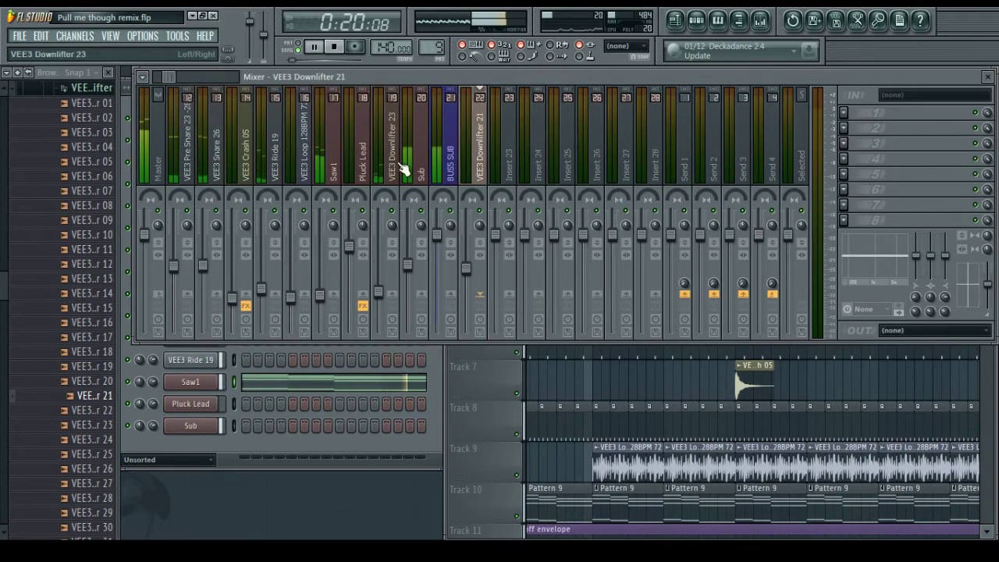
{"action": "left_click", "coordinate": [445, 167]}
{"action": "left_click_drag", "start_coordinate": [169, 82], "coordinate": [156, 83]}
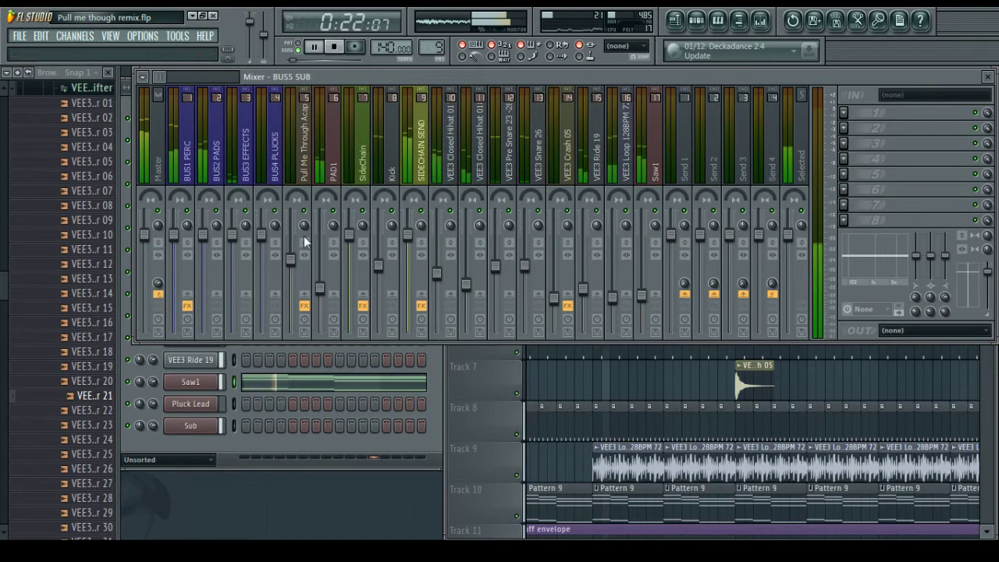
{"action": "left_click", "coordinate": [159, 295]}
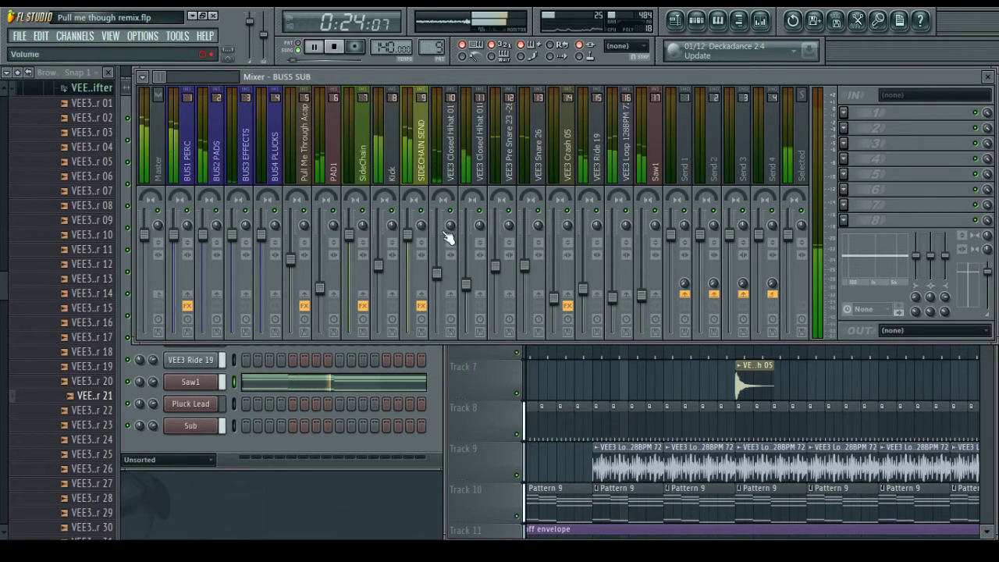
{"action": "left_click", "coordinate": [421, 294]}
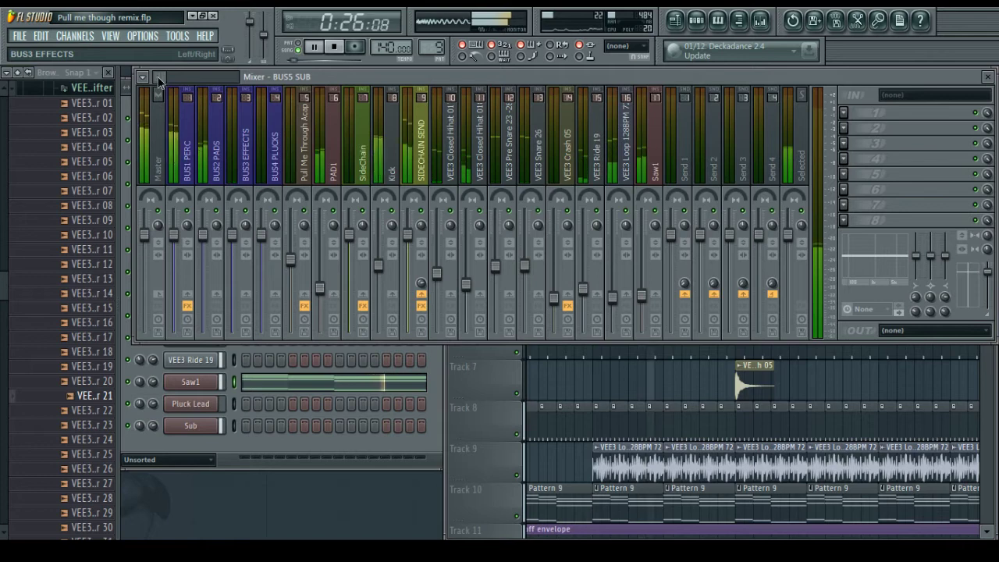
Lower the Sub fader to about -9.3 dB and return to the Playlist
{"action": "scroll", "coordinate": [190, 88], "scroll_direction": "right", "scroll_amount": 11}
{"action": "left_click_drag", "start_coordinate": [407, 265], "coordinate": [408, 271]}
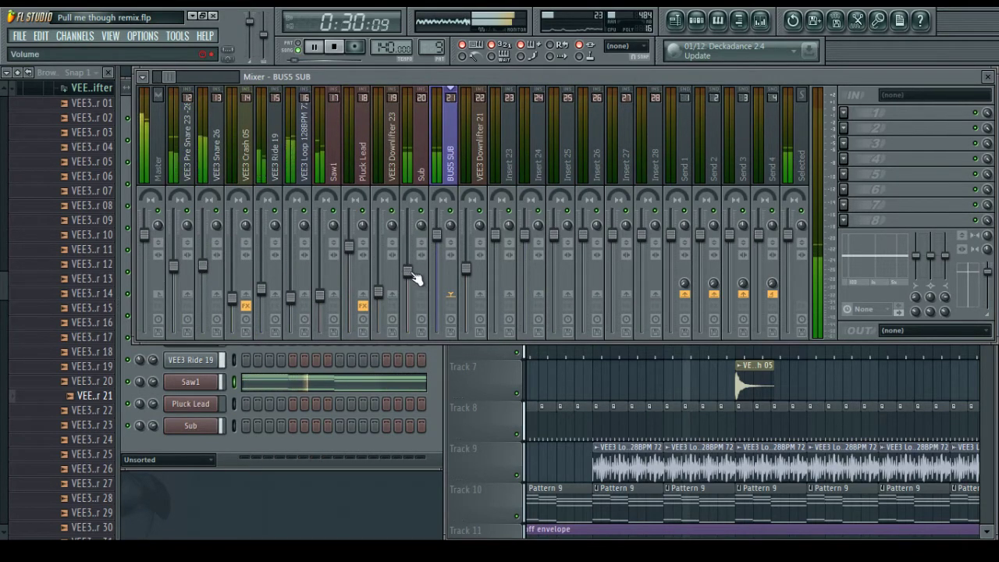
{"action": "left_click", "coordinate": [556, 379]}
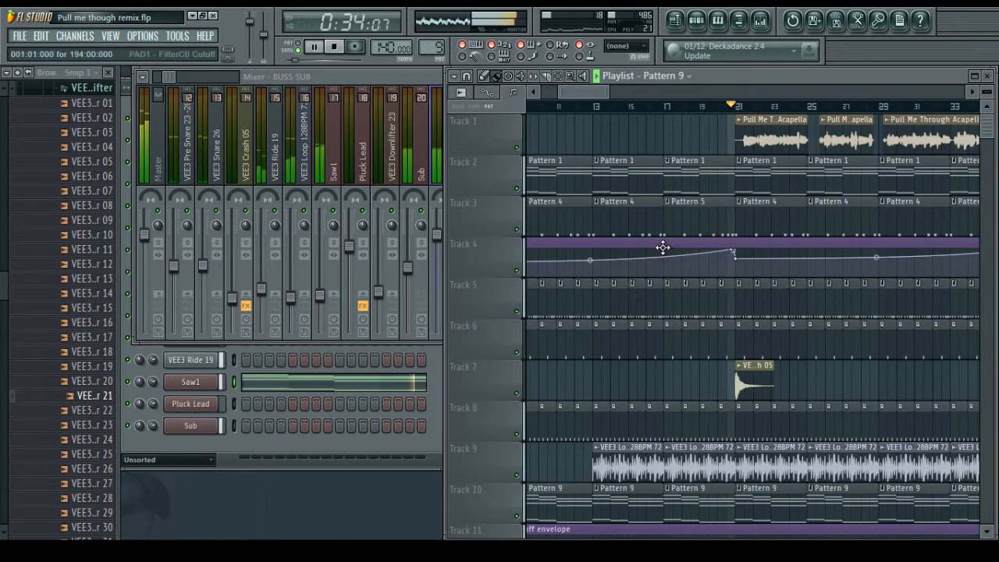
Follow the playhead to the VEE3 Downlifter 10 clip at bar 53, then stop playback
{"action": "left_click_drag", "start_coordinate": [599, 92], "coordinate": [623, 94]}
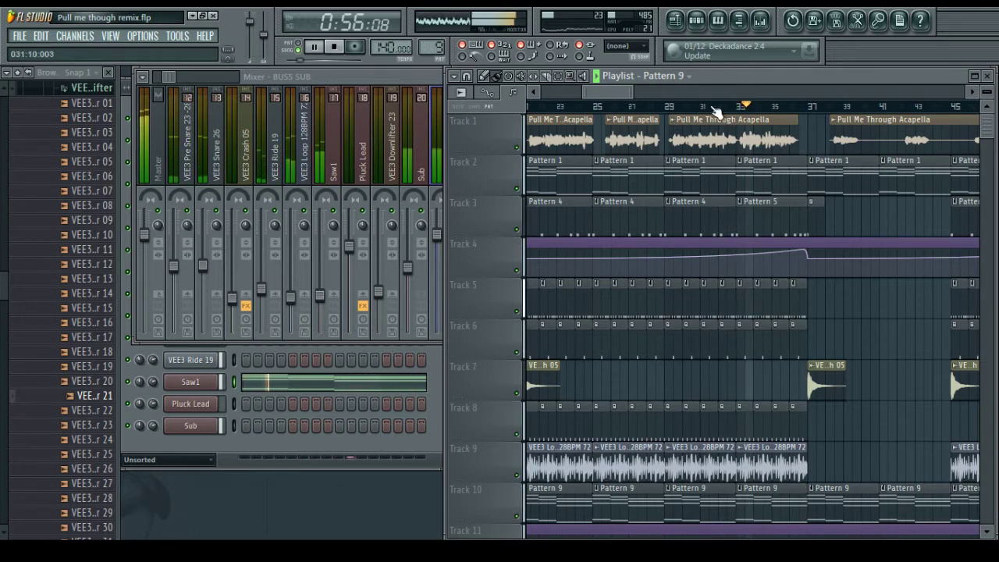
{"action": "scroll", "coordinate": [642, 195], "scroll_direction": "right", "scroll_amount": 5}
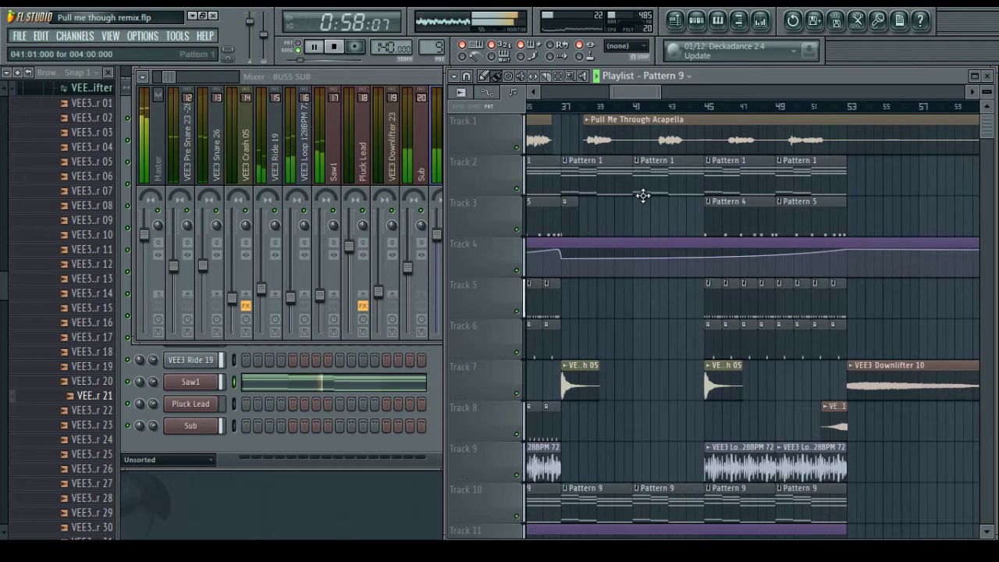
{"action": "left_click_drag", "start_coordinate": [639, 89], "coordinate": [635, 89]}
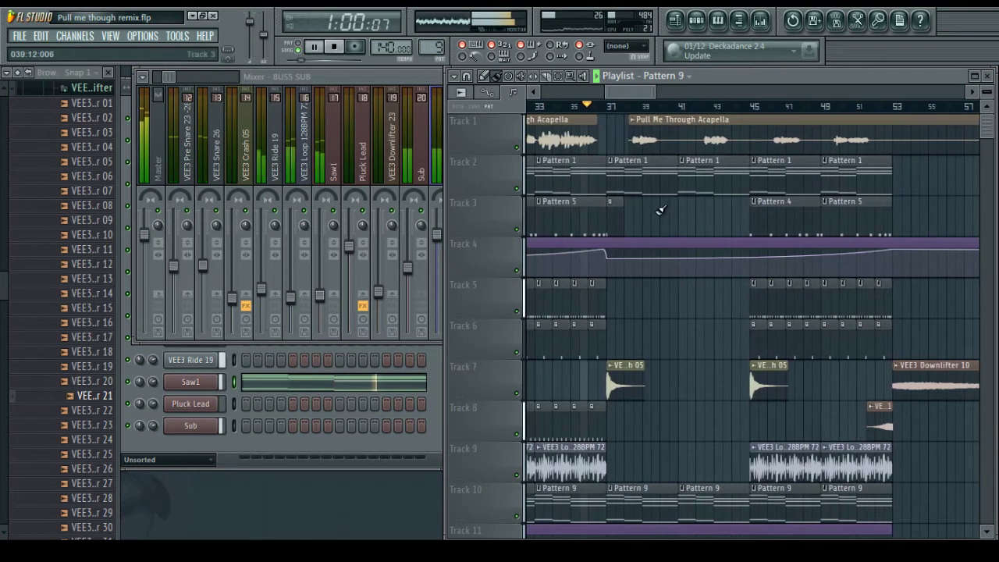
{"action": "scroll", "coordinate": [663, 219], "scroll_direction": "down", "scroll_amount": 6}
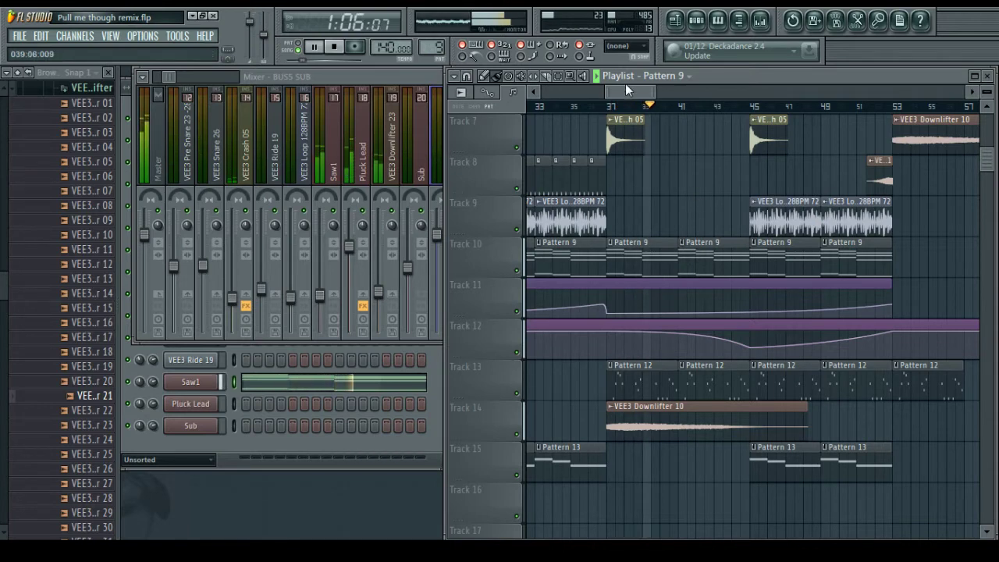
{"action": "scroll", "coordinate": [659, 347], "scroll_direction": "up", "scroll_amount": 3}
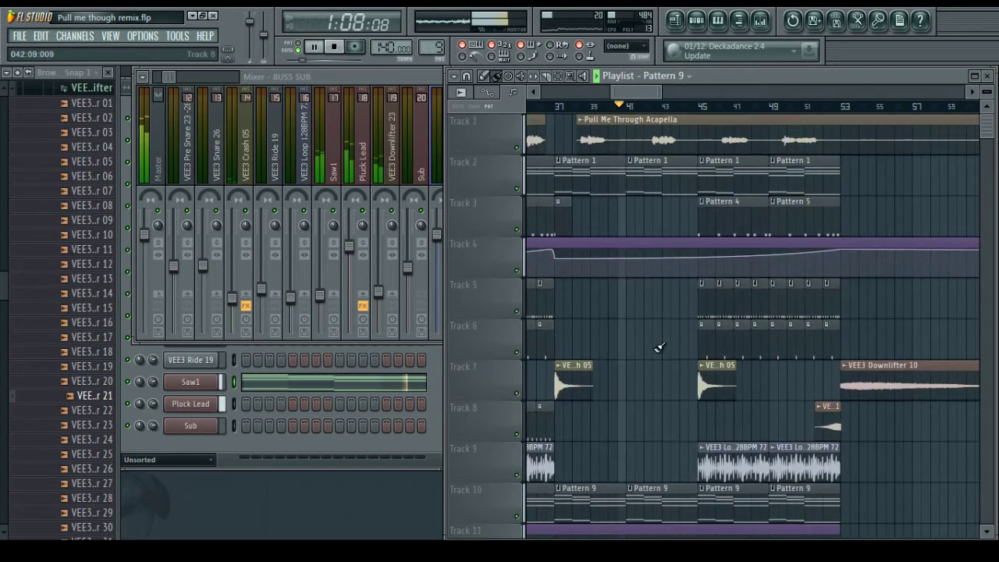
{"action": "scroll", "coordinate": [656, 344], "scroll_direction": "down", "scroll_amount": 3}
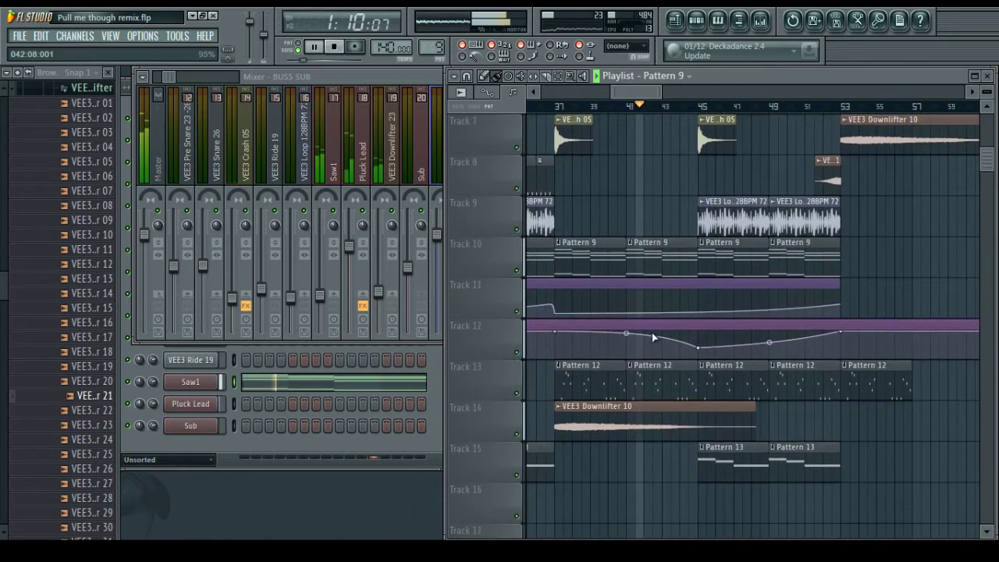
{"action": "scroll", "coordinate": [652, 332], "scroll_direction": "up", "scroll_amount": 3}
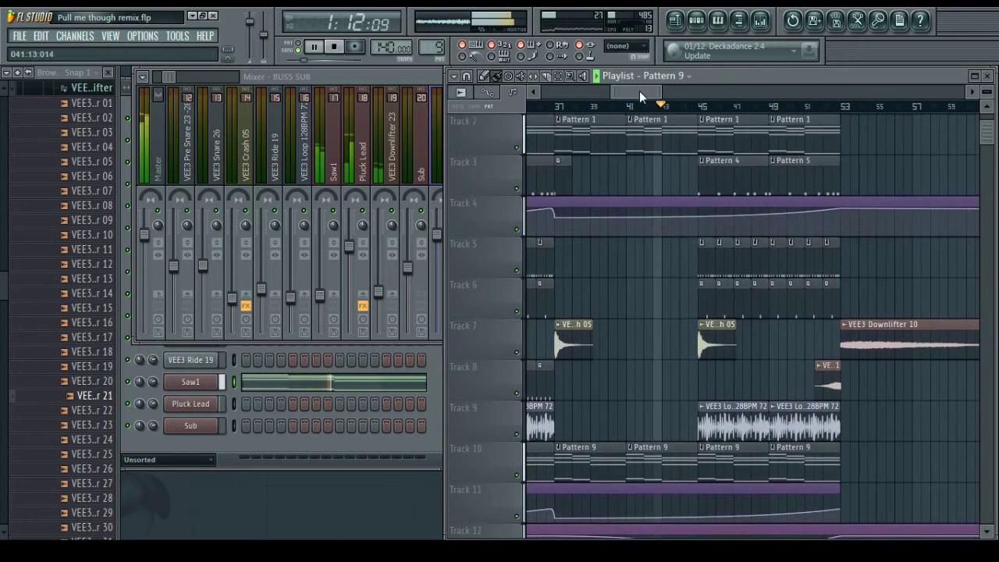
{"action": "scroll", "coordinate": [776, 162], "scroll_direction": "down", "scroll_amount": 4}
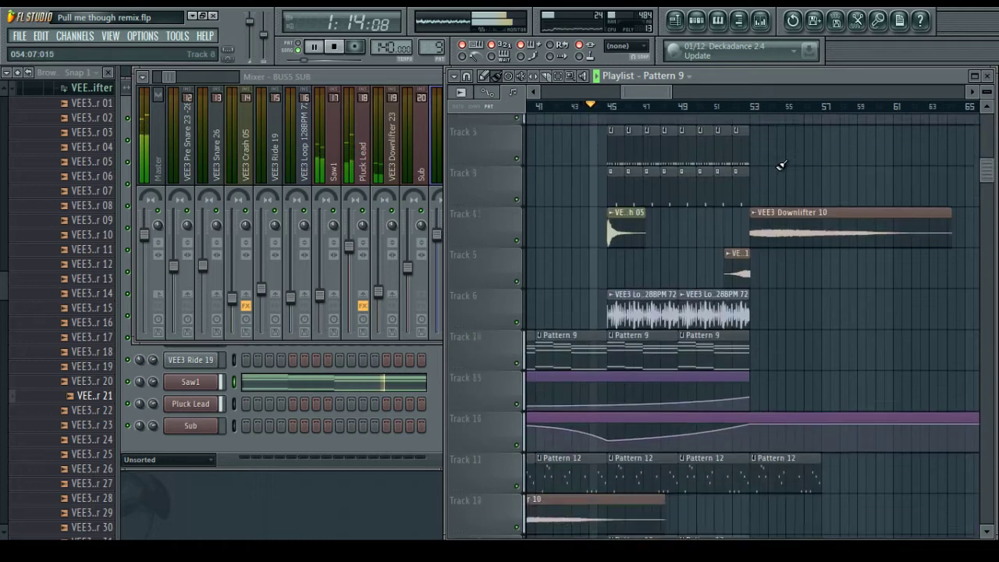
{"action": "scroll", "coordinate": [788, 167], "scroll_direction": "up", "scroll_amount": 3}
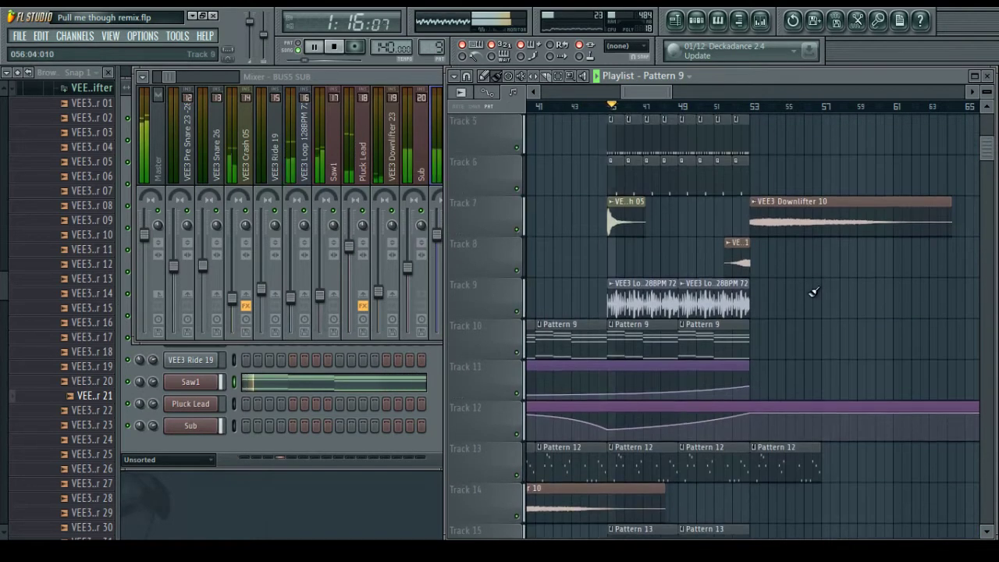
{"action": "scroll", "coordinate": [815, 294], "scroll_direction": "up", "scroll_amount": 3}
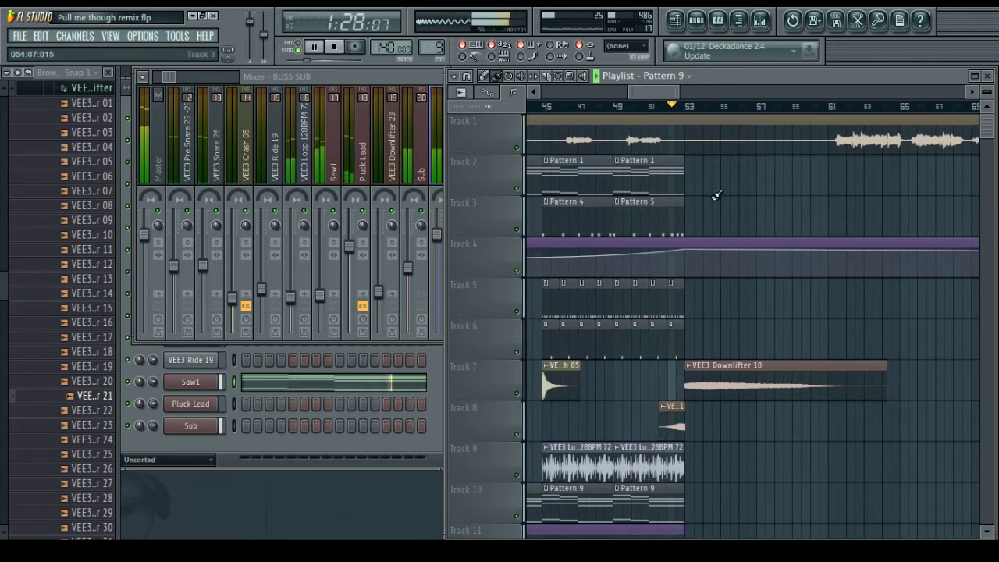
{"action": "key", "text": "space"}
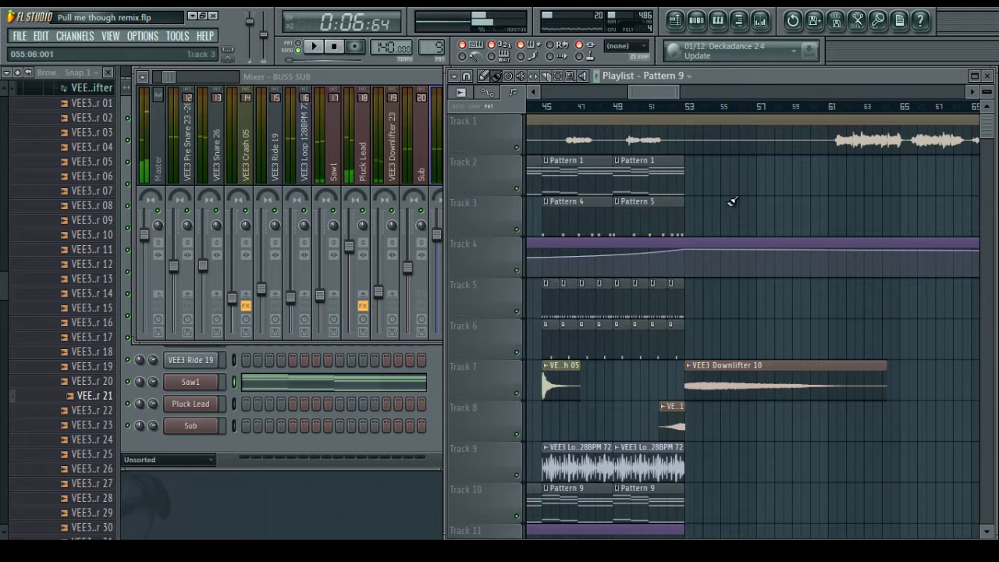
{"action": "scroll", "coordinate": [732, 203], "scroll_direction": "down", "scroll_amount": 4}
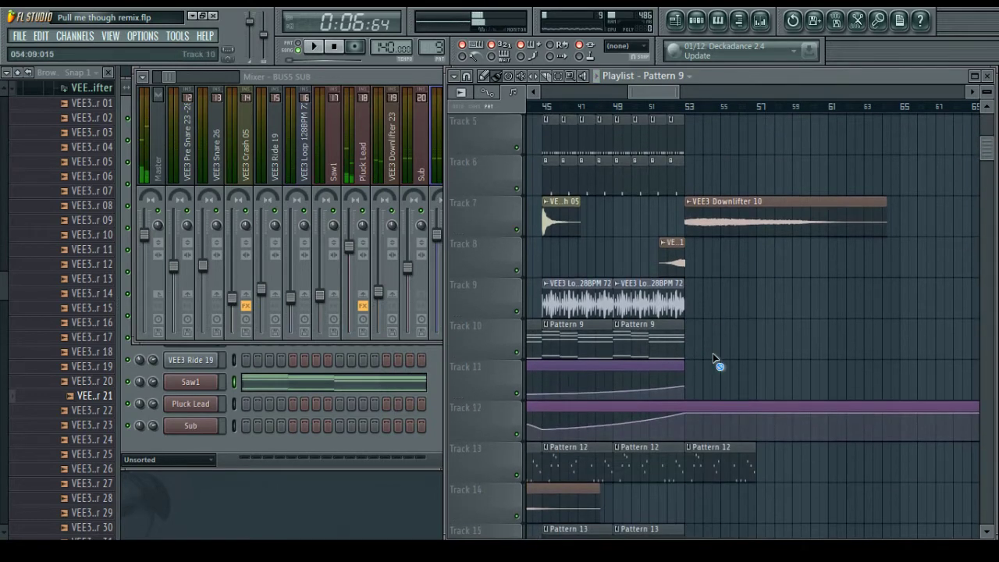
Start a new empty pattern and add a Sylenth1 instrument channel
{"action": "left_click", "coordinate": [187, 451]}
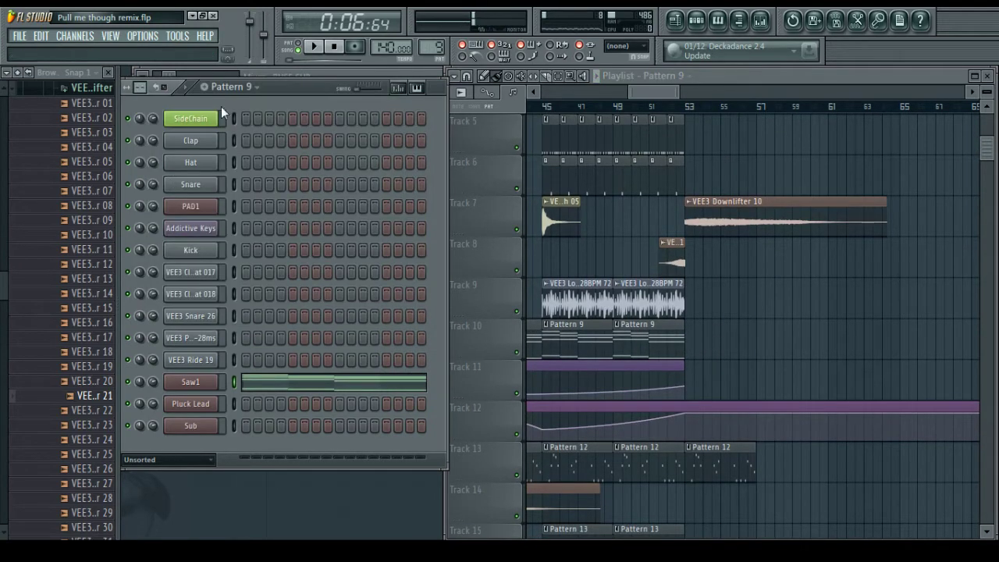
{"action": "left_click", "coordinate": [205, 87]}
{"action": "left_click", "coordinate": [75, 35]}
{"action": "mouse_move", "coordinate": [81, 49]}
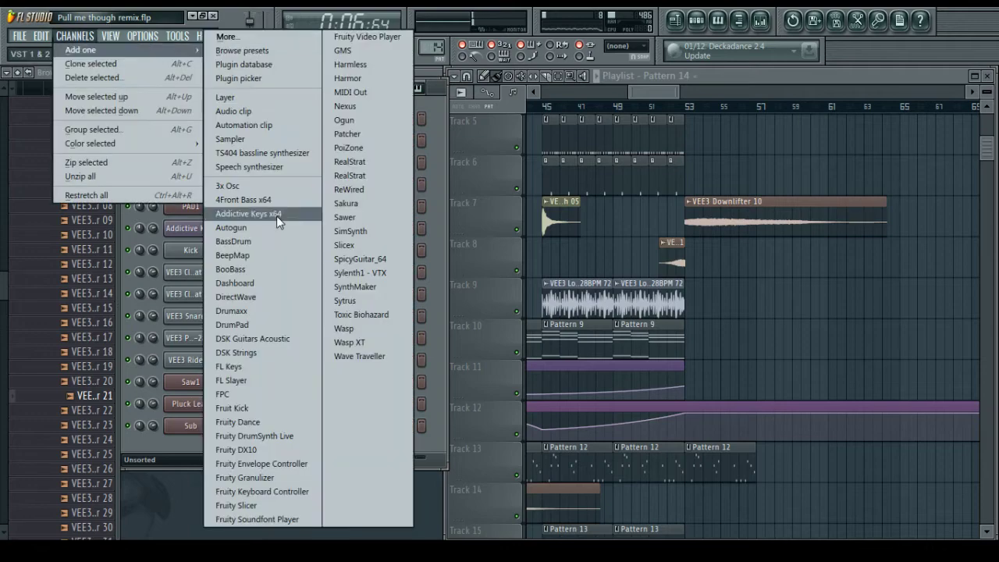
{"action": "left_click", "coordinate": [372, 276]}
{"action": "left_click_drag", "start_coordinate": [511, 372], "coordinate": [355, 118]}
Open Sylenth1's Load preset/bank dialog and browse into the Projects Banks folders
{"action": "left_click", "coordinate": [205, 113]}
{"action": "left_click", "coordinate": [310, 133]}
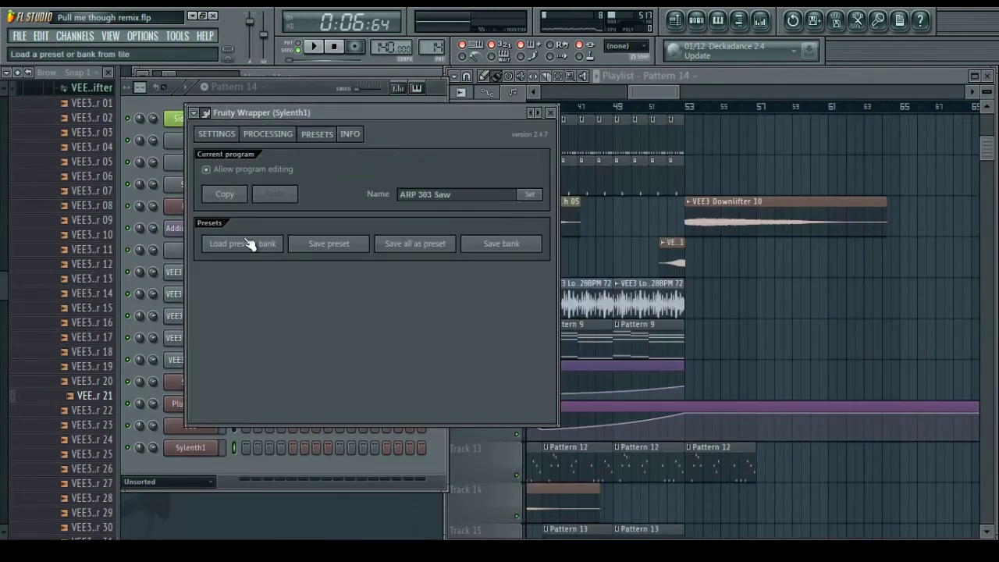
{"action": "left_click", "coordinate": [243, 243]}
{"action": "left_click", "coordinate": [585, 155]}
{"action": "left_click", "coordinate": [585, 155]}
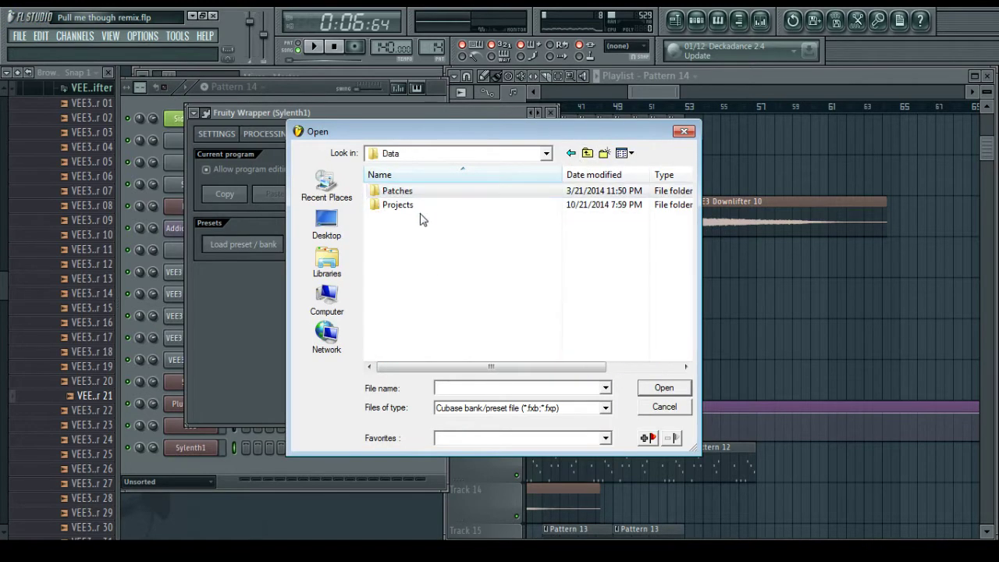
{"action": "double_click", "coordinate": [418, 206]}
{"action": "double_click", "coordinate": [397, 191]}
{"action": "double_click", "coordinate": [396, 191]}
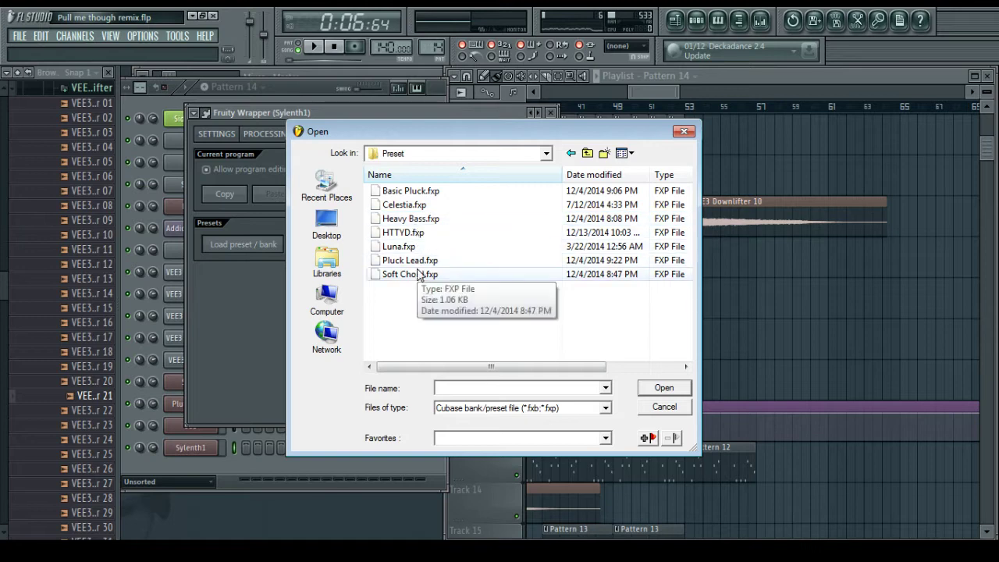
Load the Sylenth bank and select the 051: LEAD - Arty Chord preset
{"action": "left_click", "coordinate": [570, 153]}
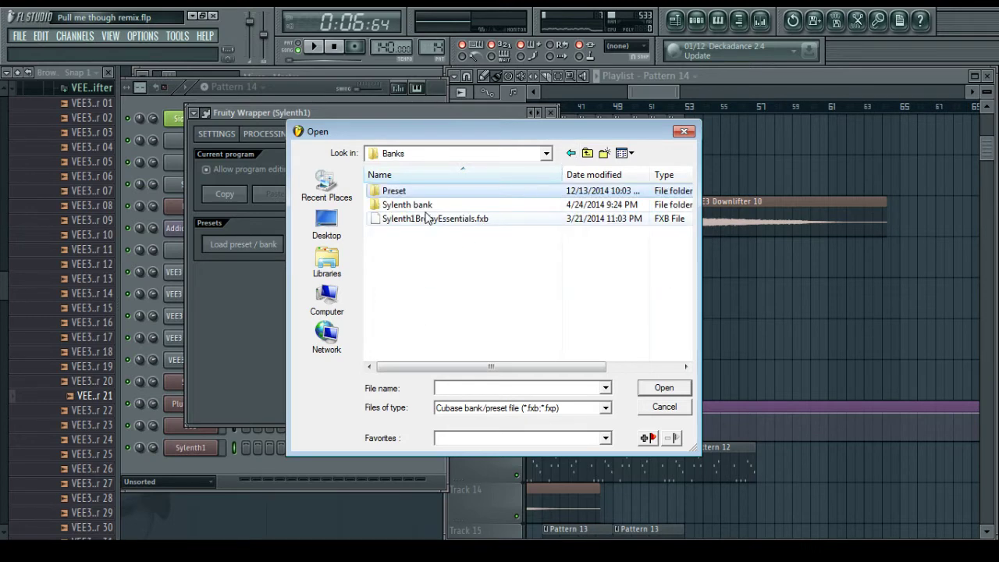
{"action": "double_click", "coordinate": [421, 204]}
{"action": "scroll", "coordinate": [439, 290], "scroll_direction": "down", "scroll_amount": 2}
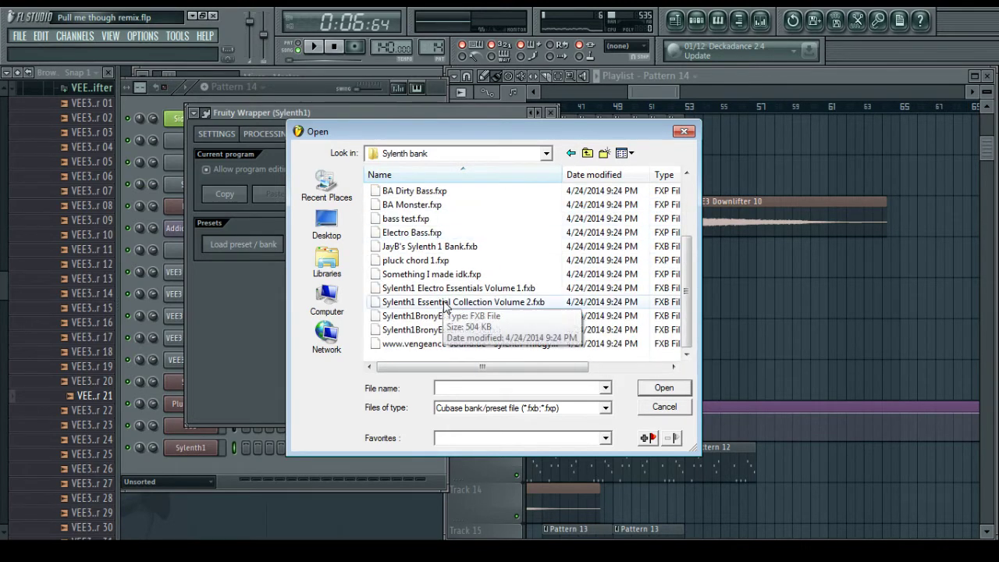
{"action": "double_click", "coordinate": [440, 291]}
{"action": "left_click", "coordinate": [511, 239]}
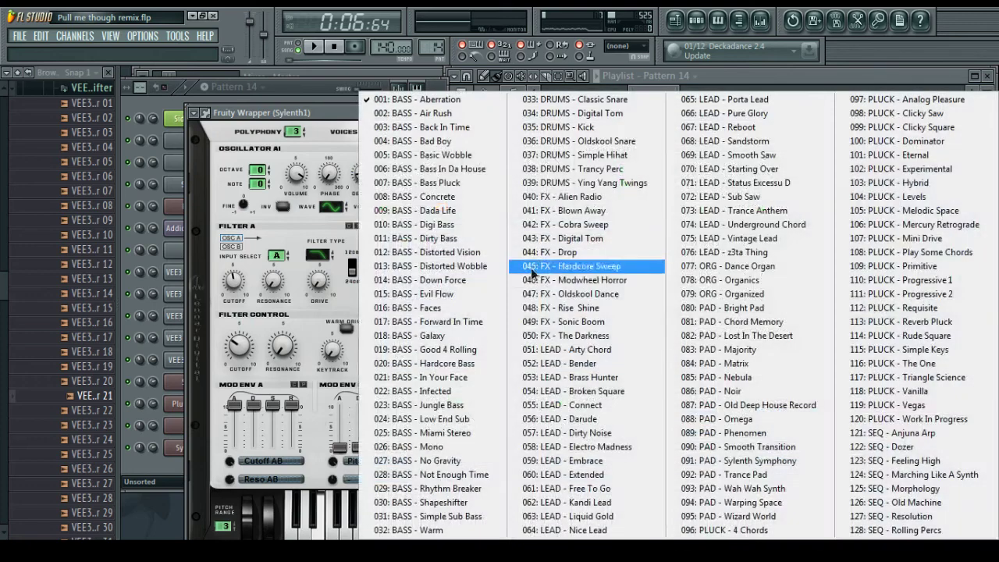
{"action": "left_click", "coordinate": [579, 350]}
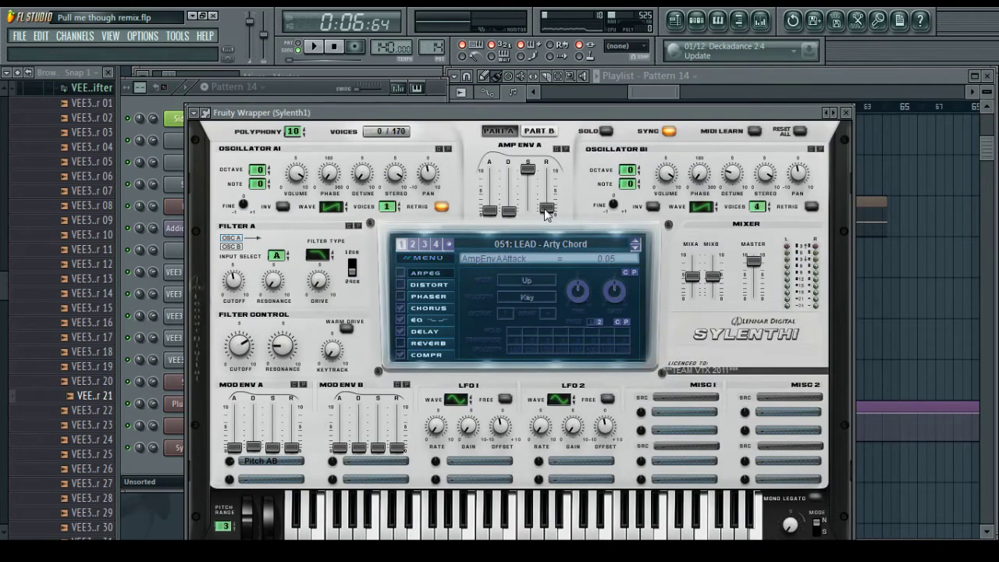
Lengthen Amp Env A release and raise its decay to 1.90
{"action": "left_click_drag", "start_coordinate": [551, 212], "coordinate": [548, 200]}
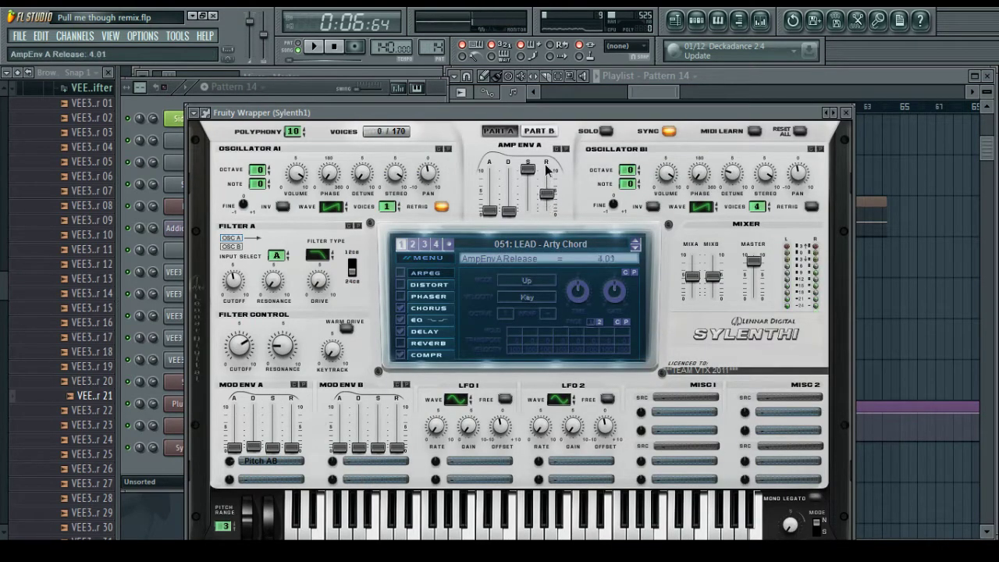
{"action": "left_click_drag", "start_coordinate": [545, 164], "coordinate": [545, 154]}
{"action": "left_click_drag", "start_coordinate": [508, 209], "coordinate": [508, 185]}
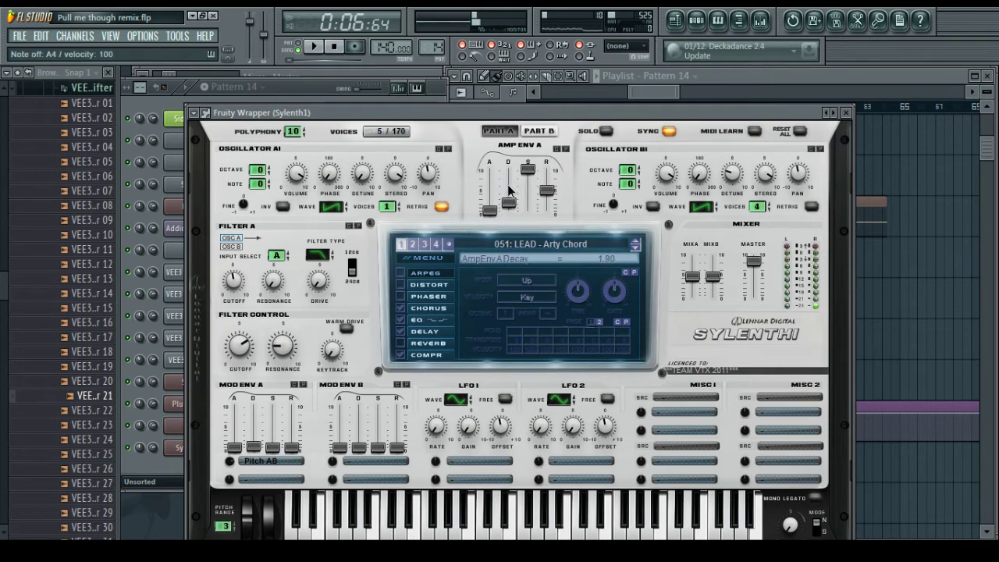
{"action": "left_click", "coordinate": [547, 130]}
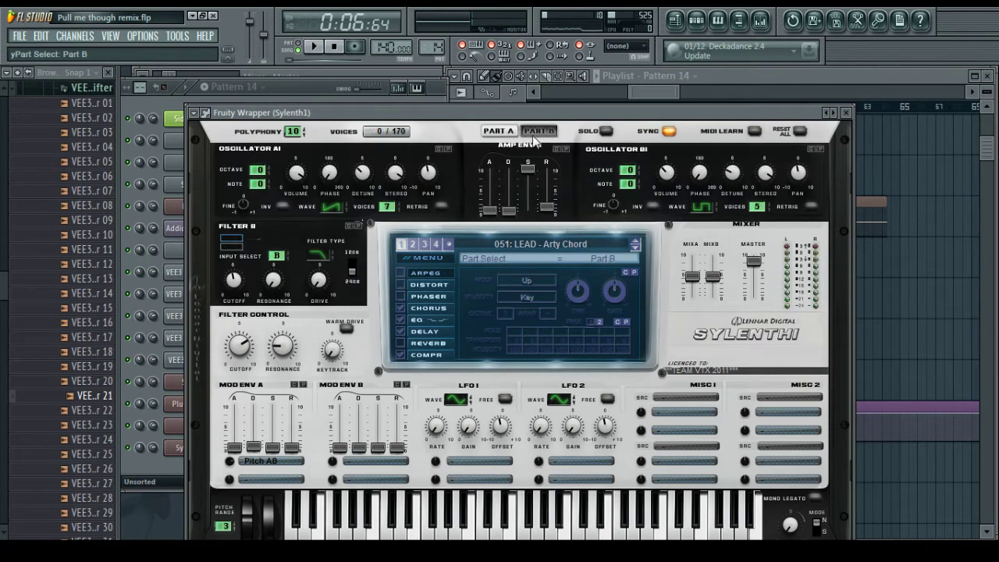
{"action": "left_click", "coordinate": [506, 132]}
{"action": "left_click", "coordinate": [538, 131]}
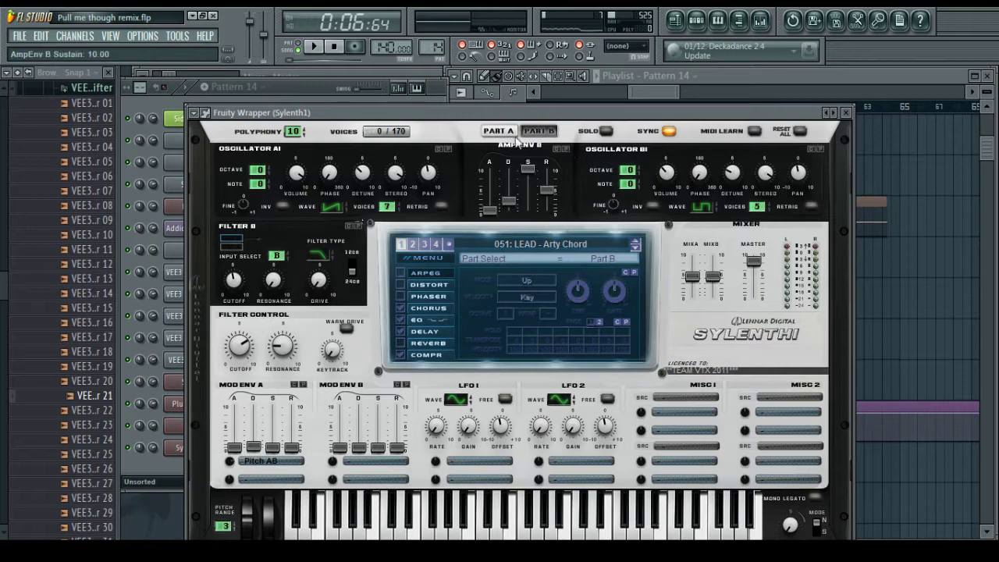
{"action": "left_click", "coordinate": [499, 131]}
Lower the filter cutoff and create a FilterCtl Cutoff automation clip on Track 16
{"action": "mouse_move", "coordinate": [239, 351]}
{"action": "left_mouse_down"}
{"action": "mouse_move", "coordinate": [240, 435]}
{"action": "mouse_move", "coordinate": [234, 347]}
{"action": "left_mouse_up"}
{"action": "left_click", "coordinate": [110, 36]}
{"action": "mouse_move", "coordinate": [177, 36]}
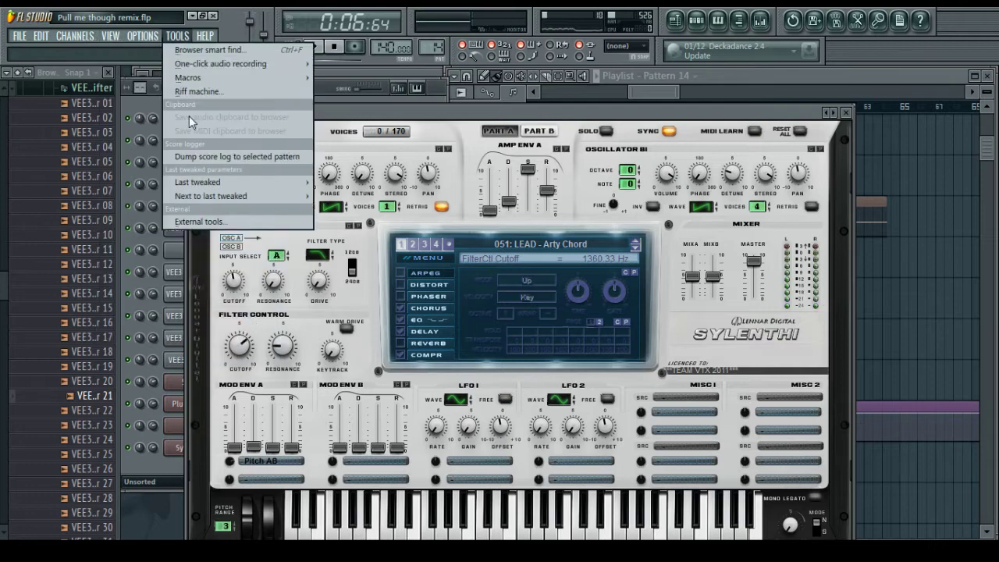
{"action": "mouse_move", "coordinate": [200, 184]}
{"action": "left_click", "coordinate": [338, 254]}
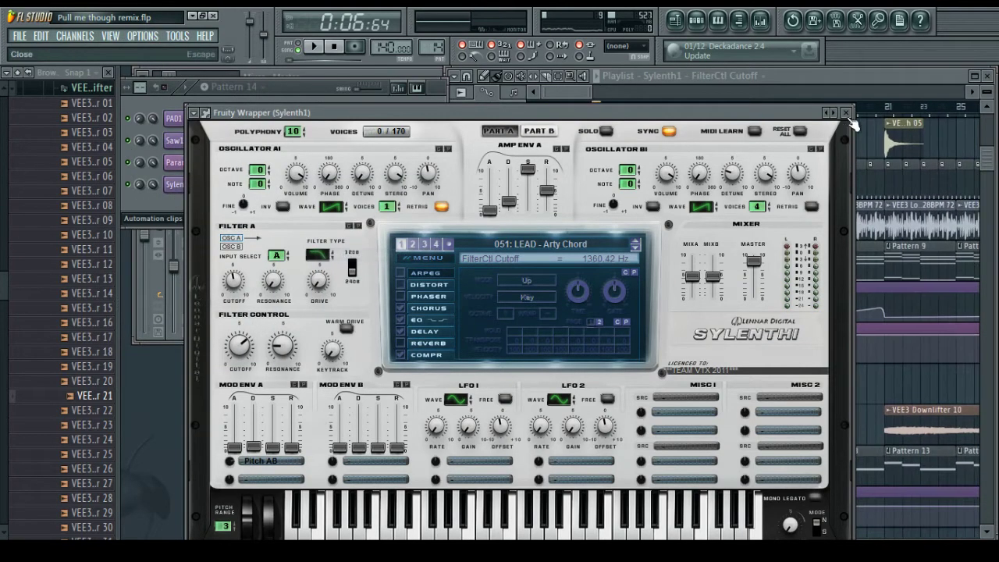
{"action": "left_click", "coordinate": [847, 113]}
{"action": "scroll", "coordinate": [579, 246], "scroll_direction": "down", "scroll_amount": 6}
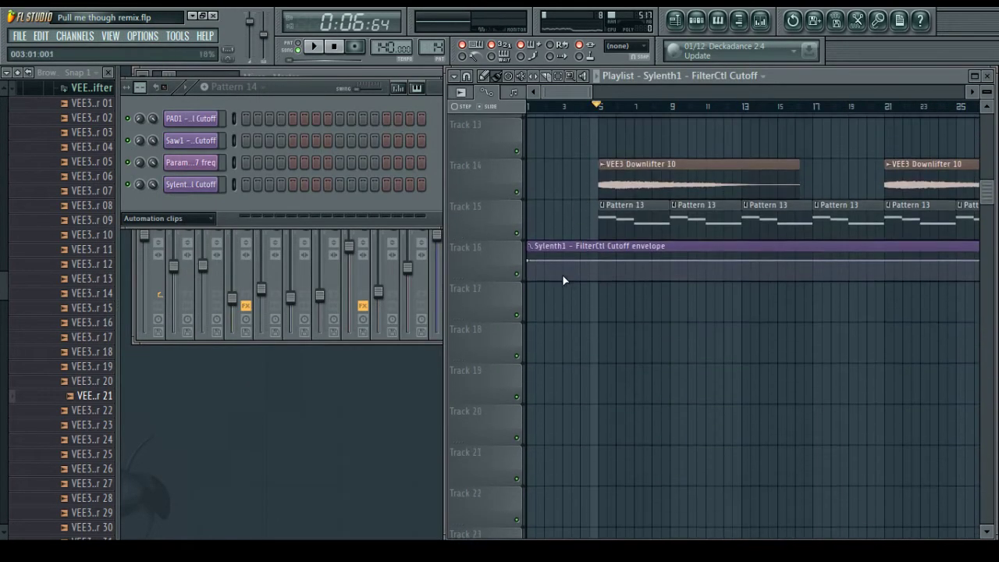
Show the Unsorted group, rename the Sylenth1 channel 'Saw Main', and reopen its synth window
{"action": "scroll", "coordinate": [563, 280], "scroll_direction": "up", "scroll_amount": 2}
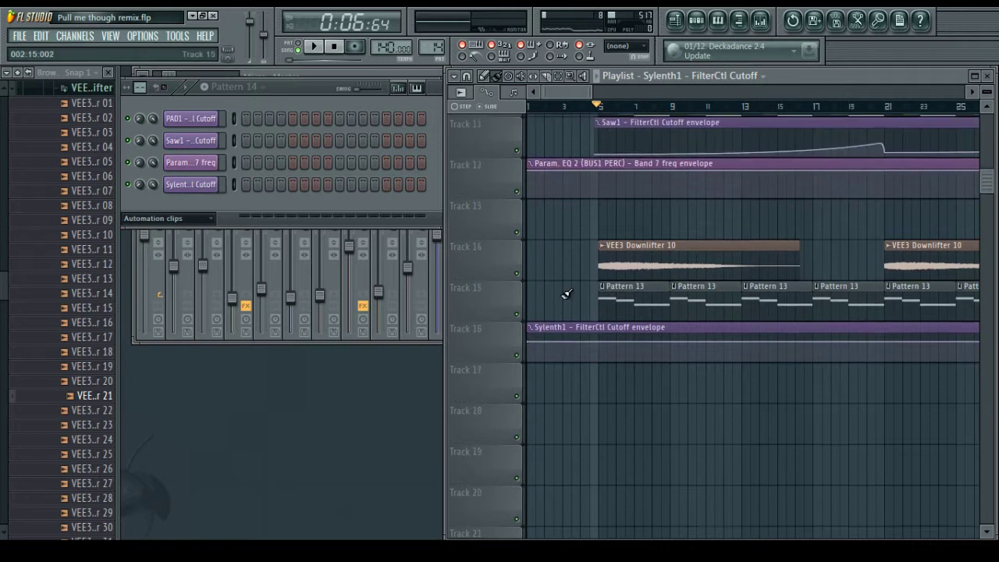
{"action": "left_click", "coordinate": [209, 222]}
{"action": "left_click", "coordinate": [136, 278]}
{"action": "right_click", "coordinate": [204, 448]}
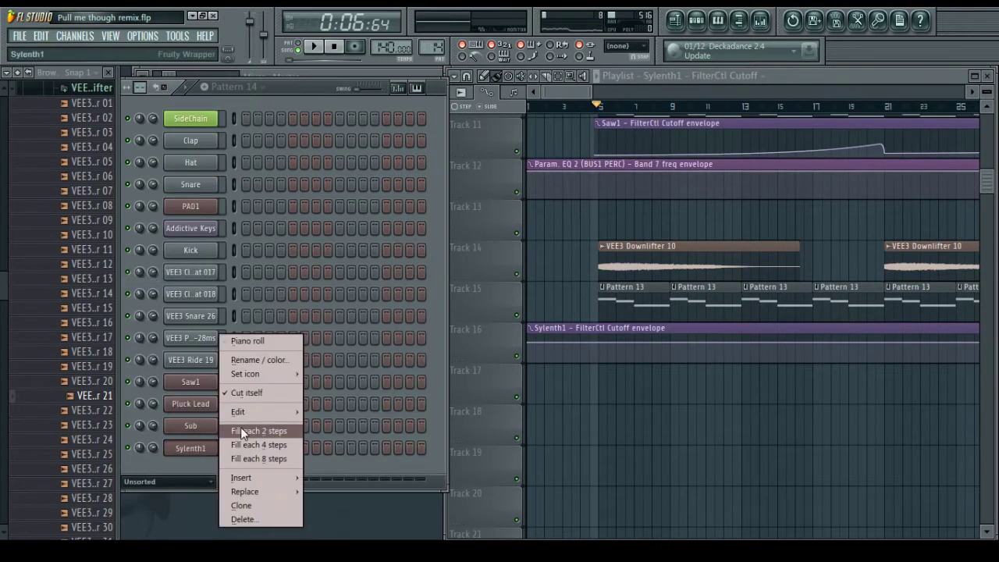
{"action": "left_click", "coordinate": [259, 359]}
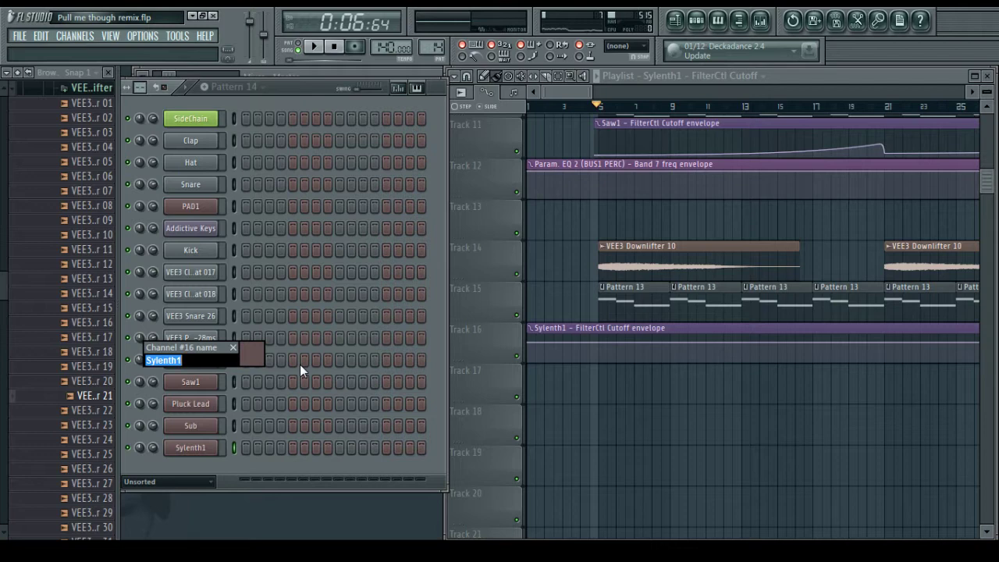
{"action": "type", "text": "Saw Main"}
{"action": "key", "text": "Return"}
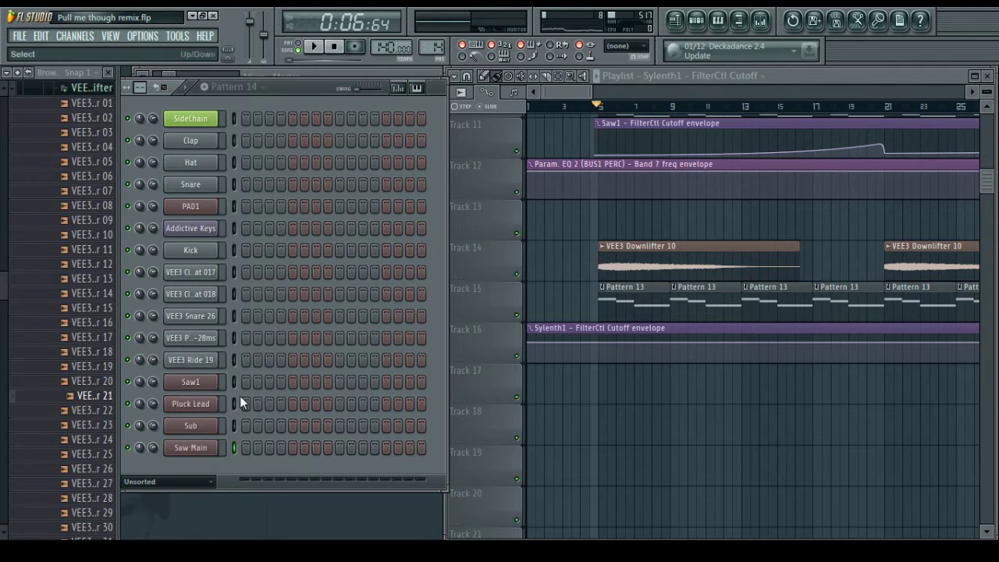
{"action": "left_click", "coordinate": [199, 449]}
{"action": "left_click", "coordinate": [865, 162]}
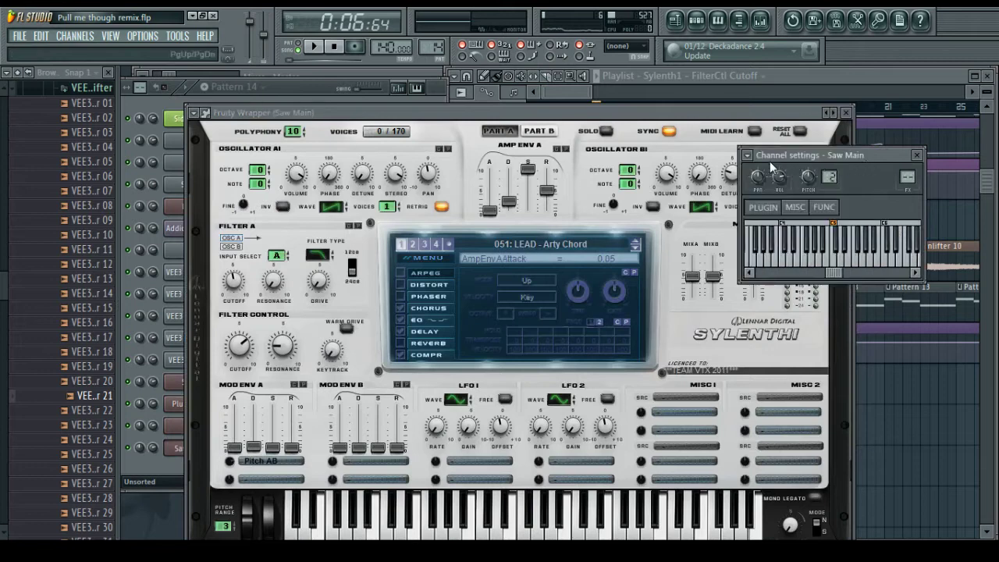
Assign Saw Main to a free mixer track, insert 23, and close its synth window
{"action": "left_click", "coordinate": [748, 157]}
{"action": "left_click", "coordinate": [788, 190]}
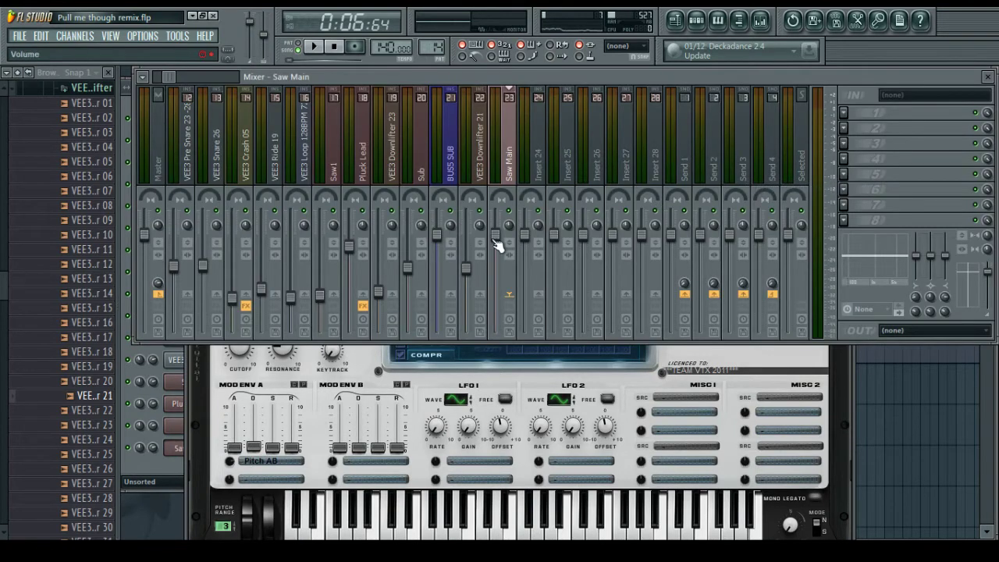
{"action": "left_click", "coordinate": [221, 379]}
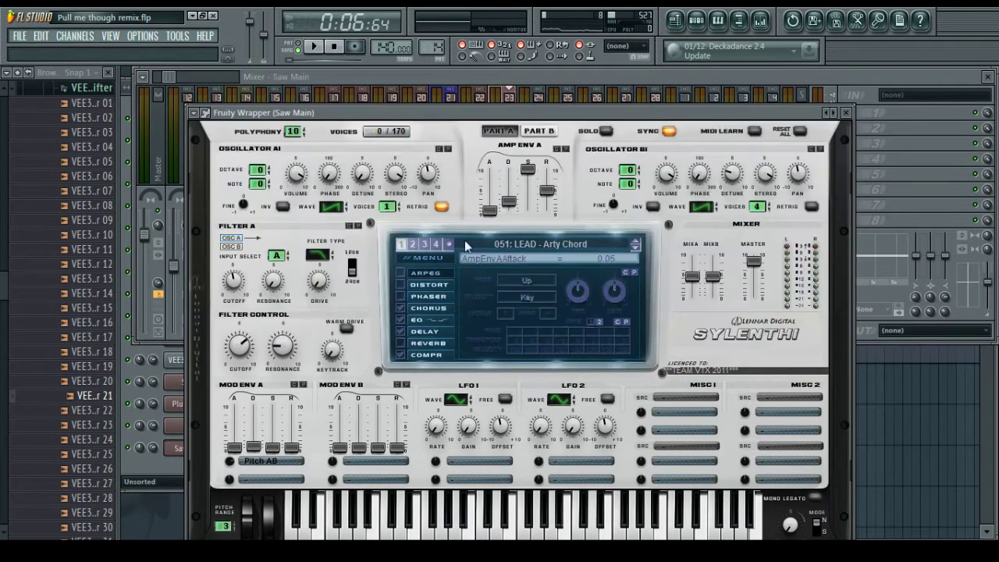
{"action": "left_click", "coordinate": [847, 114]}
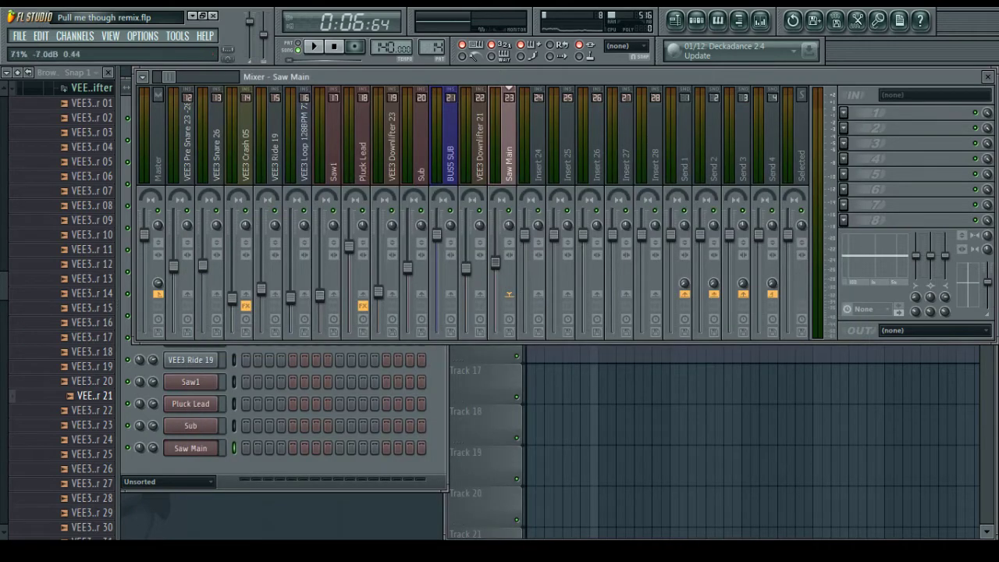
{"action": "left_click", "coordinate": [551, 356]}
Copy PAD1's chord notes from Pattern 1 and paste them onto Saw Main in Pattern 14
{"action": "scroll", "coordinate": [608, 411], "scroll_direction": "up", "scroll_amount": 5}
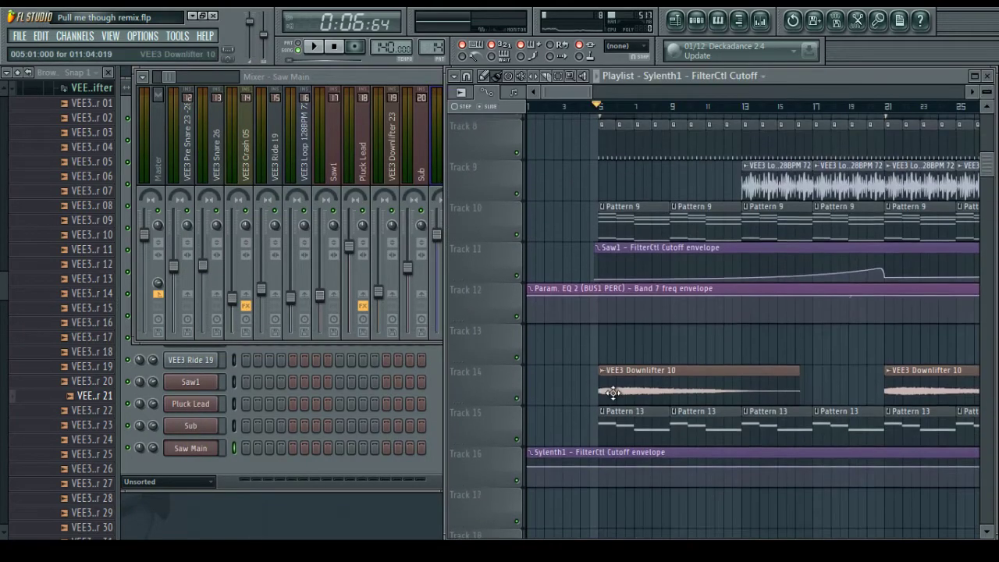
{"action": "scroll", "coordinate": [632, 218], "scroll_direction": "up", "scroll_amount": 5}
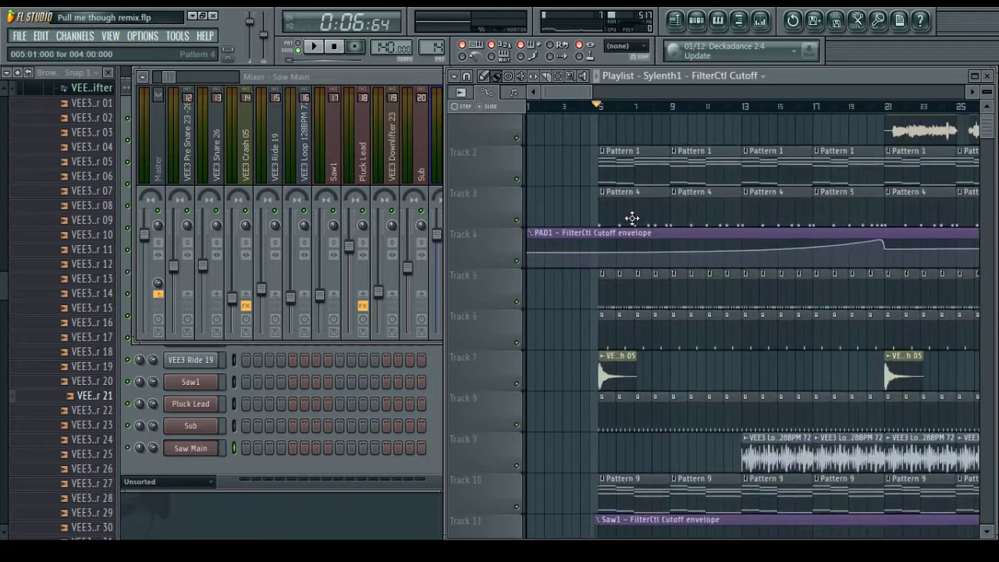
{"action": "double_click", "coordinate": [634, 191]}
{"action": "right_click", "coordinate": [223, 204]}
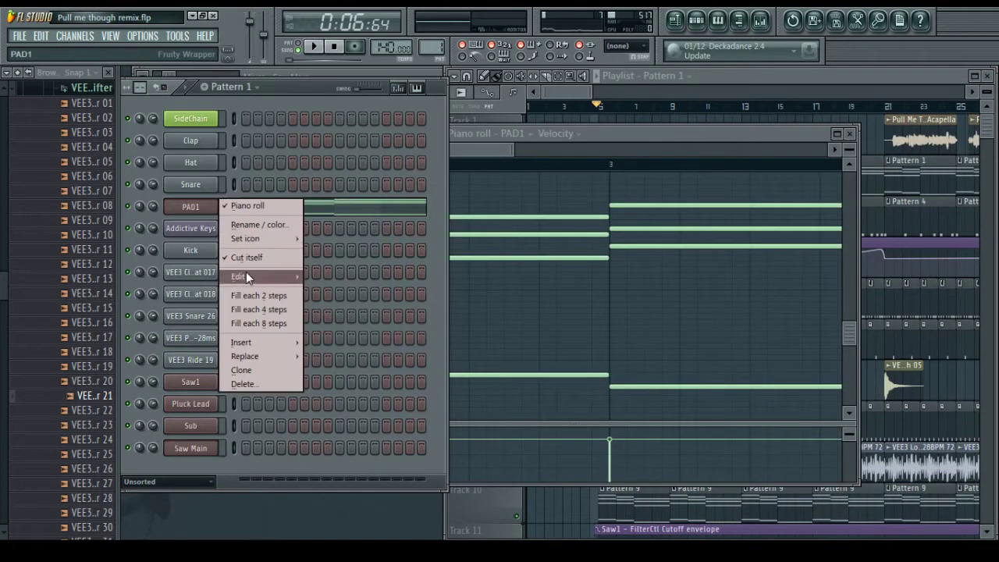
{"action": "mouse_move", "coordinate": [246, 271]}
{"action": "left_click", "coordinate": [336, 291]}
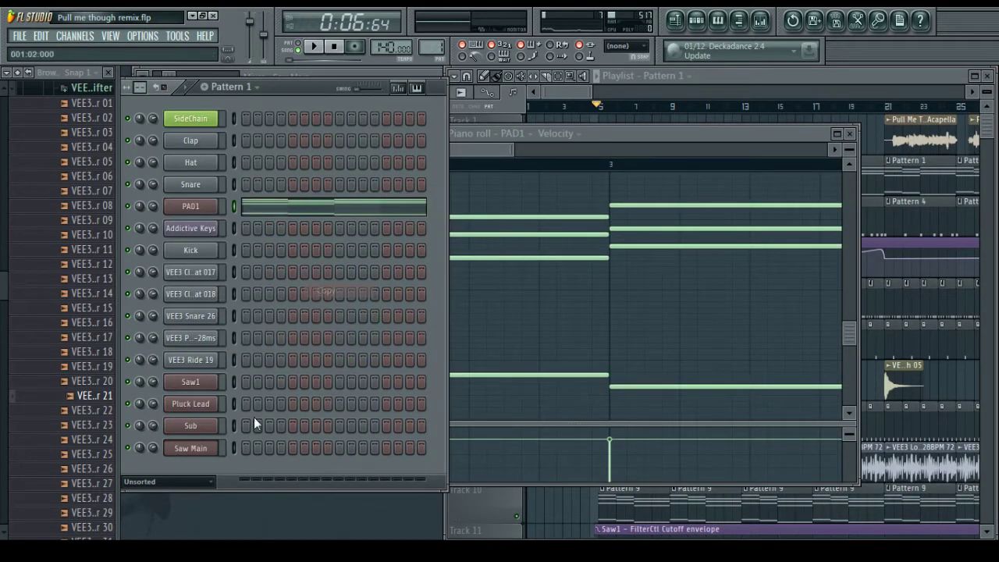
{"action": "left_click", "coordinate": [207, 86]}
{"action": "right_click", "coordinate": [207, 451]}
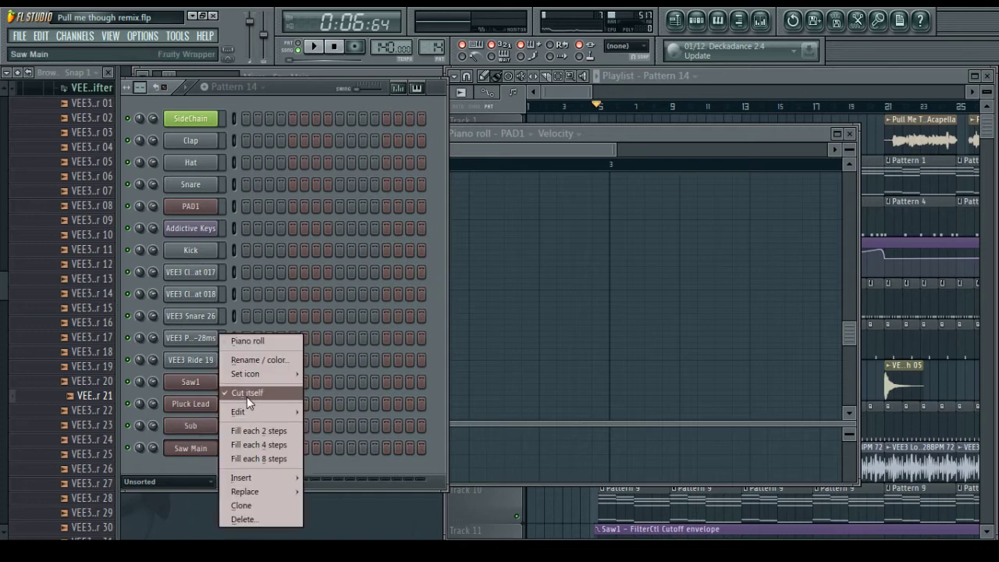
{"action": "mouse_move", "coordinate": [265, 412]}
{"action": "left_click", "coordinate": [333, 436]}
{"action": "left_click", "coordinate": [533, 511]}
{"action": "scroll", "coordinate": [534, 511], "scroll_direction": "down", "scroll_amount": 6}
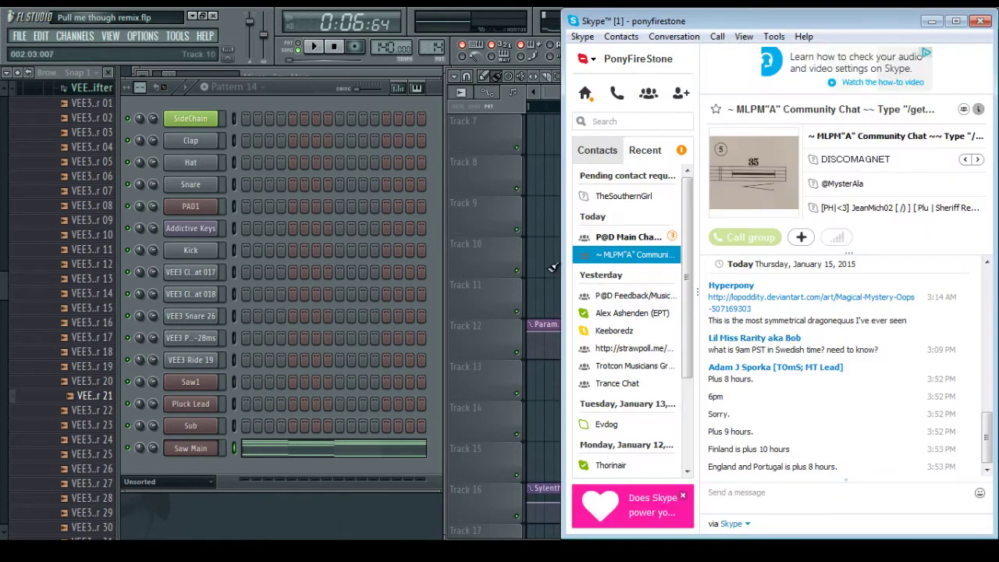
Leave Skype and paint a Pattern 14 clip onto Track 14 at bar 53
{"action": "left_click", "coordinate": [543, 270]}
{"action": "left_click_drag", "start_coordinate": [586, 92], "coordinate": [679, 102]}
{"action": "mouse_move", "coordinate": [737, 451]}
{"action": "left_mouse_down"}
{"action": "mouse_move", "coordinate": [753, 452]}
{"action": "mouse_move", "coordinate": [704, 453]}
{"action": "mouse_move", "coordinate": [642, 374]}
{"action": "mouse_move", "coordinate": [626, 430]}
{"action": "left_mouse_up"}
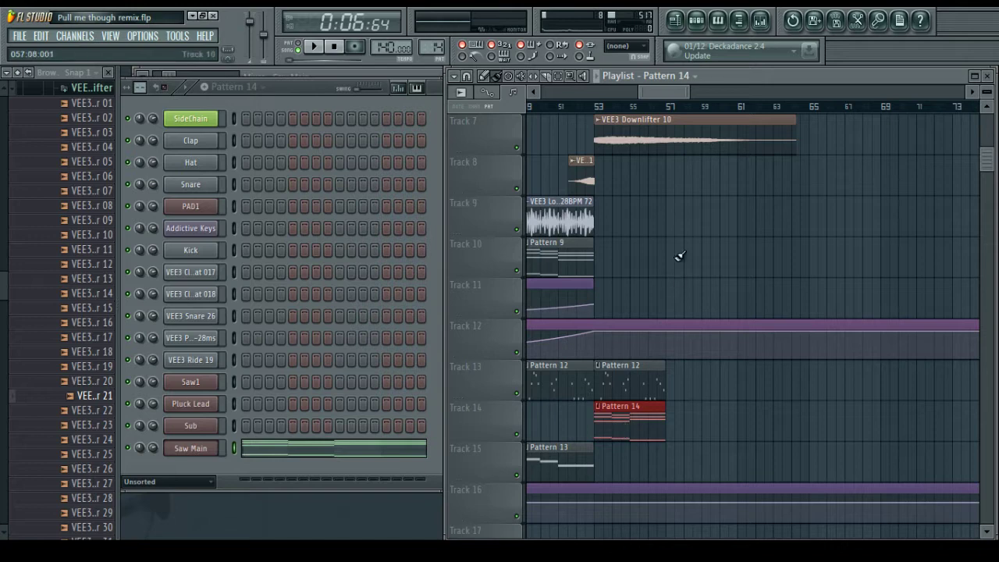
Open the Mixer and enable Saw Main's send to the BUS2 PADS bus
{"action": "left_click", "coordinate": [560, 106]}
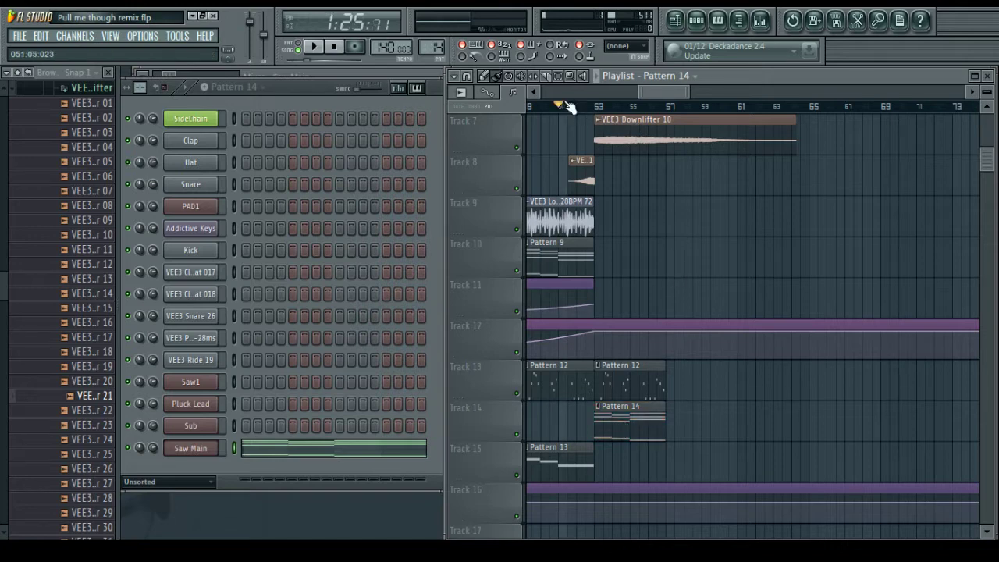
{"action": "left_click", "coordinate": [205, 449]}
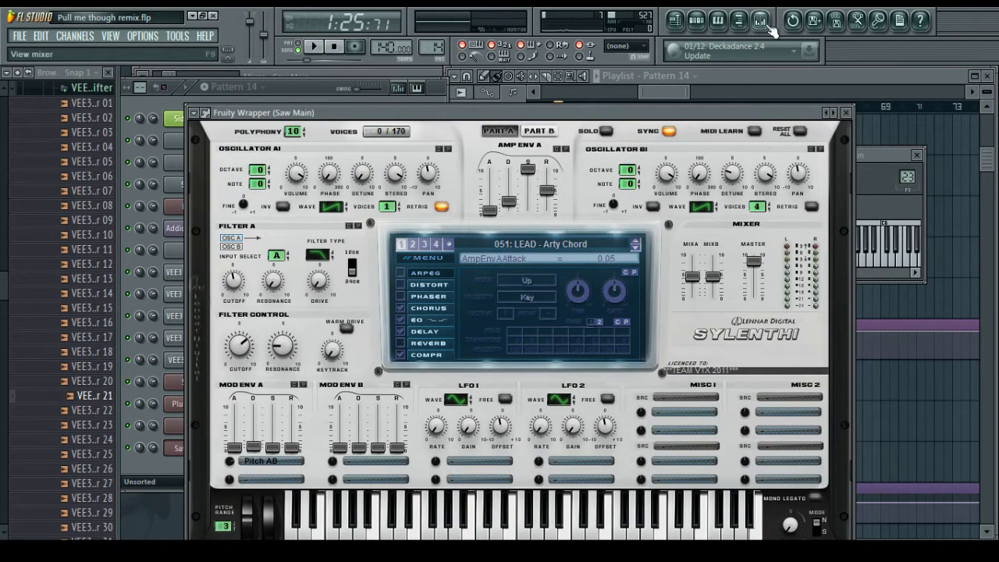
{"action": "left_click", "coordinate": [768, 27]}
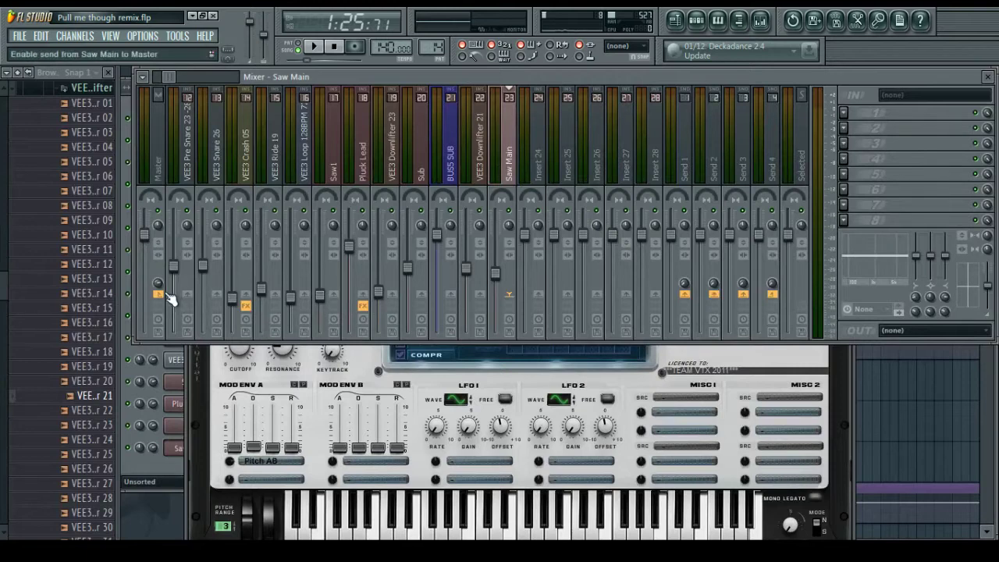
{"action": "left_click", "coordinate": [143, 82]}
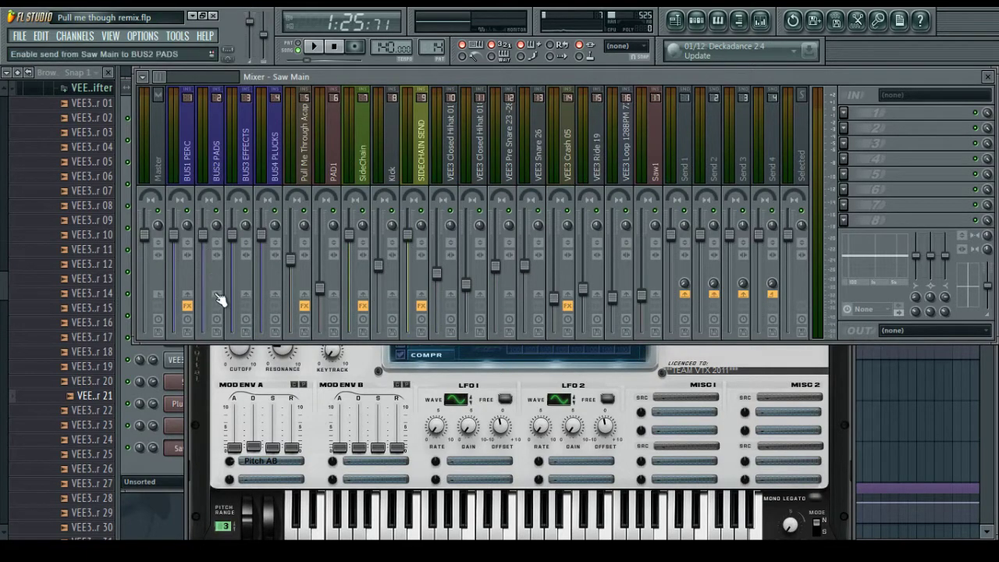
{"action": "left_click", "coordinate": [217, 295]}
Close the Sylenth1 window and return to the Playlist
{"action": "left_click_drag", "start_coordinate": [162, 81], "coordinate": [179, 81]}
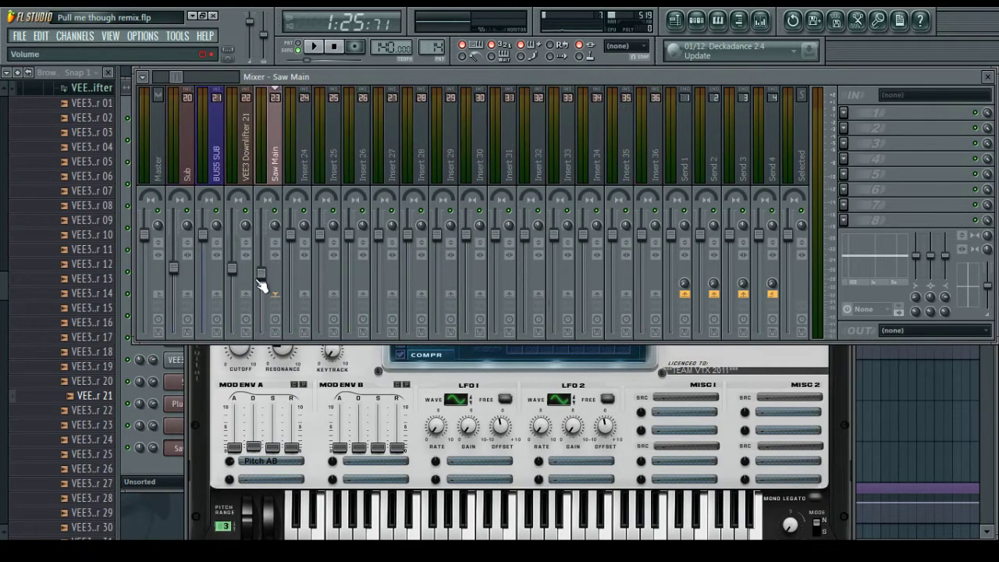
{"action": "left_click", "coordinate": [845, 397]}
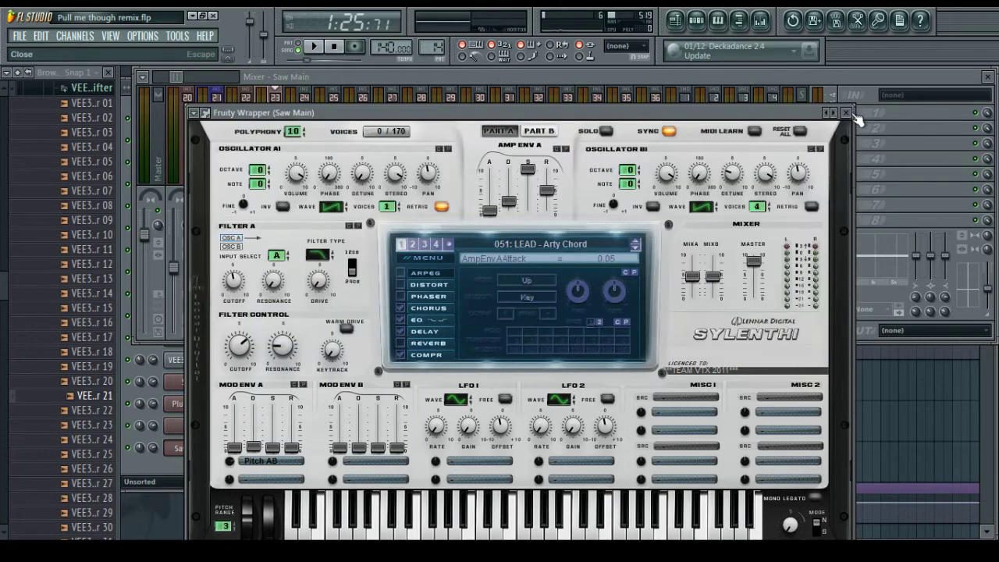
{"action": "left_click", "coordinate": [856, 116]}
{"action": "left_click", "coordinate": [845, 428]}
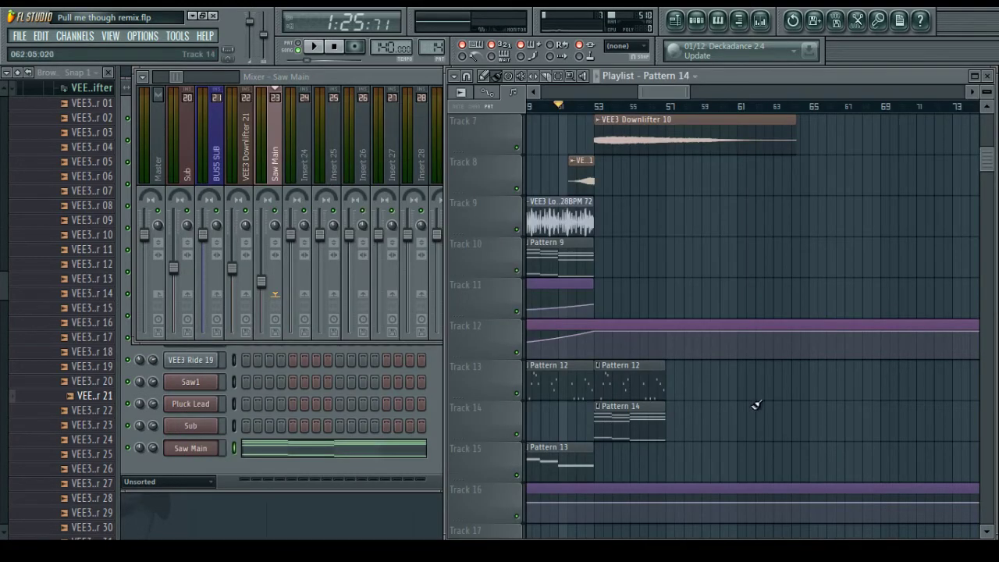
In Pattern 14's Piano roll, select the first four-note chord, shorten it and preview
{"action": "double_click", "coordinate": [627, 431]}
{"action": "left_click_drag", "start_coordinate": [448, 150], "coordinate": [362, 165]}
{"action": "scroll", "coordinate": [366, 179], "scroll_direction": "down", "scroll_amount": 3}
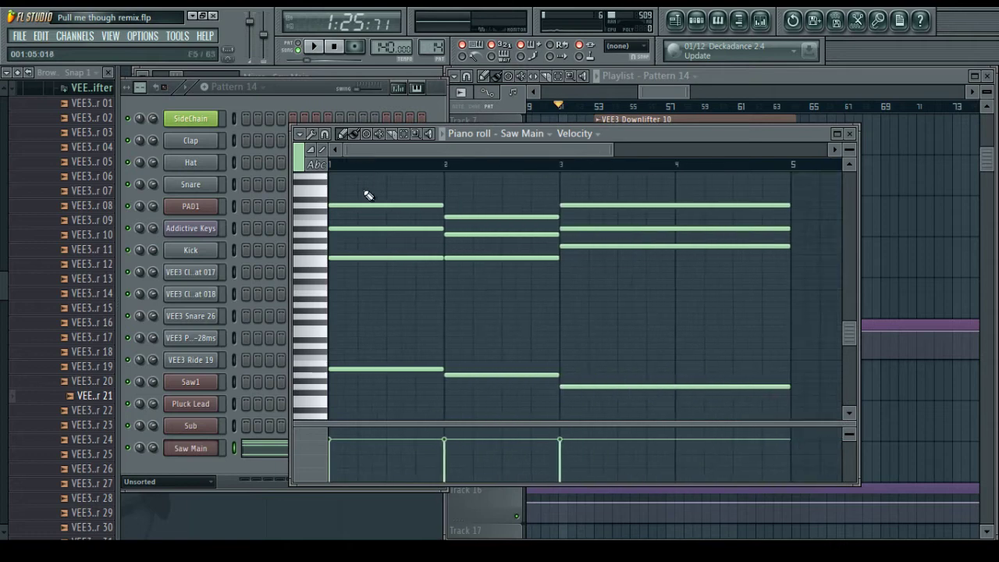
{"action": "right_click", "coordinate": [361, 297], "text": "alt"}
{"action": "left_click_drag", "start_coordinate": [430, 195], "coordinate": [443, 377]}
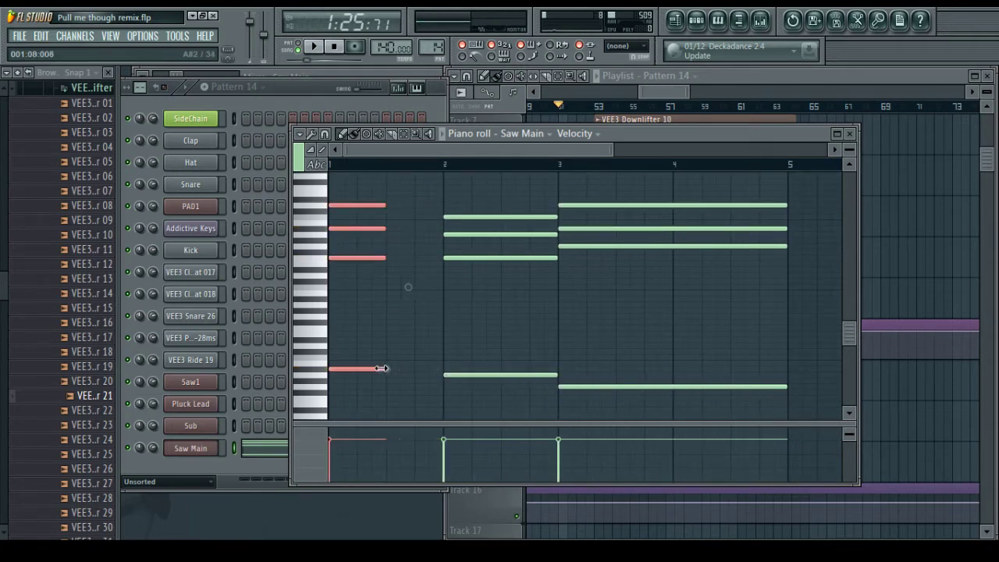
{"action": "scroll", "coordinate": [392, 210], "scroll_direction": "up", "scroll_amount": 3}
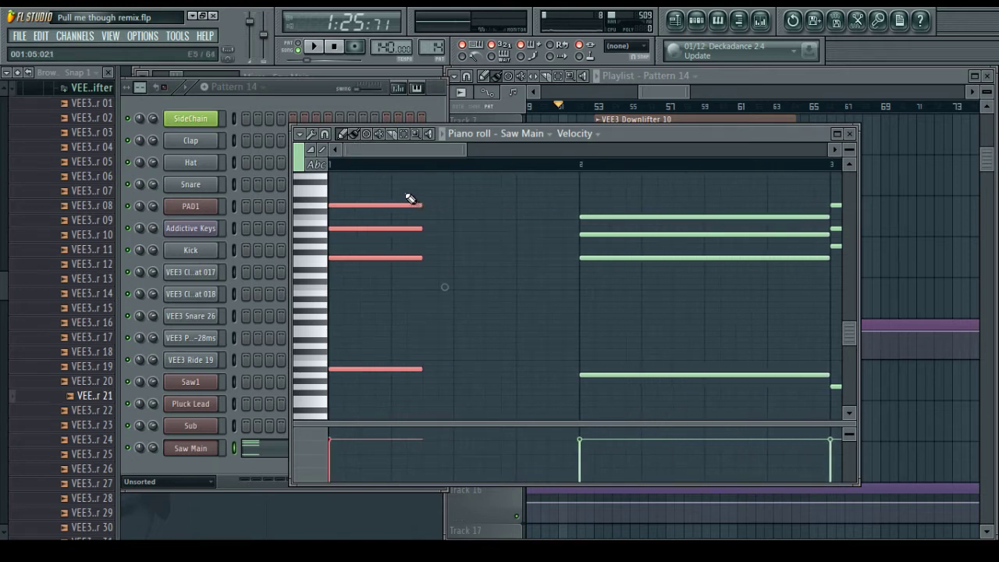
{"action": "right_click", "coordinate": [406, 195], "text": "alt"}
{"action": "left_click_drag", "start_coordinate": [606, 204], "coordinate": [626, 203]}
Play the arrangement from bar 52 twice to check the shortened Saw Main chord
{"action": "left_click", "coordinate": [916, 249]}
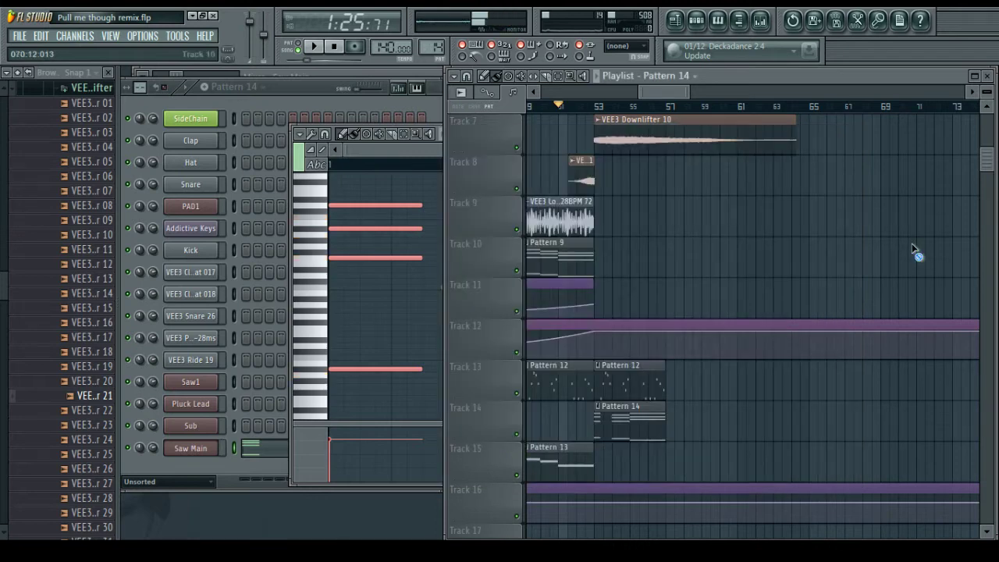
{"action": "left_click", "coordinate": [578, 105]}
{"action": "key", "text": "space"}
{"action": "scroll", "coordinate": [686, 307], "scroll_direction": "up", "scroll_amount": 2}
{"action": "scroll", "coordinate": [695, 304], "scroll_direction": "down", "scroll_amount": 1}
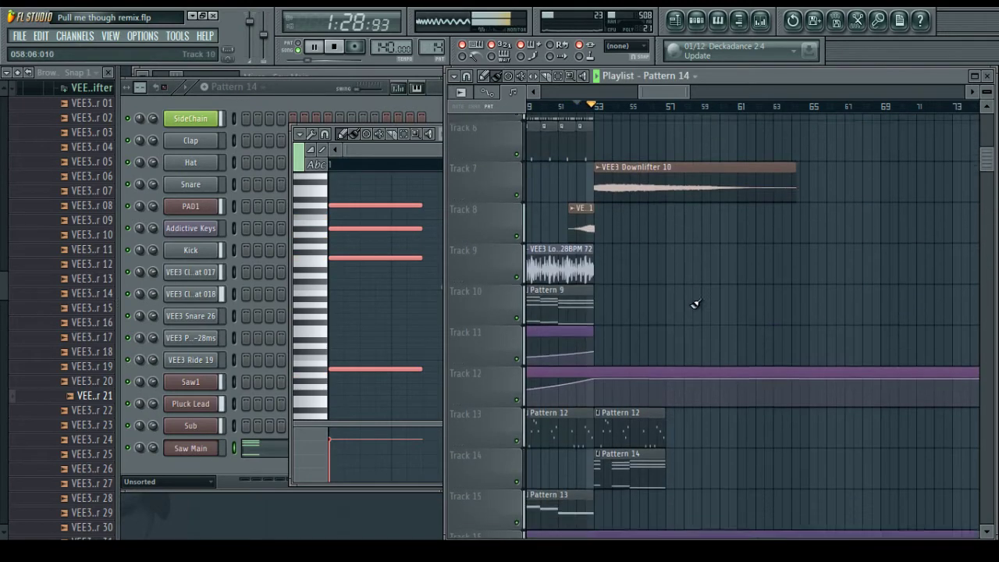
{"action": "scroll", "coordinate": [695, 304], "scroll_direction": "down", "scroll_amount": 1}
{"action": "left_click", "coordinate": [417, 312]}
{"action": "key", "text": "space"}
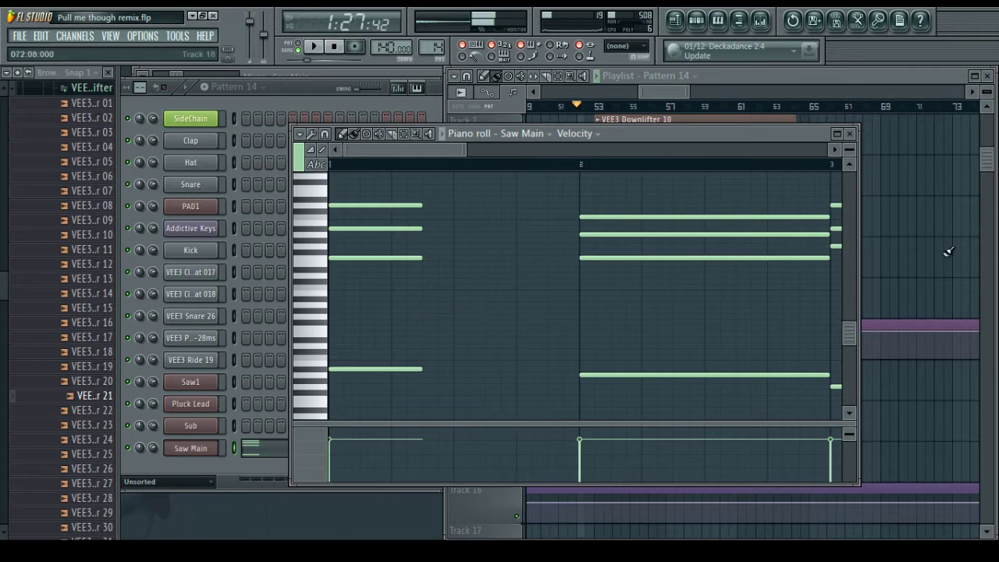
{"action": "left_click", "coordinate": [947, 252]}
{"action": "scroll", "coordinate": [606, 119], "scroll_direction": "up", "scroll_amount": 2}
{"action": "key", "text": "space"}
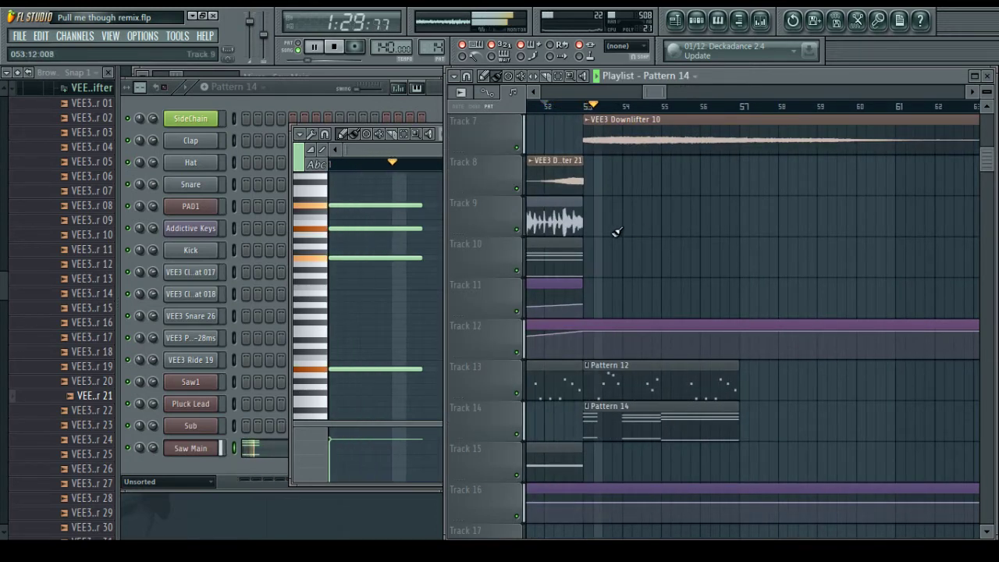
{"action": "left_click", "coordinate": [430, 305]}
{"action": "key", "text": "space"}
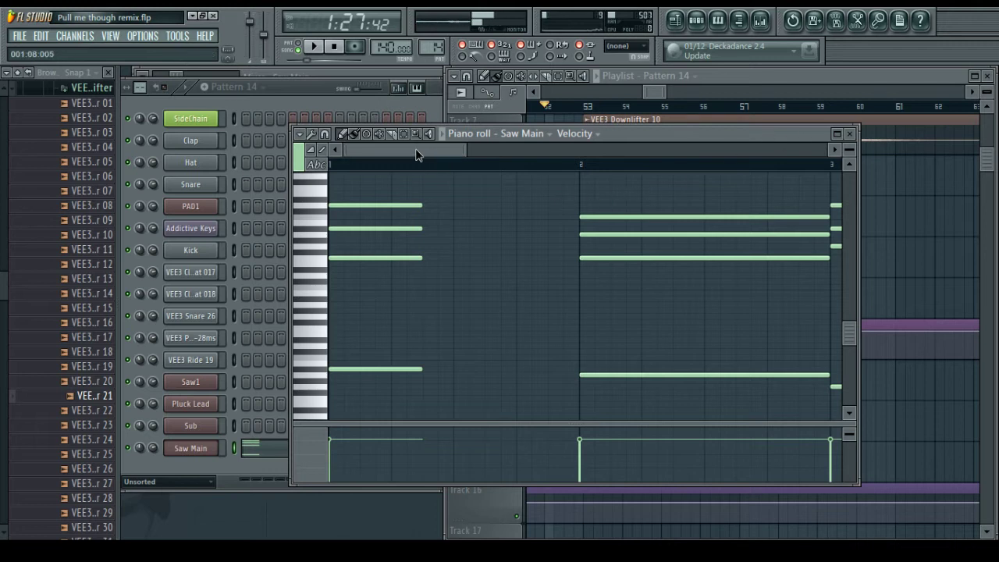
{"action": "scroll", "coordinate": [352, 224], "scroll_direction": "up", "scroll_amount": 3}
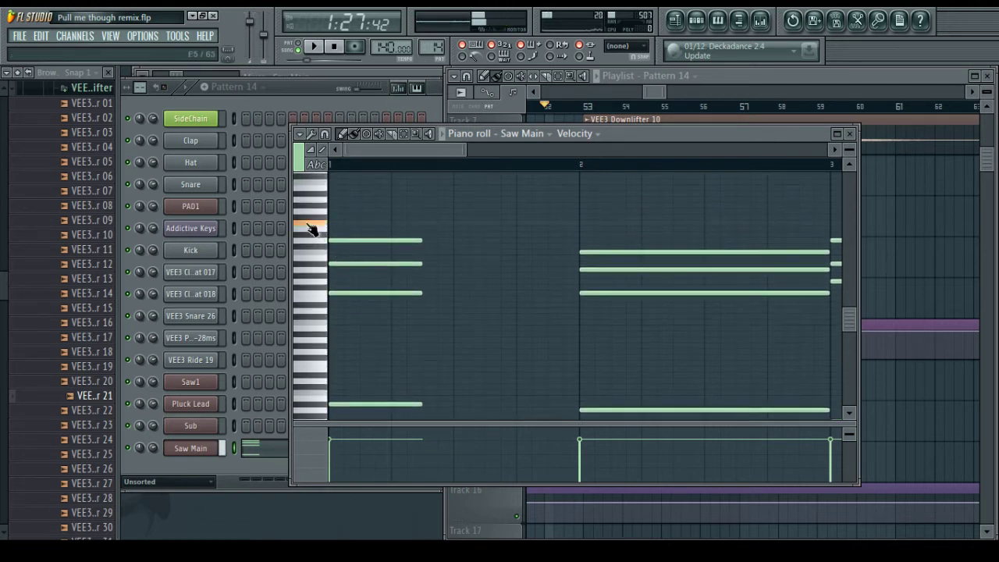
Close the Saw Main piano roll and play the arrangement from bar 50
{"action": "left_click", "coordinate": [851, 134]}
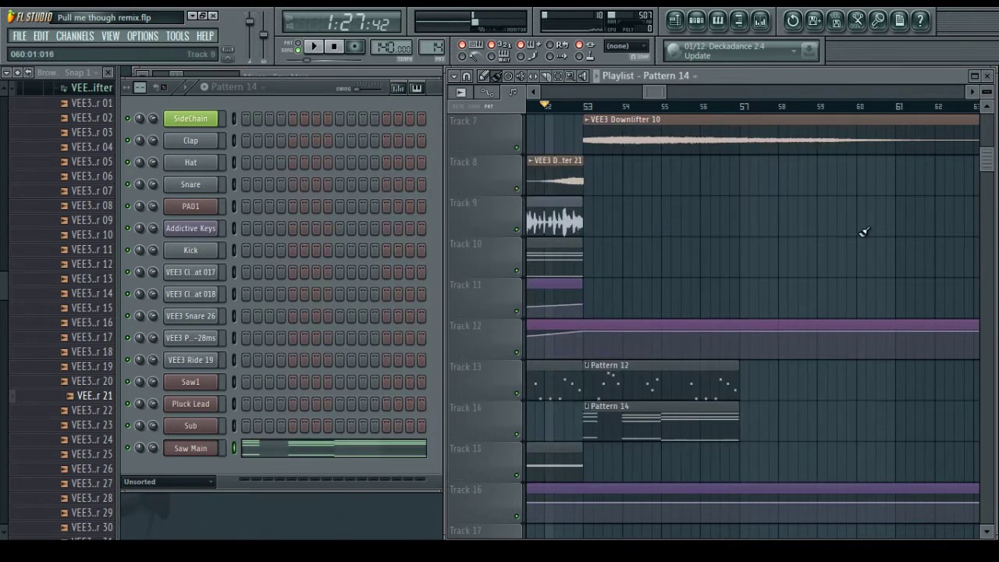
{"action": "left_click_drag", "start_coordinate": [656, 98], "coordinate": [647, 95]}
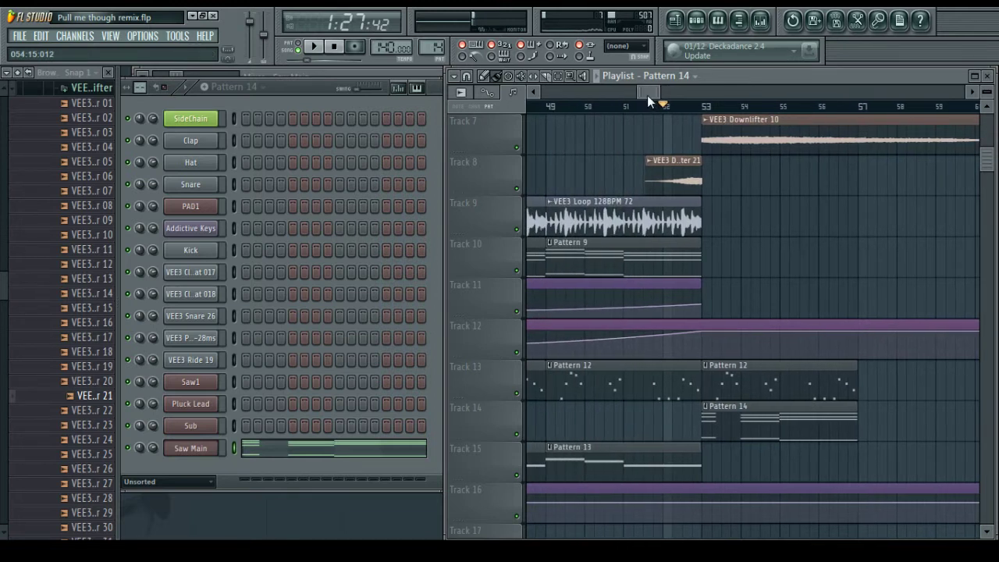
{"action": "left_click", "coordinate": [609, 106]}
{"action": "key", "text": "space"}
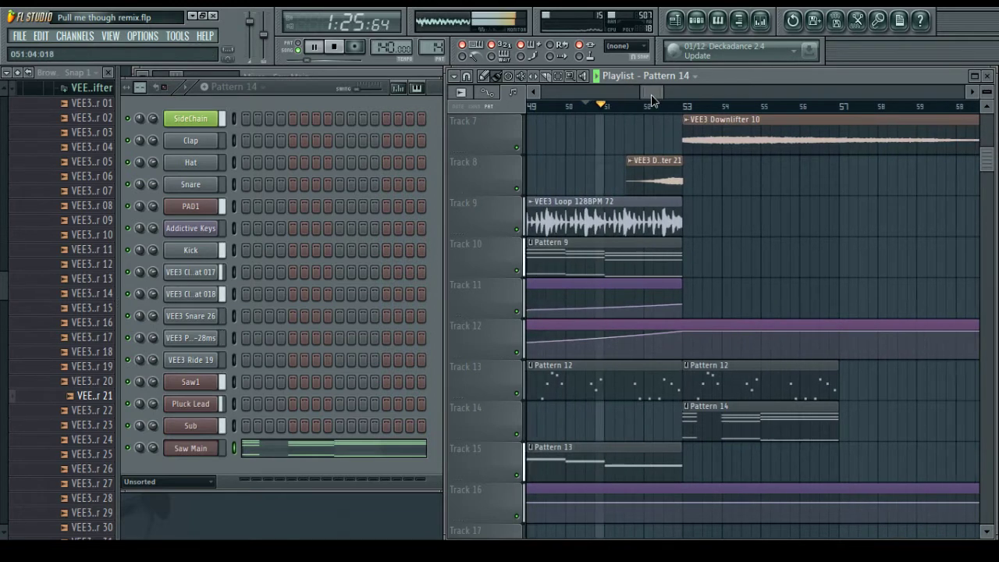
{"action": "scroll", "coordinate": [616, 250], "scroll_direction": "up", "scroll_amount": 4}
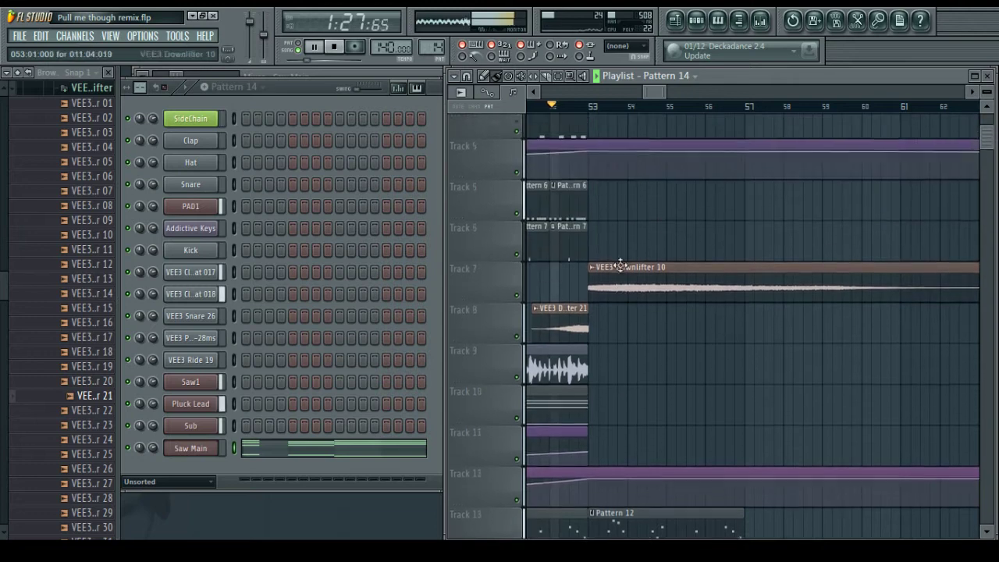
{"action": "scroll", "coordinate": [629, 270], "scroll_direction": "down", "scroll_amount": 3}
{"action": "scroll", "coordinate": [640, 299], "scroll_direction": "up", "scroll_amount": 5}
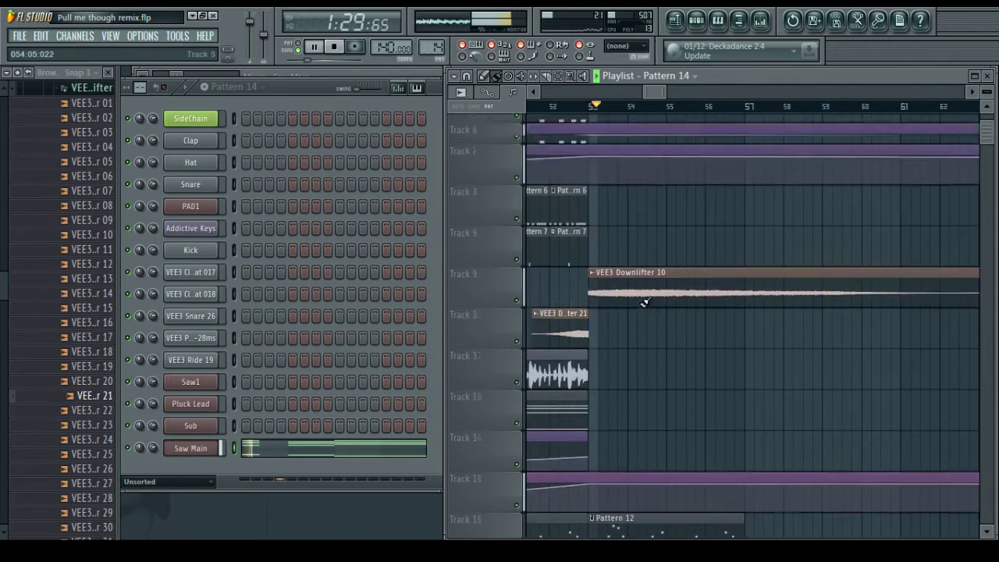
{"action": "key", "text": "space"}
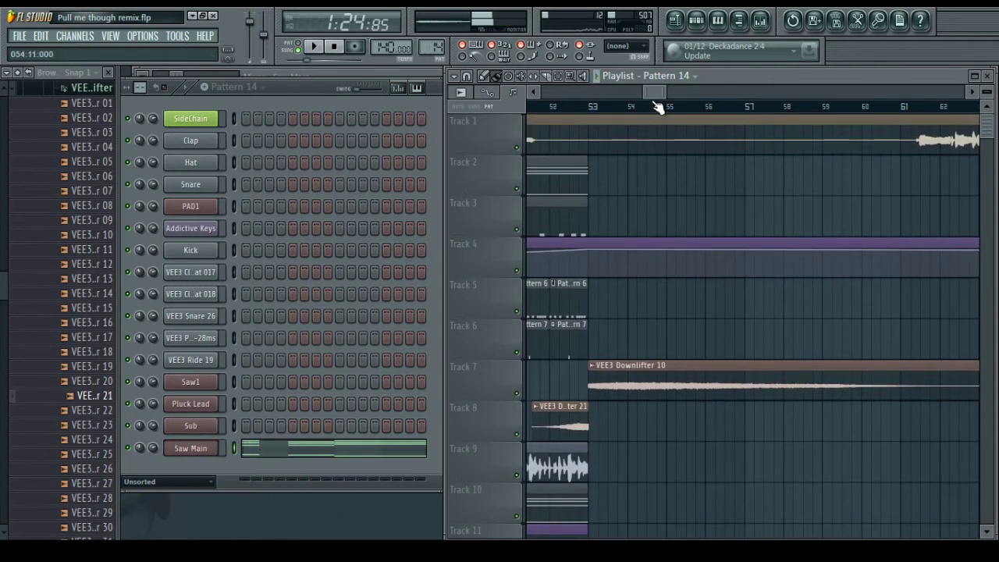
Place a Pattern 11 clip on Track 3 at bar 53 and play it back
{"action": "mouse_move", "coordinate": [647, 94]}
{"action": "left_mouse_down"}
{"action": "mouse_move", "coordinate": [629, 94]}
{"action": "mouse_move", "coordinate": [632, 114]}
{"action": "mouse_move", "coordinate": [631, 94]}
{"action": "mouse_move", "coordinate": [646, 98]}
{"action": "left_mouse_up"}
{"action": "left_click", "coordinate": [534, 93]}
{"action": "left_click", "coordinate": [578, 199]}
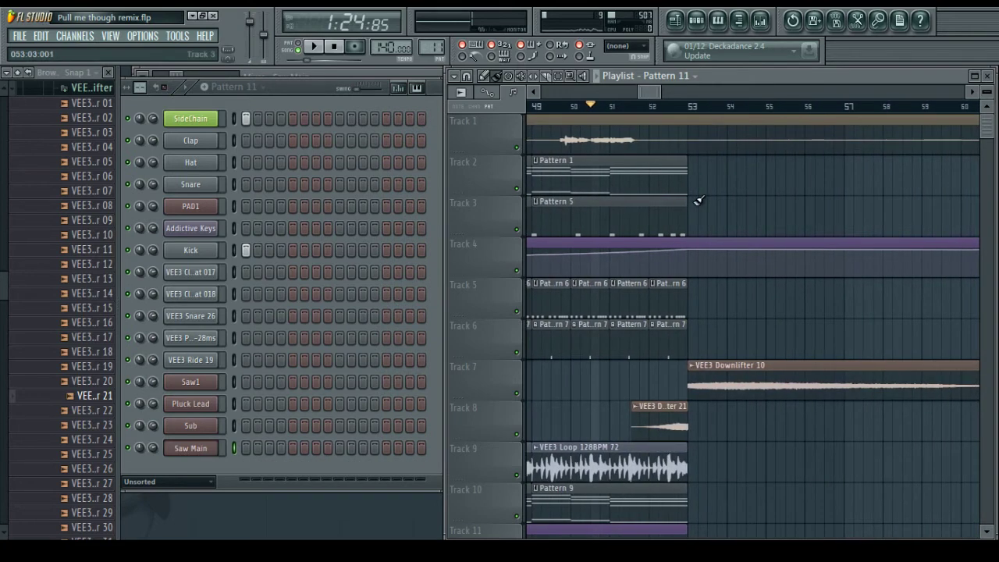
{"action": "left_click", "coordinate": [697, 205]}
{"action": "key", "text": "space"}
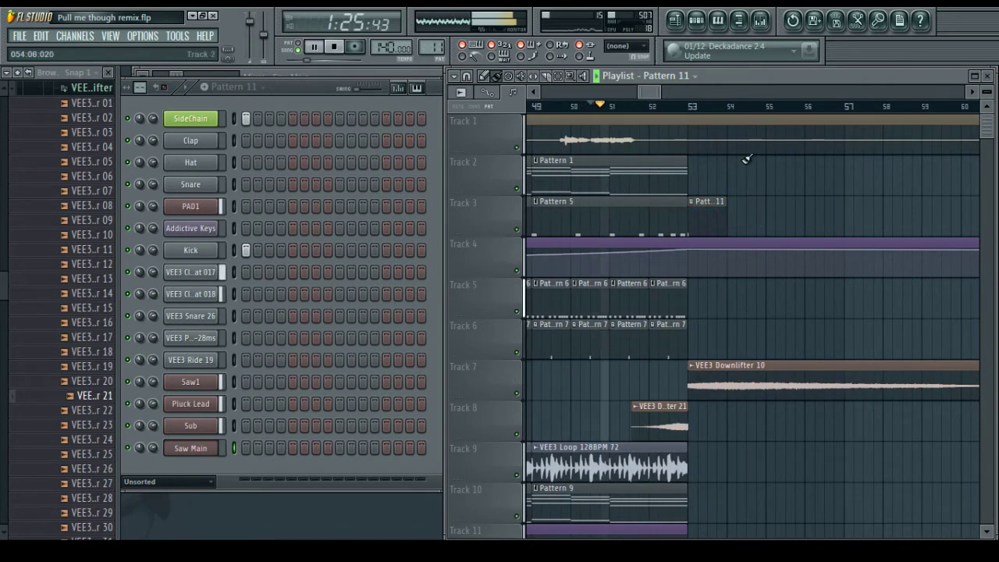
{"action": "left_click_drag", "start_coordinate": [644, 96], "coordinate": [646, 186]}
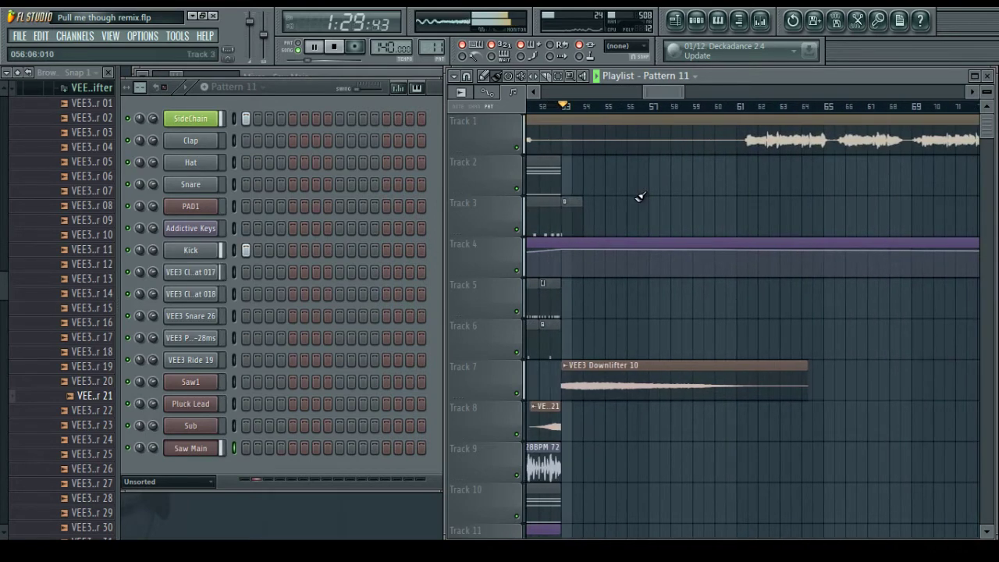
{"action": "scroll", "coordinate": [635, 200], "scroll_direction": "down", "scroll_amount": 4}
Open Pattern 14's Saw Main chords in the piano roll and audition the first chord
{"action": "key", "text": "space"}
{"action": "double_click", "coordinate": [597, 506]}
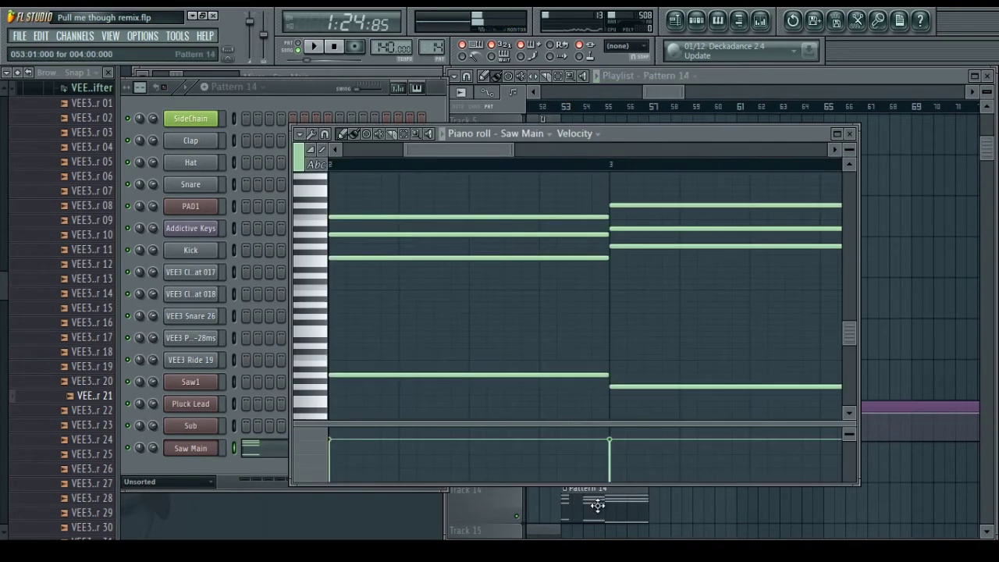
{"action": "left_click_drag", "start_coordinate": [437, 149], "coordinate": [373, 148]}
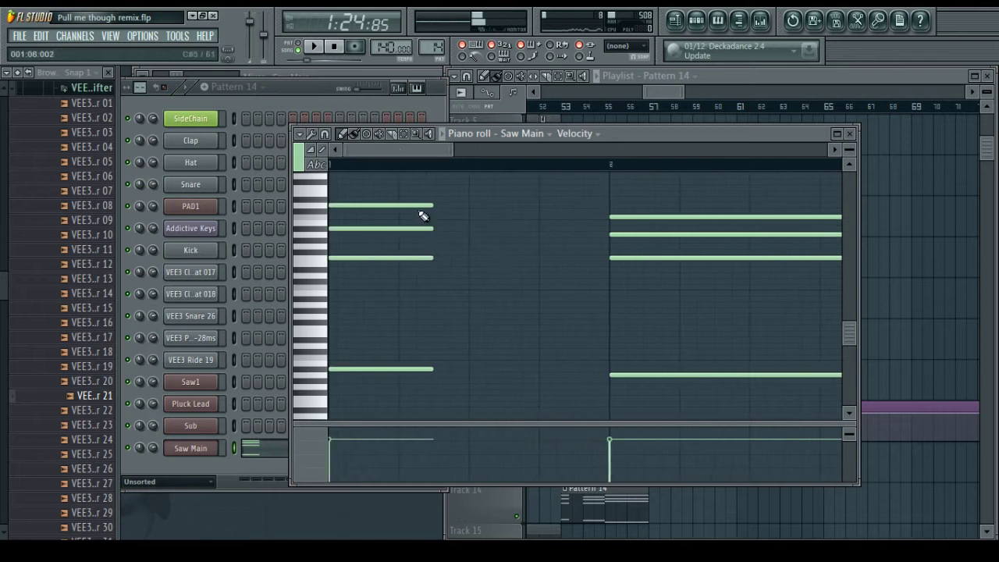
{"action": "left_click_drag", "start_coordinate": [401, 193], "coordinate": [464, 407]}
{"action": "key", "text": "ctrl+d"}
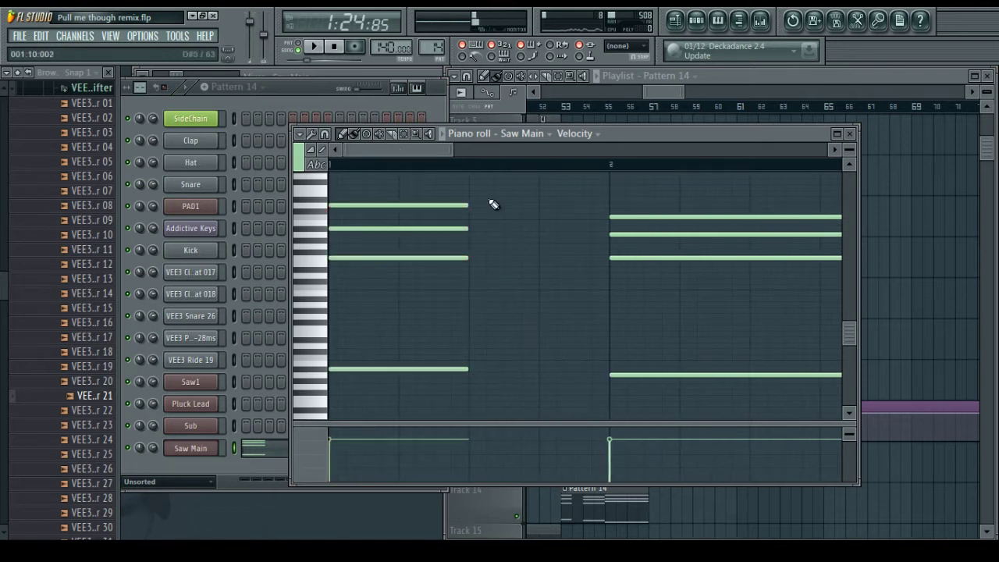
{"action": "key", "text": "space"}
{"action": "scroll", "coordinate": [527, 204], "scroll_direction": "up", "scroll_amount": 2}
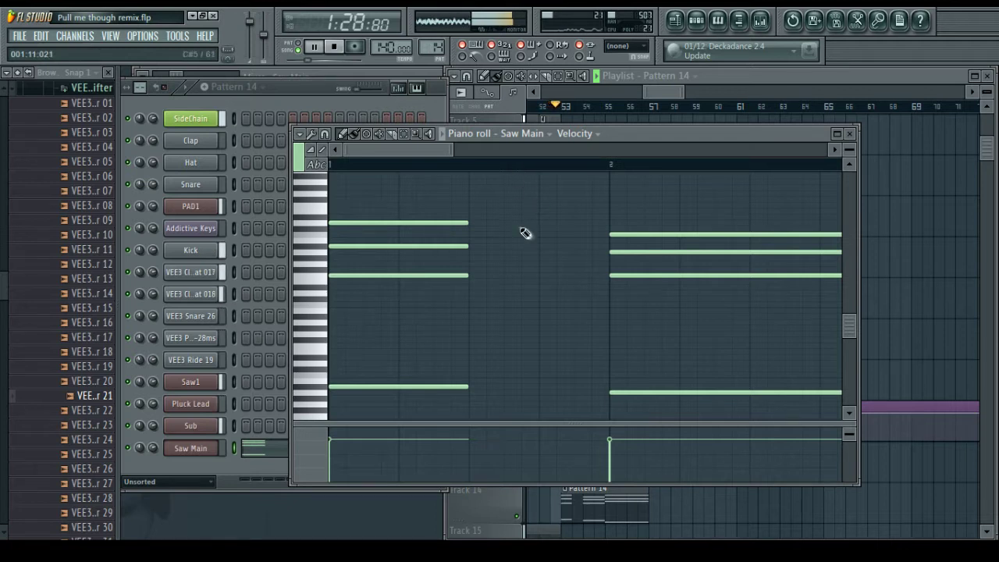
{"action": "key", "text": "space"}
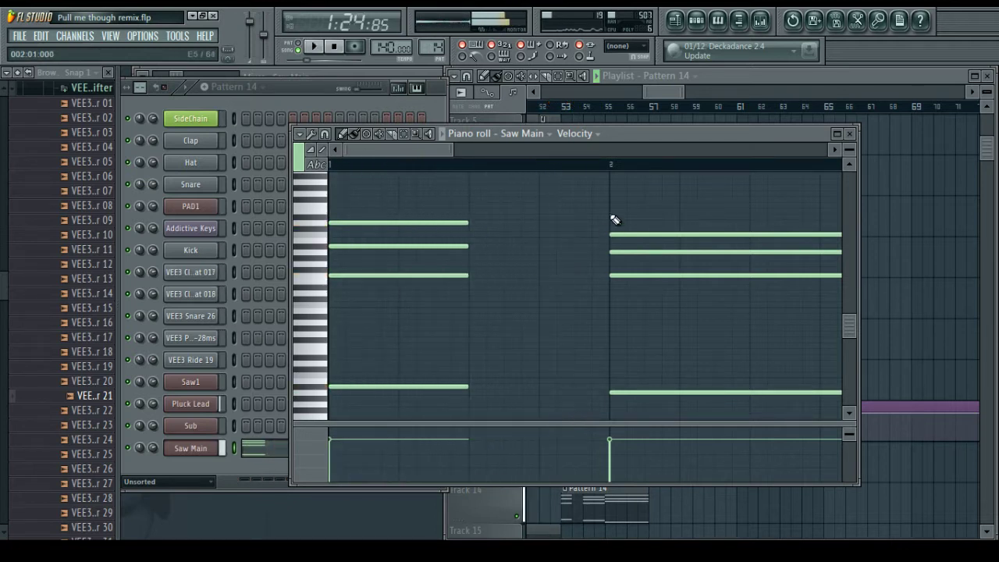
{"action": "key", "text": "space"}
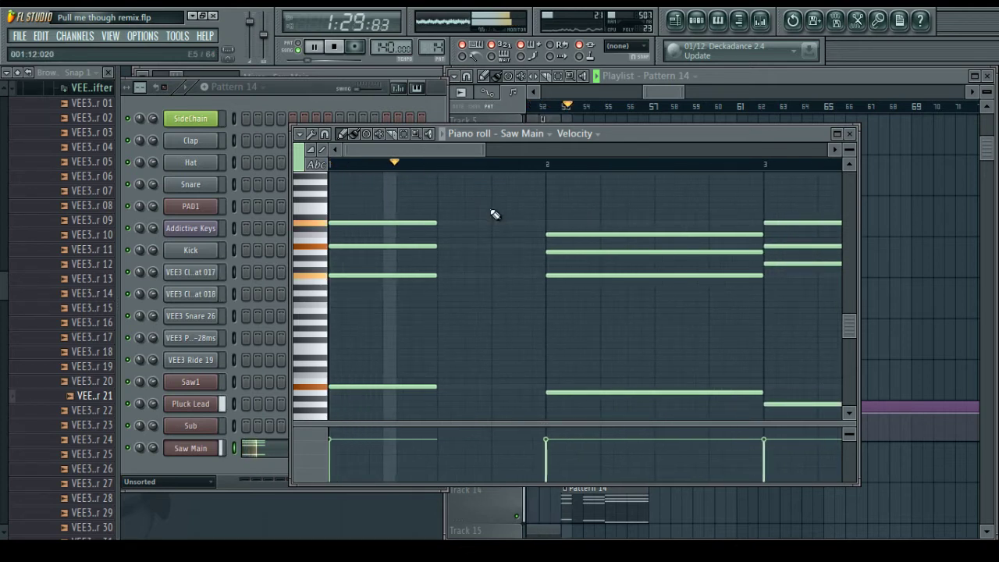
{"action": "key", "text": "space"}
Shorten the bar 2 chord and the later Saw Main notes into short stabs
{"action": "left_click_drag", "start_coordinate": [556, 206], "coordinate": [608, 422]}
{"action": "scroll", "coordinate": [491, 160], "scroll_direction": "right", "scroll_amount": 3}
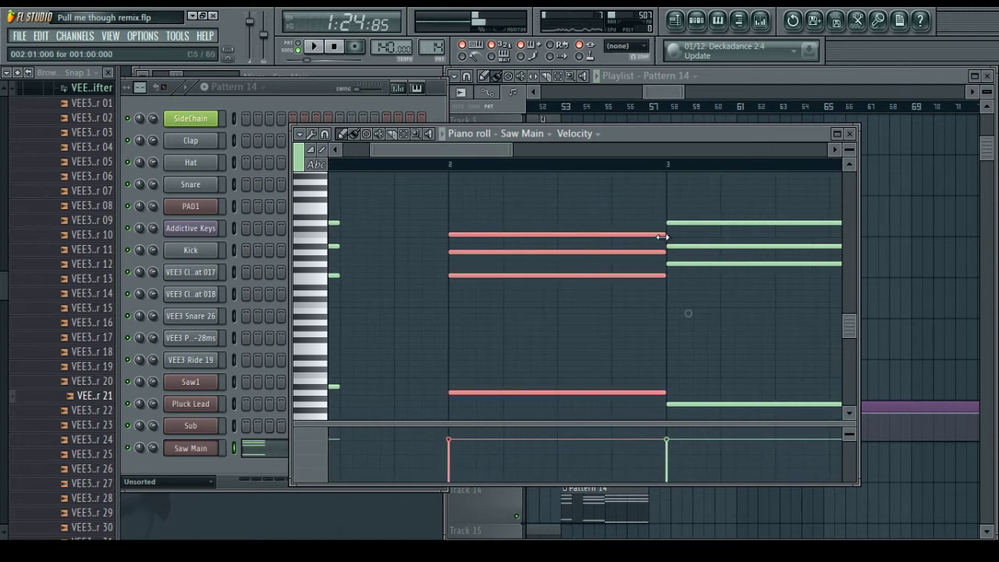
{"action": "left_click_drag", "start_coordinate": [662, 236], "coordinate": [587, 234]}
{"action": "left_click_drag", "start_coordinate": [500, 154], "coordinate": [571, 154]}
{"action": "left_click_drag", "start_coordinate": [676, 218], "coordinate": [740, 342]}
{"action": "left_click_drag", "start_coordinate": [681, 310], "coordinate": [383, 309]}
{"action": "left_click_drag", "start_coordinate": [568, 152], "coordinate": [340, 152]}
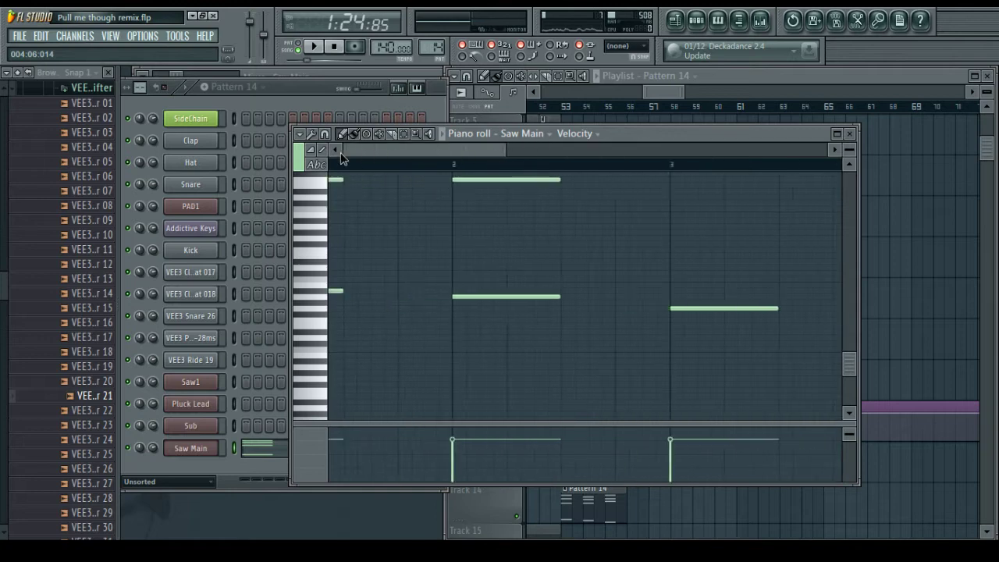
Bring the Playlist and Channel rack windows back to the front
{"action": "scroll", "coordinate": [555, 298], "scroll_direction": "up", "scroll_amount": 2}
{"action": "left_click", "coordinate": [745, 517]}
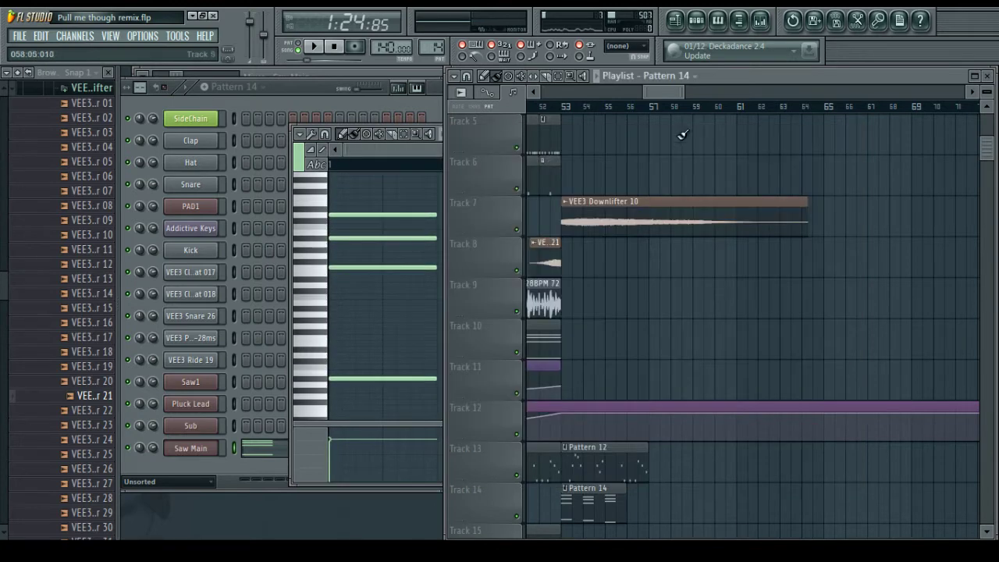
{"action": "left_click_drag", "start_coordinate": [664, 92], "coordinate": [656, 91]}
{"action": "scroll", "coordinate": [689, 194], "scroll_direction": "up", "scroll_amount": 4}
{"action": "left_click", "coordinate": [250, 101]}
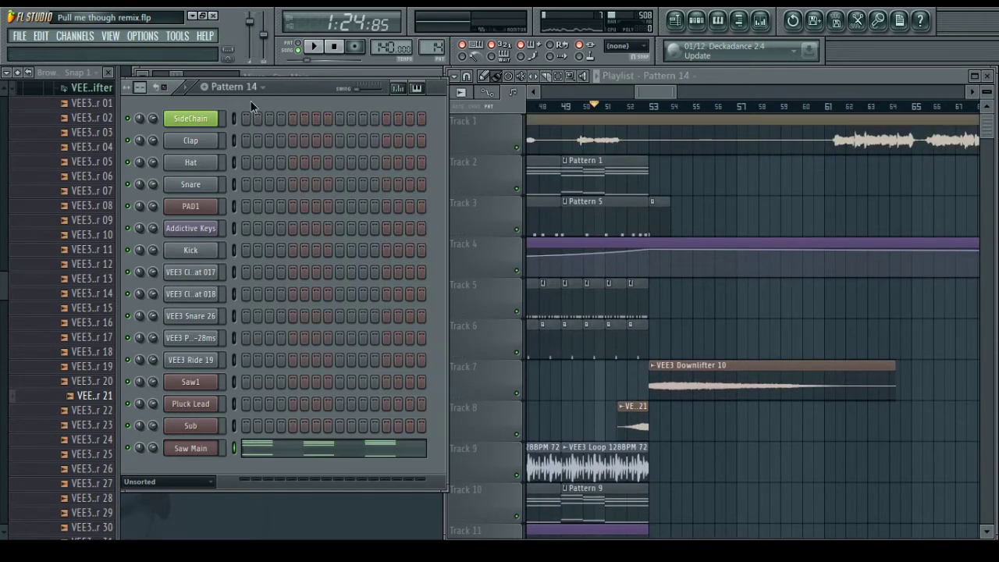
Create new Pattern 15, open the Kick piano roll, and place the pattern on Track 15
{"action": "left_click", "coordinate": [206, 87]}
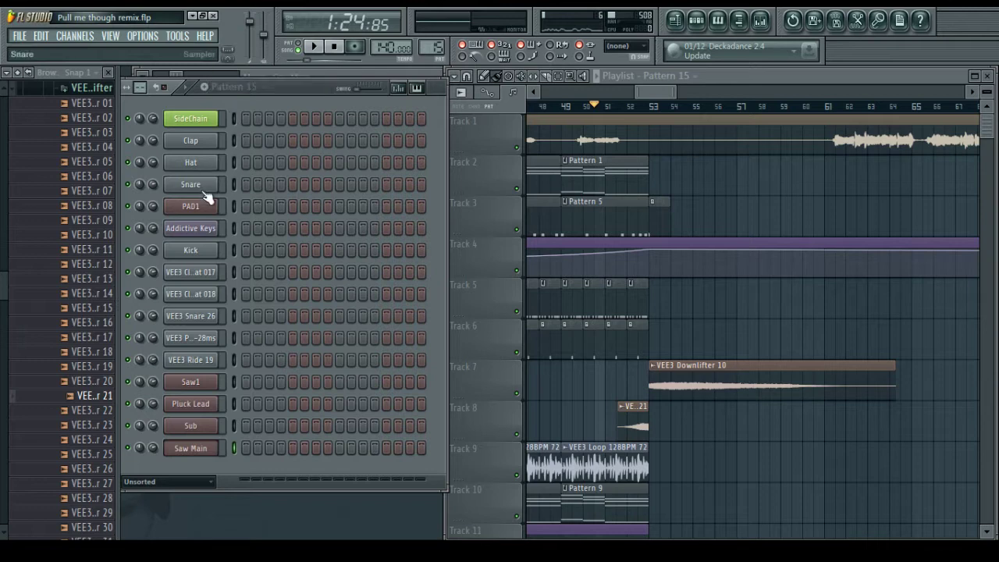
{"action": "right_click", "coordinate": [214, 252]}
{"action": "left_click", "coordinate": [234, 251]}
{"action": "left_click", "coordinate": [904, 330]}
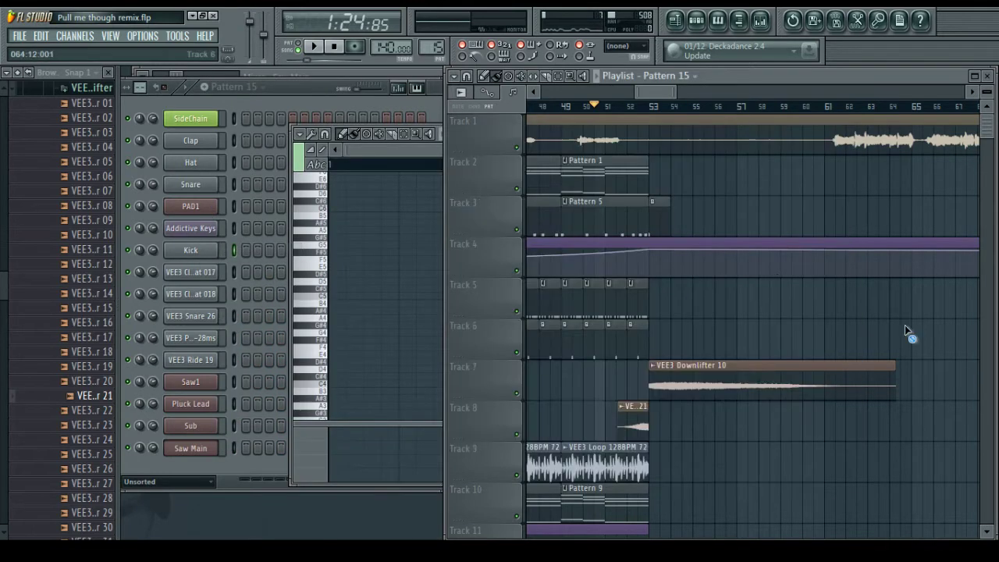
{"action": "scroll", "coordinate": [713, 312], "scroll_direction": "down", "scroll_amount": 8}
{"action": "left_click", "coordinate": [659, 373]}
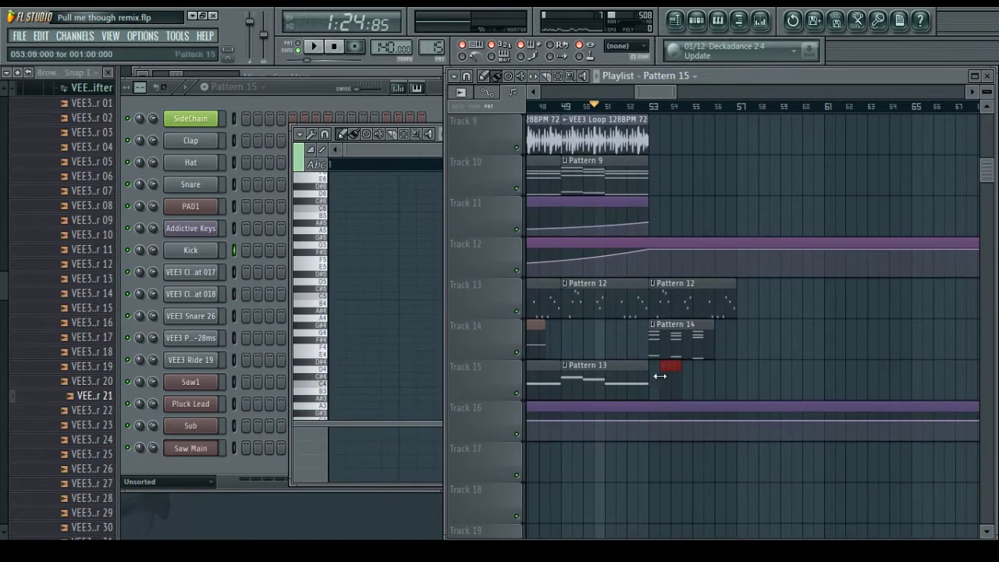
Place and delete a test Kick note, then play the song
{"action": "left_click", "coordinate": [345, 287]}
{"action": "left_click", "coordinate": [331, 301]}
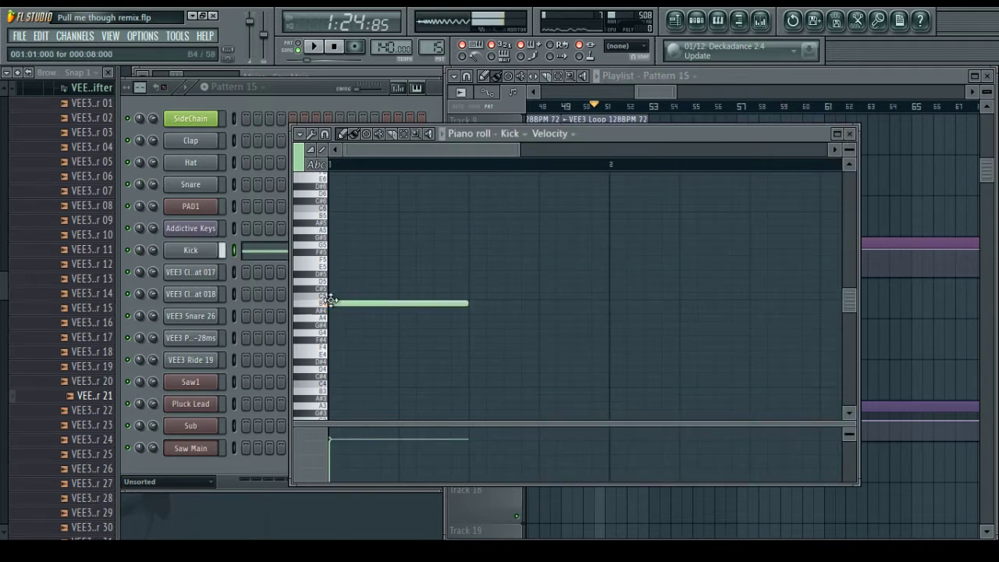
{"action": "right_click", "coordinate": [336, 302]}
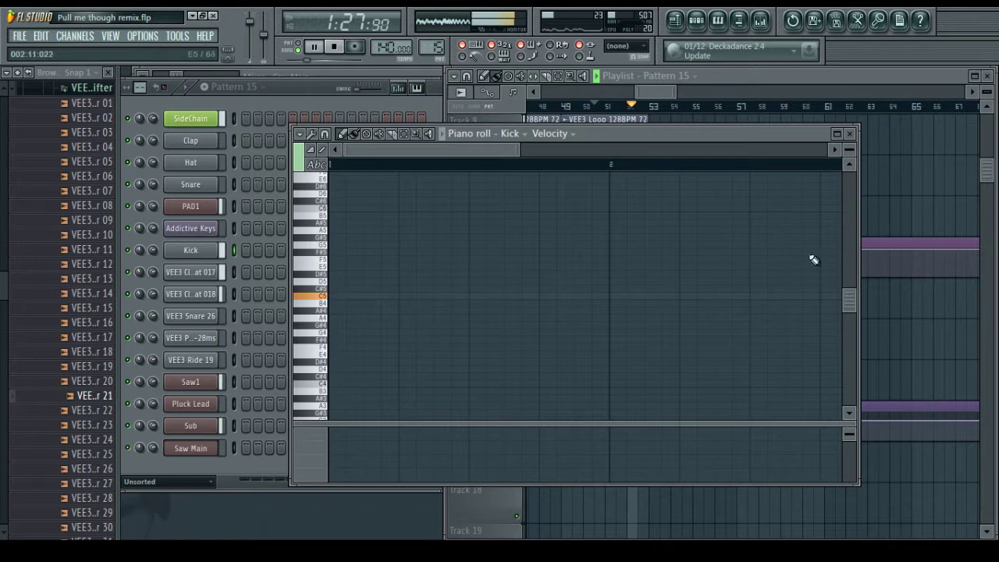
{"action": "left_click", "coordinate": [905, 198]}
{"action": "left_click", "coordinate": [396, 232]}
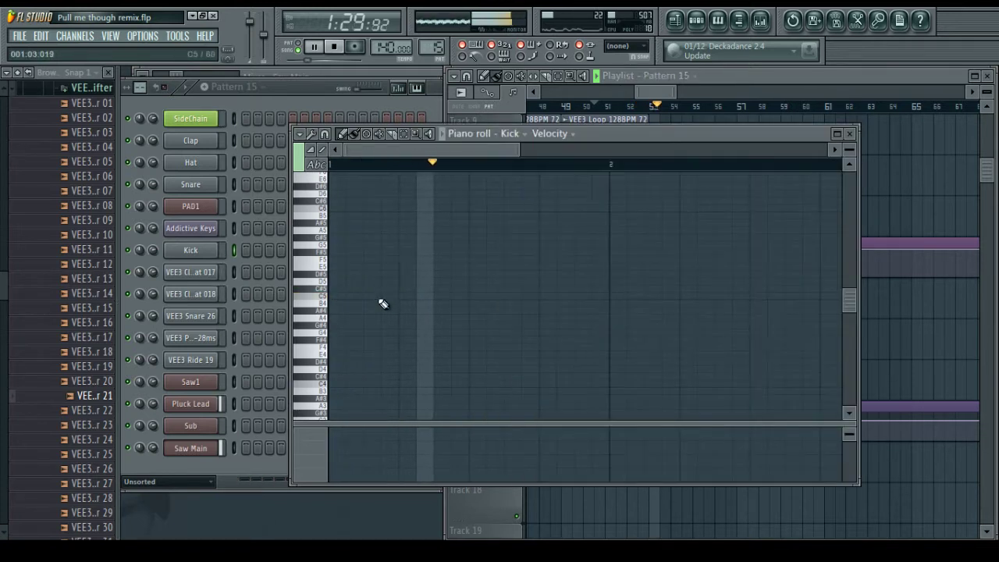
{"action": "key", "text": "space"}
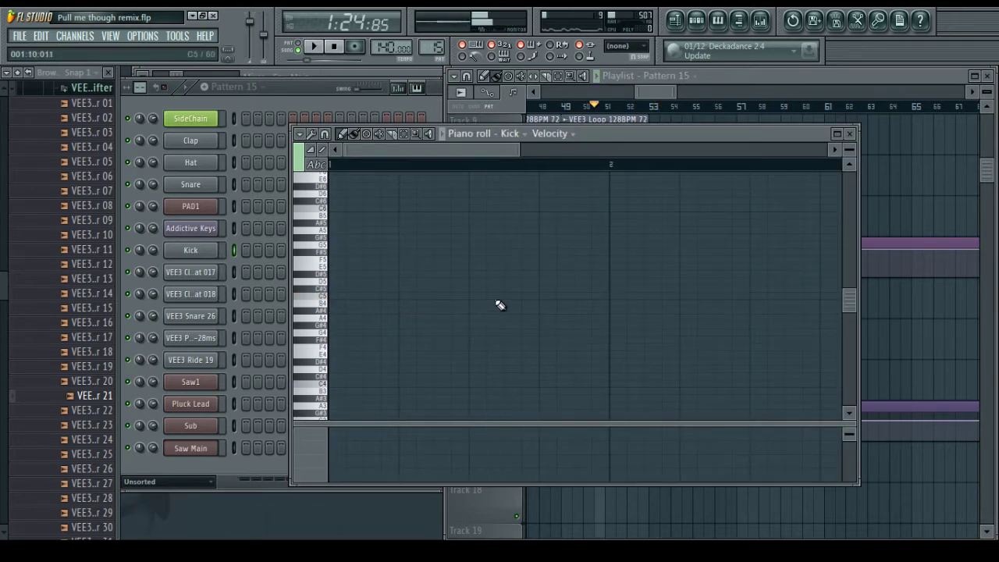
{"action": "key", "text": "space"}
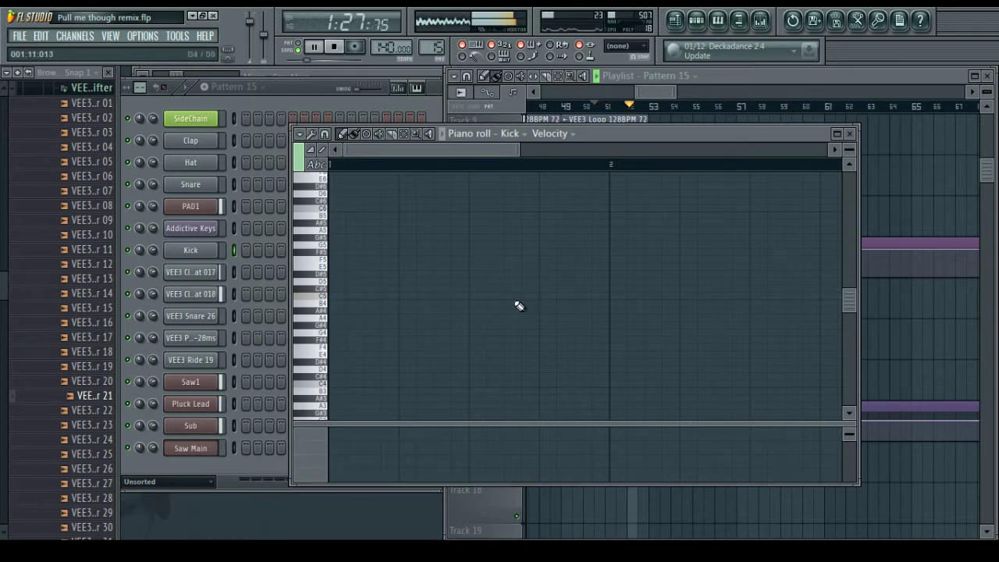
Draw two short C5 Kick notes, one at bar 2 and one just before it
{"action": "left_click", "coordinate": [609, 298]}
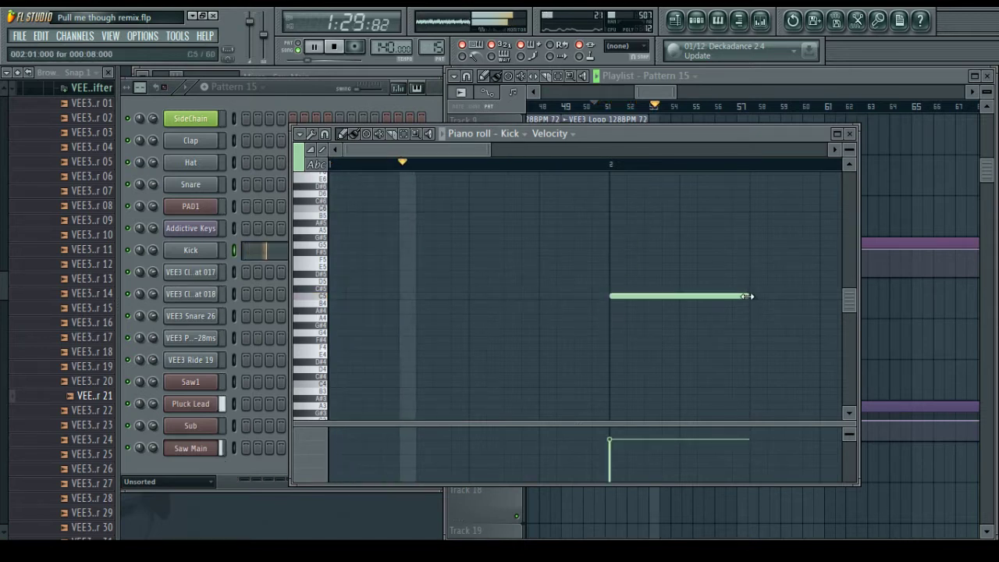
{"action": "left_click_drag", "start_coordinate": [747, 295], "coordinate": [644, 296]}
{"action": "key", "text": "space"}
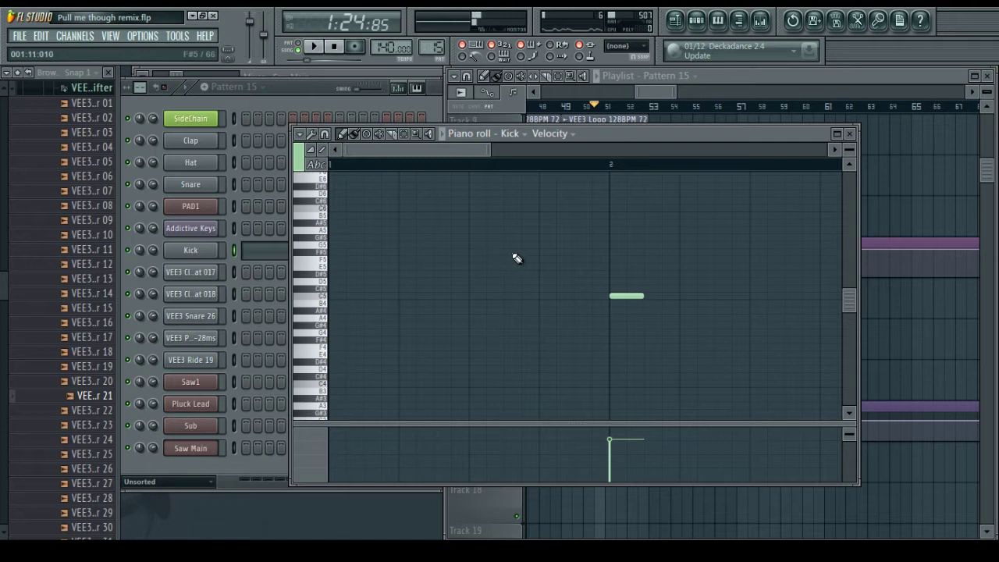
{"action": "key", "text": "space"}
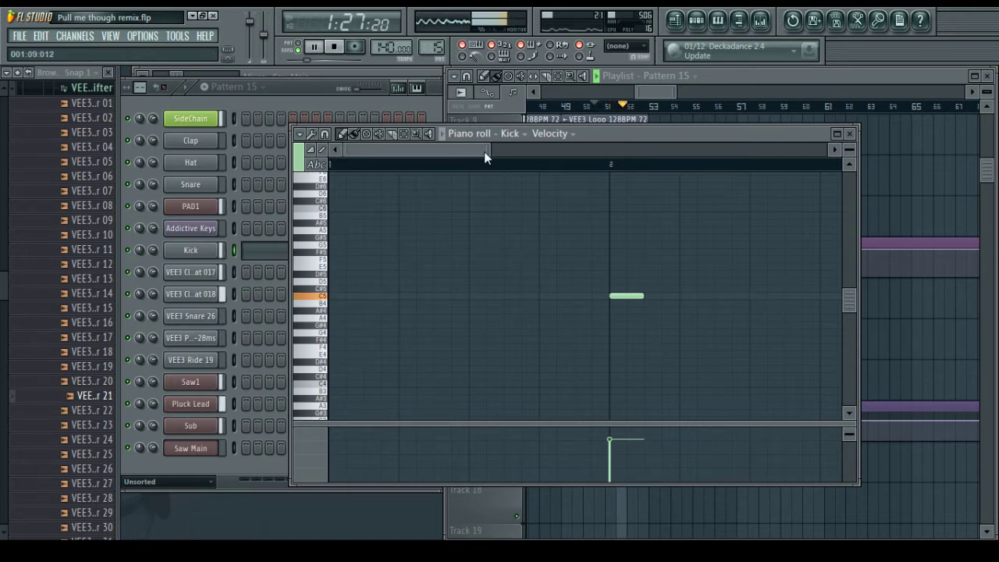
{"action": "left_click_drag", "start_coordinate": [486, 151], "coordinate": [521, 156]}
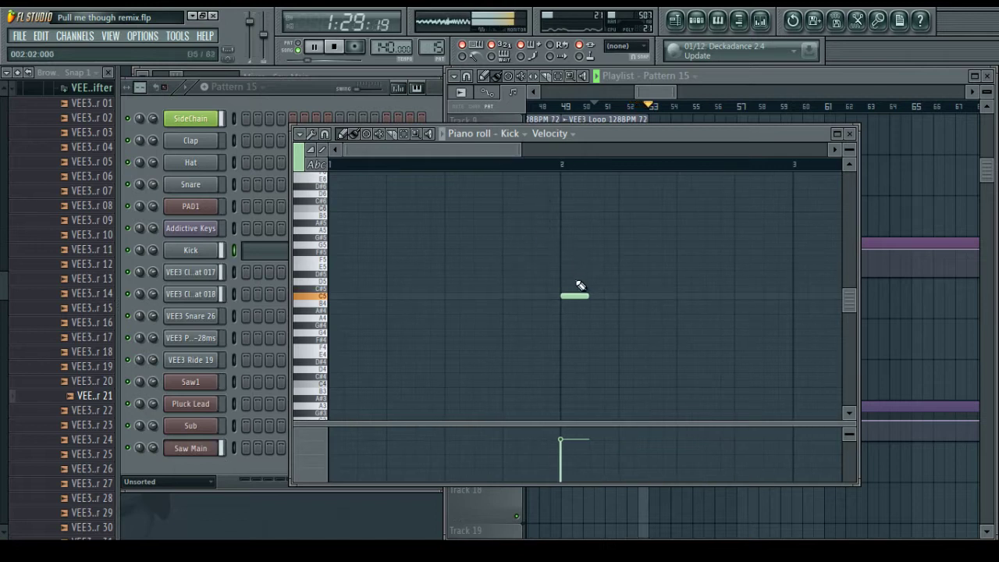
{"action": "left_click", "coordinate": [452, 297]}
{"action": "key", "text": "space"}
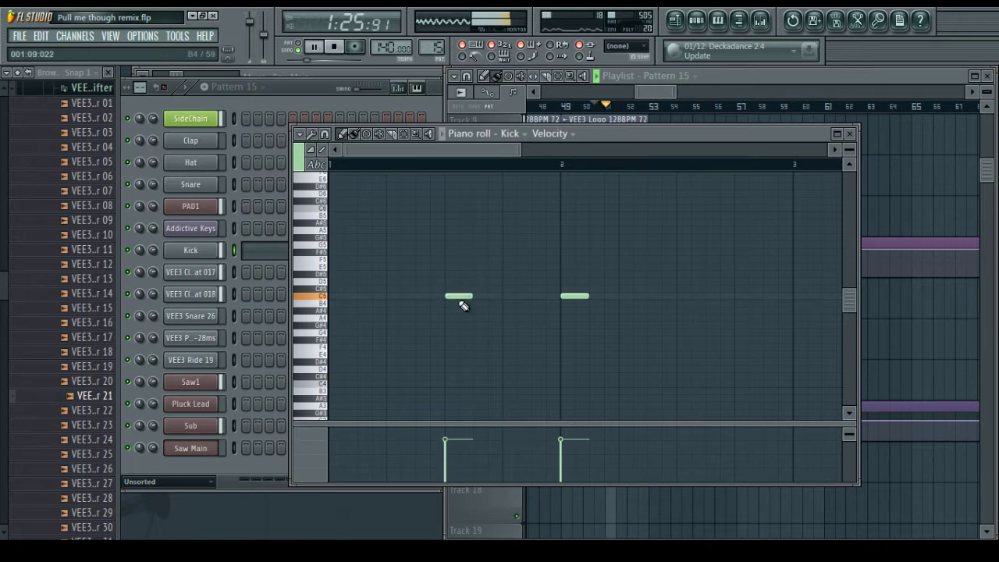
{"action": "left_click_drag", "start_coordinate": [456, 296], "coordinate": [479, 295]}
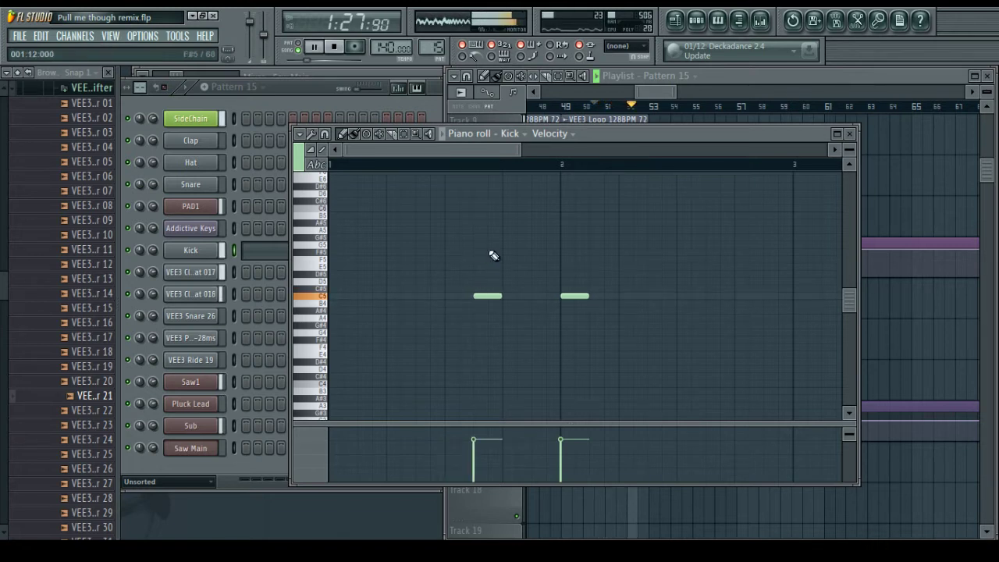
Try a closed hihat note before bar 2, then cut the Closed Hihat 017 notes
{"action": "right_click", "coordinate": [195, 273]}
{"action": "left_click", "coordinate": [242, 270]}
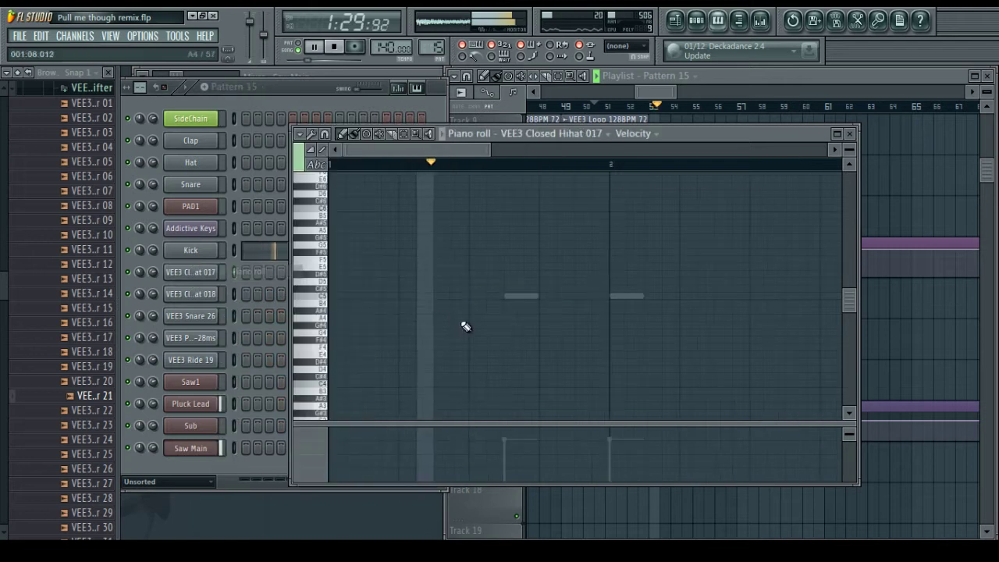
{"action": "left_click", "coordinate": [486, 296]}
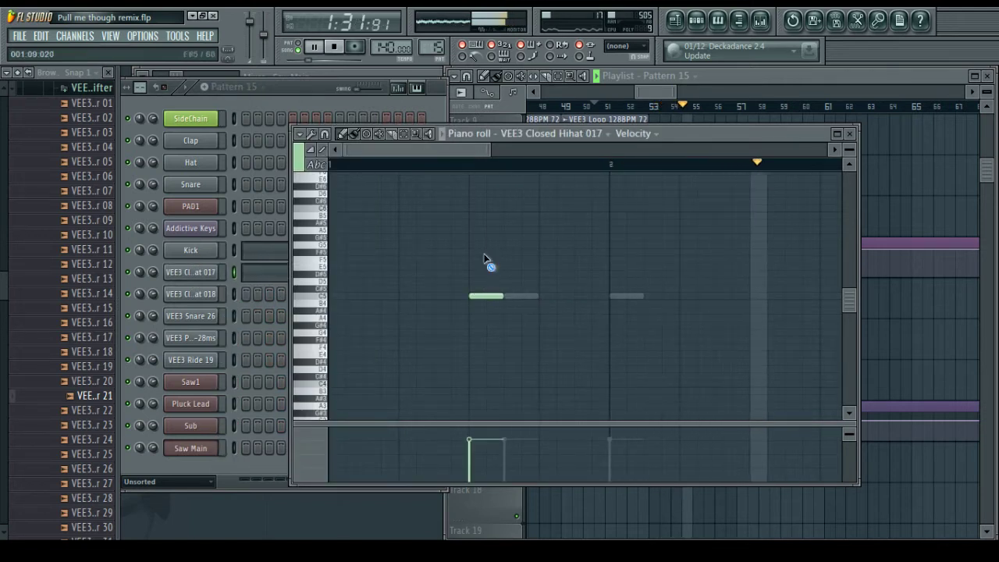
{"action": "key", "text": "space"}
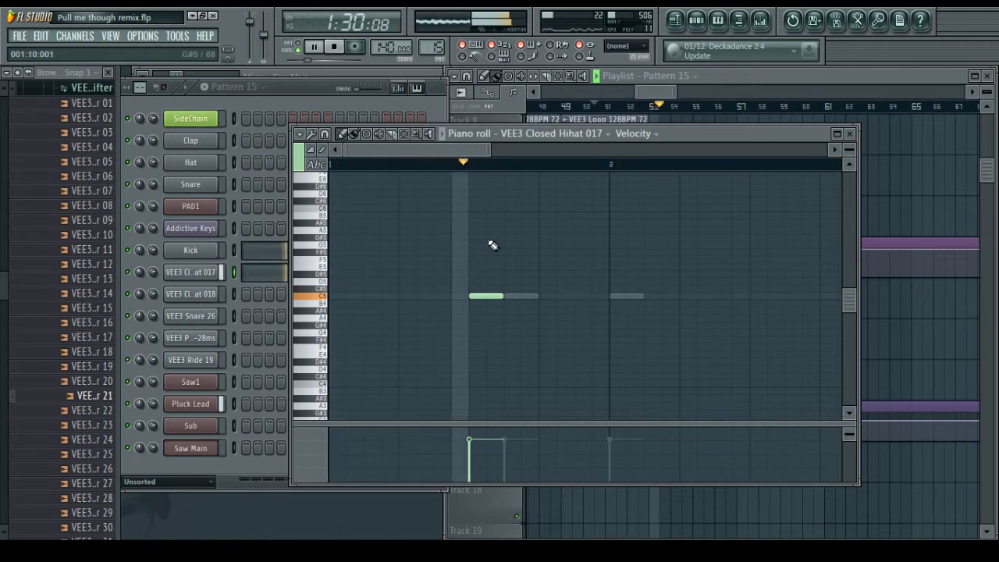
{"action": "key", "text": "space"}
{"action": "right_click", "coordinate": [199, 272]}
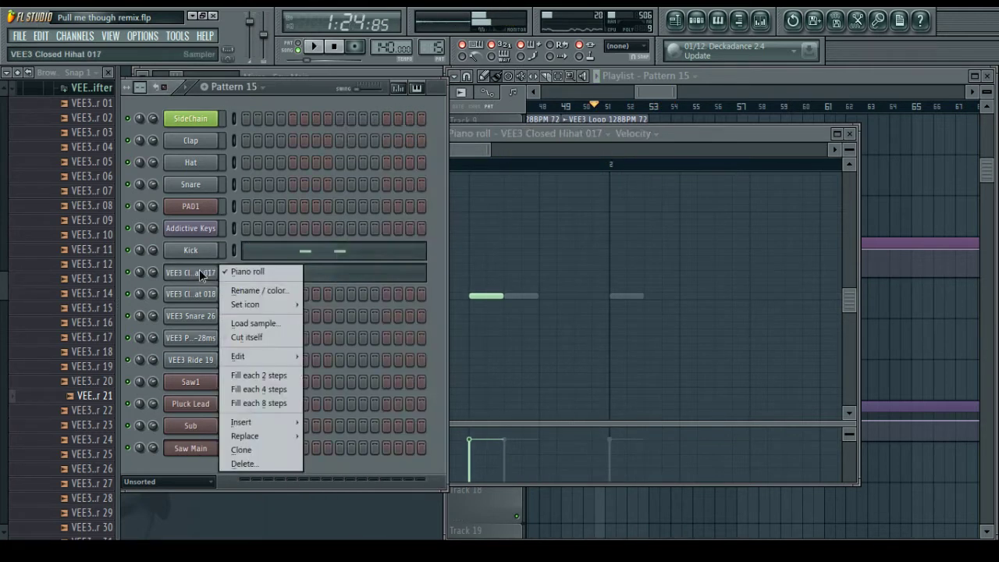
{"action": "mouse_move", "coordinate": [266, 356]}
{"action": "left_click", "coordinate": [317, 356]}
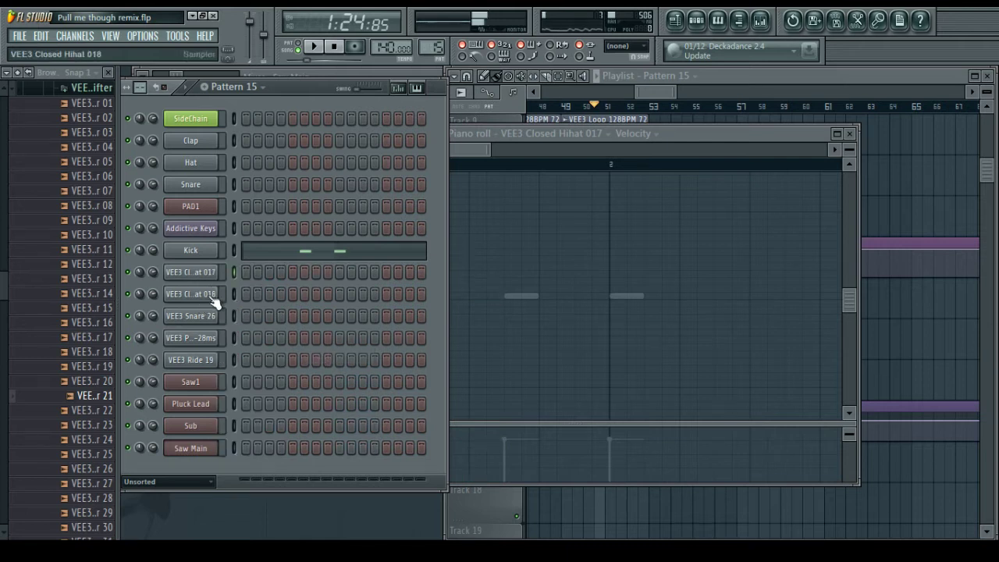
Open the VEE3 Snare 26 notes and play the fill to hear the snare
{"action": "right_click", "coordinate": [197, 305]}
{"action": "left_click", "coordinate": [233, 317]}
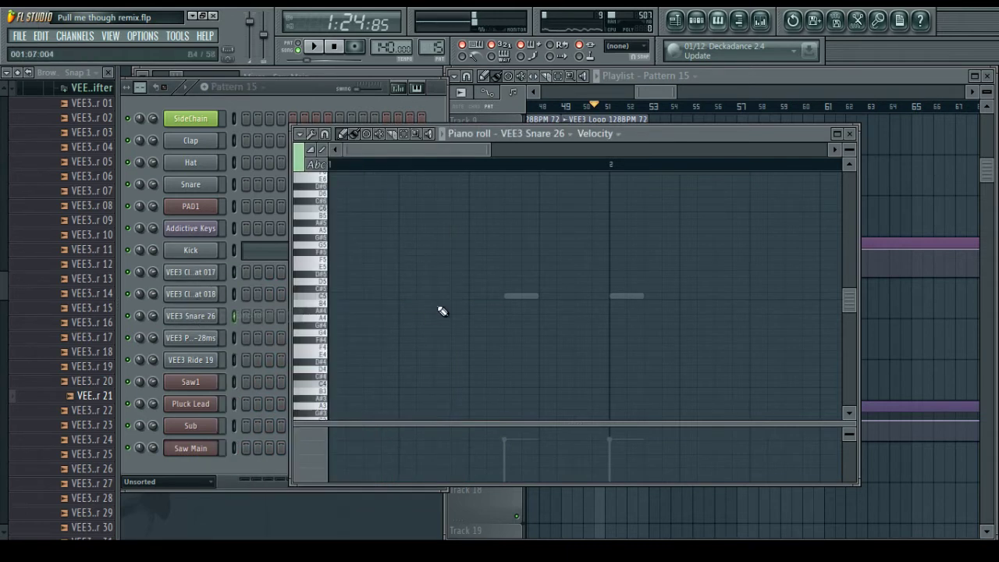
{"action": "key", "text": "space"}
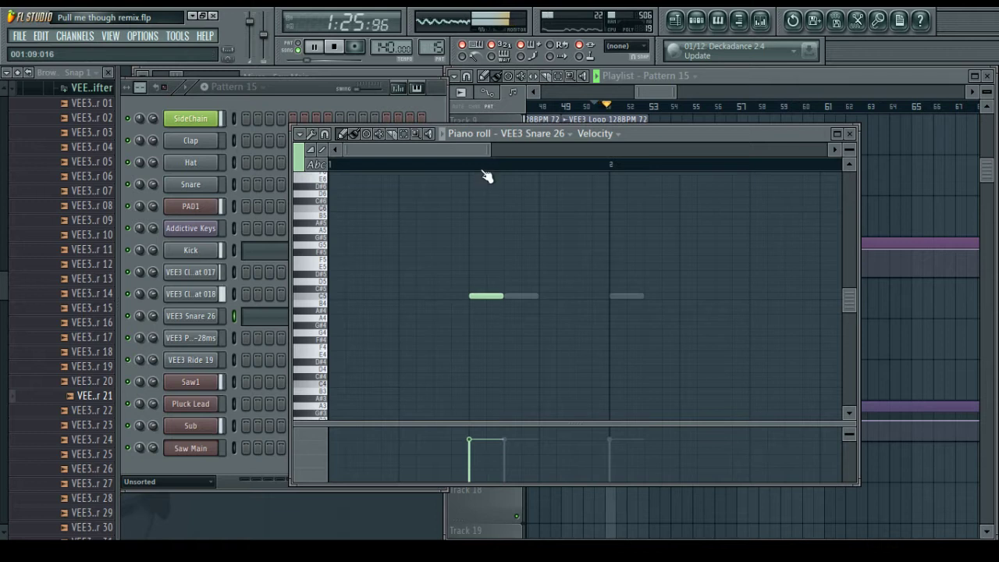
Delete the earlier C5 Kick note and move the other Kick note closer to bar 2
{"action": "right_click", "coordinate": [190, 248]}
{"action": "left_click", "coordinate": [238, 254]}
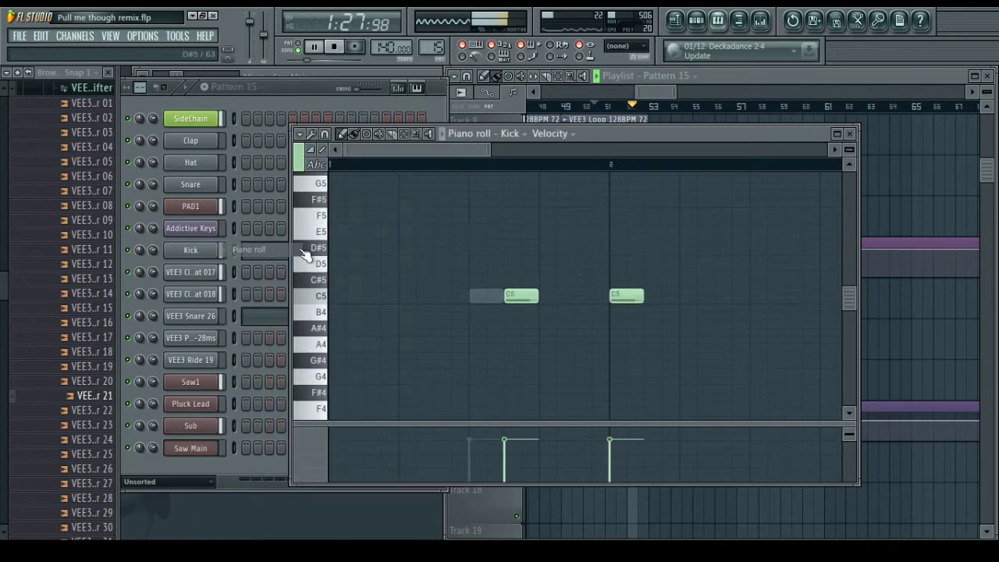
{"action": "right_click", "coordinate": [521, 296]}
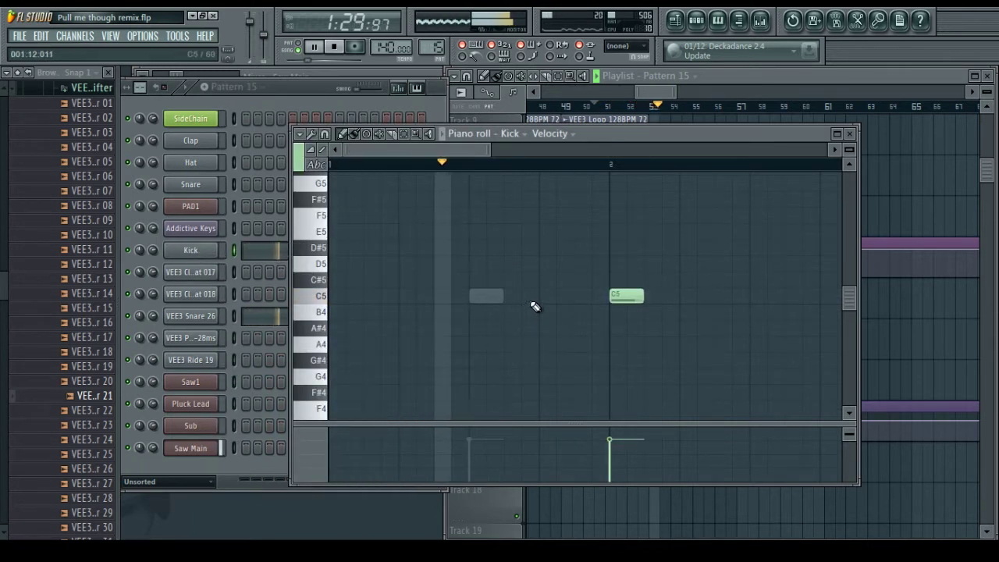
{"action": "key", "text": "space"}
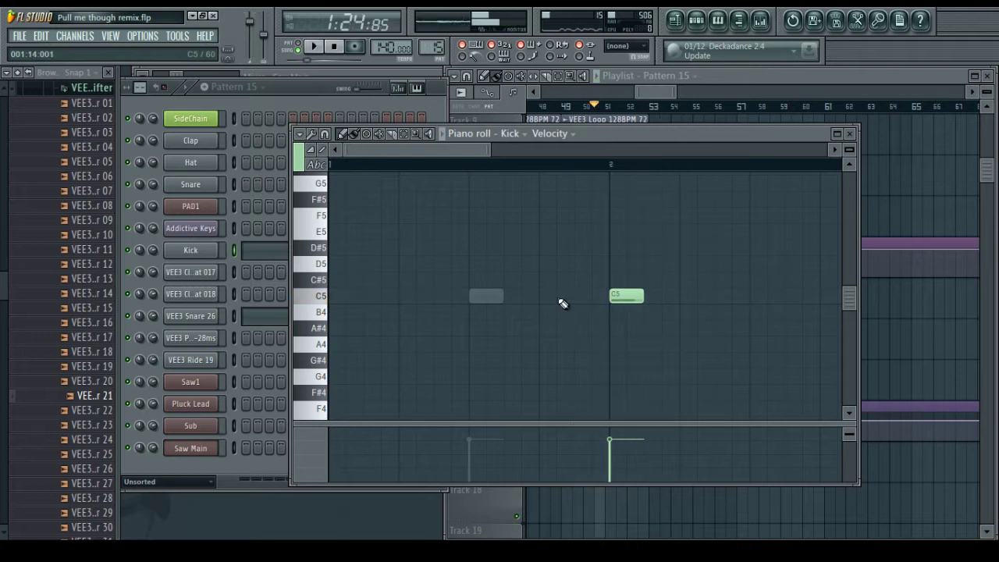
{"action": "left_click_drag", "start_coordinate": [553, 297], "coordinate": [570, 296]}
{"action": "key", "text": "space"}
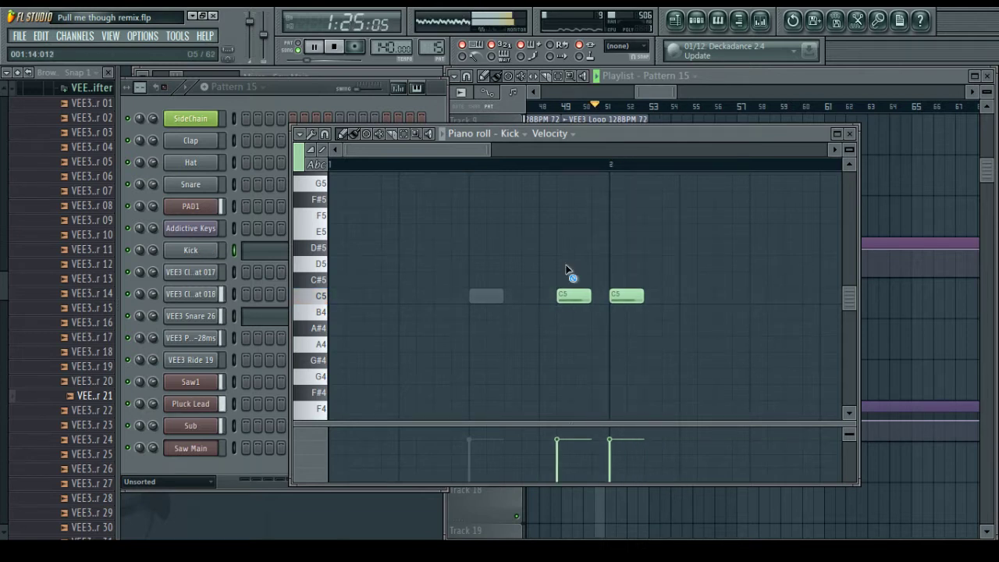
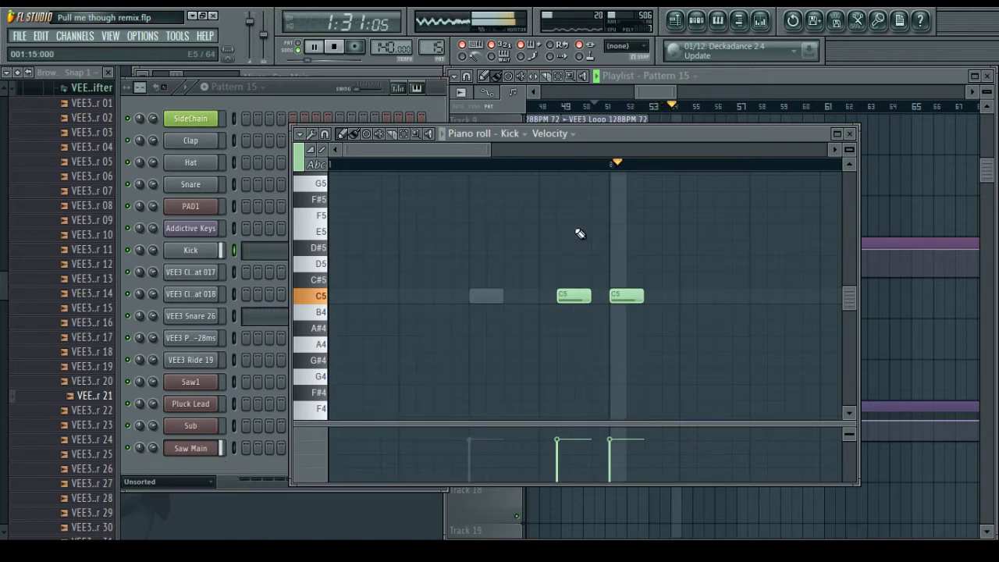
Nudge the middle kick note one step earlier and draw a VEE3 Pre Snare 23 note before the kicks
{"action": "left_click_drag", "start_coordinate": [561, 297], "coordinate": [545, 297]}
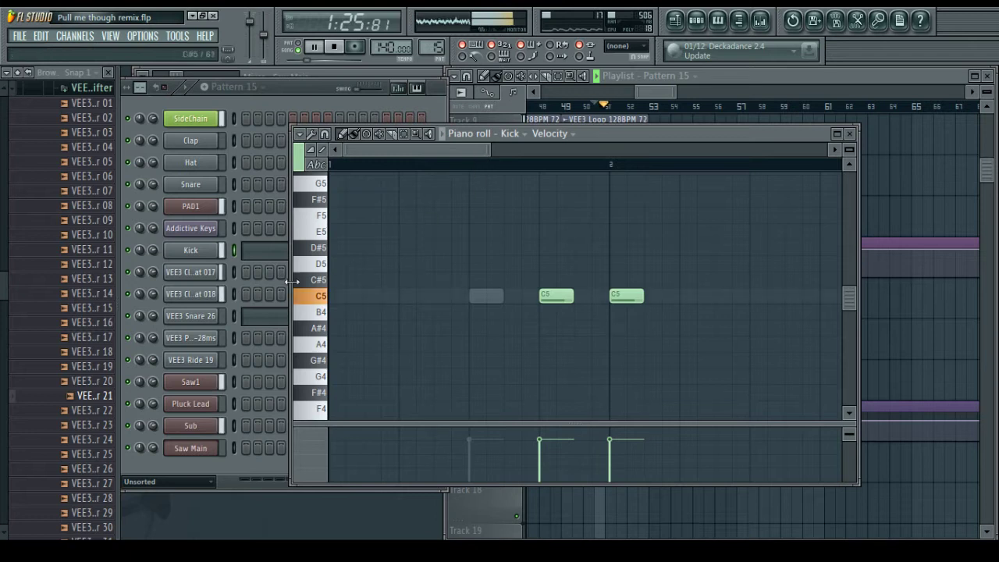
{"action": "right_click", "coordinate": [202, 336]}
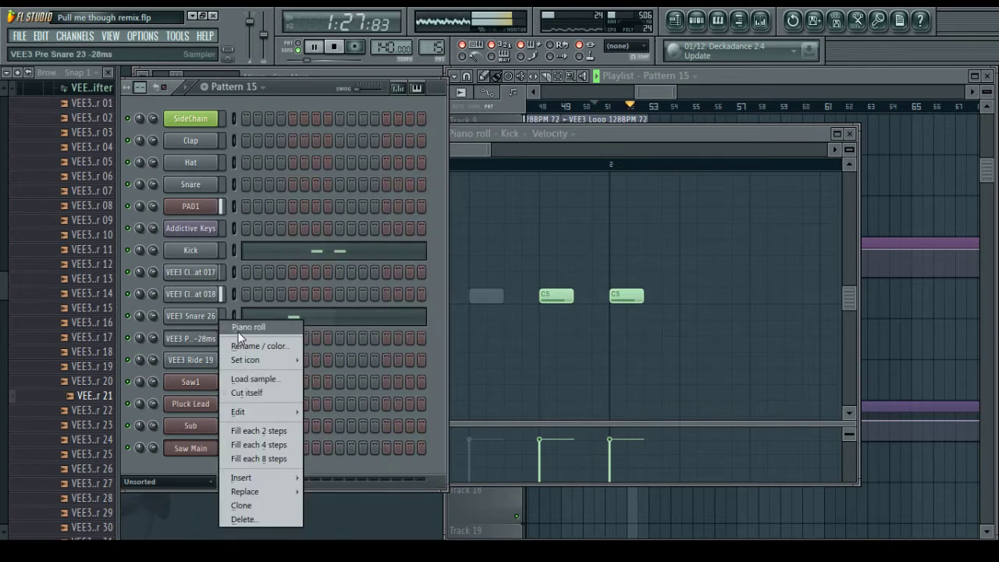
{"action": "left_click", "coordinate": [239, 328]}
{"action": "left_click", "coordinate": [472, 296]}
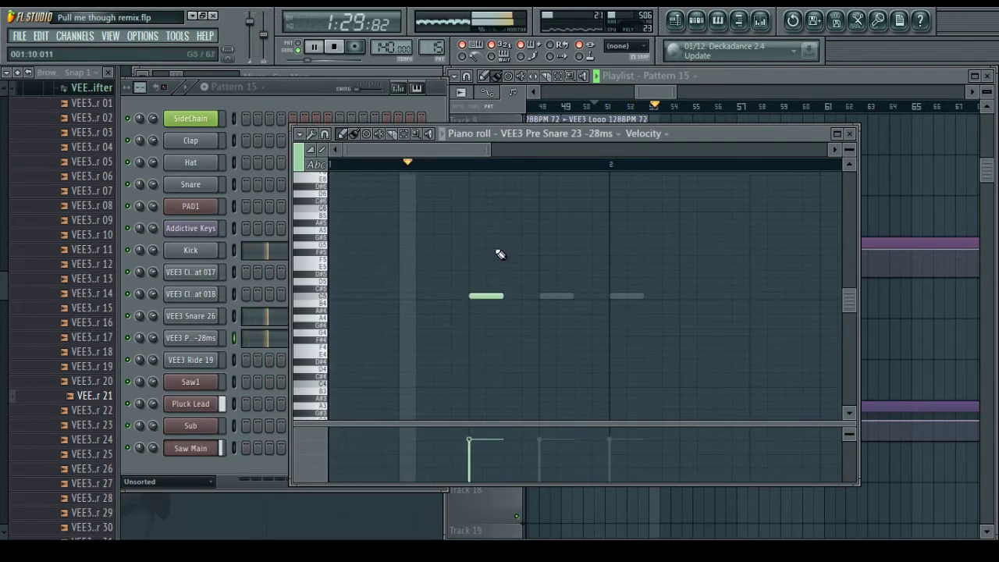
{"action": "key", "text": "space"}
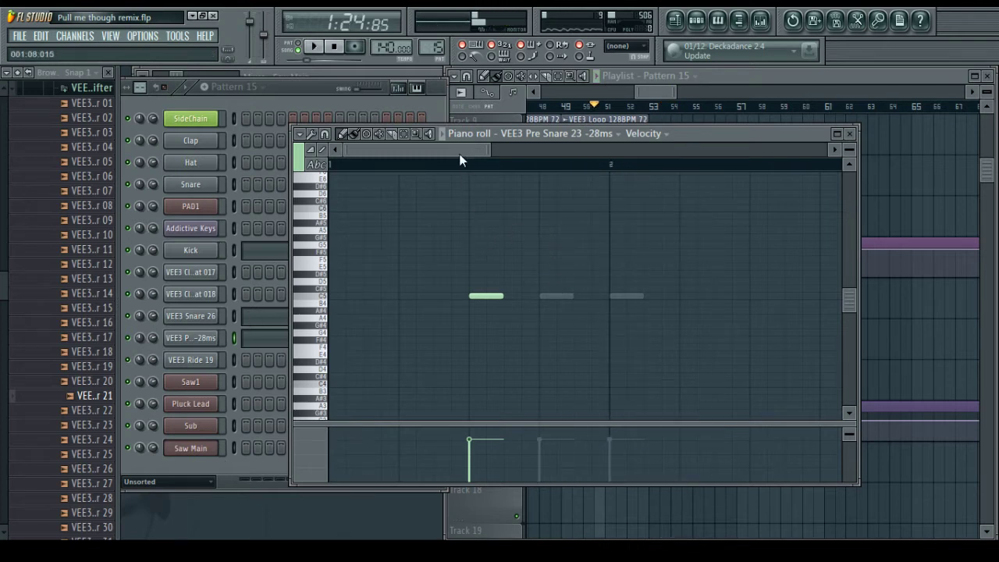
{"action": "left_click_drag", "start_coordinate": [460, 153], "coordinate": [465, 154]}
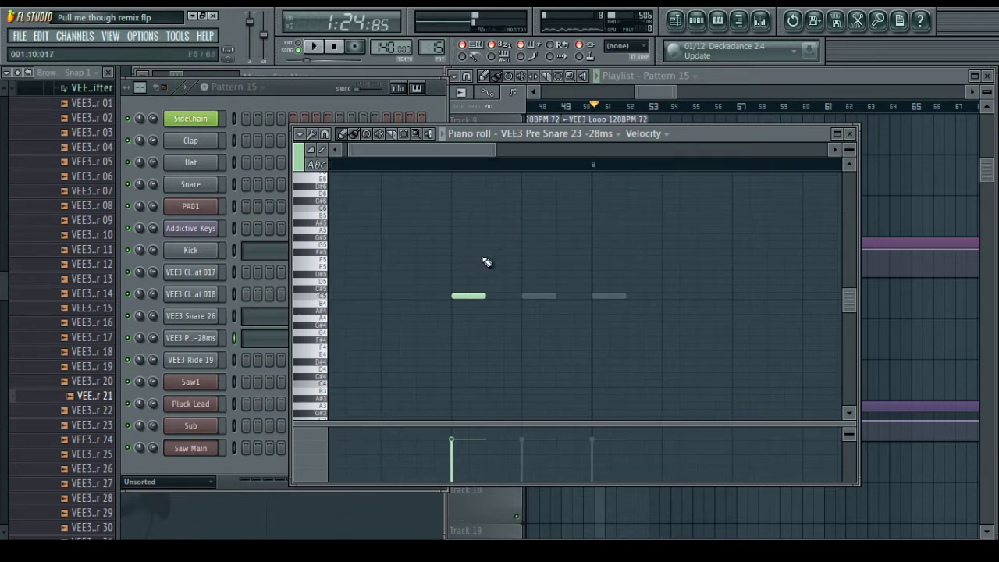
Bring up the Kick channel's notes and play the beat to check the drums
{"action": "right_click", "coordinate": [210, 257]}
{"action": "left_click", "coordinate": [257, 248]}
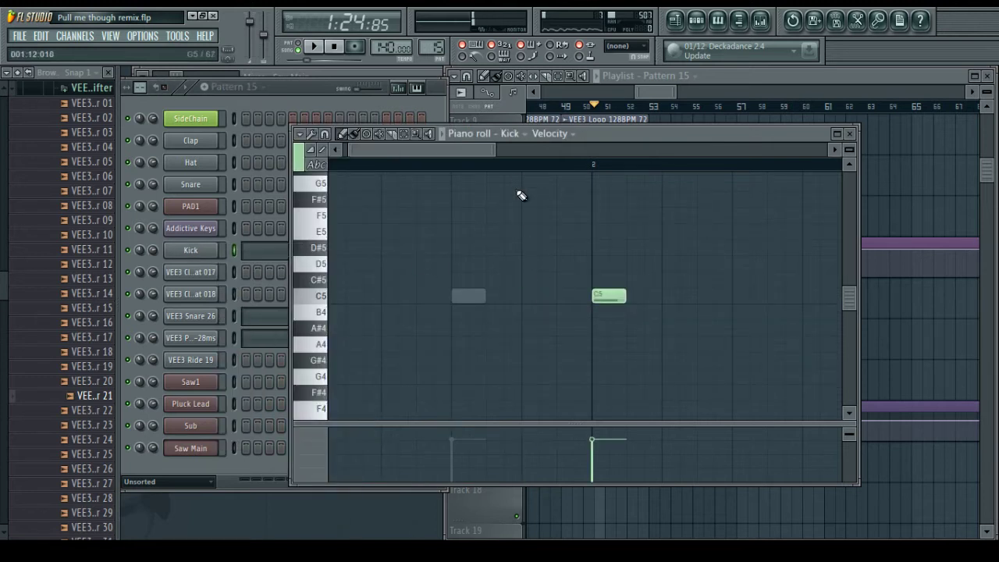
{"action": "scroll", "coordinate": [520, 179], "scroll_direction": "down", "scroll_amount": 3}
{"action": "scroll", "coordinate": [515, 167], "scroll_direction": "down", "scroll_amount": 2}
{"action": "scroll", "coordinate": [524, 234], "scroll_direction": "up", "scroll_amount": 4}
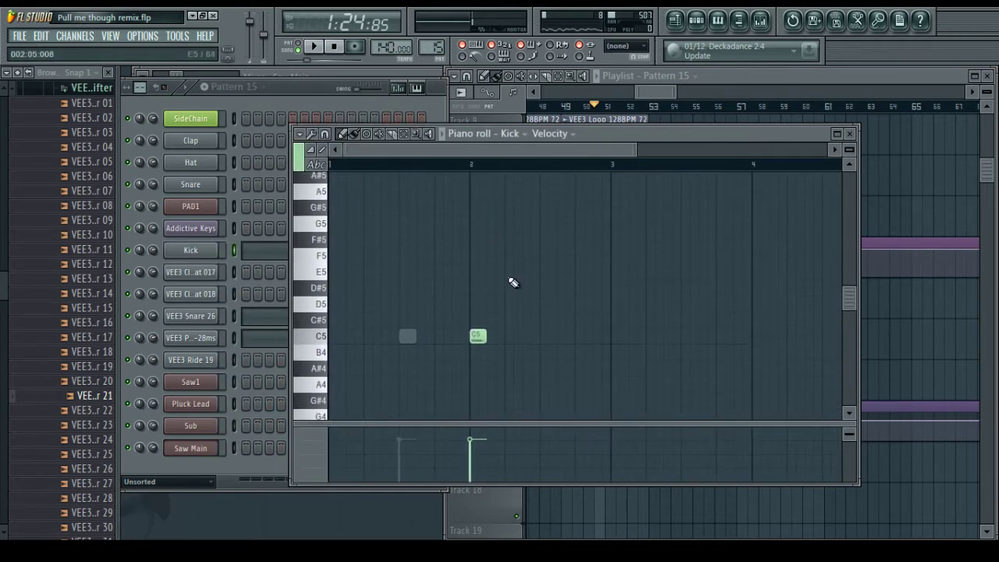
{"action": "scroll", "coordinate": [499, 258], "scroll_direction": "down", "scroll_amount": 2}
{"action": "scroll", "coordinate": [457, 161], "scroll_direction": "up", "scroll_amount": 2}
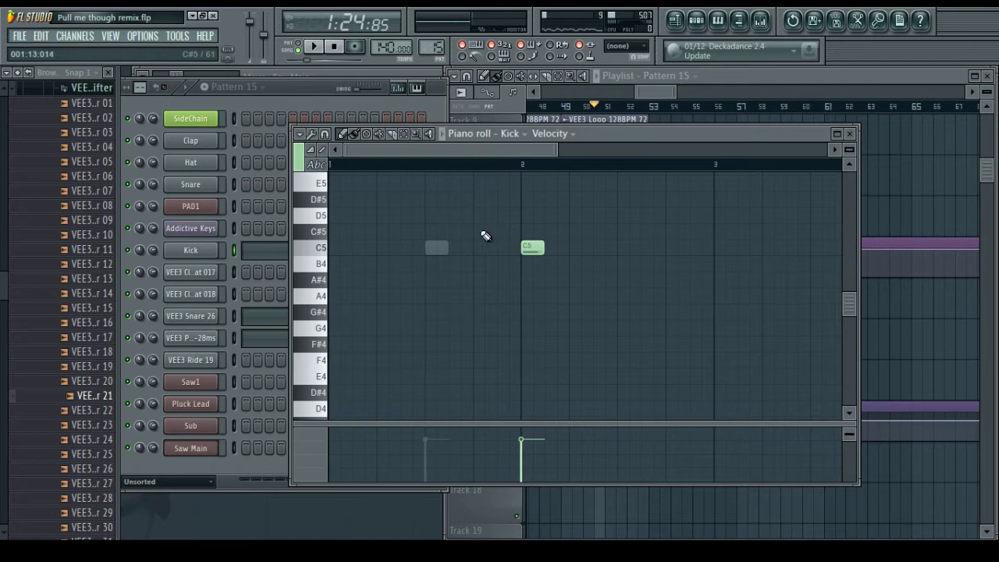
{"action": "key", "text": "space"}
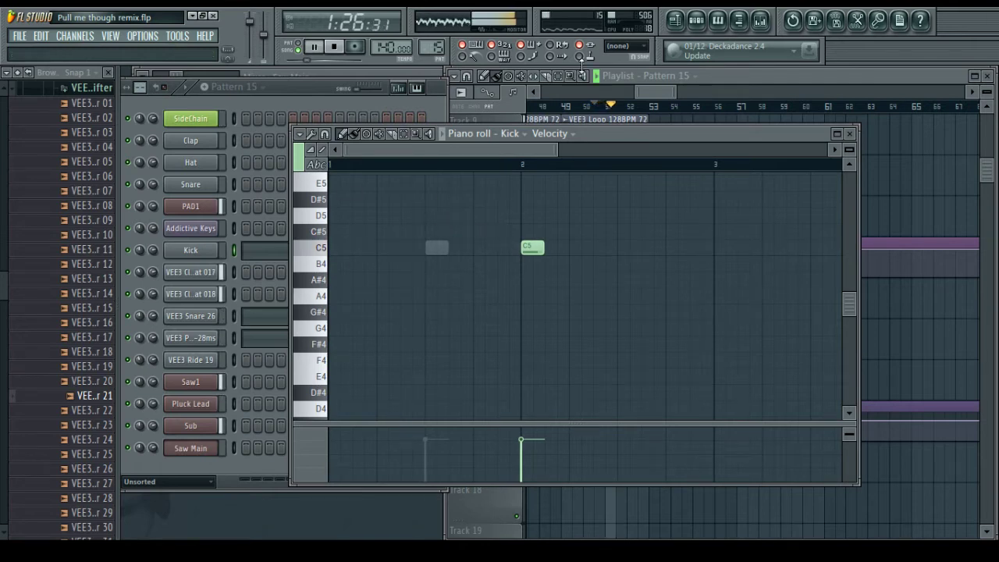
Turn down the VEE3 Pre Snare 23 fader in the Mixer
{"action": "left_click", "coordinate": [759, 20]}
{"action": "left_click_drag", "start_coordinate": [167, 78], "coordinate": [159, 78]}
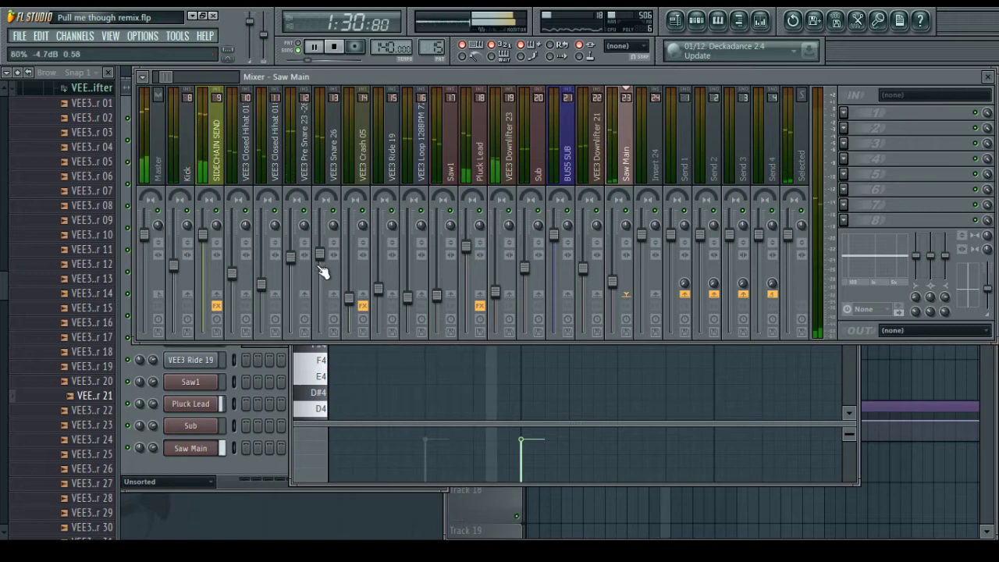
{"action": "left_click_drag", "start_coordinate": [291, 257], "coordinate": [291, 266]}
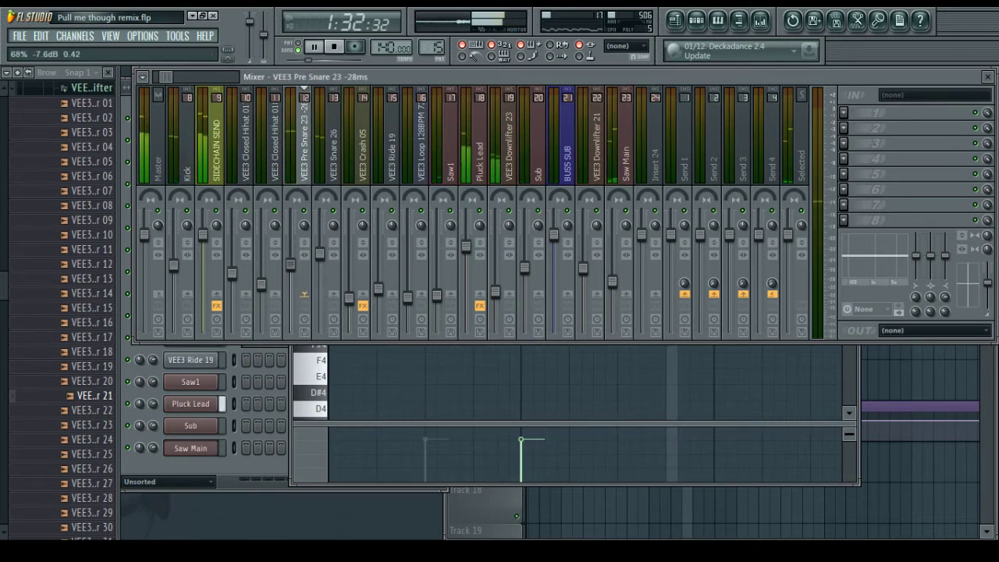
{"action": "left_click", "coordinate": [398, 382]}
{"action": "left_click", "coordinate": [897, 369]}
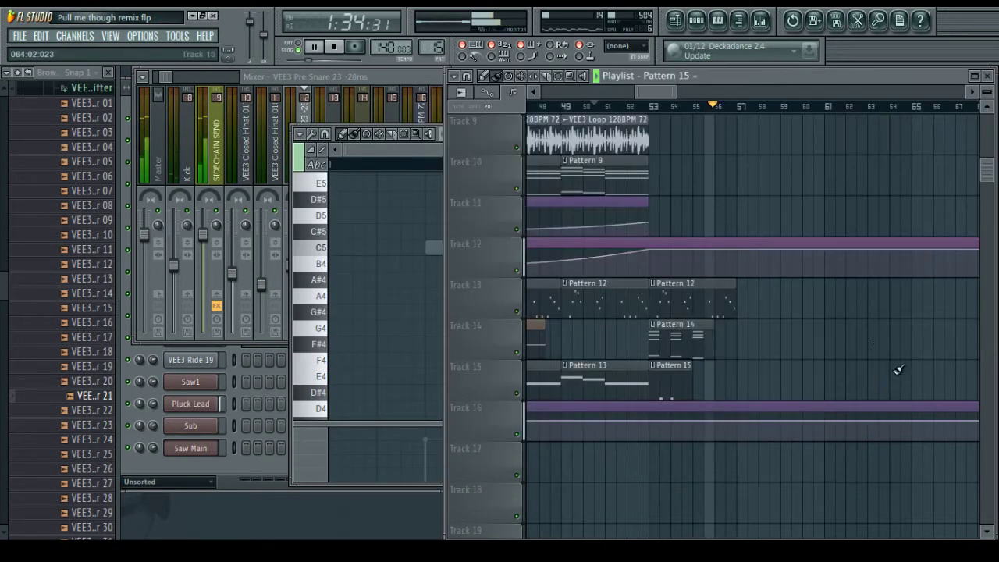
Open Pattern 14's Saw Main notes and shorten the four-note chord at bar 3
{"action": "key", "text": "space"}
{"action": "double_click", "coordinate": [693, 341]}
{"action": "scroll", "coordinate": [612, 170], "scroll_direction": "down", "scroll_amount": 3}
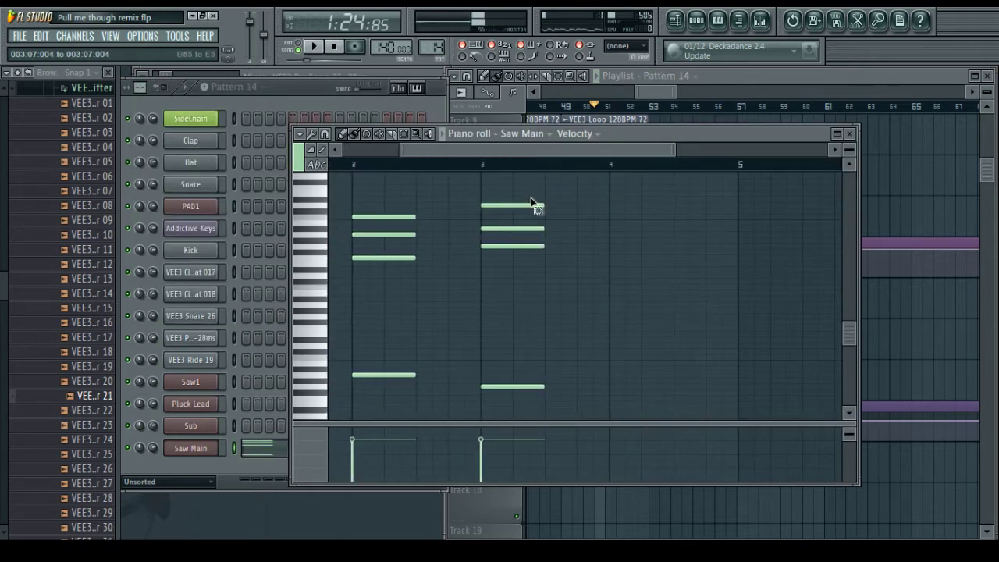
{"action": "left_click_drag", "start_coordinate": [530, 197], "coordinate": [602, 387]}
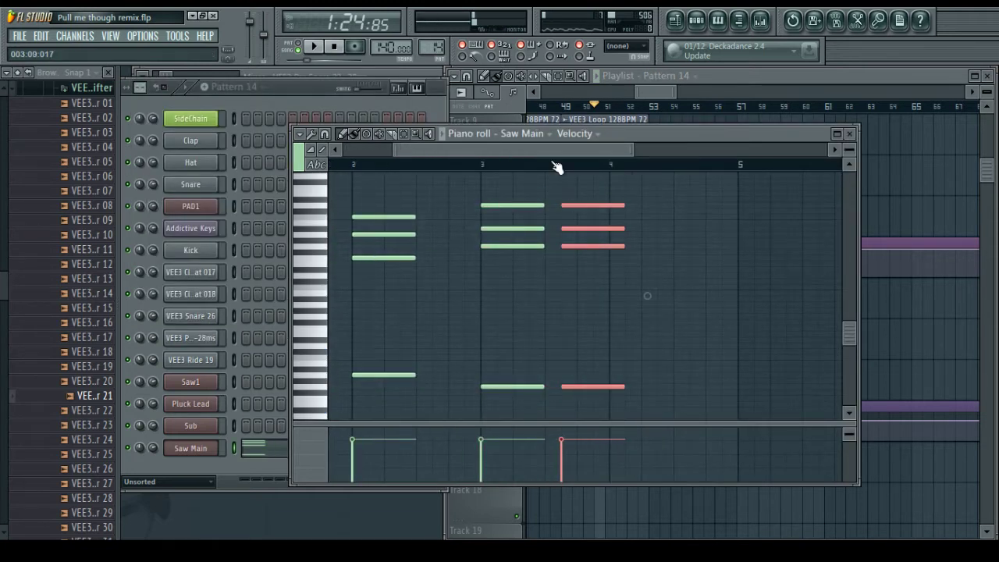
{"action": "scroll", "coordinate": [556, 167], "scroll_direction": "up", "scroll_amount": 2}
{"action": "left_click_drag", "start_coordinate": [708, 206], "coordinate": [656, 206]}
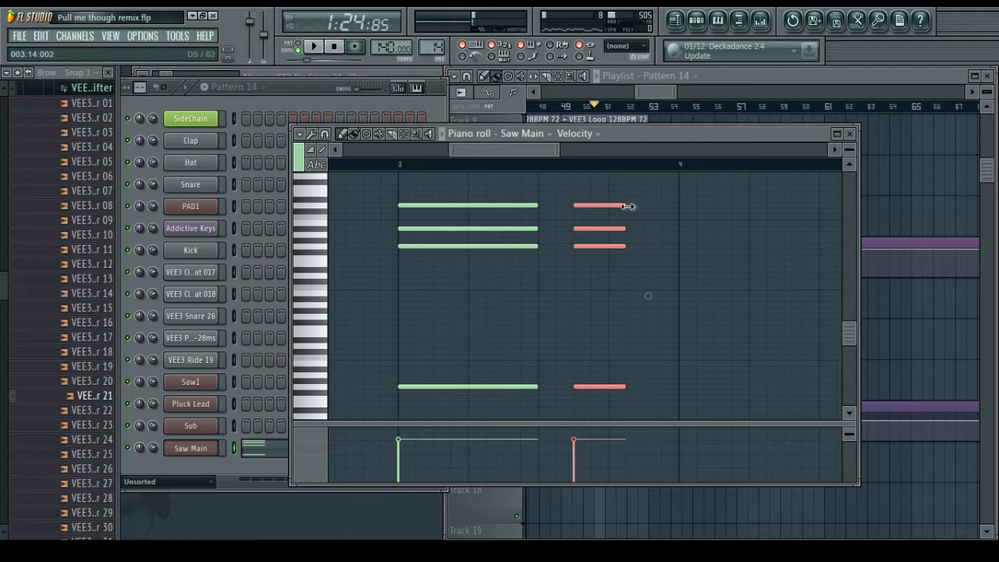
Copy the bar-2 chord to bar 4 and play the pattern to hear it
{"action": "scroll", "coordinate": [550, 156], "scroll_direction": "down", "scroll_amount": 3}
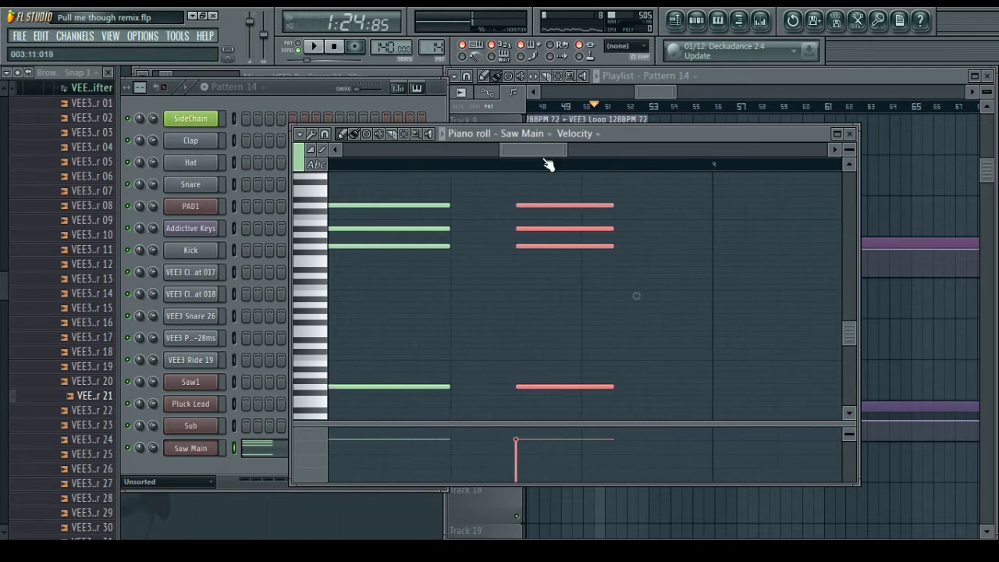
{"action": "scroll", "coordinate": [546, 168], "scroll_direction": "down", "scroll_amount": 1}
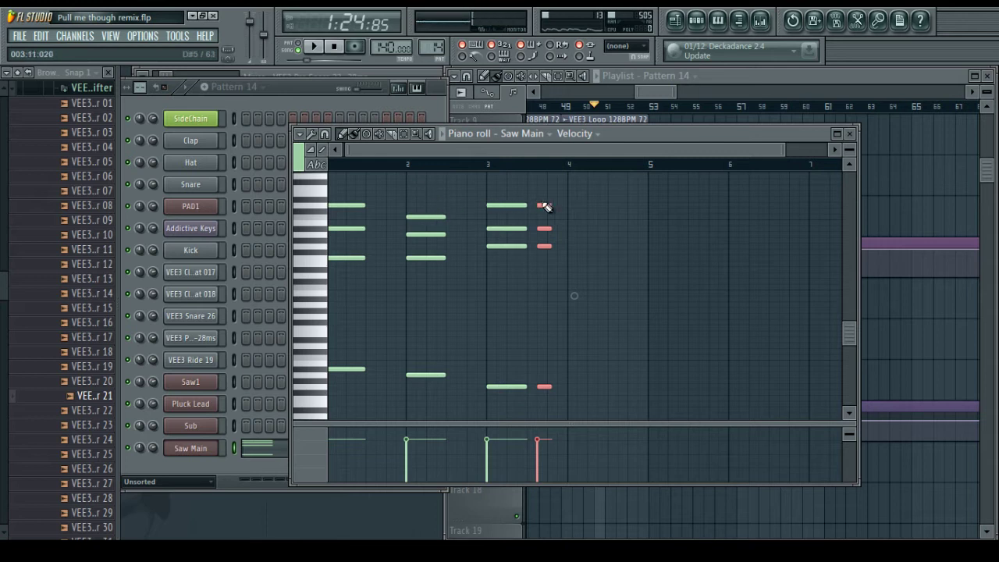
{"action": "left_click_drag", "start_coordinate": [408, 204], "coordinate": [594, 377]}
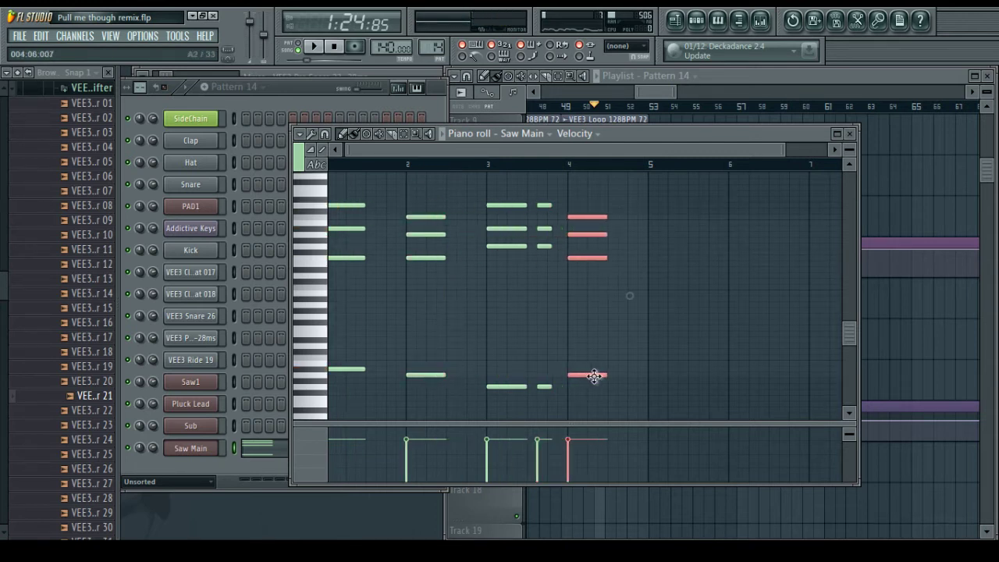
{"action": "key", "text": "ctrl+d"}
{"action": "key", "text": "space"}
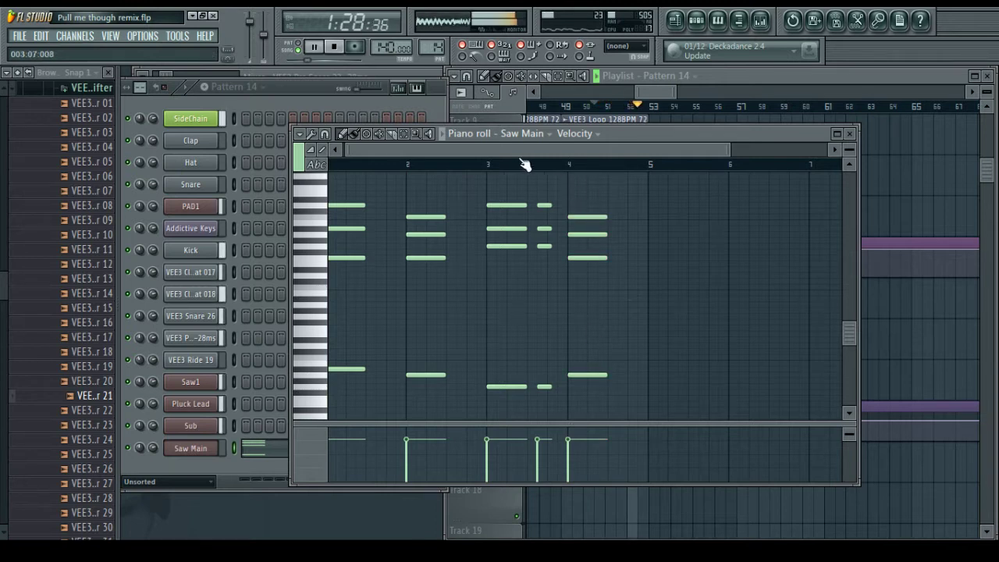
{"action": "scroll", "coordinate": [518, 156], "scroll_direction": "up", "scroll_amount": 2}
{"action": "mouse_move", "coordinate": [518, 155]}
{"action": "left_mouse_down"}
{"action": "mouse_move", "coordinate": [487, 151]}
{"action": "mouse_move", "coordinate": [515, 152]}
{"action": "left_mouse_up"}
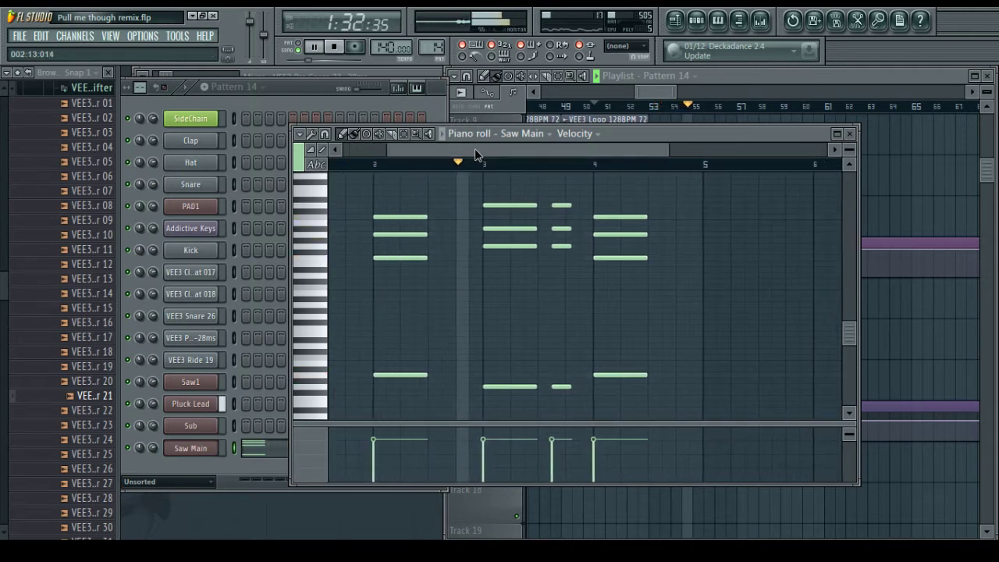
{"action": "scroll", "coordinate": [497, 167], "scroll_direction": "up", "scroll_amount": 5}
{"action": "key", "text": "space"}
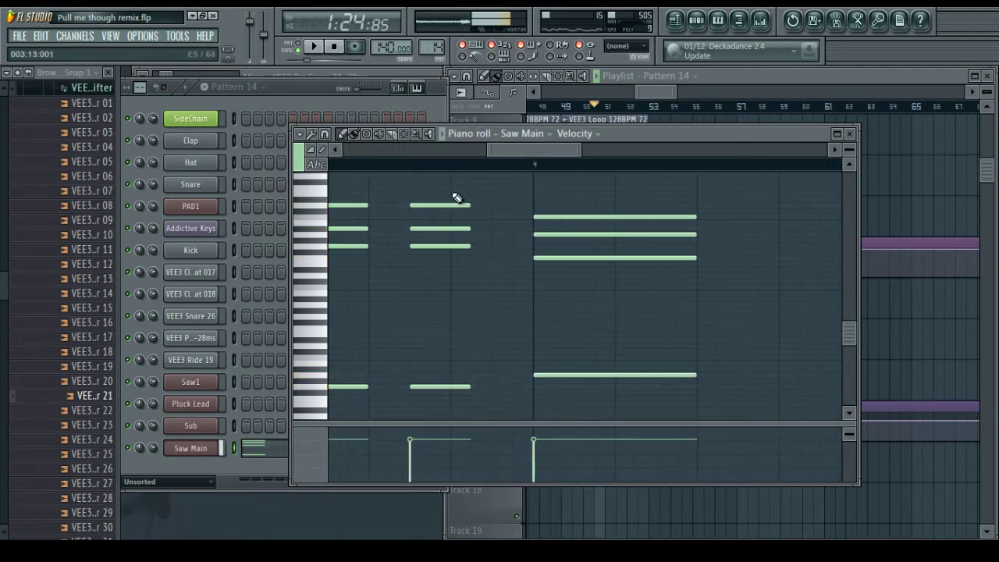
Shift the second chord later in the bar and move the third chord further right
{"action": "left_click_drag", "start_coordinate": [408, 197], "coordinate": [472, 405]}
{"action": "left_click_drag", "start_coordinate": [441, 368], "coordinate": [479, 369]}
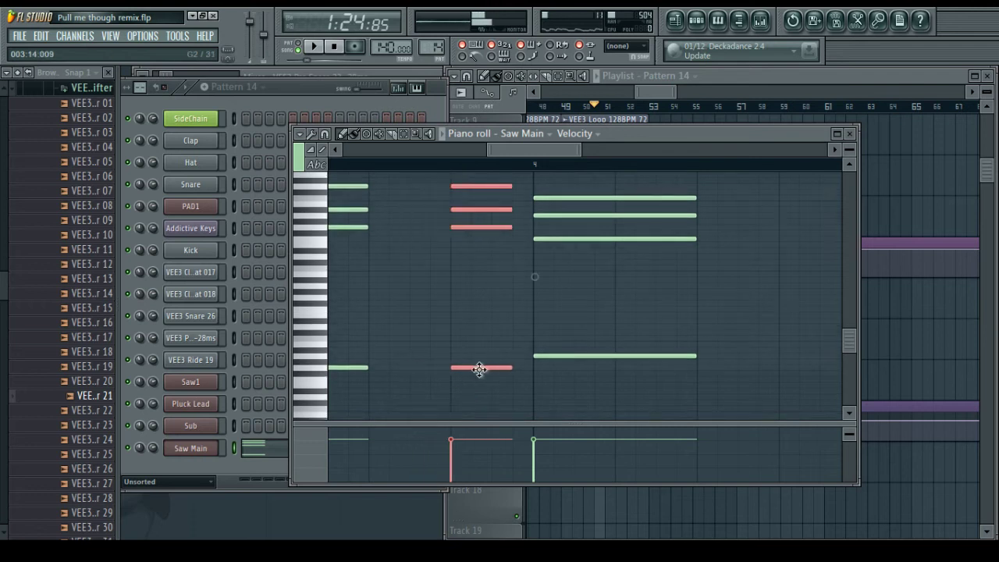
{"action": "key", "text": "space"}
{"action": "left_click_drag", "start_coordinate": [558, 199], "coordinate": [663, 352]}
{"action": "scroll", "coordinate": [538, 263], "scroll_direction": "down", "scroll_amount": 2}
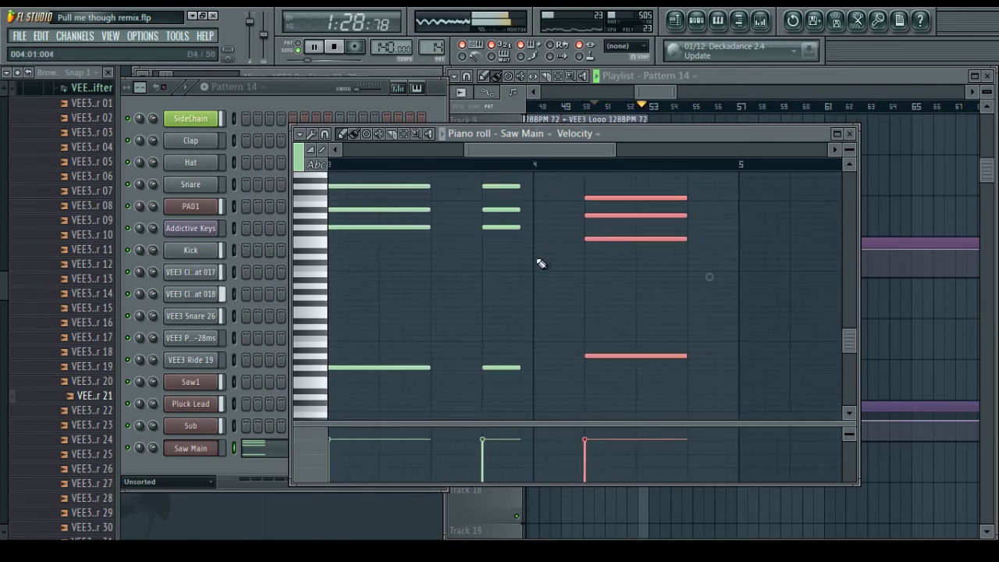
{"action": "scroll", "coordinate": [535, 276], "scroll_direction": "up", "scroll_amount": 2}
{"action": "left_click_drag", "start_coordinate": [537, 156], "coordinate": [543, 196]}
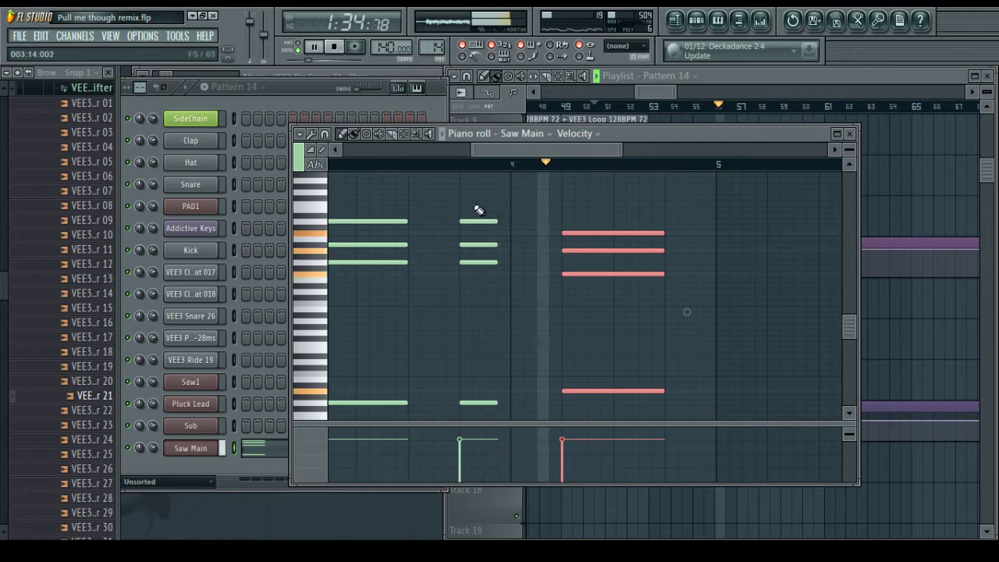
Adjust the middle and right-hand chords while listening to the playback
{"action": "left_click_drag", "start_coordinate": [466, 201], "coordinate": [508, 403]}
{"action": "key", "text": "space"}
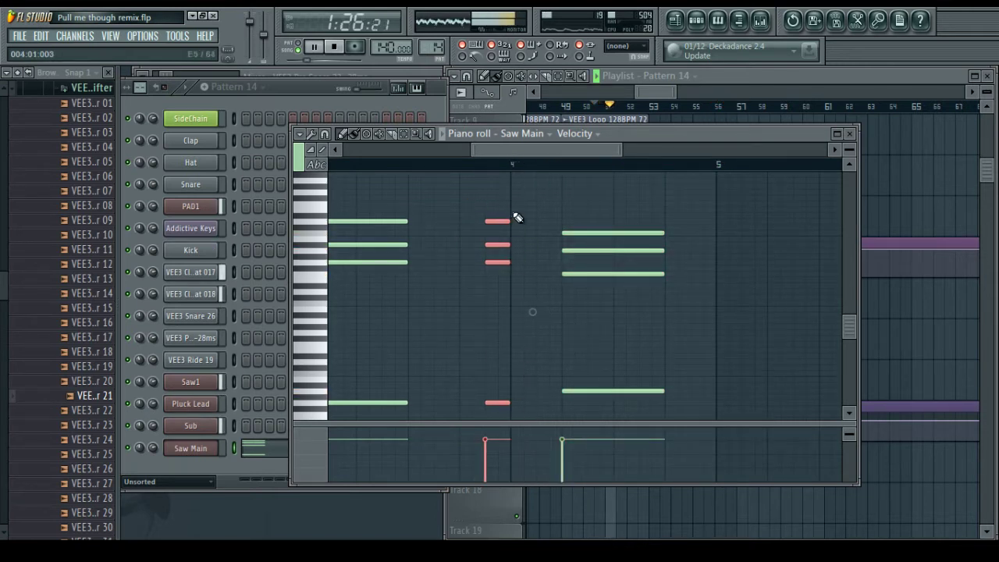
{"action": "left_click_drag", "start_coordinate": [553, 205], "coordinate": [598, 390]}
{"action": "left_click", "coordinate": [562, 212]}
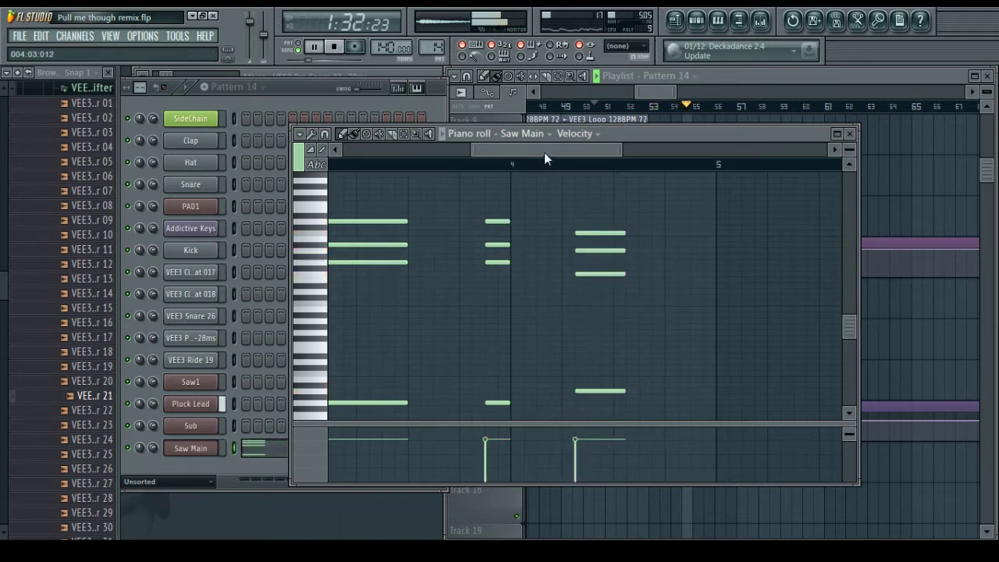
{"action": "mouse_move", "coordinate": [544, 152]}
{"action": "left_mouse_down"}
{"action": "mouse_move", "coordinate": [515, 156]}
{"action": "mouse_move", "coordinate": [552, 155]}
{"action": "left_mouse_up"}
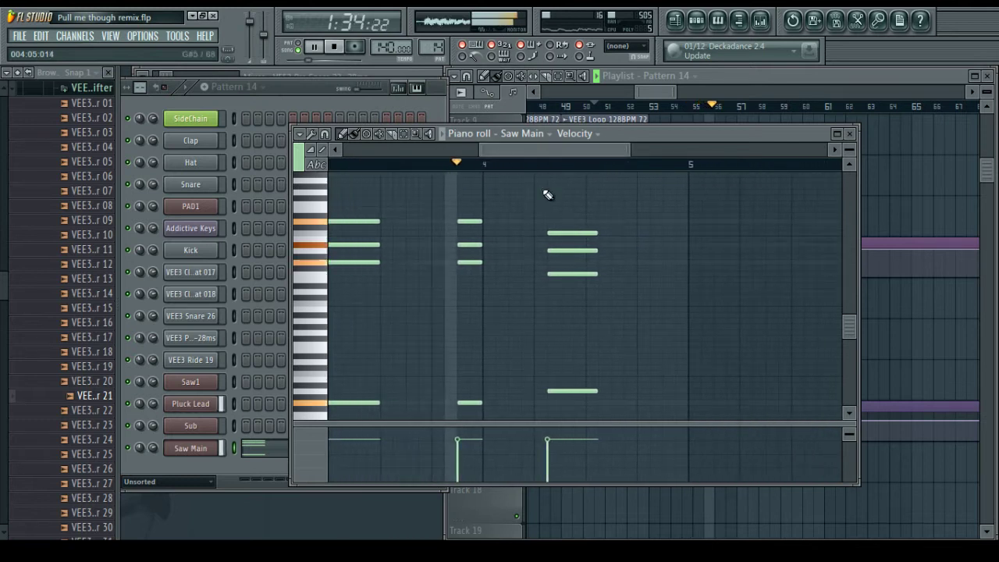
{"action": "key", "text": "space"}
Shift the right-hand chord slightly later and copy a chord ahead of the final chord
{"action": "left_click_drag", "start_coordinate": [565, 216], "coordinate": [622, 392]}
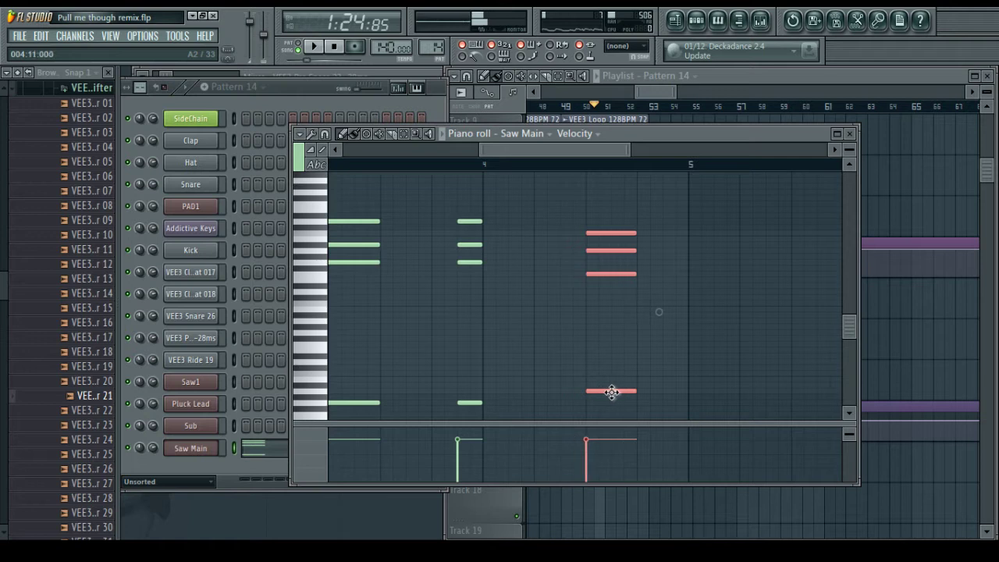
{"action": "left_click", "coordinate": [589, 336]}
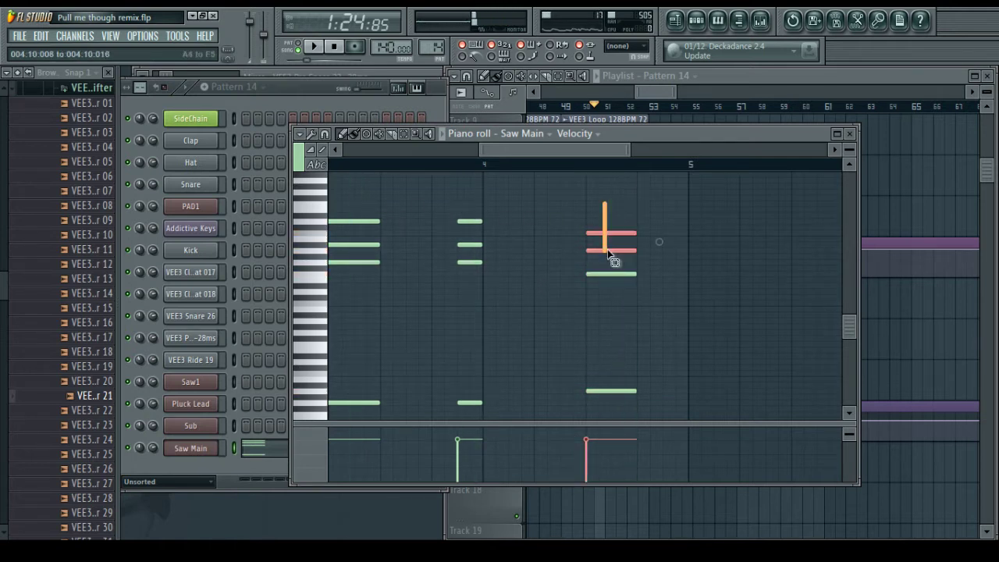
{"action": "left_click_drag", "start_coordinate": [607, 251], "coordinate": [640, 391]}
{"action": "key", "text": "space"}
{"action": "left_click", "coordinate": [532, 328], "text": "ctrl"}
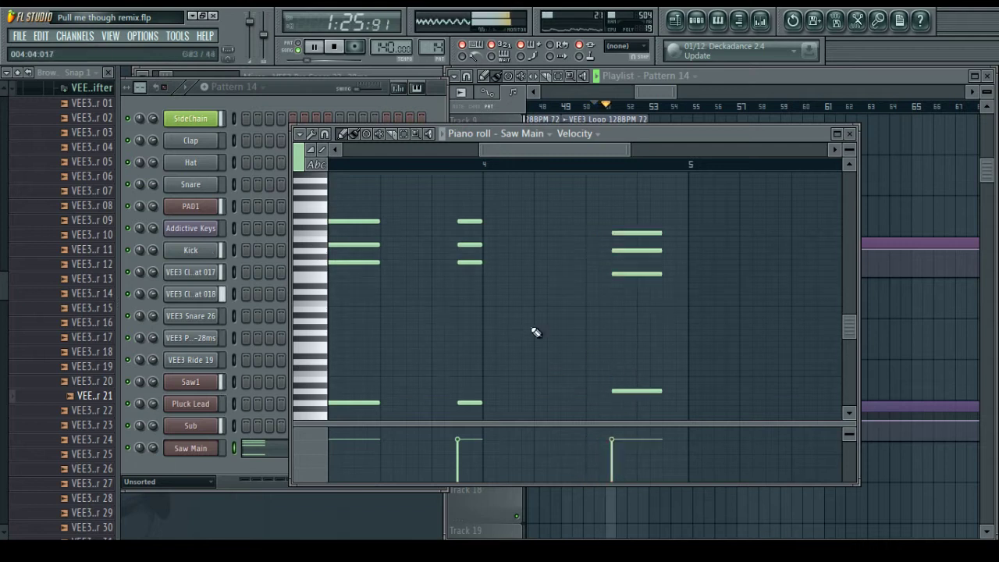
{"action": "left_click_drag", "start_coordinate": [461, 196], "coordinate": [569, 408]}
{"action": "left_click_drag", "start_coordinate": [512, 156], "coordinate": [500, 152]}
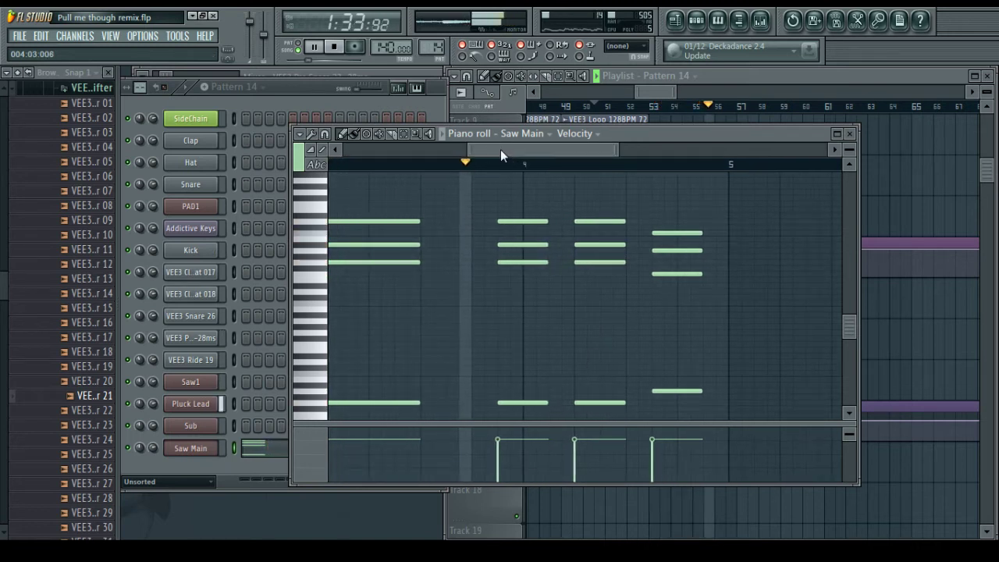
{"action": "left_click_drag", "start_coordinate": [514, 157], "coordinate": [338, 156]}
{"action": "key", "text": "F5"}
{"action": "key", "text": "space"}
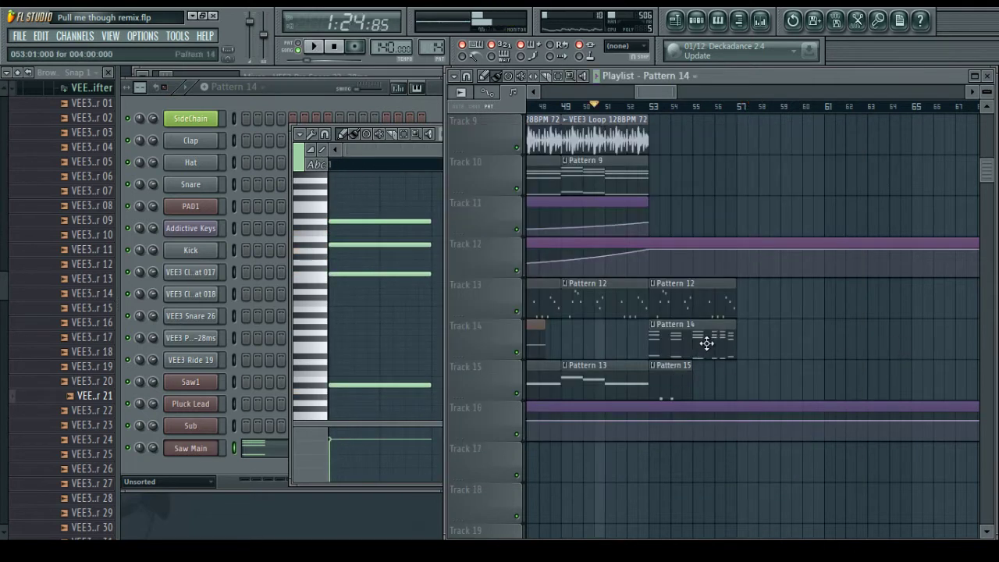
Open Pattern 15 and view the VEE3 Snare 26 and VEE3 Pre Snare 23 notes
{"action": "double_click", "coordinate": [665, 380]}
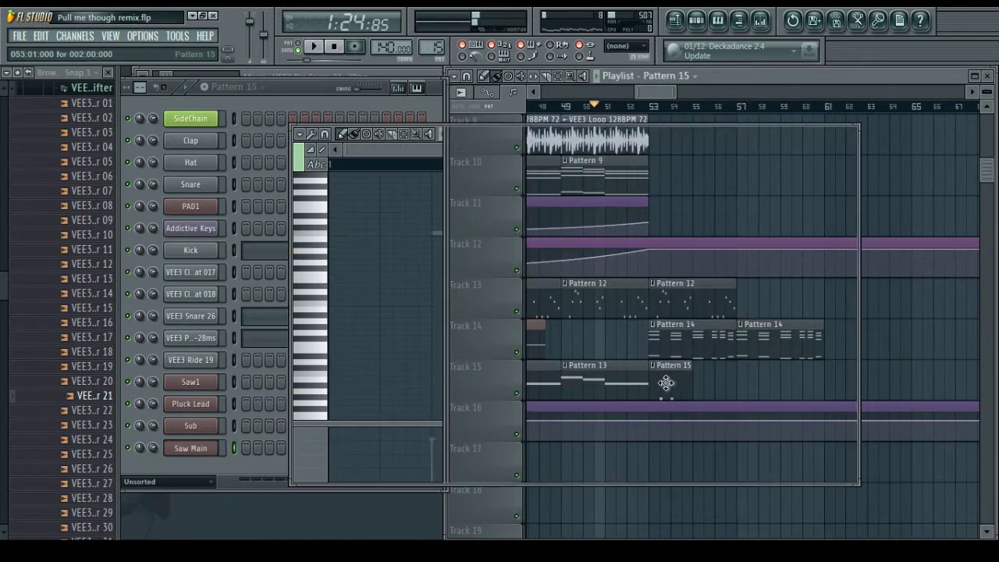
{"action": "right_click", "coordinate": [215, 315]}
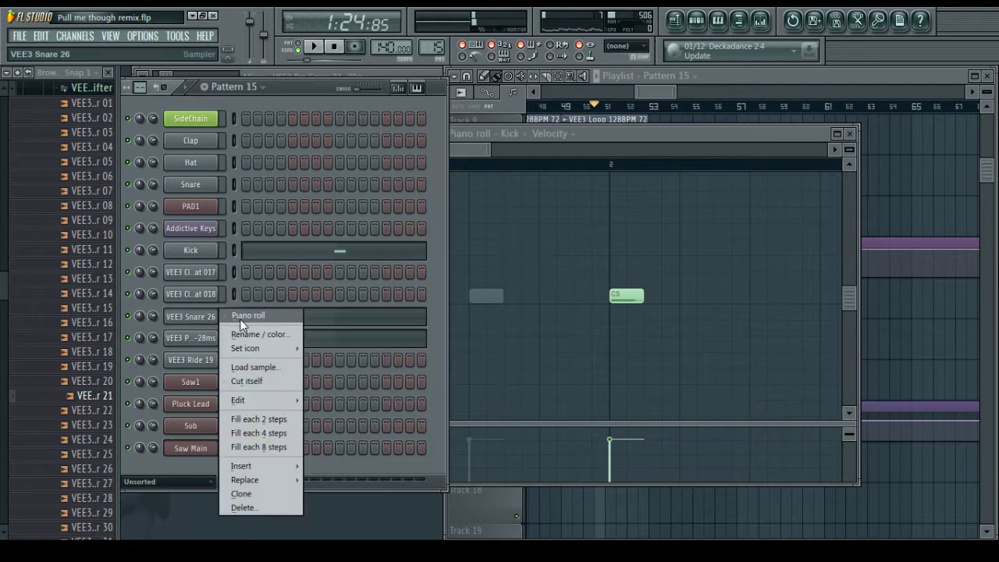
{"action": "left_click", "coordinate": [246, 316]}
{"action": "right_click", "coordinate": [219, 343]}
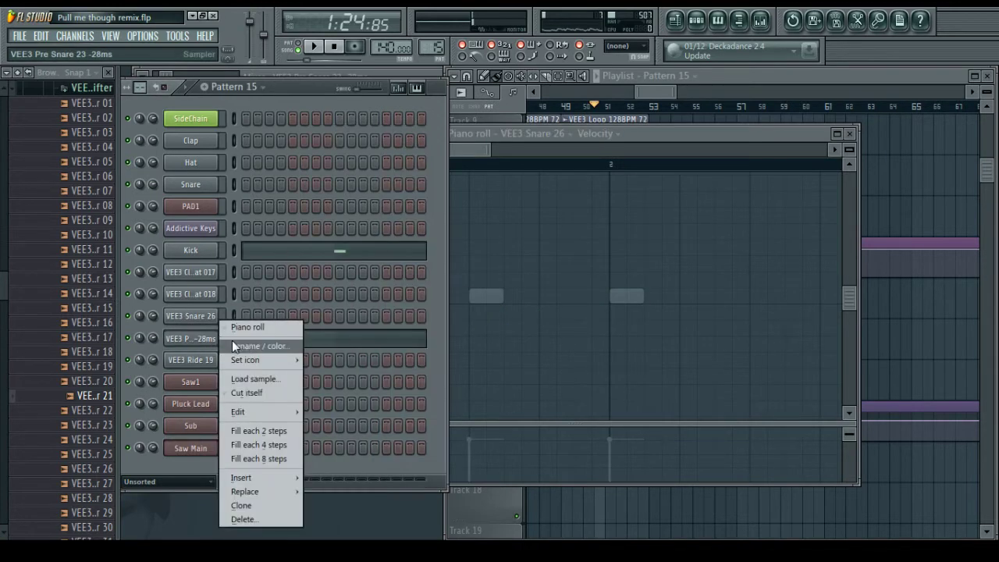
{"action": "left_click", "coordinate": [248, 327]}
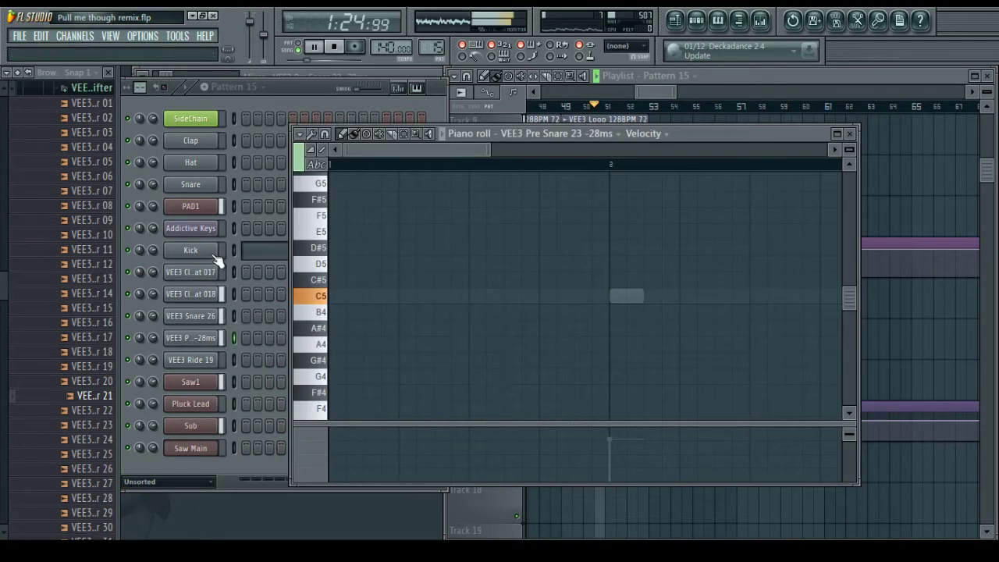
Delete the C5 kick note at bar 2 from Pattern 15's Kick part
{"action": "right_click", "coordinate": [220, 259]}
{"action": "left_click", "coordinate": [239, 248]}
{"action": "scroll", "coordinate": [473, 173], "scroll_direction": "down", "scroll_amount": 3}
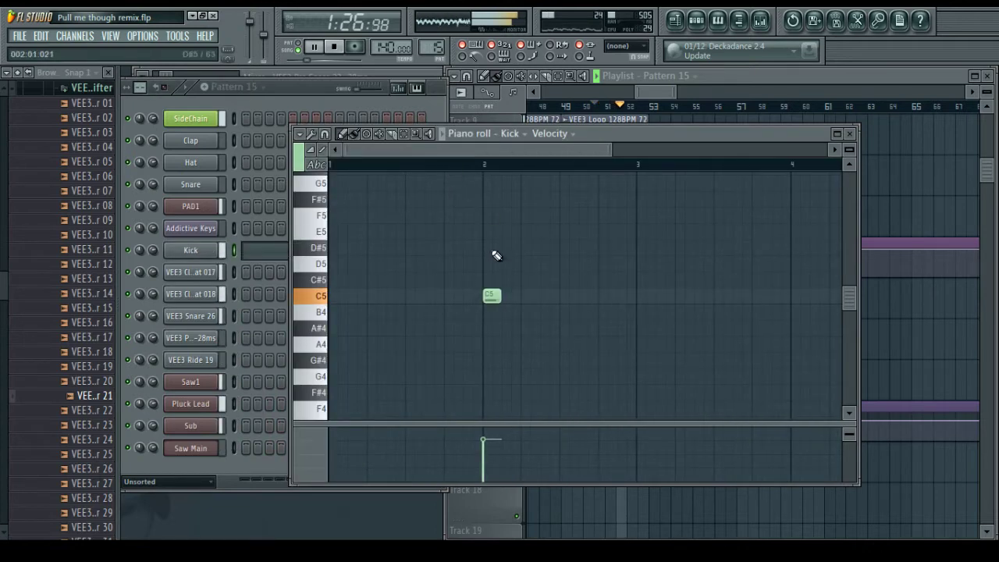
{"action": "right_click", "coordinate": [493, 297]}
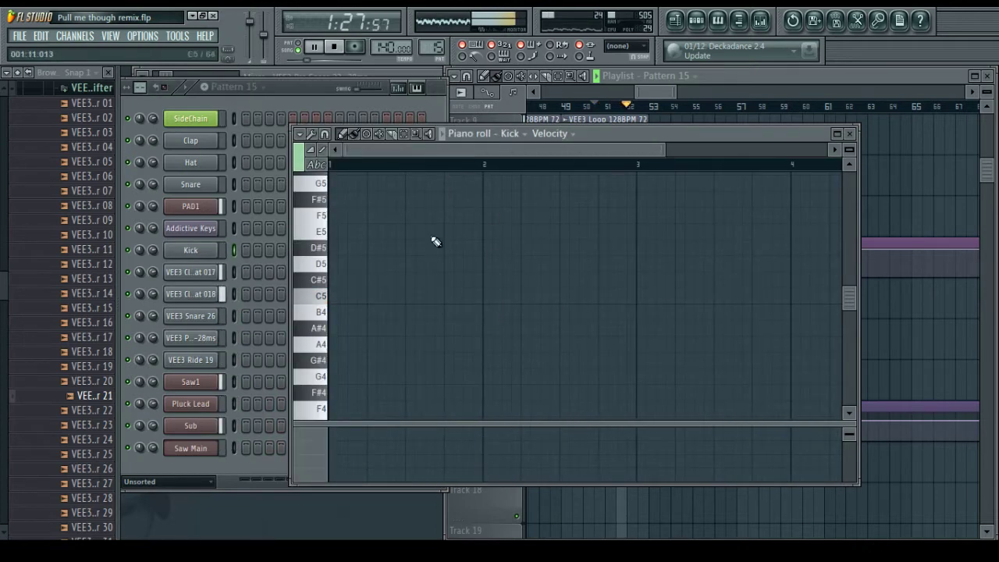
{"action": "left_click", "coordinate": [850, 134]}
Paint VEE3 Loop clips on Track 9 from bar 53 and add a Pattern 14 clip at bar 61
{"action": "scroll", "coordinate": [827, 152], "scroll_direction": "up", "scroll_amount": 4}
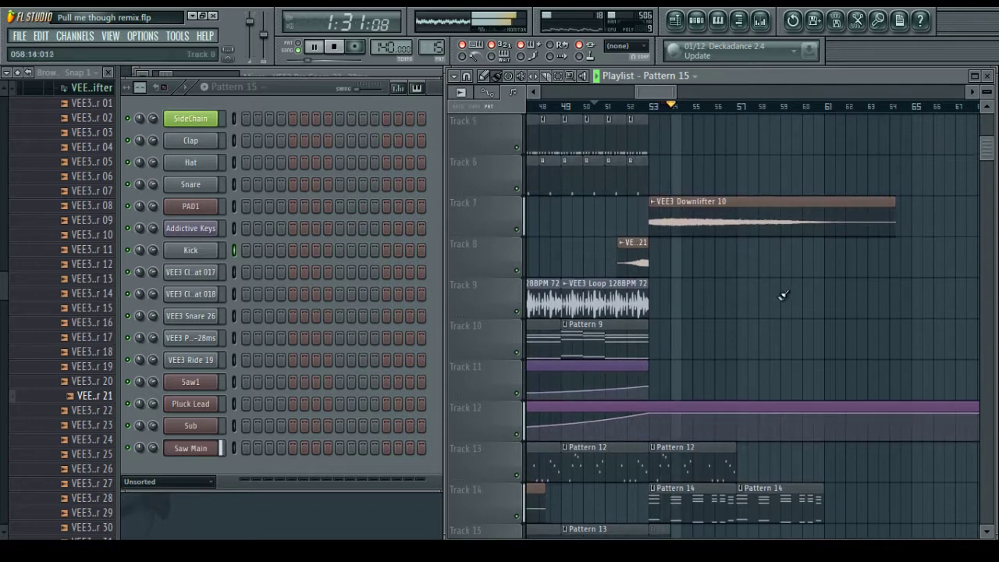
{"action": "scroll", "coordinate": [780, 296], "scroll_direction": "up", "scroll_amount": 4}
{"action": "scroll", "coordinate": [725, 299], "scroll_direction": "down", "scroll_amount": 12}
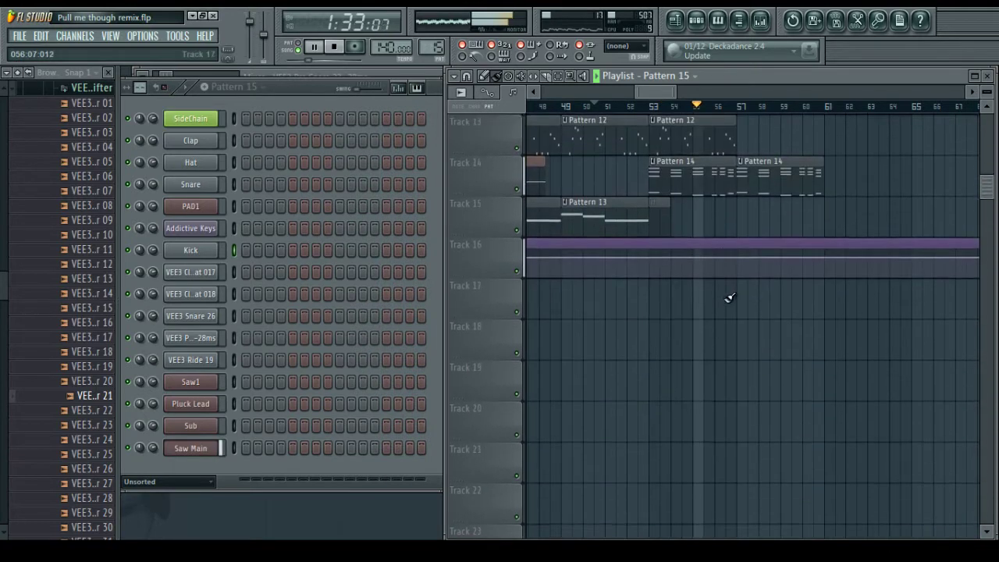
{"action": "scroll", "coordinate": [726, 296], "scroll_direction": "up", "scroll_amount": 5}
{"action": "left_click", "coordinate": [642, 175]}
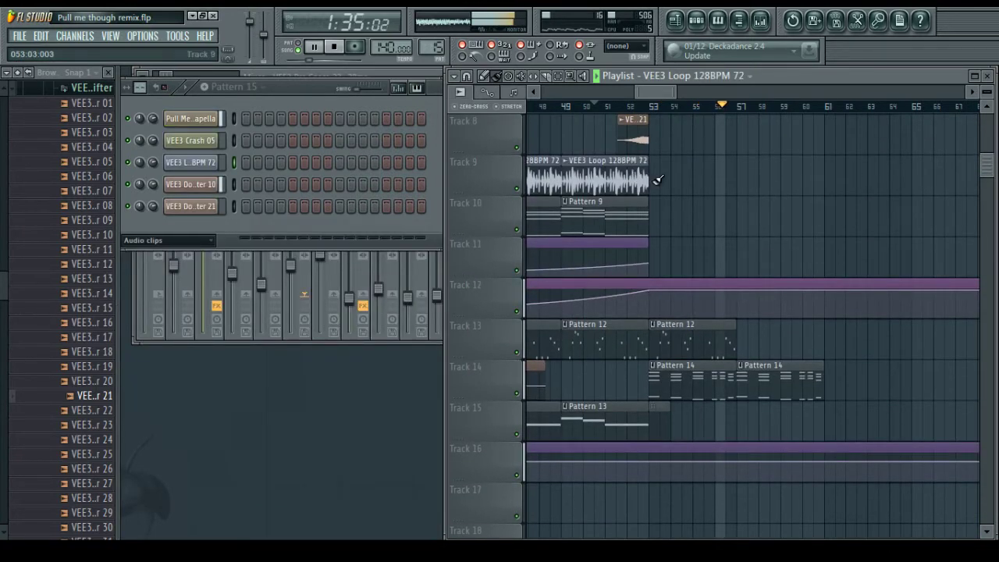
{"action": "mouse_move", "coordinate": [657, 179]}
{"action": "left_mouse_down"}
{"action": "mouse_move", "coordinate": [780, 191]}
{"action": "mouse_move", "coordinate": [797, 209]}
{"action": "left_mouse_up"}
{"action": "left_click", "coordinate": [834, 185]}
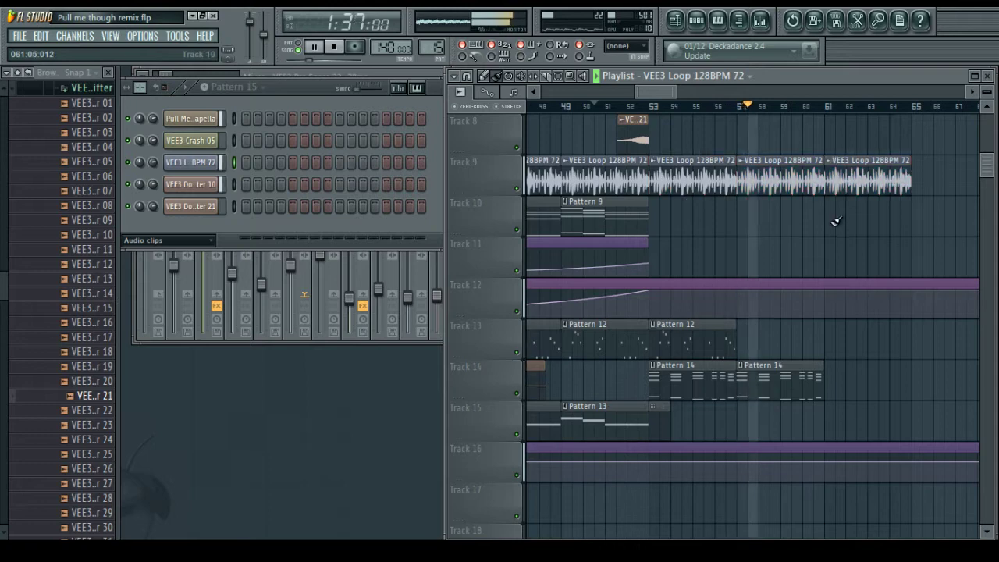
{"action": "scroll", "coordinate": [770, 338], "scroll_direction": "up", "scroll_amount": 1}
{"action": "scroll", "coordinate": [796, 359], "scroll_direction": "down", "scroll_amount": 1}
{"action": "left_click", "coordinate": [814, 378]}
{"action": "left_click", "coordinate": [834, 379]}
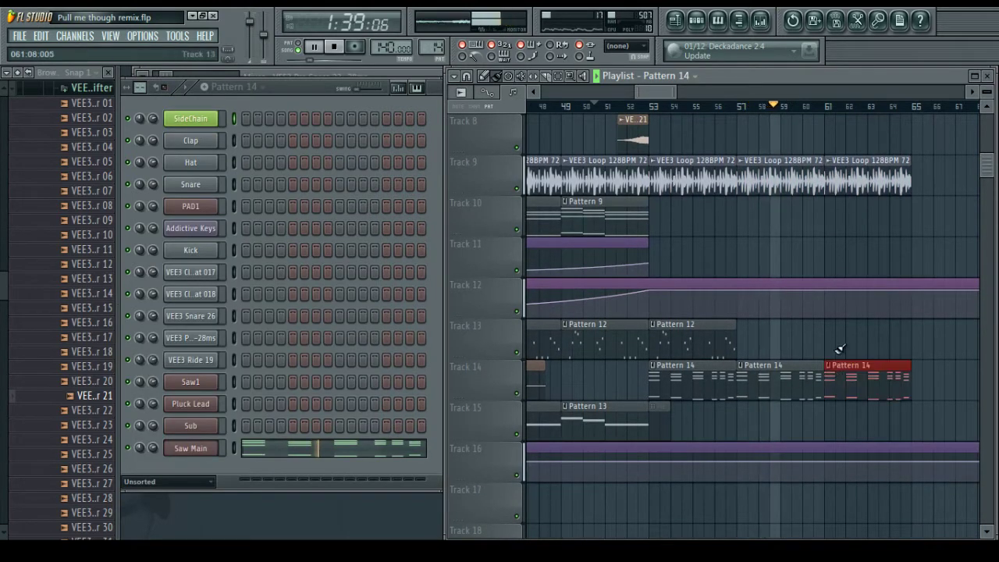
Paint Pattern 12 clips on Track 13 to bar 65, plus Pattern 14 and Pattern 12 clips at bar 65
{"action": "left_click", "coordinate": [730, 334]}
{"action": "left_click_drag", "start_coordinate": [743, 336], "coordinate": [842, 340]}
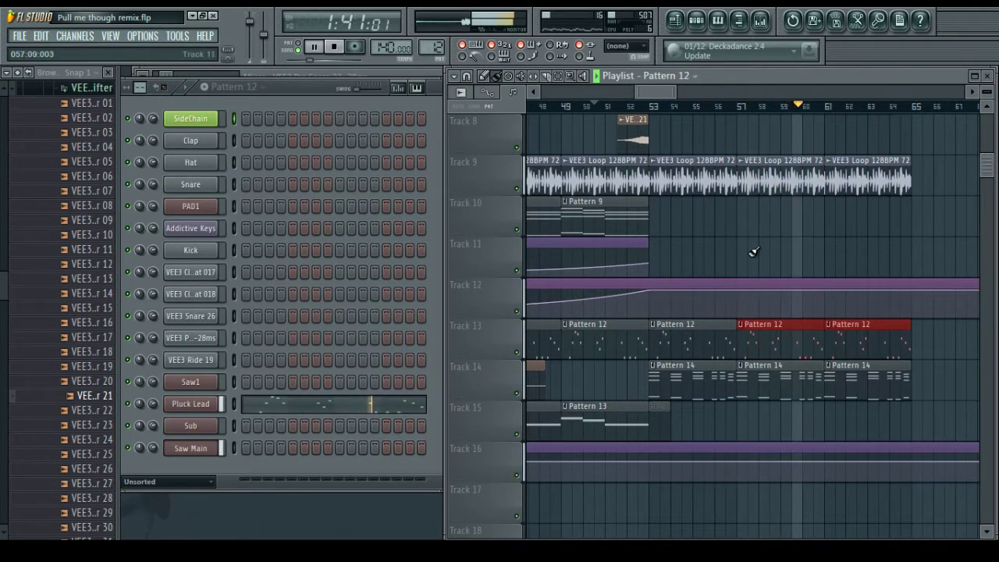
{"action": "left_click", "coordinate": [702, 292]}
{"action": "left_click", "coordinate": [618, 421]}
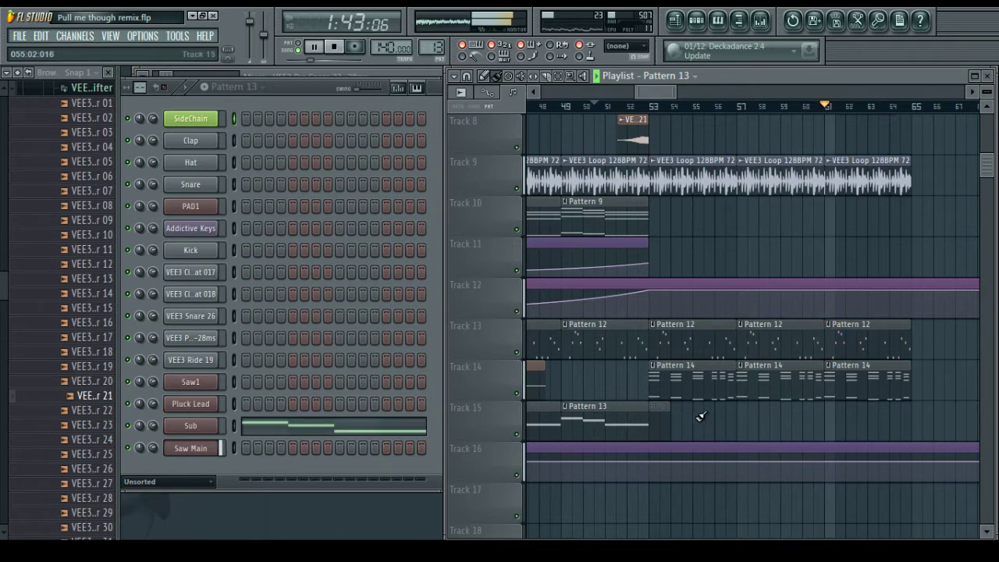
{"action": "left_click", "coordinate": [850, 390]}
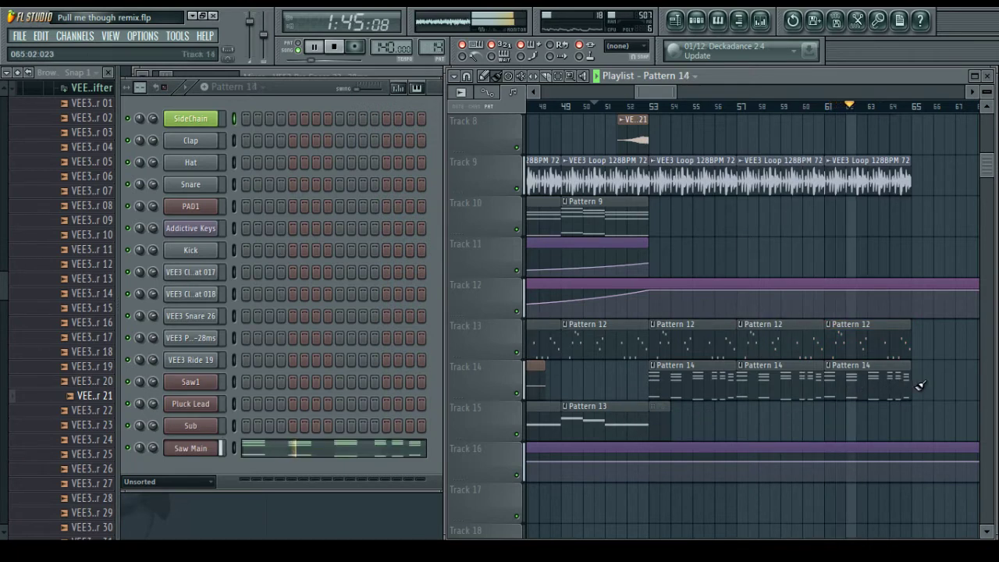
{"action": "left_click", "coordinate": [918, 383]}
{"action": "left_click", "coordinate": [892, 346]}
{"action": "left_click", "coordinate": [921, 344]}
Extend the Pattern 12, Pattern 14 and VEE3 Loop clips through bar 69
{"action": "scroll", "coordinate": [875, 230], "scroll_direction": "right", "scroll_amount": 4}
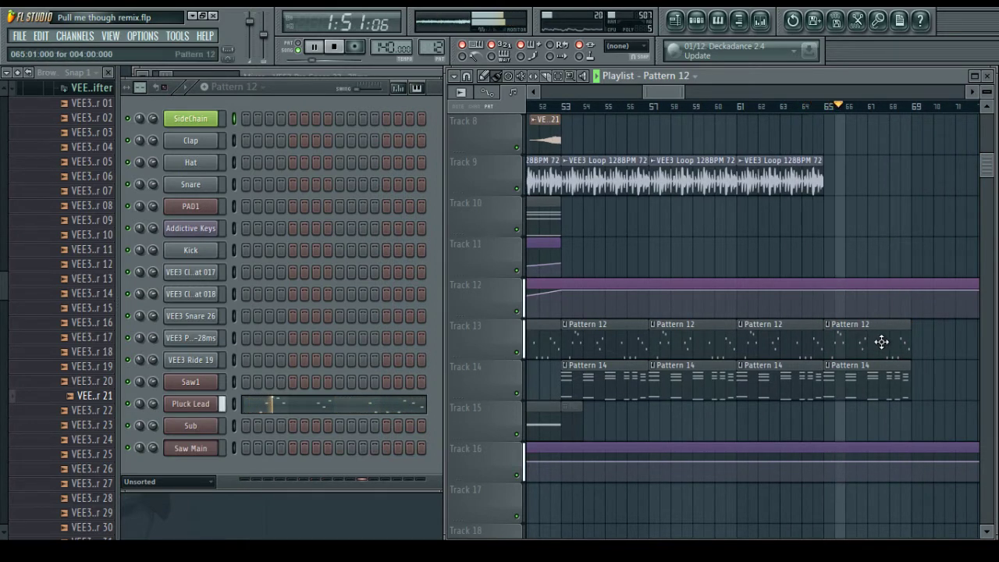
{"action": "left_click", "coordinate": [919, 341]}
{"action": "left_click", "coordinate": [900, 375]}
{"action": "left_click", "coordinate": [919, 374]}
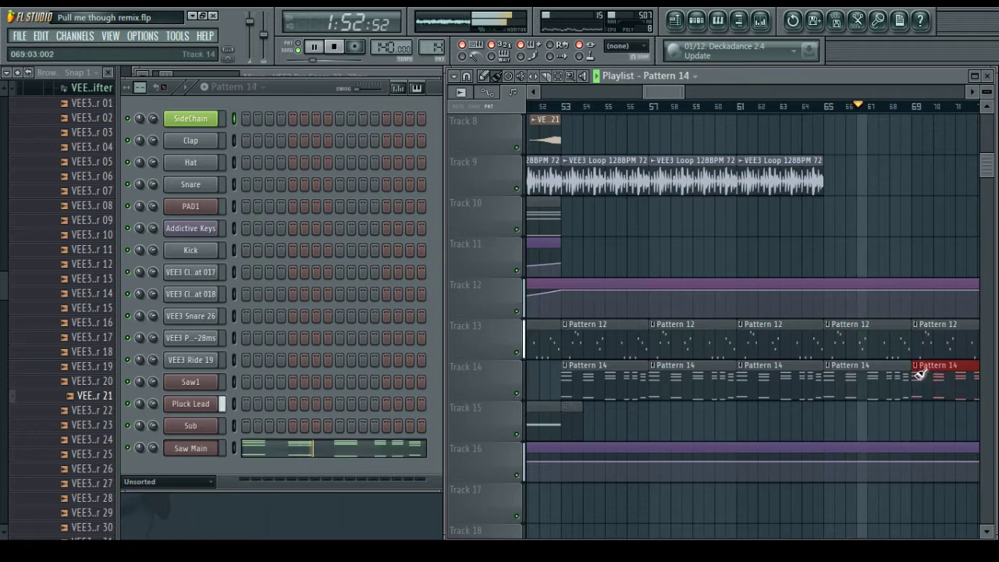
{"action": "left_click", "coordinate": [799, 170]}
{"action": "left_click", "coordinate": [836, 177]}
{"action": "left_click_drag", "start_coordinate": [906, 176], "coordinate": [892, 179]}
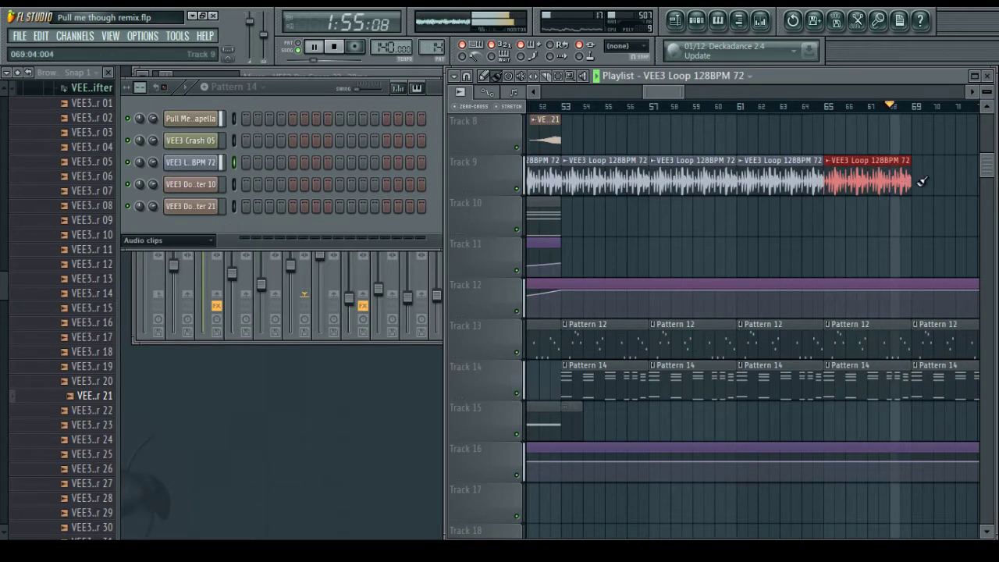
{"action": "left_click", "coordinate": [921, 181]}
{"action": "scroll", "coordinate": [908, 230], "scroll_direction": "up", "scroll_amount": 5}
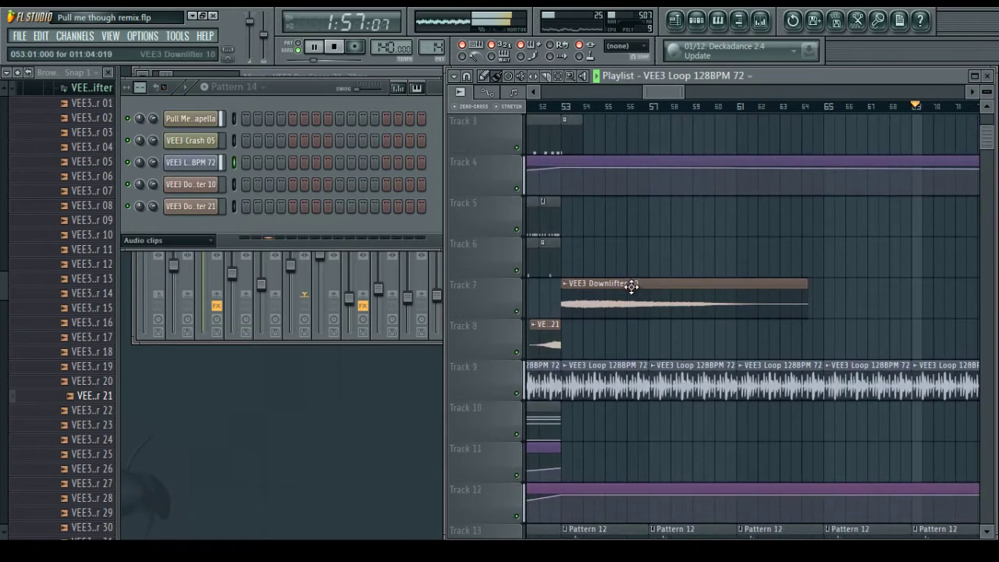
Copy VEE3 Downlifter 10 near bar 69 onto Track 8, with VEE3 Crash 05 ahead of it on Track 7
{"action": "left_click_drag", "start_coordinate": [615, 293], "coordinate": [901, 312]}
{"action": "scroll", "coordinate": [805, 117], "scroll_direction": "down", "scroll_amount": 4}
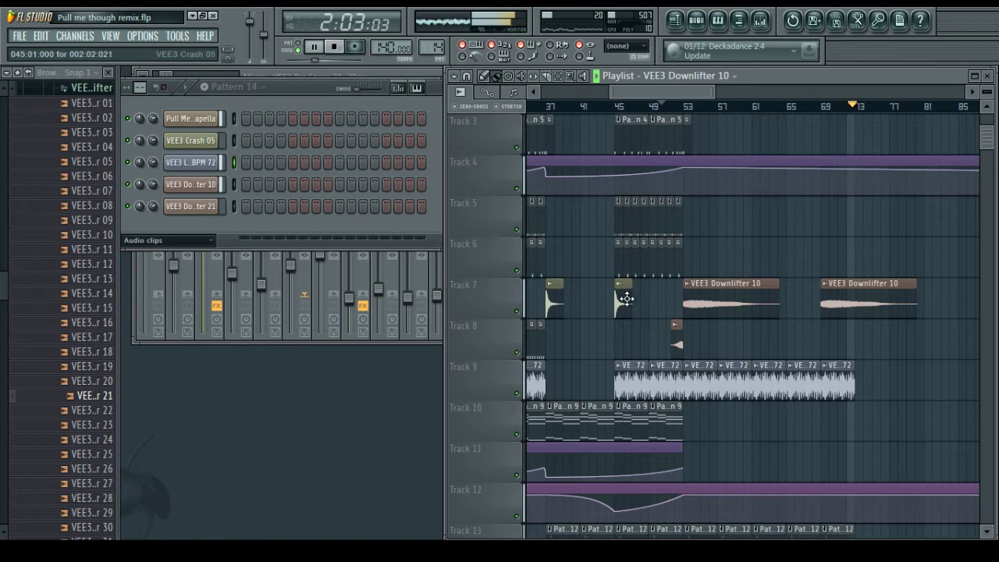
{"action": "left_click_drag", "start_coordinate": [740, 310], "coordinate": [803, 318]}
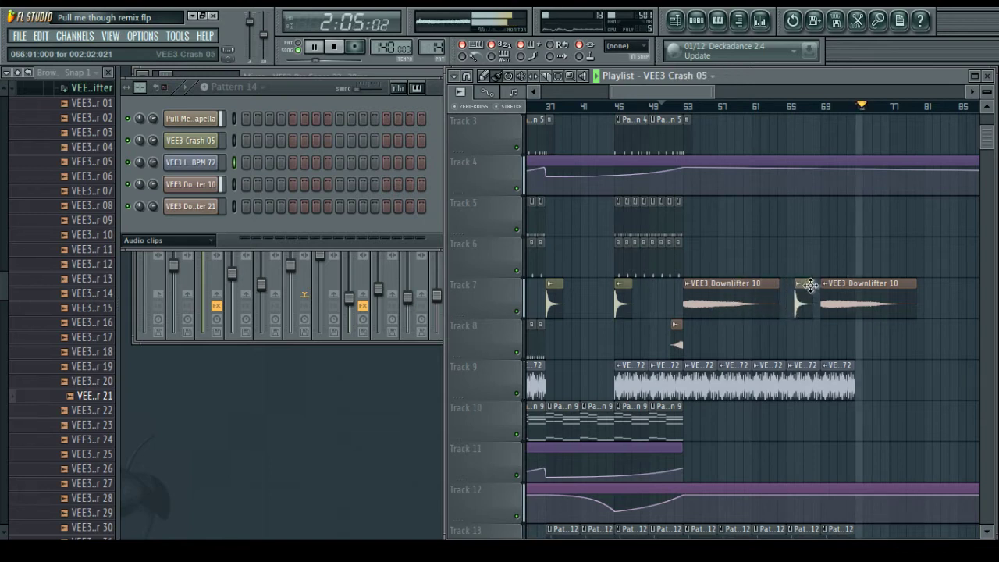
{"action": "left_click_drag", "start_coordinate": [810, 285], "coordinate": [823, 257]}
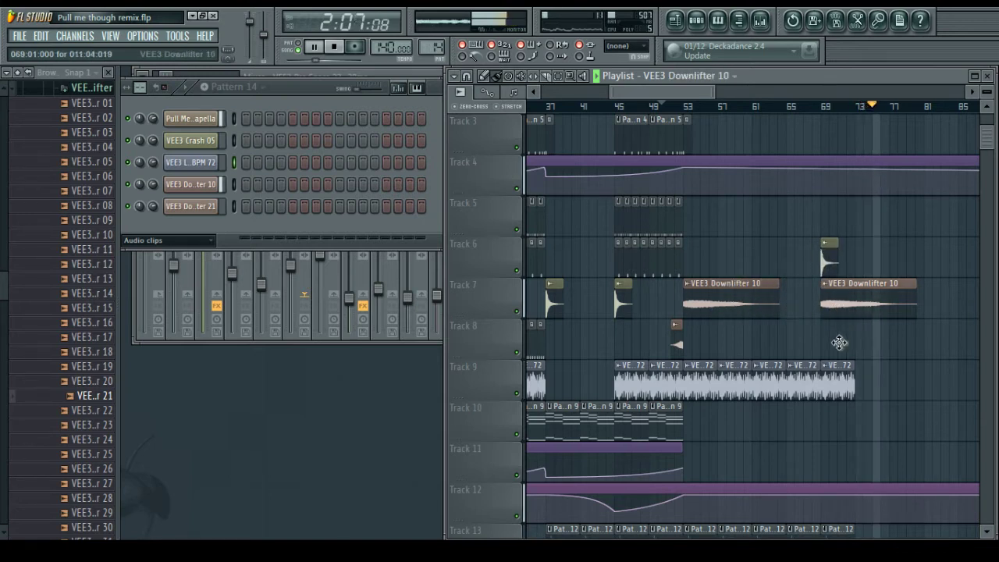
{"action": "left_click_drag", "start_coordinate": [835, 304], "coordinate": [835, 344]}
{"action": "left_click_drag", "start_coordinate": [829, 262], "coordinate": [831, 306]}
{"action": "scroll", "coordinate": [792, 255], "scroll_direction": "down", "scroll_amount": 6}
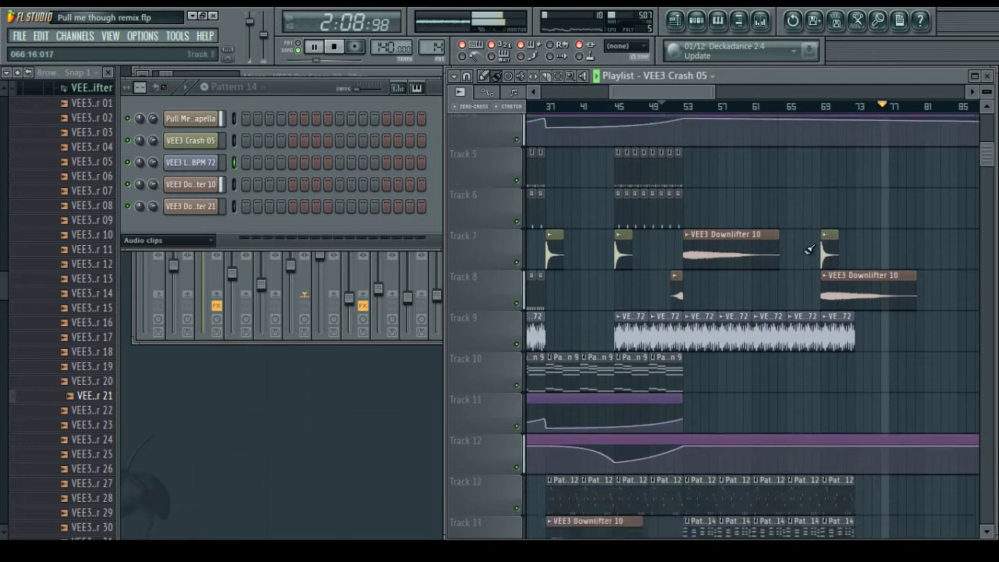
{"action": "scroll", "coordinate": [895, 234], "scroll_direction": "up", "scroll_amount": 2}
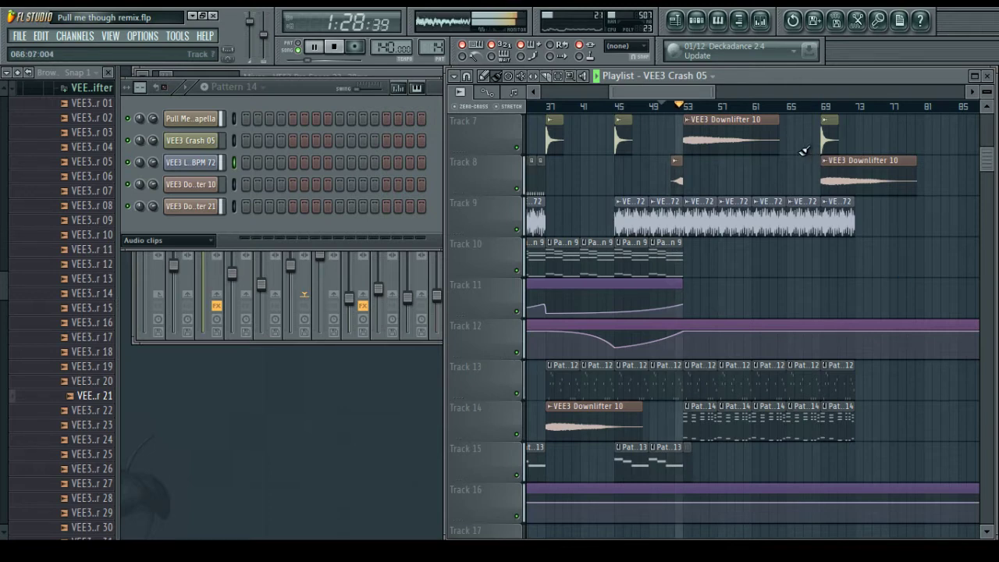
{"action": "scroll", "coordinate": [706, 173], "scroll_direction": "up", "scroll_amount": 5}
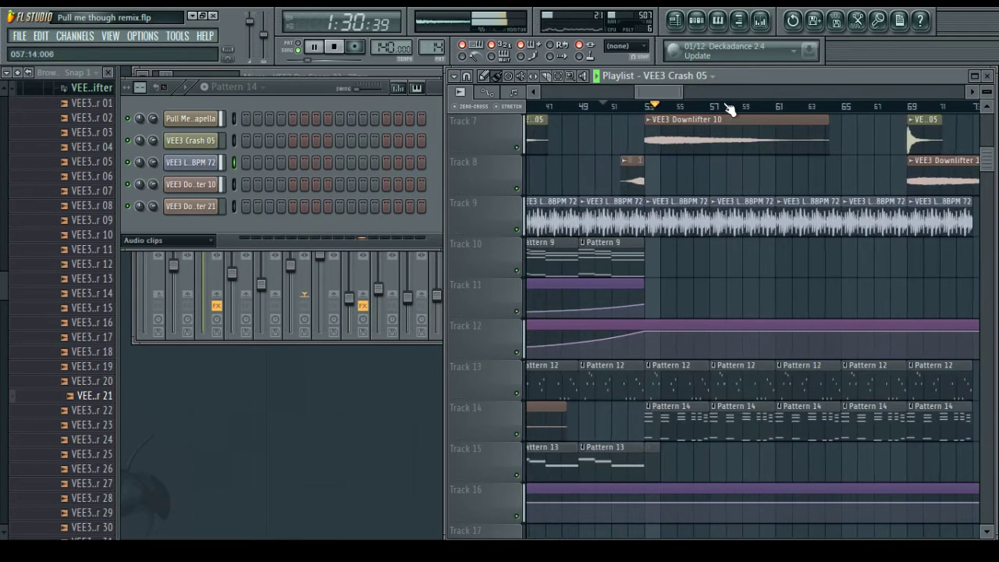
{"action": "scroll", "coordinate": [701, 173], "scroll_direction": "up", "scroll_amount": 3}
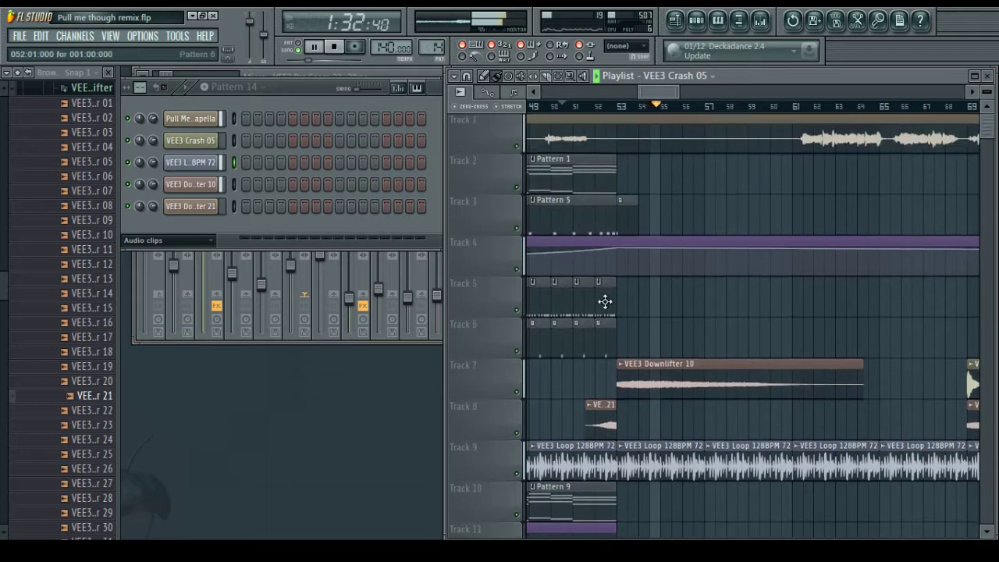
Paint Pattern 7 clips along Track 6 from bar 53 to about bar 62
{"action": "left_click", "coordinate": [602, 337]}
{"action": "left_click", "coordinate": [629, 342]}
{"action": "left_click_drag", "start_coordinate": [633, 343], "coordinate": [888, 348]}
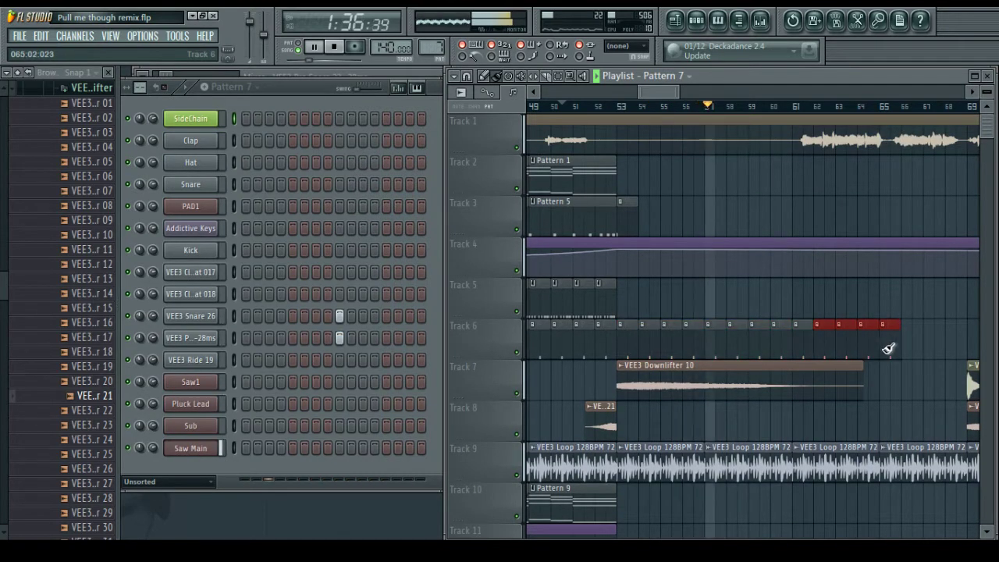
{"action": "left_click_drag", "start_coordinate": [652, 93], "coordinate": [674, 93]}
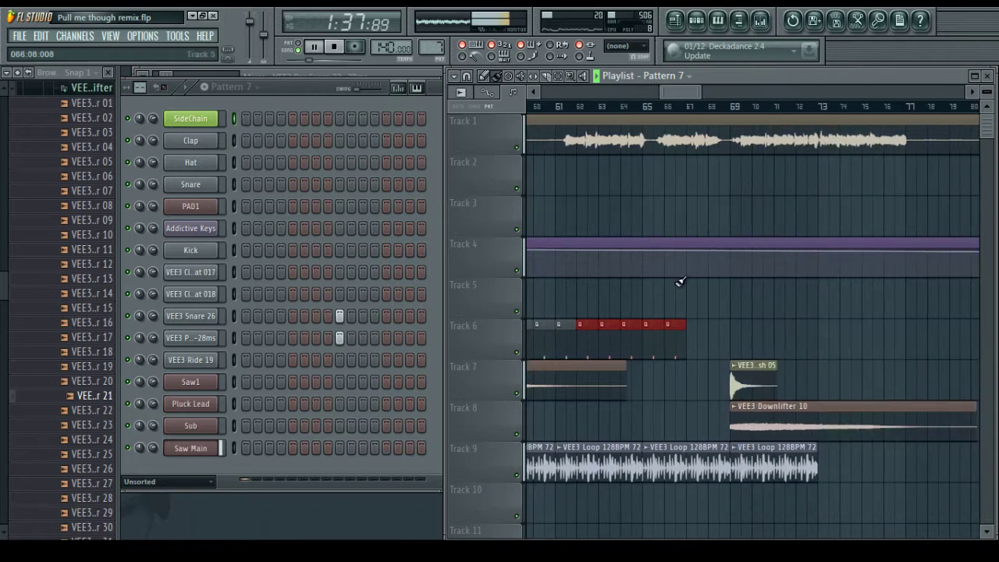
{"action": "left_click", "coordinate": [701, 341]}
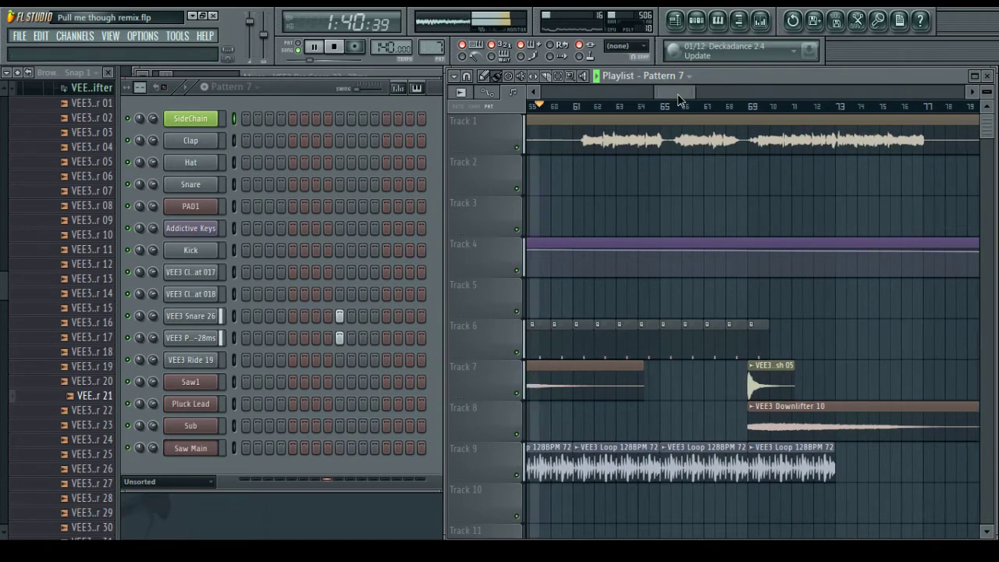
{"action": "scroll", "coordinate": [656, 191], "scroll_direction": "down", "scroll_amount": 8}
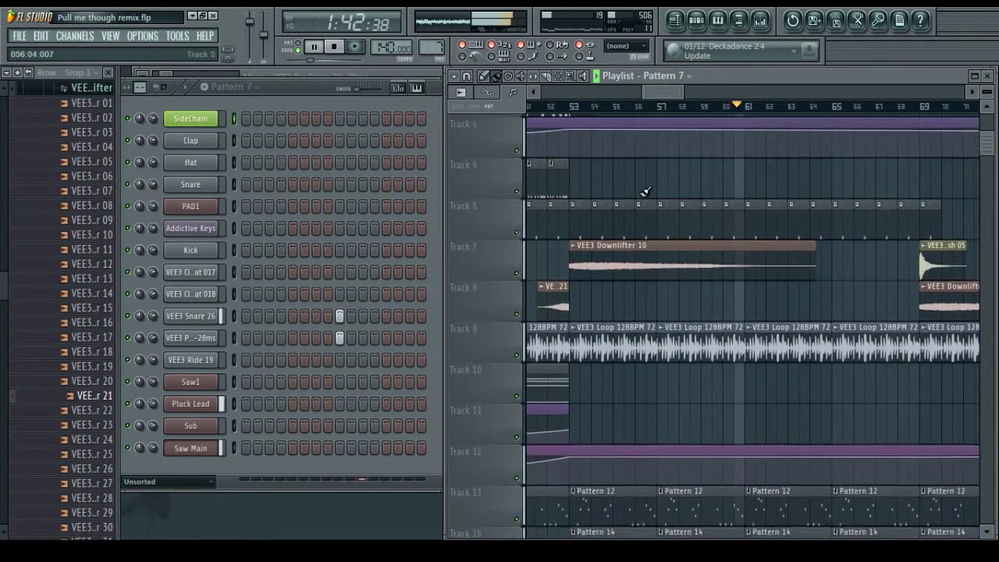
{"action": "scroll", "coordinate": [652, 197], "scroll_direction": "up", "scroll_amount": 8}
{"action": "scroll", "coordinate": [652, 199], "scroll_direction": "down", "scroll_amount": 7}
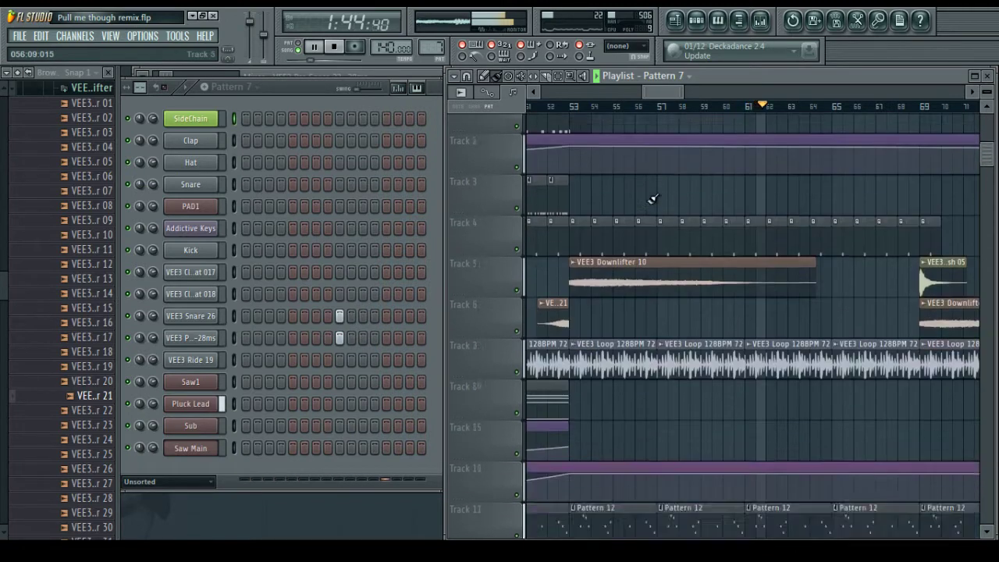
{"action": "scroll", "coordinate": [642, 234], "scroll_direction": "up", "scroll_amount": 1}
{"action": "scroll", "coordinate": [590, 364], "scroll_direction": "down", "scroll_amount": 3}
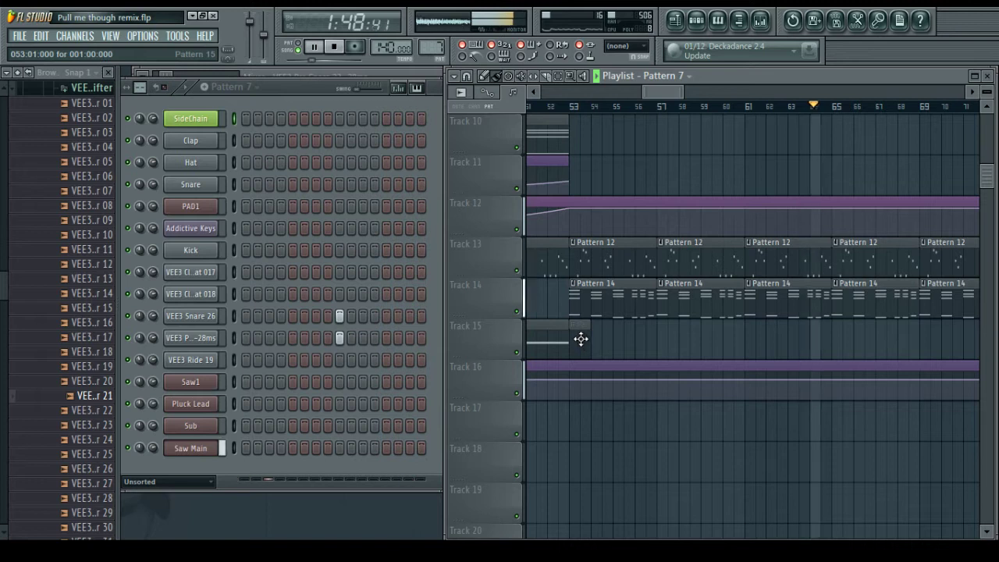
Delete the small Pattern 15 clip, fill Track 15 with Pattern 13 from bar 53, then open Sub's notes
{"action": "left_click_drag", "start_coordinate": [581, 338], "coordinate": [580, 171]}
{"action": "right_click", "coordinate": [581, 171]}
{"action": "left_click", "coordinate": [557, 326]}
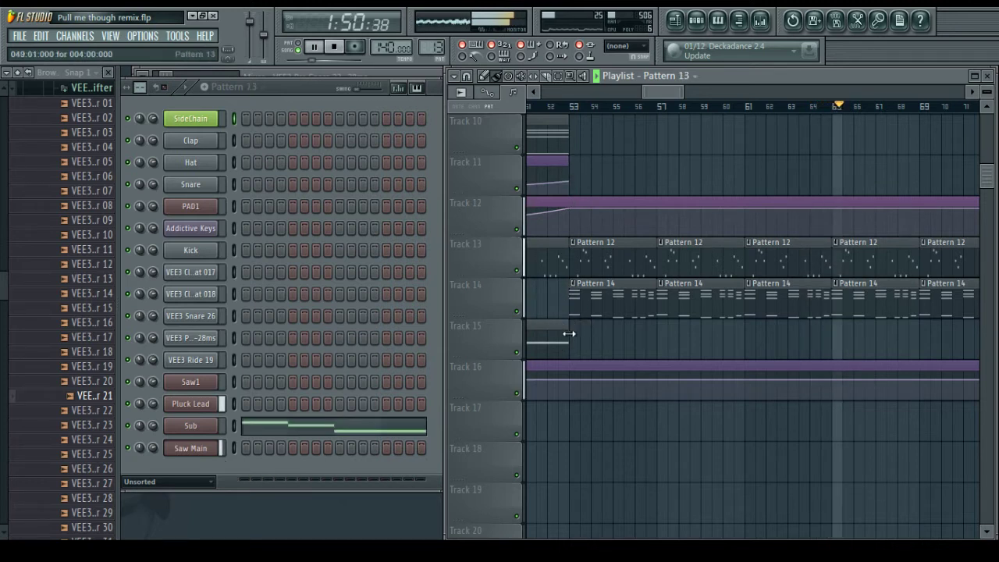
{"action": "left_click_drag", "start_coordinate": [575, 339], "coordinate": [959, 351]}
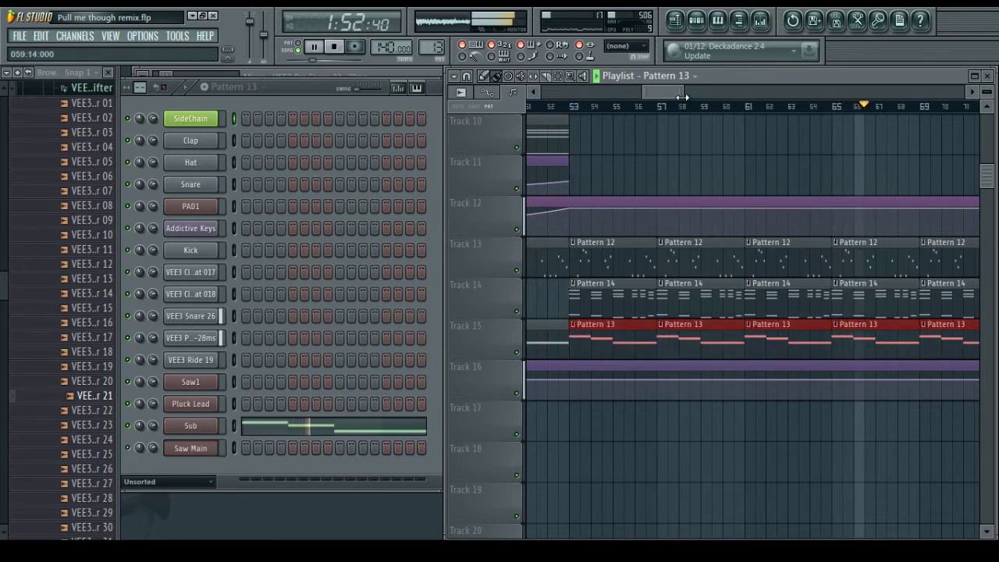
{"action": "left_click_drag", "start_coordinate": [682, 95], "coordinate": [697, 95]}
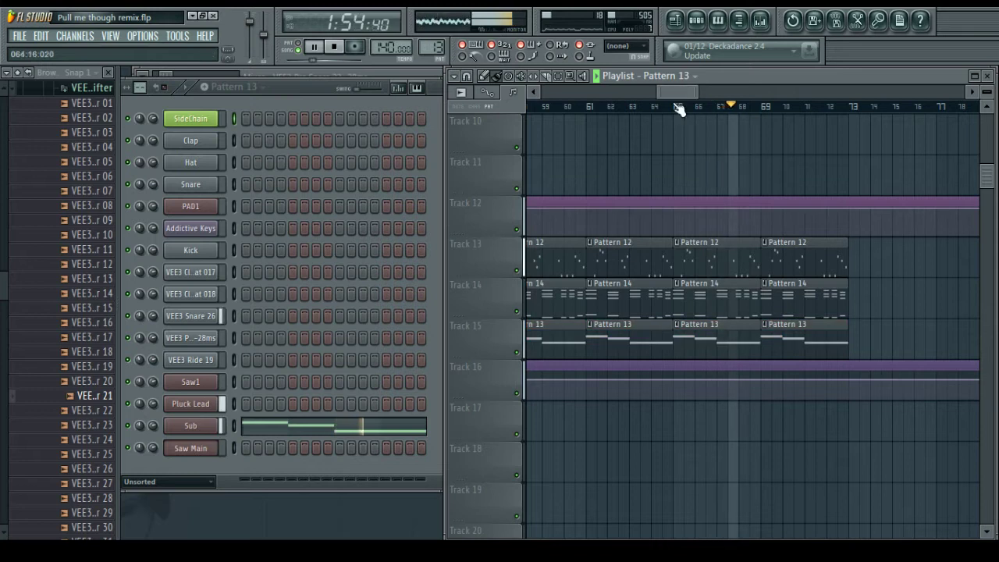
{"action": "scroll", "coordinate": [725, 162], "scroll_direction": "up", "scroll_amount": 2}
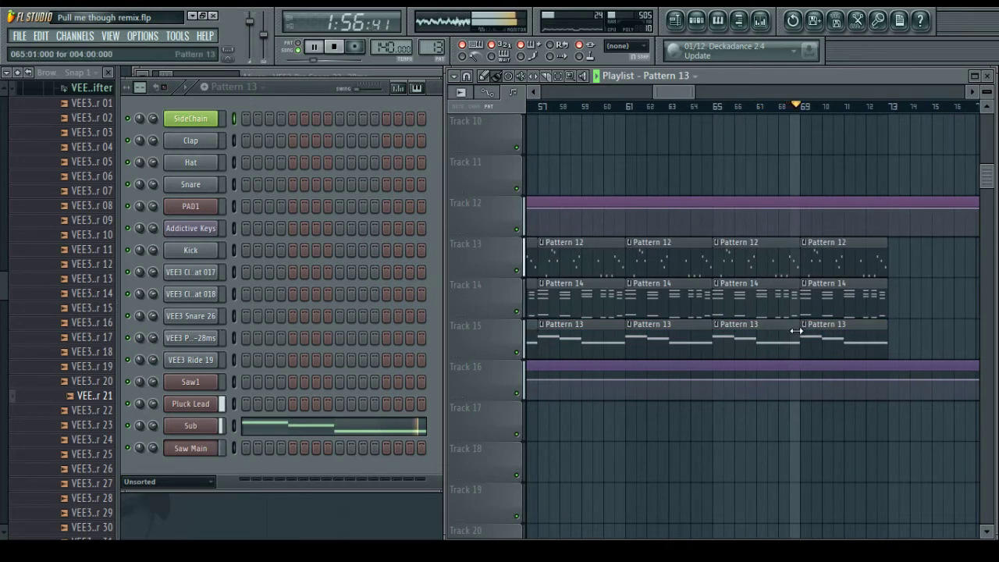
{"action": "double_click", "coordinate": [828, 340]}
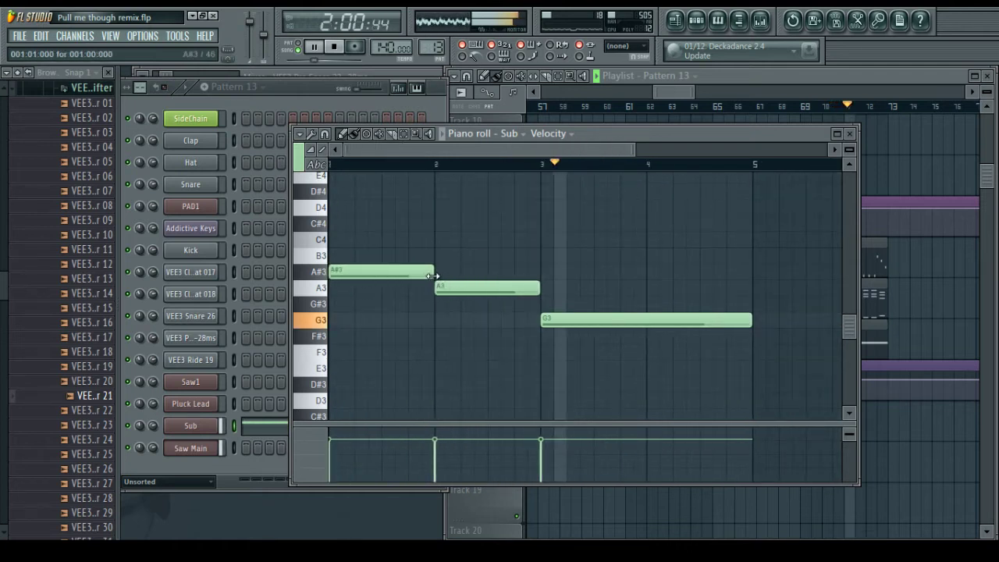
Shorten the A#3, A3 and long G3 notes and add a second G3 at beat 4
{"action": "left_click_drag", "start_coordinate": [433, 272], "coordinate": [381, 272]}
{"action": "left_click_drag", "start_coordinate": [538, 287], "coordinate": [486, 287]}
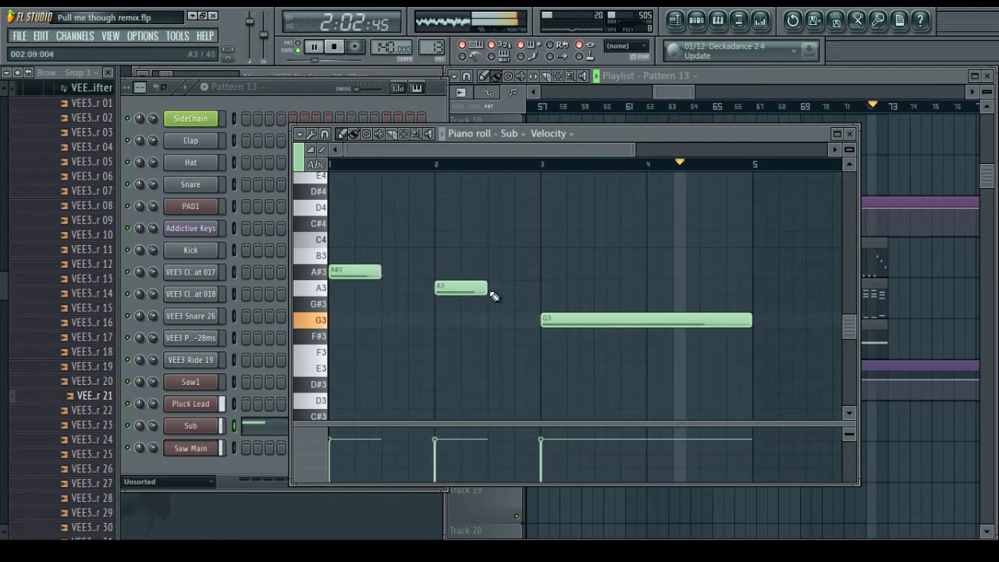
{"action": "left_click_drag", "start_coordinate": [749, 319], "coordinate": [592, 319]}
{"action": "left_click", "coordinate": [659, 320]}
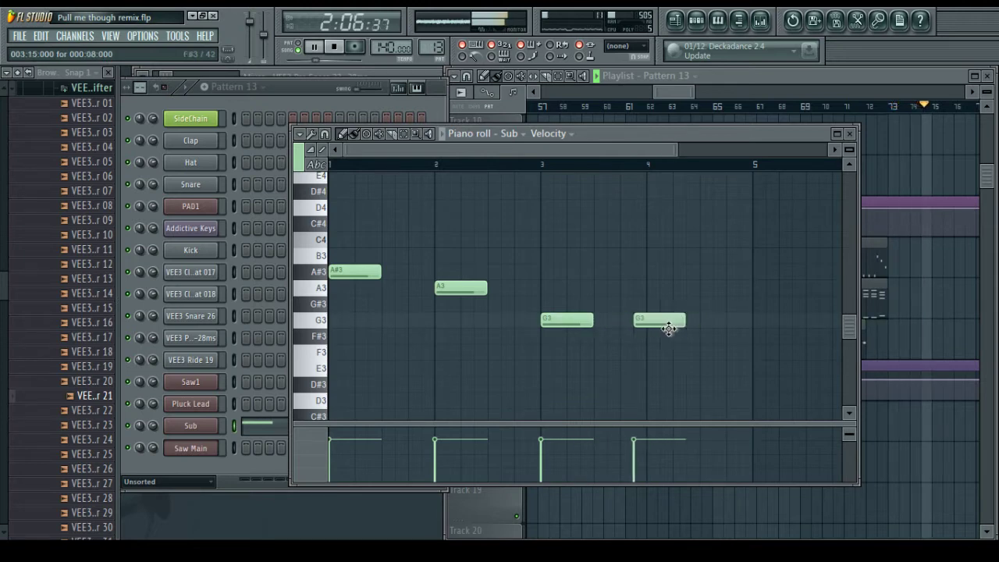
Check the playlist, then add another G3 note after the existing one
{"action": "left_click", "coordinate": [881, 304]}
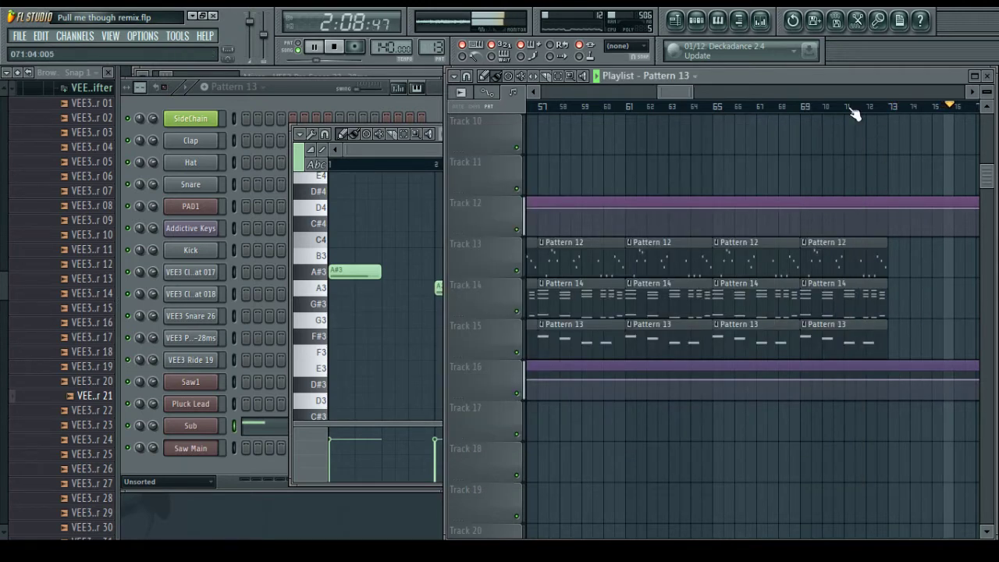
{"action": "scroll", "coordinate": [854, 113], "scroll_direction": "up", "scroll_amount": 5}
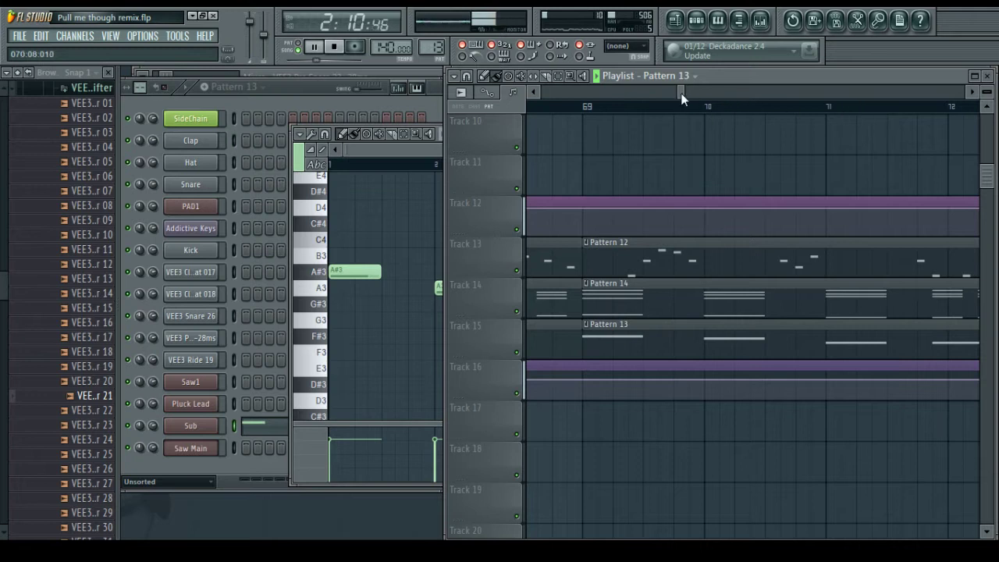
{"action": "left_click_drag", "start_coordinate": [680, 93], "coordinate": [684, 95]}
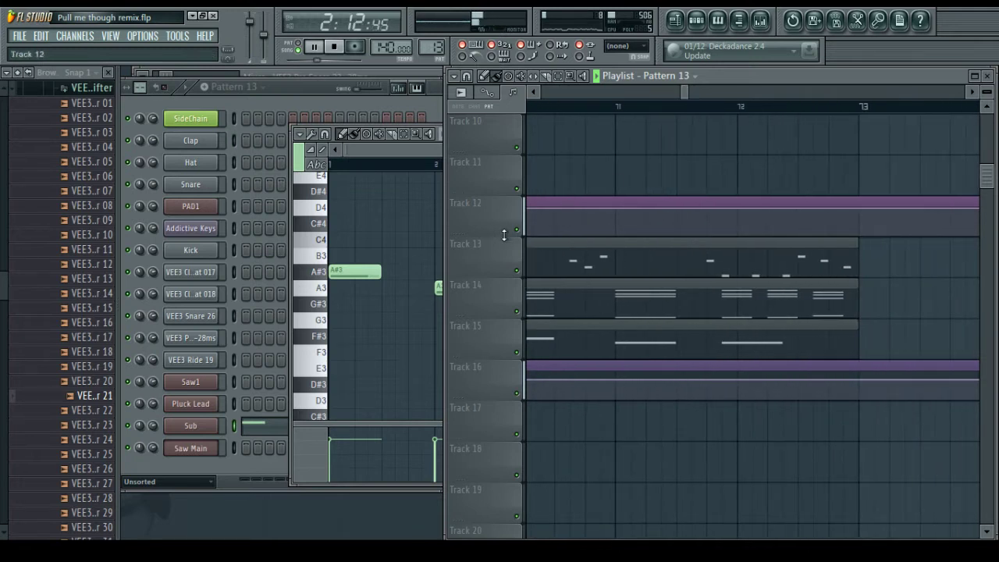
{"action": "key", "text": "F7"}
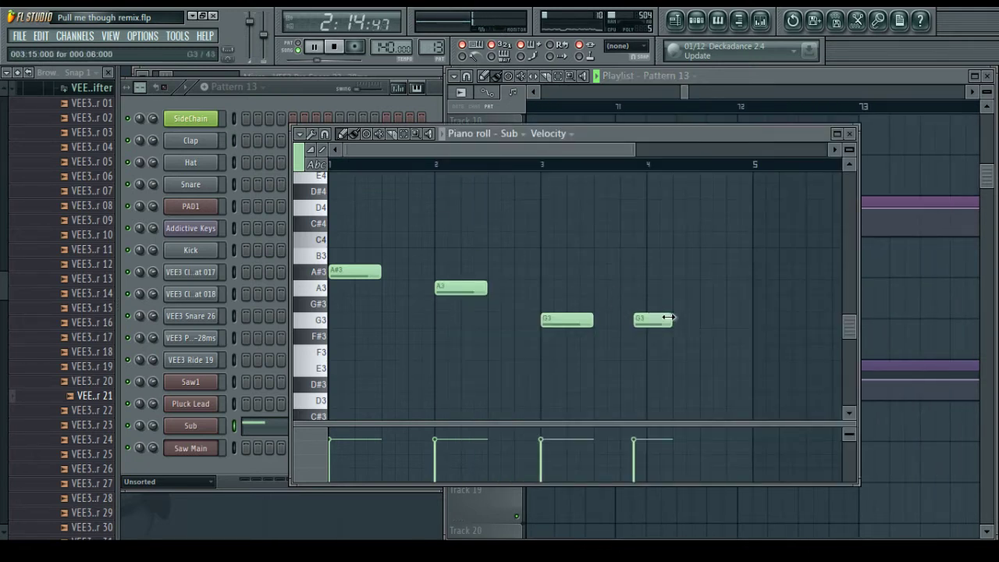
{"action": "key", "text": "F5"}
{"action": "key", "text": "F7"}
{"action": "left_click", "coordinate": [685, 320]}
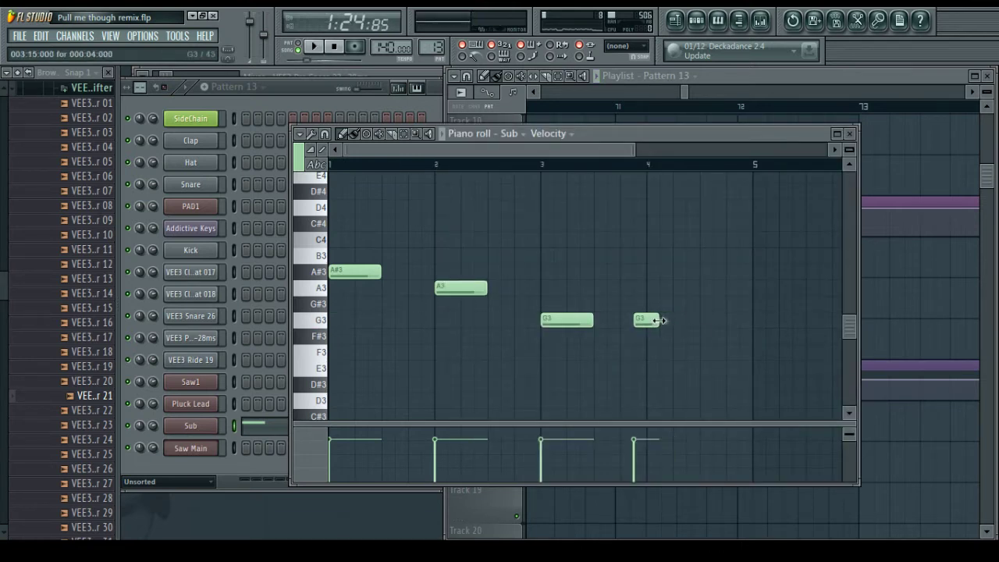
Compare with the playlist again and add one more short G3 note
{"action": "key", "text": "F5"}
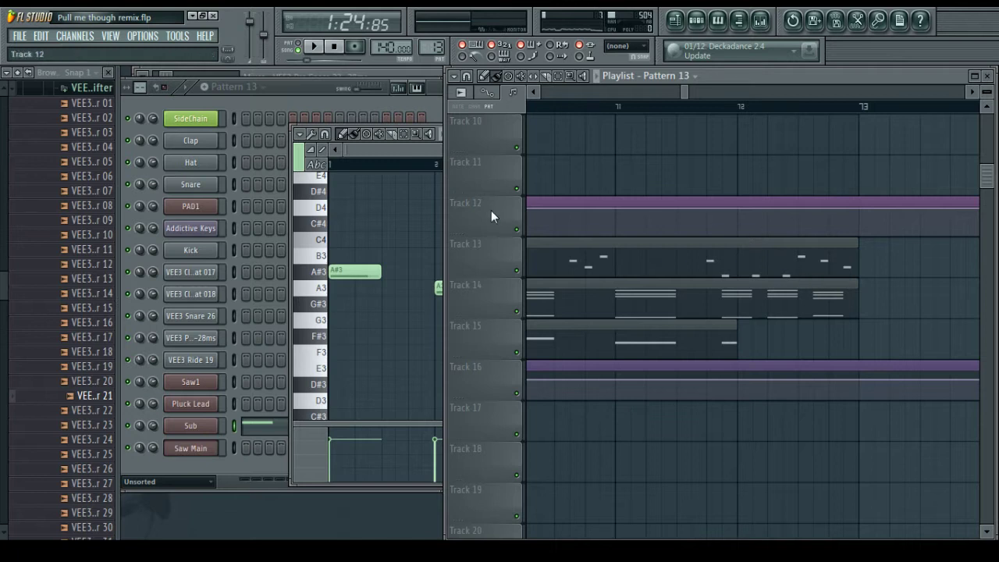
{"action": "key", "text": "F7"}
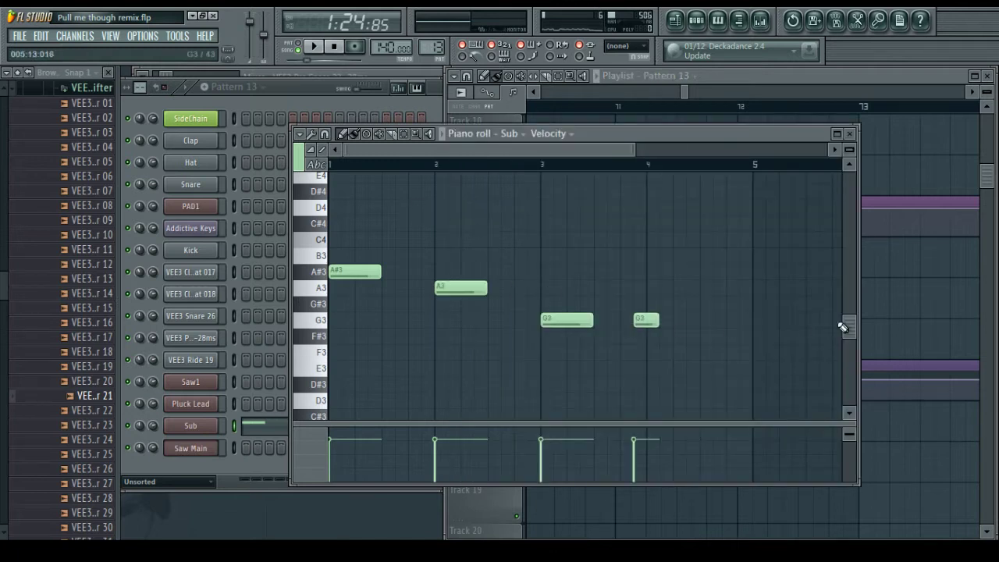
{"action": "key", "text": "F5"}
{"action": "key", "text": "F7"}
{"action": "left_click", "coordinate": [681, 321]}
Place a closing A3 note after the G3 notes
{"action": "key", "text": "F5"}
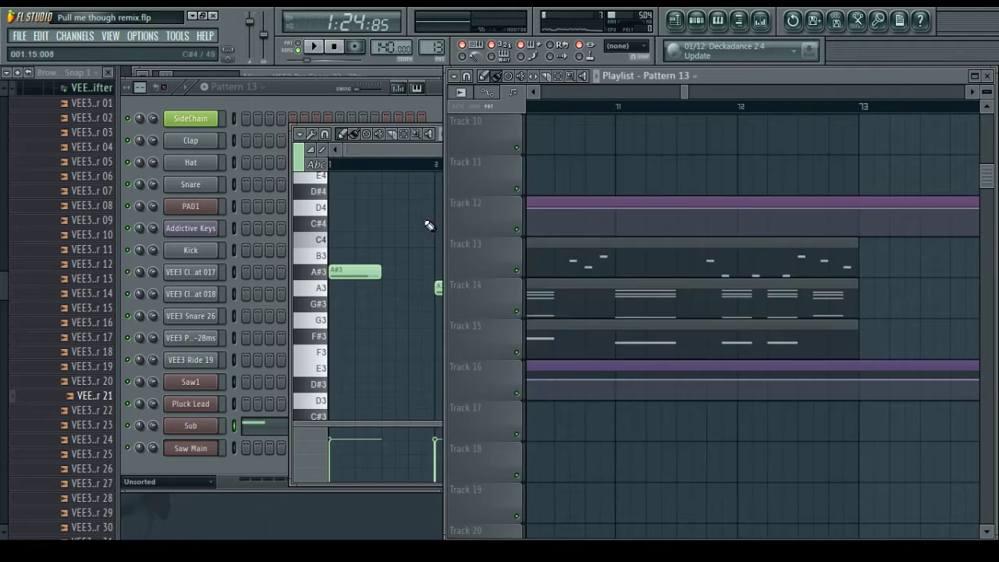
{"action": "key", "text": "F7"}
{"action": "scroll", "coordinate": [442, 283], "scroll_direction": "down", "scroll_amount": 1}
{"action": "left_click_drag", "start_coordinate": [579, 289], "coordinate": [643, 293]}
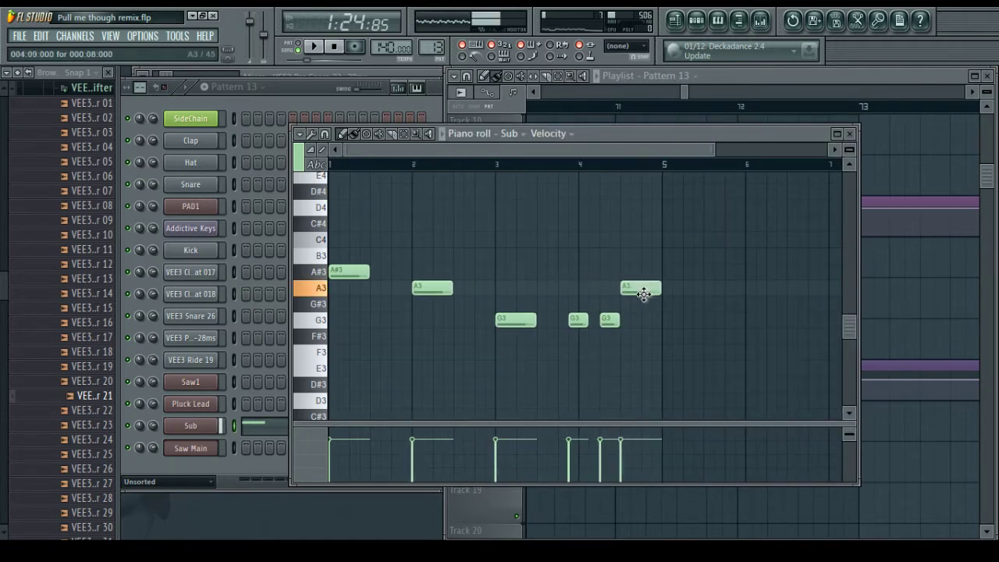
Start playback to hear the new Sub bass line with its piano roll in view
{"action": "key", "text": "F5"}
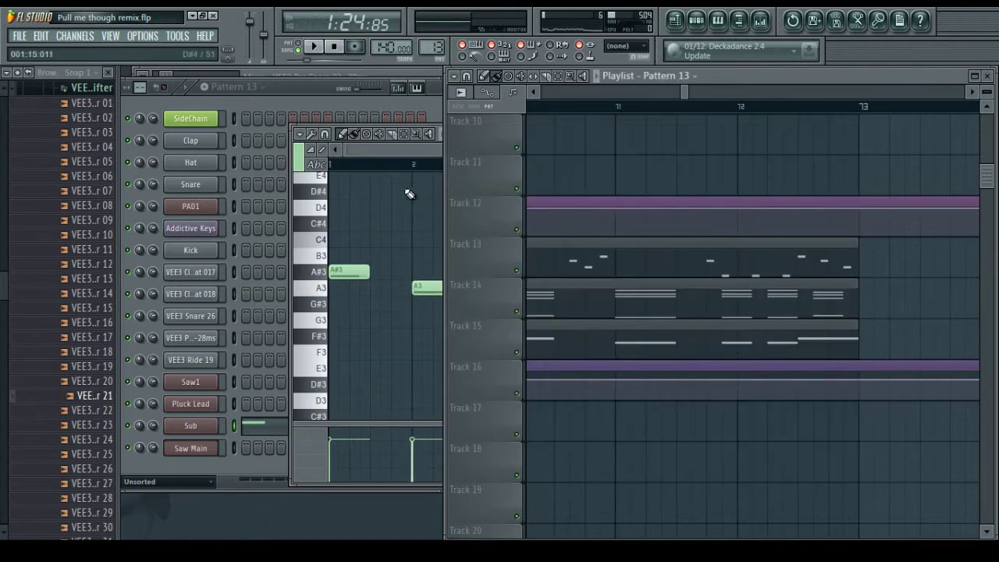
{"action": "key", "text": "F7"}
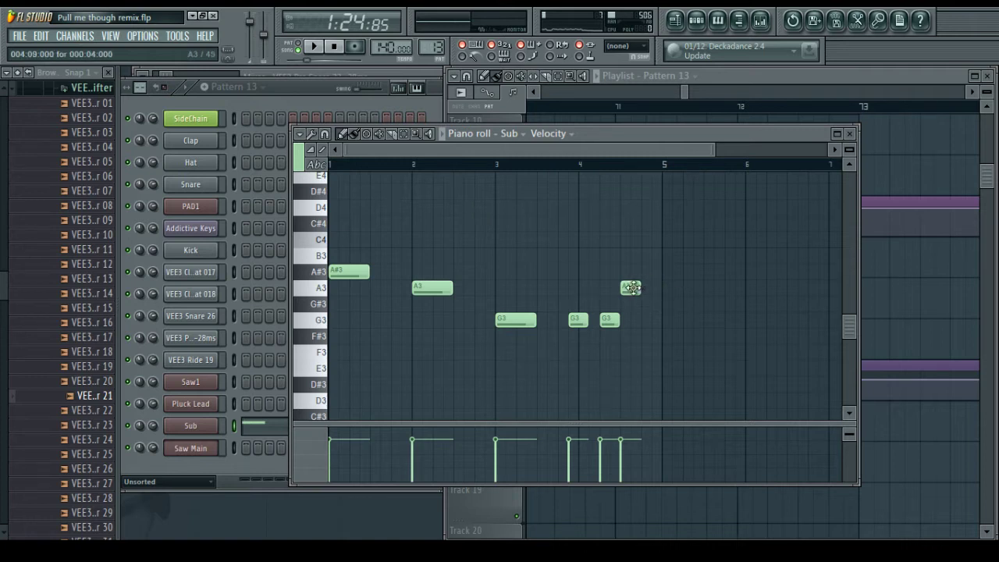
{"action": "key", "text": "F5"}
{"action": "key", "text": "space"}
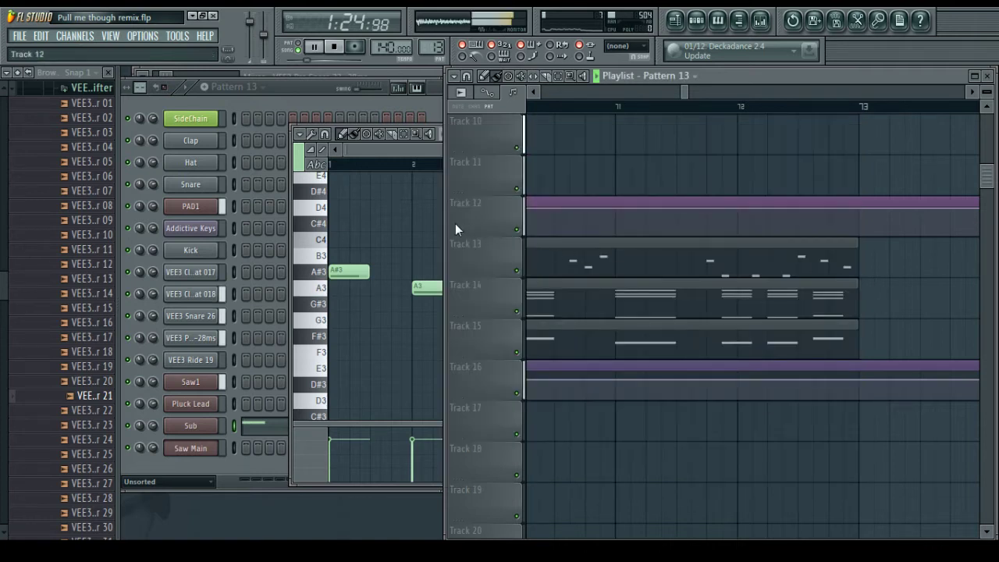
{"action": "key", "text": "F7"}
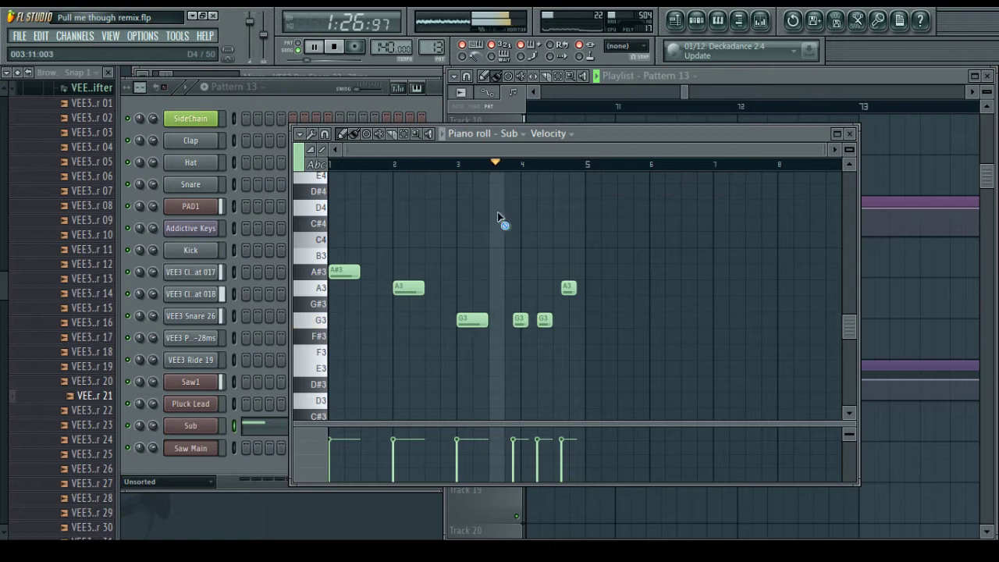
Close Sub's piano roll and make Pattern 6 the current pattern on Track 5
{"action": "left_click", "coordinate": [849, 133]}
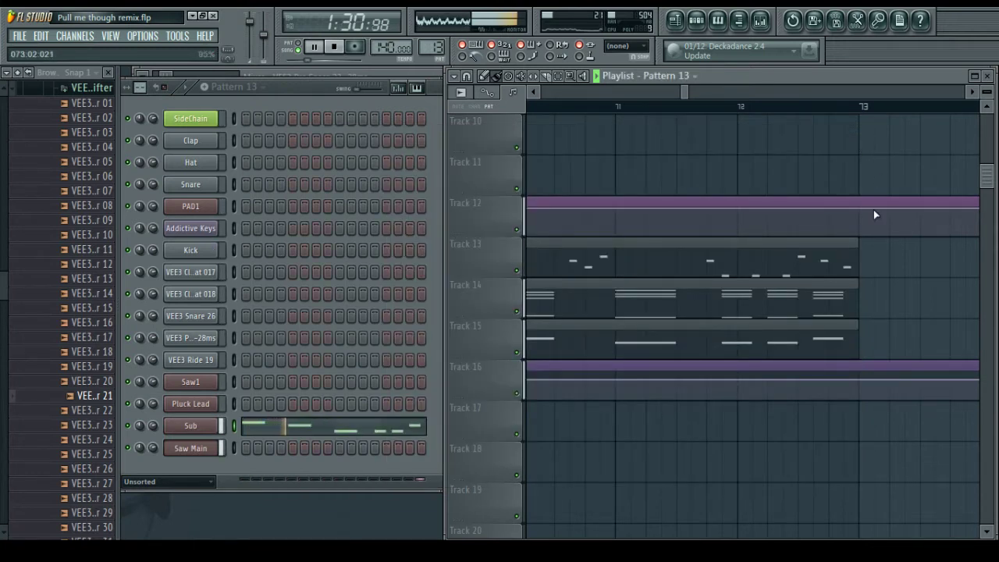
{"action": "scroll", "coordinate": [750, 113], "scroll_direction": "down", "scroll_amount": 3}
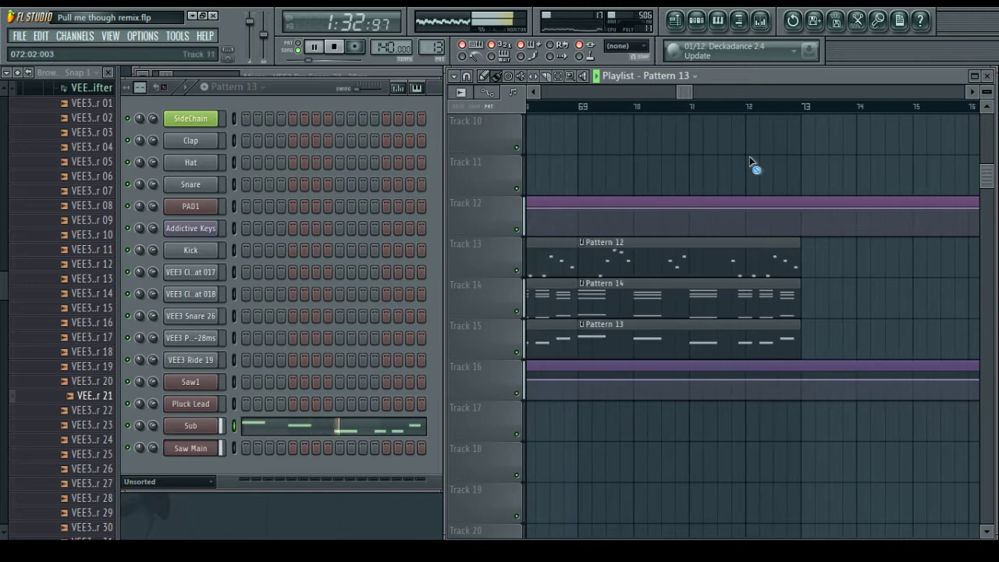
{"action": "scroll", "coordinate": [749, 162], "scroll_direction": "up", "scroll_amount": 3}
{"action": "scroll", "coordinate": [746, 161], "scroll_direction": "up", "scroll_amount": 1}
{"action": "left_click_drag", "start_coordinate": [684, 92], "coordinate": [655, 92]}
{"action": "scroll", "coordinate": [680, 182], "scroll_direction": "up", "scroll_amount": 1}
{"action": "scroll", "coordinate": [681, 203], "scroll_direction": "up", "scroll_amount": 6}
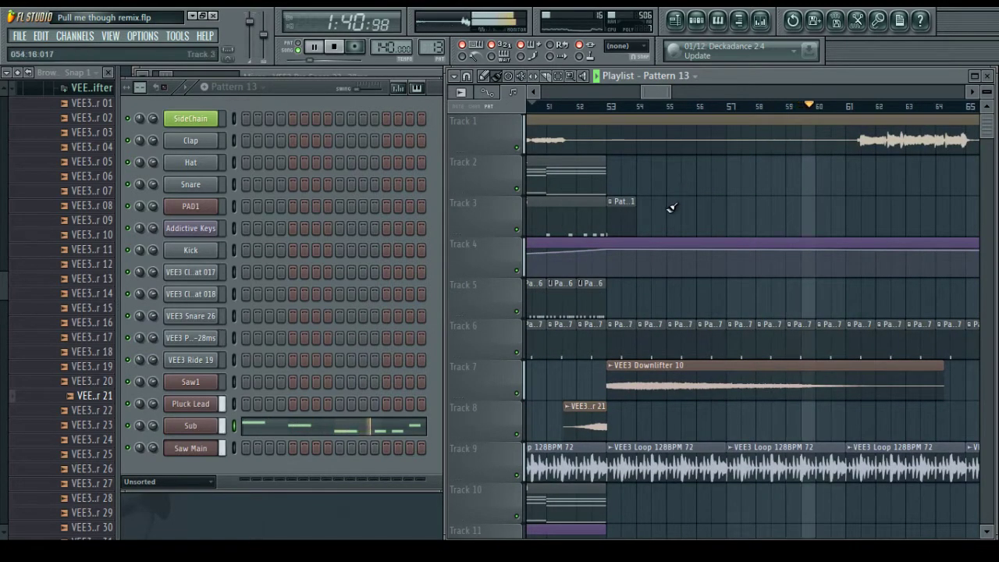
{"action": "left_click", "coordinate": [587, 299]}
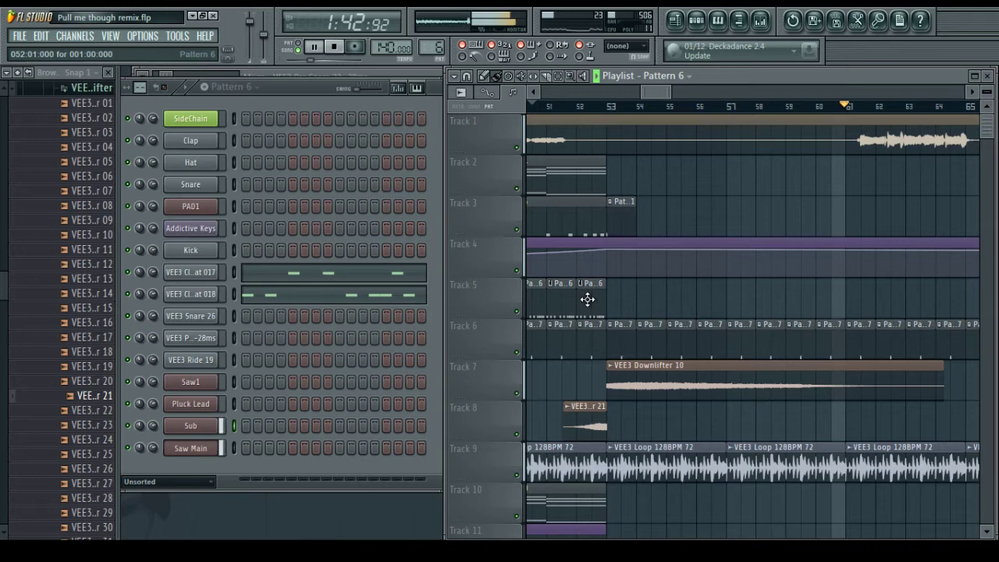
Paint Pattern 6 clips along Track 5 from bar 53 out to about bar 70
{"action": "left_click_drag", "start_coordinate": [613, 304], "coordinate": [976, 312]}
{"action": "left_click_drag", "start_coordinate": [652, 90], "coordinate": [677, 94]}
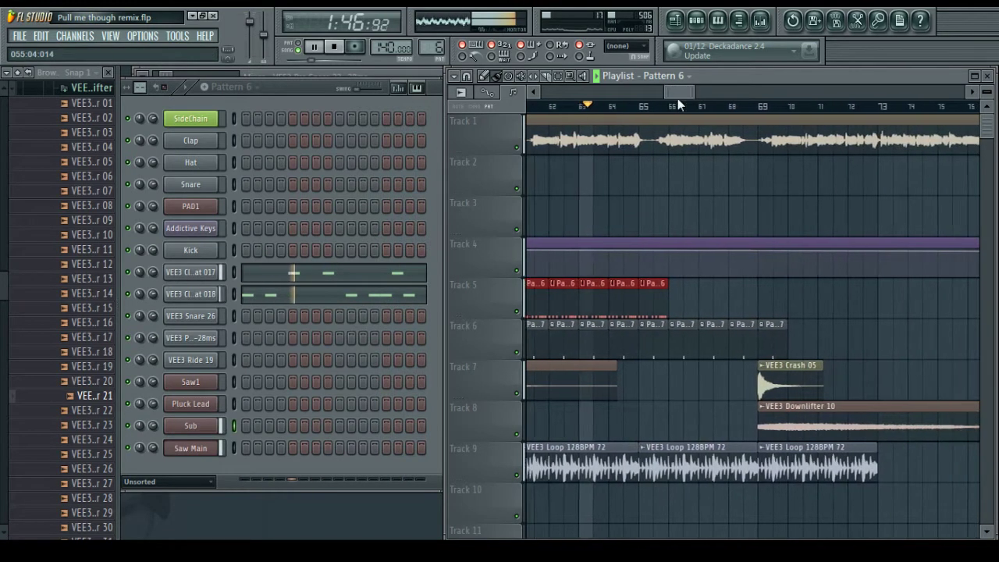
{"action": "left_click_drag", "start_coordinate": [664, 287], "coordinate": [747, 302]}
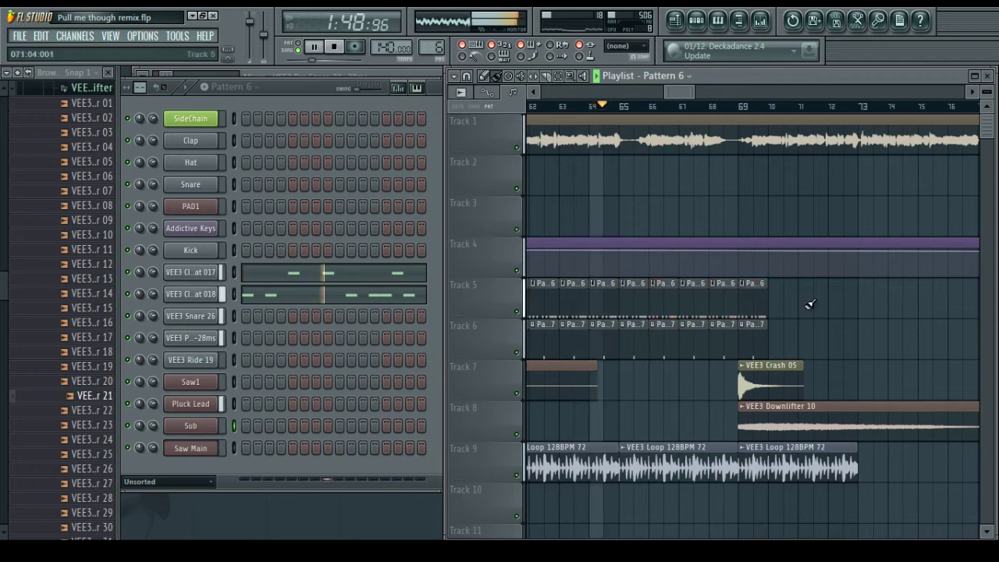
{"action": "scroll", "coordinate": [788, 311], "scroll_direction": "down", "scroll_amount": 5}
{"action": "scroll", "coordinate": [704, 292], "scroll_direction": "up", "scroll_amount": 5}
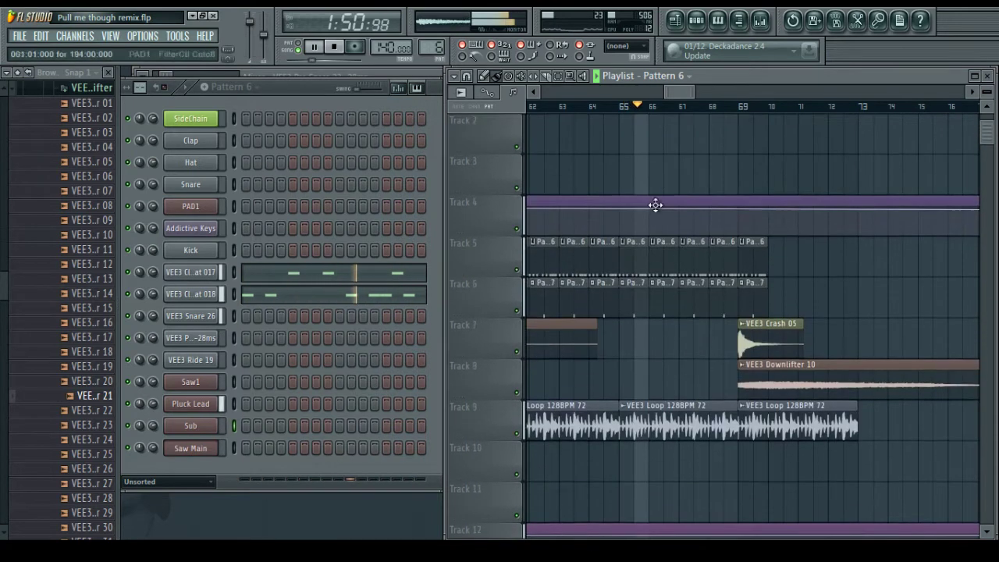
{"action": "left_click_drag", "start_coordinate": [679, 92], "coordinate": [657, 90]}
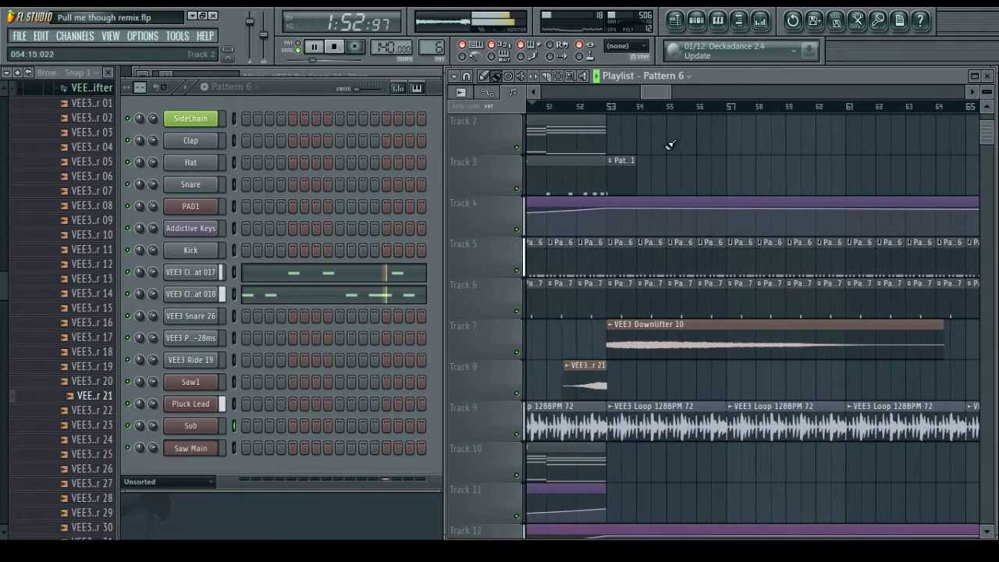
{"action": "scroll", "coordinate": [680, 187], "scroll_direction": "down", "scroll_amount": 8}
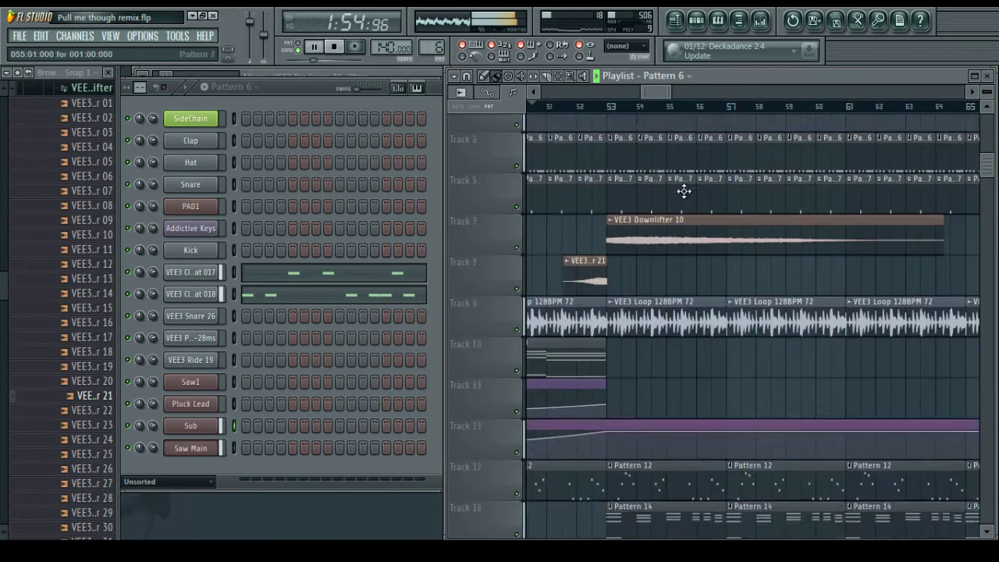
{"action": "left_click_drag", "start_coordinate": [653, 93], "coordinate": [674, 98]}
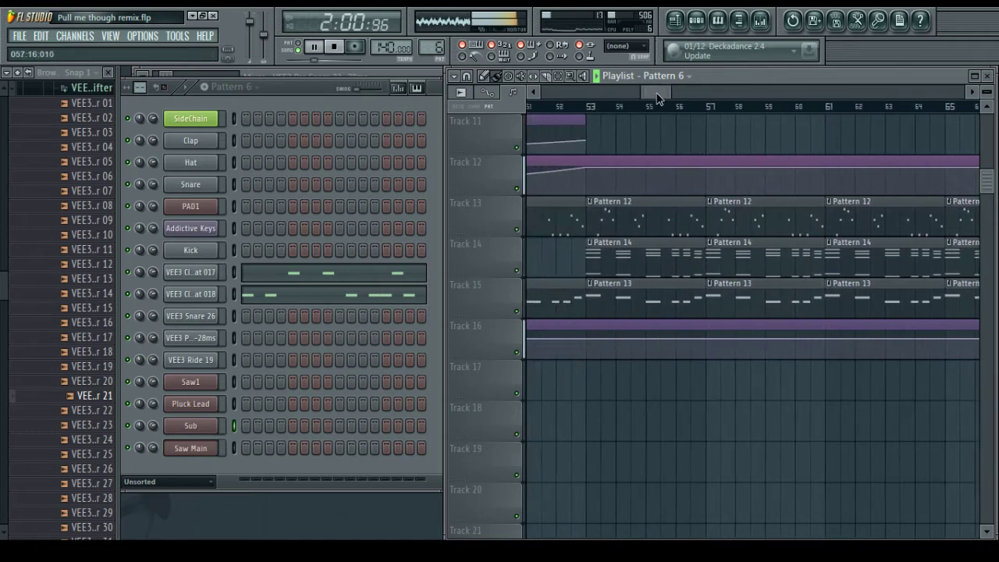
{"action": "left_click_drag", "start_coordinate": [668, 95], "coordinate": [696, 123]}
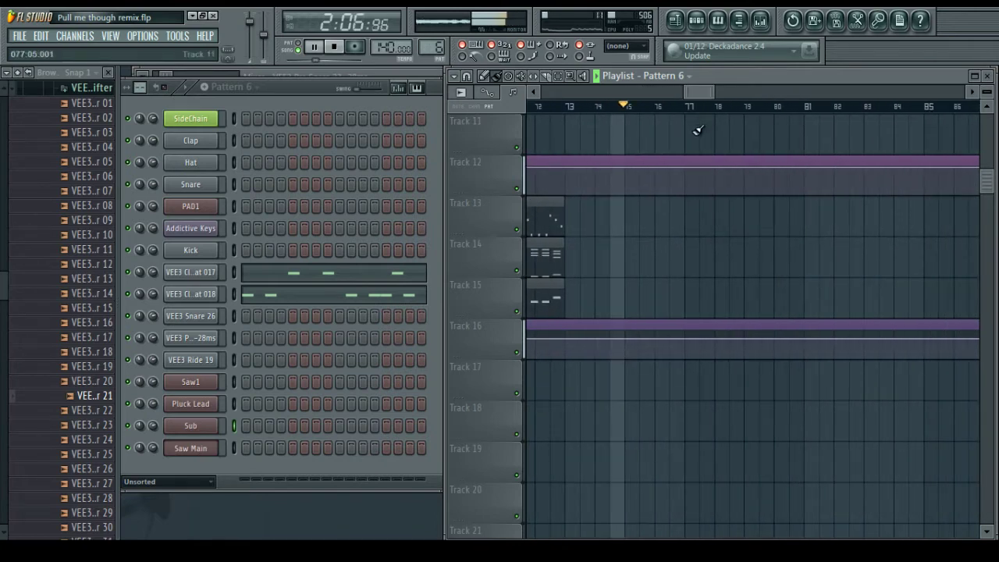
{"action": "scroll", "coordinate": [697, 130], "scroll_direction": "up", "scroll_amount": 10}
{"action": "left_click_drag", "start_coordinate": [700, 88], "coordinate": [640, 95]}
Load CamelCrusher into an empty FX slot on the BUS1 PERC mixer insert
{"action": "key", "text": "F9"}
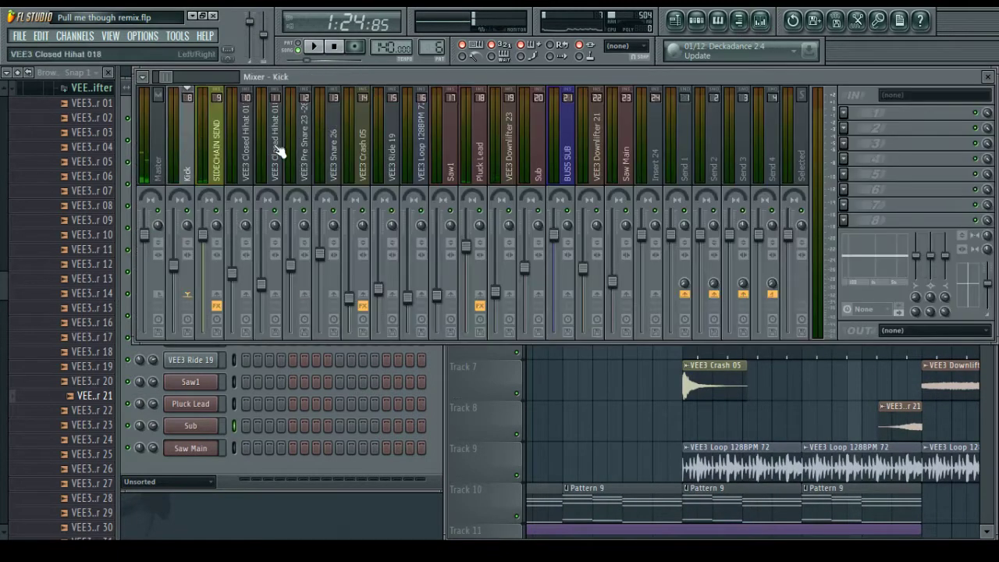
{"action": "left_click_drag", "start_coordinate": [164, 78], "coordinate": [143, 81]}
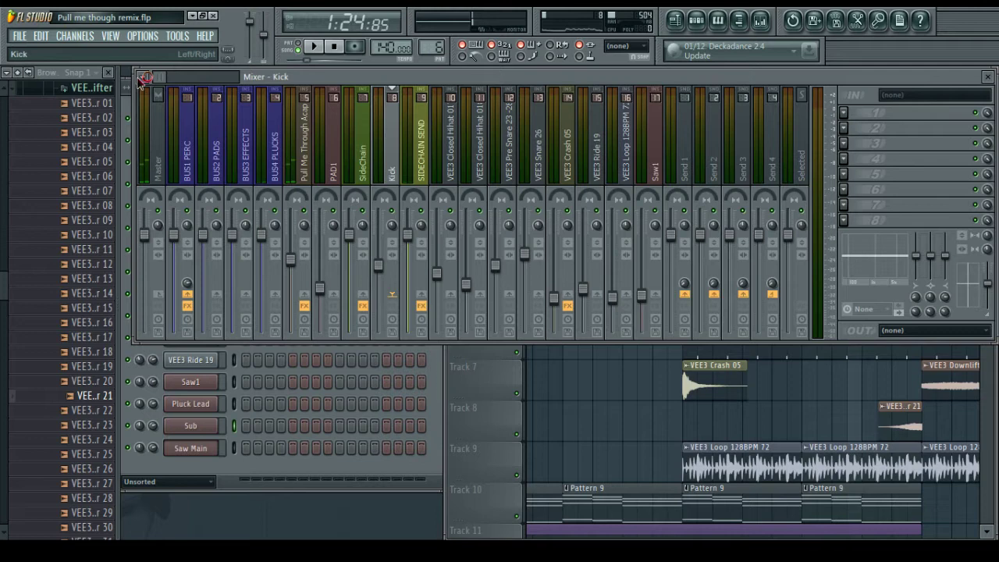
{"action": "left_click", "coordinate": [196, 155]}
{"action": "left_click", "coordinate": [844, 144]}
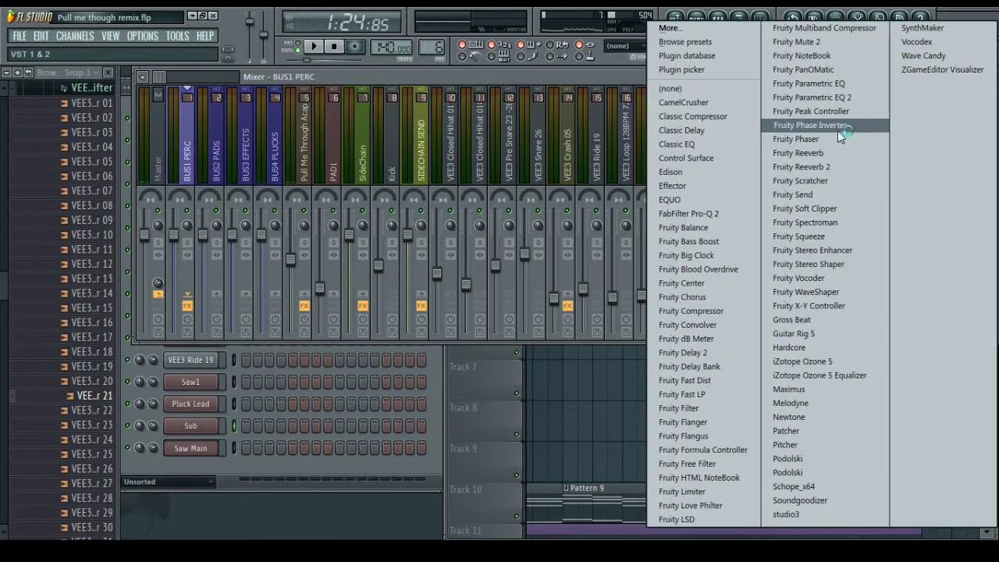
{"action": "left_click", "coordinate": [684, 102]}
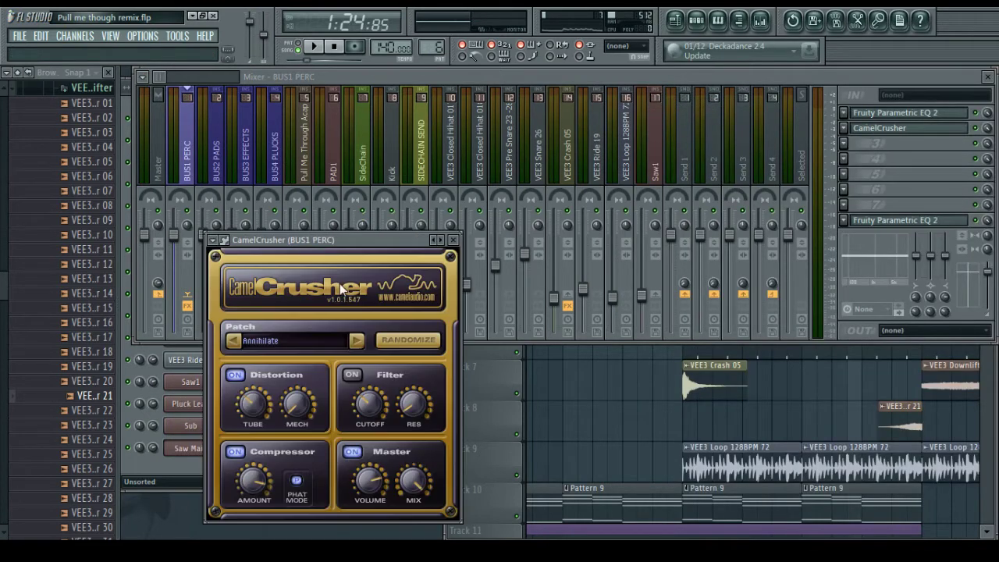
{"action": "left_click", "coordinate": [453, 239]}
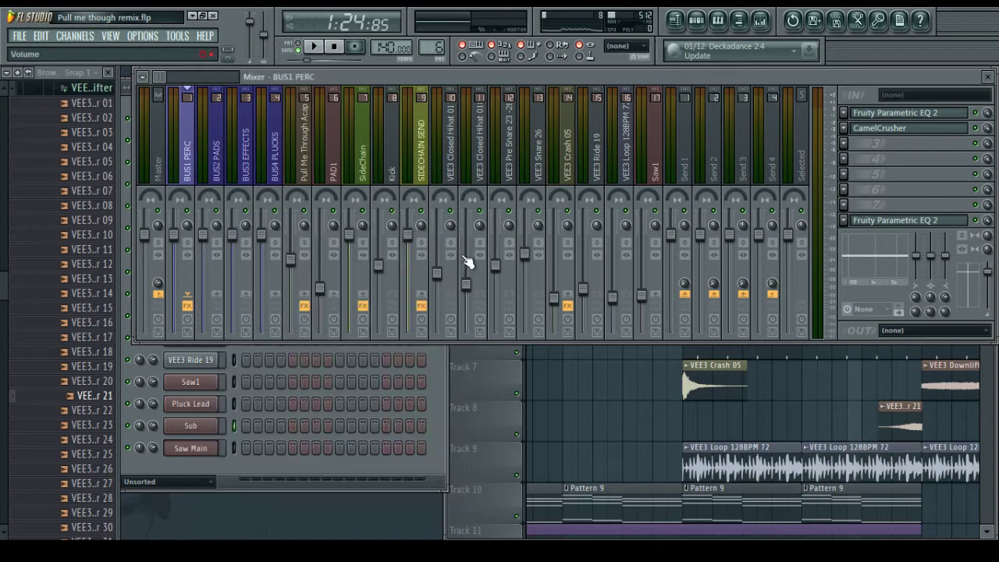
{"action": "left_click", "coordinate": [581, 402]}
{"action": "left_click", "coordinate": [367, 76]}
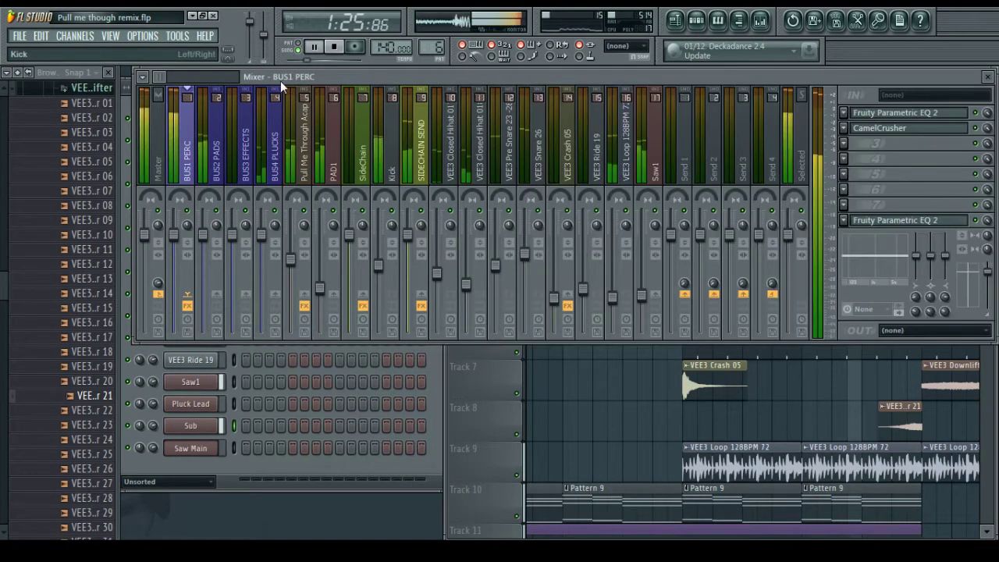
Lower the Kick, Closed Hihat 01, Pre Snare, Snare 26 and Loop 128BPM faders
{"action": "left_click_drag", "start_coordinate": [378, 265], "coordinate": [381, 275]}
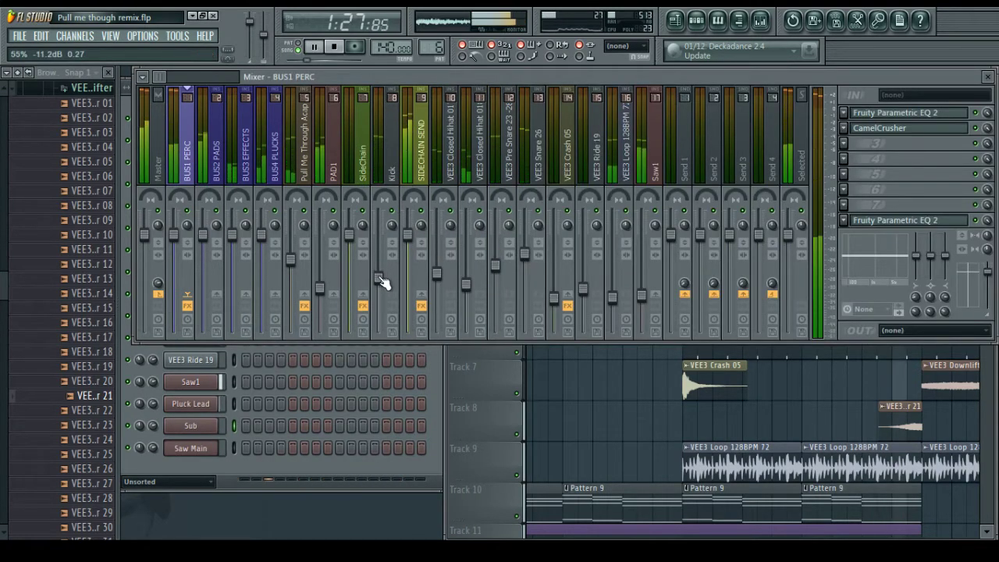
{"action": "left_click_drag", "start_coordinate": [466, 284], "coordinate": [466, 303]}
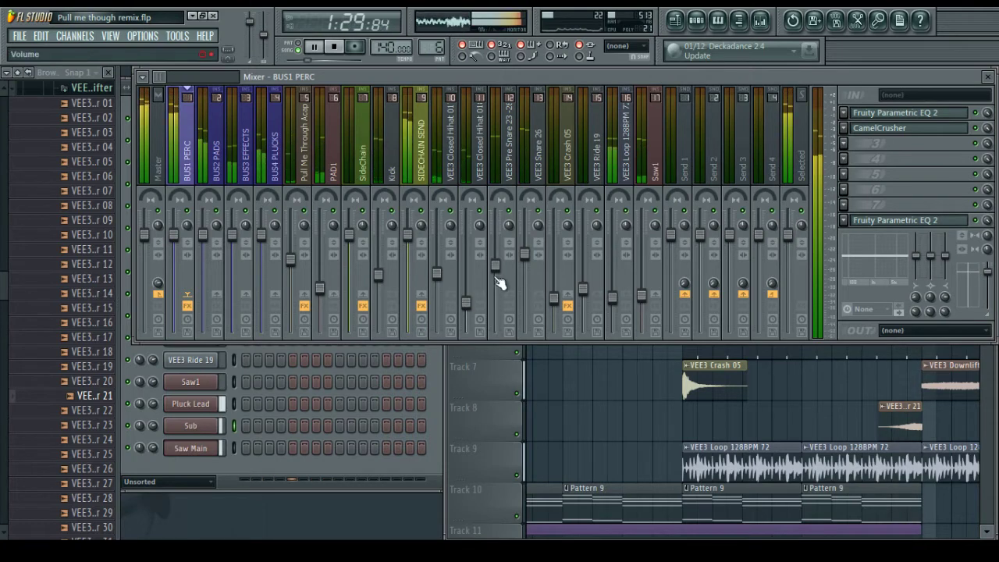
{"action": "left_click_drag", "start_coordinate": [495, 265], "coordinate": [515, 278]}
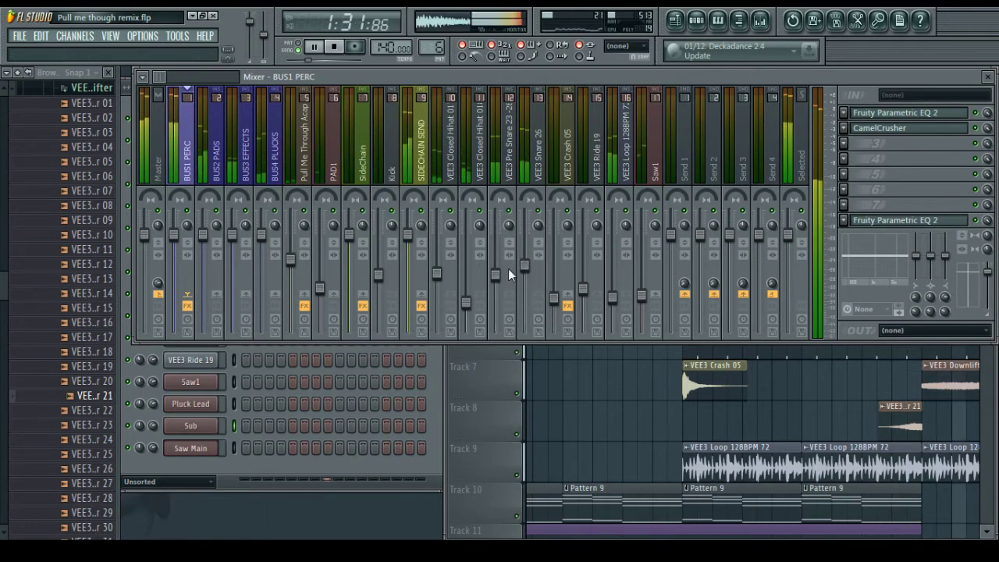
{"action": "left_click_drag", "start_coordinate": [473, 310], "coordinate": [439, 284]}
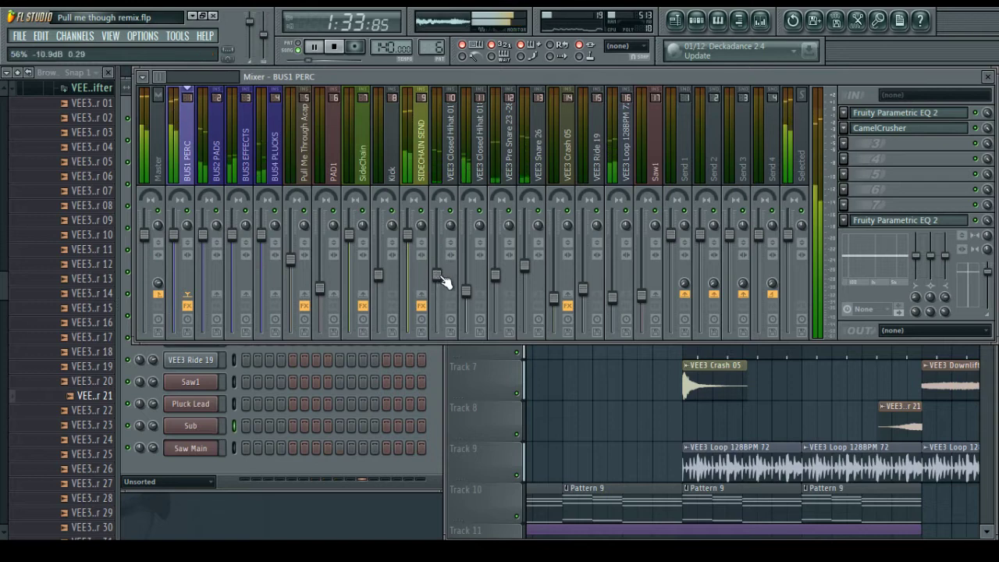
{"action": "left_click_drag", "start_coordinate": [612, 301], "coordinate": [612, 304]}
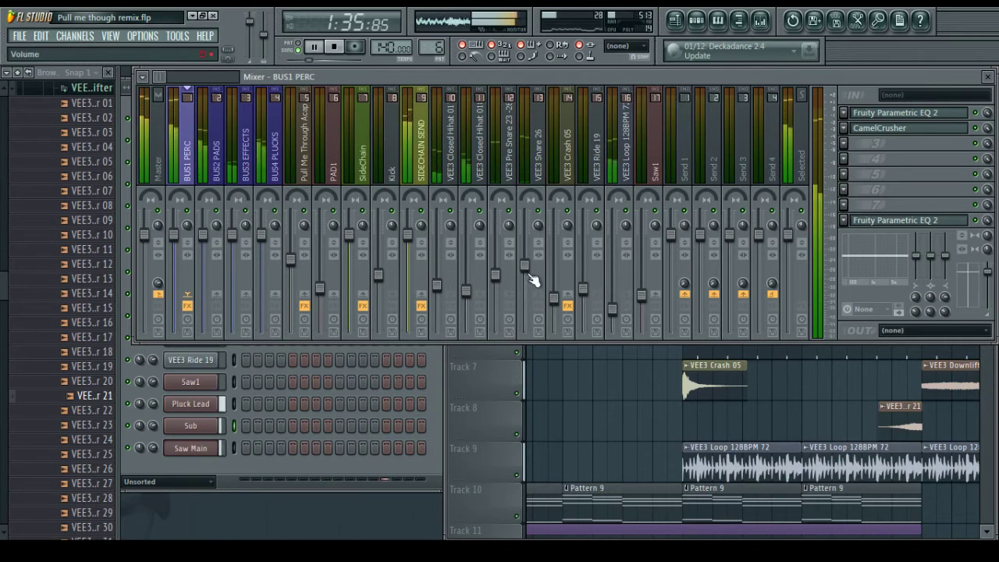
{"action": "left_click_drag", "start_coordinate": [527, 269], "coordinate": [526, 272]}
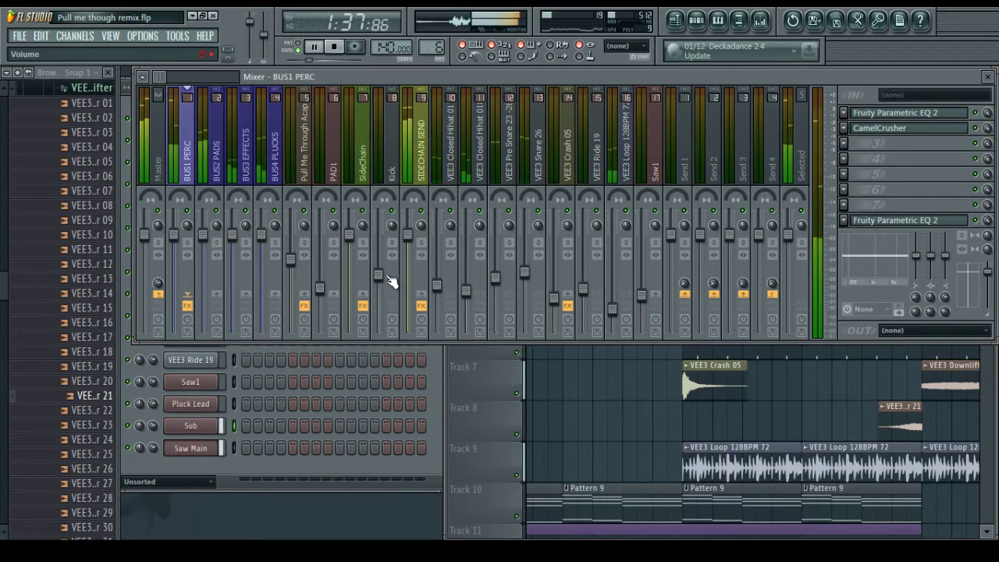
{"action": "left_click_drag", "start_coordinate": [383, 274], "coordinate": [383, 270]}
{"action": "right_click", "coordinate": [611, 381]}
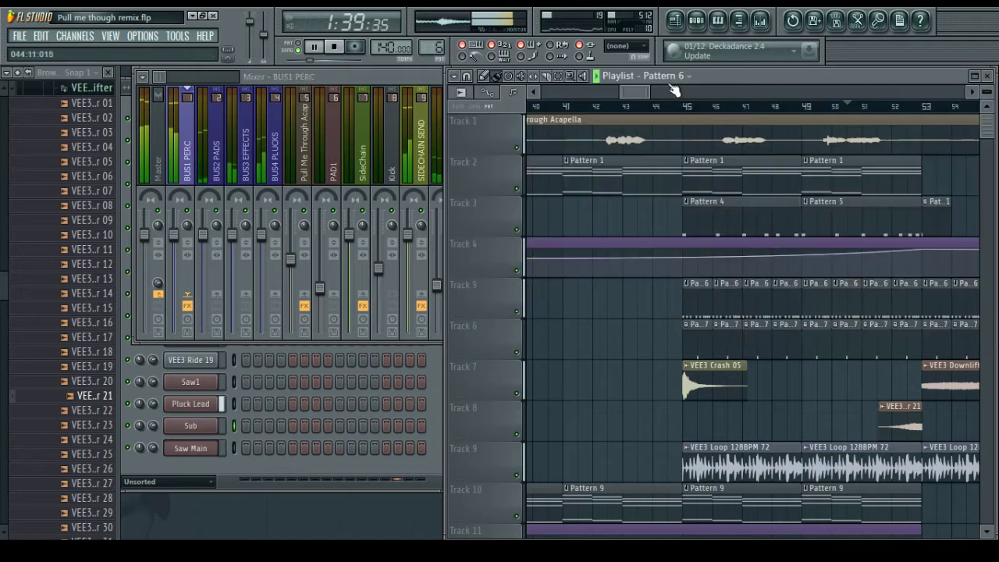
Replay the arrangement from bar 5 and save the remix project
{"action": "left_click_drag", "start_coordinate": [632, 96], "coordinate": [550, 92]}
{"action": "scroll", "coordinate": [646, 104], "scroll_direction": "up", "scroll_amount": 3}
{"action": "scroll", "coordinate": [647, 105], "scroll_direction": "up", "scroll_amount": 3}
{"action": "left_click", "coordinate": [638, 107]}
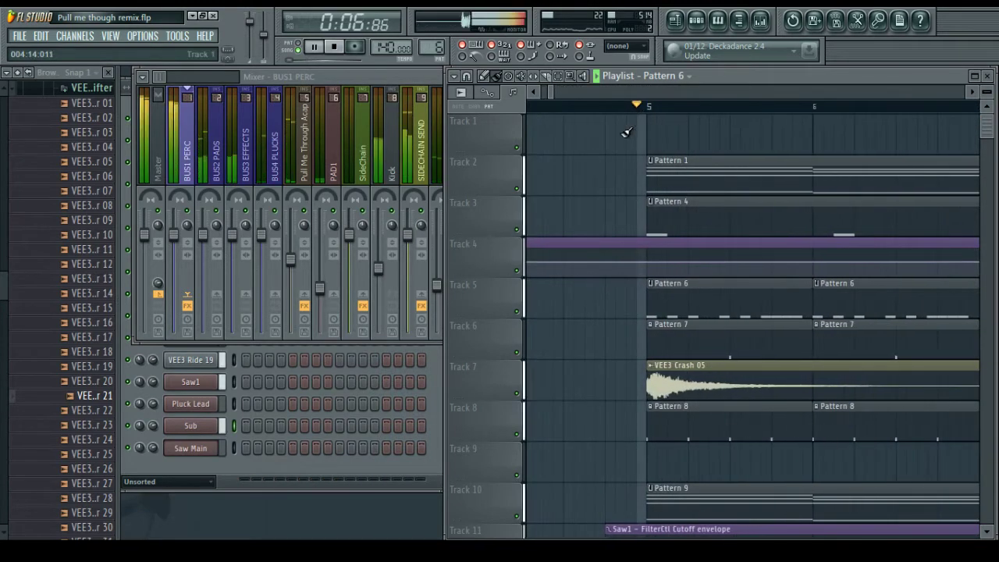
{"action": "key", "text": "ctrl+s"}
Lower the Kick channel fader slightly in the mixer
{"action": "scroll", "coordinate": [598, 109], "scroll_direction": "down", "scroll_amount": 6}
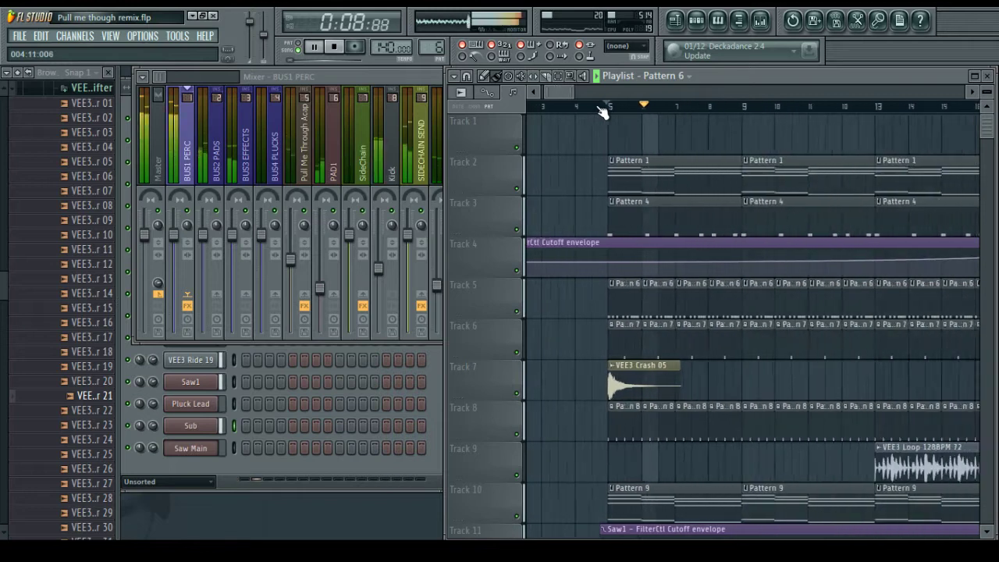
{"action": "left_click", "coordinate": [430, 76]}
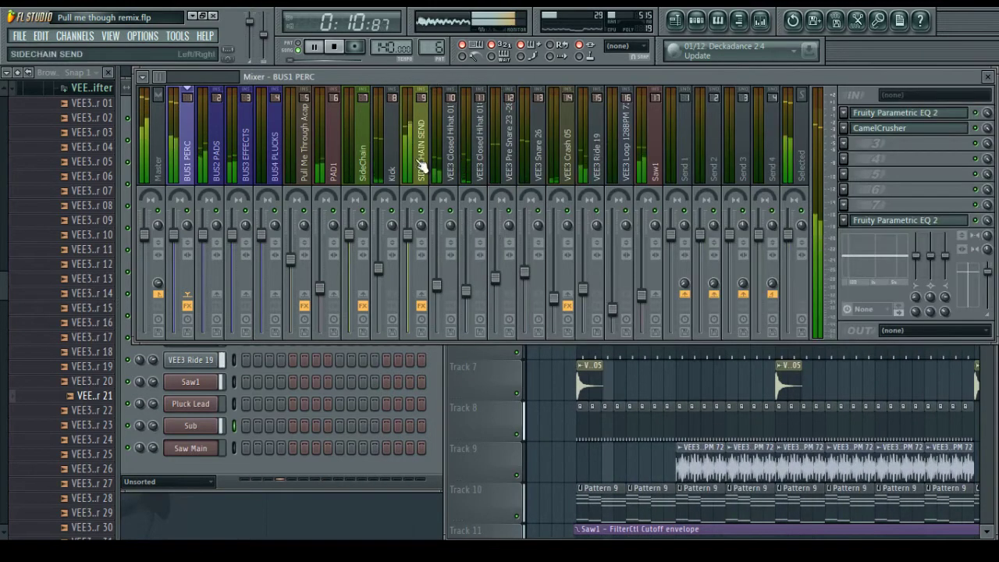
{"action": "left_click_drag", "start_coordinate": [378, 267], "coordinate": [378, 280]}
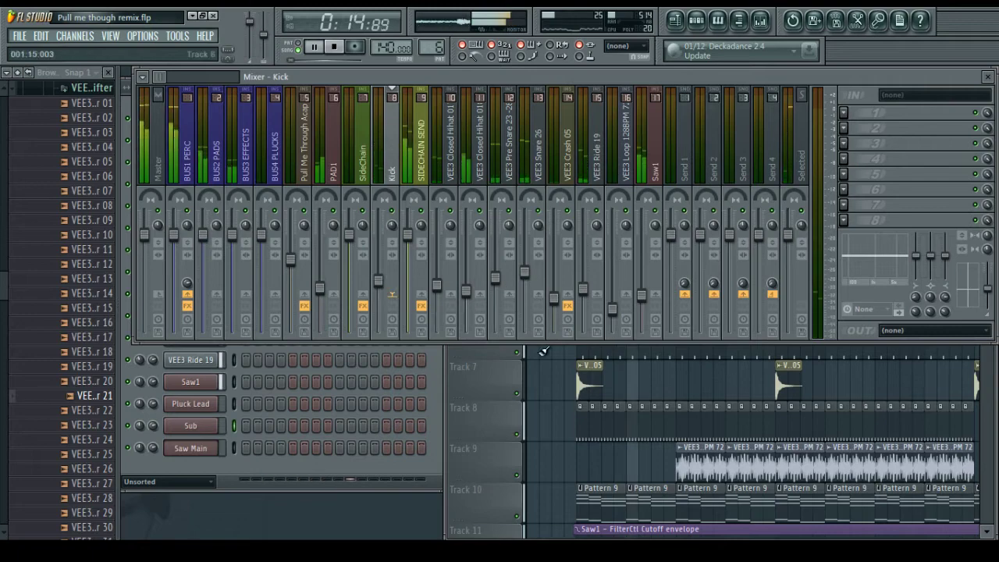
{"action": "left_click", "coordinate": [548, 366]}
{"action": "scroll", "coordinate": [547, 366], "scroll_direction": "down", "scroll_amount": 8}
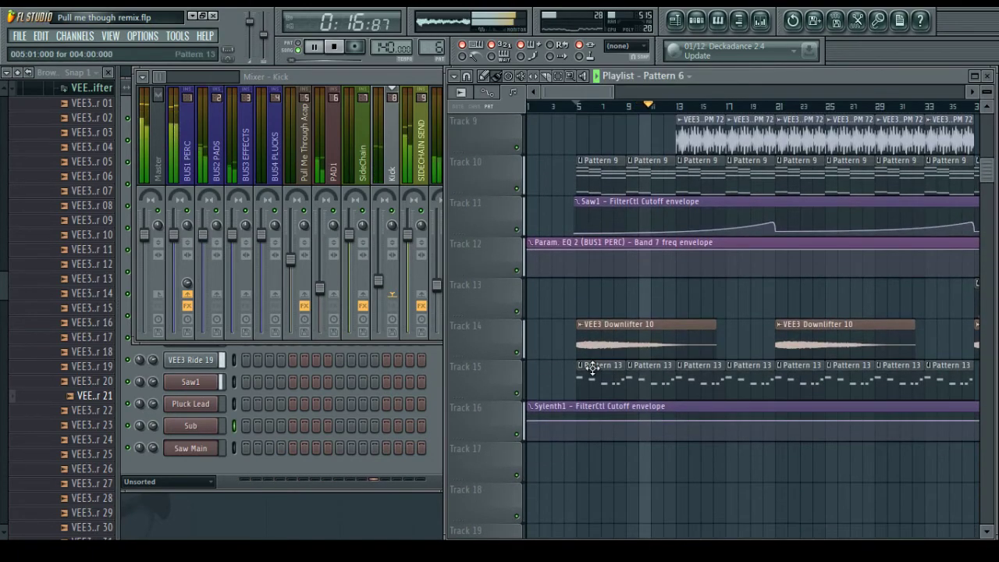
Clone Pattern 13 into a new Pattern 14 and open its Sub notes
{"action": "double_click", "coordinate": [592, 367]}
{"action": "left_click", "coordinate": [234, 87]}
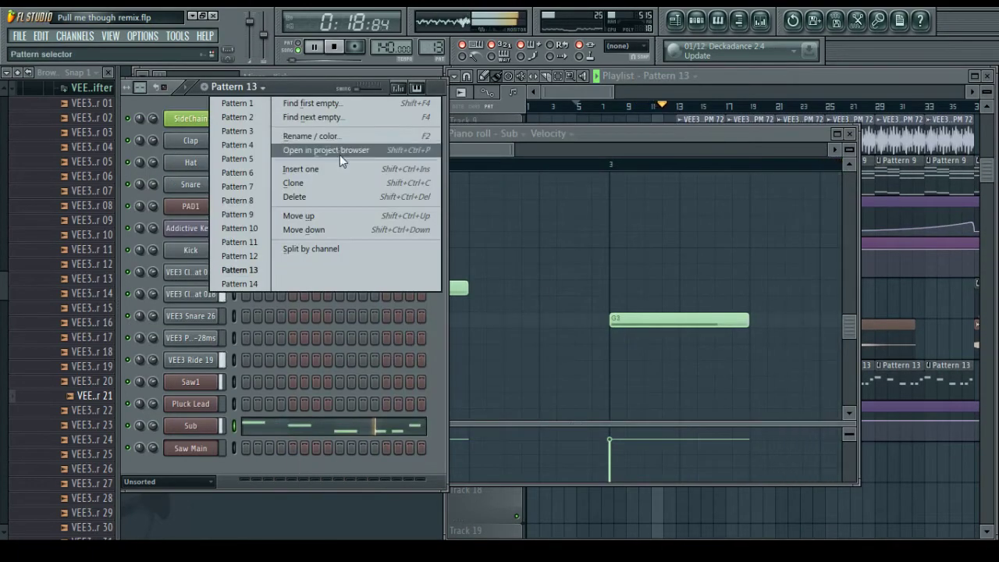
{"action": "left_click", "coordinate": [326, 185]}
{"action": "right_click", "coordinate": [197, 425]}
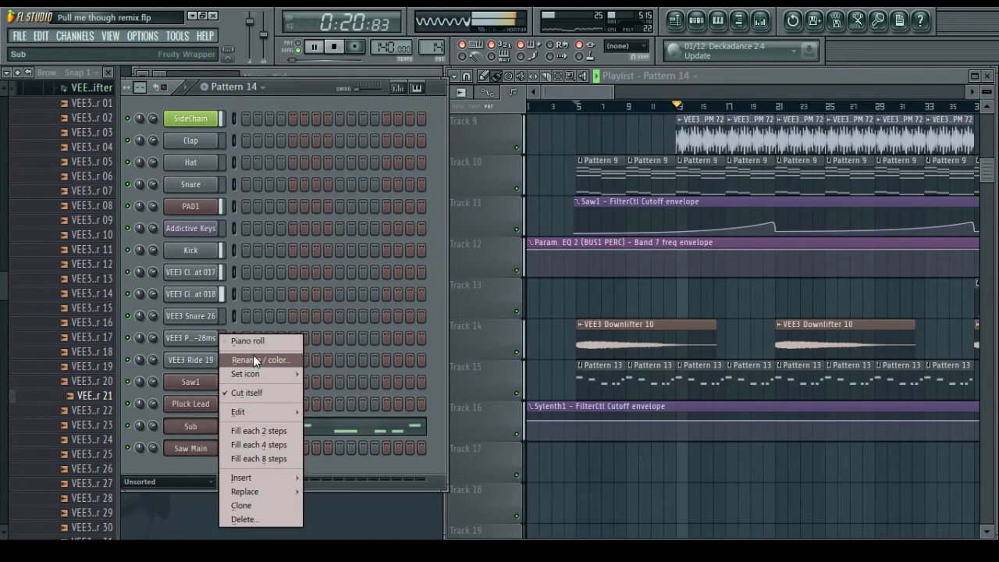
{"action": "left_click", "coordinate": [252, 354]}
Delete the two short G3 notes and stretch the remaining G3 into one long note
{"action": "scroll", "coordinate": [405, 252], "scroll_direction": "down", "scroll_amount": 4}
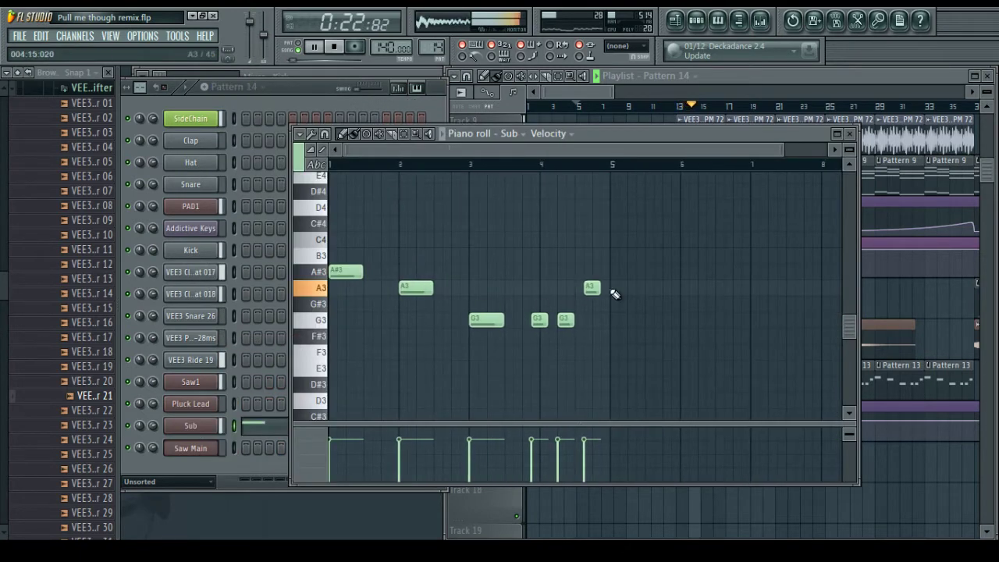
{"action": "right_click", "coordinate": [564, 320]}
{"action": "right_click", "coordinate": [539, 320]}
{"action": "left_click_drag", "start_coordinate": [503, 320], "coordinate": [610, 320]}
Lengthen the A3 and A#3 notes and paint Pattern 14 clips along Track 15 from bar 5
{"action": "left_click_drag", "start_coordinate": [433, 289], "coordinate": [451, 294]}
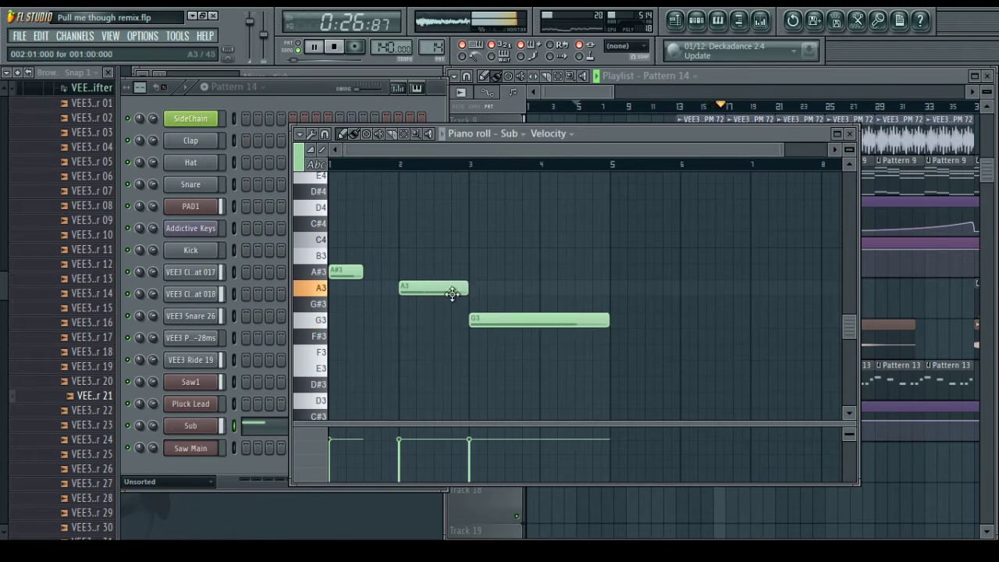
{"action": "left_click_drag", "start_coordinate": [362, 272], "coordinate": [391, 275]}
{"action": "left_click", "coordinate": [849, 133]}
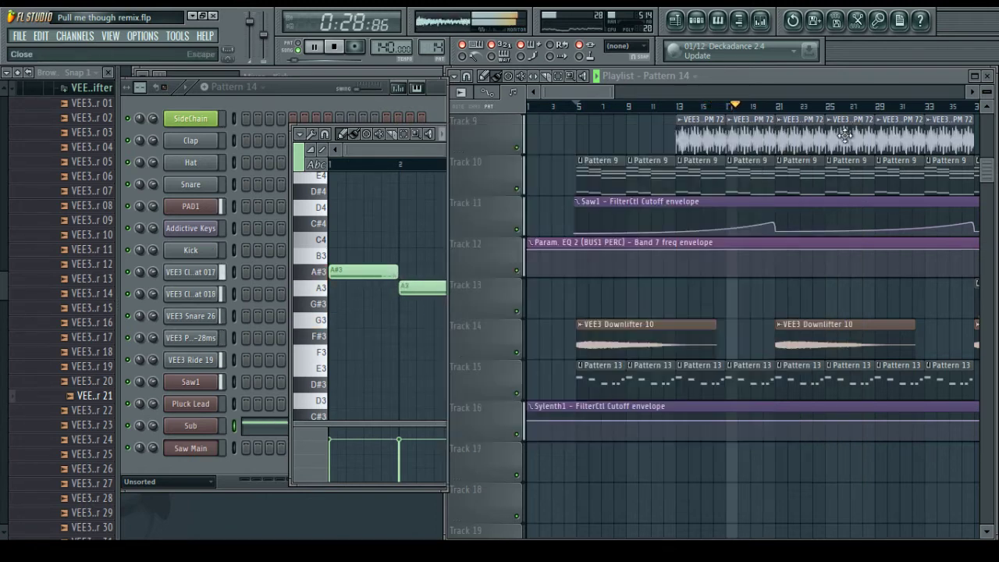
{"action": "left_click_drag", "start_coordinate": [572, 382], "coordinate": [874, 382]}
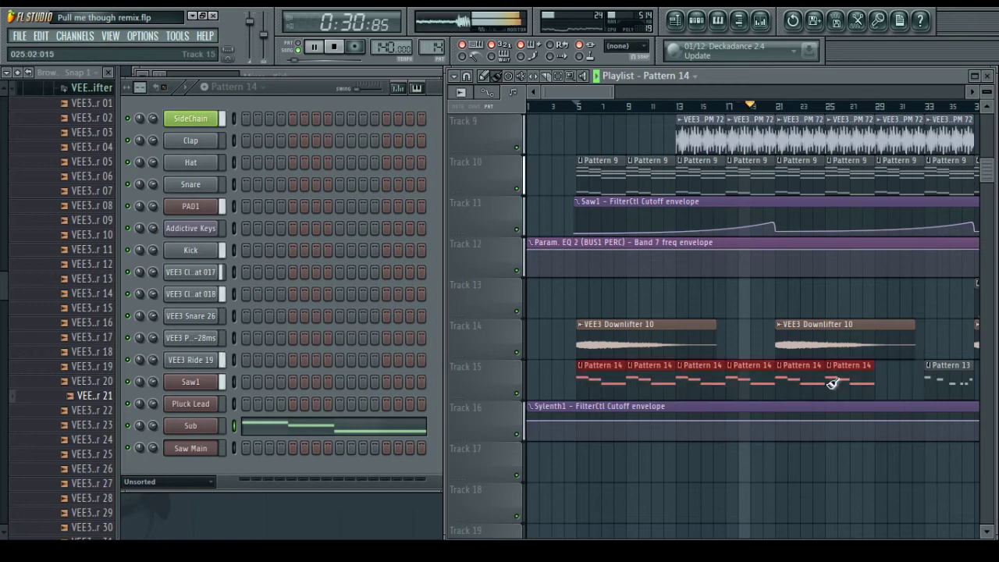
Delete a Pattern 13 clip on Track 15 and paint two Pattern 14 clips there
{"action": "scroll", "coordinate": [664, 305], "scroll_direction": "right", "scroll_amount": 5}
{"action": "right_click", "coordinate": [693, 388]}
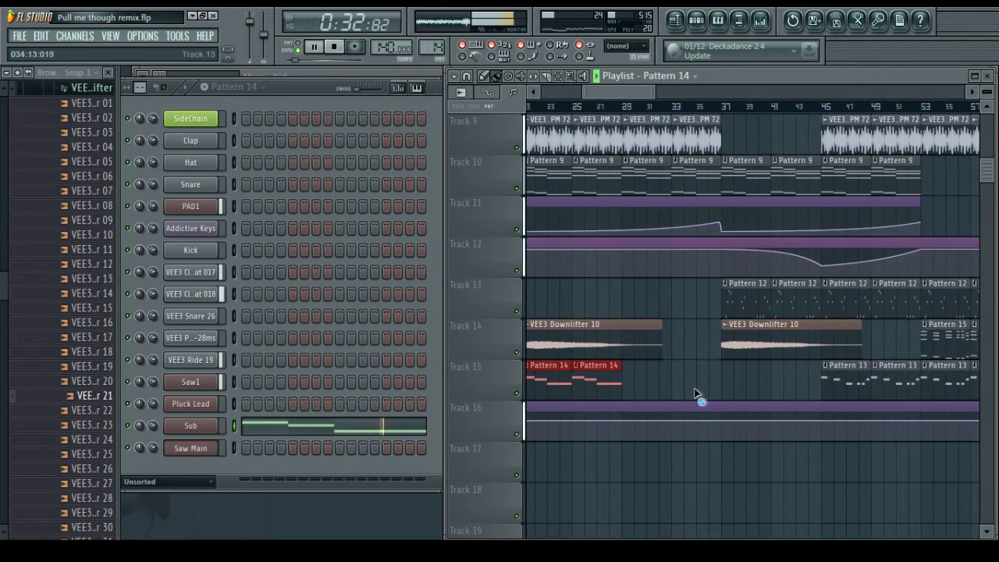
{"action": "left_click_drag", "start_coordinate": [634, 380], "coordinate": [691, 379]}
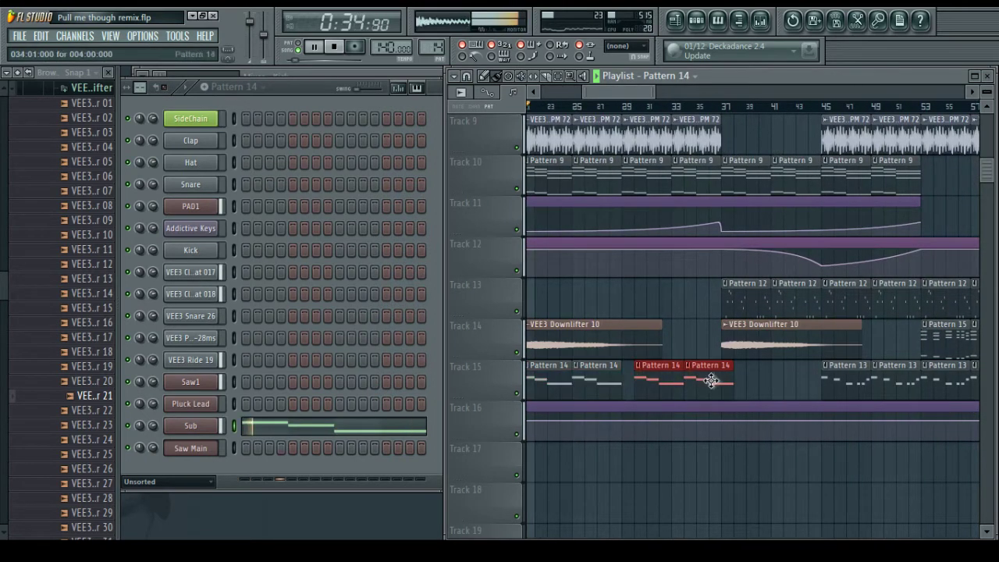
Replace the next Pattern 13 clips on Track 15 with Pattern 14 clips
{"action": "left_click_drag", "start_coordinate": [628, 95], "coordinate": [646, 95]}
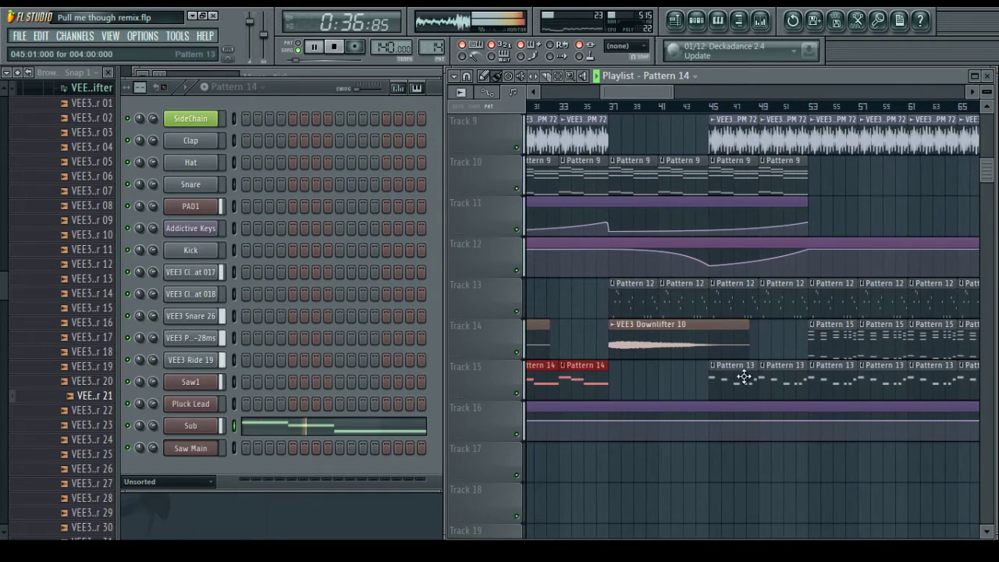
{"action": "right_click", "coordinate": [735, 383]}
{"action": "right_click", "coordinate": [778, 388]}
{"action": "left_click_drag", "start_coordinate": [726, 381], "coordinate": [772, 382]}
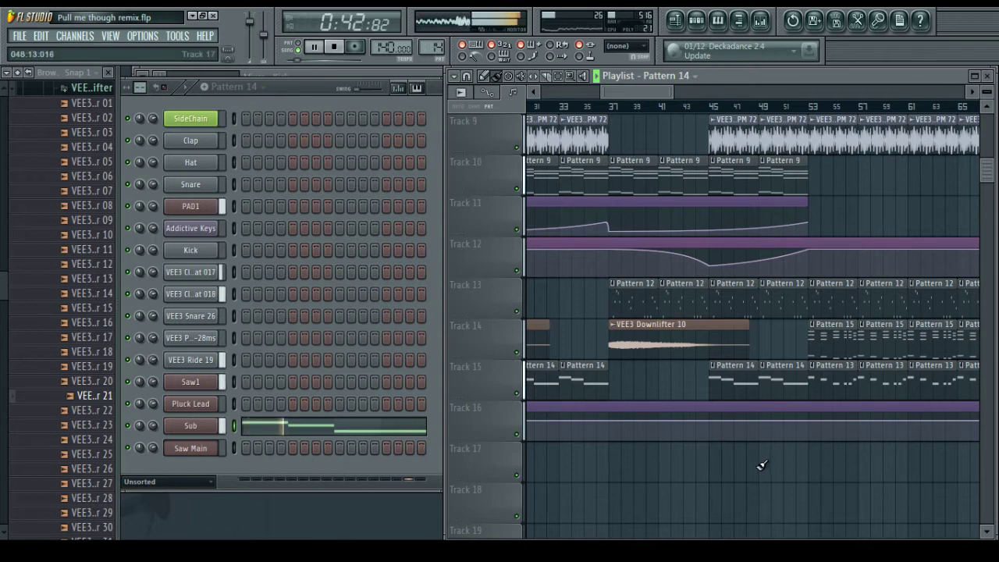
{"action": "mouse_move", "coordinate": [643, 89]}
{"action": "left_mouse_down"}
{"action": "mouse_move", "coordinate": [610, 92]}
{"action": "mouse_move", "coordinate": [627, 91]}
{"action": "left_mouse_up"}
{"action": "scroll", "coordinate": [691, 181], "scroll_direction": "up", "scroll_amount": 3}
{"action": "scroll", "coordinate": [691, 182], "scroll_direction": "up", "scroll_amount": 5}
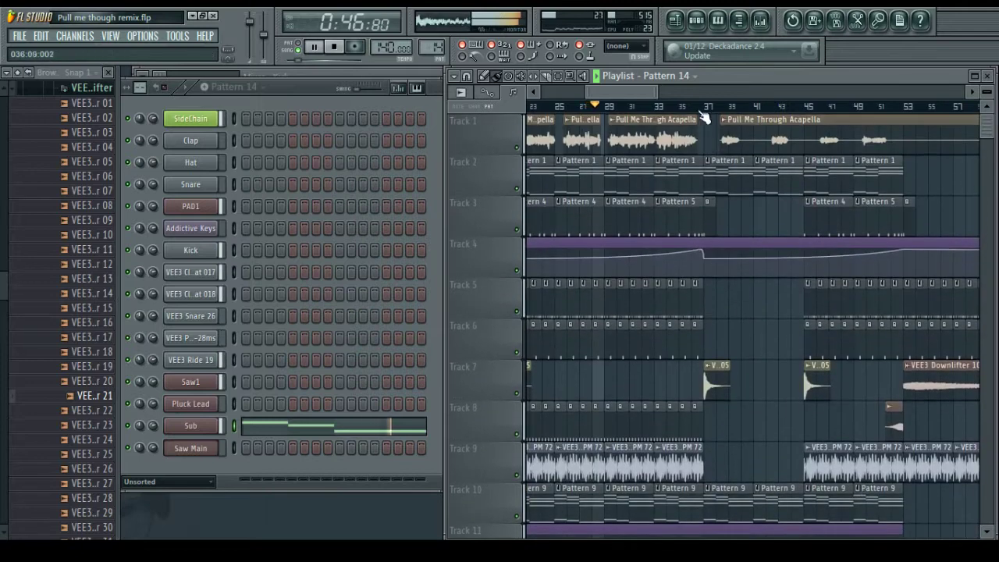
{"action": "scroll", "coordinate": [789, 210], "scroll_direction": "right", "scroll_amount": 4}
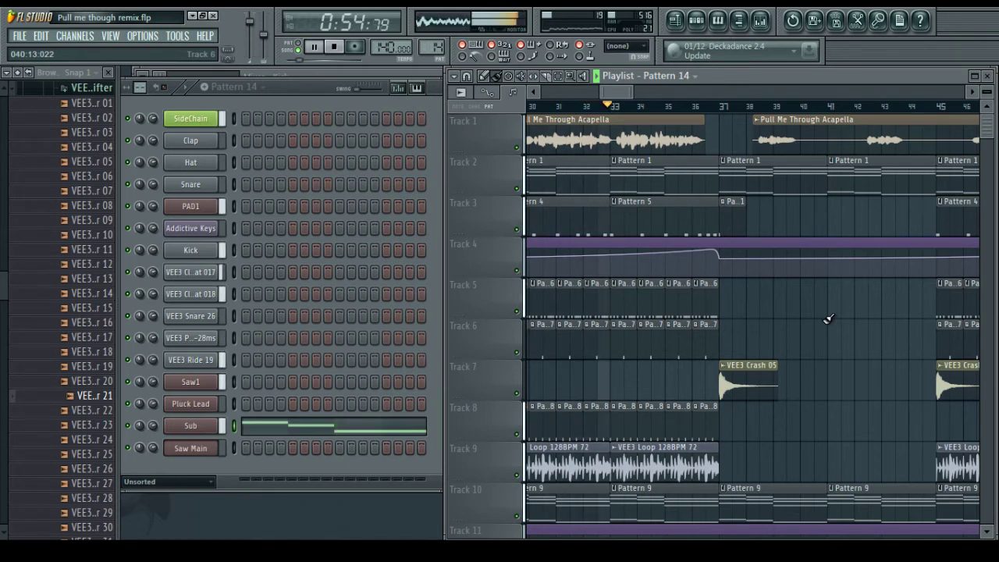
Open Pattern 15's Saw Main notes and copy them
{"action": "left_click_drag", "start_coordinate": [617, 95], "coordinate": [639, 96]}
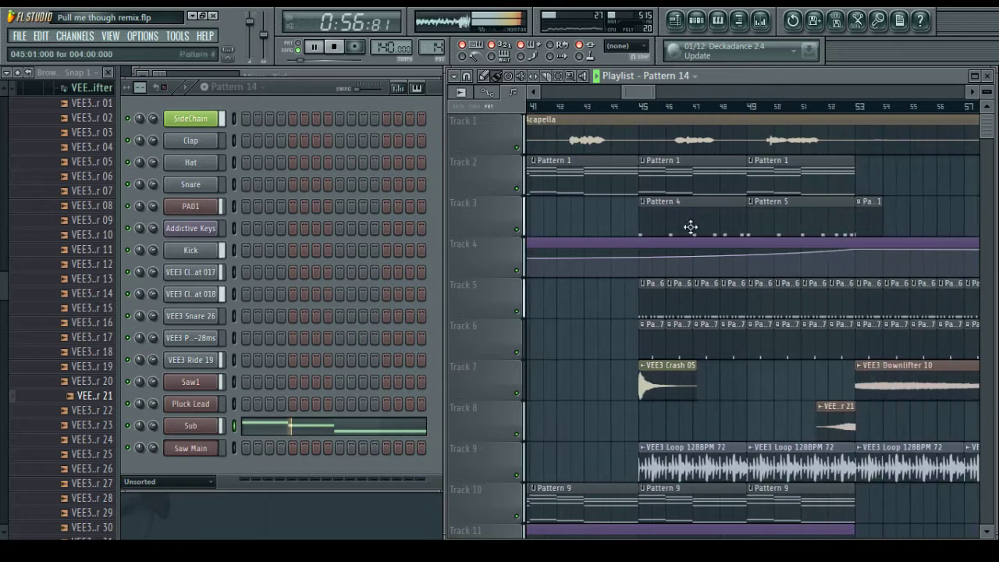
{"action": "scroll", "coordinate": [899, 397], "scroll_direction": "down", "scroll_amount": 5}
{"action": "double_click", "coordinate": [907, 468]}
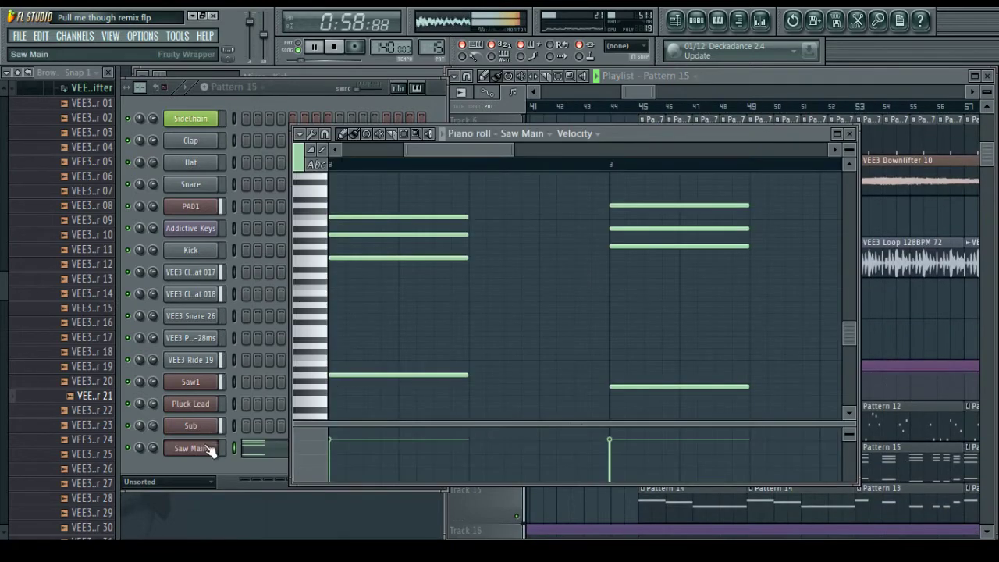
{"action": "right_click", "coordinate": [209, 451]}
{"action": "mouse_move", "coordinate": [239, 409]}
{"action": "left_click", "coordinate": [326, 425]}
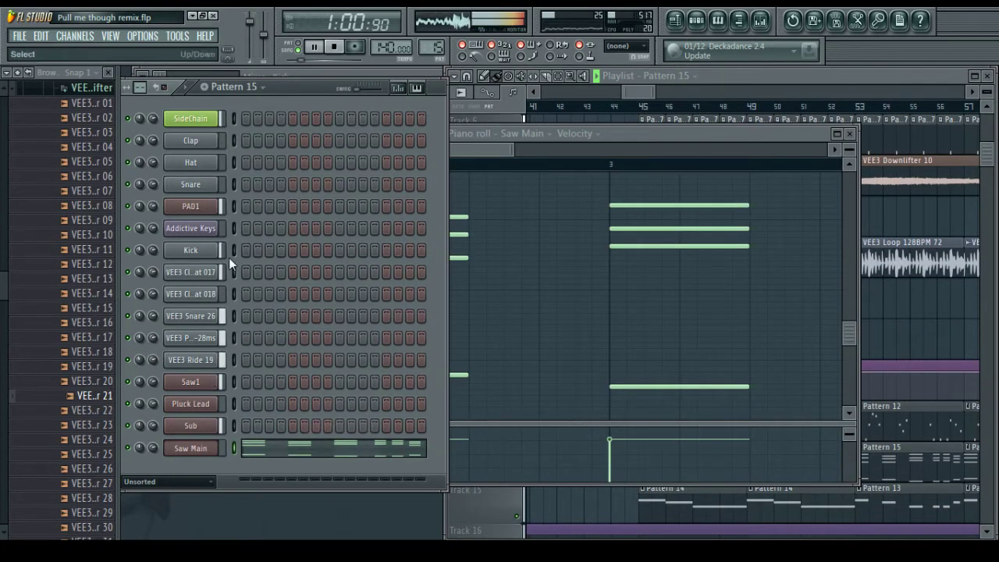
Paste the Saw Main notes into the Saw1 and PAD1 channels, then close the piano roll
{"action": "right_click", "coordinate": [187, 385]}
{"action": "mouse_move", "coordinate": [295, 412]}
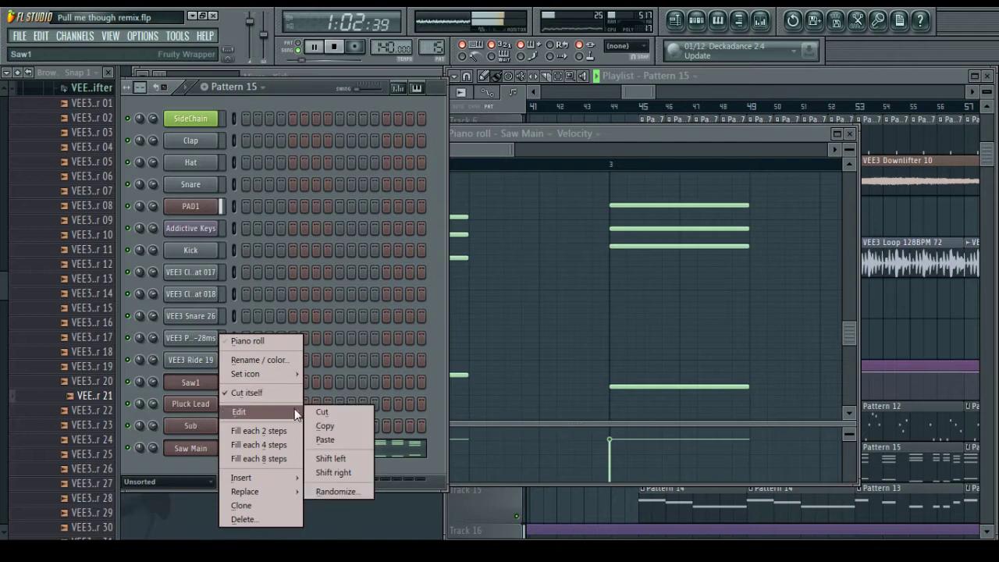
{"action": "left_click", "coordinate": [330, 440]}
{"action": "mouse_move", "coordinate": [252, 274]}
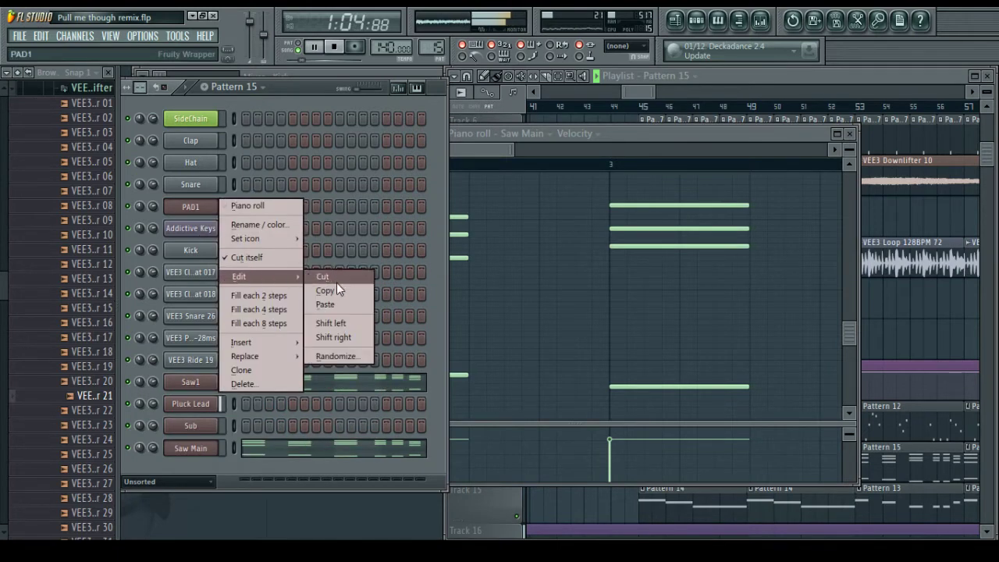
{"action": "left_click", "coordinate": [336, 306]}
{"action": "left_click", "coordinate": [811, 134]}
{"action": "left_click", "coordinate": [851, 135]}
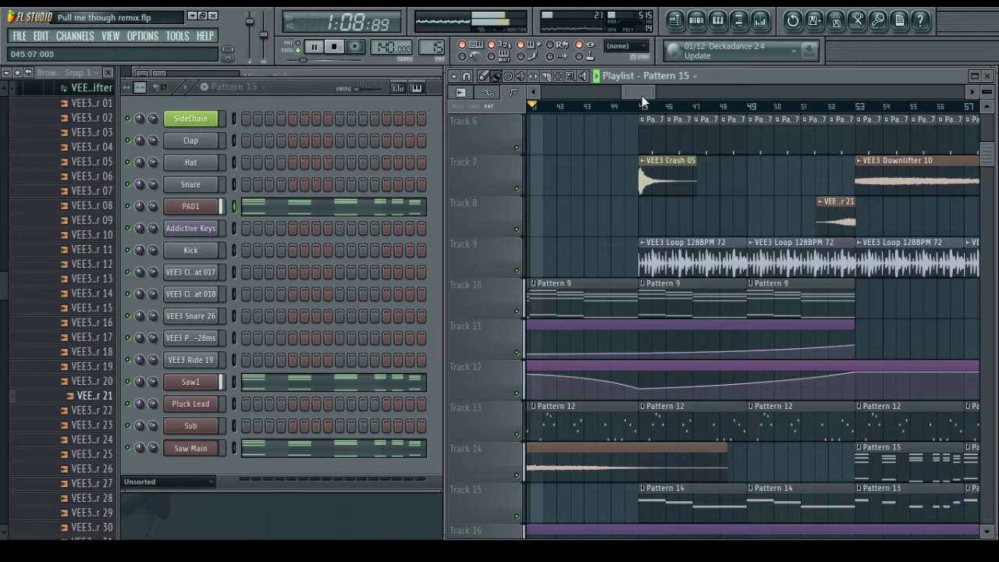
{"action": "scroll", "coordinate": [641, 106], "scroll_direction": "down", "scroll_amount": 2}
{"action": "left_click_drag", "start_coordinate": [638, 92], "coordinate": [655, 91]}
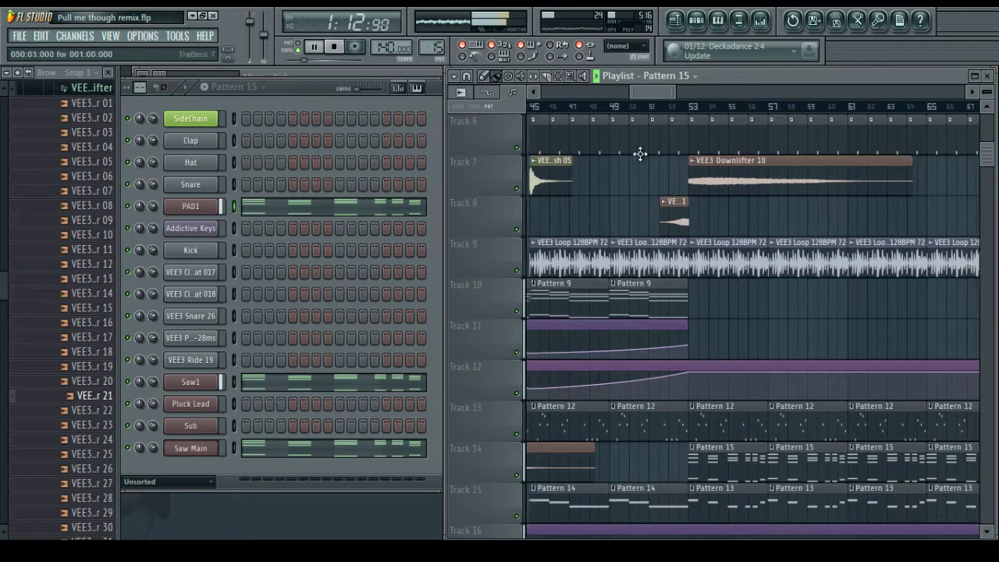
Create Pattern 16 with first-step hits on VEE3 Snare 26 and VEE3 Pre Snare
{"action": "left_click", "coordinate": [210, 87]}
{"action": "left_click", "coordinate": [206, 84]}
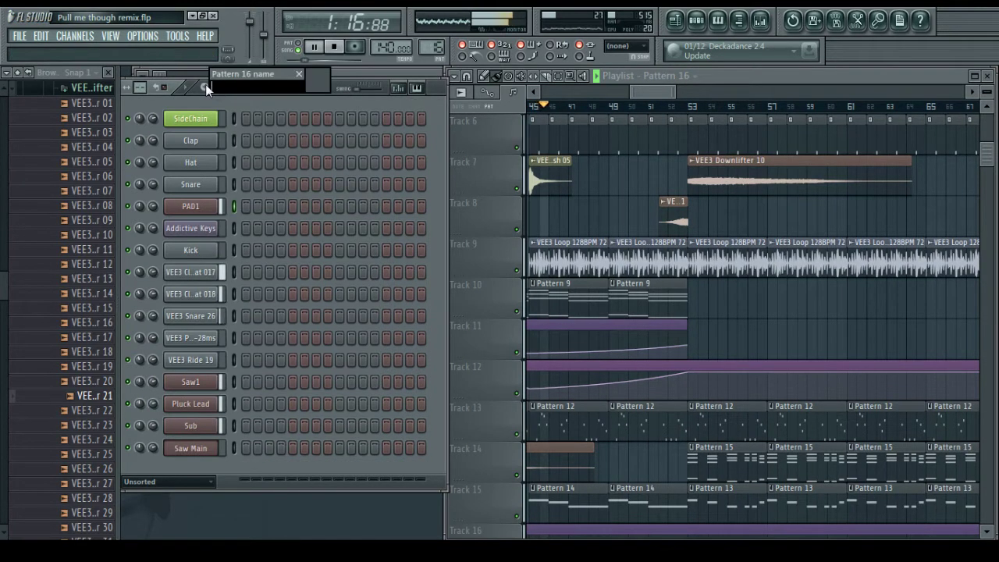
{"action": "key", "text": "Return"}
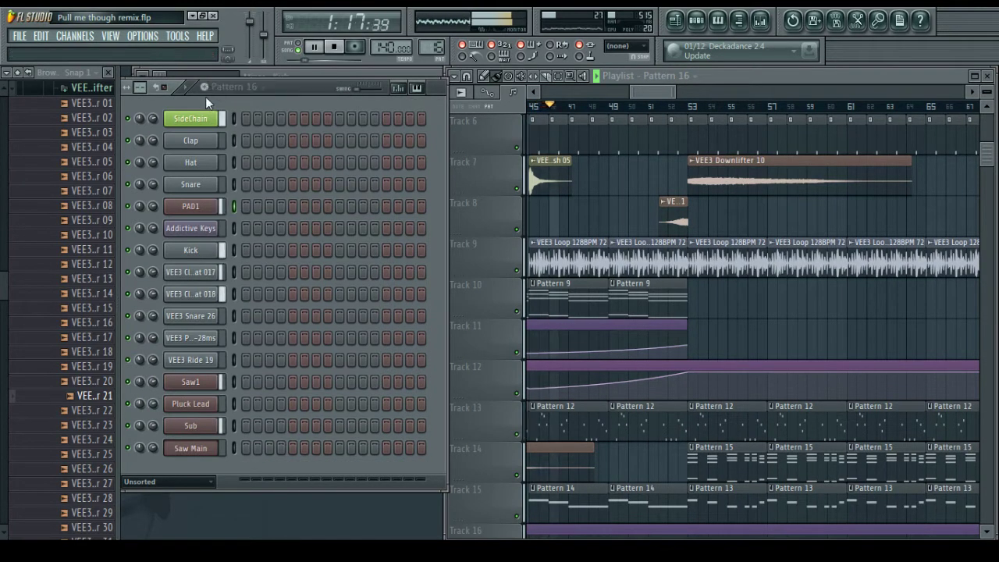
{"action": "left_click", "coordinate": [246, 315]}
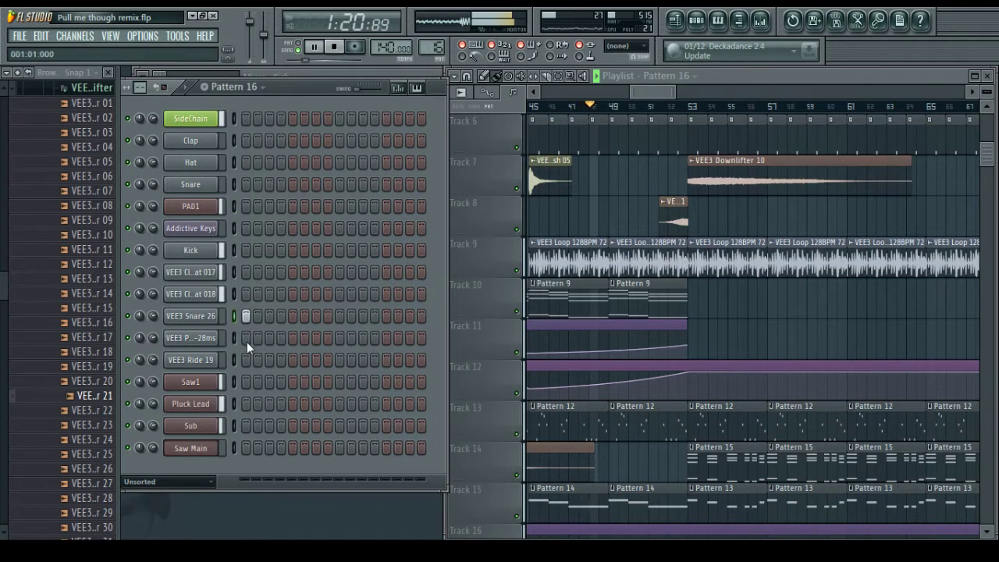
{"action": "left_click", "coordinate": [246, 337]}
Place a Pattern 16 clip on Track 17 just before bar 53, trimmed to two steps
{"action": "scroll", "coordinate": [685, 108], "scroll_direction": "up", "scroll_amount": 3}
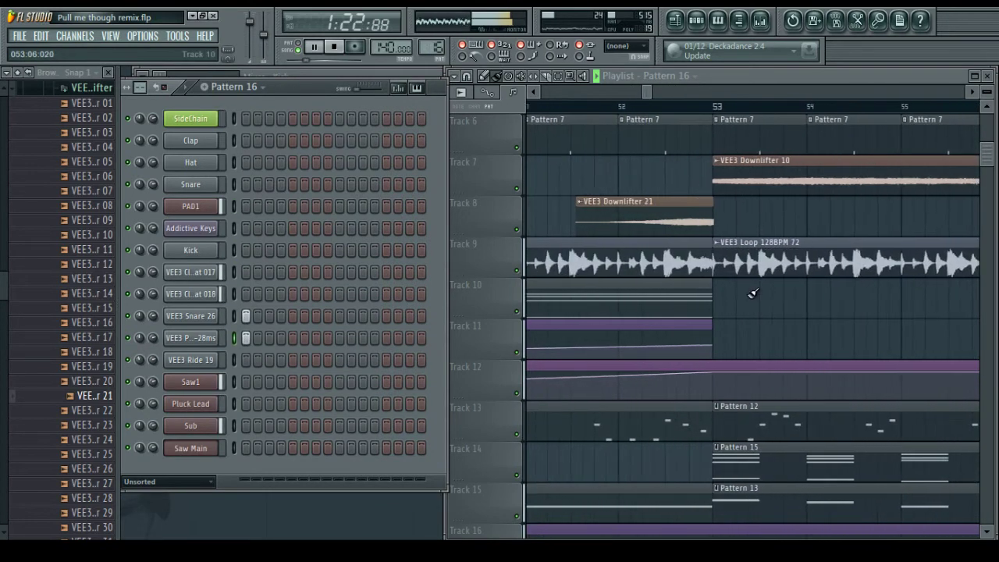
{"action": "scroll", "coordinate": [759, 323], "scroll_direction": "down", "scroll_amount": 5}
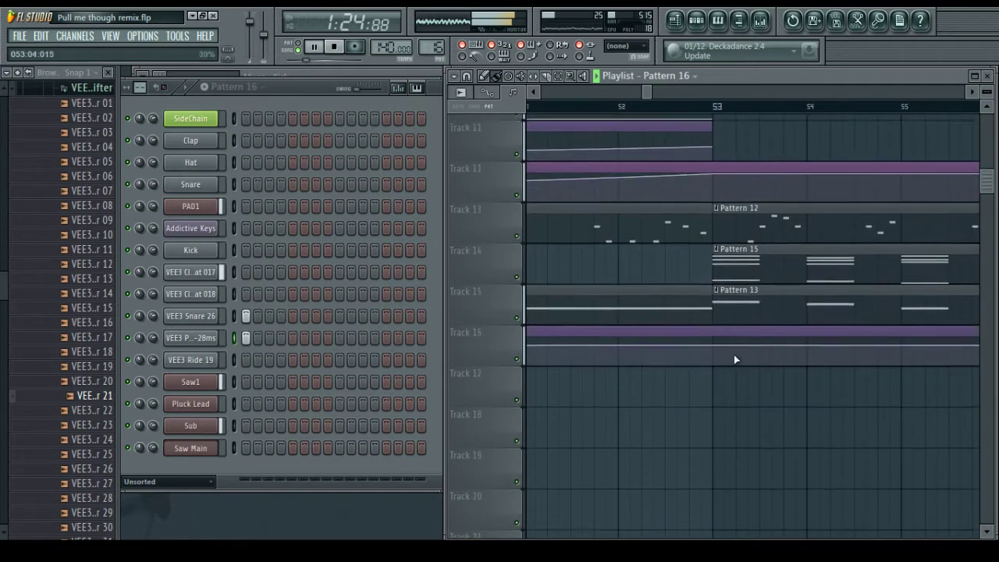
{"action": "left_click", "coordinate": [705, 386]}
{"action": "scroll", "coordinate": [704, 367], "scroll_direction": "up", "scroll_amount": 2}
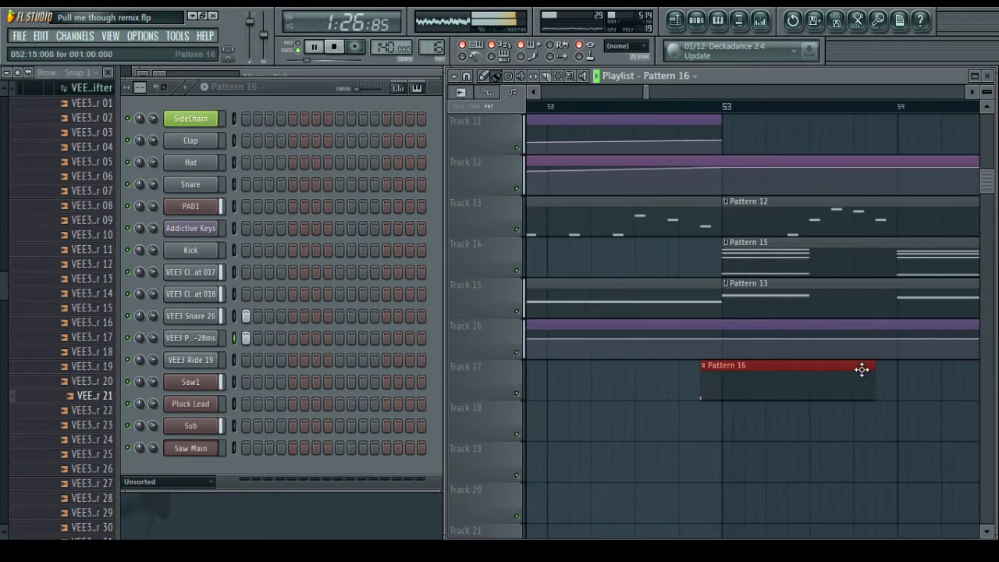
{"action": "left_click_drag", "start_coordinate": [873, 377], "coordinate": [722, 375]}
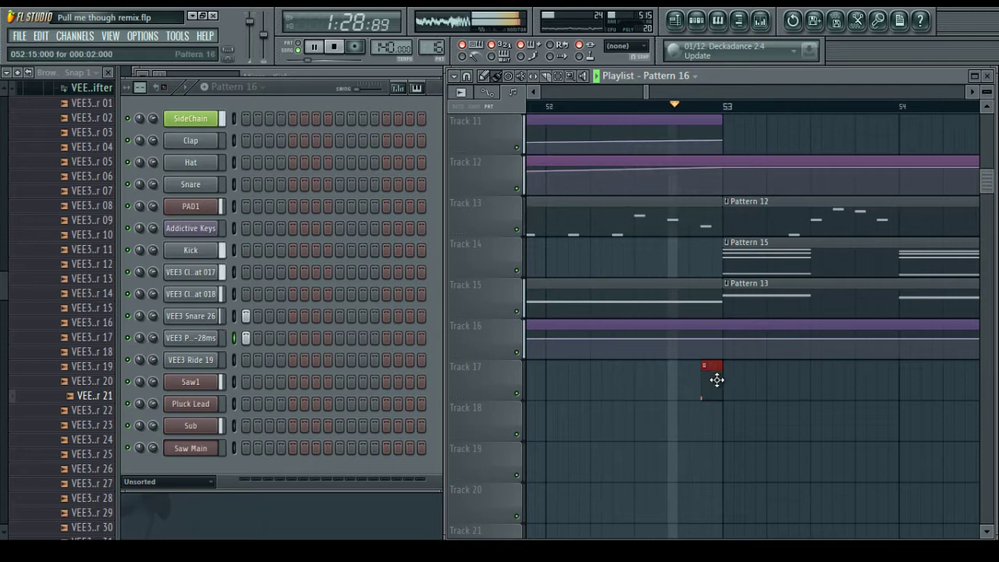
{"action": "scroll", "coordinate": [734, 367], "scroll_direction": "up", "scroll_amount": 6}
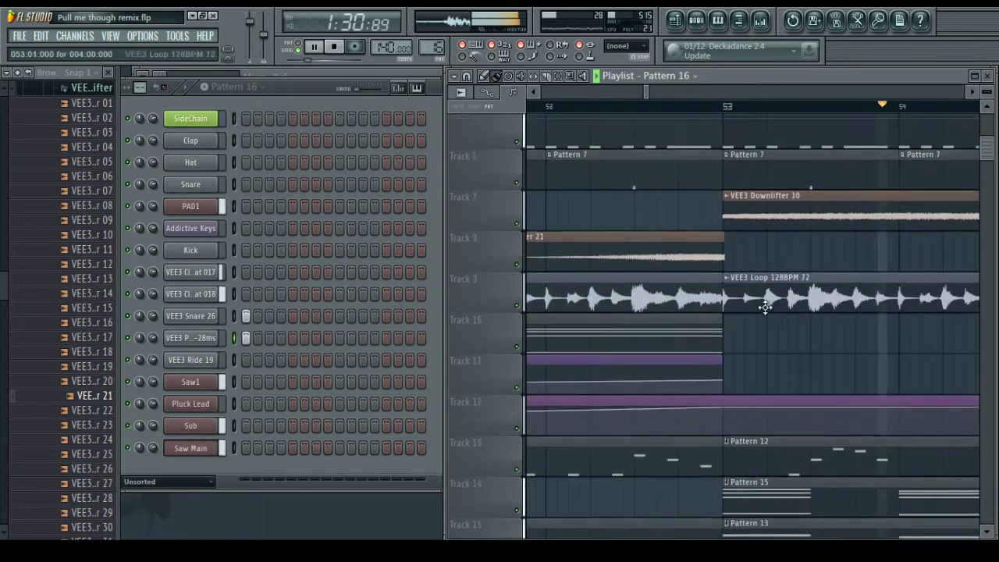
Copy the Track 3 clips onward and delete the small stray clip
{"action": "scroll", "coordinate": [746, 117], "scroll_direction": "down", "scroll_amount": 4}
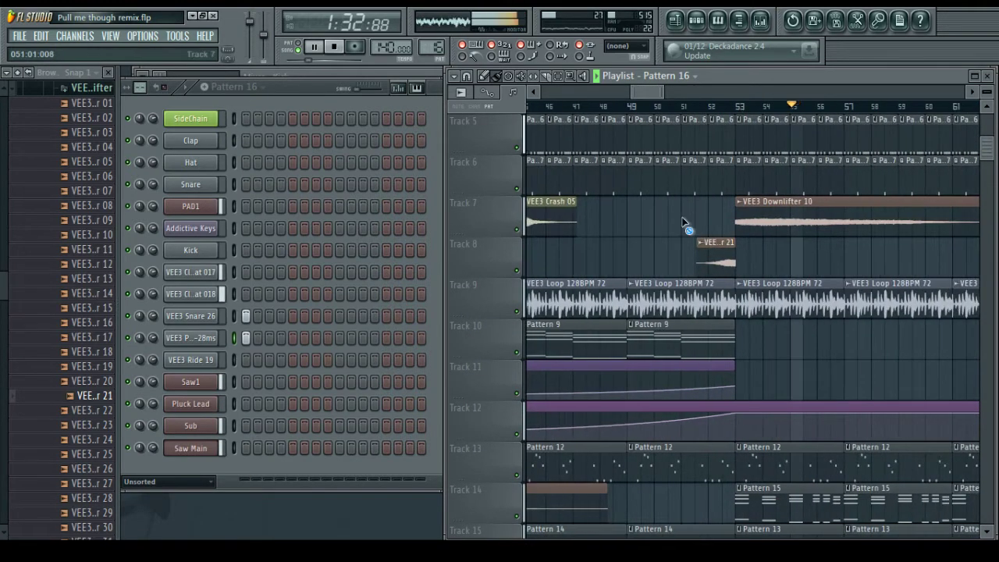
{"action": "scroll", "coordinate": [687, 216], "scroll_direction": "up", "scroll_amount": 4}
{"action": "scroll", "coordinate": [676, 117], "scroll_direction": "down", "scroll_amount": 2}
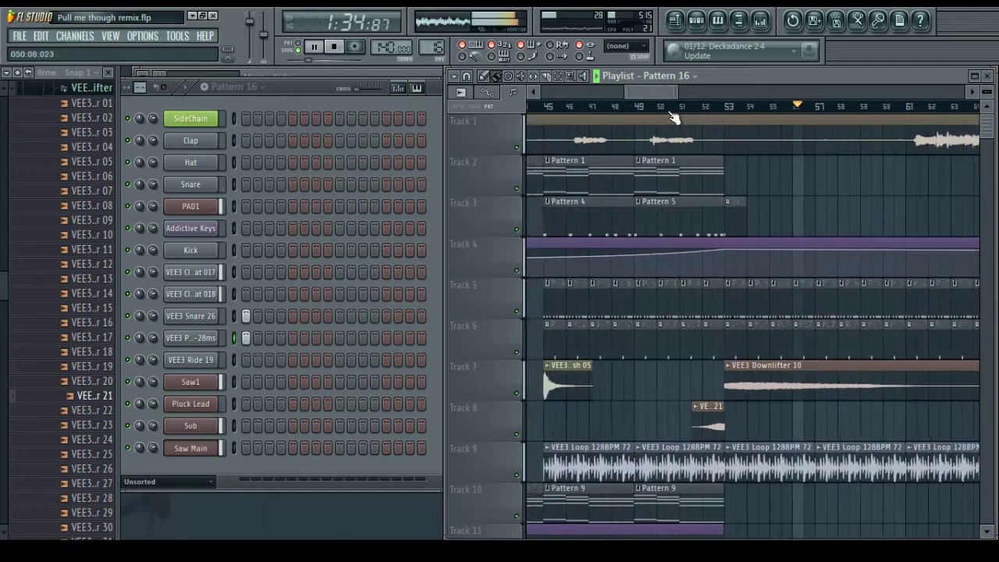
{"action": "left_click_drag", "start_coordinate": [652, 92], "coordinate": [627, 94]}
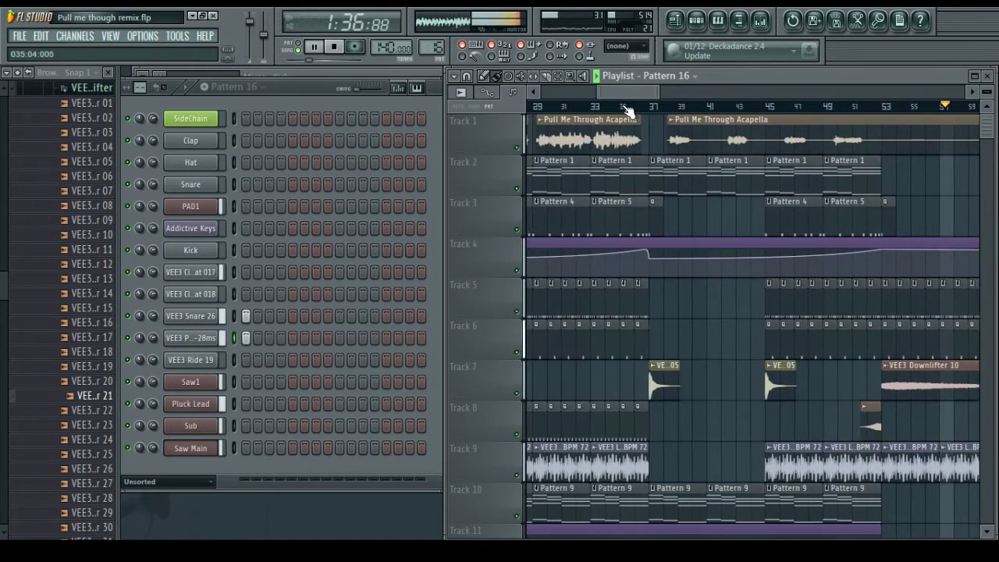
{"action": "scroll", "coordinate": [628, 107], "scroll_direction": "down", "scroll_amount": 2}
{"action": "left_click_drag", "start_coordinate": [617, 223], "coordinate": [876, 223]}
{"action": "right_click", "coordinate": [867, 222]}
{"action": "left_click", "coordinate": [898, 172], "text": "ctrl"}
Copy the four Track 3 clips up to bar 69, deleting surplus copies and closing the gap
{"action": "left_click_drag", "start_coordinate": [648, 94], "coordinate": [699, 91]}
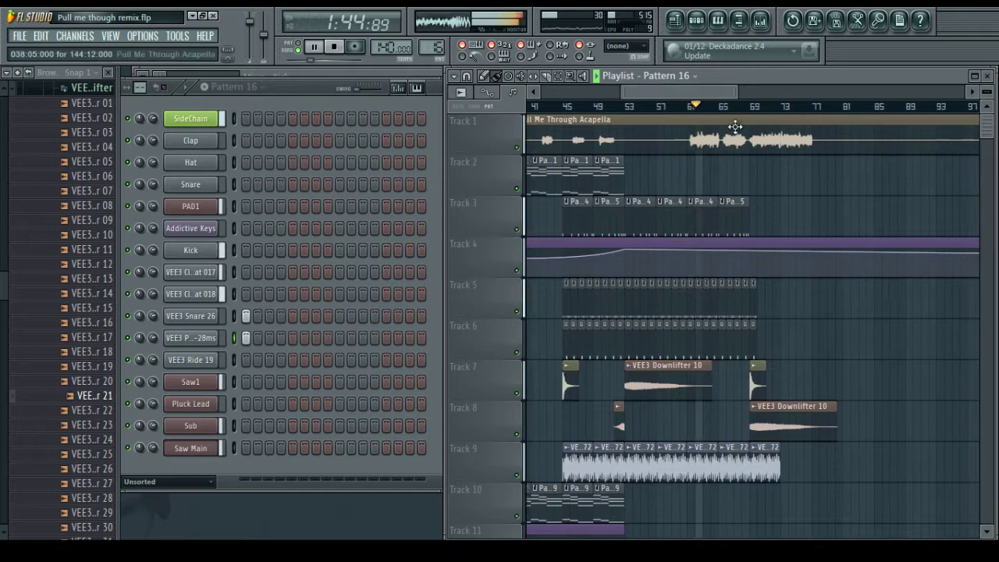
{"action": "scroll", "coordinate": [687, 92], "scroll_direction": "down", "scroll_amount": 1}
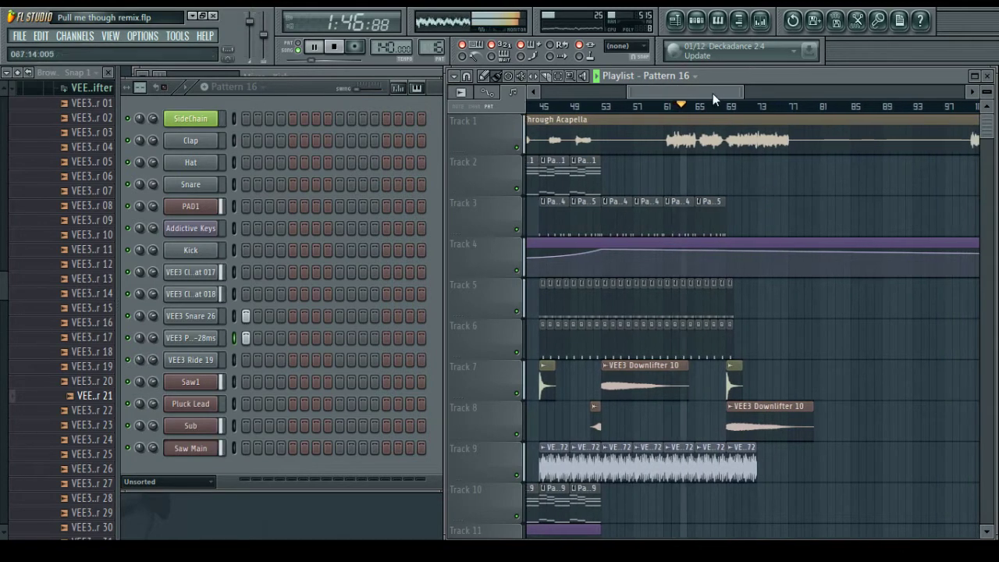
{"action": "scroll", "coordinate": [712, 93], "scroll_direction": "down", "scroll_amount": 1}
{"action": "scroll", "coordinate": [764, 167], "scroll_direction": "down", "scroll_amount": 1}
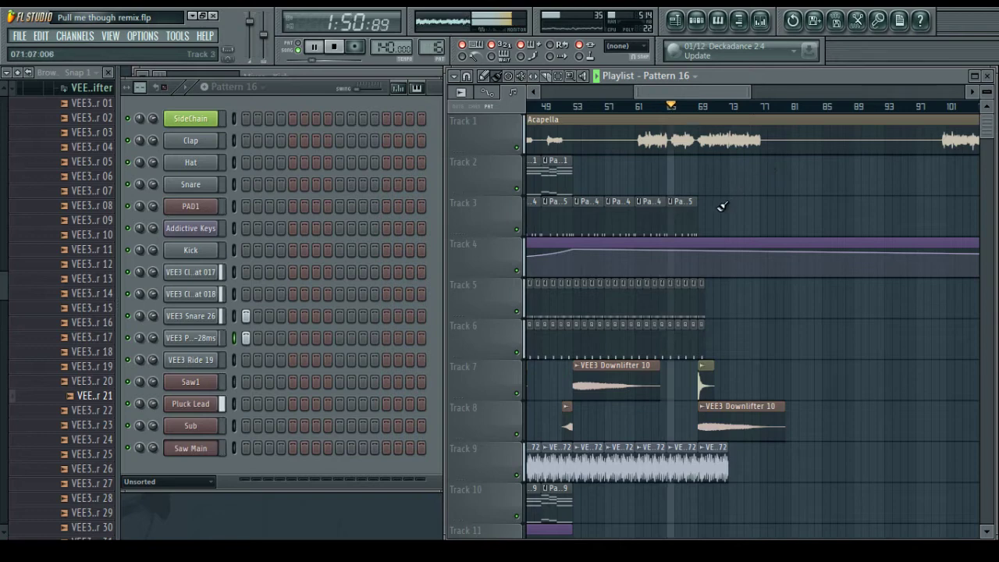
{"action": "mouse_move", "coordinate": [717, 209]}
{"action": "left_mouse_down"}
{"action": "mouse_move", "coordinate": [596, 210]}
{"action": "mouse_move", "coordinate": [717, 220]}
{"action": "left_mouse_up"}
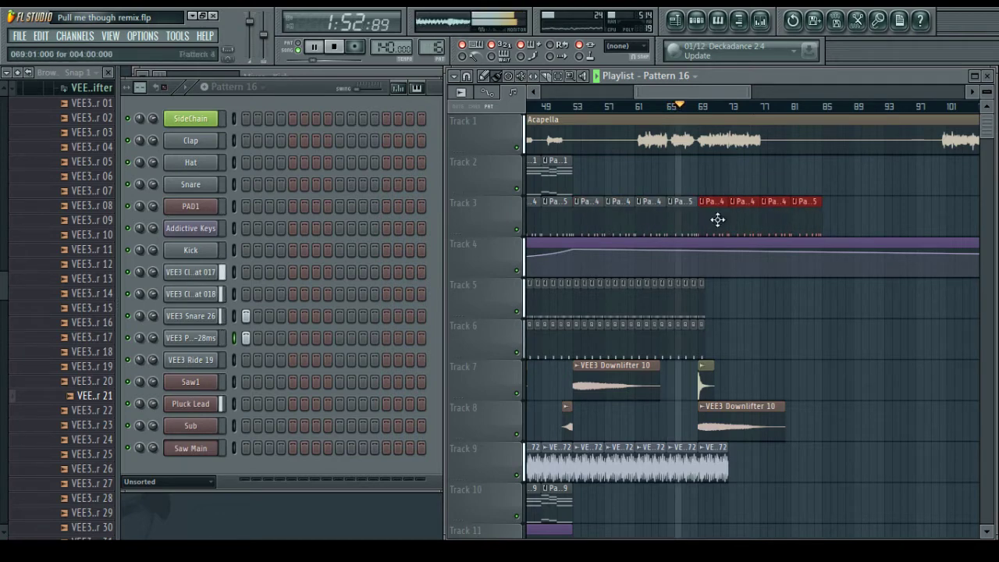
{"action": "right_click", "coordinate": [744, 212]}
{"action": "right_click", "coordinate": [725, 216]}
{"action": "left_click_drag", "start_coordinate": [816, 213], "coordinate": [751, 208]}
Extend the Track 5 drum clips and Track 6 clips to bar 77, erasing anything beyond it
{"action": "mouse_move", "coordinate": [726, 300]}
{"action": "left_mouse_down"}
{"action": "mouse_move", "coordinate": [577, 301]}
{"action": "mouse_move", "coordinate": [711, 302]}
{"action": "left_mouse_up"}
{"action": "left_click", "coordinate": [863, 305], "text": "ctrl"}
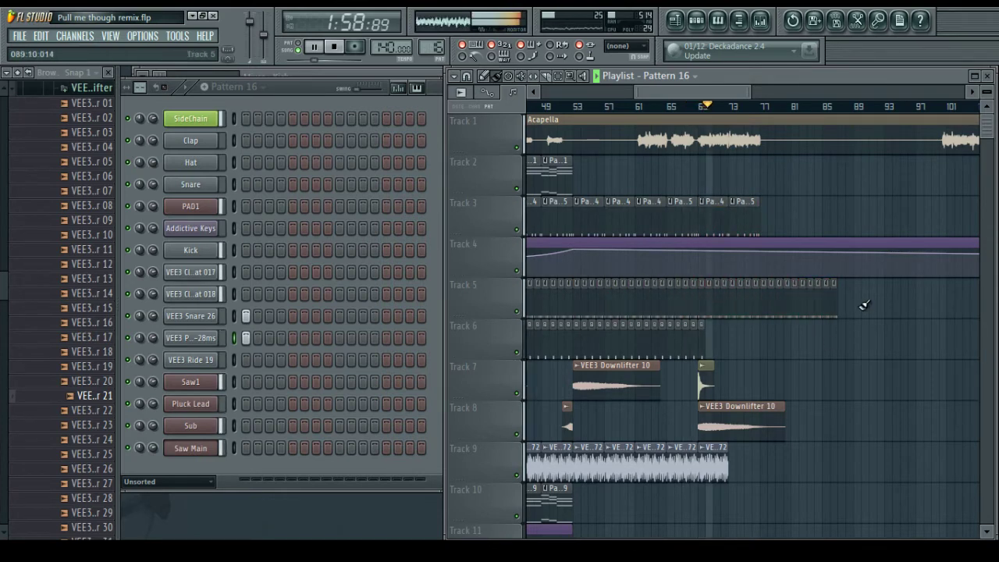
{"action": "right_click", "coordinate": [833, 304]}
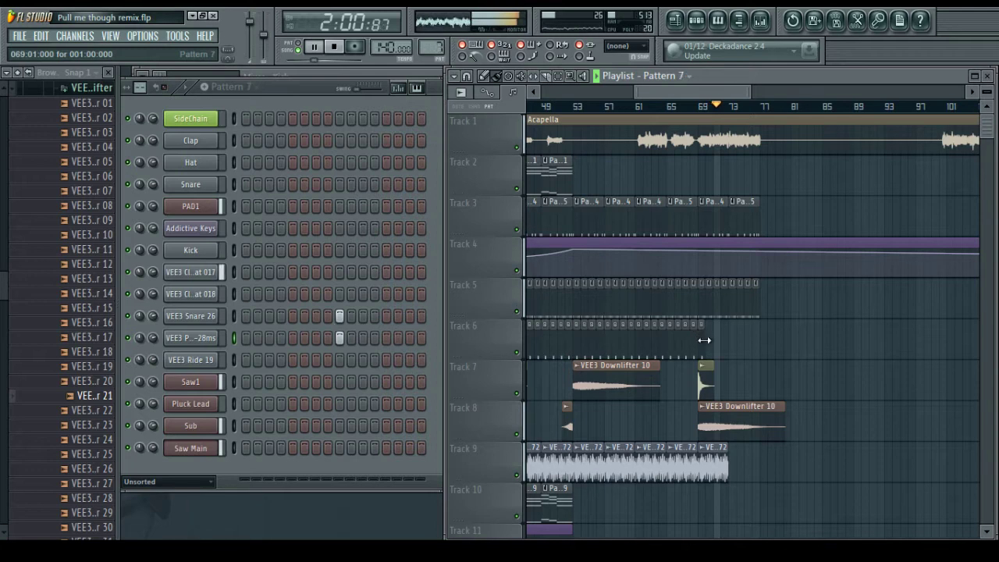
{"action": "left_click_drag", "start_coordinate": [713, 342], "coordinate": [760, 346]}
{"action": "scroll", "coordinate": [791, 367], "scroll_direction": "down", "scroll_amount": 1}
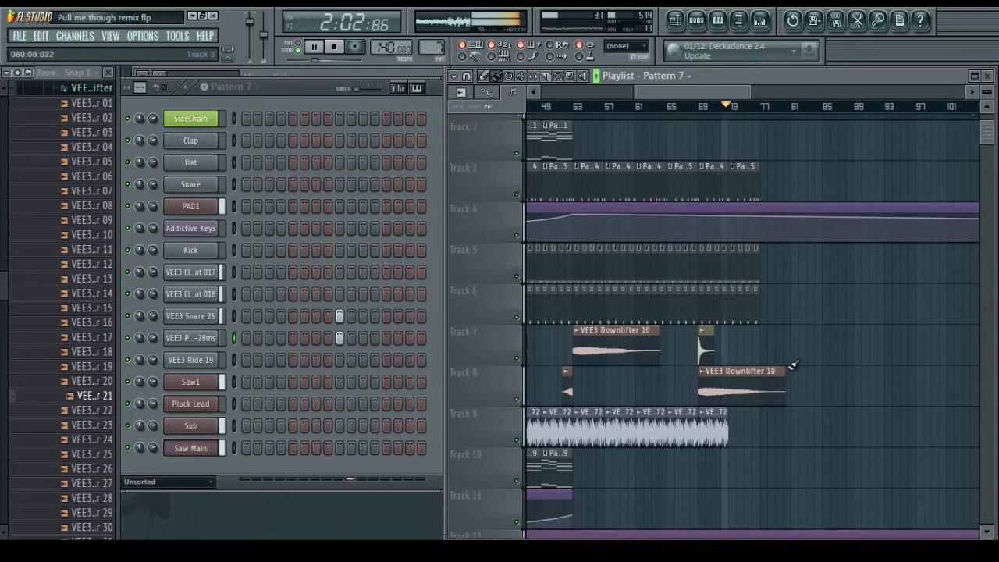
{"action": "left_click", "coordinate": [720, 420]}
{"action": "left_click_drag", "start_coordinate": [737, 421], "coordinate": [744, 346]}
Duplicate the Track 13–15 clips with Ctrl+D, delete copies past bar 77, and stop playback
{"action": "scroll", "coordinate": [809, 416], "scroll_direction": "down", "scroll_amount": 3}
{"action": "scroll", "coordinate": [821, 382], "scroll_direction": "down", "scroll_amount": 3}
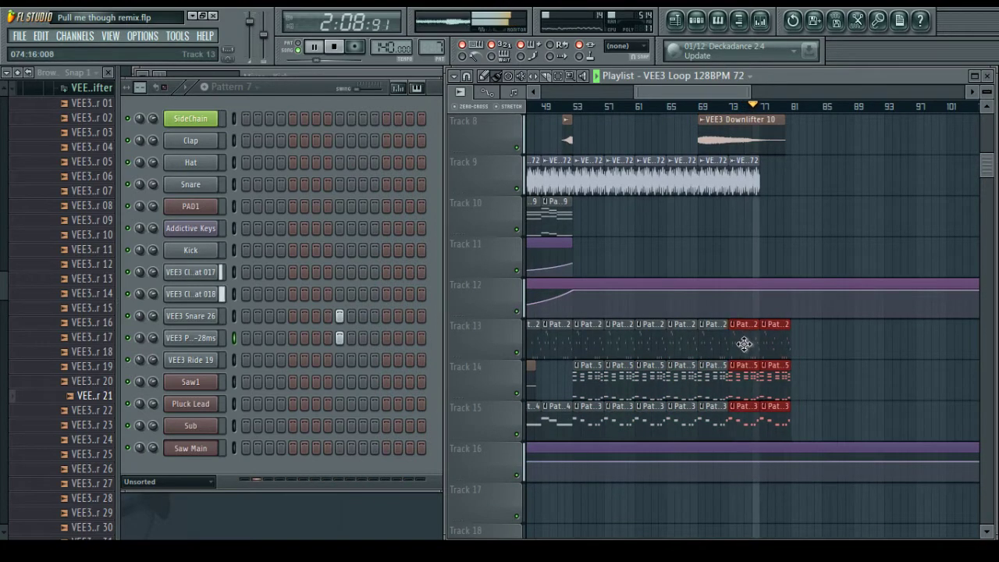
{"action": "key", "text": "ctrl+d"}
{"action": "right_click", "coordinate": [780, 341]}
{"action": "right_click", "coordinate": [782, 373]}
{"action": "right_click", "coordinate": [783, 406]}
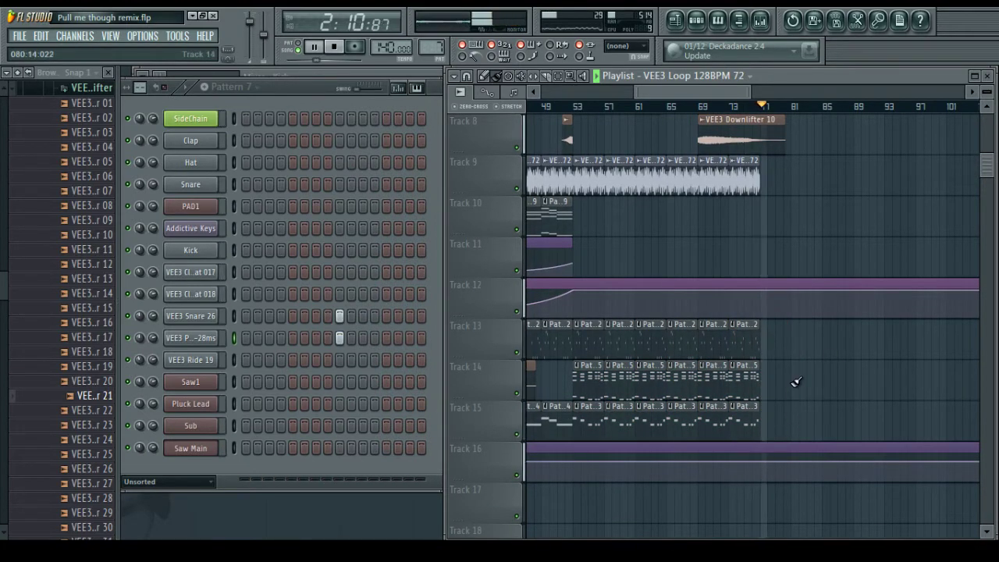
{"action": "key", "text": "space"}
{"action": "scroll", "coordinate": [795, 378], "scroll_direction": "up", "scroll_amount": 7}
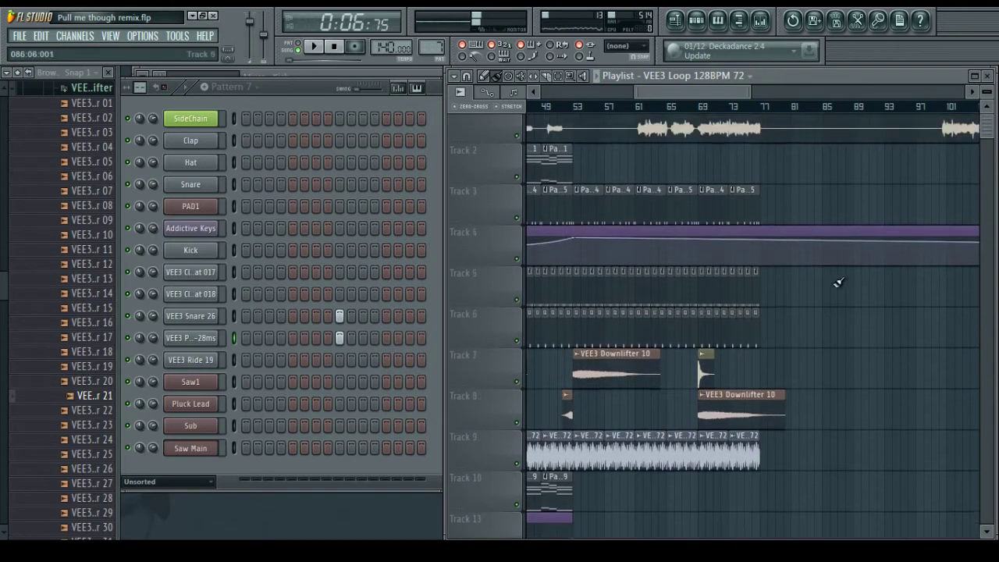
Move the Pattern 15 clips from Track 14 up to Track 11
{"action": "scroll", "coordinate": [730, 119], "scroll_direction": "left", "scroll_amount": 5}
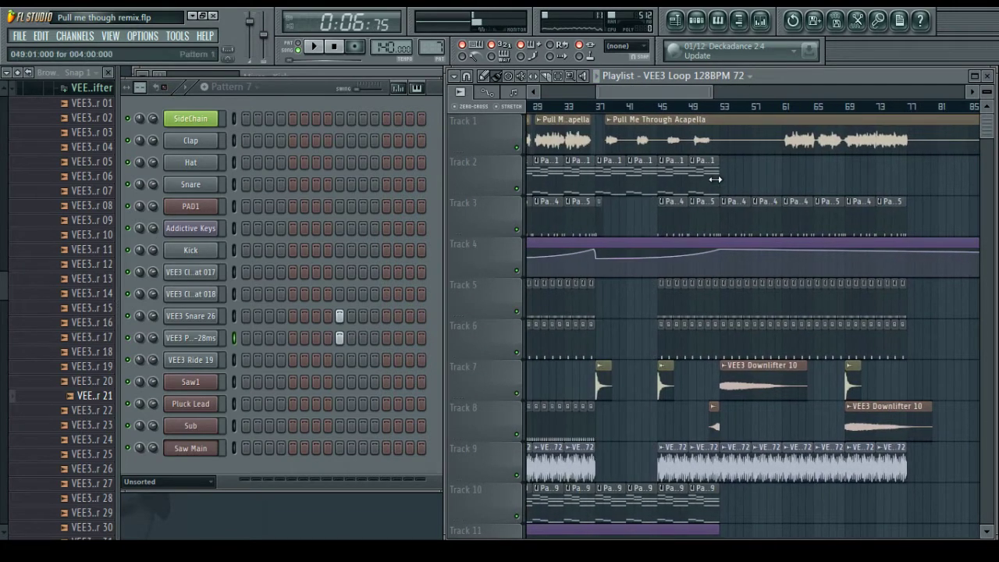
{"action": "scroll", "coordinate": [731, 205], "scroll_direction": "down", "scroll_amount": 8}
{"action": "scroll", "coordinate": [744, 209], "scroll_direction": "up", "scroll_amount": 8}
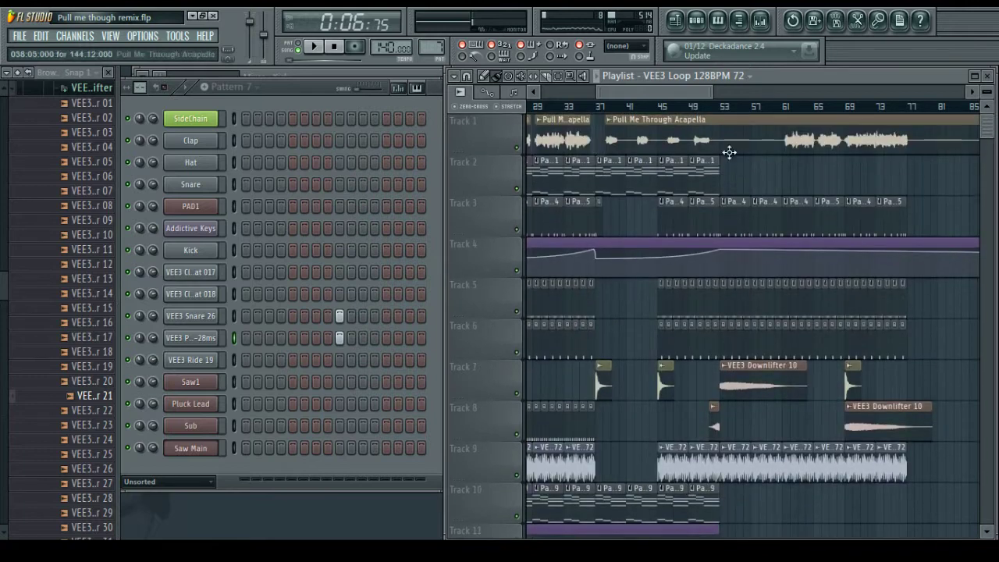
{"action": "scroll", "coordinate": [760, 250], "scroll_direction": "down", "scroll_amount": 6}
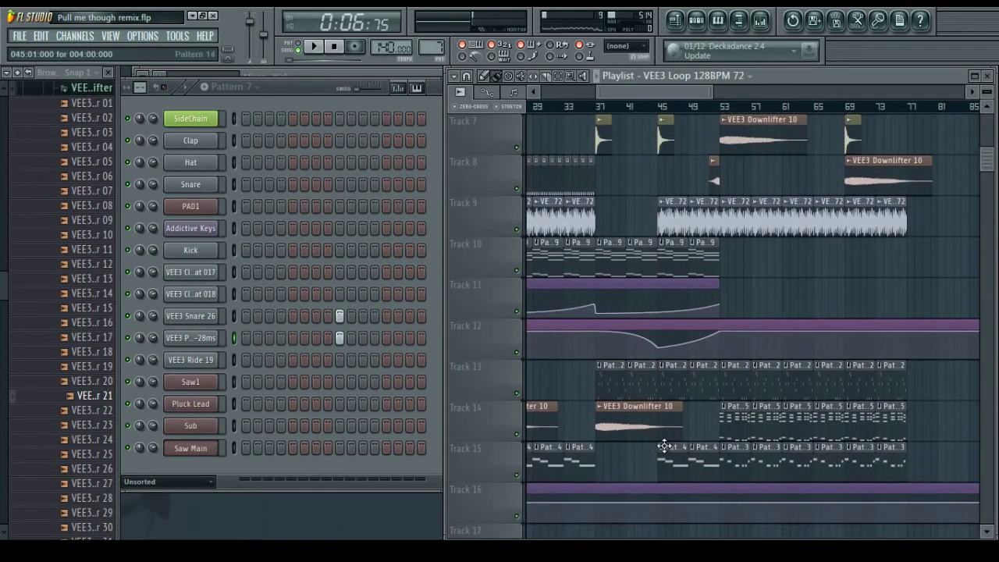
{"action": "left_click_drag", "start_coordinate": [738, 420], "coordinate": [897, 439]}
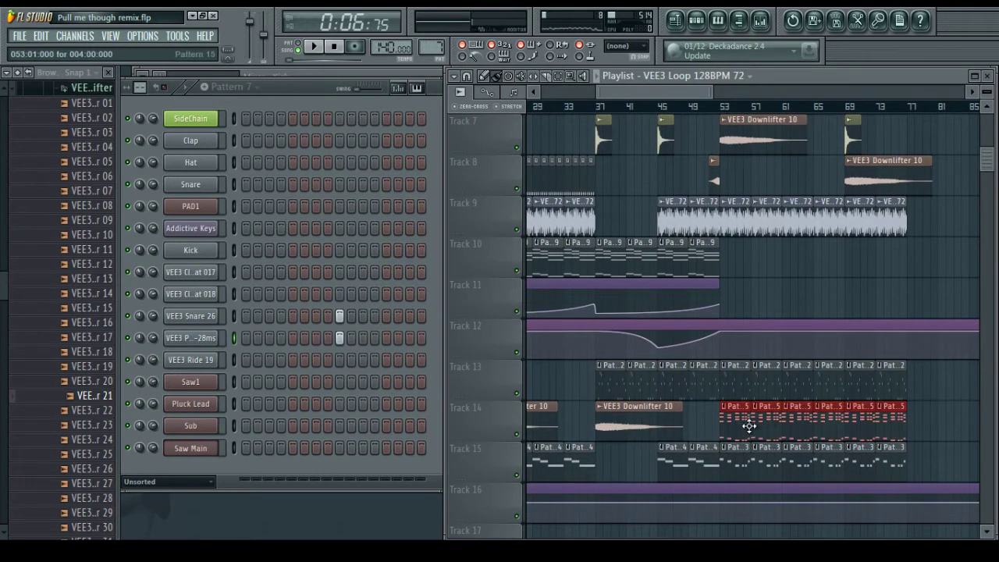
{"action": "left_click_drag", "start_coordinate": [737, 427], "coordinate": [737, 305]}
Gather the VEE3 Downlifter 10 clips onto Track 14, one landing at bar 69
{"action": "scroll", "coordinate": [741, 312], "scroll_direction": "up", "scroll_amount": 2}
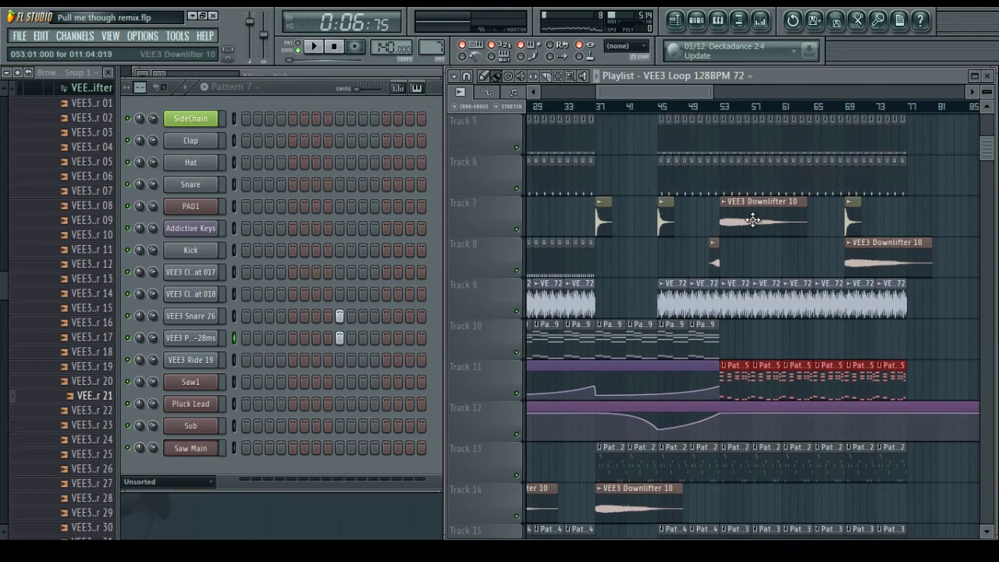
{"action": "left_click_drag", "start_coordinate": [749, 234], "coordinate": [750, 510]}
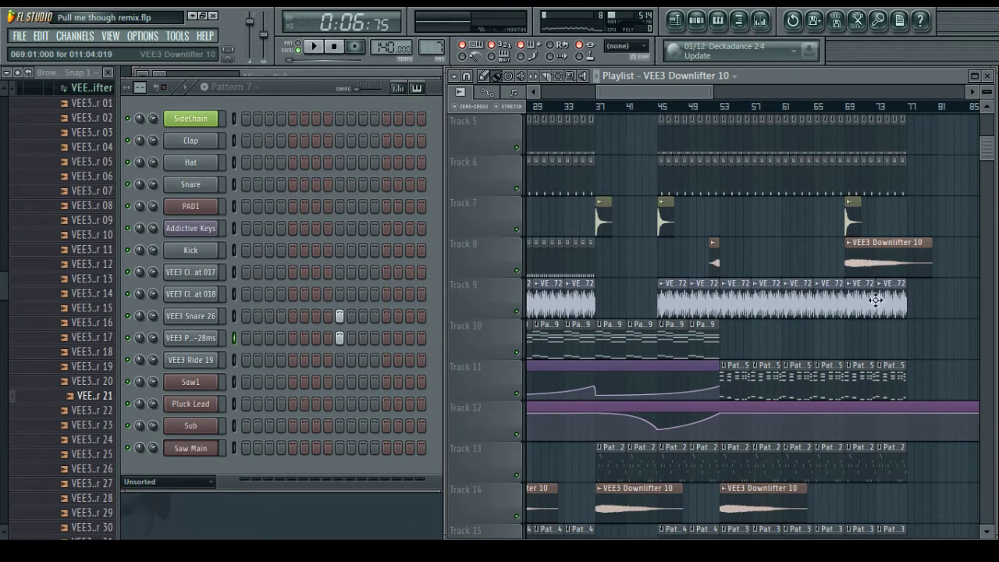
{"action": "left_click_drag", "start_coordinate": [875, 300], "coordinate": [887, 482]}
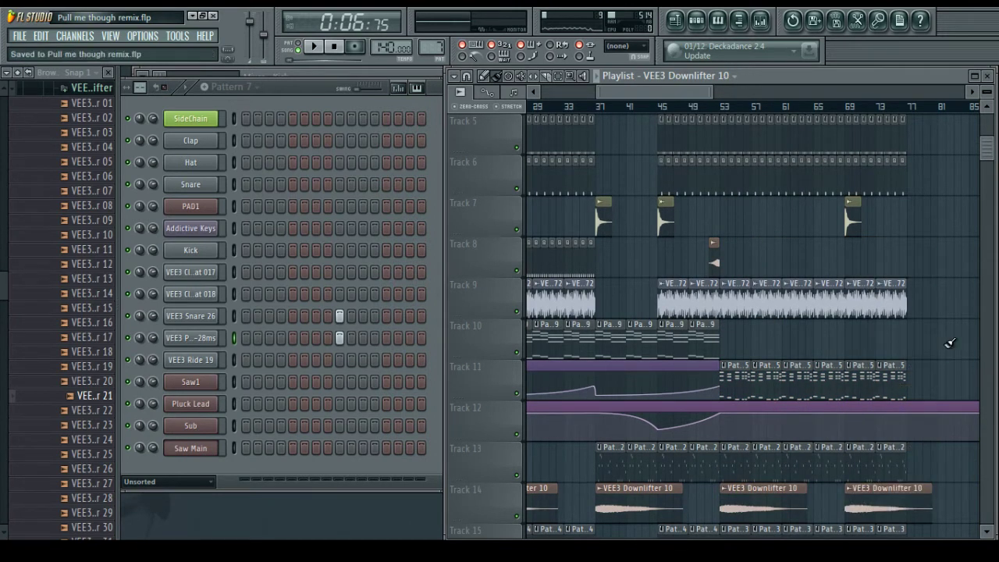
{"action": "scroll", "coordinate": [949, 344], "scroll_direction": "up", "scroll_amount": 4}
{"action": "left_click_drag", "start_coordinate": [657, 92], "coordinate": [601, 91]}
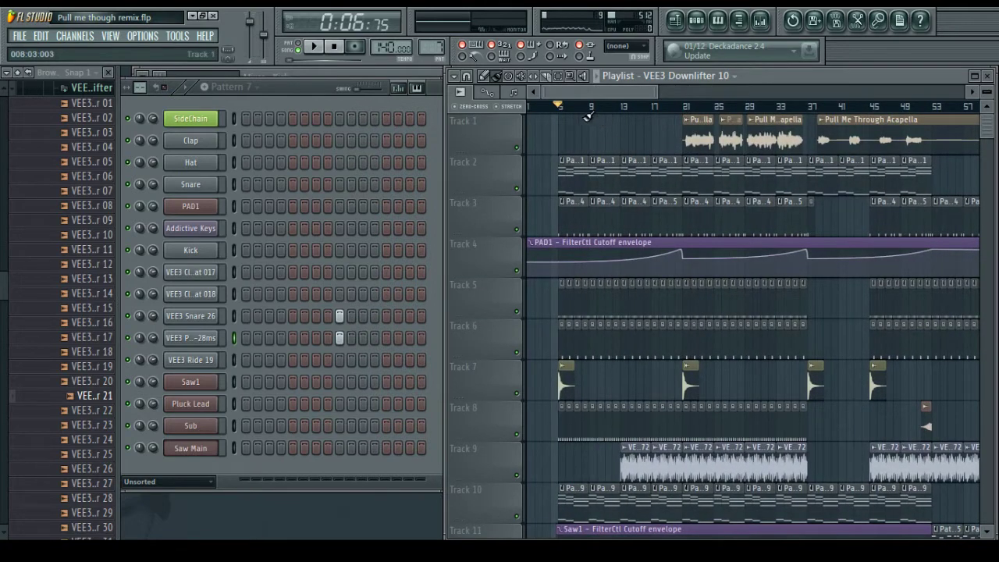
Play the remix arrangement and maximise the Playlist window to fill the workspace
{"action": "key", "text": "space"}
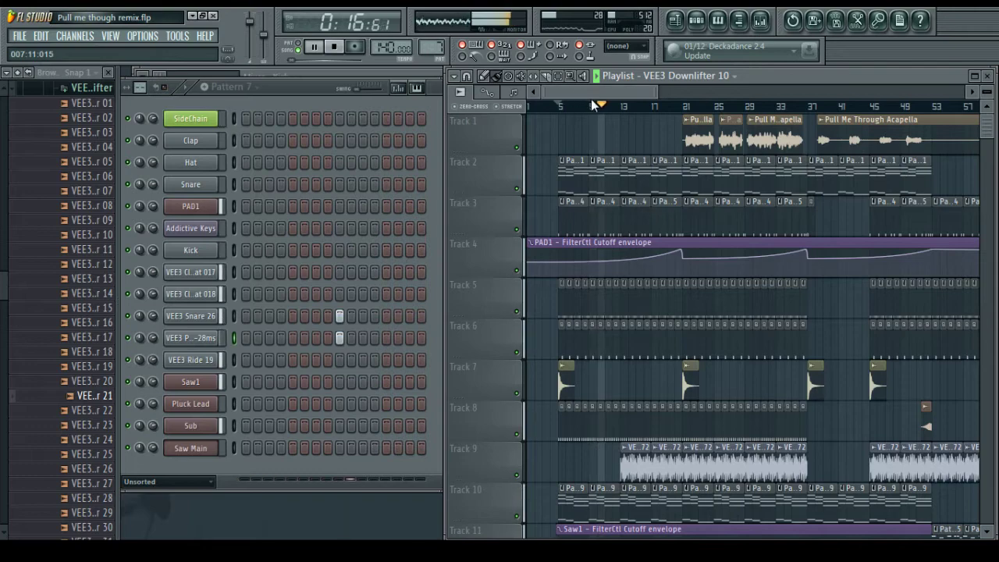
{"action": "scroll", "coordinate": [604, 103], "scroll_direction": "up", "scroll_amount": 4}
{"action": "left_click_drag", "start_coordinate": [575, 93], "coordinate": [588, 92]}
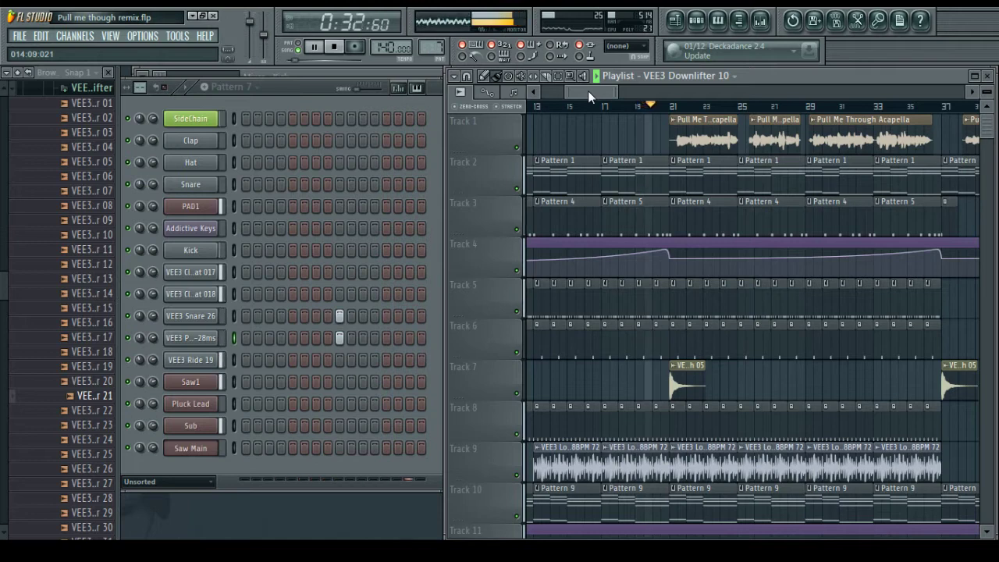
{"action": "left_click_drag", "start_coordinate": [587, 91], "coordinate": [614, 99]}
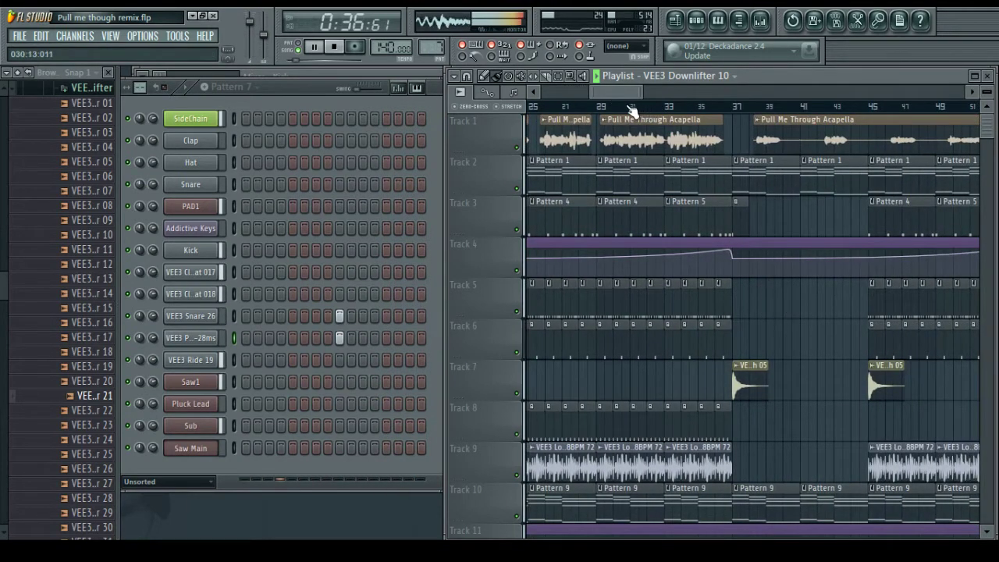
{"action": "double_click", "coordinate": [773, 79]}
{"action": "scroll", "coordinate": [624, 110], "scroll_direction": "down", "scroll_amount": 3}
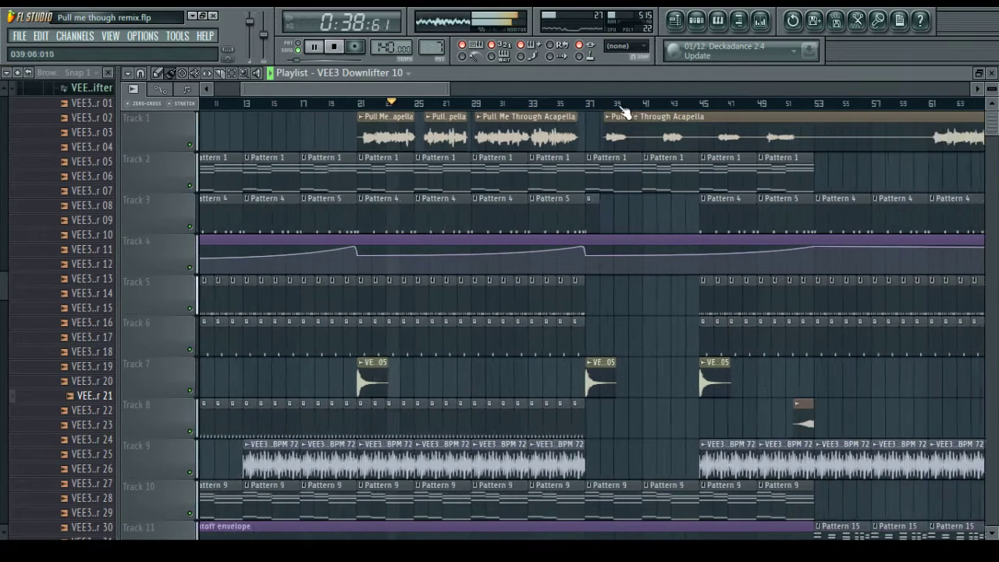
Place VEE3 Downlifter 24 on Track 7 near bar 29 and lower its OUT knob to fade out
{"action": "scroll", "coordinate": [642, 349], "scroll_direction": "down", "scroll_amount": 7}
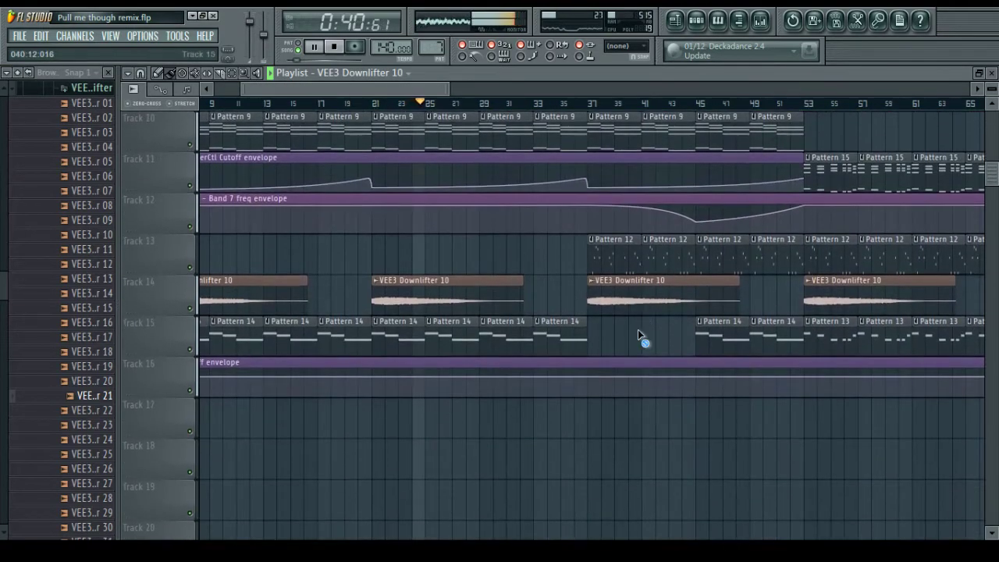
{"action": "scroll", "coordinate": [638, 327], "scroll_direction": "up", "scroll_amount": 6}
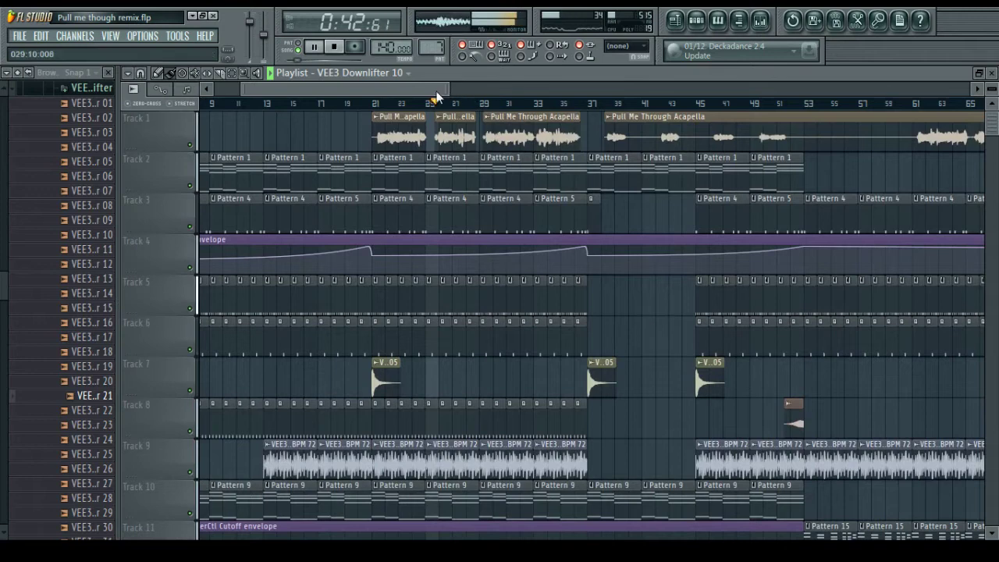
{"action": "left_click_drag", "start_coordinate": [436, 92], "coordinate": [454, 92]}
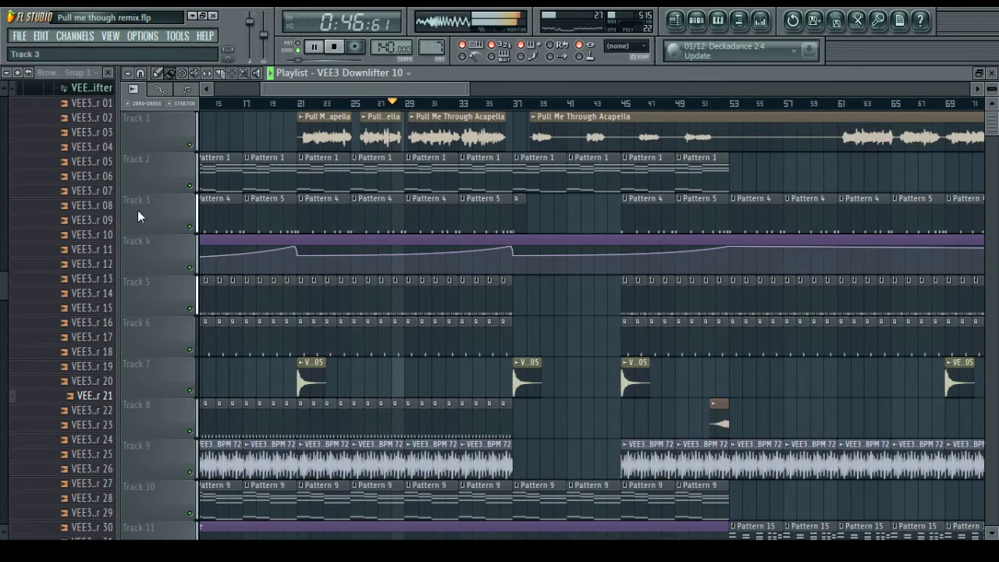
{"action": "left_click", "coordinate": [92, 426]}
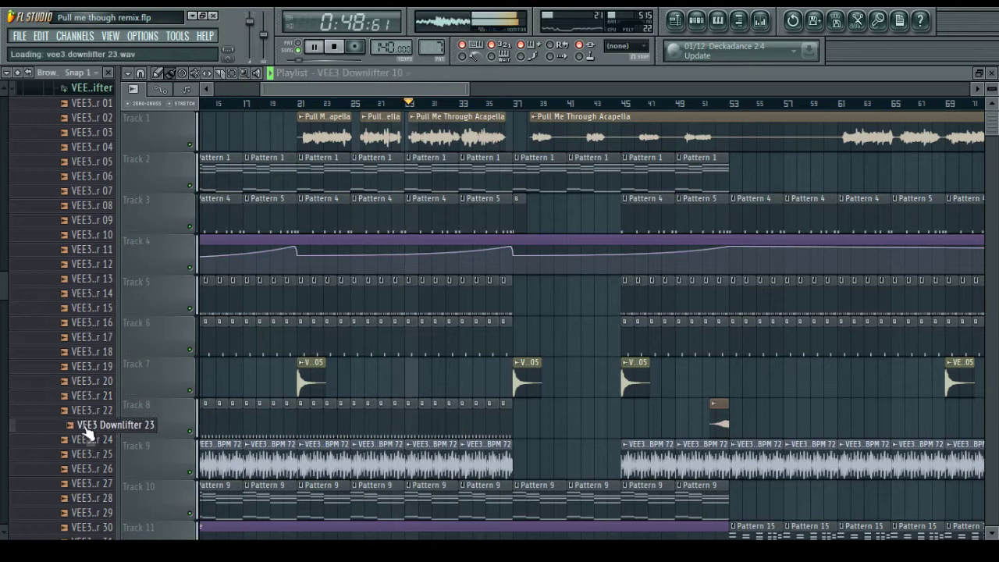
{"action": "left_click", "coordinate": [89, 439]}
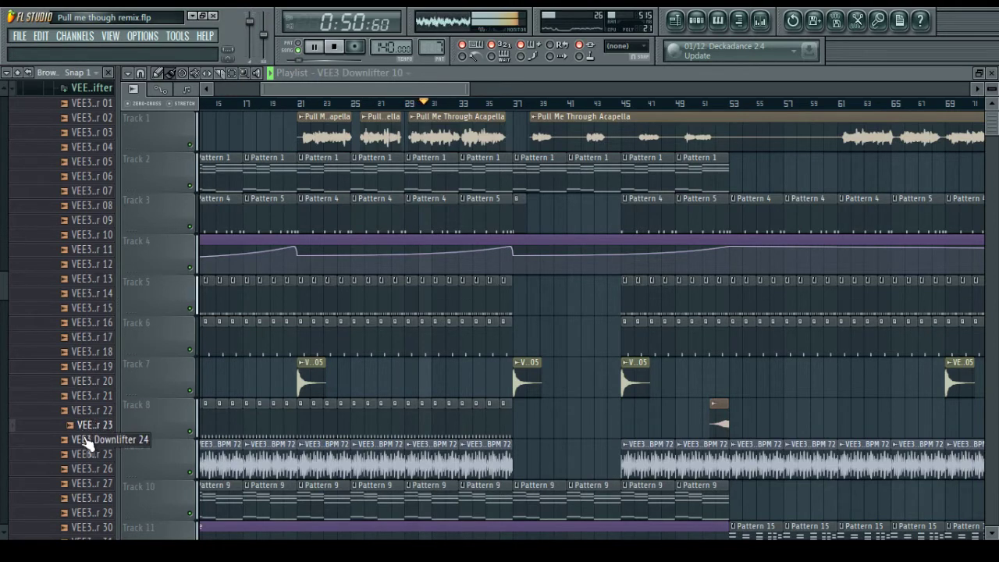
{"action": "left_click_drag", "start_coordinate": [88, 446], "coordinate": [413, 382]}
{"action": "double_click", "coordinate": [413, 383]}
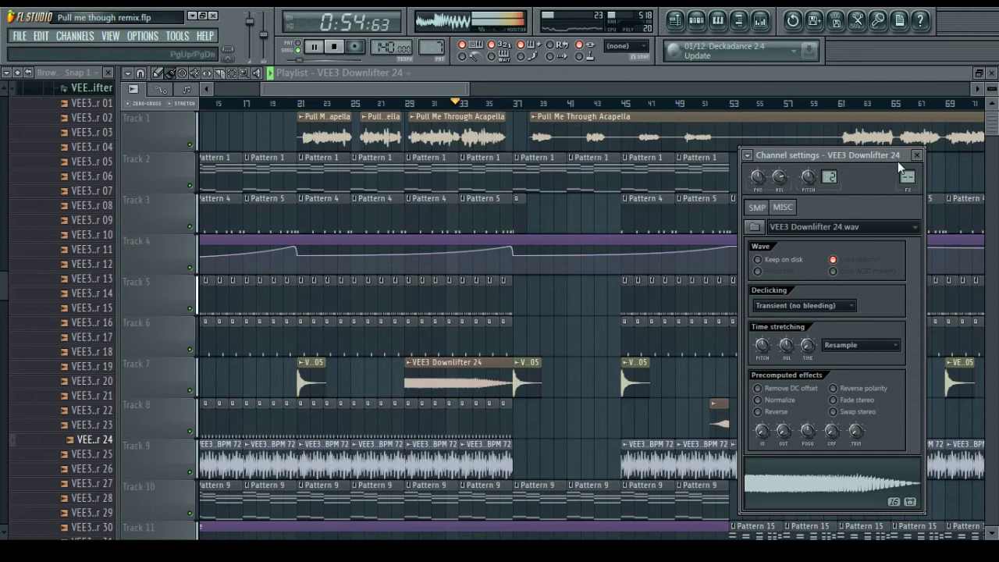
{"action": "left_click_drag", "start_coordinate": [785, 441], "coordinate": [786, 425]}
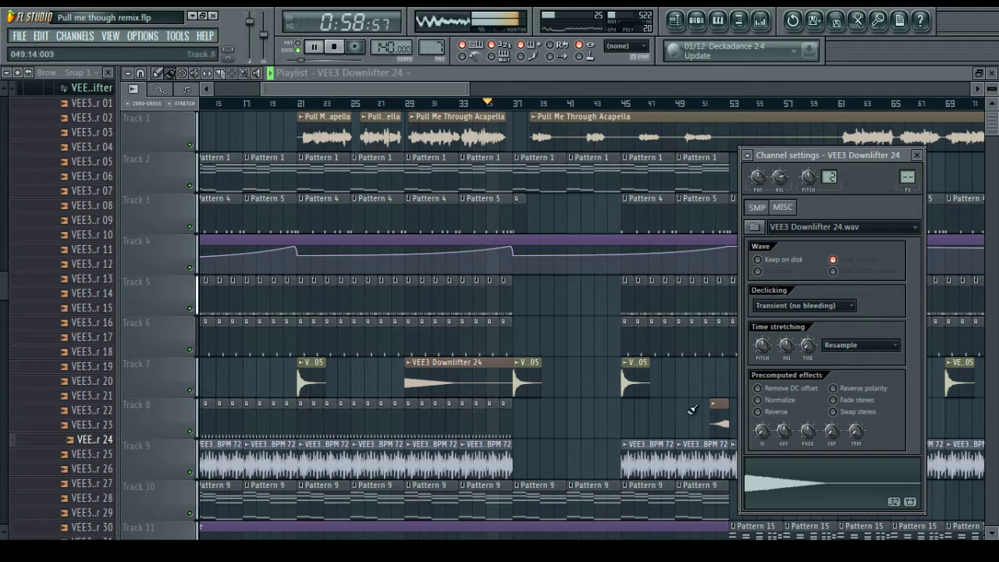
Route Downlifter 24 to its own new mixer insert, drop its master send, and close the mixer
{"action": "left_click", "coordinate": [747, 156]}
{"action": "left_click", "coordinate": [782, 187]}
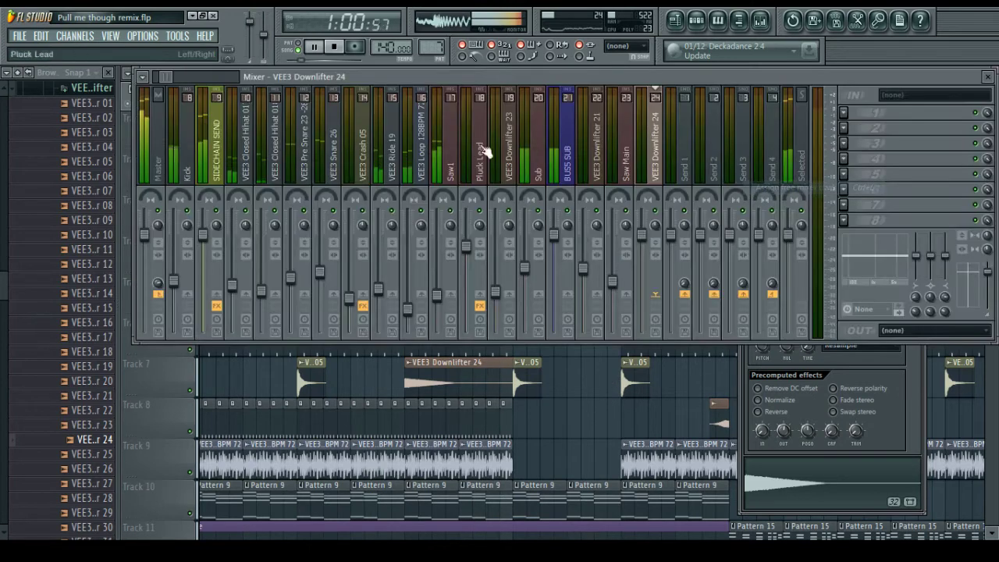
{"action": "left_click", "coordinate": [158, 294]}
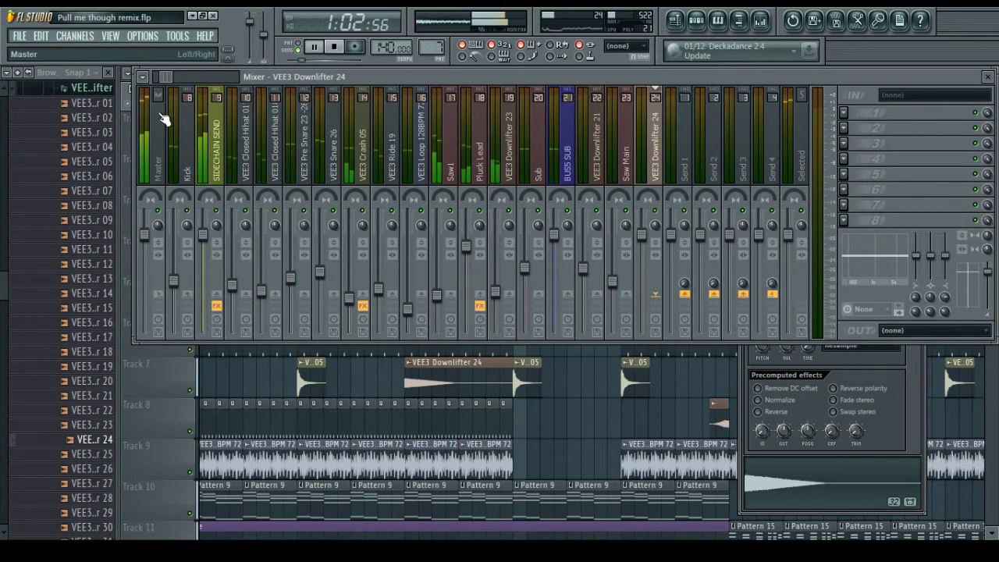
{"action": "left_click_drag", "start_coordinate": [164, 77], "coordinate": [146, 76]}
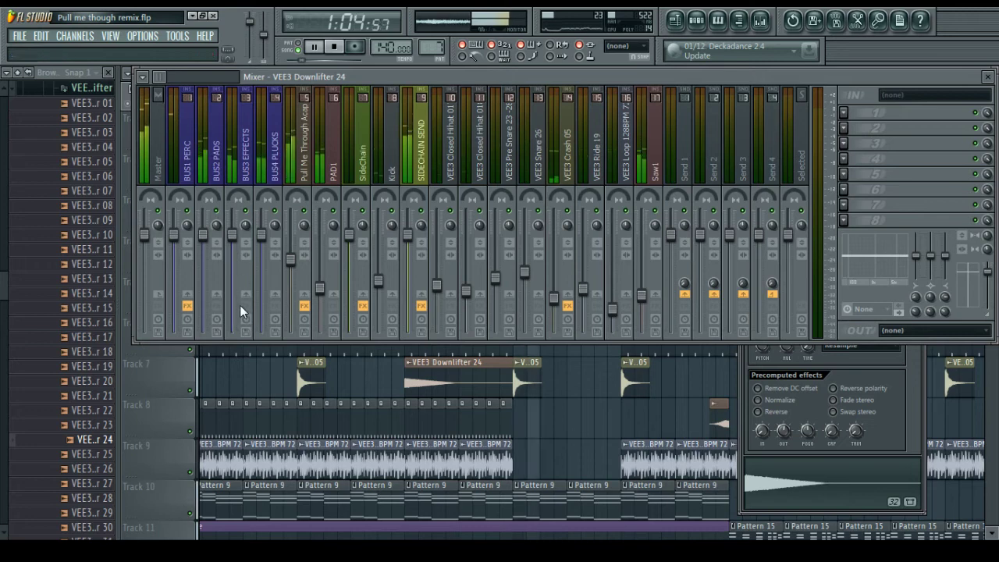
{"action": "left_click_drag", "start_coordinate": [160, 75], "coordinate": [179, 81]}
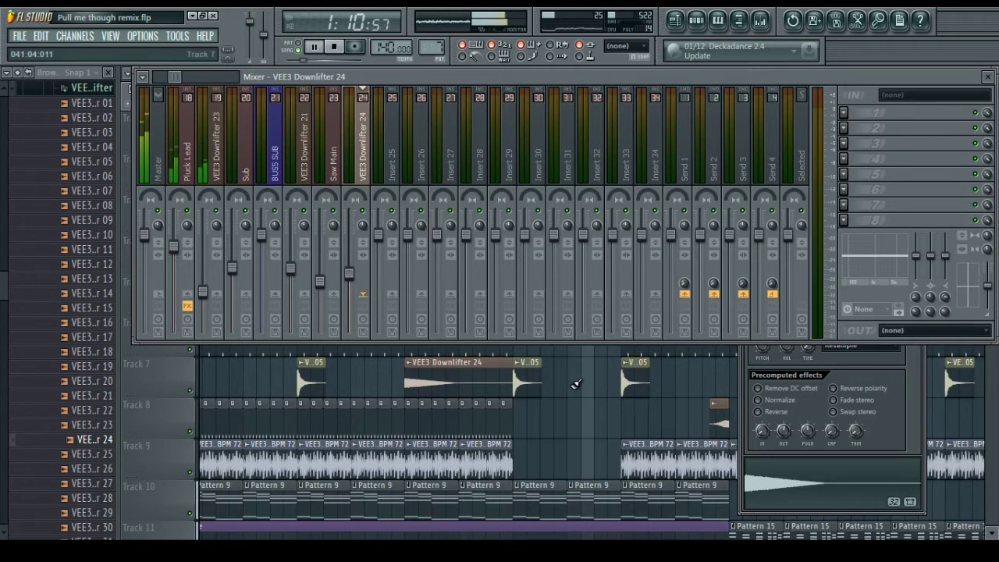
{"action": "left_click", "coordinate": [505, 367]}
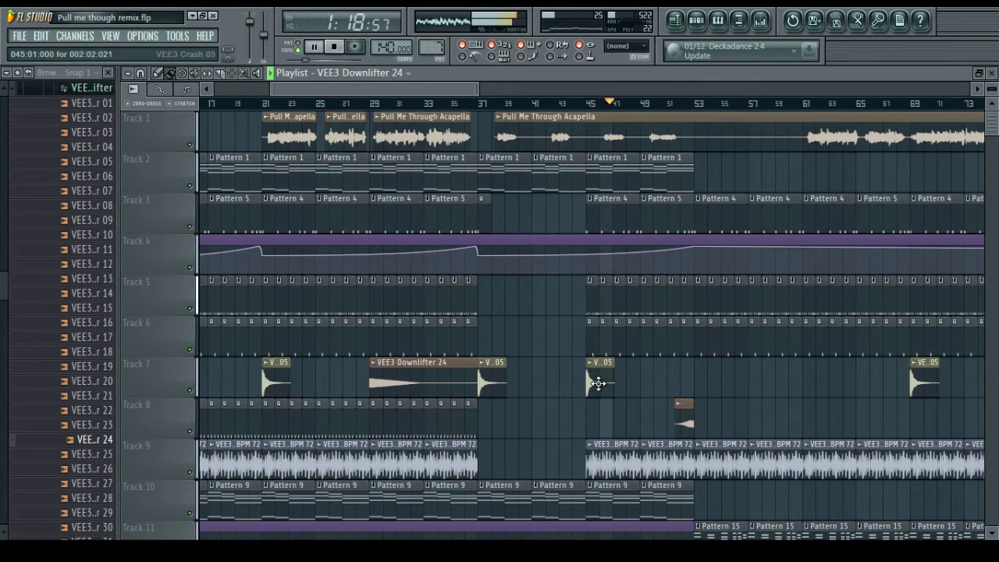
{"action": "scroll", "coordinate": [781, 371], "scroll_direction": "down", "scroll_amount": 6}
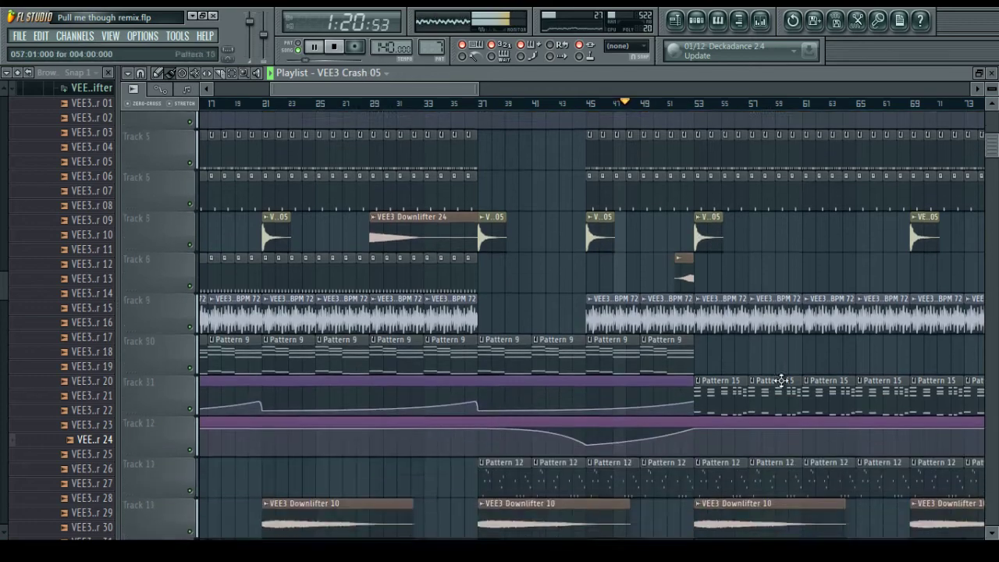
{"action": "scroll", "coordinate": [782, 372], "scroll_direction": "up", "scroll_amount": 6}
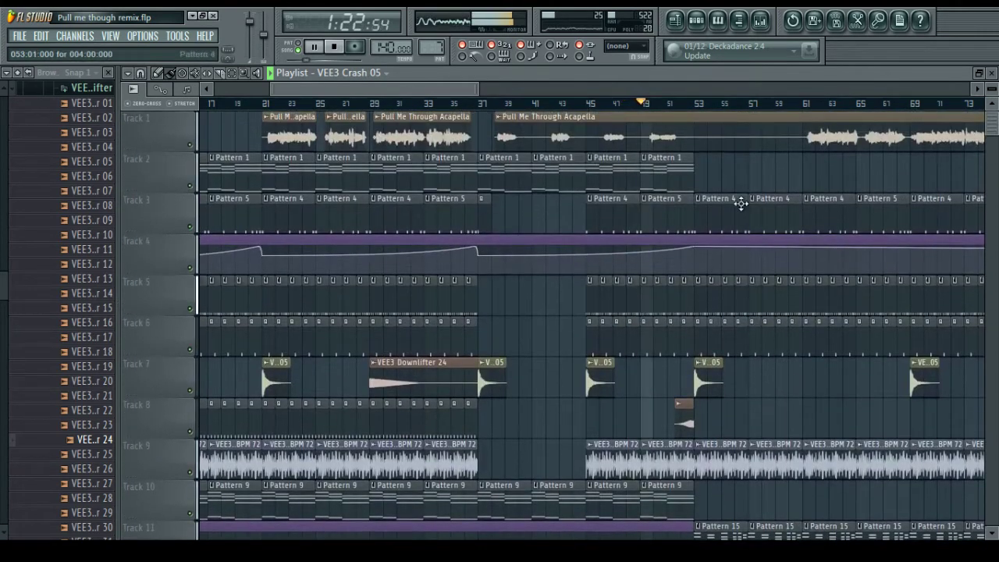
{"action": "scroll", "coordinate": [574, 373], "scroll_direction": "down", "scroll_amount": 5}
{"action": "scroll", "coordinate": [574, 373], "scroll_direction": "down", "scroll_amount": 1}
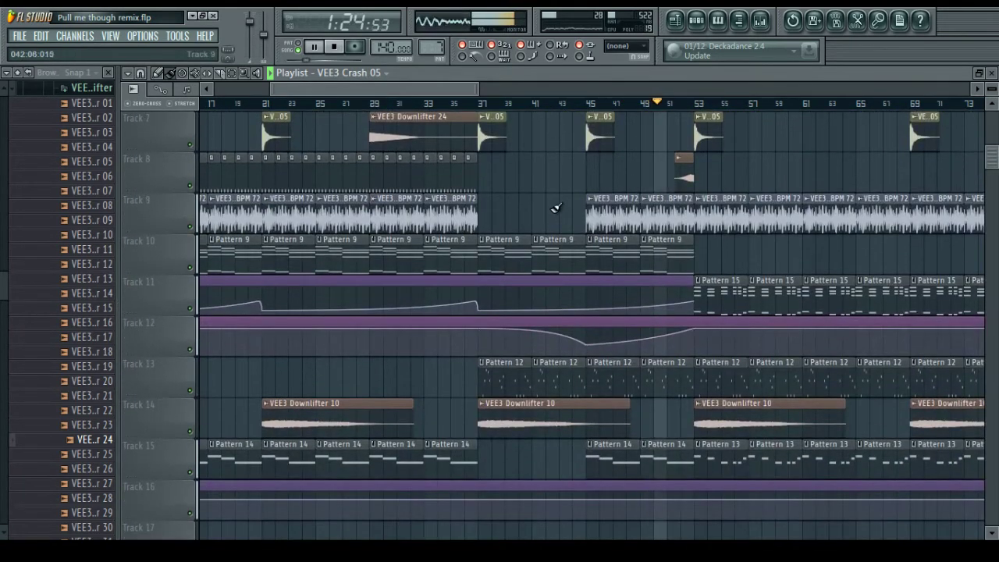
{"action": "scroll", "coordinate": [551, 199], "scroll_direction": "up", "scroll_amount": 6}
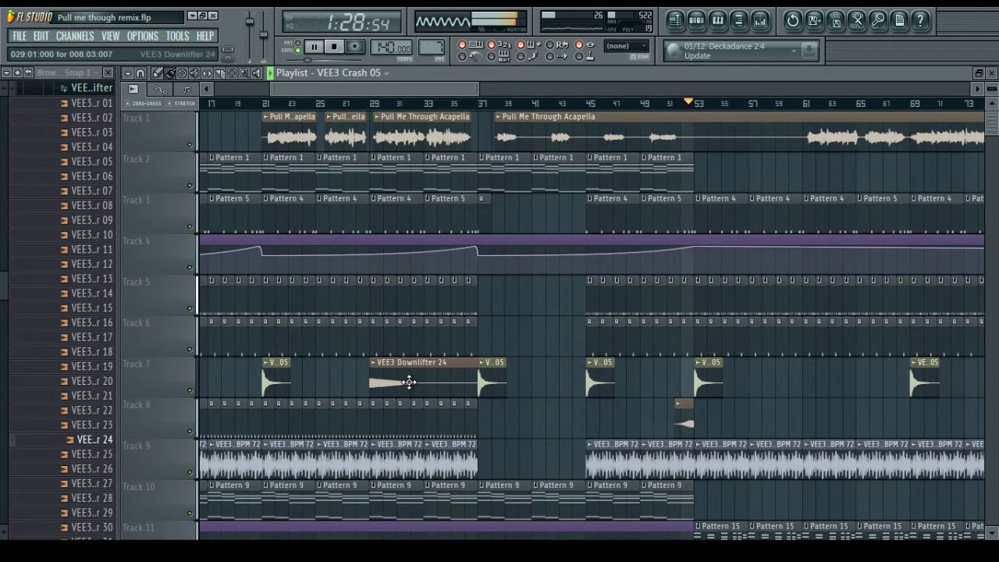
{"action": "left_click_drag", "start_coordinate": [426, 90], "coordinate": [446, 91]}
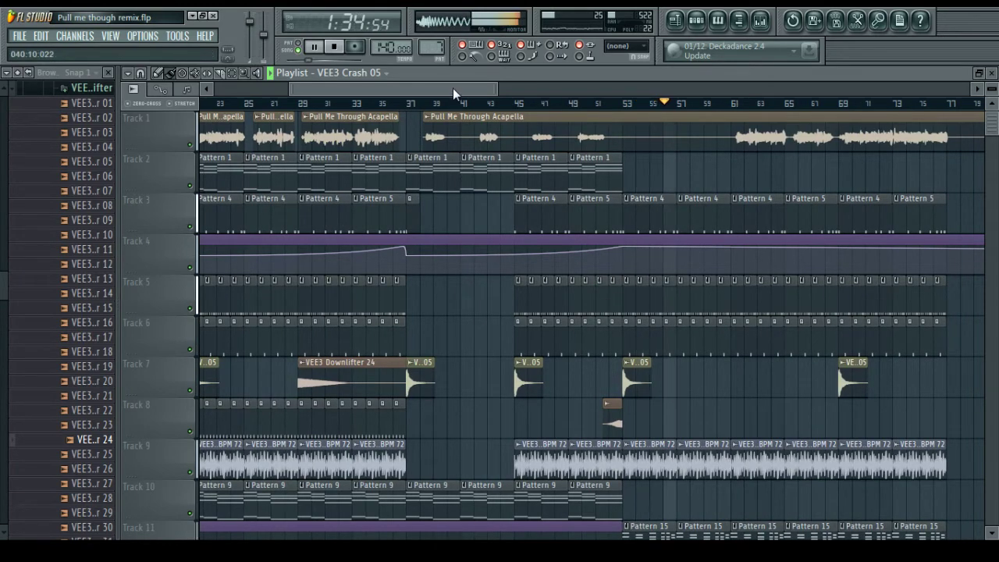
{"action": "scroll", "coordinate": [462, 89], "scroll_direction": "right", "scroll_amount": 1}
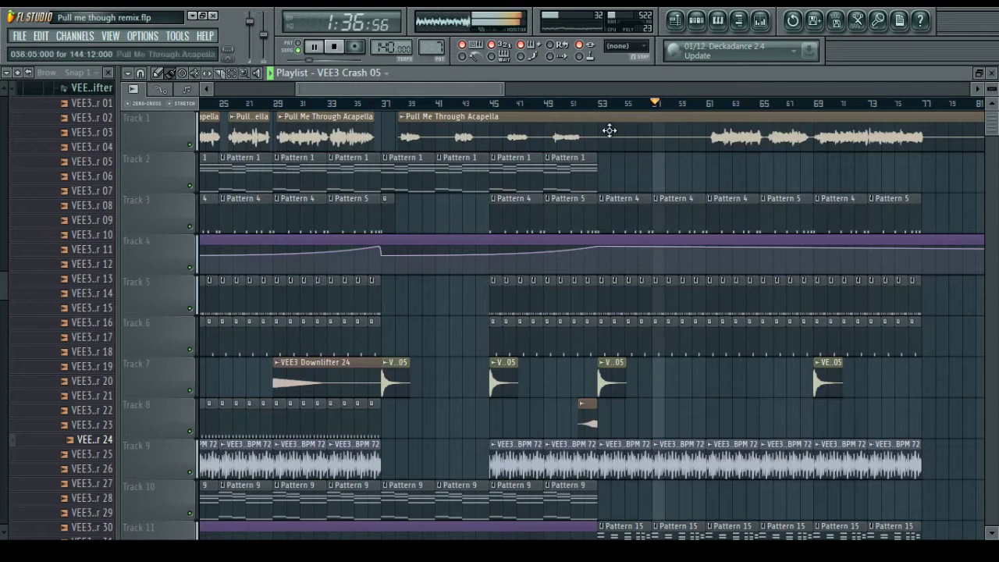
{"action": "scroll", "coordinate": [486, 89], "scroll_direction": "right", "scroll_amount": 1}
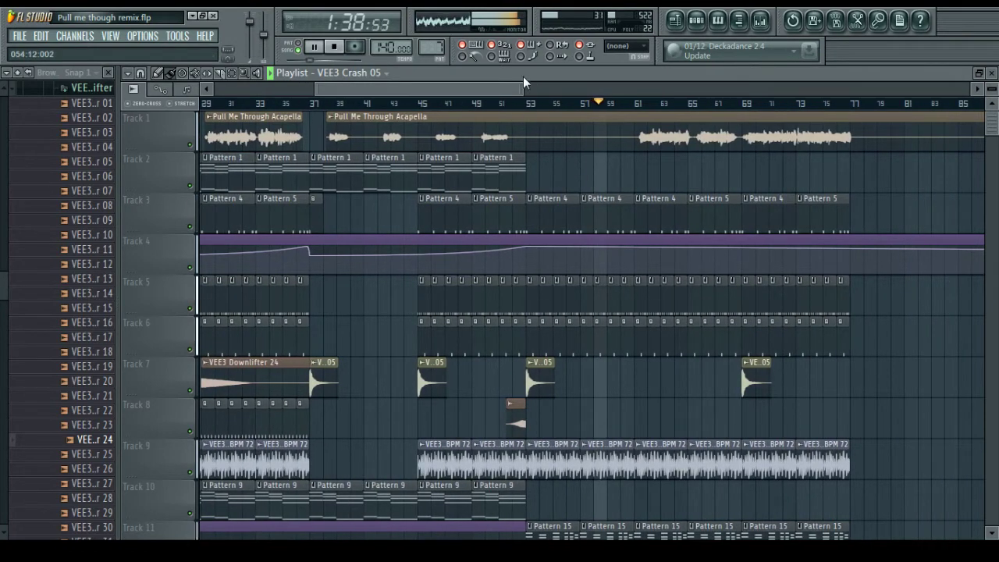
{"action": "left_click_drag", "start_coordinate": [503, 90], "coordinate": [508, 89]}
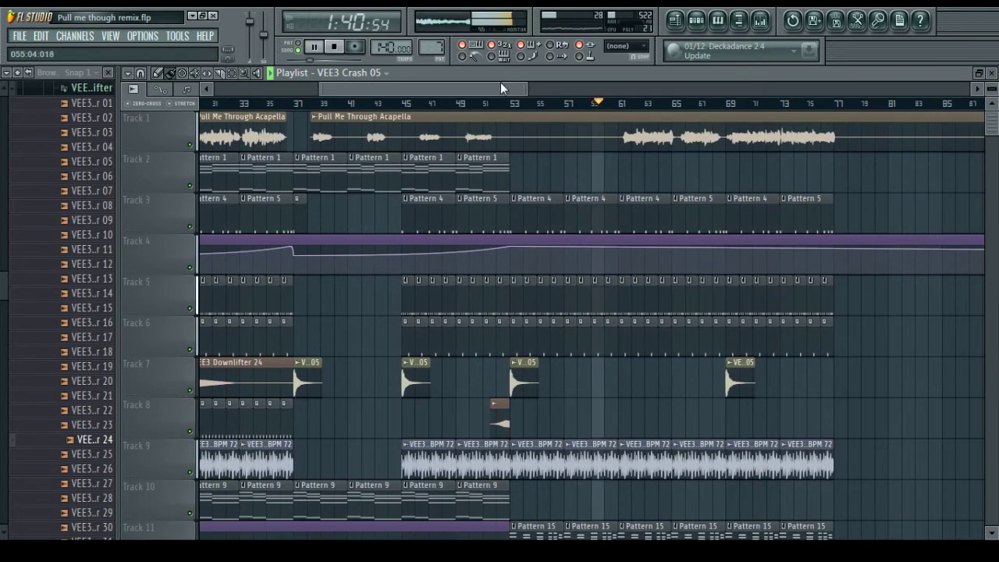
{"action": "scroll", "coordinate": [502, 84], "scroll_direction": "right", "scroll_amount": 2}
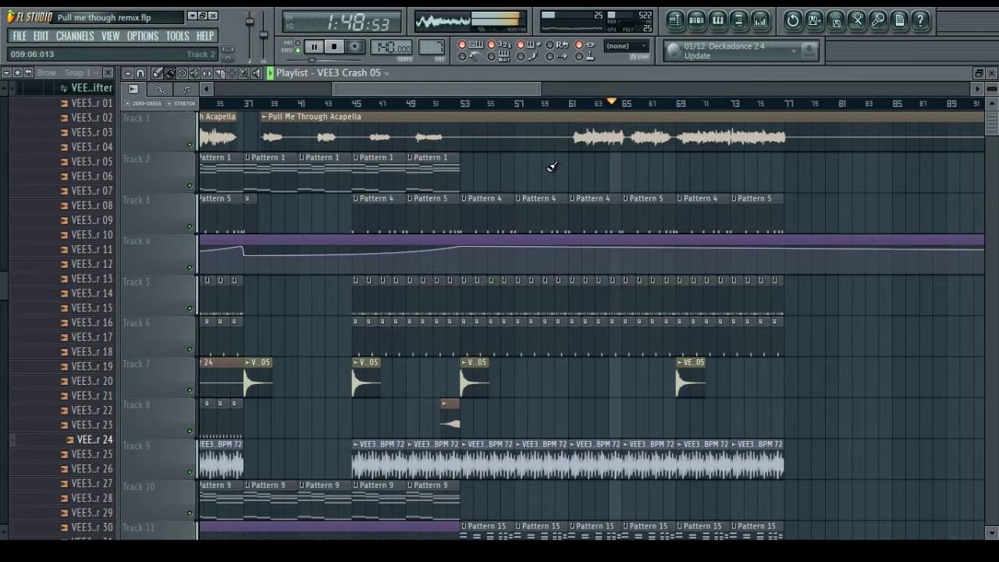
{"action": "left_click_drag", "start_coordinate": [502, 91], "coordinate": [523, 91]}
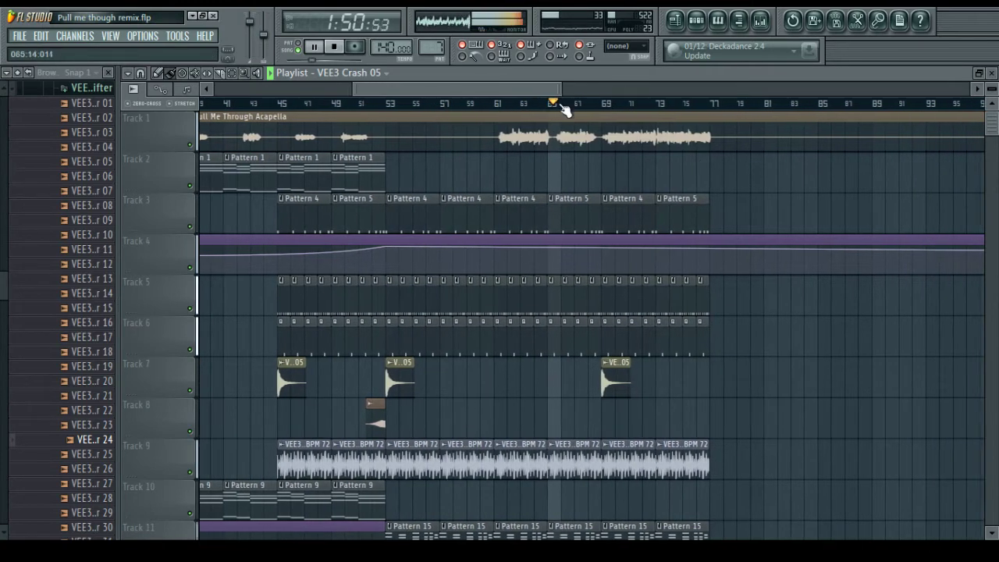
{"action": "right_click", "coordinate": [734, 177]}
{"action": "scroll", "coordinate": [546, 156], "scroll_direction": "left", "scroll_amount": 1}
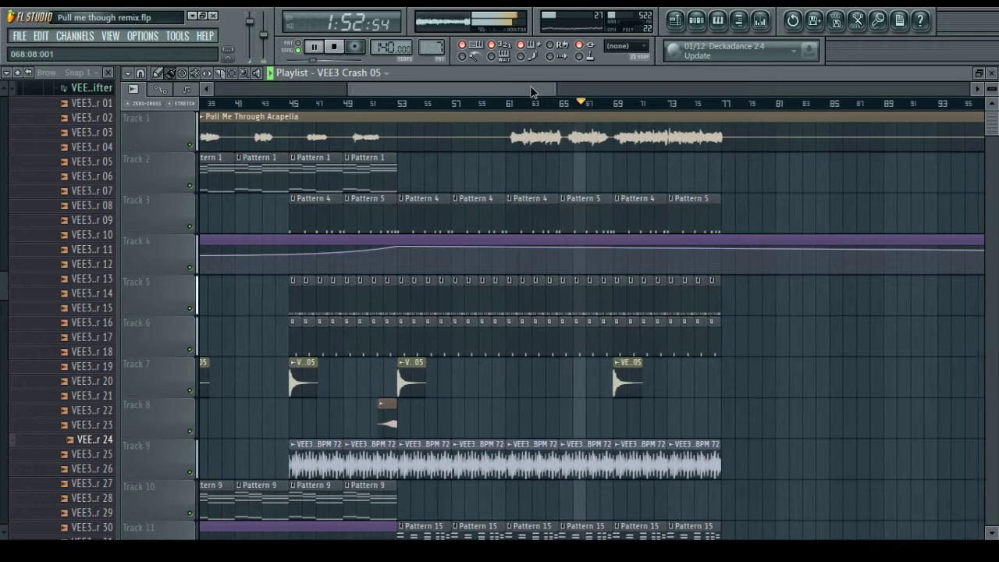
{"action": "left_click_drag", "start_coordinate": [475, 88], "coordinate": [502, 89]}
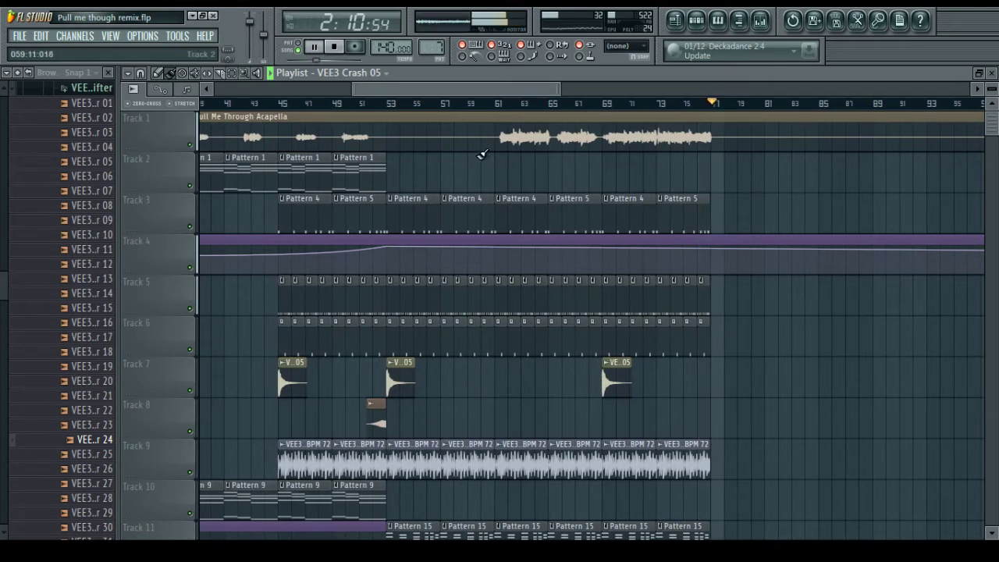
Stop playback and add a Sylenth1 instrument channel
{"action": "key", "text": "space"}
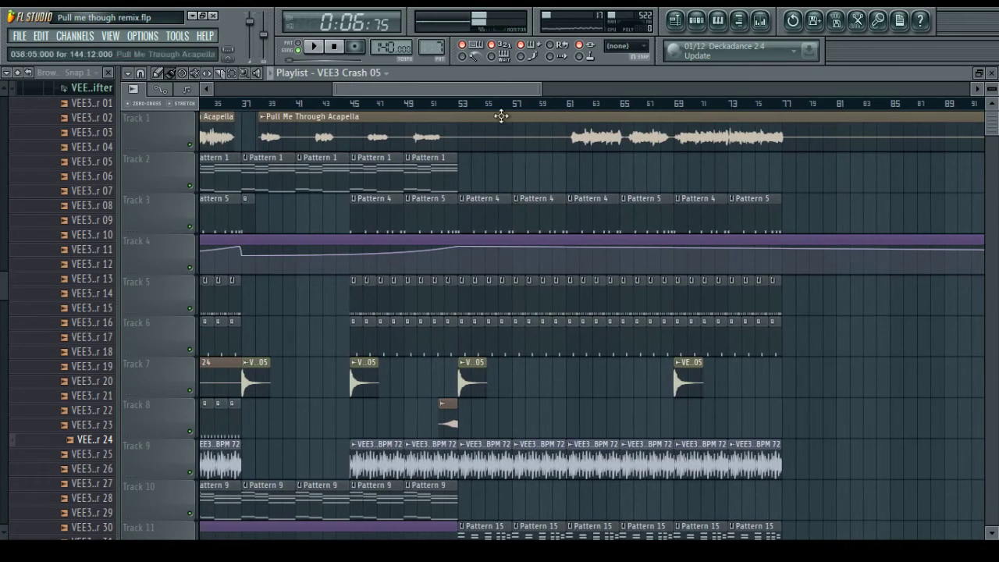
{"action": "left_click_drag", "start_coordinate": [492, 91], "coordinate": [465, 91]}
{"action": "scroll", "coordinate": [502, 383], "scroll_direction": "down", "scroll_amount": 3}
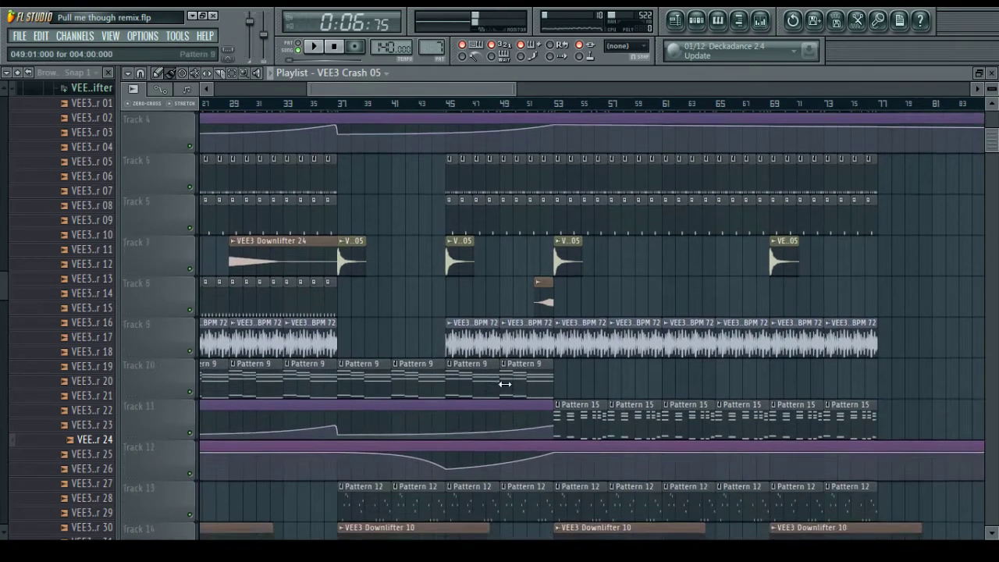
{"action": "scroll", "coordinate": [507, 399], "scroll_direction": "up", "scroll_amount": 3}
{"action": "scroll", "coordinate": [479, 361], "scroll_direction": "down", "scroll_amount": 5}
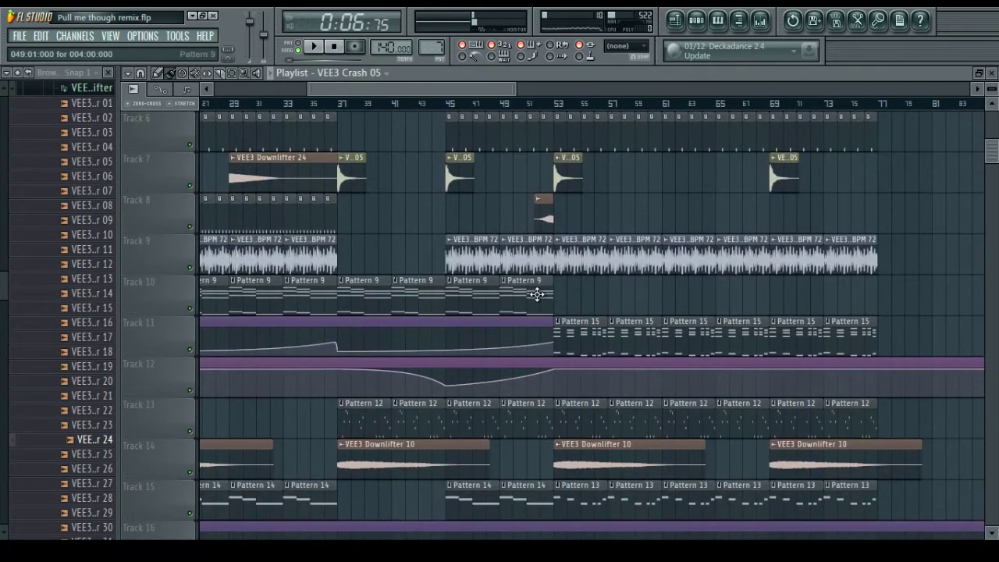
{"action": "scroll", "coordinate": [537, 295], "scroll_direction": "up", "scroll_amount": 4}
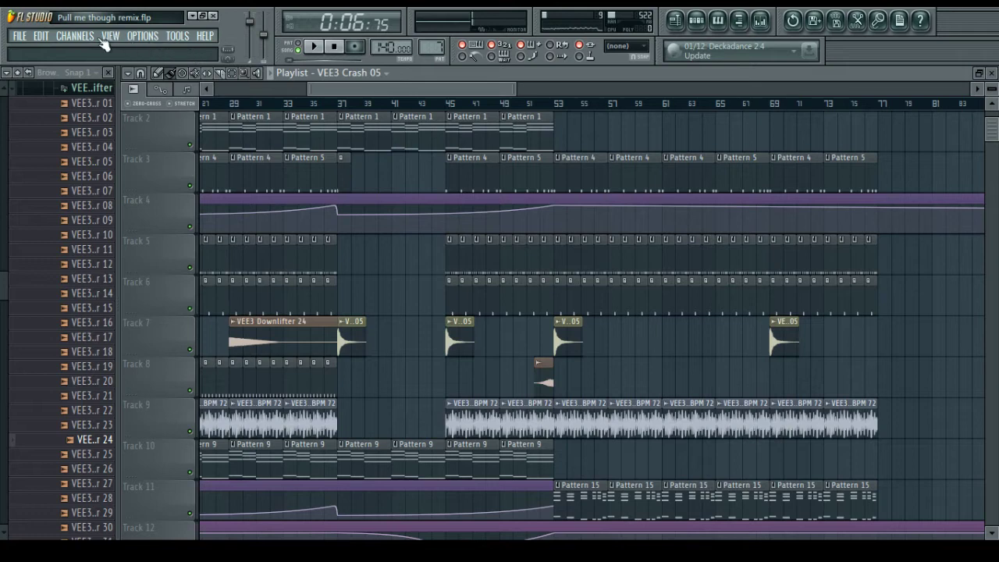
{"action": "left_click", "coordinate": [108, 37]}
{"action": "mouse_move", "coordinate": [75, 36]}
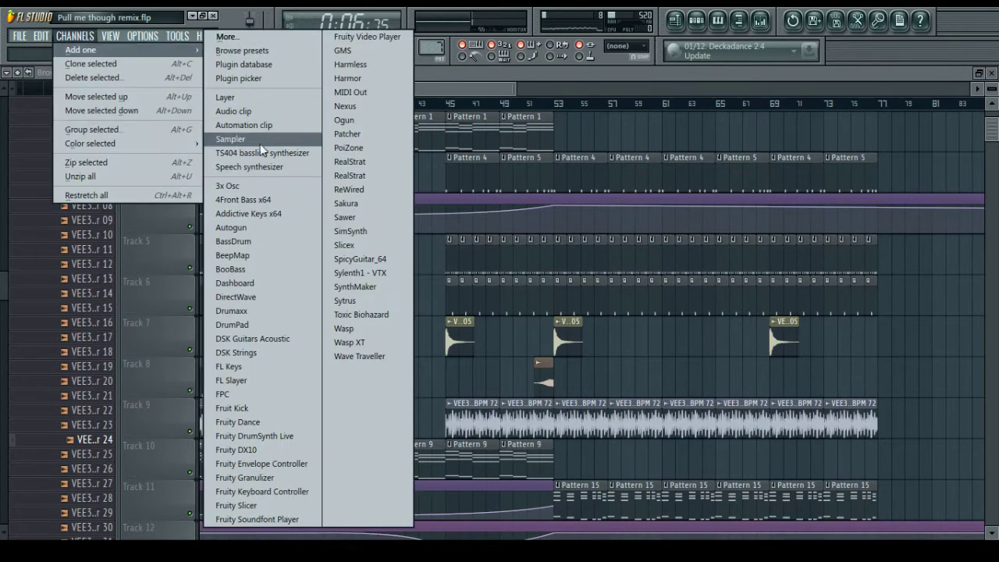
{"action": "left_click", "coordinate": [344, 272]}
{"action": "left_click_drag", "start_coordinate": [579, 415], "coordinate": [467, 248]}
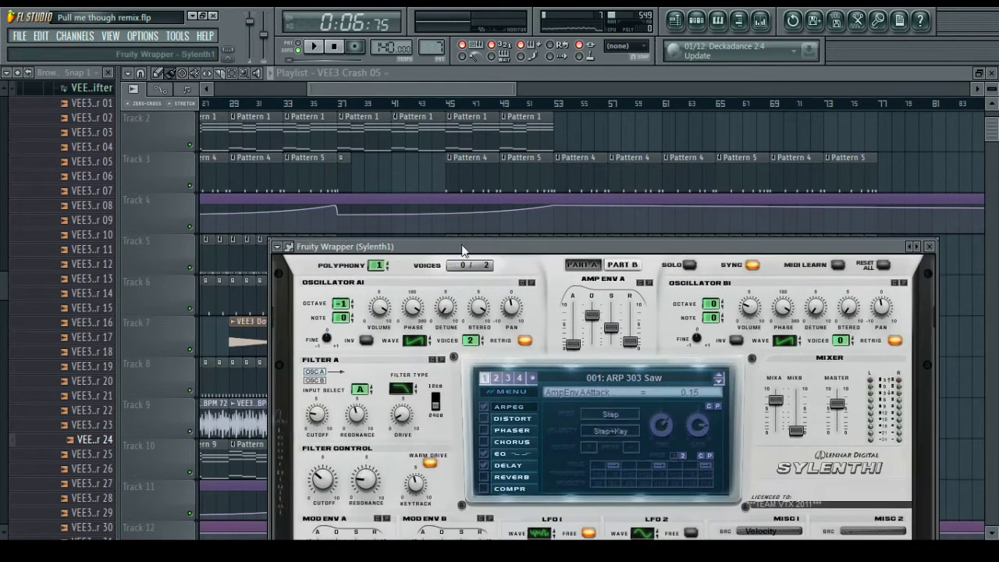
Load the Heavy Bass preset from Projects\Banks\Preset into Sylenth1
{"action": "left_click", "coordinate": [290, 247]}
{"action": "left_click", "coordinate": [399, 269]}
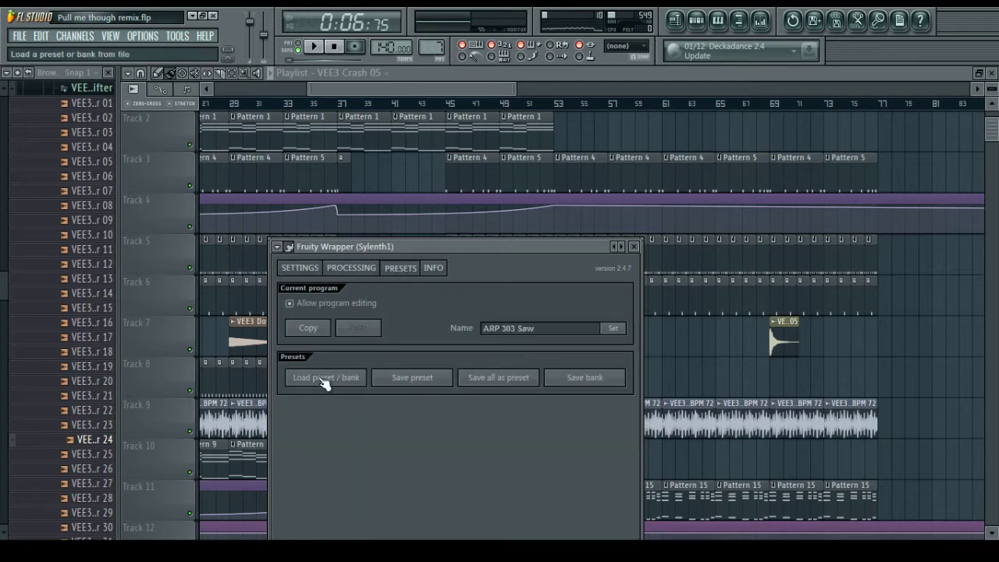
{"action": "left_click", "coordinate": [323, 384]}
{"action": "left_click", "coordinate": [587, 153]}
{"action": "left_click", "coordinate": [586, 153]}
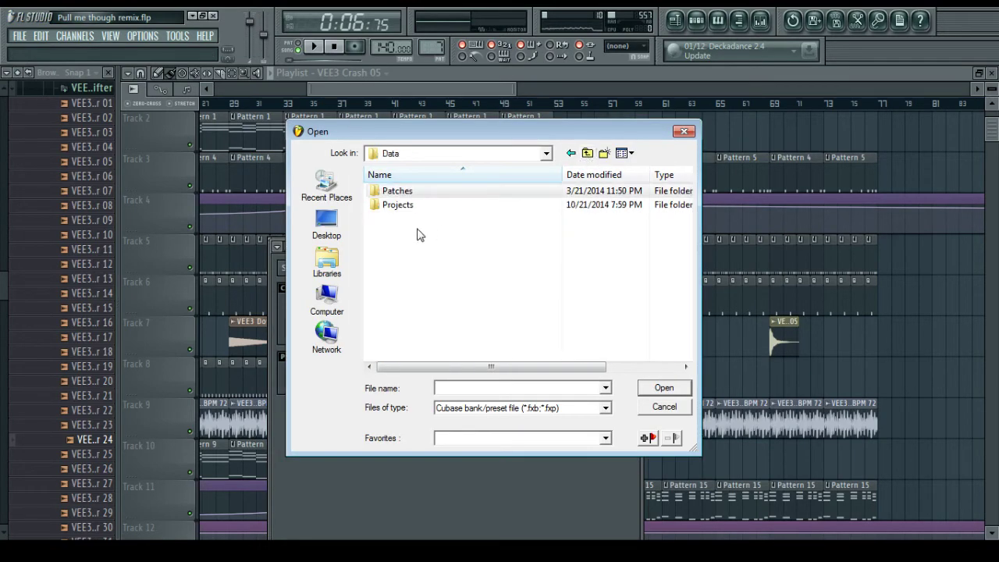
{"action": "double_click", "coordinate": [401, 204]}
{"action": "double_click", "coordinate": [399, 192]}
{"action": "double_click", "coordinate": [394, 192]}
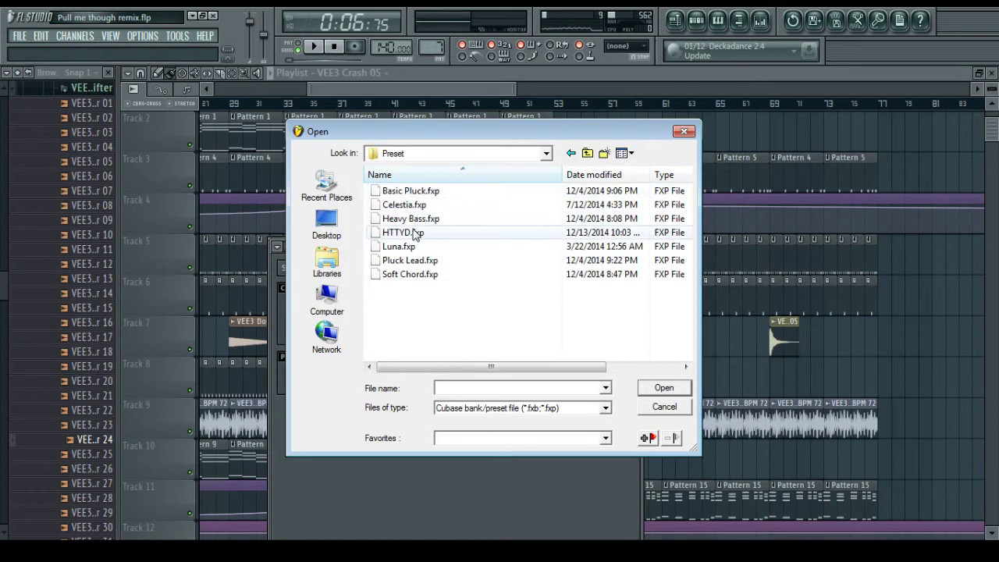
{"action": "left_click", "coordinate": [401, 218]}
{"action": "double_click", "coordinate": [418, 220]}
Reposition the Sylenth1 window and bring up the mixer
{"action": "left_click_drag", "start_coordinate": [420, 245], "coordinate": [389, 183]}
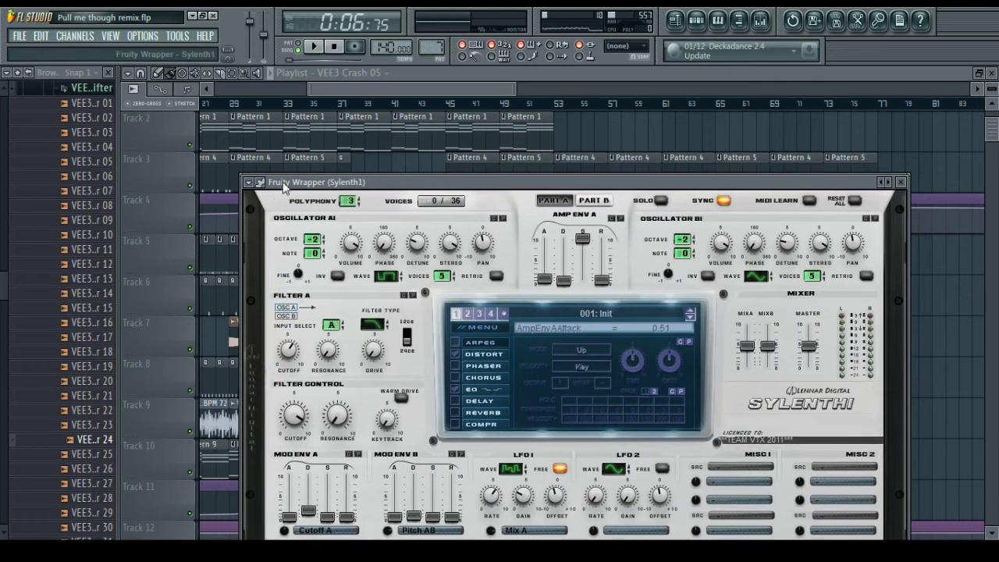
{"action": "left_click_drag", "start_coordinate": [634, 188], "coordinate": [593, 210]}
{"action": "left_click", "coordinate": [759, 20]}
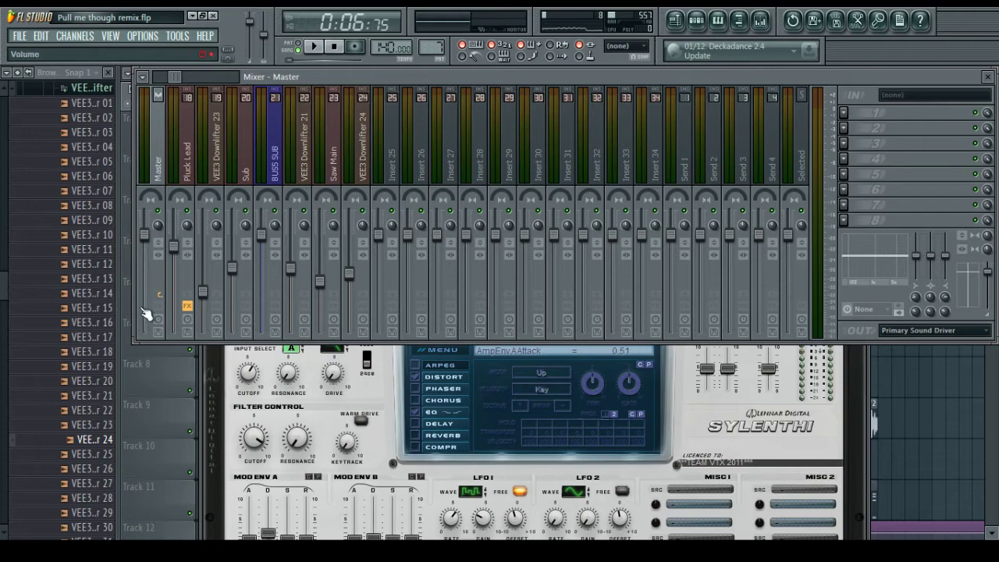
Shrink the playlist, delete the old Sylenth1 channel, and add a fresh Sylenth1 instrument
{"action": "left_click", "coordinate": [152, 413]}
{"action": "double_click", "coordinate": [452, 70]}
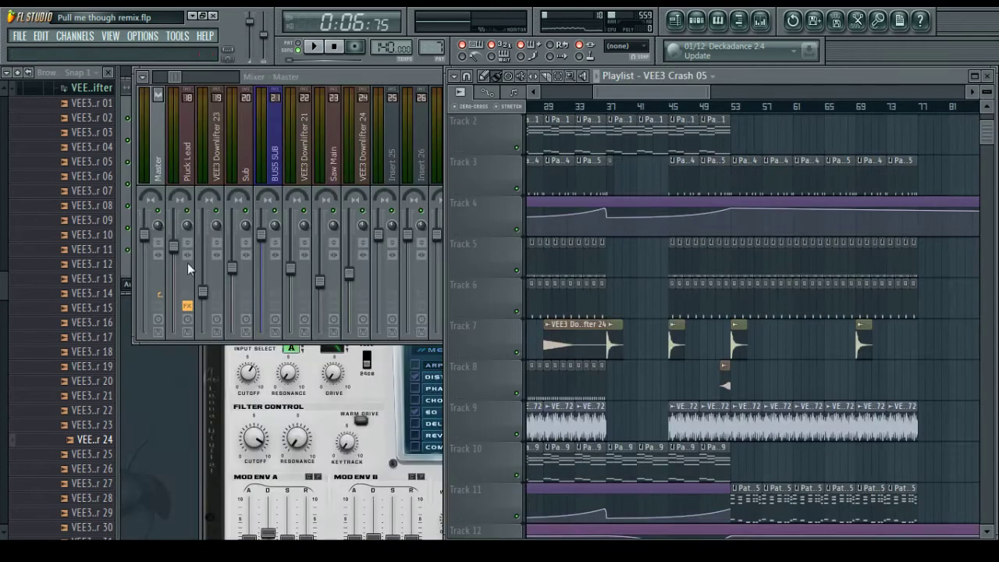
{"action": "left_click", "coordinate": [127, 260]}
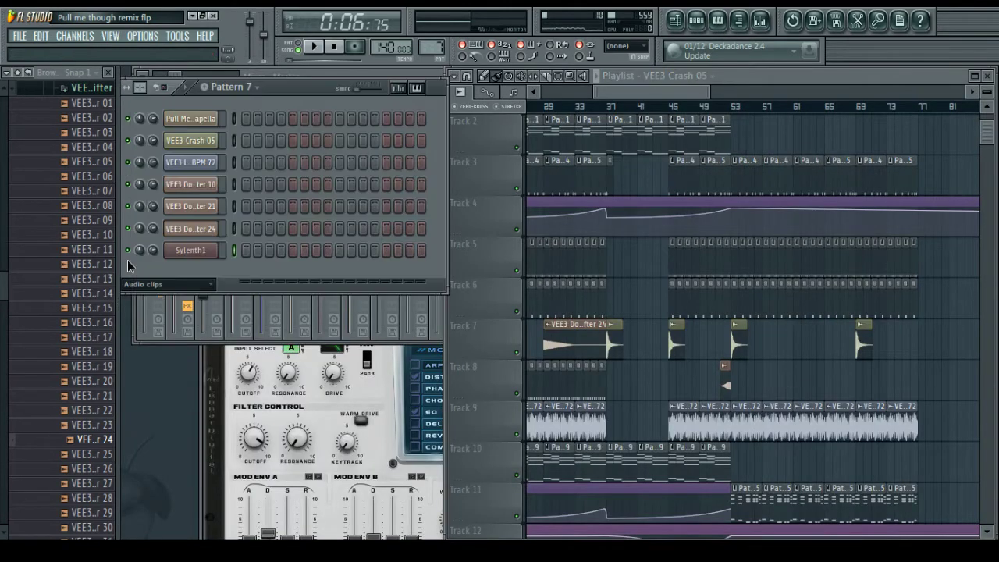
{"action": "right_click", "coordinate": [193, 263]}
{"action": "left_click", "coordinate": [272, 430]}
{"action": "left_click", "coordinate": [575, 318]}
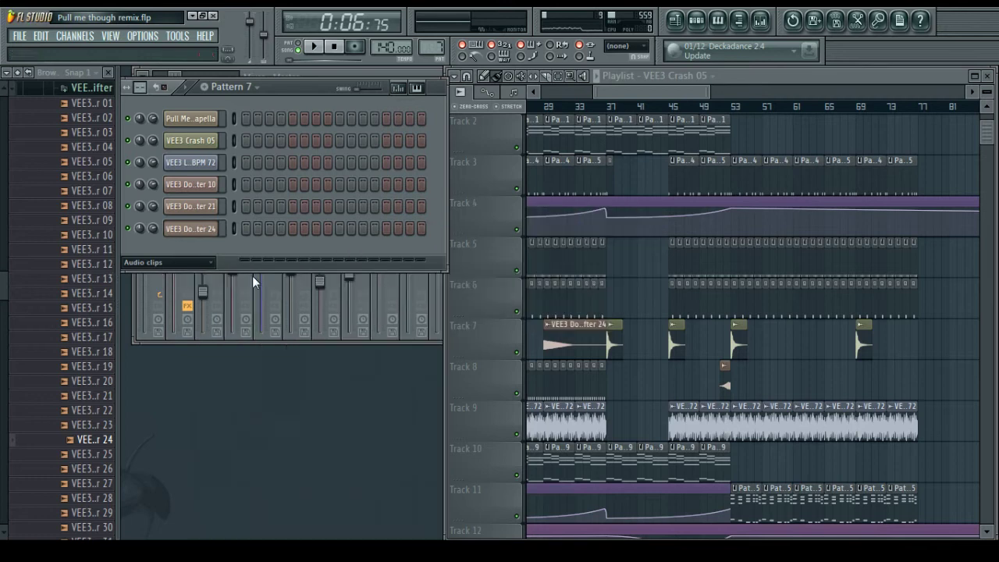
{"action": "left_click", "coordinate": [187, 262]}
{"action": "left_click", "coordinate": [149, 325]}
{"action": "left_click", "coordinate": [75, 36]}
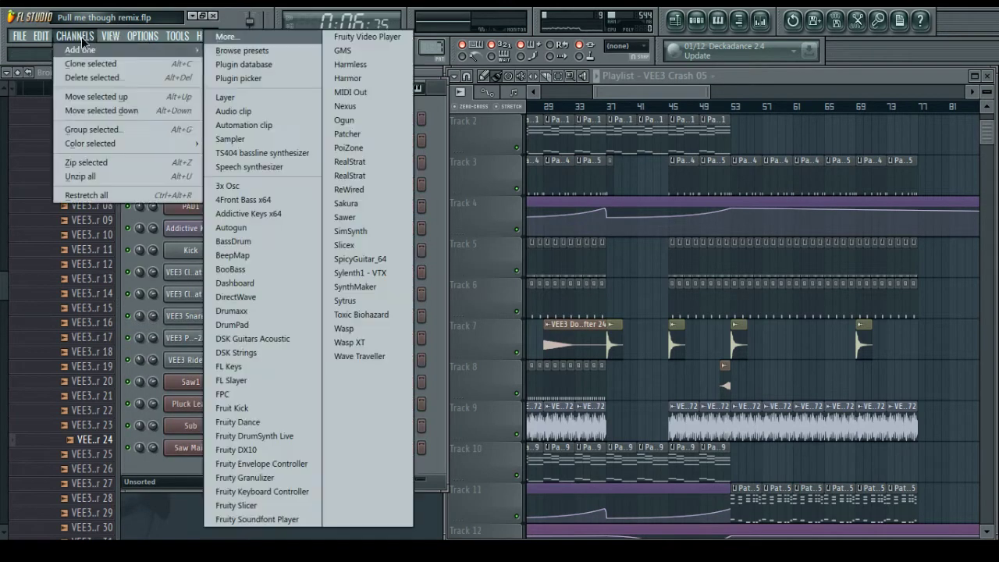
{"action": "left_click", "coordinate": [359, 273]}
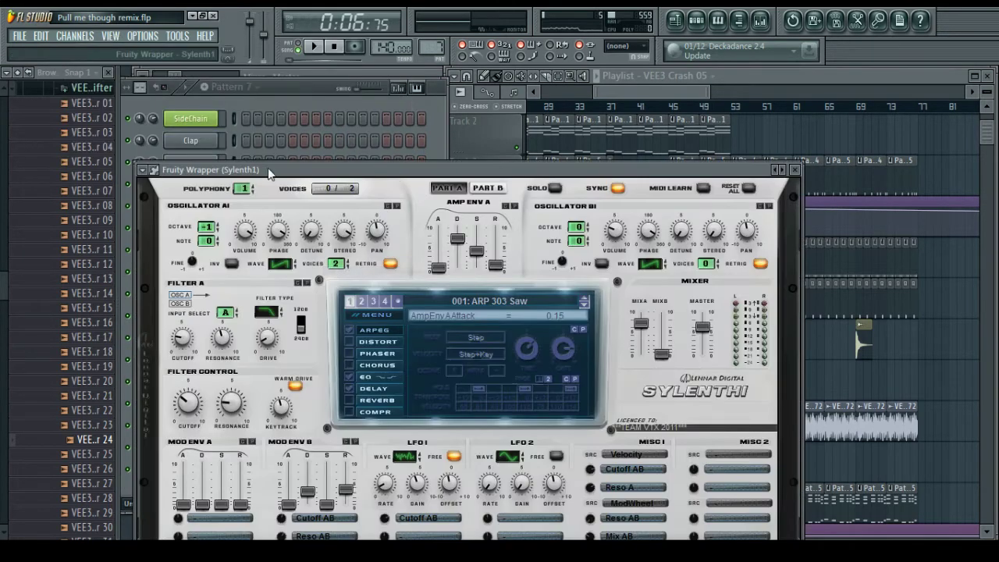
Load a preset .fxp from the Projects\Banks\Preset folder into Sylenth1
{"action": "left_click", "coordinate": [154, 169]}
{"action": "left_click", "coordinate": [264, 192]}
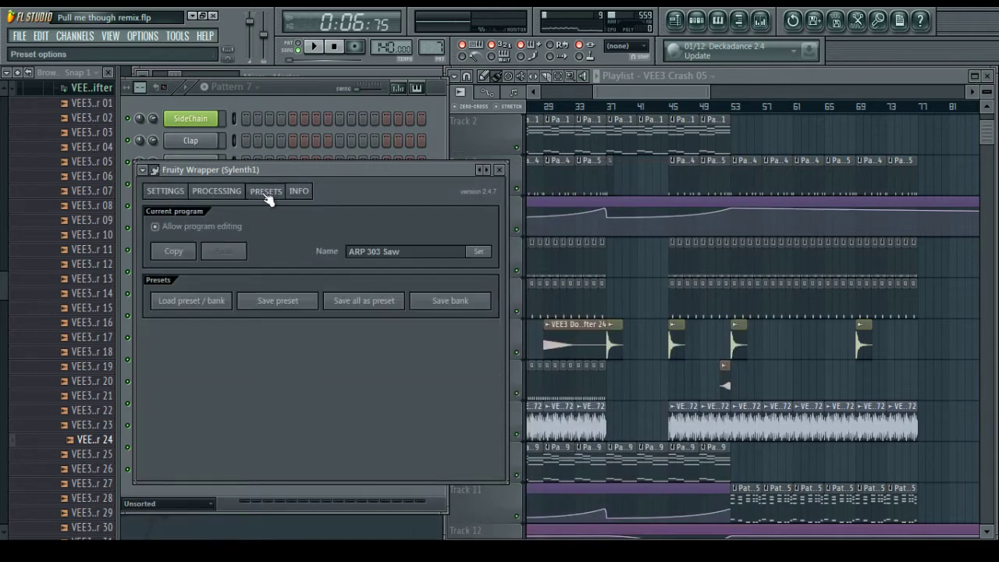
{"action": "left_click", "coordinate": [209, 301]}
{"action": "left_click", "coordinate": [587, 153]}
{"action": "left_click", "coordinate": [586, 153]}
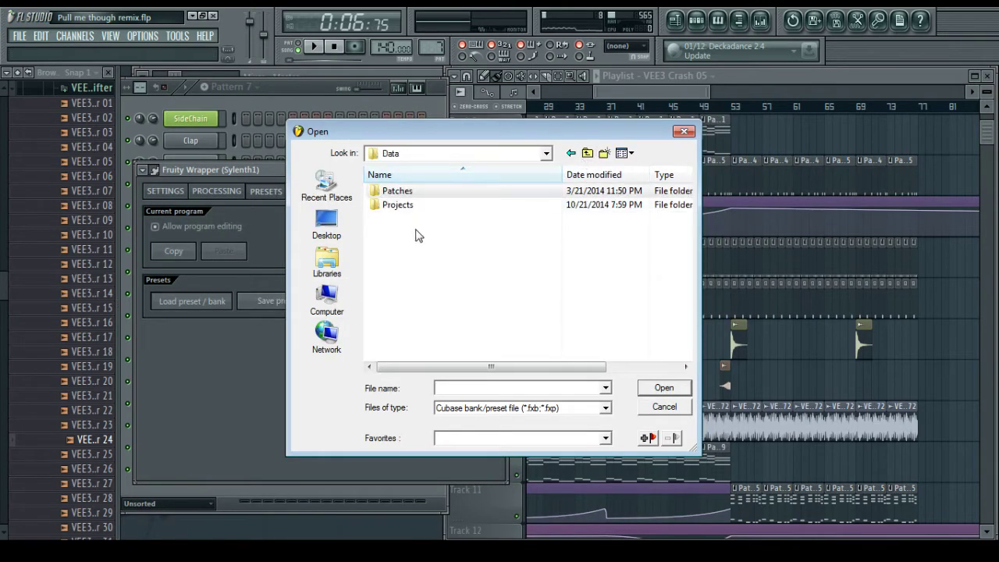
{"action": "double_click", "coordinate": [402, 205]}
{"action": "double_click", "coordinate": [393, 190]}
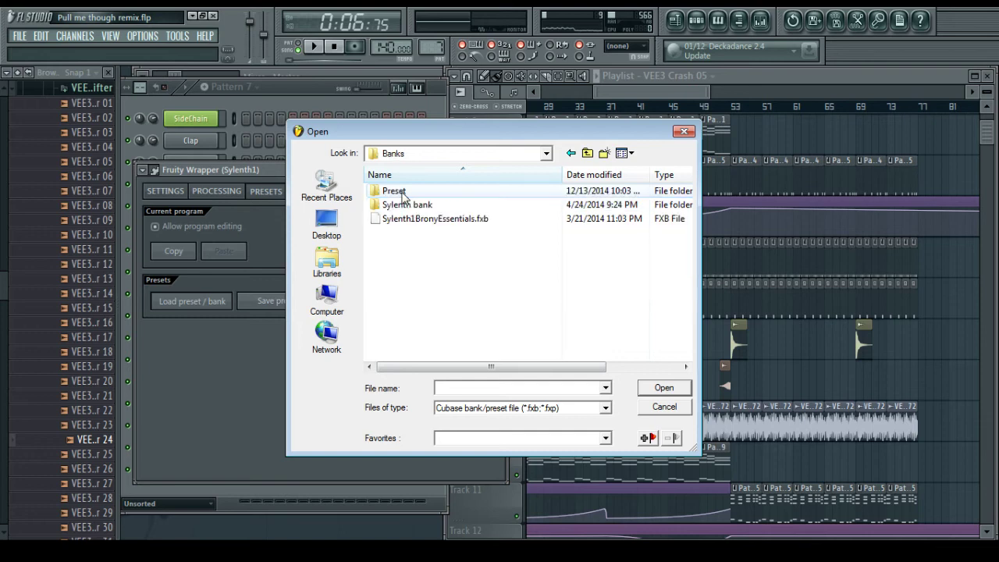
{"action": "left_click", "coordinate": [398, 175]}
{"action": "left_click", "coordinate": [398, 175]}
{"action": "double_click", "coordinate": [394, 191]}
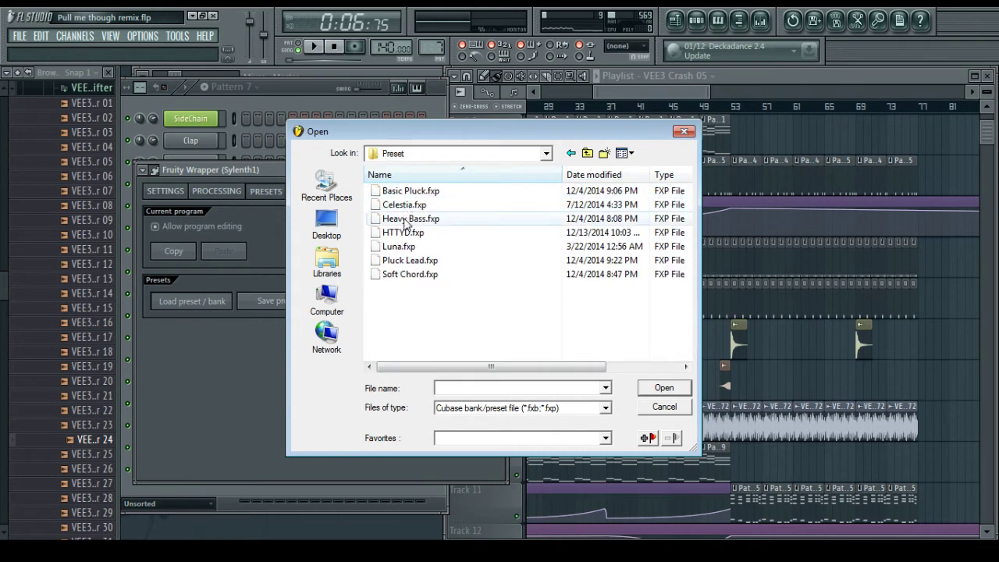
{"action": "double_click", "coordinate": [400, 223]}
Reposition the Sylenth1 editor and bring up the channel's settings window
{"action": "left_click_drag", "start_coordinate": [305, 170], "coordinate": [327, 146]}
{"action": "left_click", "coordinate": [150, 481]}
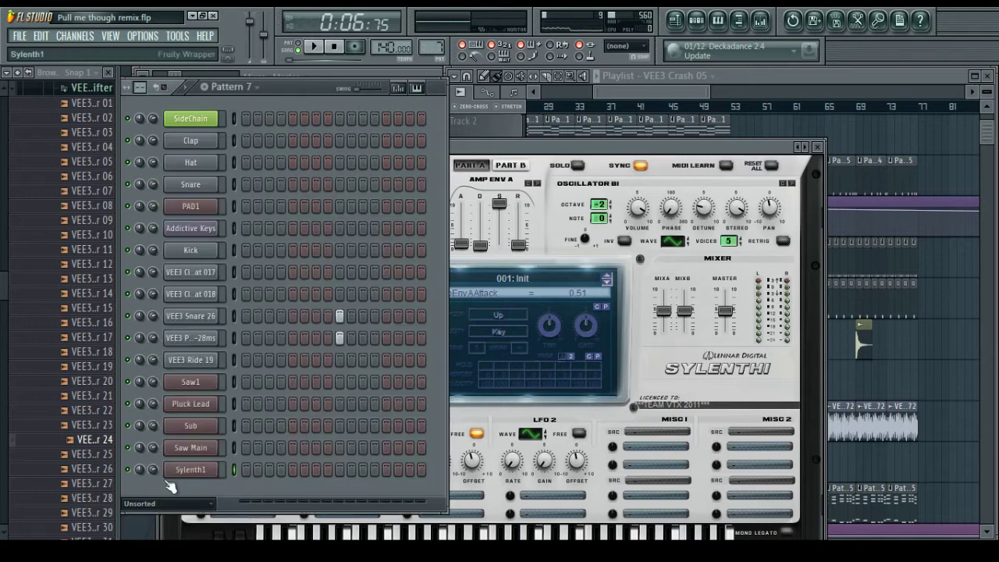
{"action": "left_click", "coordinate": [190, 471]}
{"action": "left_click", "coordinate": [849, 154]}
{"action": "left_click", "coordinate": [745, 155]}
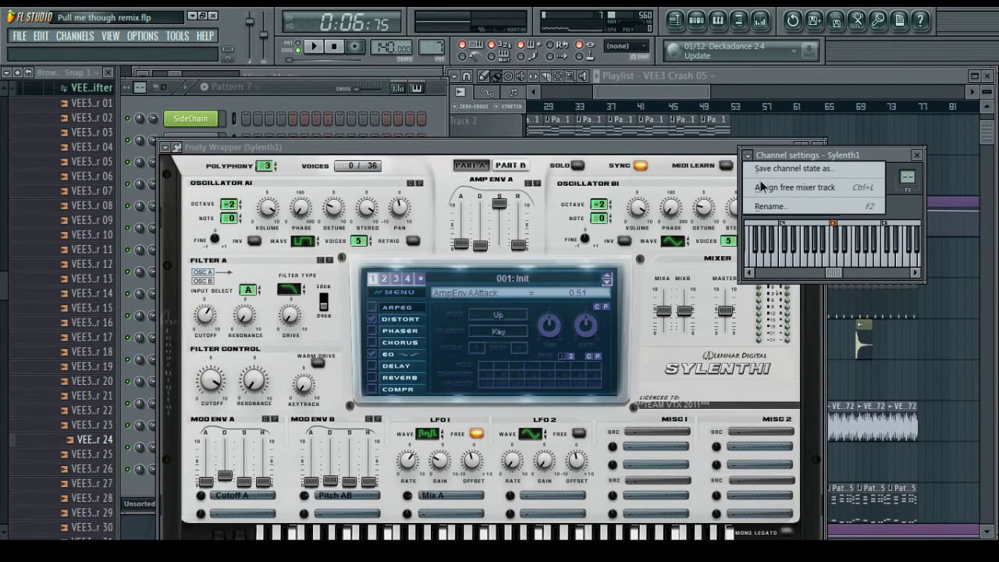
Assign Sylenth1 a free mixer insert (25) and name that insert Bass1
{"action": "left_click", "coordinate": [780, 188]}
{"action": "right_click", "coordinate": [388, 185]}
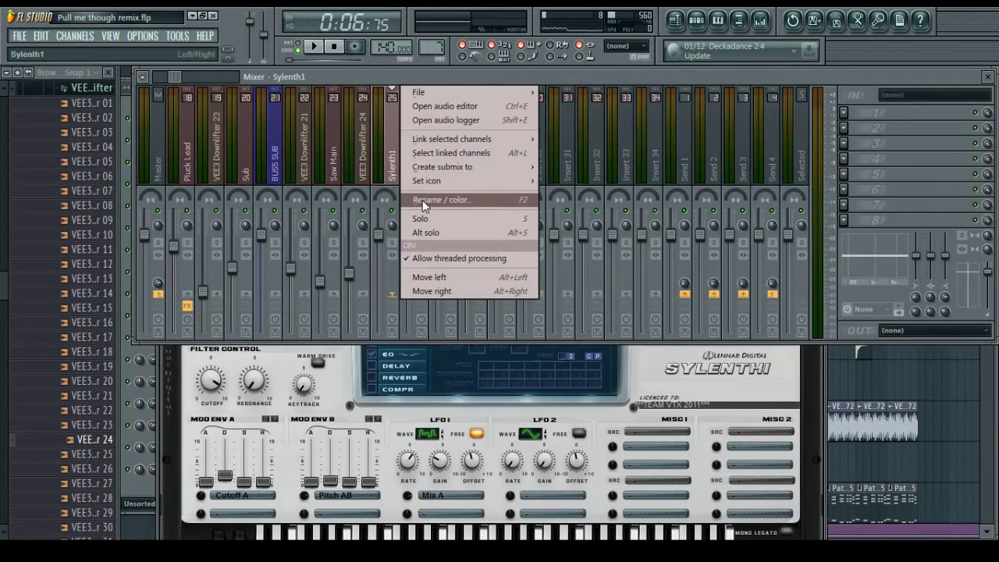
{"action": "left_click", "coordinate": [425, 201]}
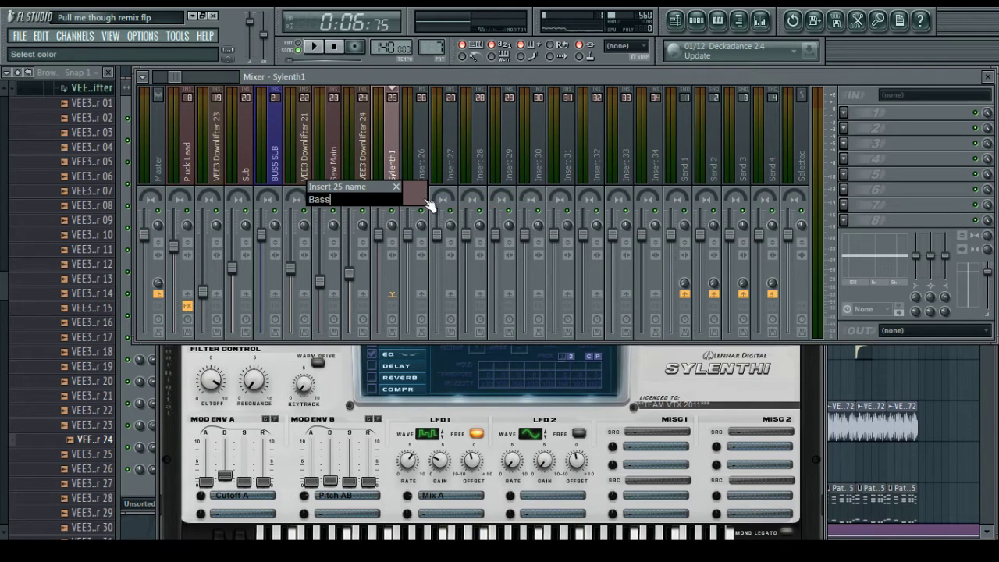
{"action": "type", "text": "Bass1"}
{"action": "key", "text": "Return"}
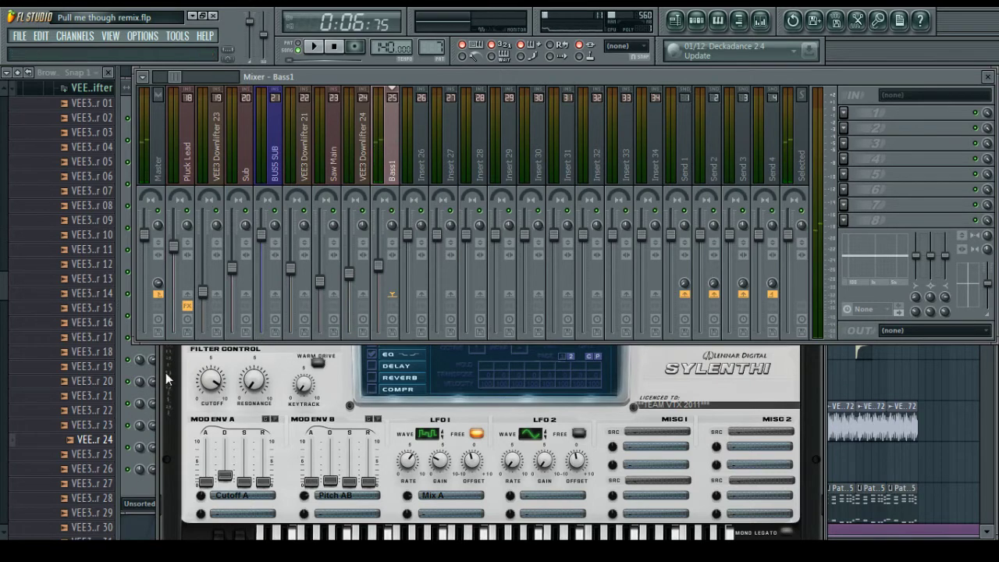
Rename the Sylenth1 channel in the channel rack to Bass
{"action": "left_click", "coordinate": [146, 490]}
{"action": "right_click", "coordinate": [179, 472]}
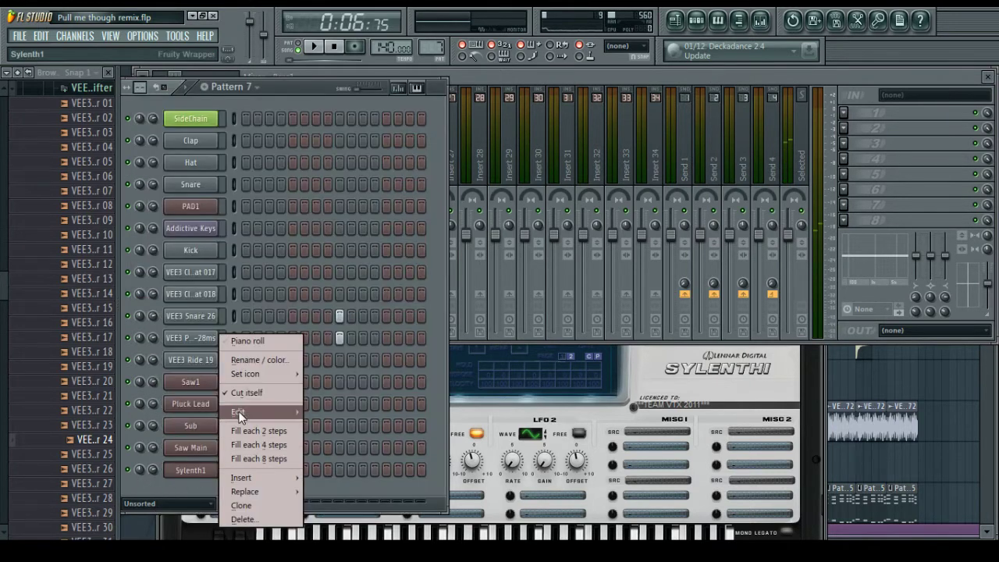
{"action": "left_click", "coordinate": [237, 360]}
{"action": "type", "text": "Bass"}
{"action": "key", "text": "Return"}
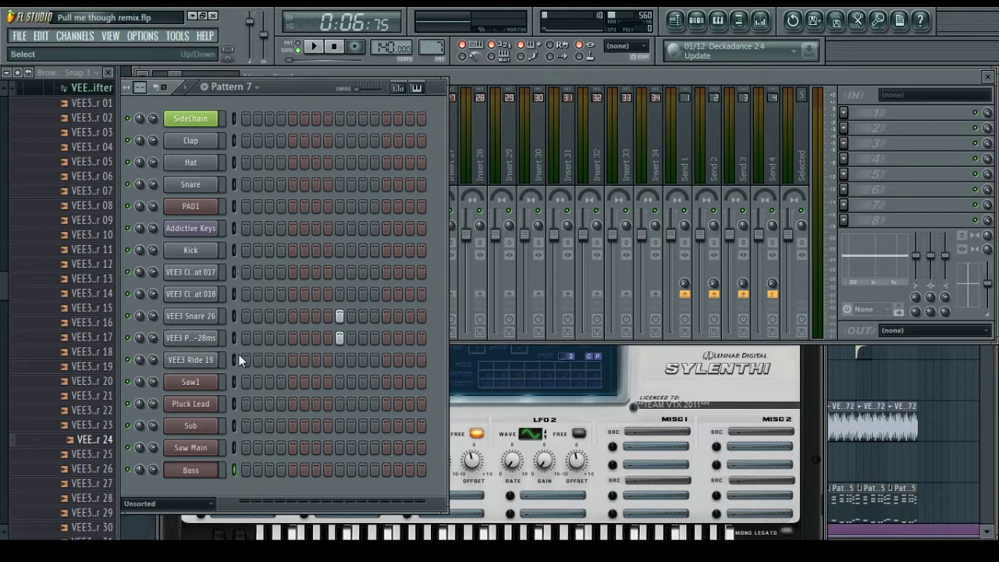
{"action": "left_click", "coordinate": [470, 79]}
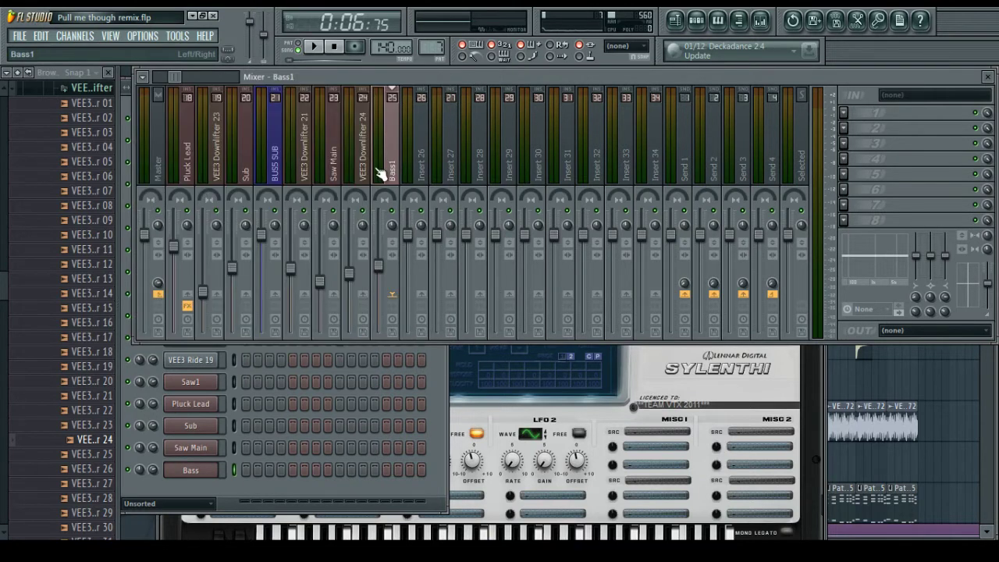
Swap the Bass1 insert's Fruity Stereo Shaper for Fruity Stereo Enhancer and nudge Phase Offset up
{"action": "left_click", "coordinate": [845, 144]}
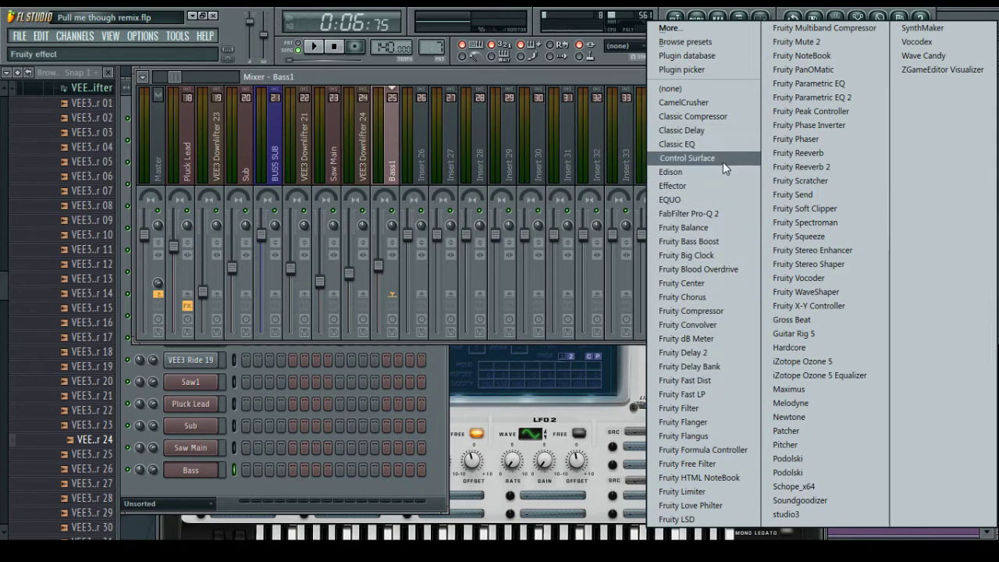
{"action": "left_click", "coordinate": [812, 265]}
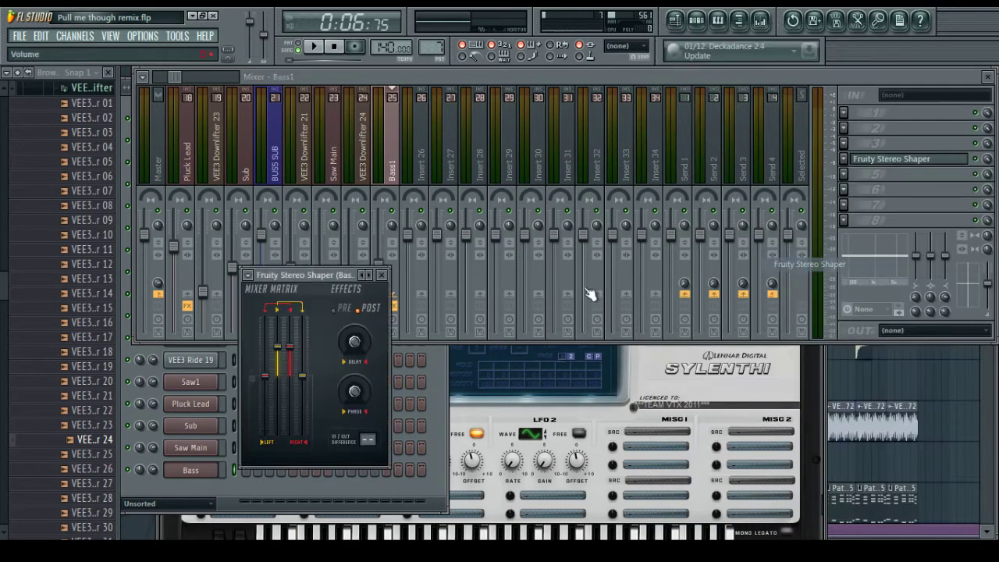
{"action": "left_click", "coordinate": [848, 173]}
{"action": "mouse_move", "coordinate": [852, 173]}
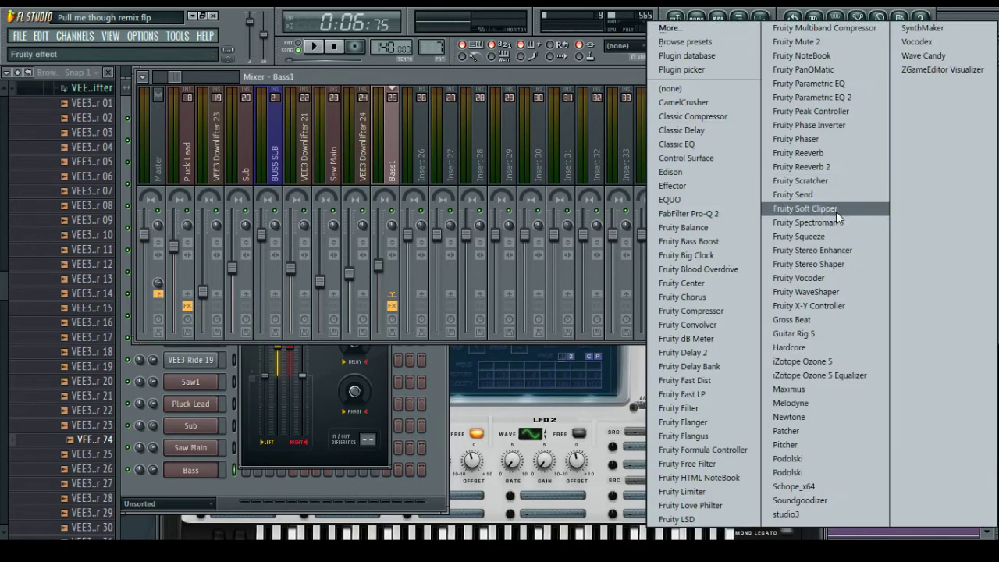
{"action": "left_click", "coordinate": [840, 252]}
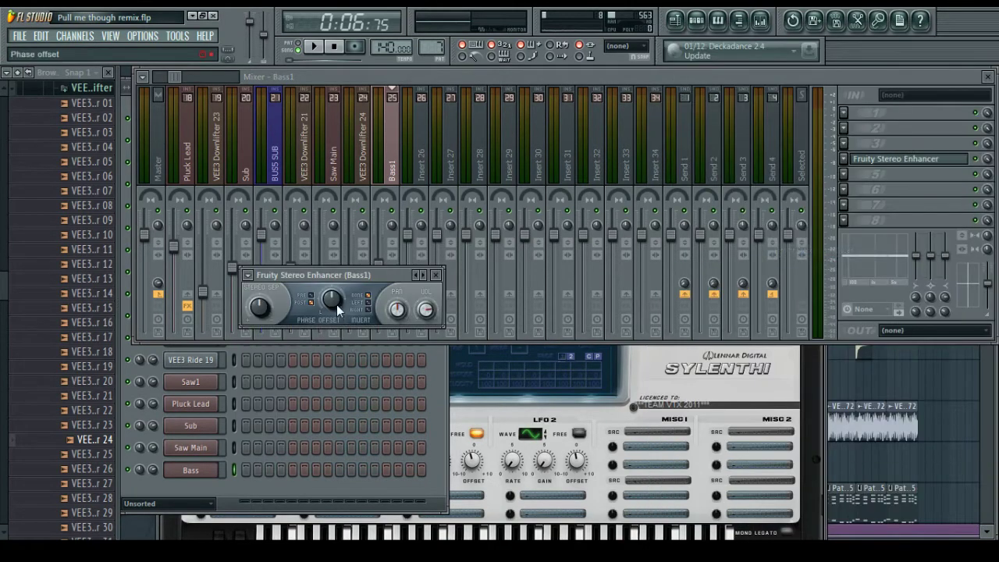
{"action": "left_click_drag", "start_coordinate": [332, 300], "coordinate": [332, 296]}
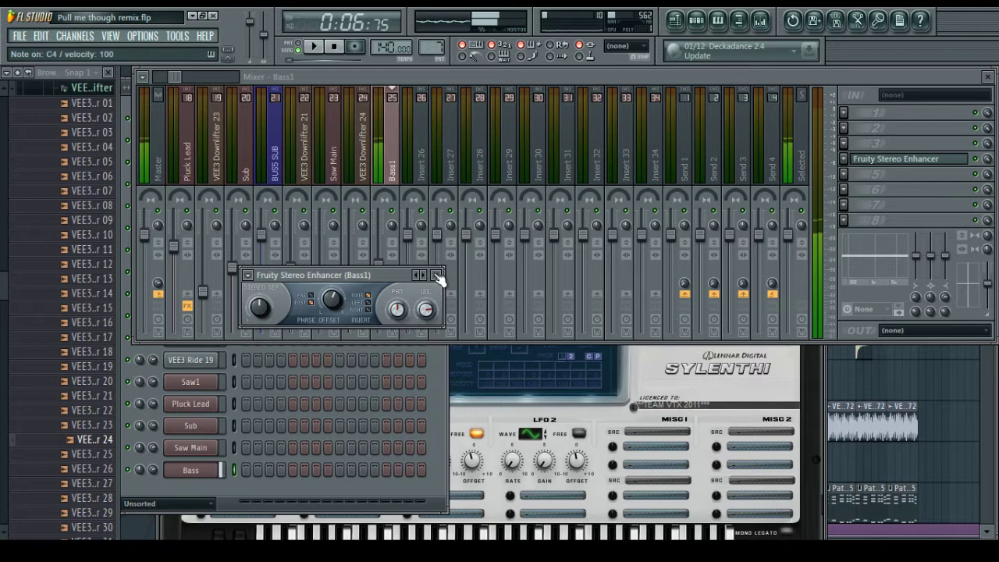
{"action": "left_click", "coordinate": [437, 275]}
Bring the playlist forward and select bars 51 to 61 on the timeline
{"action": "left_click", "coordinate": [849, 382]}
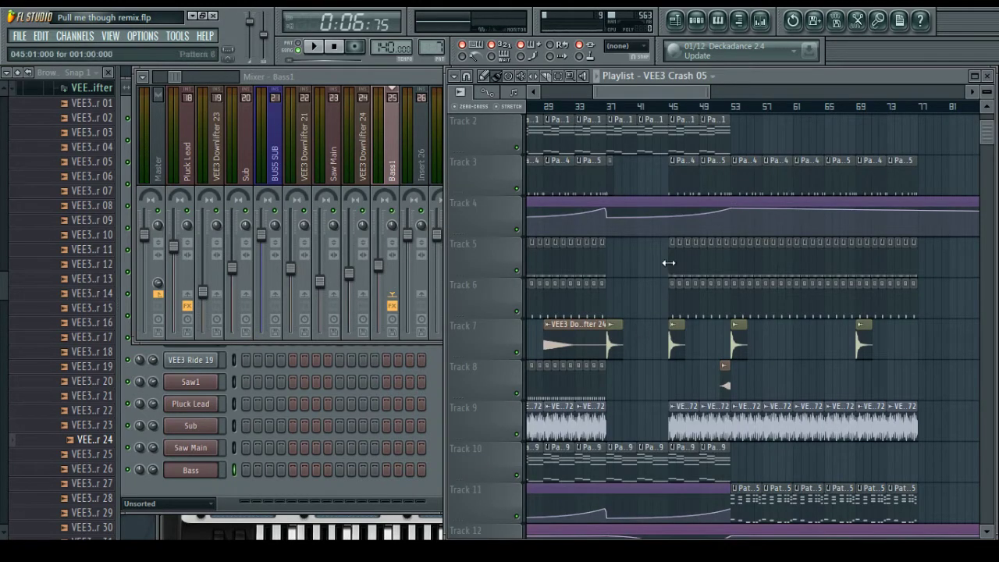
{"action": "scroll", "coordinate": [706, 107], "scroll_direction": "up", "scroll_amount": 3}
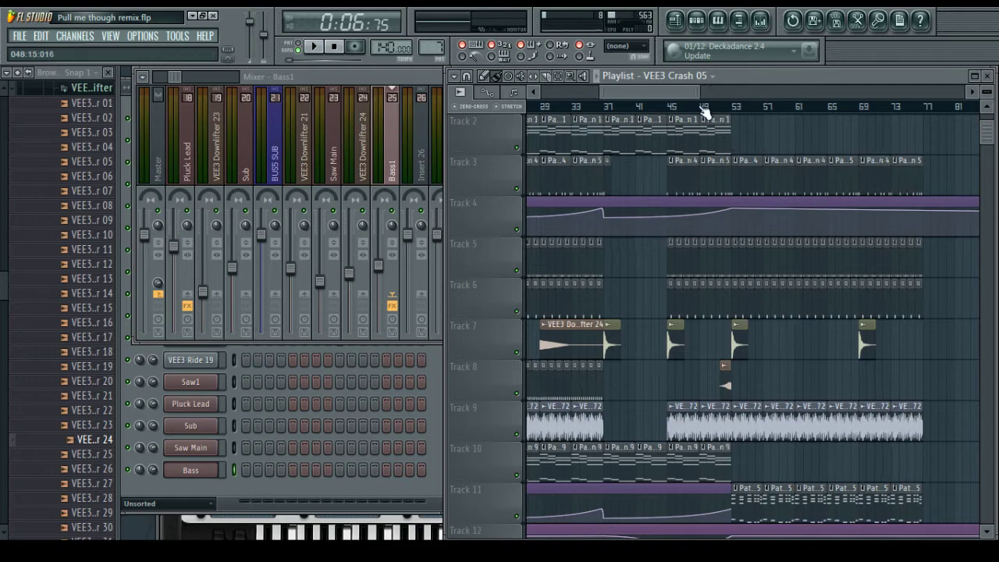
{"action": "mouse_move", "coordinate": [651, 96]}
{"action": "left_mouse_down"}
{"action": "mouse_move", "coordinate": [640, 95]}
{"action": "mouse_move", "coordinate": [661, 94]}
{"action": "left_mouse_up"}
{"action": "scroll", "coordinate": [727, 244], "scroll_direction": "down", "scroll_amount": 4}
{"action": "scroll", "coordinate": [728, 244], "scroll_direction": "down", "scroll_amount": 8}
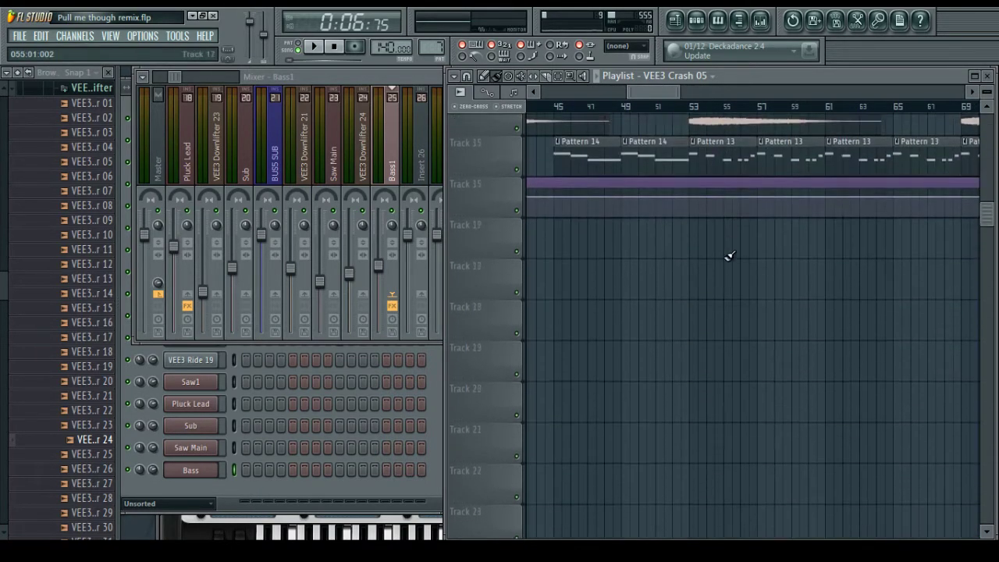
{"action": "scroll", "coordinate": [715, 265], "scroll_direction": "up", "scroll_amount": 3}
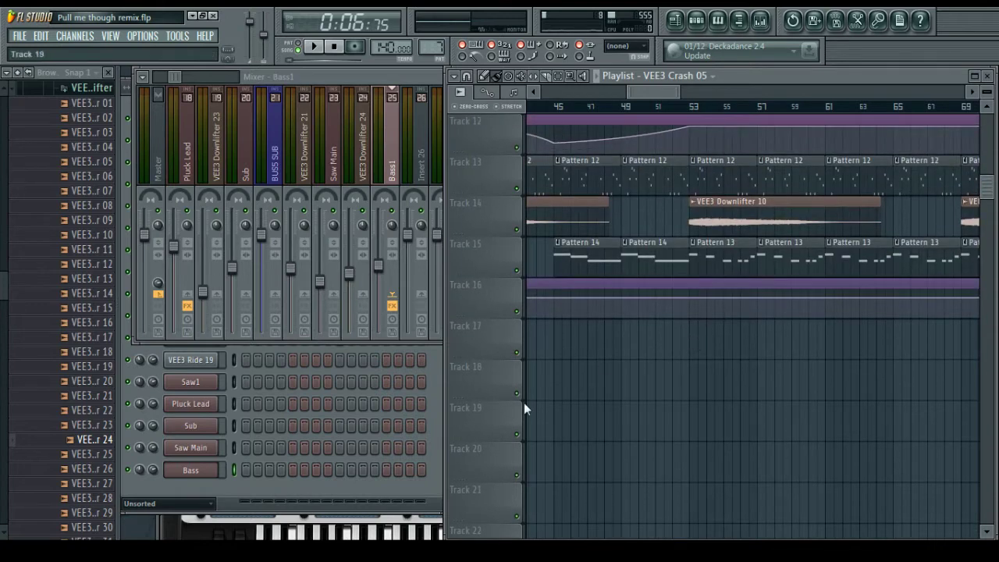
{"action": "scroll", "coordinate": [660, 109], "scroll_direction": "up", "scroll_amount": 11}
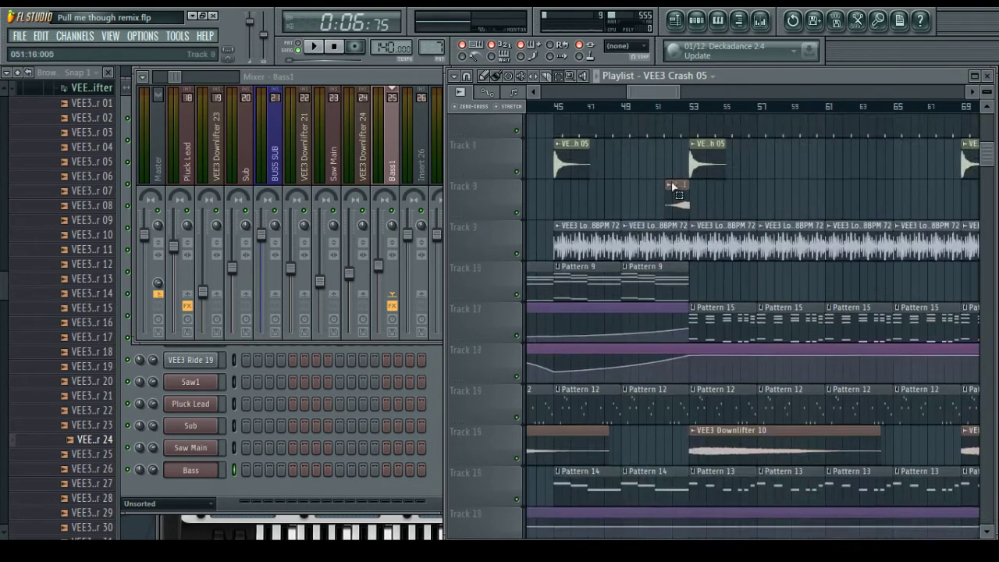
{"action": "left_click_drag", "start_coordinate": [654, 109], "coordinate": [825, 131]}
Open a channel's options menu in the channel rack, then dismiss it unused
{"action": "scroll", "coordinate": [604, 161], "scroll_direction": "down", "scroll_amount": 11}
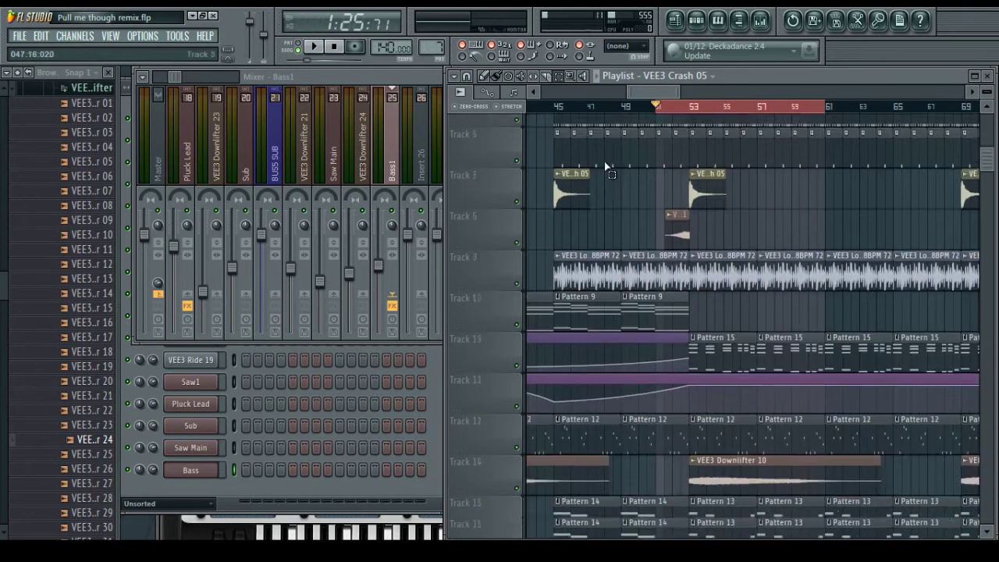
{"action": "right_click", "coordinate": [216, 452]}
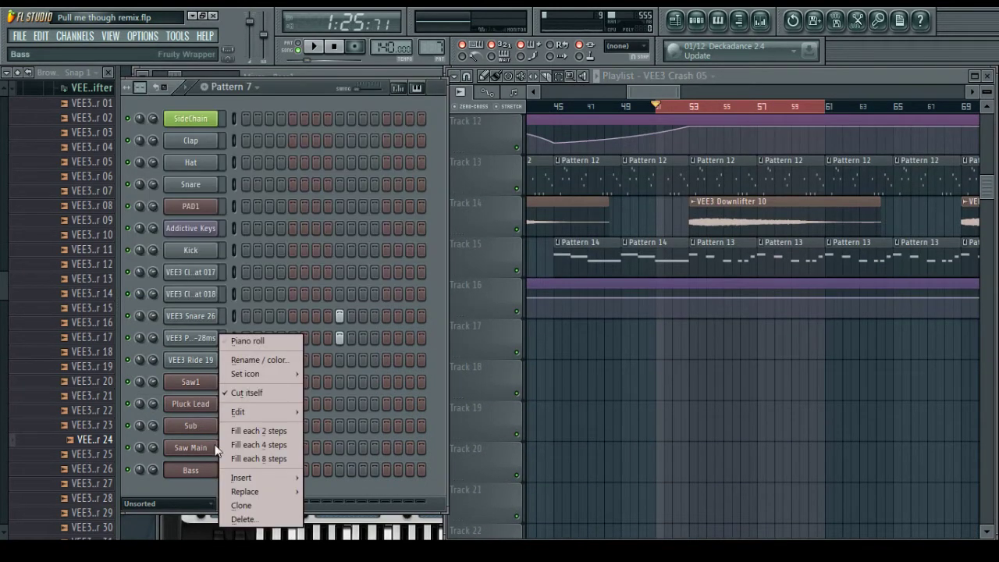
{"action": "left_click", "coordinate": [678, 343]}
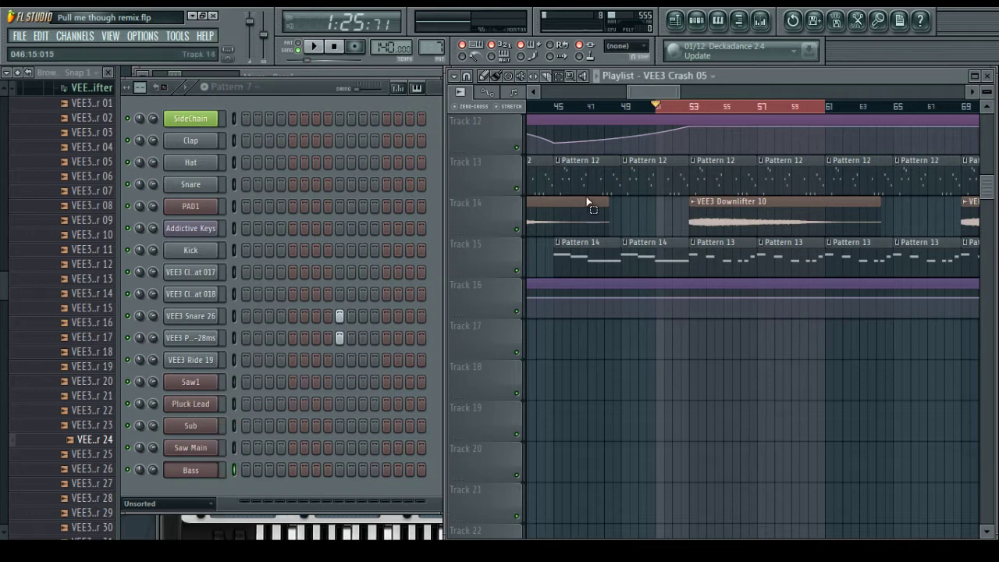
Open the Bass channel's piano roll in pattern mode and play the pattern from bar 1
{"action": "double_click", "coordinate": [726, 256]}
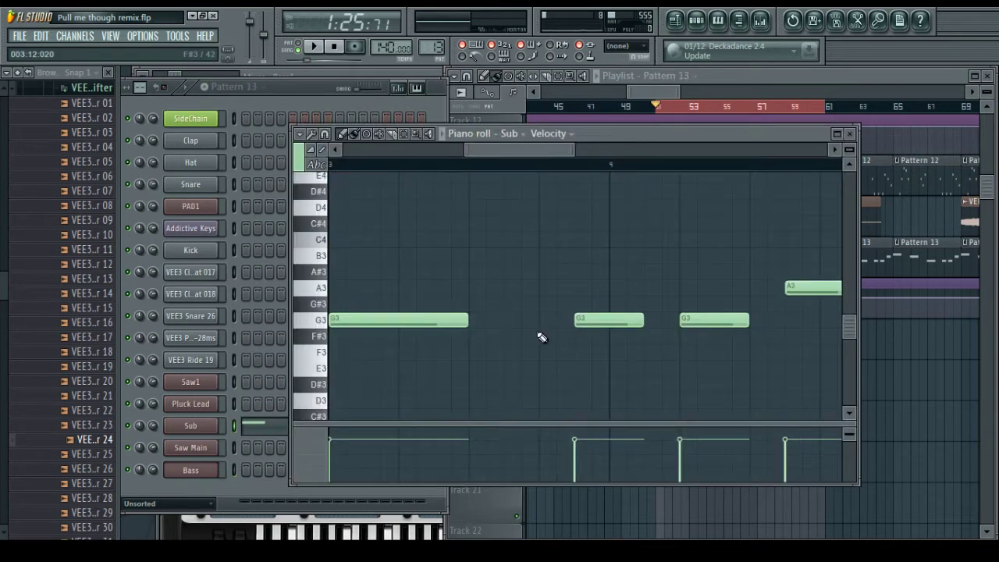
{"action": "right_click", "coordinate": [195, 473]}
{"action": "left_click", "coordinate": [258, 340]}
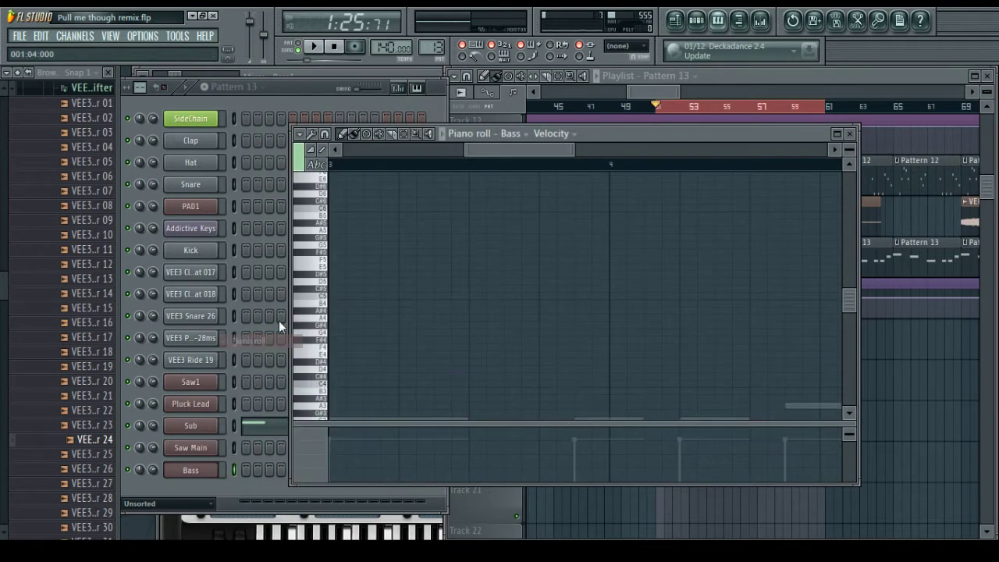
{"action": "left_click", "coordinate": [300, 50]}
{"action": "left_click", "coordinate": [586, 510]}
{"action": "left_click", "coordinate": [413, 390]}
{"action": "key", "text": "space"}
{"action": "scroll", "coordinate": [378, 326], "scroll_direction": "down", "scroll_amount": 1}
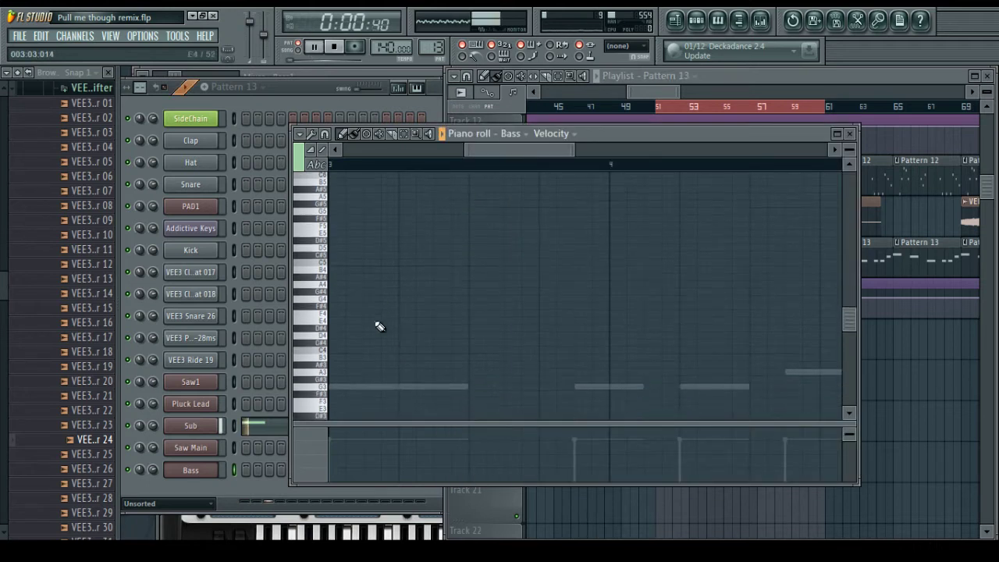
{"action": "scroll", "coordinate": [378, 326], "scroll_direction": "down", "scroll_amount": 2}
{"action": "key", "text": "space"}
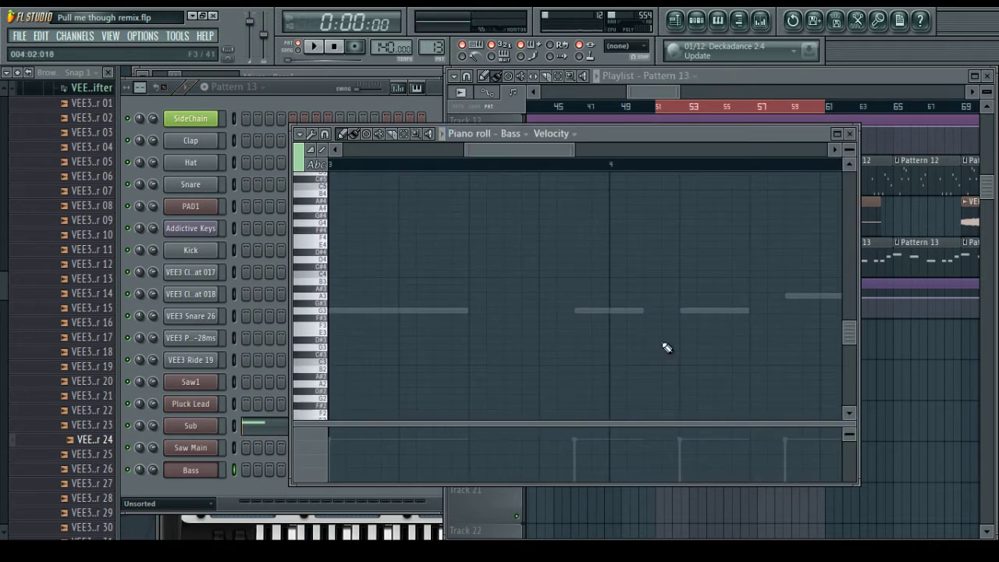
{"action": "left_click", "coordinate": [312, 46]}
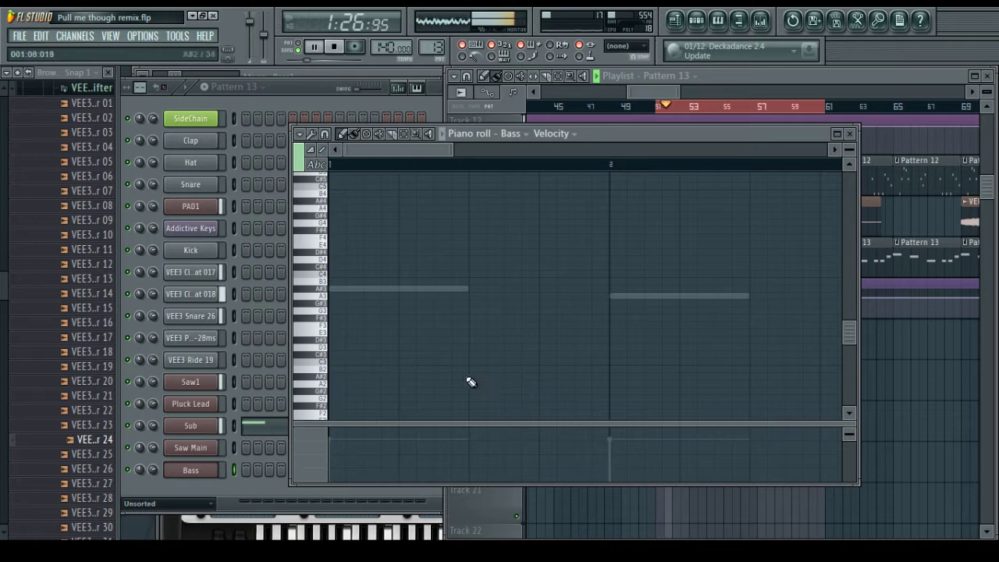
Draw one short A#4 Bass note just before bar 2 and audition it
{"action": "right_click", "coordinate": [190, 470]}
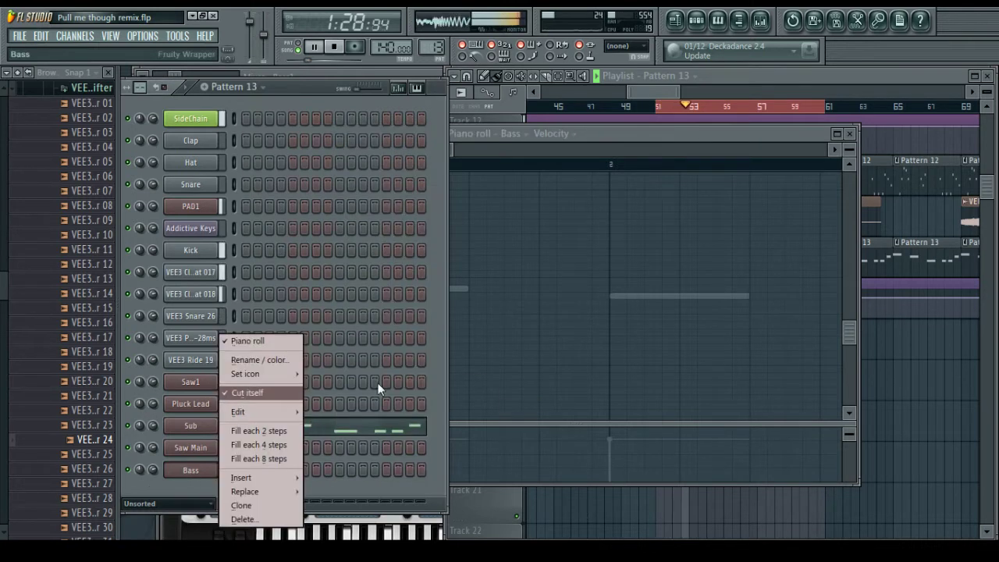
{"action": "left_click", "coordinate": [247, 340]}
{"action": "left_click", "coordinate": [484, 289]}
{"action": "key", "text": "space"}
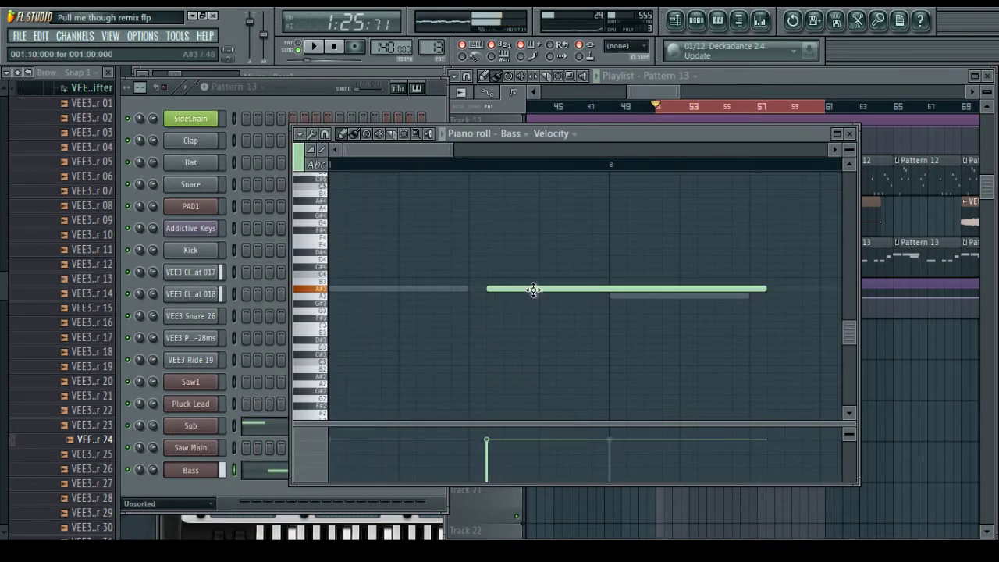
{"action": "left_click_drag", "start_coordinate": [533, 290], "coordinate": [515, 290]}
{"action": "left_click", "coordinate": [750, 289]}
{"action": "right_click", "coordinate": [755, 290]}
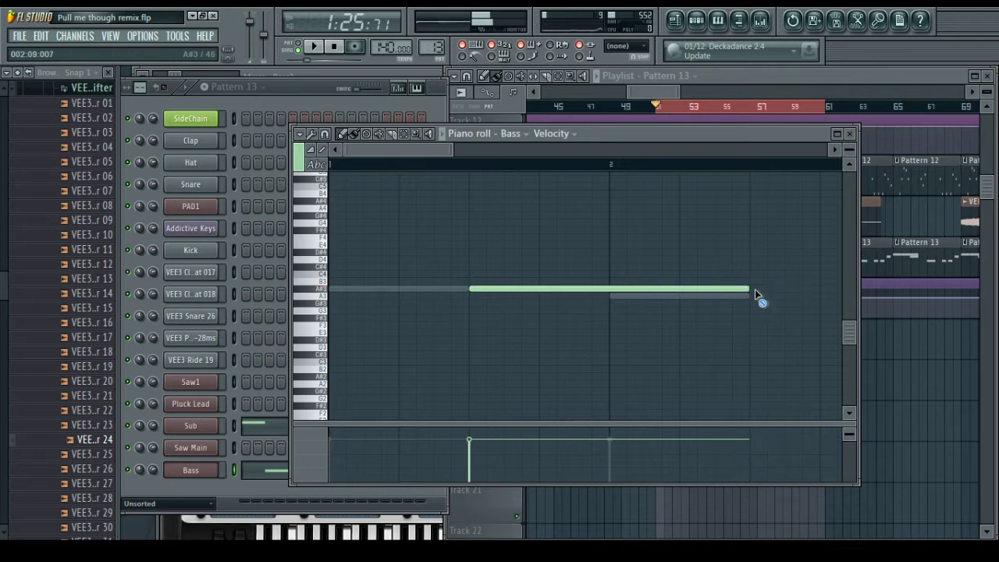
{"action": "left_click_drag", "start_coordinate": [745, 287], "coordinate": [582, 287]}
{"action": "mouse_move", "coordinate": [496, 291]}
{"action": "left_mouse_down"}
{"action": "mouse_move", "coordinate": [492, 176]}
{"action": "mouse_move", "coordinate": [486, 295]}
{"action": "mouse_move", "coordinate": [514, 296]}
{"action": "left_mouse_up"}
{"action": "key", "text": "space"}
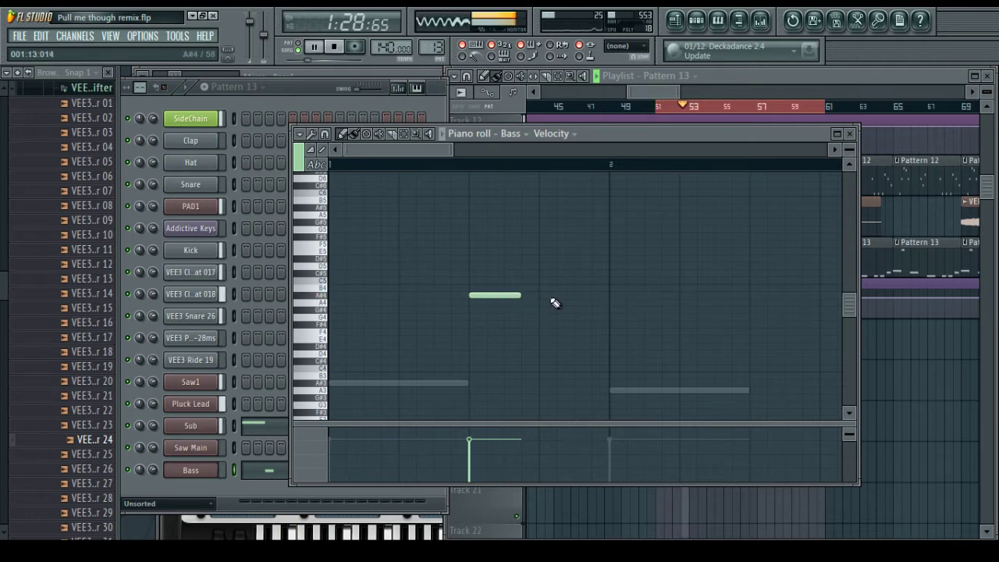
Add a second A#4 note beside the first and play the two notes
{"action": "left_click", "coordinate": [558, 294]}
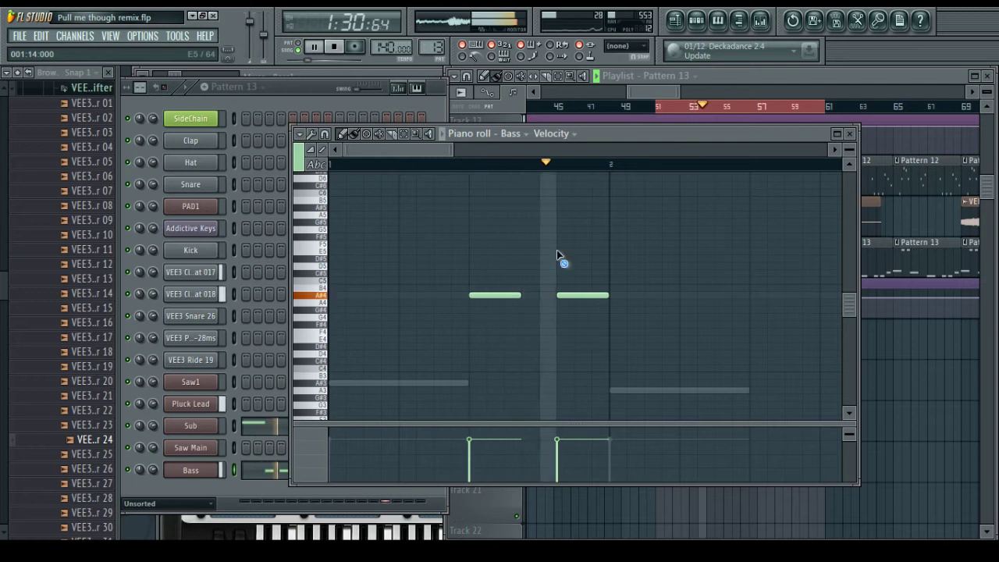
{"action": "key", "text": "space"}
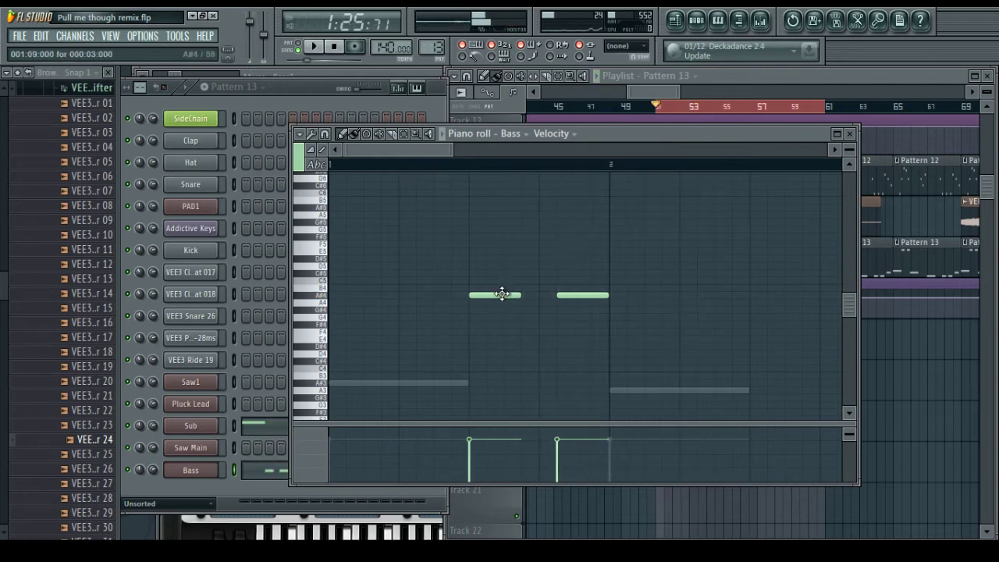
{"action": "left_click_drag", "start_coordinate": [510, 296], "coordinate": [528, 296]}
{"action": "key", "text": "space"}
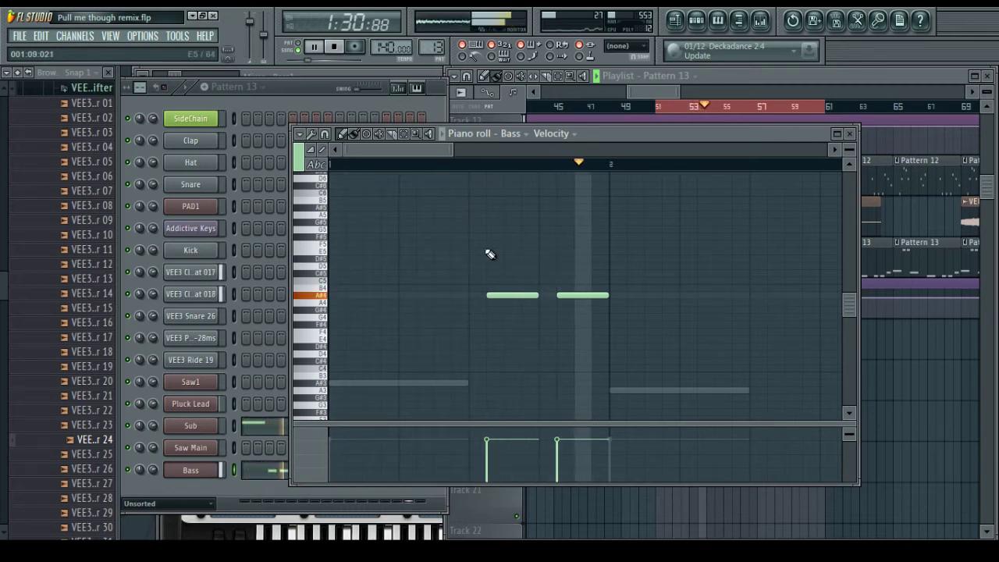
{"action": "key", "text": "space"}
Place the two A#4 notes back-to-back, replay the phrase, and bring up the mixer
{"action": "left_click_drag", "start_coordinate": [565, 295], "coordinate": [547, 295]}
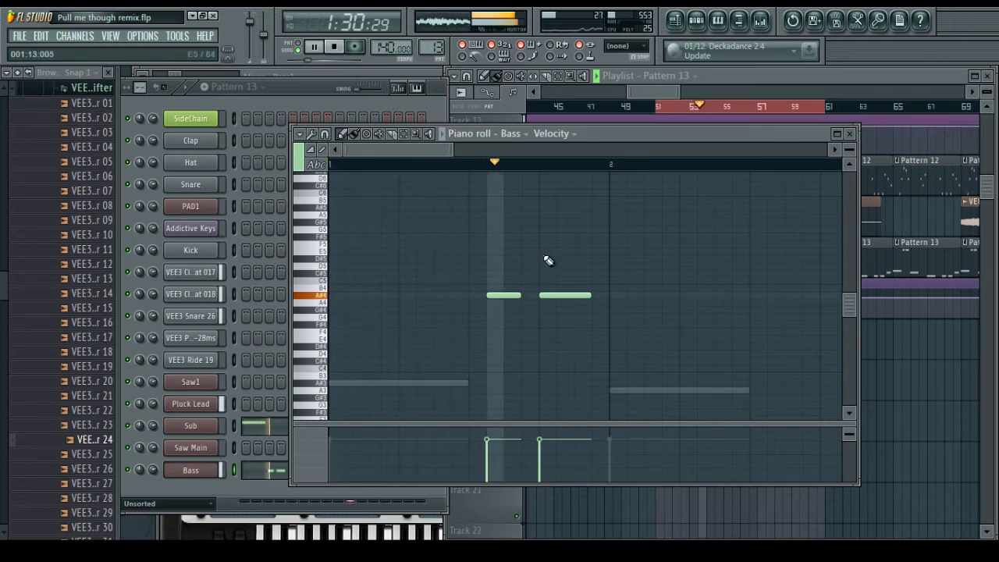
{"action": "key", "text": "space"}
{"action": "left_click_drag", "start_coordinate": [508, 295], "coordinate": [603, 296]}
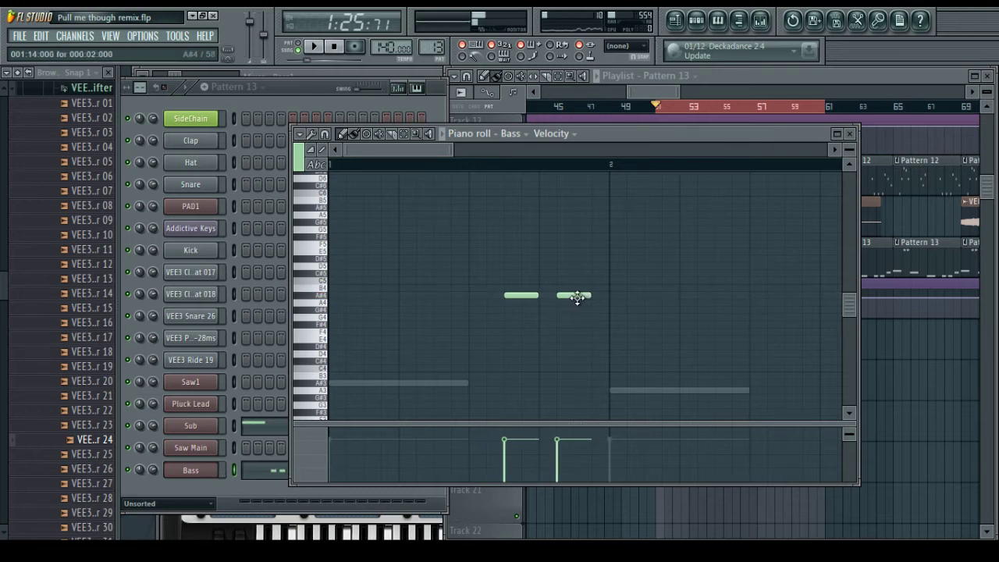
{"action": "key", "text": "space"}
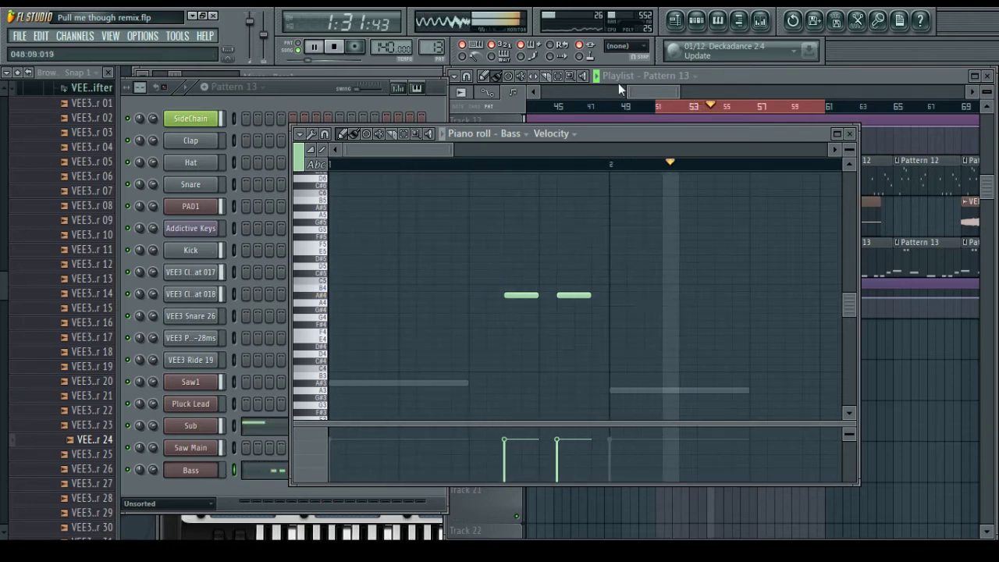
{"action": "key", "text": "space"}
{"action": "key", "text": "F9"}
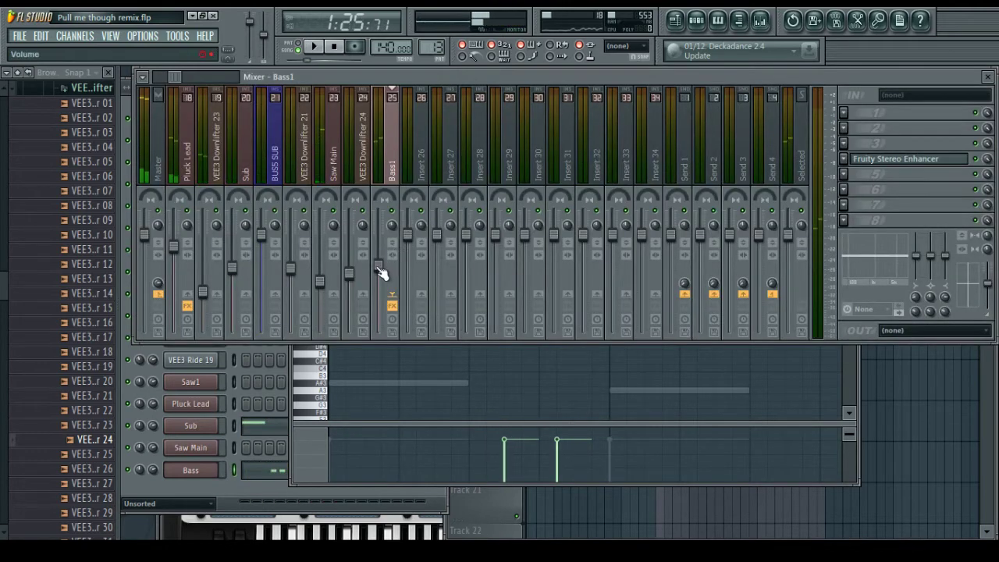
Lengthen the first Bass note and add a new note after it in the Bass piano roll
{"action": "left_click", "coordinate": [519, 394]}
{"action": "mouse_move", "coordinate": [563, 295]}
{"action": "left_mouse_down"}
{"action": "mouse_move", "coordinate": [475, 296]}
{"action": "mouse_move", "coordinate": [577, 295]}
{"action": "left_mouse_up"}
{"action": "left_click_drag", "start_coordinate": [424, 151], "coordinate": [485, 153]}
{"action": "scroll", "coordinate": [551, 239], "scroll_direction": "down", "scroll_amount": 2}
{"action": "left_click", "coordinate": [526, 346]}
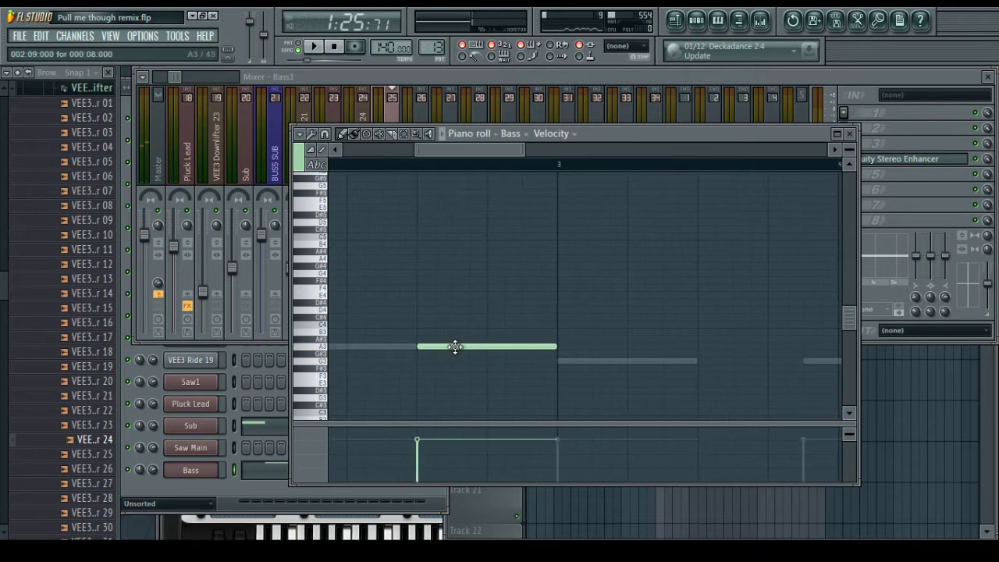
{"action": "left_click_drag", "start_coordinate": [455, 345], "coordinate": [455, 257]}
{"action": "left_click_drag", "start_coordinate": [445, 152], "coordinate": [514, 151]}
Draw longer G4 notes through bars 3–4 plus a G#4 note
{"action": "left_click", "coordinate": [542, 274]}
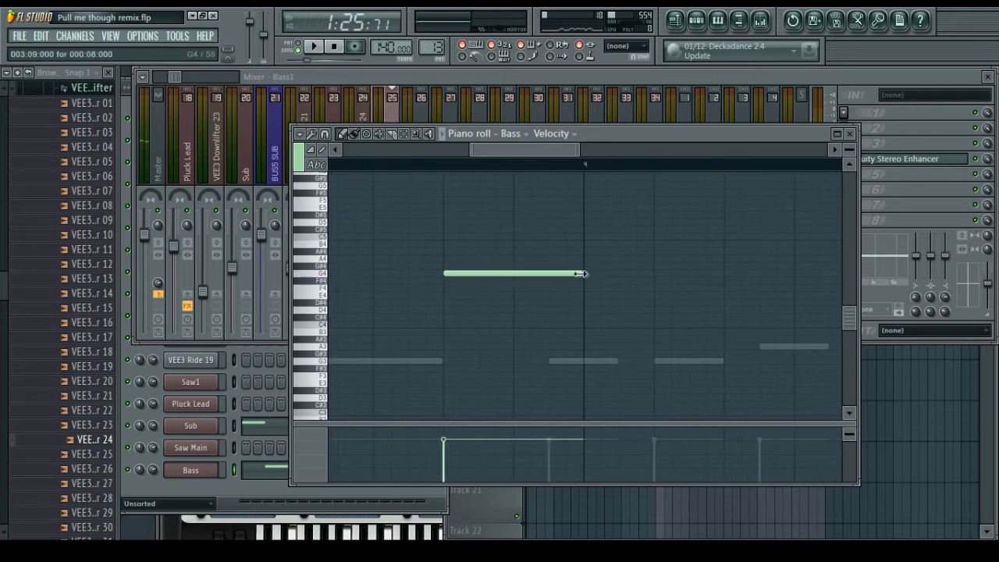
{"action": "left_click", "coordinate": [619, 275]}
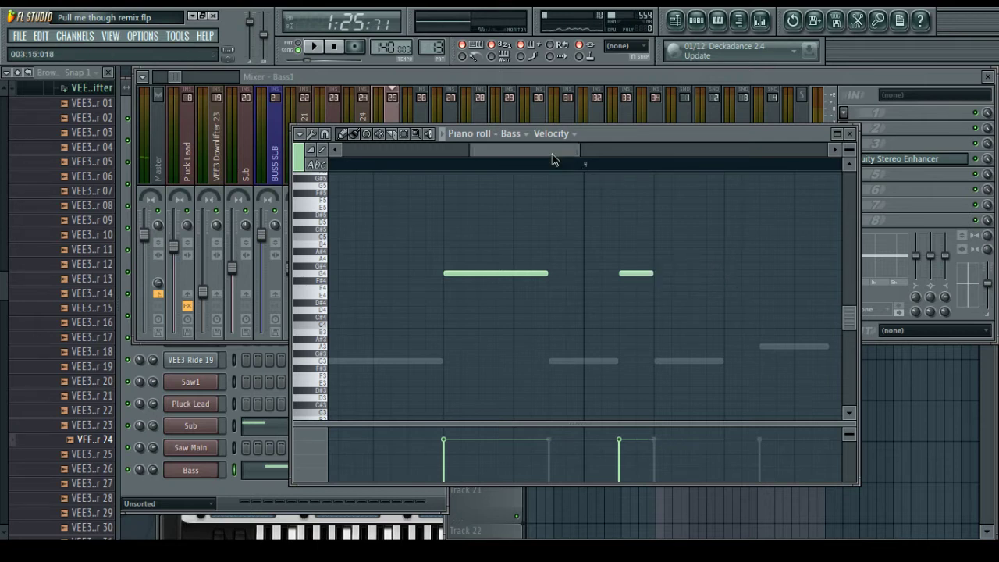
{"action": "left_click_drag", "start_coordinate": [551, 154], "coordinate": [588, 154]}
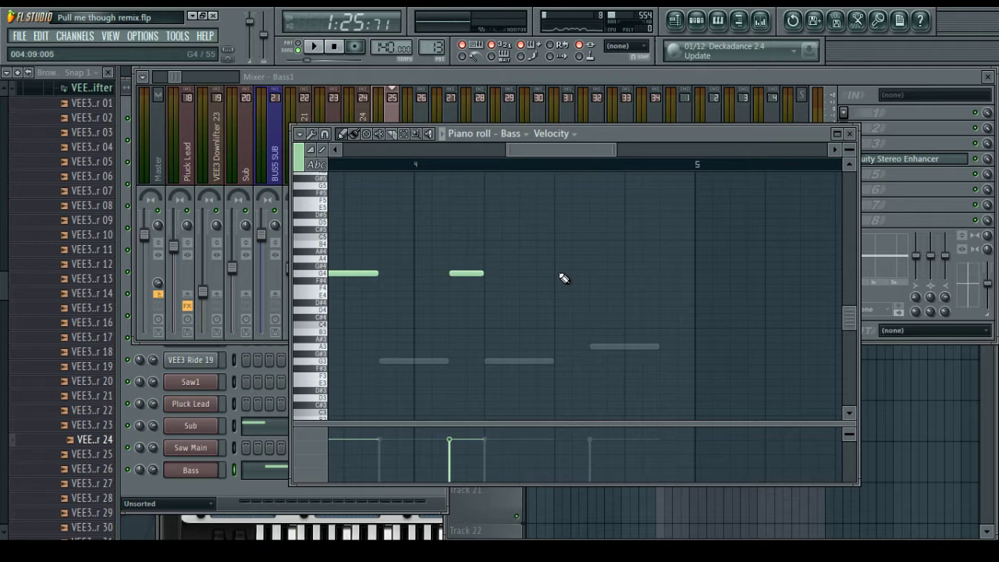
{"action": "left_click", "coordinate": [562, 273]}
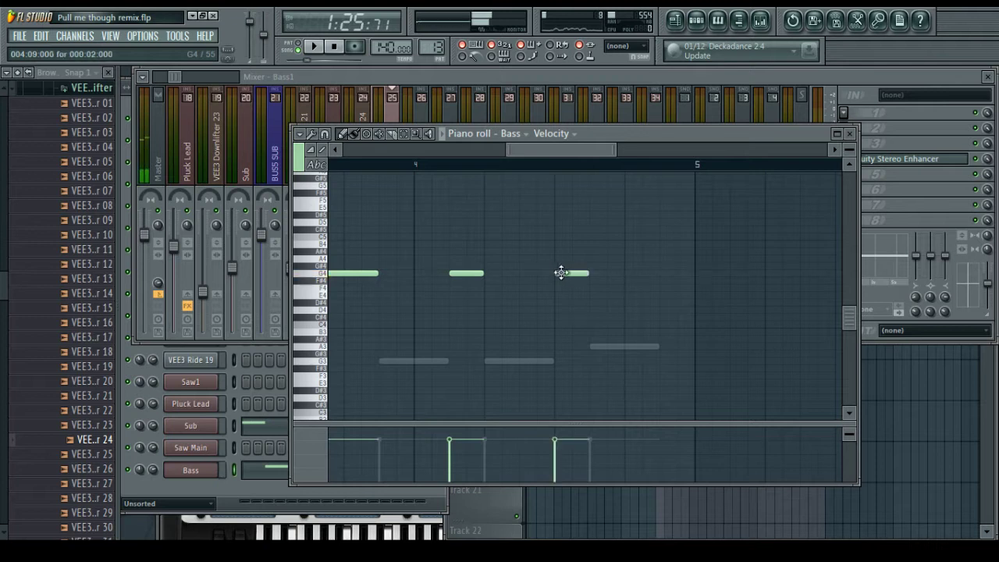
{"action": "left_click", "coordinate": [666, 259]}
{"action": "left_click_drag", "start_coordinate": [566, 150], "coordinate": [390, 165]}
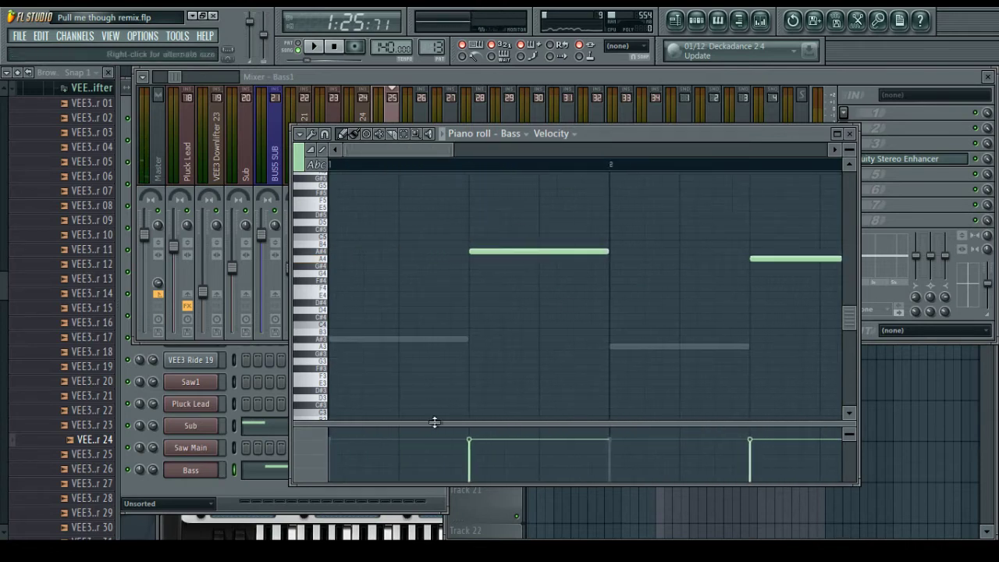
{"action": "left_click", "coordinate": [211, 472]}
Create an automation clip from the last-tweaked Sylenth1 filter Cutoff on the Bass channel
{"action": "left_click", "coordinate": [211, 472]}
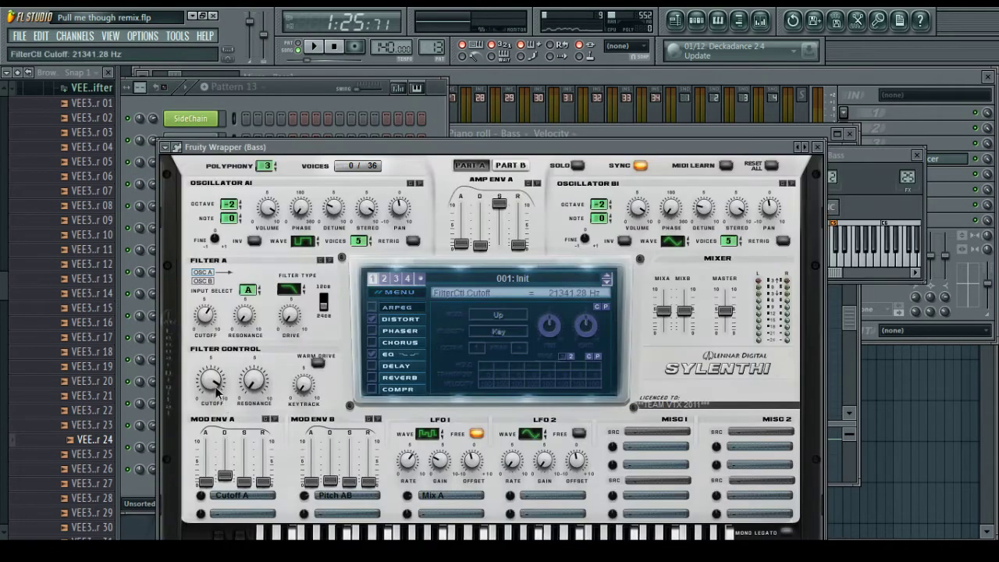
{"action": "left_click", "coordinate": [177, 35]}
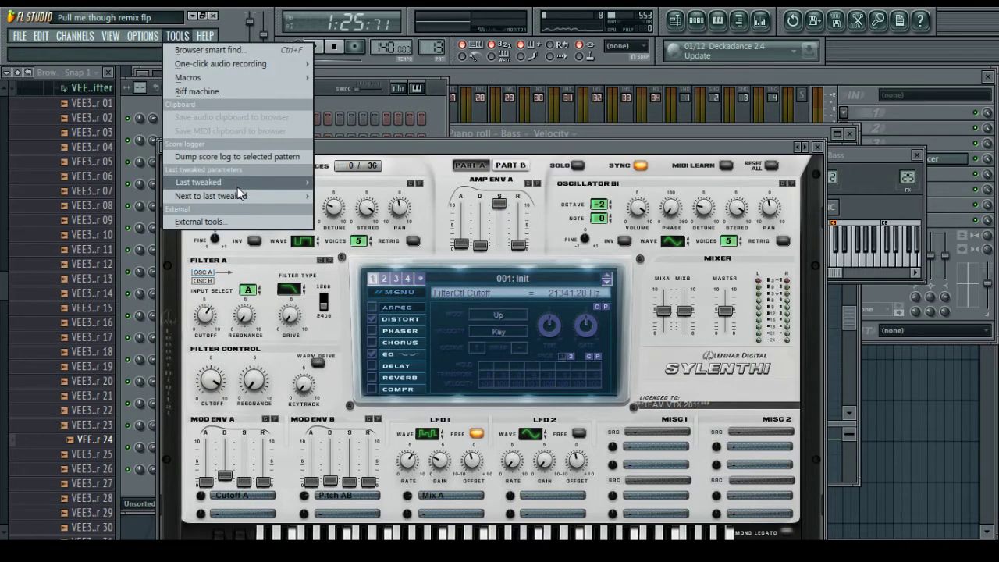
{"action": "mouse_move", "coordinate": [234, 182]}
{"action": "left_click", "coordinate": [370, 253]}
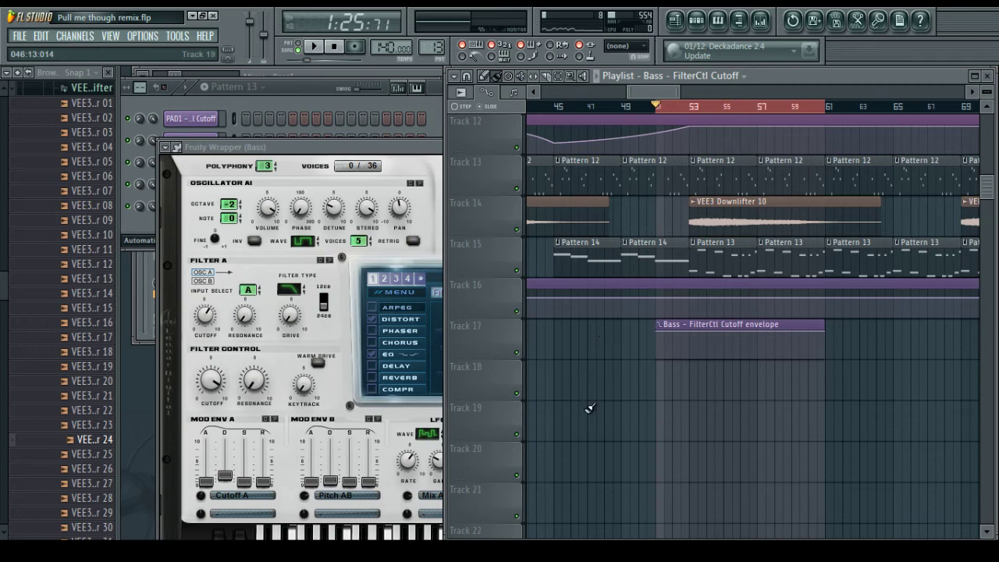
Check the FilterCtl Cutoff clip on Track 17 from bar 51, clear the time selection, and play the song
{"action": "scroll", "coordinate": [589, 429], "scroll_direction": "up", "scroll_amount": 1}
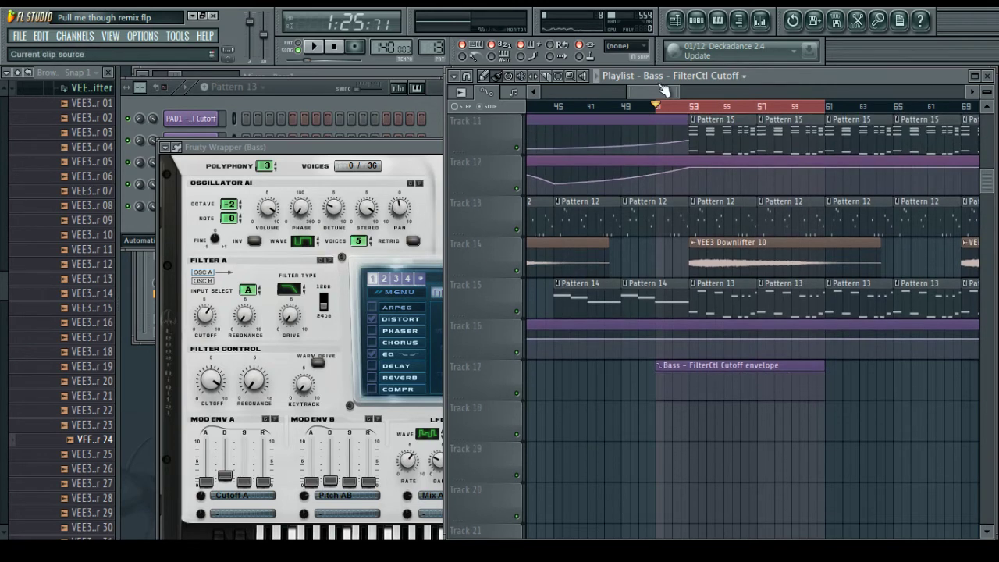
{"action": "left_click_drag", "start_coordinate": [637, 92], "coordinate": [636, 92]}
{"action": "right_click", "coordinate": [555, 78]}
{"action": "left_click", "coordinate": [585, 86]}
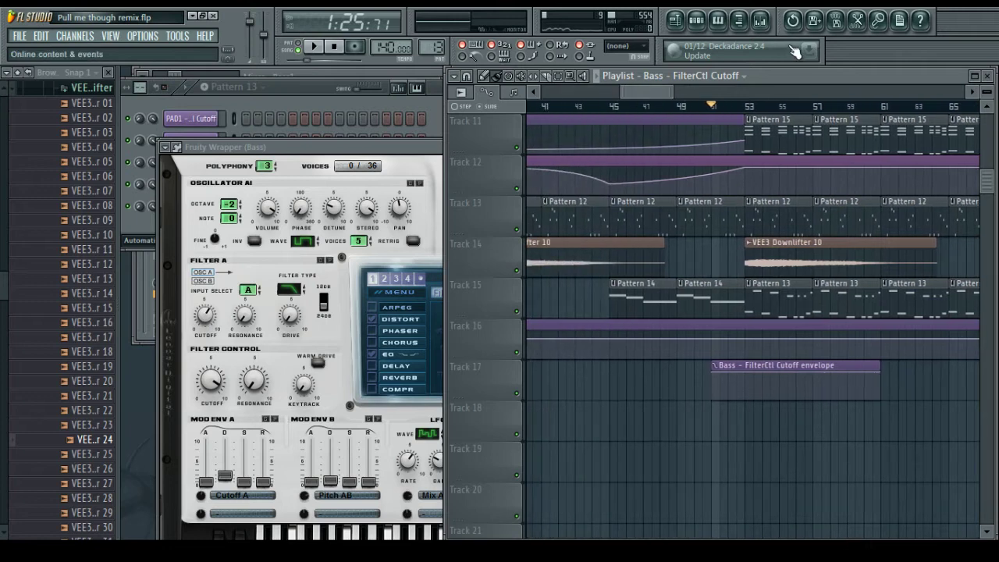
{"action": "left_click", "coordinate": [773, 25]}
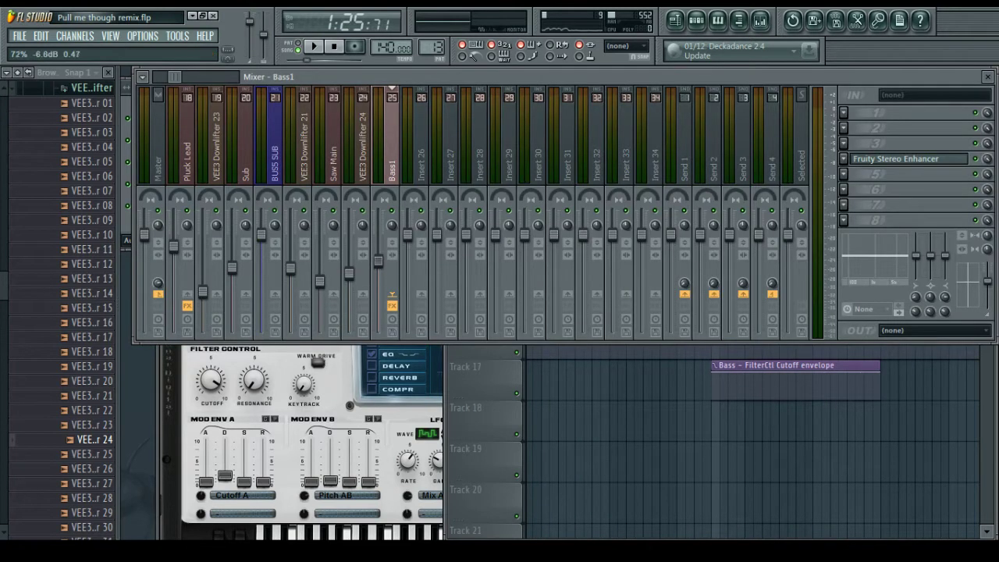
{"action": "mouse_move", "coordinate": [173, 77]}
{"action": "left_mouse_down"}
{"action": "mouse_move", "coordinate": [146, 81]}
{"action": "mouse_move", "coordinate": [170, 78]}
{"action": "left_mouse_up"}
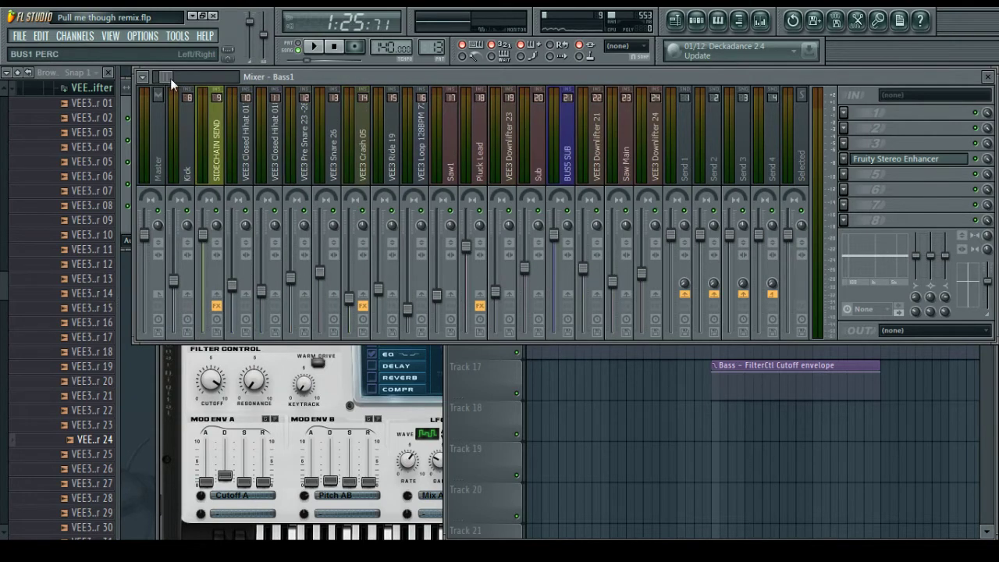
{"action": "key", "text": "F5"}
{"action": "key", "text": "space"}
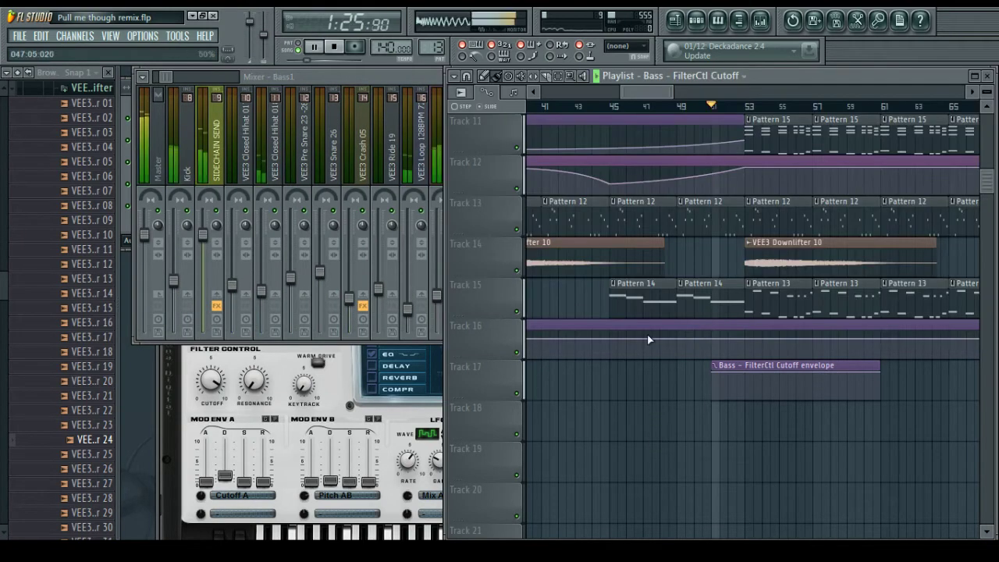
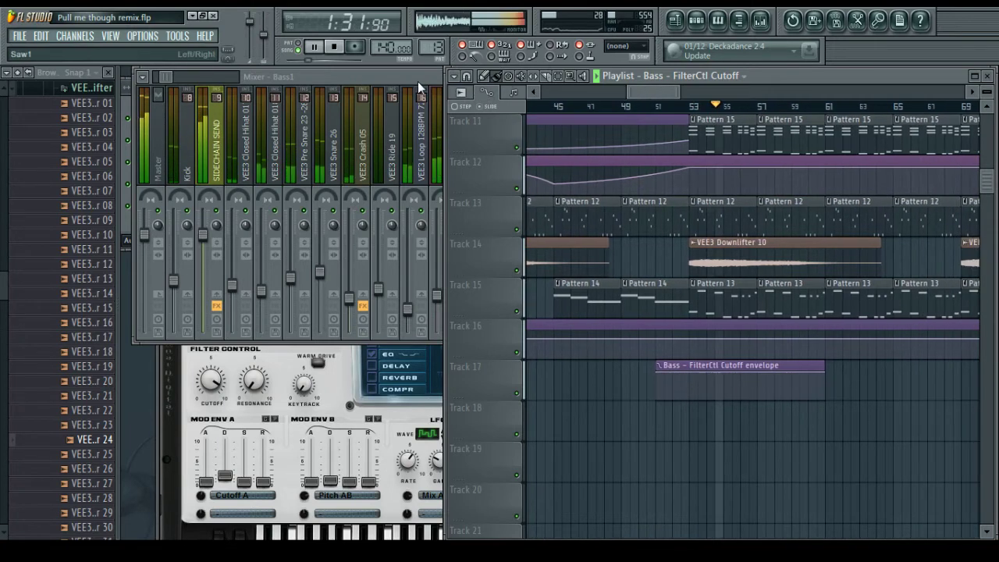
Look over the Sylenth1 bass plugin and the mixer, then return to the playlist
{"action": "left_click", "coordinate": [166, 379]}
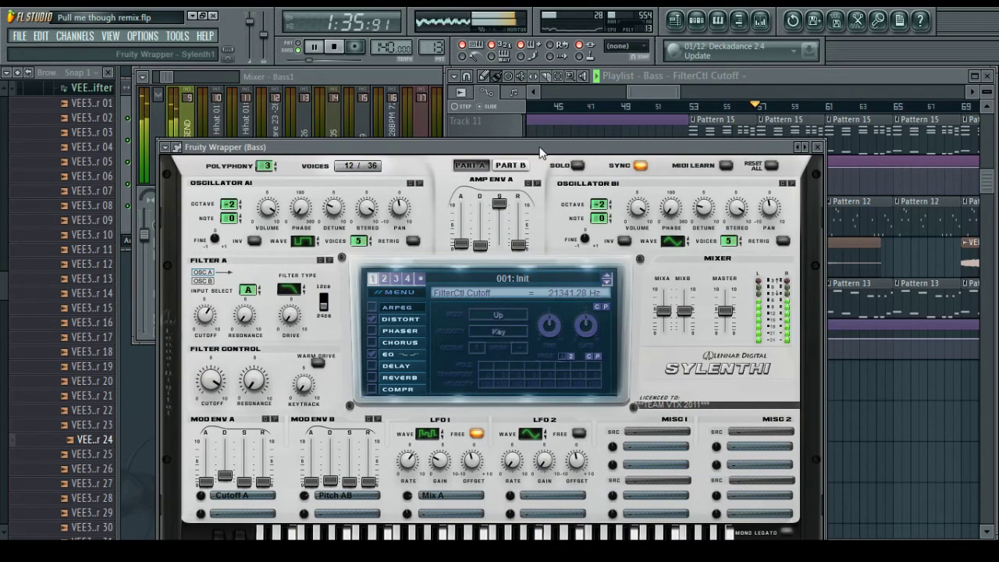
{"action": "left_click", "coordinate": [422, 79]}
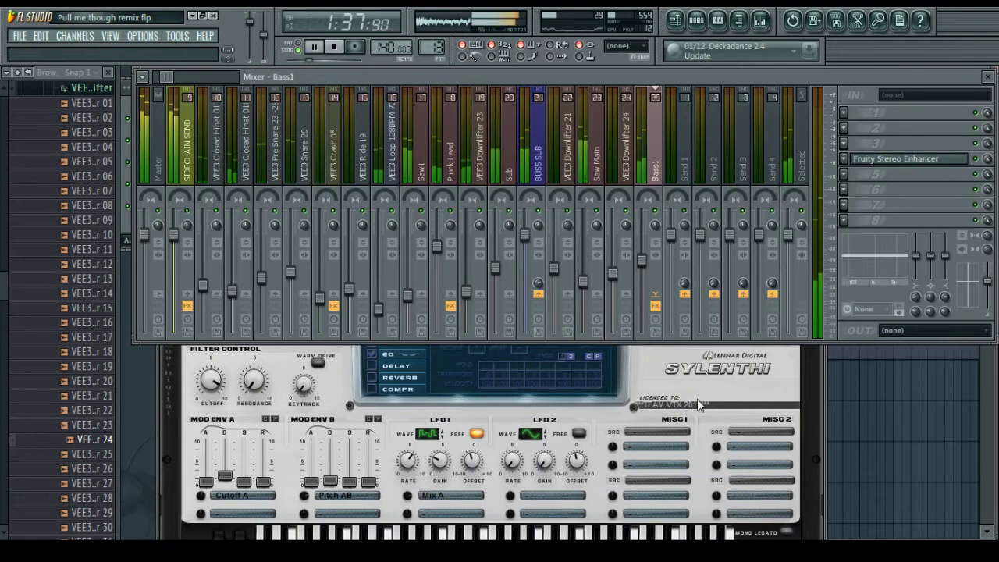
{"action": "left_click", "coordinate": [819, 399]}
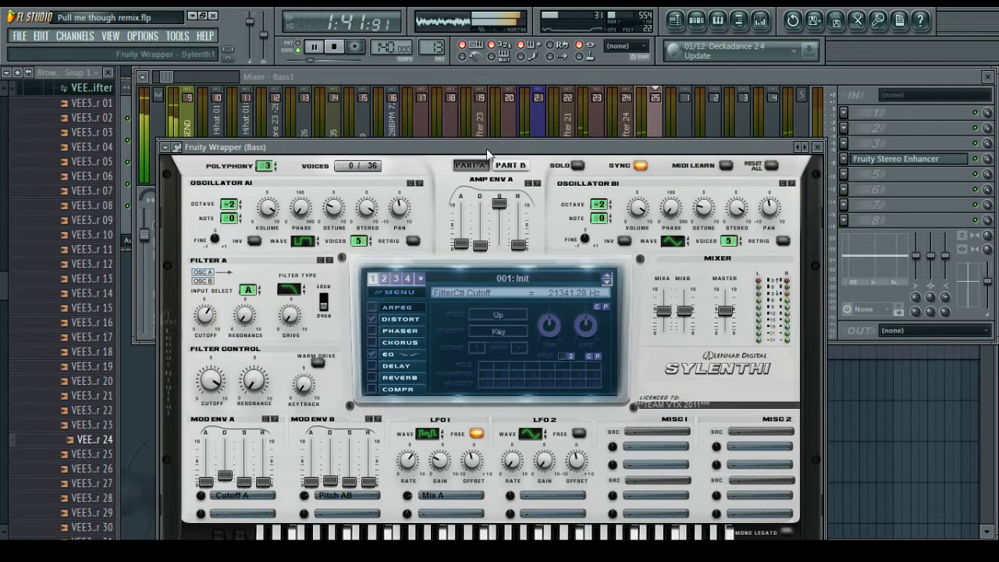
{"action": "key", "text": "F5"}
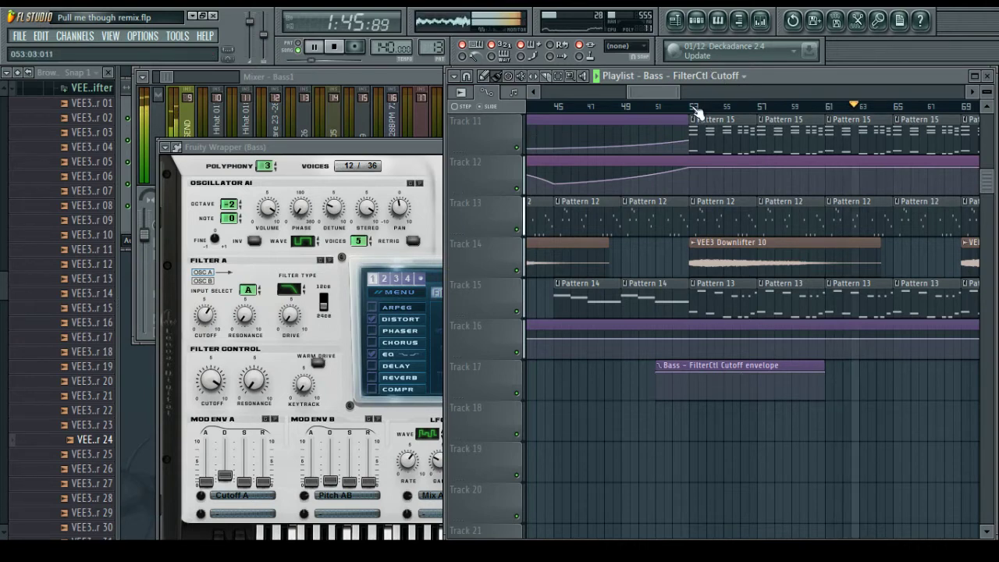
Add a full-level cutoff point at bar 53 and trim the envelope clip to start later
{"action": "scroll", "coordinate": [624, 376], "scroll_direction": "up", "scroll_amount": 3}
{"action": "right_click", "coordinate": [691, 376]}
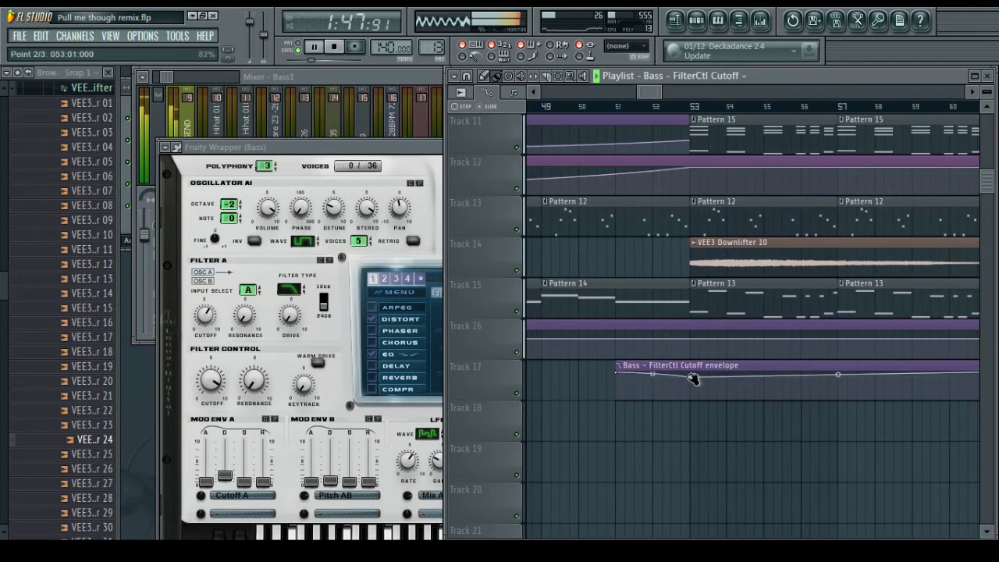
{"action": "left_click_drag", "start_coordinate": [691, 377], "coordinate": [680, 359]}
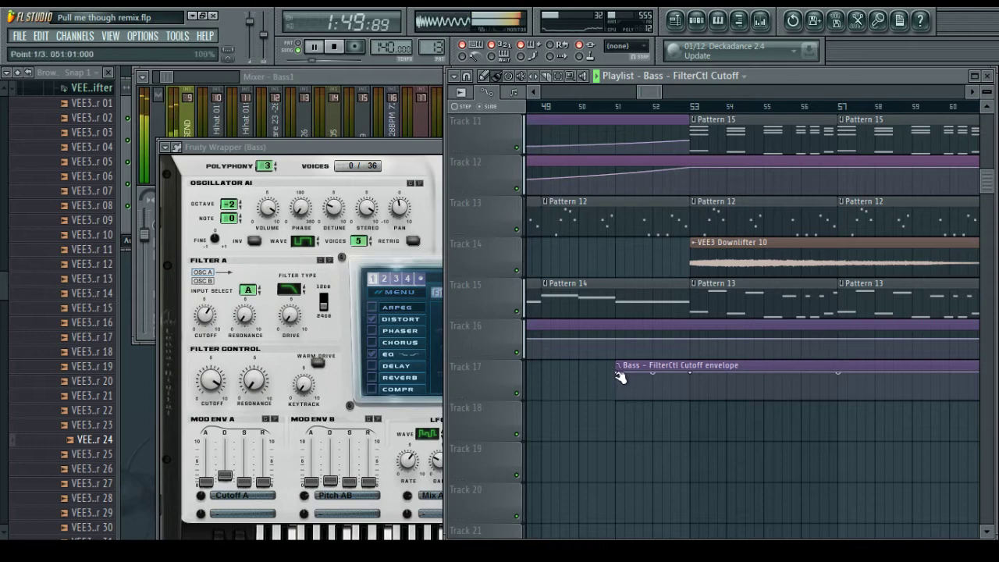
{"action": "left_click_drag", "start_coordinate": [618, 369], "coordinate": [679, 369]}
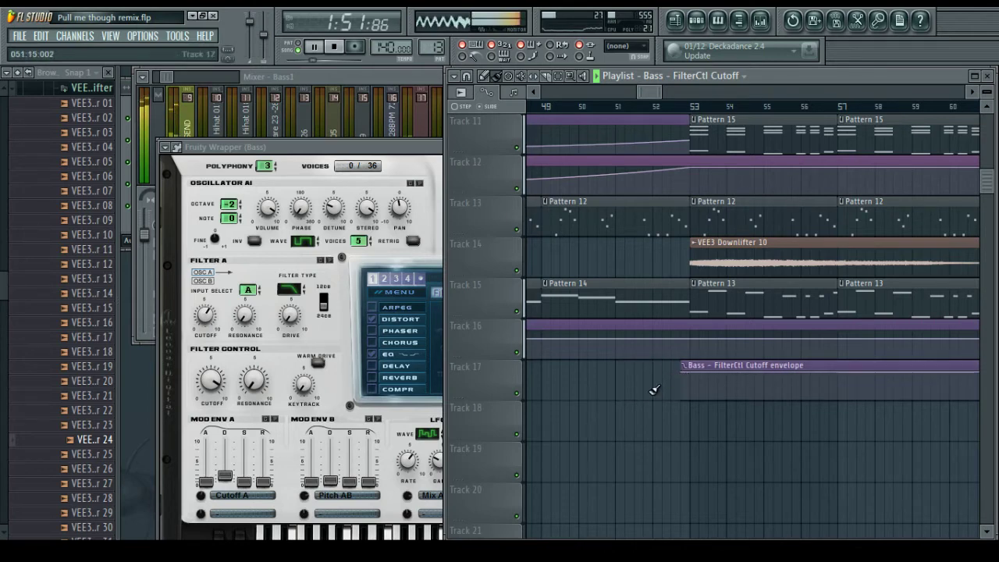
{"action": "left_click_drag", "start_coordinate": [648, 96], "coordinate": [655, 96]}
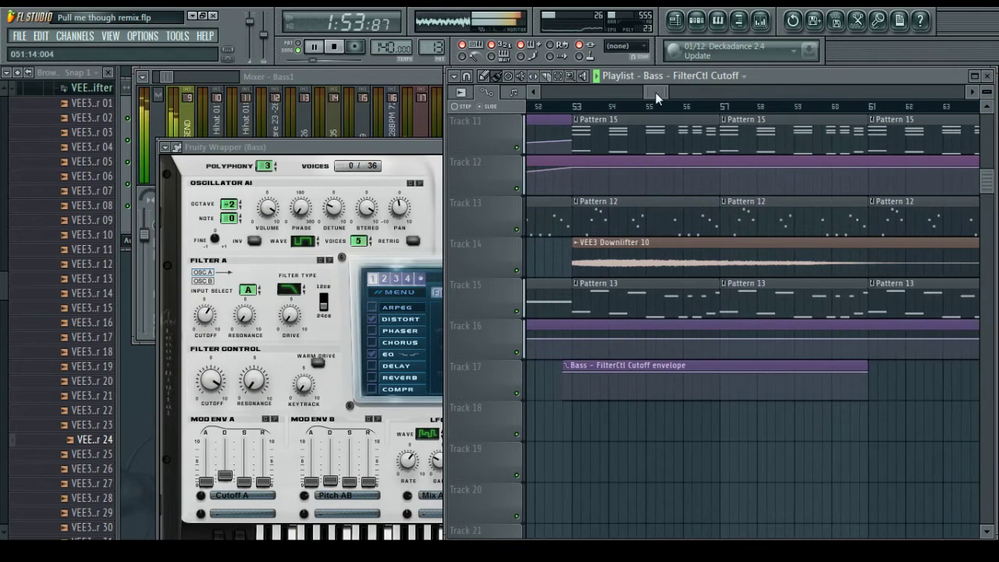
Stop playback, lower the cutoff after the new point, and delete an unwanted envelope point
{"action": "scroll", "coordinate": [590, 107], "scroll_direction": "up", "scroll_amount": 3}
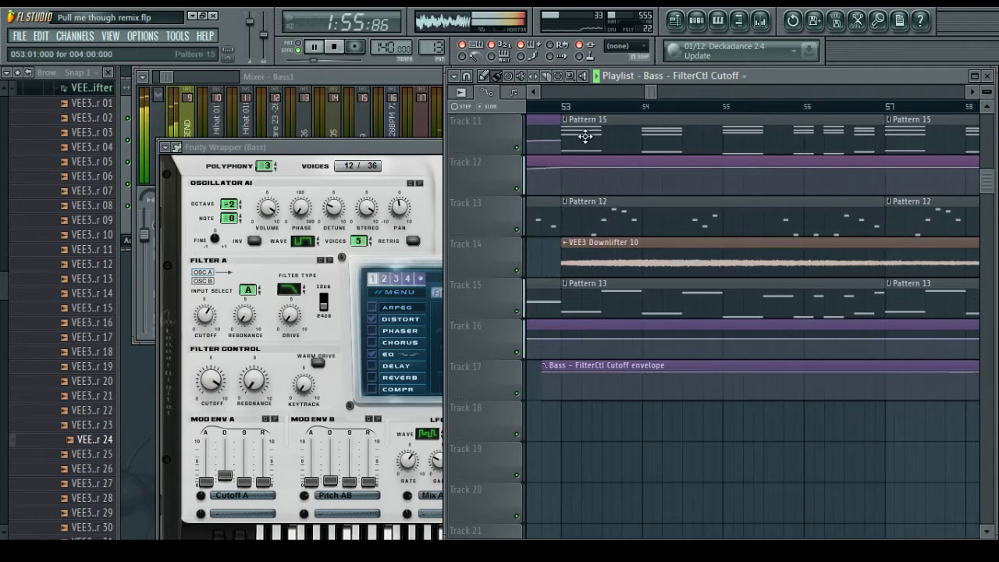
{"action": "scroll", "coordinate": [596, 111], "scroll_direction": "up", "scroll_amount": 5}
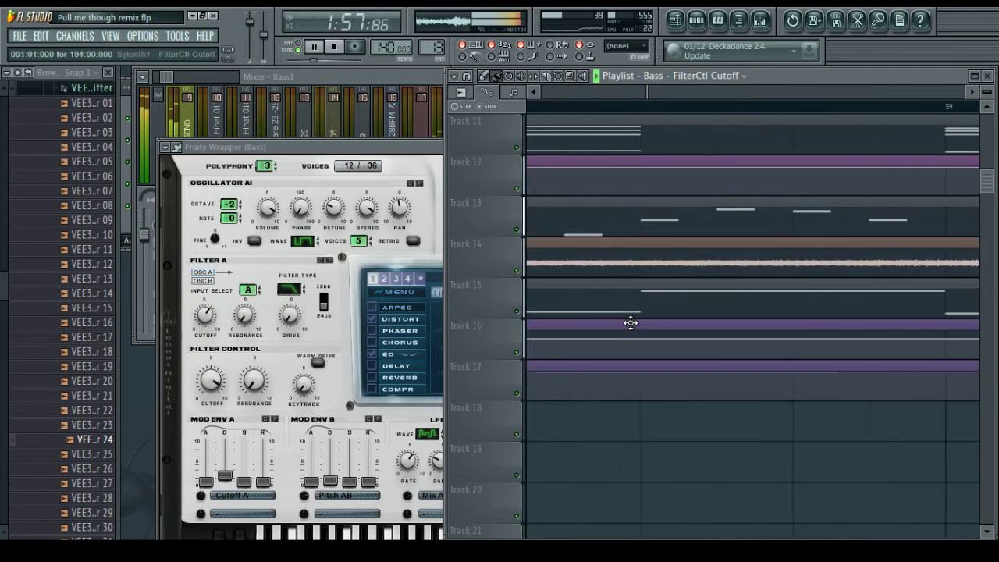
{"action": "key", "text": "space"}
{"action": "scroll", "coordinate": [663, 112], "scroll_direction": "up", "scroll_amount": 1}
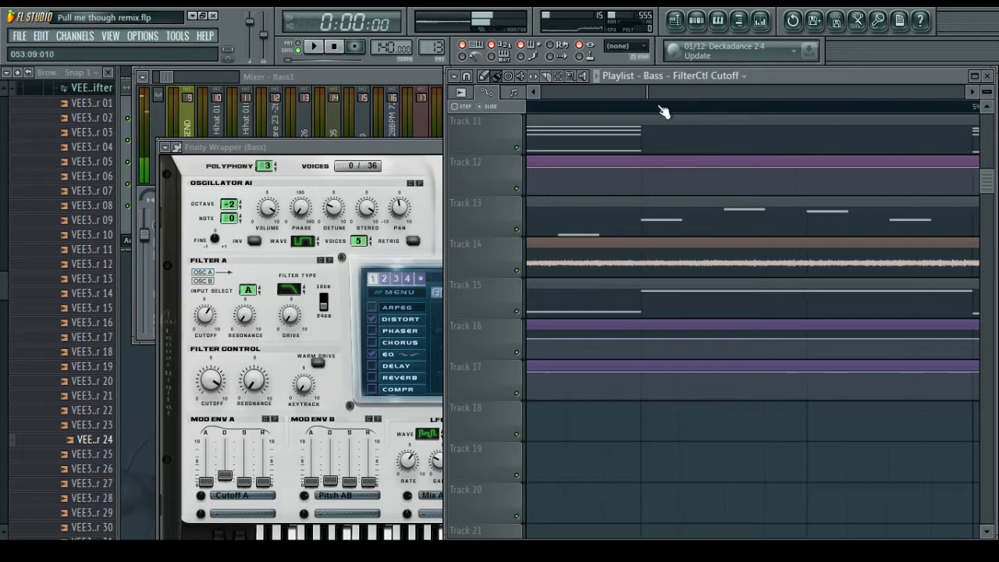
{"action": "scroll", "coordinate": [663, 111], "scroll_direction": "up", "scroll_amount": 2}
{"action": "mouse_move", "coordinate": [674, 379]}
{"action": "left_mouse_down"}
{"action": "mouse_move", "coordinate": [697, 372]}
{"action": "mouse_move", "coordinate": [689, 388]}
{"action": "left_mouse_up"}
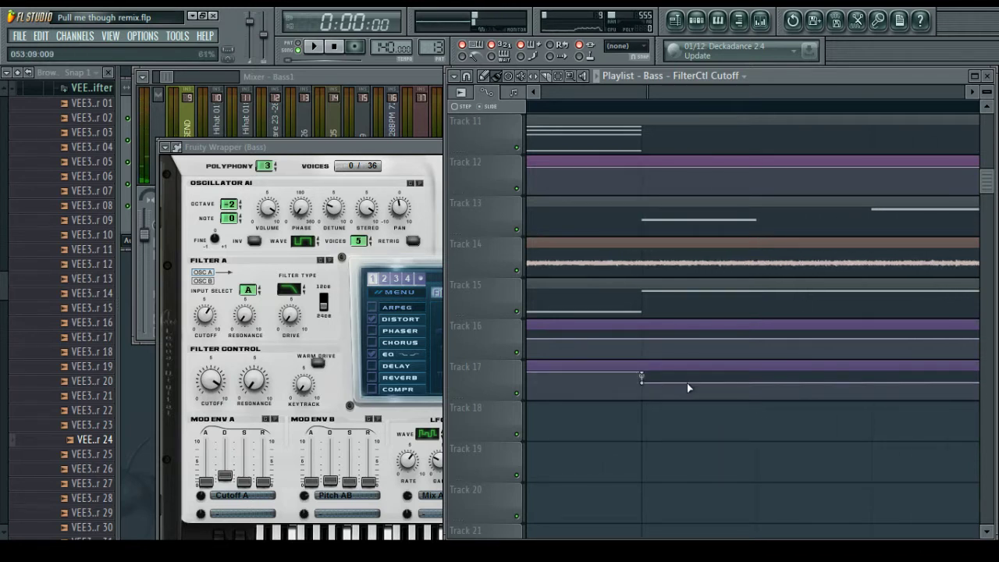
{"action": "right_click", "coordinate": [646, 382]}
{"action": "left_click", "coordinate": [665, 329]}
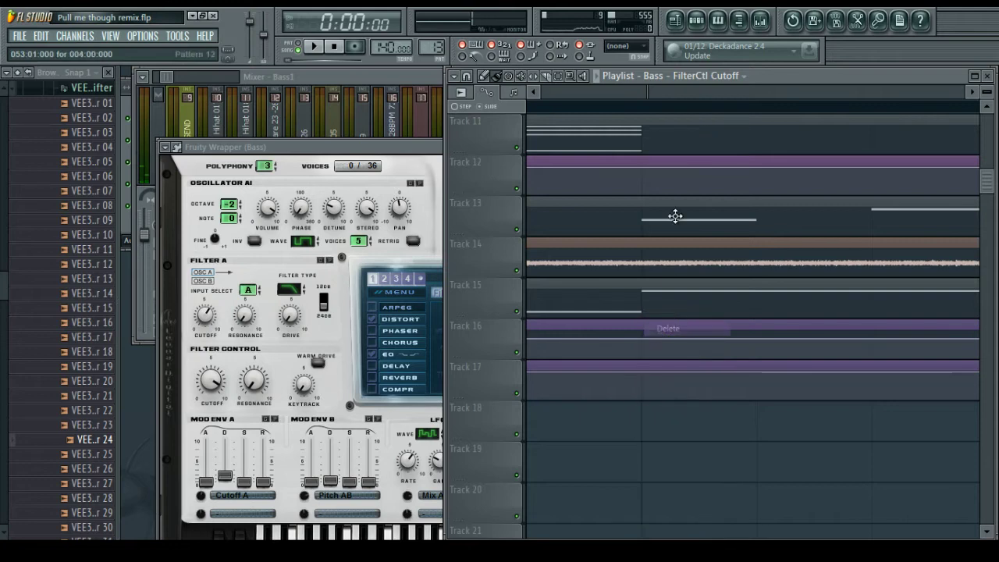
Change grid snapping, then add points that drop the cutoff sharply near bar 53 and audition
{"action": "left_click", "coordinate": [485, 88]}
{"action": "left_click", "coordinate": [497, 160]}
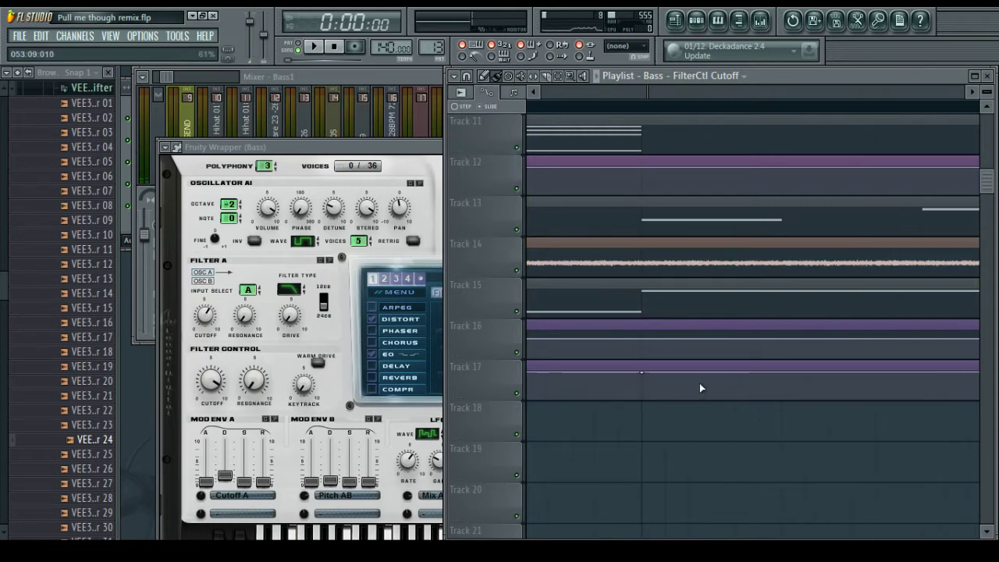
{"action": "right_click", "coordinate": [709, 378]}
{"action": "left_click_drag", "start_coordinate": [716, 379], "coordinate": [776, 397]}
{"action": "right_click", "coordinate": [761, 394]}
{"action": "right_click", "coordinate": [786, 381]}
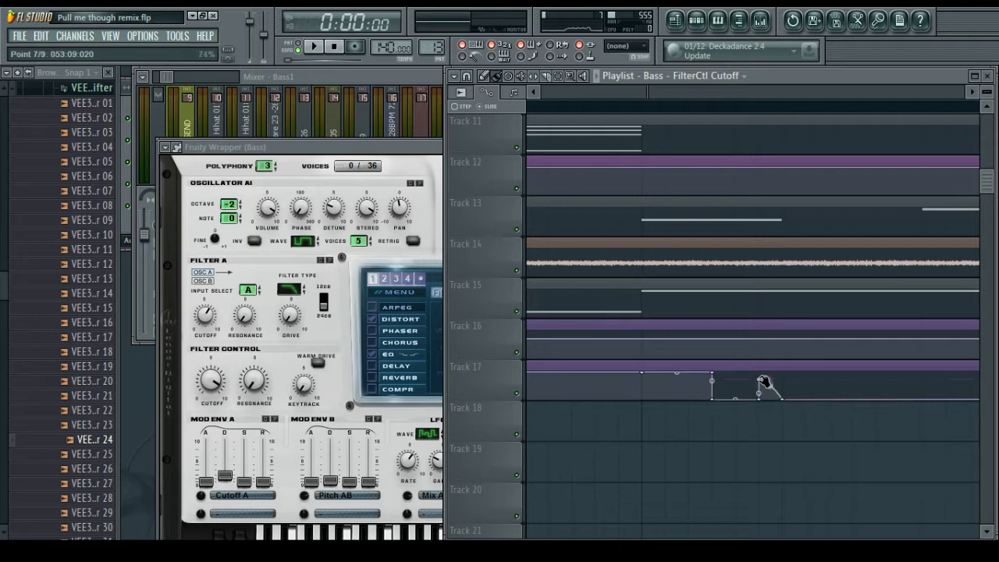
{"action": "right_click", "coordinate": [785, 397]}
{"action": "mouse_move", "coordinate": [784, 398]}
{"action": "left_mouse_down"}
{"action": "mouse_move", "coordinate": [785, 372]}
{"action": "mouse_move", "coordinate": [803, 380]}
{"action": "mouse_move", "coordinate": [791, 408]}
{"action": "left_mouse_up"}
{"action": "right_click", "coordinate": [797, 377]}
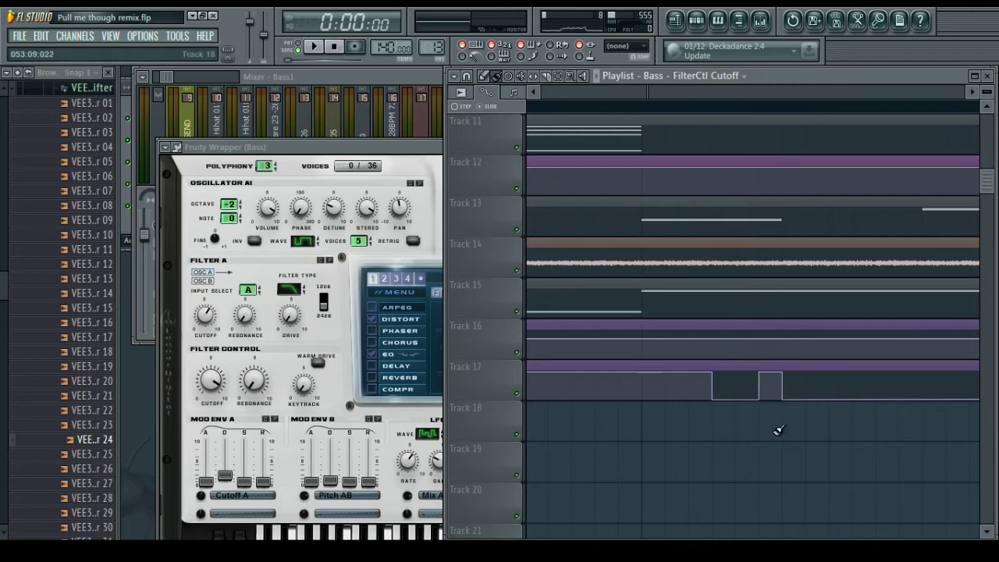
{"action": "key", "text": "space"}
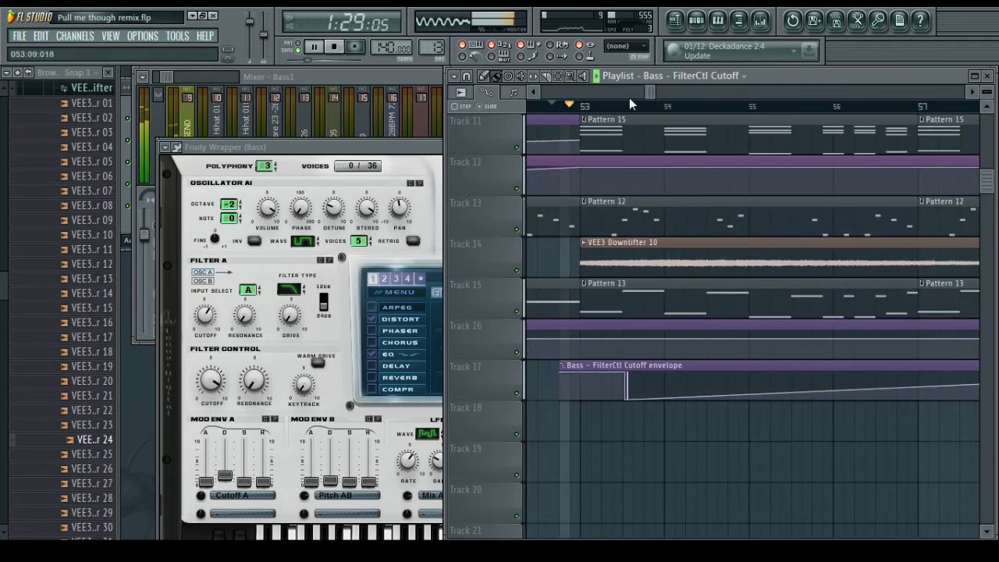
Audition the cutoff envelope, then delete the first two points including the rising curve
{"action": "scroll", "coordinate": [630, 104], "scroll_direction": "up", "scroll_amount": 5}
{"action": "key", "text": "space"}
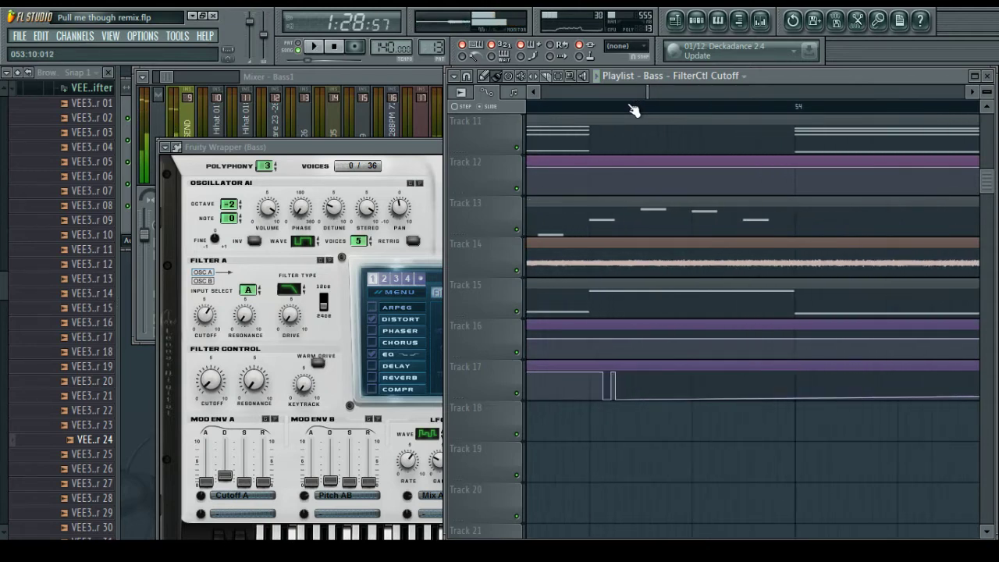
{"action": "key", "text": "space"}
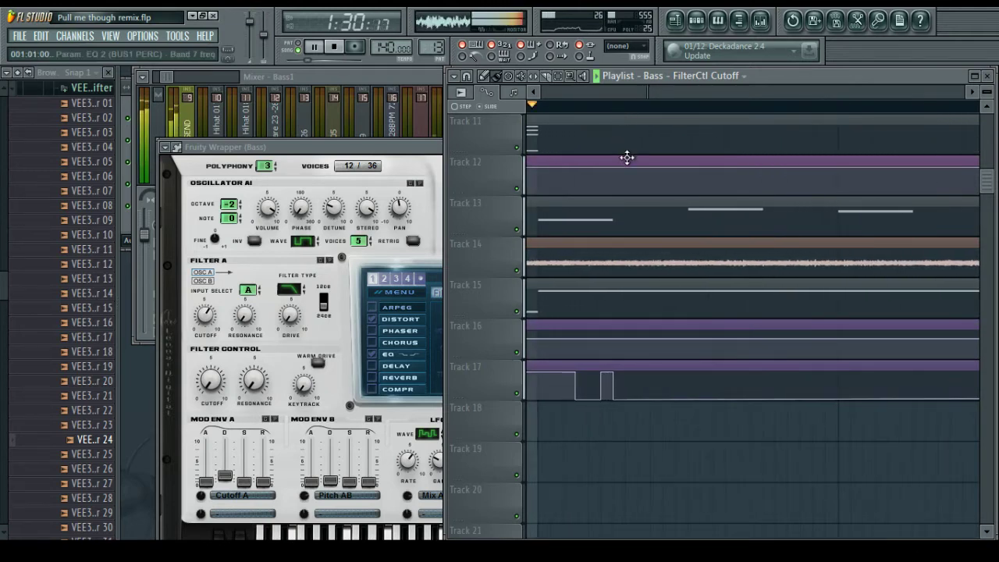
{"action": "key", "text": "space"}
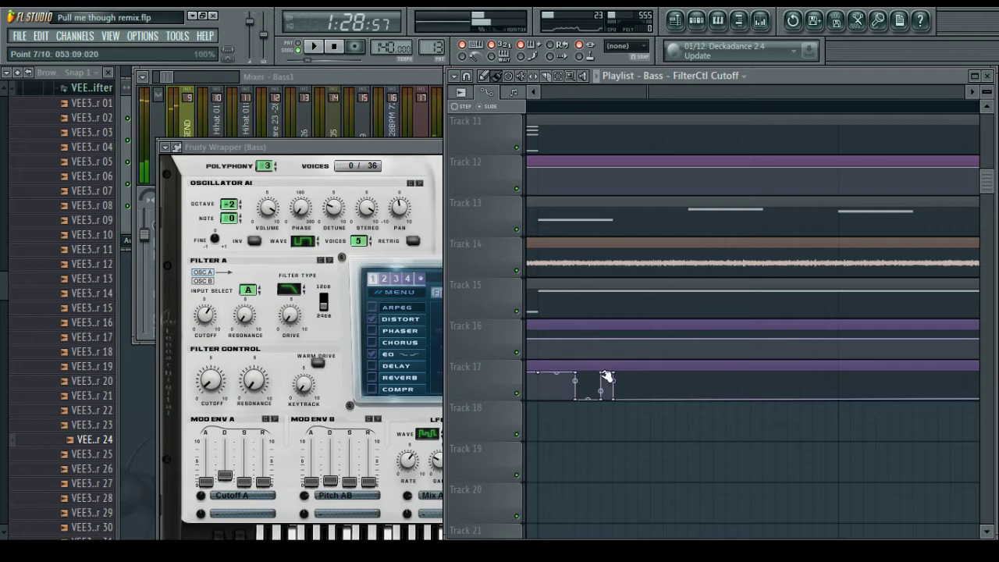
{"action": "right_click", "coordinate": [607, 377]}
{"action": "left_click", "coordinate": [636, 329]}
{"action": "right_click", "coordinate": [618, 369]}
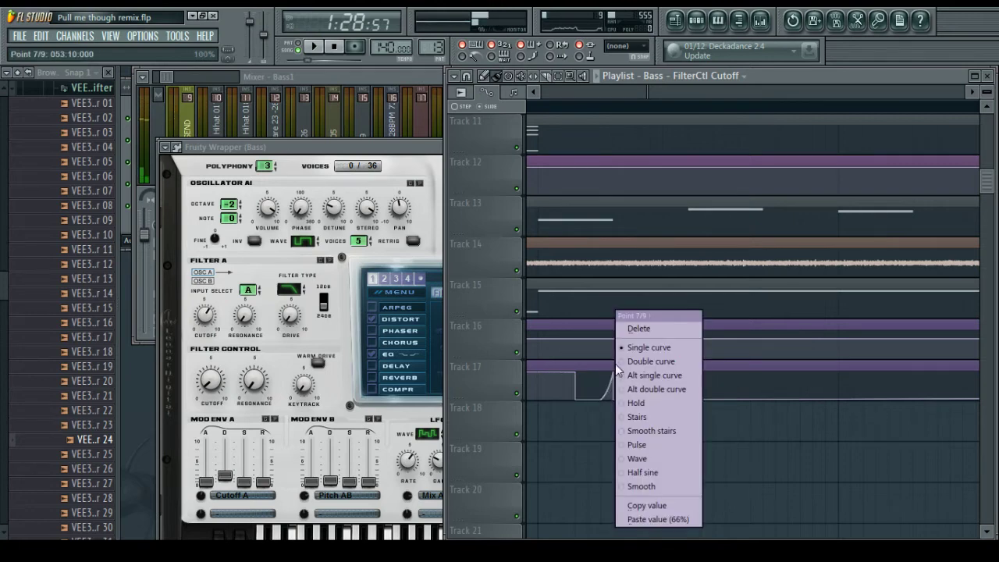
{"action": "left_click", "coordinate": [636, 329]}
Delete the four remaining earlier dip points, clearing the curve
{"action": "left_click", "coordinate": [536, 94]}
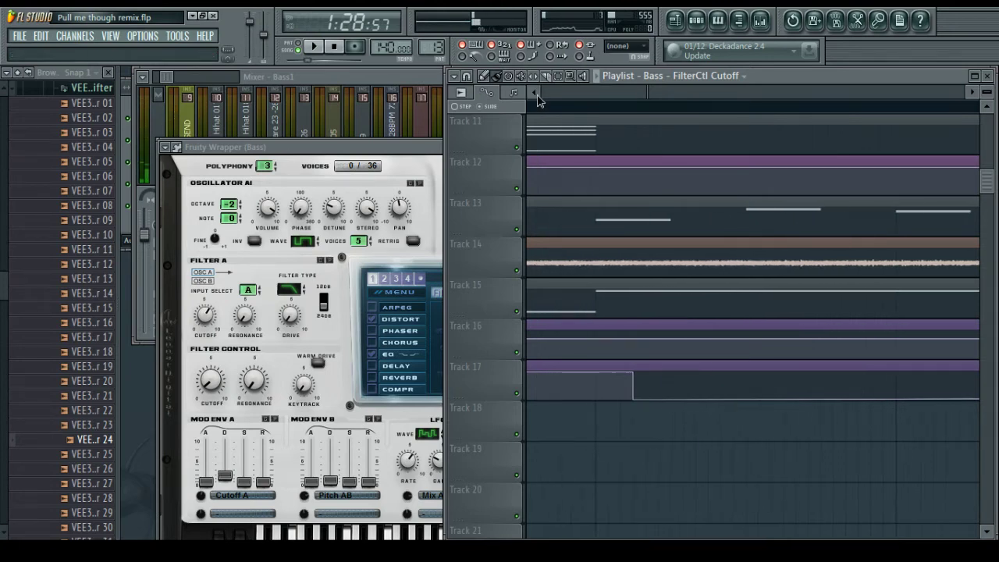
{"action": "right_click", "coordinate": [700, 376]}
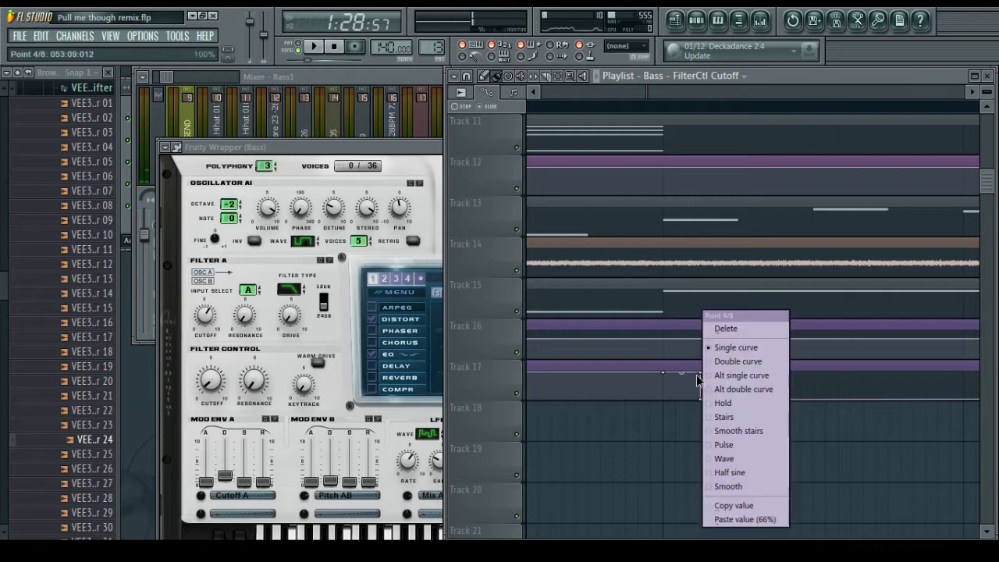
{"action": "left_click", "coordinate": [725, 328]}
{"action": "right_click", "coordinate": [700, 398]}
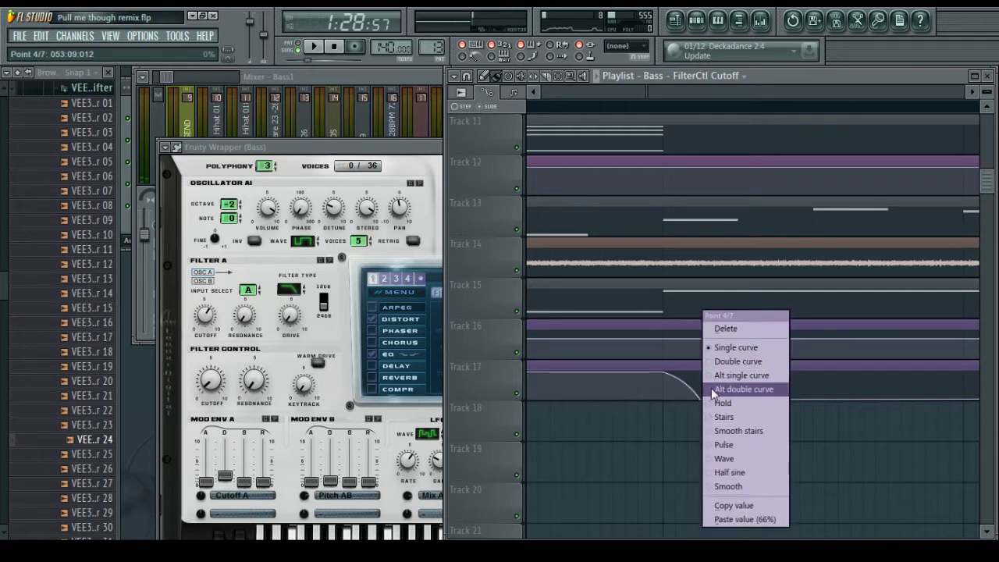
{"action": "left_click", "coordinate": [725, 330]}
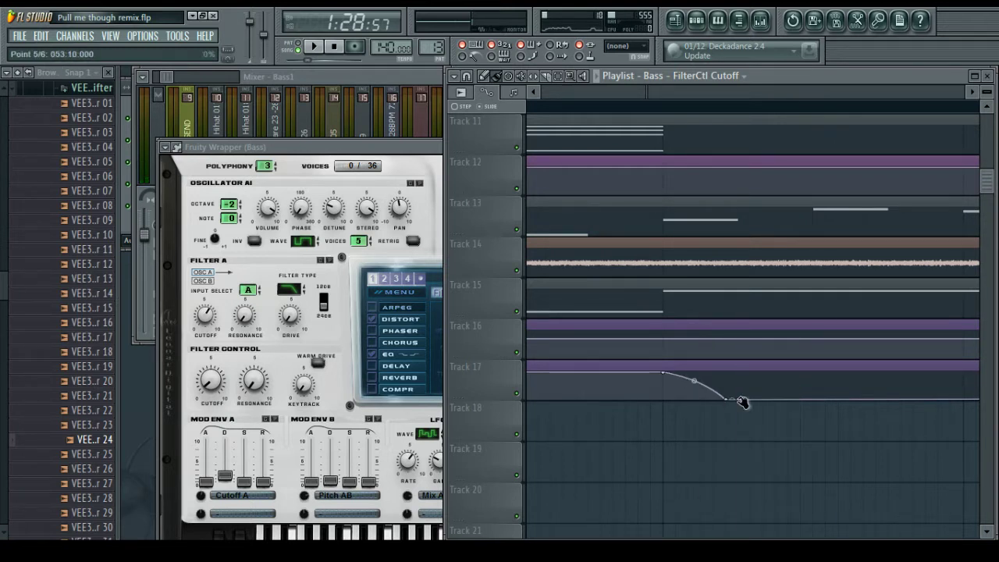
{"action": "right_click", "coordinate": [740, 400]}
{"action": "left_click", "coordinate": [765, 329]}
{"action": "right_click", "coordinate": [729, 399]}
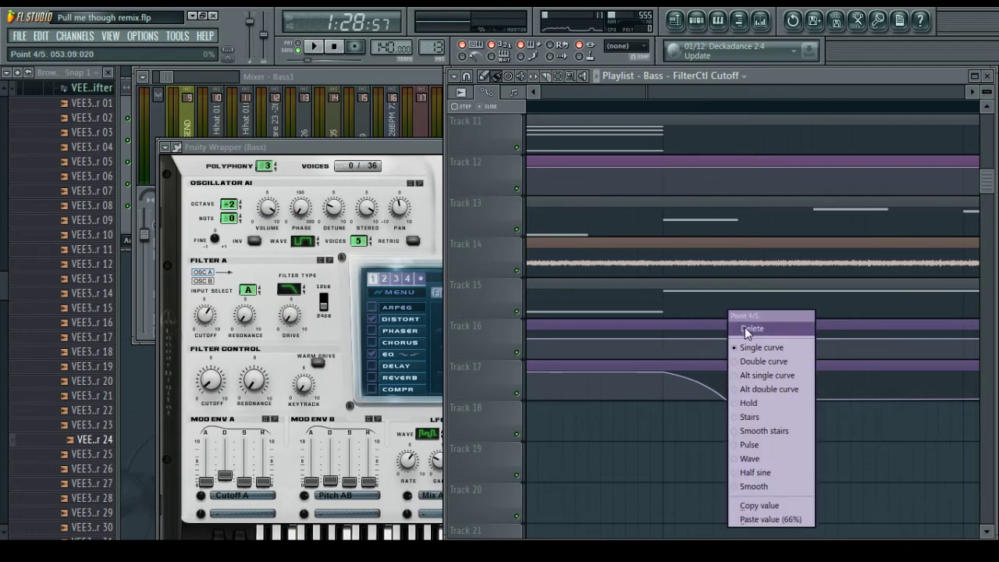
{"action": "left_click", "coordinate": [733, 327]}
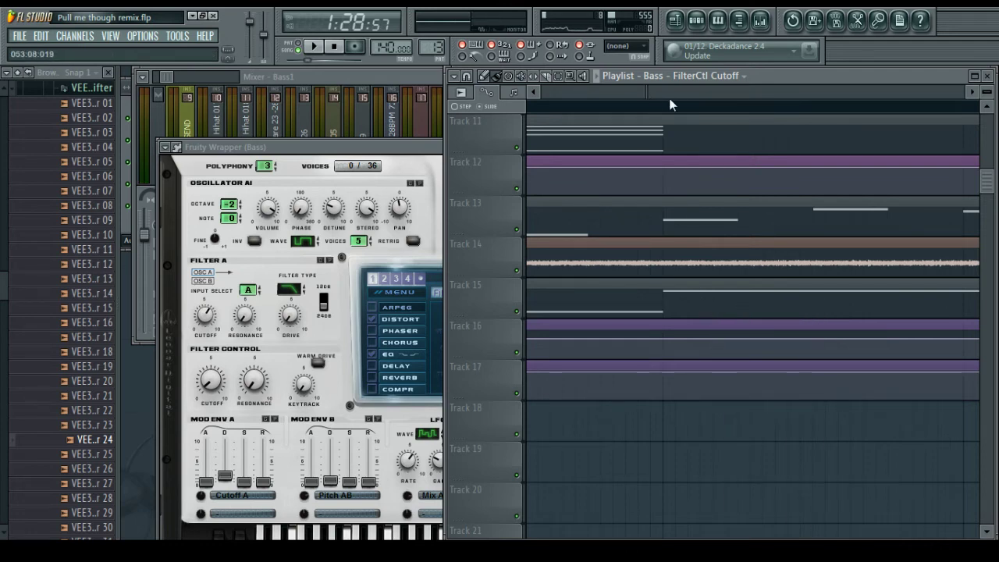
Add step points so the cutoff drops from full to zero, rises, then drops again; play
{"action": "left_click", "coordinate": [973, 92]}
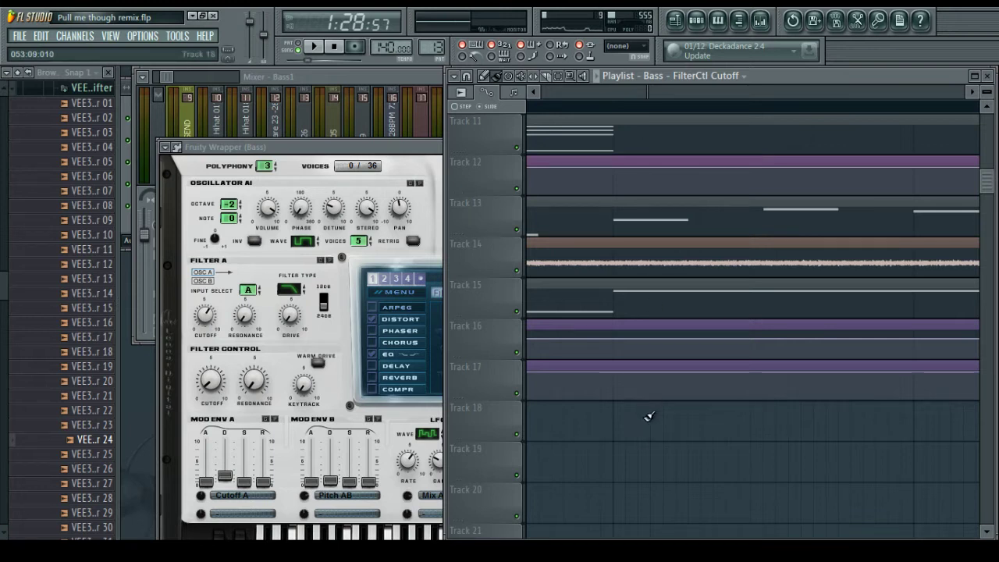
{"action": "scroll", "coordinate": [640, 113], "scroll_direction": "up", "scroll_amount": 2}
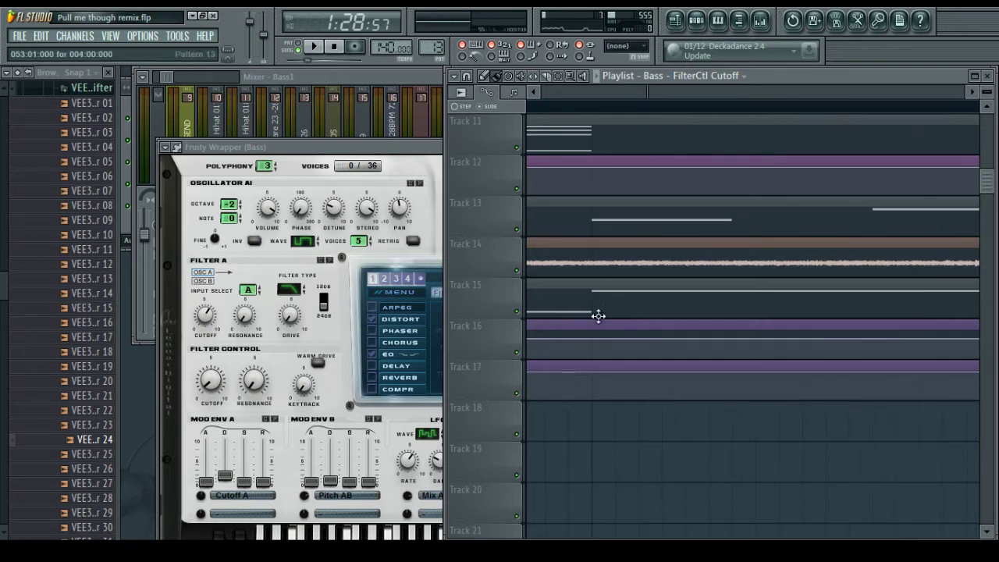
{"action": "right_click", "coordinate": [637, 378]}
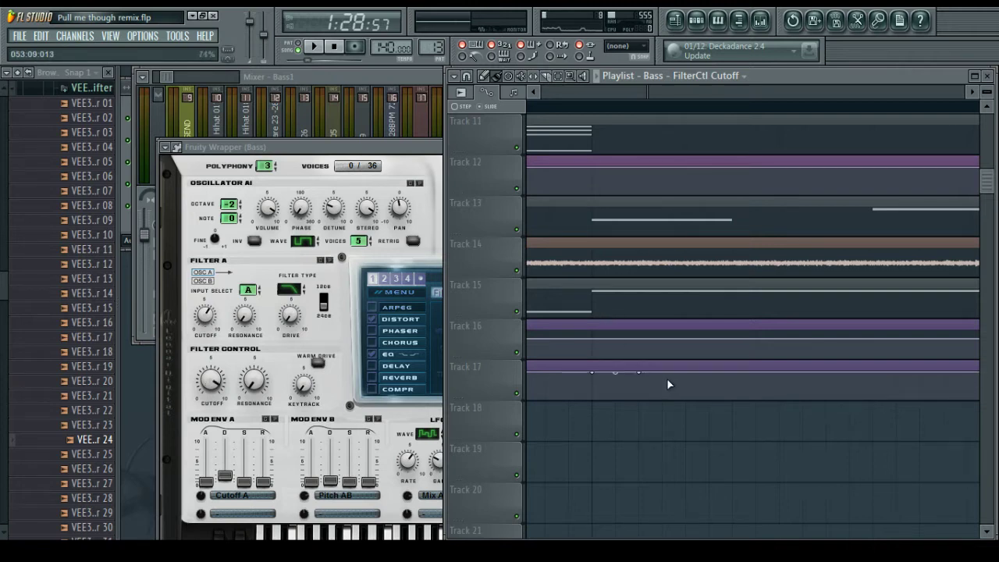
{"action": "right_click", "coordinate": [667, 379]}
{"action": "right_click", "coordinate": [688, 393]}
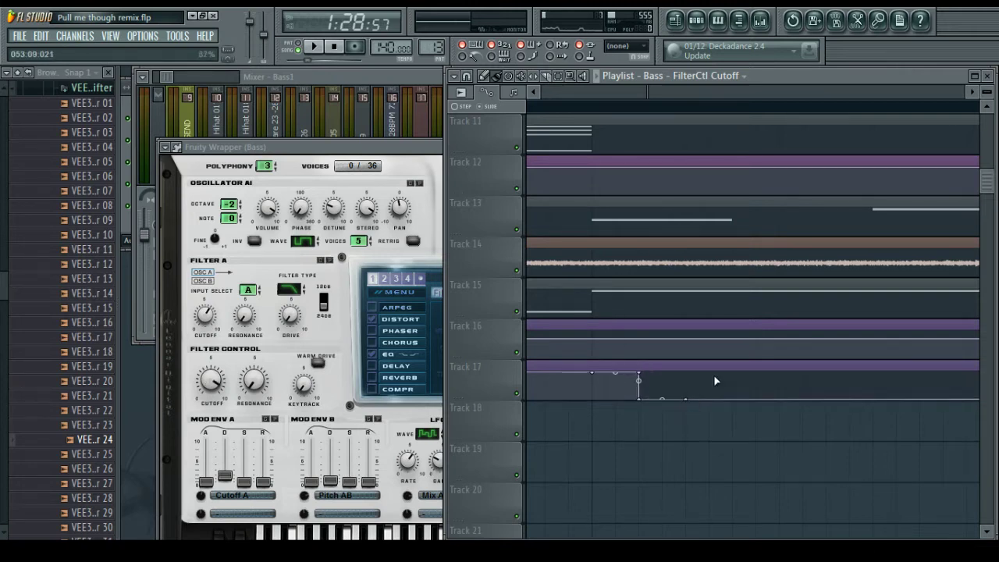
{"action": "right_click", "coordinate": [687, 374]}
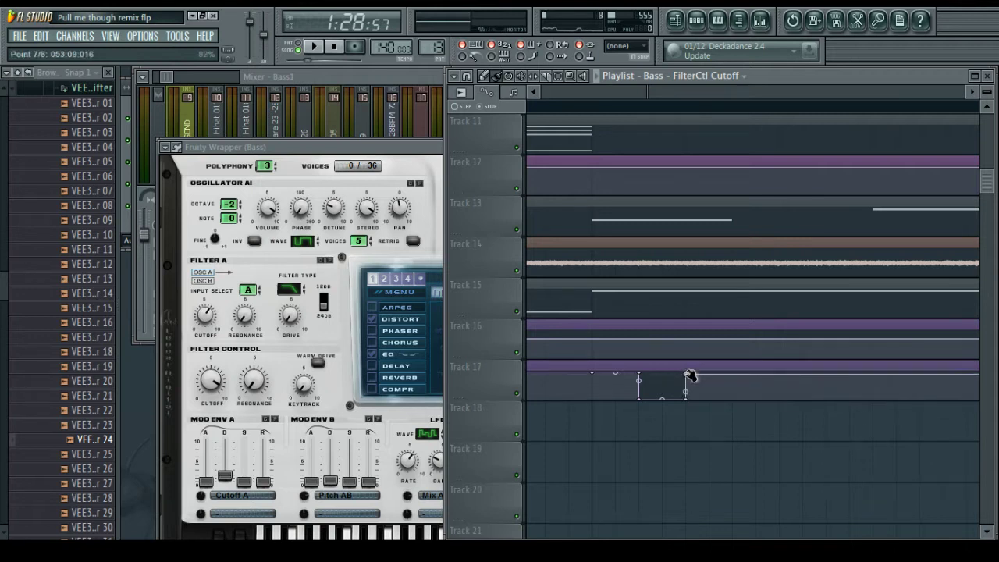
{"action": "right_click", "coordinate": [731, 374]}
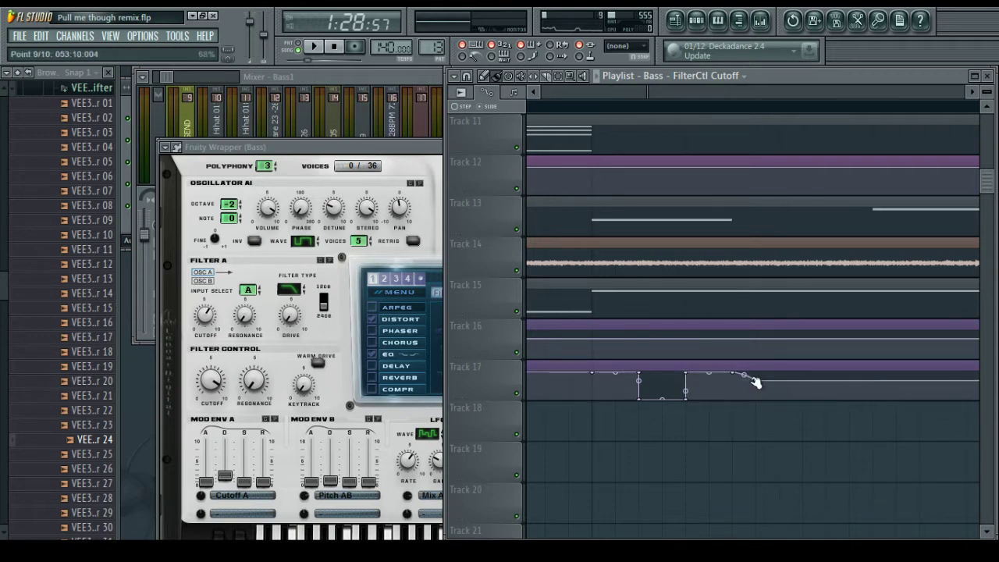
{"action": "right_click", "coordinate": [733, 400]}
{"action": "key", "text": "space"}
Stop playback and delete four extra envelope points, leaving one clean drop near bar 53
{"action": "scroll", "coordinate": [687, 107], "scroll_direction": "down", "scroll_amount": 3}
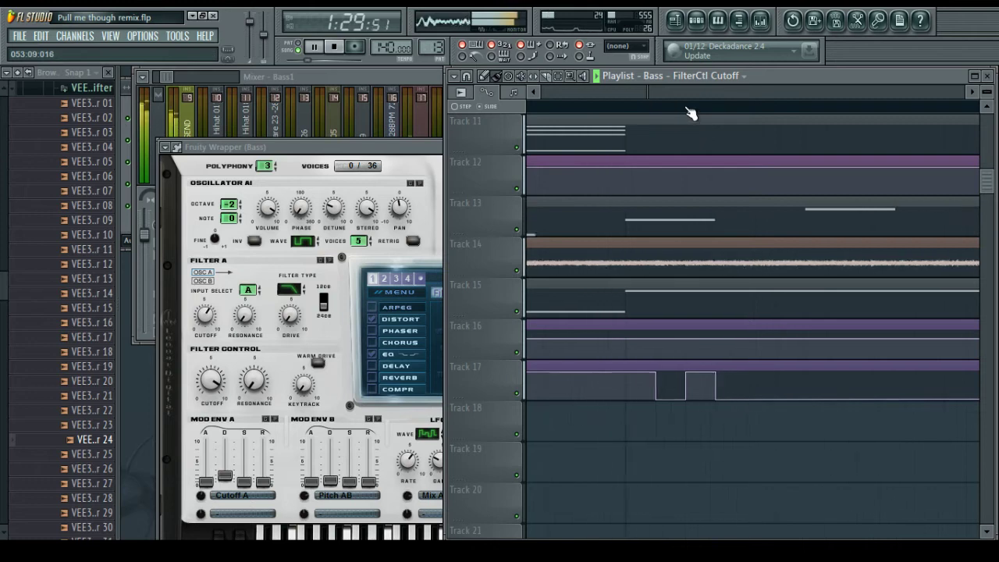
{"action": "key", "text": "space"}
{"action": "scroll", "coordinate": [648, 114], "scroll_direction": "up", "scroll_amount": 5}
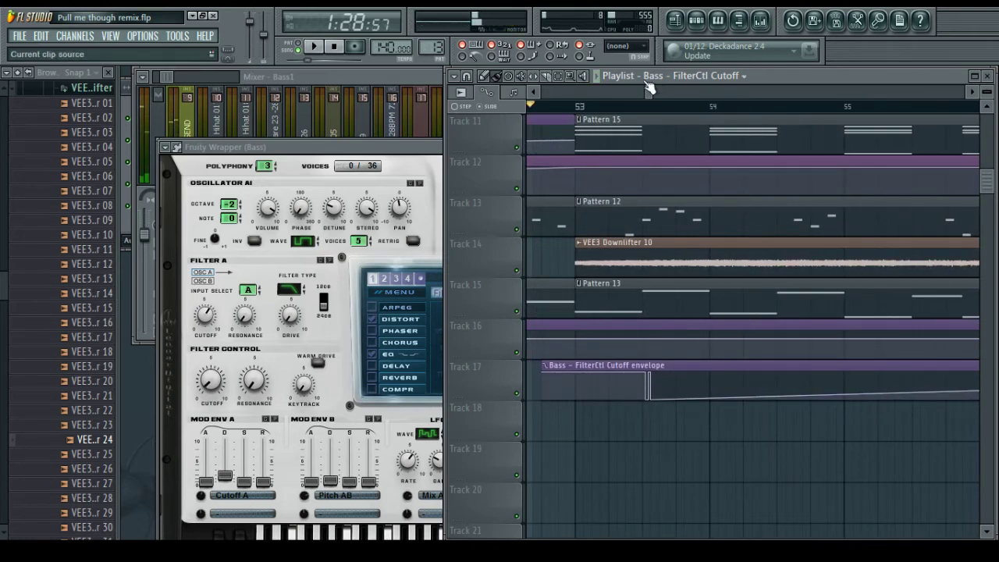
{"action": "scroll", "coordinate": [647, 111], "scroll_direction": "up", "scroll_amount": 4}
{"action": "right_click", "coordinate": [668, 376]}
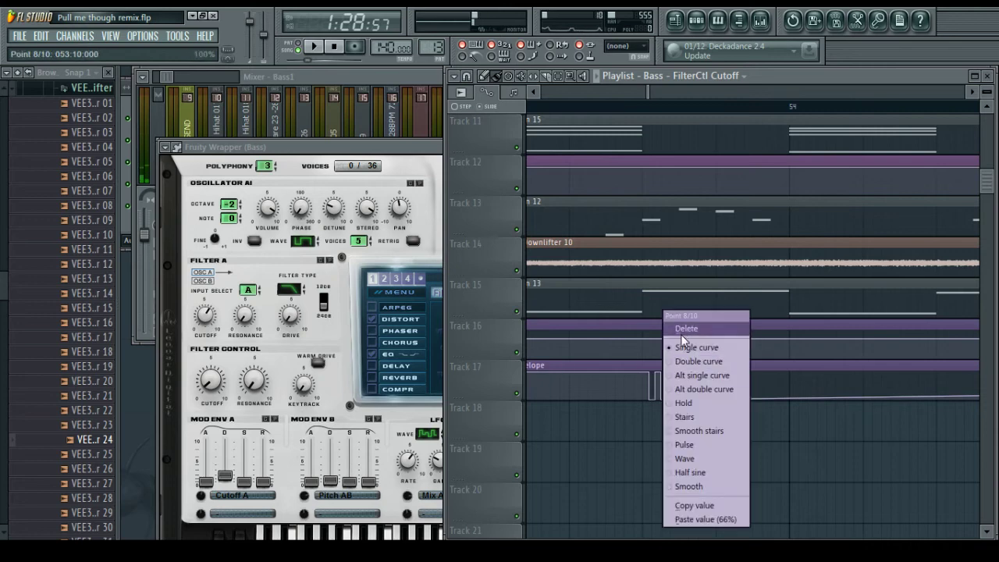
{"action": "left_click", "coordinate": [681, 328]}
{"action": "right_click", "coordinate": [658, 379]}
{"action": "left_click", "coordinate": [665, 328]}
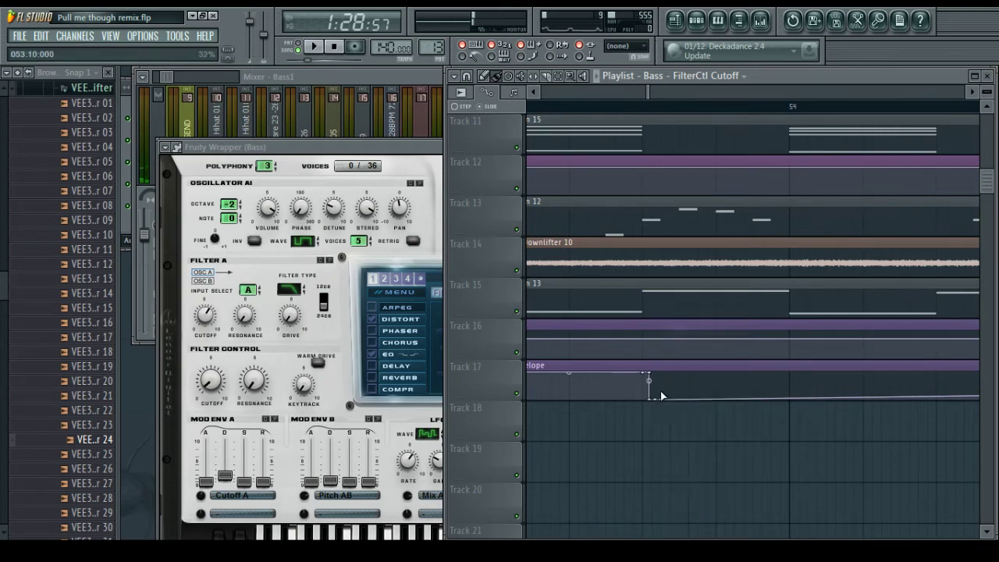
{"action": "right_click", "coordinate": [660, 394]}
{"action": "left_click", "coordinate": [671, 330]}
{"action": "right_click", "coordinate": [651, 396]}
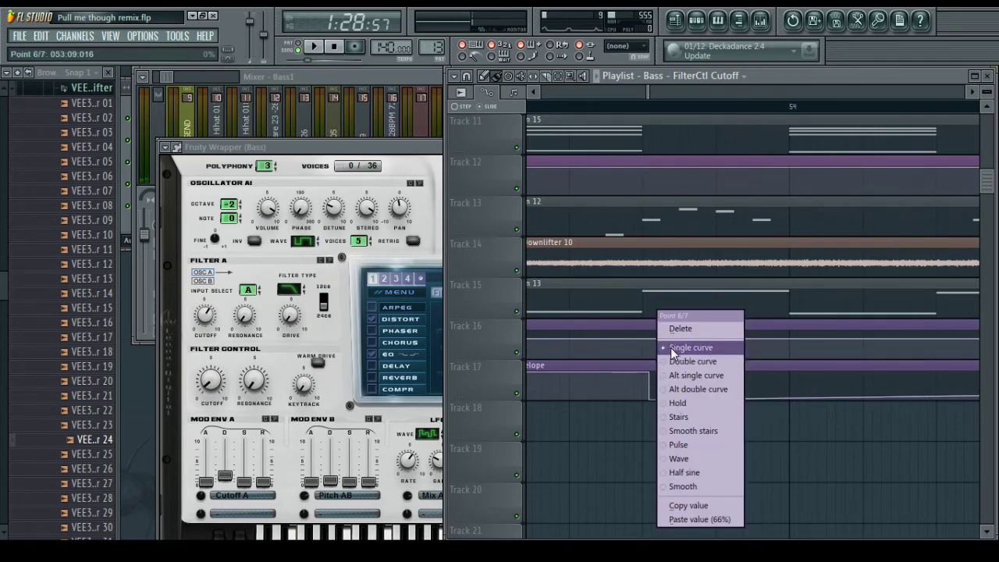
{"action": "left_click", "coordinate": [671, 329]}
{"action": "scroll", "coordinate": [691, 109], "scroll_direction": "up", "scroll_amount": 1}
{"action": "scroll", "coordinate": [690, 109], "scroll_direction": "up", "scroll_amount": 3}
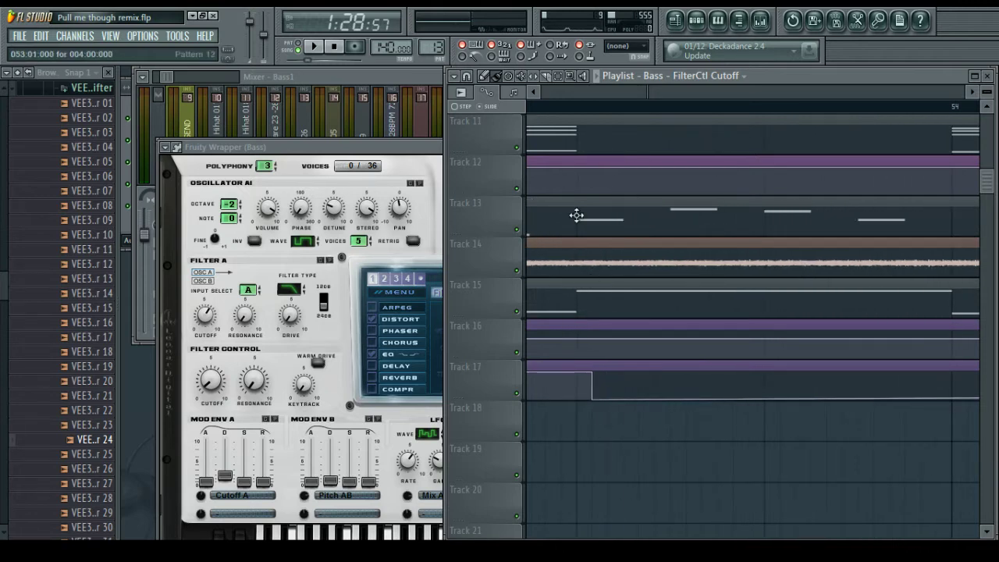
Set snap to Line, remove two unwanted points, and move a point to 053:11
{"action": "left_click", "coordinate": [466, 77]}
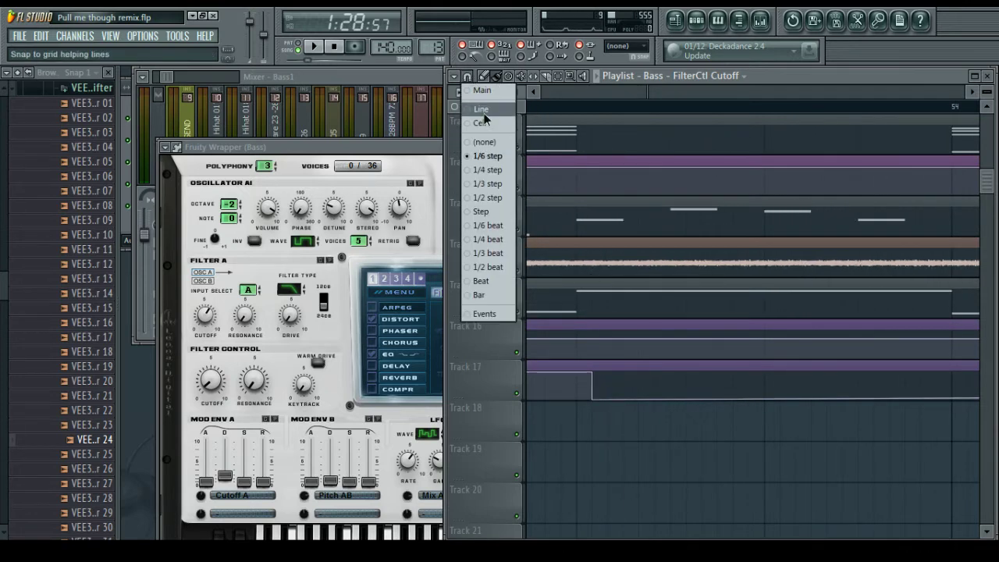
{"action": "left_click", "coordinate": [479, 108]}
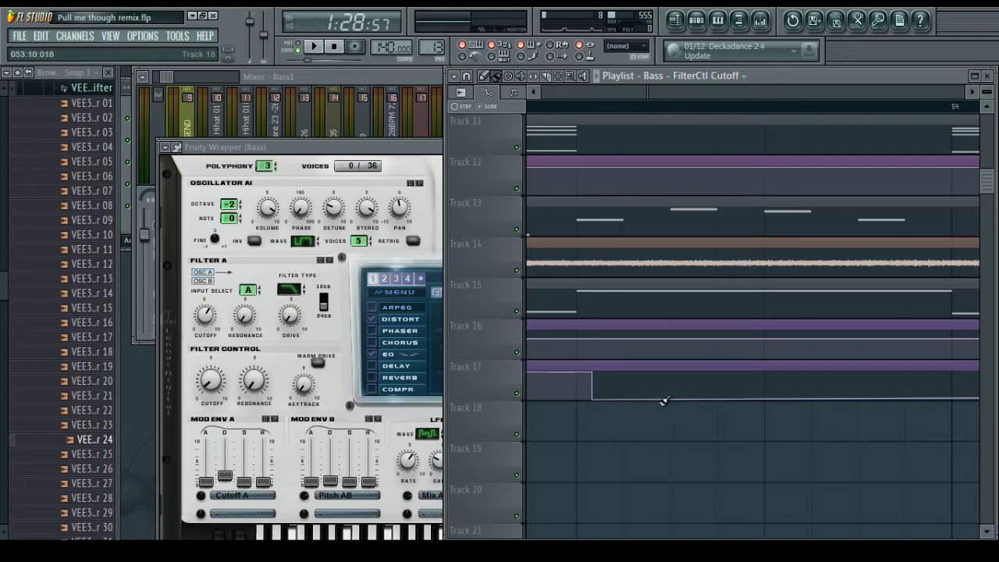
{"action": "right_click", "coordinate": [595, 377]}
{"action": "left_click", "coordinate": [621, 329]}
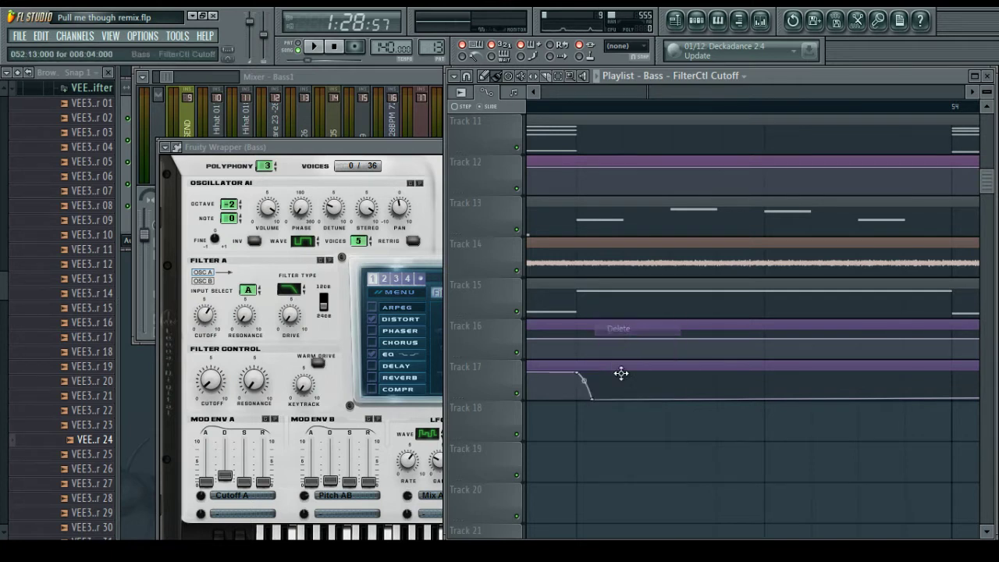
{"action": "left_click_drag", "start_coordinate": [597, 396], "coordinate": [672, 368]}
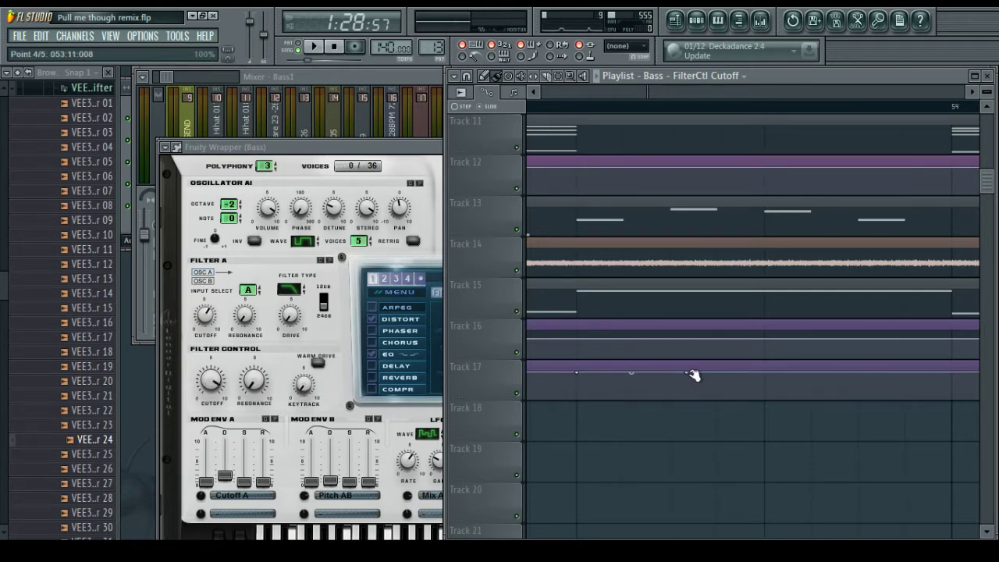
{"action": "right_click", "coordinate": [691, 373]}
{"action": "left_click", "coordinate": [713, 328]}
Build on/off cutoff steps at 053:11, 053:13, 053:15 and bar 54, then audition
{"action": "right_click", "coordinate": [675, 386]}
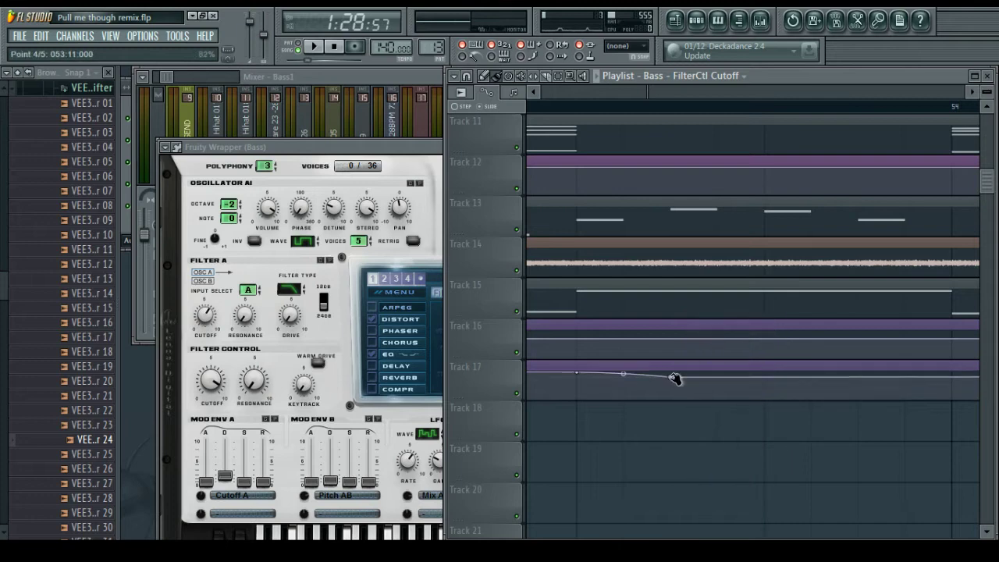
{"action": "left_click_drag", "start_coordinate": [676, 379], "coordinate": [672, 370]}
{"action": "left_click_drag", "start_coordinate": [716, 394], "coordinate": [683, 411]}
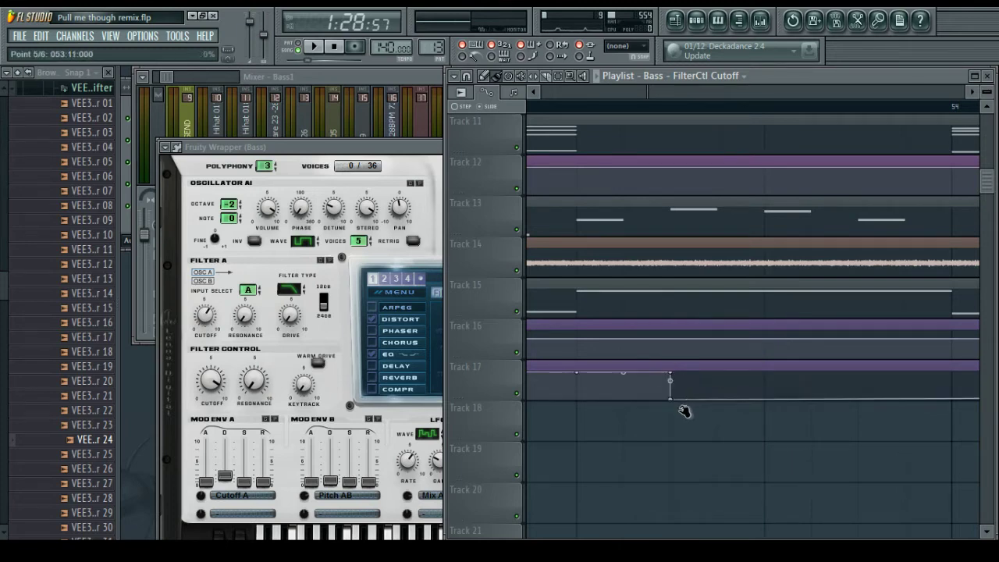
{"action": "left_click", "coordinate": [765, 401]}
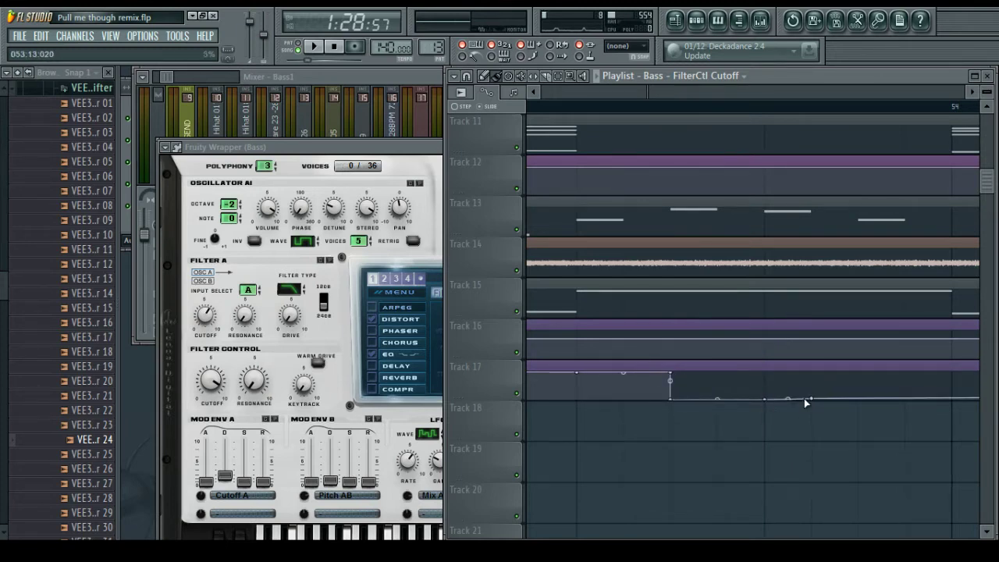
{"action": "left_click_drag", "start_coordinate": [806, 402], "coordinate": [777, 375]}
{"action": "left_click_drag", "start_coordinate": [856, 385], "coordinate": [859, 372]}
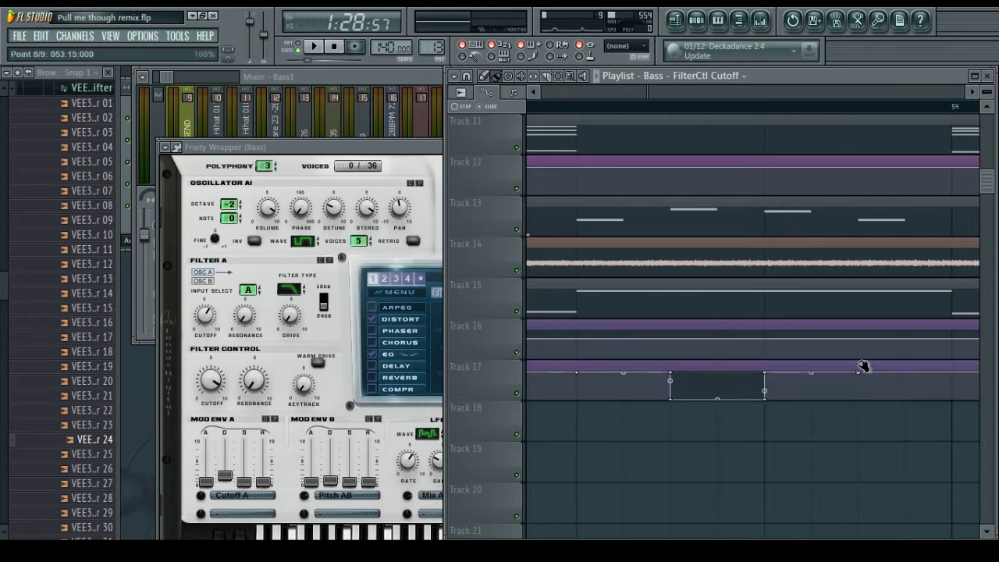
{"action": "left_click", "coordinate": [951, 388]}
{"action": "left_click_drag", "start_coordinate": [953, 388], "coordinate": [871, 408]}
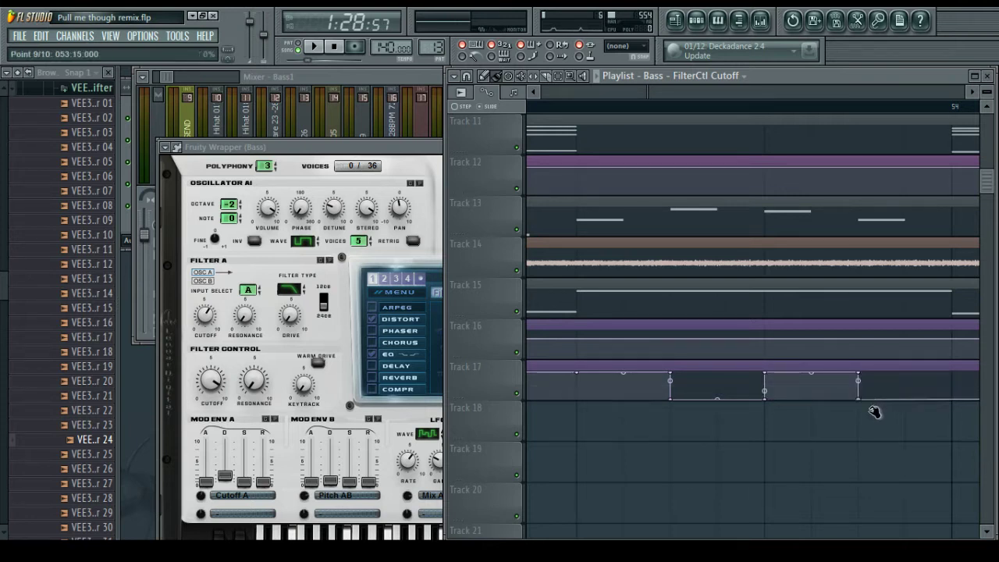
{"action": "key", "text": "space"}
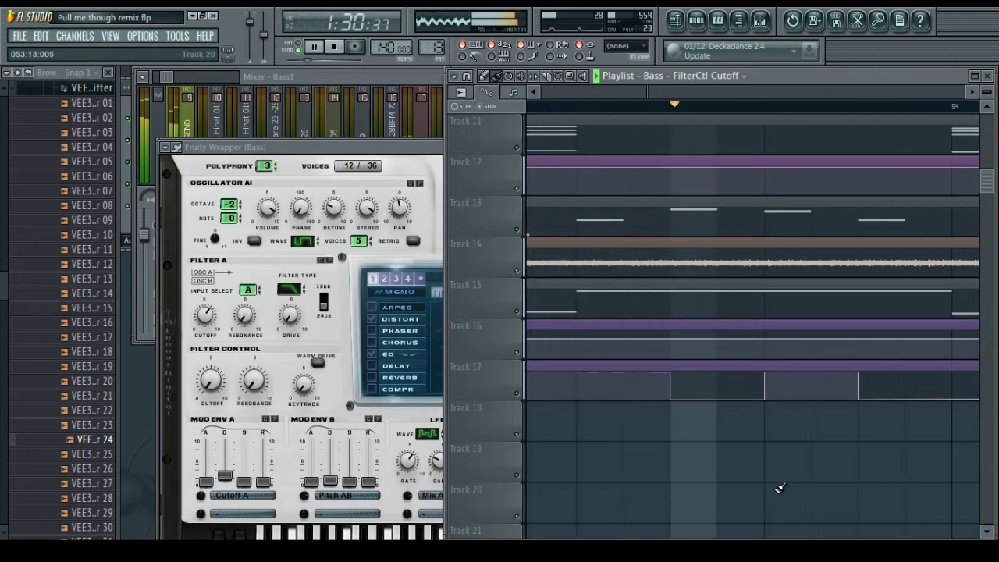
{"action": "key", "text": "space"}
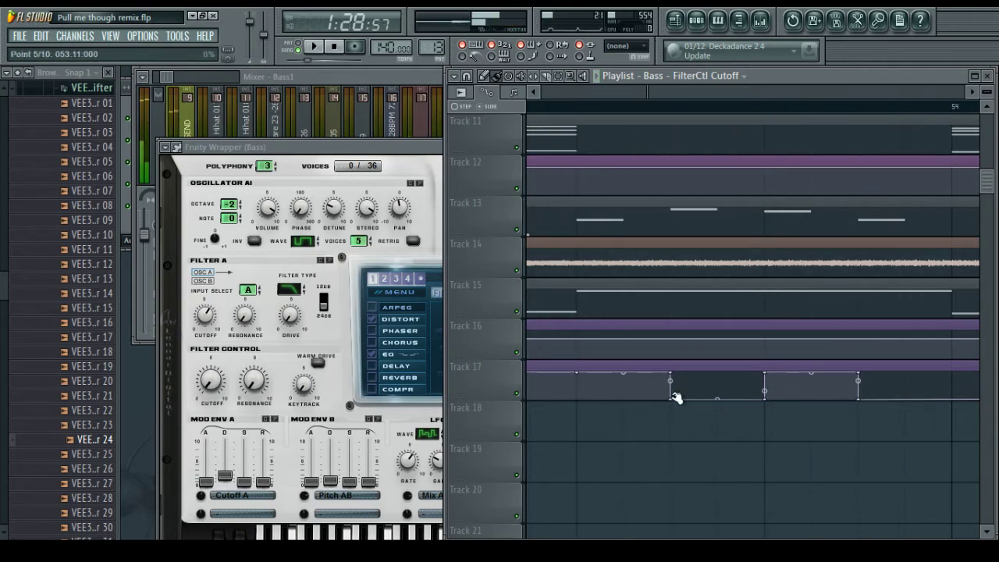
Replace two step points with a dip to 0% at 053:10 that rises back, and audition
{"action": "right_click", "coordinate": [676, 398]}
{"action": "left_click", "coordinate": [710, 330]}
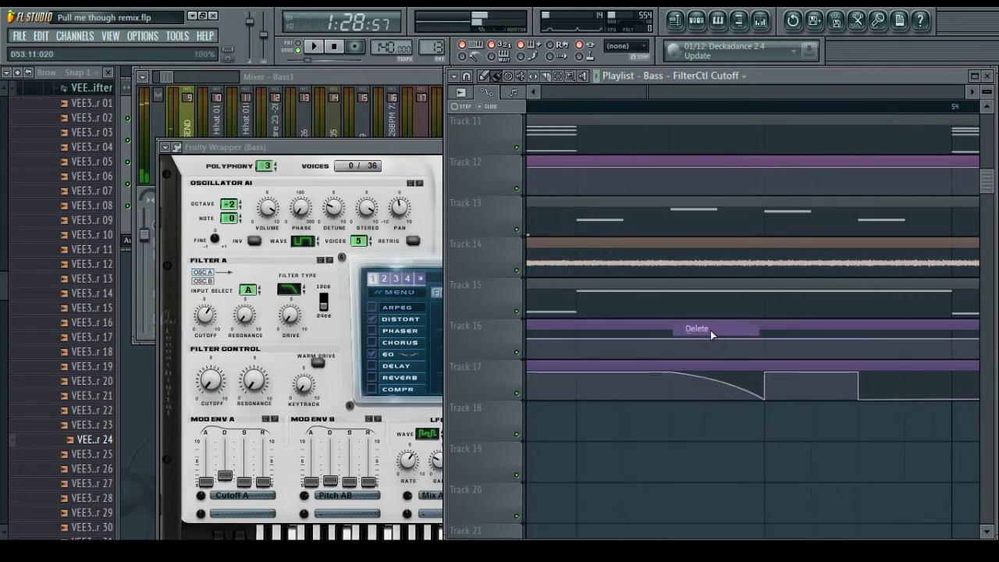
{"action": "right_click", "coordinate": [766, 394]}
{"action": "left_click", "coordinate": [779, 329]}
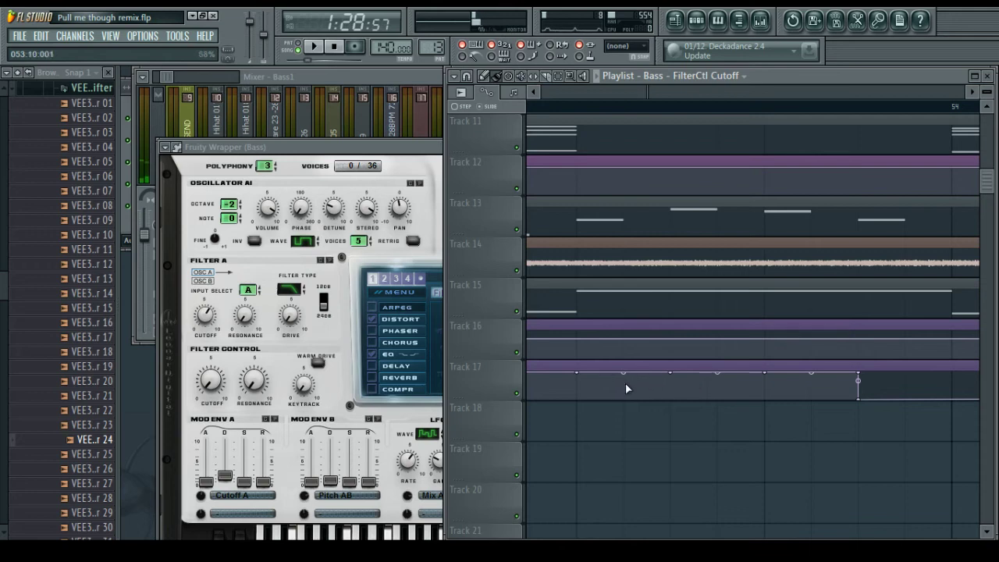
{"action": "left_click", "coordinate": [625, 383]}
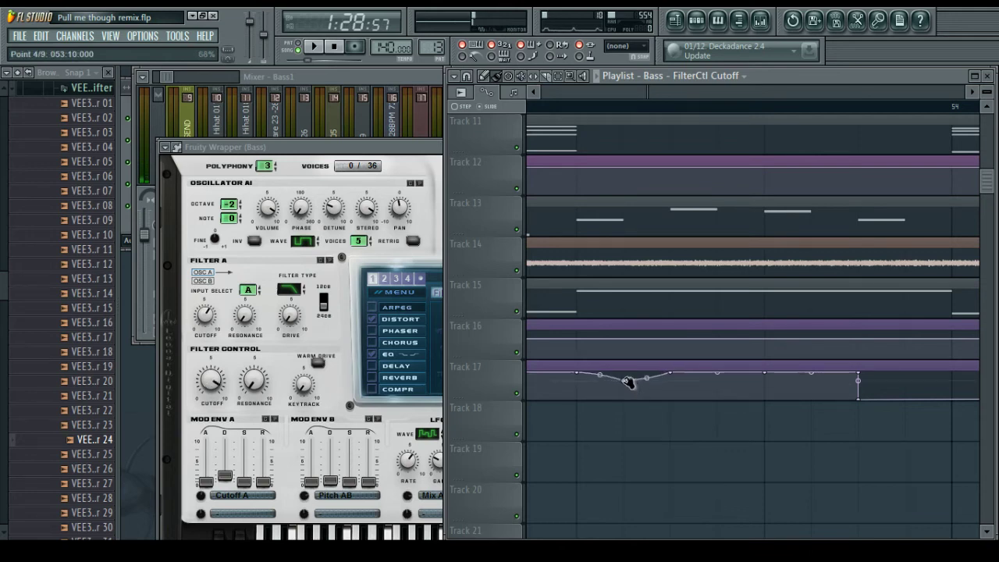
{"action": "left_click_drag", "start_coordinate": [676, 378], "coordinate": [627, 419]}
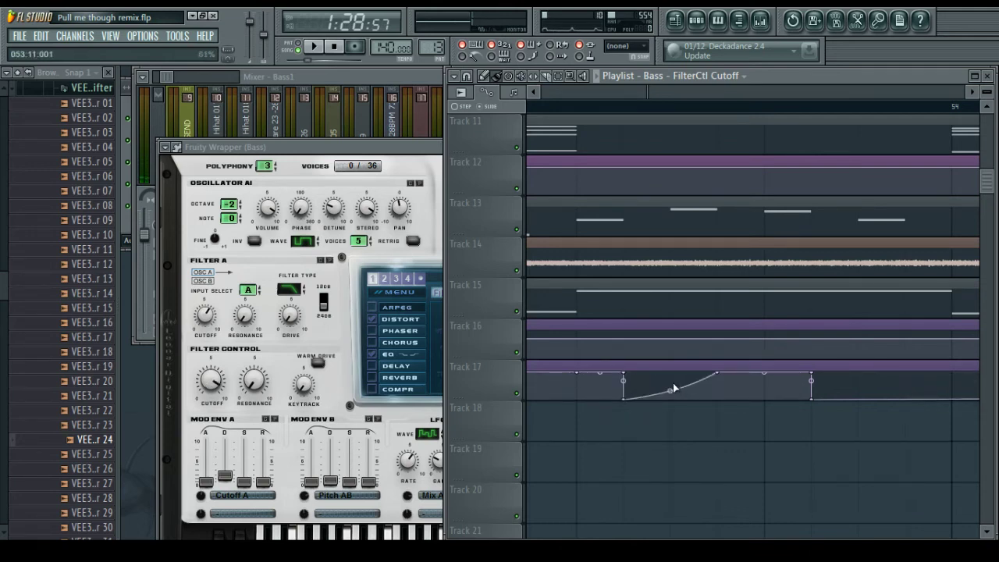
{"action": "left_click_drag", "start_coordinate": [672, 383], "coordinate": [675, 417]}
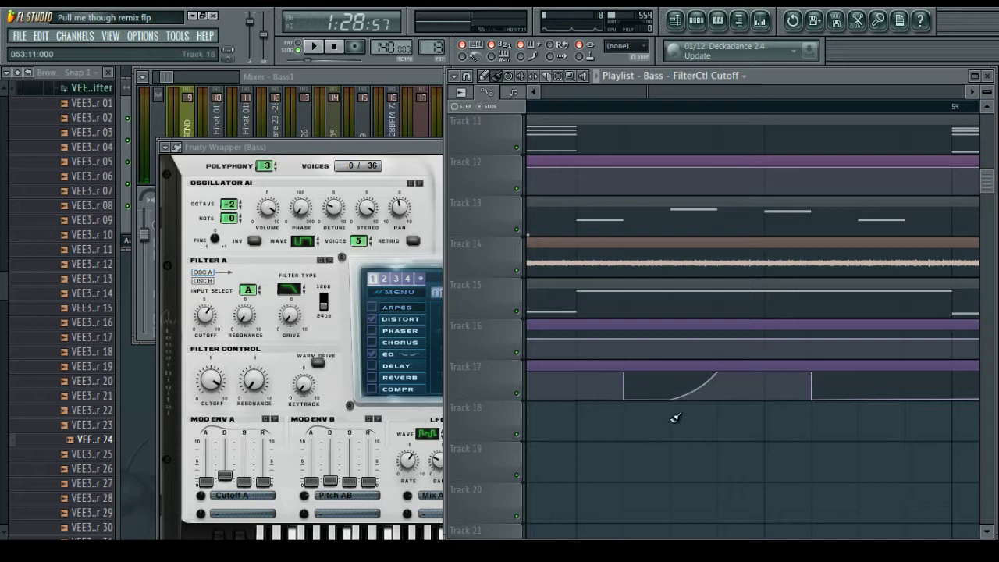
{"action": "mouse_move", "coordinate": [720, 373]}
{"action": "left_mouse_down"}
{"action": "mouse_move", "coordinate": [680, 372]}
{"action": "mouse_move", "coordinate": [720, 386]}
{"action": "left_mouse_up"}
{"action": "right_click", "coordinate": [720, 383]}
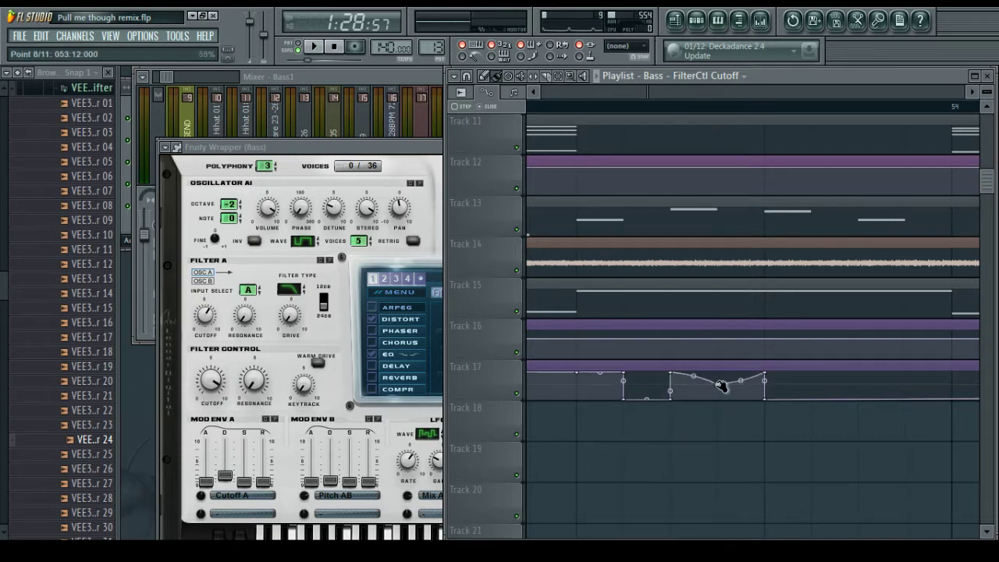
{"action": "key", "text": "space"}
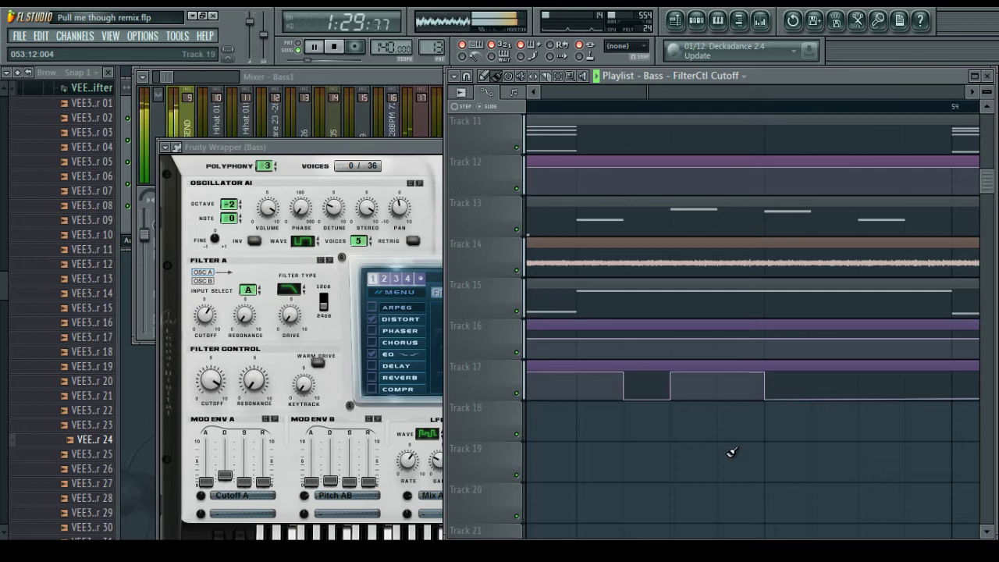
{"action": "key", "text": "space"}
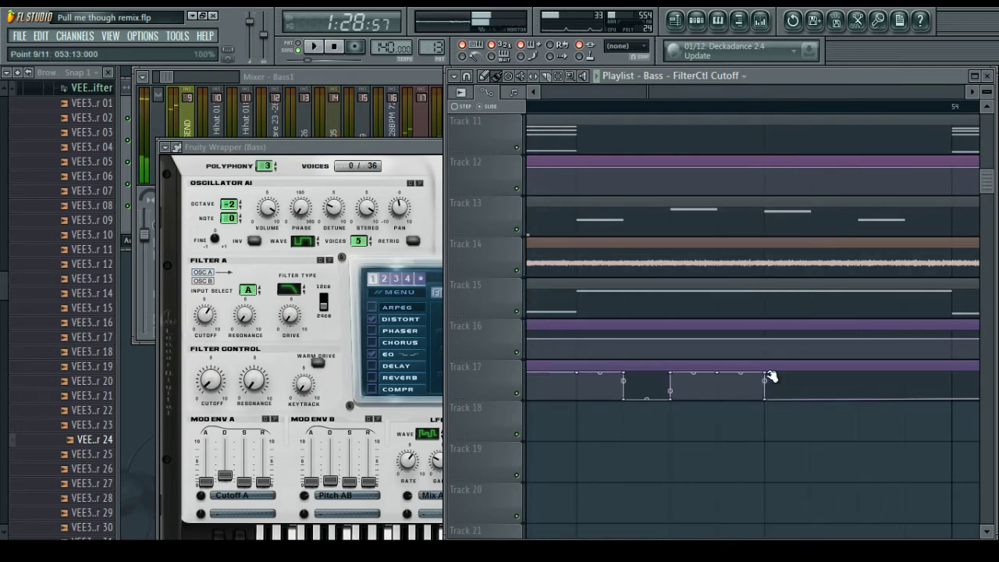
Audition the bass section, add a cutoff point near bar 54, and replay it
{"action": "scroll", "coordinate": [801, 114], "scroll_direction": "up", "scroll_amount": 3}
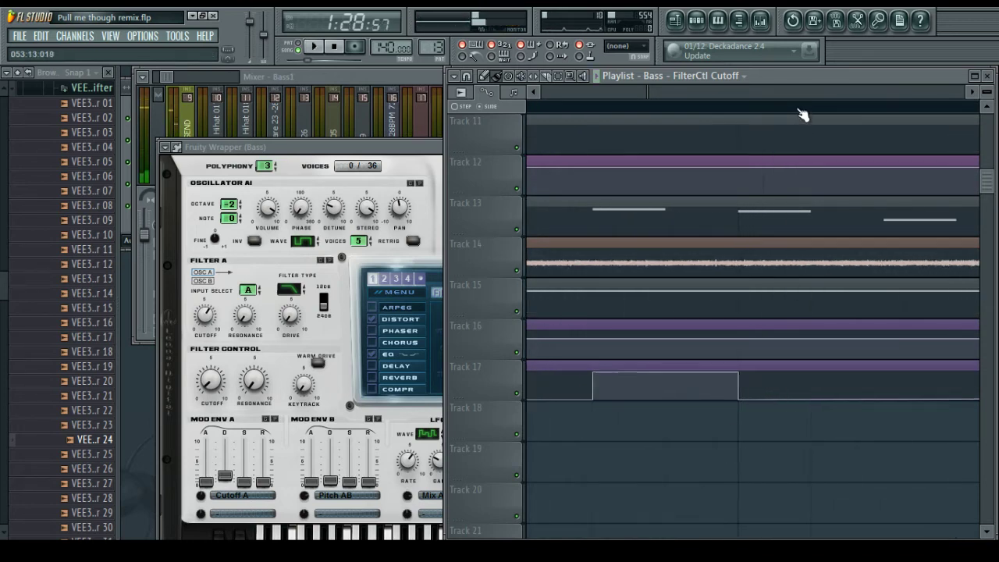
{"action": "scroll", "coordinate": [802, 115], "scroll_direction": "up", "scroll_amount": 1}
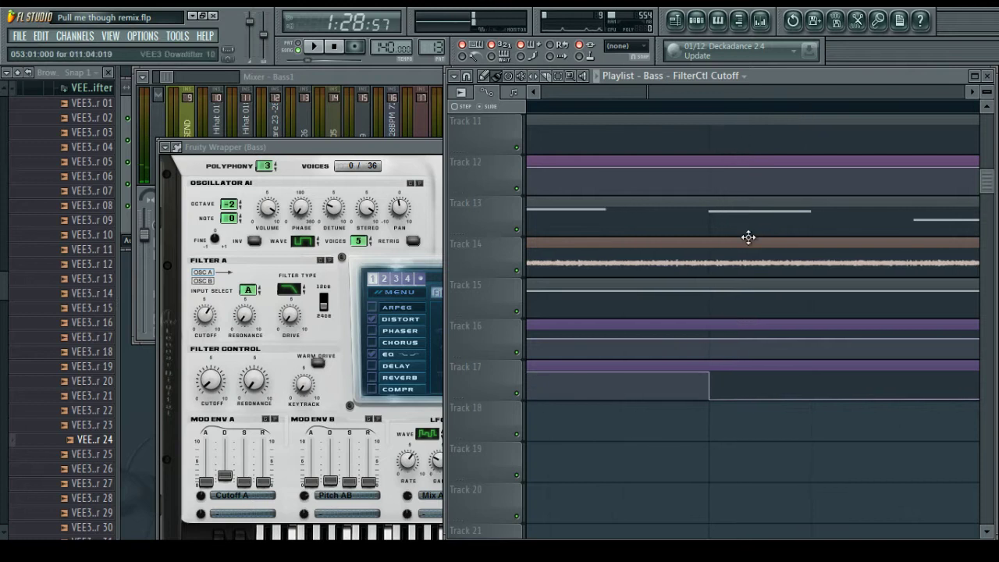
{"action": "key", "text": "space"}
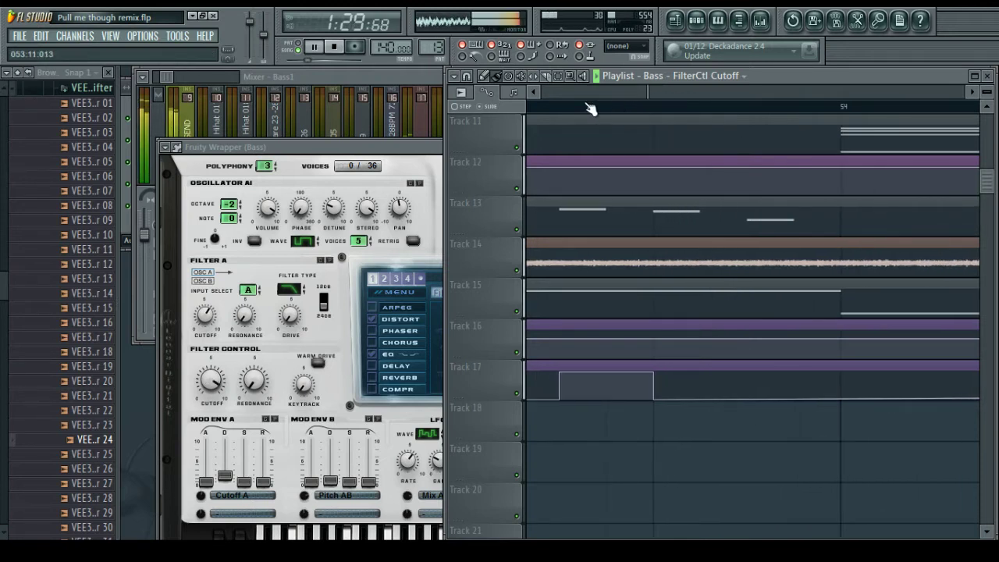
{"action": "key", "text": "space"}
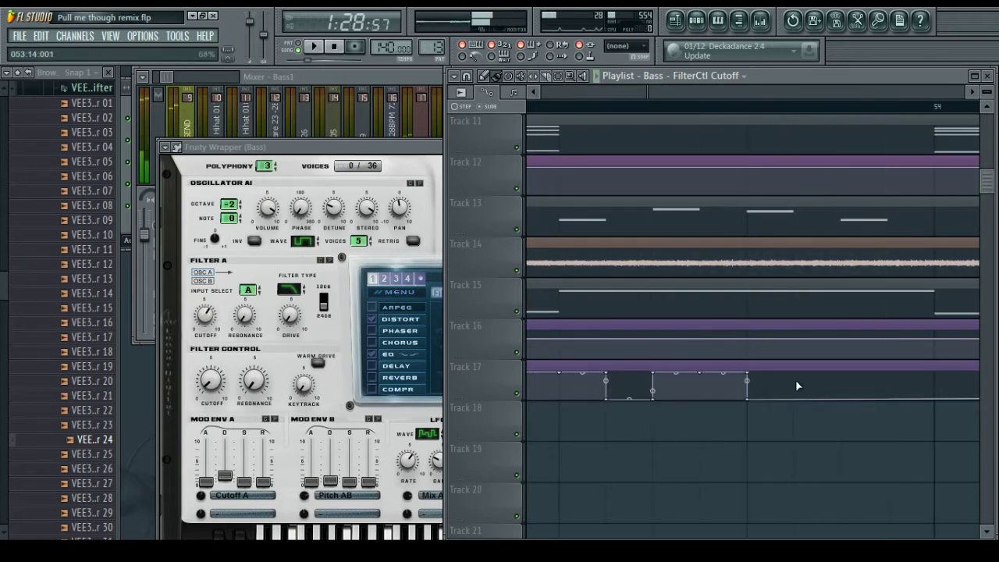
{"action": "scroll", "coordinate": [808, 121], "scroll_direction": "up", "scroll_amount": 3}
{"action": "key", "text": "space"}
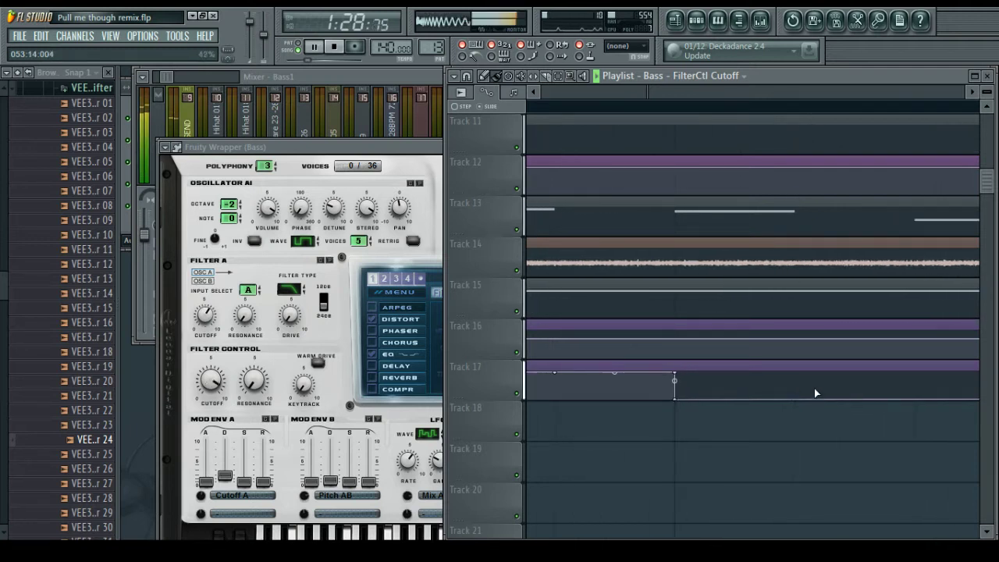
{"action": "key", "text": "space"}
{"action": "left_click", "coordinate": [928, 376]}
{"action": "key", "text": "space"}
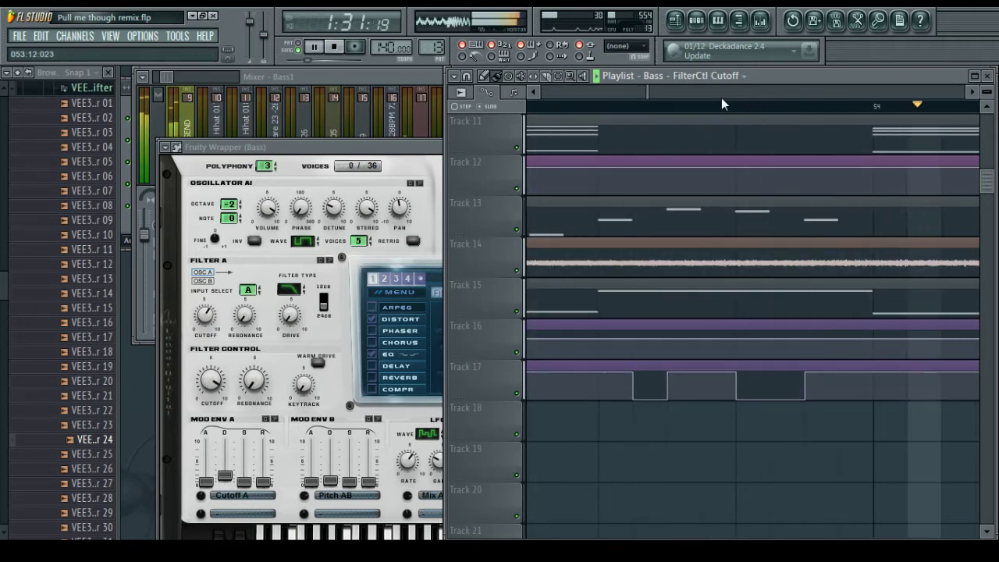
{"action": "key", "text": "space"}
{"action": "key", "text": "space"}
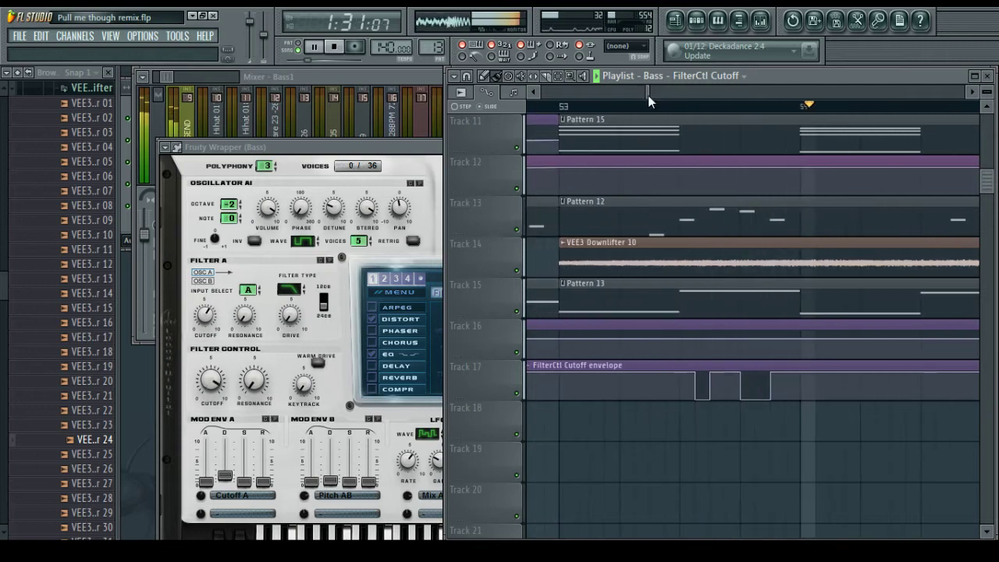
Scroll the playlist to review the cutoff envelope under the bass patterns and Downlifter sample
{"action": "mouse_move", "coordinate": [647, 93]}
{"action": "left_mouse_down"}
{"action": "mouse_move", "coordinate": [661, 98]}
{"action": "mouse_move", "coordinate": [650, 96]}
{"action": "left_mouse_up"}
{"action": "scroll", "coordinate": [705, 112], "scroll_direction": "up", "scroll_amount": 3}
{"action": "scroll", "coordinate": [700, 110], "scroll_direction": "up", "scroll_amount": 3}
{"action": "scroll", "coordinate": [657, 110], "scroll_direction": "down", "scroll_amount": 4}
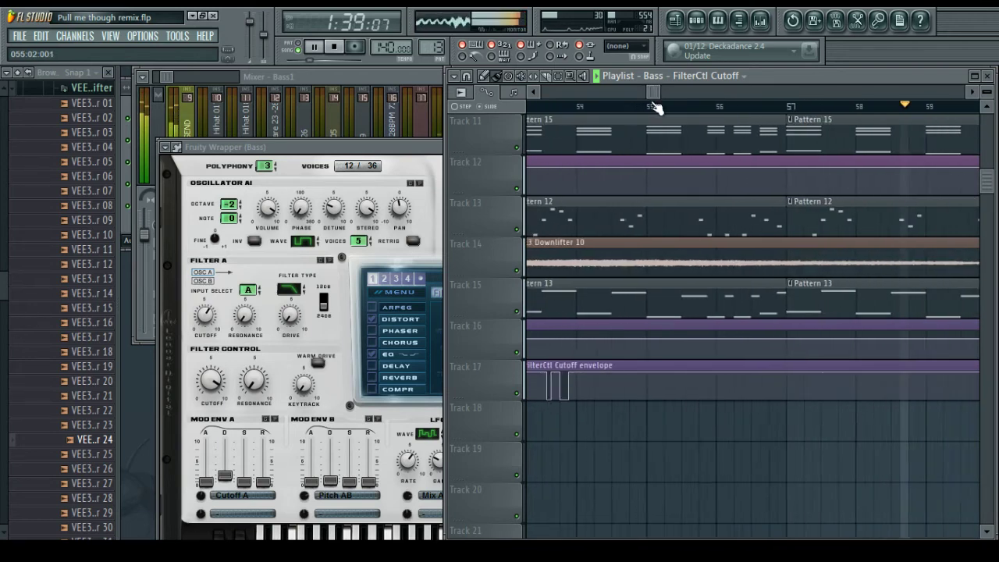
{"action": "scroll", "coordinate": [607, 113], "scroll_direction": "up", "scroll_amount": 5}
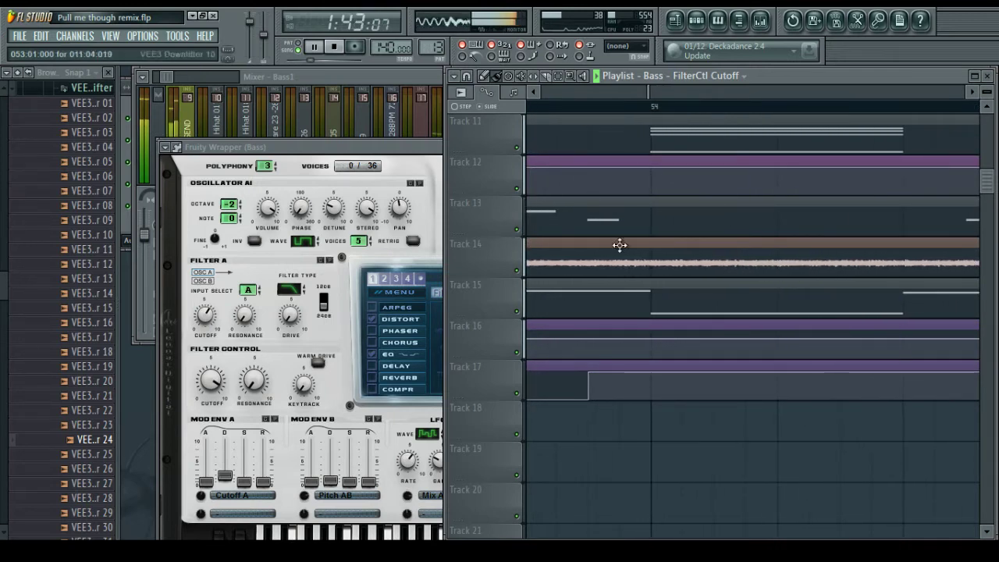
{"action": "scroll", "coordinate": [662, 105], "scroll_direction": "down", "scroll_amount": 3}
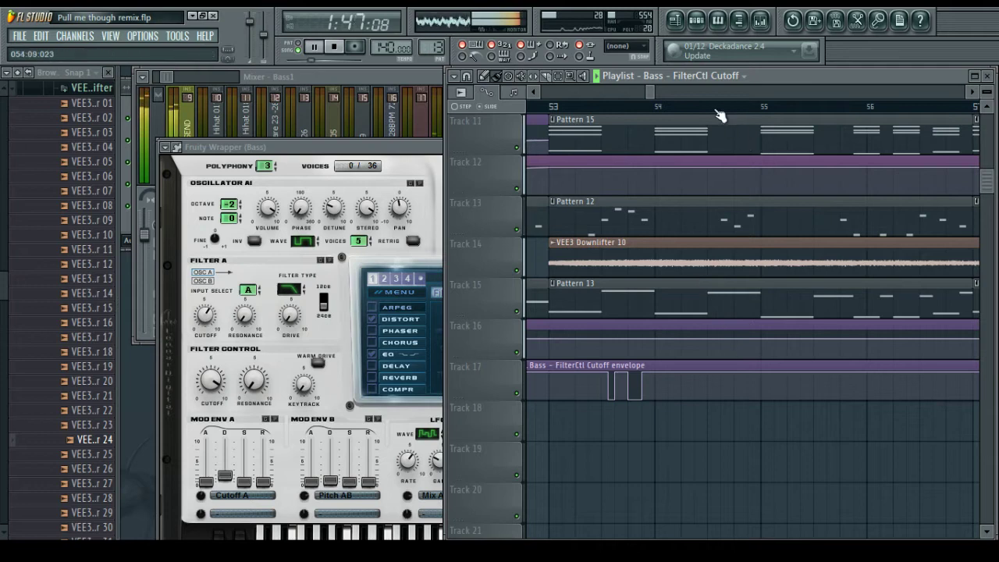
{"action": "scroll", "coordinate": [719, 116], "scroll_direction": "up", "scroll_amount": 2}
{"action": "scroll", "coordinate": [719, 115], "scroll_direction": "up", "scroll_amount": 2}
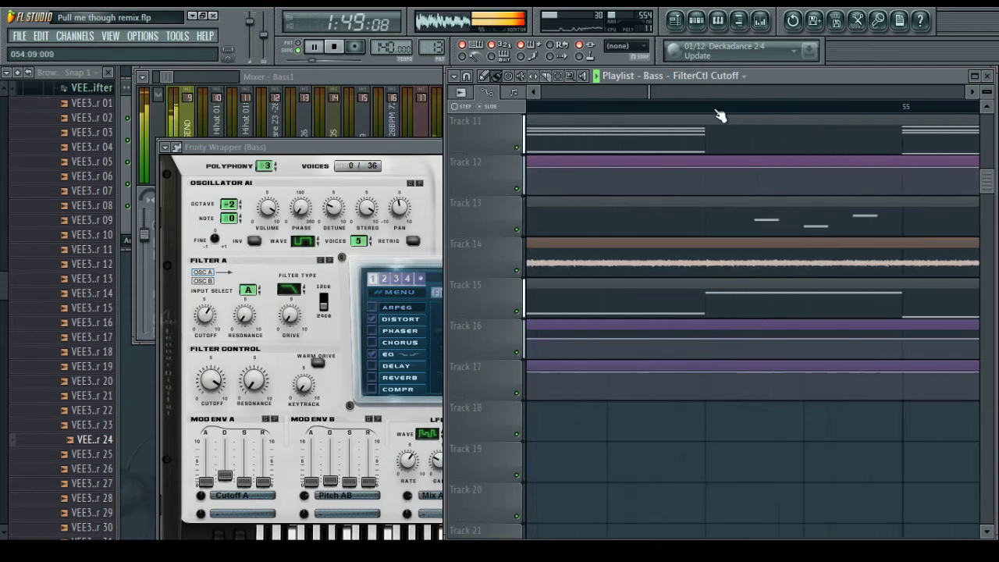
Drop the cutoff to minimum after bar 54 and add a slightly raised point
{"action": "left_click_drag", "start_coordinate": [709, 384], "coordinate": [711, 428]}
{"action": "left_click", "coordinate": [761, 397]}
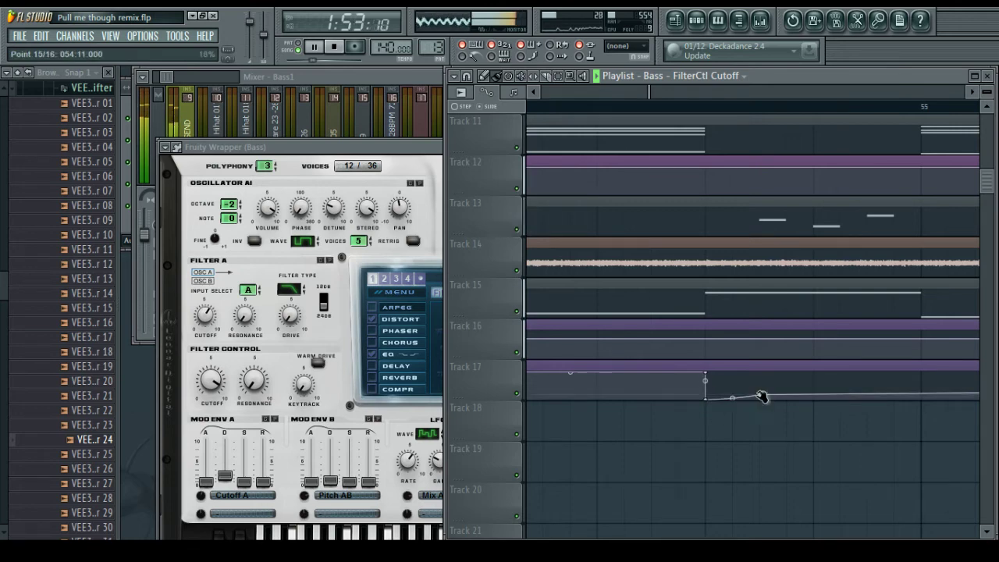
{"action": "mouse_move", "coordinate": [763, 396]}
{"action": "left_mouse_down"}
{"action": "mouse_move", "coordinate": [748, 376]}
{"action": "mouse_move", "coordinate": [764, 380]}
{"action": "left_mouse_up"}
{"action": "scroll", "coordinate": [803, 134], "scroll_direction": "up", "scroll_amount": 3}
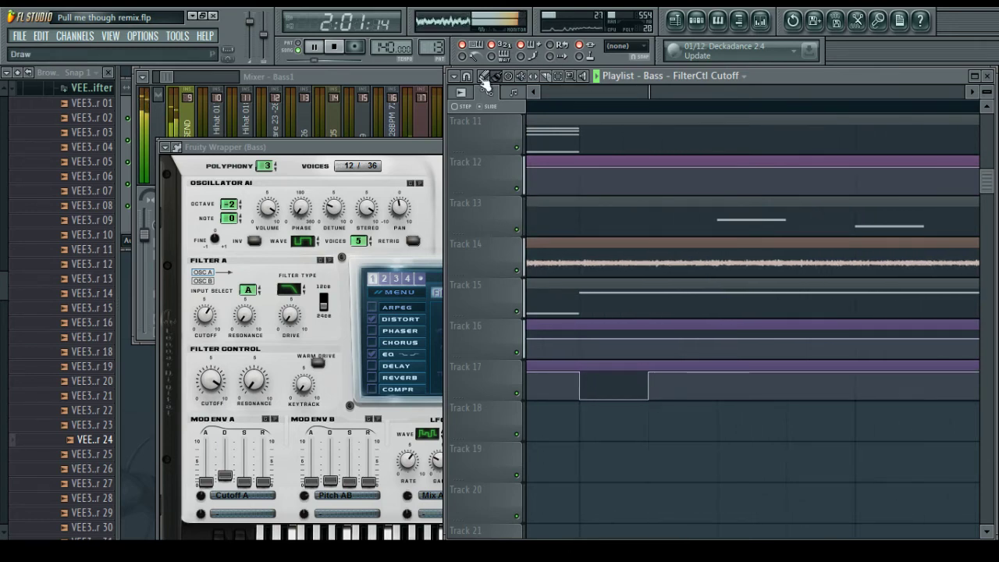
With 1/2 step snap, add a 0% step cut, then return snap to Line and raise the curve at 054:13
{"action": "left_click", "coordinate": [467, 78]}
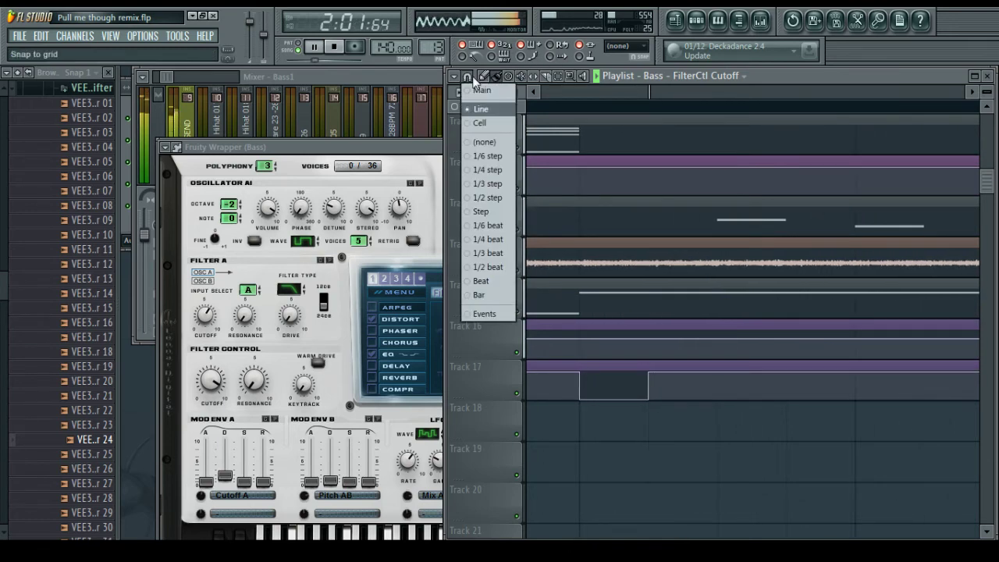
{"action": "left_click", "coordinate": [487, 198]}
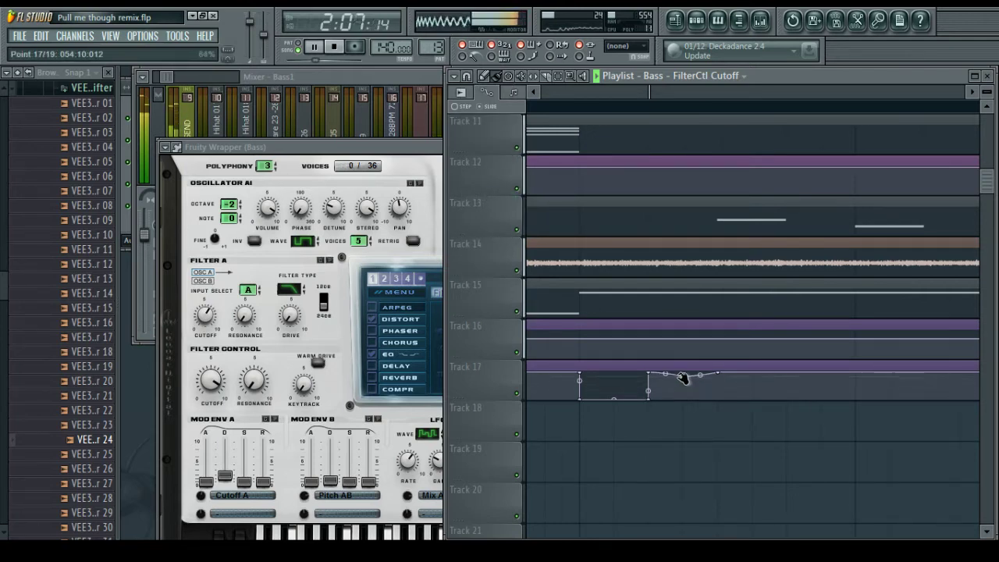
{"action": "left_click_drag", "start_coordinate": [722, 377], "coordinate": [755, 410]}
{"action": "right_click", "coordinate": [722, 392]}
{"action": "right_click", "coordinate": [719, 379]}
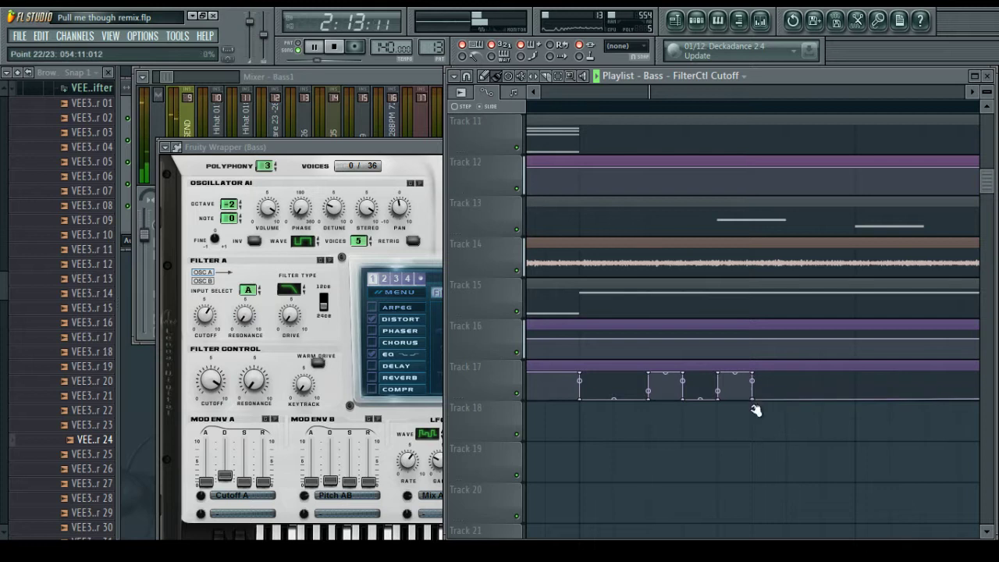
{"action": "left_click", "coordinate": [467, 77]}
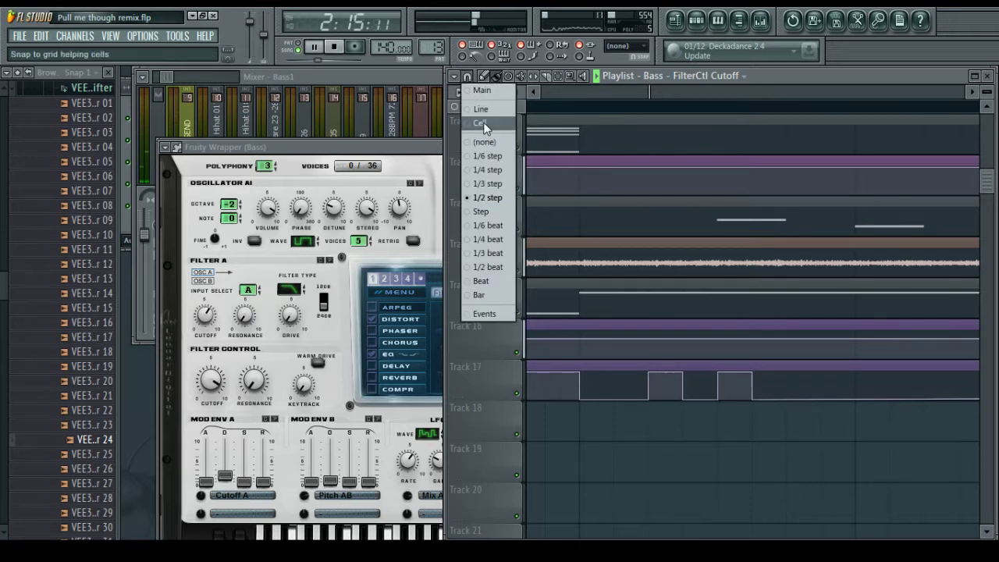
{"action": "left_click", "coordinate": [478, 110]}
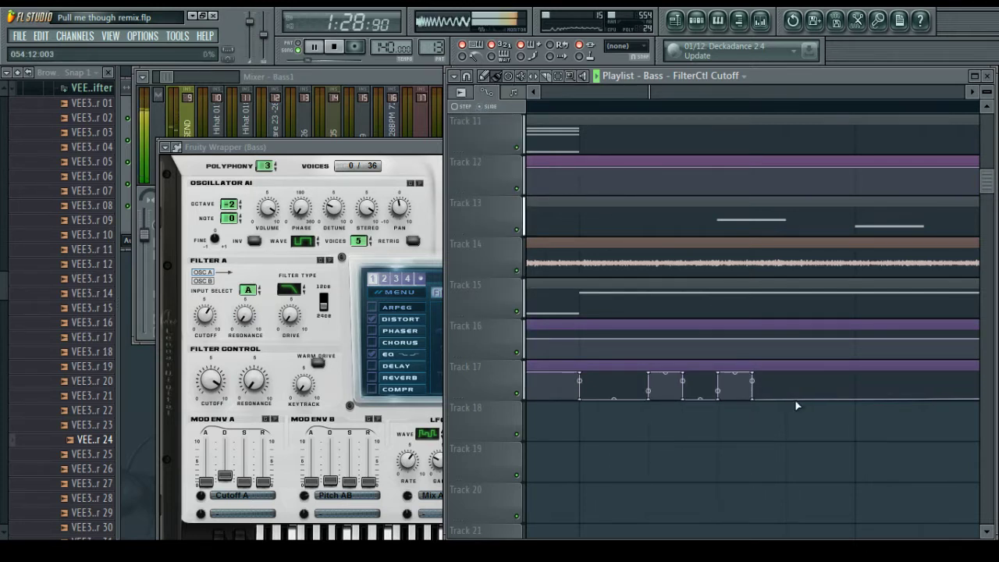
{"action": "left_click_drag", "start_coordinate": [856, 396], "coordinate": [863, 379]}
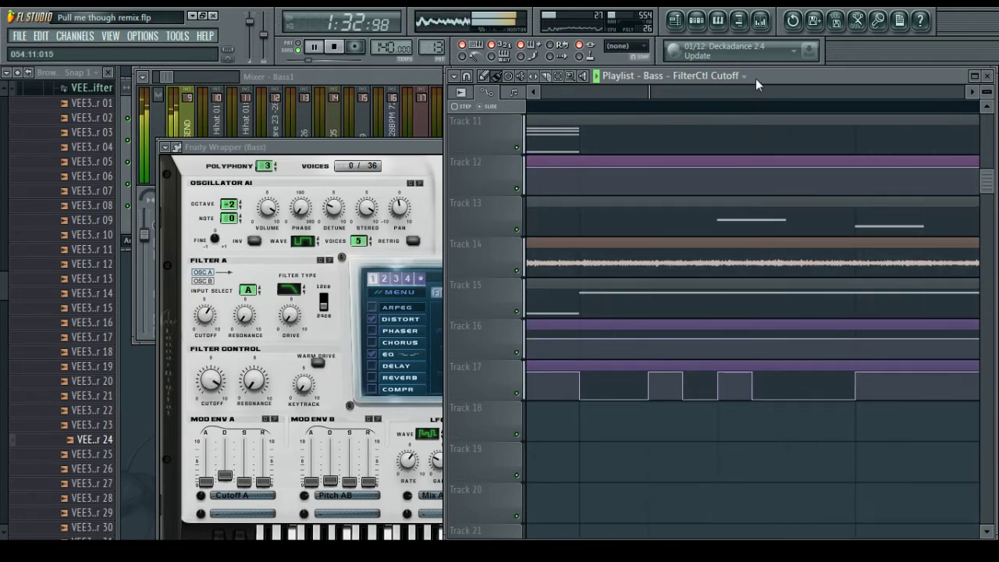
Replay from just before bar 54, stop, then show the Mixer and the Pattern 13 Channel Rack
{"action": "left_click", "coordinate": [761, 109]}
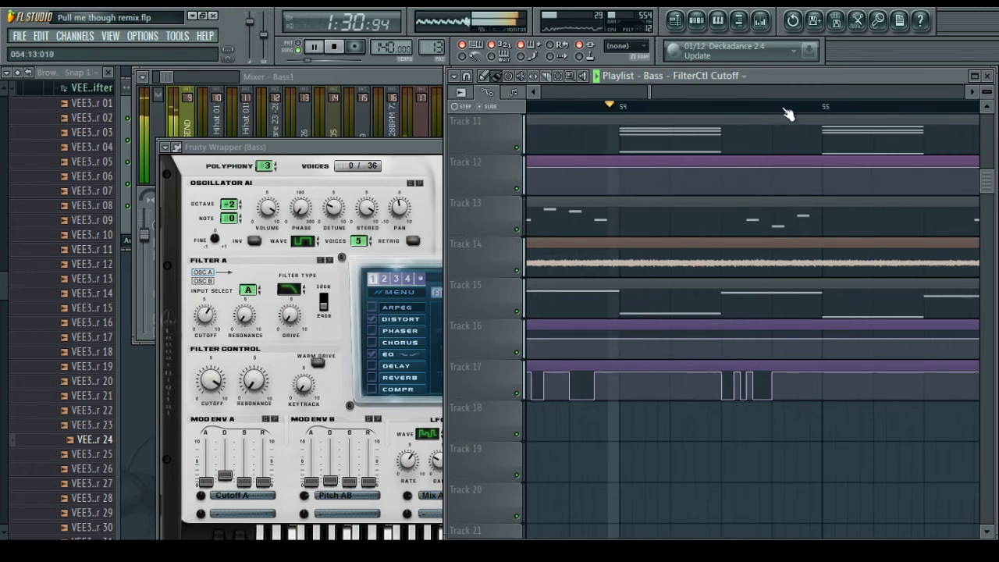
{"action": "scroll", "coordinate": [787, 110], "scroll_direction": "up", "scroll_amount": 2}
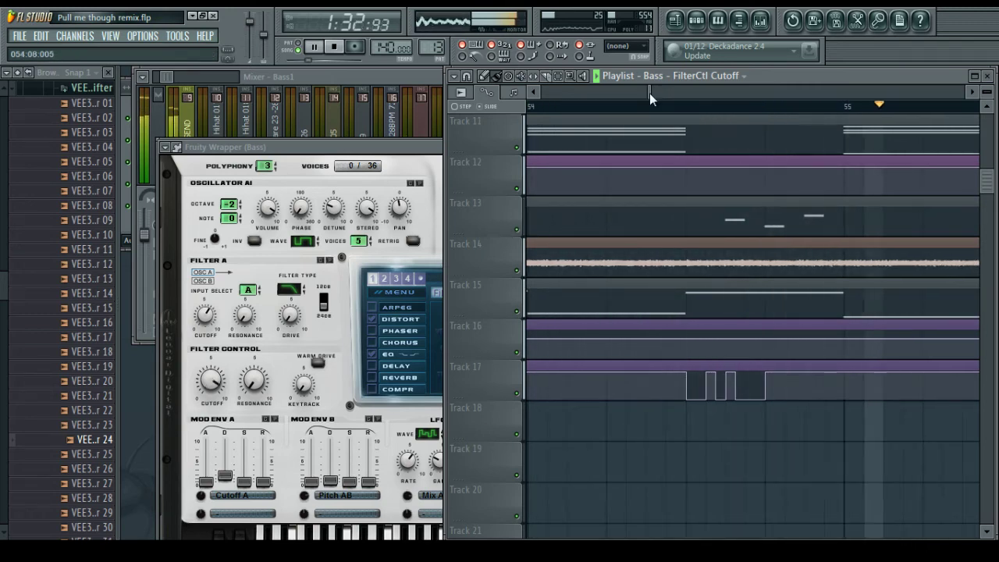
{"action": "key", "text": "space"}
{"action": "key", "text": "space"}
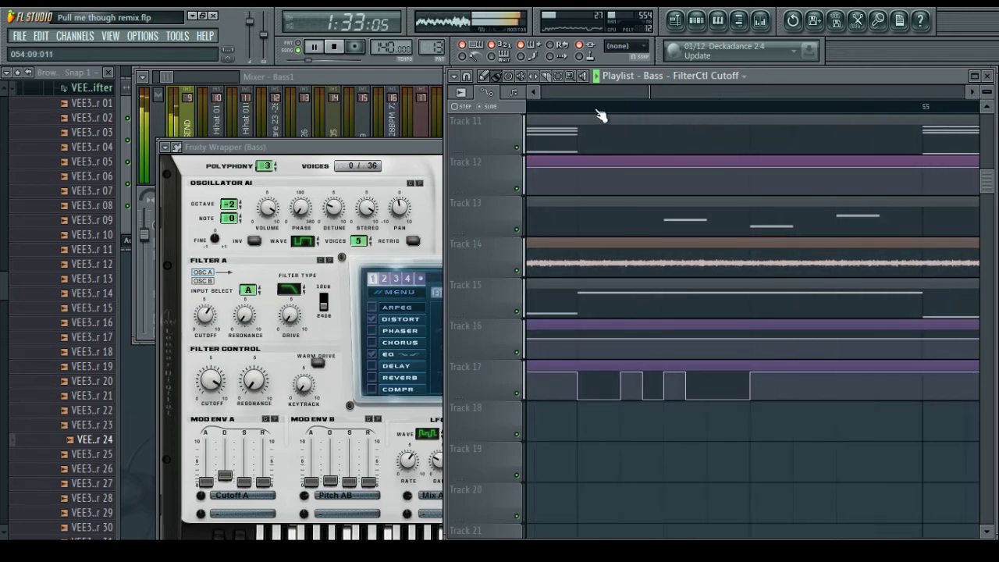
{"action": "key", "text": "space"}
{"action": "key", "text": "F9"}
{"action": "key", "text": "F6"}
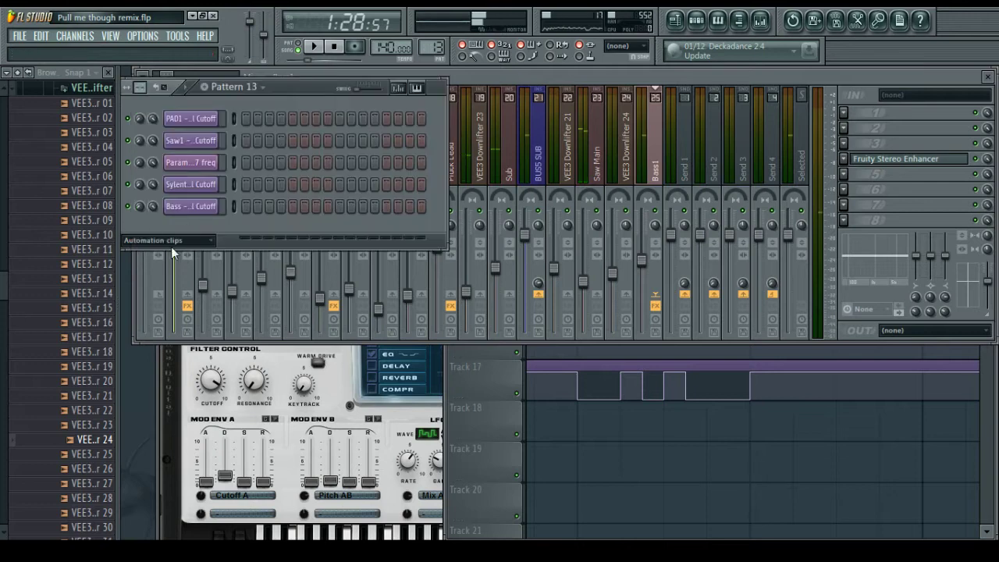
Load the Sylenth1 Essential Collection Volume 2 bank into the Bass channel's Sylenth1
{"action": "left_click", "coordinate": [172, 242]}
{"action": "left_click", "coordinate": [167, 305]}
{"action": "left_click", "coordinate": [190, 473]}
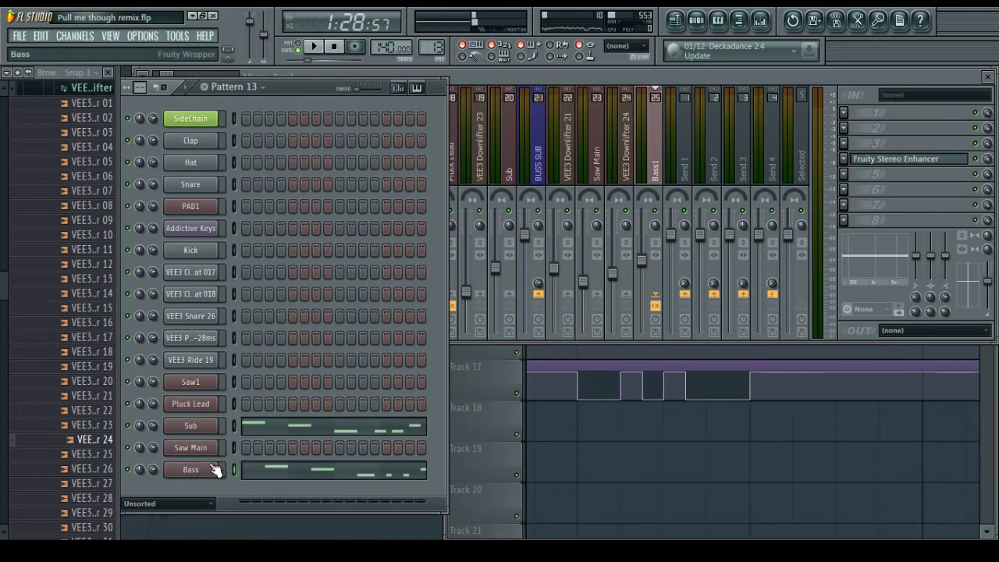
{"action": "left_click", "coordinate": [178, 147]}
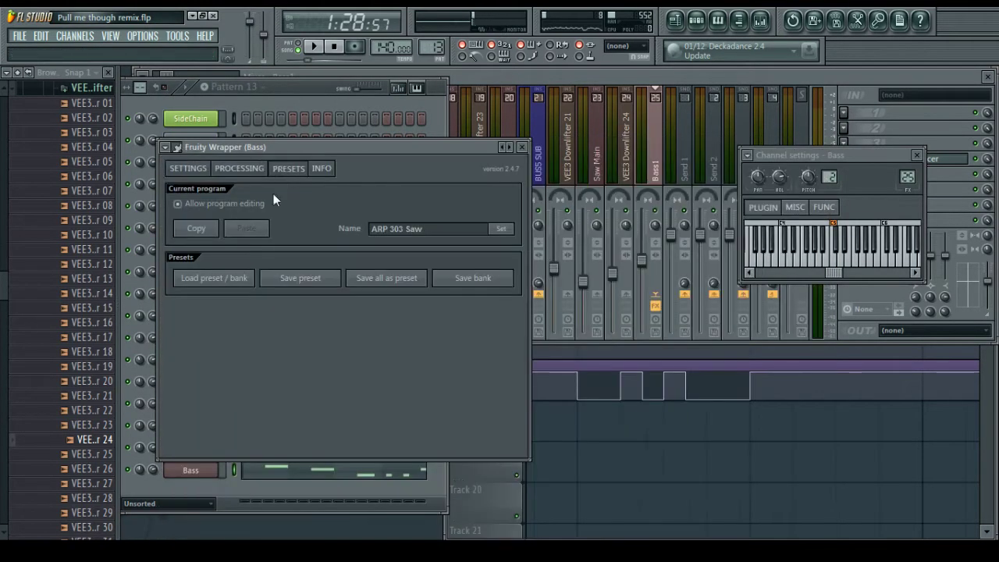
{"action": "left_click", "coordinate": [214, 277]}
{"action": "left_click", "coordinate": [586, 153]}
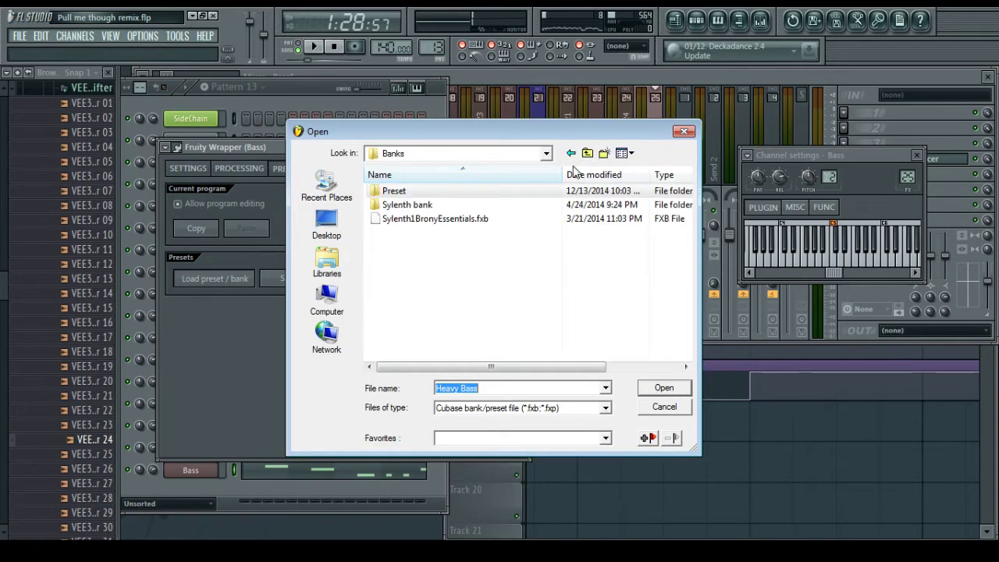
{"action": "double_click", "coordinate": [406, 206]}
{"action": "scroll", "coordinate": [451, 317], "scroll_direction": "down", "scroll_amount": 2}
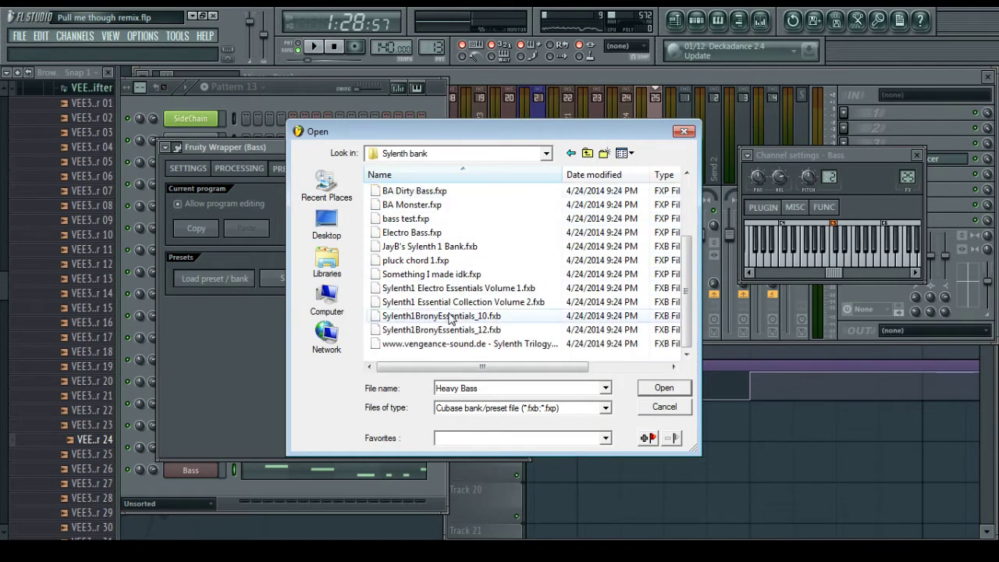
{"action": "double_click", "coordinate": [449, 302]}
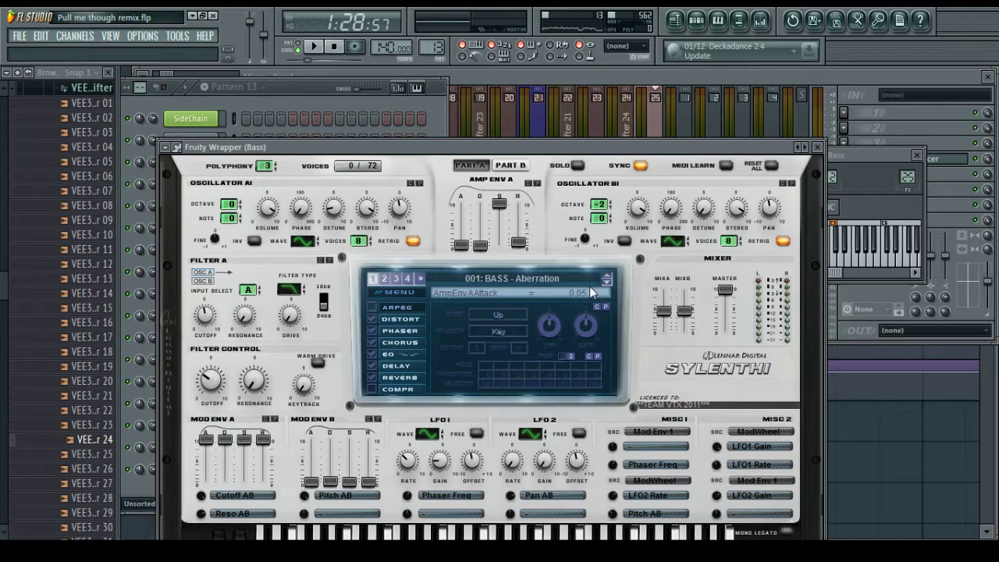
Audition the bank's bass presets, from Distorted Vision and Distorted Wobble to Down Force
{"action": "key", "text": "n"}
{"action": "left_click", "coordinate": [605, 283]}
{"action": "left_click", "coordinate": [604, 282]}
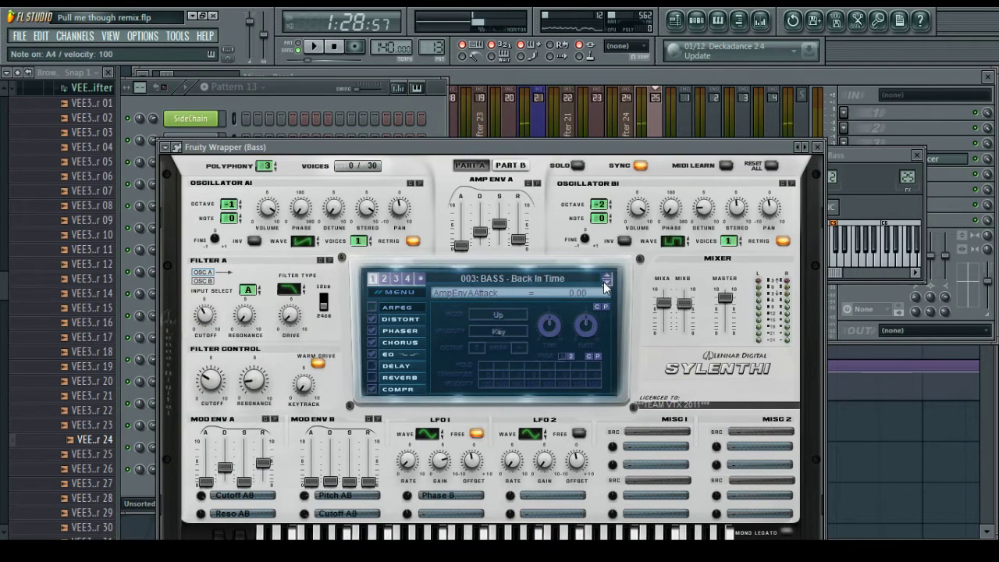
{"action": "left_click", "coordinate": [604, 282]}
{"action": "left_click", "coordinate": [604, 283]}
{"action": "left_click", "coordinate": [605, 282]}
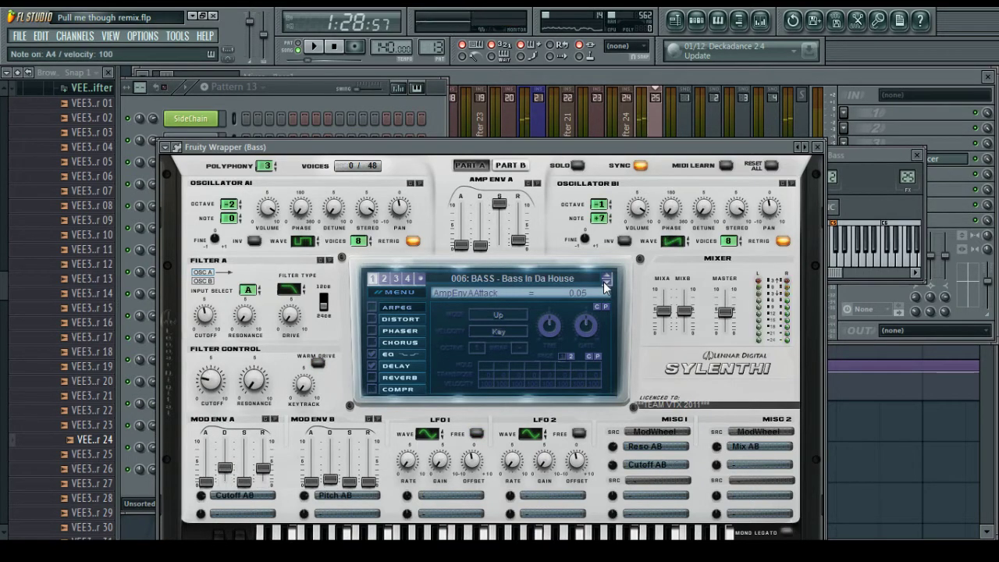
{"action": "left_click", "coordinate": [604, 282]}
{"action": "left_click", "coordinate": [604, 282]}
{"action": "left_click", "coordinate": [604, 283]}
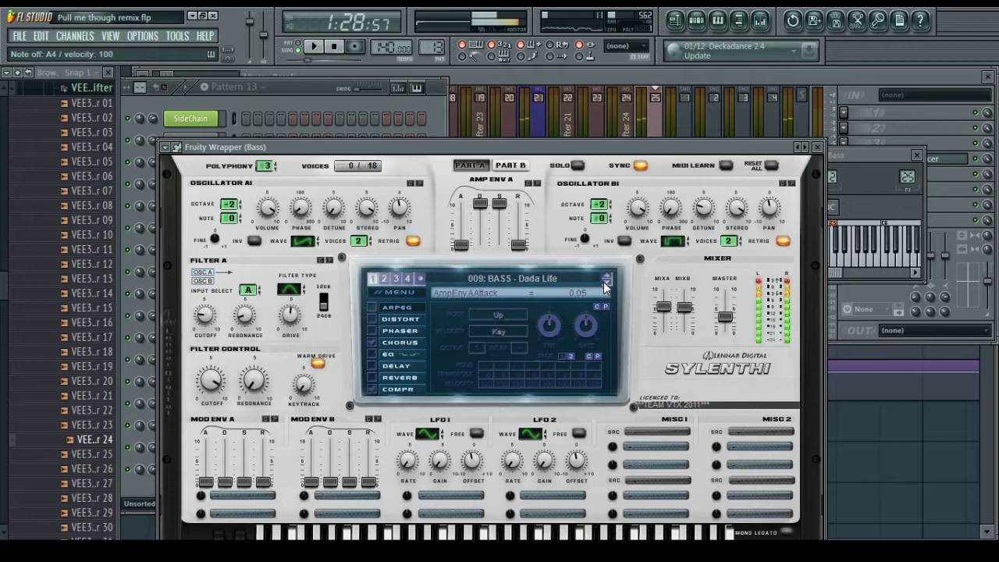
{"action": "left_click", "coordinate": [605, 282]}
{"action": "left_click", "coordinate": [604, 282]}
{"action": "left_click", "coordinate": [605, 282]}
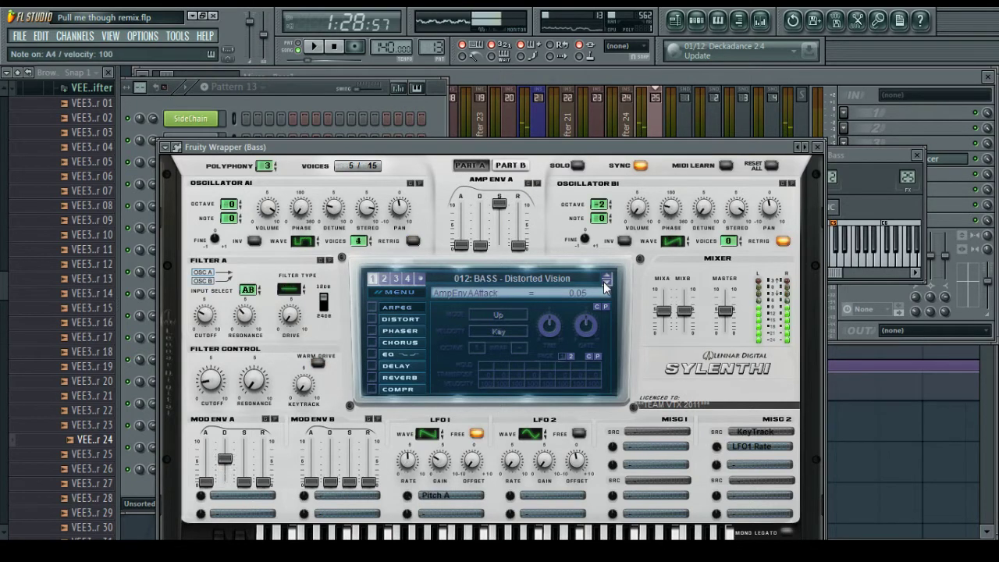
{"action": "left_click", "coordinate": [604, 282]}
{"action": "left_click", "coordinate": [607, 277]}
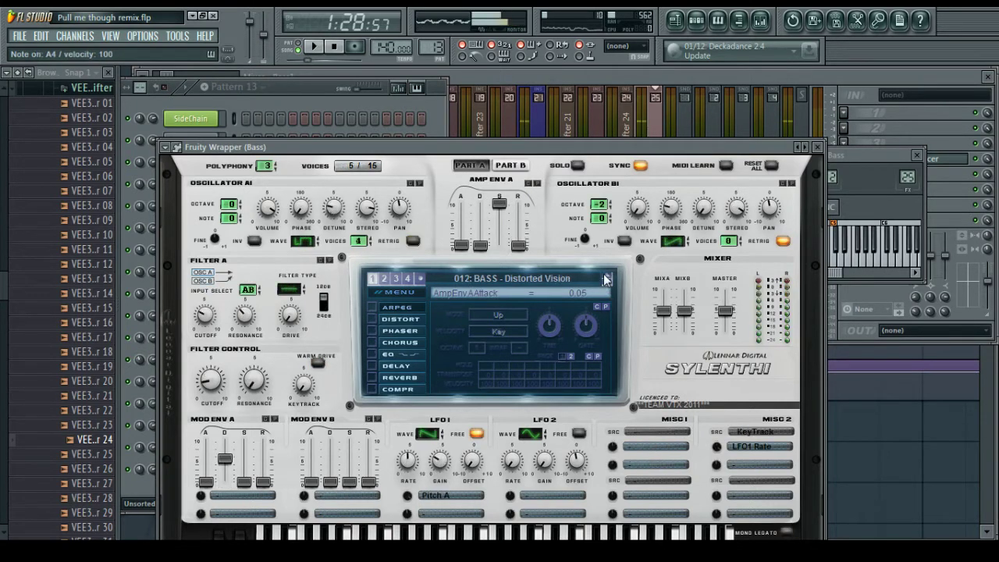
{"action": "left_click", "coordinate": [606, 283]}
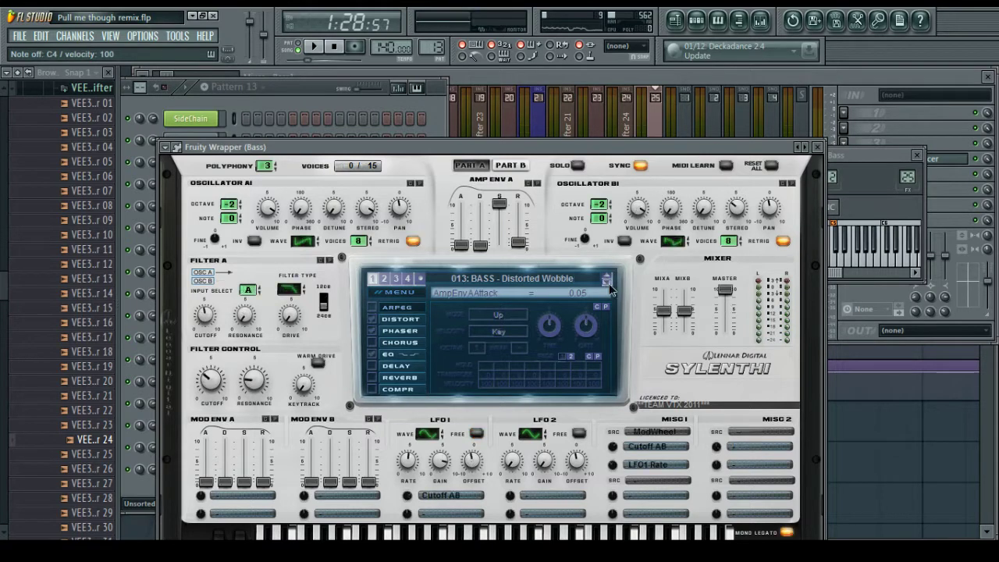
{"action": "left_click", "coordinate": [608, 283]}
{"action": "left_click", "coordinate": [608, 283]}
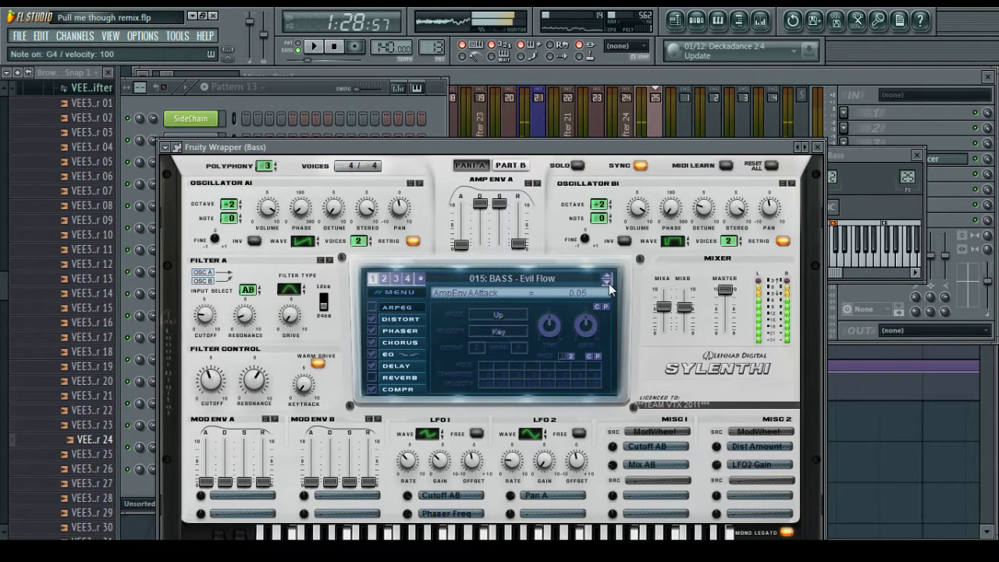
{"action": "left_click", "coordinate": [606, 277]}
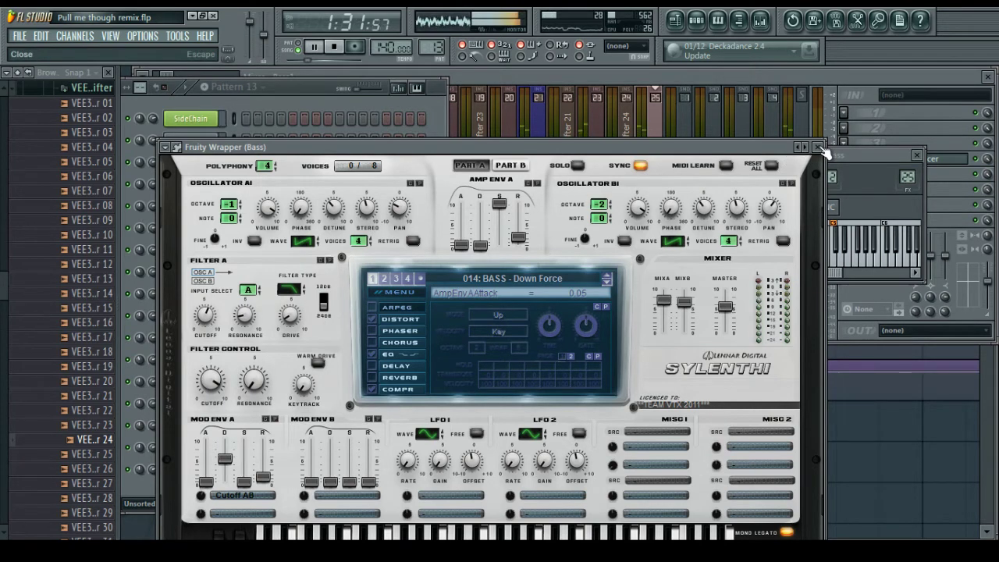
{"action": "left_click", "coordinate": [817, 147]}
{"action": "key", "text": "space"}
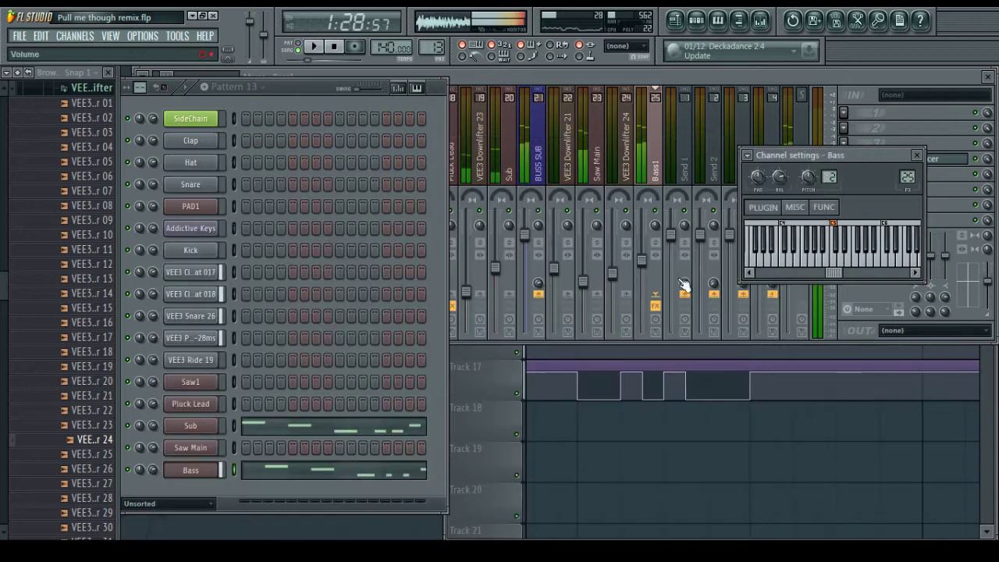
Step Sylenth1 from Evil Flow to 018: BASS - Galaxy, play it, and return to the playlist
{"action": "left_click", "coordinate": [204, 470]}
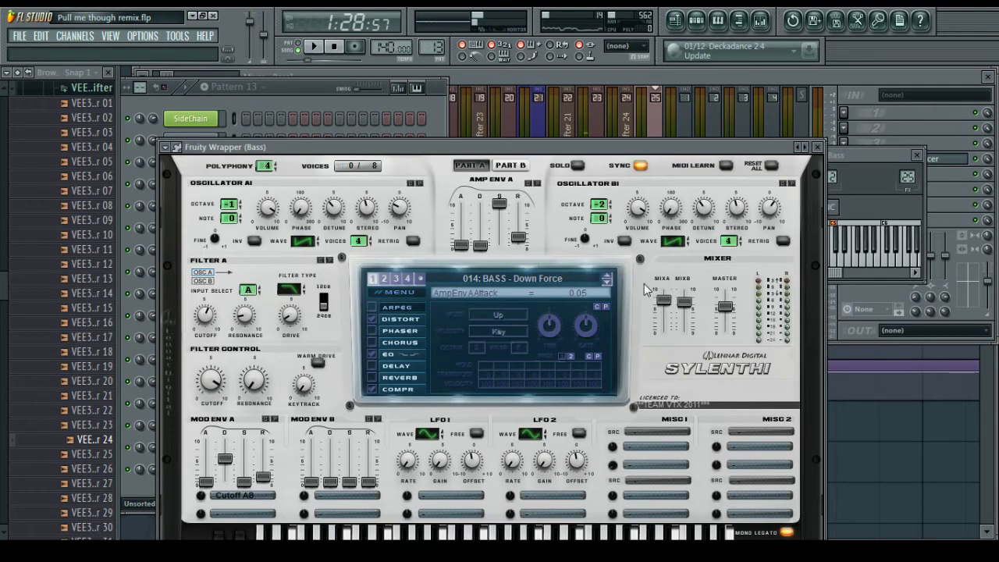
{"action": "left_click", "coordinate": [607, 281]}
{"action": "left_click", "coordinate": [607, 282]}
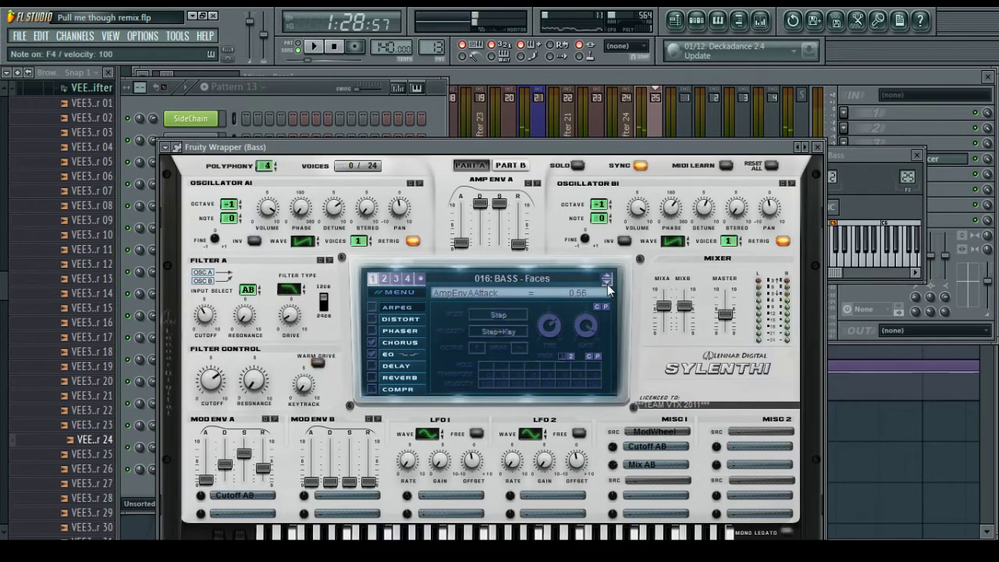
{"action": "left_click", "coordinate": [607, 282]}
{"action": "left_click", "coordinate": [607, 281]}
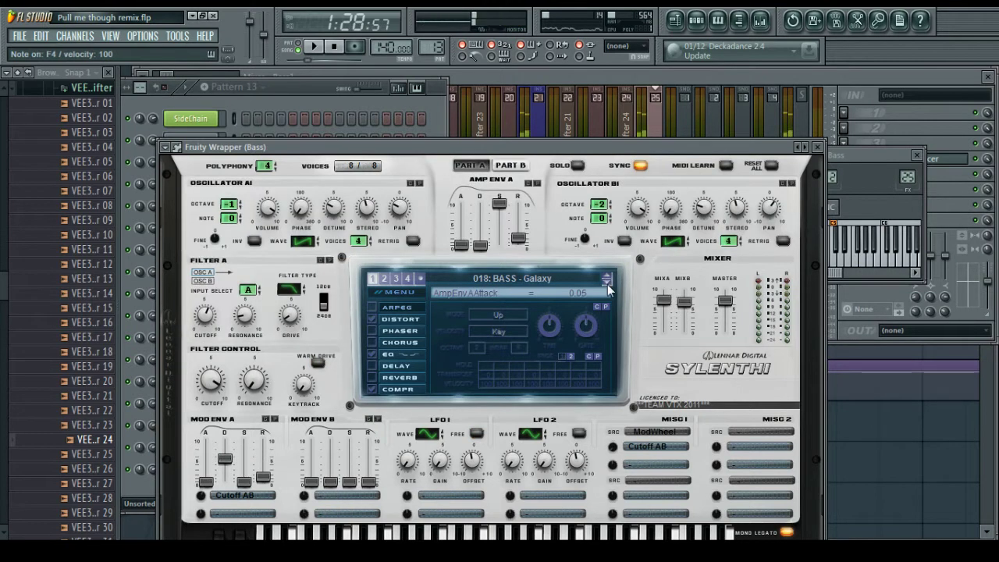
{"action": "key", "text": "space"}
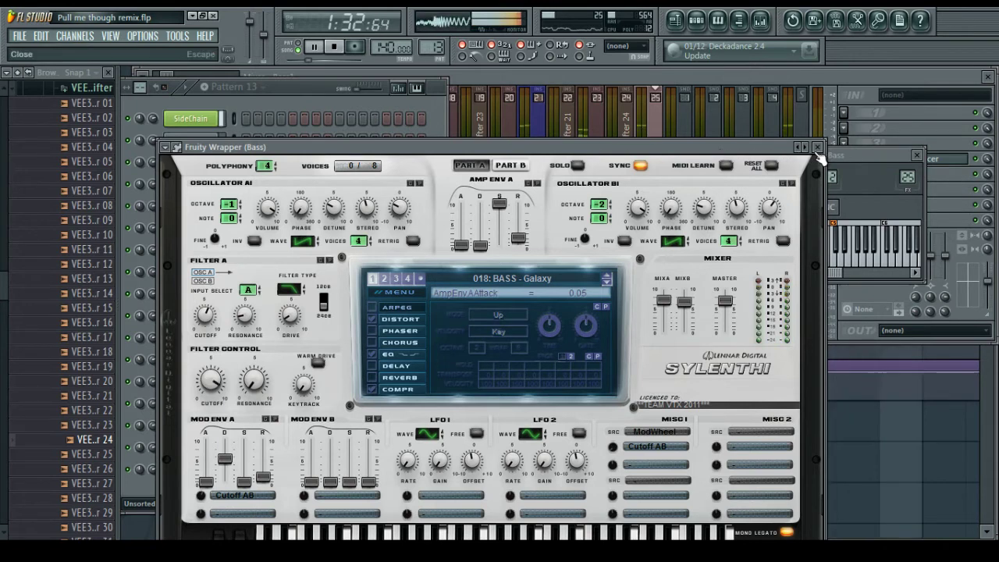
{"action": "left_click", "coordinate": [816, 146]}
{"action": "left_click", "coordinate": [755, 384]}
{"action": "scroll", "coordinate": [761, 113], "scroll_direction": "down", "scroll_amount": 3}
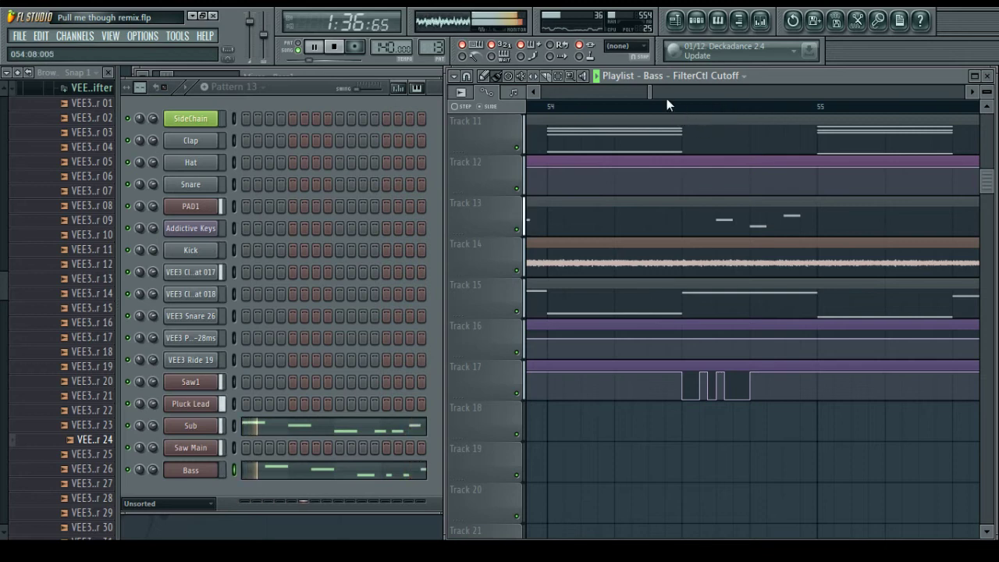
{"action": "scroll", "coordinate": [664, 114], "scroll_direction": "down", "scroll_amount": 3}
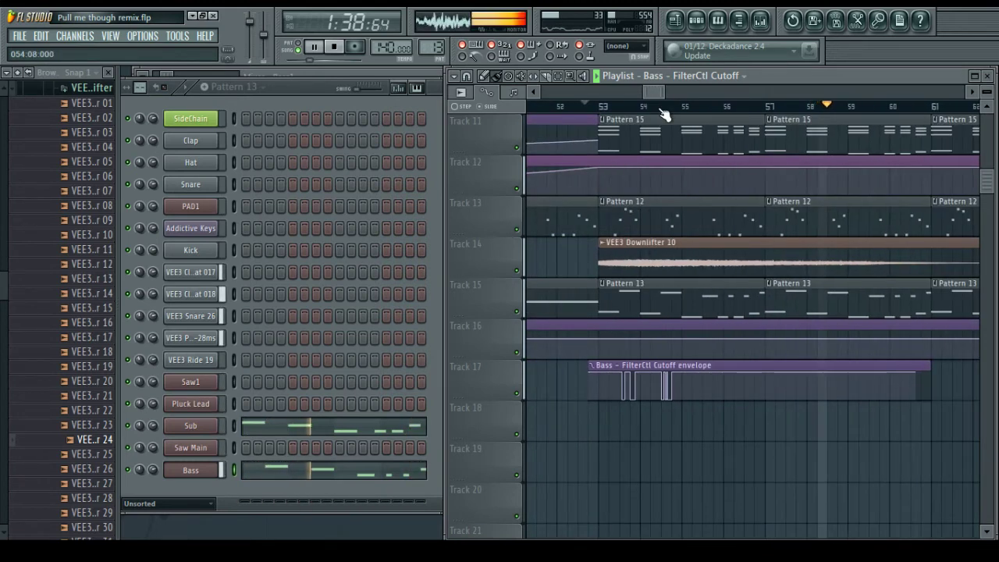
{"action": "scroll", "coordinate": [663, 115], "scroll_direction": "up", "scroll_amount": 3}
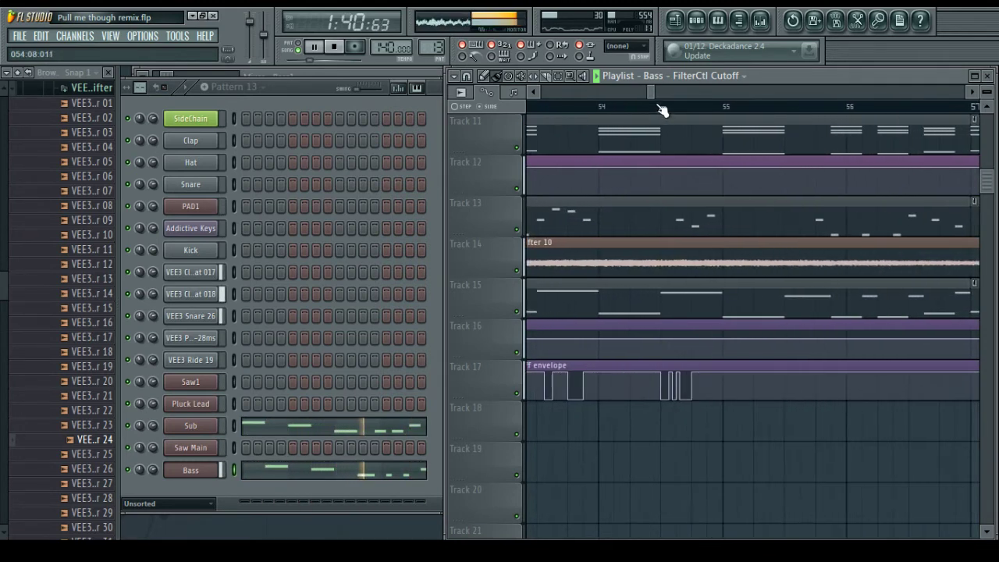
{"action": "scroll", "coordinate": [652, 94], "scroll_direction": "up", "scroll_amount": 2}
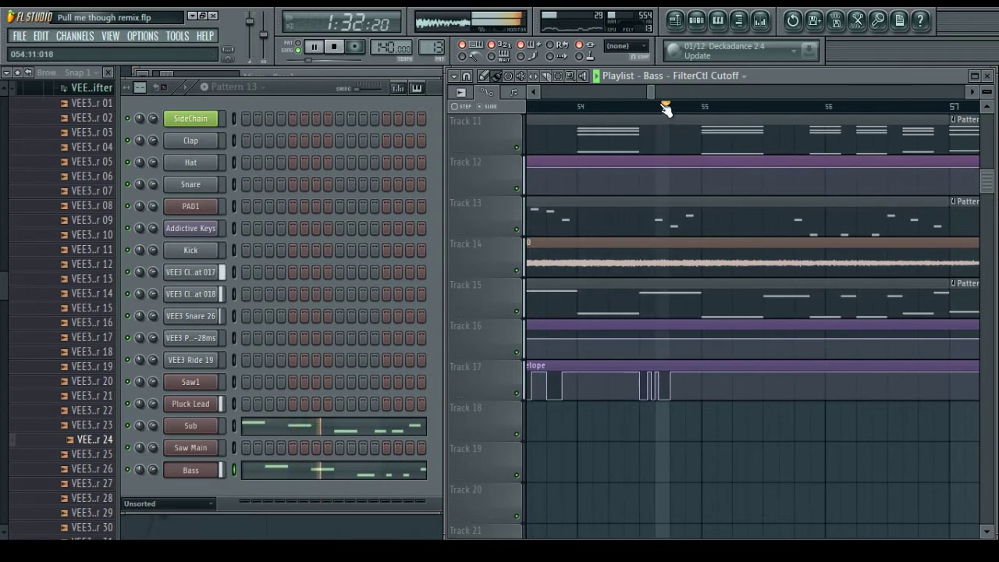
{"action": "scroll", "coordinate": [660, 113], "scroll_direction": "up", "scroll_amount": 3}
{"action": "scroll", "coordinate": [651, 97], "scroll_direction": "down", "scroll_amount": 3}
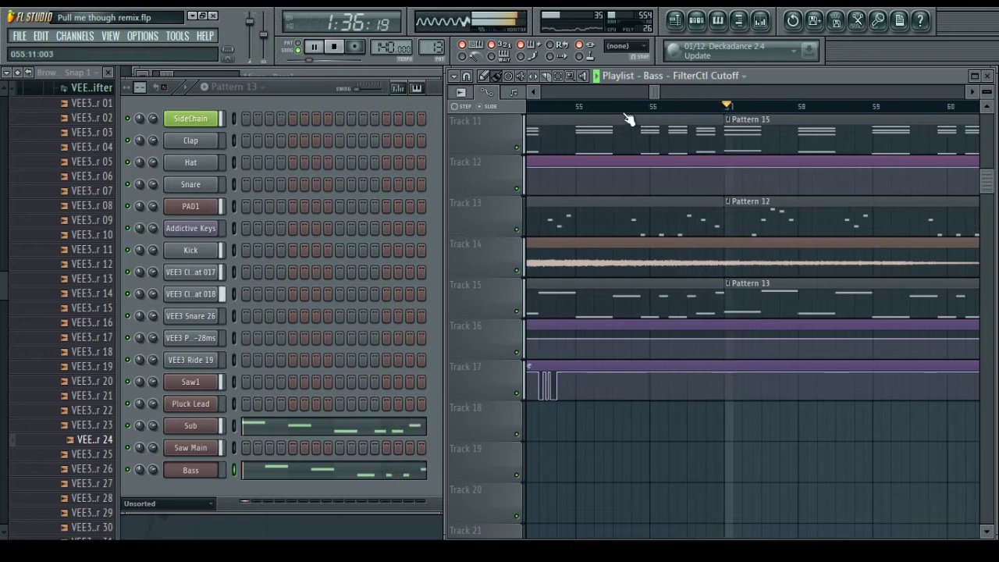
{"action": "scroll", "coordinate": [622, 140], "scroll_direction": "up", "scroll_amount": 3}
{"action": "key", "text": "space"}
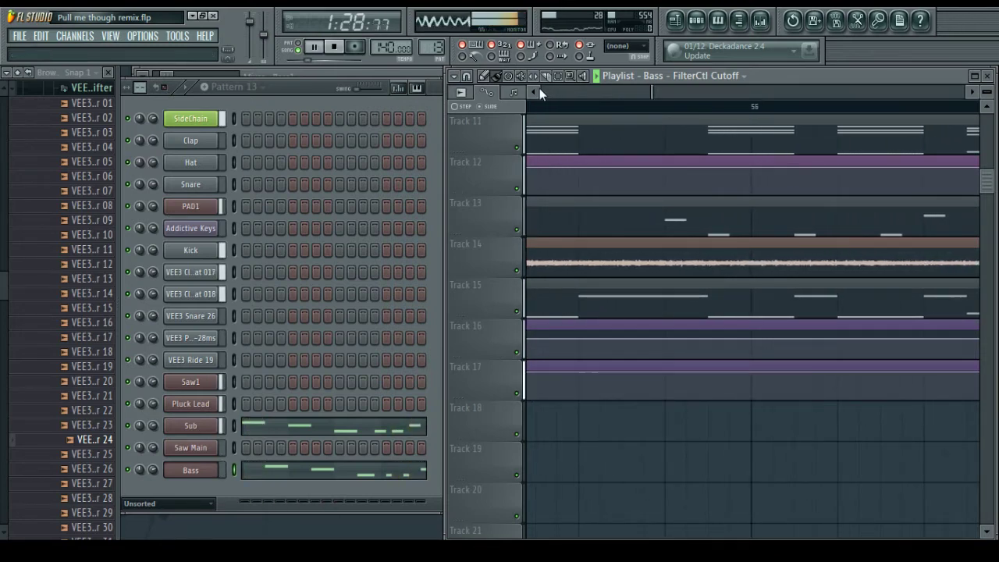
{"action": "key", "text": "space"}
{"action": "scroll", "coordinate": [536, 90], "scroll_direction": "down", "scroll_amount": 2}
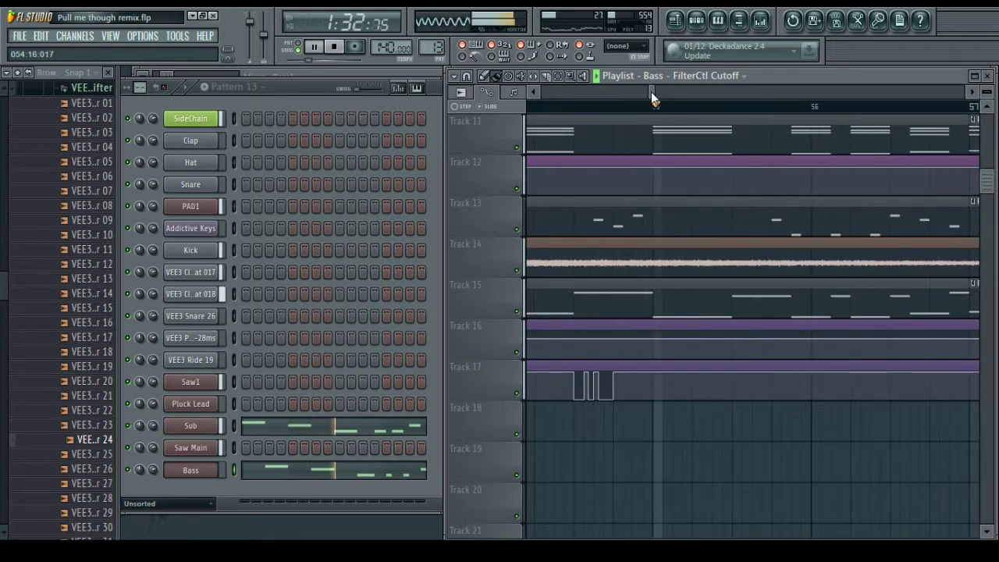
{"action": "scroll", "coordinate": [652, 92], "scroll_direction": "down", "scroll_amount": 2}
{"action": "key", "text": "space"}
{"action": "scroll", "coordinate": [687, 106], "scroll_direction": "up", "scroll_amount": 3}
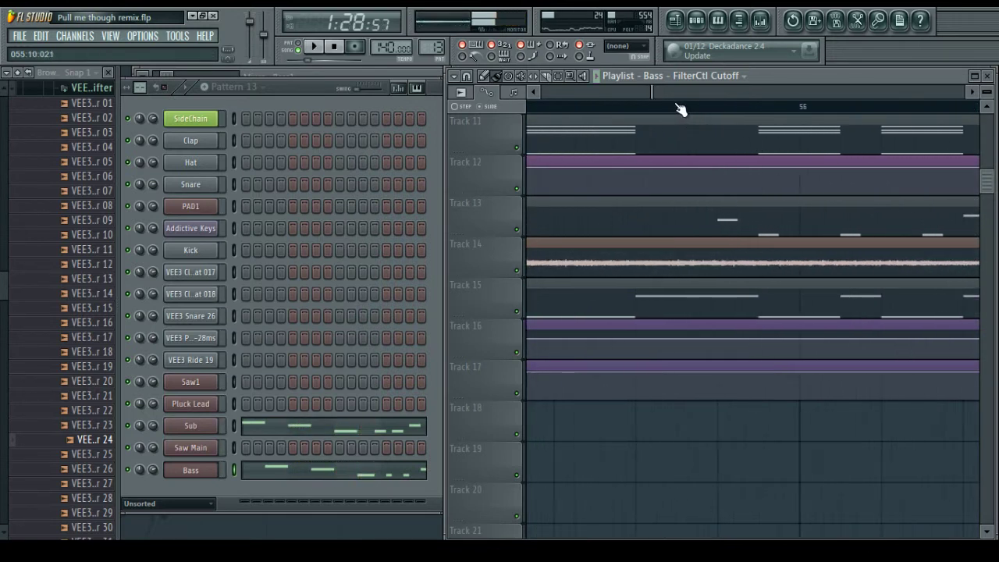
Add Track 17 cutoff automation points, drag one to 0% after bar 55, and delete the extra one
{"action": "right_click", "coordinate": [583, 378]}
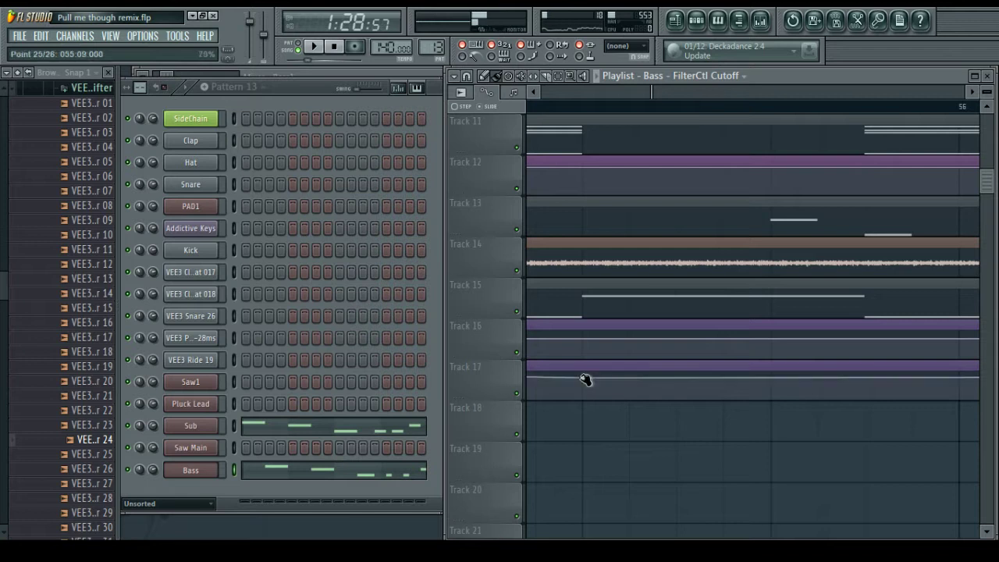
{"action": "right_click", "coordinate": [631, 384]}
{"action": "left_click_drag", "start_coordinate": [631, 384], "coordinate": [645, 405]}
{"action": "right_click", "coordinate": [678, 385]}
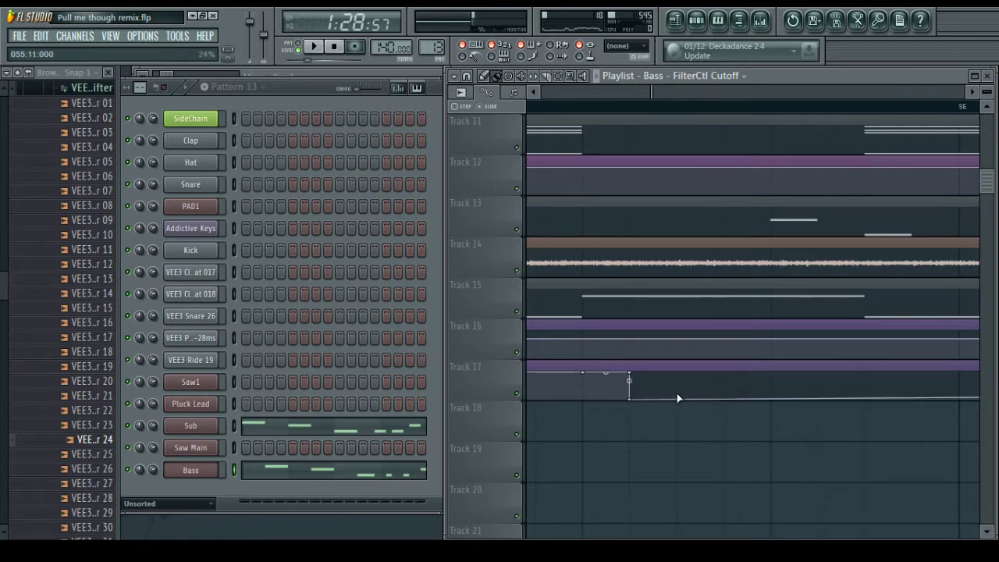
{"action": "left_click", "coordinate": [677, 398]}
{"action": "right_click", "coordinate": [683, 400]}
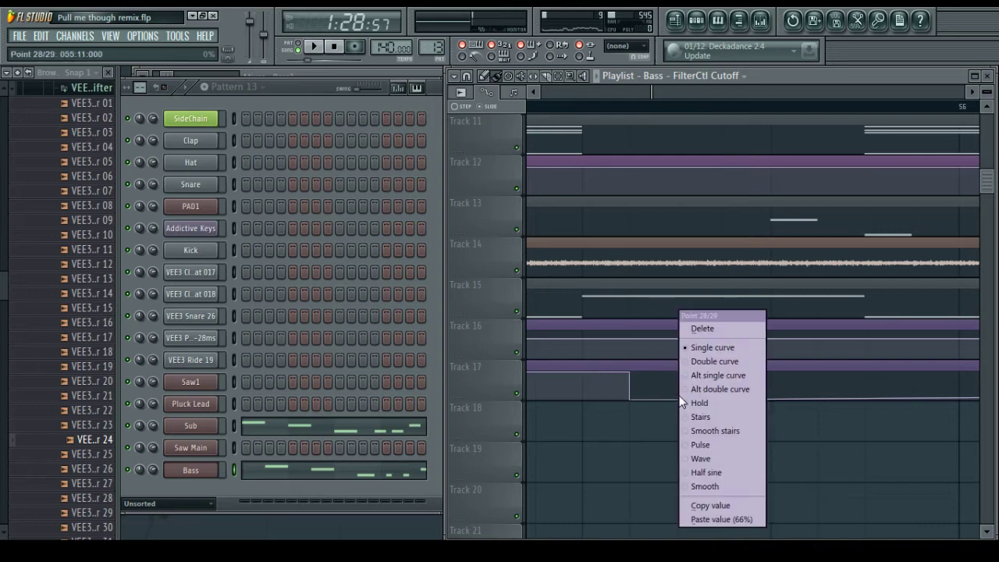
{"action": "left_click", "coordinate": [692, 332]}
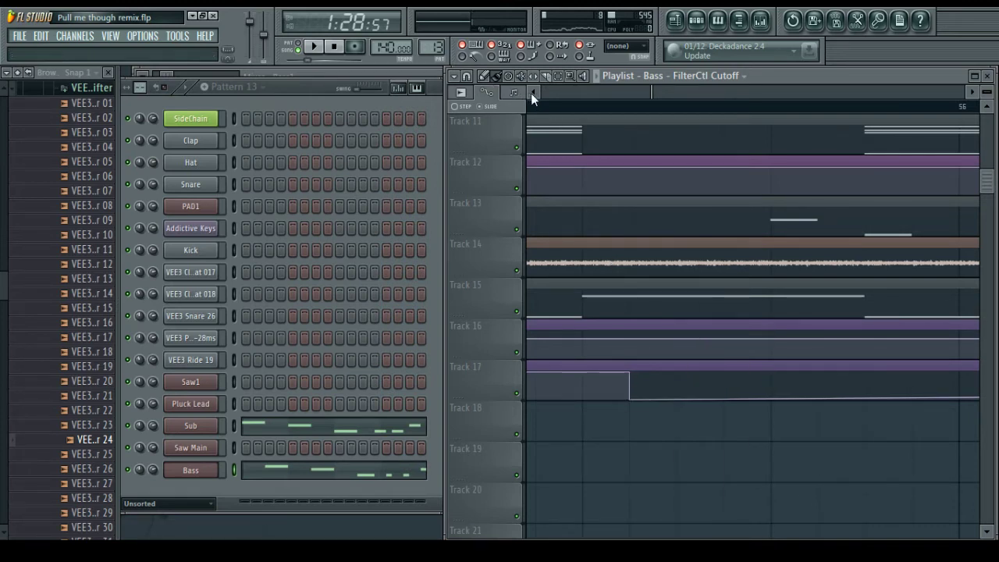
Play the song twice to audition the sharp cutoff drop
{"action": "scroll", "coordinate": [624, 108], "scroll_direction": "up", "scroll_amount": 3}
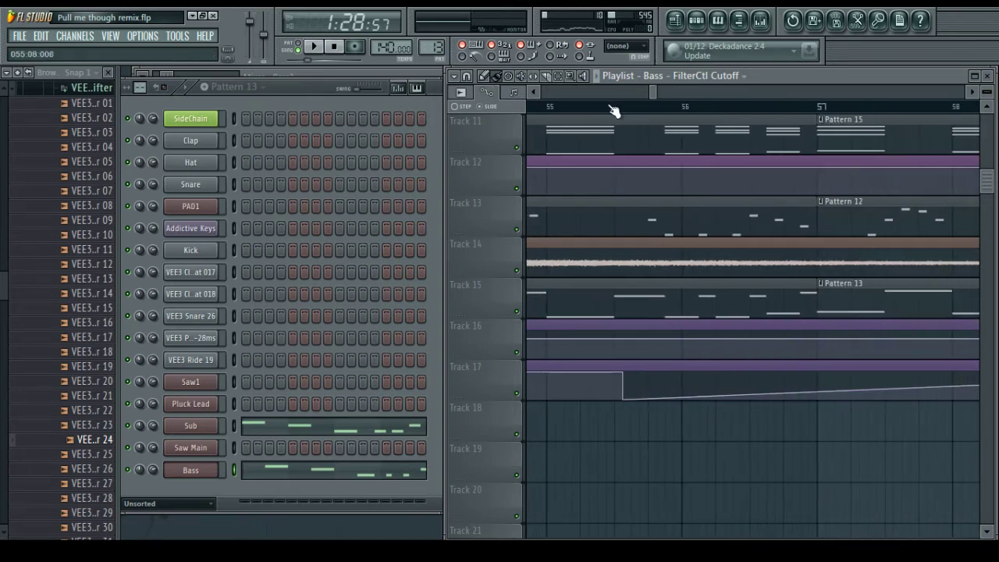
{"action": "key", "text": "space"}
{"action": "scroll", "coordinate": [612, 111], "scroll_direction": "up", "scroll_amount": 2}
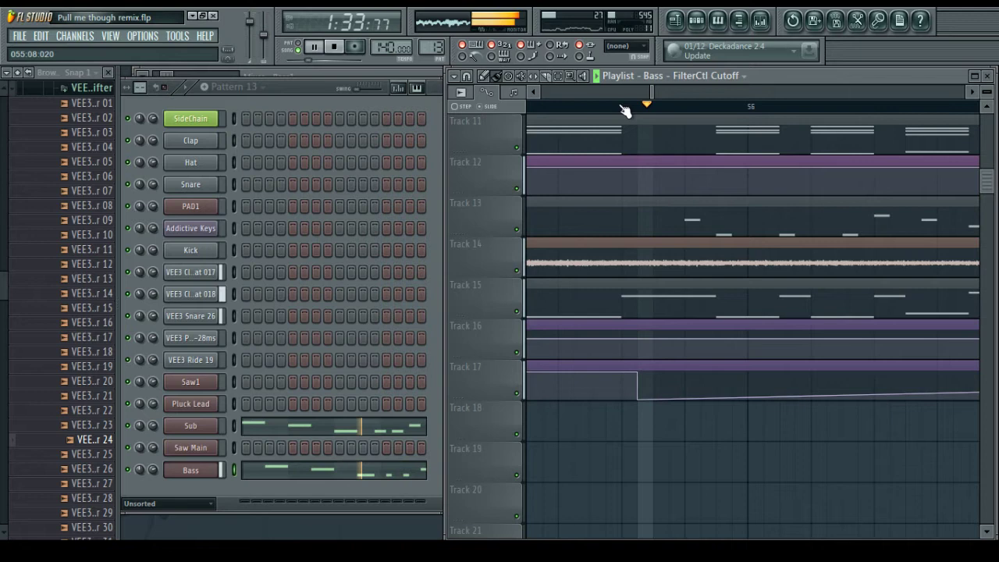
{"action": "key", "text": "space"}
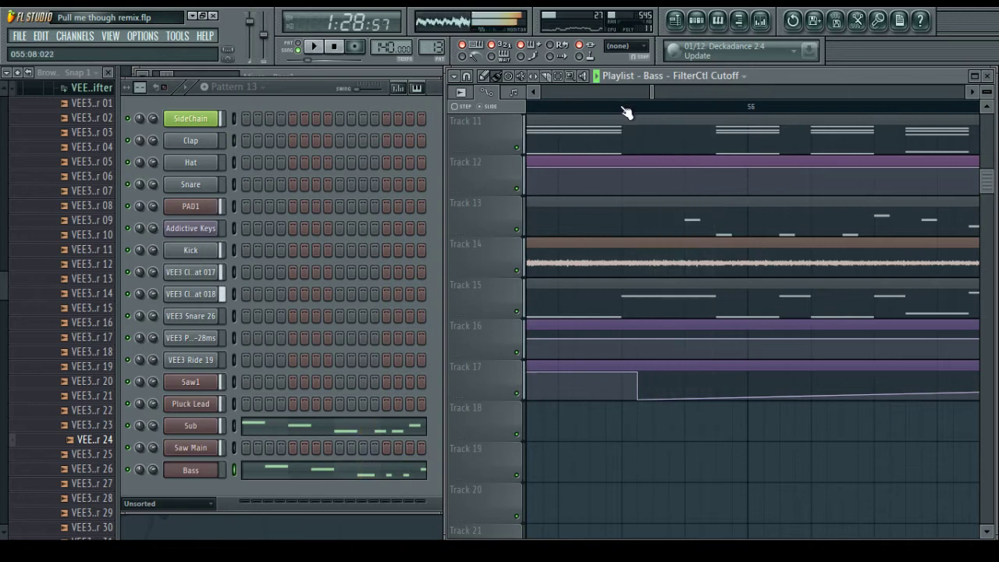
{"action": "scroll", "coordinate": [629, 111], "scroll_direction": "up", "scroll_amount": 1}
{"action": "scroll", "coordinate": [654, 115], "scroll_direction": "down", "scroll_amount": 2}
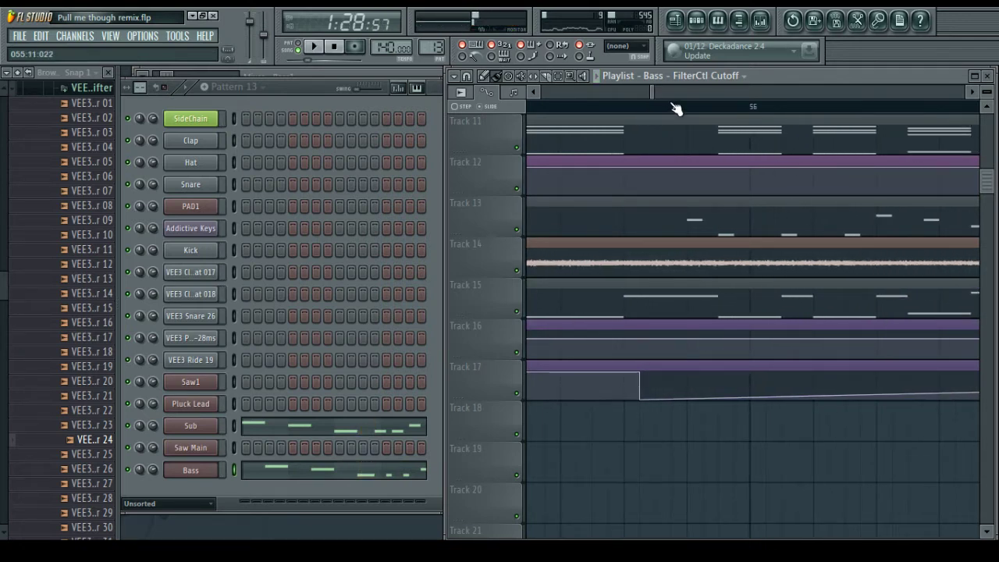
{"action": "scroll", "coordinate": [675, 109], "scroll_direction": "up", "scroll_amount": 1}
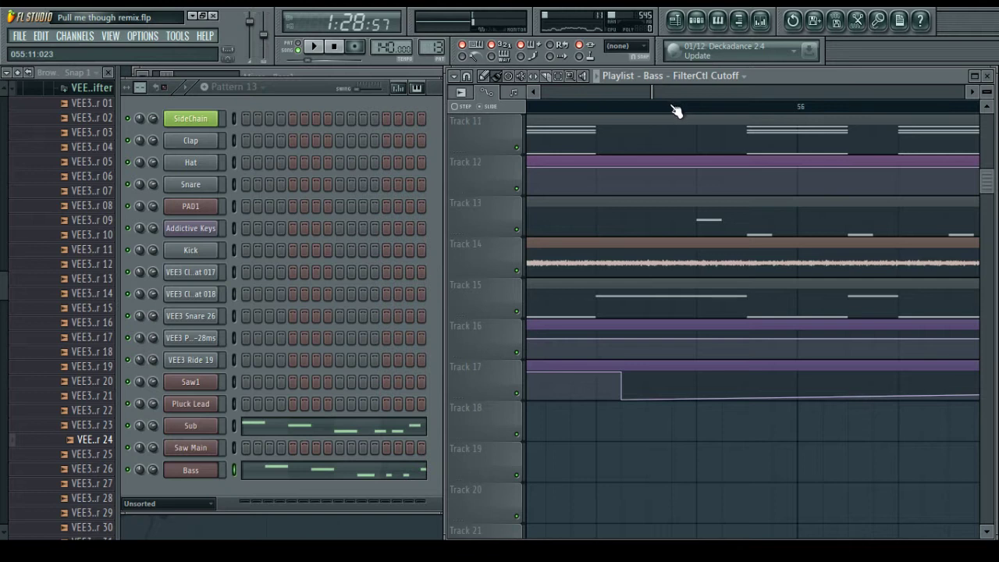
{"action": "key", "text": "space"}
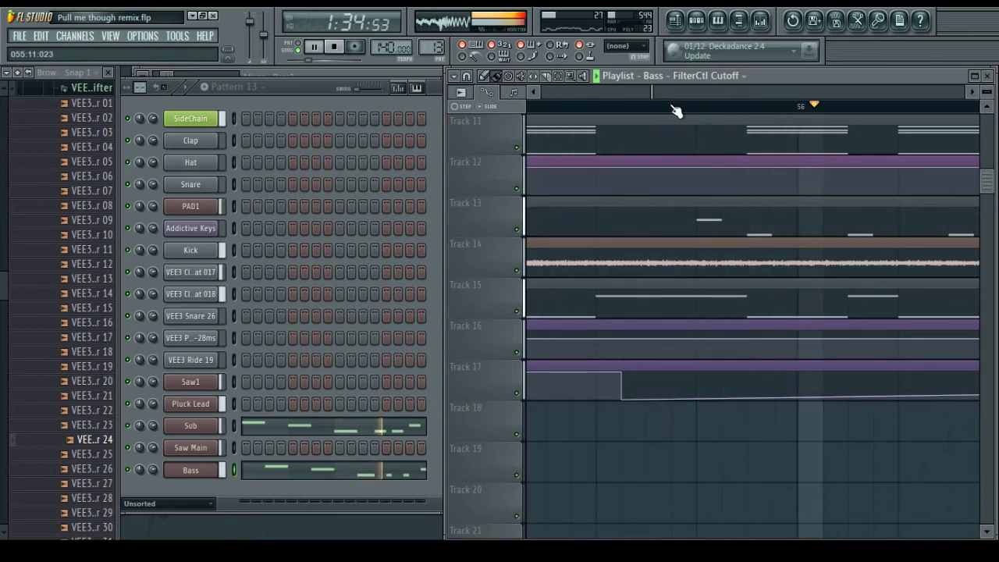
{"action": "key", "text": "space"}
{"action": "scroll", "coordinate": [658, 111], "scroll_direction": "up", "scroll_amount": 2}
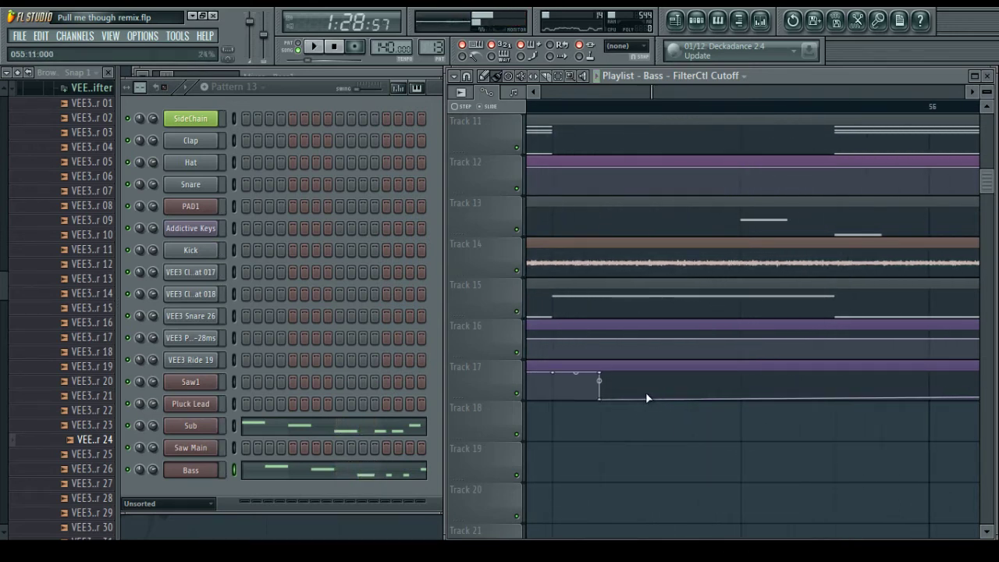
Set the playlist grid snap to 1/3 step
{"action": "left_click", "coordinate": [467, 77]}
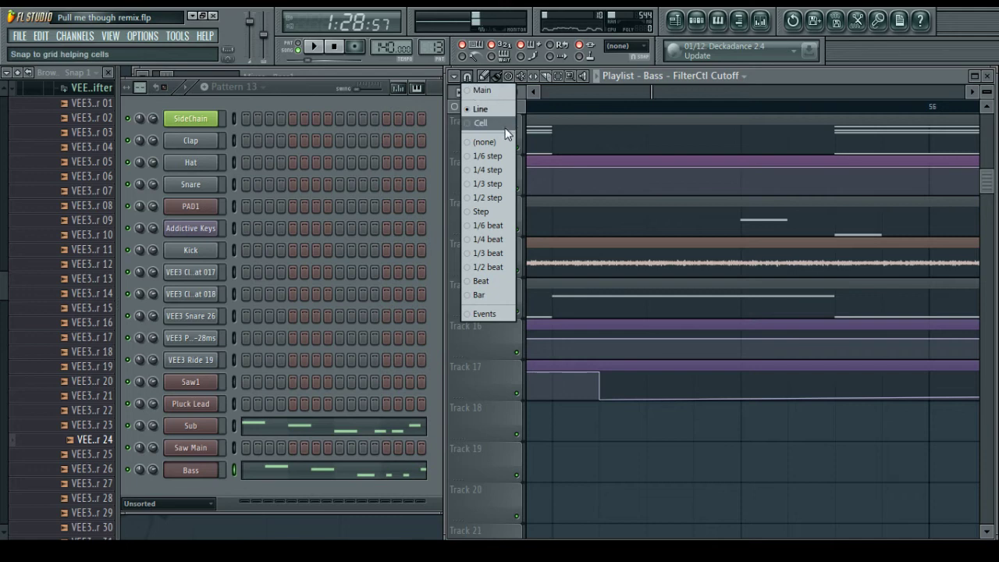
{"action": "left_click", "coordinate": [777, 82]}
{"action": "scroll", "coordinate": [765, 112], "scroll_direction": "down", "scroll_amount": 2}
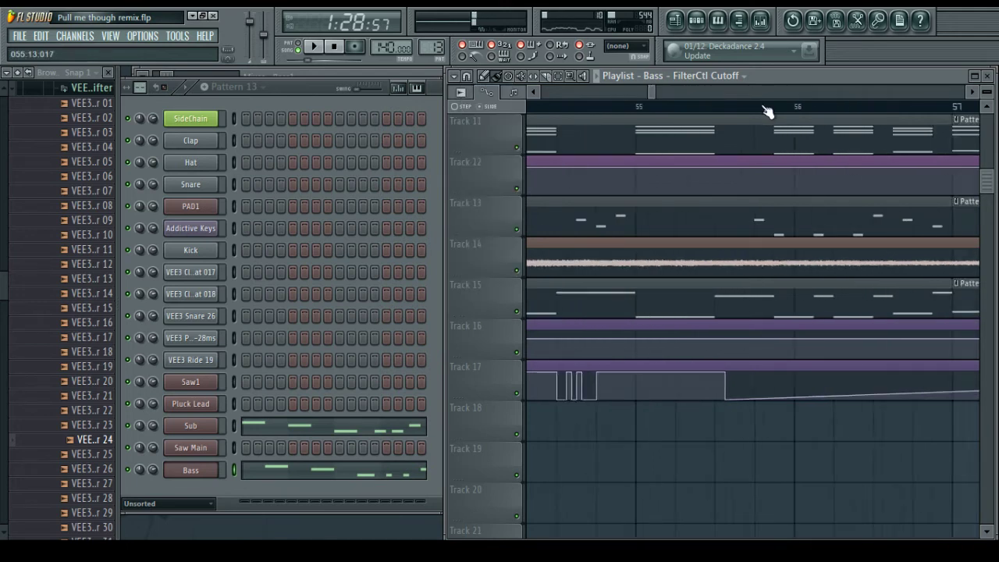
{"action": "scroll", "coordinate": [765, 112], "scroll_direction": "up", "scroll_amount": 4}
{"action": "scroll", "coordinate": [546, 113], "scroll_direction": "down", "scroll_amount": 2}
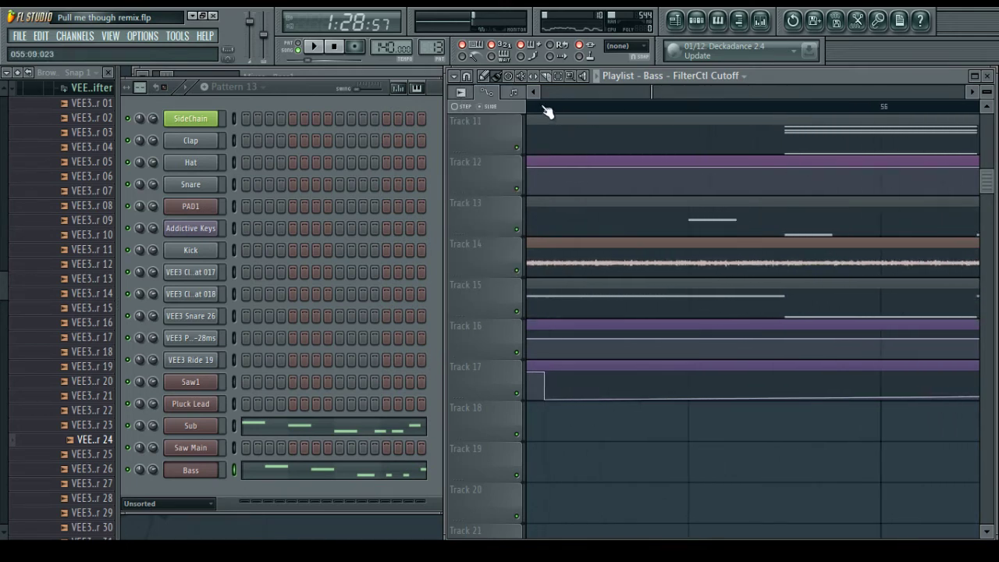
{"action": "scroll", "coordinate": [546, 113], "scroll_direction": "up", "scroll_amount": 1}
{"action": "left_click", "coordinate": [467, 77]}
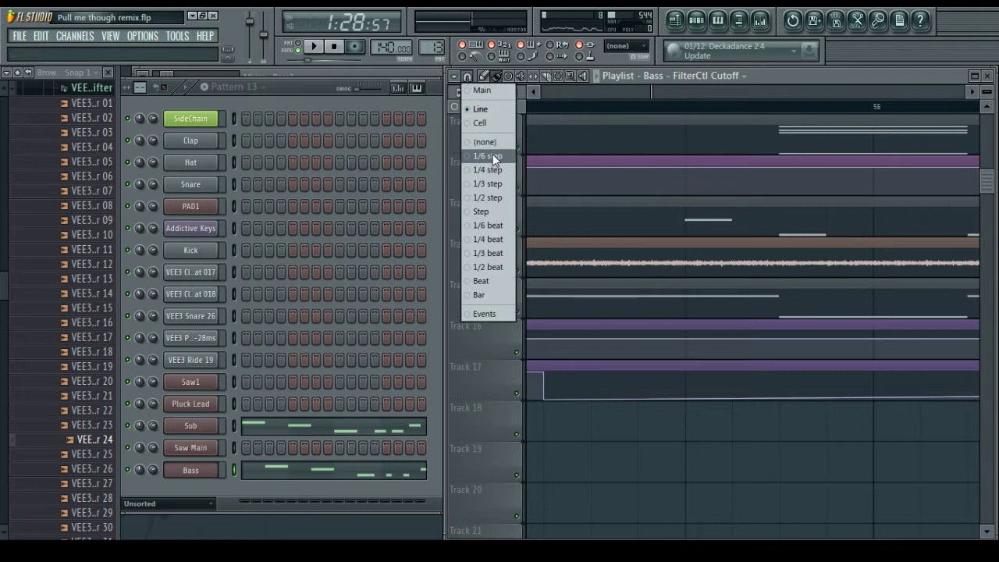
{"action": "left_click", "coordinate": [494, 183]}
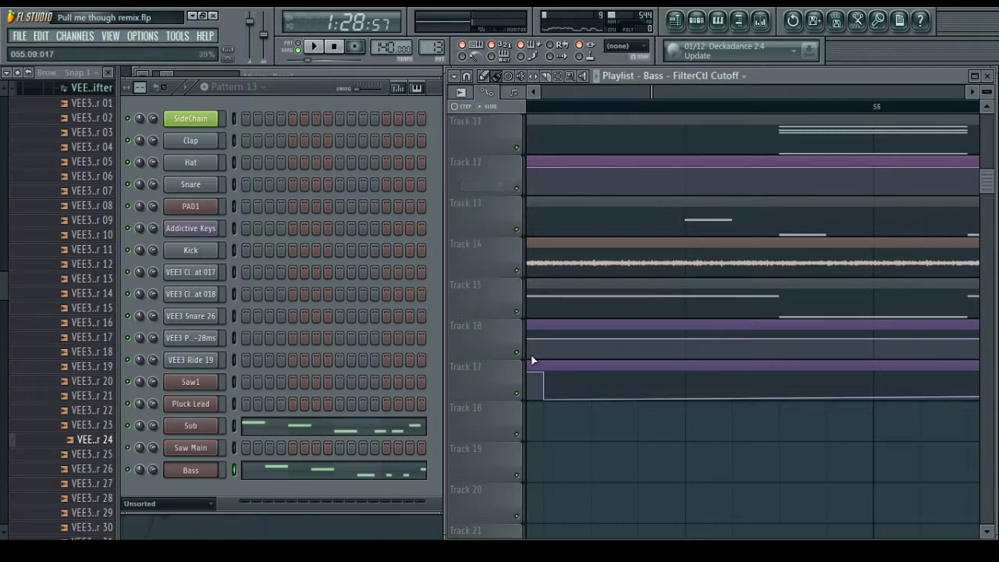
Add a point on the Track 17 cutoff automation and raise it to full for stepped cuts, then play
{"action": "left_click", "coordinate": [575, 400]}
{"action": "left_click_drag", "start_coordinate": [584, 395], "coordinate": [683, 402]}
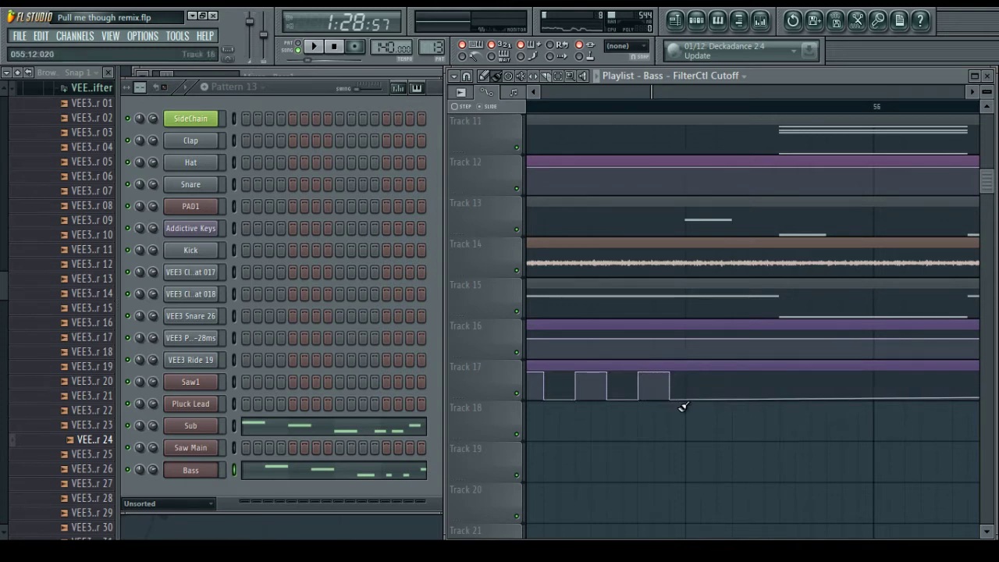
{"action": "key", "text": "space"}
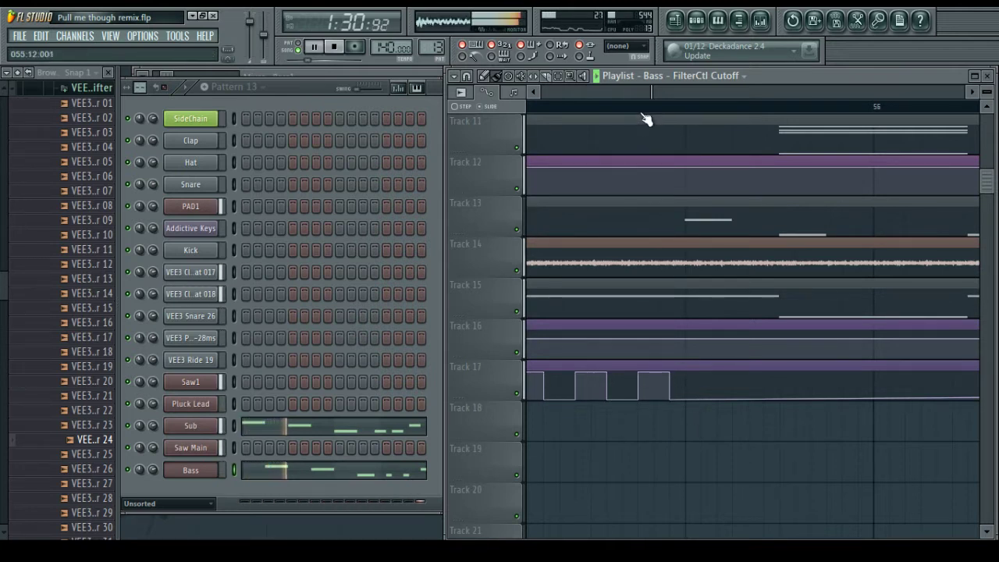
{"action": "scroll", "coordinate": [641, 105], "scroll_direction": "down", "scroll_amount": 3}
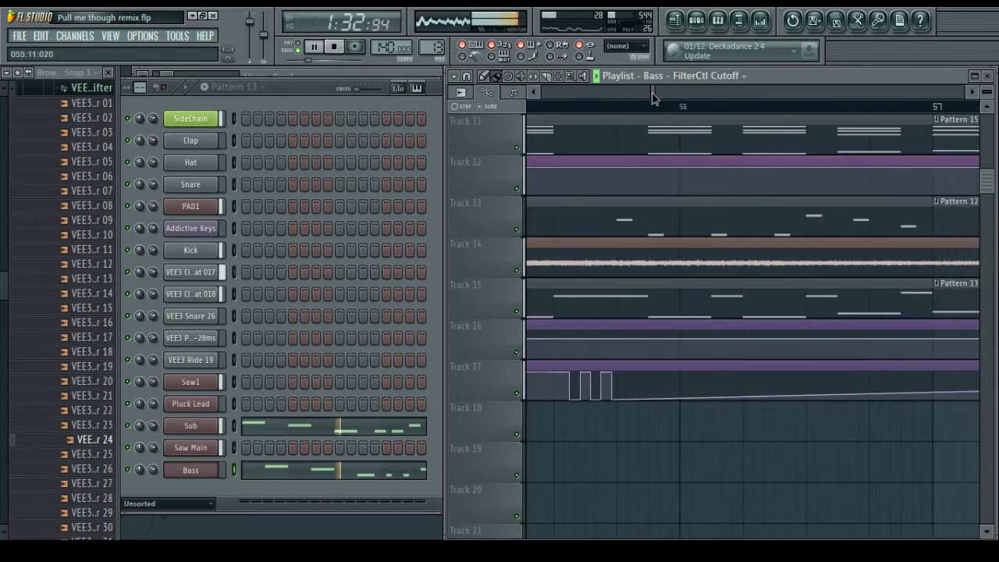
{"action": "scroll", "coordinate": [622, 106], "scroll_direction": "up", "scroll_amount": 3}
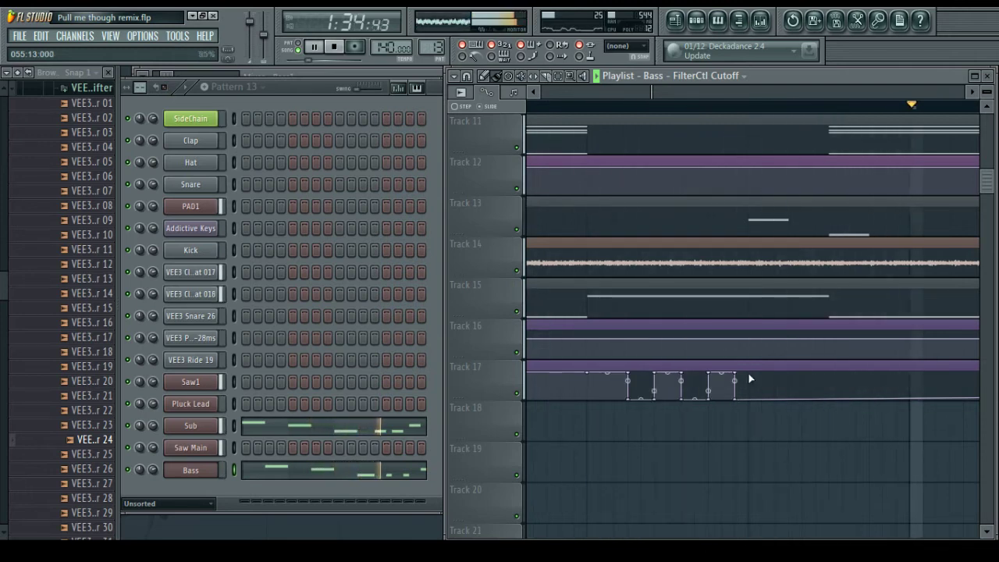
Add square steps near bar 55 on the cutoff automation, raising points to 100%, and audition them
{"action": "key", "text": "space"}
{"action": "left_click", "coordinate": [762, 399]}
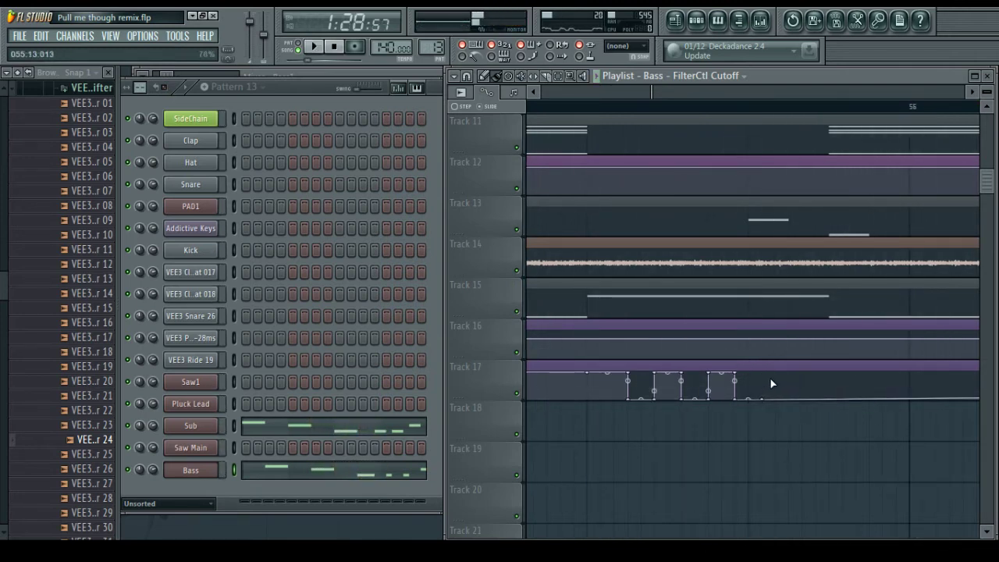
{"action": "right_click", "coordinate": [777, 378]}
{"action": "left_click_drag", "start_coordinate": [778, 379], "coordinate": [768, 372]}
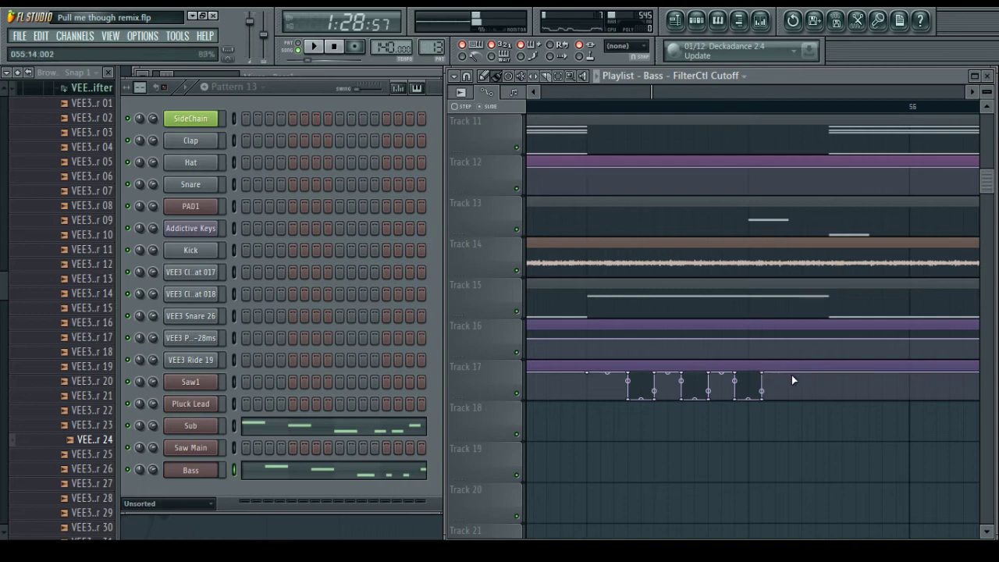
{"action": "left_click", "coordinate": [792, 375]}
{"action": "right_click", "coordinate": [788, 375]}
{"action": "left_click", "coordinate": [814, 329]}
{"action": "left_click_drag", "start_coordinate": [806, 380], "coordinate": [807, 374]}
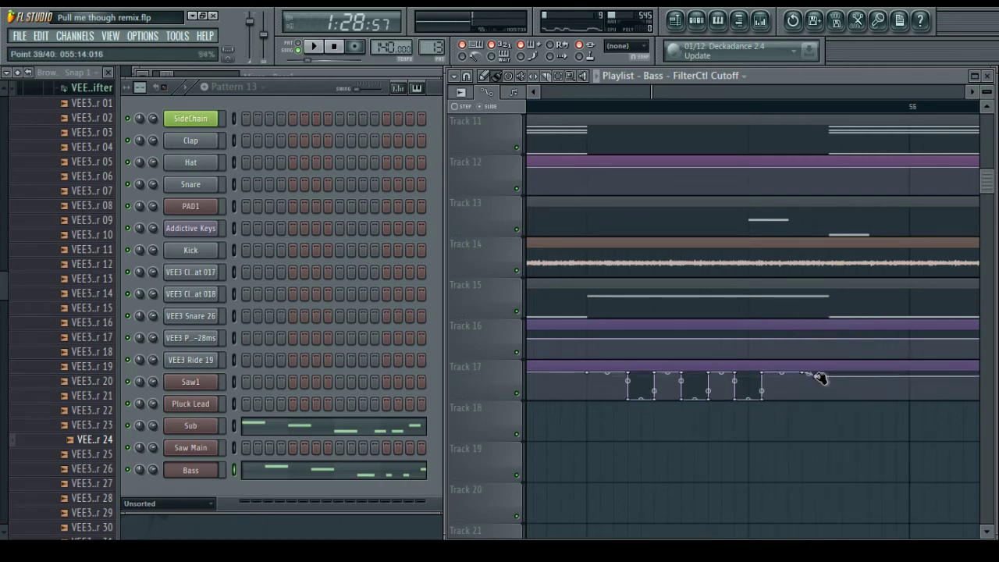
{"action": "key", "text": "space"}
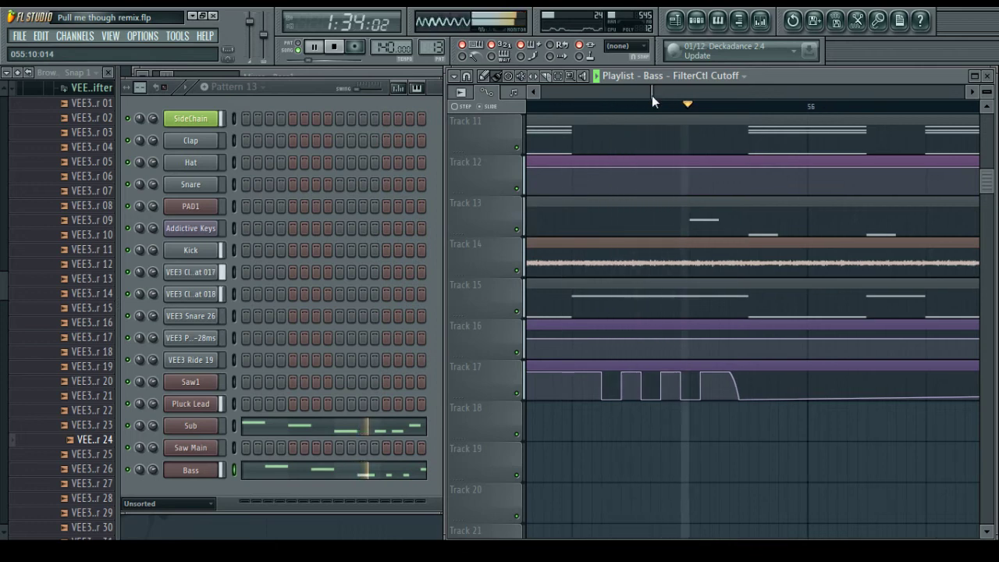
{"action": "key", "text": "space"}
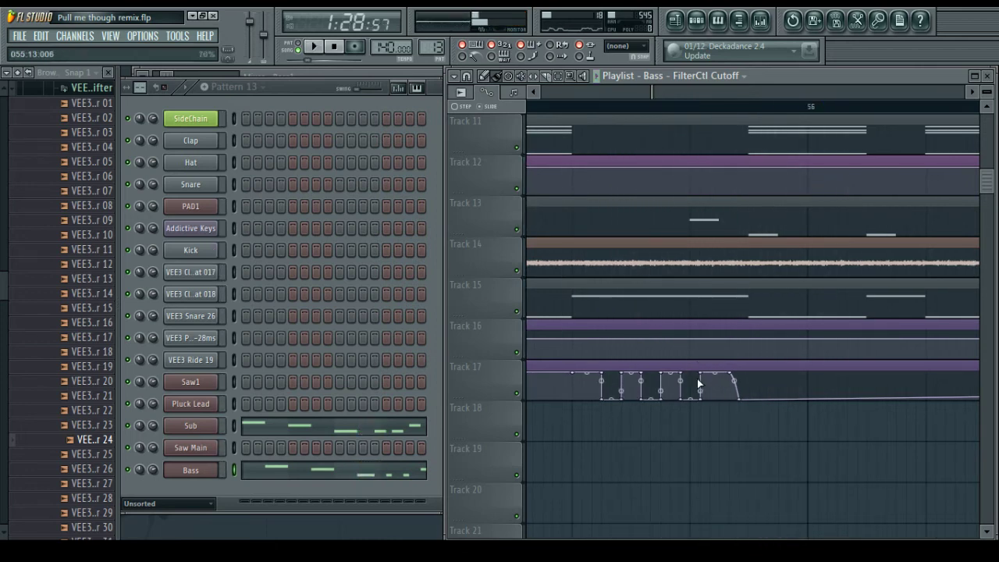
Make one cutoff segment a curve and delete several nearby automation points
{"action": "right_click", "coordinate": [644, 399]}
{"action": "left_click", "coordinate": [662, 344]}
{"action": "right_click", "coordinate": [645, 378]}
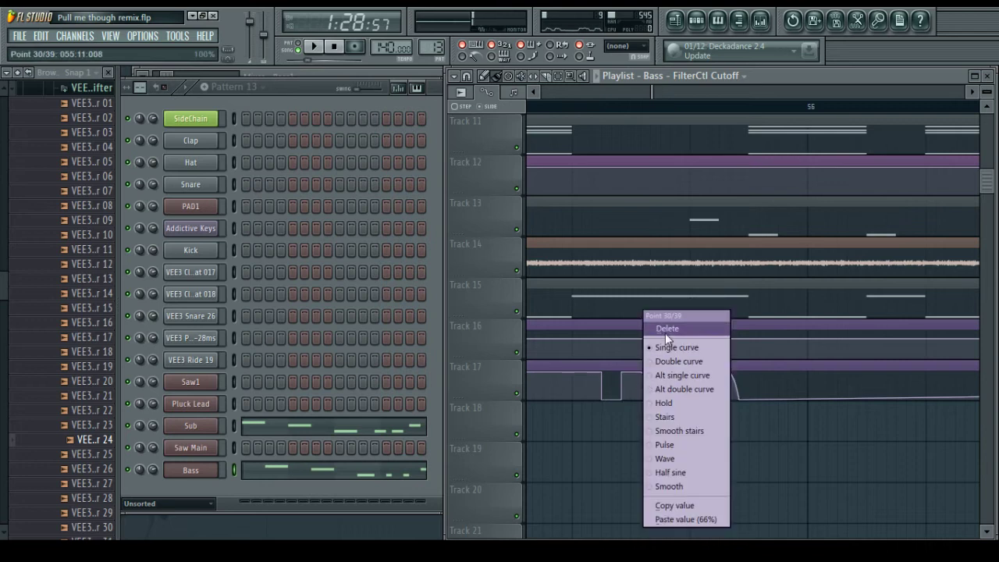
{"action": "left_click", "coordinate": [655, 327]}
{"action": "right_click", "coordinate": [628, 372]}
{"action": "left_click", "coordinate": [647, 329]}
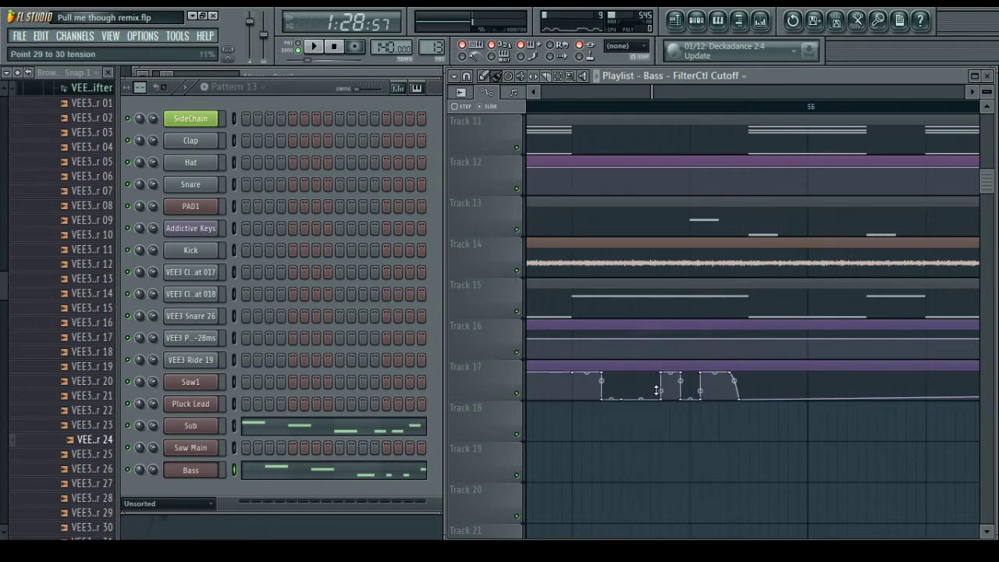
{"action": "right_click", "coordinate": [663, 395]}
{"action": "left_click", "coordinate": [679, 329]}
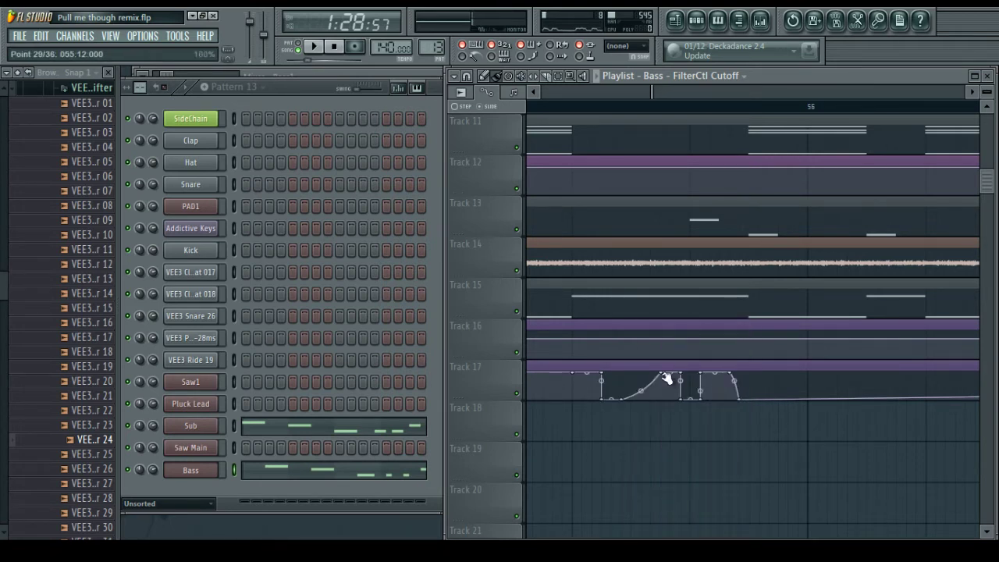
{"action": "right_click", "coordinate": [665, 378]}
{"action": "left_click", "coordinate": [679, 329]}
{"action": "right_click", "coordinate": [685, 397]}
{"action": "left_click", "coordinate": [702, 329]}
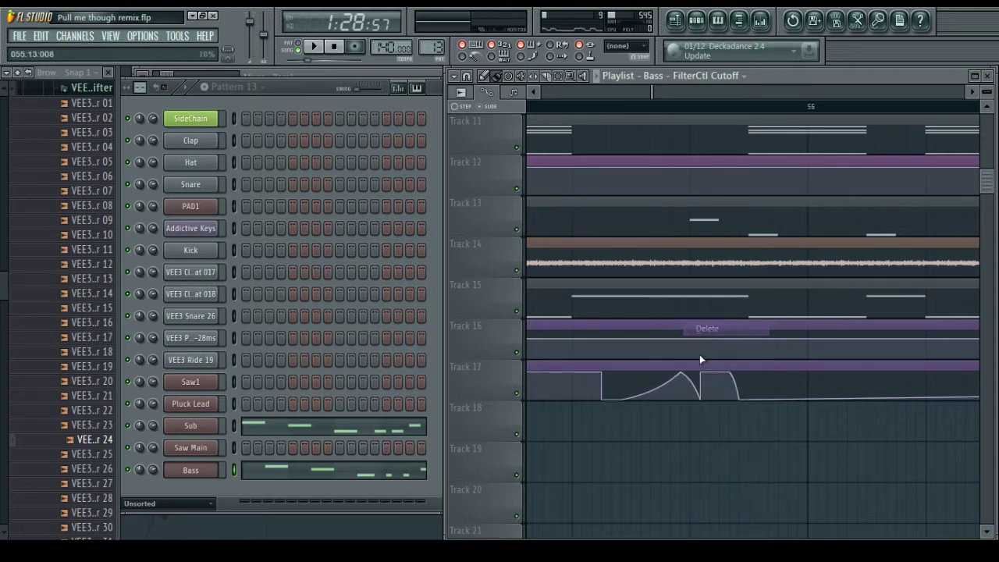
Delete the curved hump points, including point 29, to flatten the cutoff segment
{"action": "right_click", "coordinate": [683, 374]}
{"action": "left_click", "coordinate": [702, 328]}
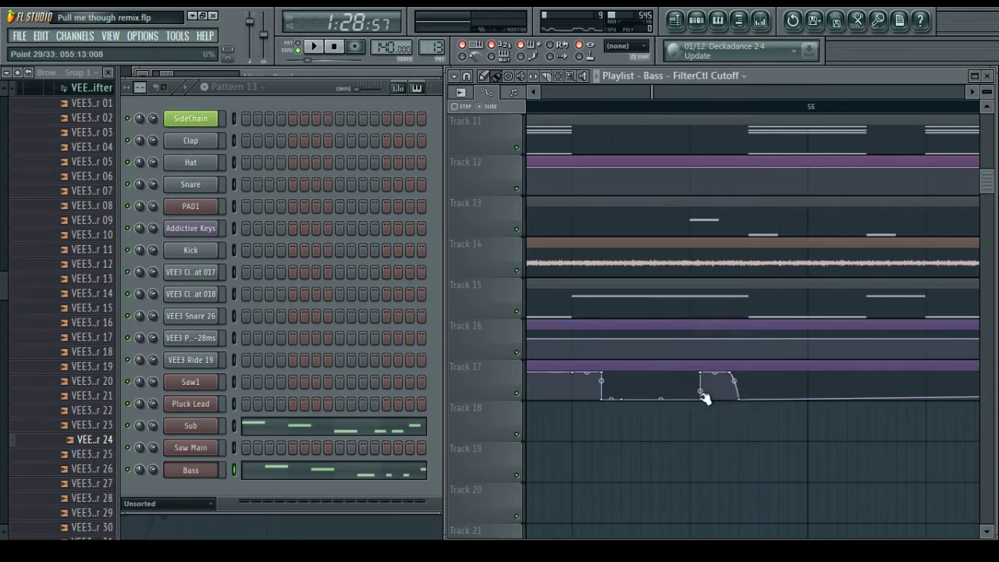
{"action": "right_click", "coordinate": [702, 396]}
{"action": "left_click", "coordinate": [726, 328]}
{"action": "right_click", "coordinate": [699, 375]}
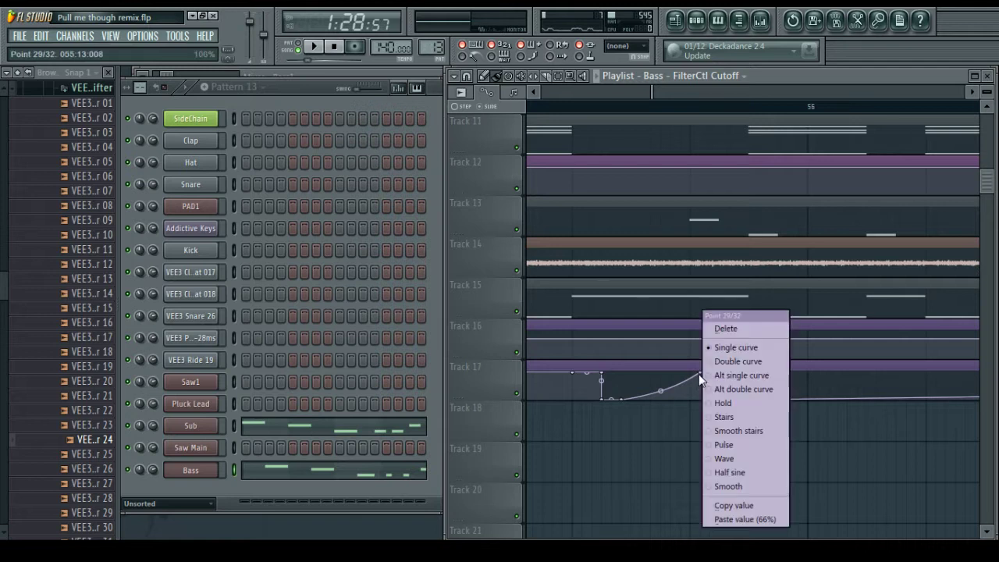
{"action": "left_click", "coordinate": [725, 328]}
{"action": "right_click", "coordinate": [737, 375]}
{"action": "left_click", "coordinate": [748, 328]}
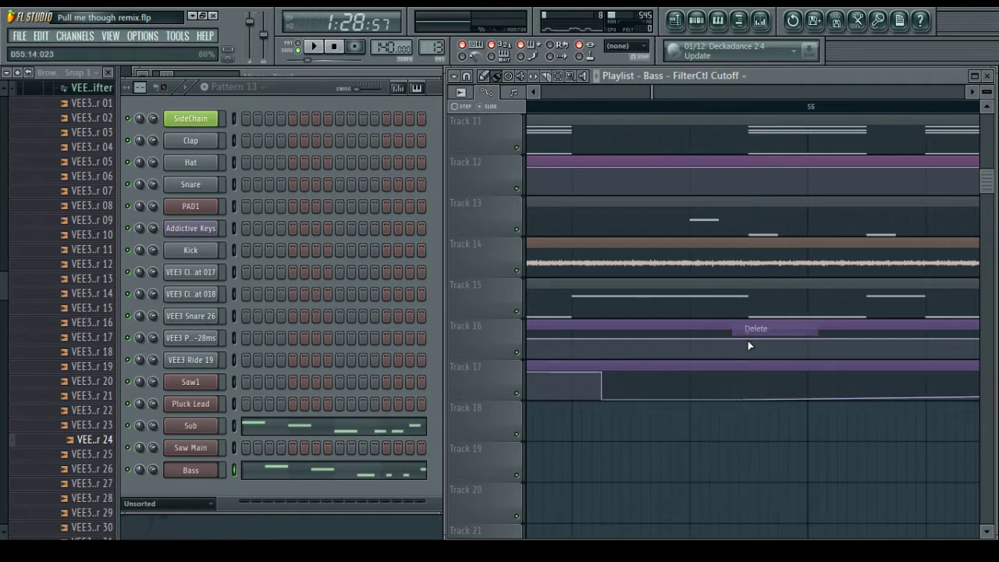
{"action": "scroll", "coordinate": [618, 258], "scroll_direction": "up", "scroll_amount": 1}
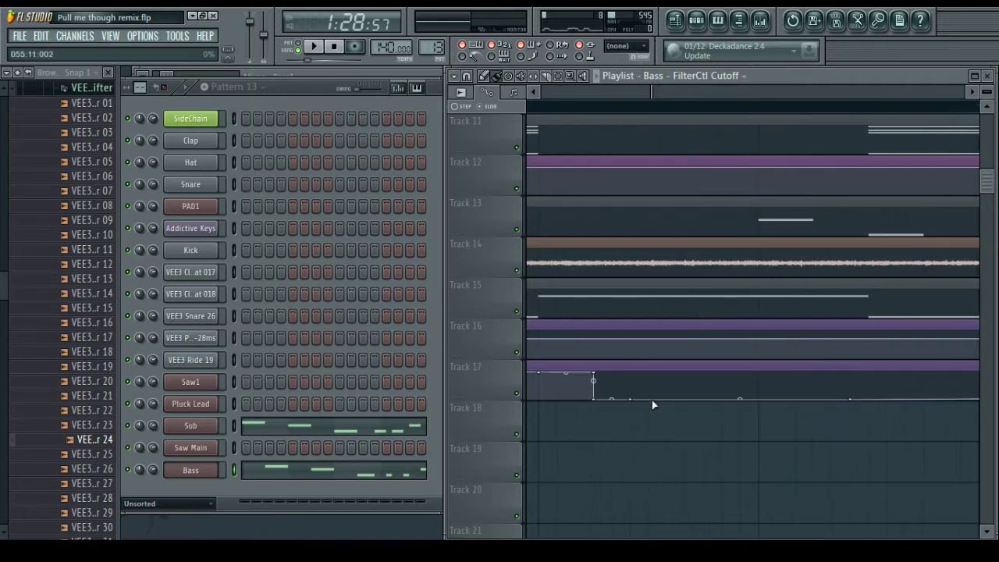
{"action": "right_click", "coordinate": [634, 398]}
{"action": "left_click", "coordinate": [652, 329]}
Add a new top-of-lane pulse, remove points near the end, raise the end point, and play
{"action": "right_click", "coordinate": [703, 399]}
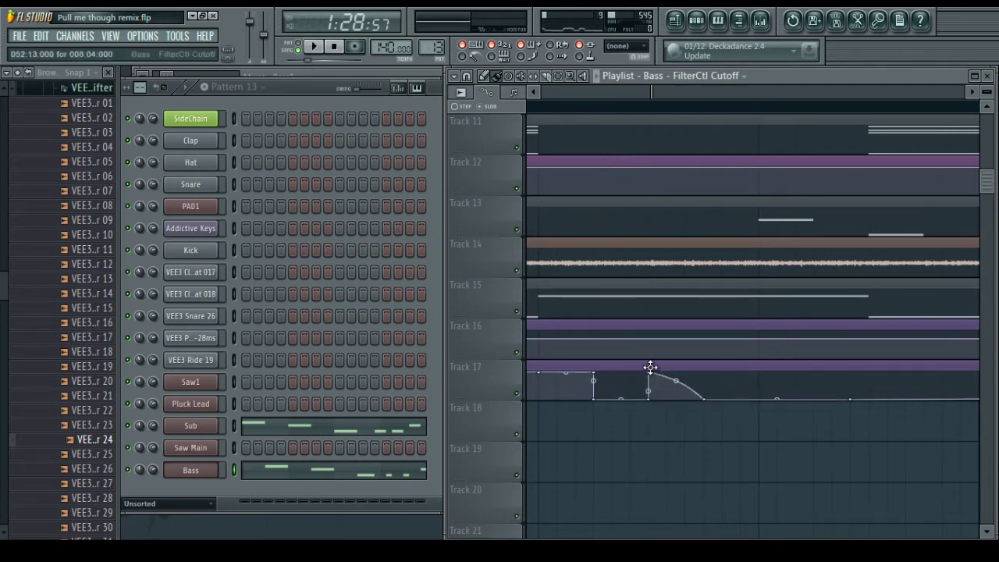
{"action": "left_click_drag", "start_coordinate": [709, 399], "coordinate": [707, 363]}
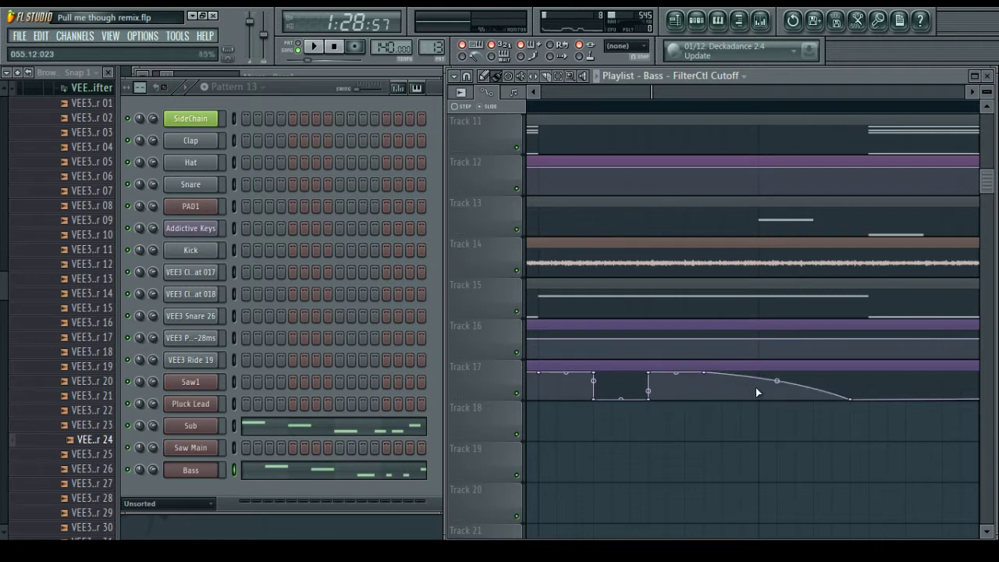
{"action": "right_click", "coordinate": [723, 398]}
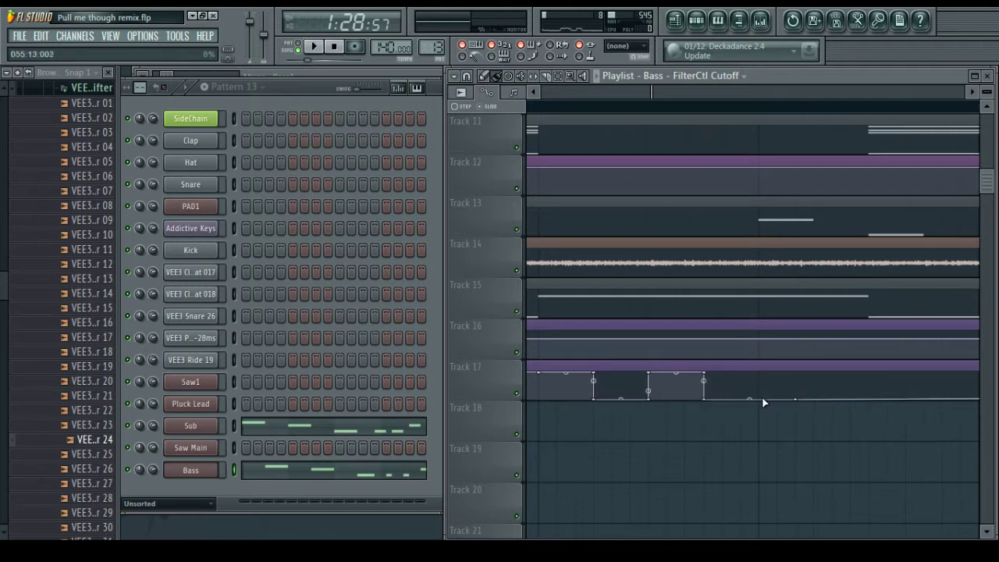
{"action": "right_click", "coordinate": [798, 396]}
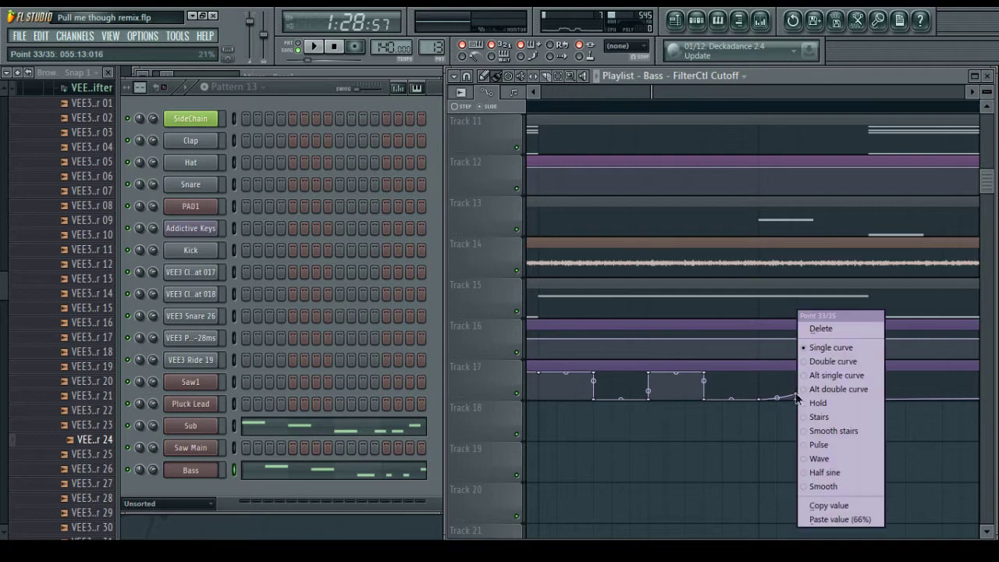
{"action": "left_click", "coordinate": [819, 328]}
{"action": "right_click", "coordinate": [798, 398]}
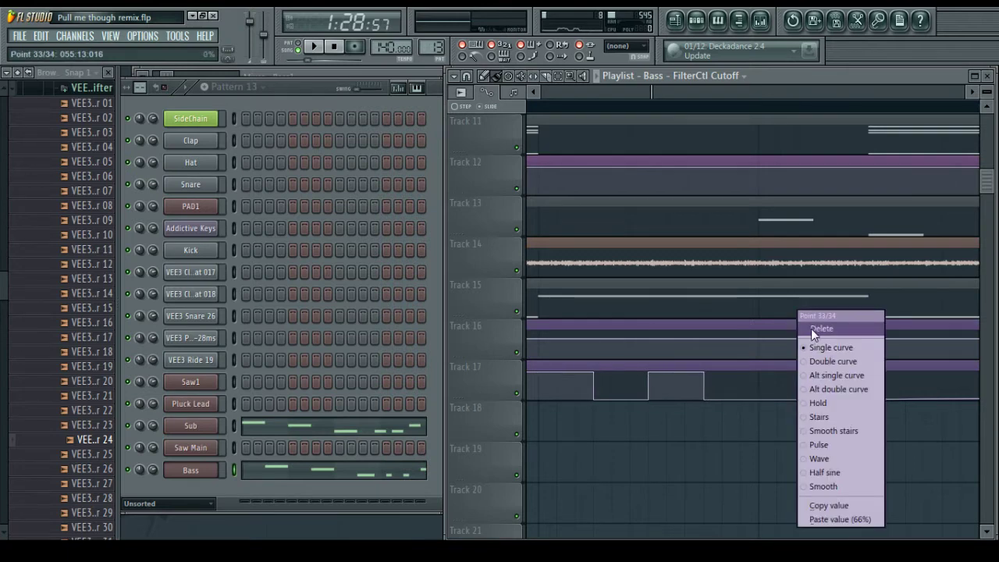
{"action": "left_click", "coordinate": [814, 330]}
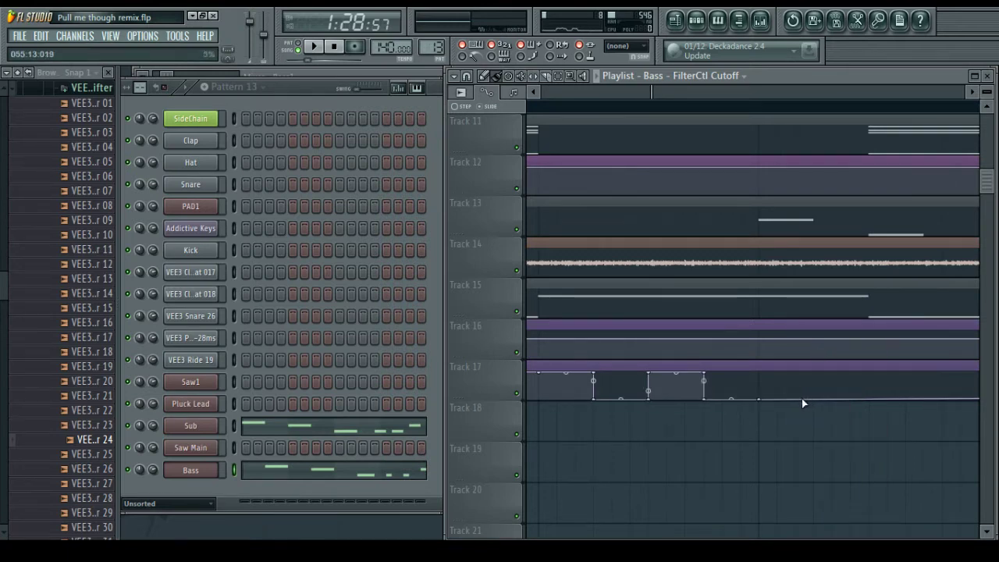
{"action": "right_click", "coordinate": [817, 399]}
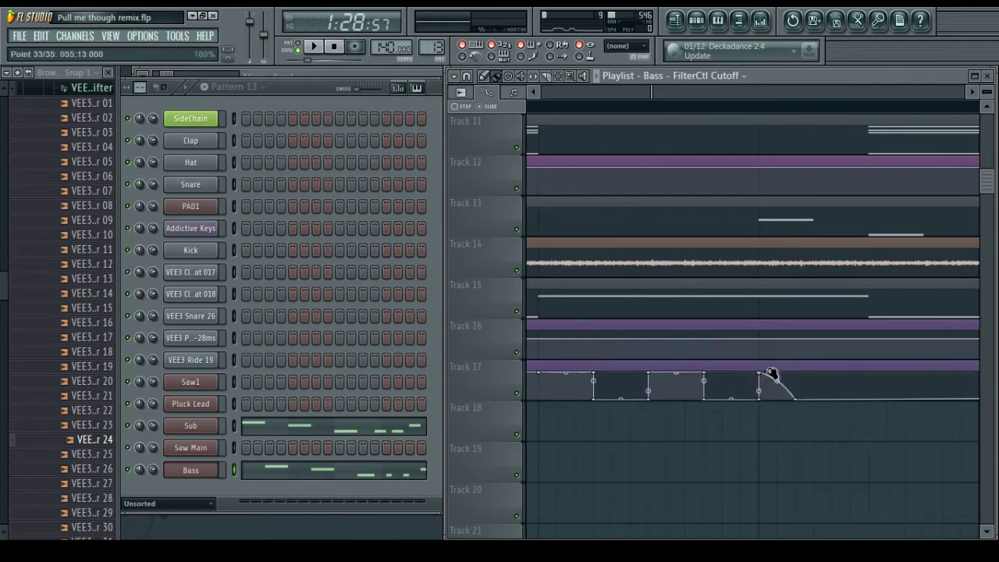
{"action": "left_click_drag", "start_coordinate": [818, 401], "coordinate": [831, 359]}
{"action": "key", "text": "space"}
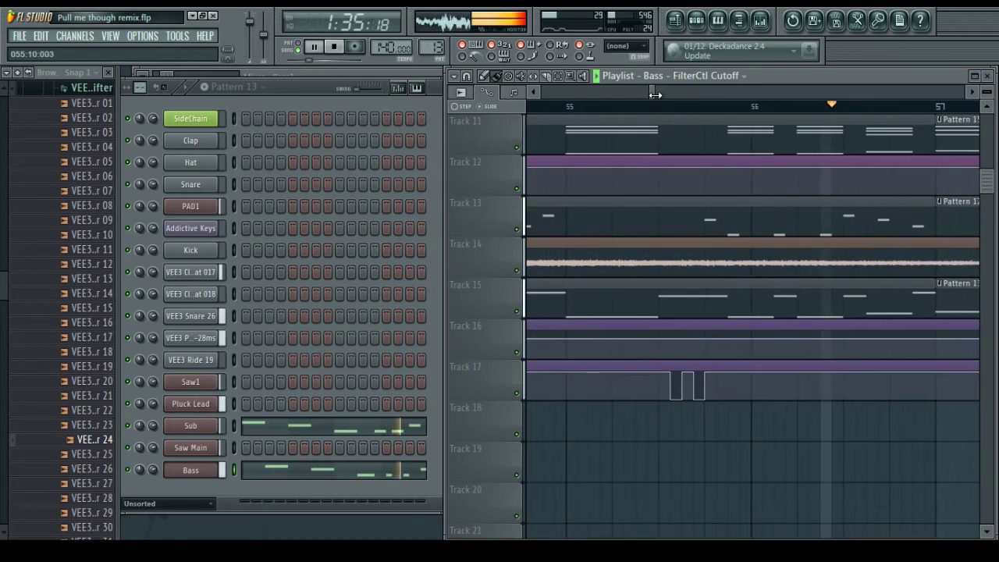
Undo the first resize, set snap to Line, and shorten the Track 17 cutoff envelope clip
{"action": "scroll", "coordinate": [653, 95], "scroll_direction": "down", "scroll_amount": 5}
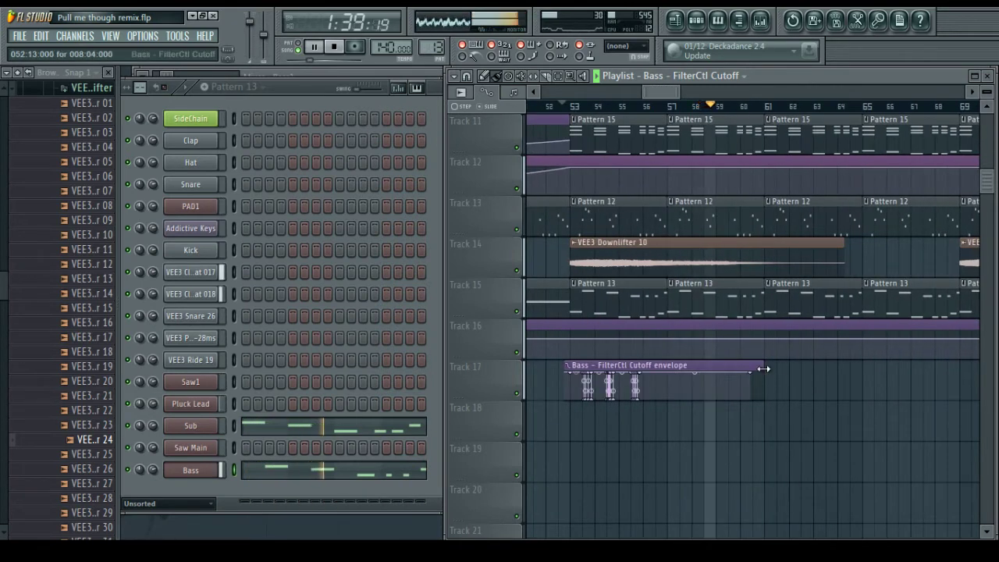
{"action": "left_click_drag", "start_coordinate": [764, 365], "coordinate": [679, 362]}
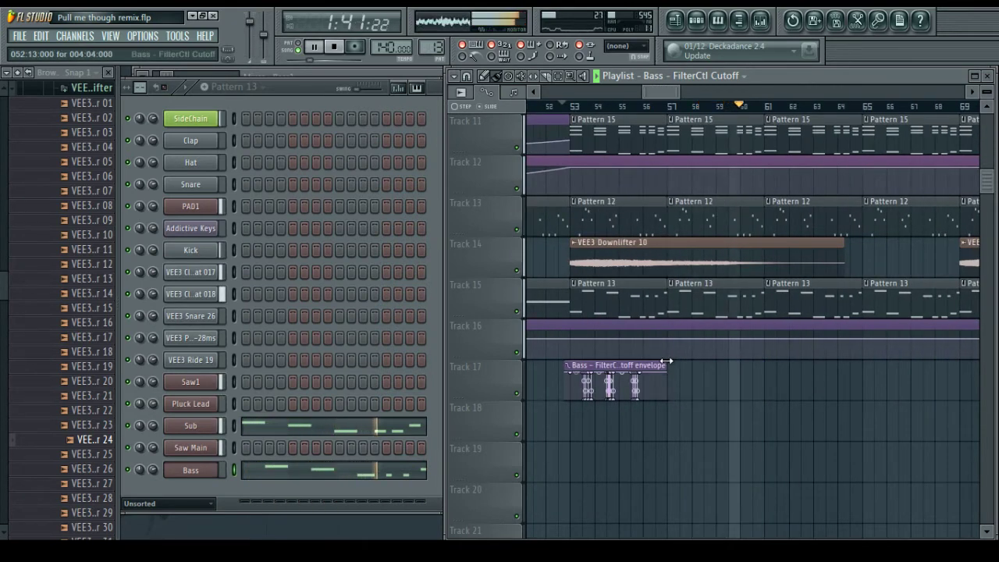
{"action": "key", "text": "ctrl+z"}
{"action": "left_click", "coordinate": [467, 77]}
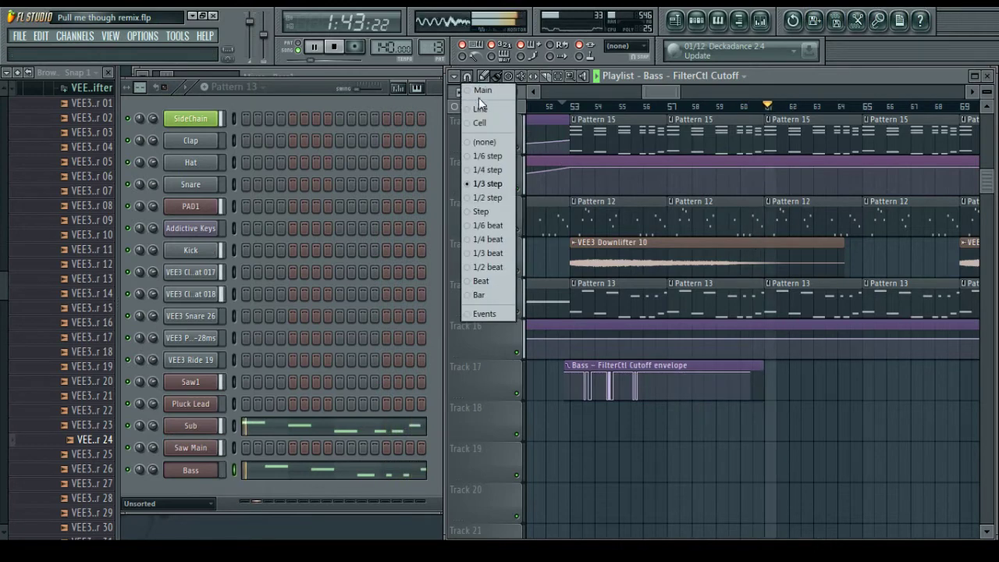
{"action": "left_click", "coordinate": [479, 110]}
{"action": "left_click_drag", "start_coordinate": [762, 386], "coordinate": [654, 384]}
Copy the shortened envelope clip to start at bar 57
{"action": "scroll", "coordinate": [583, 118], "scroll_direction": "up", "scroll_amount": 3}
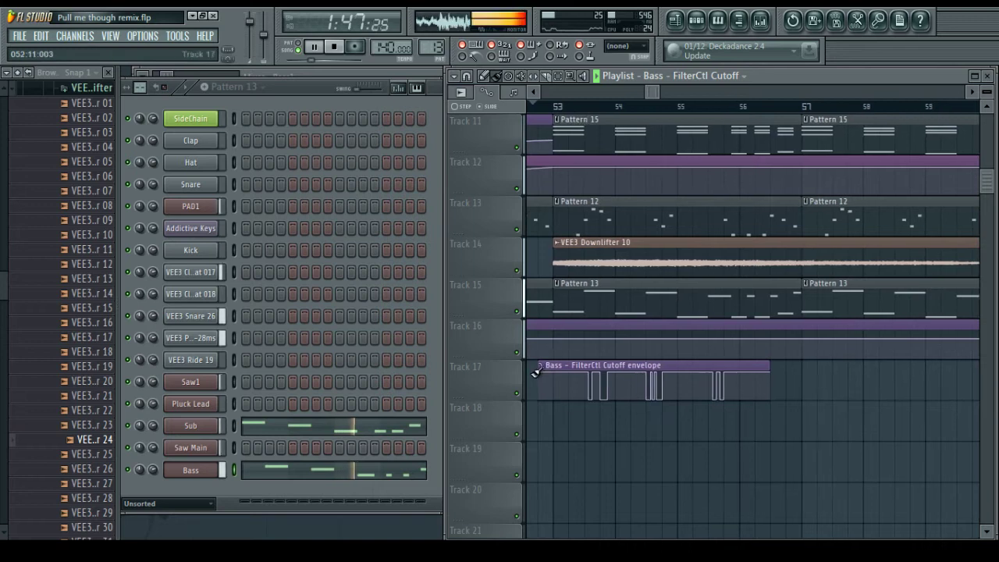
{"action": "left_click_drag", "start_coordinate": [573, 370], "coordinate": [822, 374]}
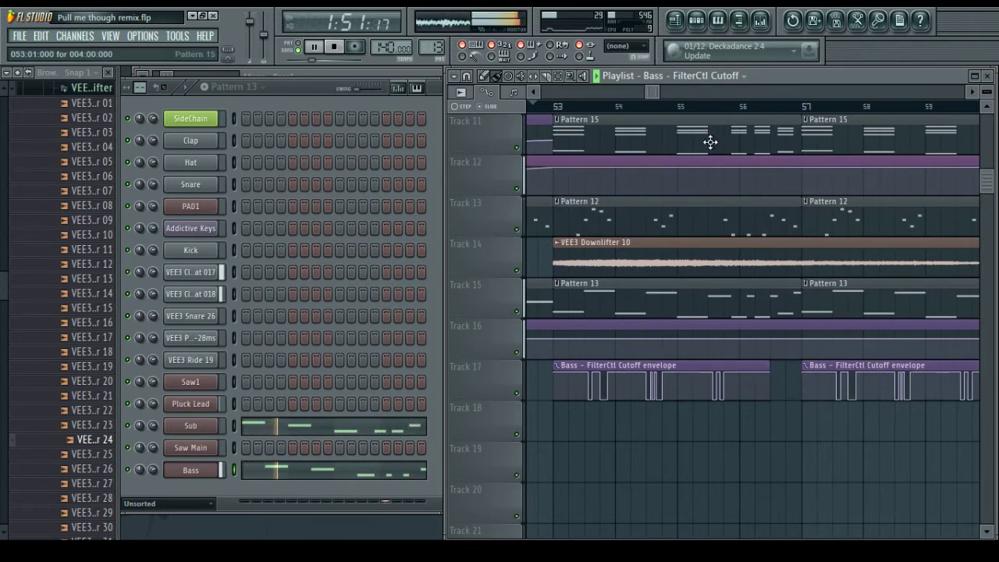
{"action": "key", "text": "space"}
{"action": "left_click_drag", "start_coordinate": [654, 92], "coordinate": [656, 96]}
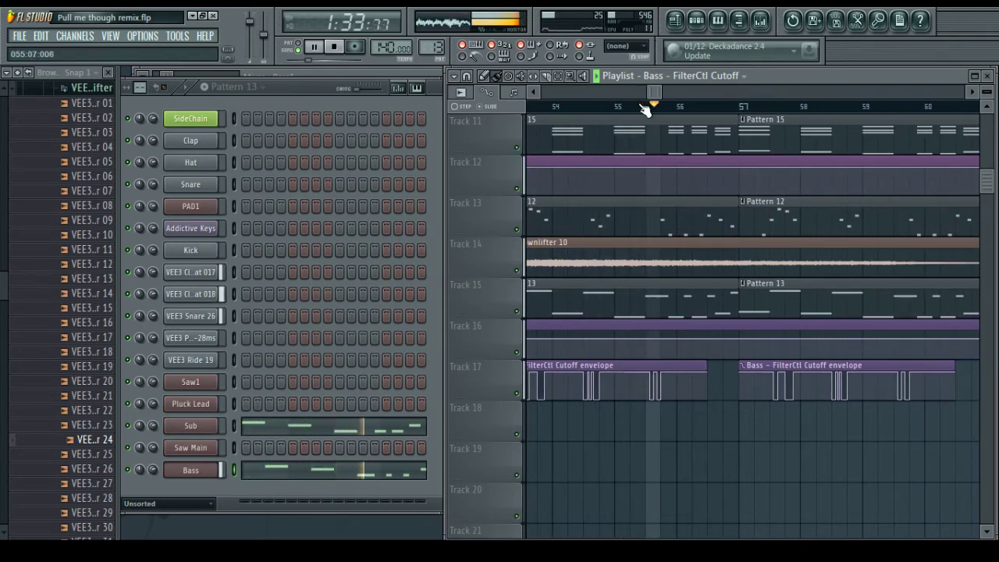
{"action": "scroll", "coordinate": [644, 110], "scroll_direction": "up", "scroll_amount": 1}
{"action": "scroll", "coordinate": [645, 111], "scroll_direction": "up", "scroll_amount": 1}
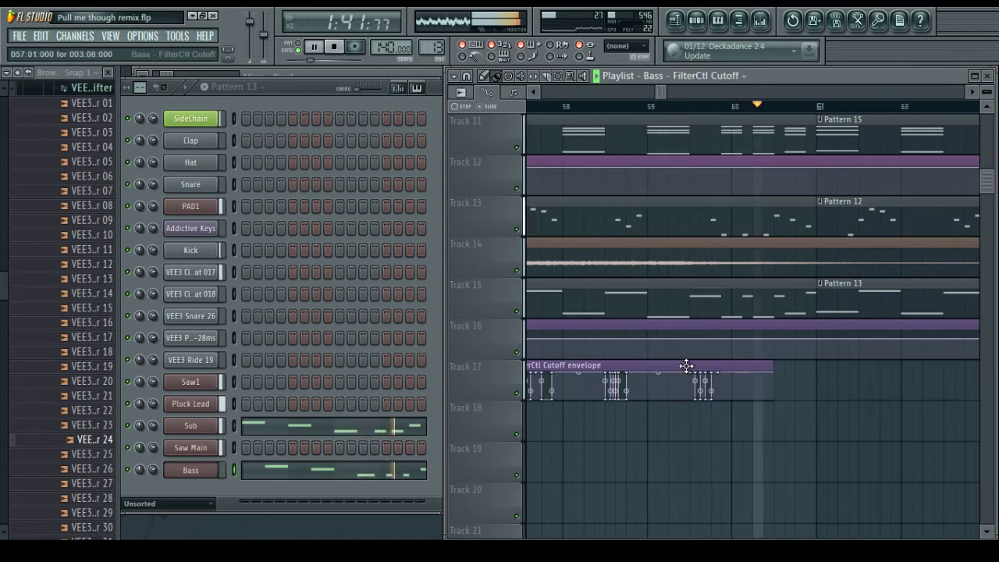
Place further envelope clip copies at bars 61, 65, 69 and 73
{"action": "left_click_drag", "start_coordinate": [687, 364], "coordinate": [892, 364]}
{"action": "scroll", "coordinate": [668, 101], "scroll_direction": "down", "scroll_amount": 2}
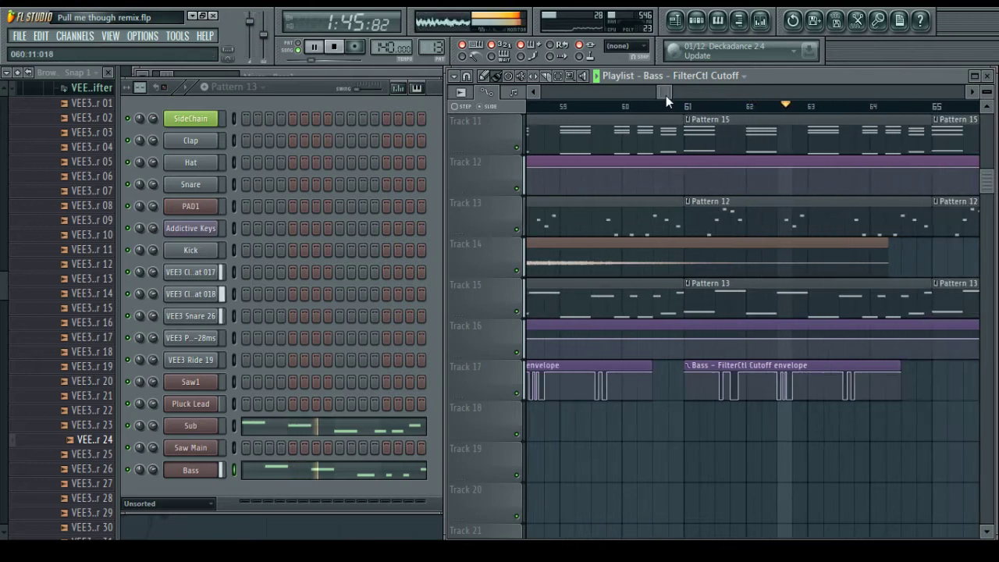
{"action": "left_click_drag", "start_coordinate": [666, 95], "coordinate": [675, 99]}
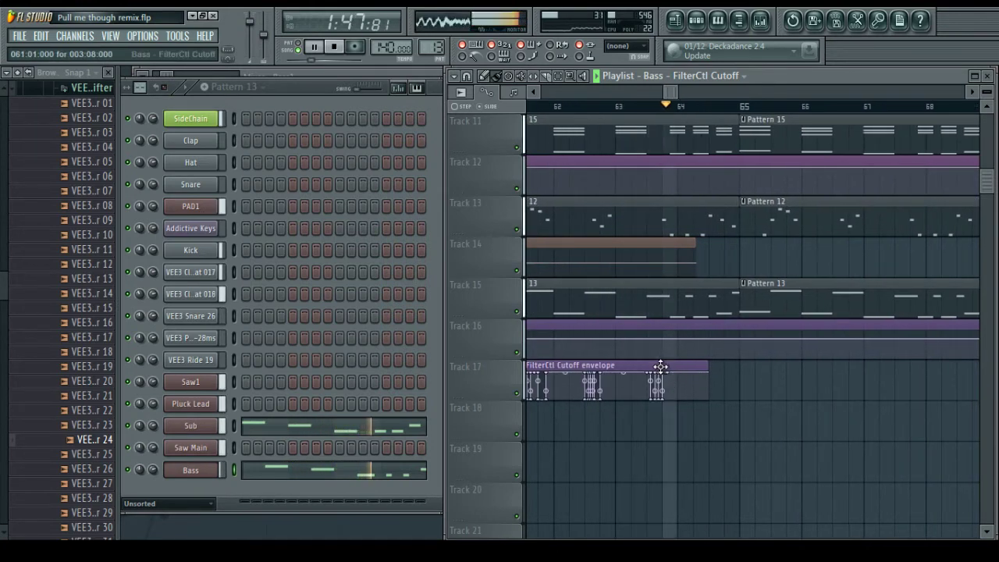
{"action": "left_click_drag", "start_coordinate": [660, 365], "coordinate": [912, 361]}
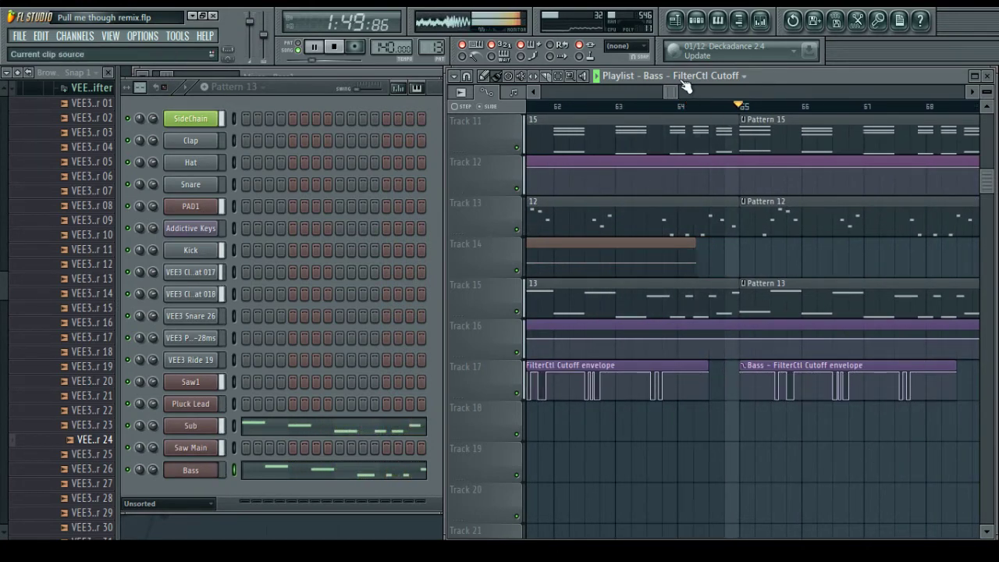
{"action": "left_click_drag", "start_coordinate": [669, 92], "coordinate": [674, 94]}
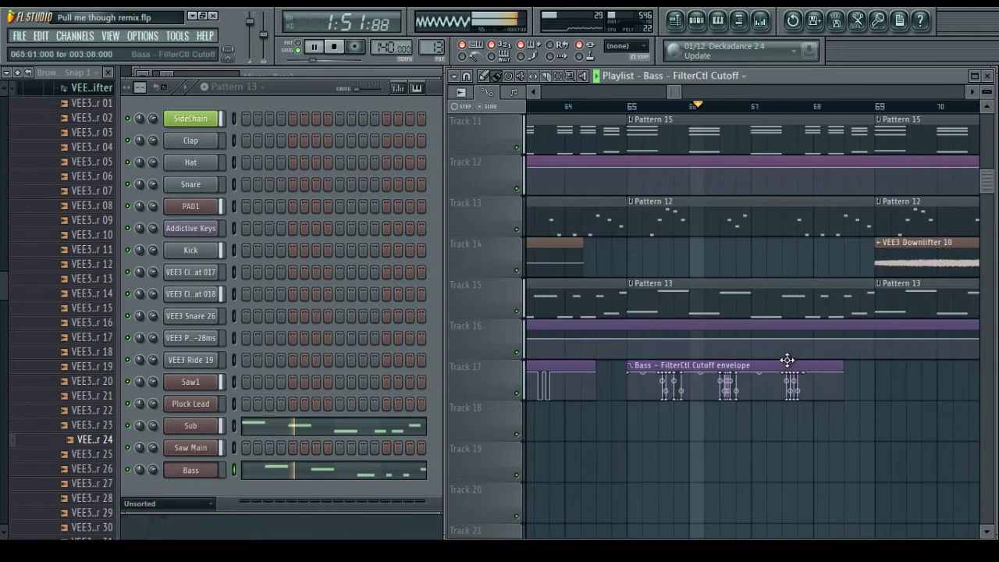
{"action": "left_click_drag", "start_coordinate": [782, 363], "coordinate": [859, 361]}
{"action": "scroll", "coordinate": [725, 111], "scroll_direction": "down", "scroll_amount": 4}
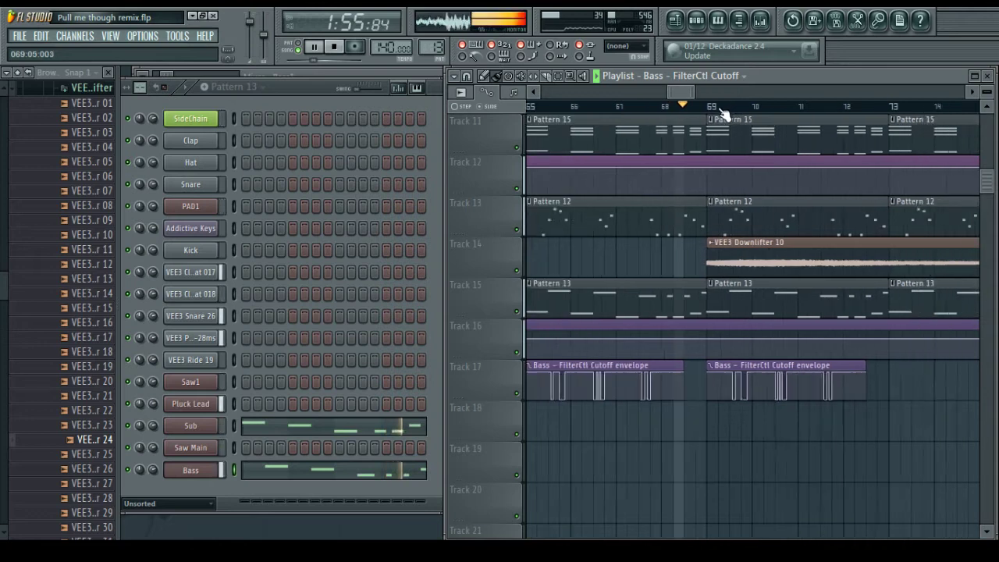
{"action": "left_click_drag", "start_coordinate": [675, 89], "coordinate": [687, 92]}
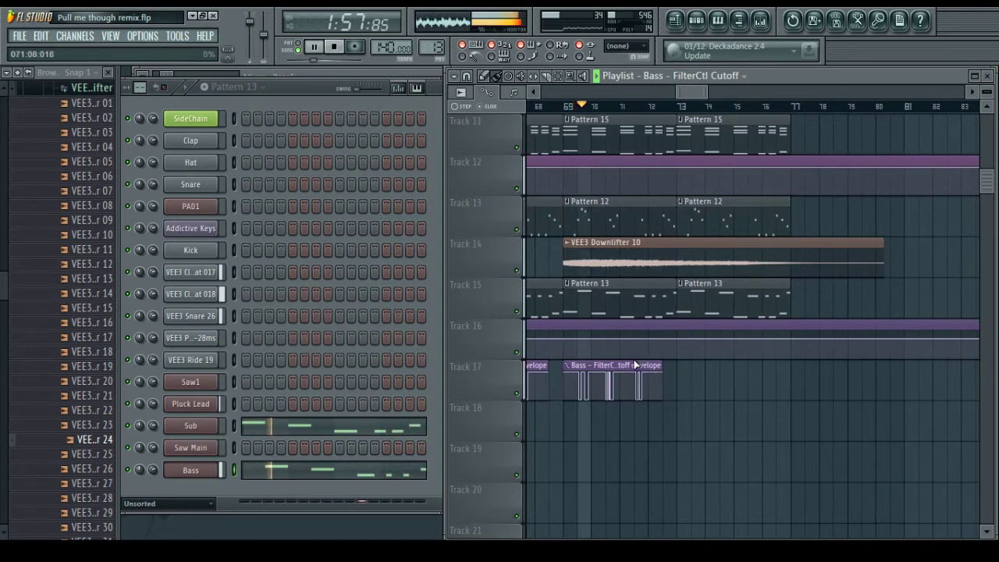
{"action": "left_click_drag", "start_coordinate": [633, 364], "coordinate": [740, 365]}
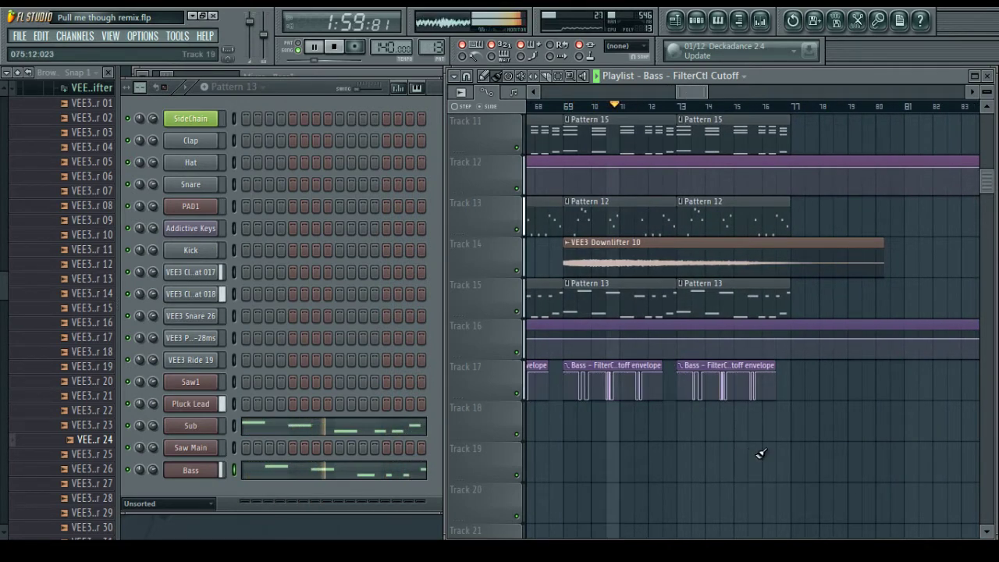
Stop the arrangement playback
{"action": "scroll", "coordinate": [811, 375], "scroll_direction": "up", "scroll_amount": 3}
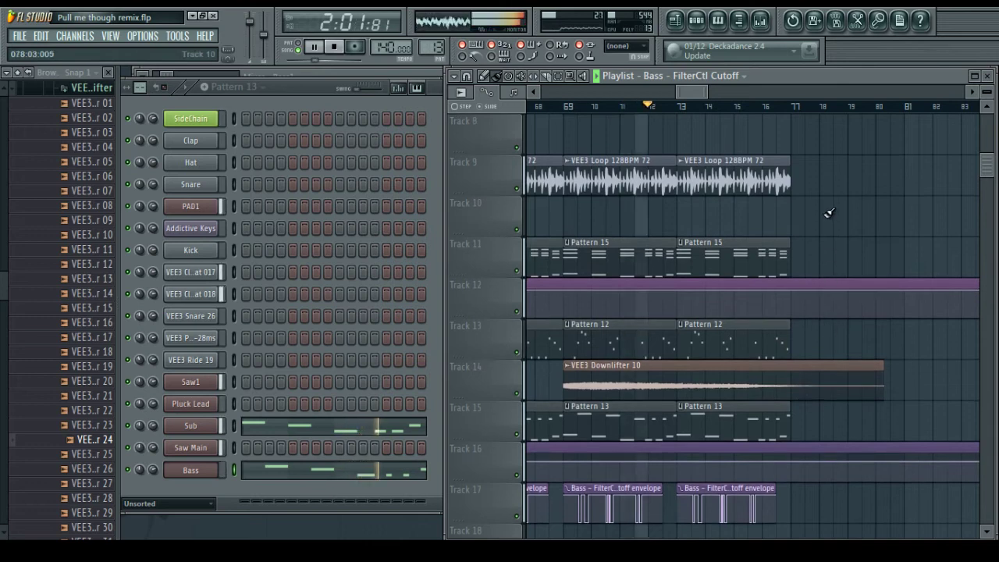
{"action": "scroll", "coordinate": [831, 213], "scroll_direction": "up", "scroll_amount": 5}
{"action": "scroll", "coordinate": [838, 216], "scroll_direction": "up", "scroll_amount": 2}
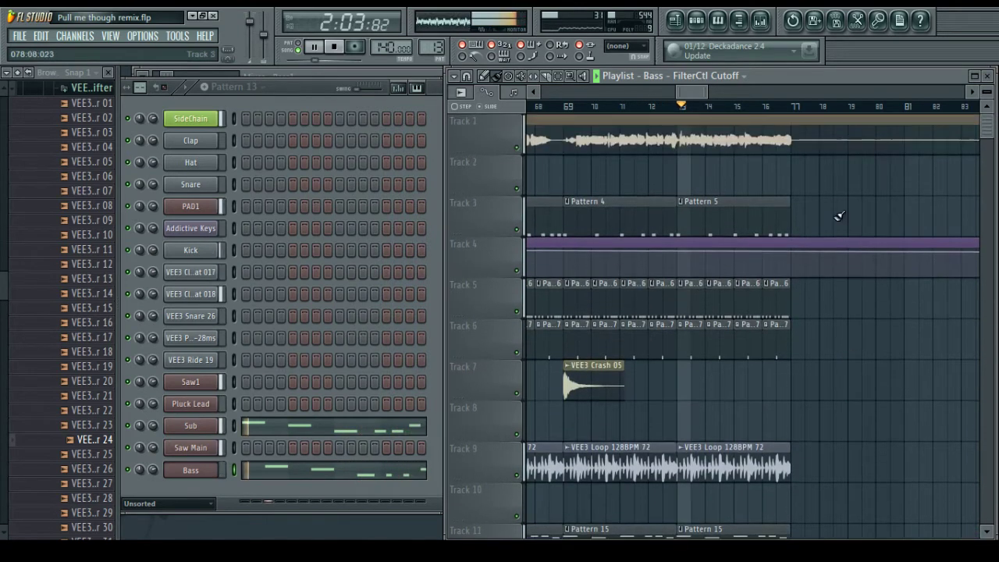
{"action": "scroll", "coordinate": [689, 90], "scroll_direction": "down", "scroll_amount": 2}
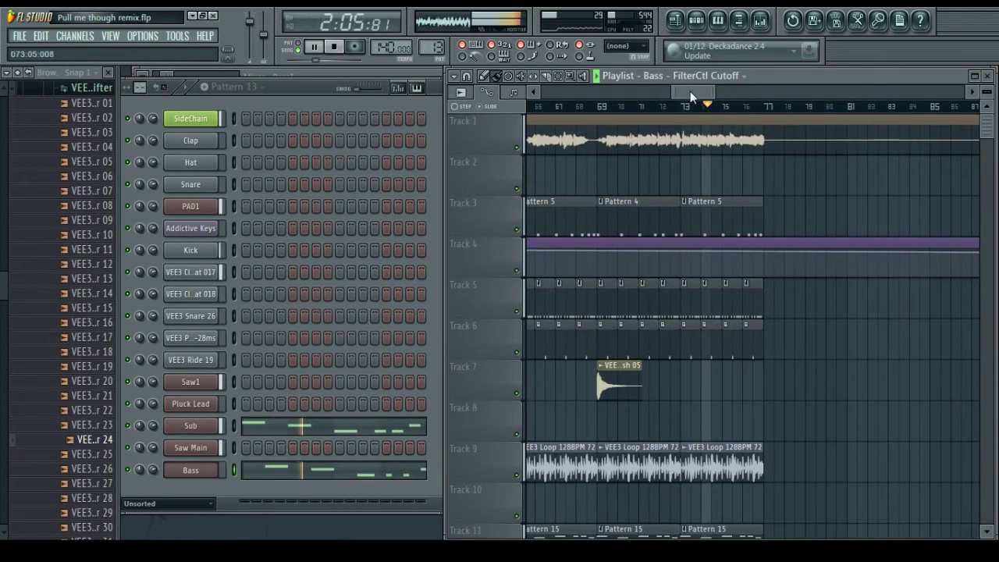
{"action": "mouse_move", "coordinate": [690, 95]}
{"action": "left_mouse_down"}
{"action": "mouse_move", "coordinate": [659, 92]}
{"action": "mouse_move", "coordinate": [700, 95]}
{"action": "left_mouse_up"}
{"action": "scroll", "coordinate": [645, 108], "scroll_direction": "down", "scroll_amount": 4}
{"action": "key", "text": "space"}
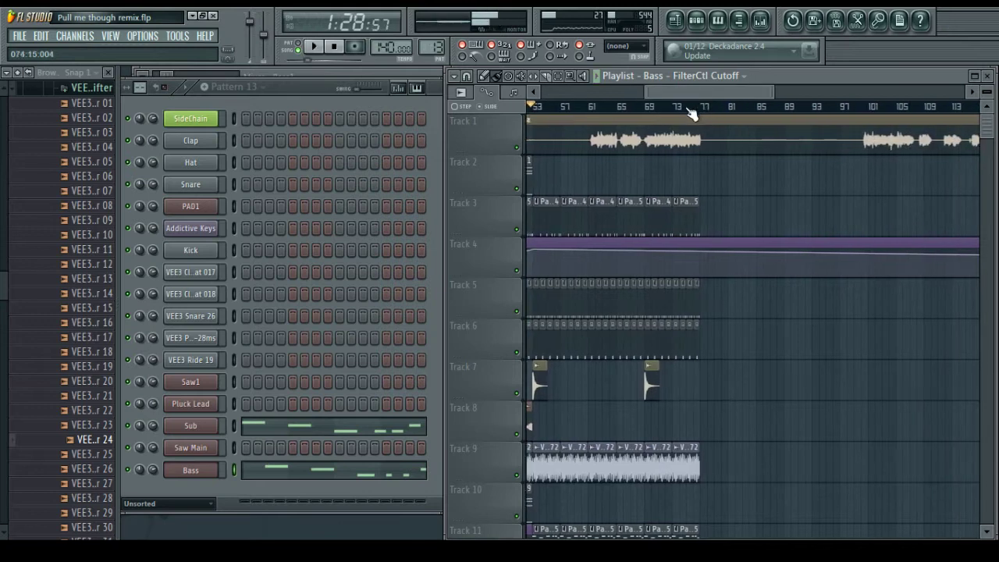
Delete the stray envelope clip on Track 1
{"action": "scroll", "coordinate": [691, 109], "scroll_direction": "up", "scroll_amount": 5}
{"action": "scroll", "coordinate": [718, 110], "scroll_direction": "up", "scroll_amount": 2}
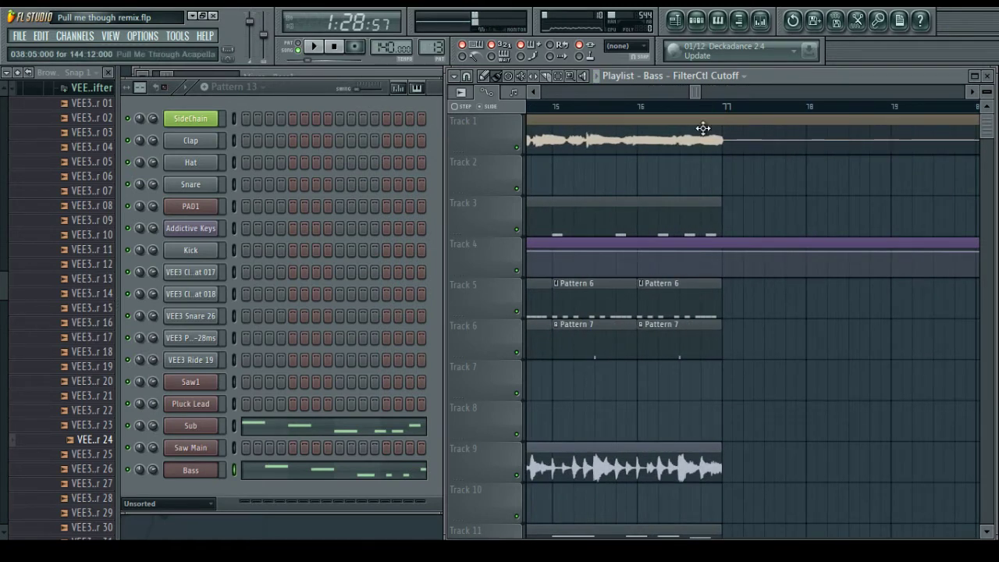
{"action": "left_click_drag", "start_coordinate": [699, 93], "coordinate": [549, 92]}
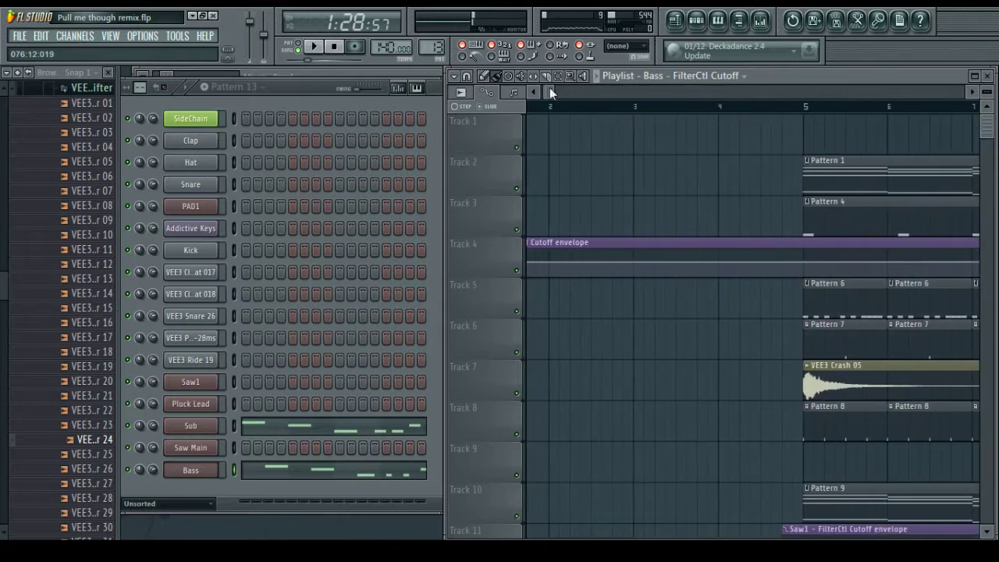
{"action": "left_click", "coordinate": [761, 123]}
{"action": "right_click", "coordinate": [773, 122]}
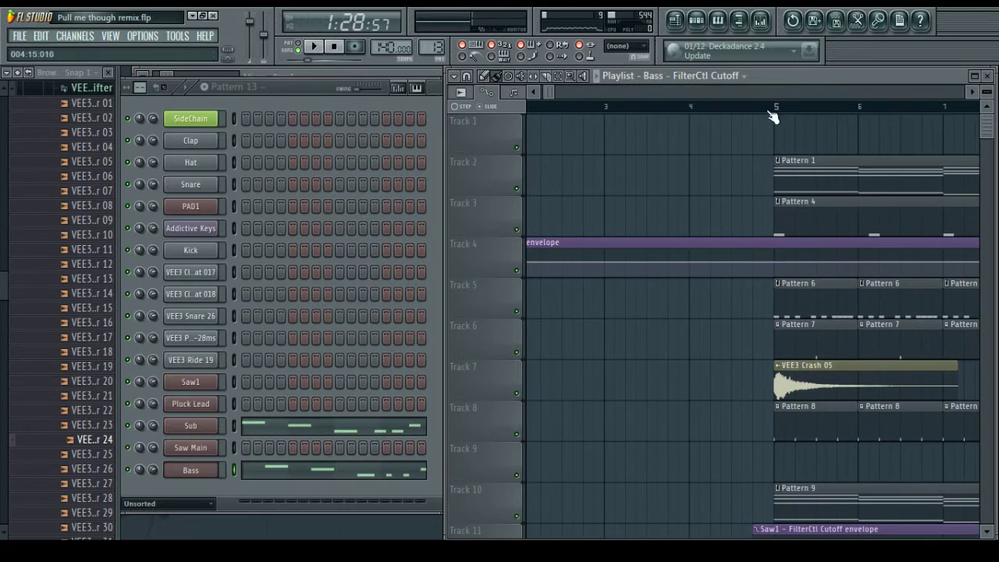
Start playback from bar 5 to review the earlier sections
{"action": "left_click", "coordinate": [771, 110]}
{"action": "key", "text": "space"}
{"action": "scroll", "coordinate": [729, 113], "scroll_direction": "down", "scroll_amount": 2}
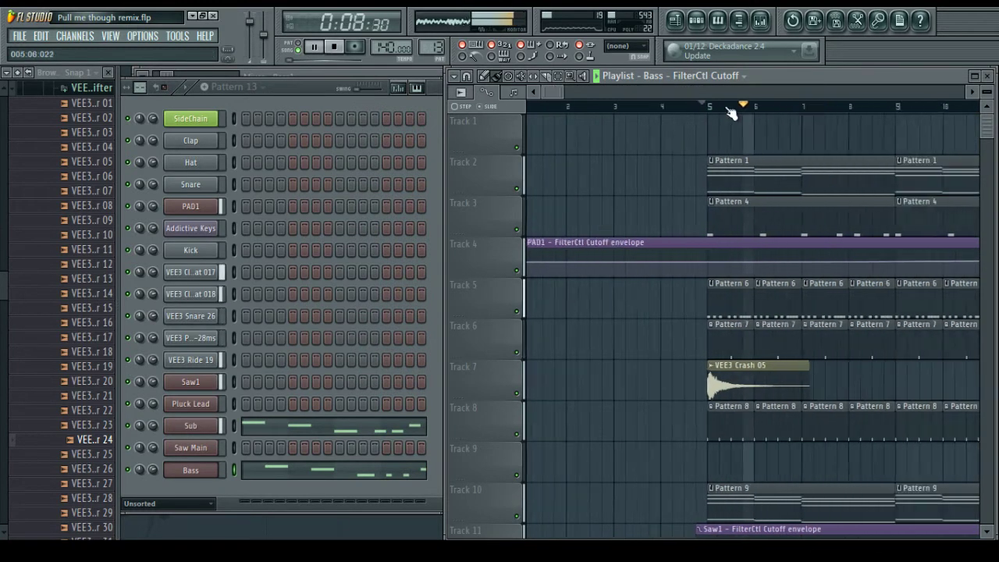
{"action": "scroll", "coordinate": [728, 109], "scroll_direction": "down", "scroll_amount": 3}
{"action": "left_click_drag", "start_coordinate": [575, 94], "coordinate": [584, 93]}
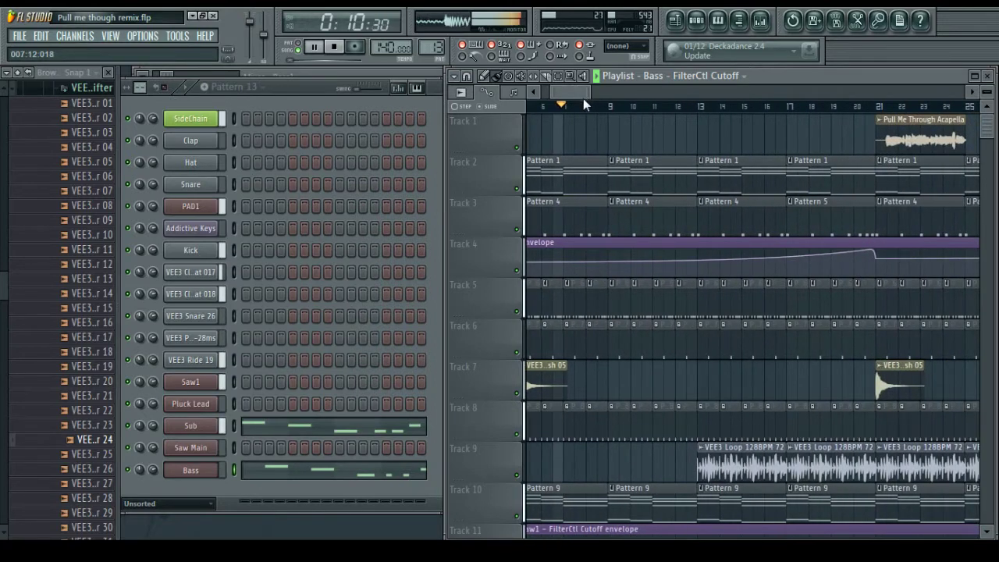
{"action": "scroll", "coordinate": [591, 107], "scroll_direction": "down", "scroll_amount": 2}
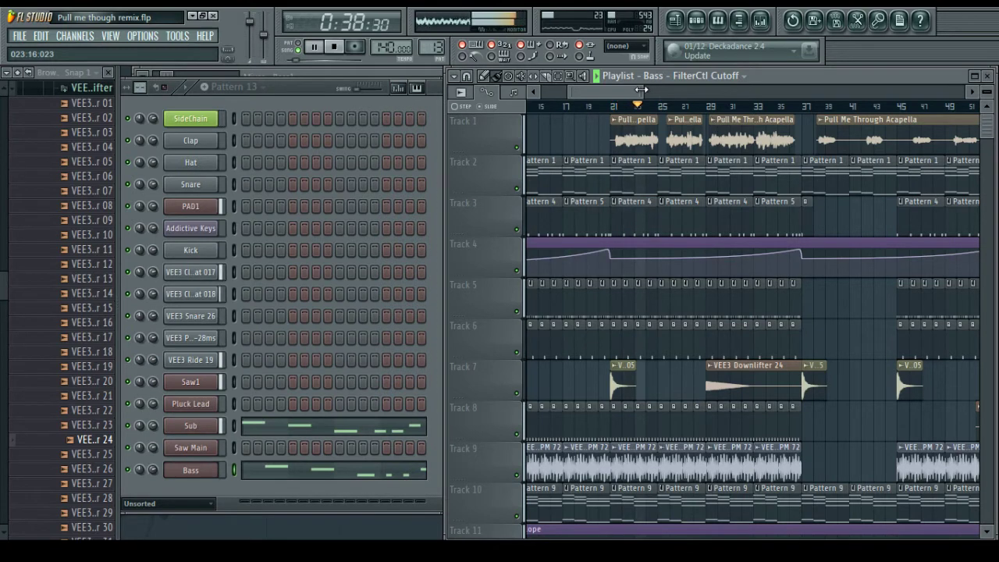
Delete the four later Pattern 12 clips on Track 13
{"action": "left_click_drag", "start_coordinate": [640, 92], "coordinate": [646, 97]}
{"action": "scroll", "coordinate": [788, 226], "scroll_direction": "down", "scroll_amount": 8}
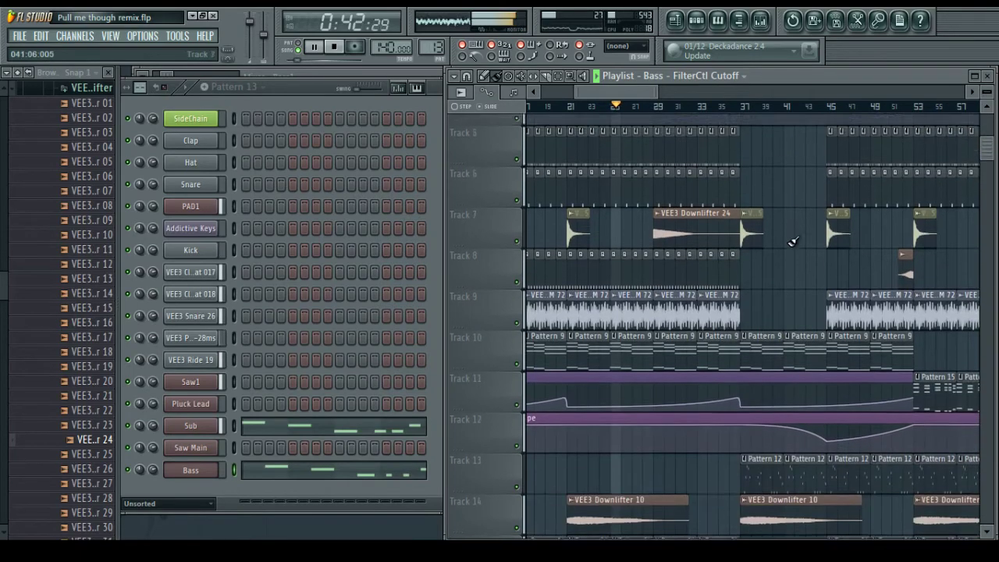
{"action": "scroll", "coordinate": [720, 305], "scroll_direction": "up", "scroll_amount": 4}
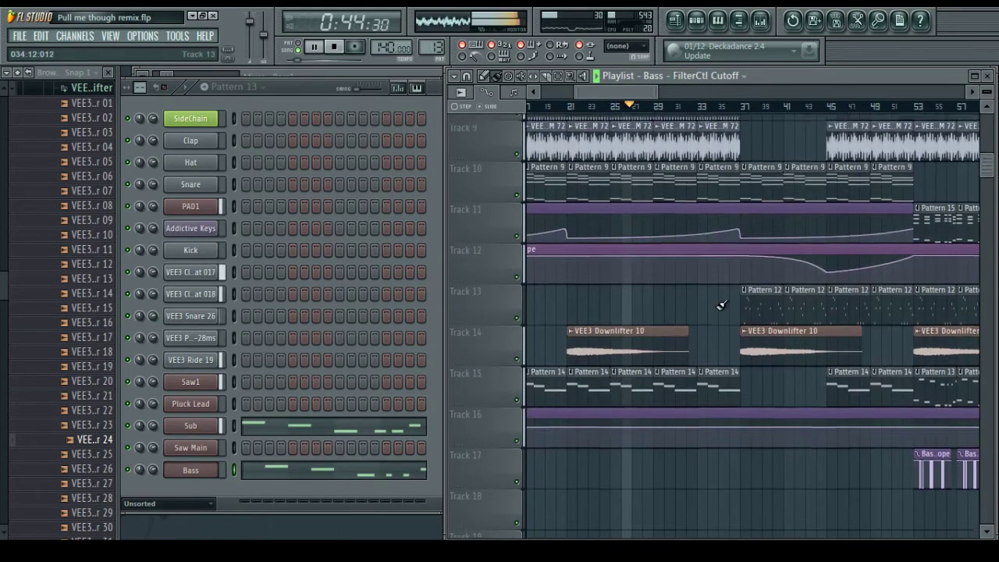
{"action": "scroll", "coordinate": [691, 178], "scroll_direction": "right", "scroll_amount": 3}
{"action": "scroll", "coordinate": [717, 250], "scroll_direction": "down", "scroll_amount": 4}
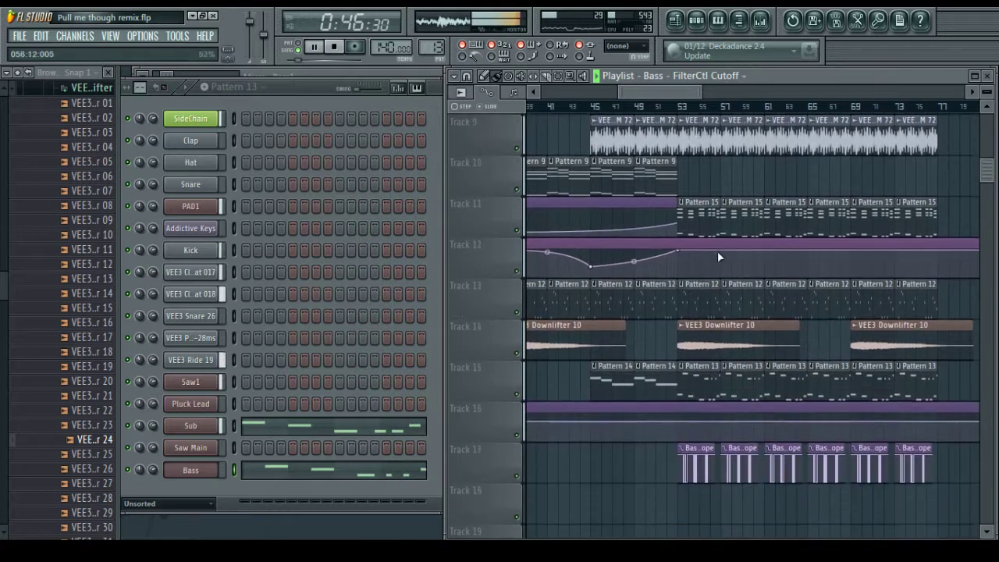
{"action": "right_click", "coordinate": [704, 299]}
{"action": "right_click", "coordinate": [743, 301]}
{"action": "right_click", "coordinate": [786, 302]}
{"action": "right_click", "coordinate": [824, 305]}
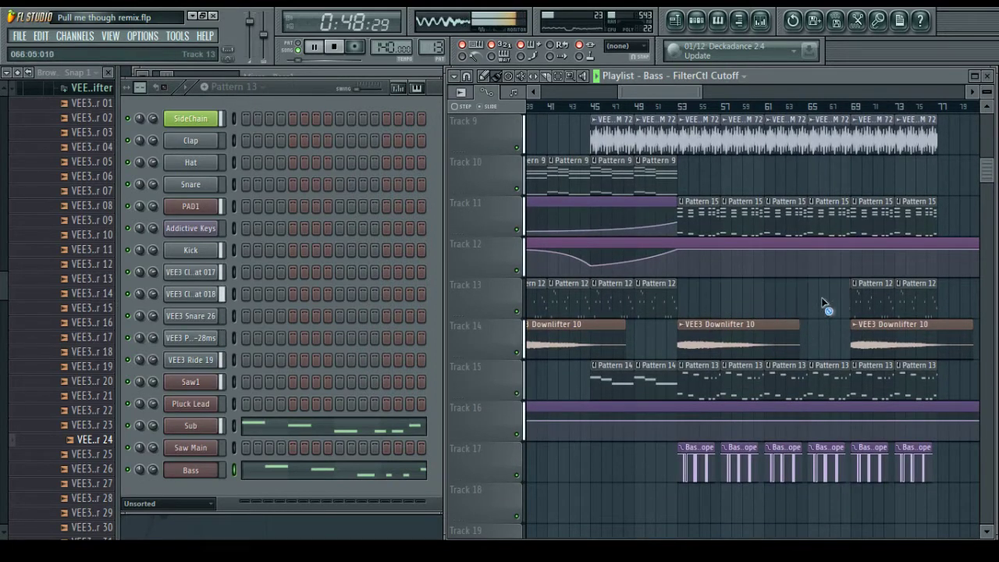
Copy the VEE3 Downlifter 24 clip further along Track 7, around bar 61
{"action": "left_click_drag", "start_coordinate": [649, 92], "coordinate": [621, 94]}
{"action": "scroll", "coordinate": [640, 205], "scroll_direction": "up", "scroll_amount": 3}
{"action": "scroll", "coordinate": [648, 211], "scroll_direction": "up", "scroll_amount": 2}
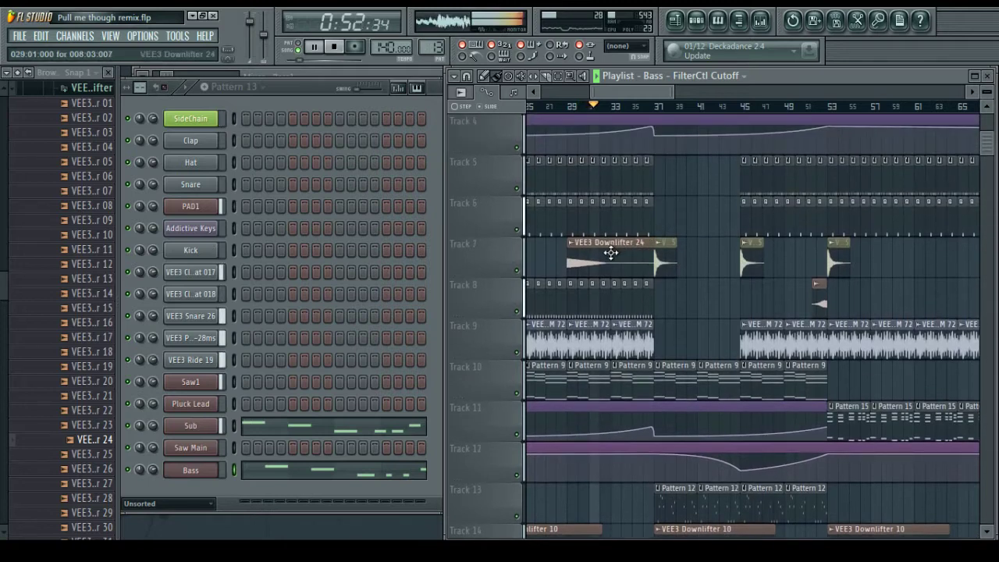
{"action": "left_click_drag", "start_coordinate": [599, 254], "coordinate": [902, 262]}
{"action": "left_click_drag", "start_coordinate": [638, 92], "coordinate": [670, 96]}
{"action": "left_click_drag", "start_coordinate": [734, 257], "coordinate": [775, 265]}
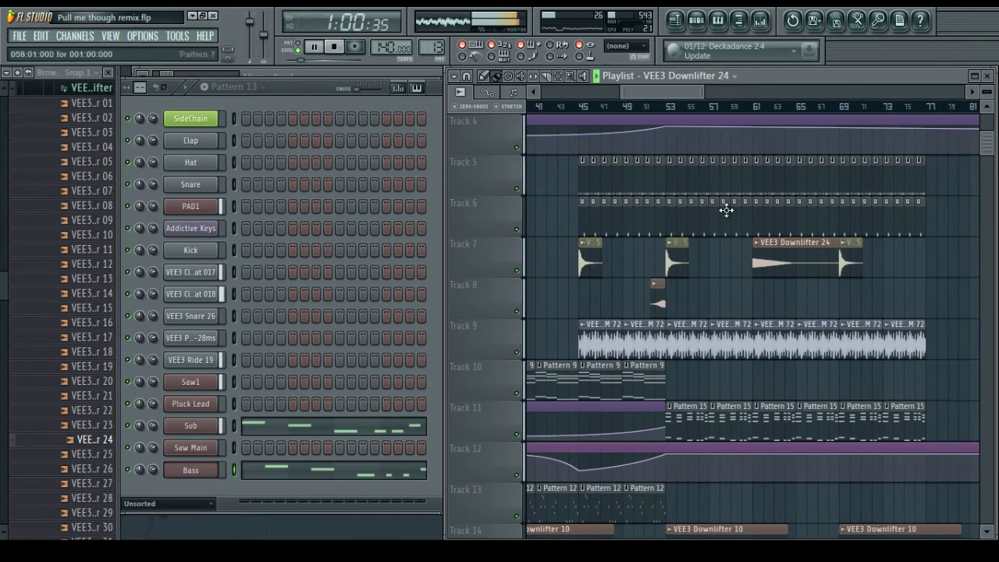
{"action": "left_click_drag", "start_coordinate": [669, 90], "coordinate": [661, 94]}
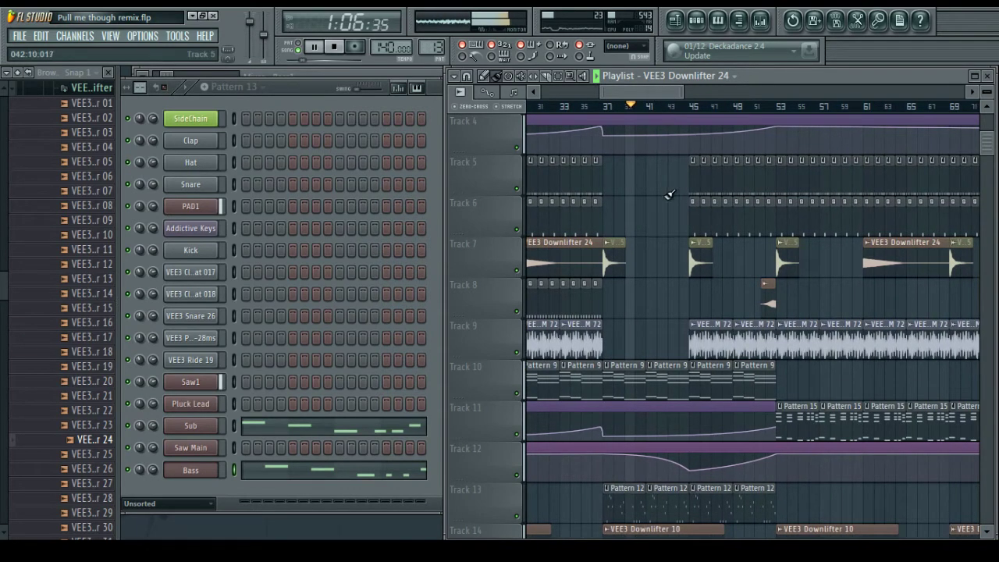
{"action": "scroll", "coordinate": [662, 231], "scroll_direction": "up", "scroll_amount": 3}
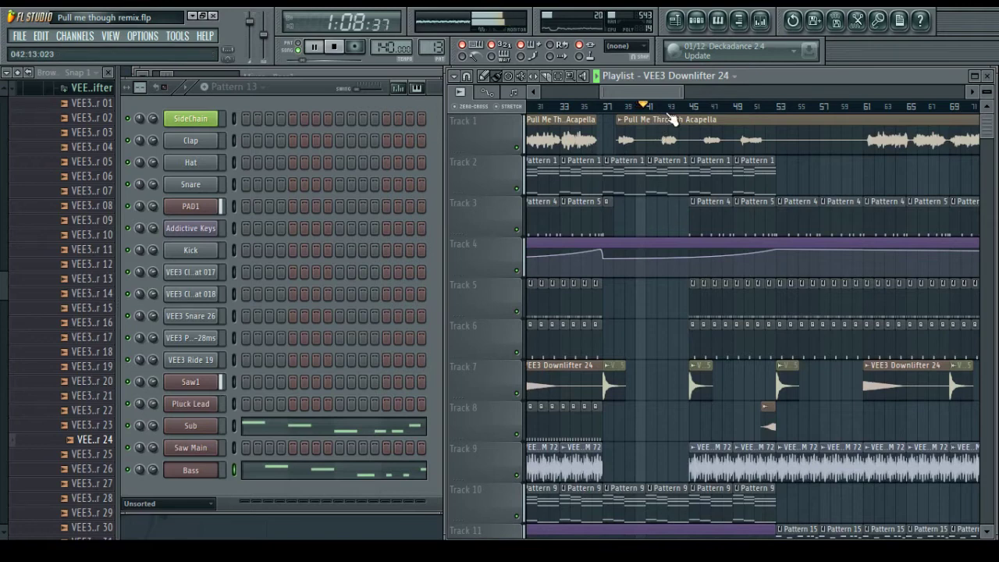
{"action": "scroll", "coordinate": [669, 114], "scroll_direction": "up", "scroll_amount": 2}
{"action": "left_click_drag", "start_coordinate": [643, 91], "coordinate": [652, 93]}
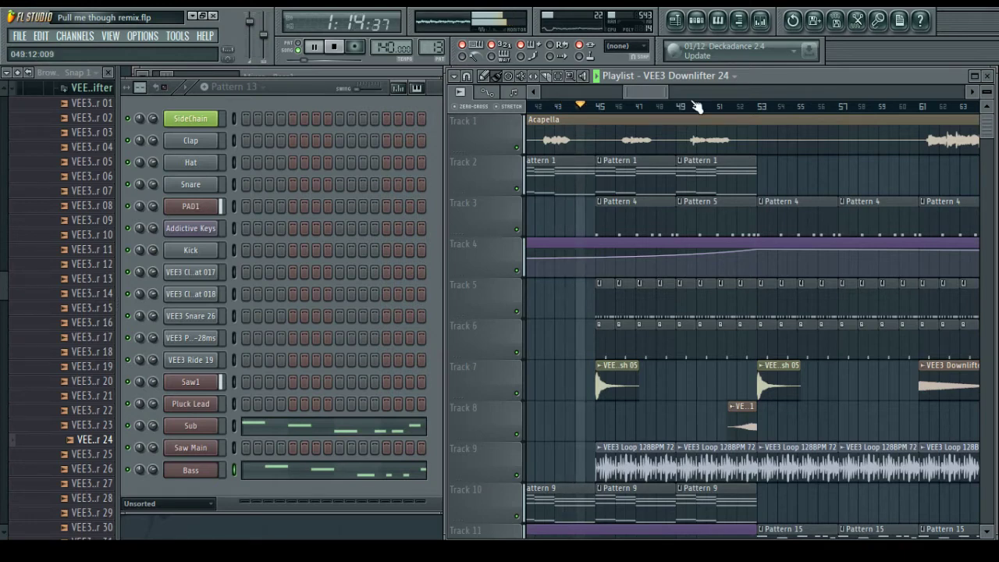
{"action": "scroll", "coordinate": [702, 221], "scroll_direction": "down", "scroll_amount": 4}
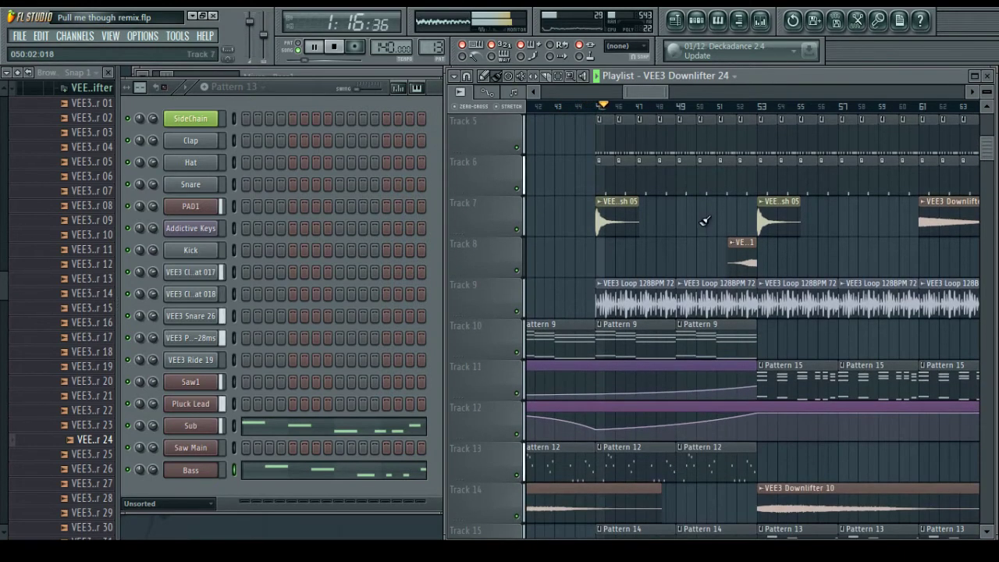
{"action": "scroll", "coordinate": [679, 124], "scroll_direction": "up", "scroll_amount": 3}
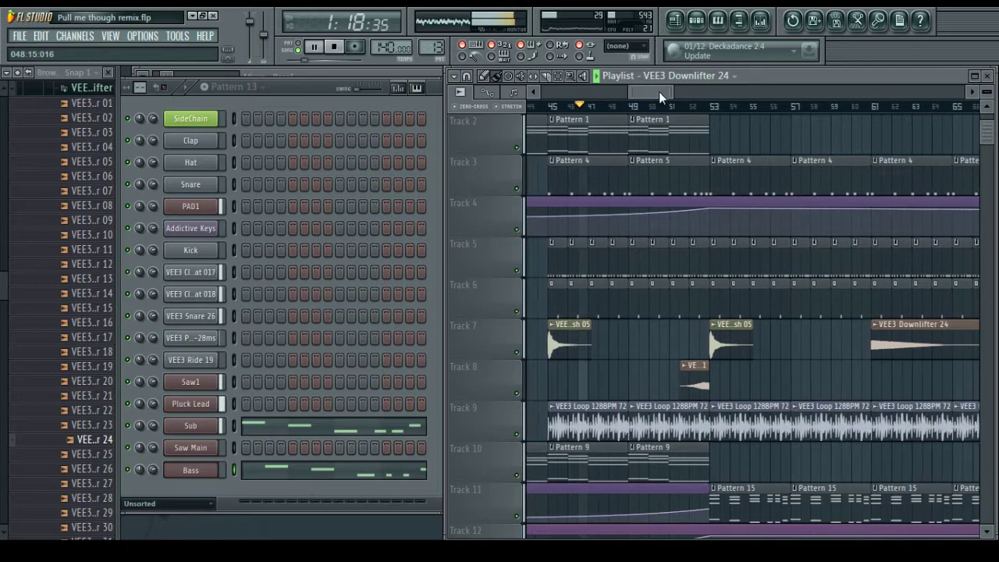
{"action": "scroll", "coordinate": [741, 156], "scroll_direction": "down", "scroll_amount": 7}
{"action": "scroll", "coordinate": [733, 258], "scroll_direction": "down", "scroll_amount": 3}
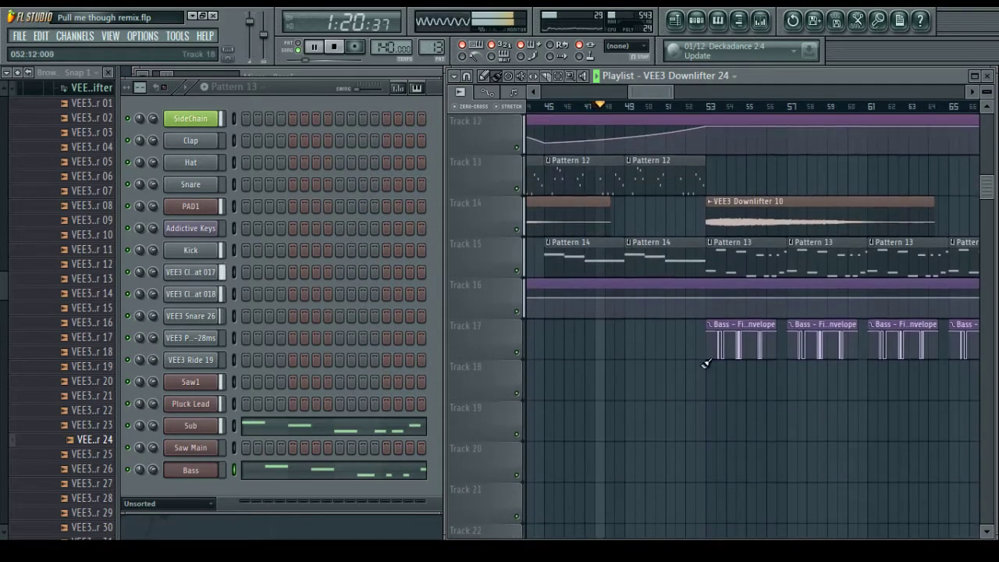
{"action": "left_click_drag", "start_coordinate": [655, 92], "coordinate": [661, 92]}
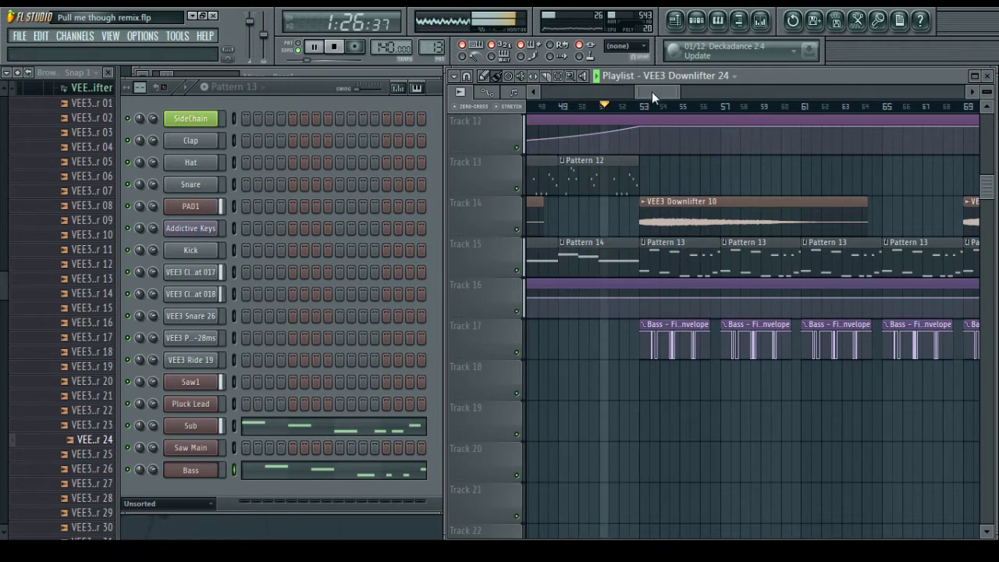
{"action": "left_click_drag", "start_coordinate": [652, 92], "coordinate": [656, 93]}
{"action": "double_click", "coordinate": [646, 252]}
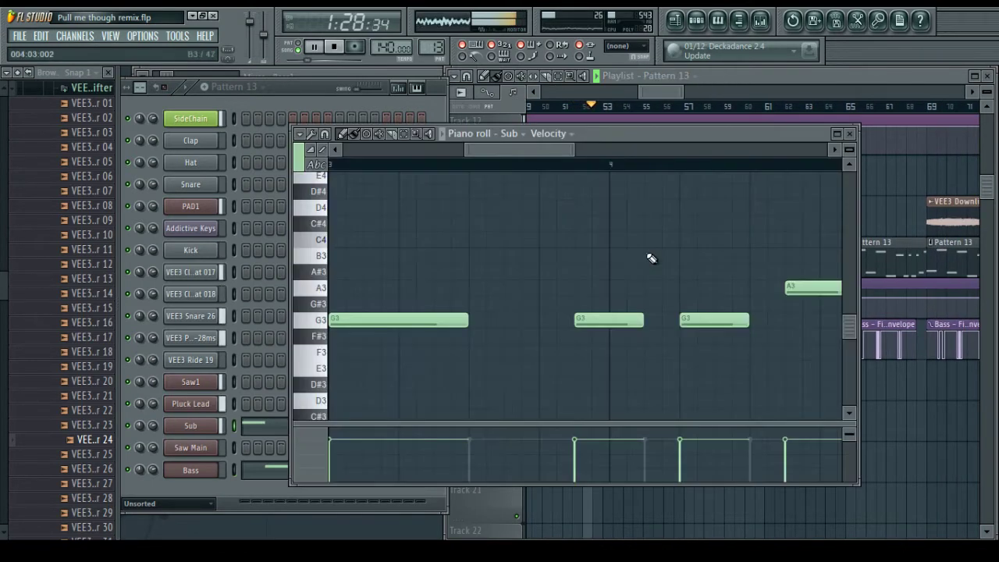
{"action": "scroll", "coordinate": [562, 162], "scroll_direction": "down", "scroll_amount": 3}
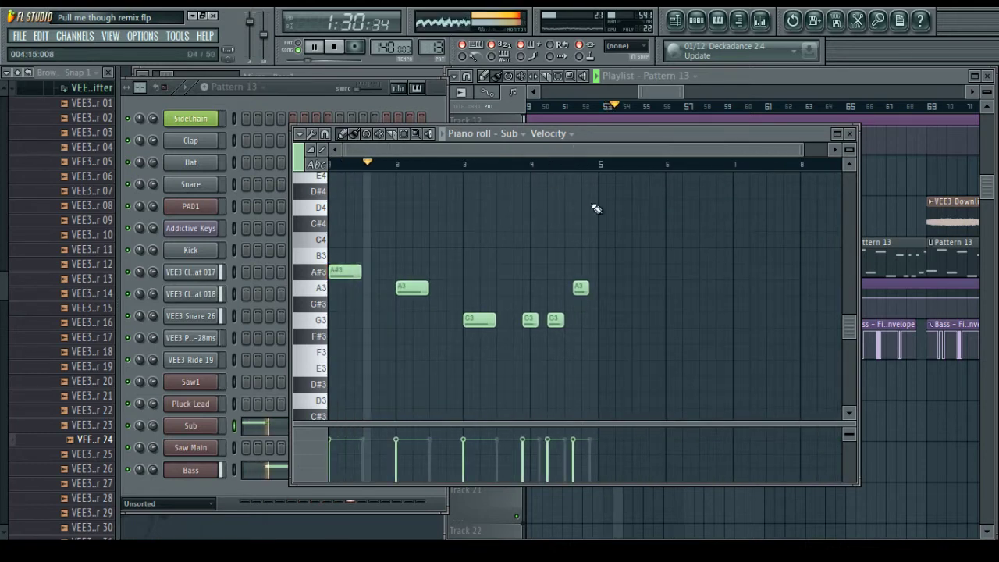
{"action": "left_click", "coordinate": [849, 133]}
{"action": "scroll", "coordinate": [714, 218], "scroll_direction": "up", "scroll_amount": 4}
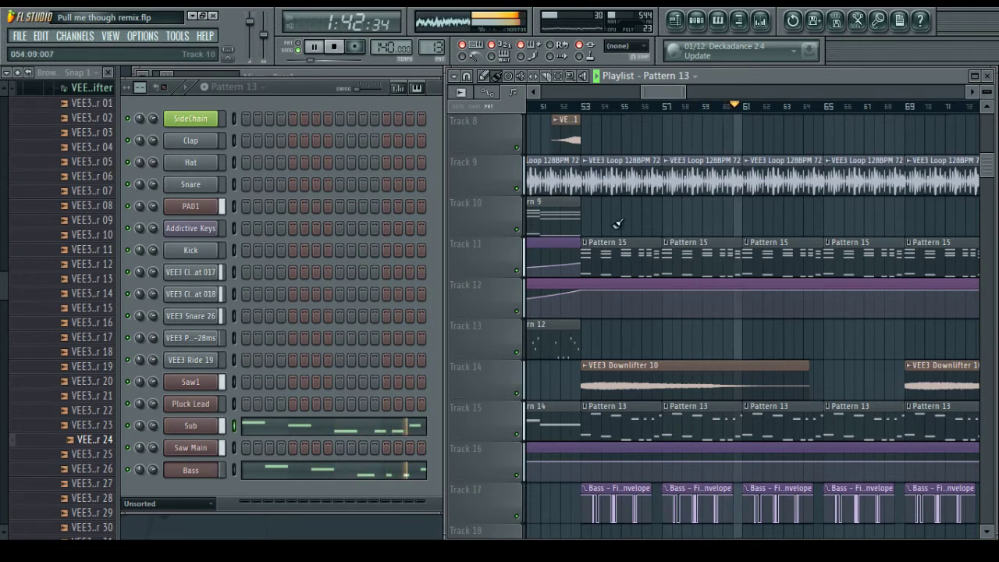
Bring the channel rack forward and stop the song playback
{"action": "left_click", "coordinate": [435, 307]}
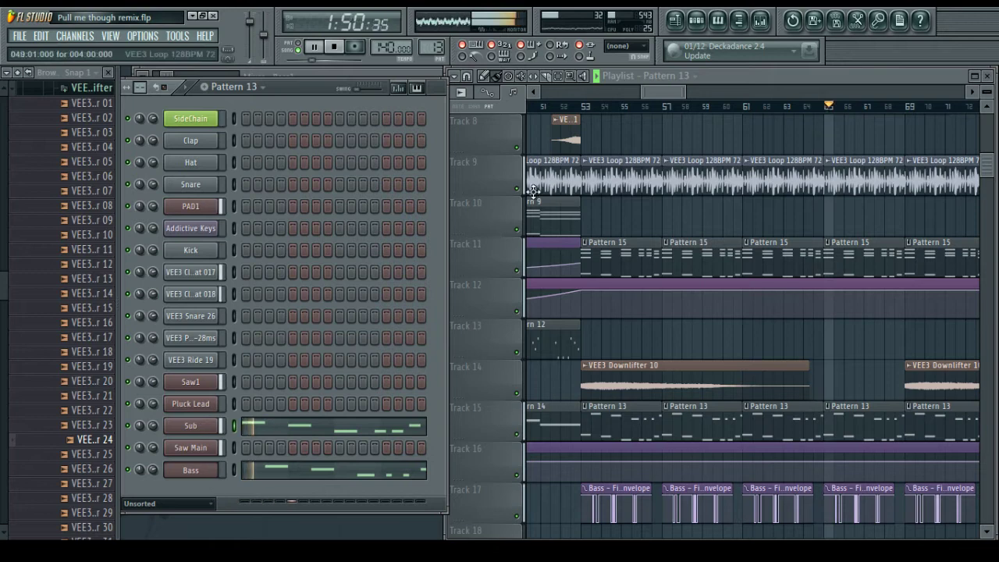
{"action": "key", "text": "space"}
{"action": "left_click", "coordinate": [79, 37]}
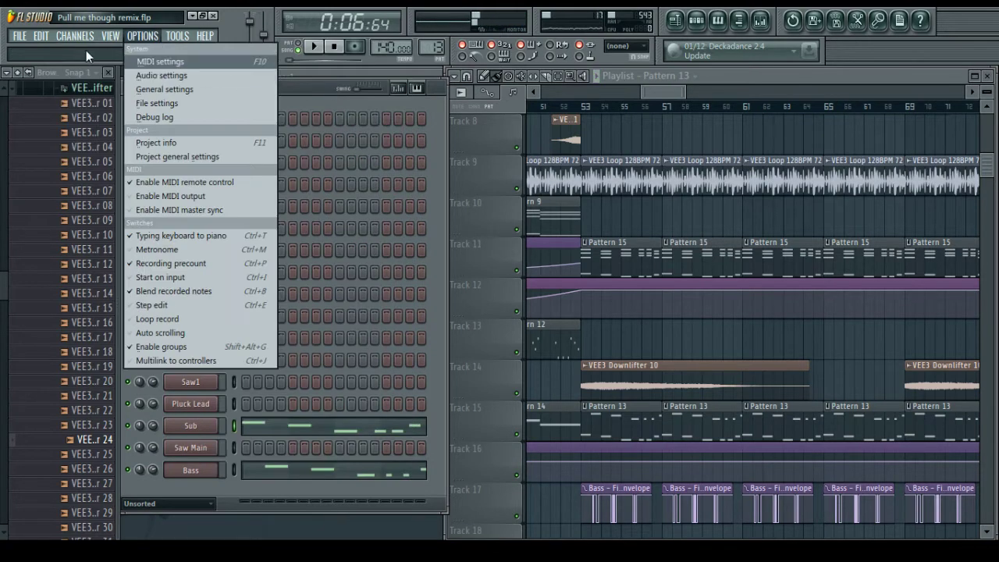
Try duplicating the Bass channel as Sylenth1, then delete the resulting Bass #2 channel
{"action": "left_click", "coordinate": [191, 473]}
{"action": "right_click", "coordinate": [192, 472]}
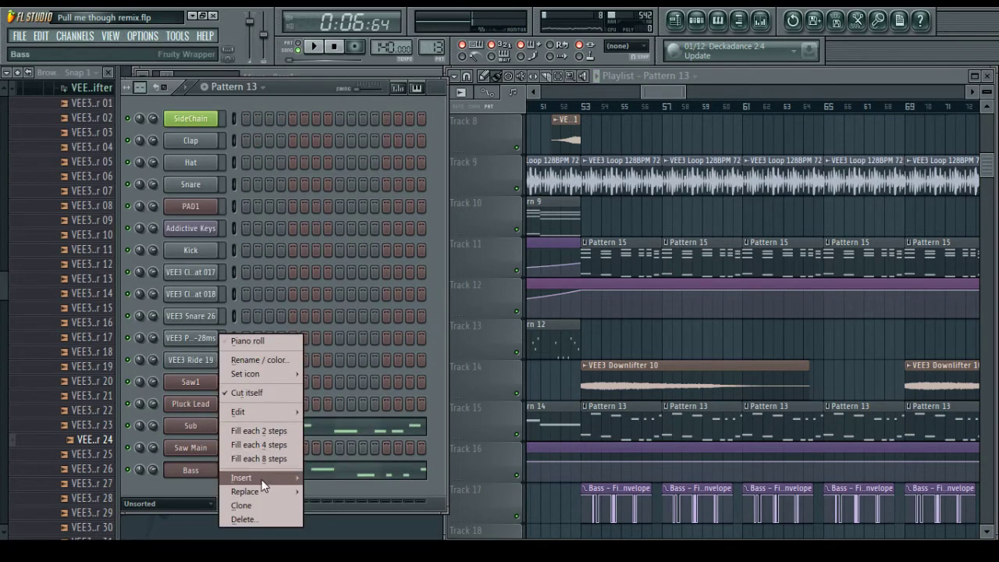
{"action": "left_click", "coordinate": [242, 504]}
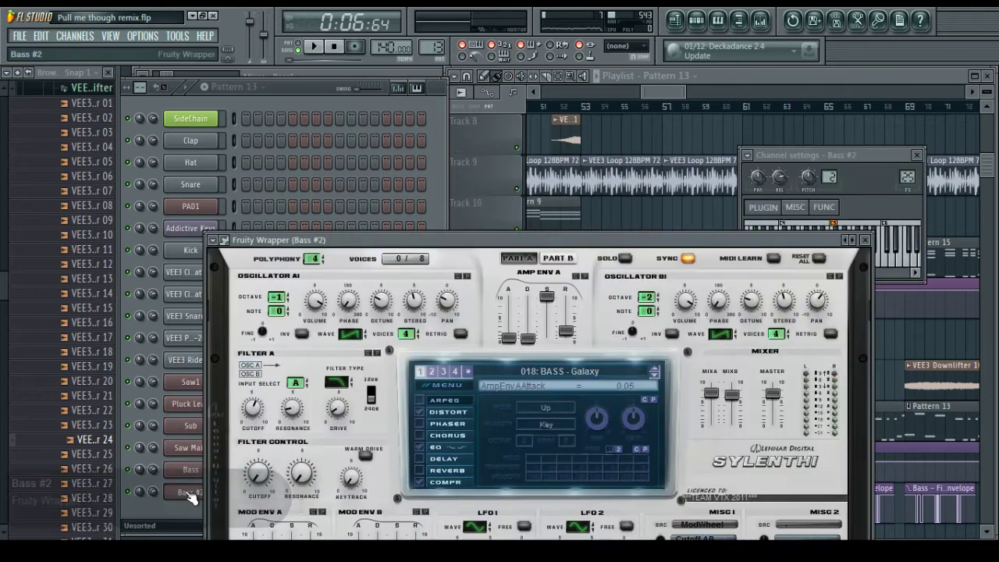
{"action": "left_click", "coordinate": [661, 359]}
{"action": "left_click", "coordinate": [661, 359]}
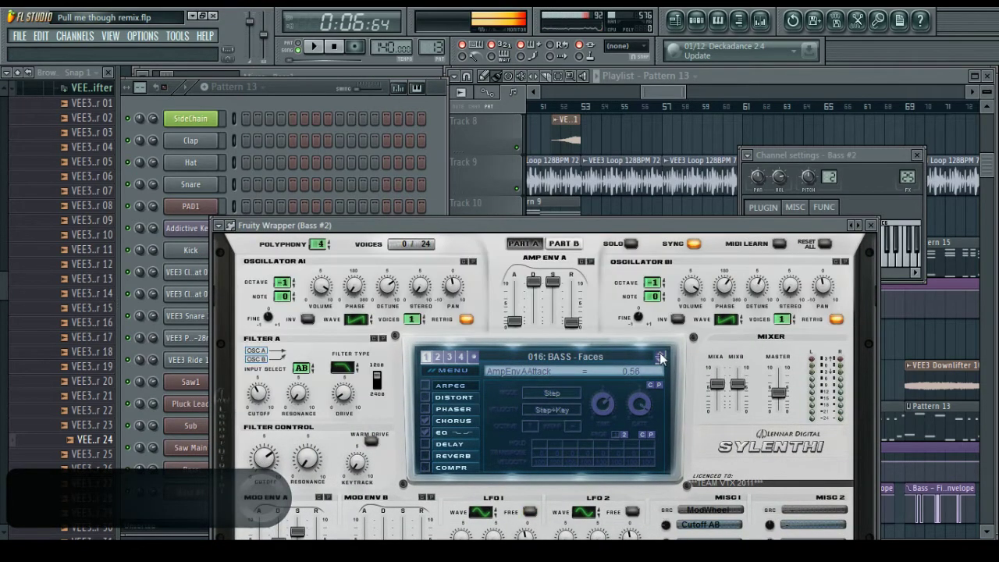
{"action": "right_click", "coordinate": [180, 496]}
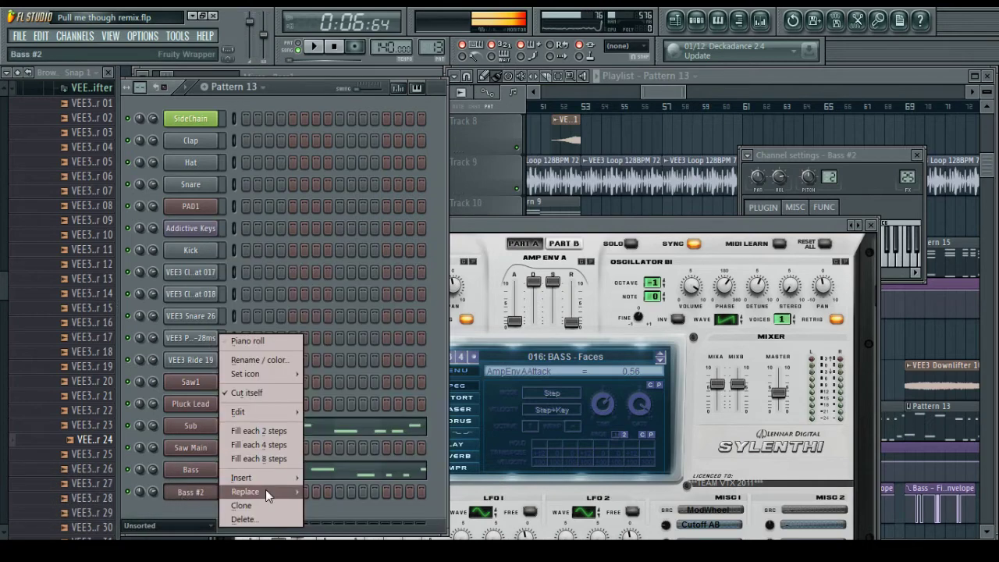
{"action": "left_click", "coordinate": [268, 515]}
{"action": "key", "text": "Return"}
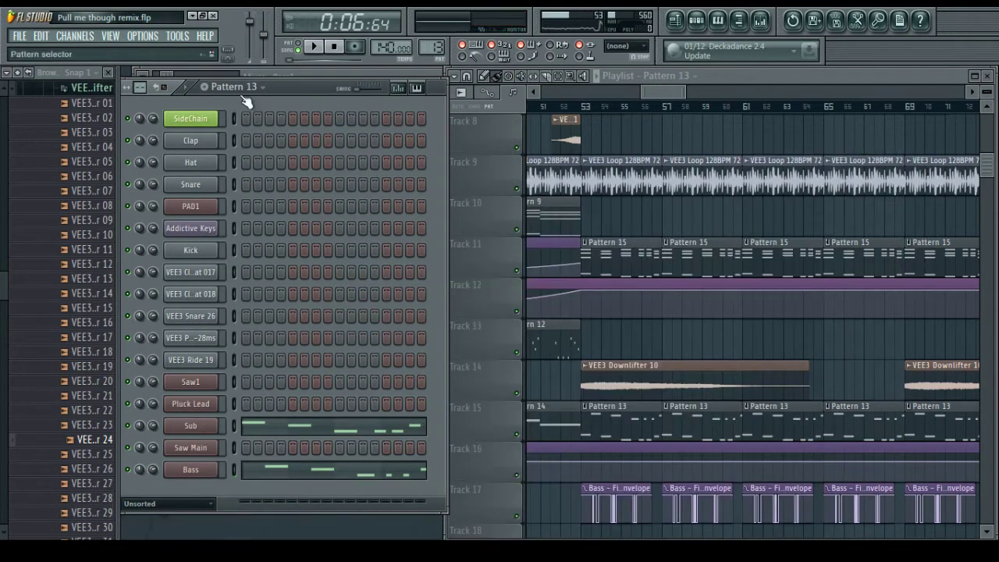
Add a fresh Sylenth1 channel and open its preset bank loader
{"action": "left_click", "coordinate": [75, 36]}
{"action": "mouse_move", "coordinate": [90, 48]}
{"action": "left_click", "coordinate": [363, 274]}
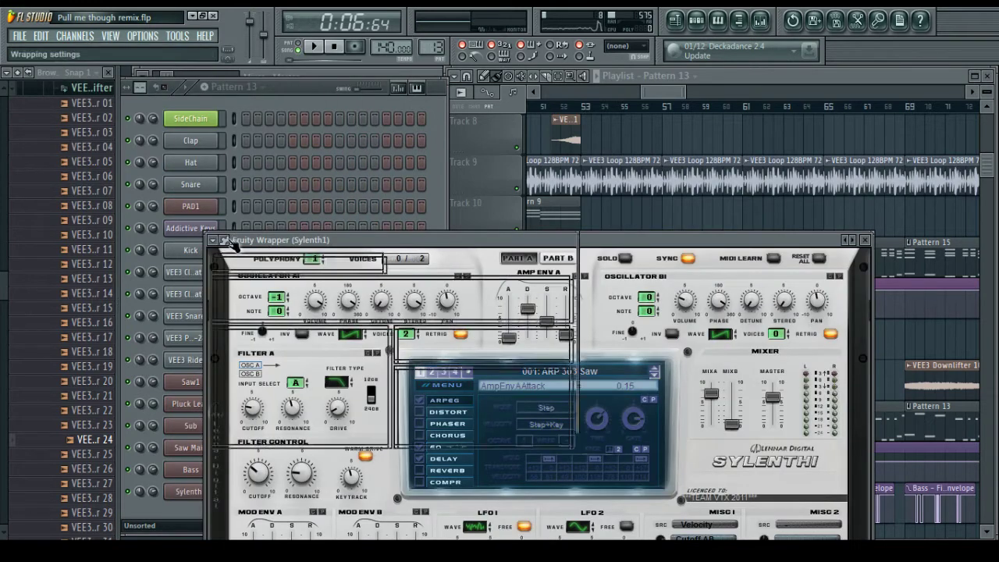
{"action": "left_click", "coordinate": [225, 241]}
{"action": "left_click", "coordinate": [335, 263]}
{"action": "left_click", "coordinate": [278, 368]}
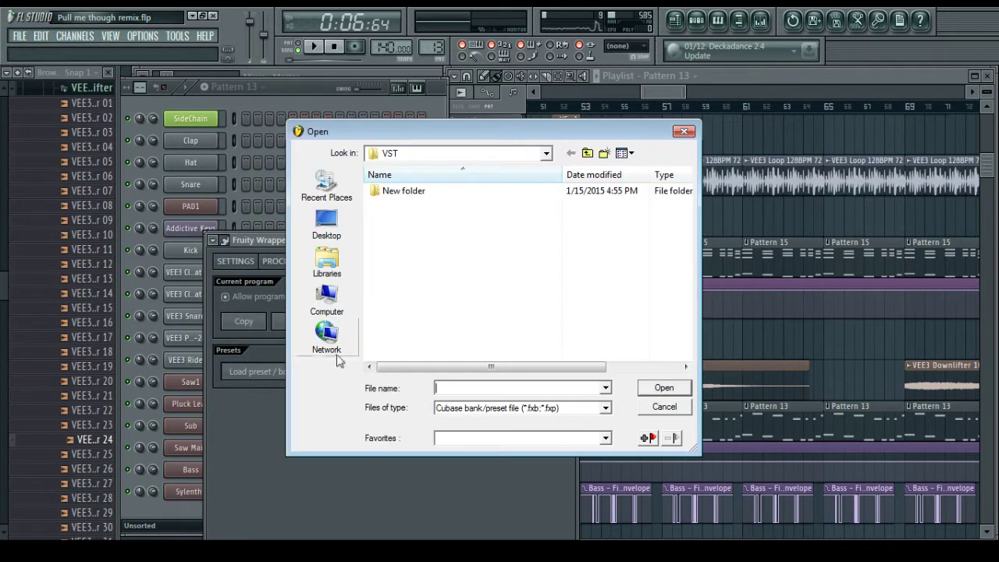
Load the Sylenth1 Essential Collection Volume 2 bank from Data > Projects > Banks > Sylenth
{"action": "left_click", "coordinate": [588, 153]}
{"action": "left_click", "coordinate": [587, 153]}
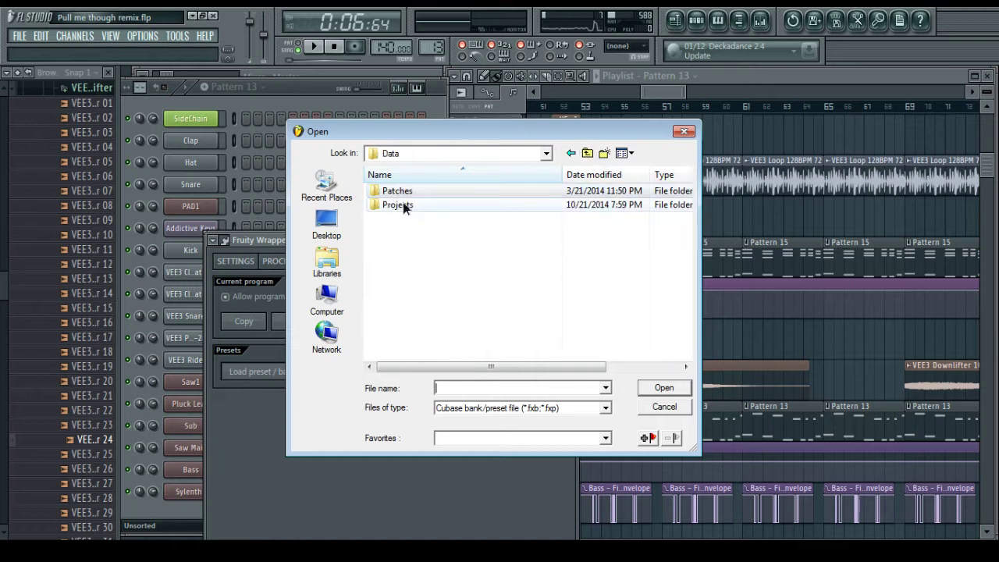
{"action": "double_click", "coordinate": [398, 205]}
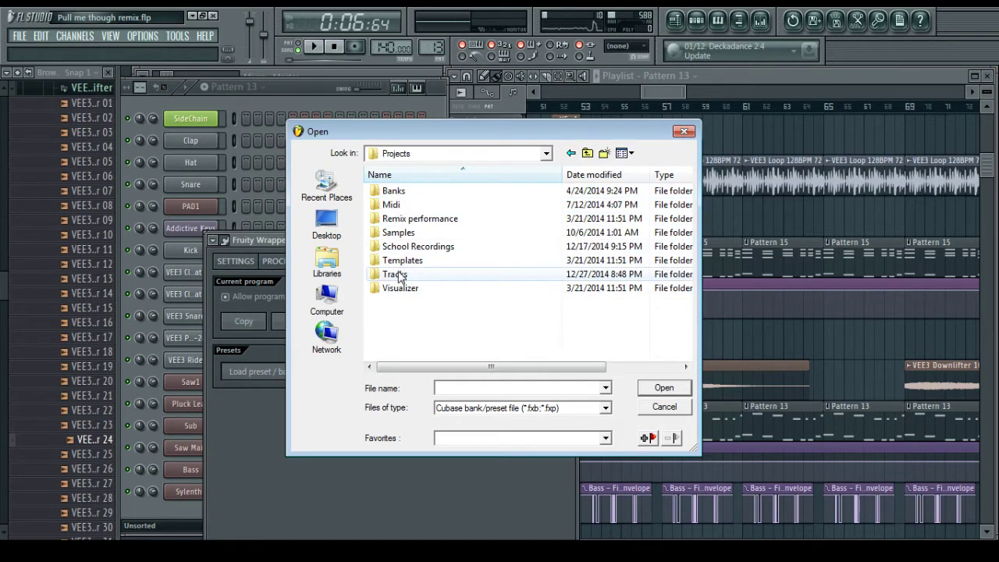
{"action": "double_click", "coordinate": [393, 191]}
{"action": "double_click", "coordinate": [396, 204]}
{"action": "scroll", "coordinate": [458, 301], "scroll_direction": "down", "scroll_amount": 2}
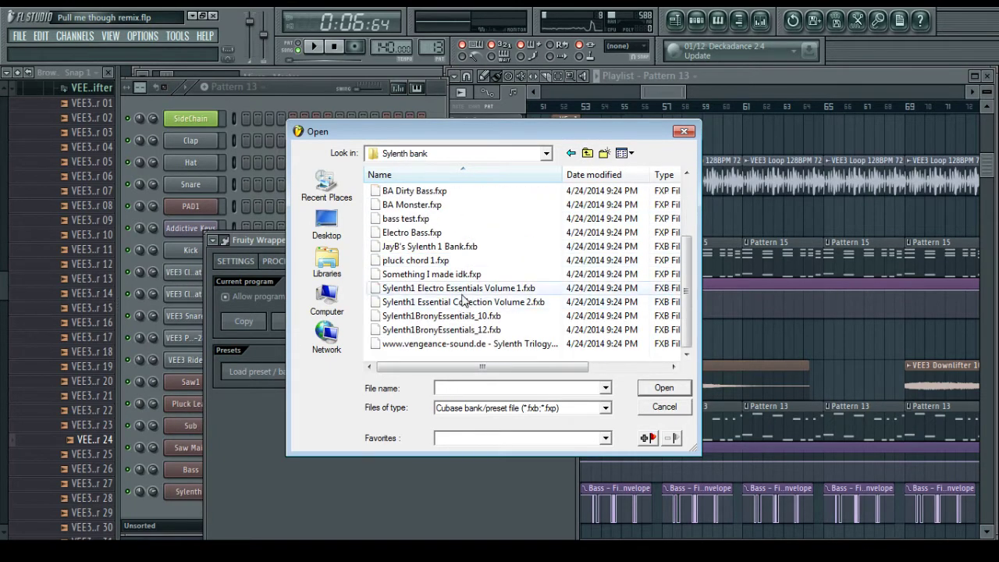
{"action": "left_click", "coordinate": [458, 297]}
{"action": "double_click", "coordinate": [458, 297]}
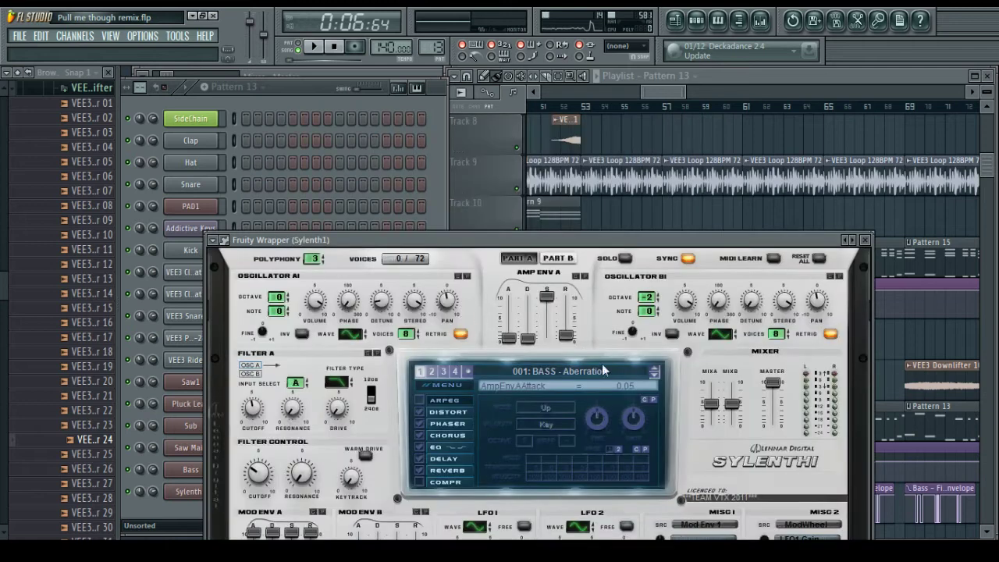
Step through presets to 005: BASS - Basic Wobble and close the plugin window
{"action": "left_click", "coordinate": [654, 377]}
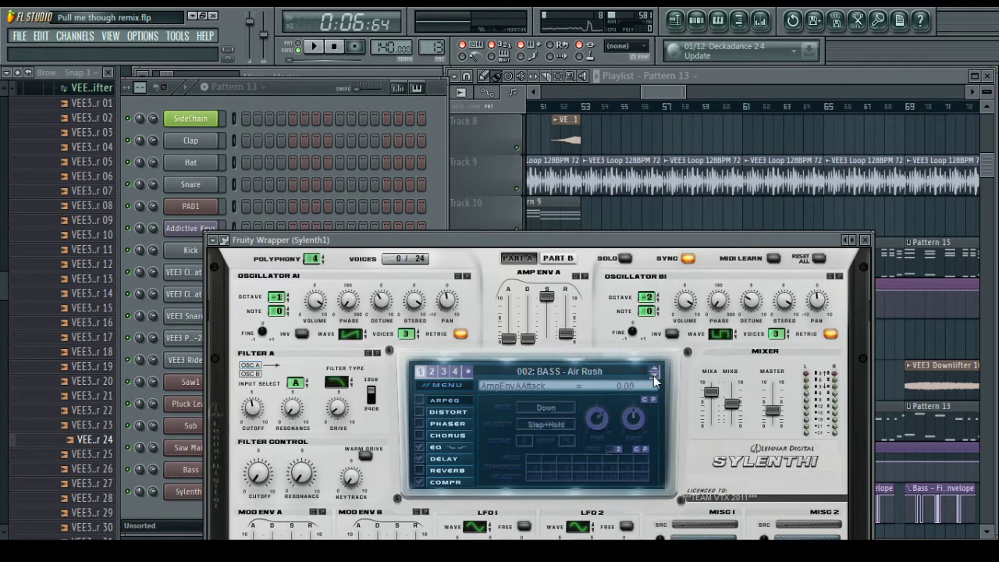
{"action": "left_click", "coordinate": [654, 377]}
{"action": "left_click", "coordinate": [654, 377]}
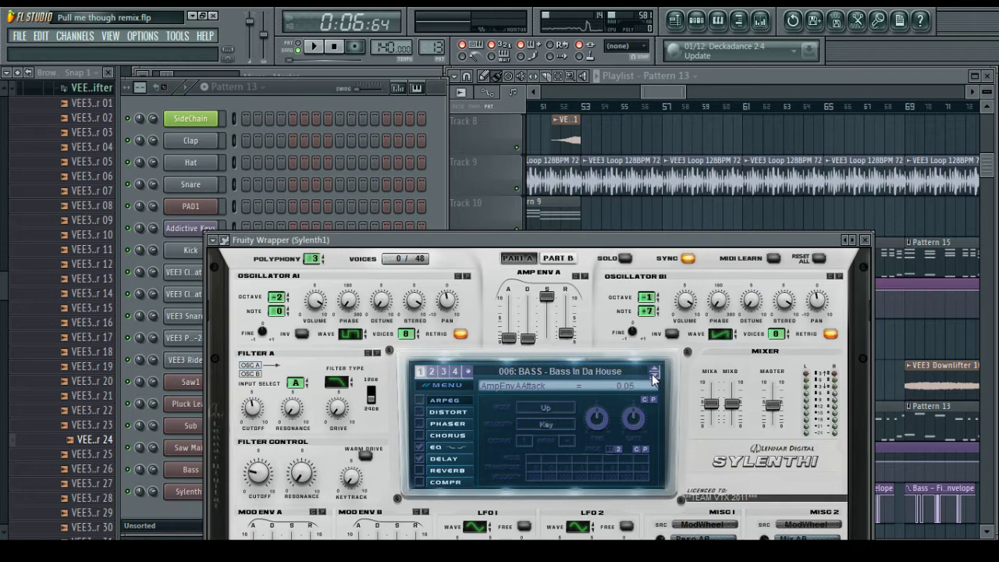
{"action": "left_click", "coordinate": [653, 377]}
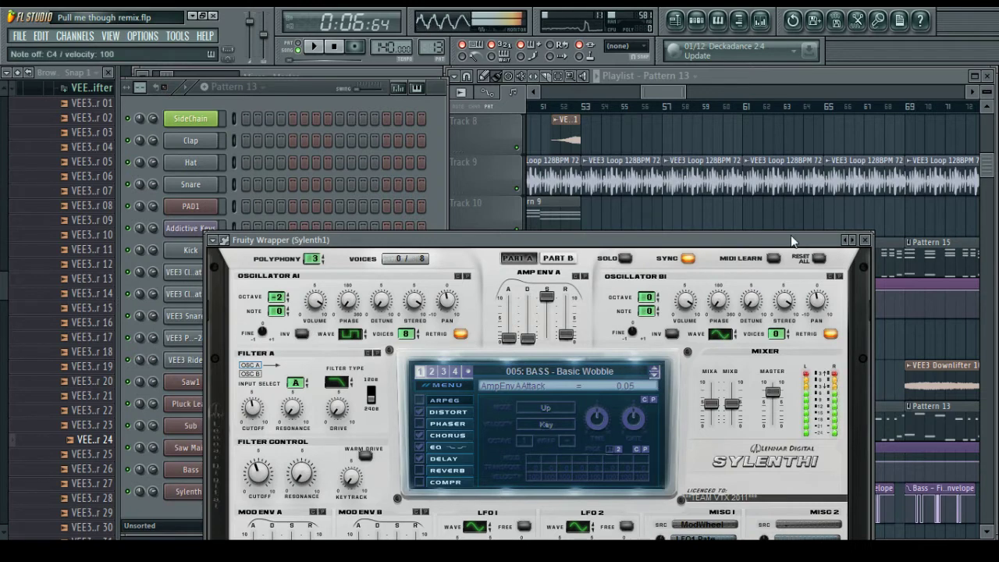
{"action": "left_click", "coordinate": [865, 240]}
{"action": "scroll", "coordinate": [761, 198], "scroll_direction": "down", "scroll_amount": 5}
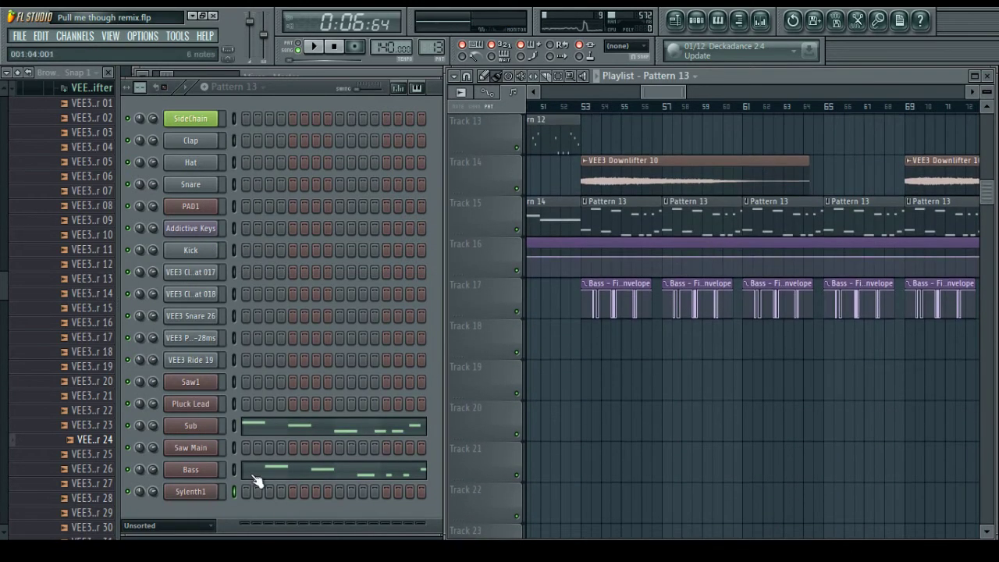
Rename the new Sylenth1 channel to Bass2
{"action": "right_click", "coordinate": [197, 498]}
{"action": "left_click", "coordinate": [252, 359]}
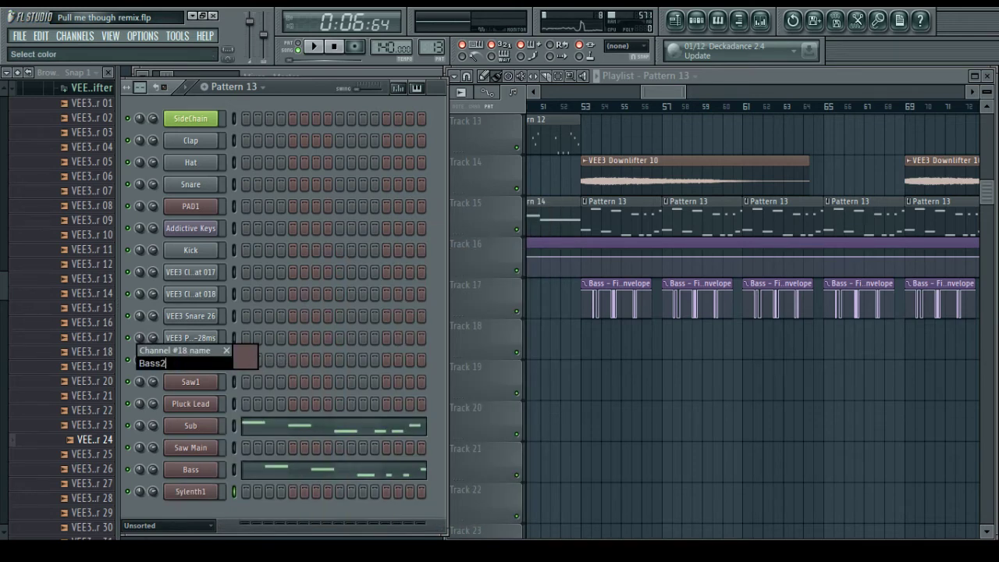
{"action": "key", "text": "Return"}
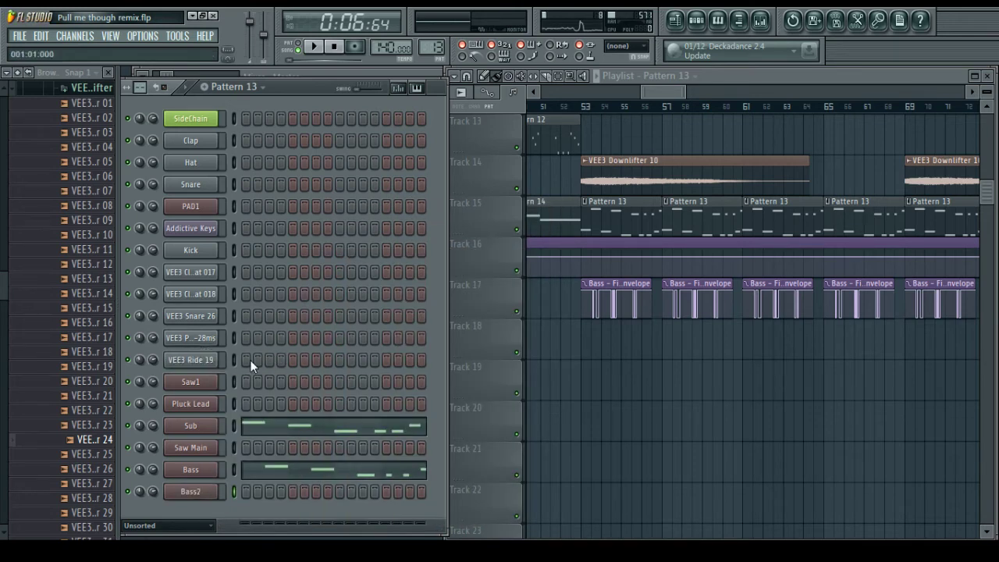
Audition the A3 and A4 notes in Bass2's piano roll
{"action": "right_click", "coordinate": [209, 500]}
{"action": "right_click", "coordinate": [194, 496]}
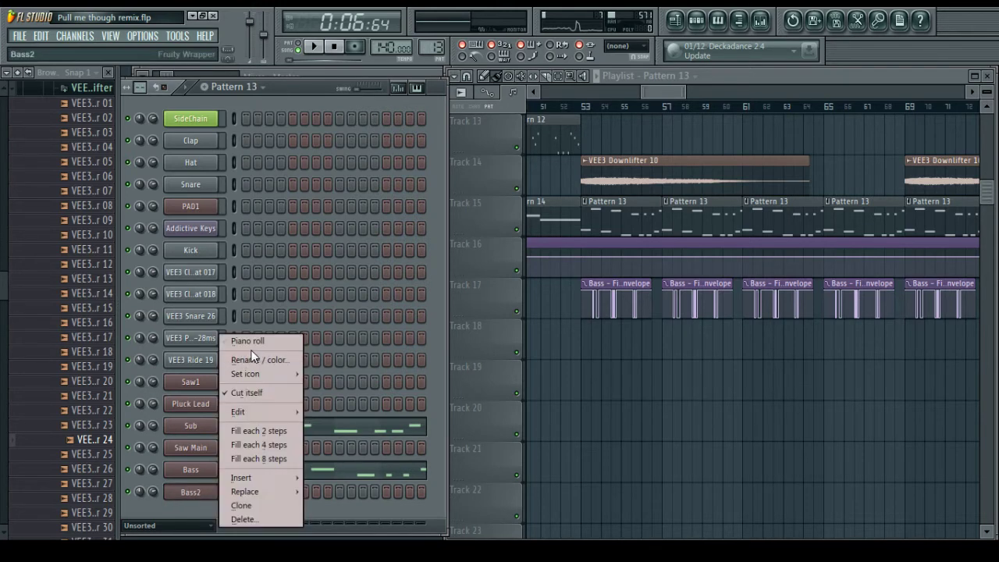
{"action": "left_click", "coordinate": [247, 340]}
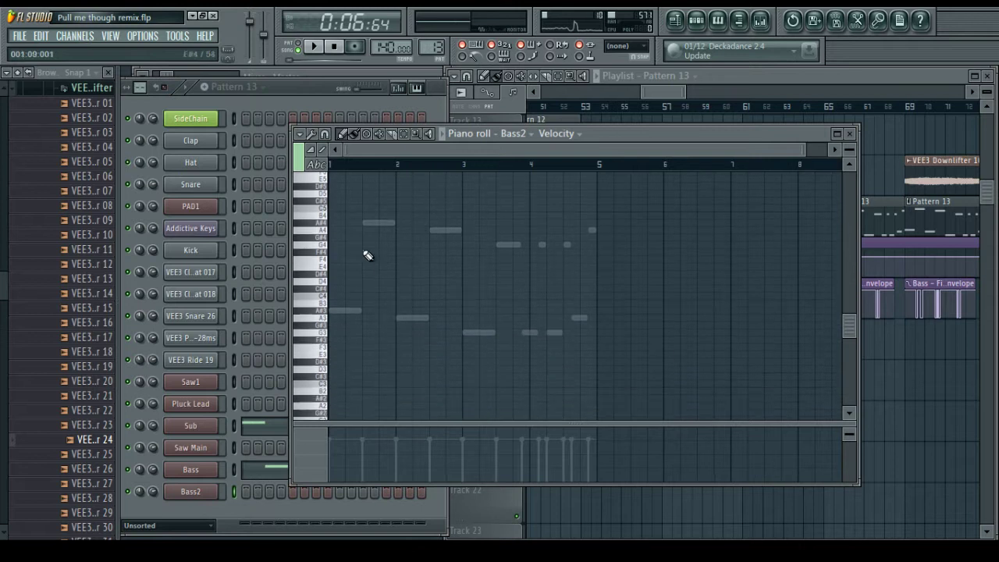
{"action": "left_click", "coordinate": [319, 320]}
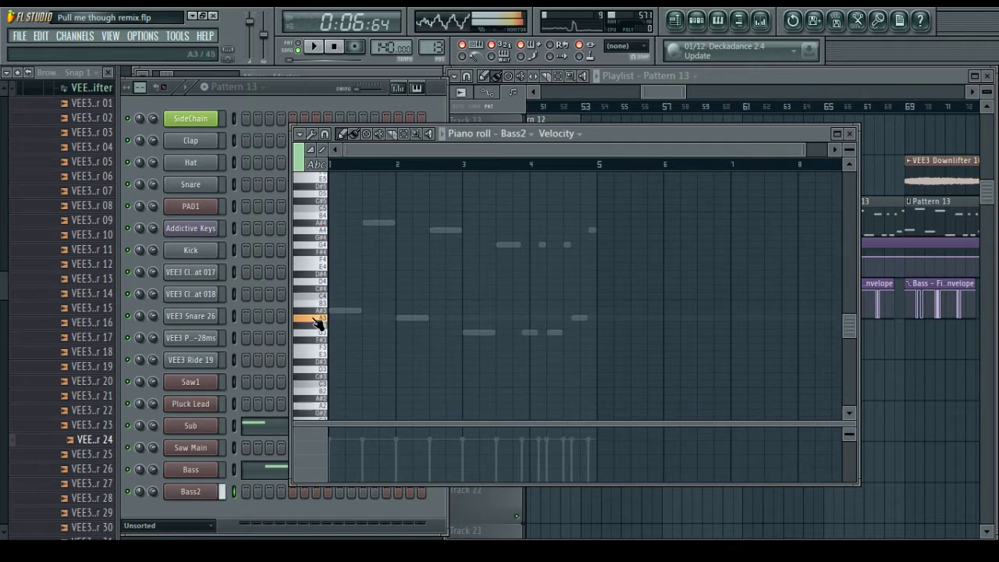
{"action": "left_click", "coordinate": [329, 231]}
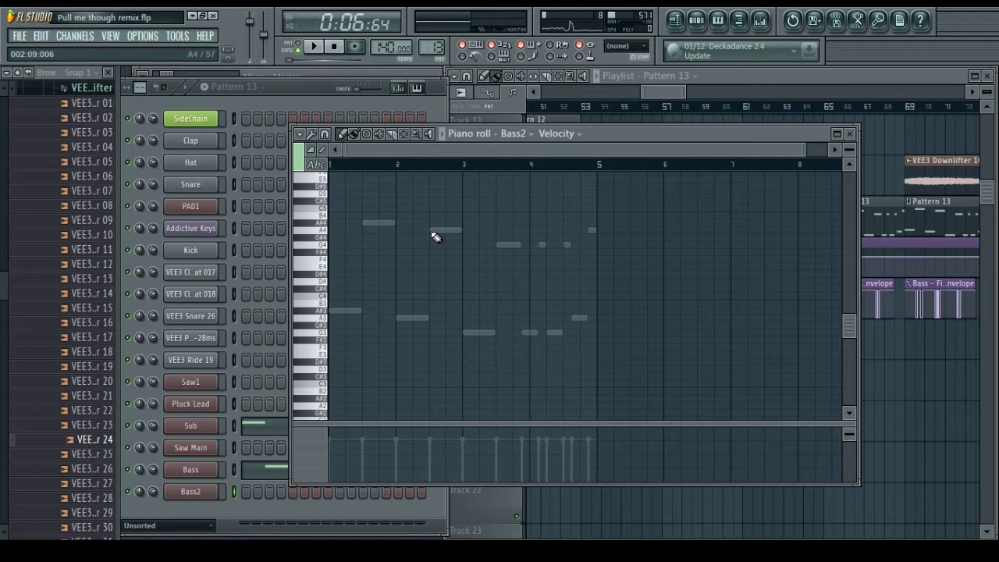
{"action": "scroll", "coordinate": [479, 245], "scroll_direction": "up", "scroll_amount": 2}
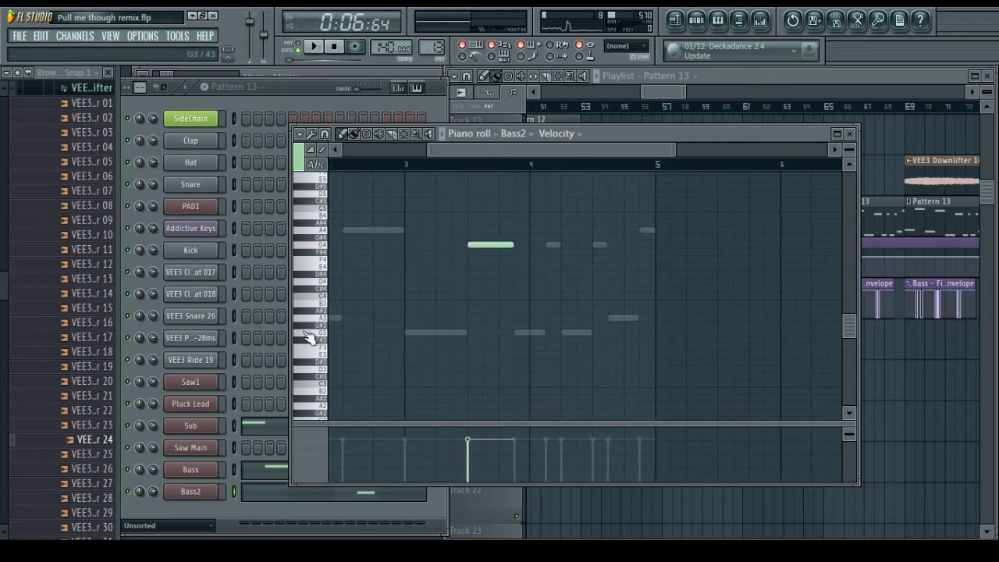
Mute the G4 note near bar 3.5 in the Bass piano roll, then play the song
{"action": "right_click", "coordinate": [197, 473]}
{"action": "left_click", "coordinate": [247, 341]}
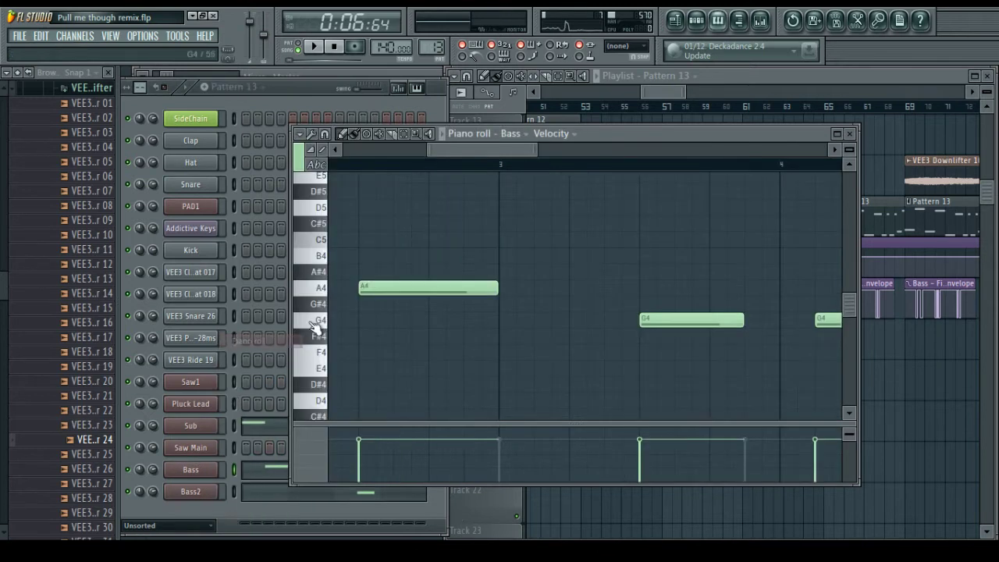
{"action": "scroll", "coordinate": [500, 180], "scroll_direction": "down", "scroll_amount": 3}
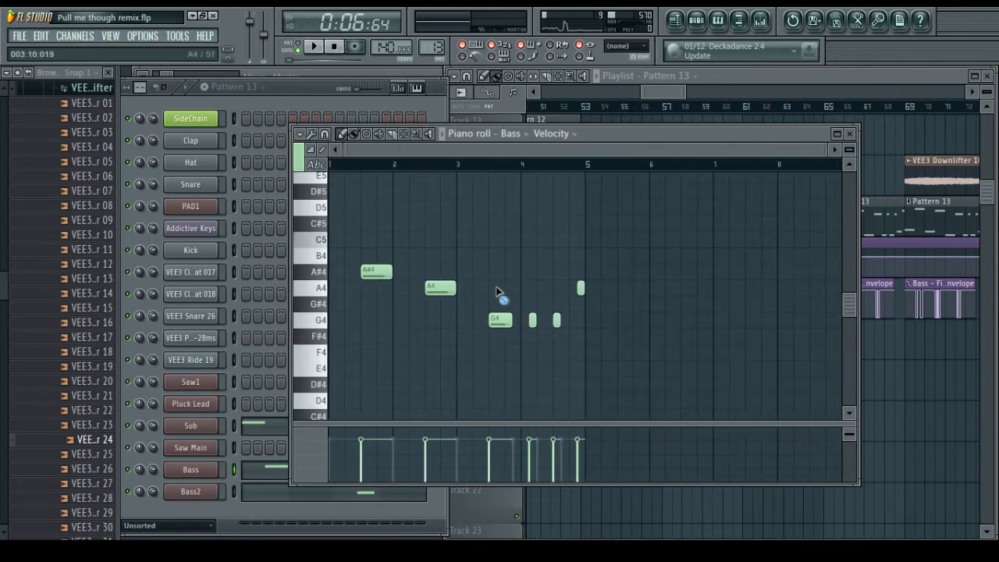
{"action": "left_click", "coordinate": [500, 318]}
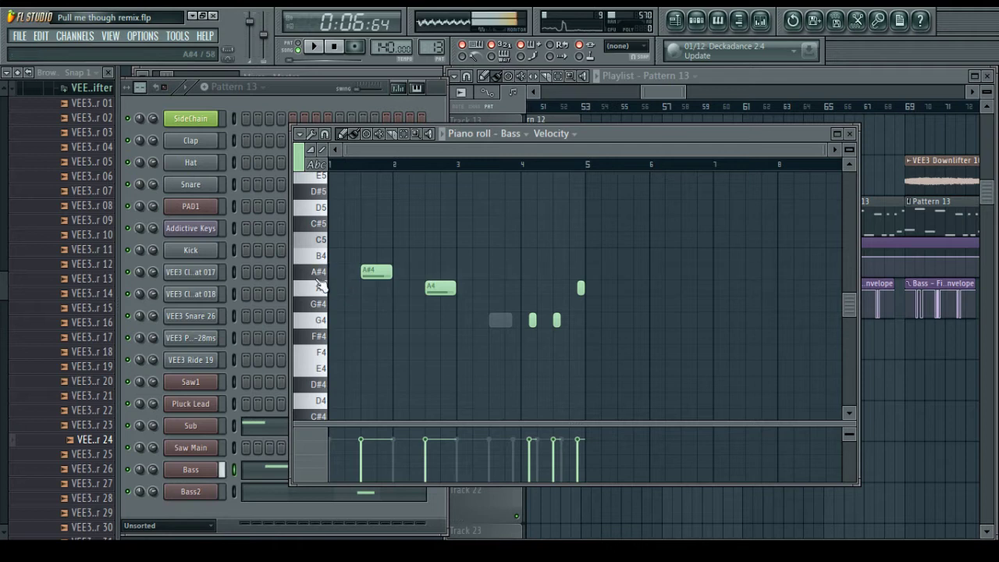
{"action": "left_click", "coordinate": [850, 135]}
{"action": "key", "text": "space"}
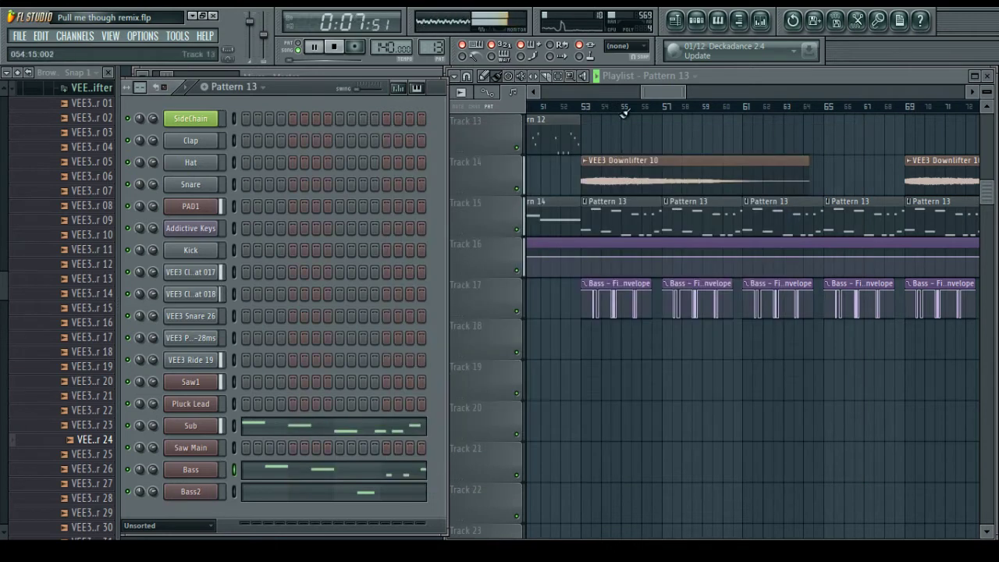
Move the song position to about bar 53, then open Bass2's Channel settings with Sylenth1
{"action": "left_click", "coordinate": [574, 105]}
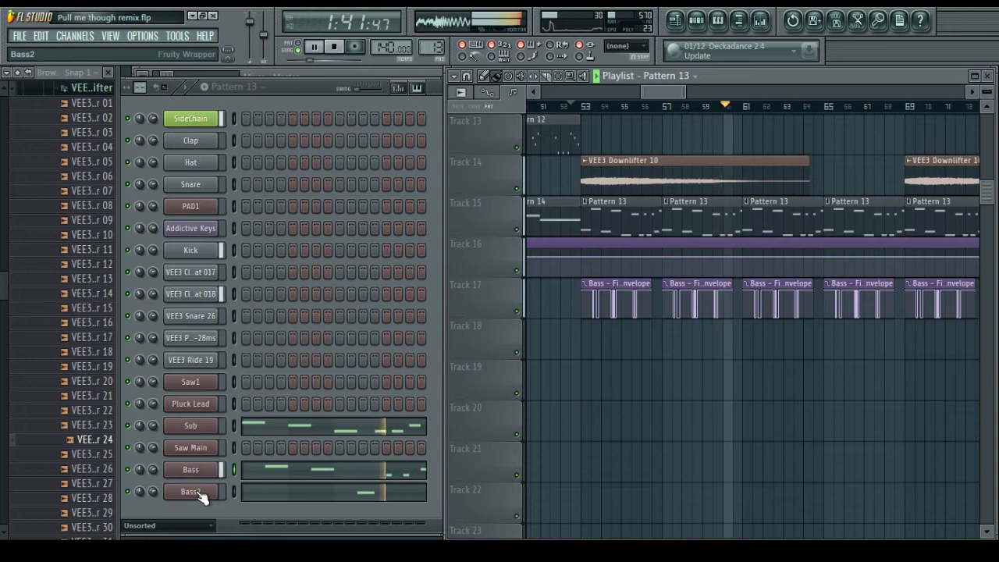
{"action": "left_click_drag", "start_coordinate": [662, 96], "coordinate": [674, 98]}
{"action": "scroll", "coordinate": [701, 147], "scroll_direction": "up", "scroll_amount": 2}
{"action": "scroll", "coordinate": [702, 153], "scroll_direction": "up", "scroll_amount": 4}
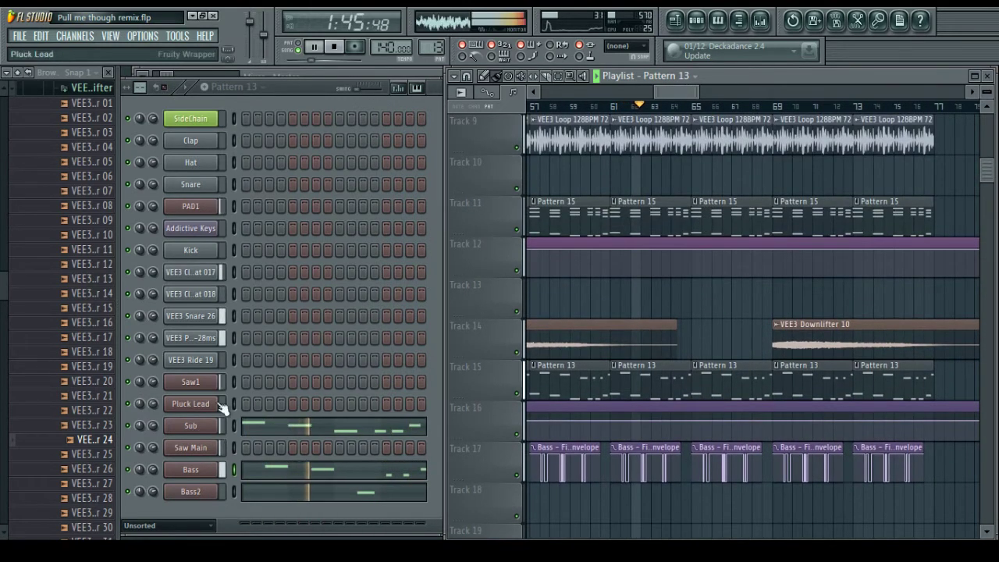
{"action": "left_click", "coordinate": [205, 491]}
Assign Bass2 to free mixer insert 26, lower its fader, and send it to BUSS SUB instead of Master
{"action": "left_click", "coordinate": [747, 155]}
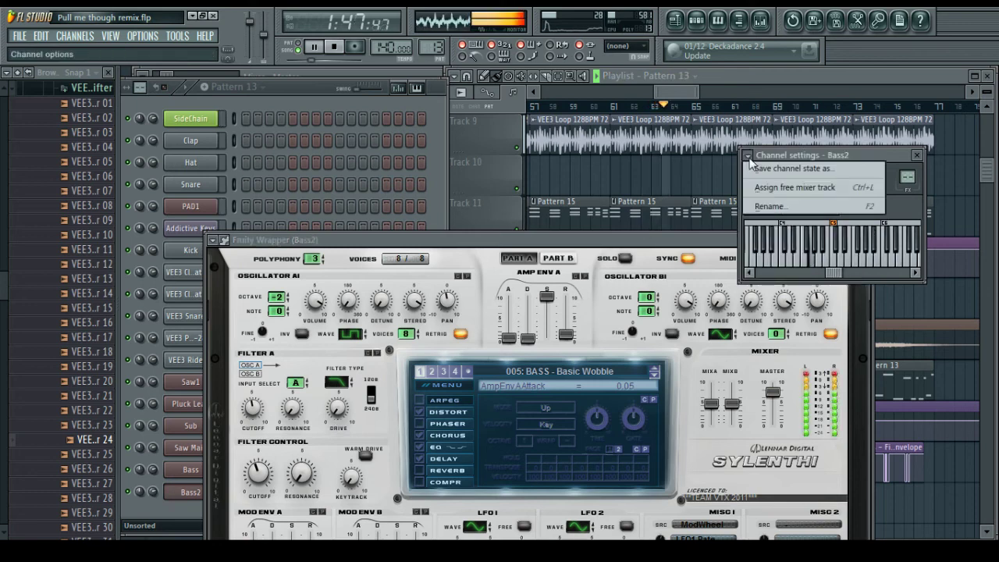
{"action": "left_click", "coordinate": [780, 186]}
{"action": "left_click_drag", "start_coordinate": [642, 235], "coordinate": [645, 265]}
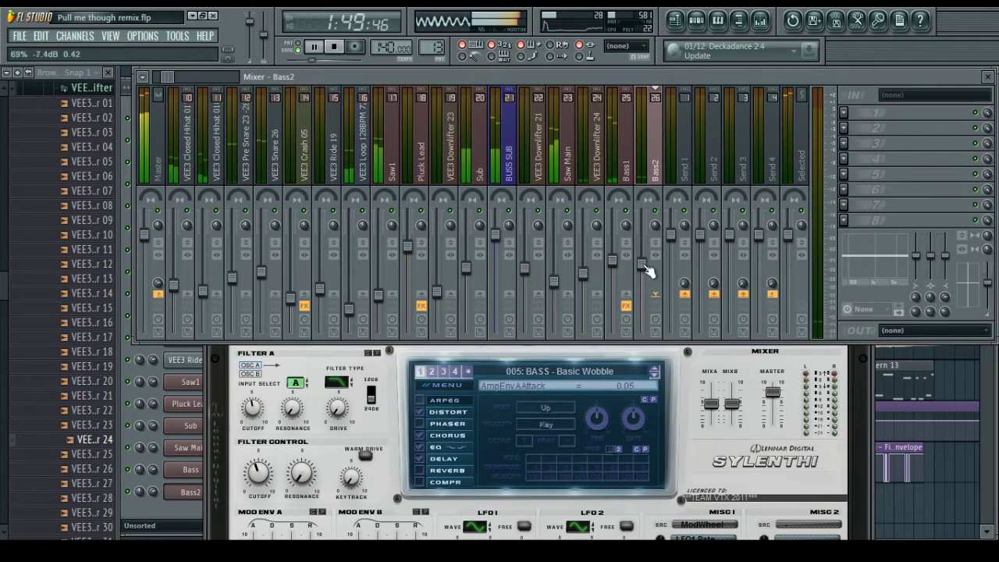
{"action": "left_click", "coordinate": [158, 295]}
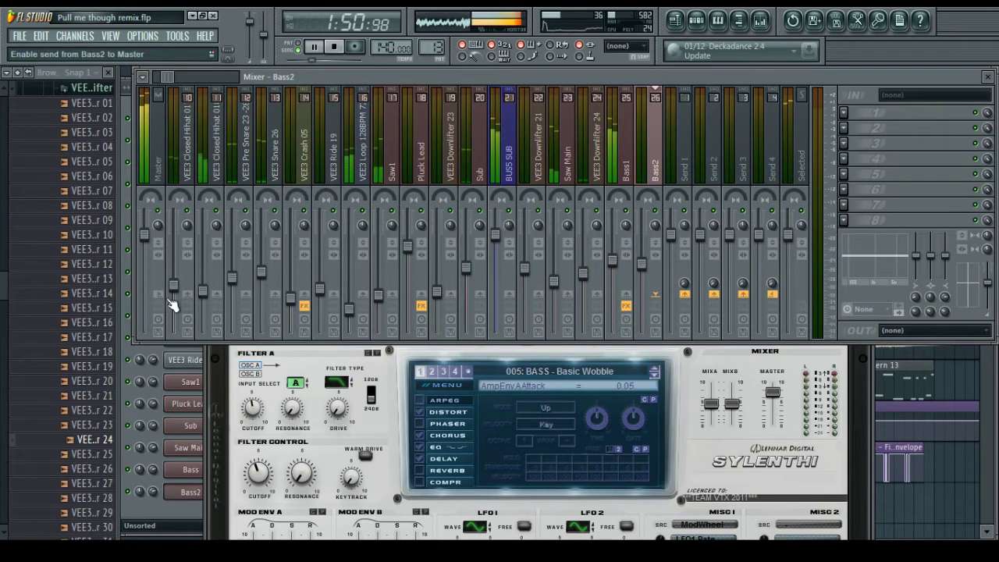
{"action": "left_click", "coordinate": [508, 294]}
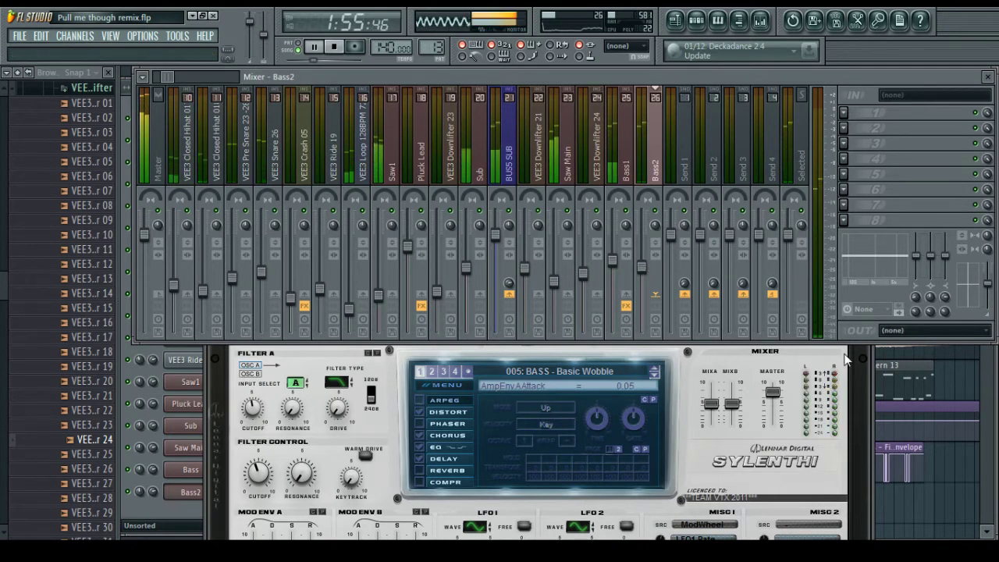
{"action": "left_click", "coordinate": [872, 357]}
{"action": "left_click", "coordinate": [863, 241]}
{"action": "left_click", "coordinate": [891, 500]}
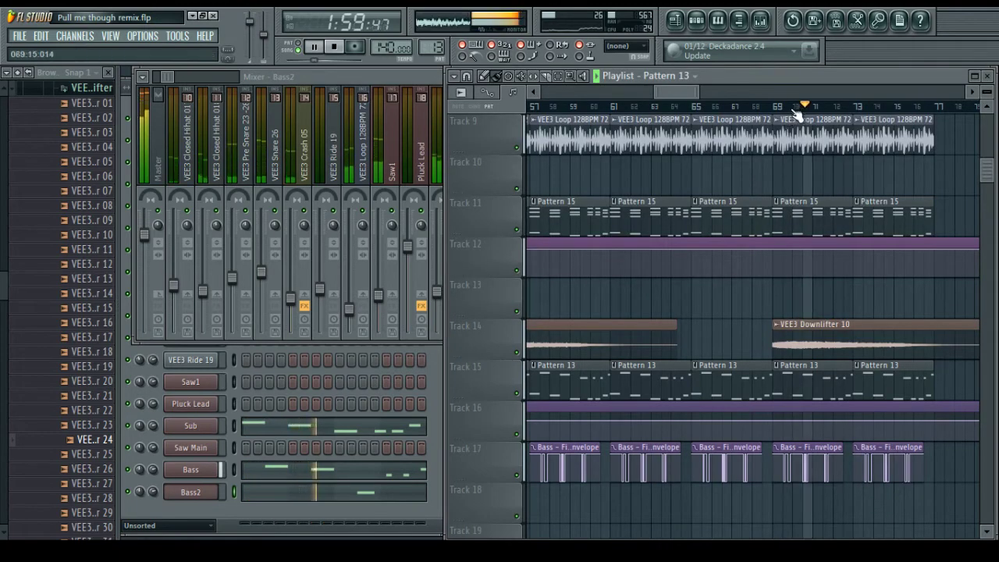
Stop the arrangement playback
{"action": "scroll", "coordinate": [793, 112], "scroll_direction": "up", "scroll_amount": 2}
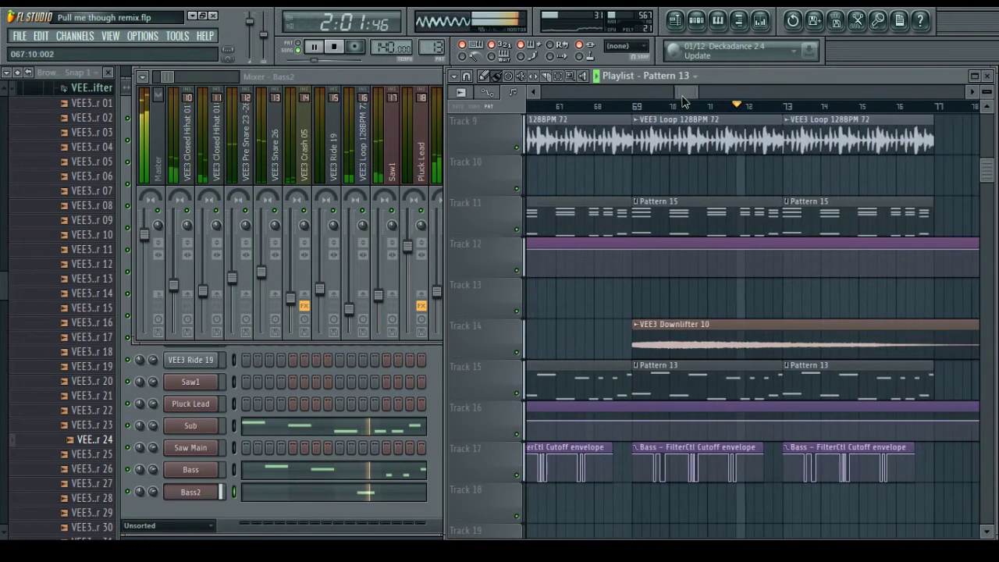
{"action": "scroll", "coordinate": [850, 219], "scroll_direction": "up", "scroll_amount": 8}
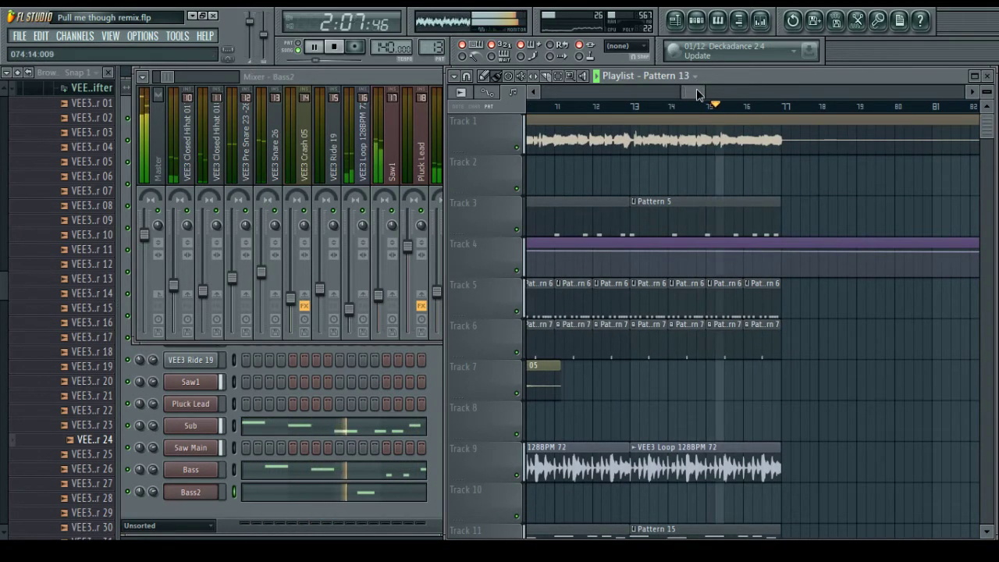
{"action": "left_click_drag", "start_coordinate": [694, 93], "coordinate": [688, 93]}
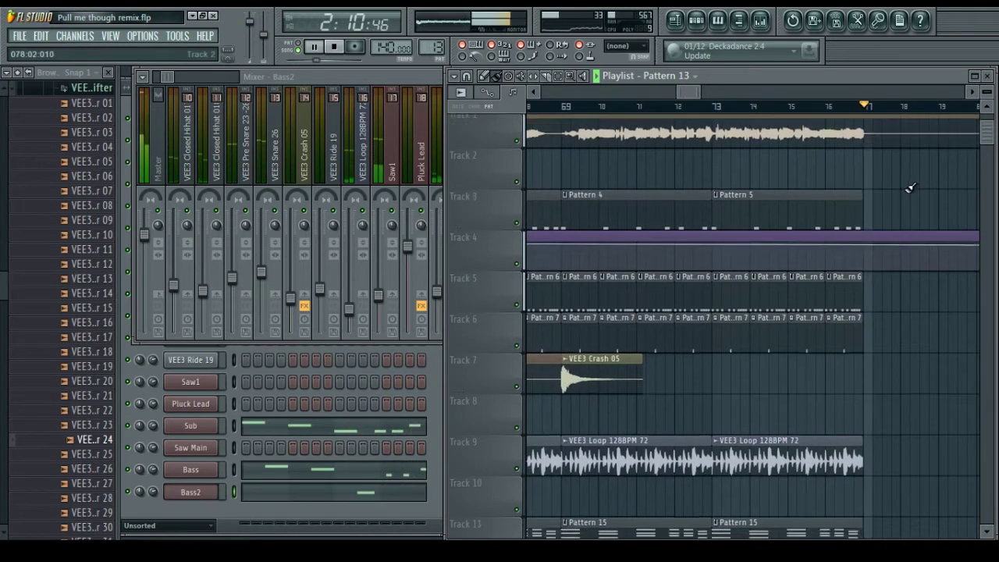
{"action": "scroll", "coordinate": [882, 187], "scroll_direction": "down", "scroll_amount": 6}
{"action": "key", "text": "space"}
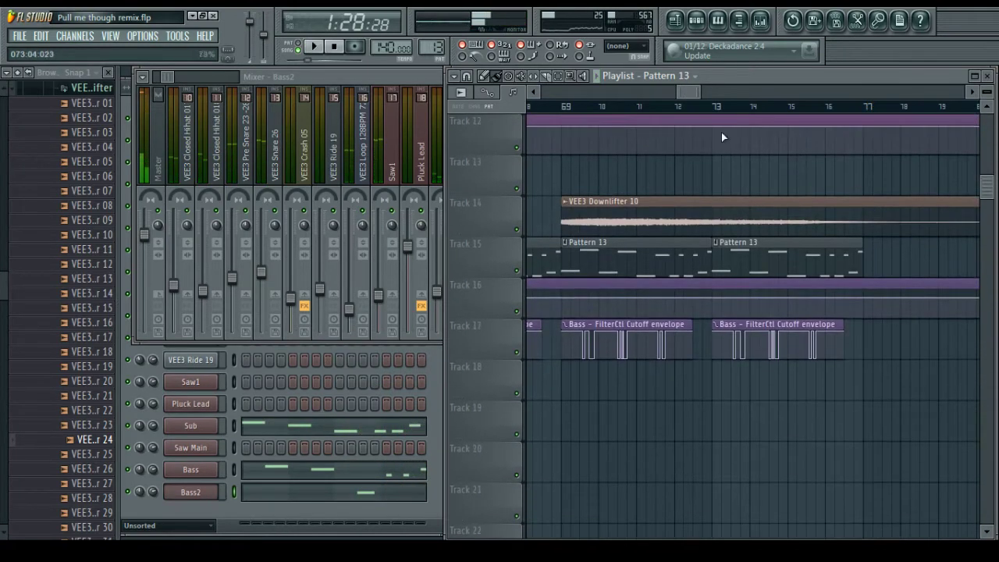
{"action": "scroll", "coordinate": [703, 112], "scroll_direction": "down", "scroll_amount": 3}
{"action": "left_click_drag", "start_coordinate": [683, 92], "coordinate": [647, 102]}
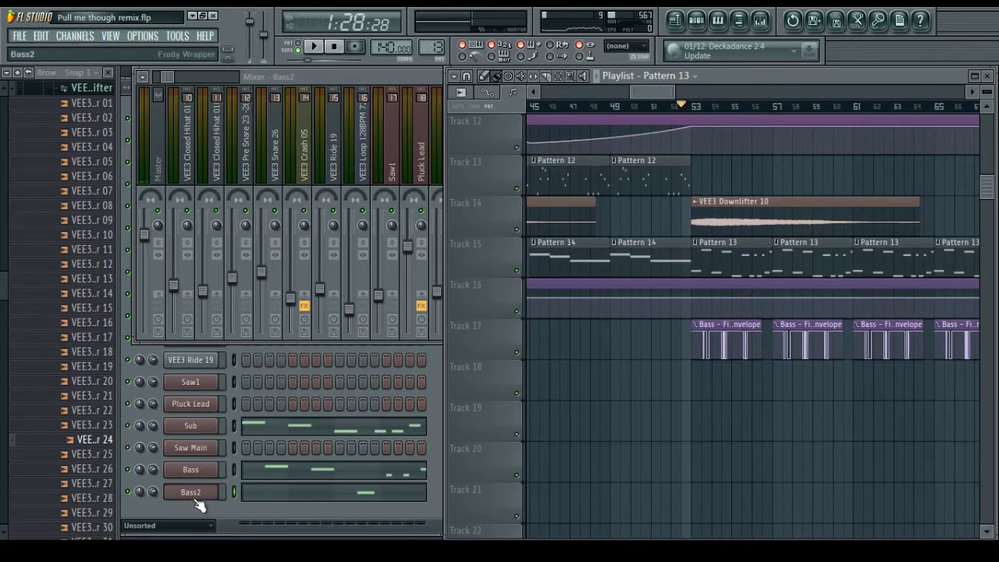
Bring the channel rack in front of the mixer and replay the arrangement from near the start
{"action": "left_click", "coordinate": [135, 495]}
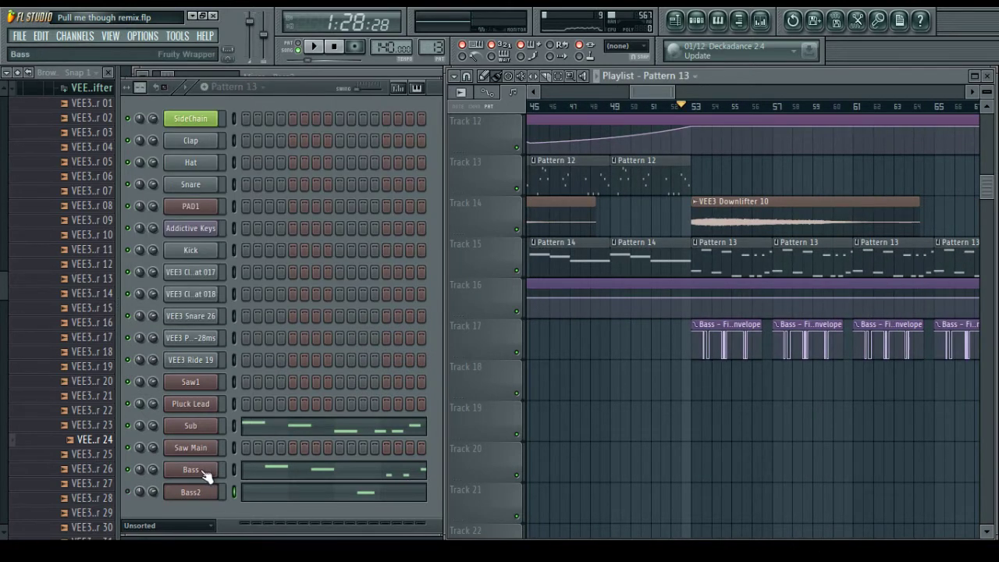
{"action": "scroll", "coordinate": [610, 118], "scroll_direction": "down", "scroll_amount": 3}
{"action": "scroll", "coordinate": [619, 109], "scroll_direction": "down", "scroll_amount": 3}
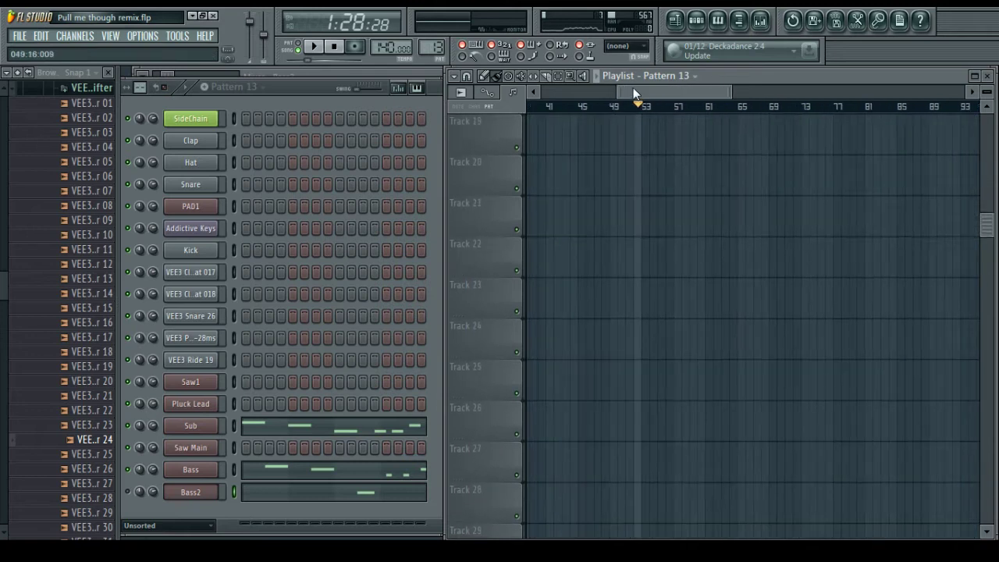
{"action": "left_click_drag", "start_coordinate": [632, 93], "coordinate": [474, 93]}
{"action": "scroll", "coordinate": [539, 226], "scroll_direction": "up", "scroll_amount": 2}
{"action": "scroll", "coordinate": [553, 173], "scroll_direction": "up", "scroll_amount": 4}
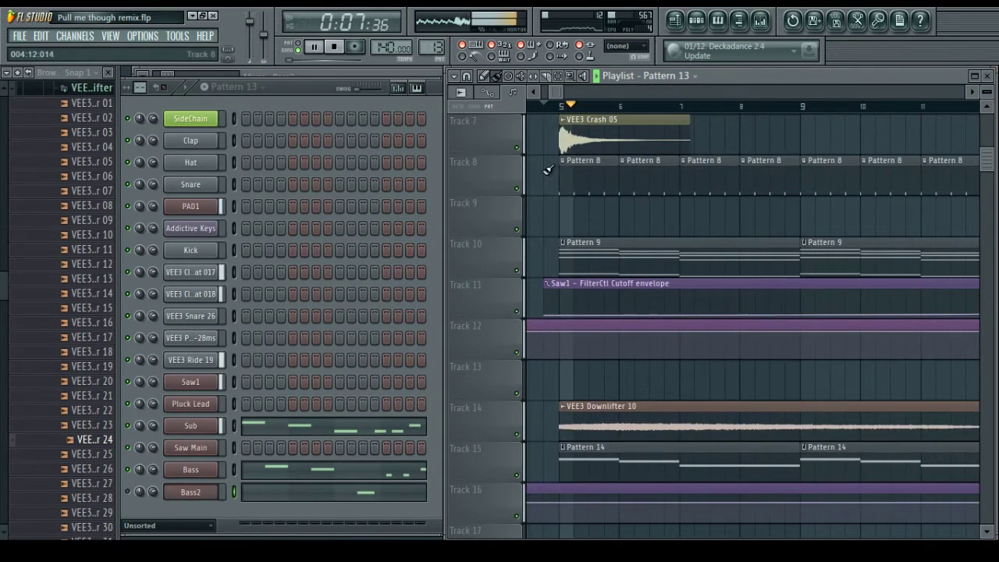
{"action": "scroll", "coordinate": [596, 107], "scroll_direction": "down", "scroll_amount": 4}
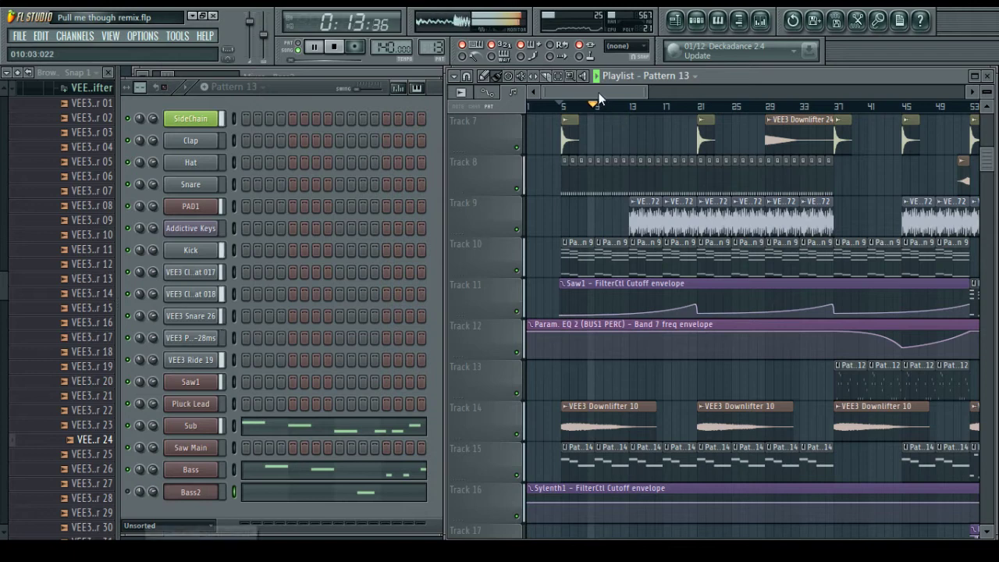
{"action": "left_click_drag", "start_coordinate": [598, 93], "coordinate": [612, 95]}
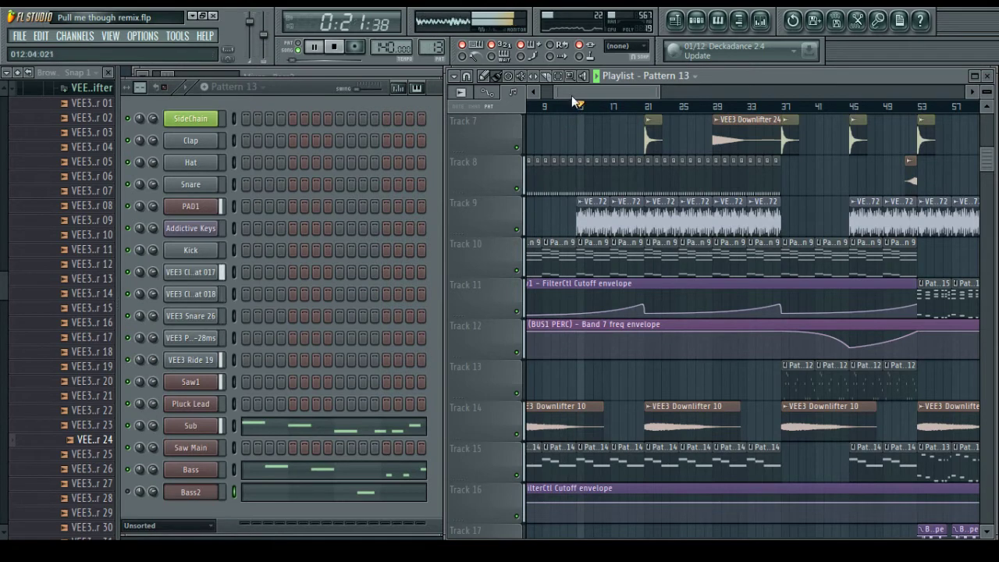
{"action": "left_click_drag", "start_coordinate": [572, 95], "coordinate": [586, 95]}
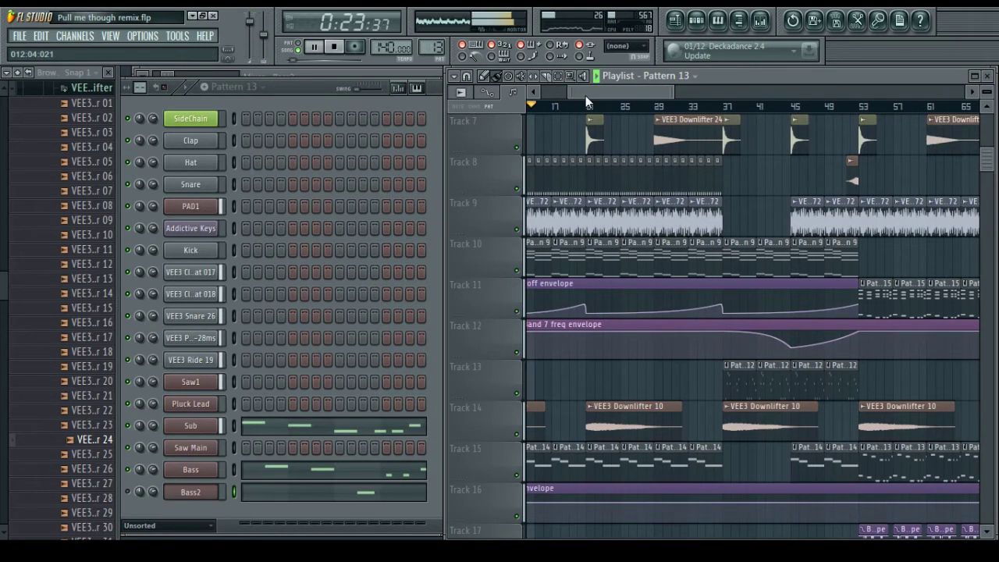
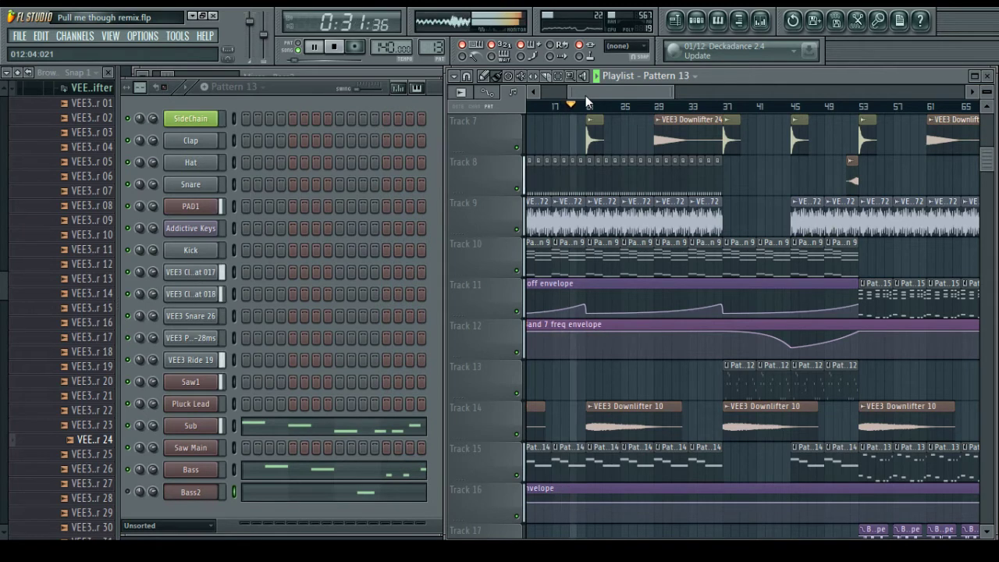
Inspect the Bass1 mixer track and the Bass synth's distortion settings, then return to the playlist
{"action": "left_click_drag", "start_coordinate": [596, 93], "coordinate": [611, 93]}
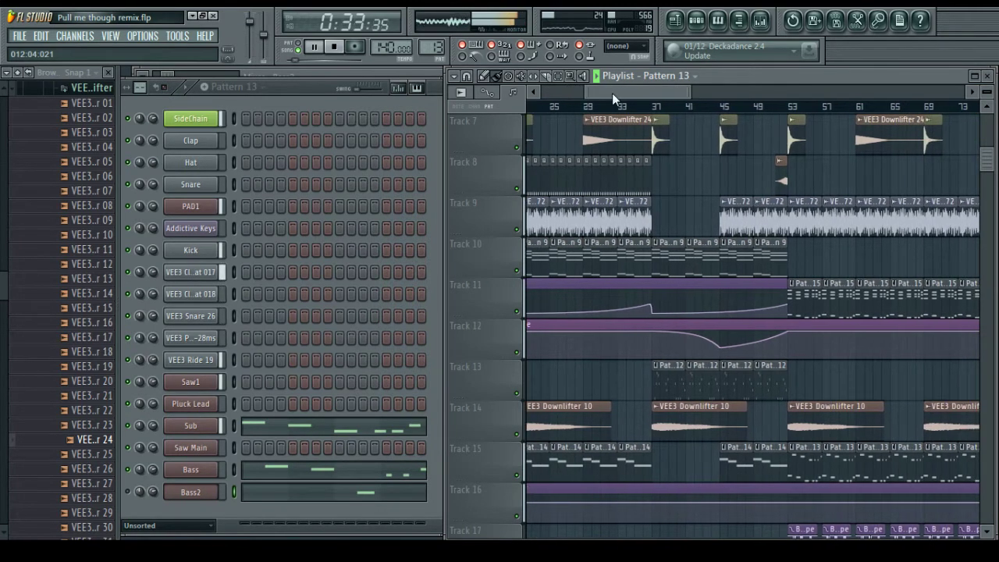
{"action": "scroll", "coordinate": [699, 174], "scroll_direction": "up", "scroll_amount": 5}
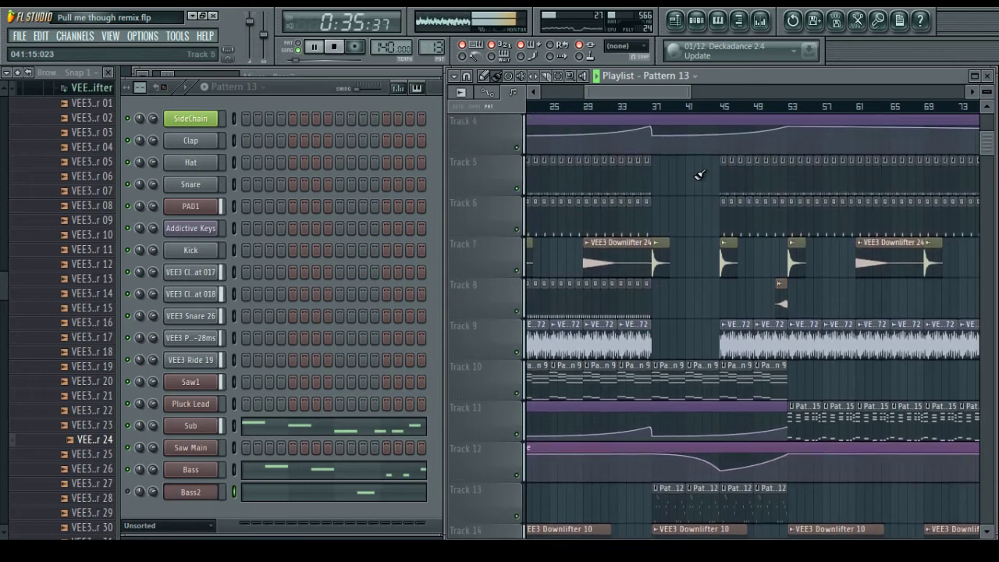
{"action": "scroll", "coordinate": [688, 182], "scroll_direction": "up", "scroll_amount": 1}
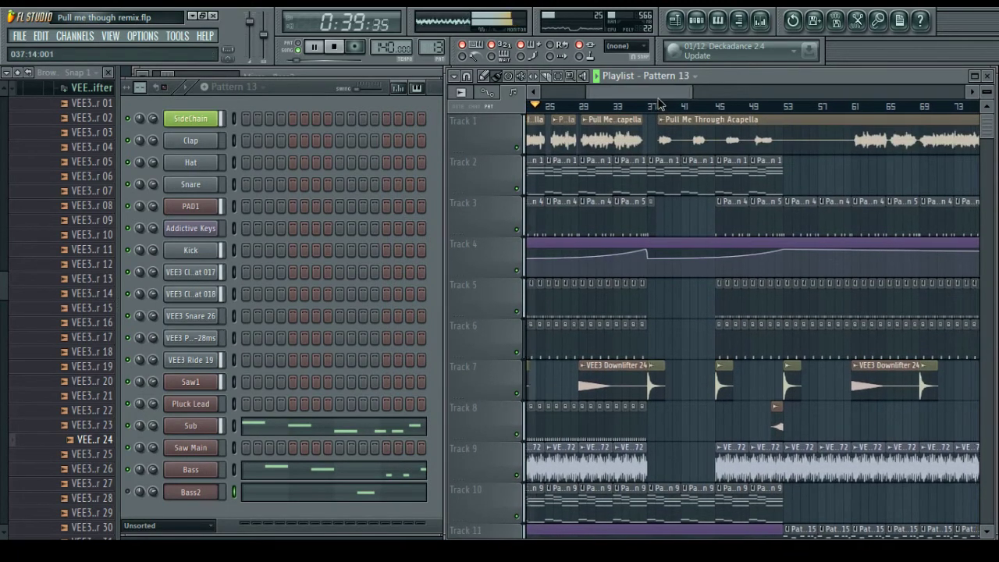
{"action": "scroll", "coordinate": [646, 108], "scroll_direction": "up", "scroll_amount": 3}
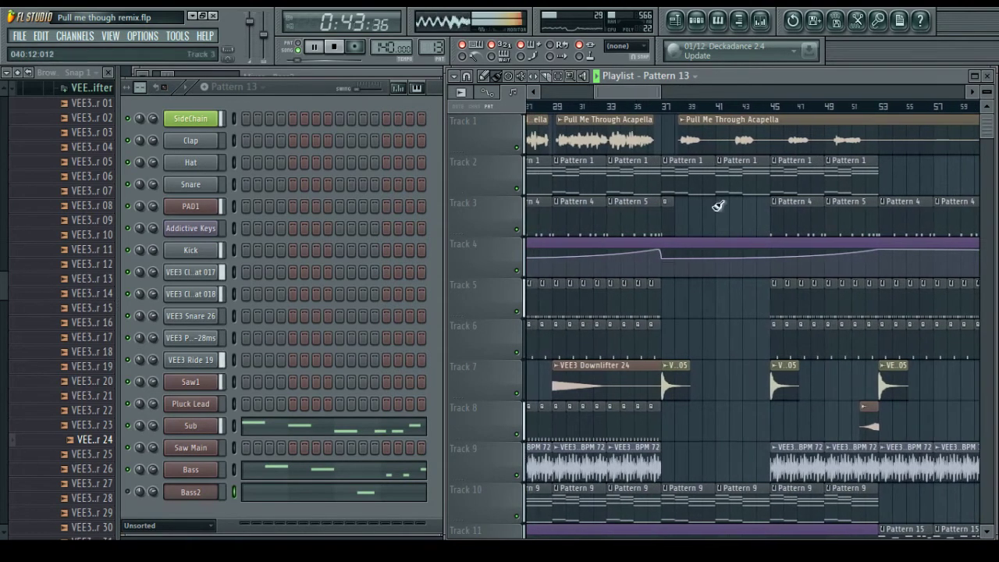
{"action": "left_click_drag", "start_coordinate": [622, 92], "coordinate": [617, 92]}
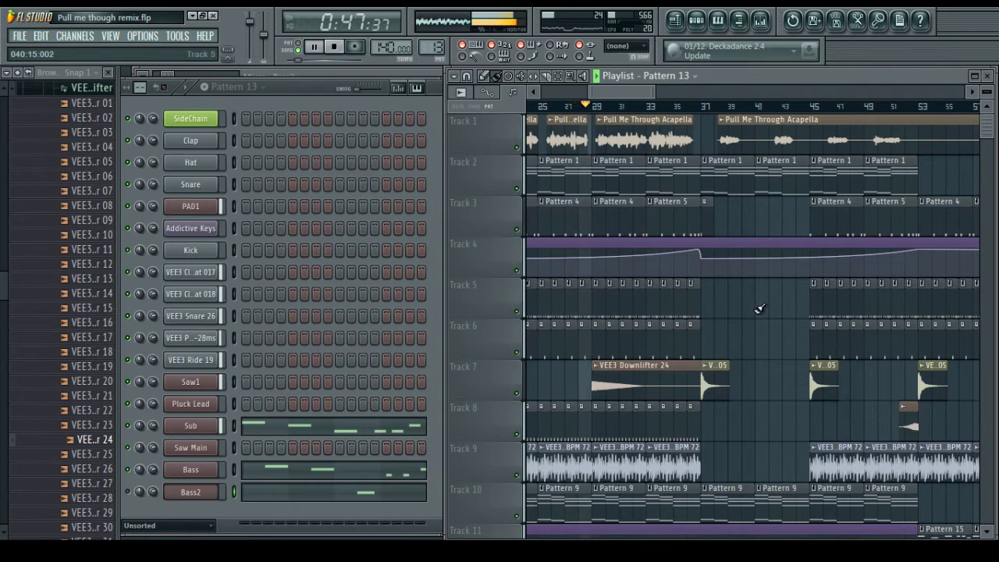
{"action": "left_click", "coordinate": [762, 21]}
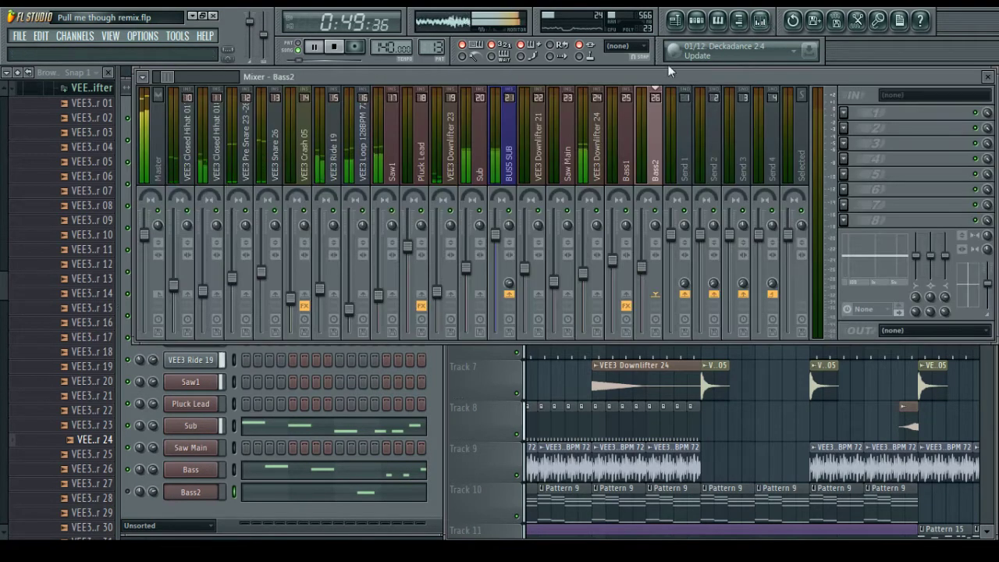
{"action": "left_click", "coordinate": [626, 173]}
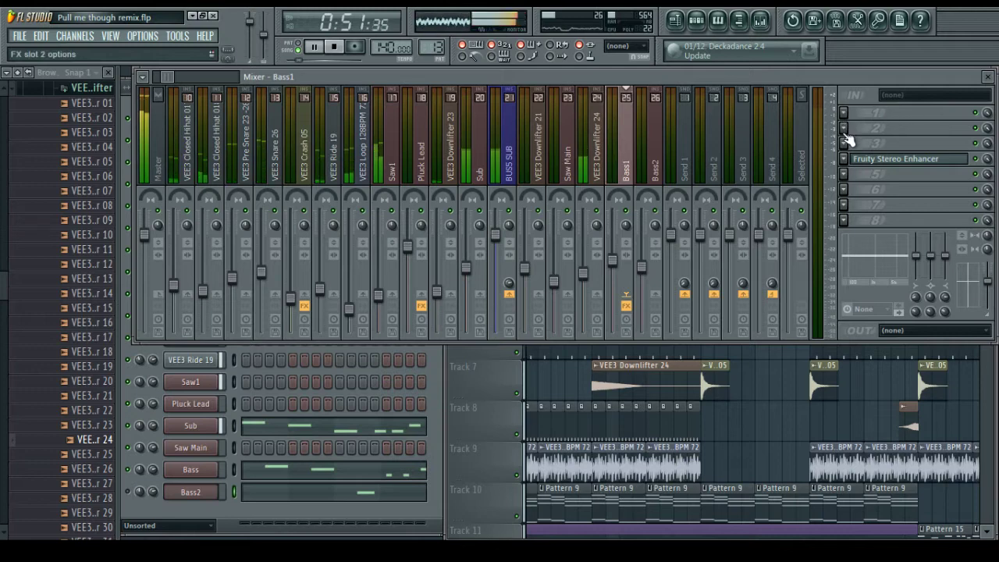
{"action": "left_click", "coordinate": [188, 473]}
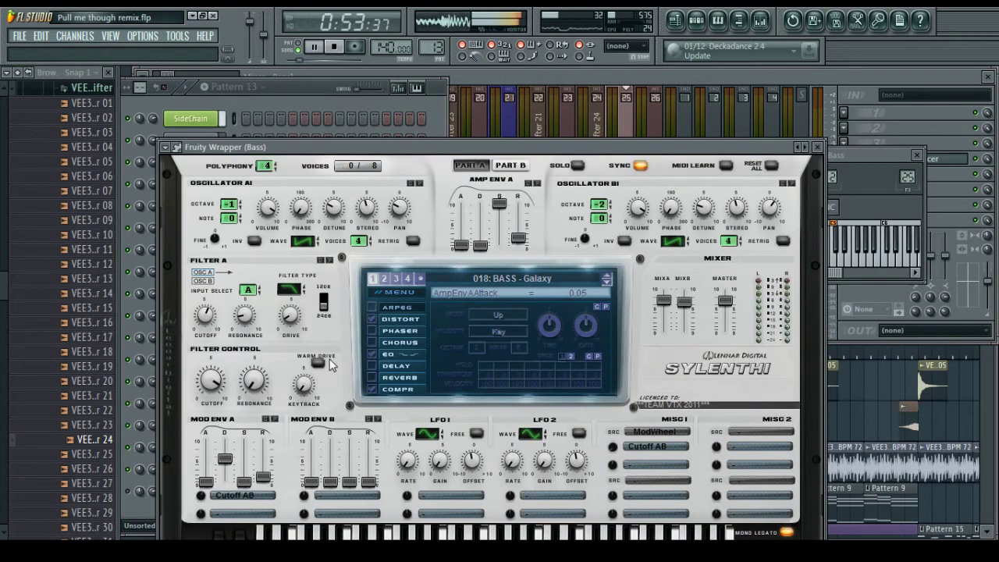
{"action": "left_click", "coordinate": [398, 322]}
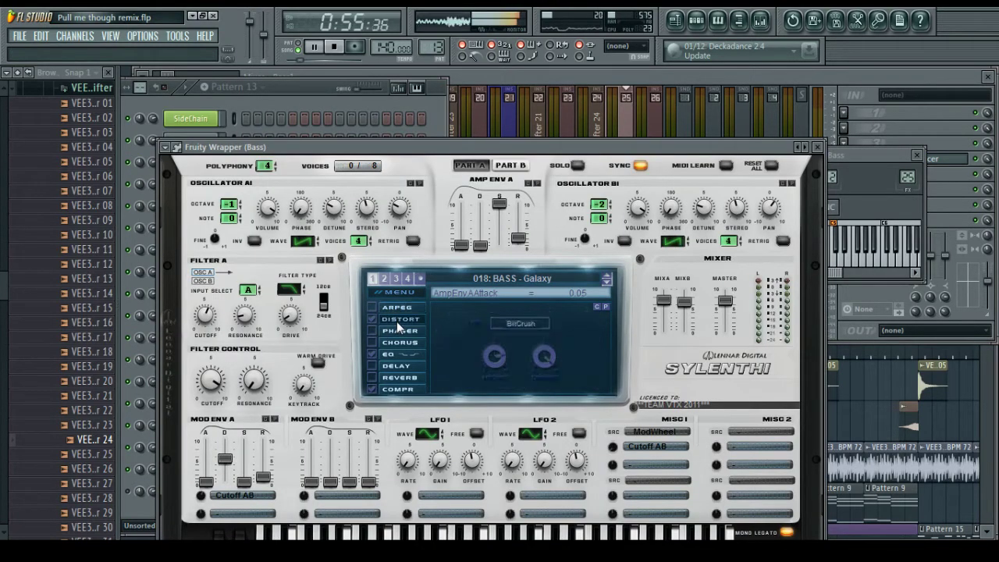
{"action": "left_click", "coordinate": [817, 148]}
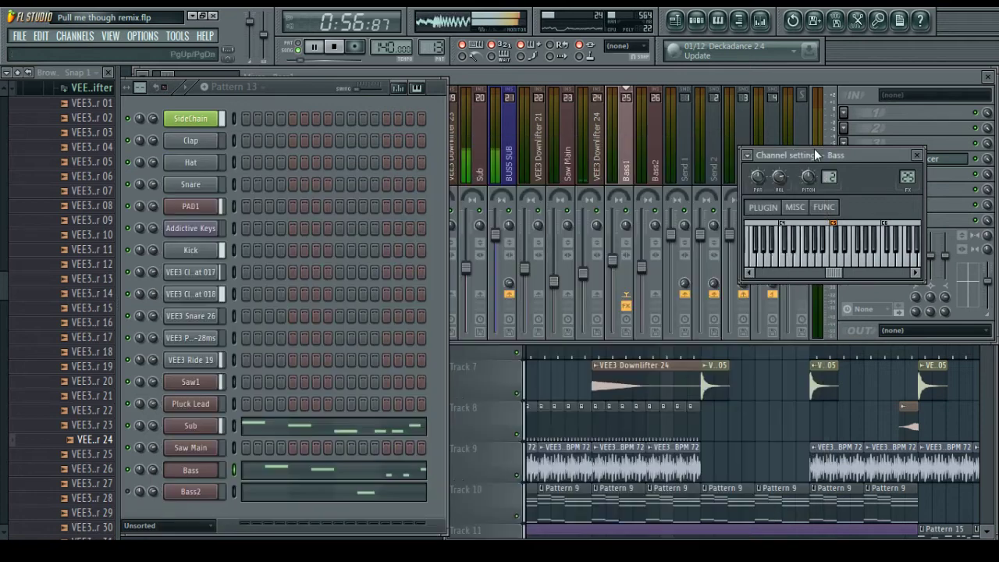
{"action": "left_click", "coordinate": [781, 360]}
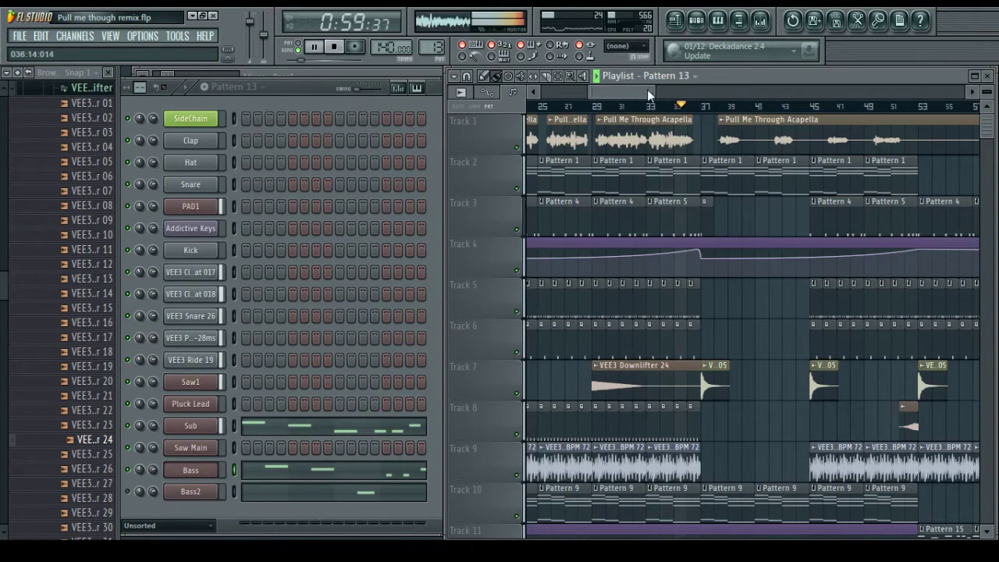
Scroll and scrub through the playlist to review the outro tracks
{"action": "mouse_move", "coordinate": [646, 91]}
{"action": "left_mouse_down"}
{"action": "mouse_move", "coordinate": [659, 91]}
{"action": "mouse_move", "coordinate": [628, 97]}
{"action": "mouse_move", "coordinate": [638, 99]}
{"action": "left_mouse_up"}
{"action": "scroll", "coordinate": [655, 120], "scroll_direction": "up", "scroll_amount": 3}
{"action": "scroll", "coordinate": [723, 394], "scroll_direction": "down", "scroll_amount": 5}
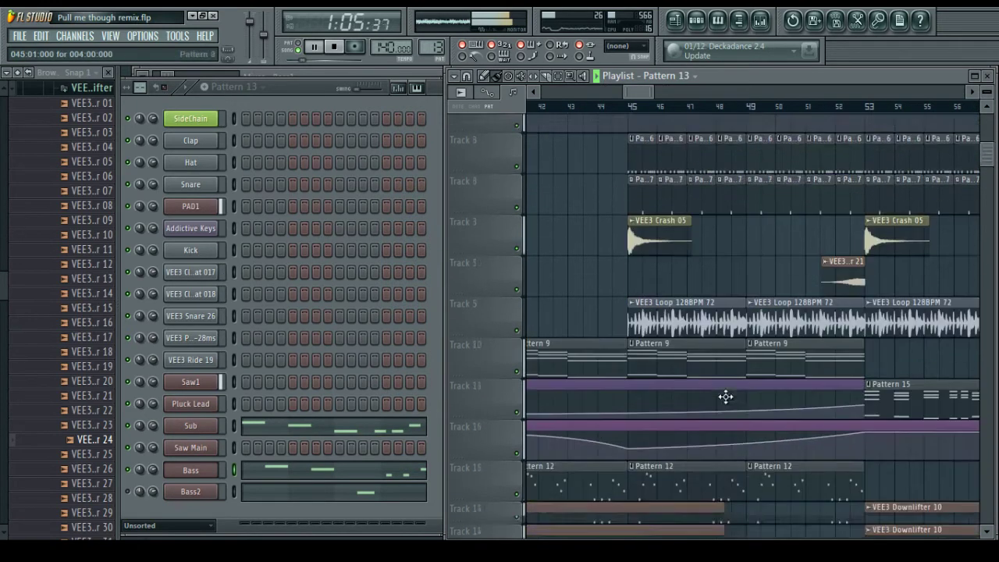
{"action": "scroll", "coordinate": [725, 343], "scroll_direction": "down", "scroll_amount": 2}
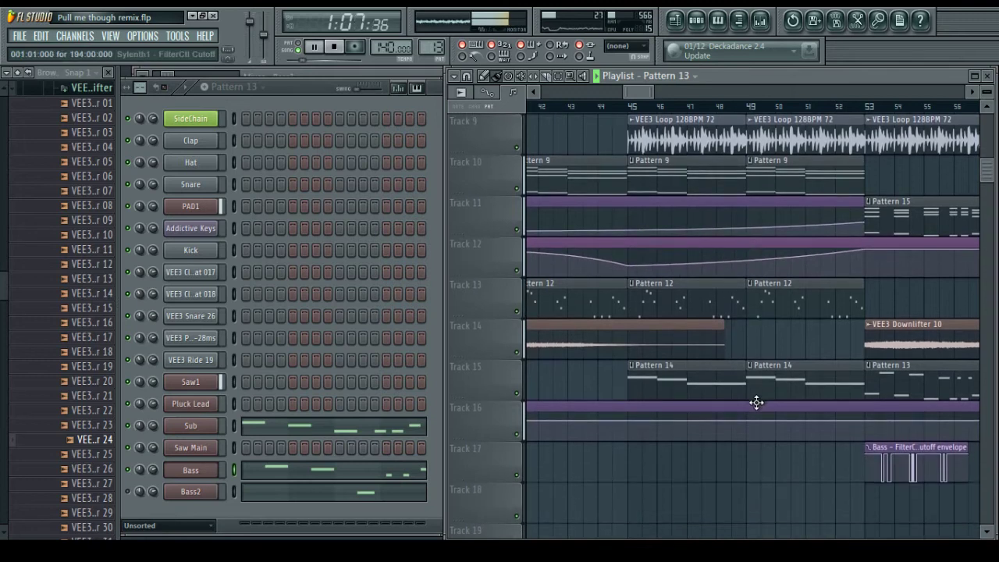
{"action": "scroll", "coordinate": [757, 402], "scroll_direction": "up", "scroll_amount": 3}
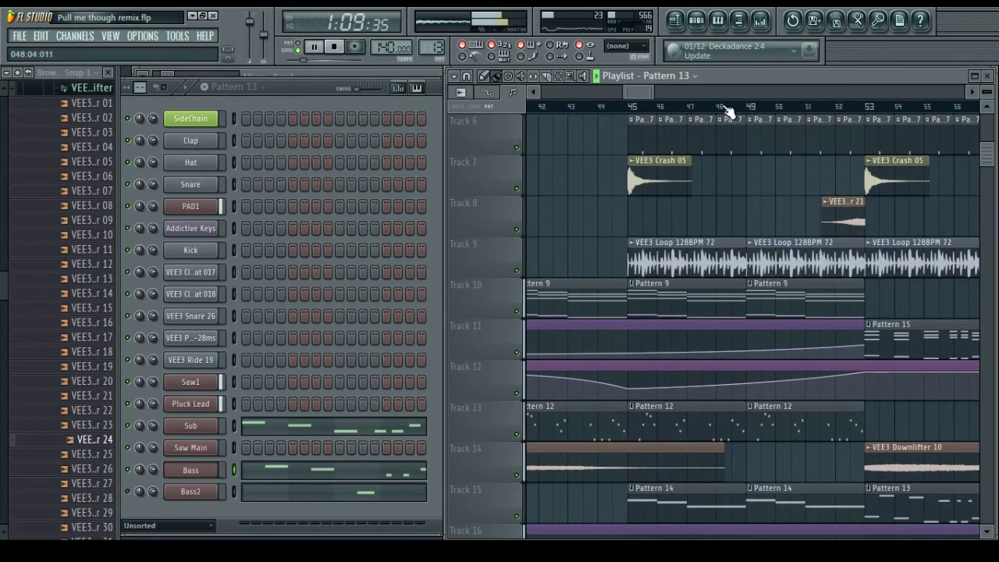
{"action": "scroll", "coordinate": [724, 107], "scroll_direction": "down", "scroll_amount": 3}
{"action": "left_click_drag", "start_coordinate": [646, 92], "coordinate": [661, 97]}
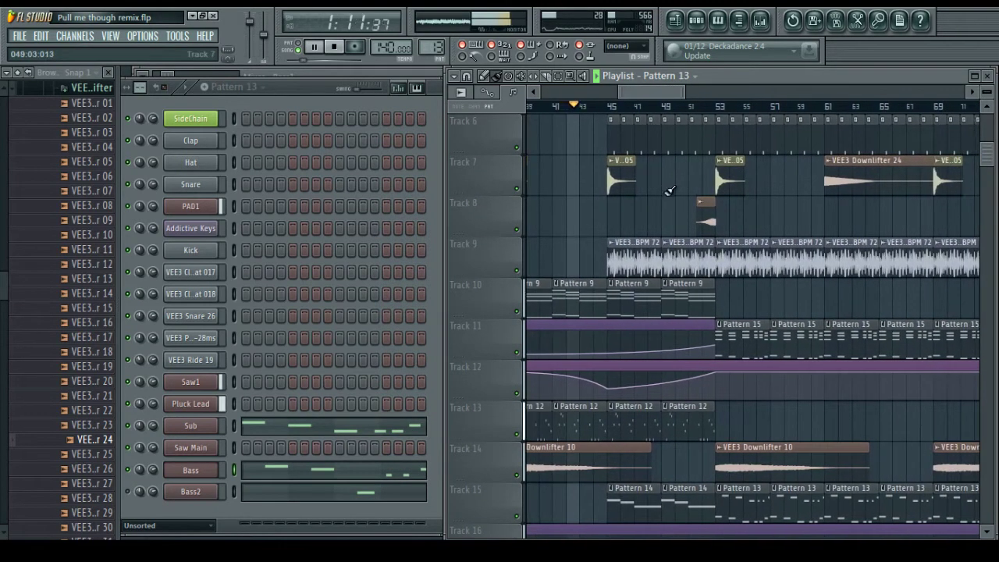
{"action": "scroll", "coordinate": [725, 180], "scroll_direction": "down", "scroll_amount": 3}
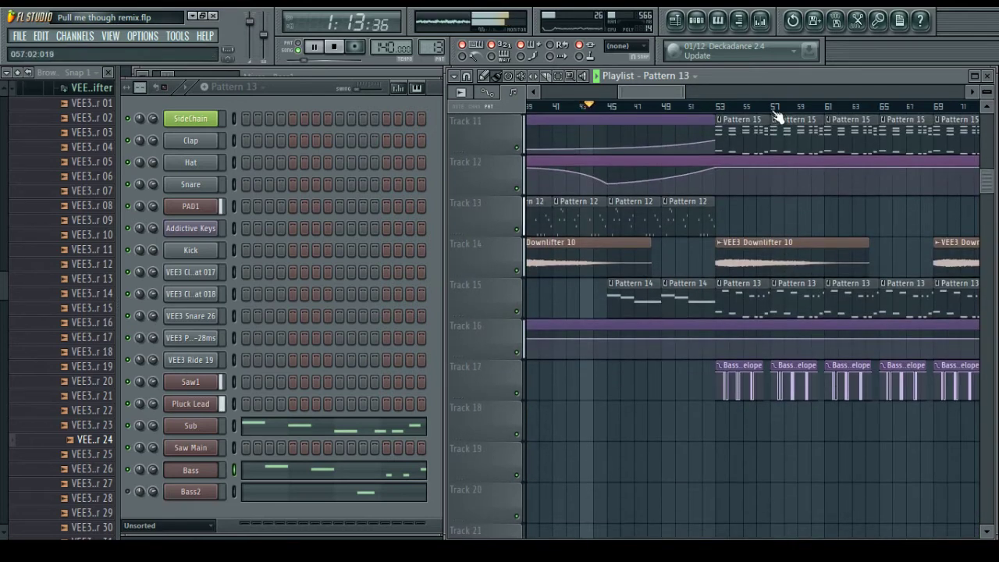
{"action": "scroll", "coordinate": [774, 105], "scroll_direction": "up", "scroll_amount": 4}
{"action": "scroll", "coordinate": [660, 103], "scroll_direction": "up", "scroll_amount": 2}
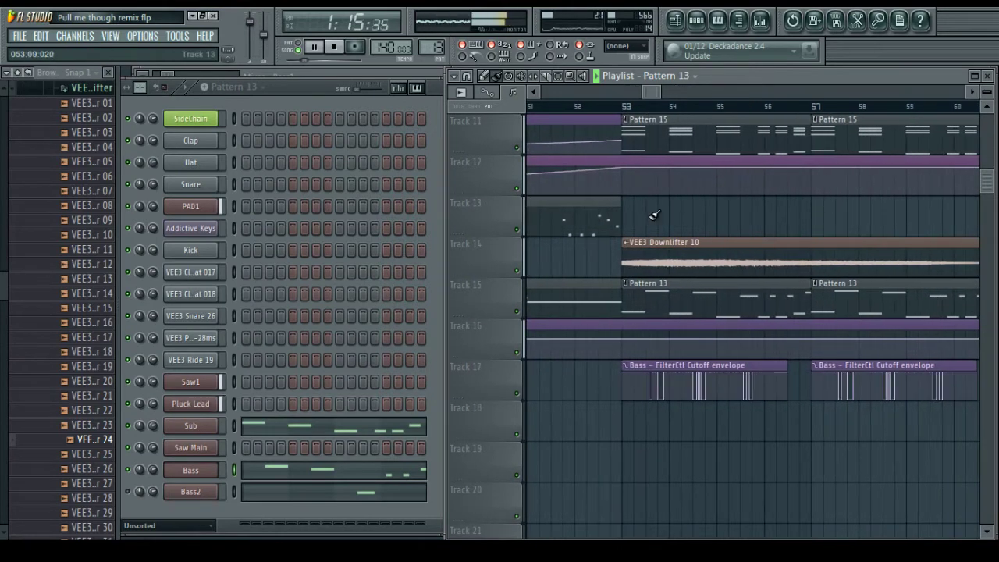
{"action": "scroll", "coordinate": [652, 249], "scroll_direction": "up", "scroll_amount": 4}
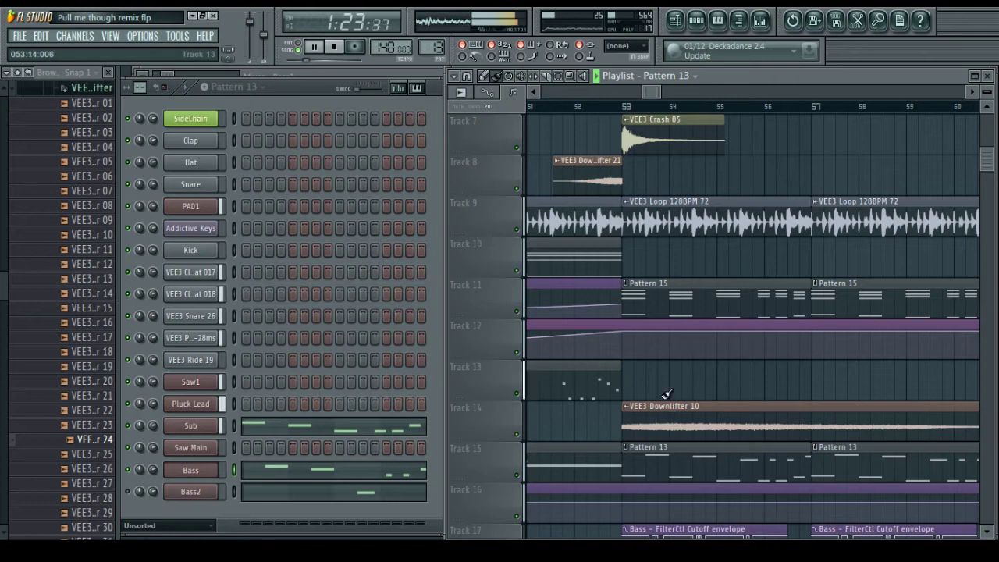
{"action": "scroll", "coordinate": [659, 115], "scroll_direction": "down", "scroll_amount": 2}
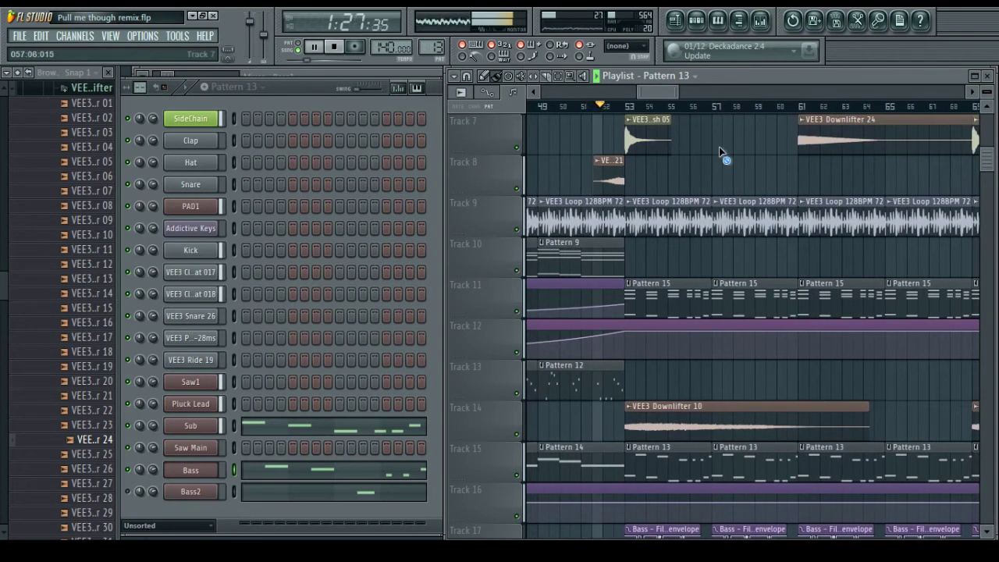
{"action": "scroll", "coordinate": [718, 146], "scroll_direction": "down", "scroll_amount": 1}
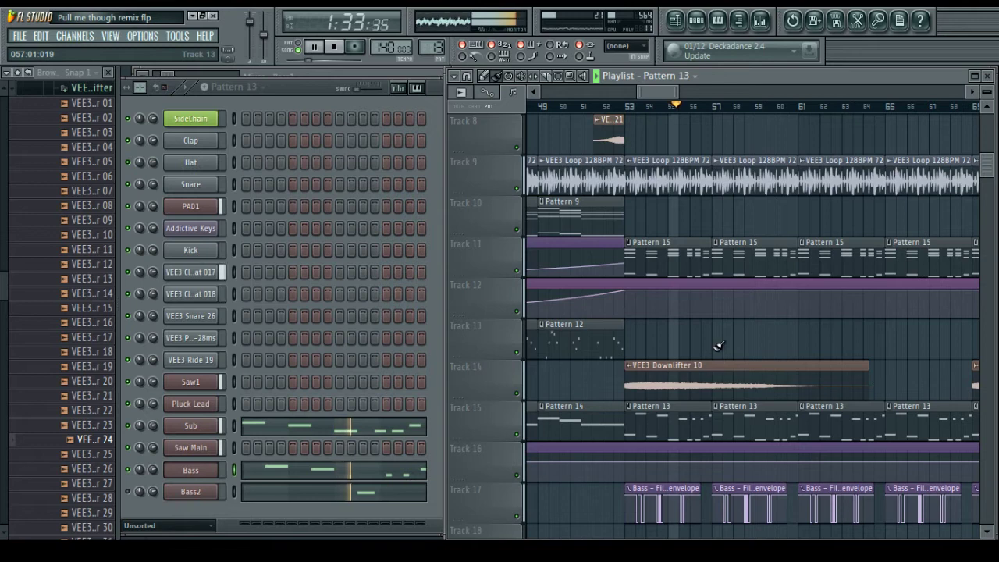
{"action": "scroll", "coordinate": [717, 345], "scroll_direction": "down", "scroll_amount": 2}
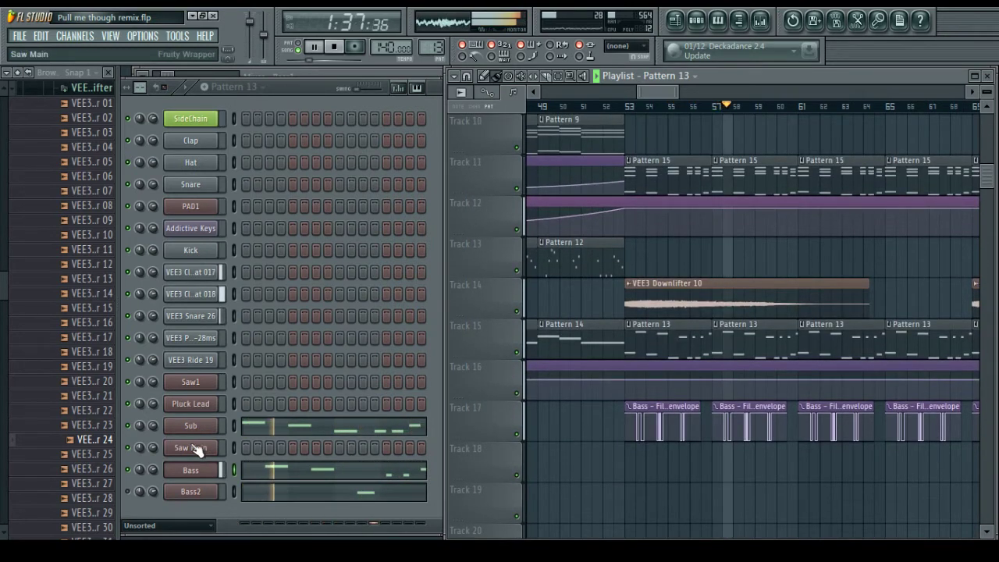
Add a G4 note to the Bass channel's piano roll
{"action": "right_click", "coordinate": [223, 469]}
{"action": "left_click", "coordinate": [250, 341]}
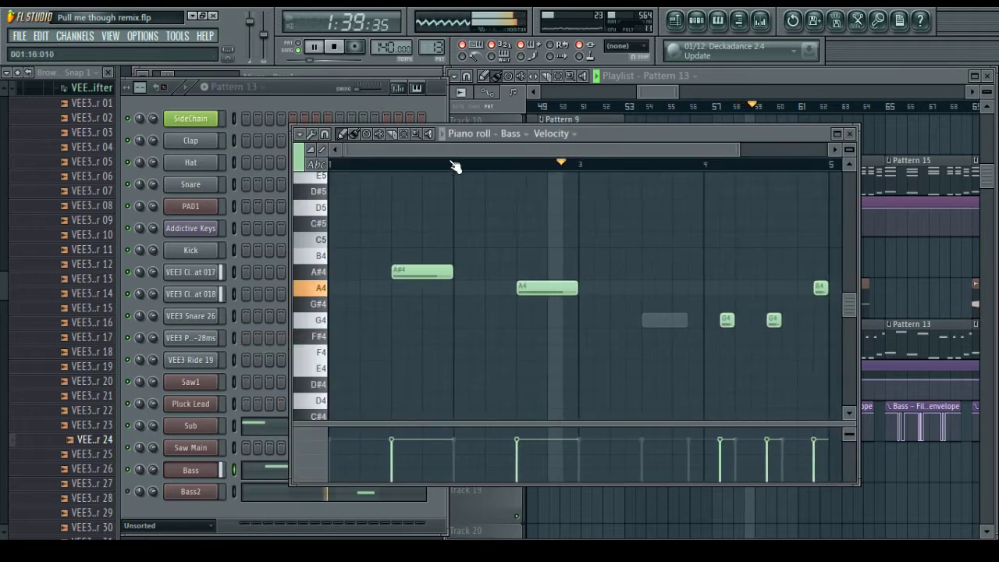
{"action": "scroll", "coordinate": [455, 166], "scroll_direction": "down", "scroll_amount": 3}
{"action": "left_click", "coordinate": [507, 320]}
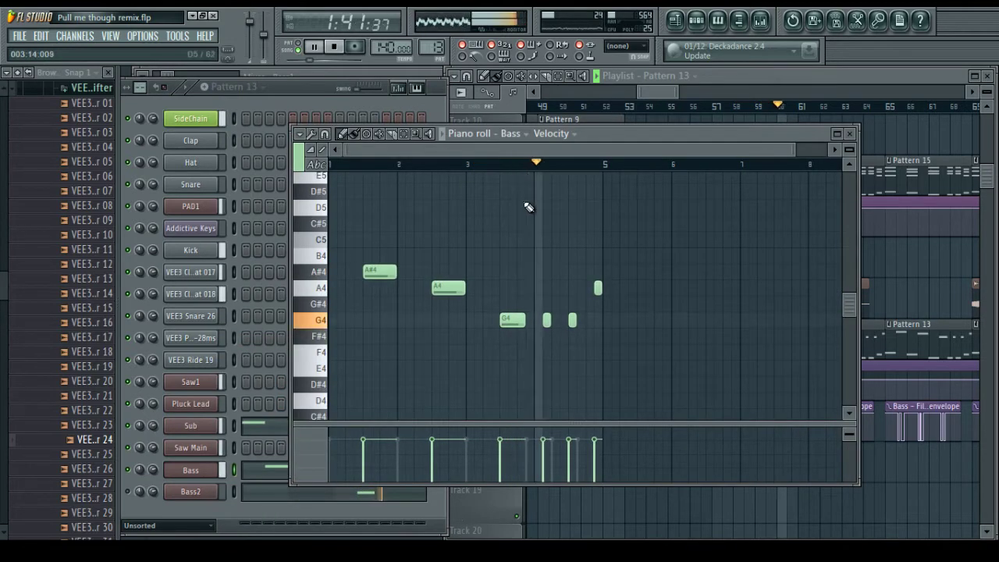
{"action": "left_click", "coordinate": [851, 133]}
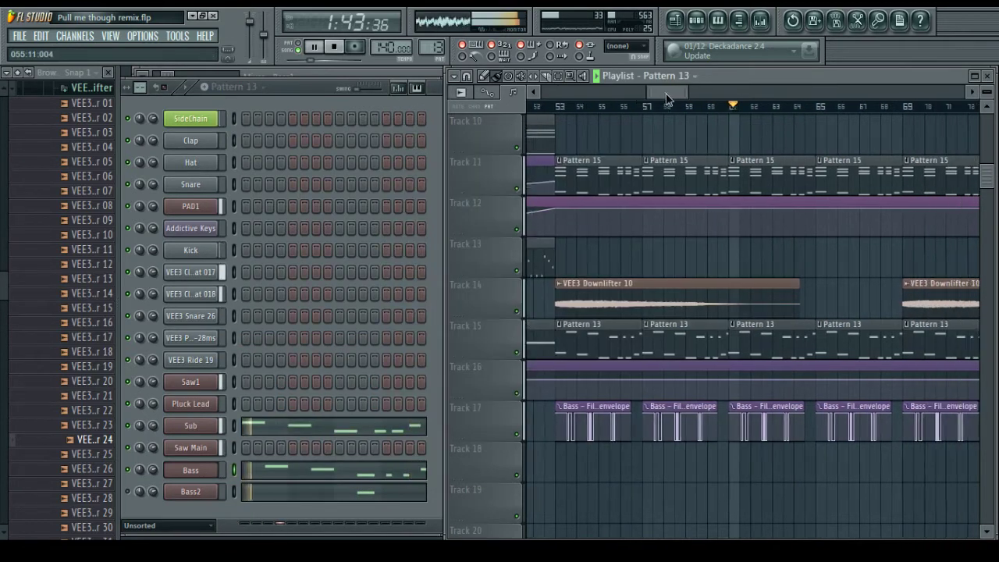
{"action": "left_click_drag", "start_coordinate": [666, 94], "coordinate": [672, 95]}
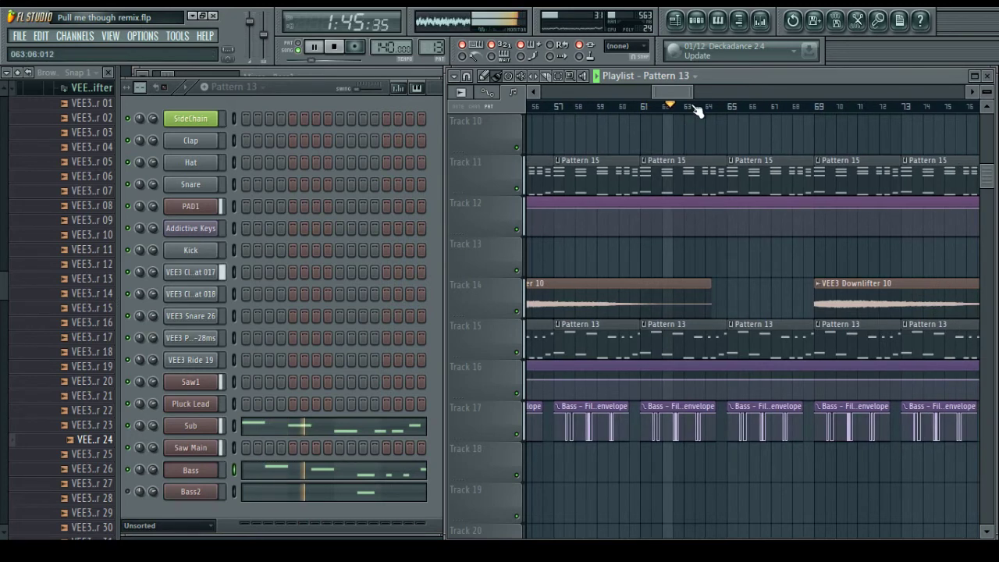
{"action": "scroll", "coordinate": [694, 108], "scroll_direction": "up", "scroll_amount": 3}
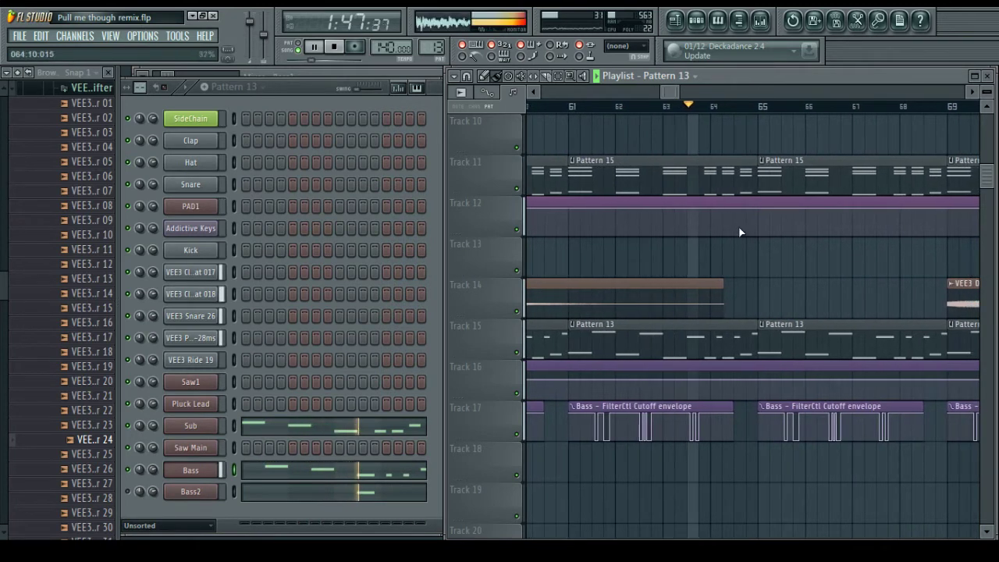
{"action": "scroll", "coordinate": [713, 104], "scroll_direction": "down", "scroll_amount": 4}
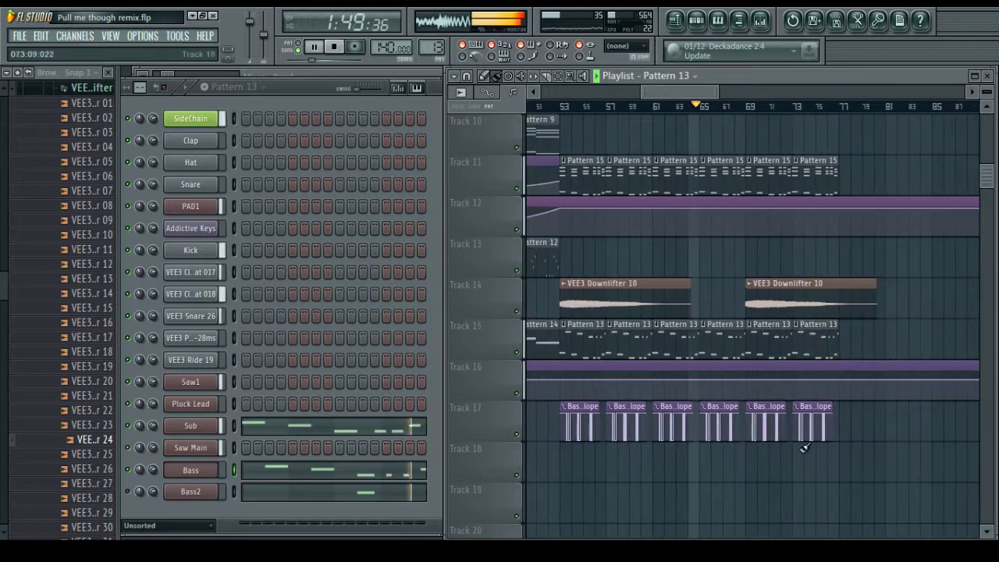
{"action": "scroll", "coordinate": [568, 110], "scroll_direction": "up", "scroll_amount": 4}
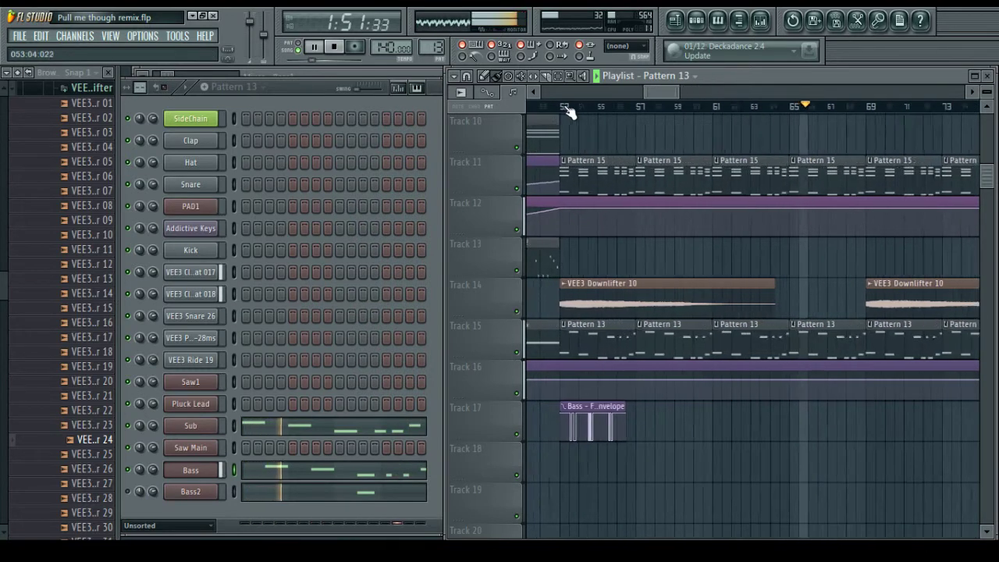
{"action": "scroll", "coordinate": [568, 109], "scroll_direction": "up", "scroll_amount": 1}
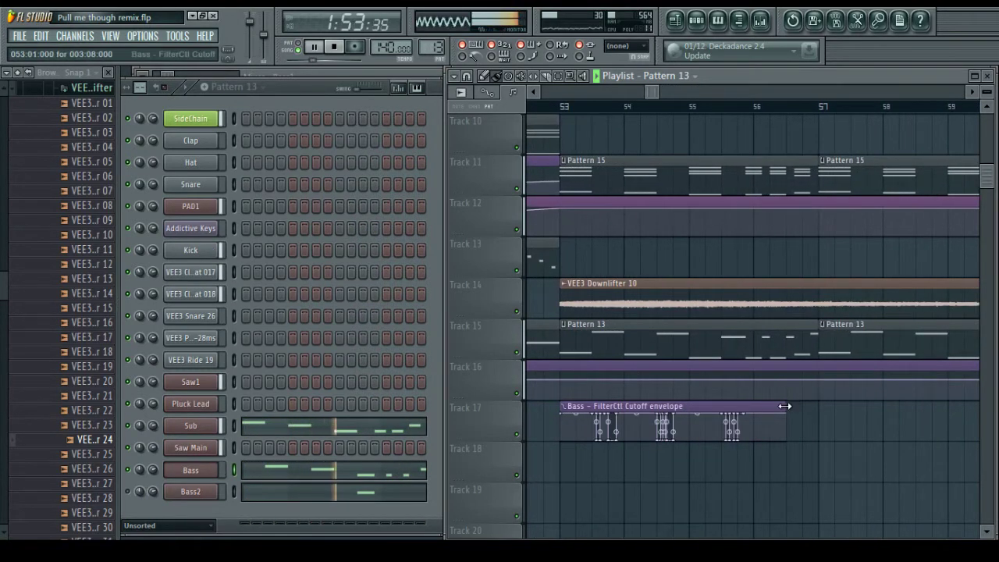
Stretch Track 17's Bass FilterCtl Cutoff envelope clip to about bar 59 and audition from bar 53
{"action": "left_click_drag", "start_coordinate": [792, 402], "coordinate": [956, 407]}
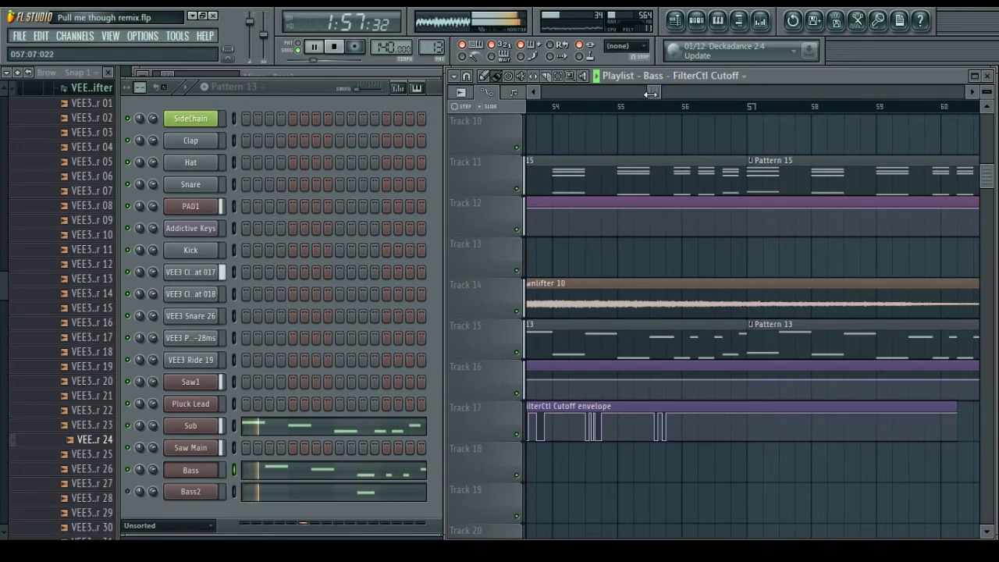
{"action": "left_click_drag", "start_coordinate": [651, 92], "coordinate": [643, 93]}
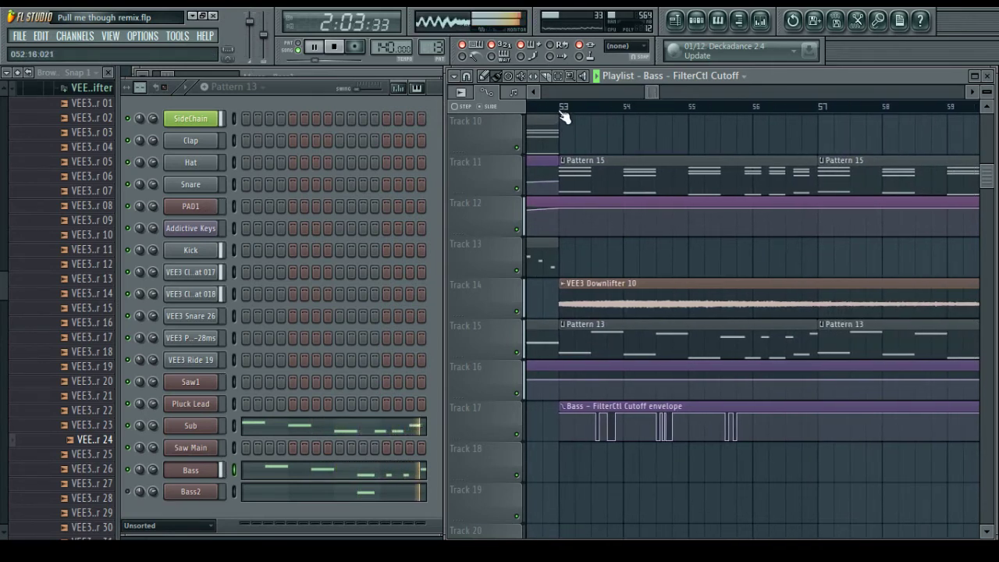
{"action": "left_click", "coordinate": [563, 111]}
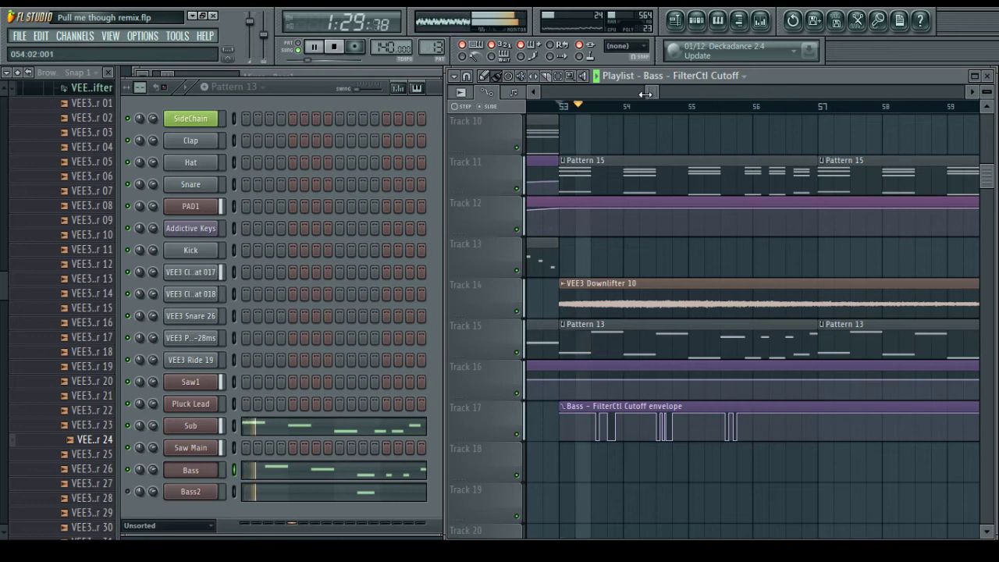
{"action": "scroll", "coordinate": [650, 94], "scroll_direction": "up", "scroll_amount": 2}
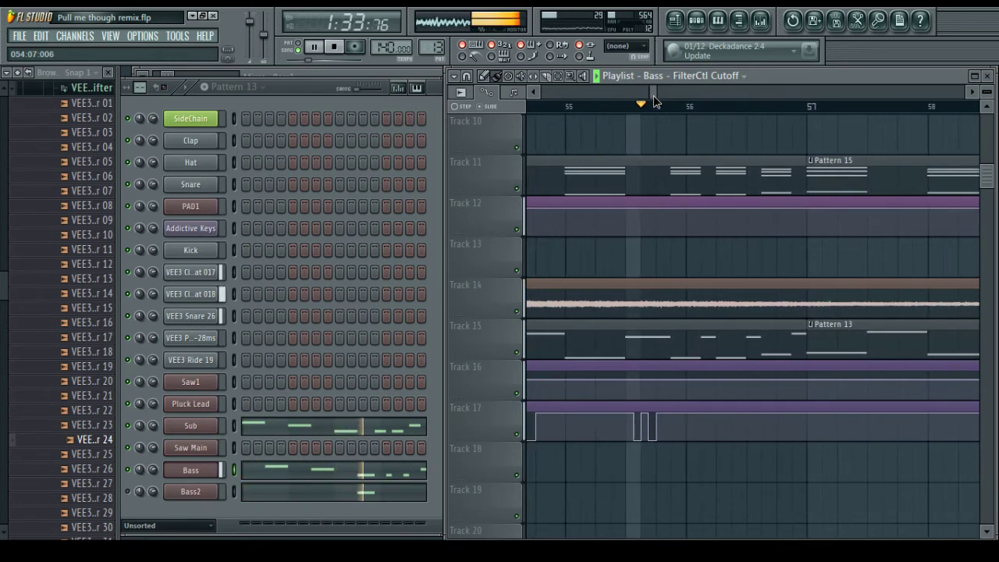
{"action": "scroll", "coordinate": [655, 100], "scroll_direction": "up", "scroll_amount": 3}
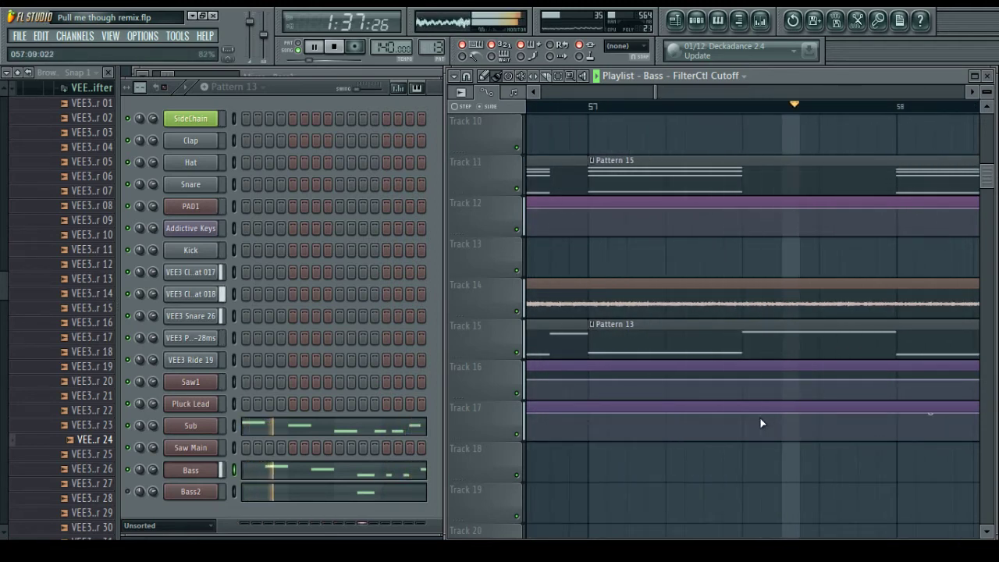
{"action": "key", "text": "space"}
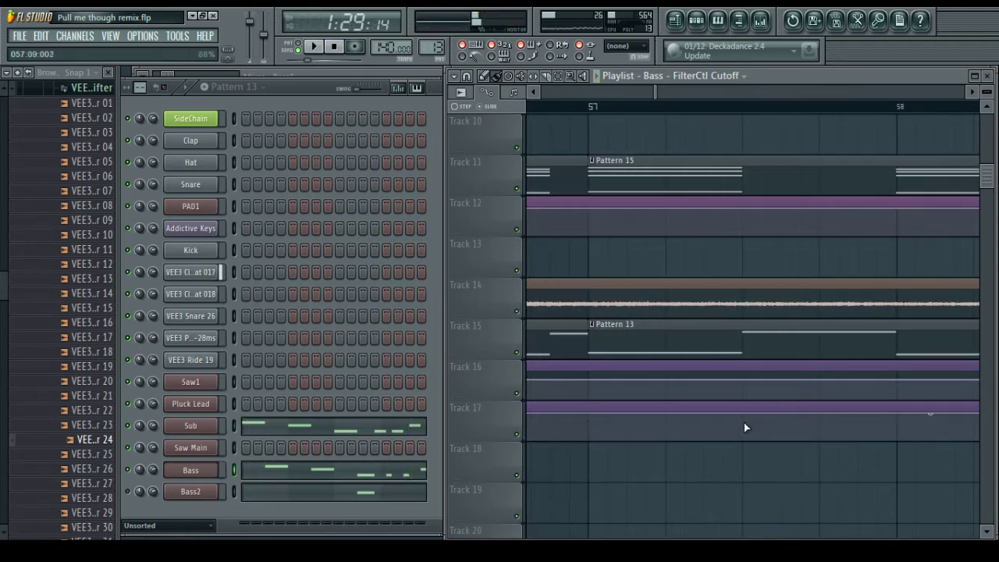
Add cutoff envelope points after bar 57 and pull two down to 0% as square dips
{"action": "right_click", "coordinate": [758, 419]}
{"action": "left_click_drag", "start_coordinate": [758, 419], "coordinate": [812, 419]}
{"action": "right_click", "coordinate": [786, 427]}
{"action": "right_click", "coordinate": [805, 442]}
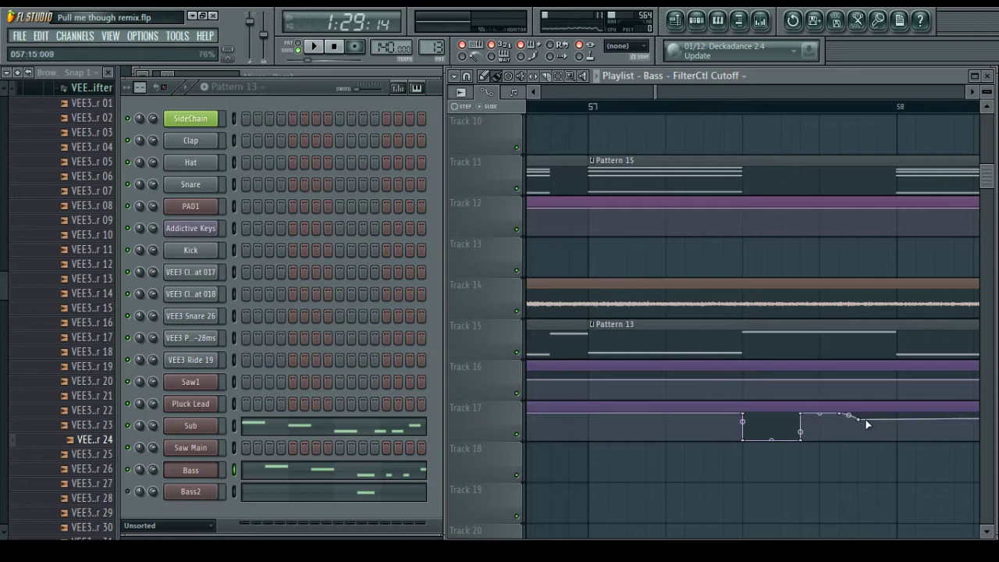
{"action": "left_click_drag", "start_coordinate": [855, 431], "coordinate": [877, 447]}
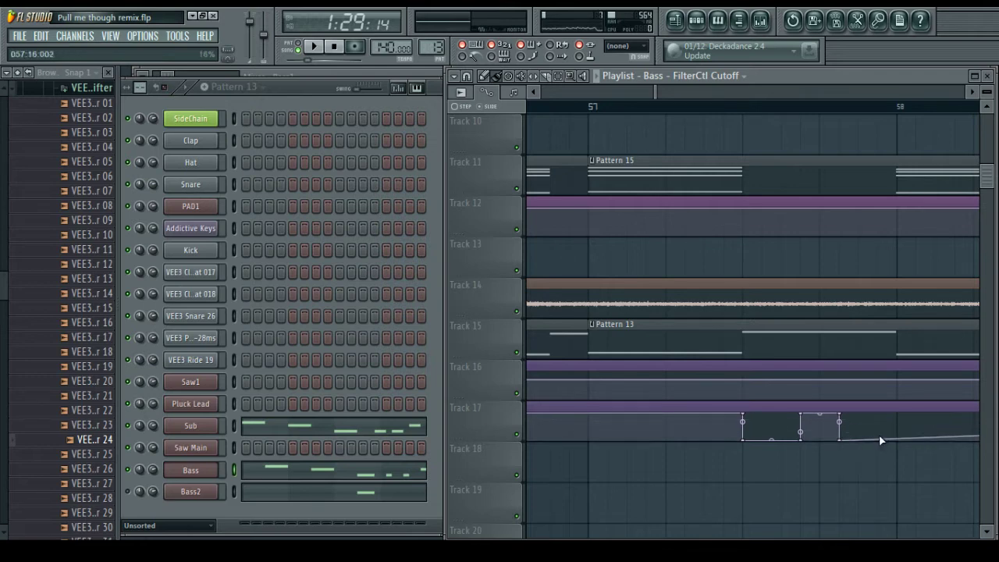
{"action": "right_click", "coordinate": [879, 435]}
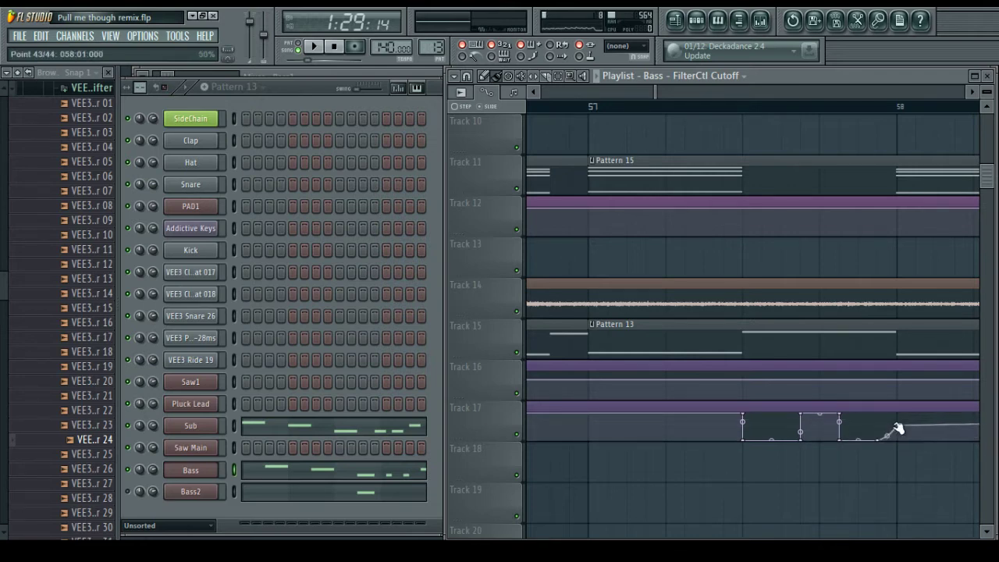
{"action": "key", "text": "space"}
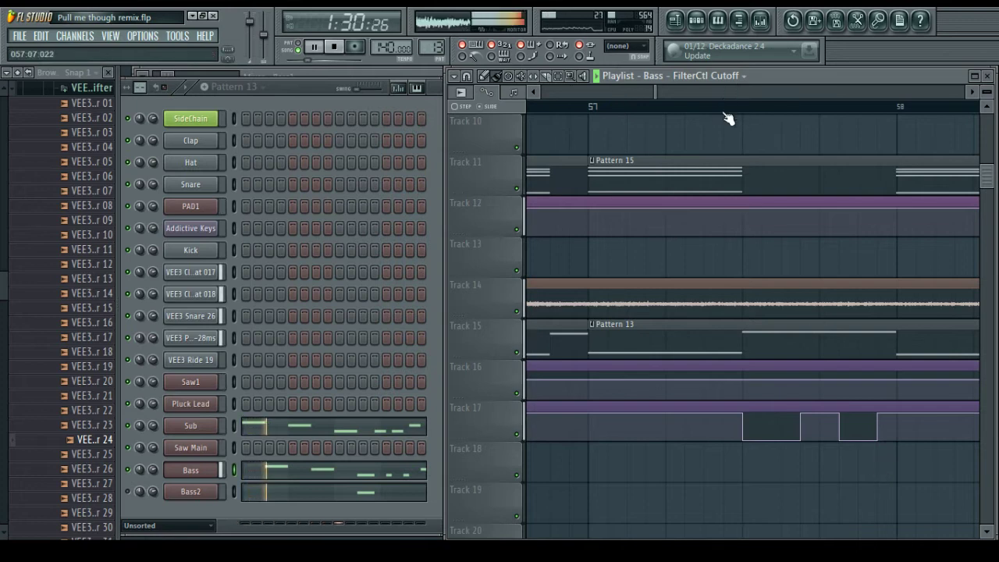
Shift a dip point left so the two dips are evenly spaced, then audition the envelope
{"action": "scroll", "coordinate": [722, 114], "scroll_direction": "down", "scroll_amount": 5}
{"action": "scroll", "coordinate": [726, 117], "scroll_direction": "down", "scroll_amount": 2, "text": "ctrl"}
{"action": "scroll", "coordinate": [729, 124], "scroll_direction": "down", "scroll_amount": 2, "text": "ctrl"}
{"action": "scroll", "coordinate": [737, 156], "scroll_direction": "up", "scroll_amount": 3}
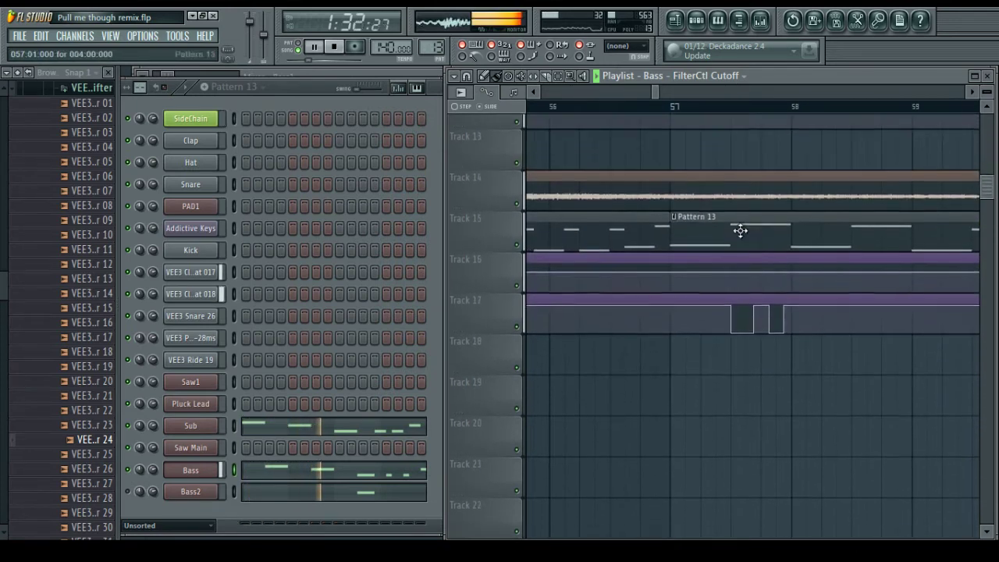
{"action": "scroll", "coordinate": [745, 108], "scroll_direction": "up", "scroll_amount": 2, "text": "ctrl"}
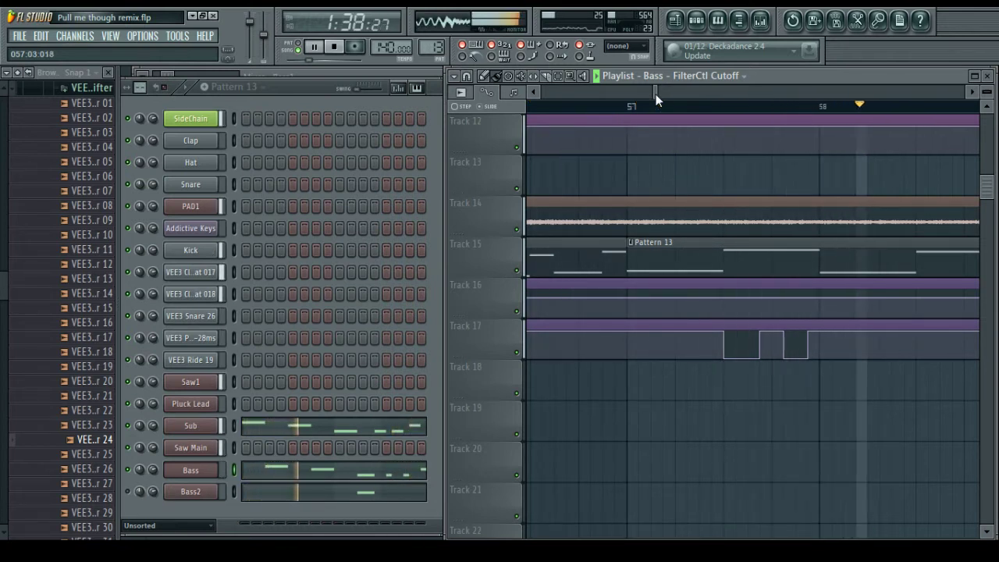
{"action": "scroll", "coordinate": [660, 104], "scroll_direction": "up", "scroll_amount": 2, "text": "ctrl"}
{"action": "key", "text": "space"}
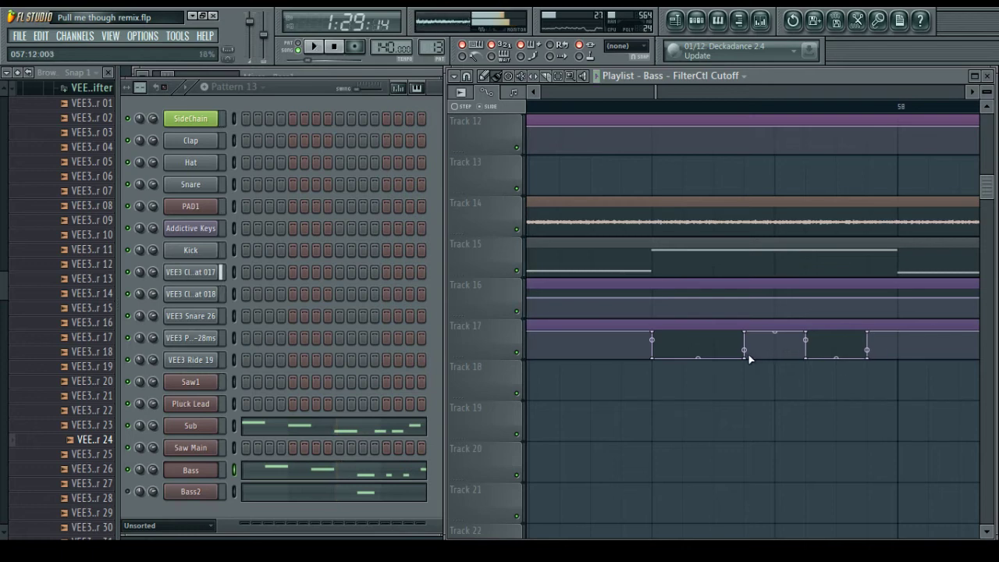
{"action": "left_click_drag", "start_coordinate": [740, 360], "coordinate": [710, 360]}
{"action": "key", "text": "space"}
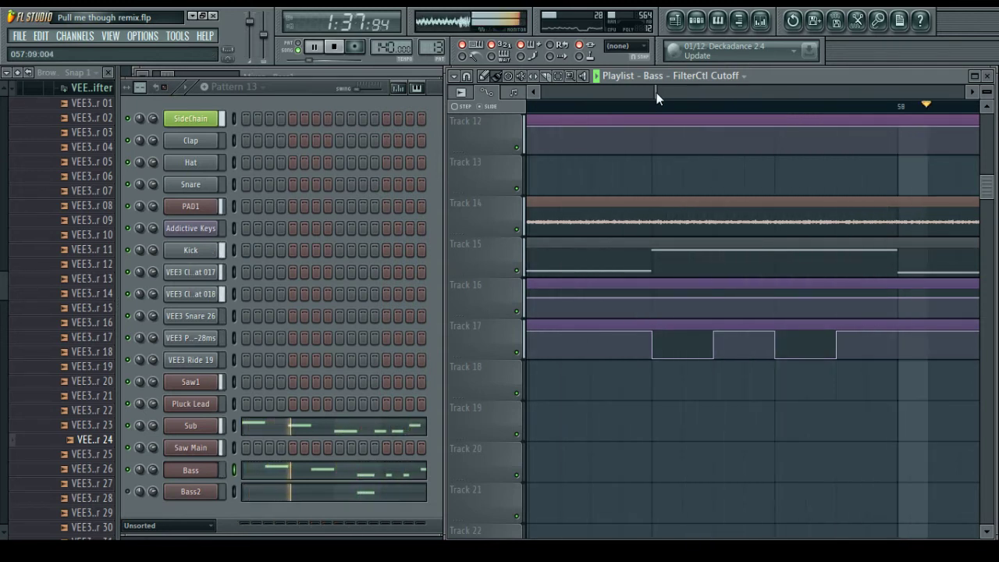
{"action": "scroll", "coordinate": [655, 93], "scroll_direction": "left", "scroll_amount": 1}
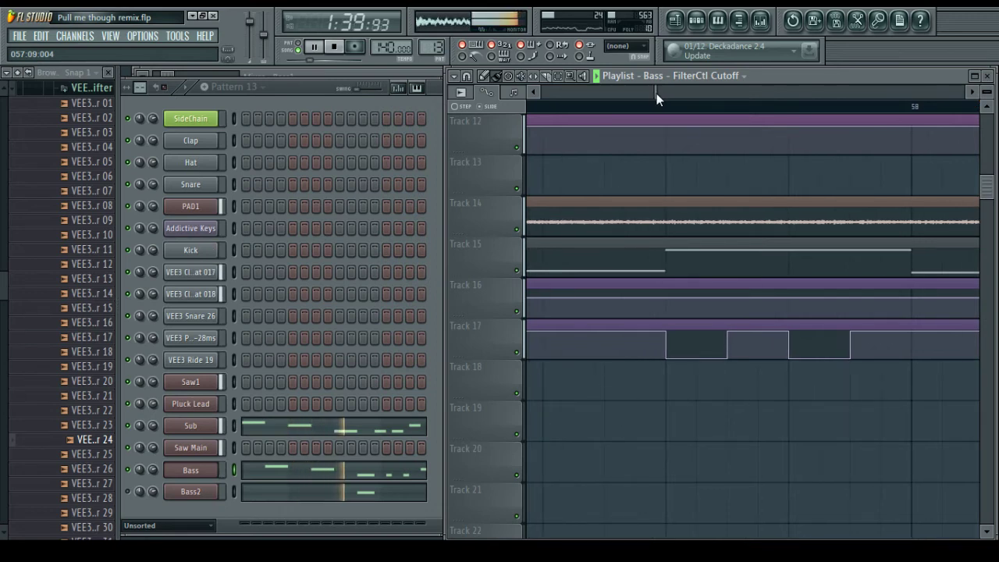
{"action": "left_click_drag", "start_coordinate": [657, 92], "coordinate": [671, 93]}
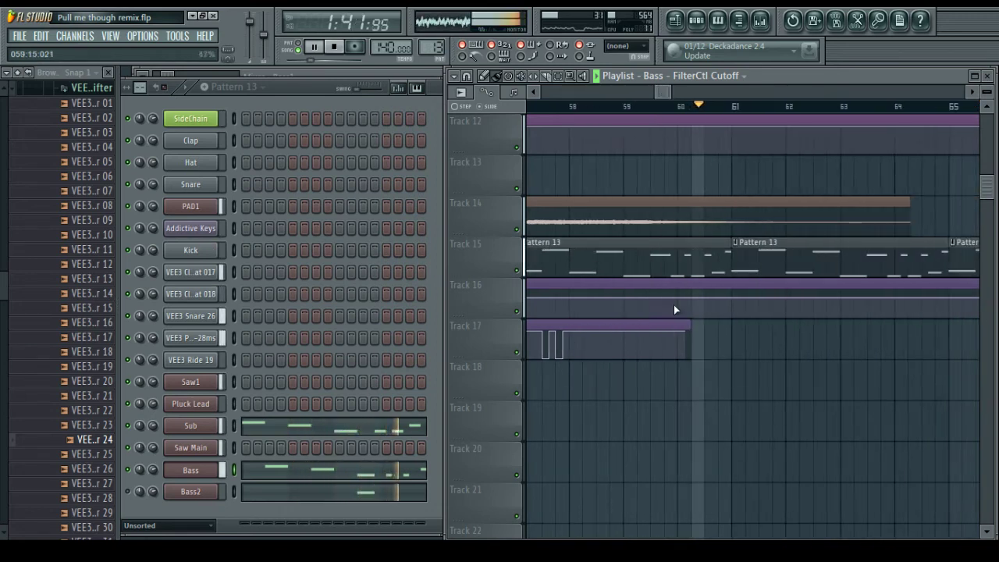
{"action": "scroll", "coordinate": [588, 111], "scroll_direction": "up", "scroll_amount": 3}
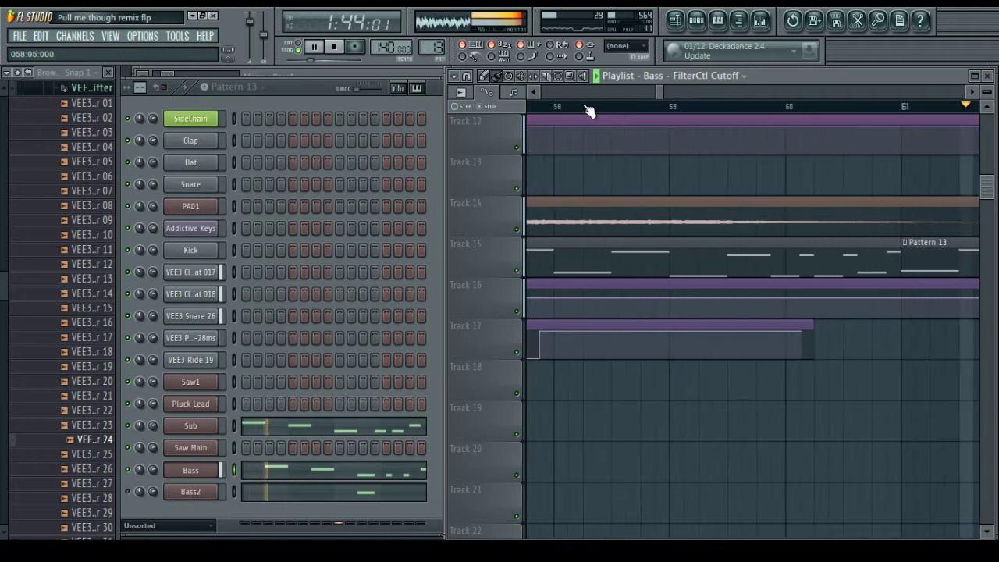
{"action": "scroll", "coordinate": [588, 112], "scroll_direction": "up", "scroll_amount": 2}
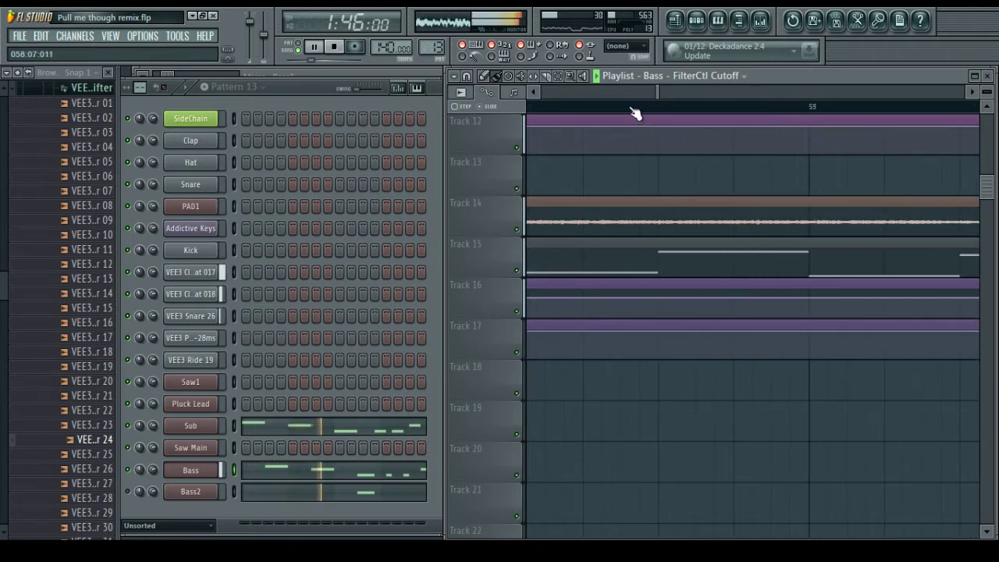
{"action": "left_click", "coordinate": [537, 94]}
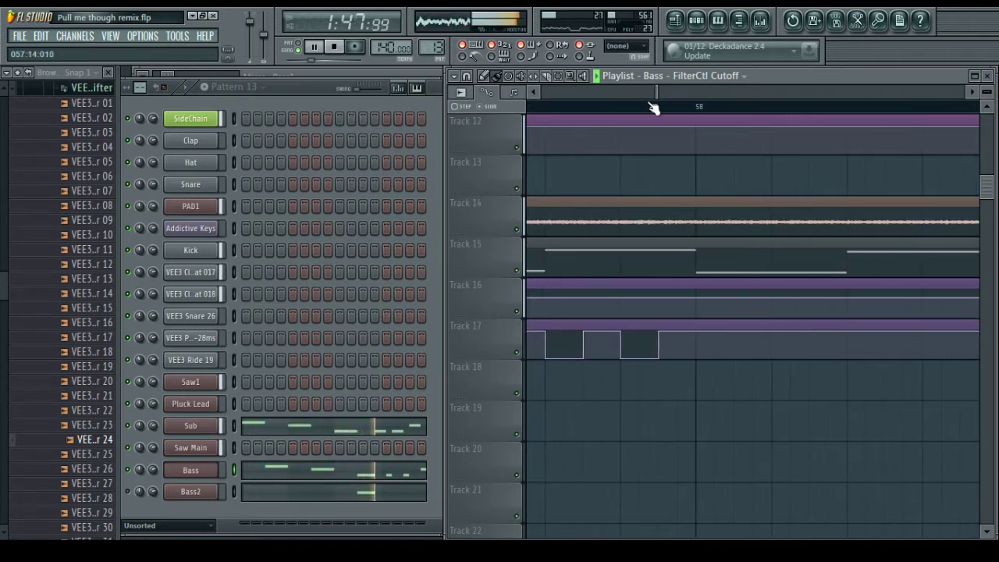
{"action": "scroll", "coordinate": [742, 110], "scroll_direction": "down", "scroll_amount": 1}
{"action": "scroll", "coordinate": [742, 110], "scroll_direction": "down", "scroll_amount": 2}
{"action": "left_click", "coordinate": [968, 93]}
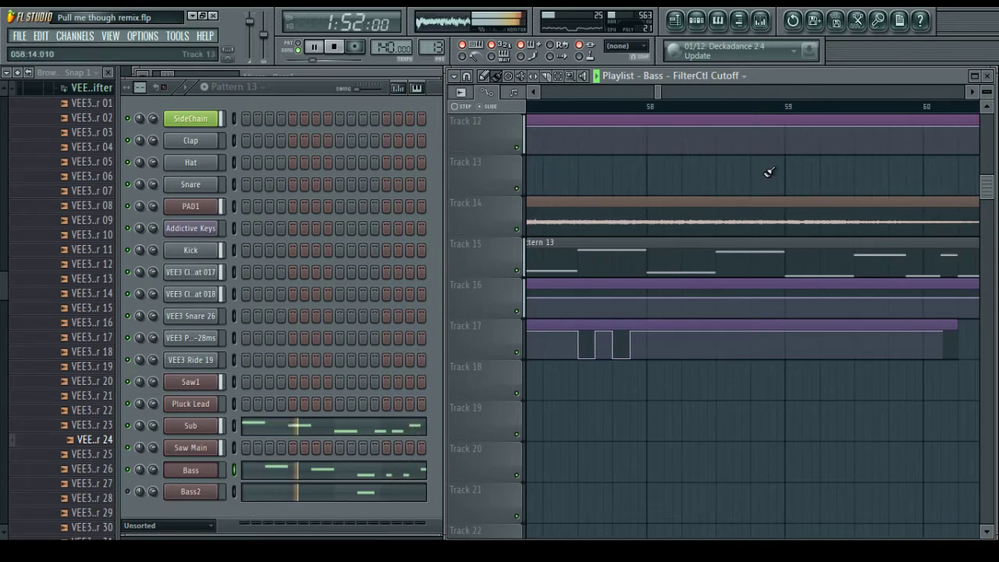
{"action": "scroll", "coordinate": [769, 171], "scroll_direction": "up", "scroll_amount": 4}
{"action": "scroll", "coordinate": [753, 209], "scroll_direction": "down", "scroll_amount": 3}
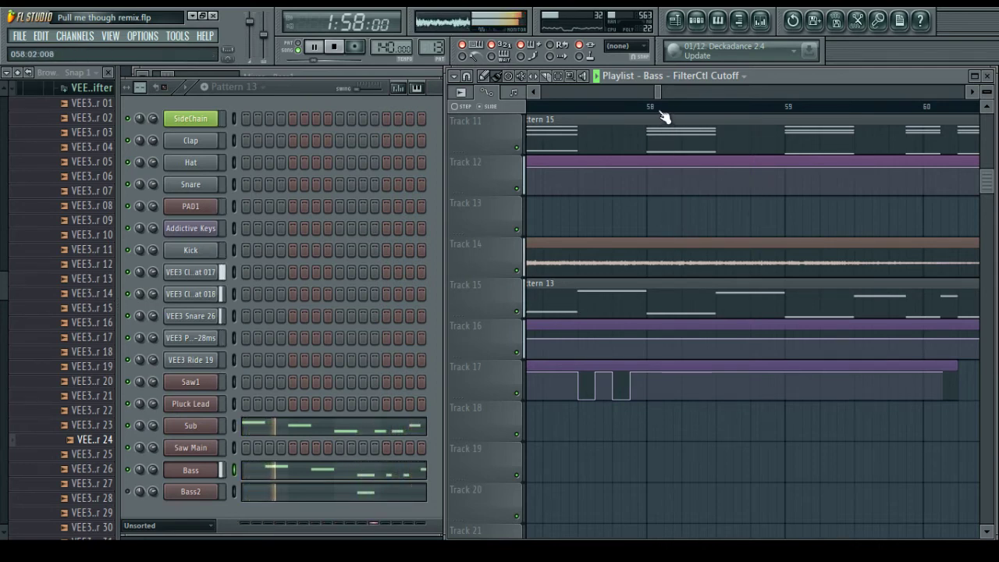
{"action": "scroll", "coordinate": [663, 115], "scroll_direction": "down", "scroll_amount": 5}
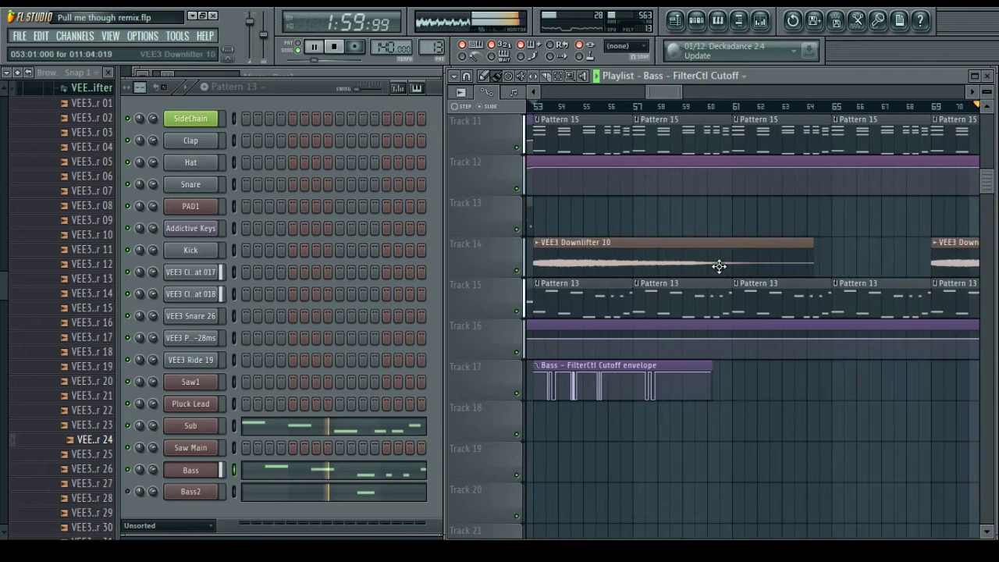
{"action": "scroll", "coordinate": [692, 123], "scroll_direction": "up", "scroll_amount": 3}
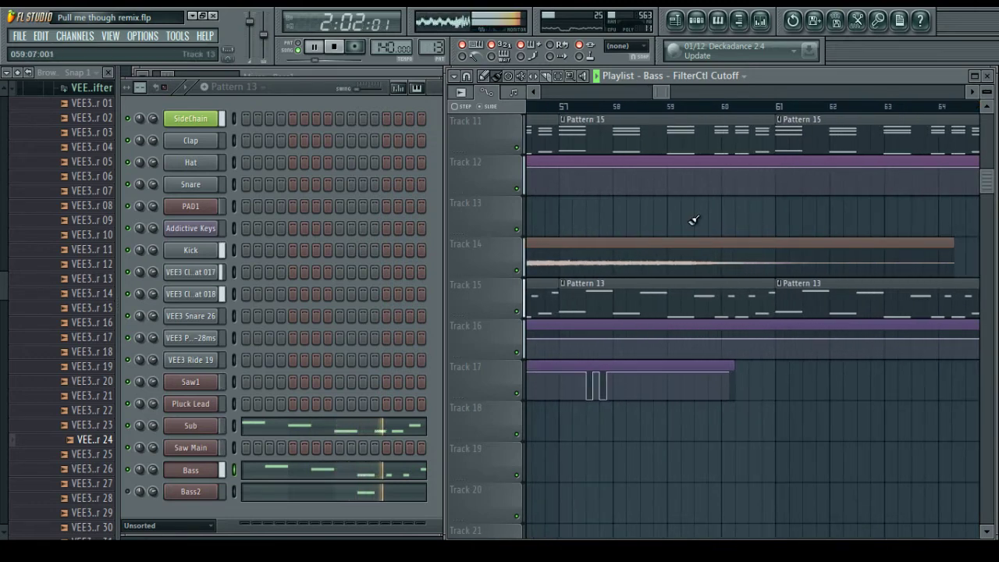
{"action": "mouse_move", "coordinate": [657, 95]}
{"action": "left_mouse_down"}
{"action": "mouse_move", "coordinate": [676, 106]}
{"action": "mouse_move", "coordinate": [519, 93]}
{"action": "mouse_move", "coordinate": [690, 108]}
{"action": "mouse_move", "coordinate": [640, 105]}
{"action": "mouse_move", "coordinate": [652, 112]}
{"action": "left_mouse_up"}
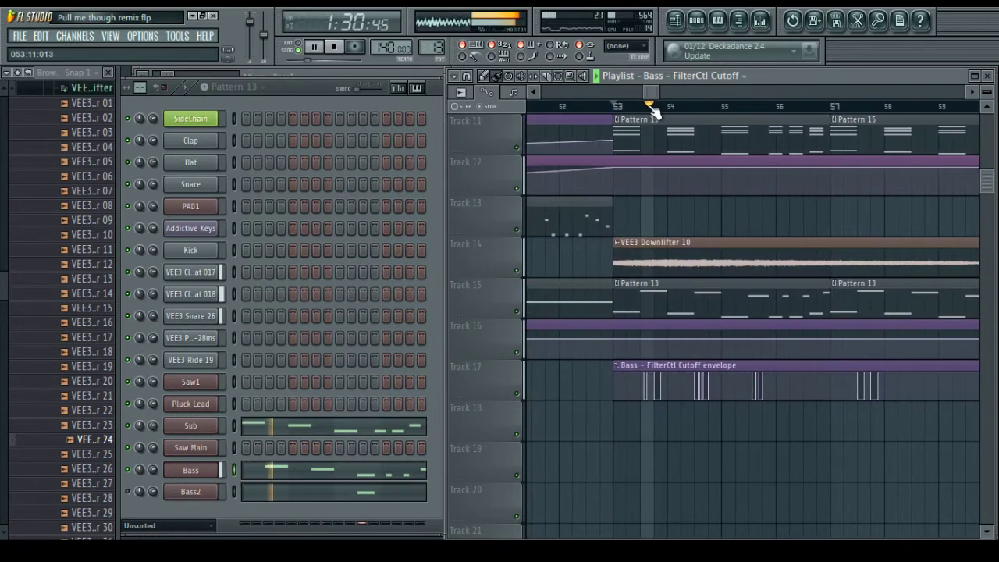
{"action": "scroll", "coordinate": [652, 105], "scroll_direction": "up", "scroll_amount": 2}
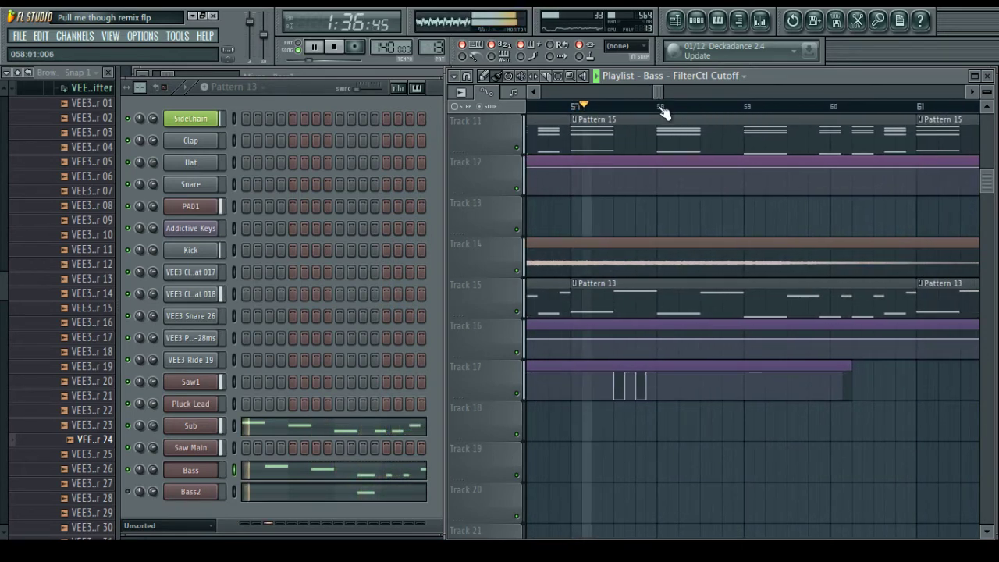
{"action": "scroll", "coordinate": [660, 106], "scroll_direction": "up", "scroll_amount": 2}
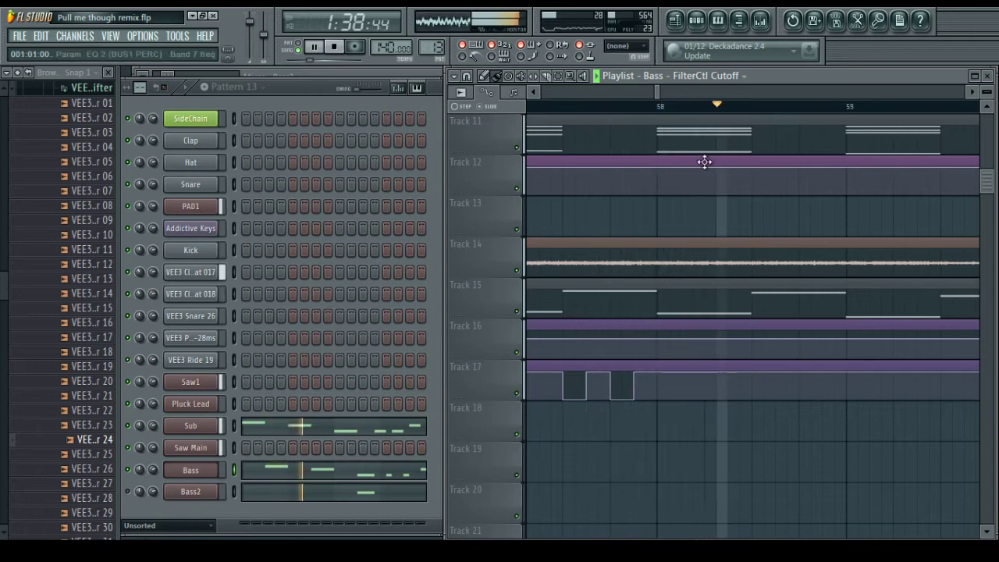
{"action": "key", "text": "space"}
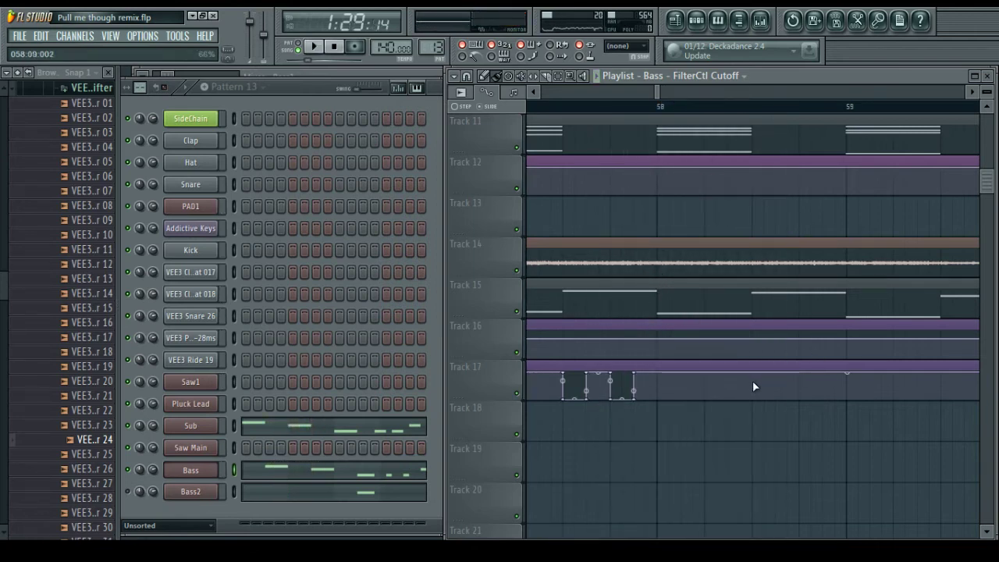
Add points on Track 17's cutoff envelope near bar 58, forming two more square dips, and play
{"action": "right_click", "coordinate": [752, 380]}
{"action": "left_click_drag", "start_coordinate": [754, 381], "coordinate": [803, 369]}
{"action": "right_click", "coordinate": [787, 377]}
{"action": "right_click", "coordinate": [798, 374]}
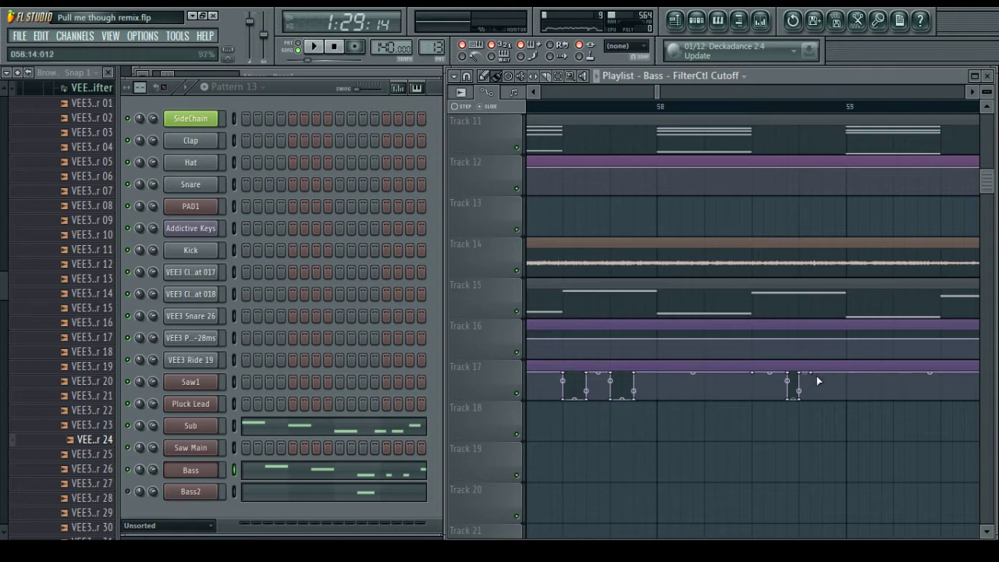
{"action": "left_click_drag", "start_coordinate": [826, 374], "coordinate": [821, 404]}
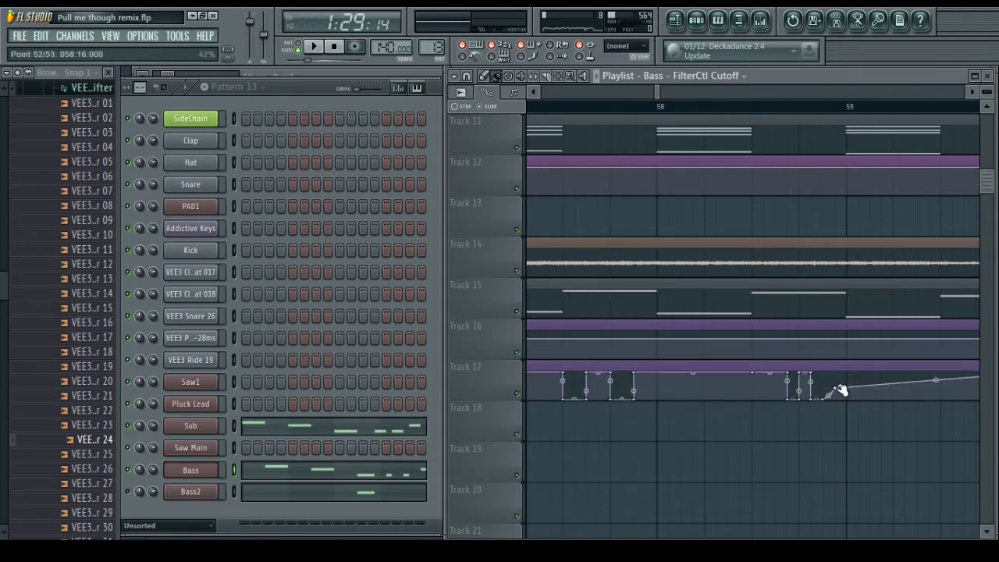
{"action": "left_click_drag", "start_coordinate": [840, 390], "coordinate": [831, 376]}
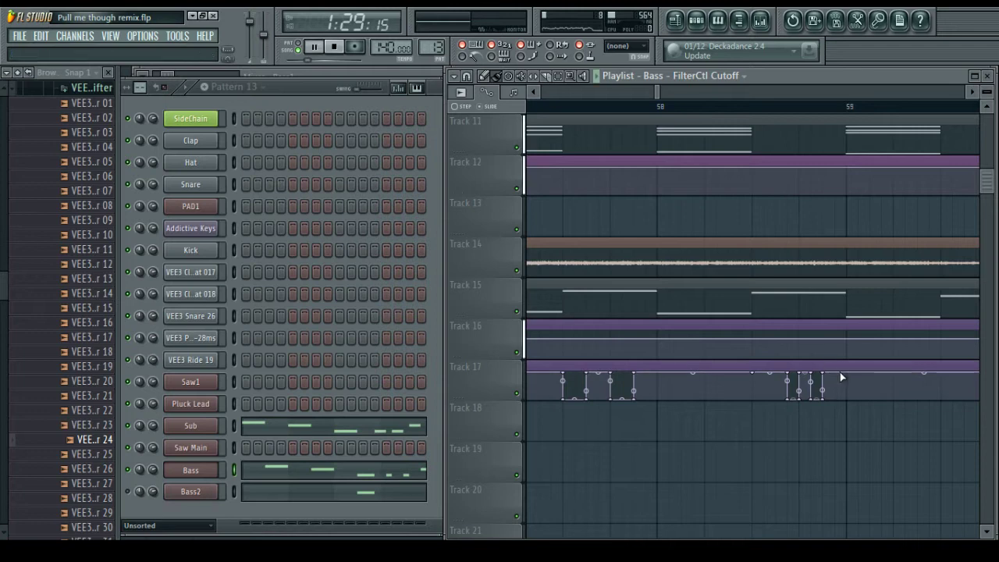
{"action": "key", "text": "space"}
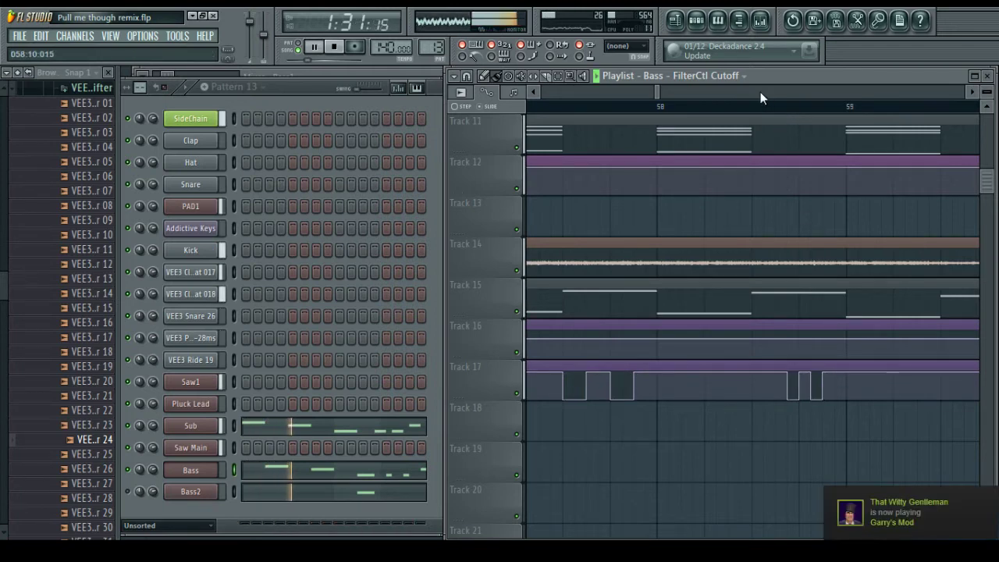
Stop the song playback
{"action": "scroll", "coordinate": [720, 109], "scroll_direction": "down", "scroll_amount": 5}
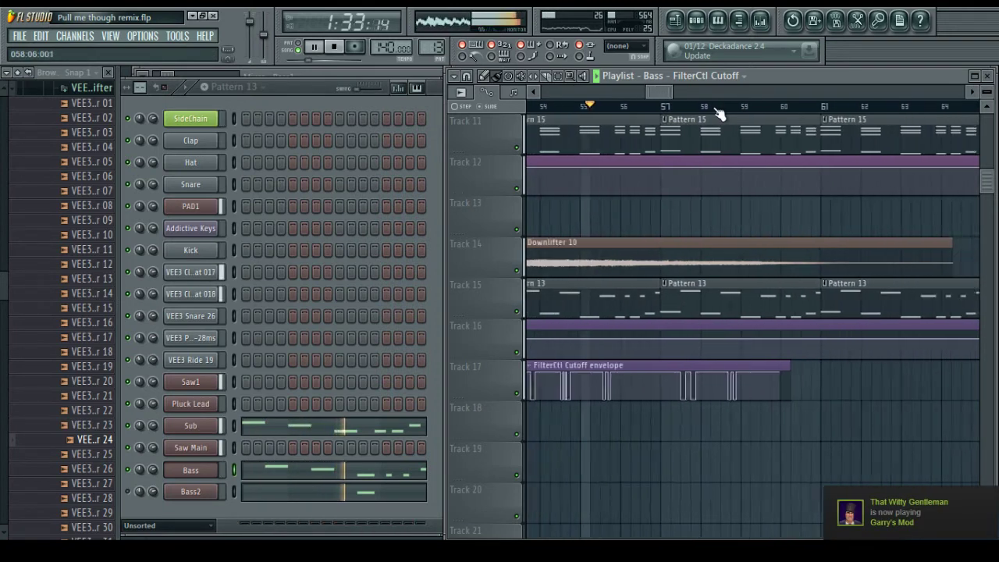
{"action": "scroll", "coordinate": [718, 113], "scroll_direction": "up", "scroll_amount": 3}
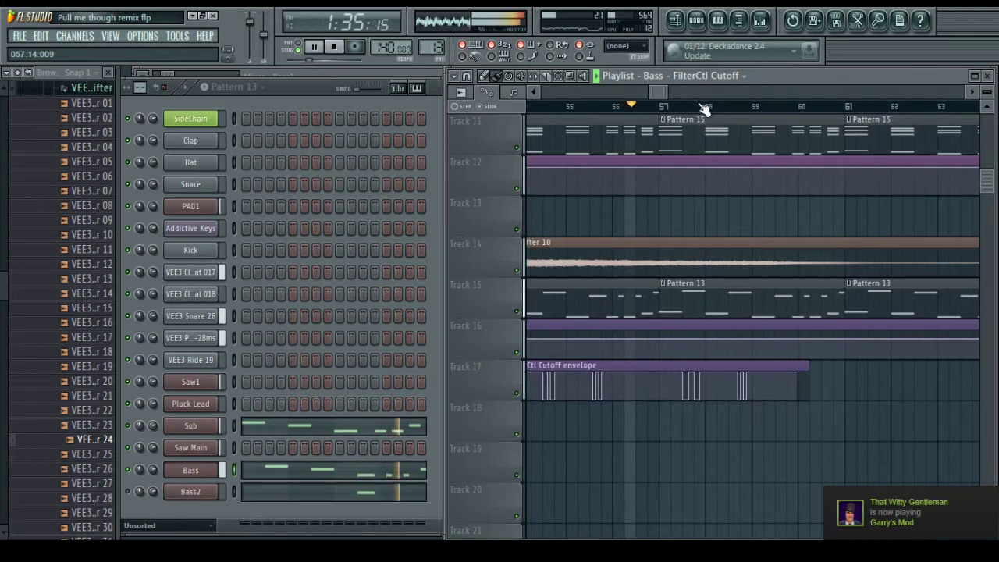
{"action": "scroll", "coordinate": [705, 107], "scroll_direction": "up", "scroll_amount": 2}
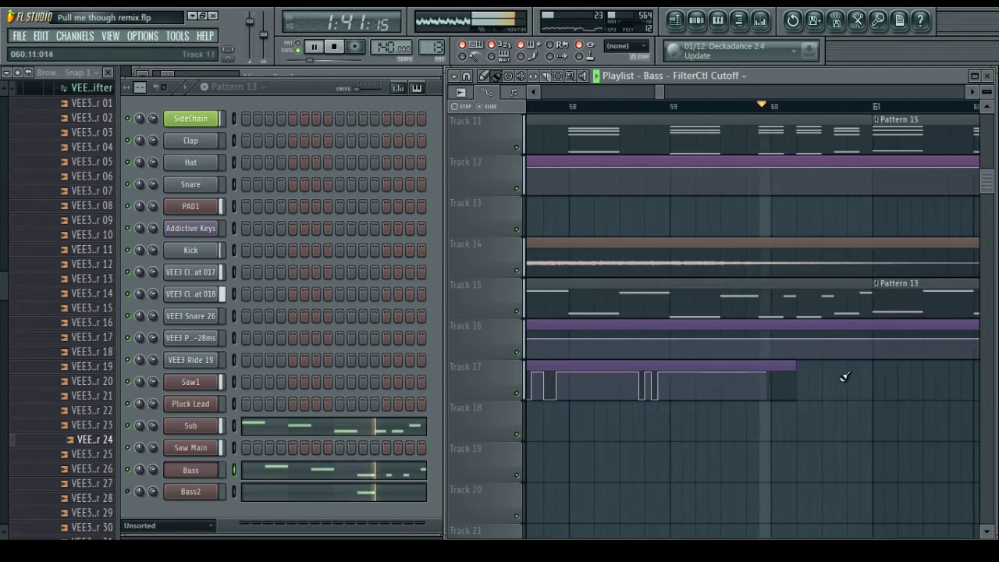
{"action": "key", "text": "space"}
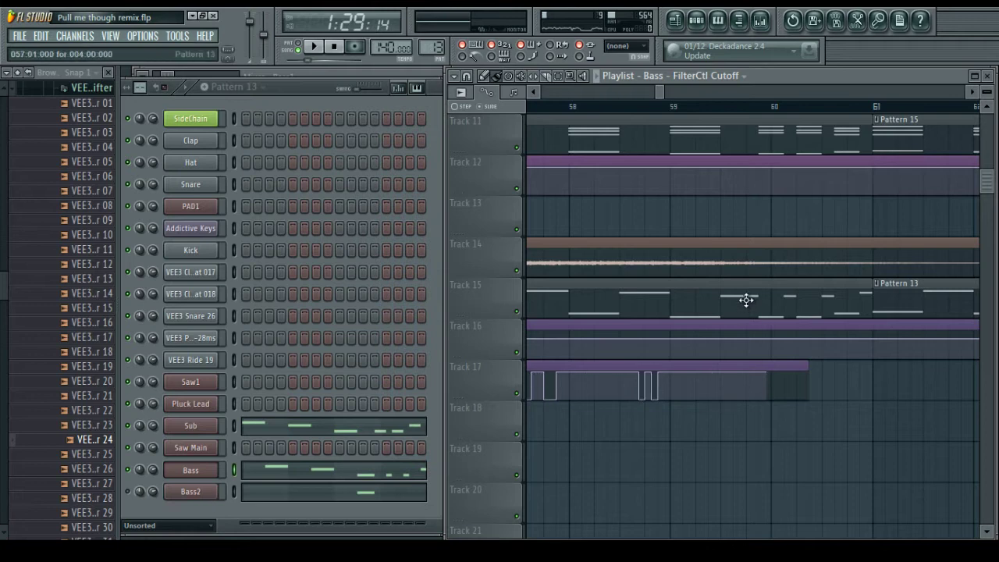
Delete Track 15's Pattern 13 clips at bars 57 and 65, keeping the one at bar 61
{"action": "scroll", "coordinate": [669, 106], "scroll_direction": "down", "scroll_amount": 4}
{"action": "scroll", "coordinate": [667, 106], "scroll_direction": "up", "scroll_amount": 2}
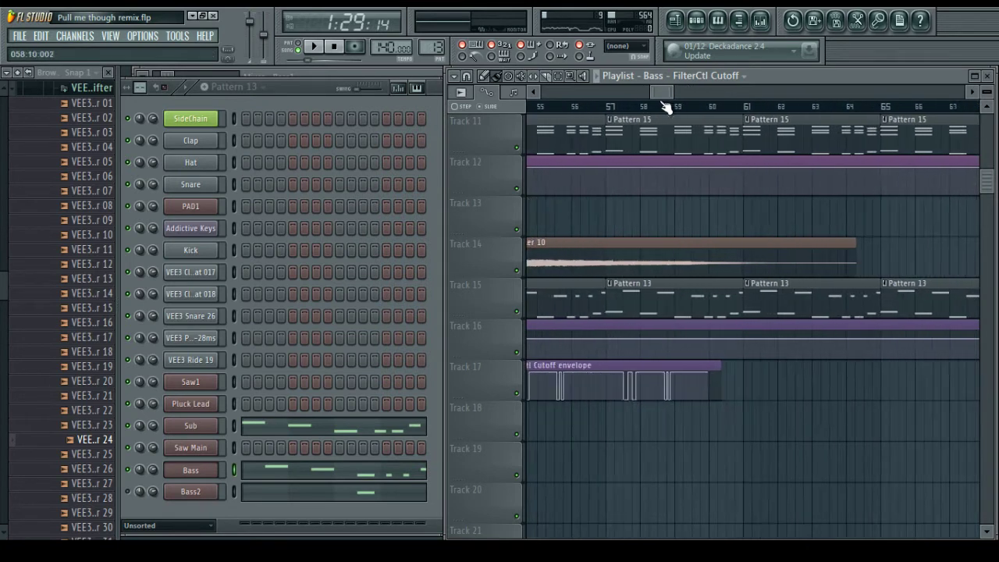
{"action": "right_click", "coordinate": [655, 305]}
{"action": "right_click", "coordinate": [933, 292]}
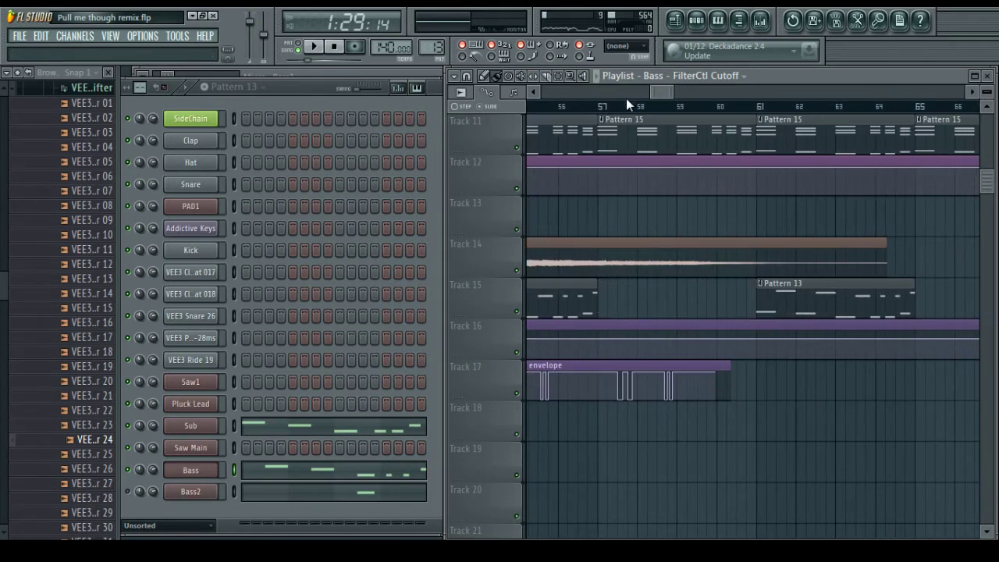
{"action": "scroll", "coordinate": [626, 98], "scroll_direction": "down", "scroll_amount": 4}
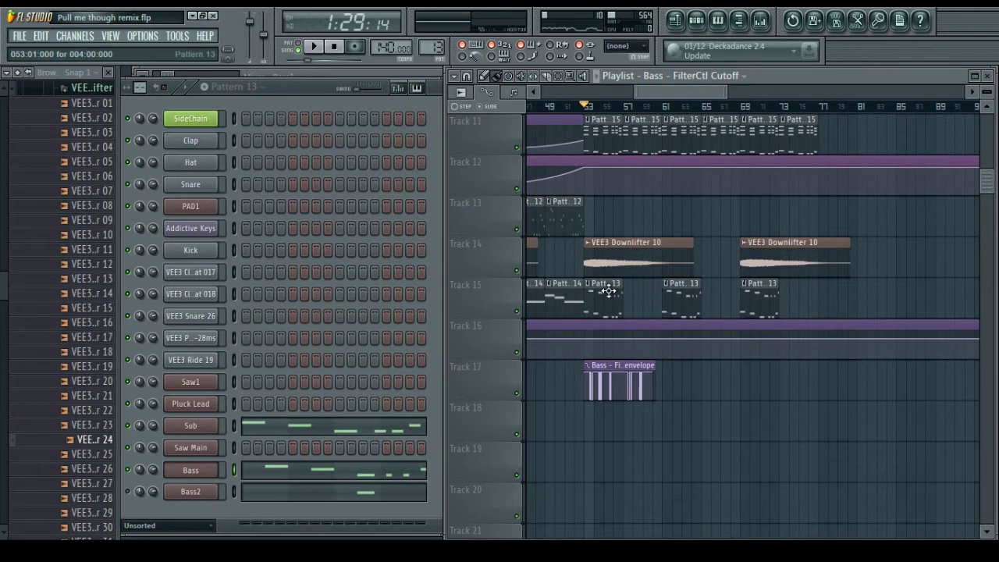
Duplicate all of the Sub channel's notes into bars 5–8 with Ctrl+B
{"action": "double_click", "coordinate": [608, 291]}
{"action": "scroll", "coordinate": [390, 166], "scroll_direction": "down", "scroll_amount": 4}
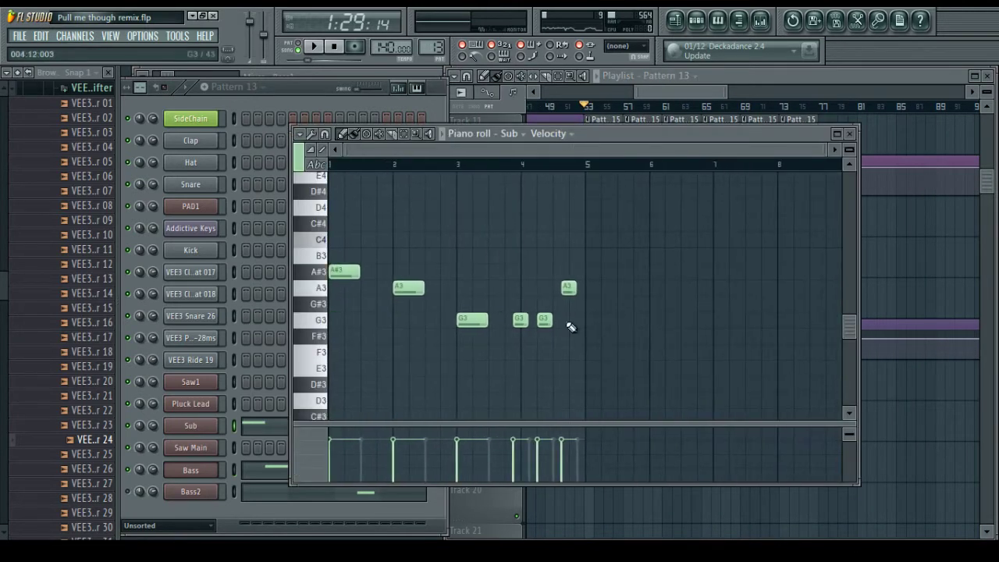
{"action": "key", "text": "ctrl+a"}
{"action": "key", "text": "ctrl+b"}
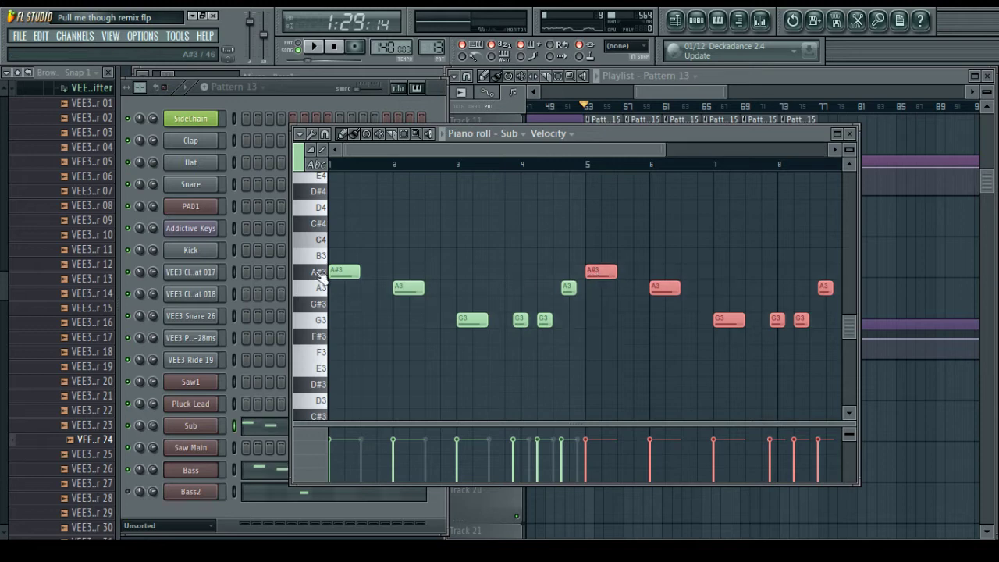
Copy the whole Bass phrase to start near bar 5.5 in the Bass piano roll
{"action": "right_click", "coordinate": [190, 472]}
{"action": "left_click", "coordinate": [252, 342]}
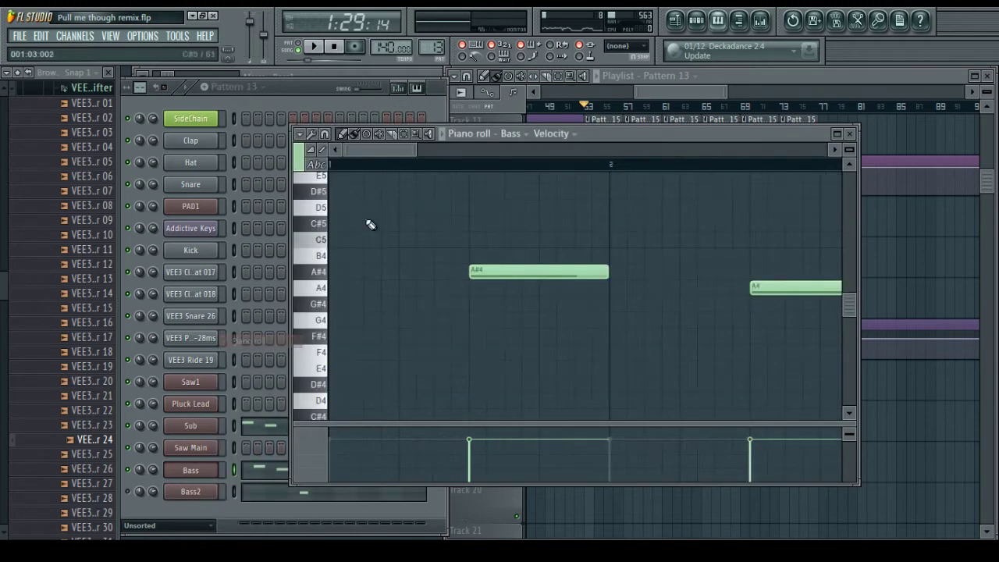
{"action": "scroll", "coordinate": [416, 168], "scroll_direction": "down", "scroll_amount": 3}
{"action": "key", "text": "ctrl+a"}
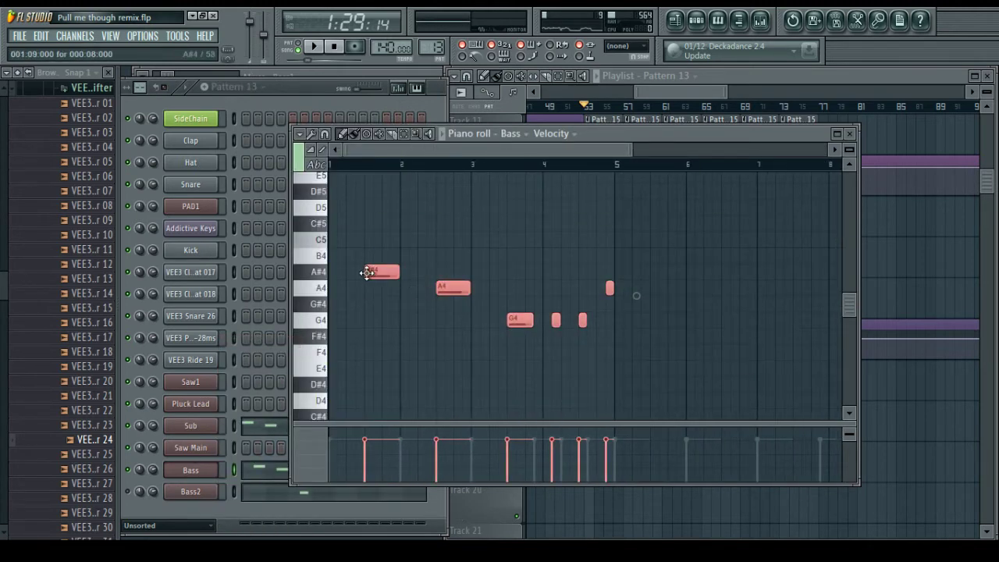
{"action": "left_click_drag", "start_coordinate": [367, 271], "coordinate": [651, 285]}
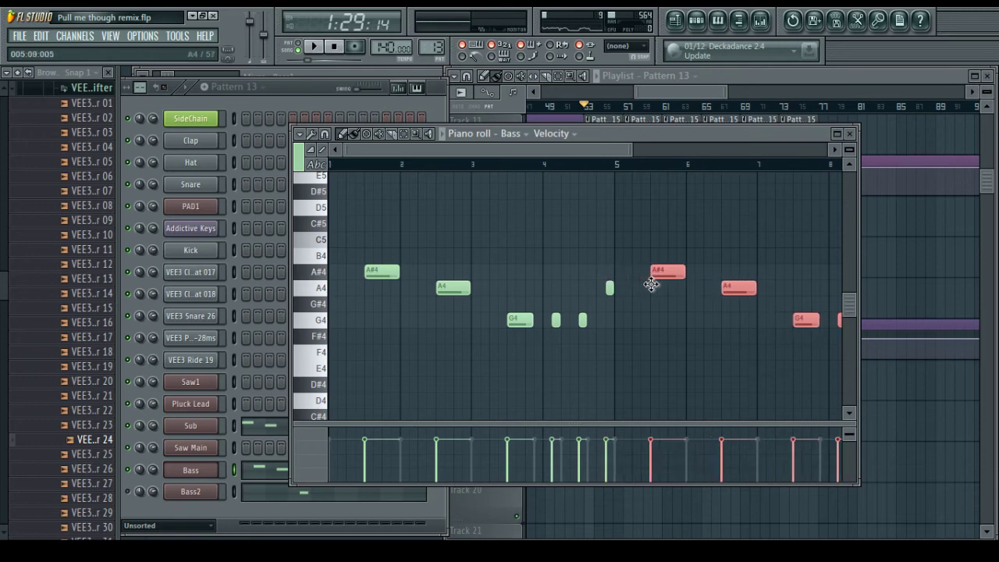
{"action": "key", "text": "ctrl+d"}
Move Bass2's G4 note from bar 3.5 to 7.5, then recheck the Bass notes
{"action": "right_click", "coordinate": [209, 486]}
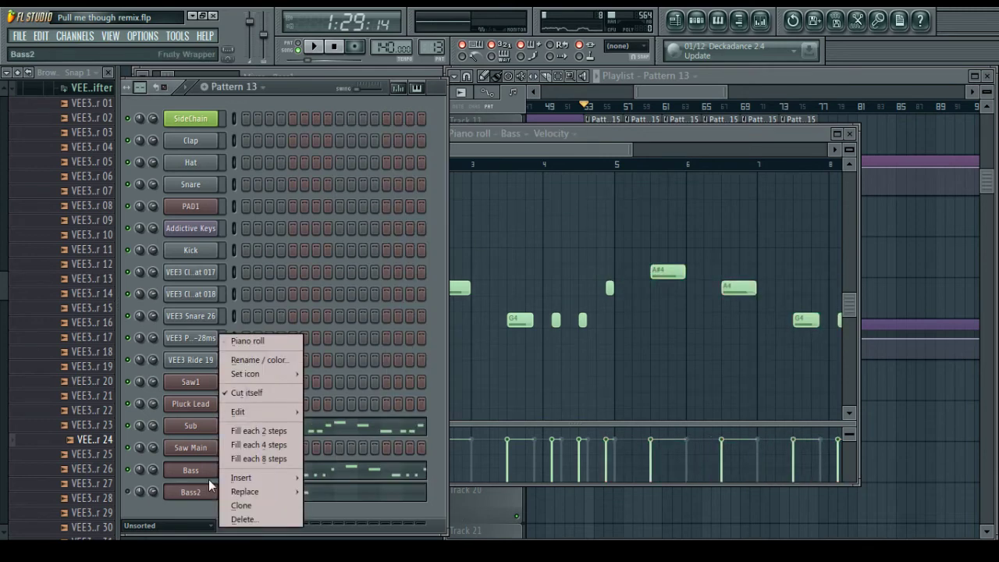
{"action": "left_click", "coordinate": [247, 341]}
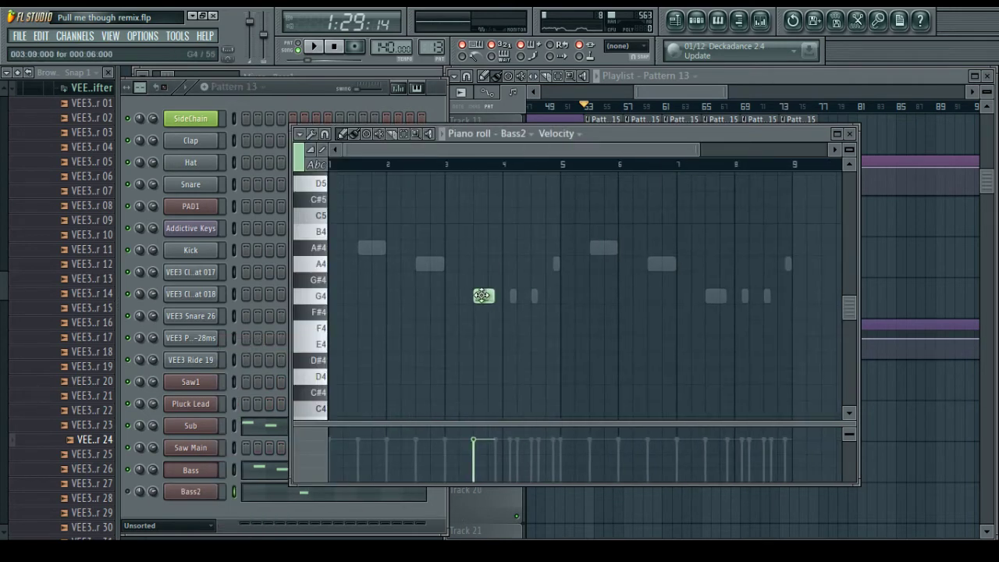
{"action": "left_click_drag", "start_coordinate": [483, 295], "coordinate": [699, 298]}
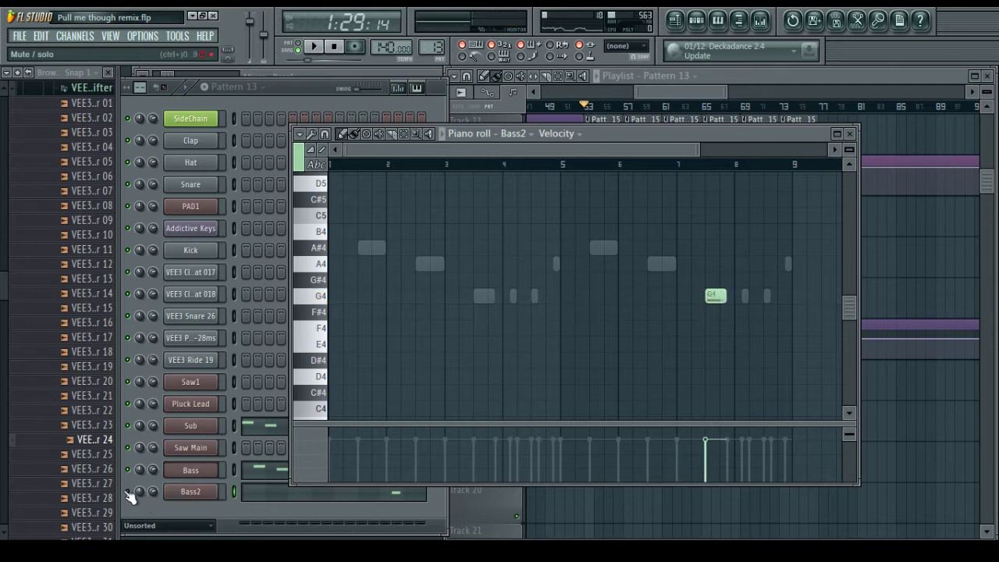
{"action": "left_click", "coordinate": [139, 492]}
{"action": "right_click", "coordinate": [204, 490]}
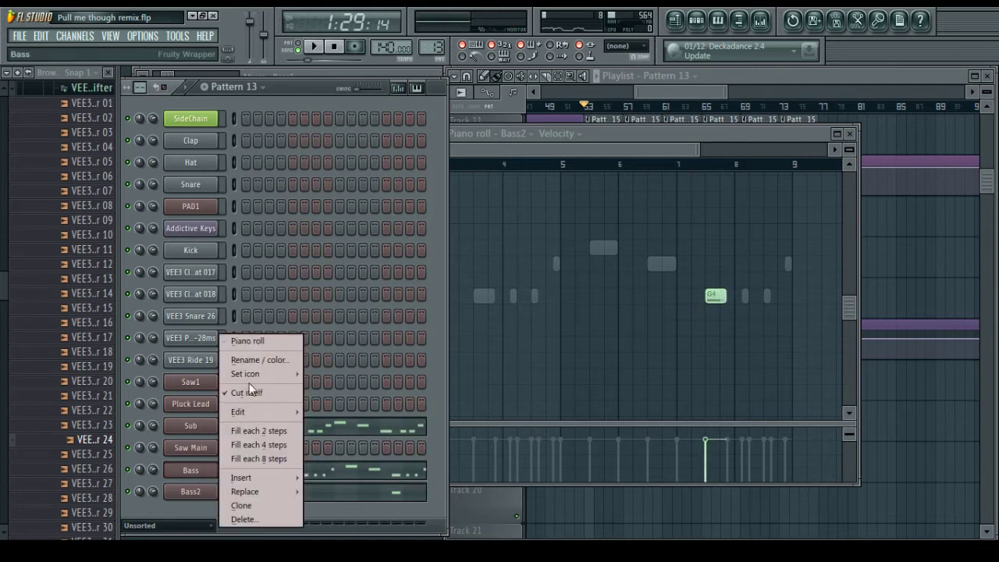
{"action": "left_click", "coordinate": [249, 342]}
{"action": "scroll", "coordinate": [504, 167], "scroll_direction": "down", "scroll_amount": 5}
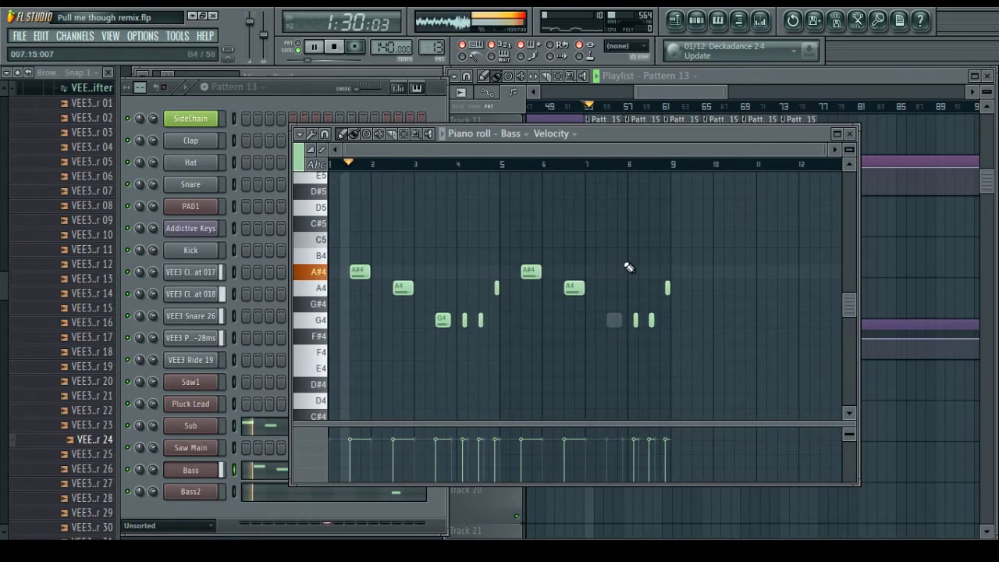
{"action": "left_click", "coordinate": [898, 280]}
Clone Track 17's Bass FilterCtl Cutoff envelope clip to bars 61 and 69
{"action": "scroll", "coordinate": [627, 111], "scroll_direction": "up", "scroll_amount": 6}
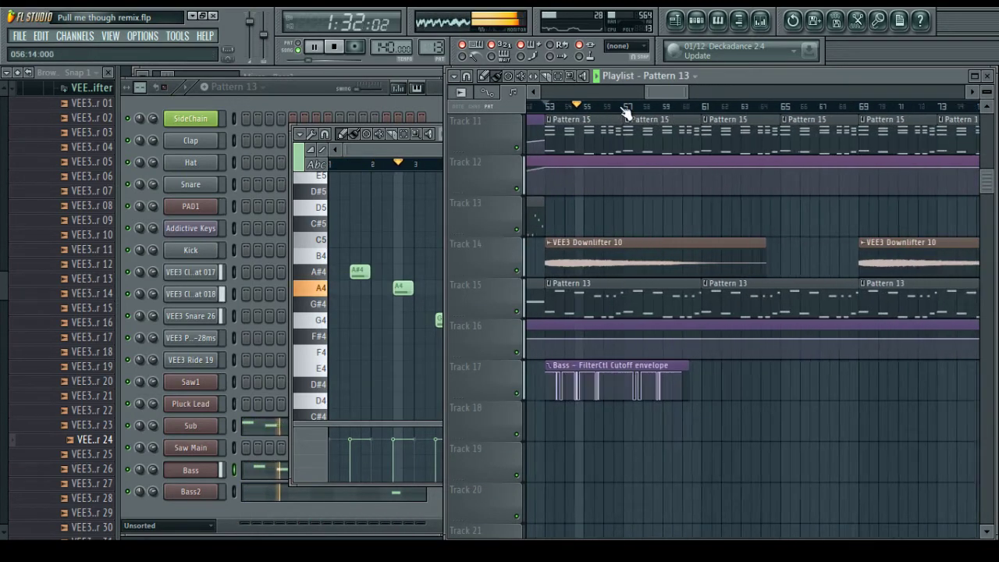
{"action": "scroll", "coordinate": [662, 97], "scroll_direction": "up", "scroll_amount": 3}
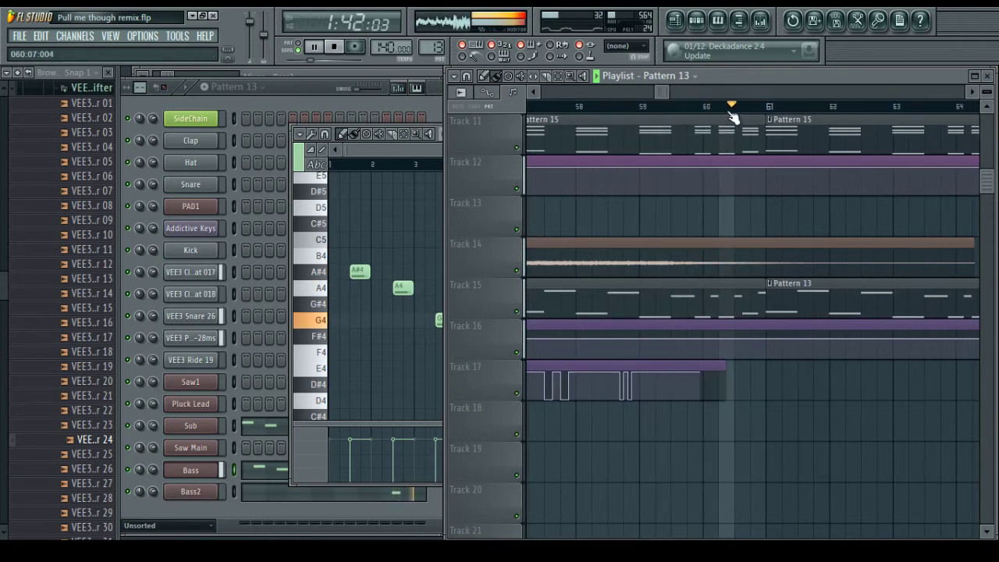
{"action": "scroll", "coordinate": [733, 109], "scroll_direction": "up", "scroll_amount": 2}
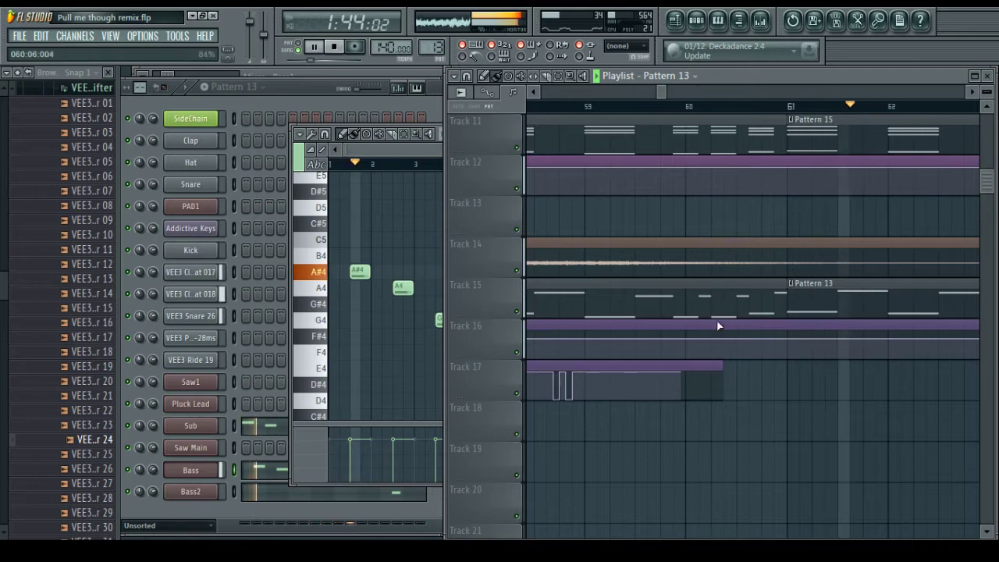
{"action": "scroll", "coordinate": [669, 111], "scroll_direction": "down", "scroll_amount": 5}
{"action": "scroll", "coordinate": [669, 112], "scroll_direction": "down", "scroll_amount": 1}
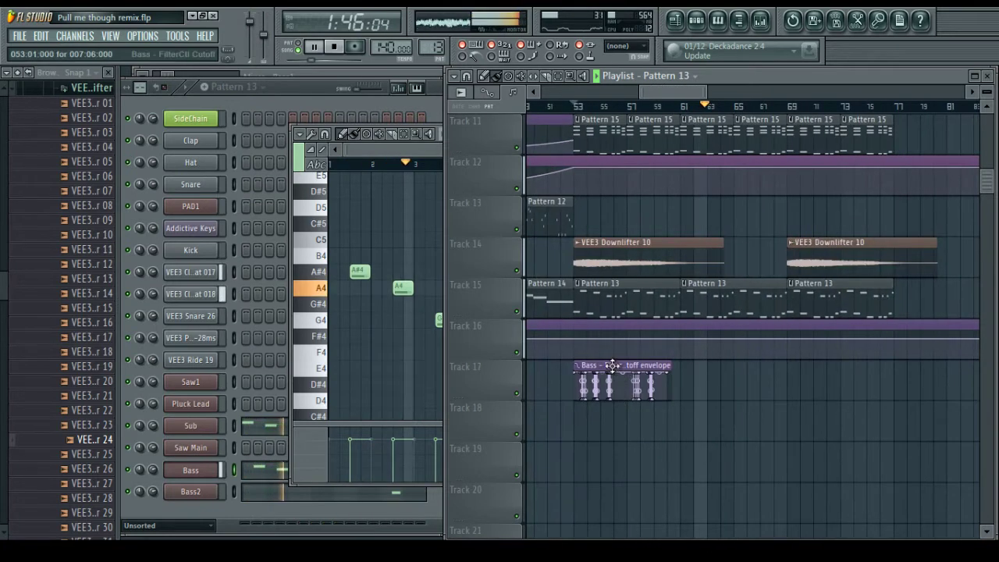
{"action": "left_click_drag", "start_coordinate": [614, 365], "coordinate": [718, 365]}
{"action": "left_click_drag", "start_coordinate": [792, 375], "coordinate": [829, 367]}
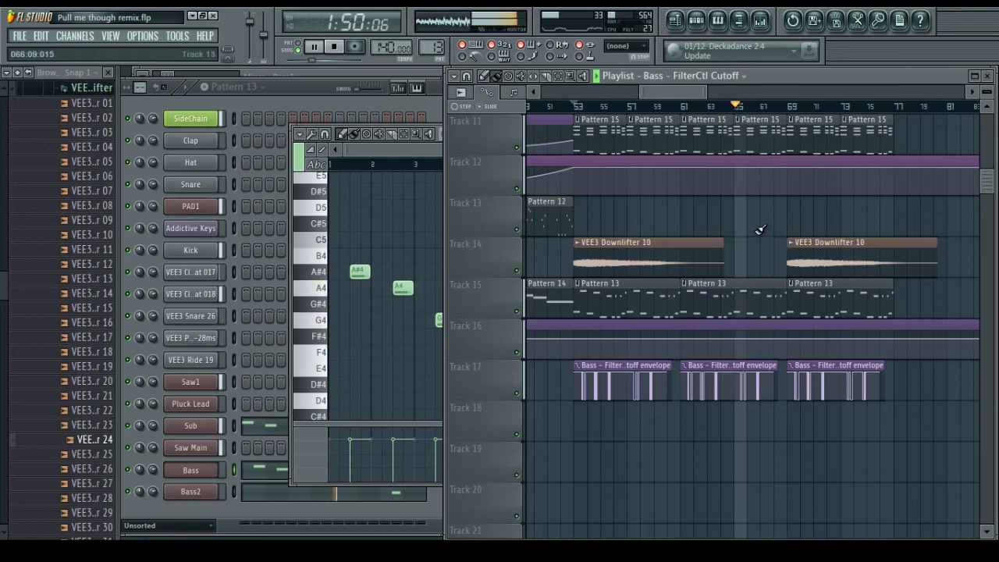
{"action": "scroll", "coordinate": [745, 124], "scroll_direction": "up", "scroll_amount": 2}
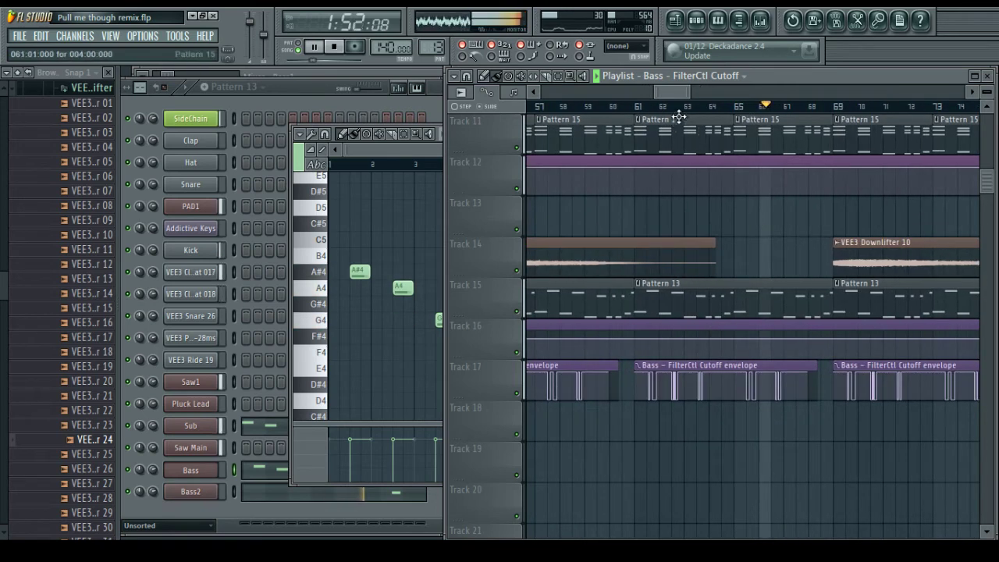
{"action": "scroll", "coordinate": [676, 93], "scroll_direction": "up", "scroll_amount": 2}
{"action": "left_click_drag", "start_coordinate": [673, 92], "coordinate": [680, 94]}
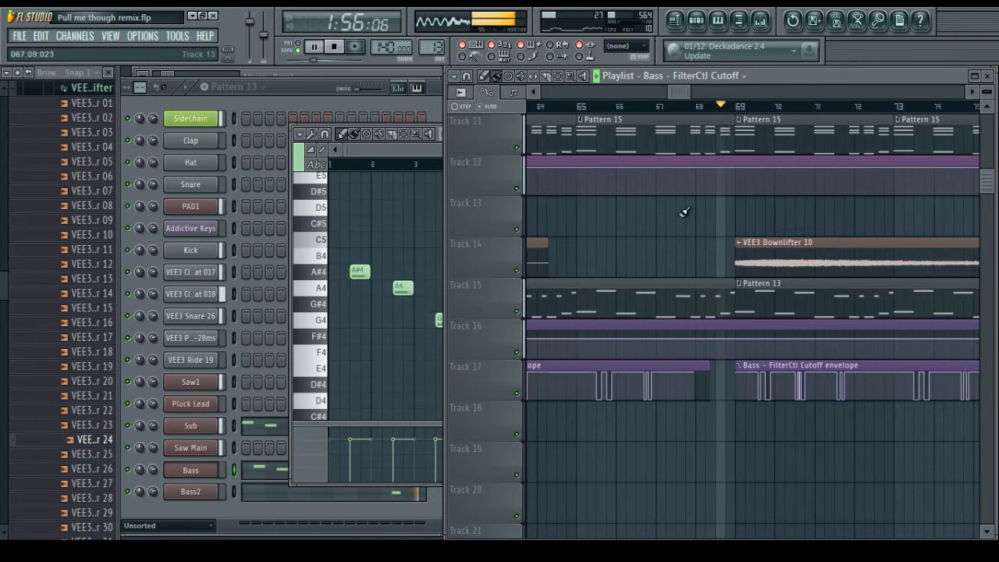
Stop playback and open the Bass channel's Sylenth1 showing the 018: BASS - Galaxy preset
{"action": "scroll", "coordinate": [682, 105], "scroll_direction": "down", "scroll_amount": 3}
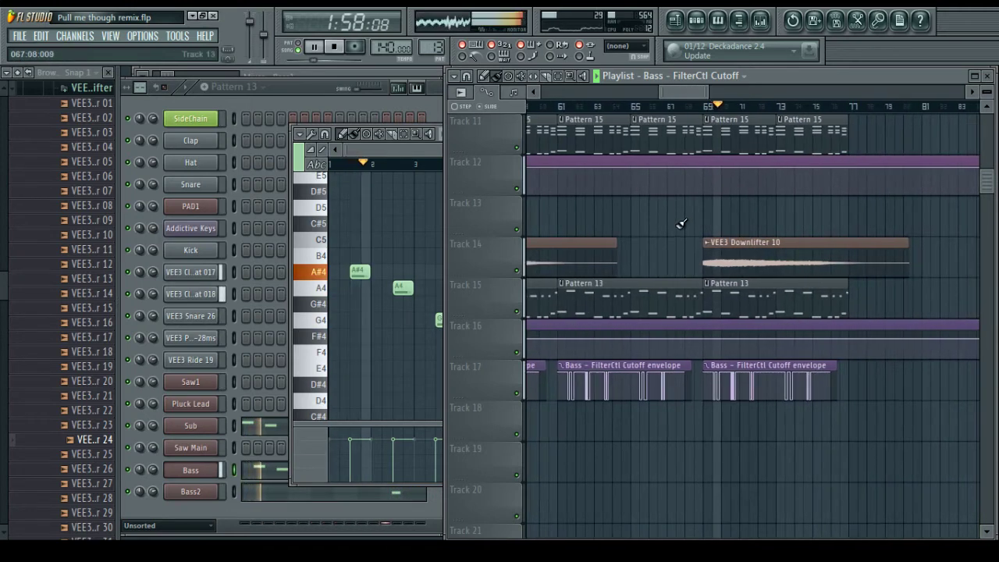
{"action": "scroll", "coordinate": [681, 224], "scroll_direction": "up", "scroll_amount": 5}
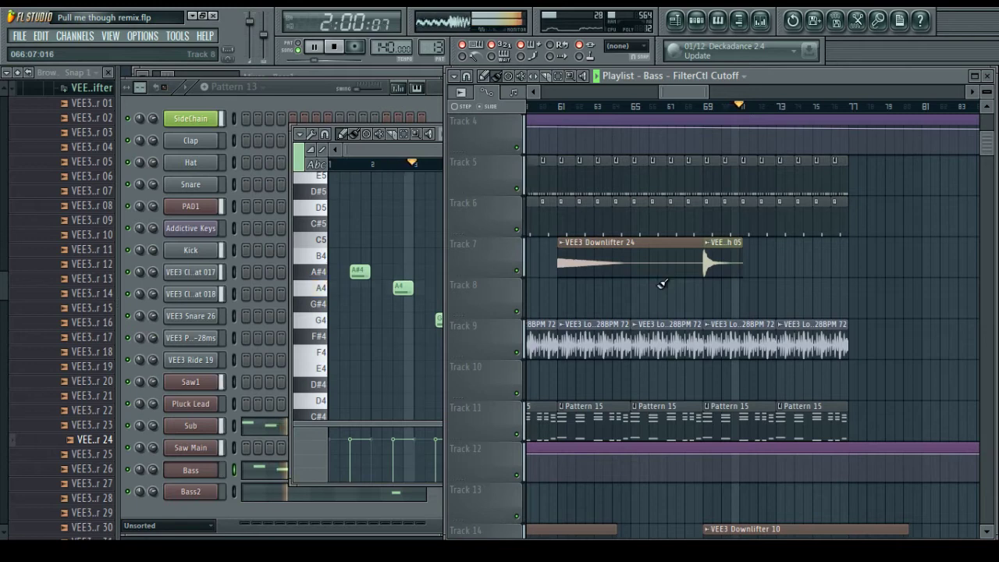
{"action": "scroll", "coordinate": [660, 277], "scroll_direction": "down", "scroll_amount": 4}
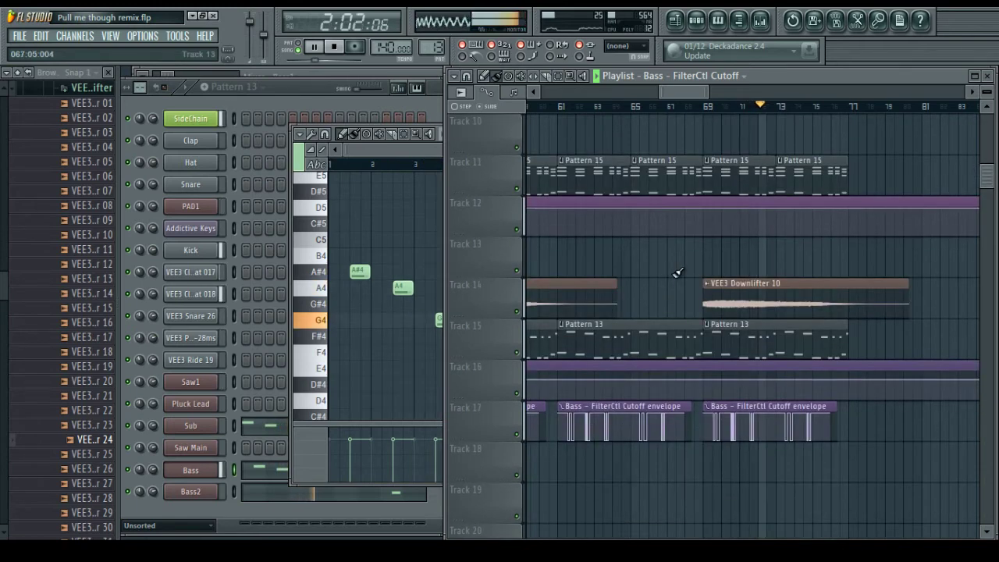
{"action": "scroll", "coordinate": [678, 272], "scroll_direction": "up", "scroll_amount": 3}
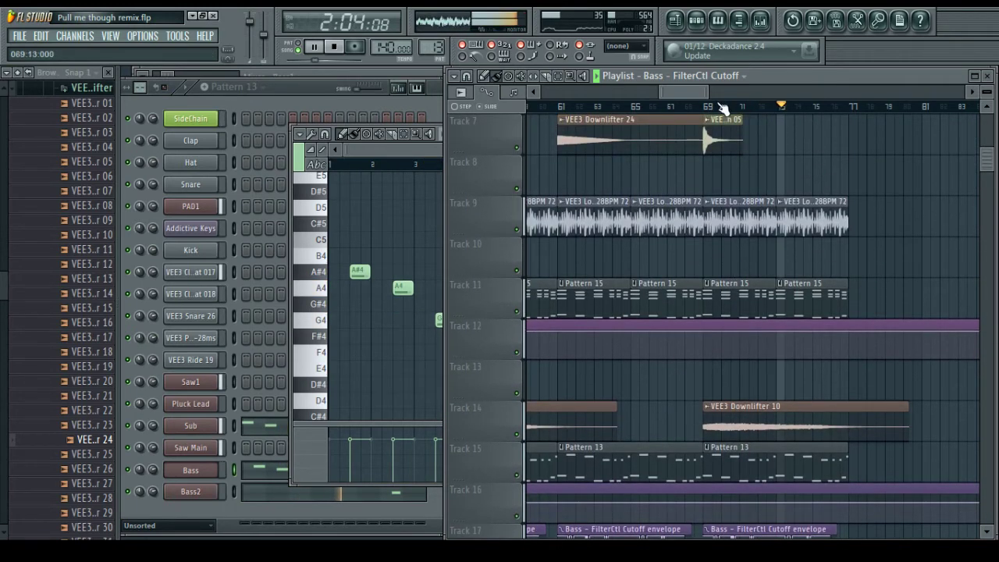
{"action": "scroll", "coordinate": [704, 107], "scroll_direction": "up", "scroll_amount": 2}
{"action": "scroll", "coordinate": [905, 167], "scroll_direction": "up", "scroll_amount": 5}
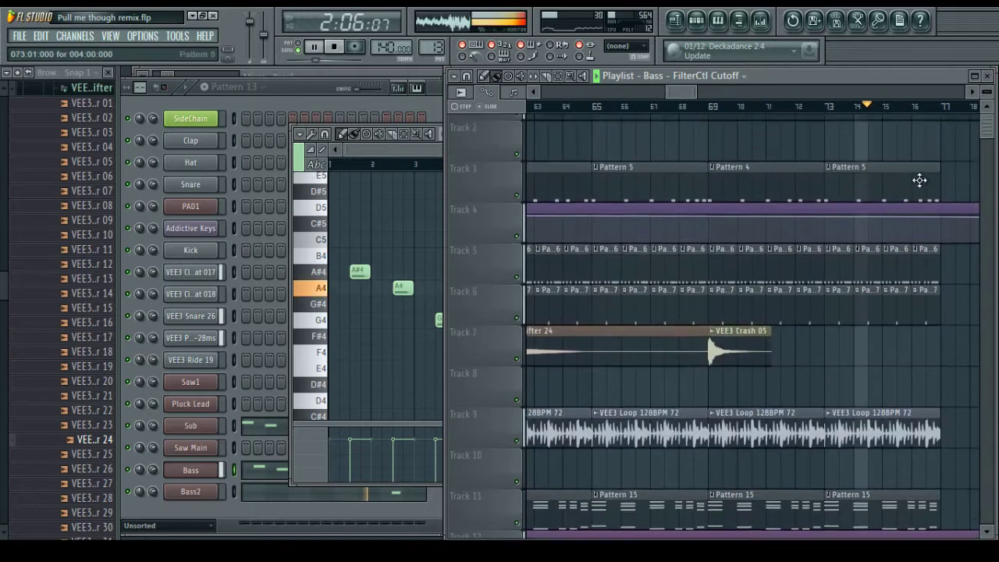
{"action": "scroll", "coordinate": [919, 180], "scroll_direction": "up", "scroll_amount": 1}
{"action": "scroll", "coordinate": [701, 99], "scroll_direction": "down", "scroll_amount": 4}
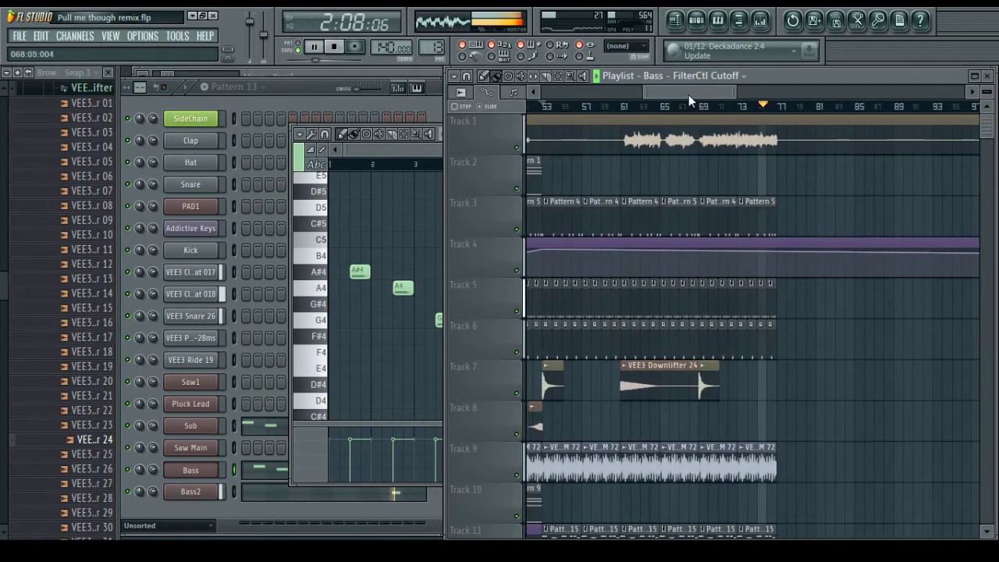
{"action": "scroll", "coordinate": [804, 179], "scroll_direction": "down", "scroll_amount": 8}
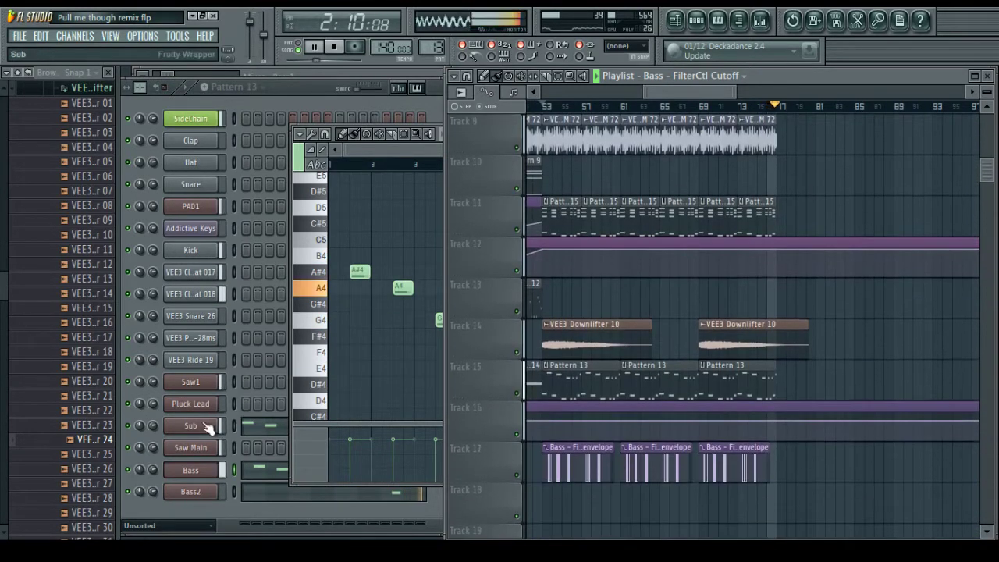
{"action": "key", "text": "space"}
{"action": "left_click", "coordinate": [190, 469]}
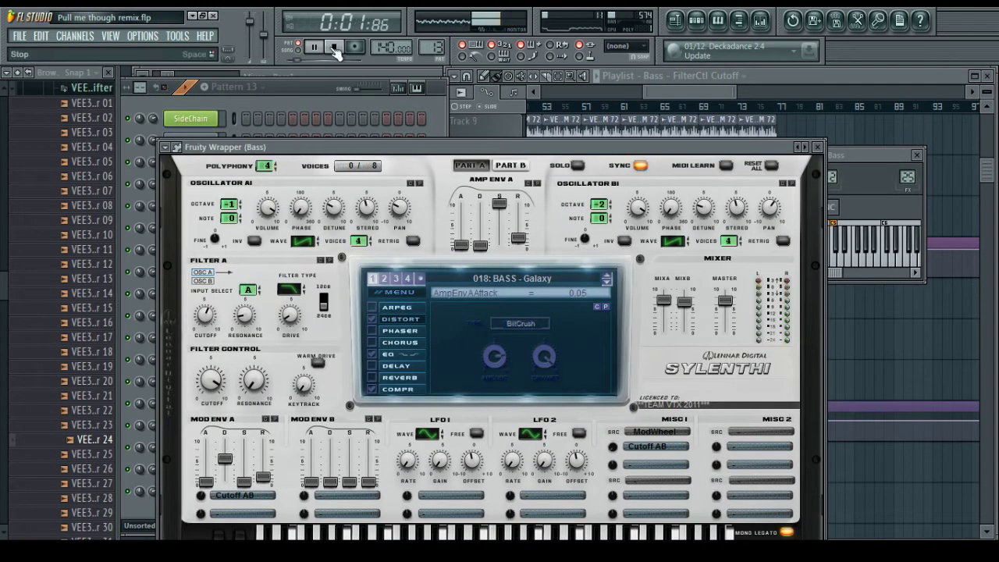
Move the Bass Sylenth1 window higher and preview a few notes on it
{"action": "left_click", "coordinate": [761, 25]}
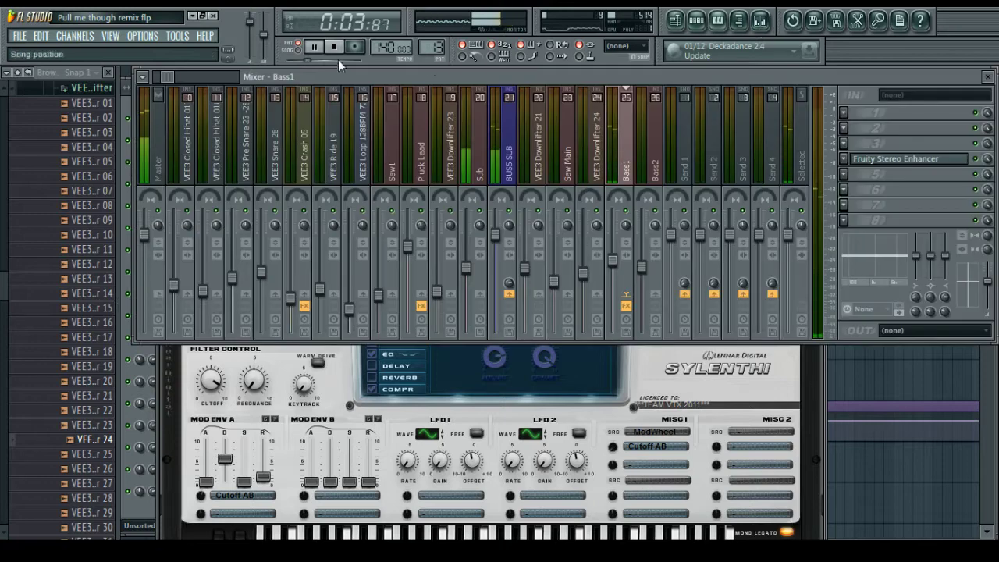
{"action": "left_click", "coordinate": [335, 47]}
{"action": "left_click", "coordinate": [347, 373]}
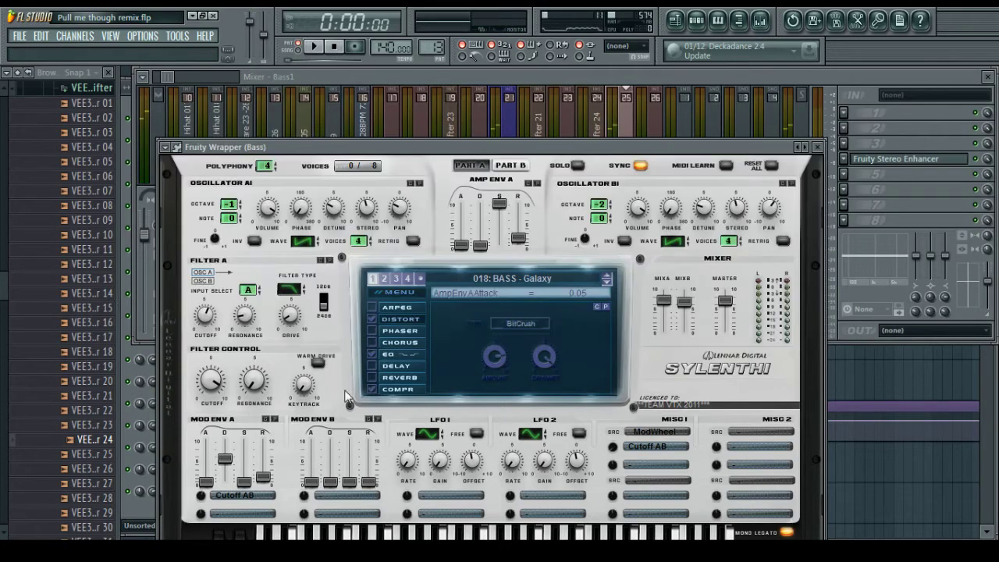
{"action": "left_click_drag", "start_coordinate": [498, 150], "coordinate": [505, 86]}
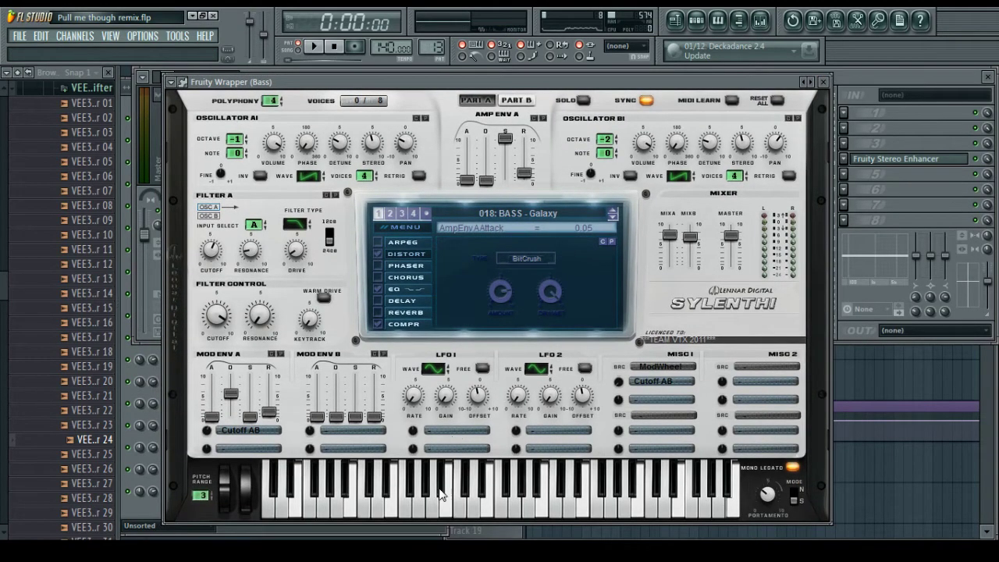
{"action": "key", "text": "b"}
{"action": "key", "text": "x"}
{"action": "key", "text": "b"}
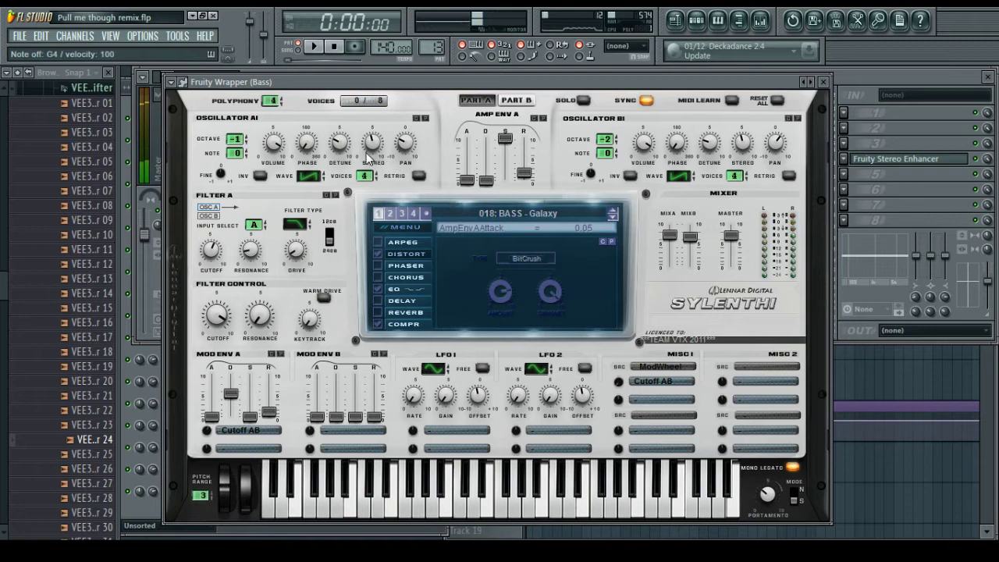
Close the Bass Sylenth1 window, leaving the mixer in front of the channel rack and playlist
{"action": "left_click", "coordinate": [855, 82]}
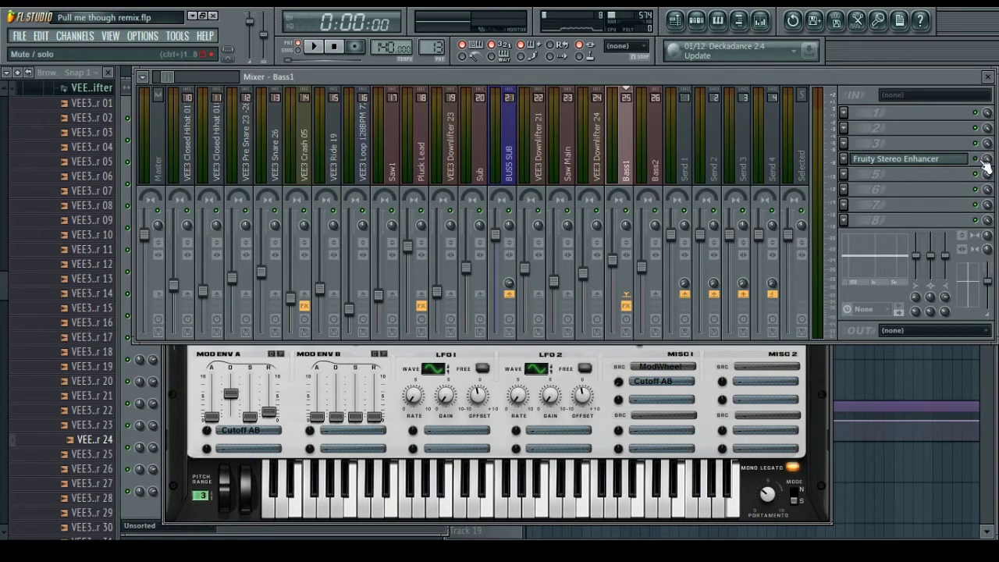
{"action": "left_click", "coordinate": [863, 476]}
{"action": "left_click_drag", "start_coordinate": [709, 91], "coordinate": [696, 93]}
{"action": "key", "text": "space"}
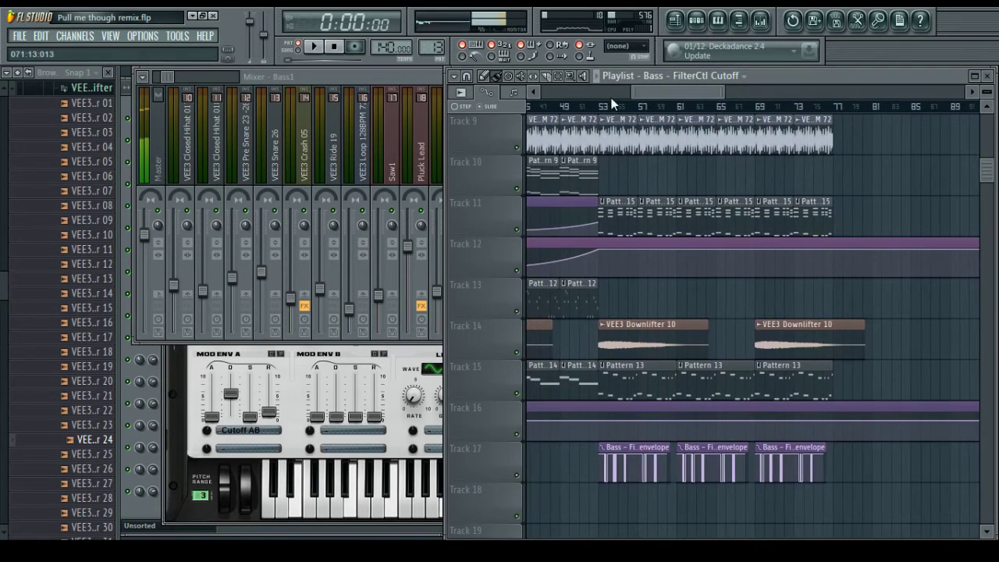
{"action": "left_click", "coordinate": [167, 429]}
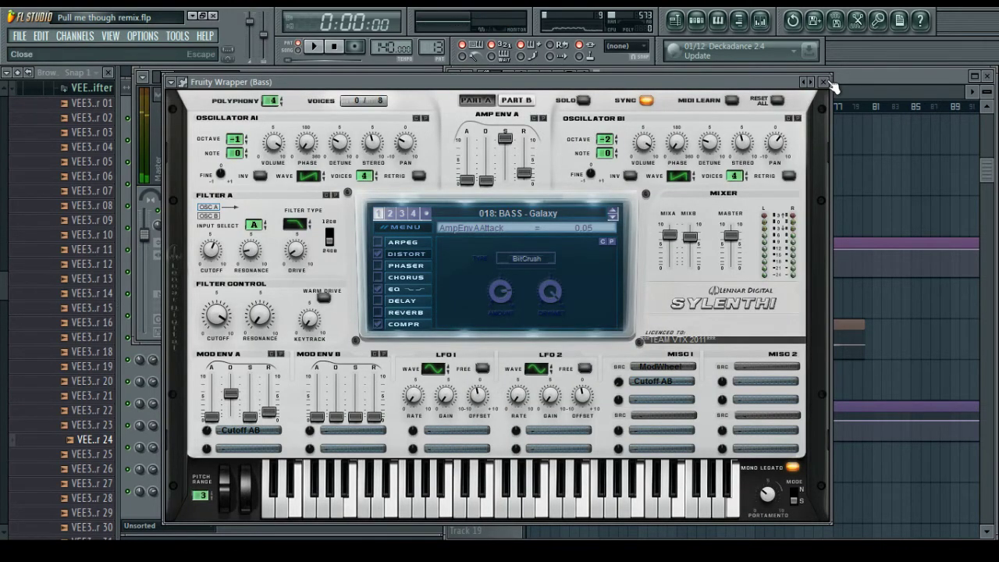
{"action": "left_click", "coordinate": [822, 81]}
{"action": "left_click", "coordinate": [435, 80]}
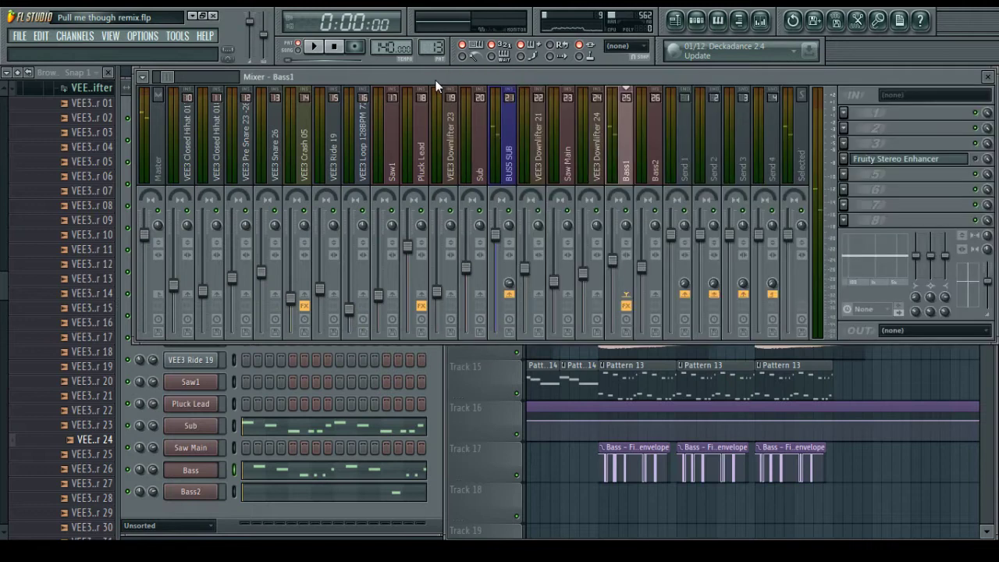
Load Fruity Parametric EQ 2 into the BUSS SUB track's first slot and start song playback
{"action": "left_click", "coordinate": [503, 150]}
{"action": "left_click", "coordinate": [845, 114]}
{"action": "left_click", "coordinate": [859, 96]}
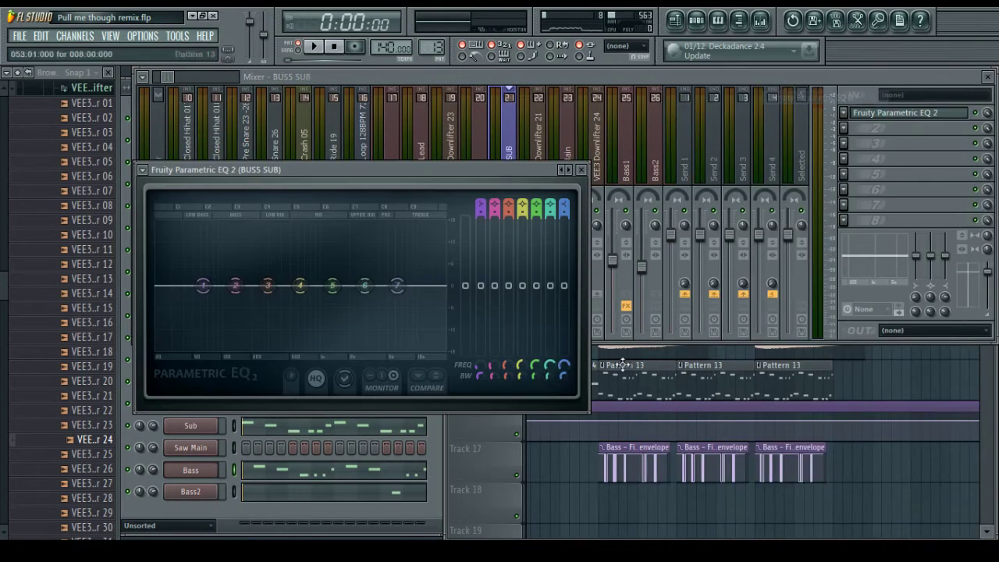
{"action": "key", "text": "F5"}
{"action": "scroll", "coordinate": [601, 98], "scroll_direction": "up", "scroll_amount": 3}
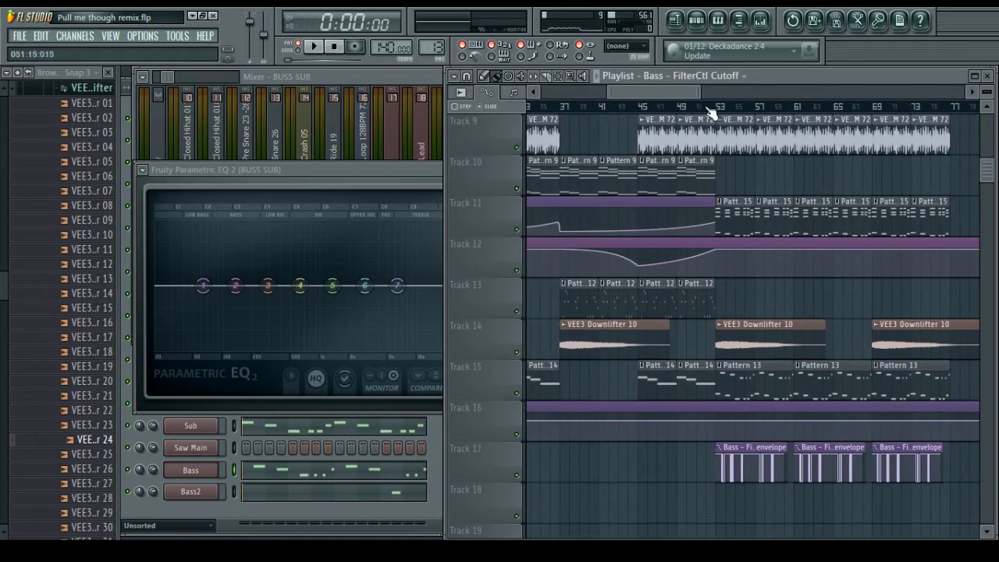
{"action": "scroll", "coordinate": [711, 111], "scroll_direction": "up", "scroll_amount": 2}
{"action": "scroll", "coordinate": [718, 113], "scroll_direction": "up", "scroll_amount": 1}
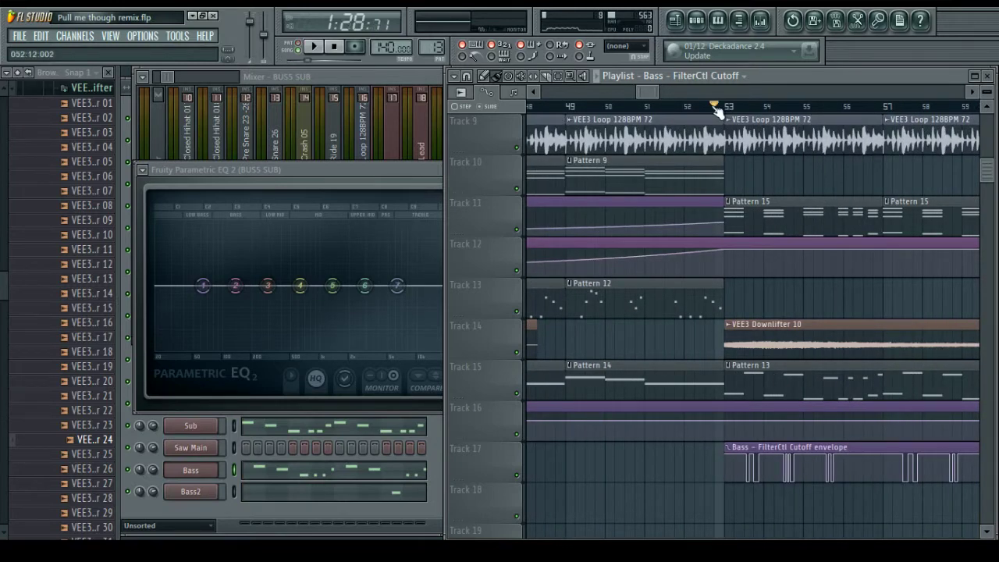
{"action": "key", "text": "space"}
Boost EQ band 3 around 221 Hz and lift the band 7 high shelf about 6 dB
{"action": "left_click", "coordinate": [396, 169]}
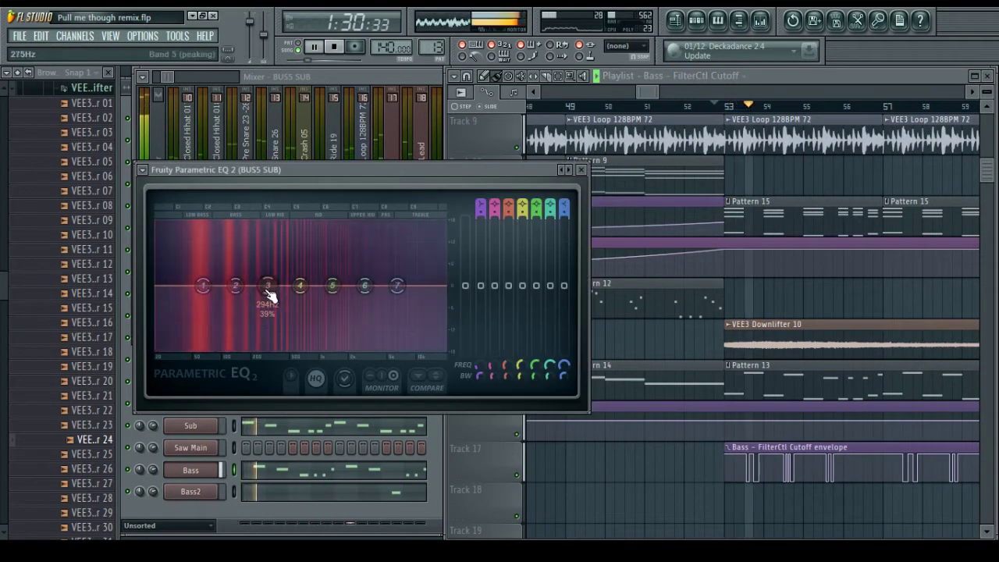
{"action": "left_click_drag", "start_coordinate": [268, 293], "coordinate": [238, 268]}
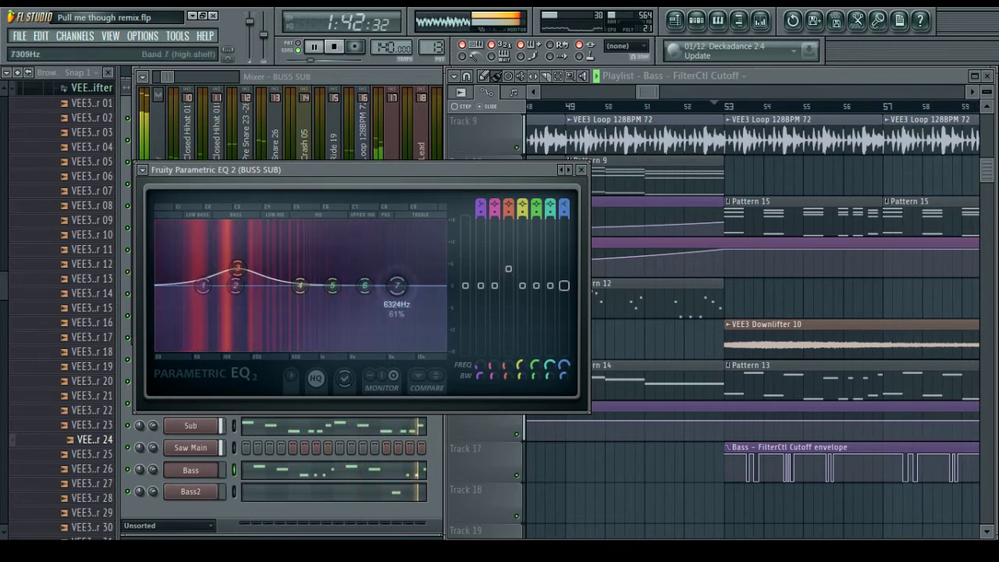
{"action": "left_click_drag", "start_coordinate": [397, 285], "coordinate": [393, 267]}
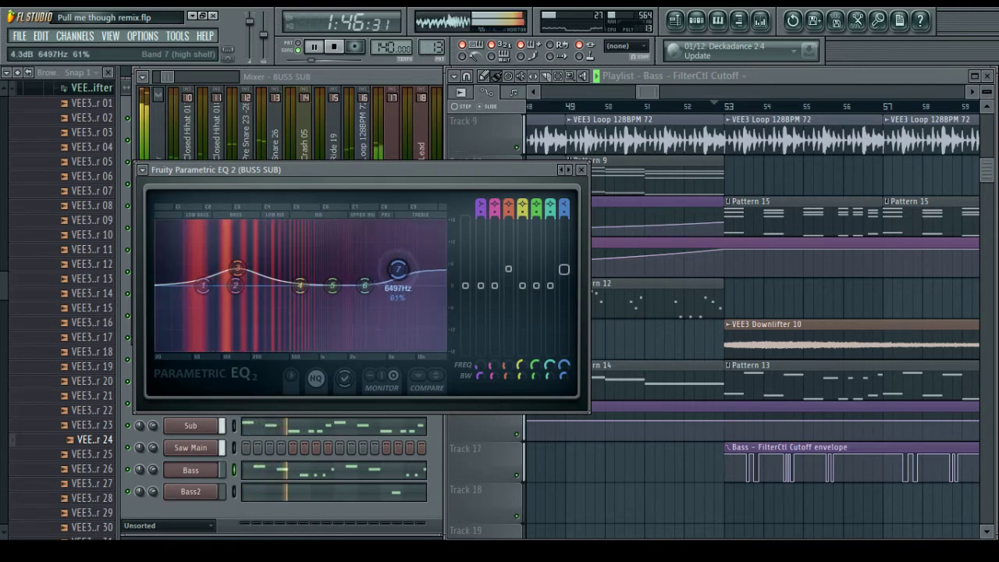
{"action": "left_click_drag", "start_coordinate": [238, 268], "coordinate": [253, 270]}
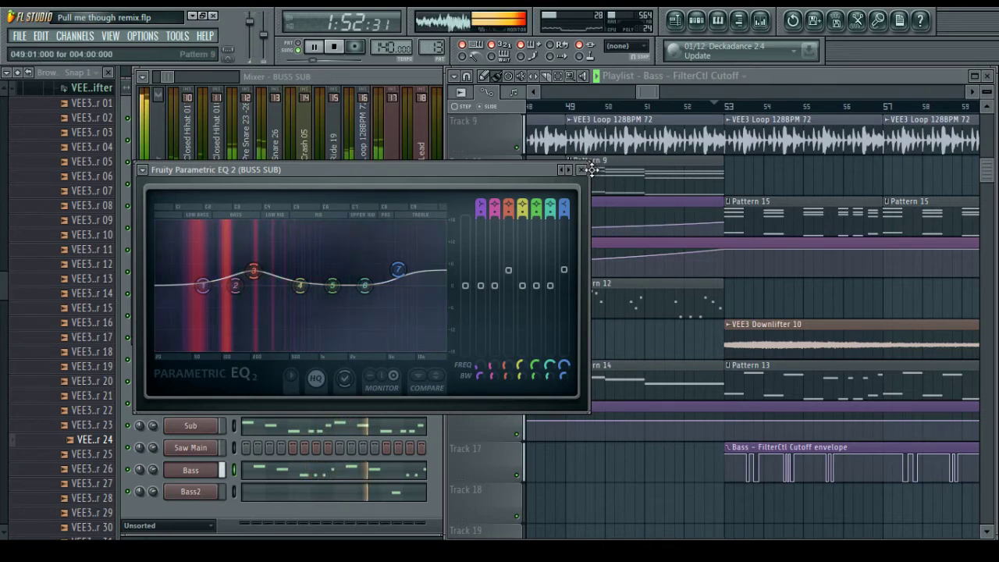
{"action": "left_click_drag", "start_coordinate": [260, 271], "coordinate": [264, 274]}
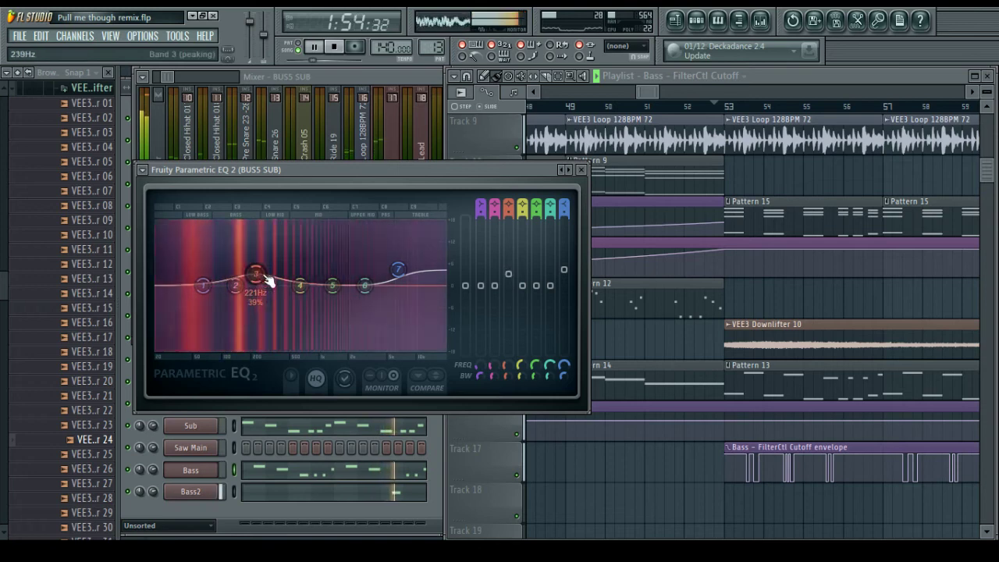
{"action": "left_click", "coordinate": [581, 169]}
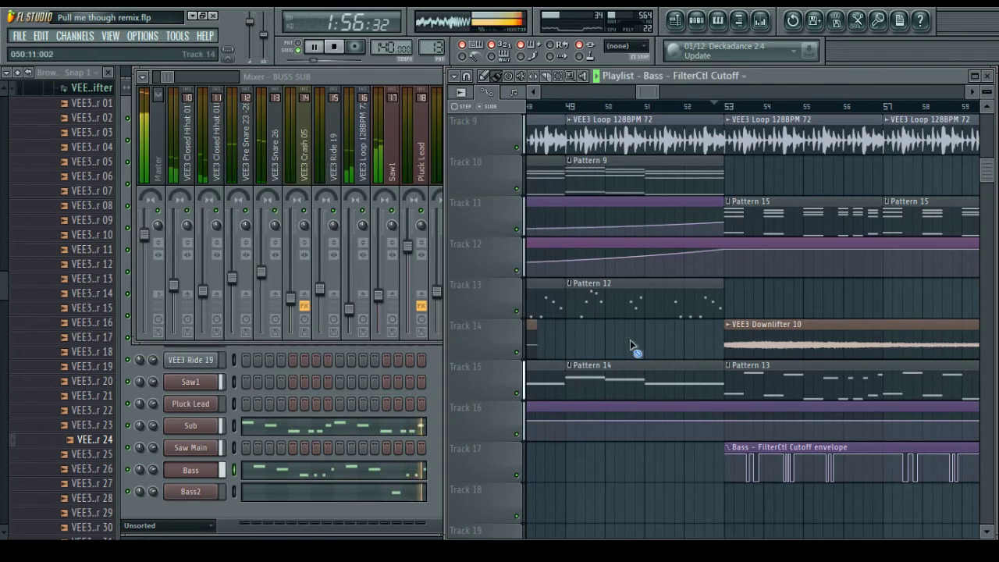
Stop playback and drag Track 12's outro automation point so the cutoff slopes down near bar 75
{"action": "scroll", "coordinate": [653, 107], "scroll_direction": "down", "scroll_amount": 3}
{"action": "left_click_drag", "start_coordinate": [652, 93], "coordinate": [690, 92]}
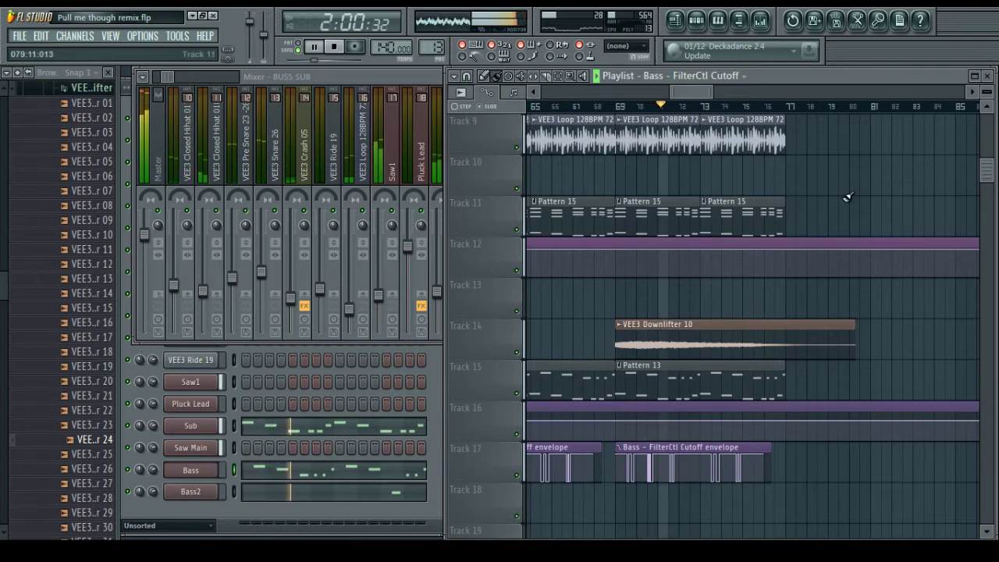
{"action": "scroll", "coordinate": [841, 195], "scroll_direction": "up", "scroll_amount": 8}
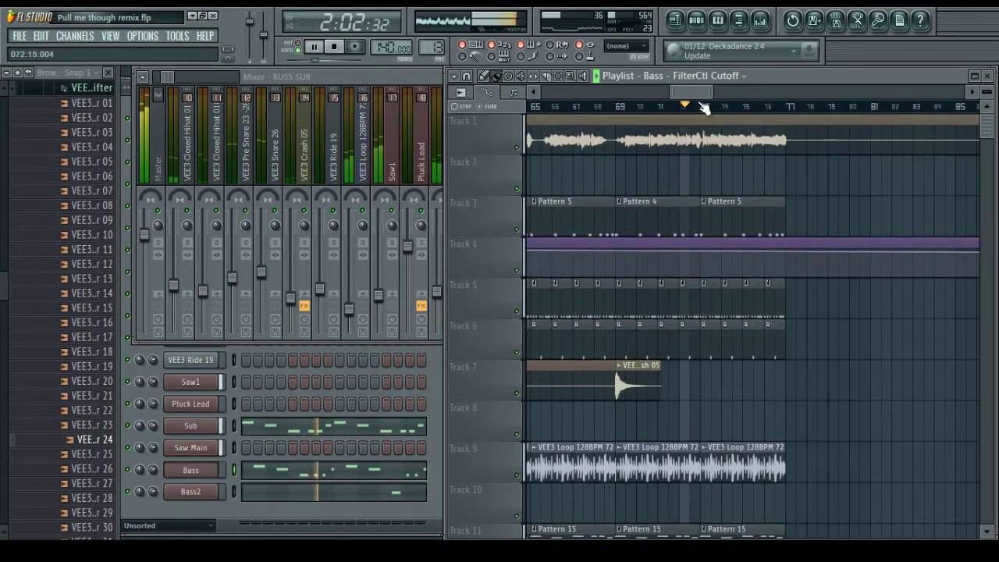
{"action": "scroll", "coordinate": [851, 250], "scroll_direction": "left", "scroll_amount": 2}
{"action": "scroll", "coordinate": [858, 297], "scroll_direction": "down", "scroll_amount": 12}
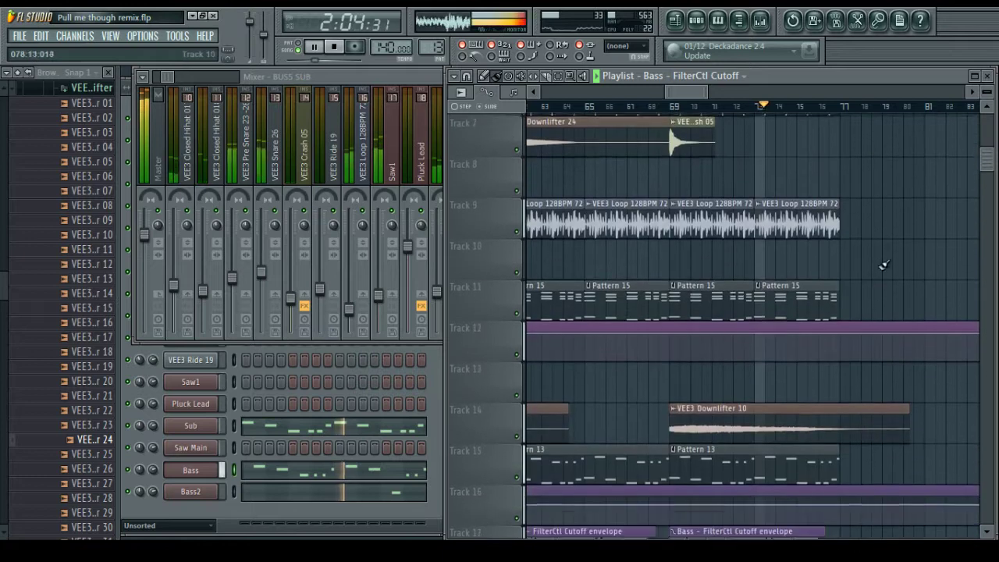
{"action": "scroll", "coordinate": [882, 335], "scroll_direction": "up", "scroll_amount": 6}
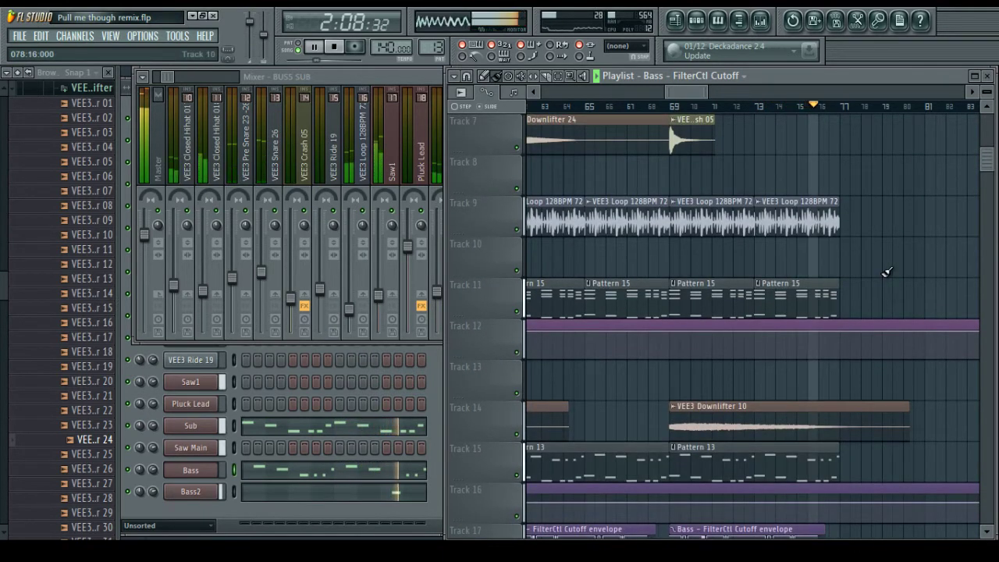
{"action": "scroll", "coordinate": [886, 272], "scroll_direction": "down", "scroll_amount": 3}
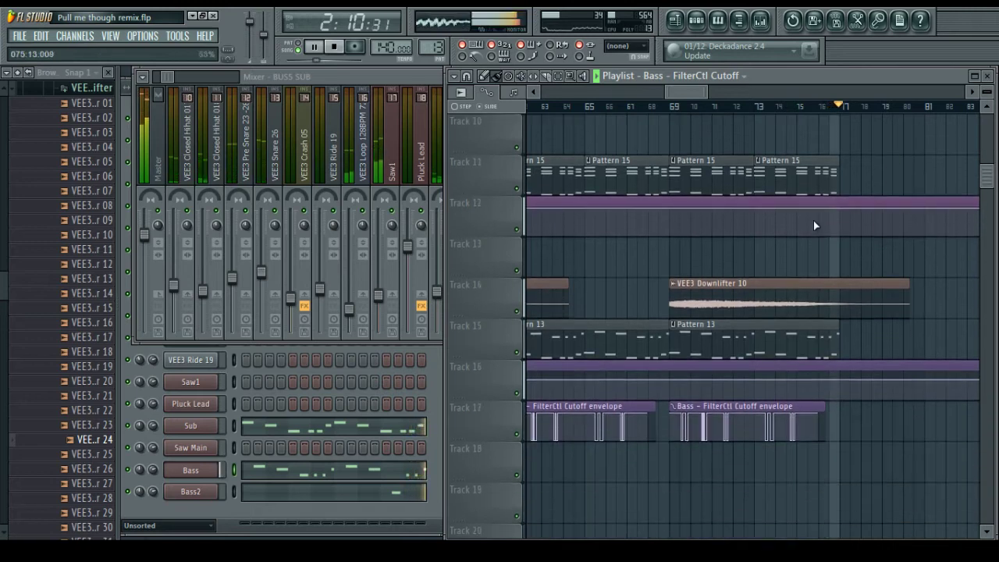
{"action": "key", "text": "space"}
{"action": "left_click_drag", "start_coordinate": [801, 215], "coordinate": [839, 217]}
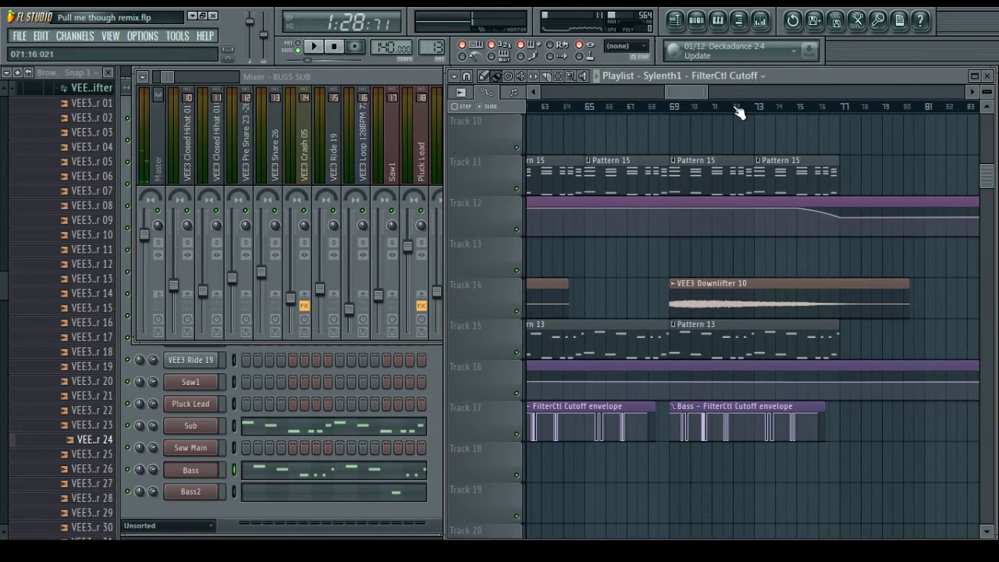
Copy a Track 16 envelope point's value and paste it onto a later point
{"action": "scroll", "coordinate": [738, 113], "scroll_direction": "down", "scroll_amount": 5}
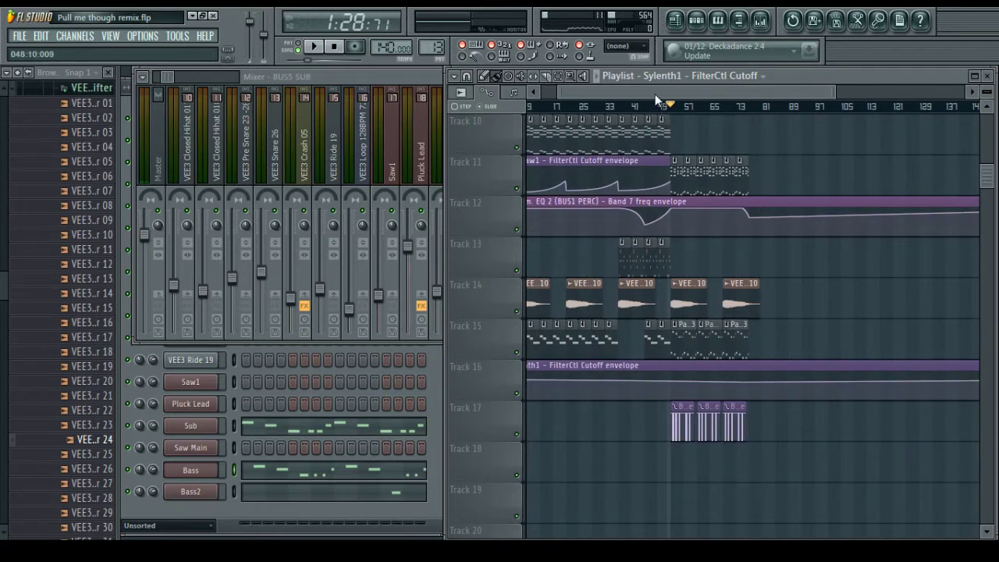
{"action": "left_click_drag", "start_coordinate": [654, 93], "coordinate": [628, 94]}
{"action": "right_click", "coordinate": [530, 390]}
{"action": "left_click", "coordinate": [589, 505]}
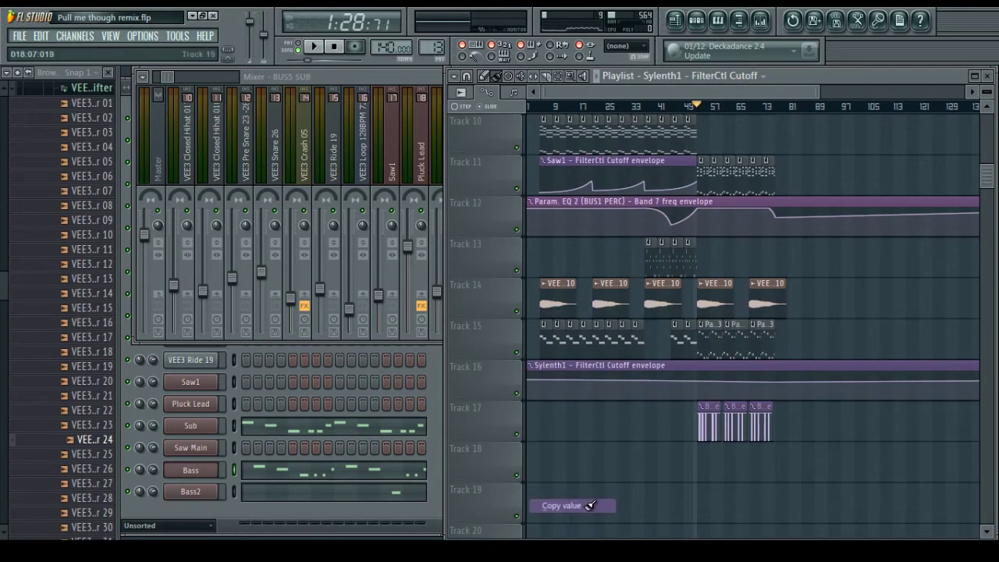
{"action": "right_click", "coordinate": [765, 378]}
{"action": "left_click", "coordinate": [793, 521]}
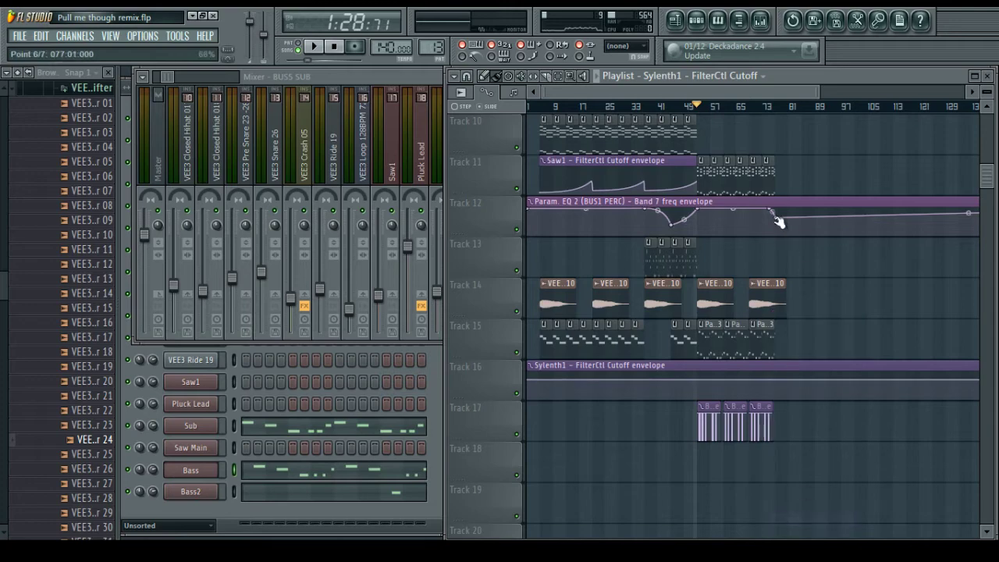
Copy a PAD1 cutoff point's 66% value onto envelope point 9 of 10
{"action": "scroll", "coordinate": [784, 224], "scroll_direction": "up", "scroll_amount": 1}
{"action": "scroll", "coordinate": [773, 224], "scroll_direction": "up", "scroll_amount": 7}
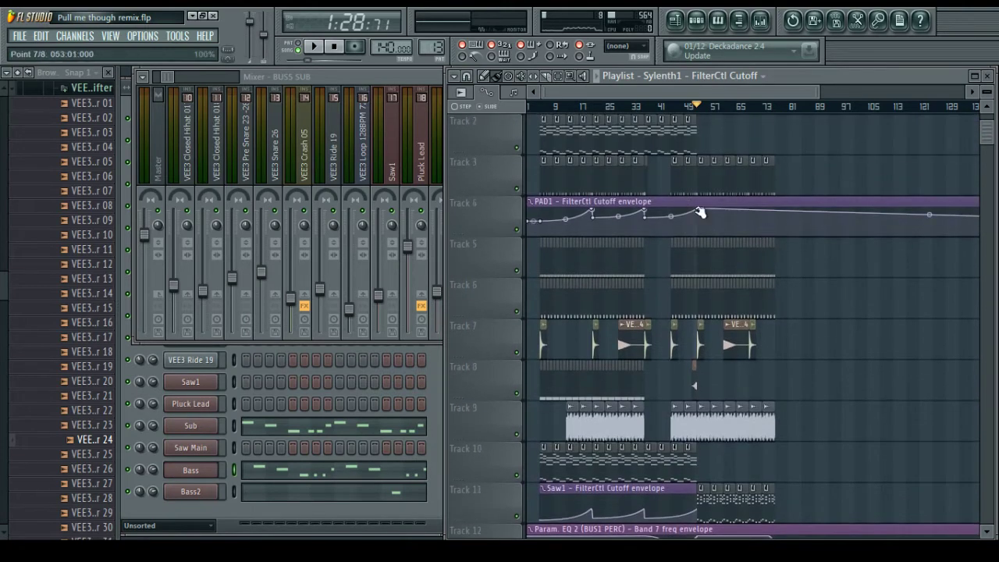
{"action": "scroll", "coordinate": [777, 107], "scroll_direction": "up", "scroll_amount": 5}
{"action": "scroll", "coordinate": [731, 249], "scroll_direction": "down", "scroll_amount": 6}
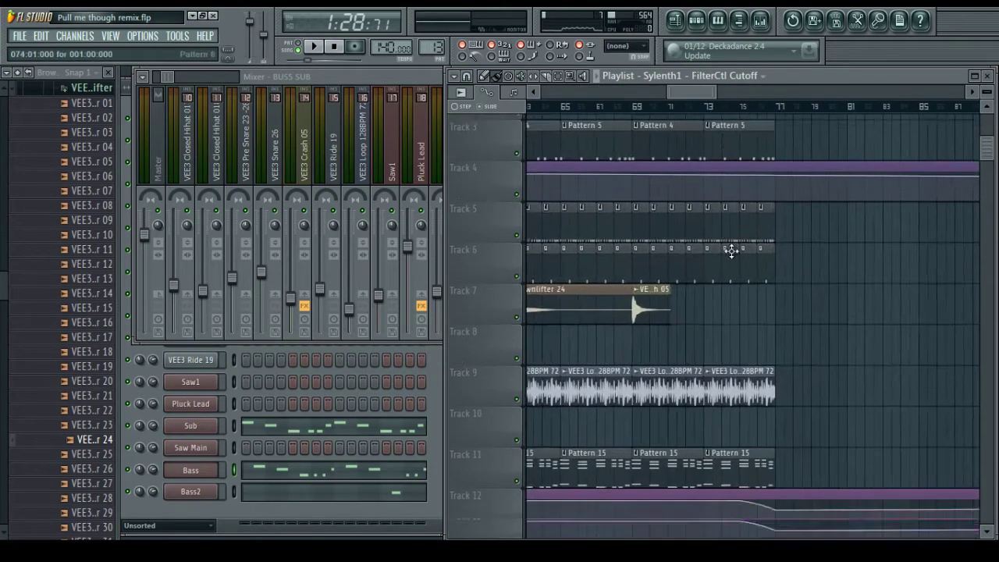
{"action": "scroll", "coordinate": [747, 301], "scroll_direction": "up", "scroll_amount": 5}
{"action": "scroll", "coordinate": [742, 265], "scroll_direction": "up", "scroll_amount": 2}
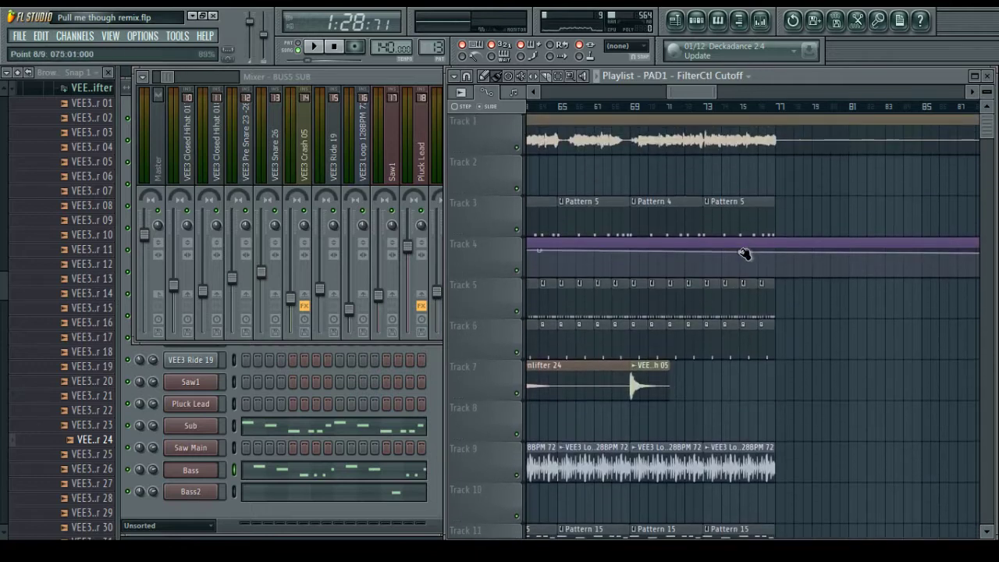
{"action": "scroll", "coordinate": [698, 109], "scroll_direction": "down", "scroll_amount": 5}
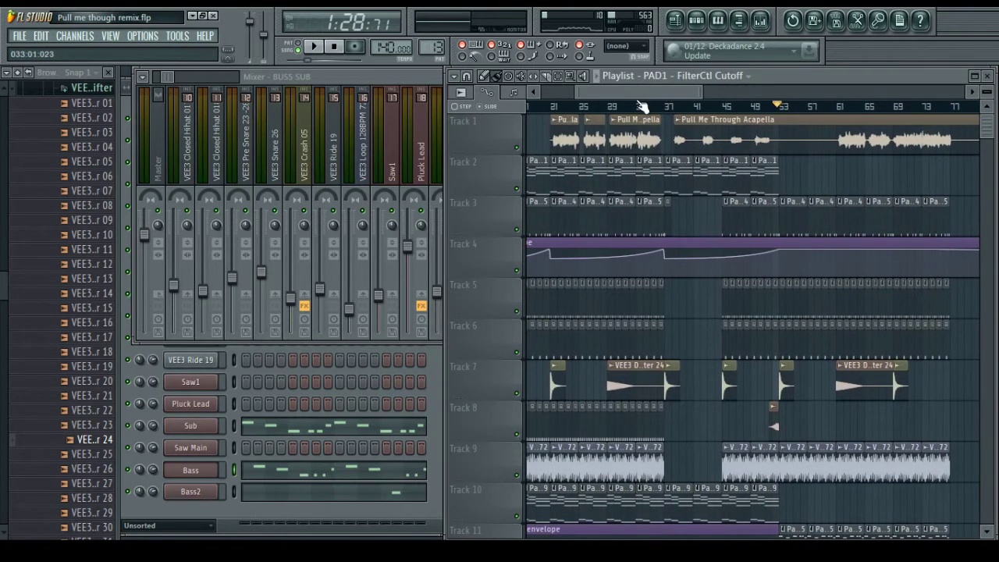
{"action": "scroll", "coordinate": [640, 106], "scroll_direction": "down", "scroll_amount": 3}
{"action": "right_click", "coordinate": [651, 259]}
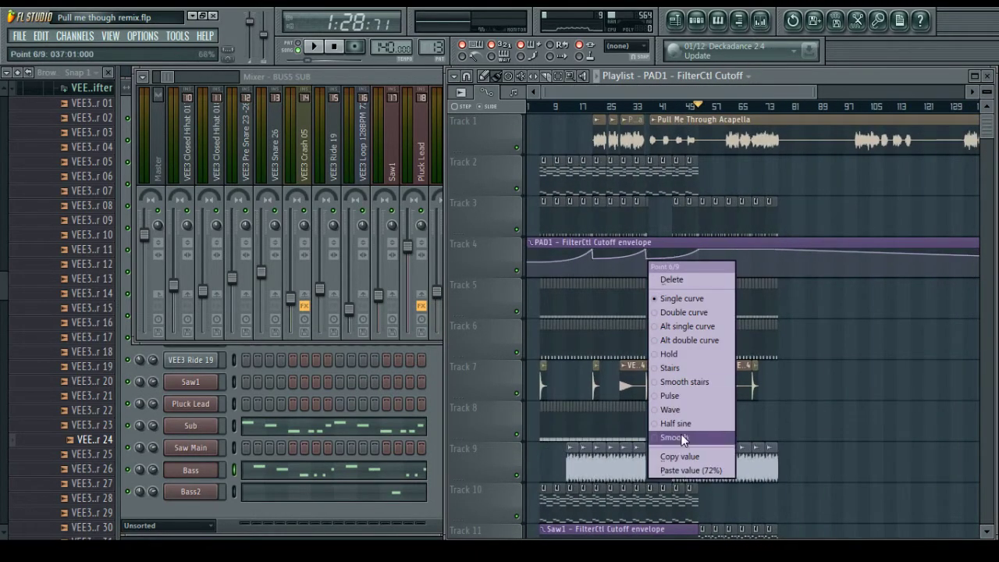
{"action": "left_click", "coordinate": [686, 458]}
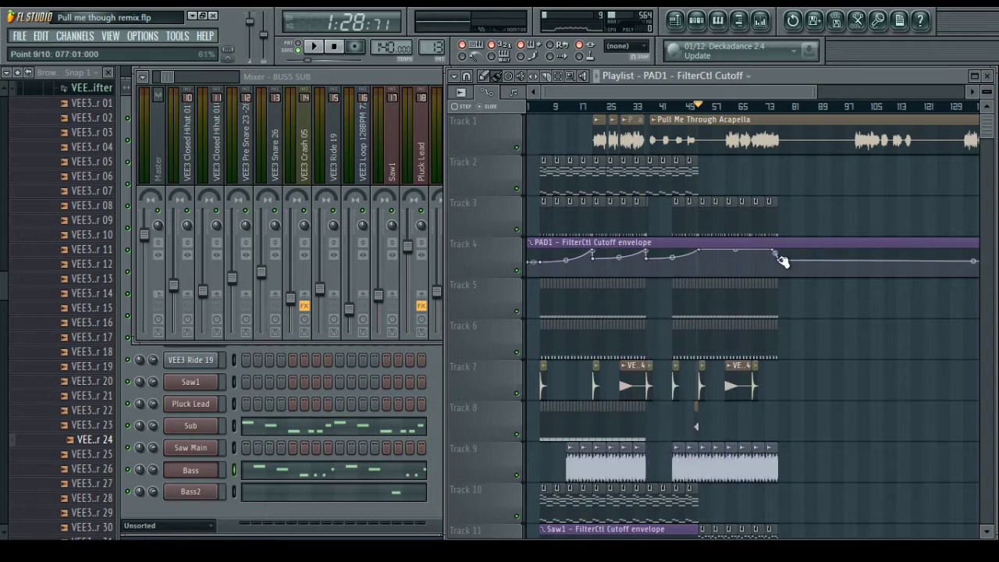
{"action": "right_click", "coordinate": [780, 261]}
{"action": "left_click", "coordinate": [805, 471]}
Copy point 3's 39% value onto point 6 of the 7-point envelope
{"action": "scroll", "coordinate": [787, 325], "scroll_direction": "down", "scroll_amount": 4}
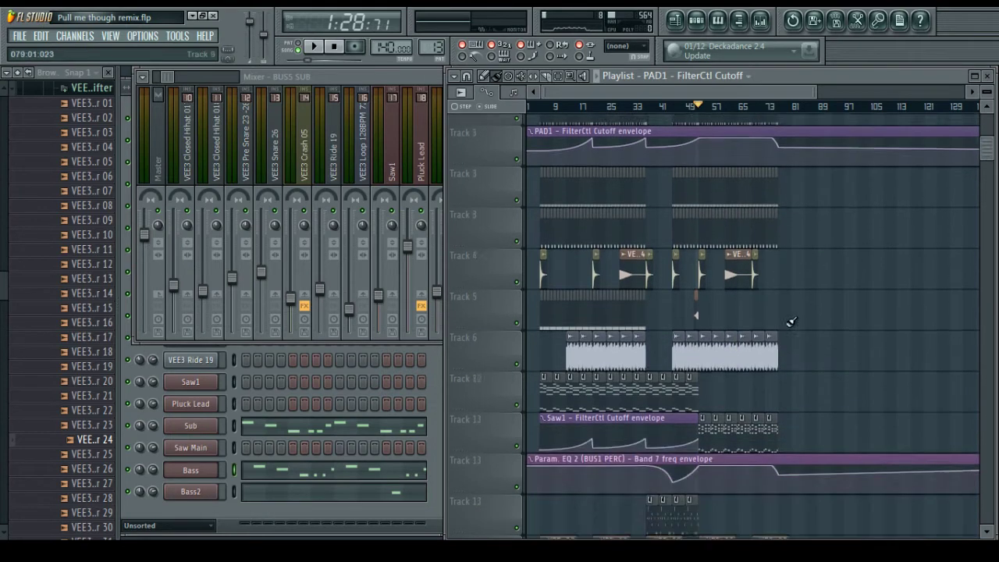
{"action": "right_click", "coordinate": [675, 435]}
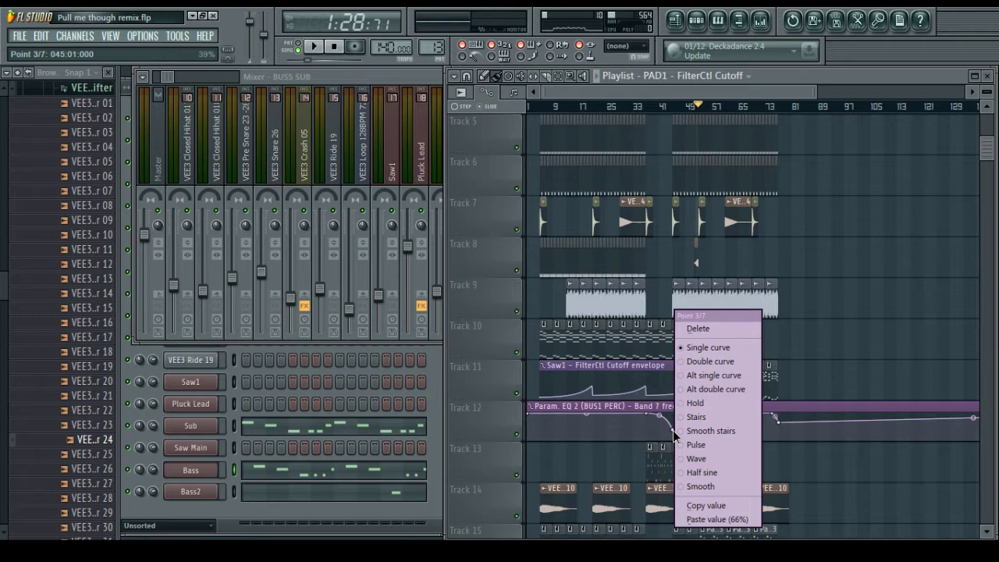
{"action": "left_click", "coordinate": [694, 505]}
{"action": "right_click", "coordinate": [777, 421]}
{"action": "left_click", "coordinate": [814, 517]}
Add a lowered point so the Track 16 Sylenth1 cutoff envelope bends down near bar 77
{"action": "scroll", "coordinate": [750, 446], "scroll_direction": "down", "scroll_amount": 4}
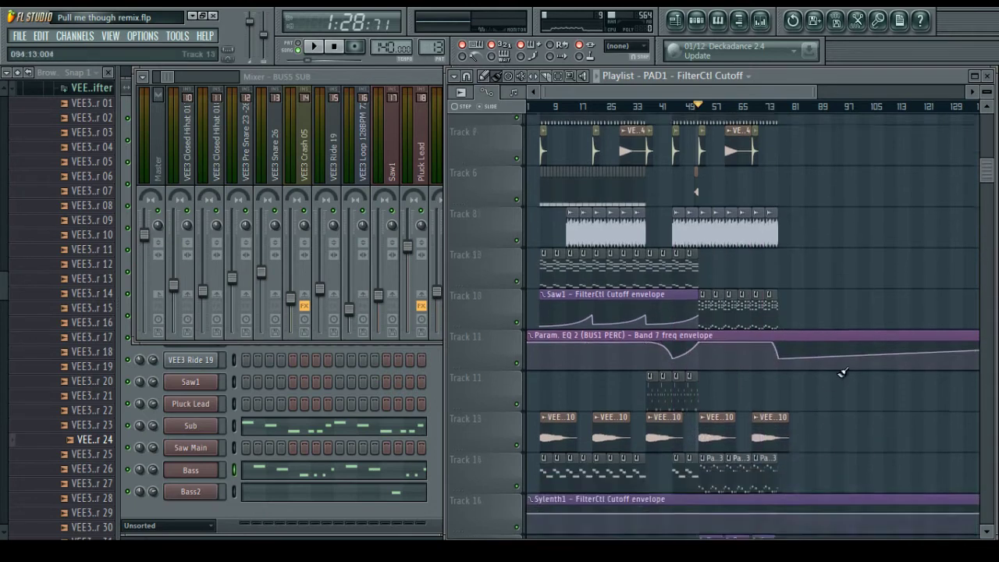
{"action": "scroll", "coordinate": [791, 106], "scroll_direction": "up", "scroll_amount": 5}
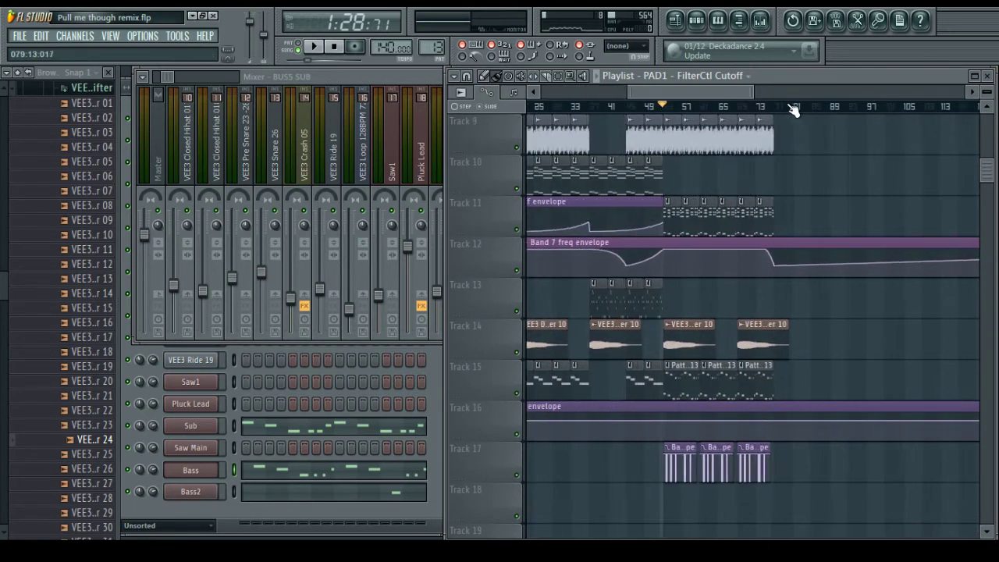
{"action": "left_click_drag", "start_coordinate": [710, 427], "coordinate": [716, 429]}
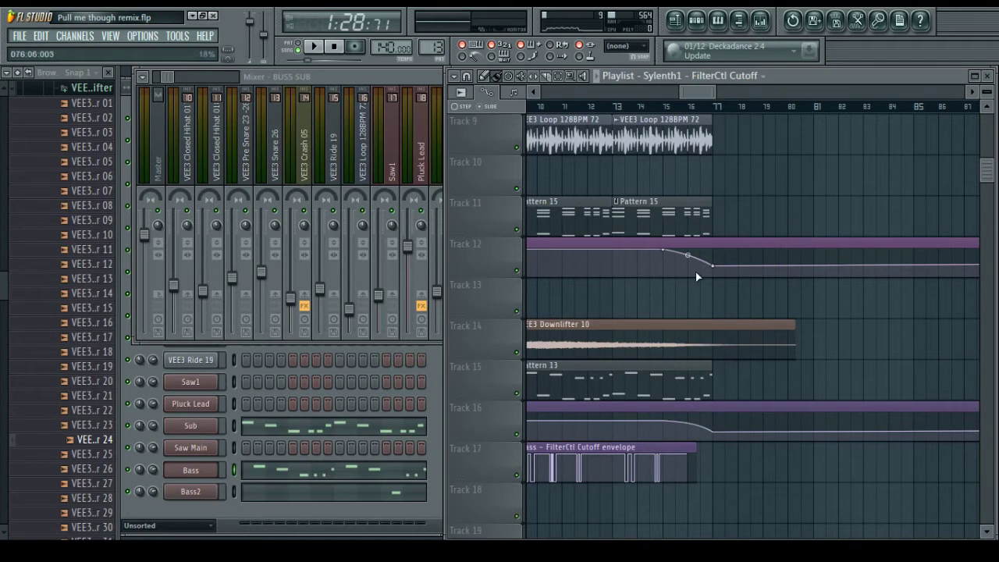
{"action": "scroll", "coordinate": [772, 175], "scroll_direction": "up", "scroll_amount": 8}
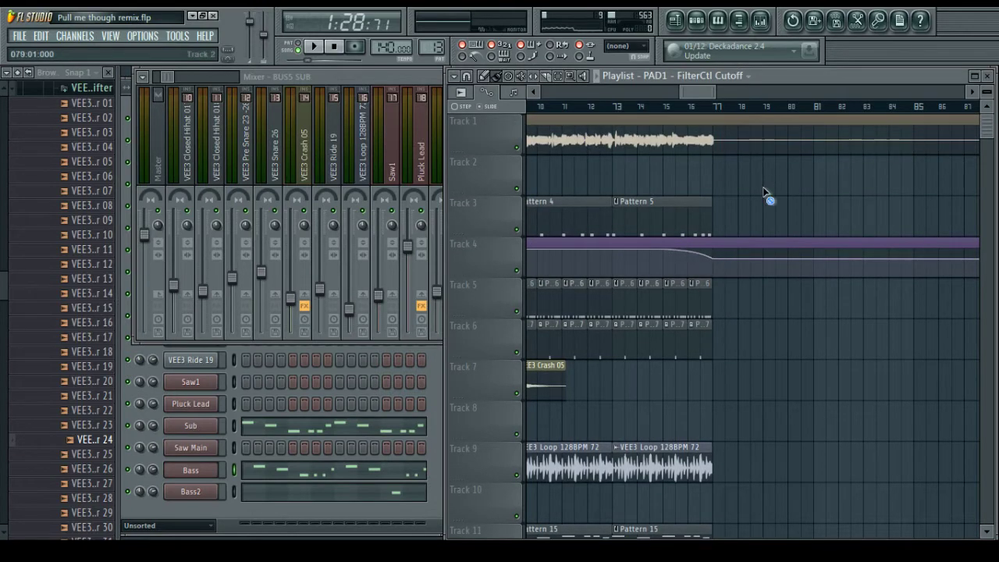
{"action": "left_click_drag", "start_coordinate": [690, 95], "coordinate": [550, 95]}
{"action": "scroll", "coordinate": [616, 105], "scroll_direction": "up", "scroll_amount": 5}
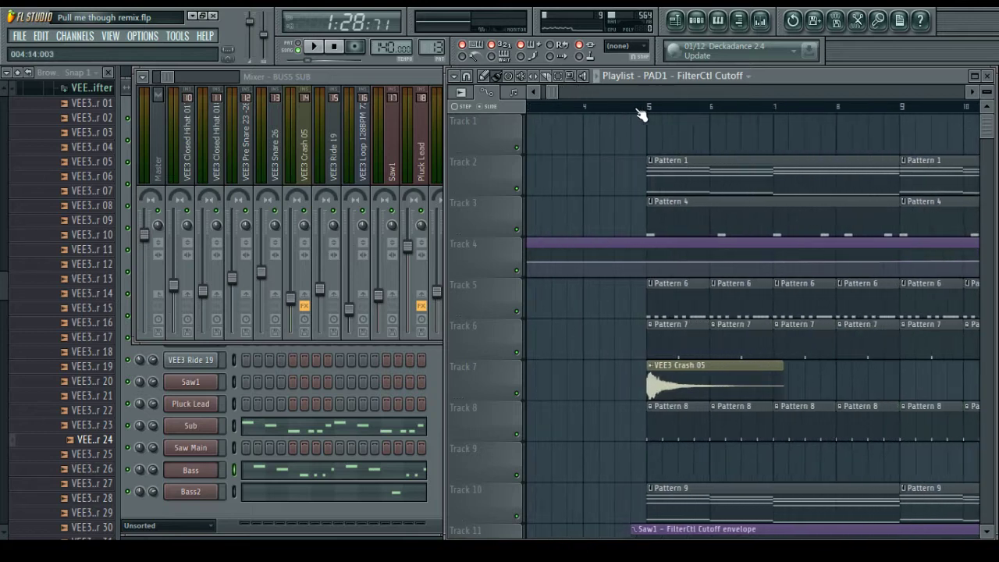
{"action": "left_click", "coordinate": [628, 106]}
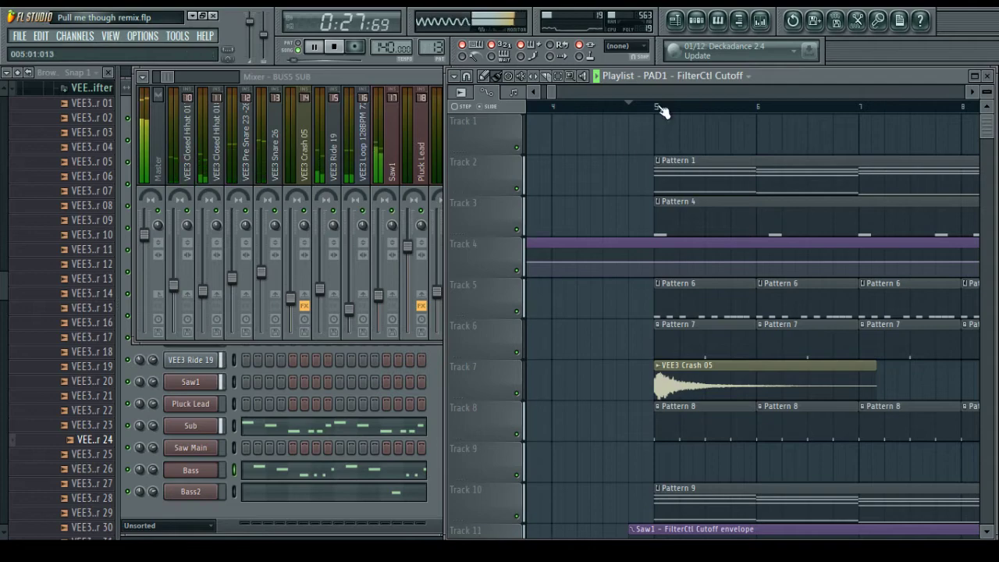
{"action": "scroll", "coordinate": [660, 109], "scroll_direction": "down", "scroll_amount": 8}
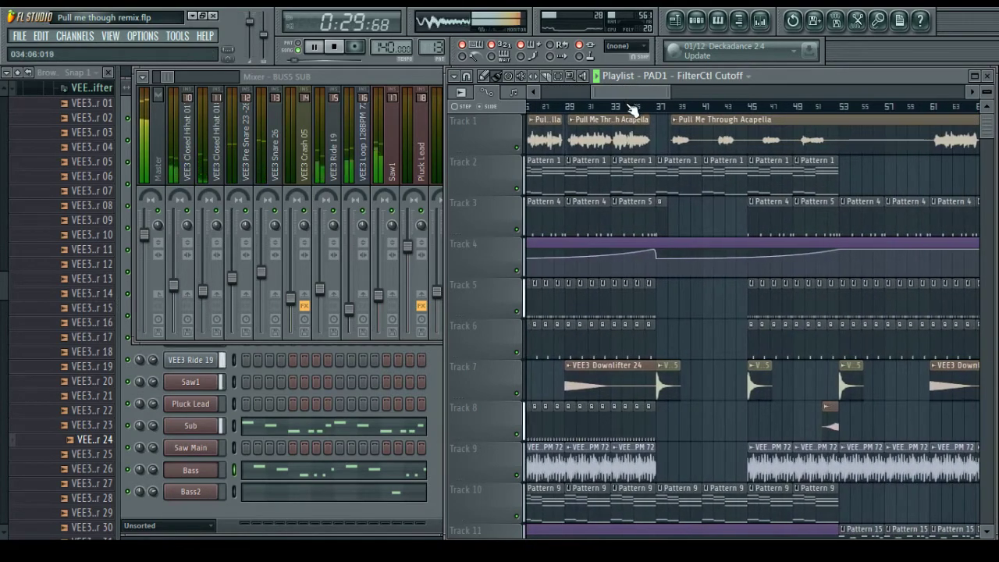
{"action": "scroll", "coordinate": [632, 110], "scroll_direction": "down", "scroll_amount": 3}
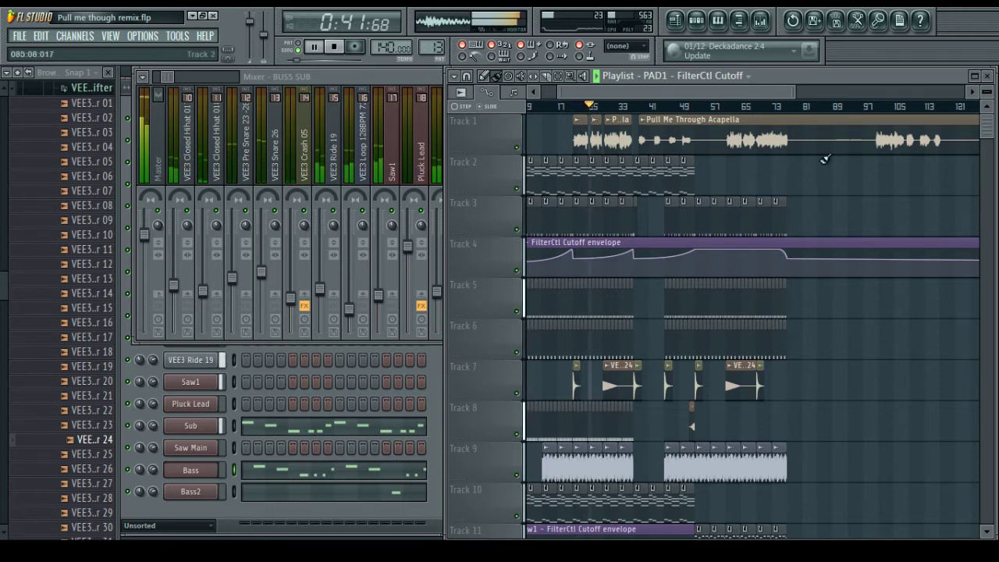
{"action": "scroll", "coordinate": [624, 107], "scroll_direction": "up", "scroll_amount": 3}
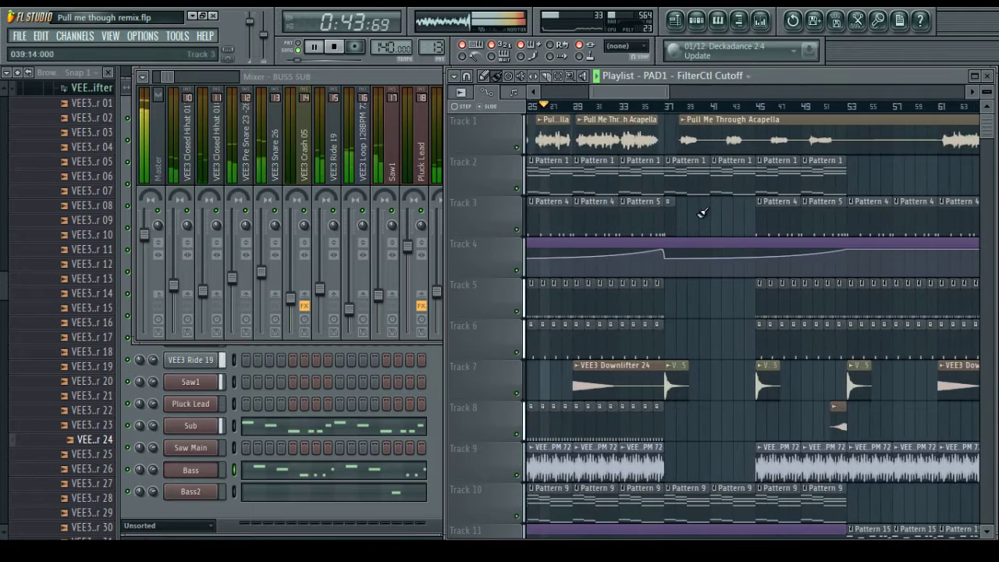
{"action": "key", "text": "ctrl+s"}
{"action": "left_click_drag", "start_coordinate": [641, 93], "coordinate": [635, 93]}
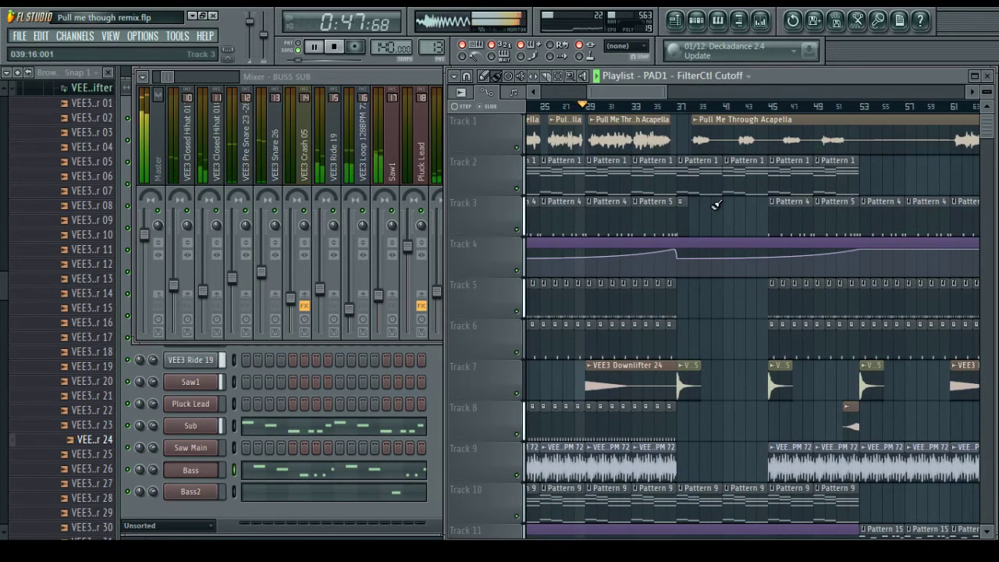
{"action": "scroll", "coordinate": [715, 207], "scroll_direction": "right", "scroll_amount": 1}
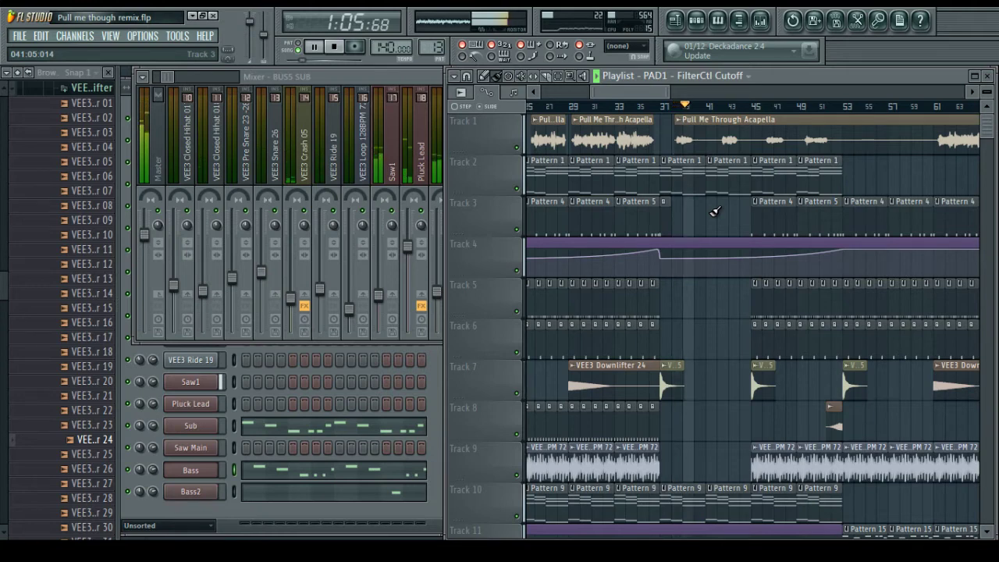
{"action": "scroll", "coordinate": [685, 359], "scroll_direction": "down", "scroll_amount": 5}
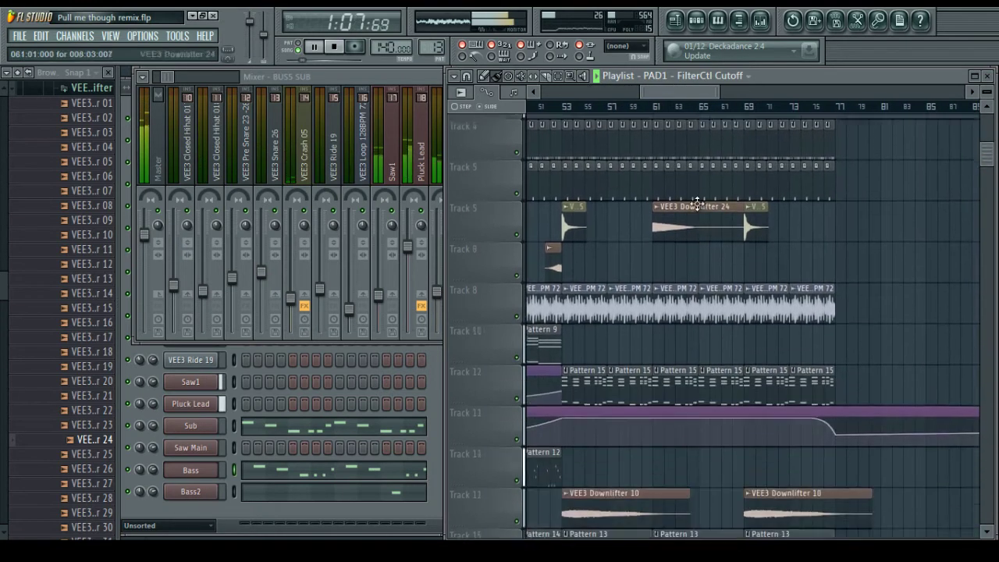
{"action": "left_click", "coordinate": [632, 406]}
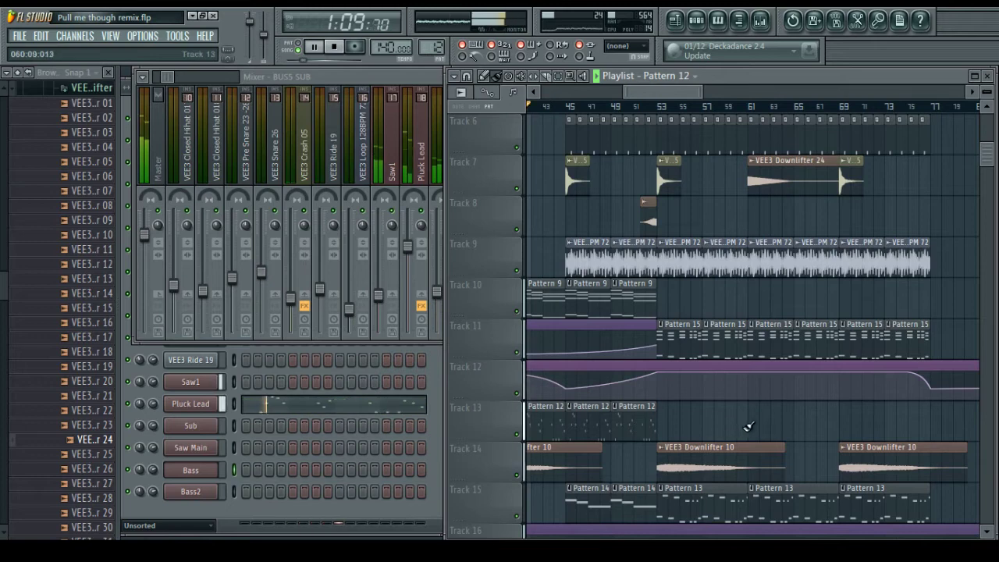
{"action": "mouse_move", "coordinate": [753, 421]}
{"action": "left_mouse_down"}
{"action": "mouse_move", "coordinate": [874, 433]}
{"action": "mouse_move", "coordinate": [932, 425]}
{"action": "left_mouse_up"}
{"action": "key", "text": "ctrl+d"}
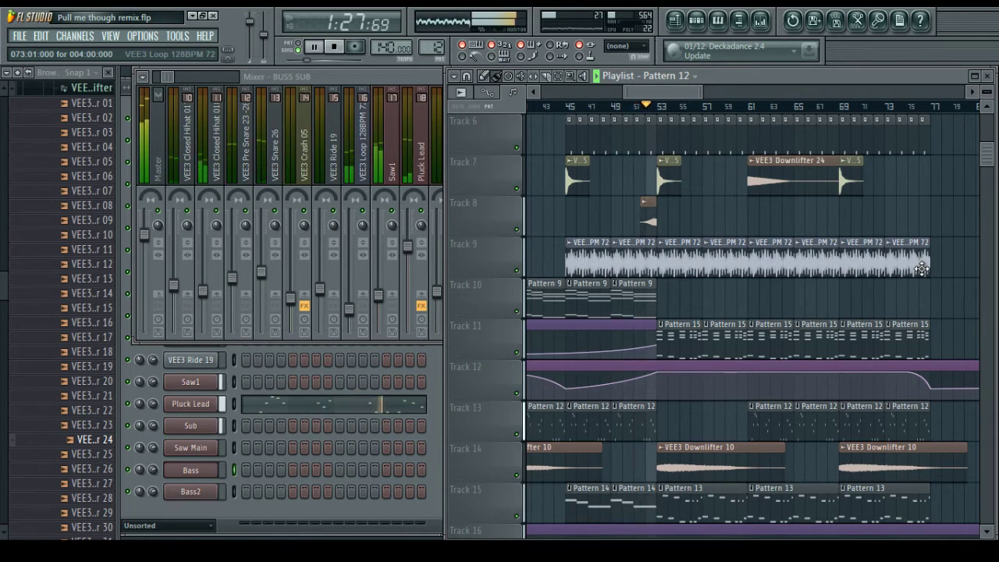
{"action": "left_click_drag", "start_coordinate": [688, 94], "coordinate": [674, 89]}
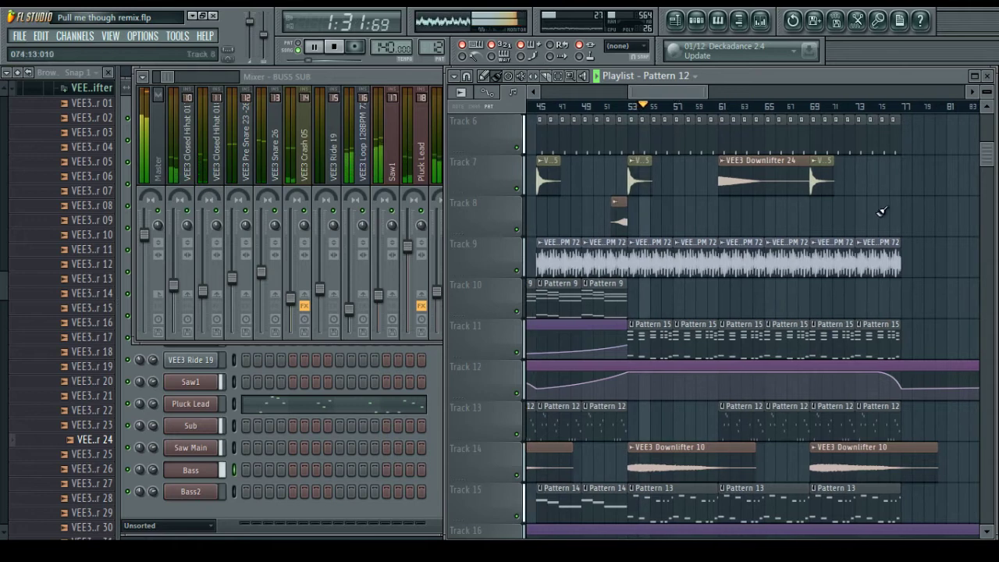
{"action": "scroll", "coordinate": [913, 220], "scroll_direction": "up", "scroll_amount": 5}
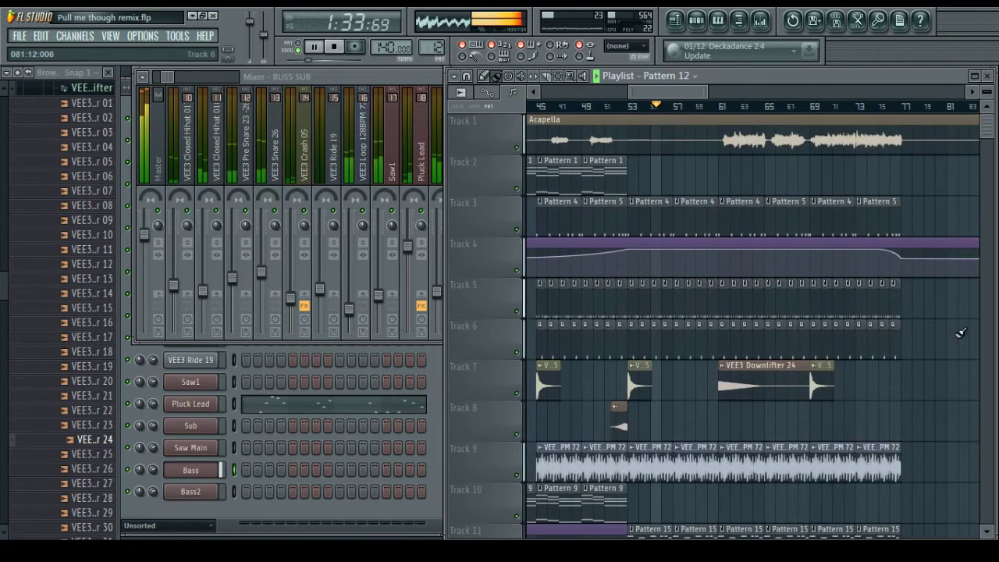
{"action": "scroll", "coordinate": [929, 242], "scroll_direction": "down", "scroll_amount": 7}
{"action": "scroll", "coordinate": [932, 257], "scroll_direction": "down", "scroll_amount": 4}
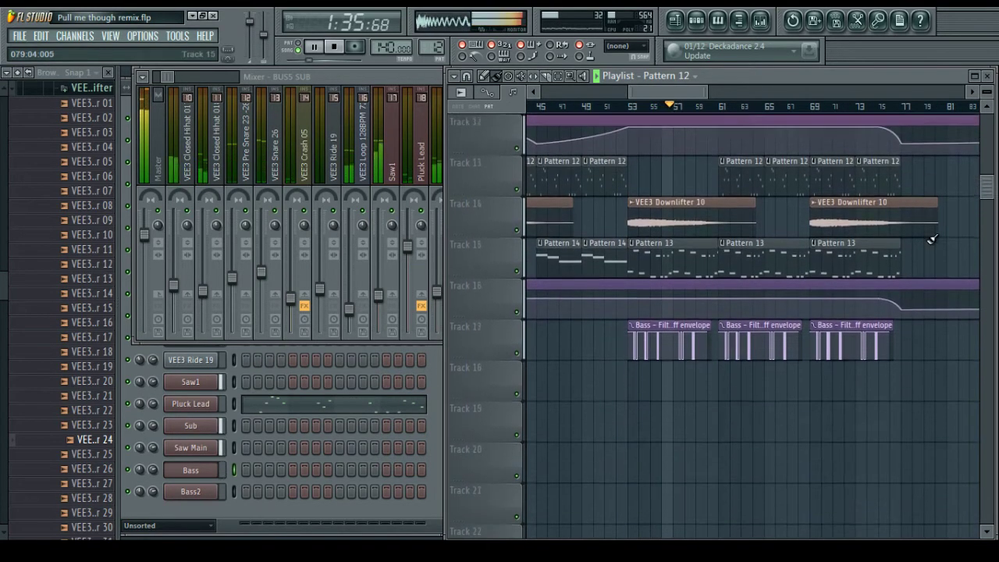
{"action": "scroll", "coordinate": [689, 88], "scroll_direction": "right", "scroll_amount": 6}
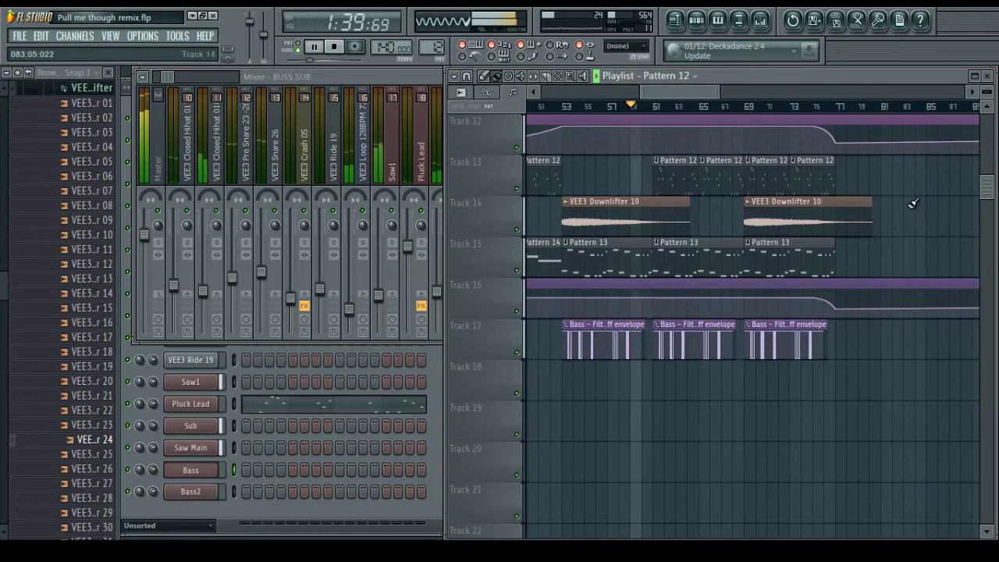
{"action": "scroll", "coordinate": [912, 205], "scroll_direction": "up", "scroll_amount": 4}
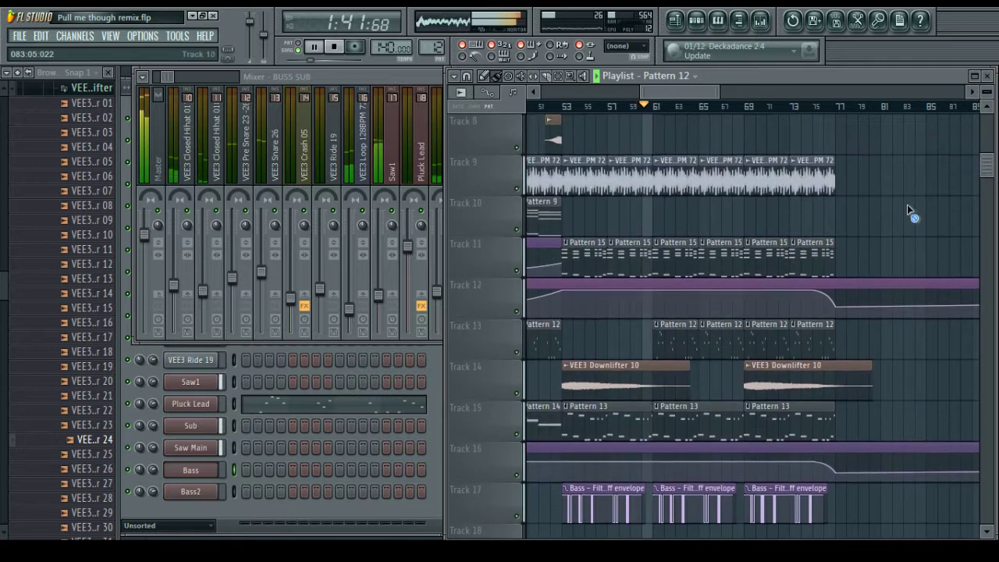
{"action": "left_click_drag", "start_coordinate": [703, 95], "coordinate": [704, 95]}
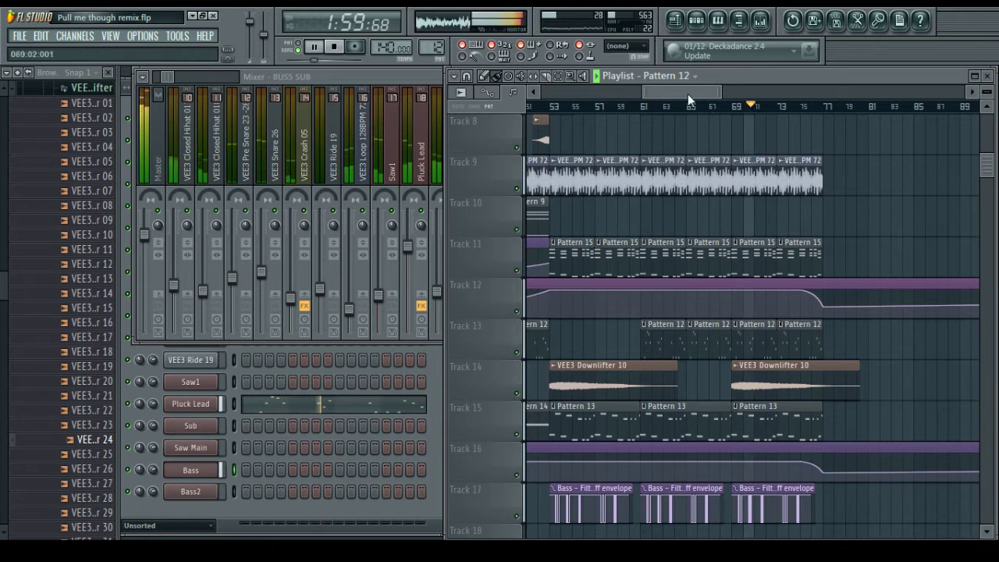
{"action": "left_click_drag", "start_coordinate": [687, 94], "coordinate": [695, 97]}
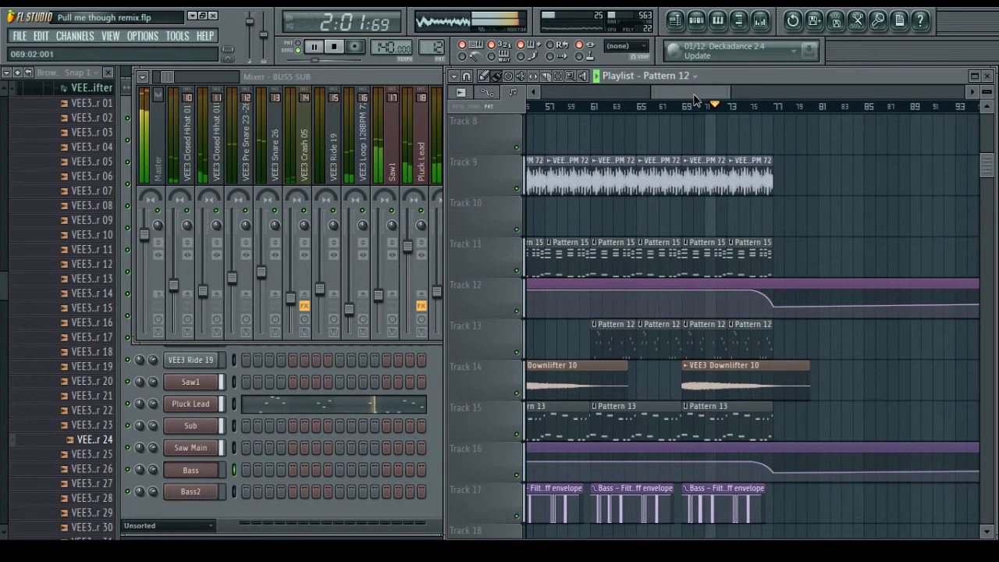
{"action": "scroll", "coordinate": [817, 188], "scroll_direction": "down", "scroll_amount": 3}
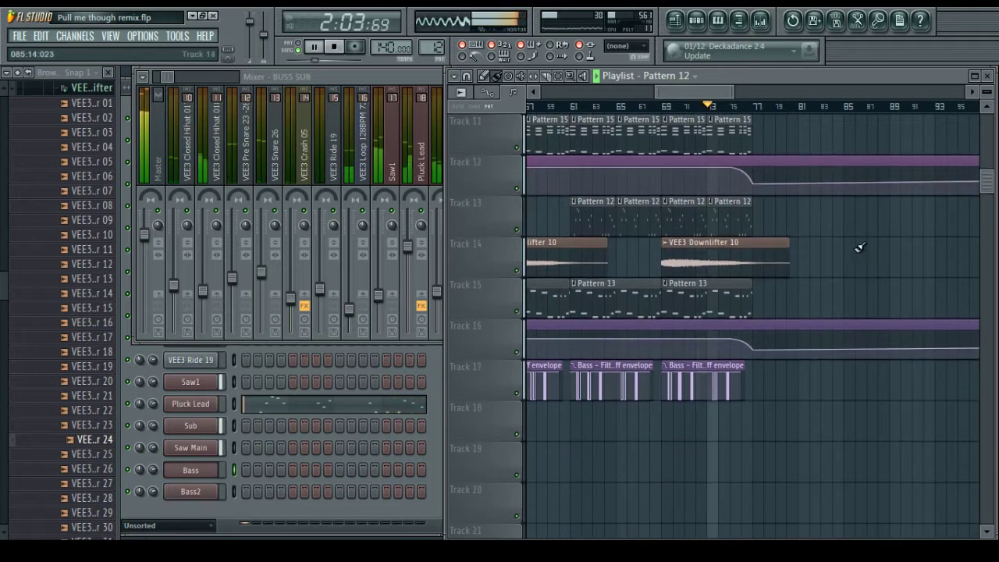
{"action": "scroll", "coordinate": [858, 247], "scroll_direction": "up", "scroll_amount": 1}
{"action": "scroll", "coordinate": [836, 234], "scroll_direction": "up", "scroll_amount": 10}
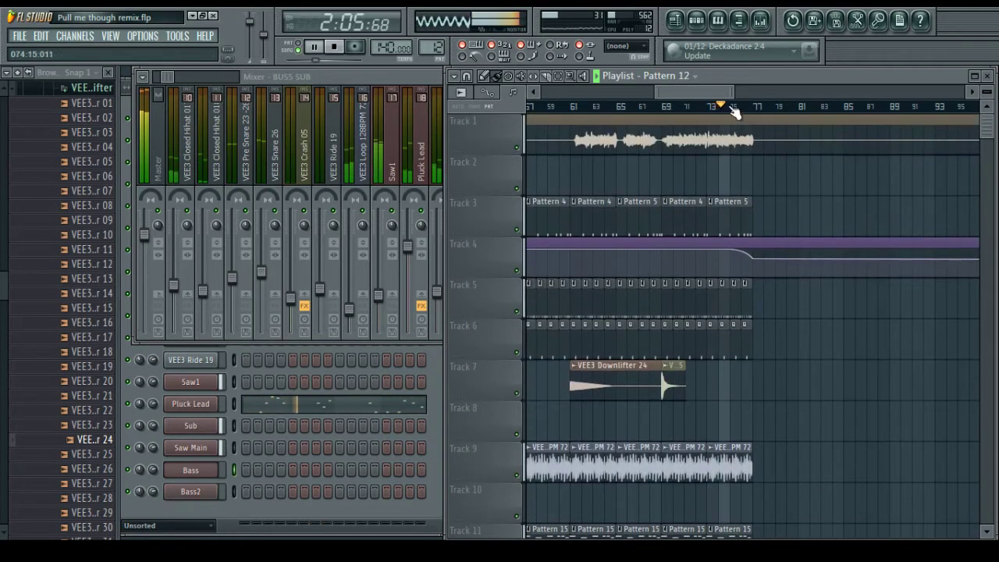
{"action": "left_click_drag", "start_coordinate": [699, 87], "coordinate": [716, 101]}
Stretch Track 3's last Pattern 5 clip to bar 77 and paint Pattern 1 on Track 2 at bars 77, 81, 85
{"action": "left_click", "coordinate": [732, 227]}
{"action": "left_click_drag", "start_coordinate": [823, 206], "coordinate": [830, 204]}
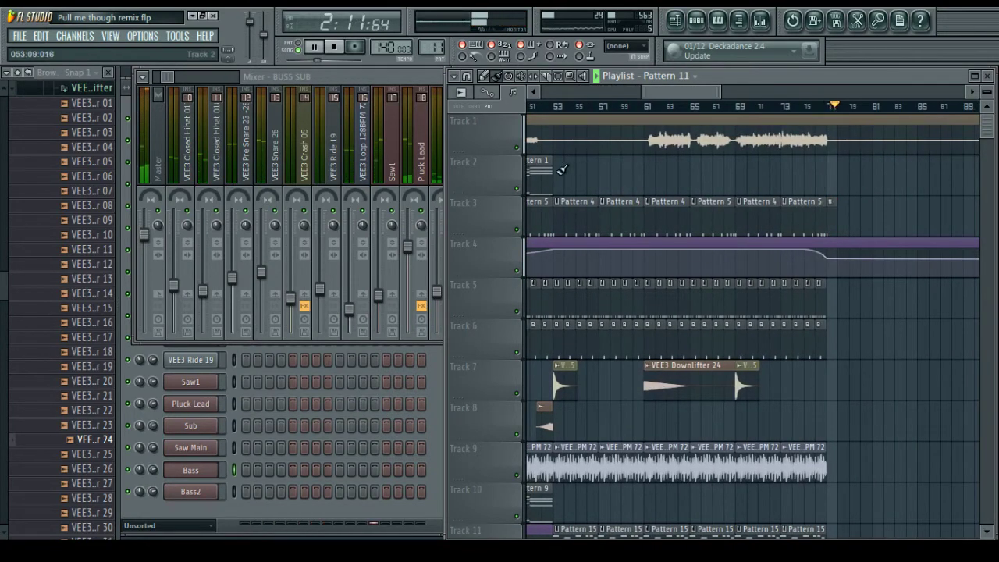
{"action": "left_click", "coordinate": [829, 172]}
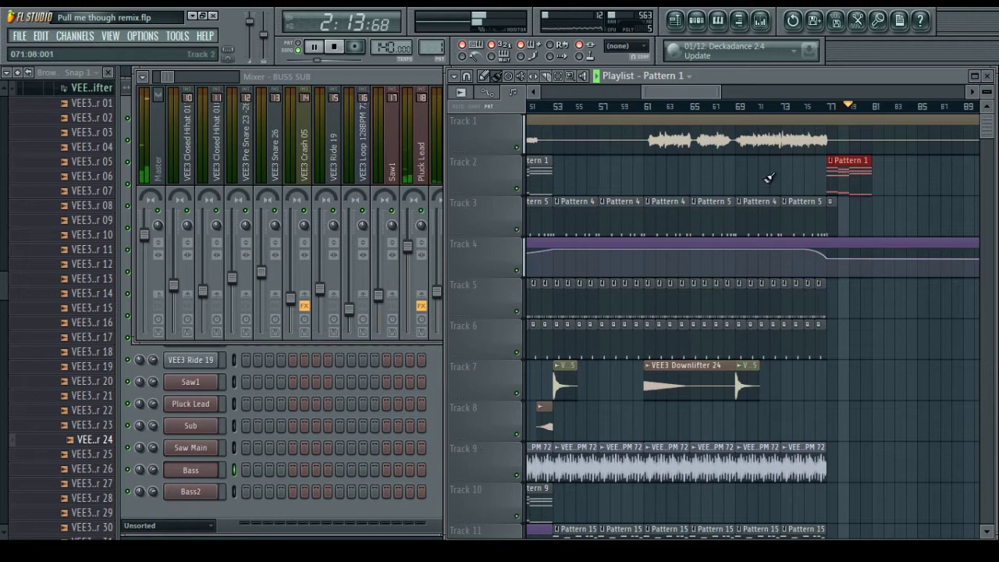
{"action": "left_click_drag", "start_coordinate": [880, 172], "coordinate": [940, 176]}
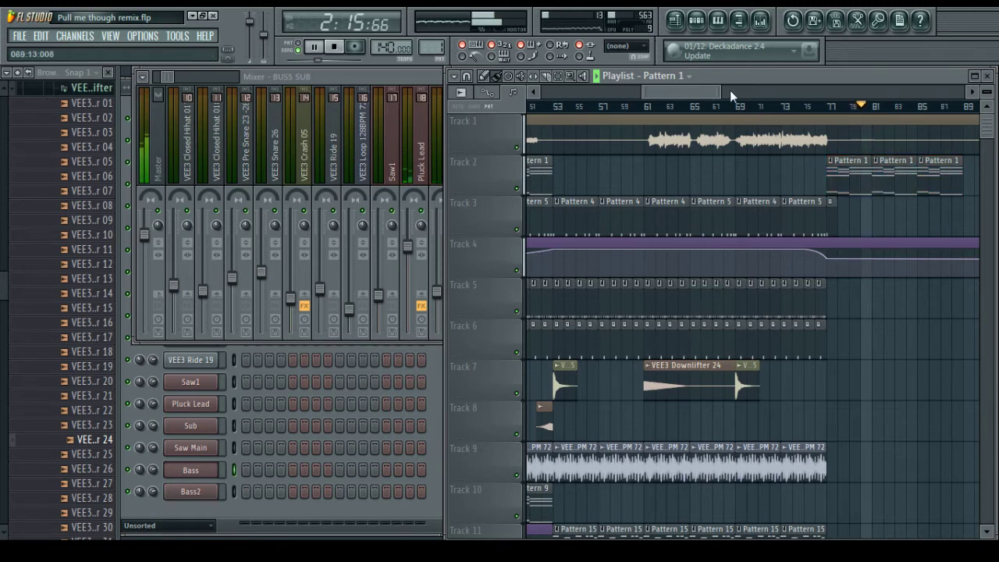
Stop playback and replay the song from near bar 5
{"action": "scroll", "coordinate": [708, 106], "scroll_direction": "down", "scroll_amount": 3}
{"action": "scroll", "coordinate": [820, 263], "scroll_direction": "down", "scroll_amount": 4}
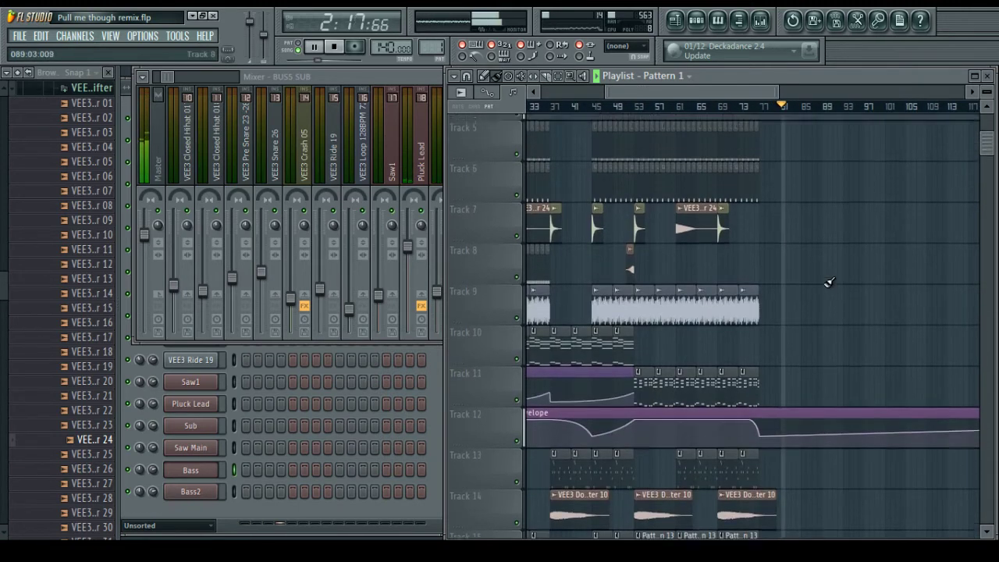
{"action": "scroll", "coordinate": [827, 280], "scroll_direction": "up", "scroll_amount": 4}
{"action": "scroll", "coordinate": [722, 102], "scroll_direction": "up", "scroll_amount": 2}
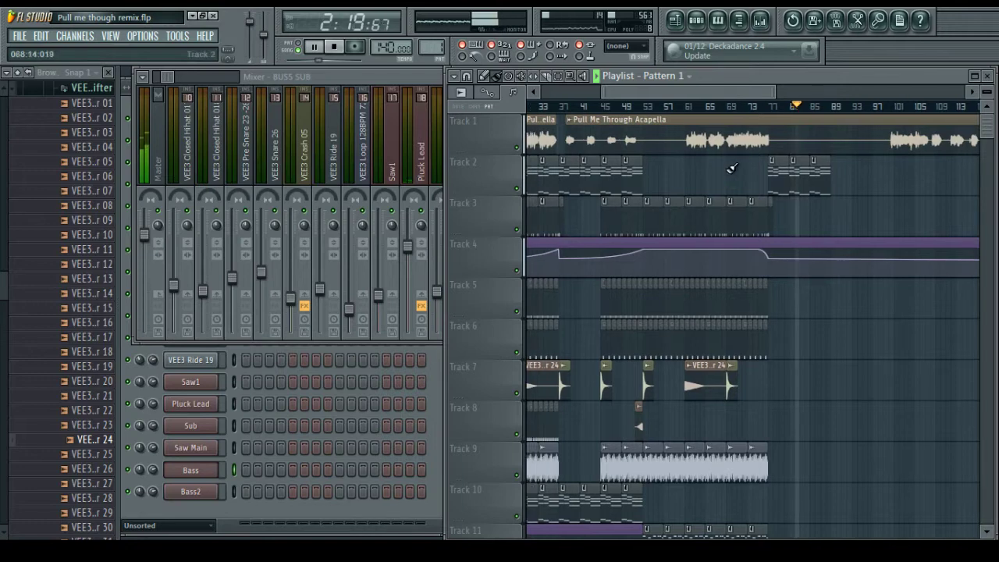
{"action": "left_click_drag", "start_coordinate": [711, 91], "coordinate": [530, 93]}
{"action": "key", "text": "space"}
{"action": "left_click", "coordinate": [547, 106]}
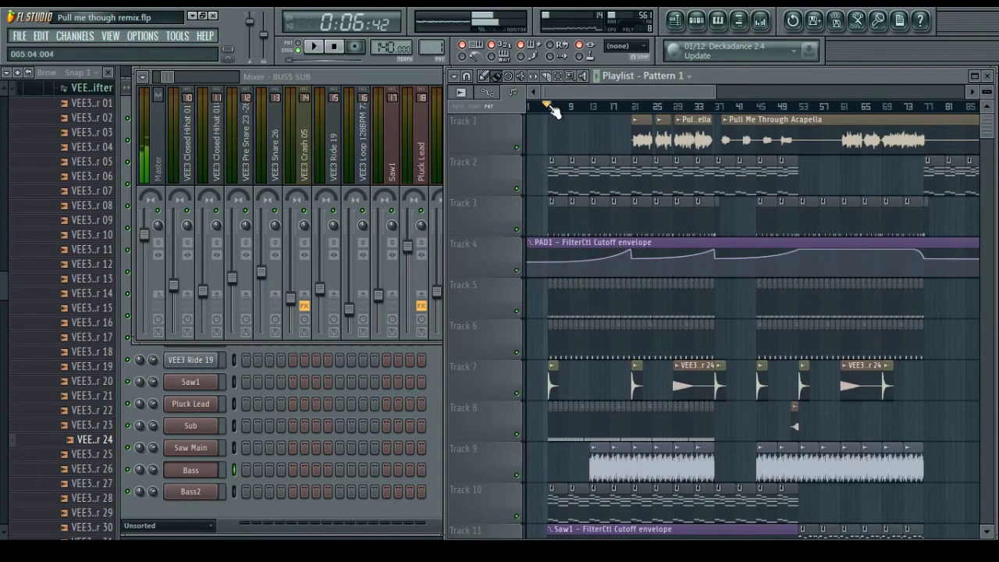
{"action": "scroll", "coordinate": [551, 107], "scroll_direction": "up", "scroll_amount": 4}
{"action": "scroll", "coordinate": [568, 123], "scroll_direction": "up", "scroll_amount": 1}
{"action": "key", "text": "space"}
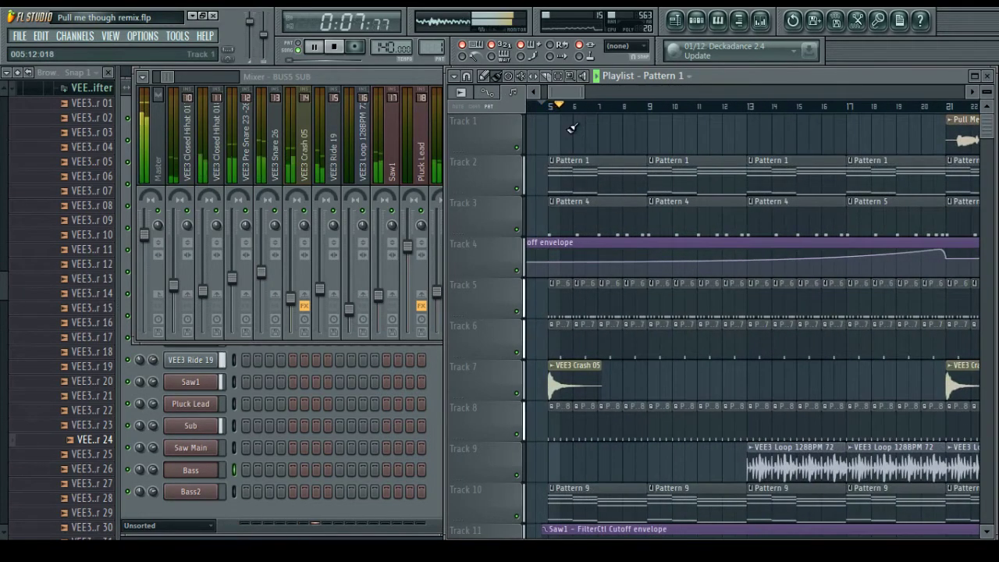
{"action": "scroll", "coordinate": [578, 117], "scroll_direction": "down", "scroll_amount": 4}
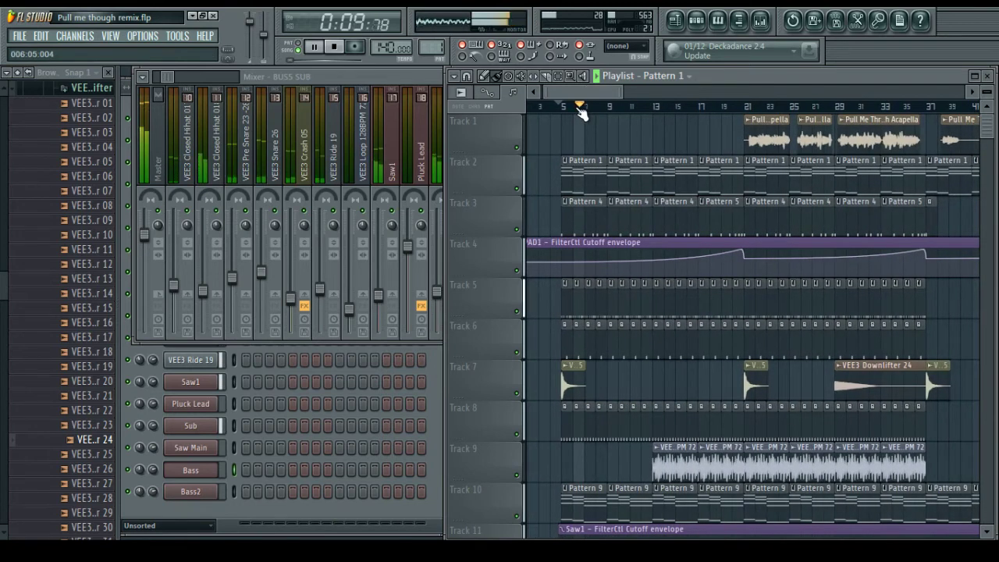
{"action": "scroll", "coordinate": [583, 116], "scroll_direction": "down", "scroll_amount": 2}
Load Fruity Parametric EQ 2 into slot 1 of the BUS2 PADS mixer track
{"action": "left_click", "coordinate": [401, 78]}
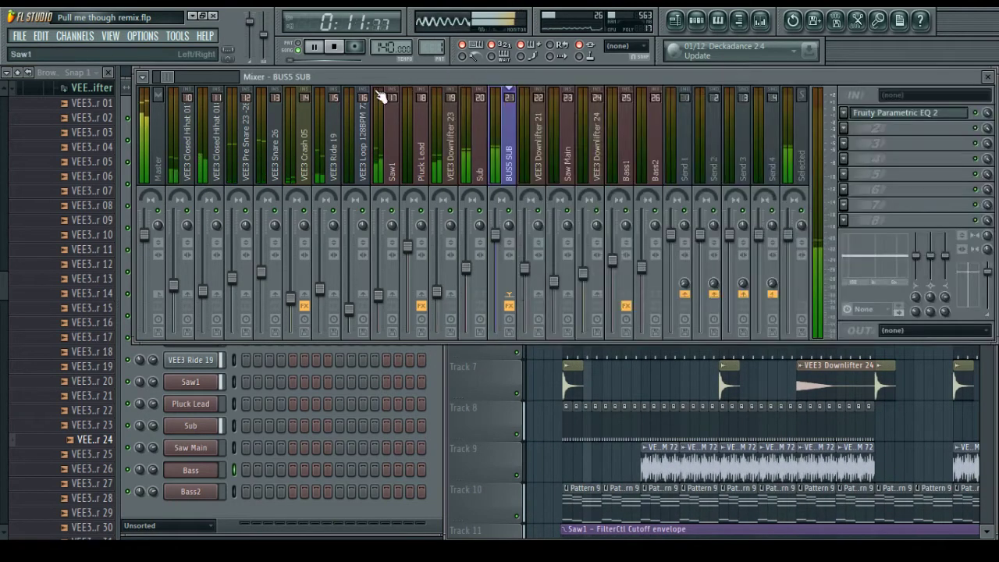
{"action": "left_click_drag", "start_coordinate": [169, 77], "coordinate": [145, 80]}
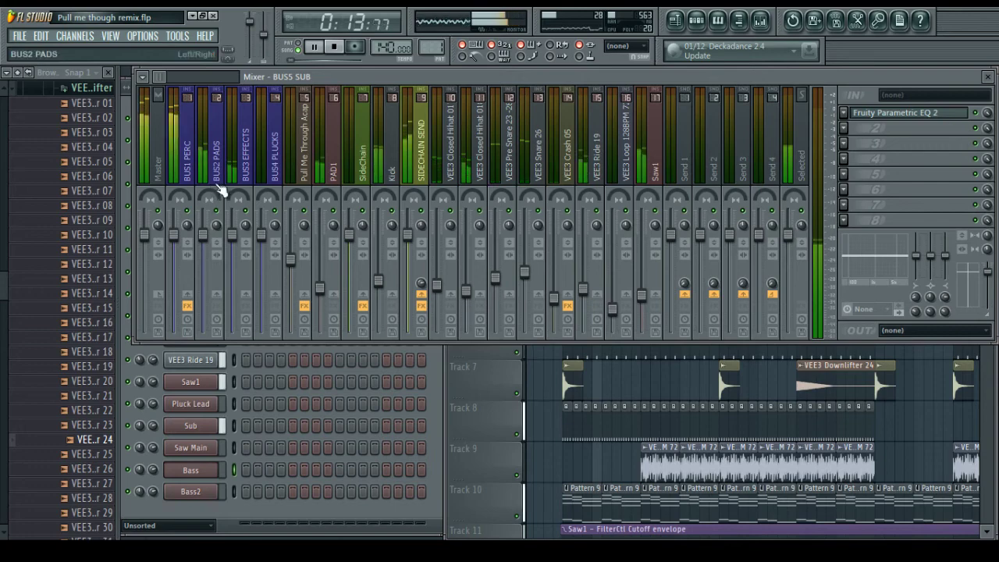
{"action": "left_click", "coordinate": [217, 156]}
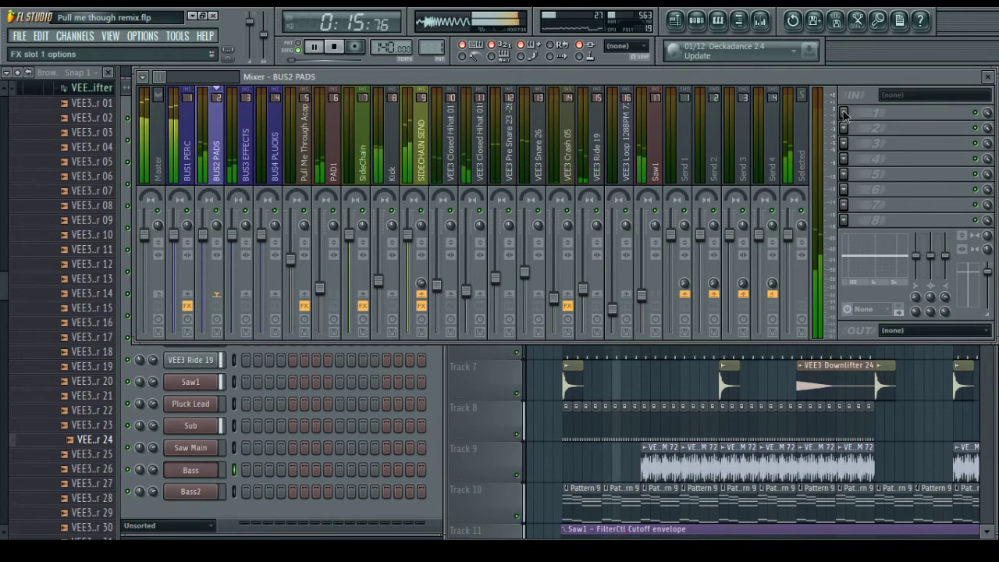
{"action": "left_click", "coordinate": [866, 113]}
{"action": "left_click", "coordinate": [832, 103]}
Raise the high shelf and turn band 1 into a steep high-pass filter with adjusted cutoff
{"action": "left_click_drag", "start_coordinate": [399, 285], "coordinate": [406, 272]}
{"action": "right_click", "coordinate": [203, 287]}
{"action": "mouse_move", "coordinate": [224, 324]}
{"action": "left_click", "coordinate": [281, 364]}
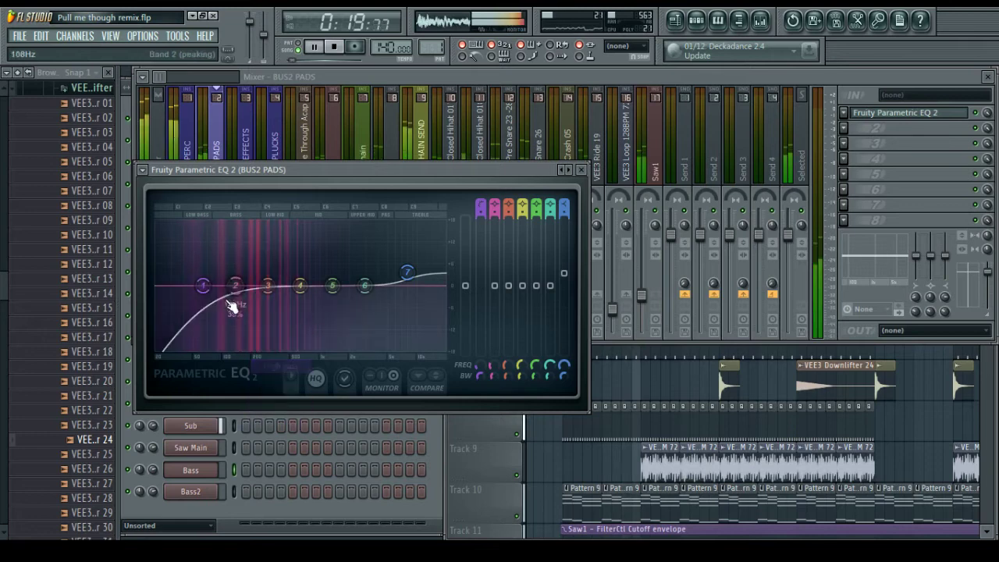
{"action": "right_click", "coordinate": [202, 287]}
{"action": "left_click", "coordinate": [279, 340]}
{"action": "left_click_drag", "start_coordinate": [203, 285], "coordinate": [238, 284]}
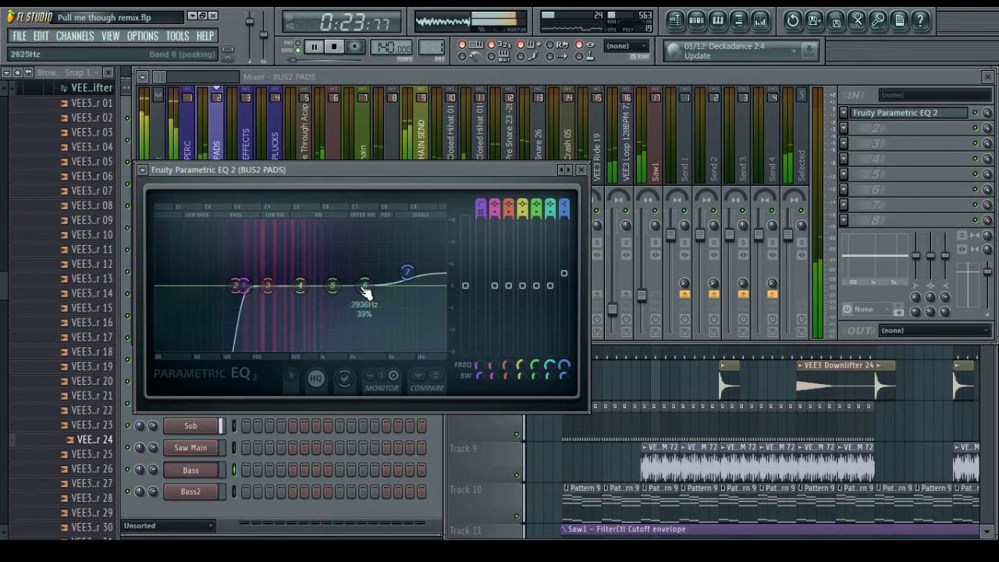
Boost band 5 about 3.7 dB near 1.4 kHz and move the high shelf to about 11.9 kHz
{"action": "mouse_move", "coordinate": [331, 285]}
{"action": "left_mouse_down"}
{"action": "mouse_move", "coordinate": [333, 272]}
{"action": "mouse_move", "coordinate": [293, 277]}
{"action": "mouse_move", "coordinate": [334, 274]}
{"action": "left_mouse_up"}
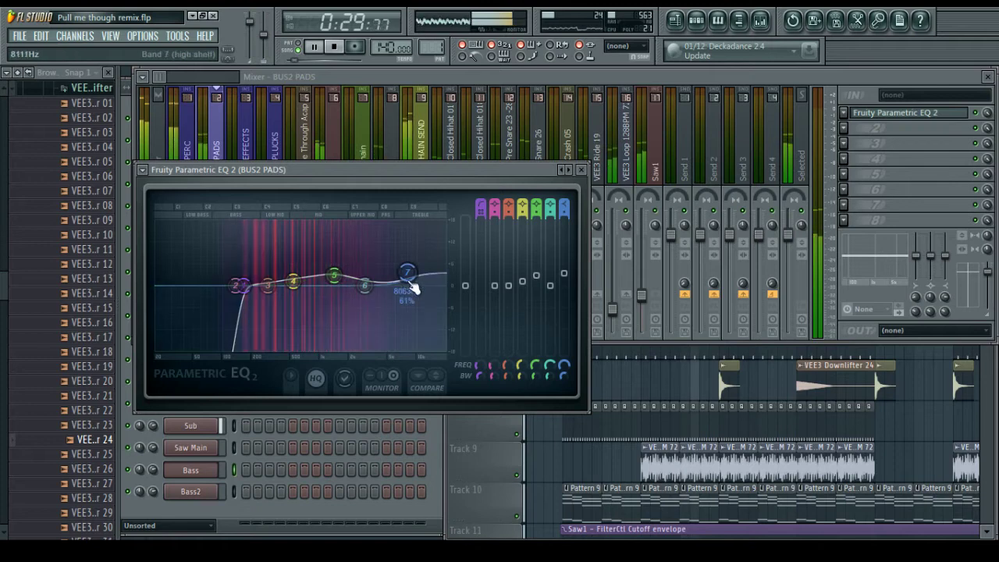
{"action": "left_click_drag", "start_coordinate": [412, 285], "coordinate": [429, 284]}
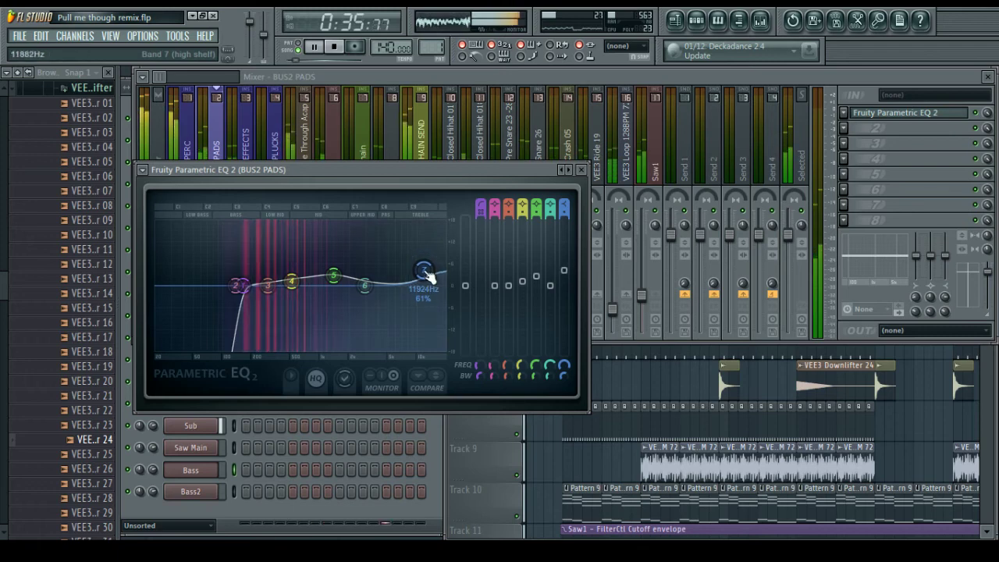
{"action": "left_click", "coordinate": [580, 169]}
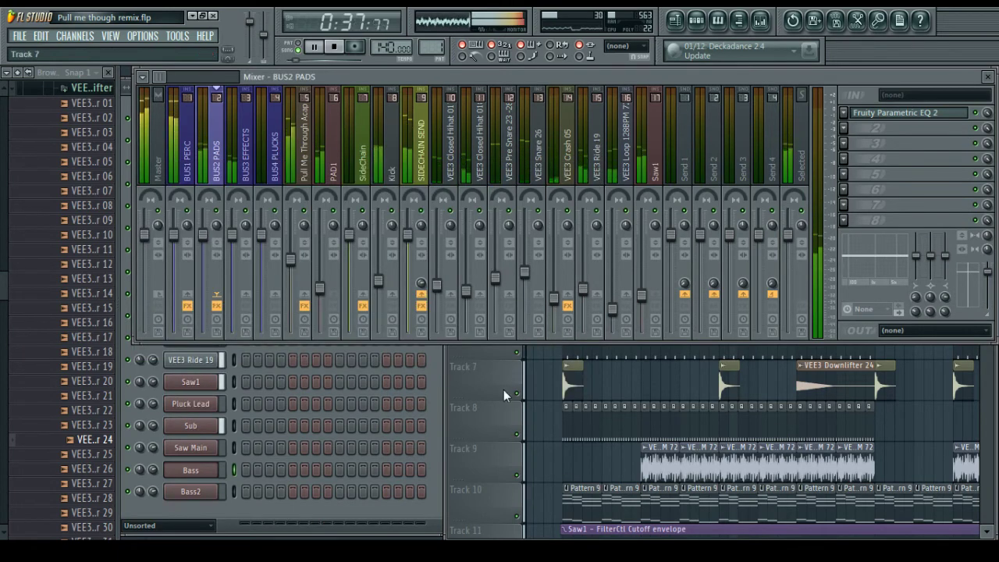
Switch between the Mixer and Playlist windows, finishing with the arrangement playlist in front
{"action": "right_click", "coordinate": [549, 394]}
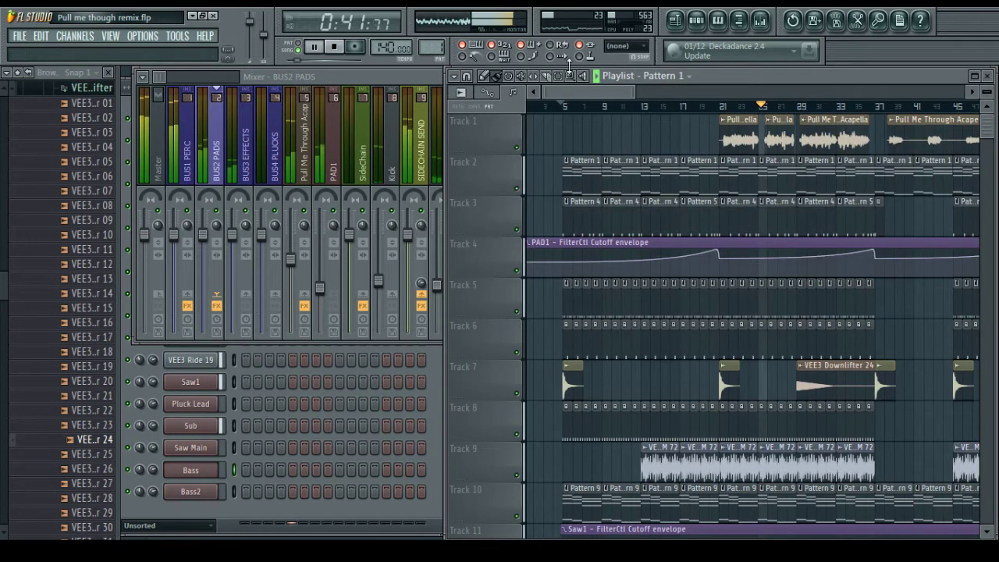
{"action": "left_click_drag", "start_coordinate": [584, 92], "coordinate": [633, 88]}
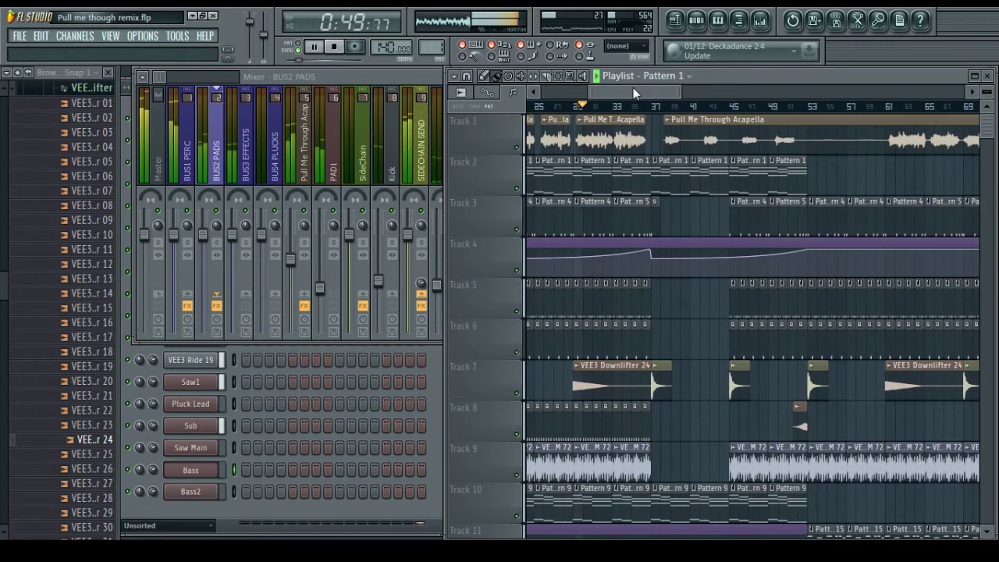
{"action": "left_click_drag", "start_coordinate": [632, 88], "coordinate": [640, 91]}
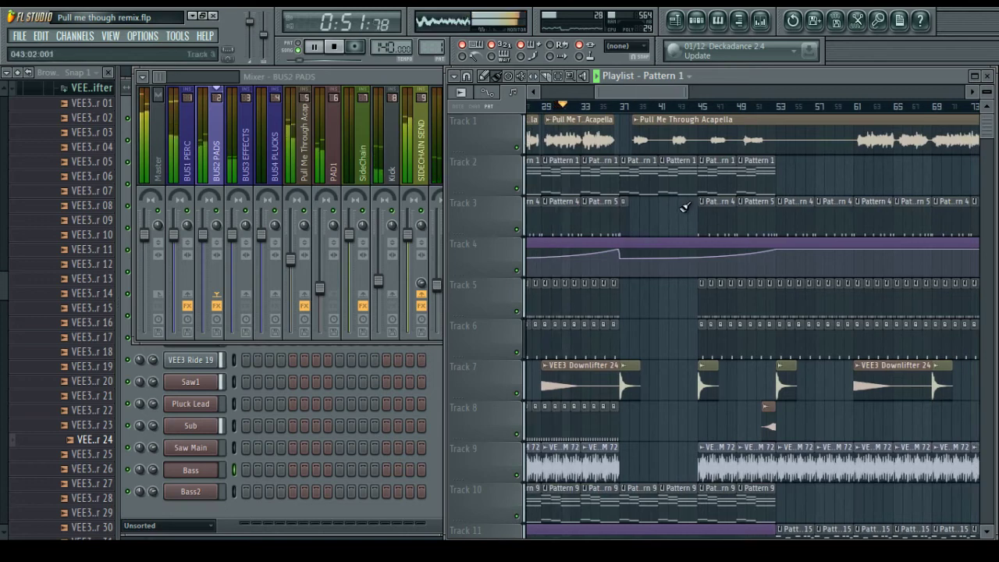
{"action": "left_click", "coordinate": [400, 71]}
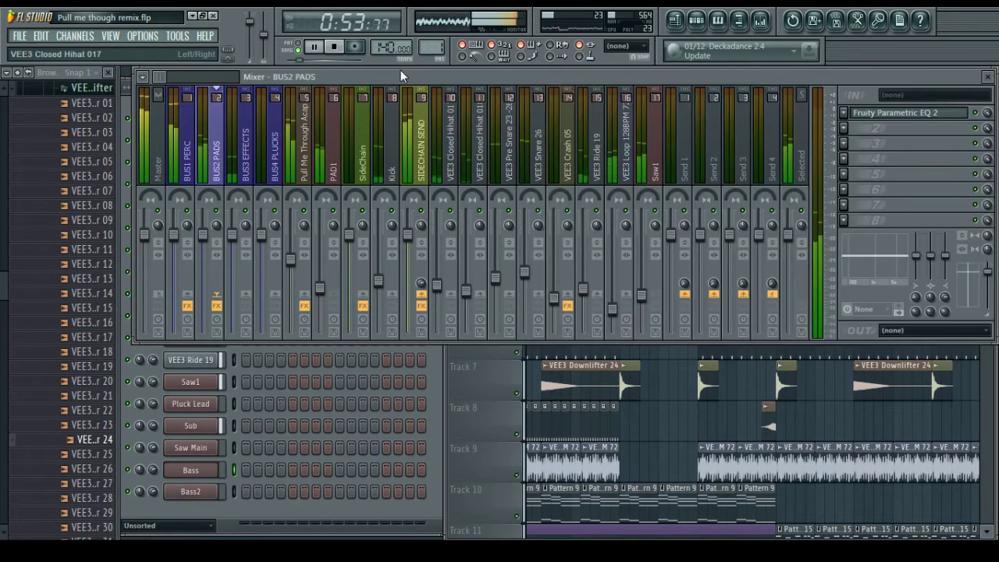
{"action": "right_click", "coordinate": [675, 396]}
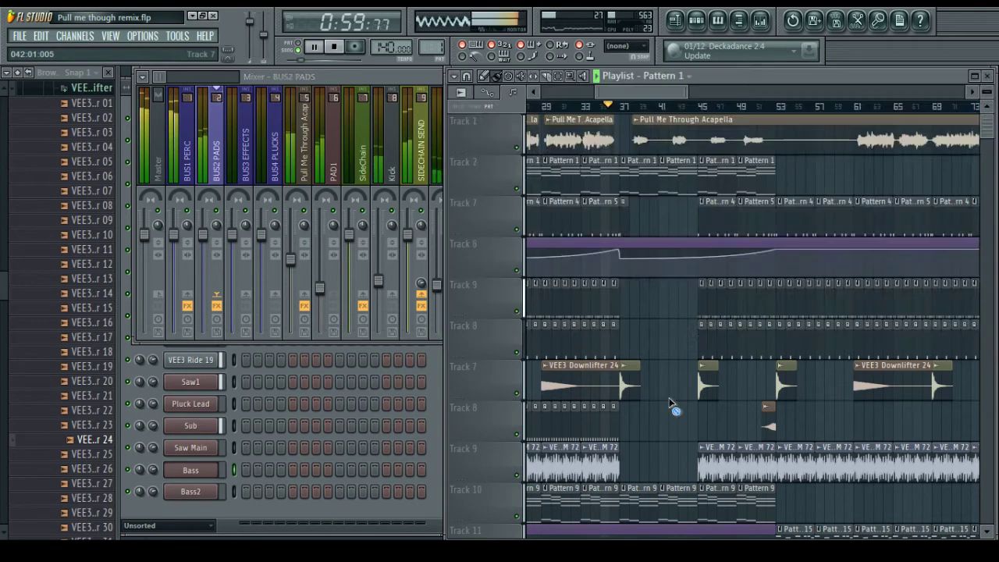
{"action": "scroll", "coordinate": [675, 396], "scroll_direction": "down", "scroll_amount": 5}
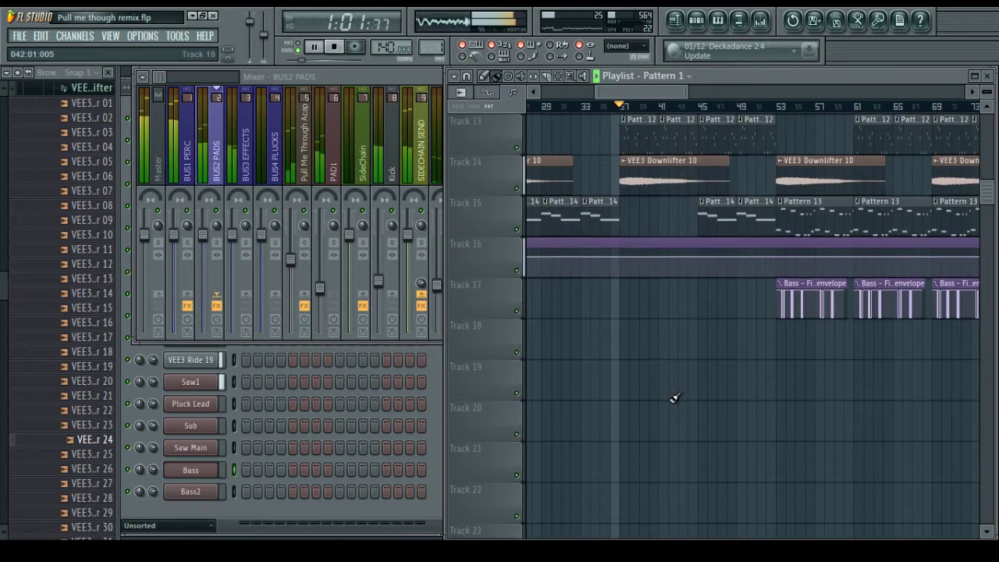
{"action": "scroll", "coordinate": [668, 398], "scroll_direction": "up", "scroll_amount": 5}
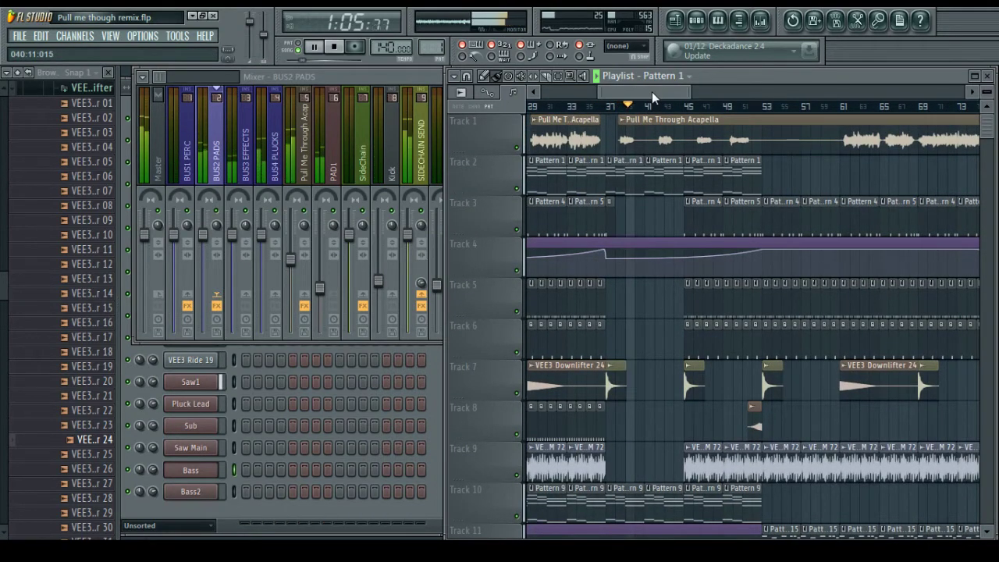
{"action": "left_click", "coordinate": [431, 77]}
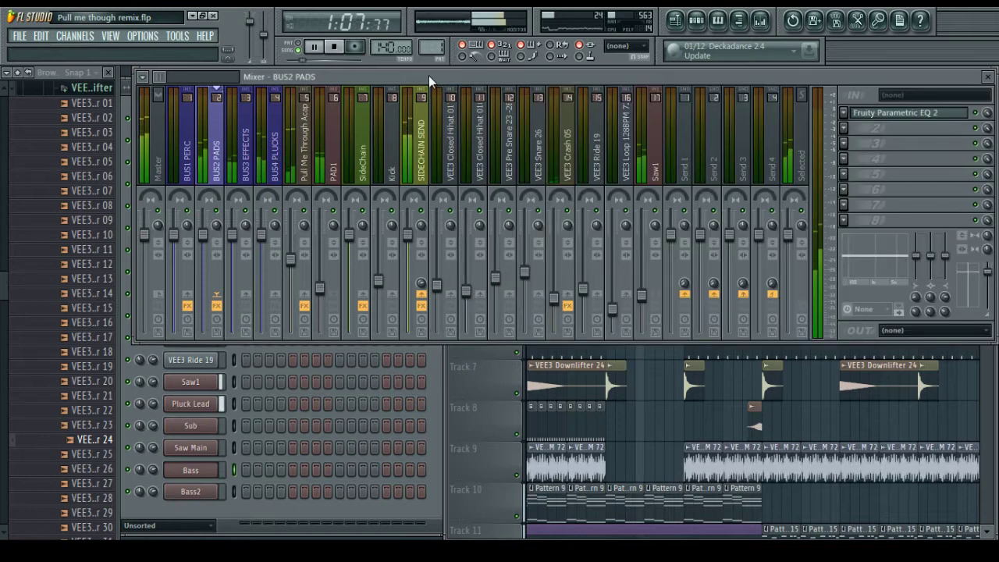
{"action": "mouse_move", "coordinate": [162, 78]}
{"action": "left_mouse_down"}
{"action": "mouse_move", "coordinate": [176, 85]}
{"action": "mouse_move", "coordinate": [160, 81]}
{"action": "left_mouse_up"}
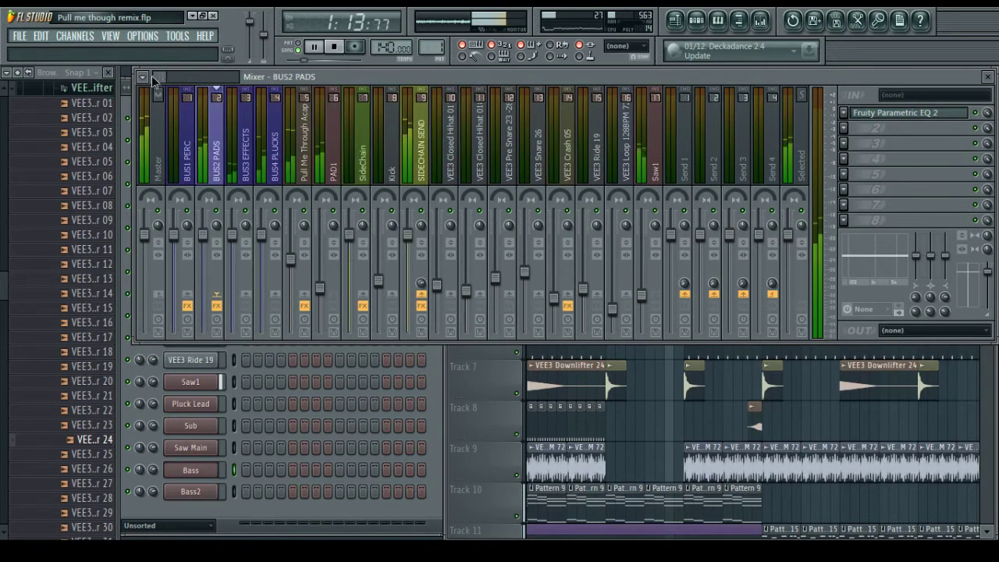
{"action": "left_click", "coordinate": [649, 414]}
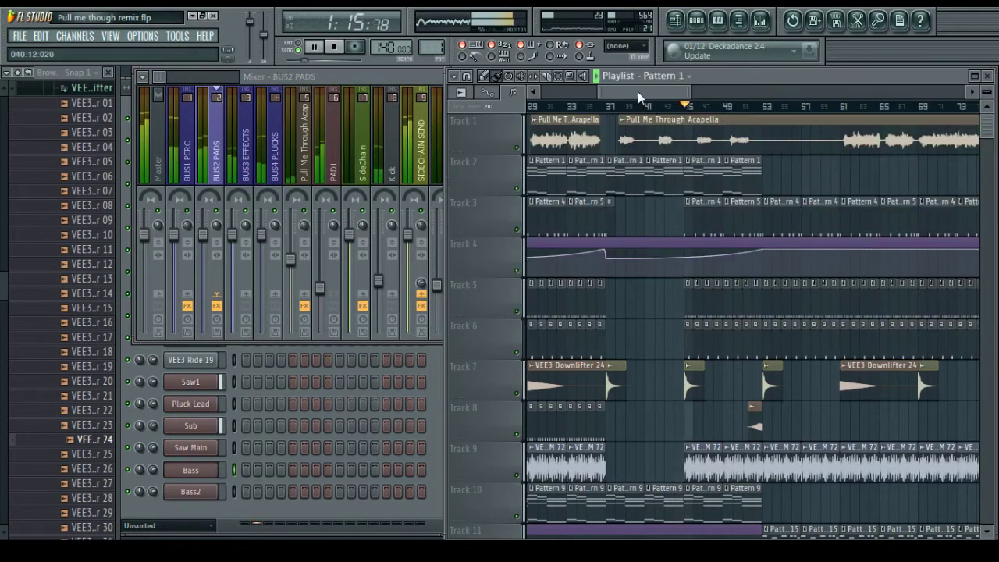
Paint two Pattern 12 copies on Track 13 at bars 77 and 81
{"action": "left_click_drag", "start_coordinate": [637, 91], "coordinate": [656, 91]}
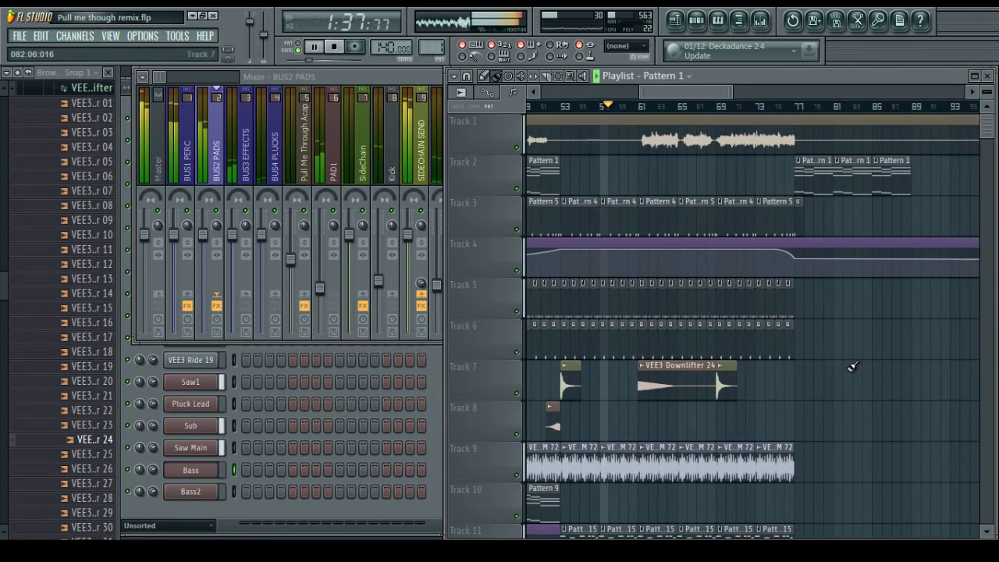
{"action": "scroll", "coordinate": [851, 367], "scroll_direction": "down", "scroll_amount": 5}
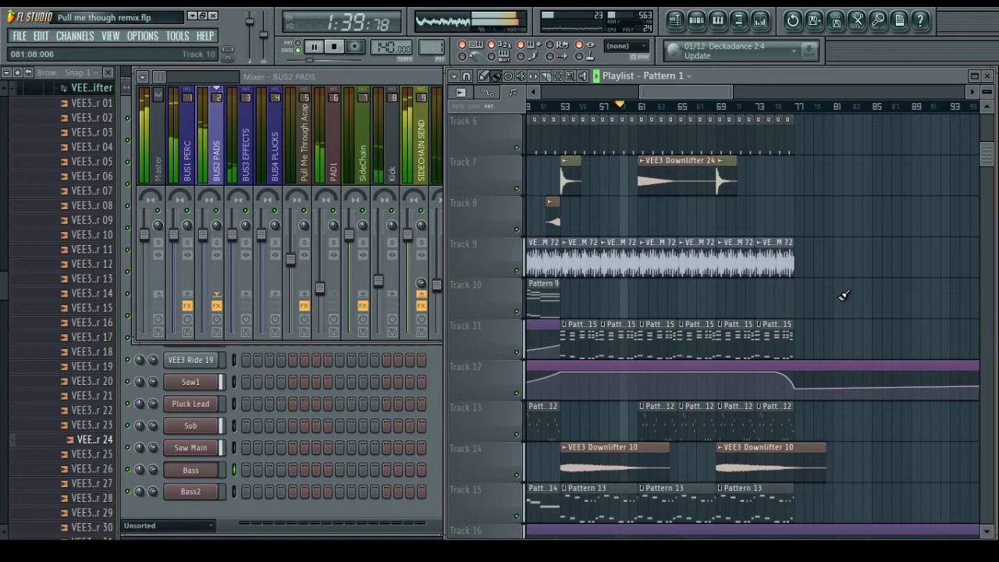
{"action": "scroll", "coordinate": [843, 295], "scroll_direction": "up", "scroll_amount": 3}
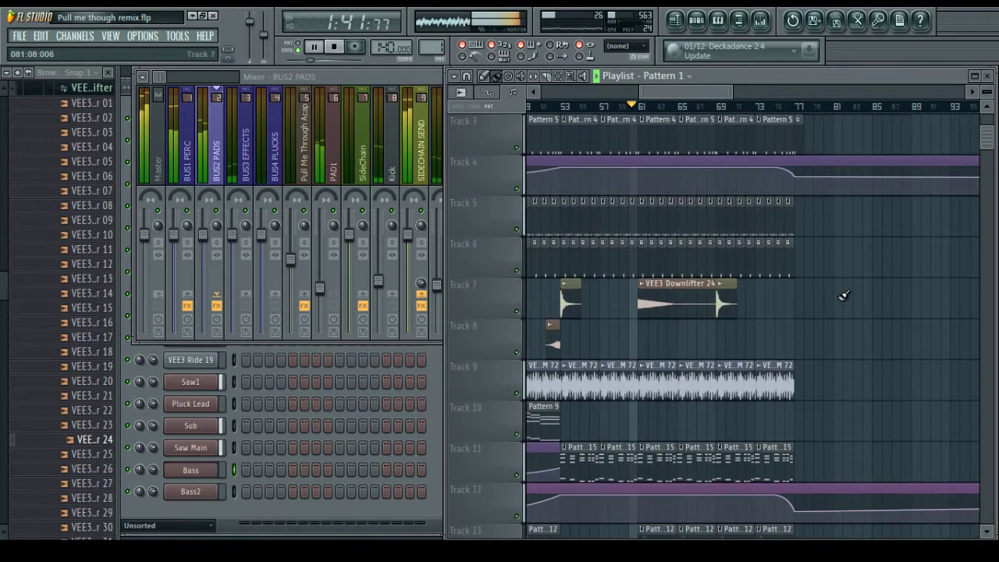
{"action": "scroll", "coordinate": [845, 320], "scroll_direction": "up", "scroll_amount": 2}
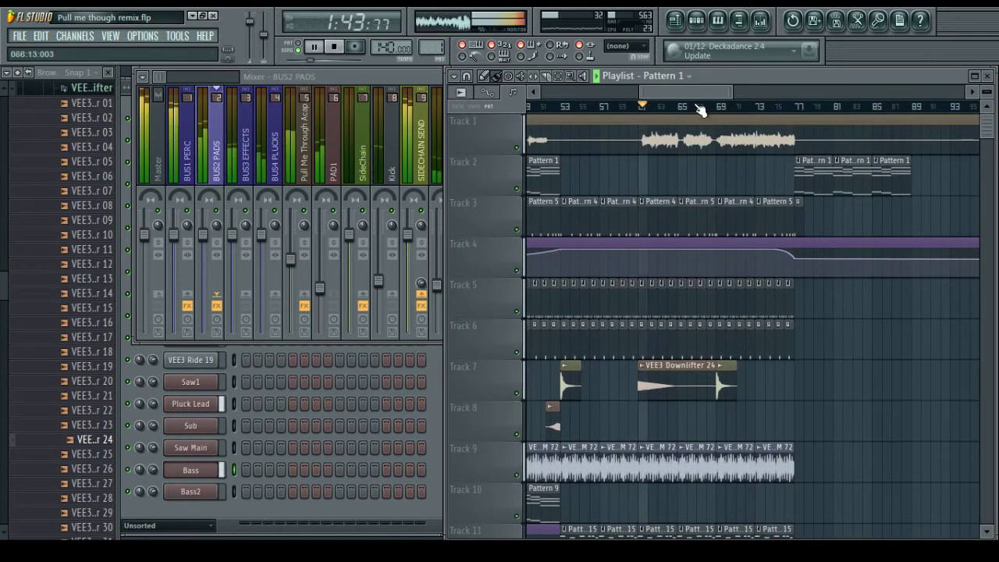
{"action": "left_click_drag", "start_coordinate": [686, 93], "coordinate": [690, 94]}
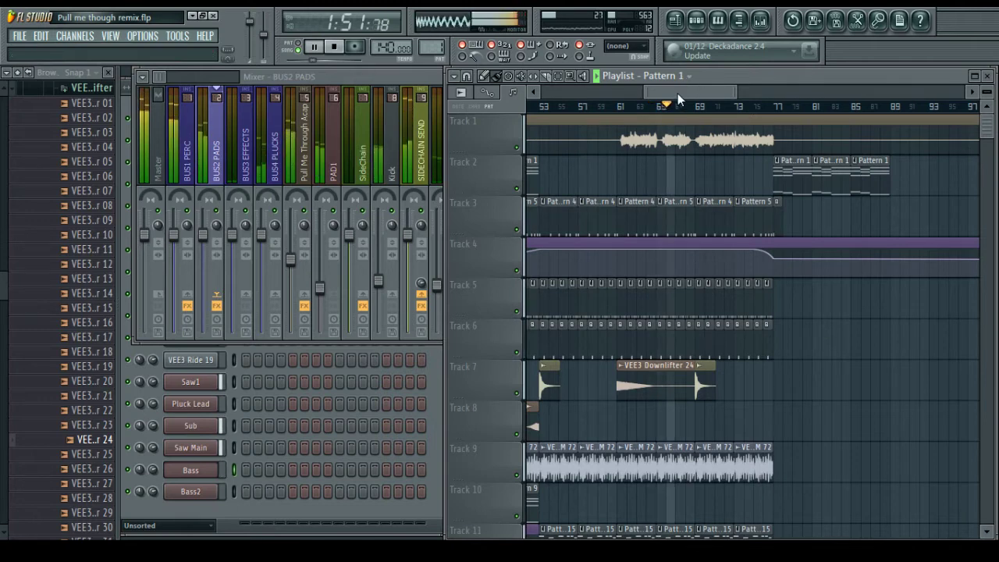
{"action": "left_click_drag", "start_coordinate": [677, 93], "coordinate": [684, 94]}
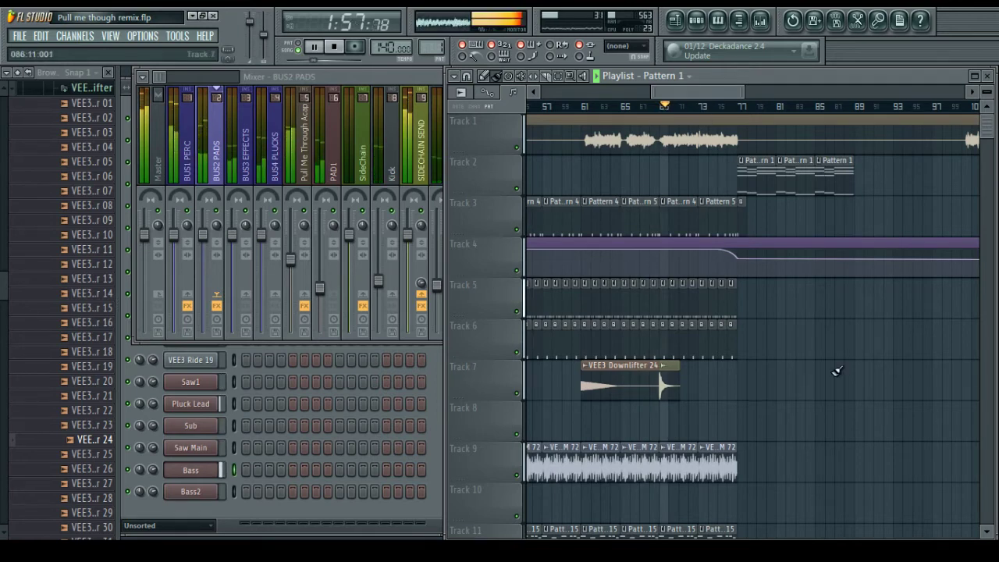
{"action": "scroll", "coordinate": [831, 365], "scroll_direction": "down", "scroll_amount": 5}
{"action": "left_click", "coordinate": [720, 425]}
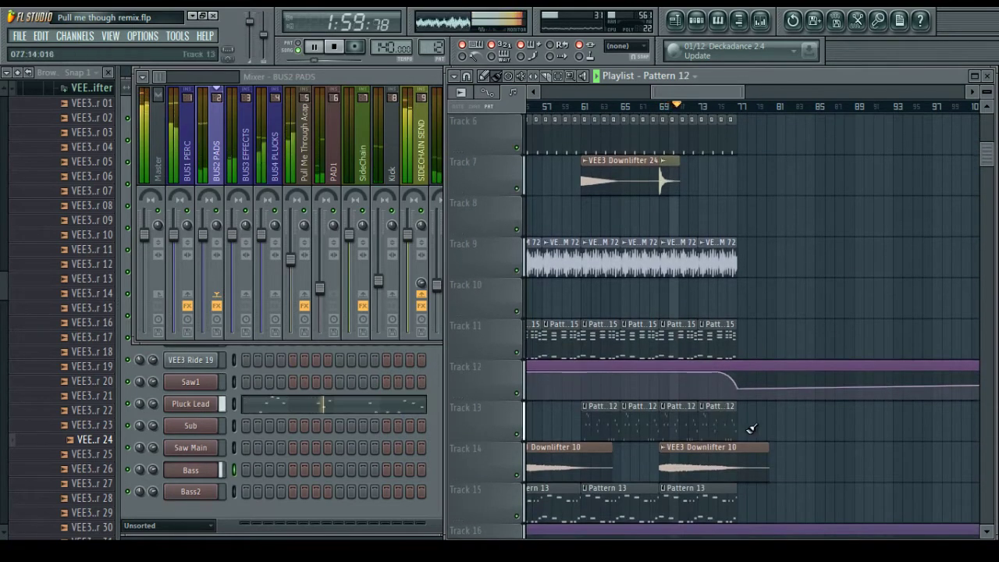
{"action": "left_click", "coordinate": [747, 427]}
{"action": "left_click", "coordinate": [782, 428]}
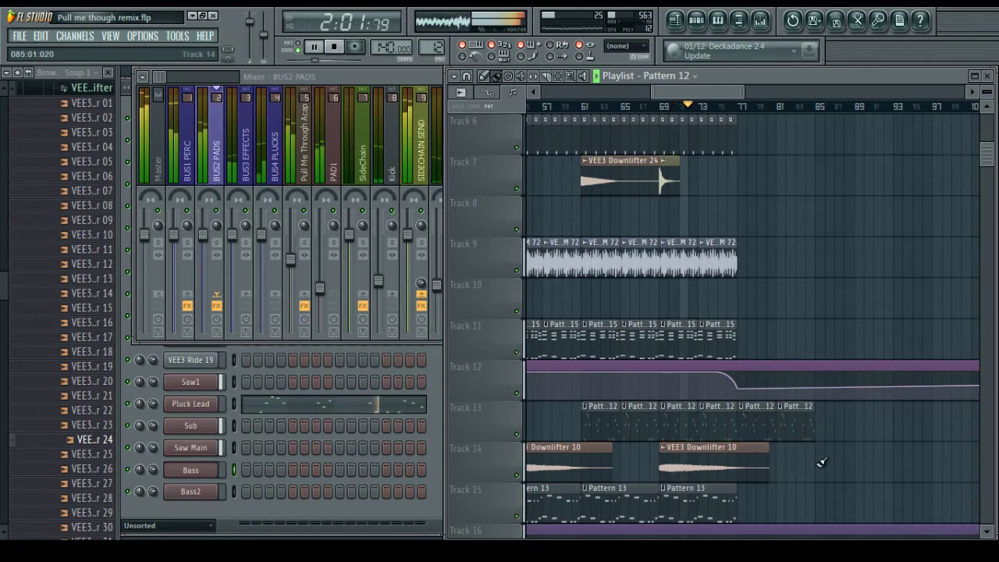
{"action": "scroll", "coordinate": [796, 437], "scroll_direction": "down", "scroll_amount": 2}
Clone Downlifter 10 to bar 77 and place a VEE3 Crash 05 hit at bar 77 on Track 7
{"action": "scroll", "coordinate": [799, 432], "scroll_direction": "up", "scroll_amount": 2}
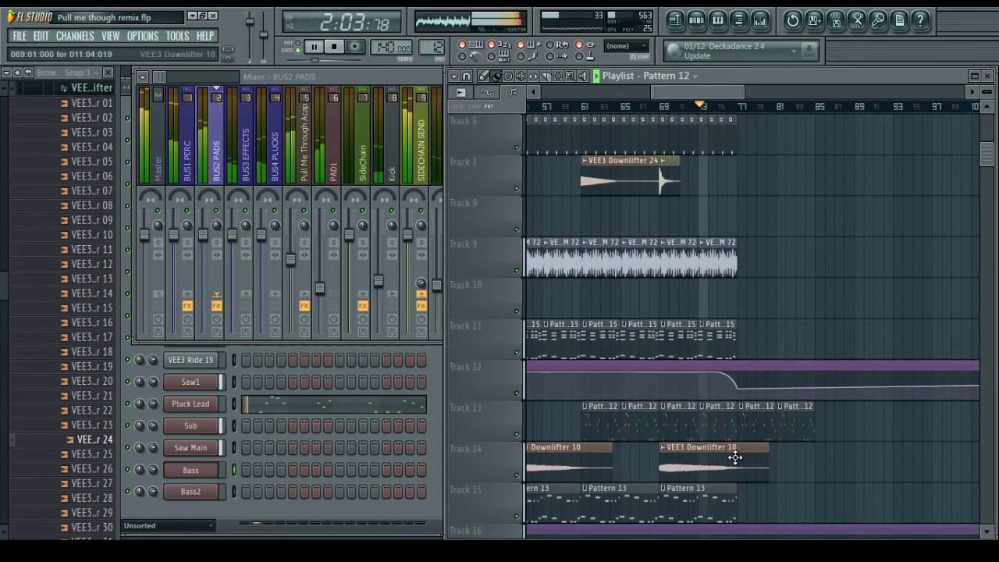
{"action": "left_click_drag", "start_coordinate": [724, 455], "coordinate": [801, 461]}
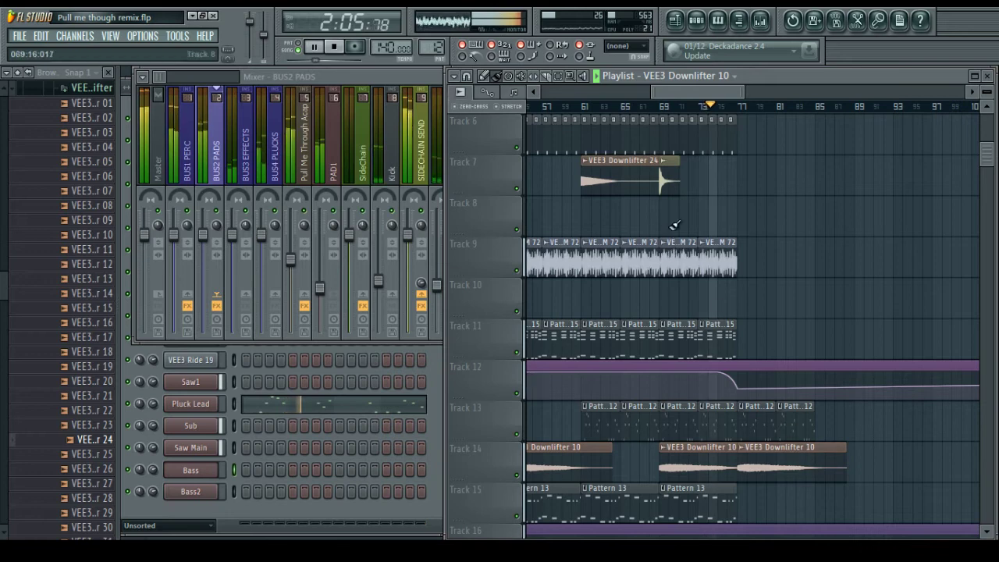
{"action": "left_click", "coordinate": [668, 183]}
{"action": "left_click", "coordinate": [742, 186]}
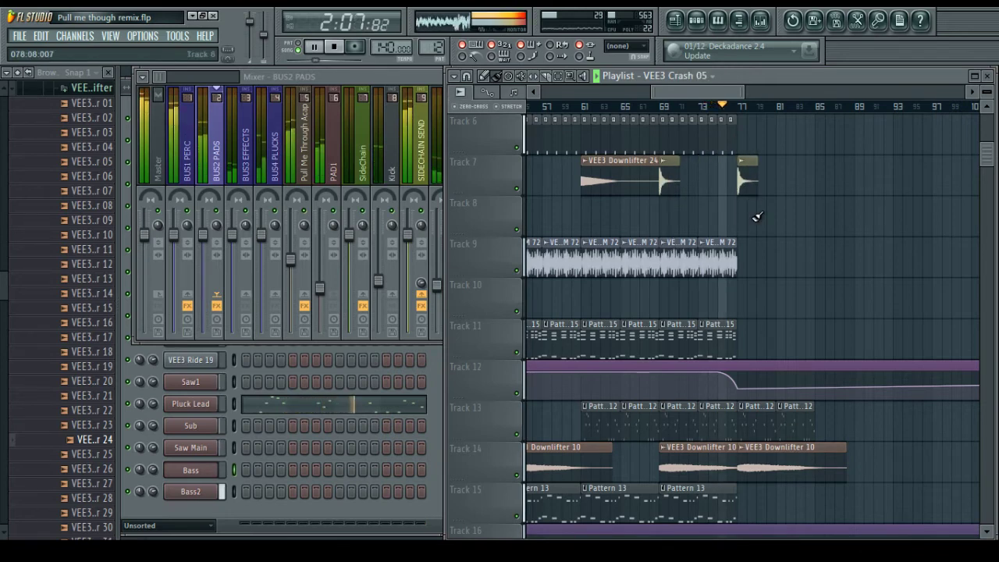
Paint Pattern 9 clips on Track 10 at bars 77, 81 and 85, then stop playback
{"action": "scroll", "coordinate": [796, 258], "scroll_direction": "up", "scroll_amount": 5}
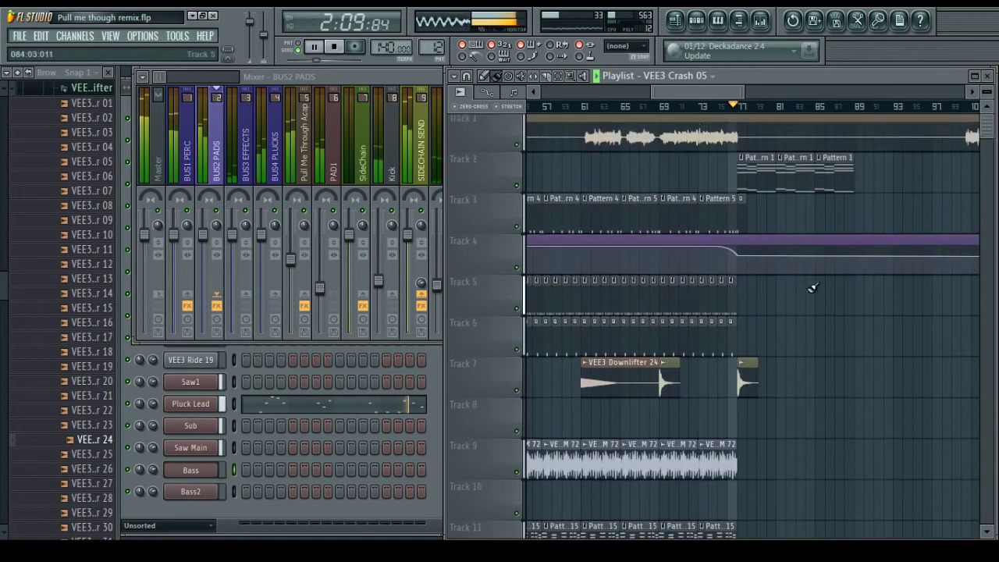
{"action": "scroll", "coordinate": [812, 288], "scroll_direction": "up", "scroll_amount": 1}
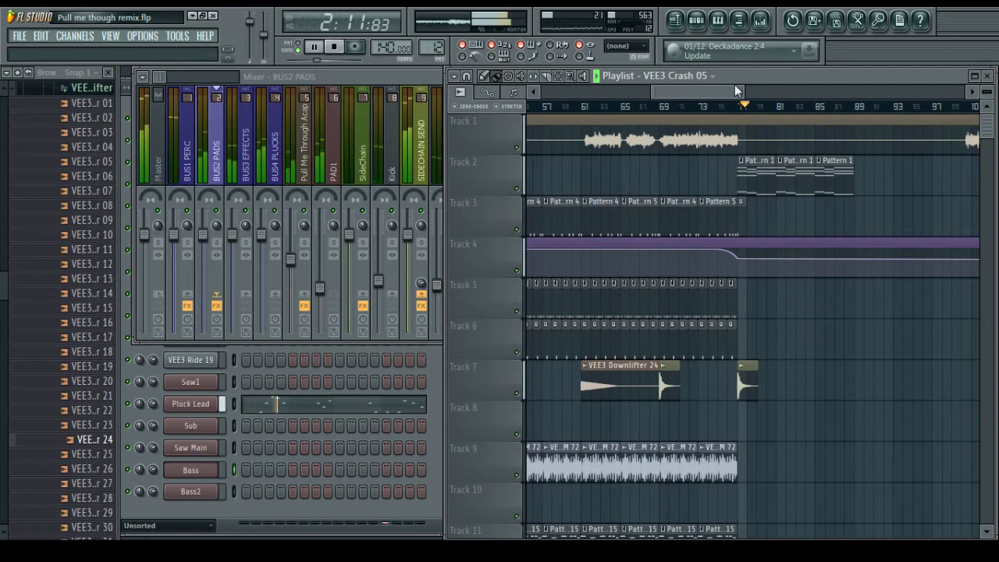
{"action": "left_click_drag", "start_coordinate": [734, 90], "coordinate": [709, 100]}
{"action": "scroll", "coordinate": [736, 230], "scroll_direction": "down", "scroll_amount": 5}
{"action": "left_click", "coordinate": [684, 304]}
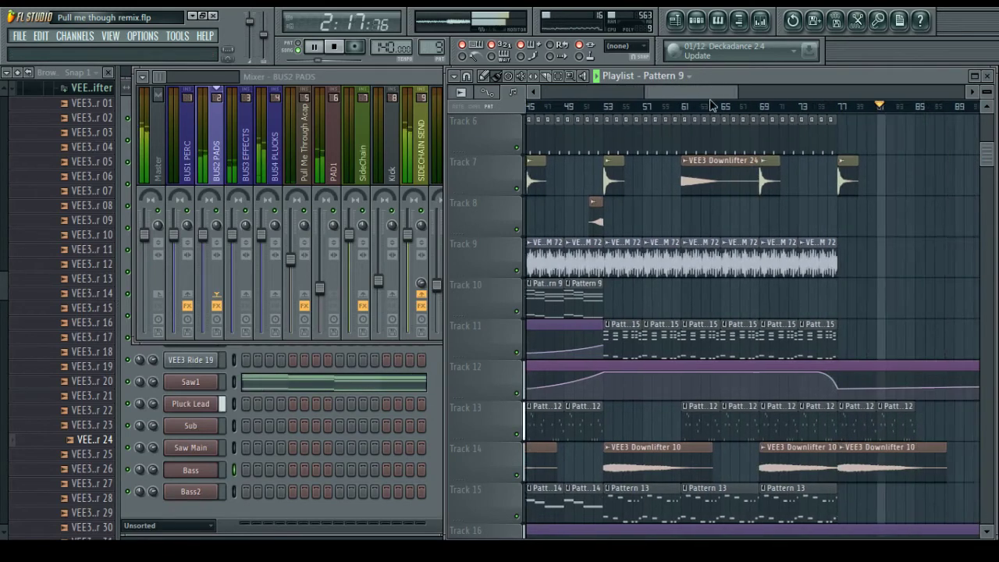
{"action": "mouse_move", "coordinate": [714, 310]}
{"action": "left_mouse_down"}
{"action": "mouse_move", "coordinate": [784, 315]}
{"action": "mouse_move", "coordinate": [791, 258]}
{"action": "left_mouse_up"}
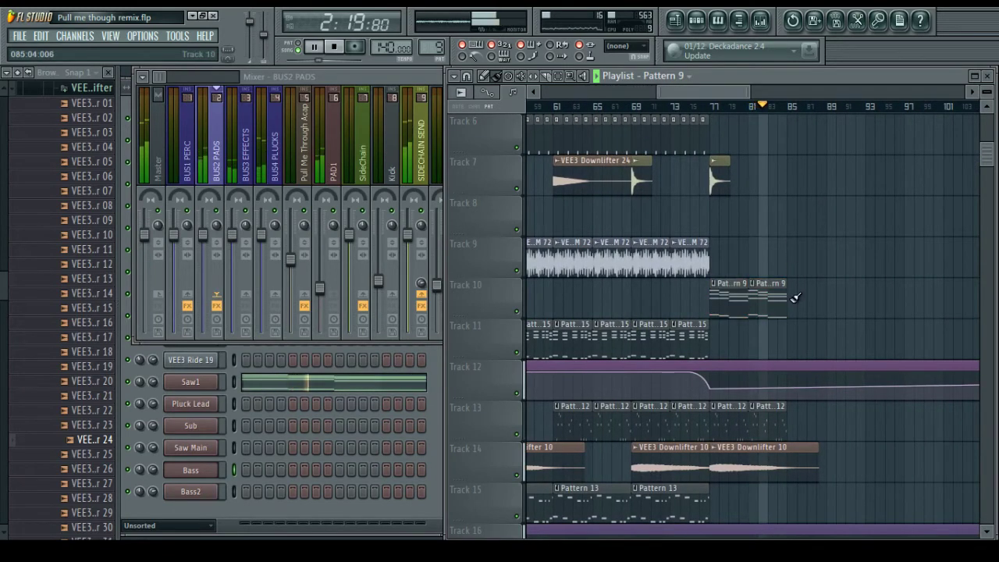
{"action": "left_click", "coordinate": [793, 299]}
{"action": "scroll", "coordinate": [787, 226], "scroll_direction": "up", "scroll_amount": 4}
{"action": "key", "text": "space"}
{"action": "scroll", "coordinate": [796, 375], "scroll_direction": "down", "scroll_amount": 4}
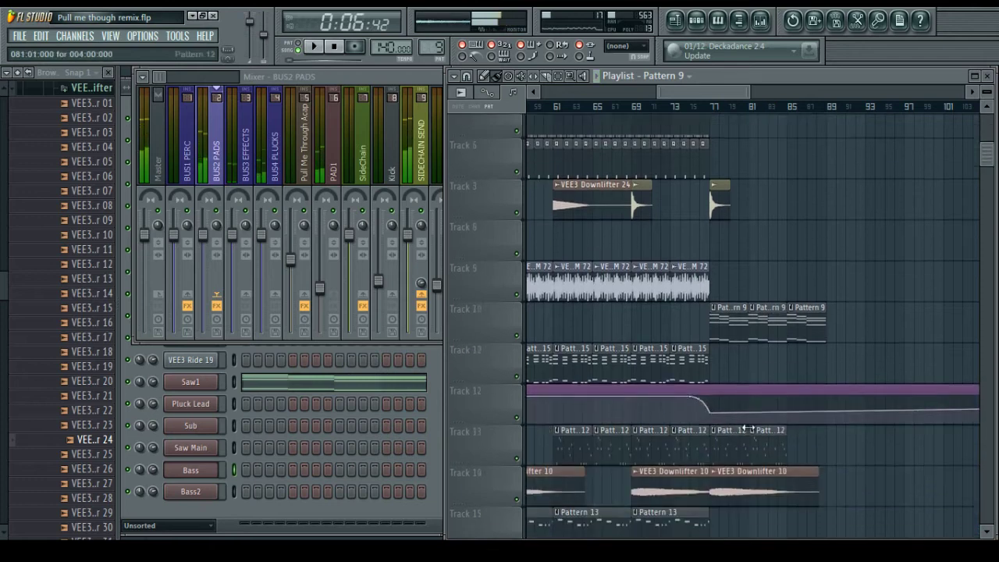
Move the six Pattern 15 clips from Track 11 onto Track 10
{"action": "scroll", "coordinate": [727, 312], "scroll_direction": "up", "scroll_amount": 4}
{"action": "left_click_drag", "start_coordinate": [707, 93], "coordinate": [625, 95]}
{"action": "left_click_drag", "start_coordinate": [656, 509], "coordinate": [839, 505]}
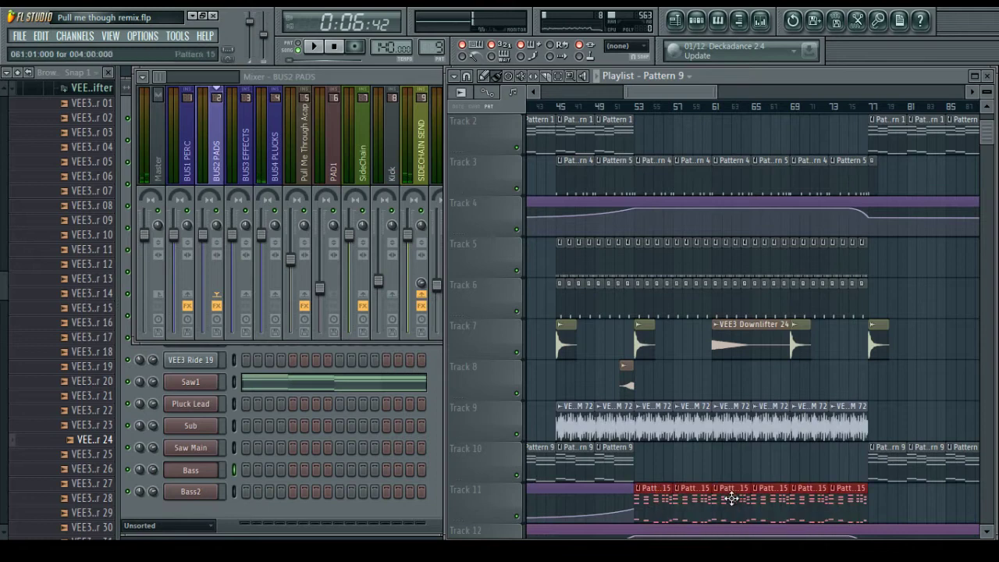
{"action": "left_click_drag", "start_coordinate": [651, 479], "coordinate": [949, 484]}
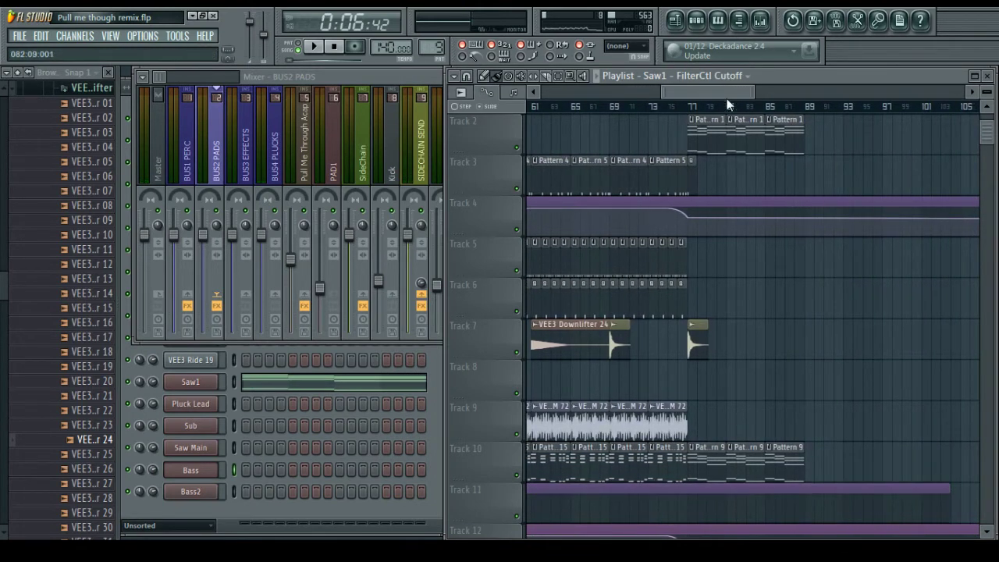
Delete one point from the EQ envelope
{"action": "scroll", "coordinate": [724, 91], "scroll_direction": "down", "scroll_amount": 3}
{"action": "left_click_drag", "start_coordinate": [723, 90], "coordinate": [551, 81]}
{"action": "scroll", "coordinate": [702, 241], "scroll_direction": "down", "scroll_amount": 4}
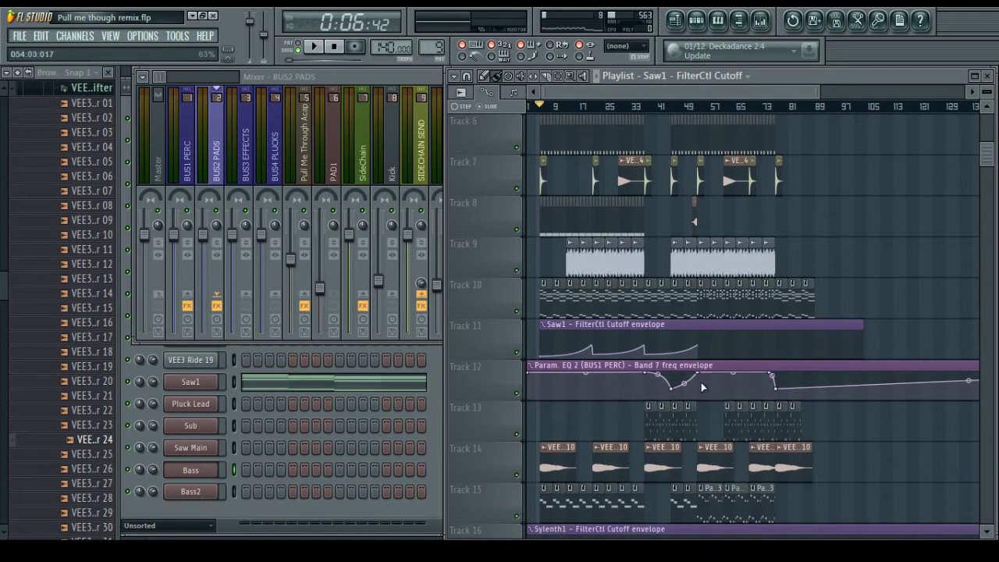
{"action": "right_click", "coordinate": [777, 383]}
{"action": "left_click", "coordinate": [788, 332]}
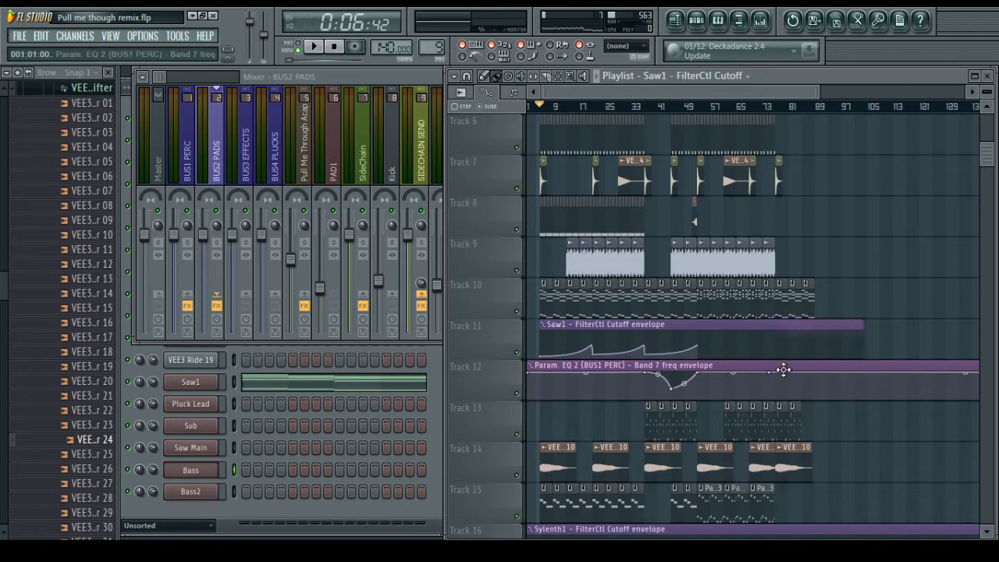
Copy the value of Track 11's last envelope point and paste it onto another envelope point
{"action": "right_click", "coordinate": [700, 344]}
{"action": "left_click", "coordinate": [750, 505]}
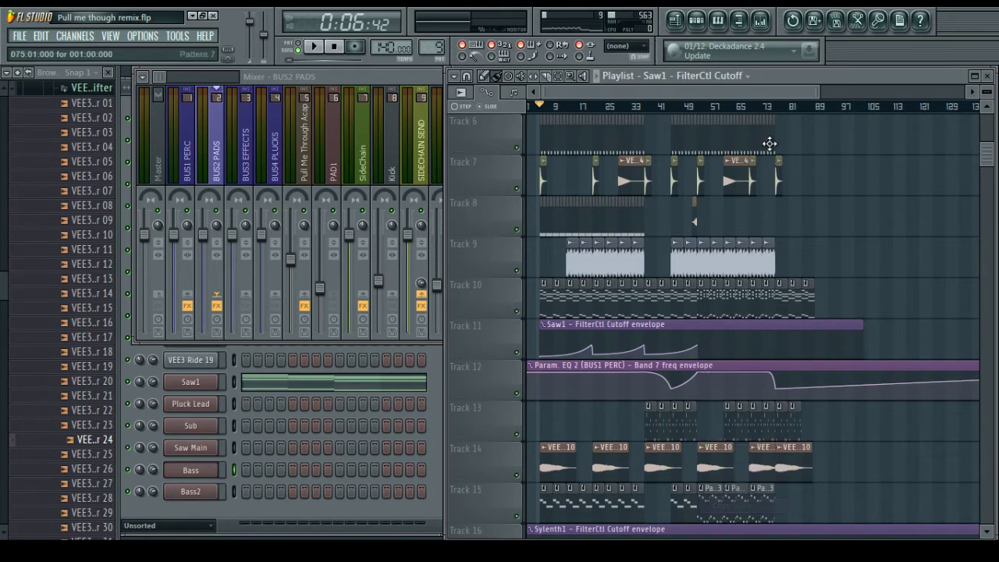
{"action": "scroll", "coordinate": [778, 105], "scroll_direction": "up", "scroll_amount": 4}
{"action": "scroll", "coordinate": [924, 113], "scroll_direction": "up", "scroll_amount": 3}
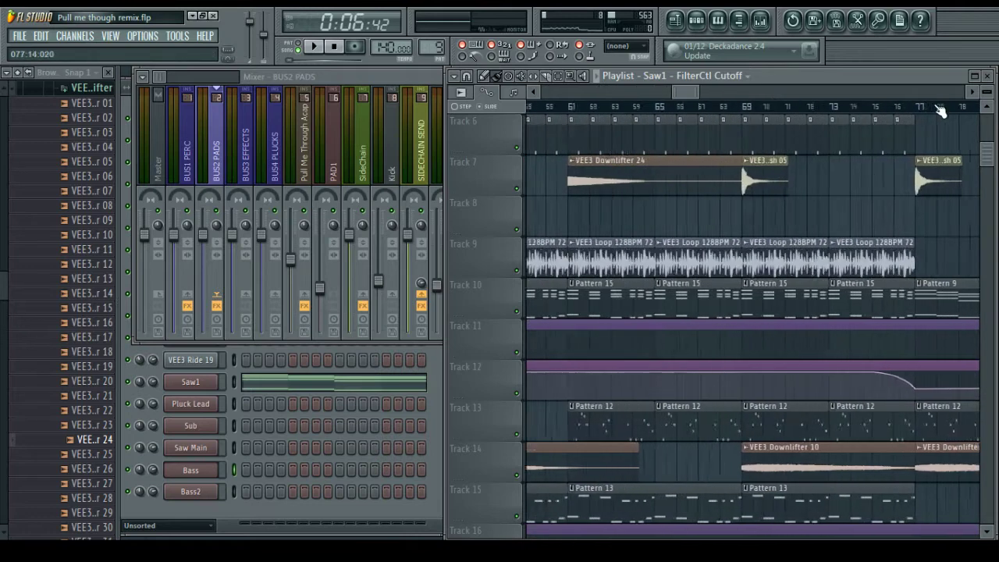
{"action": "right_click", "coordinate": [835, 349]}
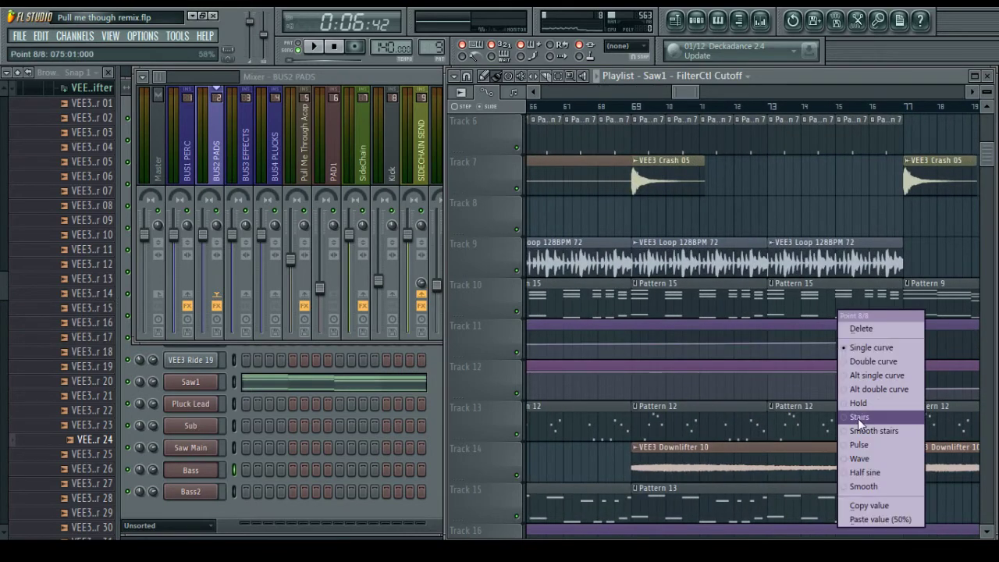
{"action": "left_click", "coordinate": [866, 519]}
Add points to the EQ band 7 and Track 11 filter cutoff envelopes, pasting the copied value
{"action": "left_click", "coordinate": [915, 382]}
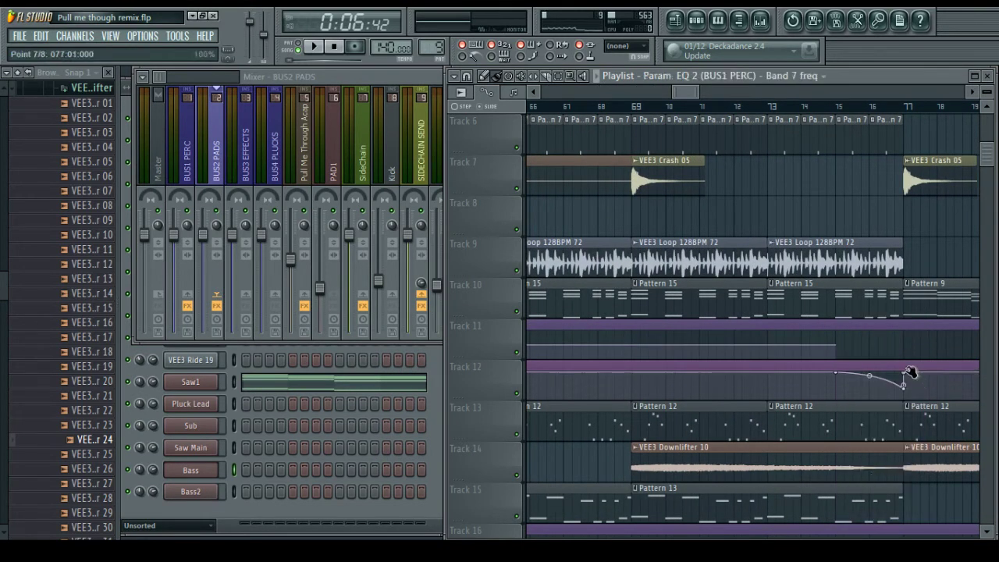
{"action": "left_click", "coordinate": [903, 346]}
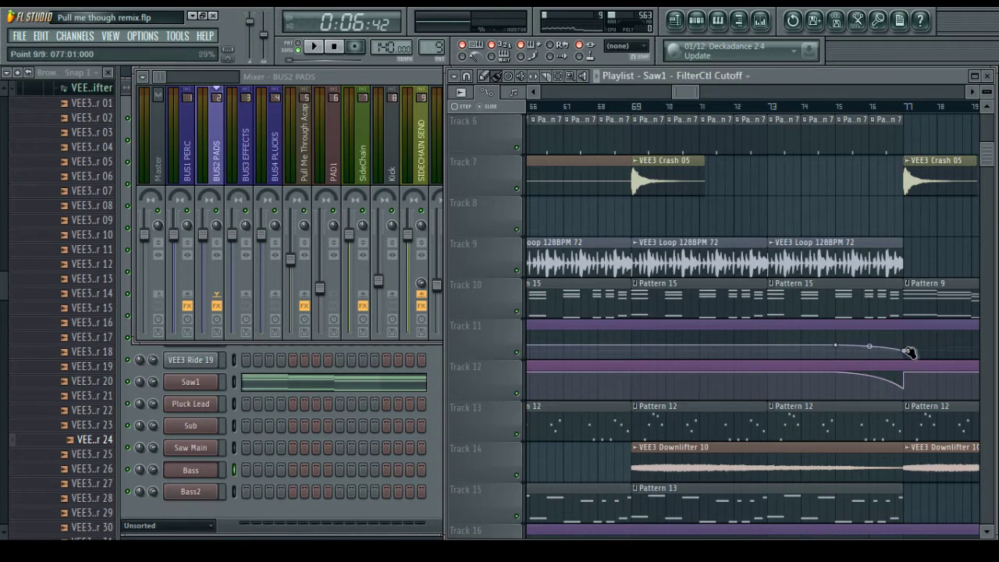
{"action": "scroll", "coordinate": [808, 116], "scroll_direction": "down", "scroll_amount": 6}
{"action": "scroll", "coordinate": [817, 221], "scroll_direction": "up", "scroll_amount": 2}
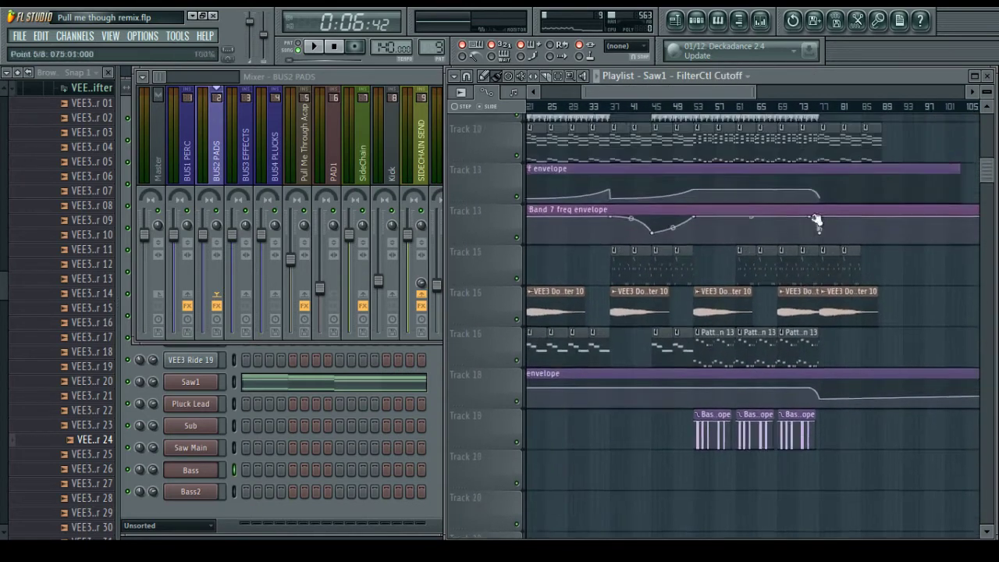
{"action": "right_click", "coordinate": [812, 222]}
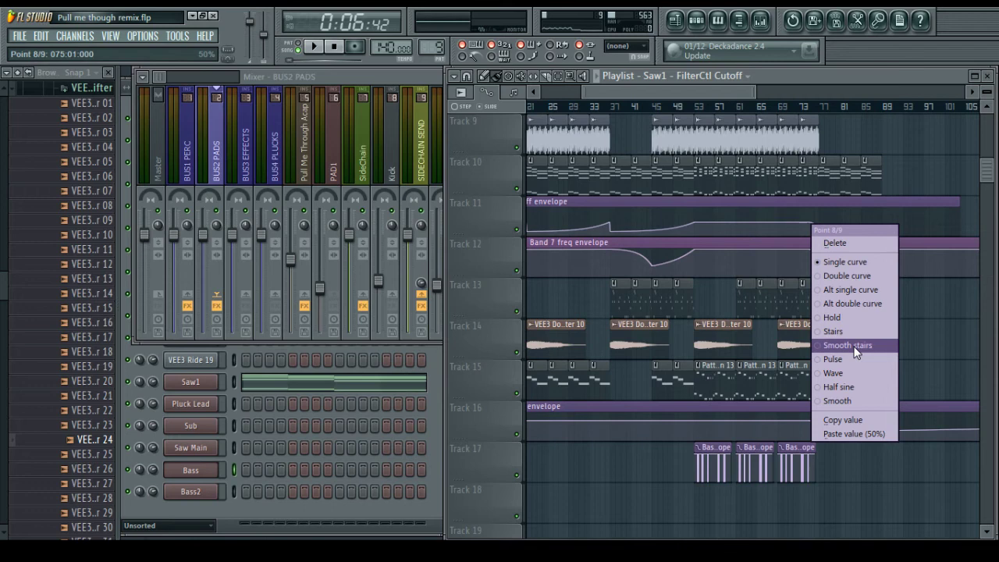
{"action": "left_click", "coordinate": [858, 428]}
Copy point 6's value on Track 11's Saw1 cutoff envelope and paste it onto point 9
{"action": "right_click", "coordinate": [611, 228]}
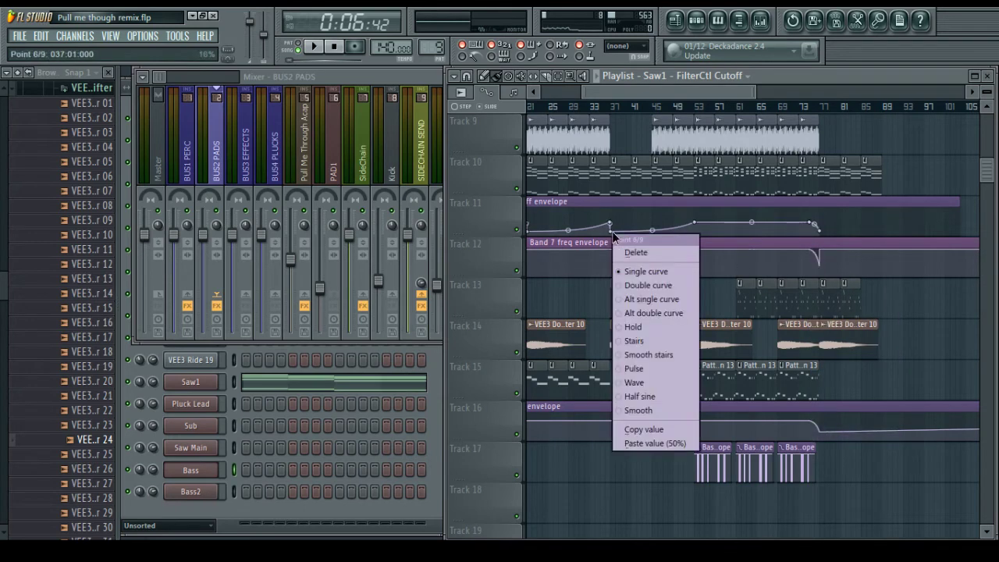
{"action": "left_click", "coordinate": [677, 428]}
{"action": "right_click", "coordinate": [819, 231]}
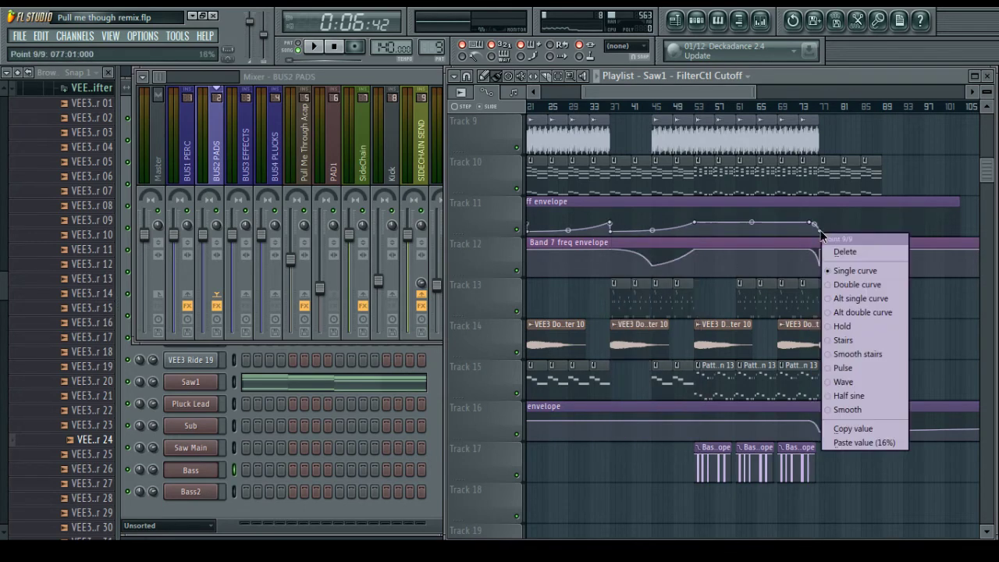
{"action": "left_click", "coordinate": [869, 433]}
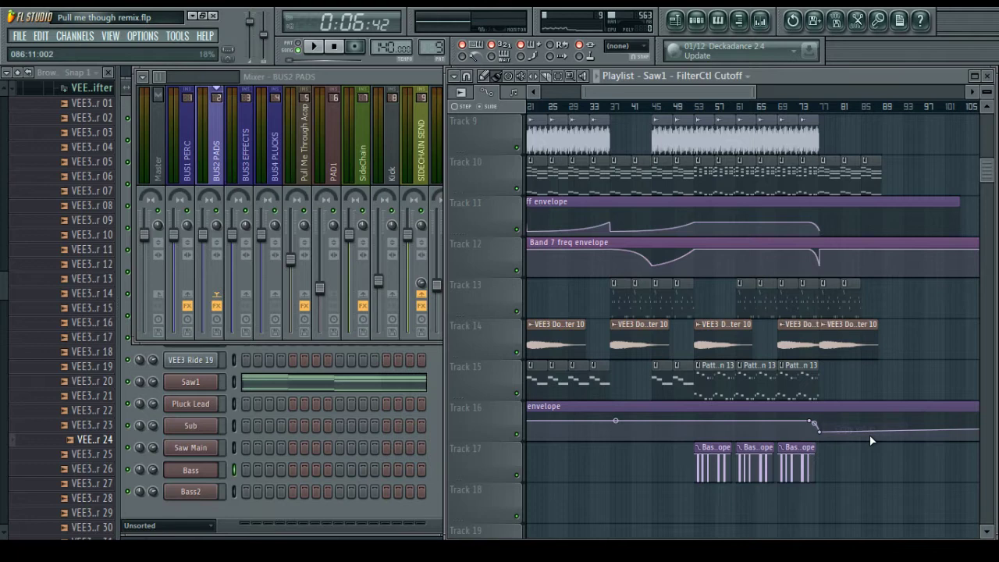
{"action": "right_click", "coordinate": [614, 234]}
{"action": "left_click", "coordinate": [665, 430]}
{"action": "right_click", "coordinate": [819, 229]}
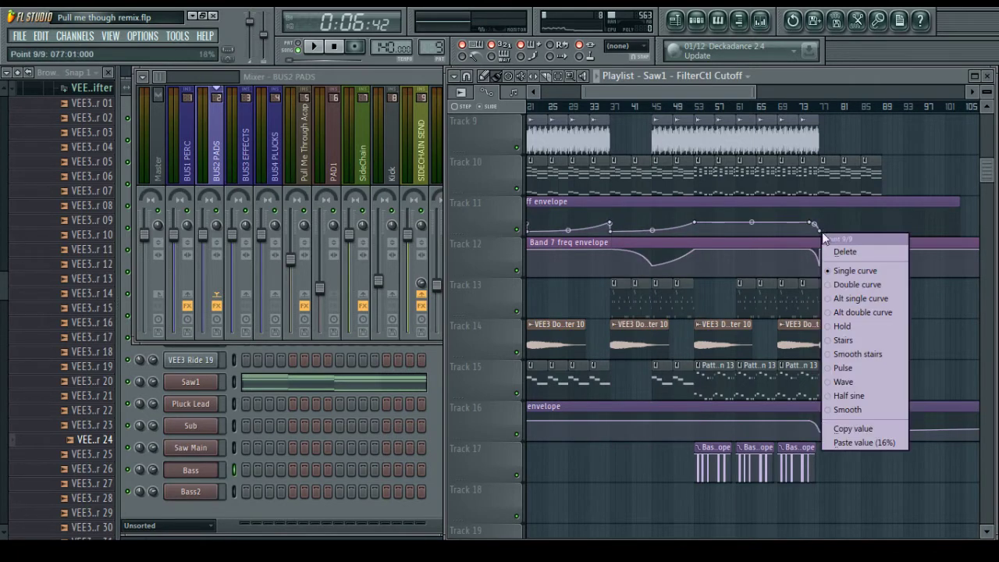
{"action": "left_click", "coordinate": [848, 443]}
{"action": "scroll", "coordinate": [885, 105], "scroll_direction": "up", "scroll_amount": 4}
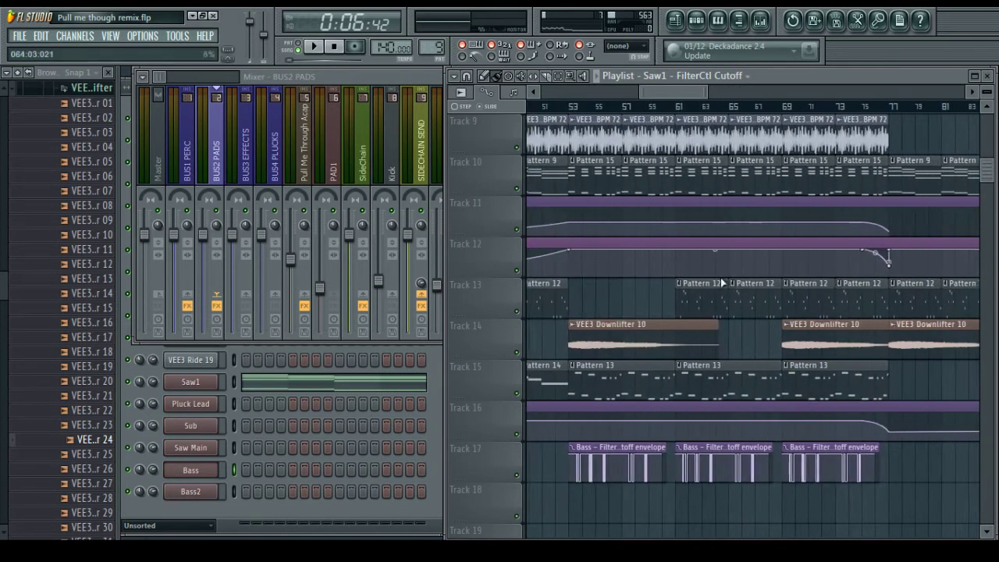
Zoom into the outro and drag Track 11's final cutoff point up to about 42%
{"action": "left_click_drag", "start_coordinate": [685, 95], "coordinate": [713, 97]}
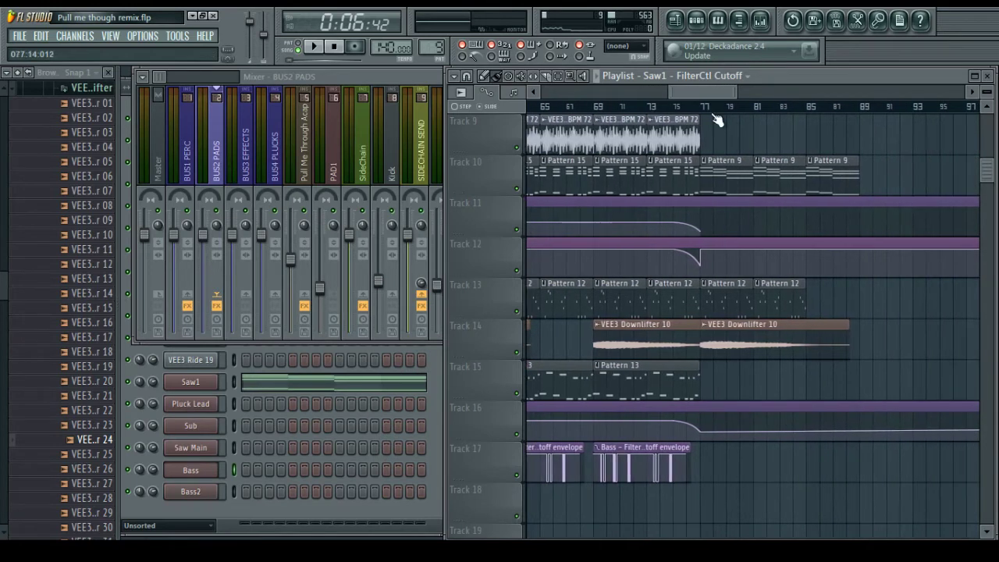
{"action": "scroll", "coordinate": [727, 108], "scroll_direction": "up", "scroll_amount": 3}
{"action": "scroll", "coordinate": [782, 221], "scroll_direction": "up", "scroll_amount": 2}
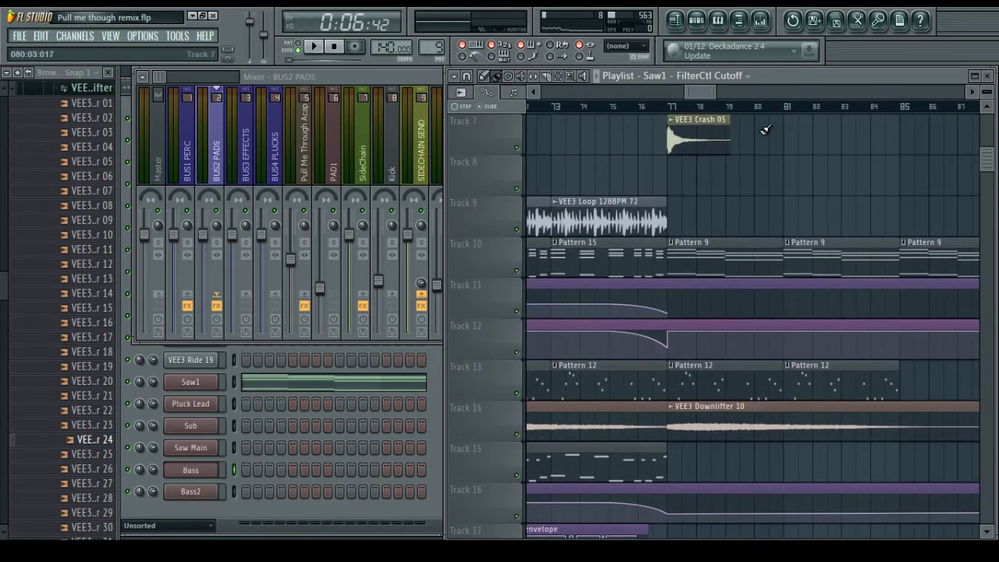
{"action": "scroll", "coordinate": [757, 117], "scroll_direction": "down", "scroll_amount": 3}
{"action": "left_click_drag", "start_coordinate": [704, 92], "coordinate": [728, 93]}
{"action": "left_click_drag", "start_coordinate": [788, 198], "coordinate": [789, 188]}
Play the song back from the arrangement
{"action": "scroll", "coordinate": [740, 90], "scroll_direction": "down", "scroll_amount": 4}
{"action": "left_click_drag", "start_coordinate": [740, 89], "coordinate": [598, 91]}
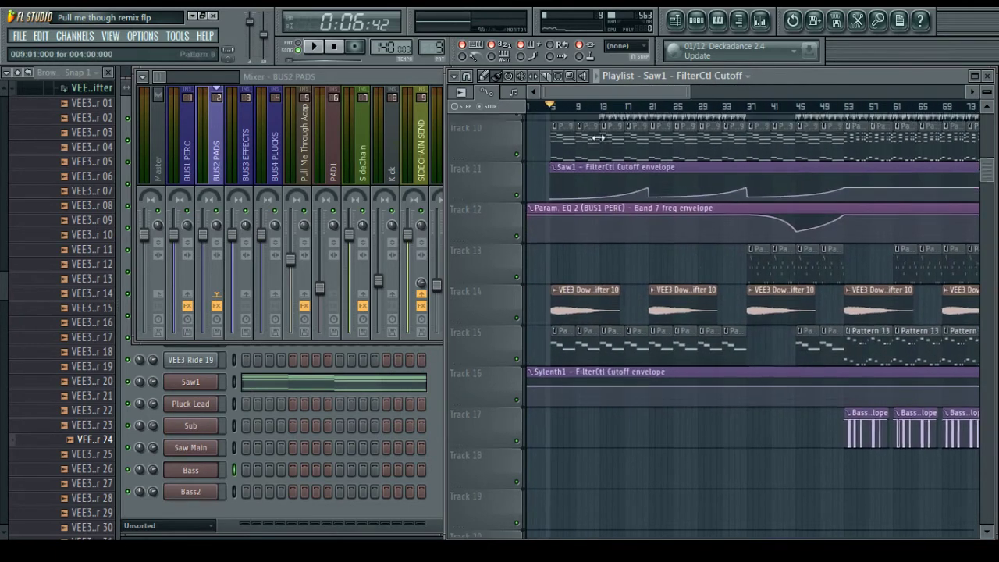
{"action": "scroll", "coordinate": [598, 137], "scroll_direction": "up", "scroll_amount": 5}
{"action": "key", "text": "space"}
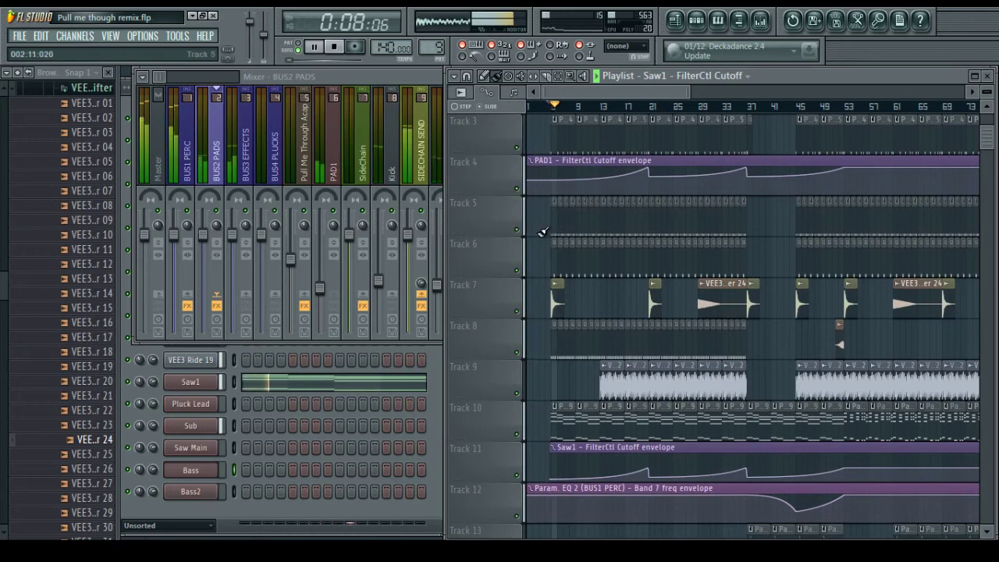
{"action": "scroll", "coordinate": [542, 231], "scroll_direction": "up", "scroll_amount": 2}
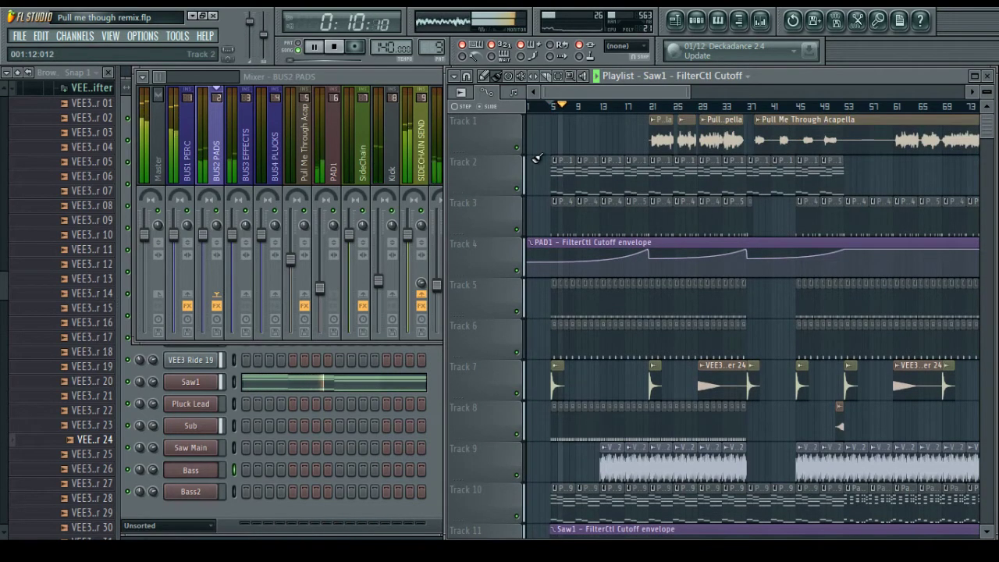
In the mixer, raise VEE3 Pre Snare 23, lower VEE3 Snare 26 slightly, and return to the Playlist
{"action": "left_click", "coordinate": [399, 70]}
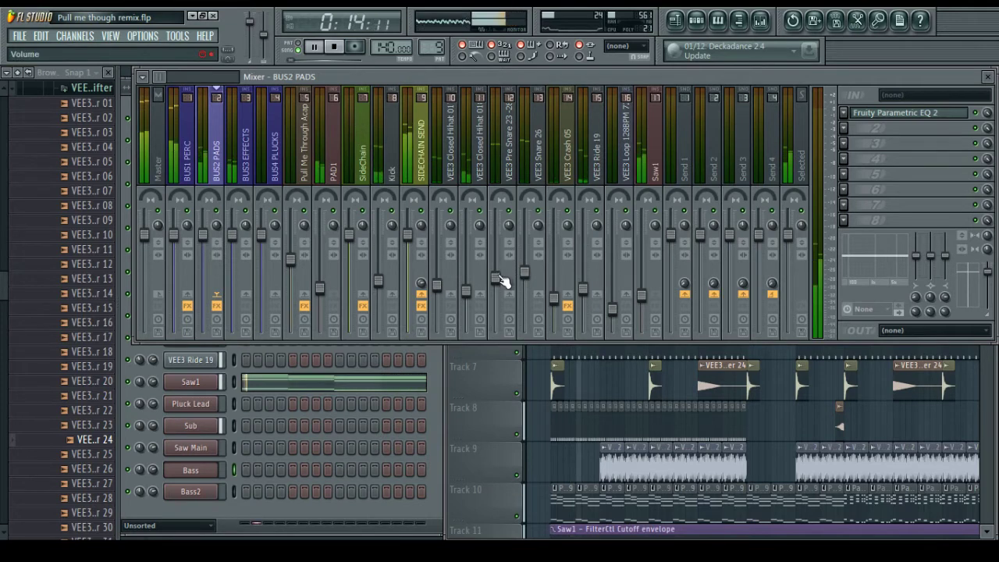
{"action": "mouse_move", "coordinate": [496, 277]}
{"action": "left_mouse_down"}
{"action": "mouse_move", "coordinate": [496, 263]}
{"action": "mouse_move", "coordinate": [525, 274]}
{"action": "mouse_move", "coordinate": [496, 270]}
{"action": "left_mouse_up"}
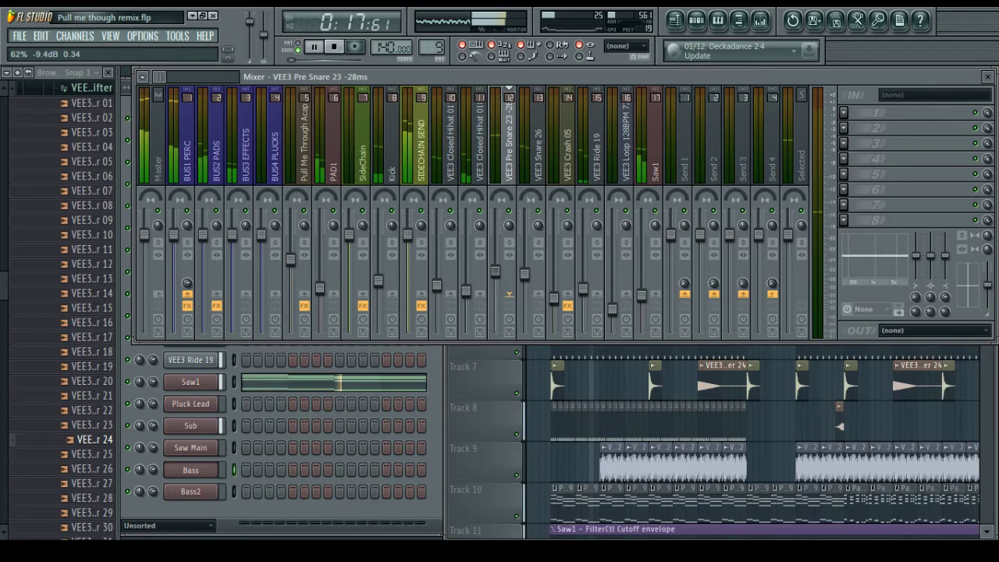
{"action": "left_click", "coordinate": [526, 282]}
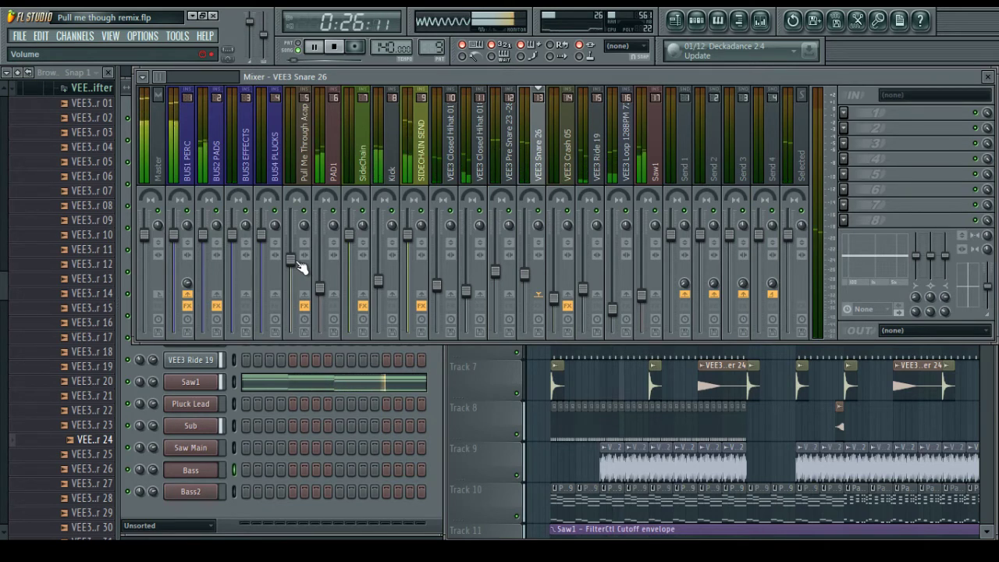
{"action": "left_click", "coordinate": [545, 462]}
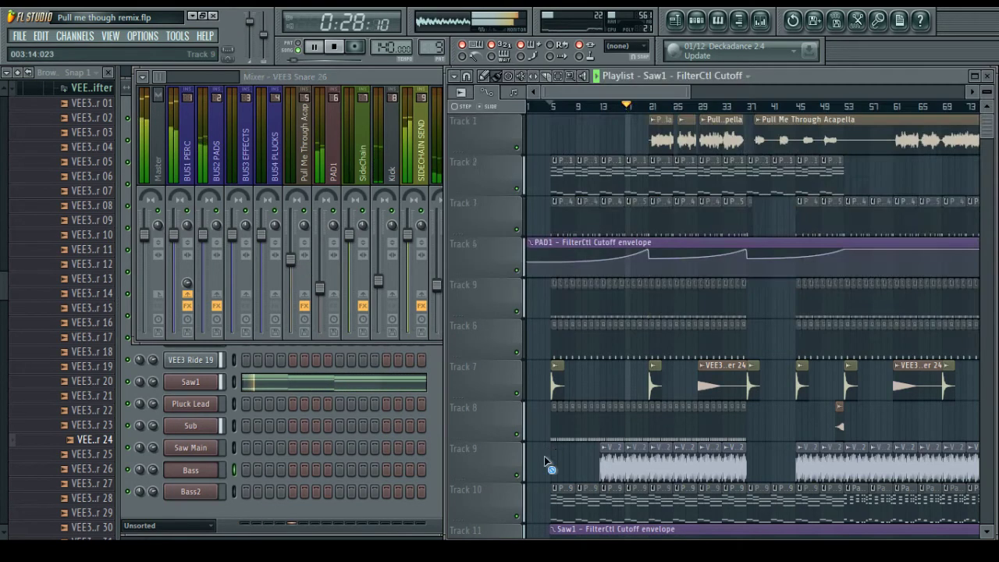
Delete the four Pattern 14 clips on Track 15 between bars 5 and 20
{"action": "scroll", "coordinate": [669, 119], "scroll_direction": "up", "scroll_amount": 3}
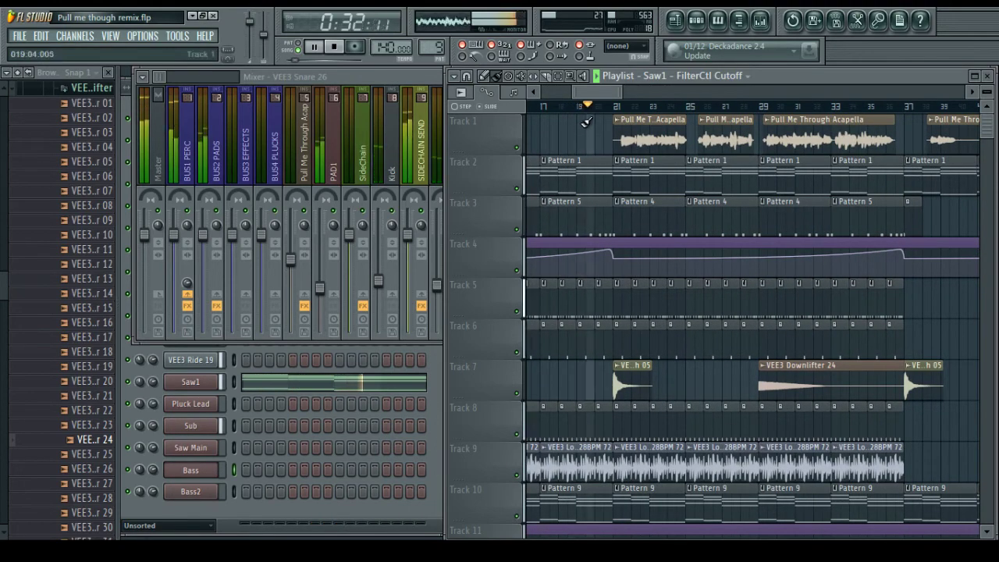
{"action": "scroll", "coordinate": [606, 234], "scroll_direction": "down", "scroll_amount": 8}
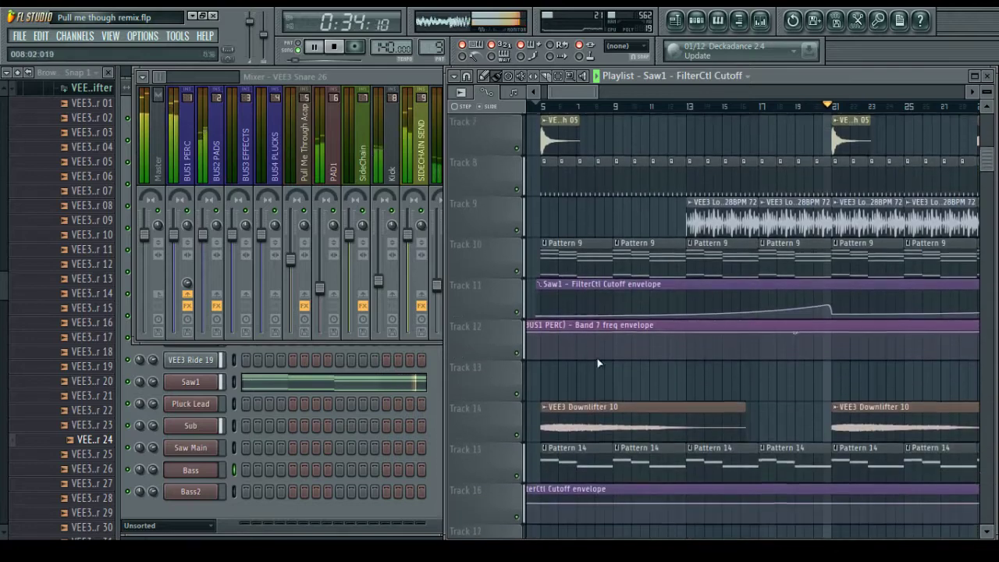
{"action": "scroll", "coordinate": [595, 388], "scroll_direction": "down", "scroll_amount": 1}
{"action": "right_click", "coordinate": [594, 387]}
{"action": "right_click", "coordinate": [649, 387]}
{"action": "right_click", "coordinate": [698, 385]}
{"action": "right_click", "coordinate": [780, 378]}
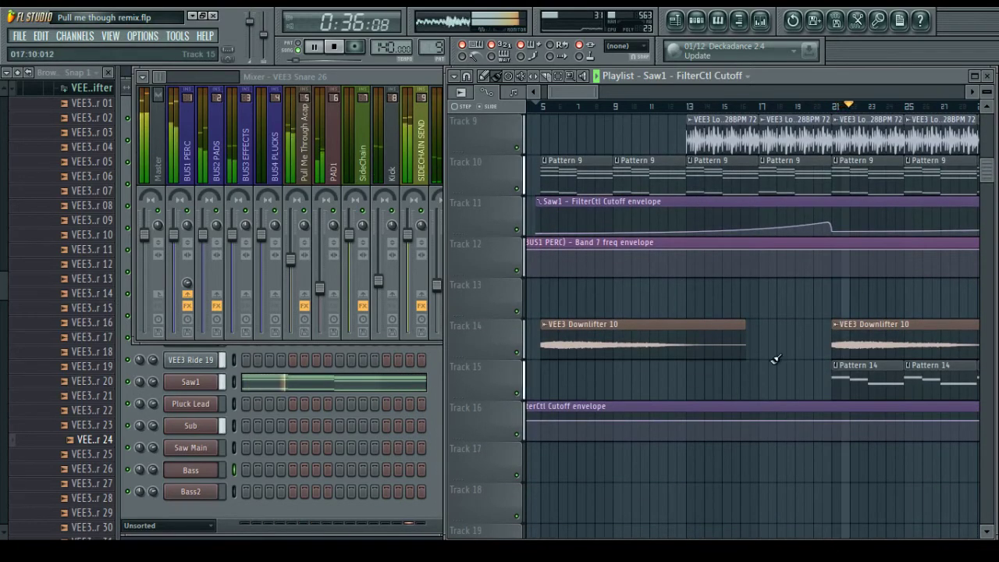
Scroll and pan through the arrangement to review the remaining clips
{"action": "scroll", "coordinate": [769, 312], "scroll_direction": "up", "scroll_amount": 8}
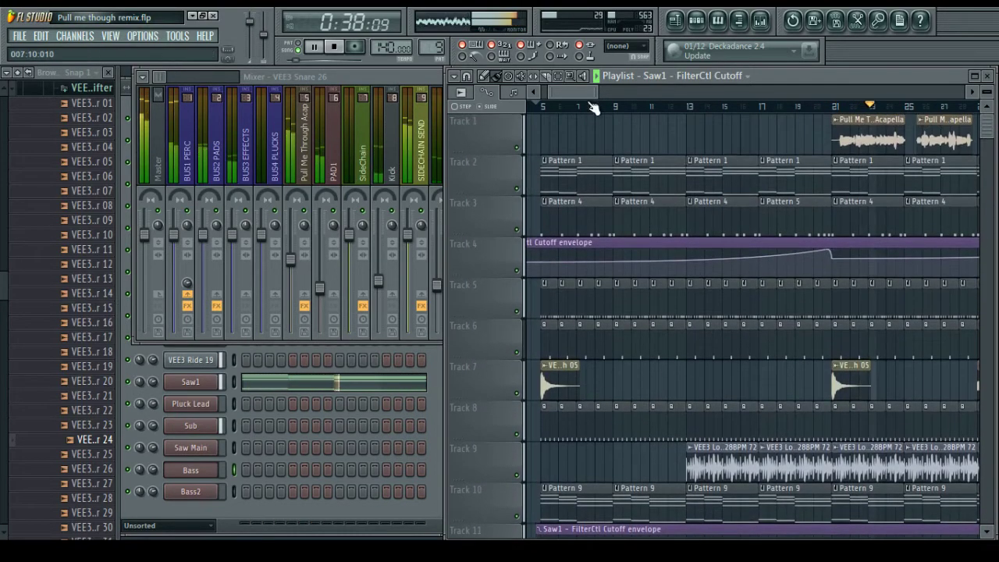
{"action": "scroll", "coordinate": [616, 102], "scroll_direction": "down", "scroll_amount": 4}
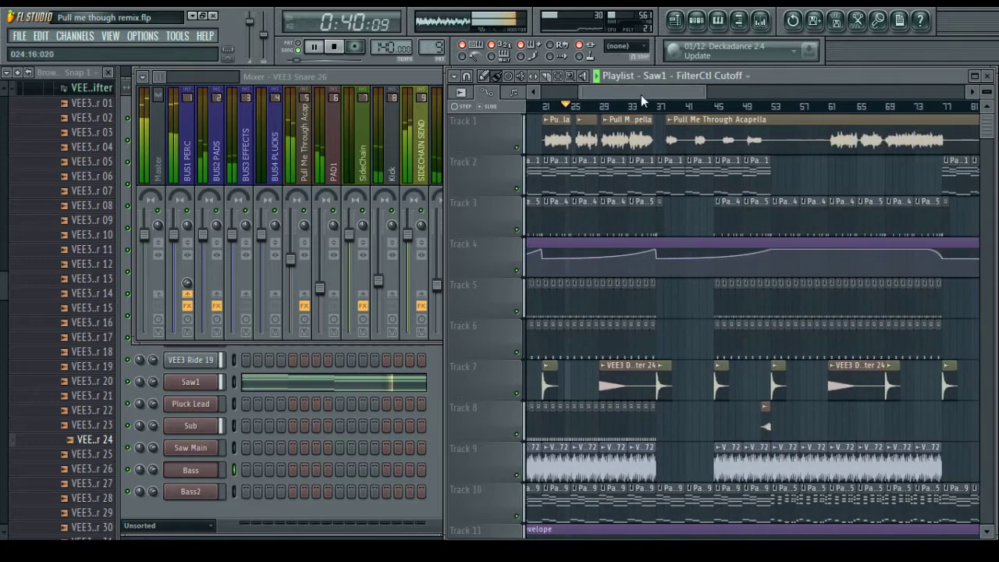
{"action": "left_click_drag", "start_coordinate": [640, 95], "coordinate": [642, 94]}
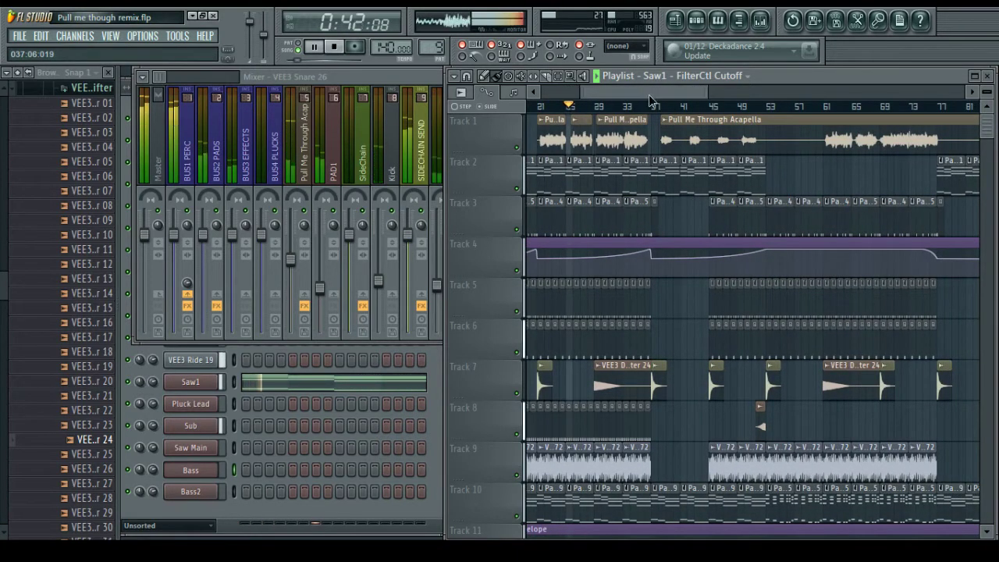
{"action": "scroll", "coordinate": [648, 94], "scroll_direction": "down", "scroll_amount": 1}
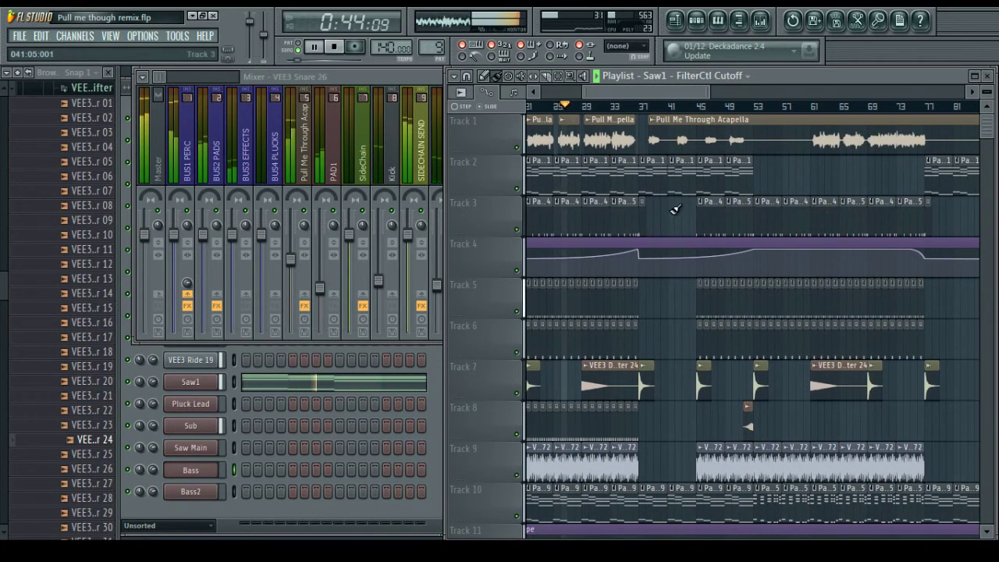
{"action": "scroll", "coordinate": [632, 90], "scroll_direction": "down", "scroll_amount": 1}
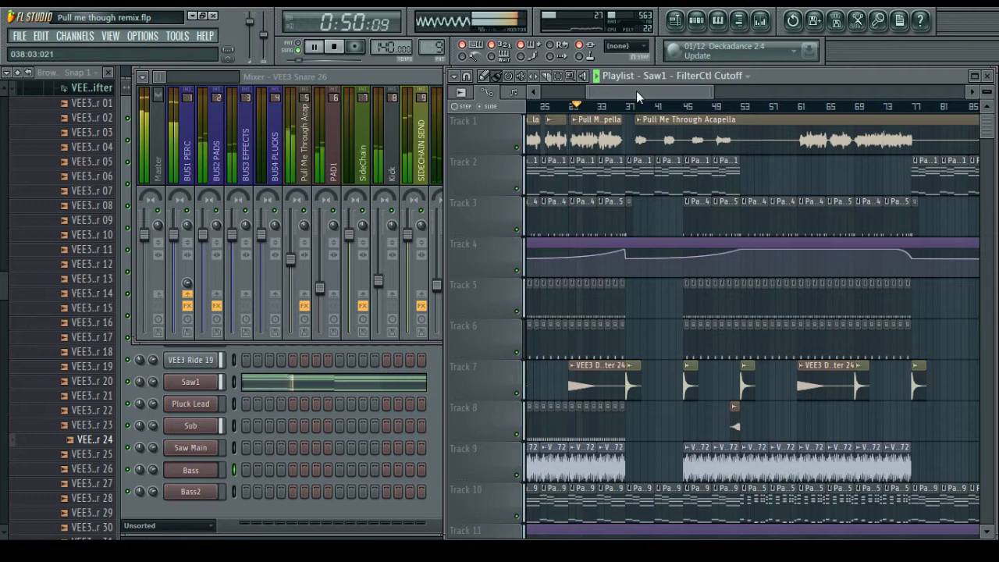
{"action": "left_click_drag", "start_coordinate": [636, 91], "coordinate": [640, 91]}
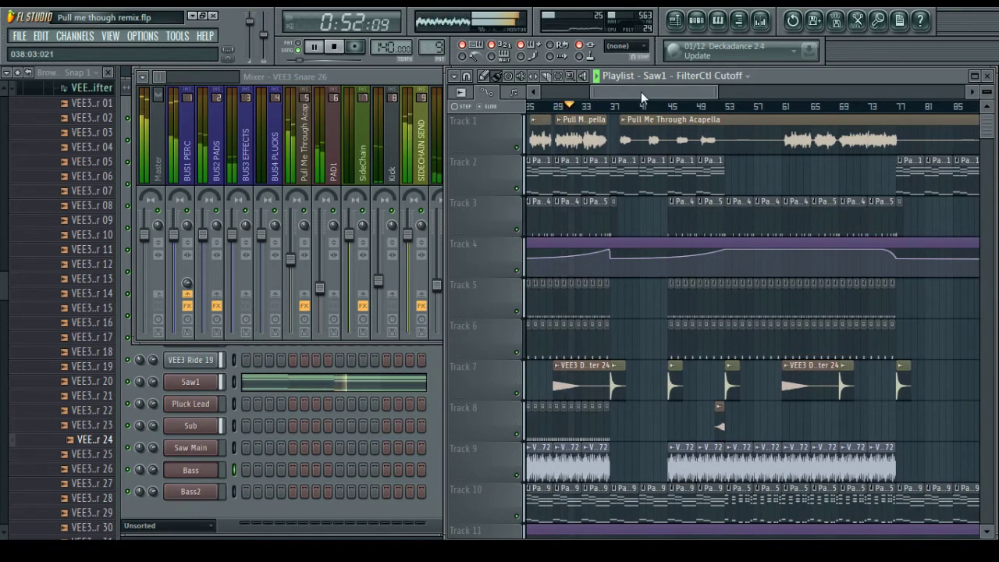
{"action": "left_click_drag", "start_coordinate": [640, 91], "coordinate": [646, 92]}
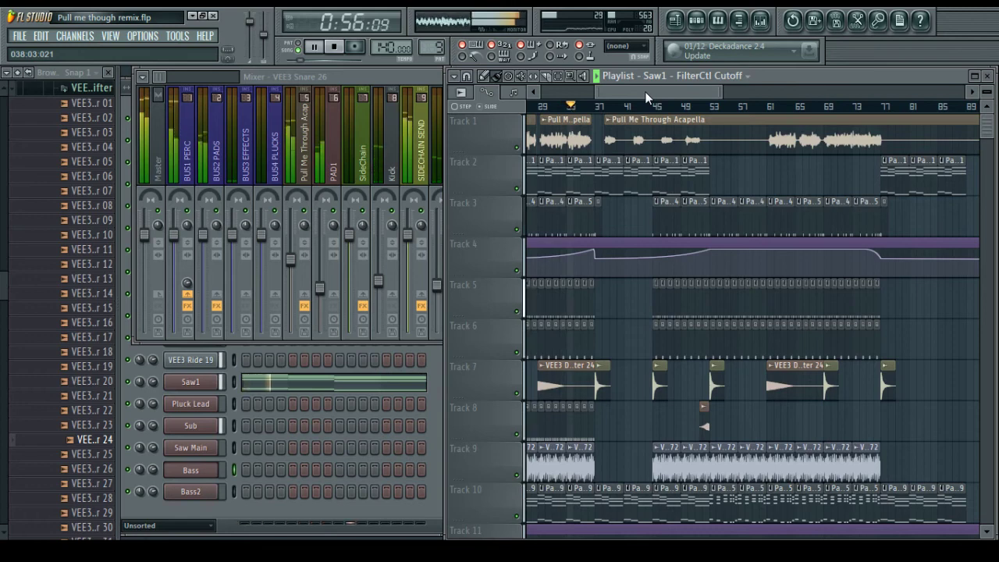
{"action": "left_click_drag", "start_coordinate": [646, 91], "coordinate": [670, 92]}
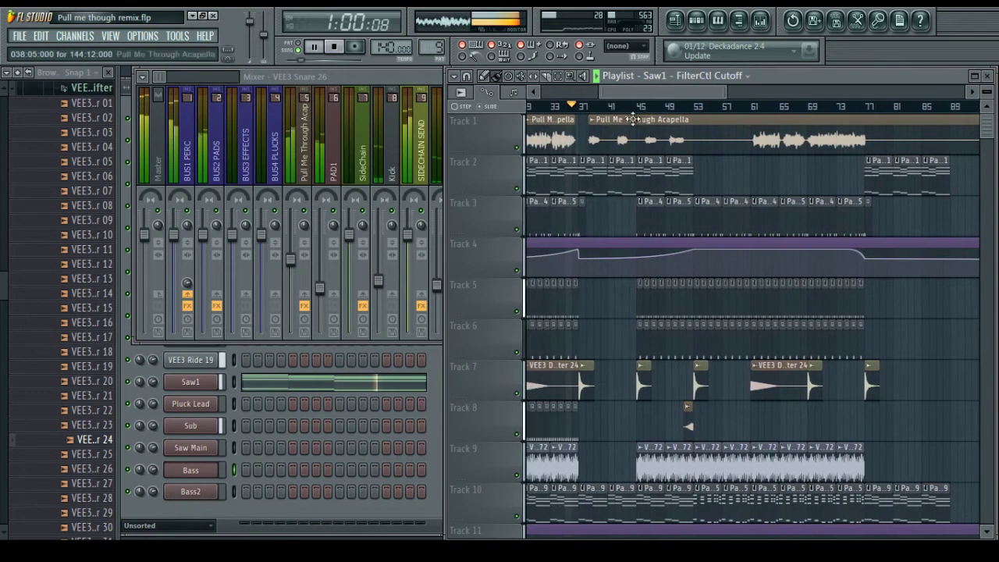
{"action": "scroll", "coordinate": [609, 174], "scroll_direction": "up", "scroll_amount": 3}
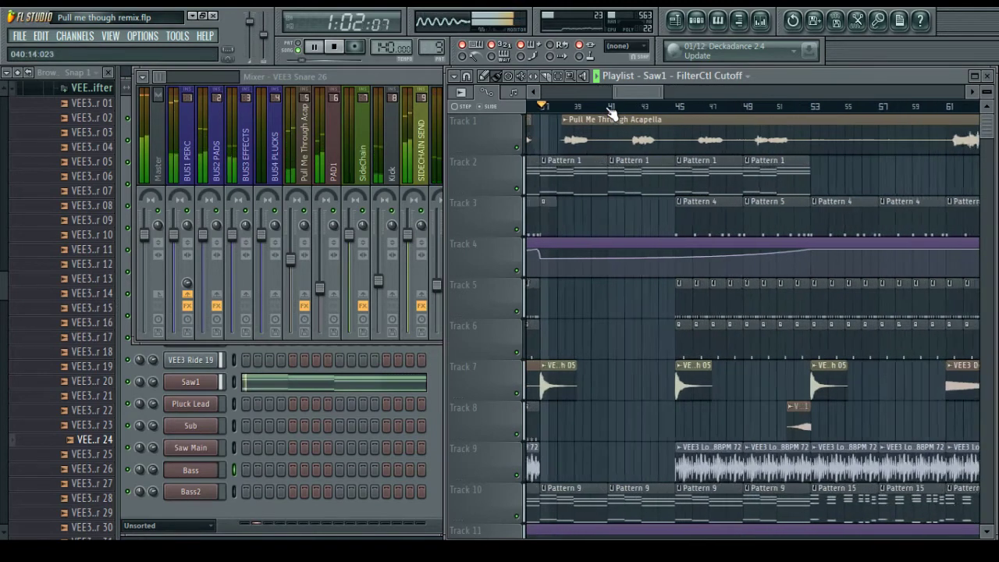
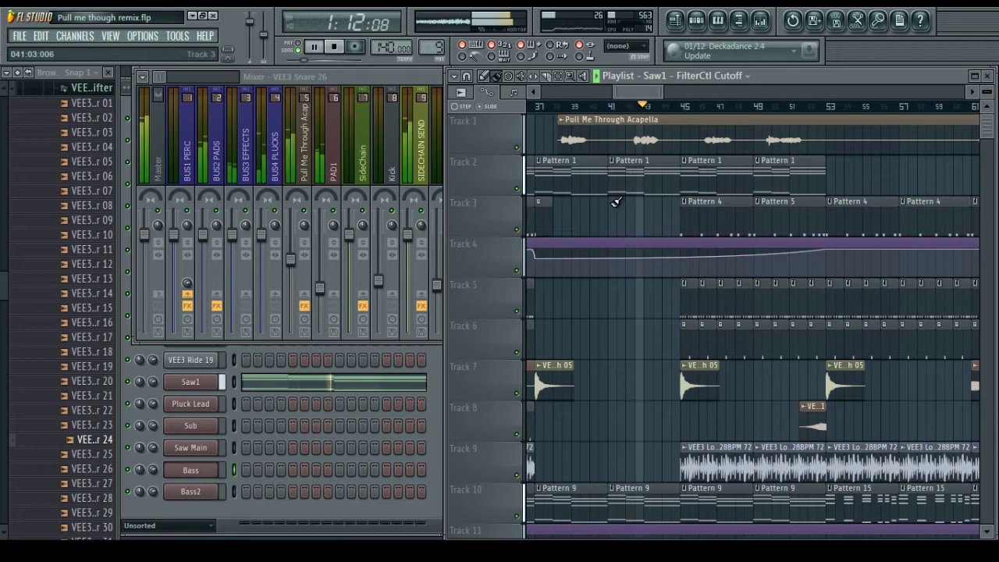
Scroll and pan through the arrangement while the song plays toward bar 80
{"action": "left_click_drag", "start_coordinate": [639, 91], "coordinate": [654, 91]}
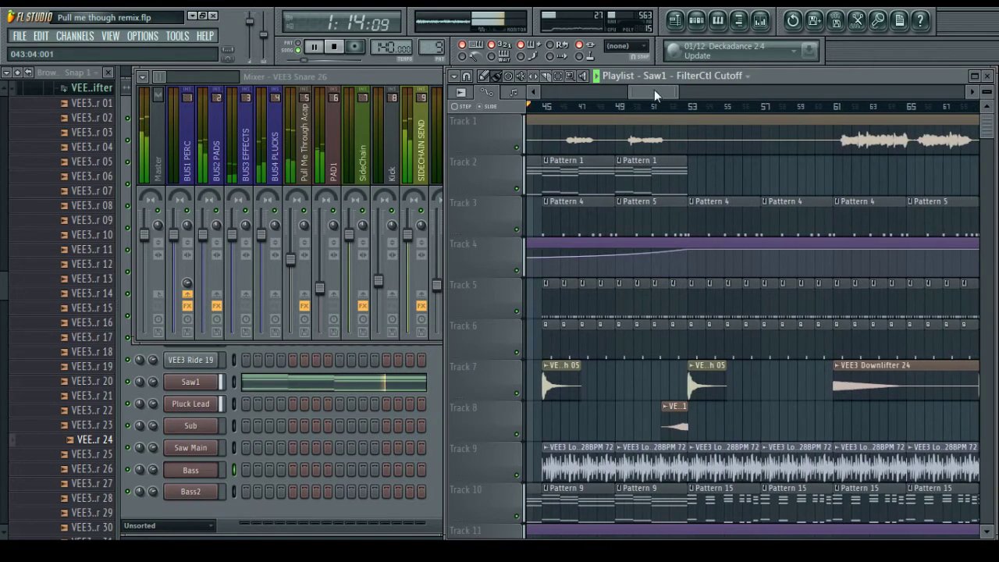
{"action": "scroll", "coordinate": [728, 168], "scroll_direction": "down", "scroll_amount": 10}
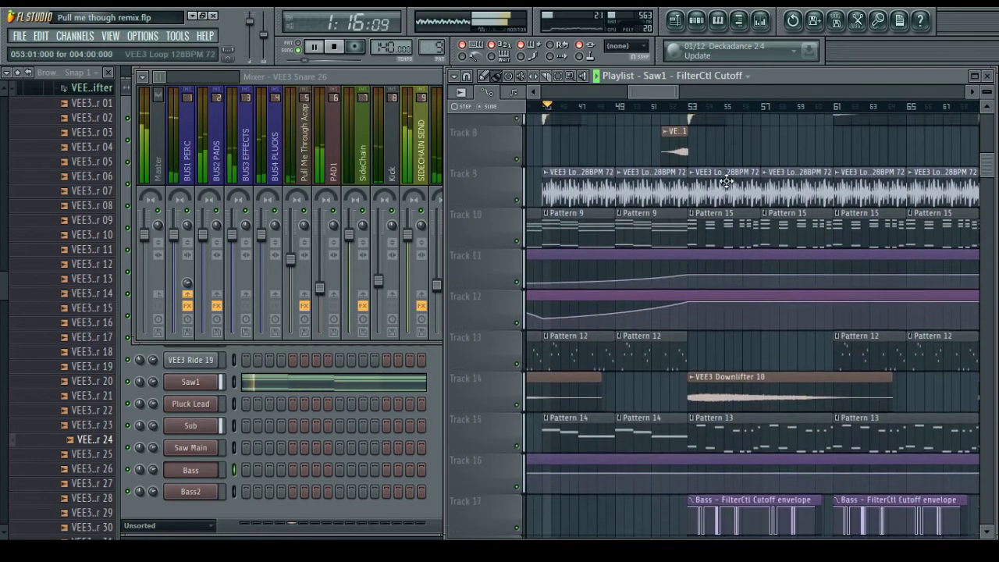
{"action": "scroll", "coordinate": [647, 328], "scroll_direction": "up", "scroll_amount": 1}
{"action": "scroll", "coordinate": [643, 323], "scroll_direction": "up", "scroll_amount": 8}
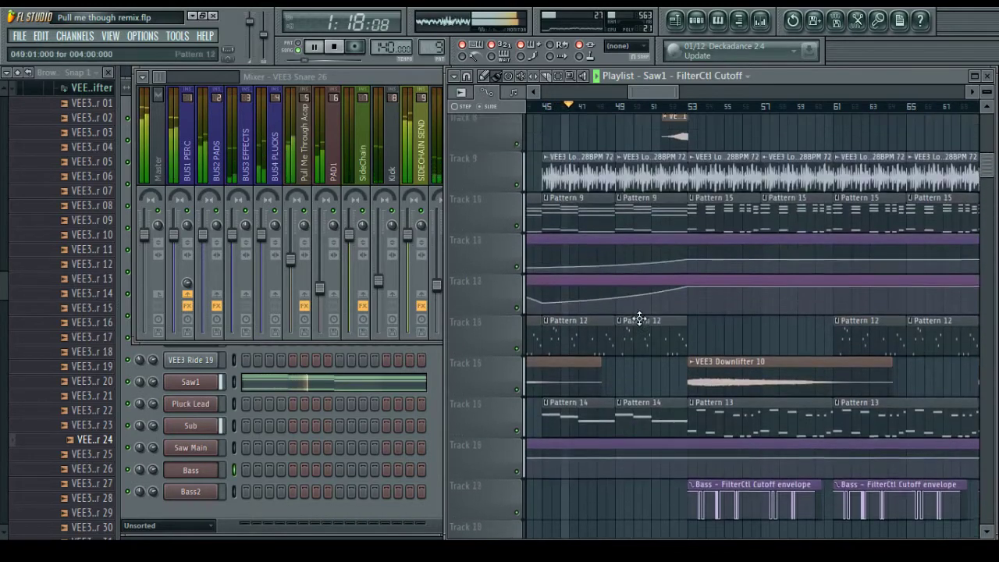
{"action": "scroll", "coordinate": [761, 312], "scroll_direction": "up", "scroll_amount": 2}
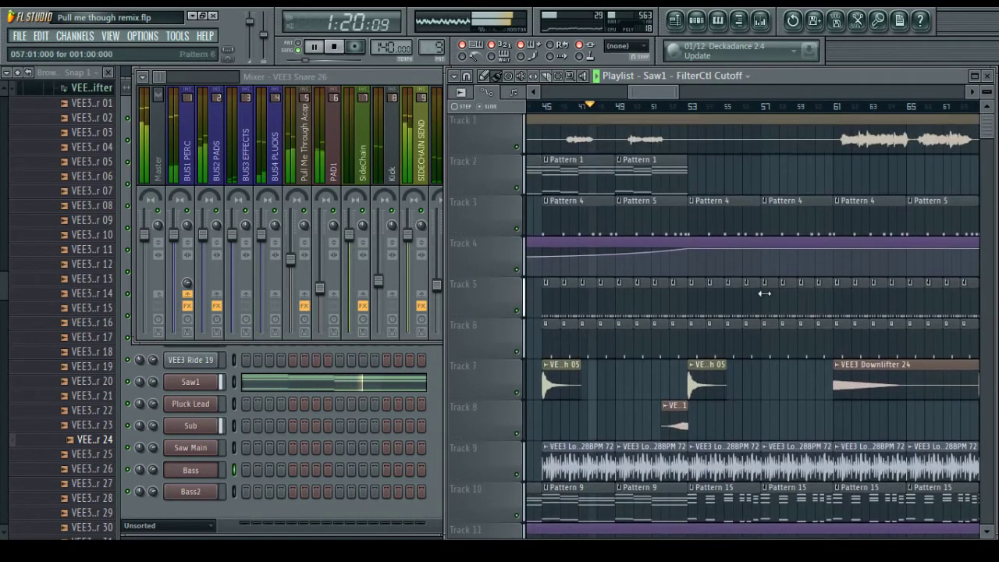
{"action": "left_click_drag", "start_coordinate": [652, 91], "coordinate": [662, 92]}
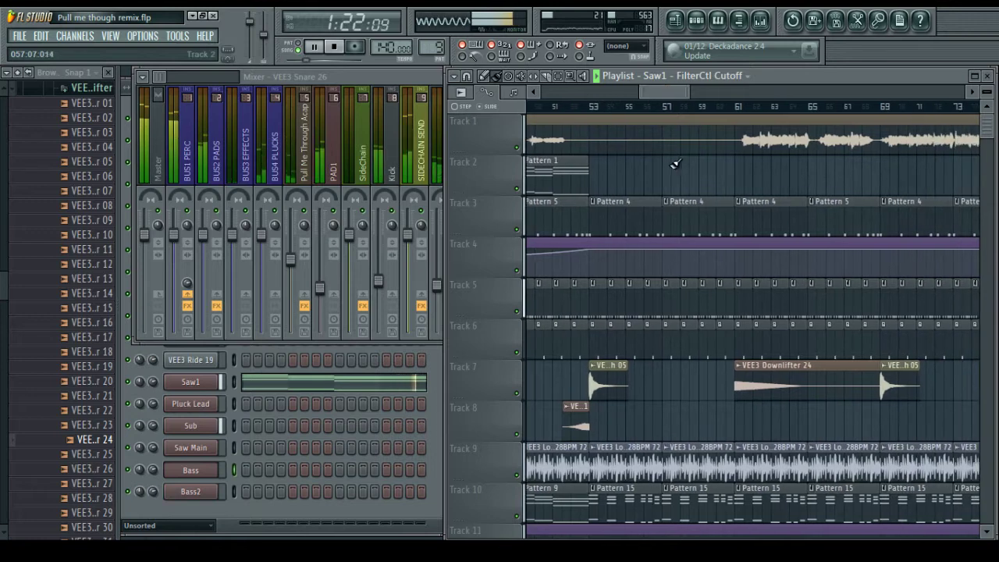
{"action": "scroll", "coordinate": [670, 195], "scroll_direction": "down", "scroll_amount": 4}
{"action": "scroll", "coordinate": [669, 226], "scroll_direction": "up", "scroll_amount": 4}
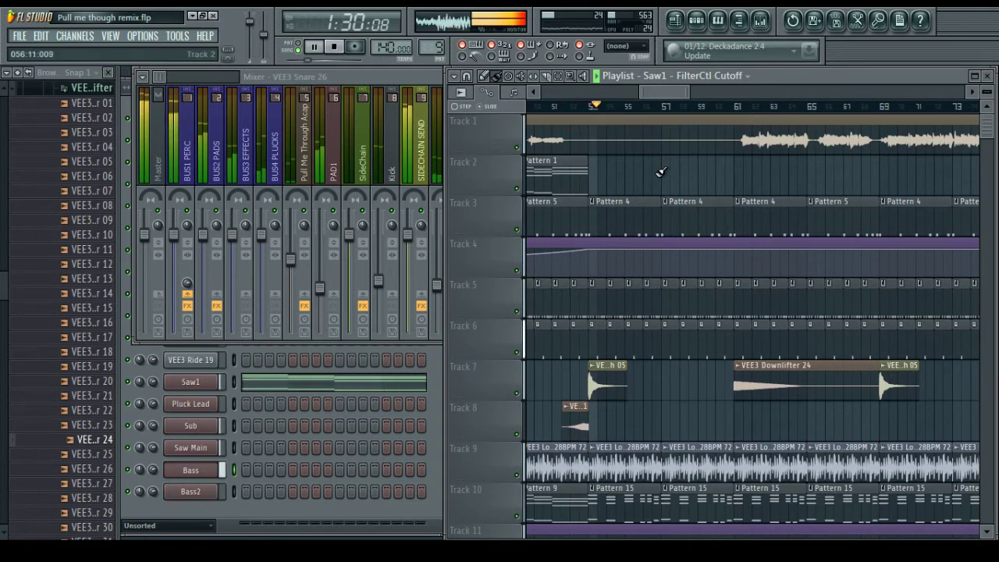
{"action": "scroll", "coordinate": [660, 171], "scroll_direction": "down", "scroll_amount": 10}
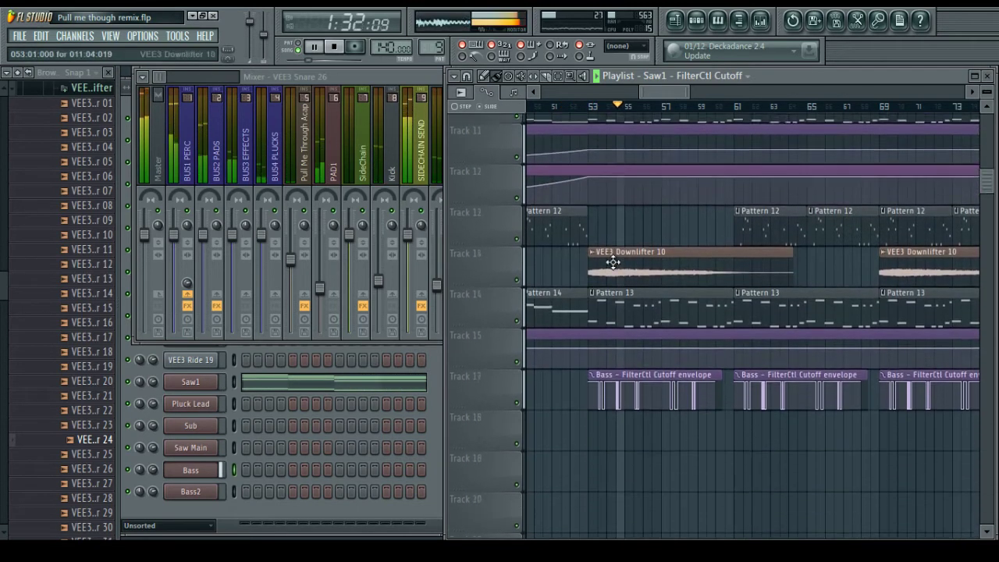
{"action": "scroll", "coordinate": [620, 216], "scroll_direction": "up", "scroll_amount": 10}
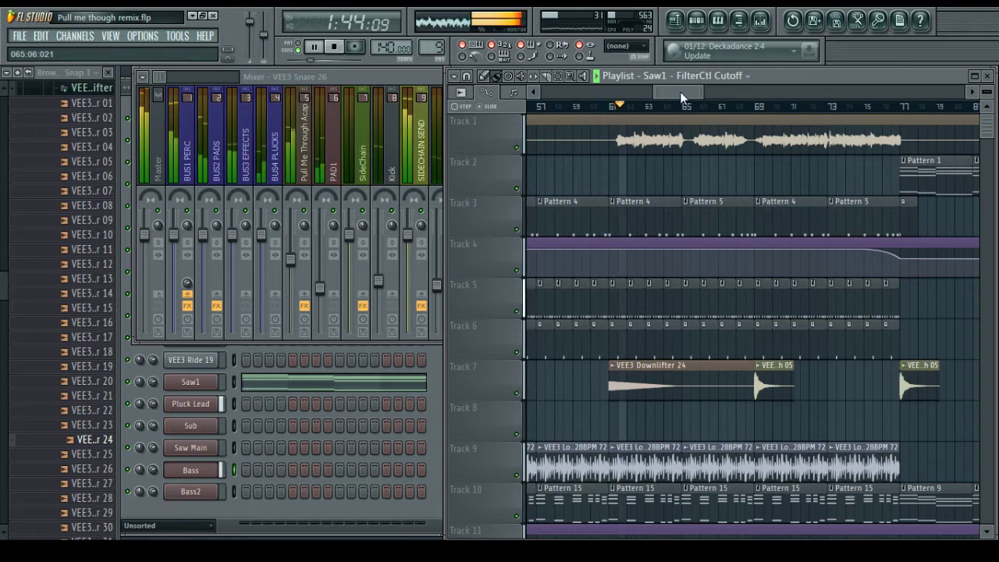
{"action": "left_click_drag", "start_coordinate": [680, 92], "coordinate": [685, 90]}
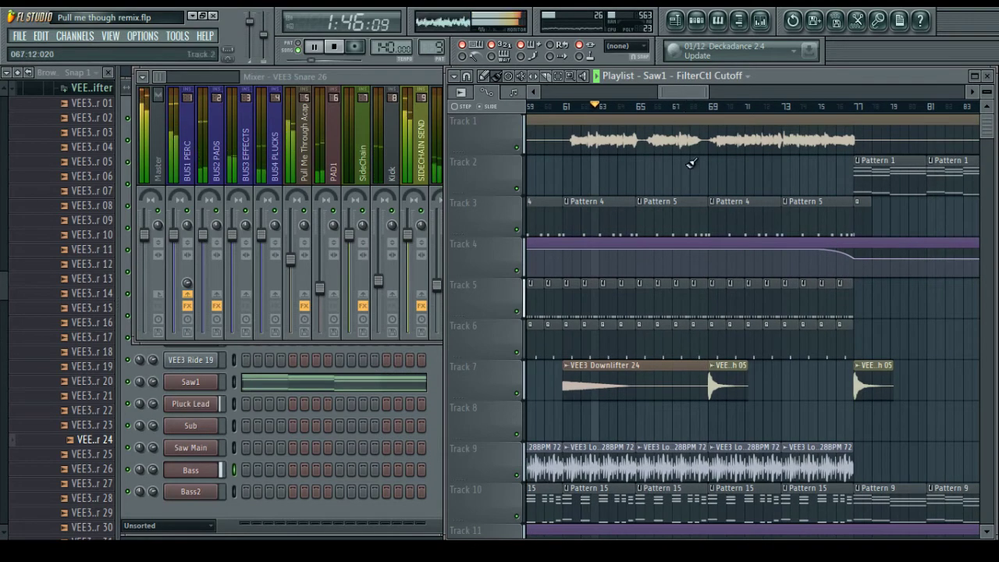
{"action": "scroll", "coordinate": [691, 169], "scroll_direction": "down", "scroll_amount": 1}
{"action": "scroll", "coordinate": [691, 170], "scroll_direction": "down", "scroll_amount": 4}
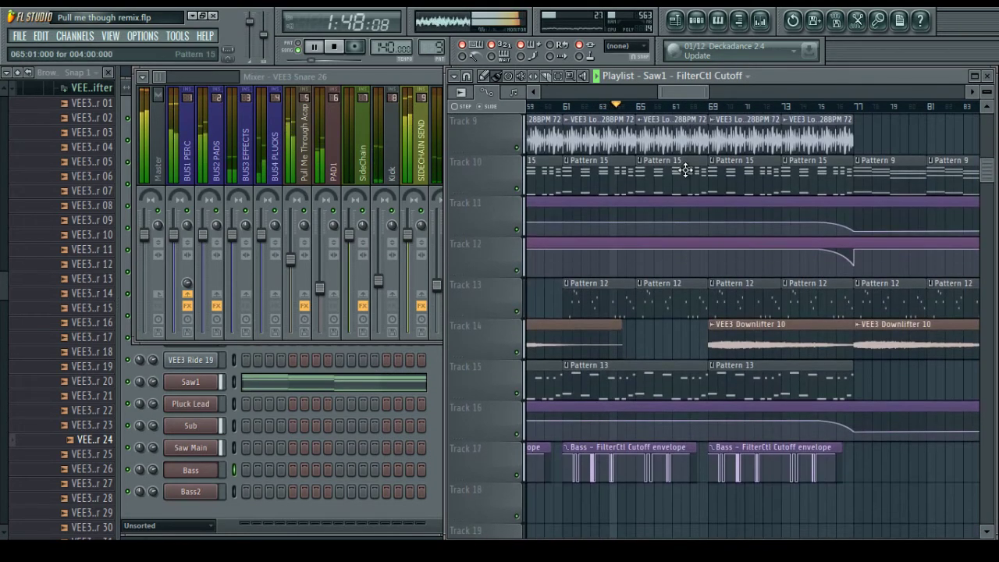
{"action": "scroll", "coordinate": [685, 169], "scroll_direction": "up", "scroll_amount": 3}
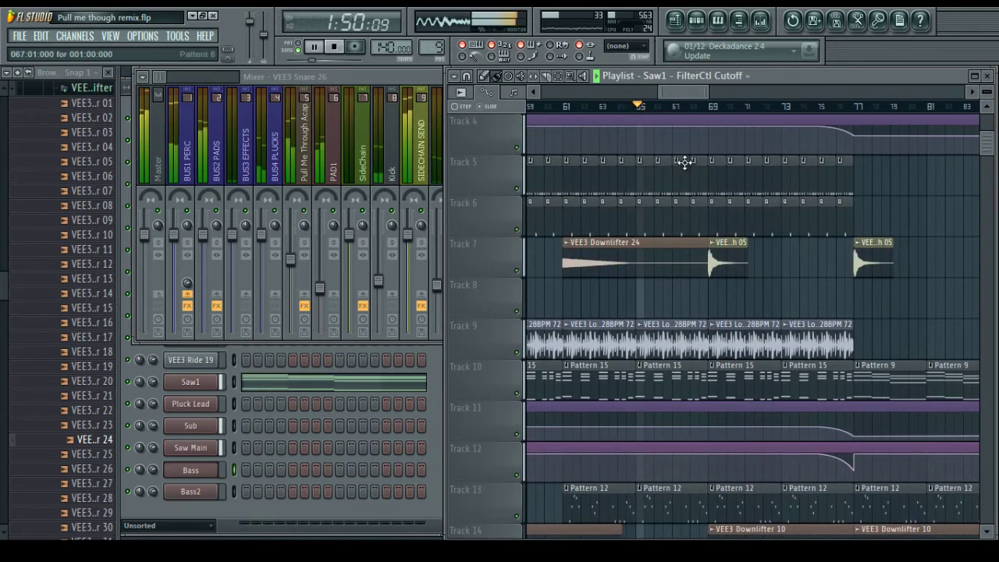
{"action": "left_click_drag", "start_coordinate": [684, 91], "coordinate": [688, 90]}
Lower the Bass2 mixer fader to -9.3 dB, then bring the playlist back in front
{"action": "left_click", "coordinate": [758, 21]}
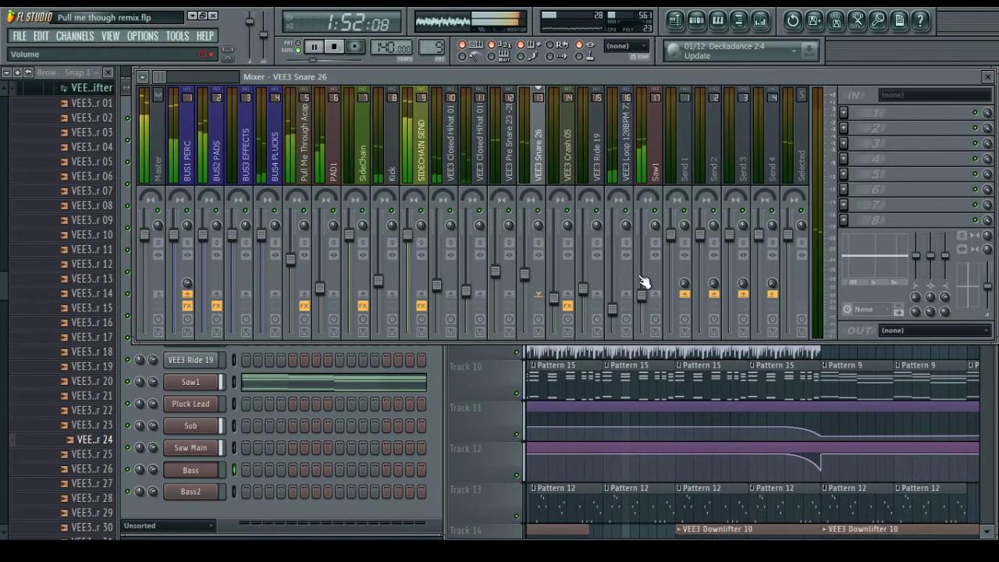
{"action": "left_click_drag", "start_coordinate": [169, 77], "coordinate": [177, 77]}
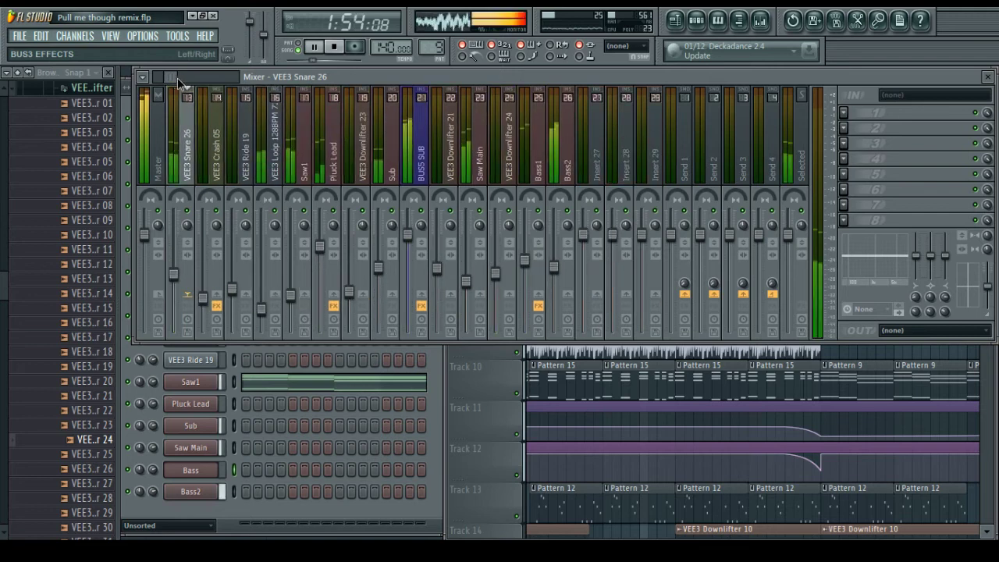
{"action": "left_click_drag", "start_coordinate": [553, 272], "coordinate": [553, 278]}
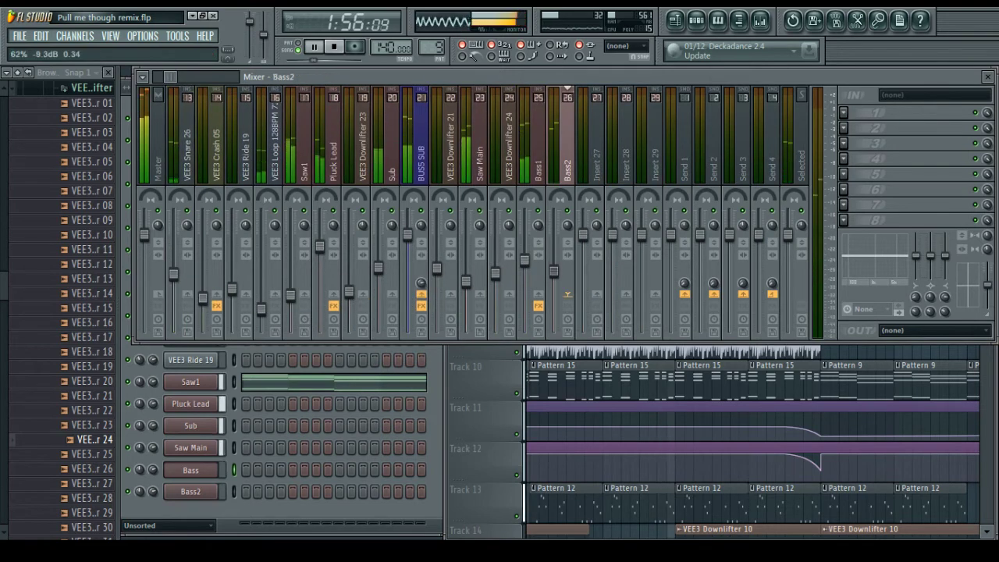
{"action": "right_click", "coordinate": [845, 351]}
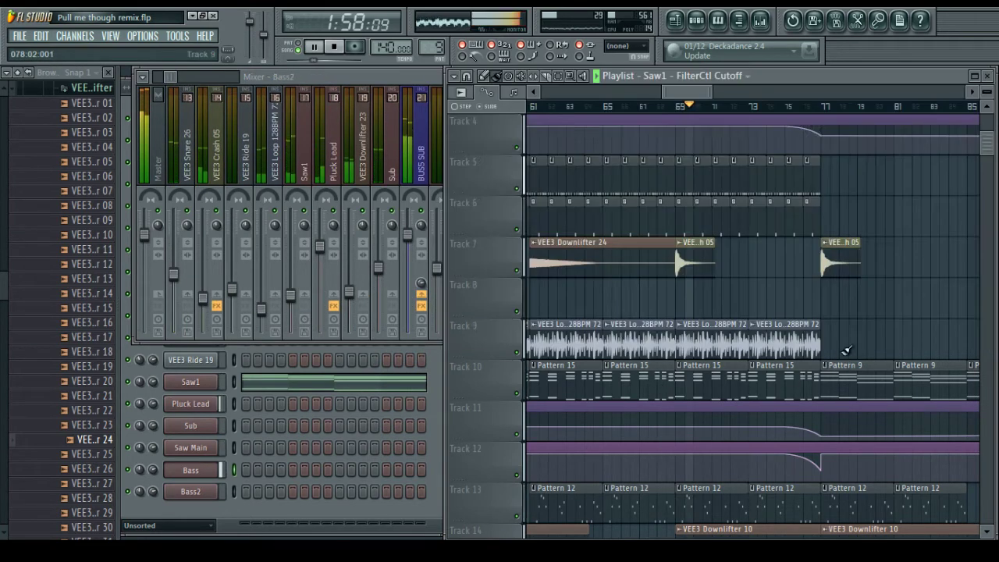
{"action": "mouse_move", "coordinate": [683, 93]}
{"action": "left_mouse_down"}
{"action": "mouse_move", "coordinate": [710, 92]}
{"action": "mouse_move", "coordinate": [699, 93]}
{"action": "left_mouse_up"}
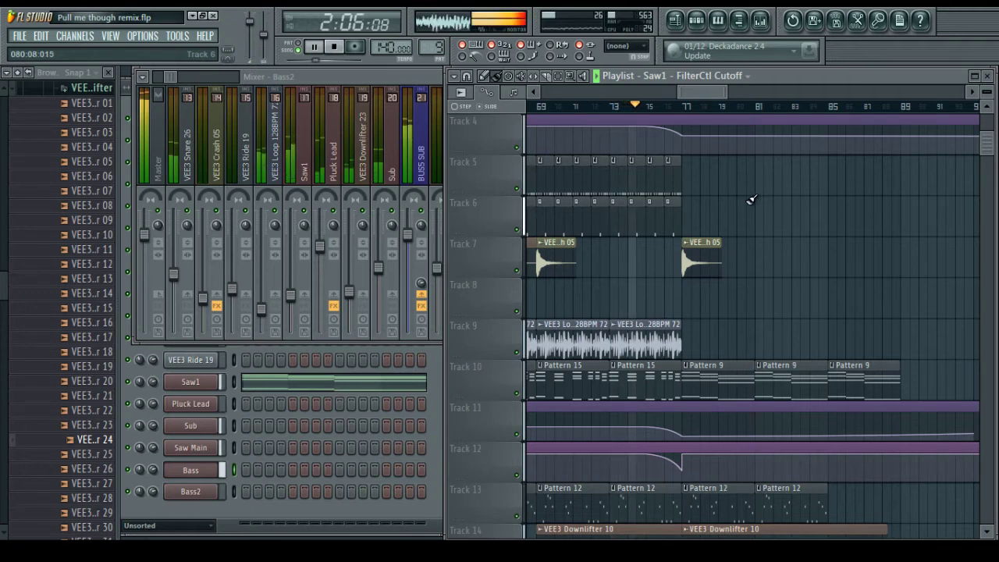
{"action": "scroll", "coordinate": [751, 200], "scroll_direction": "up", "scroll_amount": 3}
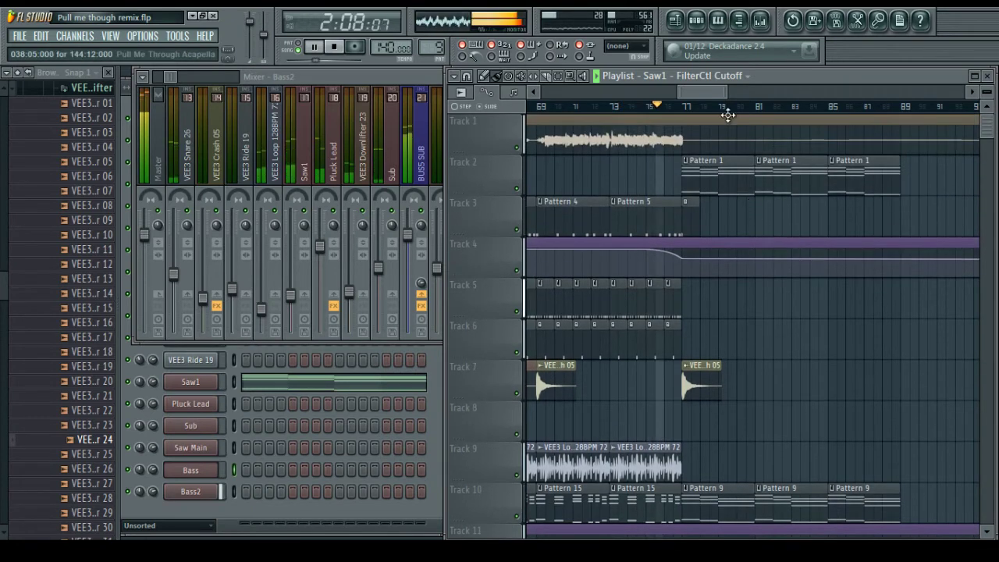
{"action": "left_click_drag", "start_coordinate": [702, 92], "coordinate": [709, 92]}
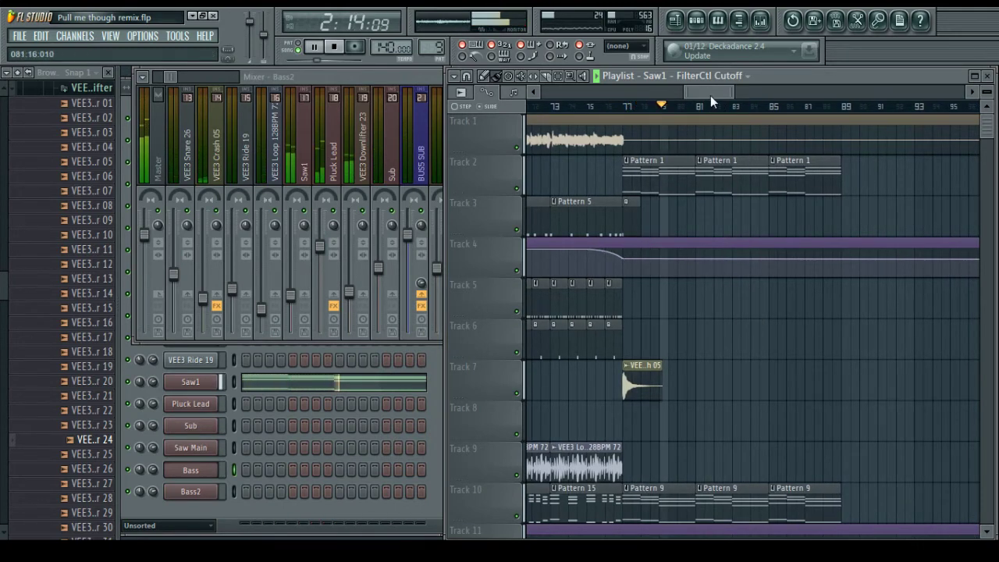
{"action": "mouse_move", "coordinate": [710, 94]}
{"action": "left_mouse_down"}
{"action": "mouse_move", "coordinate": [804, 109]}
{"action": "mouse_move", "coordinate": [713, 97]}
{"action": "left_mouse_up"}
Paint Pattern 1 and Pattern 9 clips at bar 89, and Pattern 12 clips at bars 85 and 89
{"action": "left_click", "coordinate": [771, 192]}
{"action": "left_click", "coordinate": [820, 181]}
{"action": "scroll", "coordinate": [823, 213], "scroll_direction": "down", "scroll_amount": 3}
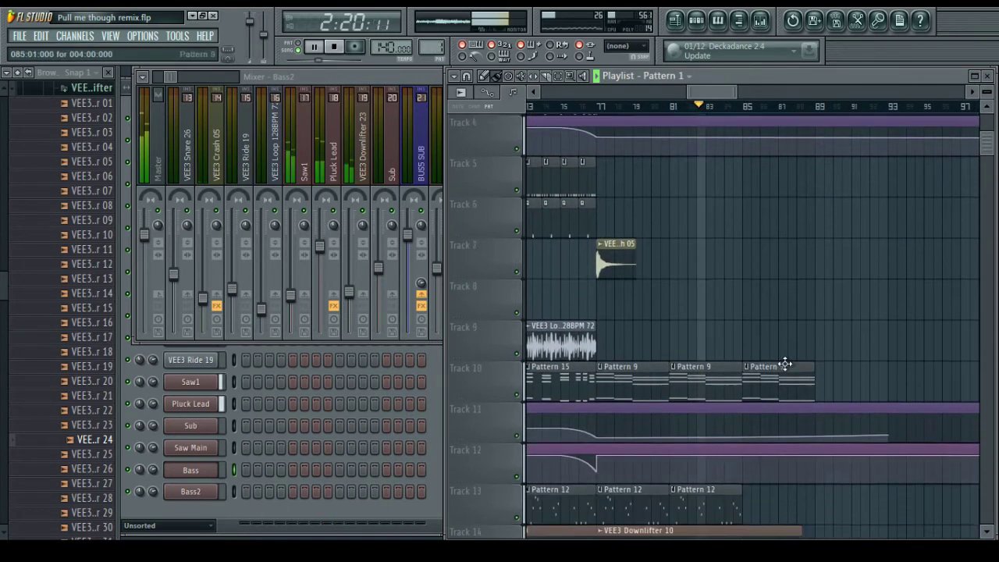
{"action": "left_click", "coordinate": [780, 365]}
{"action": "left_click", "coordinate": [817, 375]}
{"action": "scroll", "coordinate": [817, 375], "scroll_direction": "down", "scroll_amount": 2}
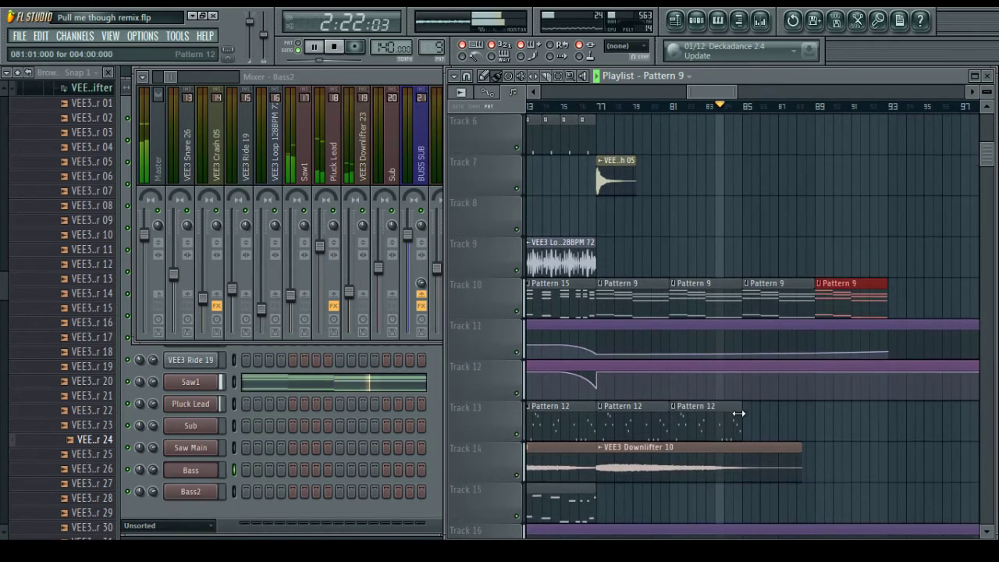
{"action": "left_click", "coordinate": [736, 411]}
{"action": "left_click", "coordinate": [745, 414]}
{"action": "left_click", "coordinate": [827, 412]}
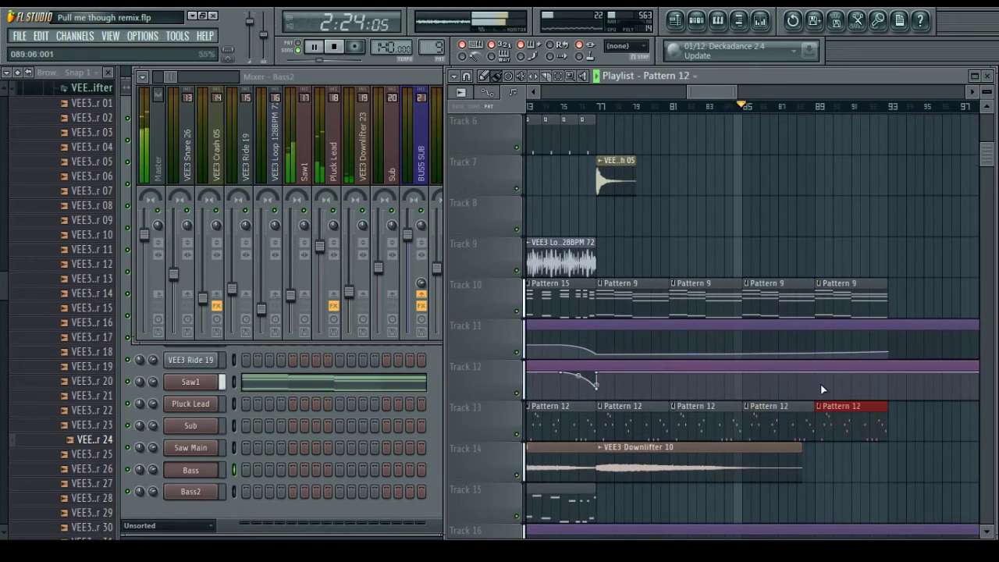
Add Pattern 11 on Track 3, Downlifter 10 on Track 14 and Crash 05 on Track 7 at bar 85
{"action": "scroll", "coordinate": [765, 266], "scroll_direction": "up", "scroll_amount": 5}
{"action": "left_click", "coordinate": [602, 219]}
{"action": "left_click", "coordinate": [620, 221]}
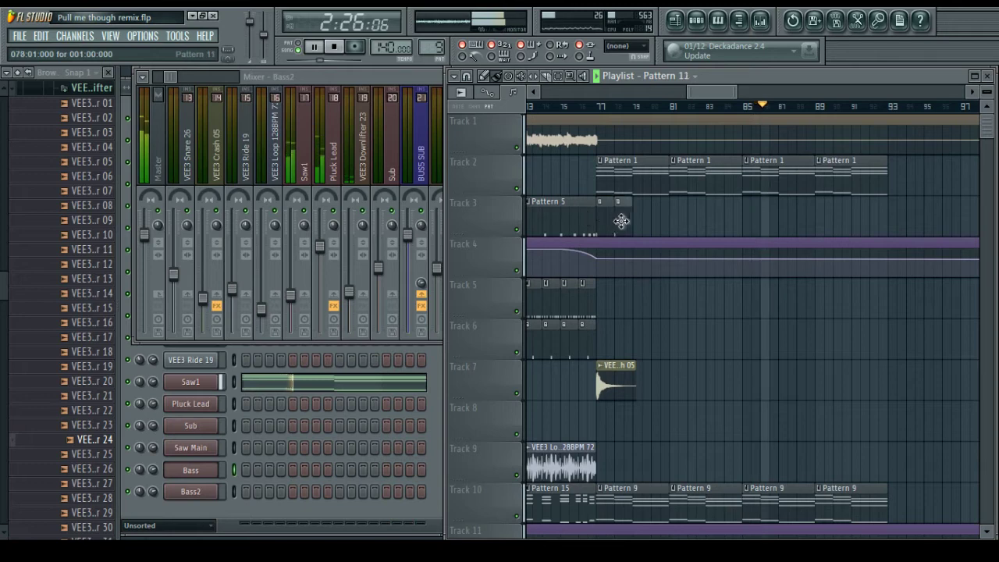
{"action": "scroll", "coordinate": [726, 258], "scroll_direction": "down", "scroll_amount": 6}
{"action": "left_click", "coordinate": [658, 408]}
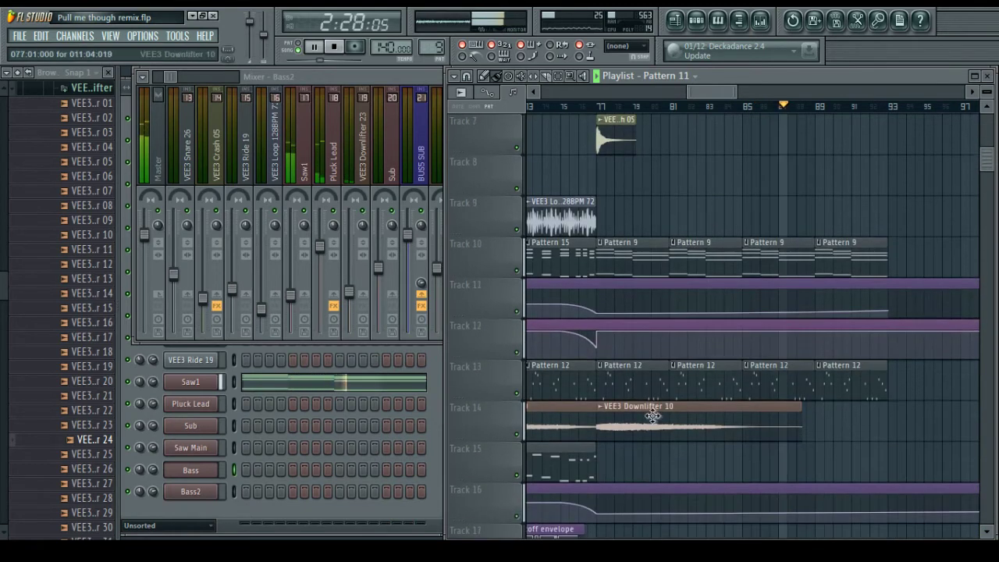
{"action": "left_click", "coordinate": [750, 426]}
{"action": "scroll", "coordinate": [742, 267], "scroll_direction": "up", "scroll_amount": 3}
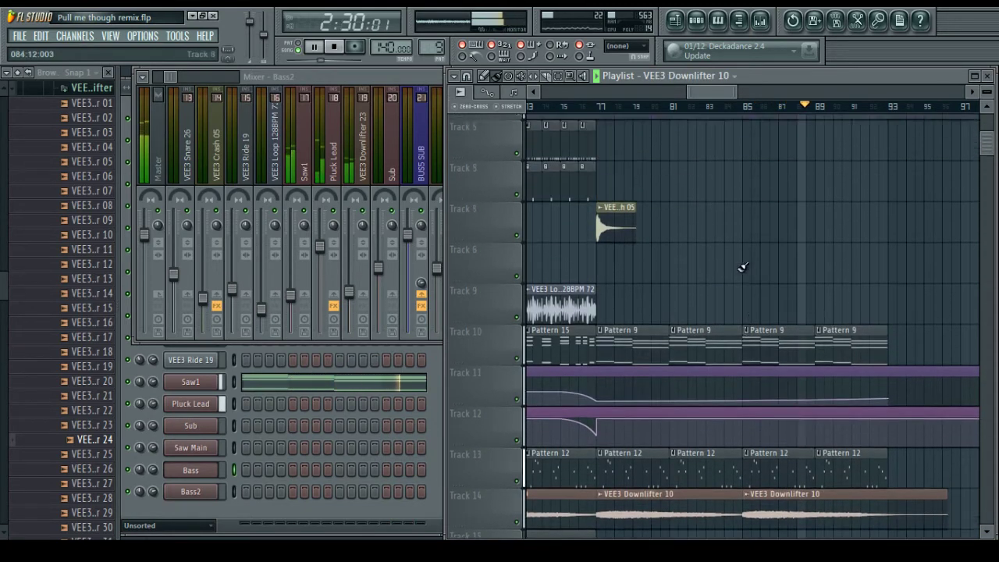
{"action": "left_click", "coordinate": [604, 262]}
{"action": "left_click", "coordinate": [757, 263]}
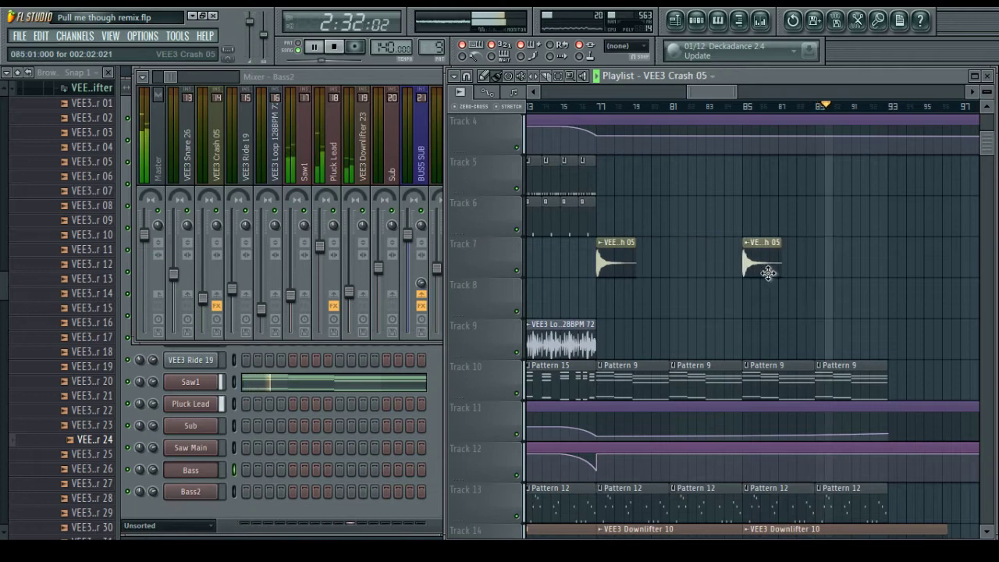
{"action": "scroll", "coordinate": [713, 252], "scroll_direction": "up", "scroll_amount": 2}
{"action": "scroll", "coordinate": [714, 252], "scroll_direction": "up", "scroll_amount": 1}
{"action": "left_click", "coordinate": [144, 499]}
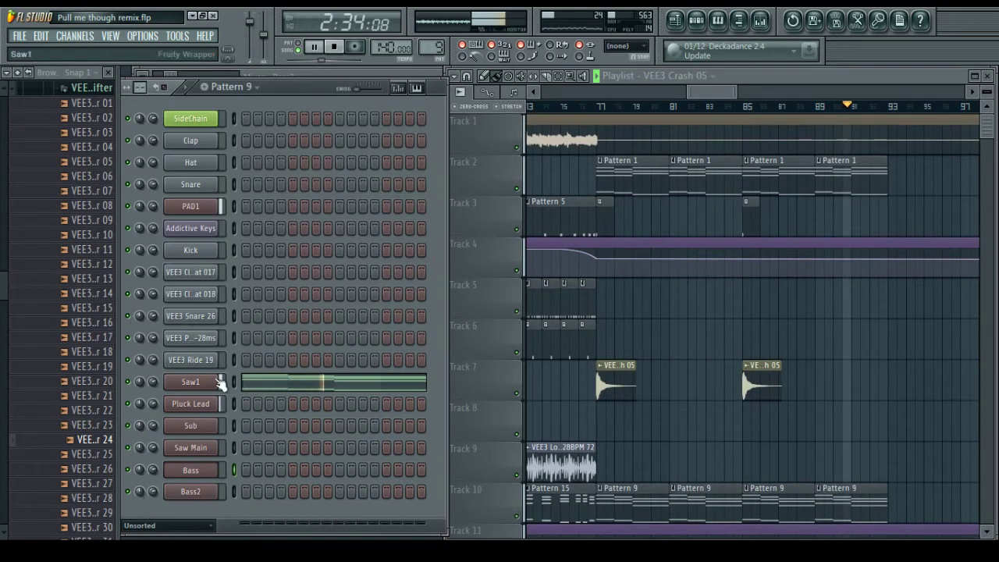
Duplicate the Kick channel as Kick #2, reverse its sample and stop playback
{"action": "left_click", "coordinate": [192, 249]}
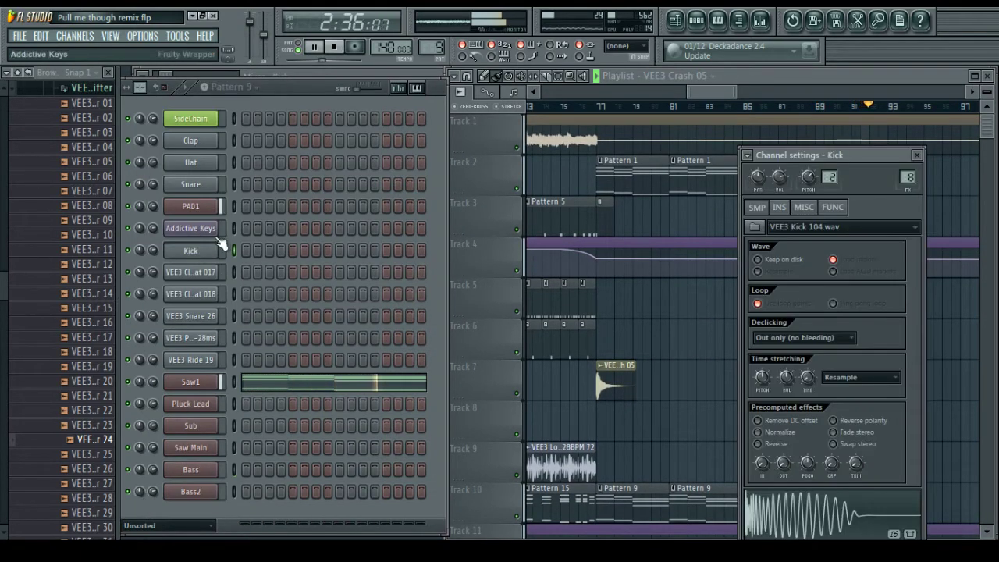
{"action": "right_click", "coordinate": [222, 244]}
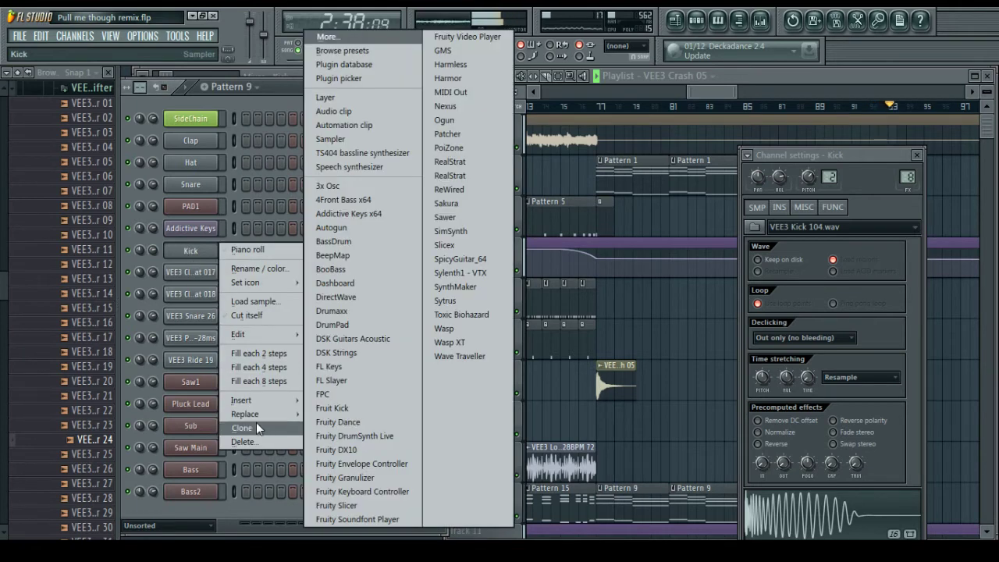
{"action": "left_click", "coordinate": [259, 428]}
{"action": "left_click", "coordinate": [195, 273]}
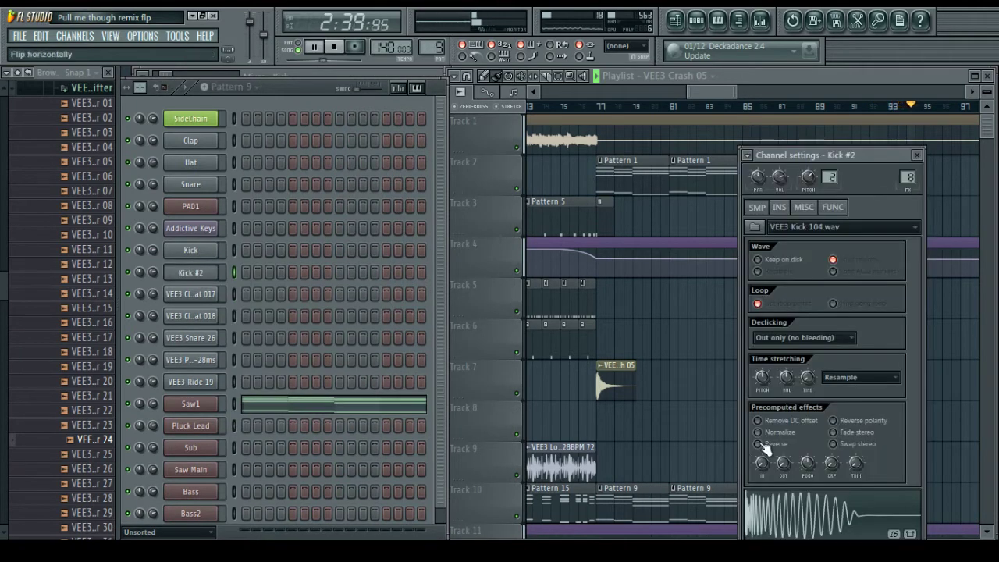
{"action": "left_click", "coordinate": [757, 443]}
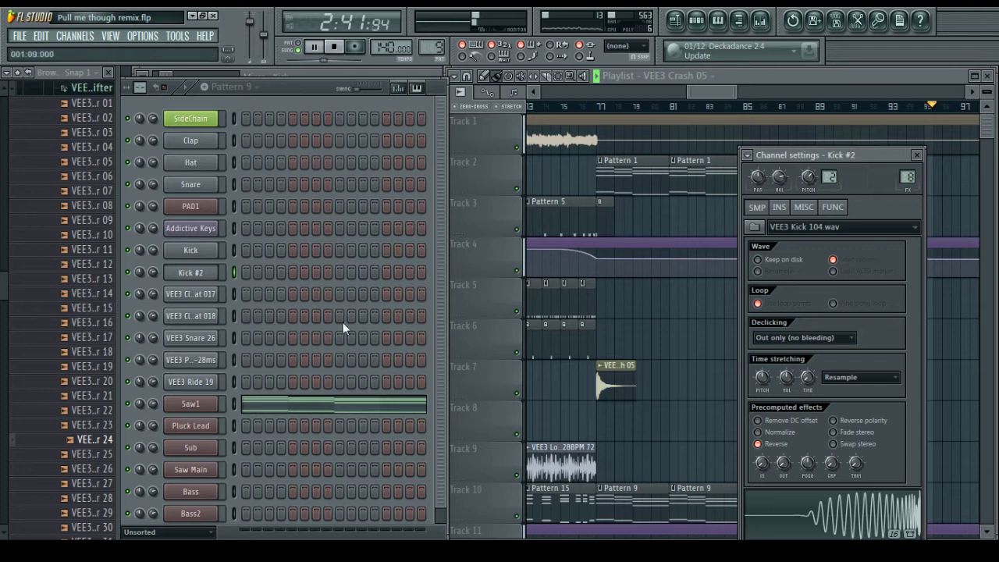
{"action": "key", "text": "space"}
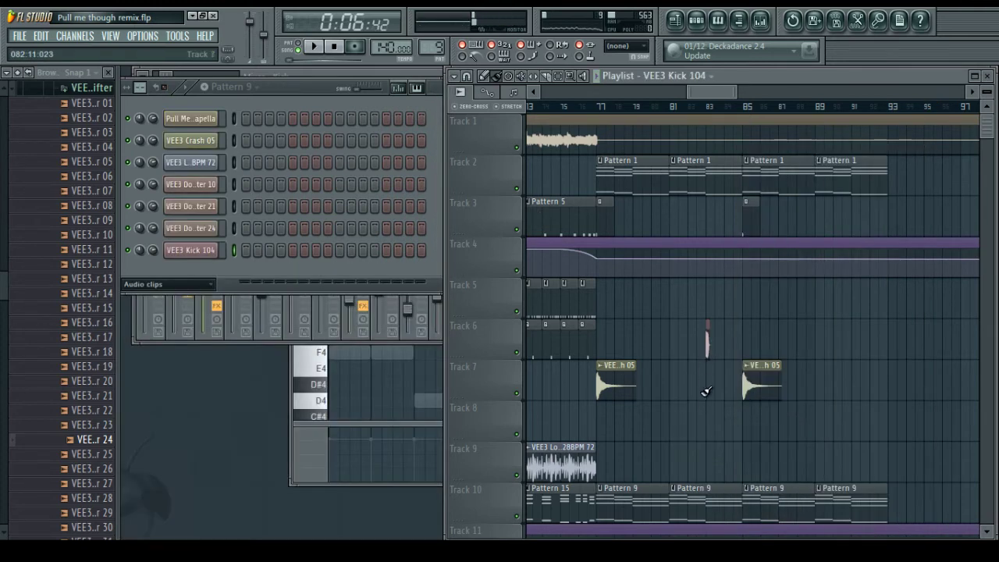
Slide the VEE3 Kick 104 clip toward bar 85 and reverse its sample
{"action": "scroll", "coordinate": [736, 110], "scroll_direction": "up", "scroll_amount": 6}
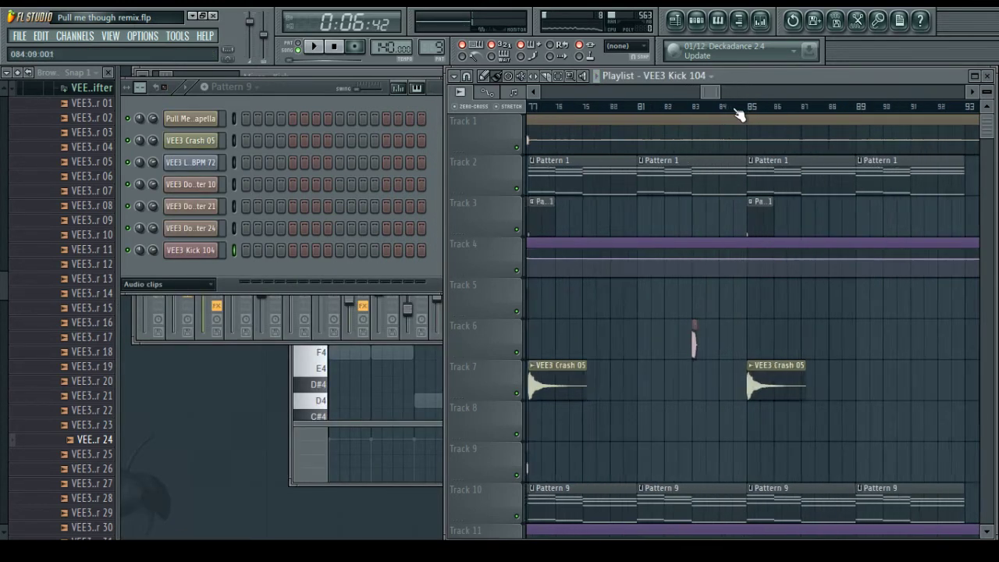
{"action": "left_click_drag", "start_coordinate": [617, 348], "coordinate": [826, 363]}
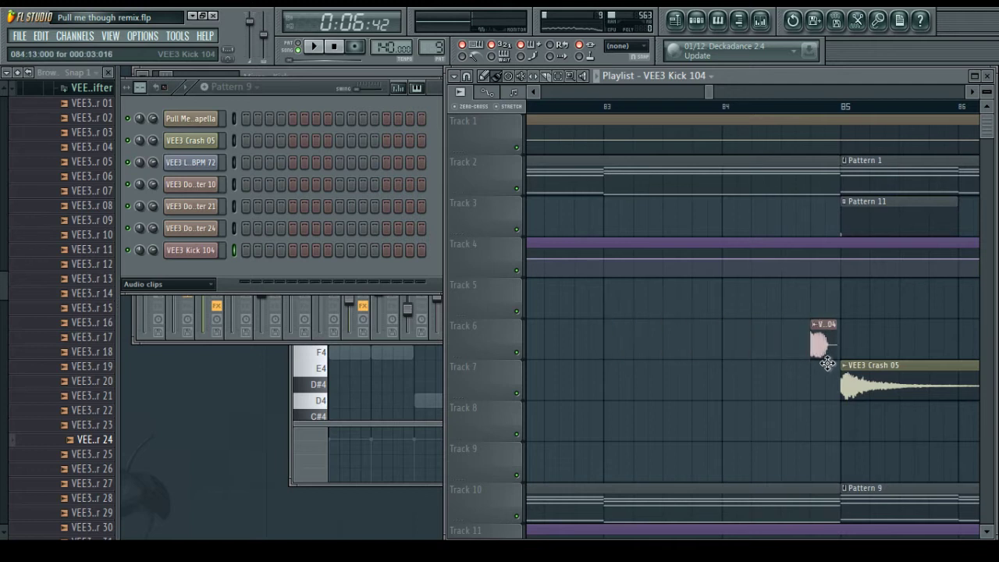
{"action": "scroll", "coordinate": [856, 107], "scroll_direction": "up", "scroll_amount": 6}
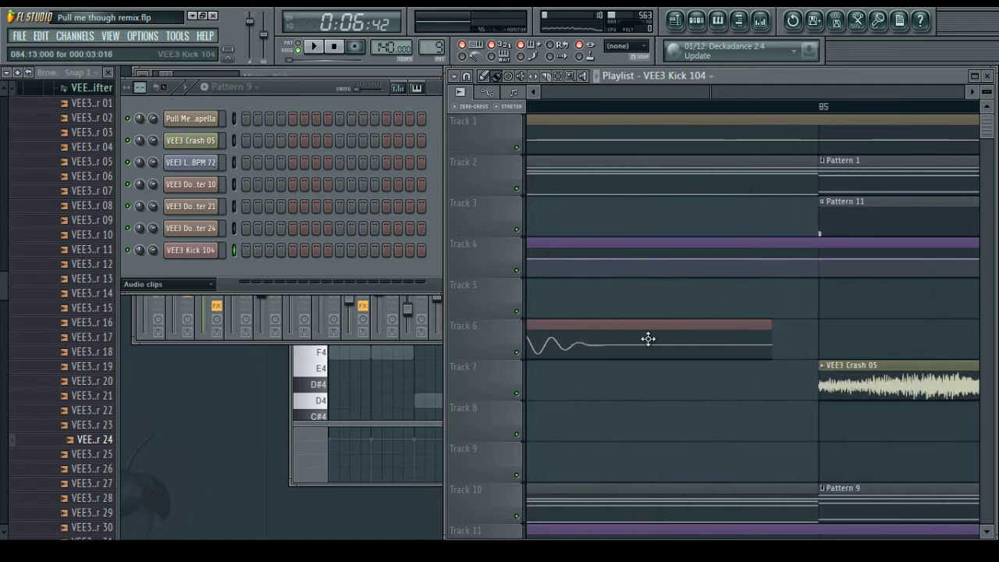
{"action": "left_click_drag", "start_coordinate": [649, 339], "coordinate": [852, 347]}
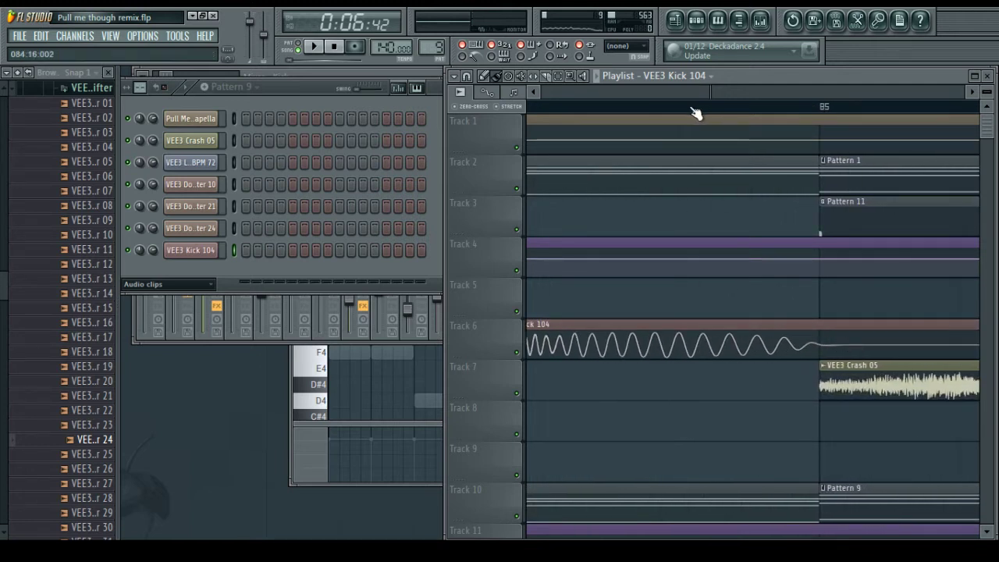
{"action": "scroll", "coordinate": [692, 111], "scroll_direction": "down", "scroll_amount": 2}
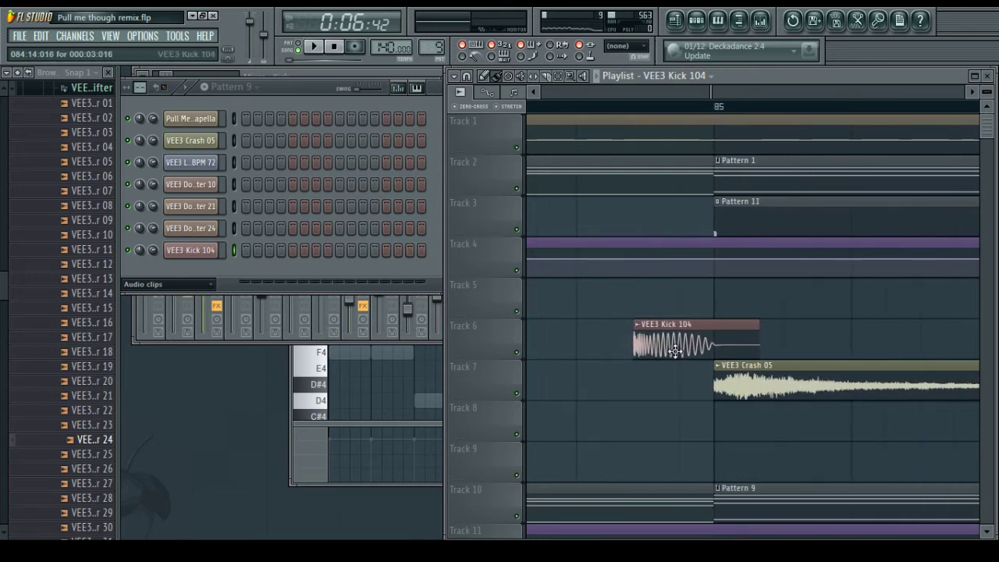
{"action": "double_click", "coordinate": [675, 351]}
{"action": "left_click", "coordinate": [758, 411]}
{"action": "left_click", "coordinate": [781, 490]}
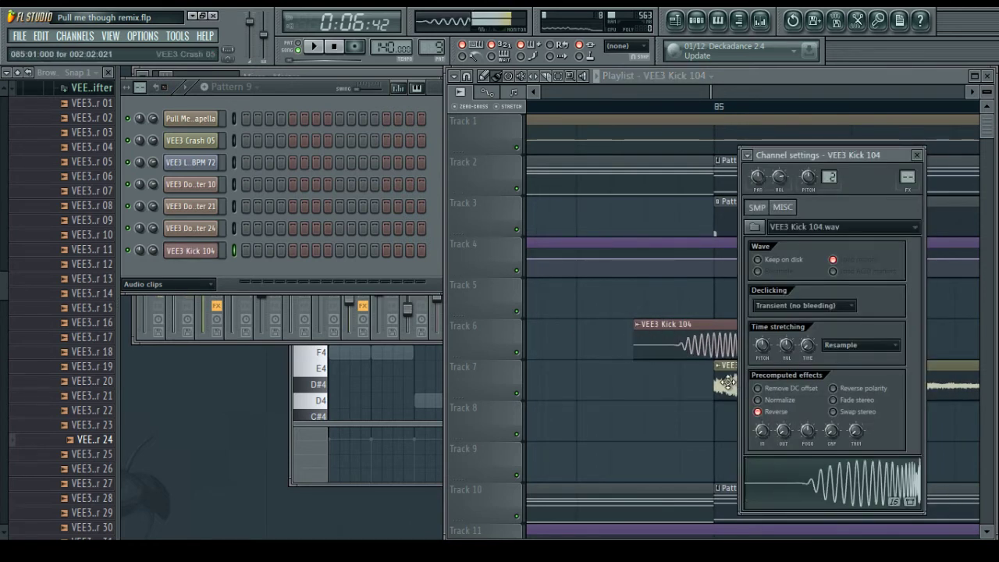
Move the reversed kick onto Track 5, trim it to end at bar 85, and play from bar 84
{"action": "left_click_drag", "start_coordinate": [725, 338], "coordinate": [686, 282]}
{"action": "scroll", "coordinate": [714, 110], "scroll_direction": "up", "scroll_amount": 2}
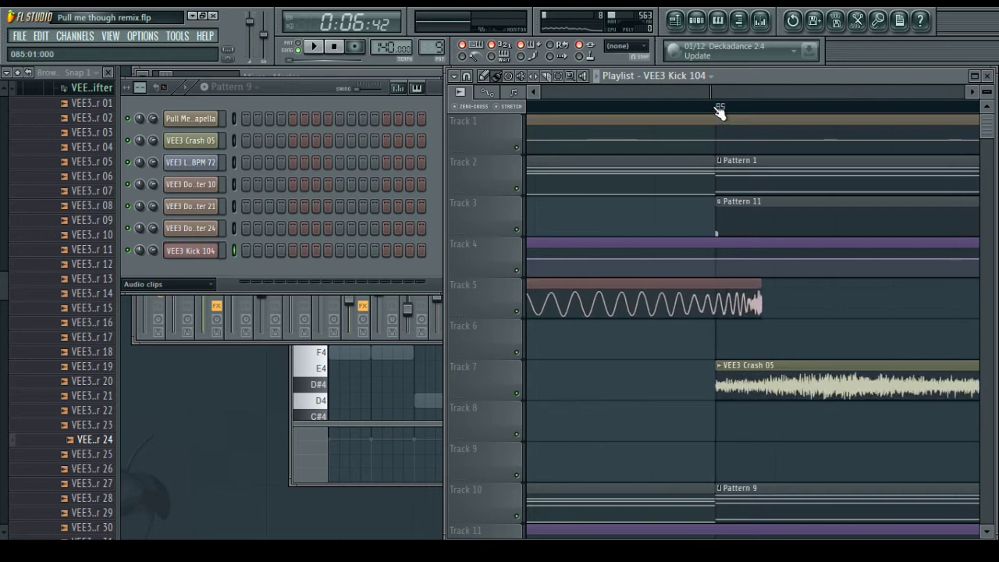
{"action": "left_click_drag", "start_coordinate": [751, 303], "coordinate": [706, 308]}
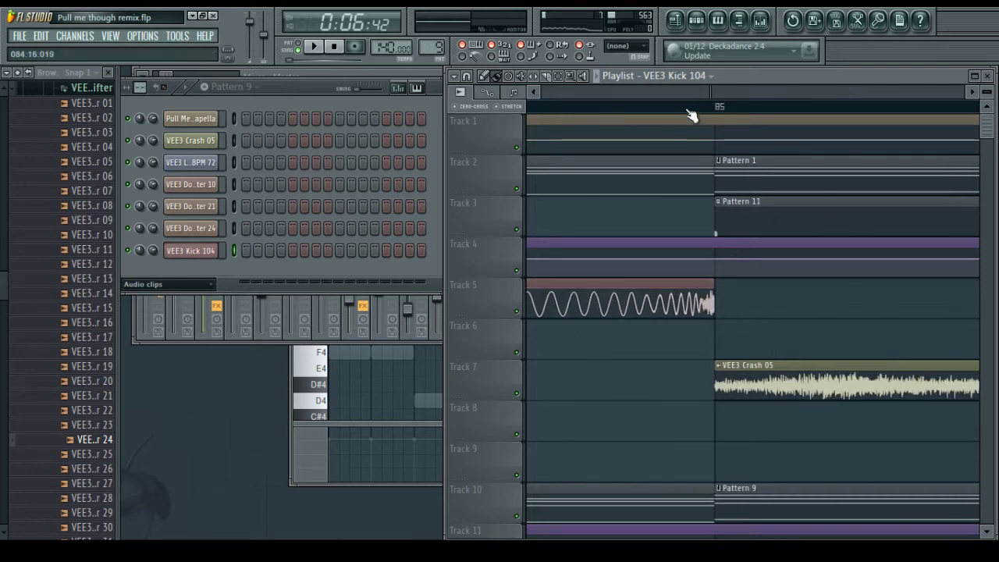
{"action": "scroll", "coordinate": [687, 110], "scroll_direction": "down", "scroll_amount": 4}
{"action": "left_click", "coordinate": [622, 106]}
{"action": "key", "text": "space"}
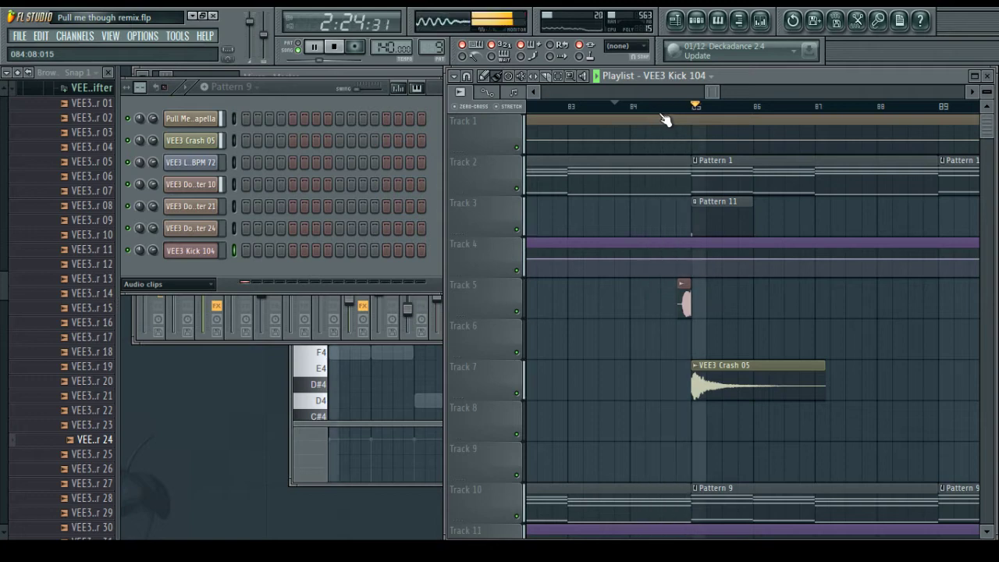
Paint two Pattern 14 clips on Track 15 starting at bar 85
{"action": "scroll", "coordinate": [663, 111], "scroll_direction": "down", "scroll_amount": 4}
{"action": "scroll", "coordinate": [719, 327], "scroll_direction": "down", "scroll_amount": 4}
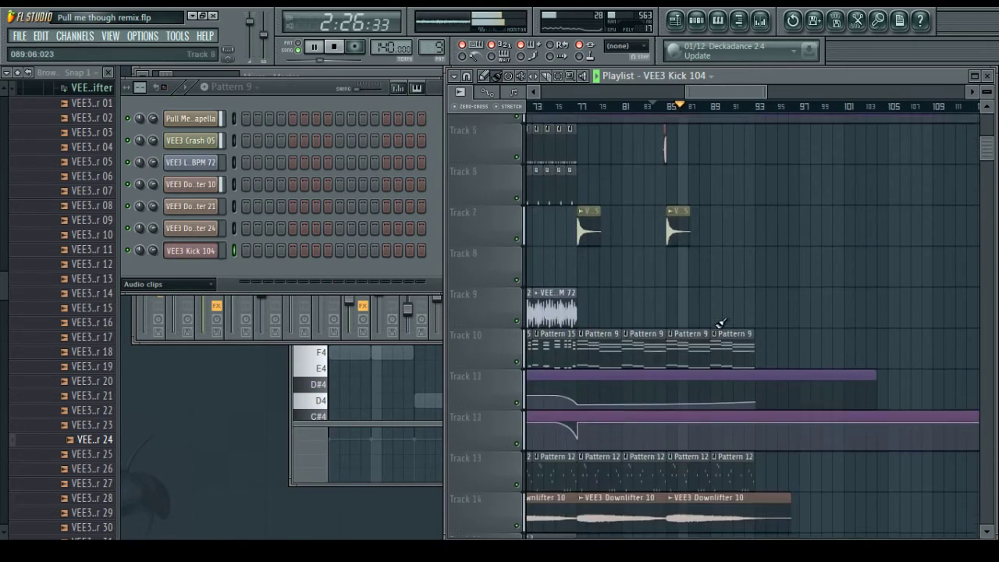
{"action": "scroll", "coordinate": [719, 323], "scroll_direction": "down", "scroll_amount": 4}
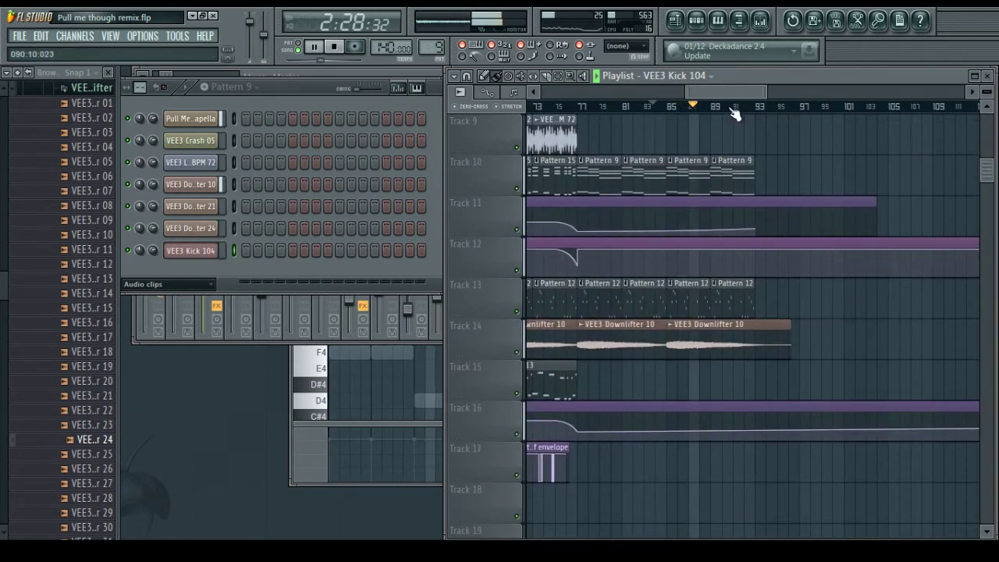
{"action": "mouse_move", "coordinate": [716, 92]}
{"action": "left_mouse_down"}
{"action": "mouse_move", "coordinate": [688, 92]}
{"action": "mouse_move", "coordinate": [706, 92]}
{"action": "mouse_move", "coordinate": [698, 92]}
{"action": "left_mouse_up"}
{"action": "scroll", "coordinate": [718, 158], "scroll_direction": "up", "scroll_amount": 2}
{"action": "scroll", "coordinate": [676, 147], "scroll_direction": "left", "scroll_amount": 8}
{"action": "left_click", "coordinate": [668, 477]}
{"action": "left_click_drag", "start_coordinate": [798, 473], "coordinate": [856, 465]}
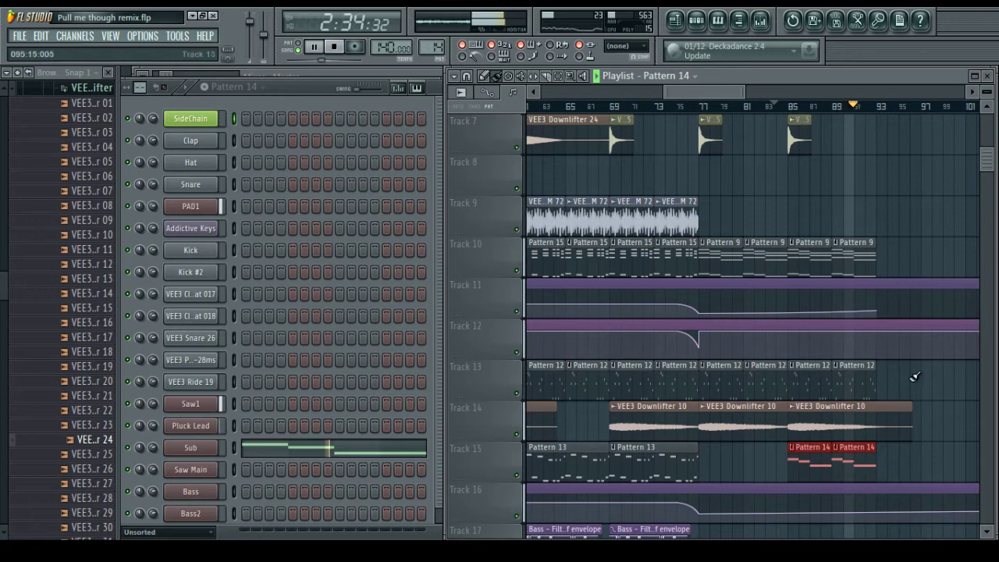
Restart playback and scroll up to listen to the new post-drop section
{"action": "scroll", "coordinate": [913, 327], "scroll_direction": "up", "scroll_amount": 4}
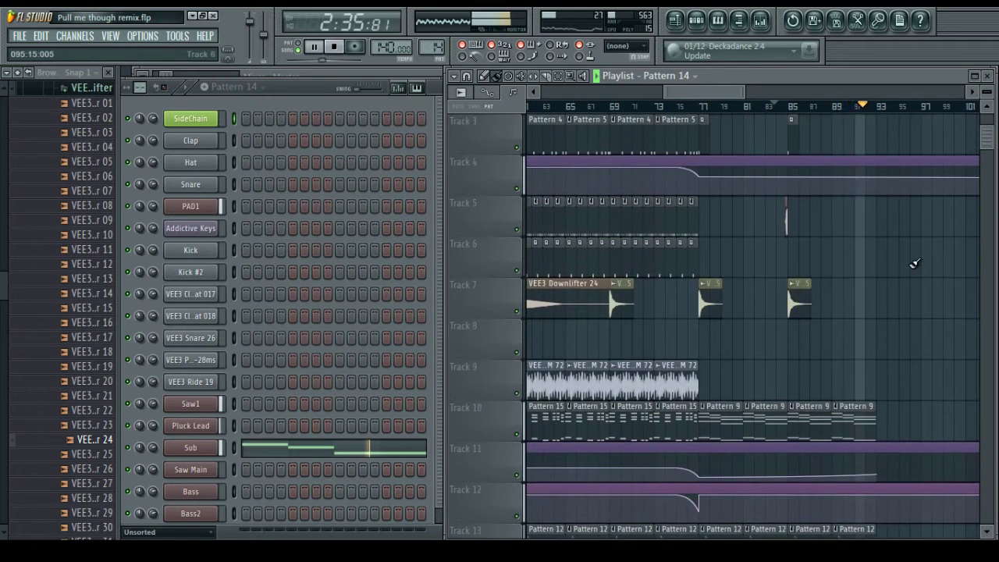
{"action": "key", "text": "space"}
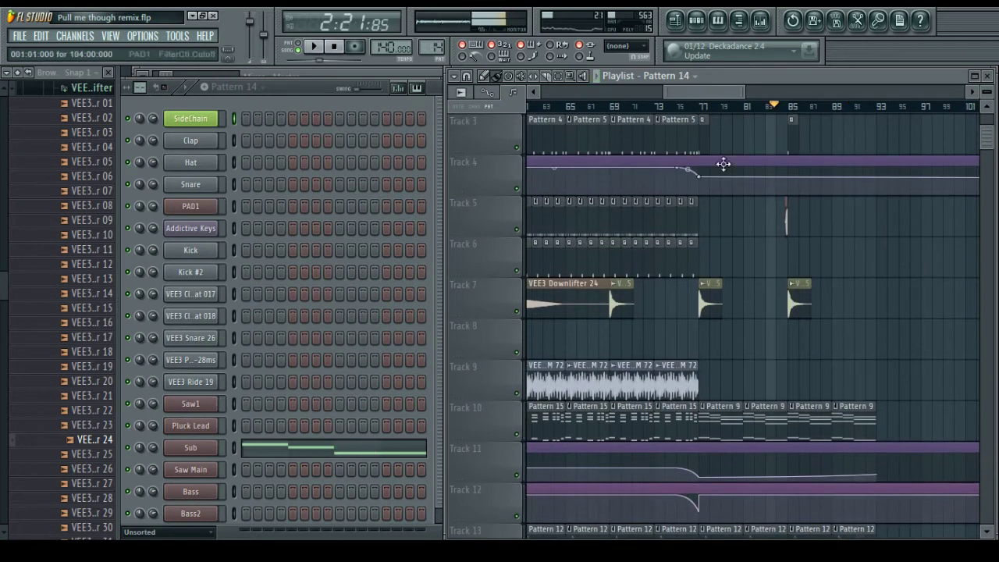
{"action": "key", "text": "space"}
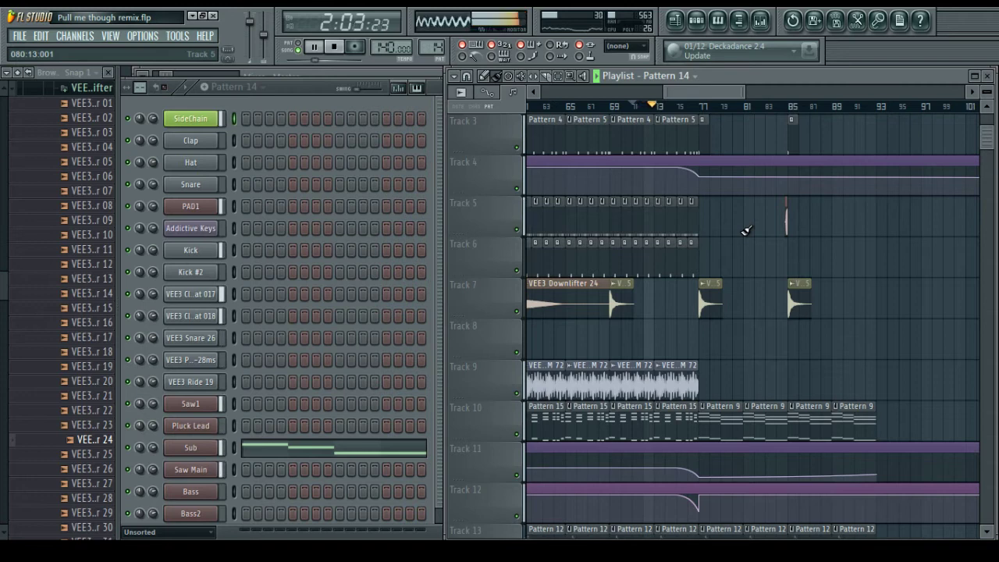
{"action": "scroll", "coordinate": [706, 93], "scroll_direction": "up", "scroll_amount": 2}
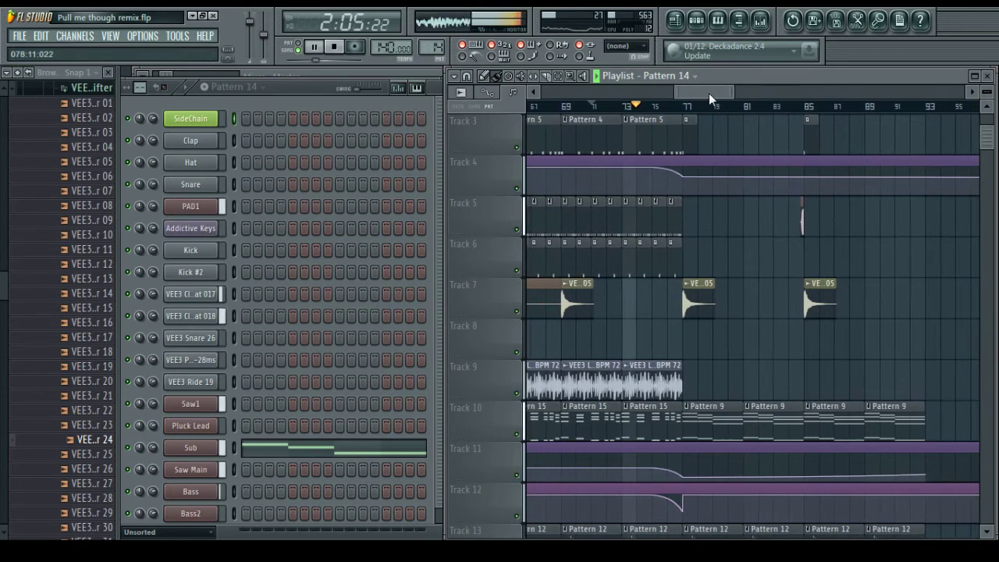
{"action": "scroll", "coordinate": [745, 209], "scroll_direction": "up", "scroll_amount": 1}
{"action": "scroll", "coordinate": [745, 209], "scroll_direction": "up", "scroll_amount": 1}
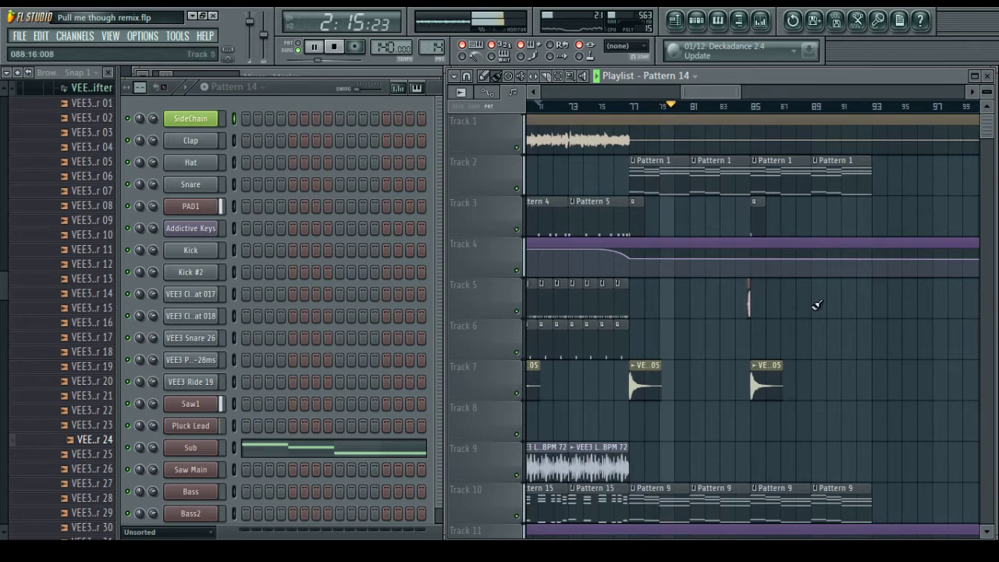
Lower the reversed VEE3 Kick 104 channel volume to 69%
{"action": "double_click", "coordinate": [748, 297]}
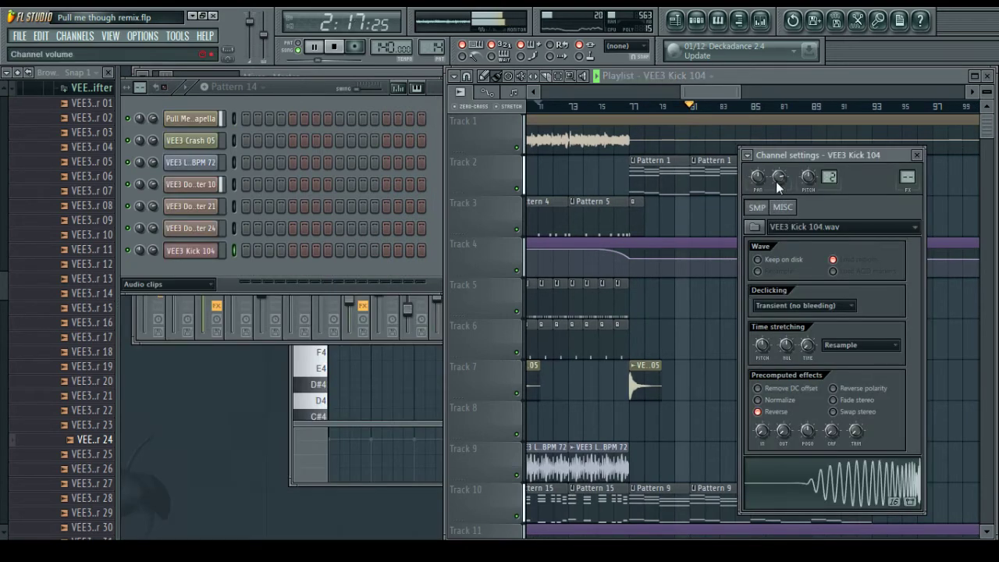
{"action": "left_click_drag", "start_coordinate": [779, 183], "coordinate": [778, 187]}
{"action": "left_click", "coordinate": [917, 155]}
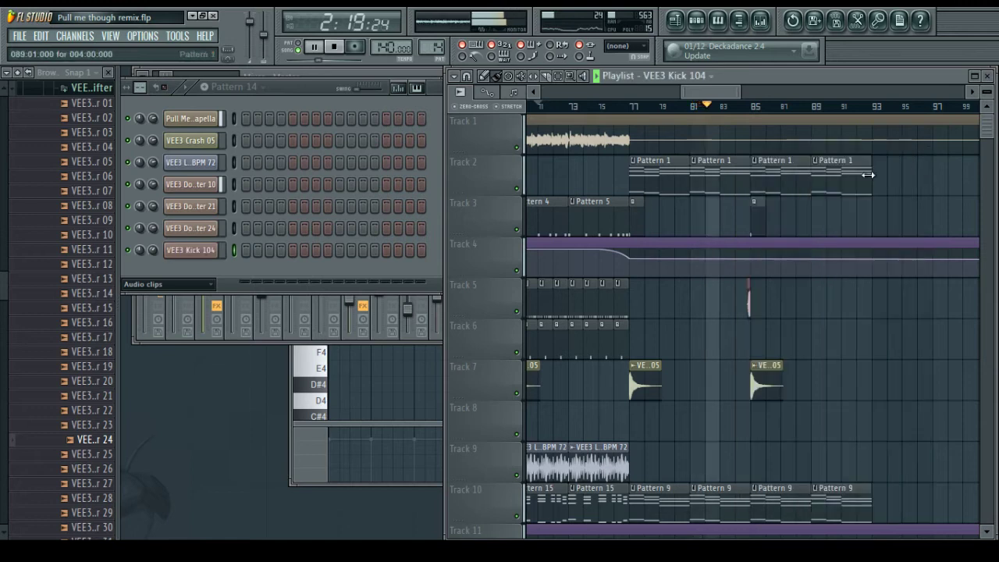
{"action": "double_click", "coordinate": [749, 309]}
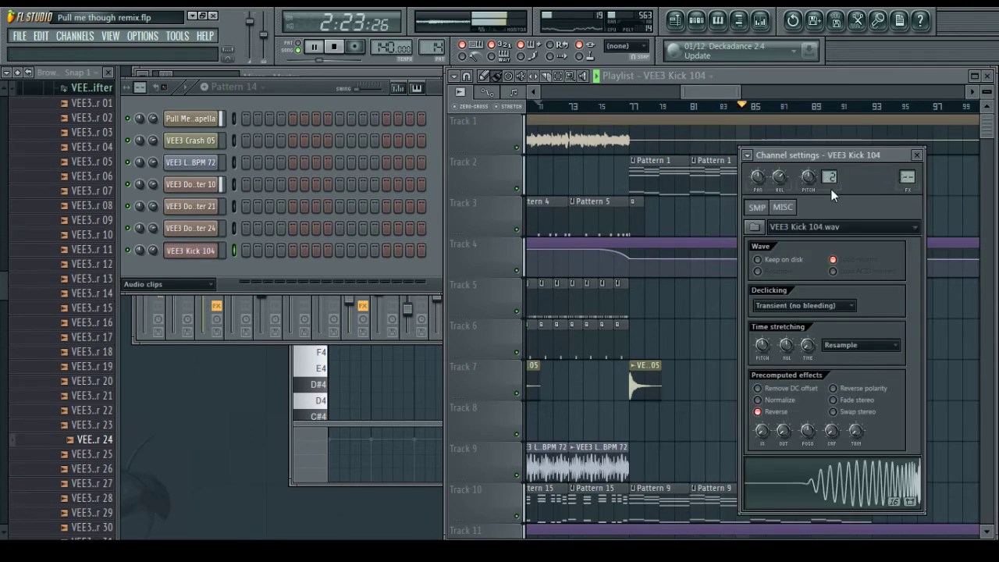
{"action": "left_click", "coordinate": [917, 156]}
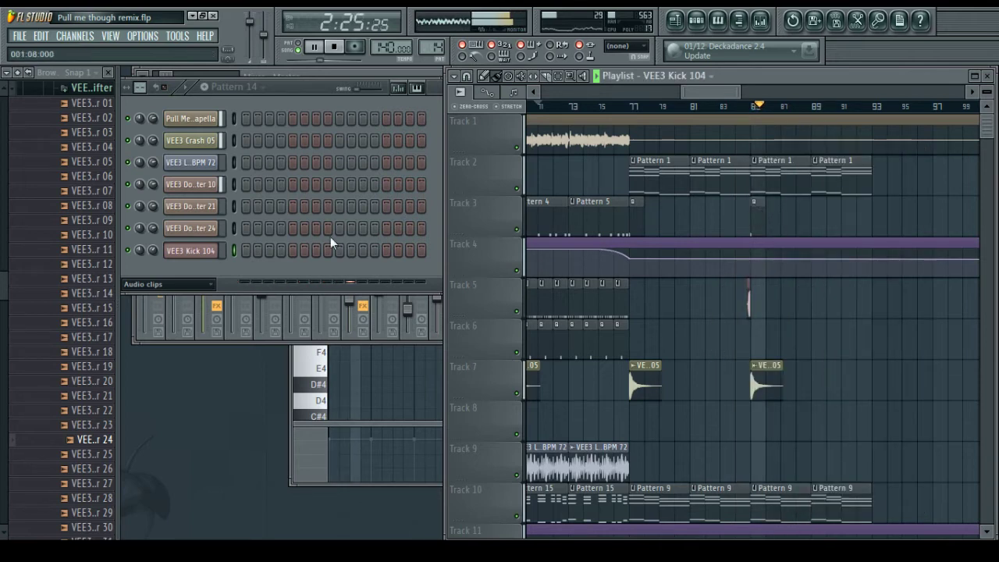
Open the reversed VEE3 Kick 104's mixer insert, track 27, from its channel routing
{"action": "left_click", "coordinate": [762, 218]}
{"action": "left_click", "coordinate": [209, 250]}
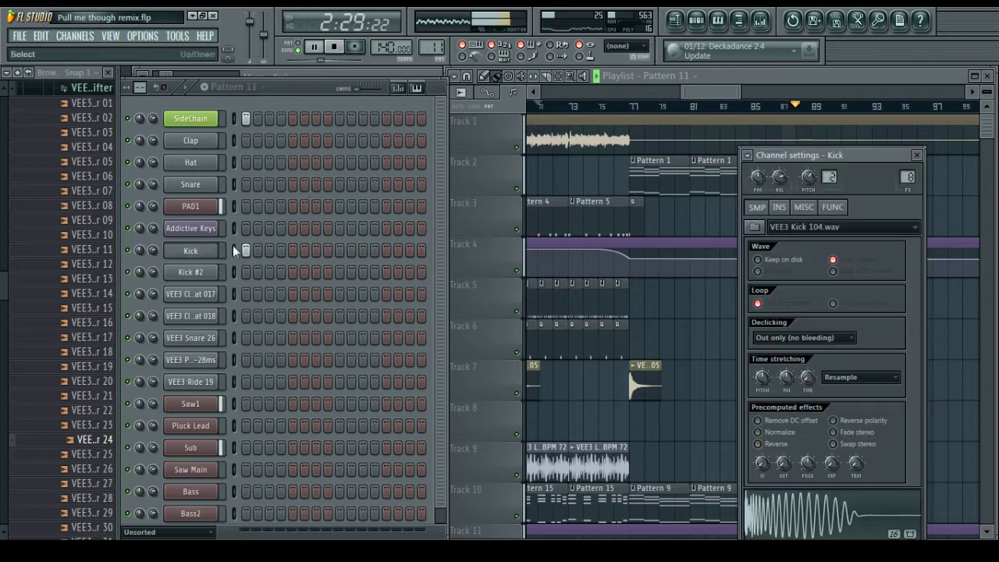
{"action": "right_click", "coordinate": [728, 312]}
{"action": "left_click", "coordinate": [751, 301]}
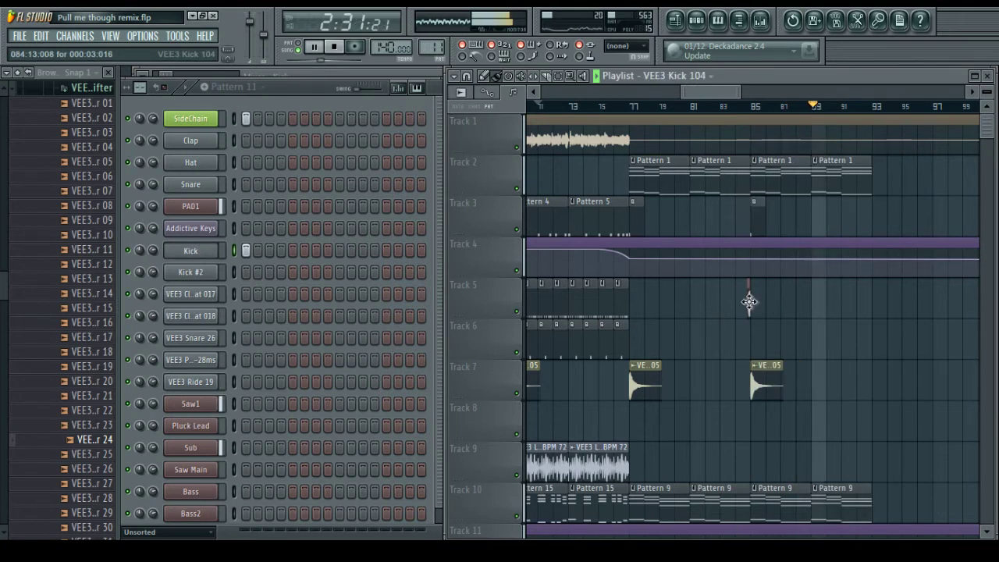
{"action": "left_click", "coordinate": [746, 154]}
{"action": "left_click", "coordinate": [788, 185]}
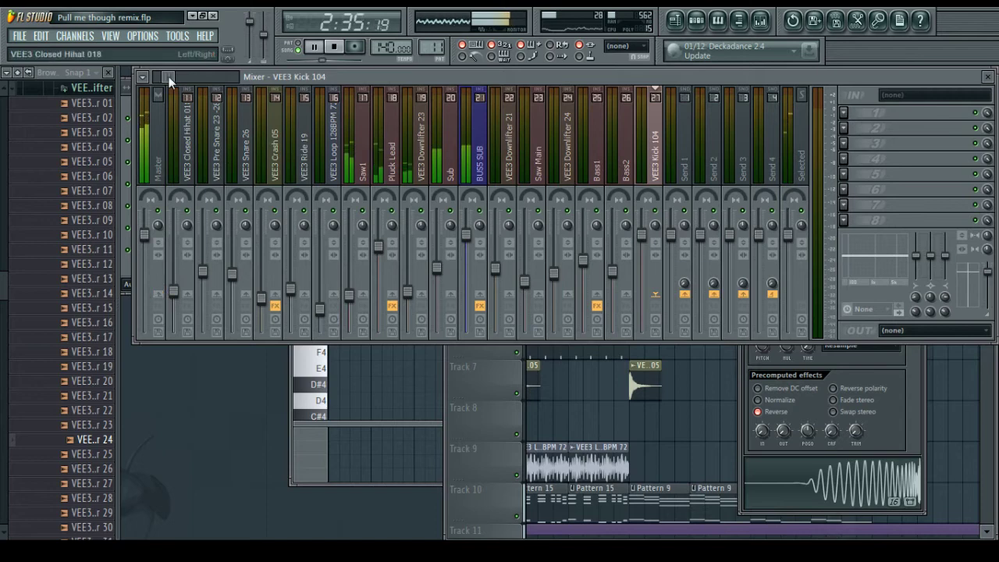
Reset the reversed kick's channel volume knob to its default value
{"action": "left_click_drag", "start_coordinate": [168, 77], "coordinate": [158, 77]}
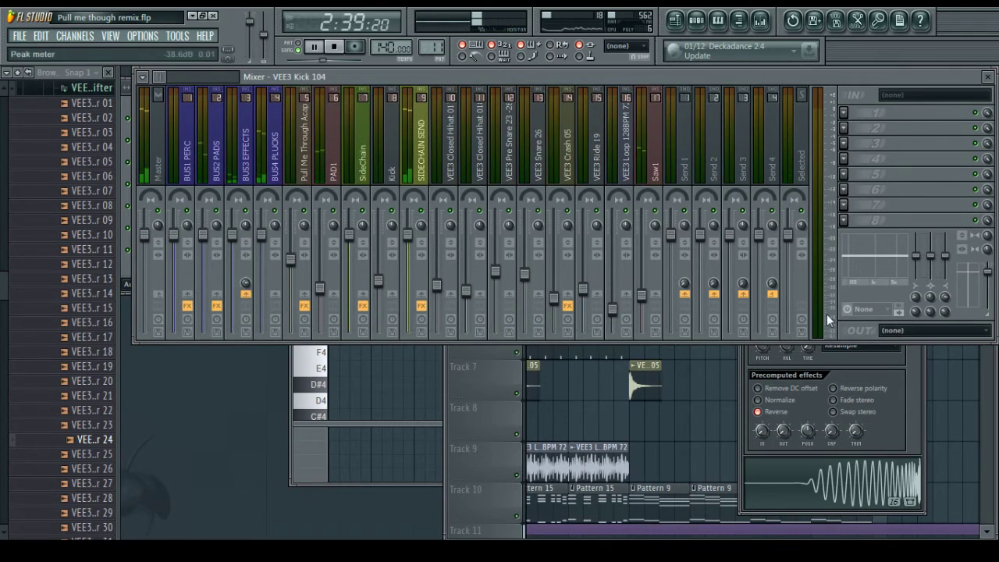
{"action": "left_click", "coordinate": [917, 398]}
{"action": "right_click", "coordinate": [780, 180]}
{"action": "left_click", "coordinate": [790, 188]}
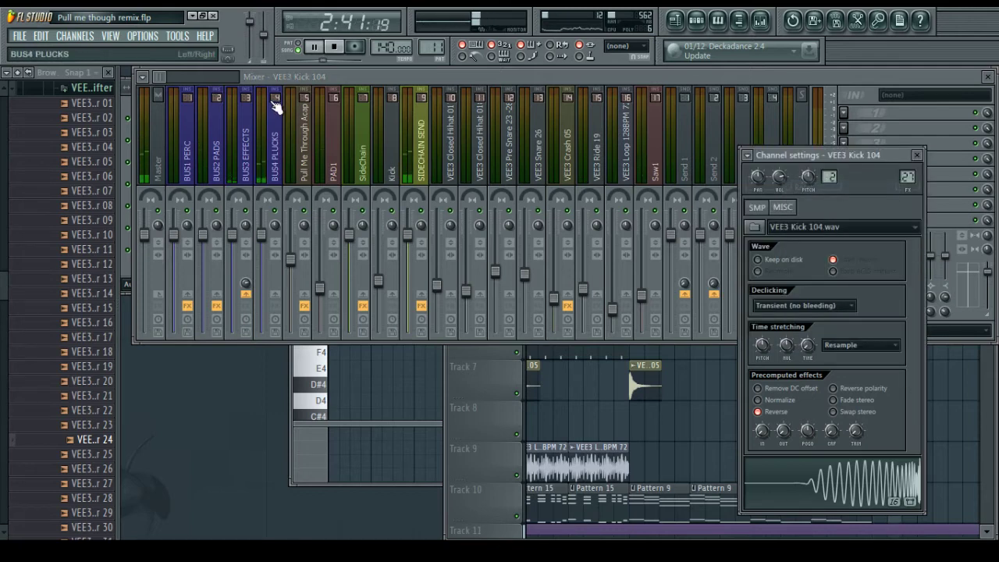
{"action": "key", "text": "space"}
Play the section back from bar 84, checking the mixer and playlist
{"action": "left_click_drag", "start_coordinate": [161, 78], "coordinate": [179, 77]}
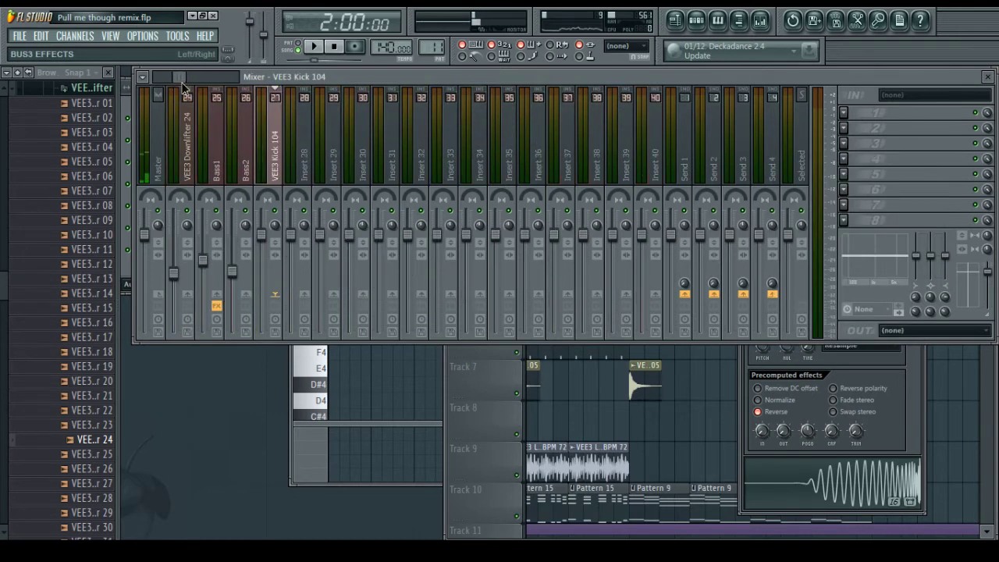
{"action": "left_click", "coordinate": [681, 409]}
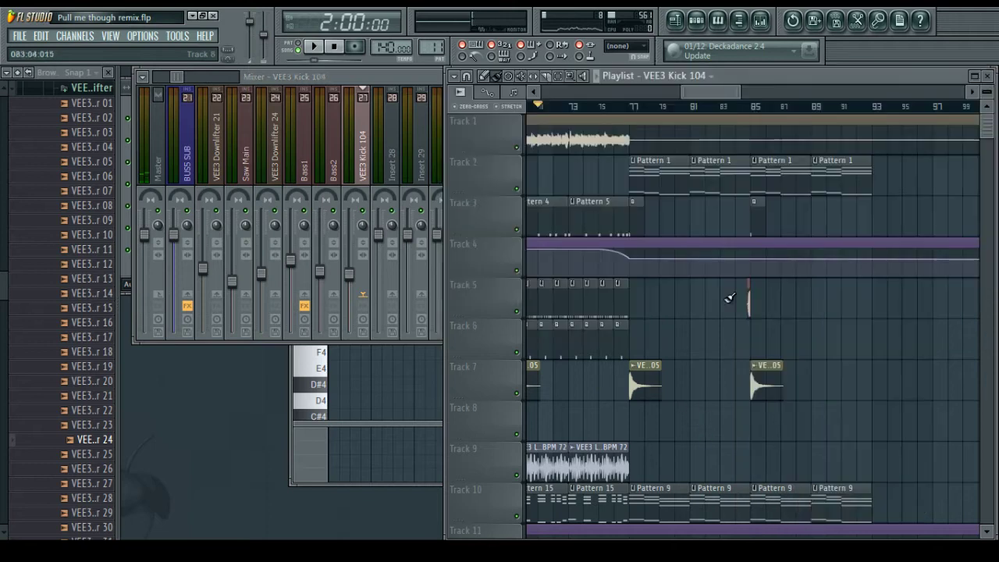
{"action": "left_click", "coordinate": [731, 107]}
{"action": "key", "text": "space"}
{"action": "left_click", "coordinate": [390, 79]}
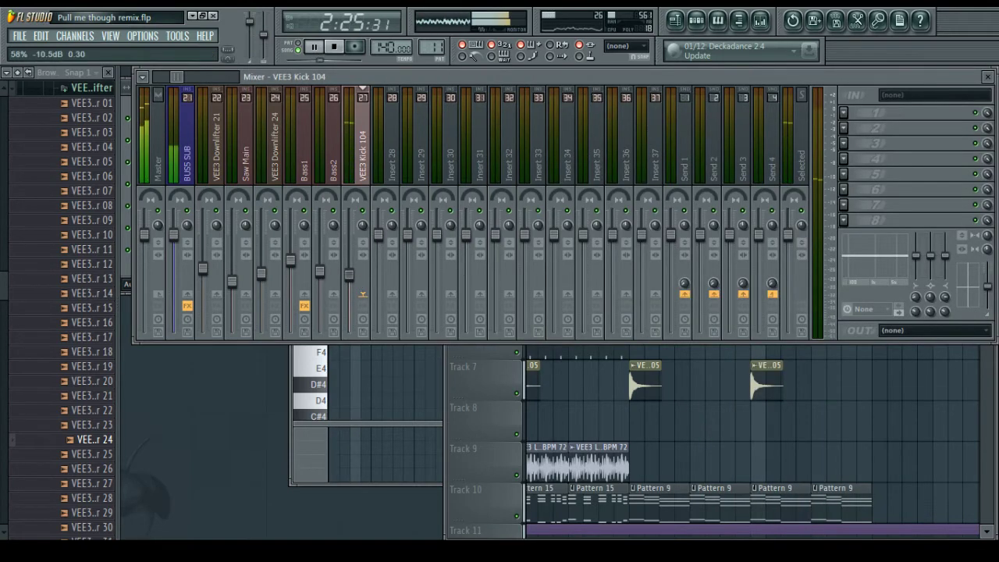
{"action": "left_click", "coordinate": [663, 439]}
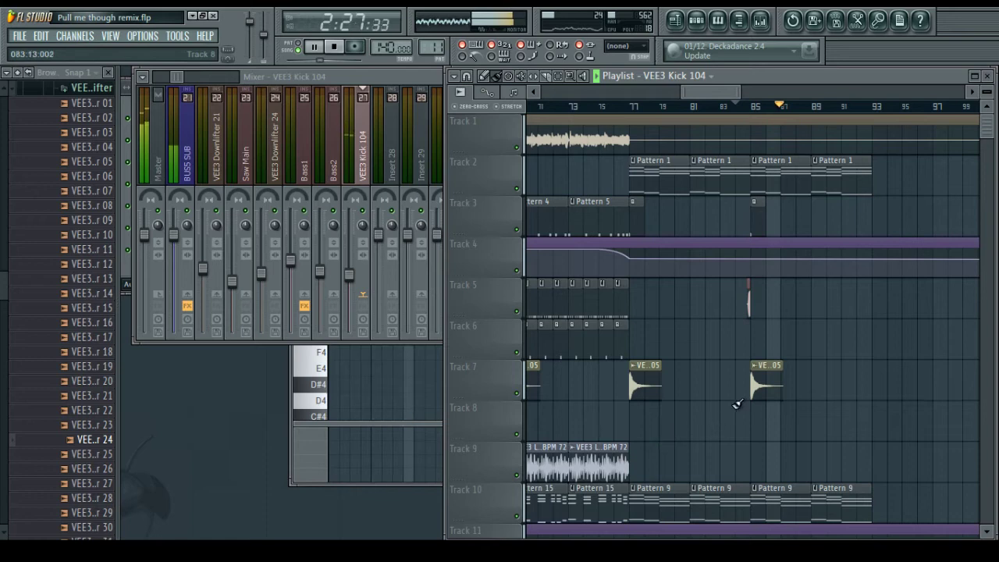
{"action": "scroll", "coordinate": [791, 401], "scroll_direction": "down", "scroll_amount": 4}
Clone Pattern 14 as Pattern 15 and swap it in at bar 85 on Track 15
{"action": "scroll", "coordinate": [789, 376], "scroll_direction": "down", "scroll_amount": 4}
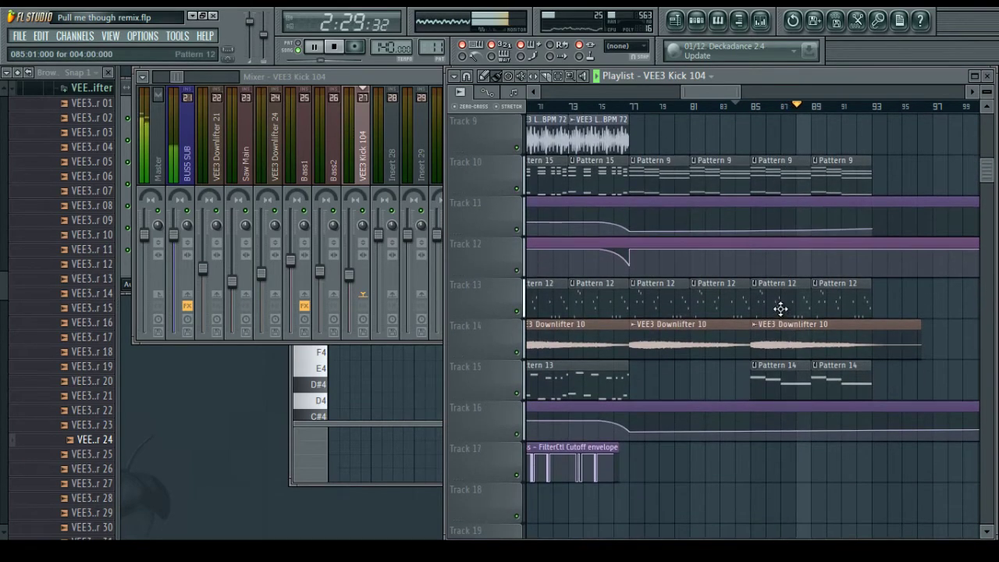
{"action": "key", "text": "space"}
{"action": "double_click", "coordinate": [778, 374]}
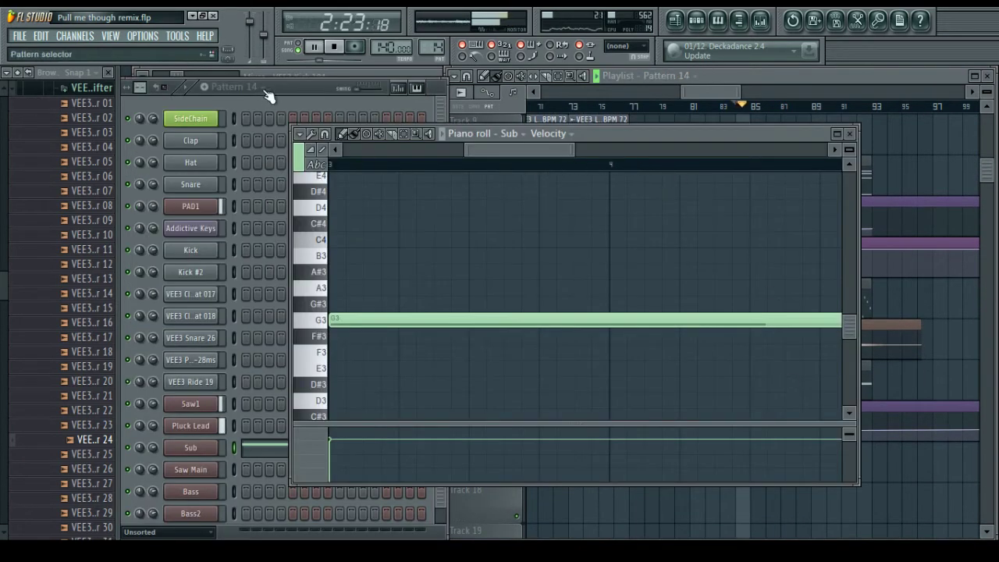
{"action": "left_click", "coordinate": [265, 88]}
{"action": "left_click", "coordinate": [348, 188]}
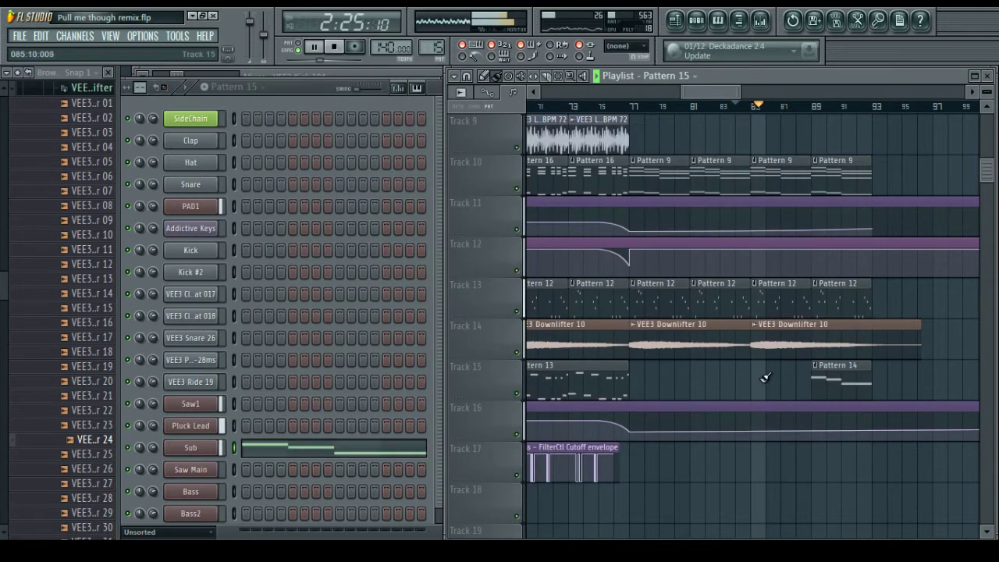
{"action": "left_click", "coordinate": [765, 378]}
{"action": "right_click", "coordinate": [831, 378]}
In Pattern 15's Sub line, add short A#3 and A3 notes leading into the long G3
{"action": "double_click", "coordinate": [791, 379]}
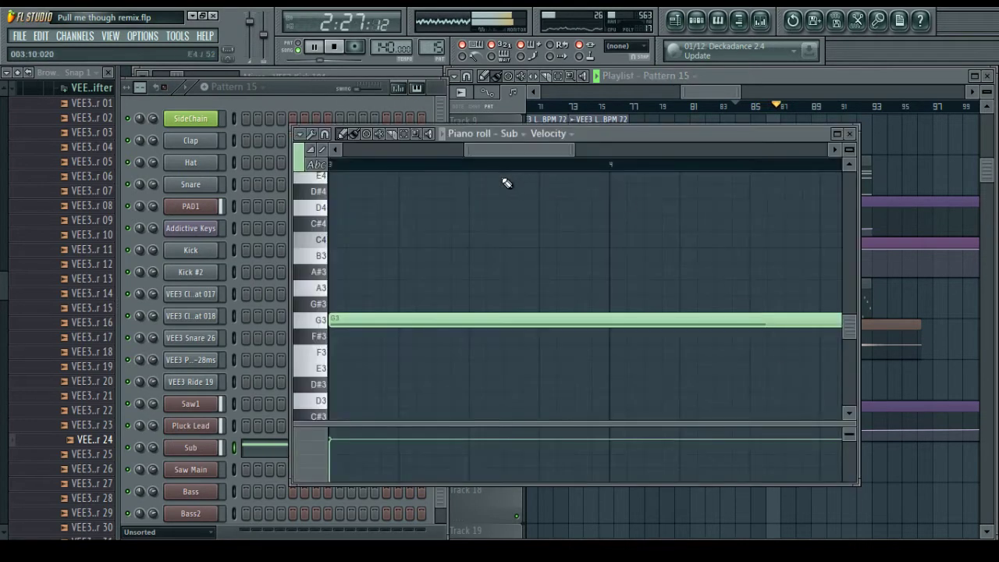
{"action": "key", "text": "space"}
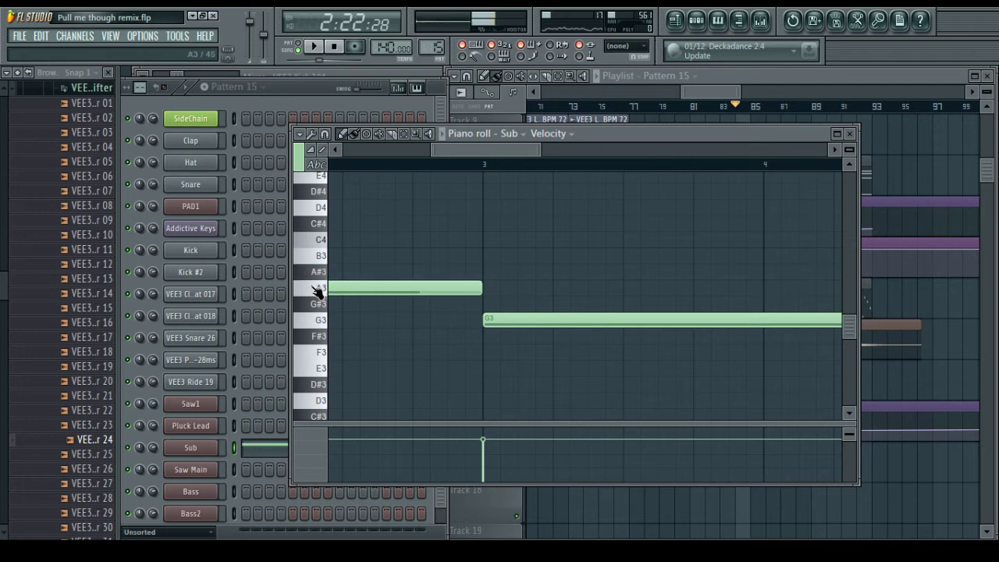
{"action": "mouse_move", "coordinate": [483, 151]}
{"action": "left_mouse_down"}
{"action": "mouse_move", "coordinate": [452, 158]}
{"action": "mouse_move", "coordinate": [467, 160]}
{"action": "left_mouse_up"}
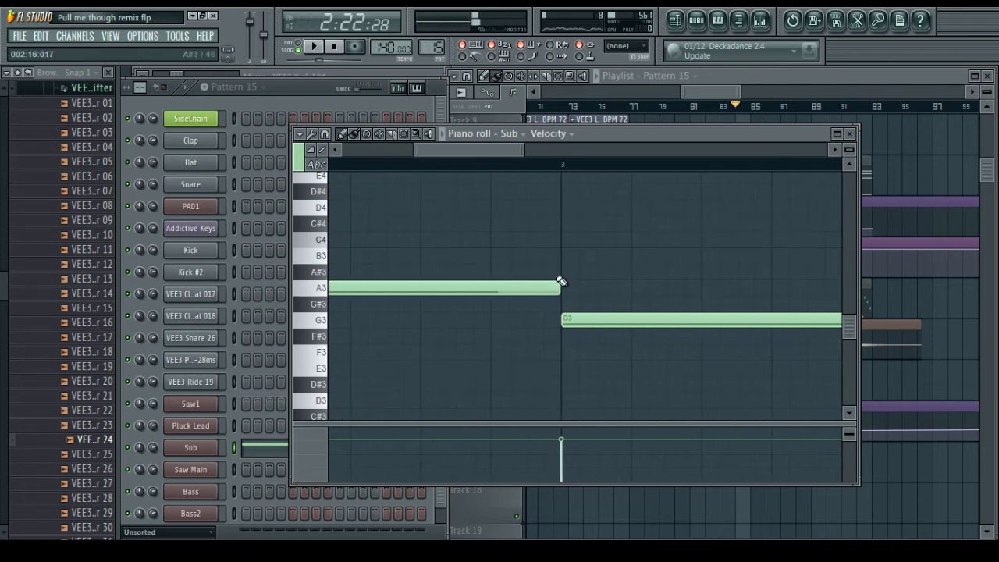
{"action": "left_click", "coordinate": [496, 276]}
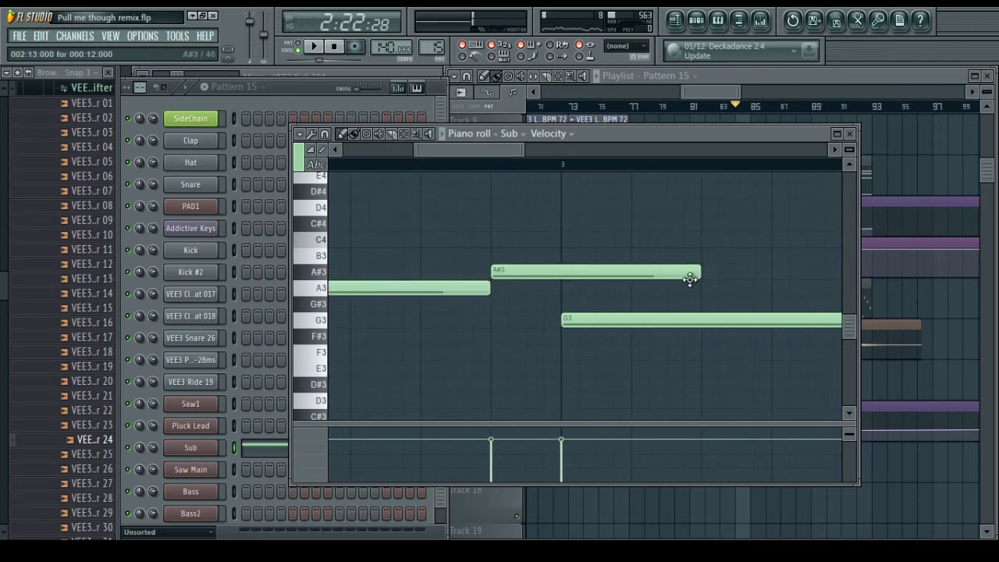
{"action": "left_click_drag", "start_coordinate": [690, 279], "coordinate": [618, 273]}
{"action": "left_click_drag", "start_coordinate": [508, 150], "coordinate": [487, 156]}
{"action": "scroll", "coordinate": [485, 174], "scroll_direction": "down", "scroll_amount": 2}
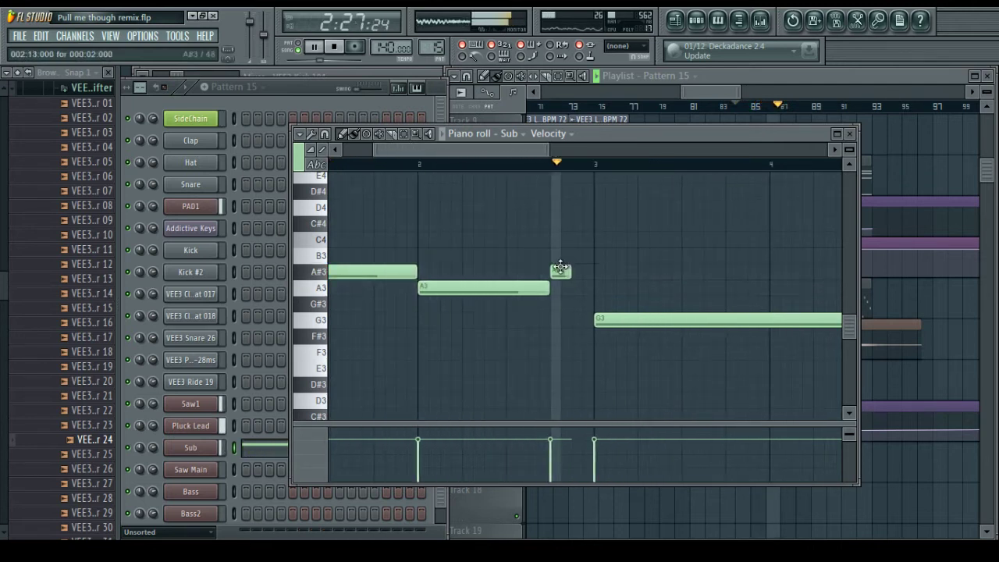
{"action": "key", "text": "space"}
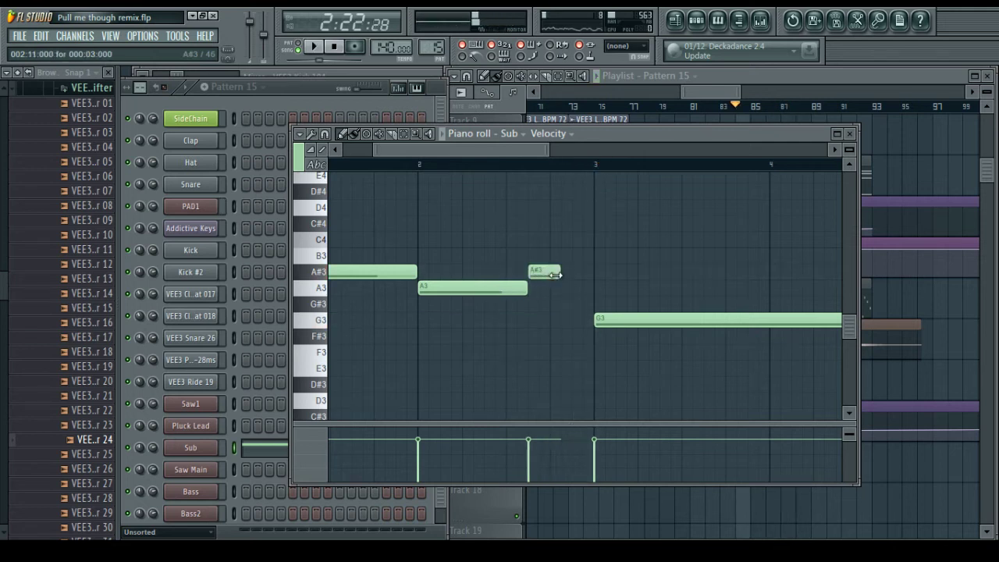
{"action": "left_click_drag", "start_coordinate": [565, 273], "coordinate": [569, 290]}
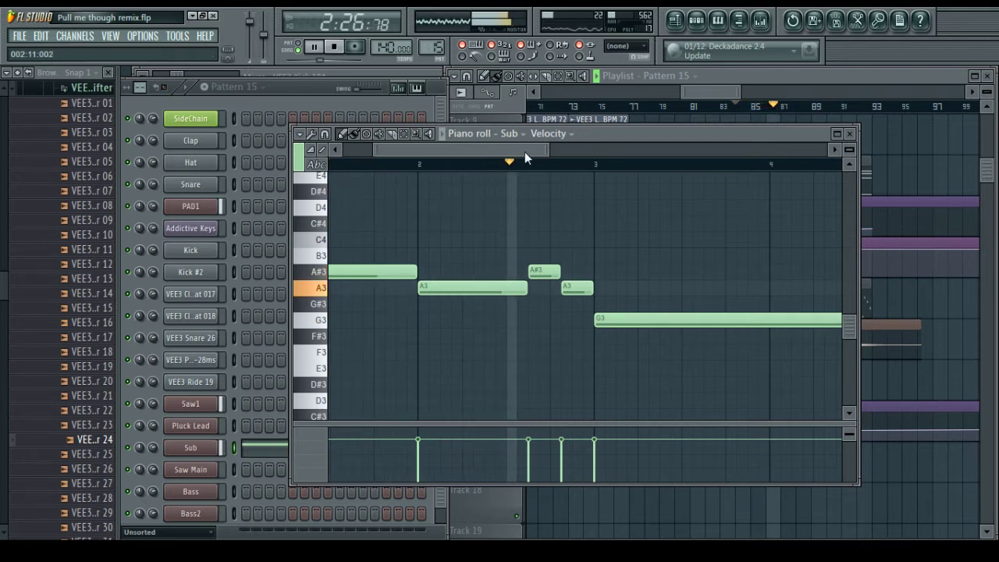
{"action": "left_click_drag", "start_coordinate": [524, 152], "coordinate": [554, 167]}
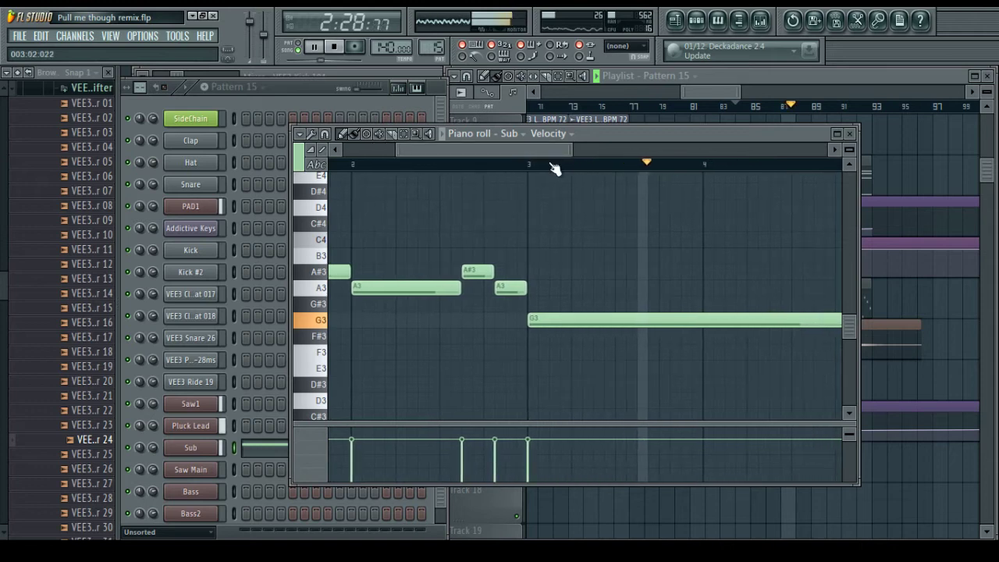
{"action": "scroll", "coordinate": [554, 167], "scroll_direction": "down", "scroll_amount": 3}
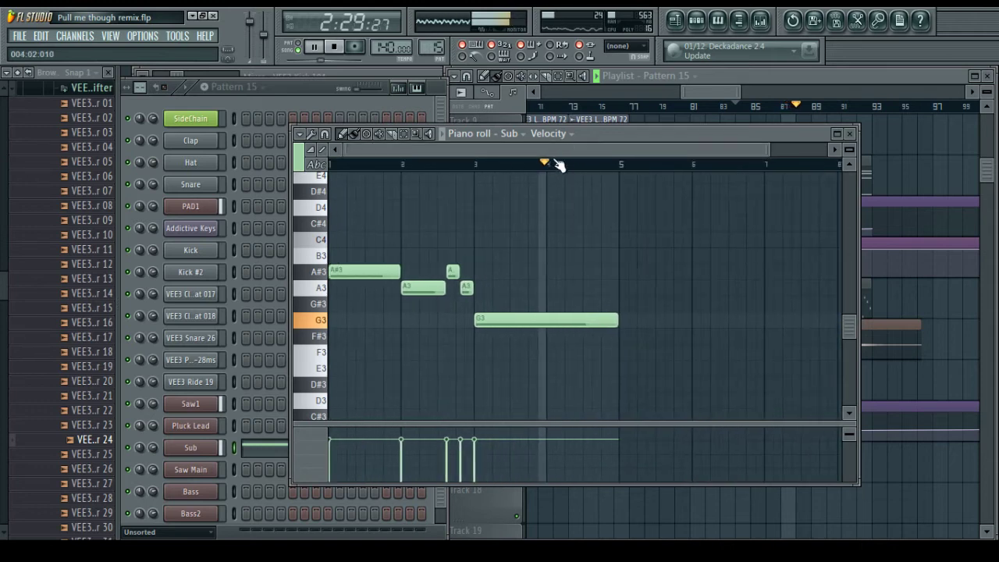
{"action": "left_click", "coordinate": [850, 133]}
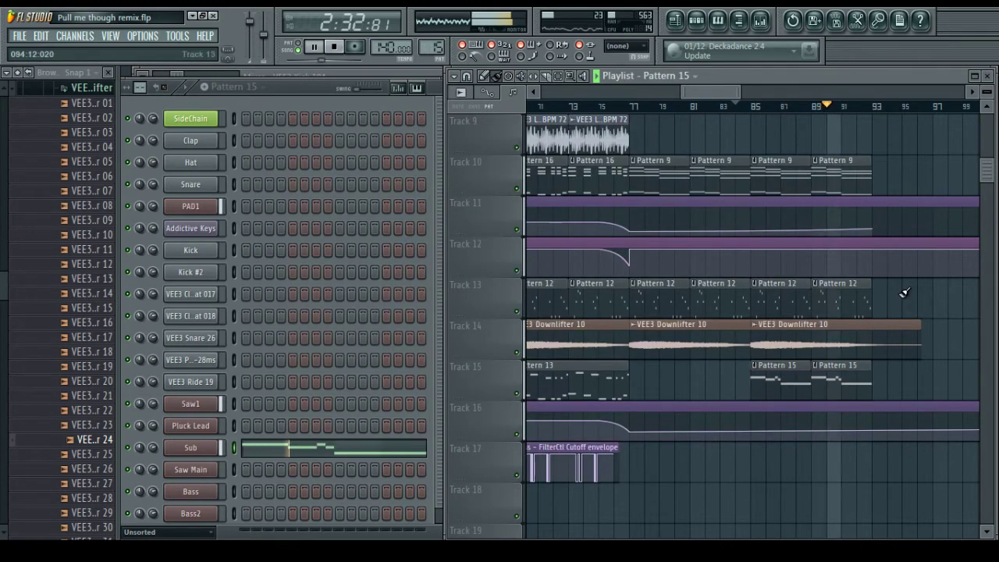
{"action": "scroll", "coordinate": [909, 277], "scroll_direction": "up", "scroll_amount": 5}
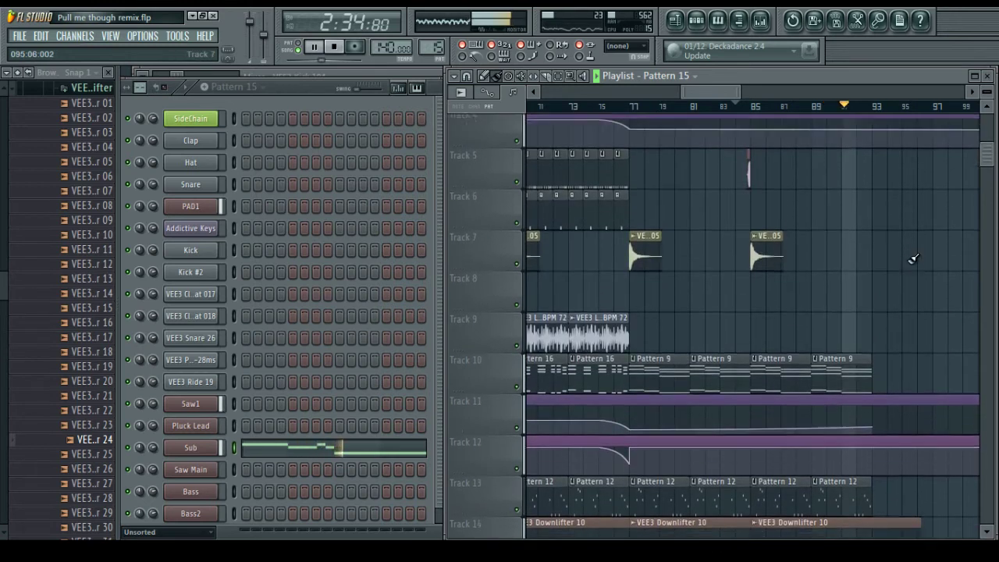
{"action": "scroll", "coordinate": [914, 261], "scroll_direction": "down", "scroll_amount": 3}
{"action": "left_click_drag", "start_coordinate": [731, 91], "coordinate": [752, 92]}
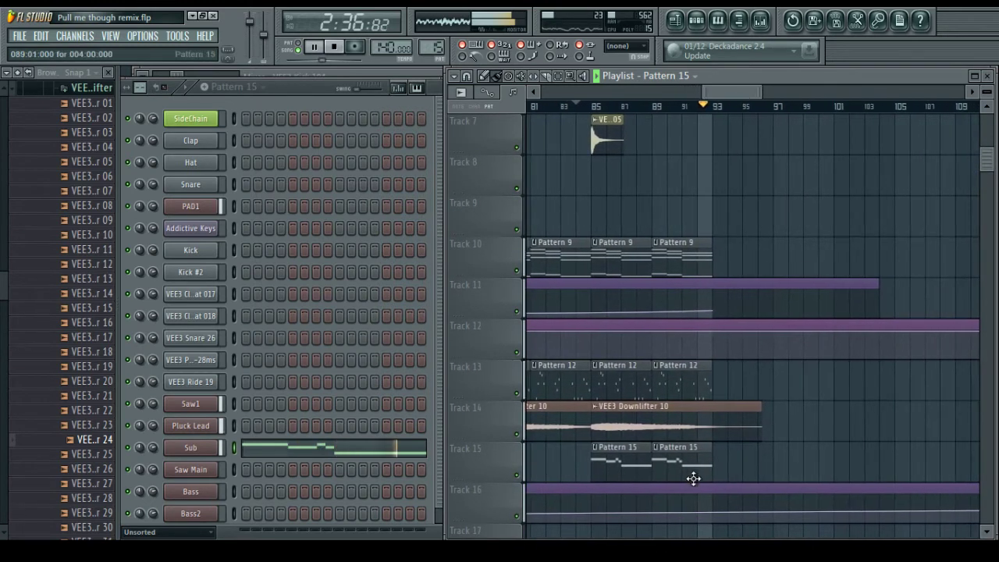
{"action": "left_click", "coordinate": [718, 468]}
{"action": "key", "text": "space"}
{"action": "left_click", "coordinate": [696, 274]}
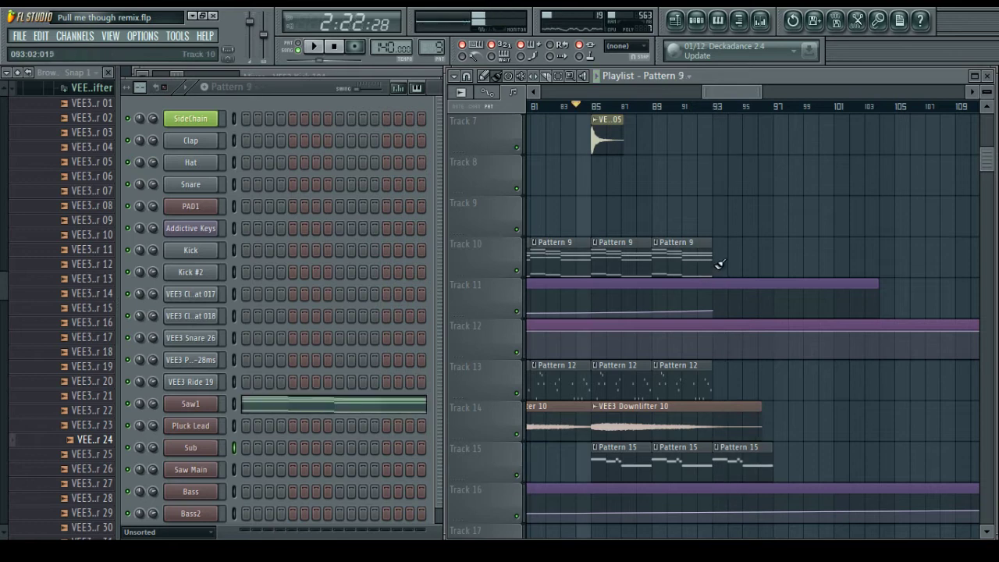
{"action": "left_click", "coordinate": [722, 264]}
{"action": "left_click", "coordinate": [710, 371]}
{"action": "left_click", "coordinate": [723, 378]}
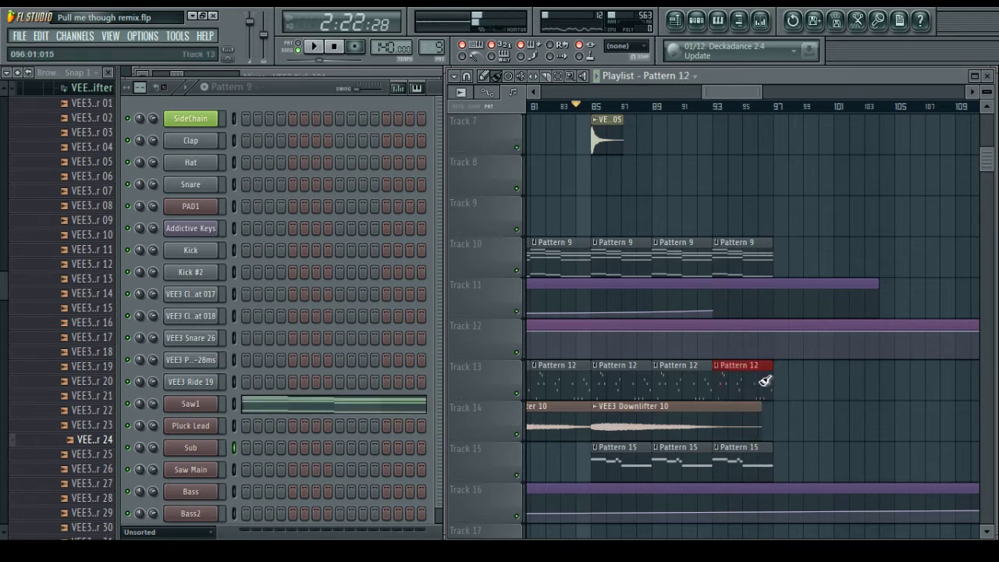
{"action": "left_click", "coordinate": [789, 385]}
{"action": "left_click", "coordinate": [766, 467]}
{"action": "left_click", "coordinate": [786, 465]}
{"action": "left_click", "coordinate": [754, 254]}
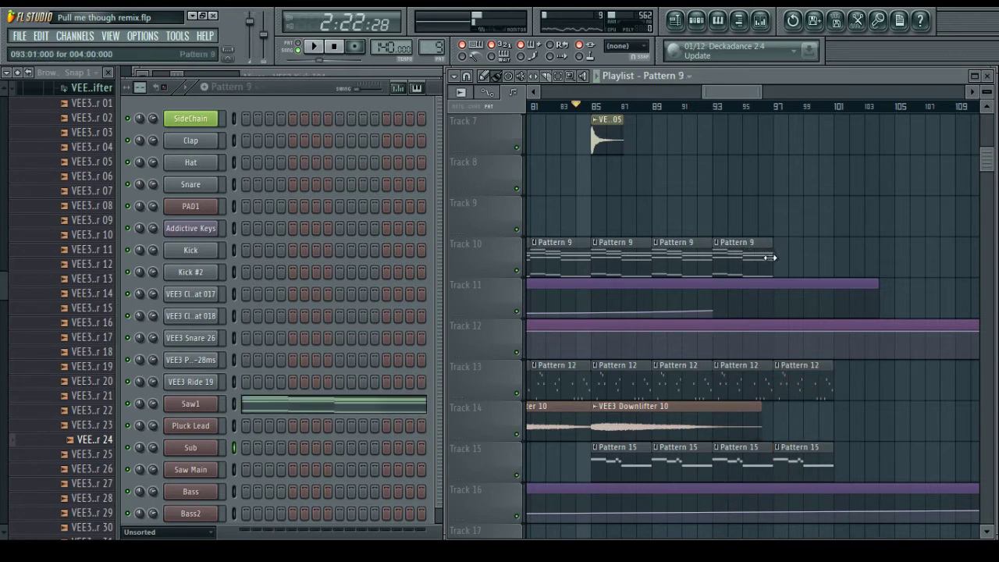
{"action": "left_click", "coordinate": [776, 256]}
{"action": "scroll", "coordinate": [766, 320], "scroll_direction": "up", "scroll_amount": 3}
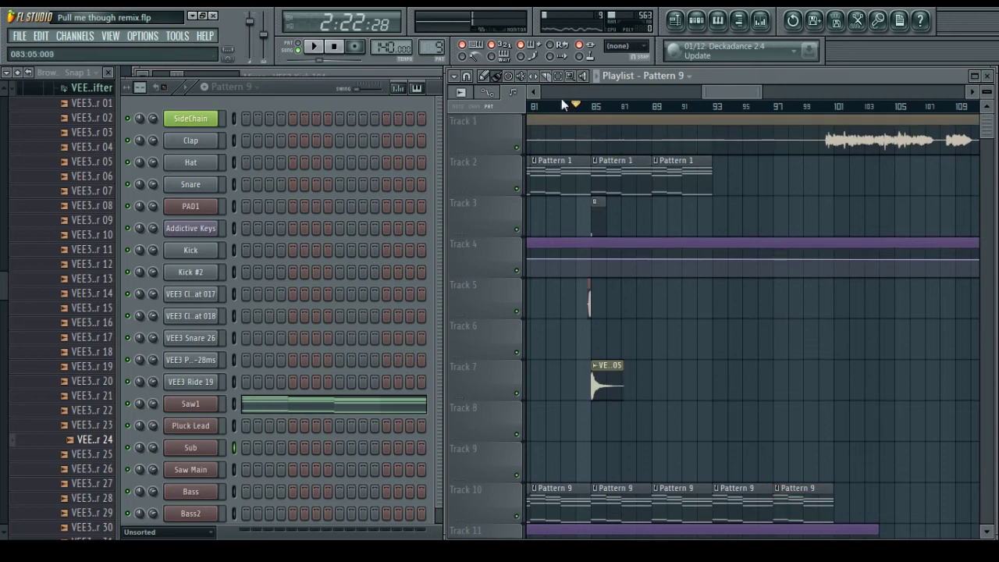
{"action": "scroll", "coordinate": [694, 94], "scroll_direction": "left", "scroll_amount": 3}
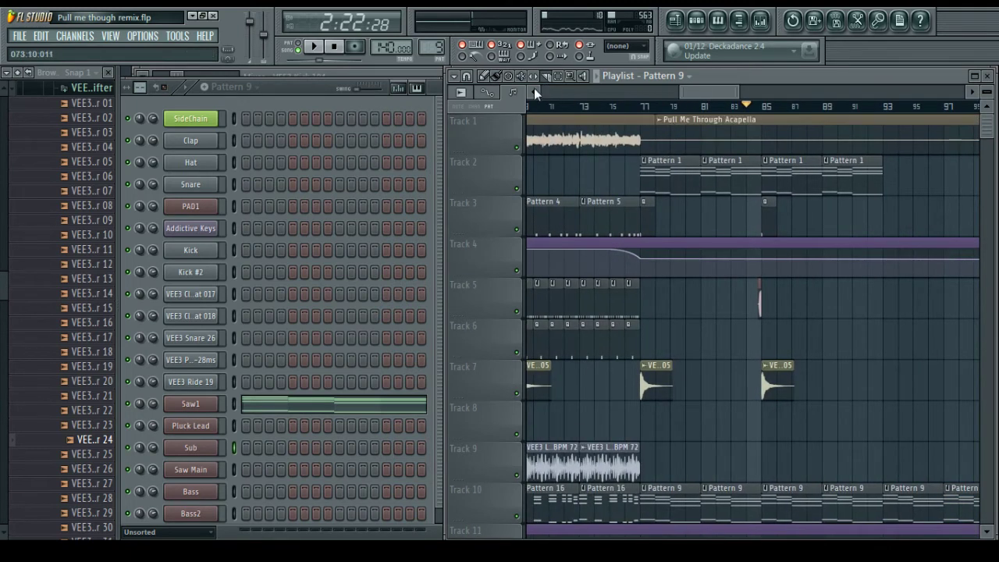
{"action": "scroll", "coordinate": [727, 85], "scroll_direction": "right", "scroll_amount": 3}
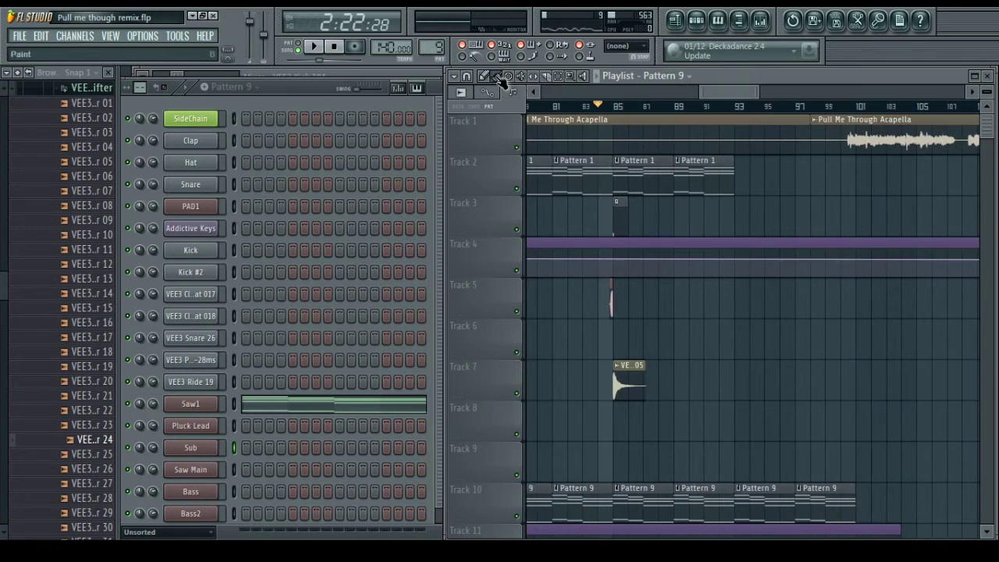
{"action": "right_click", "coordinate": [666, 128]}
{"action": "left_click_drag", "start_coordinate": [832, 138], "coordinate": [774, 134]}
{"action": "key", "text": "space"}
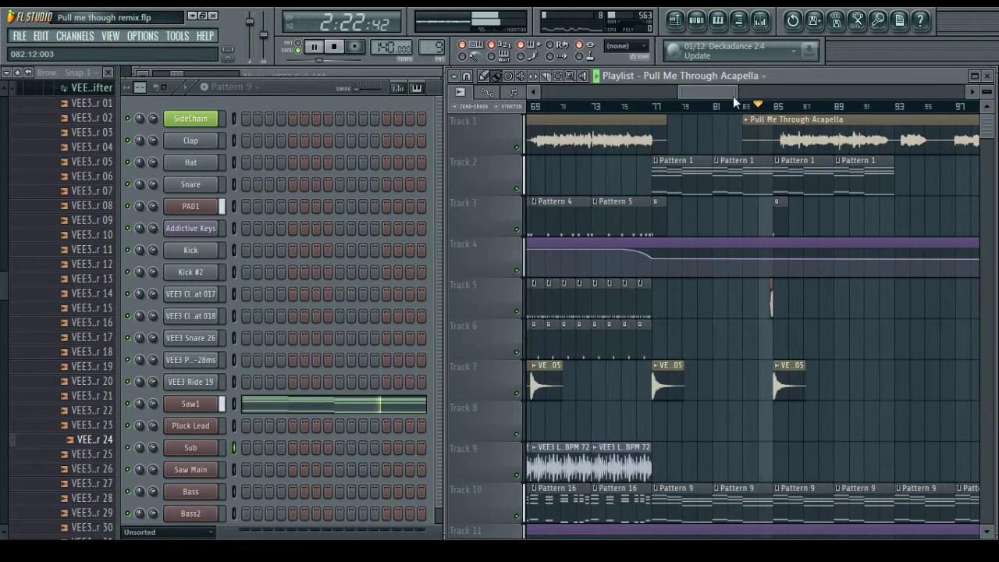
{"action": "scroll", "coordinate": [733, 98], "scroll_direction": "right", "scroll_amount": 3}
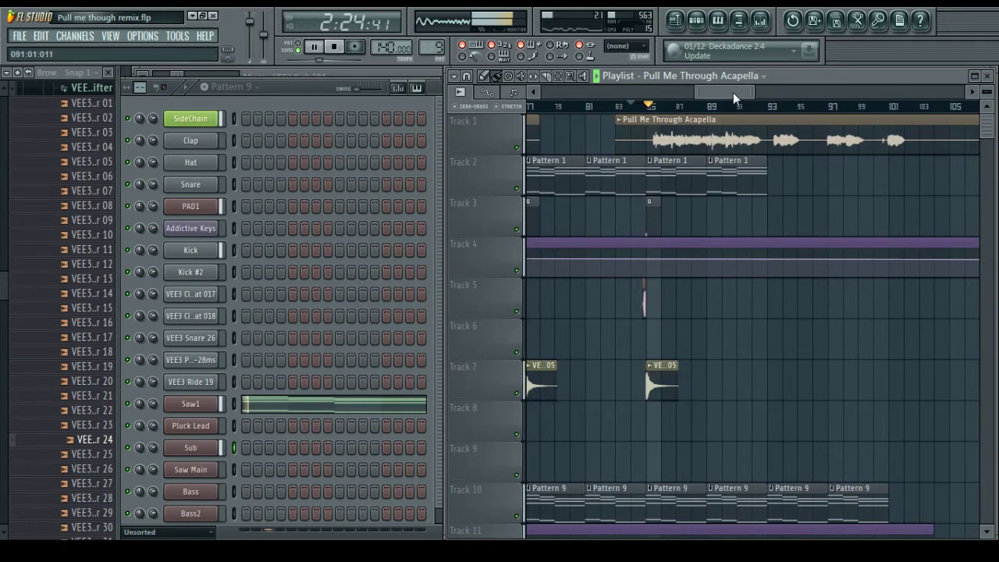
{"action": "scroll", "coordinate": [705, 105], "scroll_direction": "up", "scroll_amount": 1}
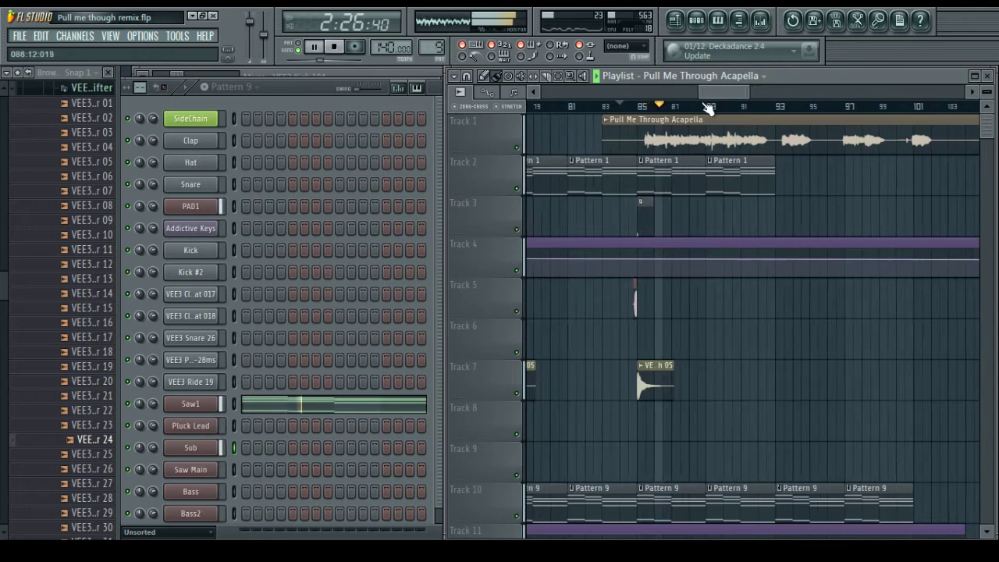
{"action": "scroll", "coordinate": [707, 106], "scroll_direction": "up", "scroll_amount": 2}
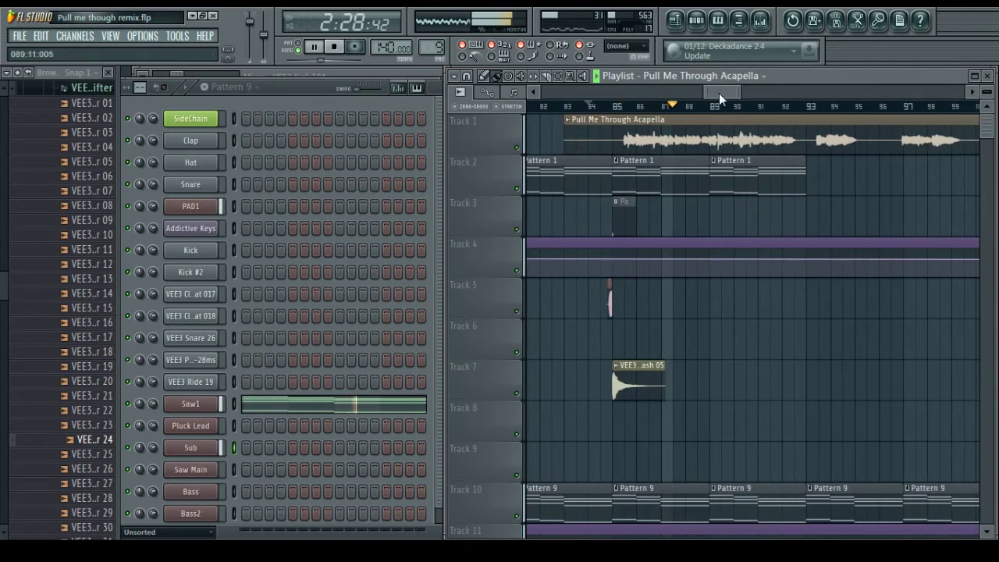
{"action": "left_click_drag", "start_coordinate": [719, 93], "coordinate": [721, 93]}
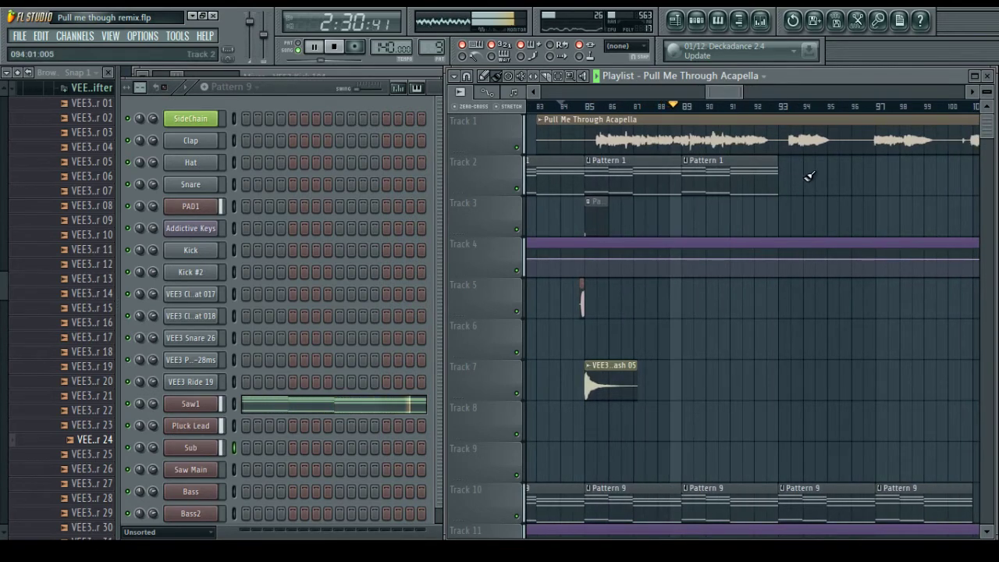
{"action": "left_click_drag", "start_coordinate": [726, 89], "coordinate": [727, 89]}
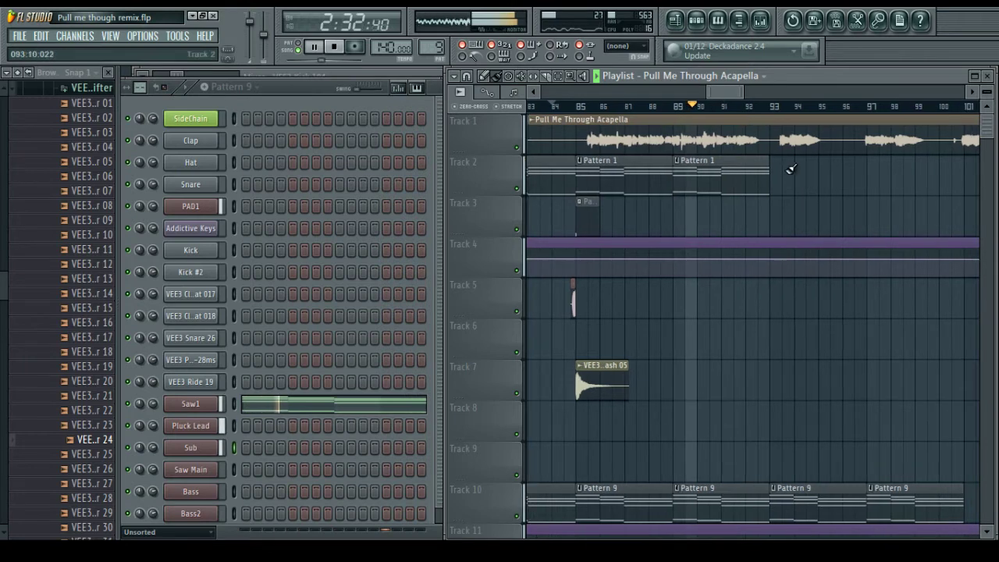
{"action": "left_click", "coordinate": [758, 176]}
{"action": "left_click_drag", "start_coordinate": [776, 179], "coordinate": [876, 189]}
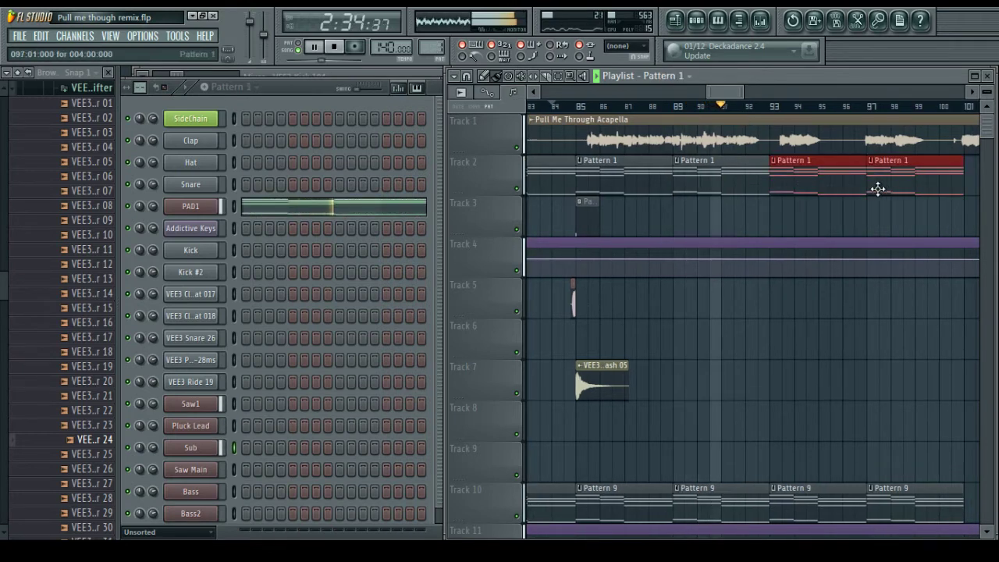
{"action": "scroll", "coordinate": [799, 115], "scroll_direction": "down", "scroll_amount": 2}
{"action": "scroll", "coordinate": [798, 346], "scroll_direction": "down", "scroll_amount": 3}
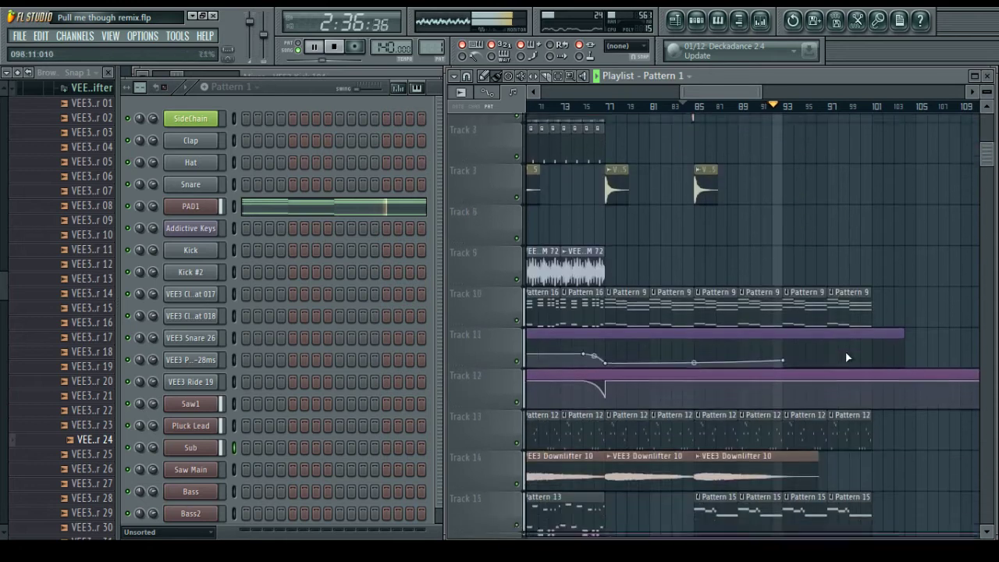
{"action": "scroll", "coordinate": [850, 312], "scroll_direction": "down", "scroll_amount": 2}
{"action": "scroll", "coordinate": [880, 312], "scroll_direction": "up", "scroll_amount": 5}
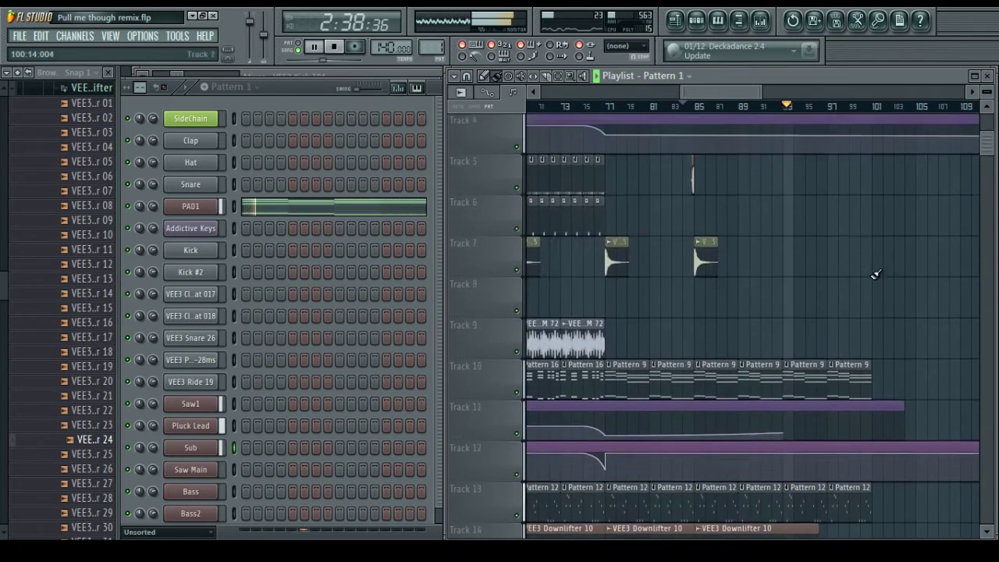
{"action": "left_click_drag", "start_coordinate": [728, 96], "coordinate": [742, 96]}
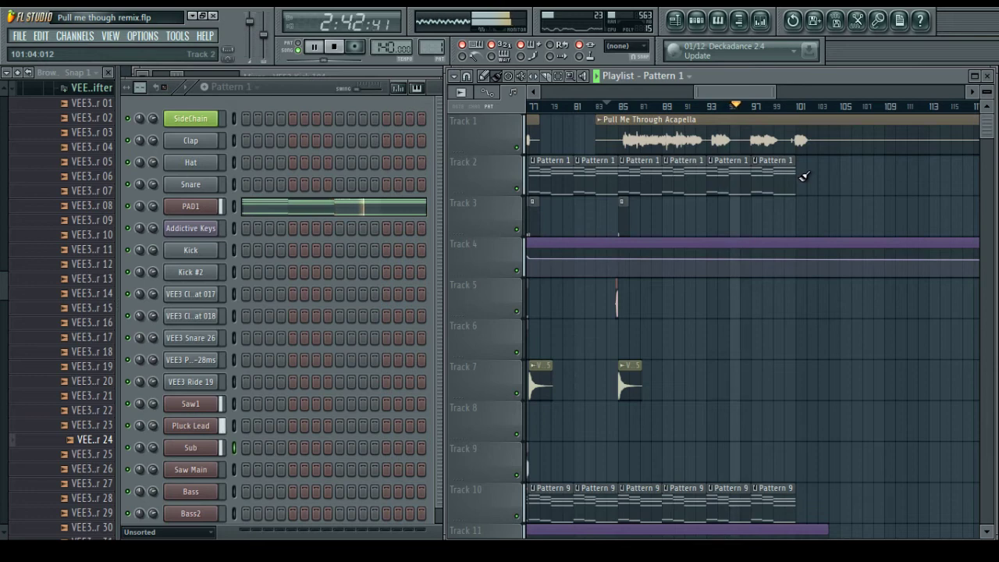
{"action": "scroll", "coordinate": [772, 105], "scroll_direction": "up", "scroll_amount": 3}
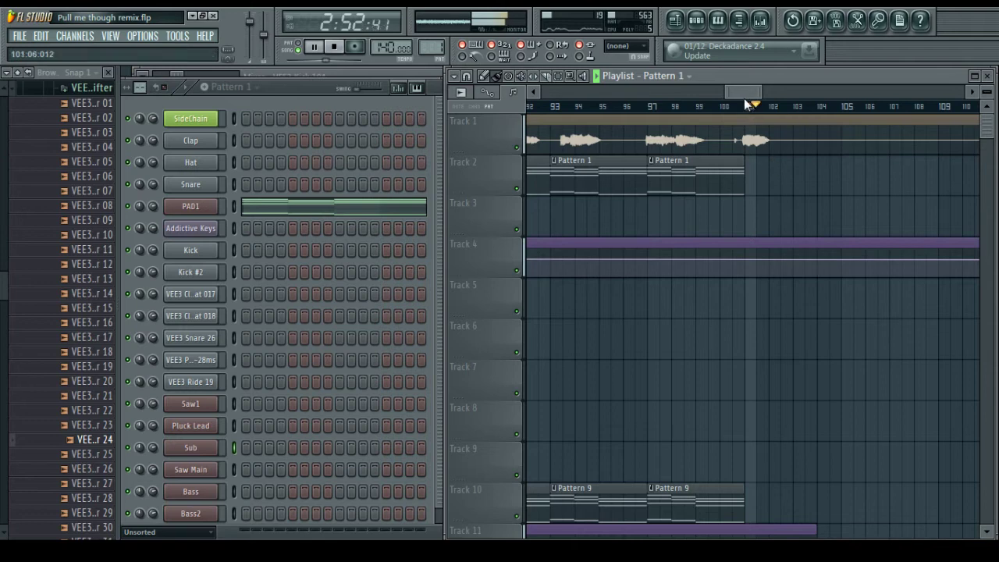
{"action": "scroll", "coordinate": [743, 101], "scroll_direction": "up", "scroll_amount": 5}
{"action": "key", "text": "space"}
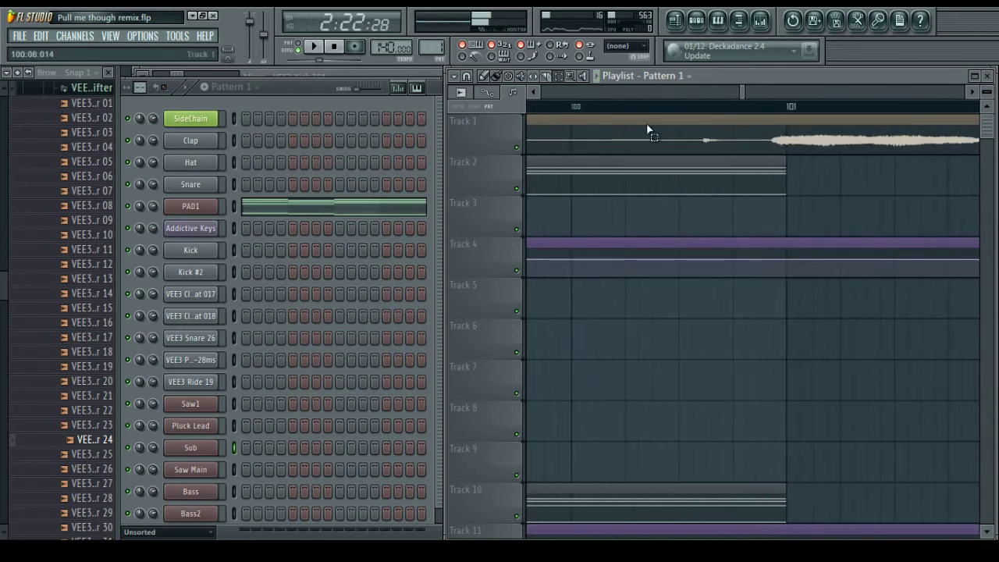
{"action": "left_click", "coordinate": [738, 148]}
{"action": "right_click", "coordinate": [716, 140]}
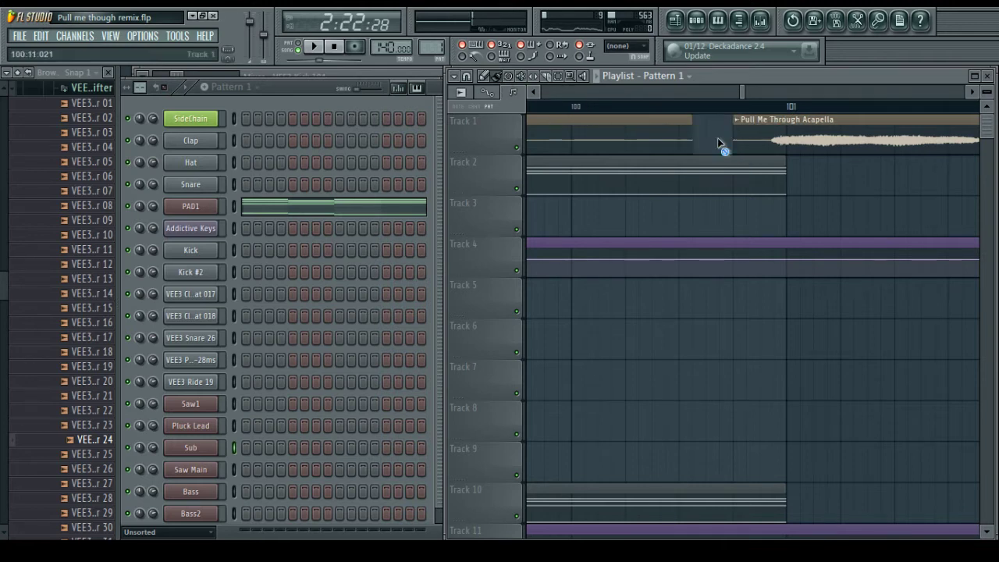
{"action": "scroll", "coordinate": [725, 113], "scroll_direction": "down", "scroll_amount": 4}
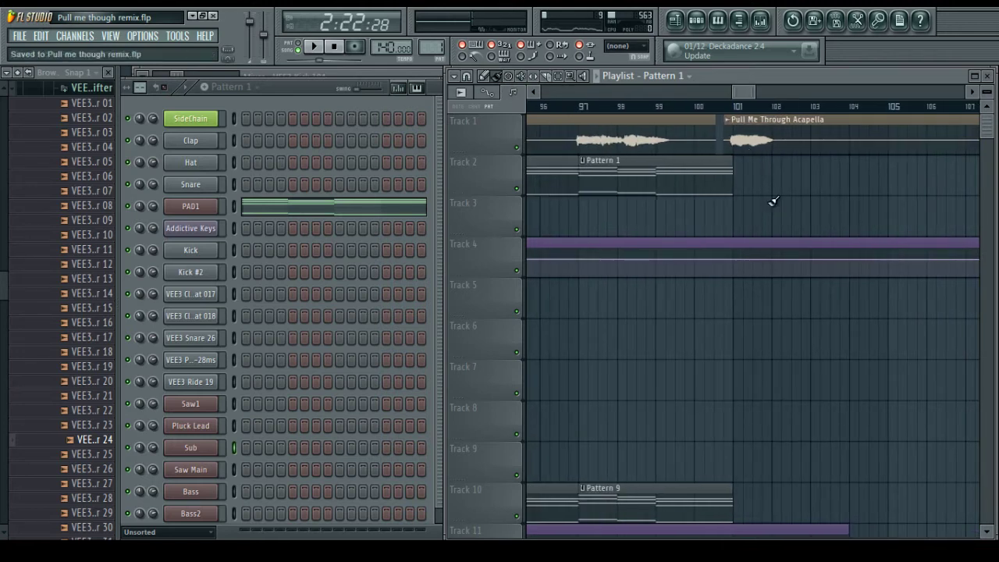
{"action": "scroll", "coordinate": [750, 106], "scroll_direction": "down", "scroll_amount": 4}
{"action": "mouse_move", "coordinate": [744, 92]}
{"action": "left_mouse_down"}
{"action": "mouse_move", "coordinate": [638, 91]}
{"action": "mouse_move", "coordinate": [726, 95]}
{"action": "left_mouse_up"}
{"action": "key", "text": "space"}
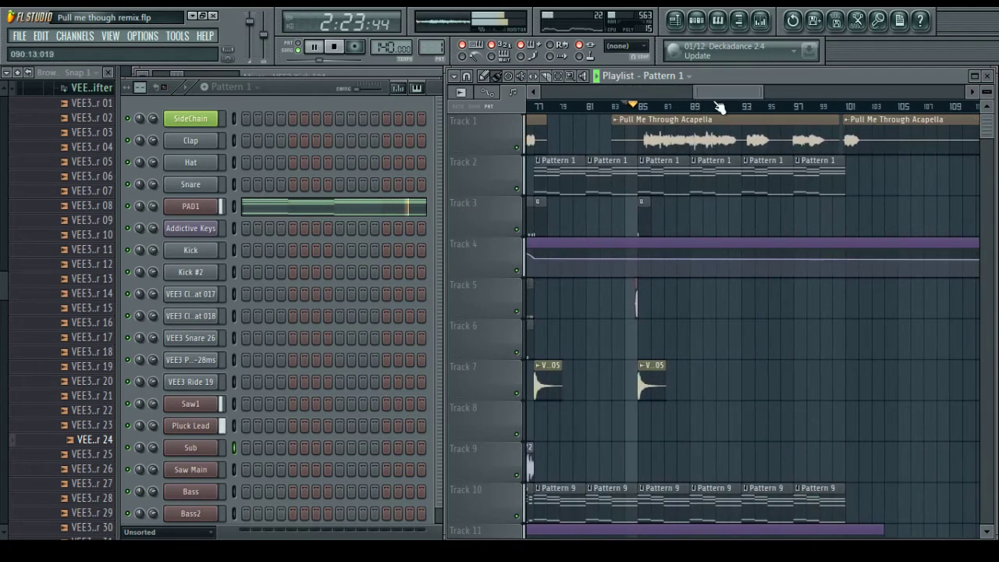
{"action": "scroll", "coordinate": [694, 107], "scroll_direction": "up", "scroll_amount": 4}
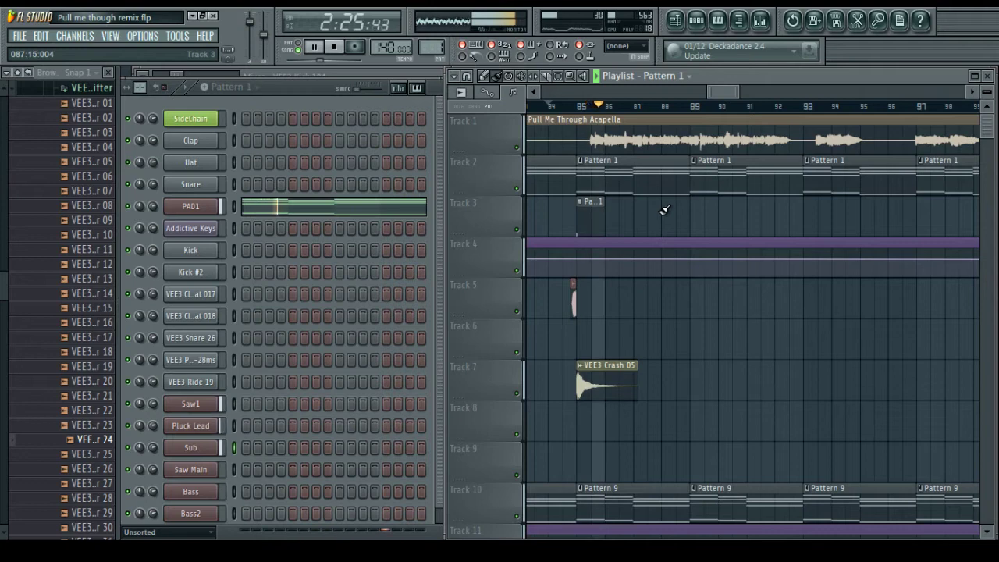
{"action": "left_click_drag", "start_coordinate": [724, 95], "coordinate": [720, 95]}
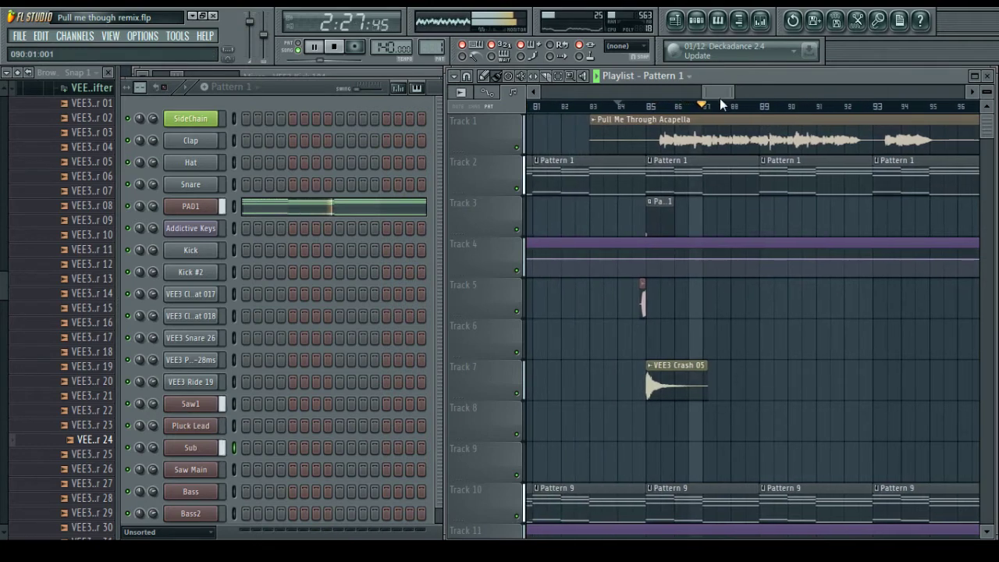
{"action": "scroll", "coordinate": [719, 103], "scroll_direction": "down", "scroll_amount": 4}
{"action": "scroll", "coordinate": [764, 304], "scroll_direction": "down", "scroll_amount": 1}
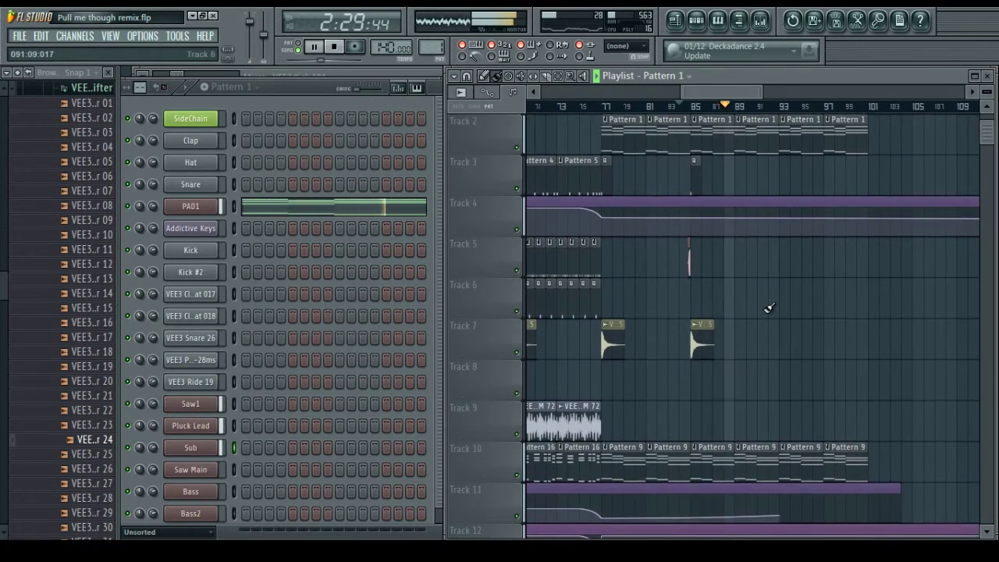
{"action": "scroll", "coordinate": [772, 303], "scroll_direction": "up", "scroll_amount": 1}
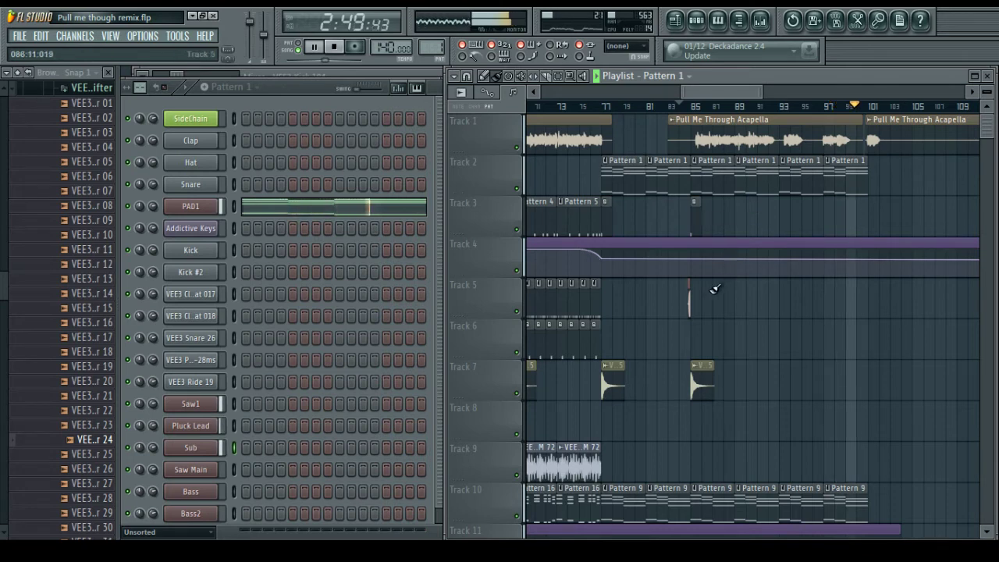
Place a hit clip on Track 5 at bar 101 and add a raised PAD1 cutoff point there
{"action": "left_click", "coordinate": [844, 305]}
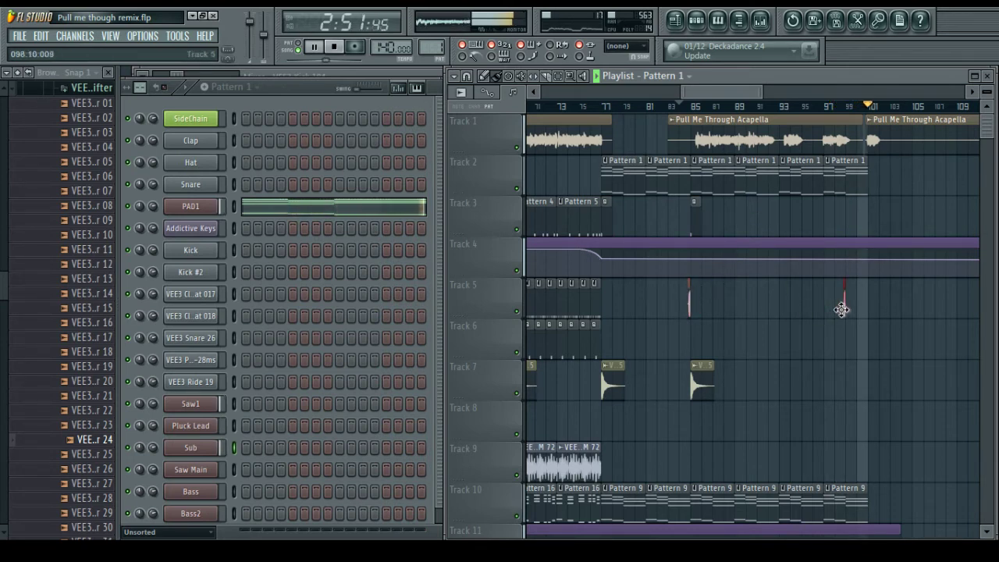
{"action": "left_click_drag", "start_coordinate": [841, 310], "coordinate": [854, 314]}
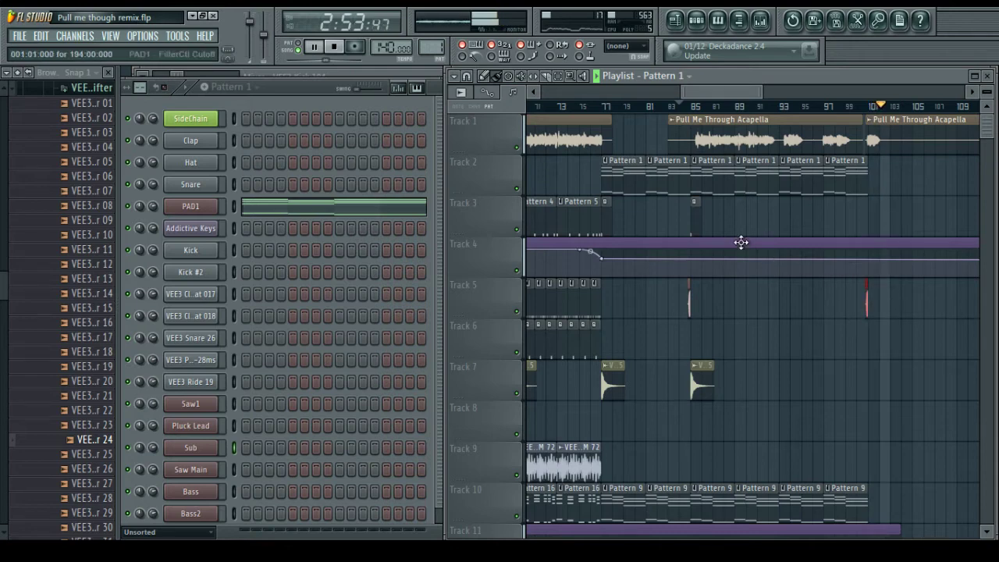
{"action": "key", "text": "space"}
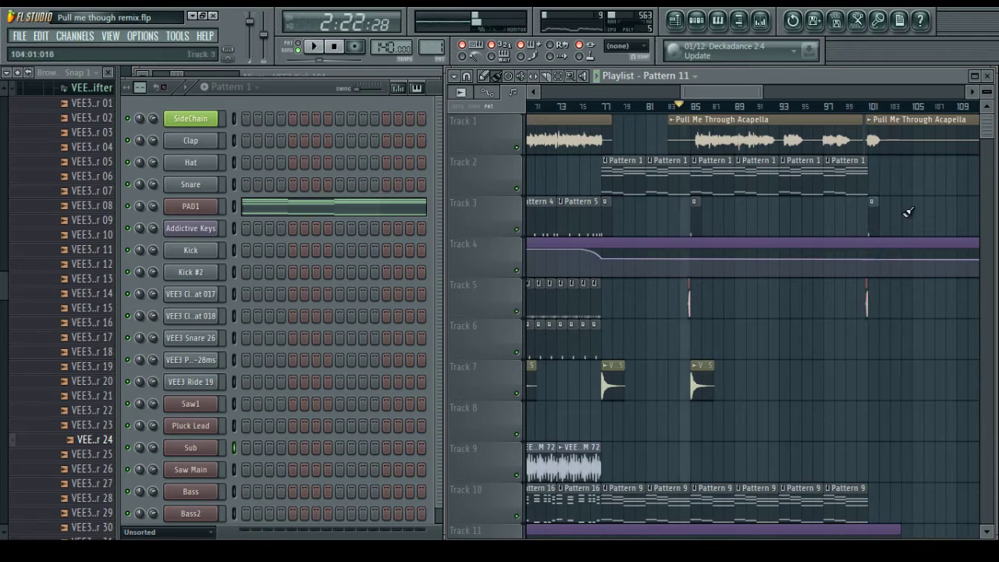
{"action": "scroll", "coordinate": [908, 212], "scroll_direction": "right", "scroll_amount": 3}
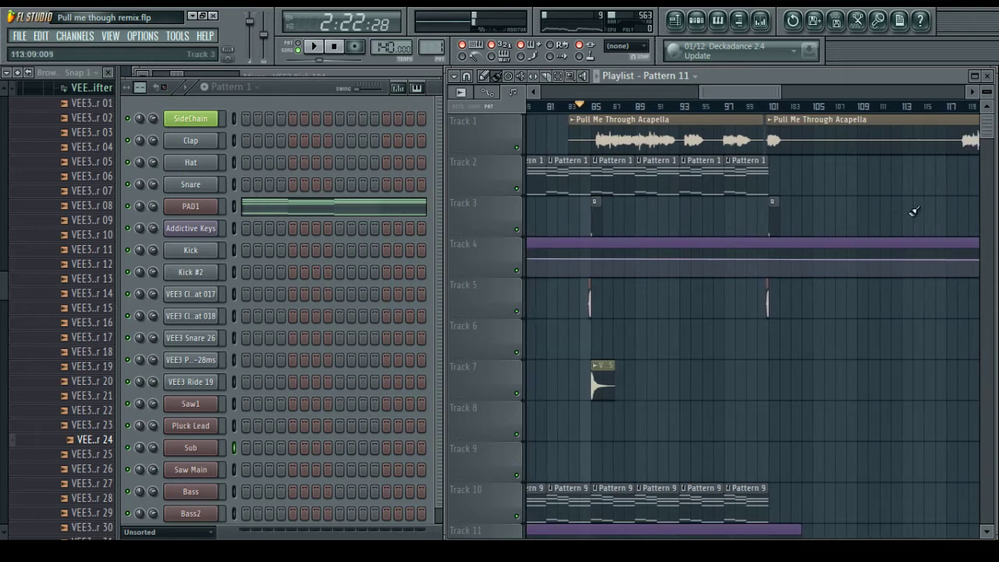
{"action": "scroll", "coordinate": [848, 205], "scroll_direction": "down", "scroll_amount": 2}
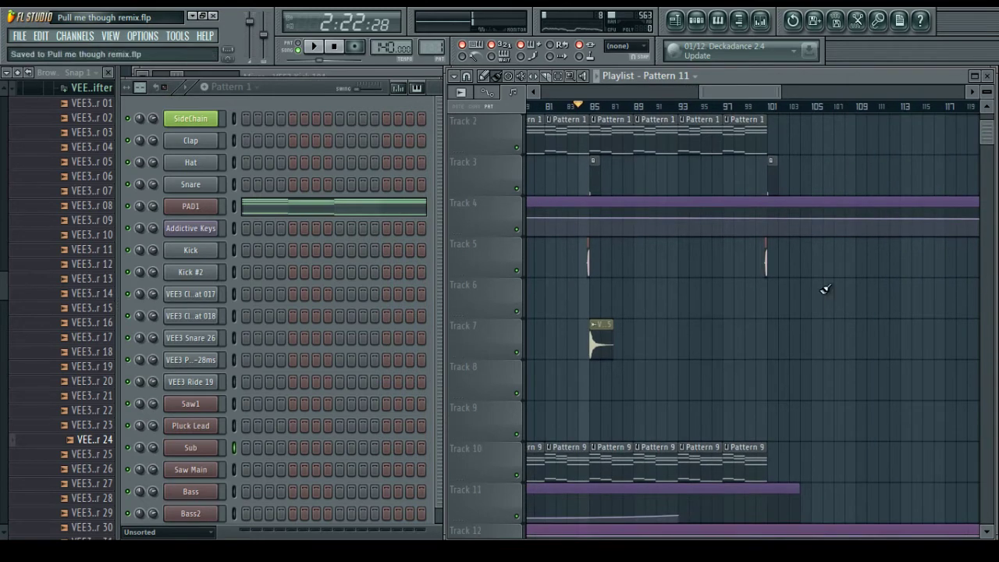
{"action": "scroll", "coordinate": [756, 157], "scroll_direction": "up", "scroll_amount": 2}
{"action": "mouse_move", "coordinate": [742, 94]}
{"action": "left_mouse_down"}
{"action": "mouse_move", "coordinate": [707, 80]}
{"action": "mouse_move", "coordinate": [735, 96]}
{"action": "left_mouse_up"}
{"action": "right_click", "coordinate": [825, 262]}
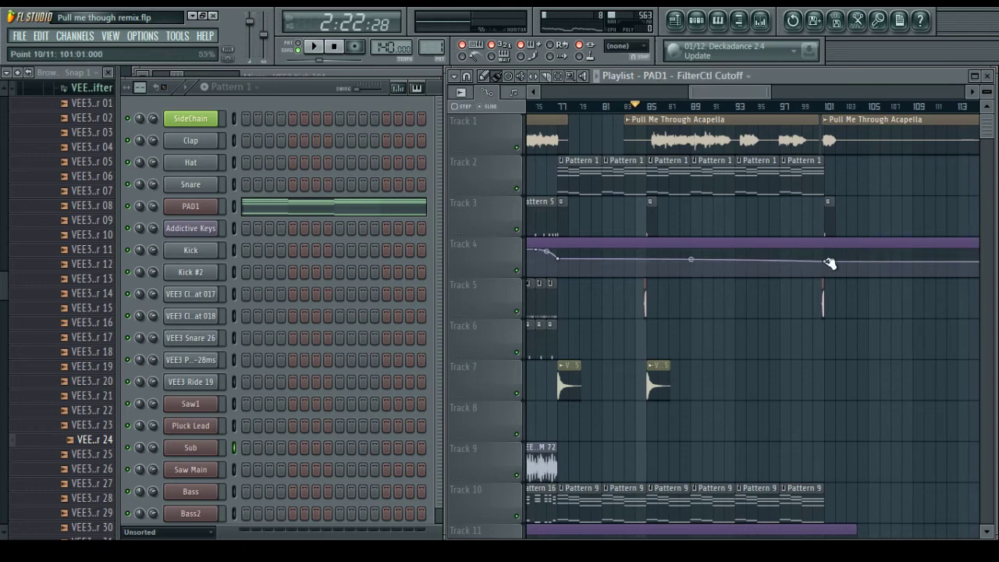
{"action": "left_click_drag", "start_coordinate": [825, 263], "coordinate": [830, 253]}
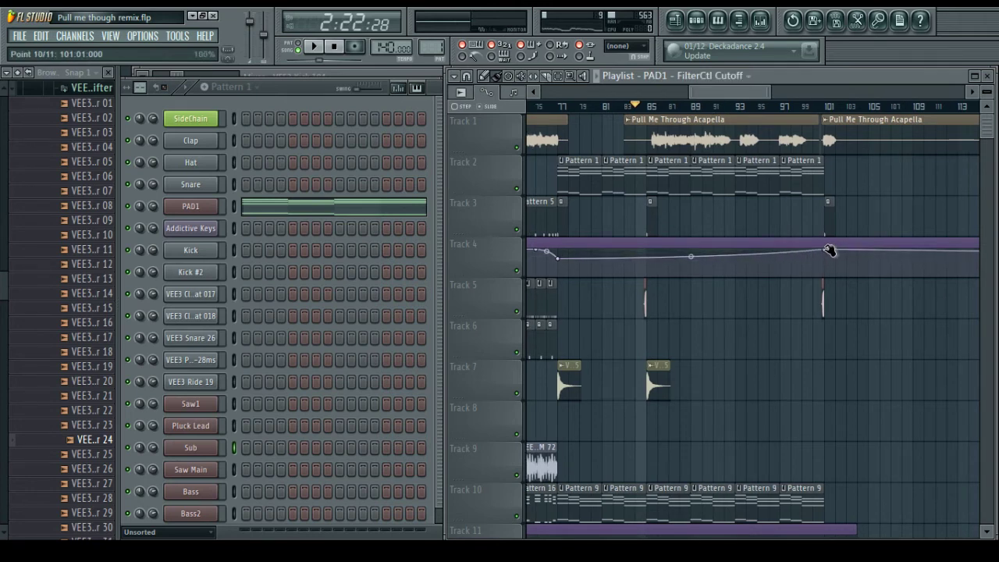
Extend Track 11's Saw1 cutoff into a rising sweep to bar 101 and raise Track 16's Sylenth1 cutoff
{"action": "scroll", "coordinate": [733, 329], "scroll_direction": "down", "scroll_amount": 1}
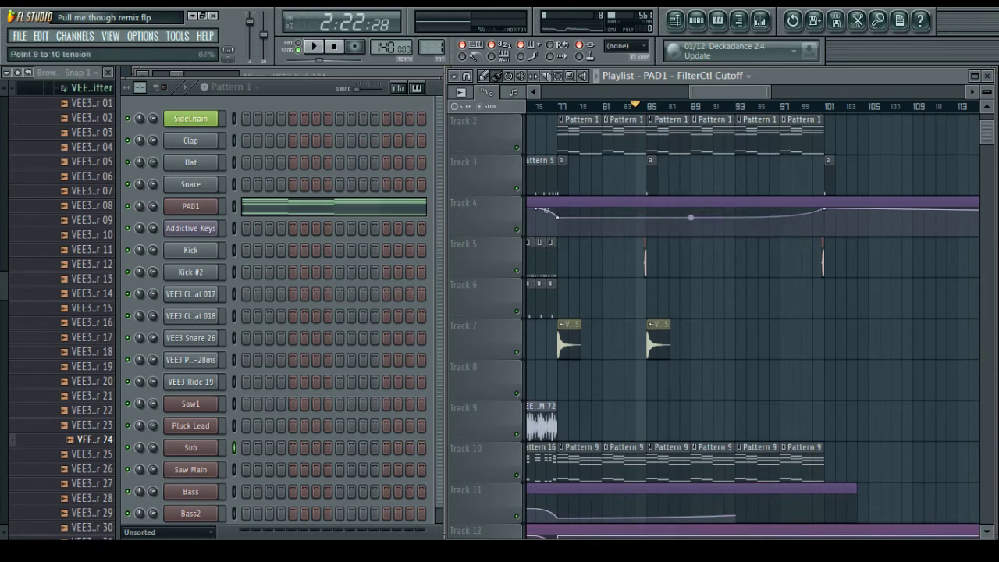
{"action": "scroll", "coordinate": [736, 308], "scroll_direction": "down", "scroll_amount": 4}
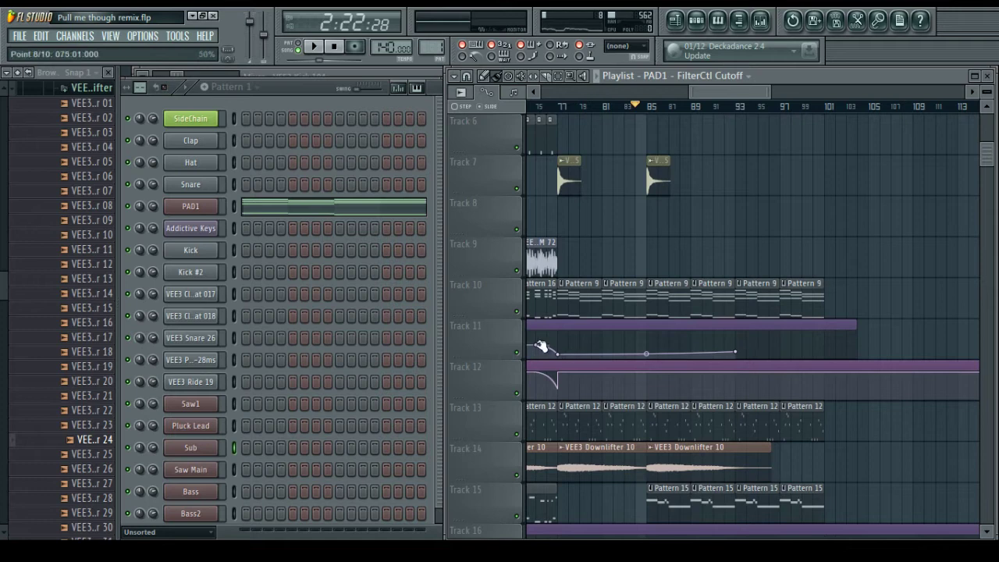
{"action": "right_click", "coordinate": [540, 346]}
{"action": "left_click", "coordinate": [584, 501]}
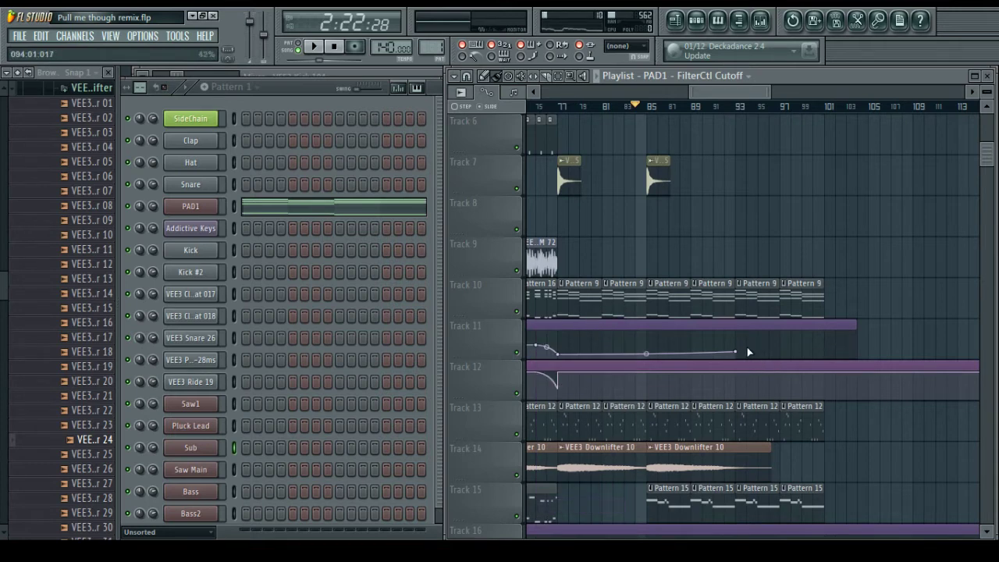
{"action": "left_click_drag", "start_coordinate": [782, 354], "coordinate": [827, 345]}
{"action": "right_click", "coordinate": [826, 345]}
{"action": "left_click", "coordinate": [867, 520]}
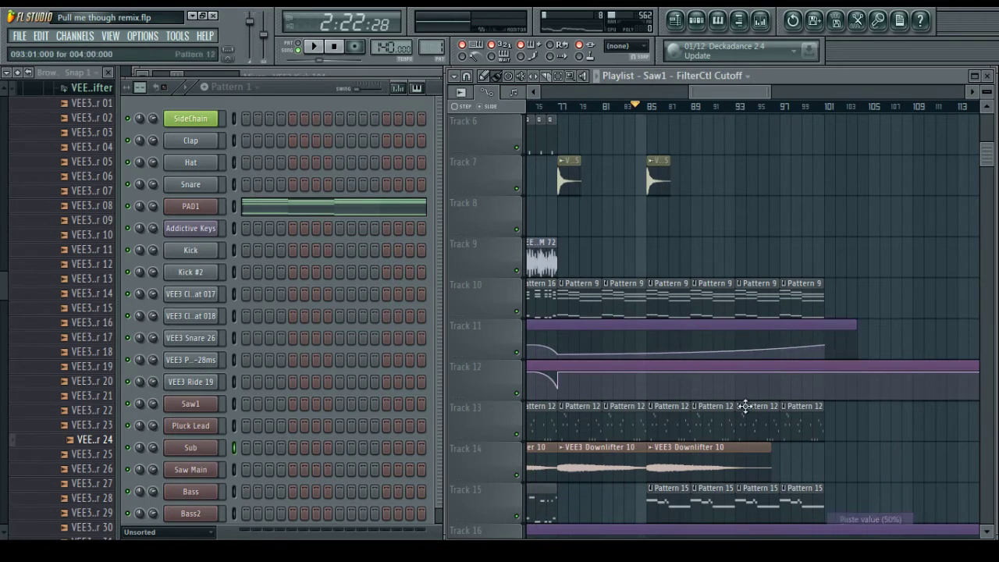
{"action": "left_click_drag", "start_coordinate": [691, 351], "coordinate": [691, 355]}
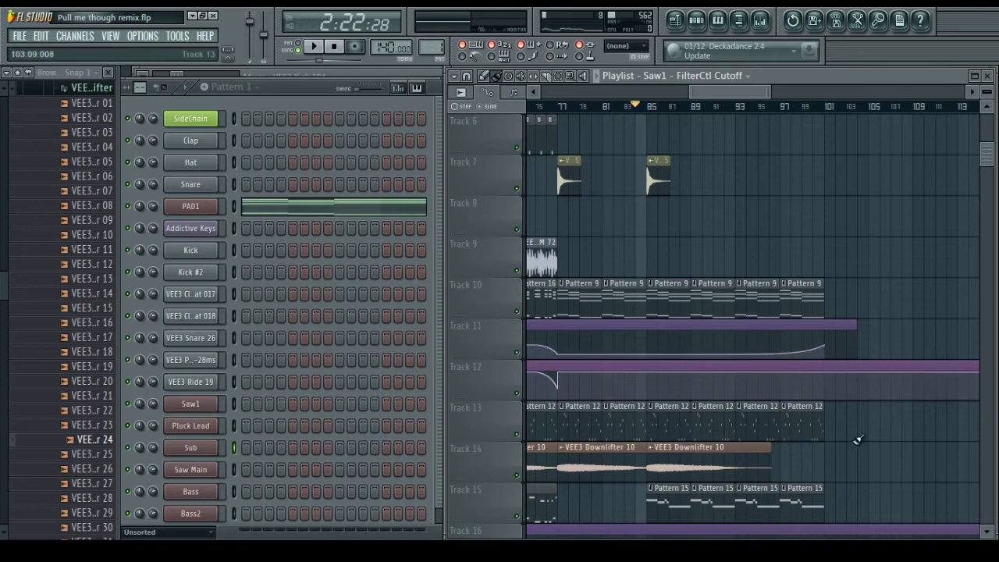
{"action": "scroll", "coordinate": [857, 440], "scroll_direction": "down", "scroll_amount": 5}
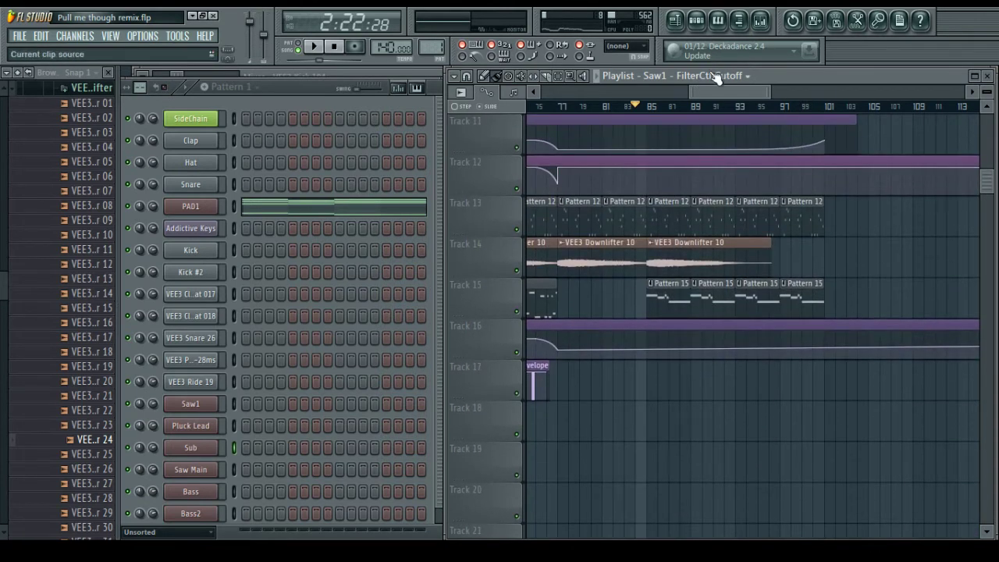
{"action": "left_click_drag", "start_coordinate": [716, 91], "coordinate": [733, 109]}
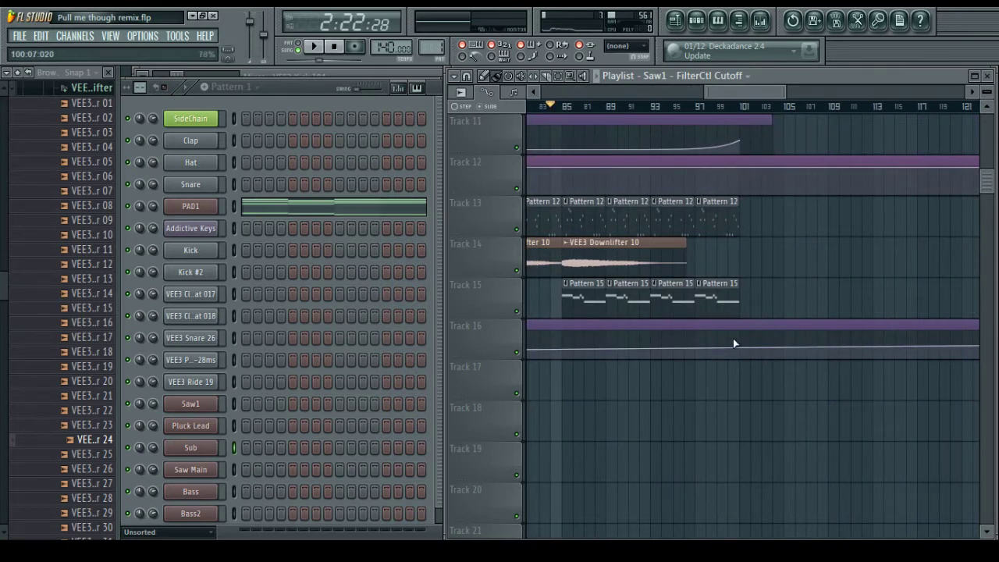
{"action": "left_click_drag", "start_coordinate": [740, 348], "coordinate": [740, 332]}
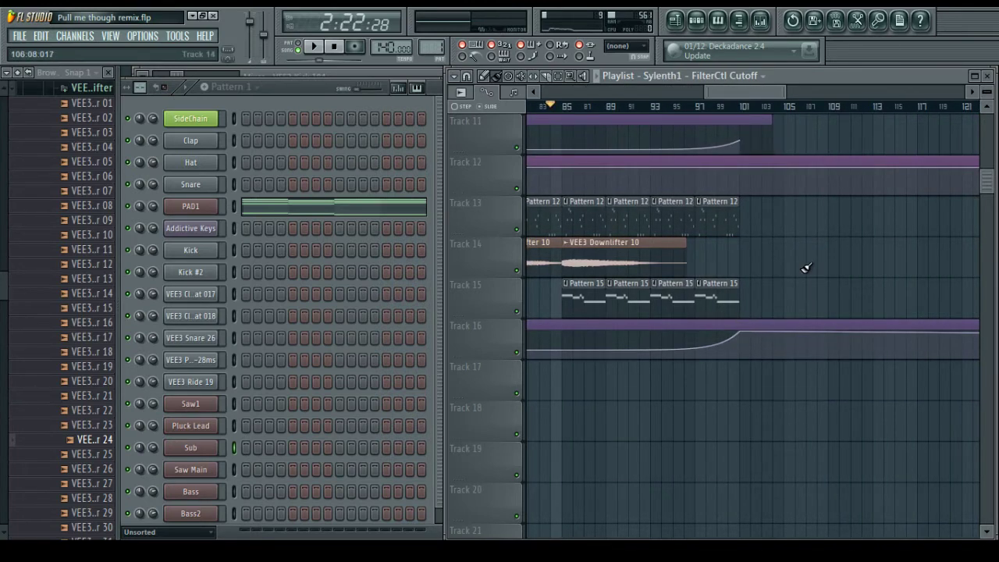
Play back the section around bar 101, scrubbing the timeline to audition the changes
{"action": "key", "text": "space"}
{"action": "scroll", "coordinate": [841, 278], "scroll_direction": "up", "scroll_amount": 9}
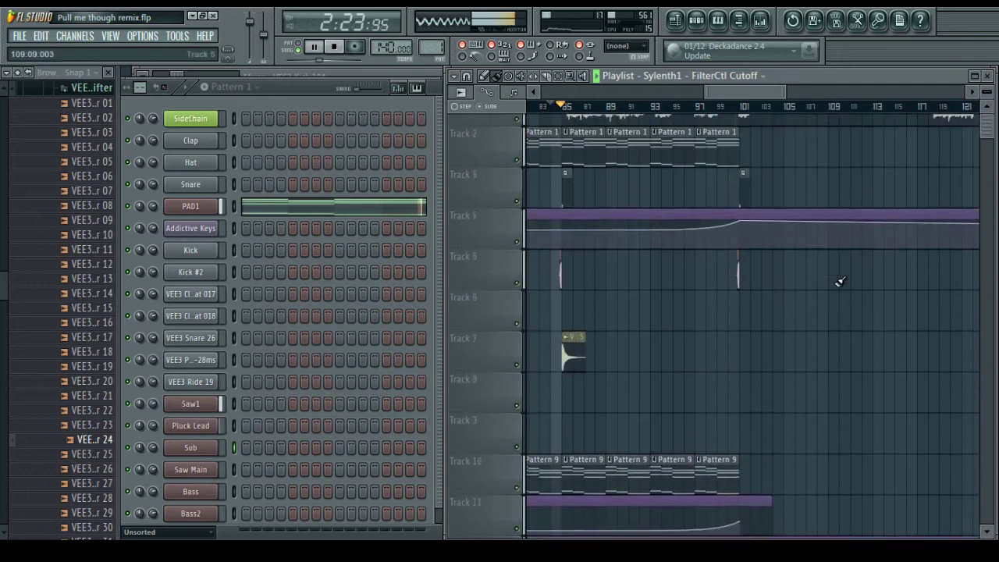
{"action": "scroll", "coordinate": [840, 281], "scroll_direction": "up", "scroll_amount": 1}
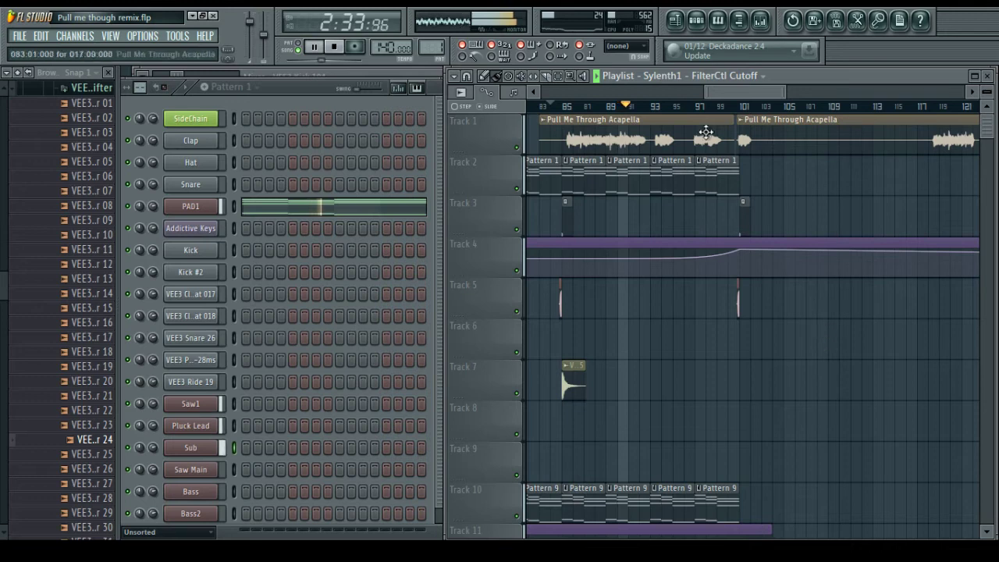
{"action": "scroll", "coordinate": [707, 106], "scroll_direction": "up", "scroll_amount": 2}
{"action": "left_click_drag", "start_coordinate": [733, 94], "coordinate": [757, 91]}
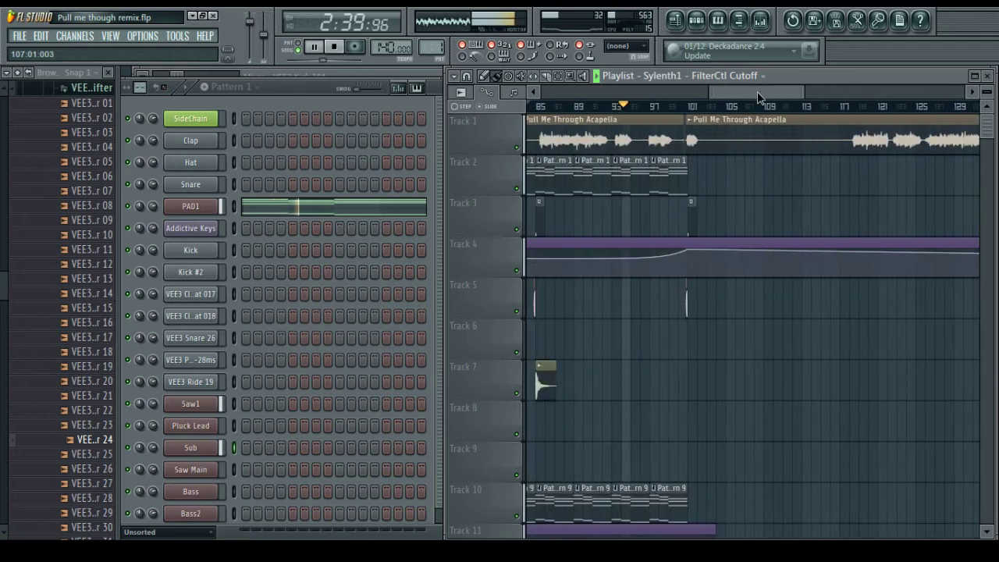
{"action": "scroll", "coordinate": [655, 103], "scroll_direction": "up", "scroll_amount": 5}
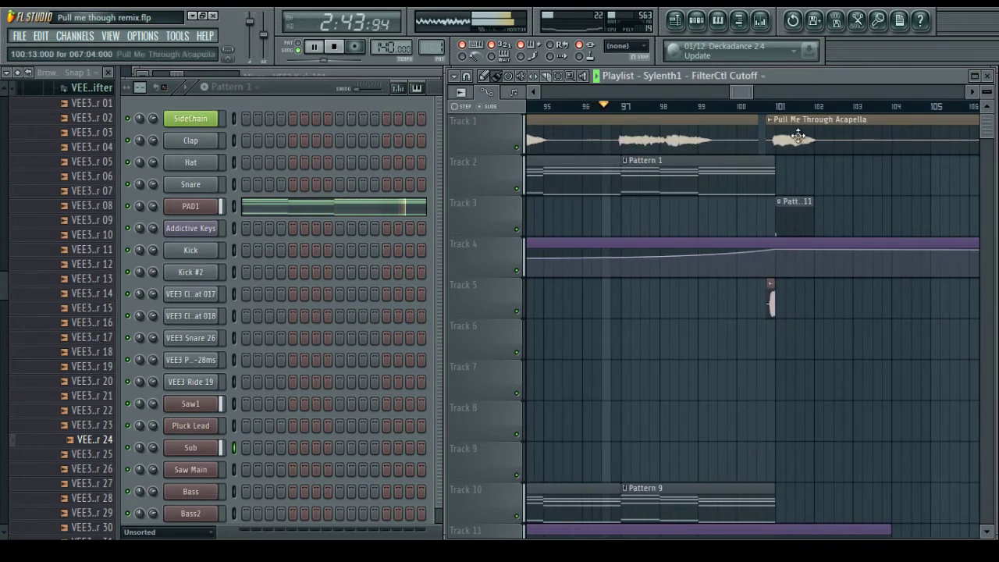
{"action": "left_click_drag", "start_coordinate": [744, 92], "coordinate": [747, 92]}
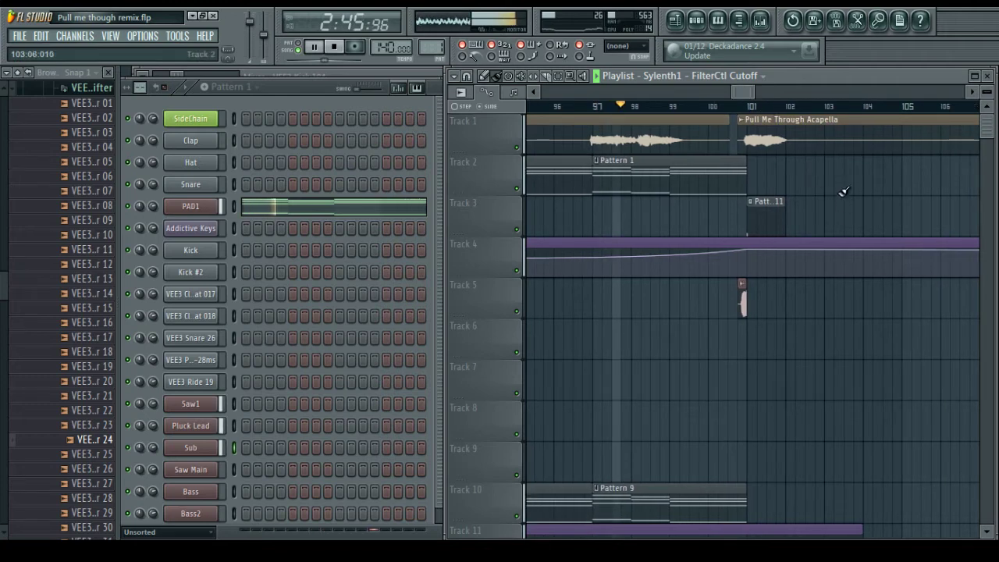
{"action": "scroll", "coordinate": [731, 338], "scroll_direction": "down", "scroll_amount": 5}
{"action": "scroll", "coordinate": [809, 345], "scroll_direction": "up", "scroll_amount": 5}
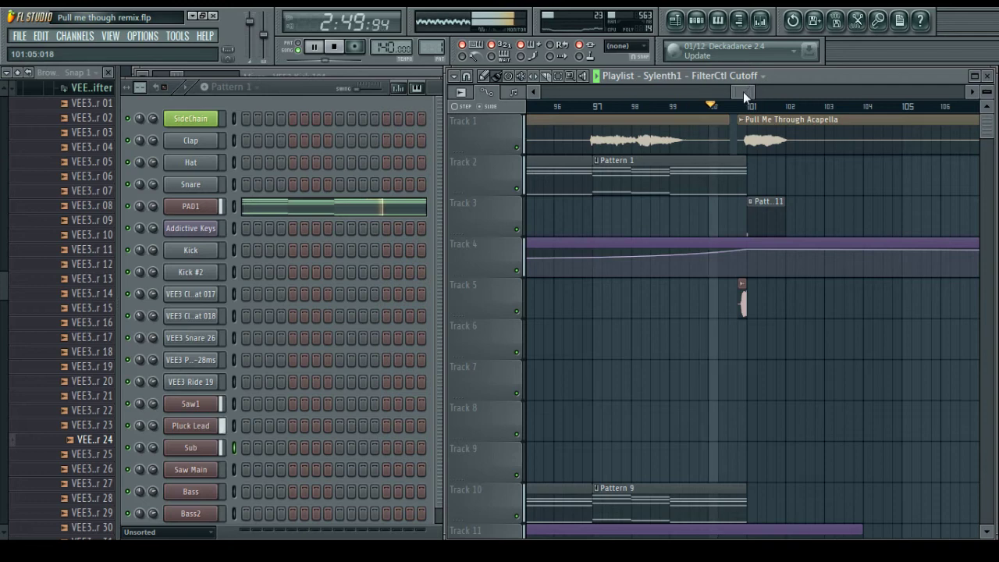
{"action": "left_click_drag", "start_coordinate": [742, 92], "coordinate": [751, 95]}
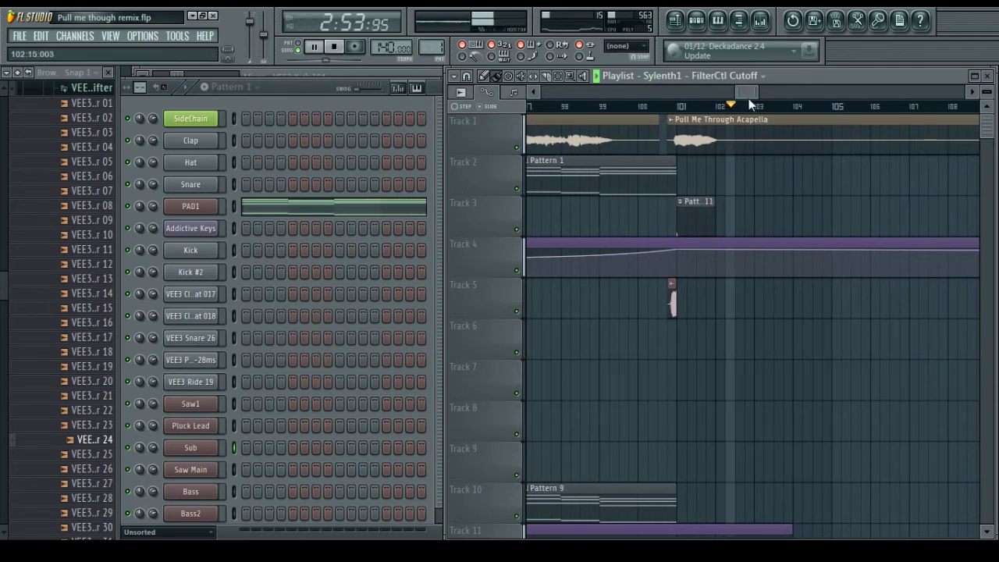
{"action": "scroll", "coordinate": [756, 115], "scroll_direction": "down", "scroll_amount": 2}
Copy the Track 3 Pattern 4 and Pattern 5 clips so they start at bar 103
{"action": "key", "text": "space"}
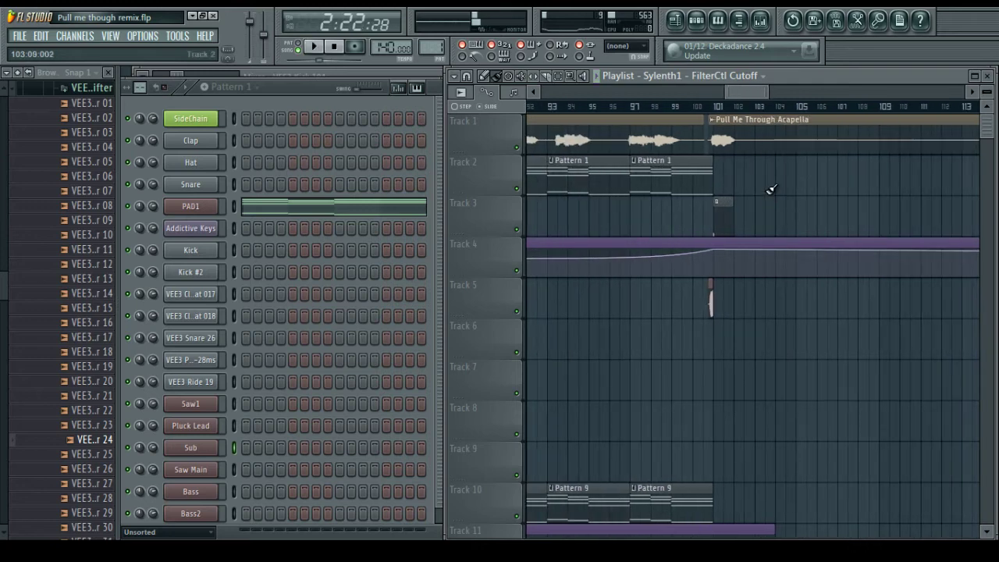
{"action": "scroll", "coordinate": [754, 110], "scroll_direction": "down", "scroll_amount": 3}
{"action": "left_click_drag", "start_coordinate": [752, 91], "coordinate": [700, 86]}
{"action": "left_click_drag", "start_coordinate": [726, 228], "coordinate": [806, 209]}
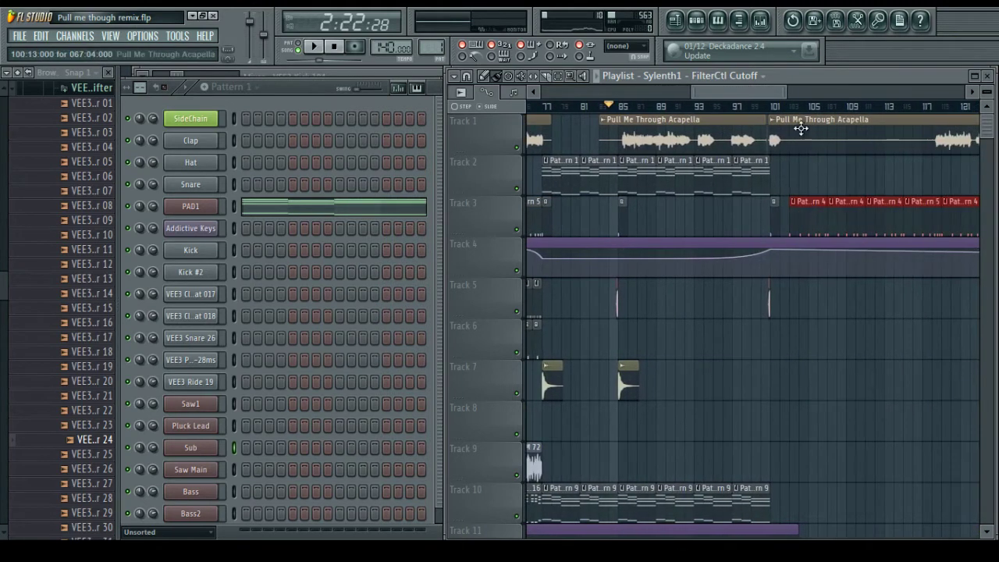
Deselect the Track 3 clips and copy the VEE3 Downlifter 10 clip later along Track 14
{"action": "key", "text": "space"}
{"action": "scroll", "coordinate": [798, 107], "scroll_direction": "up", "scroll_amount": 4}
{"action": "scroll", "coordinate": [793, 108], "scroll_direction": "up", "scroll_amount": 3}
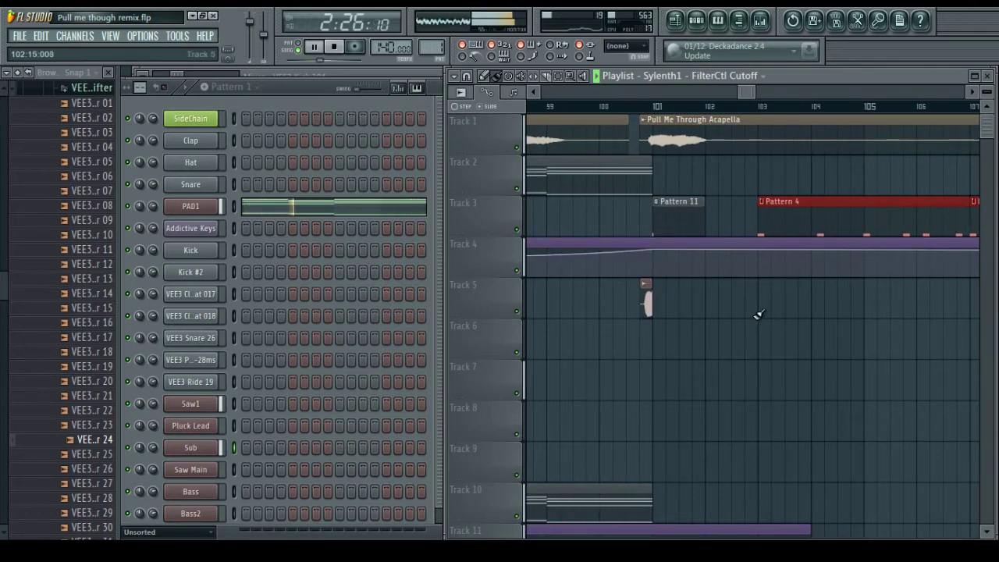
{"action": "key", "text": "ctrl+d"}
{"action": "scroll", "coordinate": [745, 117], "scroll_direction": "down", "scroll_amount": 3}
{"action": "scroll", "coordinate": [724, 362], "scroll_direction": "down", "scroll_amount": 7}
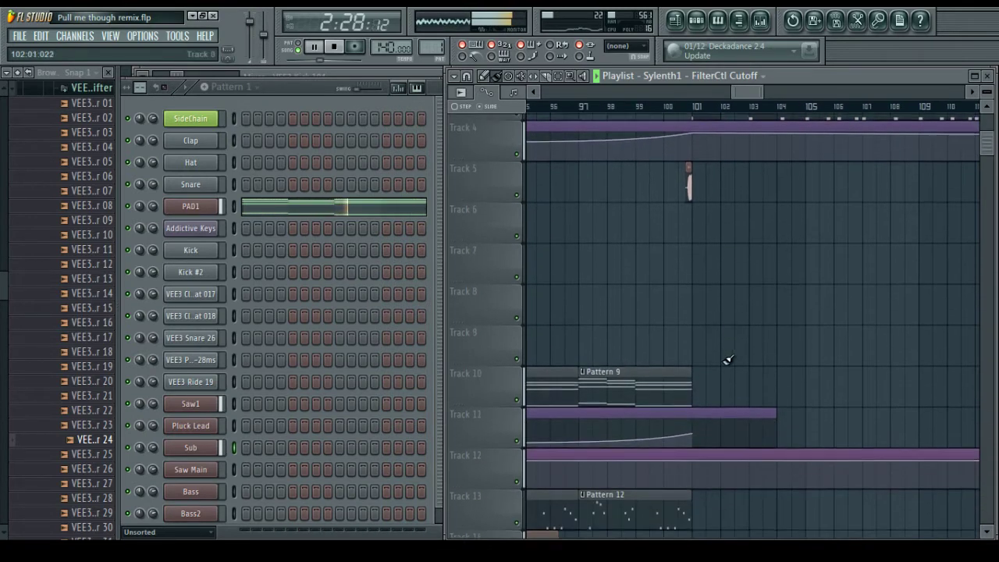
{"action": "scroll", "coordinate": [682, 117], "scroll_direction": "down", "scroll_amount": 3}
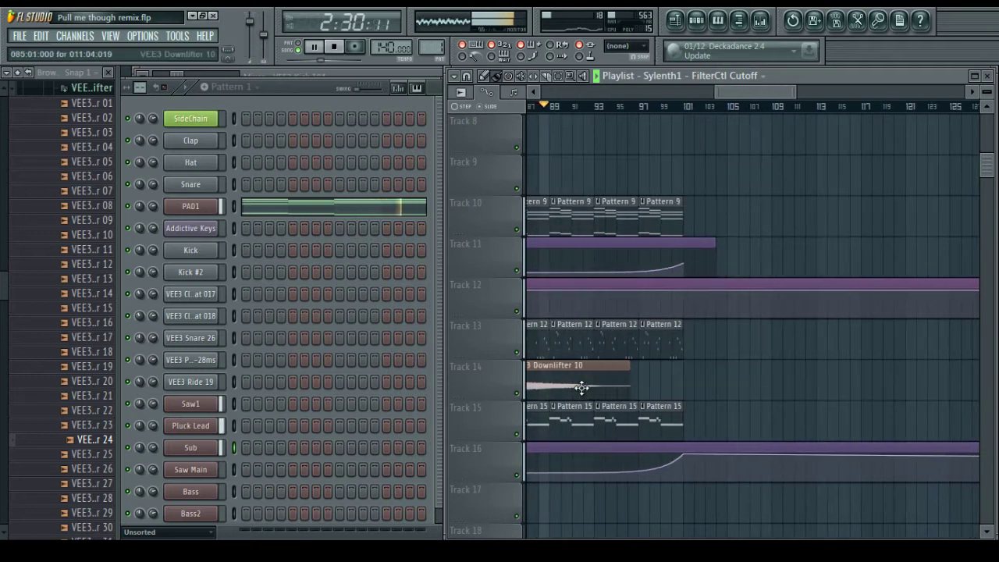
{"action": "left_click_drag", "start_coordinate": [584, 383], "coordinate": [885, 385]}
Duplicate the crash hit later in the arrangement and place it around bar 104
{"action": "scroll", "coordinate": [749, 140], "scroll_direction": "up", "scroll_amount": 5}
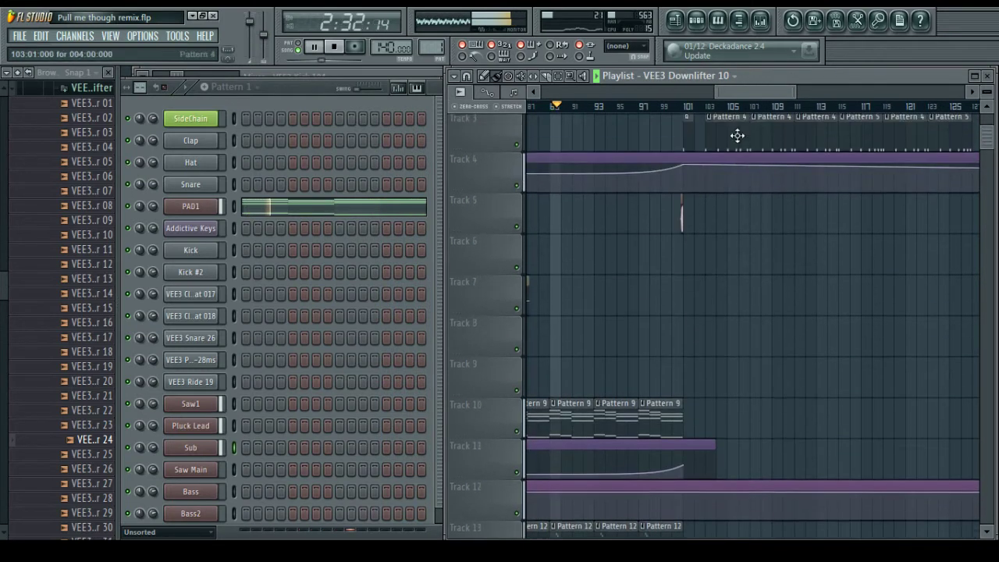
{"action": "left_click_drag", "start_coordinate": [743, 91], "coordinate": [691, 91]}
{"action": "mouse_move", "coordinate": [801, 294]}
{"action": "left_mouse_down"}
{"action": "mouse_move", "coordinate": [993, 302]}
{"action": "mouse_move", "coordinate": [913, 300]}
{"action": "left_mouse_up"}
{"action": "scroll", "coordinate": [842, 263], "scroll_direction": "up", "scroll_amount": 2}
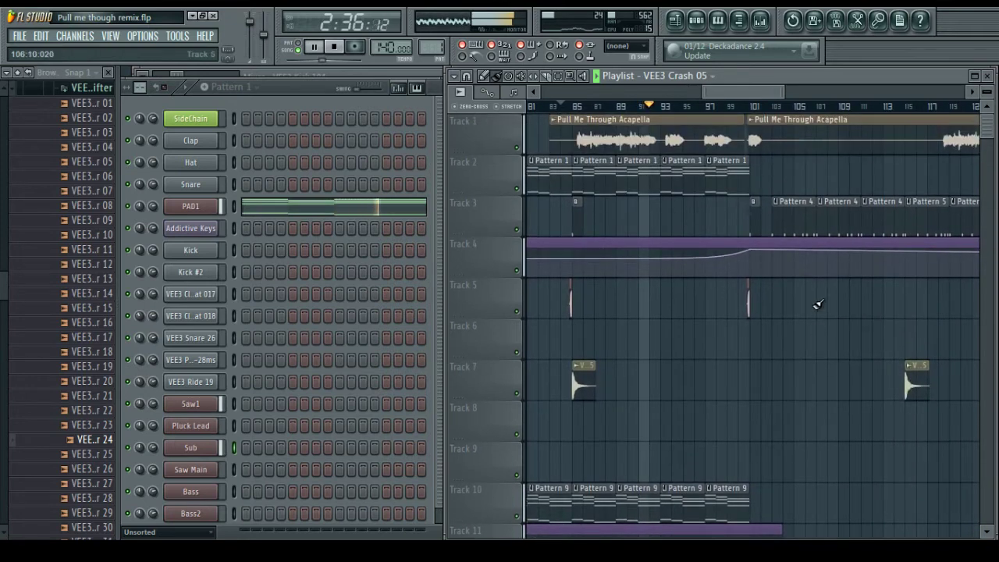
{"action": "scroll", "coordinate": [768, 116], "scroll_direction": "up", "scroll_amount": 2}
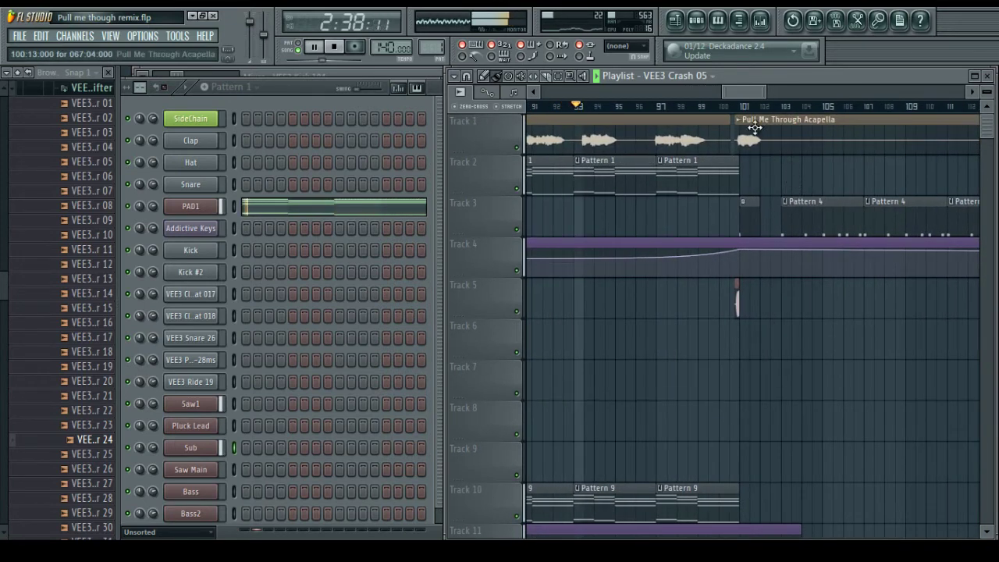
{"action": "scroll", "coordinate": [742, 98], "scroll_direction": "up", "scroll_amount": 3}
{"action": "left_click_drag", "start_coordinate": [739, 93], "coordinate": [736, 93]}
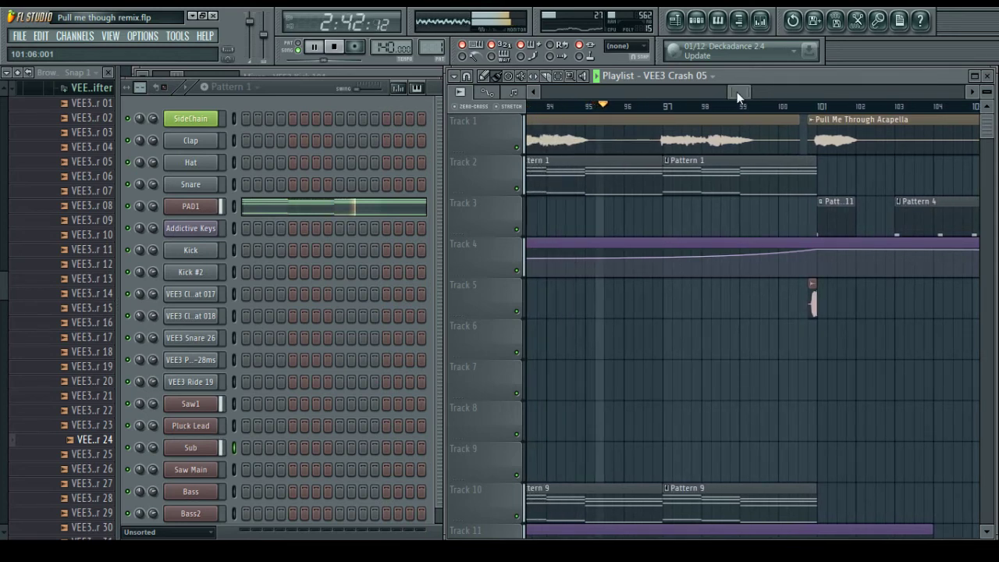
{"action": "left_click_drag", "start_coordinate": [738, 95], "coordinate": [742, 92]}
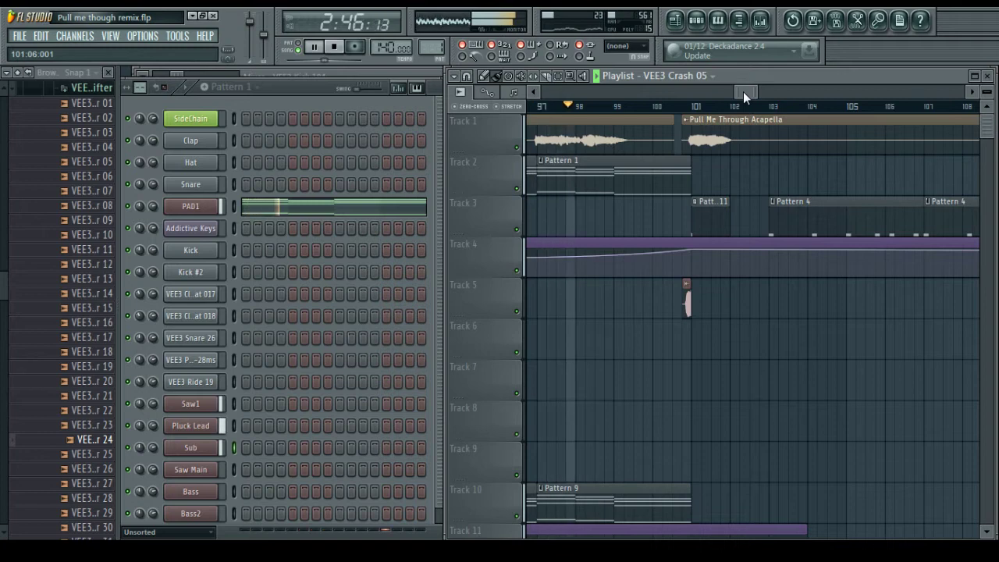
{"action": "scroll", "coordinate": [707, 108], "scroll_direction": "up", "scroll_amount": 1}
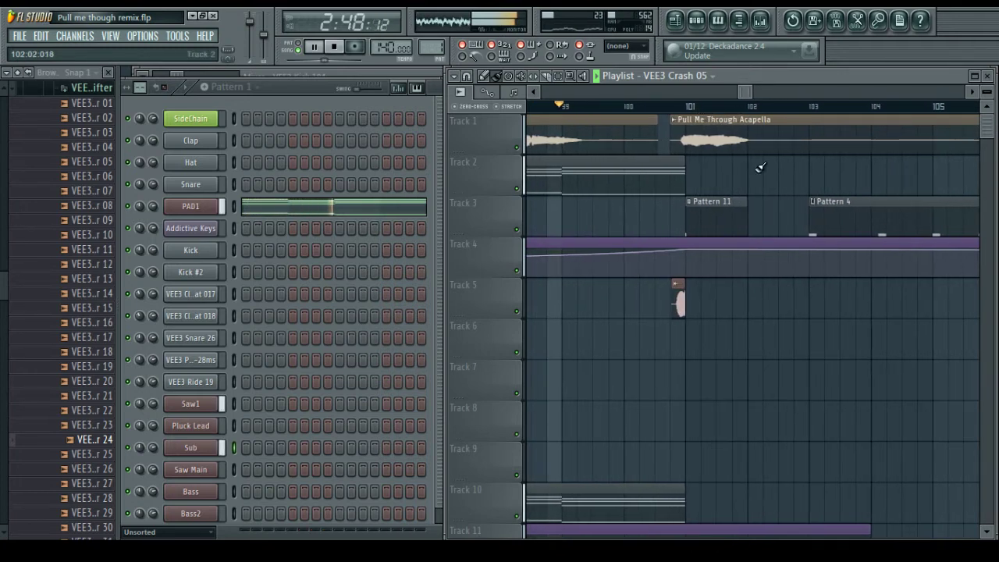
{"action": "left_click_drag", "start_coordinate": [743, 91], "coordinate": [747, 96]}
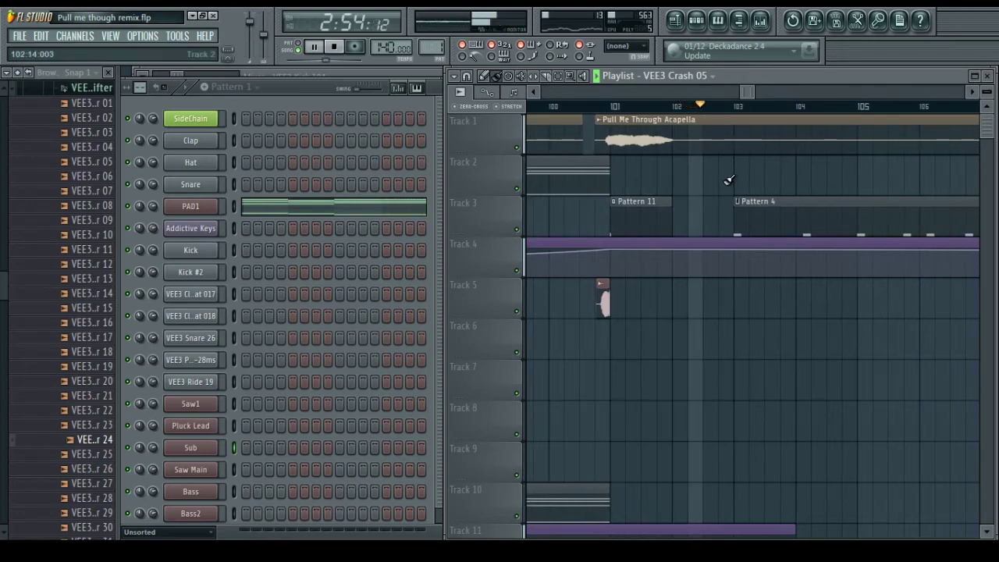
{"action": "scroll", "coordinate": [767, 113], "scroll_direction": "down", "scroll_amount": 2}
{"action": "scroll", "coordinate": [767, 113], "scroll_direction": "down", "scroll_amount": 2}
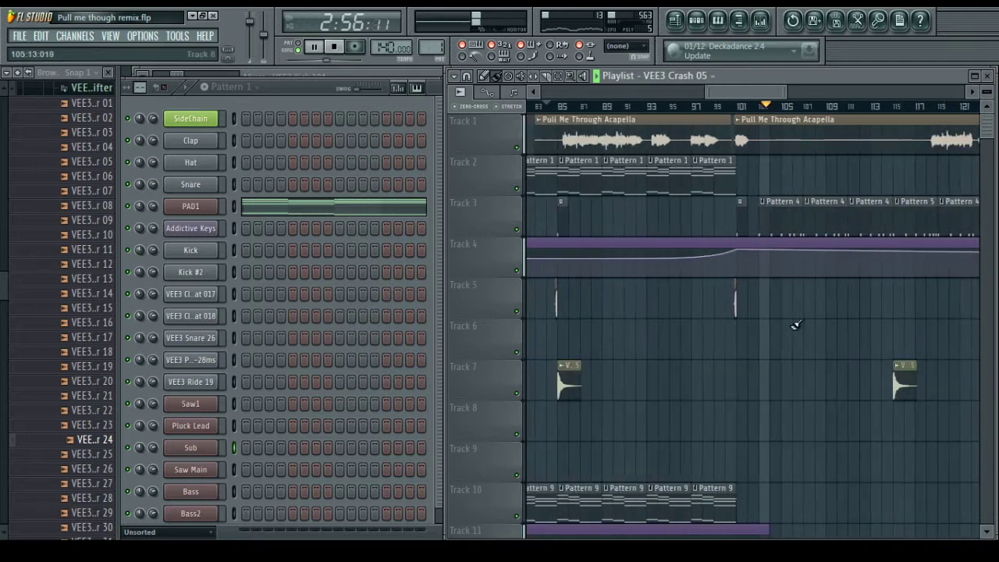
{"action": "scroll", "coordinate": [796, 326], "scroll_direction": "down", "scroll_amount": 3}
{"action": "key", "text": "space"}
{"action": "scroll", "coordinate": [900, 278], "scroll_direction": "up", "scroll_amount": 3}
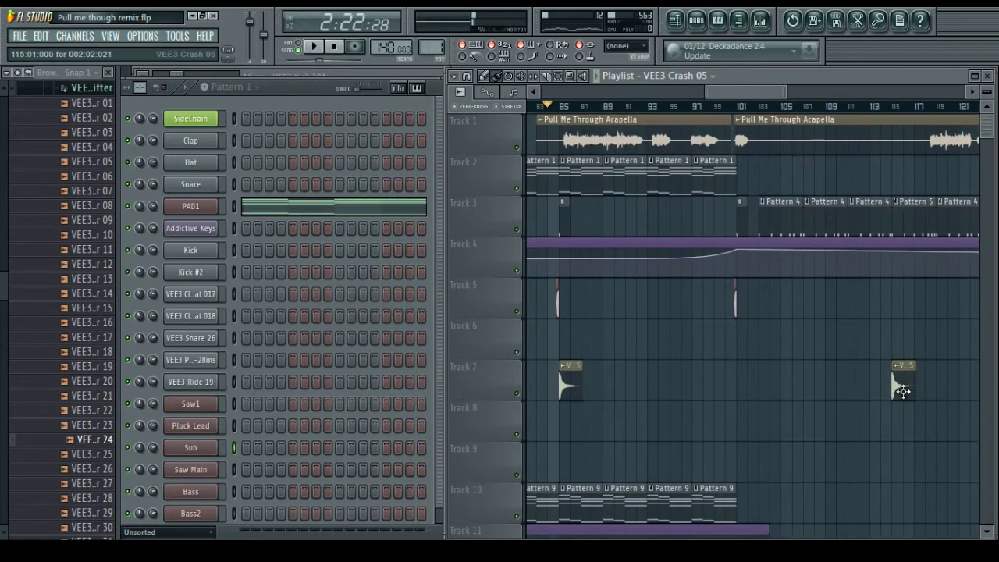
{"action": "left_click_drag", "start_coordinate": [902, 391], "coordinate": [782, 386]}
Audition the drop from just before bar 100 and move VEE3 Downlifter 10 to about bar 103
{"action": "scroll", "coordinate": [759, 116], "scroll_direction": "up", "scroll_amount": 5}
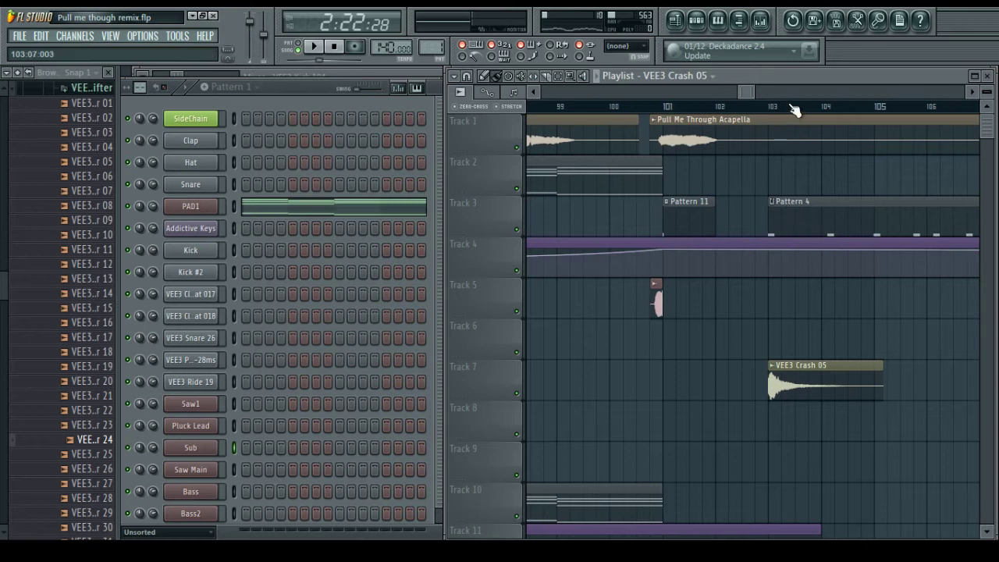
{"action": "left_click", "coordinate": [596, 108]}
{"action": "key", "text": "space"}
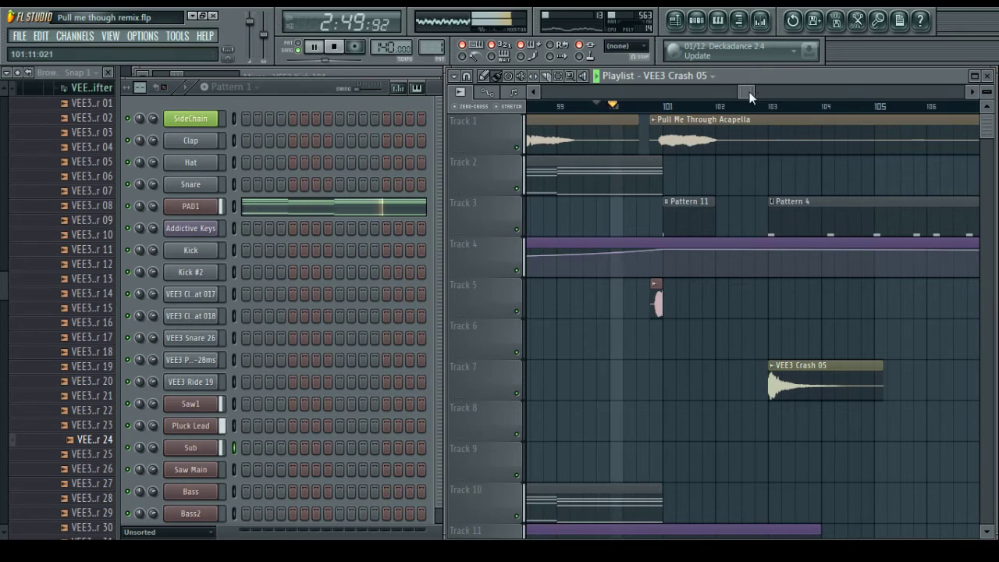
{"action": "left_click_drag", "start_coordinate": [743, 92], "coordinate": [747, 93]}
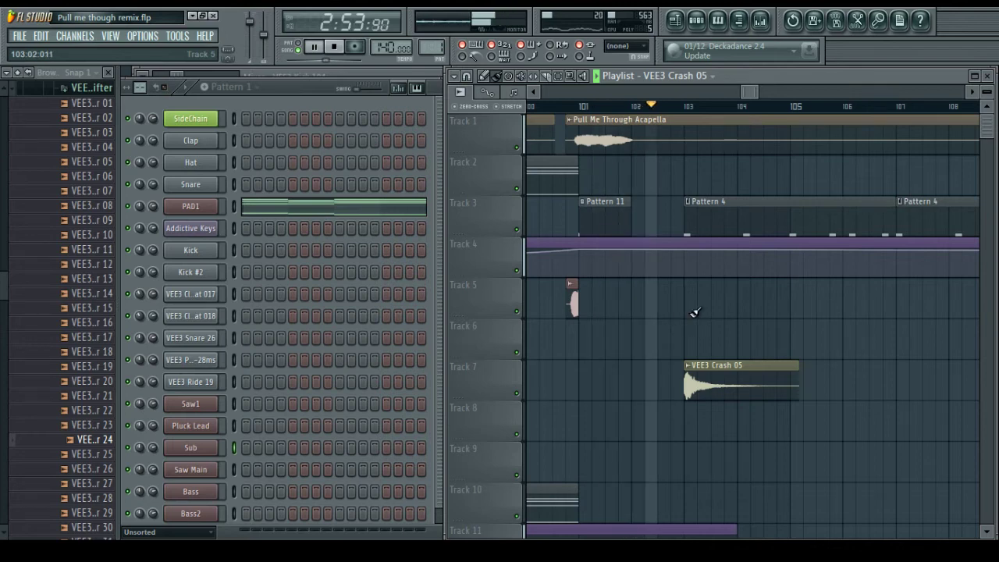
{"action": "scroll", "coordinate": [728, 110], "scroll_direction": "down", "scroll_amount": 3}
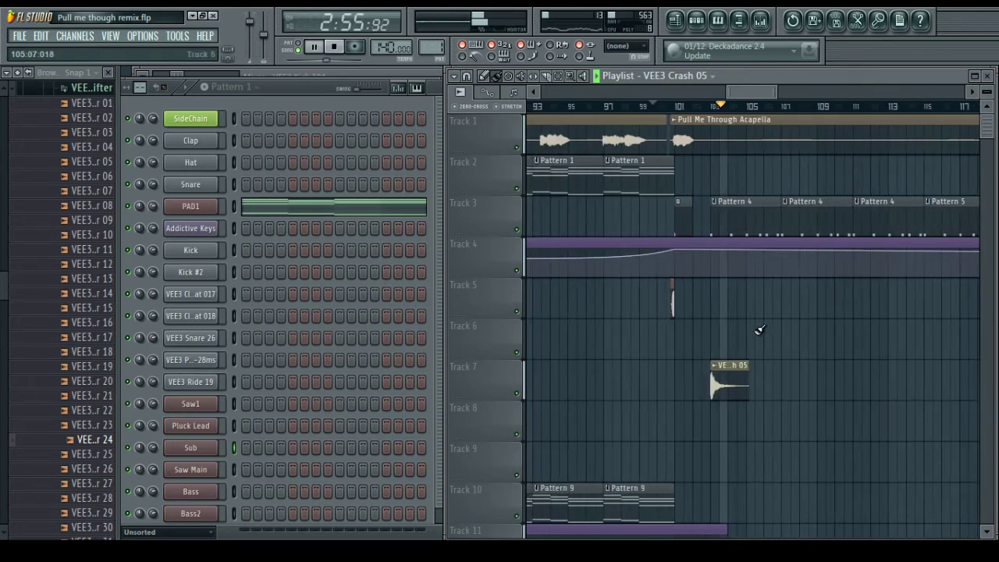
{"action": "scroll", "coordinate": [758, 330], "scroll_direction": "down", "scroll_amount": 5}
{"action": "key", "text": "space"}
{"action": "left_click_drag", "start_coordinate": [876, 313], "coordinate": [745, 307]}
{"action": "scroll", "coordinate": [749, 281], "scroll_direction": "up", "scroll_amount": 3}
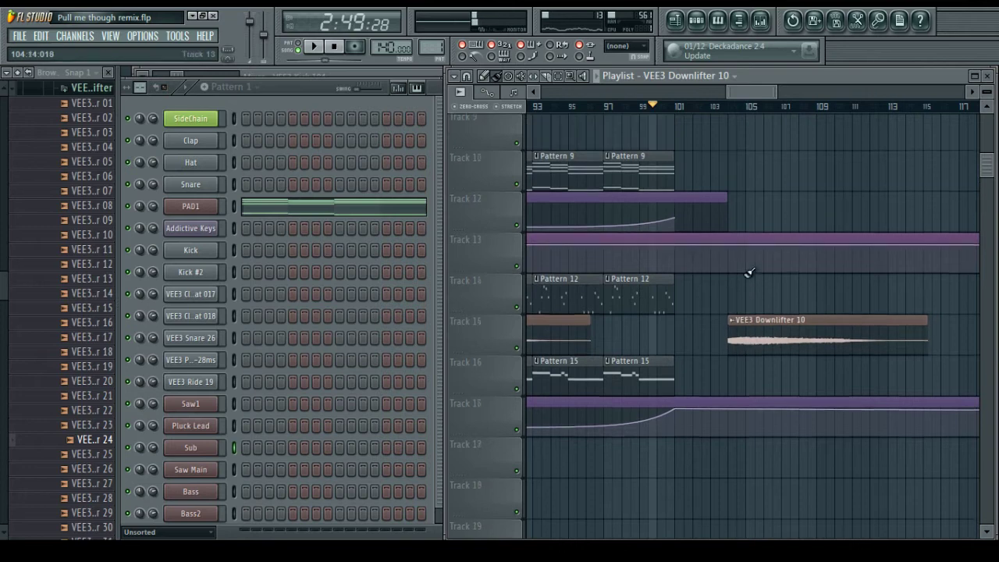
{"action": "left_click_drag", "start_coordinate": [767, 420], "coordinate": [751, 424]}
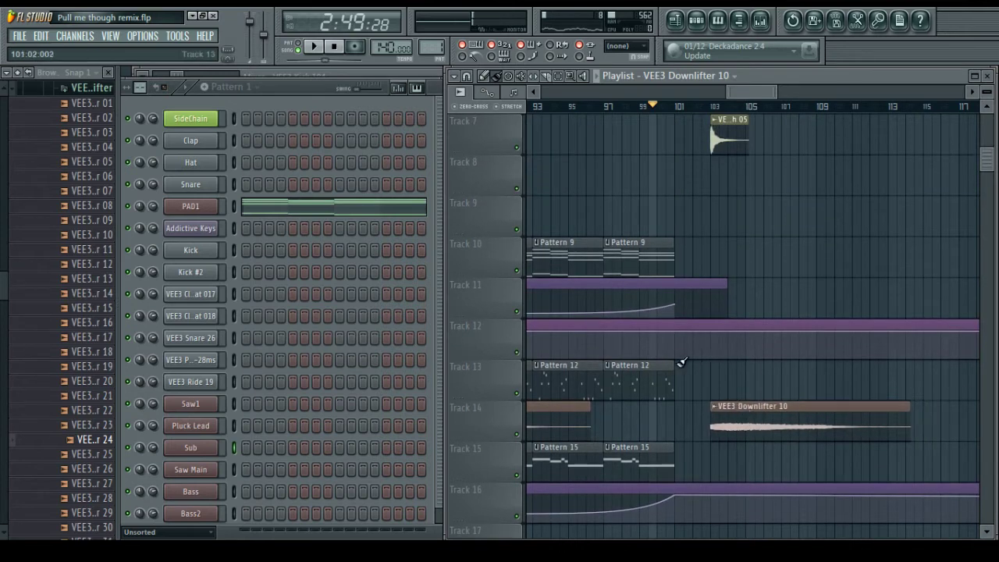
Copy the Track 10 drum clips and the three Pattern 13 clips past bar 101
{"action": "left_click", "coordinate": [652, 384]}
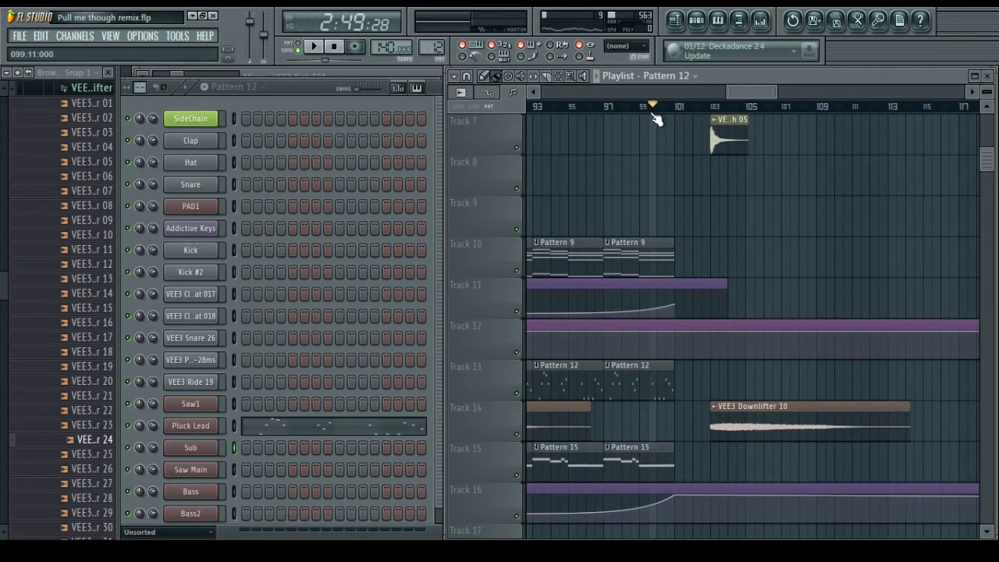
{"action": "scroll", "coordinate": [653, 114], "scroll_direction": "down", "scroll_amount": 3}
{"action": "left_click_drag", "start_coordinate": [743, 92], "coordinate": [660, 93]}
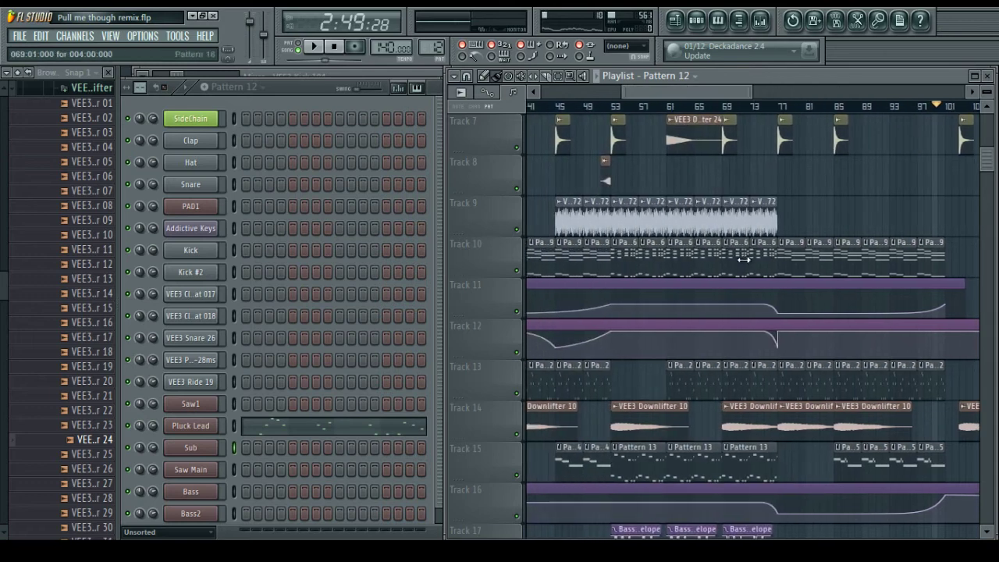
{"action": "left_click_drag", "start_coordinate": [702, 268], "coordinate": [891, 250]}
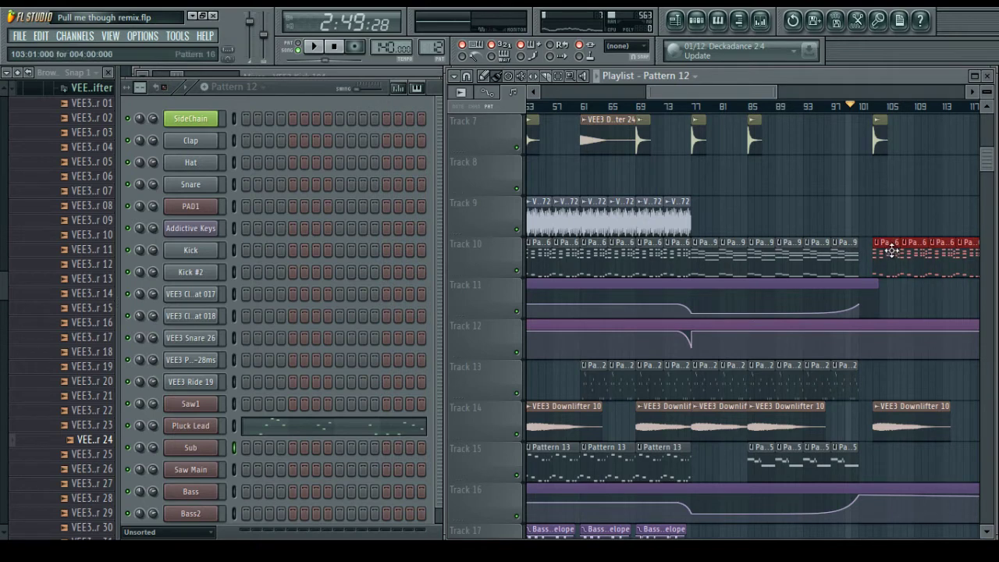
{"action": "left_click_drag", "start_coordinate": [676, 463], "coordinate": [795, 460]}
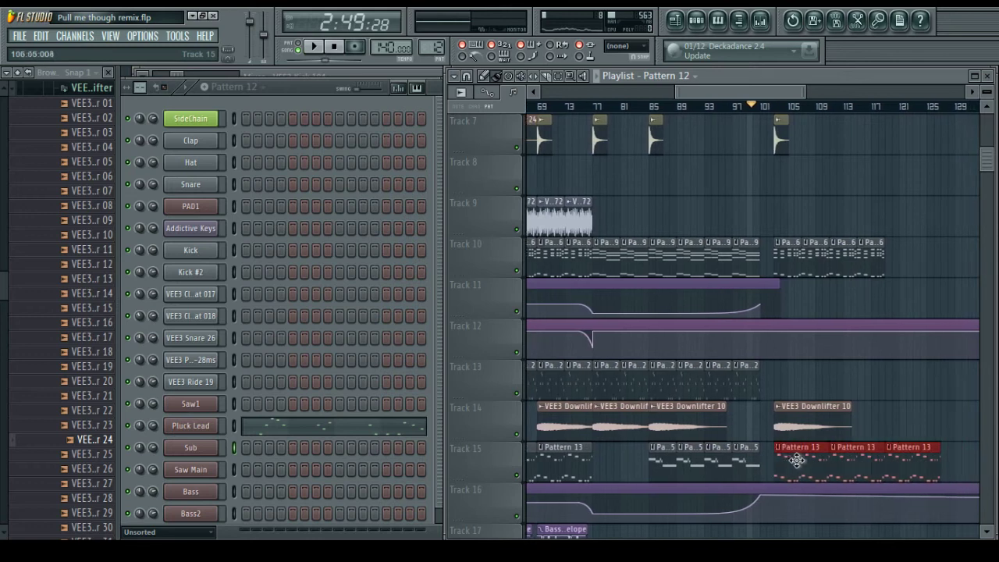
Place the bass filter cutoff envelope clip at bar 101
{"action": "scroll", "coordinate": [792, 109], "scroll_direction": "up", "scroll_amount": 3}
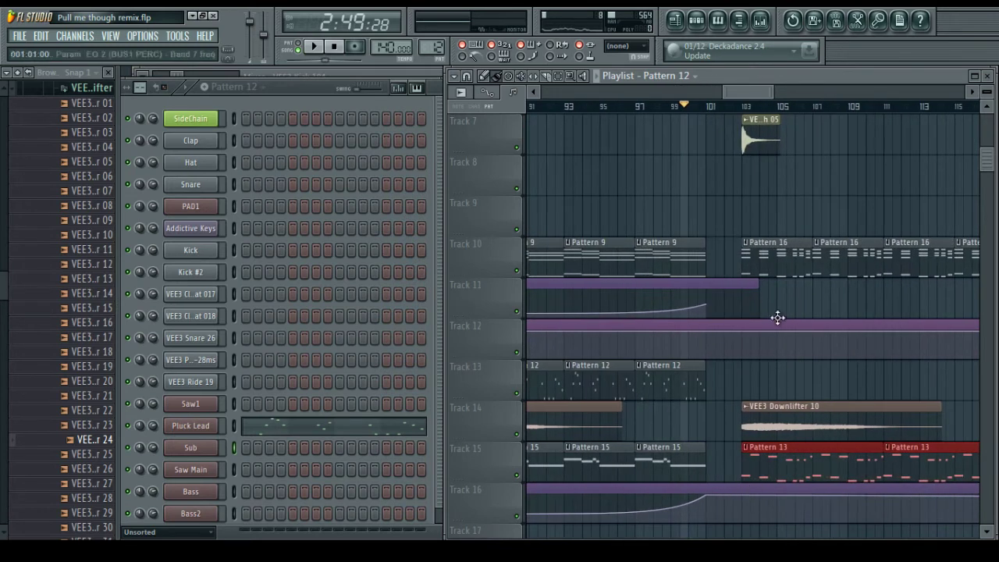
{"action": "left_click", "coordinate": [798, 292], "text": "ctrl"}
{"action": "scroll", "coordinate": [799, 292], "scroll_direction": "down", "scroll_amount": 4}
{"action": "scroll", "coordinate": [702, 118], "scroll_direction": "down", "scroll_amount": 3}
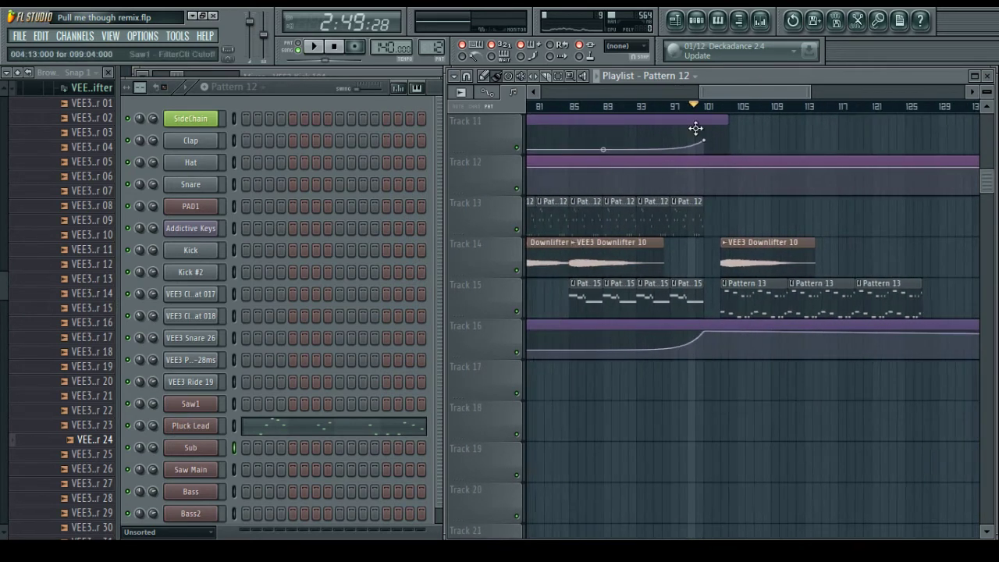
{"action": "left_click_drag", "start_coordinate": [714, 91], "coordinate": [670, 94]}
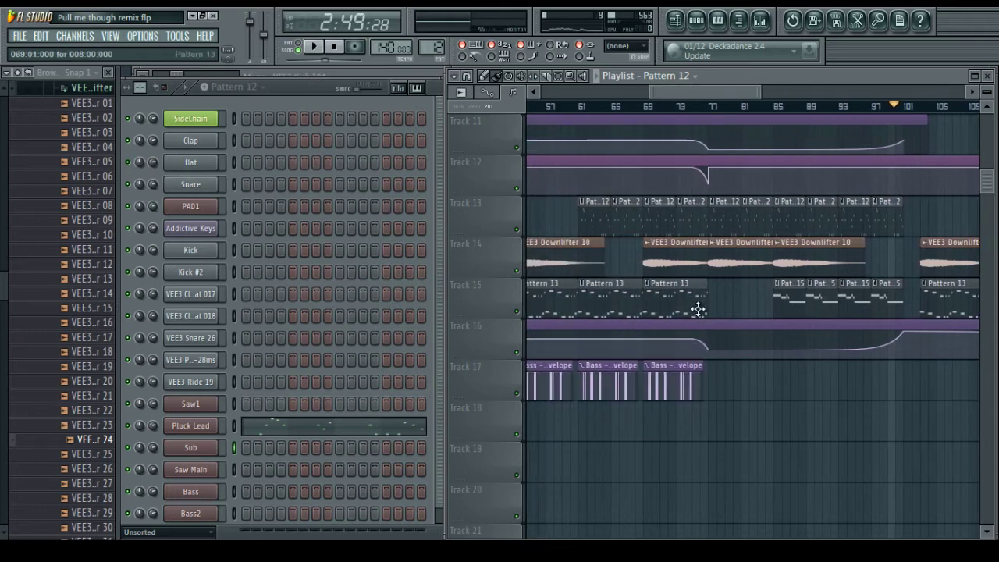
{"action": "left_click_drag", "start_coordinate": [683, 360], "coordinate": [847, 369]}
{"action": "scroll", "coordinate": [873, 367], "scroll_direction": "up", "scroll_amount": 5}
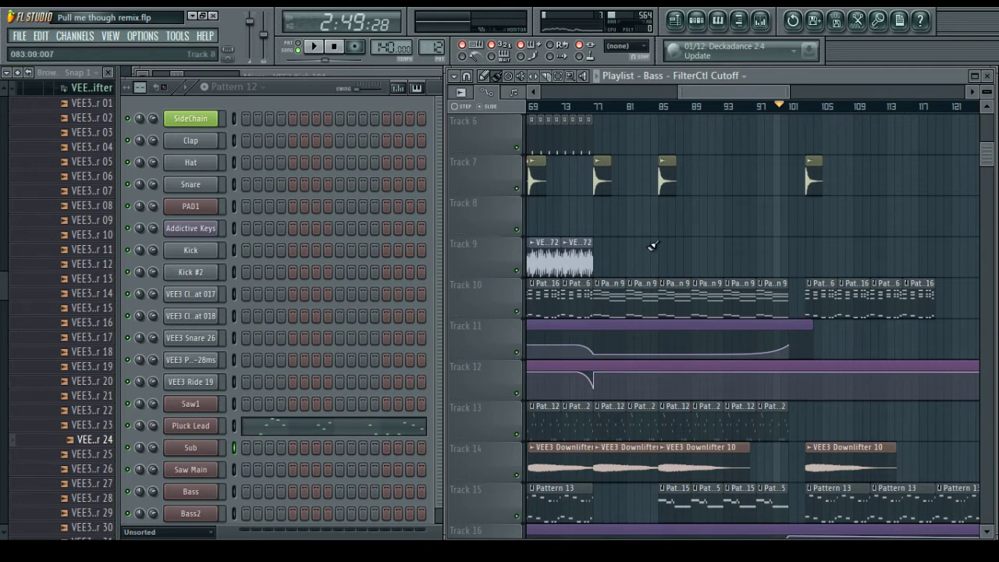
Extend the VEE3 Loop 128BPM 72 clips and fill Track 6 with Pattern 7 clips from bar 103
{"action": "left_click", "coordinate": [569, 250]}
{"action": "left_click_drag", "start_coordinate": [813, 250], "coordinate": [930, 258]}
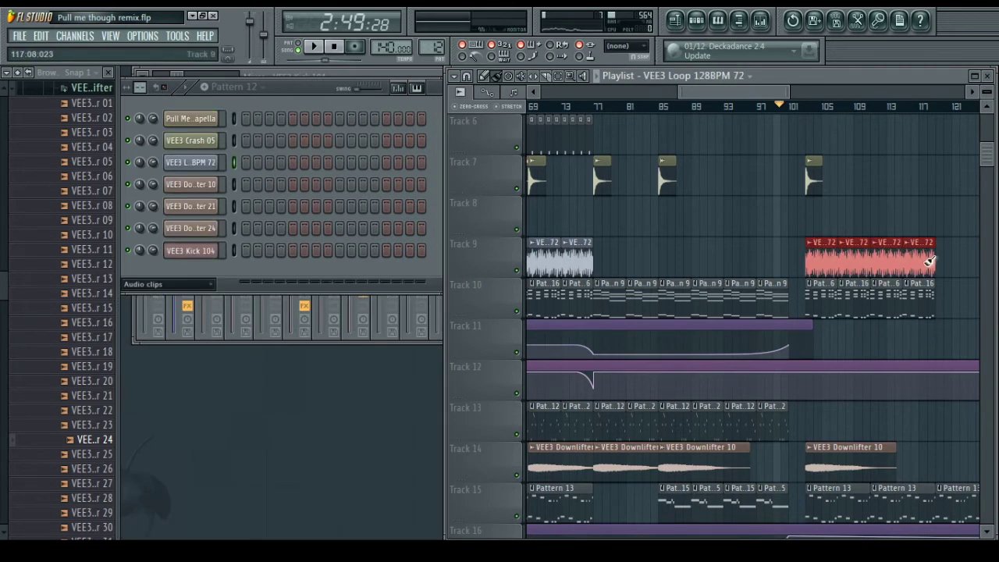
{"action": "scroll", "coordinate": [681, 296], "scroll_direction": "up", "scroll_amount": 4}
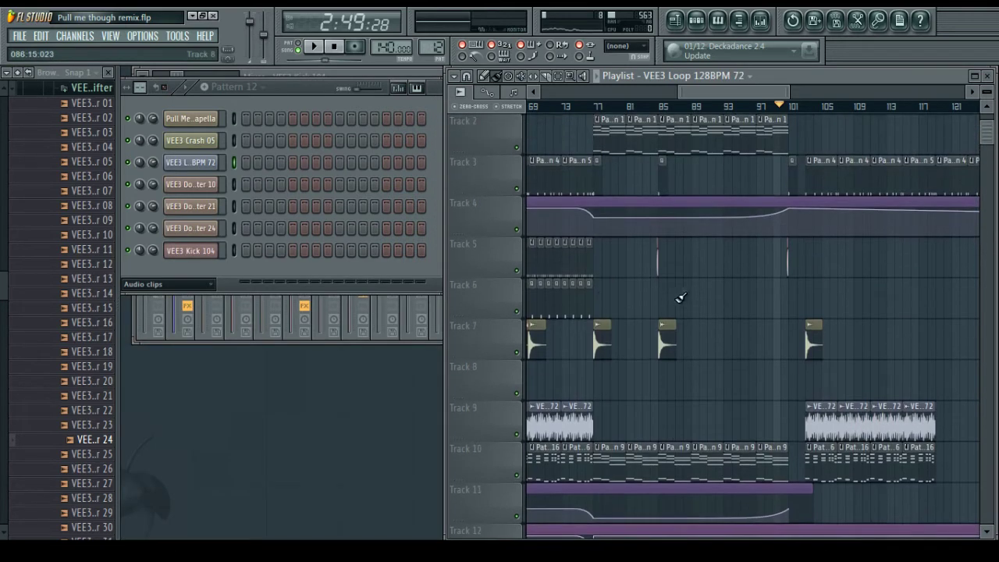
{"action": "left_click", "coordinate": [589, 303]}
{"action": "scroll", "coordinate": [855, 119], "scroll_direction": "up", "scroll_amount": 2, "text": "ctrl"}
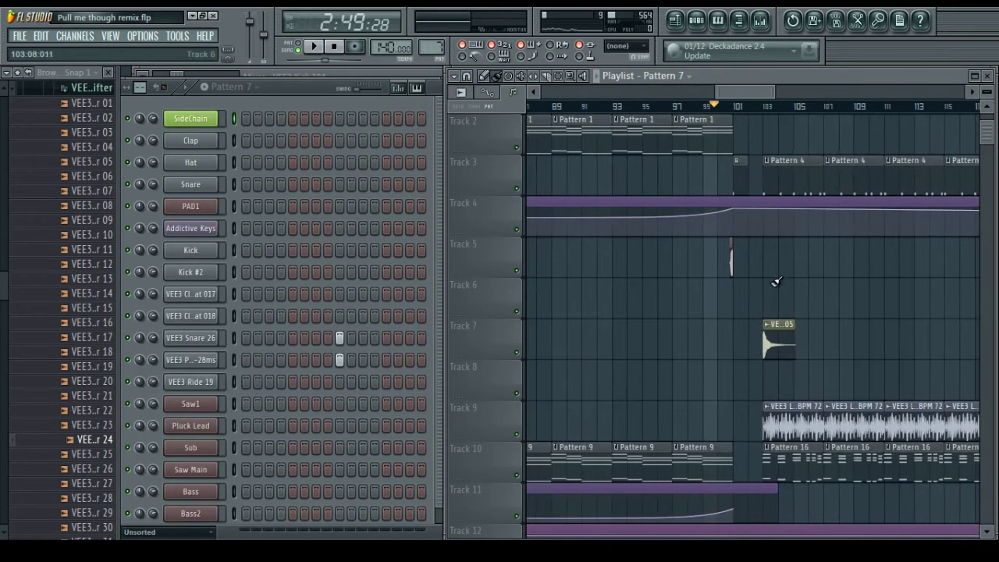
{"action": "mouse_move", "coordinate": [773, 283]}
{"action": "left_mouse_down"}
{"action": "mouse_move", "coordinate": [798, 297]}
{"action": "mouse_move", "coordinate": [932, 284]}
{"action": "left_mouse_up"}
Fill Track 5 with Pattern 6 clips from bar 103
{"action": "mouse_move", "coordinate": [748, 92]}
{"action": "left_mouse_down"}
{"action": "mouse_move", "coordinate": [697, 91]}
{"action": "mouse_move", "coordinate": [757, 94]}
{"action": "left_mouse_up"}
{"action": "left_click", "coordinate": [745, 256]}
{"action": "left_click_drag", "start_coordinate": [676, 246], "coordinate": [821, 257]}
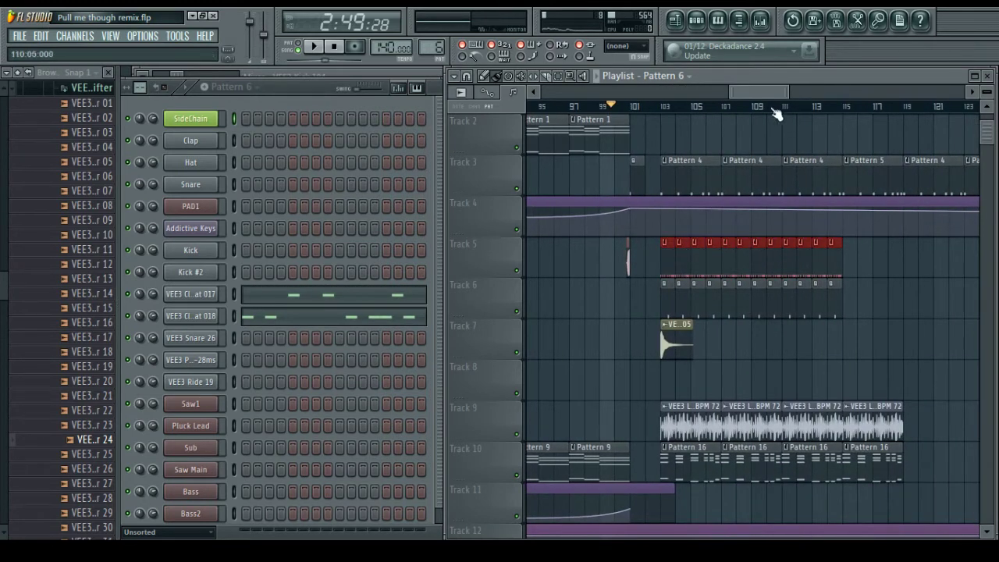
{"action": "scroll", "coordinate": [776, 114], "scroll_direction": "down", "scroll_amount": 5}
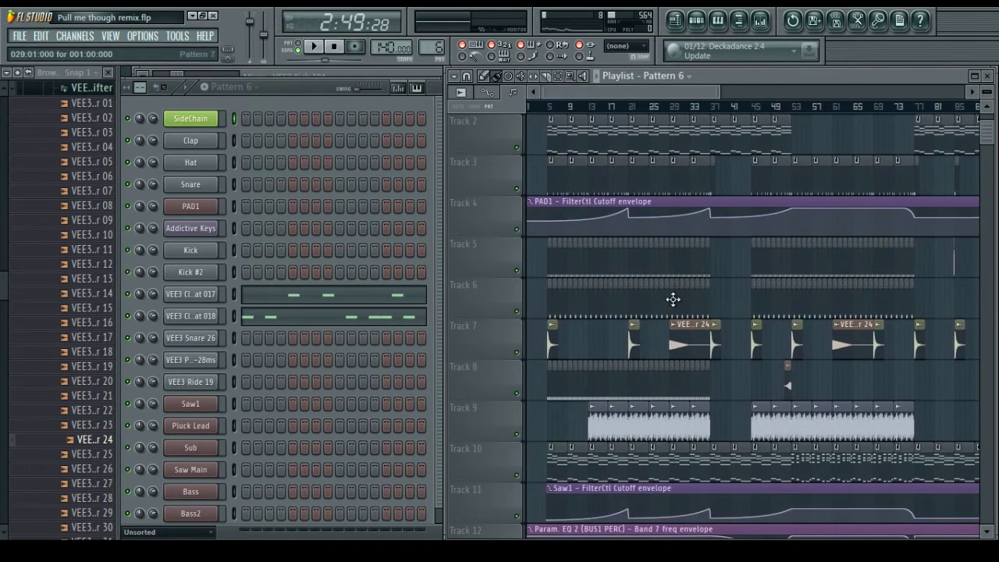
Paint Pattern 8 clips along Track 8 through the post-drop bars
{"action": "left_click", "coordinate": [708, 385]}
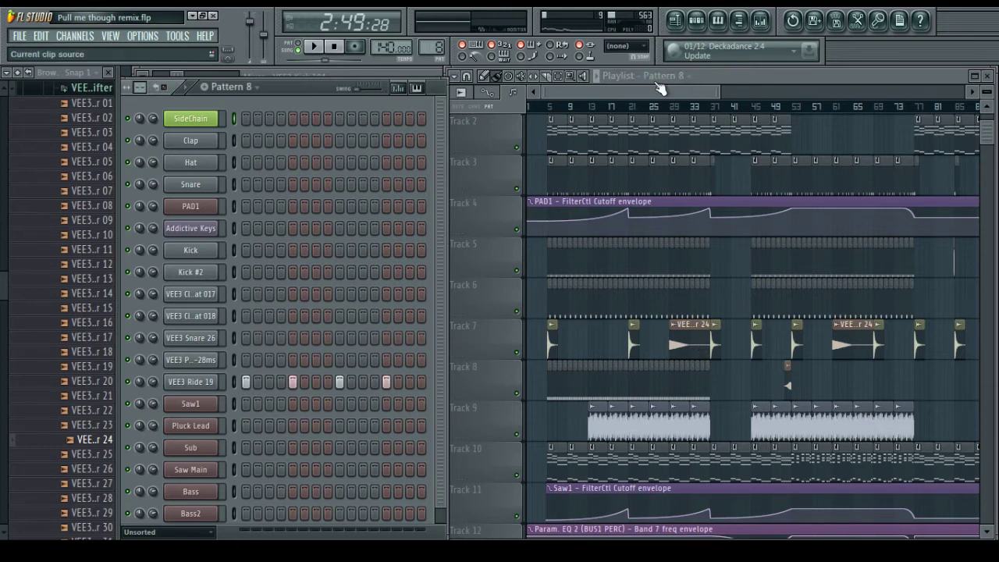
{"action": "left_click_drag", "start_coordinate": [657, 90], "coordinate": [708, 97]}
{"action": "scroll", "coordinate": [664, 107], "scroll_direction": "up", "scroll_amount": 4}
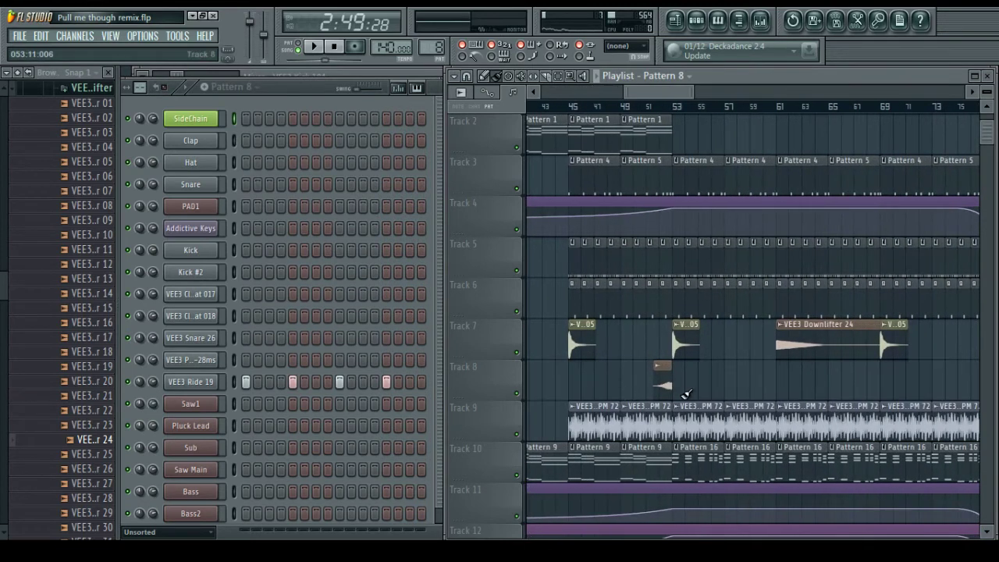
{"action": "left_click_drag", "start_coordinate": [766, 393], "coordinate": [894, 395]}
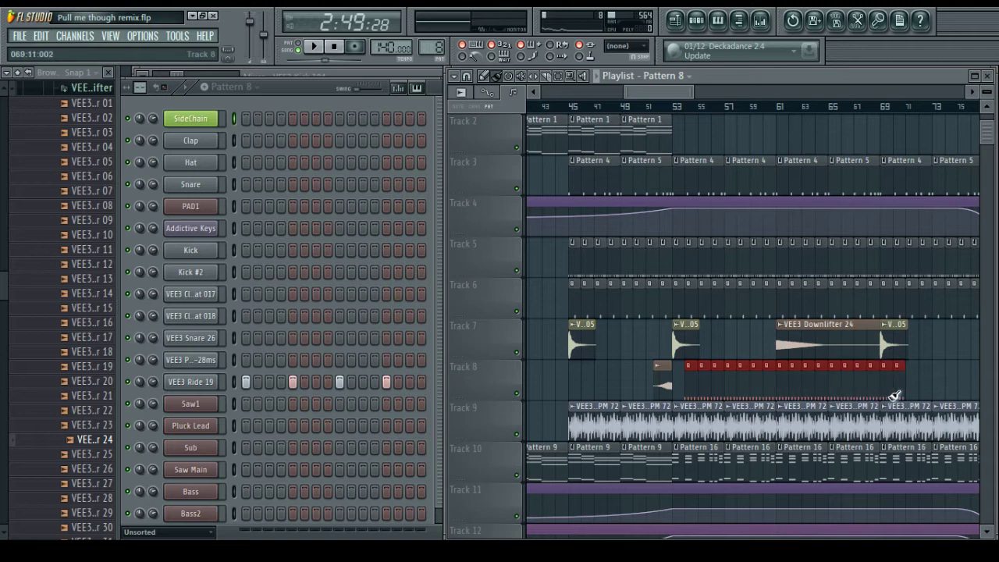
{"action": "left_click_drag", "start_coordinate": [680, 97], "coordinate": [703, 97]}
{"action": "left_click_drag", "start_coordinate": [766, 373], "coordinate": [805, 381]}
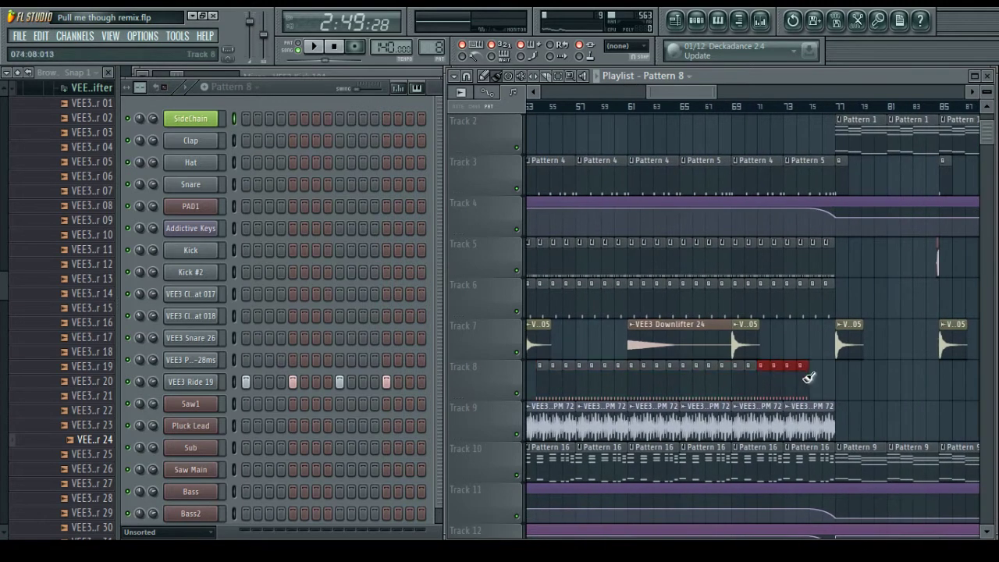
{"action": "left_click_drag", "start_coordinate": [712, 92], "coordinate": [795, 93]}
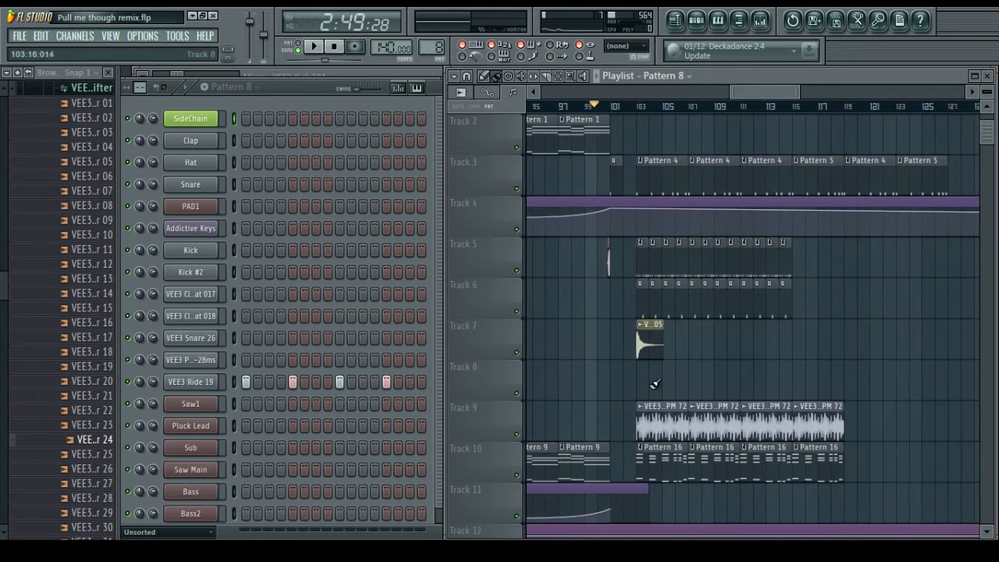
{"action": "left_click_drag", "start_coordinate": [676, 385], "coordinate": [785, 383]}
{"action": "scroll", "coordinate": [850, 347], "scroll_direction": "down", "scroll_amount": 3}
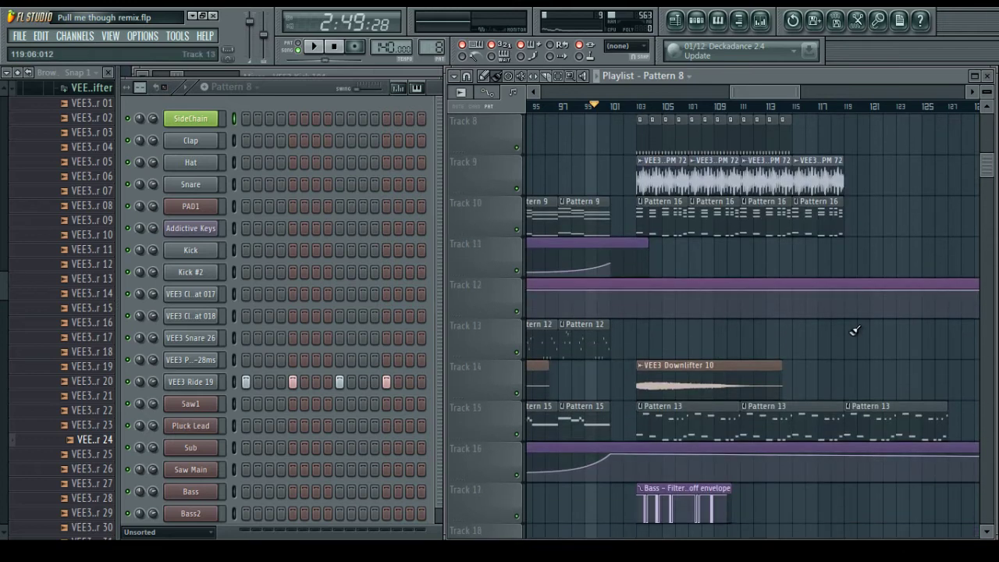
{"action": "scroll", "coordinate": [854, 330], "scroll_direction": "down", "scroll_amount": 2}
Copy the Bass FilterCtl Cutoff envelope clip to bar 111 on Track 17
{"action": "key", "text": "space"}
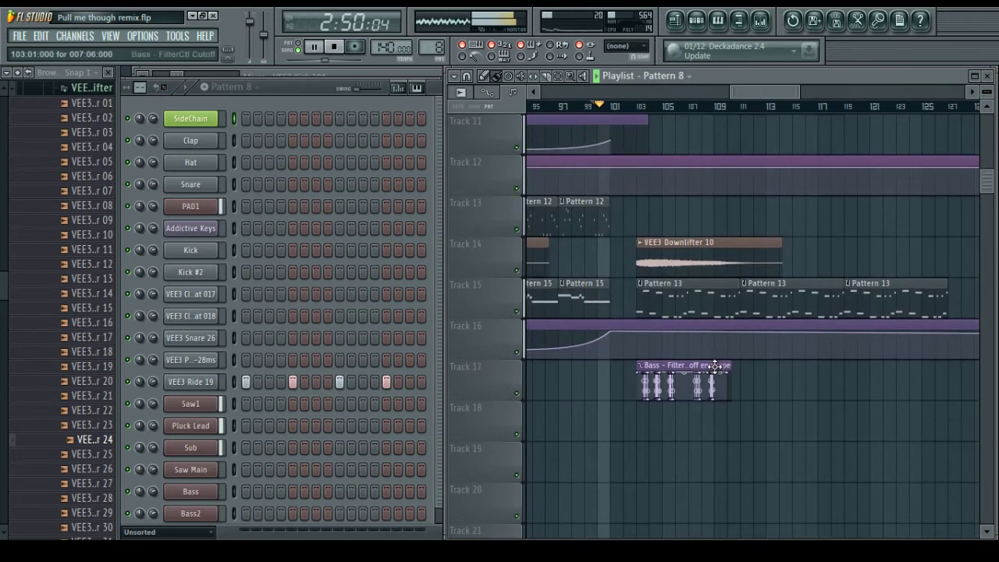
{"action": "left_click", "coordinate": [705, 364]}
{"action": "left_click_drag", "start_coordinate": [705, 365], "coordinate": [808, 367], "text": "shift"}
{"action": "scroll", "coordinate": [787, 390], "scroll_direction": "up", "scroll_amount": 4}
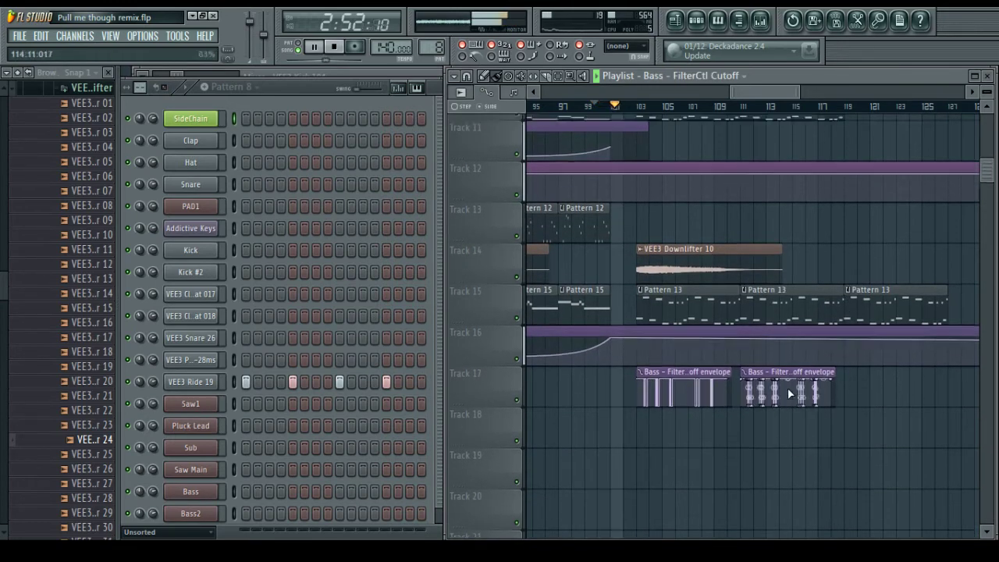
{"action": "scroll", "coordinate": [796, 361], "scroll_direction": "up", "scroll_amount": 3}
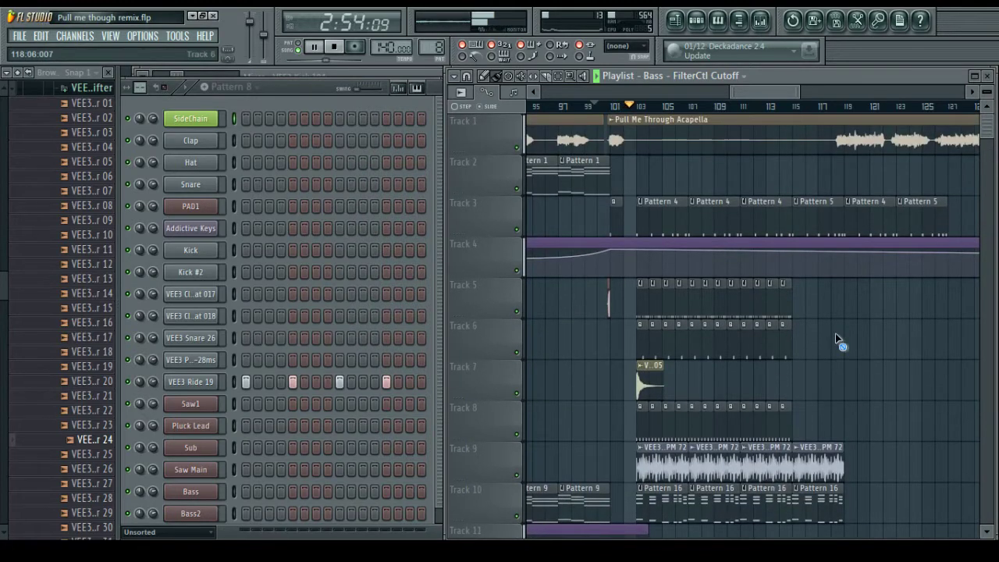
{"action": "left_click_drag", "start_coordinate": [753, 94], "coordinate": [751, 95]}
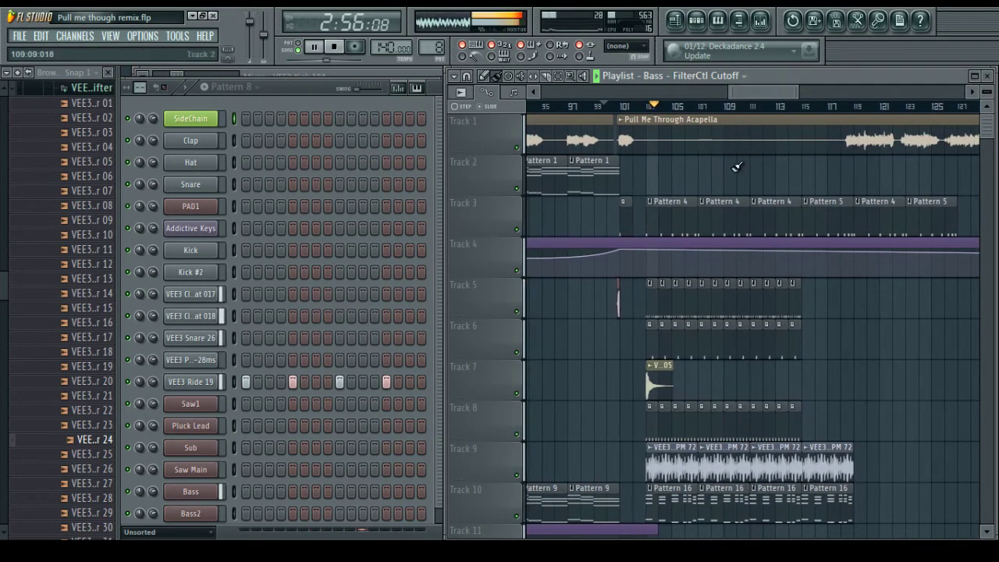
Play through the post-drop section while scrolling the playlist to review it
{"action": "scroll", "coordinate": [685, 169], "scroll_direction": "down", "scroll_amount": 10}
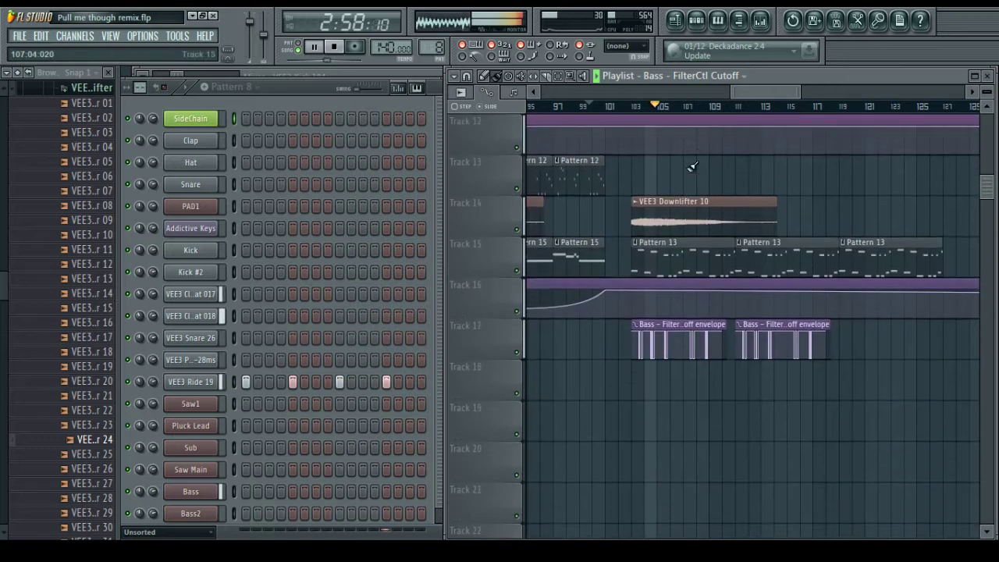
{"action": "scroll", "coordinate": [686, 168], "scroll_direction": "up", "scroll_amount": 10}
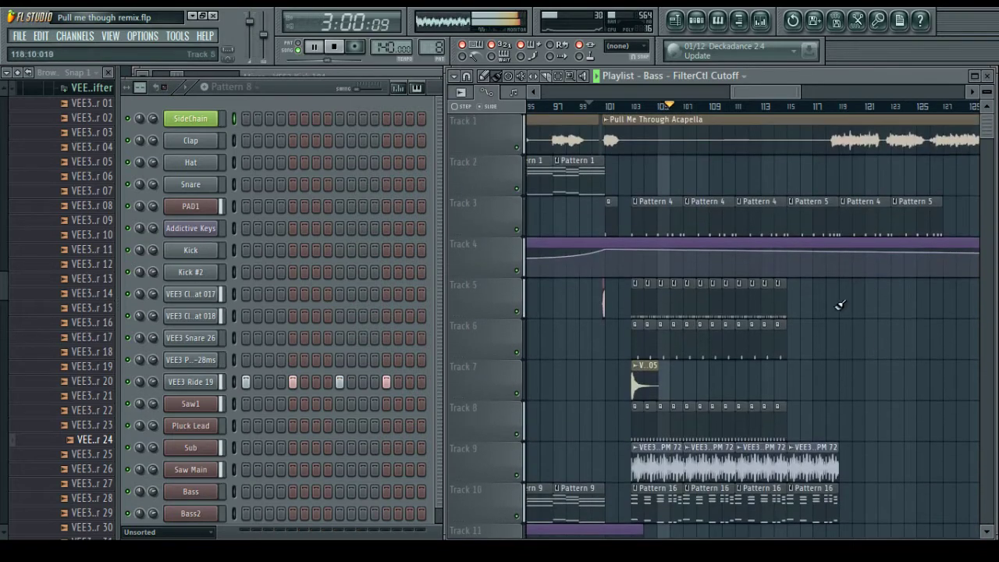
{"action": "scroll", "coordinate": [750, 93], "scroll_direction": "right", "scroll_amount": 5}
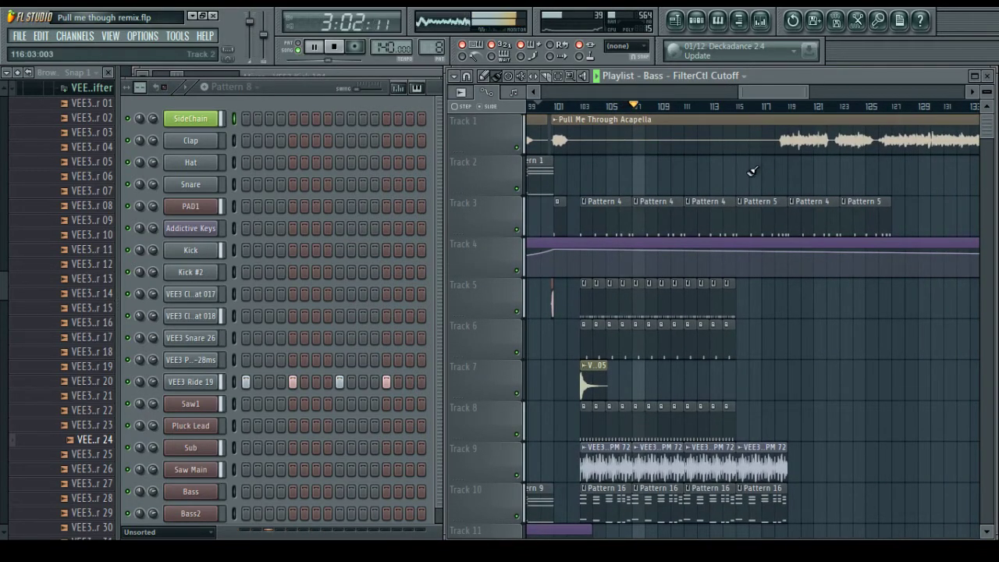
{"action": "scroll", "coordinate": [772, 107], "scroll_direction": "left", "scroll_amount": 5}
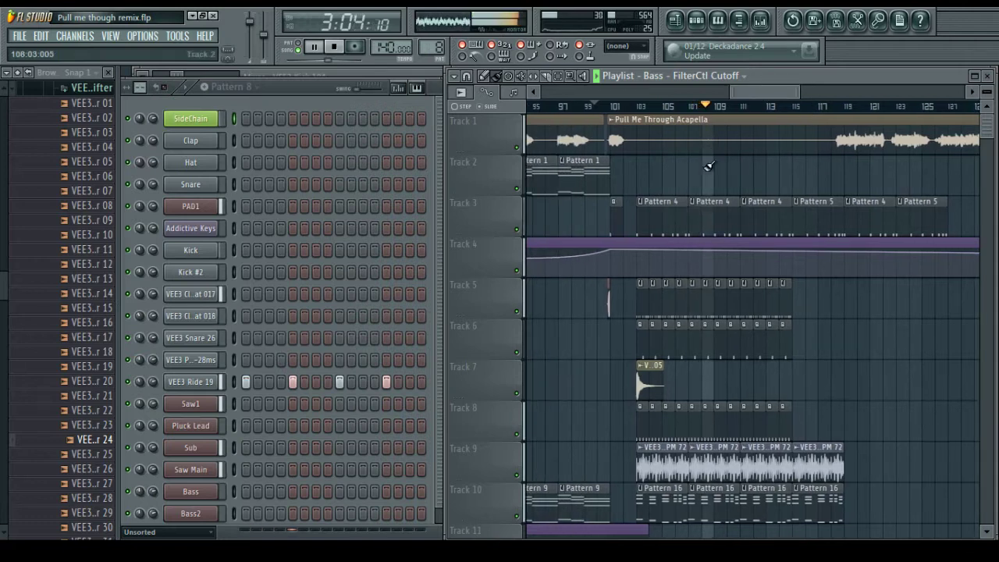
{"action": "scroll", "coordinate": [671, 157], "scroll_direction": "up", "scroll_amount": 3}
{"action": "scroll", "coordinate": [657, 172], "scroll_direction": "down", "scroll_amount": 1}
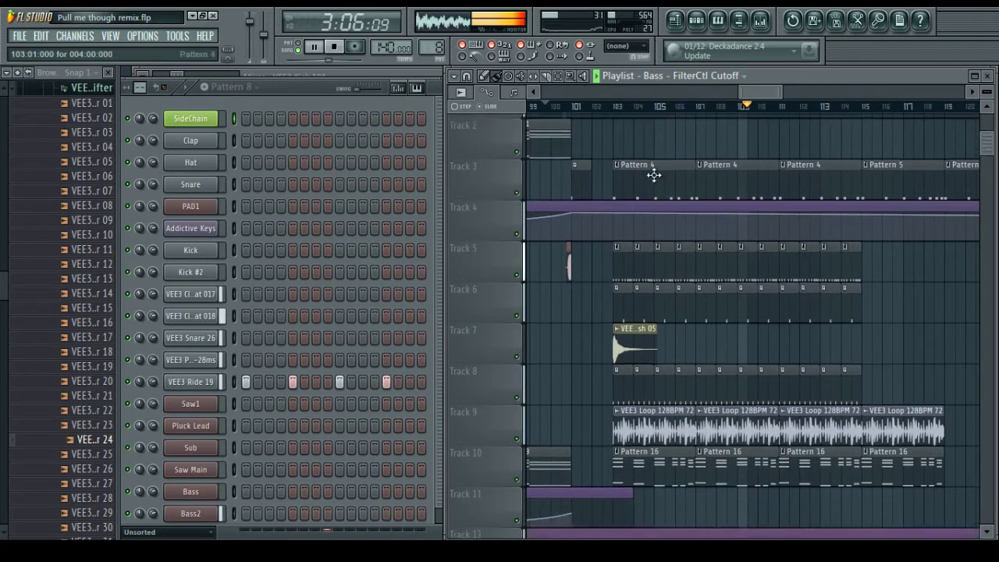
{"action": "scroll", "coordinate": [671, 195], "scroll_direction": "down", "scroll_amount": 3}
{"action": "scroll", "coordinate": [700, 234], "scroll_direction": "down", "scroll_amount": 5}
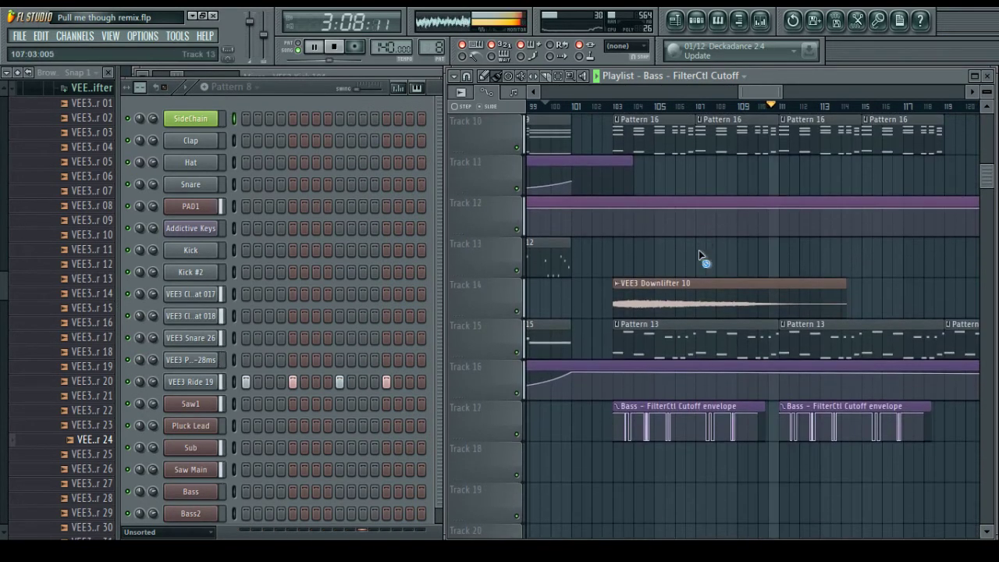
{"action": "scroll", "coordinate": [698, 257], "scroll_direction": "down", "scroll_amount": 2}
{"action": "key", "text": "space"}
Clone Pattern 13 into Pattern 14 and use it in place of the Pattern 13 clips on Track 15 from bar 103
{"action": "double_click", "coordinate": [644, 252]}
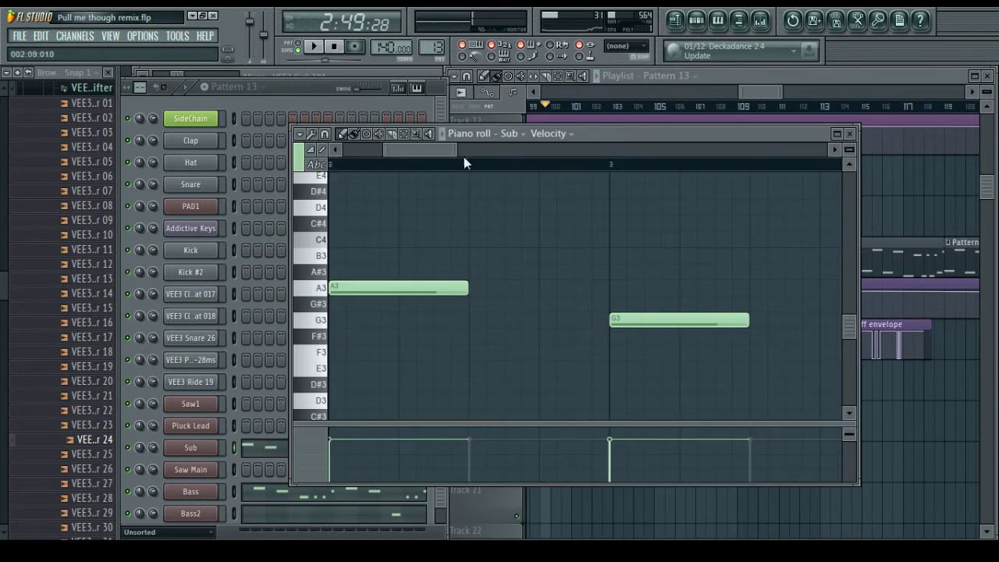
{"action": "left_click", "coordinate": [274, 87]}
{"action": "left_click", "coordinate": [322, 185]}
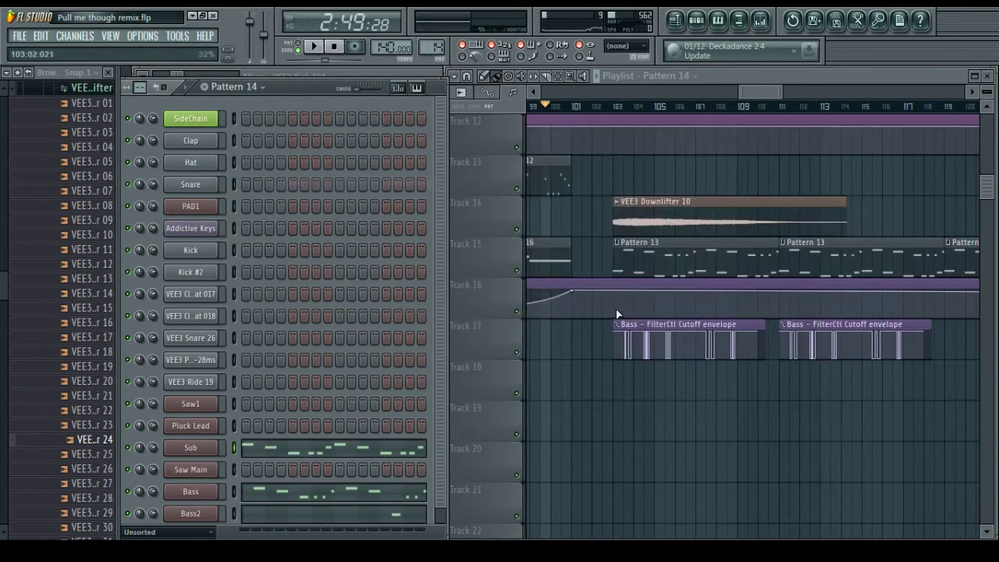
{"action": "right_click", "coordinate": [652, 258]}
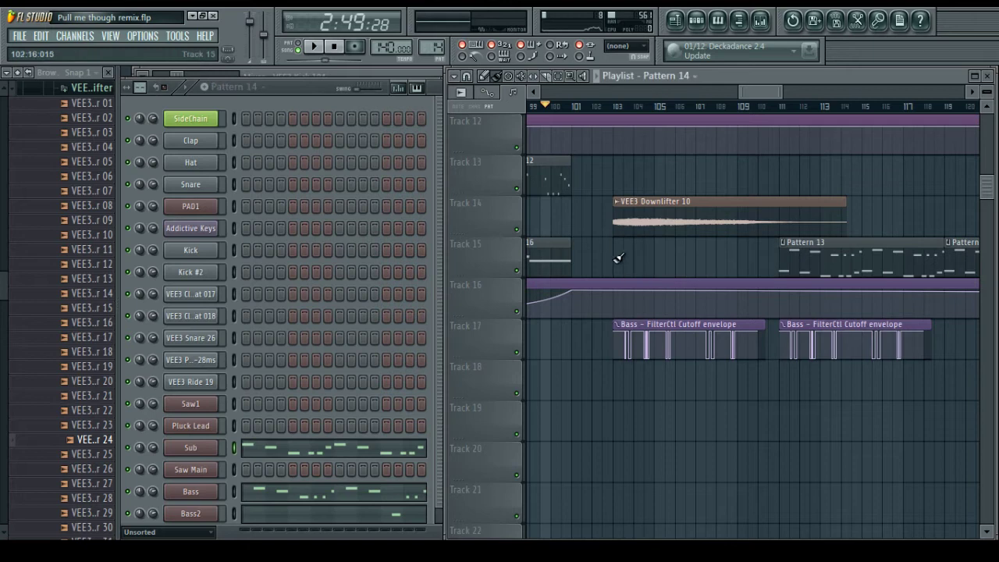
{"action": "left_click", "coordinate": [617, 257]}
{"action": "right_click", "coordinate": [814, 249]}
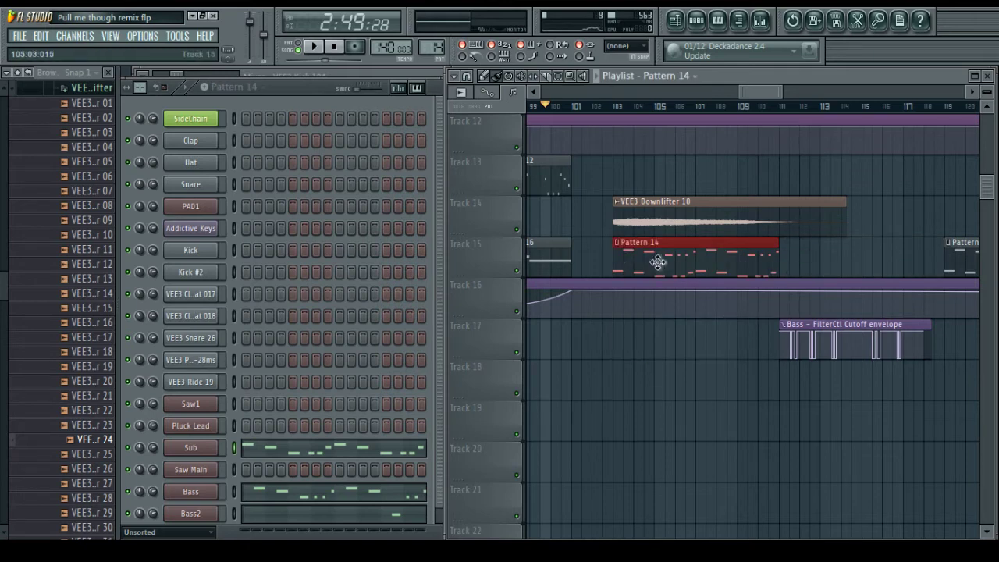
{"action": "double_click", "coordinate": [658, 260]}
In Pattern 14, clear the Bass2 channel's notes and copy the Sub channel's notes
{"action": "right_click", "coordinate": [214, 491]}
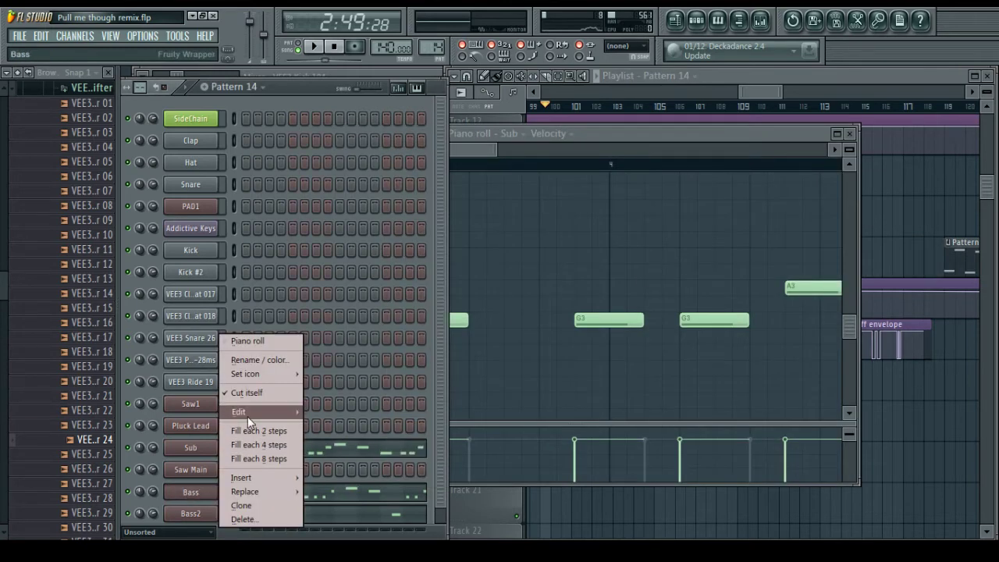
{"action": "mouse_move", "coordinate": [248, 416]}
{"action": "left_click", "coordinate": [312, 412]}
{"action": "right_click", "coordinate": [205, 517]}
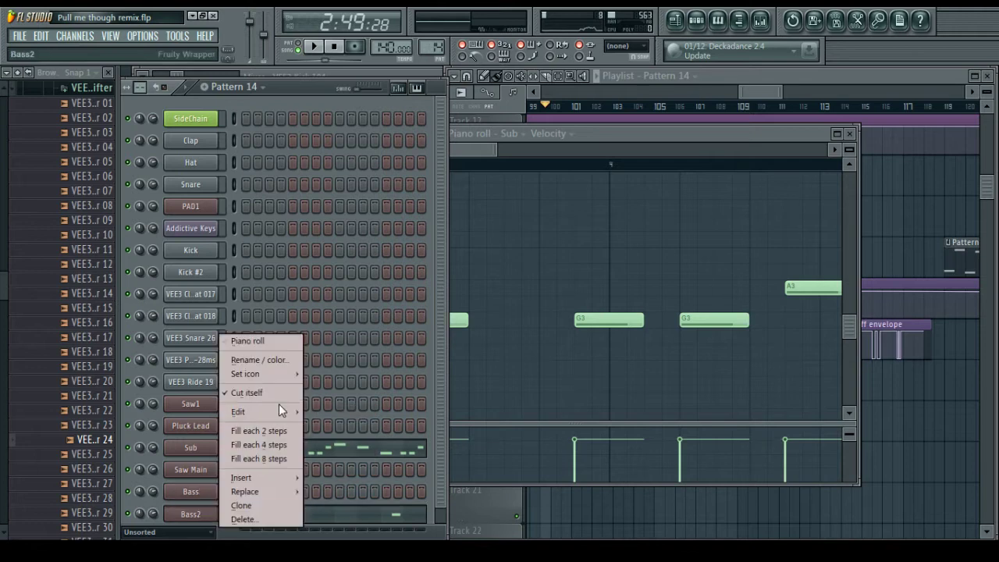
{"action": "mouse_move", "coordinate": [279, 410]}
{"action": "left_click", "coordinate": [321, 411]}
{"action": "right_click", "coordinate": [216, 447]}
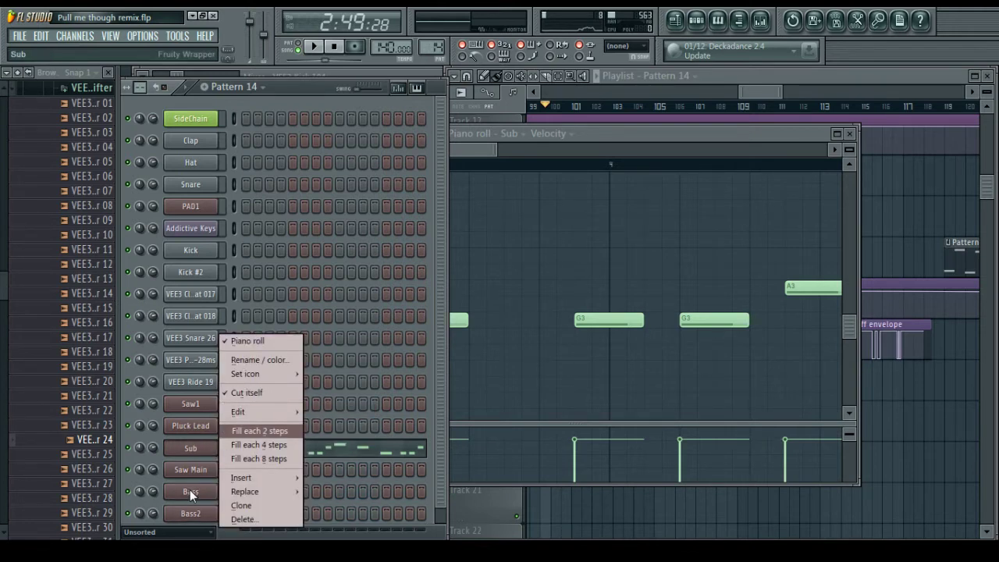
{"action": "mouse_move", "coordinate": [254, 412]}
{"action": "left_click", "coordinate": [334, 424]}
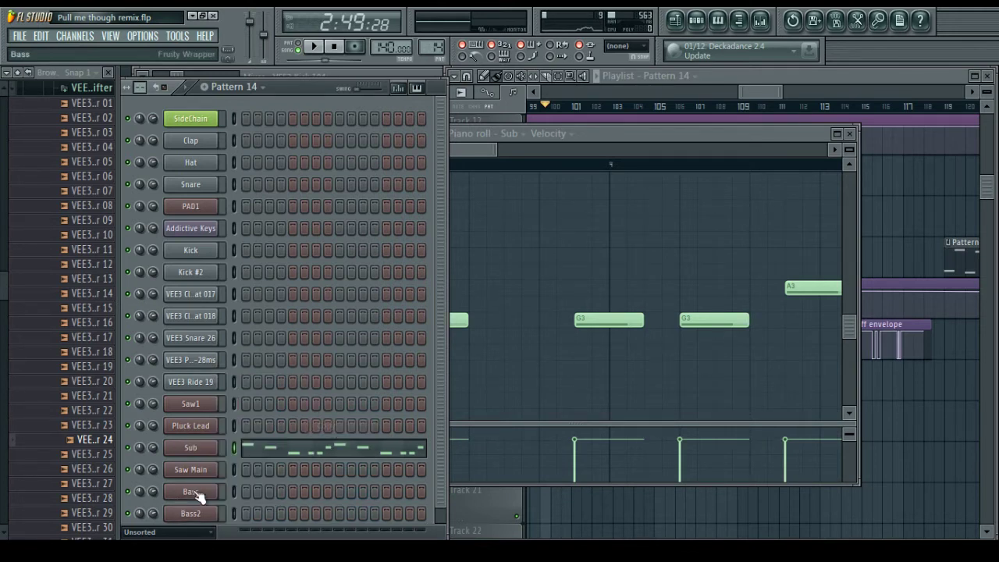
Paste the Sub notes into the Bass channel and shift them up one octave
{"action": "right_click", "coordinate": [197, 496]}
{"action": "left_click", "coordinate": [237, 347]}
{"action": "right_click", "coordinate": [190, 492]}
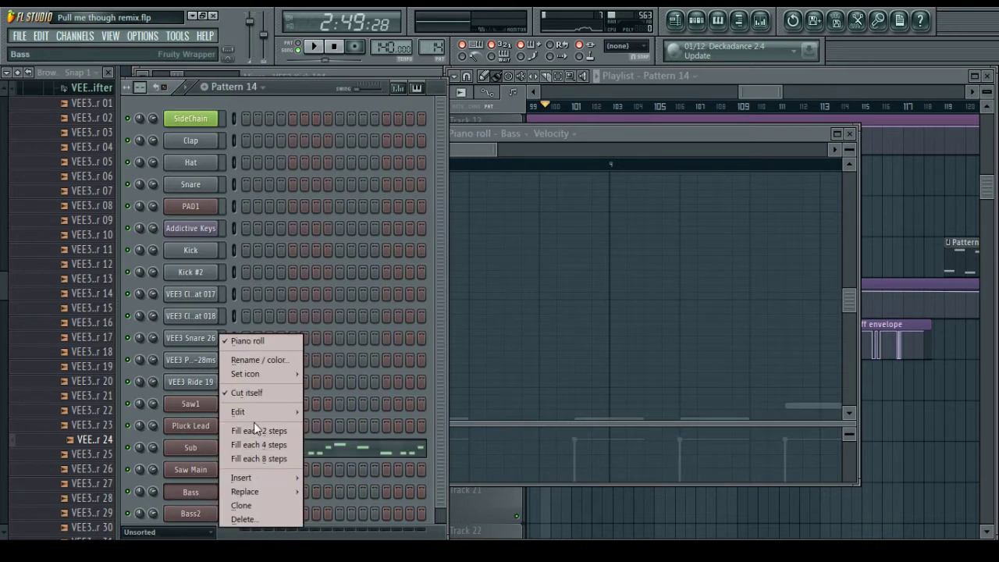
{"action": "mouse_move", "coordinate": [254, 411]}
{"action": "left_click", "coordinate": [334, 438]}
{"action": "left_click", "coordinate": [538, 283]}
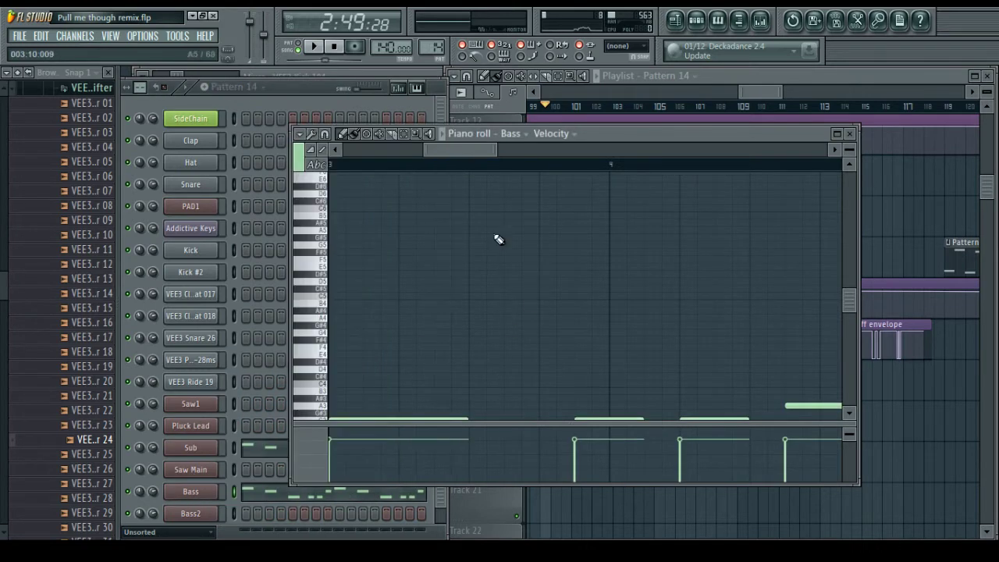
{"action": "scroll", "coordinate": [417, 156], "scroll_direction": "down", "scroll_amount": 5}
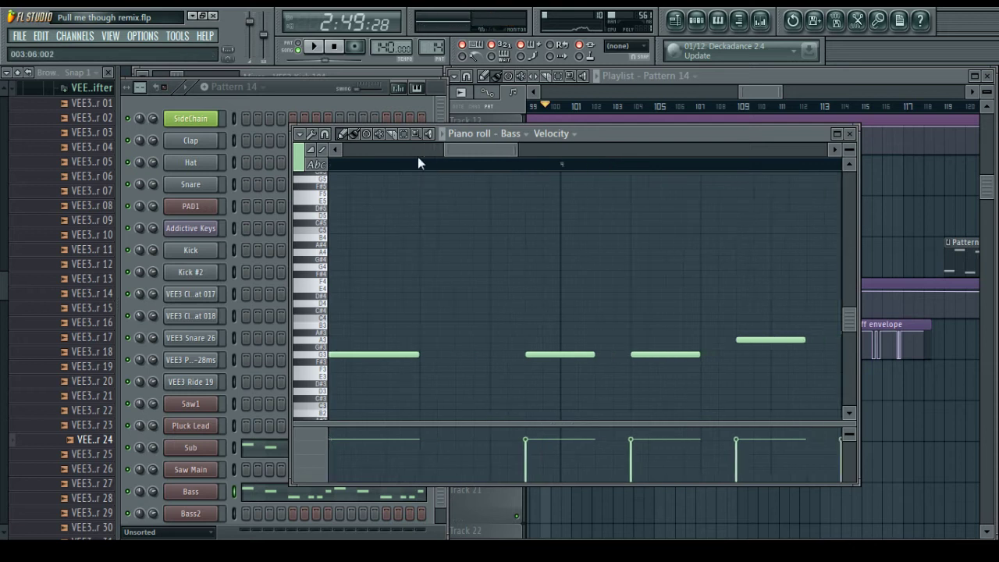
{"action": "scroll", "coordinate": [420, 162], "scroll_direction": "down", "scroll_amount": 2}
{"action": "left_click_drag", "start_coordinate": [662, 394], "coordinate": [331, 249]}
{"action": "left_click_drag", "start_coordinate": [339, 332], "coordinate": [335, 245]}
{"action": "right_click", "coordinate": [370, 286]}
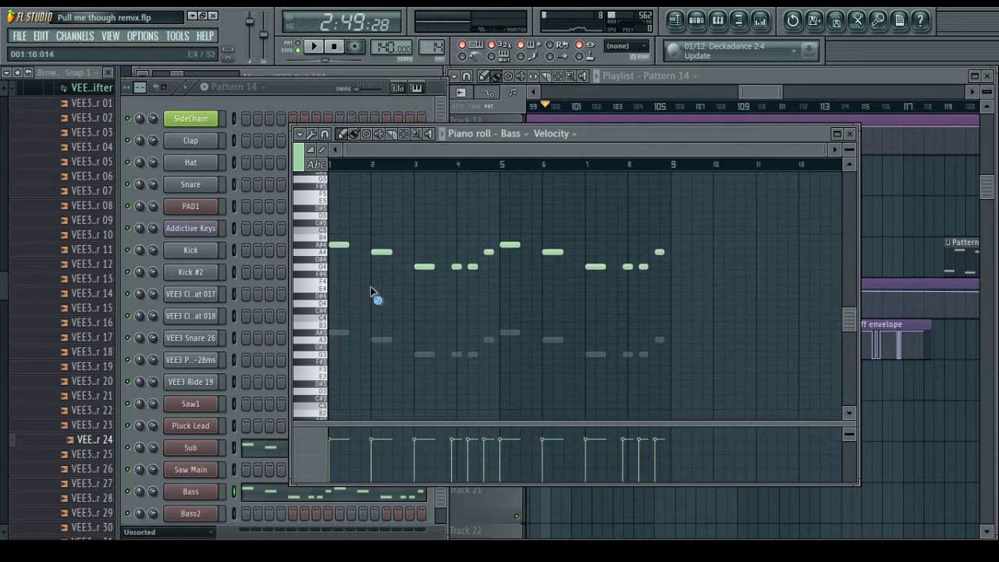
{"action": "left_click", "coordinate": [849, 133]}
Save the project and play back the arrangement
{"action": "key", "text": "space"}
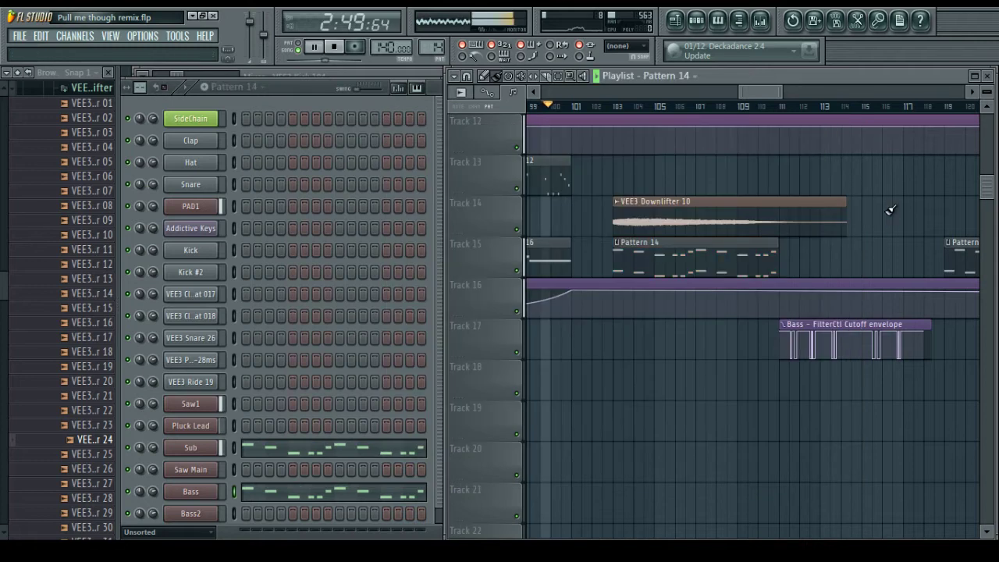
{"action": "key", "text": "ctrl+s"}
{"action": "scroll", "coordinate": [894, 211], "scroll_direction": "up", "scroll_amount": 5}
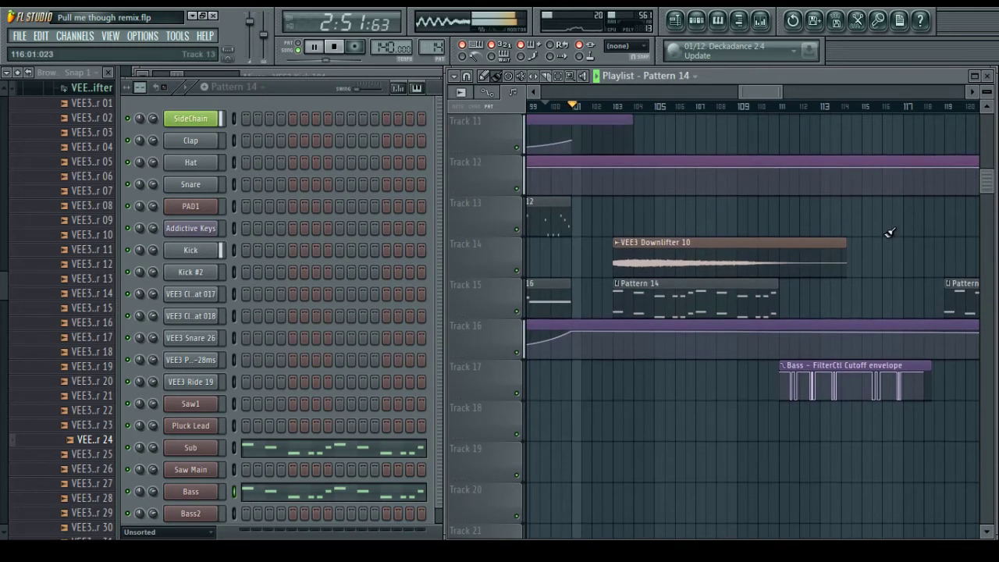
{"action": "scroll", "coordinate": [843, 256], "scroll_direction": "up", "scroll_amount": 3}
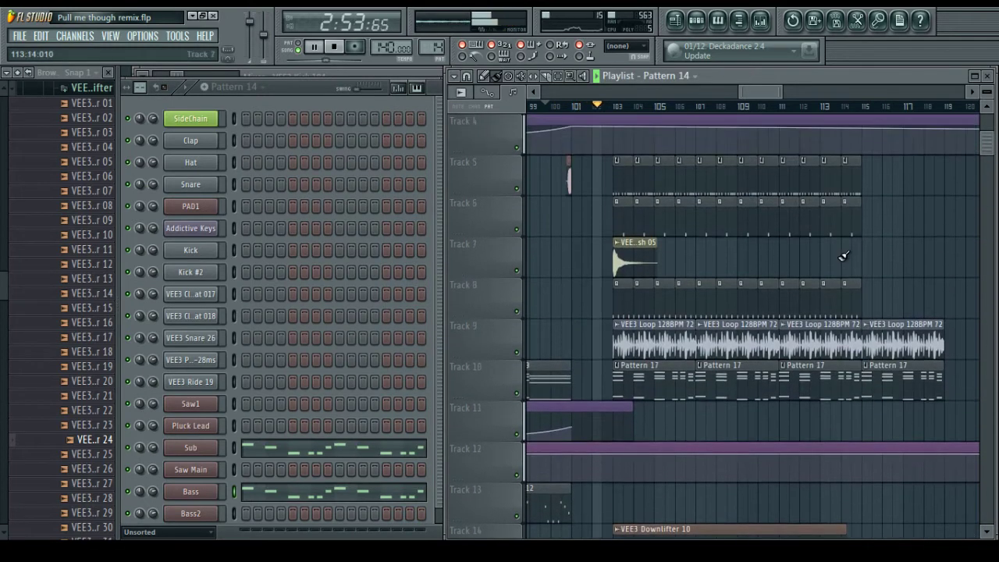
{"action": "scroll", "coordinate": [887, 263], "scroll_direction": "down", "scroll_amount": 4}
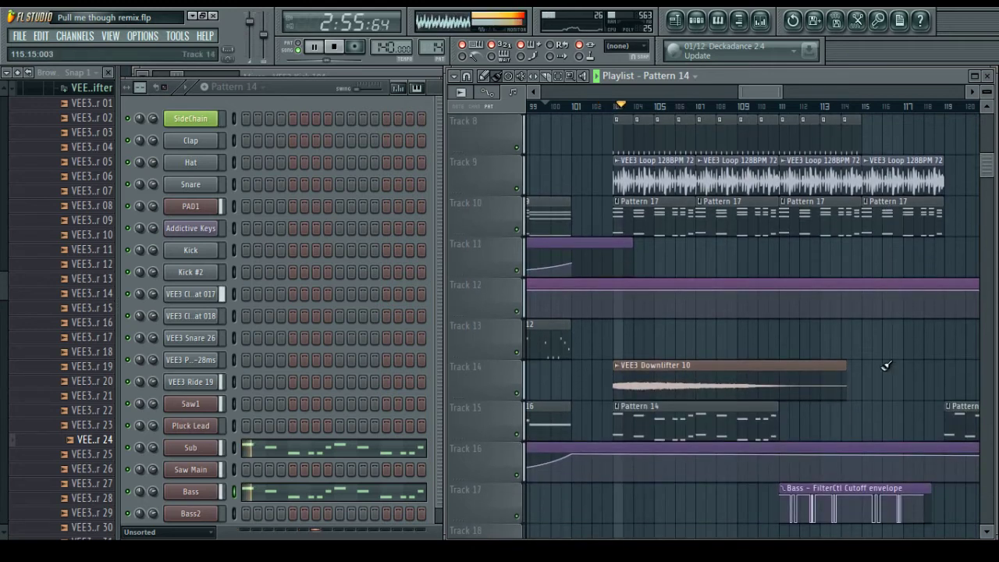
{"action": "scroll", "coordinate": [897, 335], "scroll_direction": "up", "scroll_amount": 5}
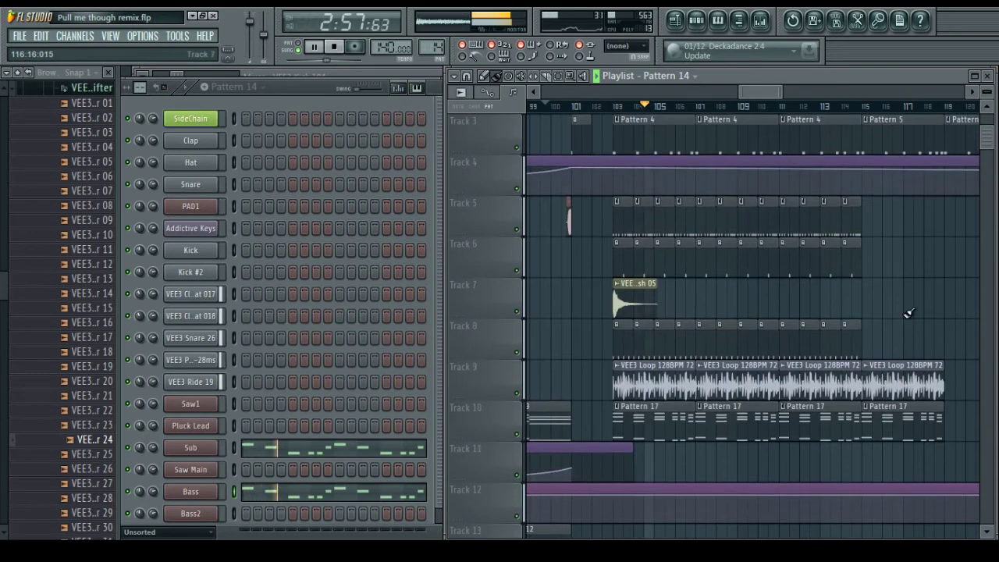
{"action": "scroll", "coordinate": [905, 311], "scroll_direction": "up", "scroll_amount": 2}
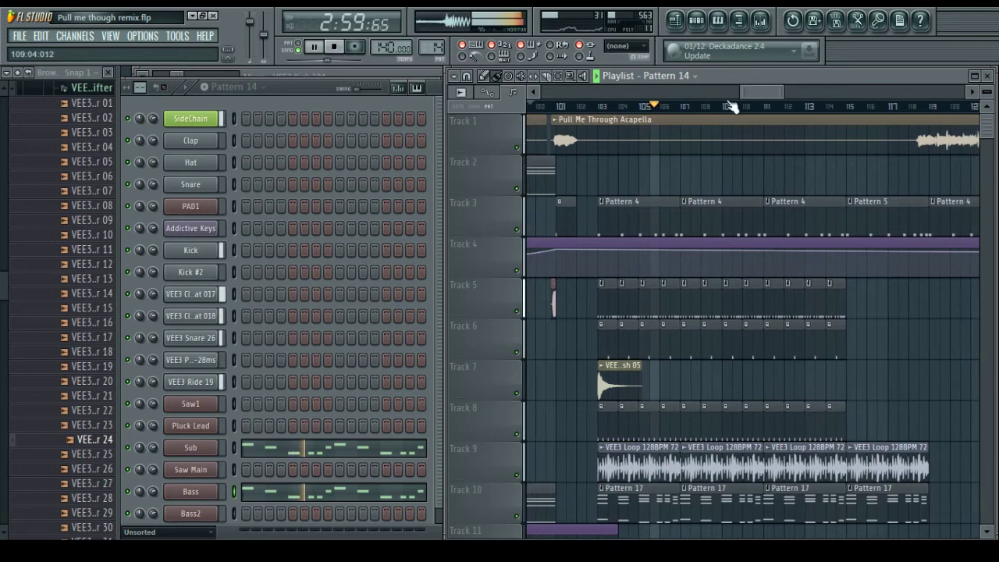
{"action": "scroll", "coordinate": [754, 100], "scroll_direction": "up", "scroll_amount": 3}
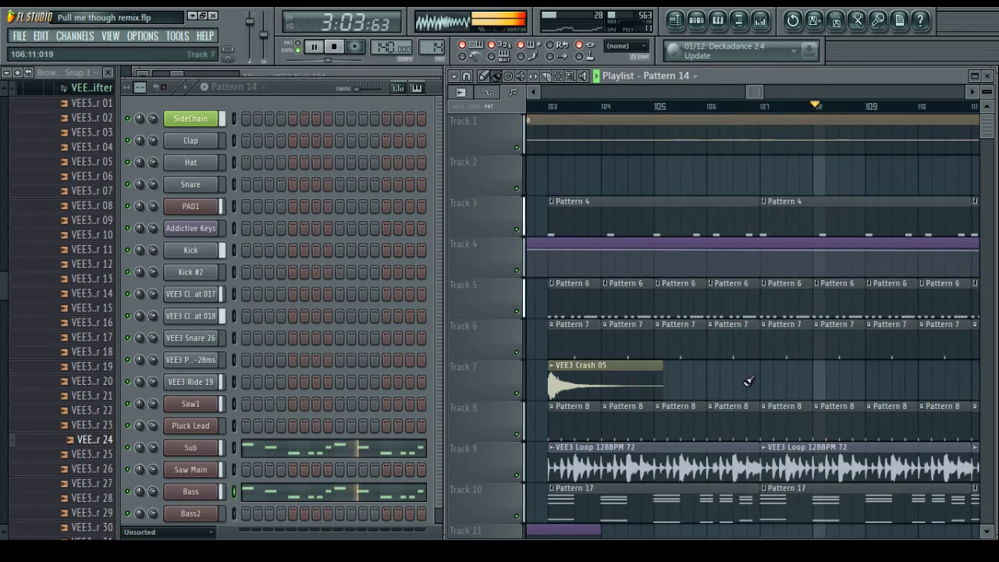
{"action": "scroll", "coordinate": [755, 115], "scroll_direction": "down", "scroll_amount": 3}
{"action": "scroll", "coordinate": [755, 116], "scroll_direction": "down", "scroll_amount": 2}
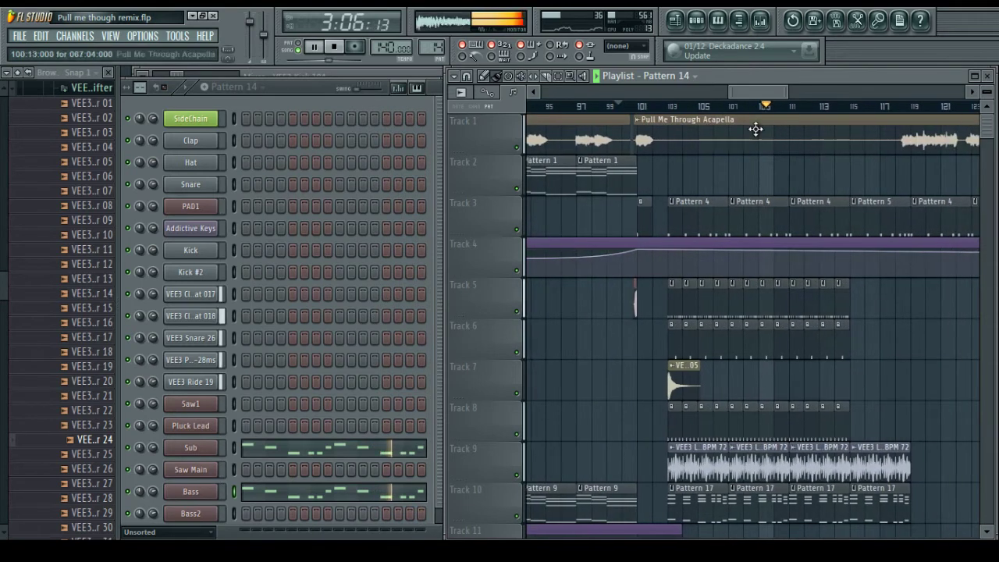
{"action": "key", "text": "space"}
Delete the Track 5 pattern clip and three VEE3 loop clips on Track 9 between bars 103 and 115
{"action": "right_click", "coordinate": [685, 301]}
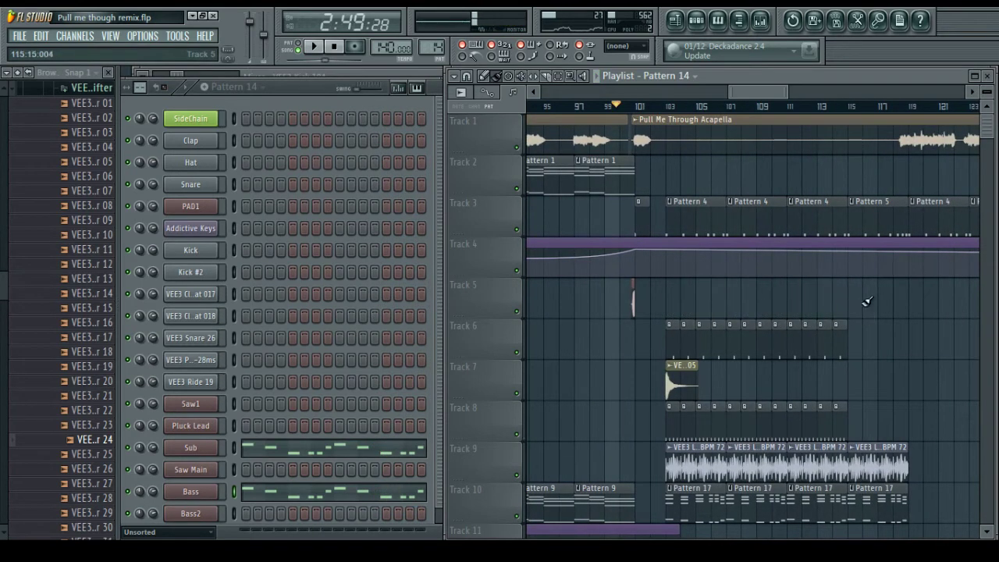
{"action": "right_click", "coordinate": [698, 468]}
{"action": "right_click", "coordinate": [757, 468]}
{"action": "right_click", "coordinate": [800, 468]}
While playing, trim and delete the Track 8 clip, then place a VEE3 loop at bar 111
{"action": "key", "text": "space"}
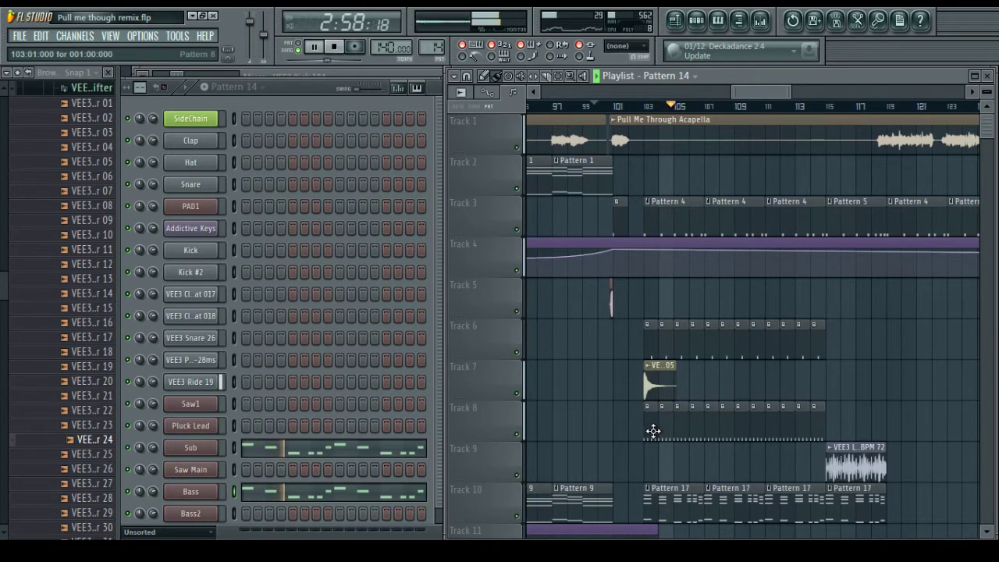
{"action": "left_click_drag", "start_coordinate": [653, 431], "coordinate": [722, 423]}
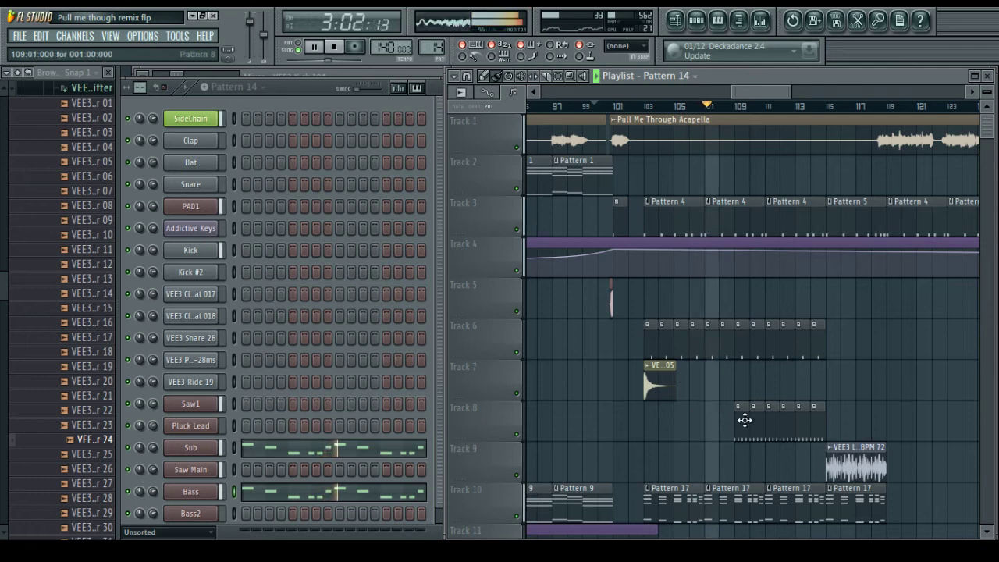
{"action": "left_click_drag", "start_coordinate": [739, 417], "coordinate": [799, 430]}
{"action": "right_click", "coordinate": [813, 432]}
{"action": "left_click", "coordinate": [836, 457]}
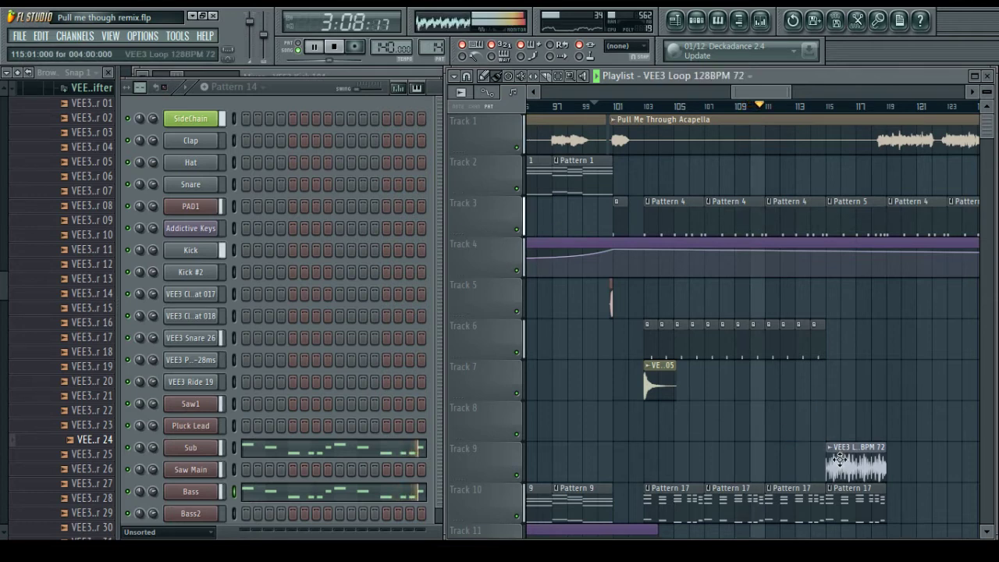
{"action": "left_click", "coordinate": [769, 457]}
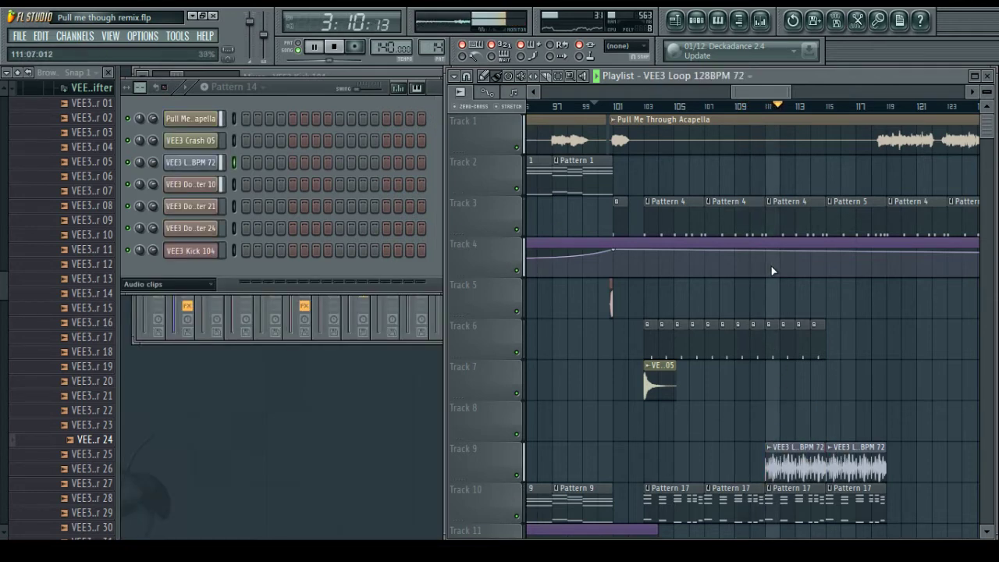
Put Pattern 14 at bar 111 on Track 15, remove the Pattern 13 clip, and stop playback
{"action": "scroll", "coordinate": [857, 365], "scroll_direction": "down", "scroll_amount": 6}
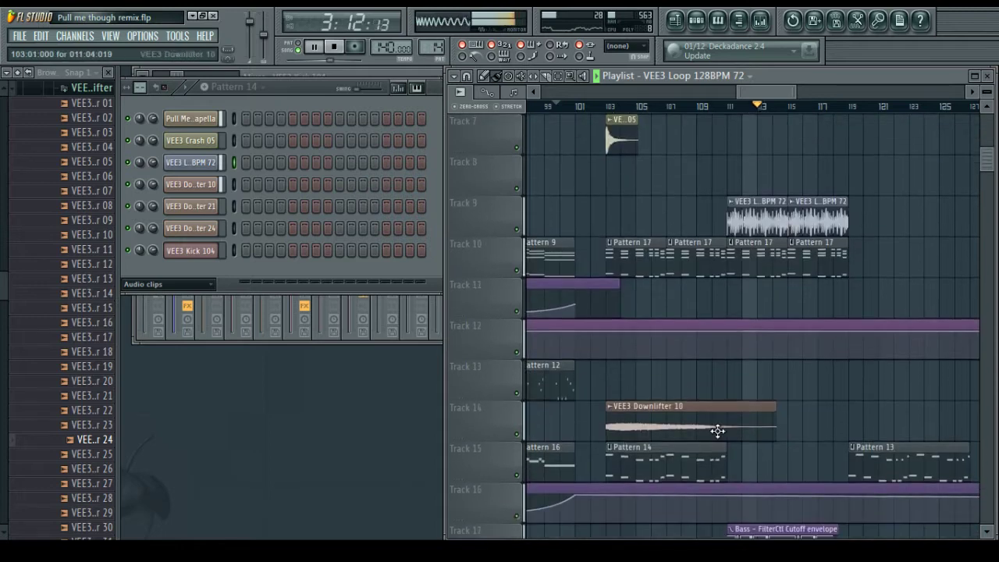
{"action": "left_click", "coordinate": [713, 454]}
{"action": "left_click", "coordinate": [738, 457]}
{"action": "right_click", "coordinate": [862, 456]}
{"action": "right_click", "coordinate": [850, 406]}
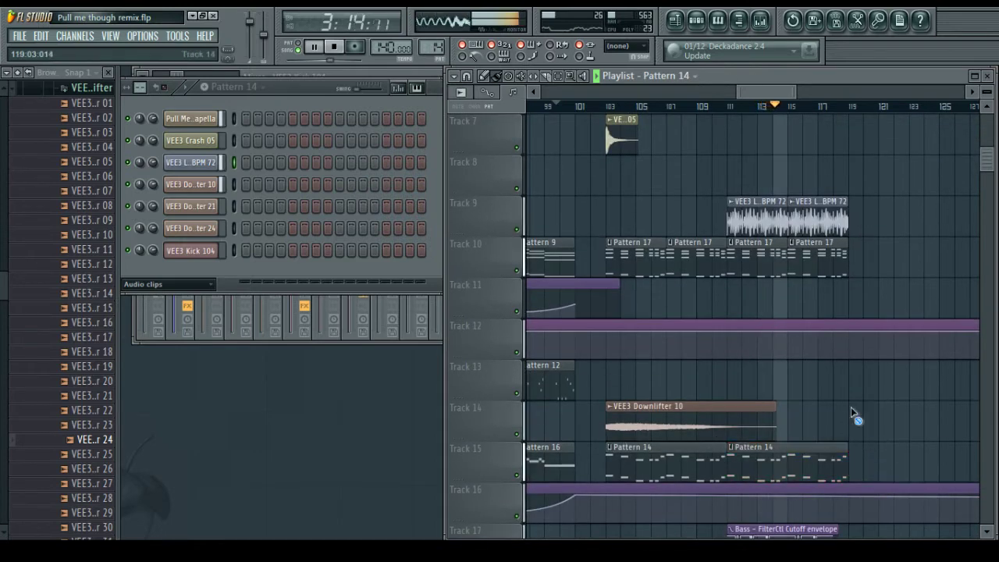
{"action": "scroll", "coordinate": [892, 364], "scroll_direction": "up", "scroll_amount": 3}
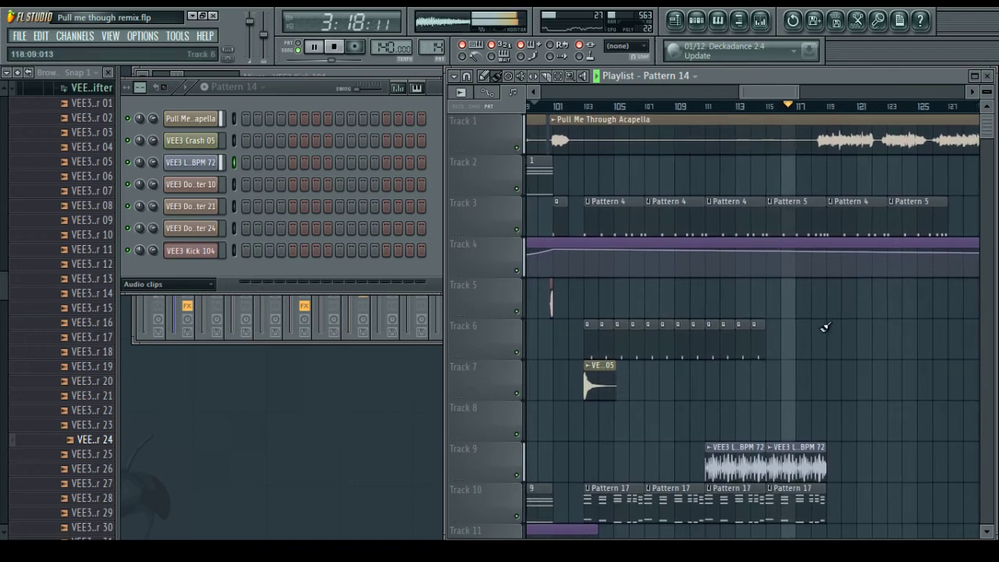
{"action": "scroll", "coordinate": [825, 330], "scroll_direction": "down", "scroll_amount": 5}
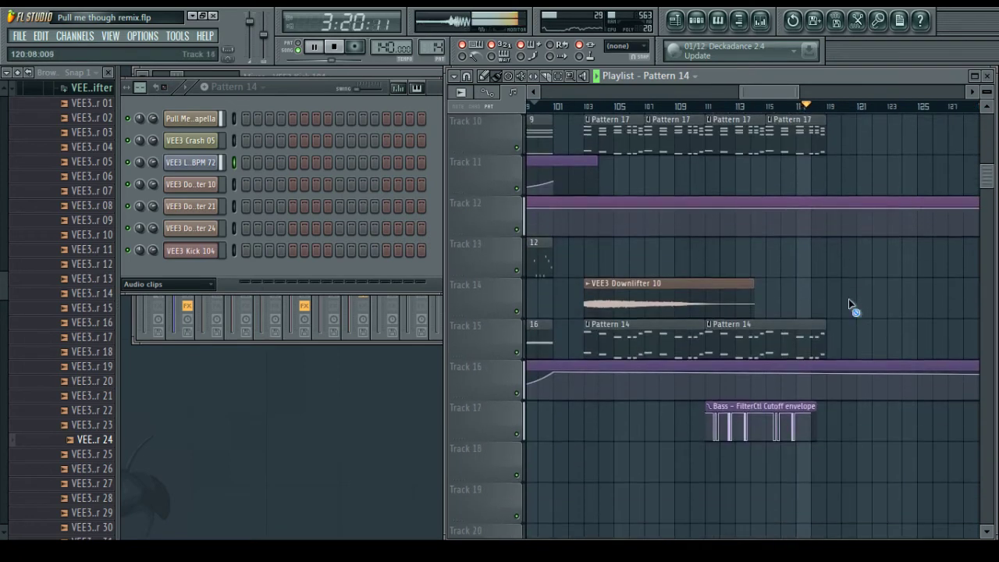
{"action": "scroll", "coordinate": [858, 312], "scroll_direction": "up", "scroll_amount": 2}
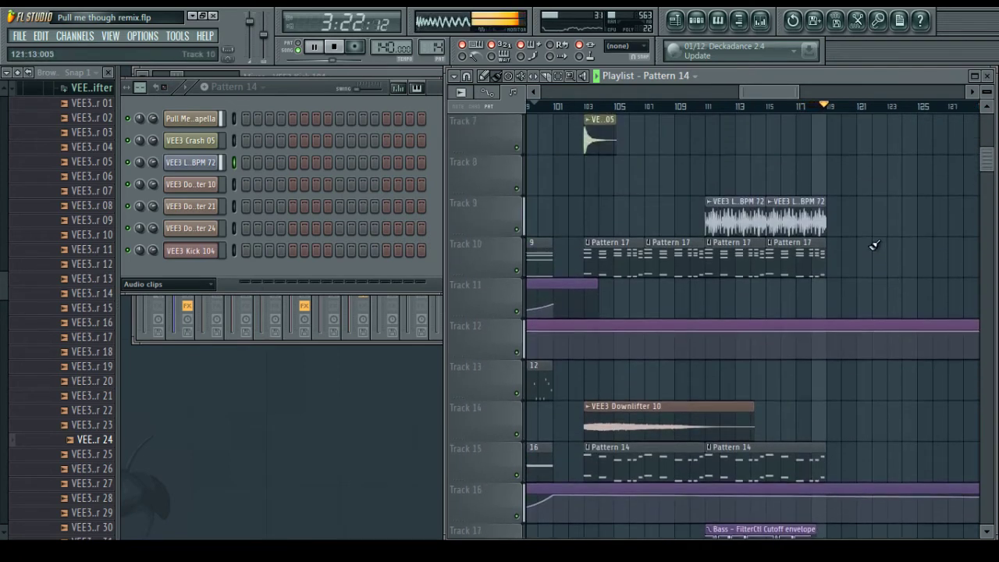
{"action": "scroll", "coordinate": [872, 245], "scroll_direction": "up", "scroll_amount": 4}
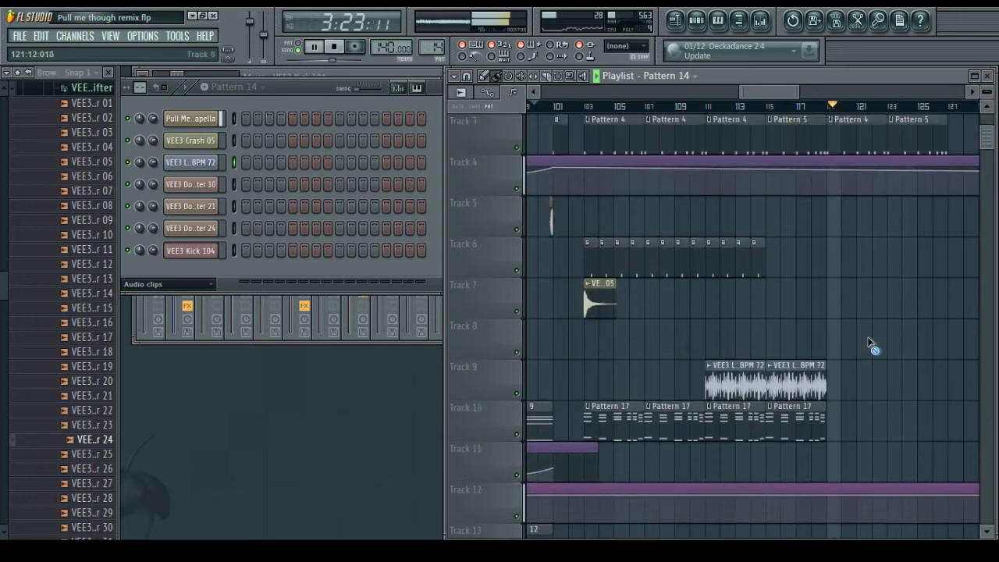
{"action": "key", "text": "space"}
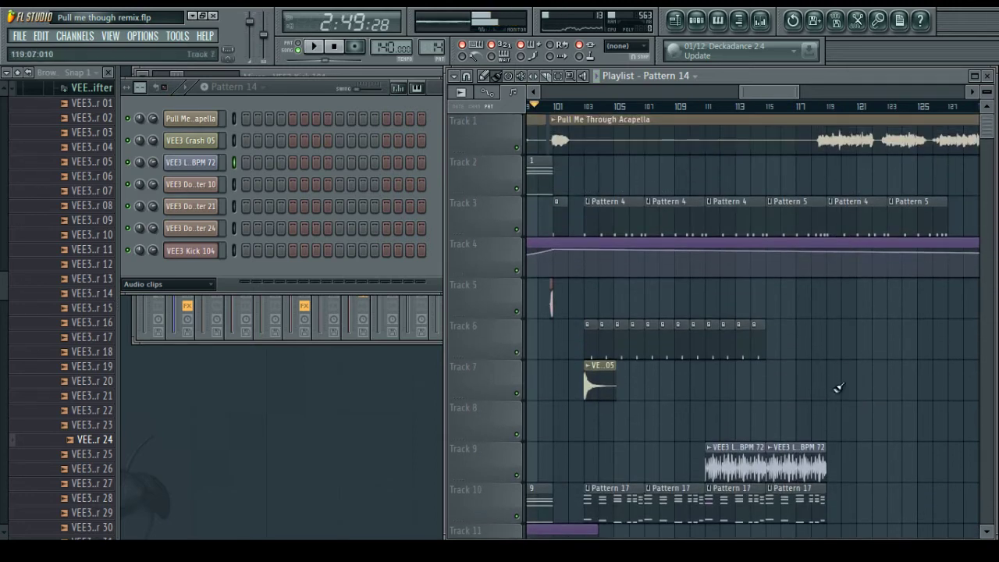
{"action": "scroll", "coordinate": [811, 394], "scroll_direction": "down", "scroll_amount": 2}
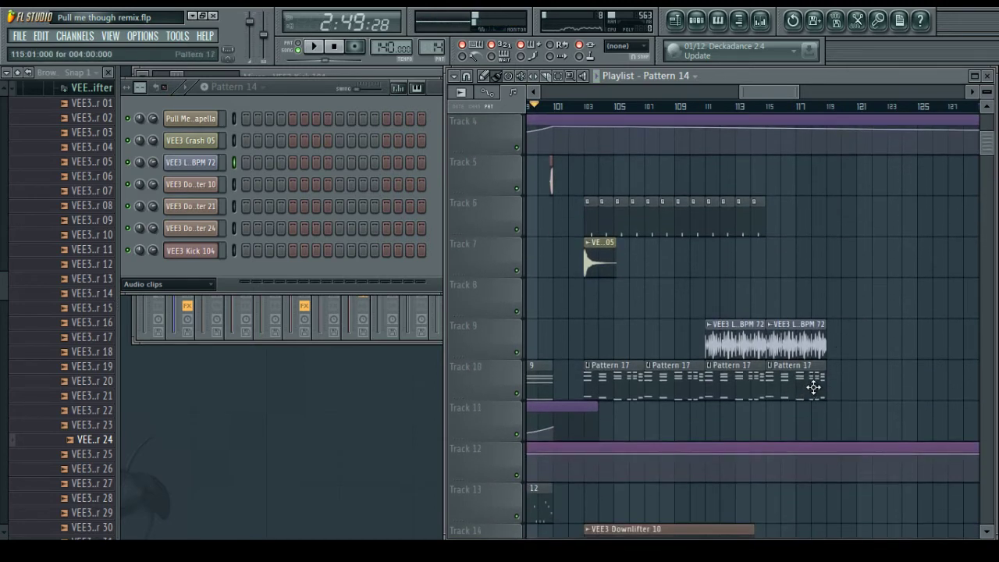
Clone Pattern 17 into Pattern 18 and swap Track 10's last Pattern 17 clip for Pattern 18 at bar 115
{"action": "double_click", "coordinate": [813, 387]}
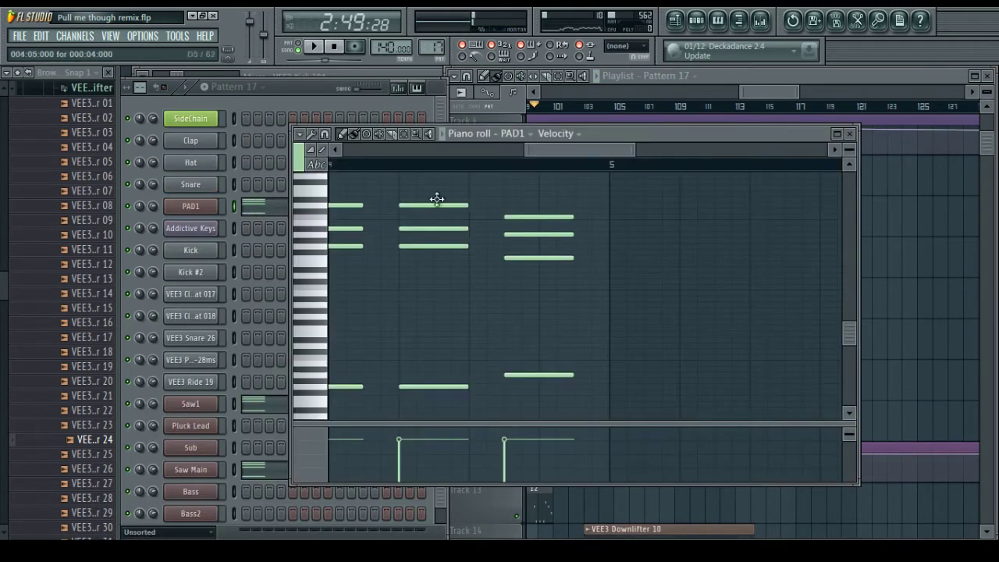
{"action": "left_click", "coordinate": [263, 88]}
{"action": "left_click", "coordinate": [326, 187]}
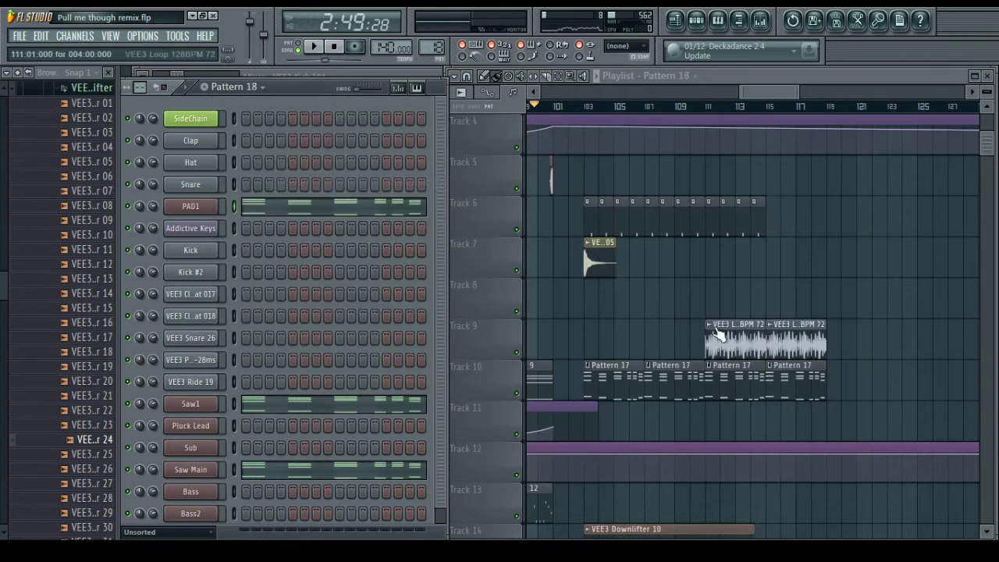
{"action": "right_click", "coordinate": [819, 379]}
{"action": "left_click", "coordinate": [773, 377]}
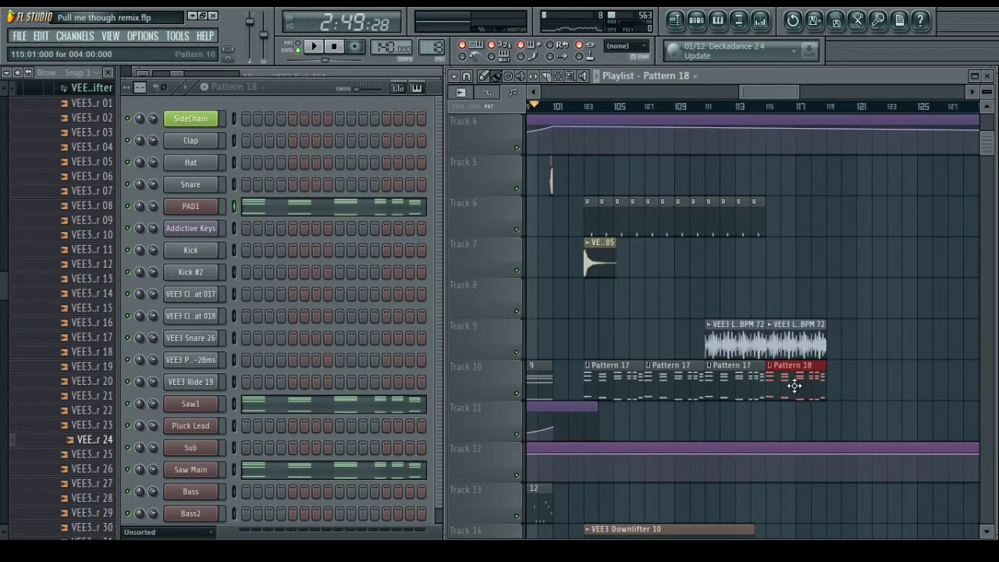
Rework PAD1's ending in Pattern 18 by deleting a top note near the end of bar 4
{"action": "double_click", "coordinate": [794, 386]}
{"action": "scroll", "coordinate": [555, 167], "scroll_direction": "down", "scroll_amount": 4}
{"action": "right_click", "coordinate": [573, 218]}
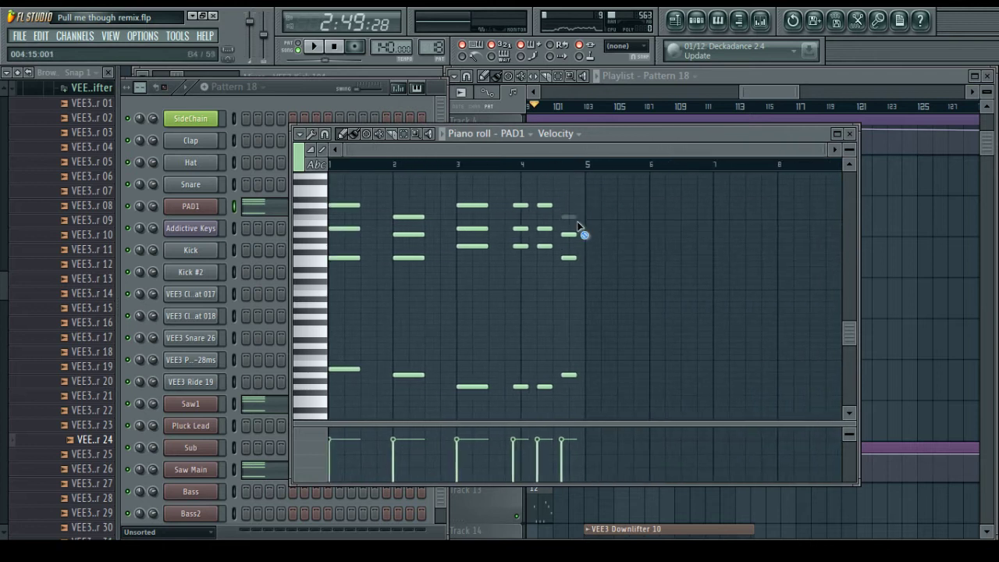
{"action": "left_click_drag", "start_coordinate": [539, 192], "coordinate": [560, 398]}
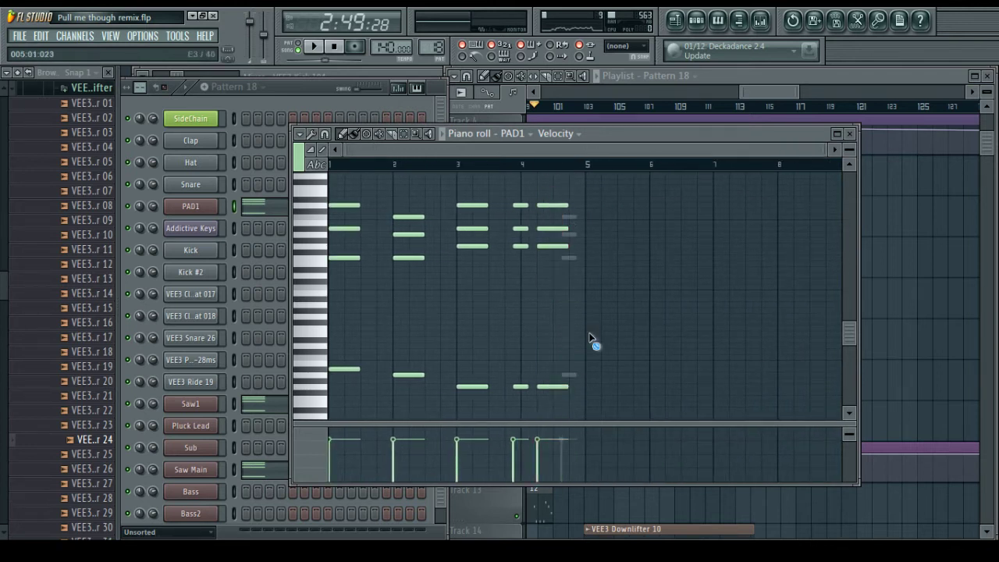
{"action": "left_click", "coordinate": [852, 138]}
Copy PAD1's Pattern 18 notes from its channel options menu
{"action": "right_click", "coordinate": [190, 207]}
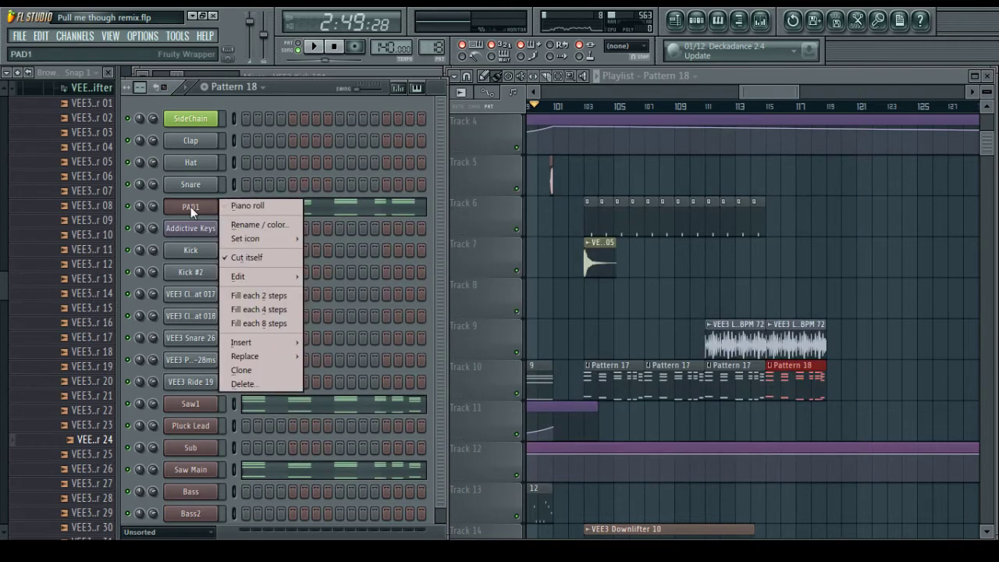
{"action": "right_click", "coordinate": [193, 405]}
{"action": "right_click", "coordinate": [191, 406]}
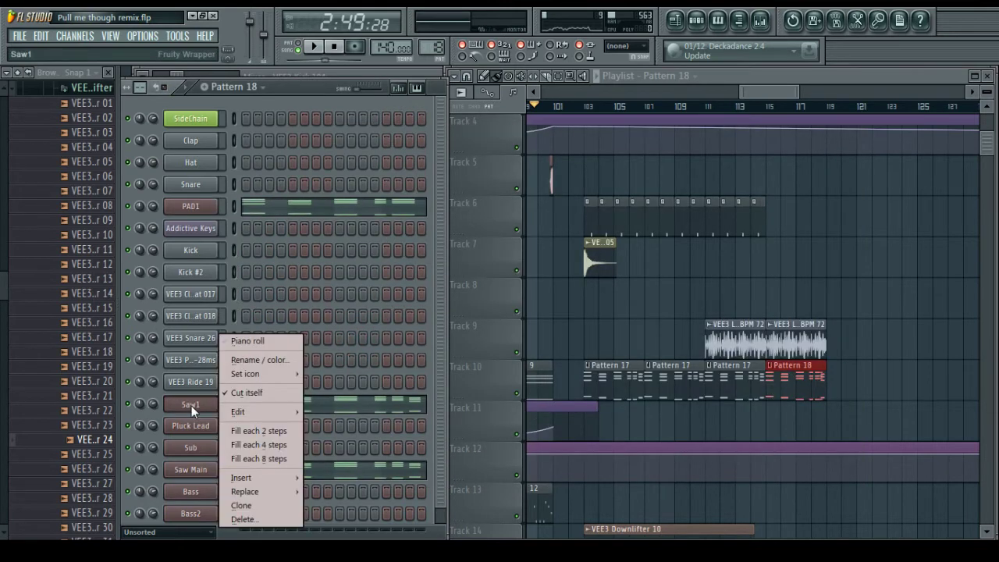
{"action": "right_click", "coordinate": [193, 475]}
{"action": "left_click", "coordinate": [443, 348]}
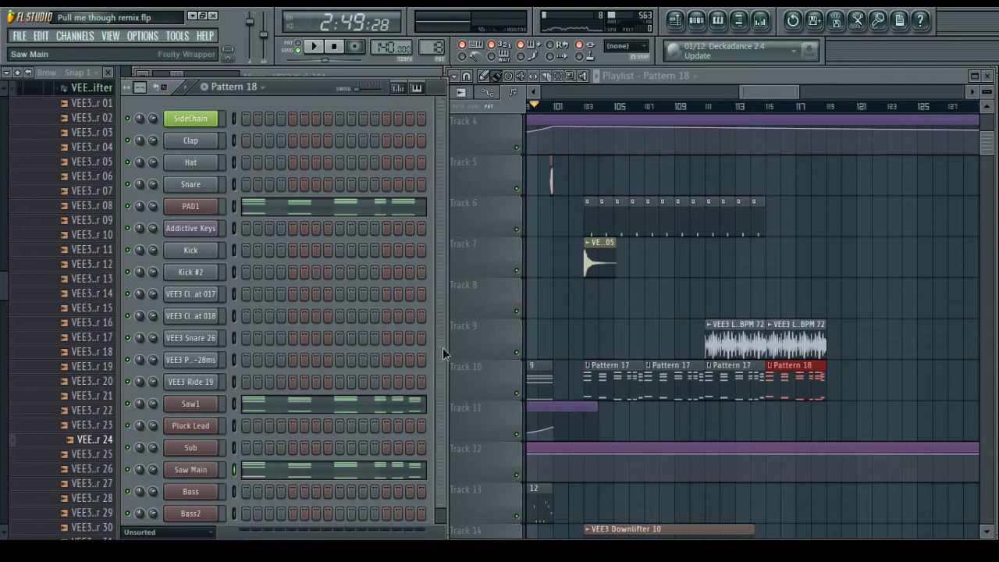
{"action": "scroll", "coordinate": [446, 378], "scroll_direction": "down", "scroll_amount": 1}
{"action": "scroll", "coordinate": [428, 355], "scroll_direction": "up", "scroll_amount": 1}
{"action": "right_click", "coordinate": [215, 205]}
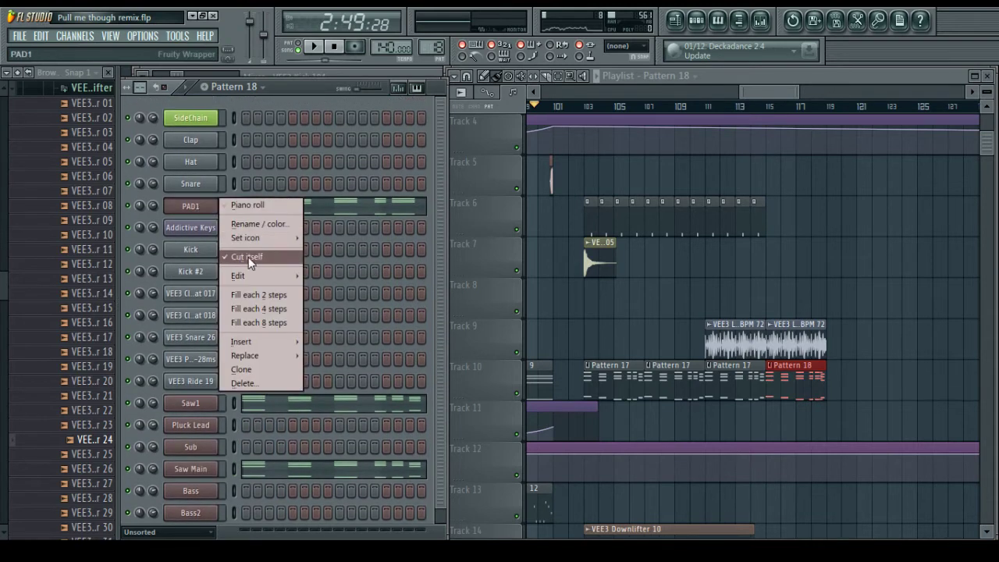
{"action": "mouse_move", "coordinate": [251, 273]}
{"action": "left_click", "coordinate": [331, 286]}
Paste the PAD1 notes into the Saw1 and Saw Main channels
{"action": "right_click", "coordinate": [201, 400]}
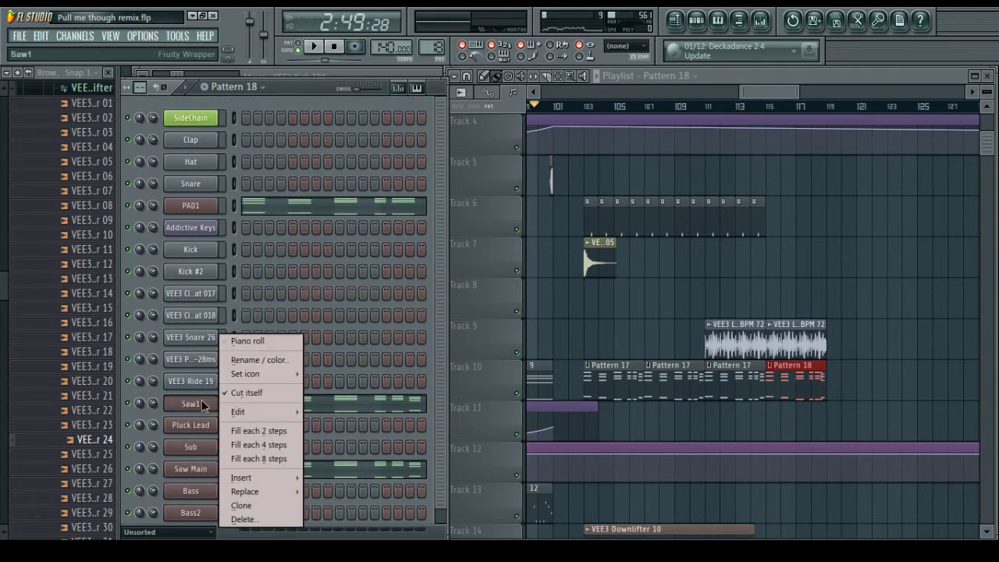
{"action": "mouse_move", "coordinate": [251, 412]}
{"action": "left_click", "coordinate": [331, 438]}
{"action": "right_click", "coordinate": [191, 469]}
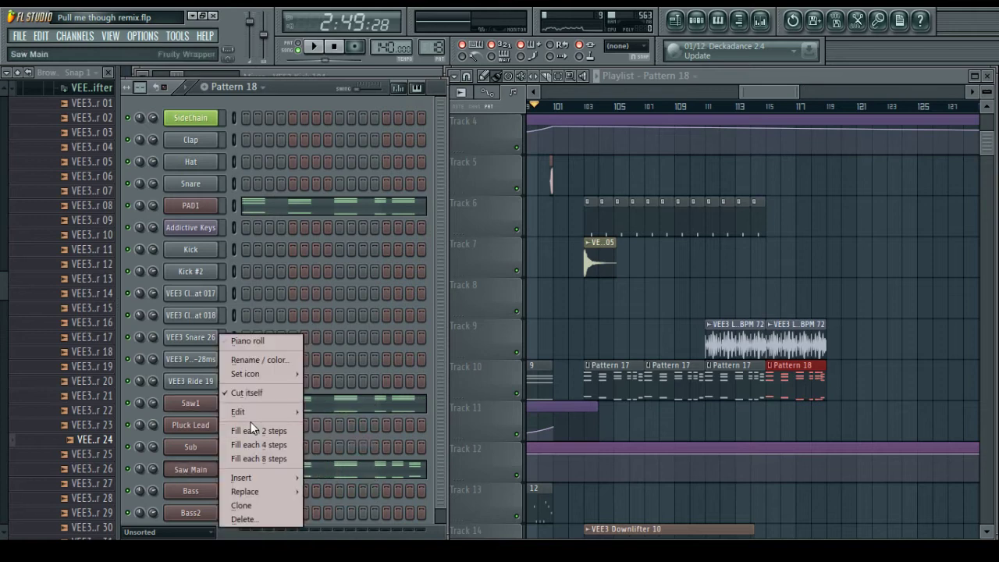
{"action": "left_click", "coordinate": [325, 440]}
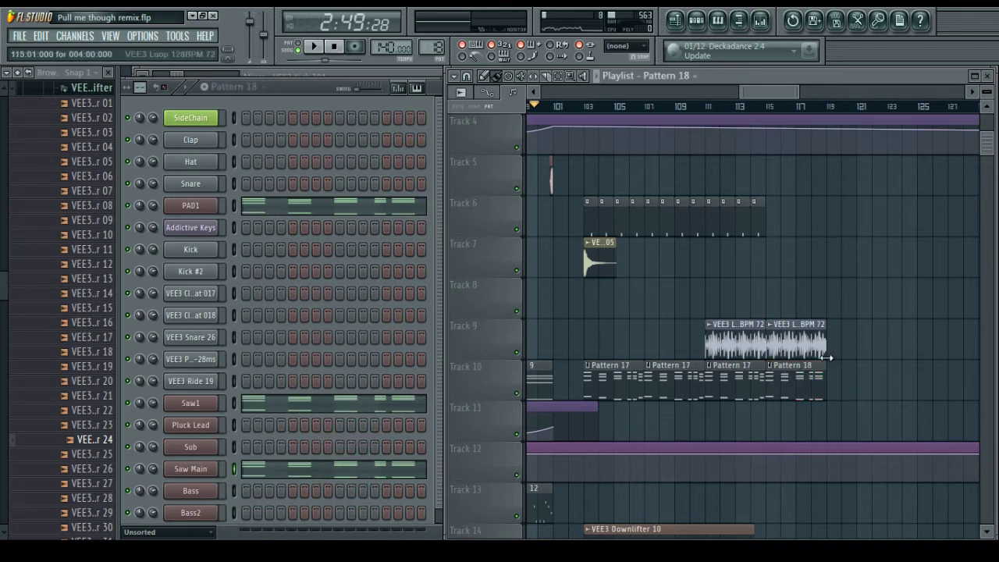
{"action": "scroll", "coordinate": [798, 252], "scroll_direction": "up", "scroll_amount": 3}
{"action": "scroll", "coordinate": [750, 417], "scroll_direction": "down", "scroll_amount": 2}
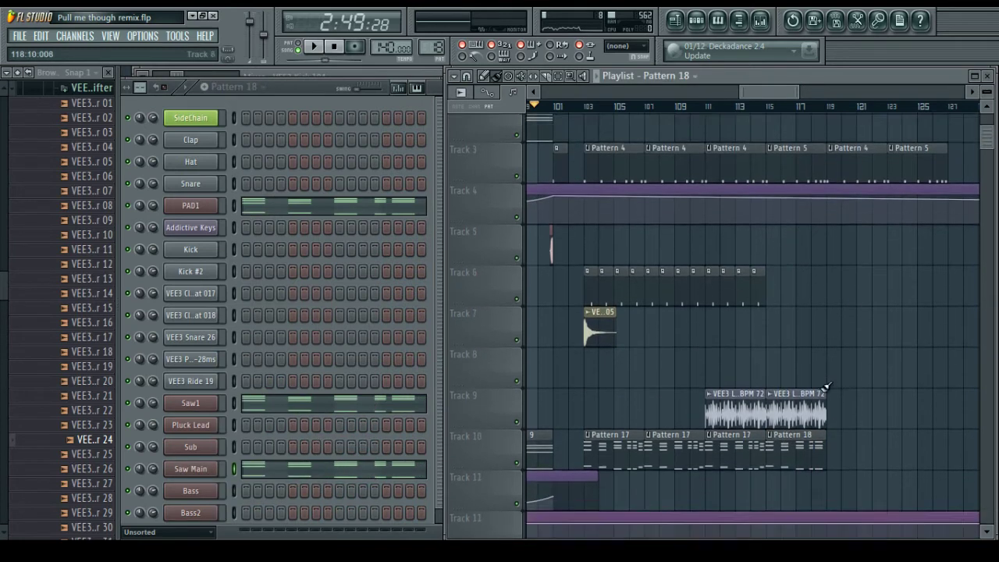
Add a second Pattern 18 clip at bar 119 on Track 10 and start playback
{"action": "left_click", "coordinate": [836, 422]}
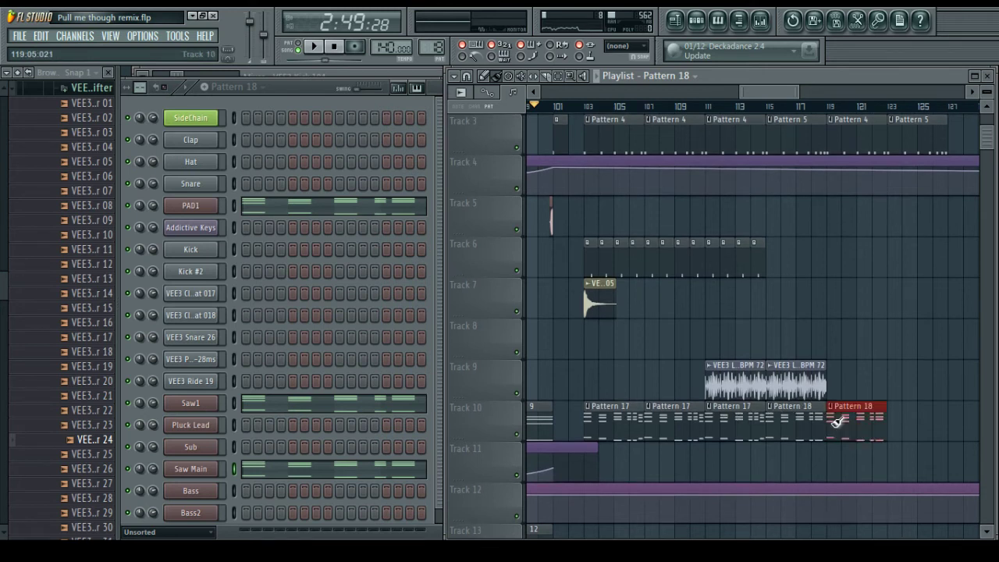
{"action": "scroll", "coordinate": [859, 351], "scroll_direction": "up", "scroll_amount": 2}
{"action": "key", "text": "space"}
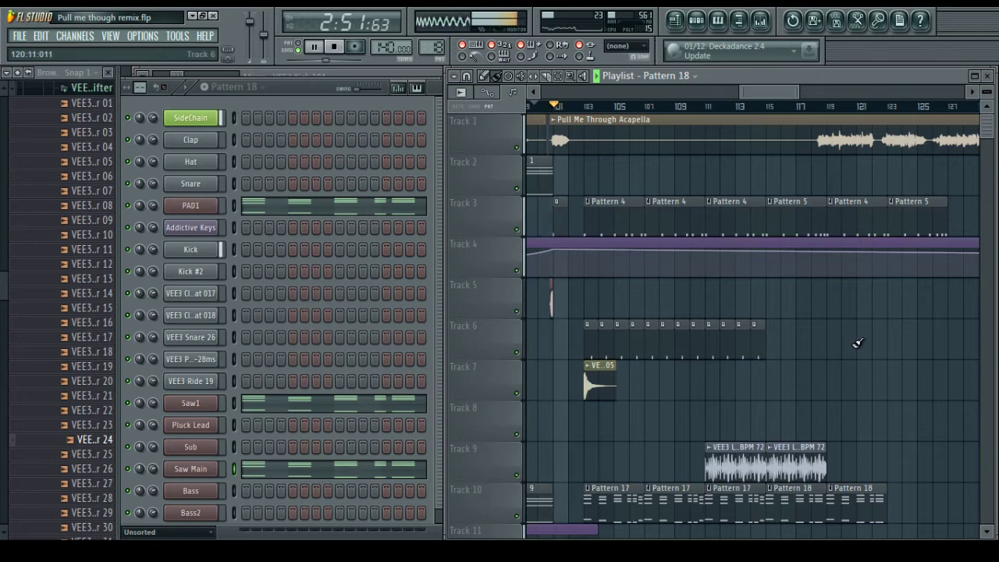
Scroll through the playlist to review Track 10's Pattern 17 and Pattern 18 clips during playback
{"action": "scroll", "coordinate": [857, 343], "scroll_direction": "down", "scroll_amount": 8}
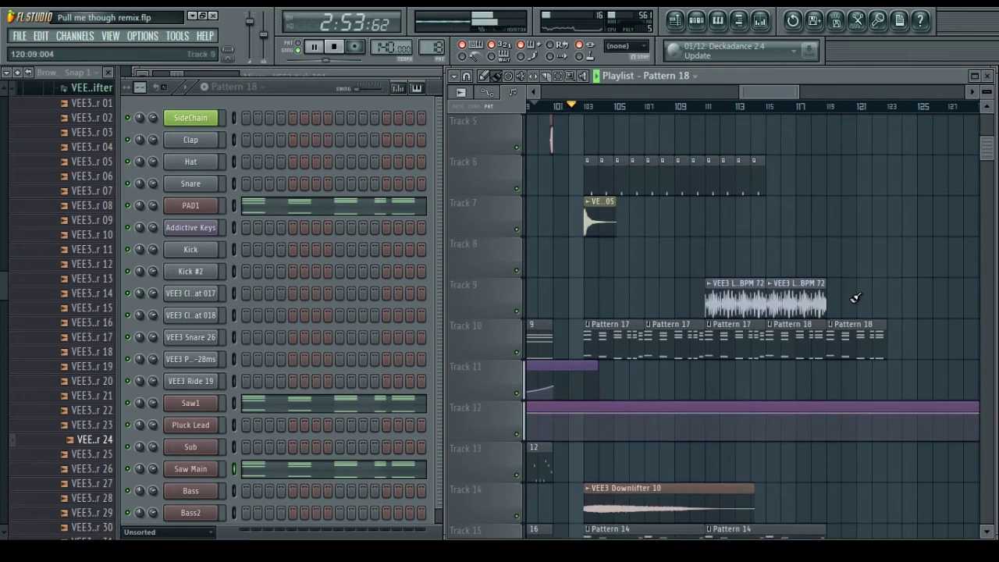
{"action": "scroll", "coordinate": [888, 294], "scroll_direction": "up", "scroll_amount": 6}
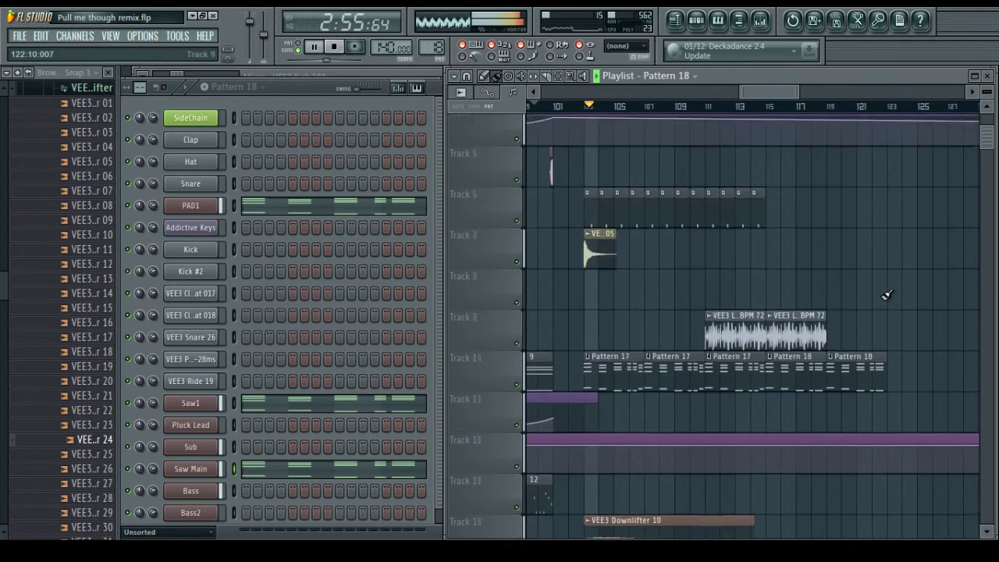
{"action": "scroll", "coordinate": [889, 294], "scroll_direction": "up", "scroll_amount": 2}
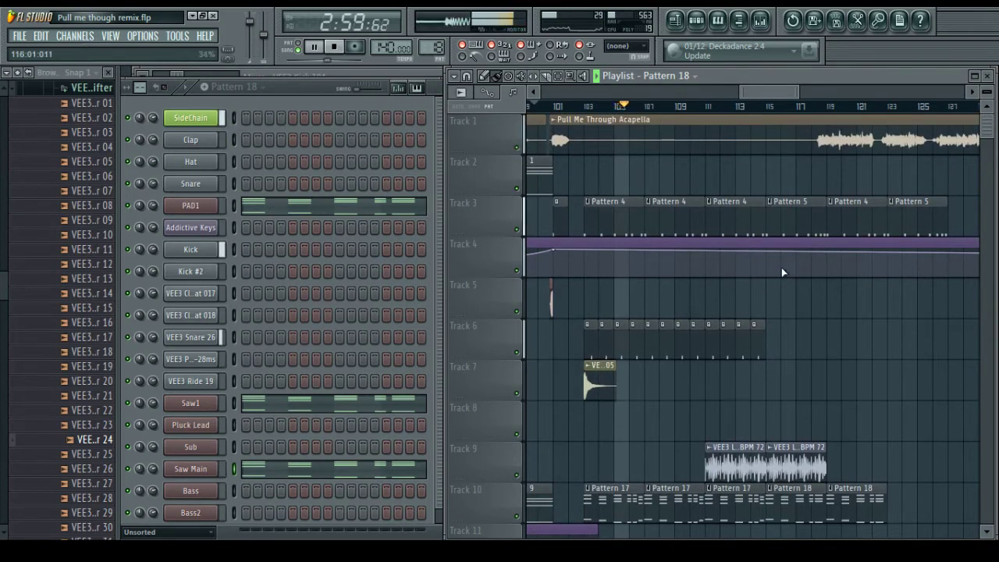
{"action": "scroll", "coordinate": [784, 270], "scroll_direction": "down", "scroll_amount": 7}
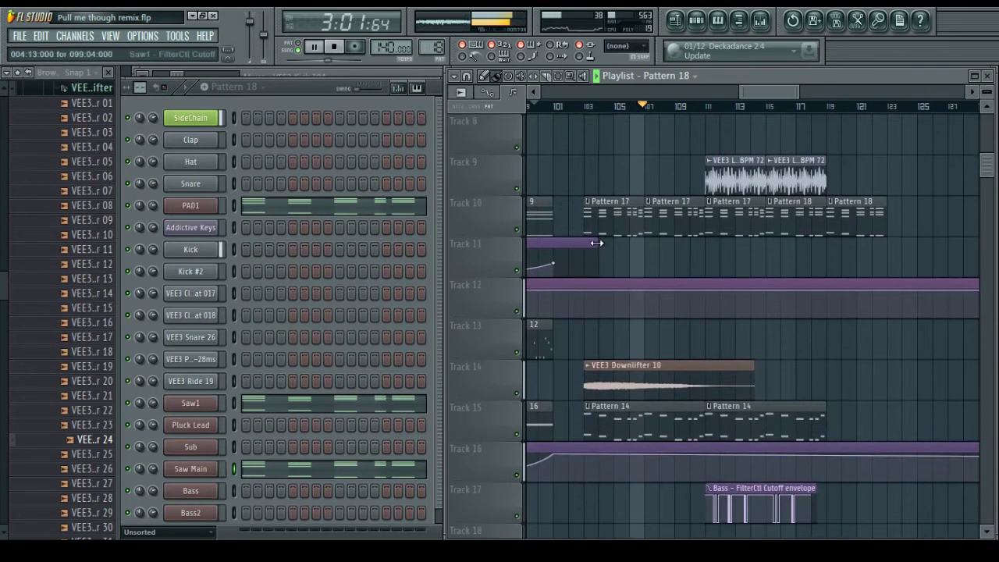
{"action": "scroll", "coordinate": [669, 339], "scroll_direction": "up", "scroll_amount": 6}
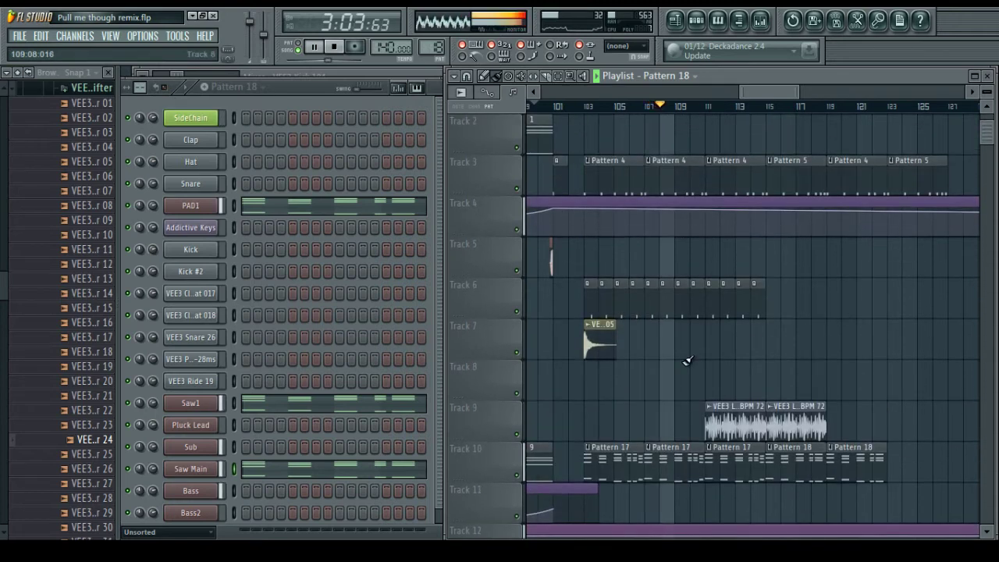
{"action": "scroll", "coordinate": [714, 288], "scroll_direction": "up", "scroll_amount": 1}
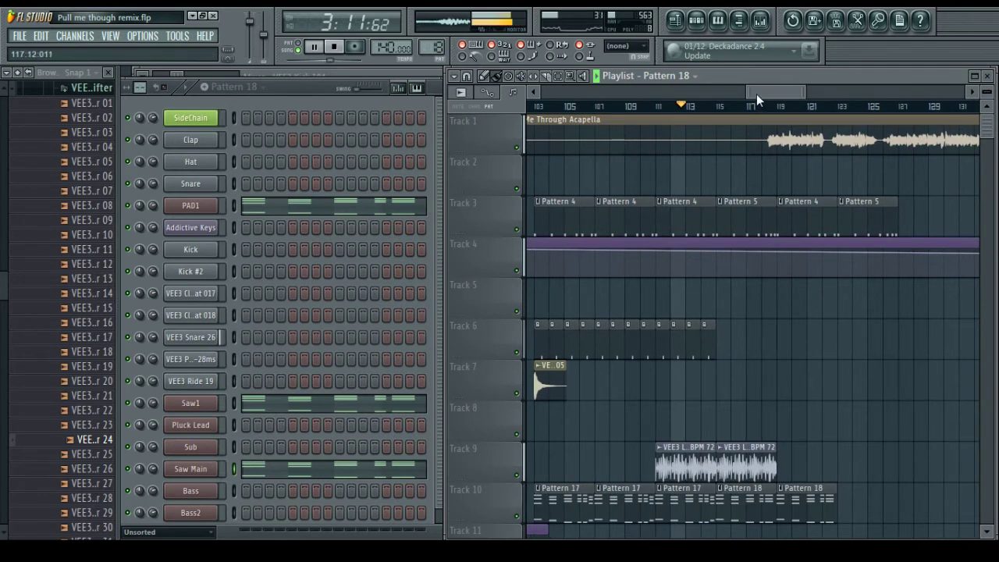
Extend Track 6 with more Pattern 7 clips
{"action": "left_click", "coordinate": [705, 339]}
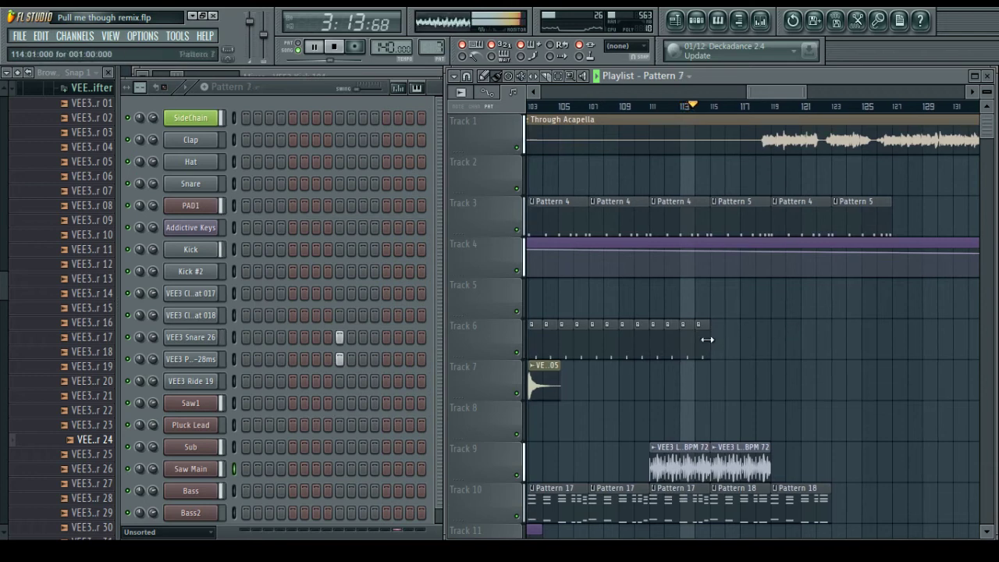
{"action": "mouse_move", "coordinate": [715, 340]}
{"action": "left_mouse_down"}
{"action": "mouse_move", "coordinate": [806, 367]}
{"action": "mouse_move", "coordinate": [794, 336]}
{"action": "mouse_move", "coordinate": [849, 395]}
{"action": "left_mouse_up"}
{"action": "scroll", "coordinate": [795, 383], "scroll_direction": "down", "scroll_amount": 2}
Add a VEE3 loop on Track 9, a Pattern 18 on Track 10, and a Pattern 7 at Track 6's end
{"action": "left_click", "coordinate": [757, 381]}
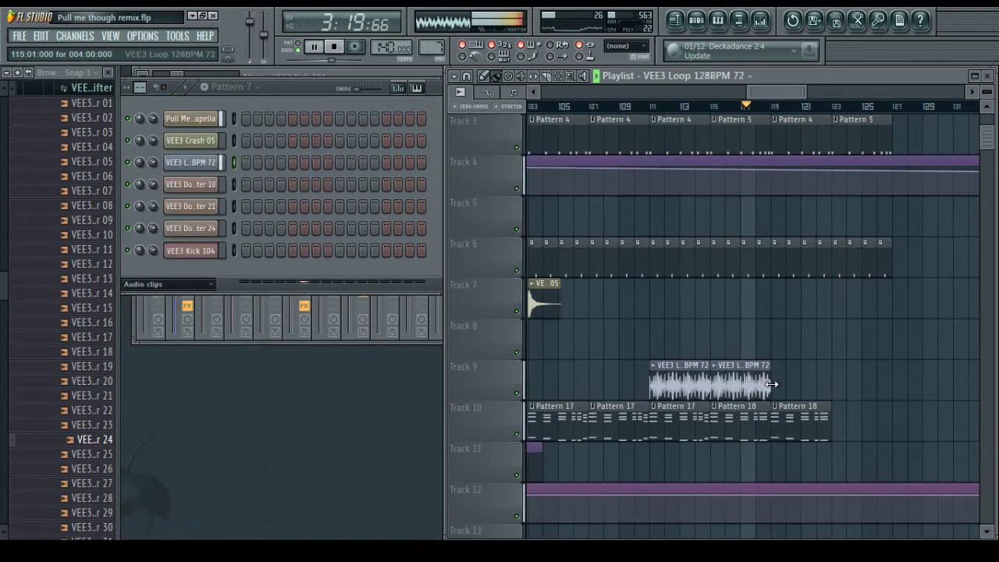
{"action": "left_click_drag", "start_coordinate": [772, 382], "coordinate": [782, 386]}
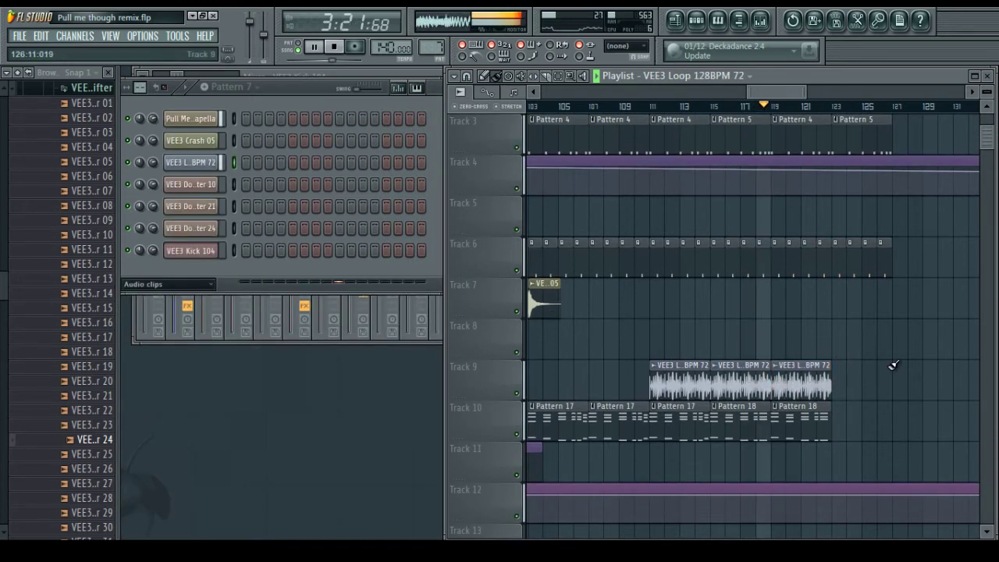
{"action": "scroll", "coordinate": [893, 366], "scroll_direction": "up", "scroll_amount": 2}
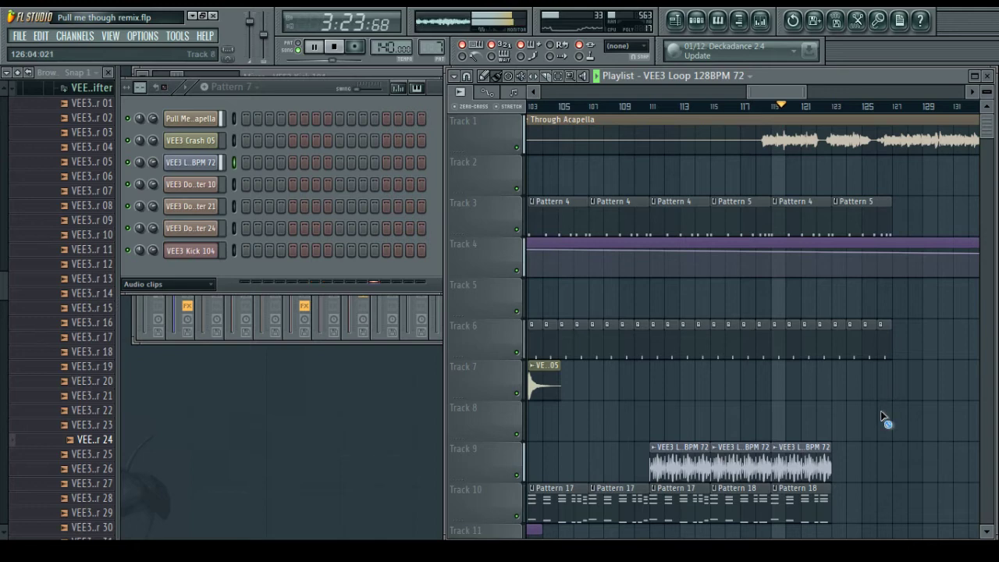
{"action": "scroll", "coordinate": [883, 410], "scroll_direction": "down", "scroll_amount": 3}
{"action": "scroll", "coordinate": [884, 391], "scroll_direction": "up", "scroll_amount": 3}
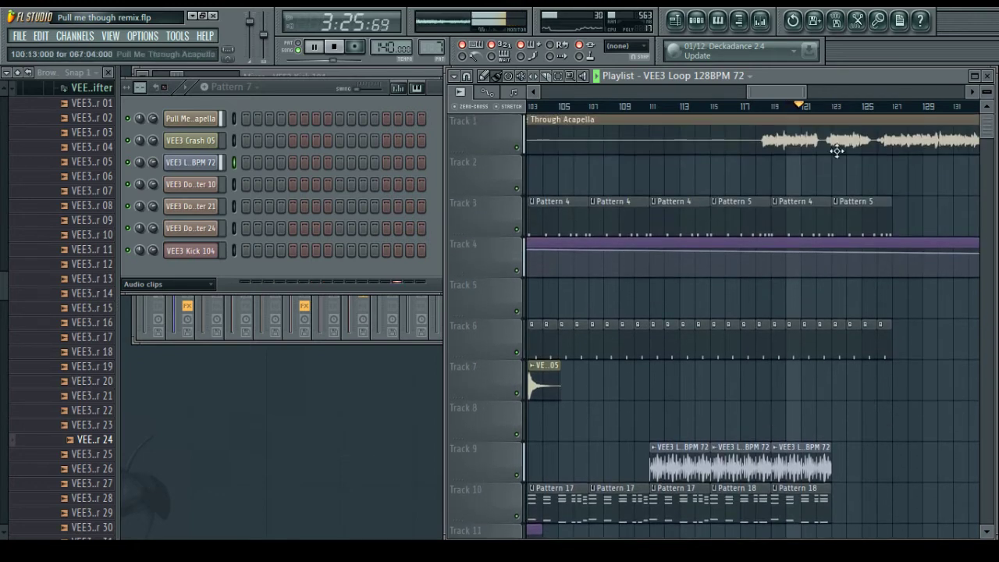
{"action": "left_click_drag", "start_coordinate": [783, 91], "coordinate": [794, 92]}
{"action": "left_click", "coordinate": [740, 499]}
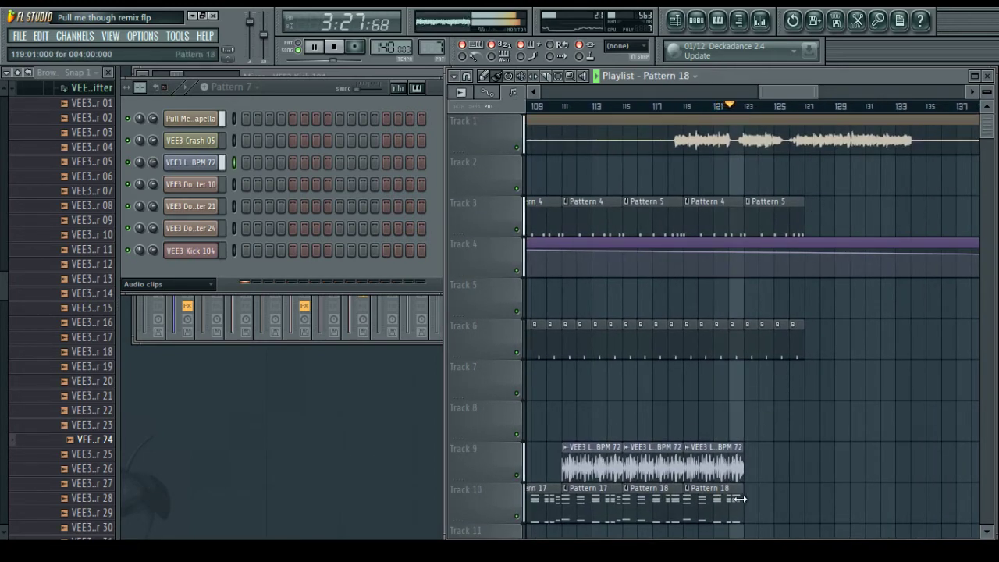
{"action": "left_click", "coordinate": [753, 500]}
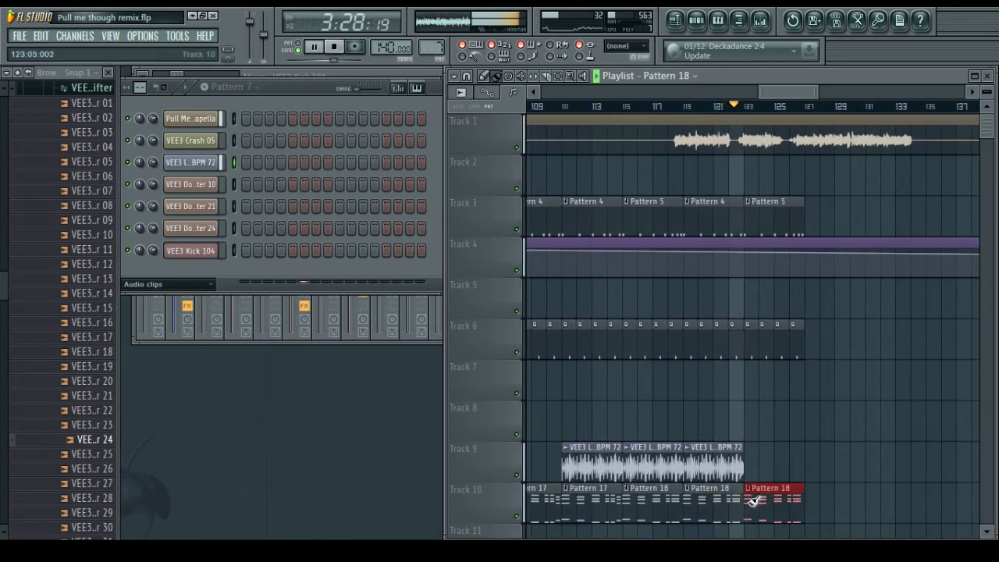
{"action": "left_click", "coordinate": [816, 341]}
Remove Track 3's extra Pattern 5 and last Pattern 4 clips, then duplicate its four clips onward
{"action": "left_click", "coordinate": [799, 227]}
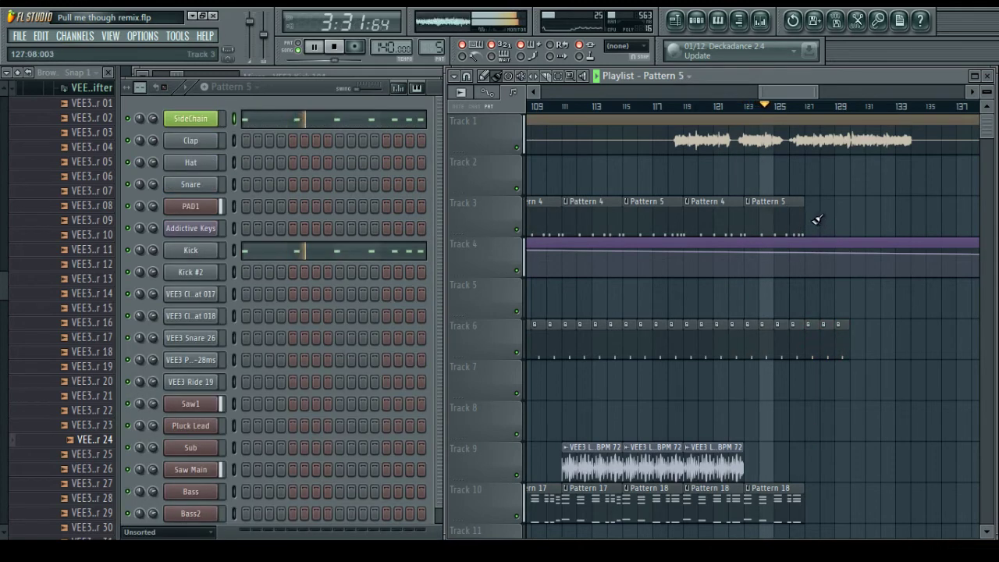
{"action": "left_click", "coordinate": [813, 220]}
{"action": "right_click", "coordinate": [817, 219]}
{"action": "right_click", "coordinate": [772, 216]}
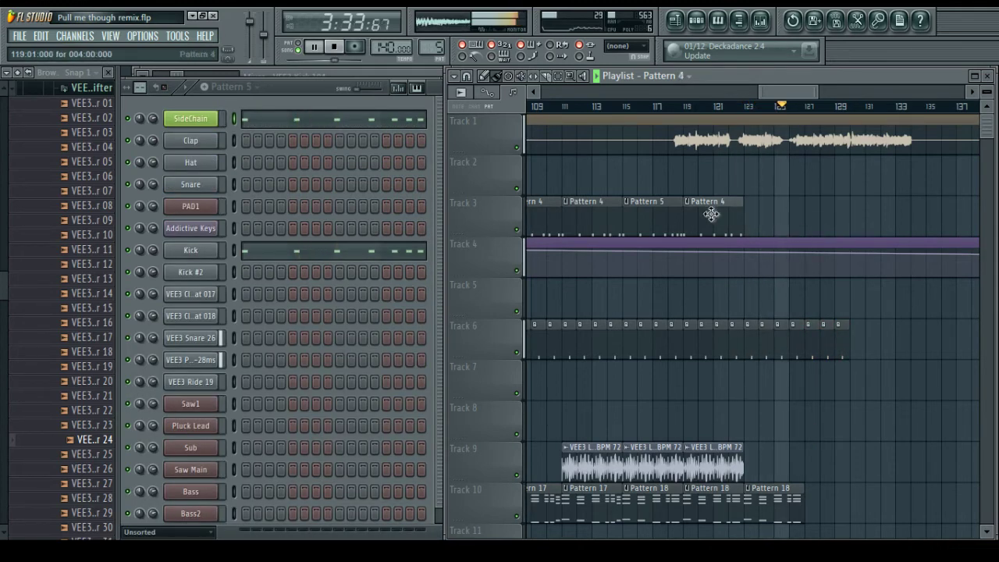
{"action": "scroll", "coordinate": [701, 108], "scroll_direction": "down", "scroll_amount": 3}
{"action": "right_click", "coordinate": [713, 213]}
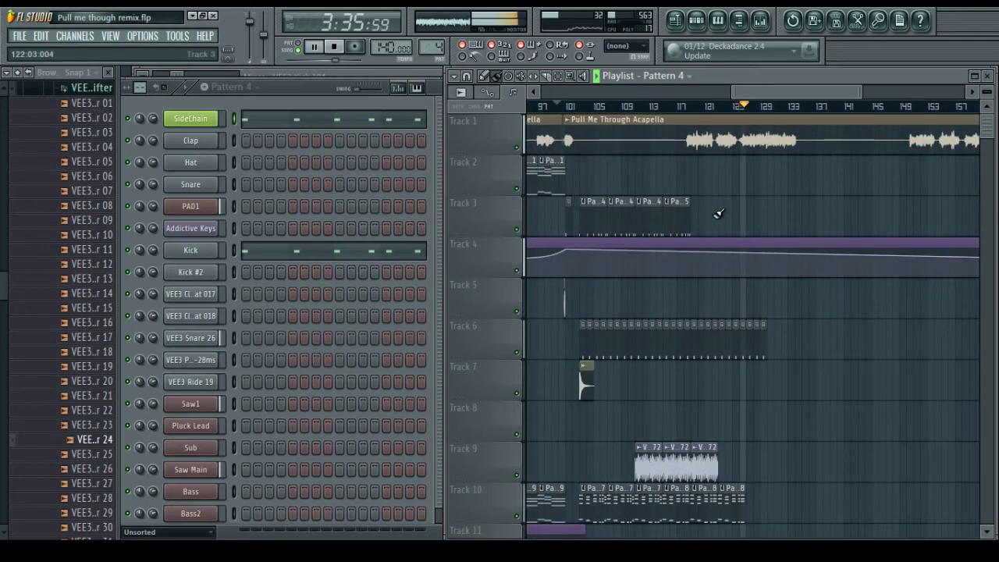
{"action": "left_click_drag", "start_coordinate": [687, 205], "coordinate": [700, 224]}
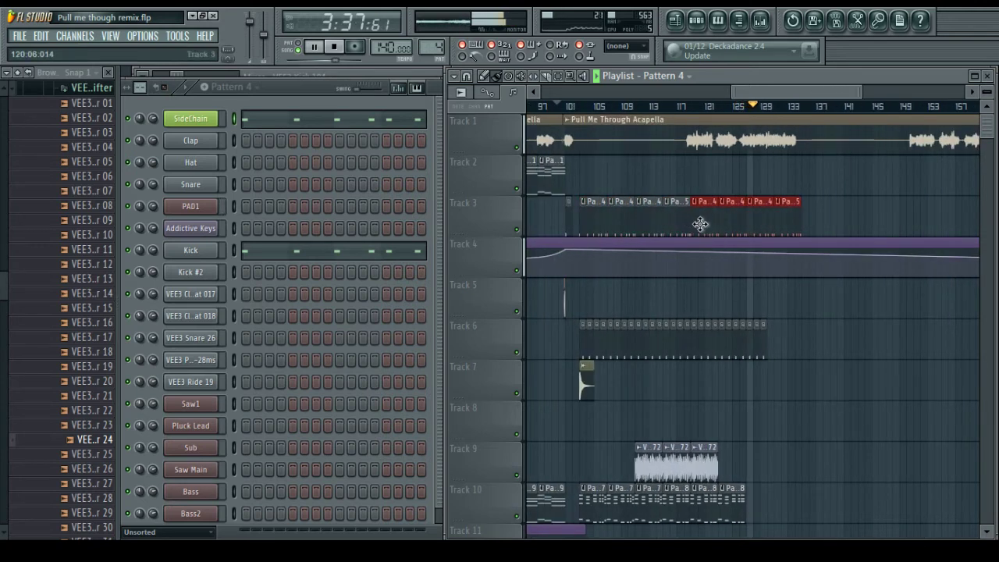
{"action": "left_click", "coordinate": [763, 344]}
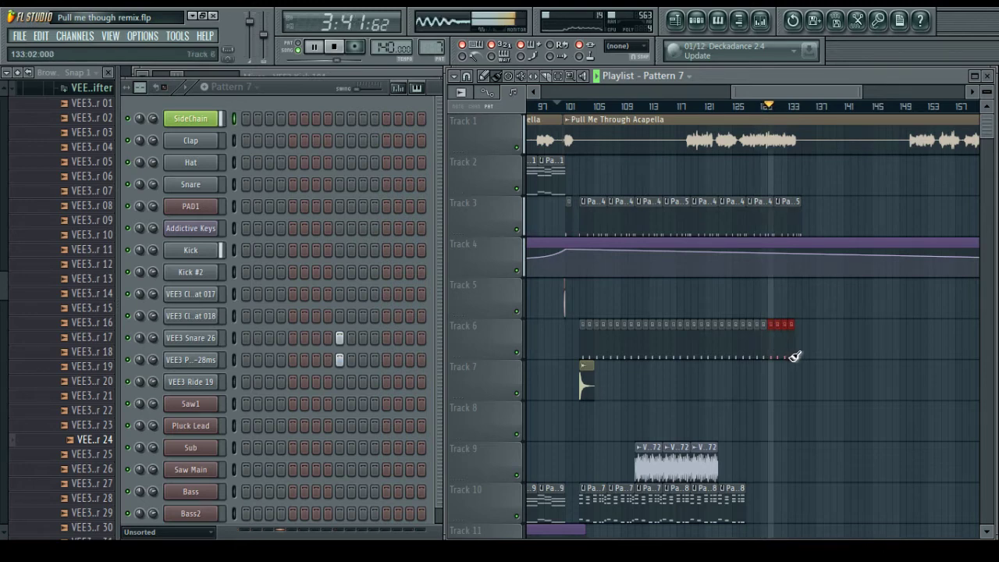
Stop playback and paint Track 13's Pattern 12 run out to four copies
{"action": "scroll", "coordinate": [825, 401], "scroll_direction": "down", "scroll_amount": 3}
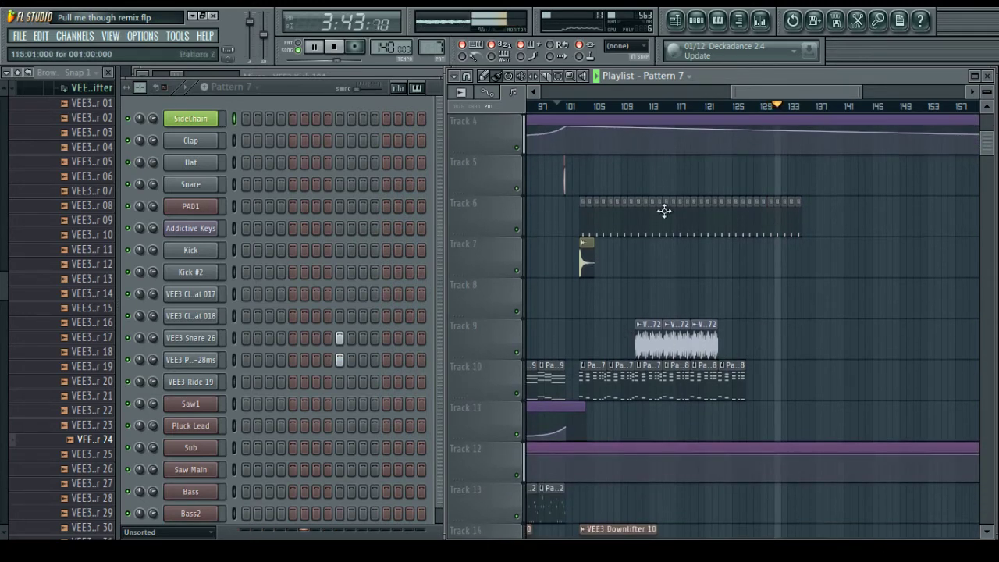
{"action": "scroll", "coordinate": [616, 397], "scroll_direction": "down", "scroll_amount": 2}
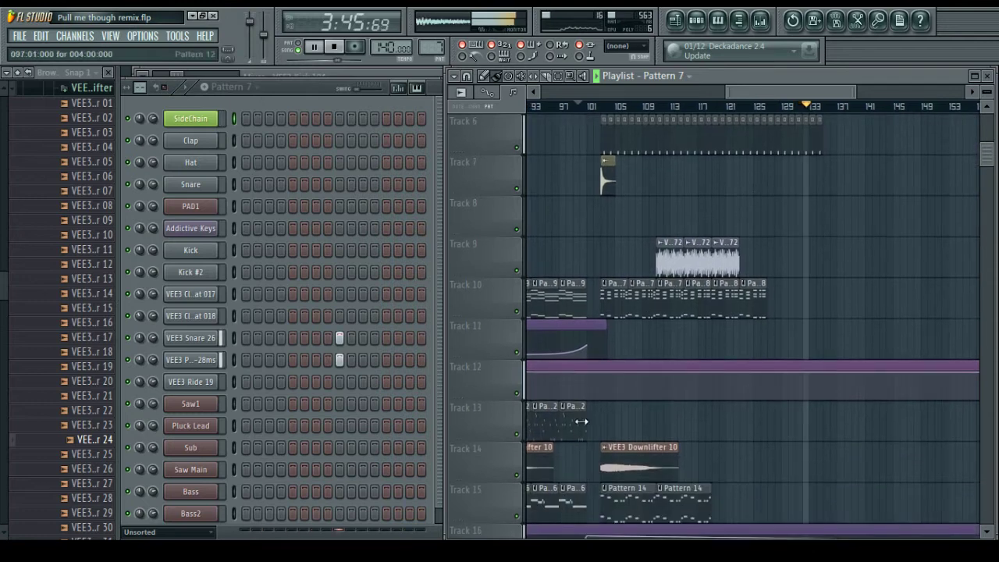
{"action": "left_click", "coordinate": [581, 421]}
{"action": "scroll", "coordinate": [771, 107], "scroll_direction": "up", "scroll_amount": 3}
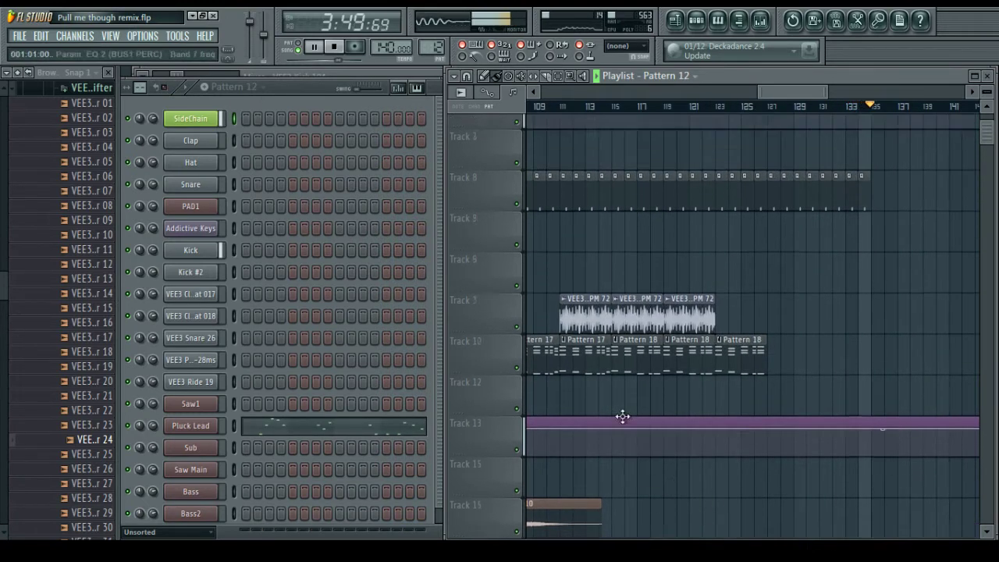
{"action": "key", "text": "space"}
{"action": "left_click_drag", "start_coordinate": [659, 401], "coordinate": [742, 424]}
{"action": "scroll", "coordinate": [745, 417], "scroll_direction": "up", "scroll_amount": 4}
{"action": "scroll", "coordinate": [745, 416], "scroll_direction": "down", "scroll_amount": 3}
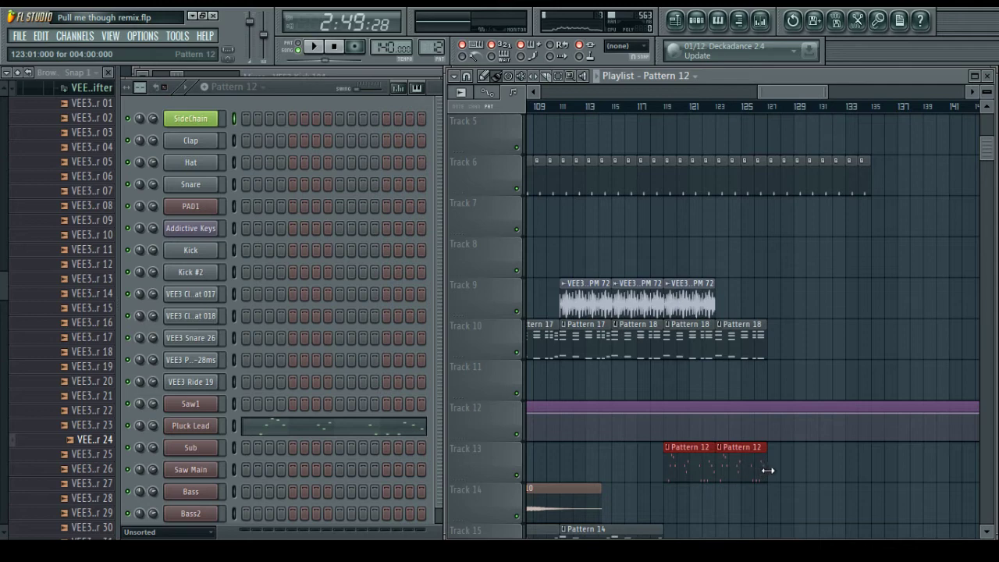
{"action": "left_click_drag", "start_coordinate": [770, 471], "coordinate": [825, 475]}
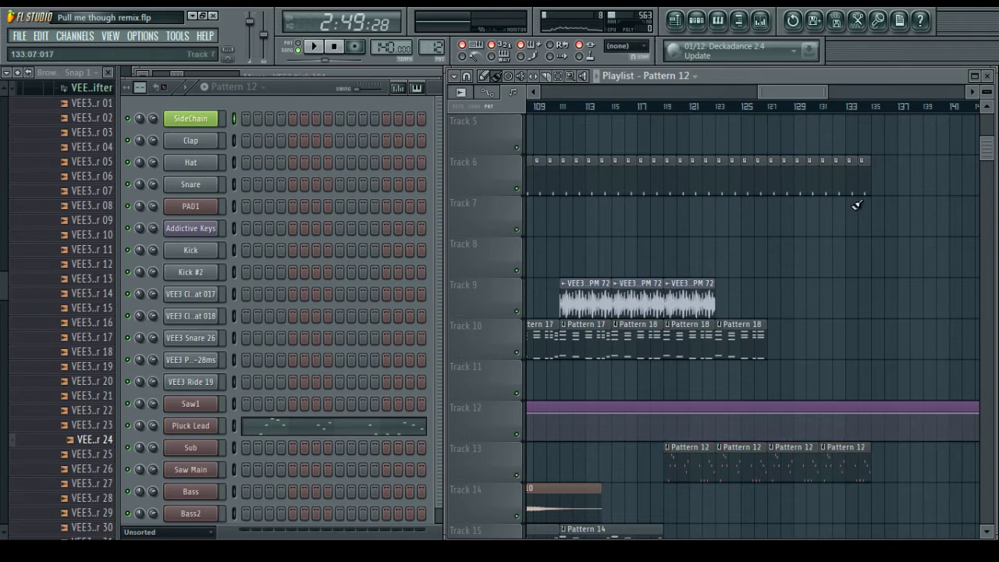
{"action": "scroll", "coordinate": [892, 241], "scroll_direction": "up", "scroll_amount": 4}
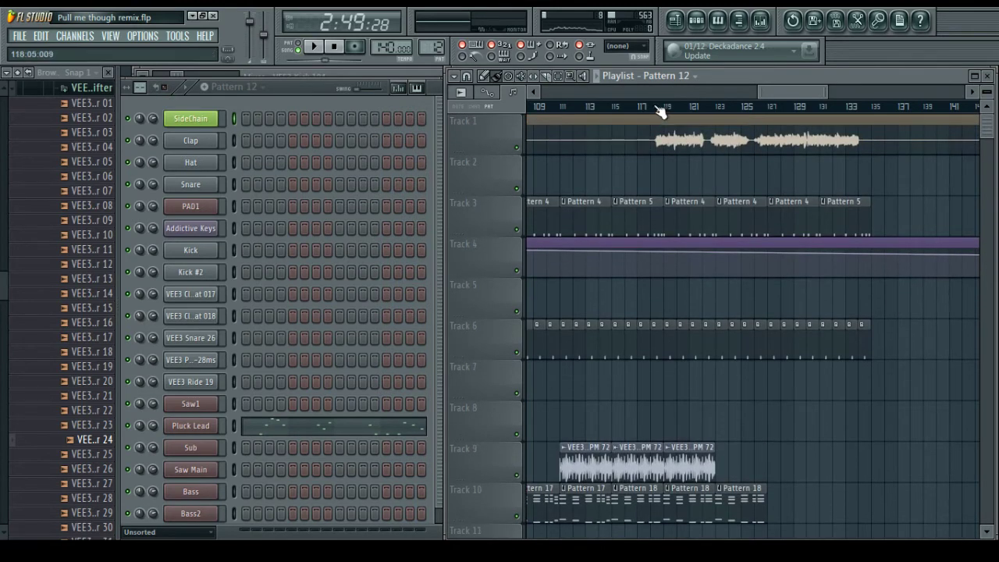
Play from around bar 118 and add two more Track 9 loop clips and a Track 10 Pattern 18
{"action": "left_click", "coordinate": [659, 111]}
{"action": "key", "text": "space"}
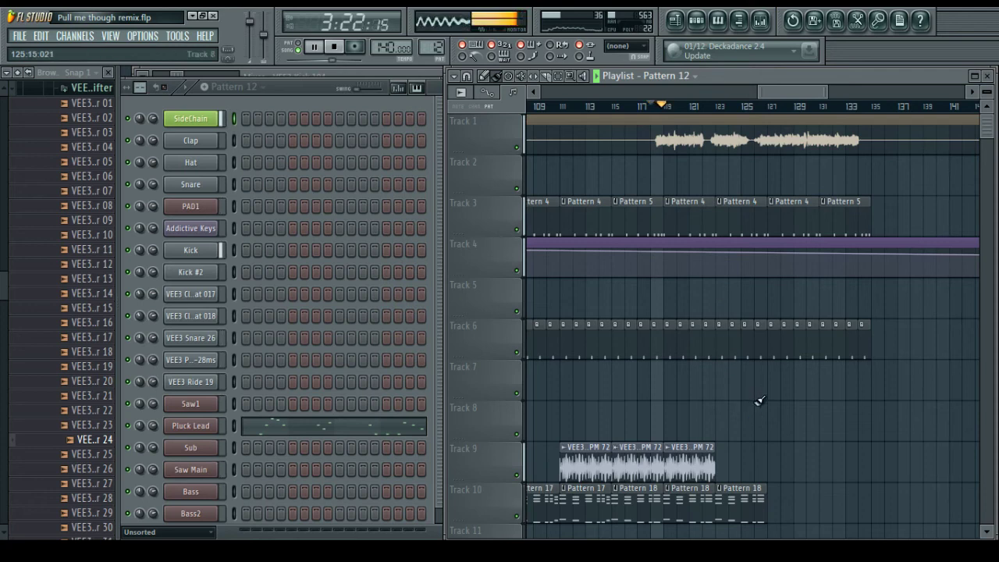
{"action": "scroll", "coordinate": [744, 258], "scroll_direction": "down", "scroll_amount": 2}
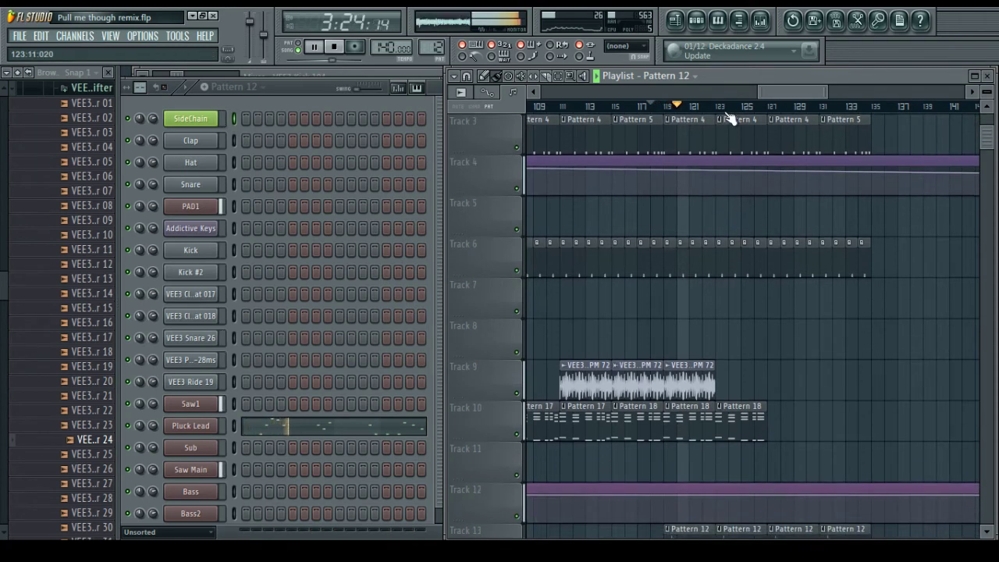
{"action": "scroll", "coordinate": [730, 120], "scroll_direction": "up", "scroll_amount": 2}
{"action": "left_click", "coordinate": [692, 379]}
{"action": "left_click_drag", "start_coordinate": [711, 379], "coordinate": [848, 380]}
{"action": "left_click", "coordinate": [802, 425]}
{"action": "left_click", "coordinate": [830, 432]}
{"action": "left_click_drag", "start_coordinate": [828, 432], "coordinate": [814, 432]}
{"action": "scroll", "coordinate": [848, 424], "scroll_direction": "down", "scroll_amount": 6}
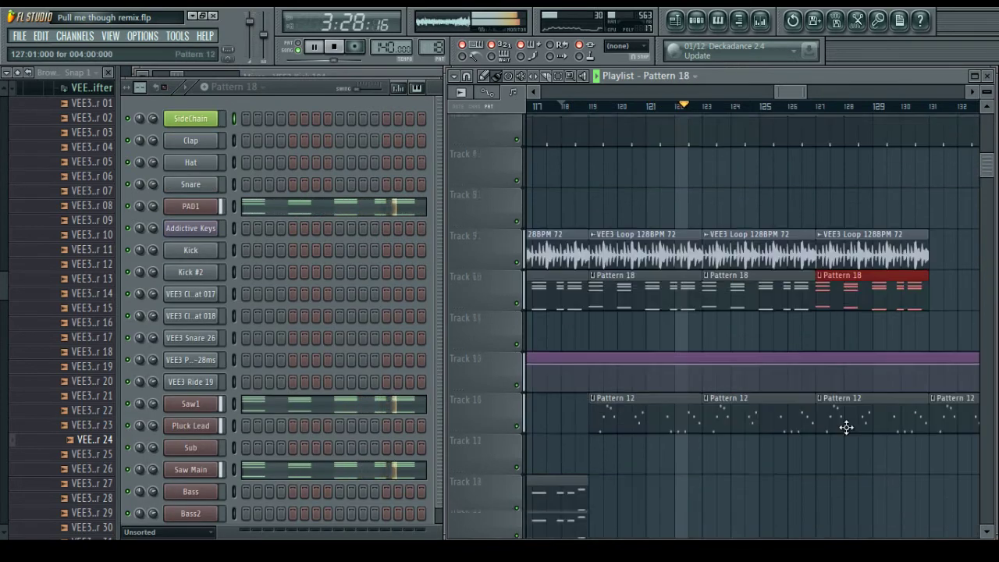
{"action": "scroll", "coordinate": [729, 347], "scroll_direction": "down", "scroll_amount": 1}
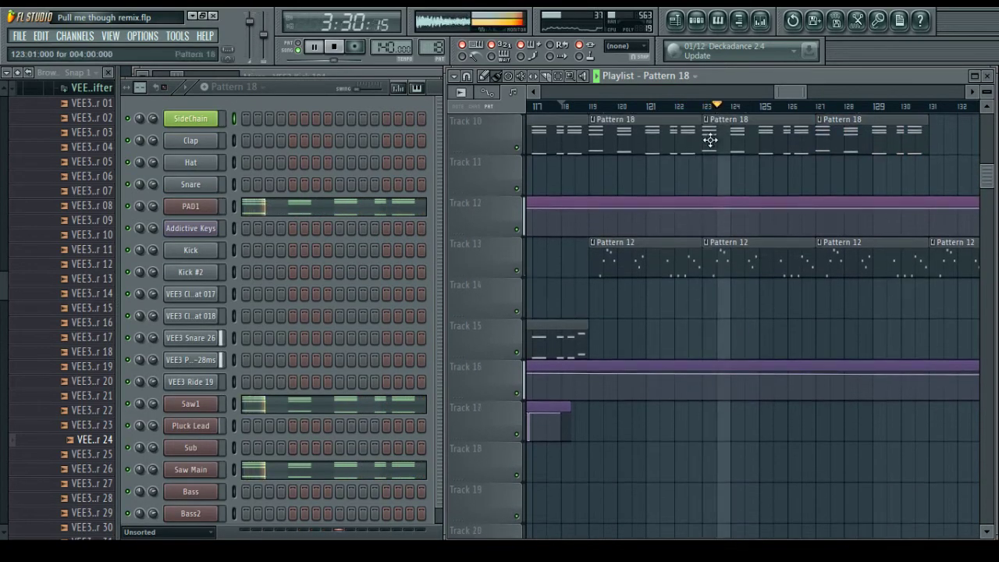
{"action": "scroll", "coordinate": [635, 260], "scroll_direction": "down", "scroll_amount": 2, "text": "ctrl"}
Clone Pattern 14 into Pattern 15 and replace the Track 15 Pattern 14 clip with it
{"action": "double_click", "coordinate": [616, 331]}
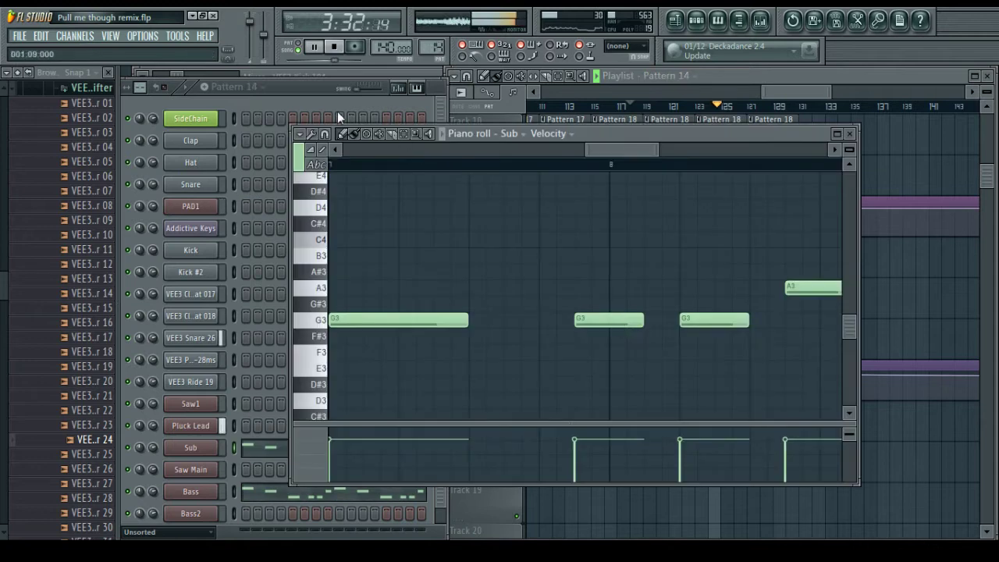
{"action": "left_click", "coordinate": [263, 87]}
{"action": "left_click", "coordinate": [347, 185]}
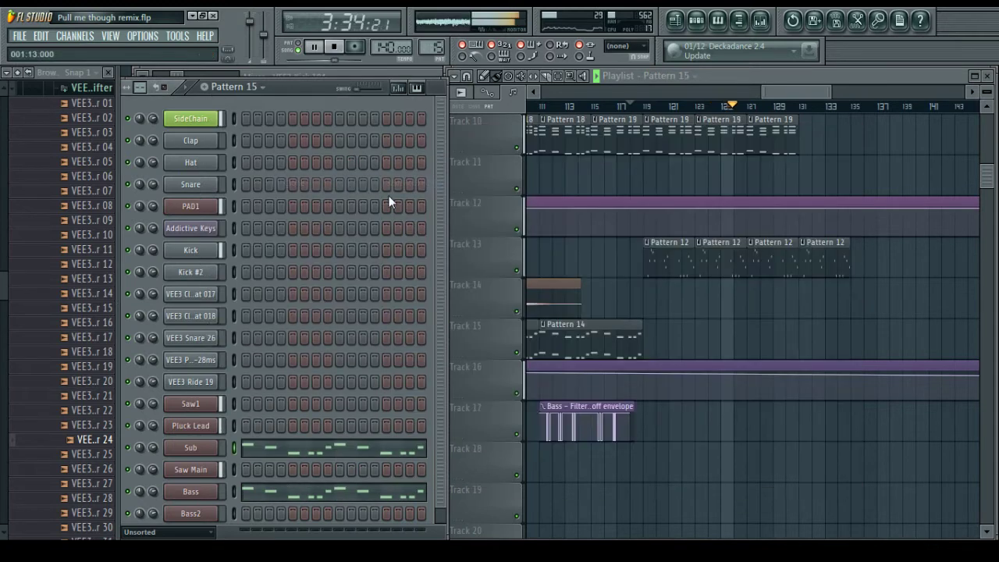
{"action": "right_click", "coordinate": [580, 335]}
{"action": "left_click", "coordinate": [550, 334]}
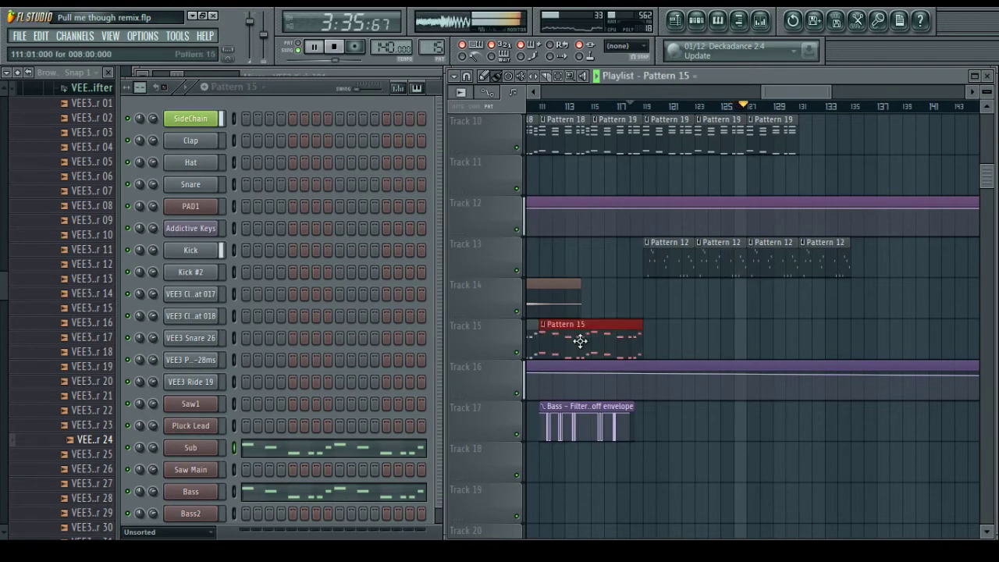
In Pattern 15's Sub notes, delete everything after bar 5 and the A3, lengthen the third G3, stop playback
{"action": "double_click", "coordinate": [633, 342]}
{"action": "scroll", "coordinate": [681, 172], "scroll_direction": "down", "scroll_amount": 6}
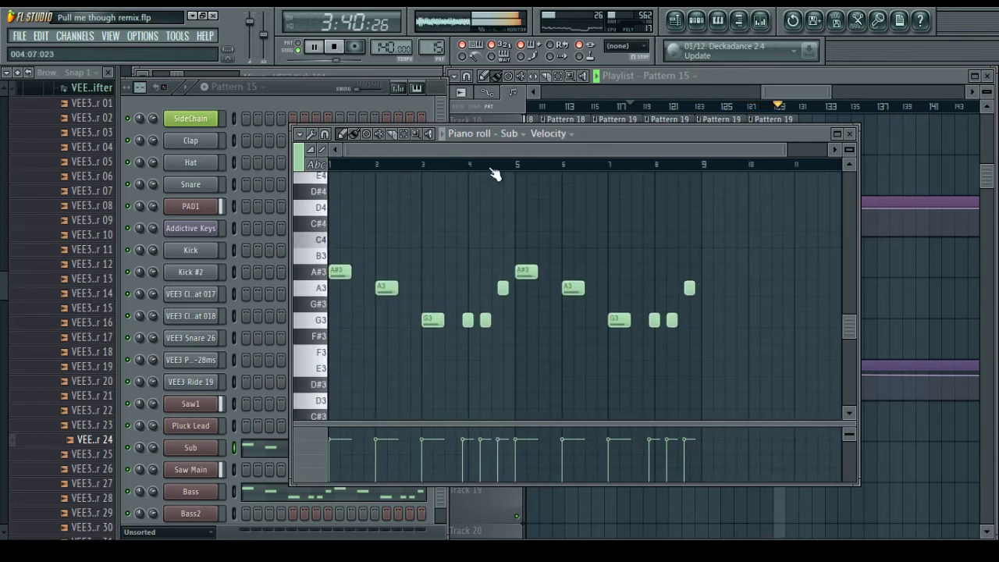
{"action": "scroll", "coordinate": [493, 173], "scroll_direction": "up", "scroll_amount": 2}
{"action": "left_click_drag", "start_coordinate": [556, 200], "coordinate": [844, 391]}
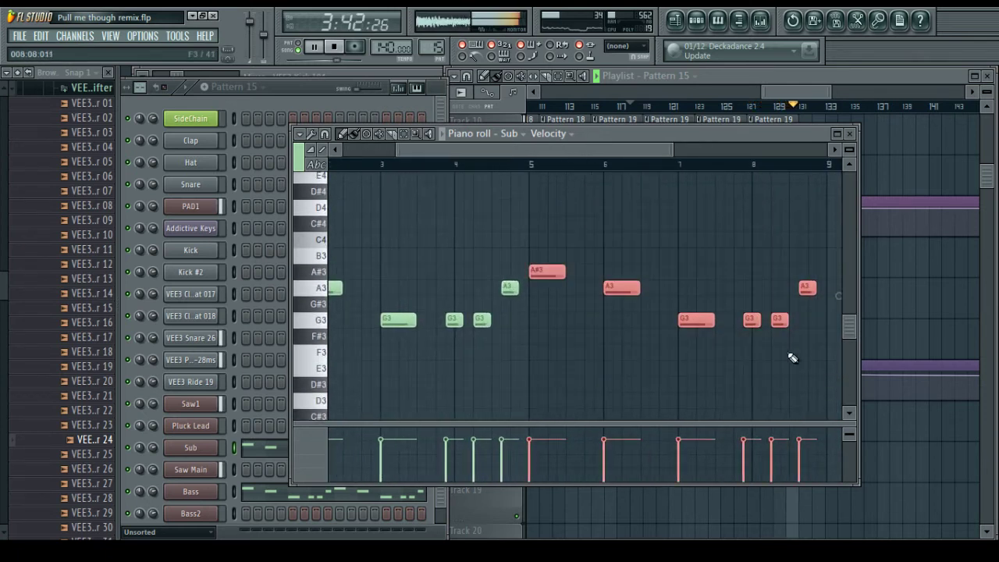
{"action": "key", "text": "Delete"}
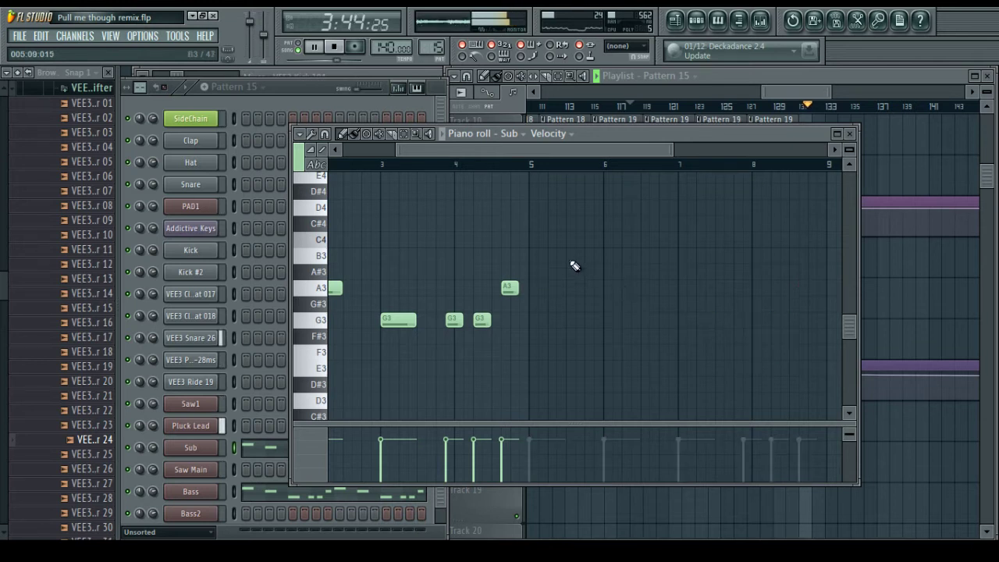
{"action": "scroll", "coordinate": [535, 174], "scroll_direction": "up", "scroll_amount": 4}
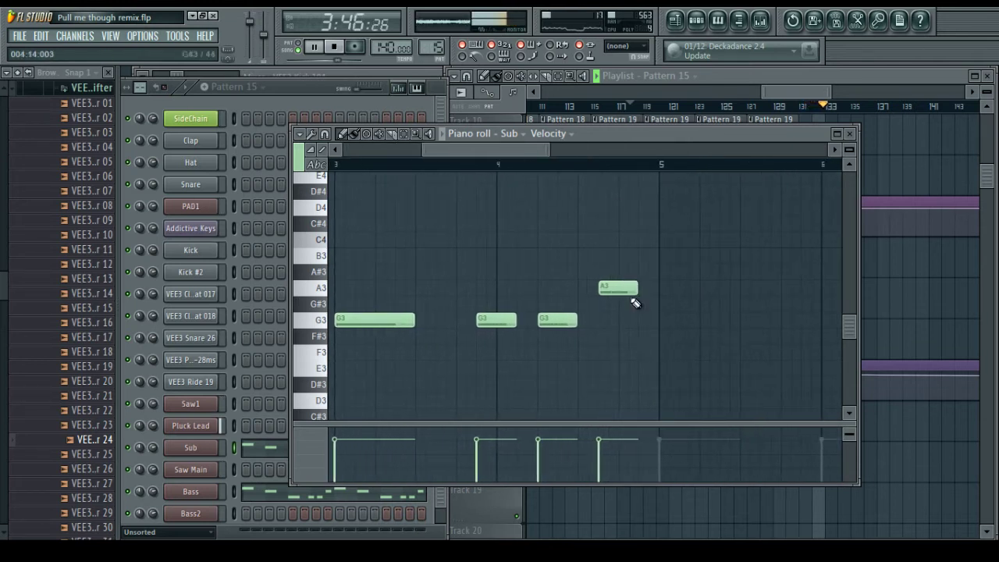
{"action": "right_click", "coordinate": [633, 291]}
{"action": "left_click_drag", "start_coordinate": [575, 318], "coordinate": [599, 326]}
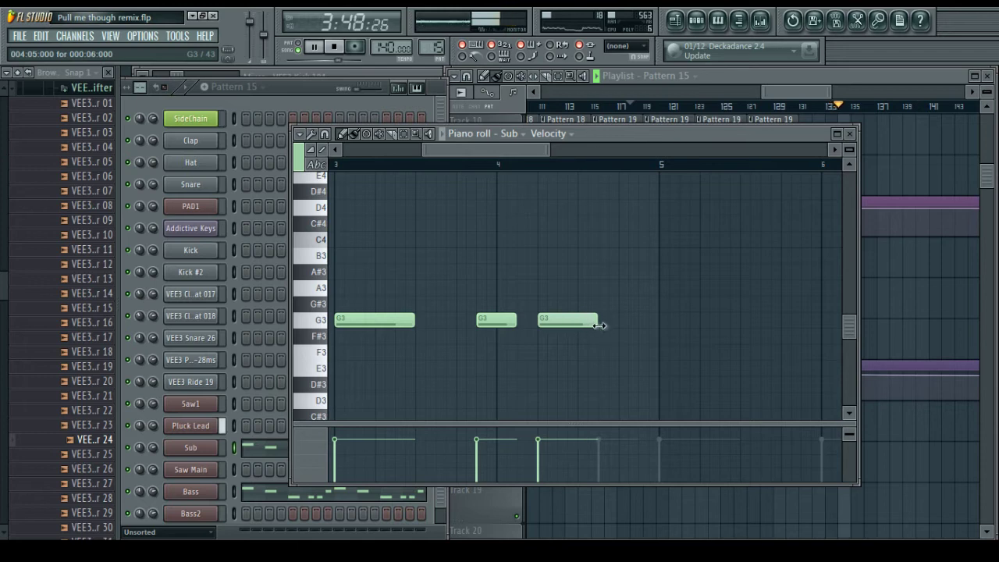
{"action": "left_click", "coordinate": [894, 316]}
{"action": "key", "text": "space"}
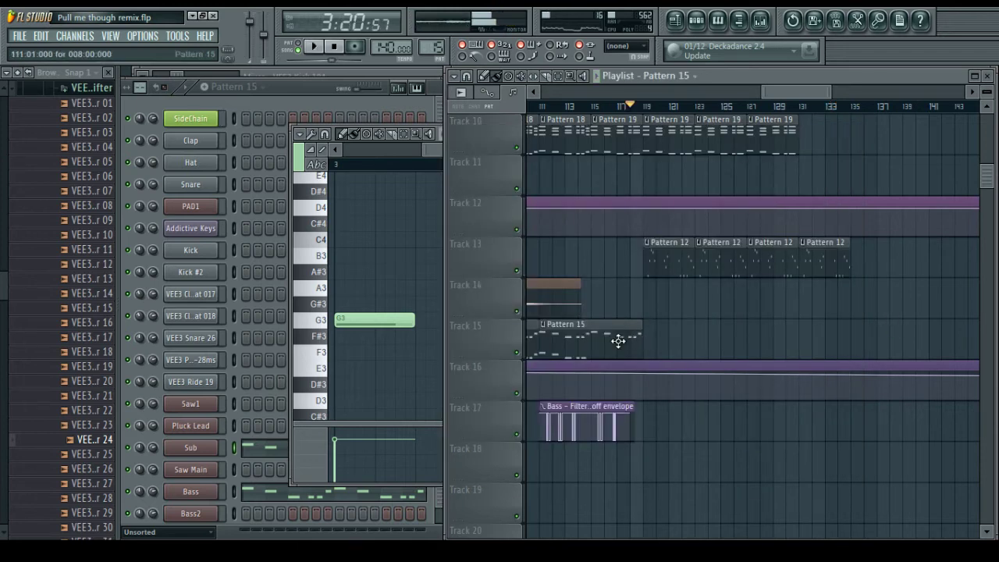
{"action": "left_click", "coordinate": [393, 266]}
Delete the three later notes from Pattern 15's Bass line and close the piano roll
{"action": "right_click", "coordinate": [193, 485]}
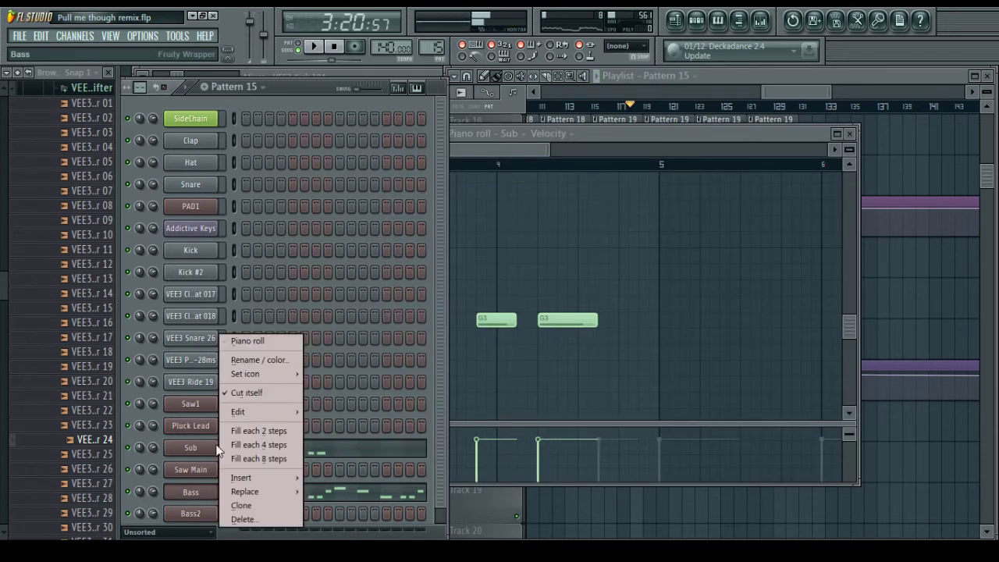
{"action": "left_click", "coordinate": [238, 340]}
{"action": "scroll", "coordinate": [542, 165], "scroll_direction": "down", "scroll_amount": 4}
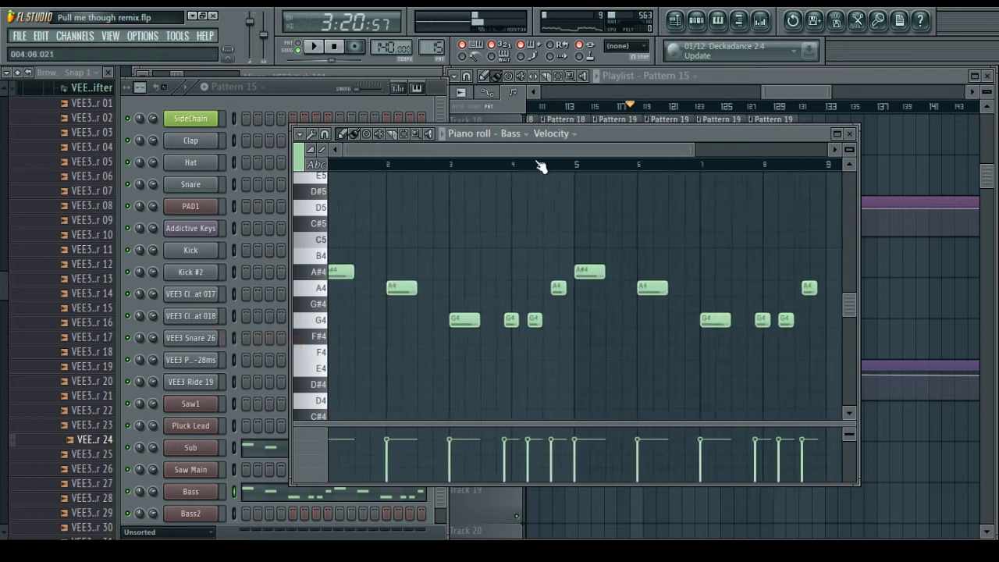
{"action": "right_click", "coordinate": [740, 320]}
{"action": "right_click", "coordinate": [761, 320]}
{"action": "right_click", "coordinate": [784, 287]}
{"action": "scroll", "coordinate": [609, 289], "scroll_direction": "up", "scroll_amount": 4}
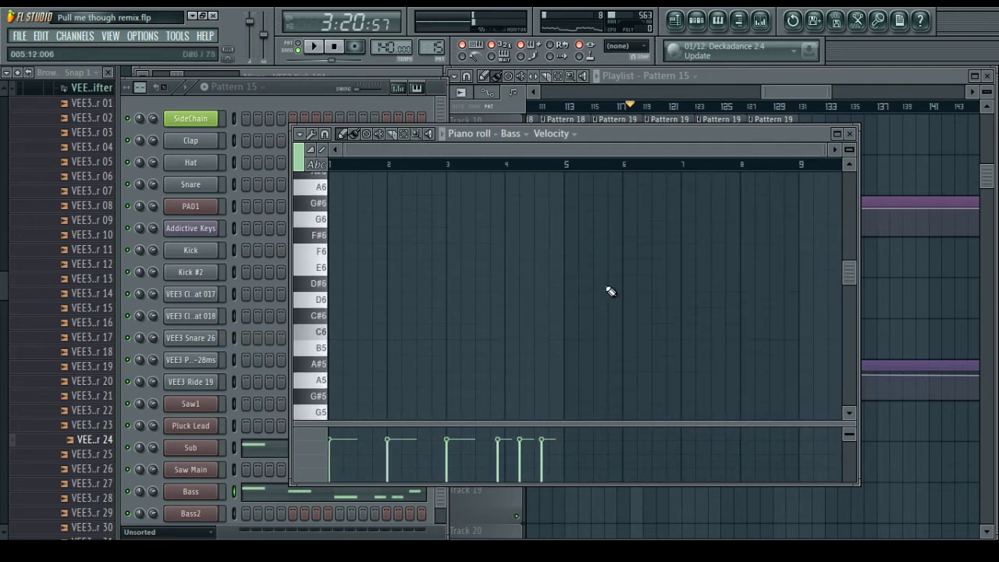
{"action": "scroll", "coordinate": [595, 283], "scroll_direction": "down", "scroll_amount": 7}
{"action": "scroll", "coordinate": [596, 279], "scroll_direction": "up", "scroll_amount": 4}
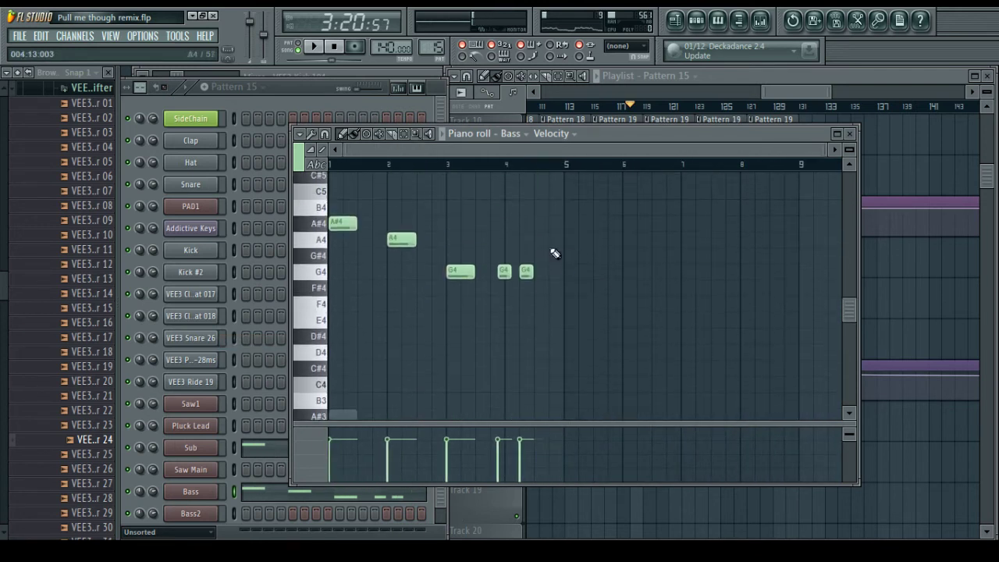
{"action": "scroll", "coordinate": [542, 165], "scroll_direction": "up", "scroll_amount": 4}
{"action": "scroll", "coordinate": [576, 254], "scroll_direction": "down", "scroll_amount": 4}
{"action": "scroll", "coordinate": [569, 254], "scroll_direction": "up", "scroll_amount": 3}
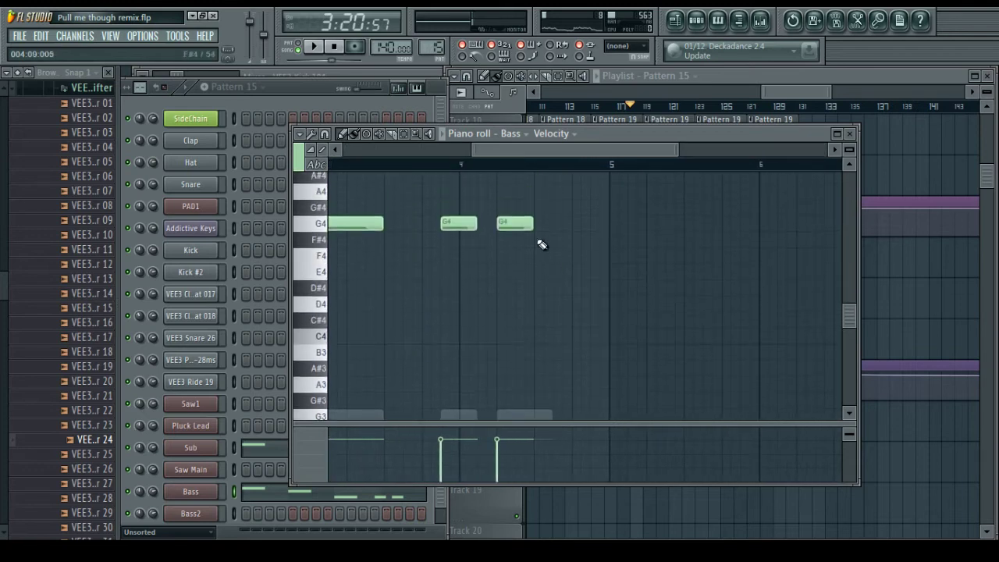
{"action": "left_click", "coordinate": [849, 136]}
{"action": "scroll", "coordinate": [863, 196], "scroll_direction": "up", "scroll_amount": 7}
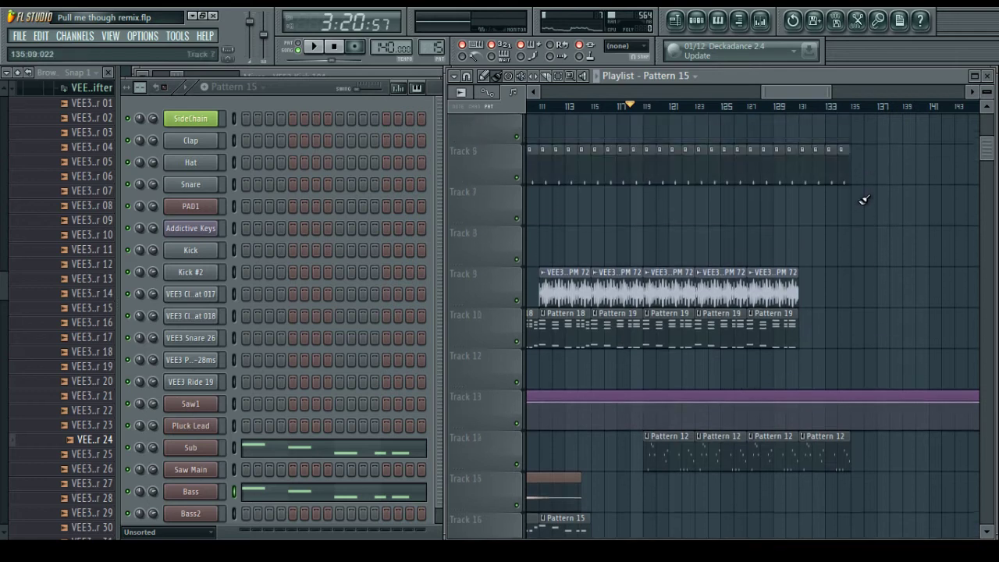
Make Pattern 8 current and paint it along Track 8
{"action": "left_click_drag", "start_coordinate": [799, 93], "coordinate": [779, 156]}
{"action": "left_click", "coordinate": [721, 350]}
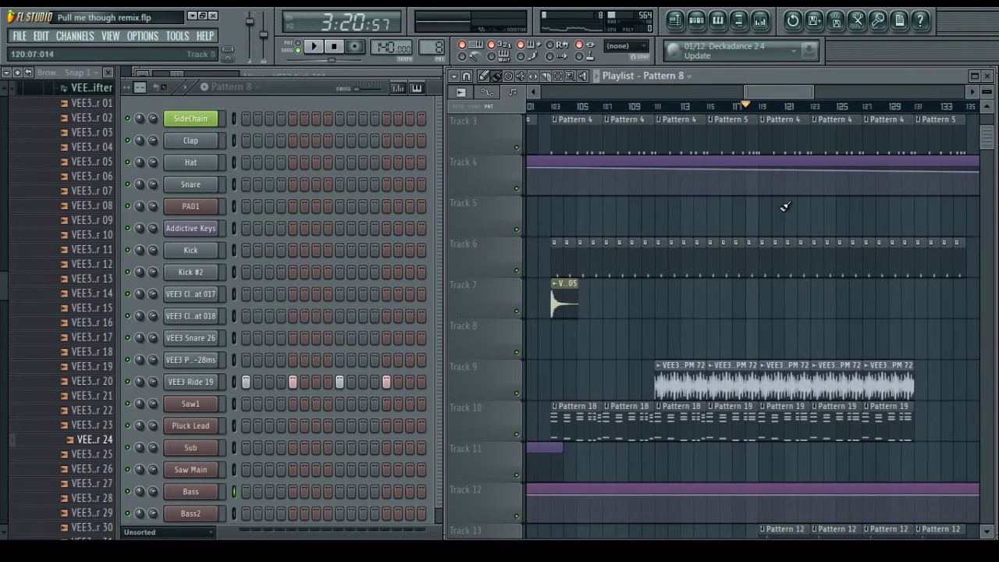
{"action": "scroll", "coordinate": [812, 323], "scroll_direction": "up", "scroll_amount": 2}
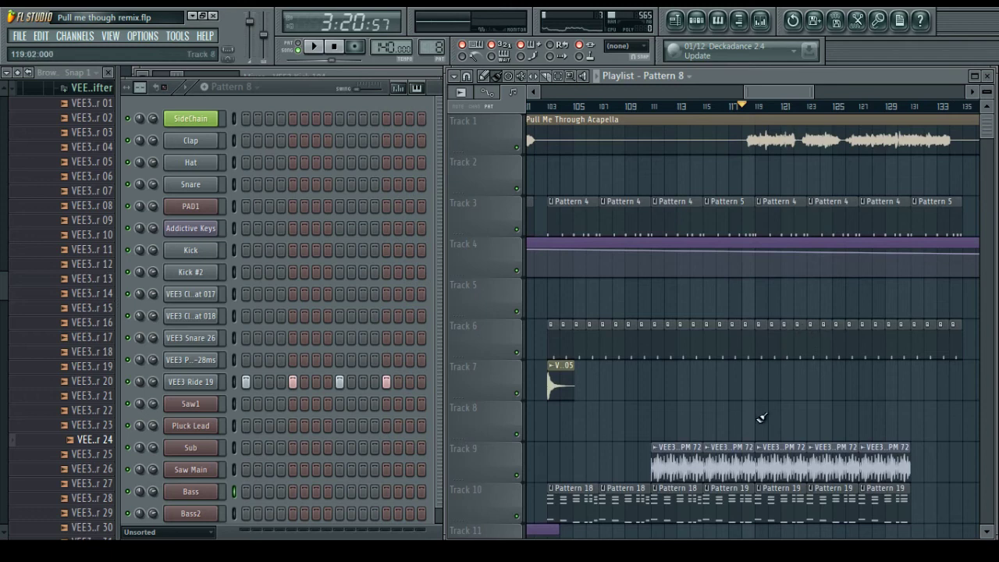
{"action": "mouse_move", "coordinate": [760, 417]}
{"action": "left_mouse_down"}
{"action": "mouse_move", "coordinate": [900, 427]}
{"action": "mouse_move", "coordinate": [945, 417]}
{"action": "left_mouse_up"}
Check Pattern 15's Sub notes, then place Pattern 15 clips at bars 119, 123, 127 and beyond on Track 15
{"action": "scroll", "coordinate": [945, 416], "scroll_direction": "down", "scroll_amount": 4}
{"action": "key", "text": "space"}
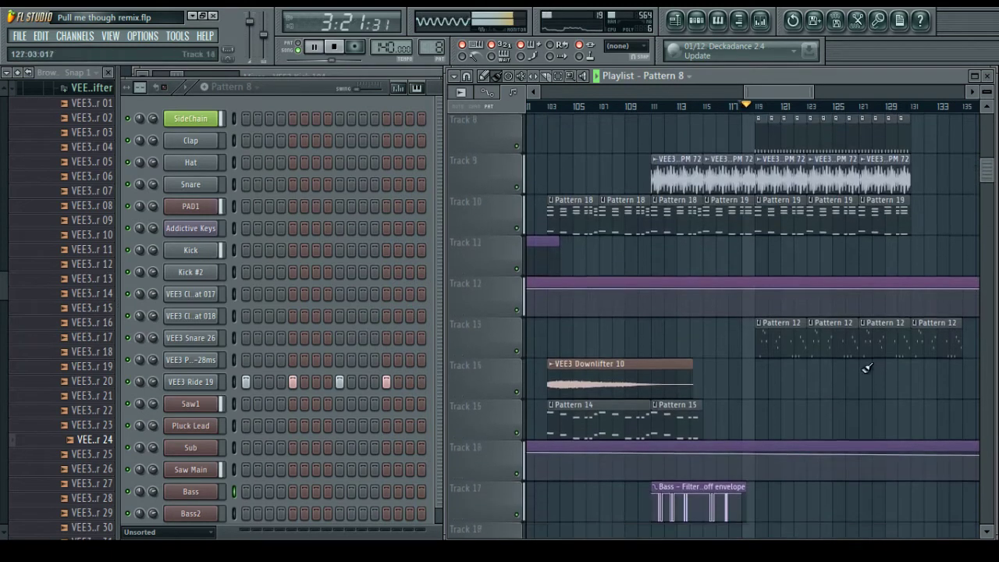
{"action": "scroll", "coordinate": [865, 368], "scroll_direction": "down", "scroll_amount": 2}
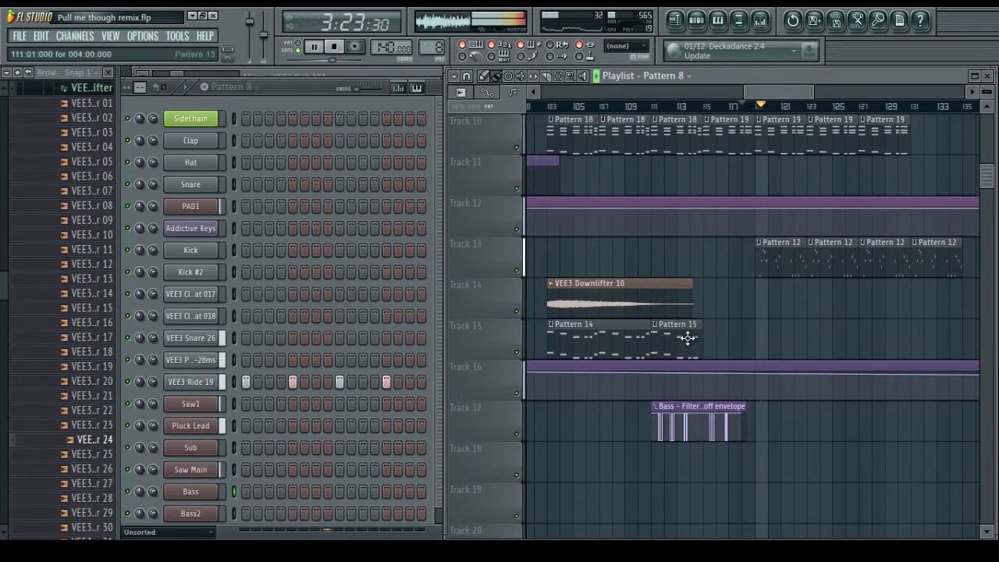
{"action": "double_click", "coordinate": [686, 337]}
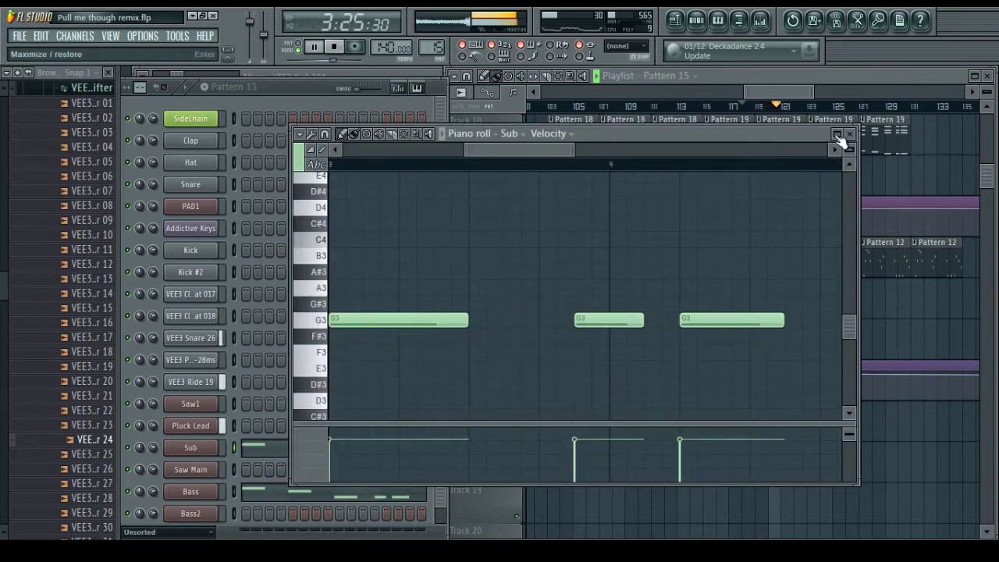
{"action": "left_click", "coordinate": [849, 134]}
{"action": "left_click_drag", "start_coordinate": [710, 351], "coordinate": [786, 351]}
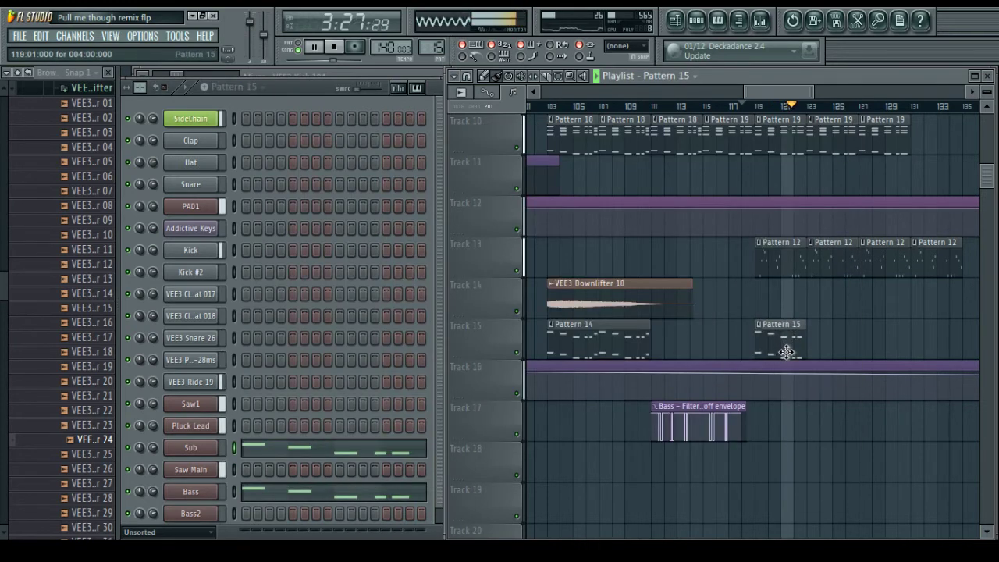
{"action": "left_click", "coordinate": [813, 350]}
{"action": "left_click", "coordinate": [867, 346]}
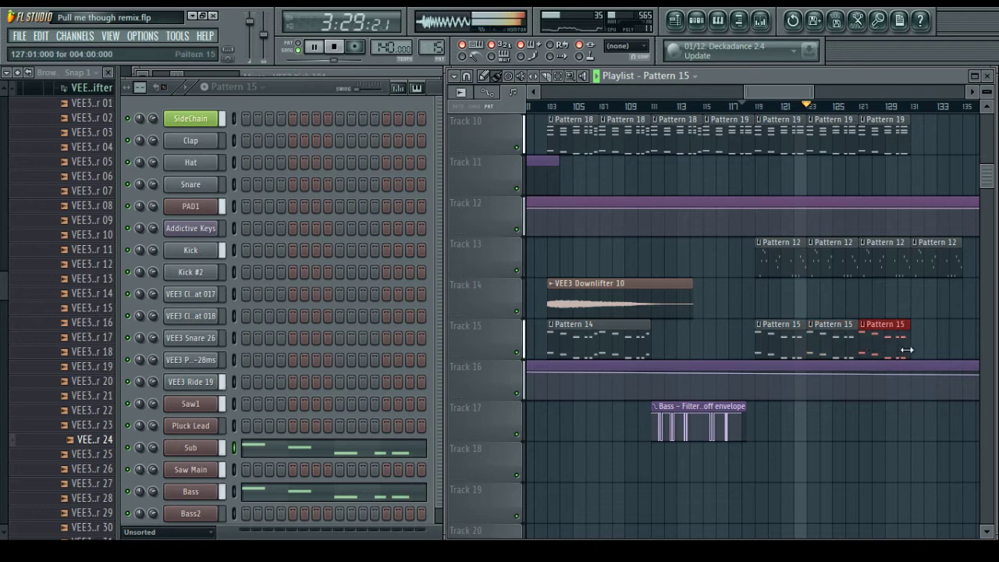
{"action": "left_click", "coordinate": [914, 348]}
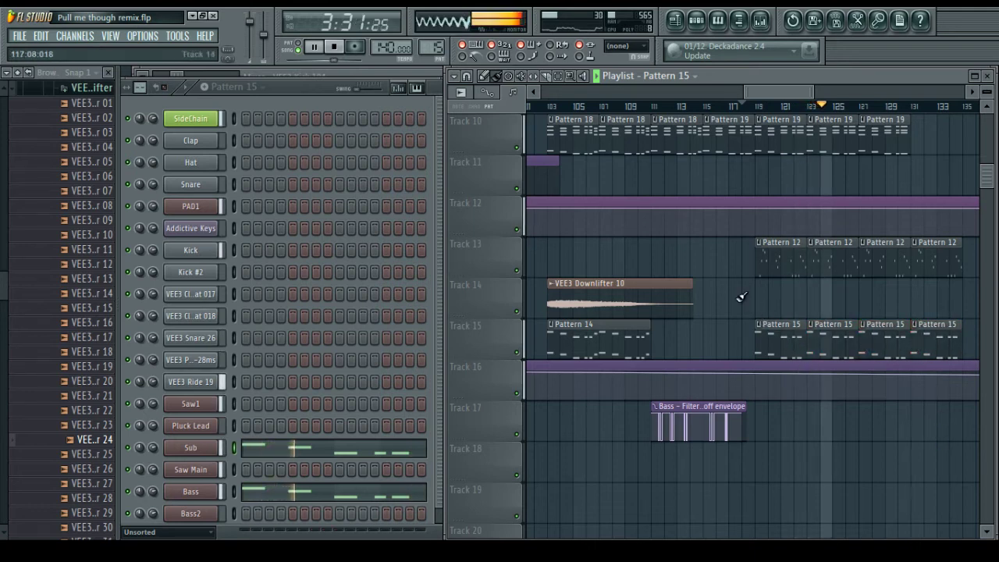
Add a second Pattern 14 clip on Track 15, shorten it a bar, and follow it with Pattern 15
{"action": "scroll", "coordinate": [735, 298], "scroll_direction": "up", "scroll_amount": 2}
{"action": "scroll", "coordinate": [732, 299], "scroll_direction": "down", "scroll_amount": 2}
{"action": "left_click", "coordinate": [661, 341]}
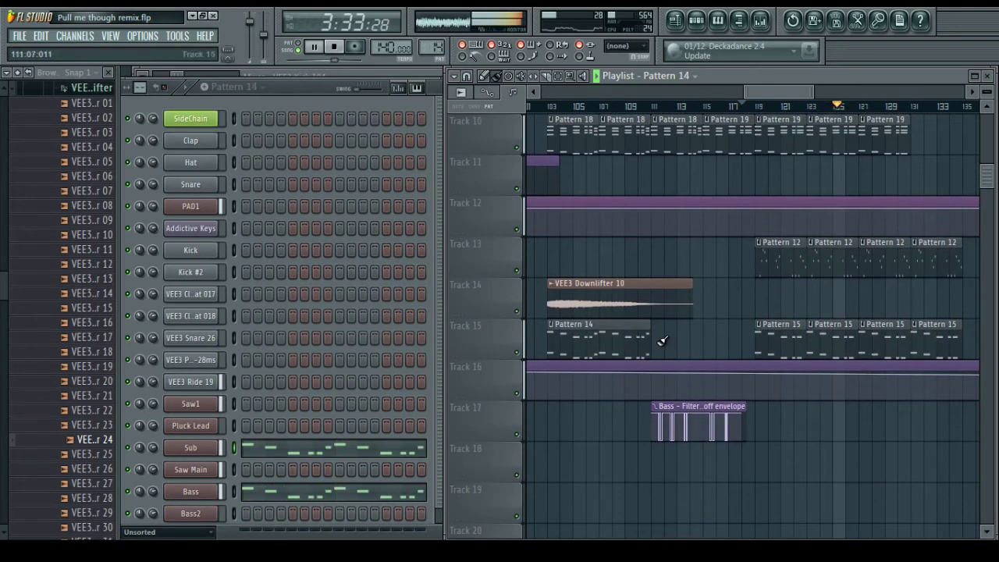
{"action": "left_click", "coordinate": [661, 340]}
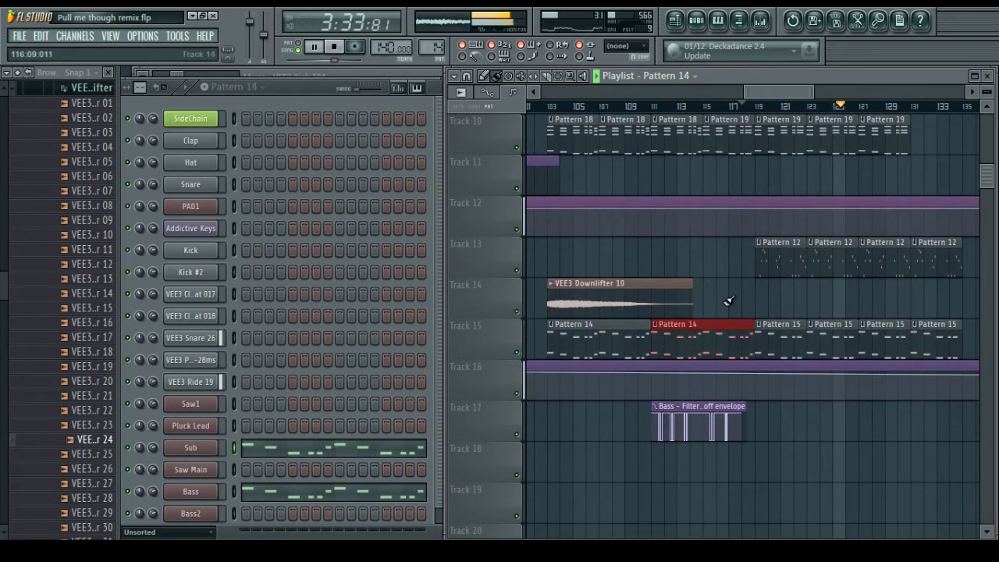
{"action": "left_click_drag", "start_coordinate": [748, 328], "coordinate": [739, 329]}
{"action": "left_click", "coordinate": [762, 340]}
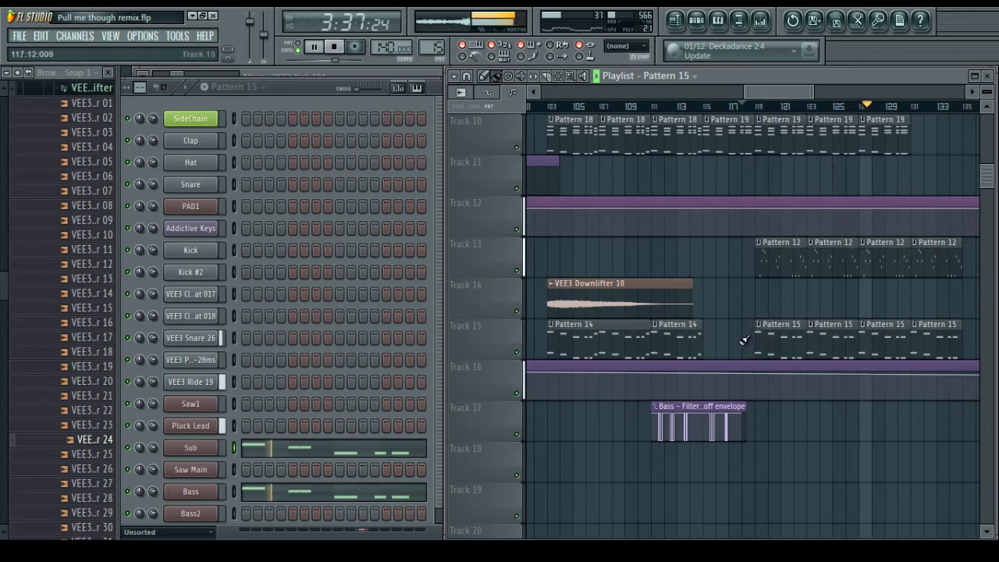
{"action": "left_click", "coordinate": [709, 340]}
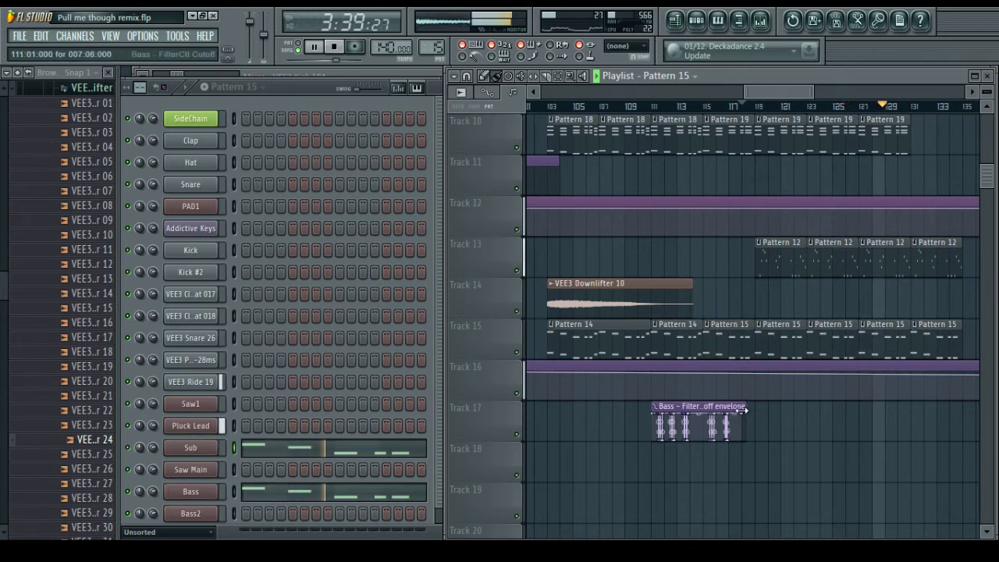
Move the Bass FilterCtl Cutoff automation clip later along Track 17
{"action": "left_click_drag", "start_coordinate": [726, 404], "coordinate": [930, 425]}
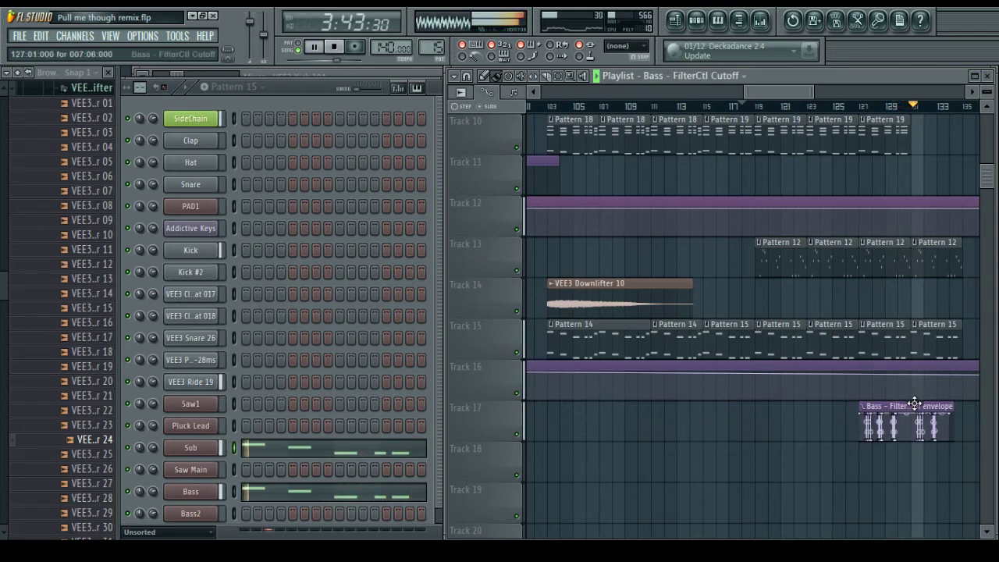
{"action": "scroll", "coordinate": [883, 294], "scroll_direction": "up", "scroll_amount": 4}
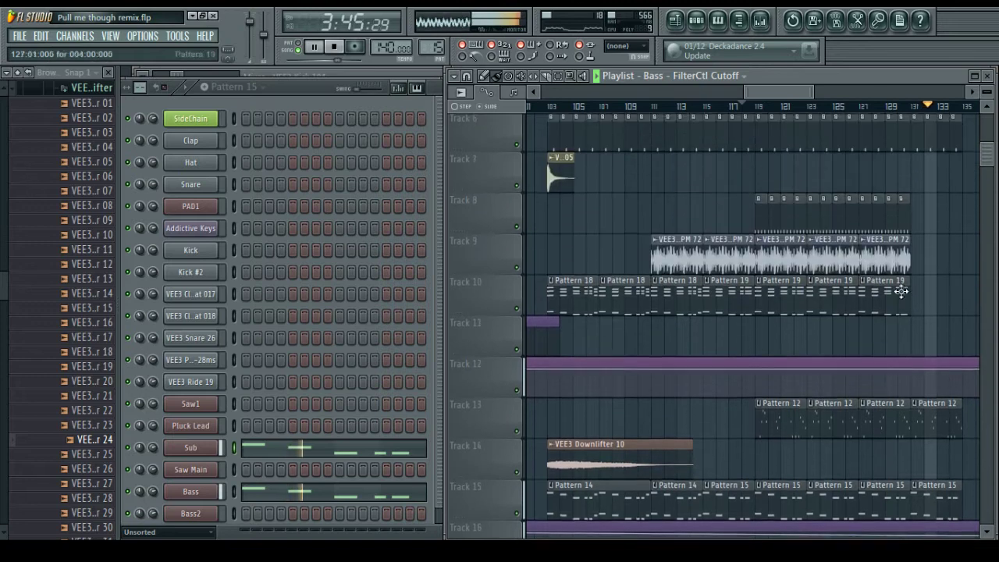
{"action": "scroll", "coordinate": [913, 367], "scroll_direction": "down", "scroll_amount": 4}
{"action": "mouse_move", "coordinate": [905, 407]}
{"action": "left_mouse_down"}
{"action": "mouse_move", "coordinate": [791, 408]}
{"action": "mouse_move", "coordinate": [899, 414]}
{"action": "left_mouse_up"}
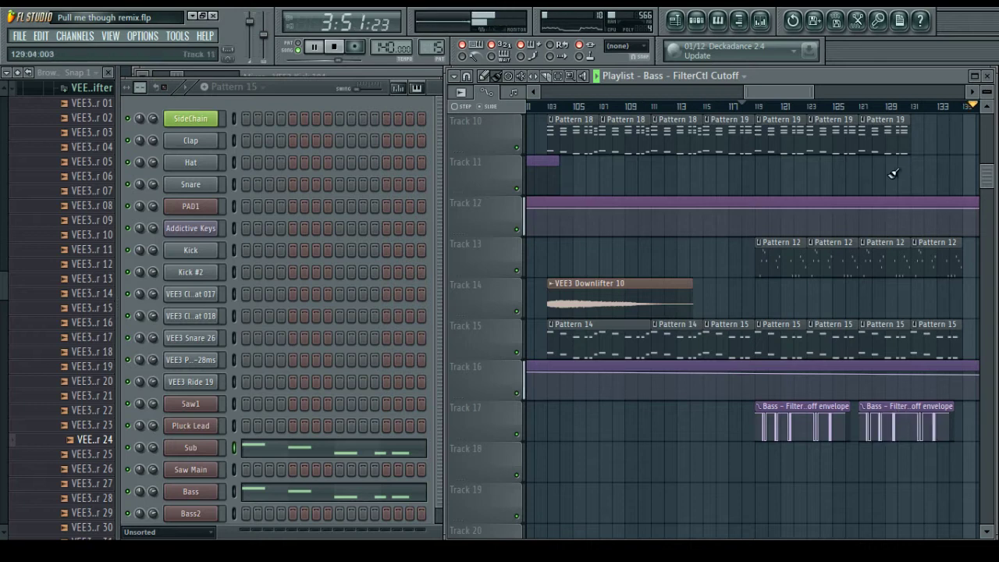
{"action": "scroll", "coordinate": [854, 303], "scroll_direction": "up", "scroll_amount": 3}
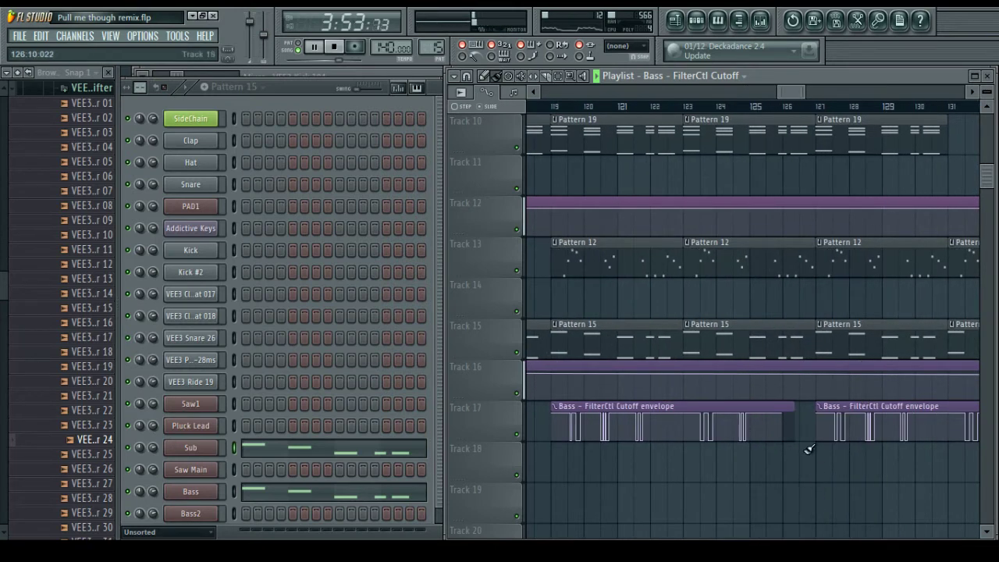
Nudge both cutoff clips earlier to around bars 119 and 127, audition, and save the project
{"action": "key", "text": "space"}
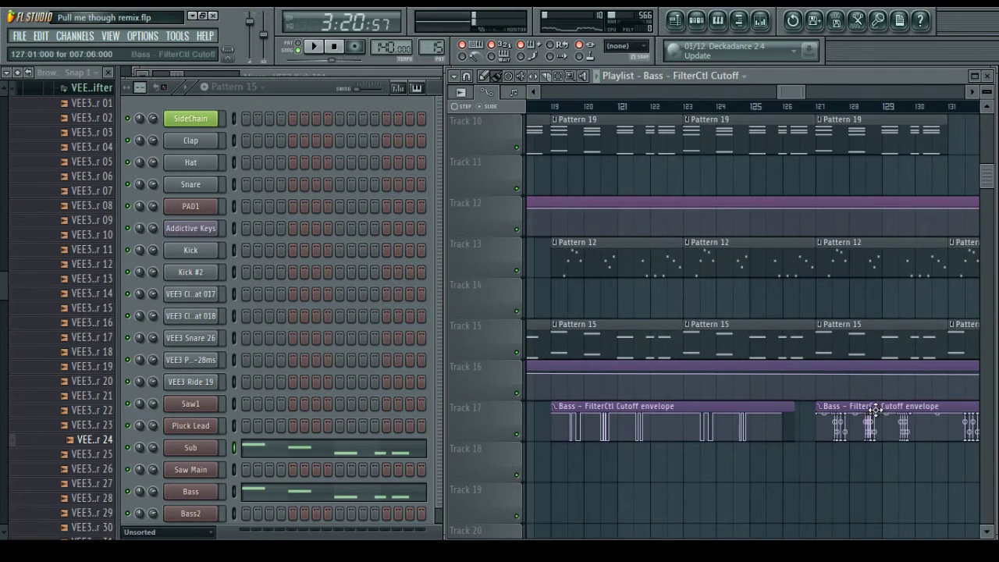
{"action": "left_click_drag", "start_coordinate": [876, 411], "coordinate": [859, 411]}
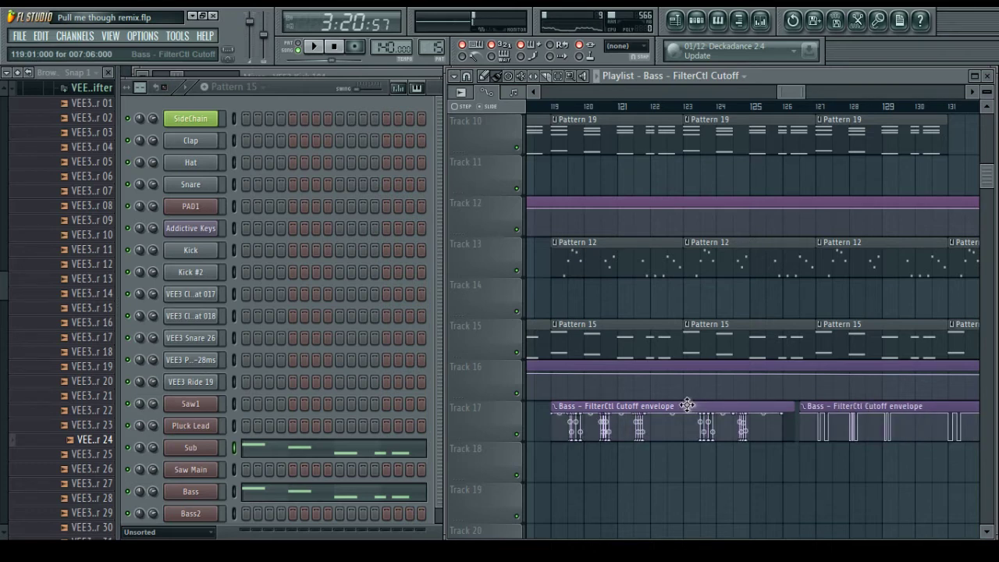
{"action": "left_click_drag", "start_coordinate": [686, 404], "coordinate": [670, 404]}
{"action": "key", "text": "space"}
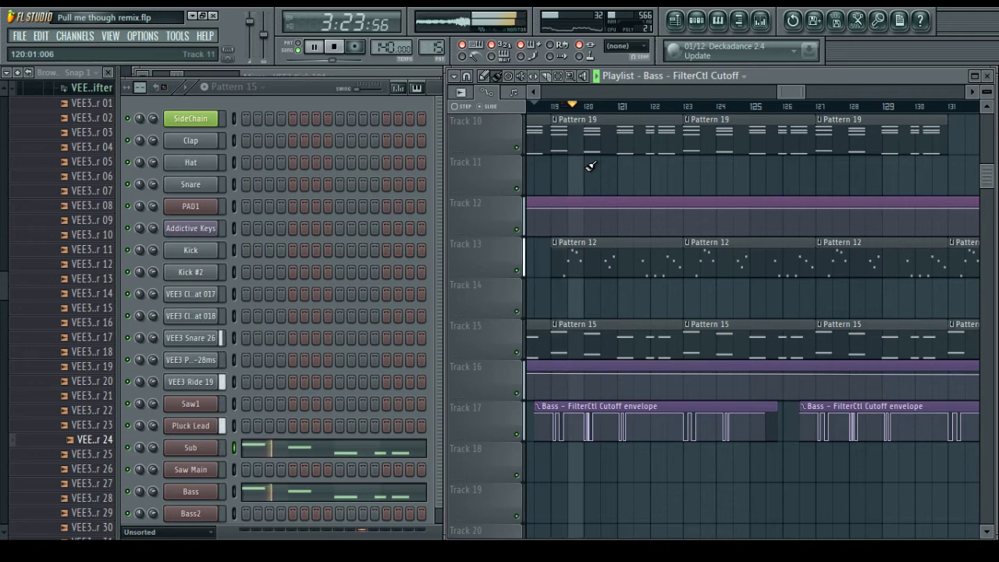
{"action": "key", "text": "ctrl+s"}
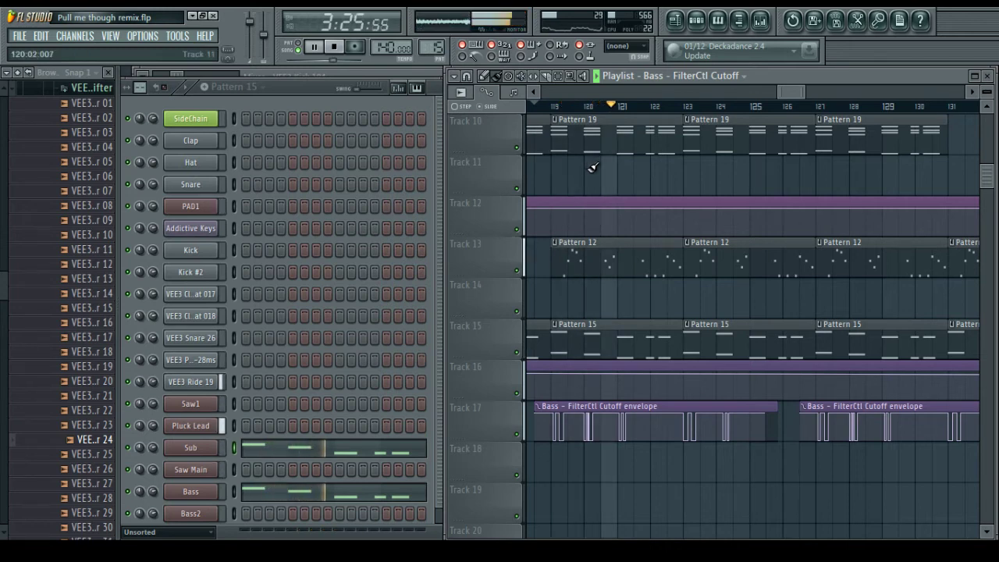
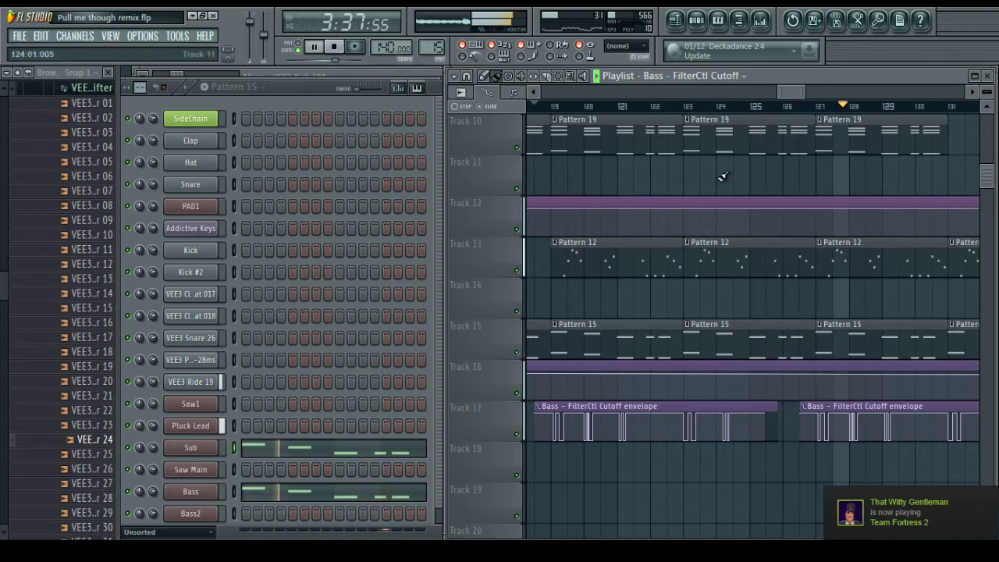
Add another VEE3 Loop clip on Track 9 and a Pattern 19 clip on Track 10
{"action": "scroll", "coordinate": [721, 176], "scroll_direction": "up", "scroll_amount": 1}
{"action": "scroll", "coordinate": [718, 178], "scroll_direction": "up", "scroll_amount": 4}
{"action": "scroll", "coordinate": [726, 195], "scroll_direction": "down", "scroll_amount": 2}
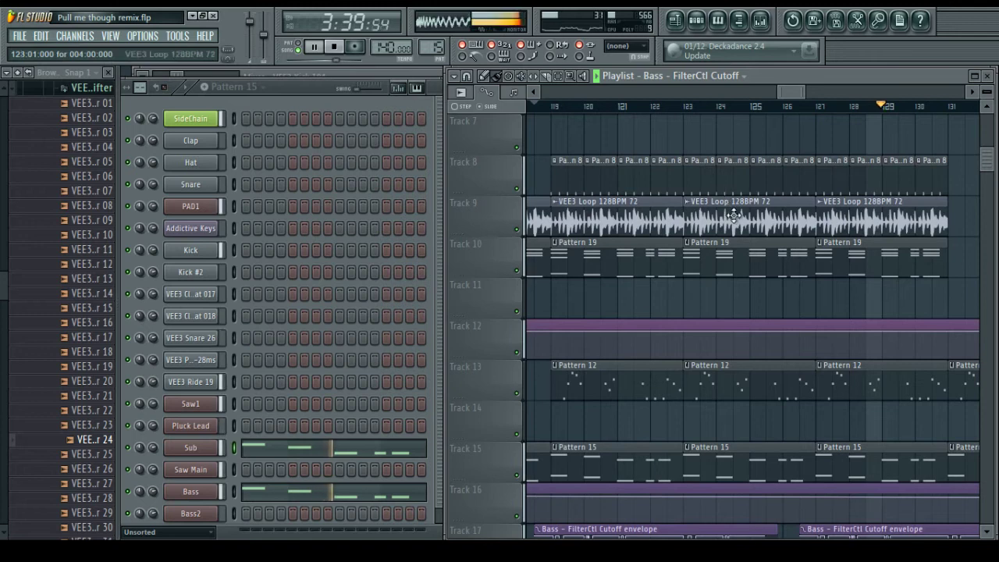
{"action": "scroll", "coordinate": [780, 112], "scroll_direction": "down", "scroll_amount": 3}
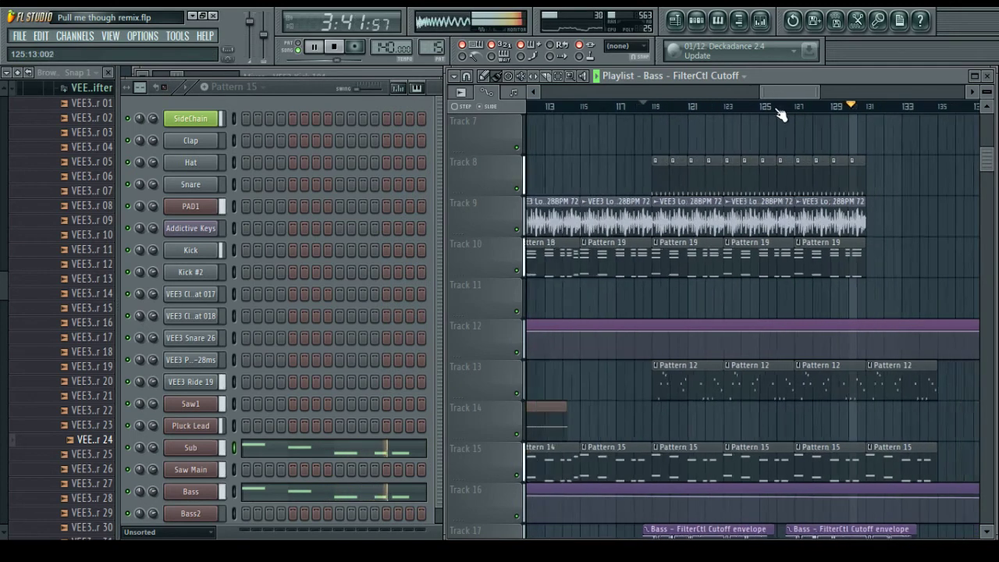
{"action": "scroll", "coordinate": [880, 149], "scroll_direction": "down", "scroll_amount": 4}
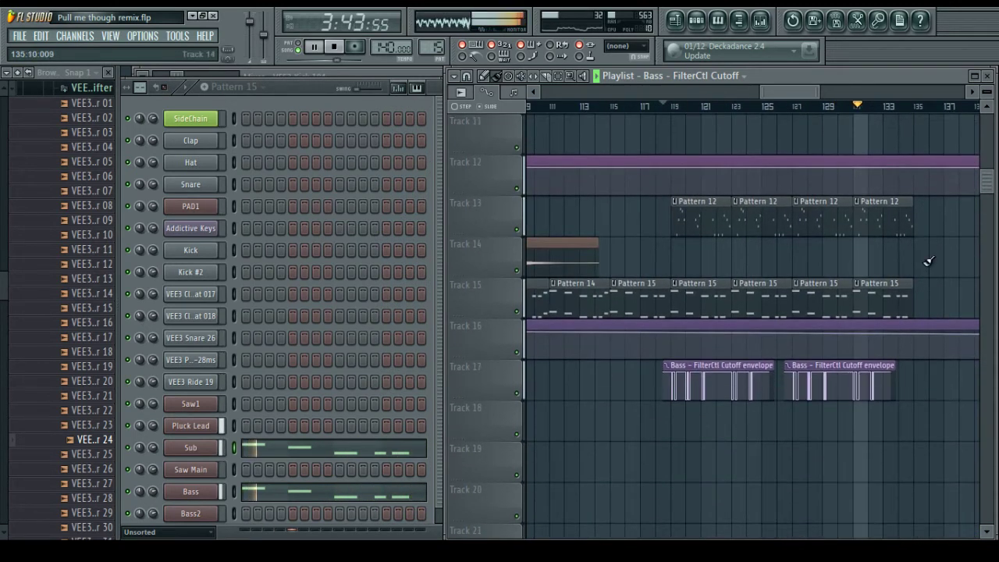
{"action": "scroll", "coordinate": [930, 262], "scroll_direction": "up", "scroll_amount": 5}
{"action": "left_click", "coordinate": [864, 260]}
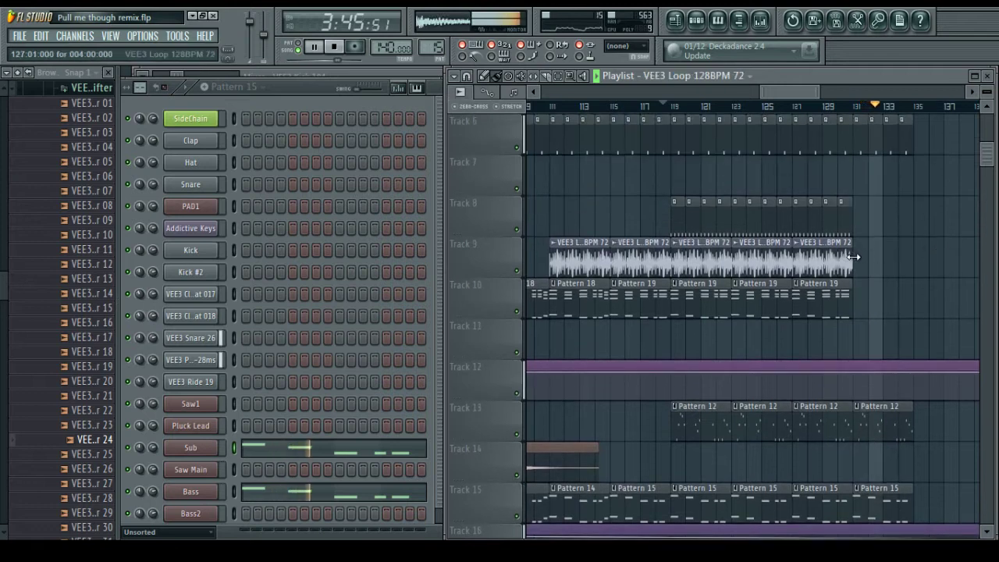
{"action": "left_click", "coordinate": [858, 303]}
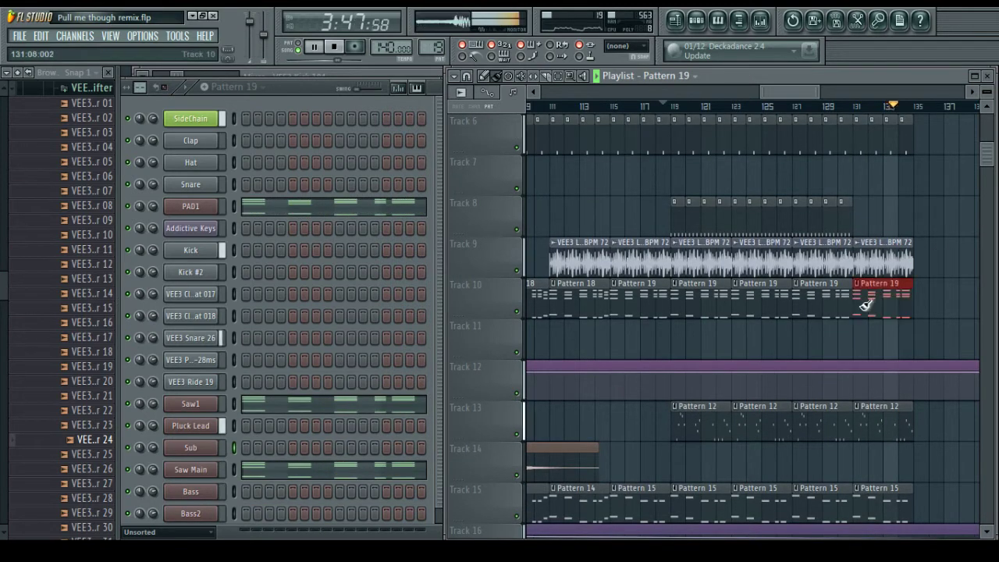
{"action": "left_click", "coordinate": [847, 226]}
Paint Pattern 8 clips along Track 8 to bar 135, delete the extra one, and stop playback
{"action": "left_click", "coordinate": [861, 228]}
{"action": "left_click_drag", "start_coordinate": [863, 228], "coordinate": [940, 230]}
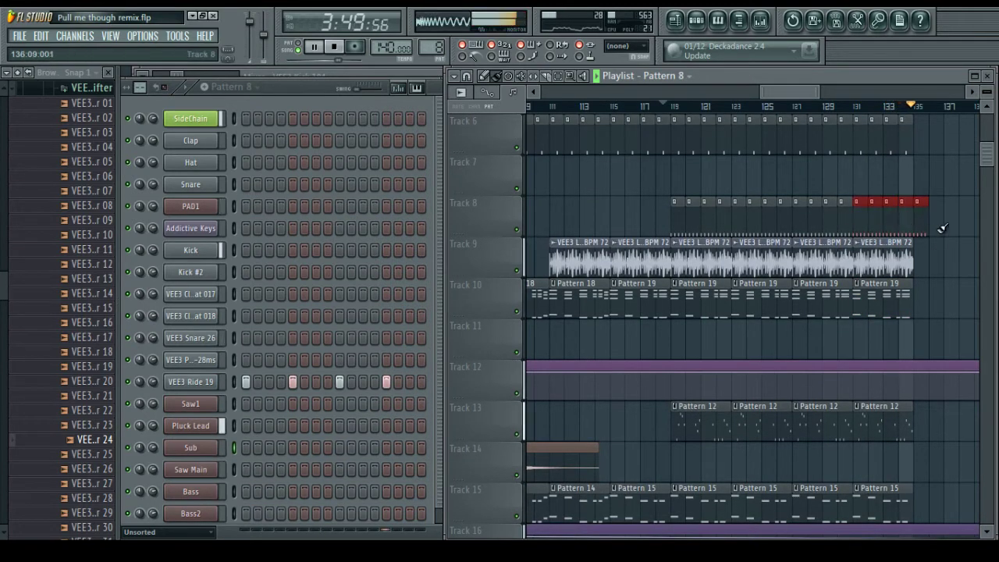
{"action": "right_click", "coordinate": [922, 227]}
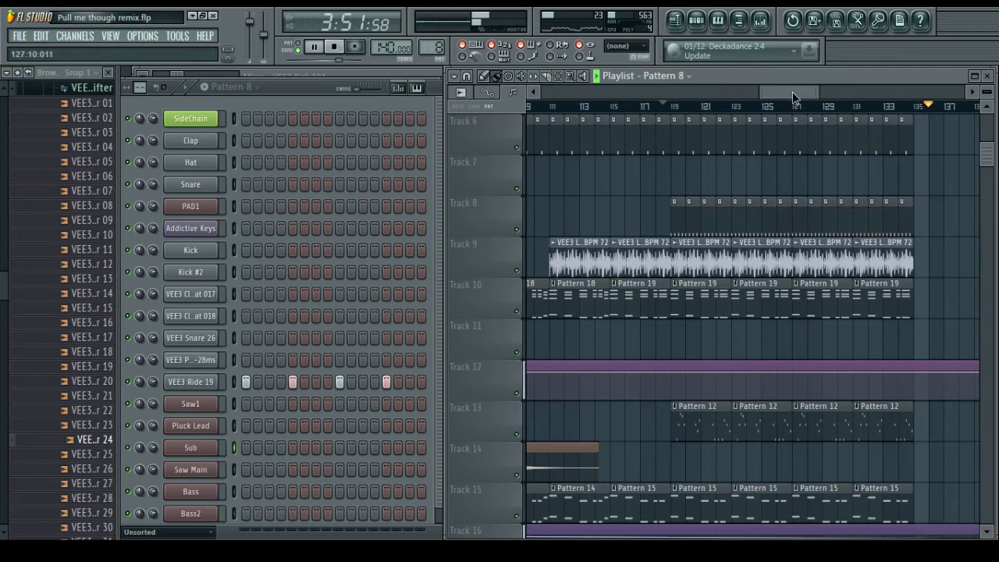
{"action": "left_click_drag", "start_coordinate": [791, 91], "coordinate": [570, 92]}
{"action": "scroll", "coordinate": [568, 179], "scroll_direction": "up", "scroll_amount": 5}
{"action": "key", "text": "space"}
{"action": "scroll", "coordinate": [582, 109], "scroll_direction": "up", "scroll_amount": 6}
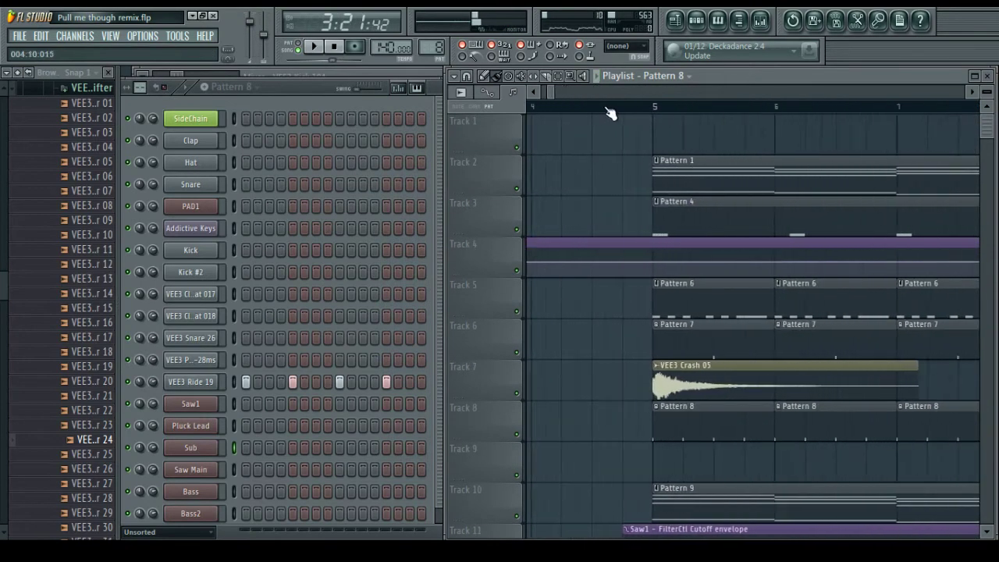
Set the song position to bar 5, start playback, and save the project
{"action": "left_click", "coordinate": [650, 105]}
{"action": "key", "text": "space"}
{"action": "key", "text": "ctrl+s"}
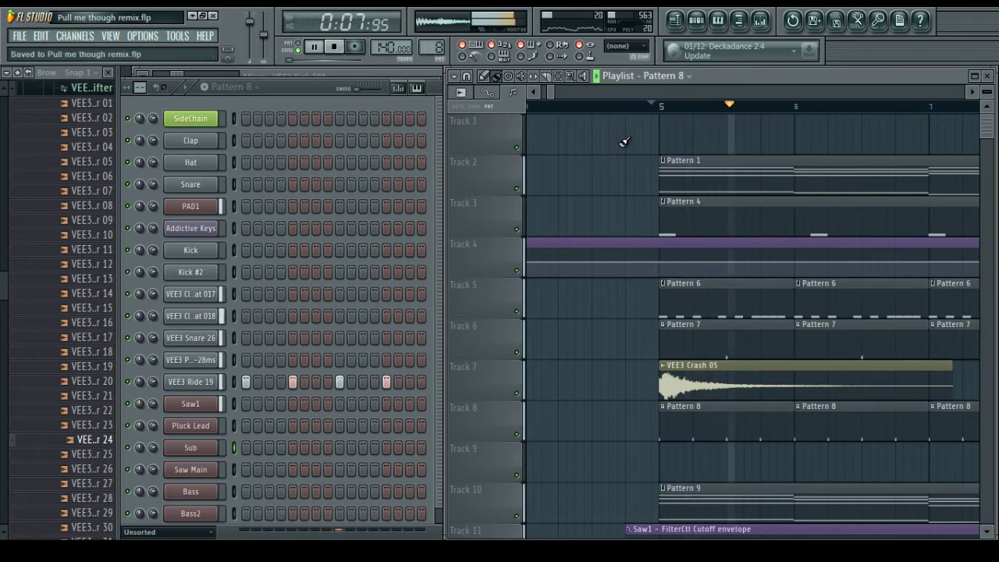
Follow playback along the Playlist, then bring up the Mixer
{"action": "scroll", "coordinate": [611, 104], "scroll_direction": "down", "scroll_amount": 4}
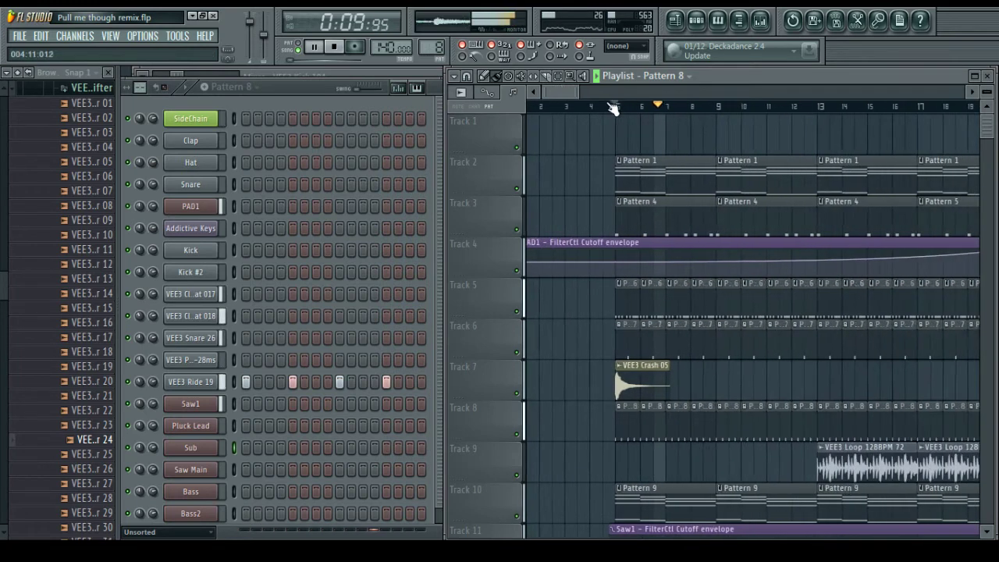
{"action": "scroll", "coordinate": [613, 109], "scroll_direction": "down", "scroll_amount": 1}
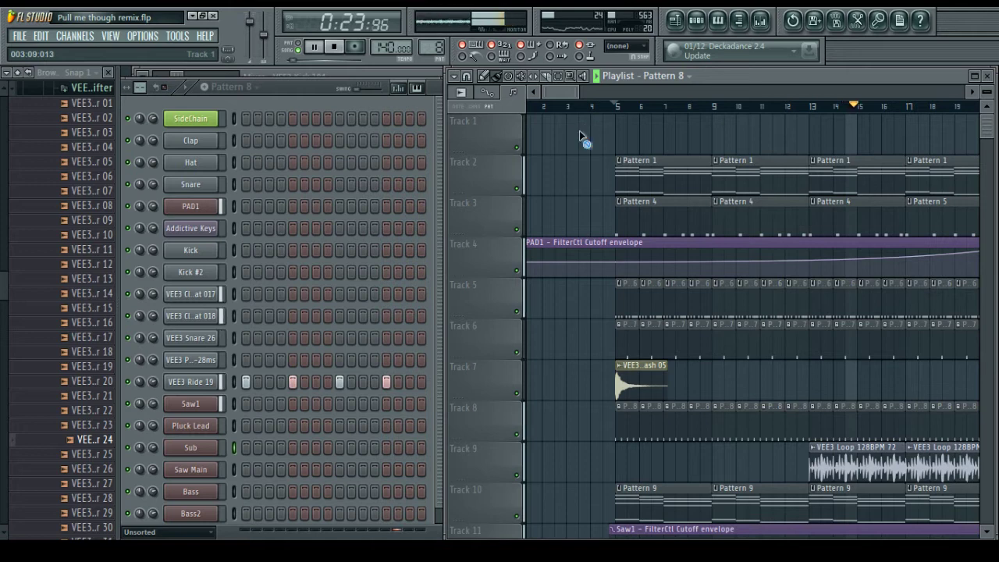
{"action": "left_click_drag", "start_coordinate": [562, 92], "coordinate": [594, 92]}
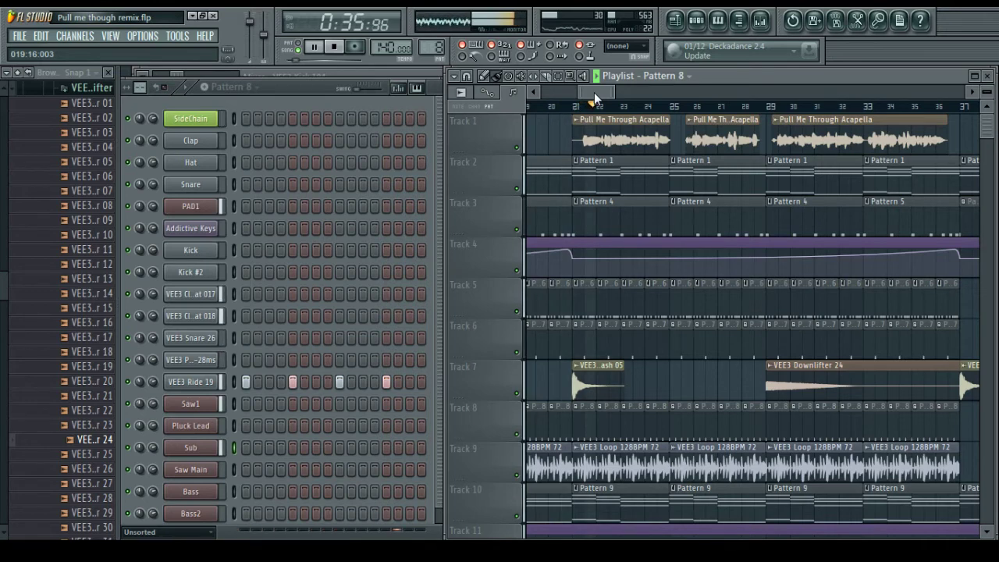
{"action": "left_click_drag", "start_coordinate": [594, 92], "coordinate": [601, 100]}
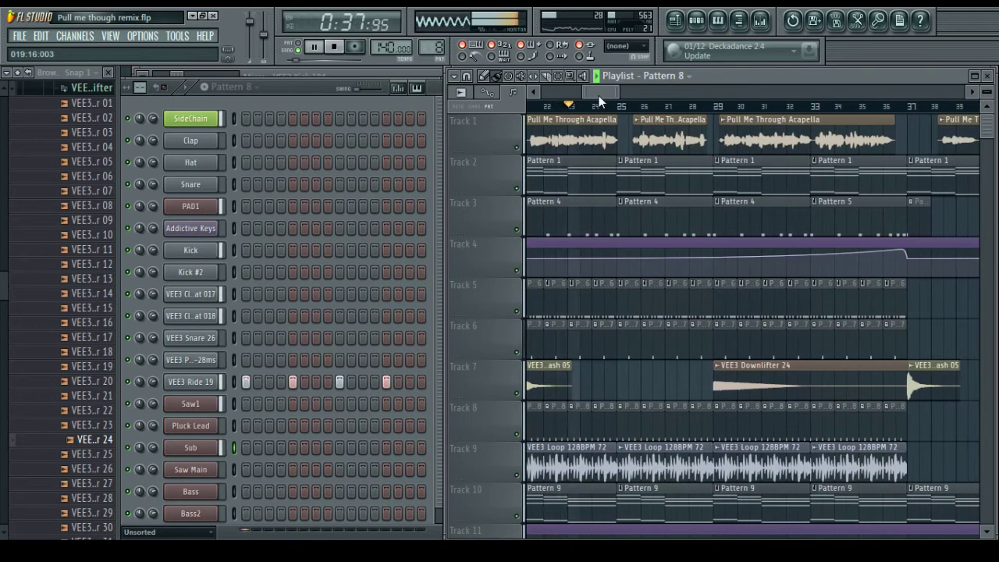
{"action": "scroll", "coordinate": [617, 109], "scroll_direction": "down", "scroll_amount": 3}
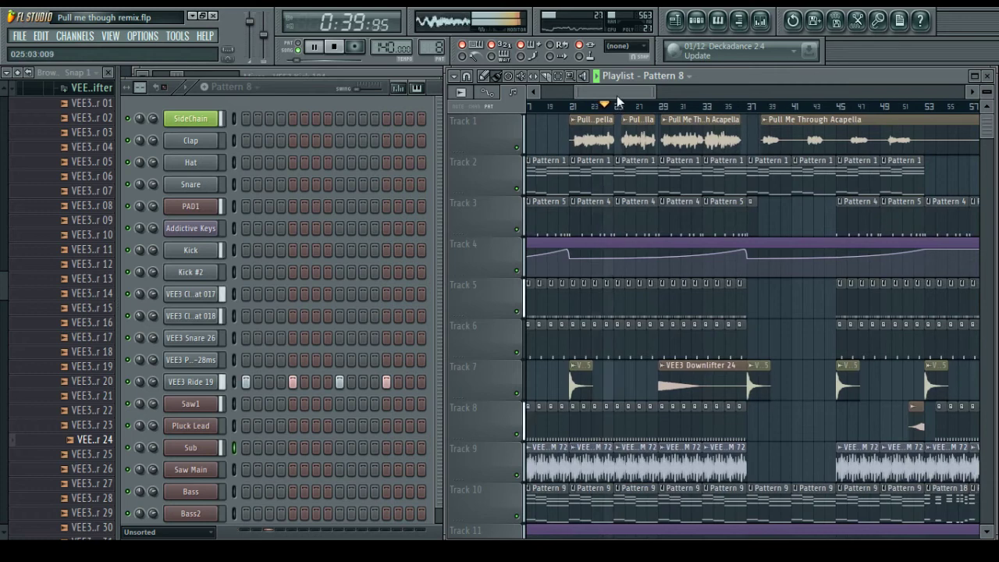
{"action": "left_click", "coordinate": [759, 21]}
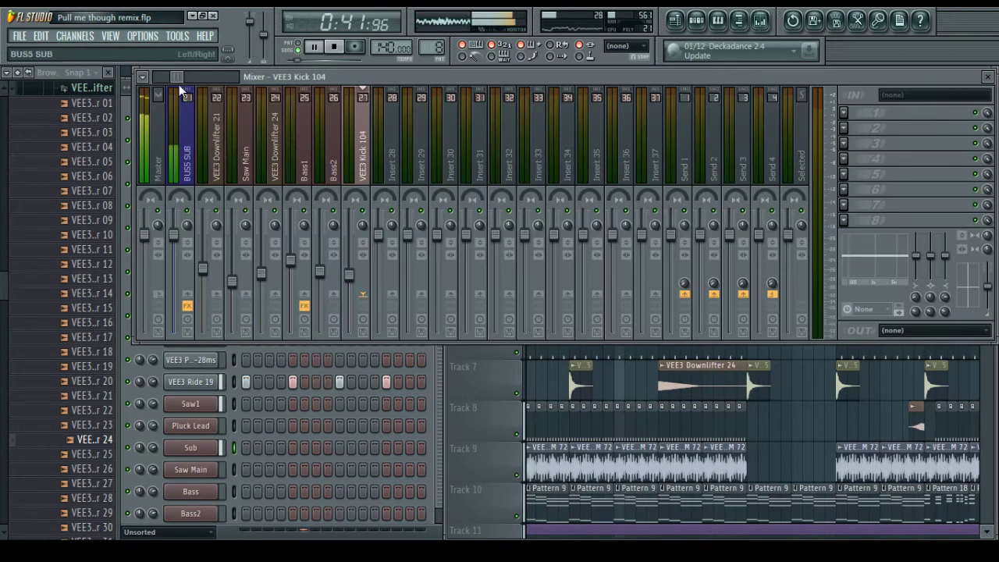
Raise Parametric EQ 2 bands 4 and 5 (~974 Hz, 3320 Hz) on the acapella insert, then show the Playlist
{"action": "left_click_drag", "start_coordinate": [176, 78], "coordinate": [145, 81]}
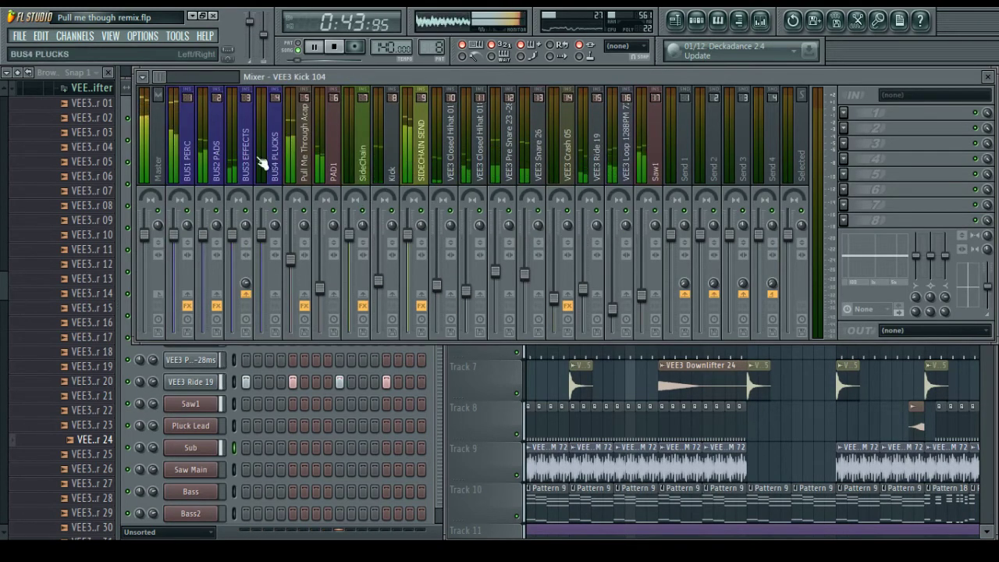
{"action": "left_click", "coordinate": [310, 178]}
{"action": "left_click", "coordinate": [897, 112]}
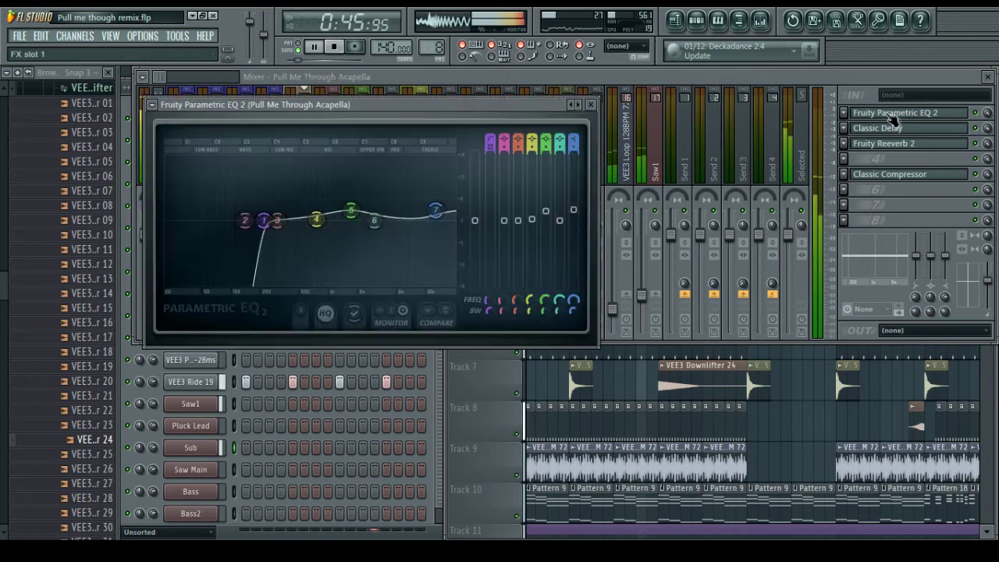
{"action": "left_click_drag", "start_coordinate": [350, 211], "coordinate": [378, 205]}
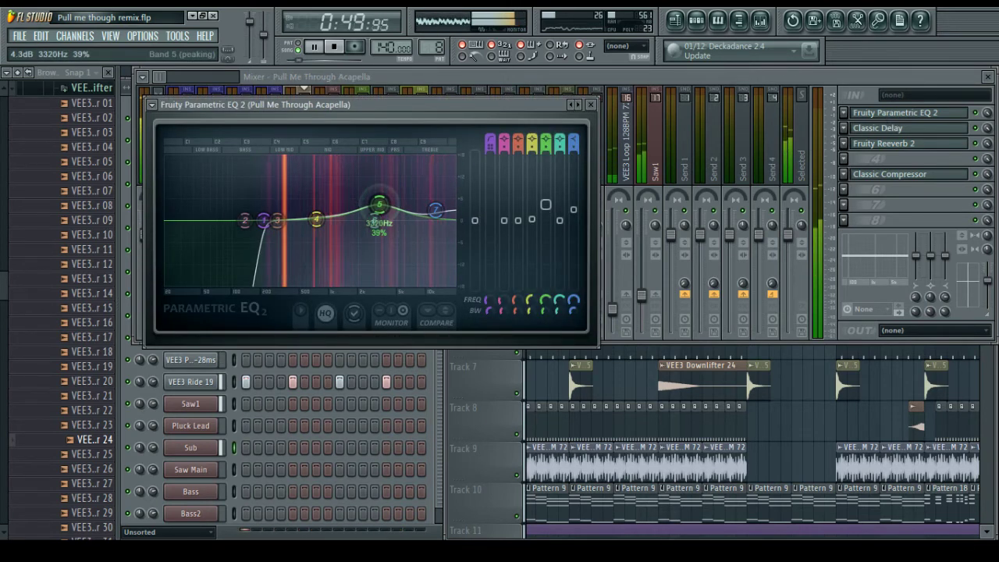
{"action": "left_click_drag", "start_coordinate": [316, 220], "coordinate": [328, 212]}
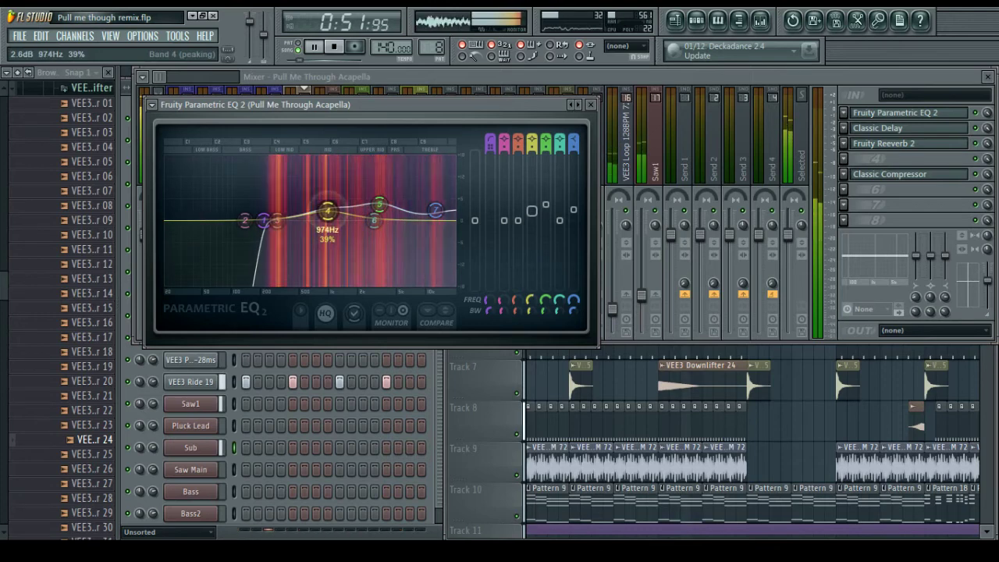
{"action": "left_click", "coordinate": [591, 105]}
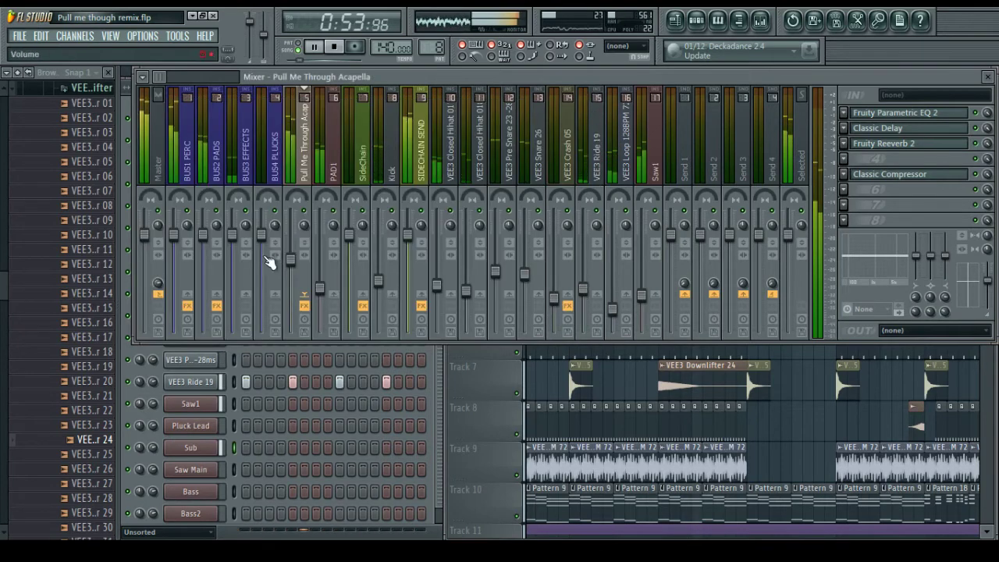
{"action": "left_click", "coordinate": [639, 381]}
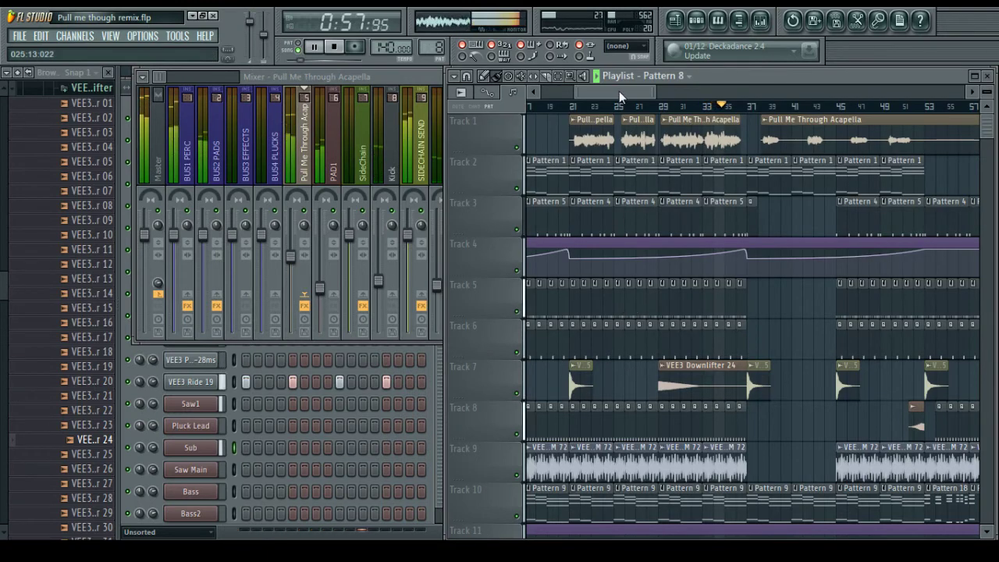
{"action": "left_click_drag", "start_coordinate": [621, 94], "coordinate": [655, 95]}
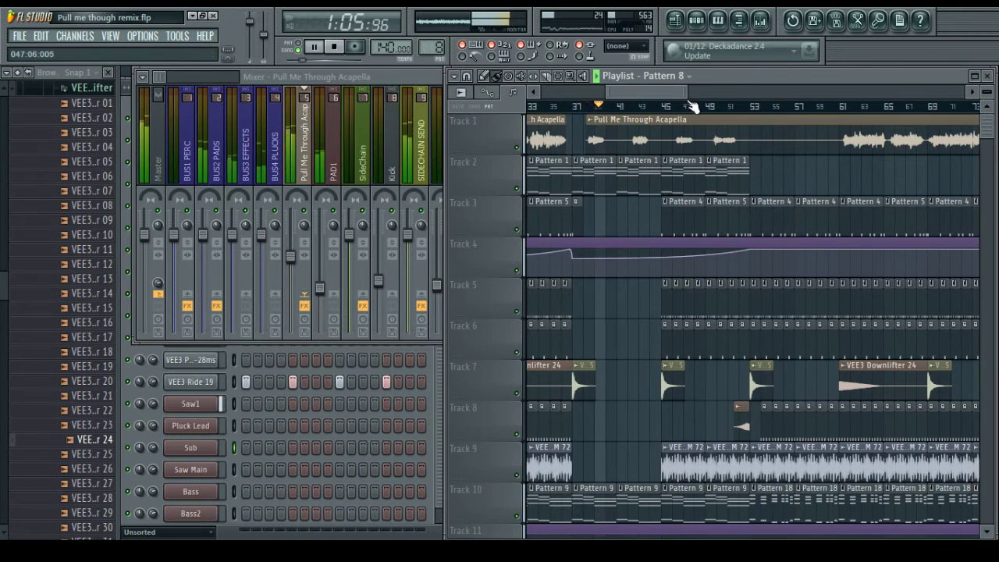
{"action": "mouse_move", "coordinate": [660, 90]}
{"action": "left_mouse_down"}
{"action": "mouse_move", "coordinate": [737, 94]}
{"action": "mouse_move", "coordinate": [670, 94]}
{"action": "left_mouse_up"}
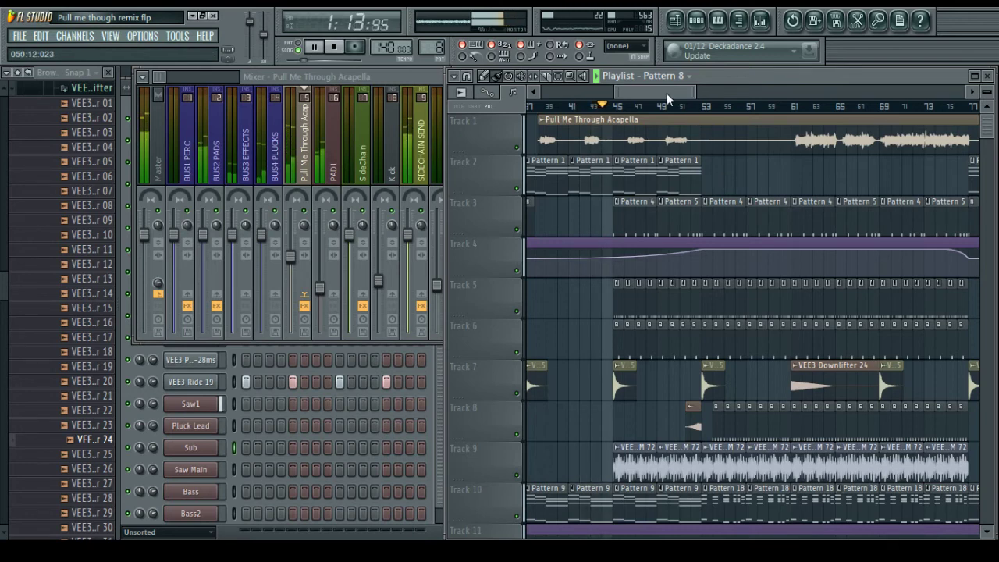
{"action": "left_click_drag", "start_coordinate": [666, 93], "coordinate": [677, 94]}
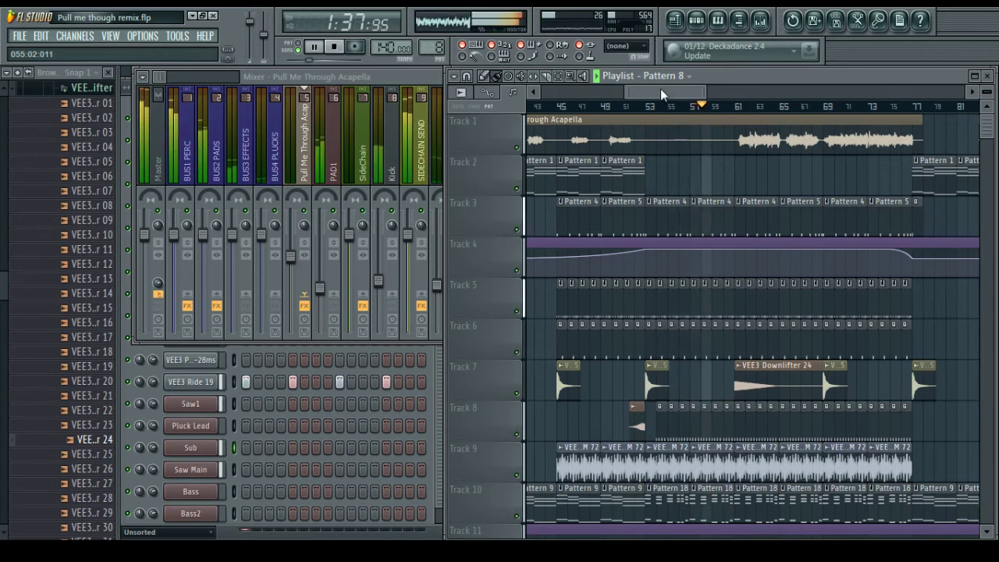
{"action": "mouse_move", "coordinate": [661, 91]}
{"action": "left_mouse_down"}
{"action": "mouse_move", "coordinate": [690, 94]}
{"action": "mouse_move", "coordinate": [667, 93]}
{"action": "left_mouse_up"}
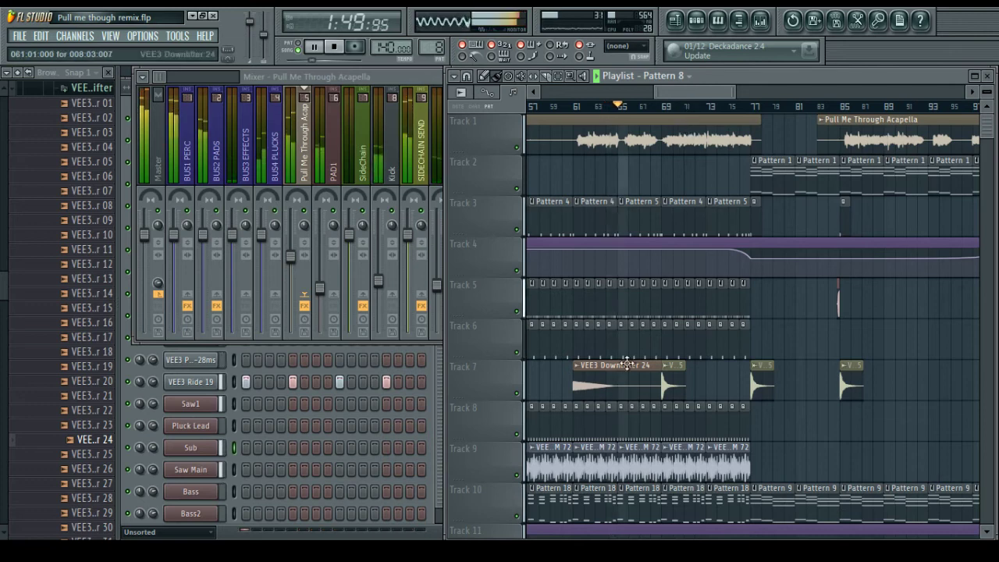
Copy the VEE3 Downlifter 24 clip further along Track 7
{"action": "scroll", "coordinate": [629, 397], "scroll_direction": "down", "scroll_amount": 2}
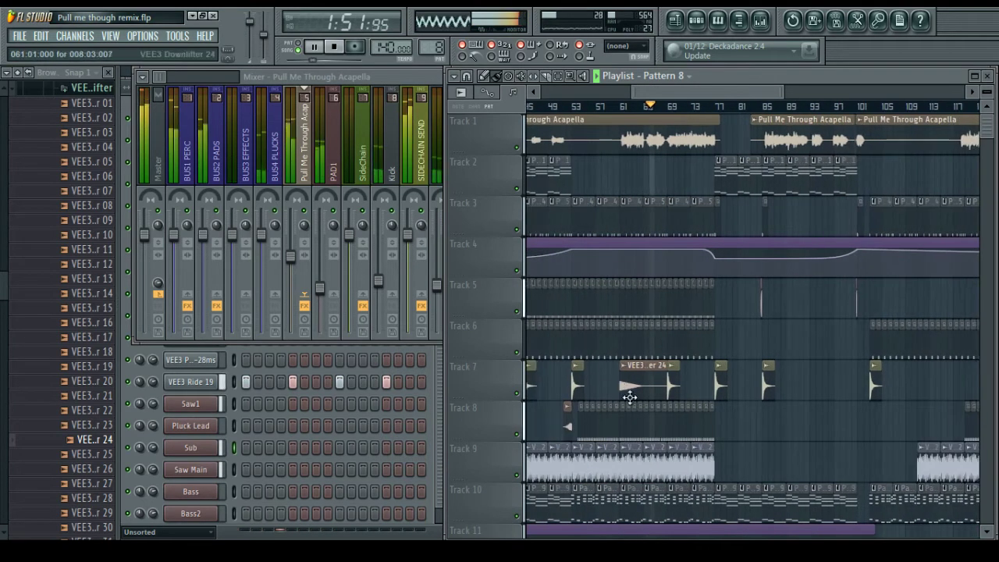
{"action": "left_click_drag", "start_coordinate": [636, 387], "coordinate": [835, 391]}
{"action": "scroll", "coordinate": [811, 109], "scroll_direction": "up", "scroll_amount": 3}
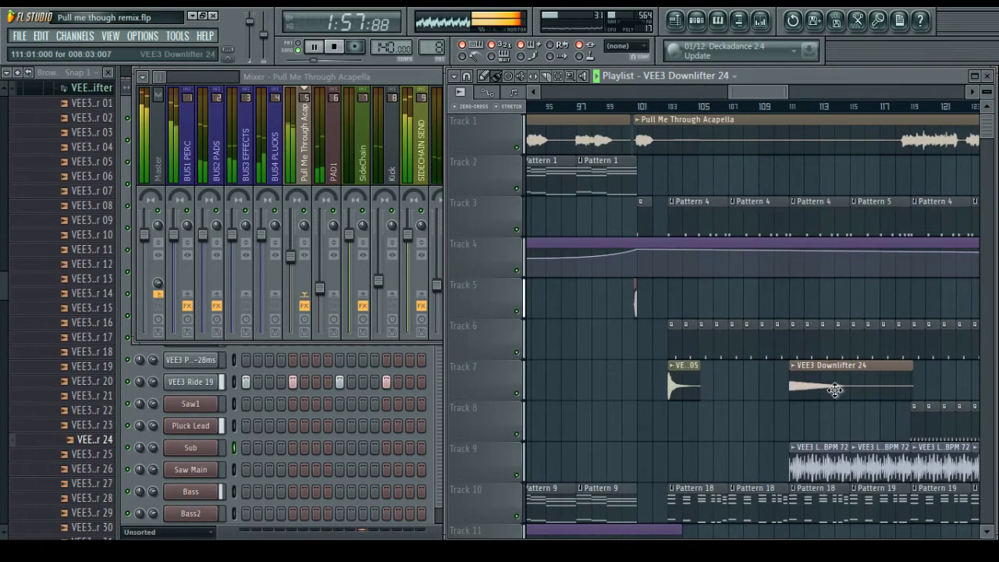
{"action": "left_click_drag", "start_coordinate": [760, 94], "coordinate": [775, 102]}
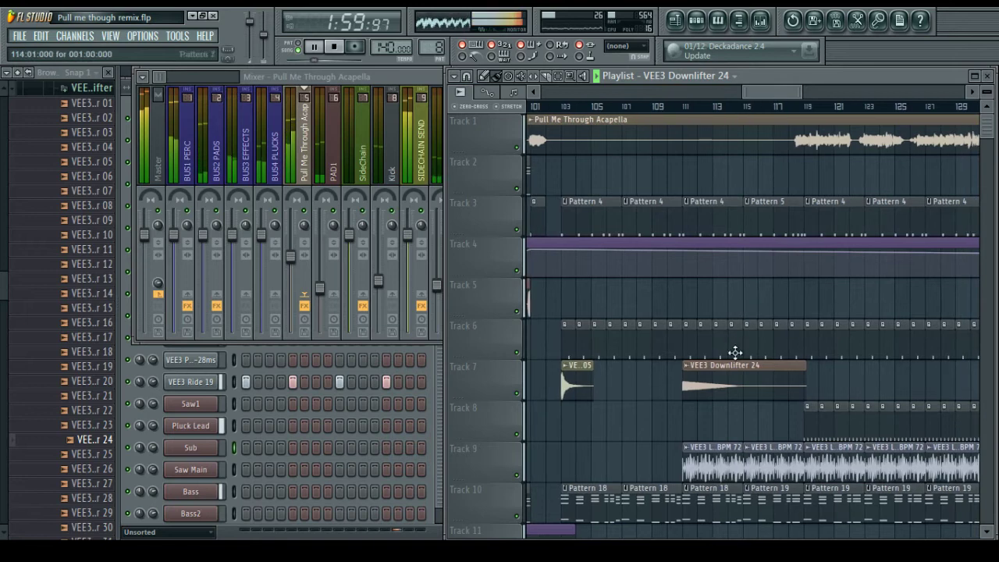
{"action": "mouse_move", "coordinate": [738, 383]}
{"action": "left_mouse_down"}
{"action": "mouse_move", "coordinate": [994, 414]}
{"action": "mouse_move", "coordinate": [836, 392]}
{"action": "left_mouse_up"}
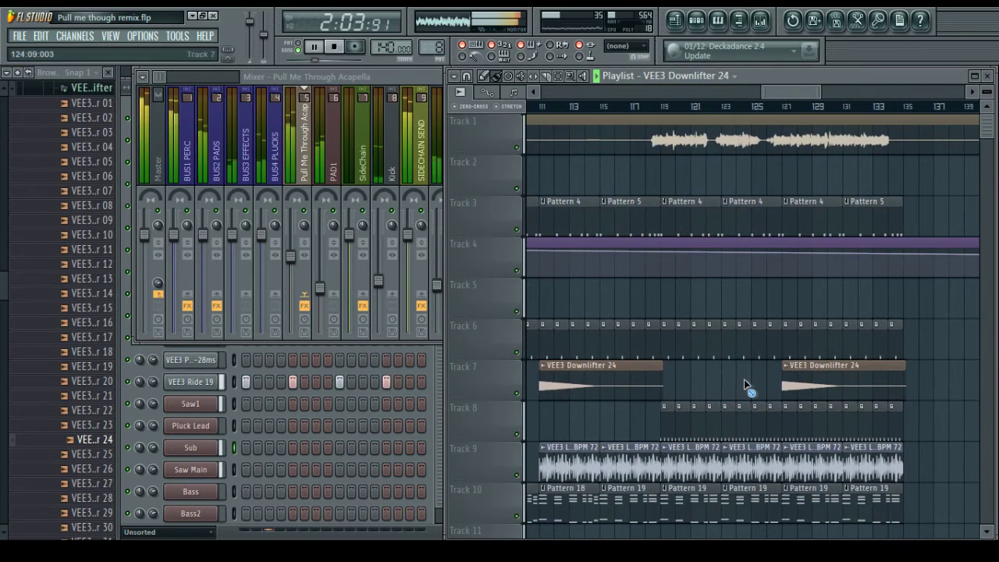
{"action": "left_click_drag", "start_coordinate": [785, 95], "coordinate": [765, 94]}
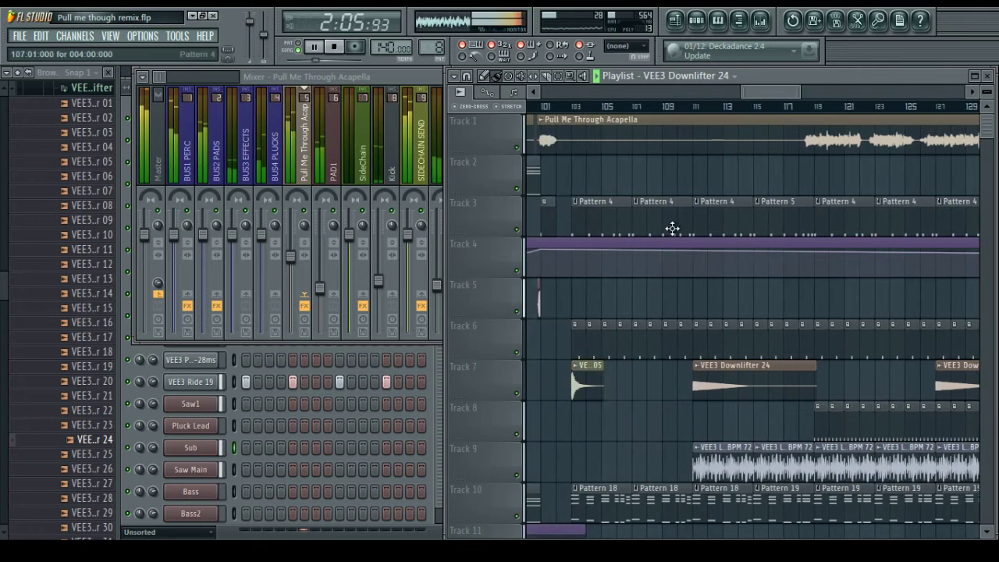
{"action": "scroll", "coordinate": [685, 110], "scroll_direction": "down", "scroll_amount": 2}
Paint several VEE3 Crash 05 hits on Track 7
{"action": "left_click", "coordinate": [636, 382]}
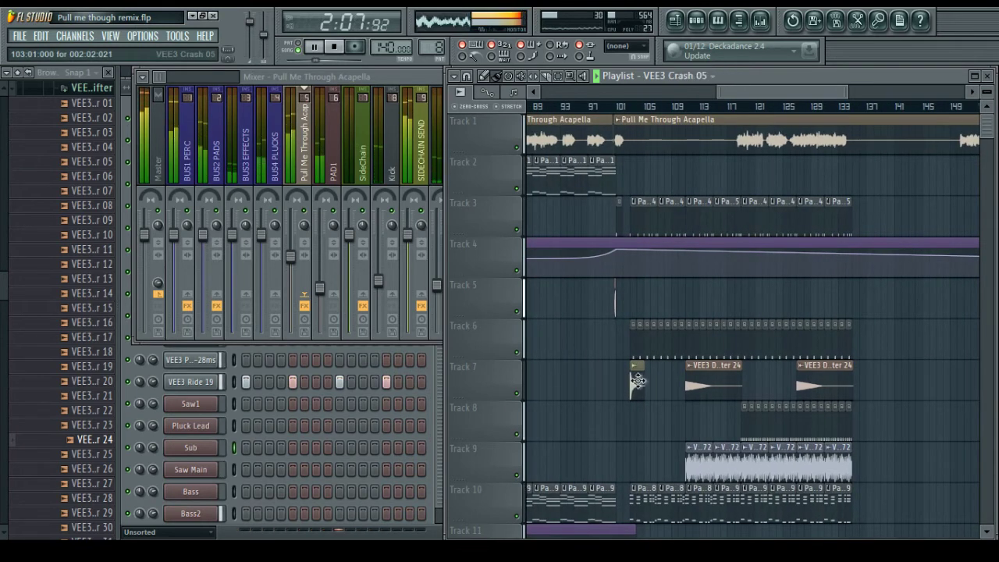
{"action": "left_click", "coordinate": [742, 384]}
{"action": "left_click", "coordinate": [780, 388]}
{"action": "left_click_drag", "start_coordinate": [780, 388], "coordinate": [856, 390]}
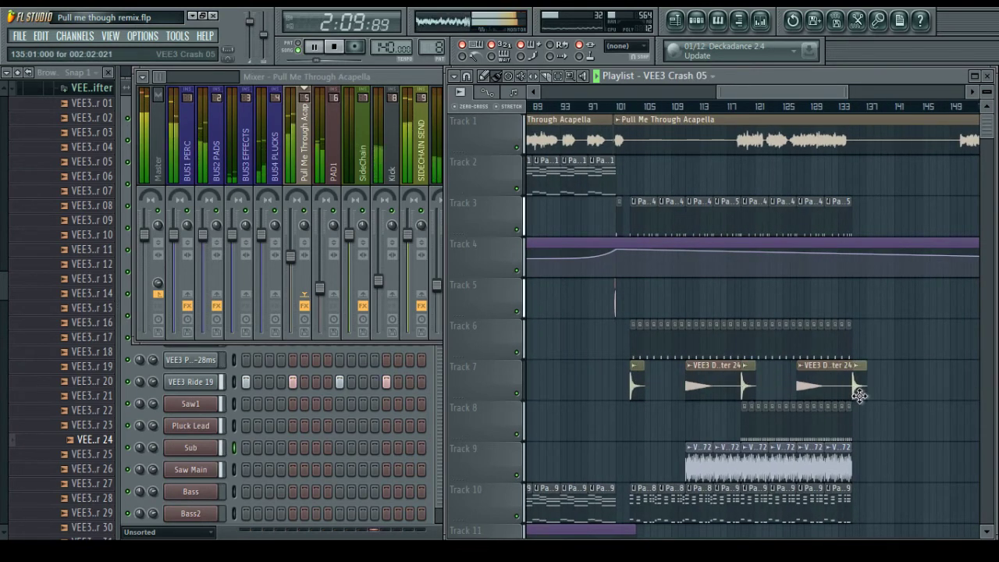
{"action": "scroll", "coordinate": [819, 402], "scroll_direction": "down", "scroll_amount": 3}
Copy the VEE3 Downlifter 10 clip on Track 14 so one starts at bar 119
{"action": "left_click_drag", "start_coordinate": [668, 455], "coordinate": [772, 463]}
{"action": "scroll", "coordinate": [783, 109], "scroll_direction": "up", "scroll_amount": 3}
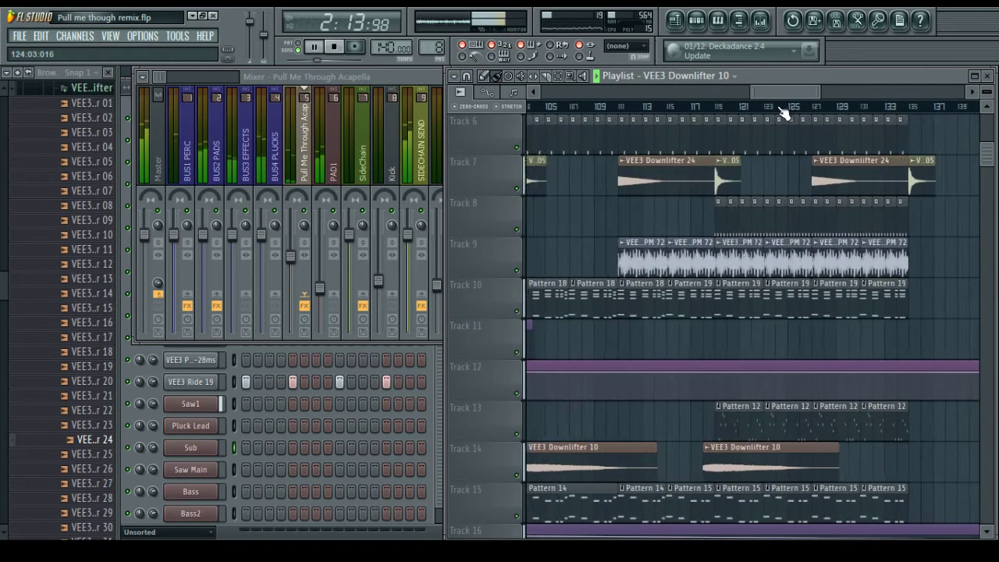
{"action": "left_click_drag", "start_coordinate": [769, 91], "coordinate": [774, 98]}
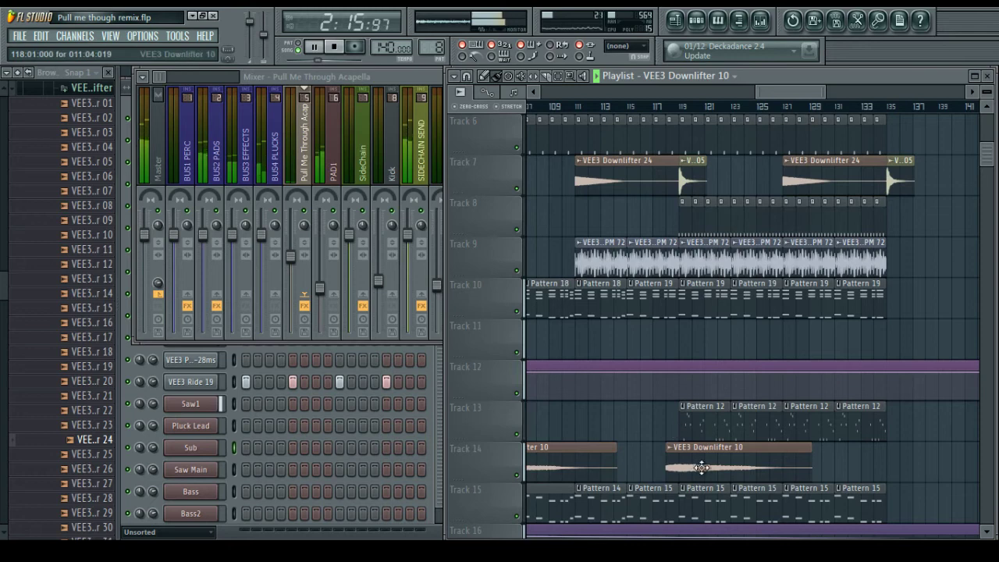
{"action": "left_click_drag", "start_coordinate": [700, 465], "coordinate": [930, 466]}
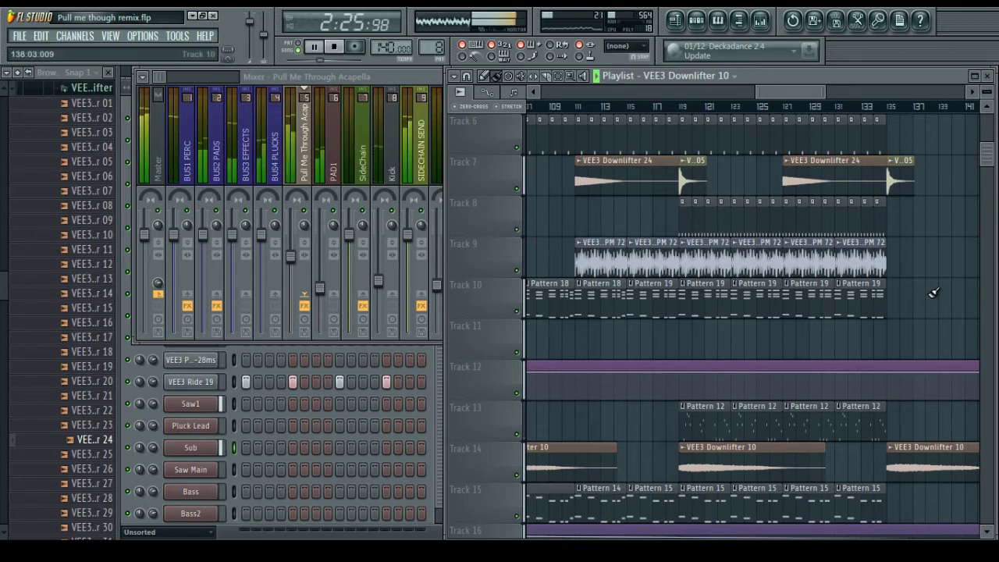
{"action": "scroll", "coordinate": [934, 294], "scroll_direction": "up", "scroll_amount": 5}
{"action": "scroll", "coordinate": [934, 294], "scroll_direction": "up", "scroll_amount": 1}
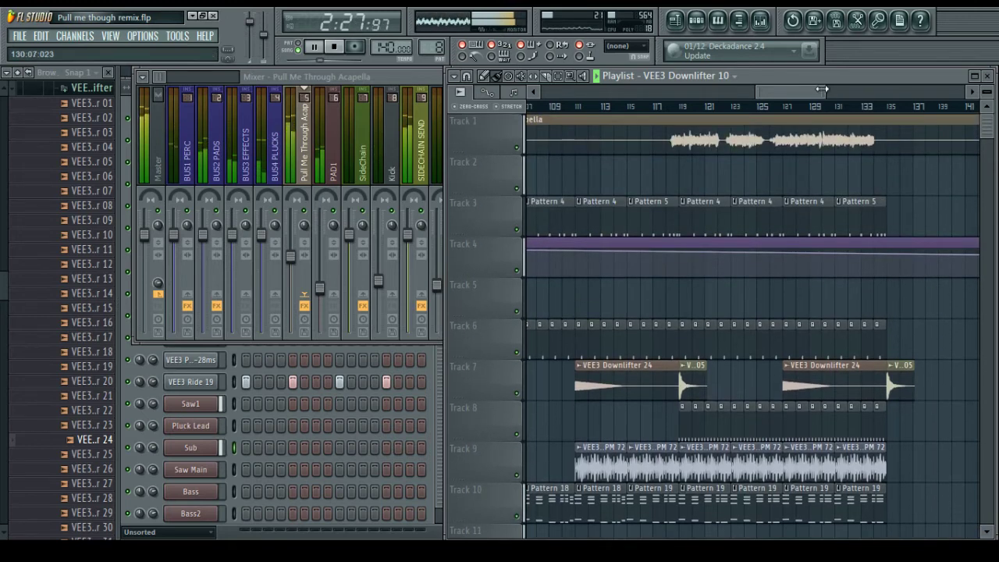
Delete the four Pattern 4 and 5 clips on Track 3 between bars 103 and 119, then stop playback
{"action": "left_click_drag", "start_coordinate": [821, 89], "coordinate": [733, 94]}
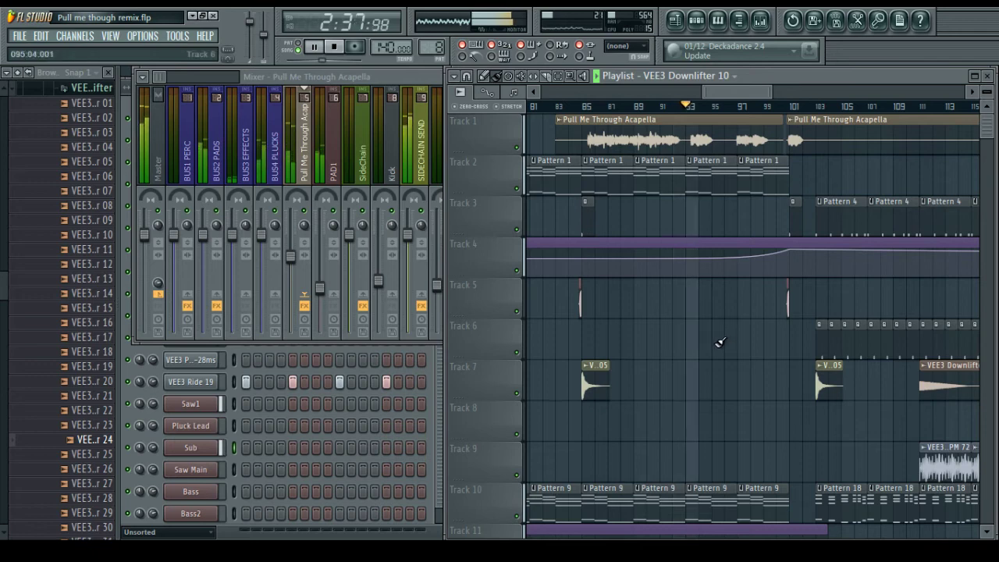
{"action": "left_click_drag", "start_coordinate": [727, 88], "coordinate": [752, 93]}
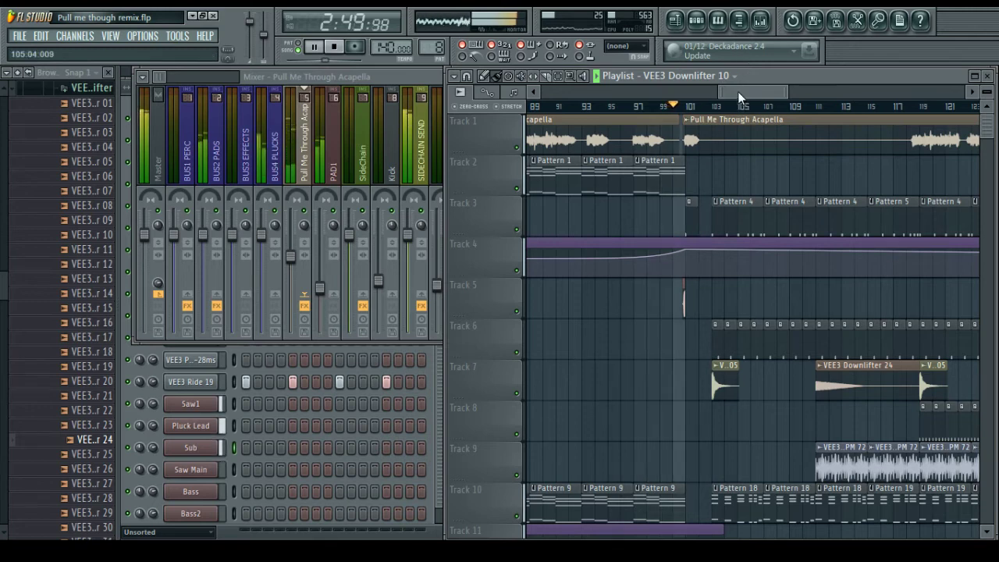
{"action": "left_click_drag", "start_coordinate": [737, 91], "coordinate": [740, 91]}
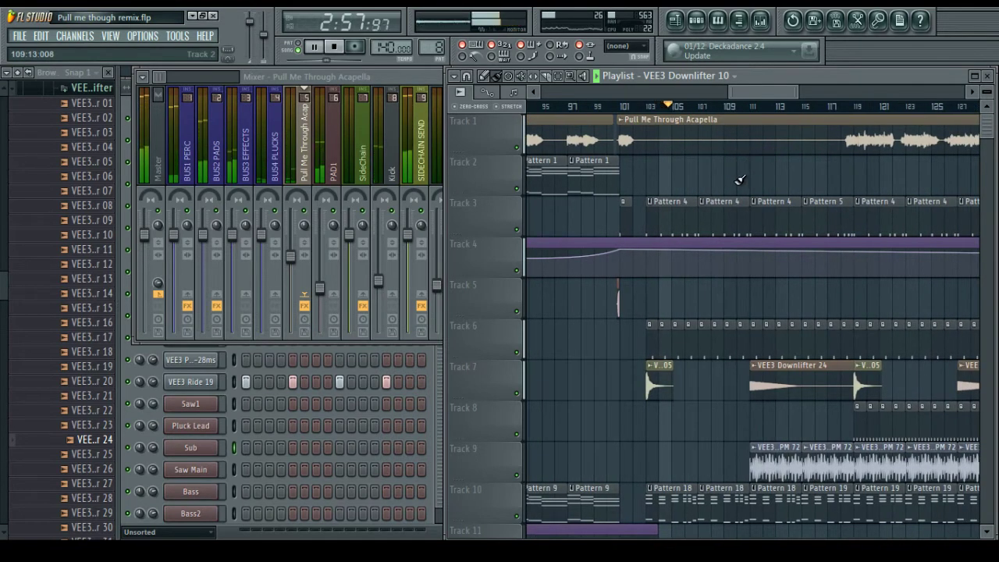
{"action": "right_click", "coordinate": [676, 221]}
{"action": "right_click", "coordinate": [718, 224]}
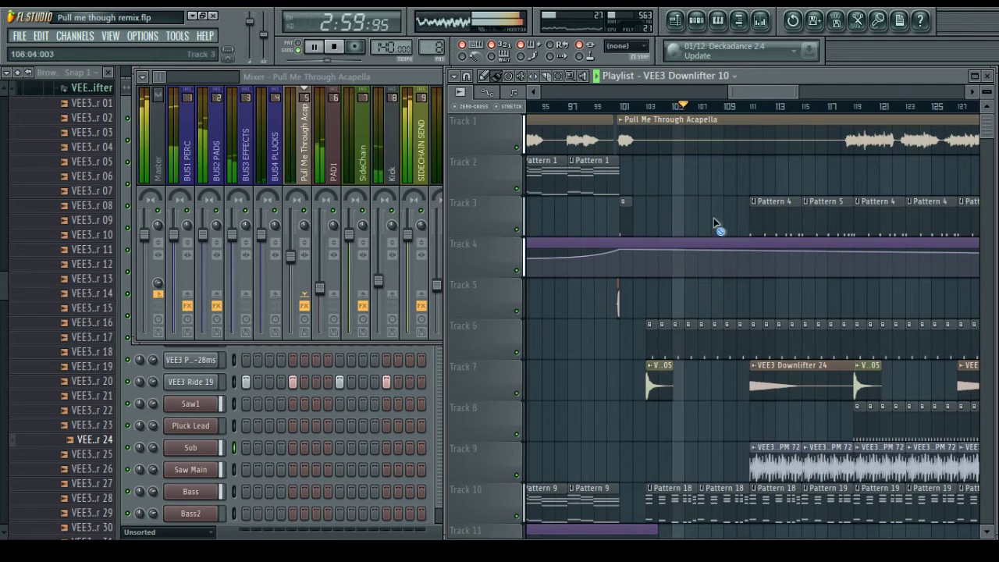
{"action": "right_click", "coordinate": [774, 222]}
{"action": "right_click", "coordinate": [819, 220]}
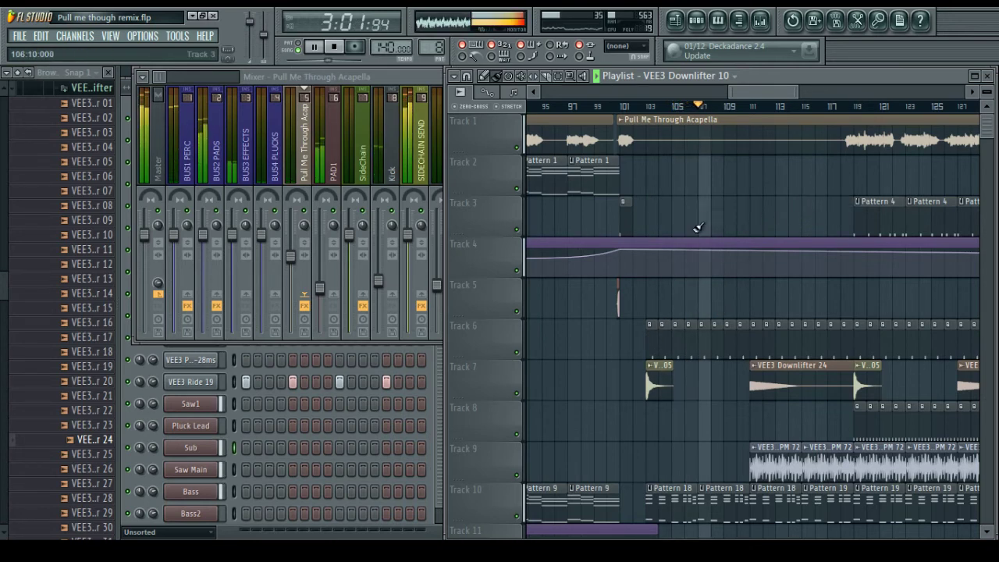
{"action": "key", "text": "space"}
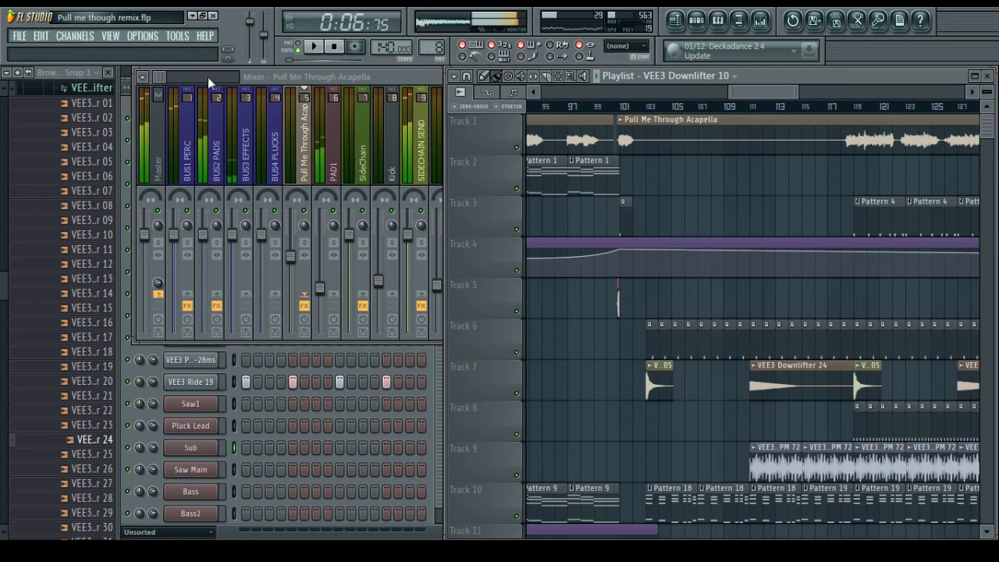
Create Pattern 21, place it on Track 3 at bar 103, and open Kick in the piano roll
{"action": "left_click", "coordinate": [126, 393]}
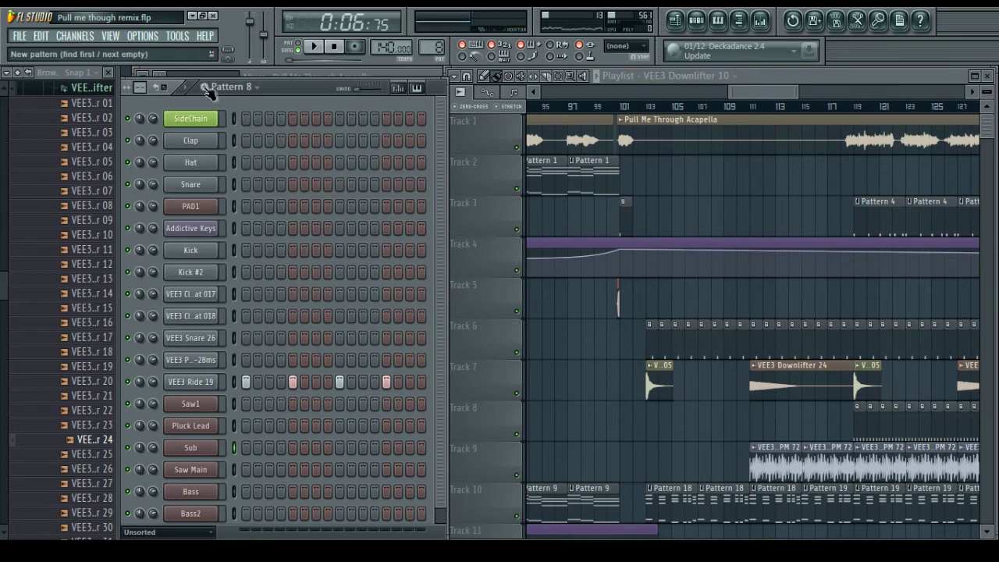
{"action": "left_click", "coordinate": [205, 87]}
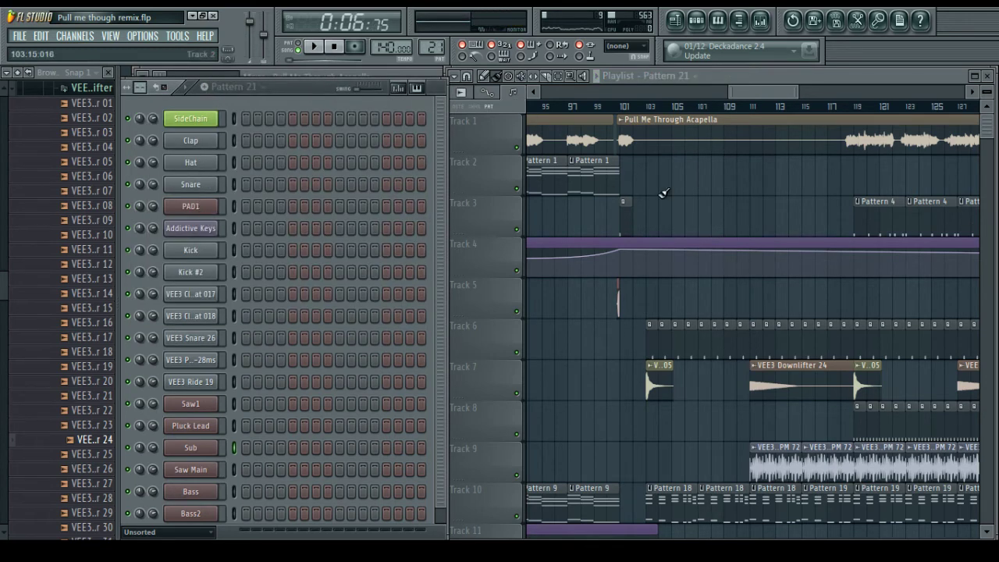
{"action": "left_click", "coordinate": [650, 221]}
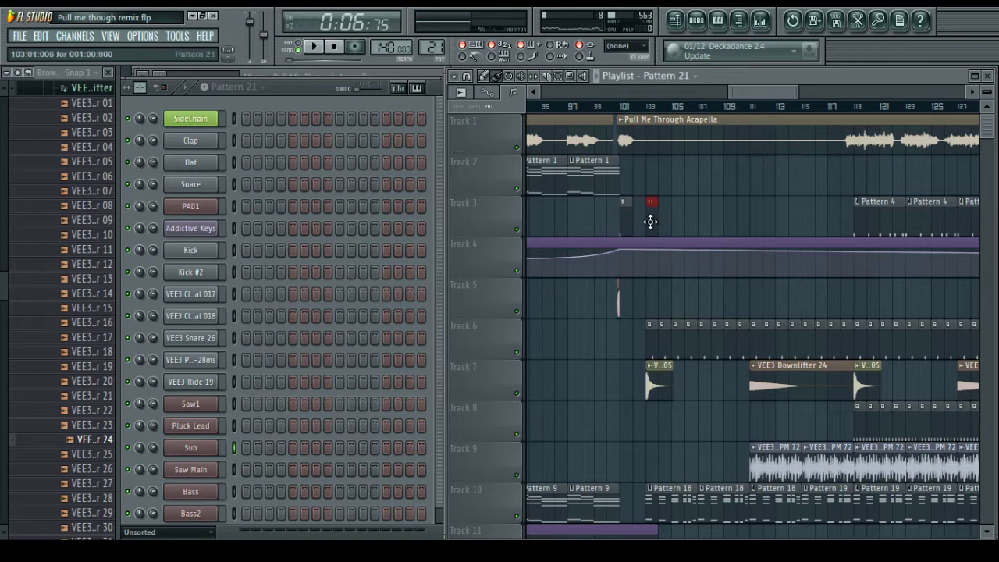
{"action": "right_click", "coordinate": [198, 250]}
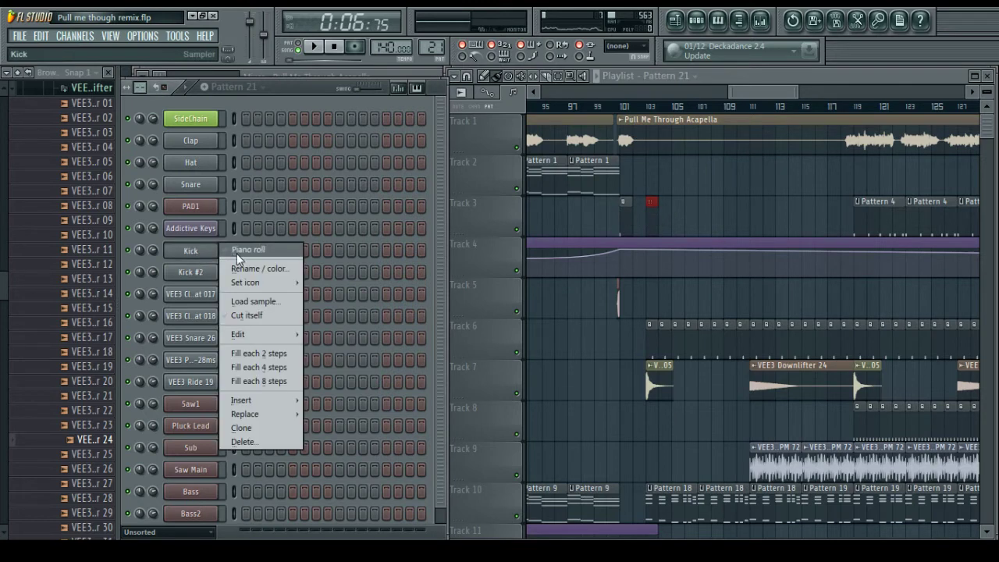
{"action": "left_click", "coordinate": [269, 247]}
Play from bar 100 and draw C5 kick notes at bars 1, 2 and 3 of Pattern 21
{"action": "left_click", "coordinate": [599, 97]}
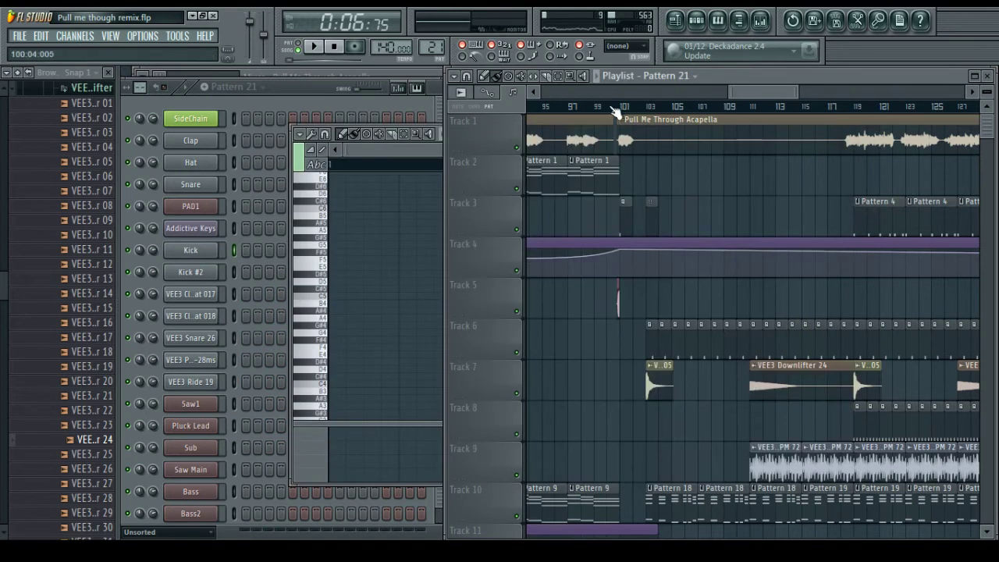
{"action": "left_click", "coordinate": [611, 108]}
{"action": "key", "text": "space"}
{"action": "scroll", "coordinate": [646, 108], "scroll_direction": "up", "scroll_amount": 4}
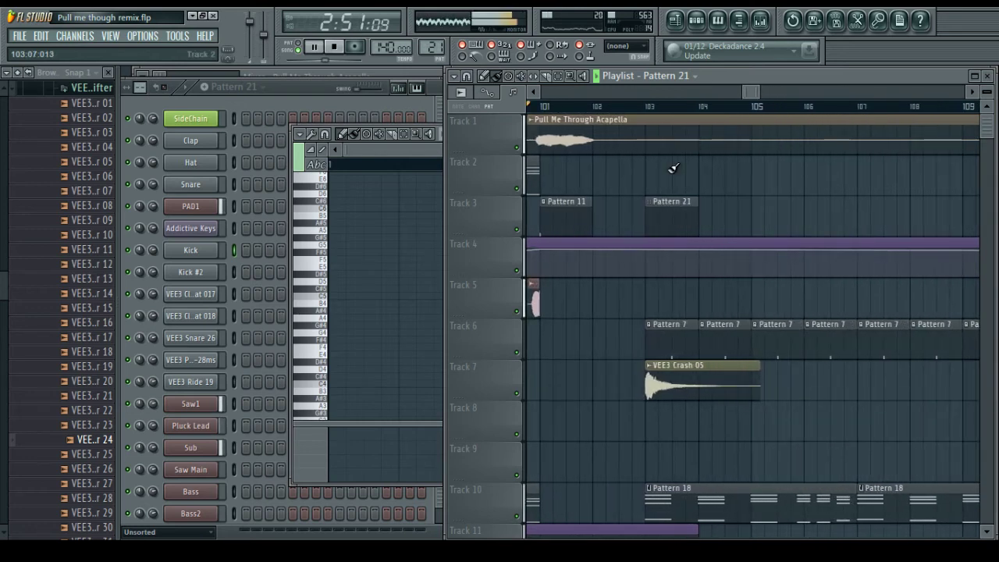
{"action": "left_click", "coordinate": [335, 296]}
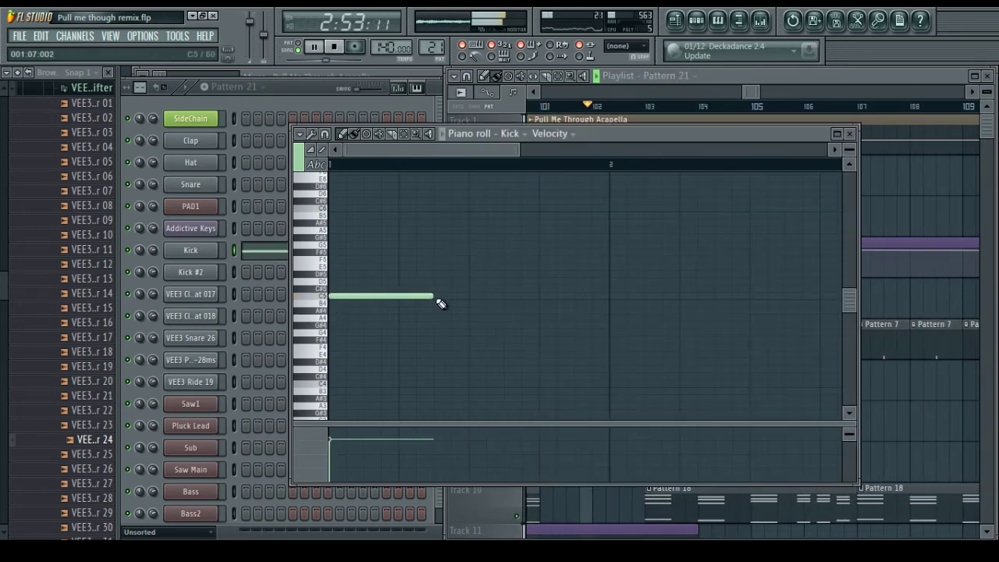
{"action": "left_click_drag", "start_coordinate": [441, 303], "coordinate": [356, 294]}
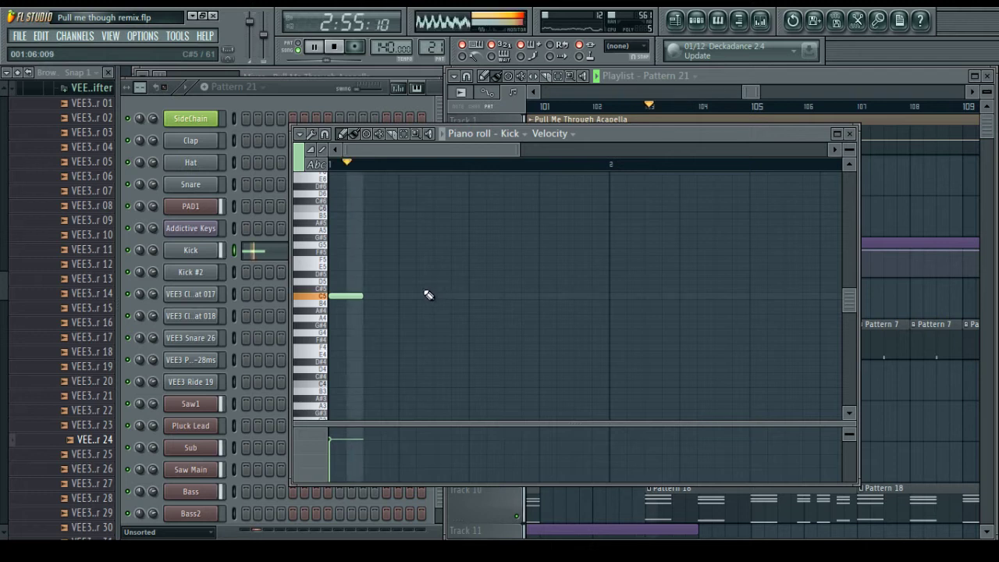
{"action": "left_click_drag", "start_coordinate": [624, 295], "coordinate": [613, 294]}
{"action": "scroll", "coordinate": [628, 167], "scroll_direction": "down", "scroll_amount": 2}
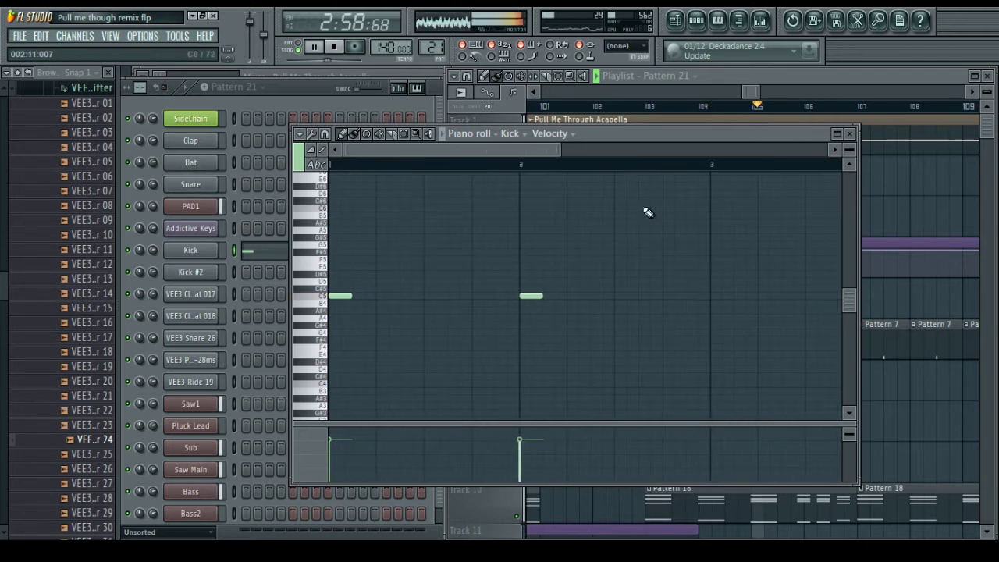
{"action": "left_click", "coordinate": [712, 298]}
{"action": "scroll", "coordinate": [705, 166], "scroll_direction": "down", "scroll_amount": 3}
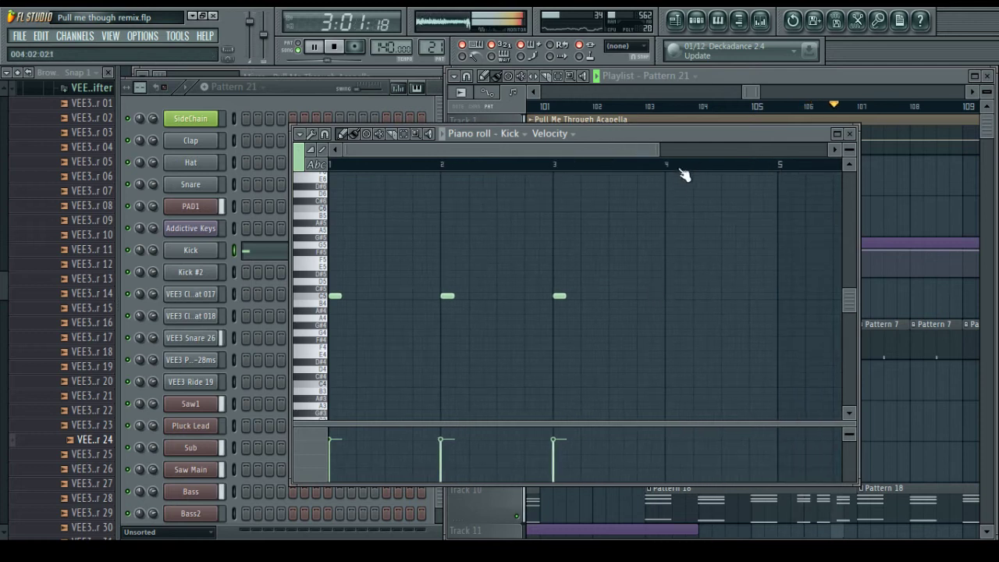
{"action": "scroll", "coordinate": [679, 170], "scroll_direction": "up", "scroll_amount": 2}
{"action": "left_click_drag", "start_coordinate": [600, 152], "coordinate": [436, 148]}
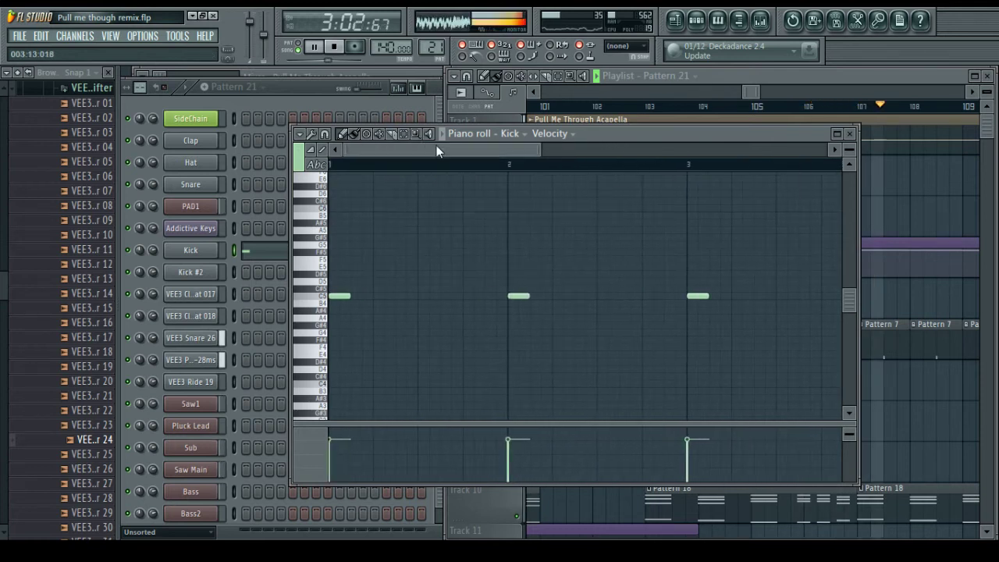
Stop playback, set the position to bar 103, and delete two Pattern 7 clips on Track 6
{"action": "left_click", "coordinate": [923, 234]}
{"action": "key", "text": "space"}
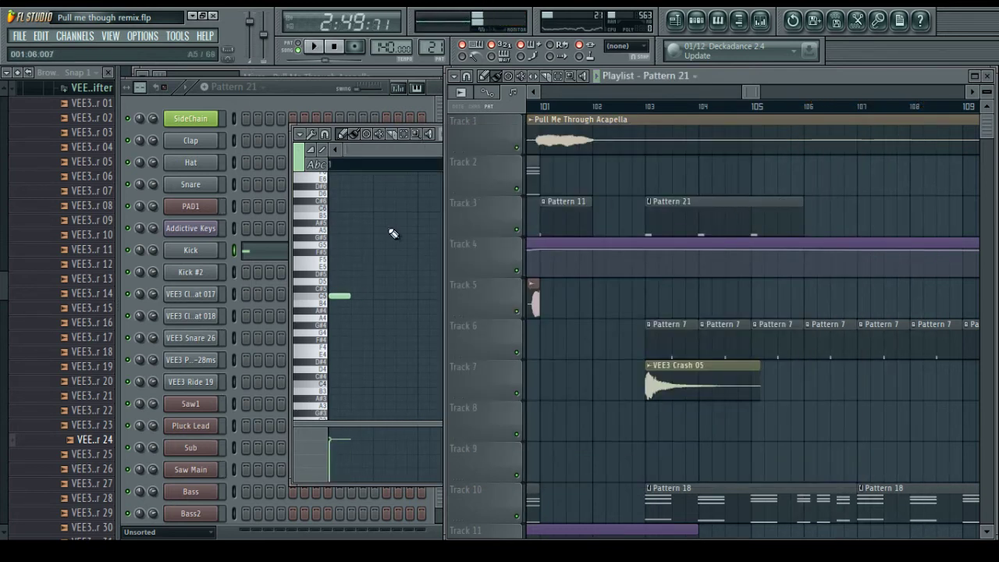
{"action": "left_click", "coordinate": [634, 111]}
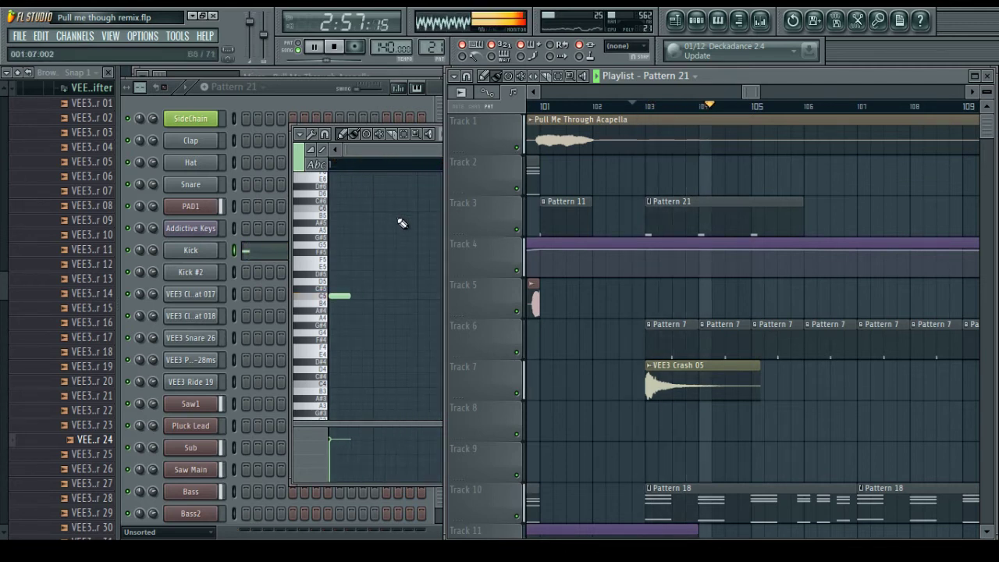
{"action": "left_click", "coordinate": [402, 222]}
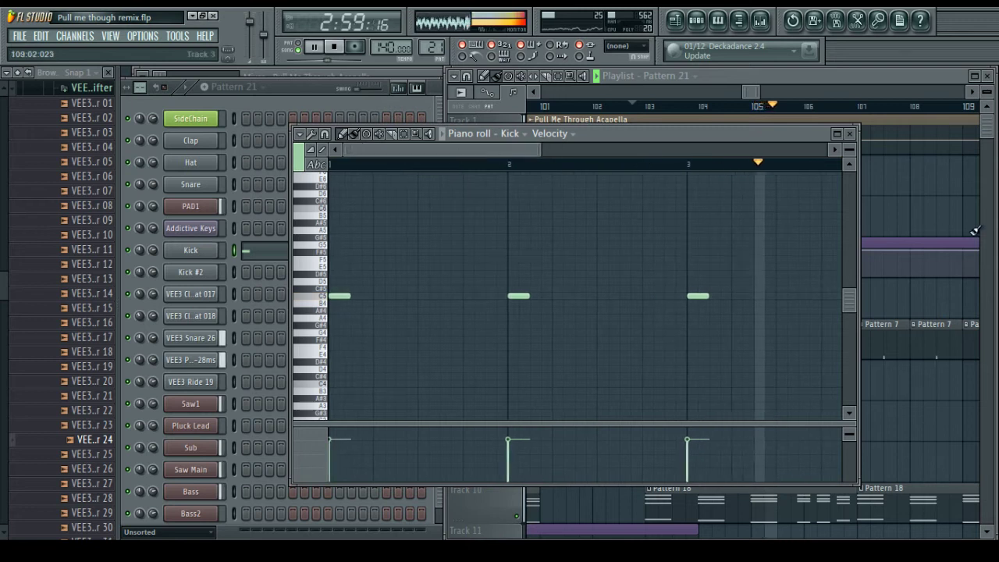
{"action": "left_click", "coordinate": [860, 270]}
{"action": "key", "text": "space"}
{"action": "right_click", "coordinate": [773, 343]}
{"action": "right_click", "coordinate": [819, 343]}
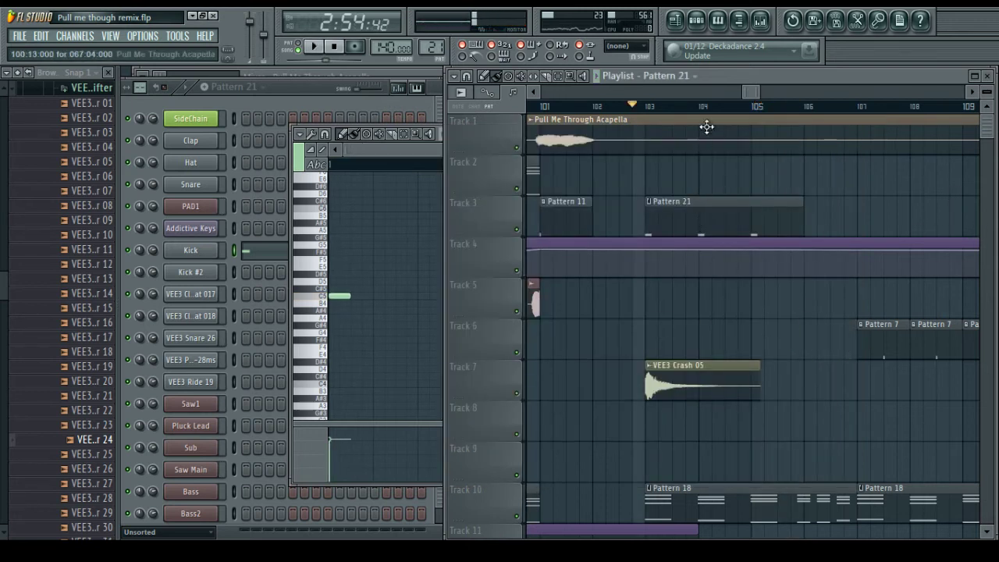
Add two more C5 kick notes beside the first in the Kick piano roll
{"action": "left_click", "coordinate": [387, 239]}
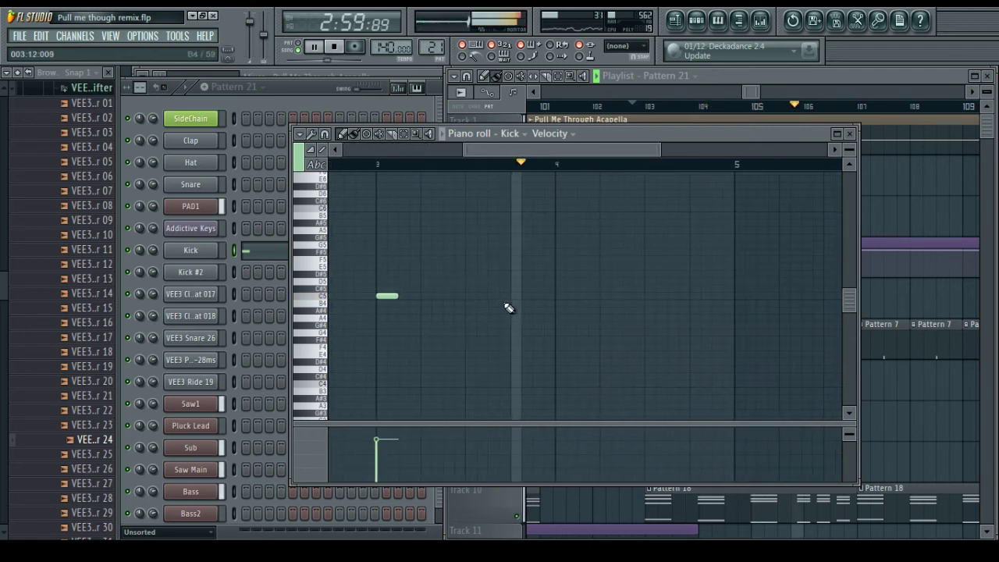
{"action": "key", "text": "space"}
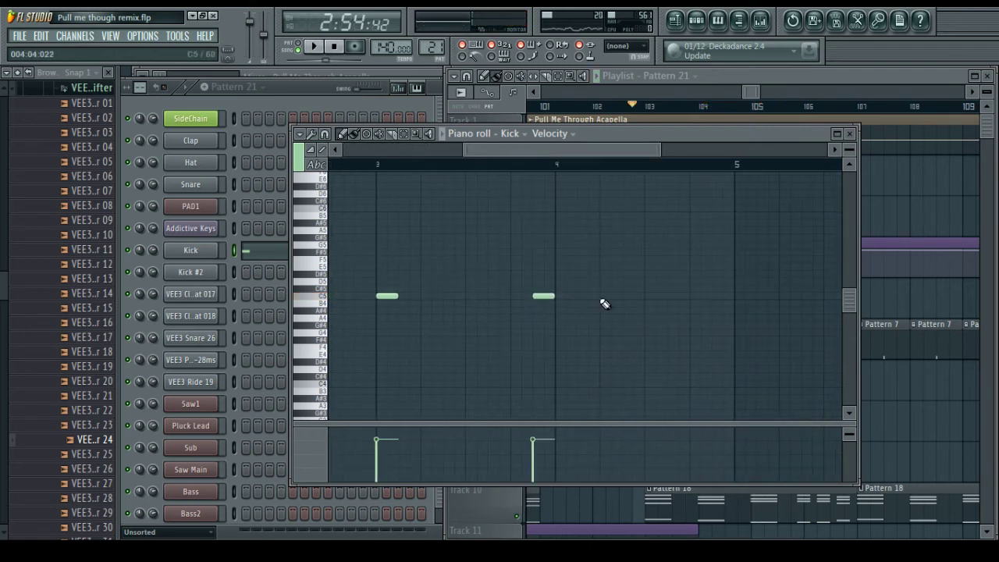
{"action": "left_click_drag", "start_coordinate": [687, 136], "coordinate": [526, 103]}
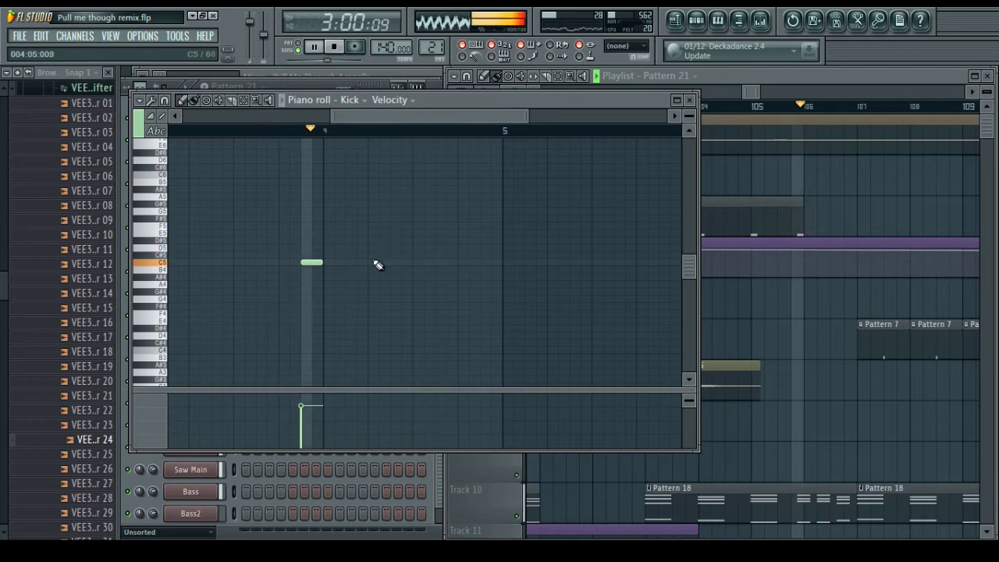
{"action": "left_click", "coordinate": [377, 263]}
{"action": "left_click_drag", "start_coordinate": [429, 272], "coordinate": [438, 253]}
{"action": "key", "text": "space"}
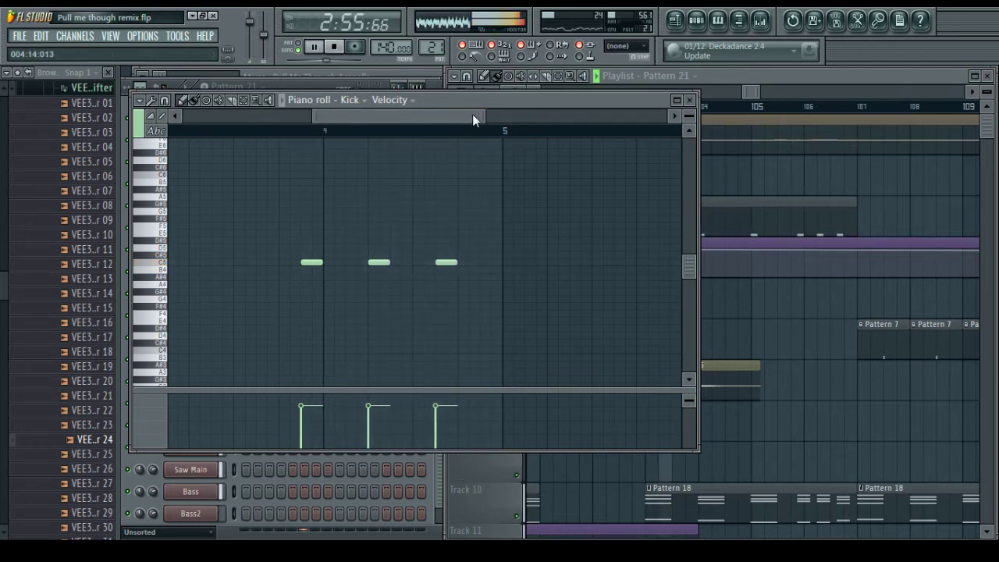
{"action": "left_click_drag", "start_coordinate": [470, 116], "coordinate": [276, 124]}
{"action": "left_click", "coordinate": [323, 89]}
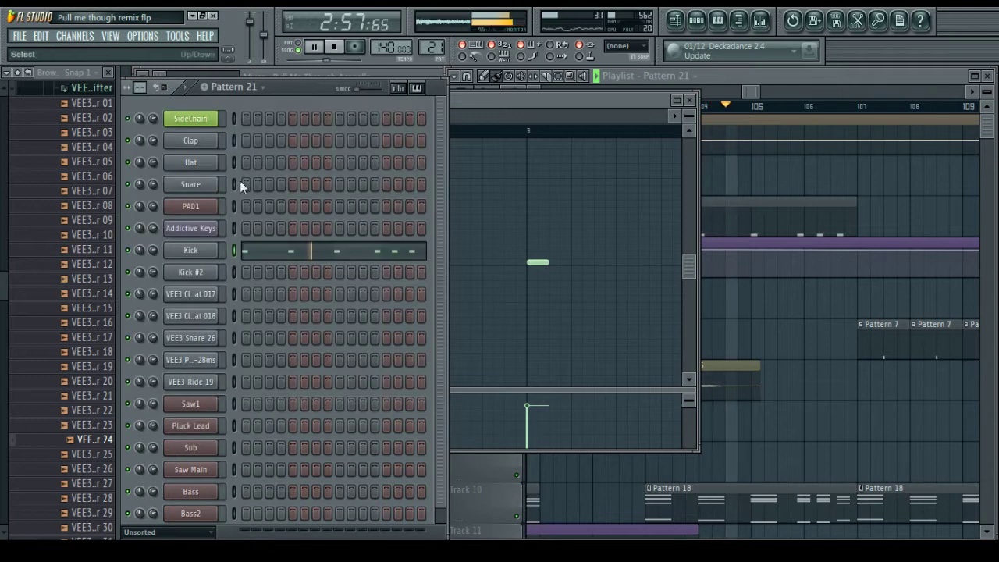
Copy the Kick channel's steps and paste them into the SideChain channel
{"action": "right_click", "coordinate": [190, 250]}
{"action": "mouse_move", "coordinate": [257, 334]}
{"action": "left_click", "coordinate": [325, 348]}
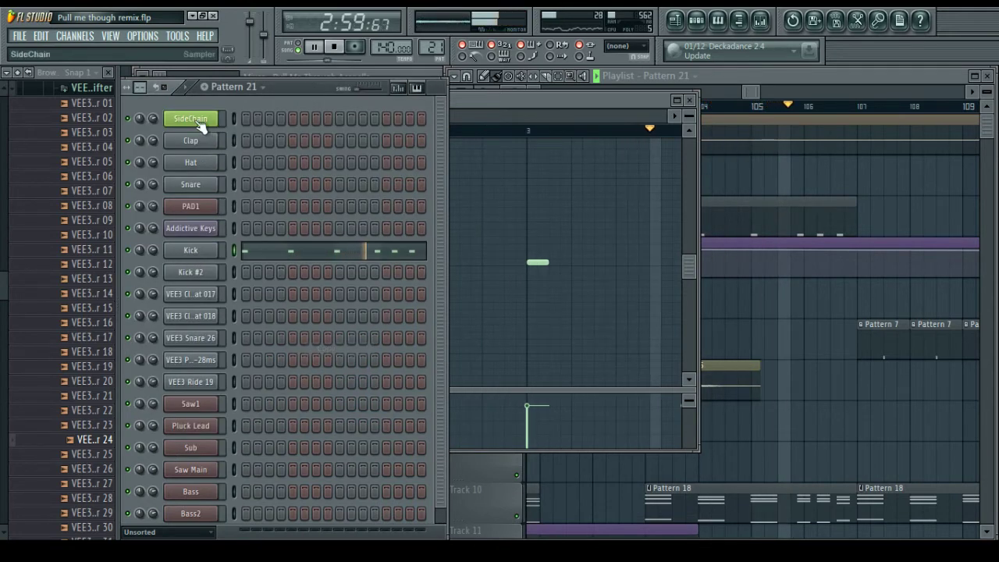
{"action": "right_click", "coordinate": [190, 118]}
{"action": "mouse_move", "coordinate": [247, 202]}
{"action": "left_click", "coordinate": [327, 231]}
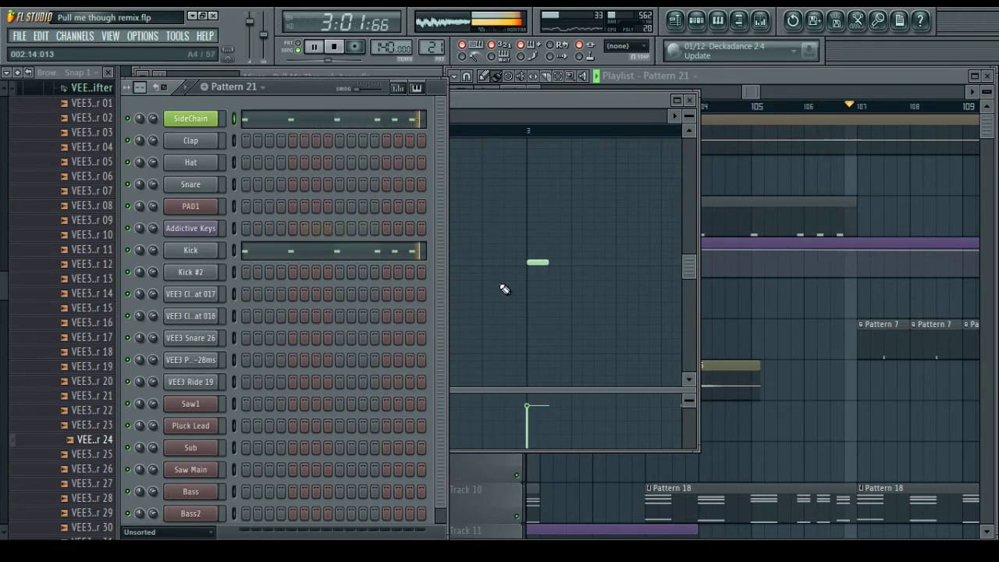
Paint more Pattern 21 clips so Track 3 repeats it four times
{"action": "left_click", "coordinate": [576, 214]}
{"action": "left_click_drag", "start_coordinate": [331, 113], "coordinate": [433, 118]}
{"action": "left_click", "coordinate": [851, 192]}
{"action": "key", "text": "space"}
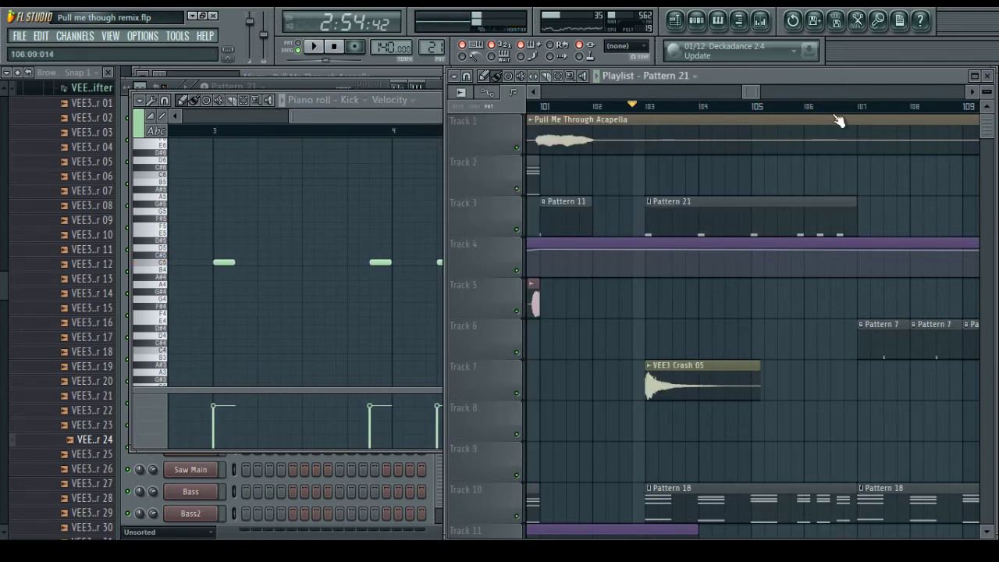
{"action": "scroll", "coordinate": [827, 164], "scroll_direction": "down", "scroll_amount": 3}
{"action": "left_click", "coordinate": [854, 210]}
{"action": "key", "text": "space"}
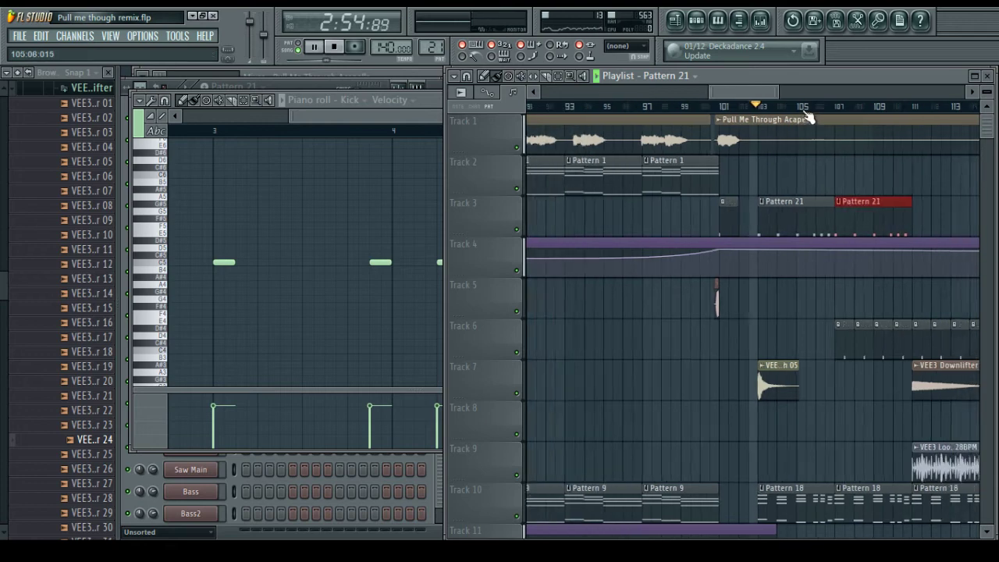
{"action": "scroll", "coordinate": [804, 112], "scroll_direction": "down", "scroll_amount": 2}
{"action": "left_click_drag", "start_coordinate": [758, 92], "coordinate": [785, 92]}
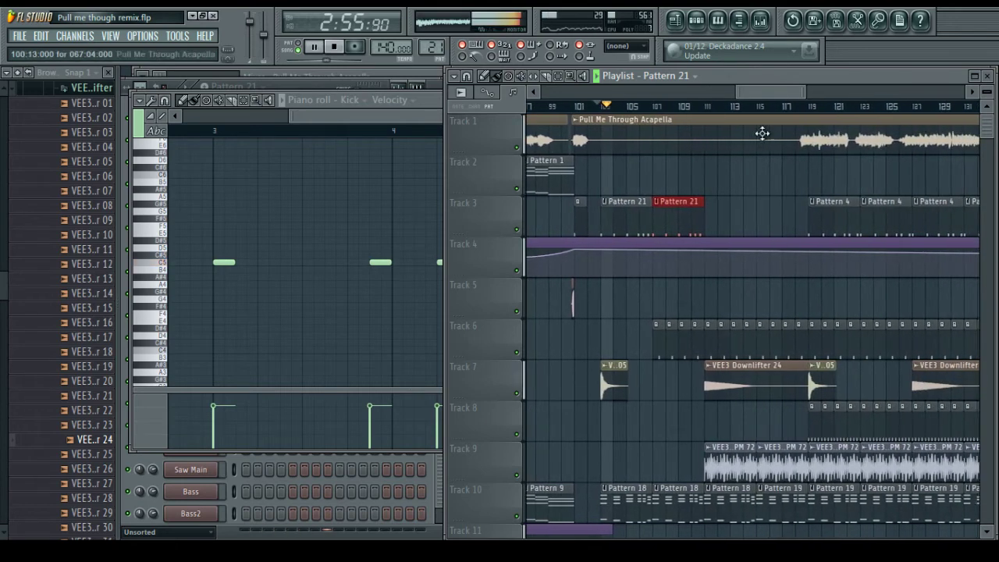
{"action": "left_click", "coordinate": [715, 209]}
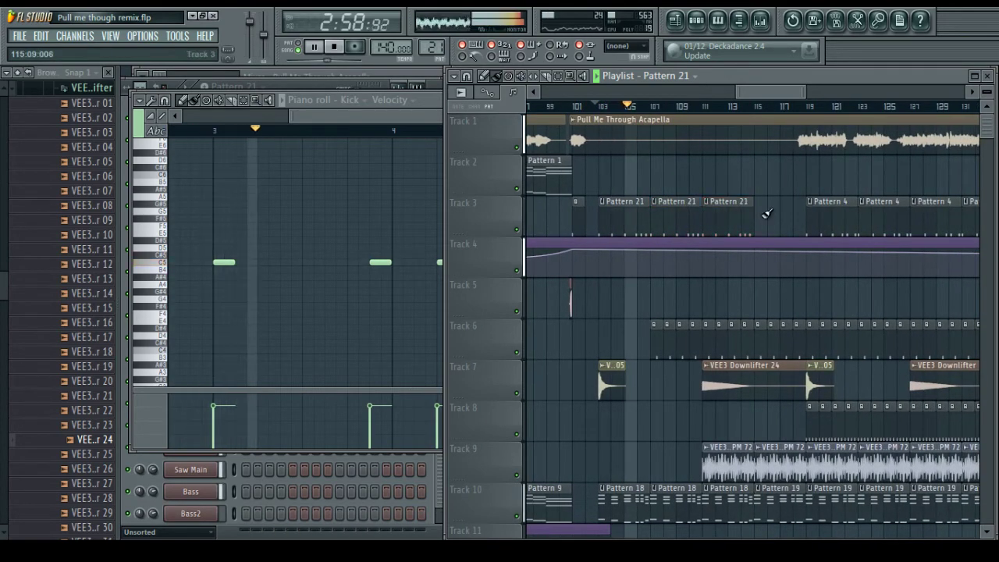
{"action": "left_click", "coordinate": [764, 204]}
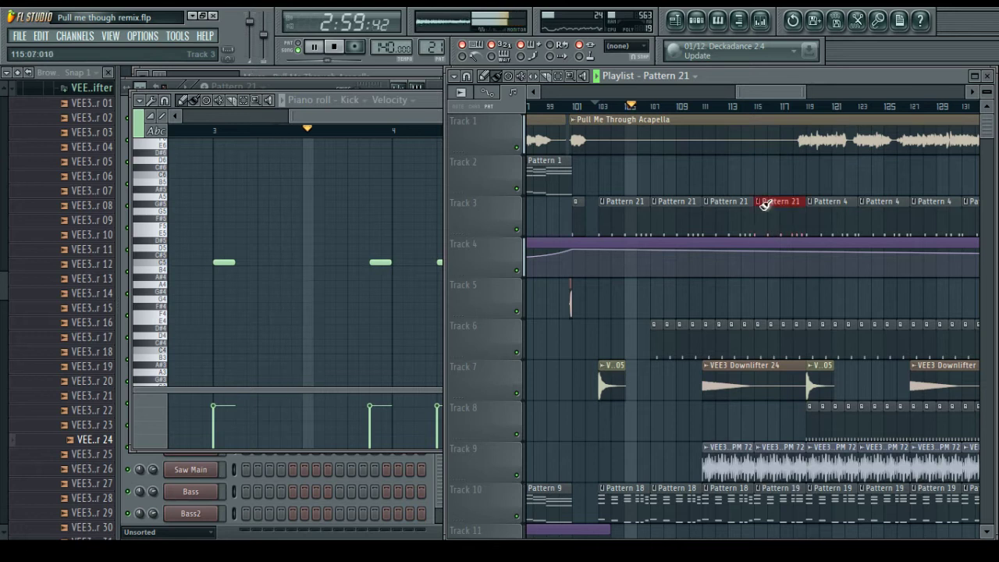
Clear Track 6's small opening clips, add two VEE3 Loop clips on Track 9, and fill Track 6 with Pattern 7
{"action": "right_click", "coordinate": [656, 348]}
{"action": "right_click", "coordinate": [668, 349]}
{"action": "right_click", "coordinate": [682, 349]}
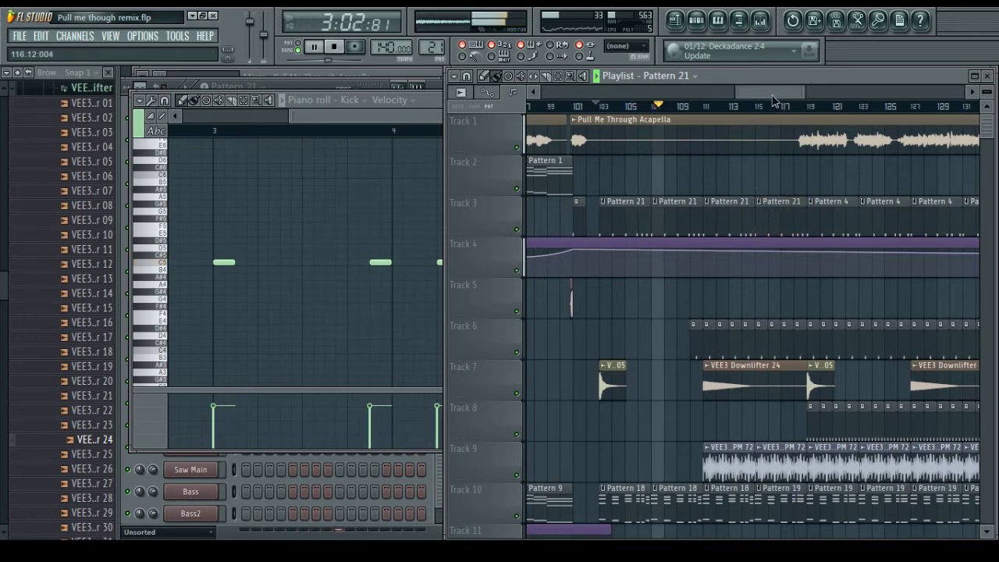
{"action": "scroll", "coordinate": [726, 336], "scroll_direction": "left", "scroll_amount": 2}
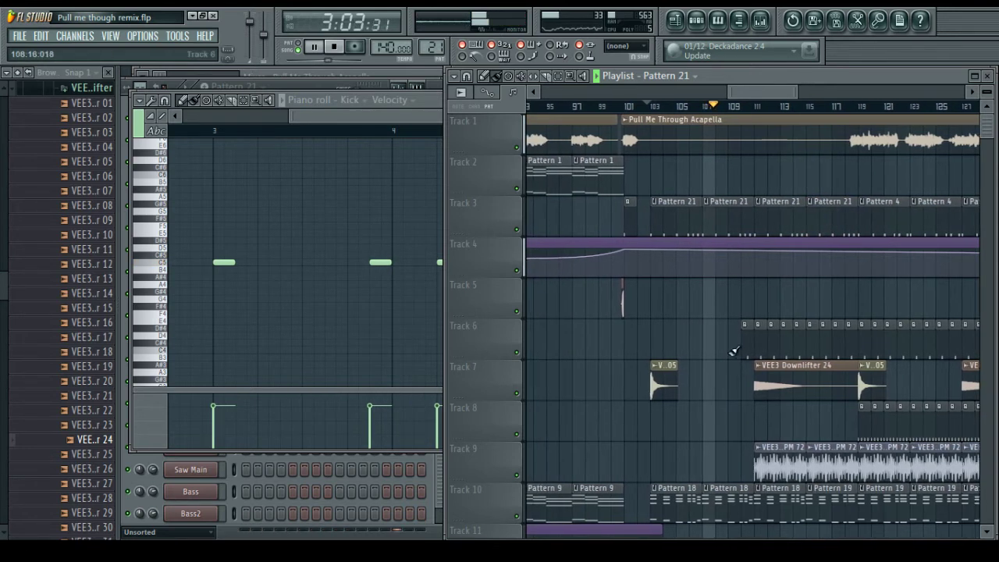
{"action": "left_click", "coordinate": [760, 469]}
{"action": "left_click_drag", "start_coordinate": [662, 462], "coordinate": [707, 462]}
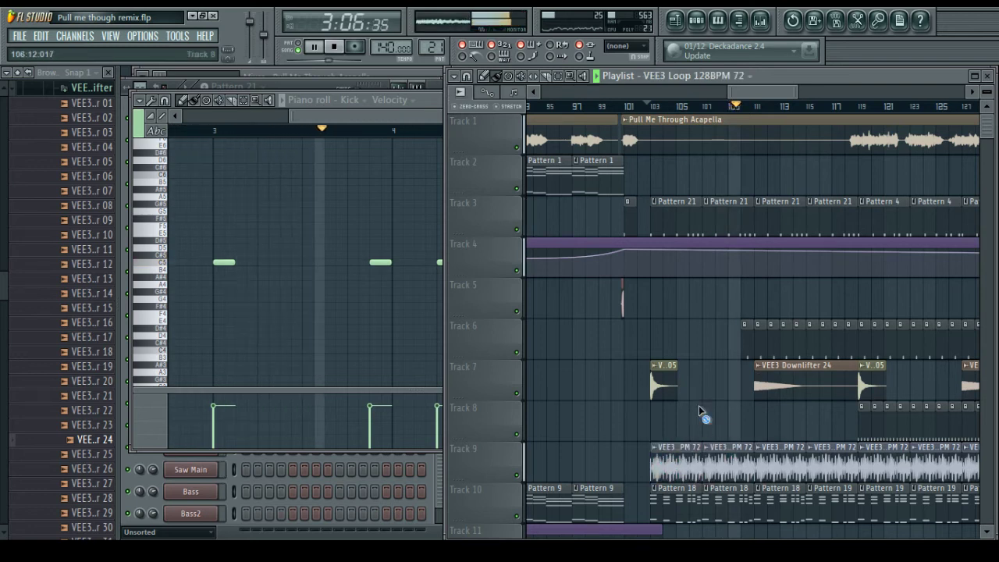
{"action": "left_click", "coordinate": [747, 346]}
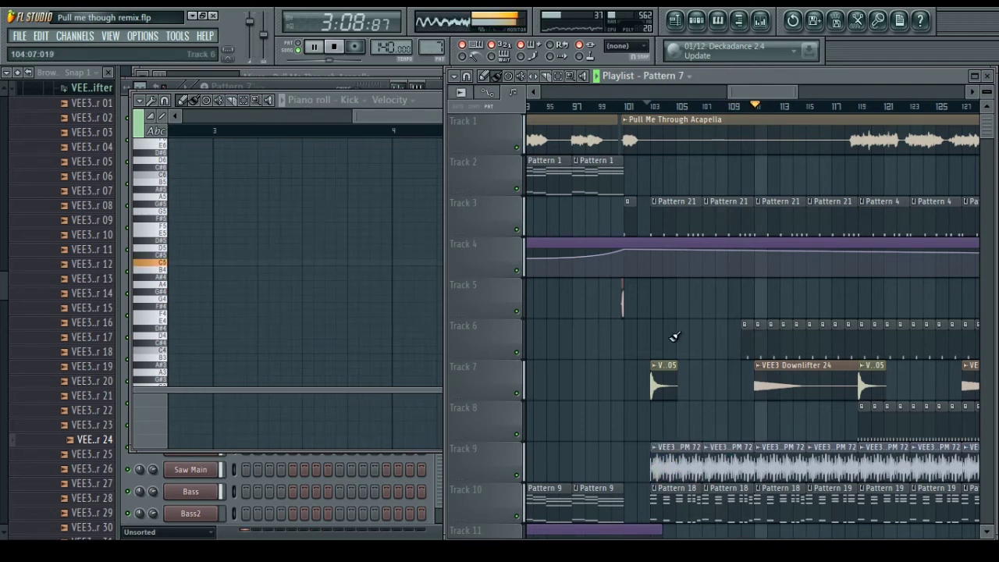
{"action": "left_click_drag", "start_coordinate": [660, 337], "coordinate": [706, 333]}
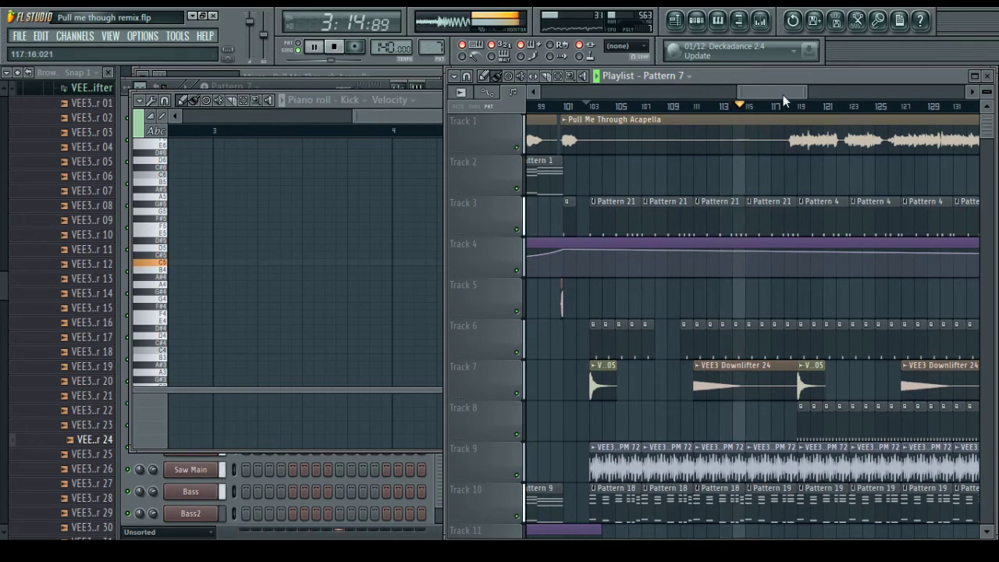
Save the remix project as Pull me though remix.flp
{"action": "key", "text": "ctrl+s"}
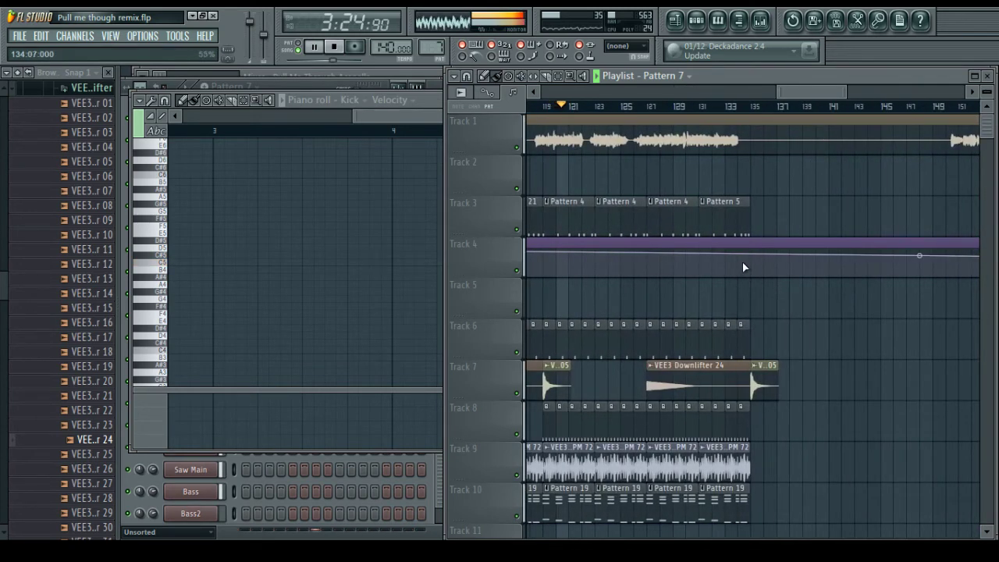
{"action": "scroll", "coordinate": [768, 305], "scroll_direction": "down", "scroll_amount": 5}
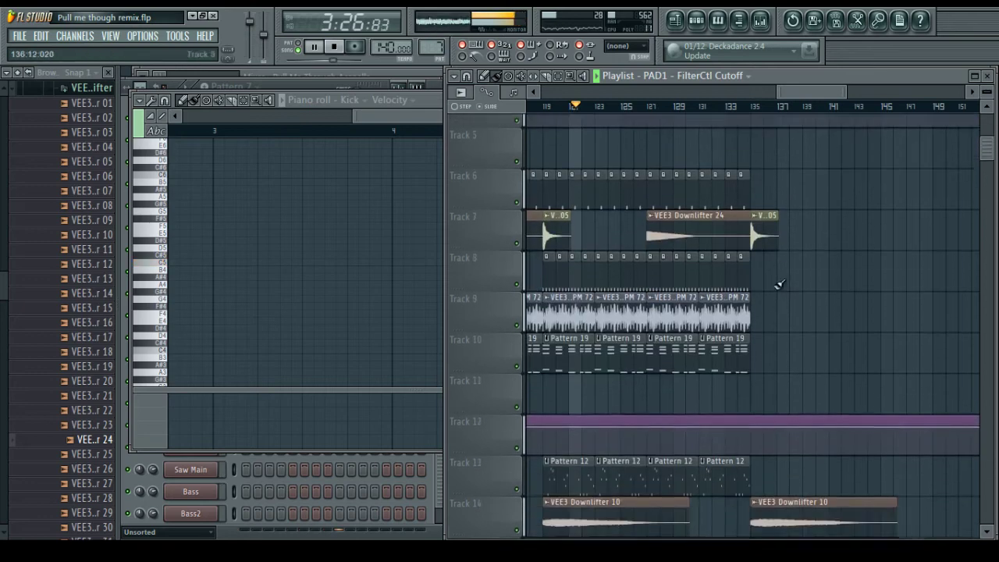
{"action": "scroll", "coordinate": [761, 324], "scroll_direction": "down", "scroll_amount": 5}
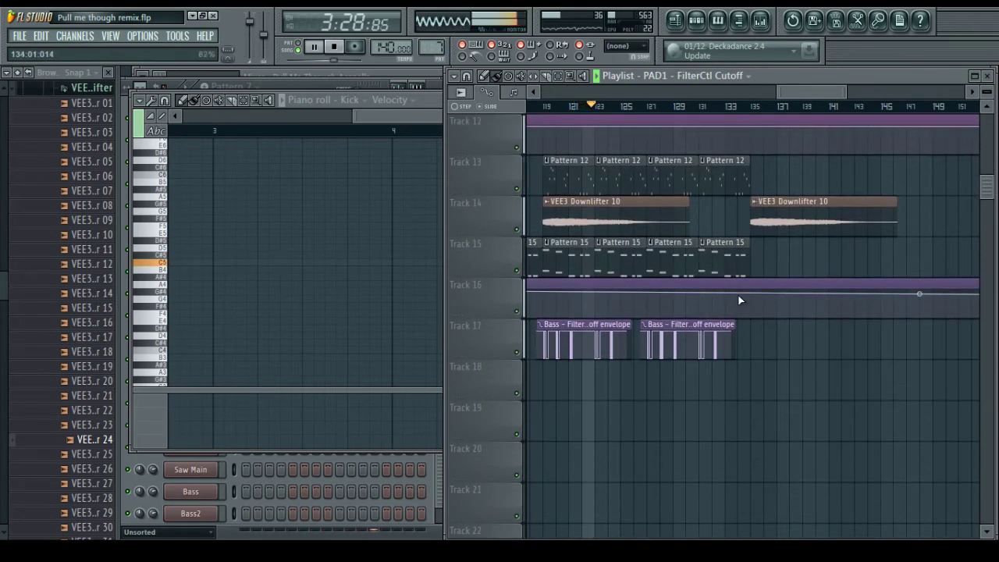
Scroll through the arrangement's tracks up to bar 135 while playback runs
{"action": "right_click", "coordinate": [747, 294]}
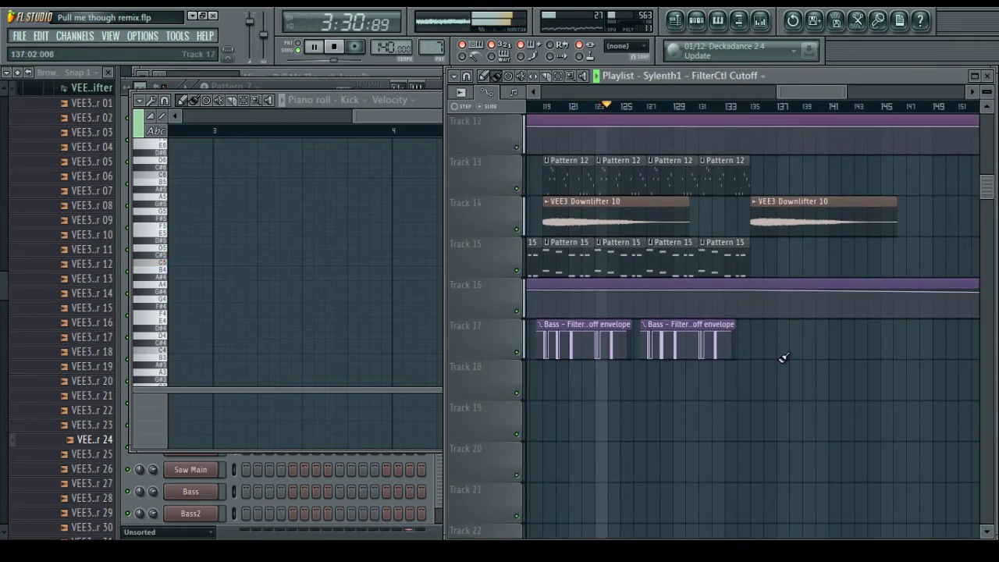
{"action": "left_click_drag", "start_coordinate": [813, 94], "coordinate": [802, 93]}
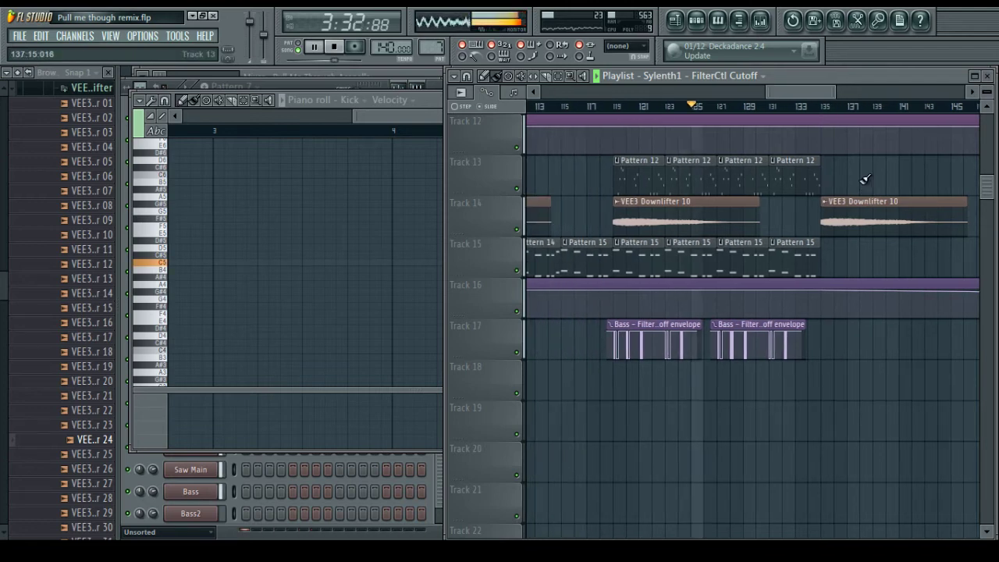
{"action": "scroll", "coordinate": [850, 180], "scroll_direction": "up", "scroll_amount": 3}
{"action": "scroll", "coordinate": [853, 189], "scroll_direction": "up", "scroll_amount": 8}
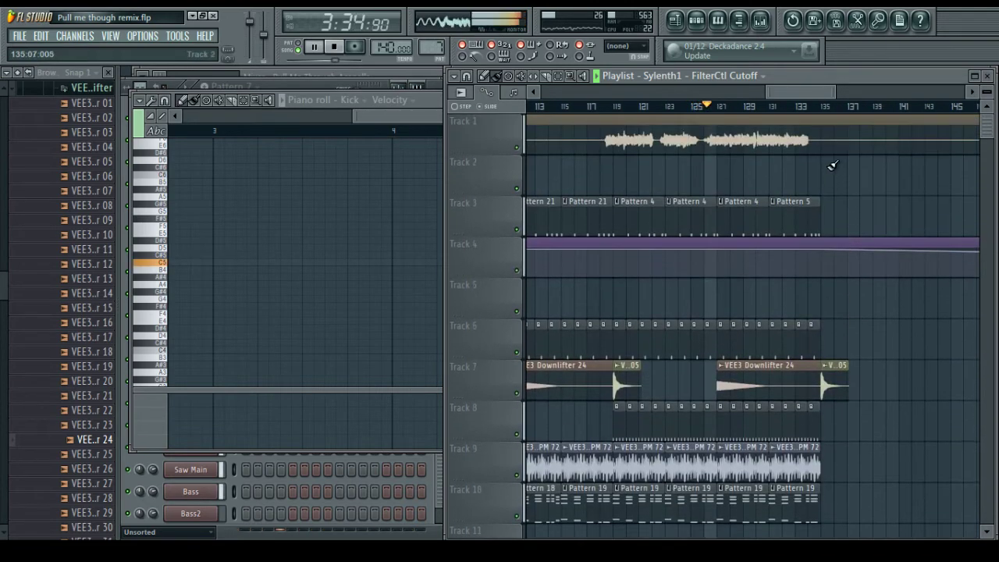
{"action": "mouse_move", "coordinate": [791, 91]}
{"action": "left_mouse_down"}
{"action": "mouse_move", "coordinate": [783, 92]}
{"action": "mouse_move", "coordinate": [807, 94]}
{"action": "left_mouse_up"}
{"action": "scroll", "coordinate": [816, 175], "scroll_direction": "down", "scroll_amount": 10}
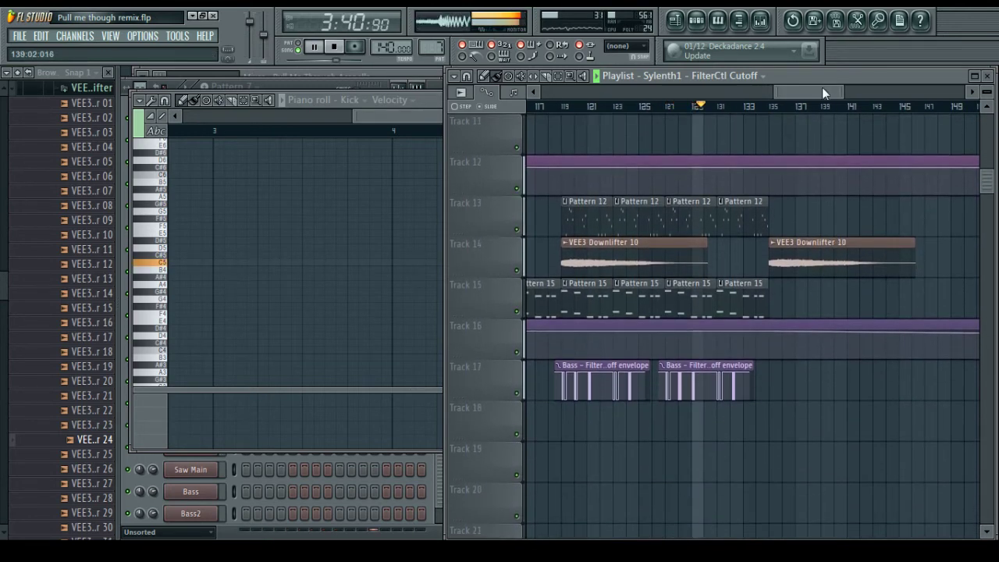
{"action": "scroll", "coordinate": [705, 184], "scroll_direction": "left", "scroll_amount": 5}
{"action": "scroll", "coordinate": [708, 183], "scroll_direction": "up", "scroll_amount": 10}
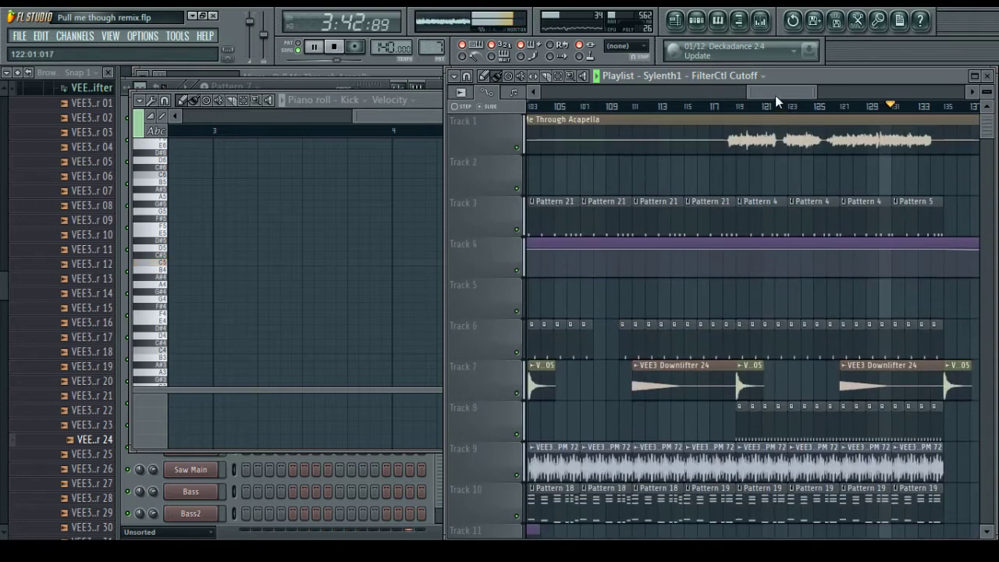
{"action": "left_click_drag", "start_coordinate": [775, 95], "coordinate": [762, 91]}
{"action": "scroll", "coordinate": [679, 293], "scroll_direction": "down", "scroll_amount": 9}
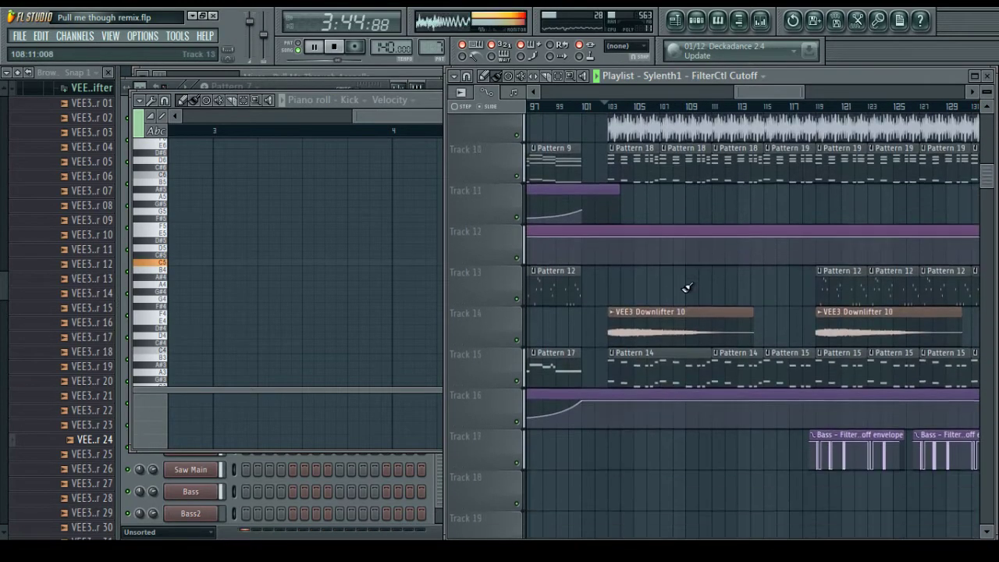
{"action": "scroll", "coordinate": [679, 285], "scroll_direction": "down", "scroll_amount": 1}
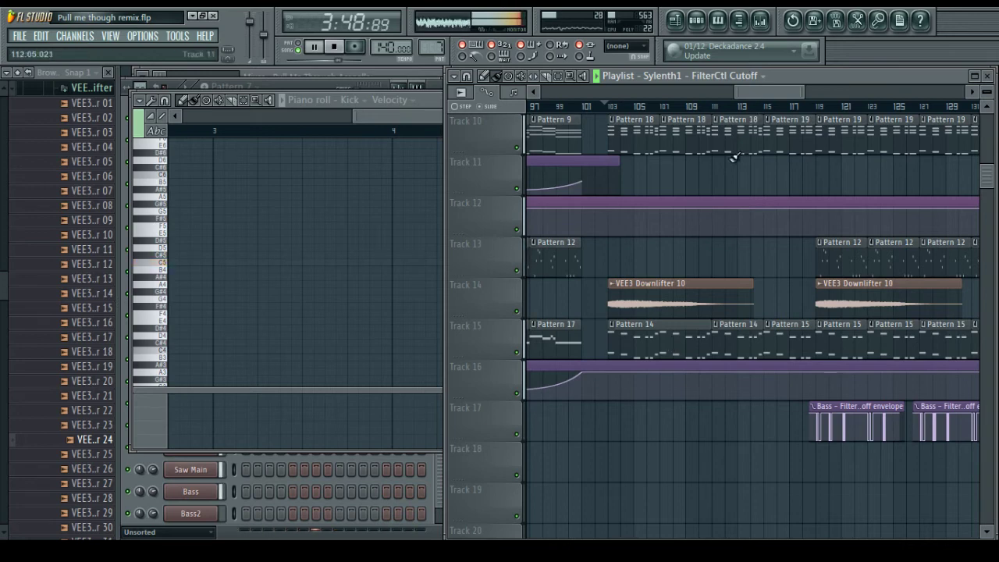
Stop playback and open the Bass2 channel in the piano roll
{"action": "double_click", "coordinate": [661, 333]}
{"action": "key", "text": "space"}
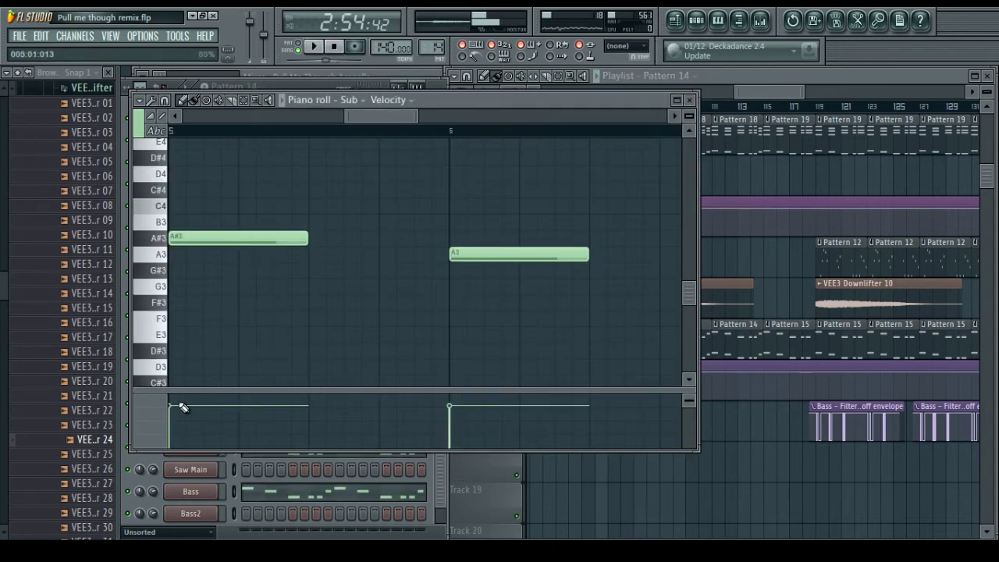
{"action": "right_click", "coordinate": [191, 515]}
{"action": "left_click", "coordinate": [253, 343]}
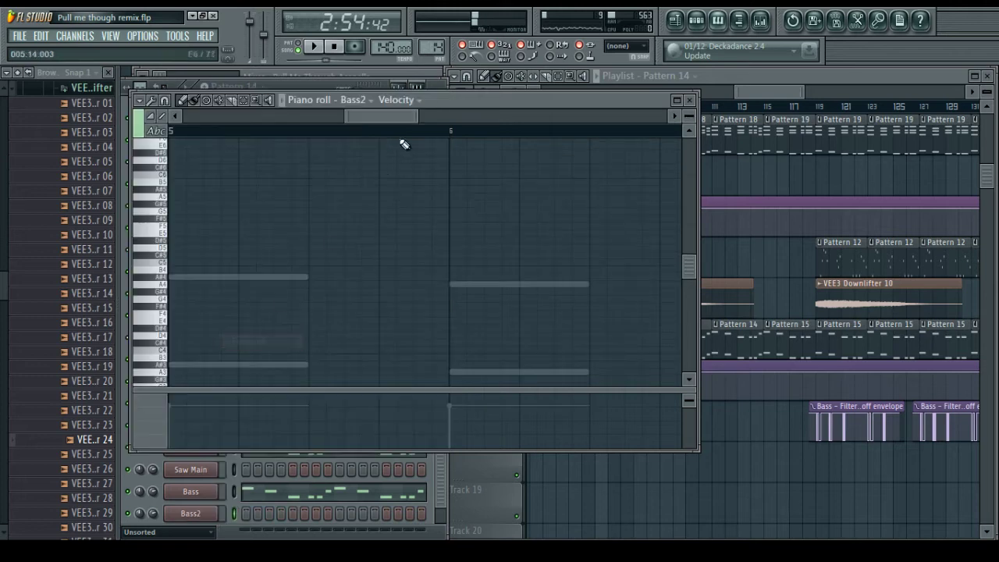
Draw Bass2 notes on A4 and G4, plus a short G#4 note
{"action": "left_click", "coordinate": [313, 279]}
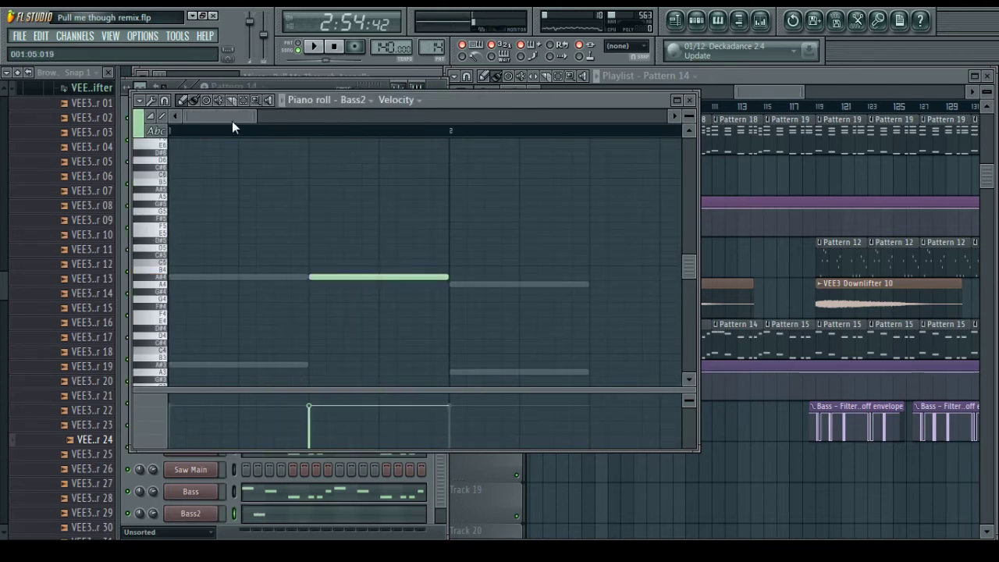
{"action": "left_click_drag", "start_coordinate": [232, 117], "coordinate": [324, 118]}
{"action": "left_click", "coordinate": [334, 285]}
{"action": "left_click", "coordinate": [279, 300]}
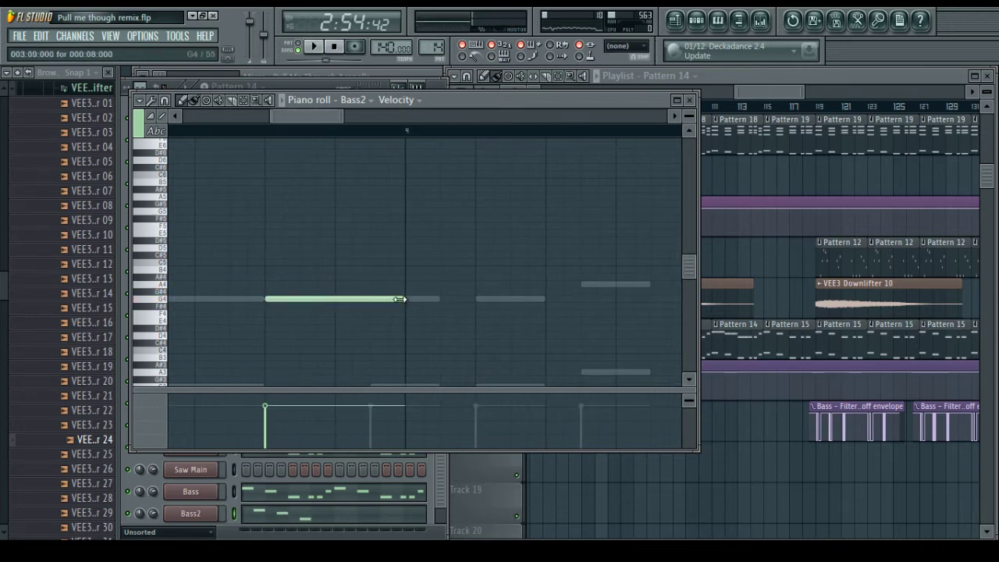
{"action": "left_click", "coordinate": [441, 299]}
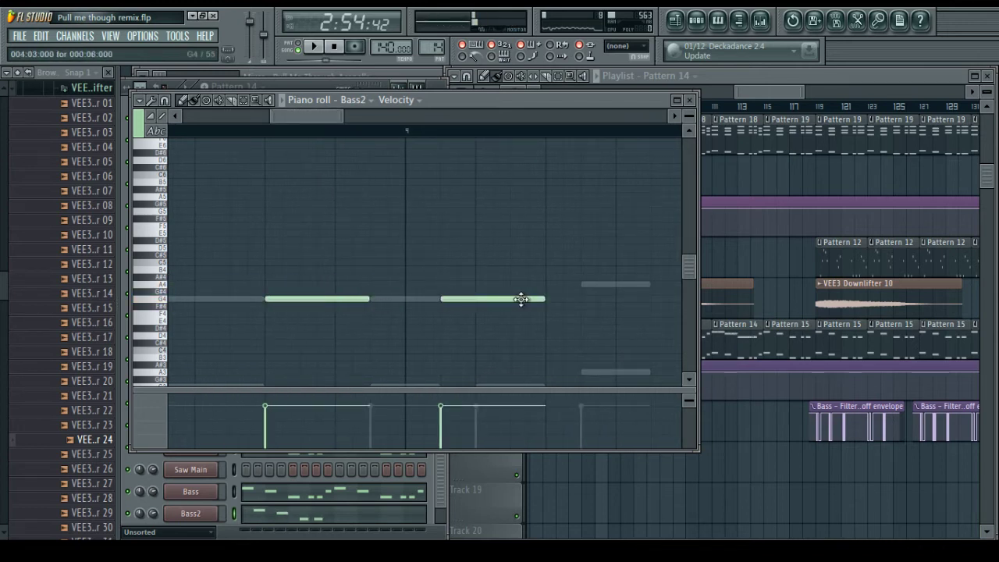
{"action": "left_click_drag", "start_coordinate": [321, 119], "coordinate": [348, 118]}
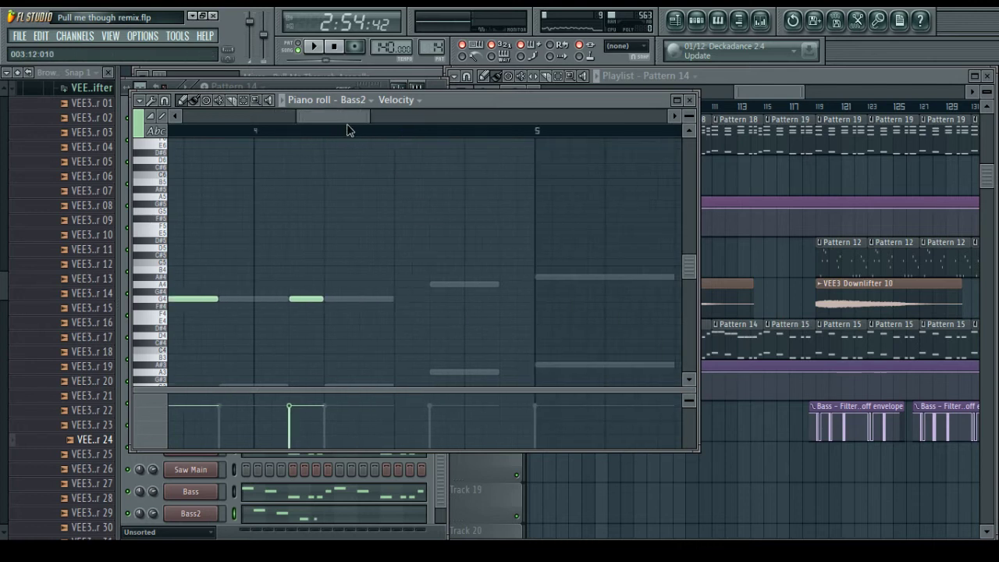
{"action": "left_click", "coordinate": [476, 284]}
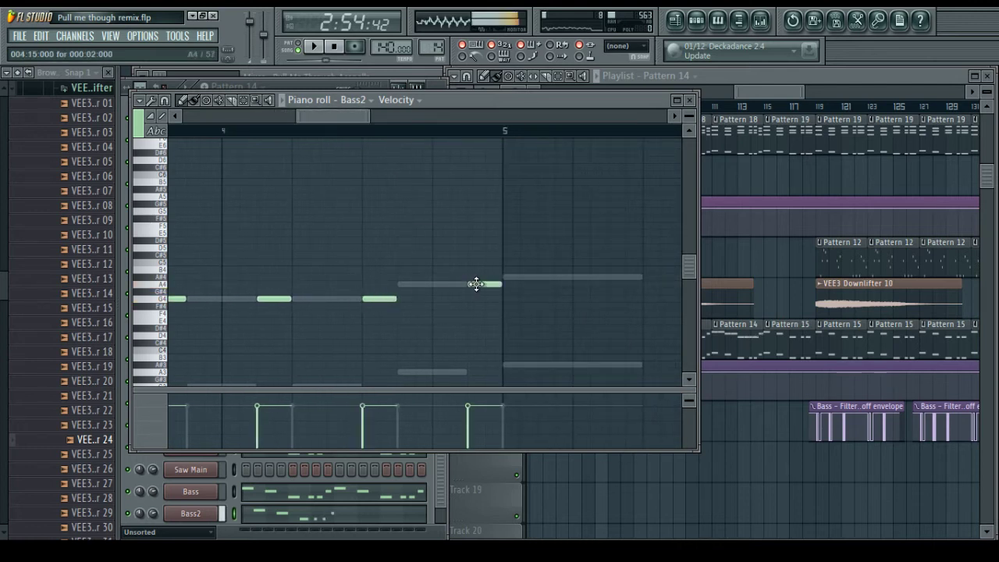
{"action": "scroll", "coordinate": [364, 132], "scroll_direction": "down", "scroll_amount": 5}
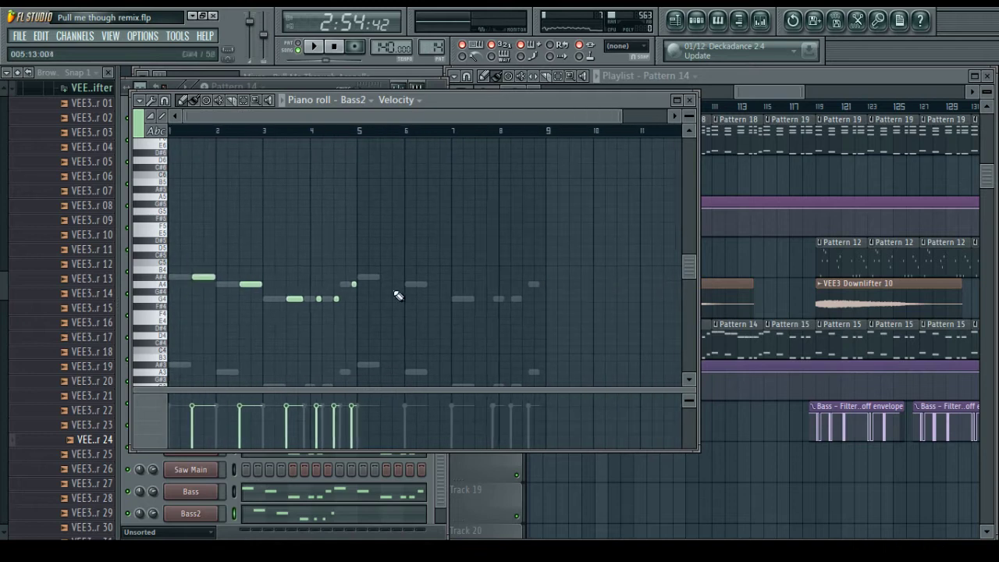
Copy the six notes four bars later and close the piano roll
{"action": "left_click_drag", "start_coordinate": [391, 352], "coordinate": [151, 221]}
{"action": "left_click_drag", "start_coordinate": [197, 279], "coordinate": [388, 279]}
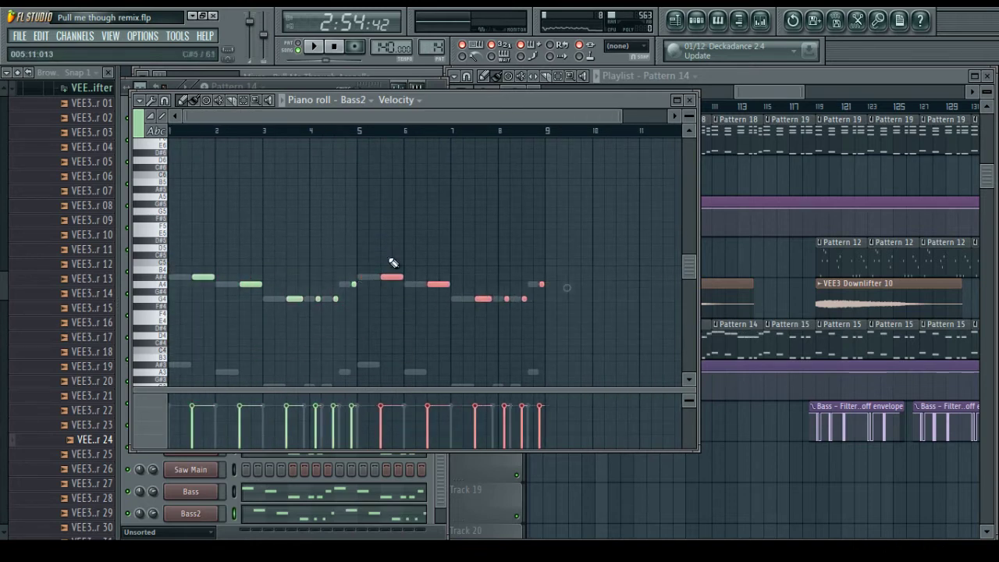
{"action": "left_click", "coordinate": [691, 100]}
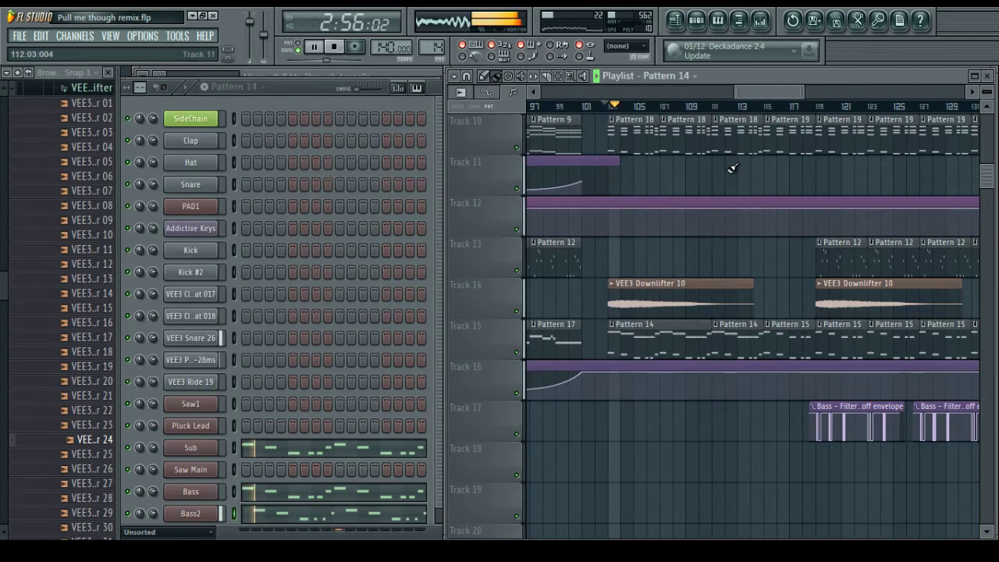
{"action": "left_click_drag", "start_coordinate": [767, 92], "coordinate": [770, 111]}
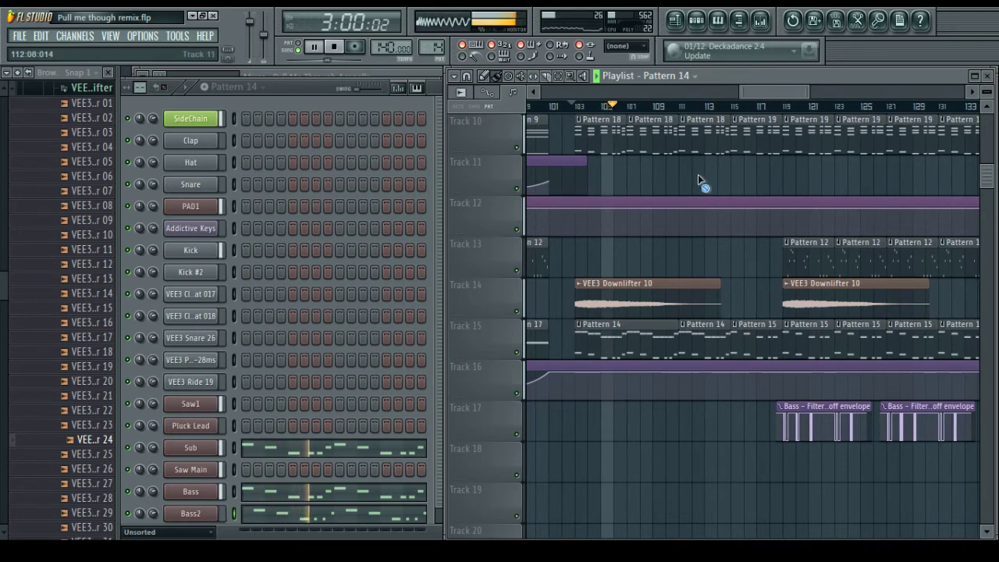
{"action": "left_click_drag", "start_coordinate": [755, 96], "coordinate": [763, 98]}
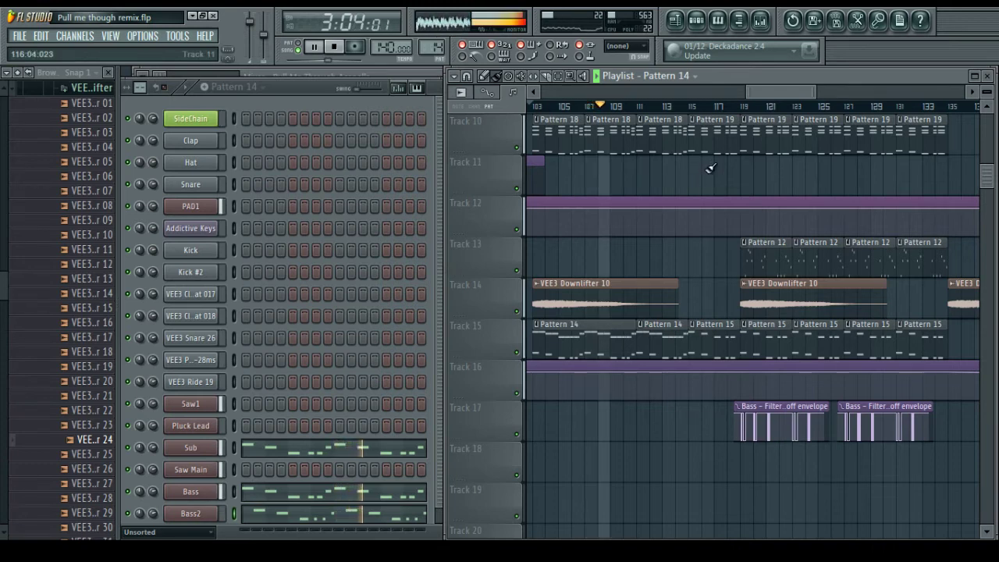
{"action": "scroll", "coordinate": [706, 168], "scroll_direction": "up", "scroll_amount": 5}
{"action": "scroll", "coordinate": [604, 273], "scroll_direction": "down", "scroll_amount": 5}
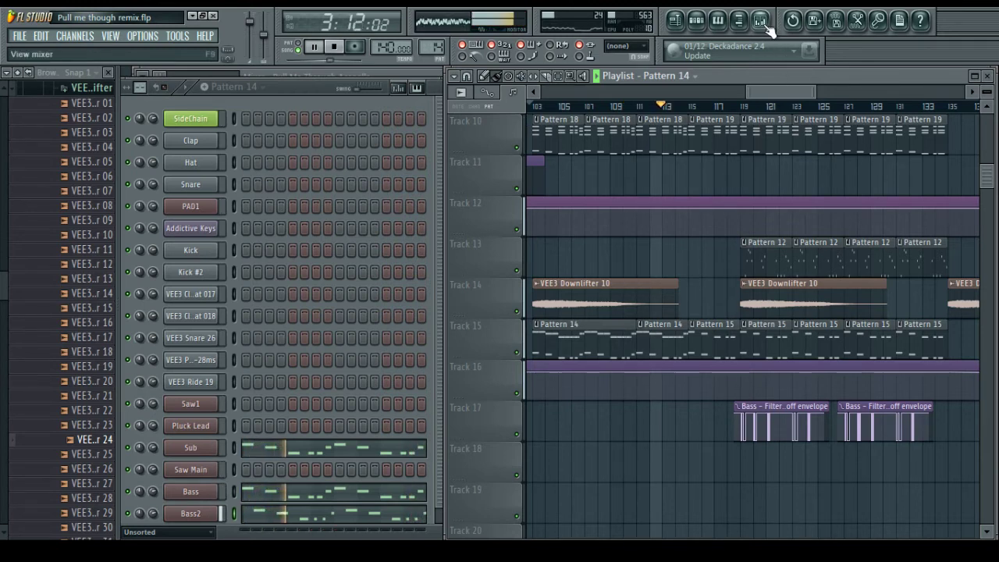
{"action": "left_click_drag", "start_coordinate": [767, 89], "coordinate": [773, 96]}
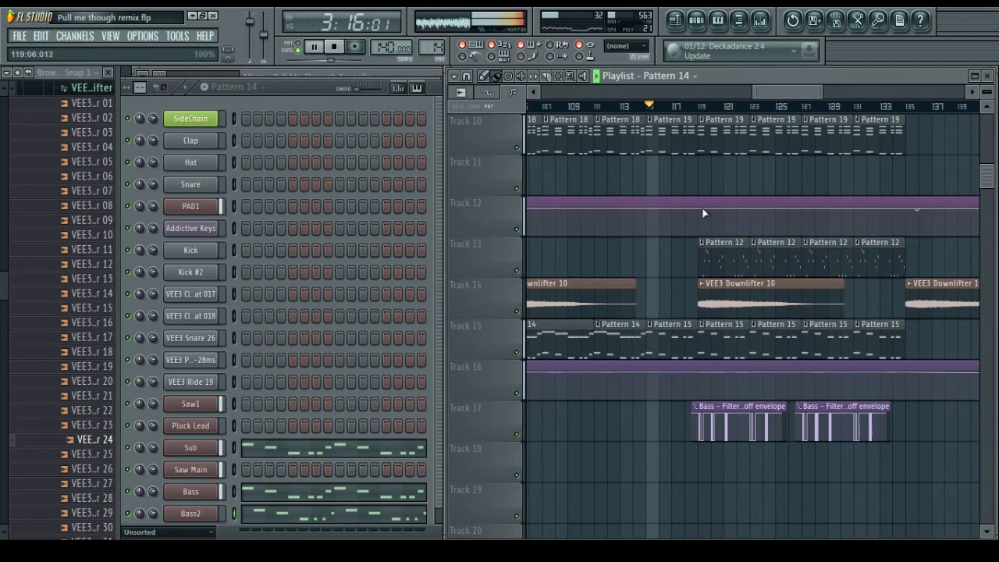
{"action": "double_click", "coordinate": [663, 342]}
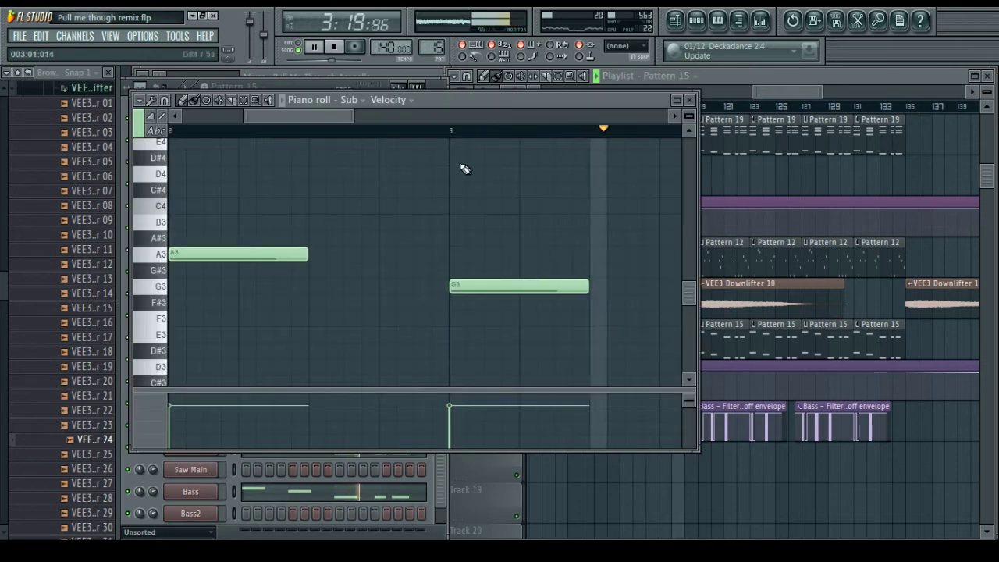
{"action": "right_click", "coordinate": [195, 521]}
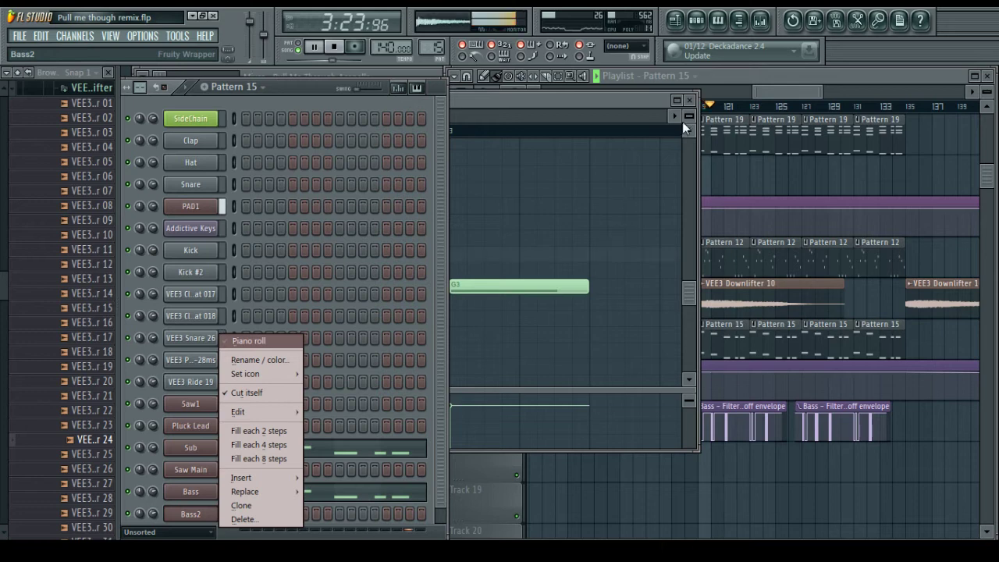
{"action": "left_click", "coordinate": [689, 100]}
{"action": "left_click_drag", "start_coordinate": [774, 93], "coordinate": [760, 93]}
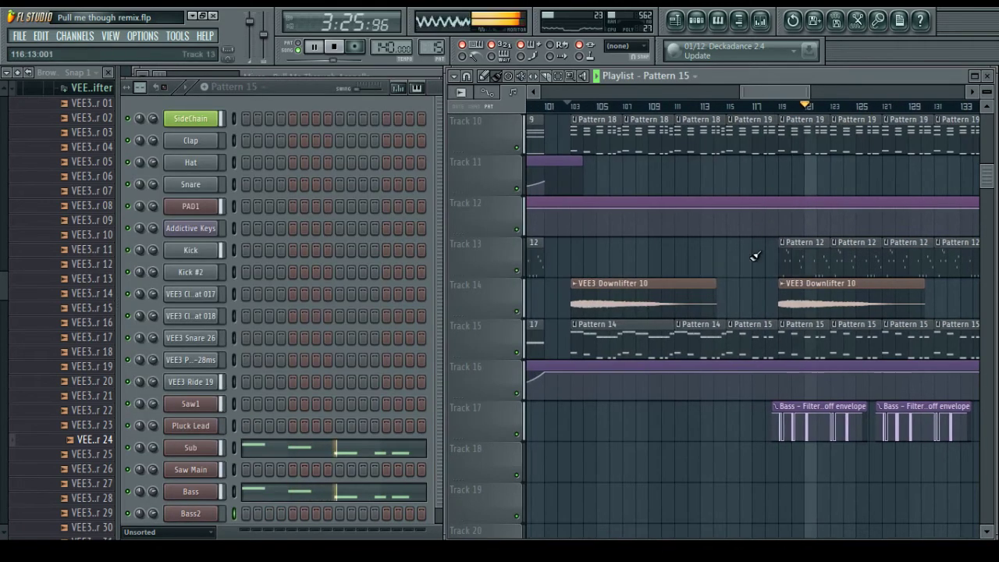
{"action": "double_click", "coordinate": [598, 339]}
{"action": "right_click", "coordinate": [204, 515]}
{"action": "mouse_move", "coordinate": [289, 412]}
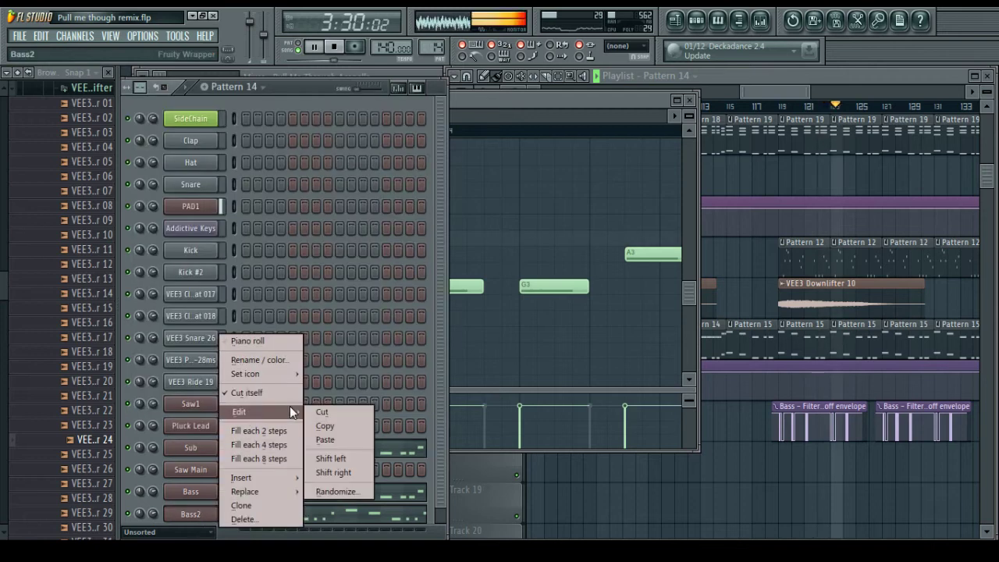
{"action": "left_click", "coordinate": [343, 411]}
{"action": "left_click", "coordinate": [634, 505]}
{"action": "scroll", "coordinate": [708, 312], "scroll_direction": "up", "scroll_amount": 2}
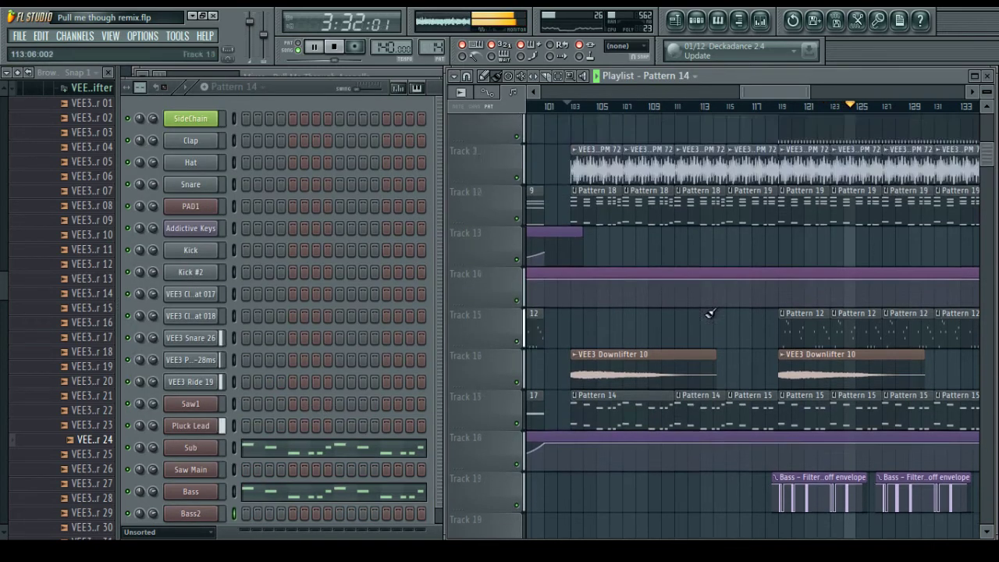
{"action": "scroll", "coordinate": [722, 268], "scroll_direction": "down", "scroll_amount": 2}
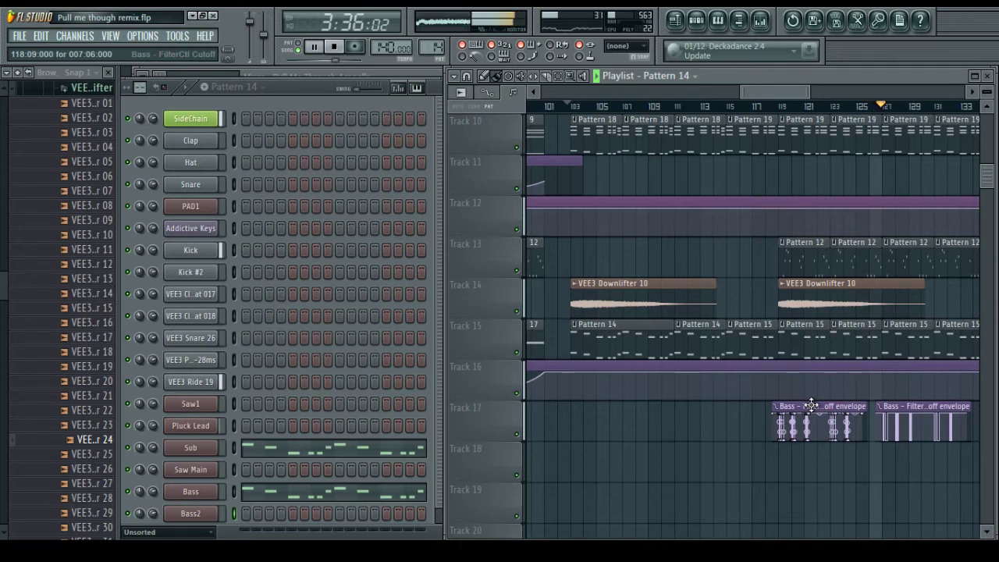
Copy Track 17's Bass FilterCtl cutoff envelope clips back to bar 103 and show the Mixer
{"action": "left_click_drag", "start_coordinate": [811, 404], "coordinate": [698, 413]}
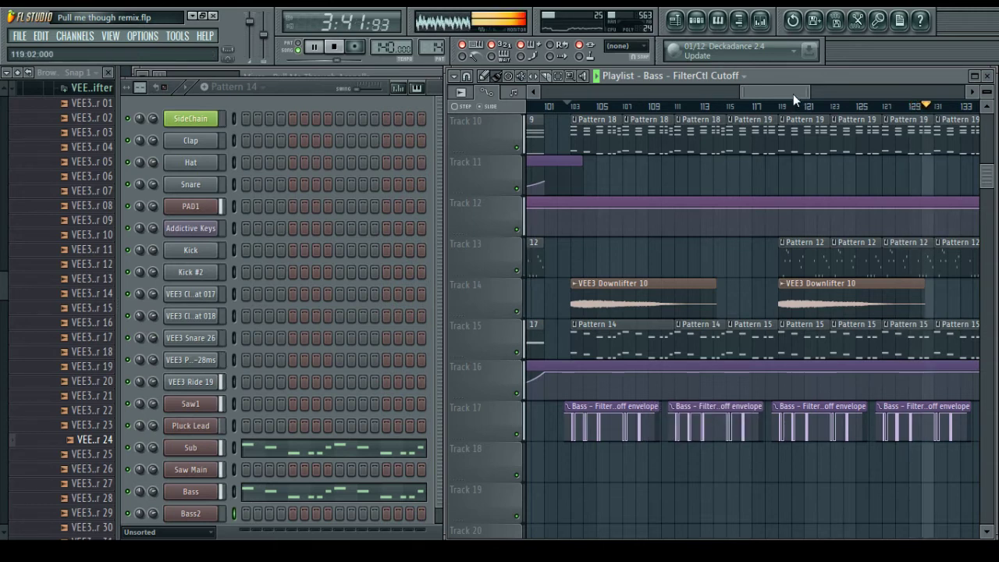
{"action": "left_click_drag", "start_coordinate": [793, 94], "coordinate": [813, 100]}
{"action": "scroll", "coordinate": [897, 178], "scroll_direction": "up", "scroll_amount": 1}
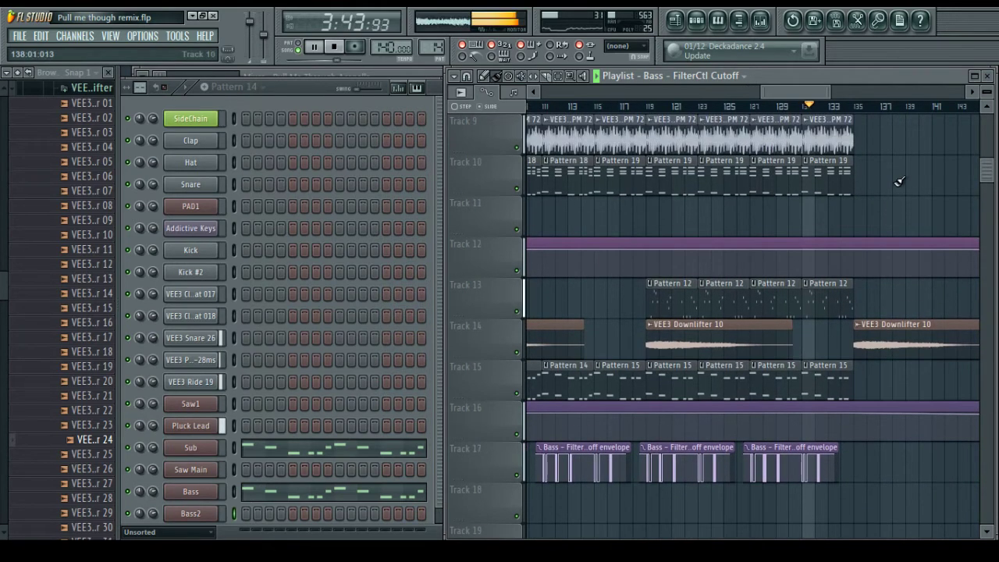
{"action": "left_click", "coordinate": [758, 23]}
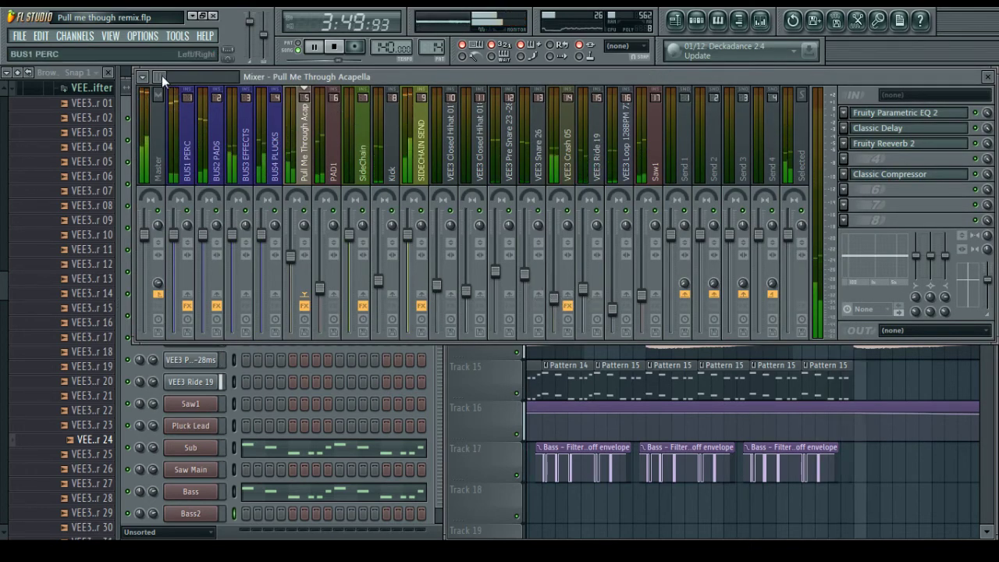
Restart playback and pull the Bass1 fader to about -7.1 dB
{"action": "left_click_drag", "start_coordinate": [162, 76], "coordinate": [170, 82]}
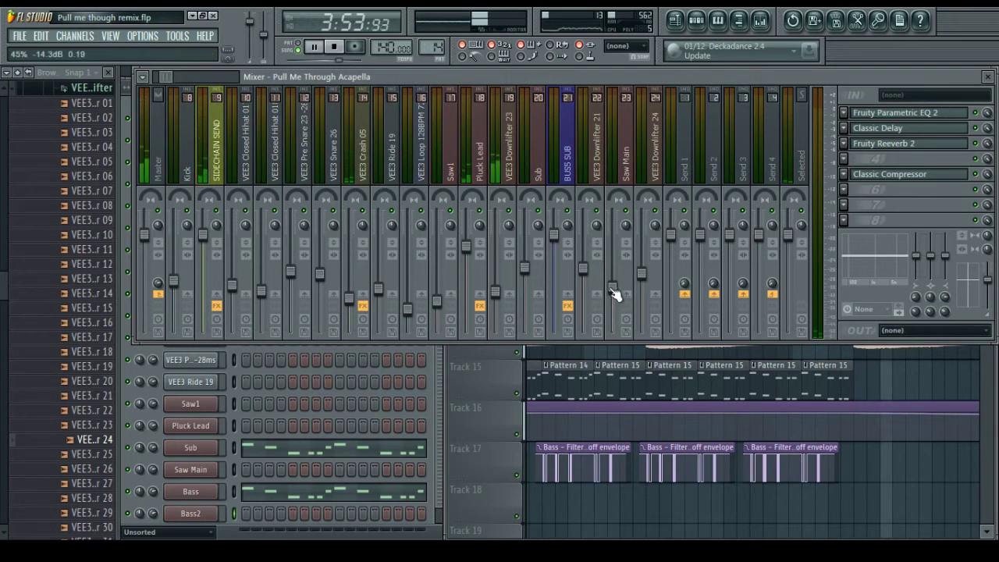
{"action": "key", "text": "space"}
{"action": "left_click_drag", "start_coordinate": [162, 75], "coordinate": [170, 81]}
{"action": "left_click_drag", "start_coordinate": [523, 260], "coordinate": [528, 267]}
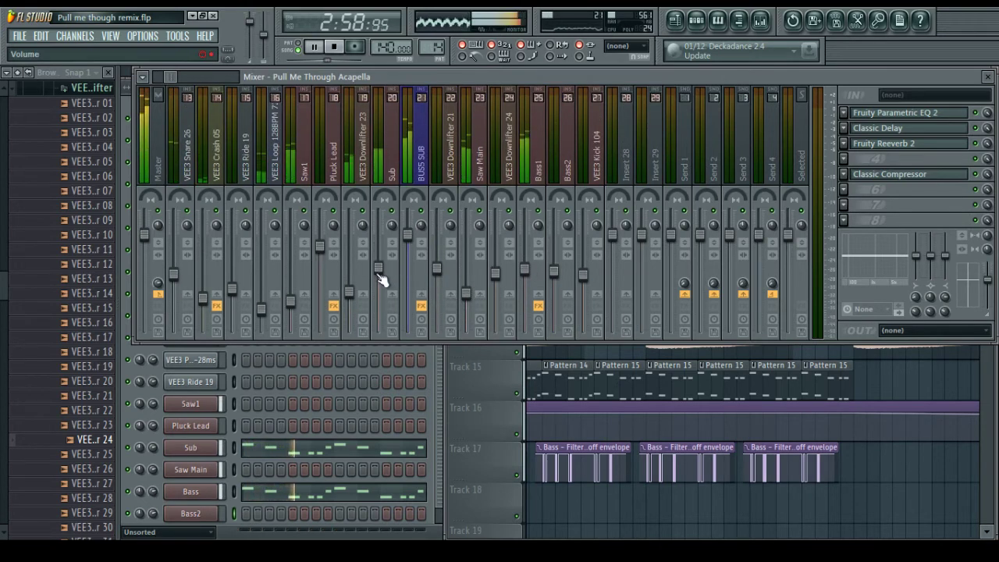
Adjust the Saw1, Saw Main and PAD1 tracks, raise the Kick to -11.2 dB, and return to the playlist
{"action": "left_click", "coordinate": [295, 304]}
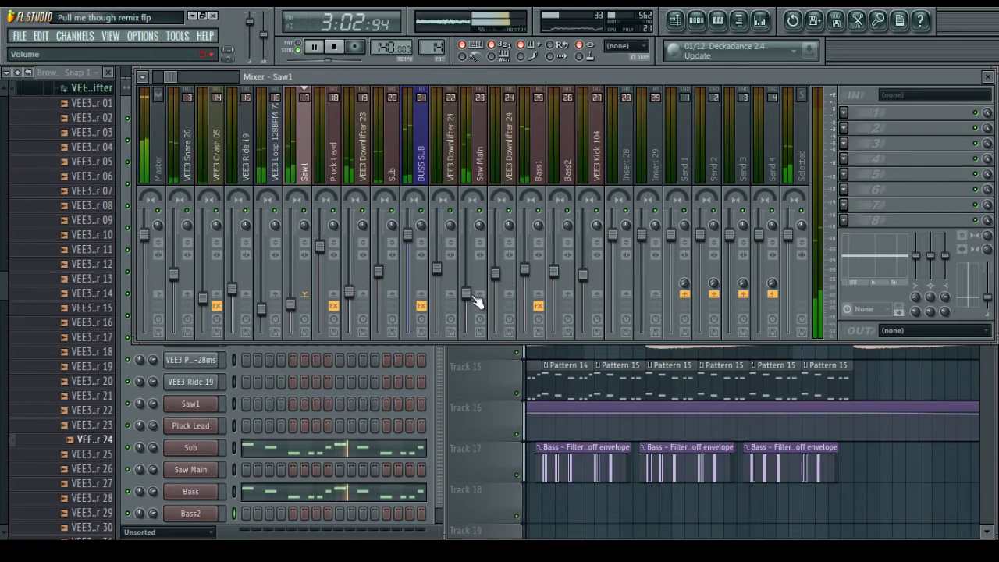
{"action": "left_click", "coordinate": [476, 302]}
{"action": "left_click_drag", "start_coordinate": [169, 78], "coordinate": [156, 78]}
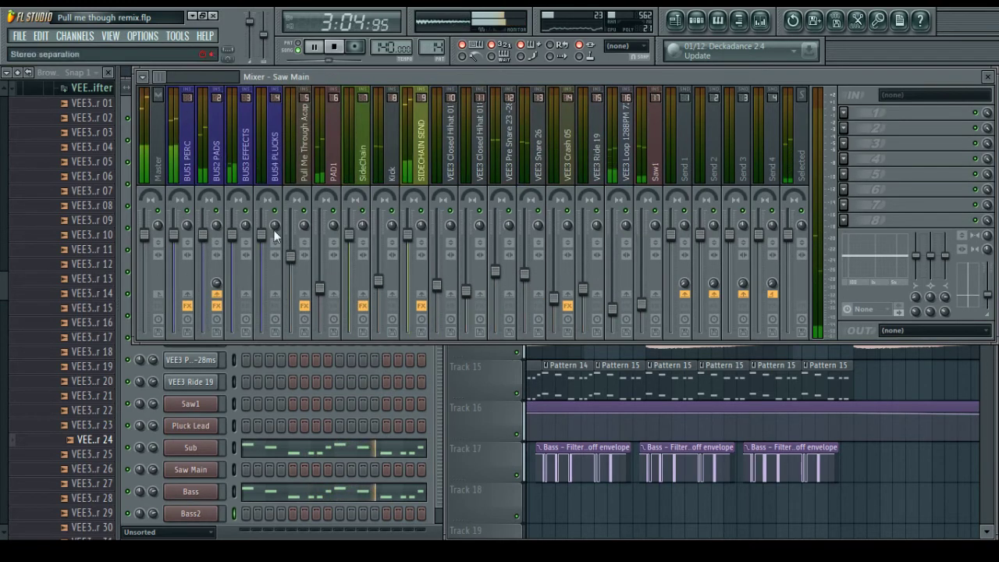
{"action": "left_click", "coordinate": [320, 291]}
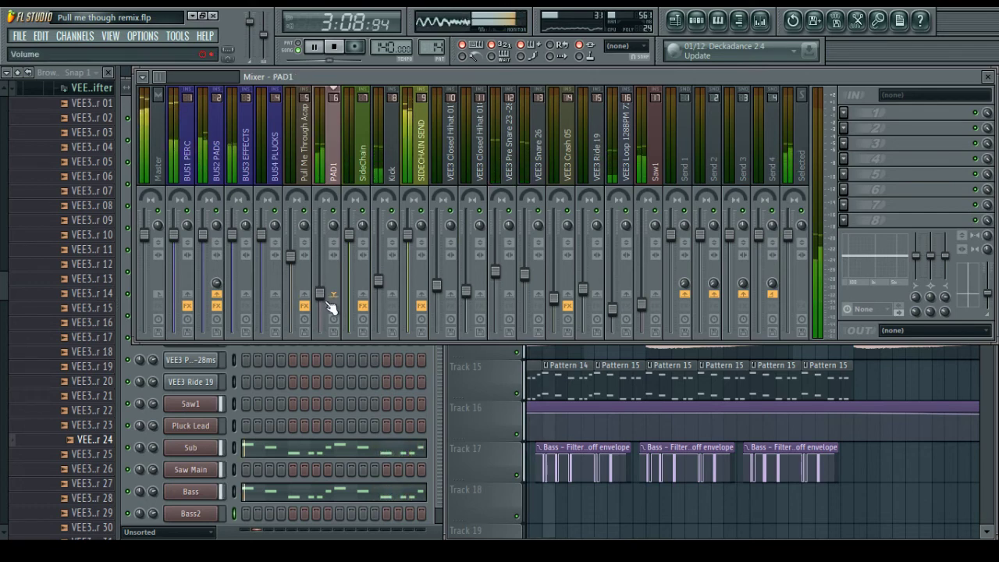
{"action": "left_click", "coordinate": [378, 281]}
{"action": "left_click_drag", "start_coordinate": [378, 280], "coordinate": [378, 277]}
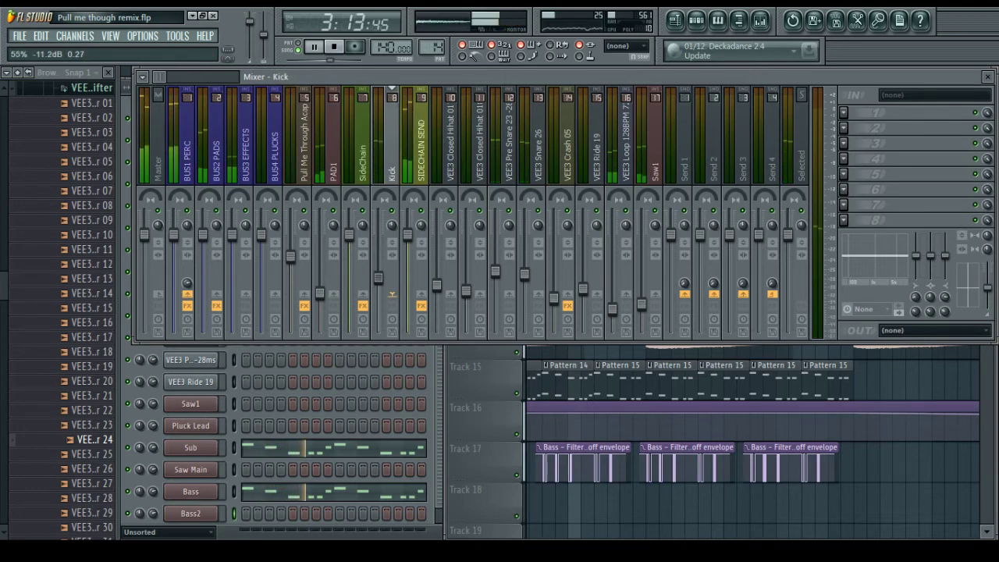
{"action": "left_click", "coordinate": [616, 510]}
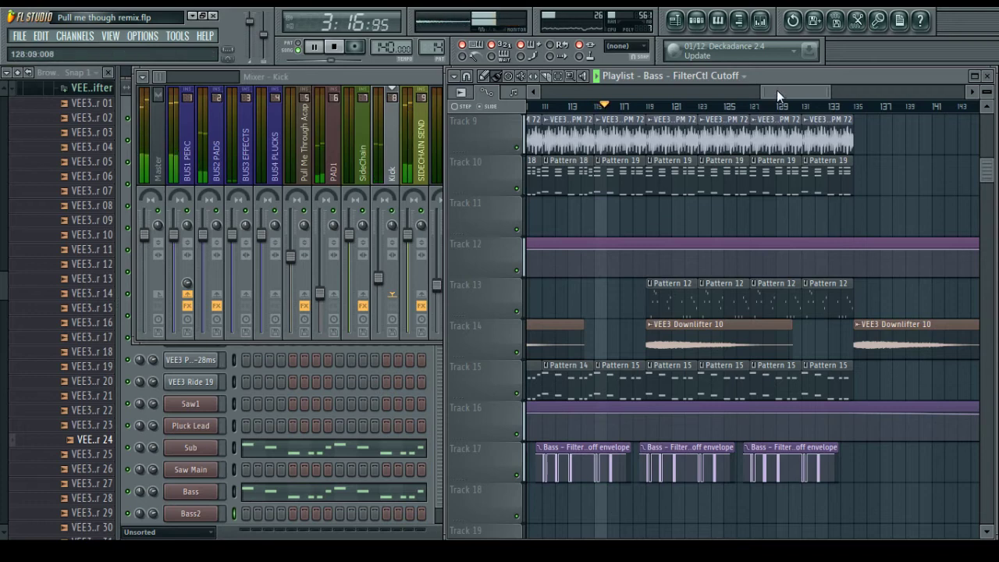
Paint two Pattern 7 clips into the gap on Track 6
{"action": "mouse_move", "coordinate": [776, 90]}
{"action": "left_mouse_down"}
{"action": "mouse_move", "coordinate": [799, 88]}
{"action": "mouse_move", "coordinate": [785, 88]}
{"action": "left_mouse_up"}
{"action": "scroll", "coordinate": [776, 183], "scroll_direction": "up", "scroll_amount": 6}
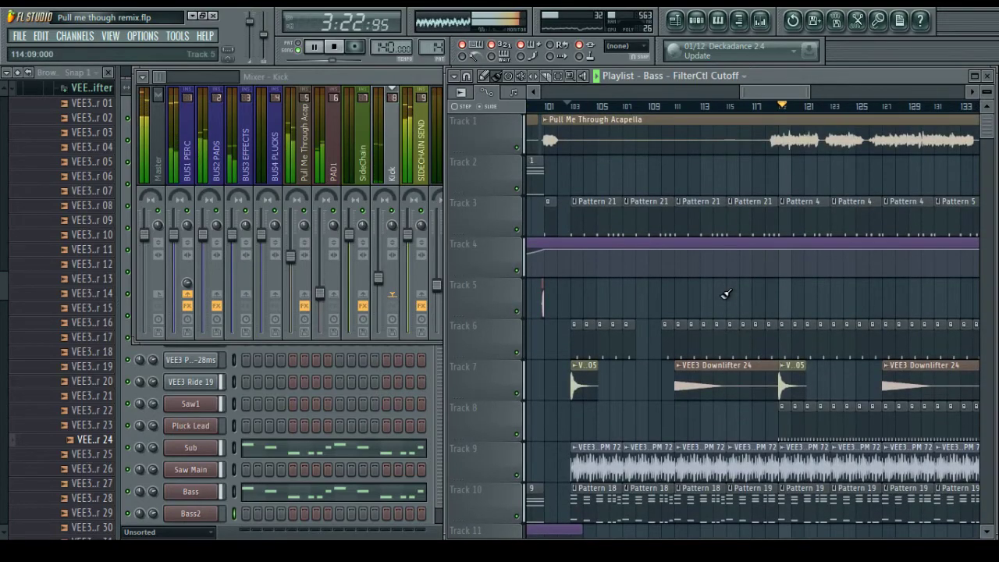
{"action": "left_click_drag", "start_coordinate": [768, 89], "coordinate": [781, 88]}
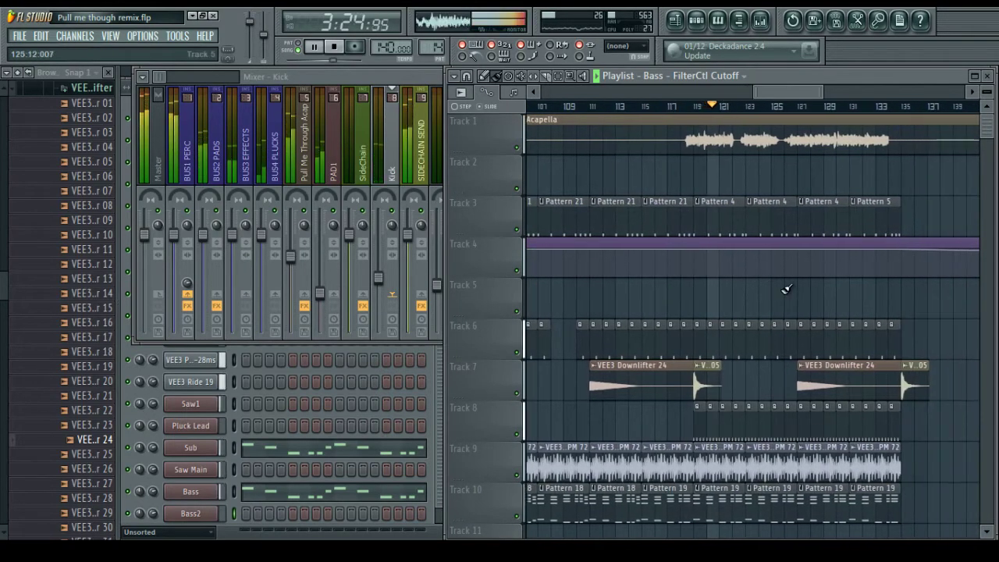
{"action": "scroll", "coordinate": [785, 289], "scroll_direction": "down", "scroll_amount": 3}
{"action": "scroll", "coordinate": [702, 226], "scroll_direction": "up", "scroll_amount": 2}
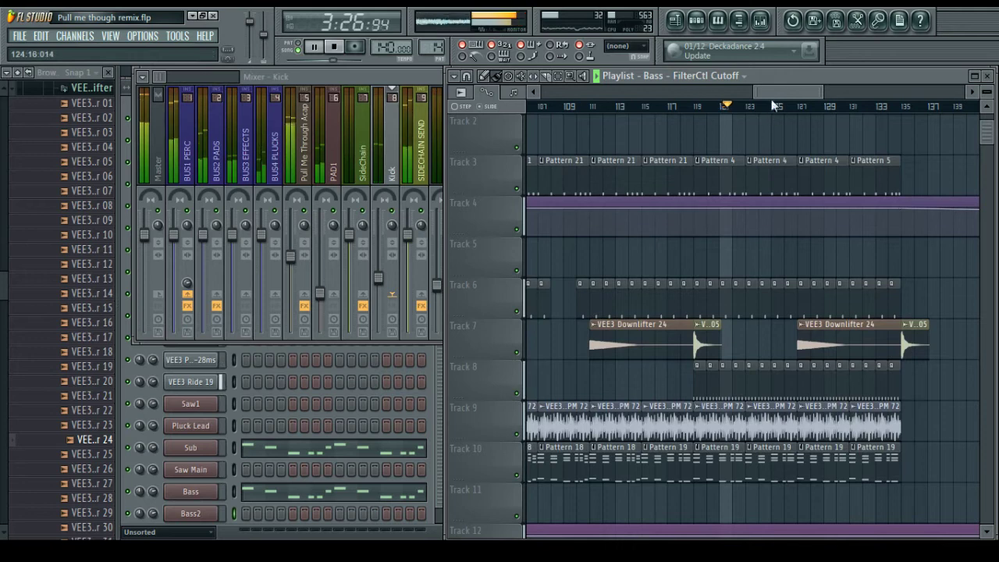
{"action": "left_click_drag", "start_coordinate": [773, 92], "coordinate": [748, 92]}
{"action": "left_click", "coordinate": [713, 303]}
{"action": "left_click", "coordinate": [729, 302]}
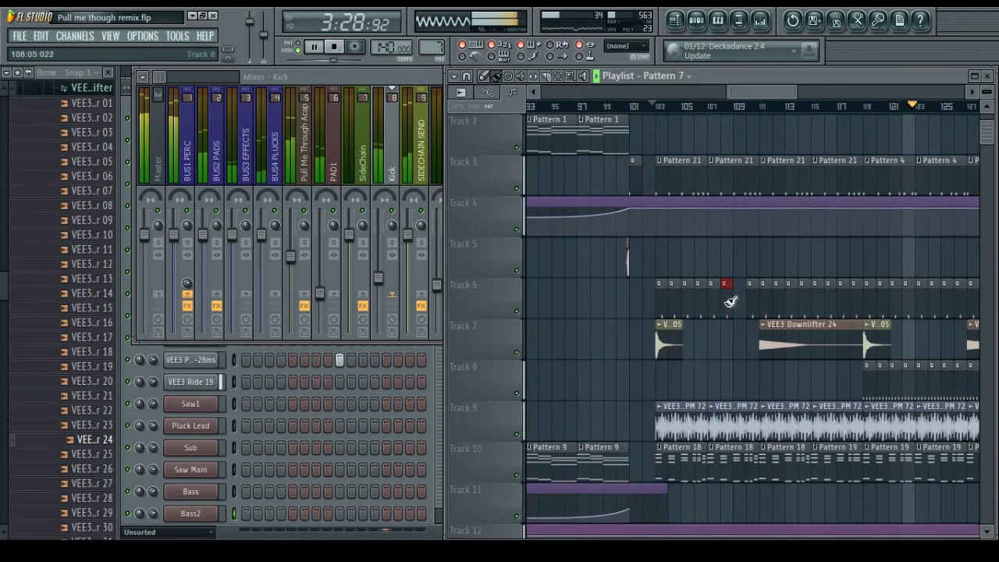
{"action": "left_click_drag", "start_coordinate": [730, 302], "coordinate": [738, 304]}
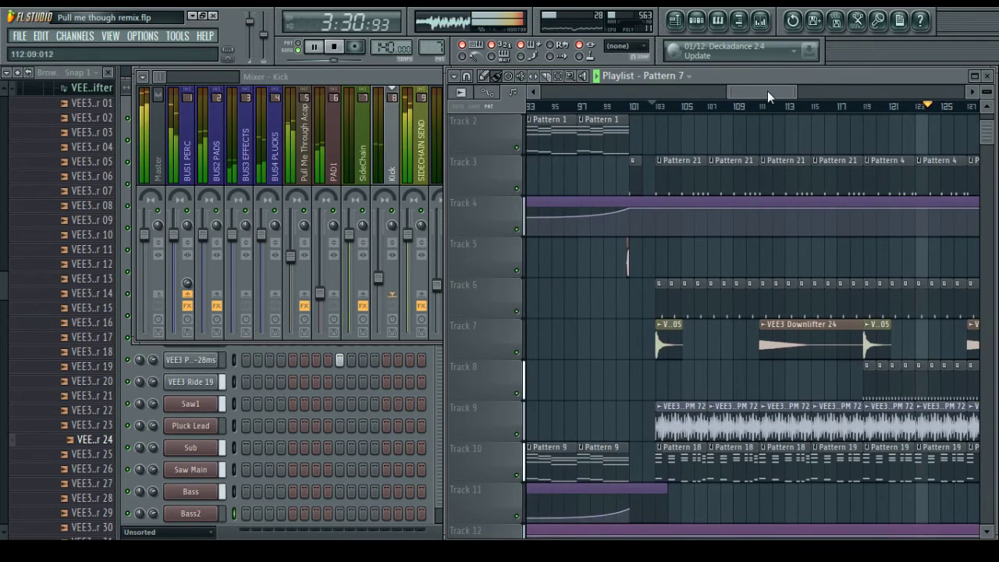
Paint Pattern 6 clips along Track 5 to about bar 135 and save the project
{"action": "scroll", "coordinate": [767, 91], "scroll_direction": "right", "scroll_amount": 5}
{"action": "scroll", "coordinate": [802, 242], "scroll_direction": "down", "scroll_amount": 7}
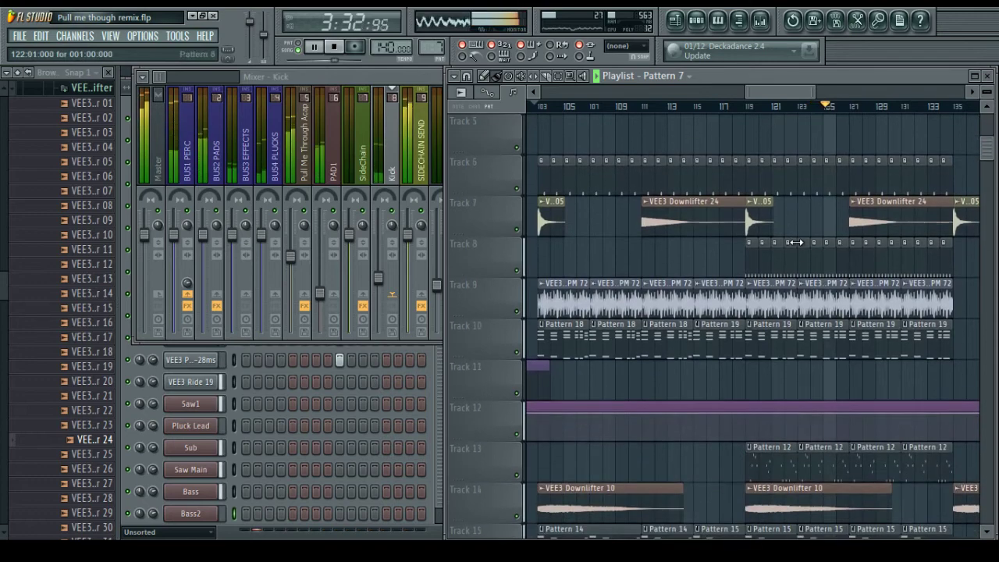
{"action": "scroll", "coordinate": [799, 163], "scroll_direction": "up", "scroll_amount": 8}
{"action": "left_click_drag", "start_coordinate": [788, 94], "coordinate": [767, 98]}
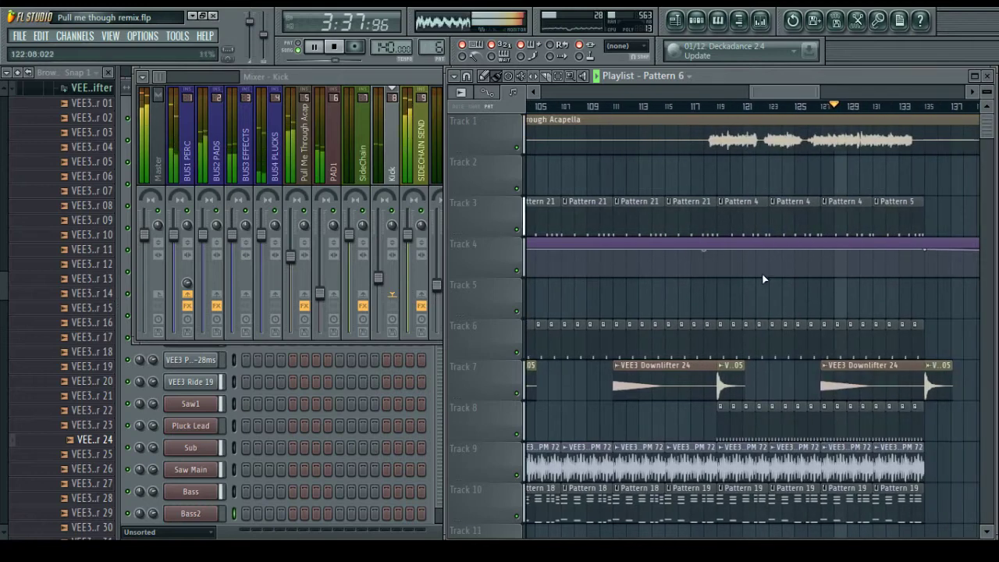
{"action": "mouse_move", "coordinate": [730, 295]}
{"action": "left_mouse_down"}
{"action": "mouse_move", "coordinate": [905, 292]}
{"action": "mouse_move", "coordinate": [945, 308]}
{"action": "left_mouse_up"}
{"action": "left_click", "coordinate": [722, 298]}
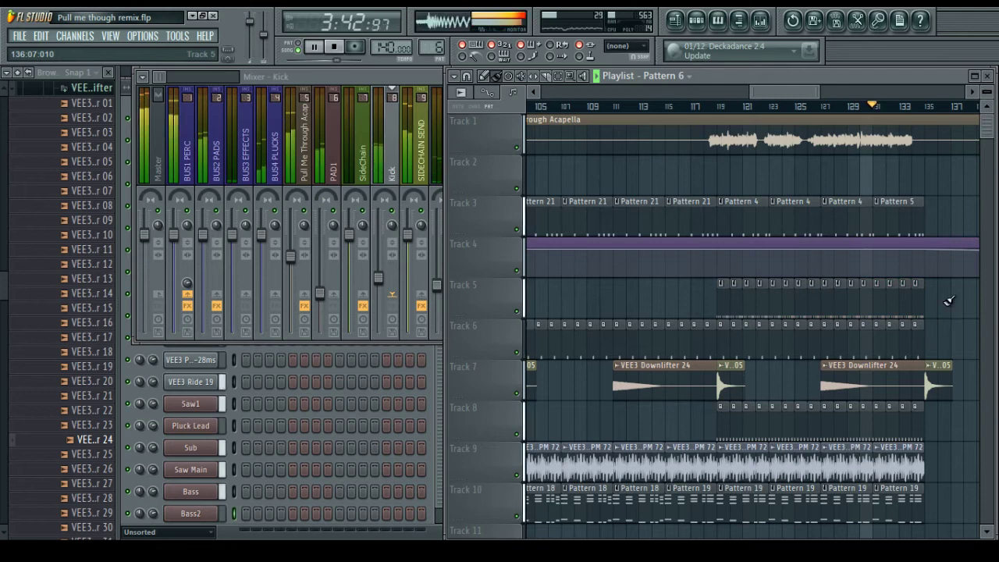
{"action": "key", "text": "ctrl+s"}
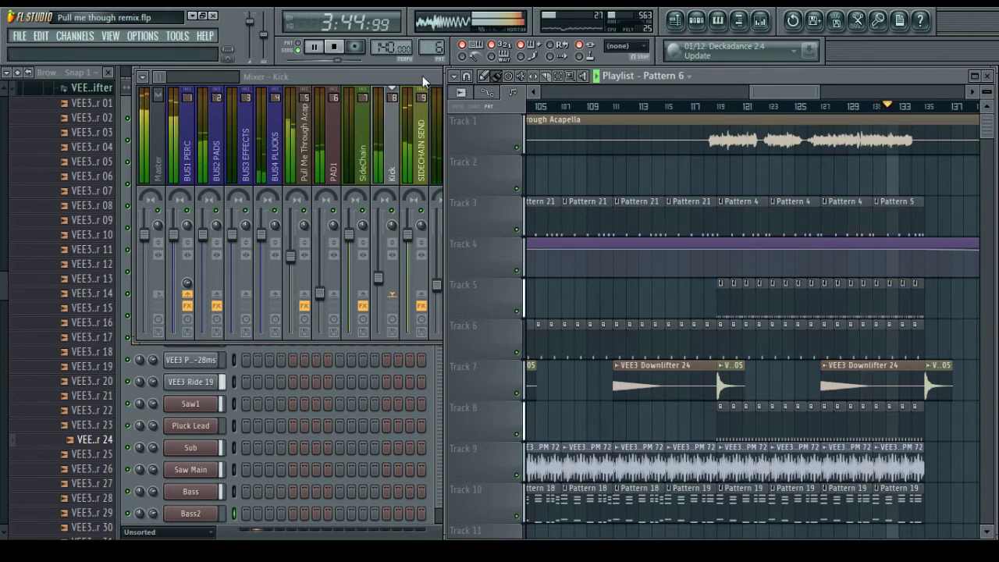
{"action": "left_click_drag", "start_coordinate": [768, 92], "coordinate": [565, 92]}
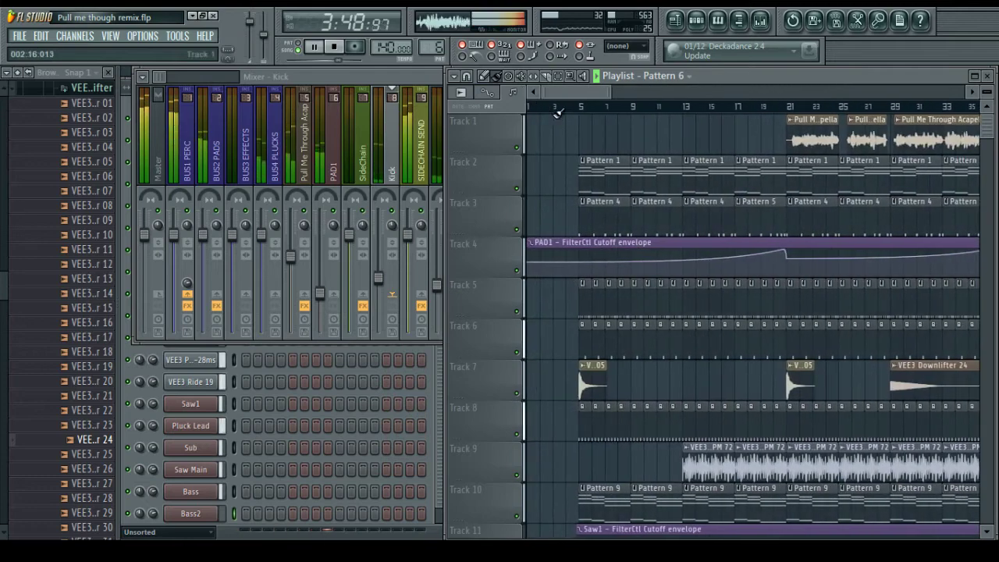
Check the Saw1 and BUS3 EFFECTS mixer tracks without adding any effect
{"action": "scroll", "coordinate": [575, 109], "scroll_direction": "up", "scroll_amount": 5}
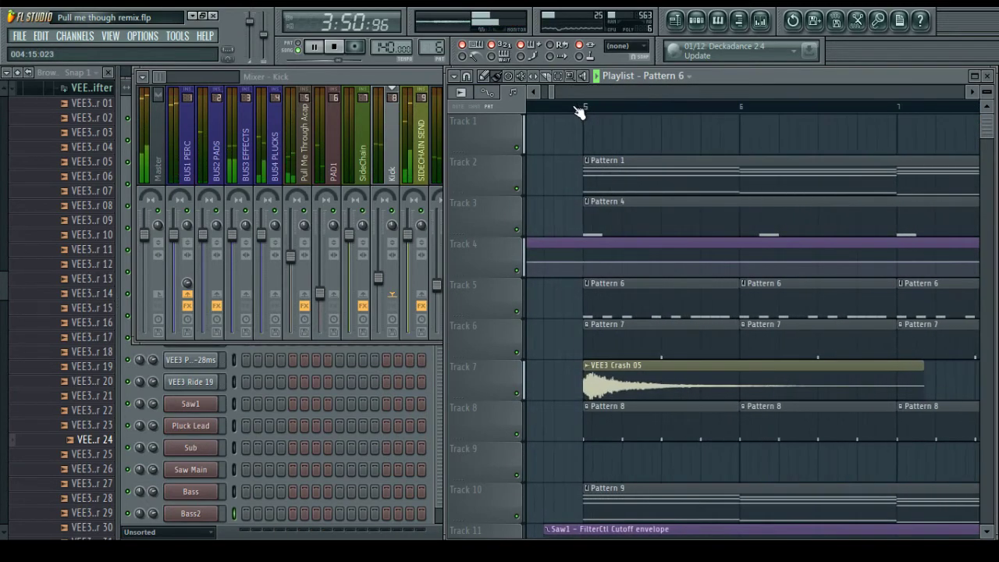
{"action": "scroll", "coordinate": [575, 108], "scroll_direction": "down", "scroll_amount": 6}
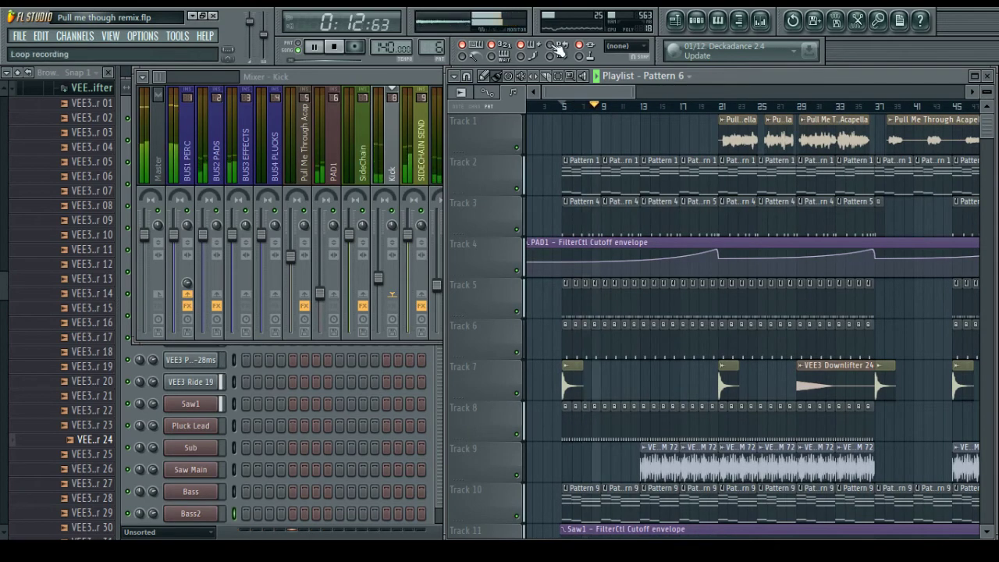
{"action": "left_click_drag", "start_coordinate": [555, 96], "coordinate": [560, 98]}
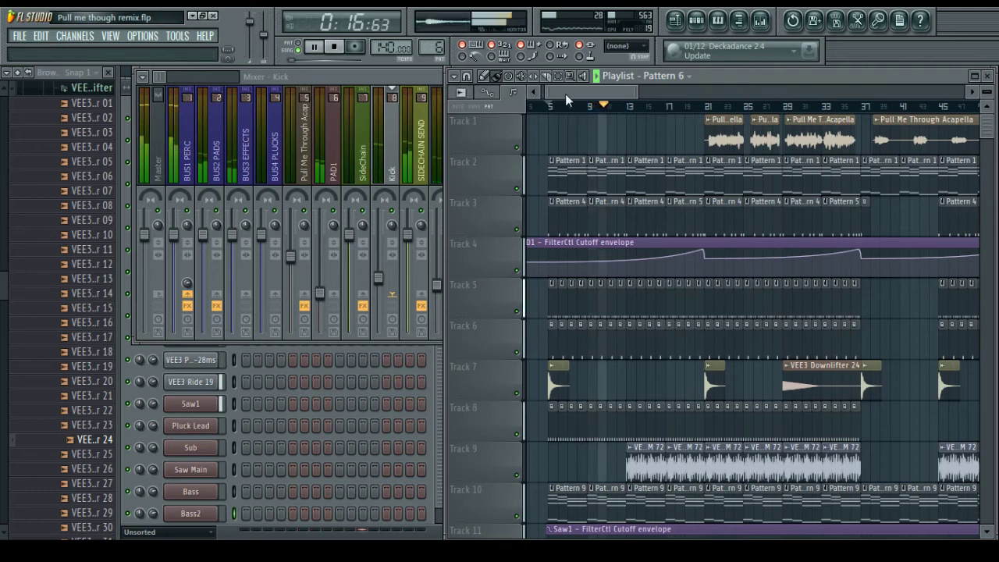
{"action": "left_click", "coordinate": [433, 79]}
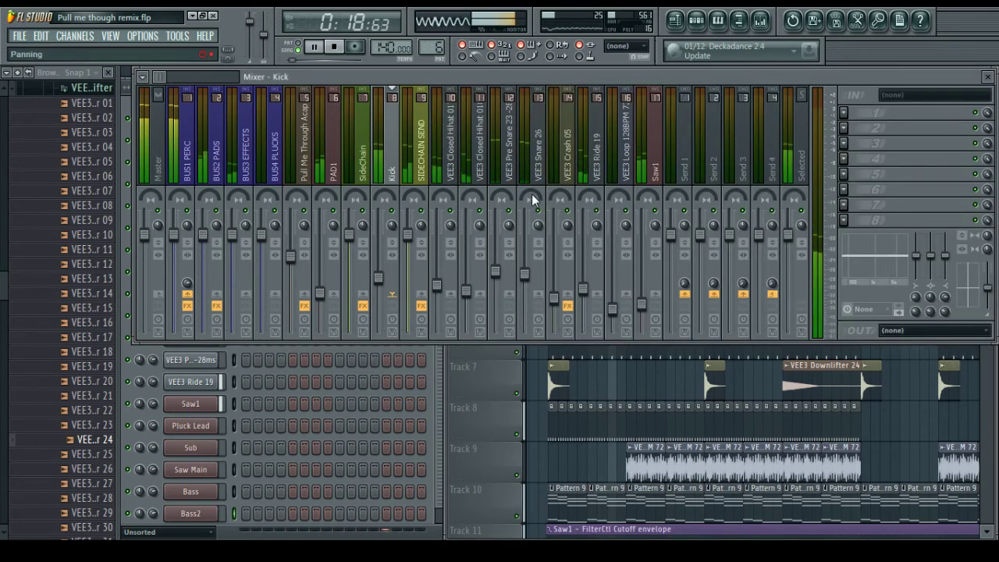
{"action": "left_click", "coordinate": [646, 308]}
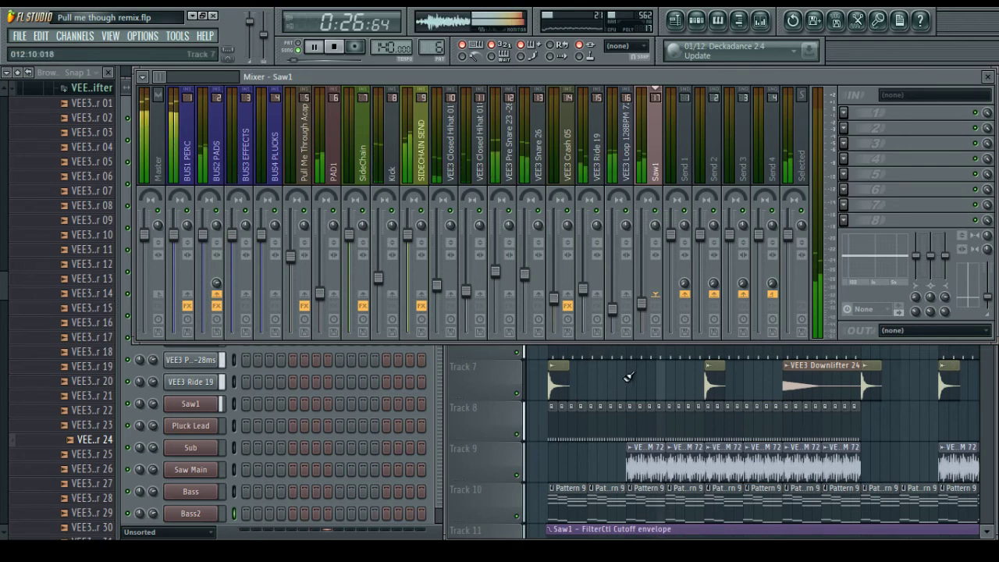
{"action": "left_click", "coordinate": [253, 166]}
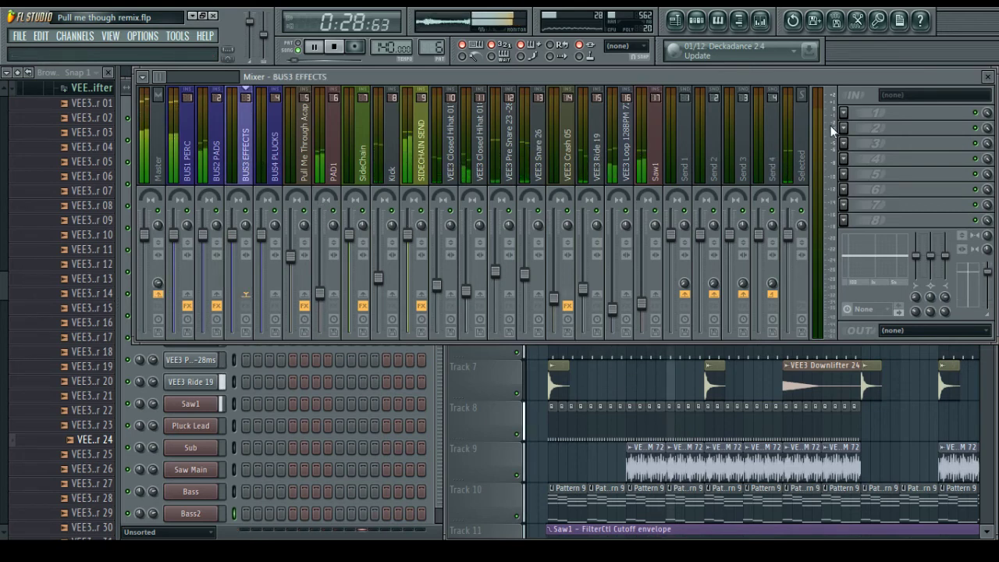
{"action": "left_click", "coordinate": [843, 112]}
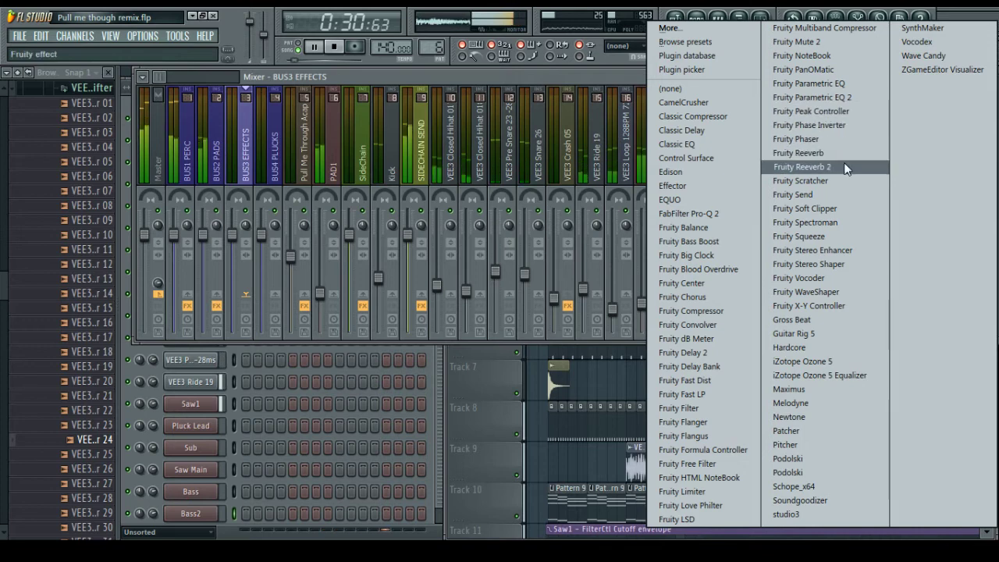
{"action": "left_click", "coordinate": [628, 71]}
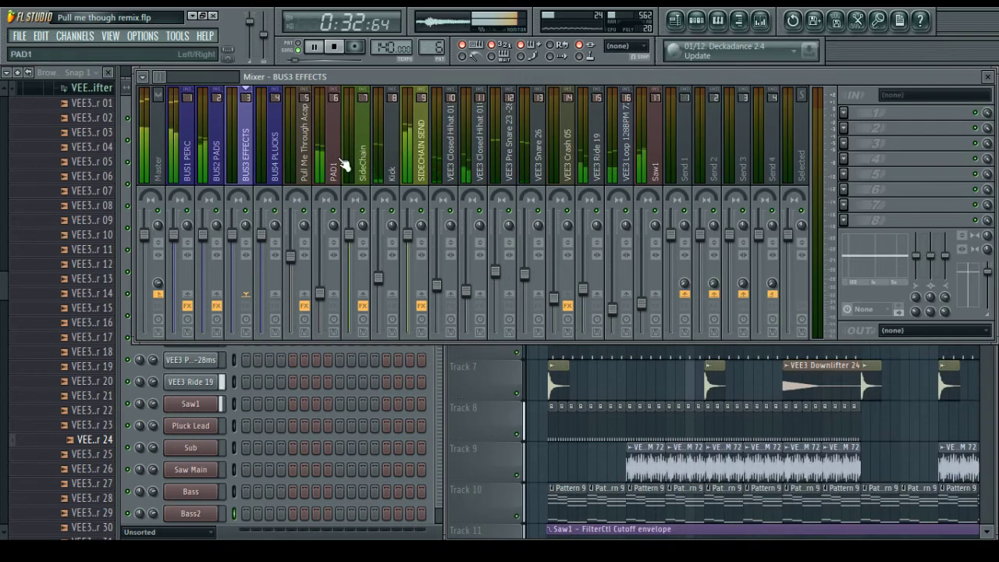
{"action": "left_click", "coordinate": [608, 372]}
Insert Fruity Parametric EQ 2 on the BUS4 PLUCKS mixer track
{"action": "left_click_drag", "start_coordinate": [592, 91], "coordinate": [620, 98]}
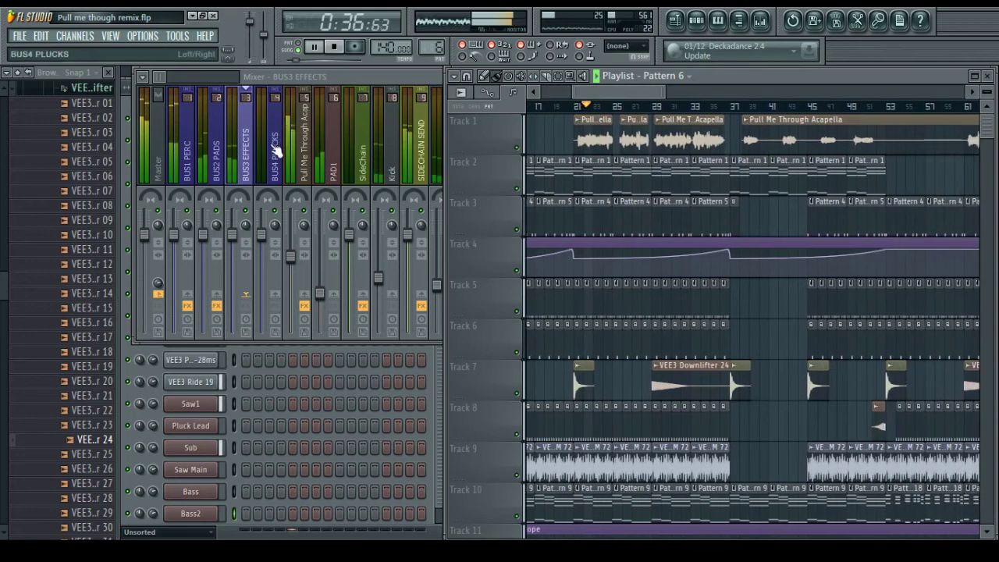
{"action": "left_click", "coordinate": [274, 149]}
{"action": "left_click", "coordinate": [847, 104]}
{"action": "left_click", "coordinate": [846, 103]}
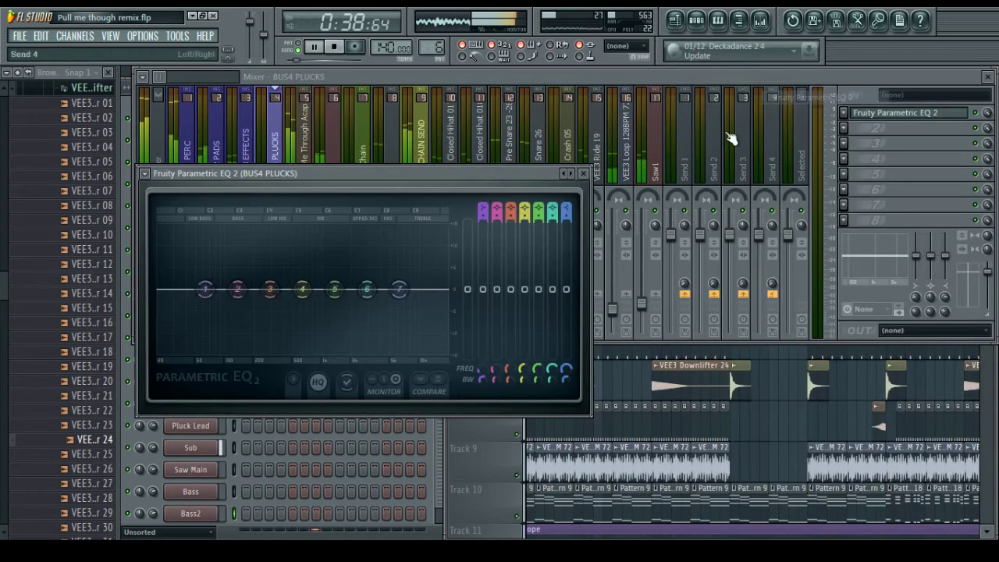
Boost the EQ bands around 1 kHz and 3693 Hz and raise the high shelf
{"action": "left_click_drag", "start_coordinate": [374, 170], "coordinate": [427, 229]}
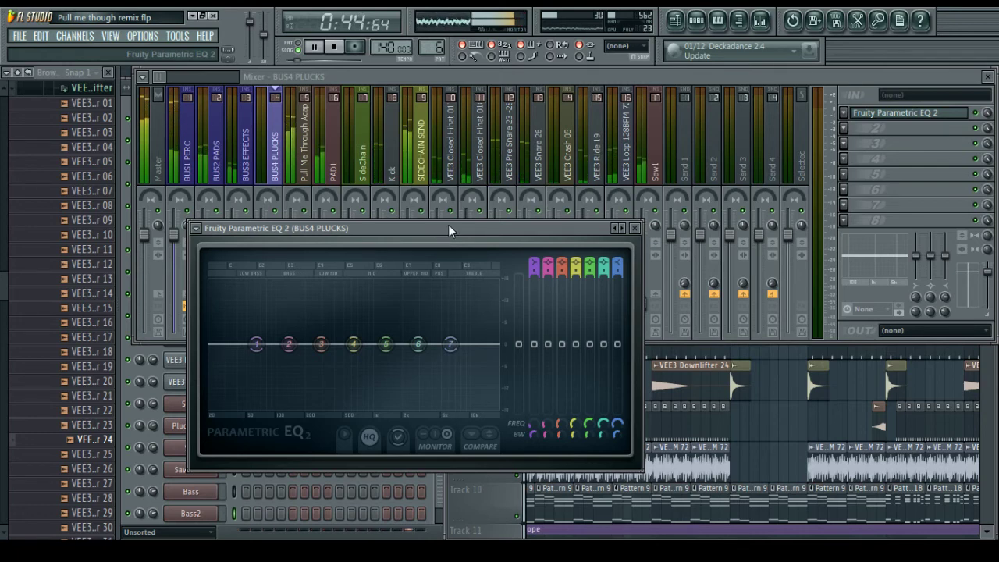
{"action": "left_click", "coordinate": [777, 353]}
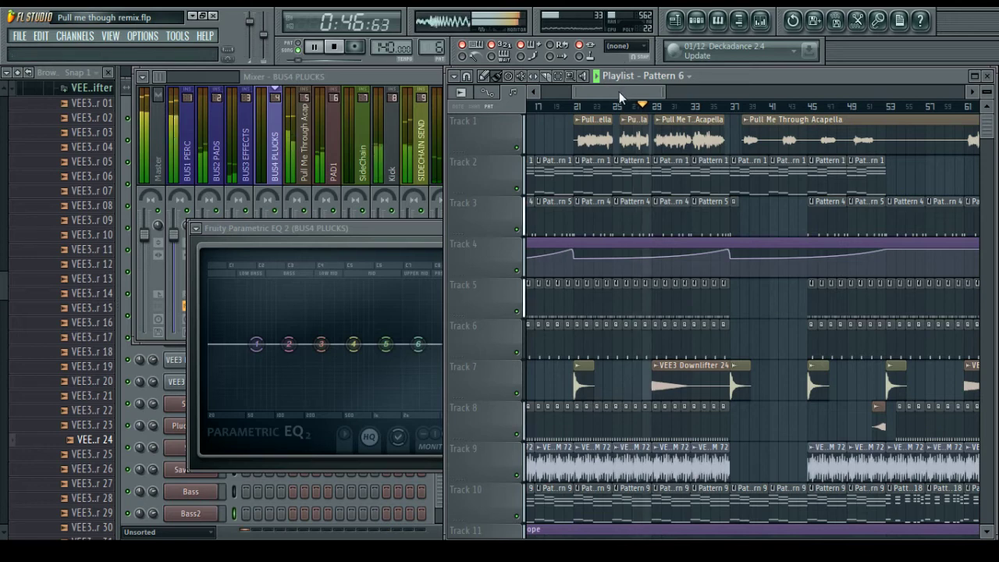
{"action": "left_click_drag", "start_coordinate": [619, 91], "coordinate": [656, 93]}
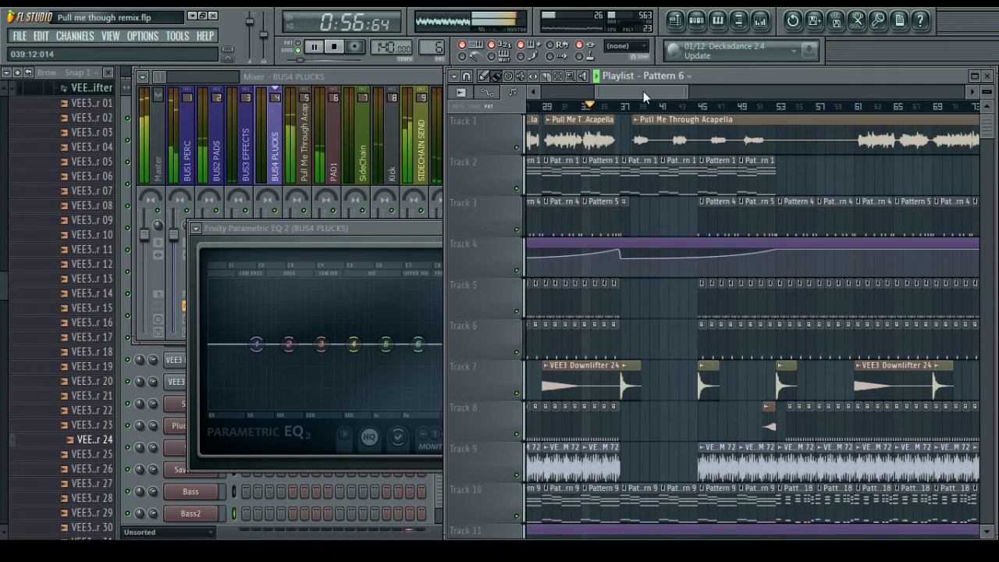
{"action": "left_click", "coordinate": [385, 249]}
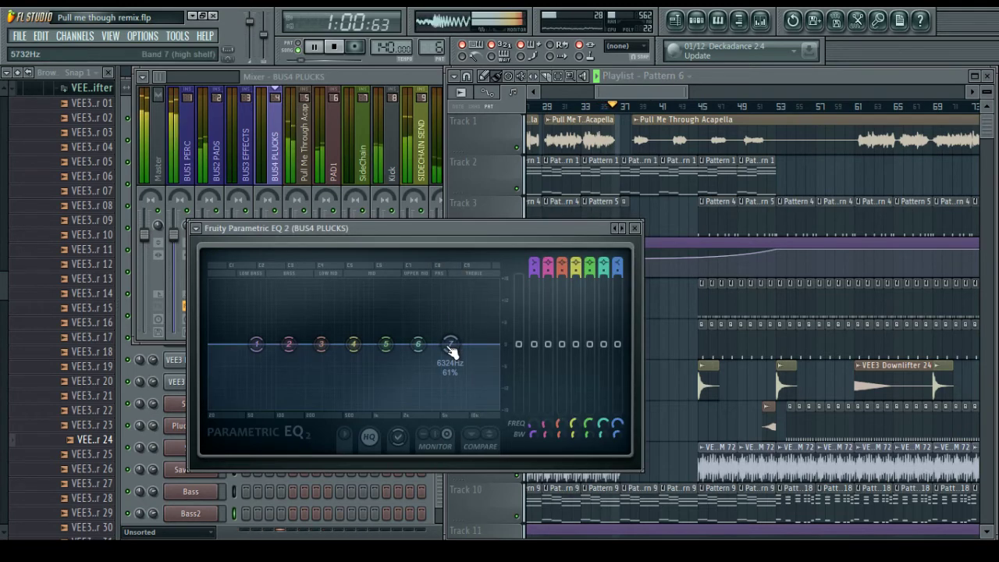
{"action": "left_click_drag", "start_coordinate": [418, 344], "coordinate": [380, 332]}
{"action": "left_click_drag", "start_coordinate": [451, 343], "coordinate": [462, 303]}
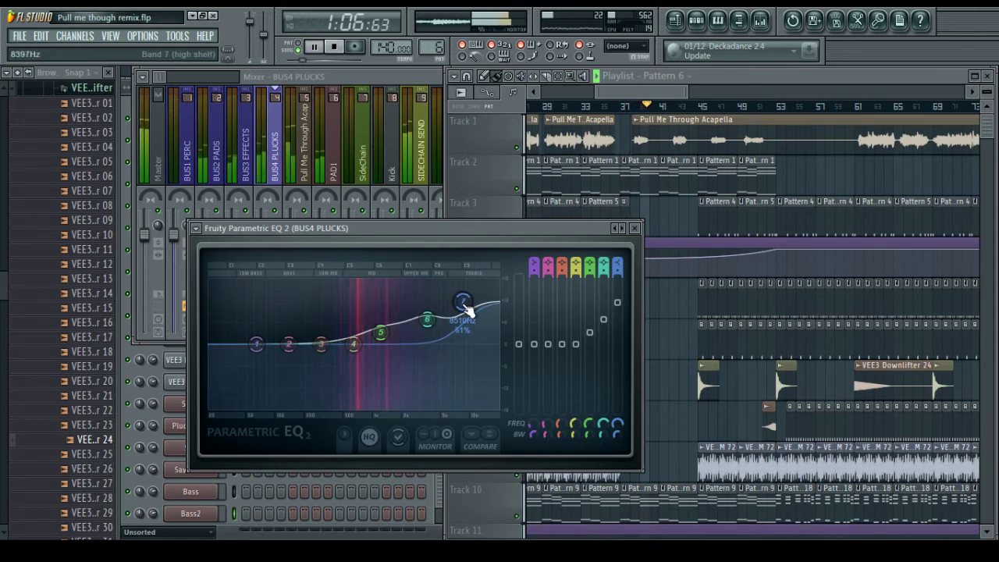
Make the low band a Steep 8 high-pass at about 407 Hz, then close the EQ
{"action": "right_click", "coordinate": [287, 351]}
{"action": "mouse_move", "coordinate": [279, 379]}
{"action": "left_click", "coordinate": [334, 421]}
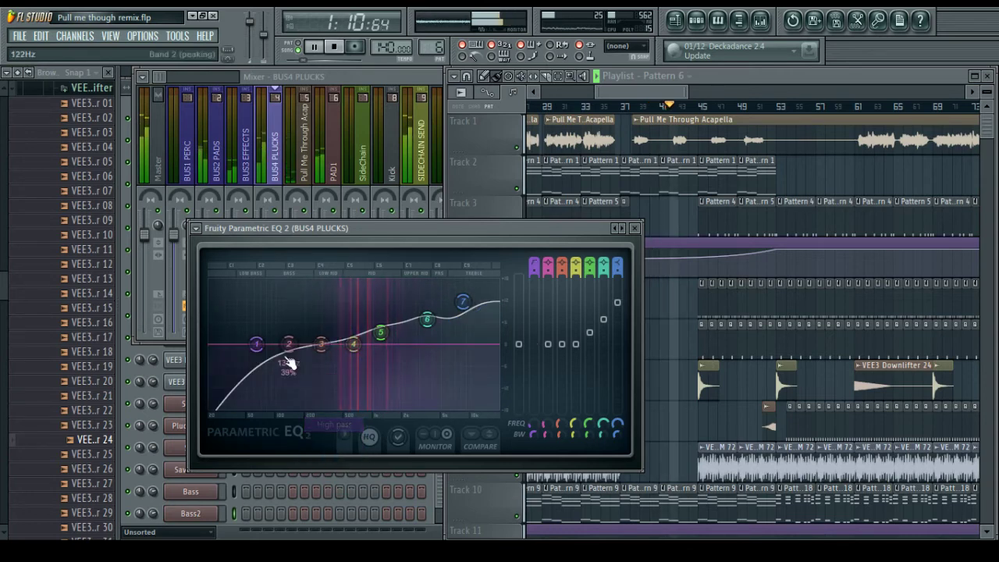
{"action": "left_click_drag", "start_coordinate": [256, 344], "coordinate": [334, 344]}
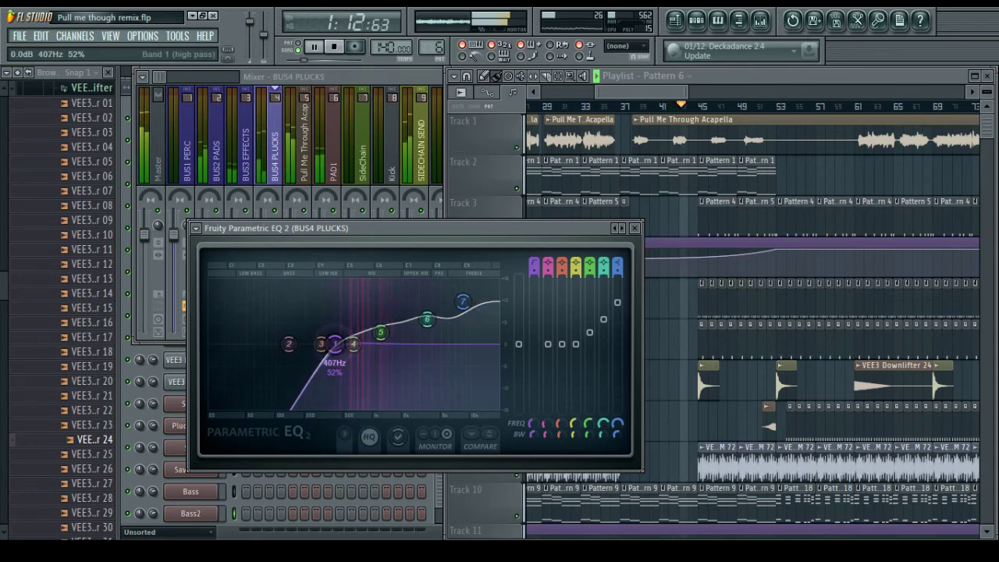
{"action": "right_click", "coordinate": [334, 344]}
{"action": "mouse_move", "coordinate": [351, 401]}
{"action": "left_click", "coordinate": [408, 397]}
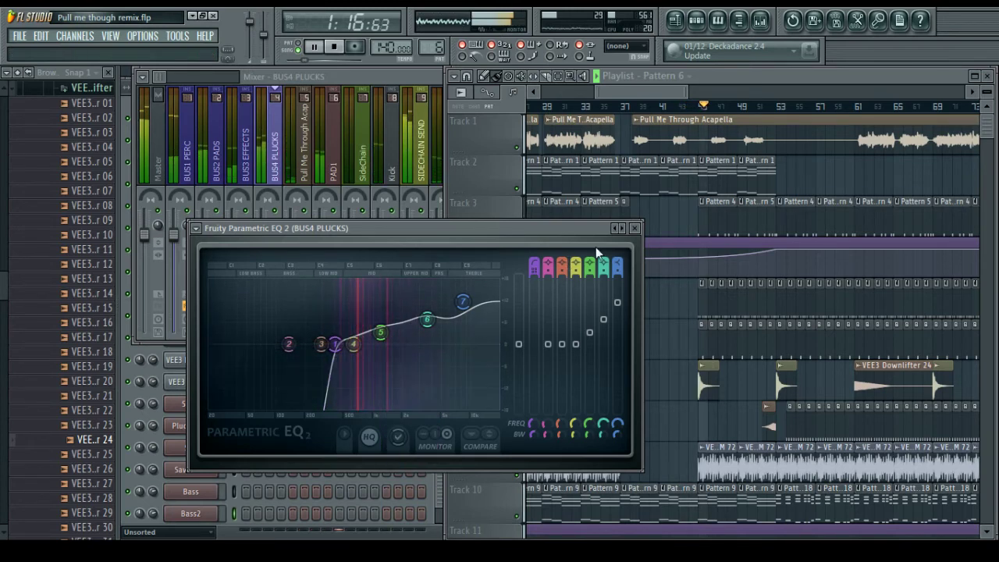
{"action": "left_click", "coordinate": [635, 229]}
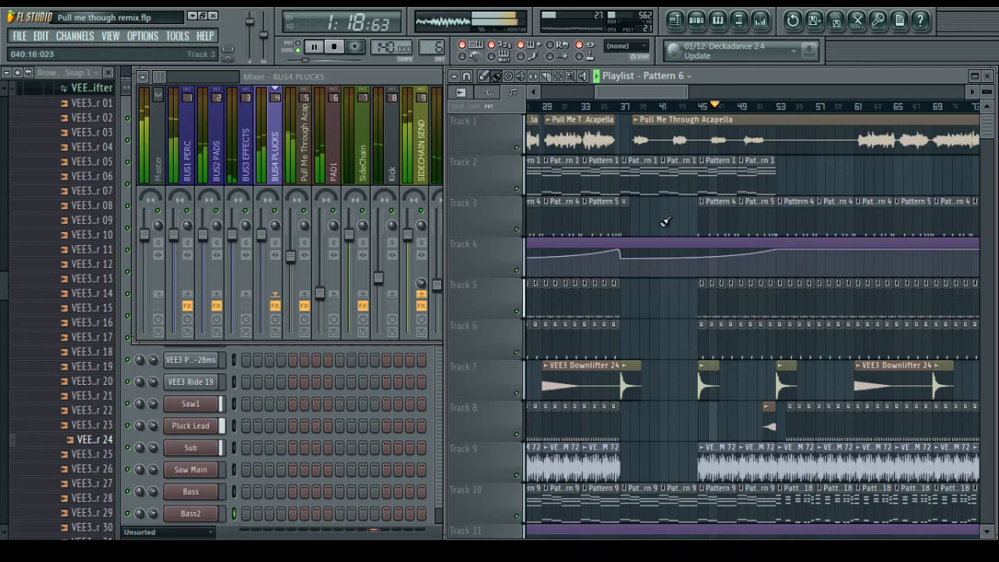
Scroll through the playing arrangement in the Playlist, finishing with the Mixer in front
{"action": "scroll", "coordinate": [694, 187], "scroll_direction": "right", "scroll_amount": 3}
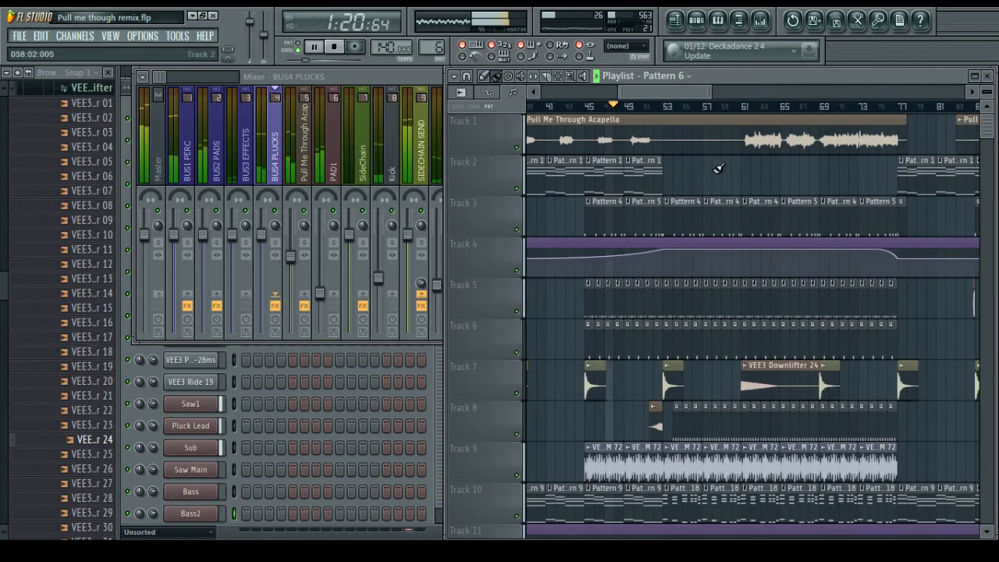
{"action": "scroll", "coordinate": [694, 170], "scroll_direction": "right", "scroll_amount": 2}
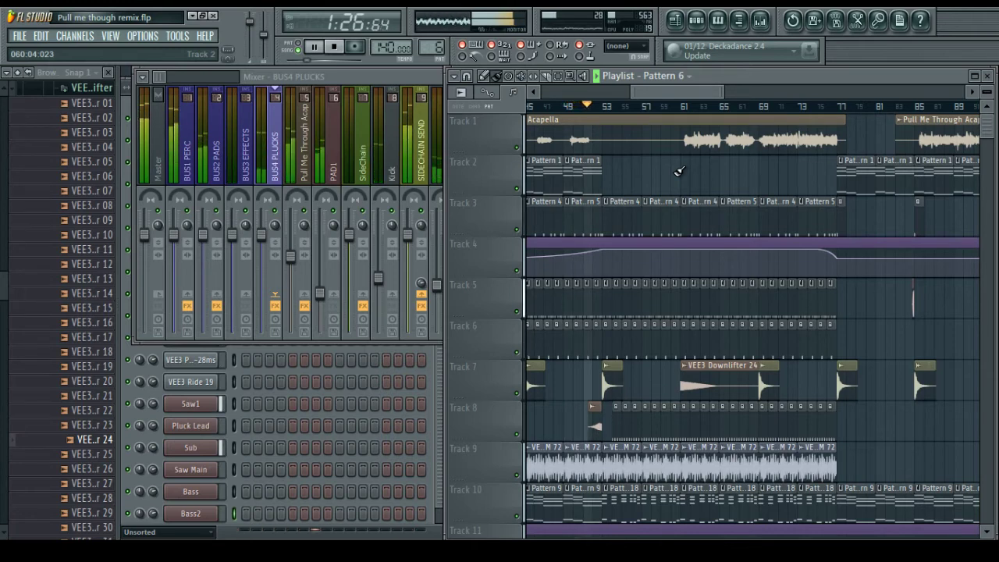
{"action": "left_click_drag", "start_coordinate": [696, 92], "coordinate": [699, 89]}
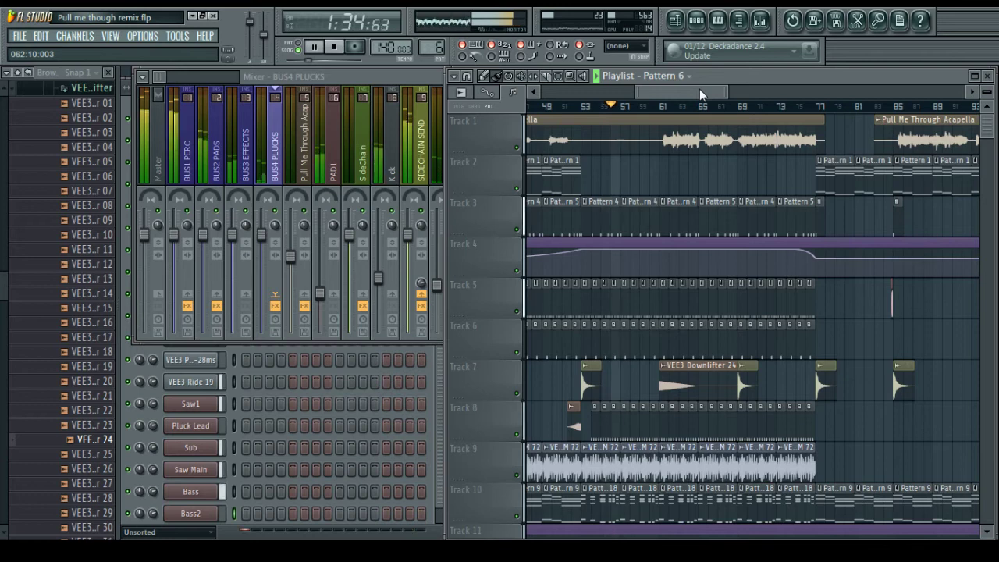
{"action": "left_click_drag", "start_coordinate": [699, 88], "coordinate": [689, 92]}
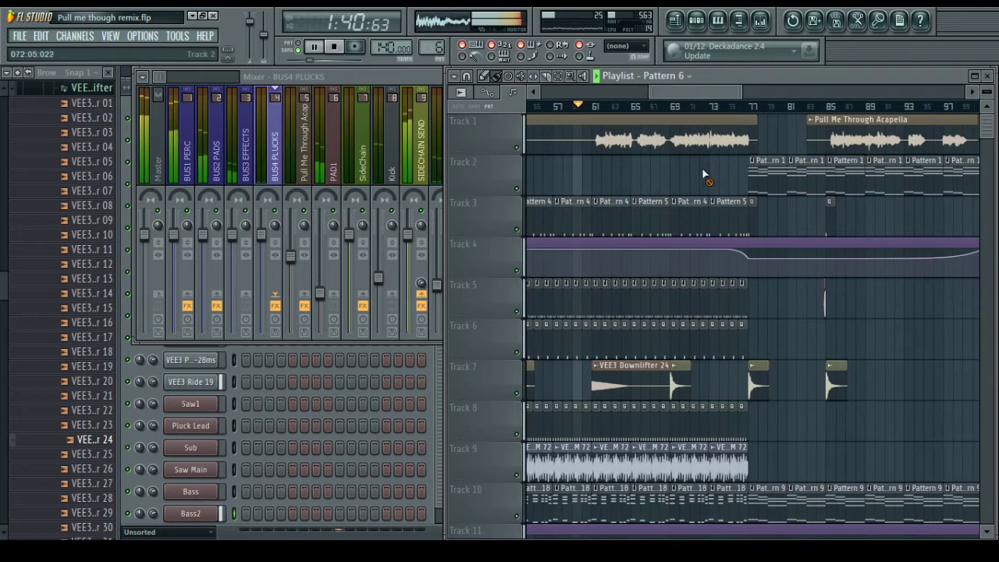
{"action": "left_click", "coordinate": [402, 78]}
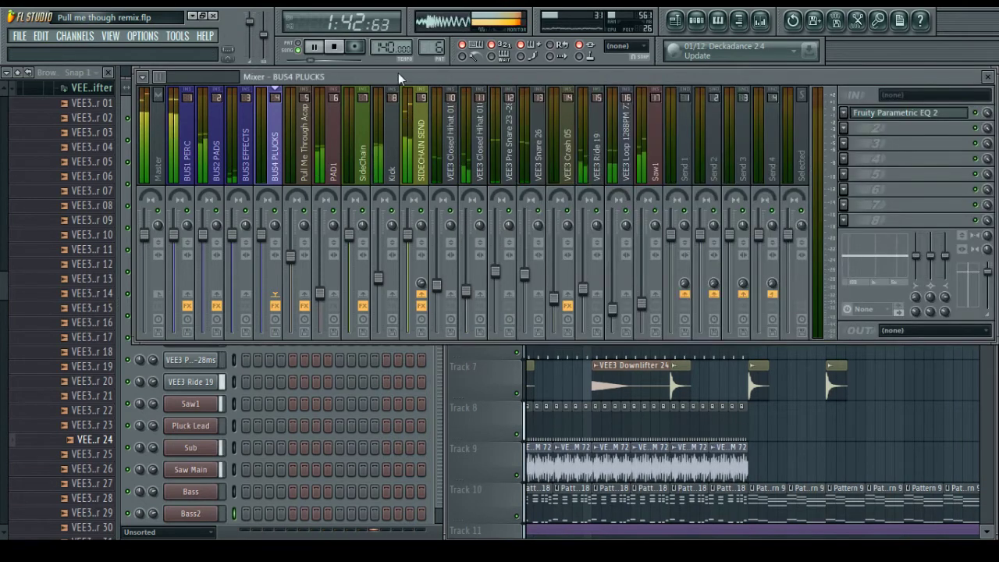
{"action": "left_click", "coordinate": [711, 384]}
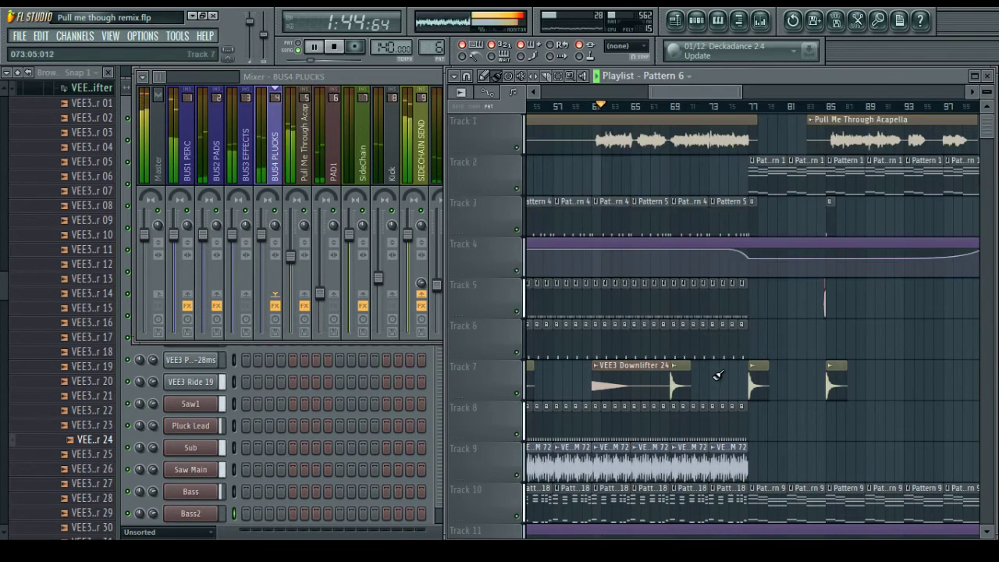
{"action": "scroll", "coordinate": [716, 379], "scroll_direction": "down", "scroll_amount": 6}
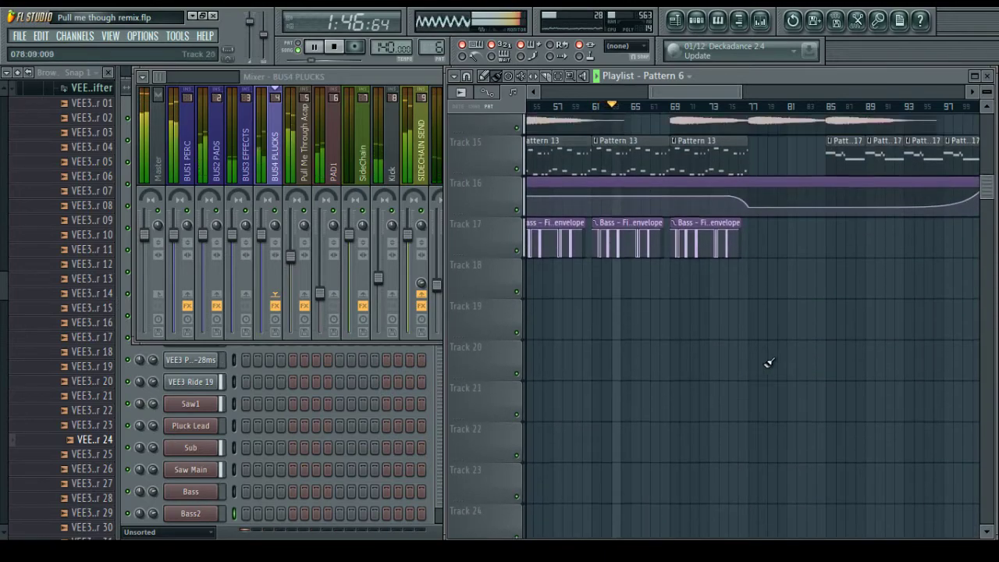
{"action": "scroll", "coordinate": [767, 363], "scroll_direction": "up", "scroll_amount": 5}
{"action": "scroll", "coordinate": [681, 197], "scroll_direction": "up", "scroll_amount": 1}
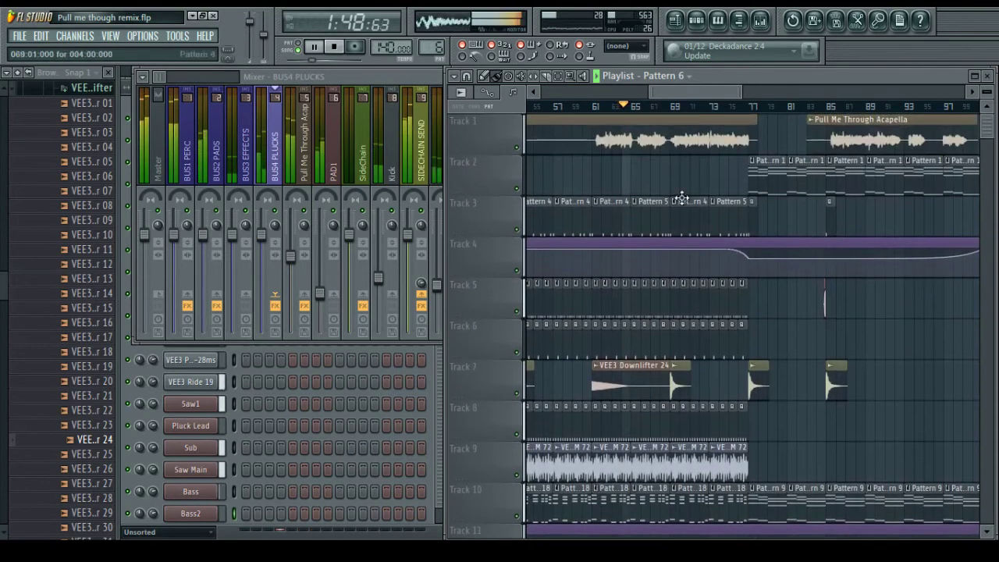
{"action": "left_click", "coordinate": [411, 95]}
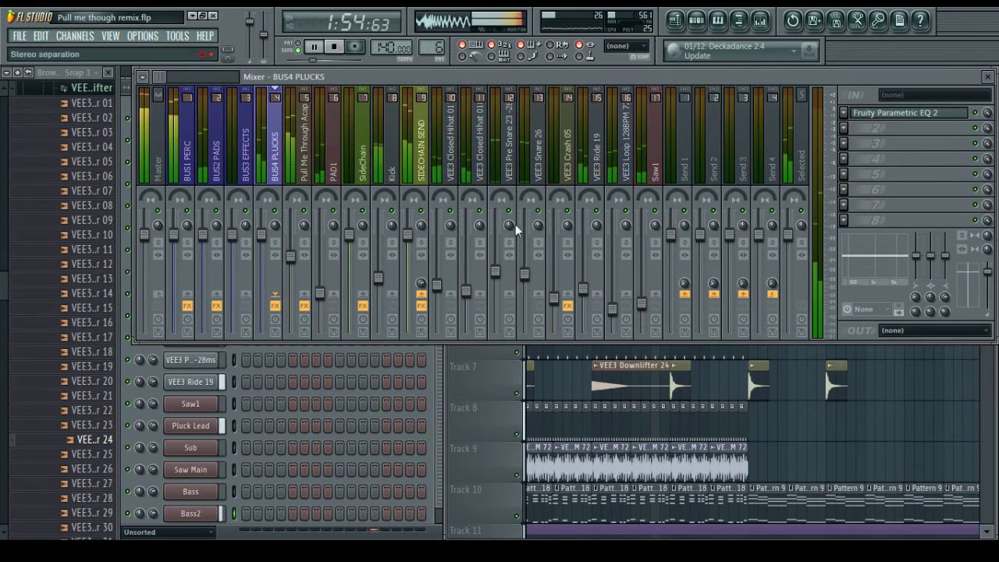
Follow playback in the Playlist past bar 145, beyond where most clips end
{"action": "left_click", "coordinate": [889, 421]}
{"action": "left_click_drag", "start_coordinate": [698, 91], "coordinate": [717, 91]}
{"action": "scroll", "coordinate": [705, 163], "scroll_direction": "down", "scroll_amount": 9}
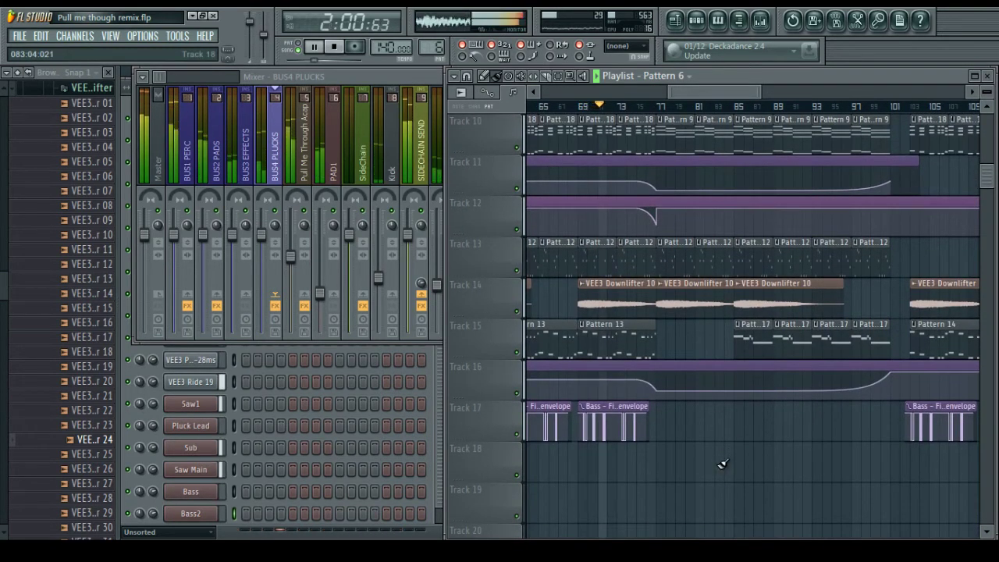
{"action": "scroll", "coordinate": [725, 460], "scroll_direction": "up", "scroll_amount": 9}
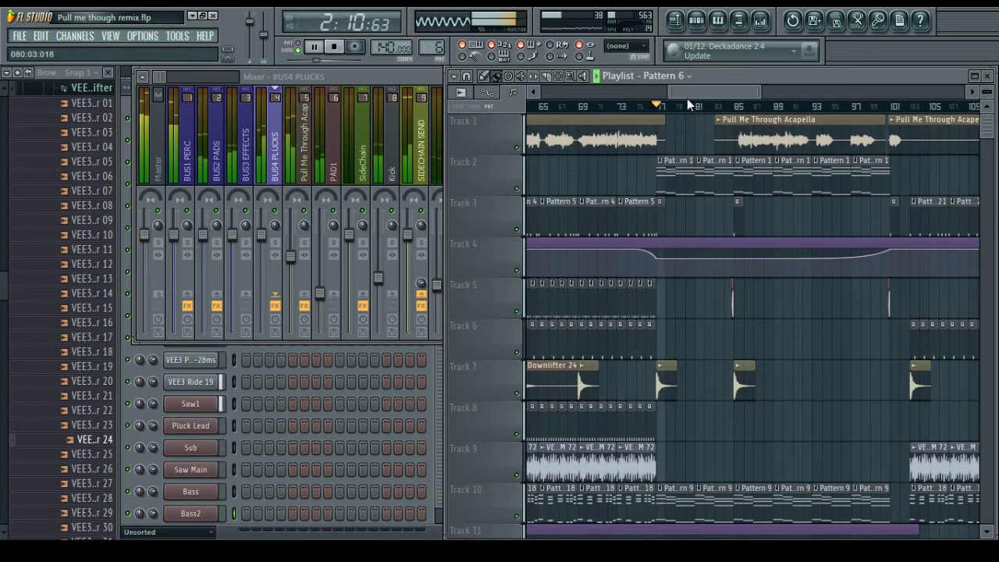
{"action": "left_click_drag", "start_coordinate": [692, 93], "coordinate": [711, 94]}
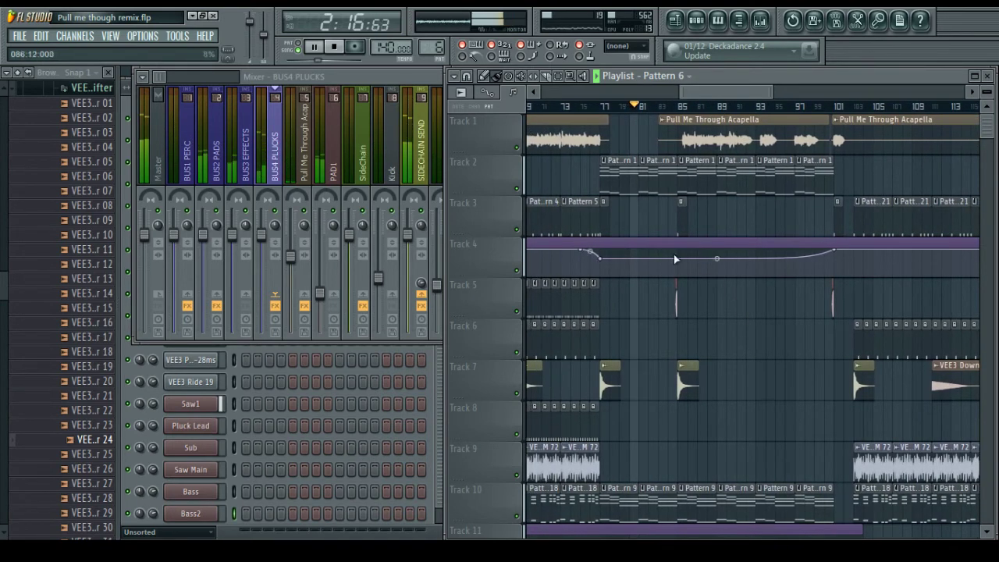
{"action": "left_click", "coordinate": [332, 84]}
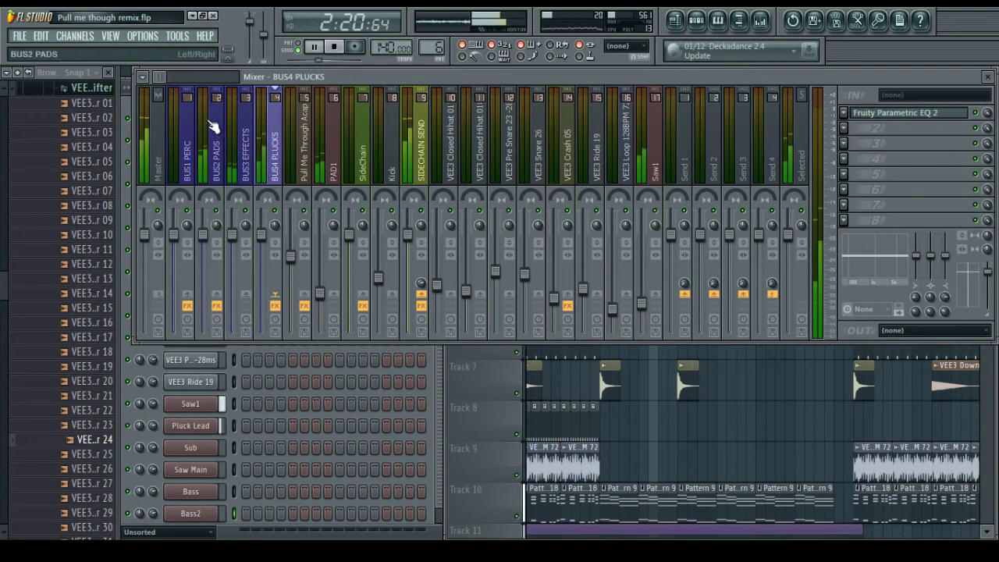
{"action": "left_click", "coordinate": [729, 409]}
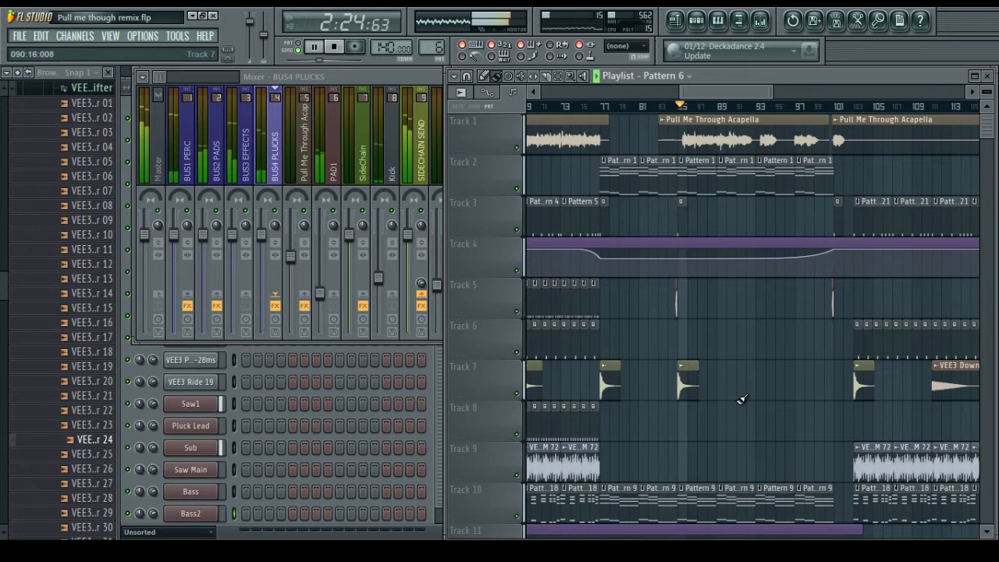
{"action": "left_click_drag", "start_coordinate": [711, 91], "coordinate": [725, 95]}
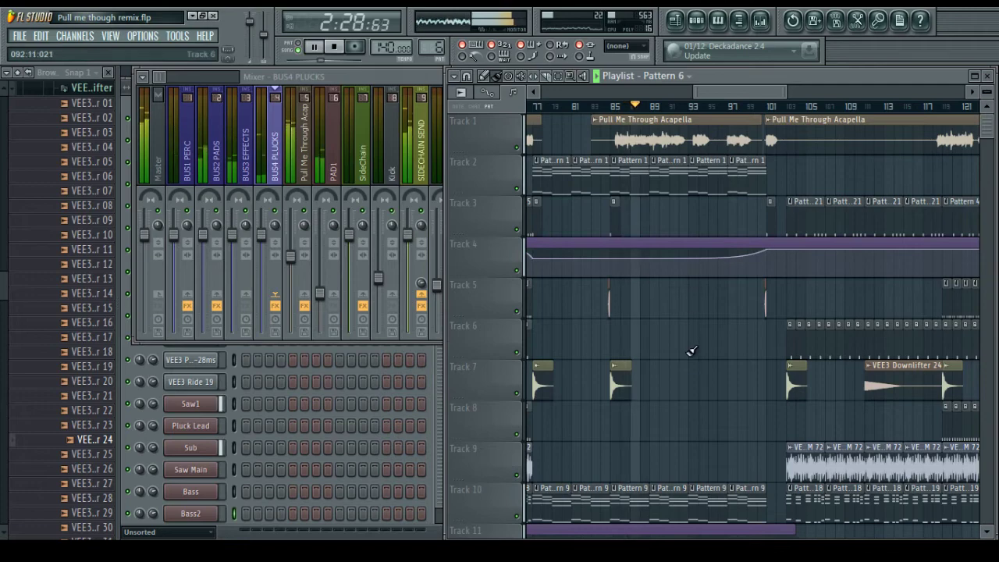
{"action": "scroll", "coordinate": [686, 352], "scroll_direction": "down", "scroll_amount": 5}
{"action": "scroll", "coordinate": [689, 352], "scroll_direction": "up", "scroll_amount": 5}
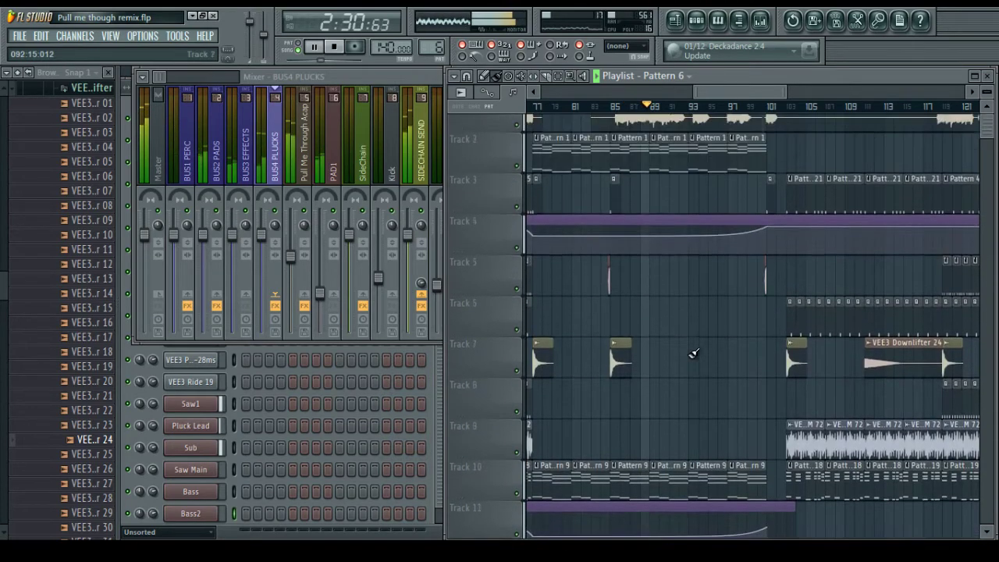
{"action": "left_click_drag", "start_coordinate": [742, 98], "coordinate": [833, 103]}
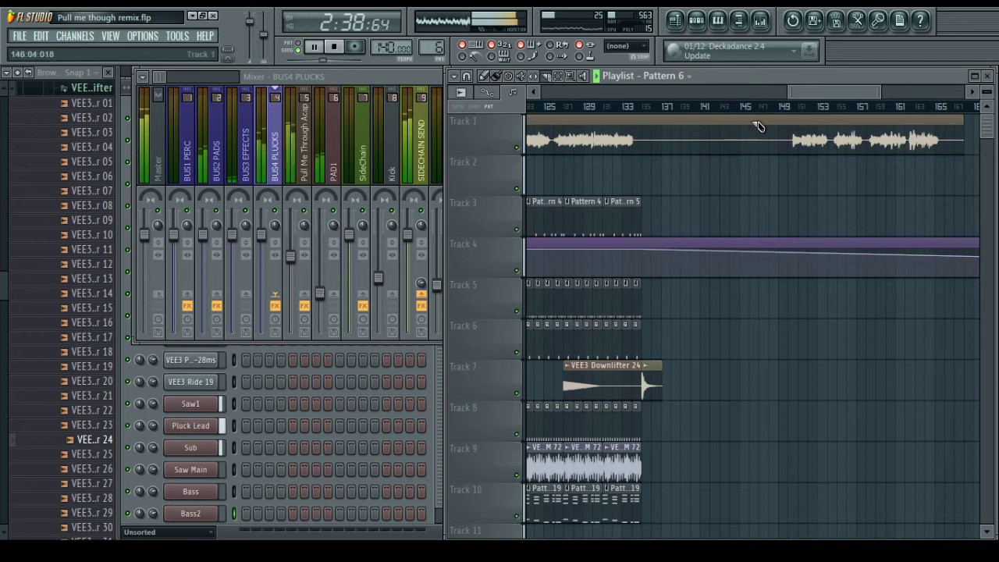
Slice Track 1's acapella at bar 150 and delete the middle clip
{"action": "scroll", "coordinate": [791, 113], "scroll_direction": "up", "scroll_amount": 2}
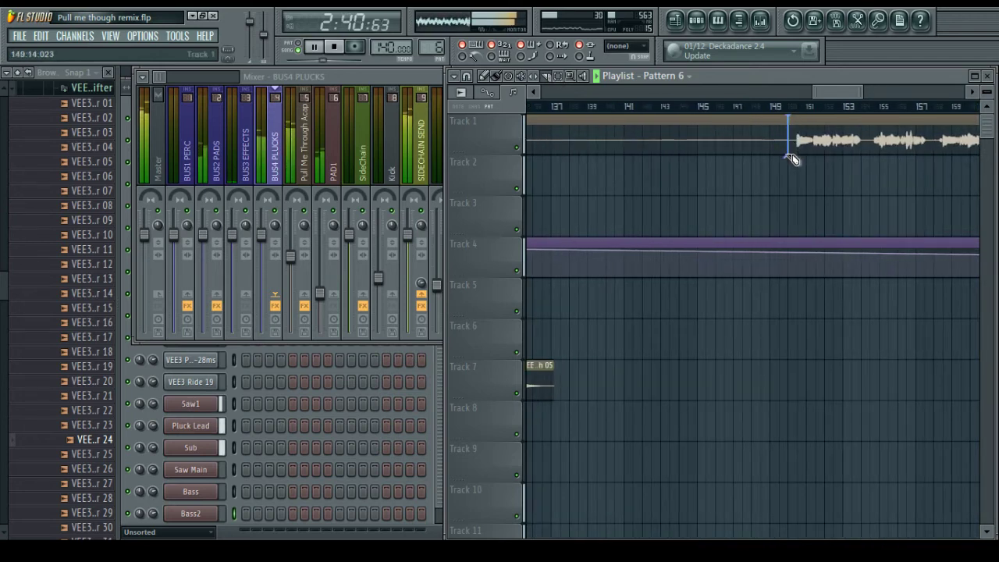
{"action": "left_click_drag", "start_coordinate": [787, 156], "coordinate": [787, 170]}
{"action": "left_click_drag", "start_coordinate": [839, 88], "coordinate": [823, 91]}
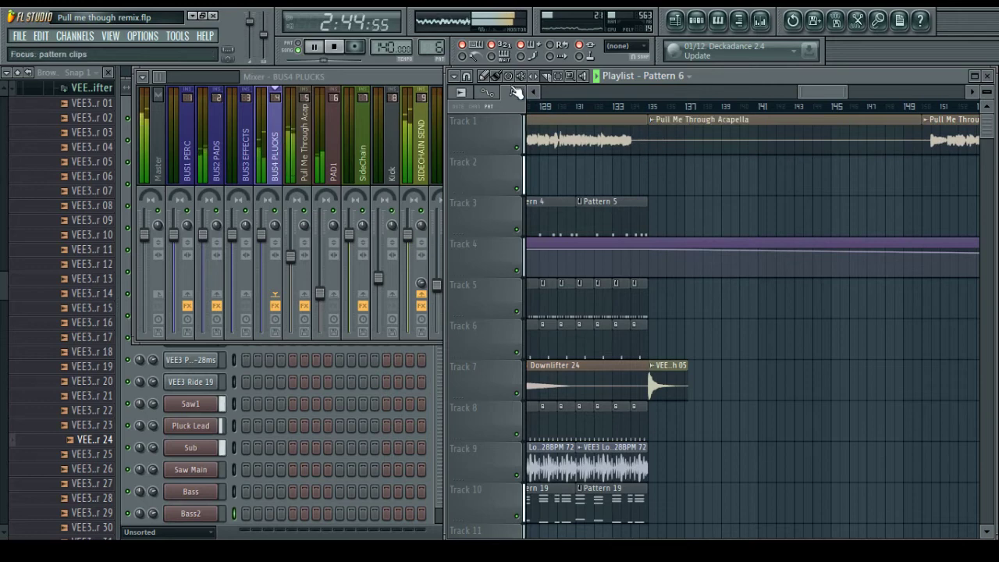
{"action": "right_click", "coordinate": [816, 134]}
Move the remaining acapella clip back to start at bar 135
{"action": "left_click_drag", "start_coordinate": [955, 137], "coordinate": [682, 151]}
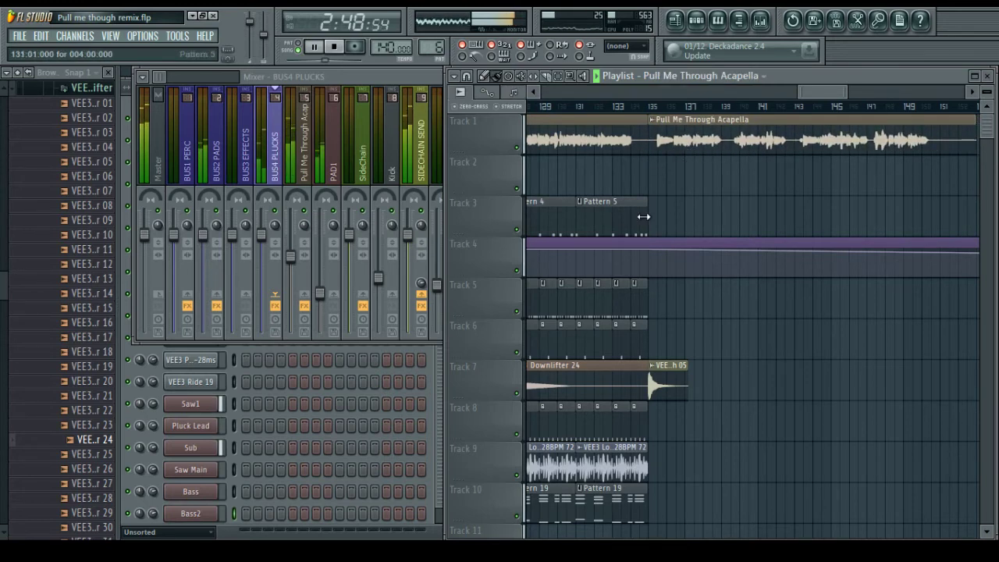
{"action": "scroll", "coordinate": [671, 119], "scroll_direction": "down", "scroll_amount": 4}
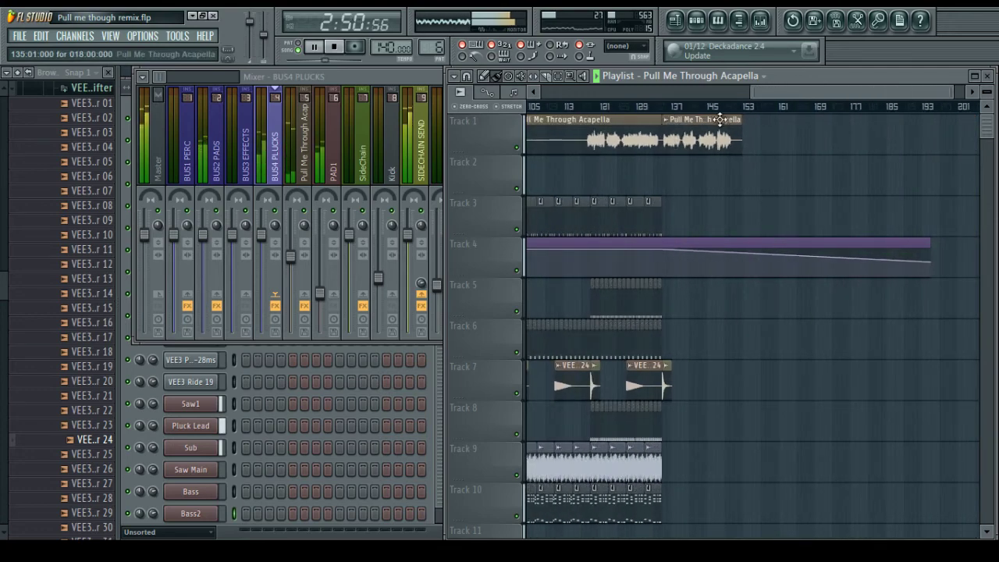
{"action": "left_click_drag", "start_coordinate": [782, 90], "coordinate": [707, 92]}
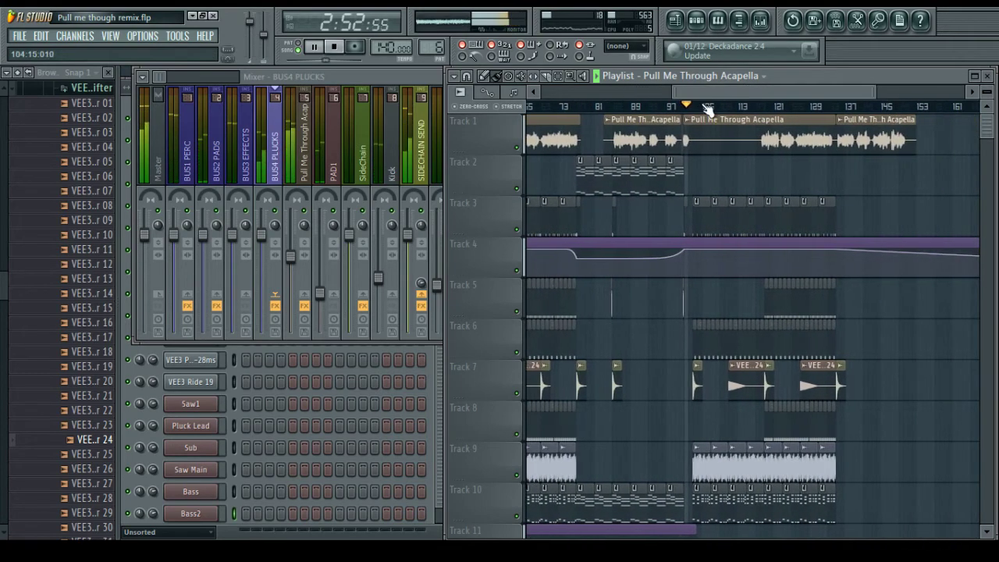
{"action": "scroll", "coordinate": [699, 107], "scroll_direction": "up", "scroll_amount": 3}
{"action": "scroll", "coordinate": [695, 110], "scroll_direction": "up", "scroll_amount": 4}
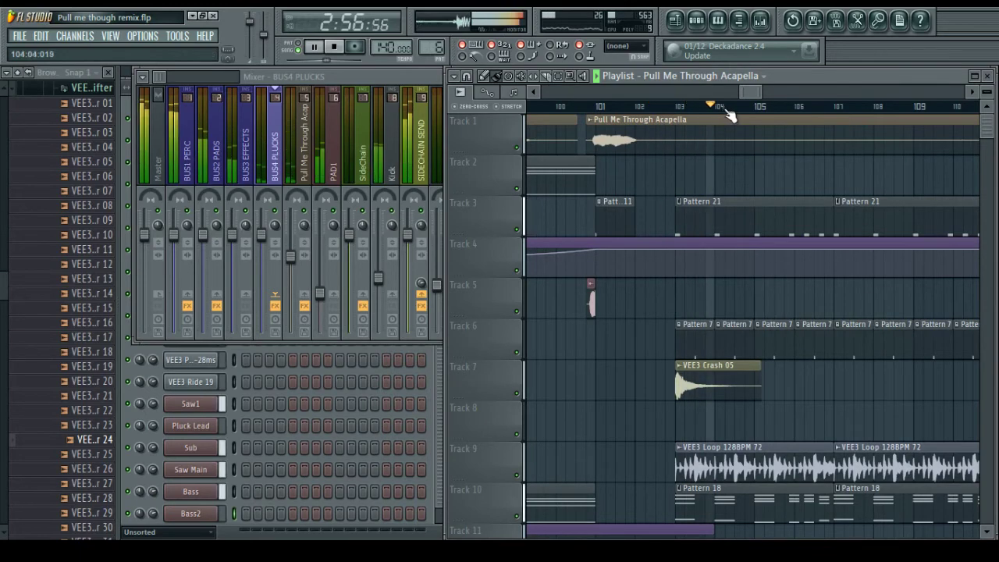
{"action": "scroll", "coordinate": [740, 111], "scroll_direction": "down", "scroll_amount": 2}
{"action": "left_click_drag", "start_coordinate": [739, 95], "coordinate": [758, 94]}
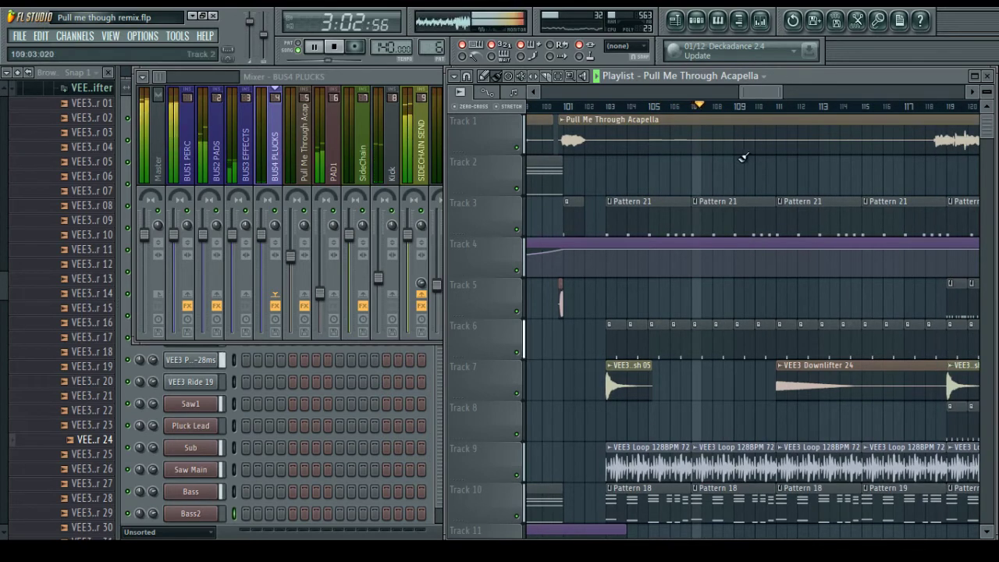
Add a Sylenth1 - VTX instrument channel to the channel rack
{"action": "left_click", "coordinate": [128, 506]}
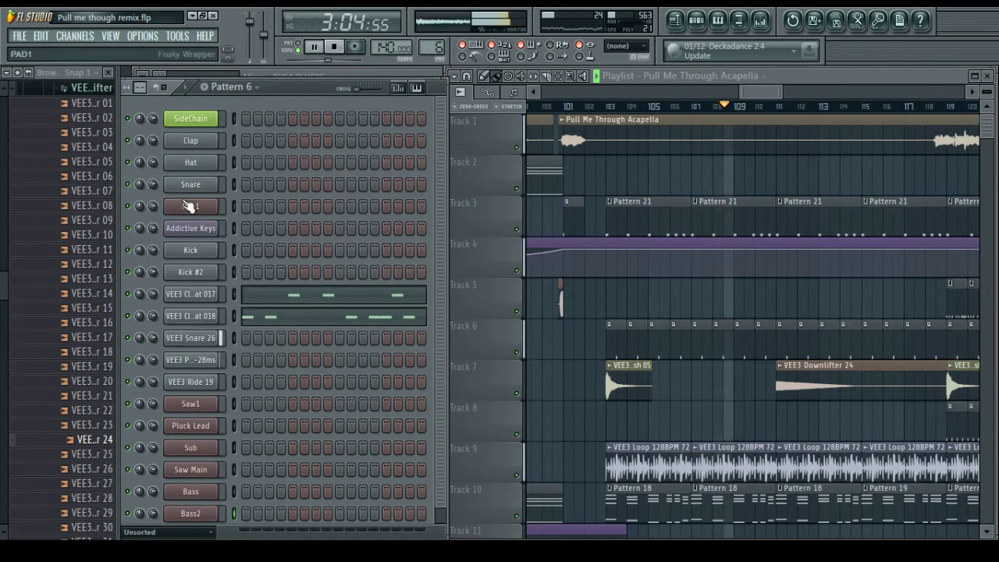
{"action": "left_click", "coordinate": [75, 36]}
{"action": "mouse_move", "coordinate": [78, 50]}
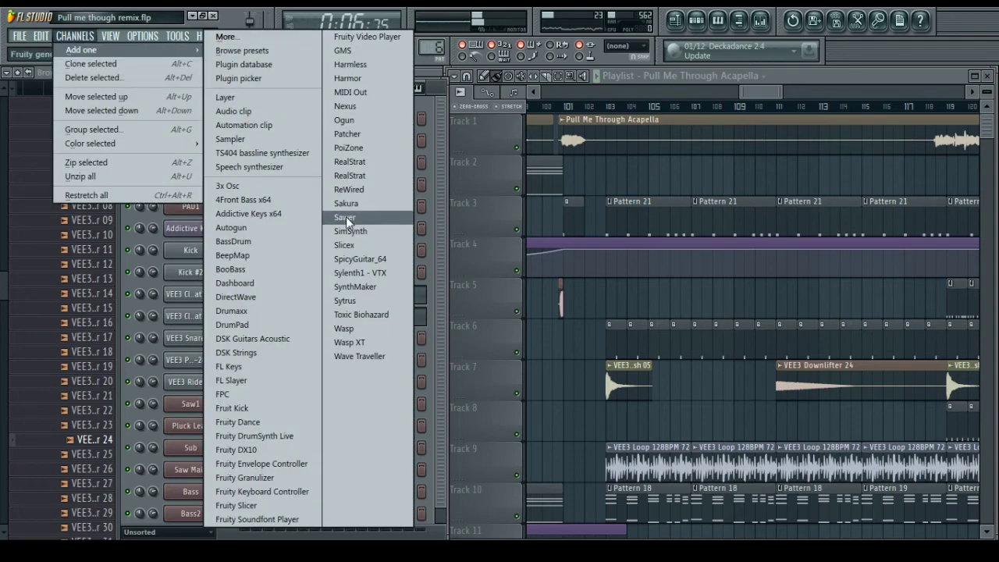
{"action": "left_click", "coordinate": [381, 273]}
{"action": "left_click_drag", "start_coordinate": [245, 279], "coordinate": [218, 160]}
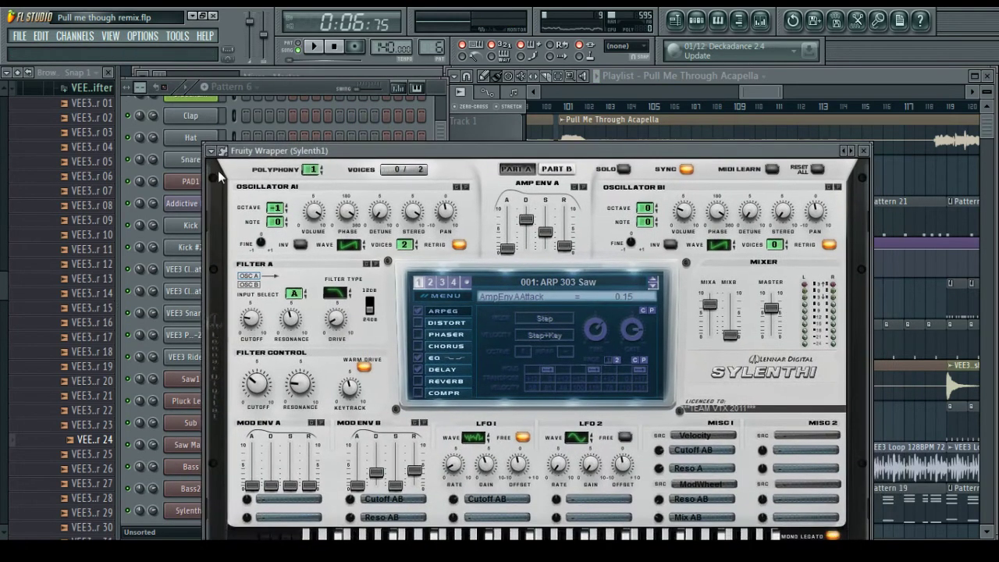
Load the Soundset Part 3 .fxb bank from the Data\Projects\Banks\Sylenth folder
{"action": "left_click", "coordinate": [224, 152]}
{"action": "left_click", "coordinate": [330, 173]}
{"action": "left_click", "coordinate": [258, 283]}
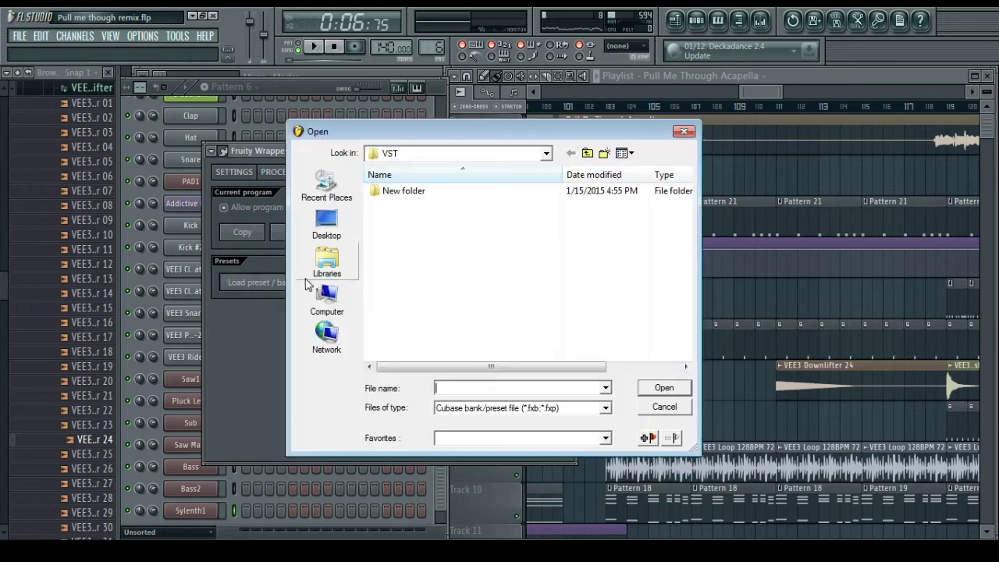
{"action": "left_click", "coordinate": [587, 154]}
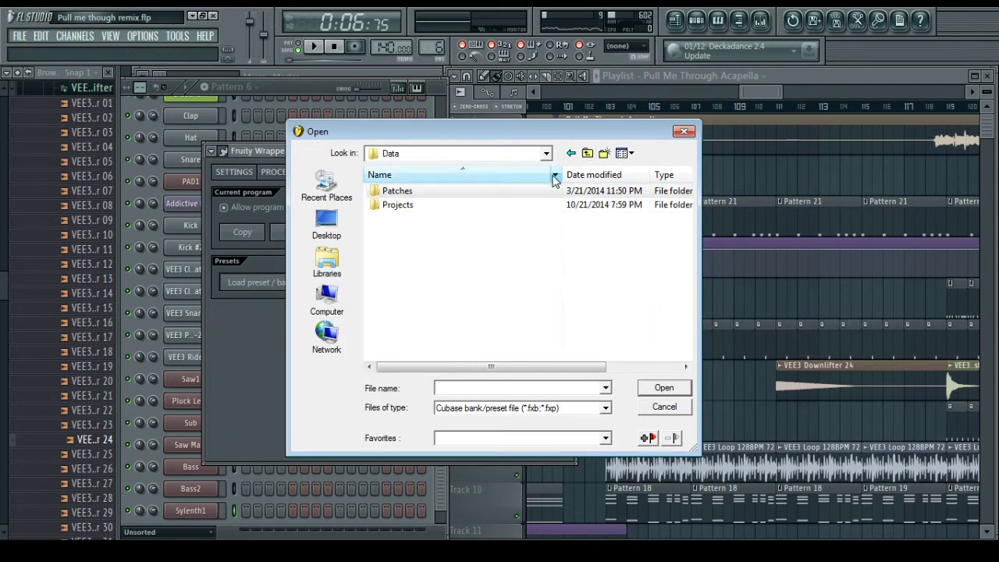
{"action": "double_click", "coordinate": [408, 205]}
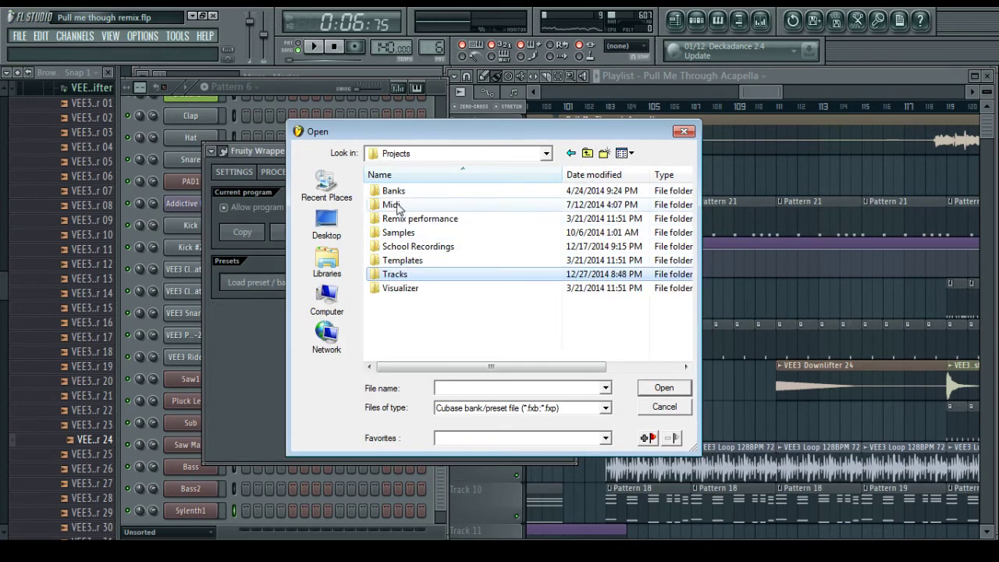
{"action": "double_click", "coordinate": [396, 191]}
{"action": "double_click", "coordinate": [409, 206]}
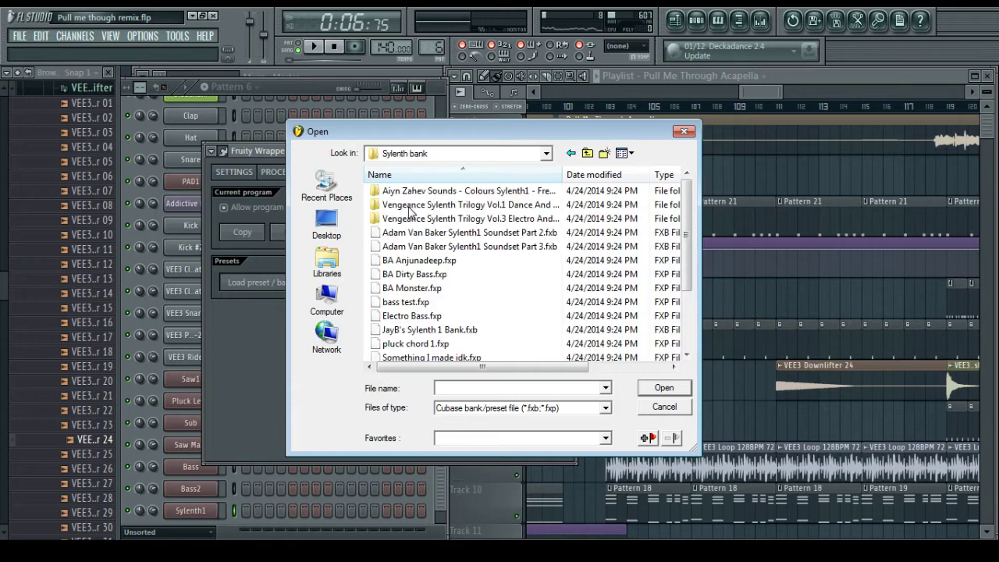
{"action": "left_click", "coordinate": [418, 247]}
{"action": "double_click", "coordinate": [417, 246]}
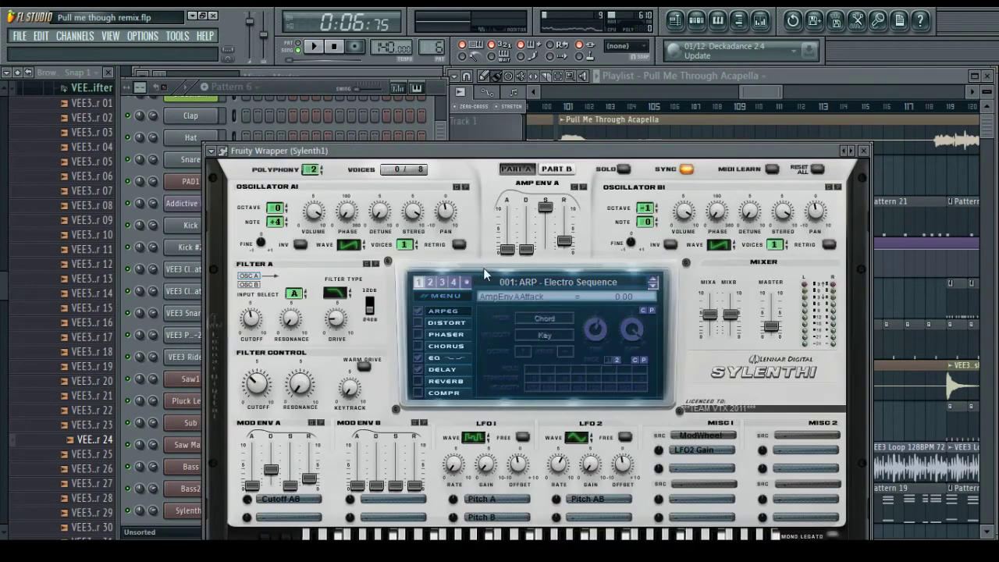
Select the 034: LEAD - Keygen preset and close the Sylenth1 window
{"action": "left_click", "coordinate": [483, 267]}
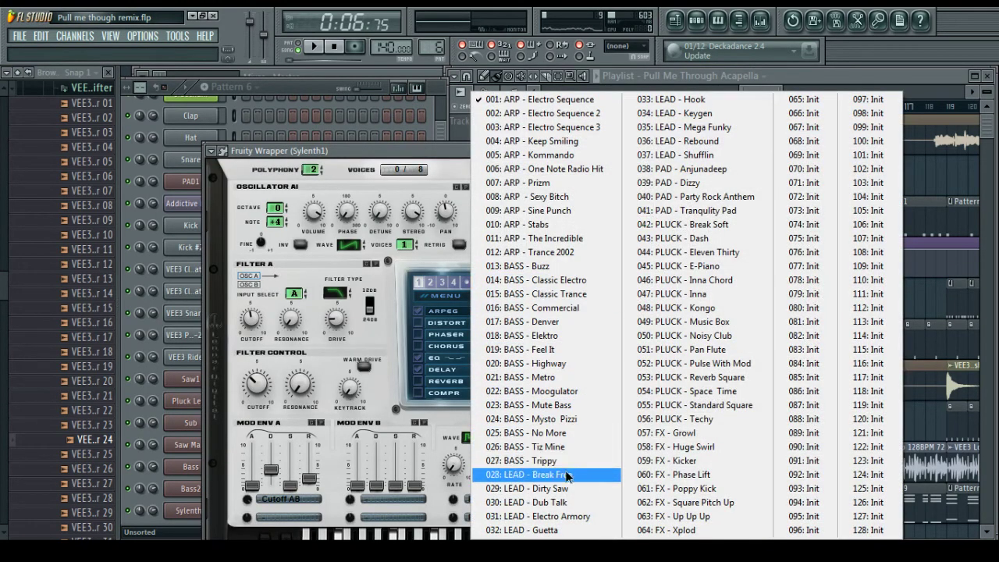
{"action": "left_click", "coordinate": [567, 488]}
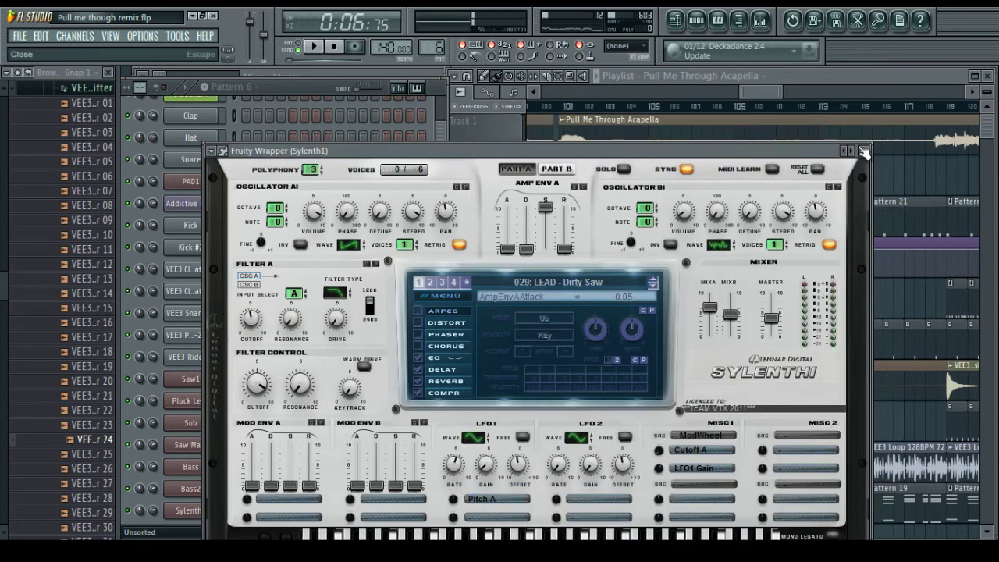
{"action": "left_click", "coordinate": [653, 286]}
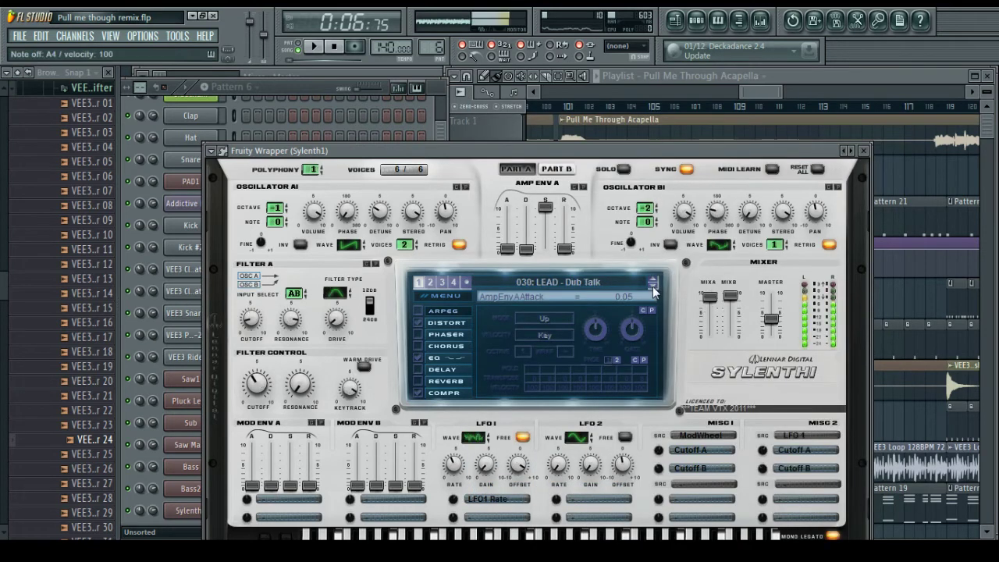
{"action": "left_click", "coordinate": [652, 287]}
{"action": "left_click", "coordinate": [653, 286]}
{"action": "left_click", "coordinate": [652, 286]}
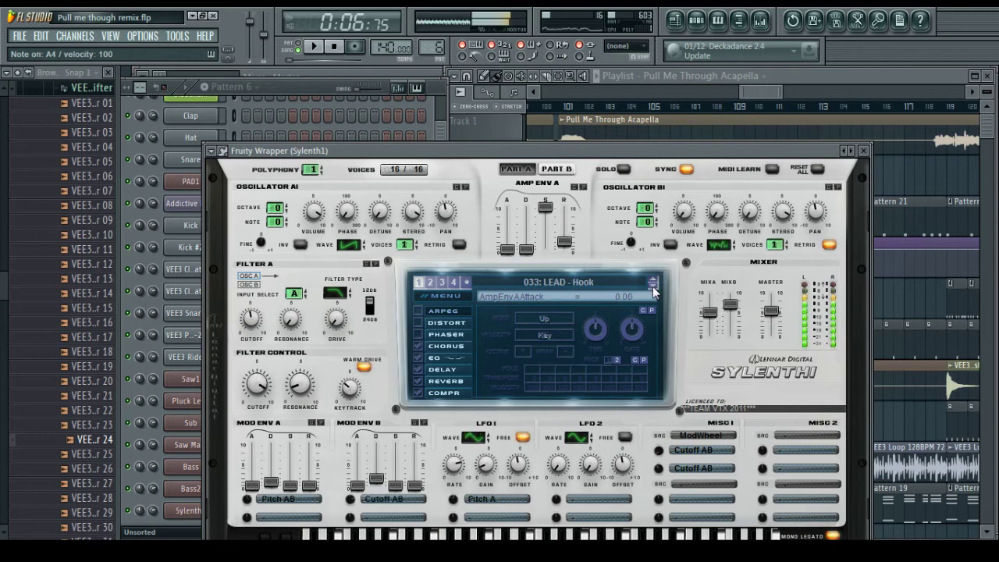
{"action": "left_click", "coordinate": [652, 286]}
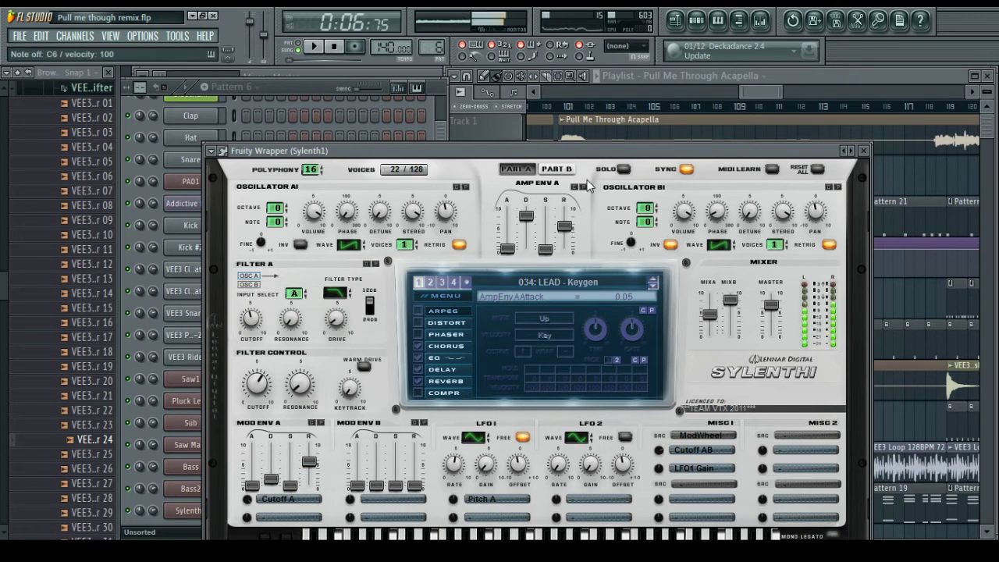
{"action": "left_click", "coordinate": [863, 153]}
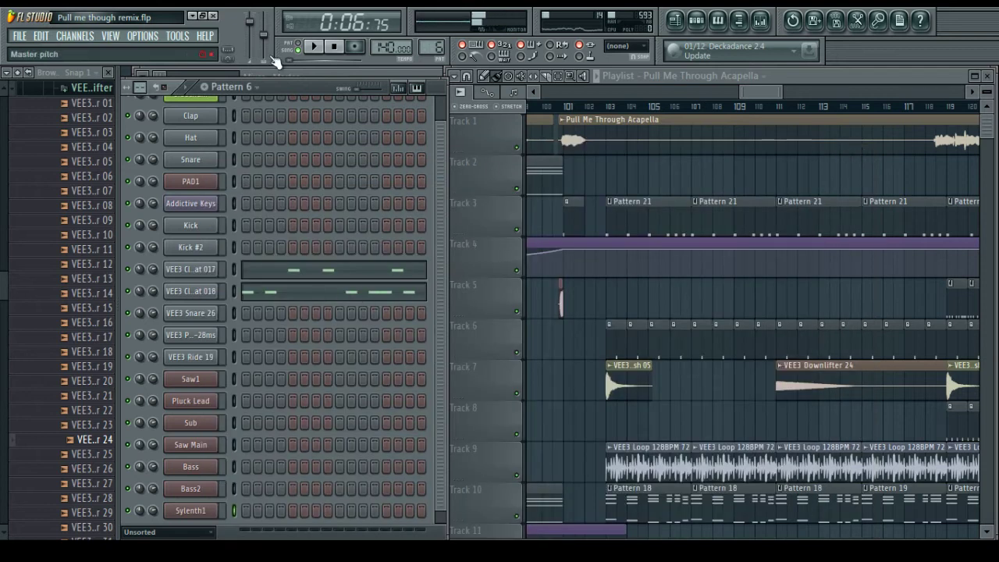
Create a new Pattern 22 and paint it on Track 2 at bar 103
{"action": "left_click", "coordinate": [206, 88]}
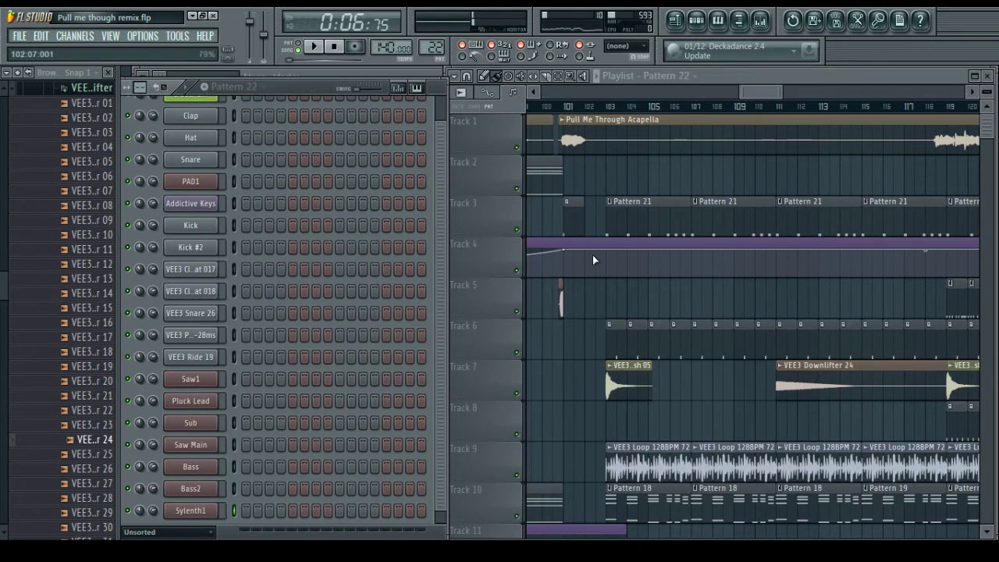
{"action": "left_click", "coordinate": [616, 167]}
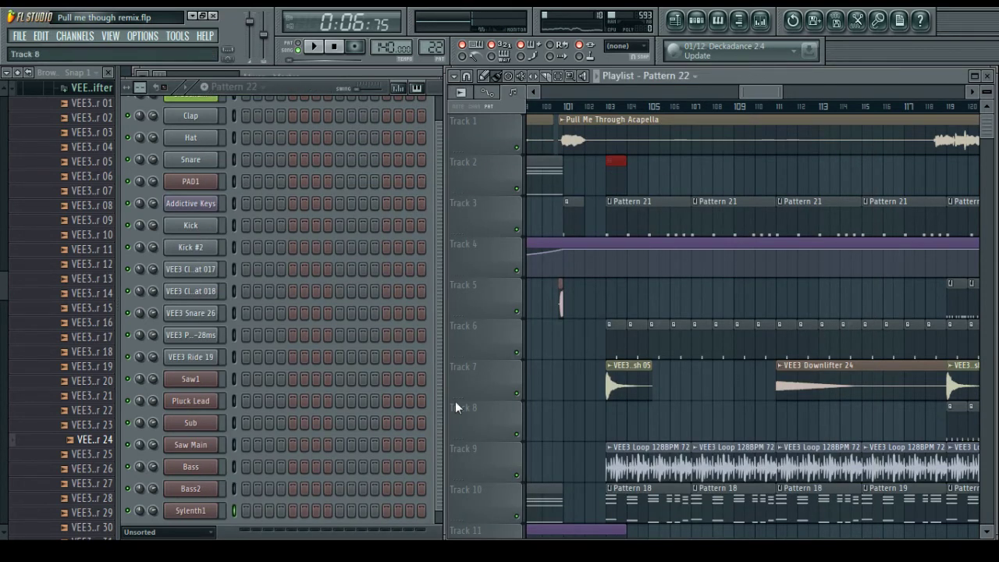
{"action": "scroll", "coordinate": [456, 404], "scroll_direction": "down", "scroll_amount": 2}
Rename the Sylenth1 channel to 'Lead'
{"action": "right_click", "coordinate": [219, 515]}
{"action": "left_click", "coordinate": [270, 360]}
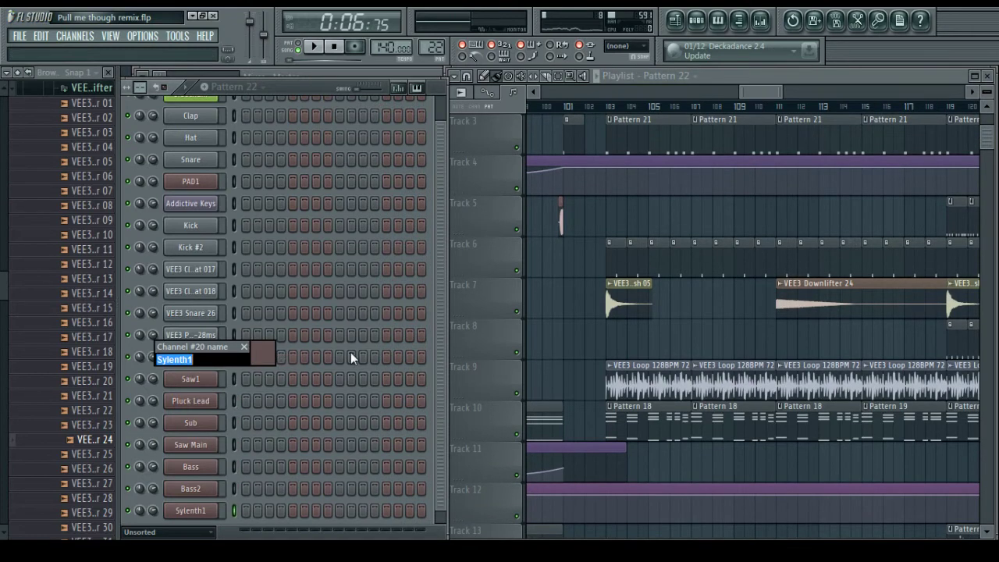
{"action": "type", "text": "Lead"}
{"action": "key", "text": "Return"}
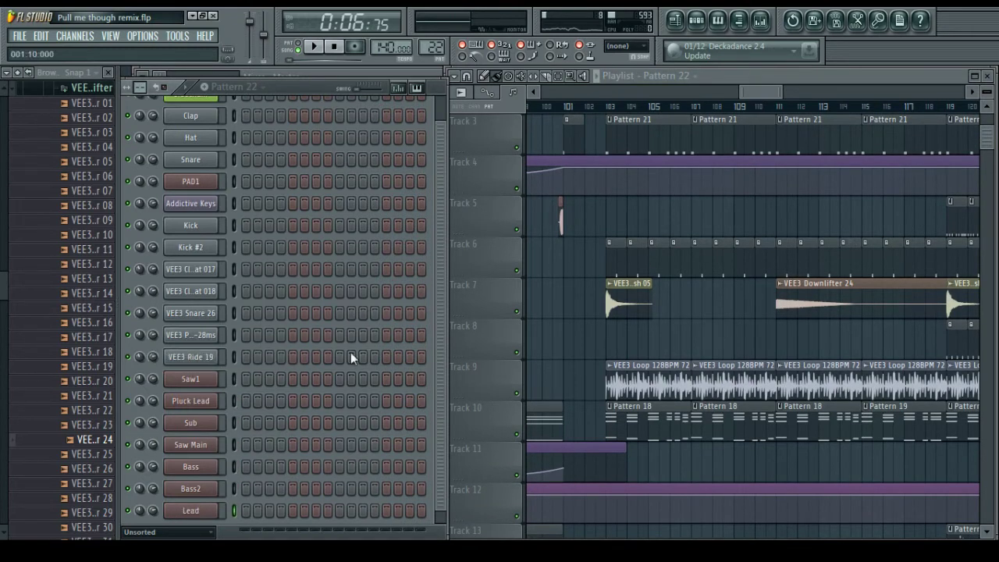
Route the Lead channel to a new mixer track and close its synth window
{"action": "left_click", "coordinate": [202, 514]}
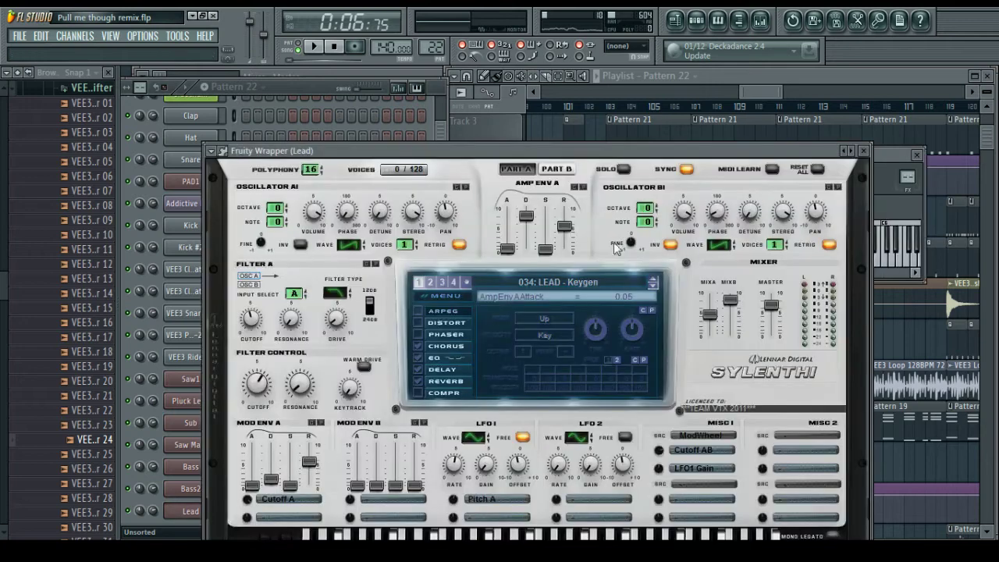
{"action": "left_click", "coordinate": [909, 161]}
{"action": "left_click", "coordinate": [752, 156]}
{"action": "left_click", "coordinate": [788, 189]}
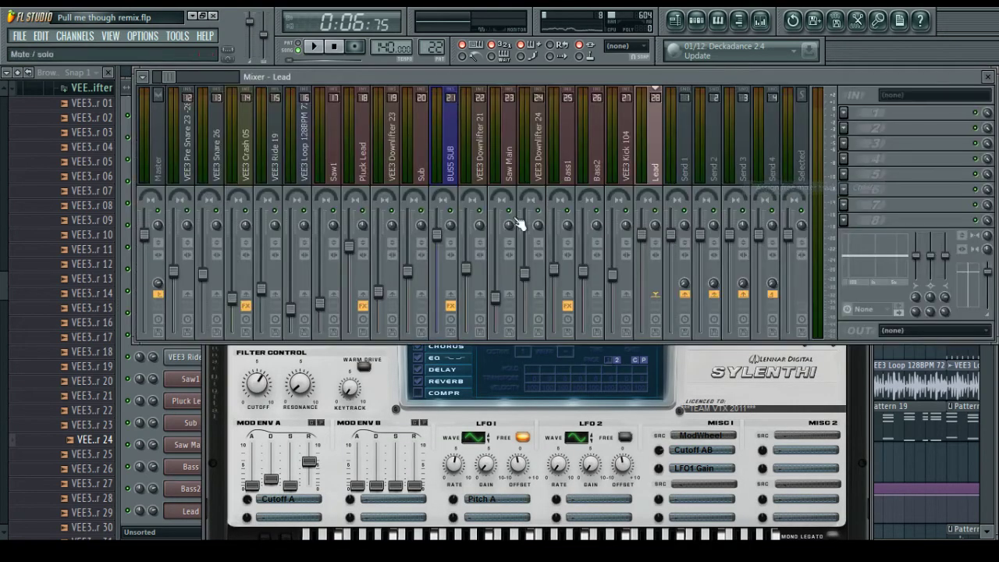
{"action": "left_click", "coordinate": [858, 398]}
{"action": "left_click", "coordinate": [863, 152]}
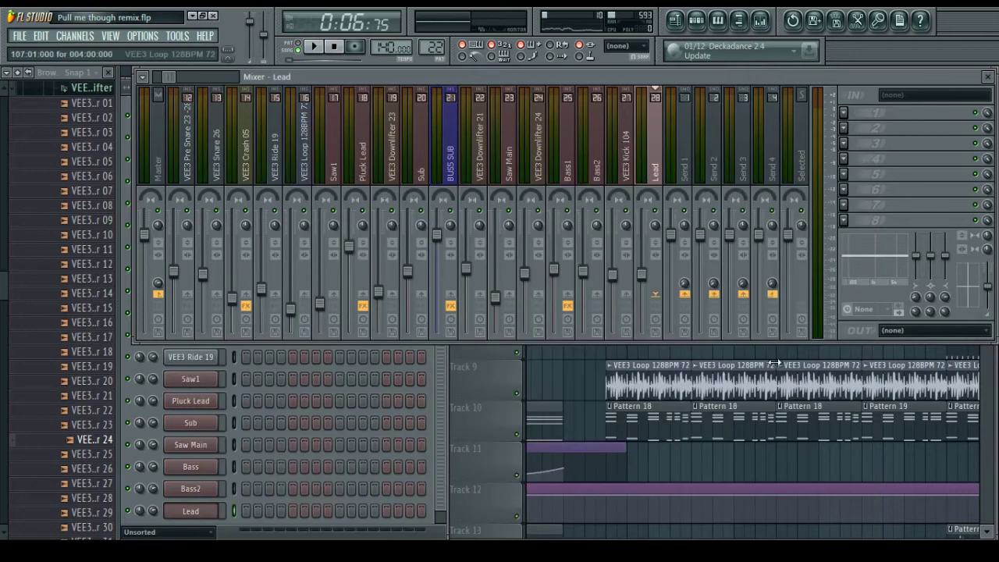
Play the song from around 2:50 in the arrangement
{"action": "left_click", "coordinate": [607, 355]}
{"action": "left_click", "coordinate": [561, 105]}
{"action": "key", "text": "space"}
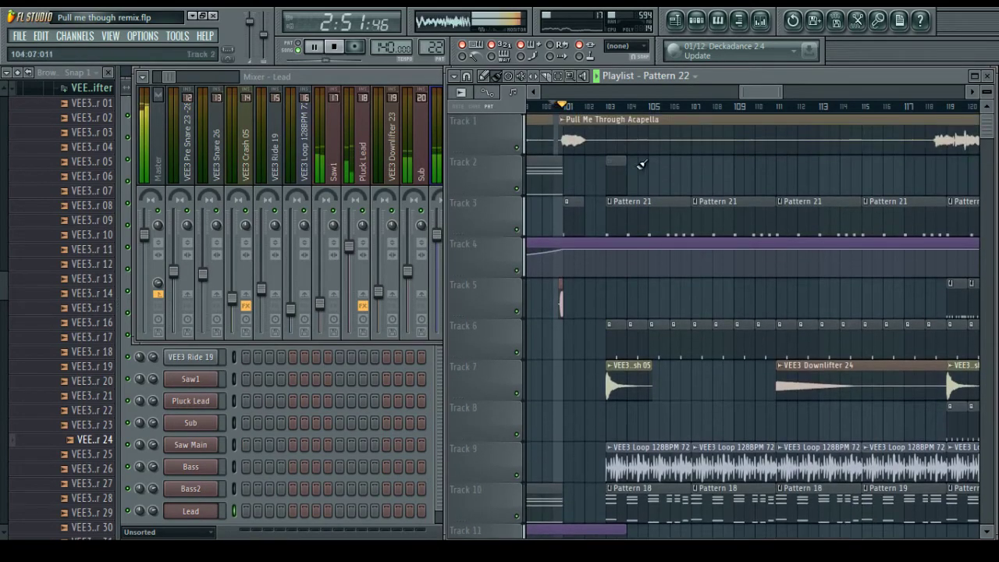
Open the Lead piano roll, audition A5 and a higher note, then stop playback
{"action": "right_click", "coordinate": [204, 511]}
{"action": "left_click", "coordinate": [260, 343]}
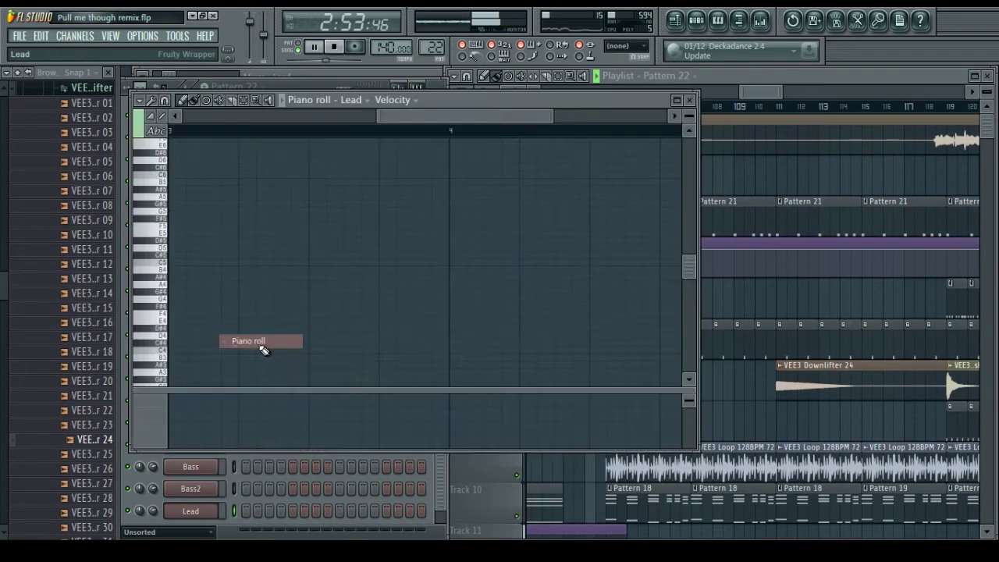
{"action": "left_click", "coordinate": [164, 204]}
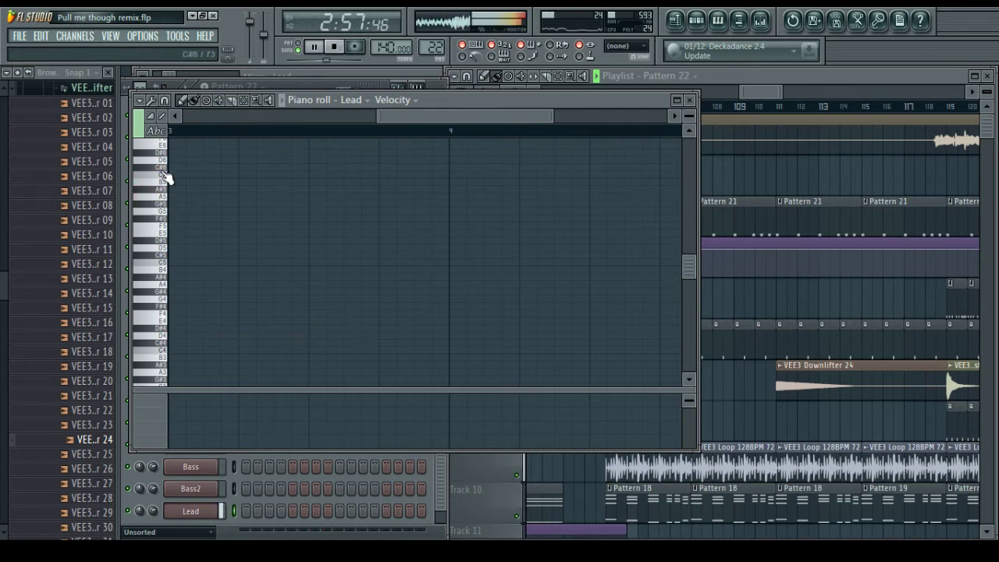
{"action": "scroll", "coordinate": [162, 175], "scroll_direction": "up", "scroll_amount": 4}
{"action": "left_click", "coordinate": [164, 205]}
{"action": "key", "text": "space"}
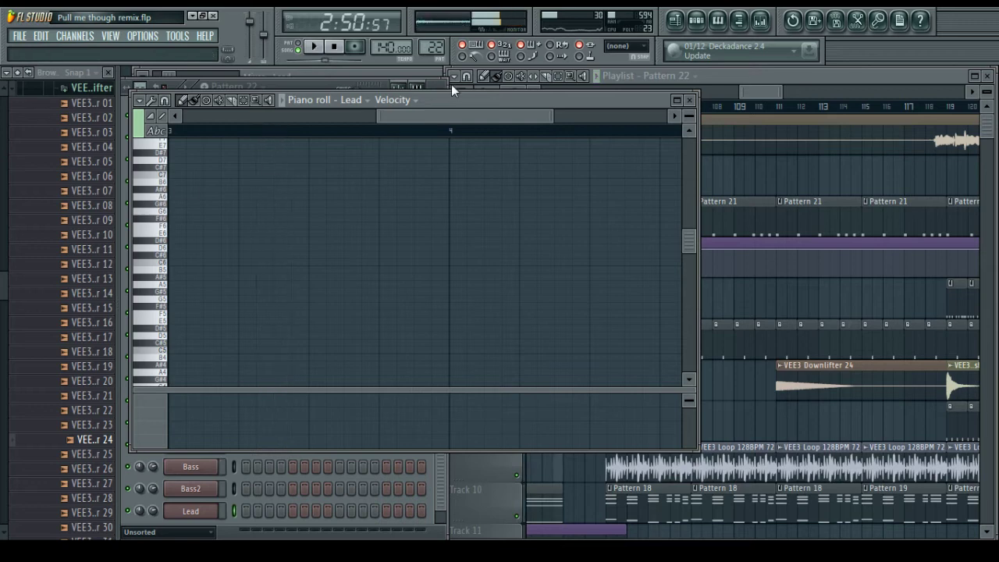
Glance at the mixer, then return to the Lead piano roll and restart playback
{"action": "left_click_drag", "start_coordinate": [452, 115], "coordinate": [257, 117]}
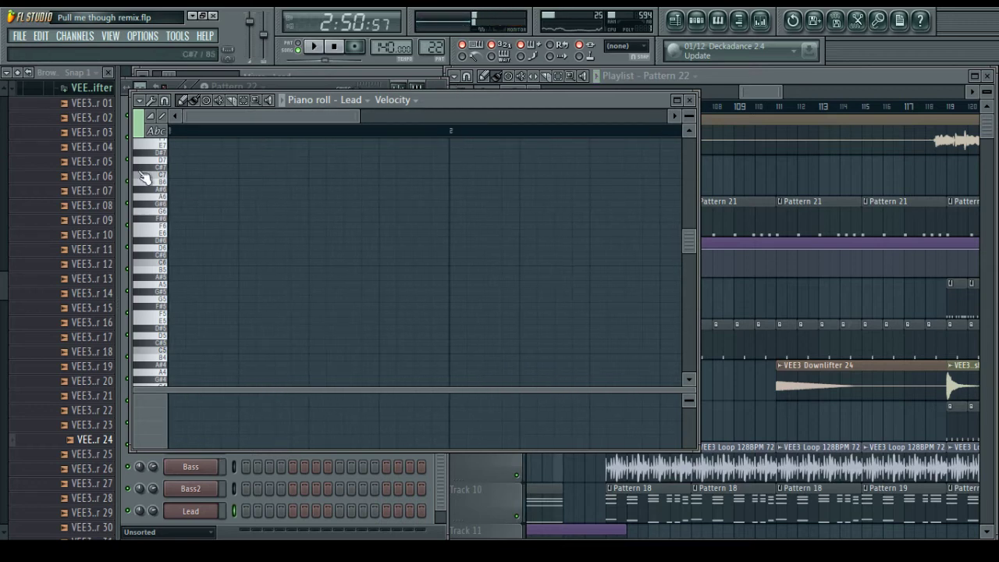
{"action": "left_click", "coordinate": [757, 25]}
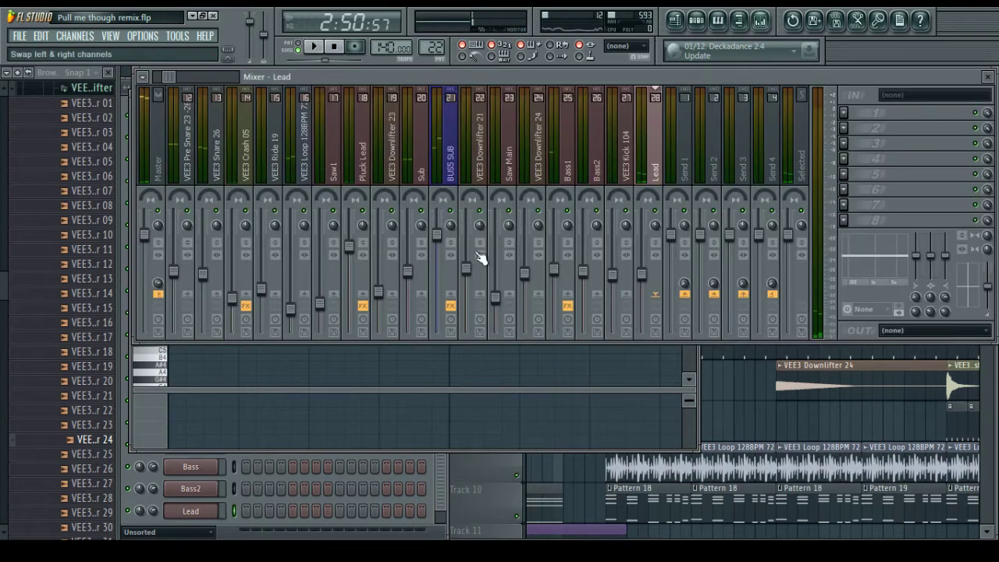
{"action": "left_click", "coordinate": [512, 361]}
{"action": "key", "text": "space"}
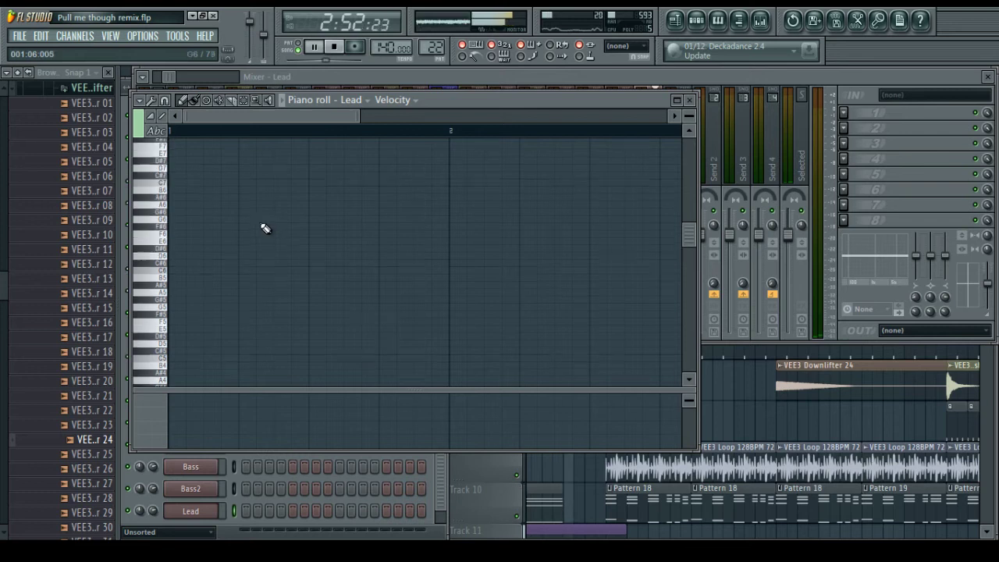
{"action": "scroll", "coordinate": [265, 228], "scroll_direction": "up", "scroll_amount": 2}
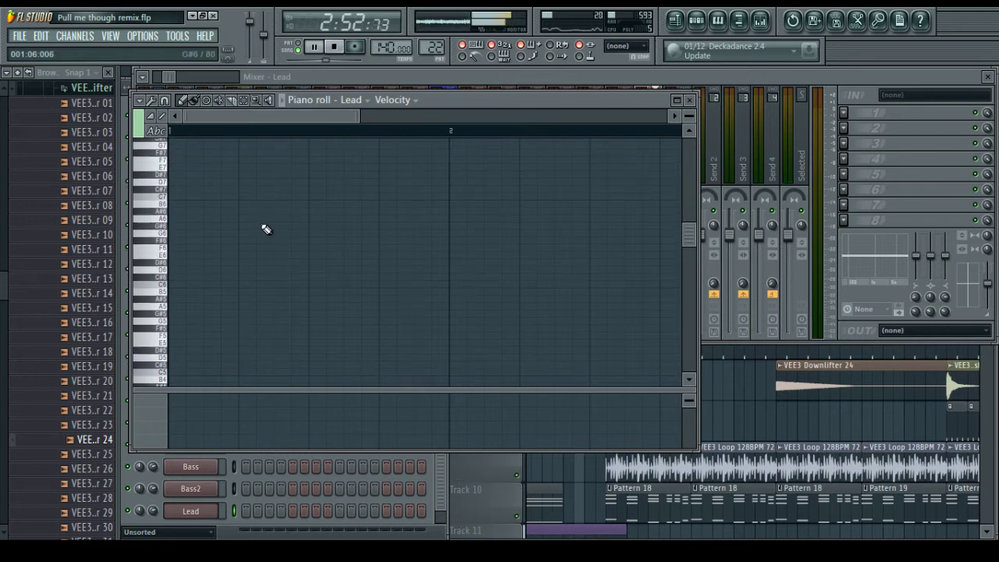
Draw an A#6 note at the start, stretch it to double length, and add a lower second note
{"action": "left_click", "coordinate": [172, 211]}
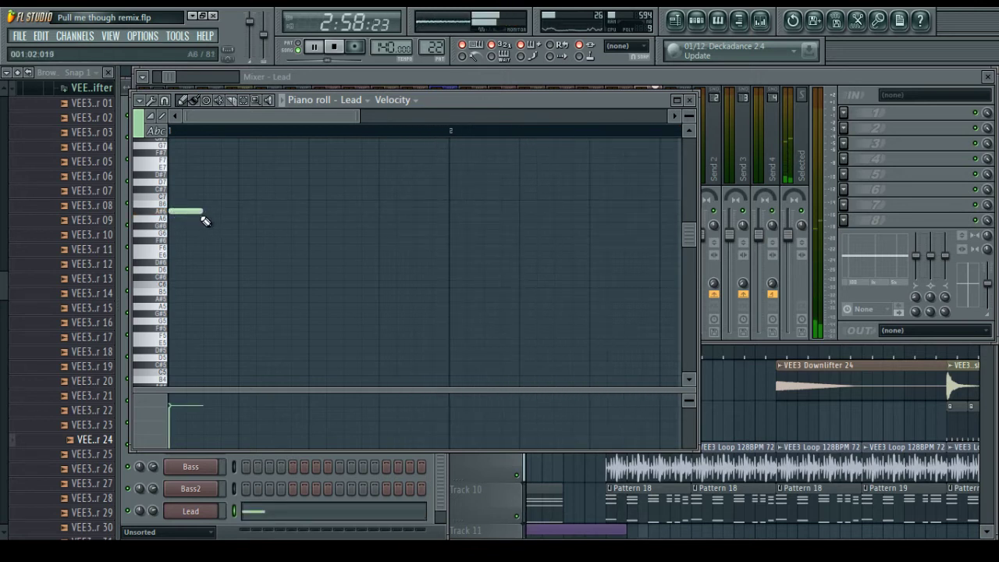
{"action": "left_click_drag", "start_coordinate": [202, 216], "coordinate": [244, 223]}
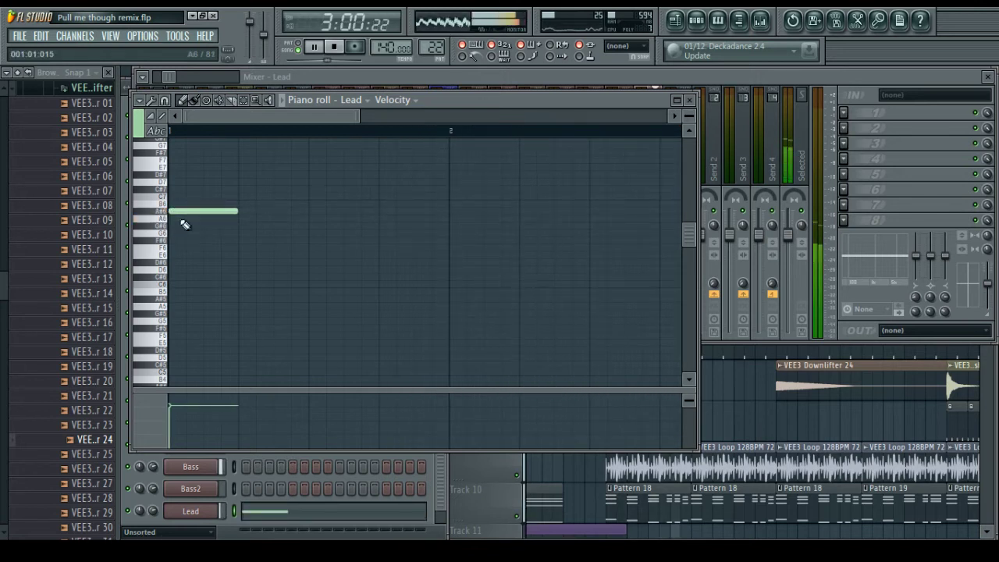
{"action": "left_click_drag", "start_coordinate": [234, 210], "coordinate": [303, 217]}
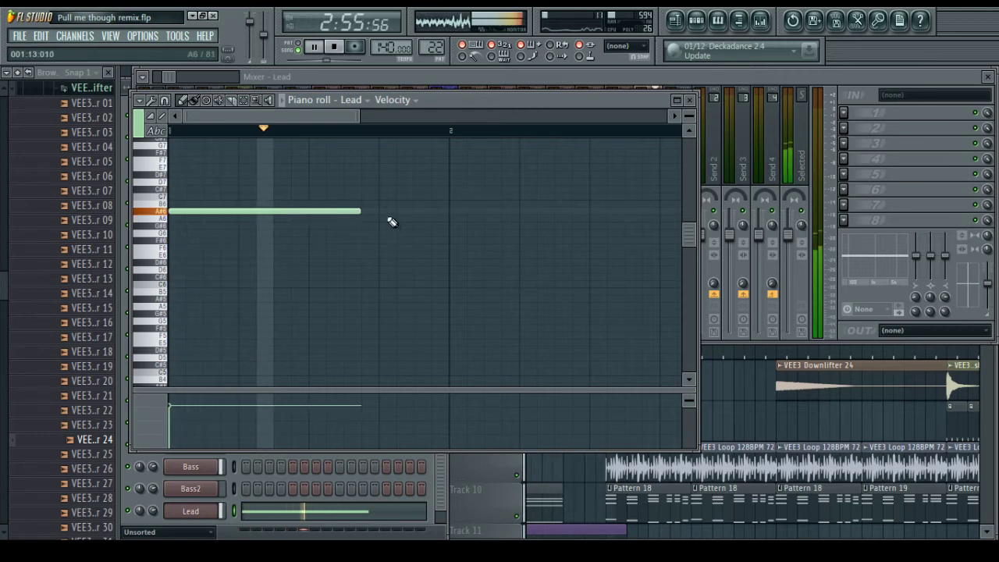
{"action": "left_click", "coordinate": [364, 218]}
{"action": "left_click_drag", "start_coordinate": [380, 221], "coordinate": [427, 224]}
{"action": "key", "text": "space"}
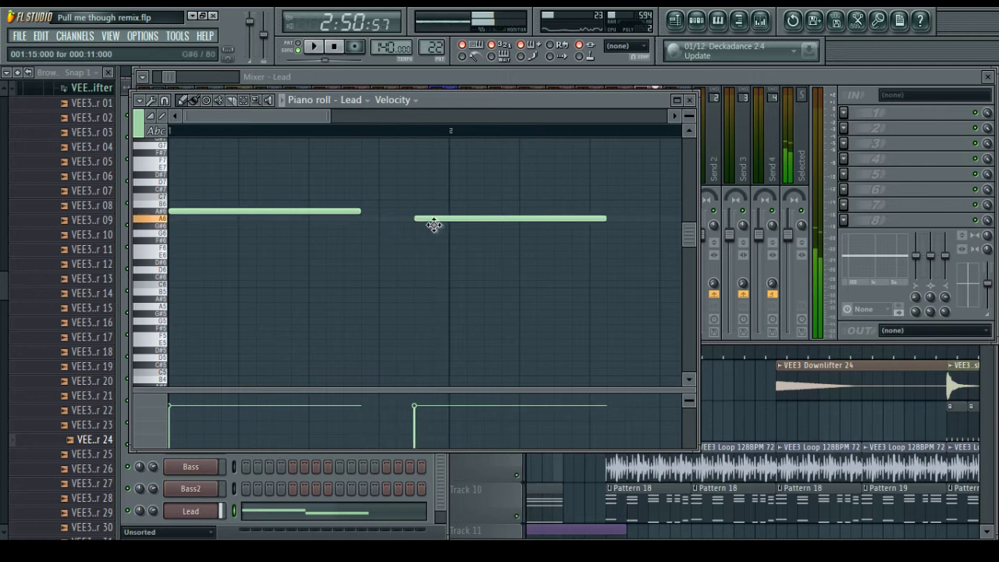
{"action": "scroll", "coordinate": [440, 150], "scroll_direction": "down", "scroll_amount": 3}
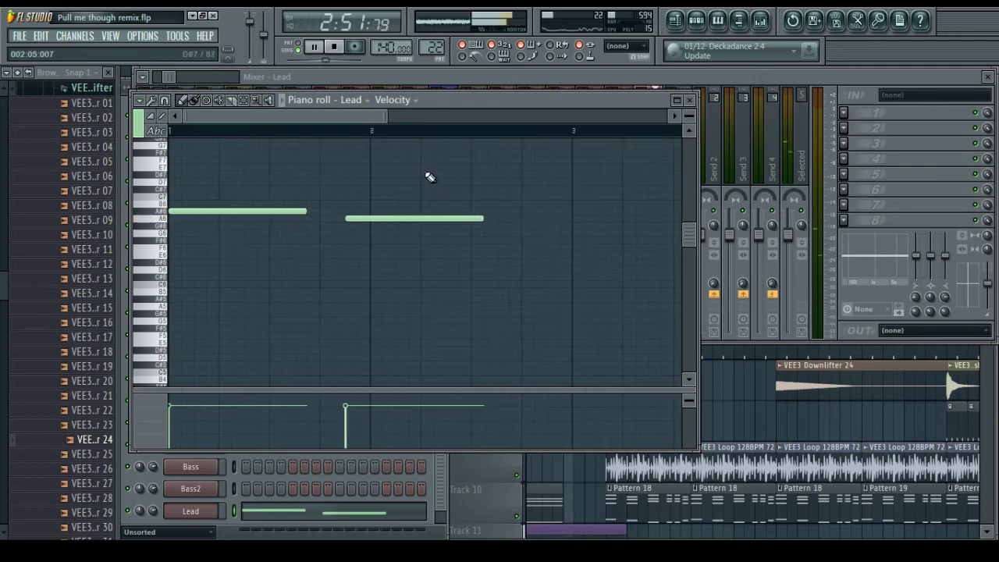
{"action": "scroll", "coordinate": [392, 176], "scroll_direction": "up", "scroll_amount": 3}
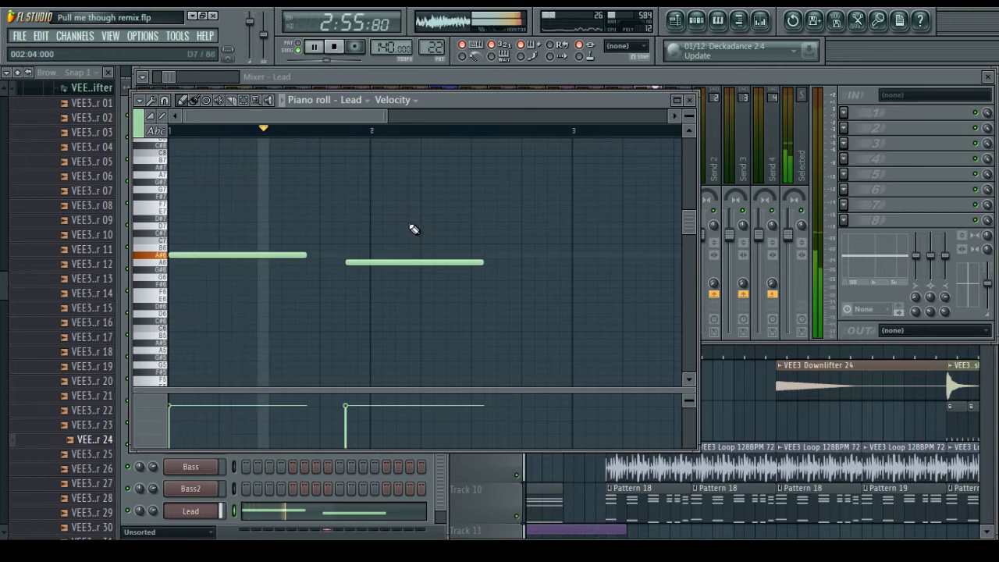
Raise the second note a couple of semitones and add a third note on D7
{"action": "key", "text": "space"}
{"action": "left_click_drag", "start_coordinate": [408, 261], "coordinate": [411, 239]}
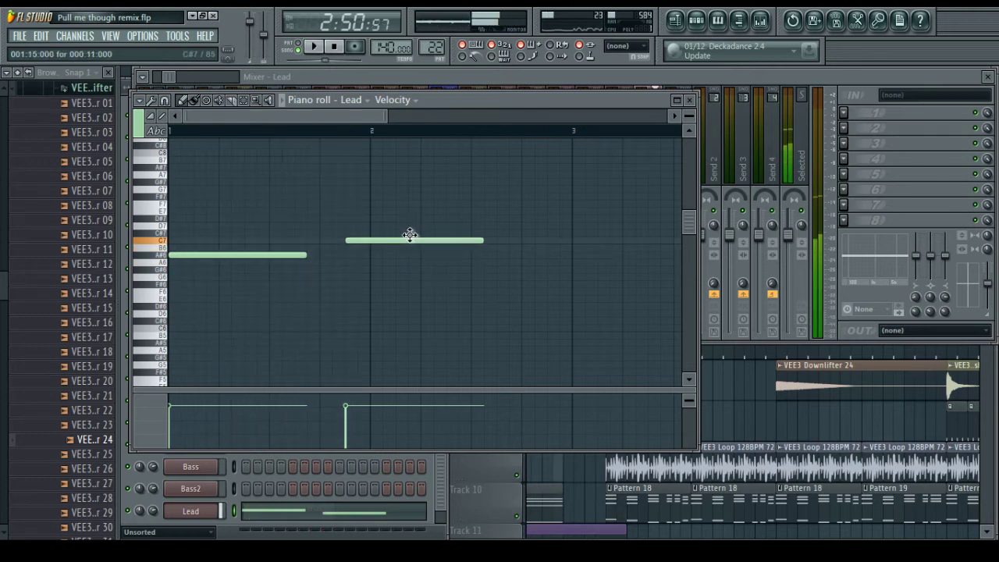
{"action": "key", "text": "space"}
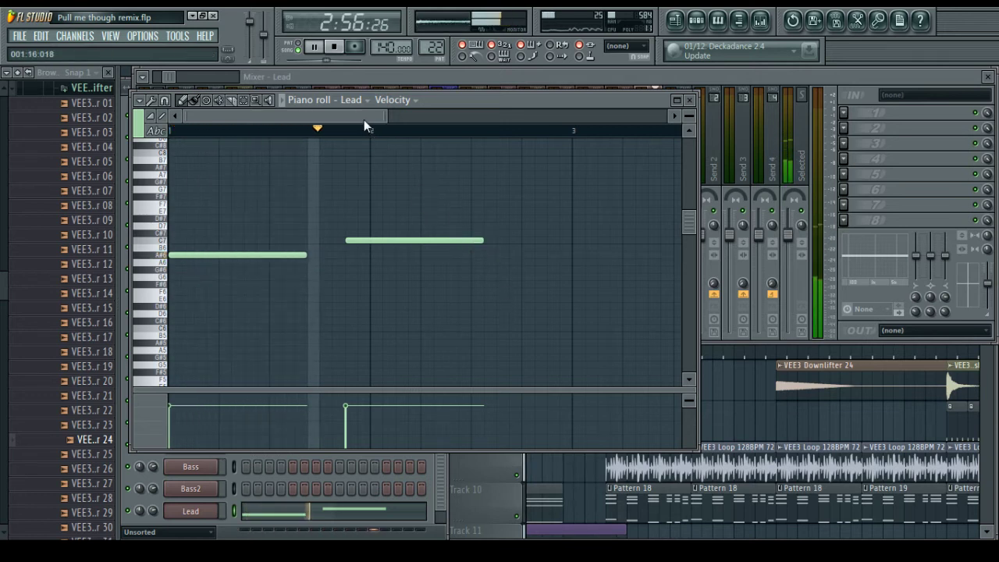
{"action": "left_click", "coordinate": [521, 225]}
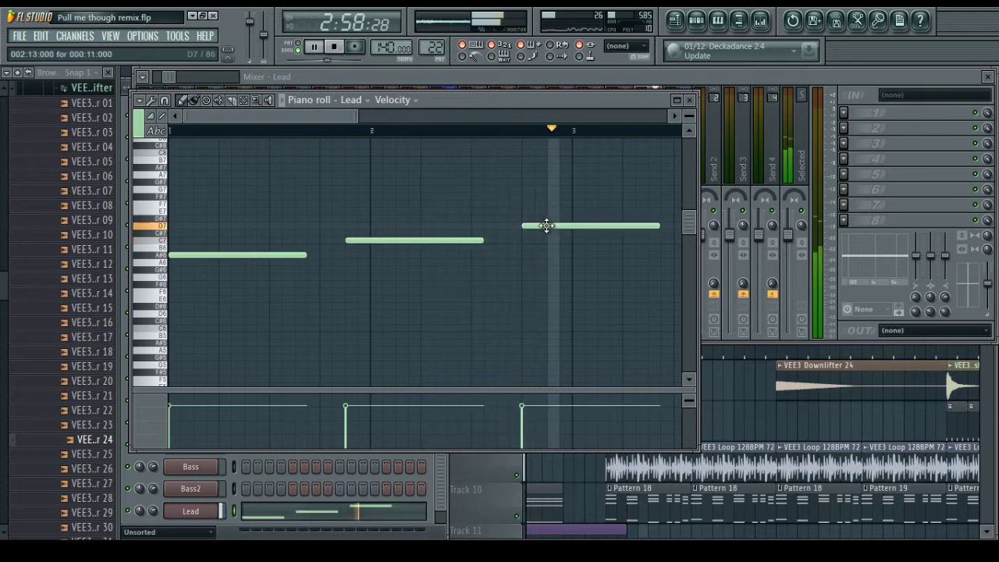
{"action": "left_click_drag", "start_coordinate": [357, 115], "coordinate": [419, 115]}
{"action": "key", "text": "space"}
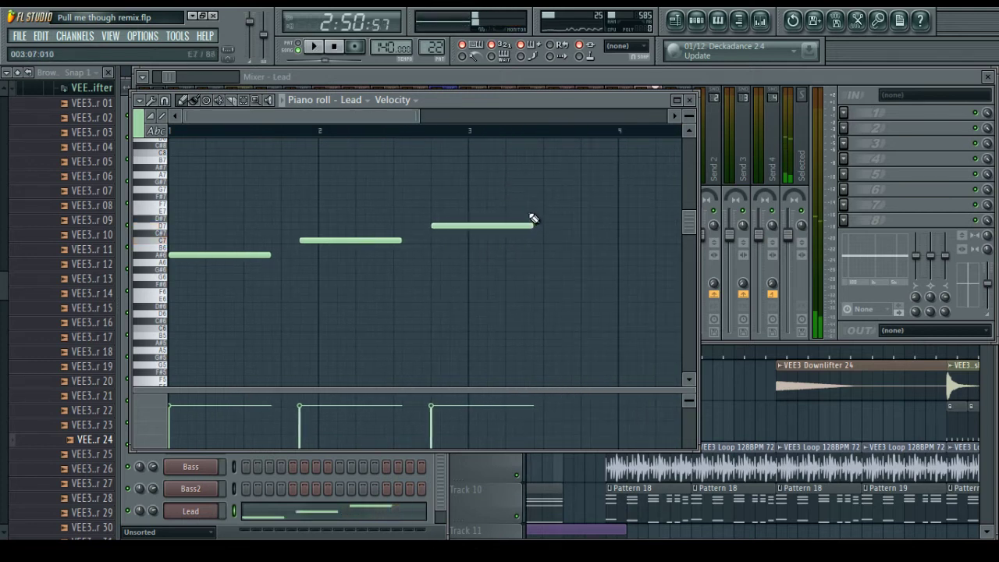
Add a fourth, higher note after the third and replay the phrase
{"action": "left_click", "coordinate": [529, 211]}
{"action": "left_click_drag", "start_coordinate": [545, 218], "coordinate": [544, 221]}
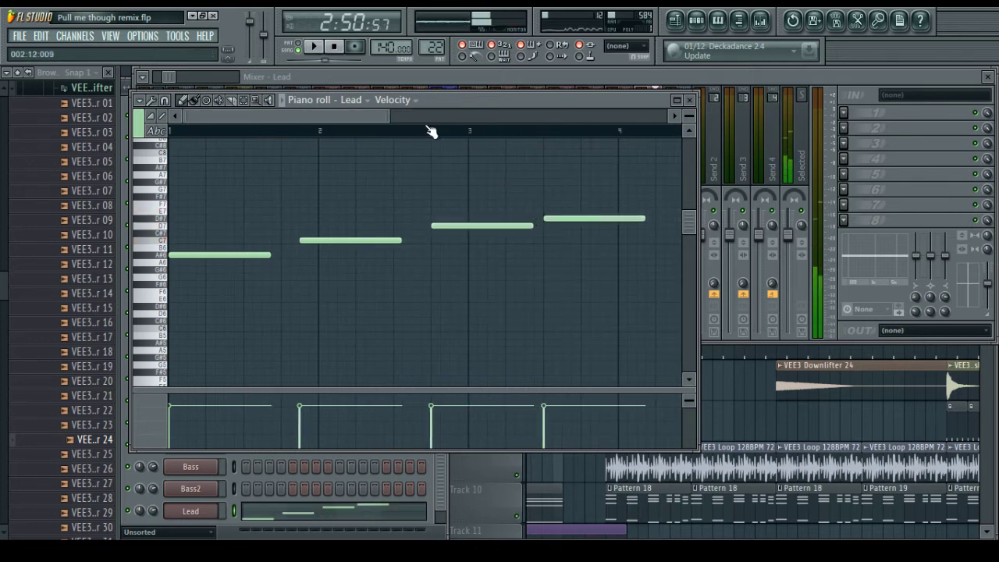
{"action": "left_click_drag", "start_coordinate": [382, 115], "coordinate": [345, 117]}
{"action": "key", "text": "space"}
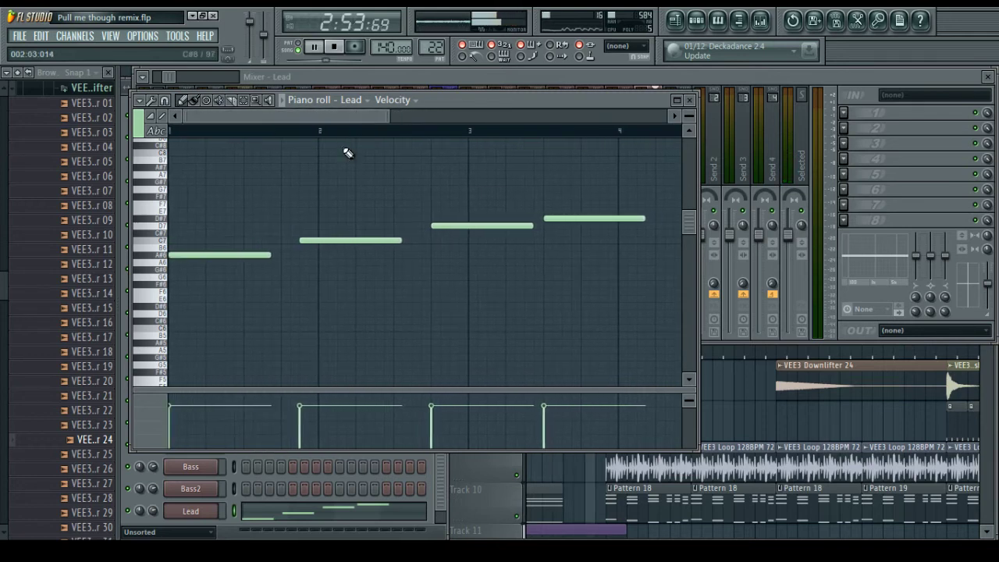
{"action": "scroll", "coordinate": [311, 115], "scroll_direction": "up", "scroll_amount": 1}
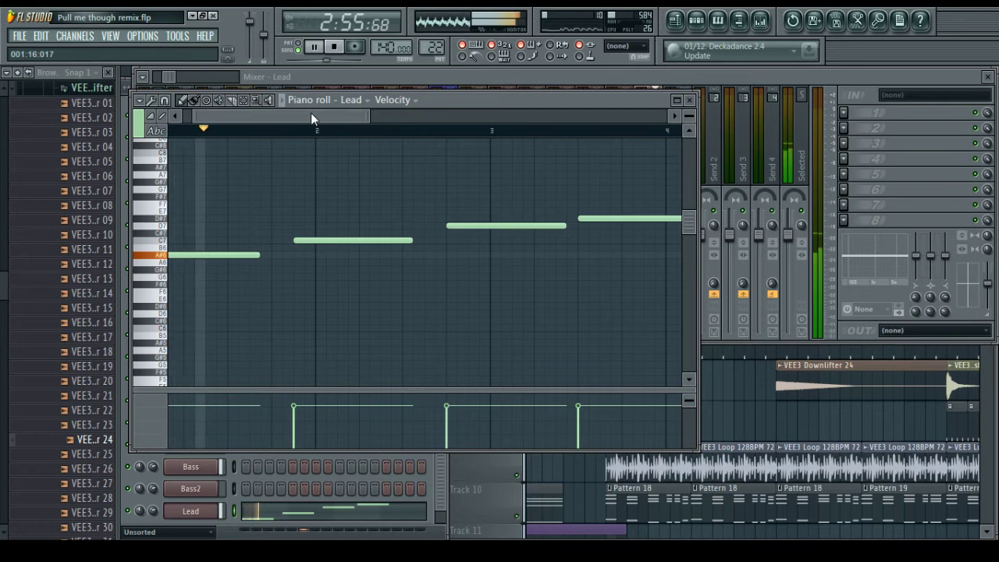
{"action": "left_click_drag", "start_coordinate": [311, 115], "coordinate": [351, 129]}
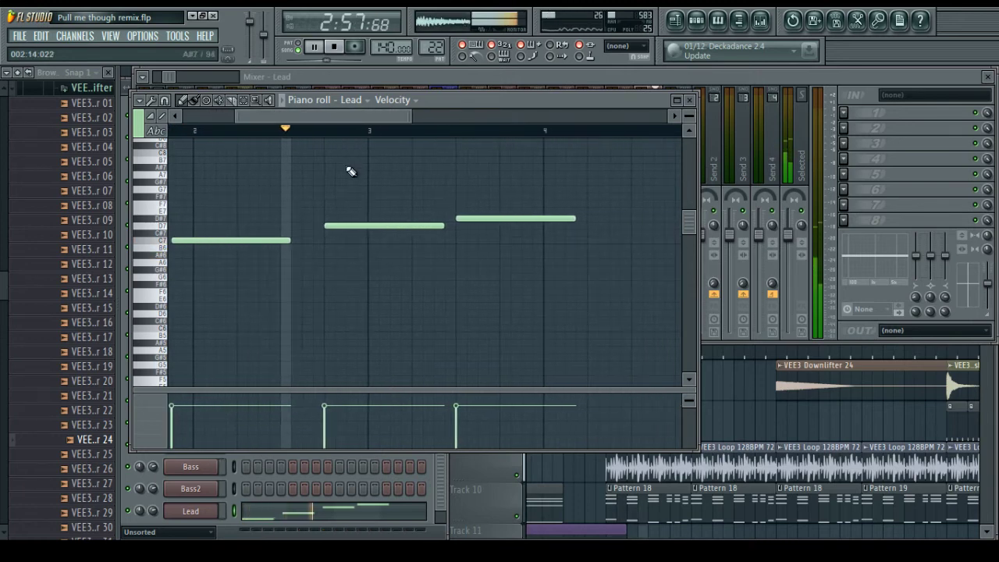
Shift the middle and third notes a quarter bar later and shorten the second note
{"action": "left_click_drag", "start_coordinate": [370, 225], "coordinate": [390, 214]}
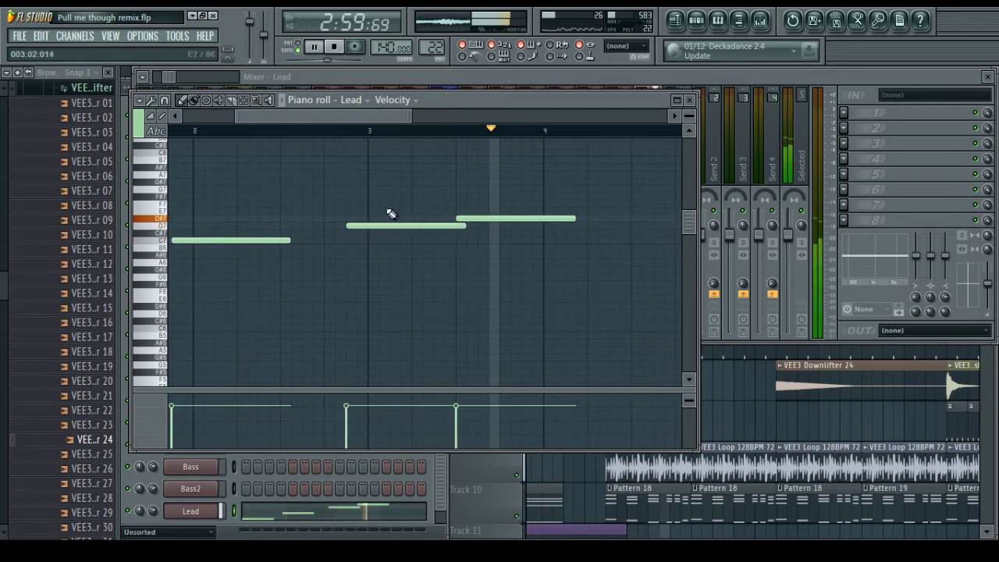
{"action": "left_click_drag", "start_coordinate": [488, 219], "coordinate": [535, 219]}
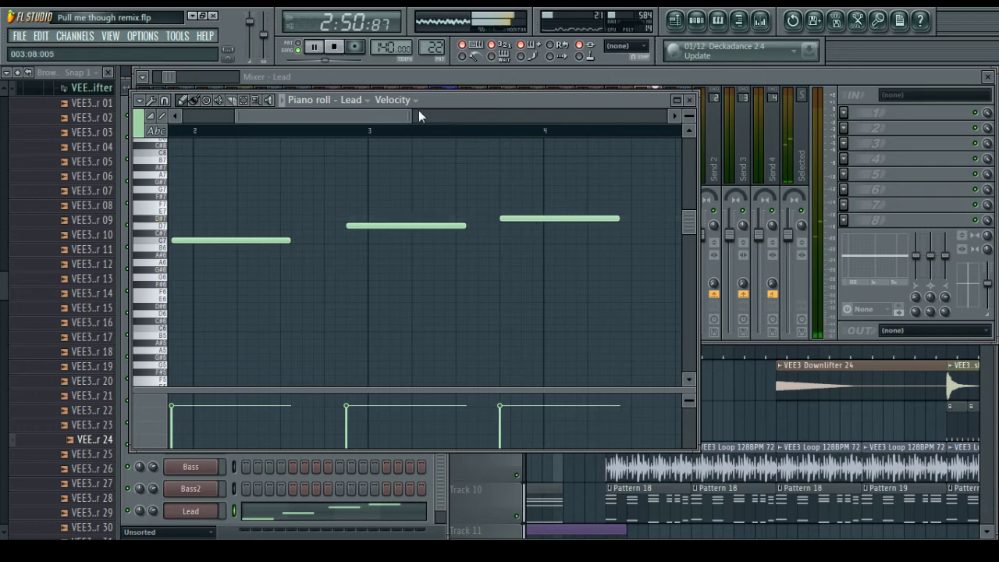
{"action": "left_click_drag", "start_coordinate": [391, 116], "coordinate": [286, 117]}
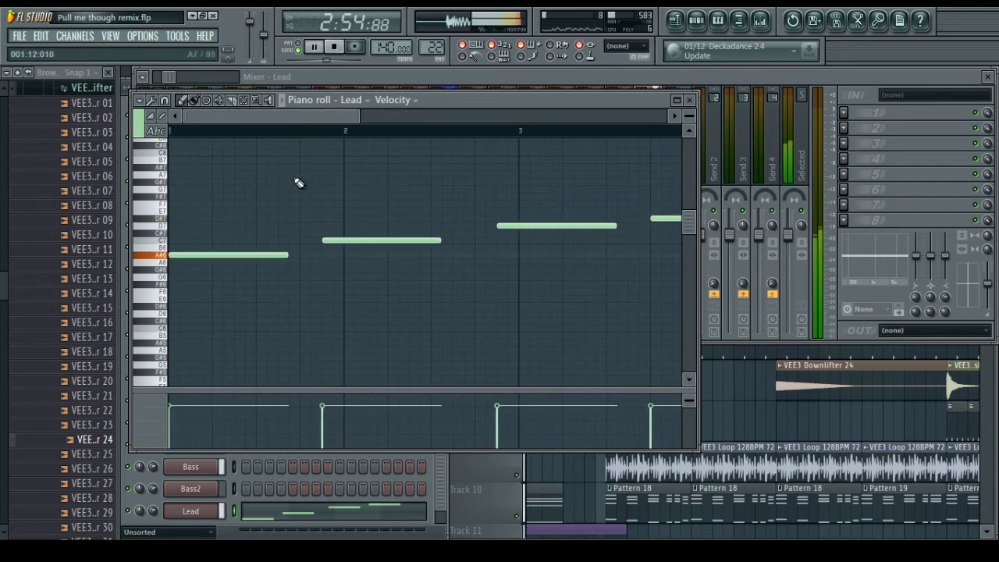
{"action": "left_click_drag", "start_coordinate": [274, 119], "coordinate": [392, 124]}
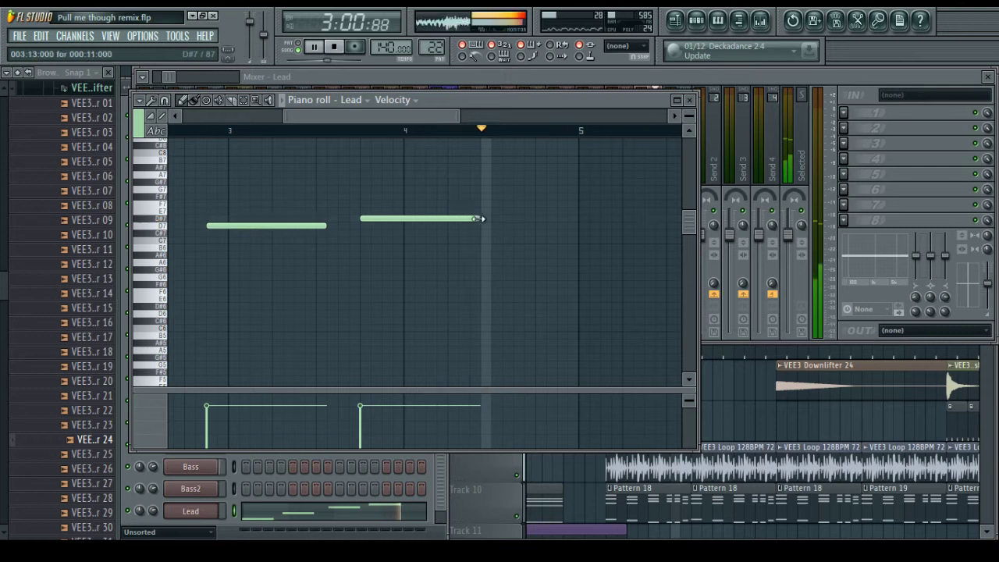
{"action": "key", "text": "space"}
{"action": "left_click_drag", "start_coordinate": [479, 219], "coordinate": [521, 247]}
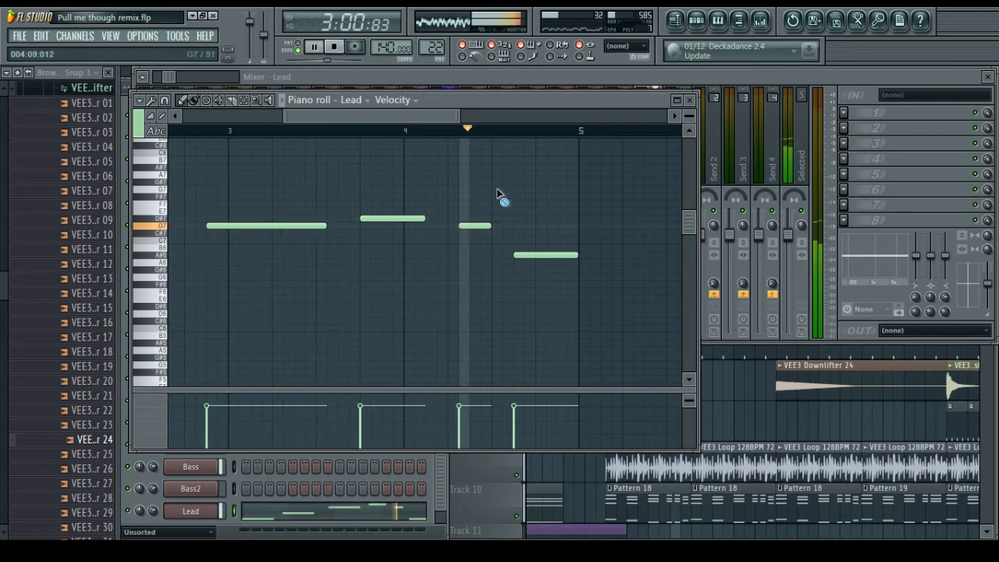
In the playlist, add then delete an extra Pattern 22 clip on Track 2
{"action": "key", "text": "F5"}
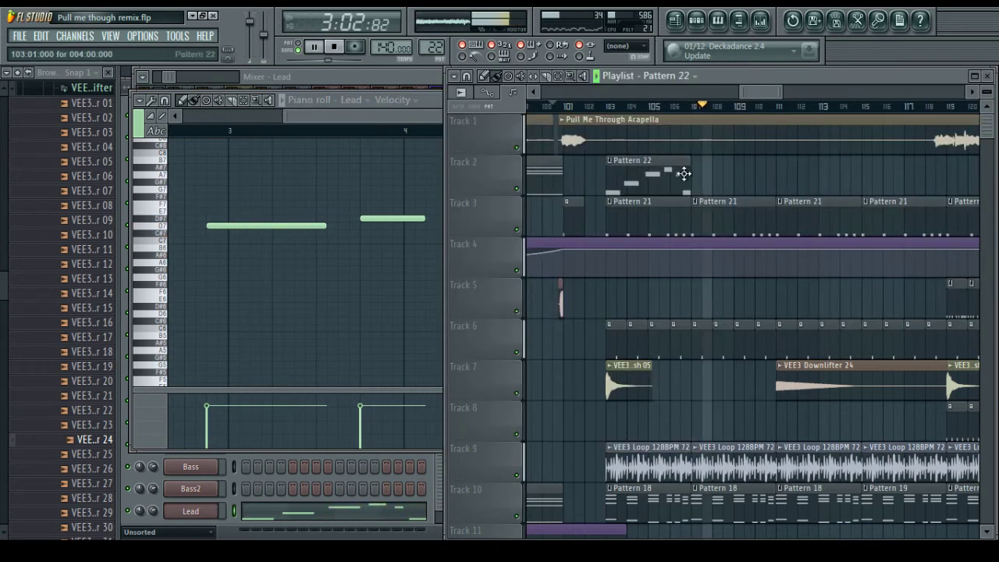
{"action": "left_click", "coordinate": [703, 181]}
{"action": "right_click", "coordinate": [734, 187]}
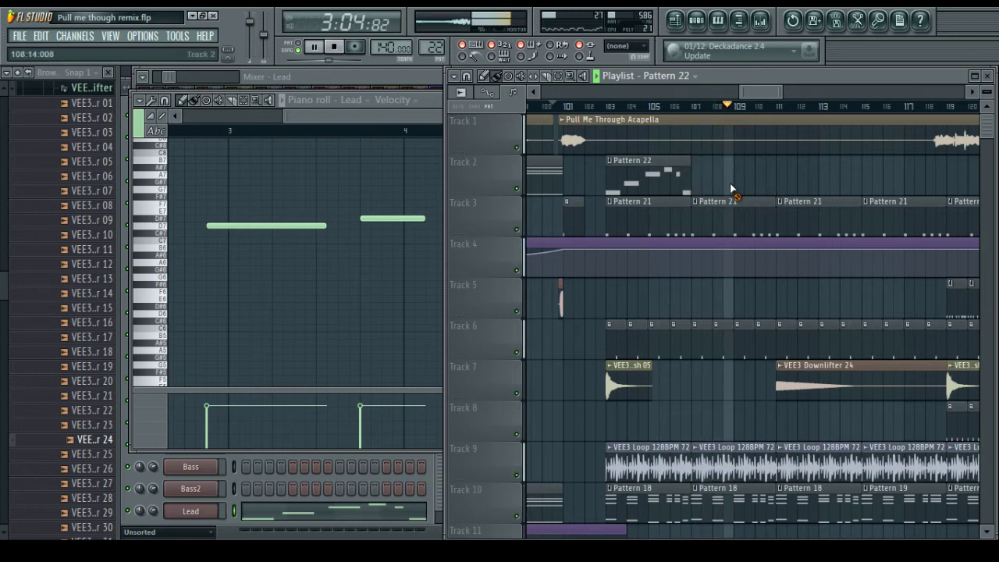
{"action": "left_click", "coordinate": [413, 163]}
{"action": "scroll", "coordinate": [410, 132], "scroll_direction": "down", "scroll_amount": 3}
Copy the six-note phrase into bars 5–8 and clear the selection
{"action": "left_click_drag", "start_coordinate": [482, 310], "coordinate": [171, 195]}
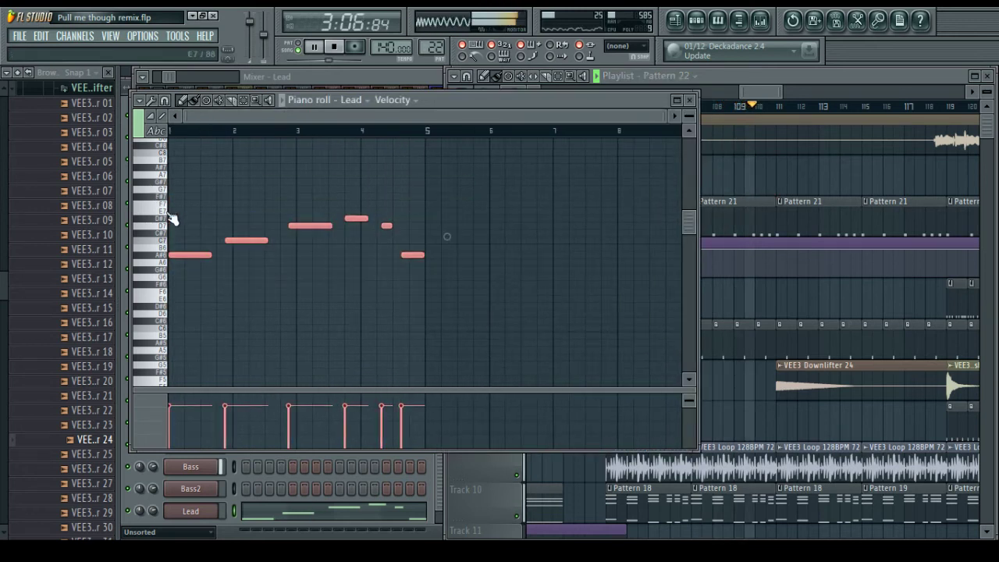
{"action": "left_click_drag", "start_coordinate": [184, 255], "coordinate": [444, 256]}
{"action": "key", "text": "ctrl+d"}
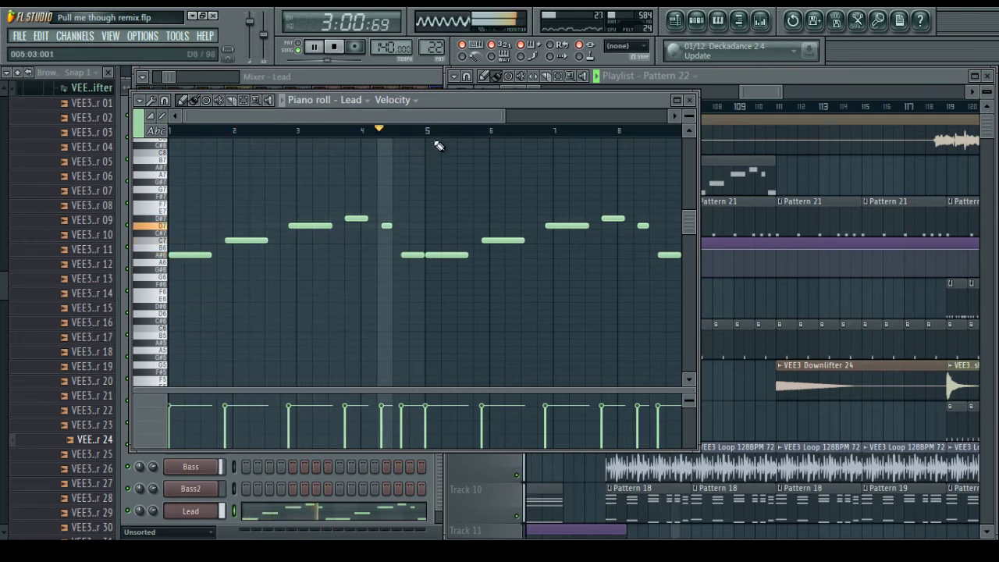
{"action": "left_click_drag", "start_coordinate": [425, 117], "coordinate": [432, 117]}
{"action": "scroll", "coordinate": [380, 133], "scroll_direction": "up", "scroll_amount": 5}
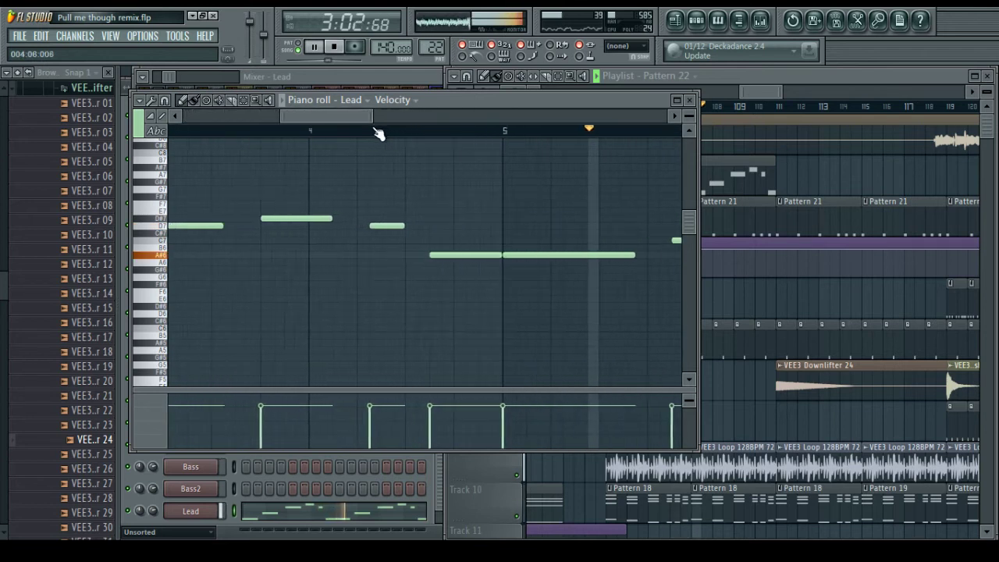
{"action": "scroll", "coordinate": [411, 136], "scroll_direction": "down", "scroll_amount": 5}
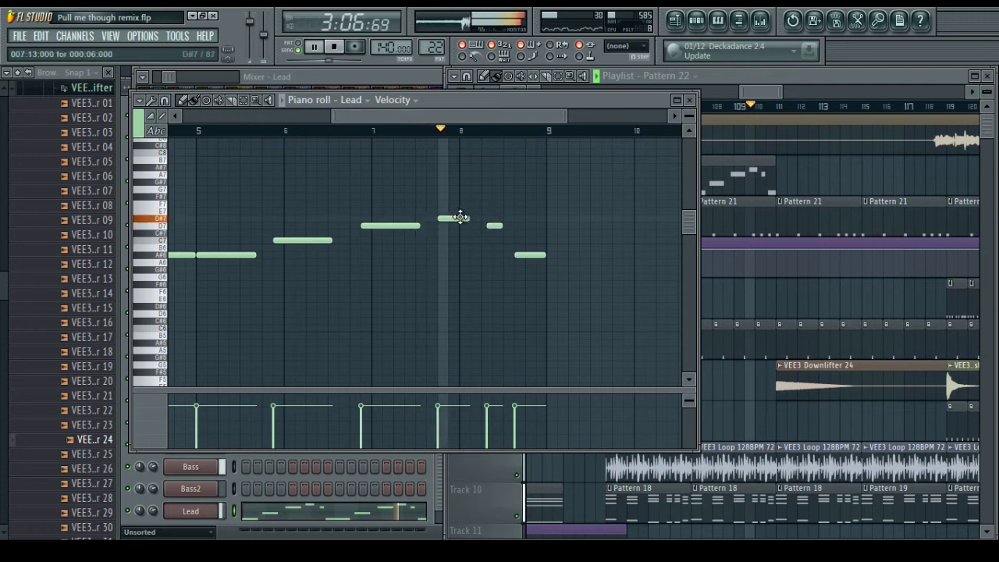
Drop the bar-8 note to G6 and delete the two short notes after it
{"action": "key", "text": "space"}
{"action": "left_click_drag", "start_coordinate": [456, 218], "coordinate": [459, 240]}
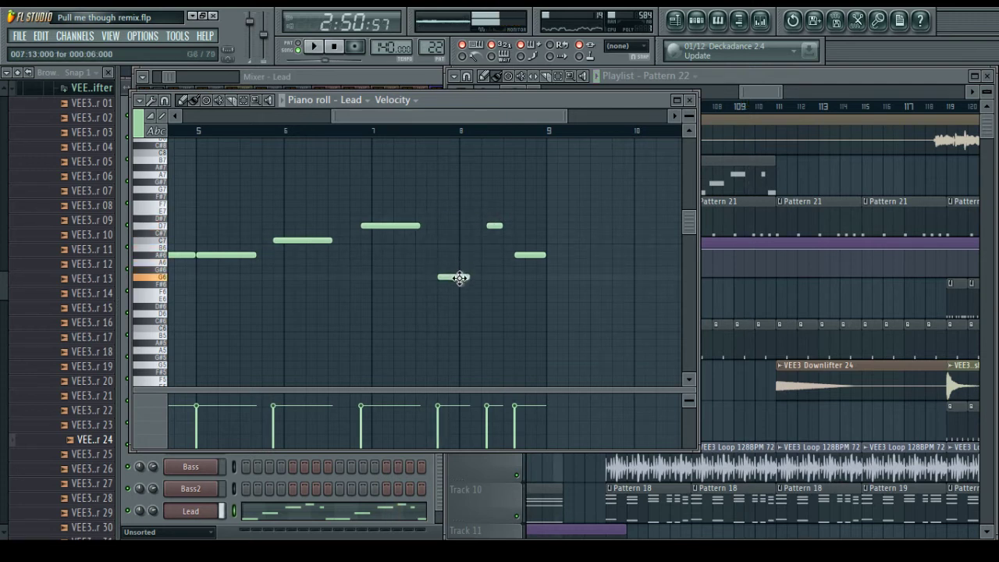
{"action": "left_click_drag", "start_coordinate": [460, 278], "coordinate": [458, 277]}
{"action": "right_click", "coordinate": [492, 227]}
{"action": "right_click", "coordinate": [530, 255]}
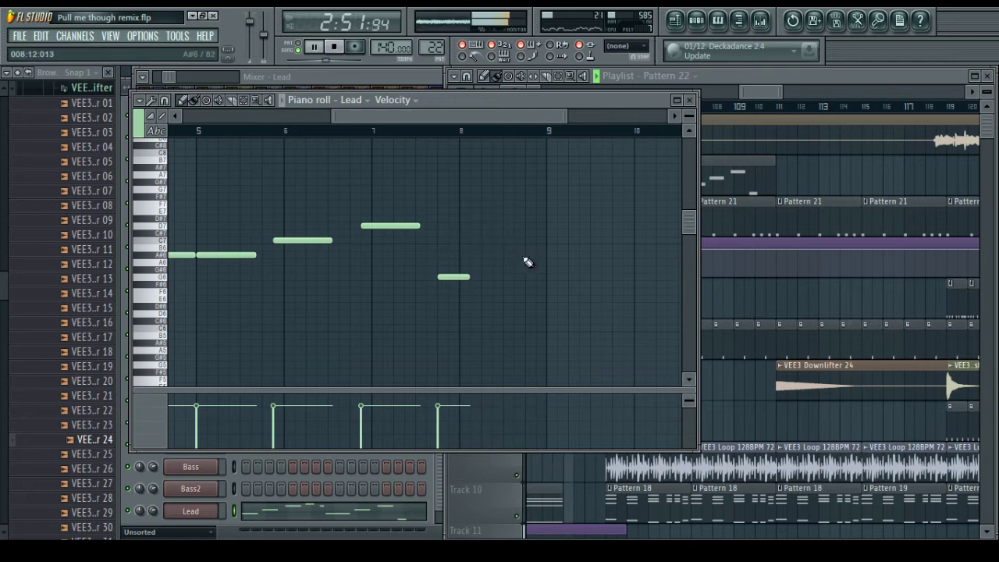
{"action": "left_click_drag", "start_coordinate": [494, 117], "coordinate": [450, 113]}
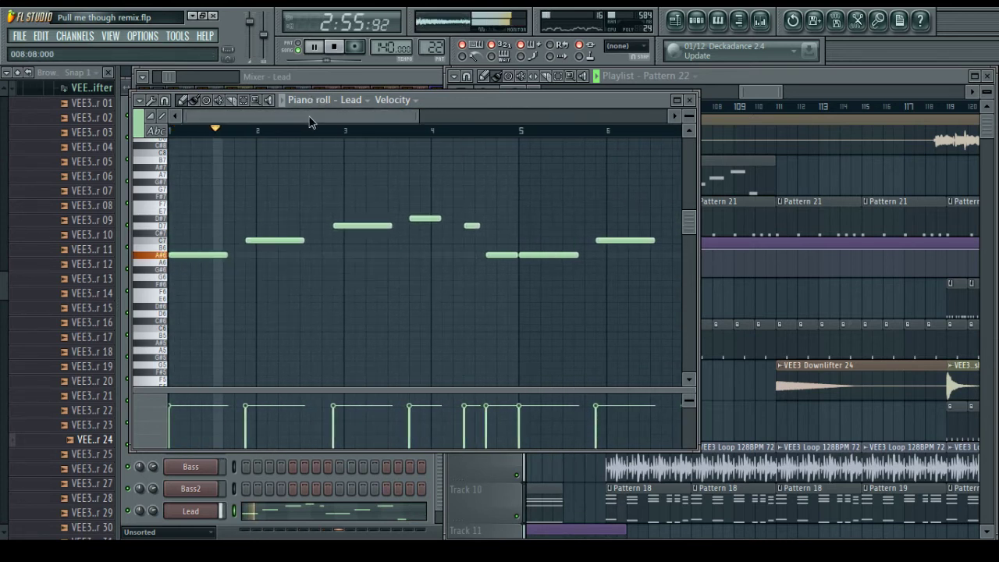
{"action": "left_click_drag", "start_coordinate": [309, 121], "coordinate": [333, 117]}
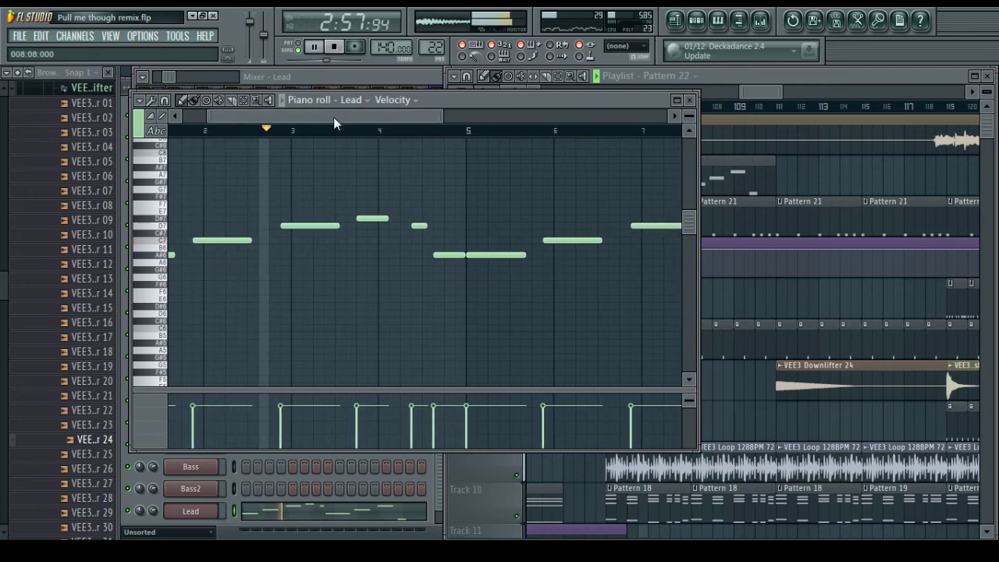
{"action": "left_click_drag", "start_coordinate": [335, 119], "coordinate": [417, 121]}
Lower the bar-6 note from C7 to A6 and replay the melody
{"action": "key", "text": "space"}
{"action": "left_click_drag", "start_coordinate": [382, 239], "coordinate": [380, 262]}
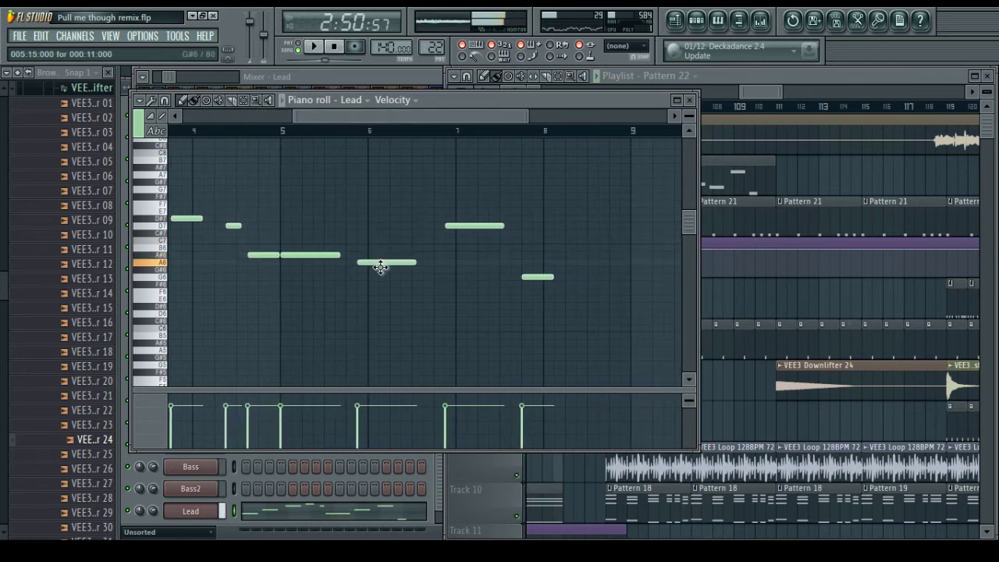
{"action": "key", "text": "space"}
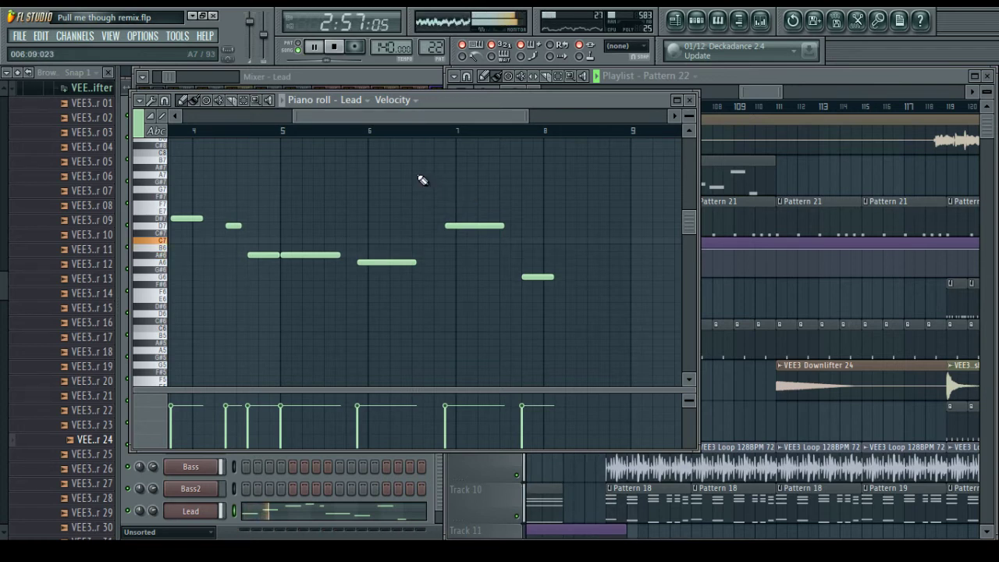
{"action": "left_click_drag", "start_coordinate": [423, 114], "coordinate": [426, 115]}
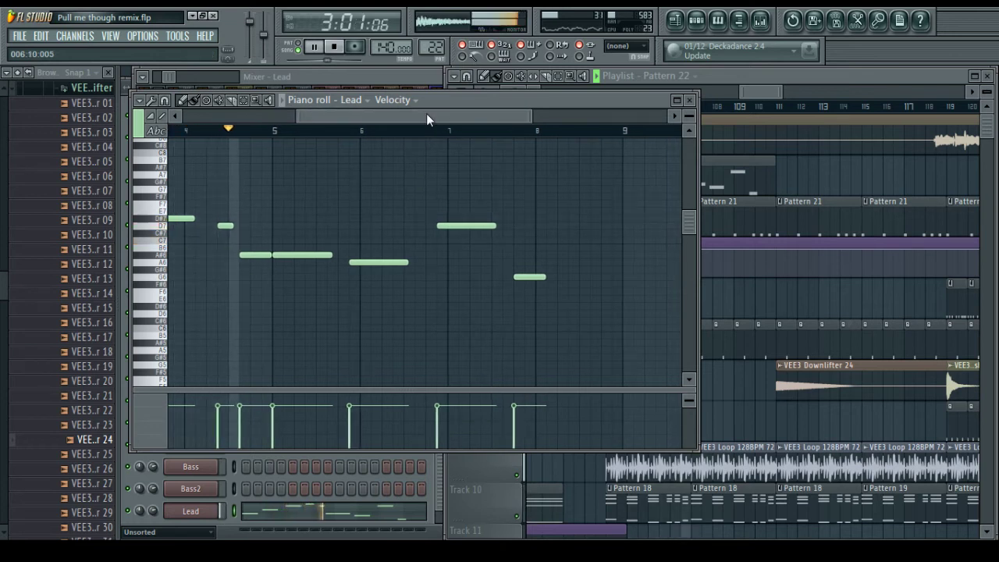
{"action": "left_click_drag", "start_coordinate": [426, 113], "coordinate": [444, 128]}
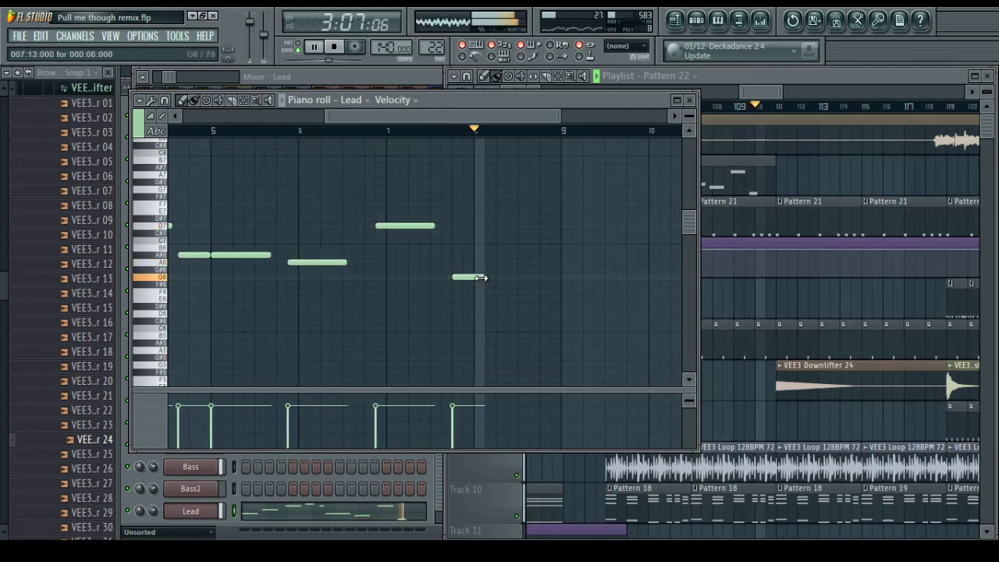
Add two short closing notes near bar 8, the second on A6, and play it back
{"action": "left_click", "coordinate": [515, 256]}
{"action": "key", "text": "space"}
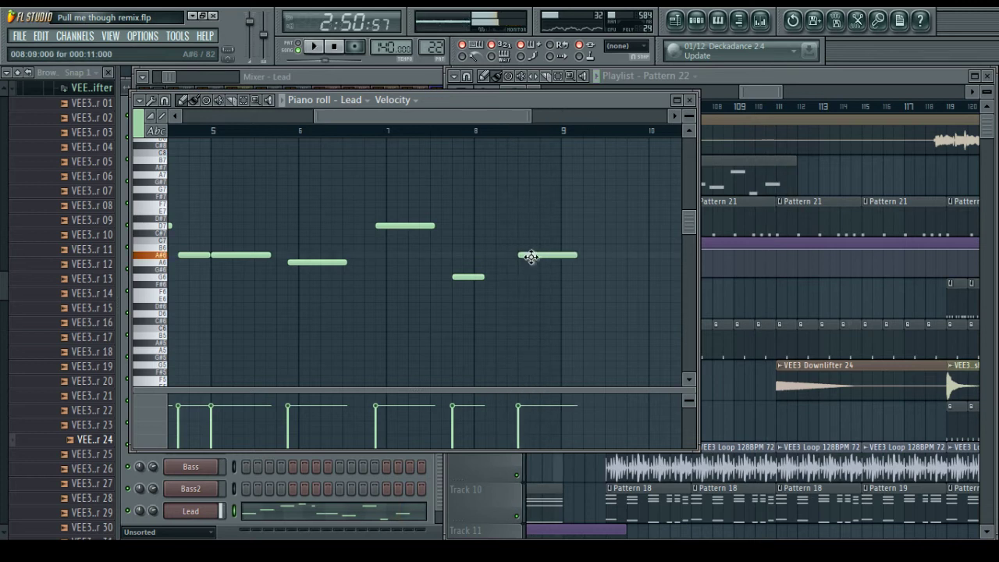
{"action": "left_click_drag", "start_coordinate": [574, 256], "coordinate": [517, 255]}
{"action": "left_click", "coordinate": [538, 262]}
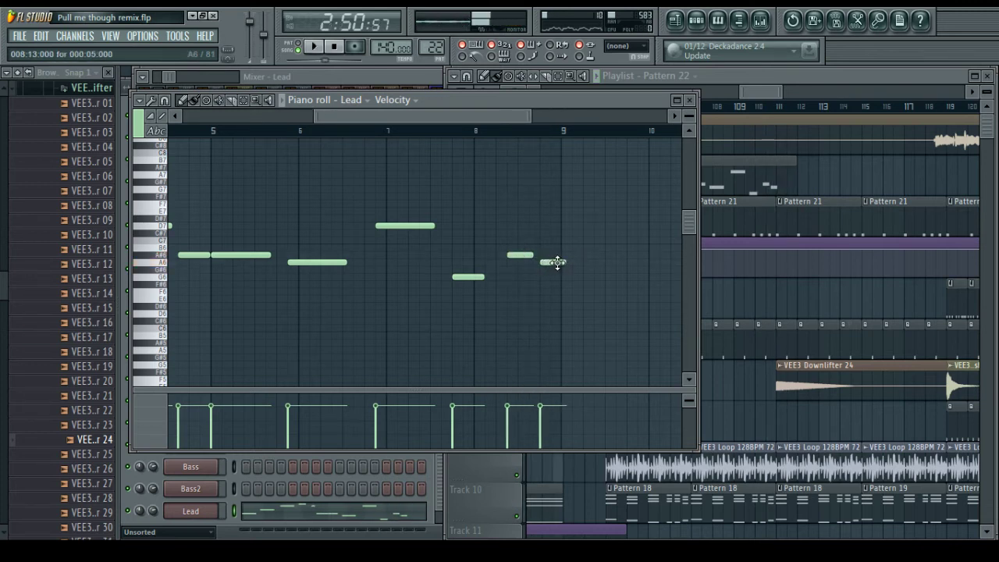
{"action": "key", "text": "space"}
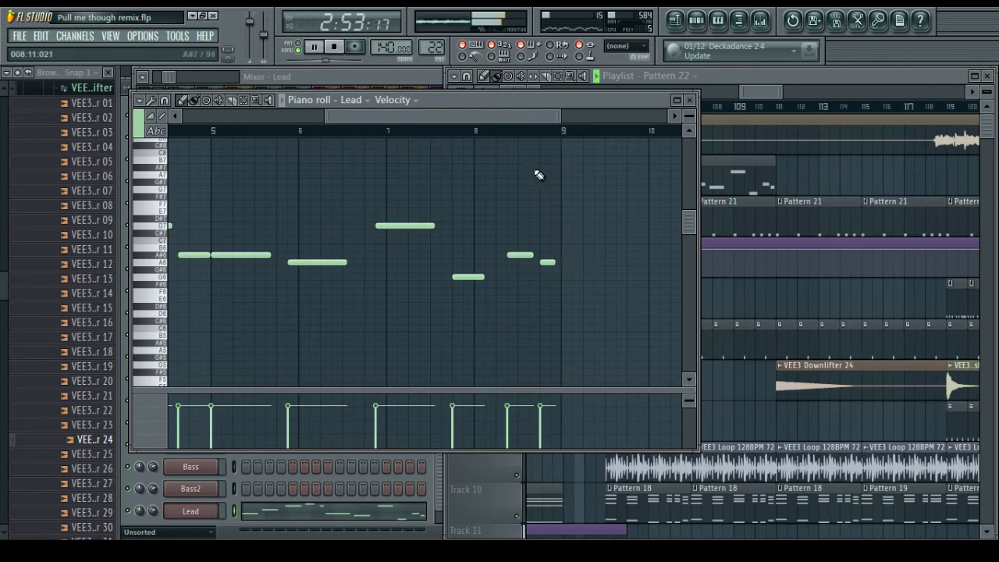
{"action": "scroll", "coordinate": [509, 142], "scroll_direction": "up", "scroll_amount": 3}
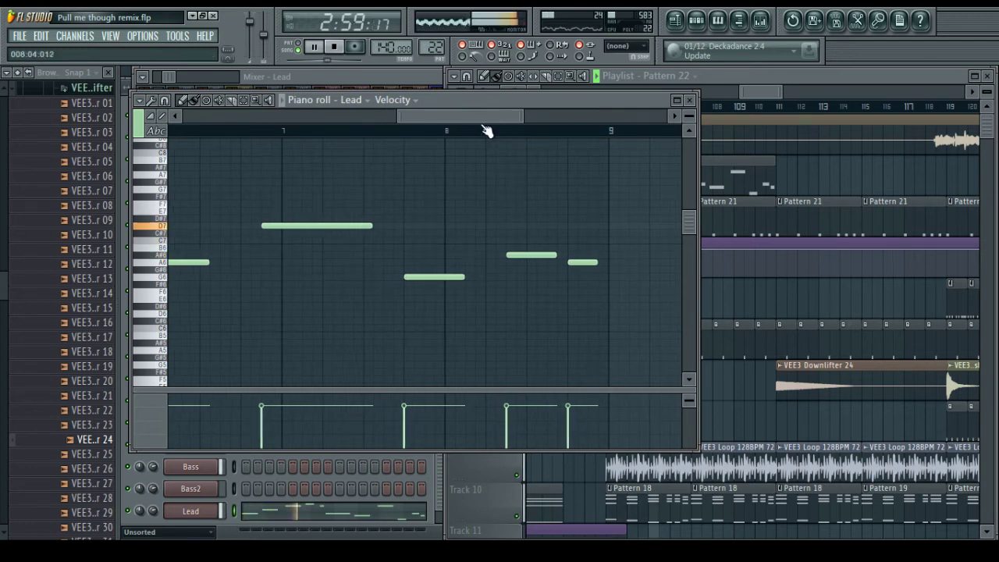
{"action": "left_click_drag", "start_coordinate": [466, 117], "coordinate": [473, 142]}
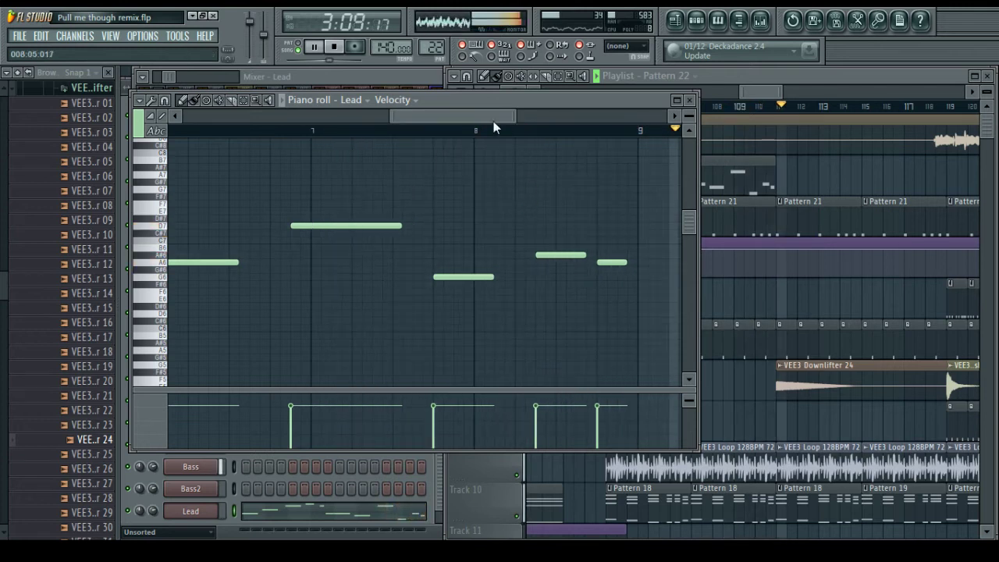
Scroll the Playlist past bar 113 to review the Pattern 22 clips, then show the Mixer
{"action": "left_click", "coordinate": [763, 92]}
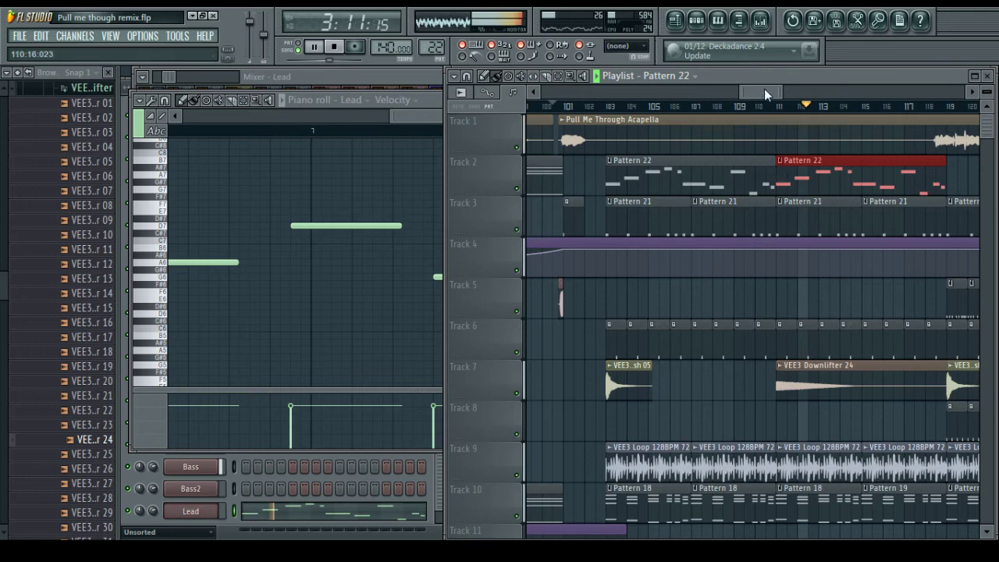
{"action": "left_click_drag", "start_coordinate": [765, 94], "coordinate": [773, 94]}
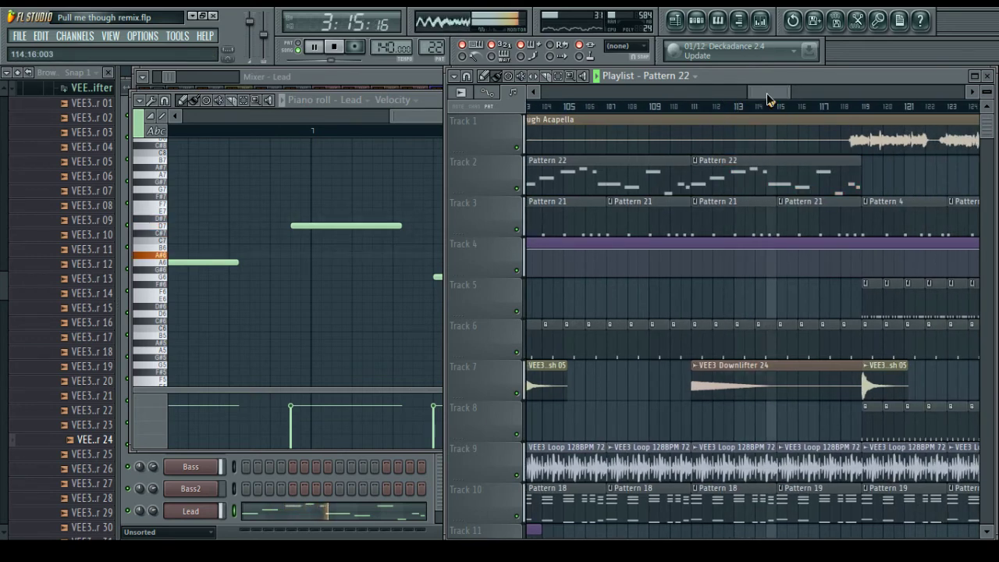
{"action": "left_click_drag", "start_coordinate": [766, 93], "coordinate": [779, 97]}
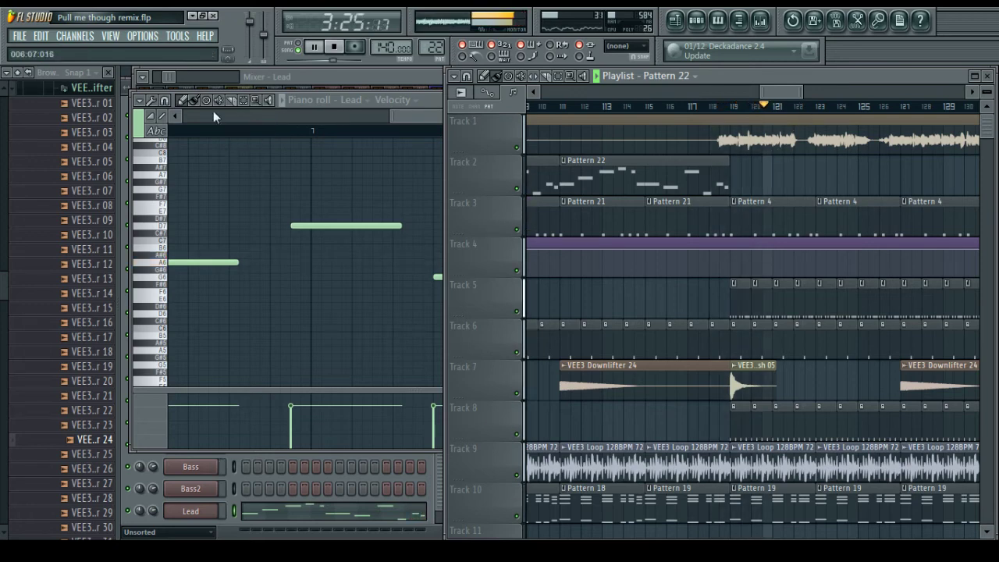
{"action": "left_click", "coordinate": [319, 81]}
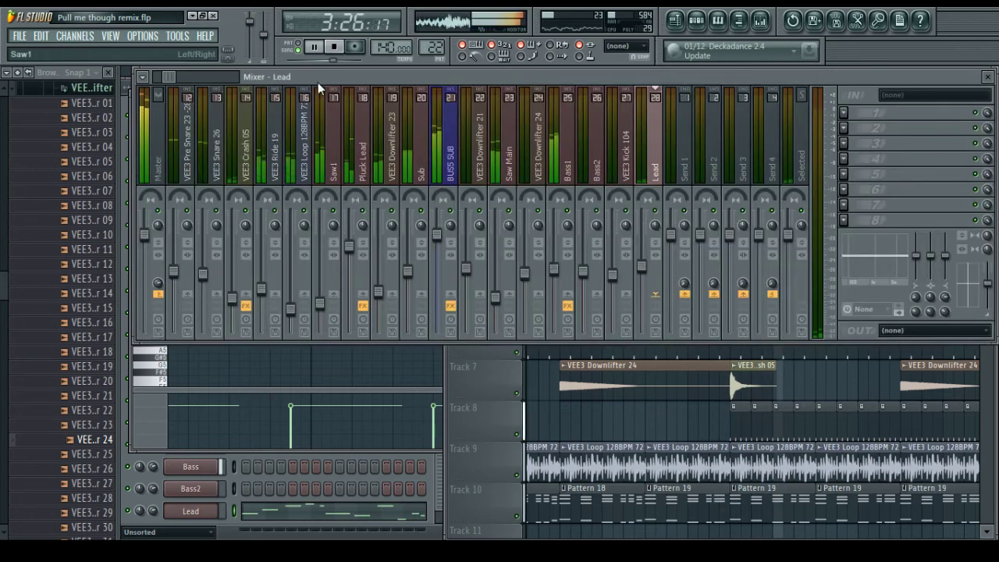
Create a new empty pattern named Pattern 23 from the Channel Rack
{"action": "left_click", "coordinate": [226, 529]}
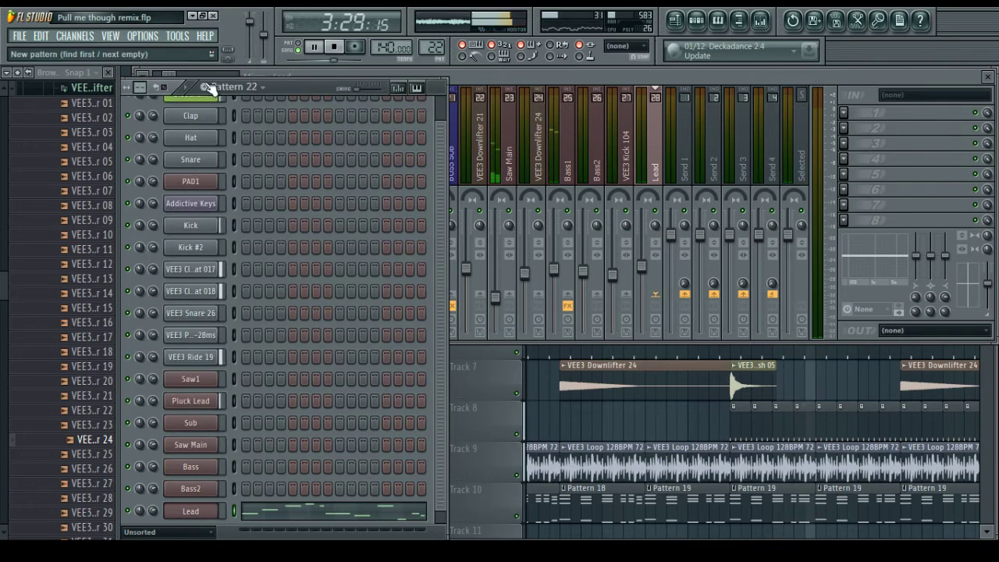
{"action": "left_click", "coordinate": [205, 87]}
{"action": "key", "text": "Return"}
In the Lead piano roll, draw an A#6 note at the start and stretch it long
{"action": "right_click", "coordinate": [190, 514]}
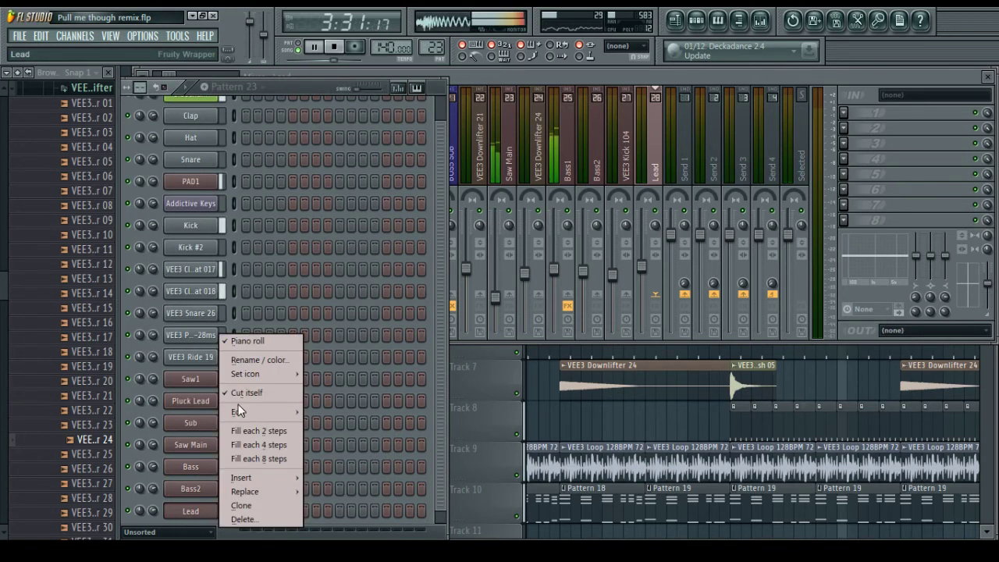
{"action": "left_click", "coordinate": [239, 340]}
{"action": "right_click", "coordinate": [208, 516]}
{"action": "left_click", "coordinate": [235, 341]}
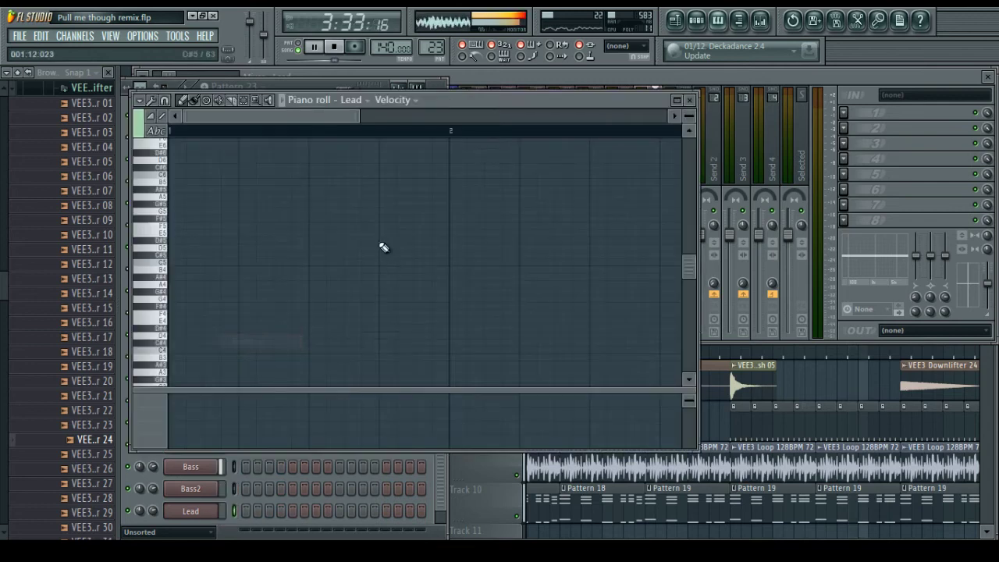
{"action": "scroll", "coordinate": [164, 224], "scroll_direction": "up", "scroll_amount": 4}
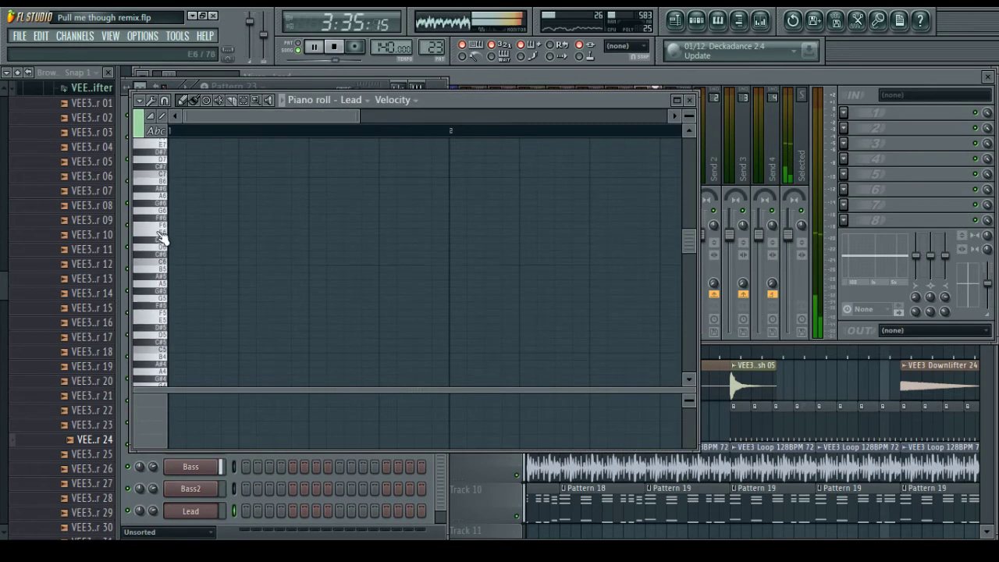
{"action": "left_click", "coordinate": [185, 190]}
{"action": "left_click_drag", "start_coordinate": [216, 192], "coordinate": [648, 189]}
{"action": "left_click", "coordinate": [810, 375]}
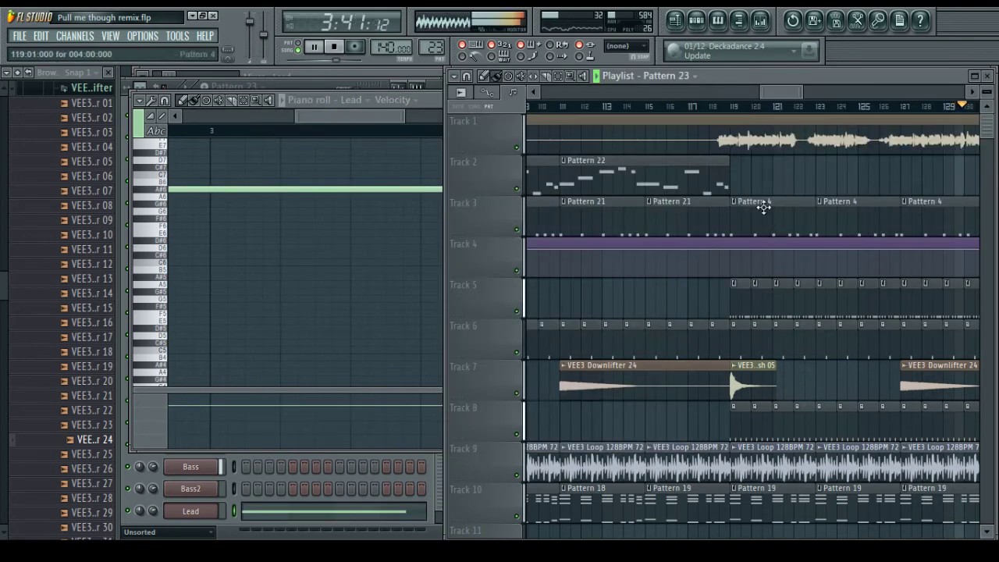
Paint Pattern 23 on Track 2 at bar 119, checking the mixer afterwards
{"action": "left_click_drag", "start_coordinate": [758, 176], "coordinate": [739, 178]}
{"action": "left_click", "coordinate": [760, 20]}
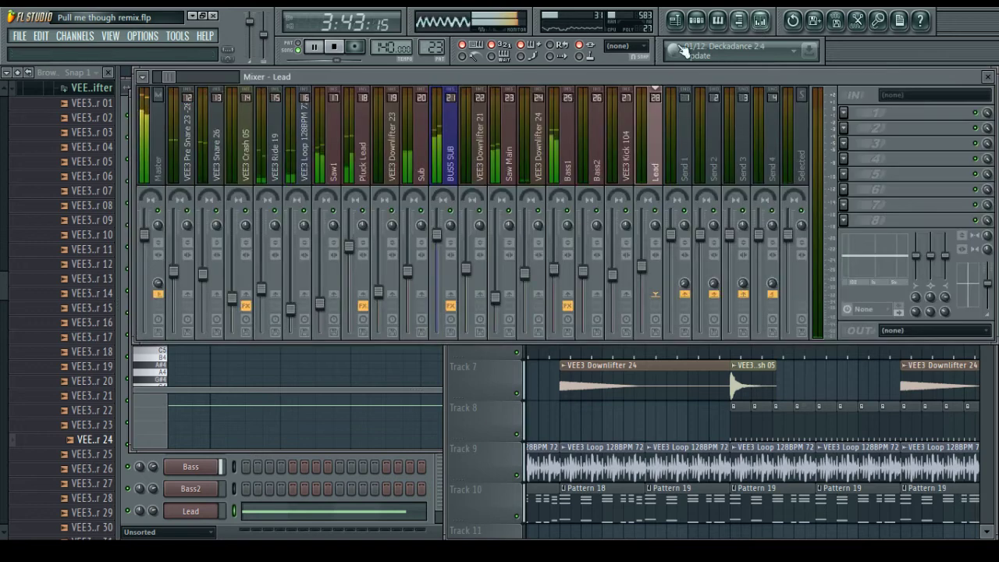
{"action": "left_click_drag", "start_coordinate": [170, 78], "coordinate": [165, 78]}
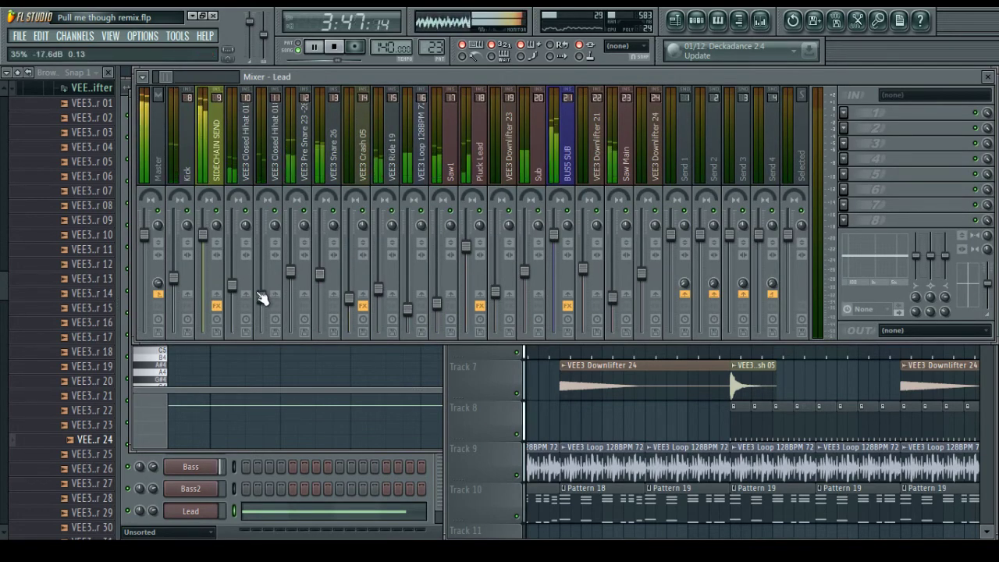
{"action": "left_click", "coordinate": [636, 424]}
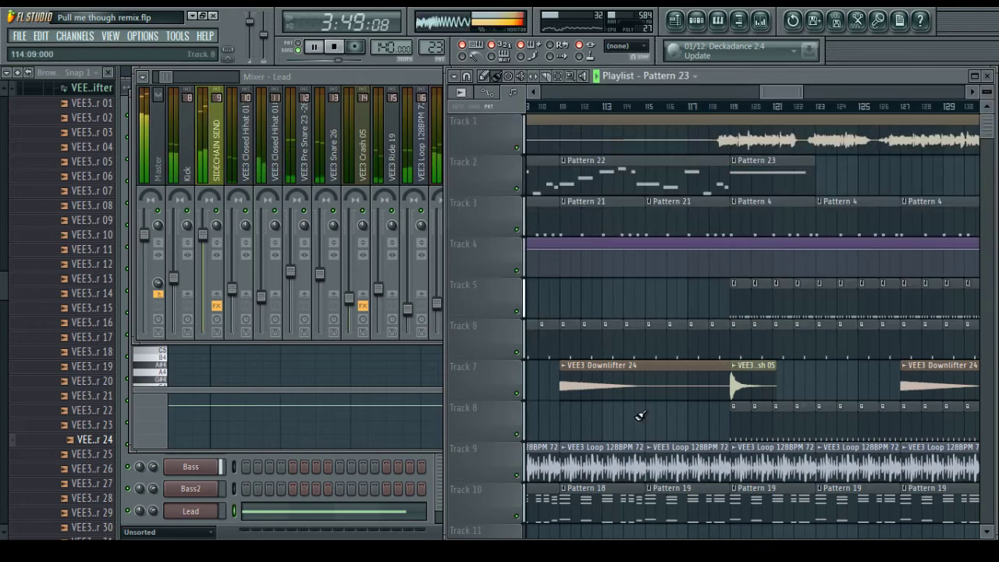
Rewind the song position to bar 1 and play the arrangement from the start
{"action": "left_click_drag", "start_coordinate": [782, 91], "coordinate": [837, 113]}
{"action": "left_click", "coordinate": [765, 109]}
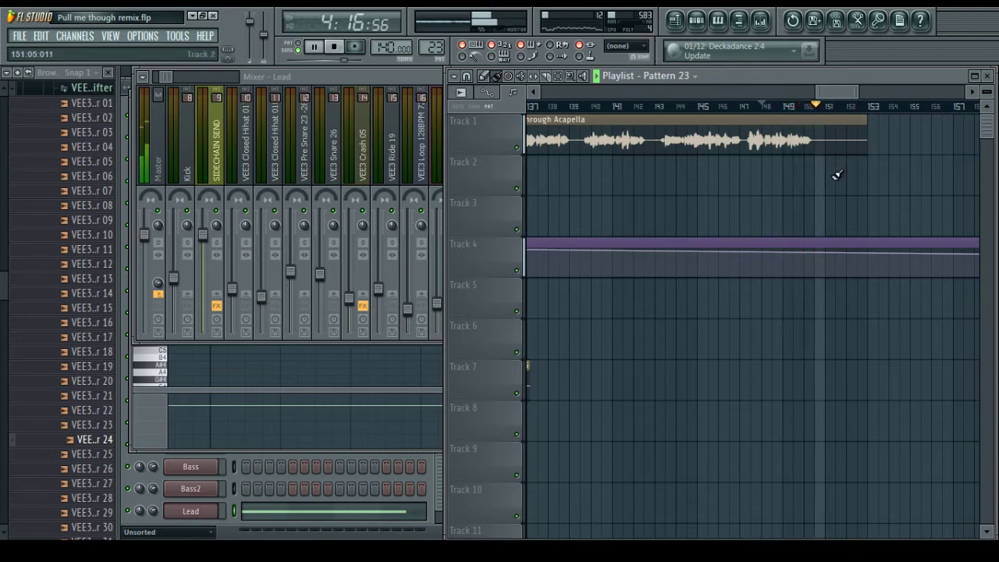
{"action": "left_click_drag", "start_coordinate": [843, 94], "coordinate": [571, 98]}
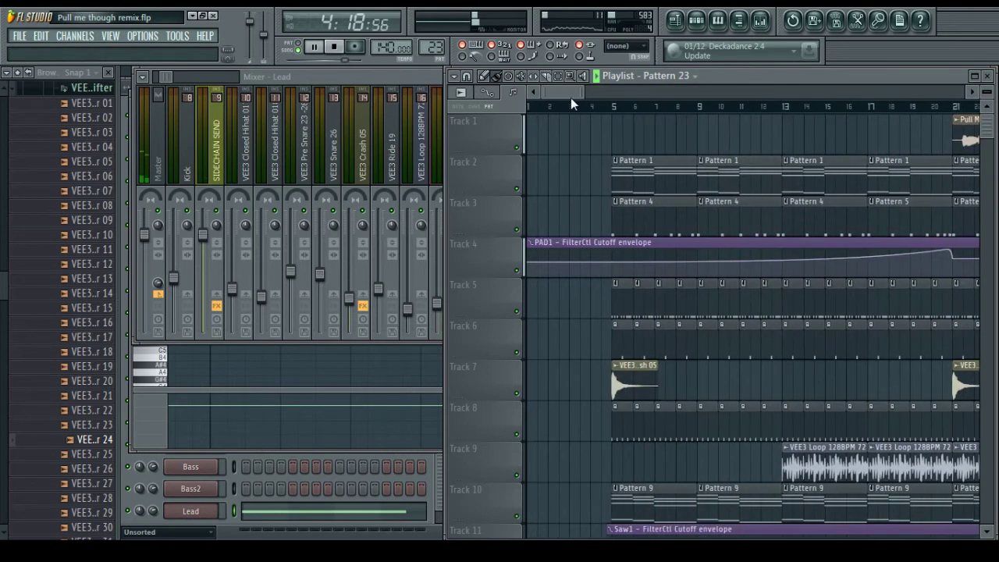
{"action": "key", "text": "space"}
{"action": "scroll", "coordinate": [611, 107], "scroll_direction": "up", "scroll_amount": 5}
{"action": "key", "text": "space"}
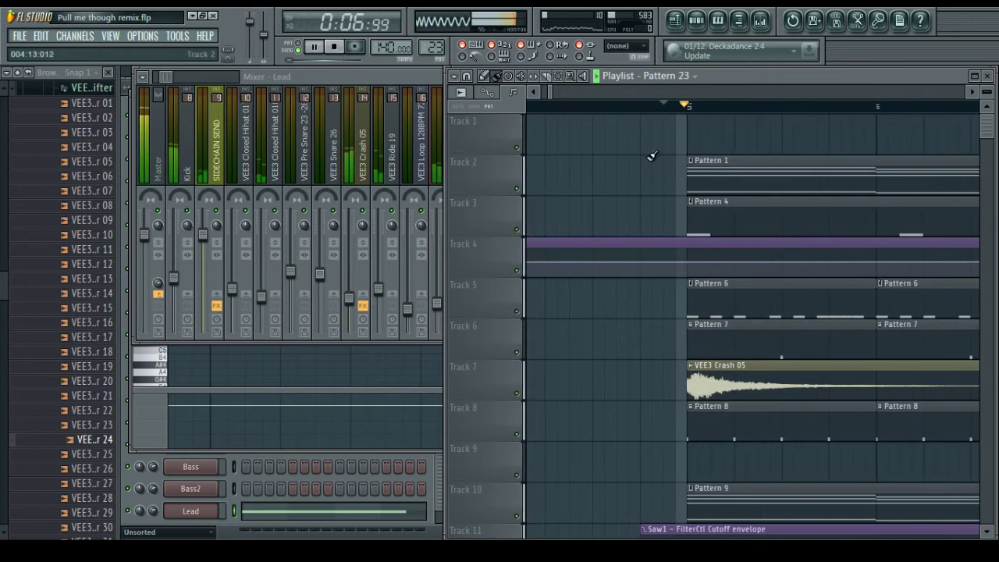
{"action": "scroll", "coordinate": [652, 114], "scroll_direction": "down", "scroll_amount": 8}
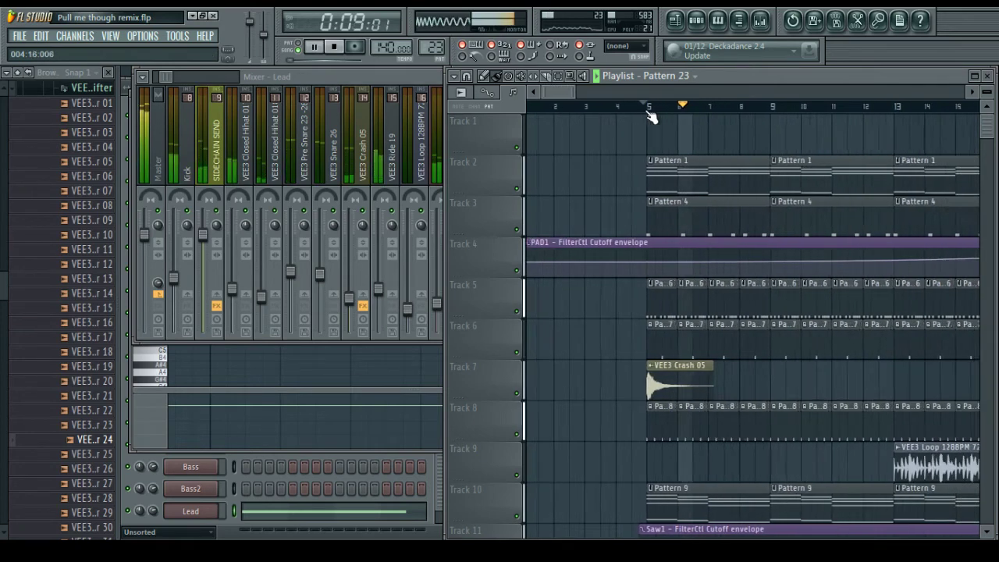
{"action": "left_click_drag", "start_coordinate": [564, 92], "coordinate": [567, 91]}
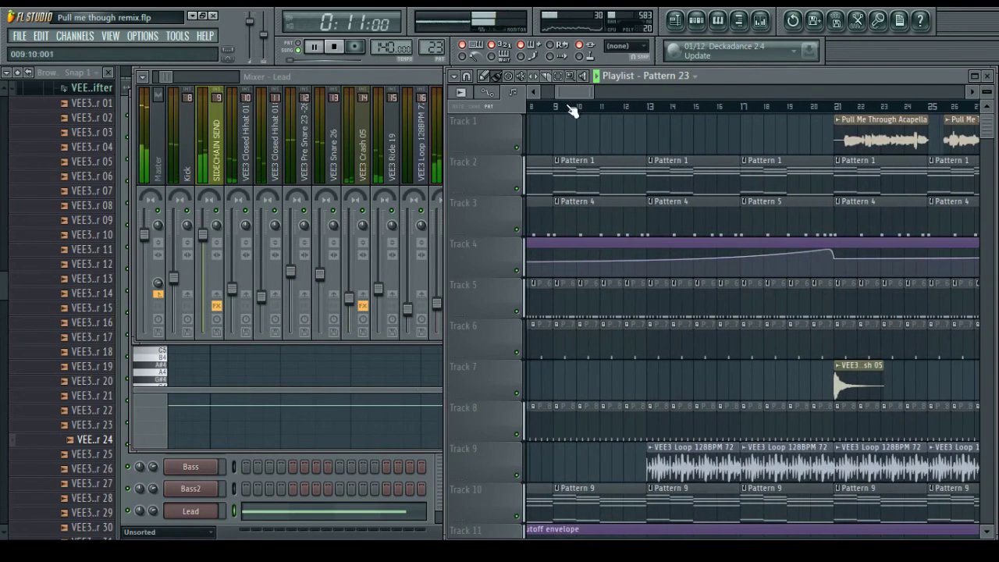
{"action": "scroll", "coordinate": [572, 112], "scroll_direction": "down", "scroll_amount": 3}
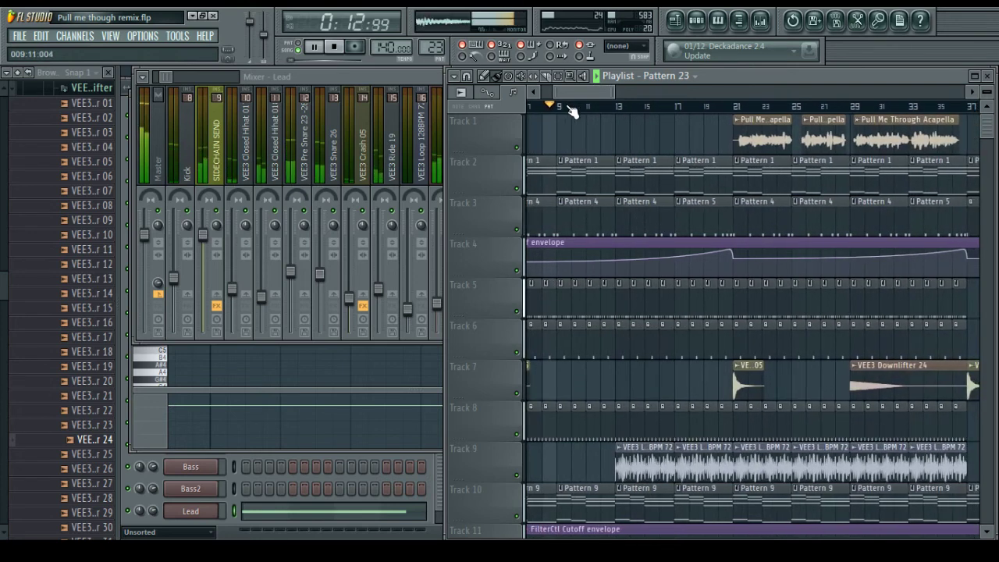
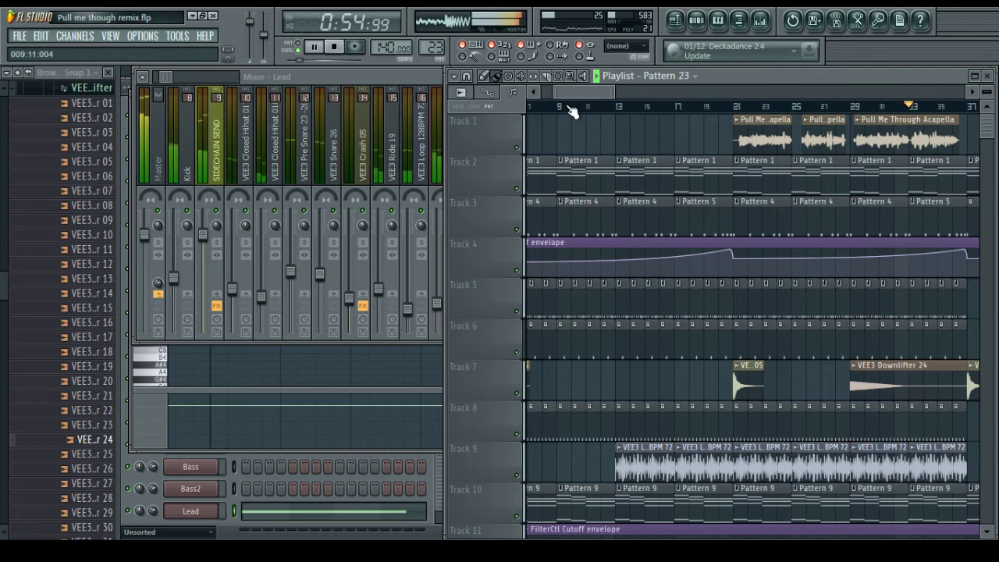
Open Pattern 8's channels in the Channel Rack from its playlist clip
{"action": "left_click_drag", "start_coordinate": [592, 95], "coordinate": [628, 95]}
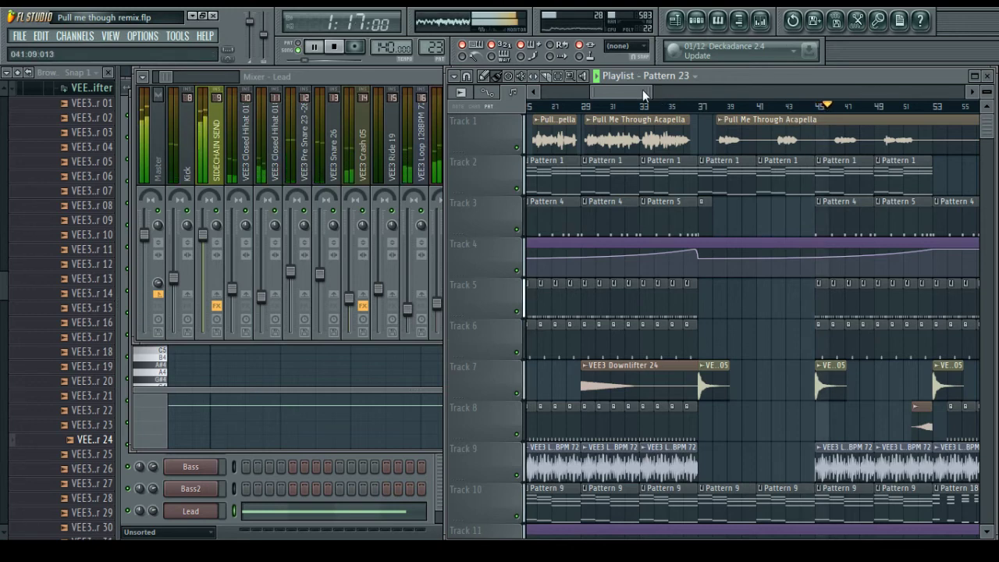
{"action": "left_click_drag", "start_coordinate": [645, 92], "coordinate": [678, 92]}
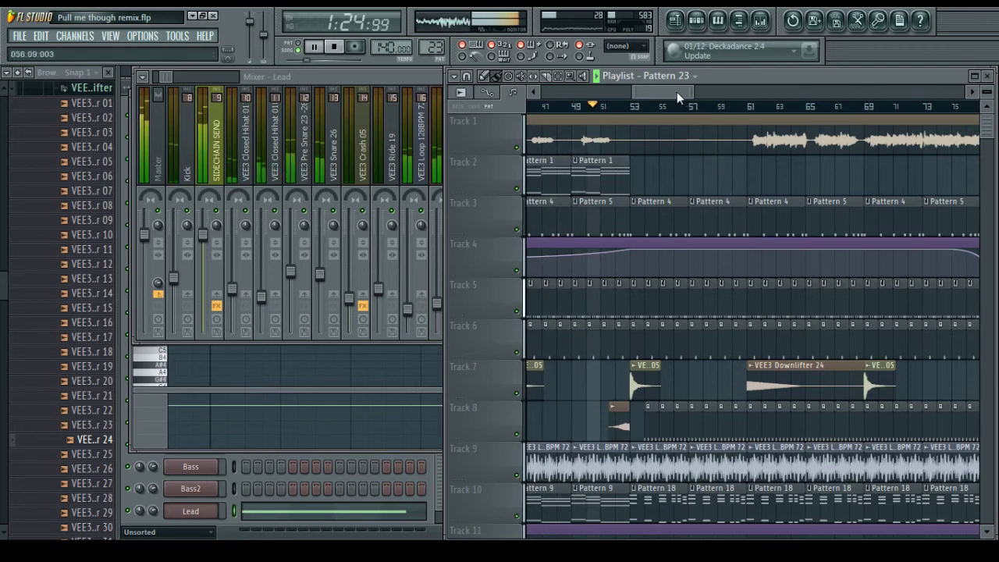
{"action": "scroll", "coordinate": [671, 166], "scroll_direction": "up", "scroll_amount": 2}
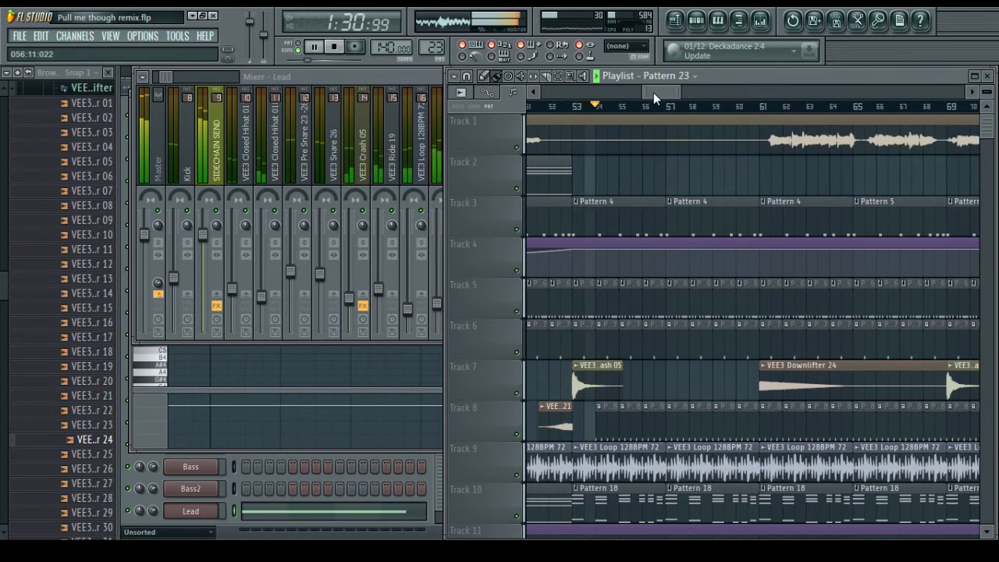
{"action": "double_click", "coordinate": [591, 412]}
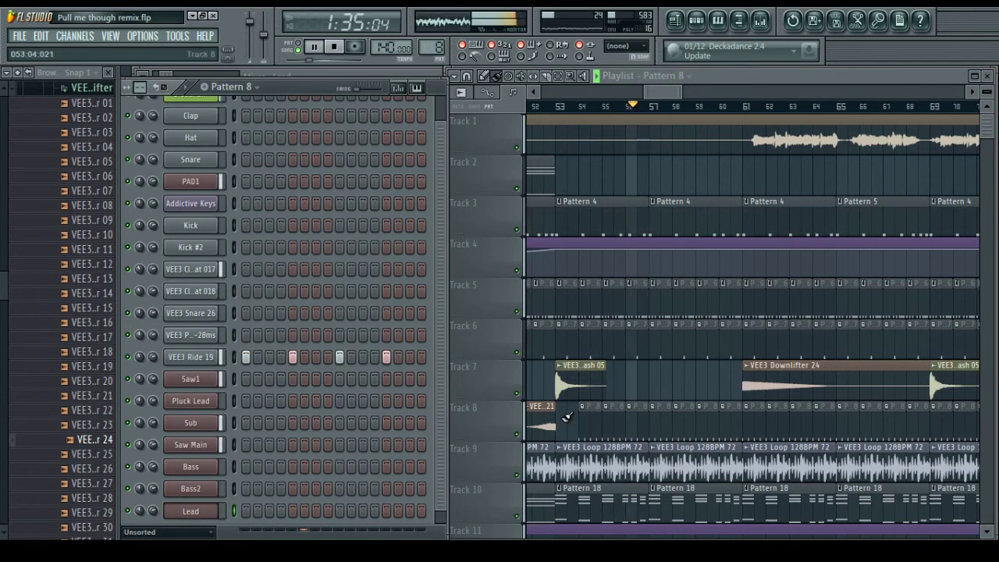
Trim the VEE3 Downlifter 21 clip on Track 8 to end just before bar 53
{"action": "right_click", "coordinate": [565, 418]}
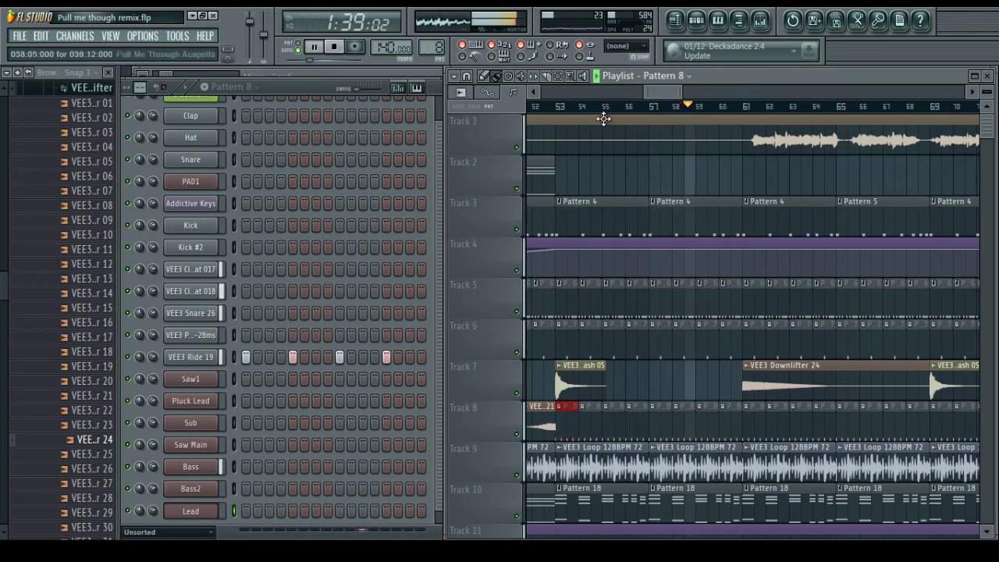
{"action": "scroll", "coordinate": [554, 102], "scroll_direction": "up", "scroll_amount": 6}
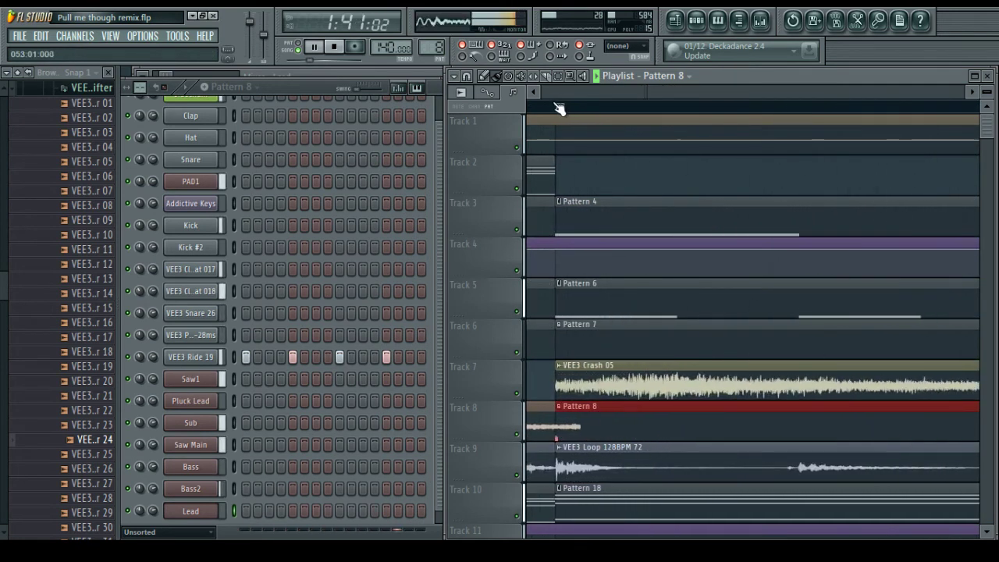
{"action": "left_click_drag", "start_coordinate": [535, 412], "coordinate": [590, 417]}
{"action": "scroll", "coordinate": [642, 112], "scroll_direction": "down", "scroll_amount": 4}
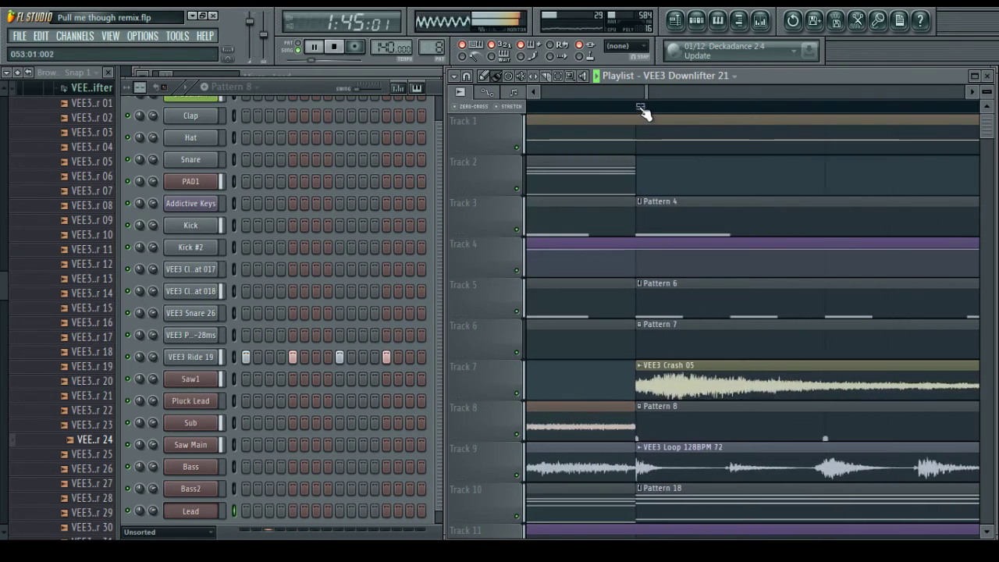
{"action": "scroll", "coordinate": [642, 112], "scroll_direction": "down", "scroll_amount": 4}
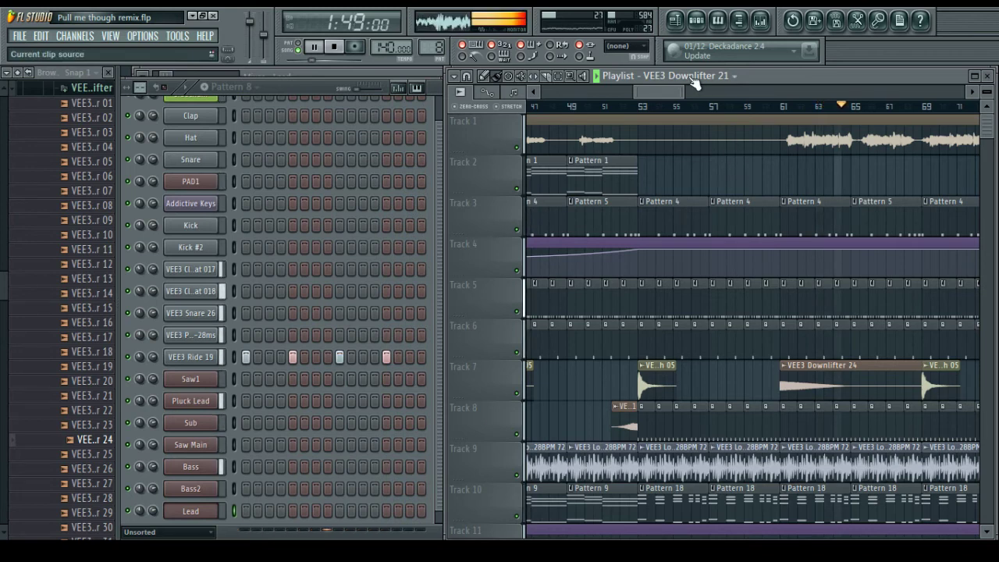
{"action": "left_click_drag", "start_coordinate": [671, 91], "coordinate": [697, 93]}
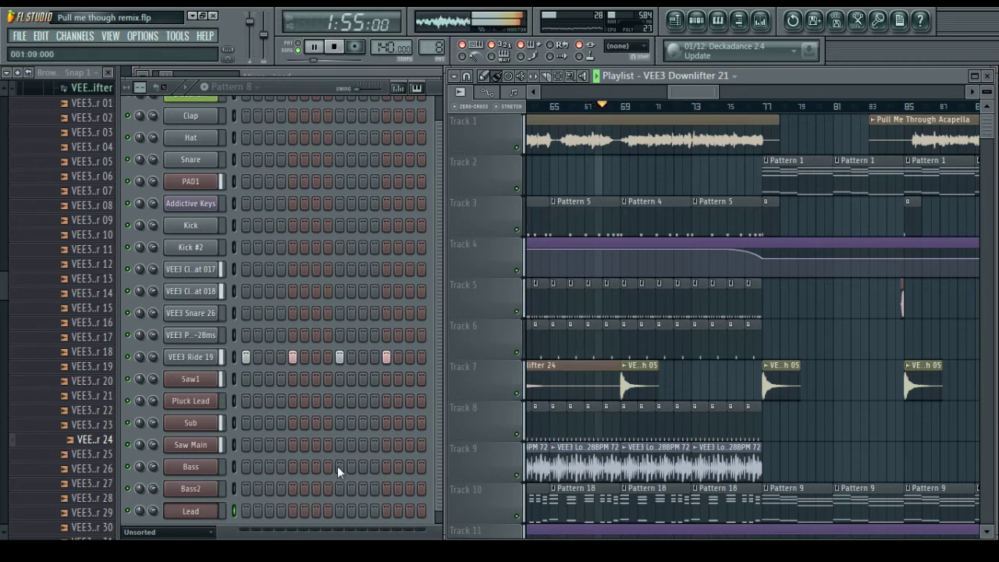
Check the main group chat conversation, then return to the FL Studio project
{"action": "key", "text": "alt+Tab"}
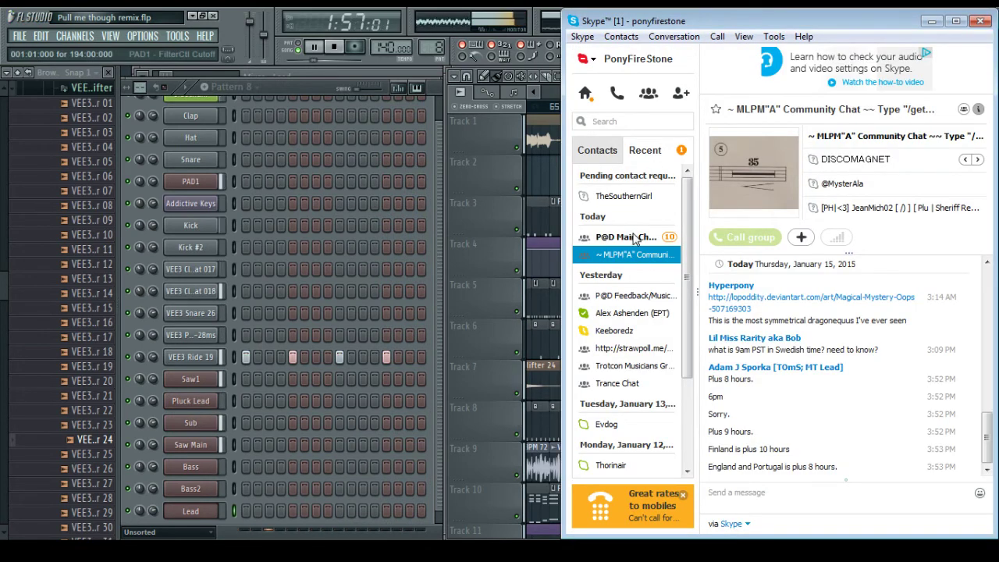
{"action": "left_click", "coordinate": [634, 237]}
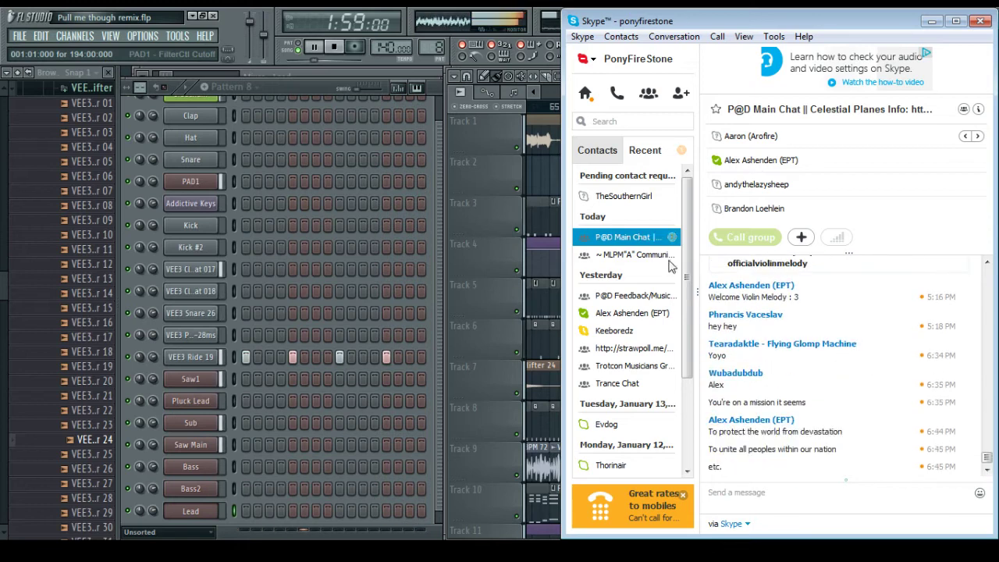
{"action": "key", "text": "alt+Tab"}
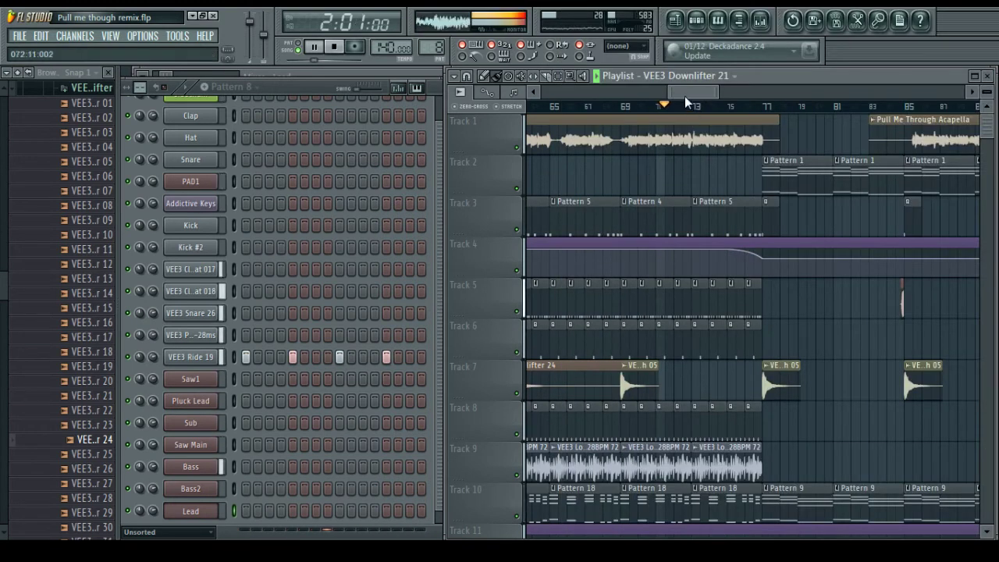
{"action": "left_click_drag", "start_coordinate": [685, 96], "coordinate": [703, 99]}
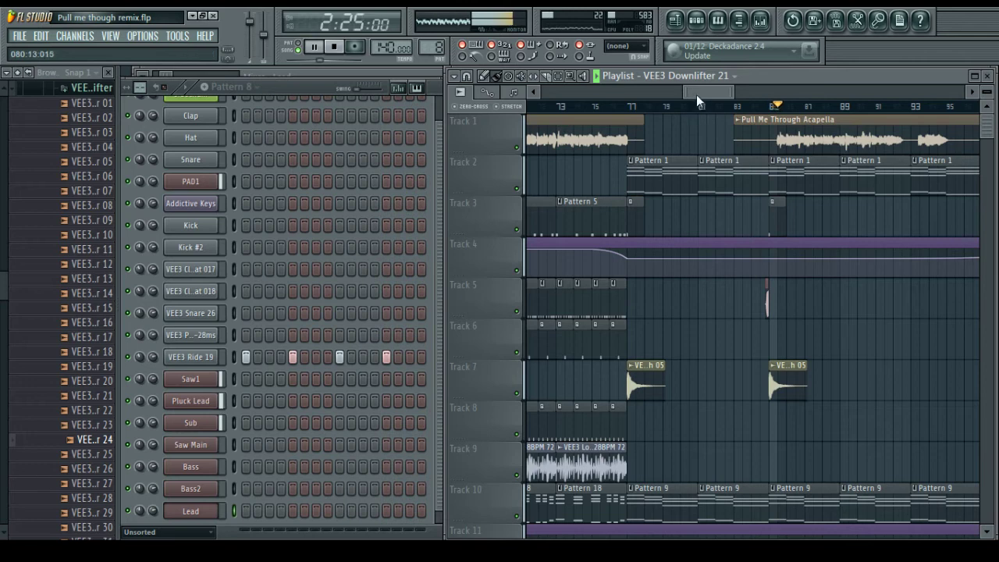
{"action": "left_click_drag", "start_coordinate": [697, 94], "coordinate": [715, 97]}
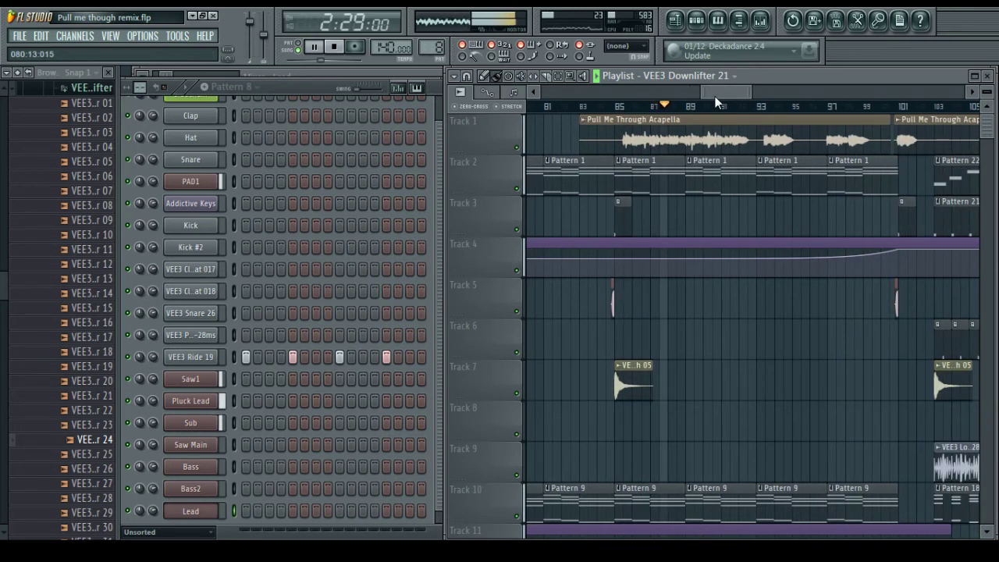
{"action": "left_click_drag", "start_coordinate": [715, 93], "coordinate": [737, 99]}
{"action": "scroll", "coordinate": [765, 345], "scroll_direction": "down", "scroll_amount": 3}
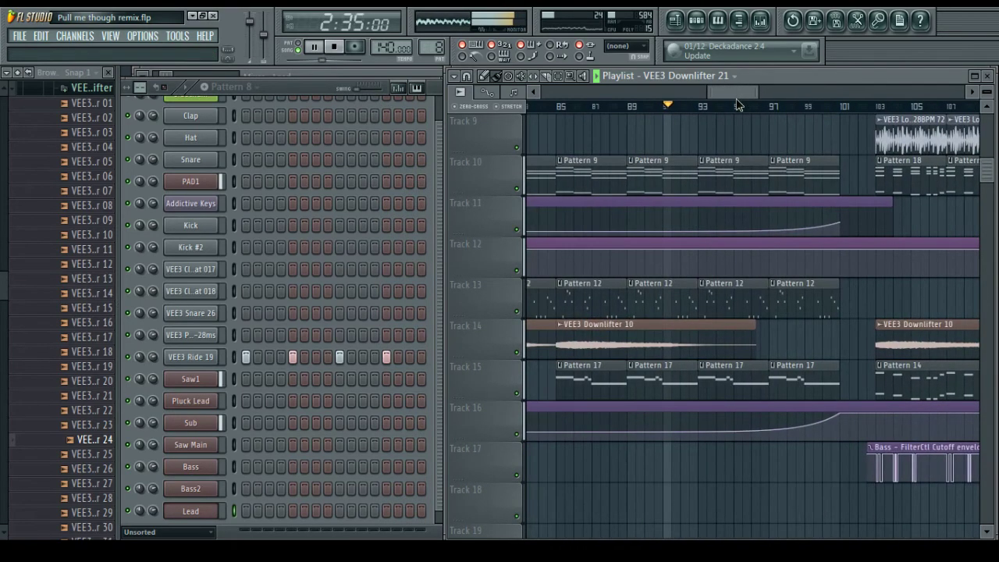
{"action": "scroll", "coordinate": [744, 132], "scroll_direction": "up", "scroll_amount": 3}
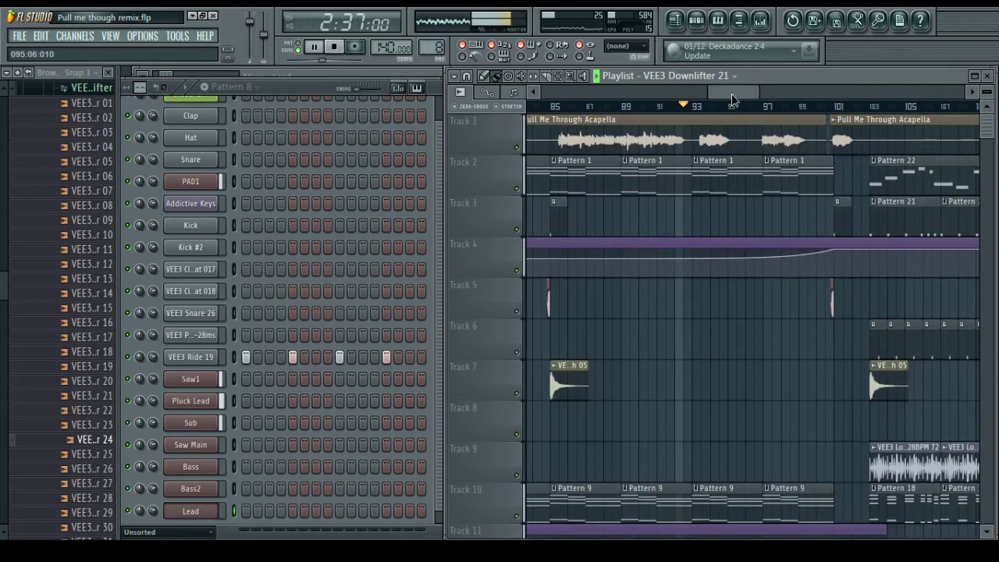
{"action": "left_click_drag", "start_coordinate": [732, 95], "coordinate": [744, 96]}
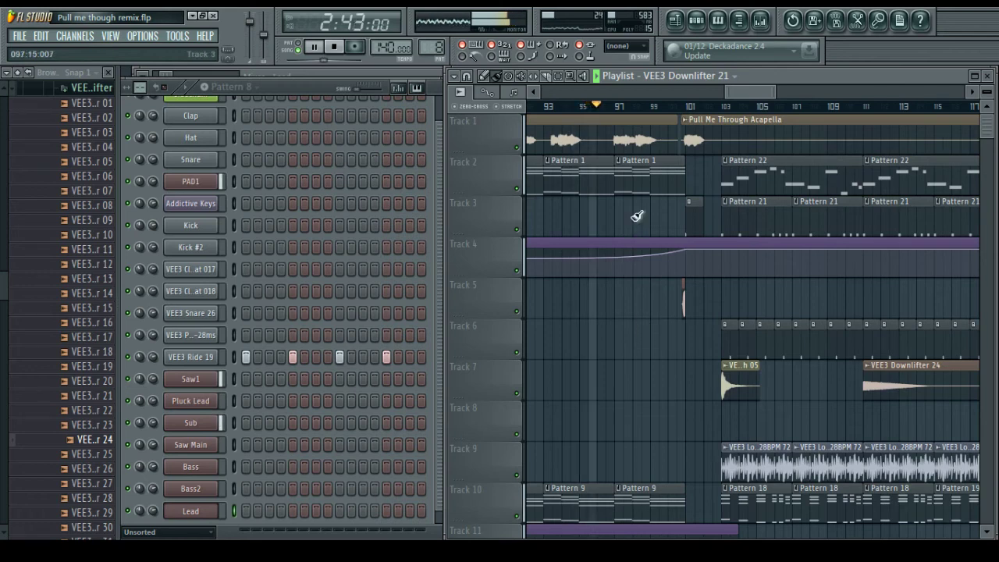
Save the project as Pull me though remix.flp while following playback toward bar 121
{"action": "left_click_drag", "start_coordinate": [736, 95], "coordinate": [738, 95]}
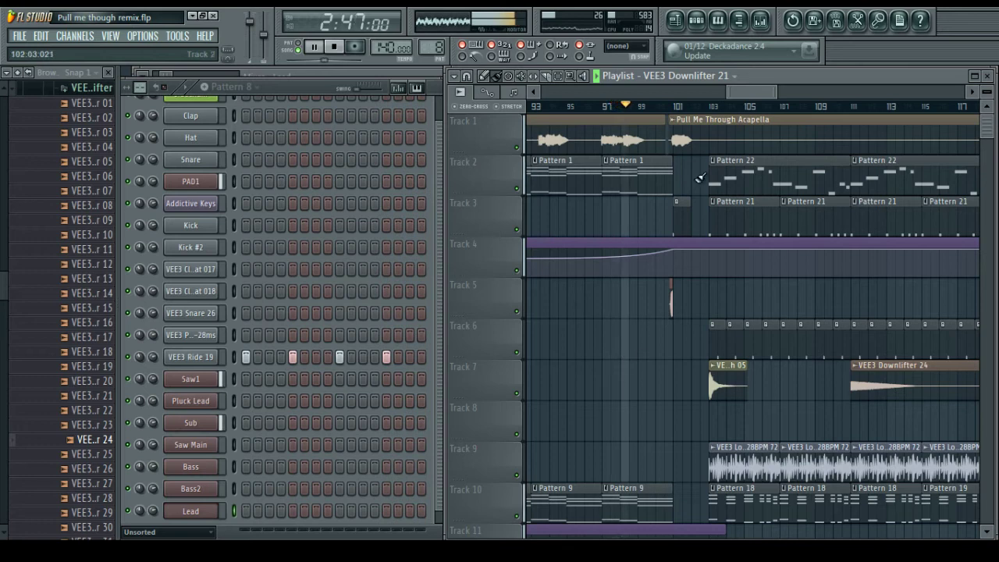
{"action": "scroll", "coordinate": [640, 265], "scroll_direction": "right", "scroll_amount": 4}
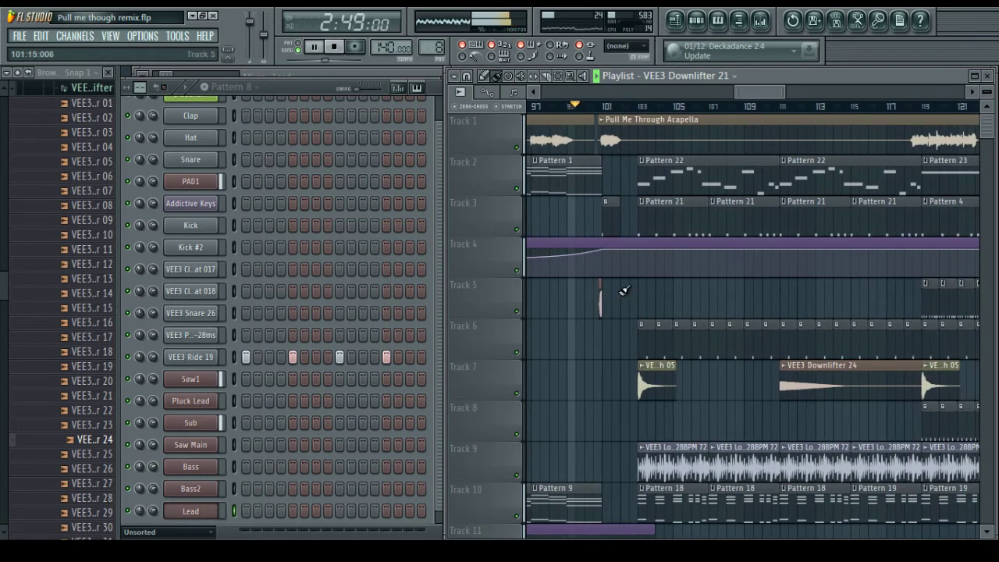
{"action": "key", "text": "ctrl+s"}
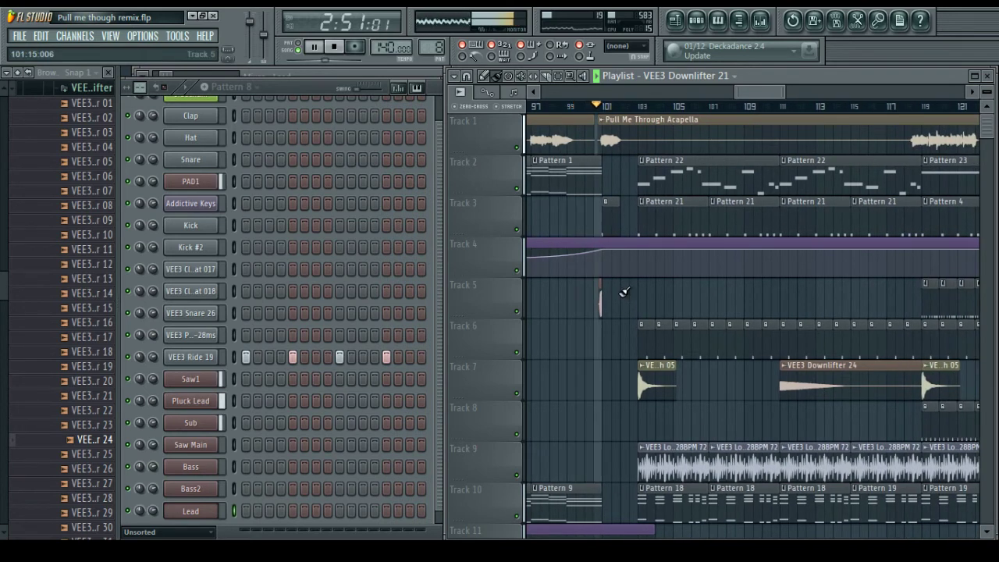
{"action": "scroll", "coordinate": [682, 241], "scroll_direction": "right", "scroll_amount": 2}
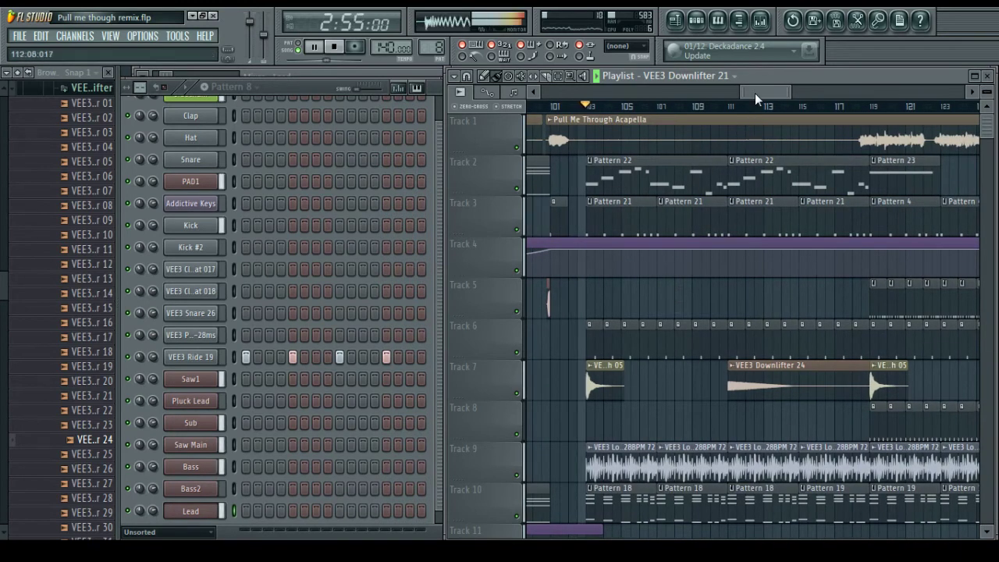
{"action": "scroll", "coordinate": [756, 93], "scroll_direction": "right", "scroll_amount": 2}
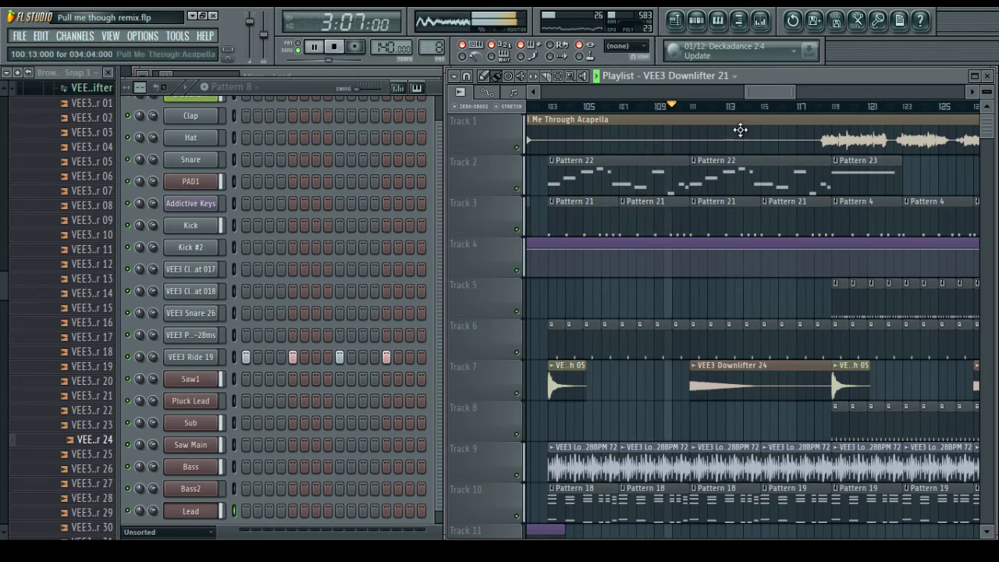
{"action": "left_click_drag", "start_coordinate": [756, 92], "coordinate": [760, 92]}
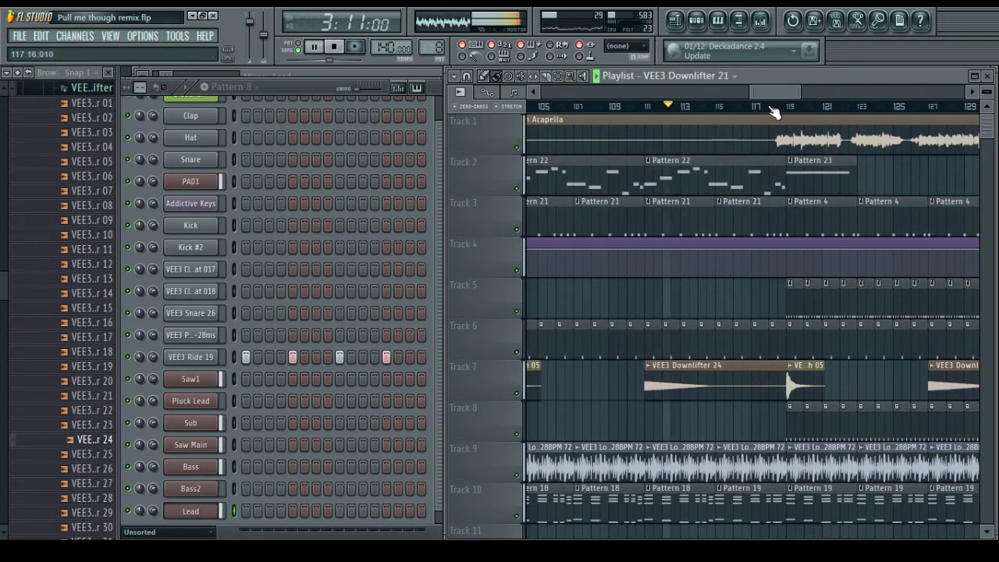
{"action": "scroll", "coordinate": [768, 88], "scroll_direction": "right", "scroll_amount": 3}
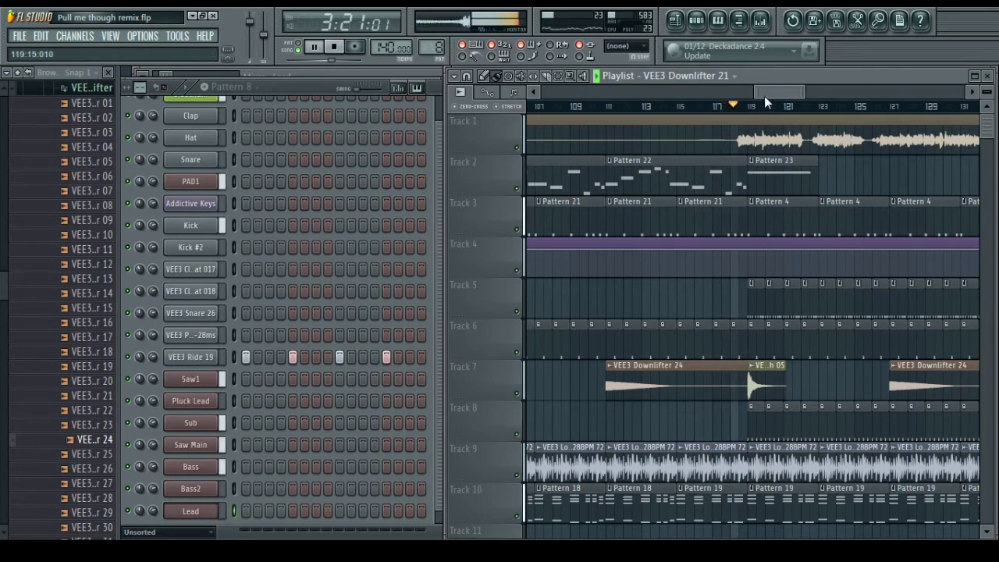
{"action": "left_click_drag", "start_coordinate": [763, 96], "coordinate": [776, 92]}
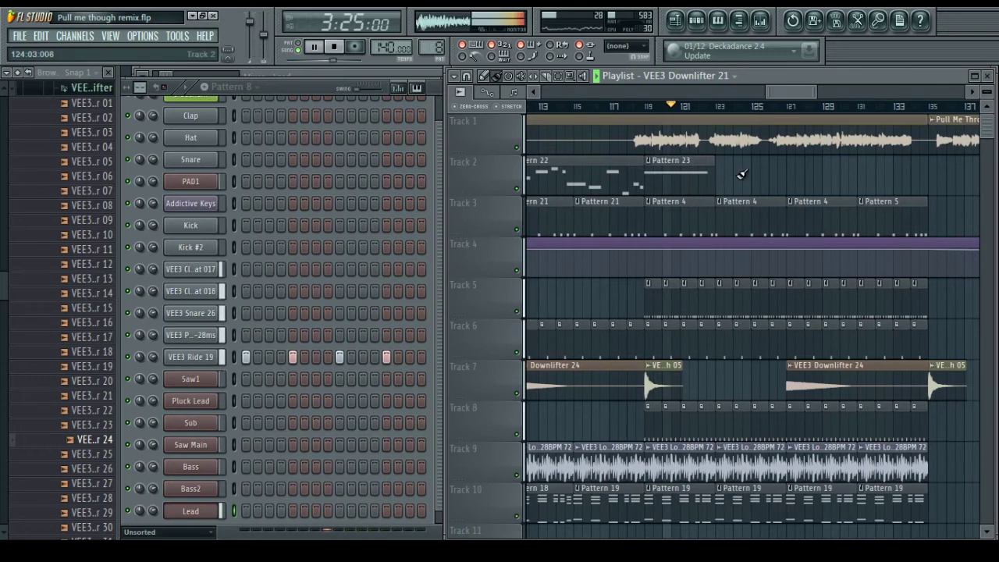
{"action": "scroll", "coordinate": [698, 330], "scroll_direction": "down", "scroll_amount": 6}
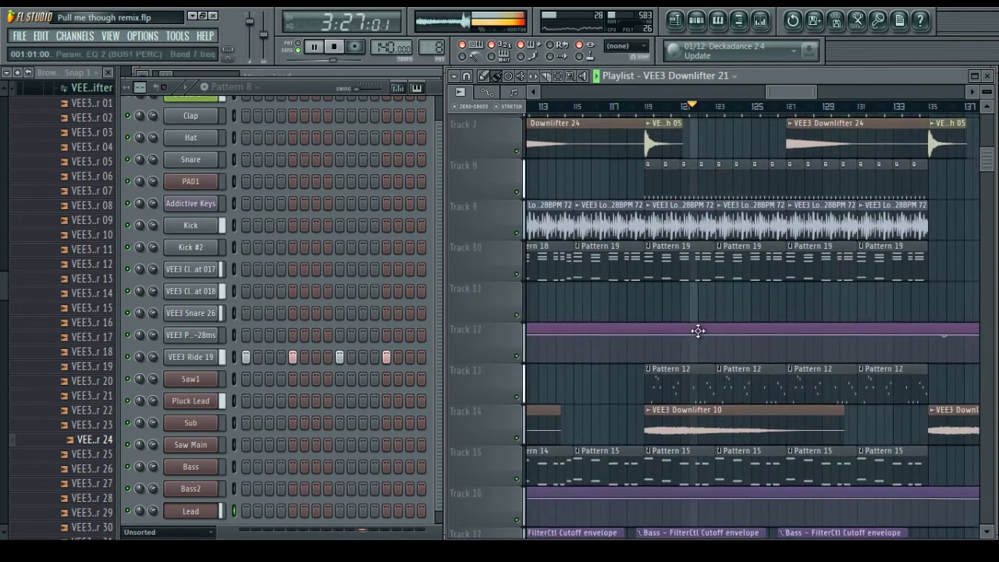
Delete the Pattern 12 clips on Track 13, including the one near bar 127
{"action": "right_click", "coordinate": [692, 382]}
{"action": "right_click", "coordinate": [735, 383]}
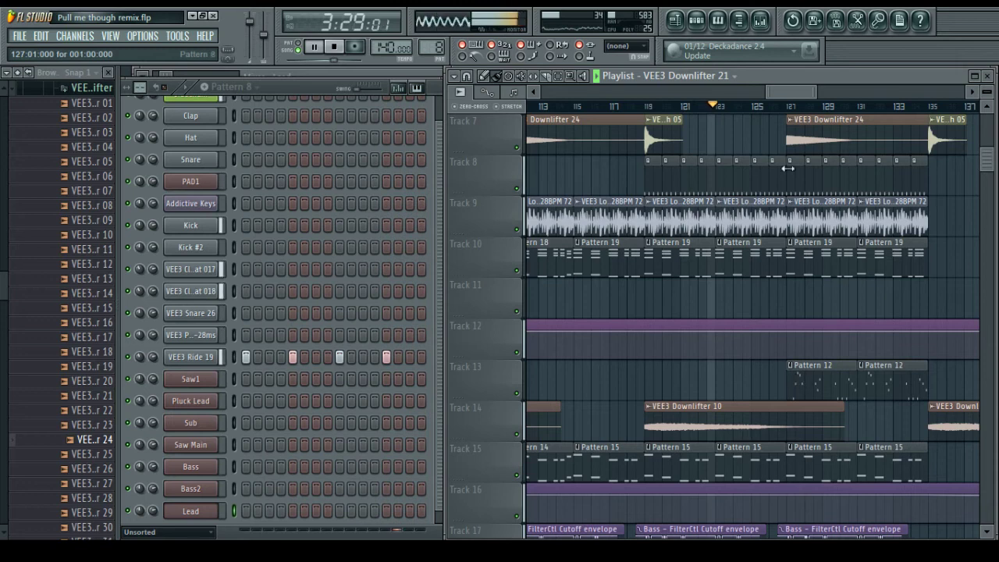
{"action": "left_click_drag", "start_coordinate": [774, 94], "coordinate": [787, 95]}
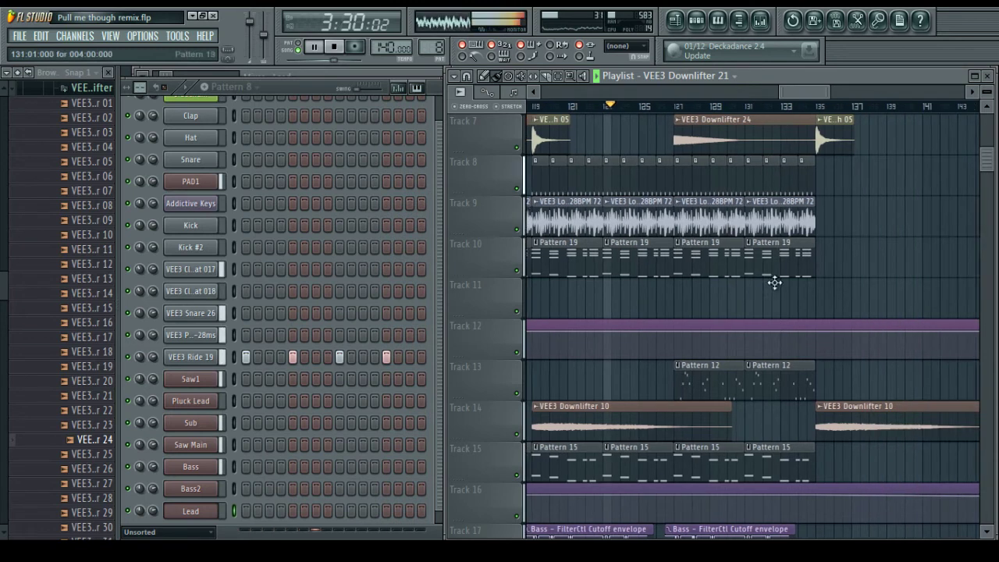
{"action": "right_click", "coordinate": [714, 373]}
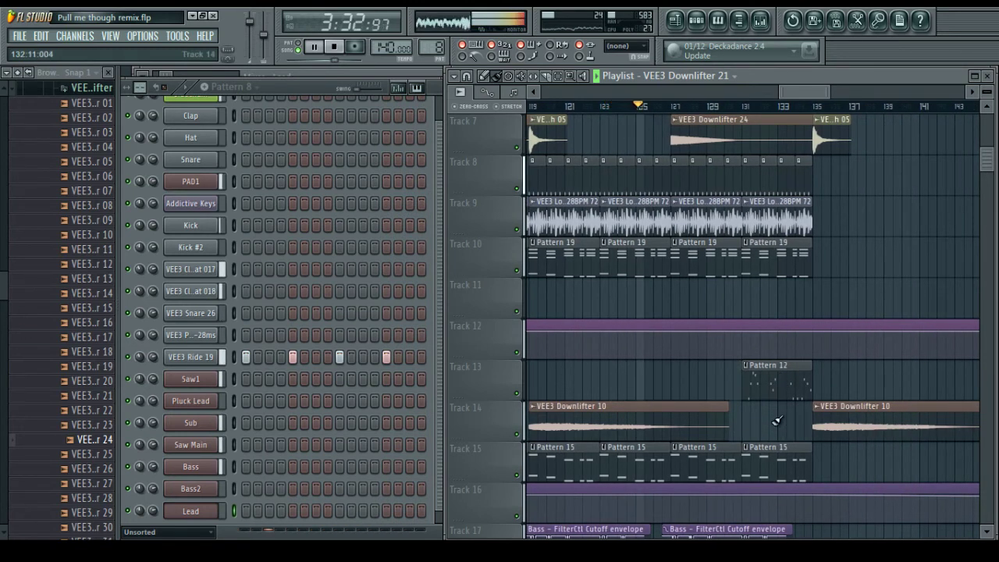
{"action": "scroll", "coordinate": [772, 419], "scroll_direction": "down", "scroll_amount": 3}
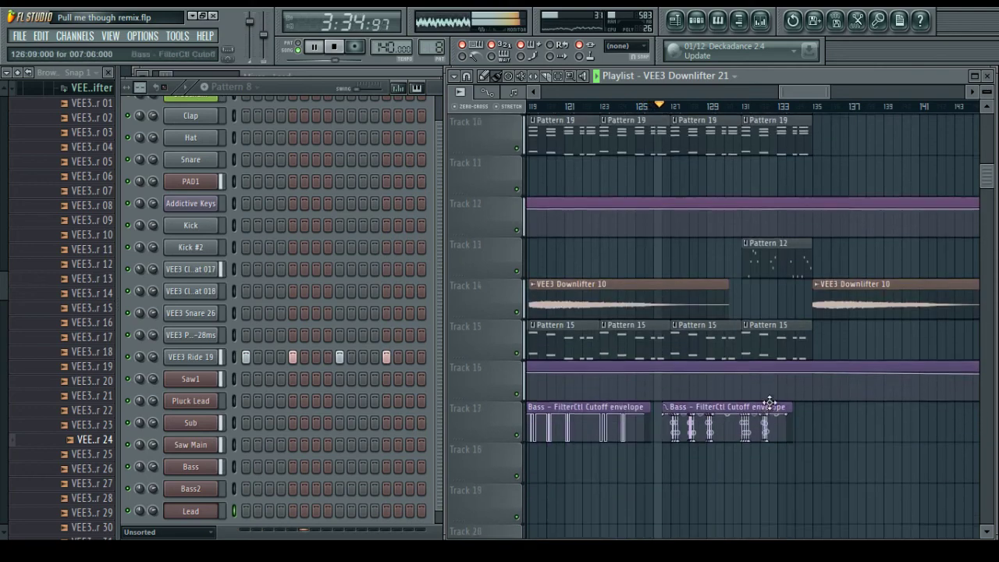
{"action": "scroll", "coordinate": [771, 351], "scroll_direction": "up", "scroll_amount": 2}
{"action": "right_click", "coordinate": [770, 345]}
{"action": "left_click_drag", "start_coordinate": [805, 93], "coordinate": [529, 107]}
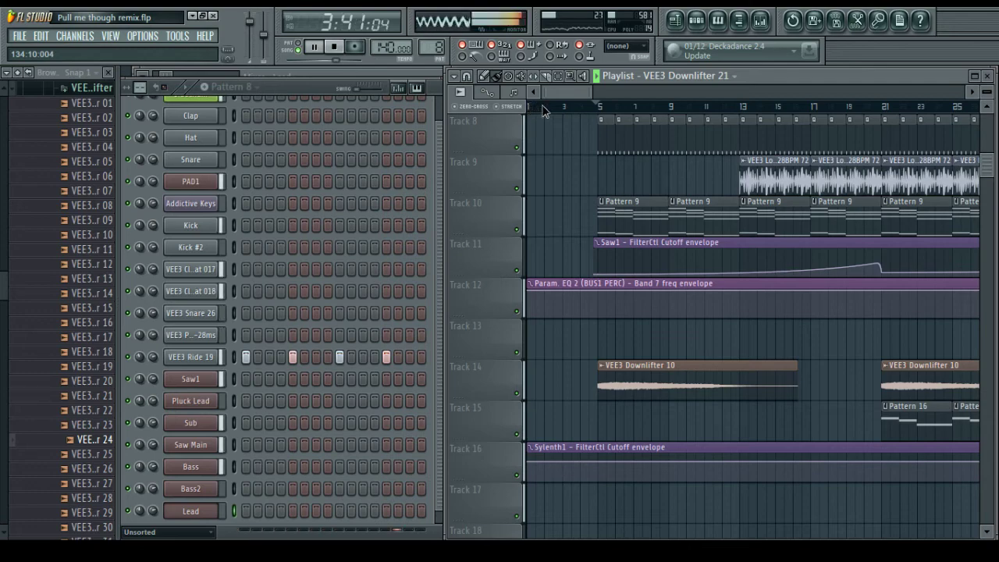
{"action": "left_click_drag", "start_coordinate": [544, 111], "coordinate": [697, 127]}
Give a Track 16 automation point a half-sine curve, copy another point's value, and stop playback
{"action": "right_click", "coordinate": [703, 462]}
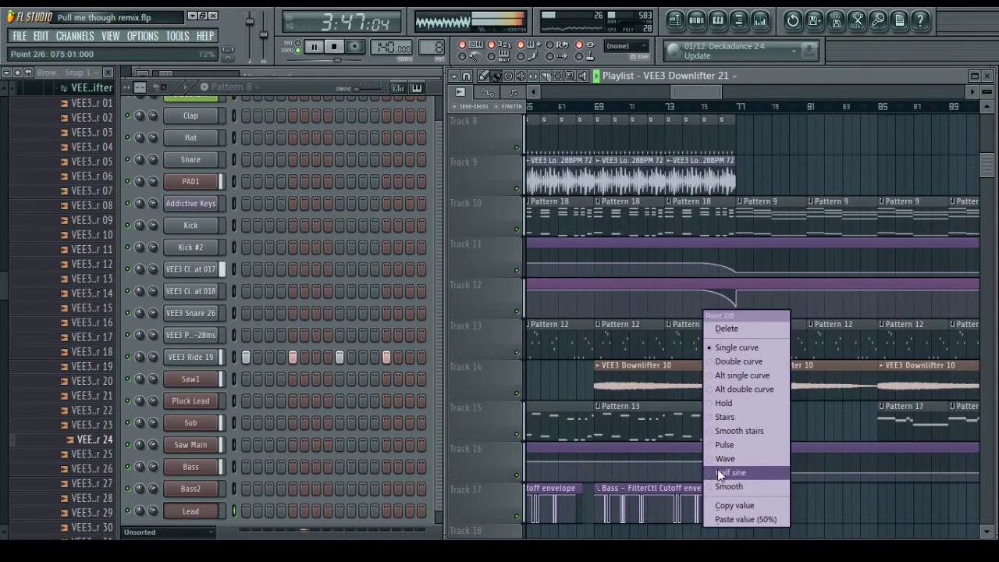
{"action": "left_click", "coordinate": [719, 472]}
{"action": "left_click_drag", "start_coordinate": [680, 91], "coordinate": [734, 95]}
{"action": "right_click", "coordinate": [712, 455]}
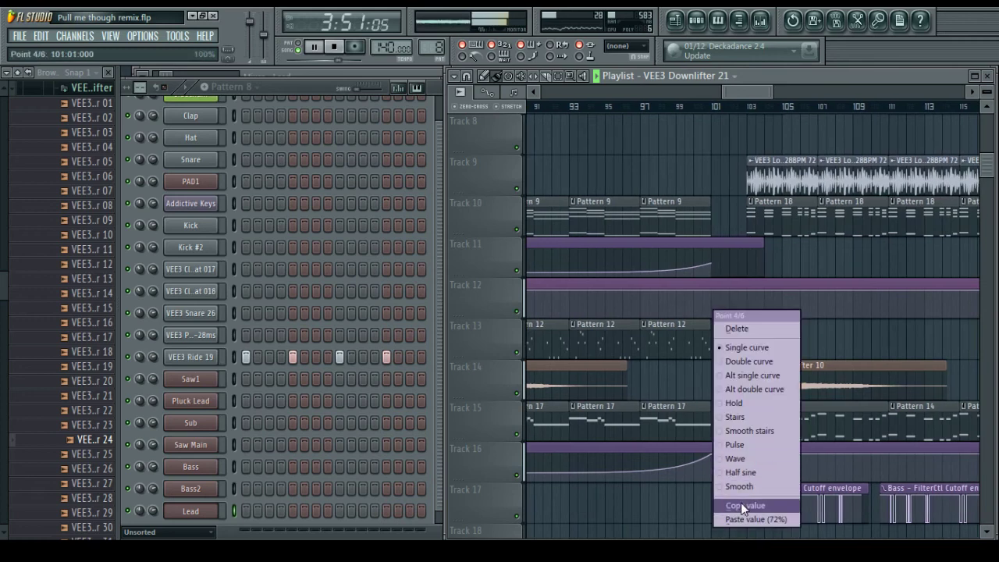
{"action": "left_click", "coordinate": [742, 506]}
{"action": "scroll", "coordinate": [736, 352], "scroll_direction": "up", "scroll_amount": 4}
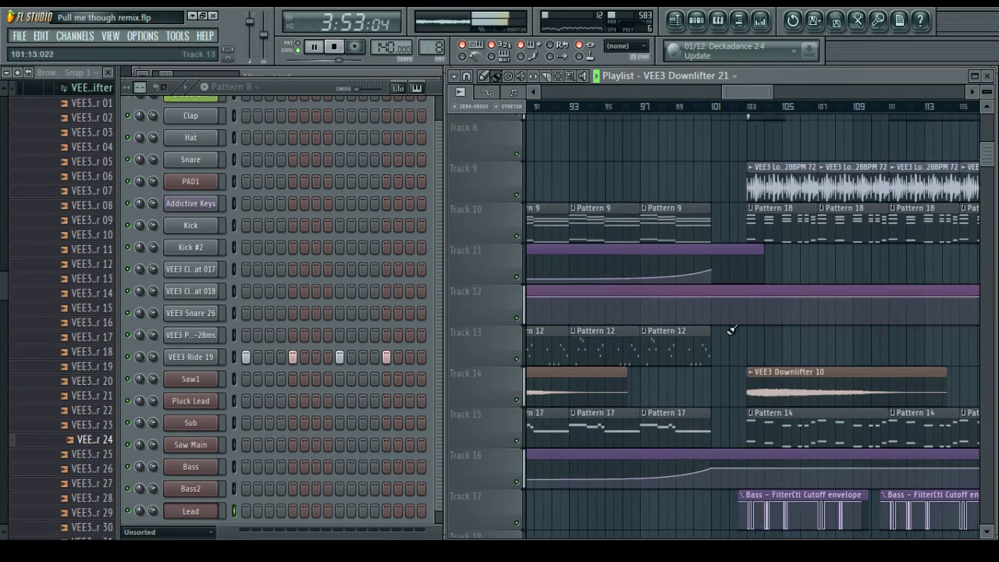
{"action": "mouse_move", "coordinate": [749, 96]}
{"action": "left_mouse_down"}
{"action": "mouse_move", "coordinate": [788, 98]}
{"action": "mouse_move", "coordinate": [735, 91]}
{"action": "left_mouse_up"}
{"action": "key", "text": "space"}
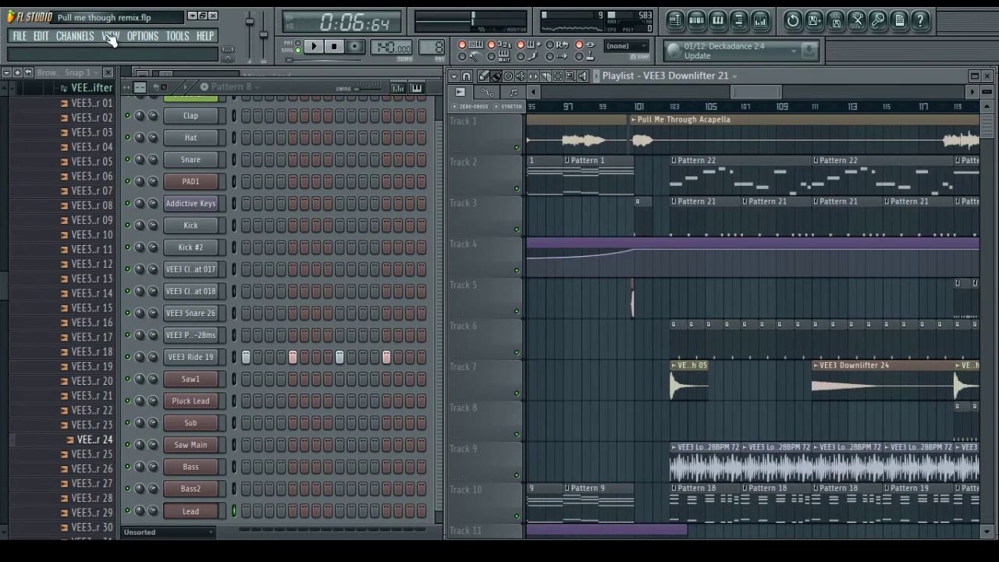
Duplicate the Sub channel as Sub #2 and raise its Sylenth1 Part A portamento to 5.48
{"action": "right_click", "coordinate": [210, 423]}
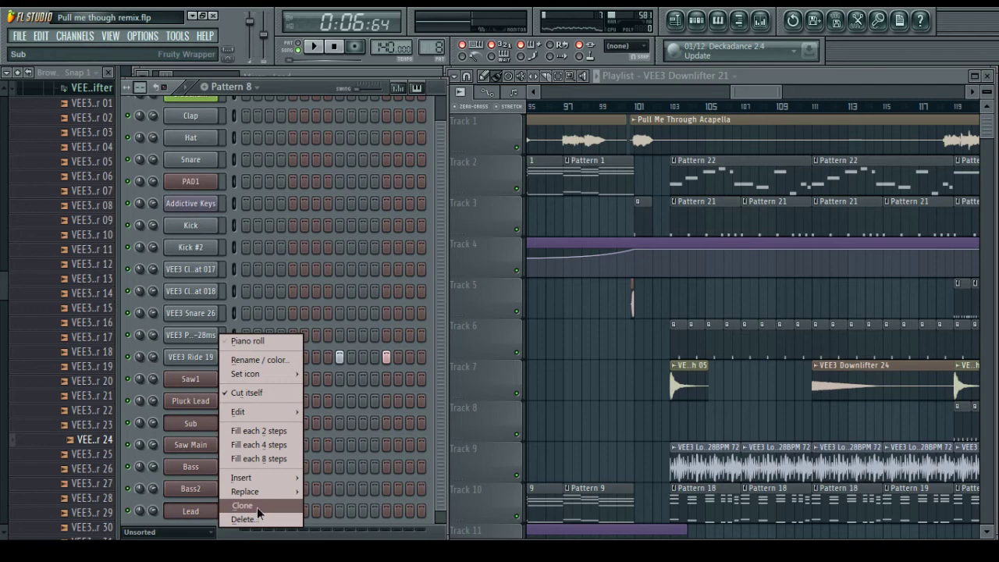
{"action": "left_click", "coordinate": [242, 506]}
{"action": "left_click_drag", "start_coordinate": [410, 347], "coordinate": [276, 103]}
{"action": "left_click", "coordinate": [487, 119]}
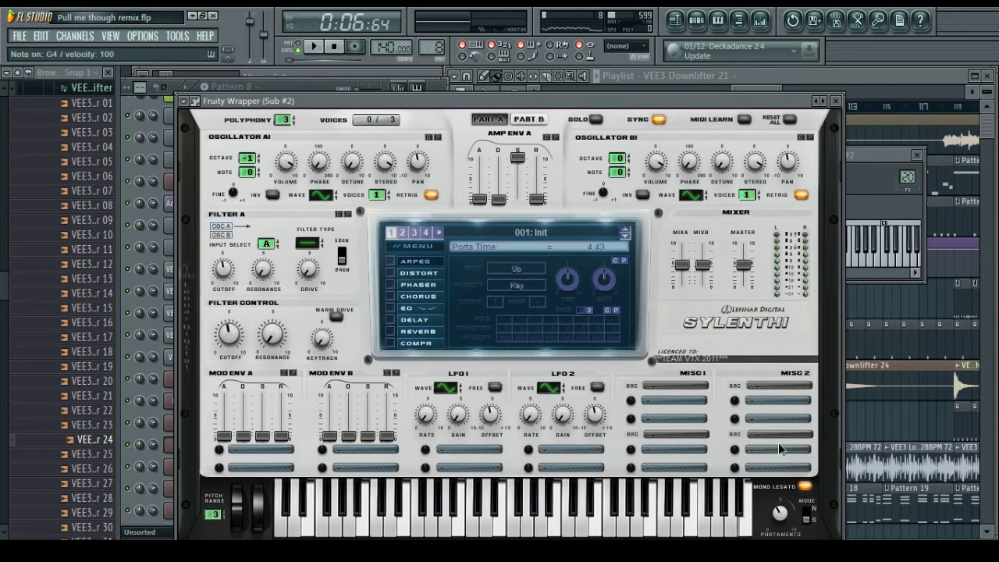
{"action": "left_click_drag", "start_coordinate": [778, 444], "coordinate": [772, 423]}
{"action": "key", "text": "z"}
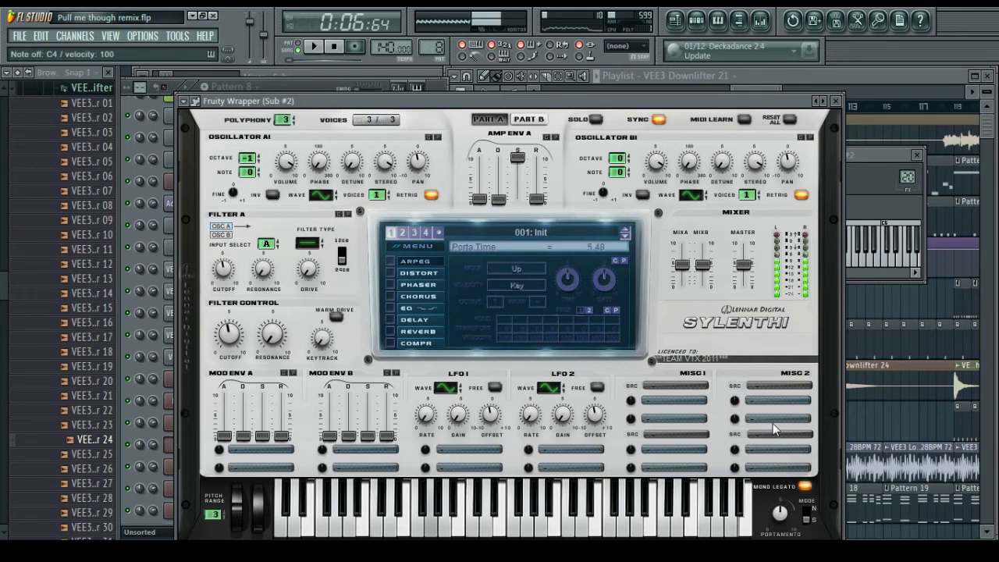
Start a new empty Pattern 24 and open Sub #2 in its piano roll
{"action": "left_click", "coordinate": [154, 524]}
{"action": "left_click", "coordinate": [205, 87]}
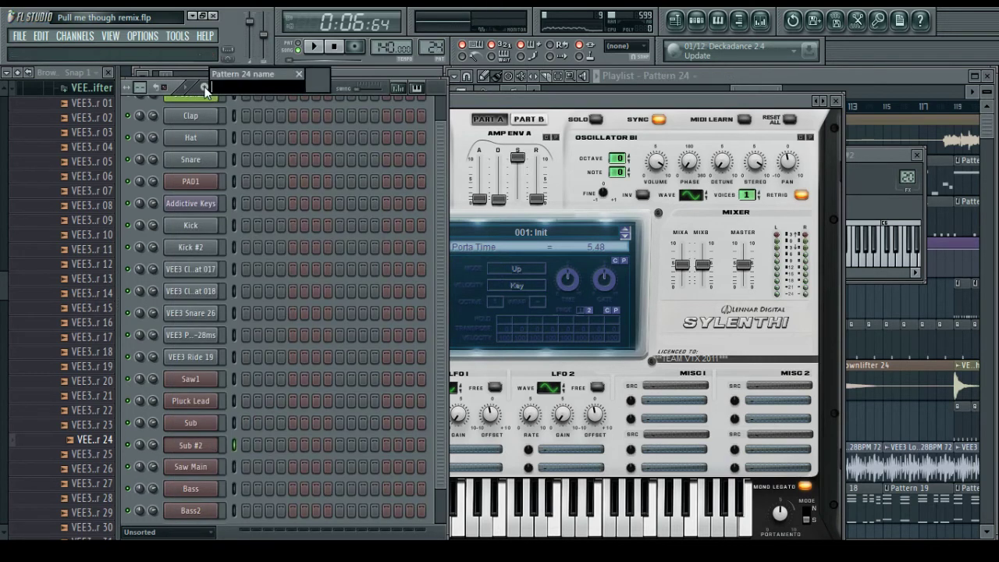
{"action": "right_click", "coordinate": [191, 447]}
{"action": "left_click", "coordinate": [254, 340]}
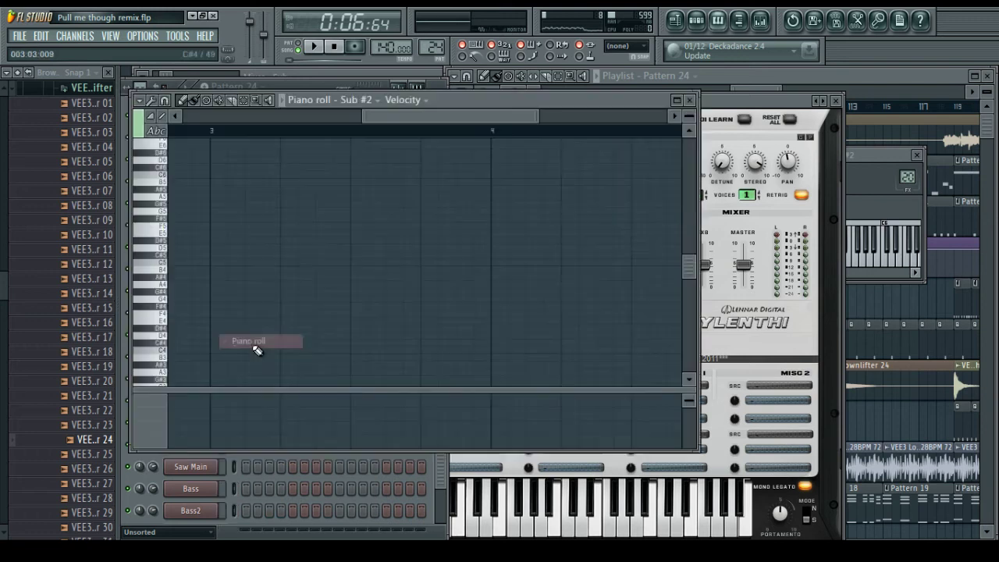
Audition pitches from G#5 down to G#3 in the piano roll
{"action": "left_click", "coordinate": [150, 321]}
{"action": "left_click", "coordinate": [159, 206]}
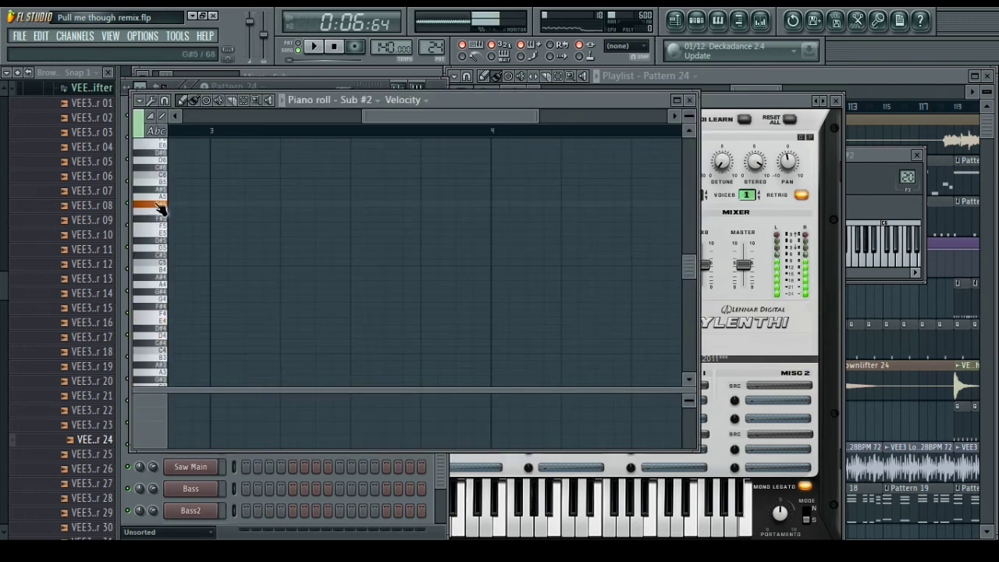
{"action": "left_click_drag", "start_coordinate": [160, 209], "coordinate": [165, 385]}
{"action": "left_click", "coordinate": [161, 207]}
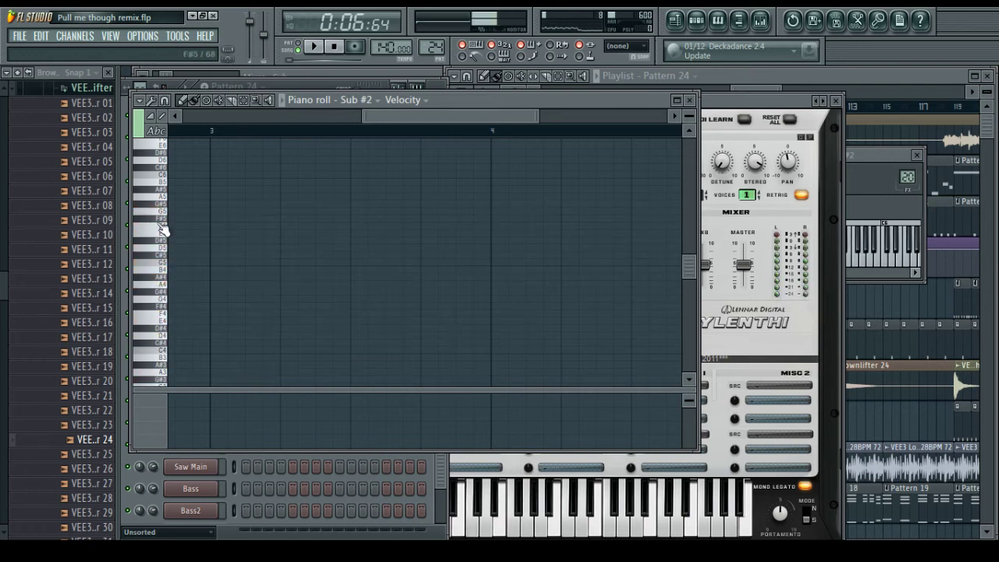
{"action": "left_click", "coordinate": [158, 289]}
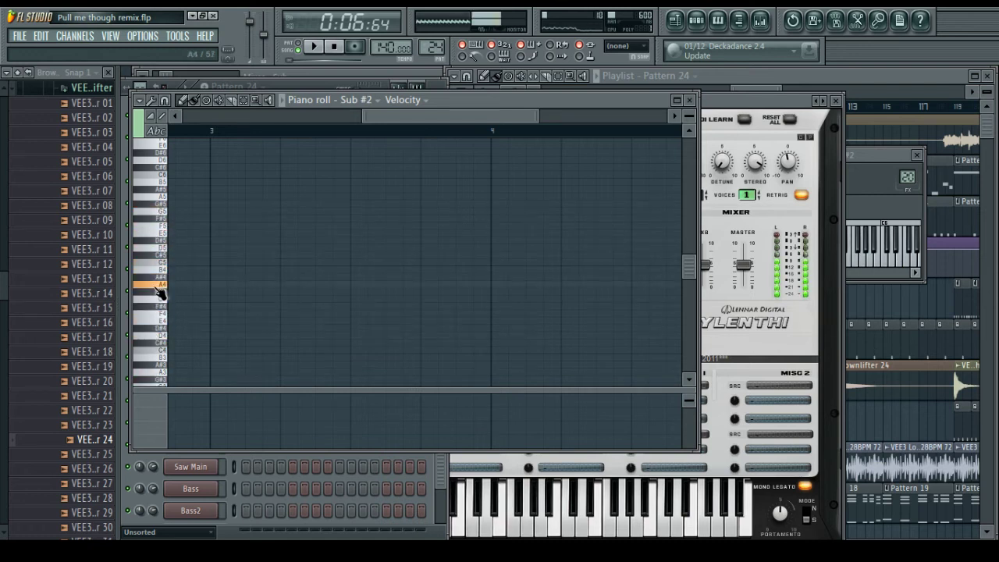
Lower the Sylenth1 portamento to 7.00 and audition notes from D5 down to A3
{"action": "left_click", "coordinate": [786, 503]}
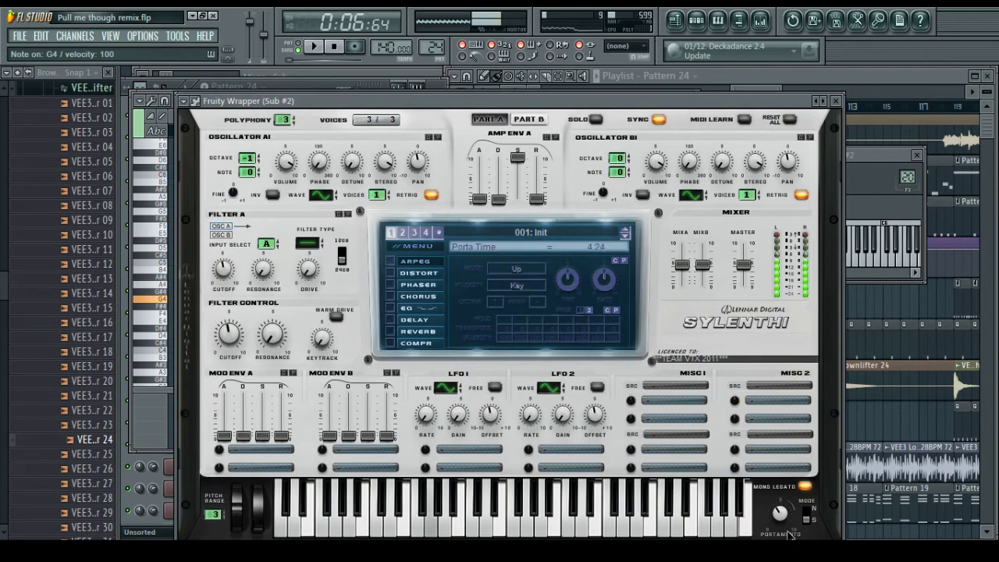
{"action": "left_click_drag", "start_coordinate": [781, 454], "coordinate": [781, 484]}
{"action": "left_click", "coordinate": [156, 401]}
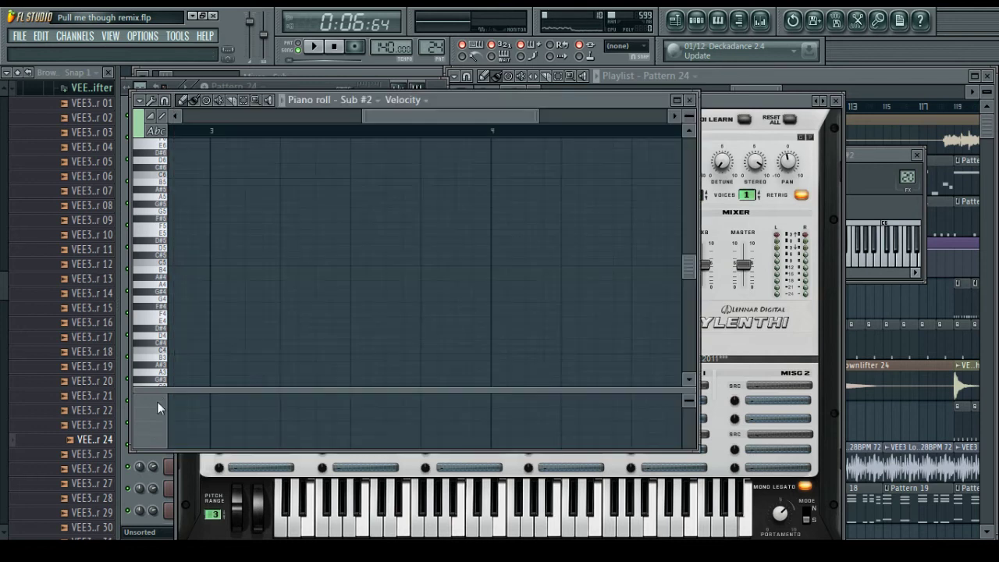
{"action": "left_click_drag", "start_coordinate": [166, 255], "coordinate": [161, 378]}
{"action": "left_click_drag", "start_coordinate": [148, 249], "coordinate": [163, 347]}
{"action": "left_click", "coordinate": [156, 252]}
{"action": "left_click_drag", "start_coordinate": [390, 117], "coordinate": [209, 117]}
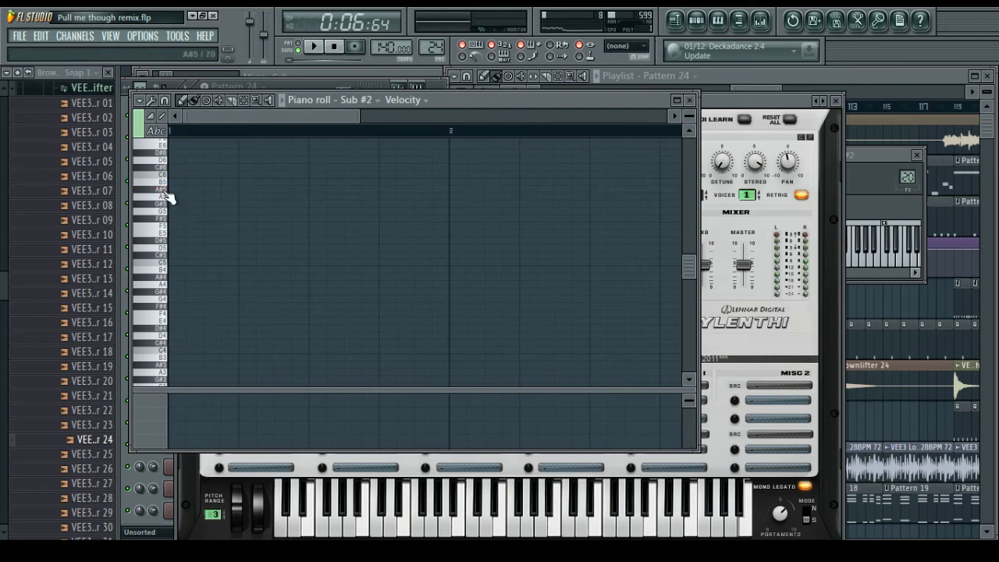
{"action": "left_click_drag", "start_coordinate": [165, 195], "coordinate": [166, 230]}
Draw an A#5 note at bar 1 and shorten it to end near bar 2
{"action": "left_click", "coordinate": [174, 190]}
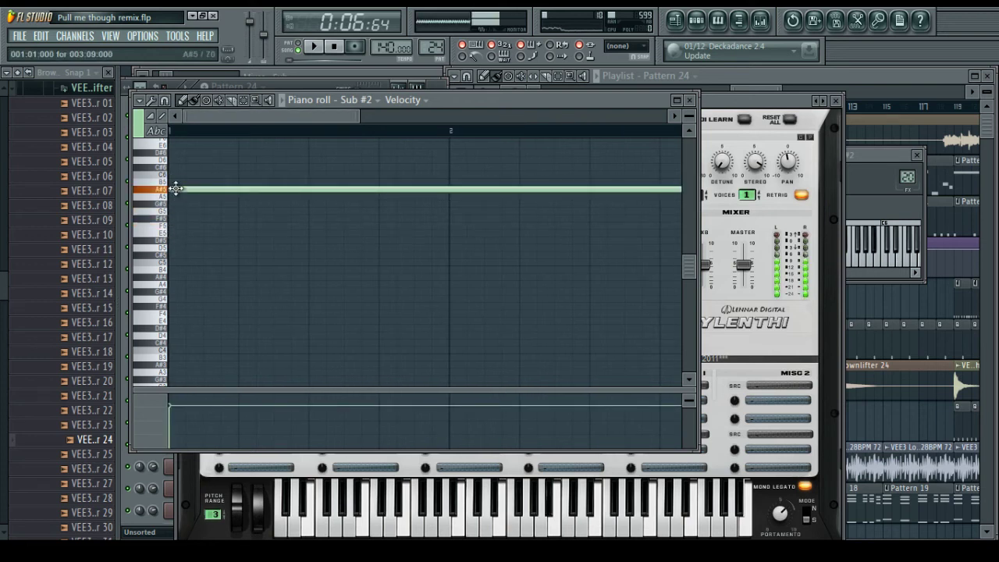
{"action": "scroll", "coordinate": [278, 130], "scroll_direction": "down", "scroll_amount": 2}
{"action": "scroll", "coordinate": [281, 132], "scroll_direction": "down", "scroll_amount": 2}
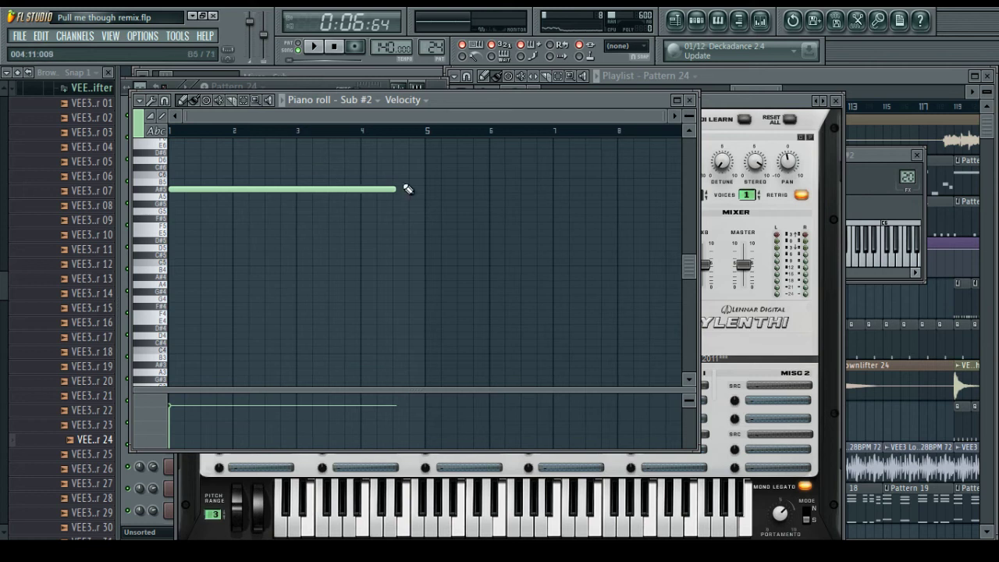
{"action": "left_click_drag", "start_coordinate": [390, 188], "coordinate": [232, 189]}
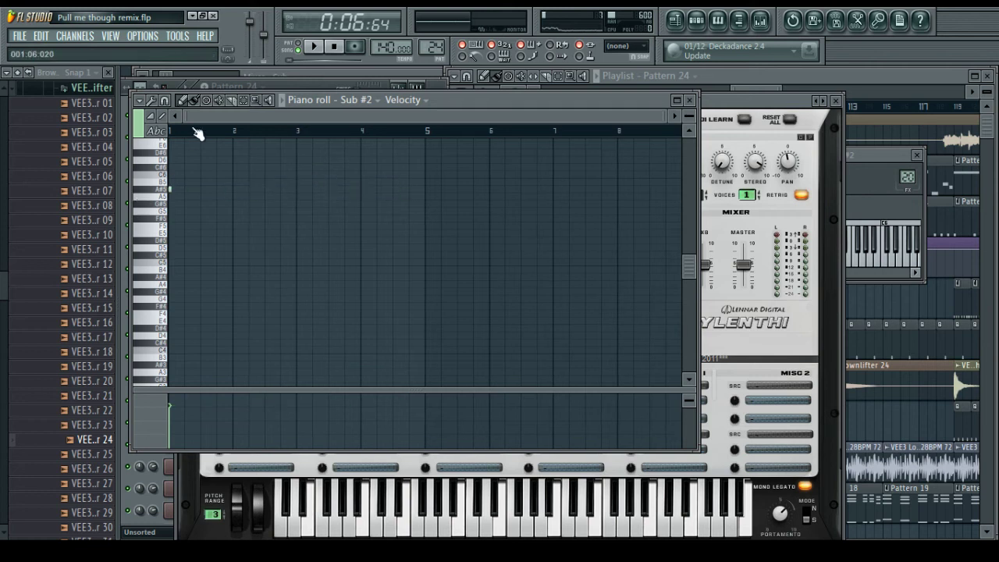
{"action": "scroll", "coordinate": [197, 134], "scroll_direction": "up", "scroll_amount": 3}
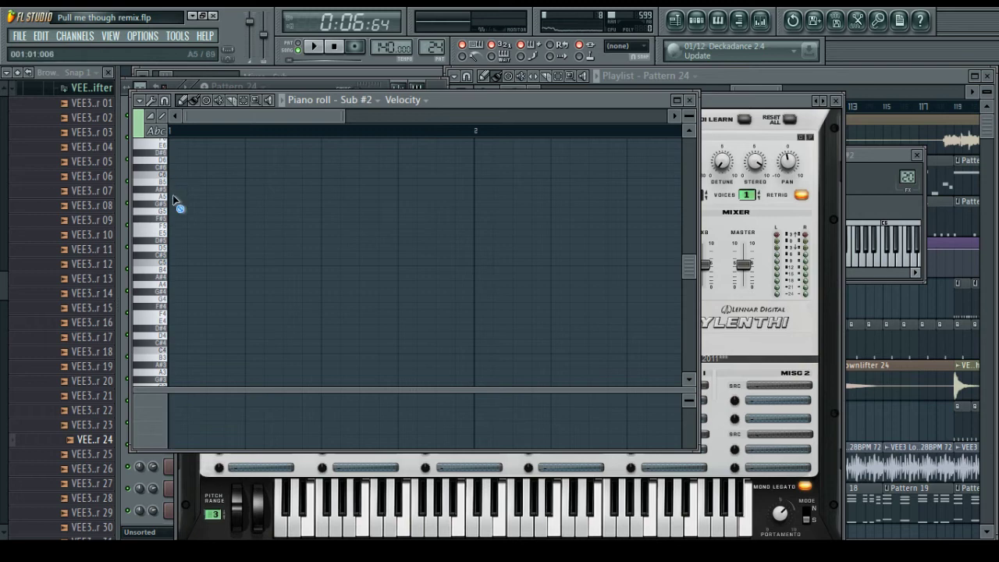
{"action": "scroll", "coordinate": [179, 237], "scroll_direction": "down", "scroll_amount": 3}
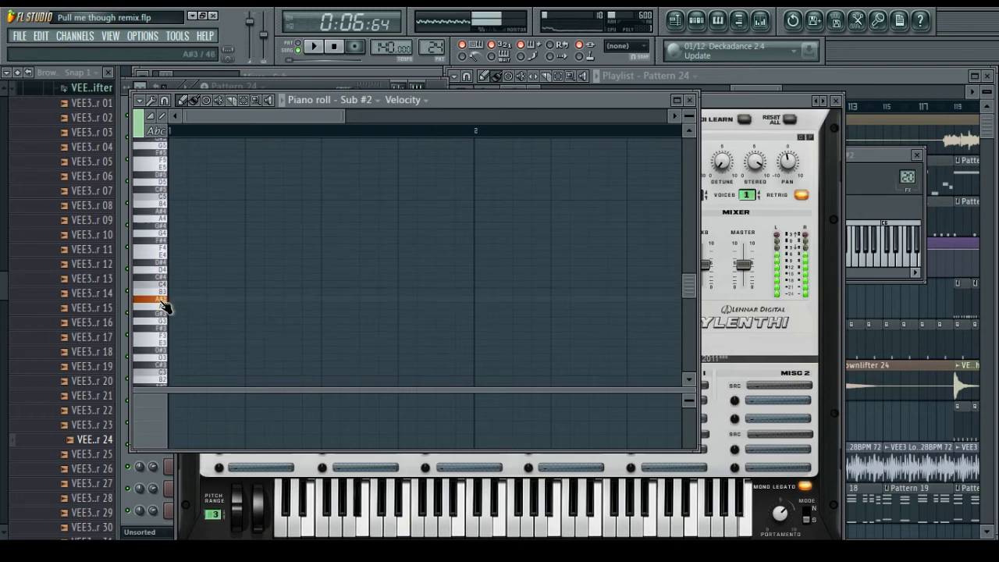
Add a lengthened low note on row A3 and an A#4 note to the pattern
{"action": "left_click", "coordinate": [172, 299]}
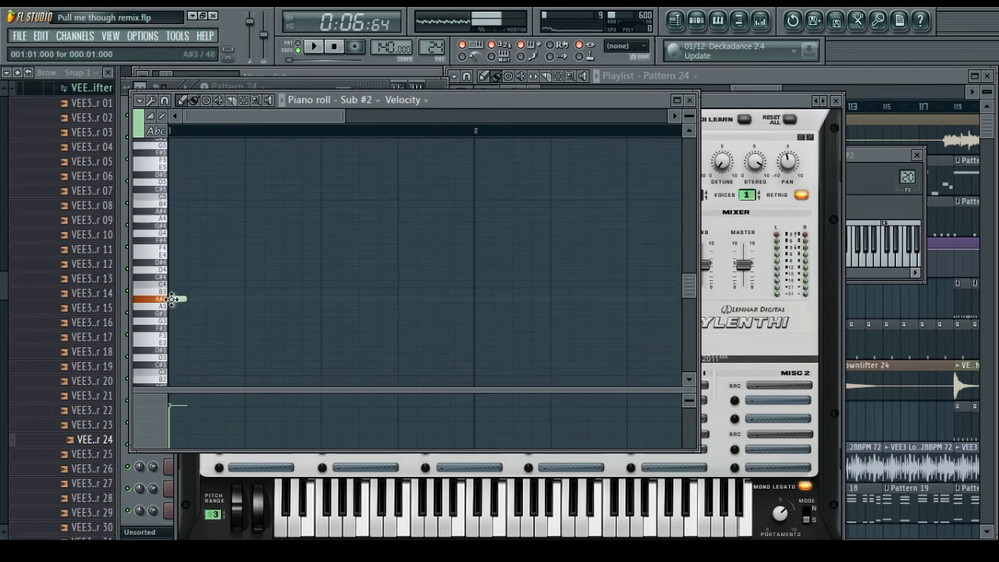
{"action": "left_click_drag", "start_coordinate": [187, 301], "coordinate": [379, 300]}
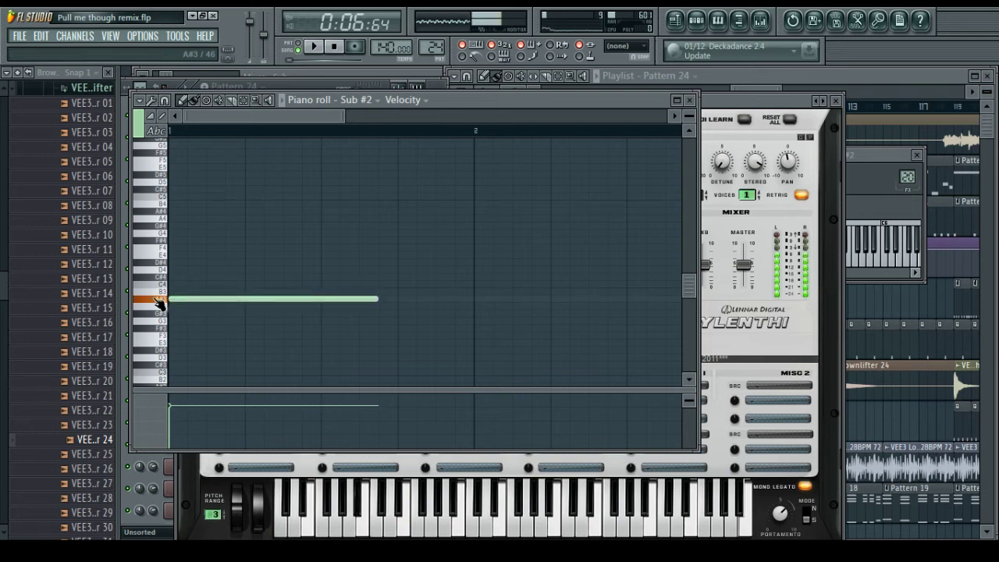
{"action": "left_click", "coordinate": [162, 186]}
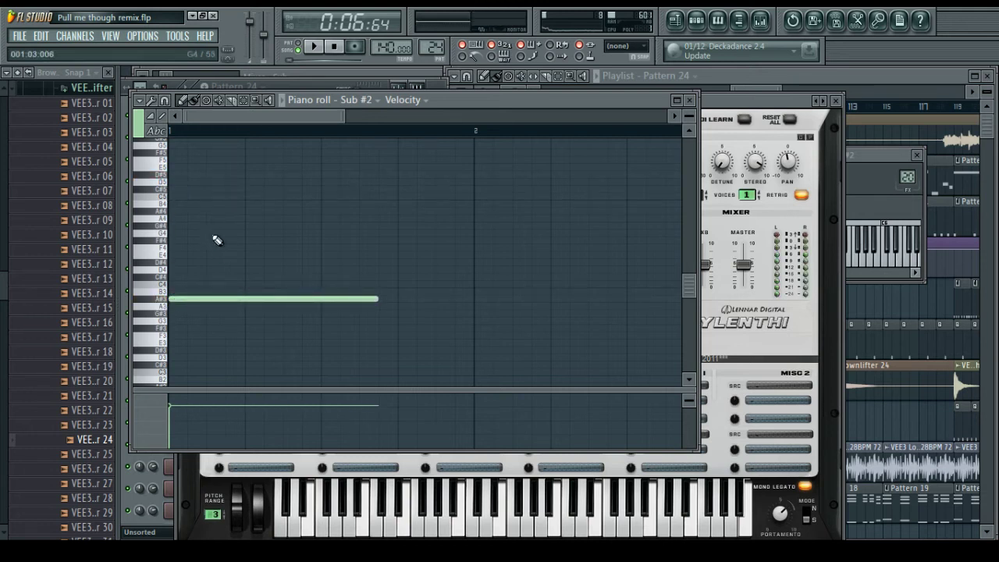
{"action": "left_click", "coordinate": [164, 213]}
{"action": "left_click", "coordinate": [173, 211]}
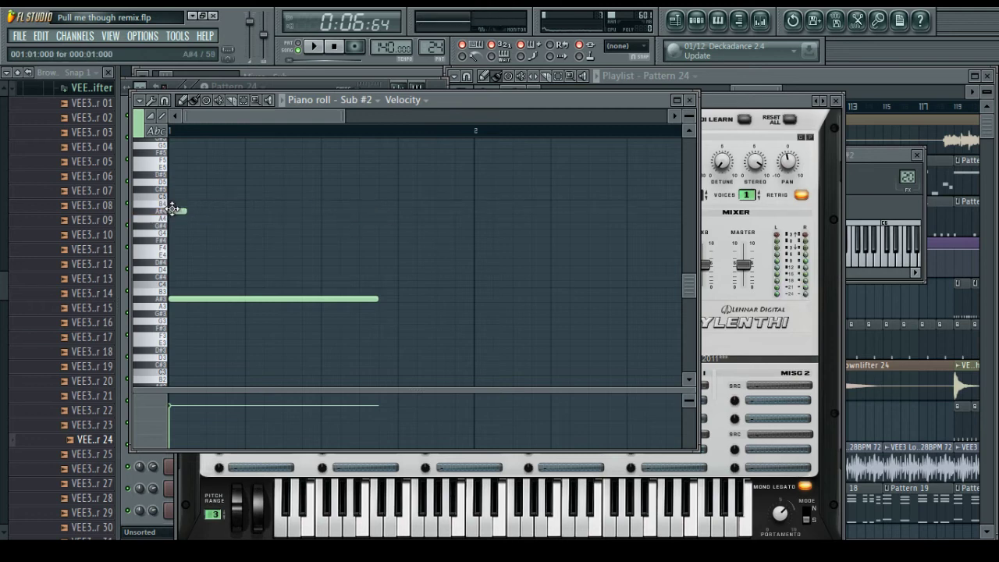
{"action": "left_click", "coordinate": [172, 297]}
{"action": "scroll", "coordinate": [383, 257], "scroll_direction": "down", "scroll_amount": 3}
{"action": "left_click_drag", "start_coordinate": [376, 212], "coordinate": [183, 214]}
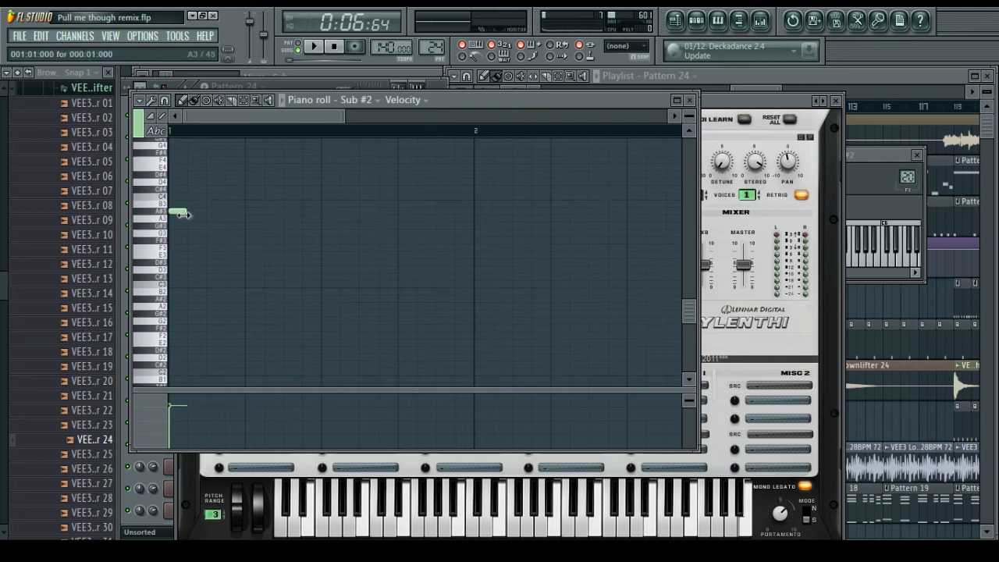
Place a second low note extended to about bar 2 and preview the bass pattern
{"action": "left_click", "coordinate": [194, 298]}
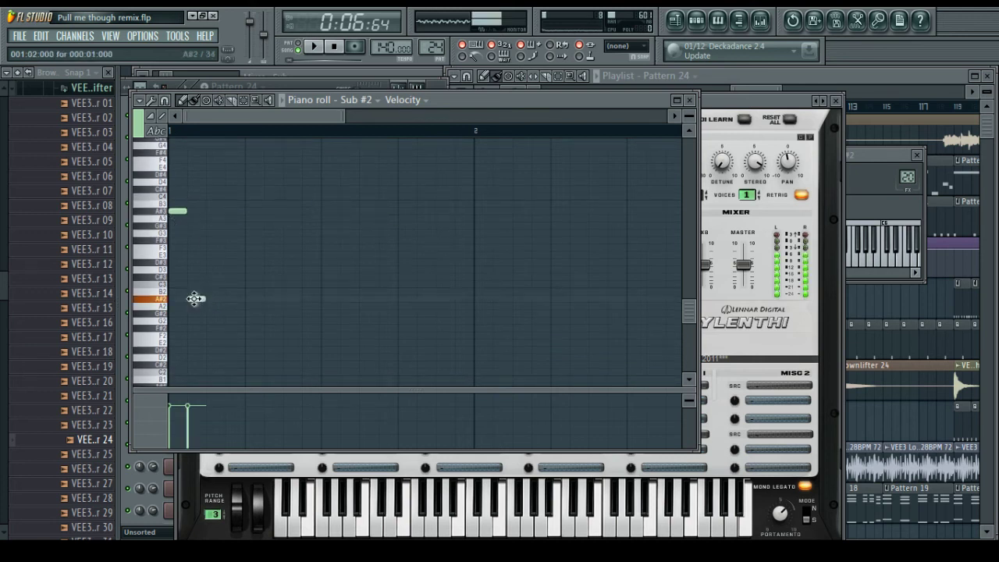
{"action": "left_click_drag", "start_coordinate": [205, 299], "coordinate": [483, 306]}
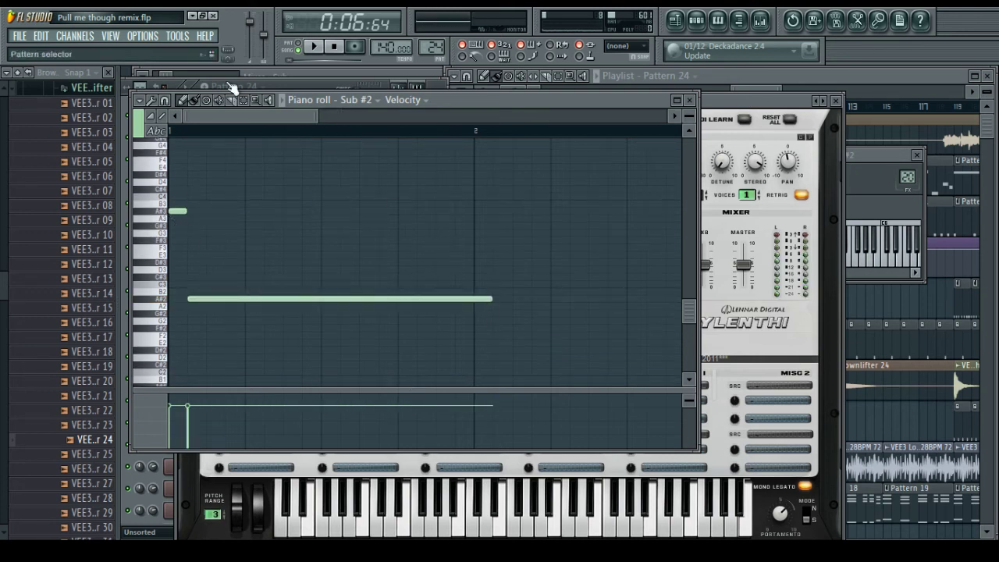
{"action": "left_click", "coordinate": [313, 46]}
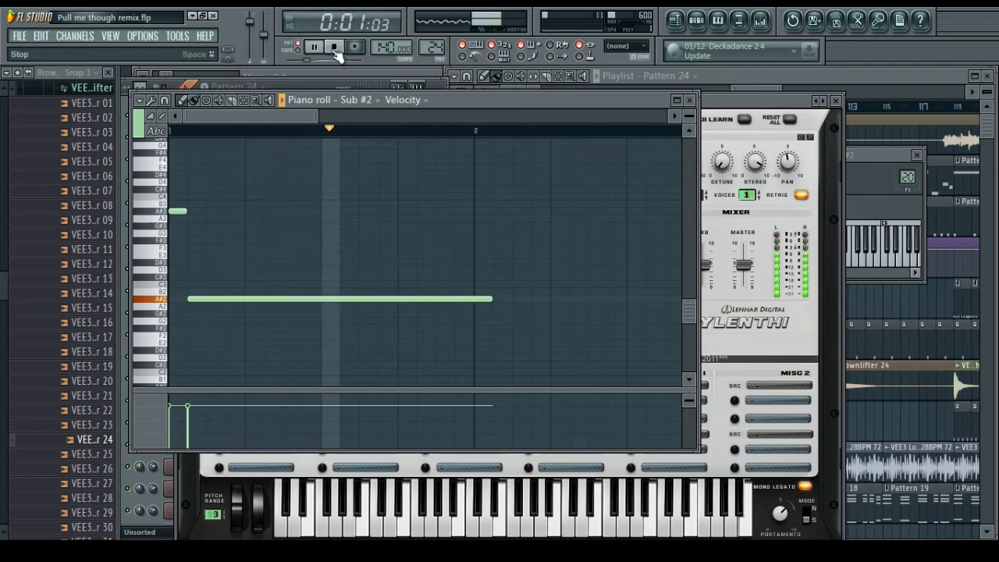
{"action": "key", "text": "space"}
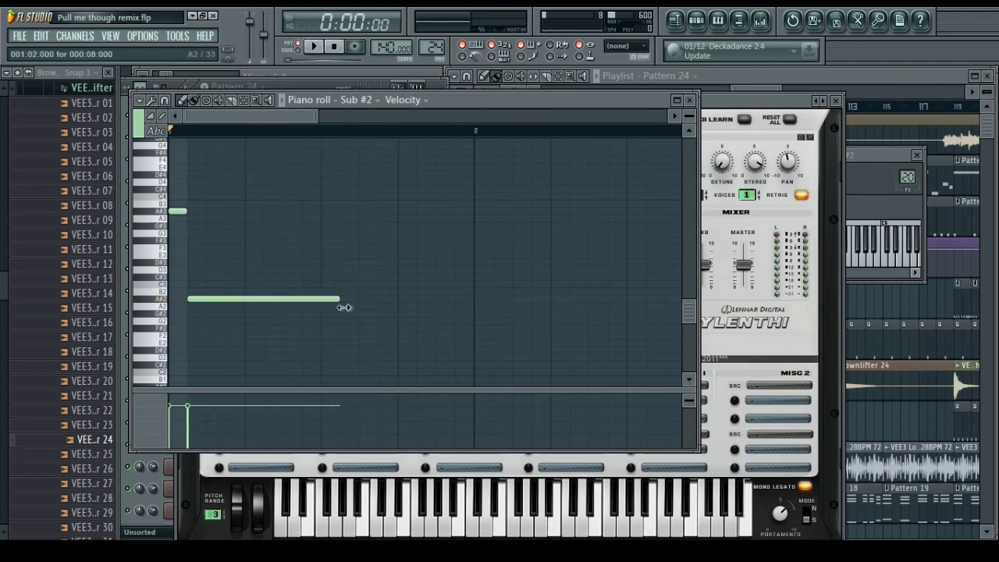
{"action": "scroll", "coordinate": [266, 304], "scroll_direction": "down", "scroll_amount": 2}
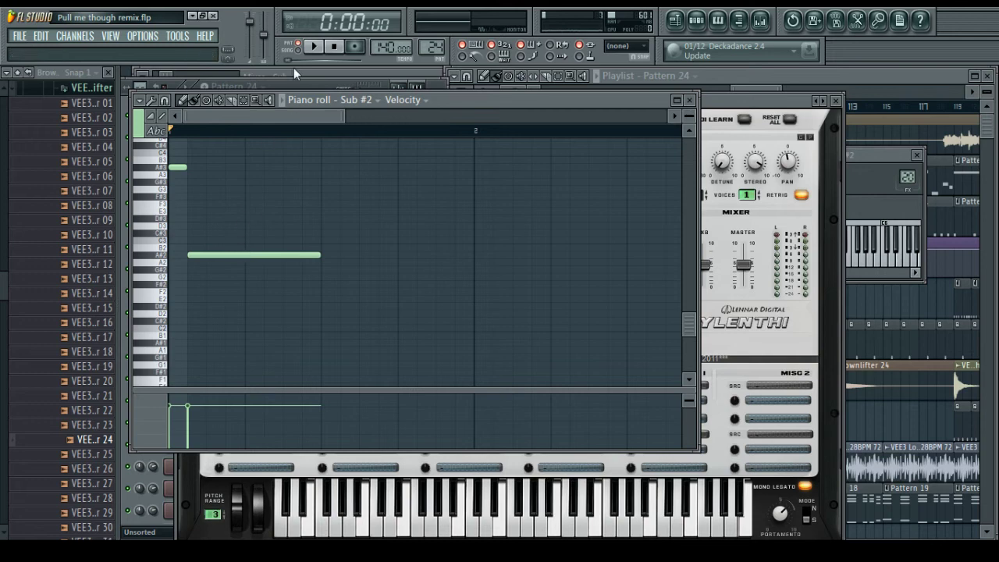
{"action": "left_click", "coordinate": [313, 46]}
{"action": "key", "text": "space"}
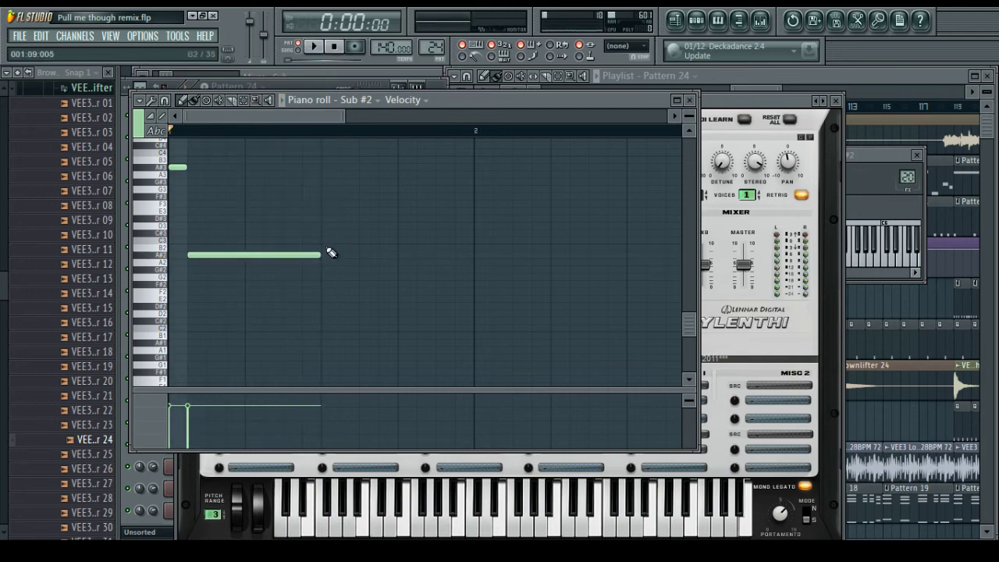
{"action": "left_click", "coordinate": [860, 302]}
Place Pattern 24 on Track 5 just past bar 102, auditioning from bar 101
{"action": "scroll", "coordinate": [665, 109], "scroll_direction": "up", "scroll_amount": 4}
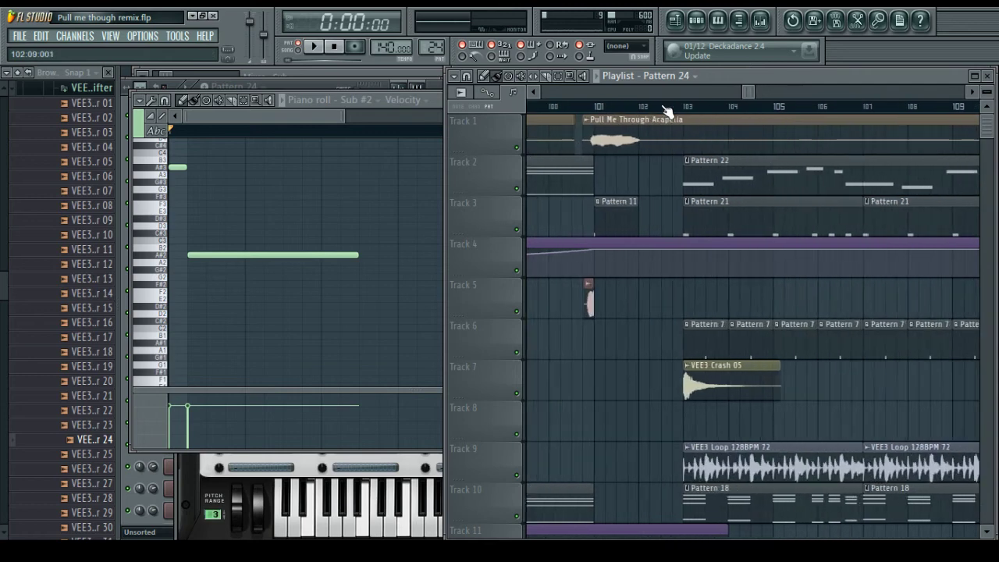
{"action": "left_click", "coordinate": [652, 300]}
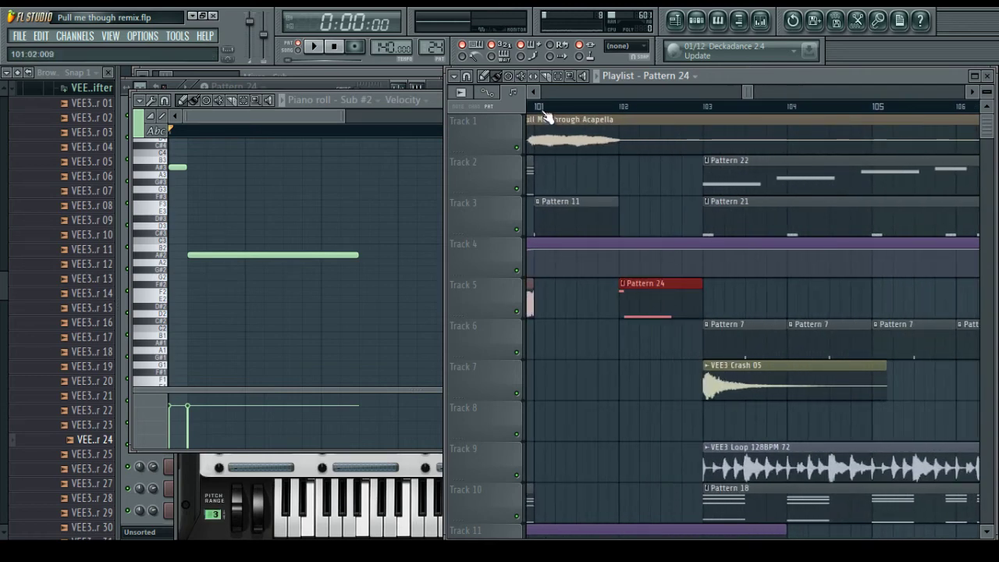
{"action": "left_click", "coordinate": [543, 108]}
{"action": "key", "text": "space"}
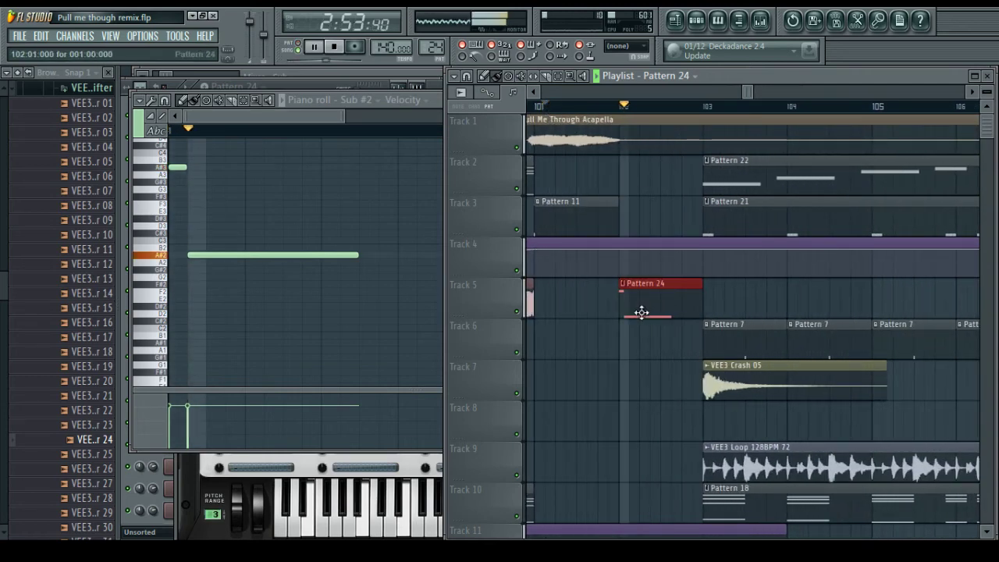
{"action": "left_click_drag", "start_coordinate": [641, 312], "coordinate": [676, 314]}
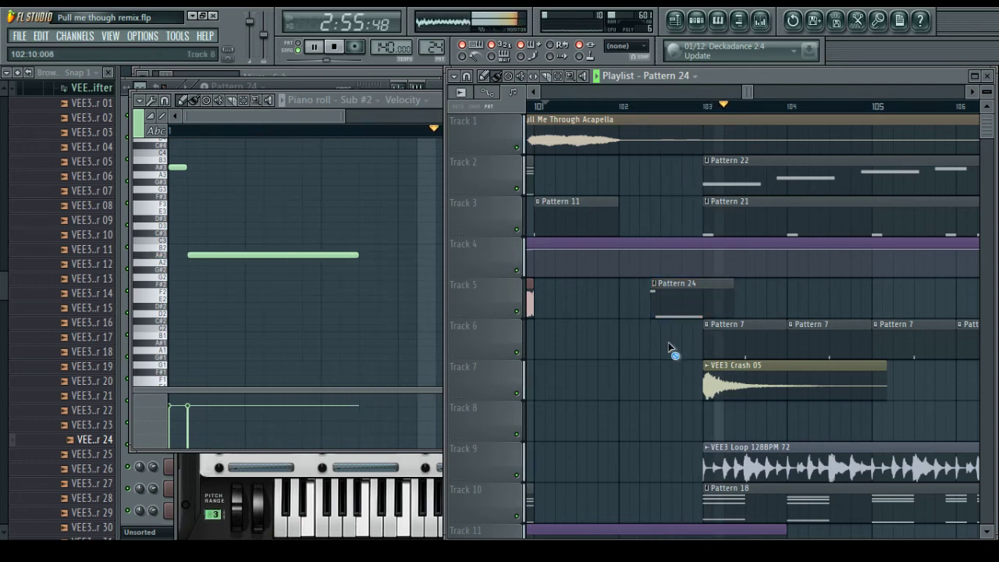
{"action": "key", "text": "space"}
{"action": "left_click", "coordinate": [590, 108]}
{"action": "key", "text": "space"}
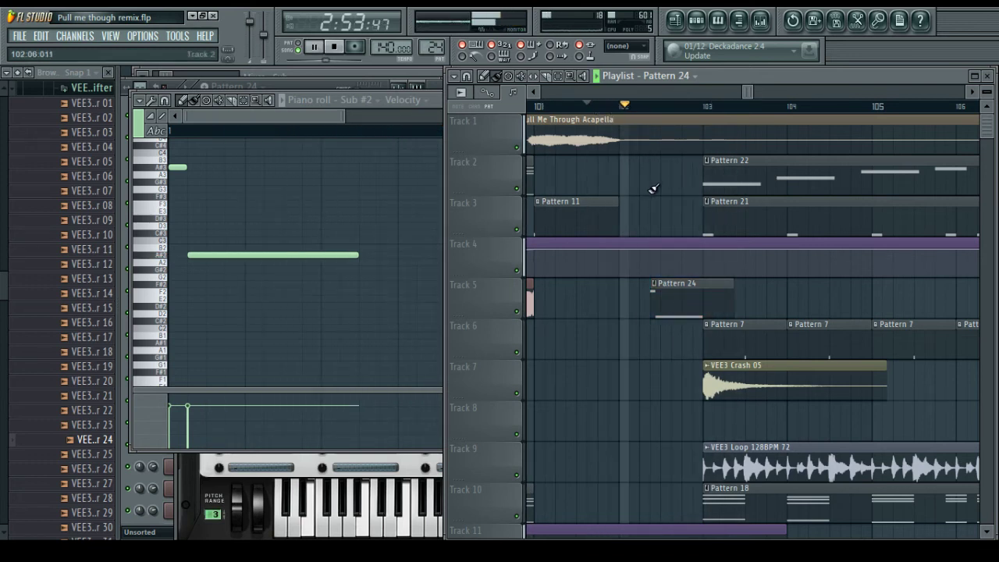
{"action": "key", "text": "space"}
Shift the long A#2 note one step later and shorten the top A#3 note
{"action": "right_click", "coordinate": [389, 201]}
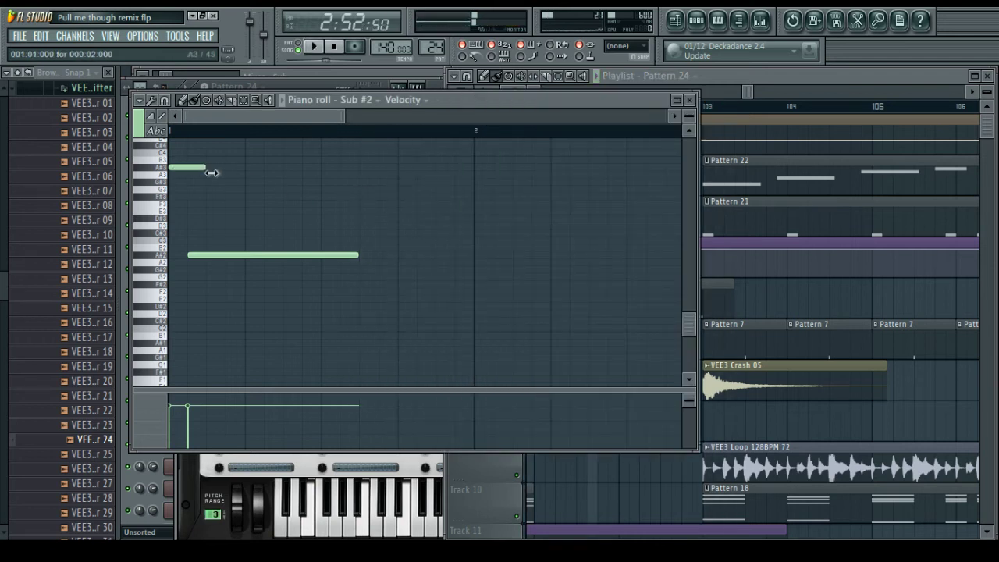
{"action": "left_click_drag", "start_coordinate": [202, 252], "coordinate": [233, 259]}
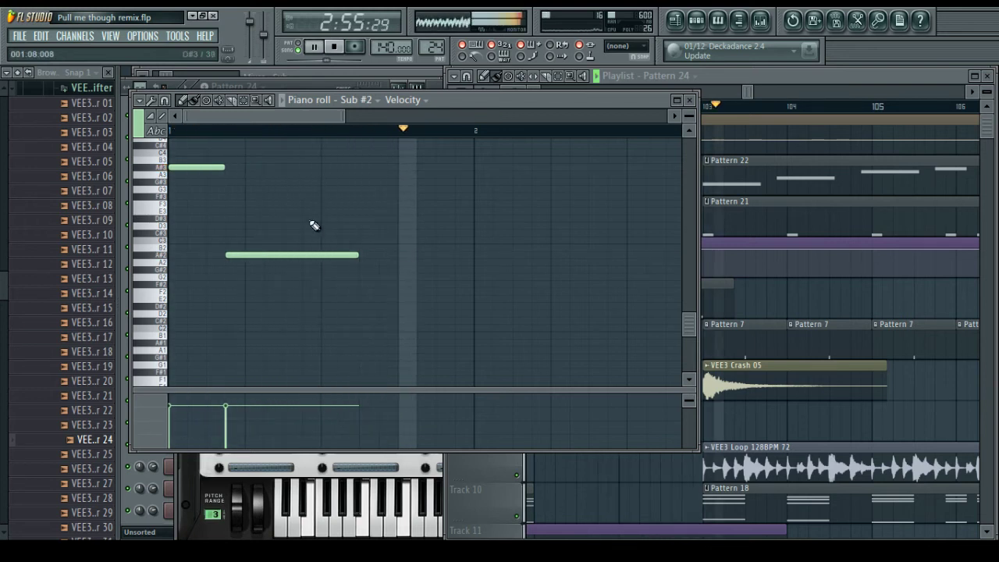
{"action": "left_click_drag", "start_coordinate": [223, 168], "coordinate": [185, 167]}
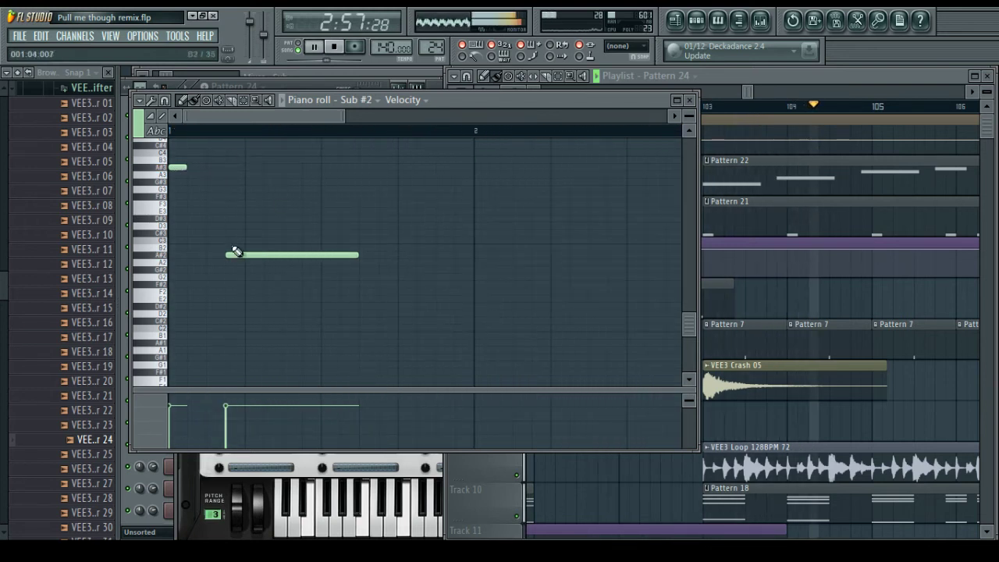
{"action": "left_click", "coordinate": [195, 493]}
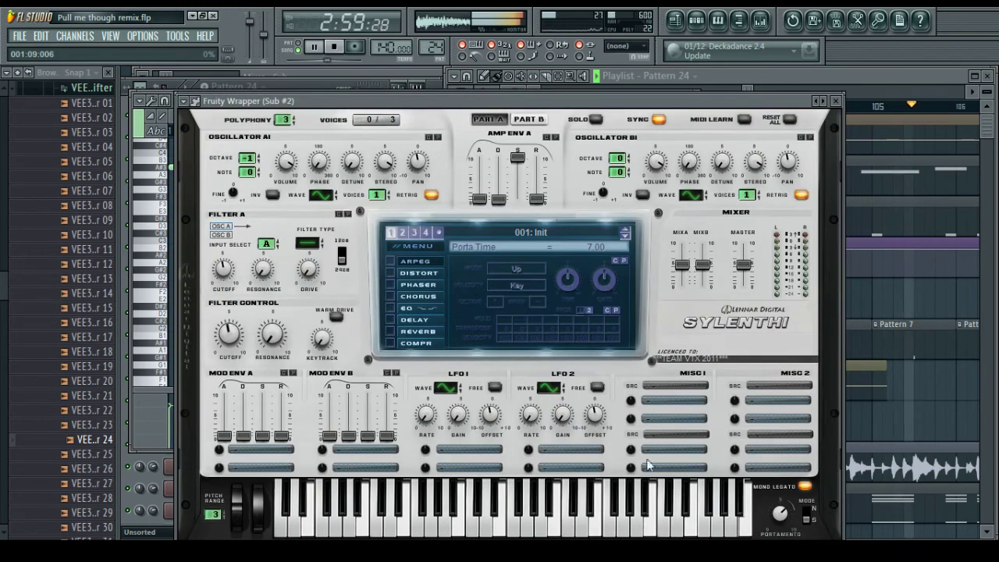
Move the long A#2 note one step earlier in Pattern 24
{"action": "key", "text": "space"}
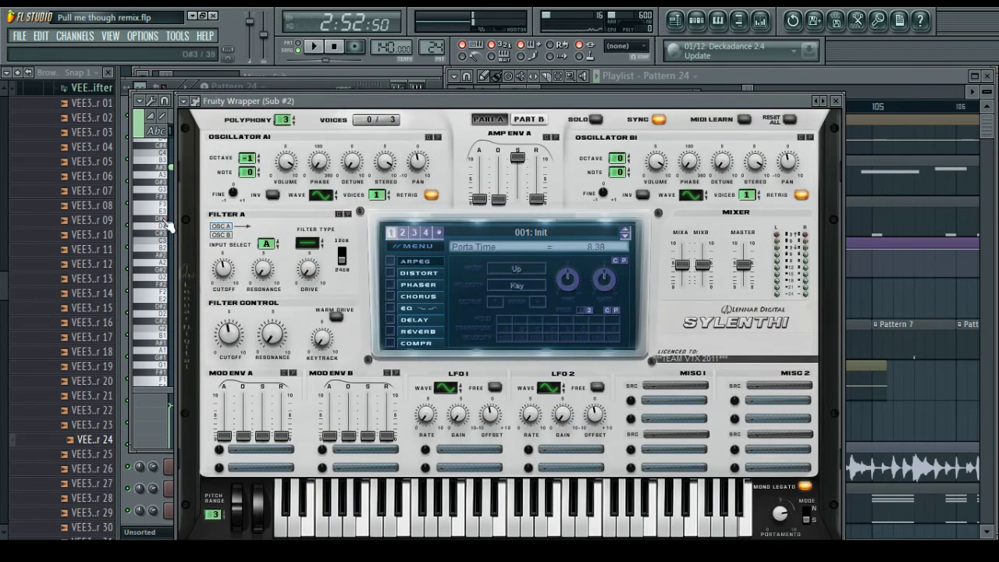
{"action": "left_click", "coordinate": [151, 428]}
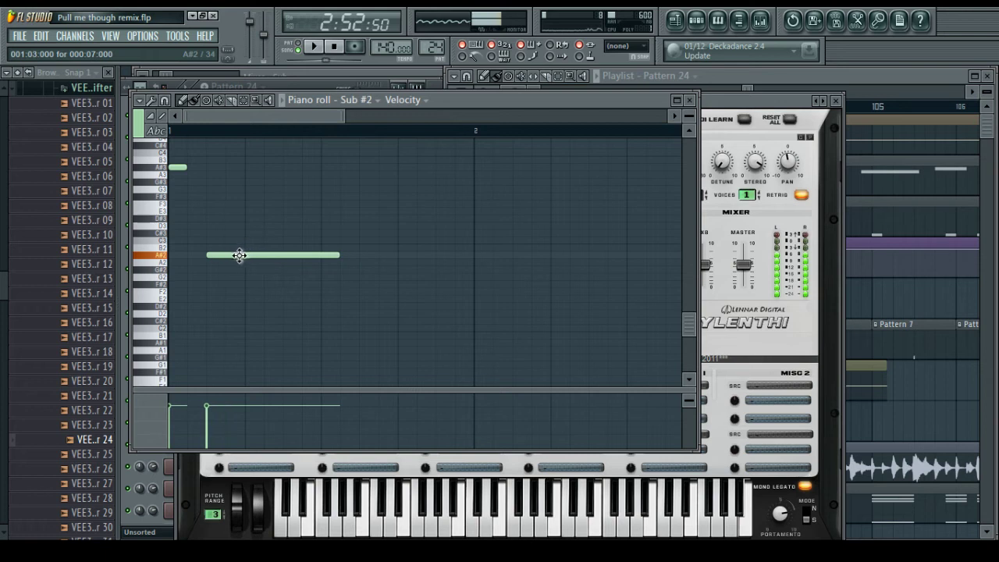
{"action": "left_click_drag", "start_coordinate": [239, 256], "coordinate": [221, 255]}
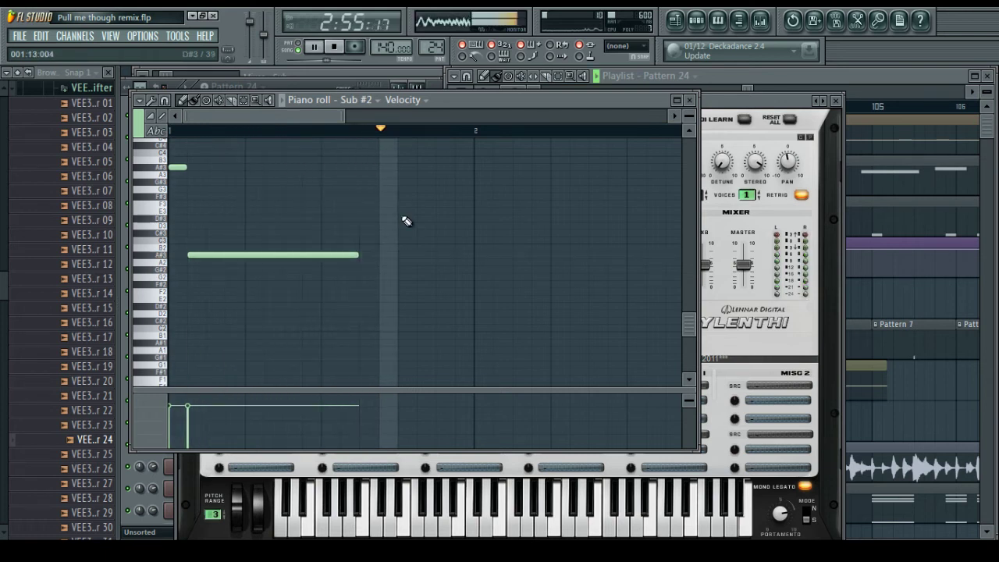
{"action": "key", "text": "space"}
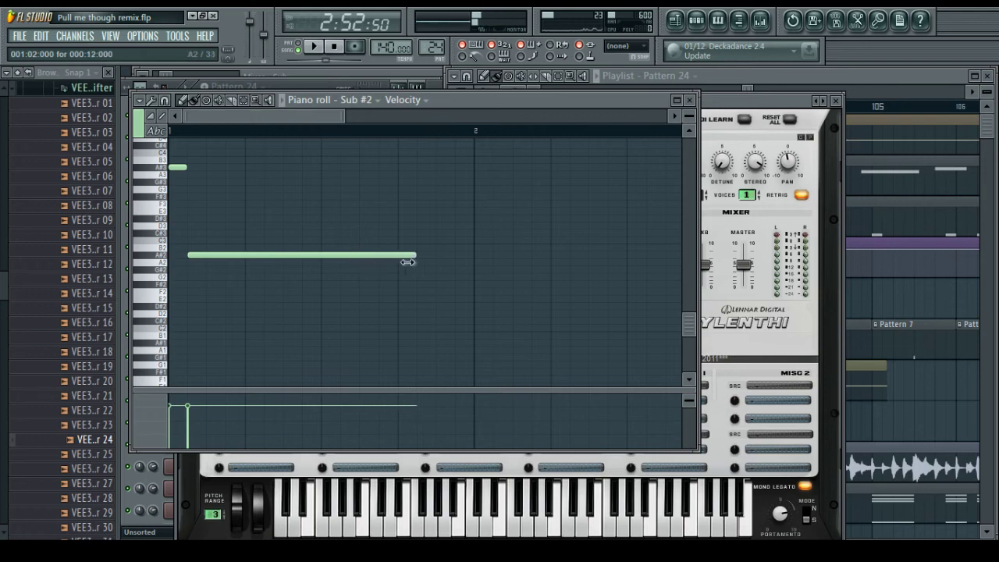
{"action": "key", "text": "space"}
Nudge the Pattern 24 clip on Track 5 earlier, then slightly later, listening to the timing
{"action": "left_click", "coordinate": [859, 386]}
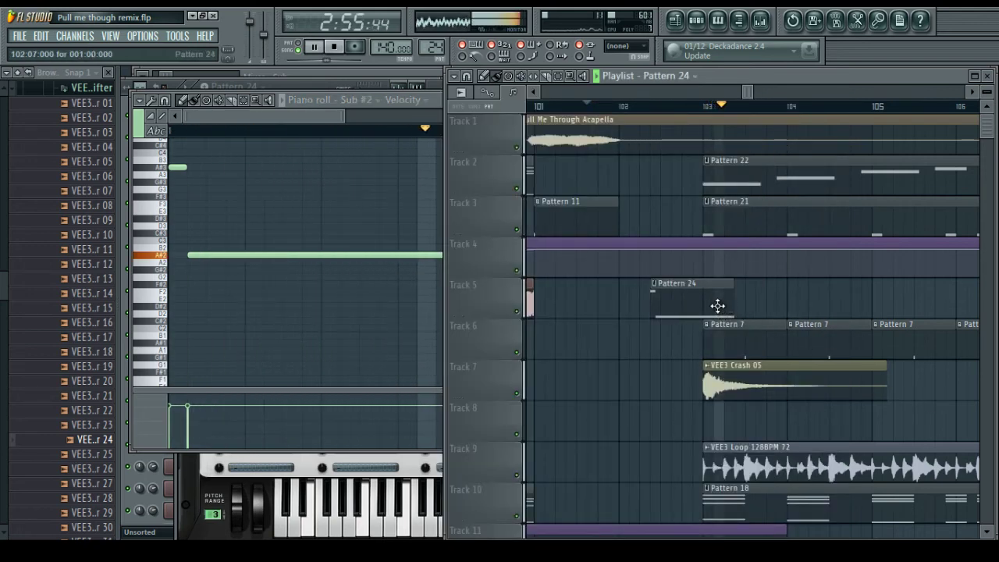
{"action": "key", "text": "space"}
{"action": "left_click_drag", "start_coordinate": [716, 305], "coordinate": [682, 303]}
{"action": "key", "text": "space"}
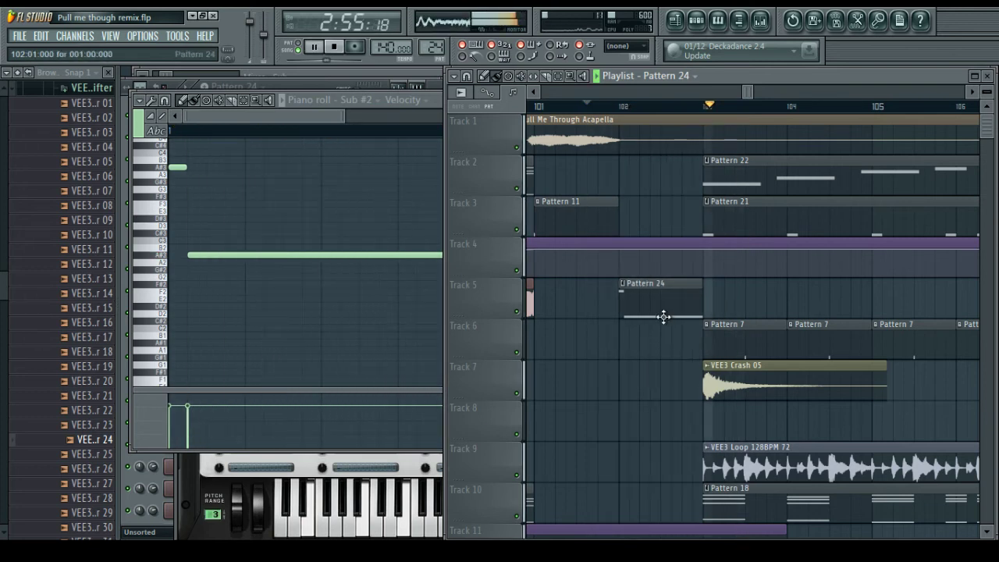
{"action": "key", "text": "space"}
{"action": "double_click", "coordinate": [671, 310]}
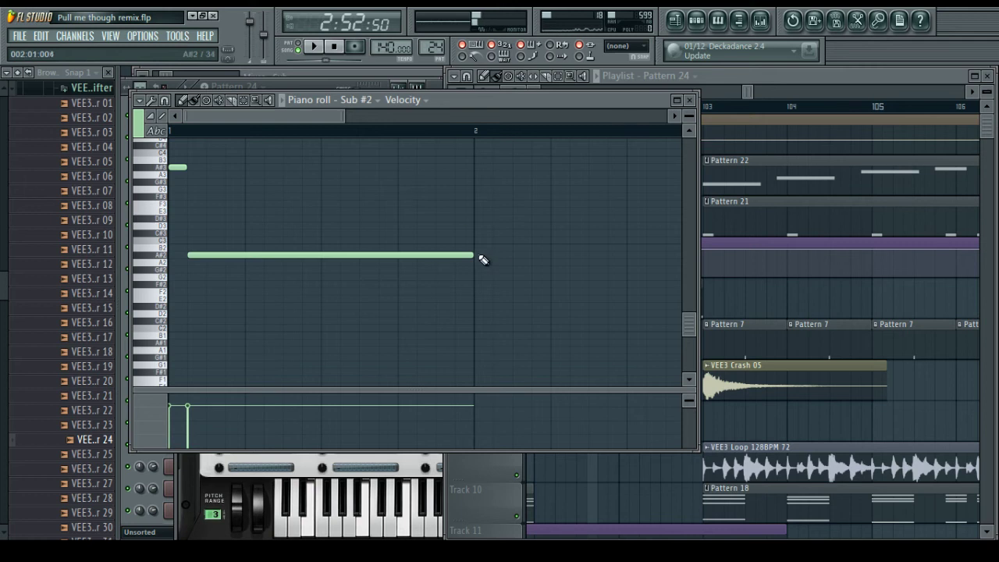
{"action": "left_click", "coordinate": [785, 307]}
{"action": "left_click_drag", "start_coordinate": [691, 305], "coordinate": [713, 305]}
{"action": "key", "text": "space"}
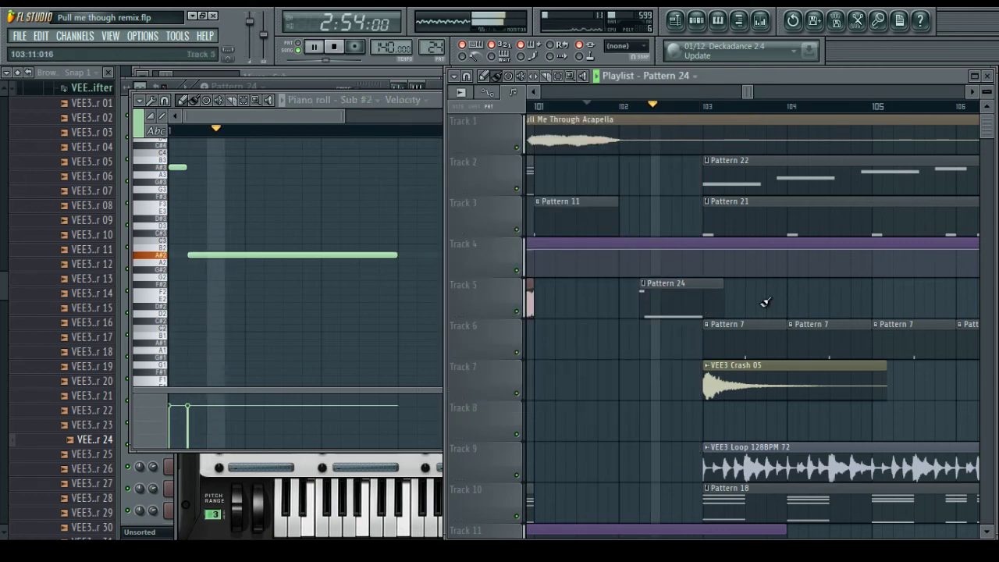
Review the pattern's notes and check the Bass channel's Sylenth1, then close it
{"action": "left_click", "coordinate": [398, 187]}
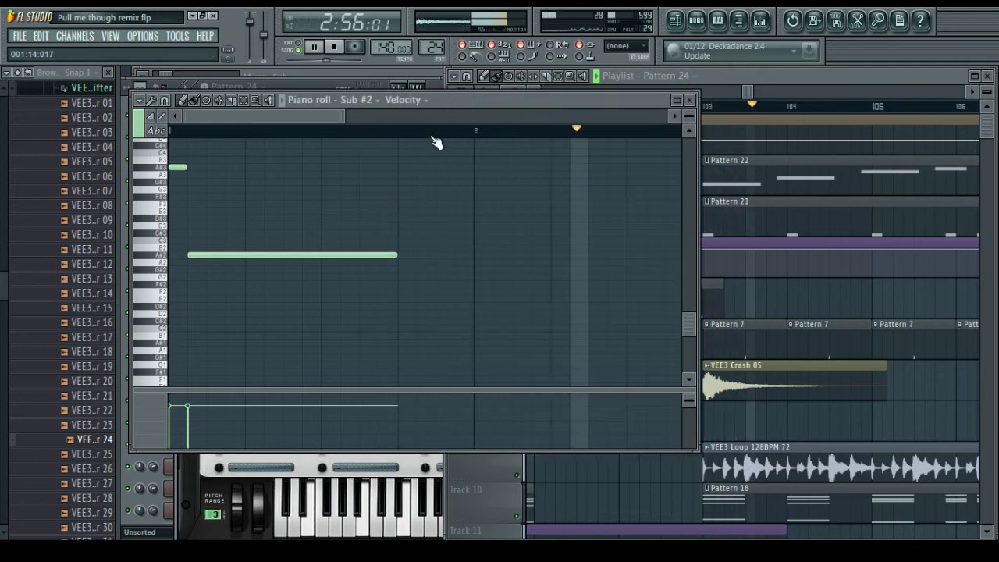
{"action": "scroll", "coordinate": [435, 135], "scroll_direction": "down", "scroll_amount": 4}
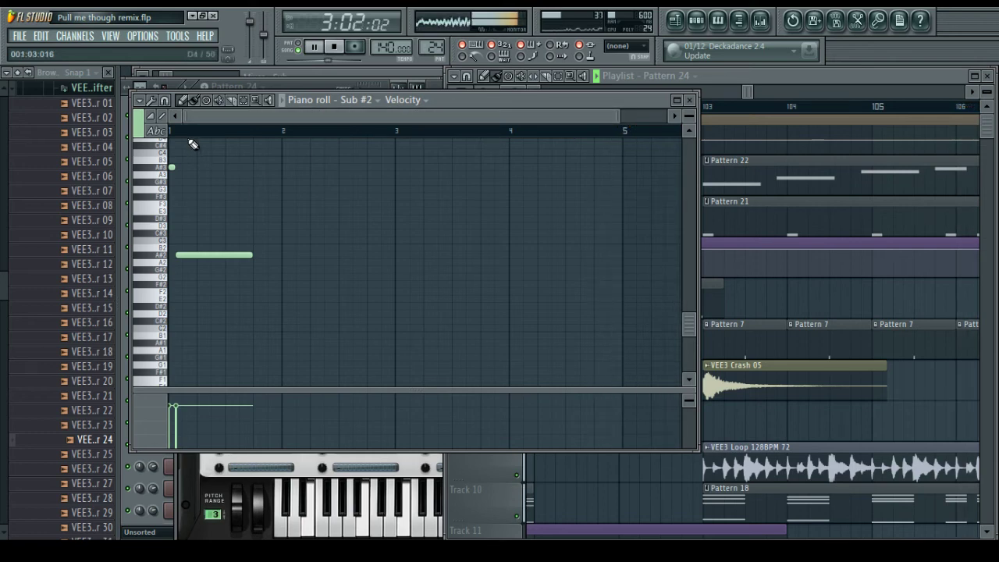
{"action": "scroll", "coordinate": [195, 141], "scroll_direction": "up", "scroll_amount": 3}
{"action": "scroll", "coordinate": [196, 138], "scroll_direction": "up", "scroll_amount": 4, "text": "ctrl"}
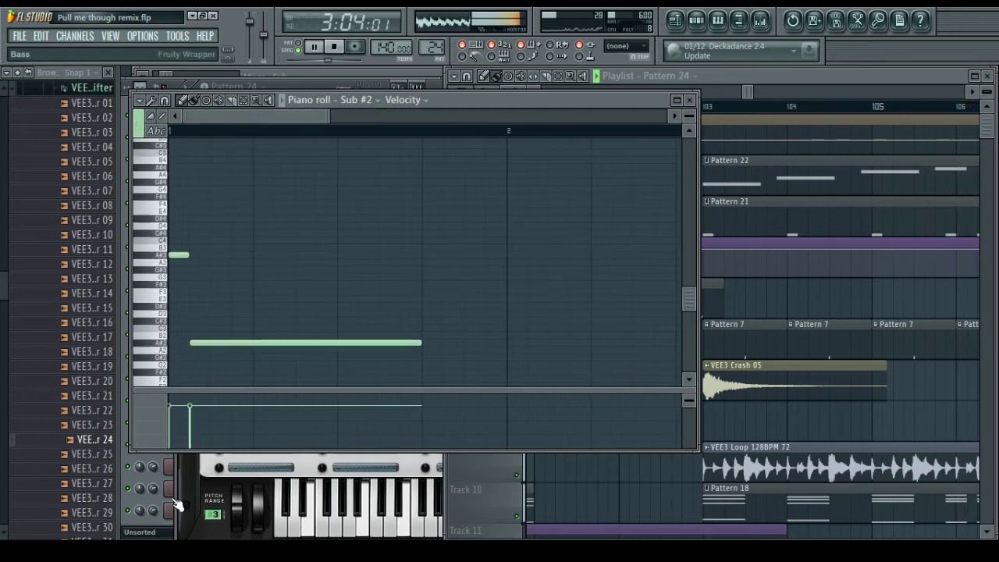
{"action": "left_click", "coordinate": [178, 505]}
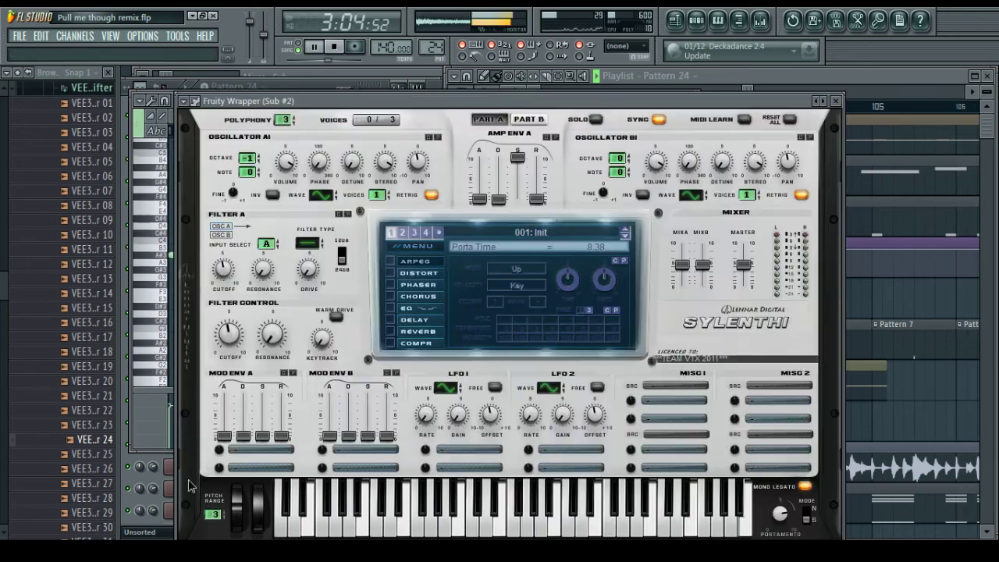
{"action": "left_click", "coordinate": [835, 102]}
{"action": "left_click", "coordinate": [762, 296]}
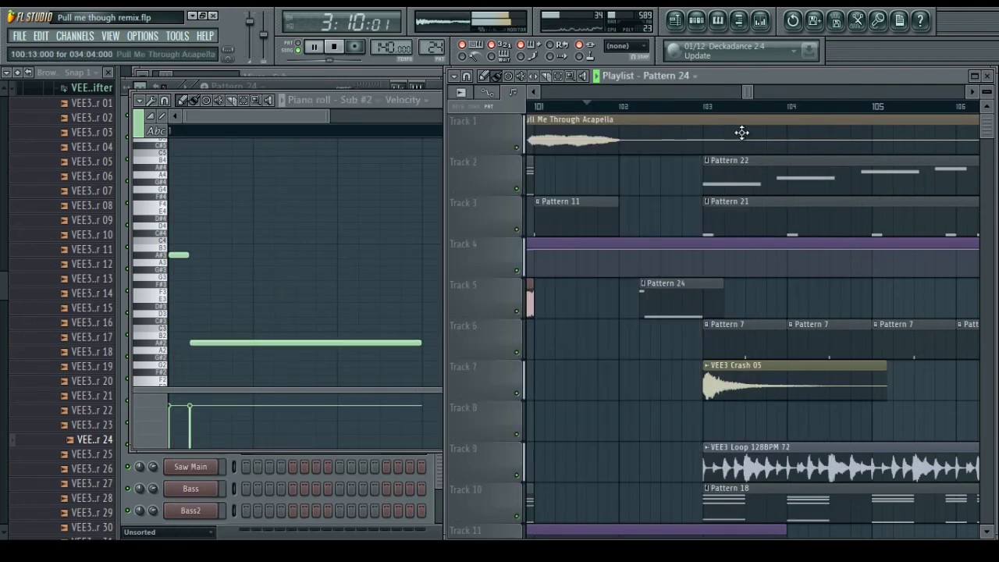
{"action": "scroll", "coordinate": [738, 118], "scroll_direction": "down", "scroll_amount": 5}
{"action": "scroll", "coordinate": [744, 116], "scroll_direction": "down", "scroll_amount": 4, "text": "ctrl"}
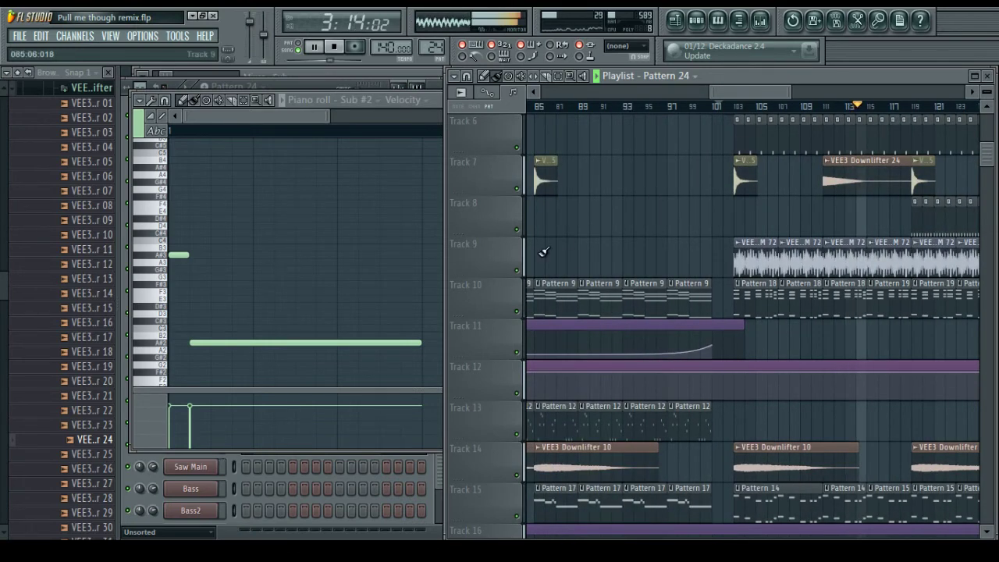
{"action": "scroll", "coordinate": [602, 240], "scroll_direction": "up", "scroll_amount": 5}
{"action": "left_click_drag", "start_coordinate": [720, 99], "coordinate": [765, 102]}
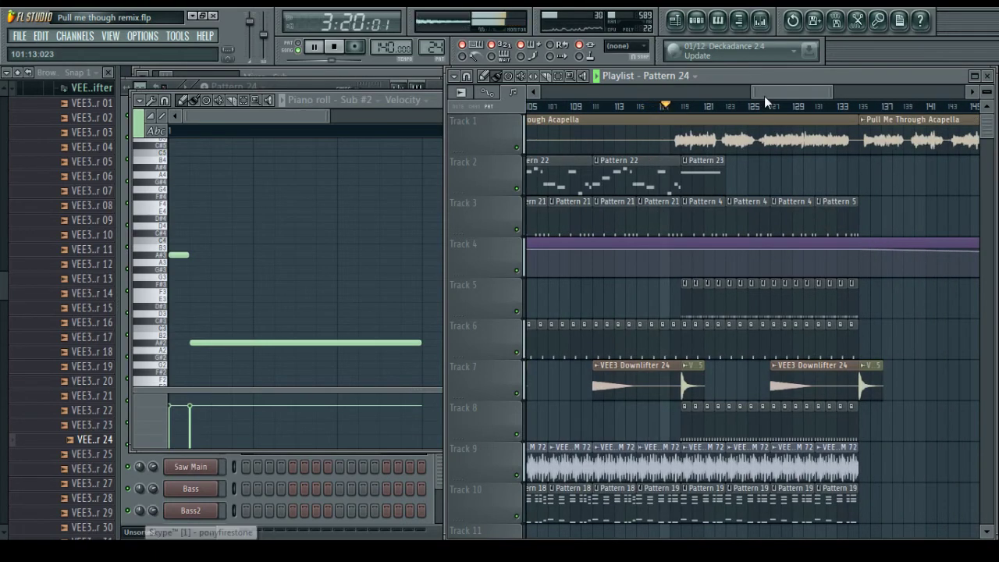
{"action": "left_click_drag", "start_coordinate": [764, 96], "coordinate": [791, 93]}
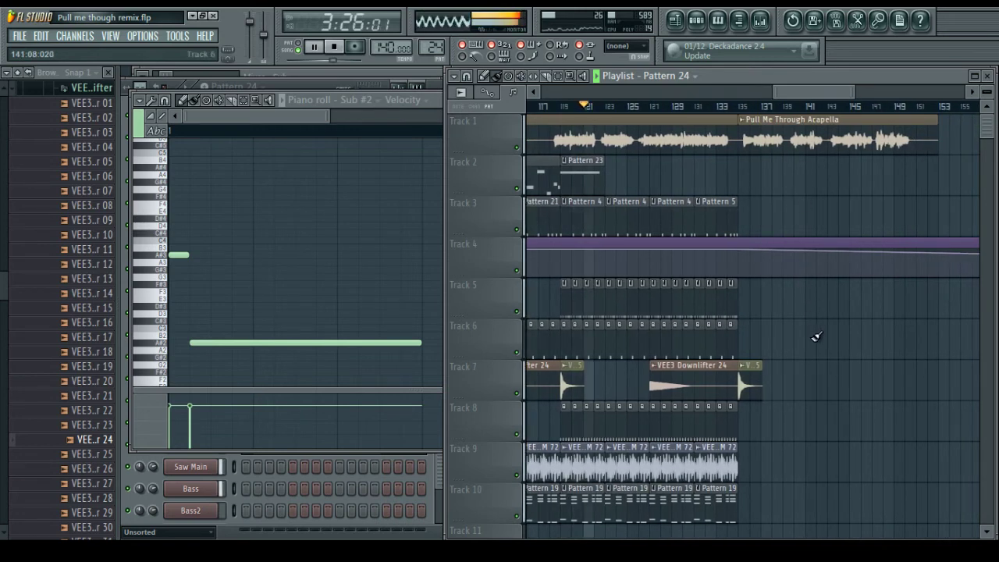
{"action": "scroll", "coordinate": [815, 336], "scroll_direction": "down", "scroll_amount": 3}
{"action": "scroll", "coordinate": [816, 337], "scroll_direction": "up", "scroll_amount": 2}
{"action": "scroll", "coordinate": [819, 336], "scroll_direction": "up", "scroll_amount": 1}
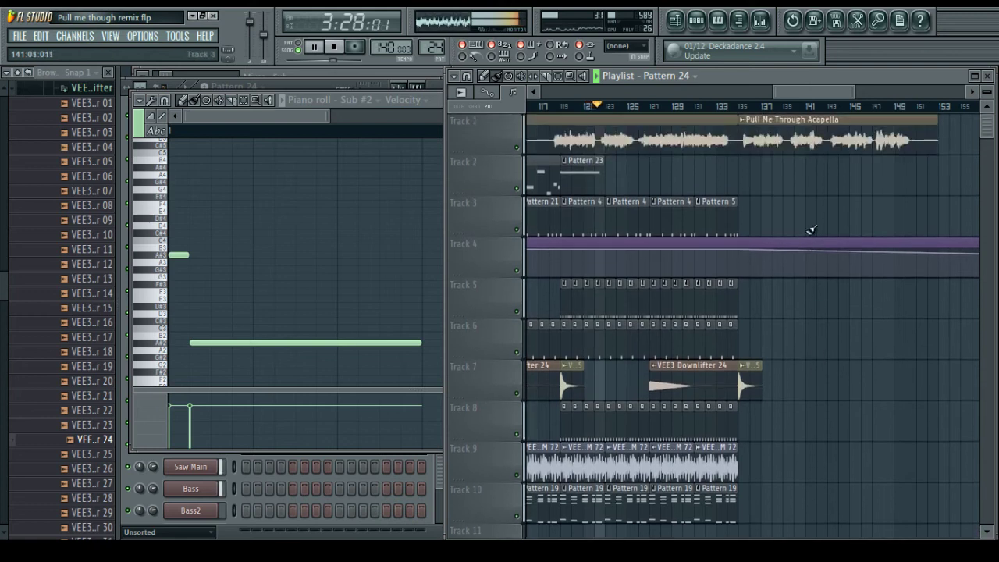
{"action": "left_click_drag", "start_coordinate": [815, 88], "coordinate": [809, 127]}
{"action": "scroll", "coordinate": [845, 312], "scroll_direction": "down", "scroll_amount": 2}
{"action": "scroll", "coordinate": [789, 140], "scroll_direction": "up", "scroll_amount": 2}
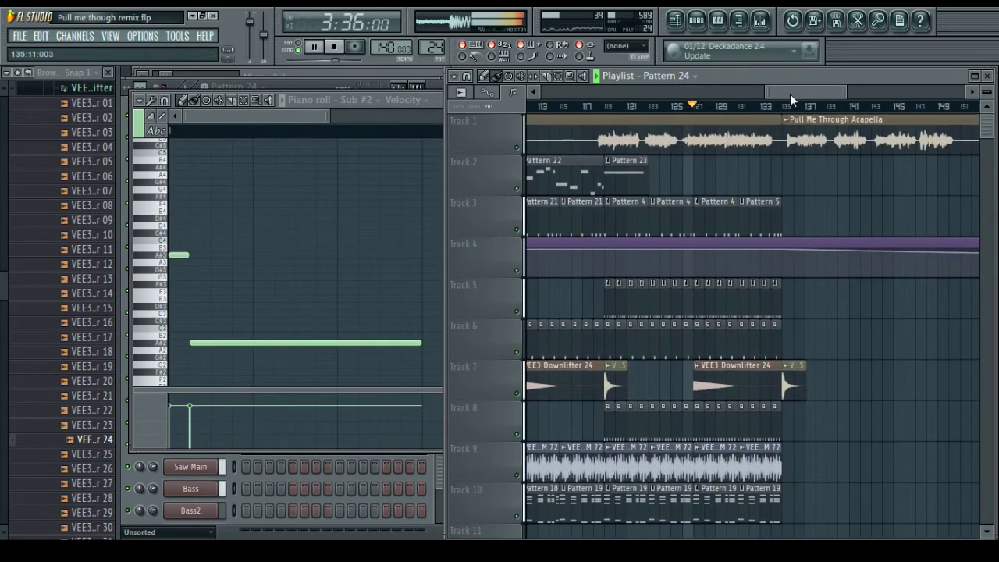
{"action": "left_click_drag", "start_coordinate": [791, 95], "coordinate": [806, 112]}
Paint Pattern 1 along Track 2, stretching it out to around bar 151
{"action": "left_click", "coordinate": [731, 189]}
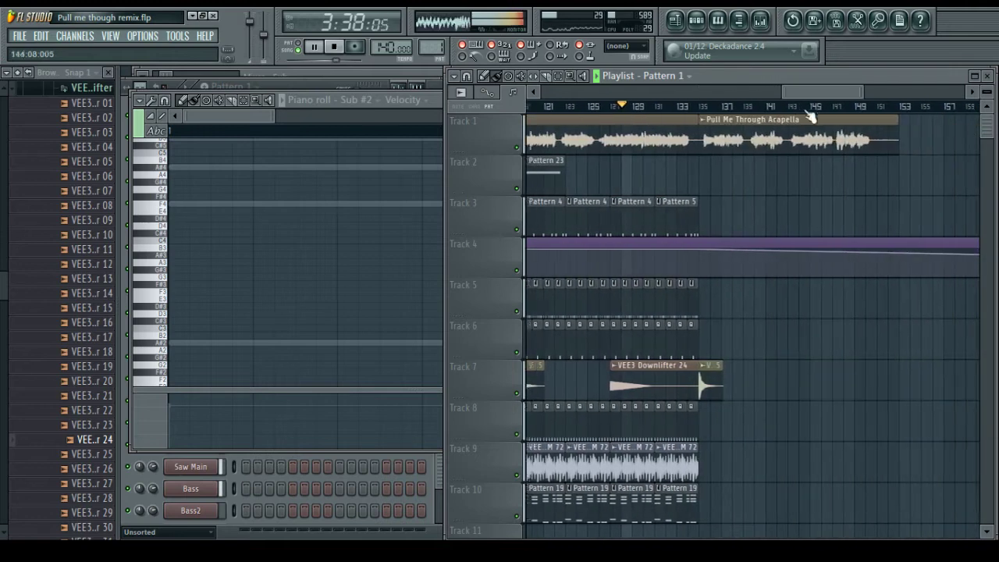
{"action": "left_click", "coordinate": [696, 180]}
{"action": "mouse_move", "coordinate": [731, 179]}
{"action": "left_mouse_down"}
{"action": "mouse_move", "coordinate": [830, 185]}
{"action": "mouse_move", "coordinate": [826, 198]}
{"action": "left_mouse_up"}
{"action": "scroll", "coordinate": [801, 230], "scroll_direction": "down", "scroll_amount": 2}
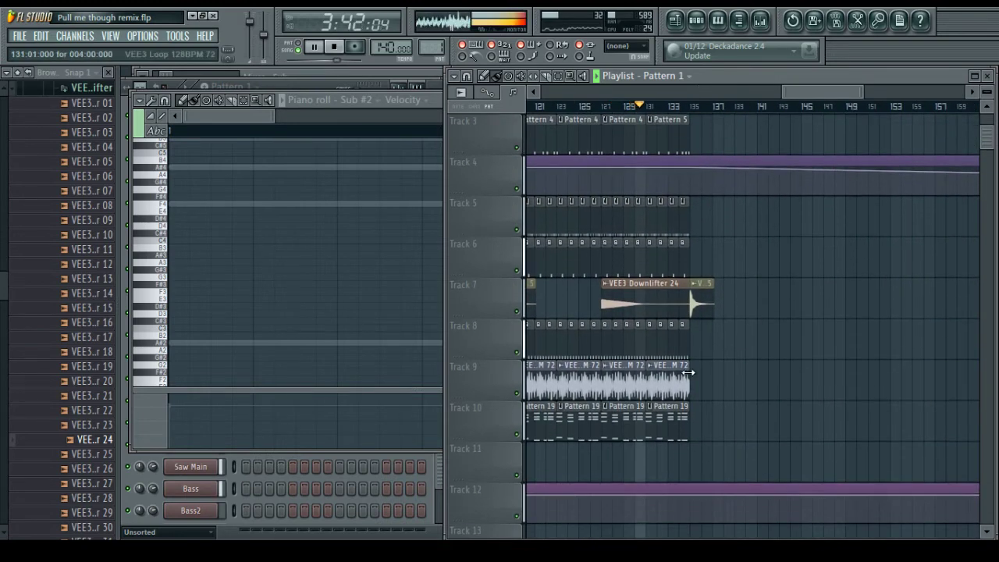
{"action": "mouse_move", "coordinate": [819, 92]}
{"action": "left_mouse_down"}
{"action": "mouse_move", "coordinate": [768, 91]}
{"action": "mouse_move", "coordinate": [814, 93]}
{"action": "left_mouse_up"}
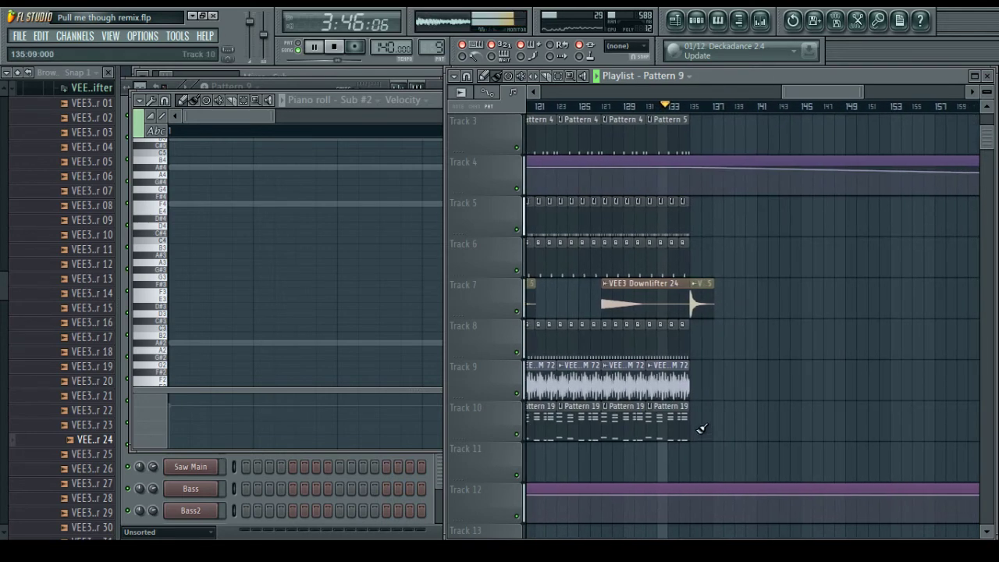
Paint Pattern 9 clips on Track 10 from bar 133 and stop playback
{"action": "left_click_drag", "start_coordinate": [700, 428], "coordinate": [866, 419]}
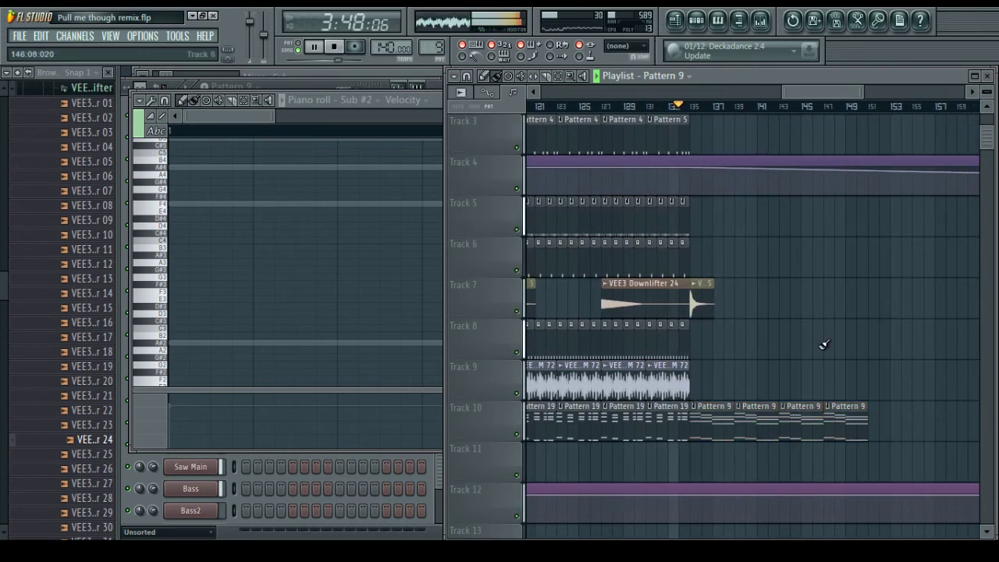
{"action": "scroll", "coordinate": [827, 359], "scroll_direction": "up", "scroll_amount": 2}
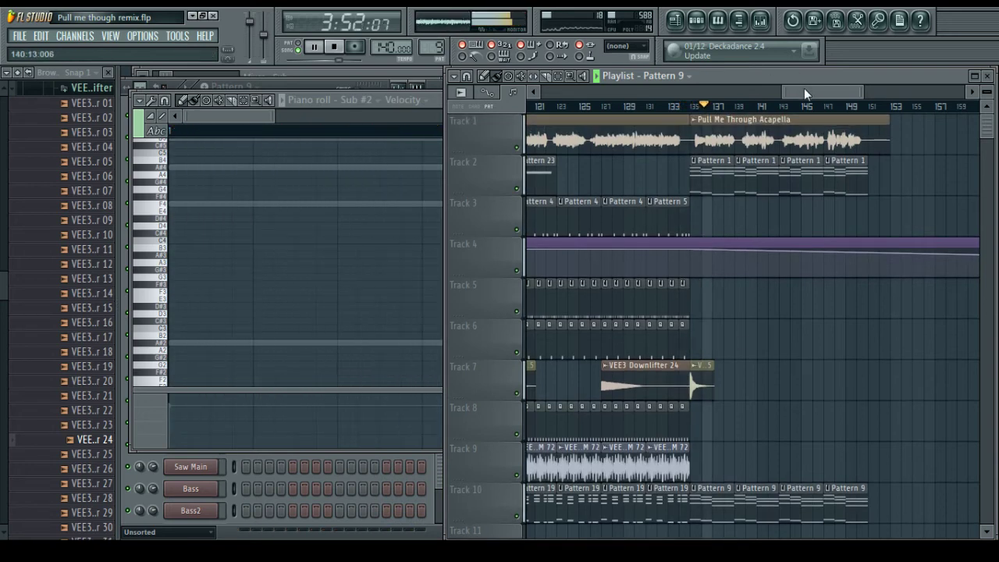
{"action": "left_click_drag", "start_coordinate": [803, 88], "coordinate": [792, 212]}
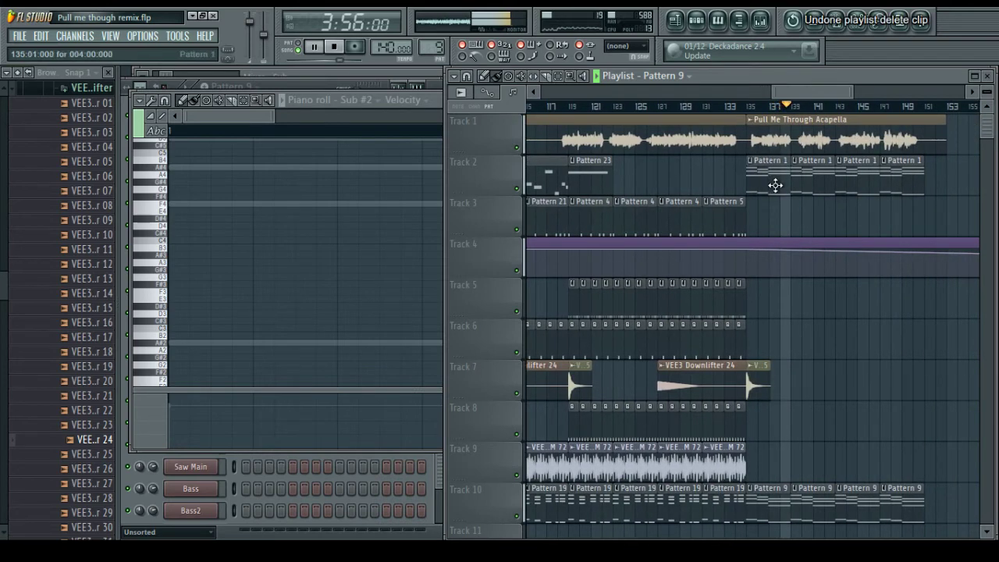
{"action": "key", "text": "space"}
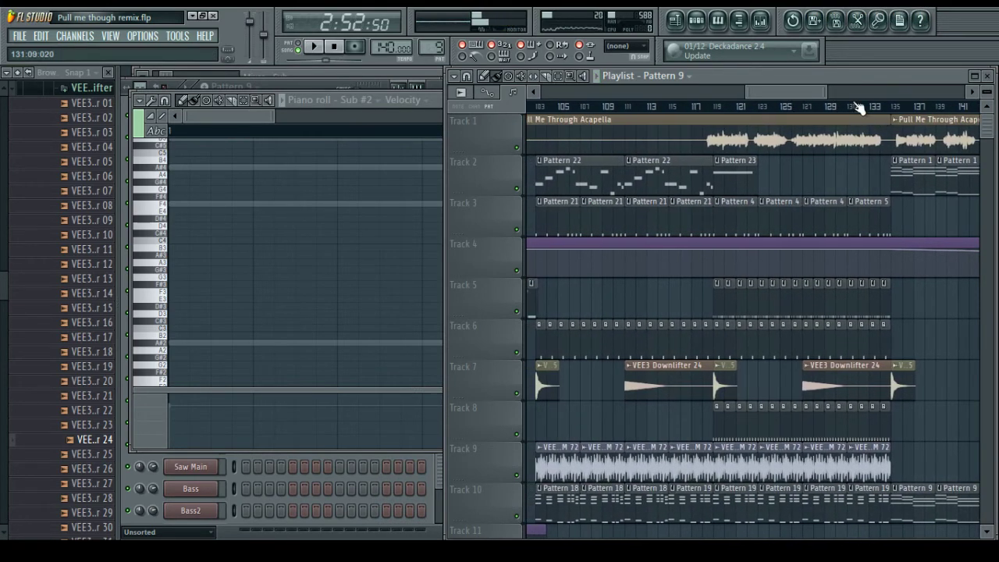
Copy the Track 16 automation point's 72% value onto the point at bar 135
{"action": "left_click_drag", "start_coordinate": [807, 92], "coordinate": [825, 96]}
{"action": "scroll", "coordinate": [804, 118], "scroll_direction": "up", "scroll_amount": 3}
{"action": "scroll", "coordinate": [710, 262], "scroll_direction": "up", "scroll_amount": 2}
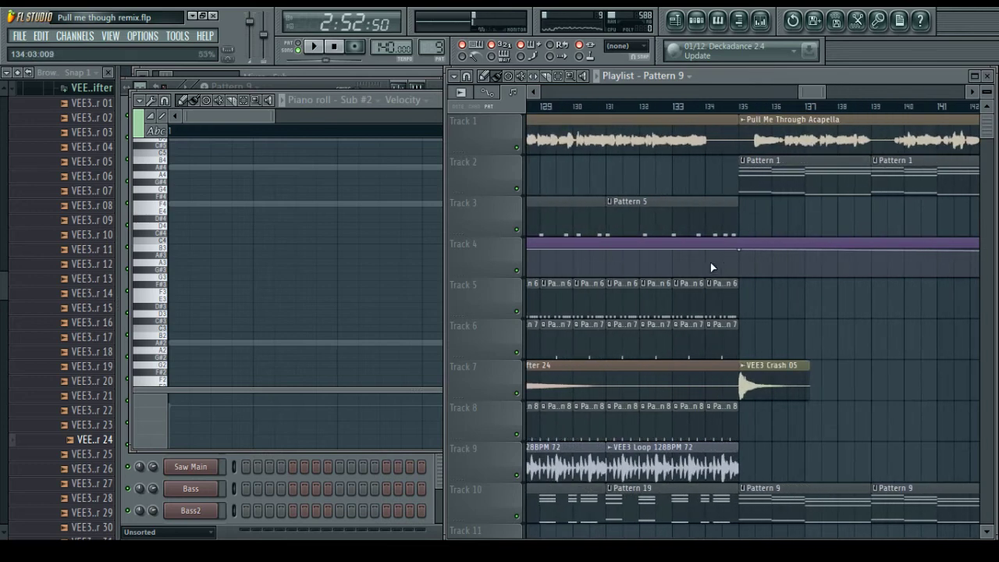
{"action": "scroll", "coordinate": [696, 342], "scroll_direction": "down", "scroll_amount": 2}
{"action": "scroll", "coordinate": [696, 341], "scroll_direction": "down", "scroll_amount": 2}
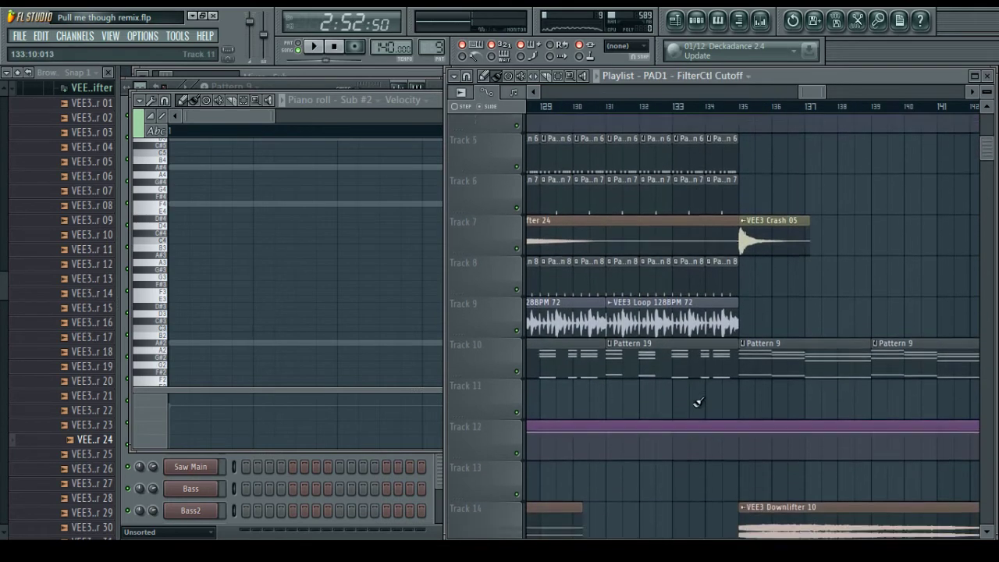
{"action": "scroll", "coordinate": [727, 419], "scroll_direction": "down", "scroll_amount": 5}
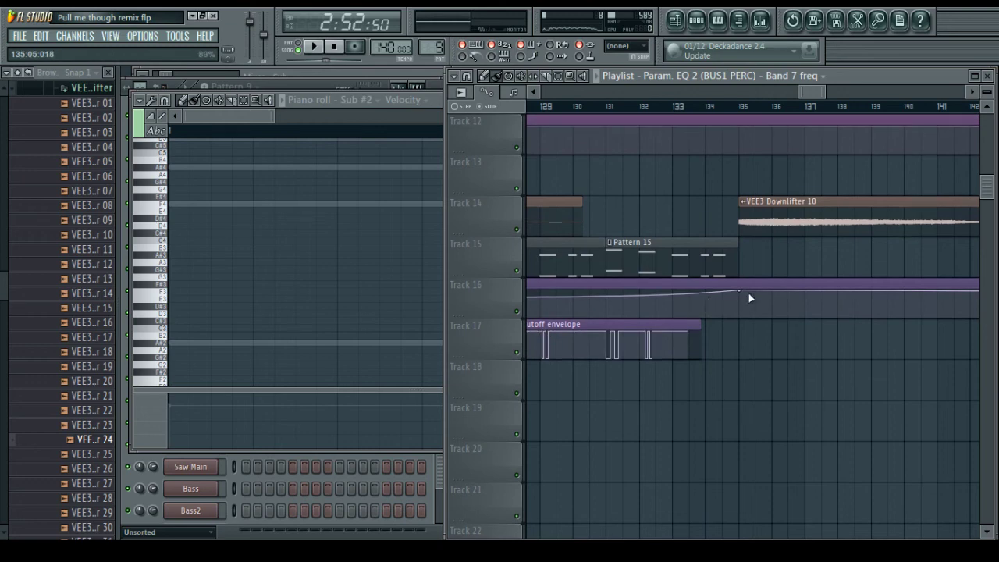
{"action": "scroll", "coordinate": [741, 107], "scroll_direction": "down", "scroll_amount": 6}
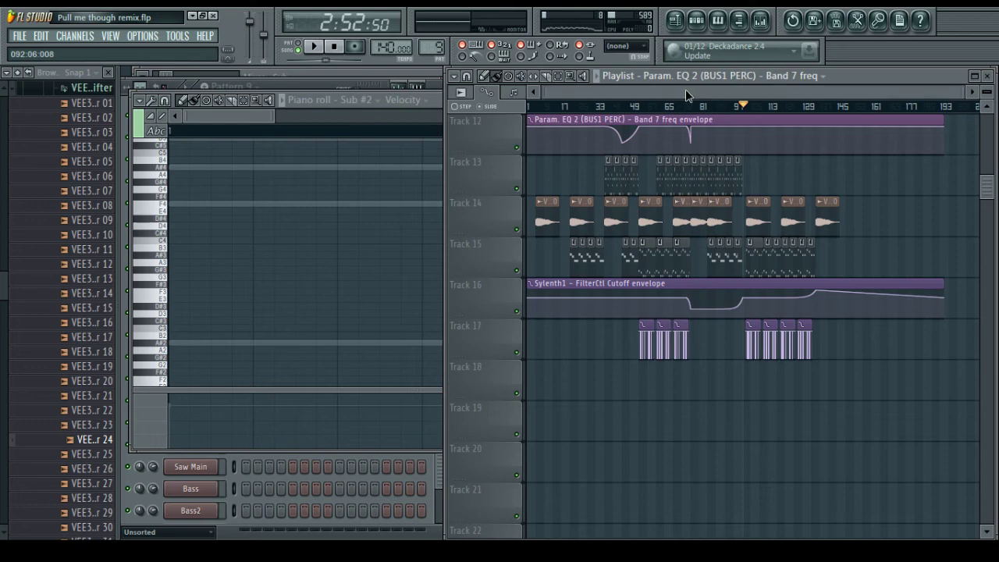
{"action": "scroll", "coordinate": [831, 107], "scroll_direction": "up", "scroll_amount": 4}
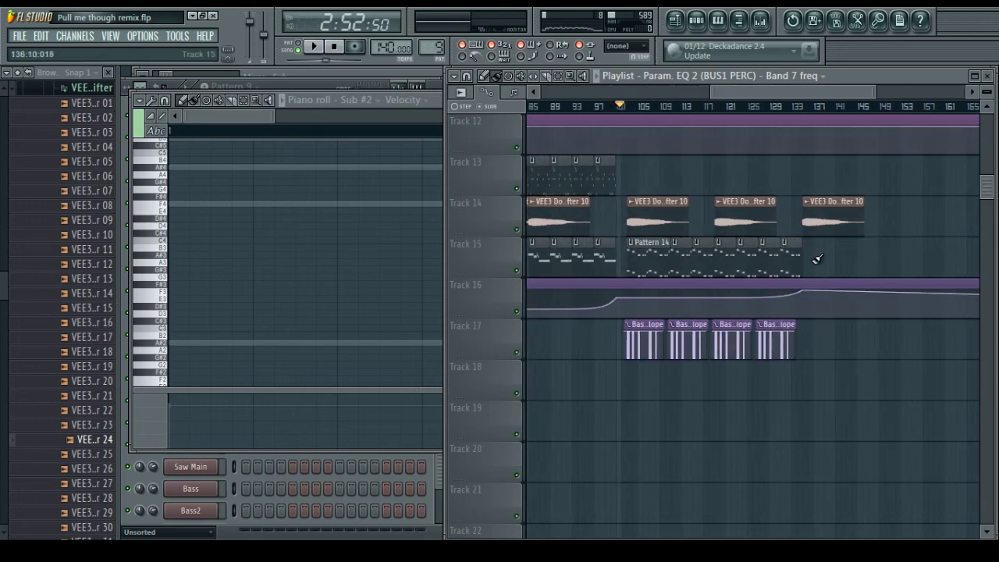
{"action": "right_click", "coordinate": [615, 298]}
{"action": "left_click", "coordinate": [659, 496]}
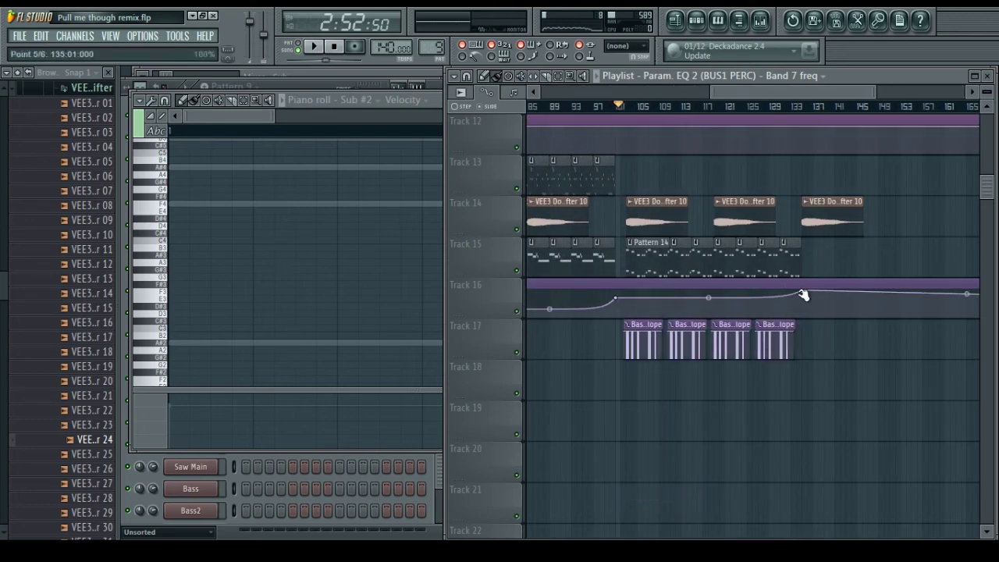
{"action": "right_click", "coordinate": [803, 295]}
{"action": "left_click", "coordinate": [827, 502]}
Paste 72% onto Track 16's bar 134 point and pull its curve down after bar 135
{"action": "scroll", "coordinate": [848, 104], "scroll_direction": "up", "scroll_amount": 4}
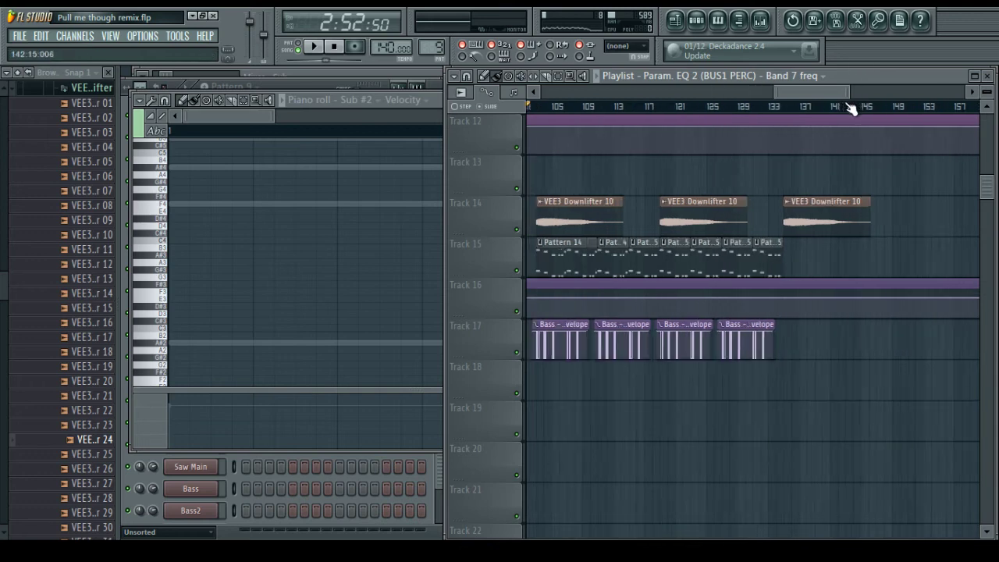
{"action": "scroll", "coordinate": [665, 287], "scroll_direction": "up", "scroll_amount": 5}
{"action": "scroll", "coordinate": [666, 285], "scroll_direction": "down", "scroll_amount": 5}
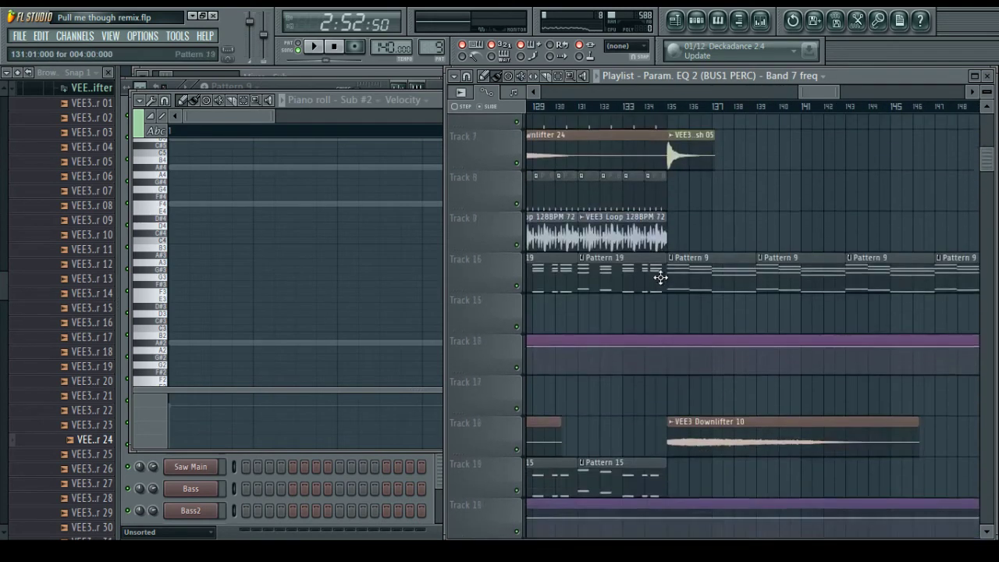
{"action": "right_click", "coordinate": [644, 298]}
{"action": "right_click", "coordinate": [650, 298]}
{"action": "left_click", "coordinate": [670, 508]}
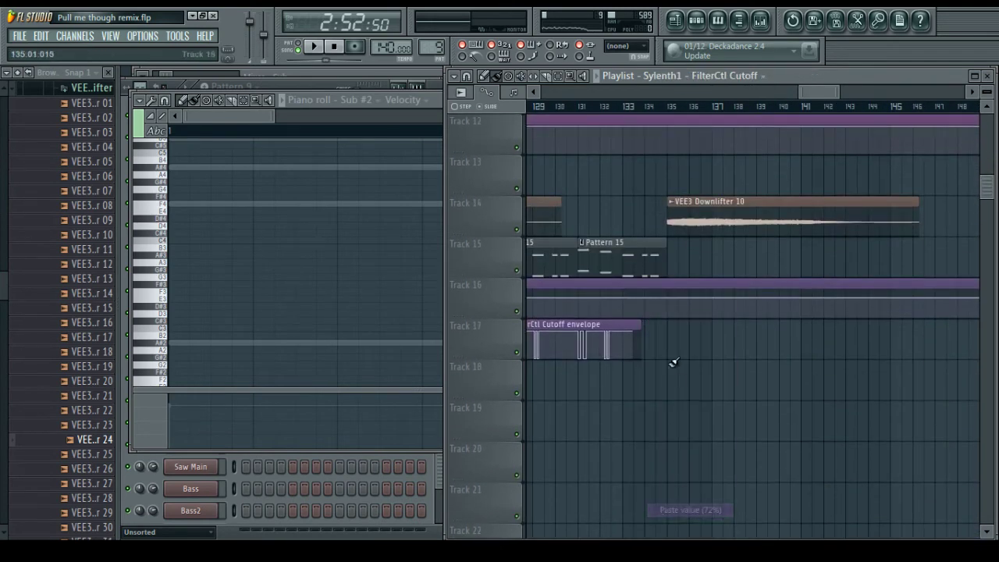
{"action": "left_click_drag", "start_coordinate": [667, 299], "coordinate": [672, 307]}
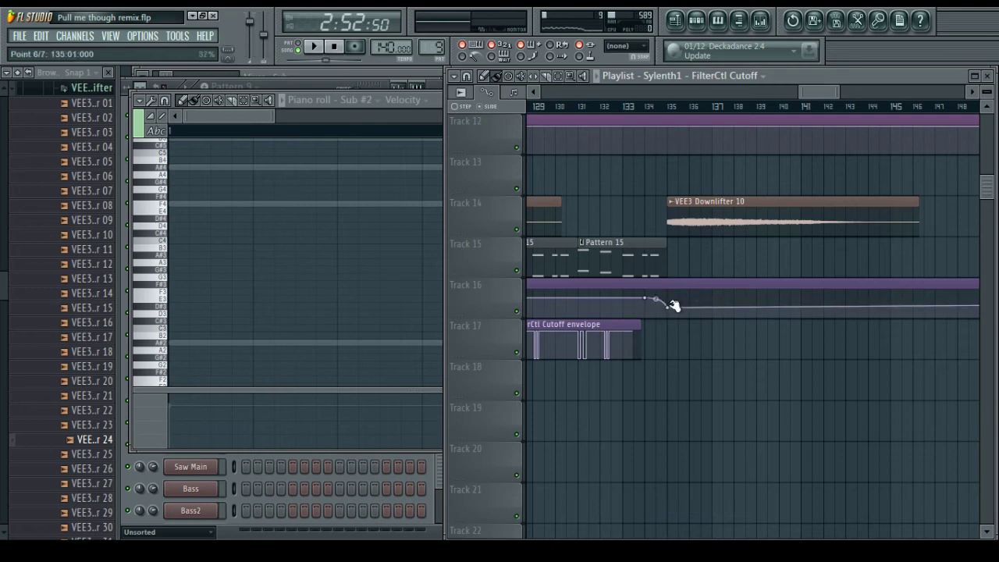
Drag the Track 12 and Track 4 cutoff curves down so they drop at bar 135
{"action": "scroll", "coordinate": [674, 306], "scroll_direction": "up", "scroll_amount": 6}
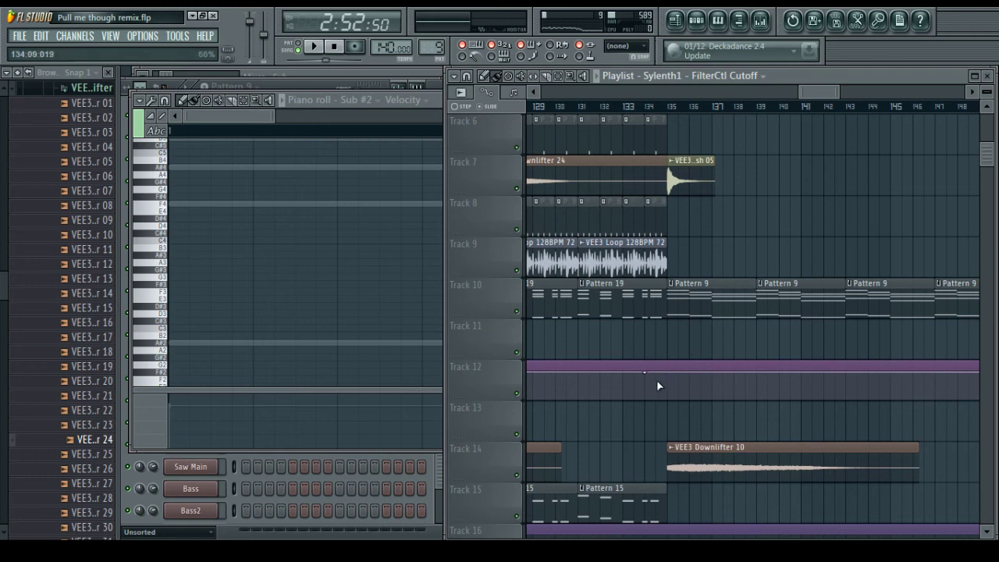
{"action": "left_click_drag", "start_coordinate": [658, 386], "coordinate": [667, 385]}
{"action": "scroll", "coordinate": [658, 186], "scroll_direction": "up", "scroll_amount": 3}
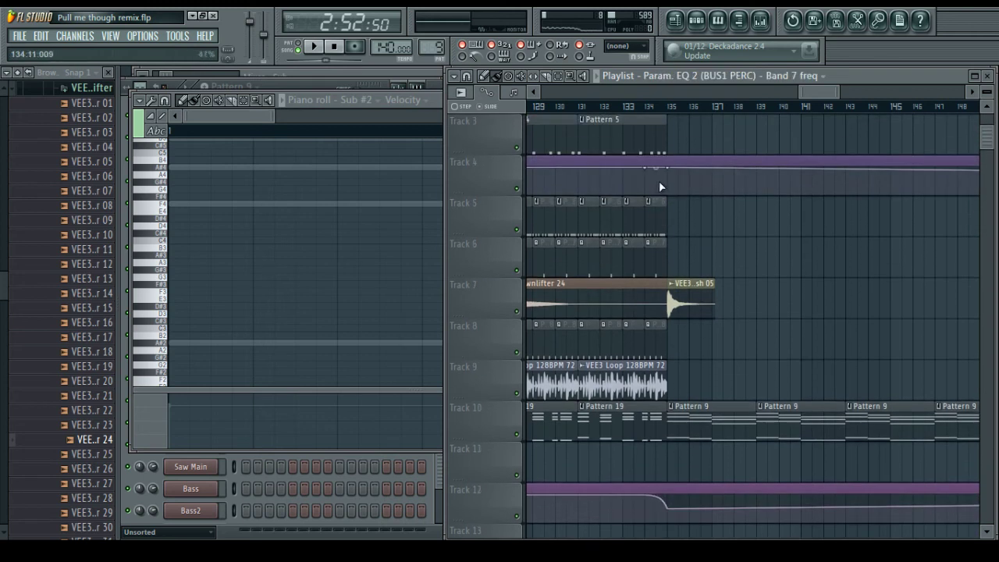
{"action": "left_click_drag", "start_coordinate": [673, 171], "coordinate": [668, 179]}
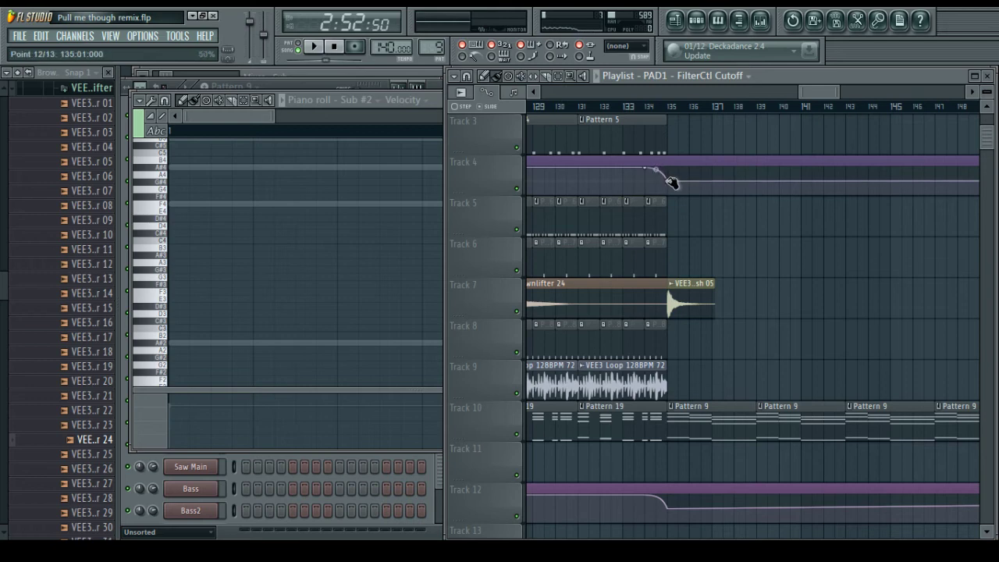
Place a Pattern 11 clip on Track 3 near bar 135
{"action": "scroll", "coordinate": [751, 105], "scroll_direction": "down", "scroll_amount": 3}
{"action": "mouse_move", "coordinate": [801, 93]}
{"action": "left_mouse_down"}
{"action": "mouse_move", "coordinate": [734, 91]}
{"action": "mouse_move", "coordinate": [803, 100]}
{"action": "left_mouse_up"}
{"action": "left_click", "coordinate": [731, 138]}
{"action": "left_click", "coordinate": [795, 126]}
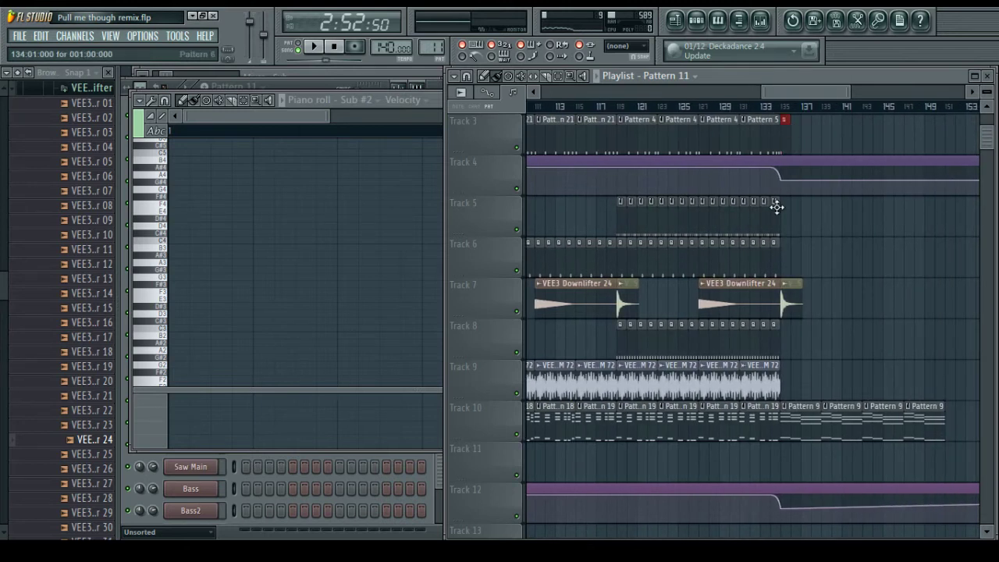
Copy the VEE3 Downlifter 24 clip onto Track 6 at bar 135 and start playback
{"action": "left_click_drag", "start_coordinate": [748, 296], "coordinate": [831, 238]}
{"action": "key", "text": "space"}
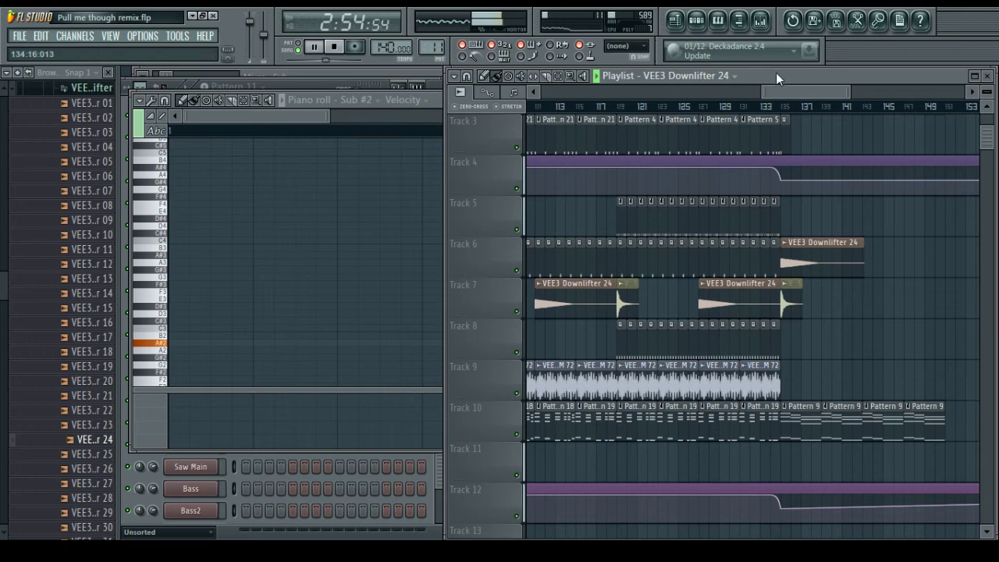
{"action": "left_click_drag", "start_coordinate": [782, 90], "coordinate": [743, 97]}
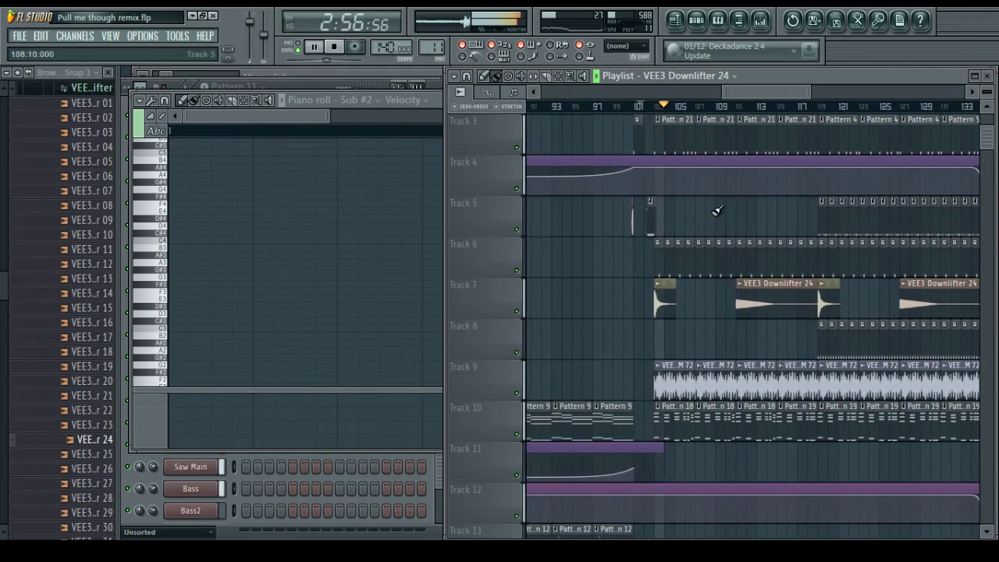
{"action": "scroll", "coordinate": [716, 211], "scroll_direction": "up", "scroll_amount": 2}
Save the project with Ctrl+S and bring up the Mixer
{"action": "key", "text": "ctrl+s"}
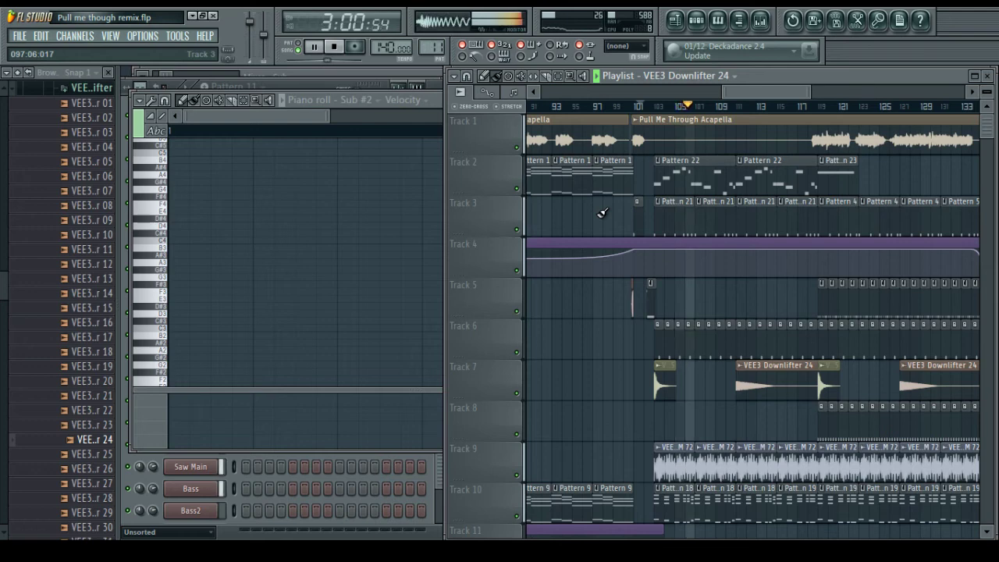
{"action": "left_click_drag", "start_coordinate": [749, 91], "coordinate": [775, 95]}
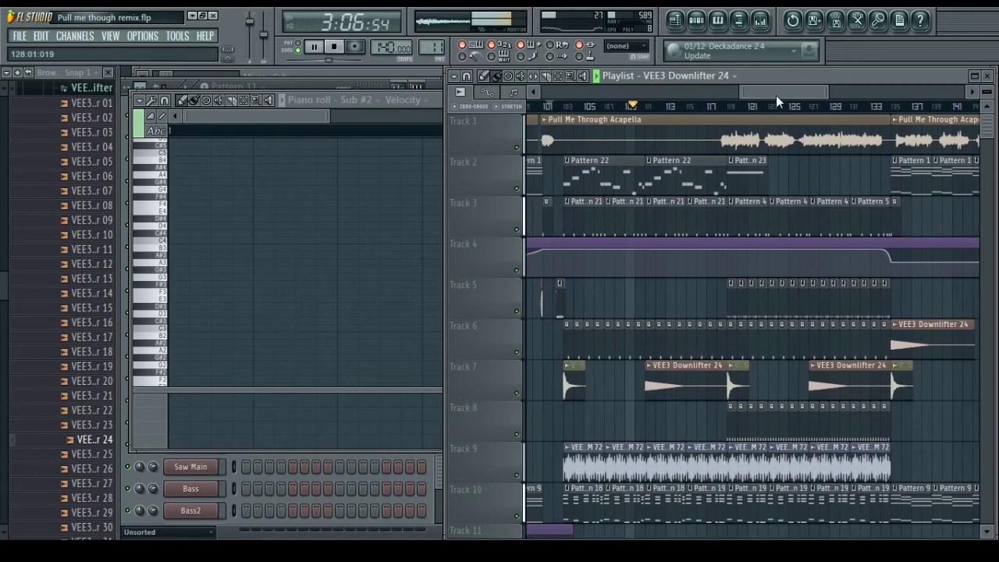
{"action": "scroll", "coordinate": [746, 183], "scroll_direction": "down", "scroll_amount": 3}
{"action": "scroll", "coordinate": [729, 183], "scroll_direction": "up", "scroll_amount": 3}
{"action": "scroll", "coordinate": [726, 183], "scroll_direction": "up", "scroll_amount": 1}
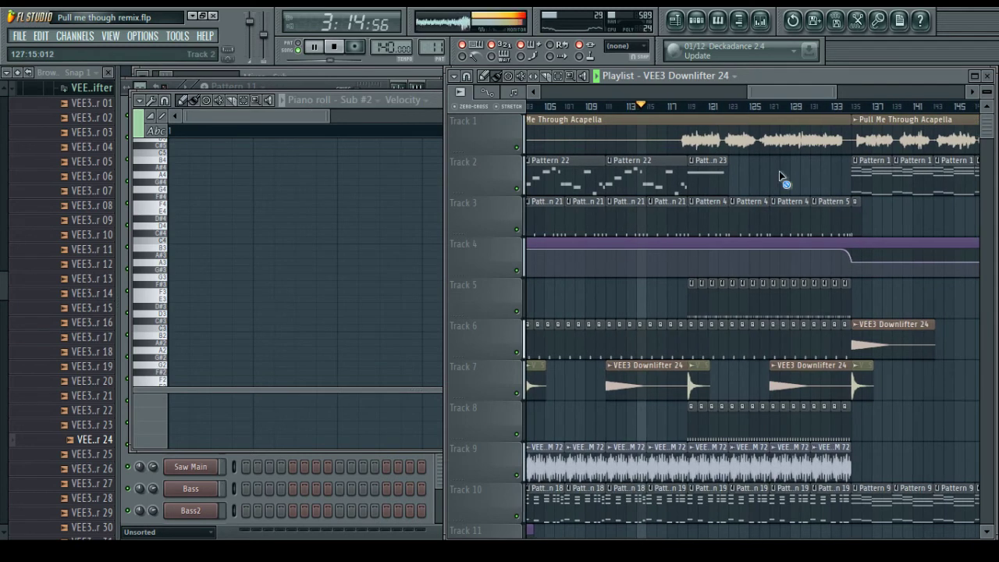
{"action": "scroll", "coordinate": [773, 160], "scroll_direction": "down", "scroll_amount": 4}
{"action": "scroll", "coordinate": [708, 212], "scroll_direction": "down", "scroll_amount": 6}
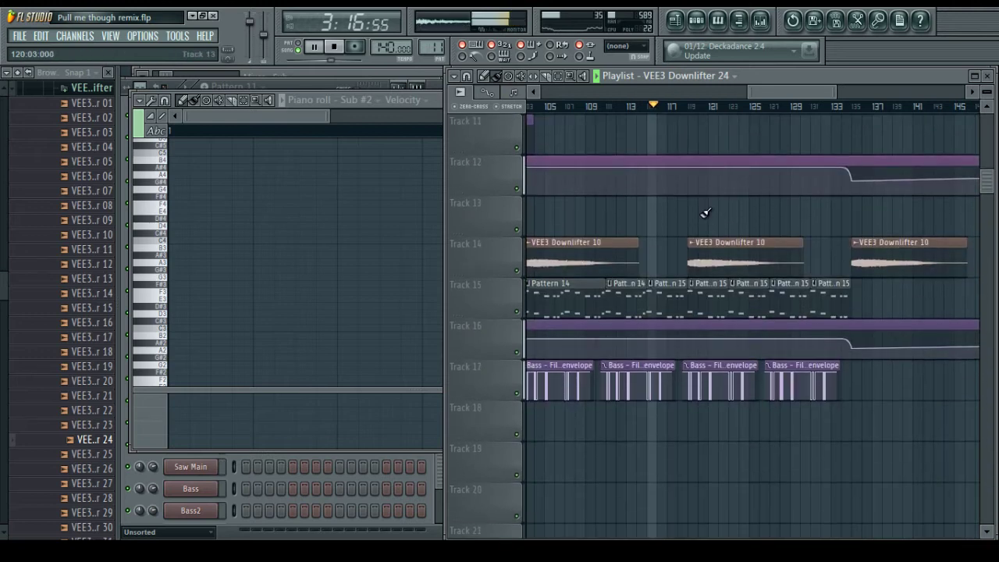
{"action": "scroll", "coordinate": [722, 258], "scroll_direction": "up", "scroll_amount": 6}
{"action": "scroll", "coordinate": [769, 234], "scroll_direction": "up", "scroll_amount": 4}
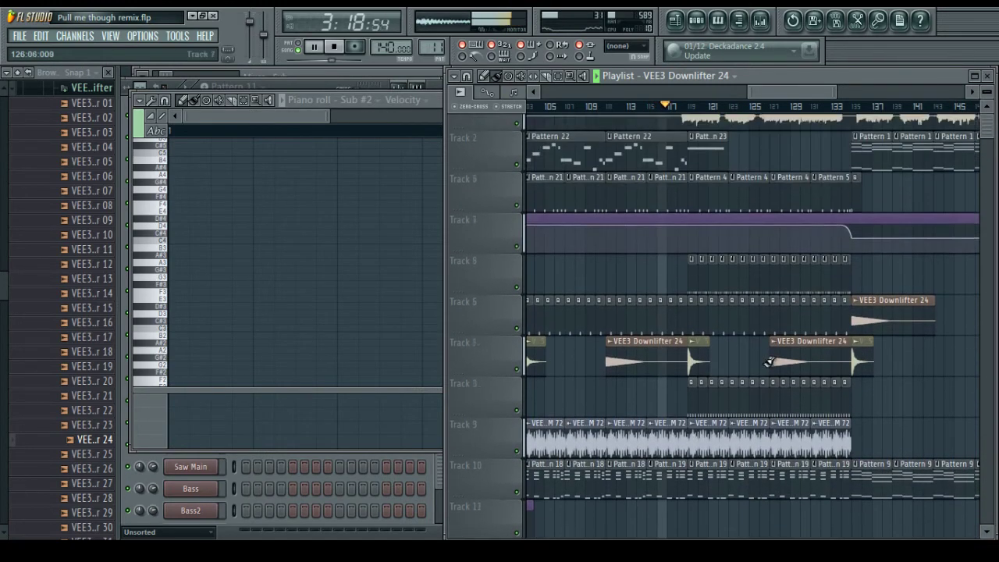
{"action": "left_click_drag", "start_coordinate": [777, 95], "coordinate": [795, 96]}
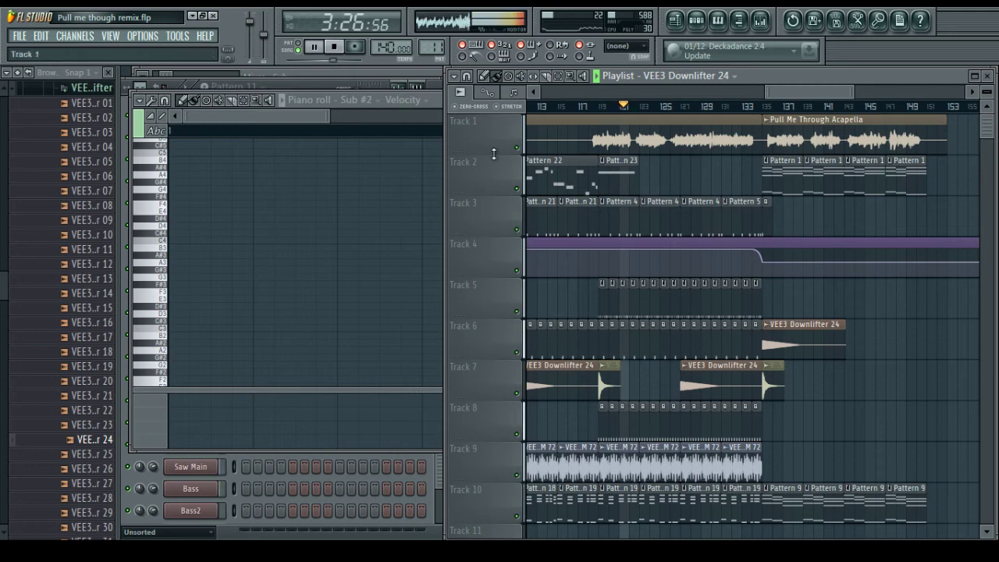
{"action": "left_click", "coordinate": [761, 24]}
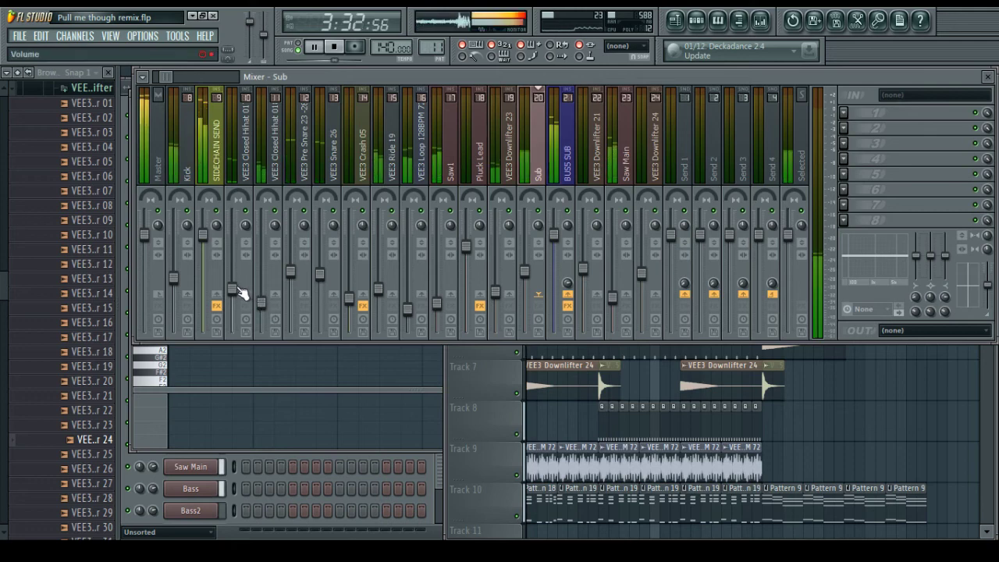
Lower the closed hi-hat channel's fader, then bring the Playlist in front of the Mixer
{"action": "mouse_move", "coordinate": [261, 299]}
{"action": "left_mouse_down"}
{"action": "mouse_move", "coordinate": [261, 283]}
{"action": "mouse_move", "coordinate": [262, 321]}
{"action": "mouse_move", "coordinate": [261, 290]}
{"action": "mouse_move", "coordinate": [262, 304]}
{"action": "left_mouse_up"}
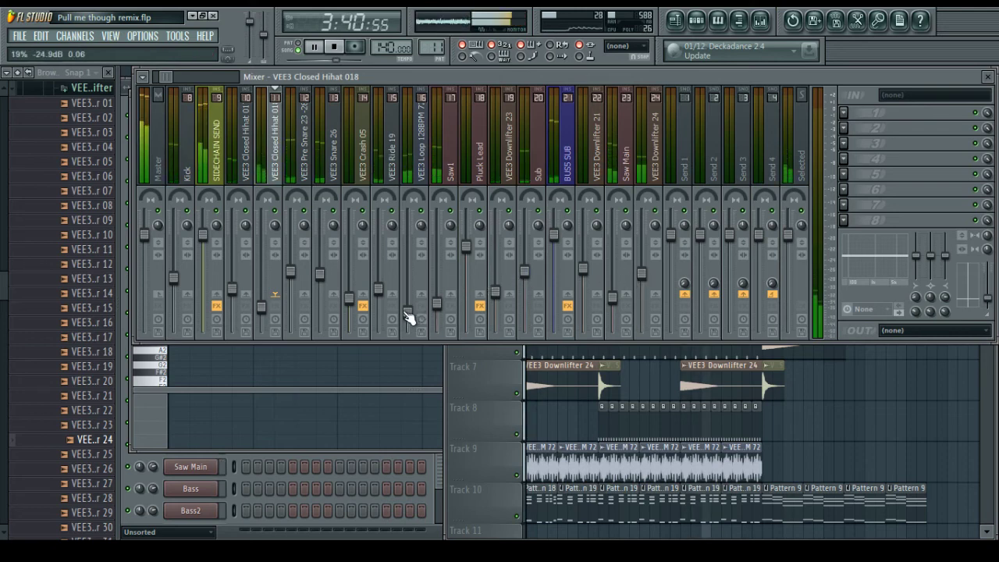
{"action": "left_click", "coordinate": [848, 463]}
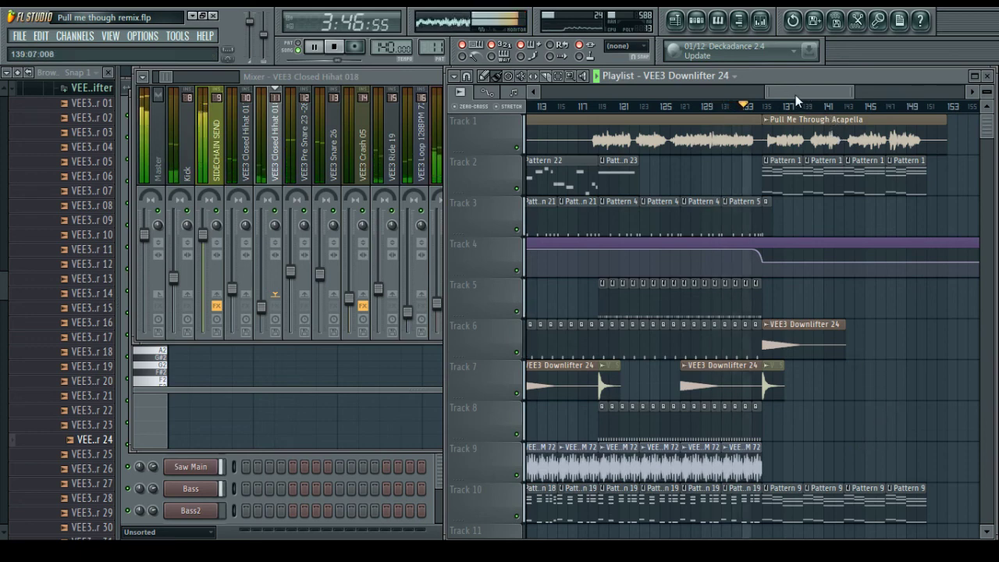
Paint a row of Pattern 17 clips along Track 15 past the drop
{"action": "left_click_drag", "start_coordinate": [793, 95], "coordinate": [803, 103]}
{"action": "scroll", "coordinate": [733, 112], "scroll_direction": "up", "scroll_amount": 3}
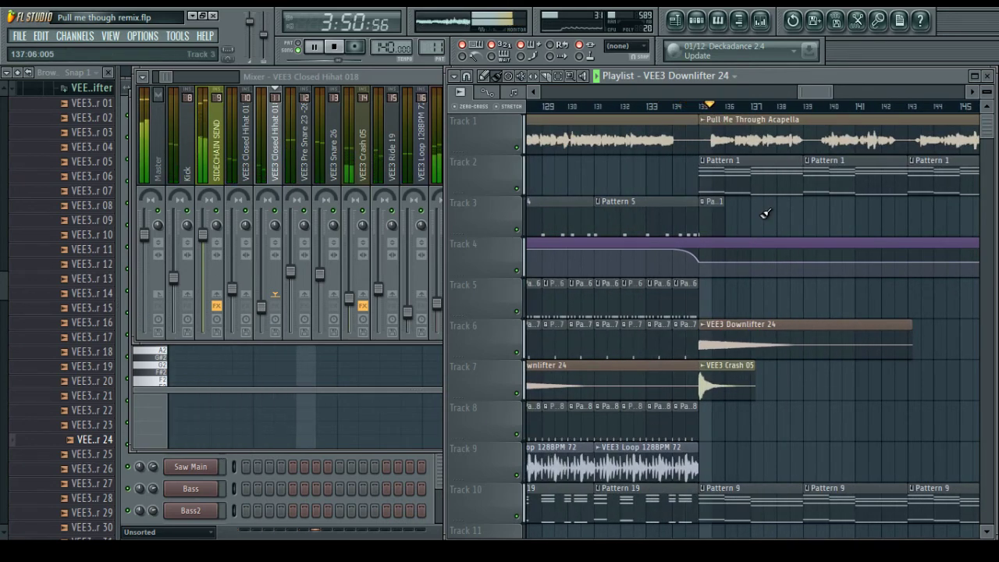
{"action": "scroll", "coordinate": [758, 111], "scroll_direction": "down", "scroll_amount": 3}
{"action": "scroll", "coordinate": [757, 112], "scroll_direction": "down", "scroll_amount": 2}
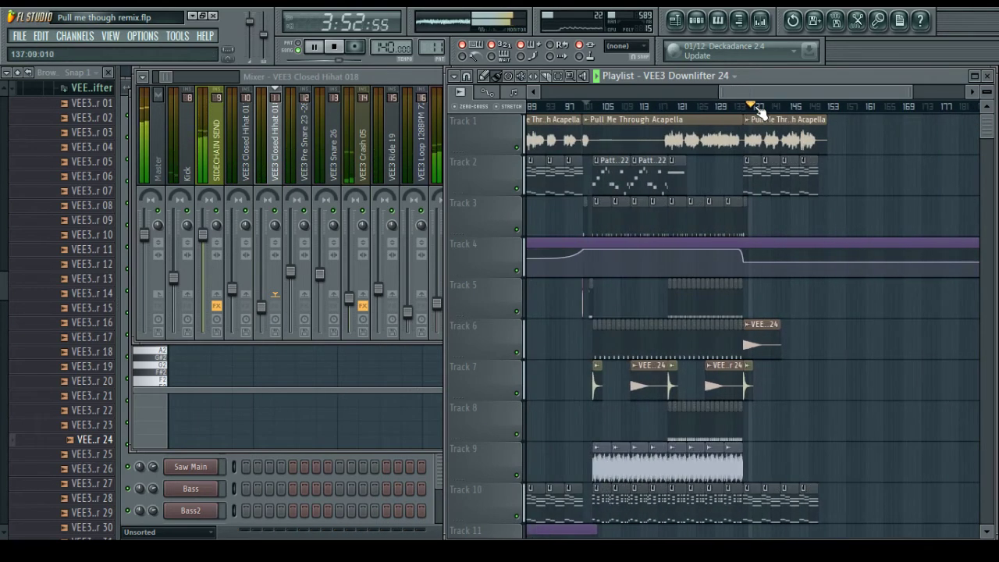
{"action": "scroll", "coordinate": [718, 260], "scroll_direction": "down", "scroll_amount": 1}
{"action": "scroll", "coordinate": [718, 250], "scroll_direction": "down", "scroll_amount": 5}
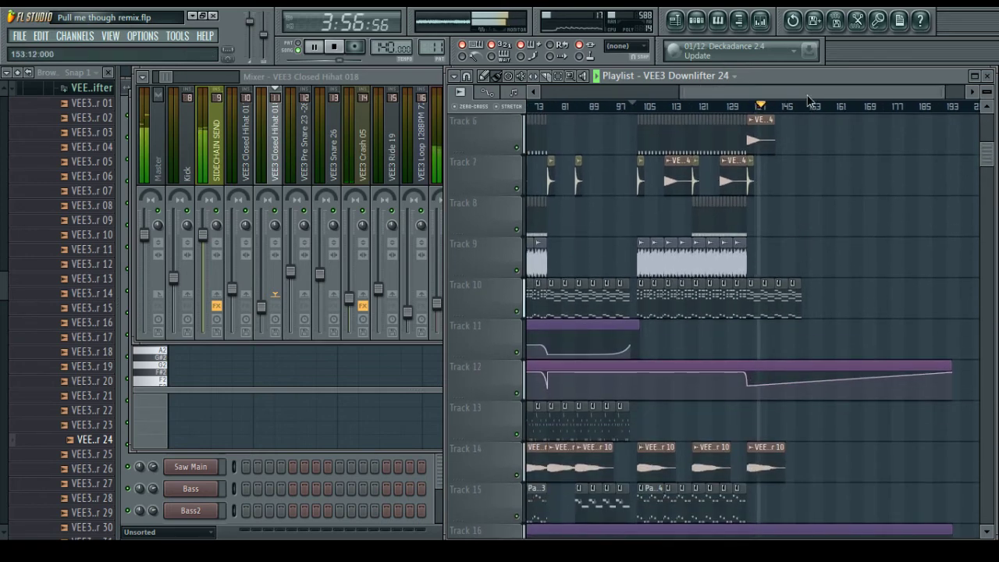
{"action": "left_click_drag", "start_coordinate": [816, 92], "coordinate": [729, 93]}
{"action": "scroll", "coordinate": [687, 396], "scroll_direction": "down", "scroll_amount": 3}
{"action": "scroll", "coordinate": [686, 397], "scroll_direction": "down", "scroll_amount": 1}
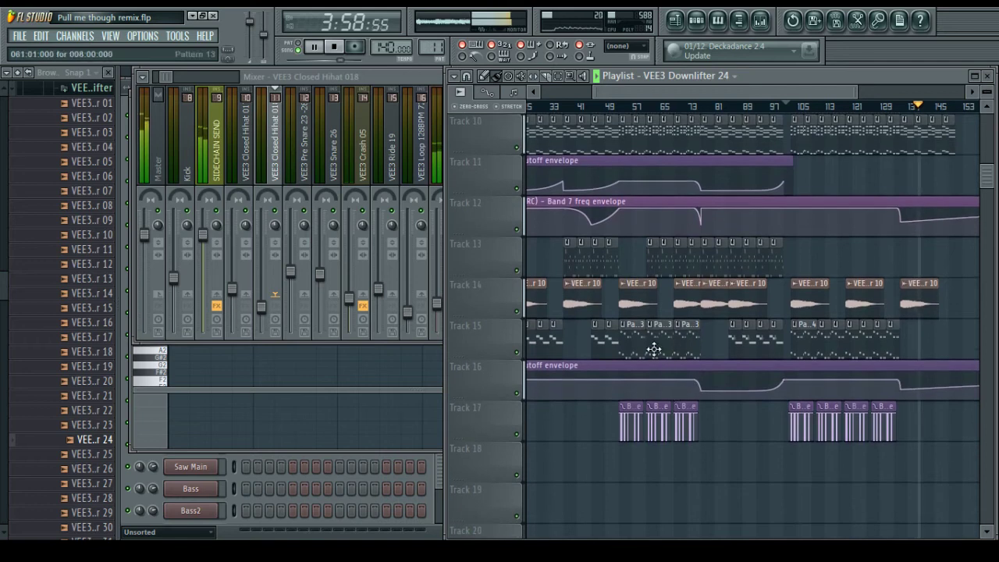
{"action": "left_click", "coordinate": [599, 339]}
{"action": "left_click", "coordinate": [728, 351]}
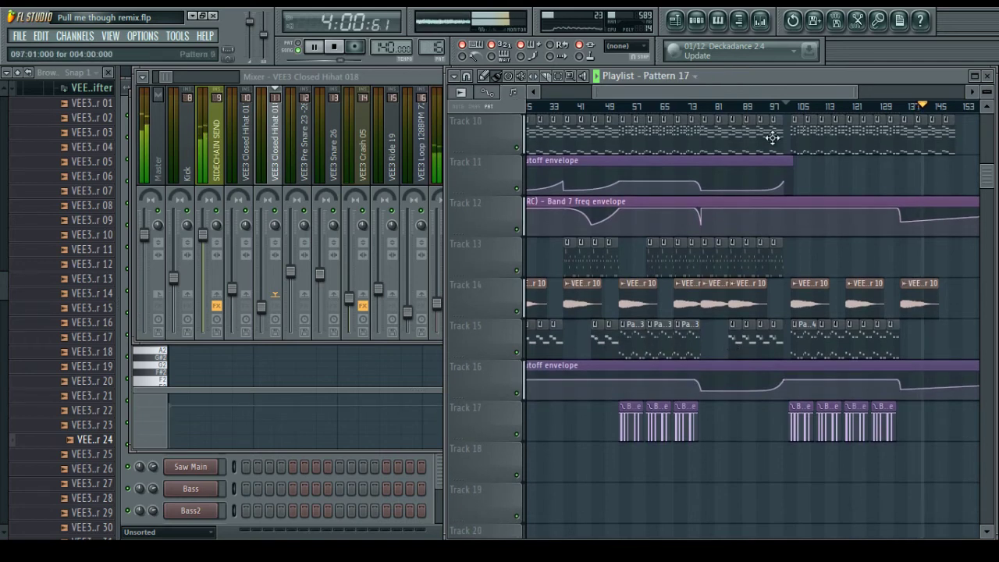
{"action": "scroll", "coordinate": [776, 102], "scroll_direction": "up", "scroll_amount": 4}
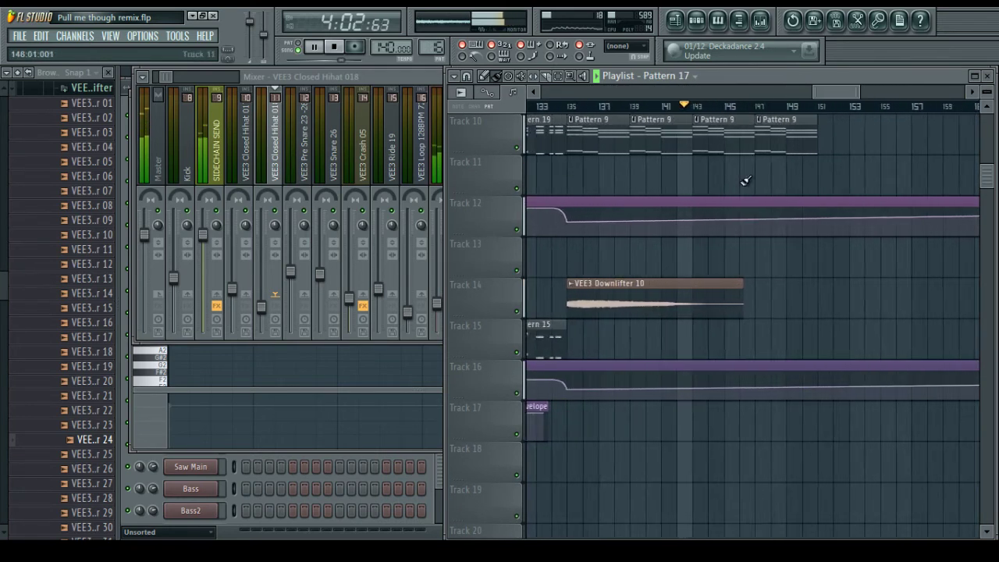
{"action": "left_click_drag", "start_coordinate": [818, 95], "coordinate": [810, 95]}
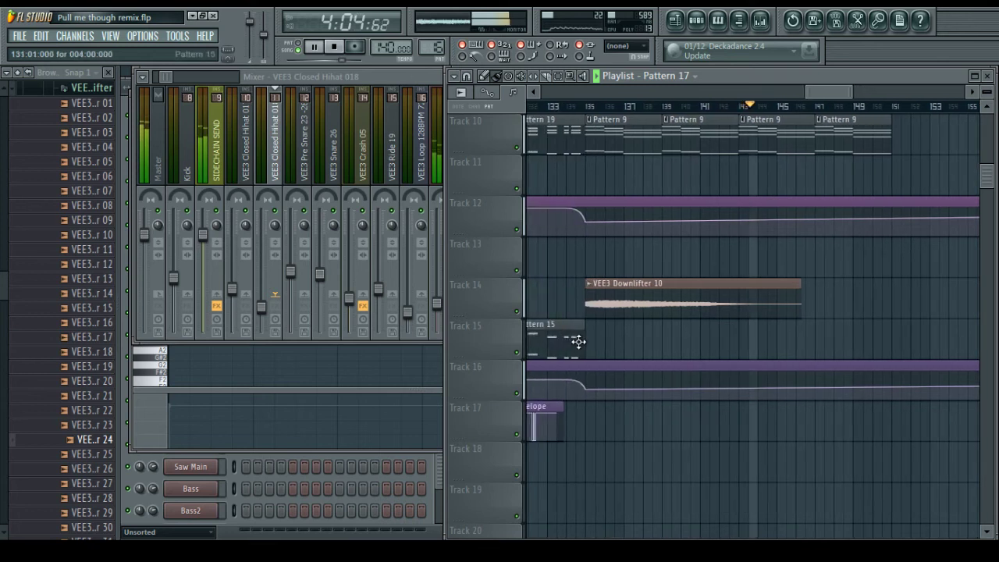
{"action": "left_click_drag", "start_coordinate": [593, 346], "coordinate": [864, 343]}
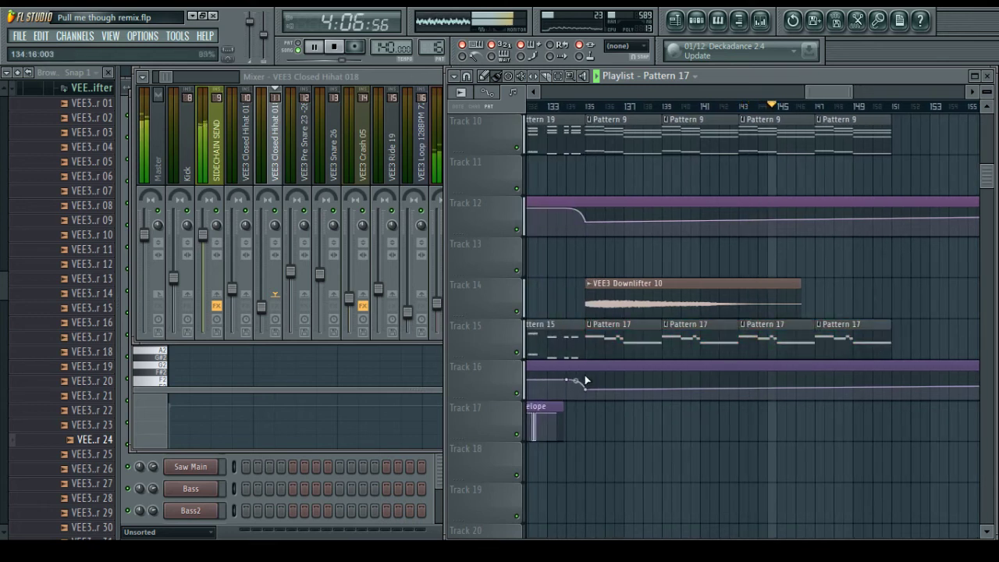
Lower the bar 135 points on Tracks 16, 12 and 4, adding low points near bar 151
{"action": "left_click_drag", "start_coordinate": [587, 388], "coordinate": [586, 394]}
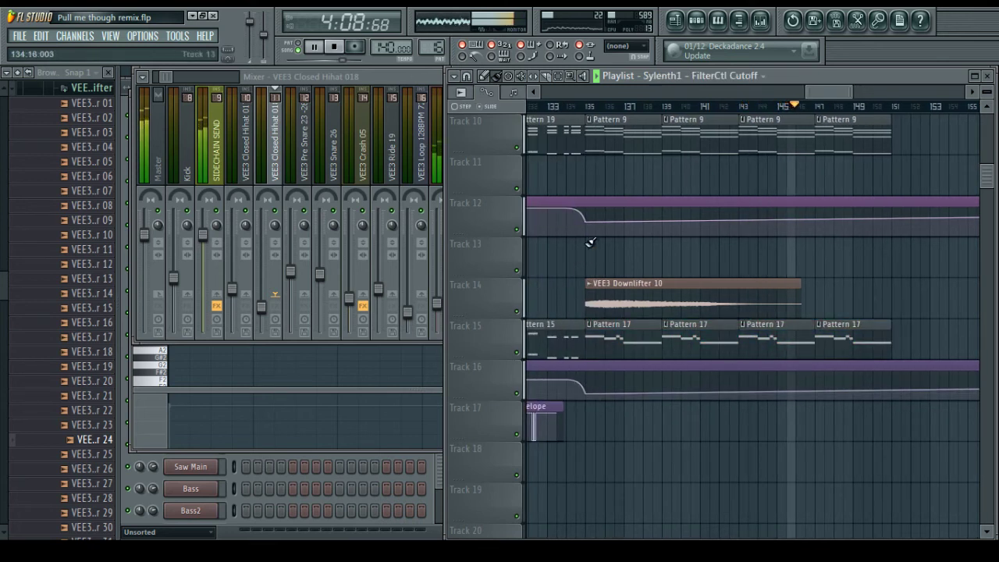
{"action": "left_click_drag", "start_coordinate": [587, 222], "coordinate": [589, 226]}
{"action": "scroll", "coordinate": [829, 273], "scroll_direction": "up", "scroll_amount": 1}
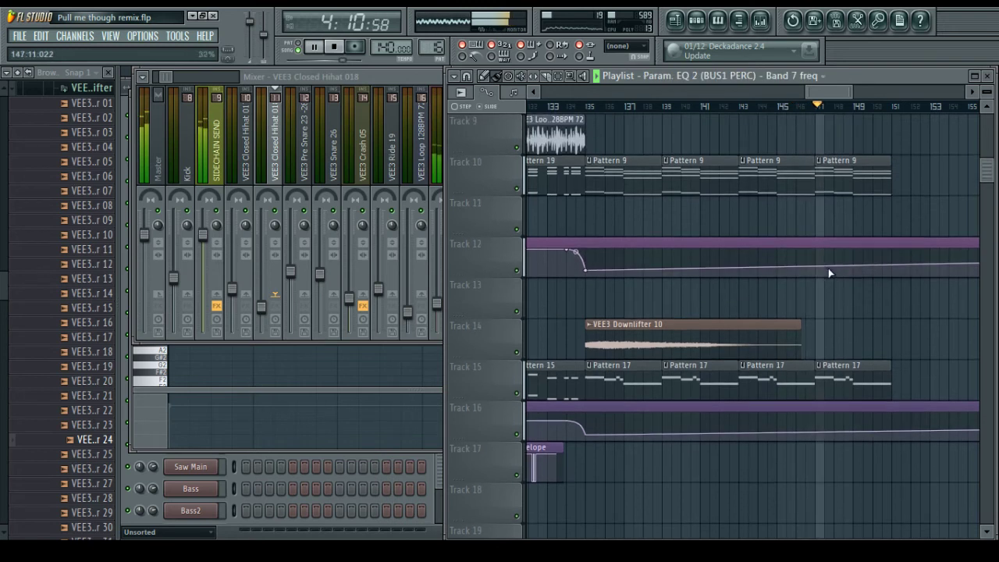
{"action": "left_click_drag", "start_coordinate": [892, 266], "coordinate": [894, 275]}
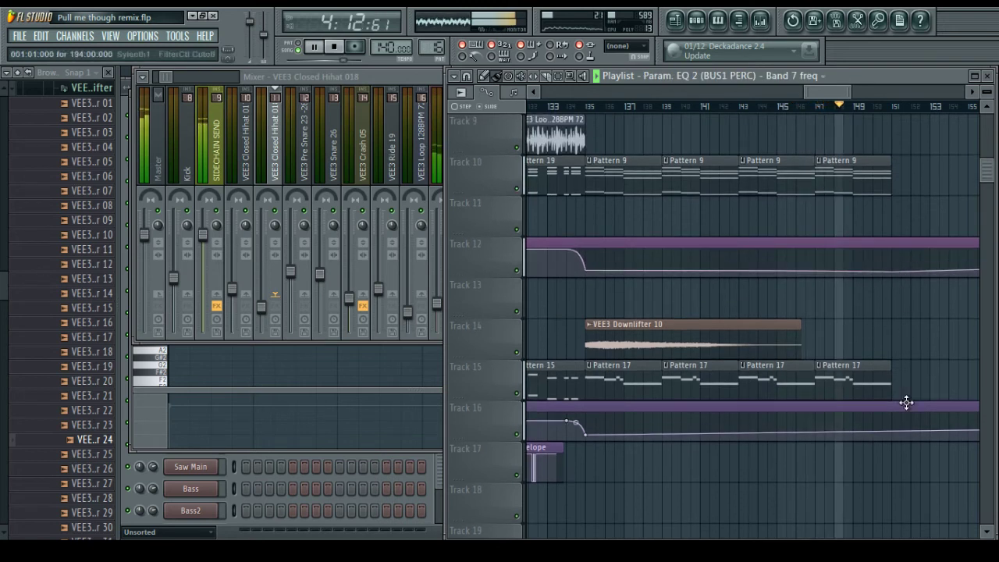
{"action": "left_click_drag", "start_coordinate": [895, 431], "coordinate": [894, 435]}
{"action": "scroll", "coordinate": [901, 420], "scroll_direction": "up", "scroll_amount": 8}
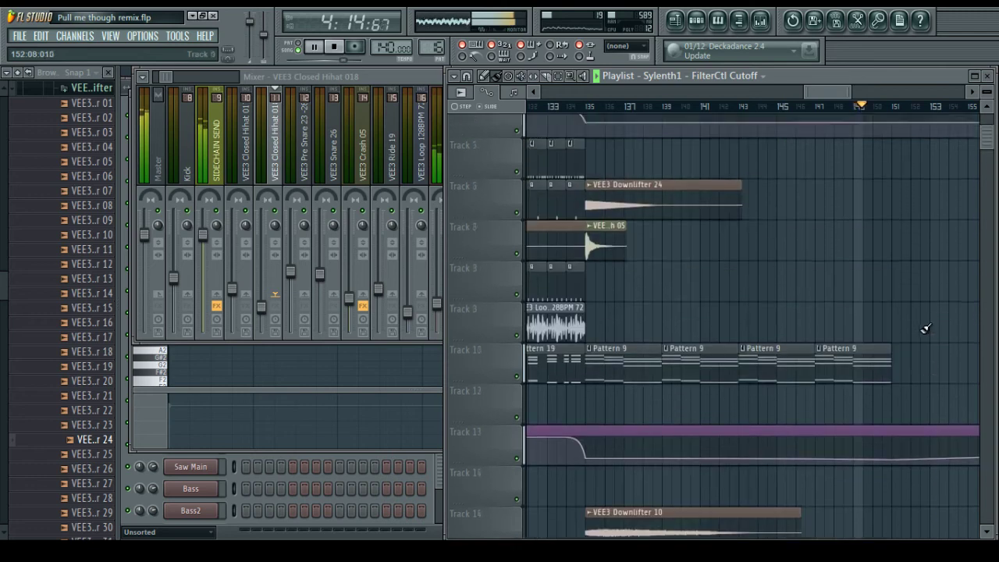
{"action": "left_click_drag", "start_coordinate": [594, 263], "coordinate": [591, 271]}
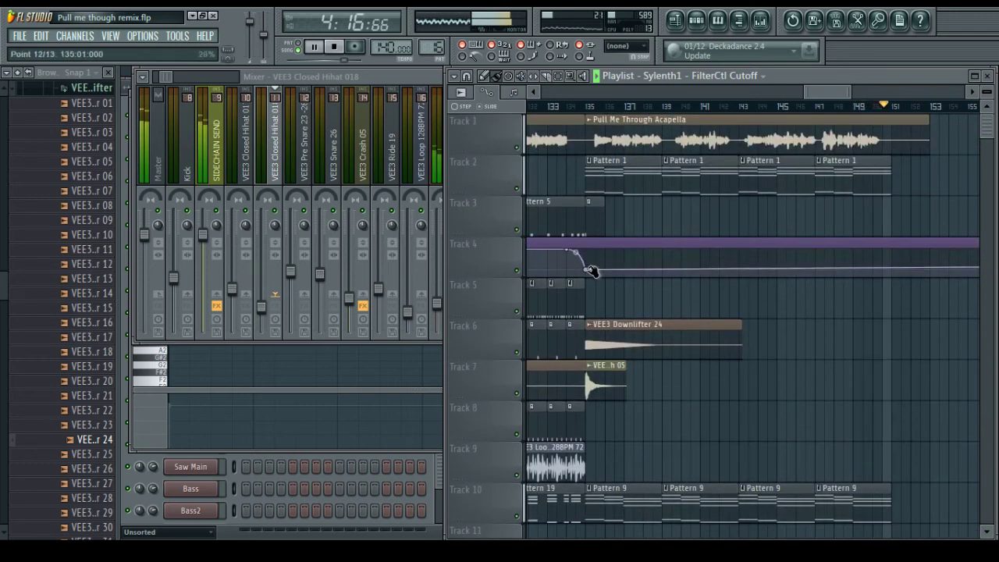
{"action": "right_click", "coordinate": [891, 270]}
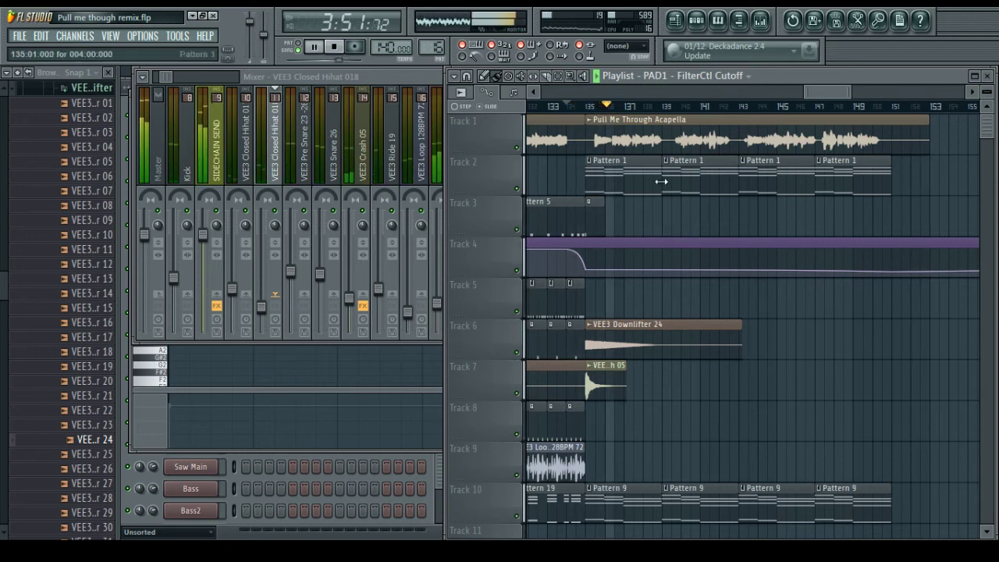
Delete two Track 12 automation points to flatten its curve
{"action": "mouse_move", "coordinate": [830, 92]}
{"action": "left_mouse_down"}
{"action": "mouse_move", "coordinate": [768, 89]}
{"action": "mouse_move", "coordinate": [710, 102]}
{"action": "mouse_move", "coordinate": [926, 113]}
{"action": "mouse_move", "coordinate": [791, 110]}
{"action": "mouse_move", "coordinate": [828, 96]}
{"action": "left_mouse_up"}
{"action": "scroll", "coordinate": [716, 280], "scroll_direction": "down", "scroll_amount": 8}
{"action": "right_click", "coordinate": [665, 273]}
{"action": "left_click", "coordinate": [685, 294]}
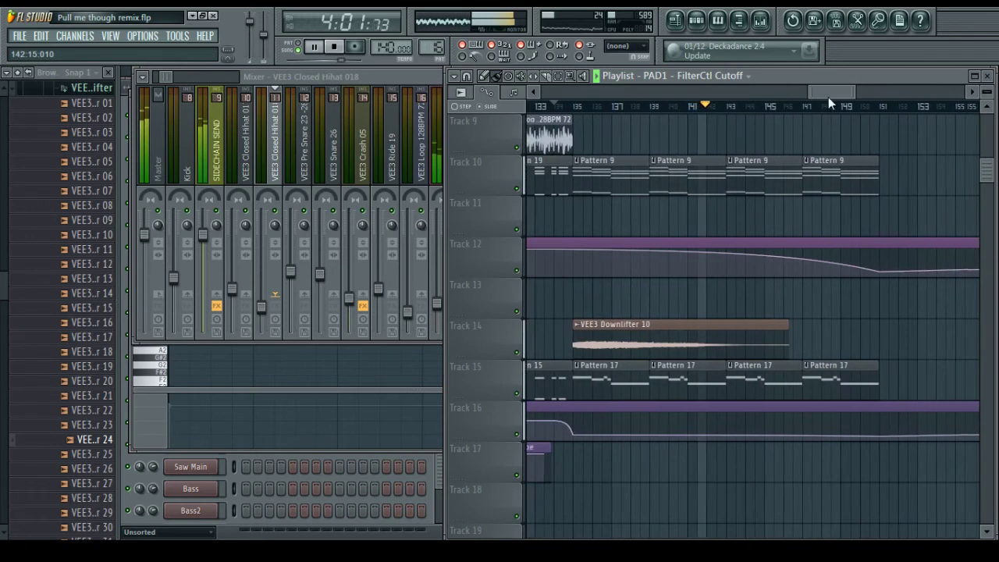
{"action": "right_click", "coordinate": [851, 270]}
{"action": "left_click", "coordinate": [868, 290]}
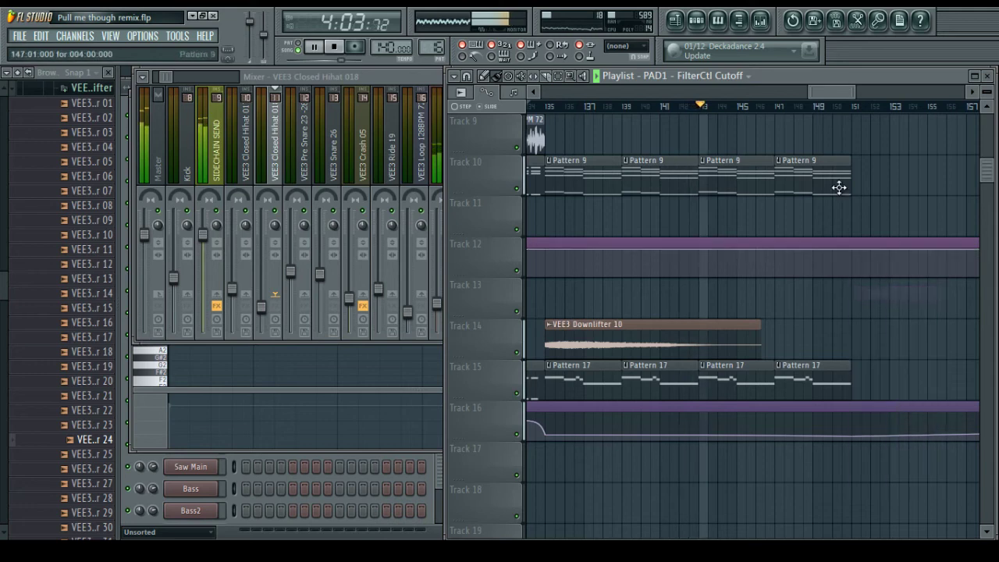
Extend Track 11's envelope clip to the right and copy its last point's value onto another point
{"action": "left_click_drag", "start_coordinate": [824, 93], "coordinate": [791, 95]}
{"action": "scroll", "coordinate": [792, 104], "scroll_direction": "down", "scroll_amount": 5}
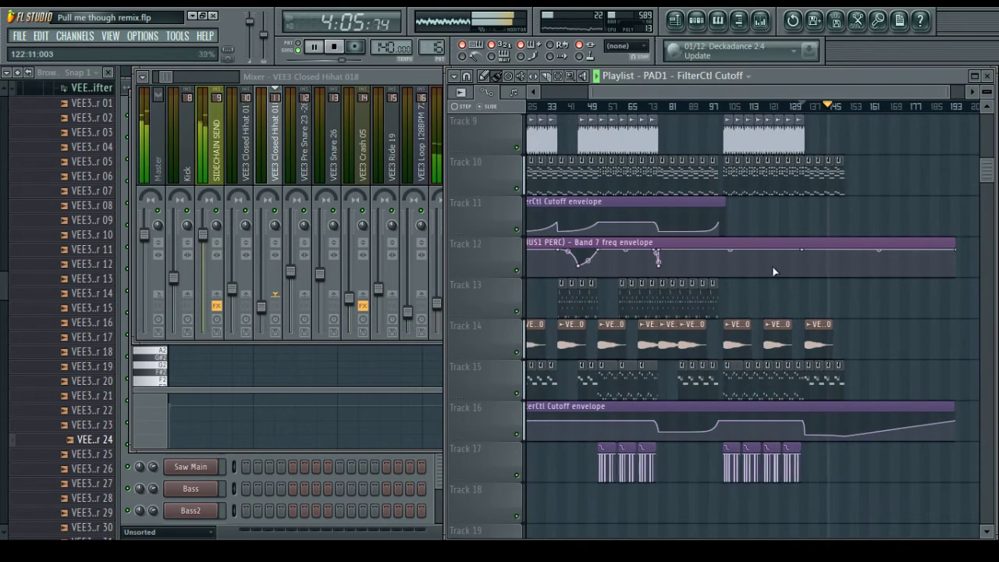
{"action": "left_click_drag", "start_coordinate": [724, 202], "coordinate": [889, 202]}
{"action": "scroll", "coordinate": [838, 109], "scroll_direction": "up", "scroll_amount": 4}
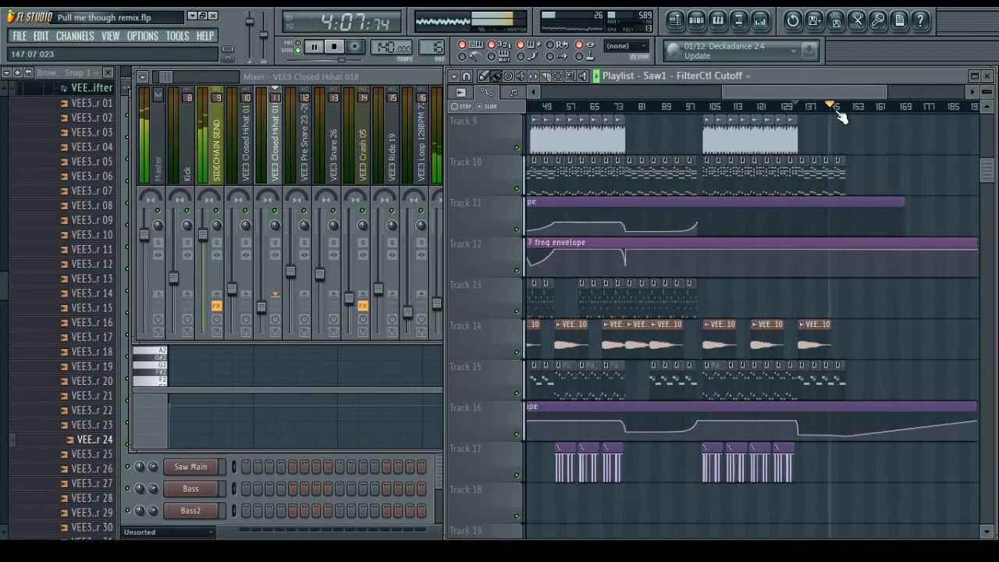
{"action": "right_click", "coordinate": [539, 226]}
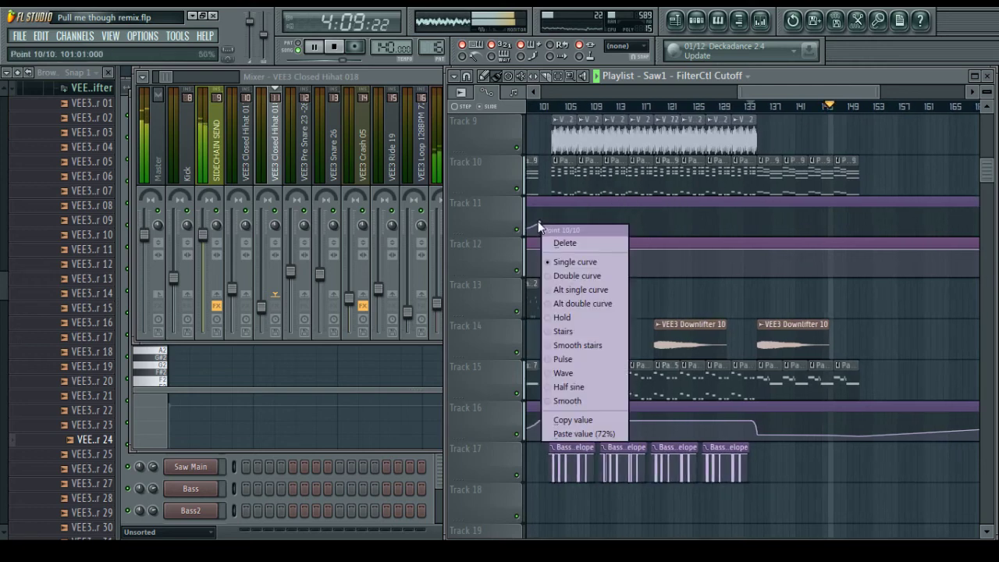
{"action": "left_click", "coordinate": [595, 420]}
{"action": "scroll", "coordinate": [615, 219], "scroll_direction": "up", "scroll_amount": 3}
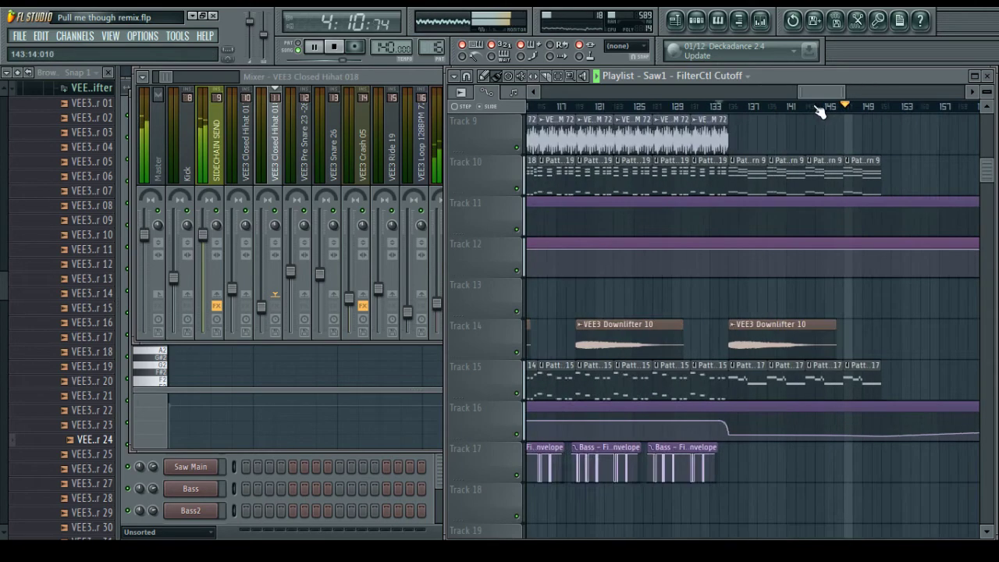
{"action": "right_click", "coordinate": [595, 220]}
{"action": "left_click", "coordinate": [620, 429]}
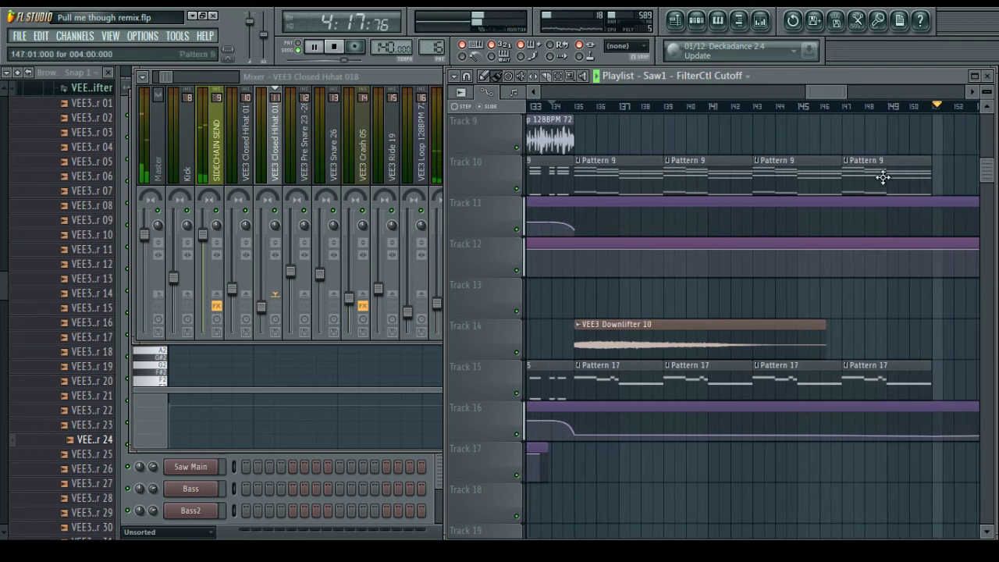
Drop Track 11's final automation point from 50% to 32%
{"action": "right_click", "coordinate": [931, 229]}
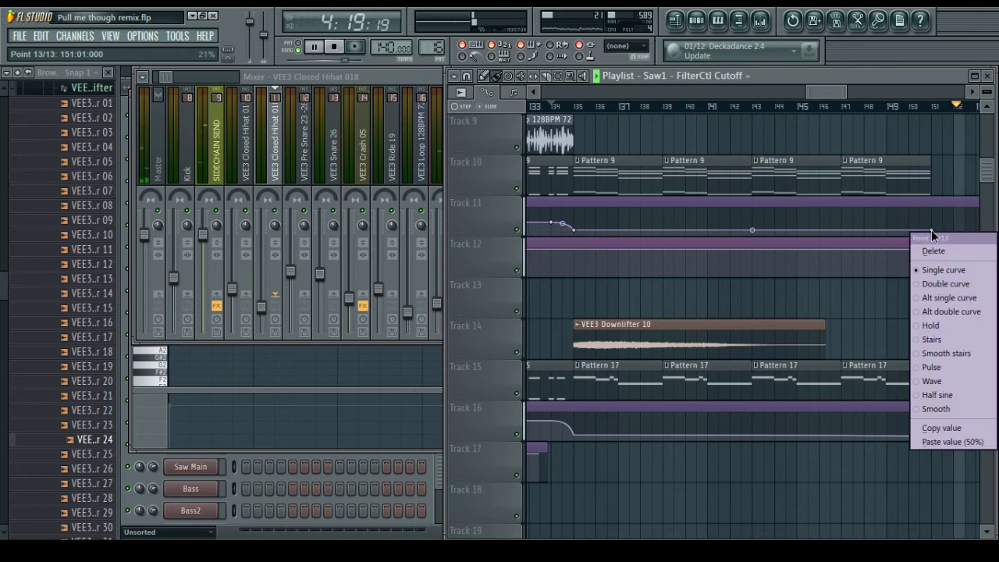
{"action": "left_click", "coordinate": [936, 429]}
{"action": "left_click_drag", "start_coordinate": [936, 224], "coordinate": [936, 227]}
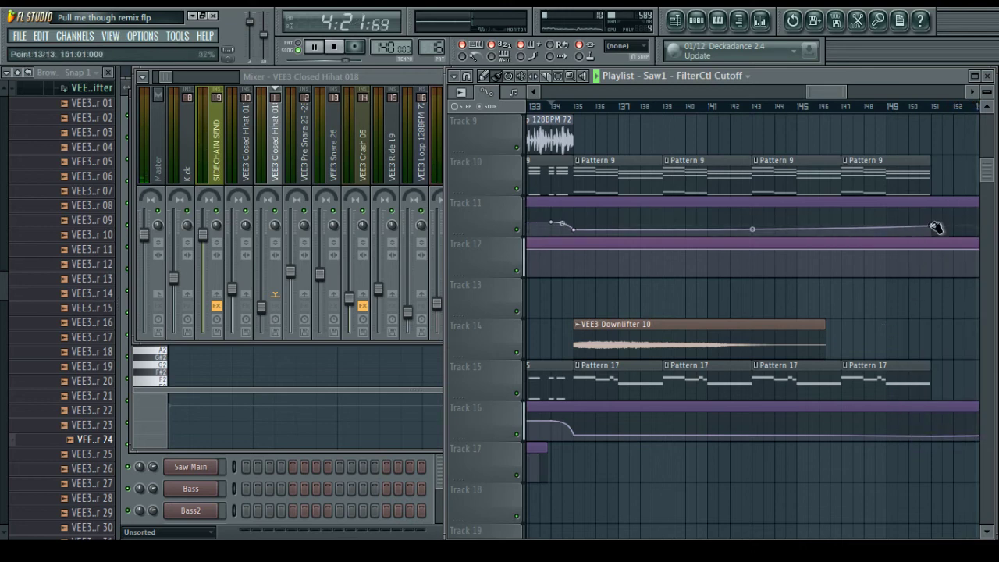
{"action": "scroll", "coordinate": [902, 295], "scroll_direction": "up", "scroll_amount": 8}
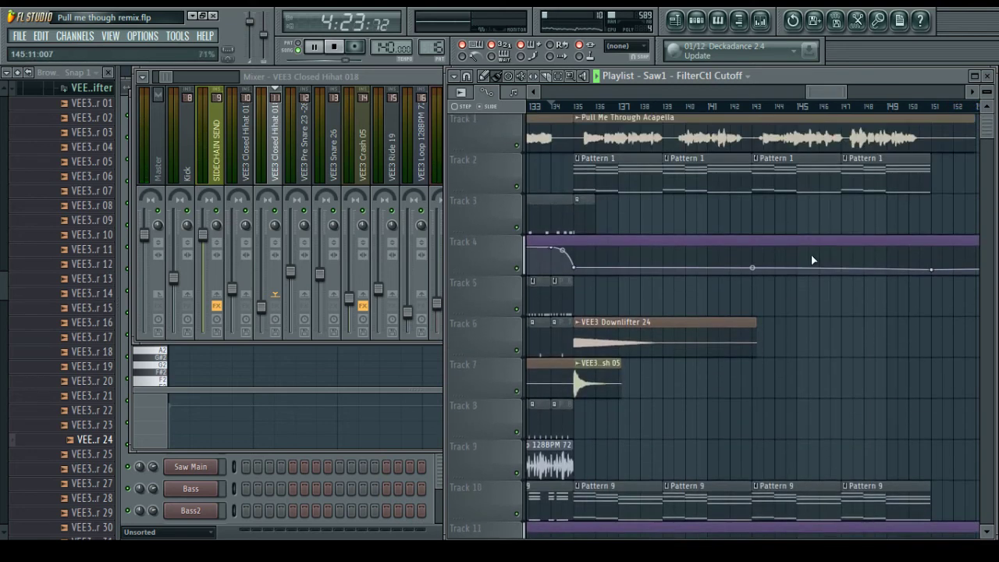
Move the Track 5 clip near bar 151, clone Downlifter 24 to bar 153, add Crash 05 on Track 7
{"action": "left_click_drag", "start_coordinate": [826, 93], "coordinate": [755, 93]}
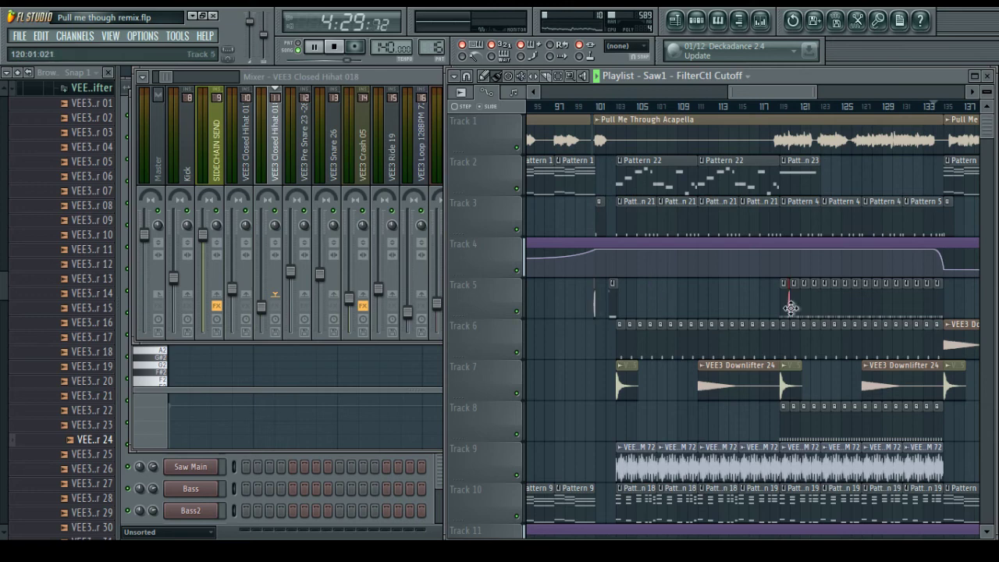
{"action": "left_click_drag", "start_coordinate": [790, 308], "coordinate": [836, 307]}
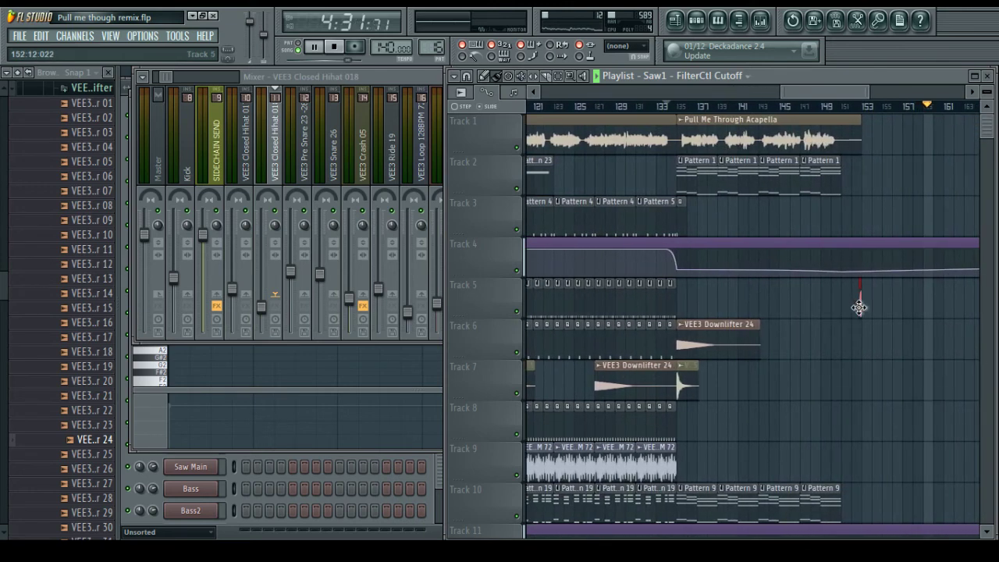
{"action": "mouse_move", "coordinate": [825, 92]}
{"action": "left_mouse_down"}
{"action": "mouse_move", "coordinate": [759, 91]}
{"action": "mouse_move", "coordinate": [839, 92]}
{"action": "left_mouse_up"}
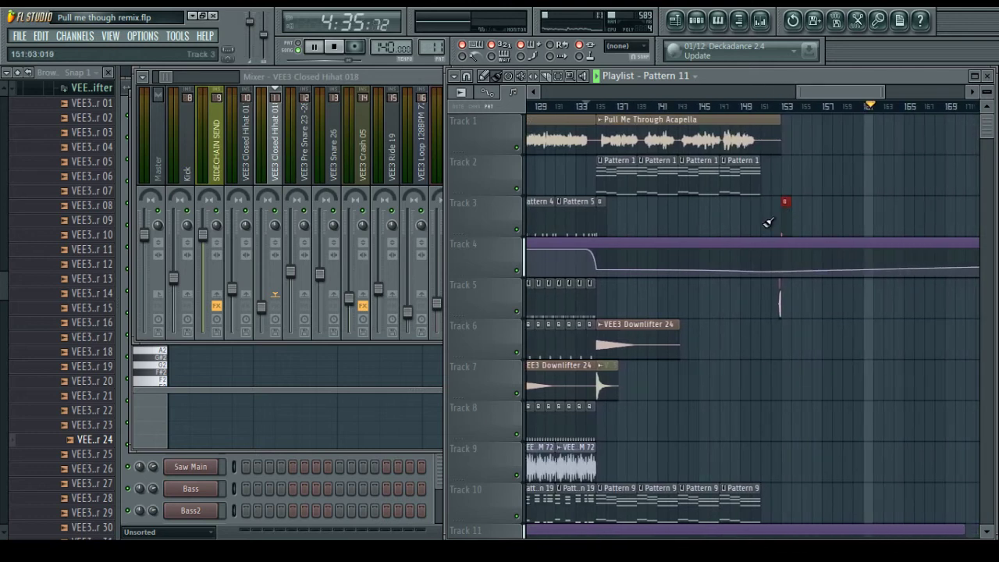
{"action": "left_click_drag", "start_coordinate": [642, 335], "coordinate": [824, 350], "text": "shift"}
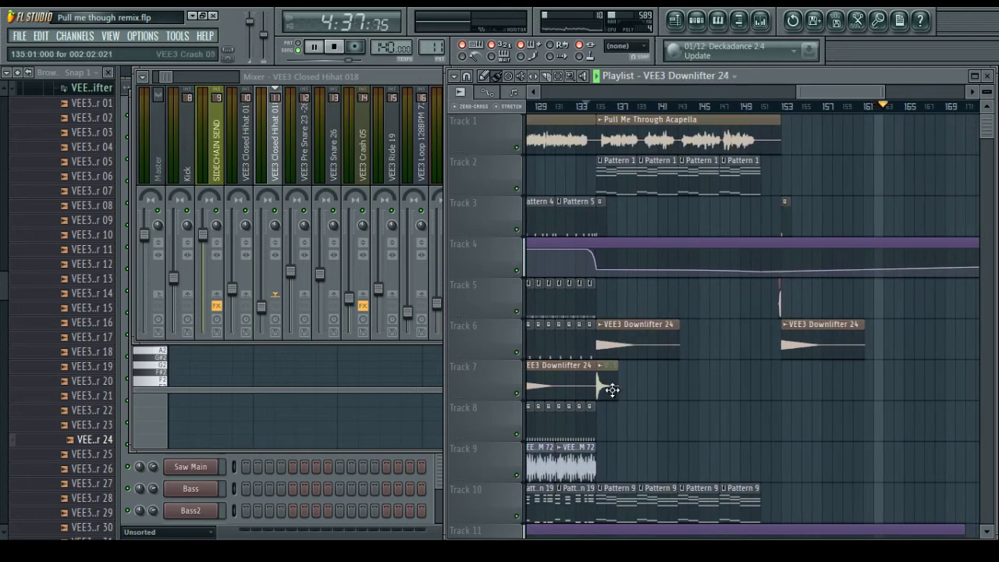
{"action": "left_click", "coordinate": [611, 390]}
{"action": "left_click", "coordinate": [784, 390]}
Shift Pattern 11, Downlifter 24 and Crash 05 earlier so they start at bar 150
{"action": "scroll", "coordinate": [774, 110], "scroll_direction": "up", "scroll_amount": 6}
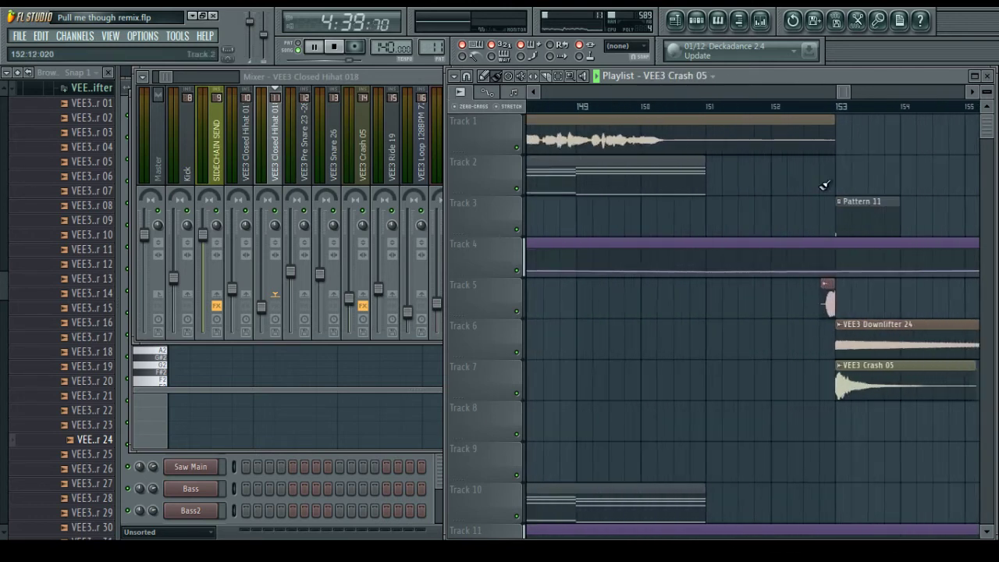
{"action": "left_click_drag", "start_coordinate": [847, 212], "coordinate": [744, 212]}
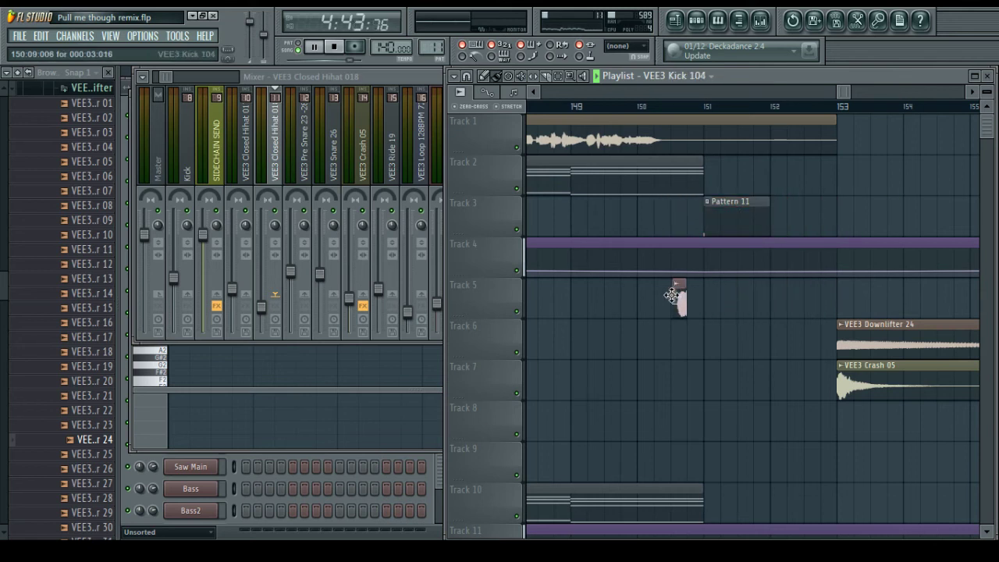
{"action": "left_click", "coordinate": [620, 107]}
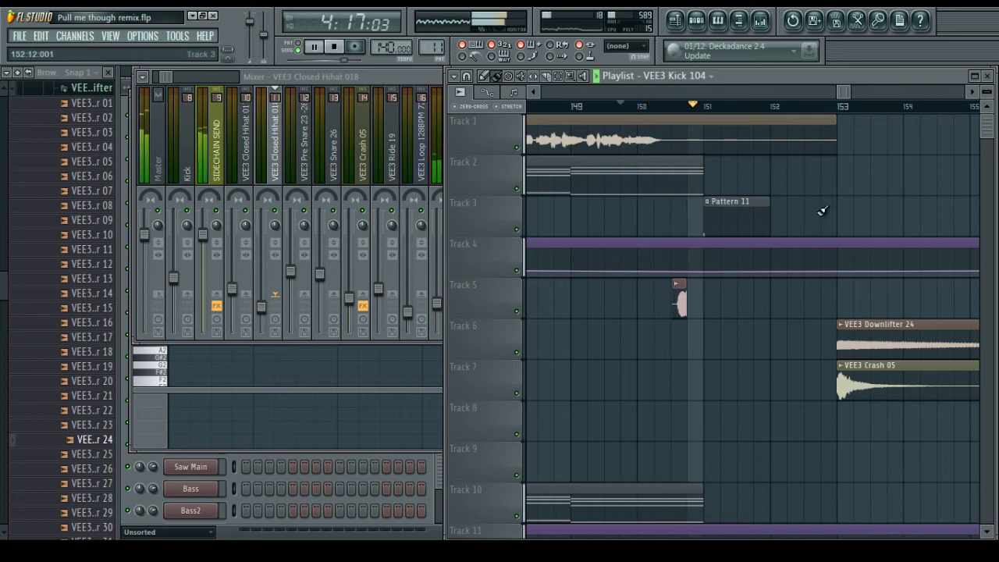
{"action": "key", "text": "space"}
{"action": "left_click_drag", "start_coordinate": [728, 216], "coordinate": [672, 217]}
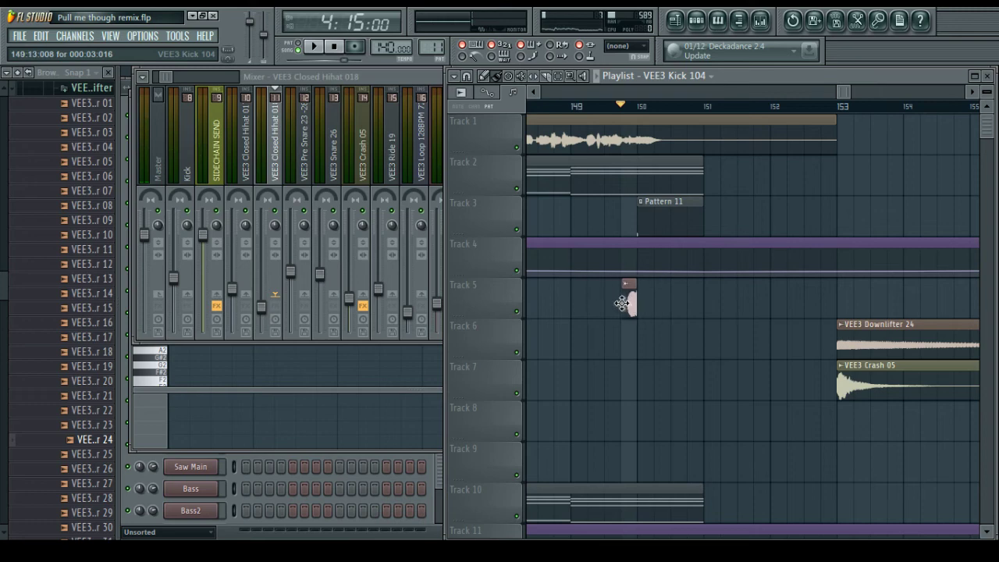
{"action": "left_click_drag", "start_coordinate": [867, 396], "coordinate": [671, 343]}
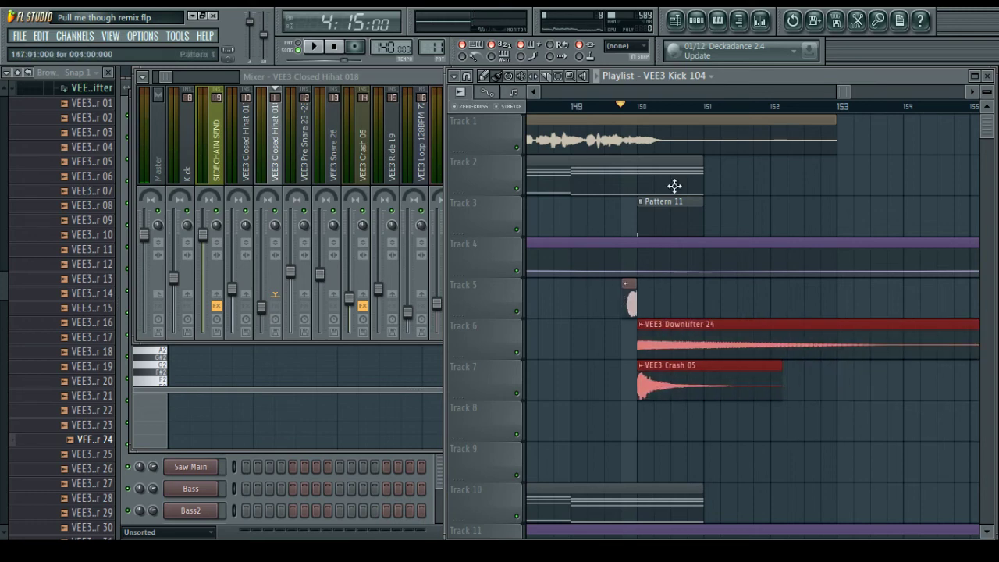
Play back from near bar 147 to hear the moved clips
{"action": "scroll", "coordinate": [659, 116], "scroll_direction": "down", "scroll_amount": 3}
{"action": "left_click", "coordinate": [576, 108]}
{"action": "key", "text": "space"}
{"action": "scroll", "coordinate": [643, 110], "scroll_direction": "up", "scroll_amount": 5}
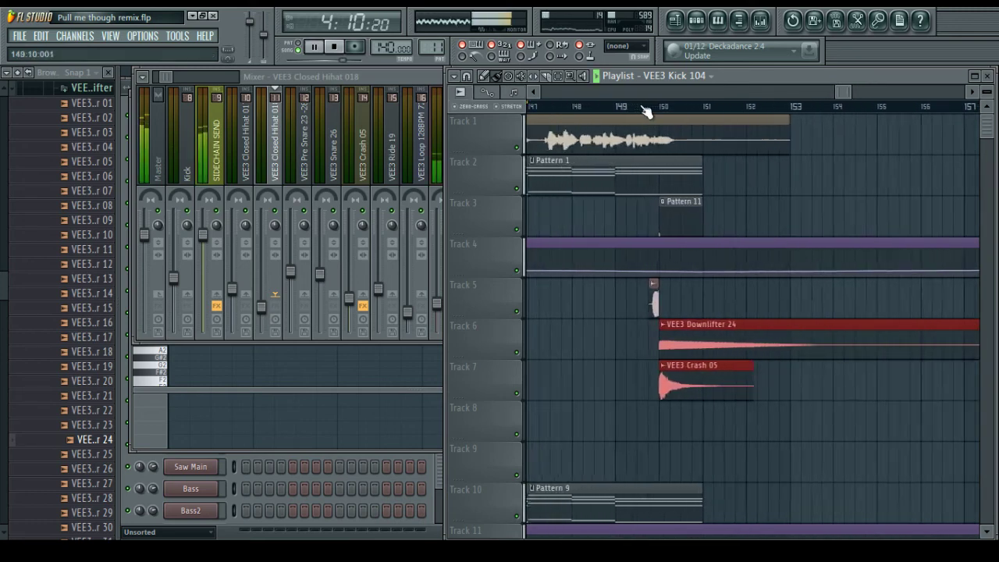
{"action": "right_click", "coordinate": [815, 207]}
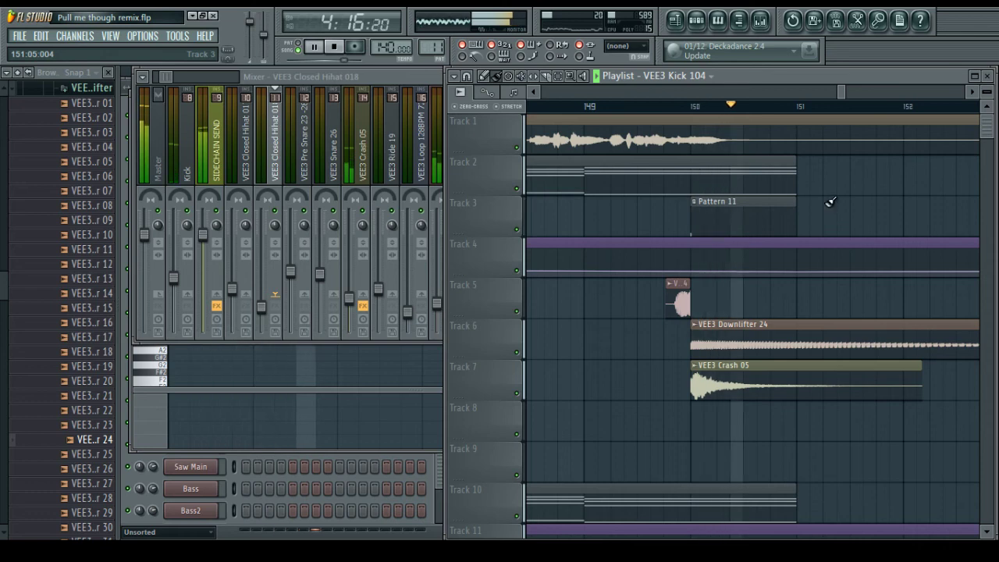
Replace the Downlifter 24 clip near bar 150 with a Downlifter 10 copy on Track 8
{"action": "scroll", "coordinate": [832, 117], "scroll_direction": "down", "scroll_amount": 3}
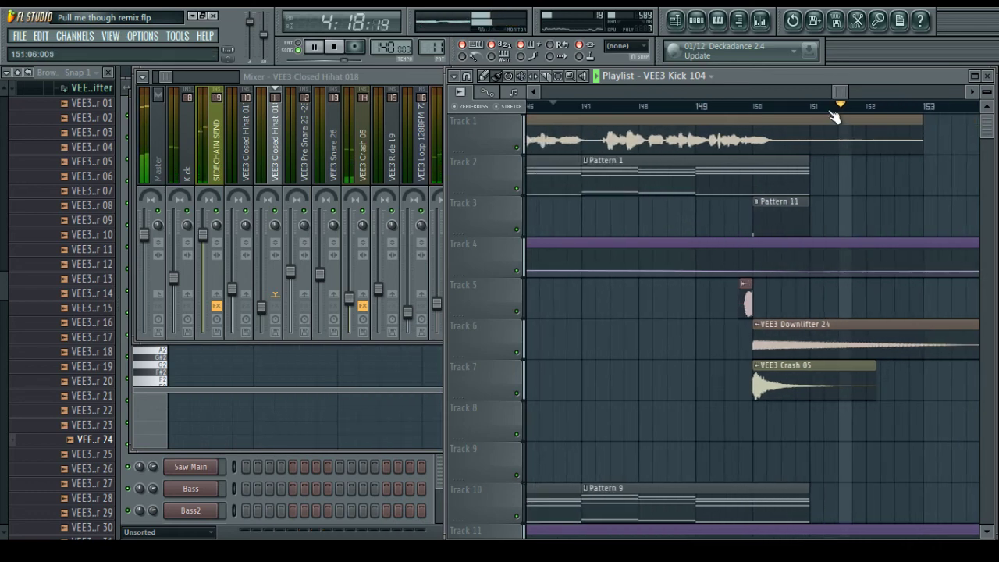
{"action": "left_click", "coordinate": [798, 174]}
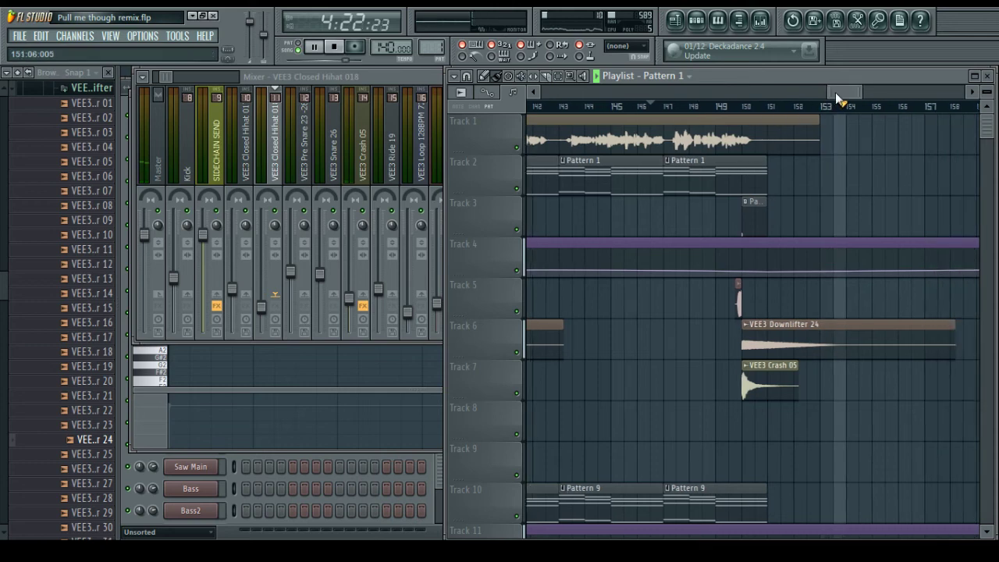
{"action": "scroll", "coordinate": [777, 218], "scroll_direction": "down", "scroll_amount": 5}
{"action": "scroll", "coordinate": [782, 198], "scroll_direction": "up", "scroll_amount": 3}
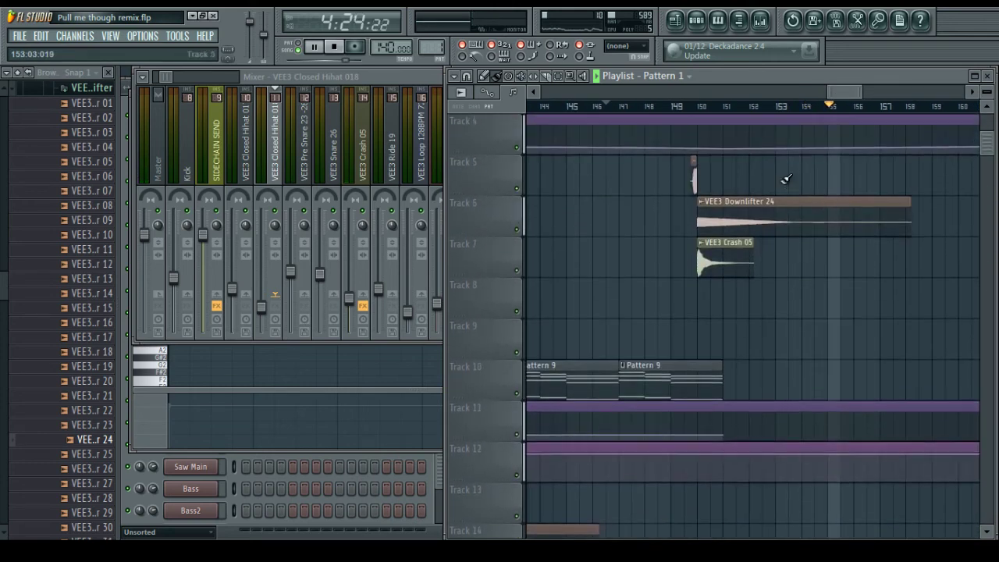
{"action": "right_click", "coordinate": [780, 201]}
{"action": "scroll", "coordinate": [751, 119], "scroll_direction": "down", "scroll_amount": 3}
{"action": "scroll", "coordinate": [681, 239], "scroll_direction": "down", "scroll_amount": 2}
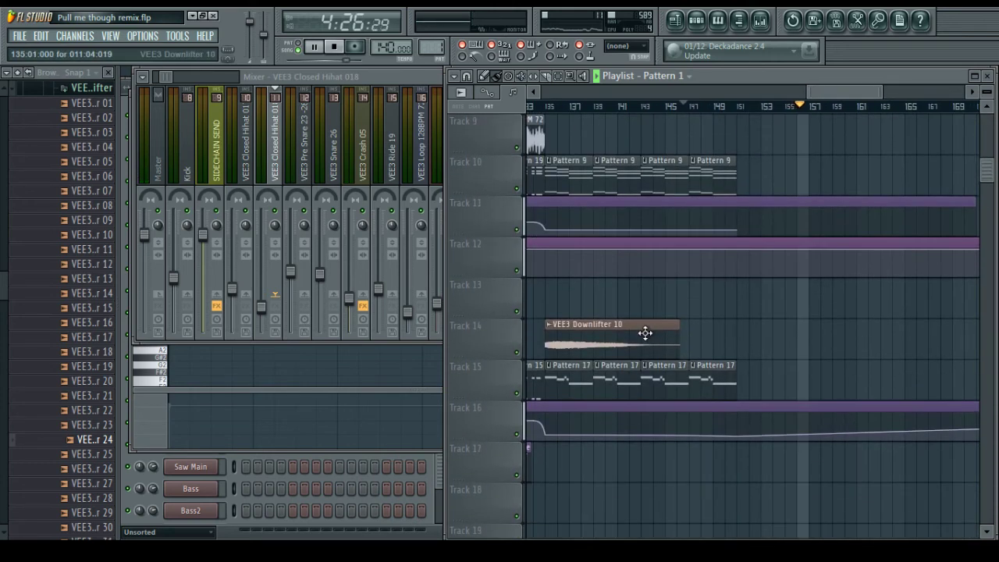
{"action": "mouse_move", "coordinate": [644, 333]}
{"action": "left_mouse_down", "text": "shift"}
{"action": "mouse_move", "coordinate": [858, 76]}
{"action": "mouse_move", "coordinate": [827, 200]}
{"action": "mouse_move", "coordinate": [816, 306]}
{"action": "left_mouse_up", "text": "shift"}
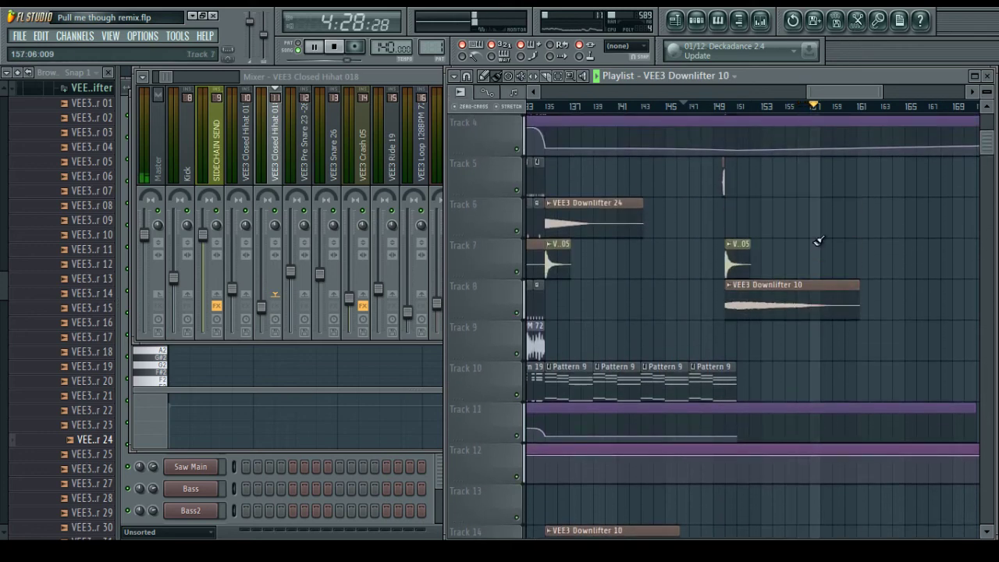
{"action": "scroll", "coordinate": [808, 227], "scroll_direction": "up", "scroll_amount": 2}
{"action": "scroll", "coordinate": [762, 107], "scroll_direction": "up", "scroll_amount": 3}
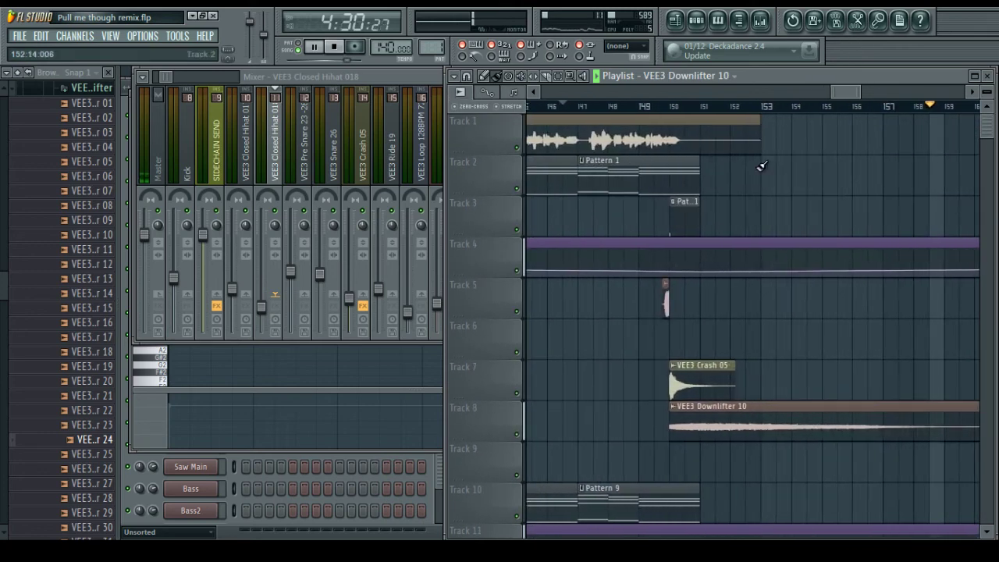
Stop playback and look over PAD1's notes in Pattern 1
{"action": "double_click", "coordinate": [691, 181]}
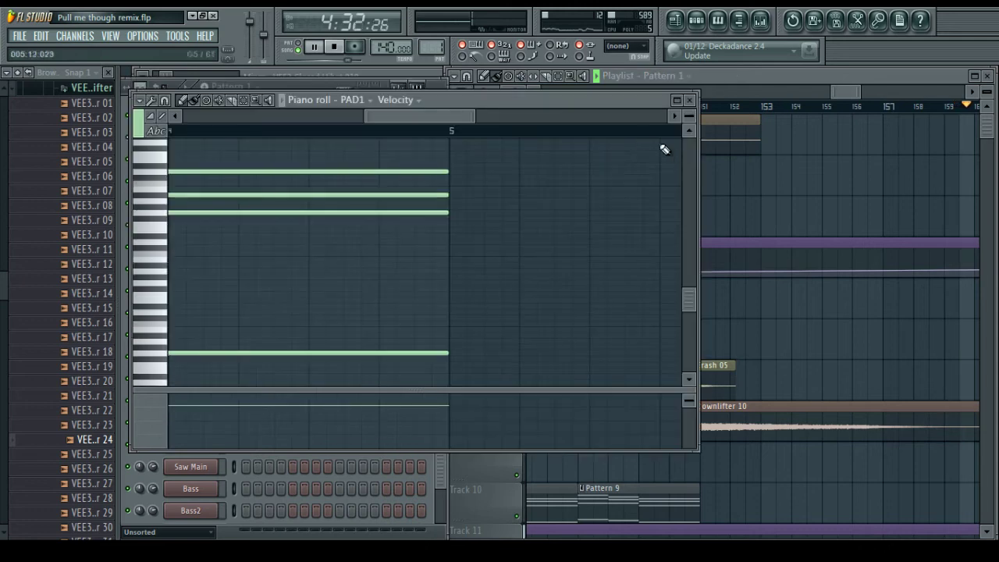
{"action": "key", "text": "space"}
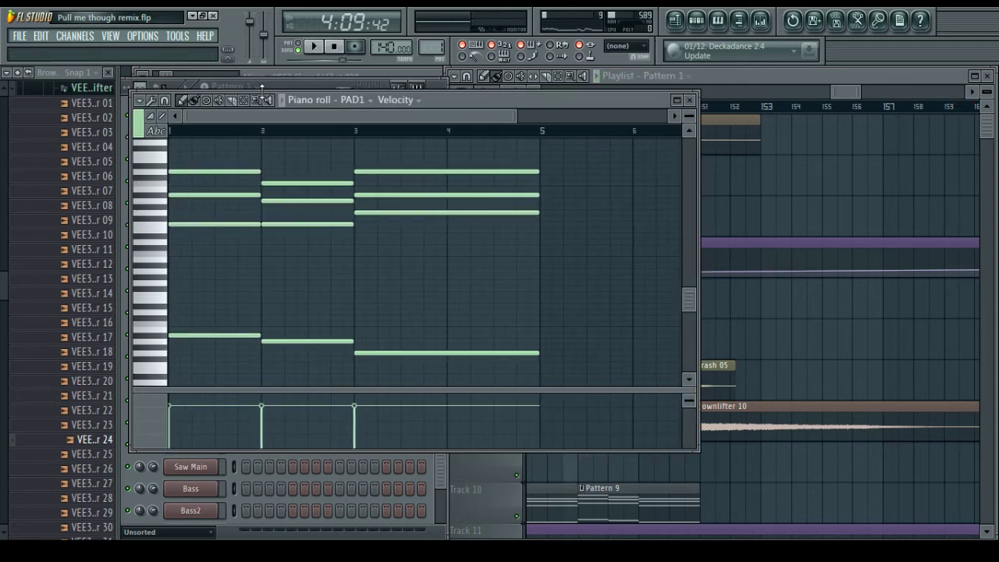
{"action": "left_click", "coordinate": [265, 87]}
{"action": "left_click", "coordinate": [644, 183]}
{"action": "left_click", "coordinate": [731, 143]}
Add a trimmed Pattern 1 clip on Track 2 after bar 151 and open its notes
{"action": "left_click", "coordinate": [716, 173]}
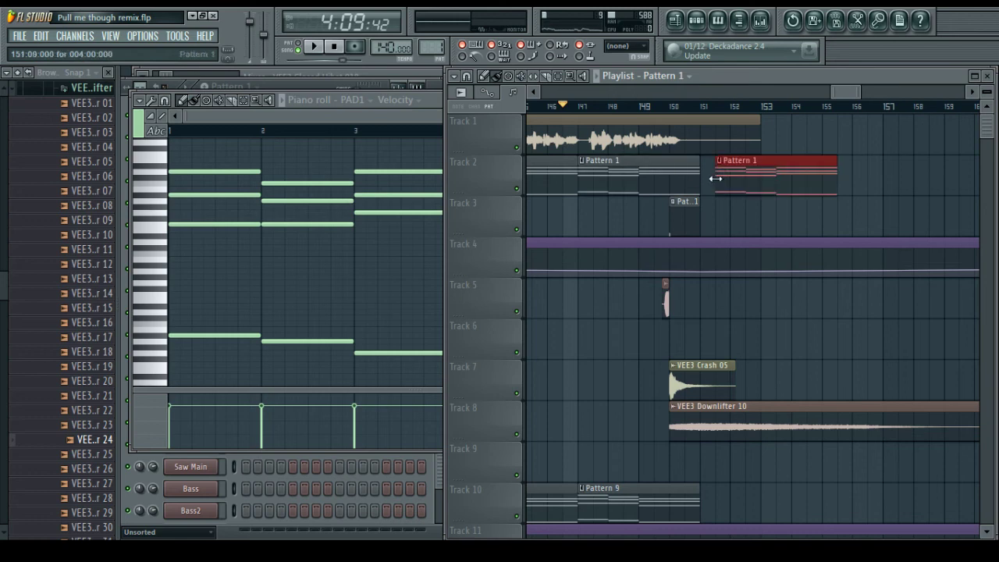
{"action": "left_click_drag", "start_coordinate": [714, 192], "coordinate": [772, 192]}
{"action": "double_click", "coordinate": [693, 184]}
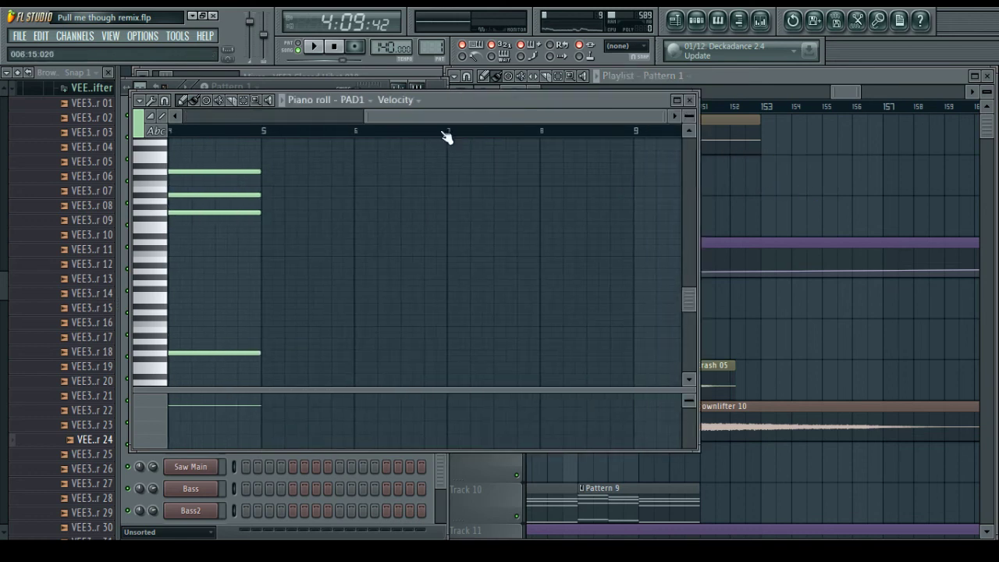
{"action": "left_click_drag", "start_coordinate": [401, 116], "coordinate": [292, 96]}
Switch to Pattern 2, open PAD1's piano roll and select the four chord notes in bars 3–5
{"action": "left_click", "coordinate": [283, 86]}
{"action": "left_click", "coordinate": [228, 86]}
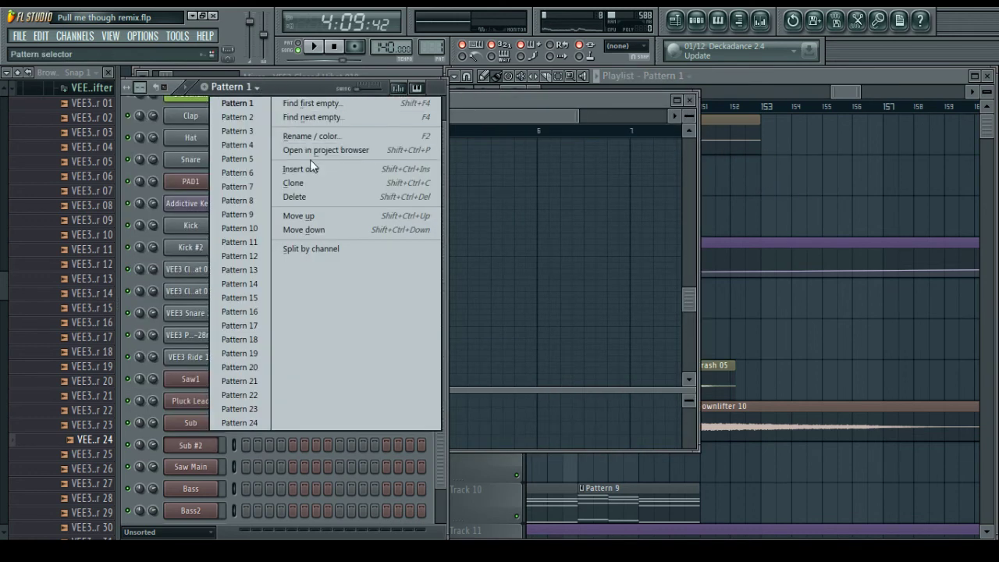
{"action": "left_click", "coordinate": [231, 114]}
{"action": "right_click", "coordinate": [205, 178]}
{"action": "left_click", "coordinate": [238, 180]}
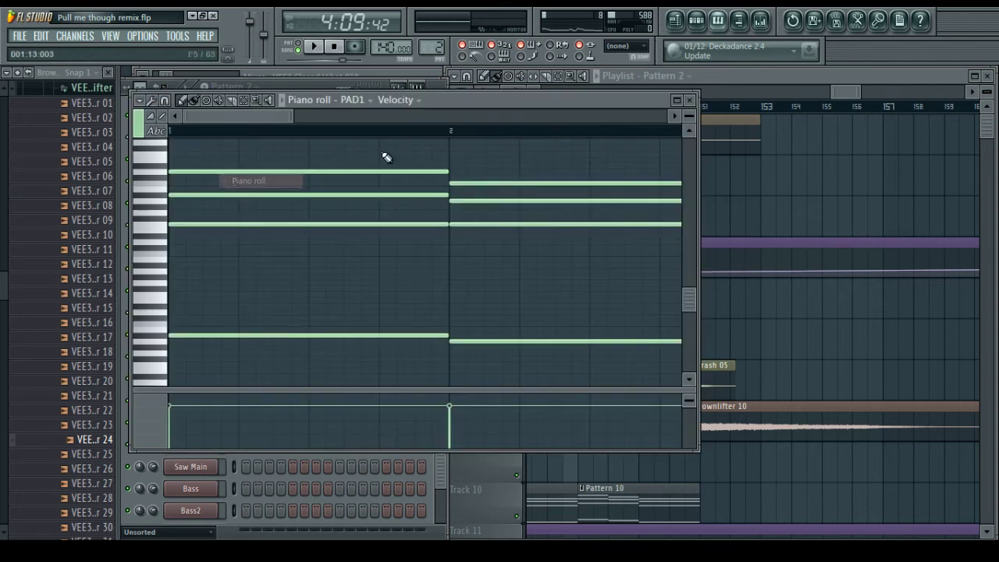
{"action": "scroll", "coordinate": [383, 156], "scroll_direction": "down", "scroll_amount": 4}
{"action": "left_click_drag", "start_coordinate": [460, 165], "coordinate": [628, 356]}
Replace the old Pattern 1 clip on Track 2 with a Pattern 2 clip at bar 147
{"action": "left_click", "coordinate": [765, 225]}
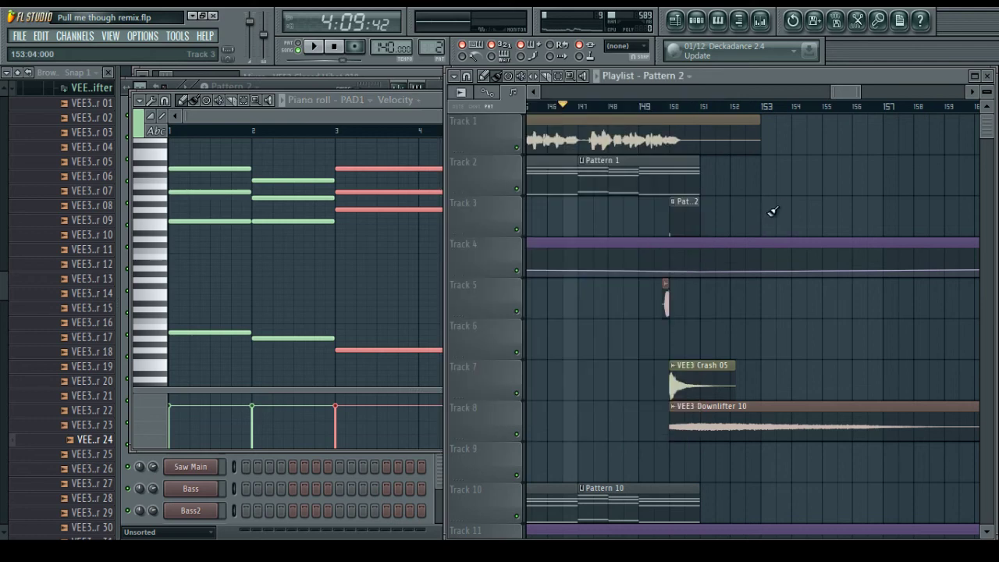
{"action": "right_click", "coordinate": [656, 175]}
{"action": "left_click", "coordinate": [610, 179]}
{"action": "left_click_drag", "start_coordinate": [651, 179], "coordinate": [619, 181]}
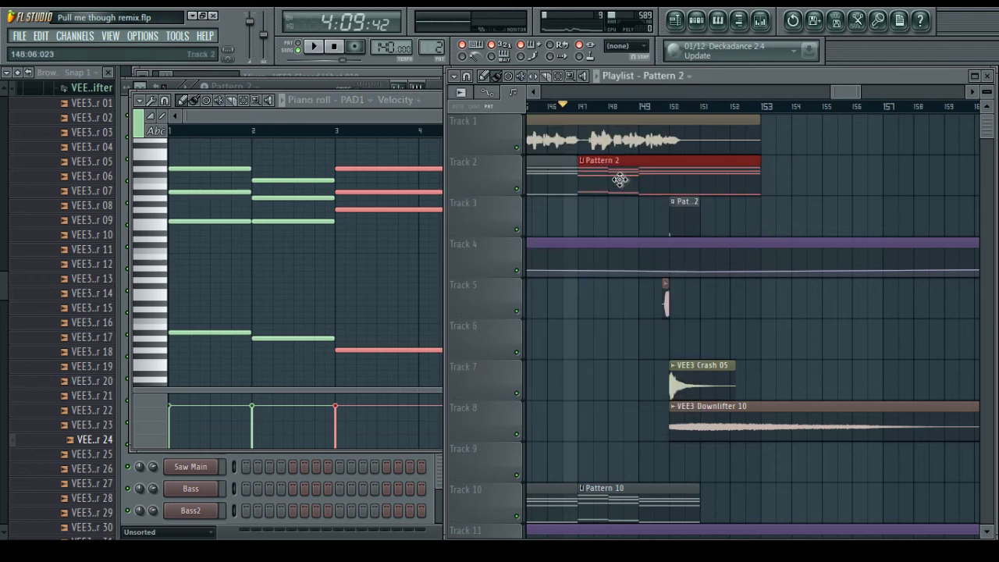
{"action": "double_click", "coordinate": [621, 180]}
Copy PAD1's Pattern 2 notes and paste them onto the Saw1 channel
{"action": "left_click", "coordinate": [309, 78]}
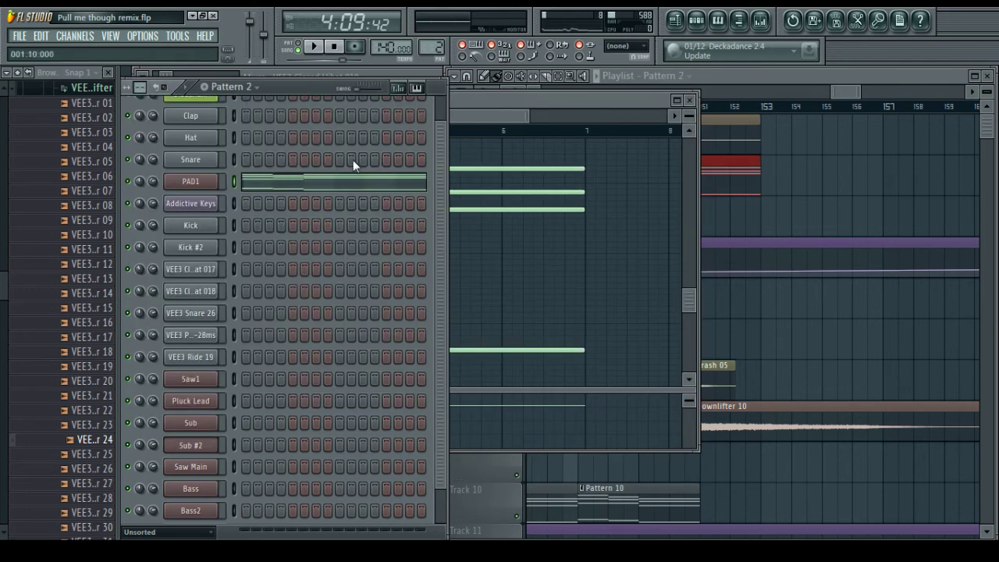
{"action": "right_click", "coordinate": [181, 182]}
{"action": "mouse_move", "coordinate": [266, 251]}
{"action": "left_click", "coordinate": [337, 263]}
{"action": "scroll", "coordinate": [217, 352], "scroll_direction": "down", "scroll_amount": 2}
{"action": "right_click", "coordinate": [195, 349]}
{"action": "mouse_move", "coordinate": [282, 412]}
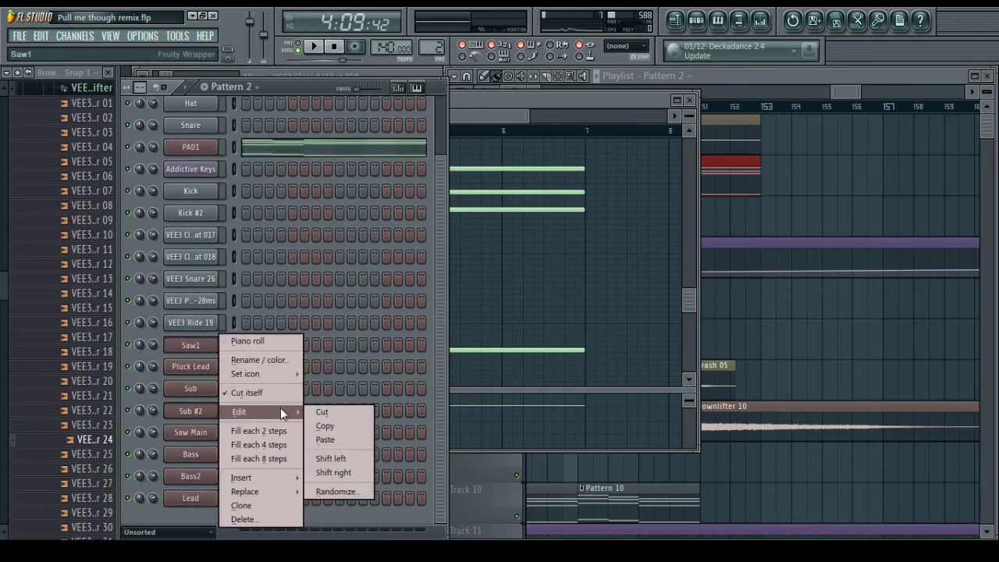
{"action": "left_click", "coordinate": [340, 444]}
Delete the Pattern 10 clip on Track 10
{"action": "left_click", "coordinate": [824, 304]}
{"action": "scroll", "coordinate": [716, 312], "scroll_direction": "down", "scroll_amount": 4}
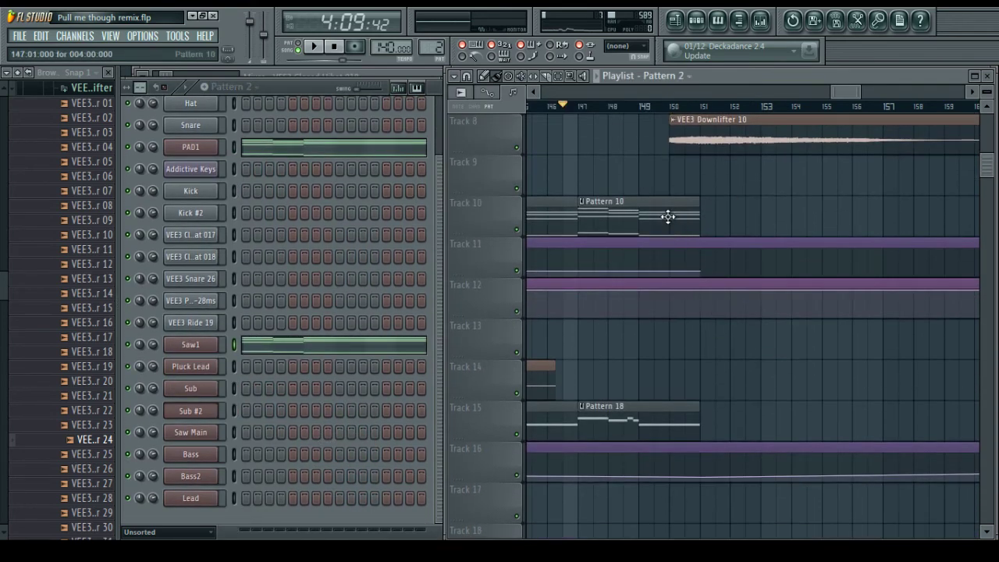
{"action": "scroll", "coordinate": [667, 217], "scroll_direction": "up", "scroll_amount": 6}
{"action": "scroll", "coordinate": [669, 297], "scroll_direction": "down", "scroll_amount": 3}
{"action": "right_click", "coordinate": [651, 332]}
{"action": "scroll", "coordinate": [666, 334], "scroll_direction": "down", "scroll_amount": 5}
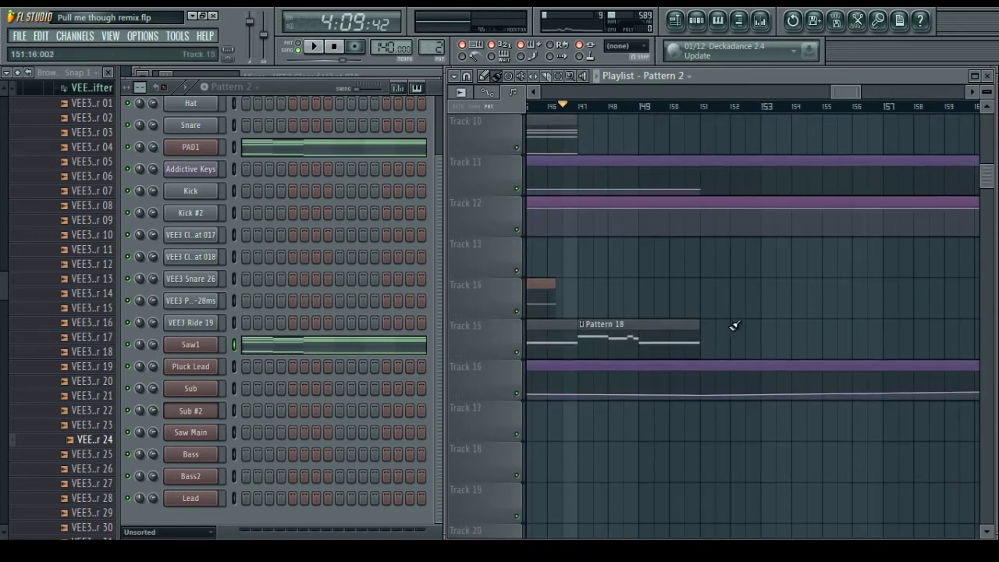
{"action": "scroll", "coordinate": [741, 319], "scroll_direction": "up", "scroll_amount": 5}
Shift the crash, downlifter and Track 5 clips one beat later and Pattern 12 about a bar later
{"action": "key", "text": "space"}
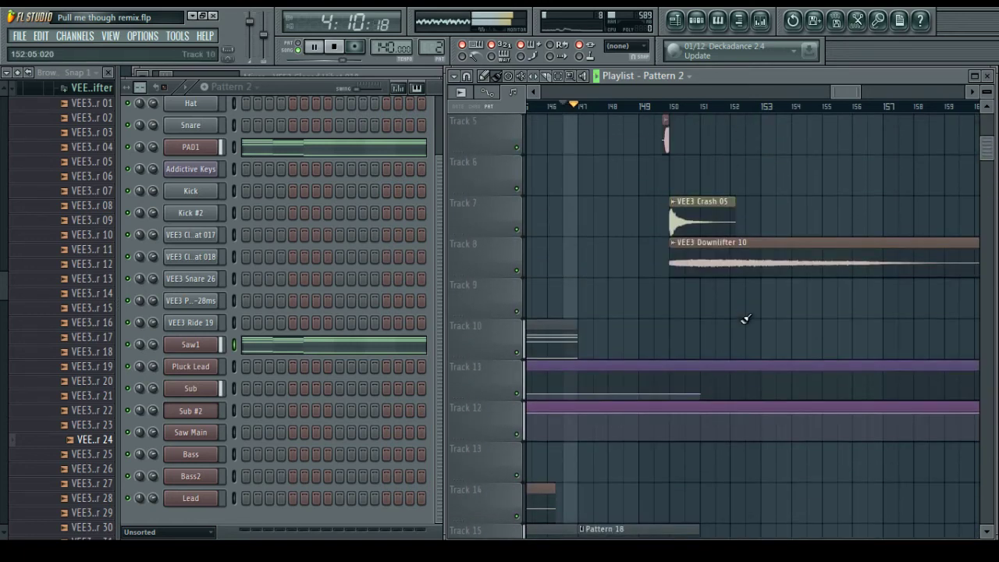
{"action": "scroll", "coordinate": [664, 263], "scroll_direction": "up", "scroll_amount": 4}
{"action": "left_click_drag", "start_coordinate": [646, 278], "coordinate": [746, 442]}
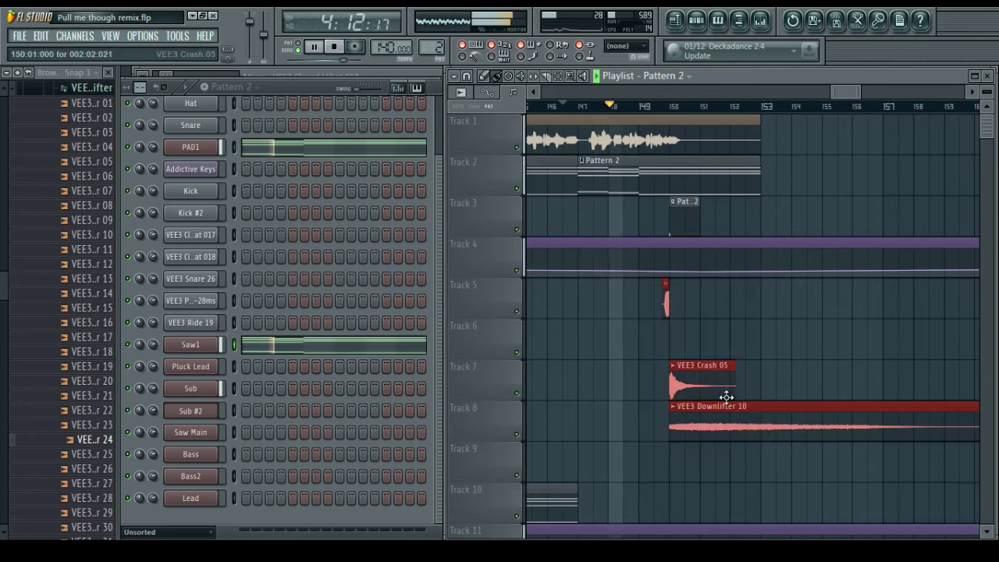
{"action": "left_click_drag", "start_coordinate": [726, 396], "coordinate": [743, 394]}
{"action": "left_click", "coordinate": [688, 218]}
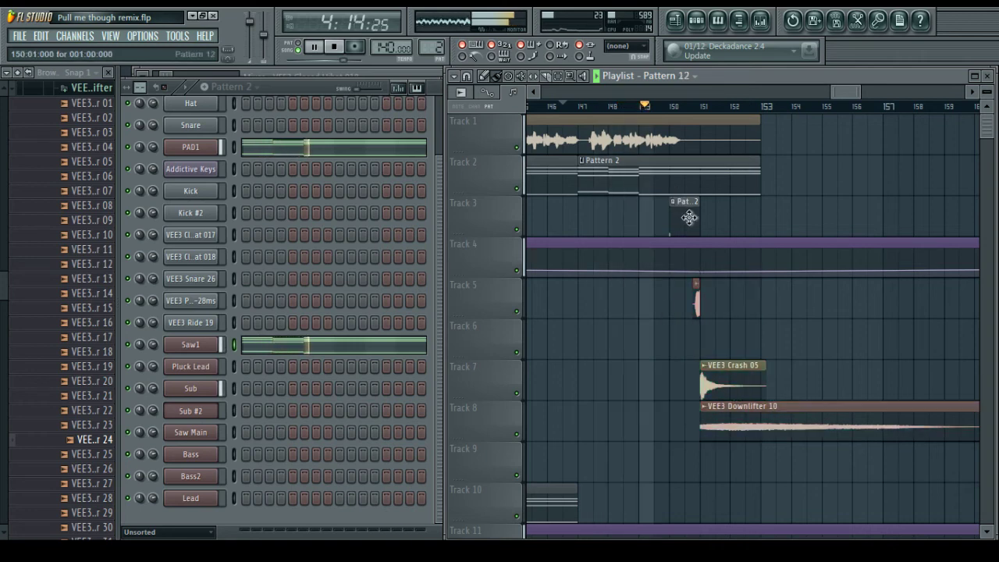
{"action": "left_click_drag", "start_coordinate": [688, 217], "coordinate": [711, 221]}
Stop playback and stretch PAD1's four chord notes in Pattern 2 to end at bar 10
{"action": "scroll", "coordinate": [702, 111], "scroll_direction": "up", "scroll_amount": 1}
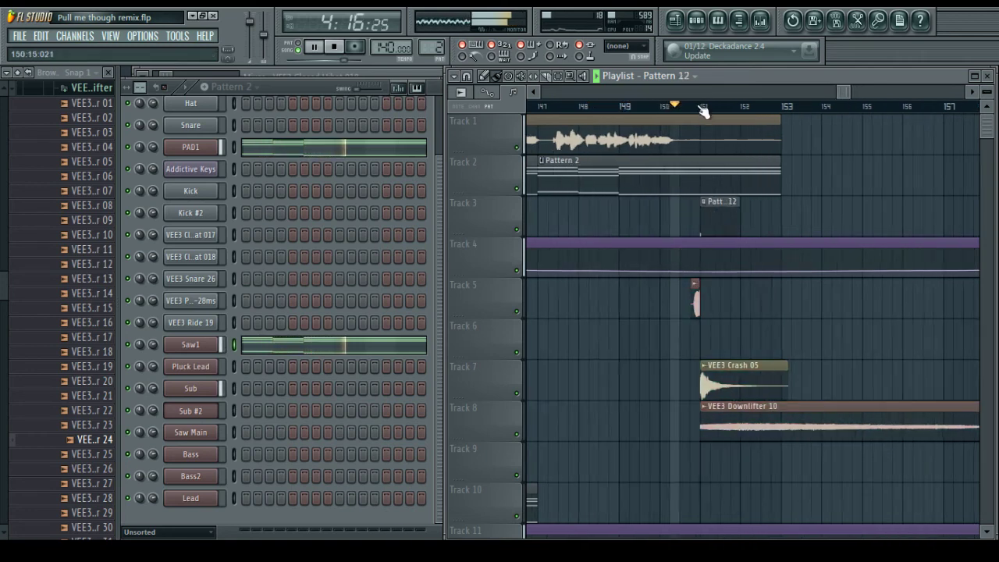
{"action": "scroll", "coordinate": [702, 111], "scroll_direction": "up", "scroll_amount": 1}
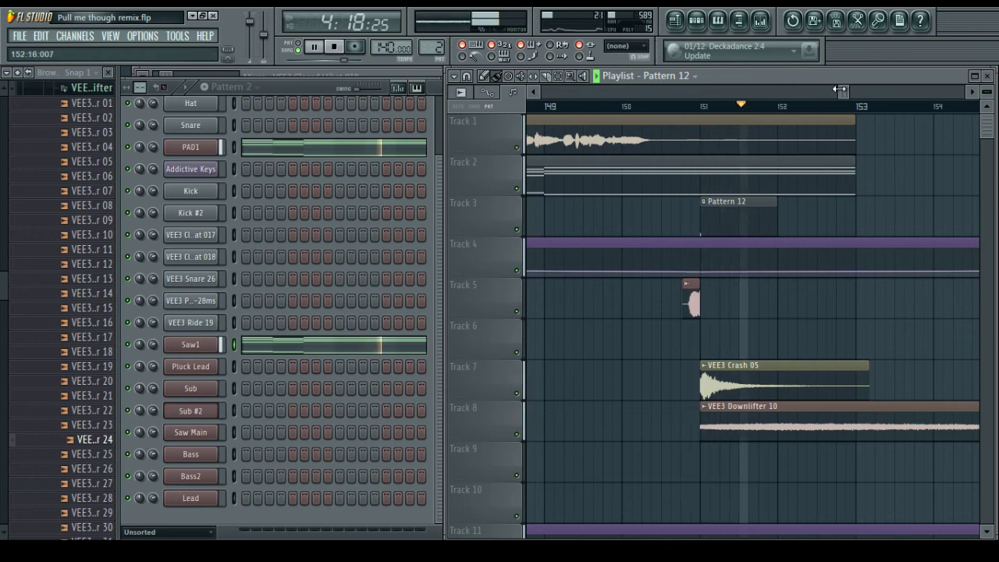
{"action": "left_click_drag", "start_coordinate": [843, 92], "coordinate": [846, 99]}
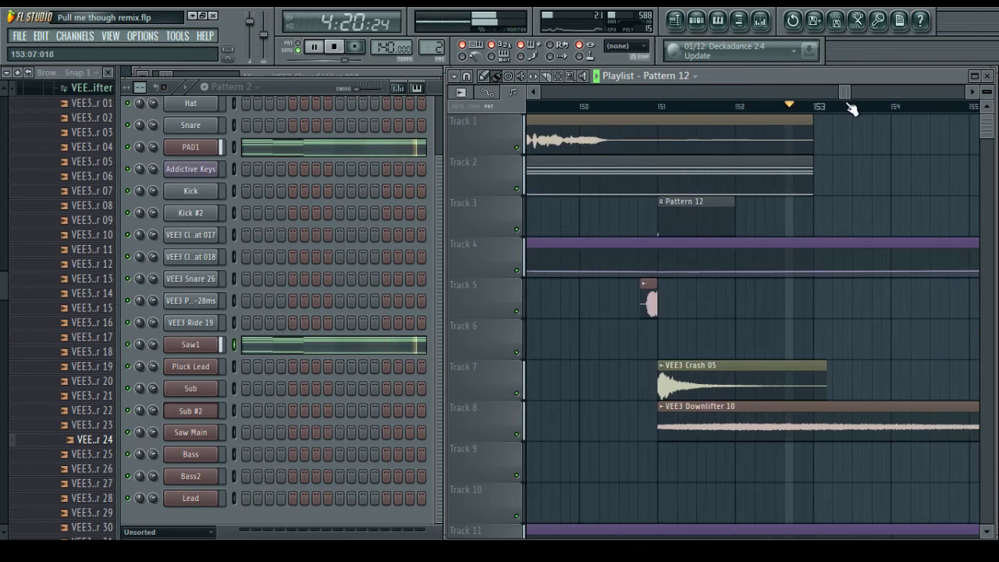
{"action": "scroll", "coordinate": [849, 104], "scroll_direction": "down", "scroll_amount": 2}
{"action": "key", "text": "space"}
{"action": "double_click", "coordinate": [810, 170]}
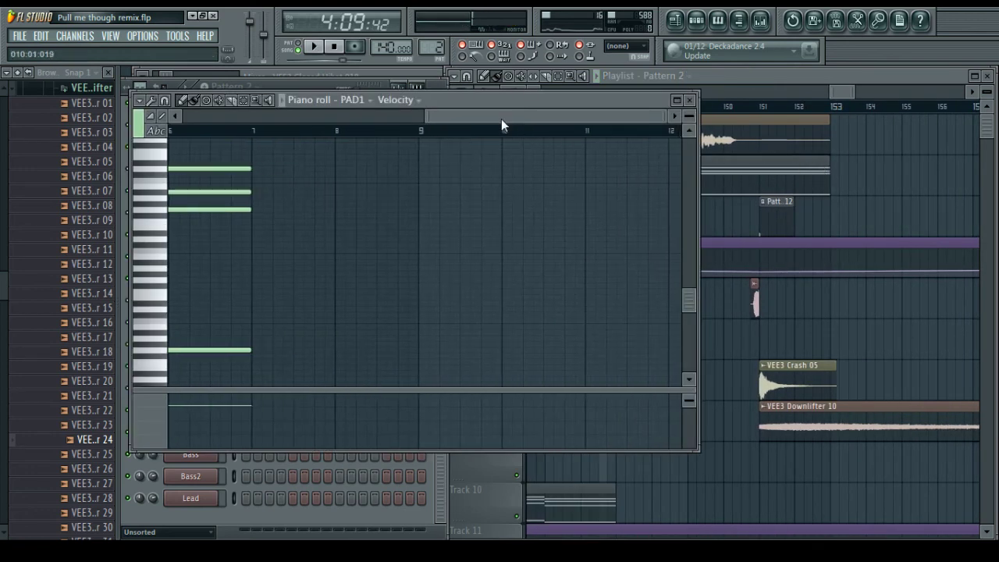
{"action": "scroll", "coordinate": [506, 127], "scroll_direction": "down", "scroll_amount": 3}
{"action": "left_click_drag", "start_coordinate": [468, 153], "coordinate": [521, 349]}
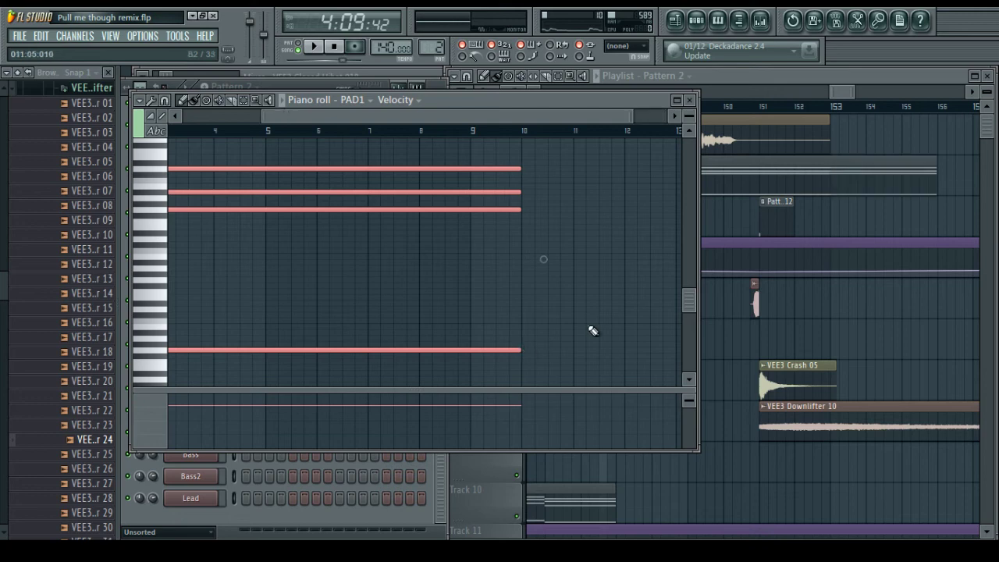
{"action": "left_click", "coordinate": [593, 331]}
Copy the lengthened PAD1 notes onto Saw1 again
{"action": "left_click", "coordinate": [269, 88]}
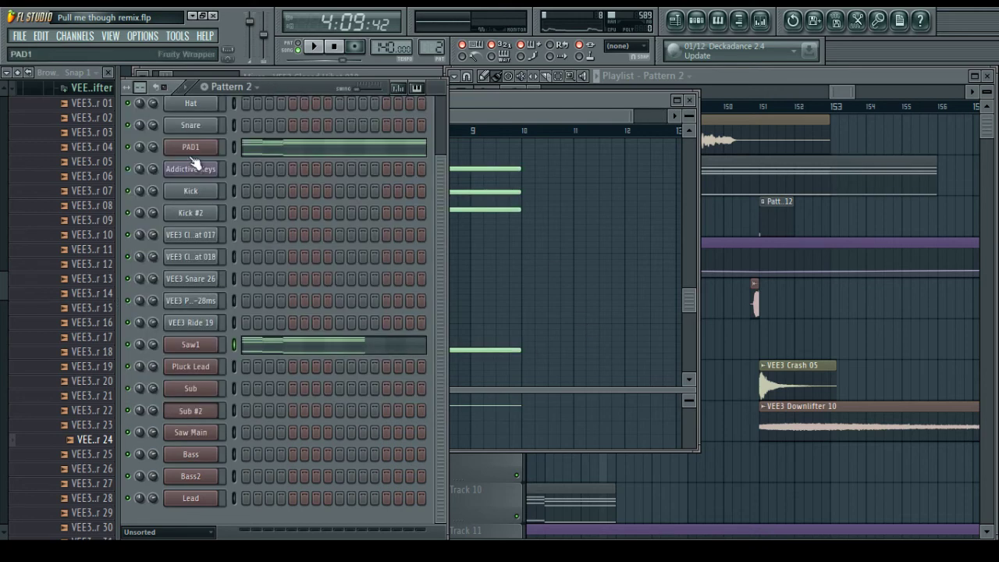
{"action": "right_click", "coordinate": [212, 146]}
{"action": "mouse_move", "coordinate": [293, 220]}
{"action": "left_click", "coordinate": [326, 230]}
{"action": "right_click", "coordinate": [197, 344]}
{"action": "mouse_move", "coordinate": [265, 415]}
{"action": "left_click", "coordinate": [347, 435]}
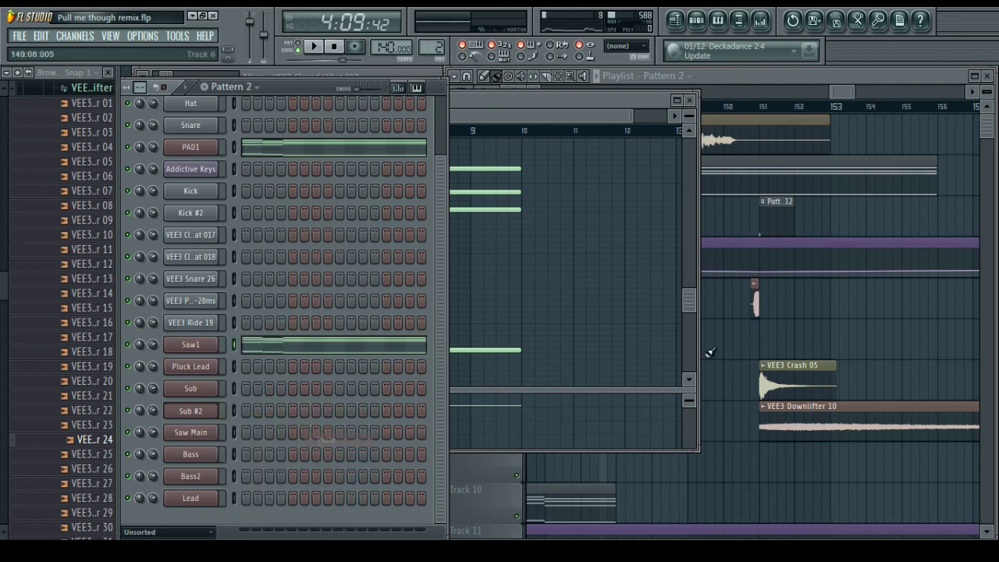
{"action": "left_click", "coordinate": [857, 292]}
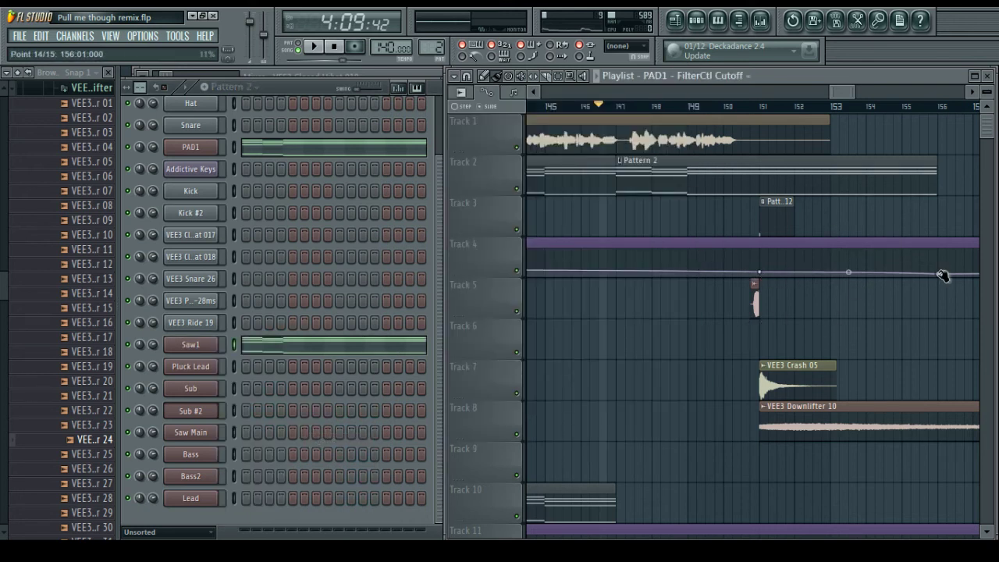
Play the song and pull the Sylenth1 filter cutoff point near bar 156 down
{"action": "scroll", "coordinate": [876, 325], "scroll_direction": "down", "scroll_amount": 3}
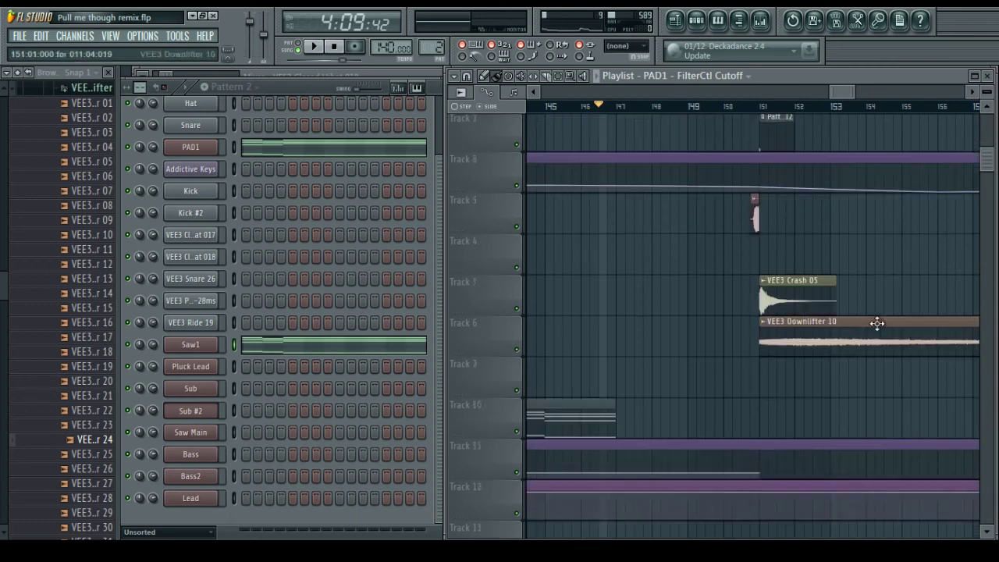
{"action": "left_click_drag", "start_coordinate": [837, 92], "coordinate": [846, 92]}
{"action": "scroll", "coordinate": [772, 292], "scroll_direction": "up", "scroll_amount": 3}
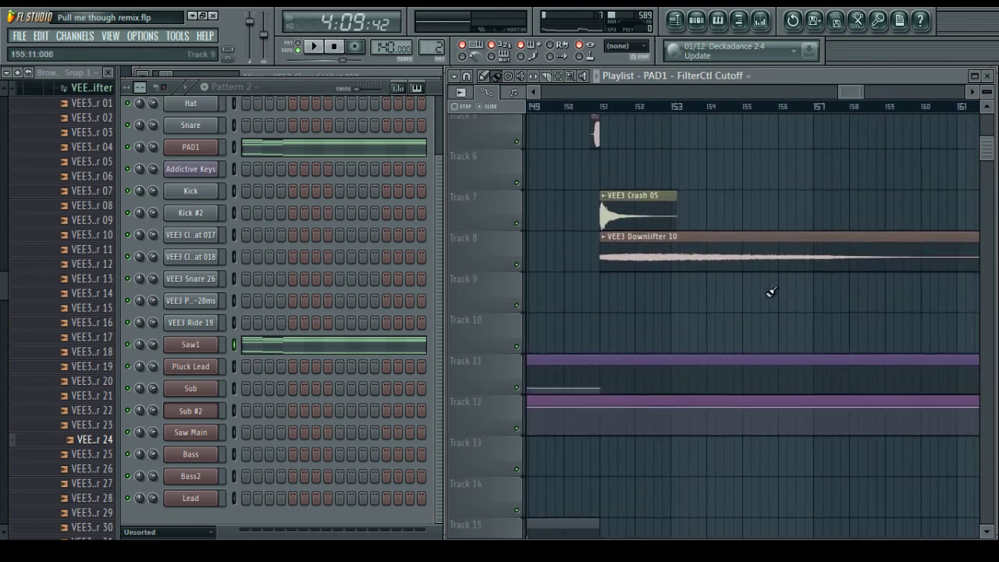
{"action": "scroll", "coordinate": [778, 441], "scroll_direction": "down", "scroll_amount": 1}
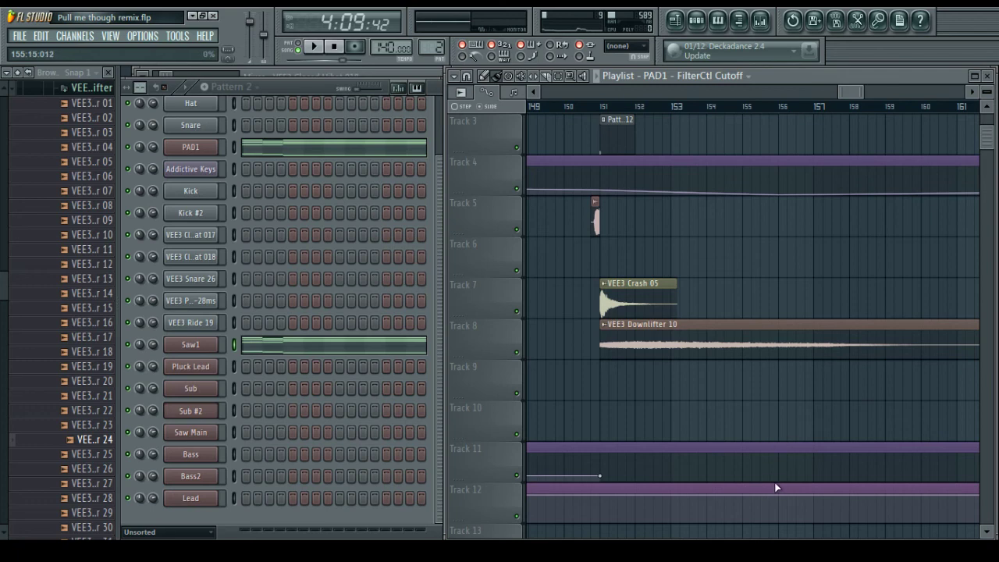
{"action": "key", "text": "space"}
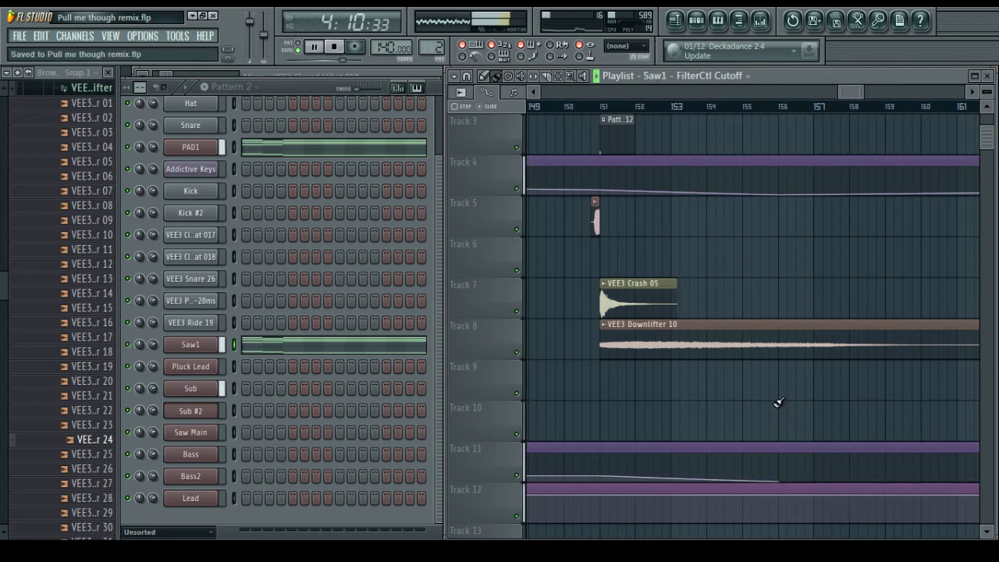
{"action": "scroll", "coordinate": [776, 400], "scroll_direction": "down", "scroll_amount": 9}
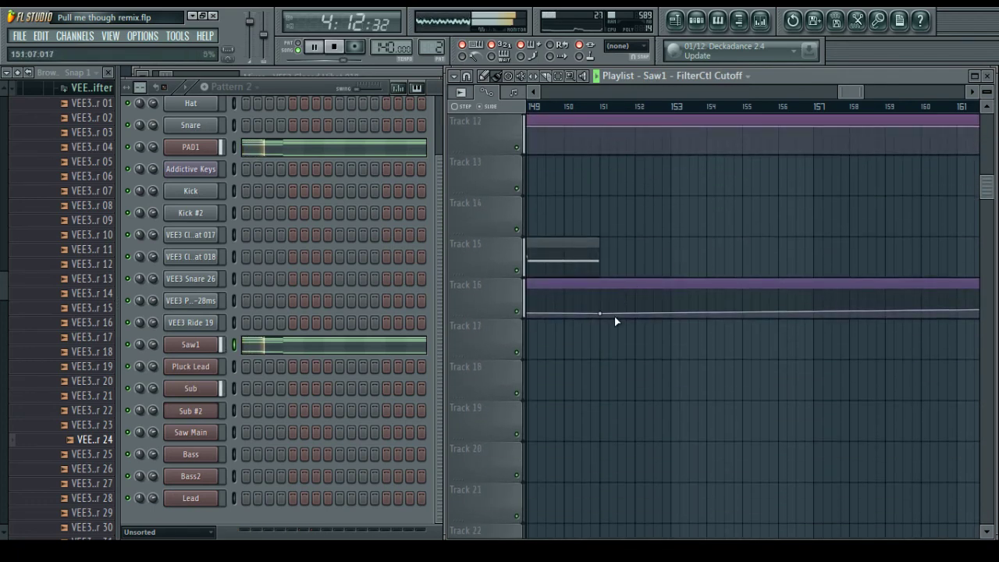
{"action": "scroll", "coordinate": [789, 316], "scroll_direction": "up", "scroll_amount": 3}
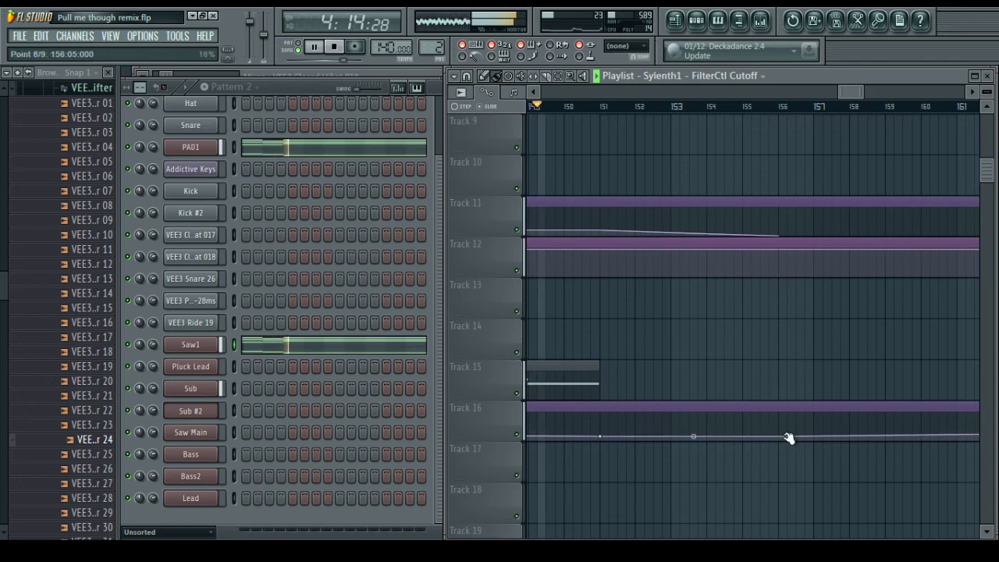
{"action": "left_click_drag", "start_coordinate": [786, 437], "coordinate": [783, 445]}
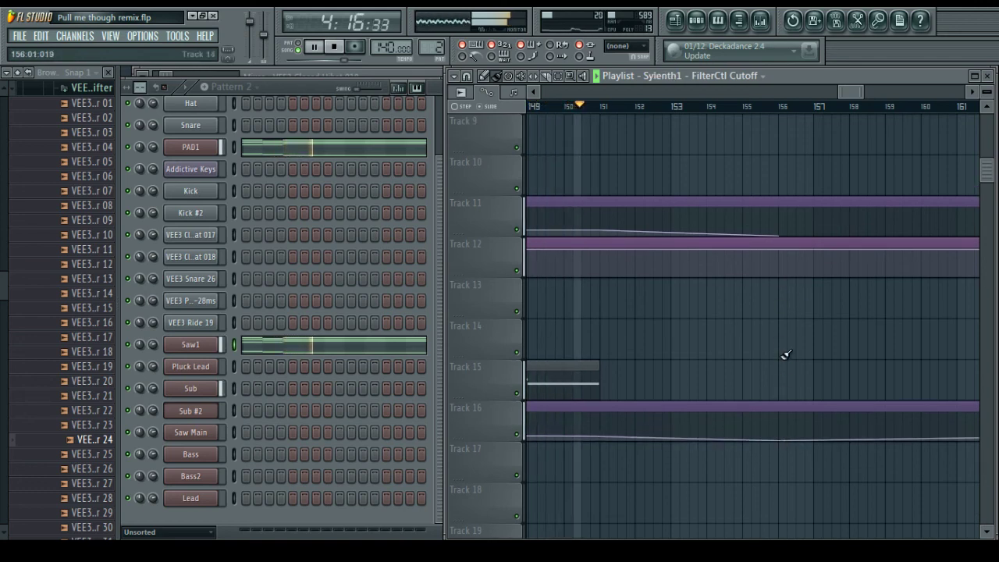
Save the project Pull me though remix.flp
{"action": "scroll", "coordinate": [786, 351], "scroll_direction": "up", "scroll_amount": 8}
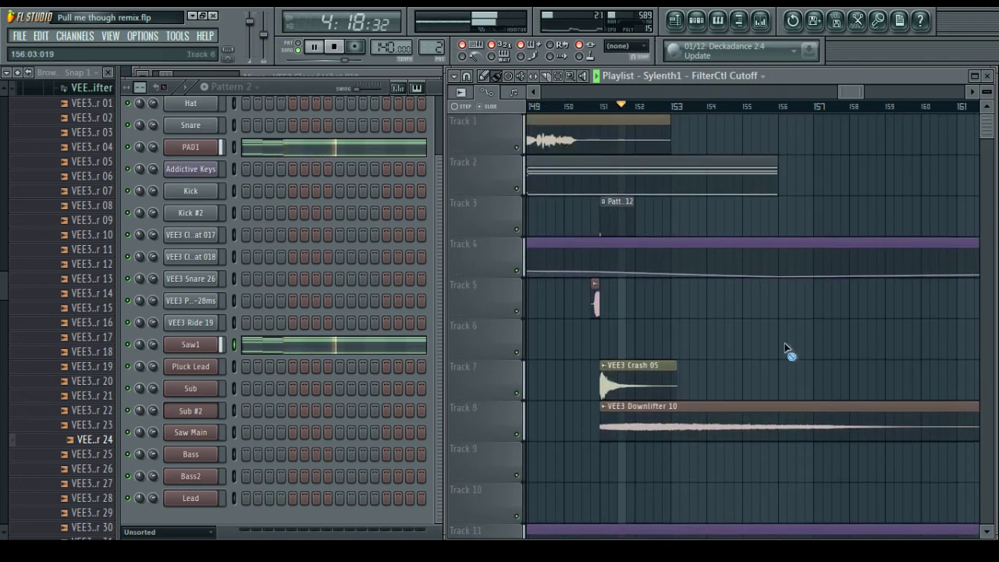
{"action": "key", "text": "ctrl+s"}
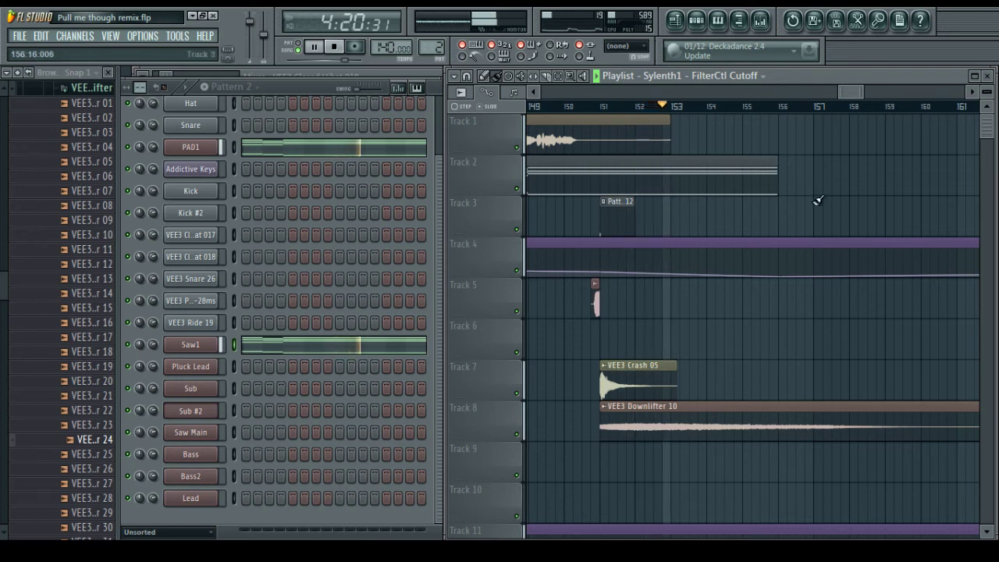
{"action": "left_click_drag", "start_coordinate": [844, 93], "coordinate": [849, 94]}
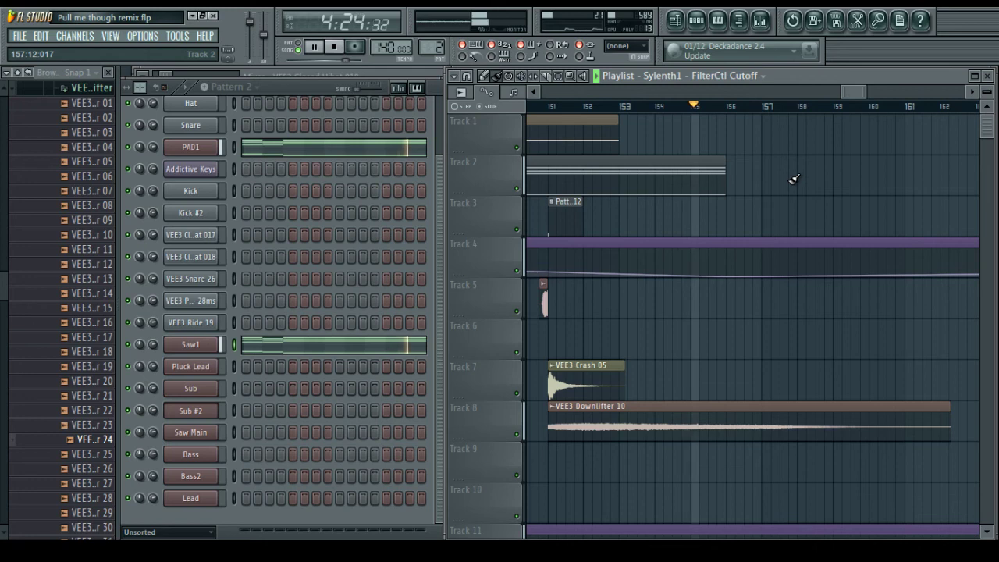
Stretch PAD1's four chord notes in Pattern 2 to end at bar 13 and stop playback
{"action": "double_click", "coordinate": [706, 181]}
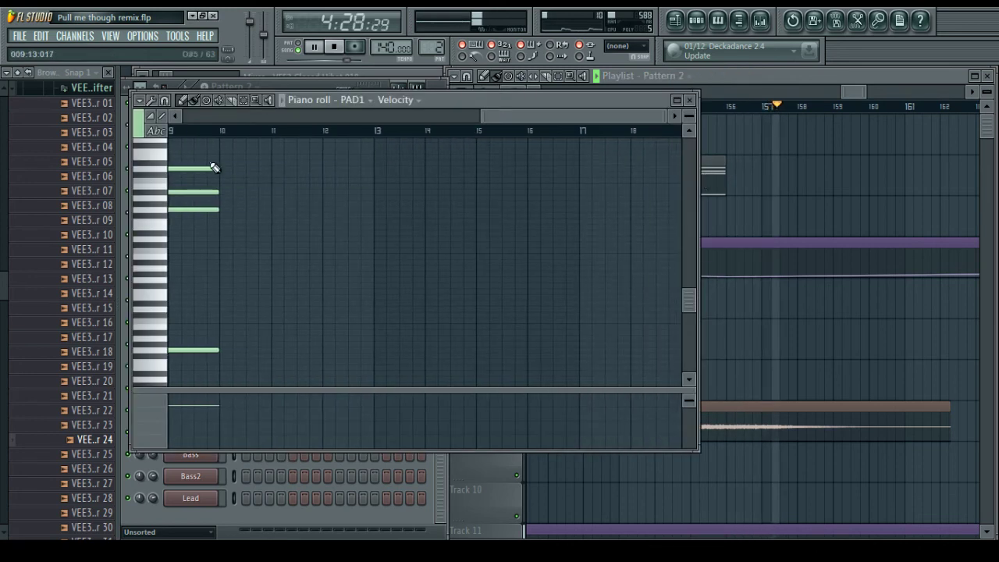
{"action": "left_click_drag", "start_coordinate": [203, 157], "coordinate": [374, 367]}
{"action": "left_click", "coordinate": [470, 197]}
{"action": "key", "text": "space"}
Copy PAD1's longer notes onto Saw1 and close the piano roll
{"action": "left_click", "coordinate": [374, 85]}
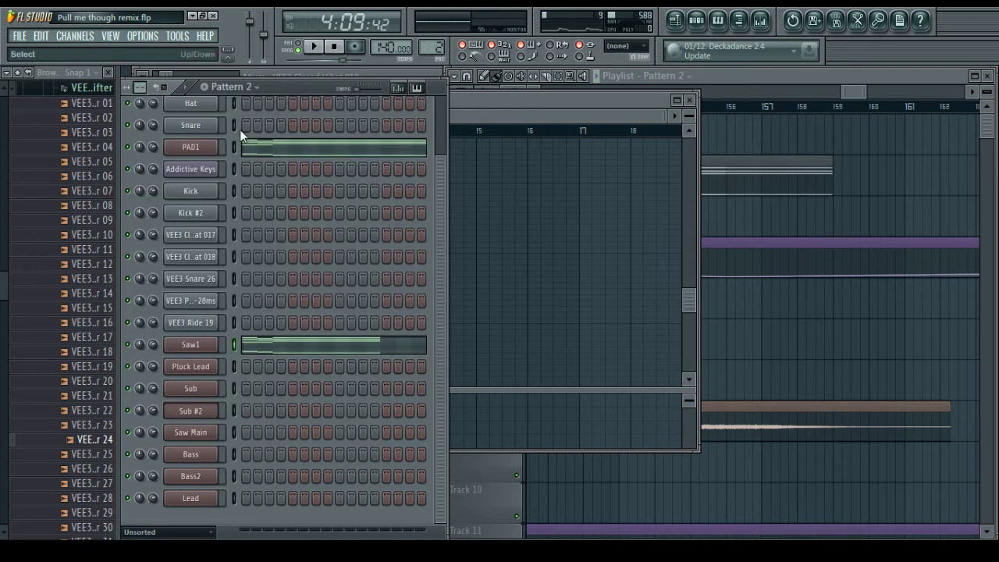
{"action": "right_click", "coordinate": [191, 148]}
{"action": "mouse_move", "coordinate": [240, 219]}
{"action": "left_click", "coordinate": [330, 235]}
{"action": "right_click", "coordinate": [218, 336]}
{"action": "mouse_move", "coordinate": [258, 411]}
{"action": "left_click", "coordinate": [324, 439]}
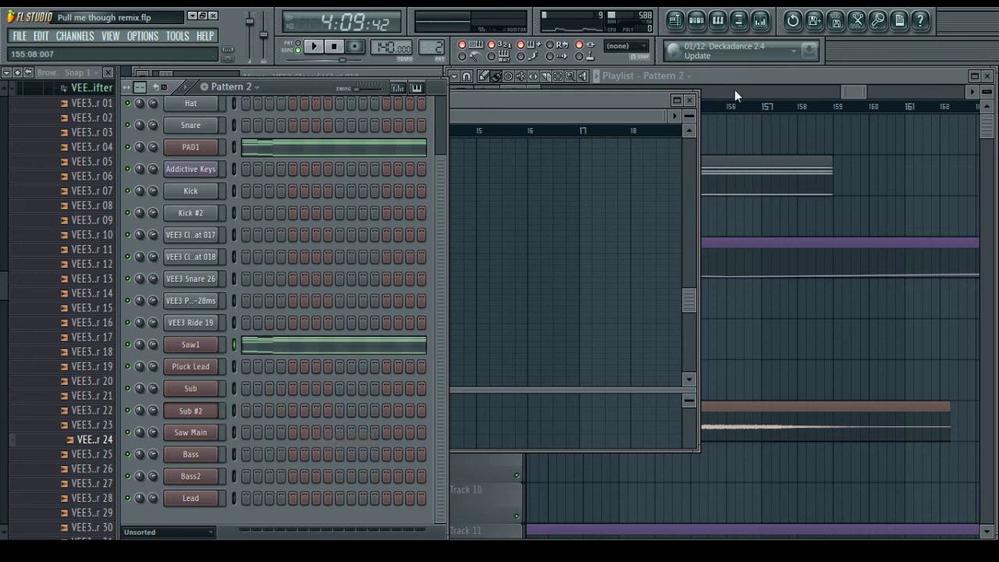
{"action": "left_click", "coordinate": [695, 100]}
{"action": "left_click", "coordinate": [693, 100]}
Load Fruity Balance into master slot 8 and create an automation clip for its volume
{"action": "key", "text": "F9"}
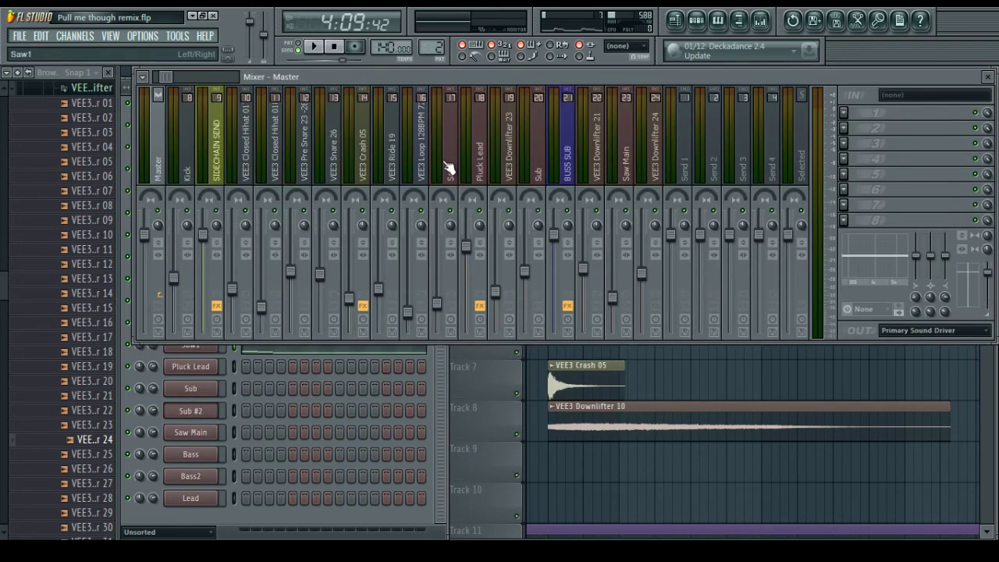
{"action": "left_click", "coordinate": [845, 221]}
{"action": "left_click", "coordinate": [689, 224]}
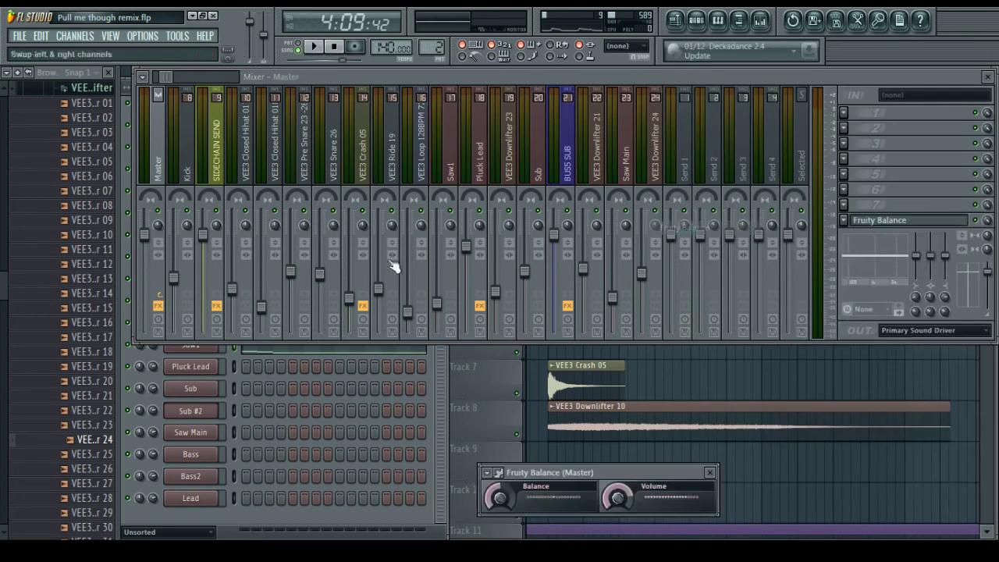
{"action": "right_click", "coordinate": [613, 499]}
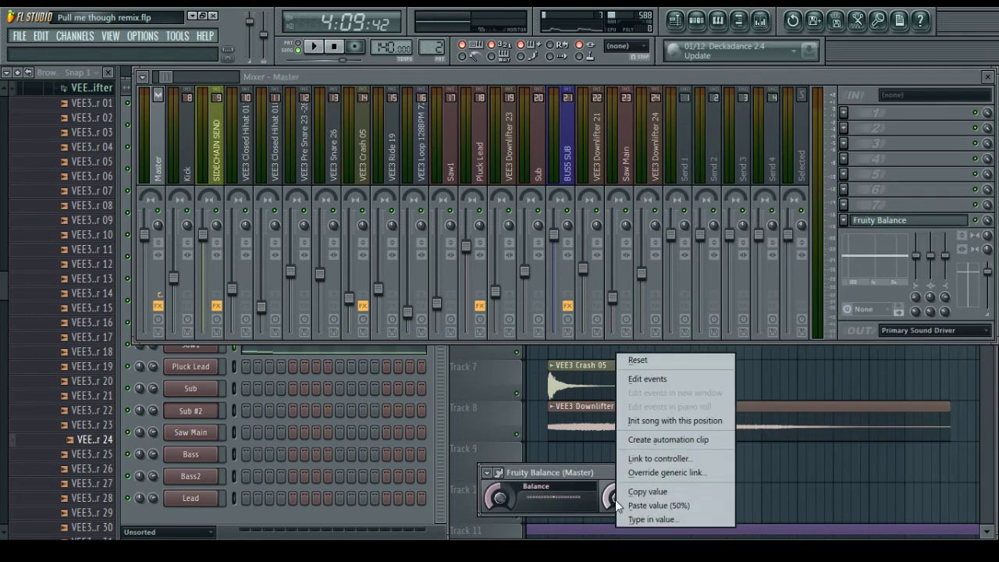
{"action": "left_click", "coordinate": [652, 438]}
{"action": "left_click", "coordinate": [709, 472]}
Copy the value of the volume envelope's end point
{"action": "key", "text": "F5"}
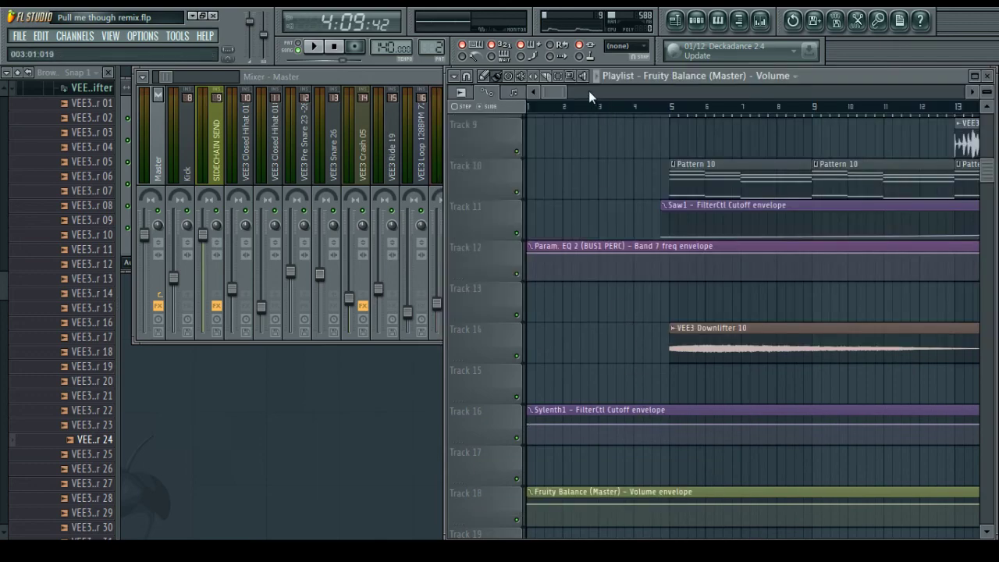
{"action": "left_click_drag", "start_coordinate": [563, 91], "coordinate": [925, 115]}
{"action": "right_click", "coordinate": [670, 506]}
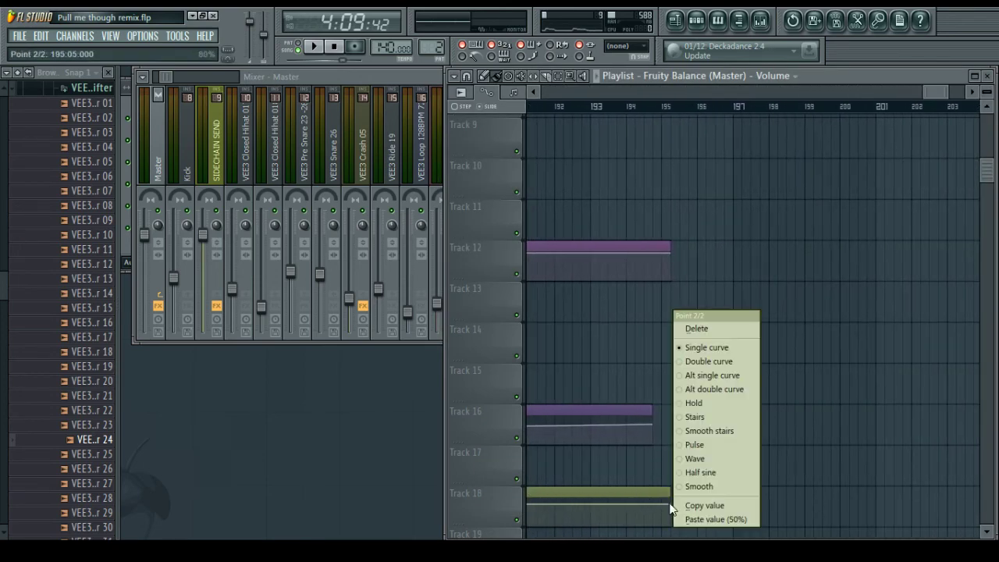
{"action": "left_click", "coordinate": [709, 334]}
{"action": "key", "text": "ctrl+z"}
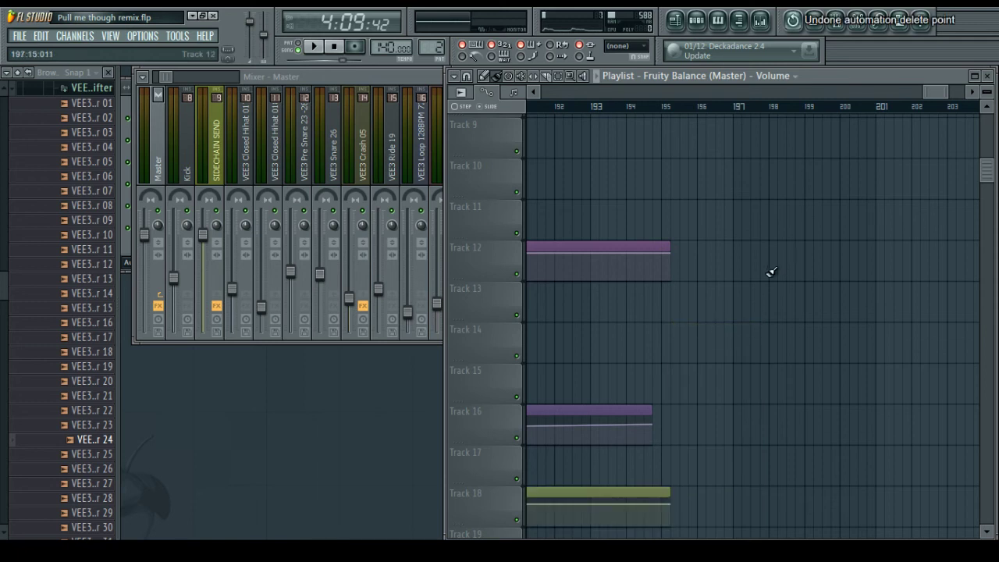
{"action": "right_click", "coordinate": [671, 504]}
{"action": "left_click", "coordinate": [705, 504]}
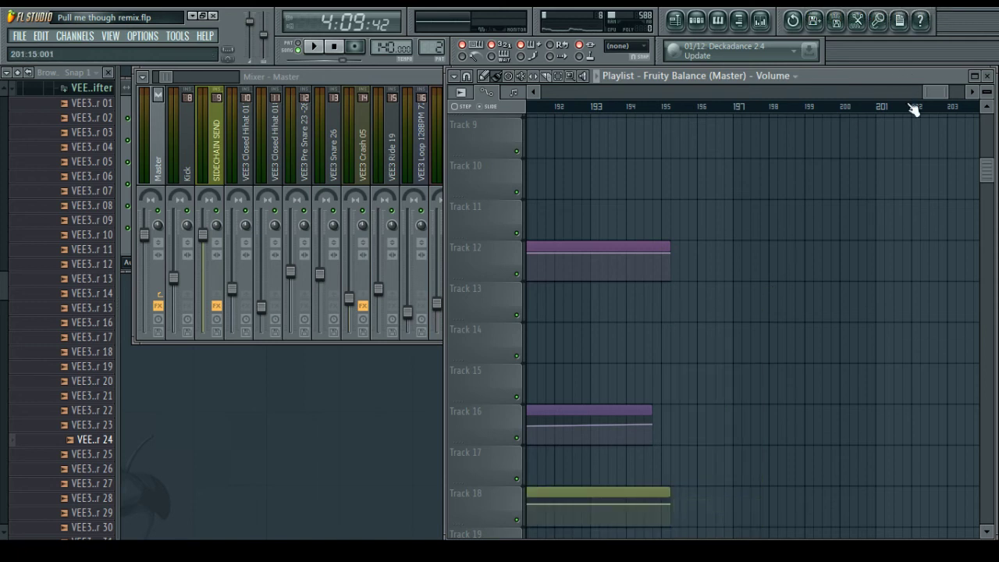
Paste the copied value onto a Track 18 envelope point
{"action": "scroll", "coordinate": [917, 105], "scroll_direction": "down", "scroll_amount": 2}
{"action": "left_click_drag", "start_coordinate": [922, 96], "coordinate": [837, 94]}
{"action": "scroll", "coordinate": [697, 191], "scroll_direction": "up", "scroll_amount": 4}
{"action": "scroll", "coordinate": [872, 186], "scroll_direction": "down", "scroll_amount": 3}
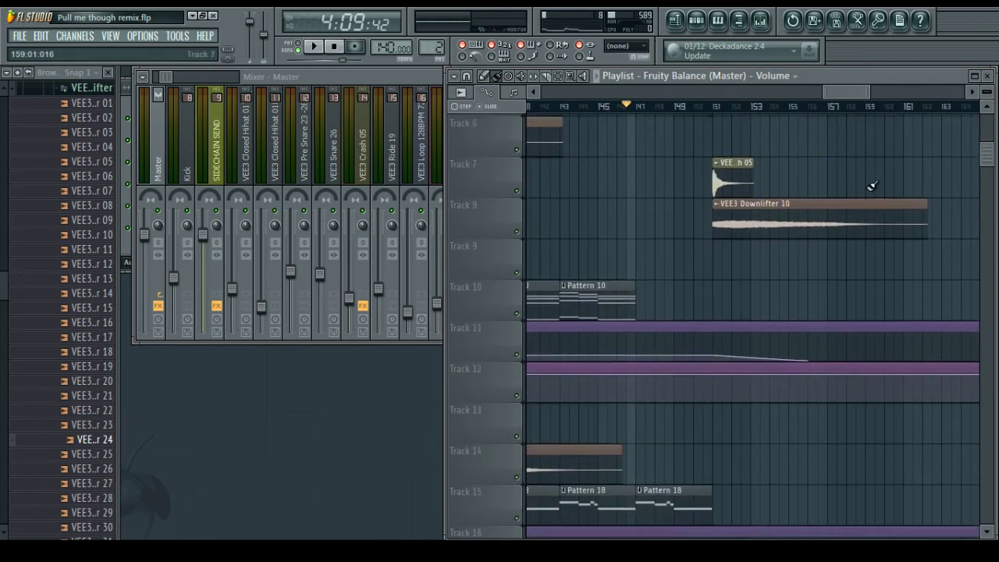
{"action": "scroll", "coordinate": [872, 186], "scroll_direction": "down", "scroll_amount": 6}
{"action": "right_click", "coordinate": [869, 212]}
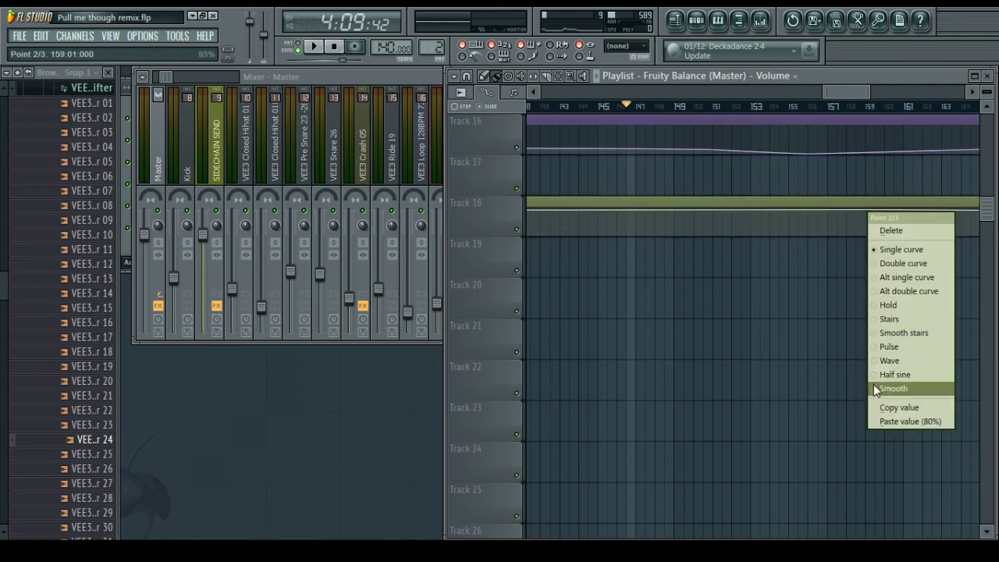
{"action": "left_click", "coordinate": [881, 421]}
Paste the 80% value onto another point and lower the third point so volume slopes down
{"action": "scroll", "coordinate": [765, 217], "scroll_direction": "up", "scroll_amount": 8}
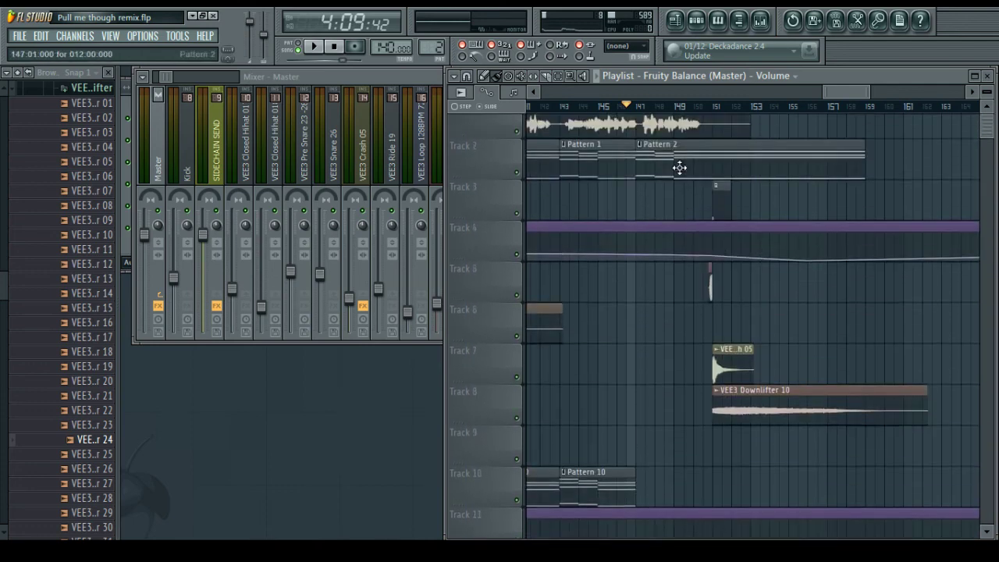
{"action": "scroll", "coordinate": [704, 196], "scroll_direction": "down", "scroll_amount": 7}
{"action": "scroll", "coordinate": [731, 328], "scroll_direction": "up", "scroll_amount": 3}
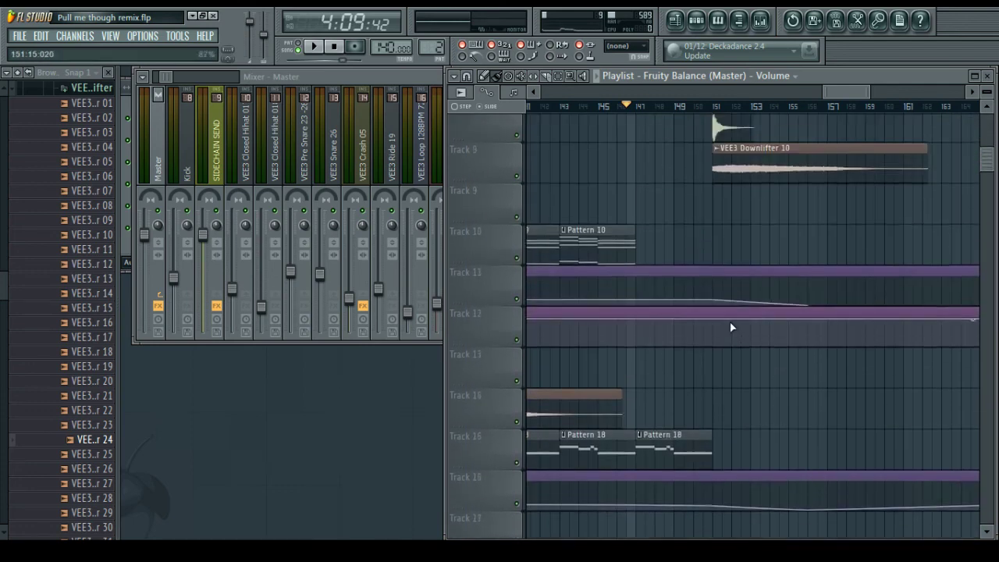
{"action": "scroll", "coordinate": [733, 320], "scroll_direction": "down", "scroll_amount": 4}
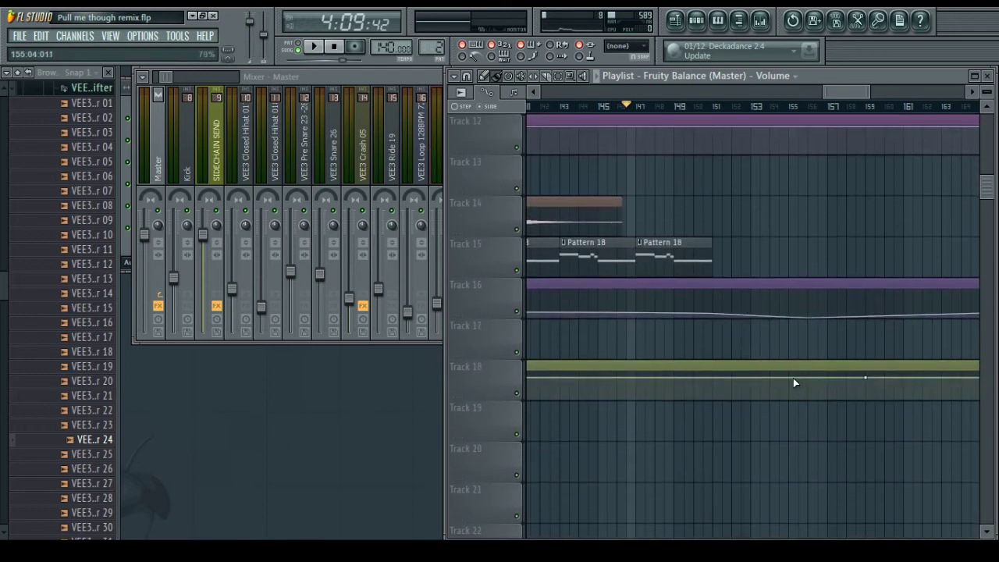
{"action": "right_click", "coordinate": [795, 378]}
{"action": "left_click", "coordinate": [815, 519]}
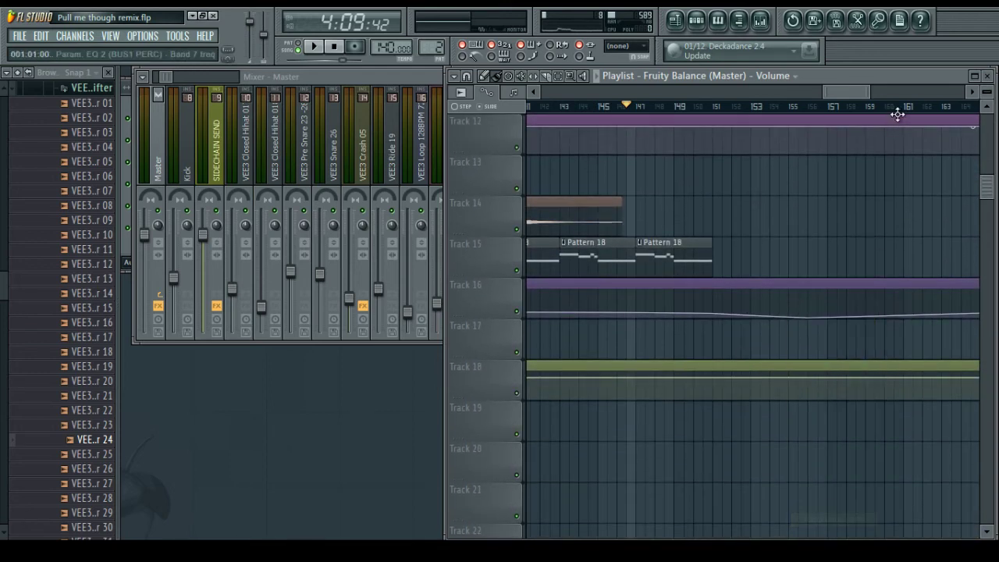
{"action": "scroll", "coordinate": [899, 106], "scroll_direction": "up", "scroll_amount": 3}
{"action": "left_click_drag", "start_coordinate": [835, 379], "coordinate": [833, 400]}
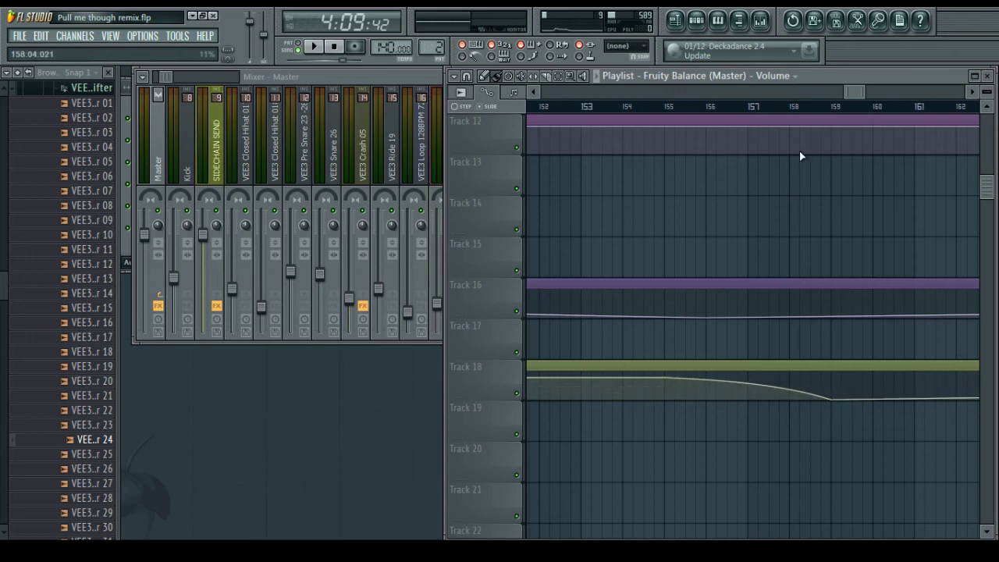
{"action": "scroll", "coordinate": [818, 216], "scroll_direction": "up", "scroll_amount": 5}
{"action": "scroll", "coordinate": [866, 91], "scroll_direction": "down", "scroll_amount": 6}
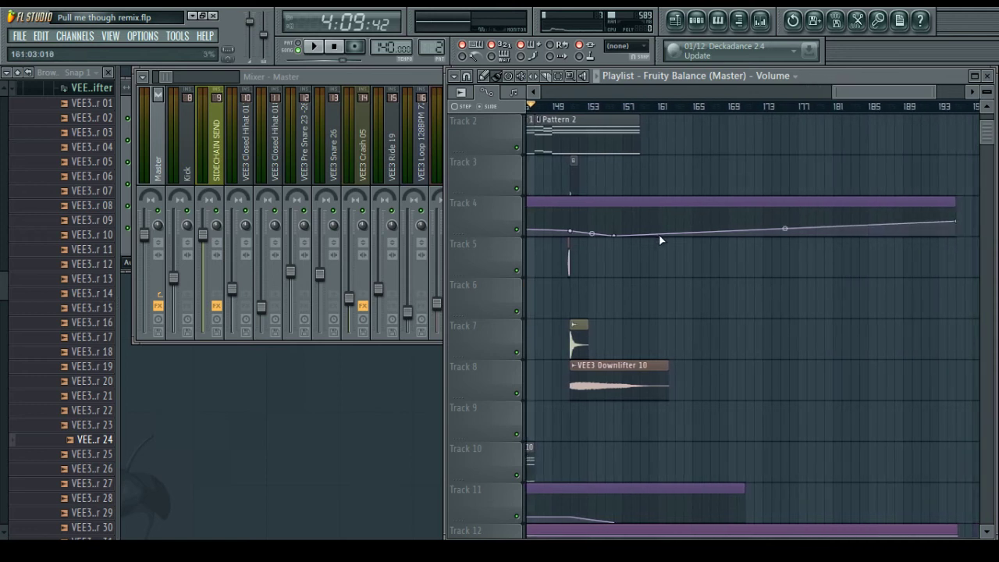
Shorten the automation clips on Tracks 4, 11 and 12 toward bar 159
{"action": "scroll", "coordinate": [660, 240], "scroll_direction": "down", "scroll_amount": 2}
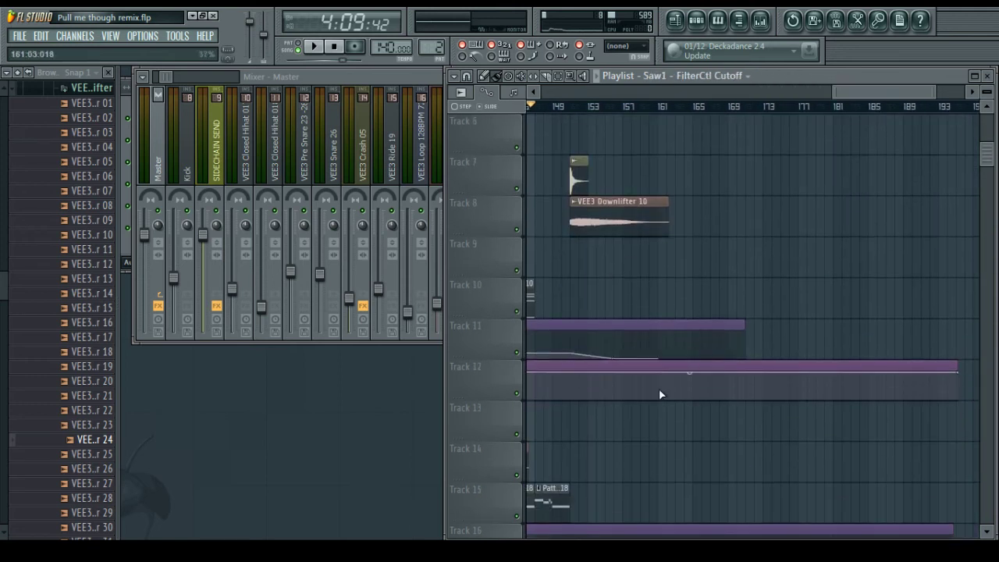
{"action": "scroll", "coordinate": [688, 459], "scroll_direction": "down", "scroll_amount": 3}
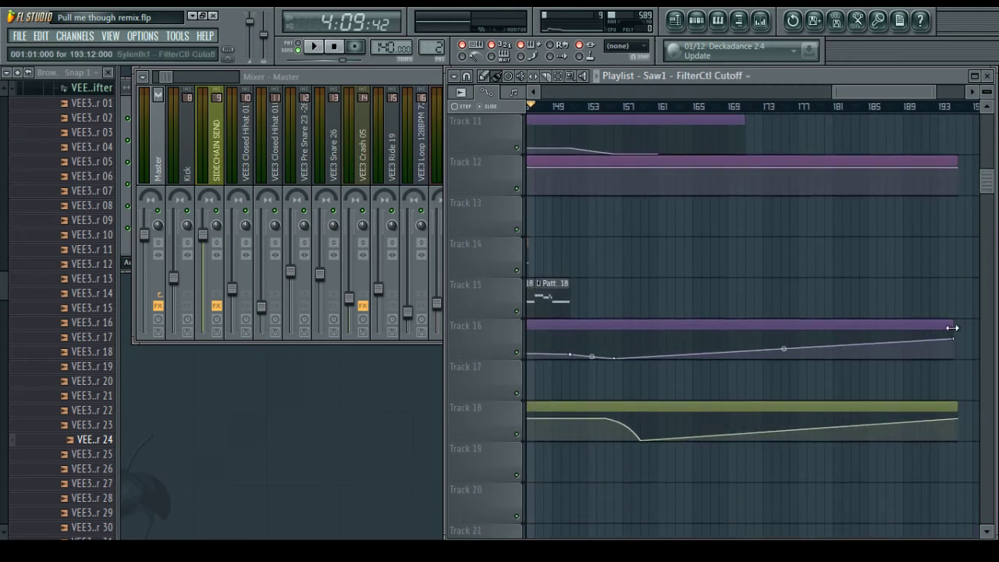
{"action": "scroll", "coordinate": [975, 443], "scroll_direction": "up", "scroll_amount": 5}
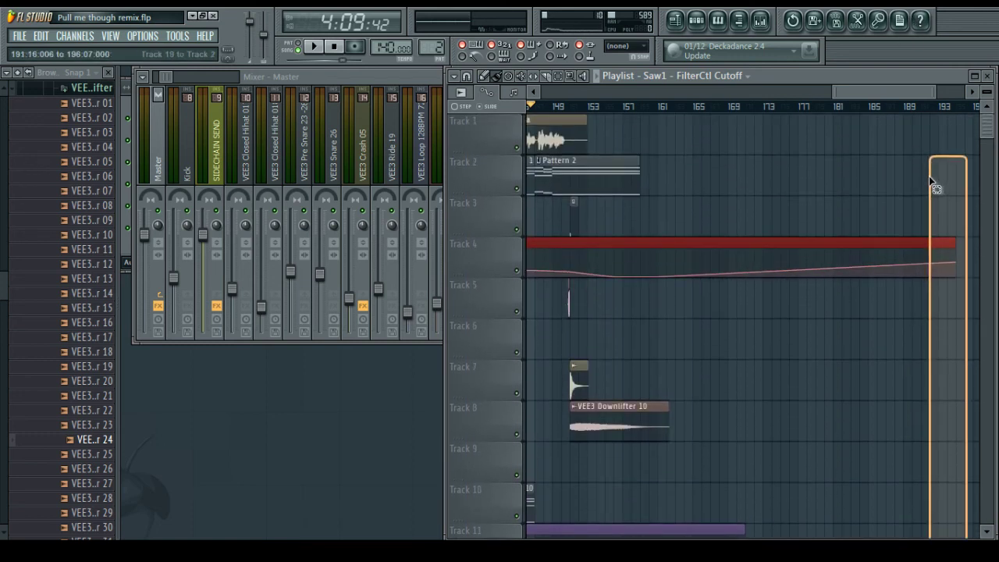
{"action": "left_click_drag", "start_coordinate": [957, 244], "coordinate": [703, 243]}
{"action": "scroll", "coordinate": [777, 249], "scroll_direction": "down", "scroll_amount": 5}
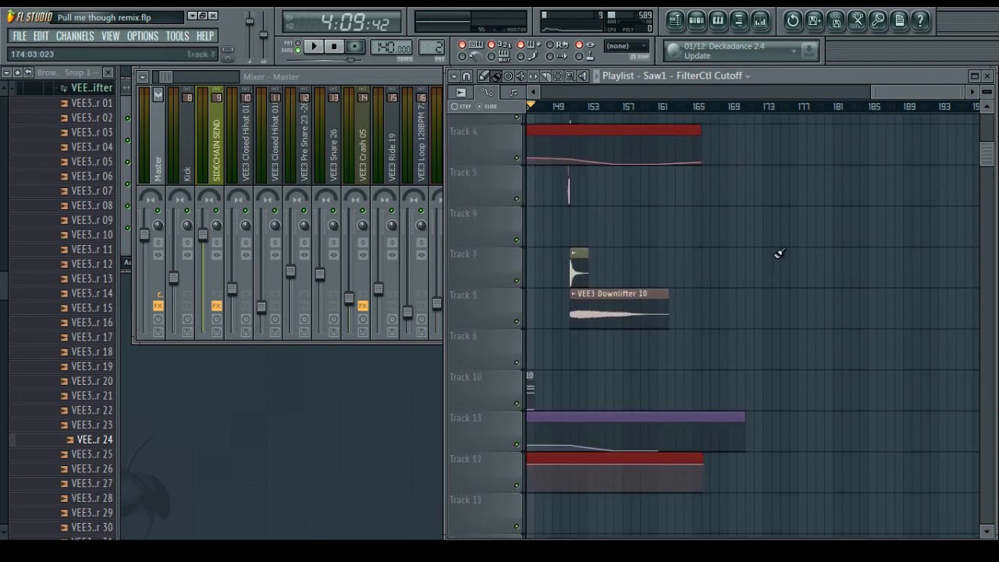
{"action": "left_click_drag", "start_coordinate": [745, 162], "coordinate": [674, 161]}
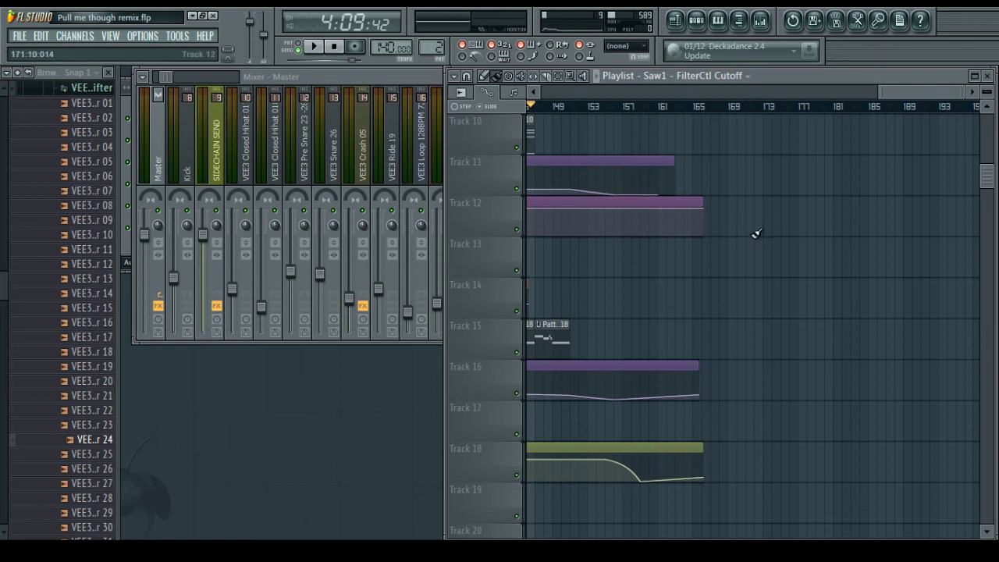
{"action": "left_click_drag", "start_coordinate": [699, 197], "coordinate": [669, 197]}
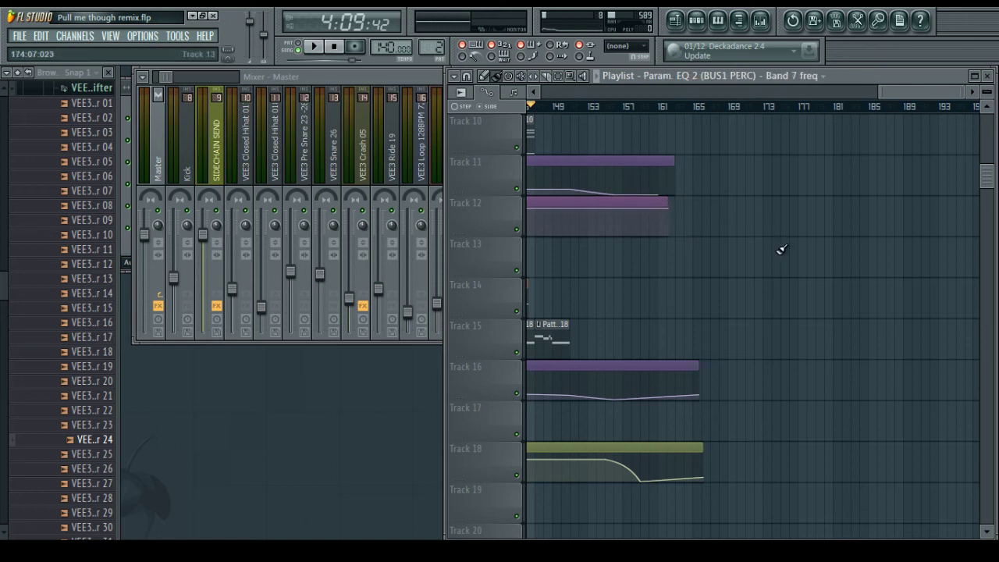
Trim the Track 18 master volume clip and pull Track 12's clip back a little further
{"action": "scroll", "coordinate": [780, 241], "scroll_direction": "down", "scroll_amount": 3}
{"action": "left_click", "coordinate": [691, 326]}
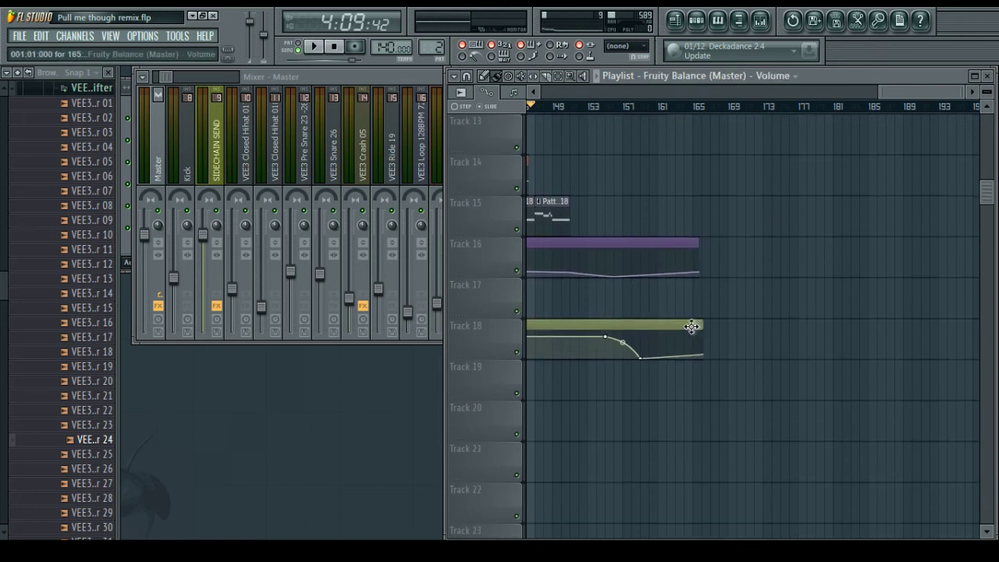
{"action": "left_click_drag", "start_coordinate": [702, 326], "coordinate": [676, 326]}
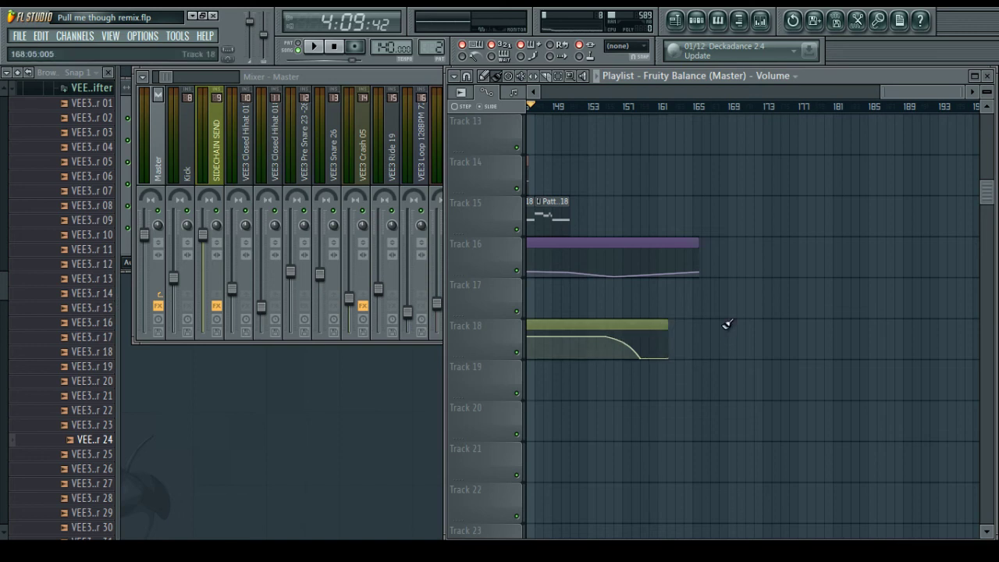
{"action": "left_click_drag", "start_coordinate": [698, 243], "coordinate": [664, 243]}
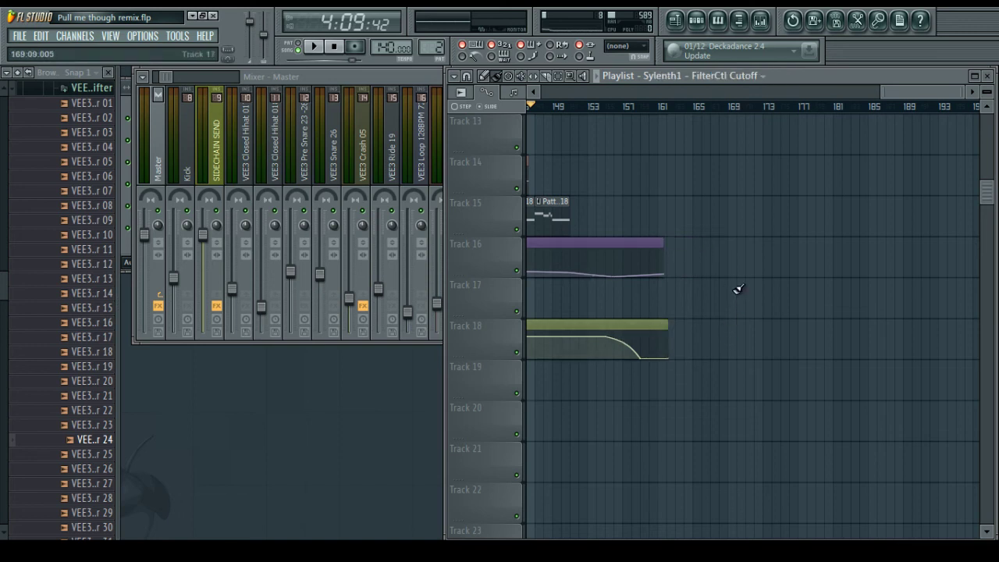
{"action": "scroll", "coordinate": [736, 290], "scroll_direction": "up", "scroll_amount": 7}
{"action": "left_click_drag", "start_coordinate": [665, 363], "coordinate": [650, 364]}
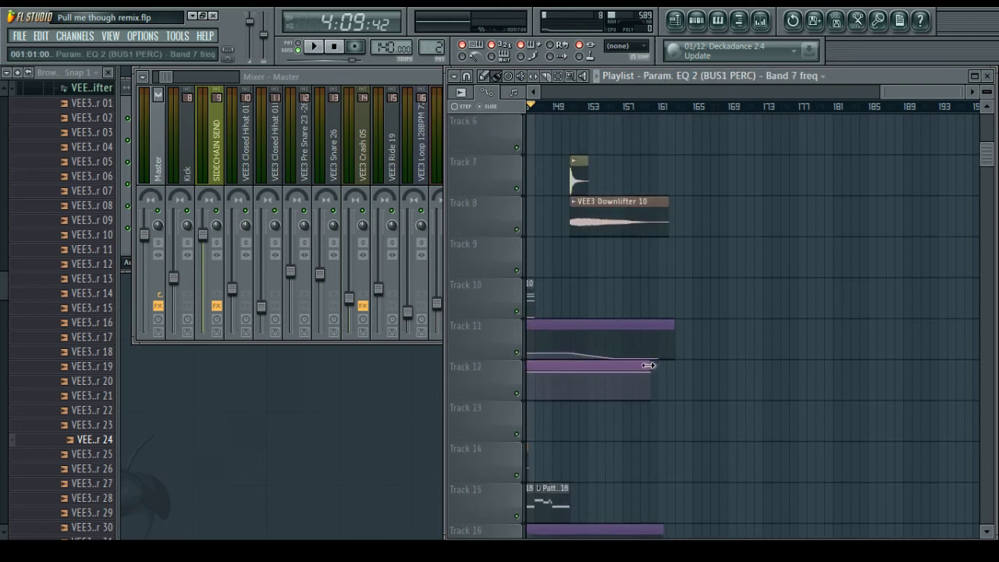
{"action": "left_click", "coordinate": [673, 322]}
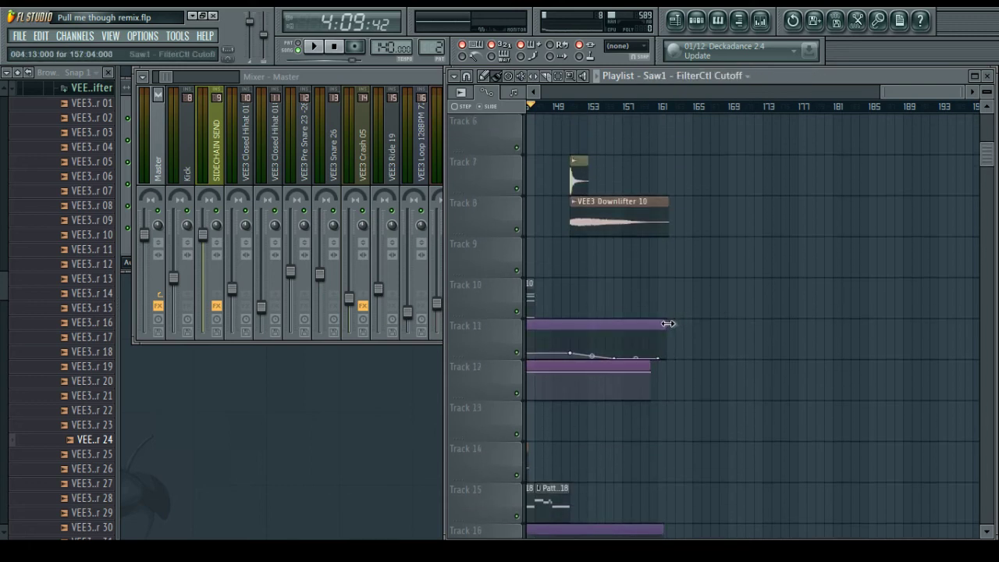
Play the arrangement to check the trimmed clip ends, then stop
{"action": "key", "text": "space"}
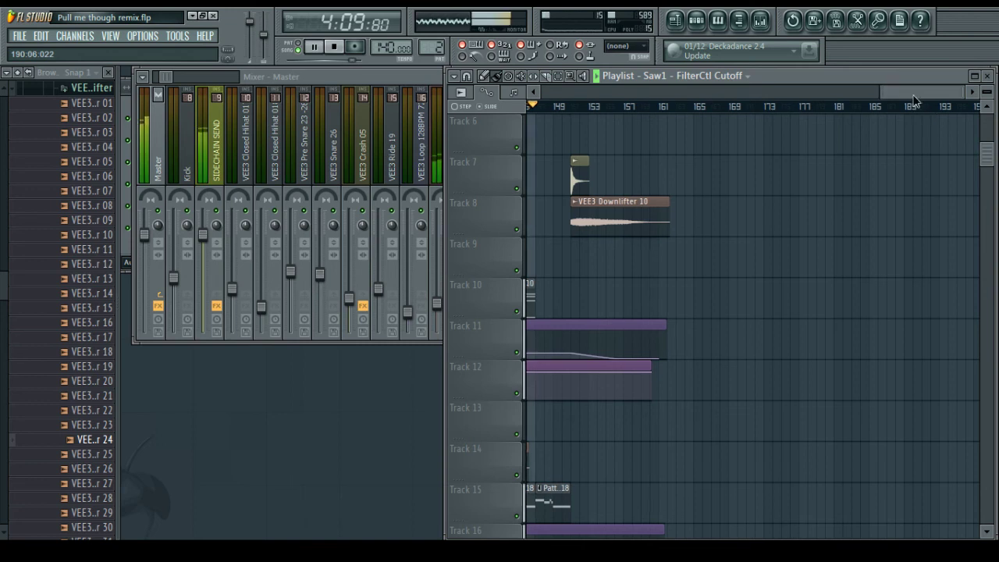
{"action": "scroll", "coordinate": [893, 196], "scroll_direction": "up", "scroll_amount": 5}
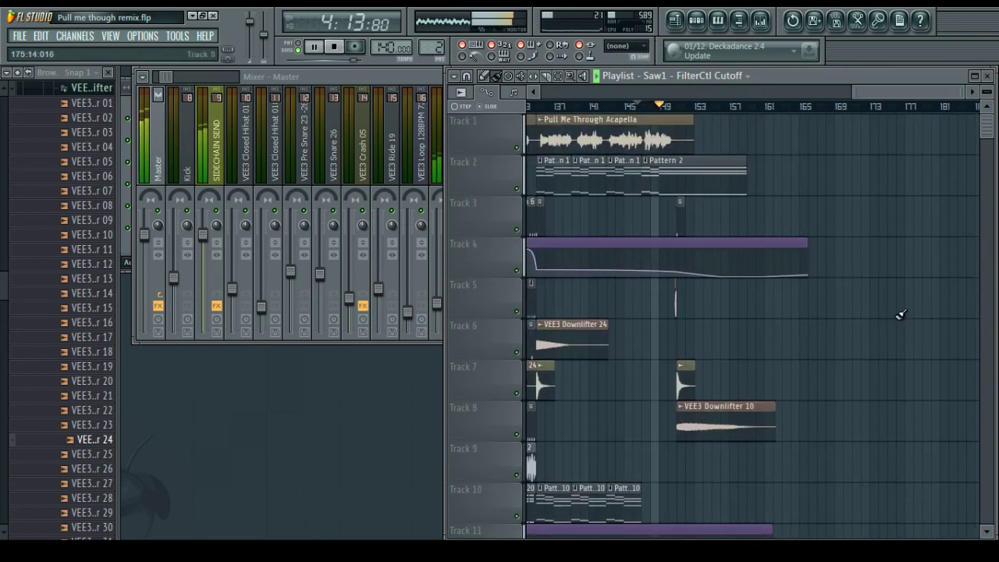
{"action": "scroll", "coordinate": [741, 135], "scroll_direction": "up", "scroll_amount": 3}
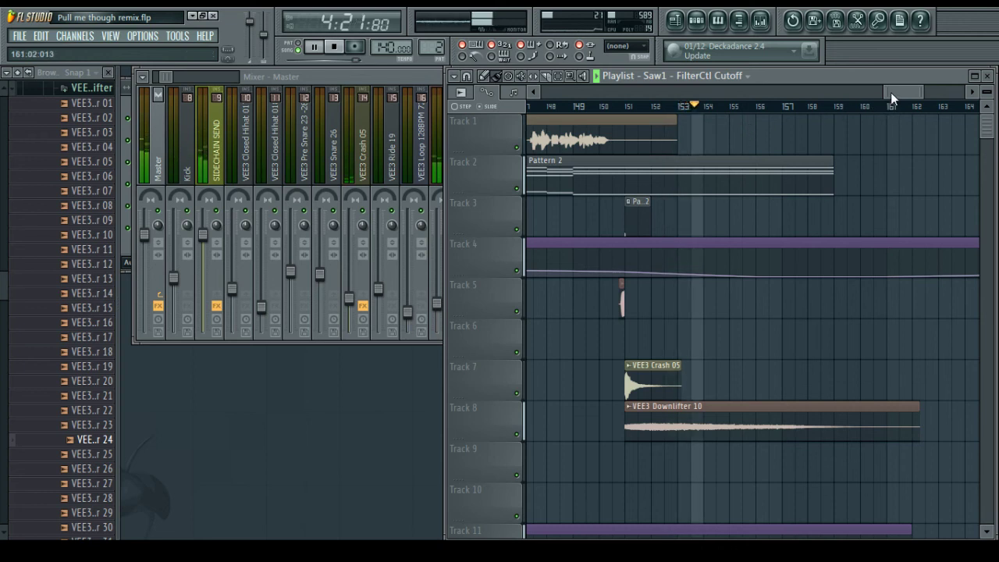
{"action": "scroll", "coordinate": [854, 163], "scroll_direction": "down", "scroll_amount": 1}
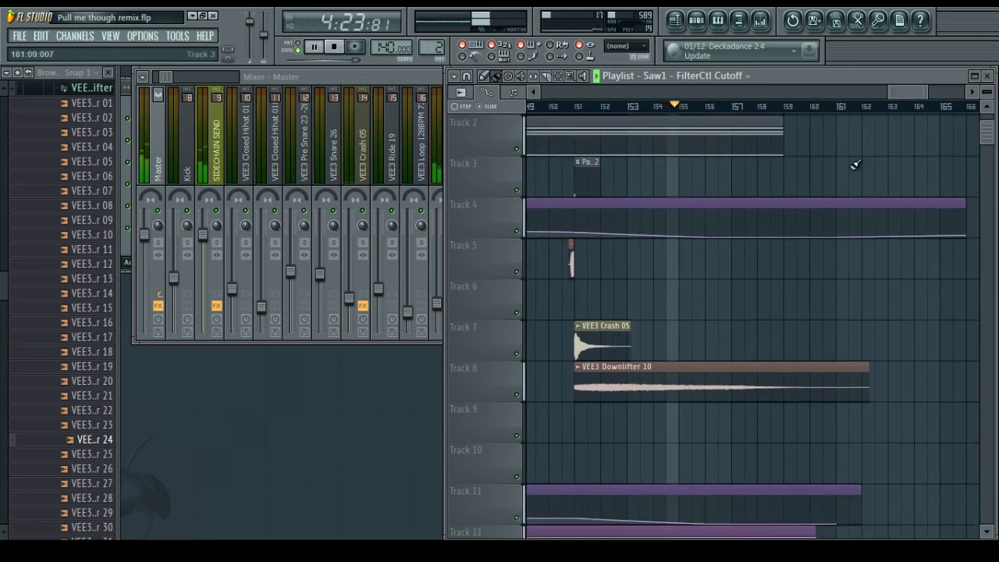
{"action": "scroll", "coordinate": [827, 242], "scroll_direction": "up", "scroll_amount": 1}
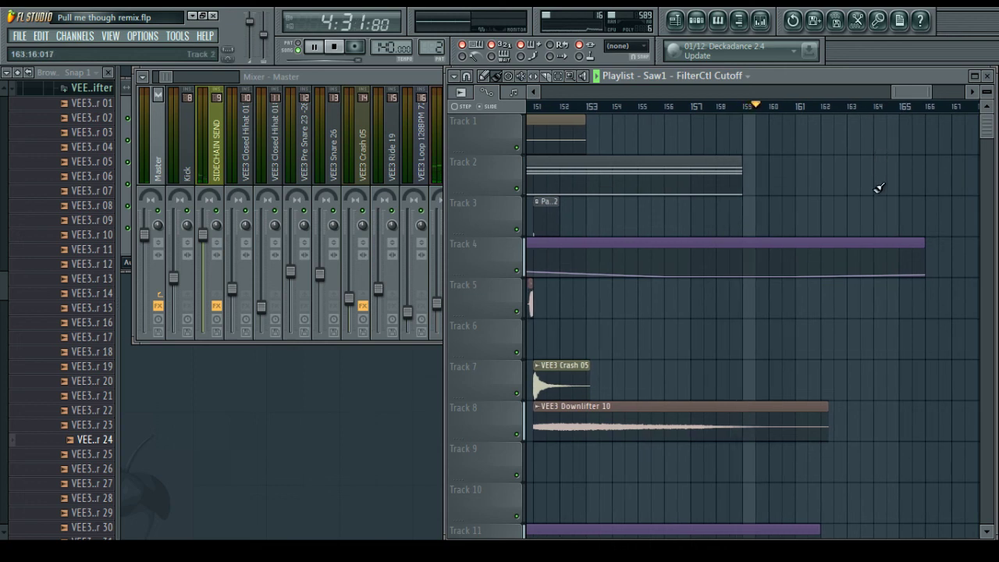
{"action": "key", "text": "space"}
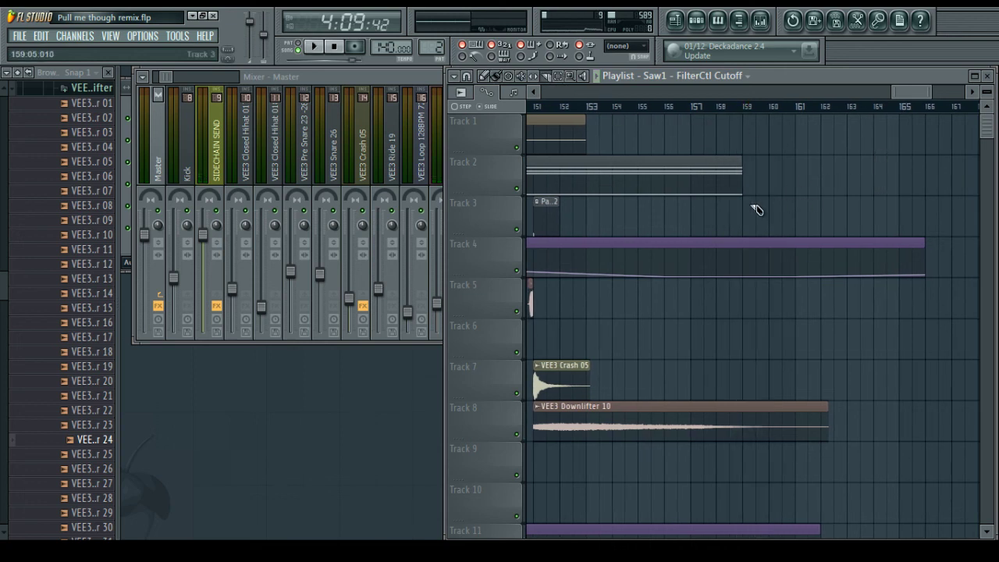
Slice Tracks 16 and 18 at bar 159 and delete the Downlifter 10 and Saw1 tails
{"action": "scroll", "coordinate": [763, 279], "scroll_direction": "down", "scroll_amount": 12}
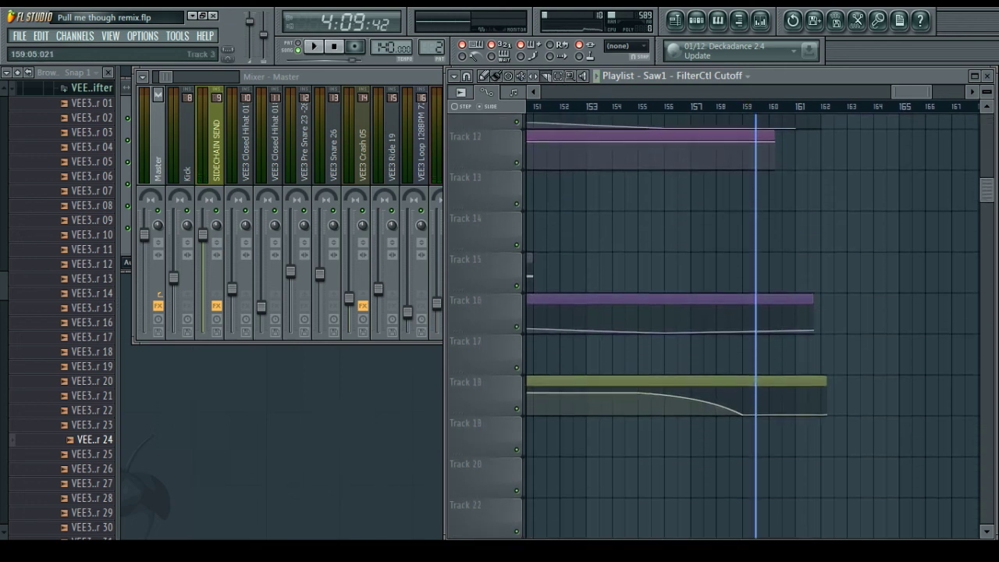
{"action": "left_click_drag", "start_coordinate": [761, 445], "coordinate": [761, 446]}
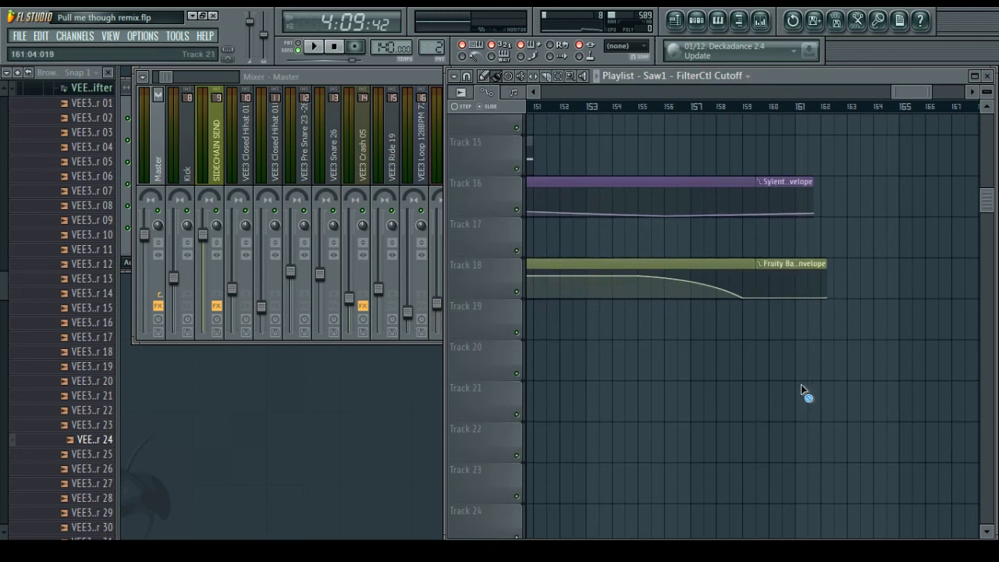
{"action": "scroll", "coordinate": [809, 305], "scroll_direction": "up", "scroll_amount": 8}
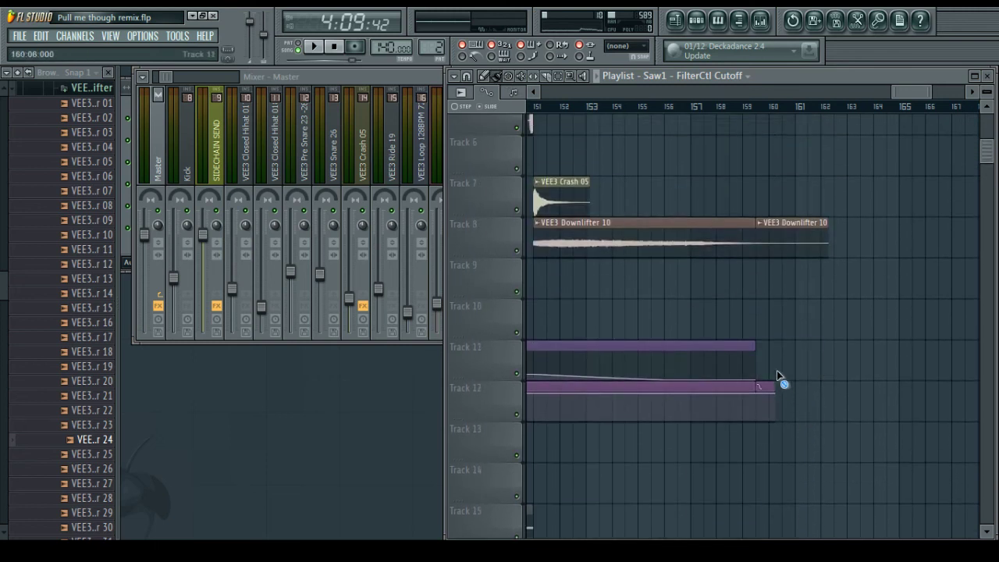
{"action": "scroll", "coordinate": [796, 425], "scroll_direction": "up", "scroll_amount": 3}
{"action": "right_click", "coordinate": [814, 351]}
{"action": "right_click", "coordinate": [826, 187]}
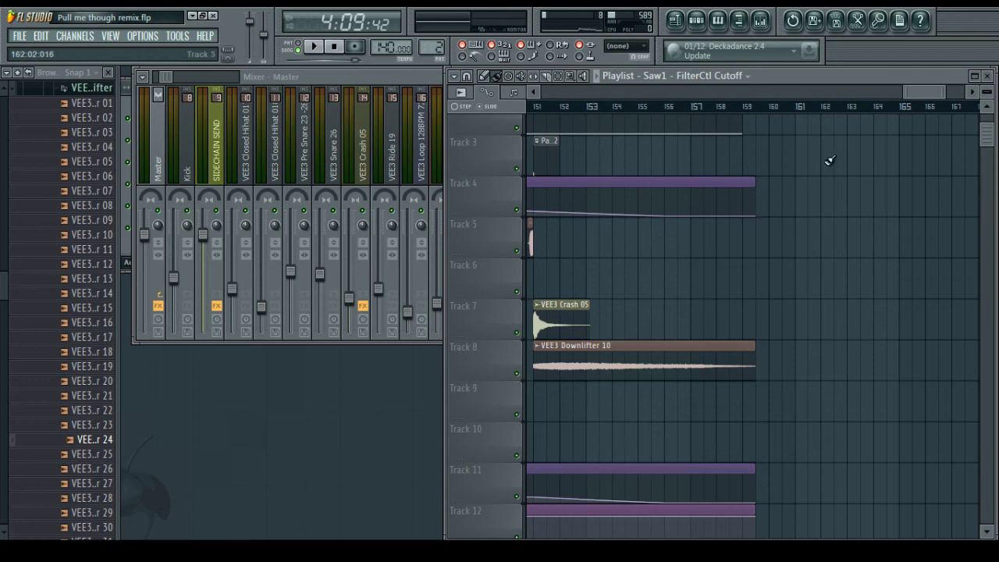
{"action": "scroll", "coordinate": [838, 203], "scroll_direction": "up", "scroll_amount": 2}
{"action": "left_click_drag", "start_coordinate": [931, 89], "coordinate": [548, 101]}
{"action": "scroll", "coordinate": [623, 110], "scroll_direction": "up", "scroll_amount": 6}
Play the song from bar 5 and show all channels in the Pattern 2 step sequencer
{"action": "left_click", "coordinate": [647, 110]}
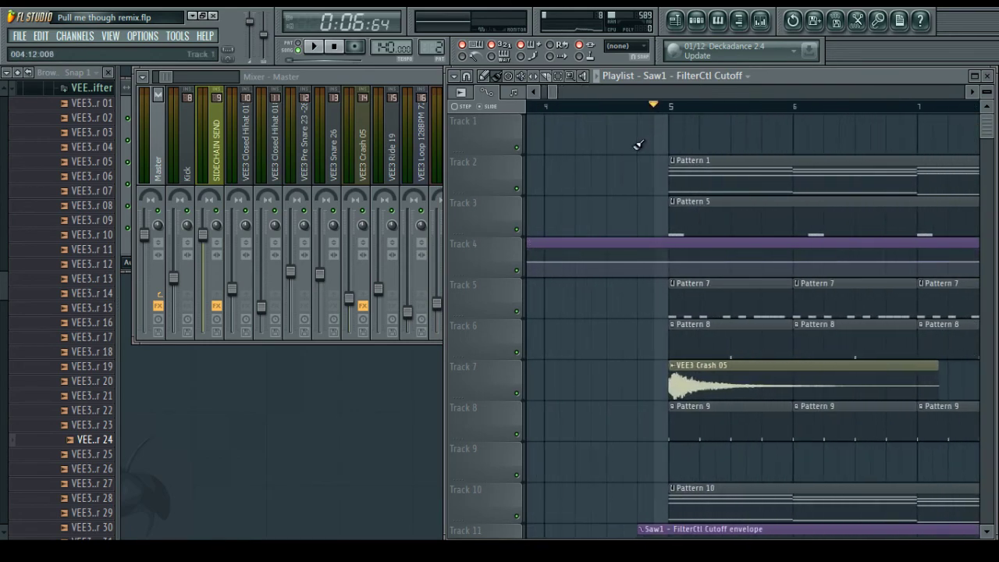
{"action": "scroll", "coordinate": [637, 113], "scroll_direction": "down", "scroll_amount": 6}
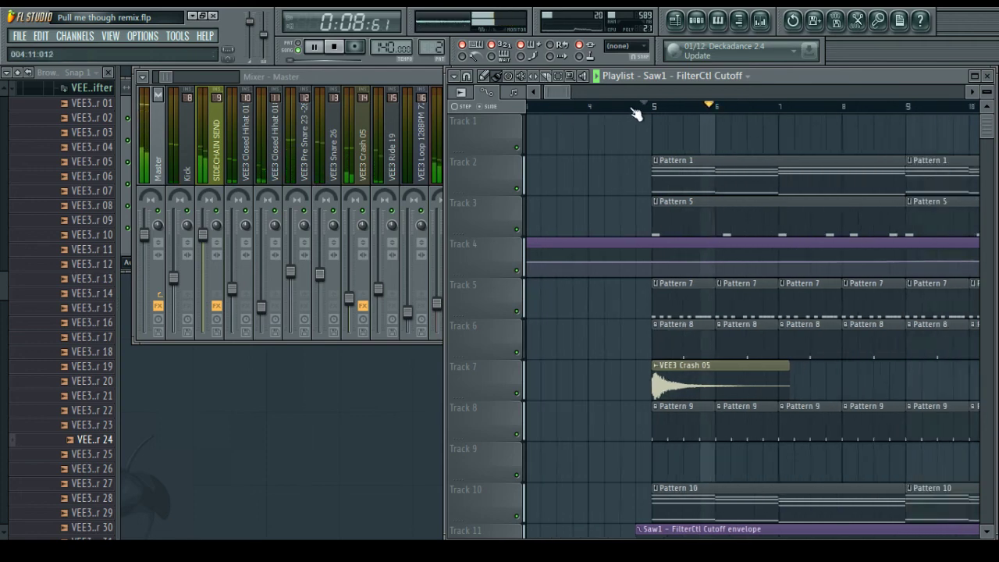
{"action": "scroll", "coordinate": [597, 107], "scroll_direction": "up", "scroll_amount": 5}
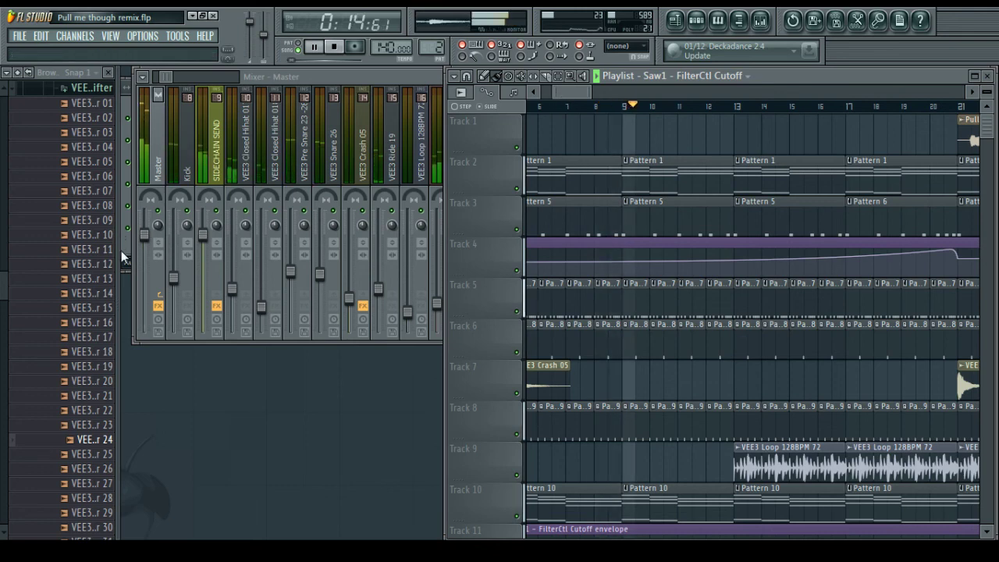
{"action": "left_click", "coordinate": [123, 261]}
{"action": "left_click", "coordinate": [129, 263]}
{"action": "left_click", "coordinate": [137, 328]}
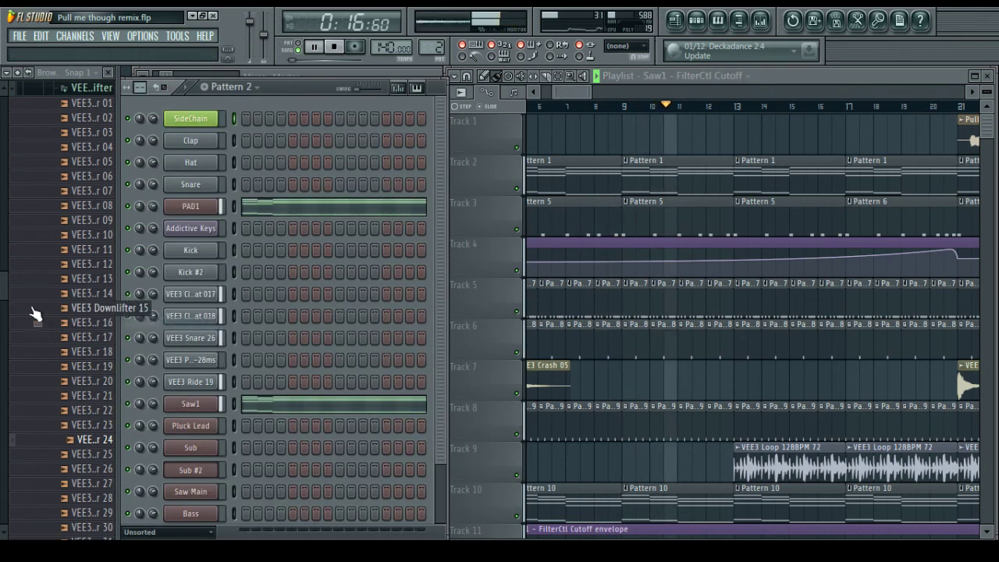
{"action": "scroll", "coordinate": [46, 312], "scroll_direction": "up", "scroll_amount": 5}
Collapse VEE3 Effects, expand the VEE3 Snares folder and preview VEE3 Snare 13
{"action": "left_click", "coordinate": [67, 218]}
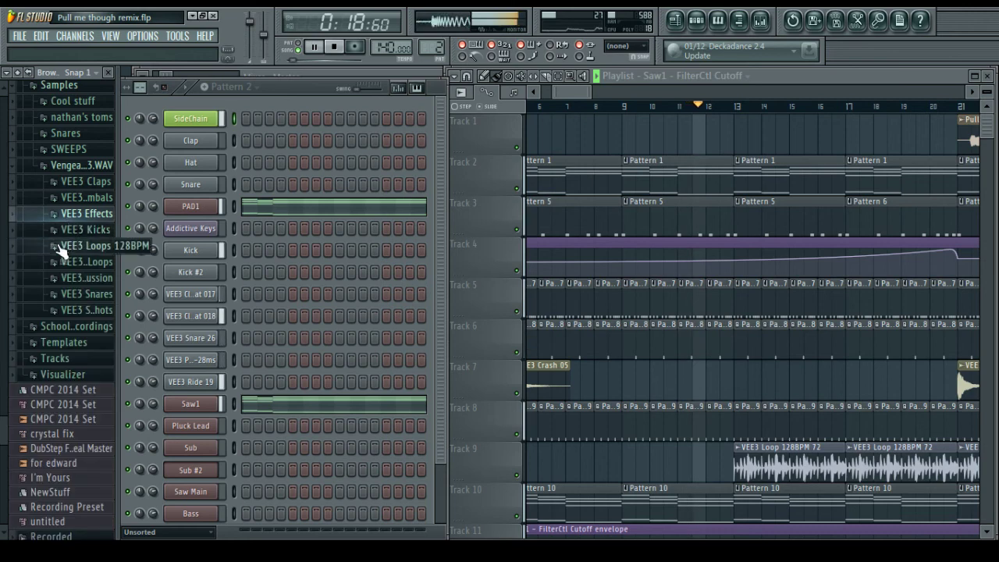
{"action": "left_click", "coordinate": [74, 293]}
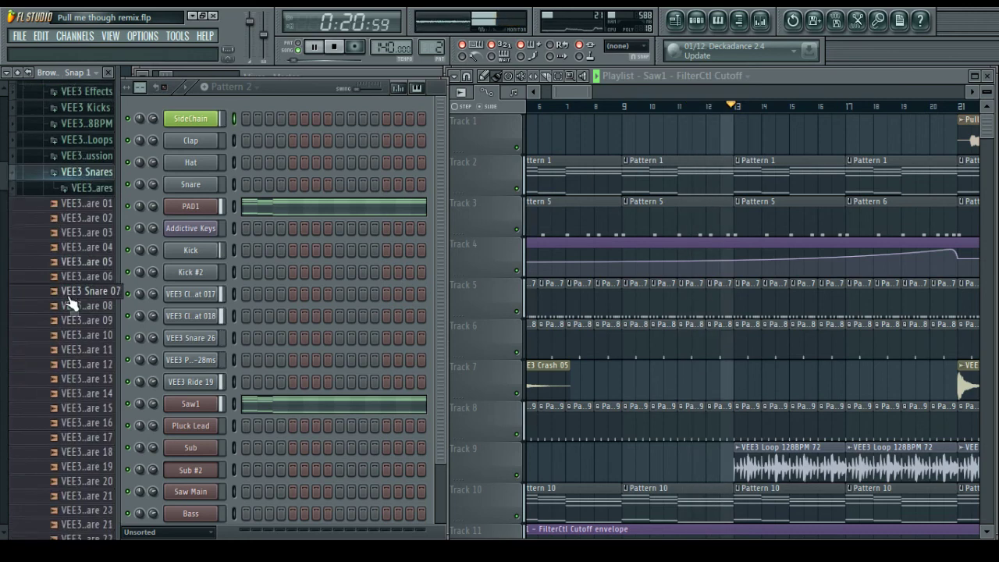
{"action": "left_click", "coordinate": [79, 297]}
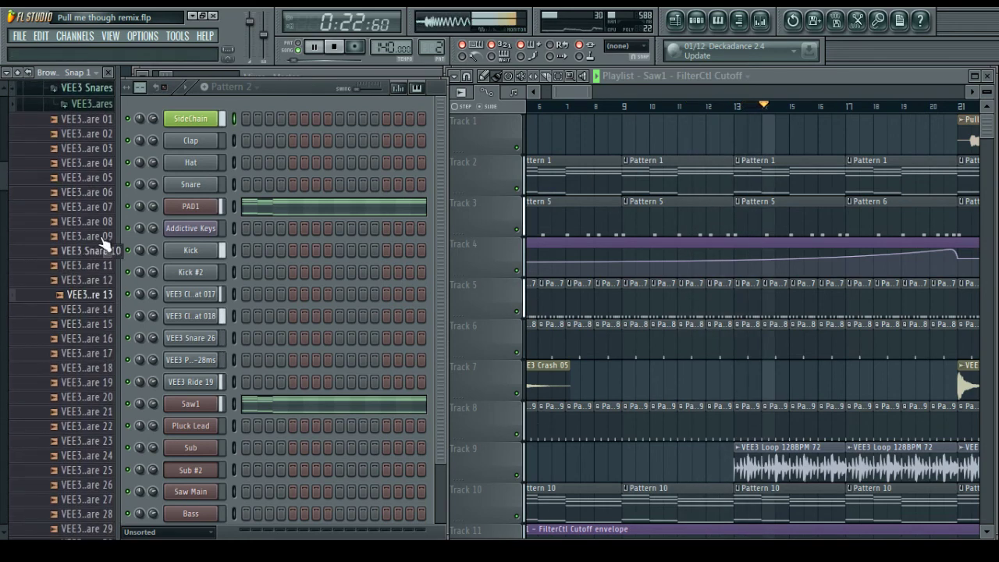
{"action": "key", "text": "space"}
Preview the snare samples from the twenties through VEE3 Snare 58, including 27, 28, 38 and 49
{"action": "left_click", "coordinate": [94, 326]}
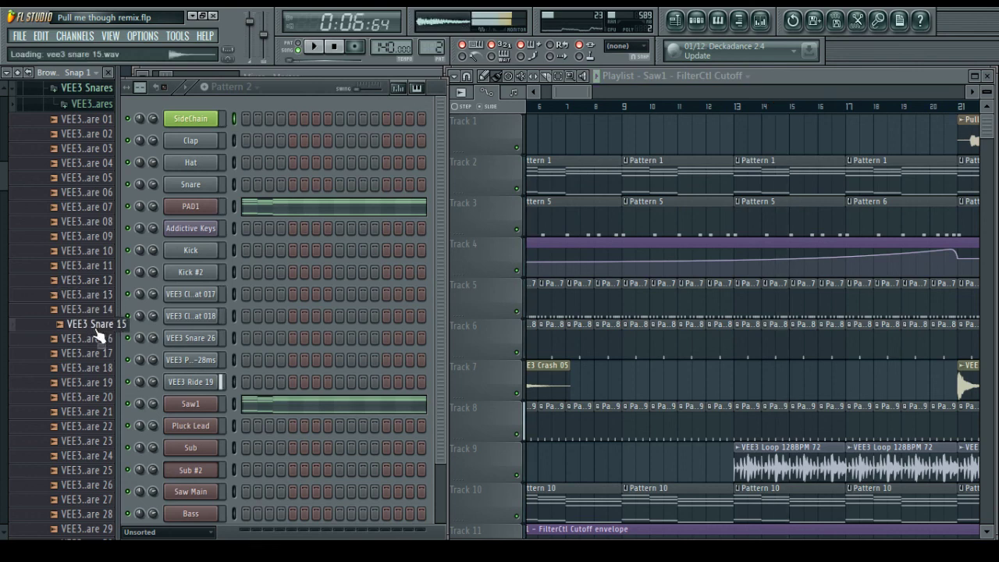
{"action": "left_click", "coordinate": [92, 338]}
{"action": "scroll", "coordinate": [89, 390], "scroll_direction": "down", "scroll_amount": 2}
{"action": "left_click", "coordinate": [88, 368]}
{"action": "scroll", "coordinate": [88, 373], "scroll_direction": "down", "scroll_amount": 1}
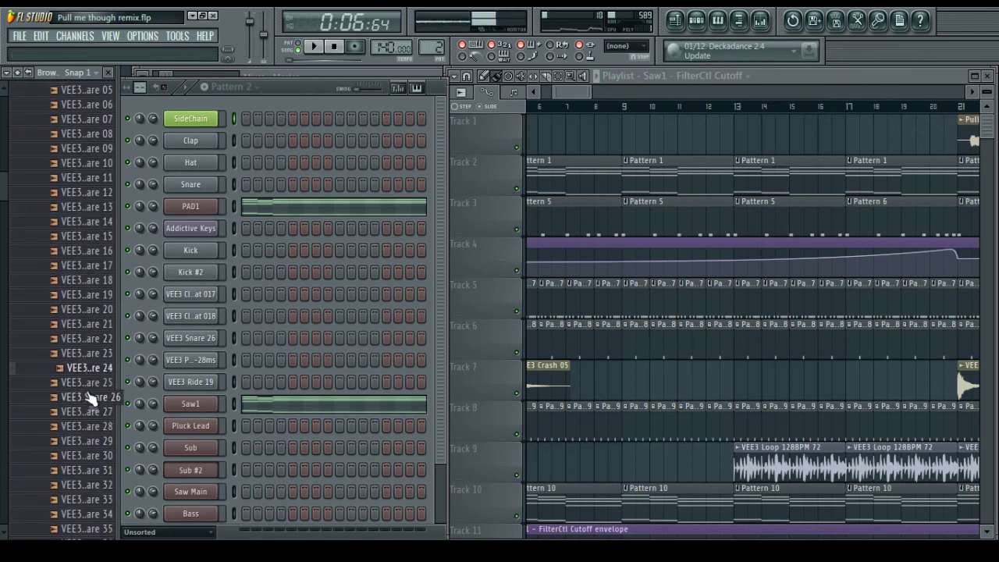
{"action": "left_click", "coordinate": [89, 414]}
{"action": "left_click", "coordinate": [89, 427]}
{"action": "scroll", "coordinate": [90, 414], "scroll_direction": "down", "scroll_amount": 4}
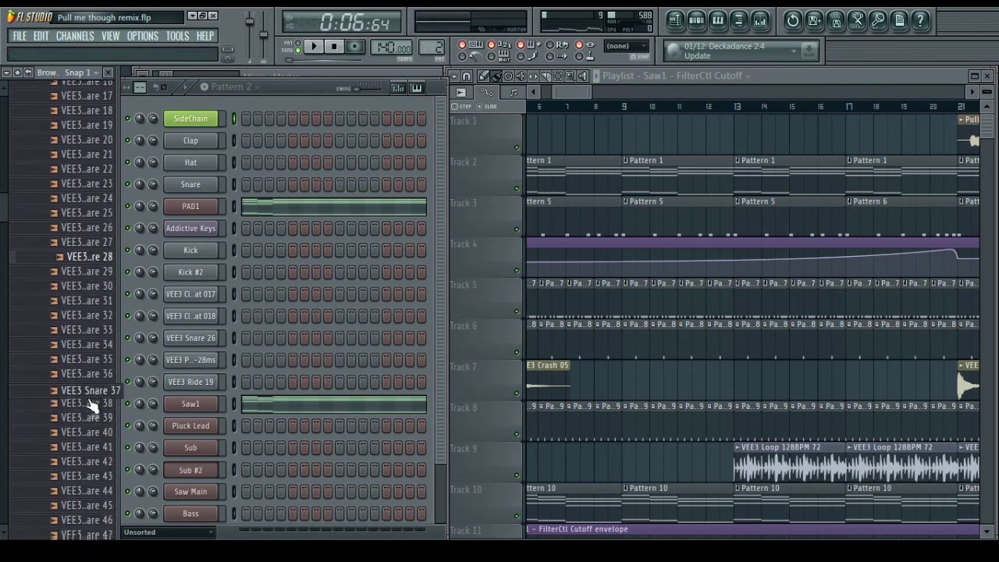
{"action": "left_click", "coordinate": [90, 402]}
{"action": "scroll", "coordinate": [93, 402], "scroll_direction": "down", "scroll_amount": 3}
{"action": "scroll", "coordinate": [92, 401], "scroll_direction": "down", "scroll_amount": 1}
{"action": "left_click", "coordinate": [91, 401]}
{"action": "scroll", "coordinate": [91, 398], "scroll_direction": "down", "scroll_amount": 3}
{"action": "left_click", "coordinate": [91, 362]}
{"action": "left_click", "coordinate": [91, 386]}
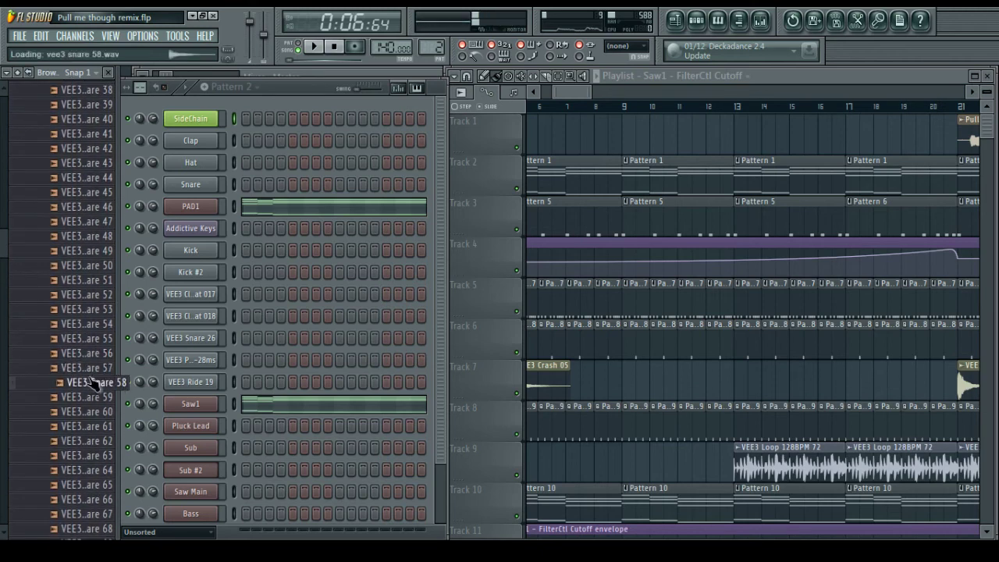
Preview the snares from the sixties through VEE3 Snare 84, then open VEE3 Snare 26's channel settings
{"action": "scroll", "coordinate": [90, 378], "scroll_direction": "down", "scroll_amount": 3}
{"action": "left_click", "coordinate": [90, 375]}
{"action": "scroll", "coordinate": [91, 379], "scroll_direction": "down", "scroll_amount": 2}
{"action": "left_click", "coordinate": [91, 382]}
{"action": "left_click", "coordinate": [92, 411]}
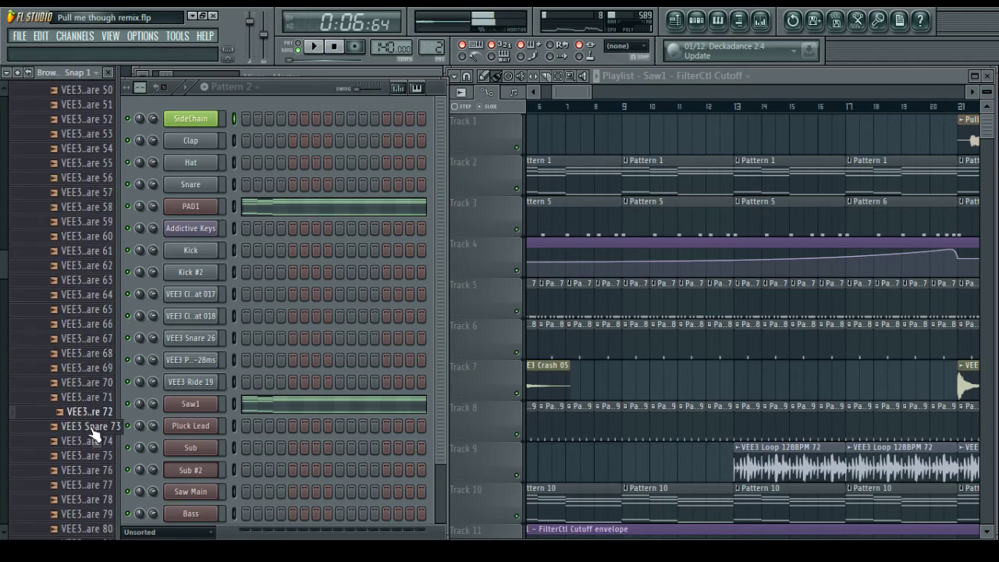
{"action": "left_click", "coordinate": [91, 426]}
{"action": "scroll", "coordinate": [94, 437], "scroll_direction": "down", "scroll_amount": 4}
{"action": "left_click", "coordinate": [91, 326]}
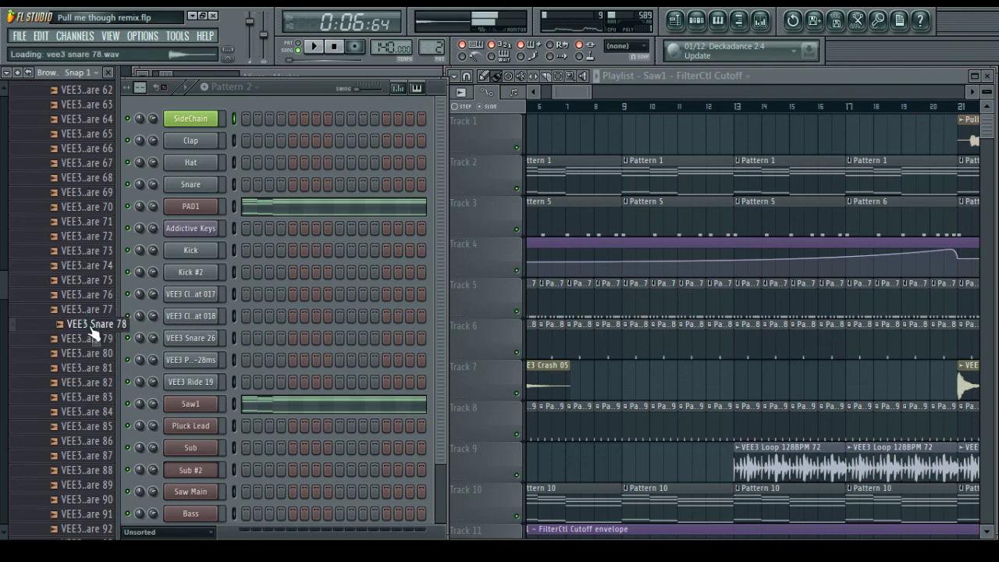
{"action": "left_click", "coordinate": [91, 340]}
{"action": "left_click", "coordinate": [91, 357]}
{"action": "left_click", "coordinate": [92, 368]}
{"action": "left_click", "coordinate": [94, 382]}
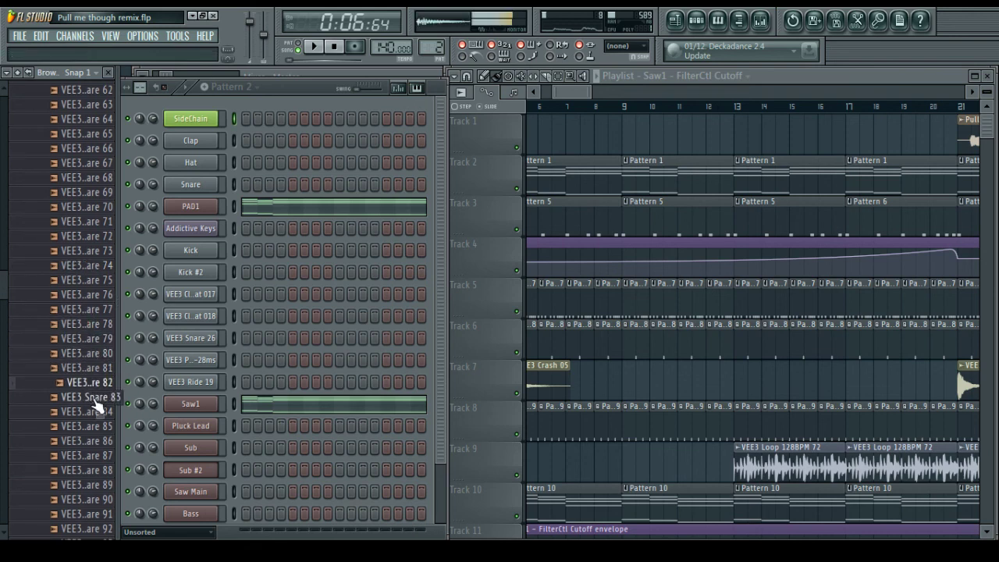
{"action": "left_click", "coordinate": [95, 396]}
{"action": "left_click", "coordinate": [98, 411]}
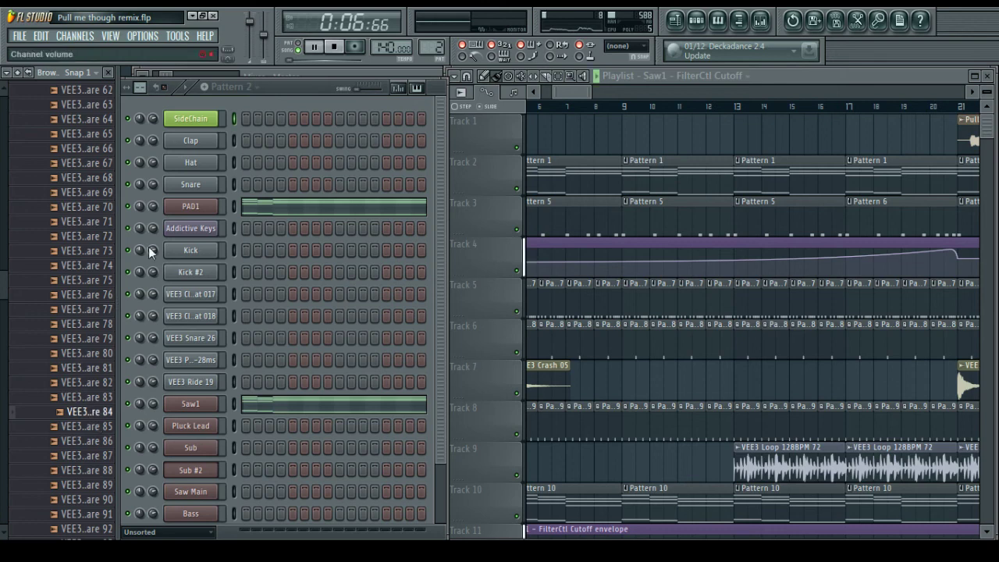
{"action": "left_click", "coordinate": [201, 341]}
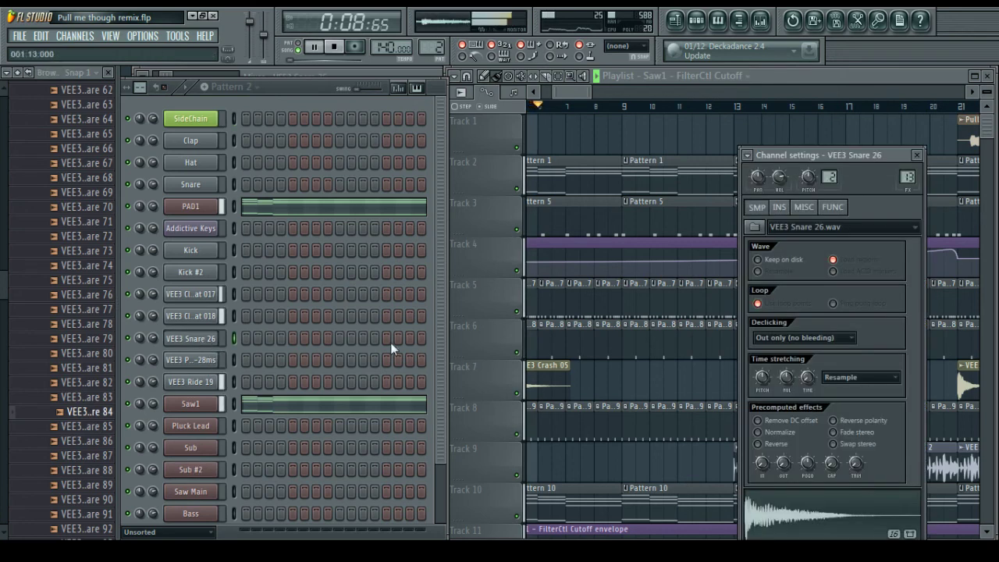
{"action": "key", "text": "space"}
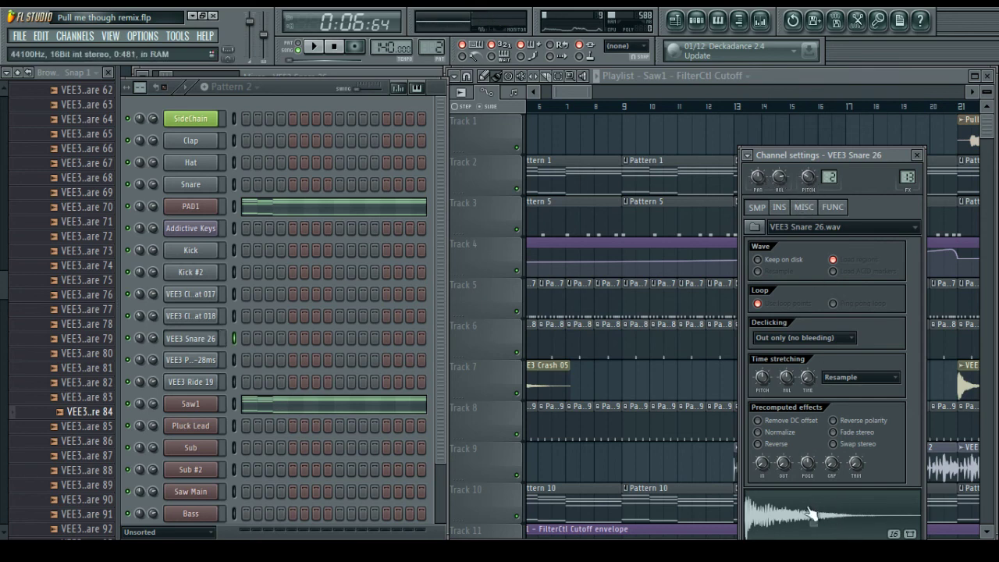
Load Fruity Parametric EQ 2 on the VEE3 Pre Snare 23 mixer track
{"action": "right_click", "coordinate": [819, 121]}
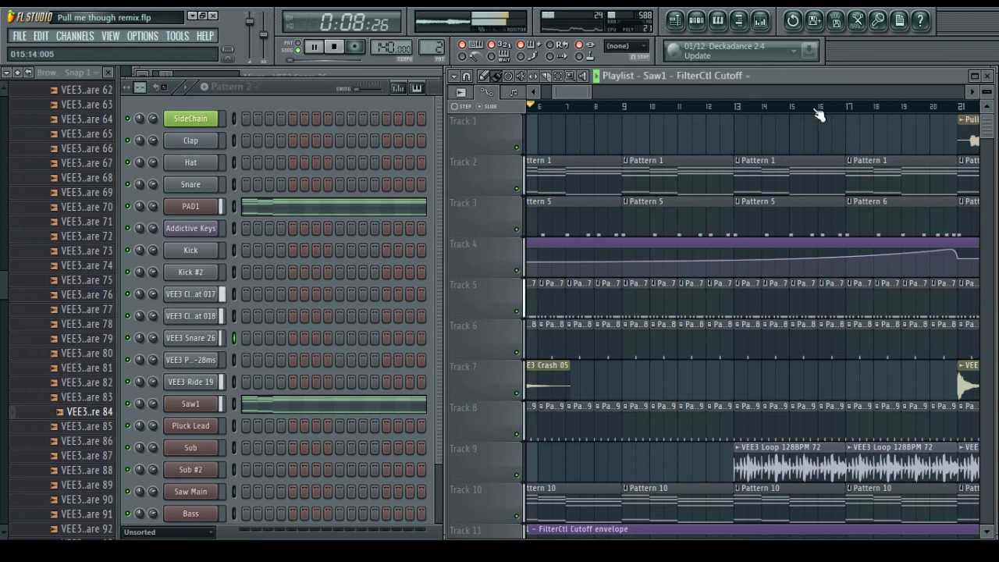
{"action": "left_click", "coordinate": [759, 19]}
{"action": "left_click", "coordinate": [303, 132]}
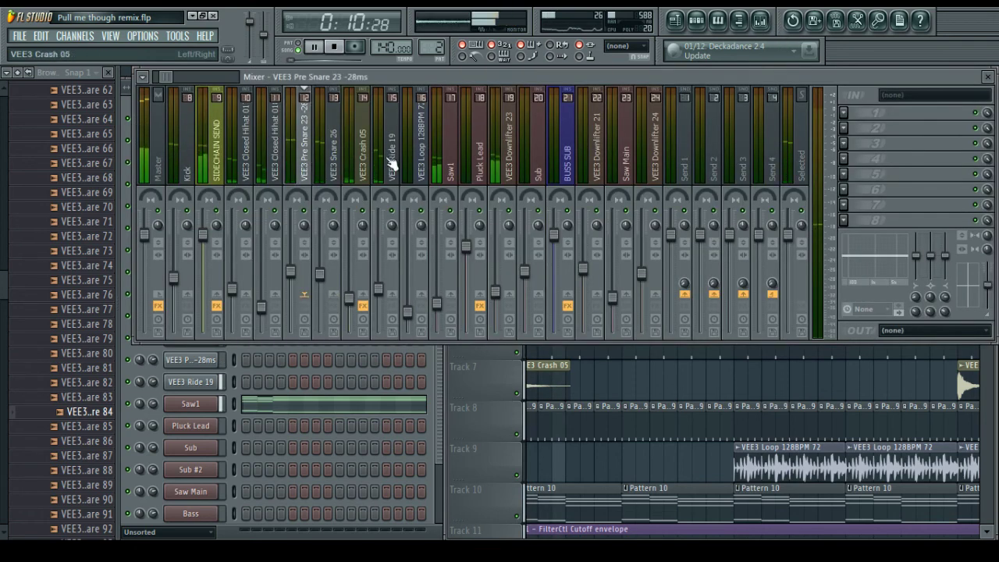
{"action": "left_click", "coordinate": [849, 112]}
{"action": "left_click", "coordinate": [858, 169]}
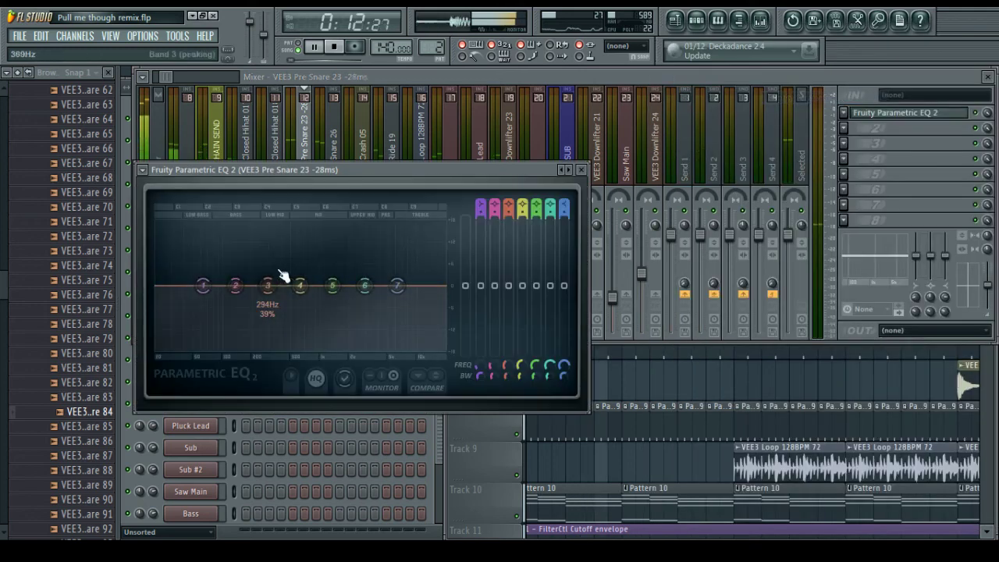
On Pre Snare 23's EQ, reset band 3 to flat and make band 1 a Steep 8 high-pass with raised cutoff
{"action": "left_click_drag", "start_coordinate": [265, 286], "coordinate": [266, 268]}
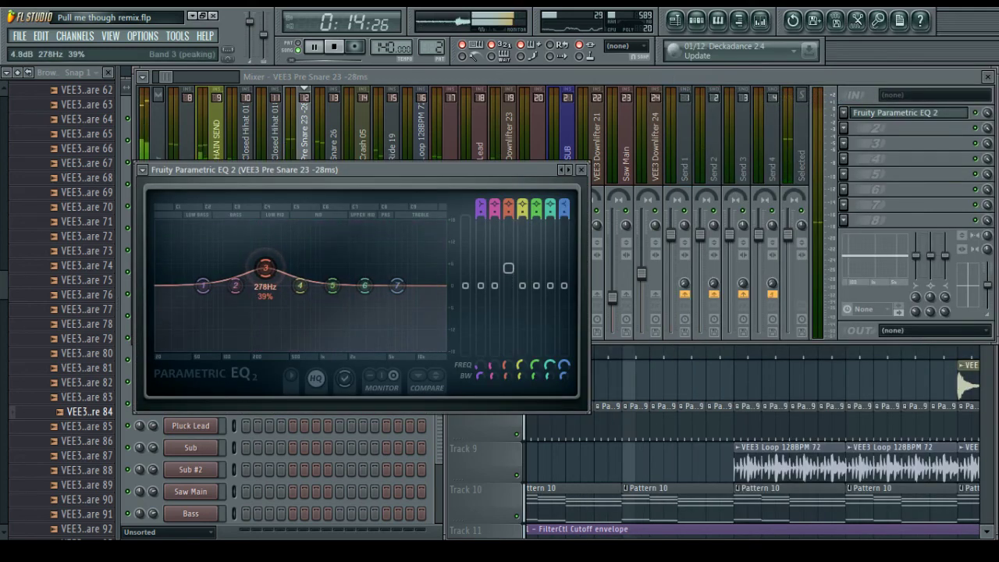
{"action": "right_click", "coordinate": [266, 268]}
{"action": "left_click", "coordinate": [287, 288]}
{"action": "right_click", "coordinate": [215, 287]}
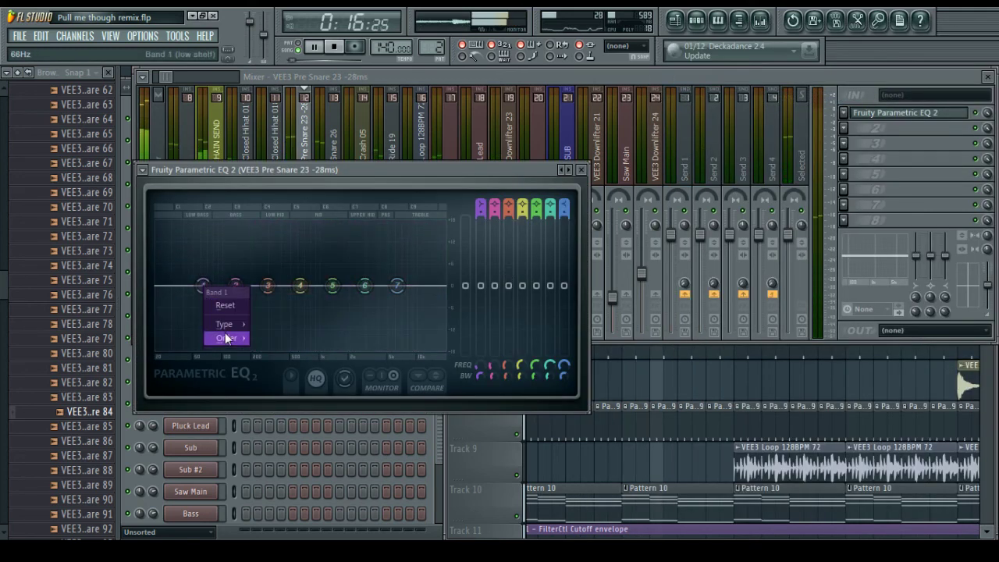
{"action": "mouse_move", "coordinate": [223, 325]}
{"action": "left_click", "coordinate": [279, 366]}
{"action": "right_click", "coordinate": [208, 295]}
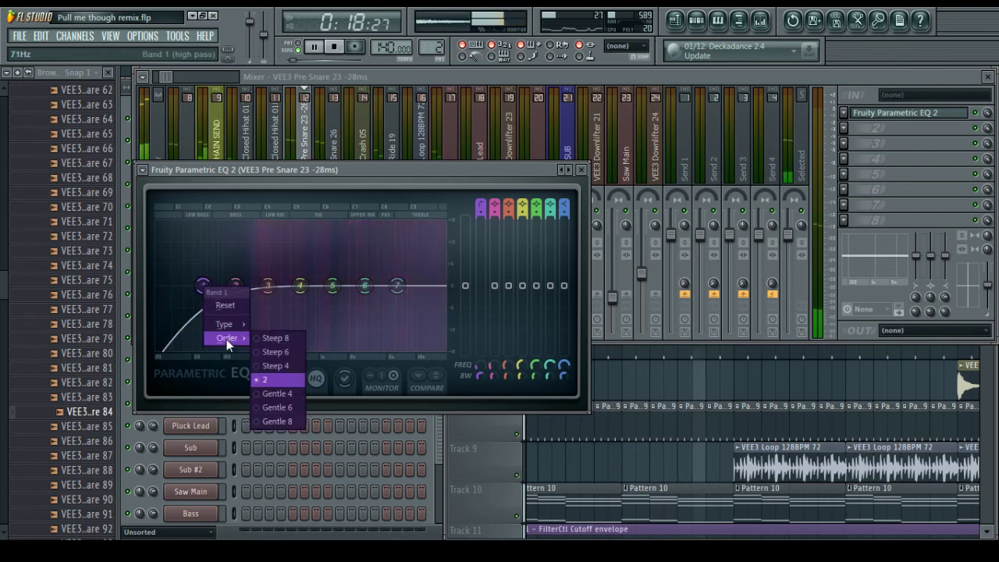
{"action": "left_click", "coordinate": [275, 337]}
{"action": "left_click_drag", "start_coordinate": [204, 289], "coordinate": [273, 285]}
{"action": "left_click", "coordinate": [581, 170]}
Load Parametric EQ 2 on VEE3 Snare 26, boosting band 2 near 152 Hz and band 7 near 5452 Hz
{"action": "left_click", "coordinate": [333, 156]}
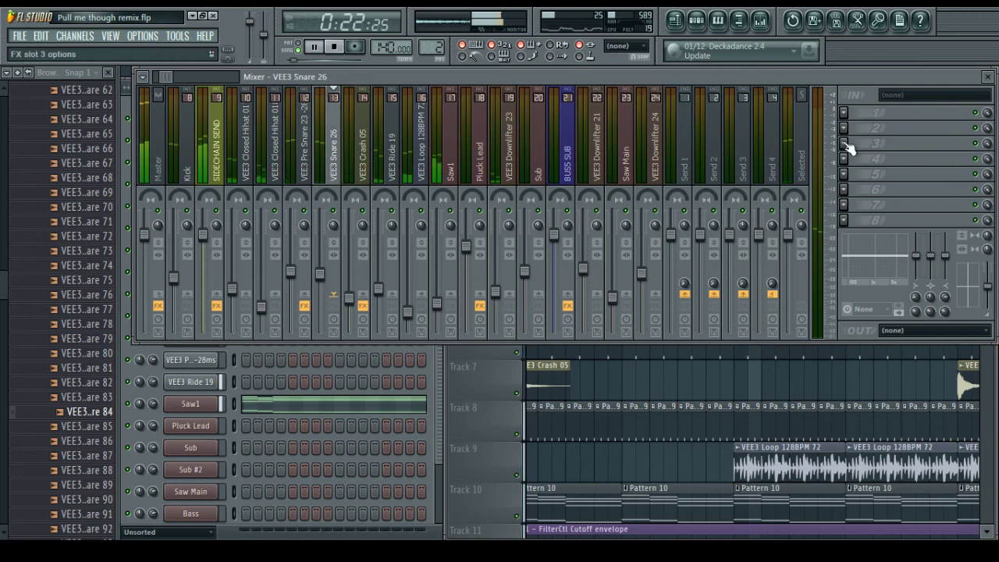
{"action": "left_click", "coordinate": [843, 112]}
{"action": "left_click", "coordinate": [785, 100]}
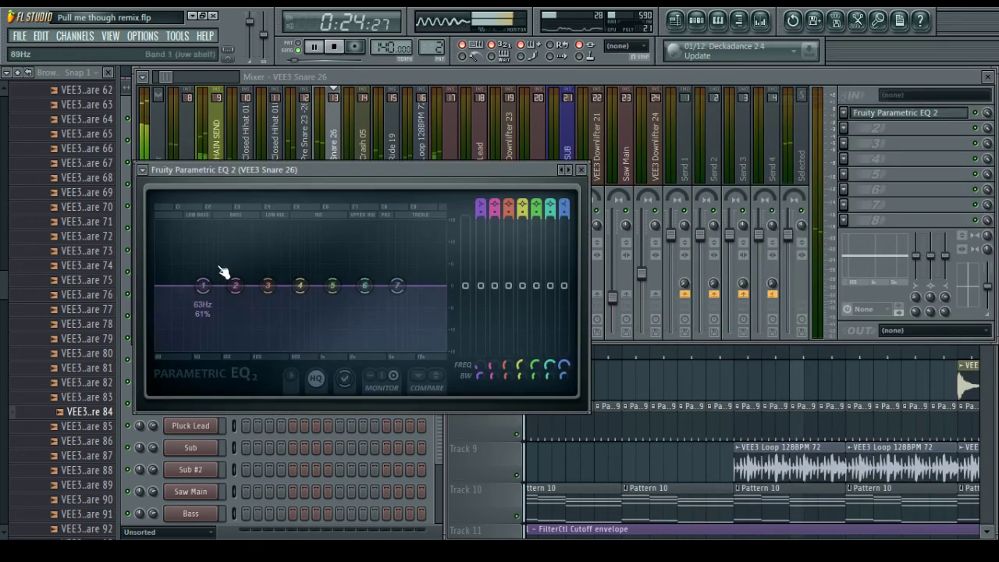
{"action": "right_click", "coordinate": [203, 286]}
{"action": "mouse_move", "coordinate": [231, 324]}
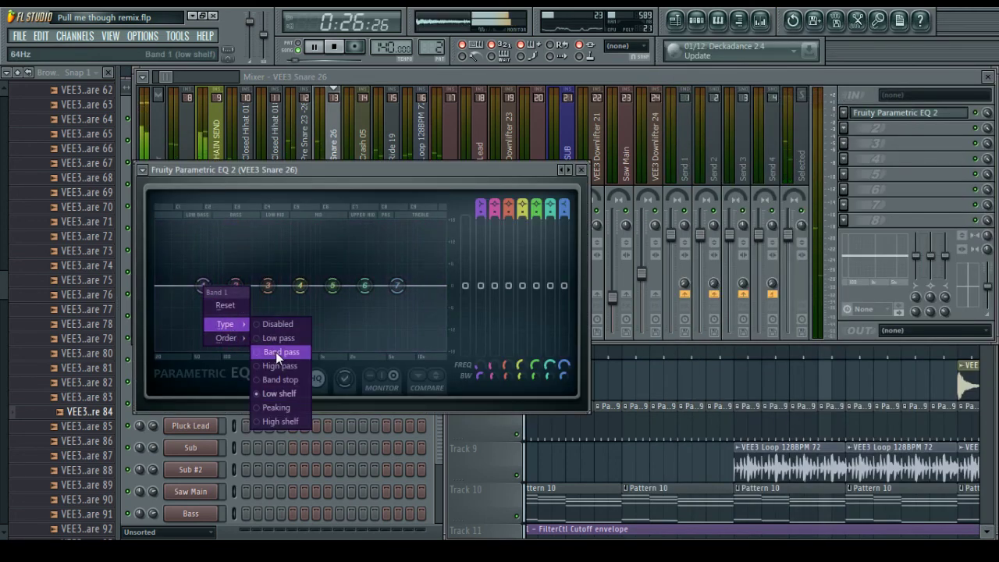
{"action": "left_click", "coordinate": [275, 352]}
{"action": "left_click_drag", "start_coordinate": [235, 285], "coordinate": [241, 267]}
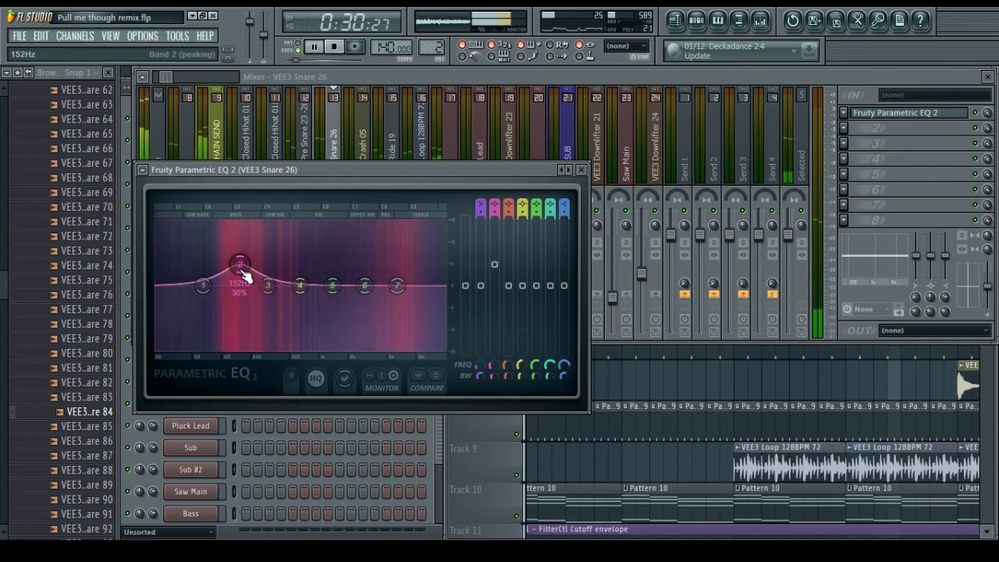
{"action": "mouse_move", "coordinate": [396, 286]}
{"action": "left_mouse_down"}
{"action": "mouse_move", "coordinate": [390, 268]}
{"action": "mouse_move", "coordinate": [402, 274]}
{"action": "left_mouse_up"}
Make Snare 26's band 1 a steep high-pass around 69 Hz, then return to the Playlist
{"action": "right_click", "coordinate": [210, 284]}
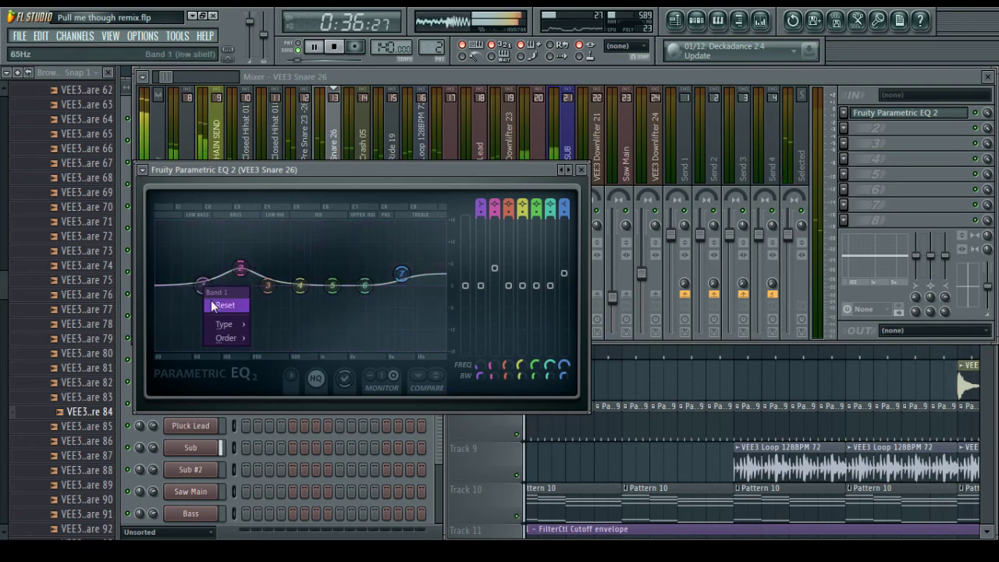
{"action": "mouse_move", "coordinate": [227, 323]}
{"action": "left_click", "coordinate": [277, 360]}
{"action": "right_click", "coordinate": [205, 285]}
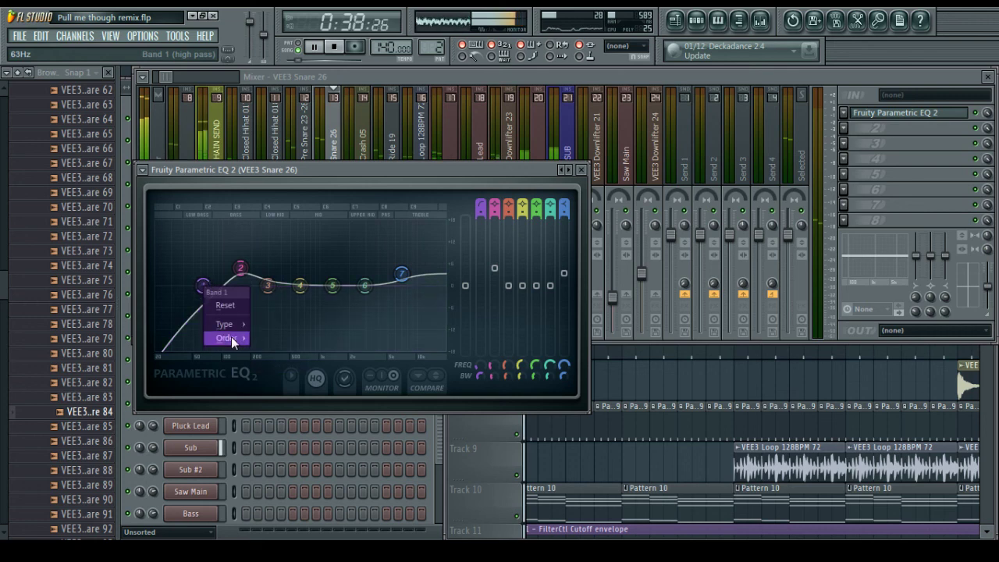
{"action": "left_click", "coordinate": [279, 336]}
{"action": "left_click_drag", "start_coordinate": [202, 285], "coordinate": [211, 284]}
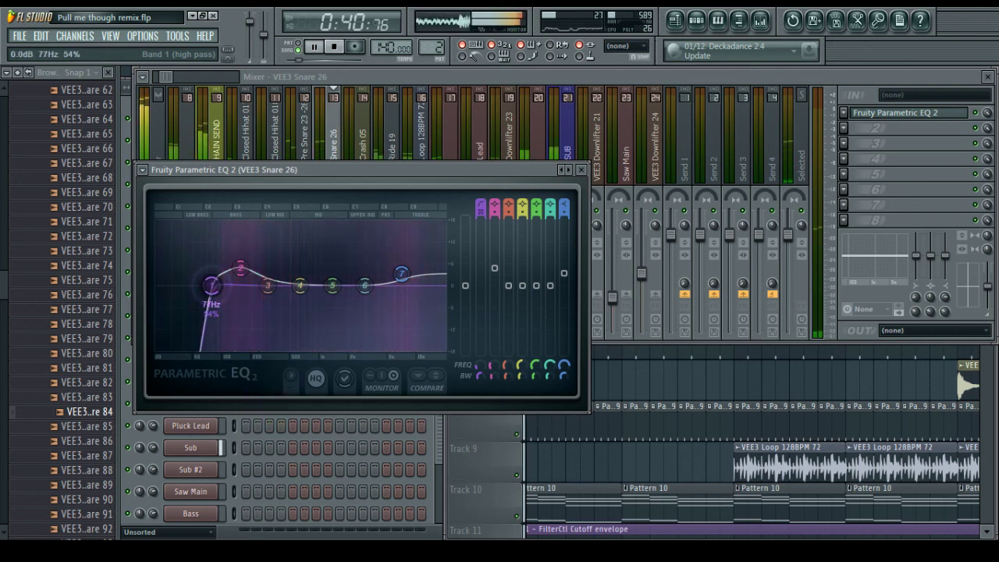
{"action": "left_click", "coordinate": [581, 170]}
{"action": "left_click", "coordinate": [628, 380]}
{"action": "left_click_drag", "start_coordinate": [567, 91], "coordinate": [611, 91]}
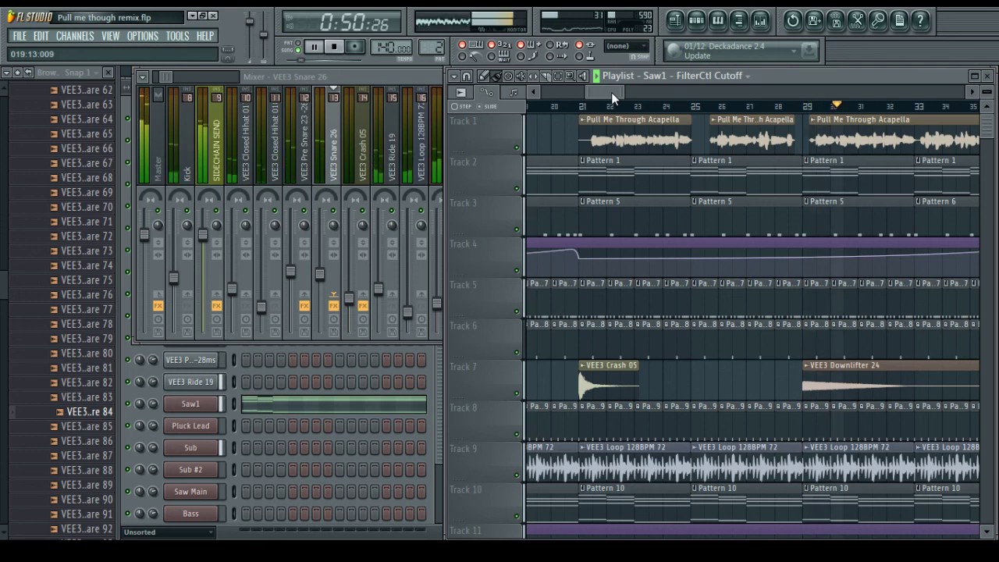
{"action": "left_click_drag", "start_coordinate": [604, 92], "coordinate": [635, 94]}
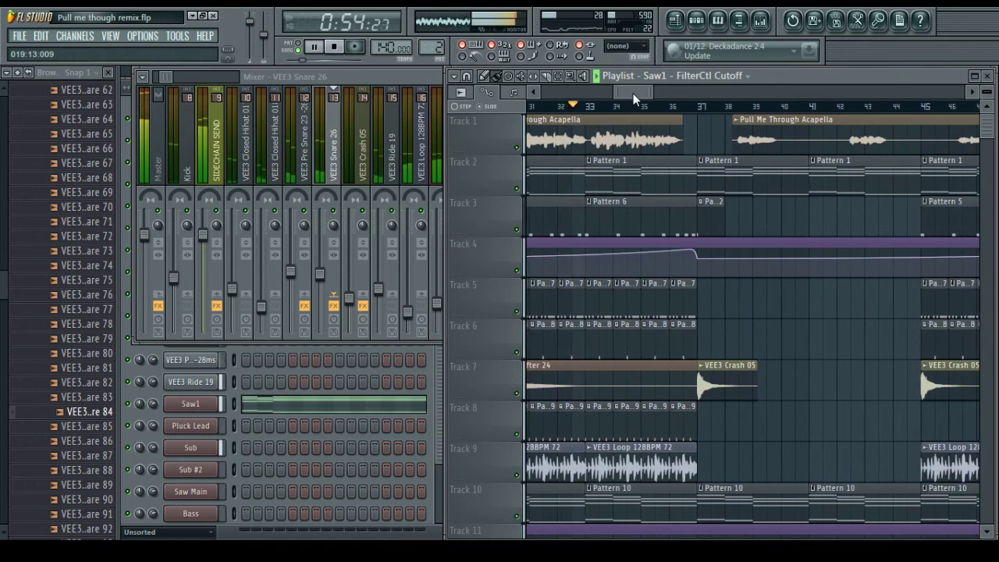
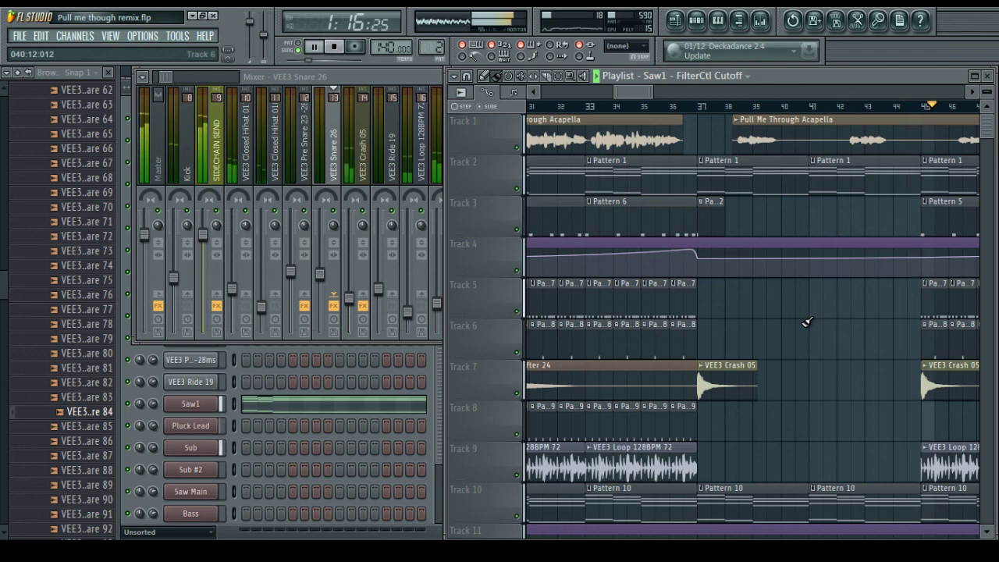
Follow the playhead from bar 45 to bar 85, scrolling down through Tracks 8–18 and back
{"action": "left_click_drag", "start_coordinate": [627, 94], "coordinate": [685, 94]}
{"action": "scroll", "coordinate": [653, 104], "scroll_direction": "down", "scroll_amount": 3}
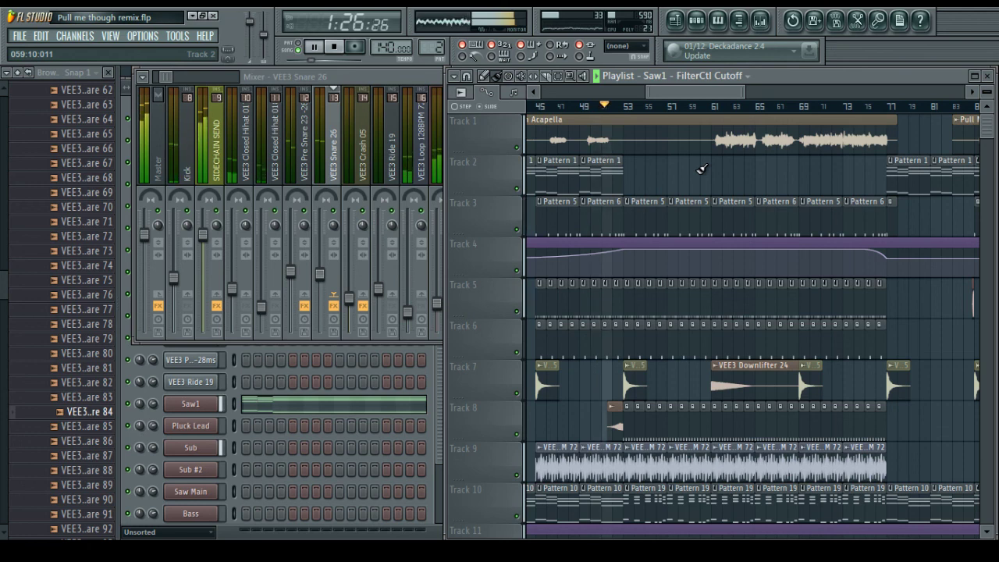
{"action": "left_click_drag", "start_coordinate": [680, 93], "coordinate": [696, 97]}
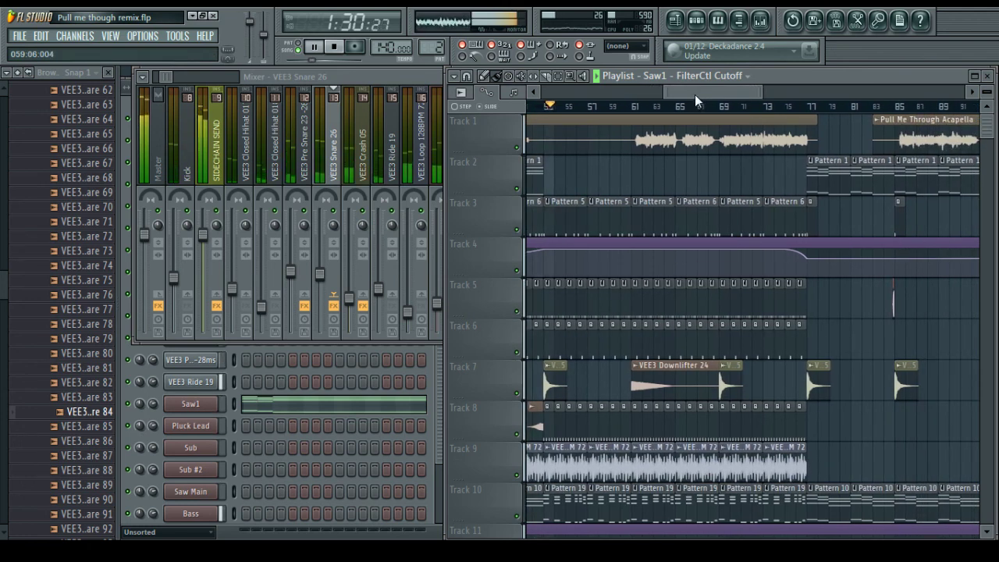
{"action": "left_click_drag", "start_coordinate": [694, 95], "coordinate": [697, 96]}
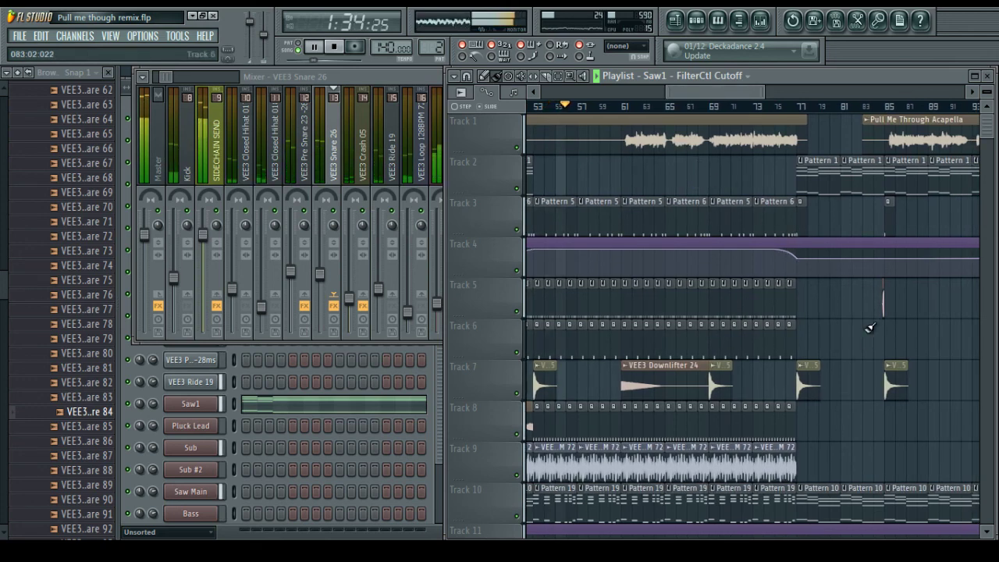
{"action": "scroll", "coordinate": [870, 328], "scroll_direction": "down", "scroll_amount": 7}
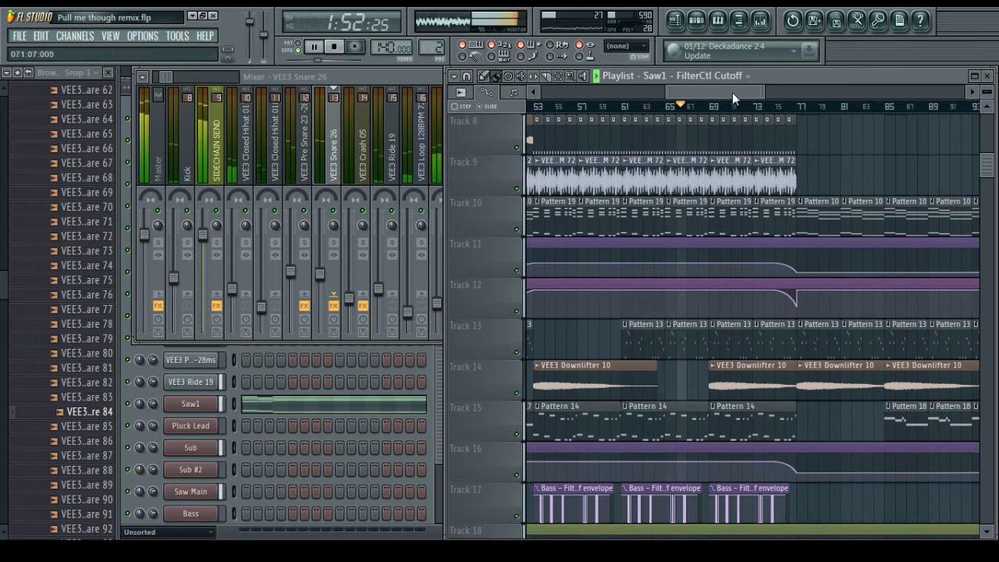
{"action": "left_click_drag", "start_coordinate": [732, 92], "coordinate": [752, 157]}
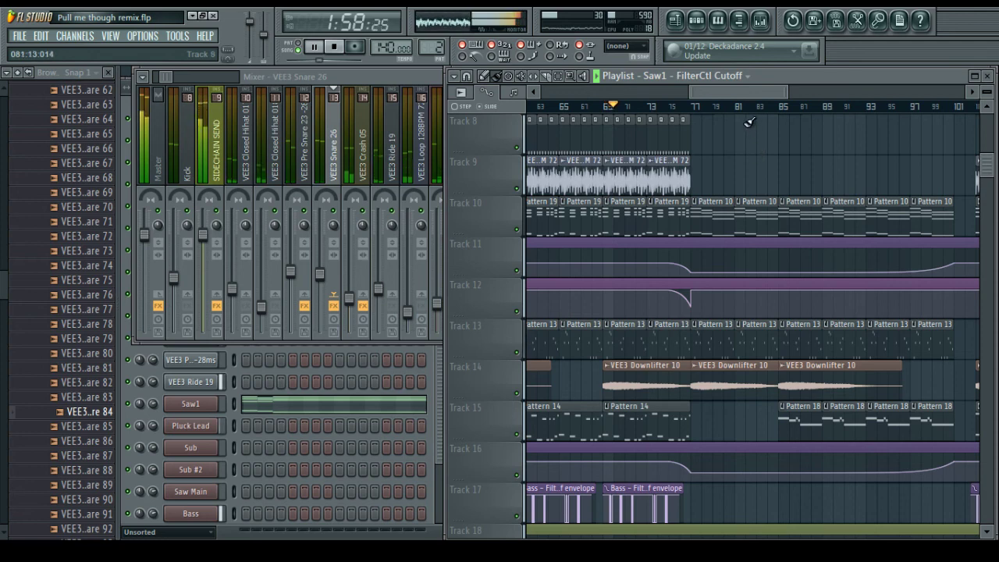
{"action": "left_click_drag", "start_coordinate": [733, 91], "coordinate": [760, 101]}
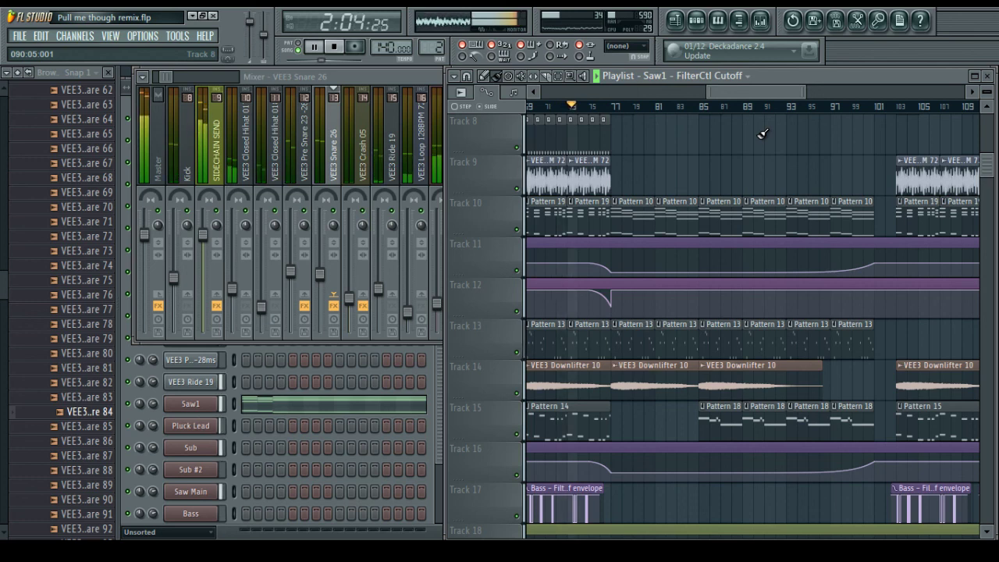
{"action": "scroll", "coordinate": [740, 107], "scroll_direction": "down", "scroll_amount": 2}
{"action": "left_click_drag", "start_coordinate": [735, 94], "coordinate": [744, 95]}
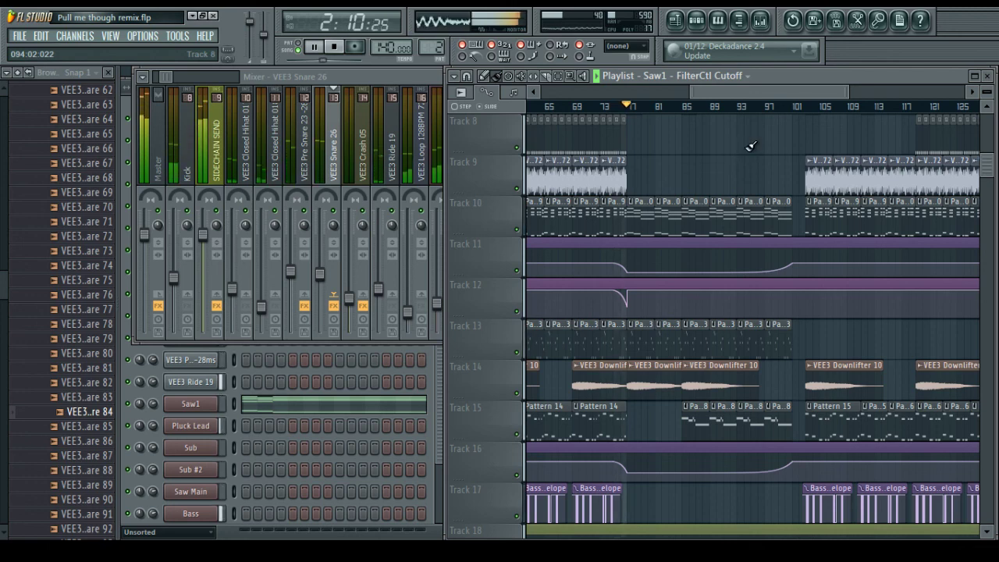
{"action": "left_click_drag", "start_coordinate": [744, 95], "coordinate": [755, 100]}
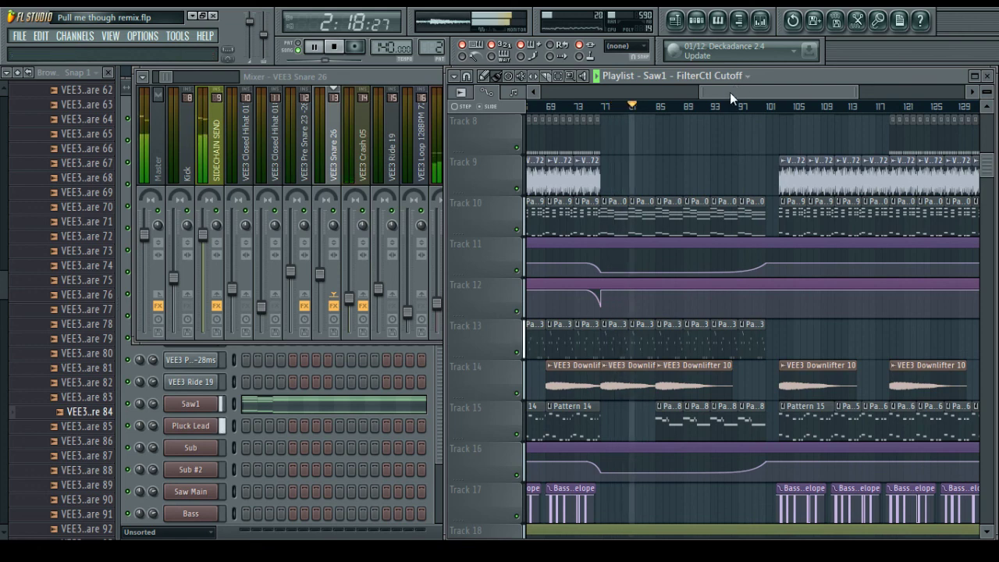
{"action": "left_click_drag", "start_coordinate": [756, 91], "coordinate": [777, 93]}
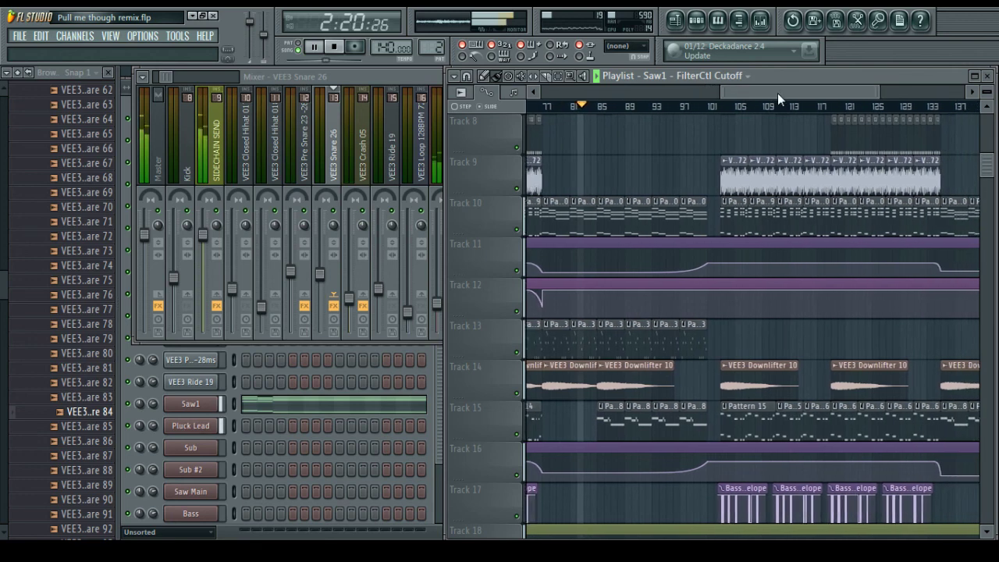
{"action": "scroll", "coordinate": [699, 125], "scroll_direction": "up", "scroll_amount": 7}
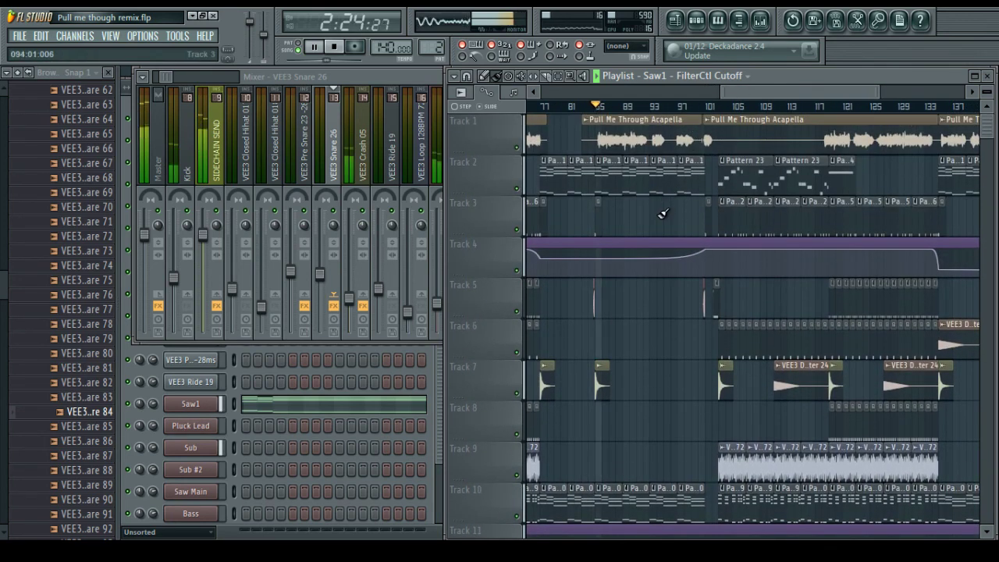
Track playback from bar 85 to bar 119, zooming the ruler in slightly
{"action": "left_click_drag", "start_coordinate": [739, 99], "coordinate": [745, 99]}
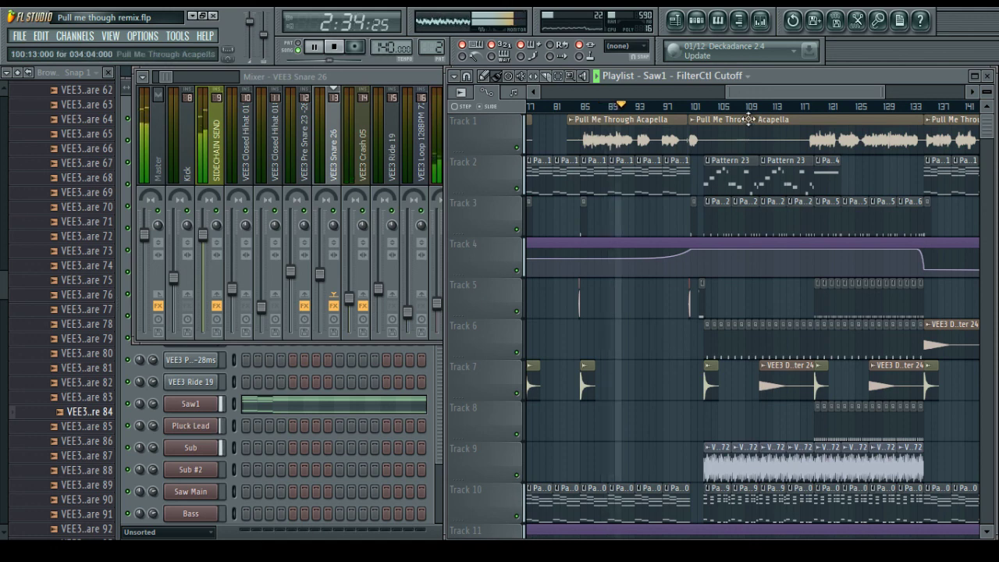
{"action": "left_click_drag", "start_coordinate": [763, 91], "coordinate": [781, 93]}
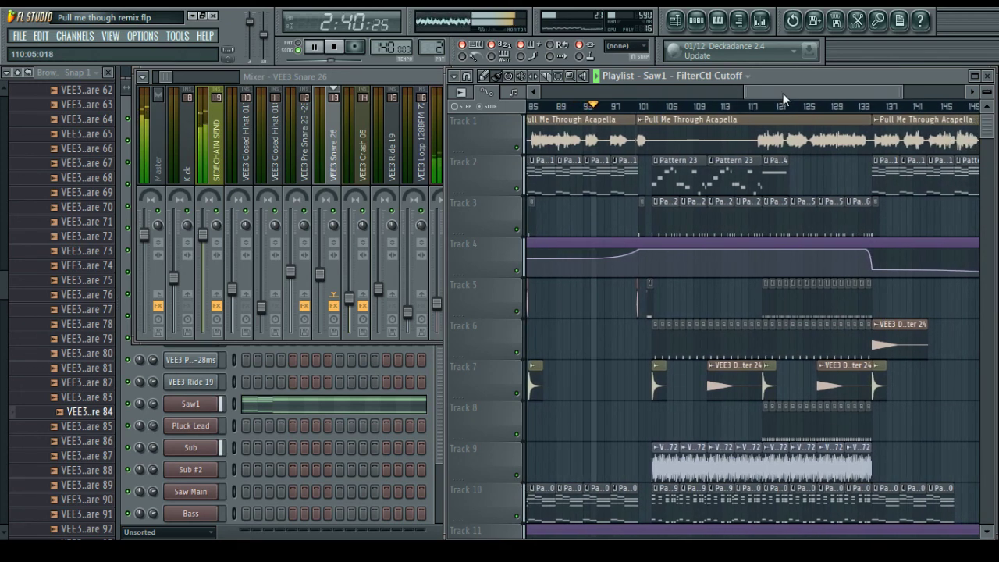
{"action": "left_click_drag", "start_coordinate": [783, 93], "coordinate": [792, 94]}
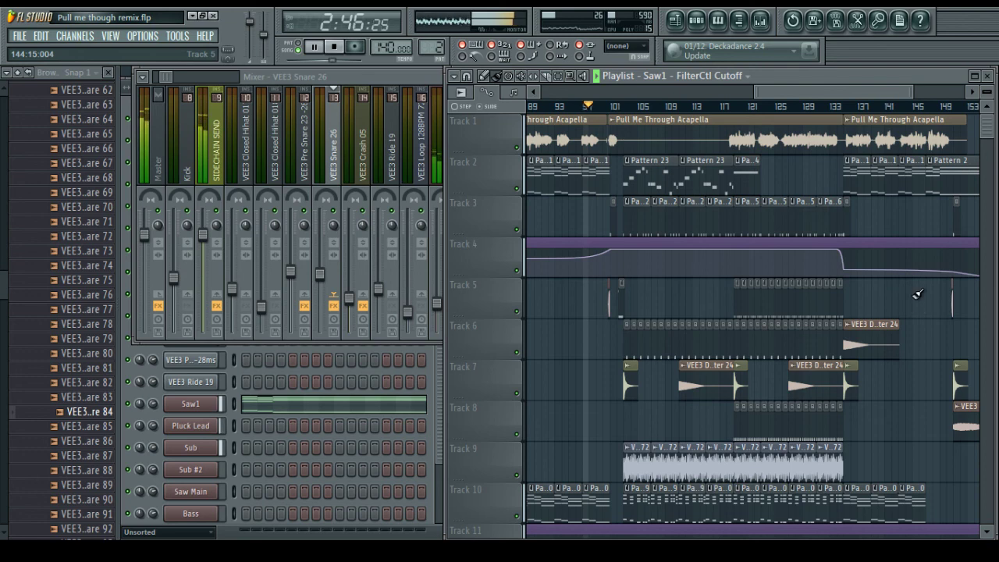
{"action": "left_click_drag", "start_coordinate": [789, 90], "coordinate": [798, 94]}
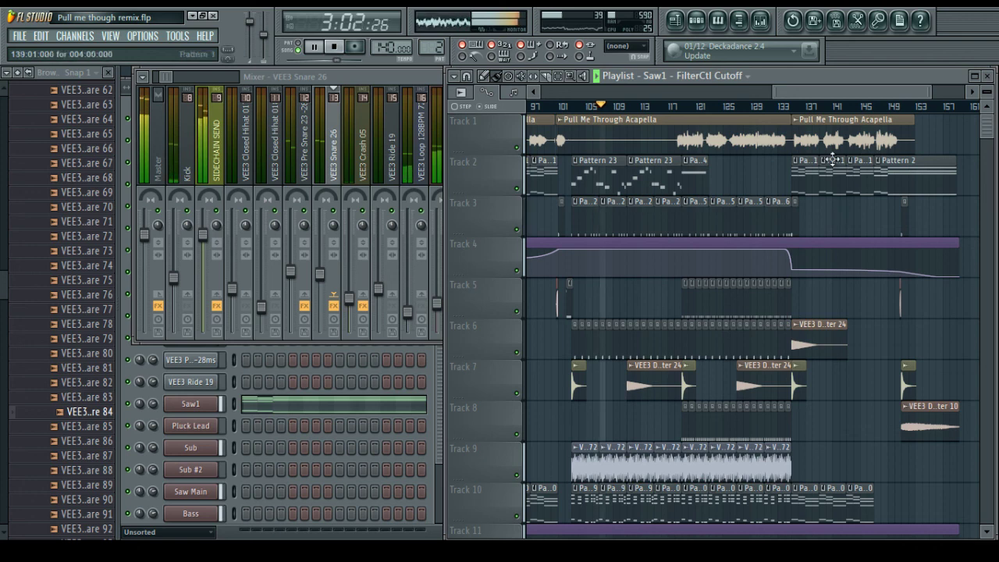
{"action": "scroll", "coordinate": [647, 109], "scroll_direction": "up", "scroll_amount": 2}
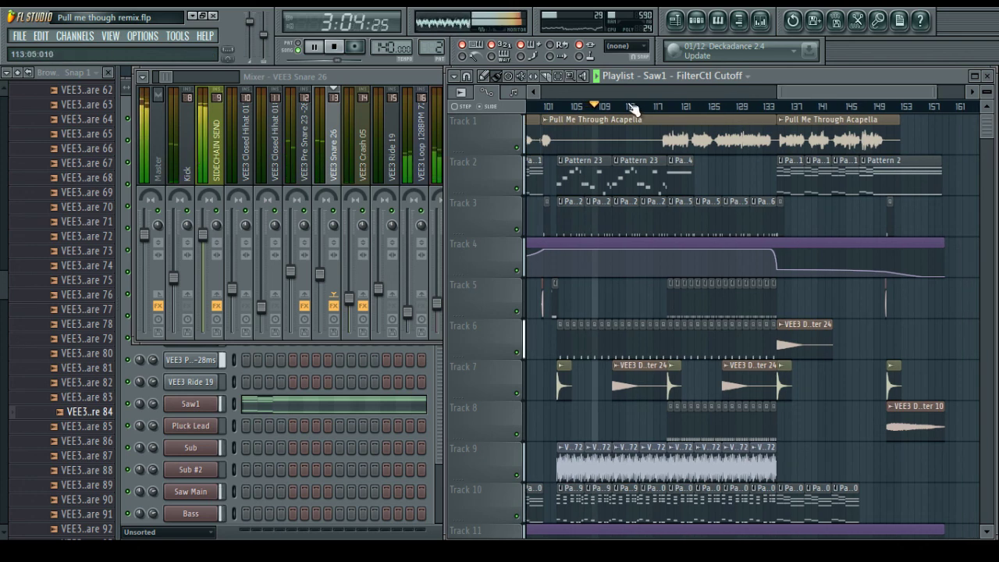
{"action": "left_click_drag", "start_coordinate": [807, 94], "coordinate": [829, 95]}
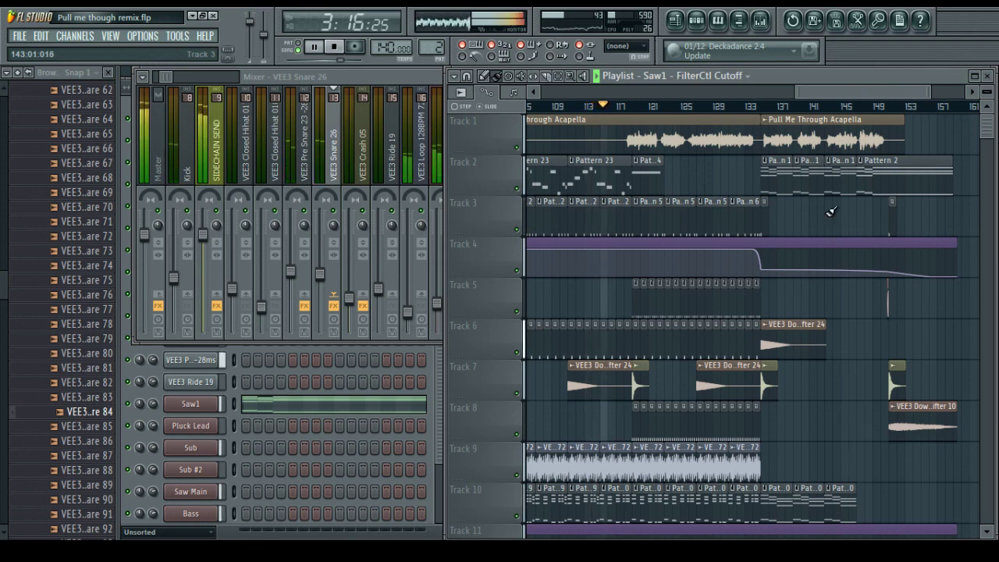
{"action": "mouse_move", "coordinate": [815, 92]}
{"action": "left_mouse_down"}
{"action": "mouse_move", "coordinate": [824, 92]}
{"action": "mouse_move", "coordinate": [790, 88]}
{"action": "mouse_move", "coordinate": [811, 97]}
{"action": "left_mouse_up"}
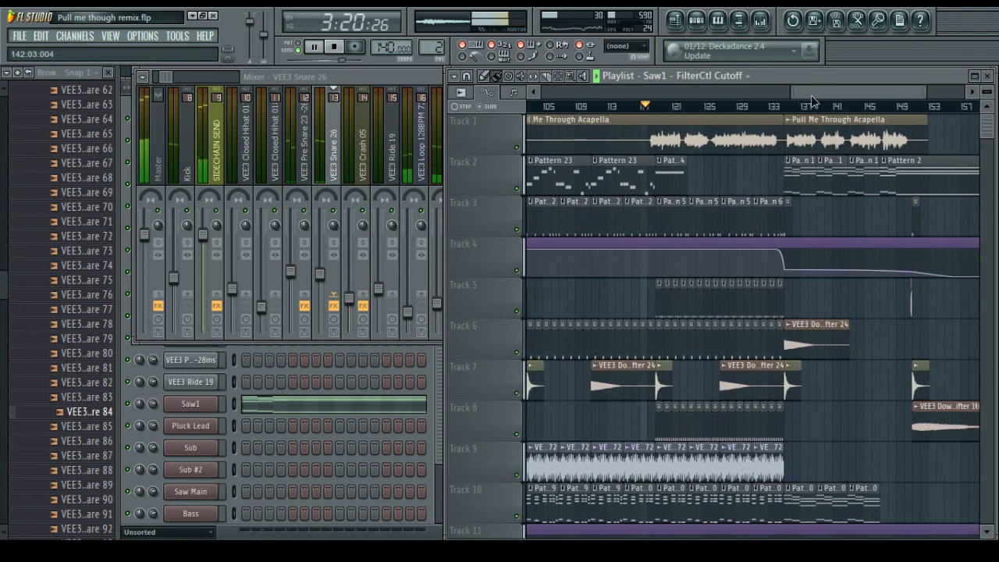
{"action": "scroll", "coordinate": [689, 185], "scroll_direction": "down", "scroll_amount": 6}
{"action": "scroll", "coordinate": [764, 189], "scroll_direction": "up", "scroll_amount": 6}
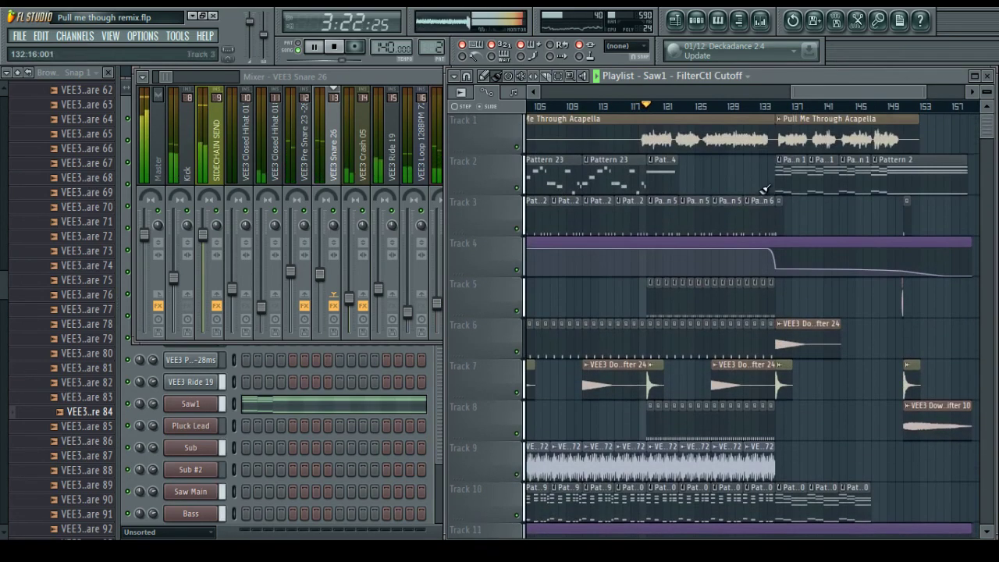
Inspect the VEE3 Downlifter 10 sample settings and set the insert 19 fader to -12.8 dB
{"action": "left_click", "coordinate": [413, 81]}
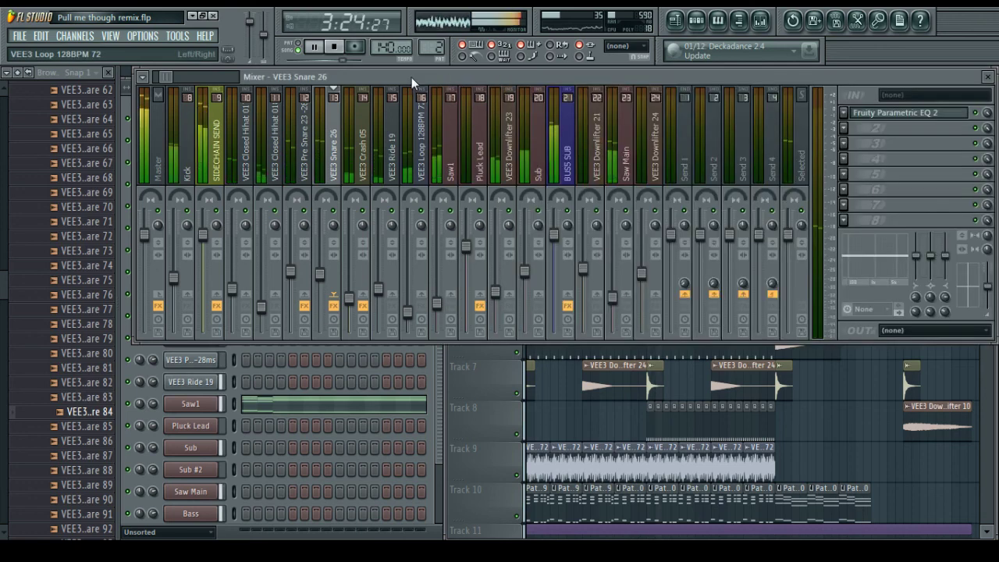
{"action": "left_click", "coordinate": [664, 377]}
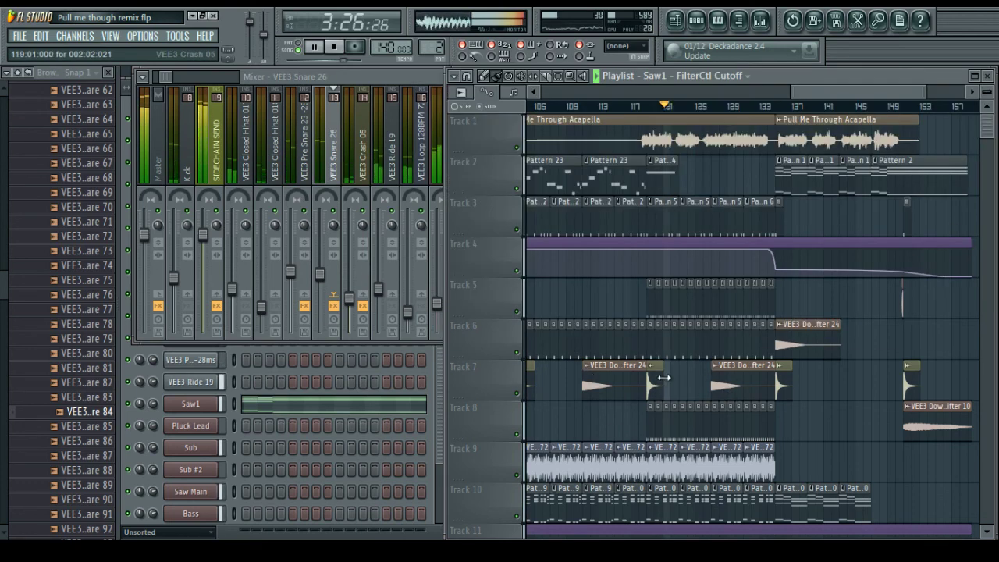
{"action": "scroll", "coordinate": [676, 380], "scroll_direction": "down", "scroll_amount": 6}
{"action": "double_click", "coordinate": [681, 413]}
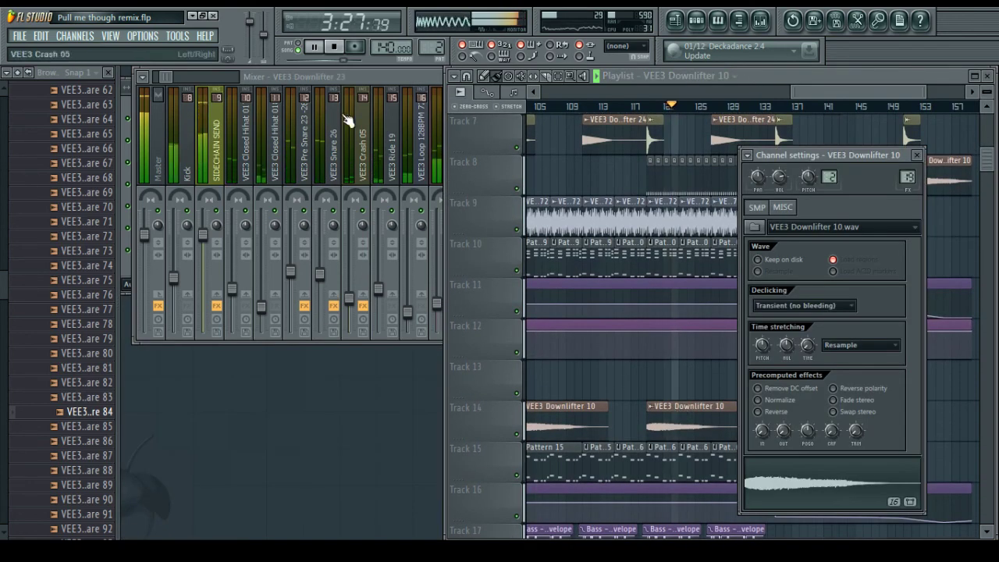
{"action": "left_click", "coordinate": [288, 74]}
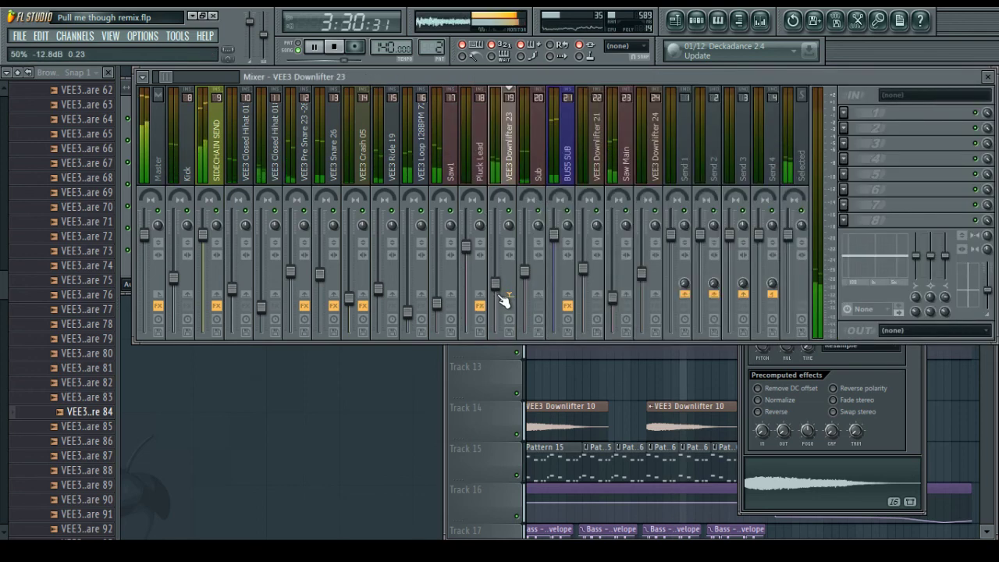
{"action": "left_click", "coordinate": [614, 368]}
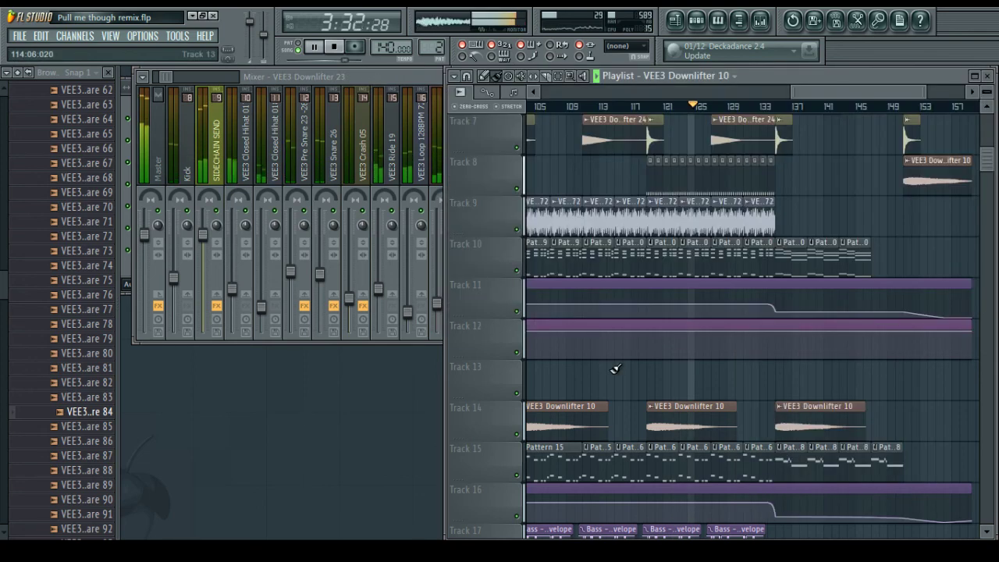
Scroll across the tracks as the song plays out to its end near bar 157
{"action": "left_click_drag", "start_coordinate": [802, 96], "coordinate": [822, 95]}
{"action": "scroll", "coordinate": [809, 153], "scroll_direction": "up", "scroll_amount": 3}
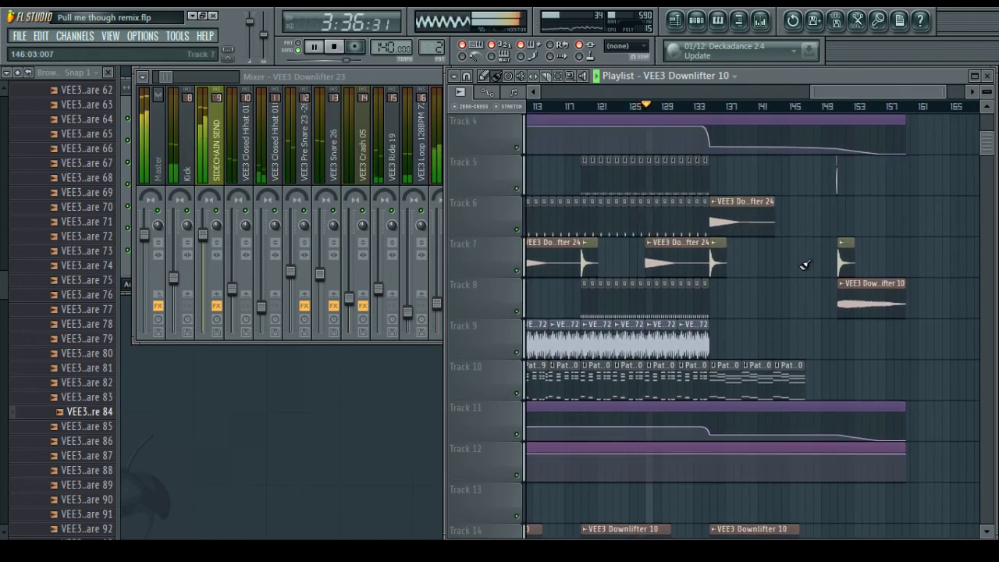
{"action": "scroll", "coordinate": [799, 236], "scroll_direction": "up", "scroll_amount": 3}
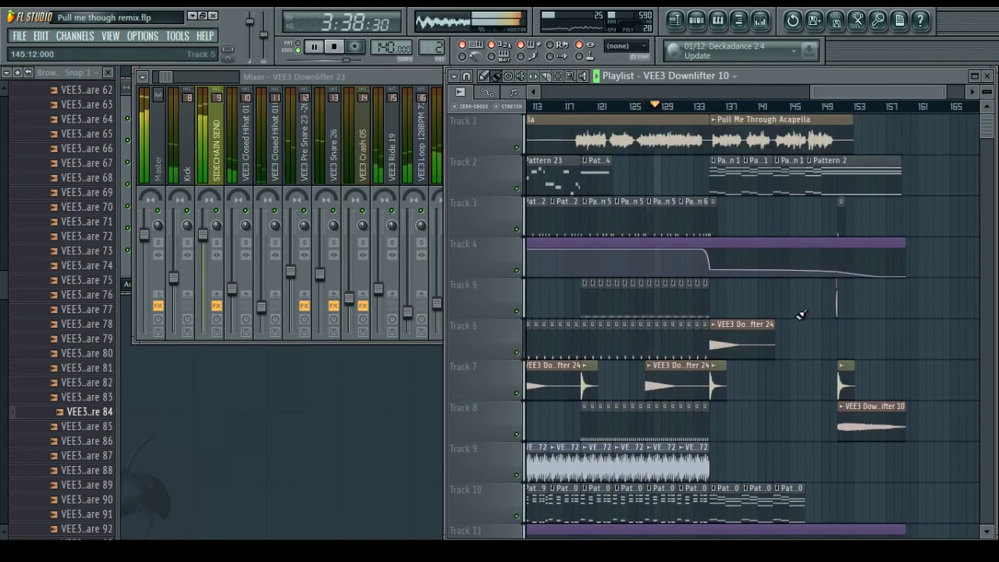
{"action": "scroll", "coordinate": [794, 315], "scroll_direction": "down", "scroll_amount": 12}
{"action": "scroll", "coordinate": [793, 296], "scroll_direction": "up", "scroll_amount": 7}
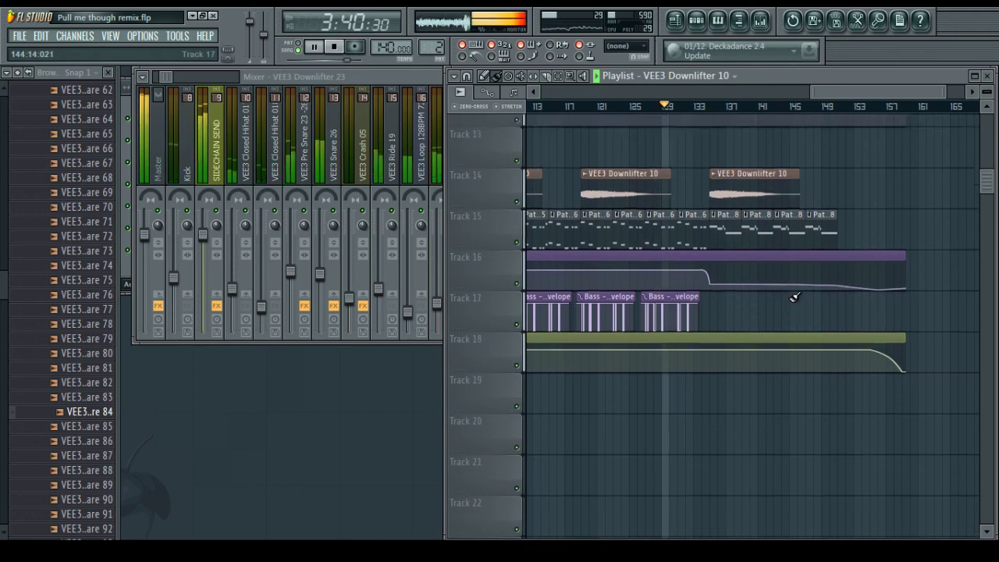
{"action": "scroll", "coordinate": [843, 419], "scroll_direction": "up", "scroll_amount": 5}
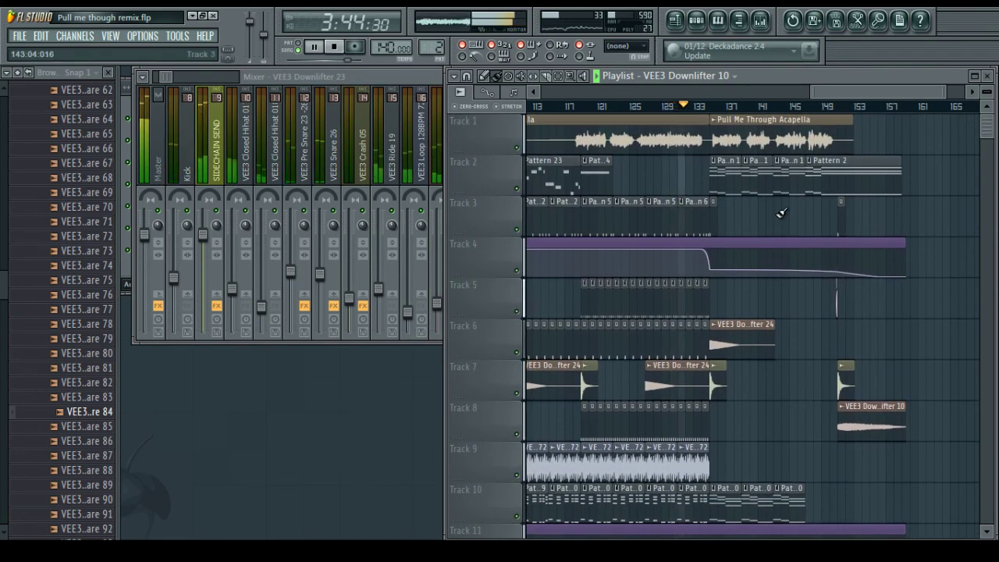
{"action": "scroll", "coordinate": [781, 213], "scroll_direction": "down", "scroll_amount": 2}
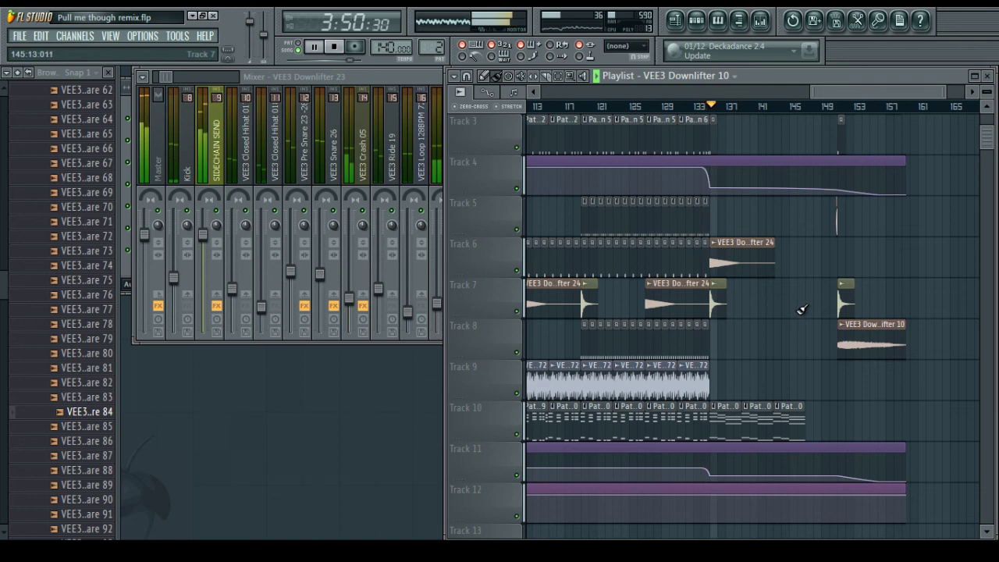
{"action": "scroll", "coordinate": [788, 219], "scroll_direction": "up", "scroll_amount": 2}
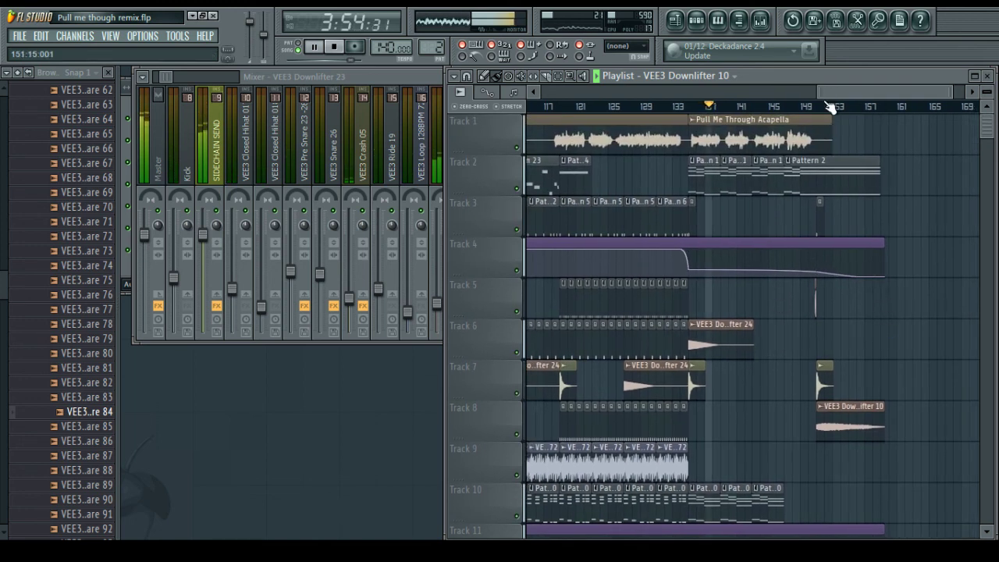
{"action": "scroll", "coordinate": [773, 366], "scroll_direction": "down", "scroll_amount": 6}
{"action": "scroll", "coordinate": [772, 367], "scroll_direction": "down", "scroll_amount": 3}
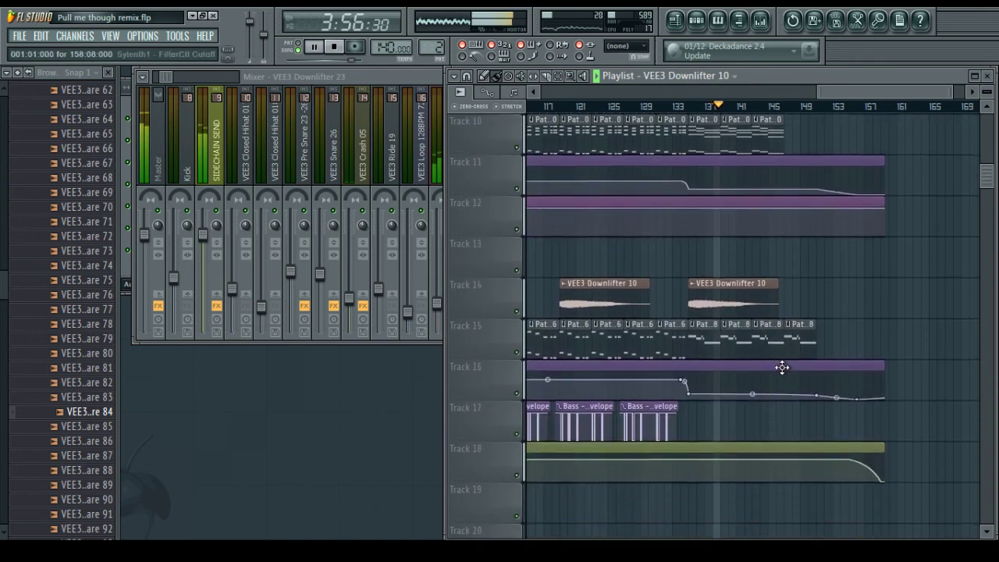
{"action": "scroll", "coordinate": [765, 376], "scroll_direction": "up", "scroll_amount": 9}
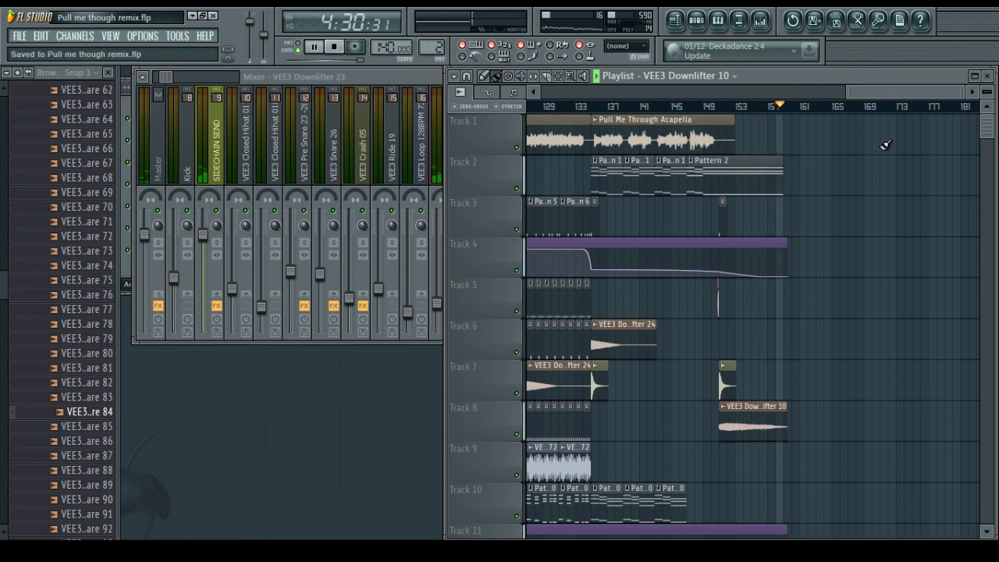
Stop playback, rewind the playlist to bar 1, and switch to the streaming software
{"action": "key", "text": "space"}
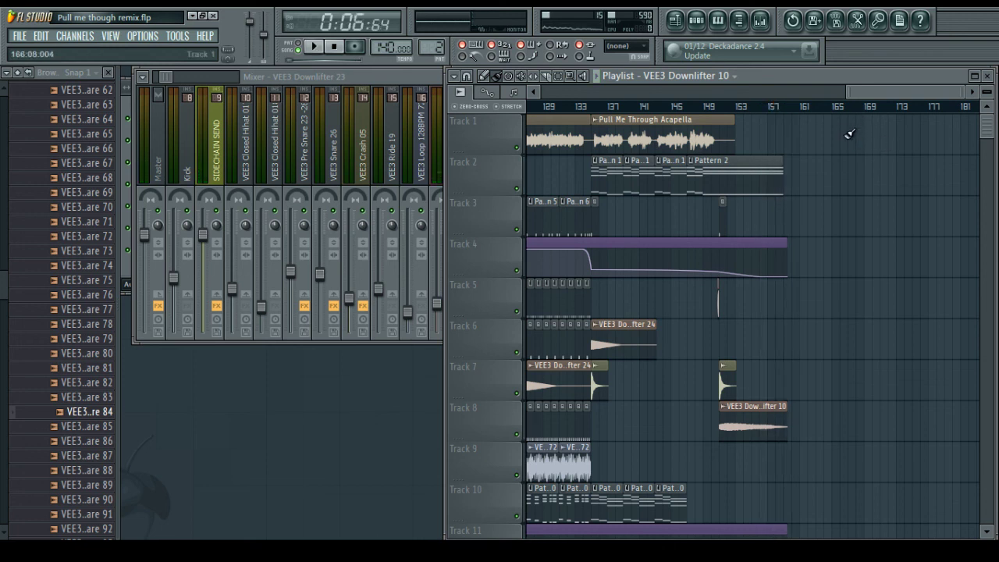
{"action": "left_click_drag", "start_coordinate": [867, 92], "coordinate": [555, 104]}
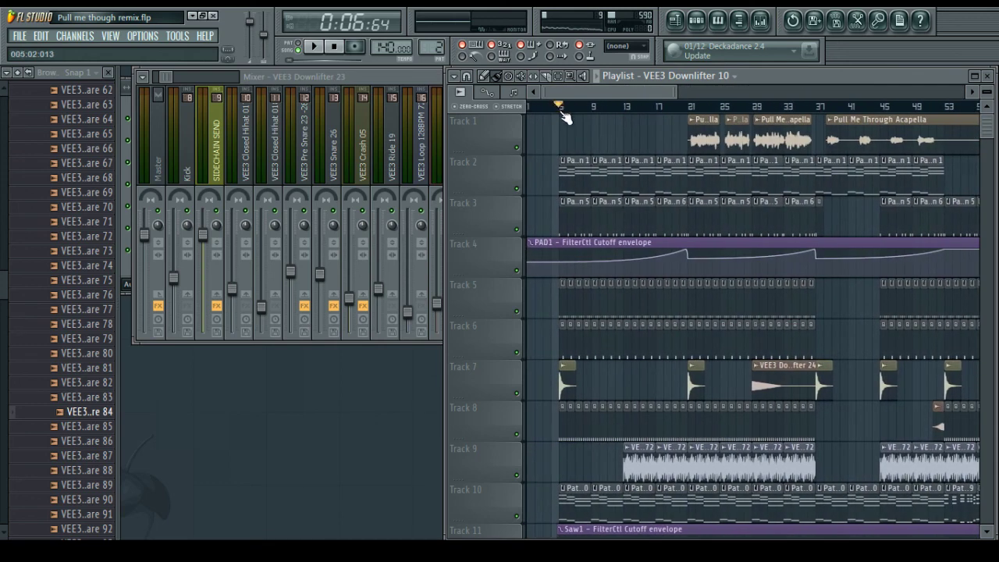
{"action": "mouse_move", "coordinate": [605, 95]}
{"action": "left_mouse_down"}
{"action": "mouse_move", "coordinate": [620, 96]}
{"action": "mouse_move", "coordinate": [598, 99]}
{"action": "left_mouse_up"}
{"action": "scroll", "coordinate": [612, 174], "scroll_direction": "down", "scroll_amount": 7}
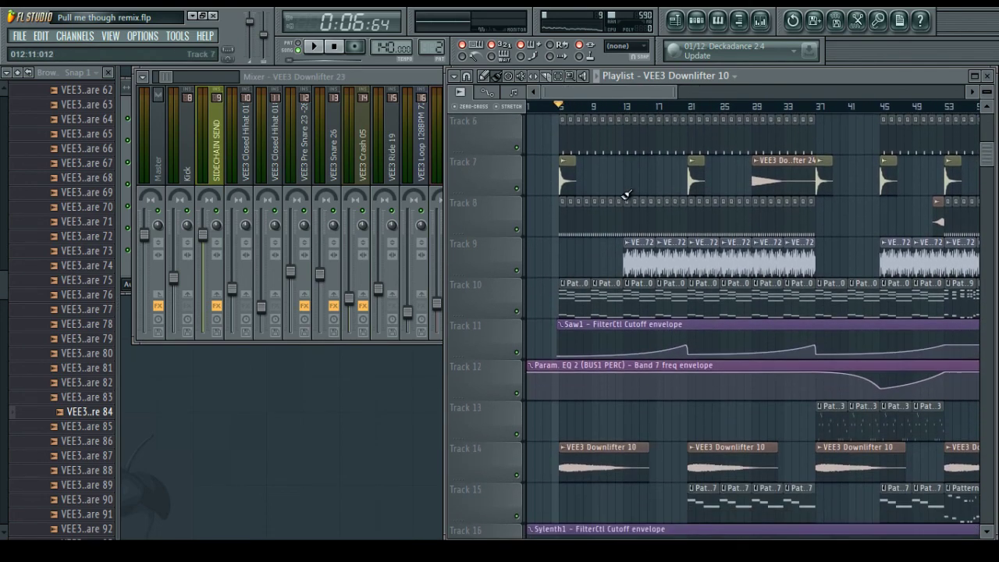
{"action": "scroll", "coordinate": [624, 195], "scroll_direction": "down", "scroll_amount": 2}
{"action": "scroll", "coordinate": [619, 205], "scroll_direction": "up", "scroll_amount": 9}
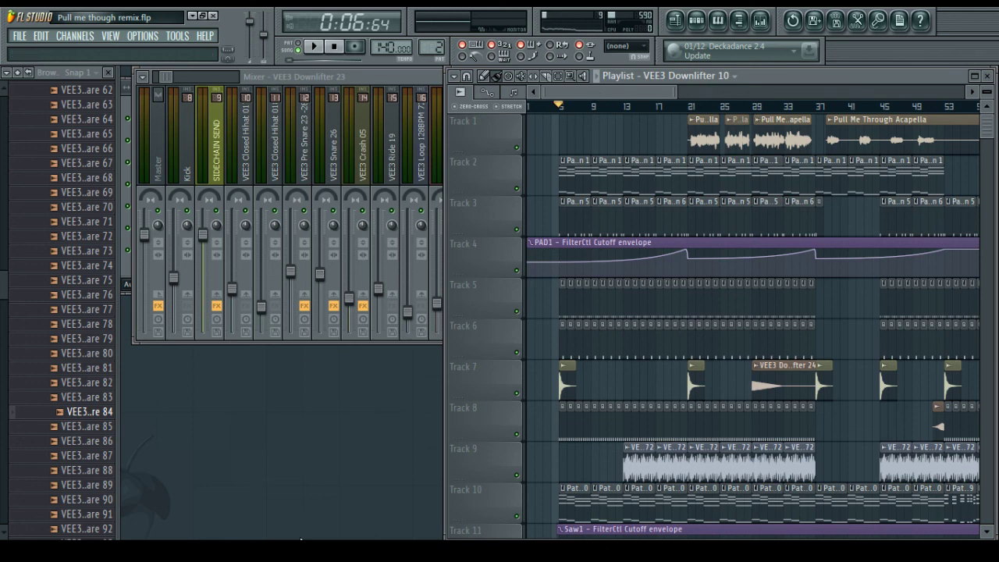
{"action": "key", "text": "alt+Tab"}
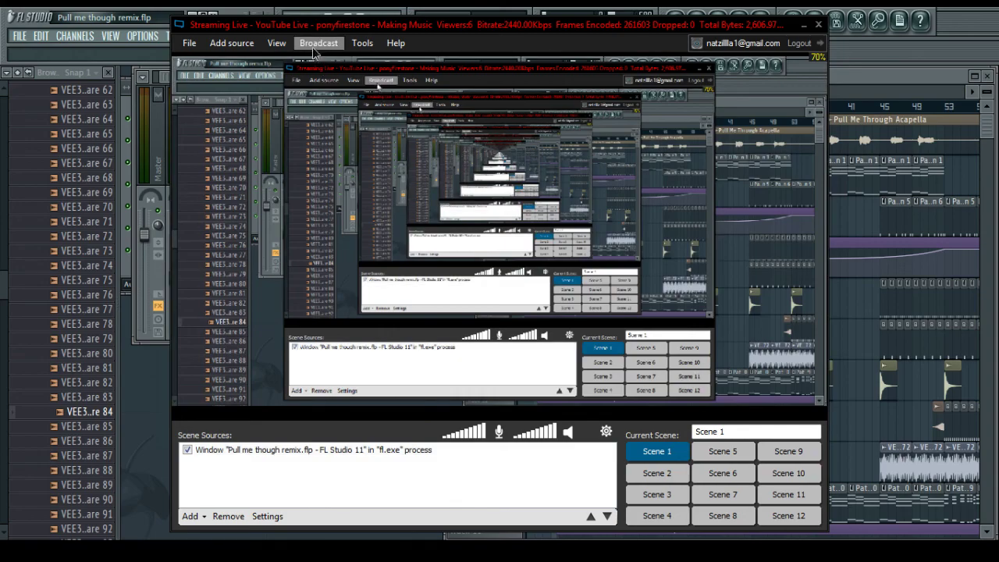